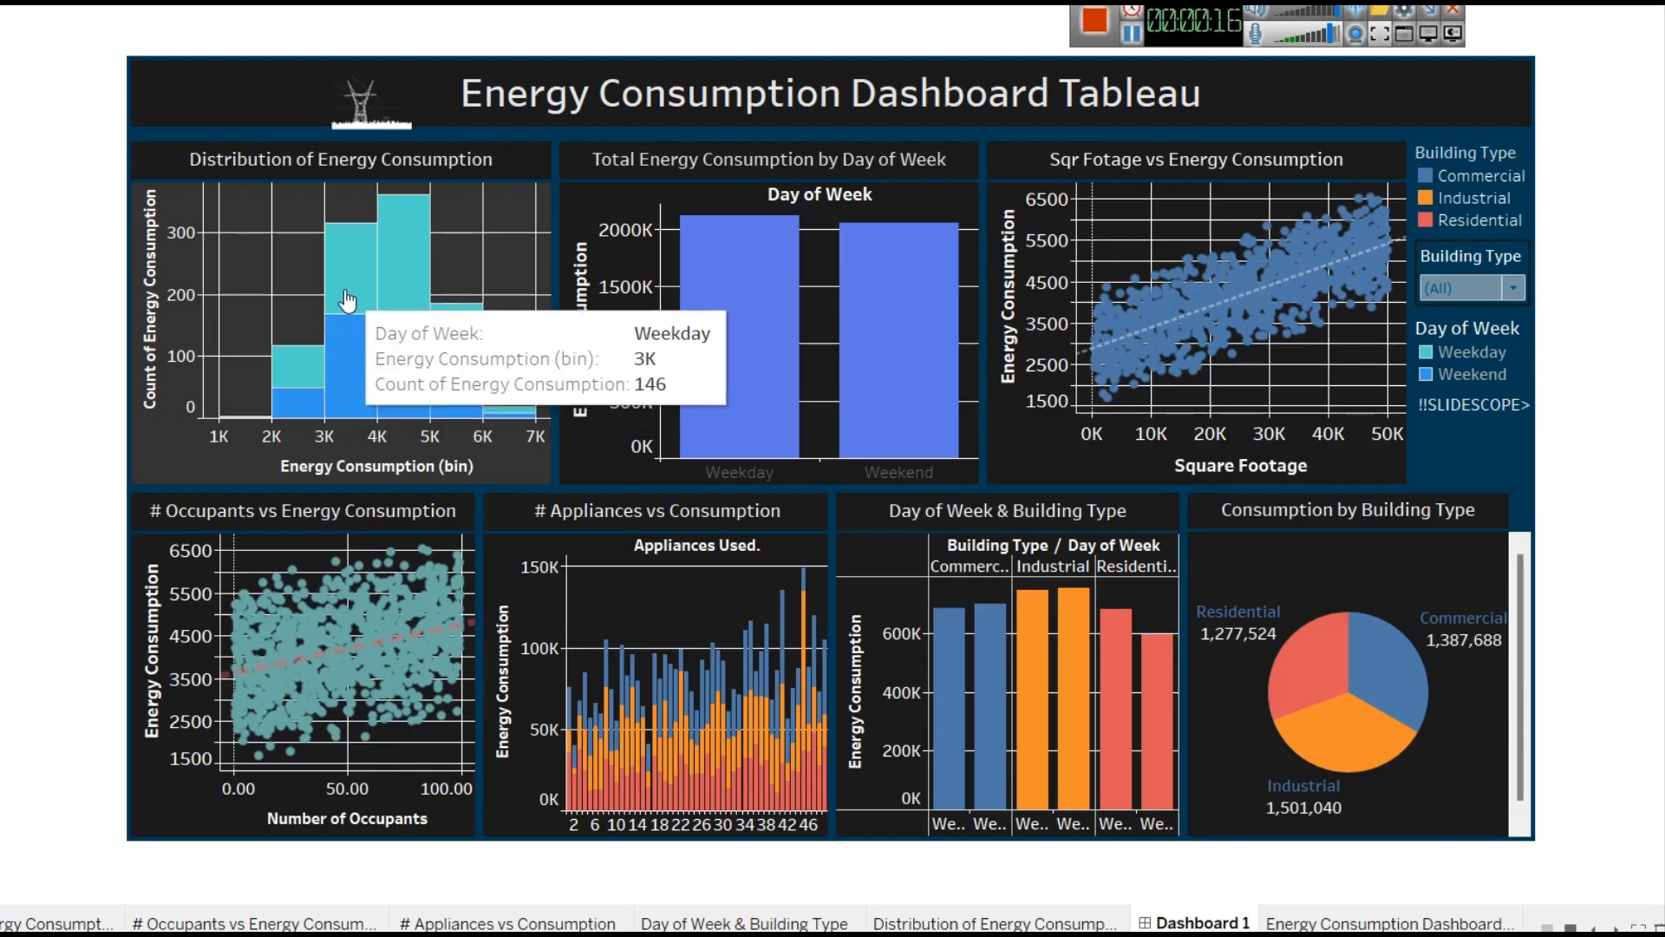
Inspect the tooltips on the energy distribution histogram, day-of-week bar chart and square footage scatter plot.
mouse_move(375, 407)
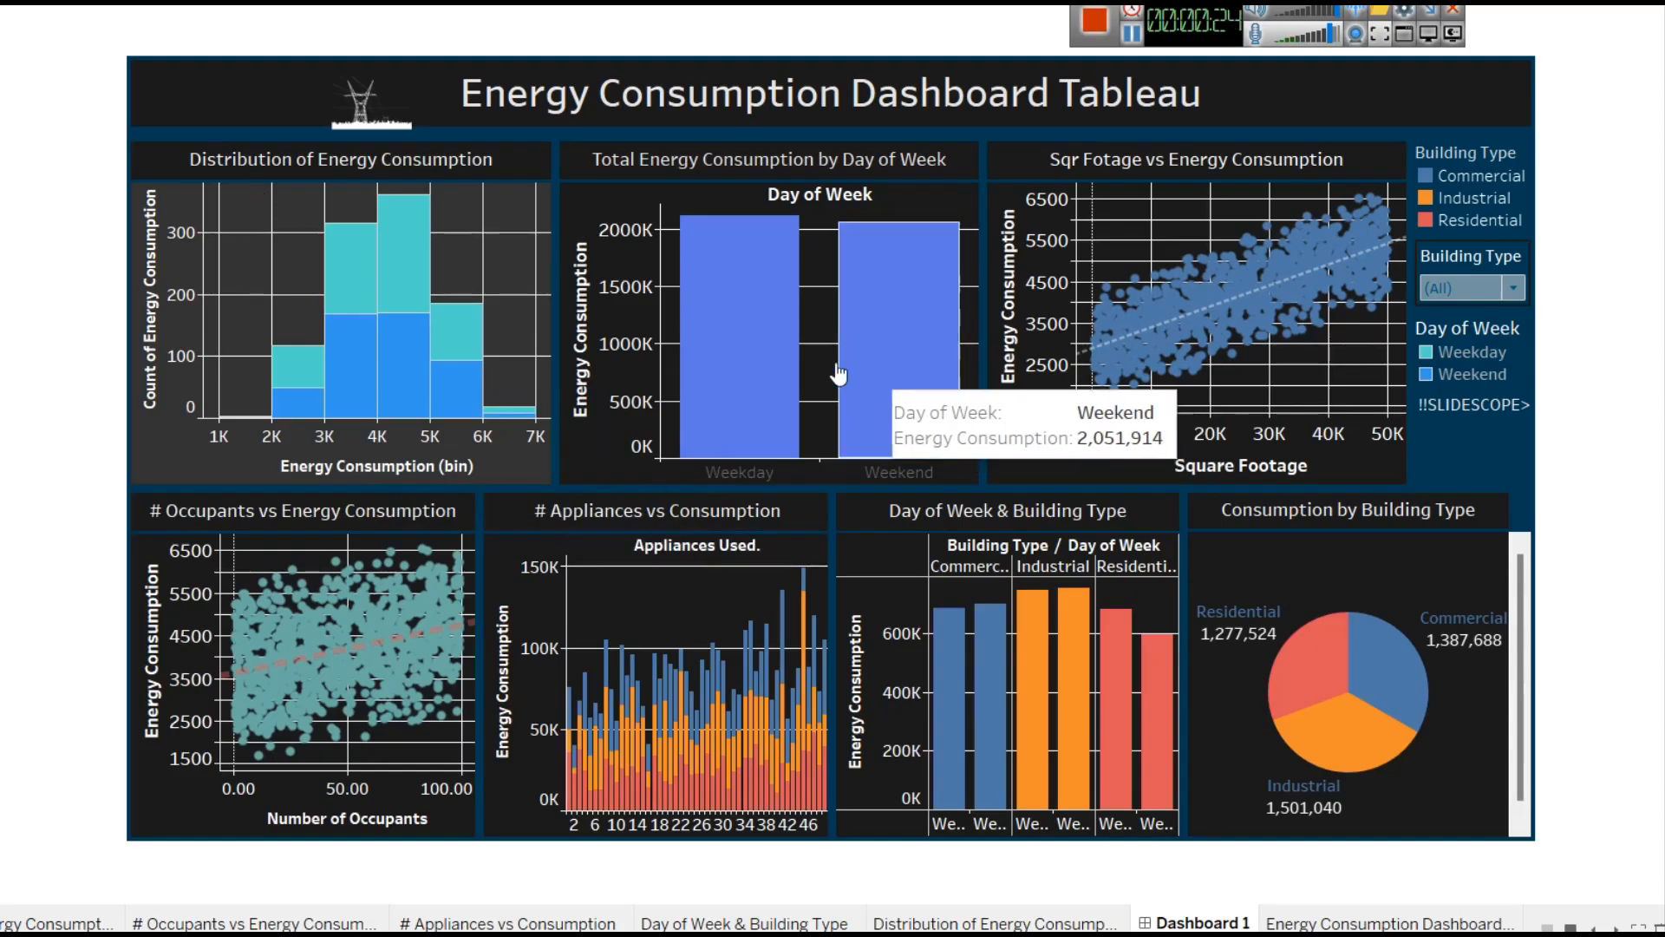
mouse_move(853, 295)
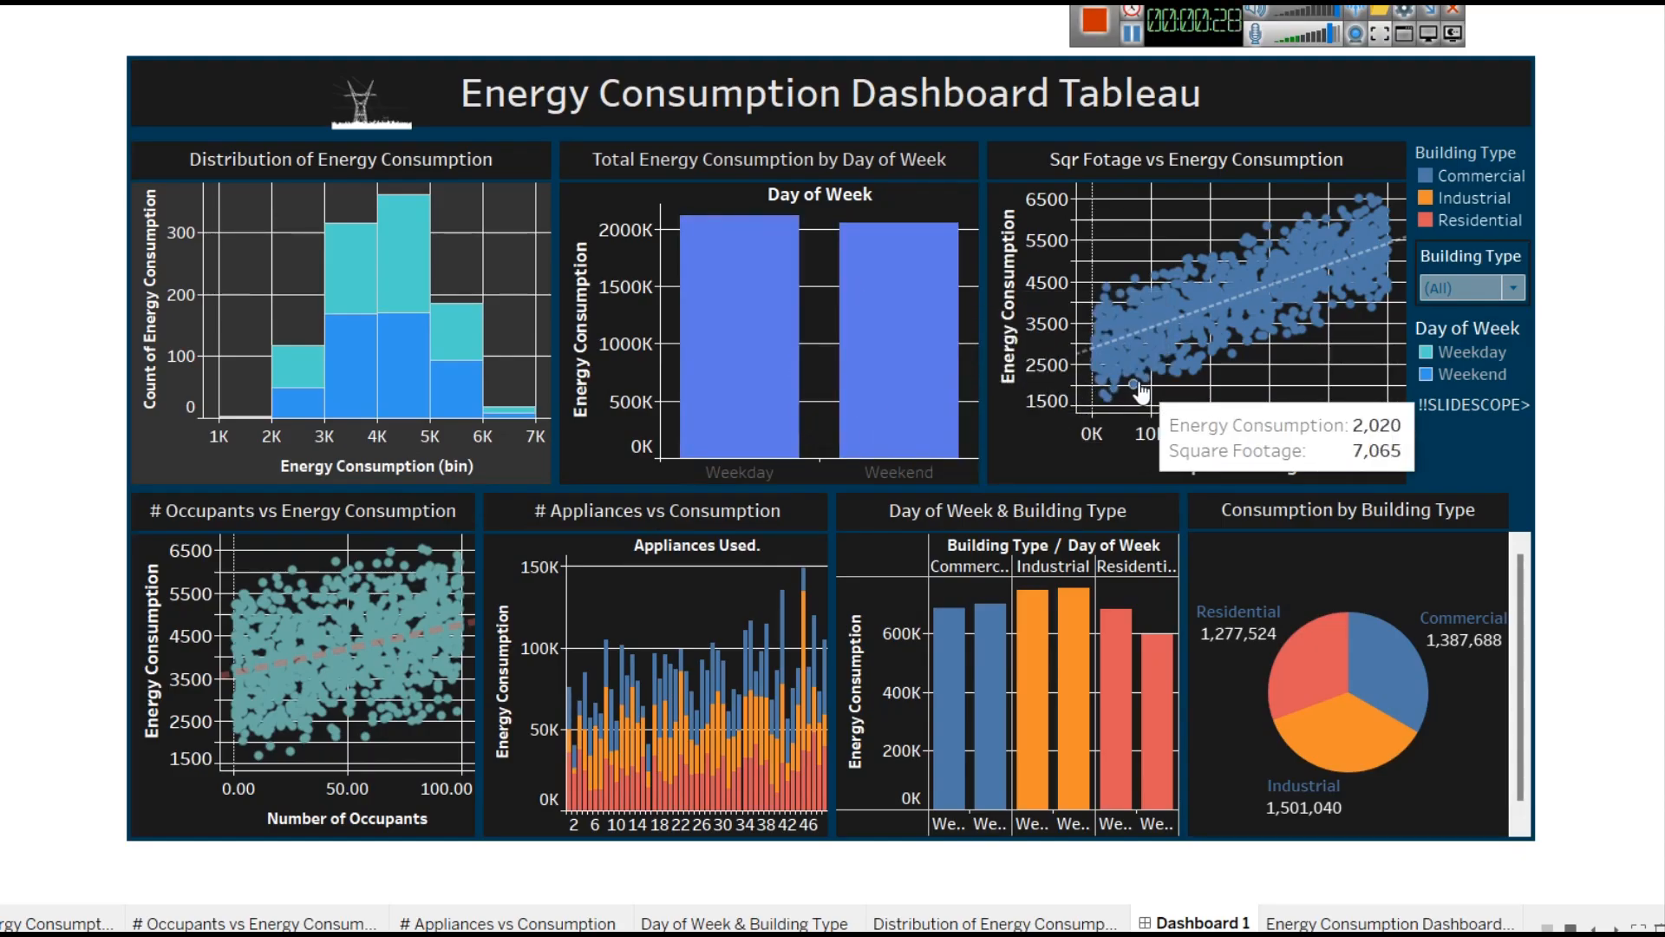
mouse_move(1214, 354)
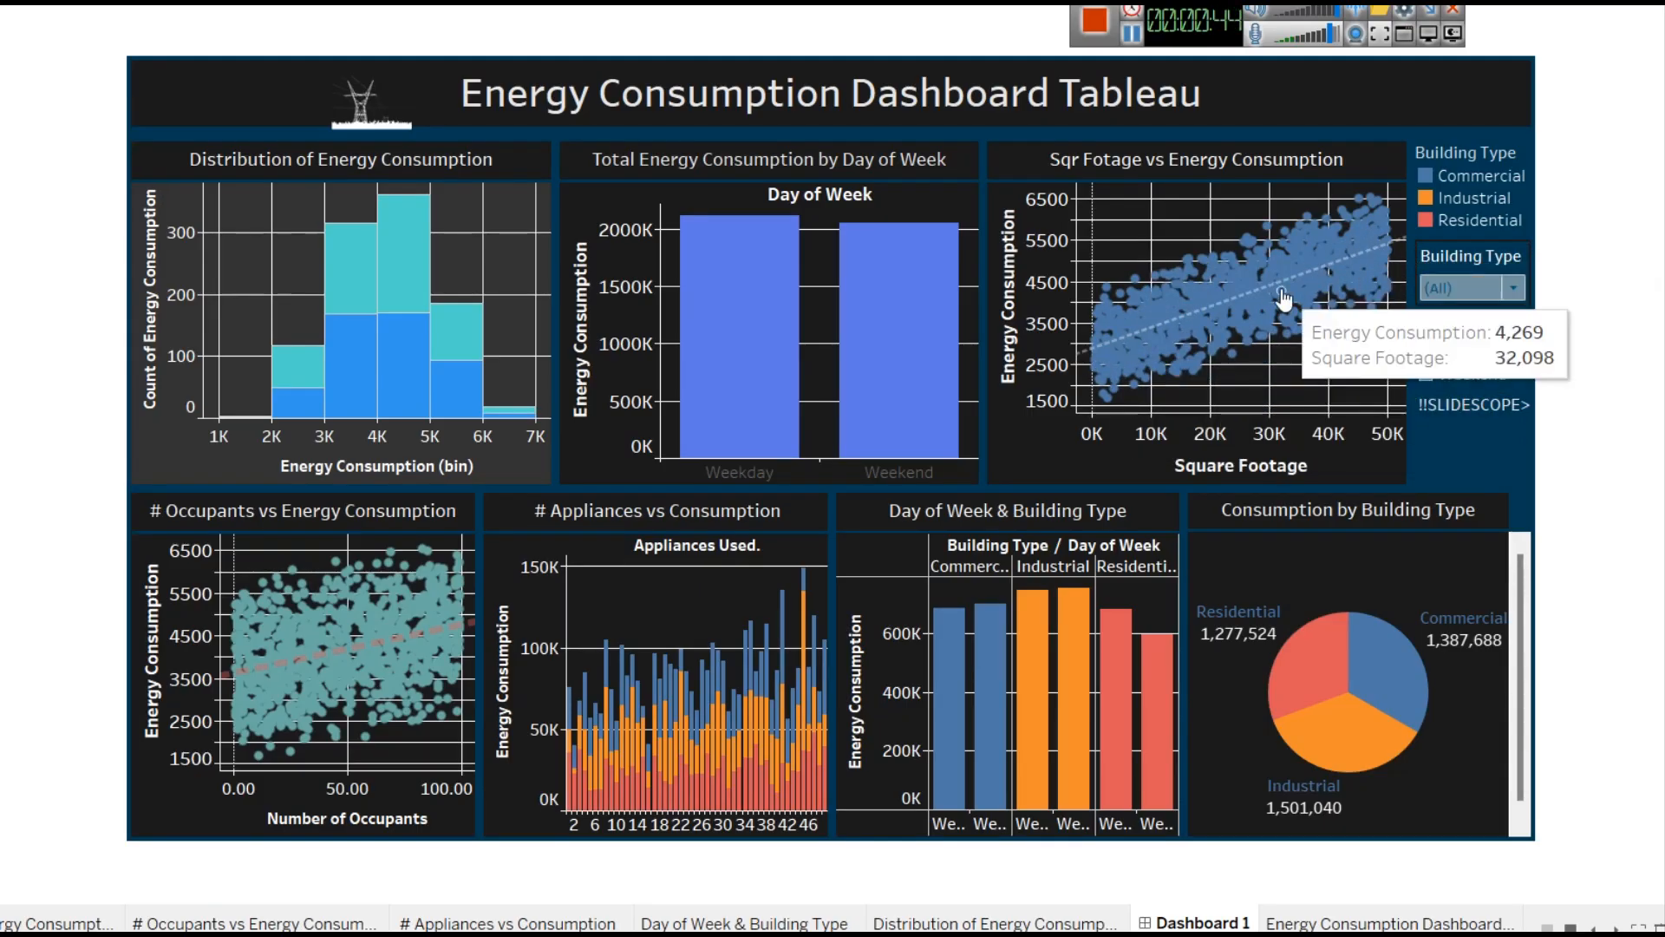
Try the Building Type filter with Commercial and Industrial, then reset it to (All).
click(1505, 290)
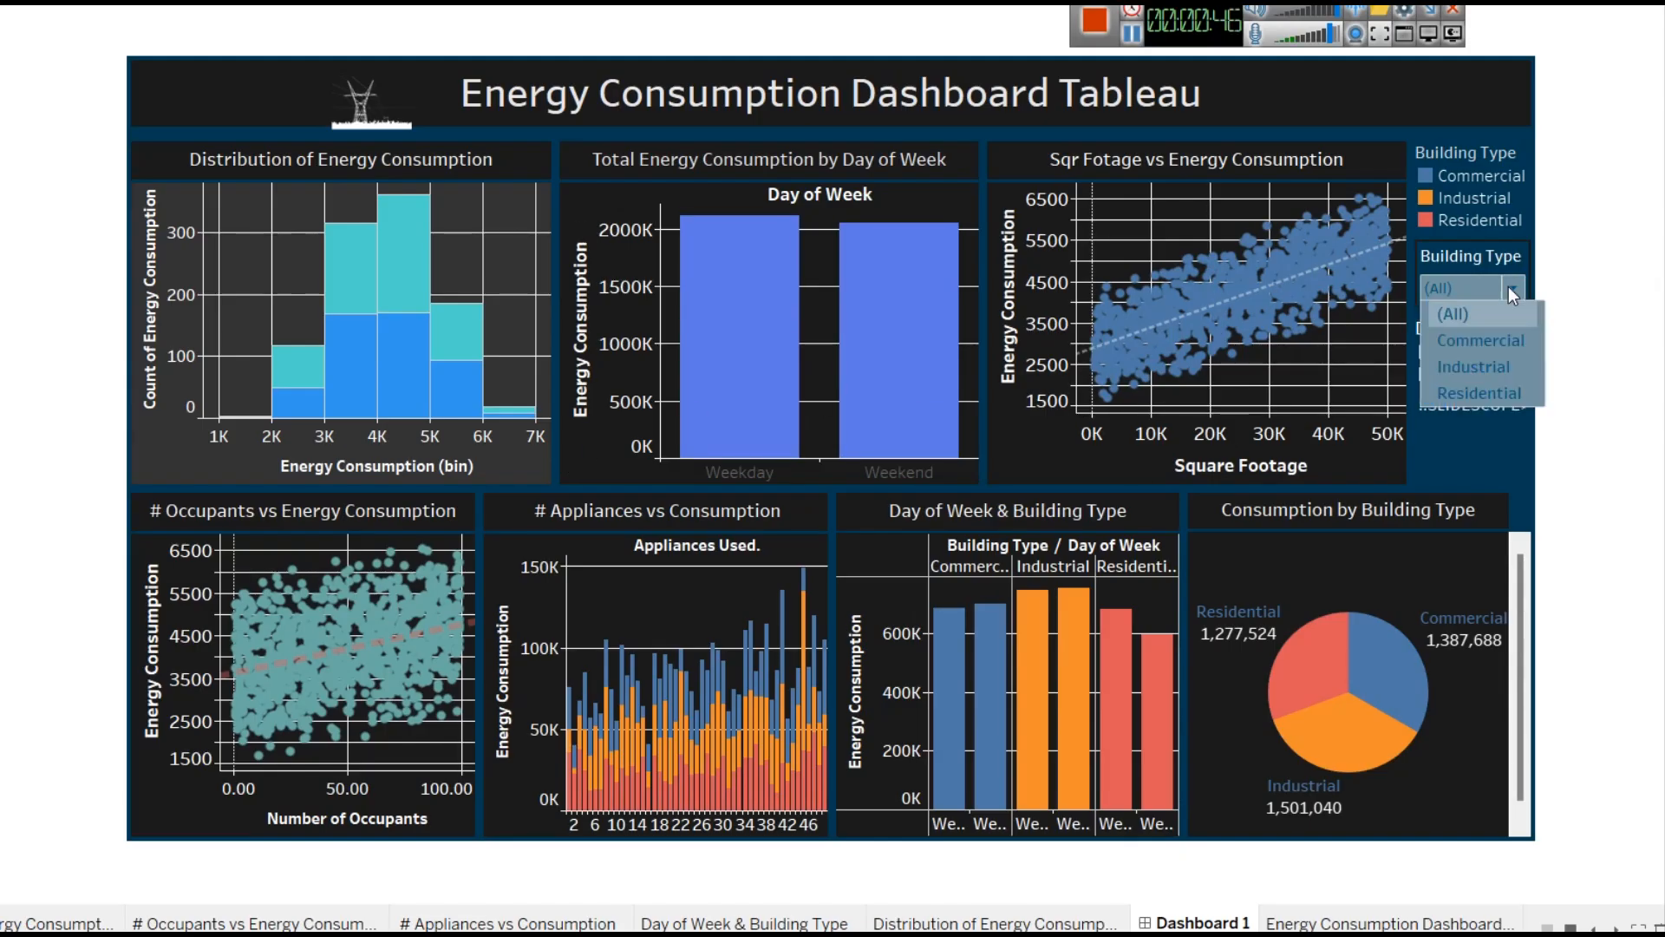
click(1495, 342)
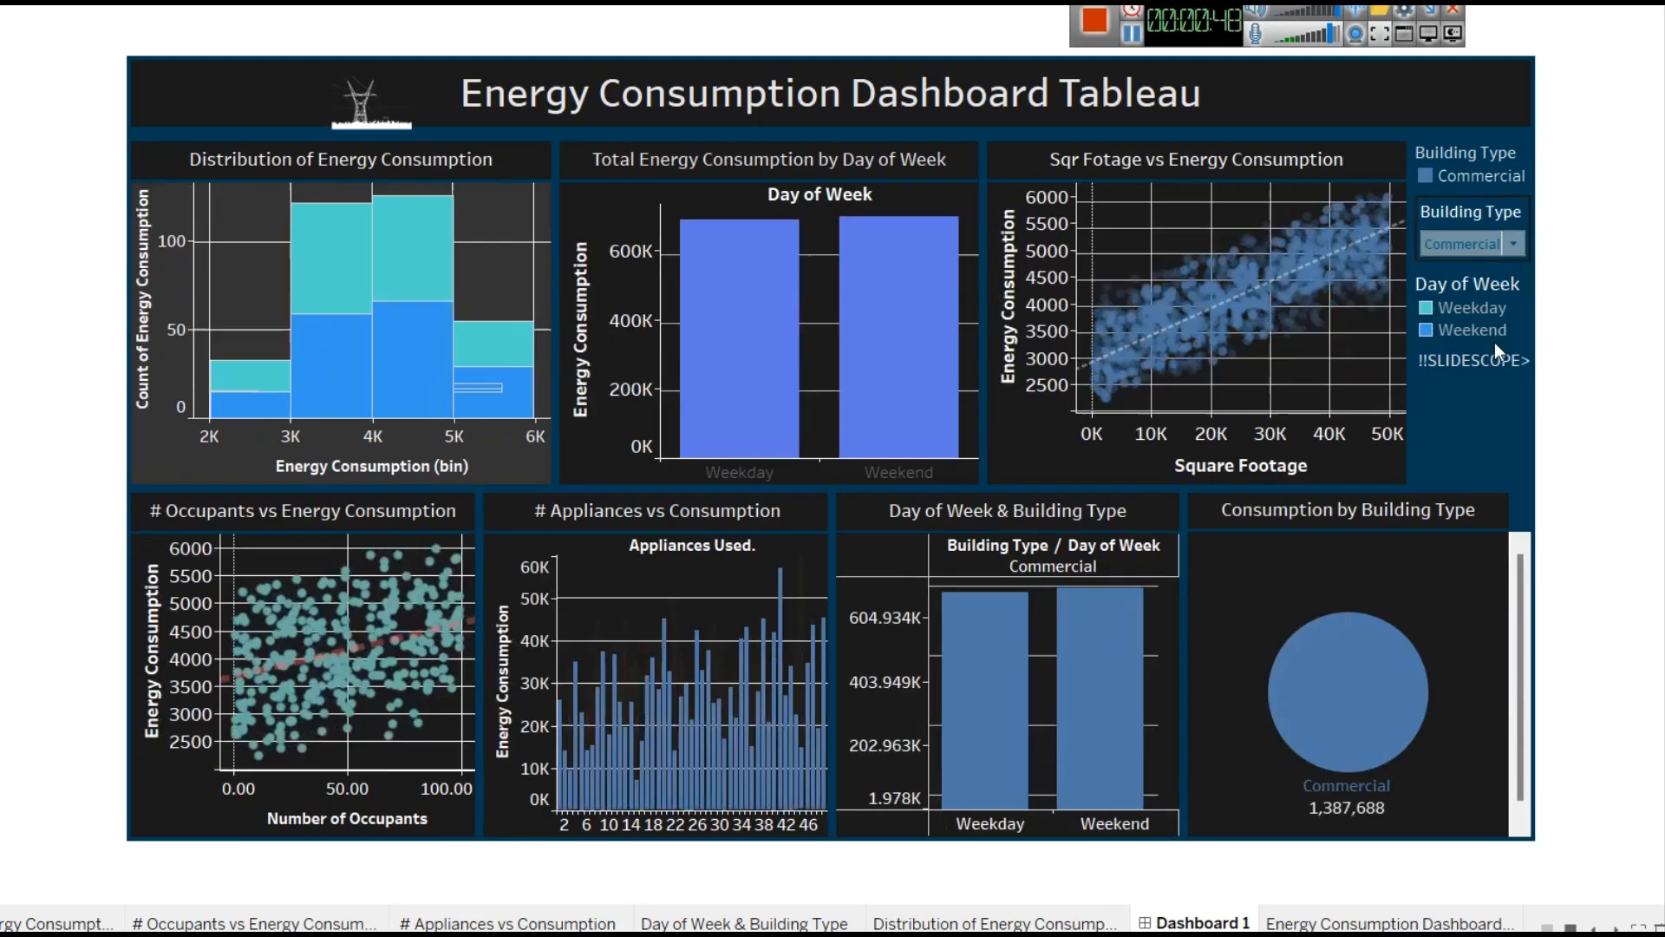
click(1513, 255)
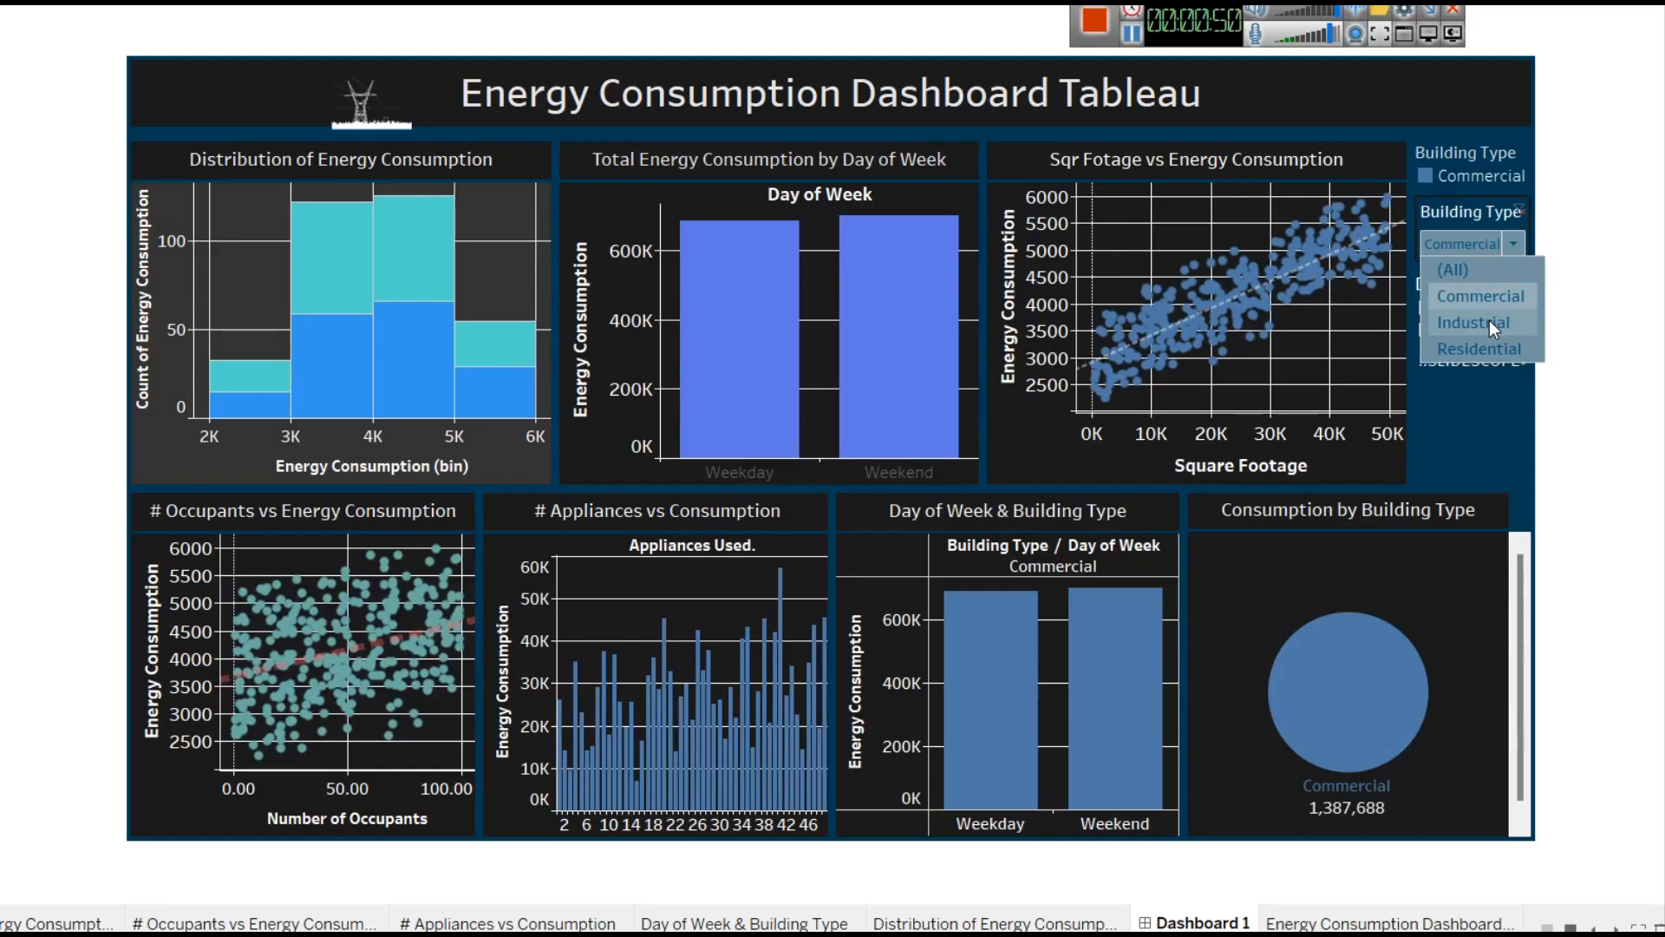
click(1490, 320)
click(1516, 243)
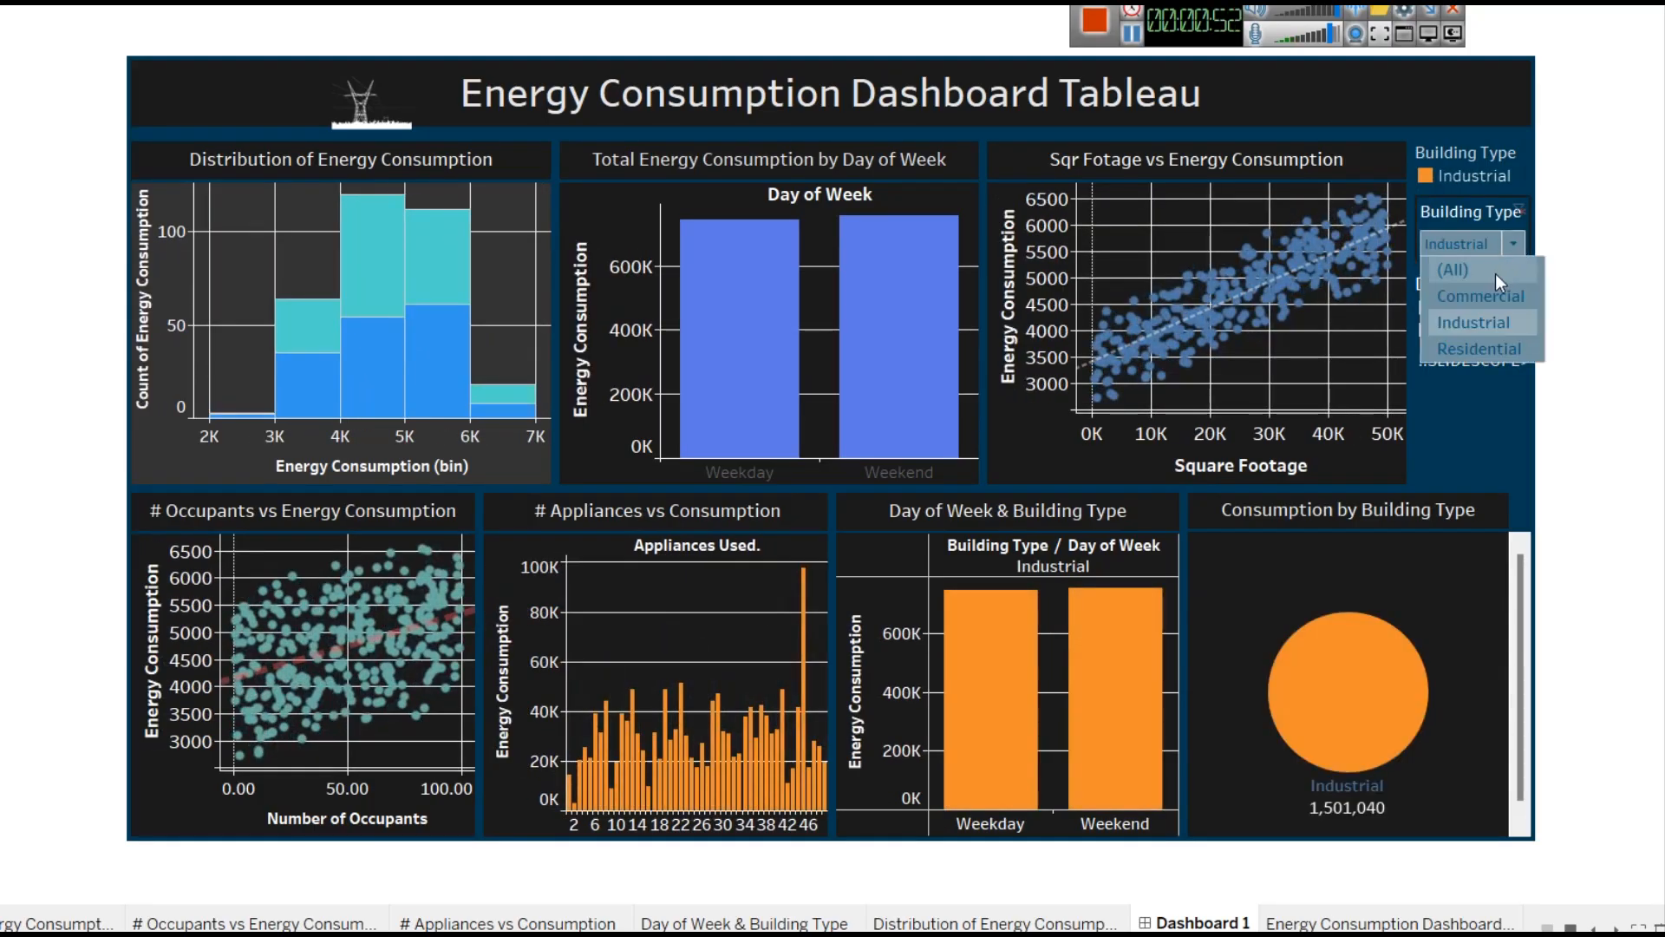
click(1495, 273)
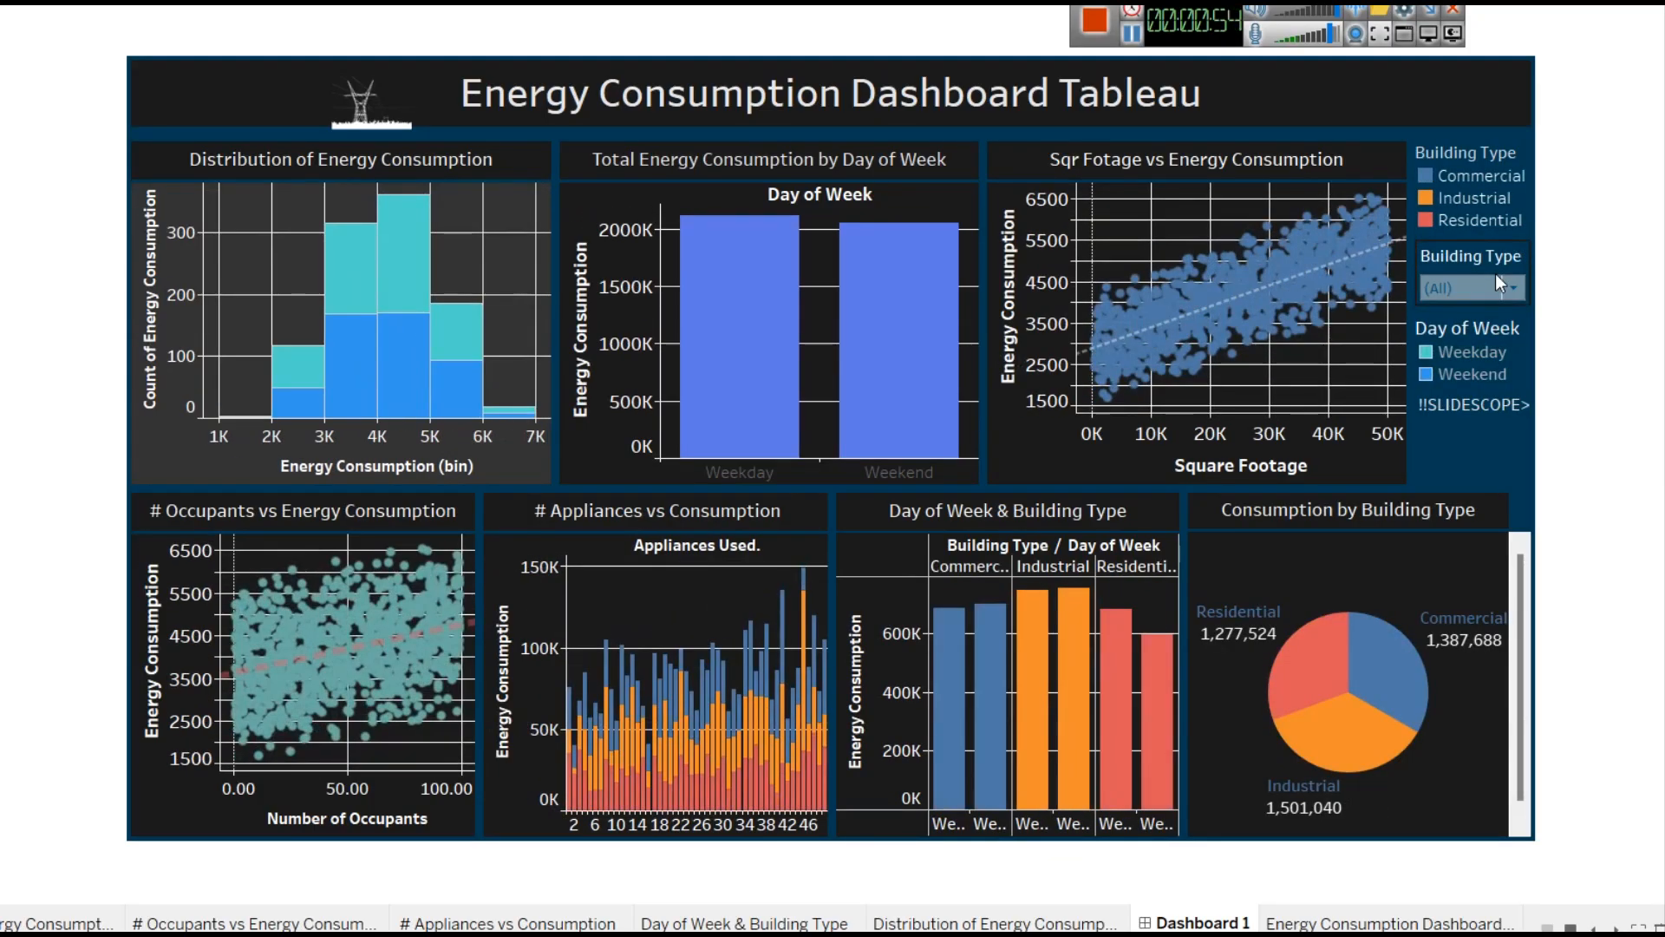
Select and deselect bars in the Distribution of Energy Consumption histogram to highlight related marks.
mouse_move(1475, 376)
click(362, 340)
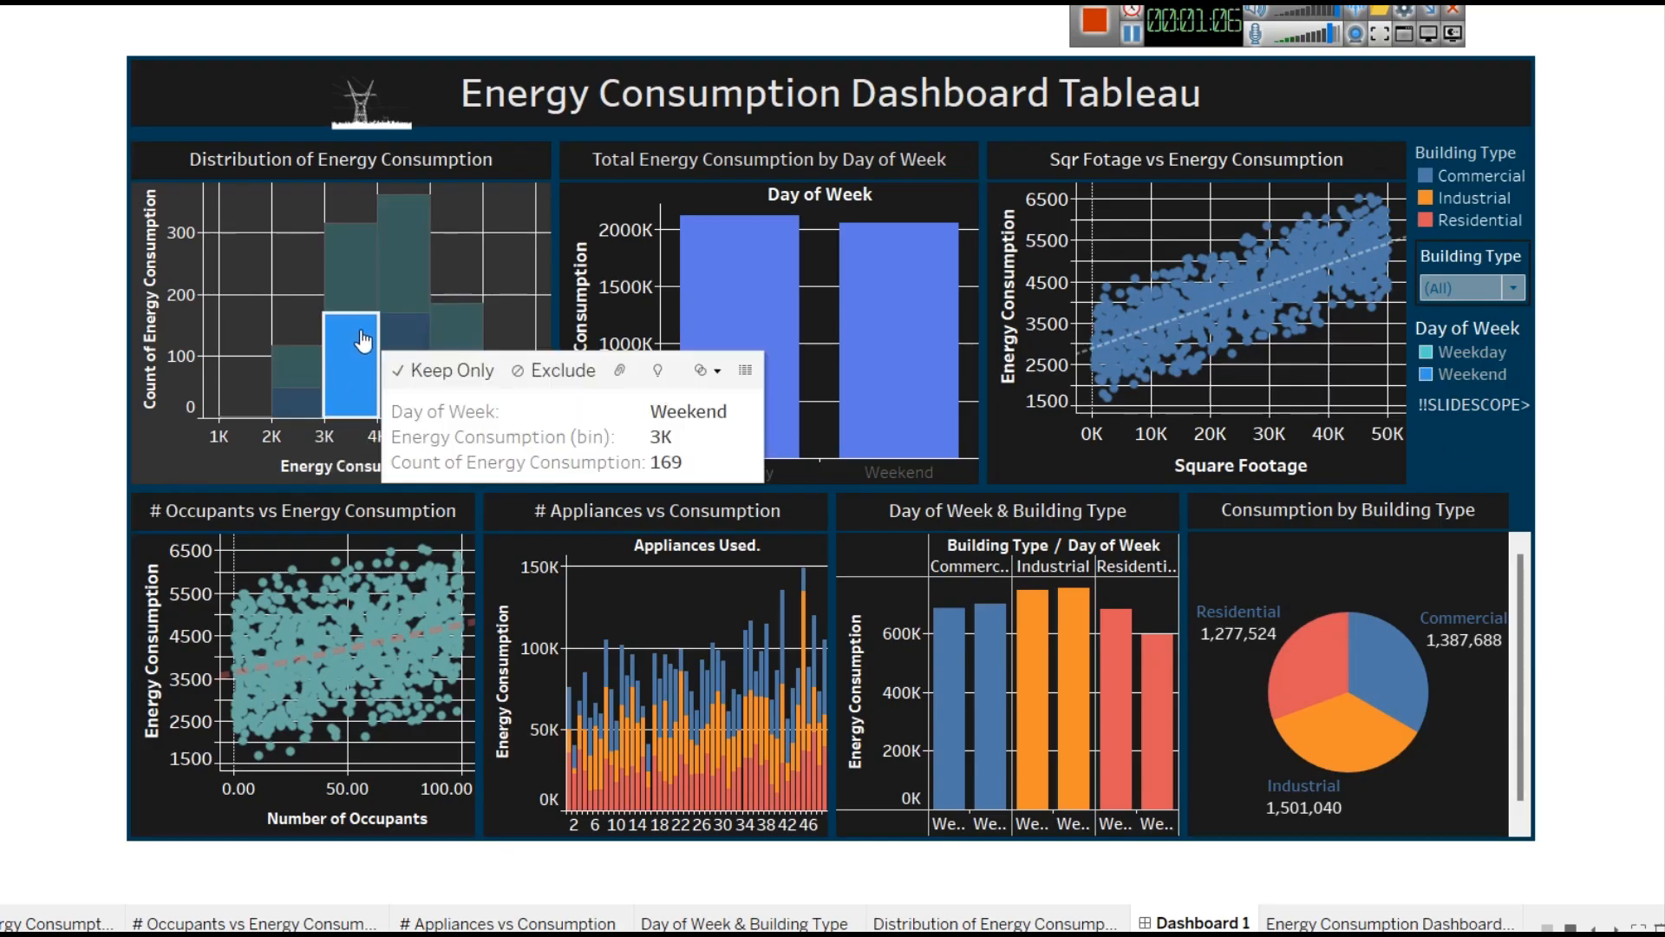
click(362, 340)
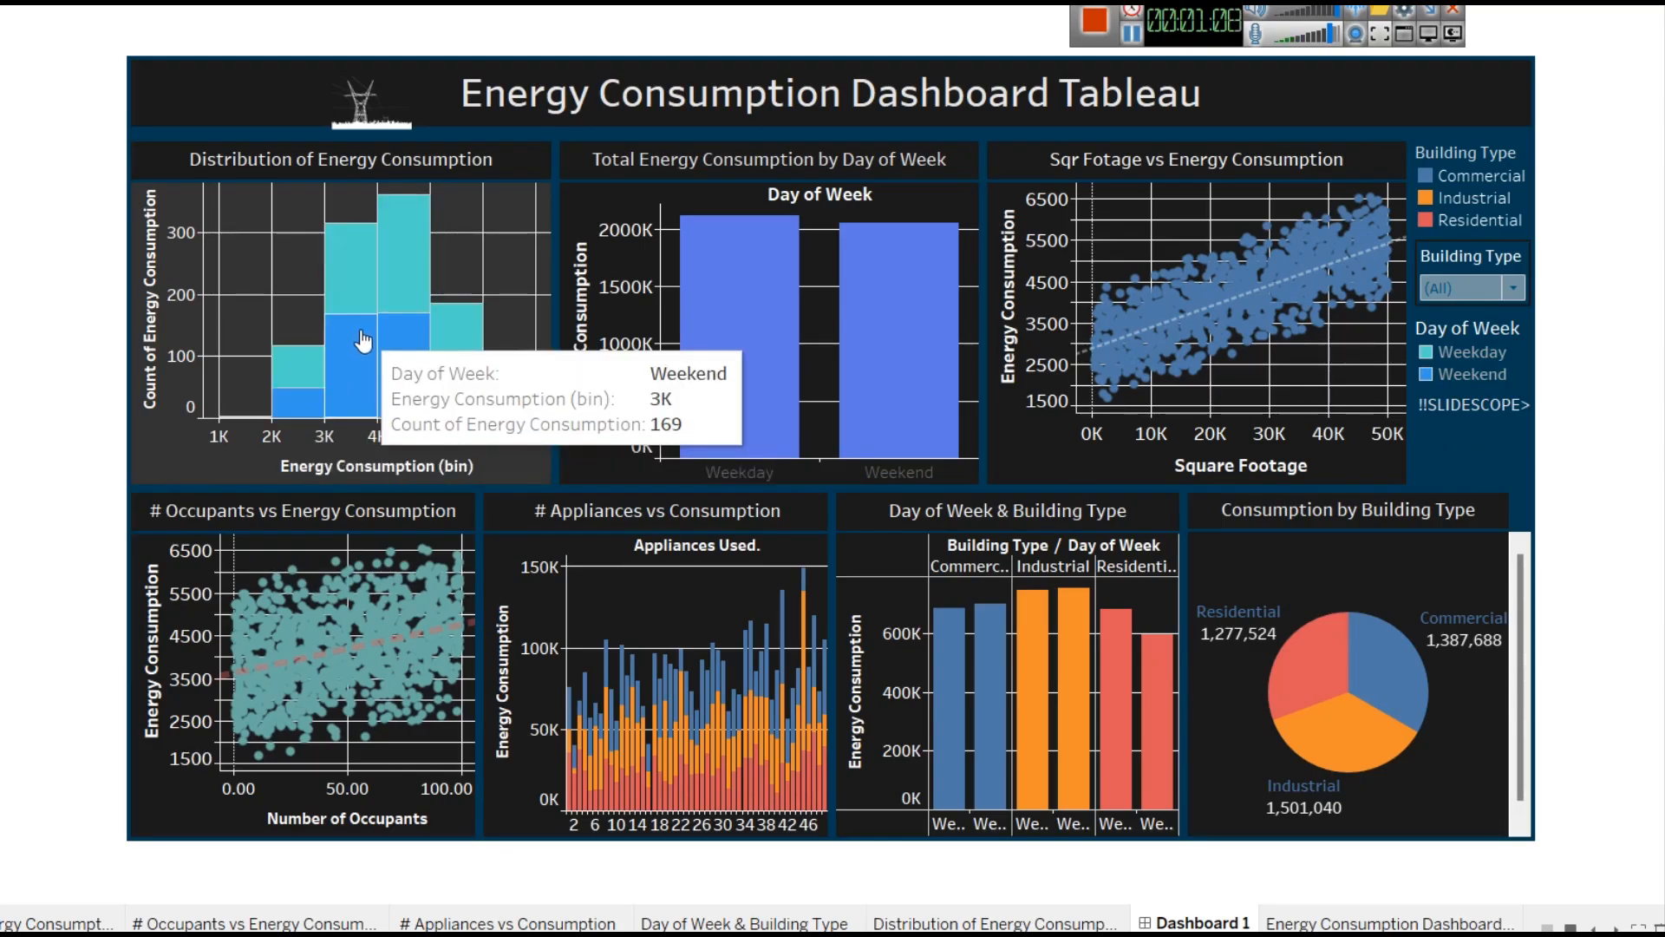
click(361, 274)
click(360, 276)
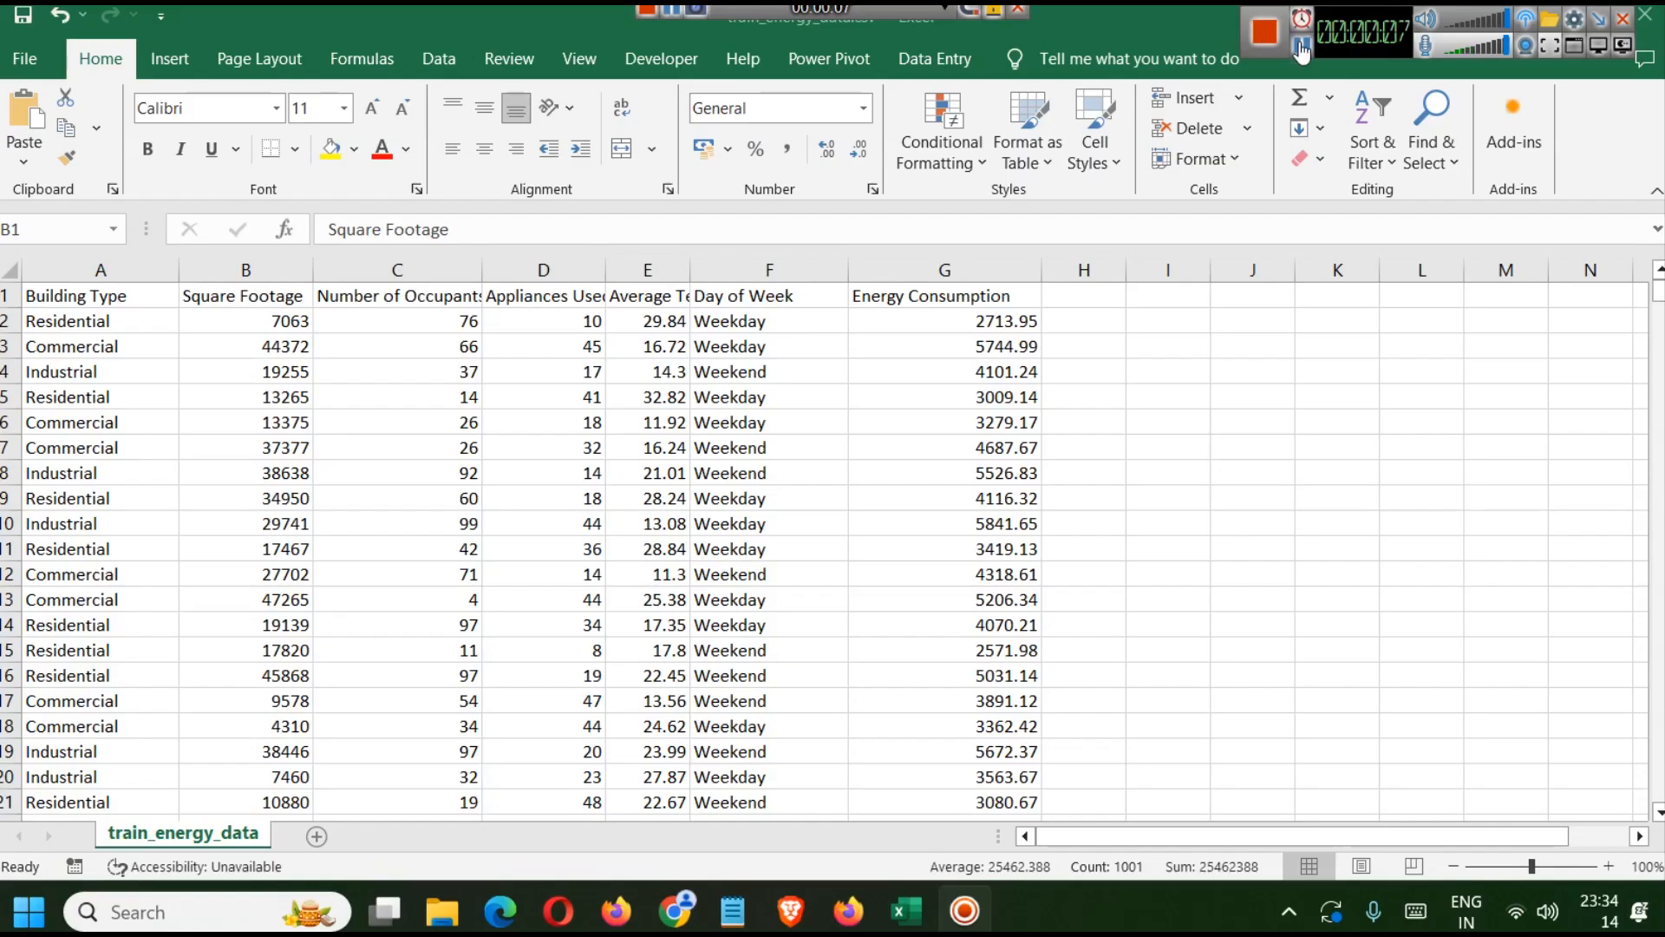
Review the dataset's Kaggle page and the Building Type, Square Footage and Number of Occupants columns in the spreadsheet.
click(1302, 48)
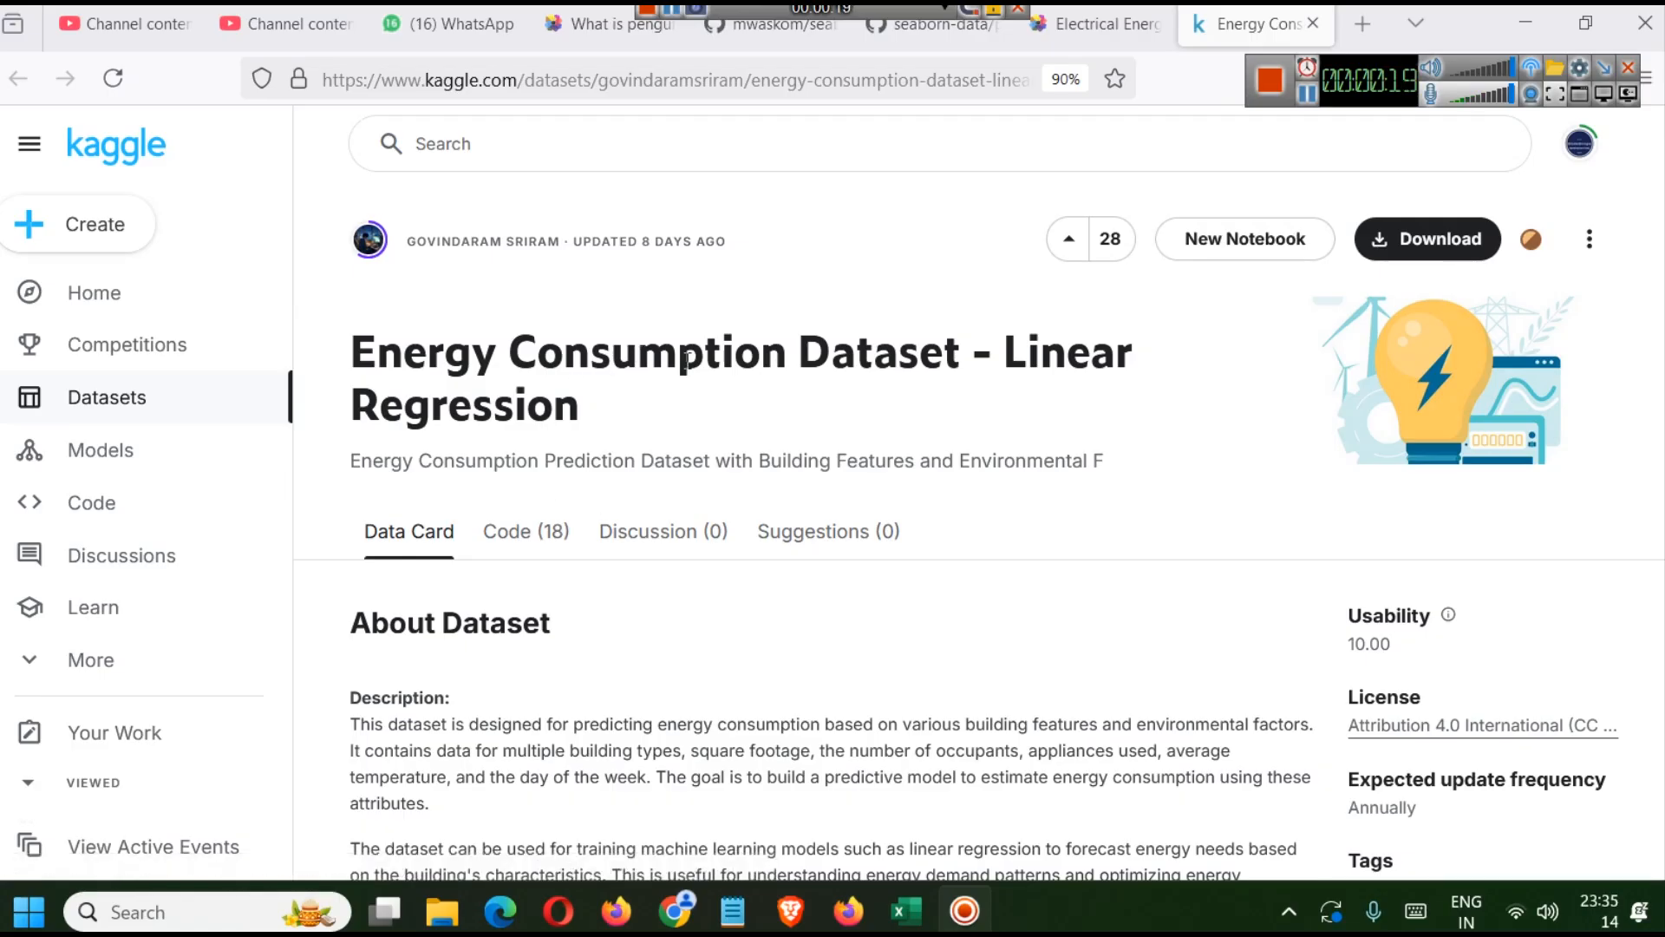
click(918, 920)
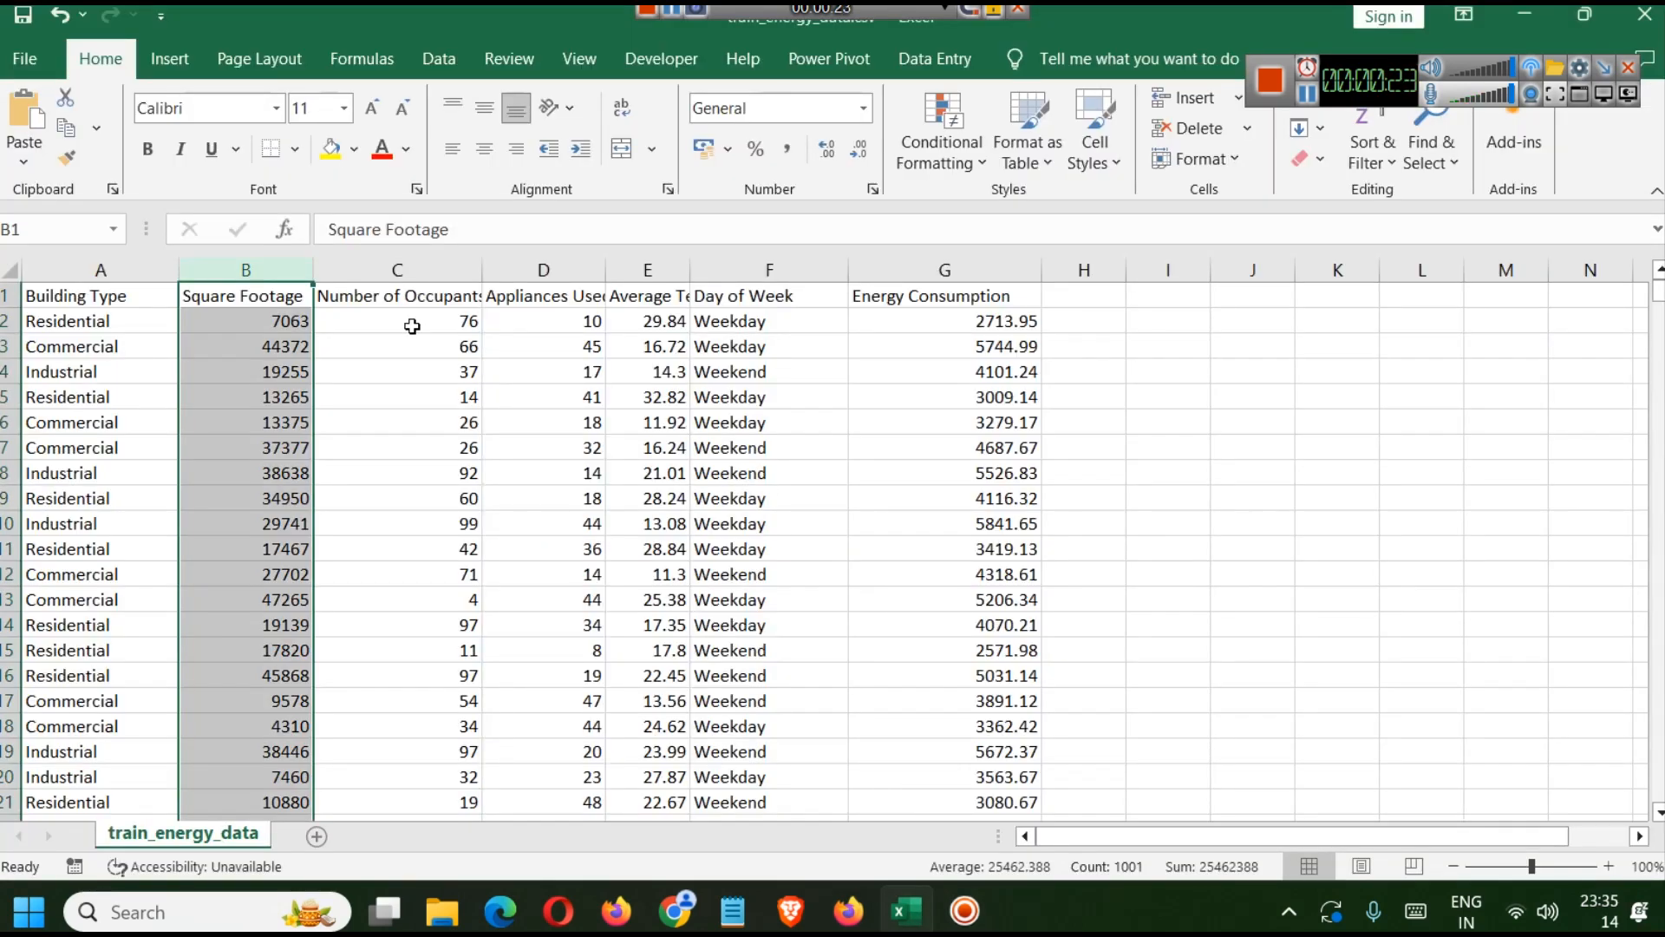
click(48, 270)
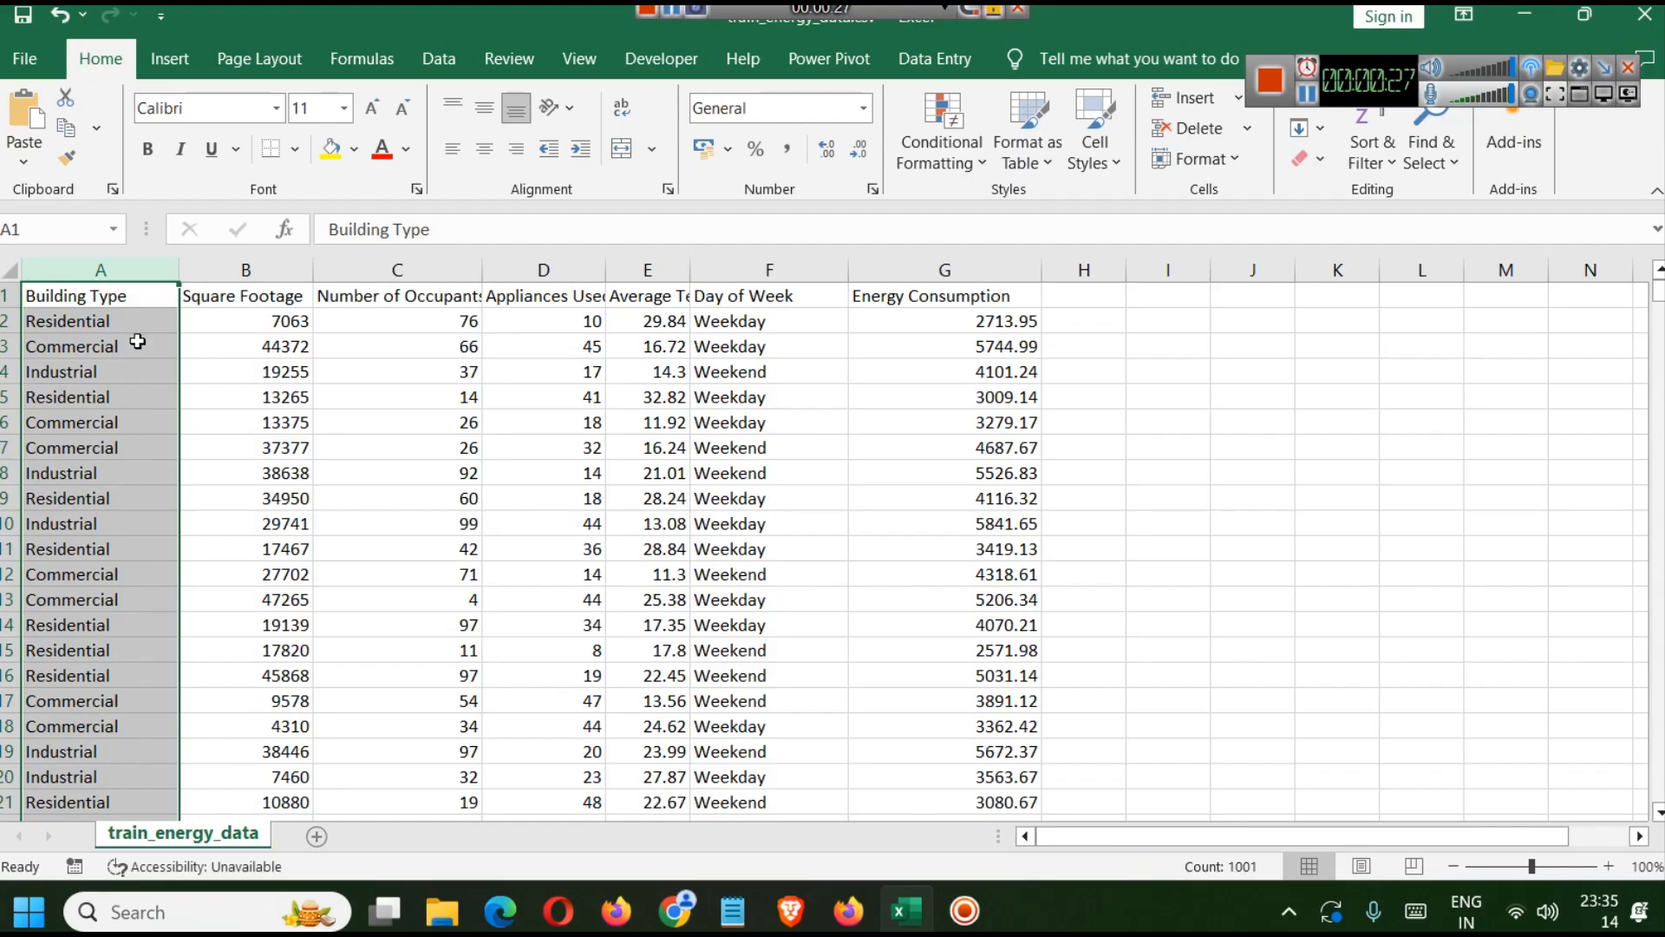
click(245, 270)
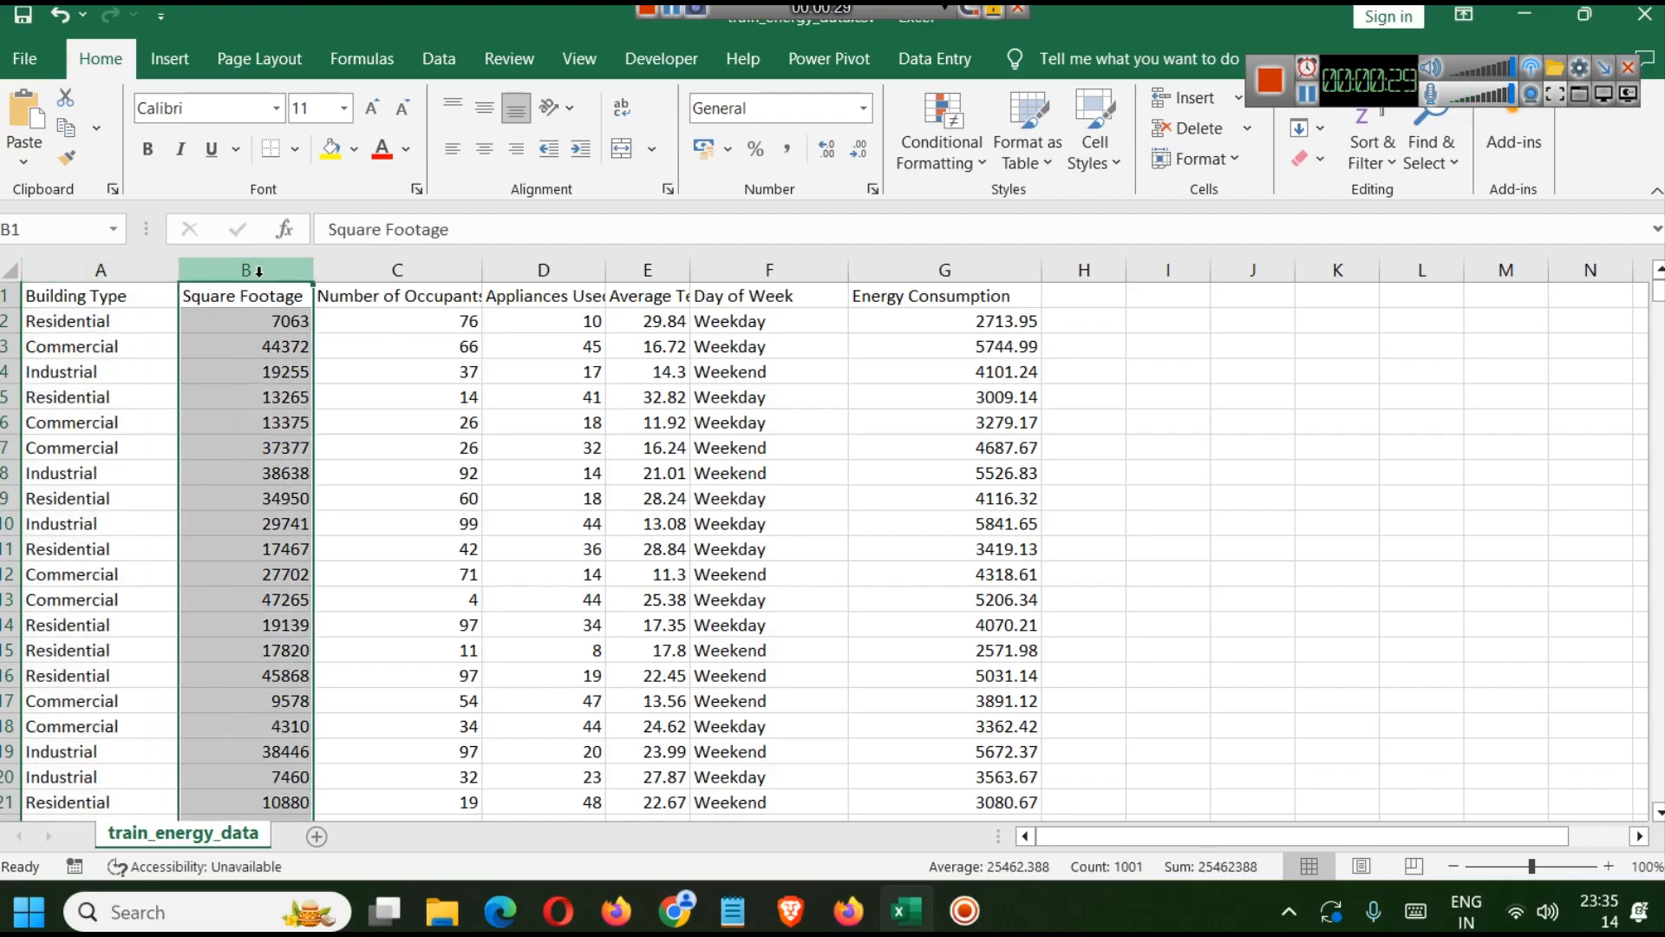
click(347, 270)
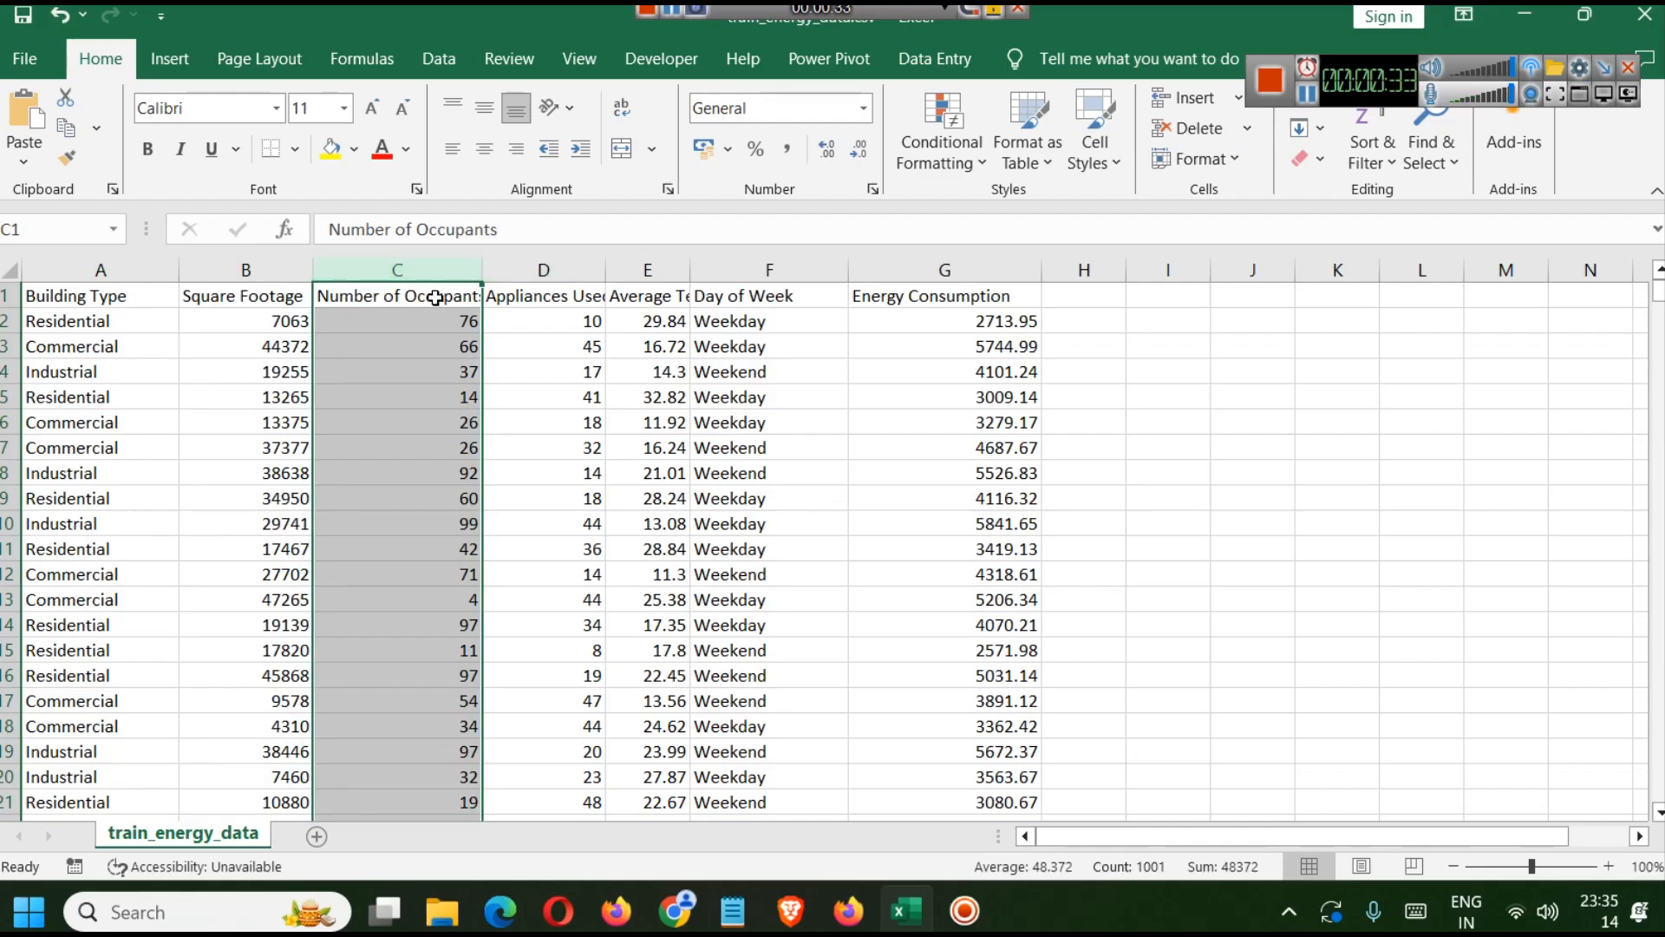
Widen the Appliances Used and Average Temperature columns so their headers fit.
click(541, 270)
drag(599, 268, 619, 268)
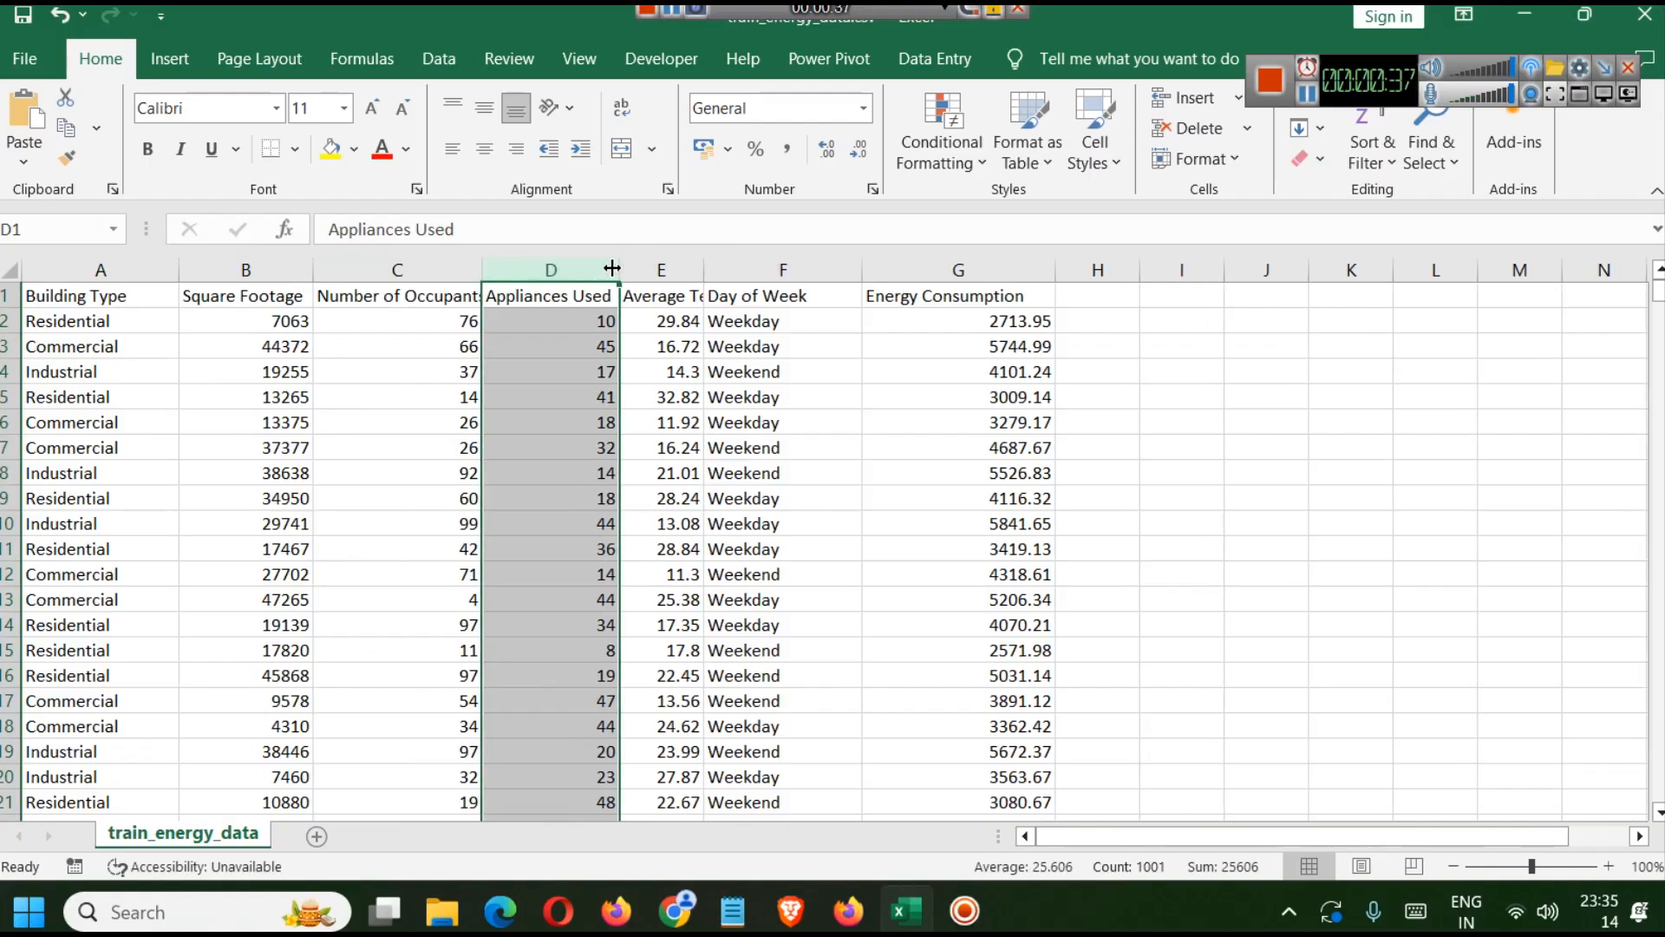
click(684, 270)
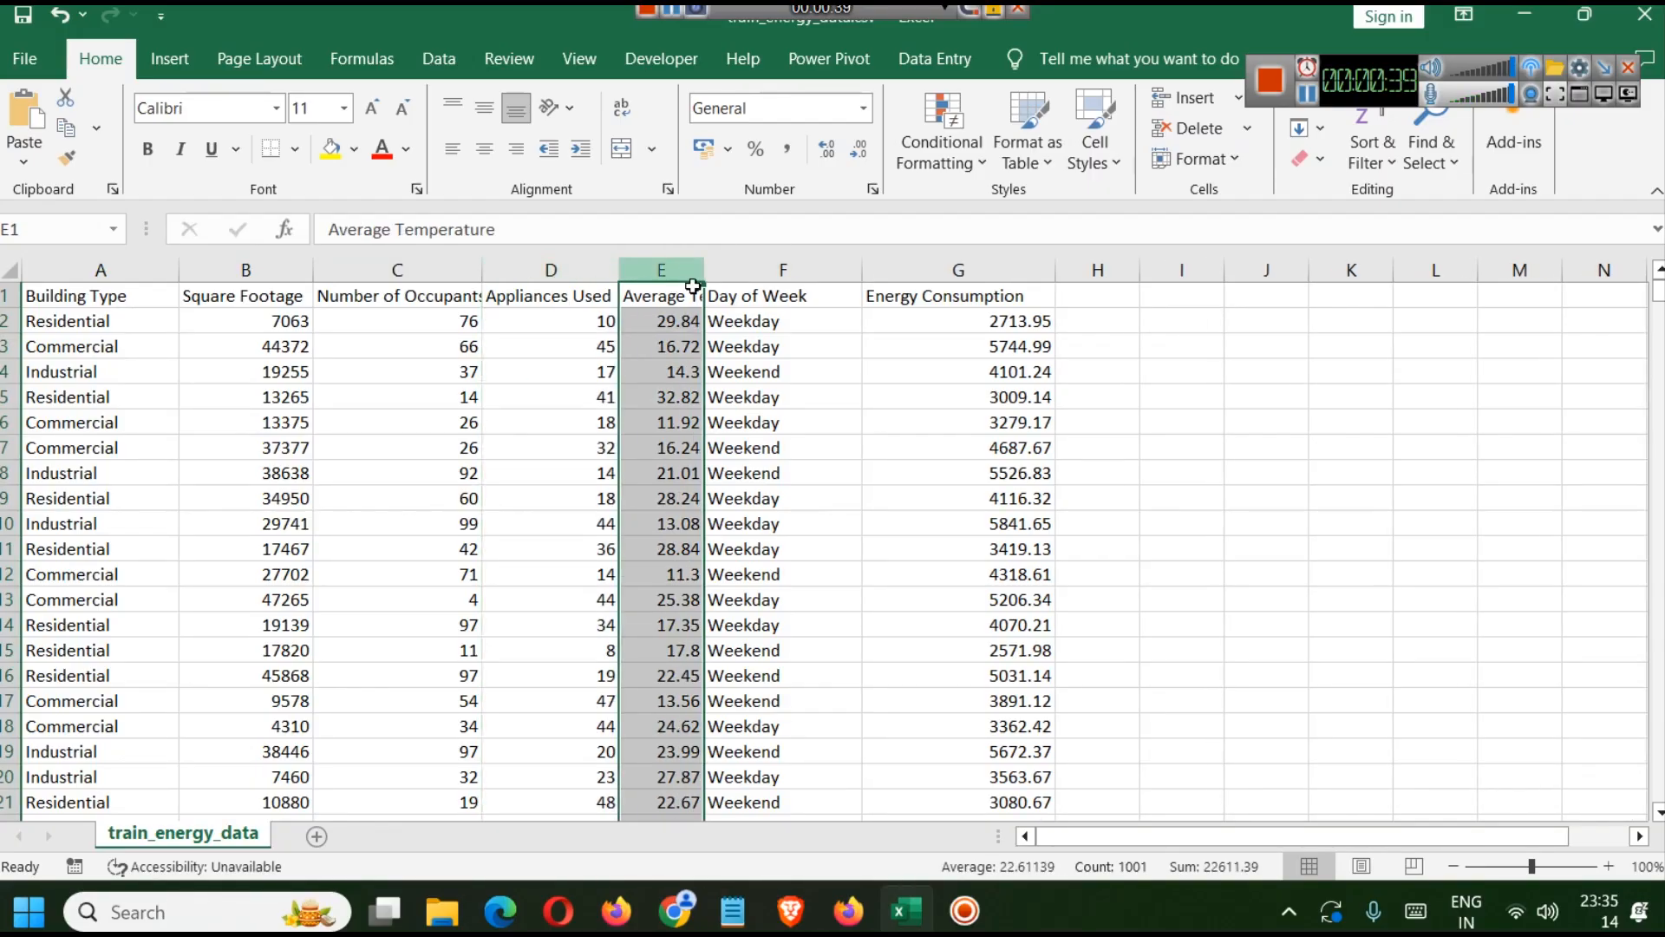
drag(704, 270, 723, 270)
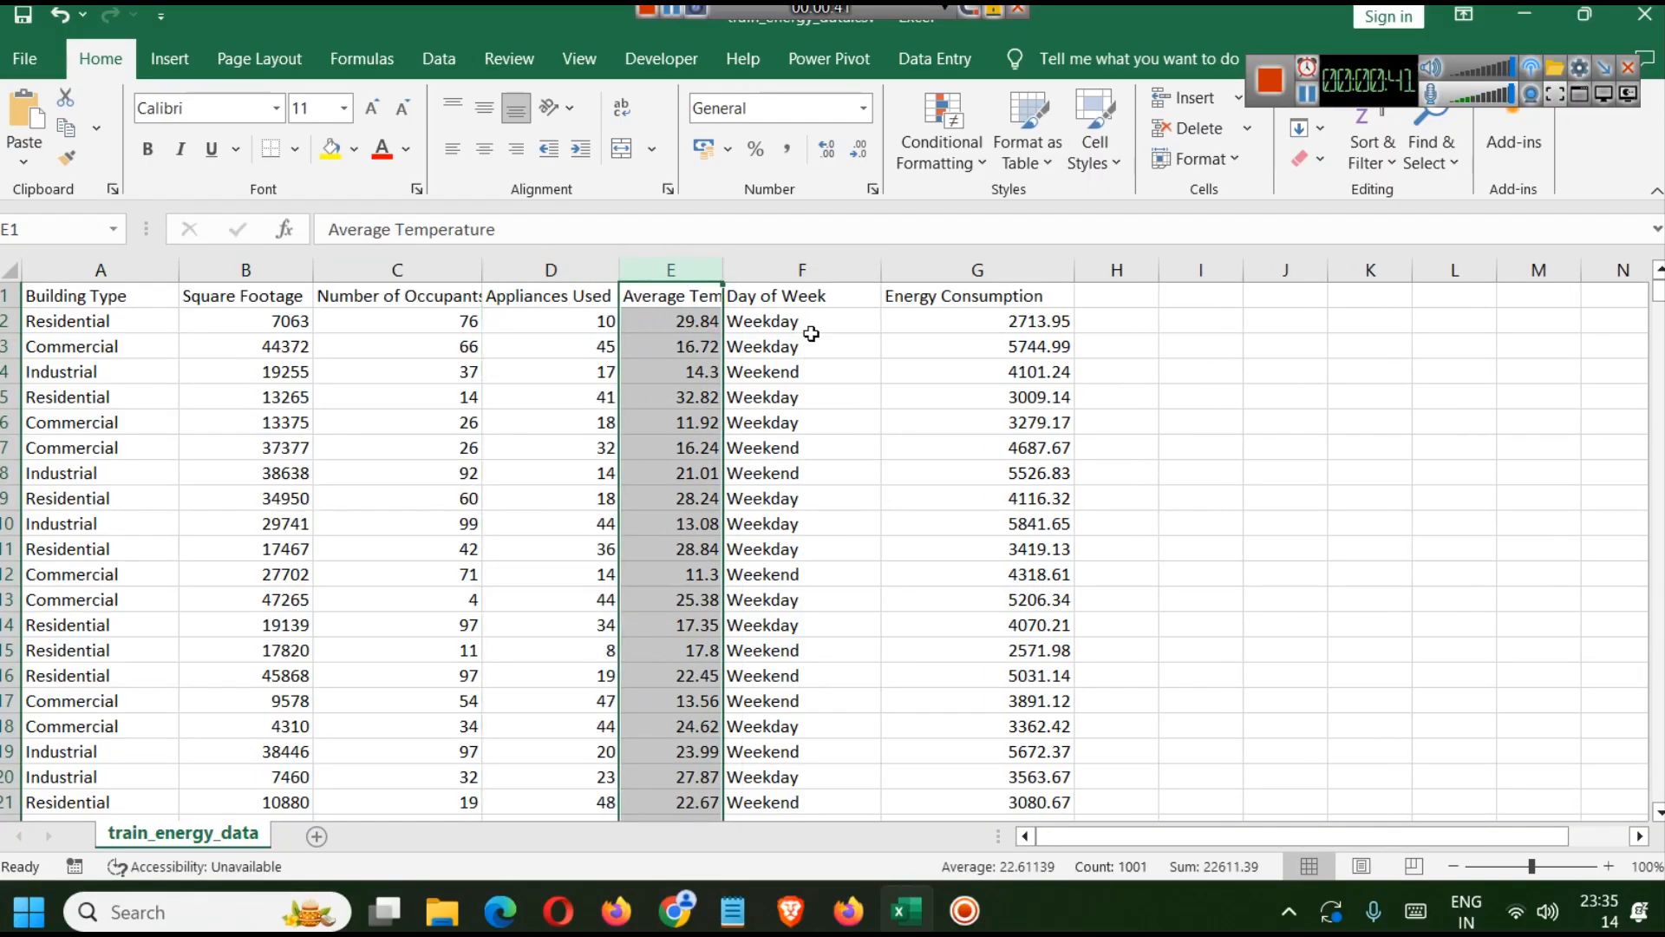
Review the Day of Week and Energy Consumption columns and the first data row of the sheet.
click(792, 270)
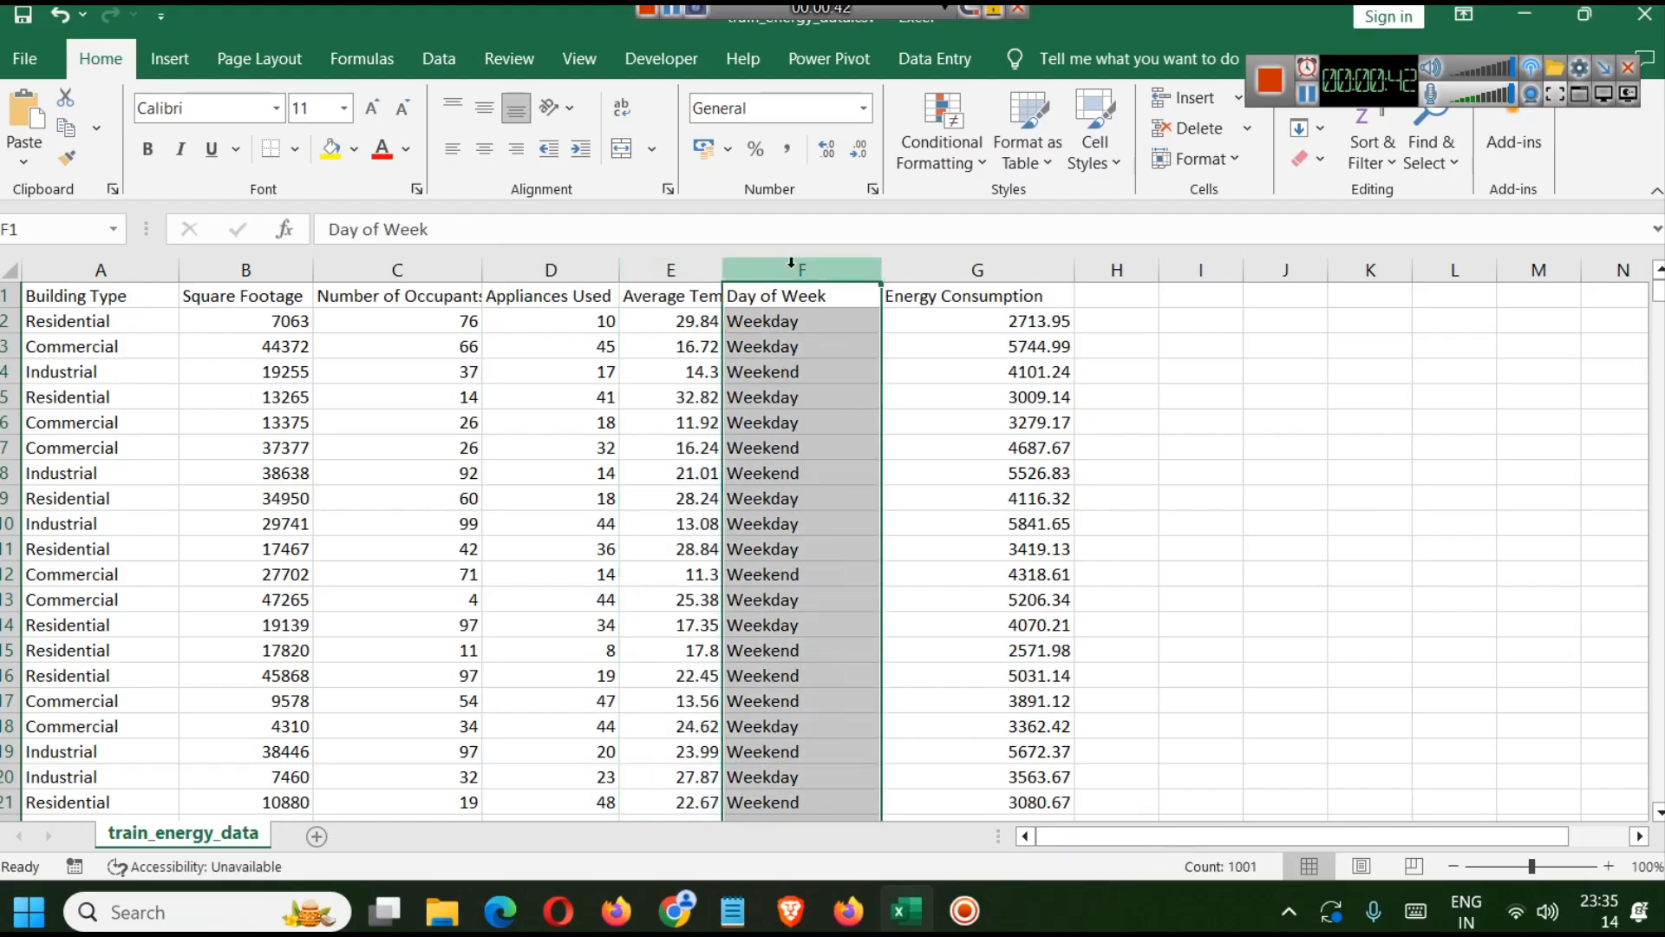
click(979, 261)
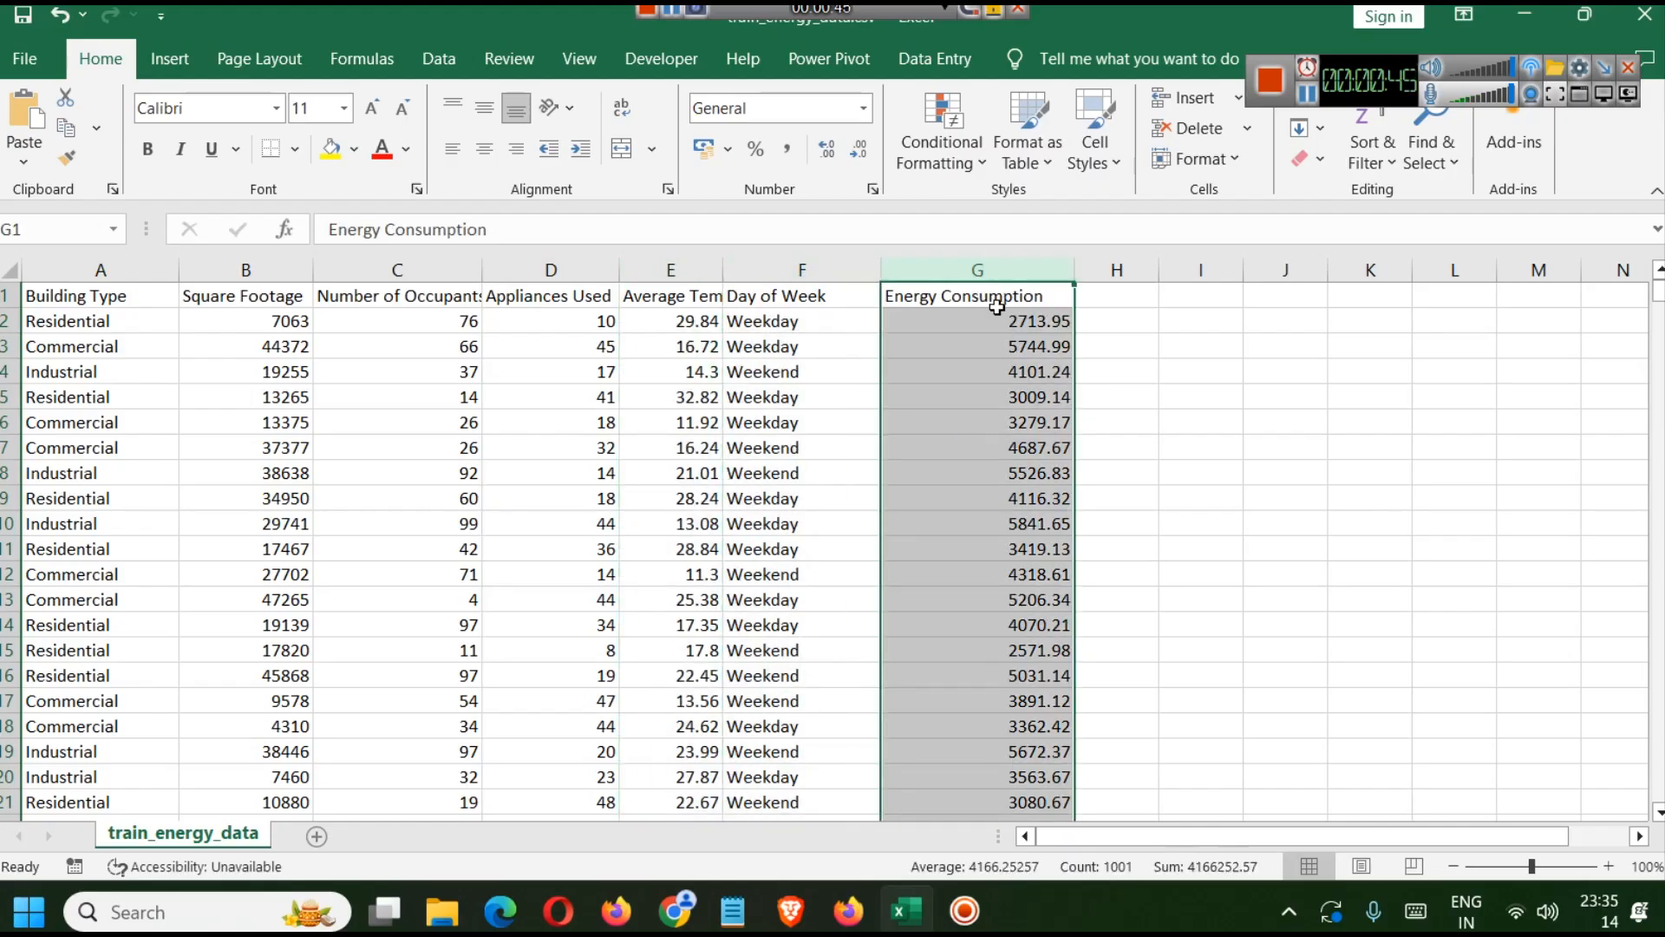
drag(70, 321, 971, 327)
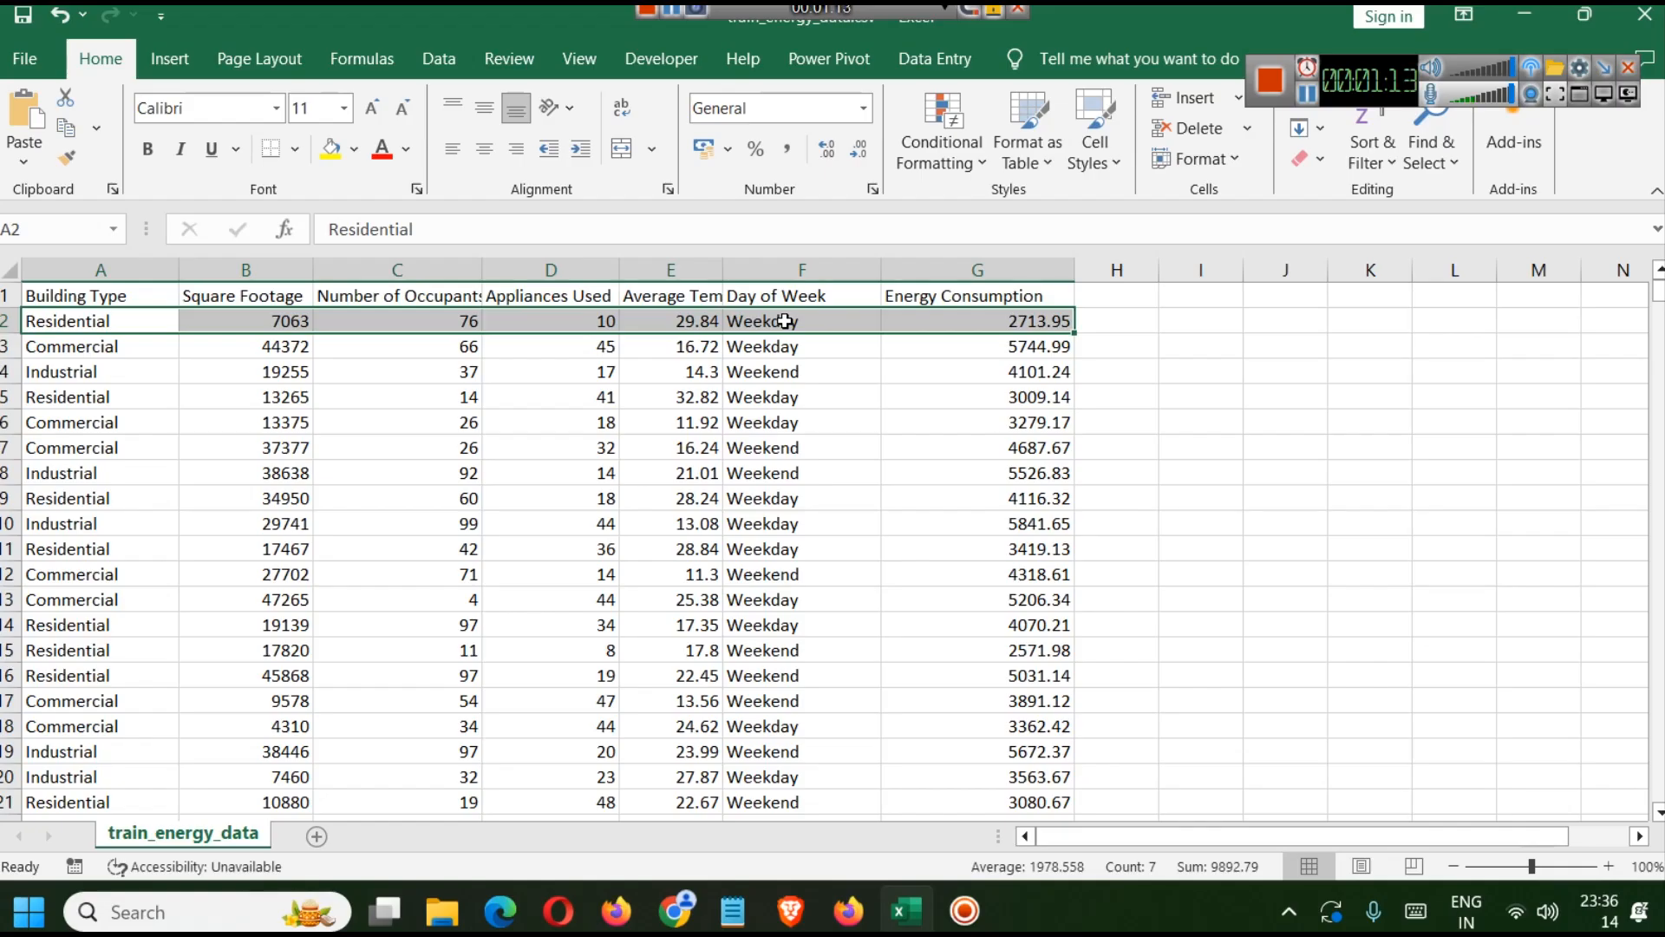
scroll(776, 438, down, 4)
scroll(785, 430, up, 4)
click(1305, 102)
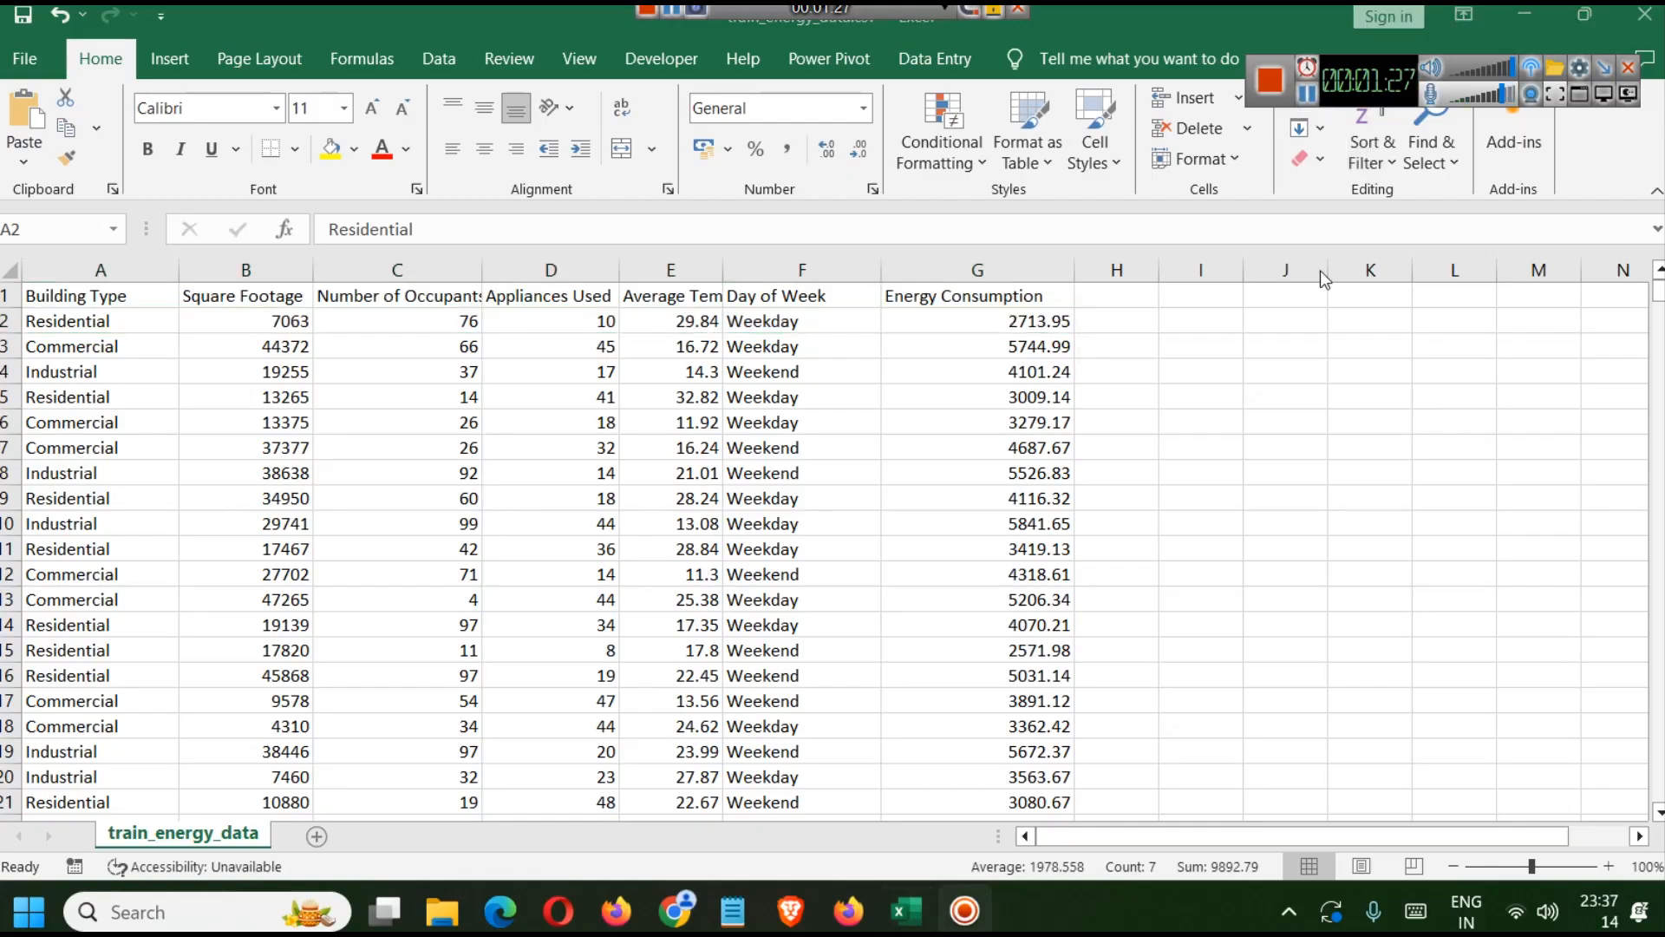
Launch Tableau Public 2021.4 through the Windows search.
click(244, 902)
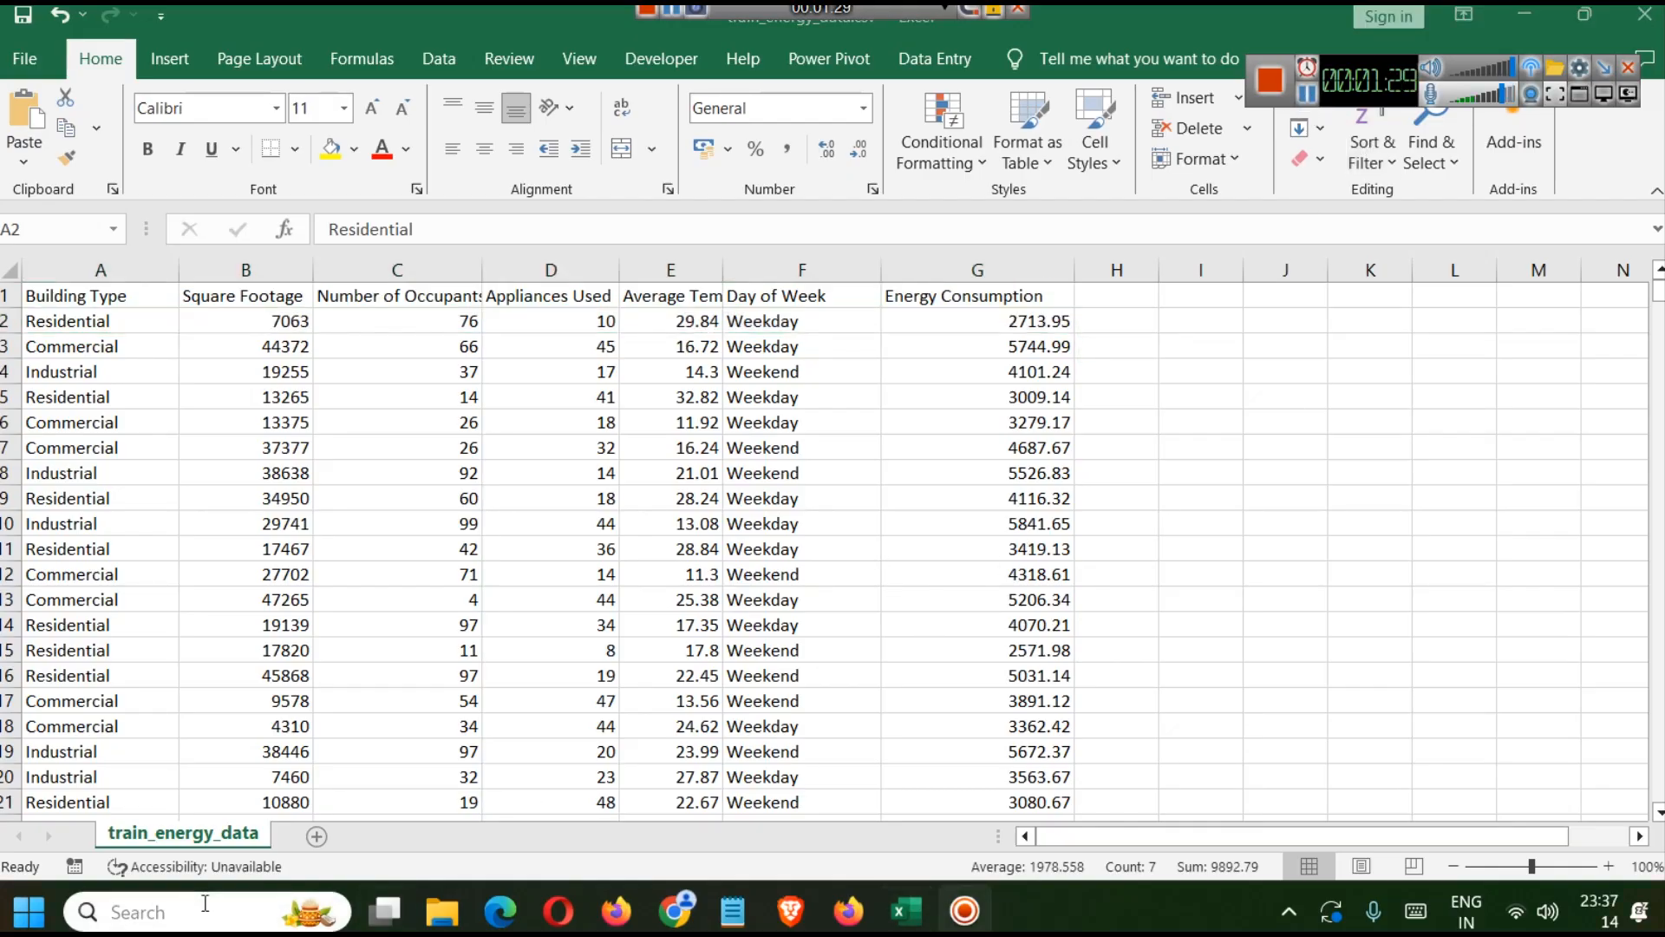
text(tab)
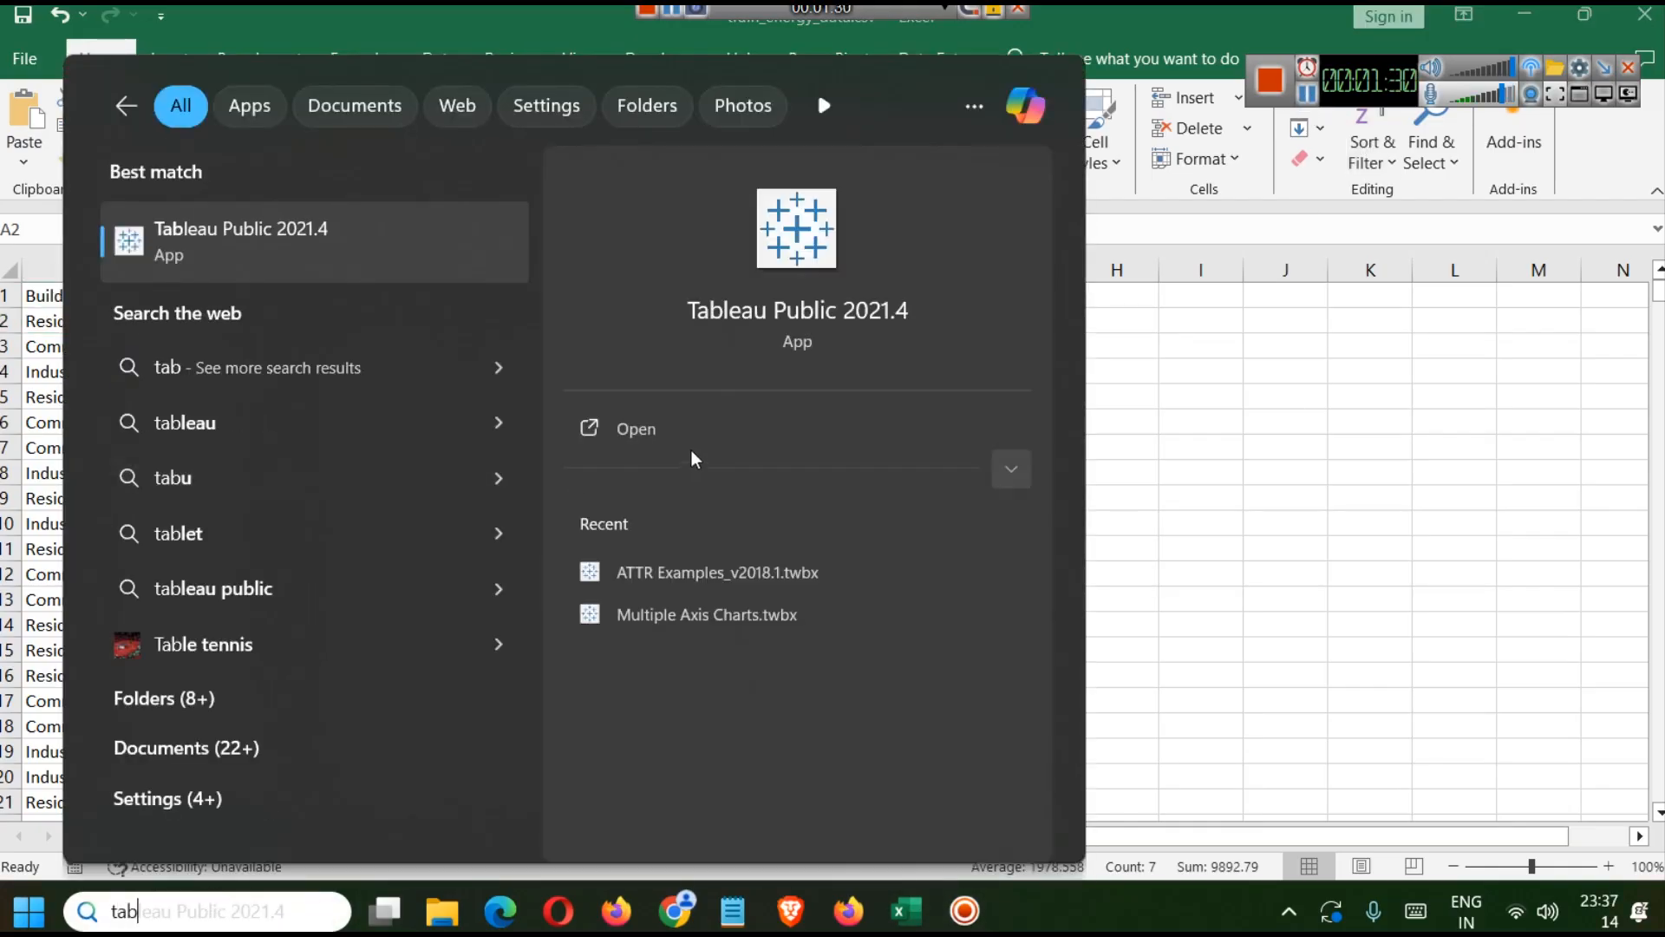
click(621, 430)
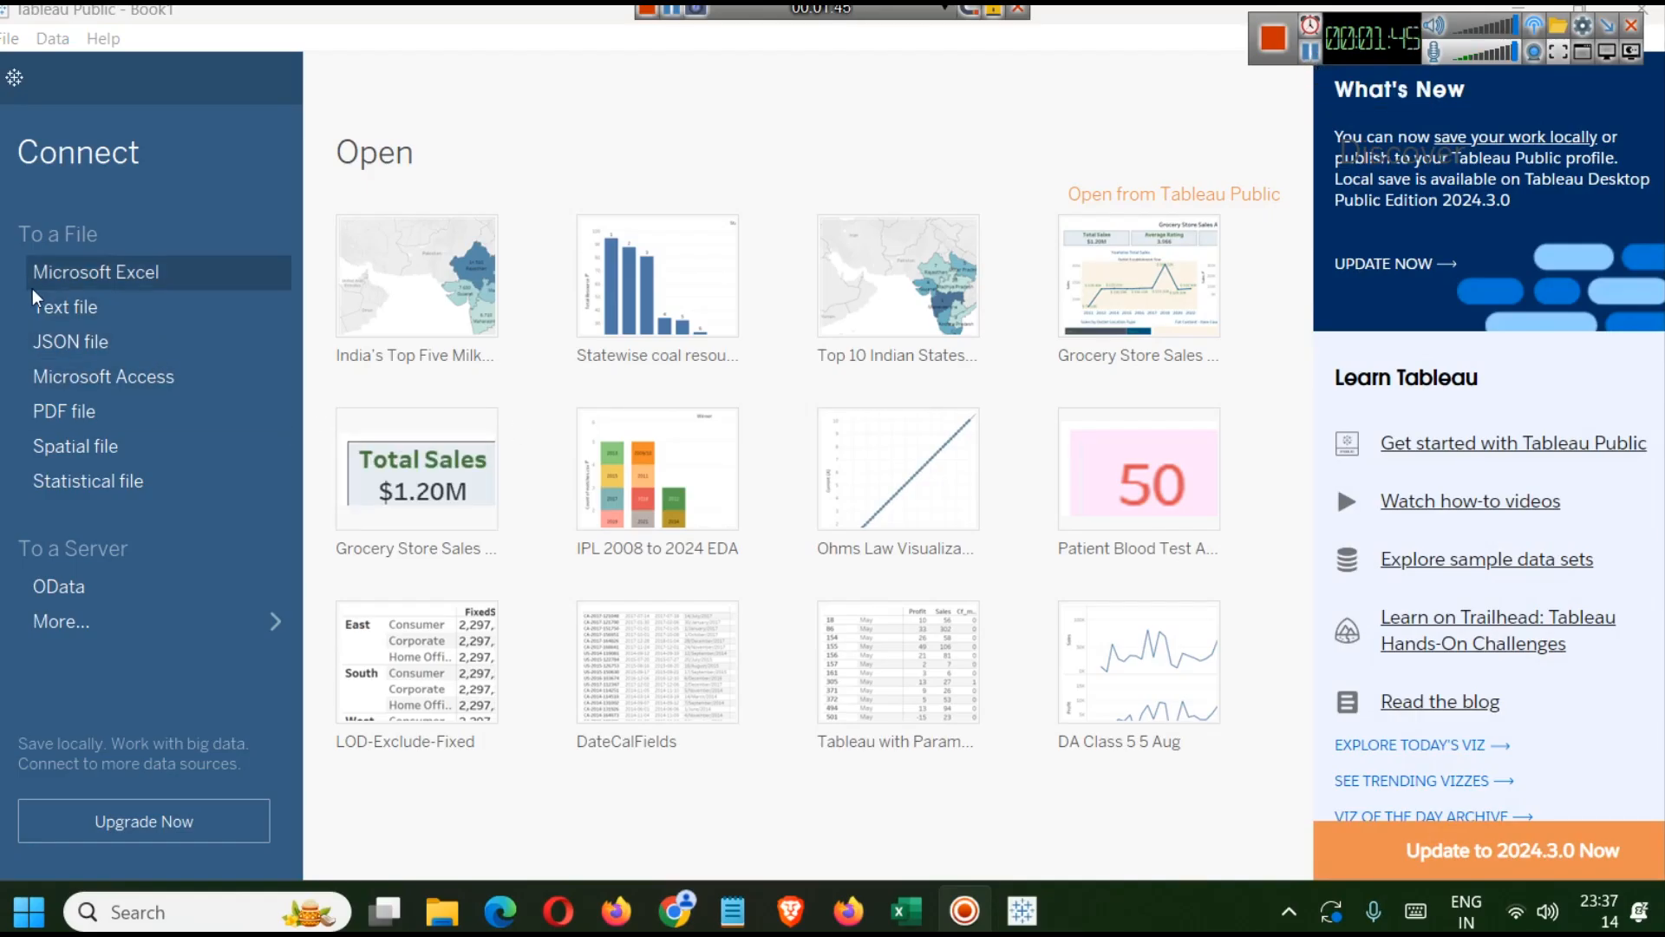
Connect to train_energy_data.csv in the Energy Consumption datasets folder as a text file data source.
click(96, 315)
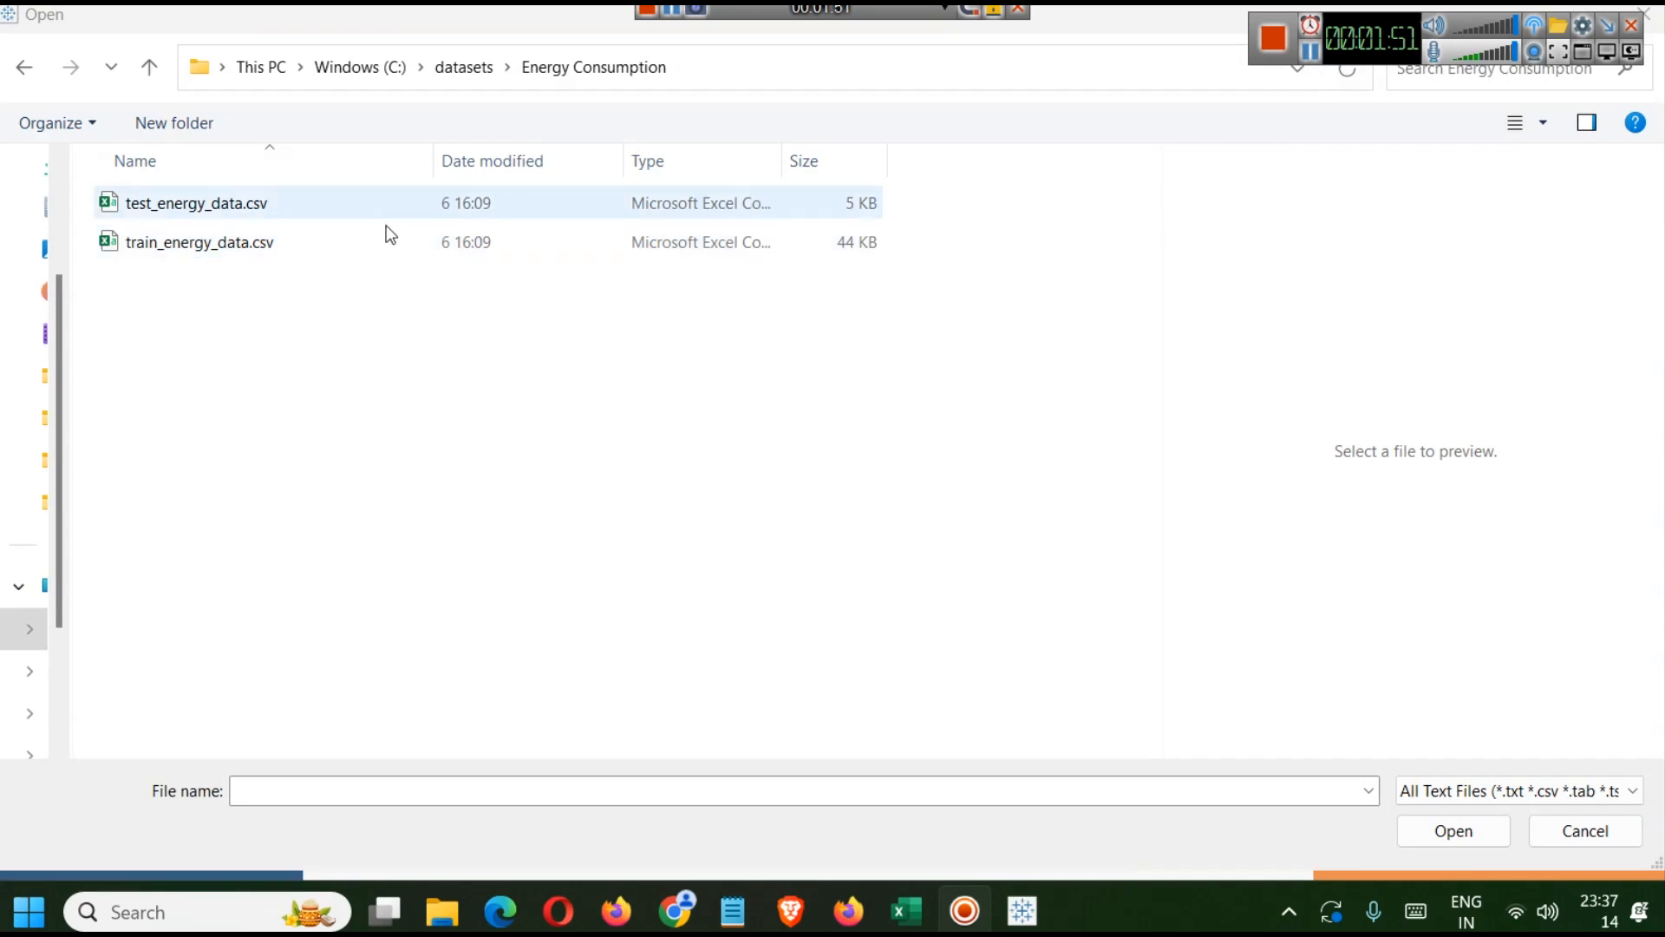
click(194, 208)
click(198, 241)
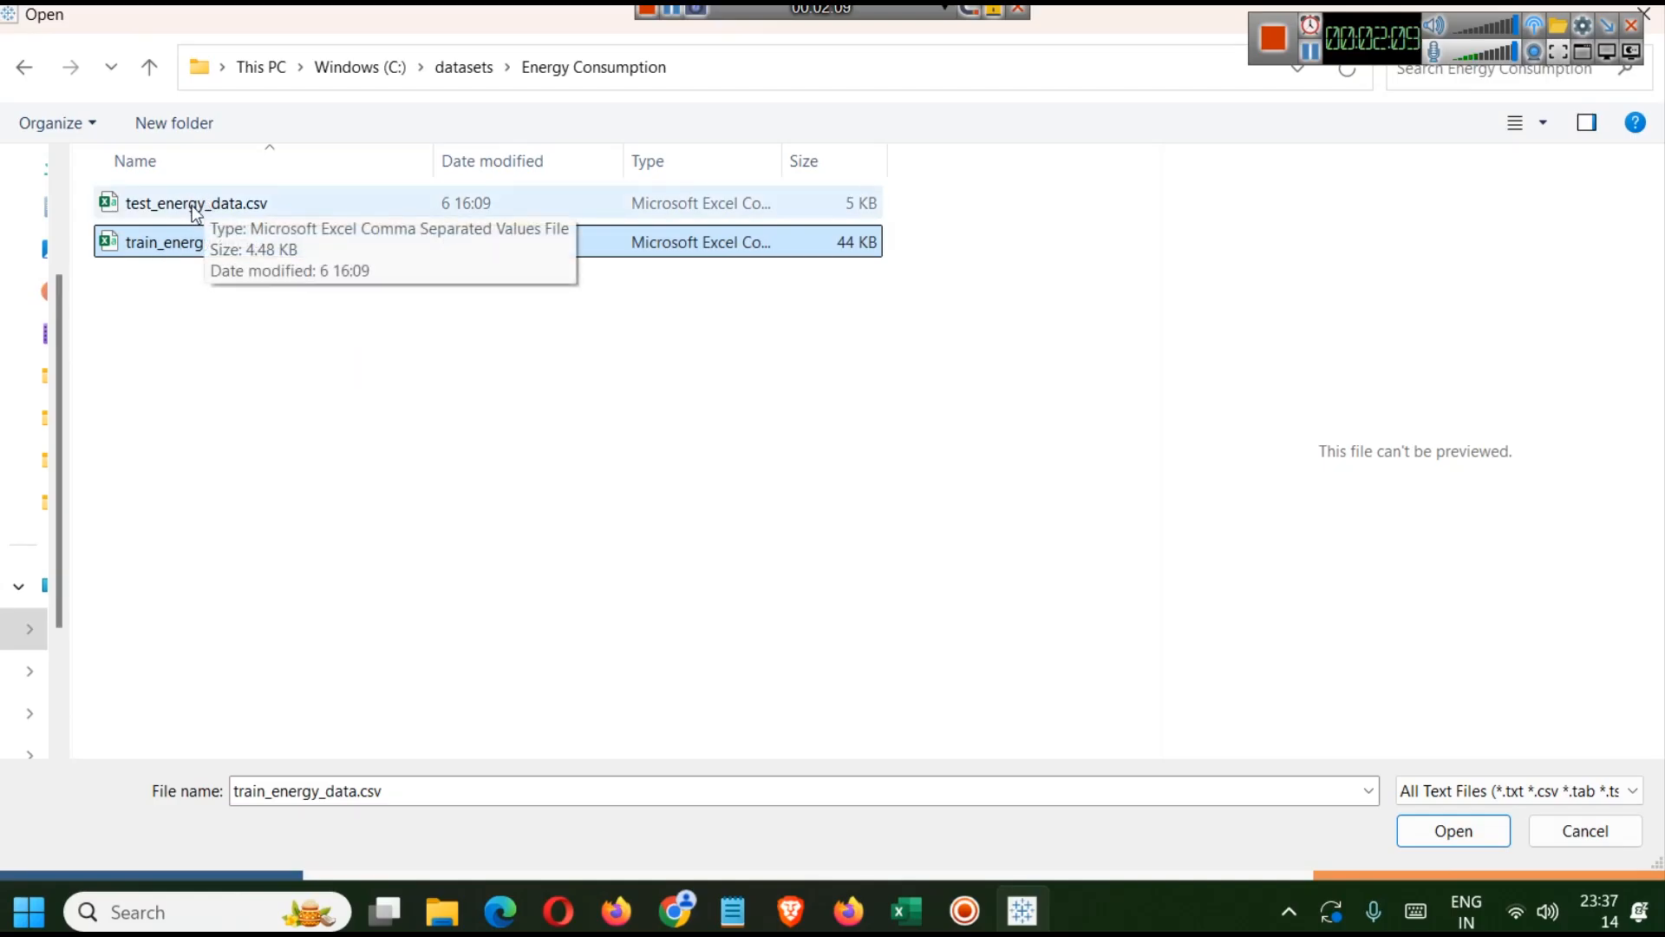
click(1453, 831)
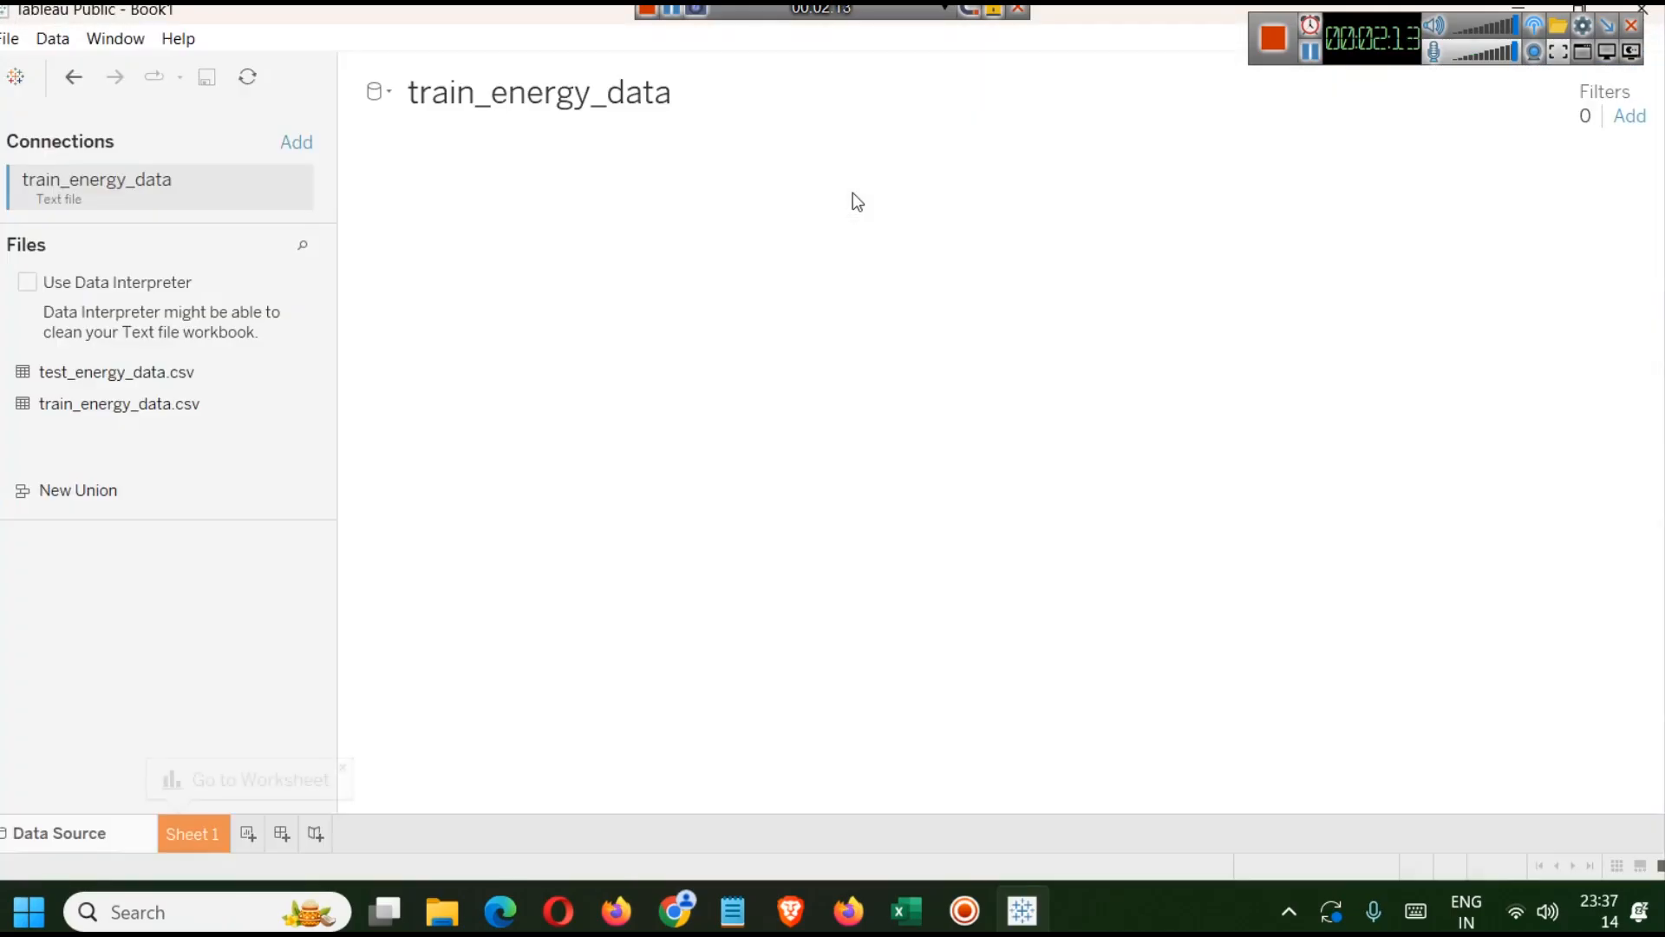
drag(1029, 493, 994, 288)
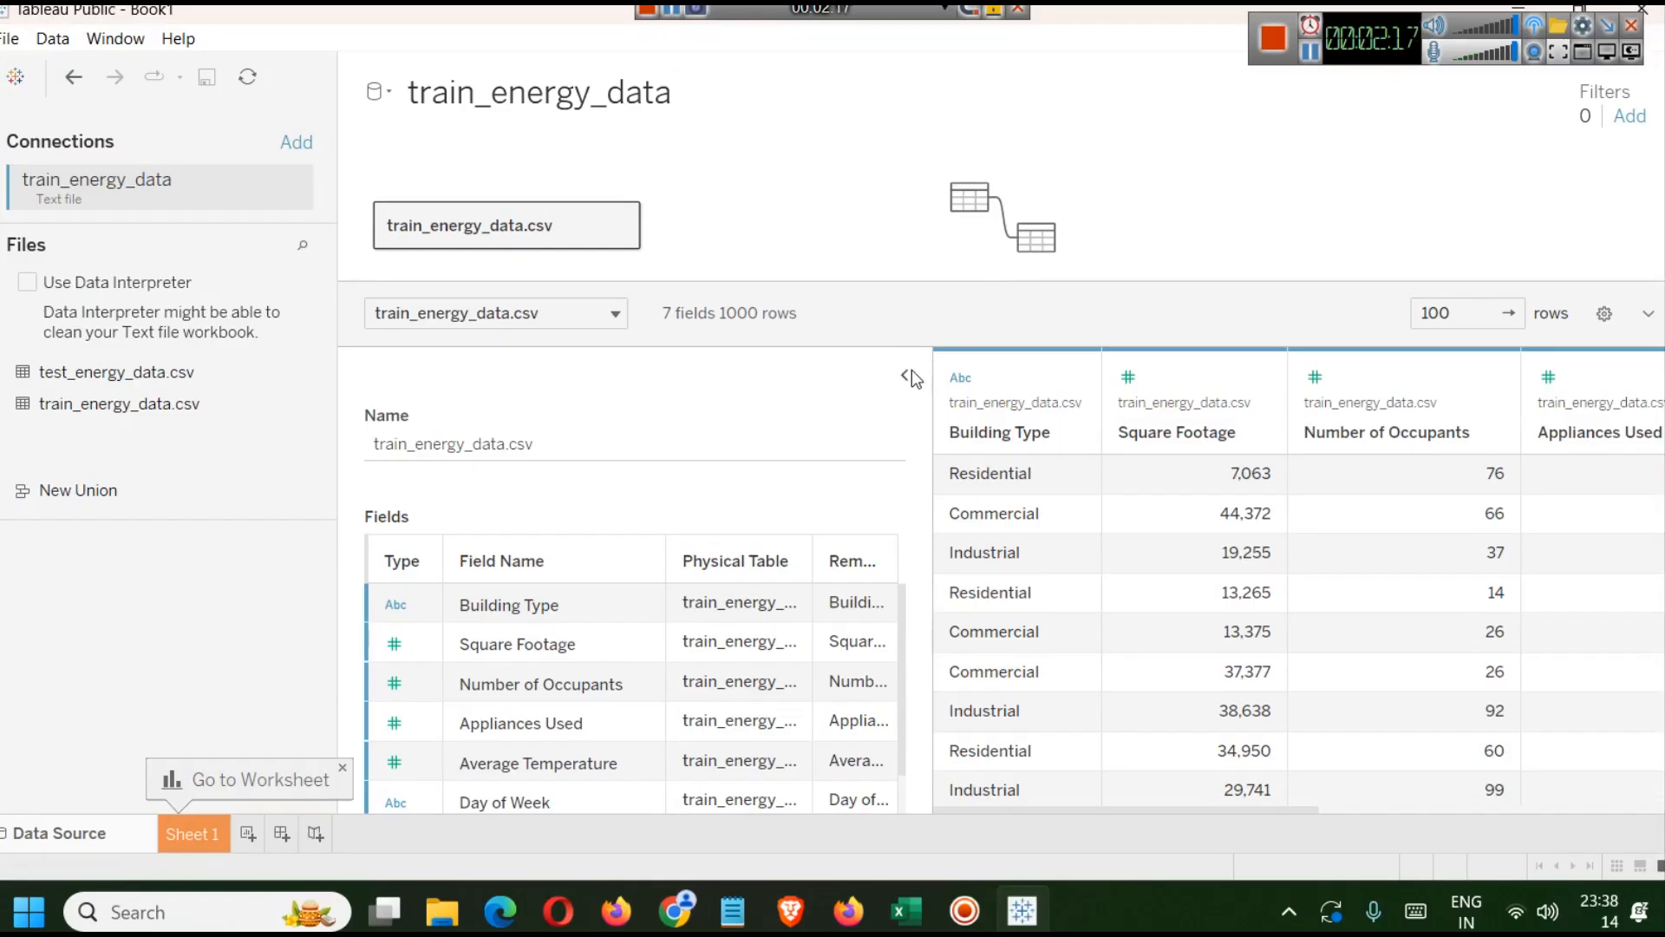
click(1307, 54)
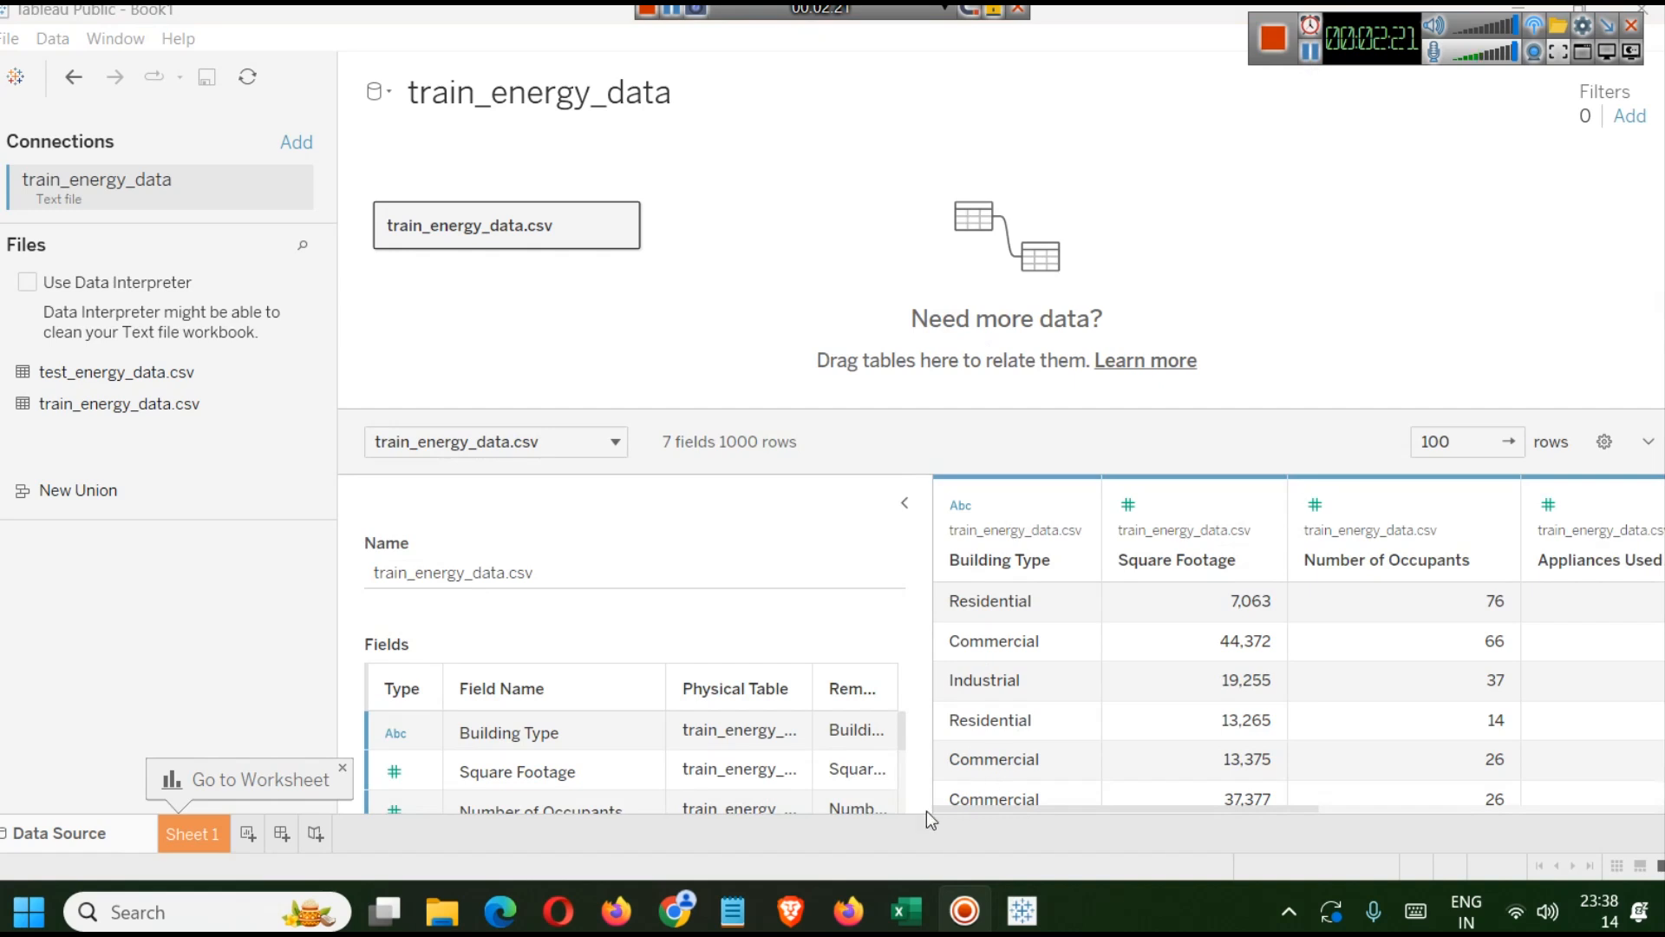
Open test_energy_data.csv from the Energy Consumption folder in Excel to compare it with the training data.
click(916, 892)
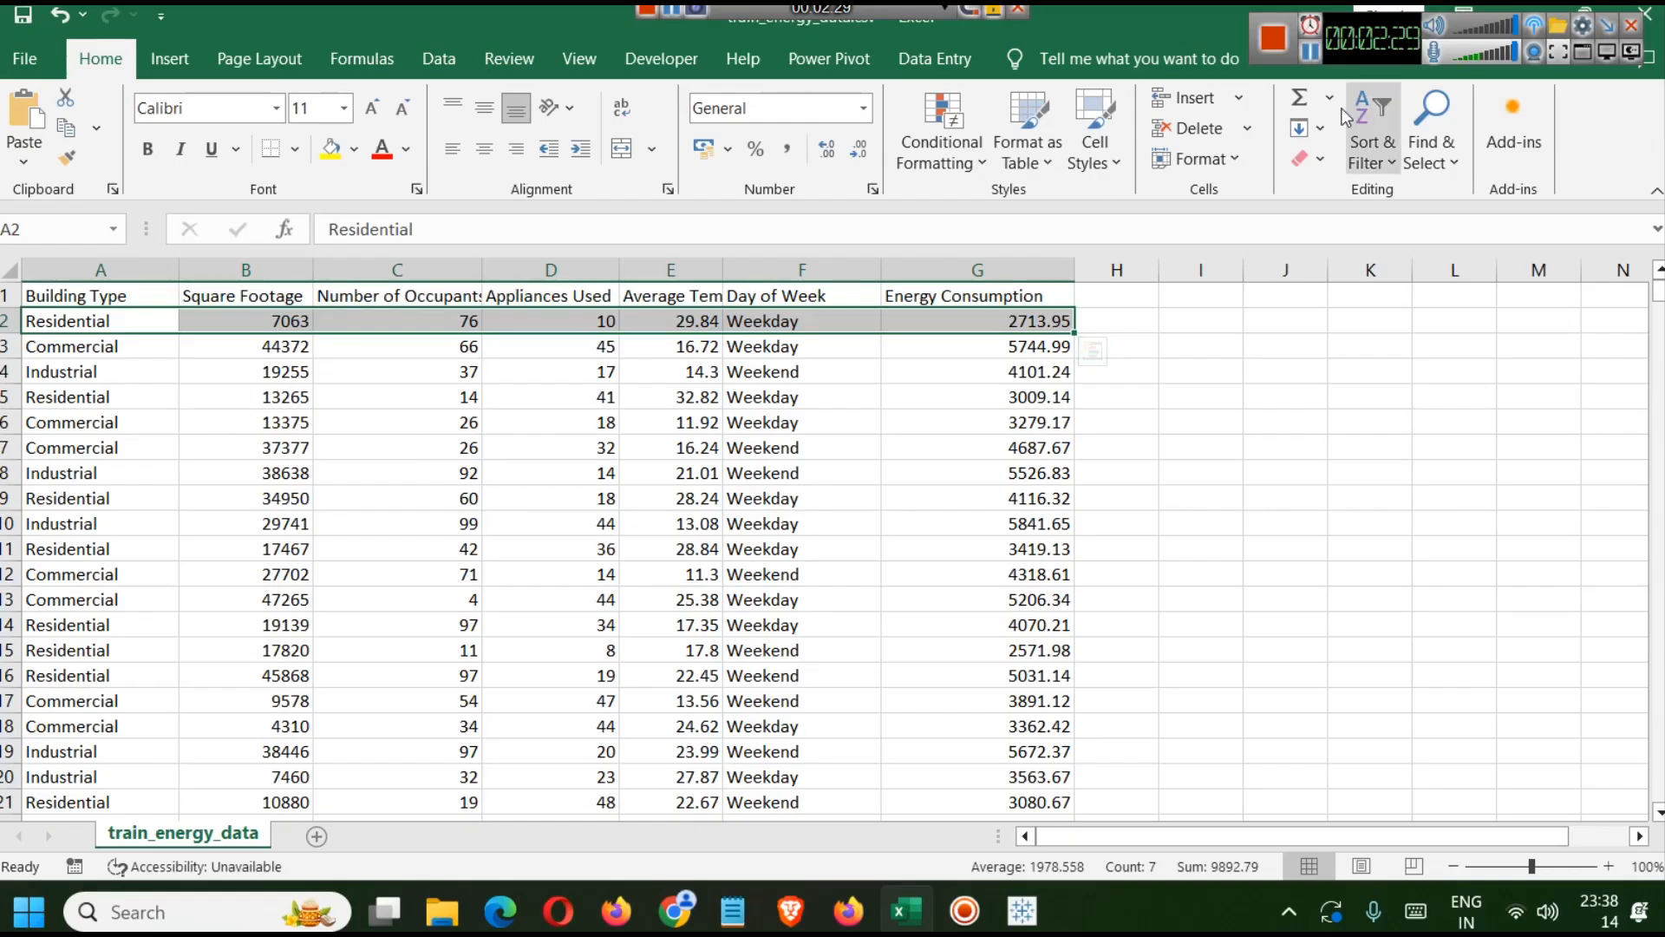
click(118, 270)
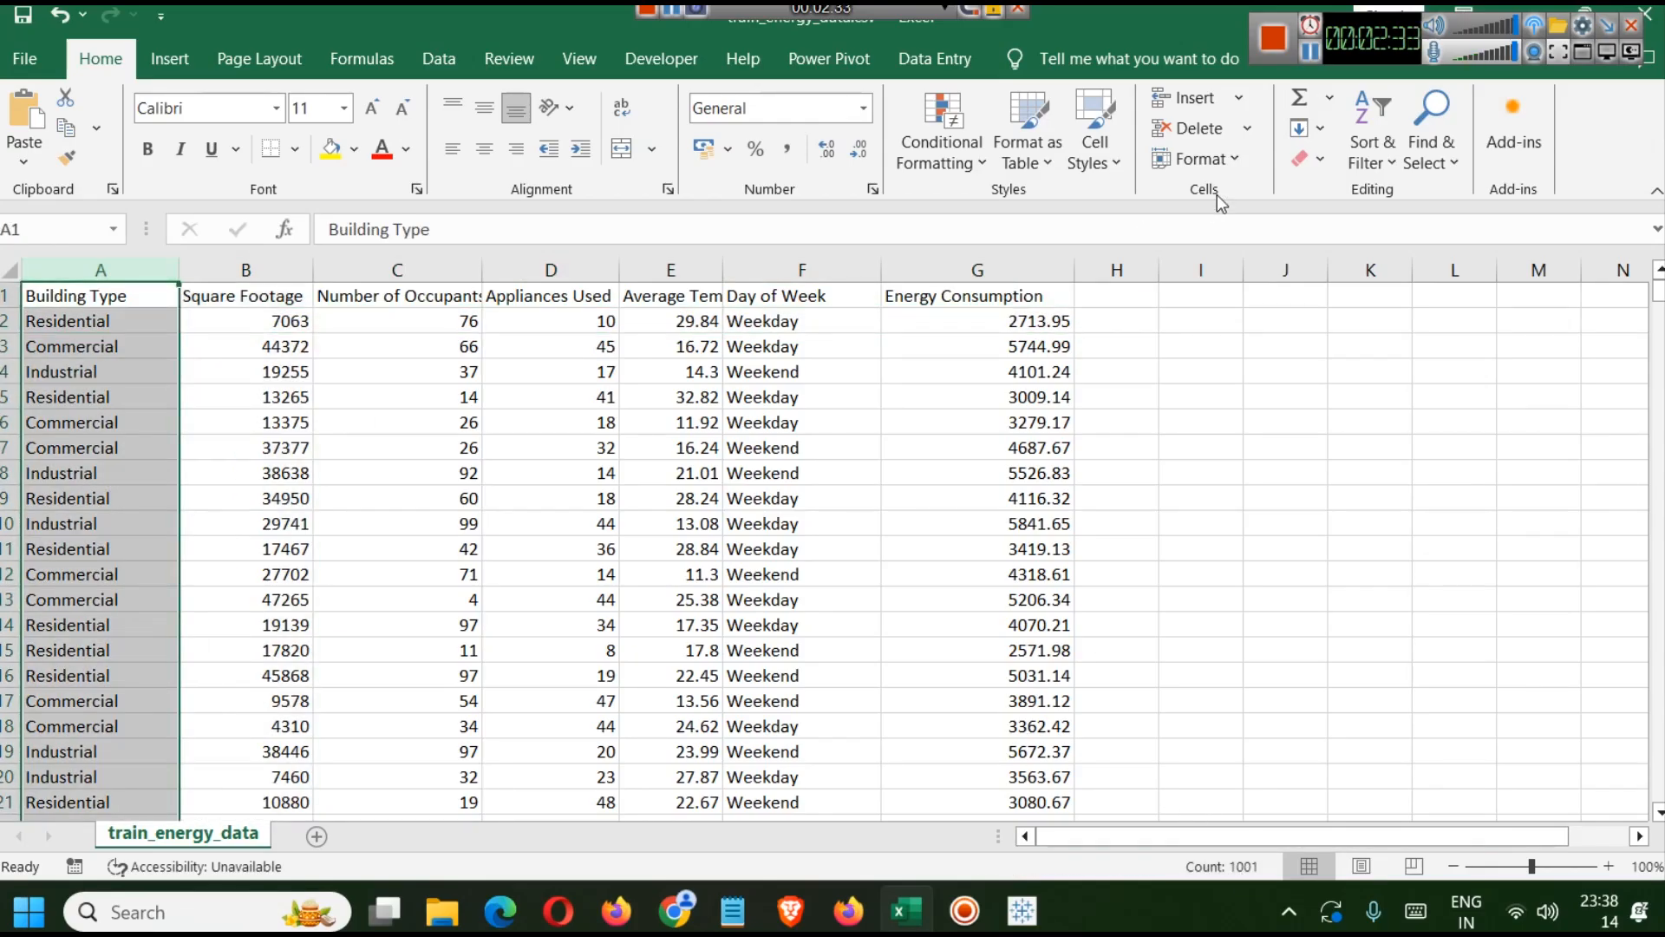
key(alt+Tab)
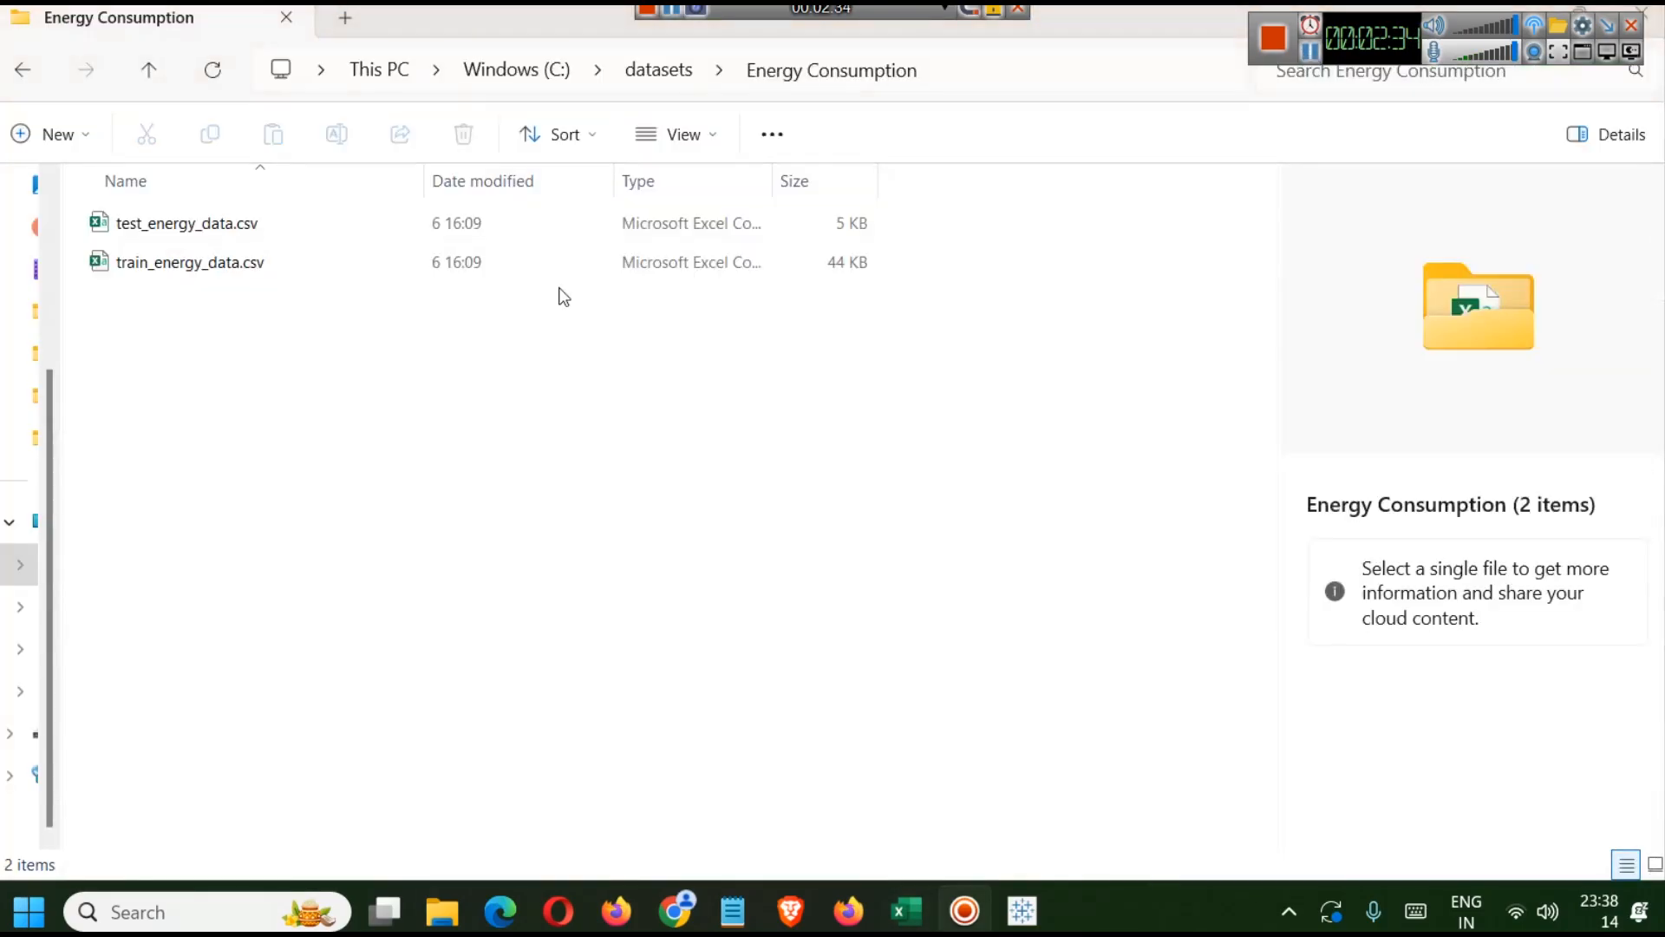
click(147, 231)
key(alt+Tab)
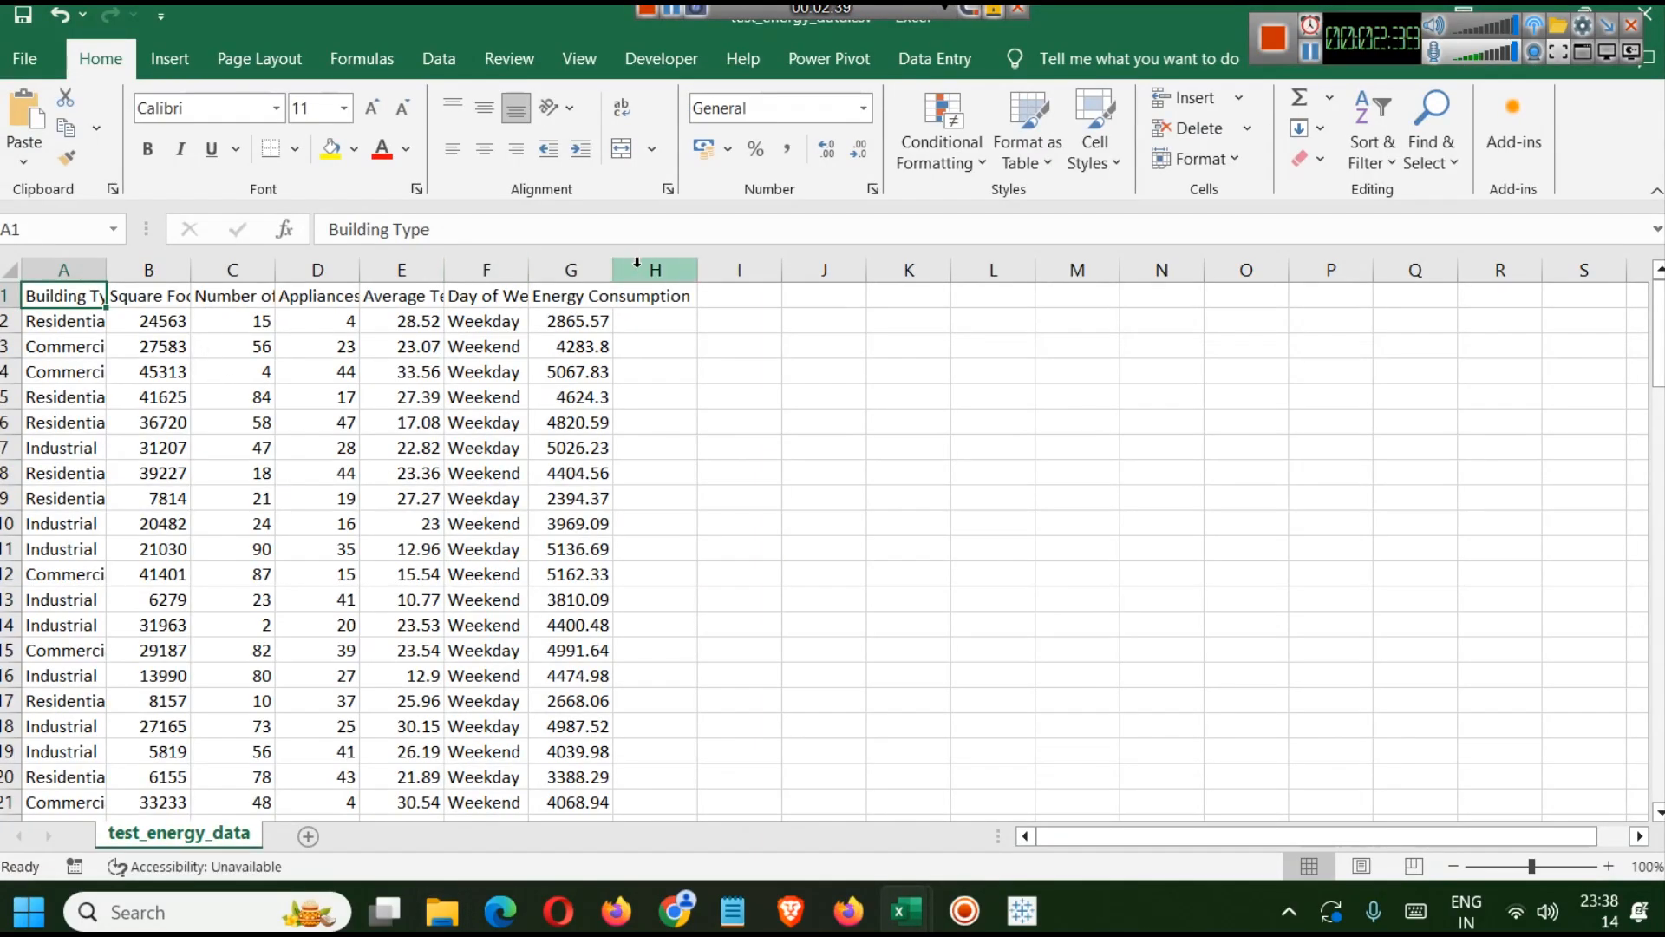
Widen the columns of the test_energy_data sheet so all headers and values show in full.
drag(615, 280, 749, 259)
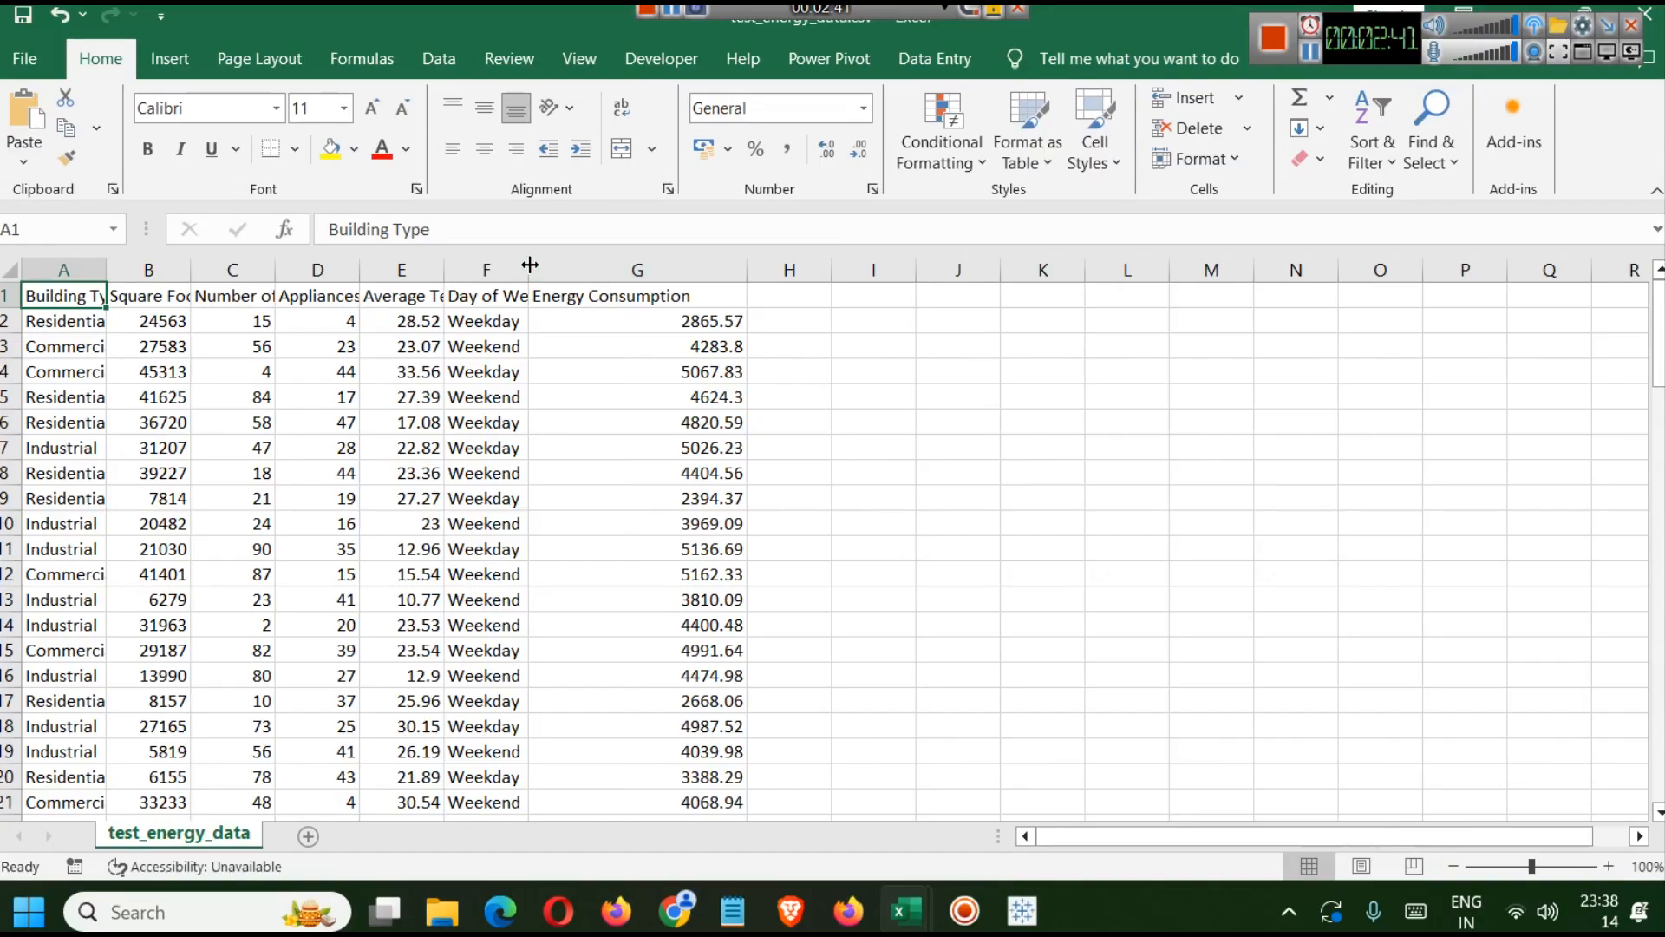
drag(532, 260, 642, 256)
drag(446, 270, 581, 274)
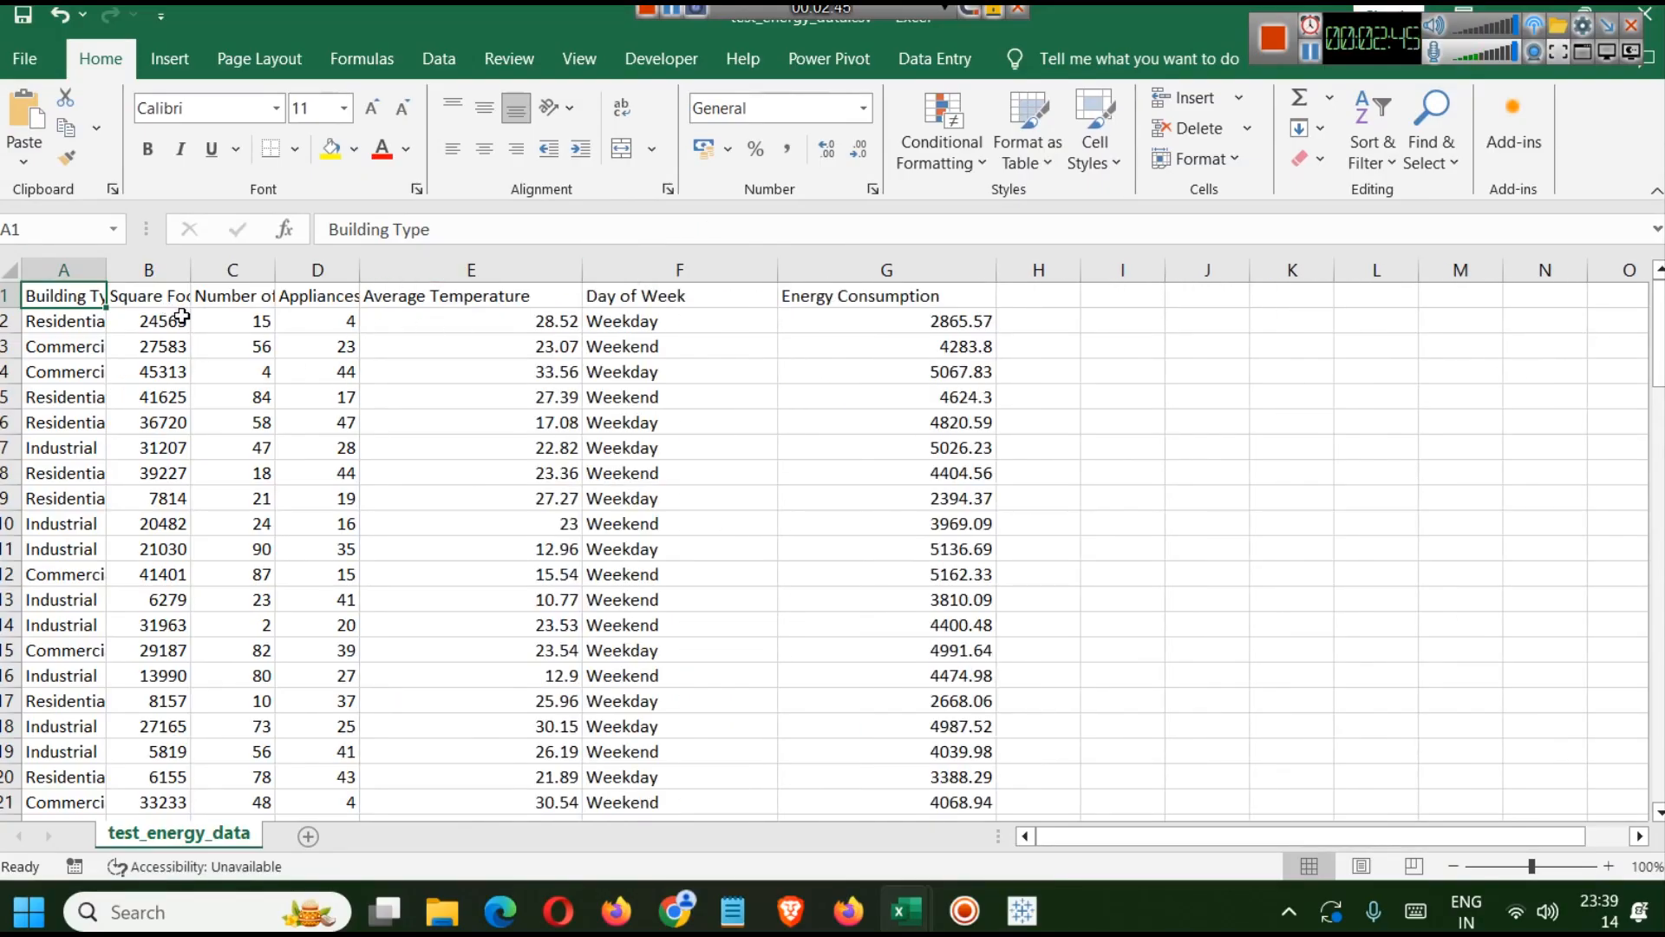
drag(106, 271, 190, 272)
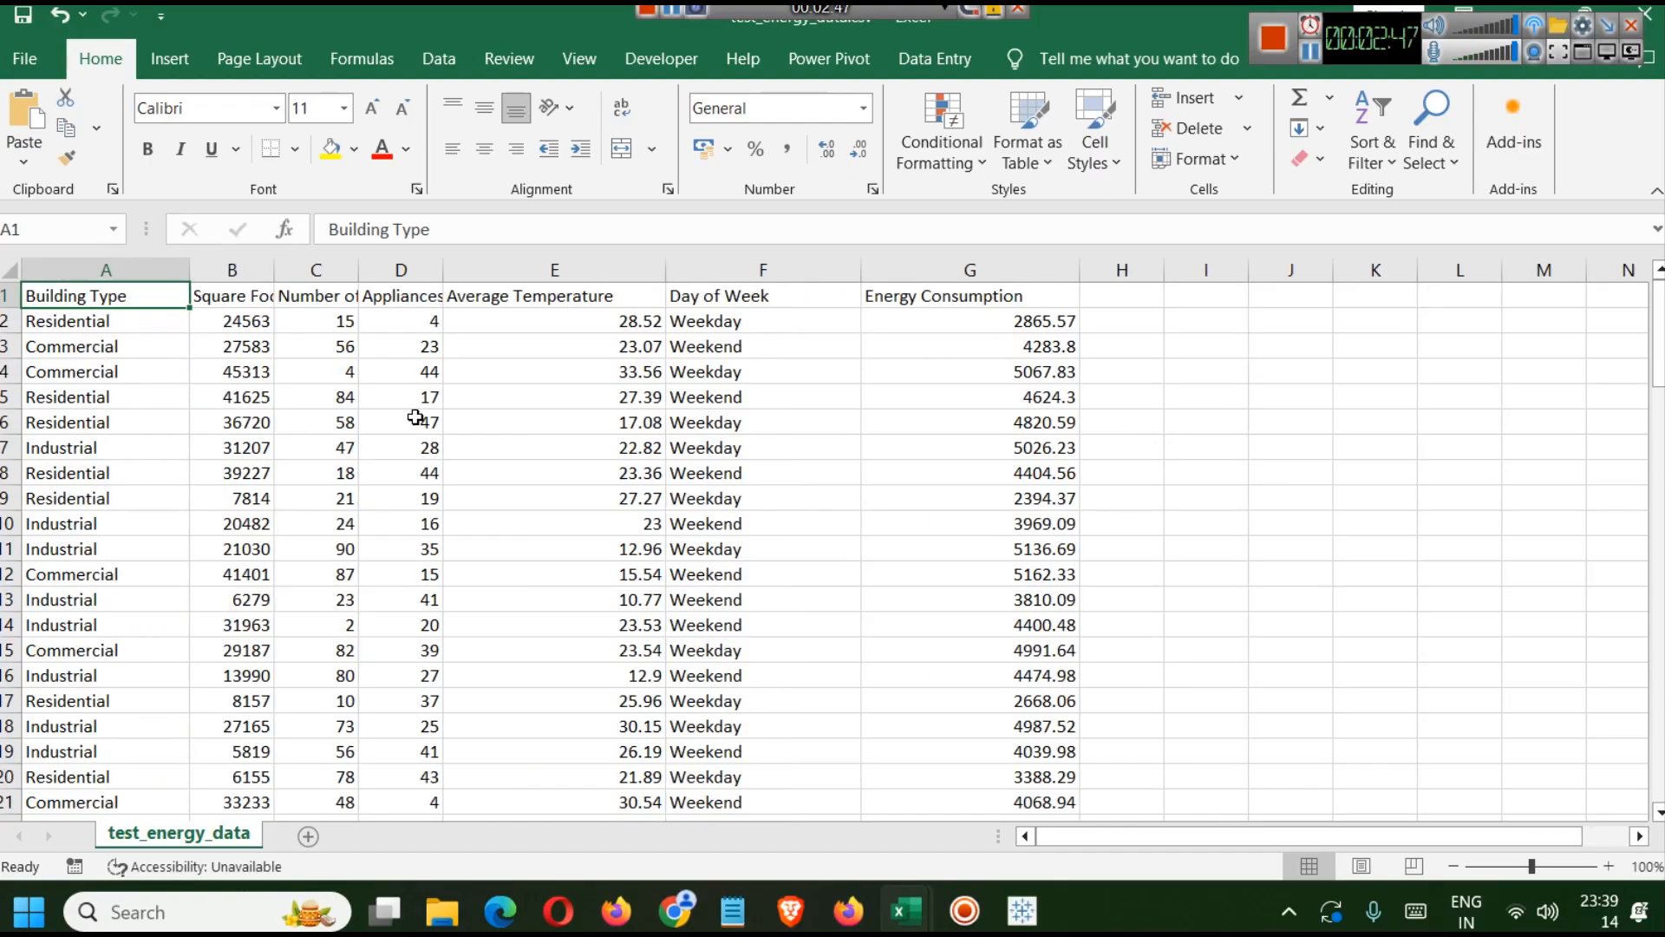
click(35, 271)
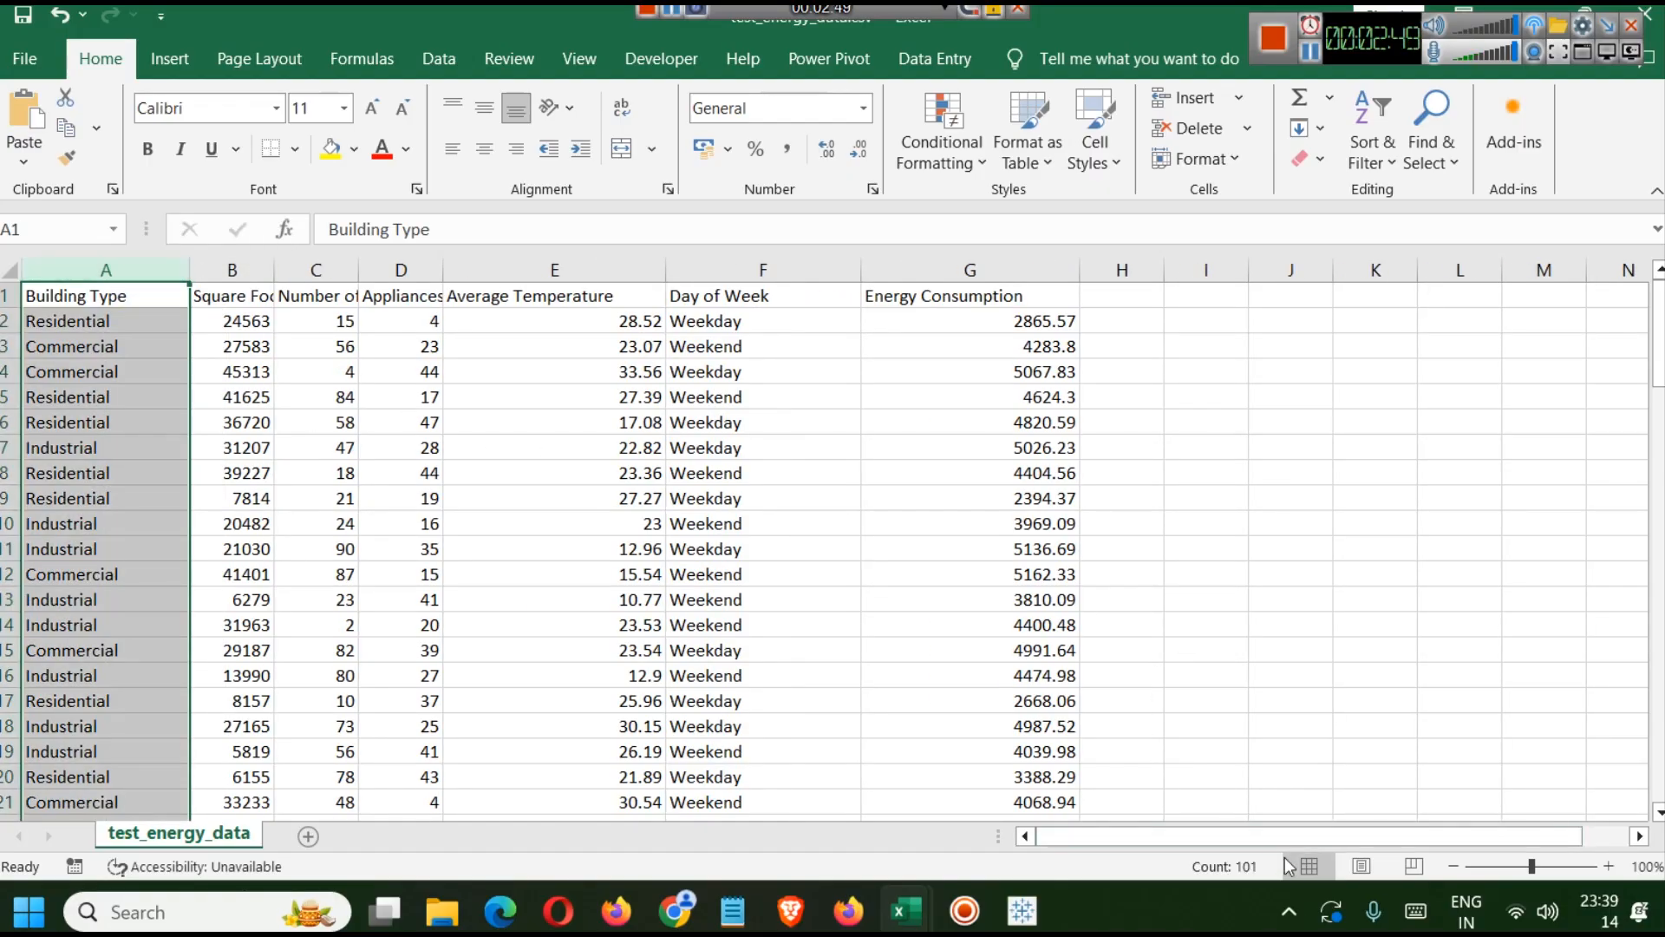
drag(1359, 59, 1372, 112)
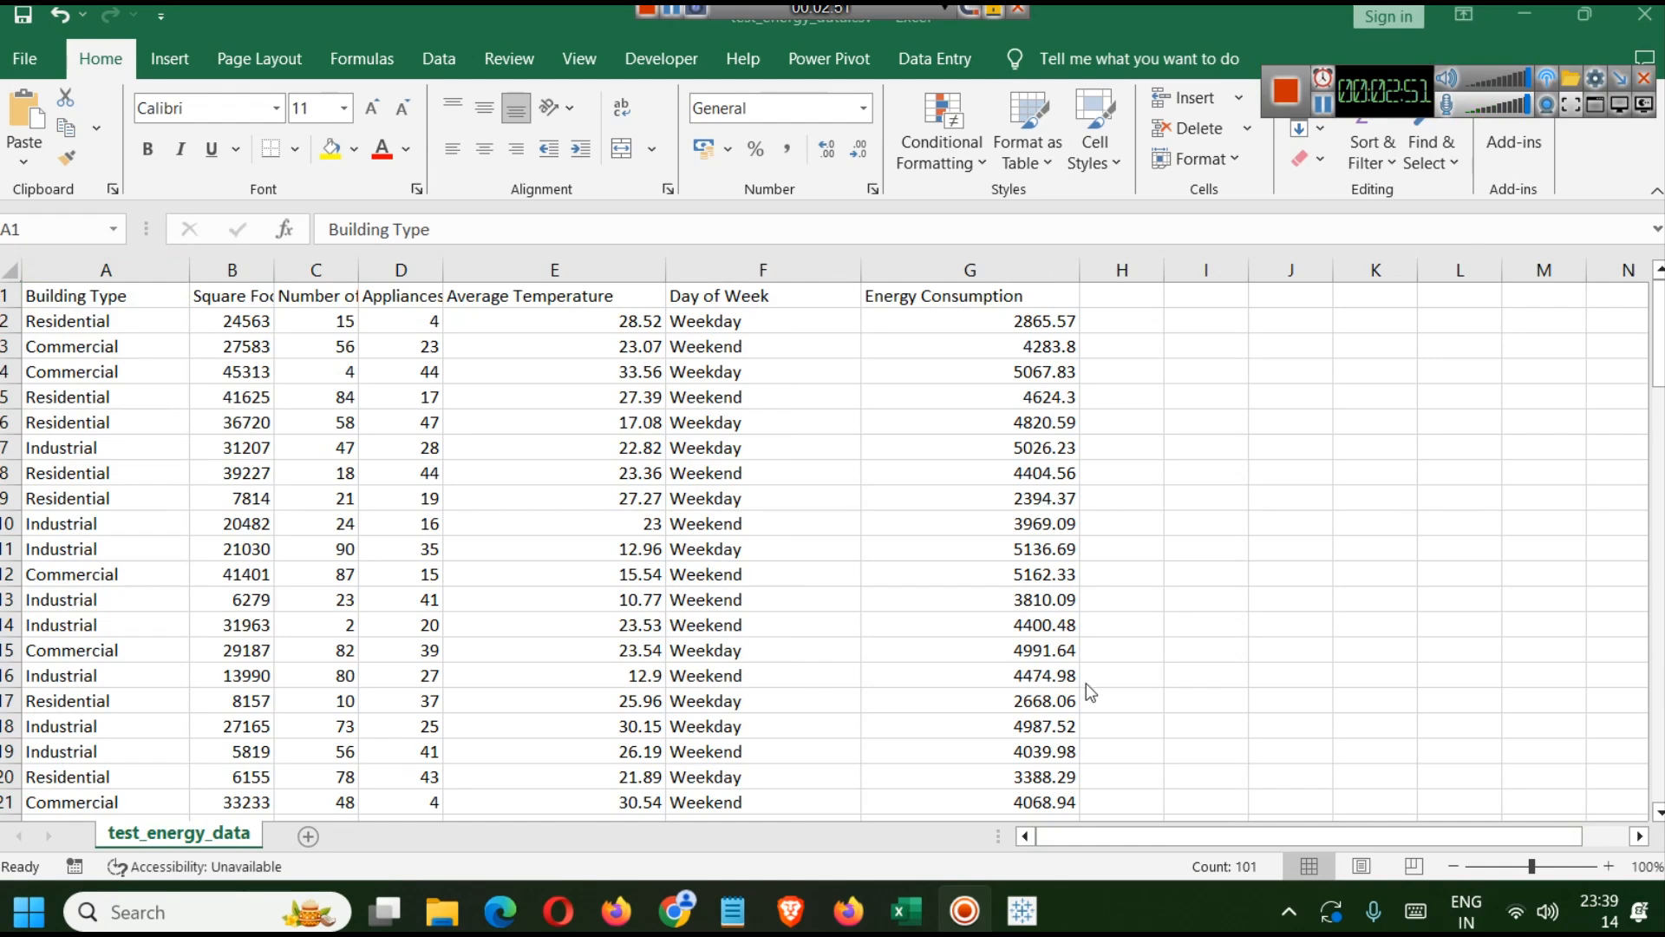
Try to create a union by dragging test_energy_data.csv into the New Union dialog.
click(1048, 918)
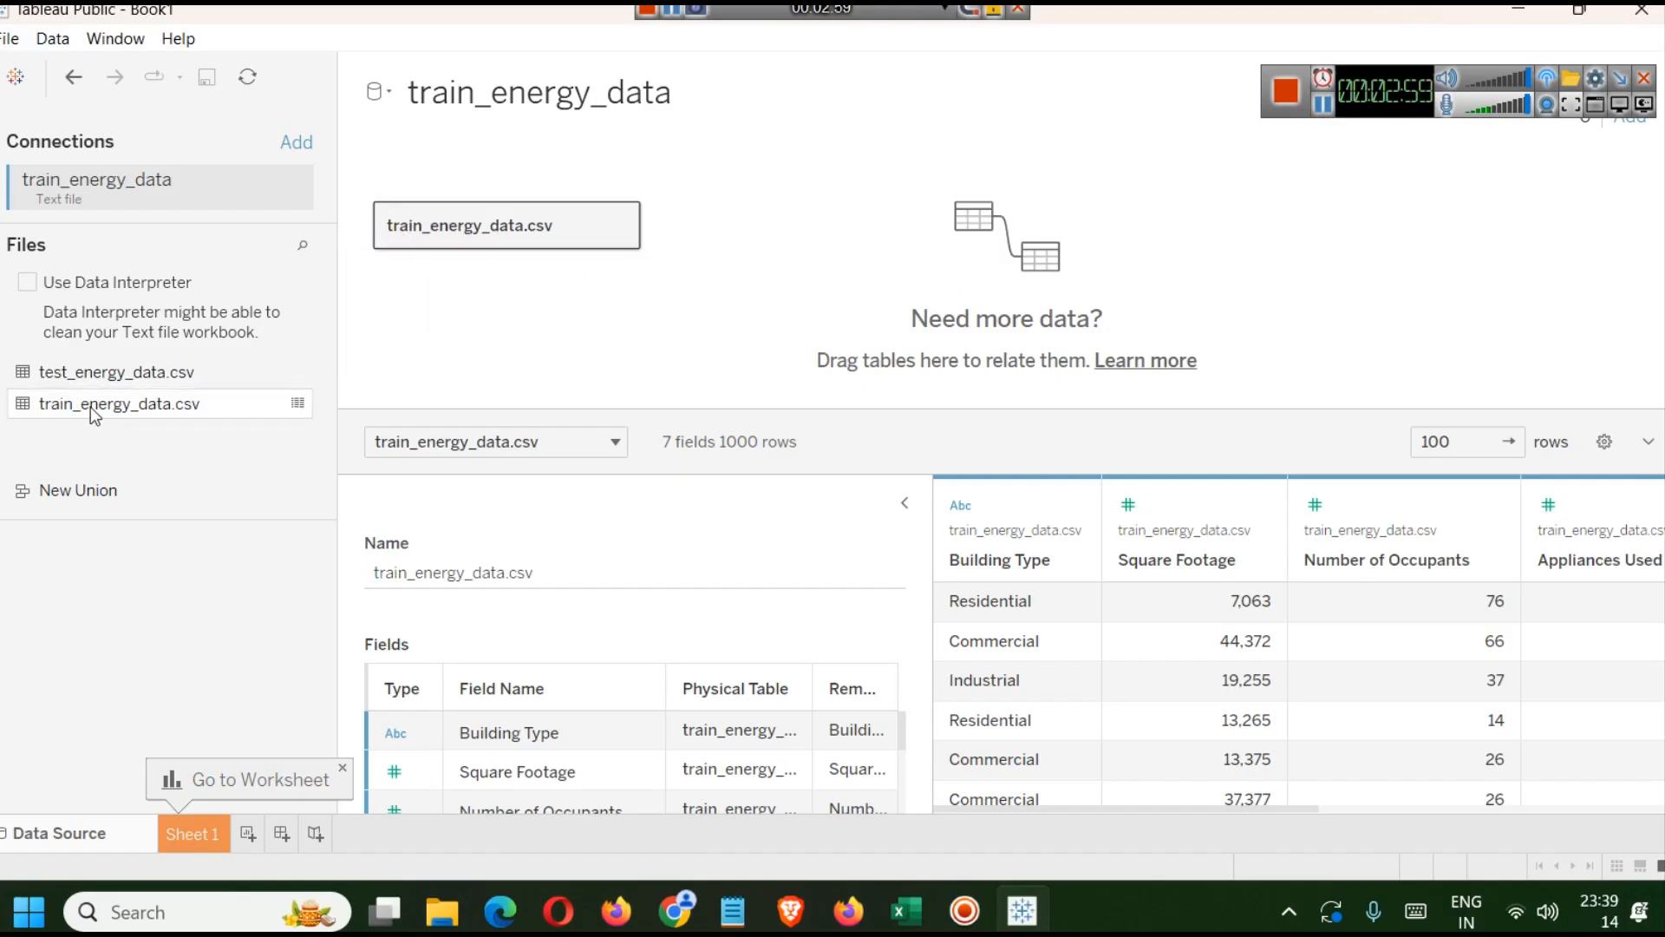
click(85, 491)
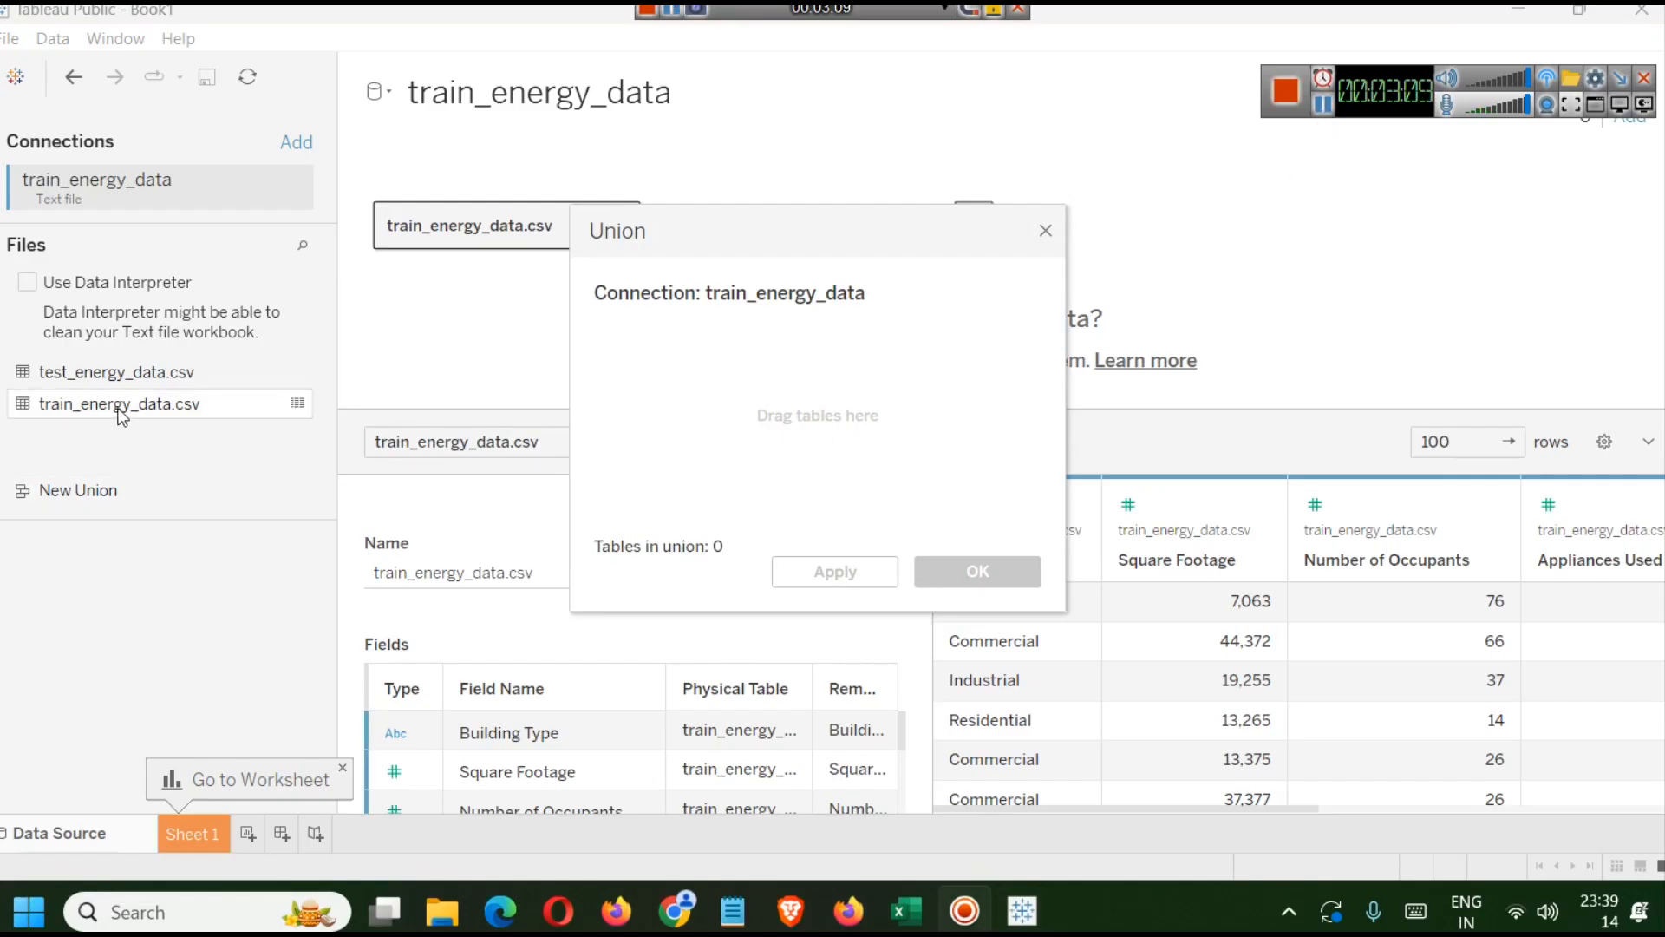
drag(67, 365, 1301, 138)
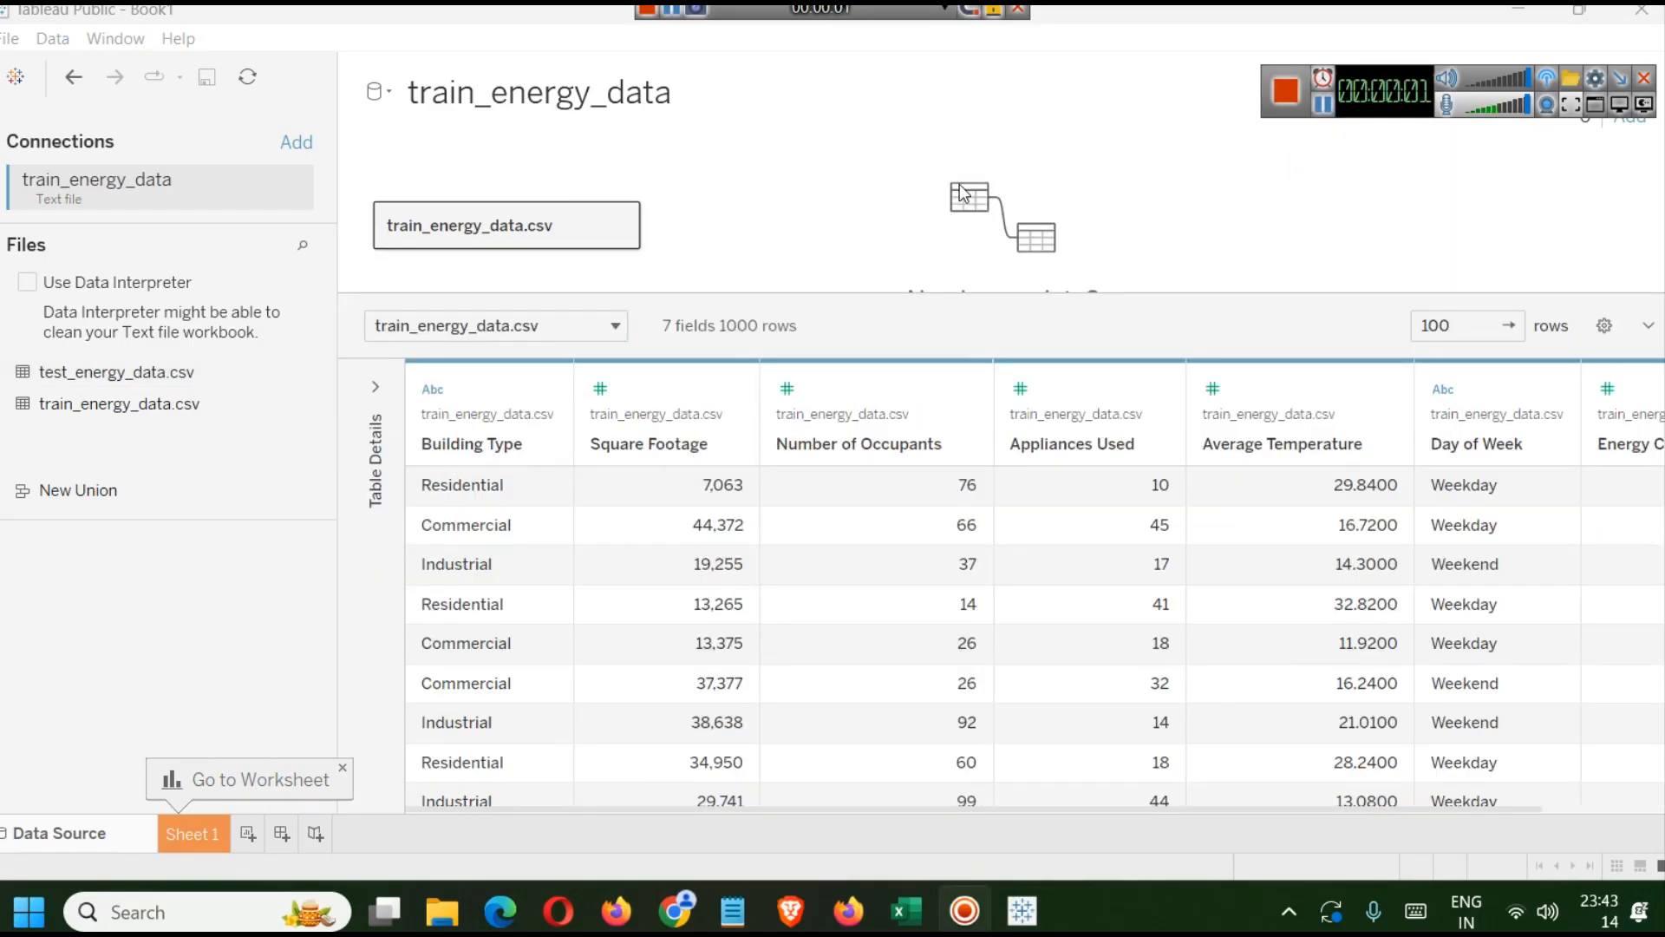
Inspect the train_energy_data field list and data preview columns, then open Sheet 1.
click(370, 399)
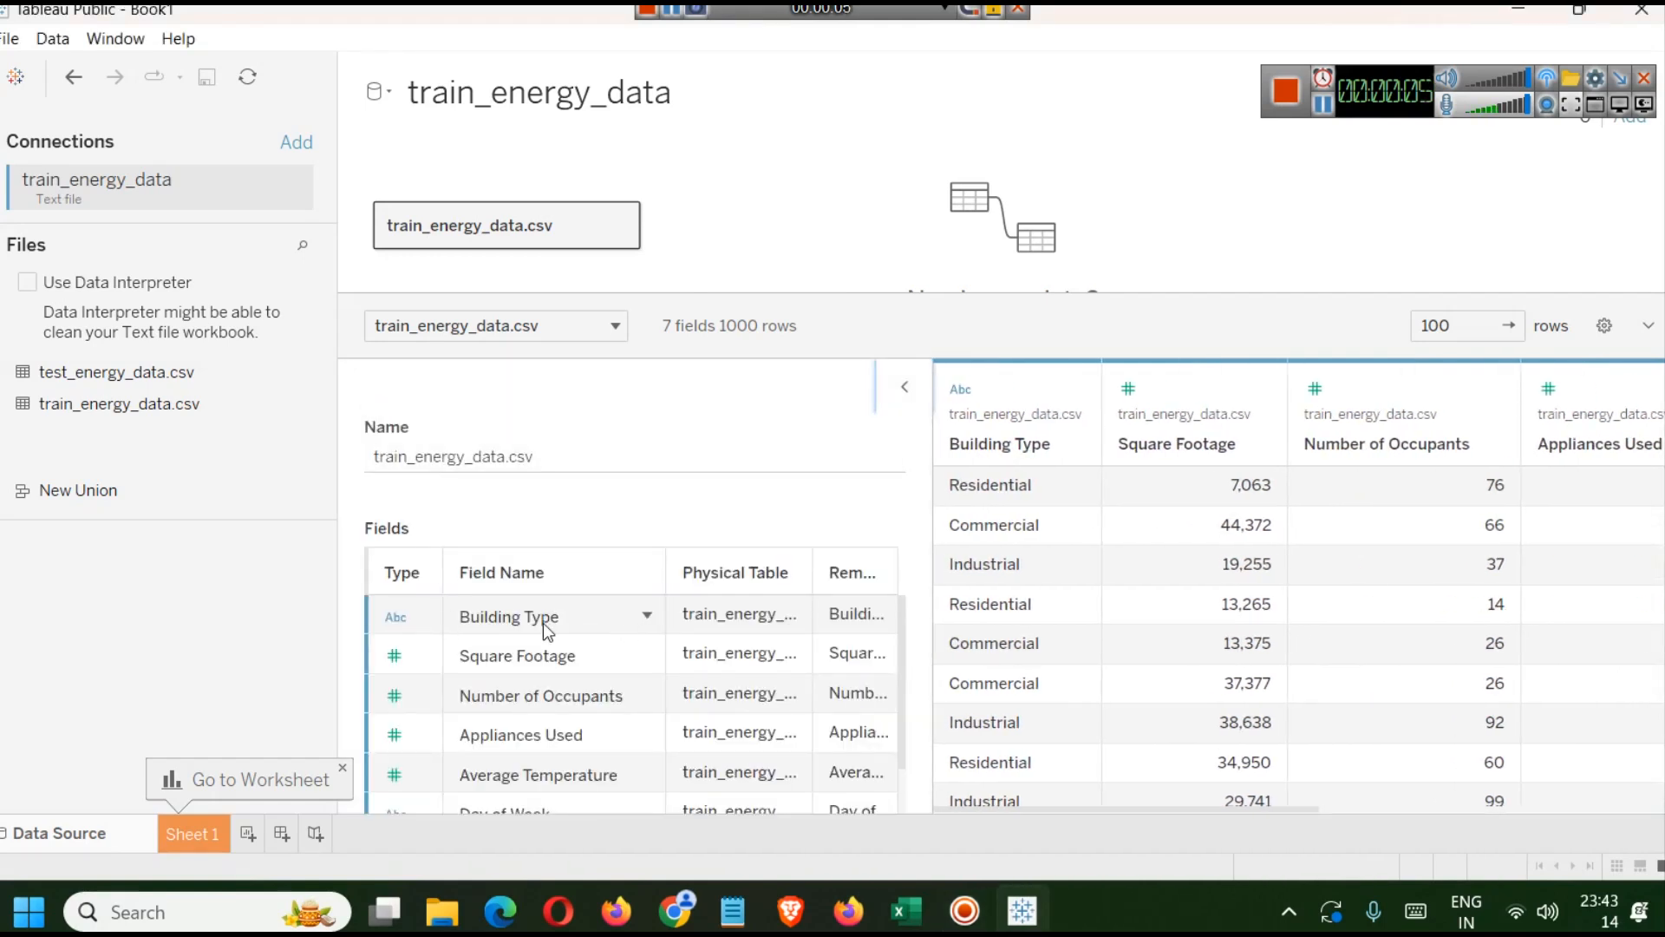
scroll(427, 695, down, 1)
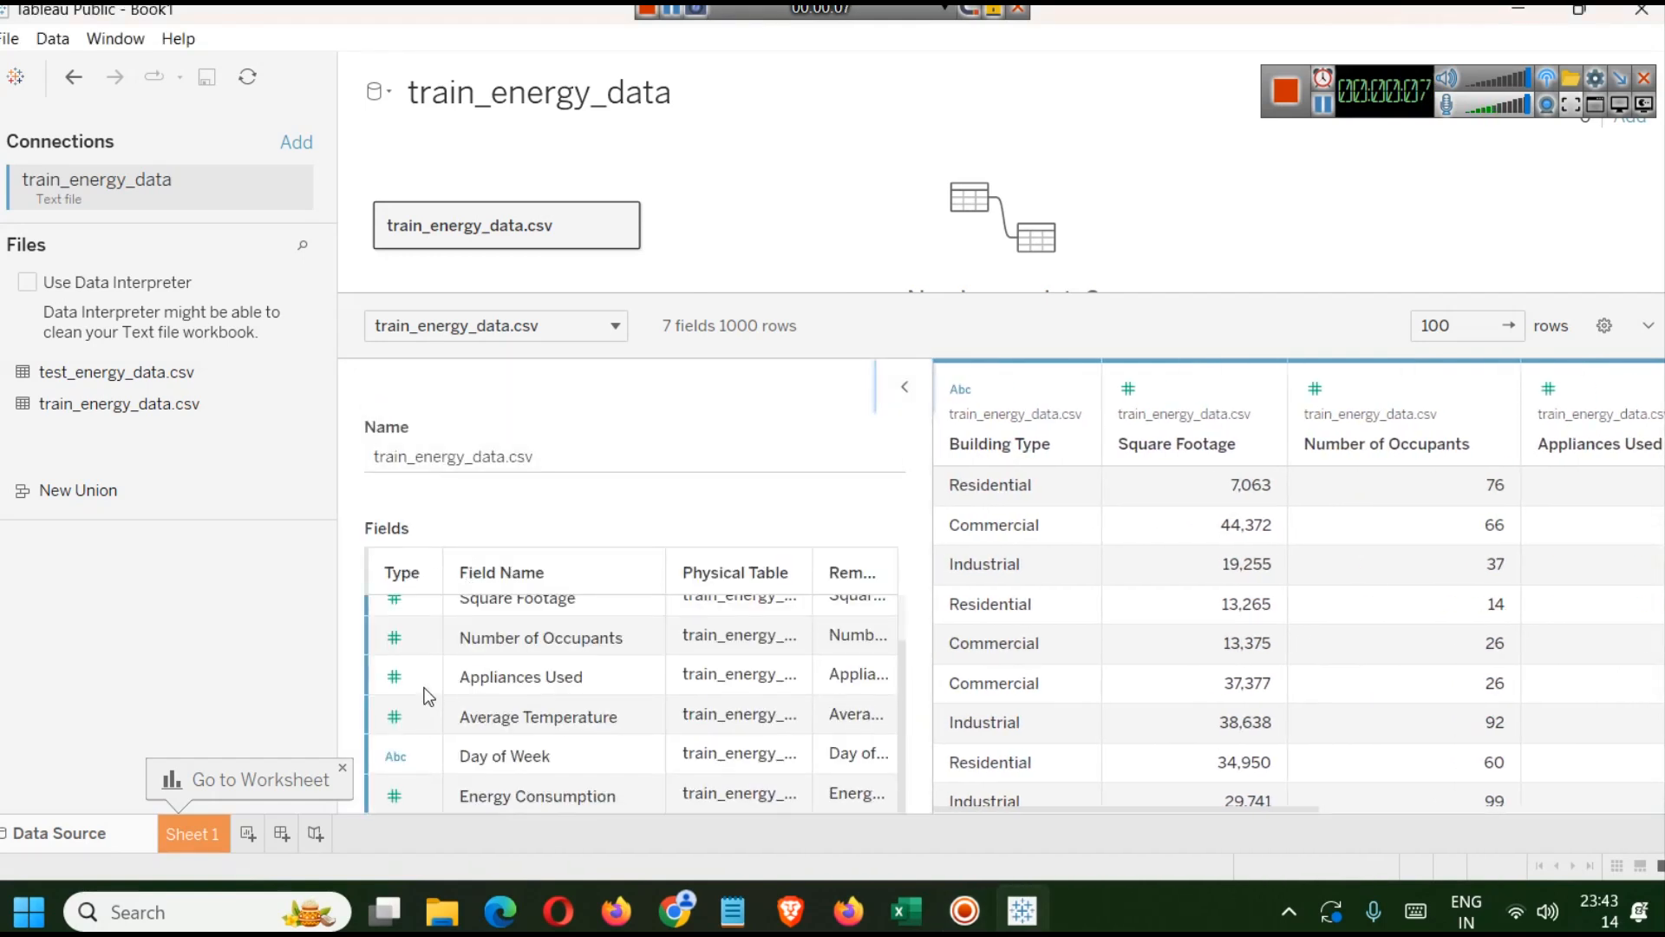
scroll(543, 741, up, 1)
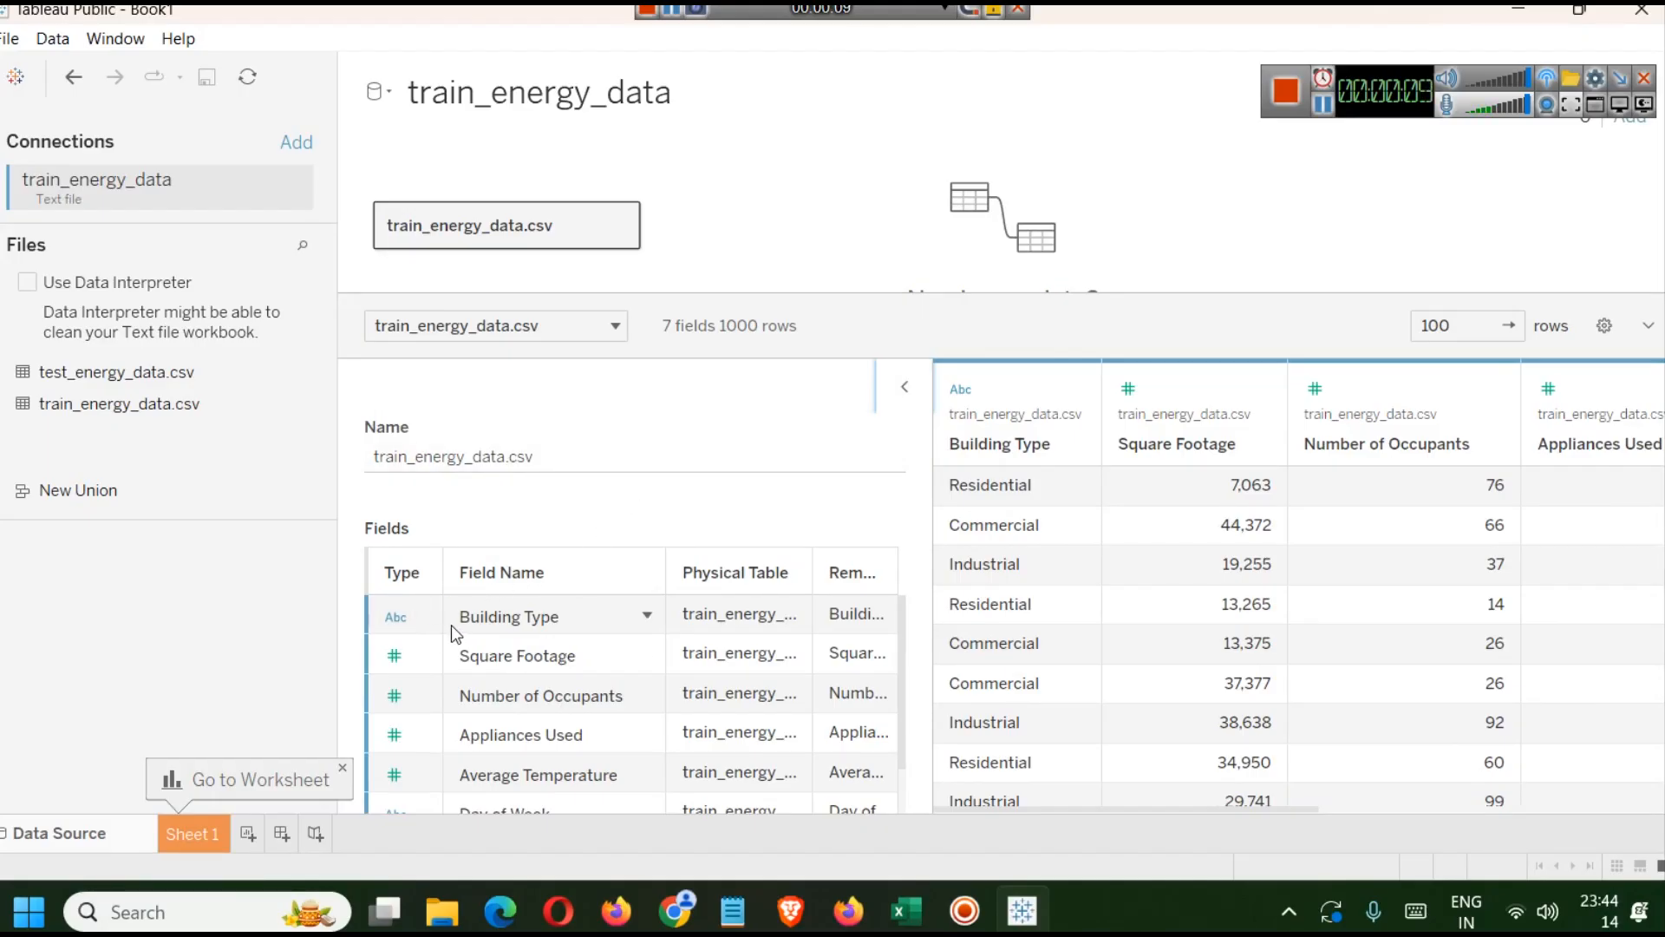
click(905, 382)
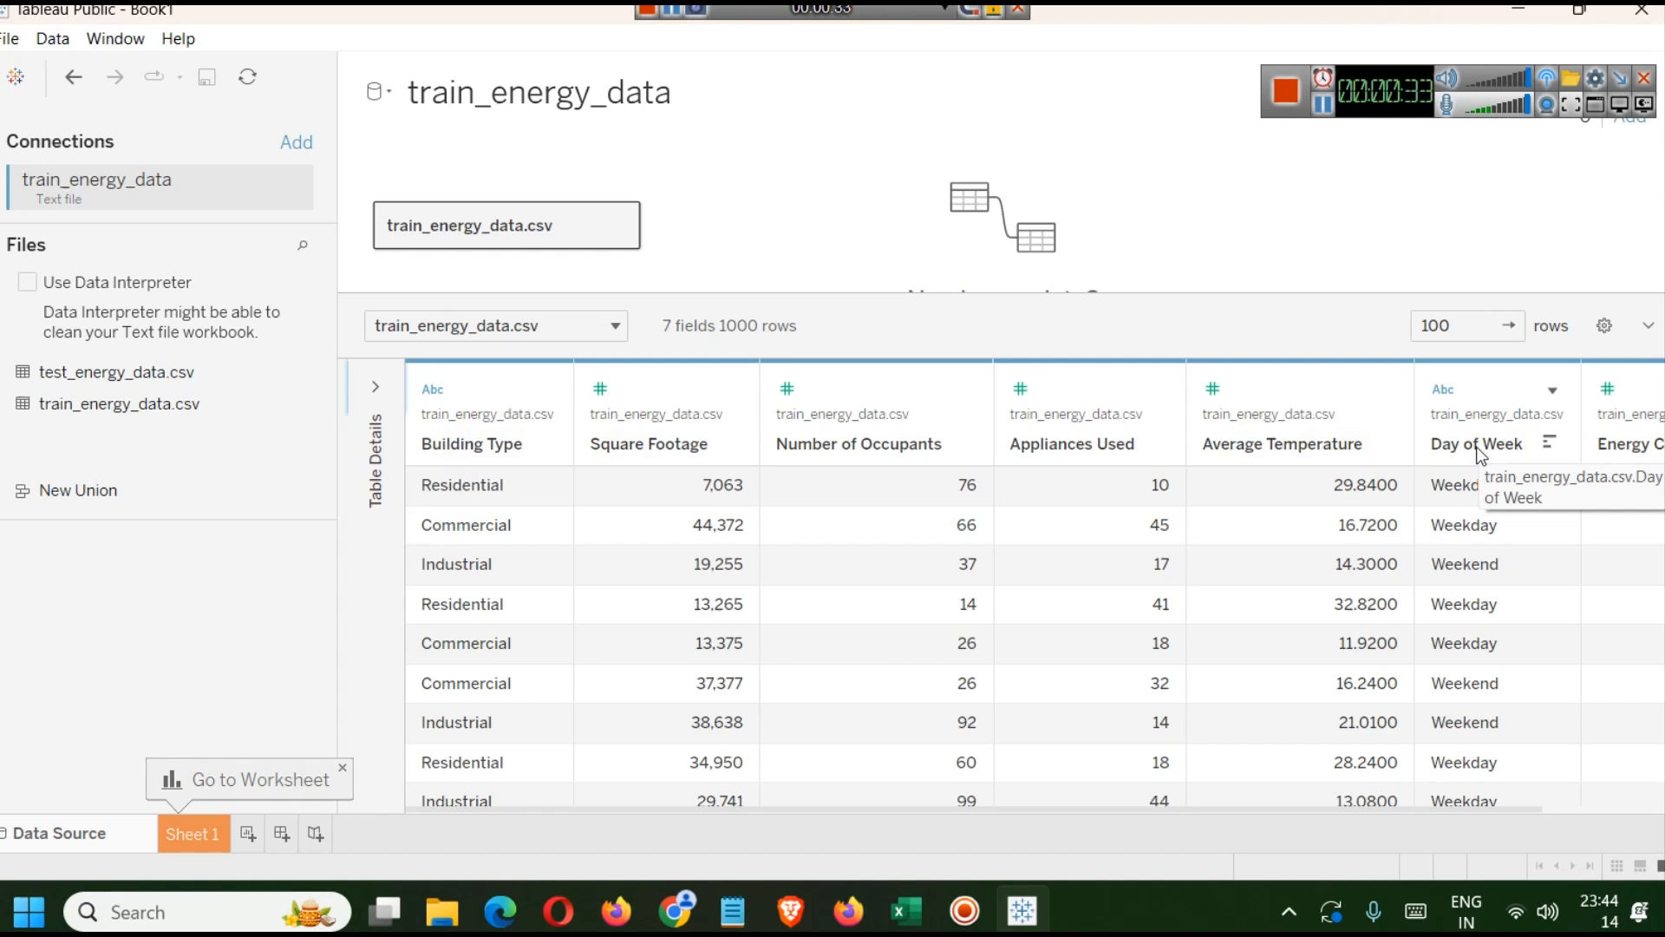
drag(1304, 811, 1183, 812)
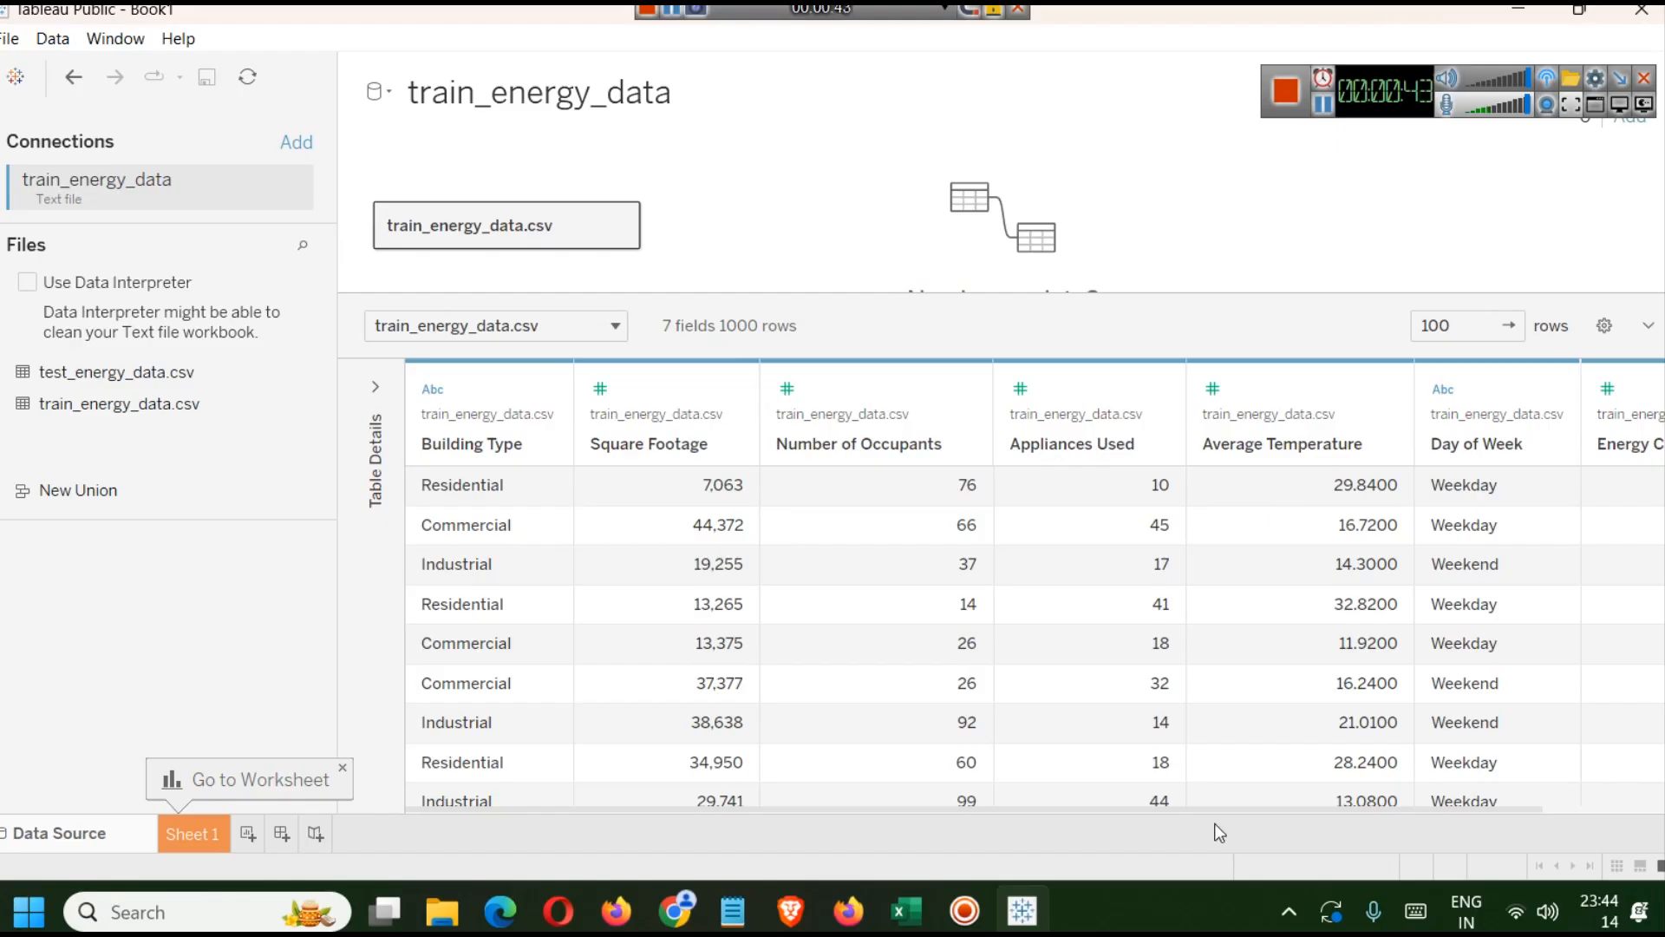
drag(1209, 810, 1450, 805)
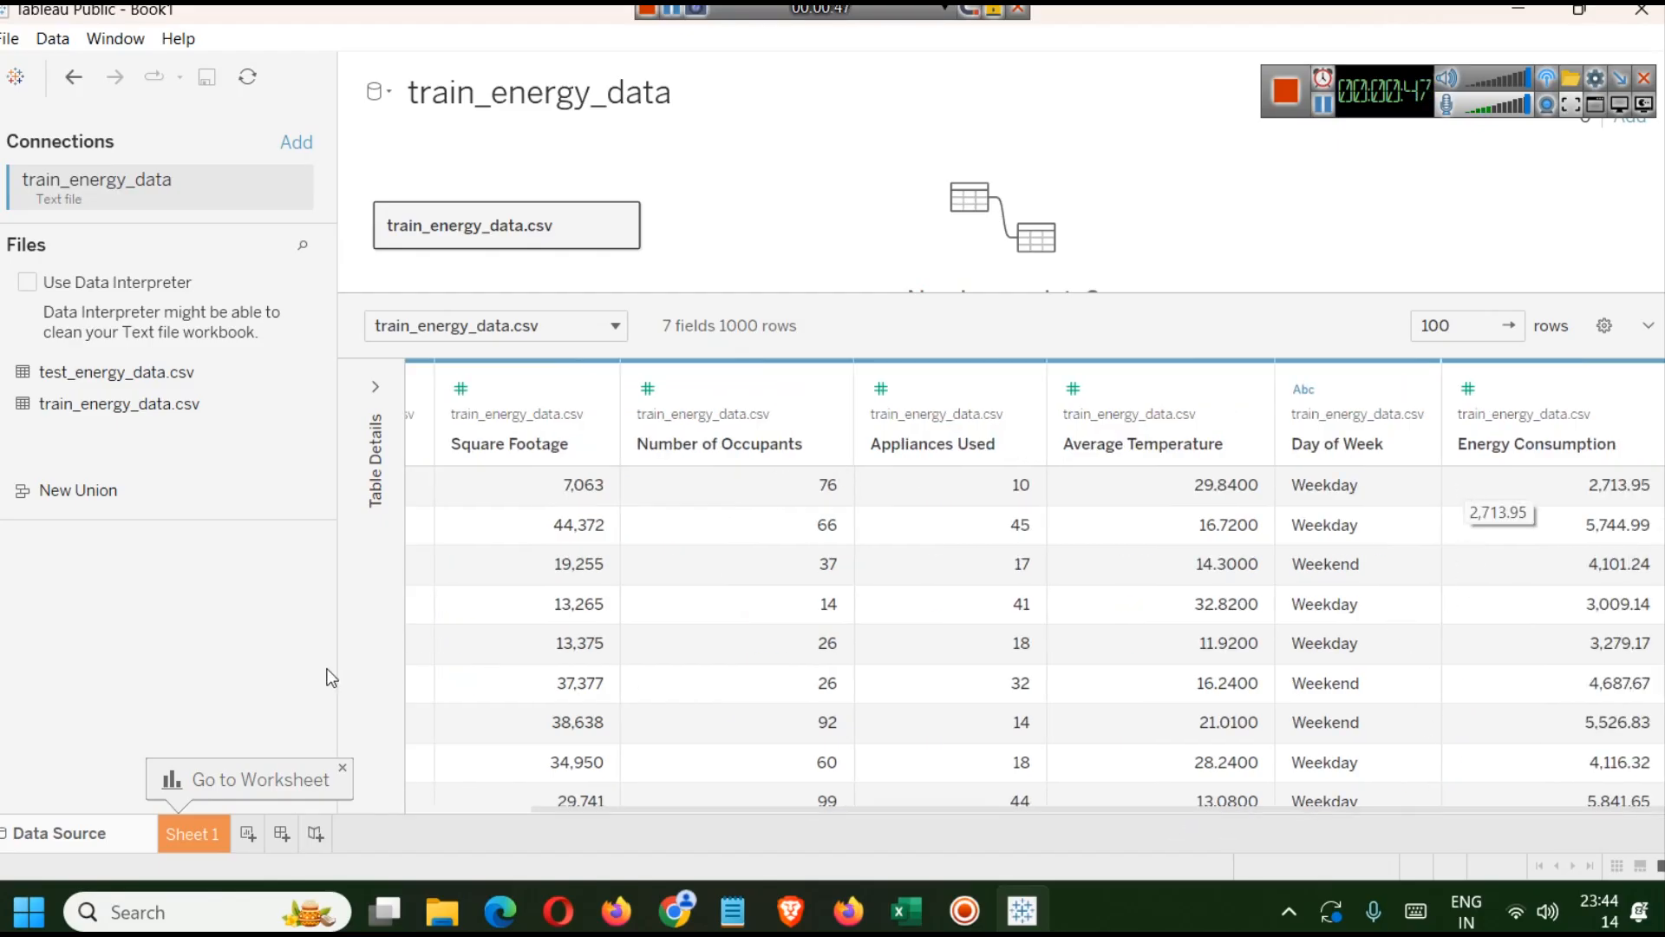
click(189, 834)
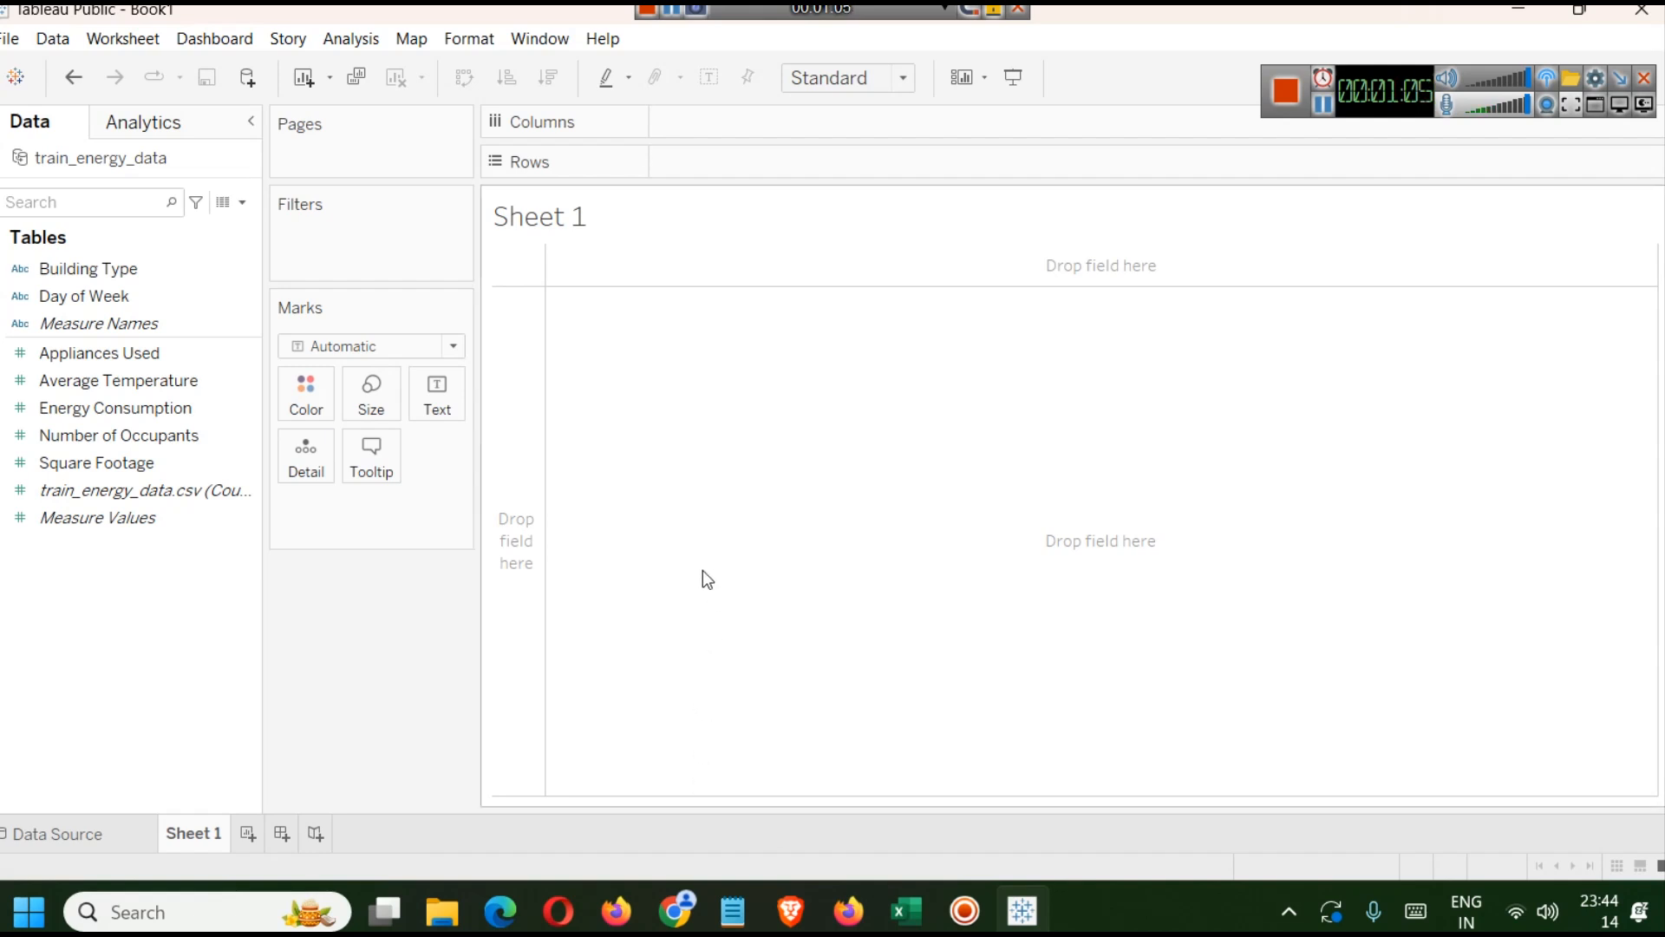
Examine the reference Electrical Energy Consumption Analysis Dashboard shown in the YouTube video in the browser.
click(675, 889)
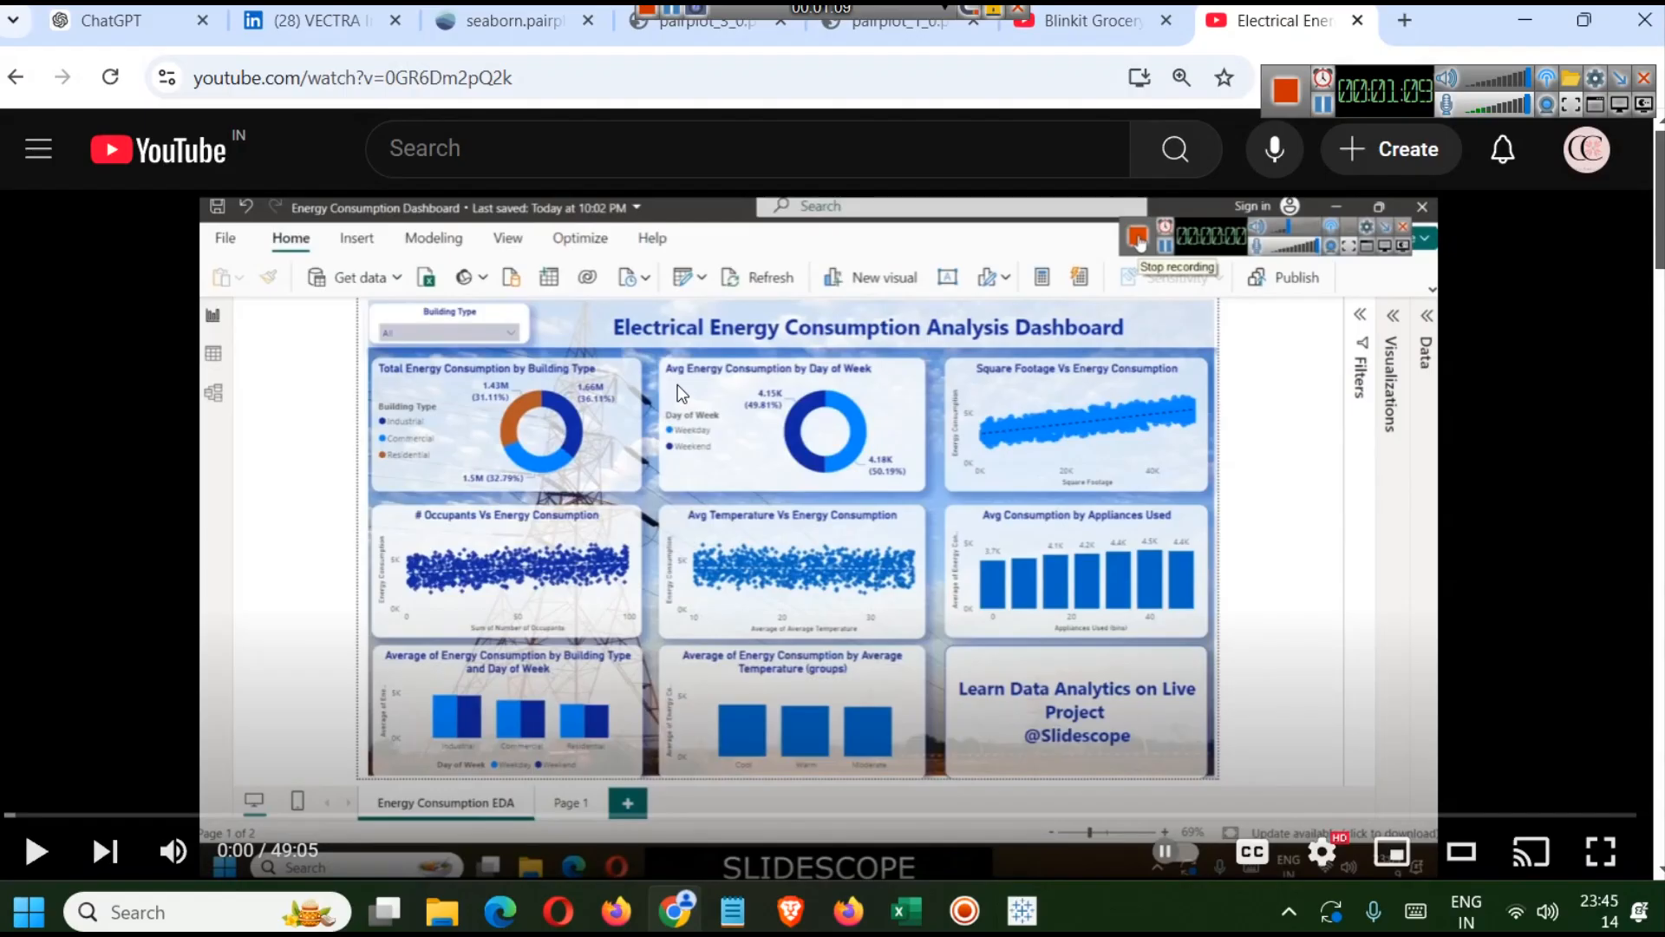
drag(1660, 210, 1659, 237)
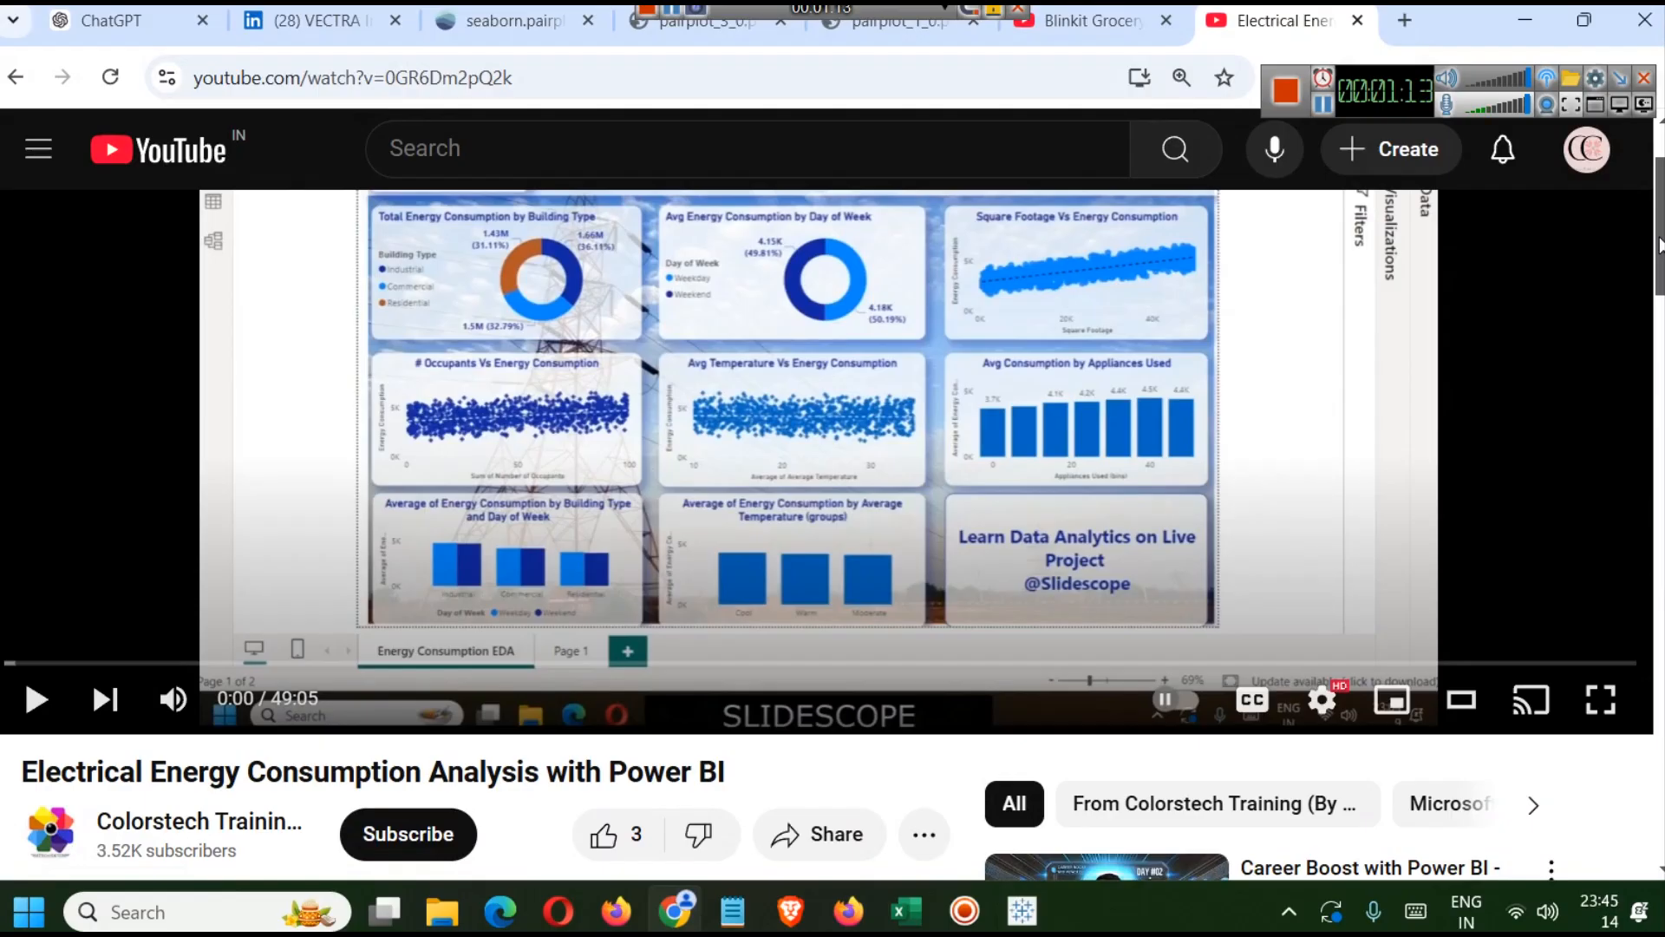
drag(1659, 235, 1659, 208)
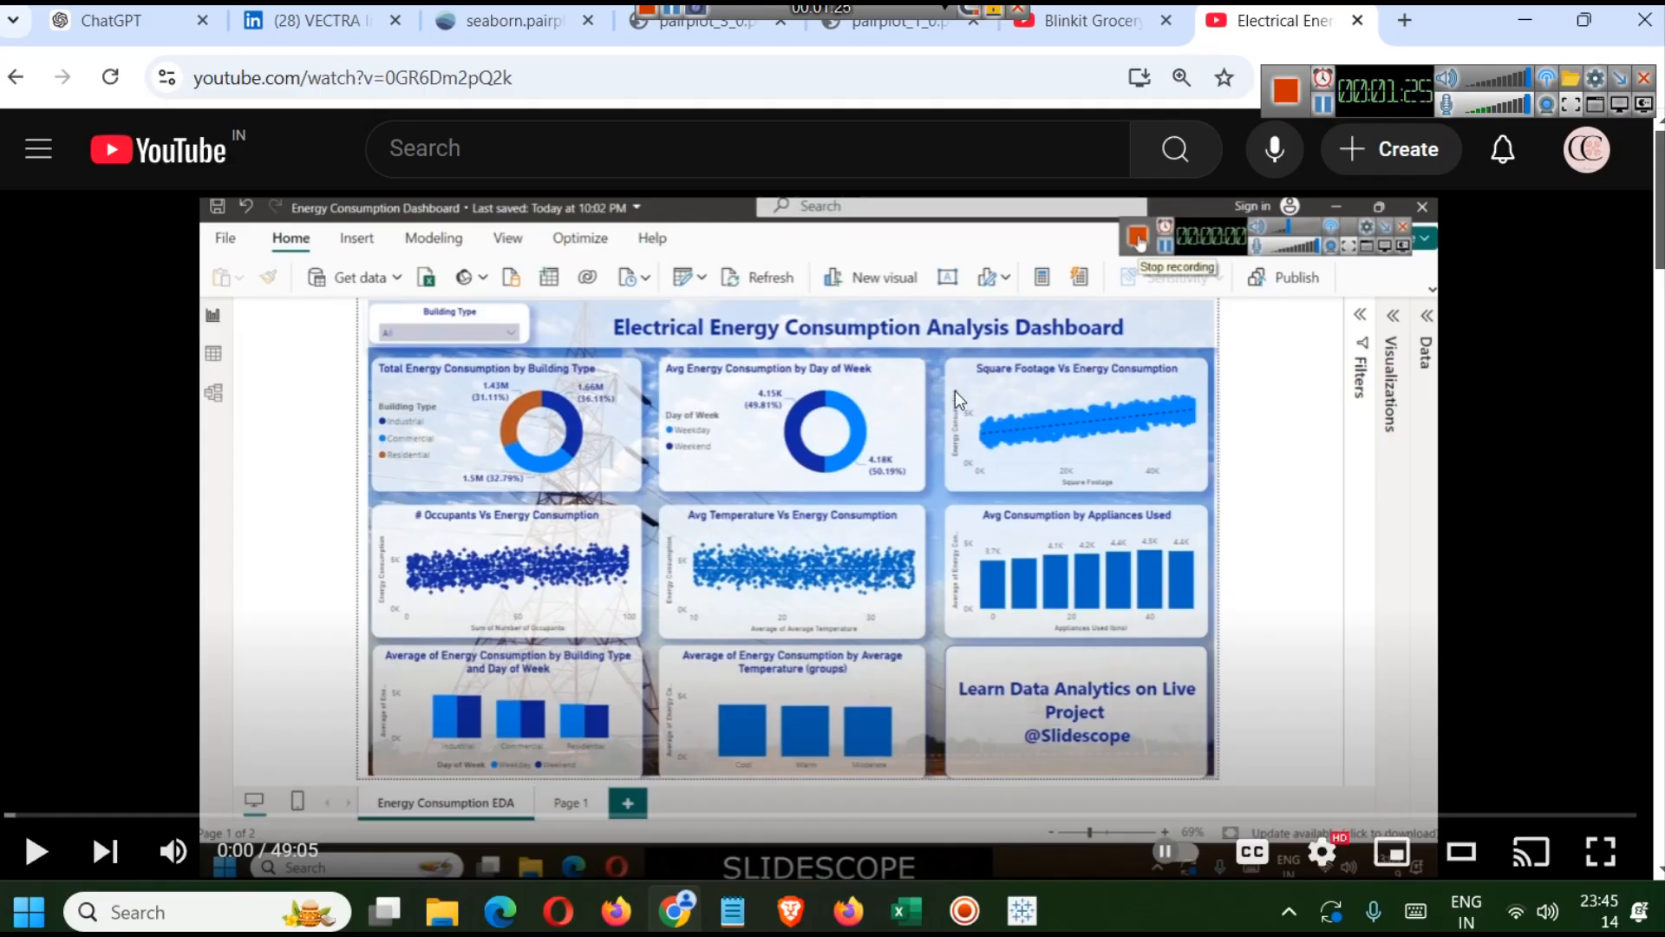
click(1021, 915)
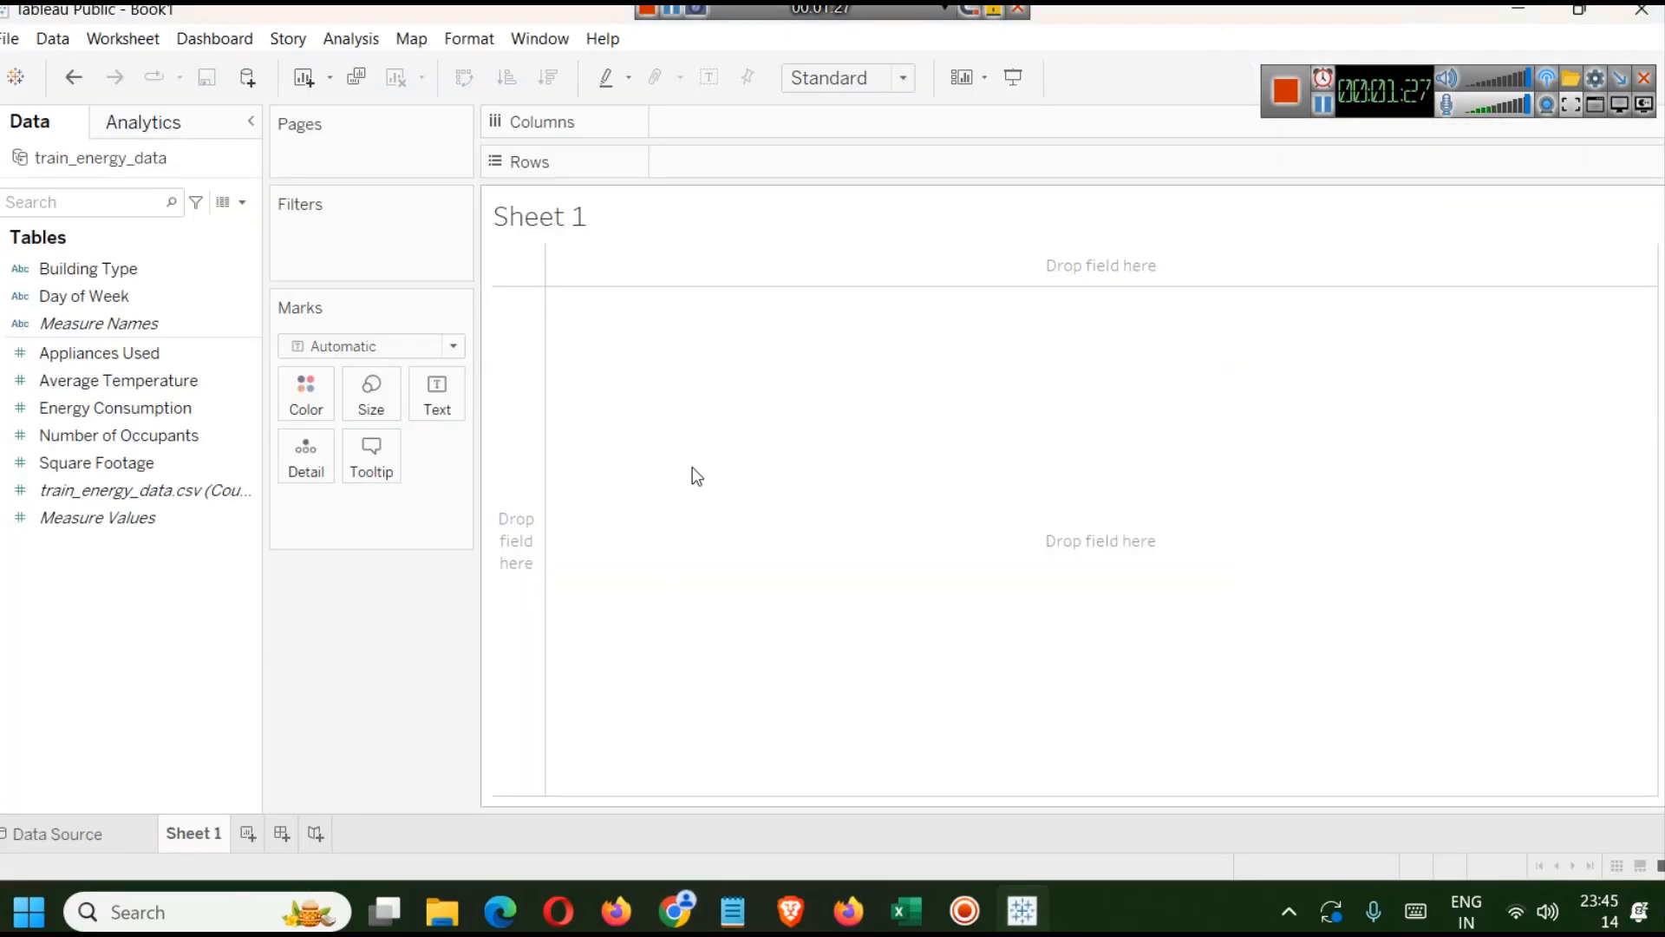
click(1025, 915)
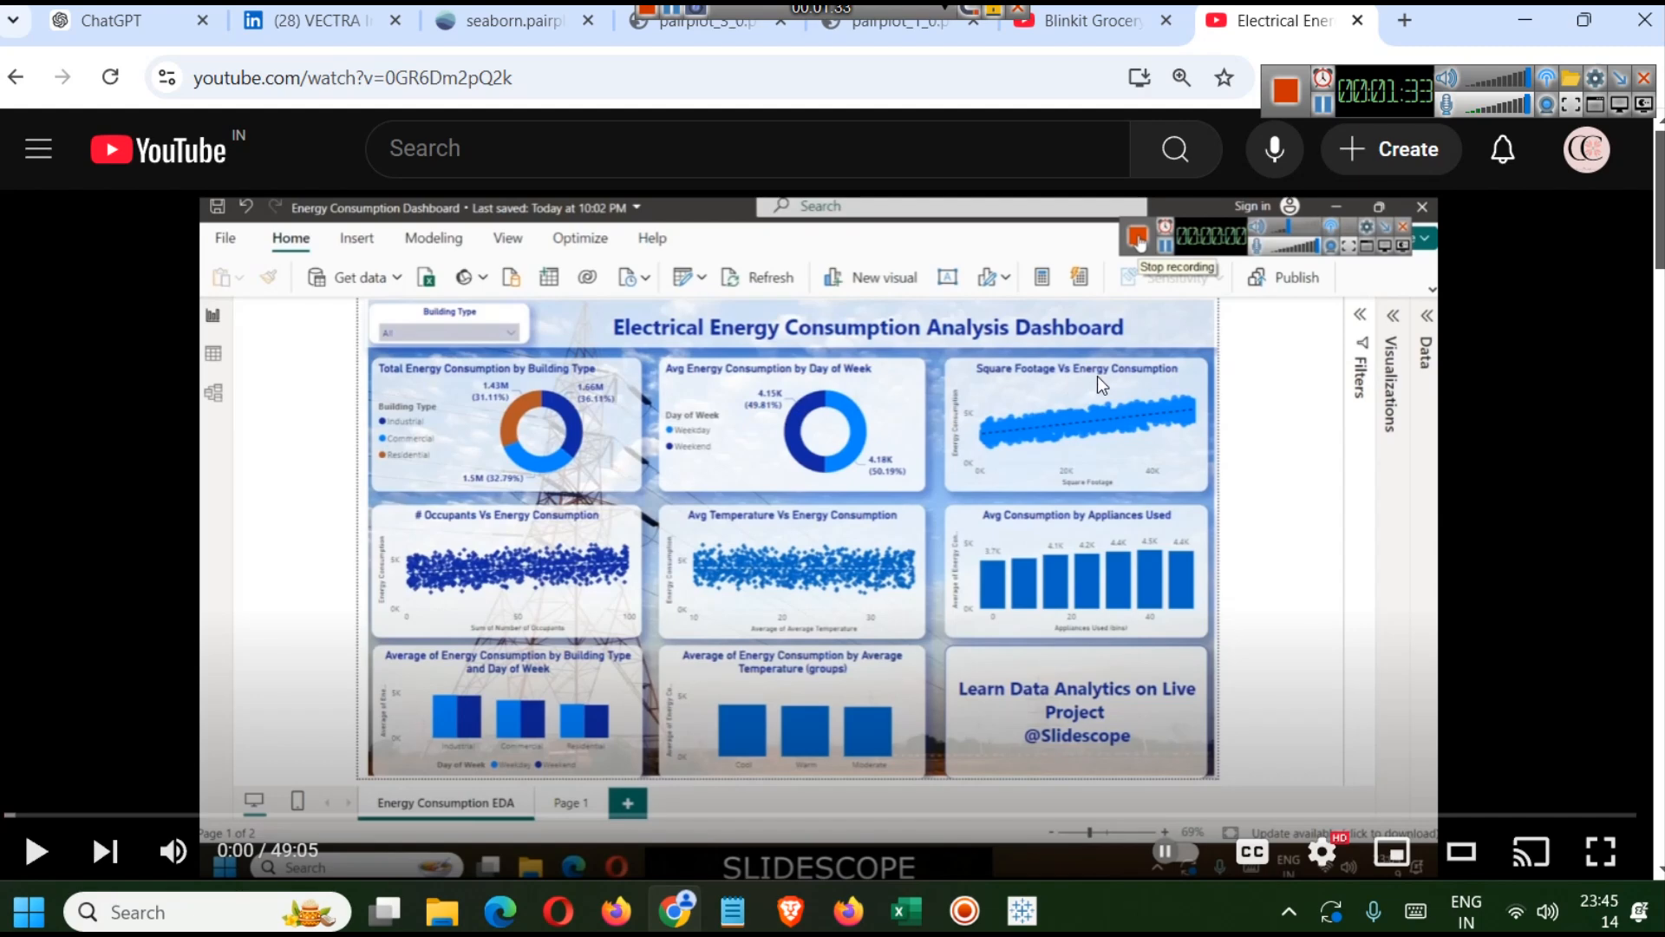
click(1022, 911)
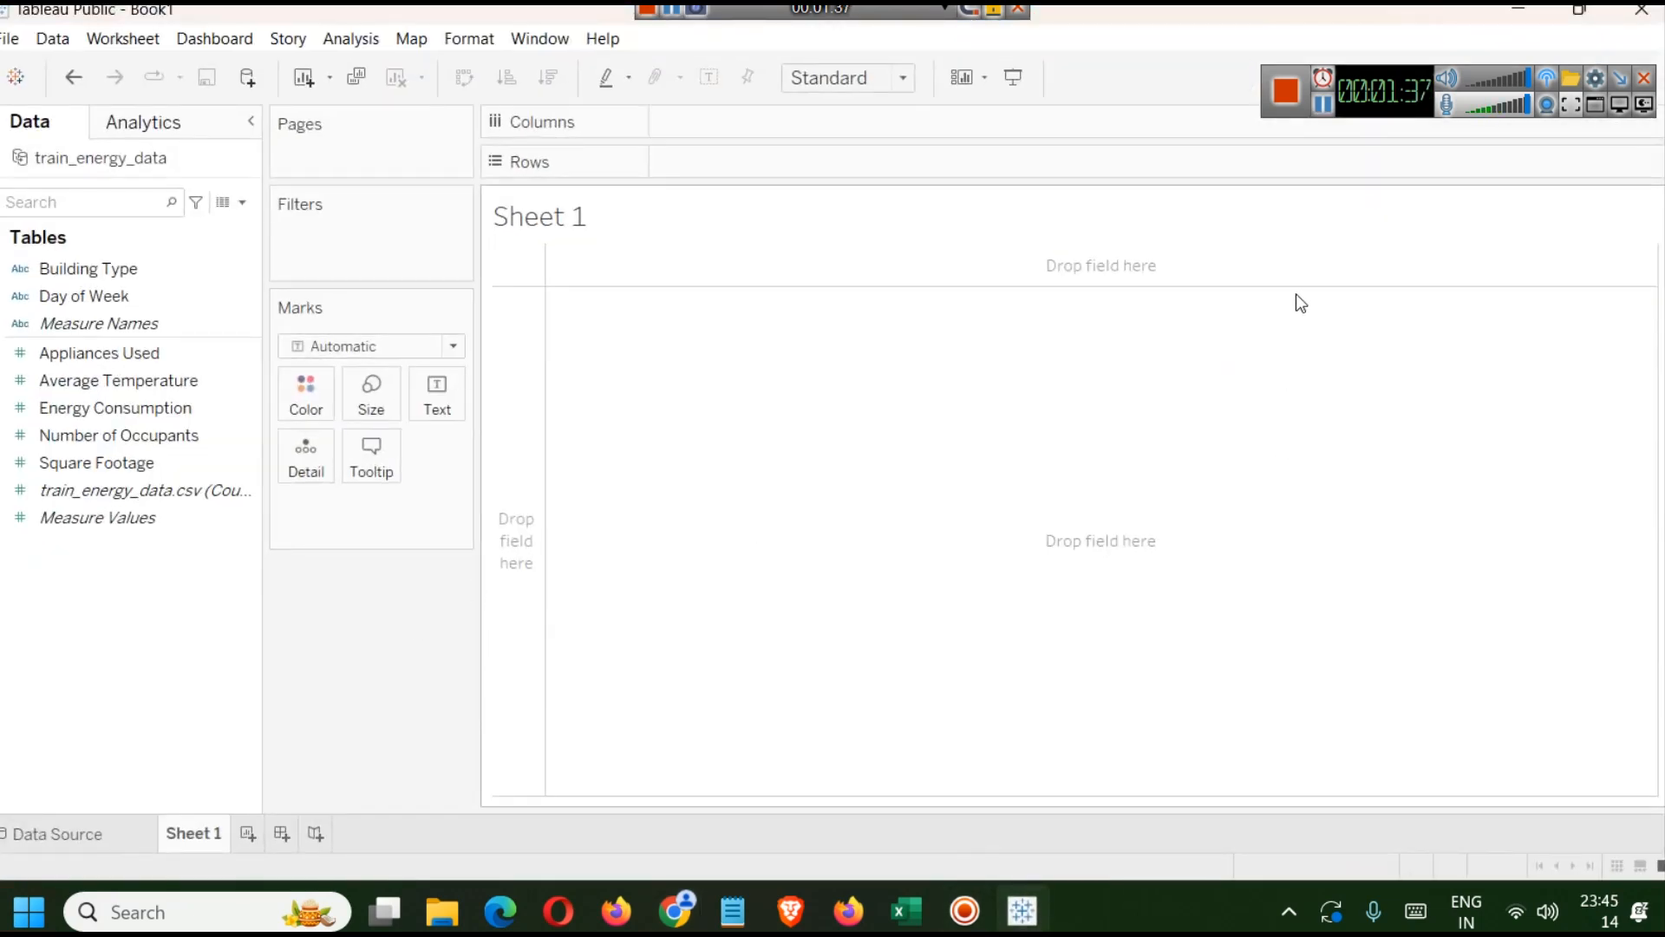
drag(1355, 66, 1288, 18)
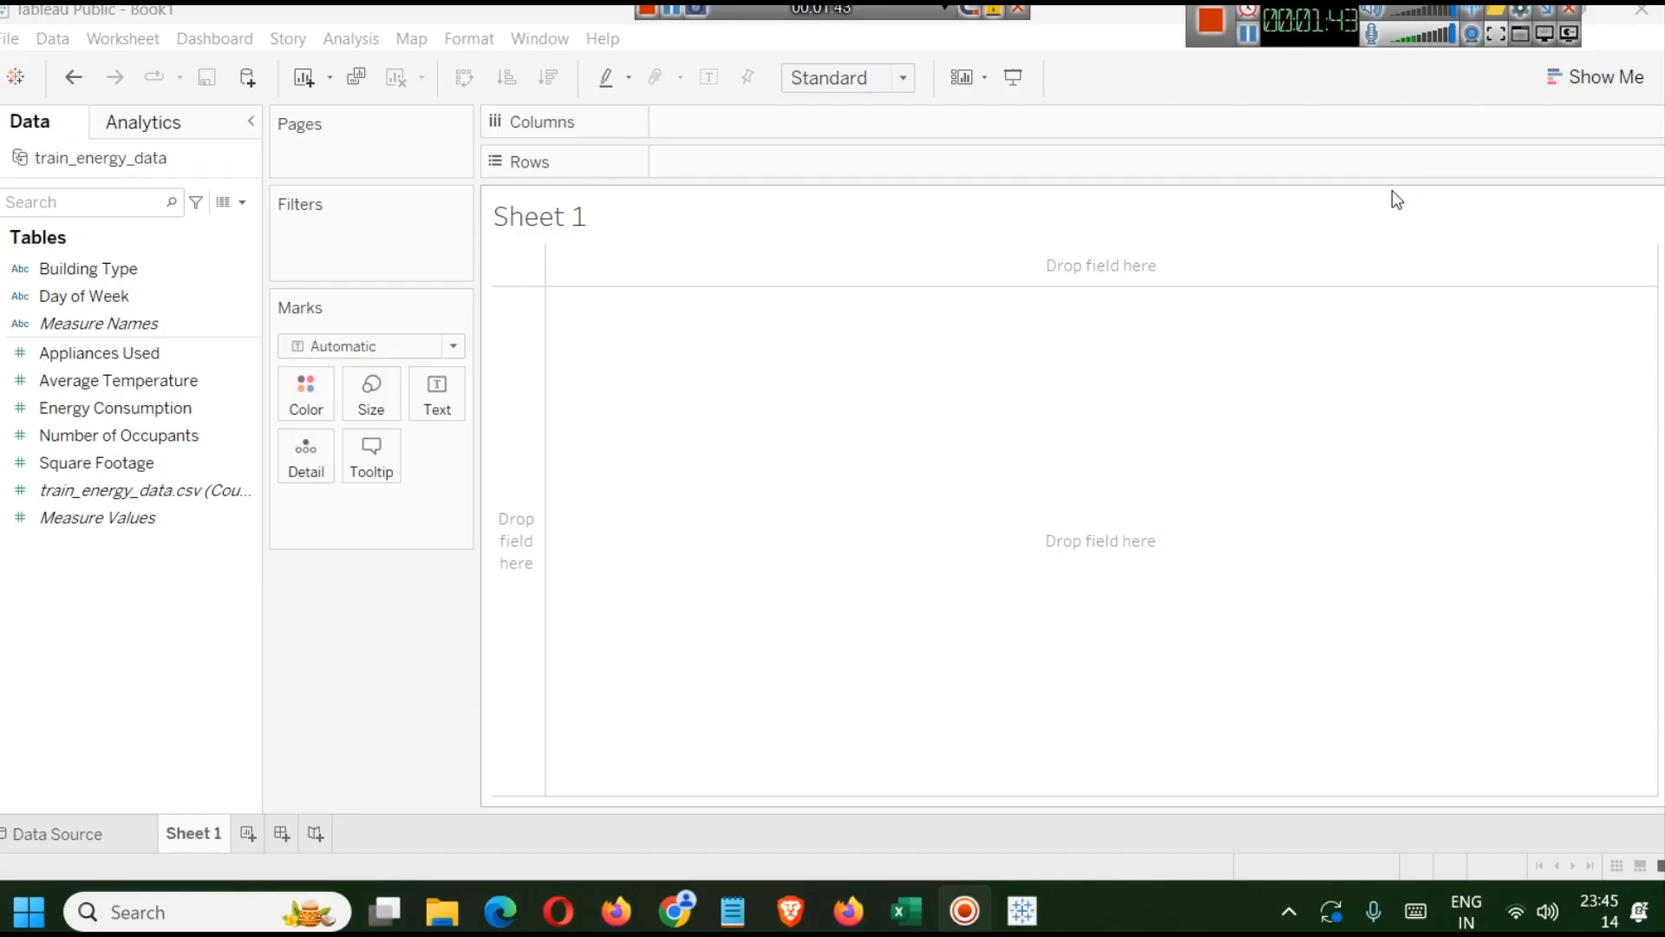
Place Building Type on Columns, widen its header cells, and open Show Me.
click(82, 268)
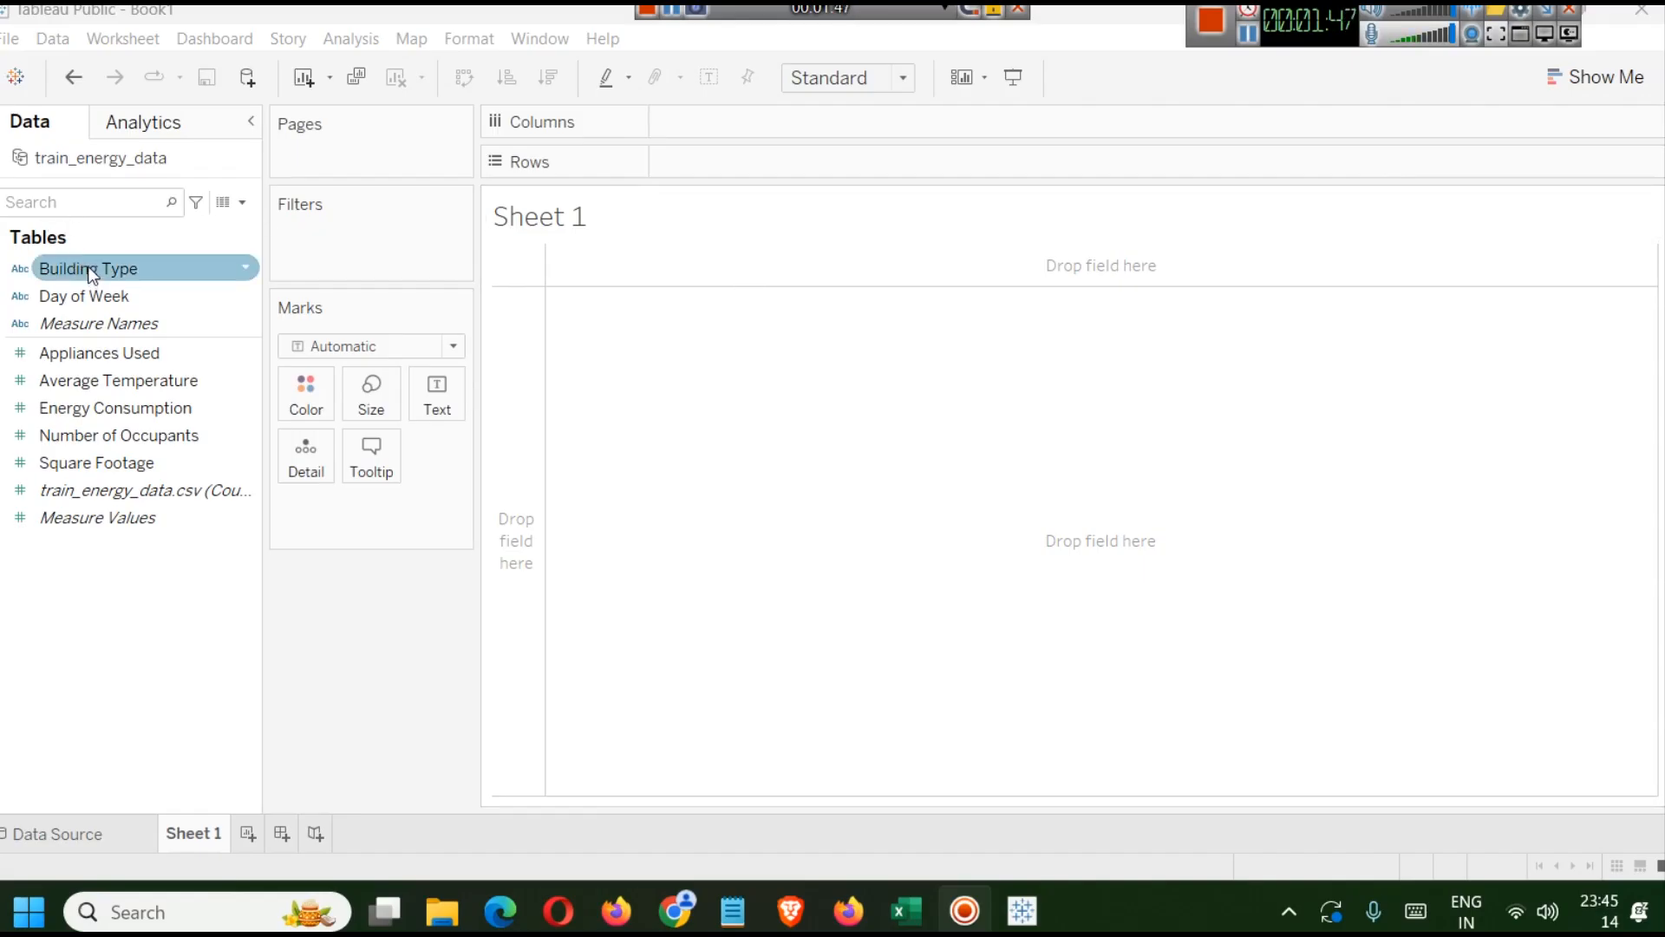
drag(91, 276, 723, 122)
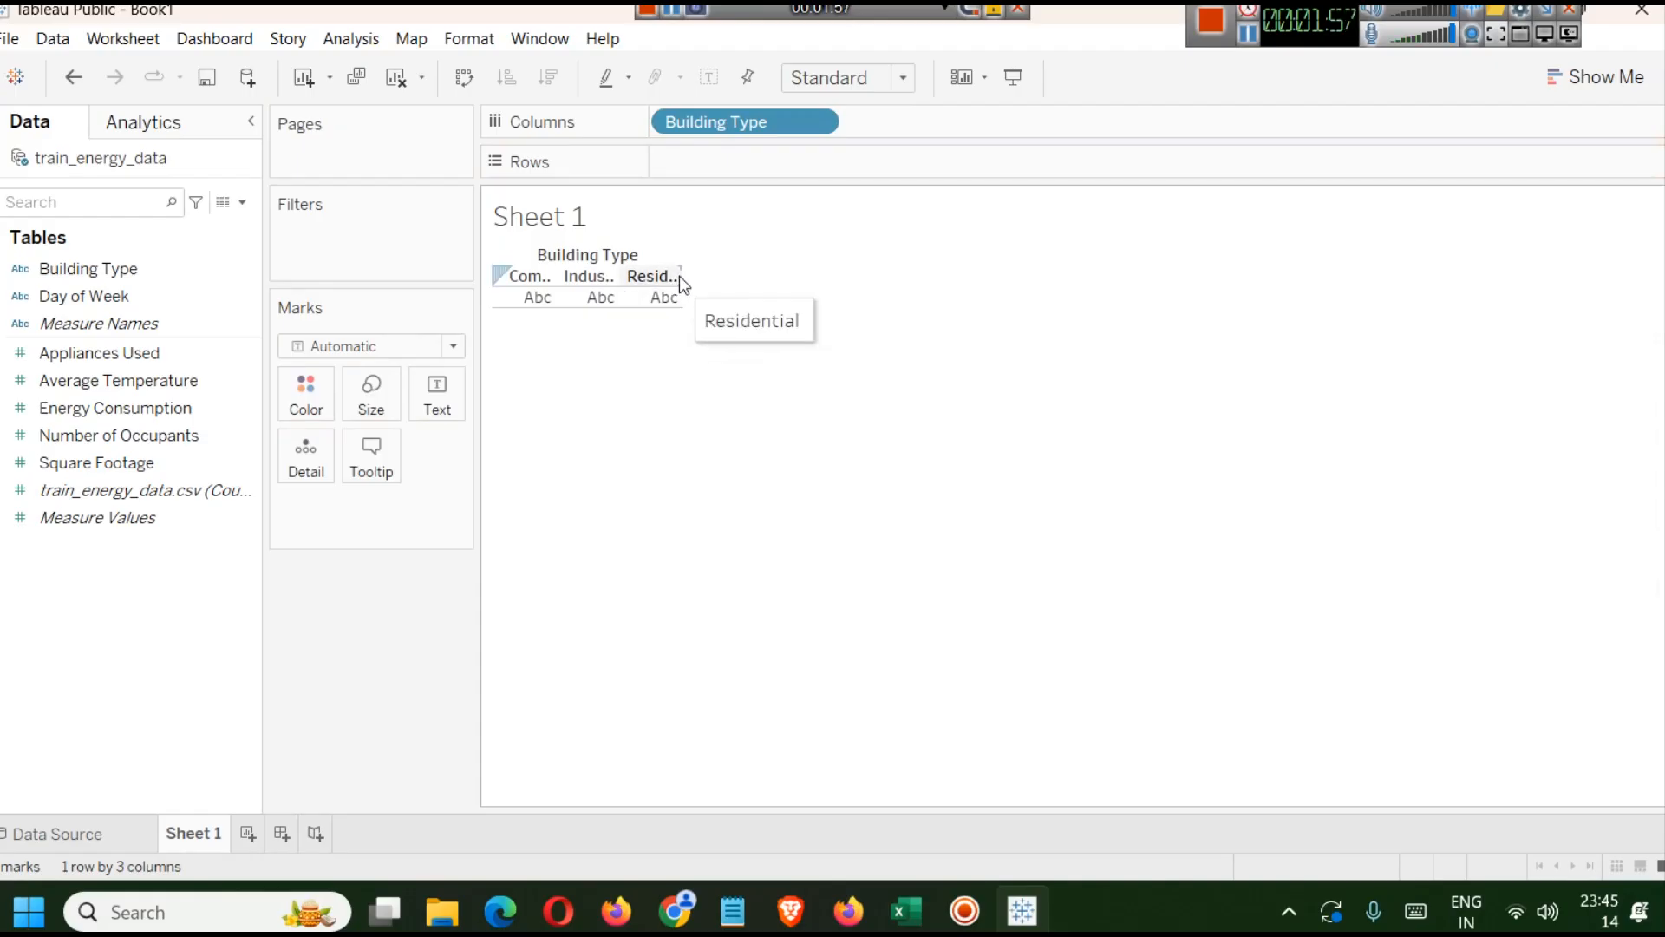
drag(680, 276, 769, 273)
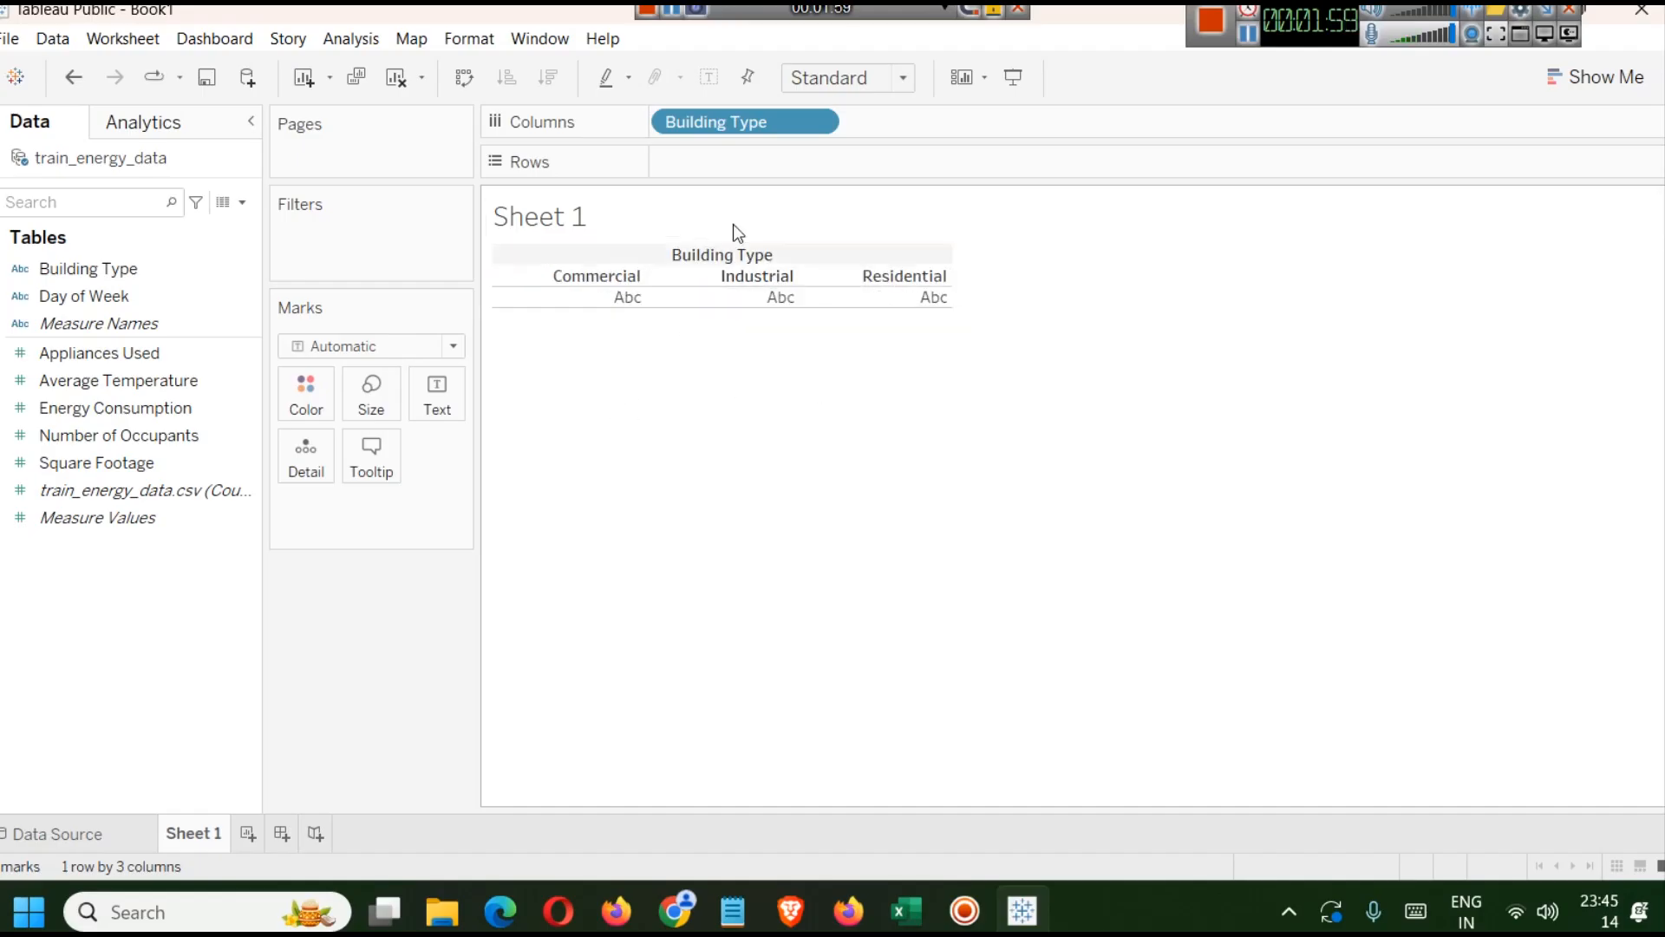
click(1574, 80)
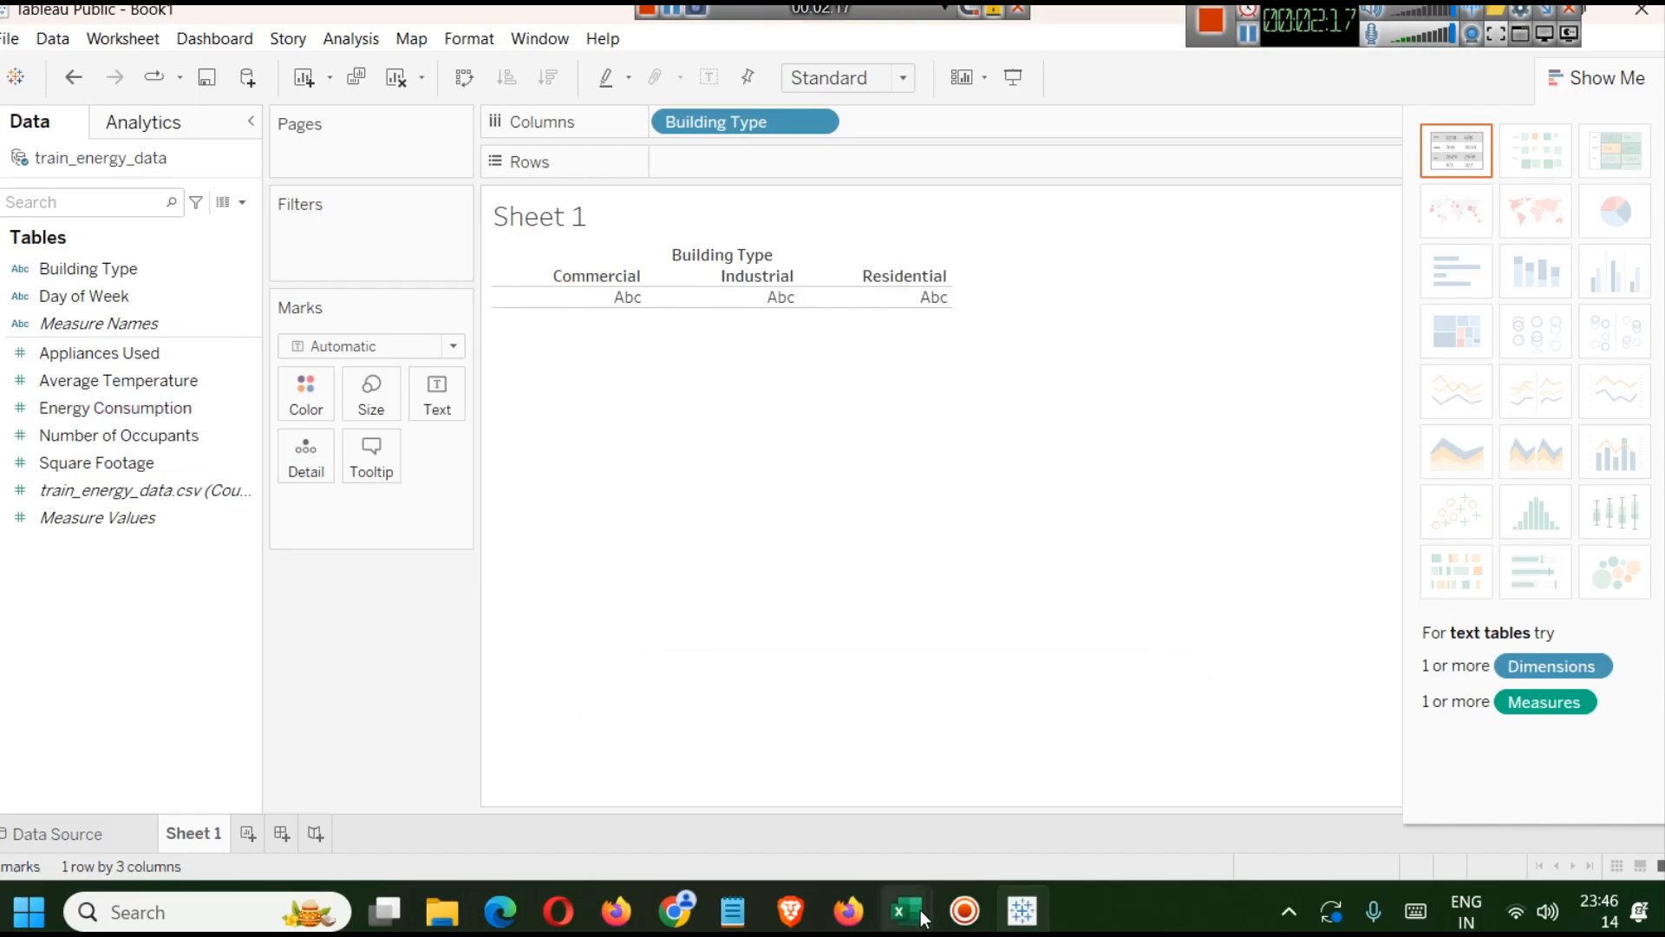
Check the Energy Consumption and Day of Week columns of the training data in Excel.
mouse_move(922, 915)
click(859, 806)
click(991, 270)
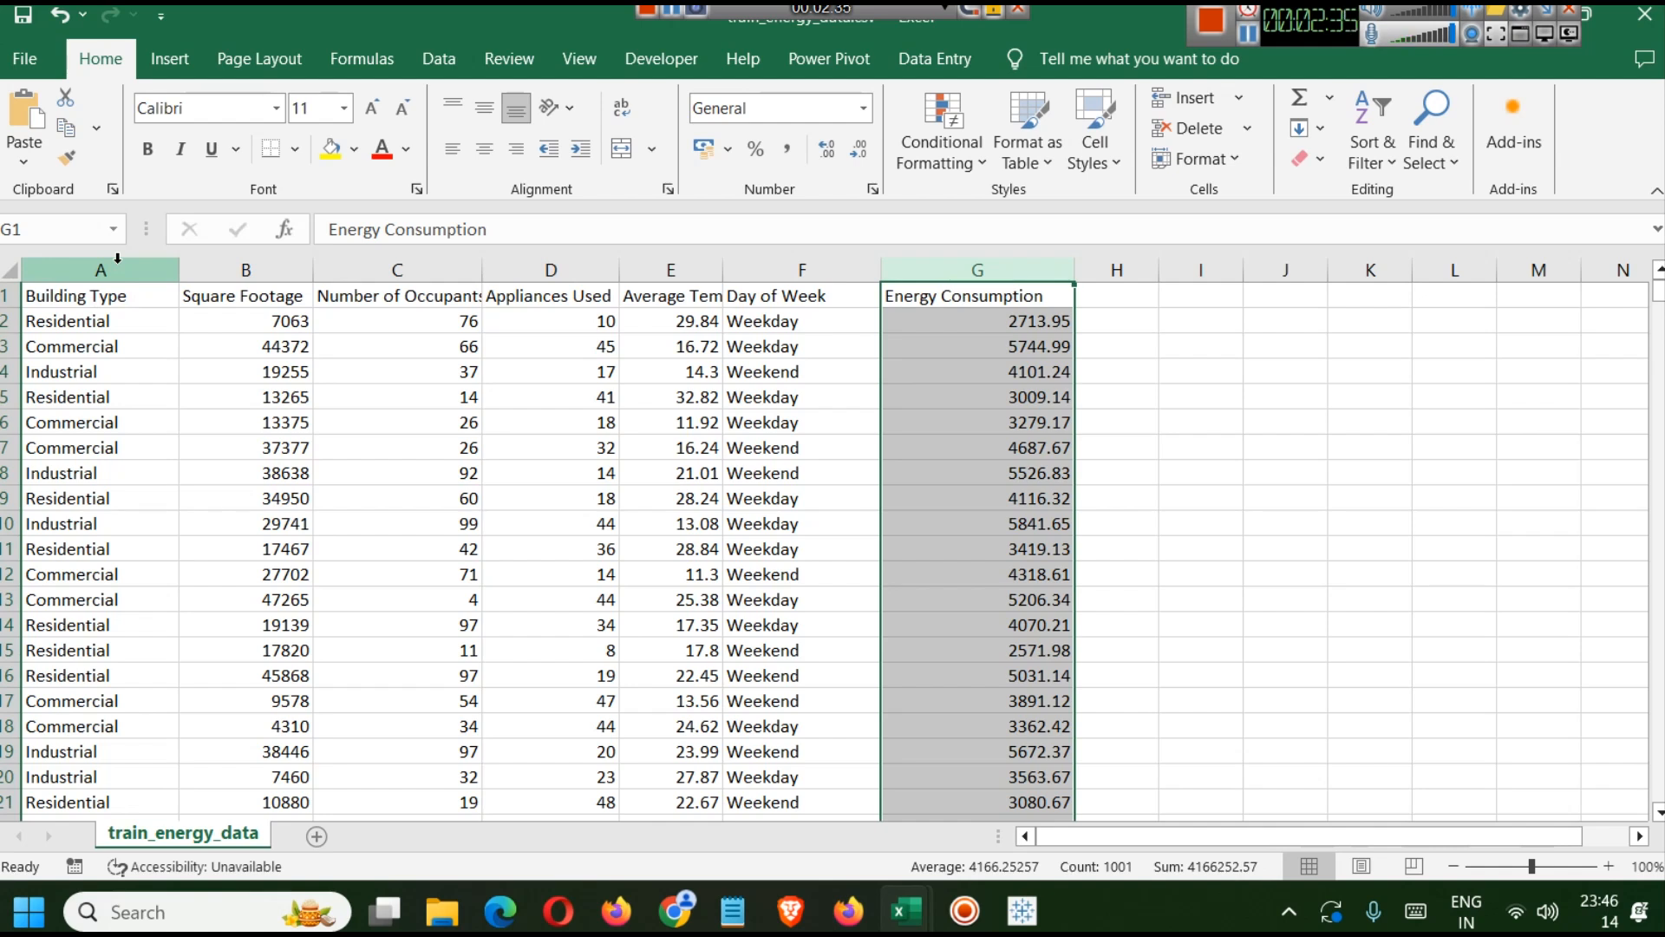
click(788, 269)
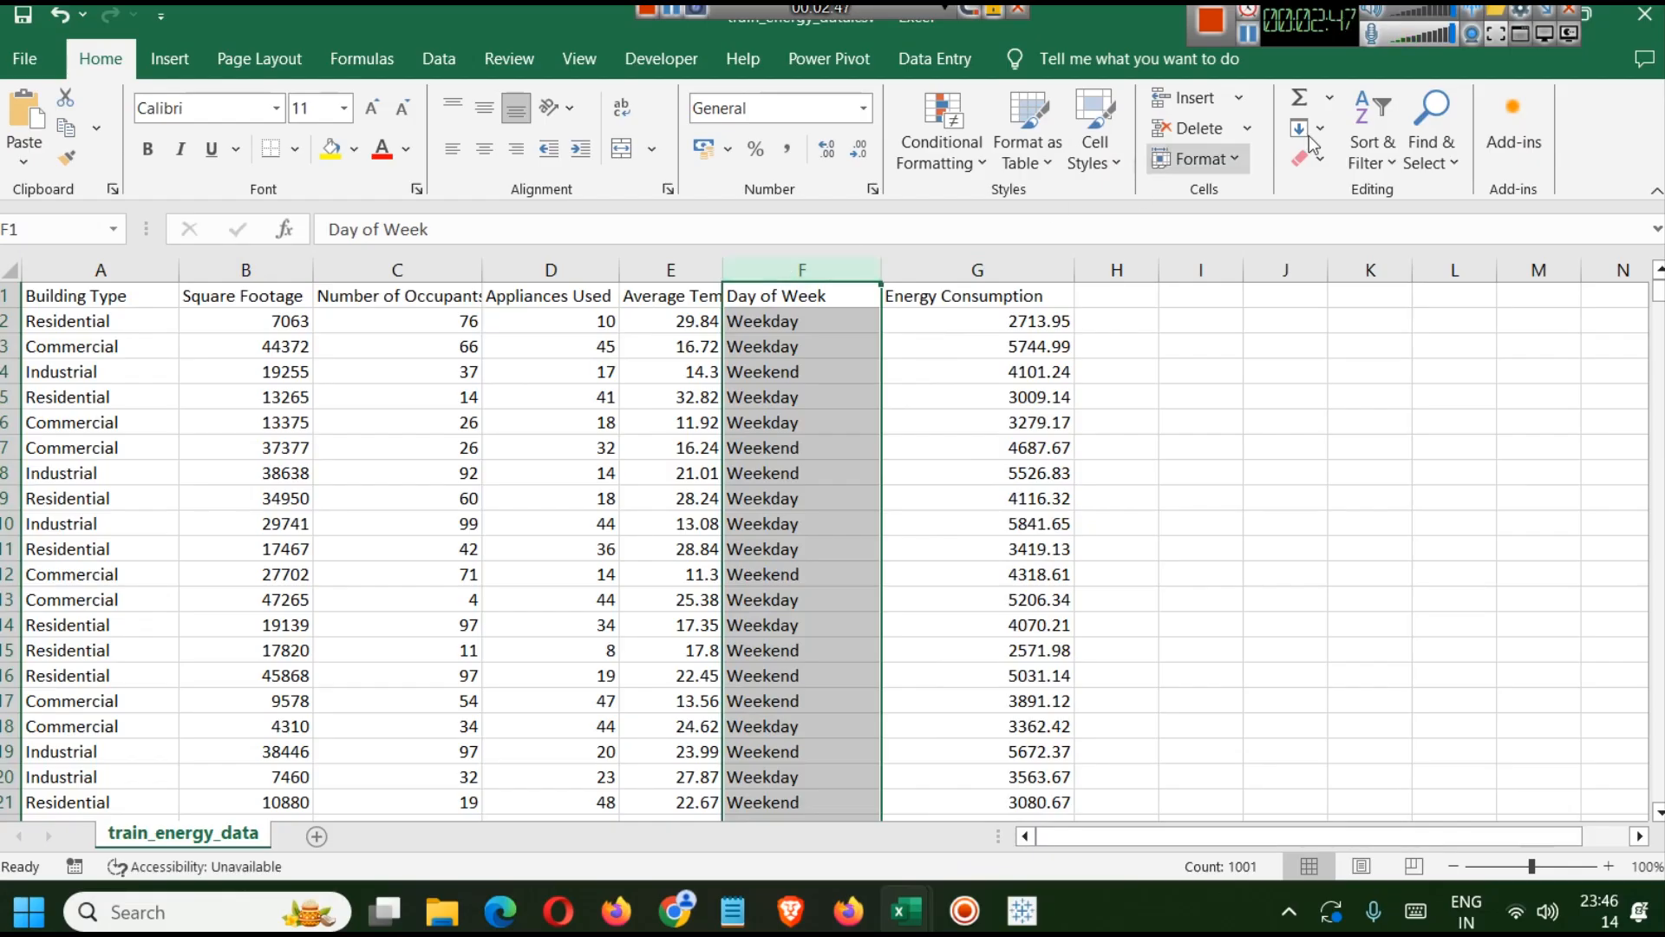
drag(1335, 29, 1268, 31)
click(1553, 15)
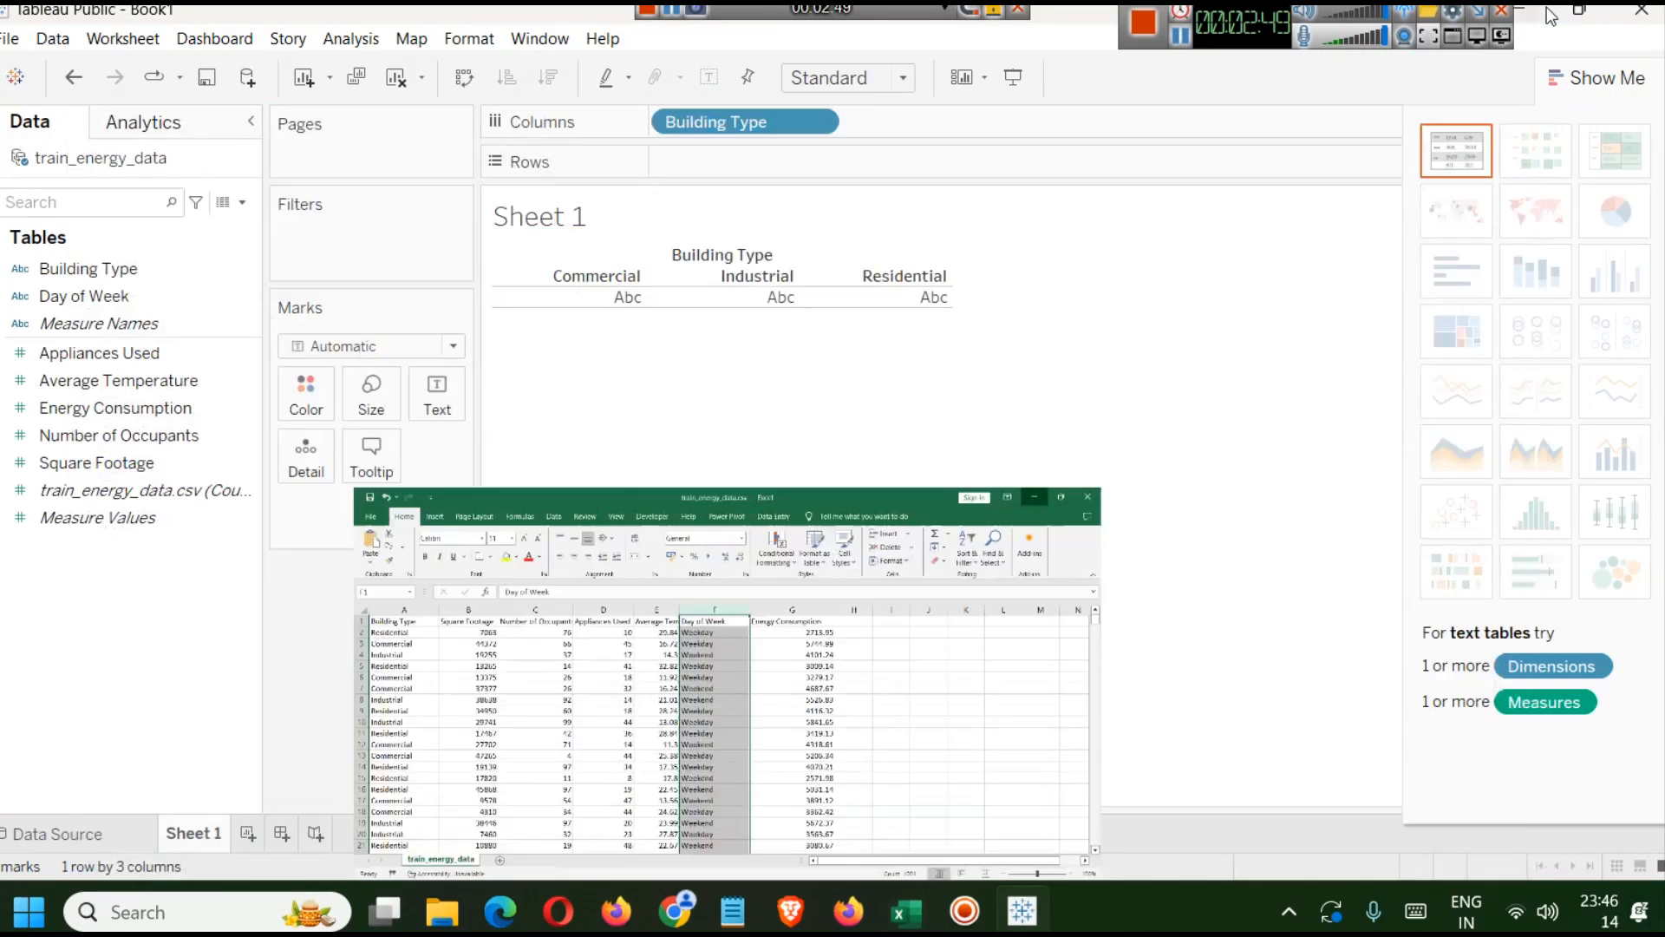
Add Energy Consumption to Rows and switch the visualization to a pie chart.
drag(122, 408, 795, 170)
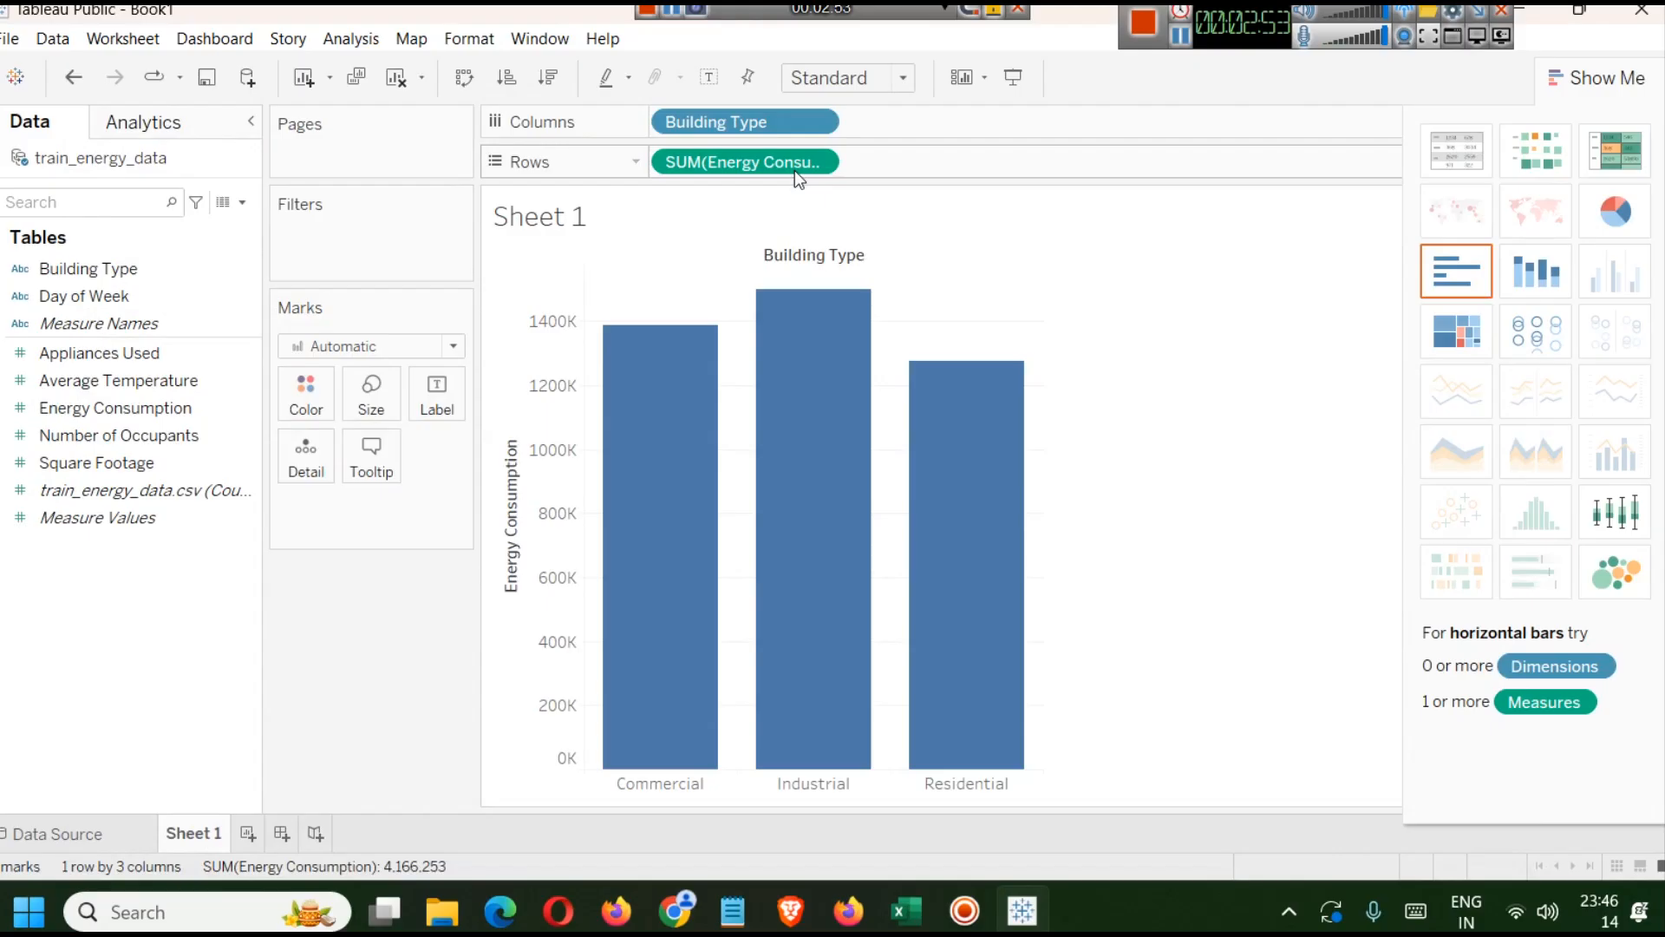
mouse_move(808, 349)
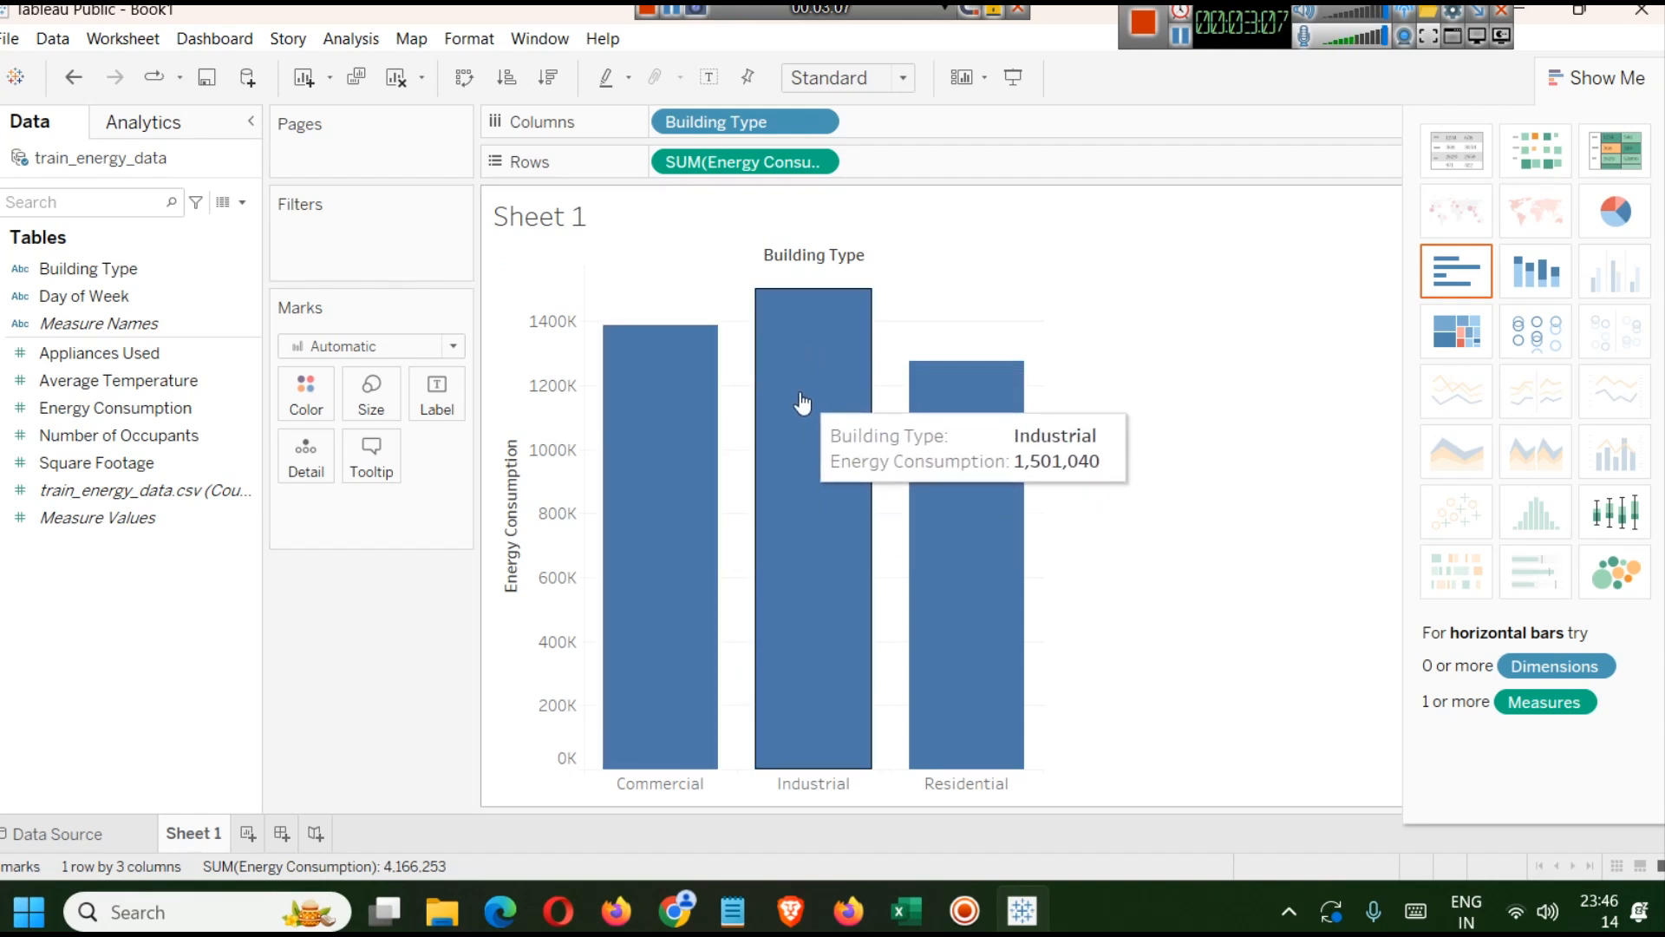
click(1592, 215)
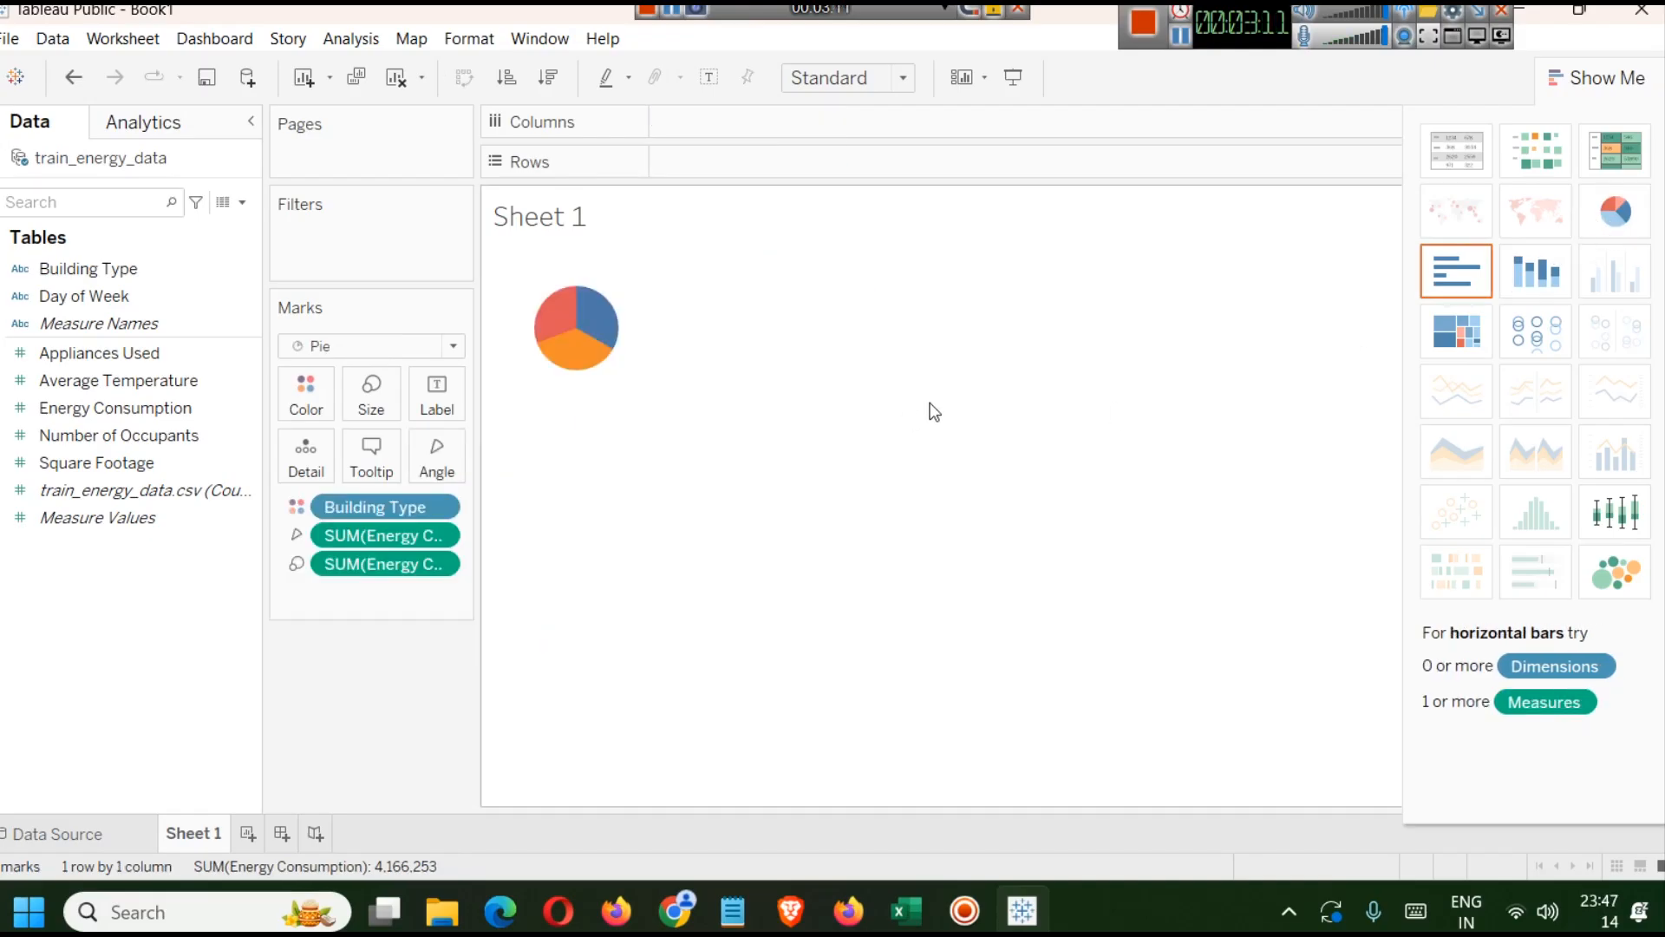
Rename the worksheet as "Total Energy Consumption by Building Type".
right_click(203, 837)
click(335, 584)
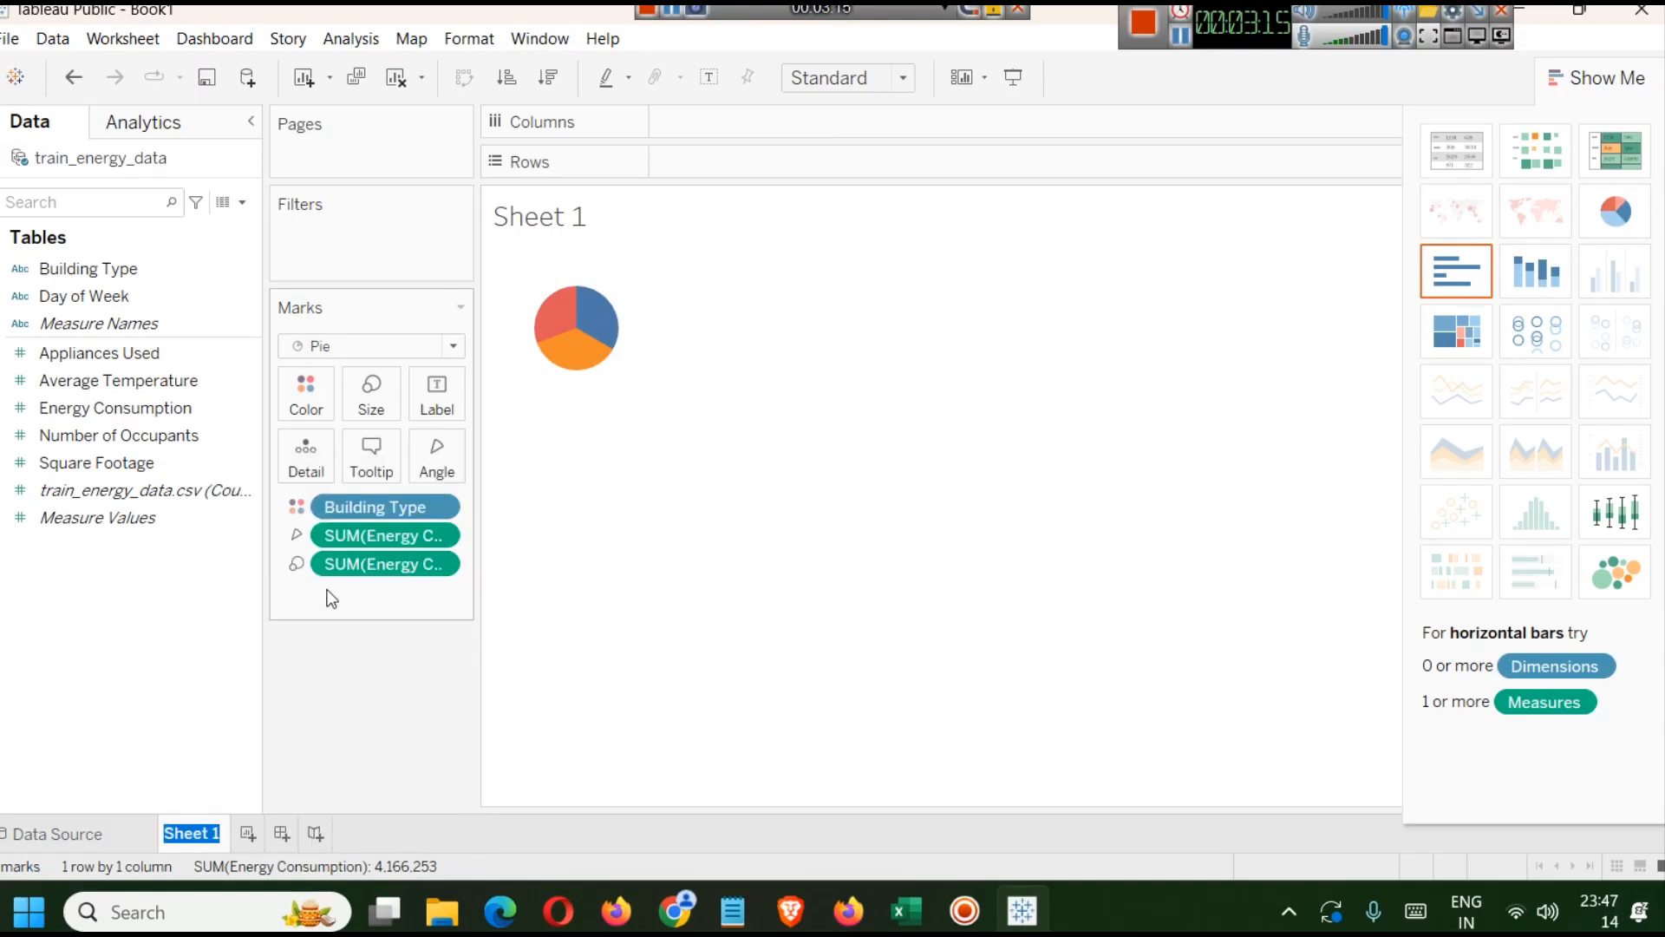
text(Total Ene)
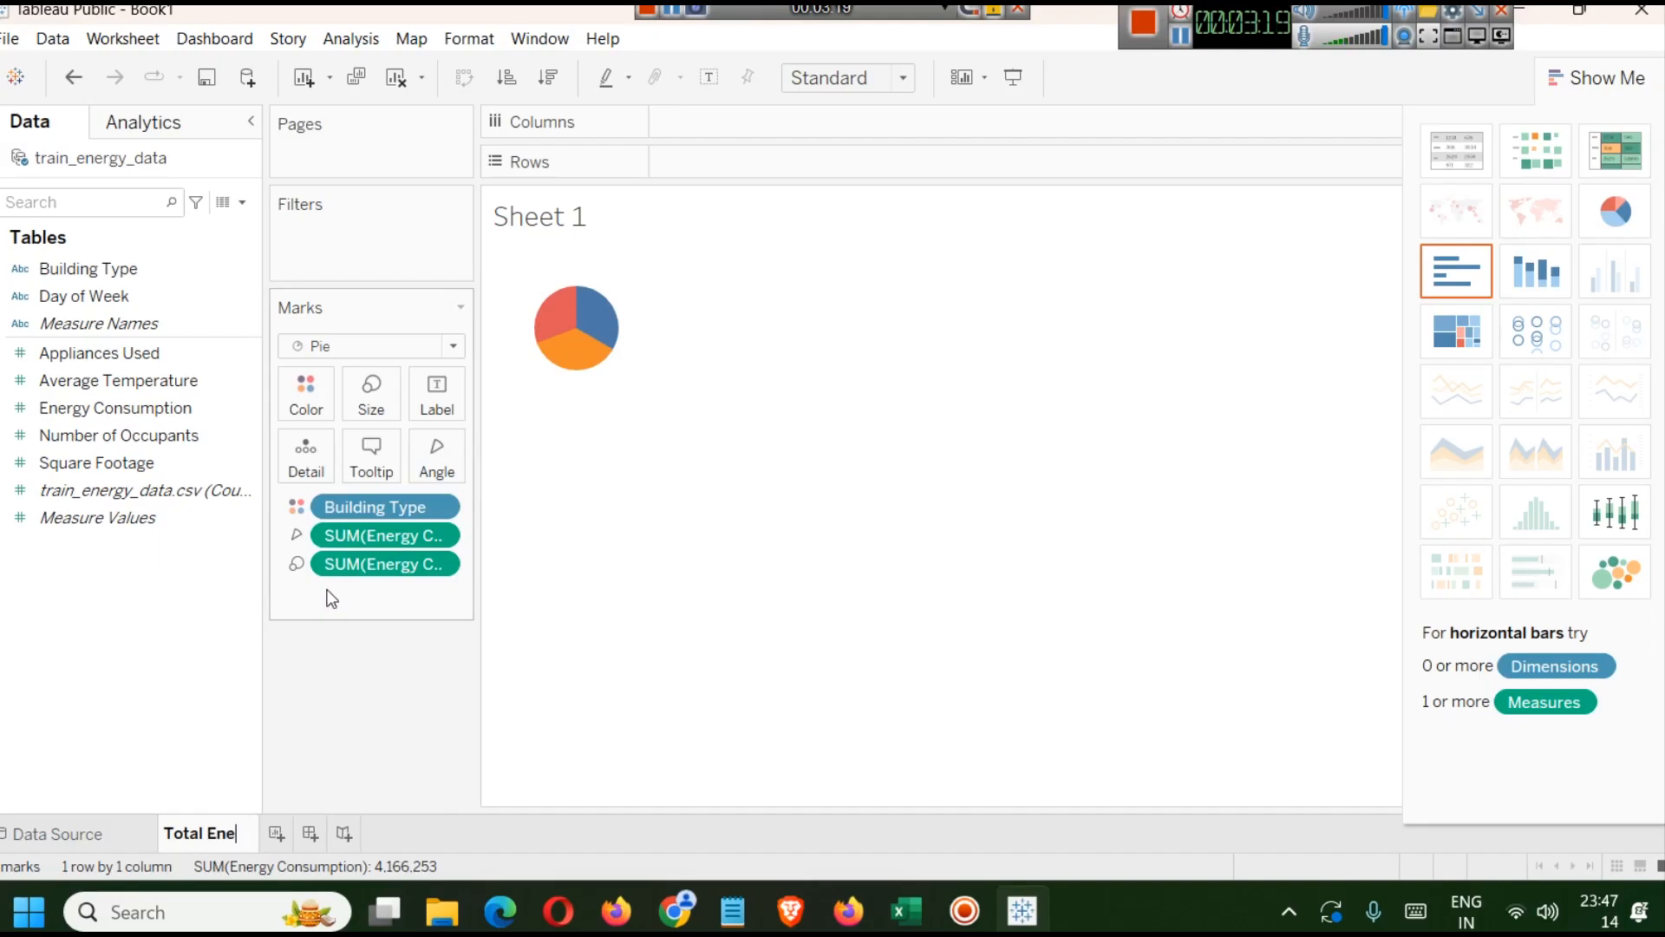
text(rgy Consumption by)
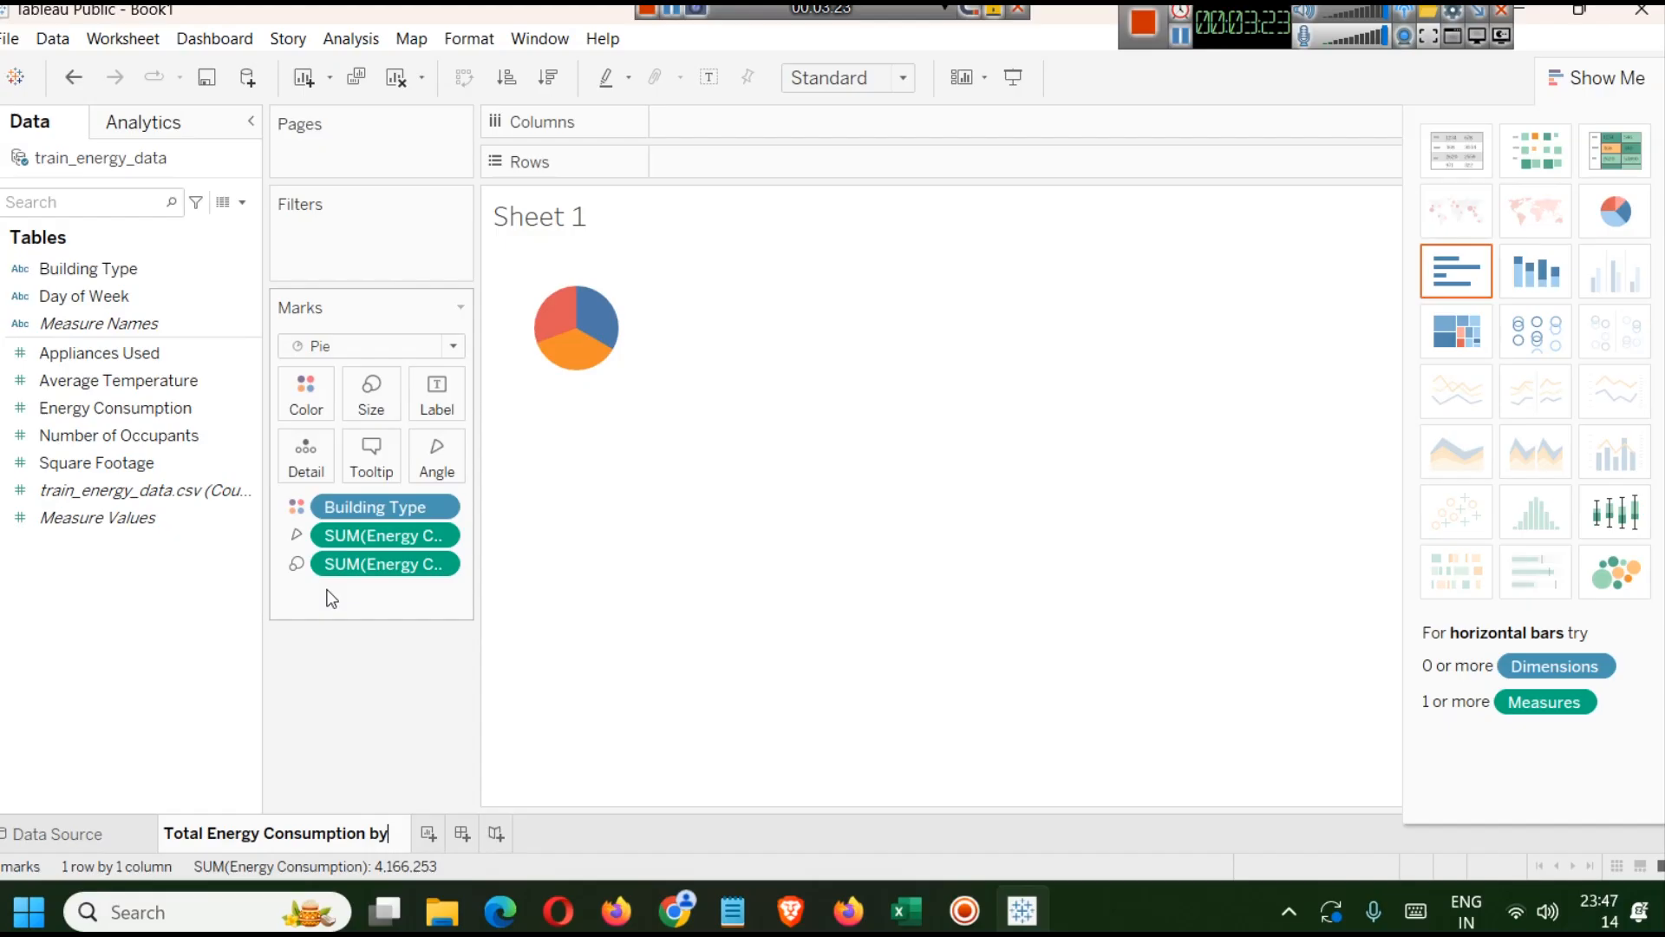
text( Bui)
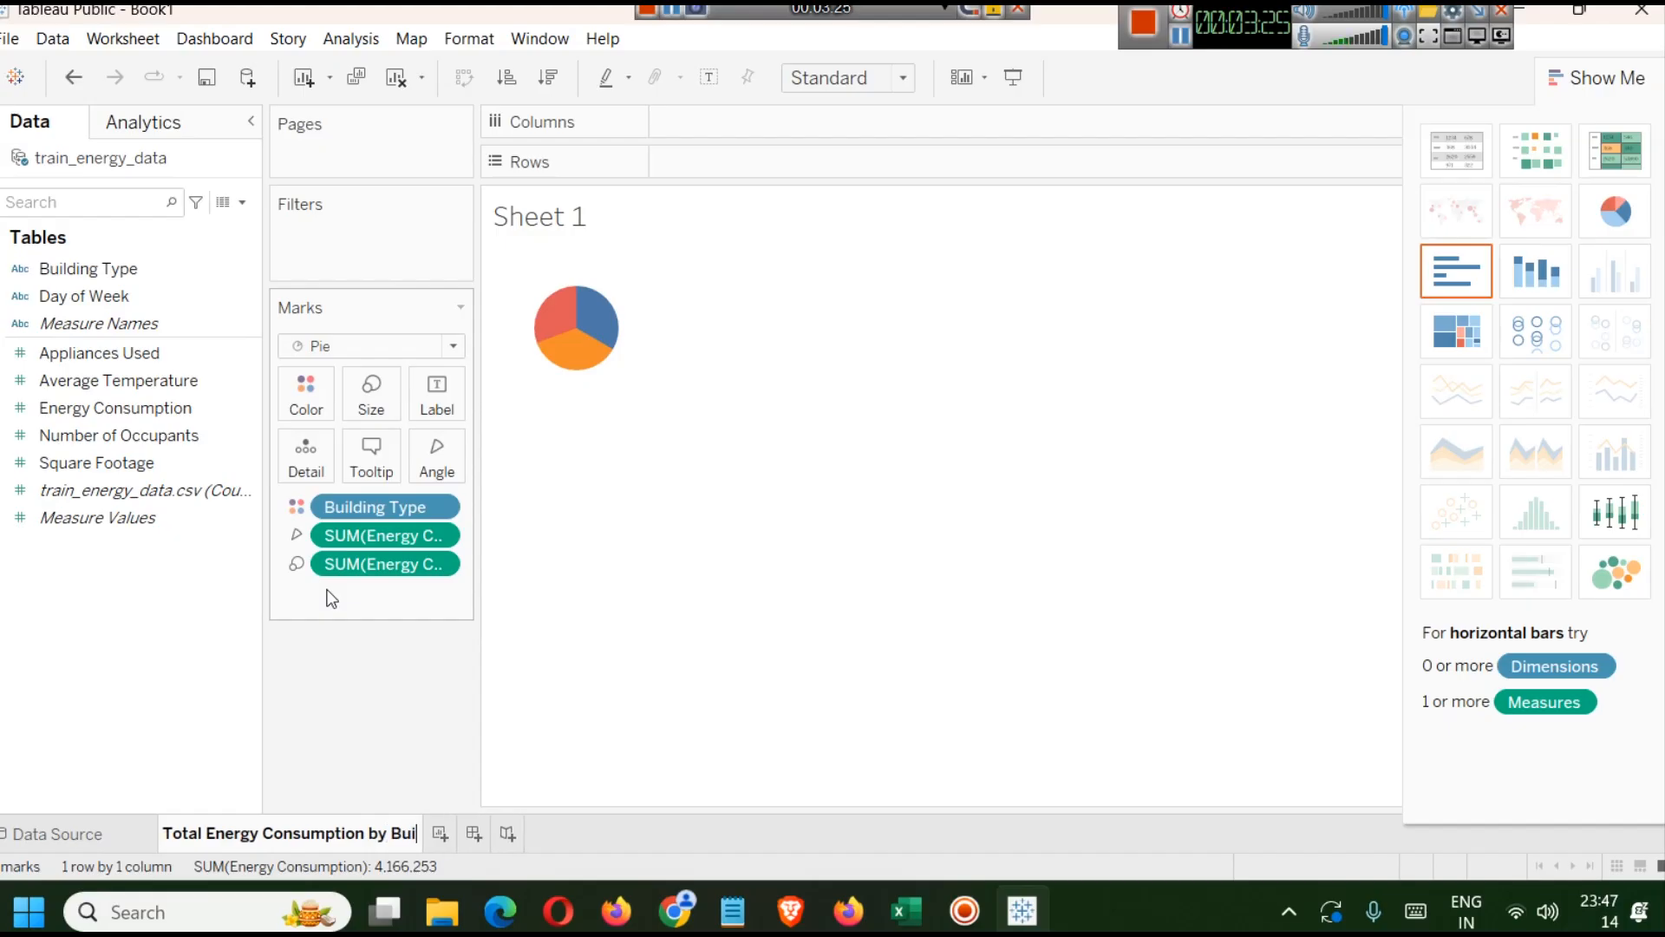
text(dling)
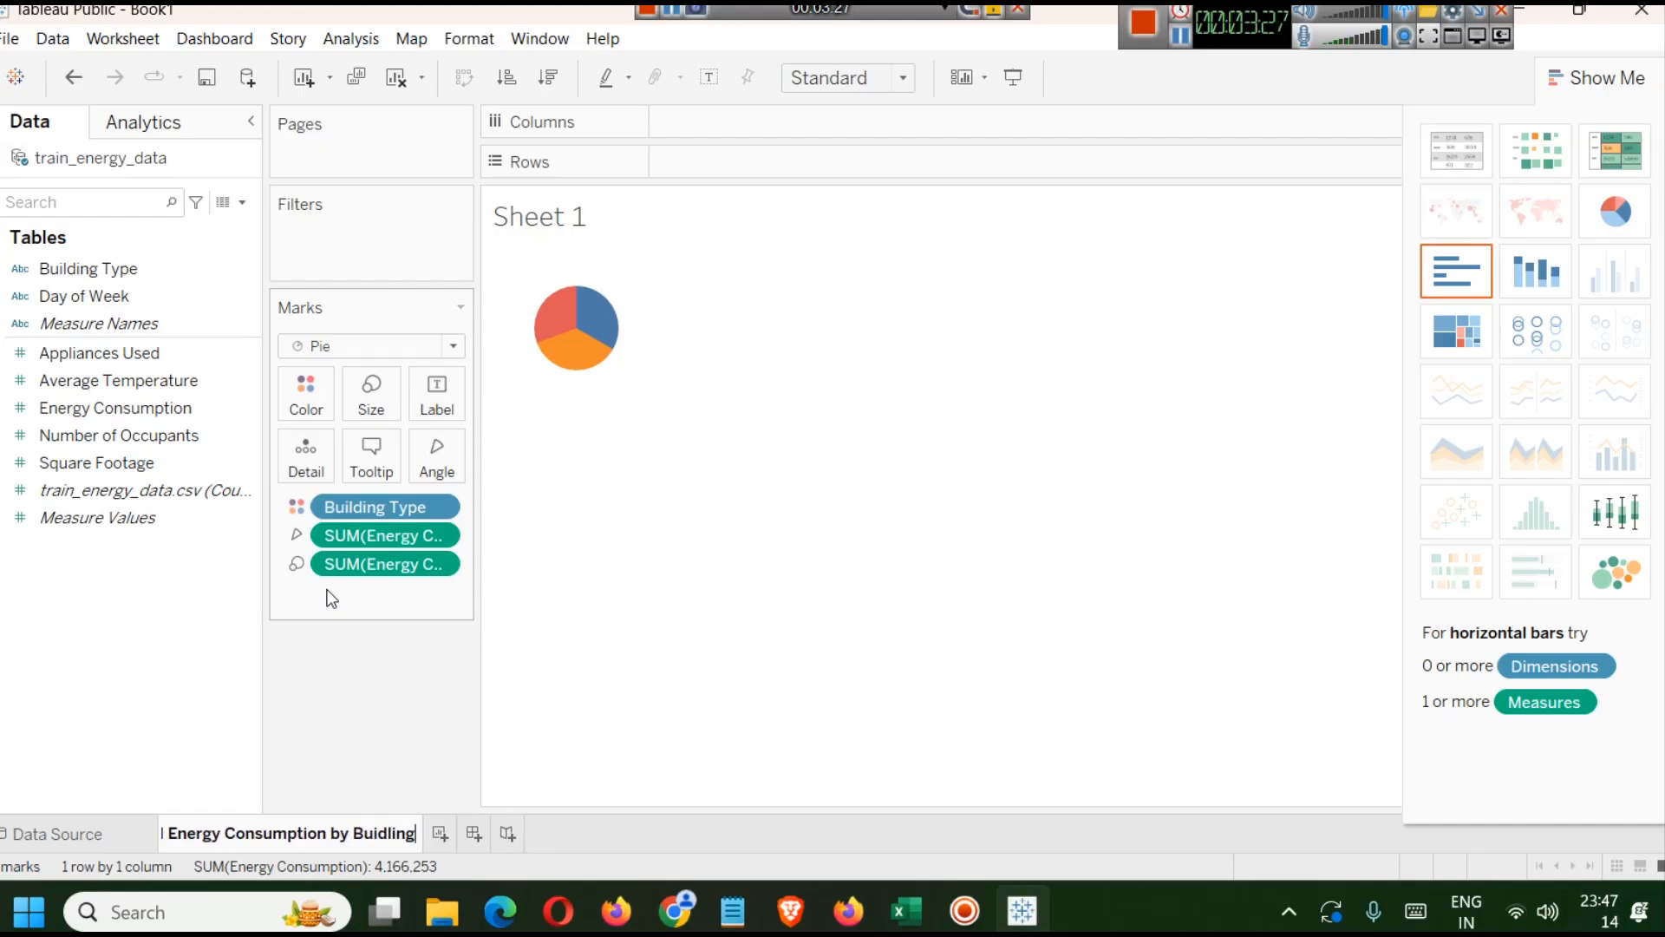
text( Typ)
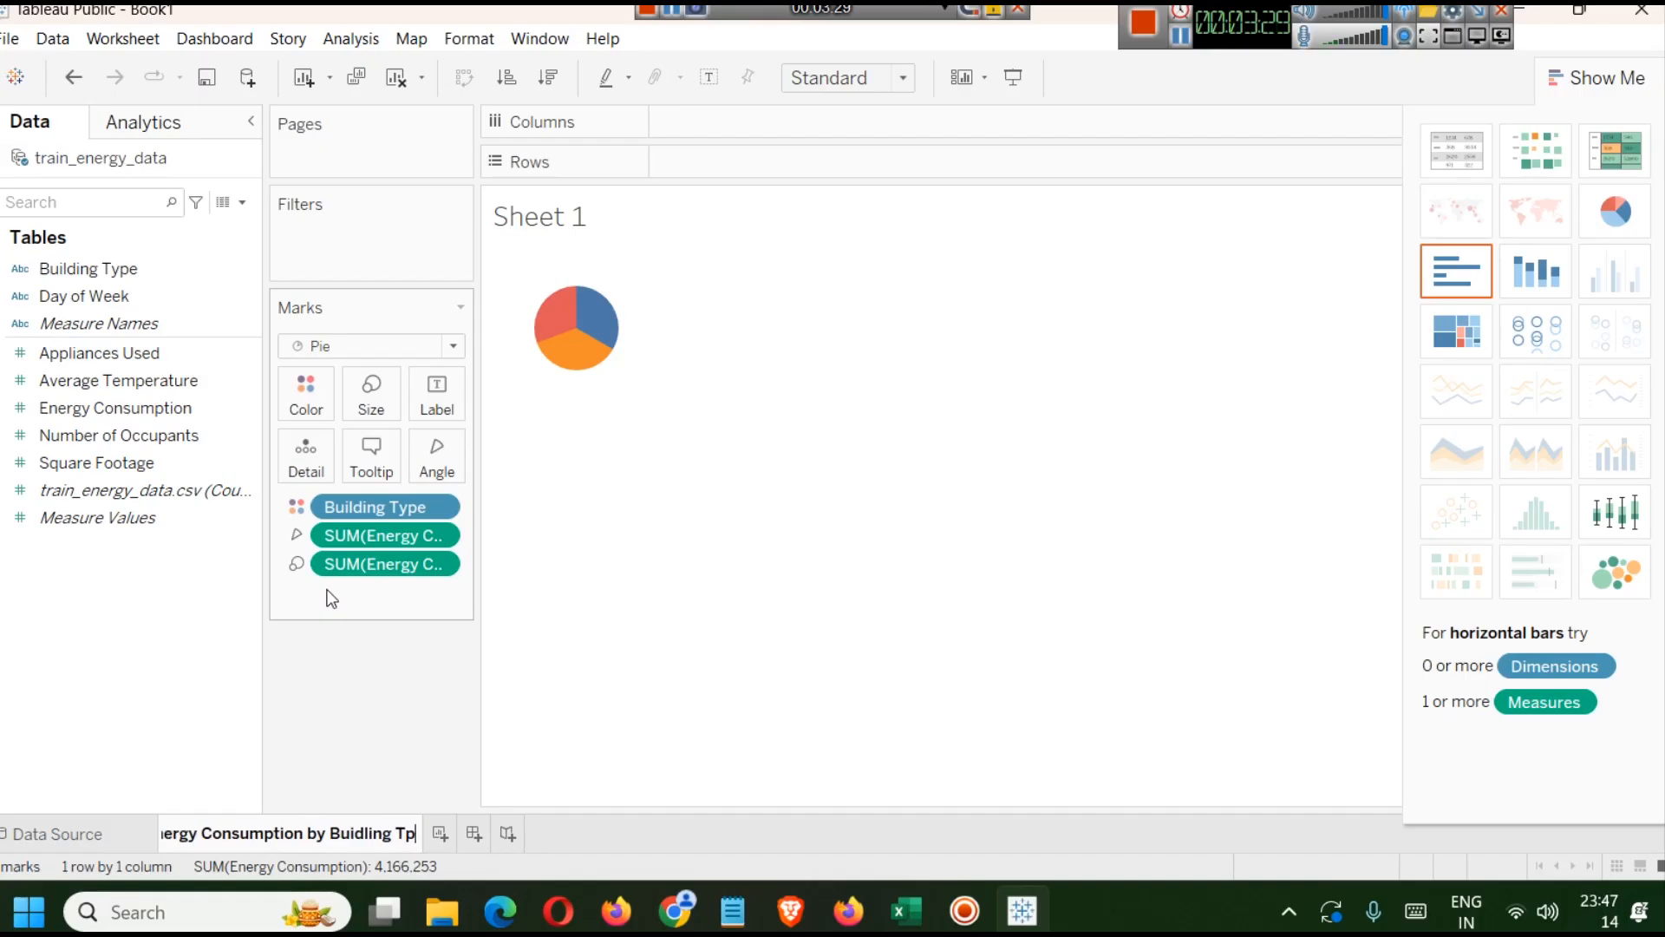
text(e)
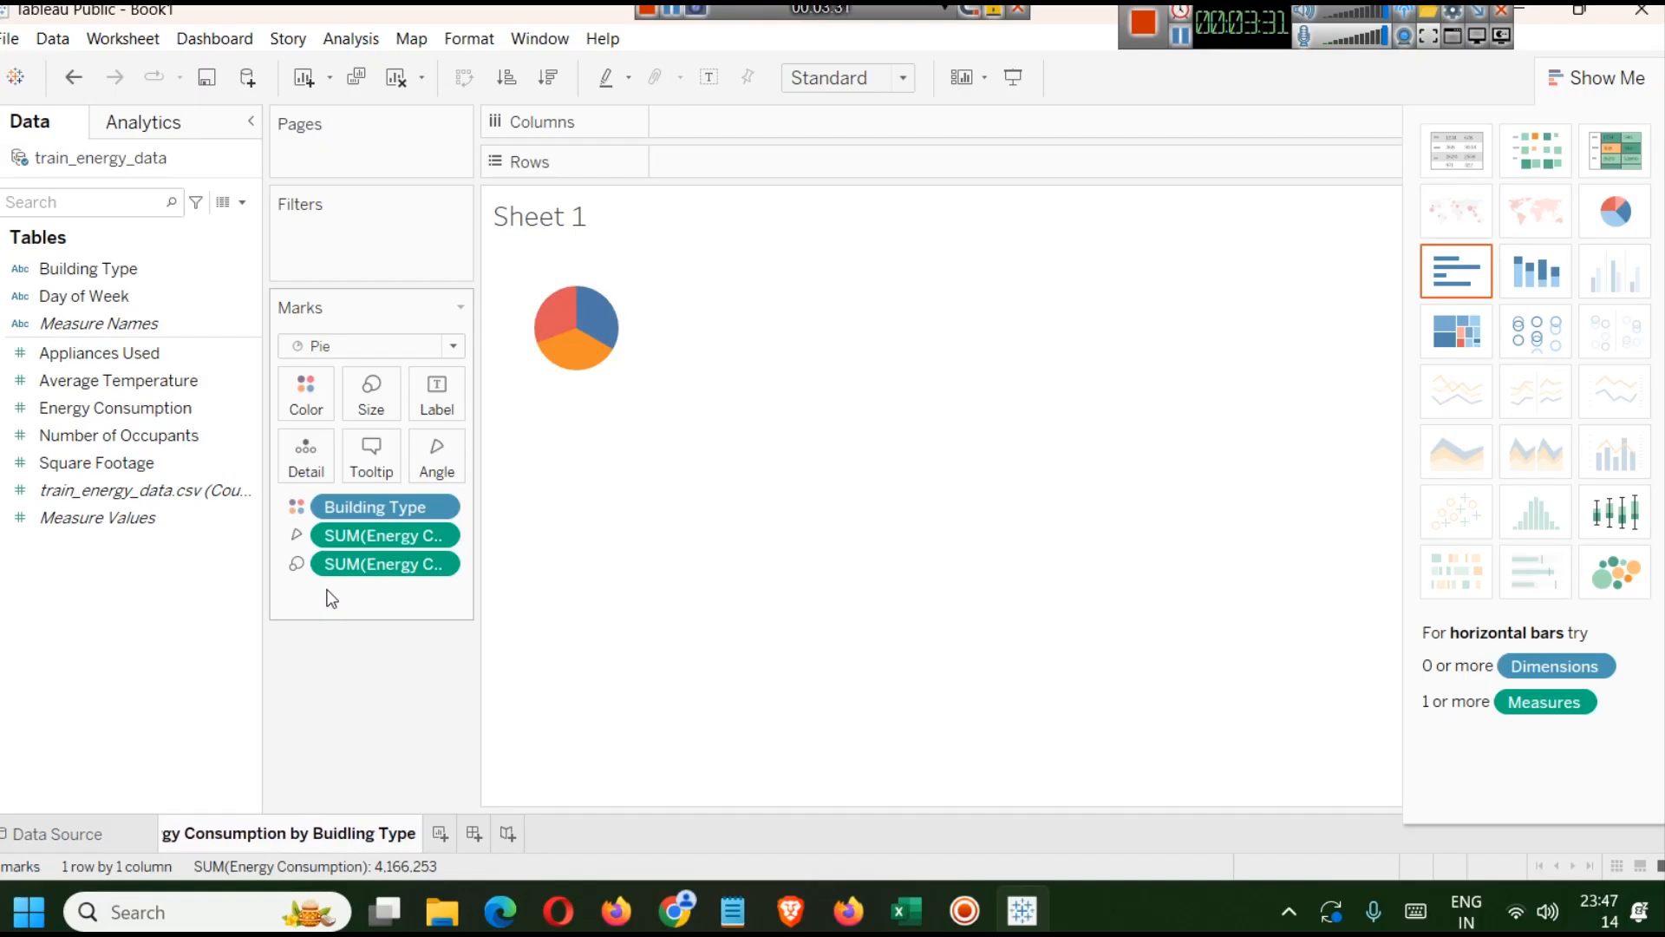
click(352, 834)
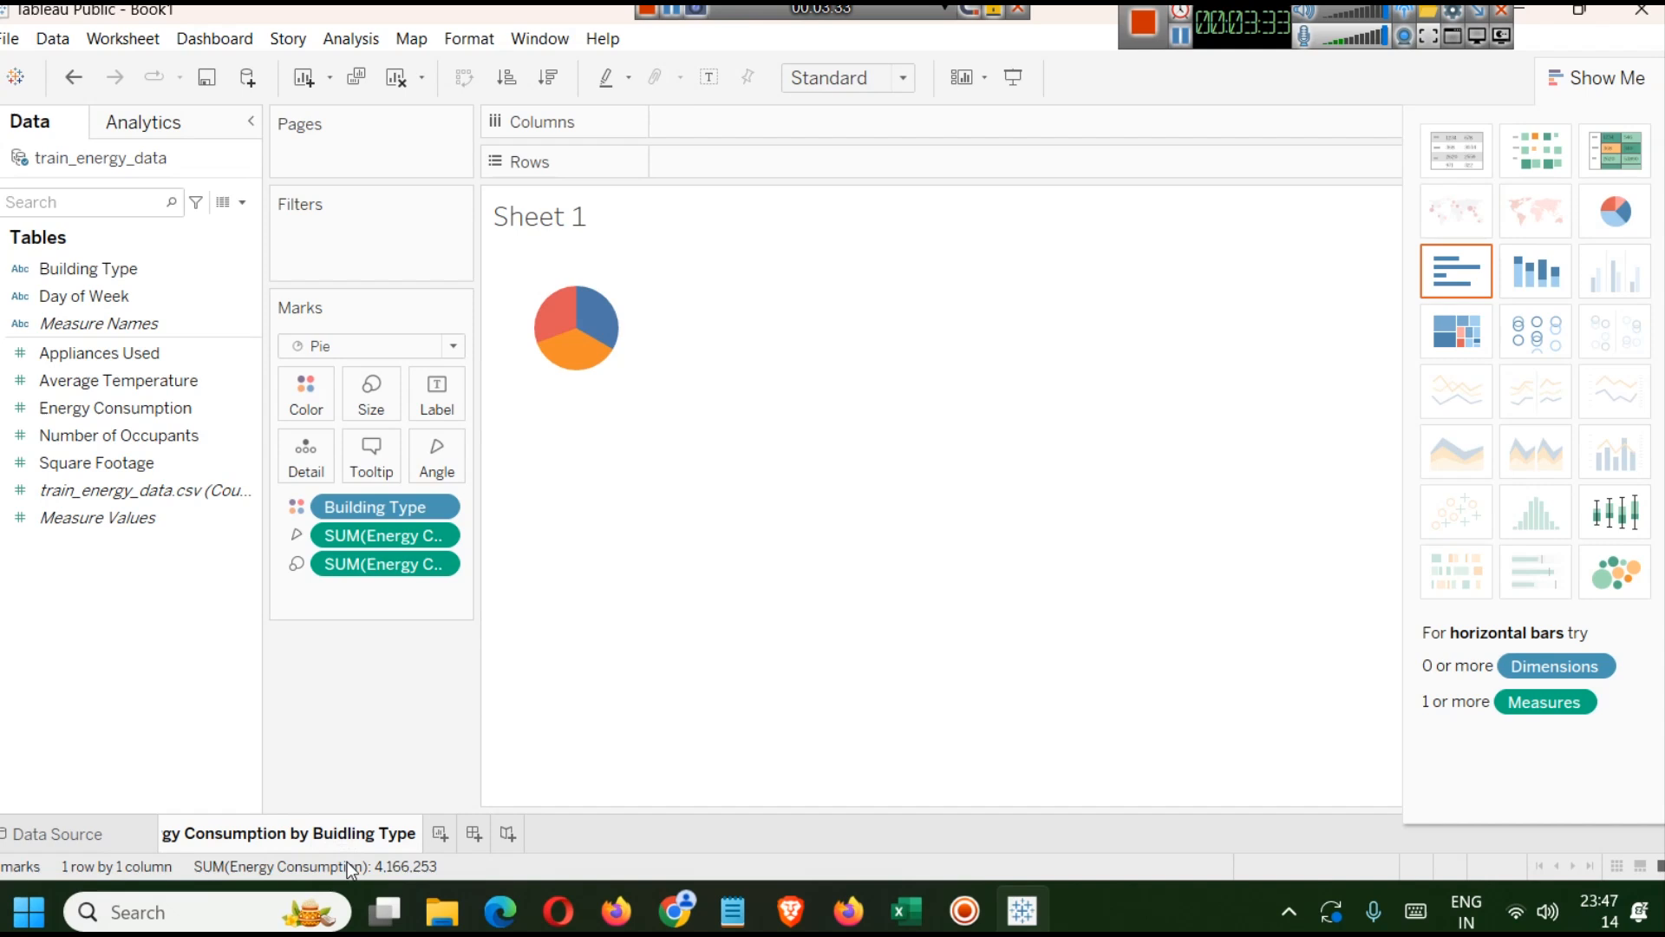
key(BackSpace)
key(Right)
text(d)
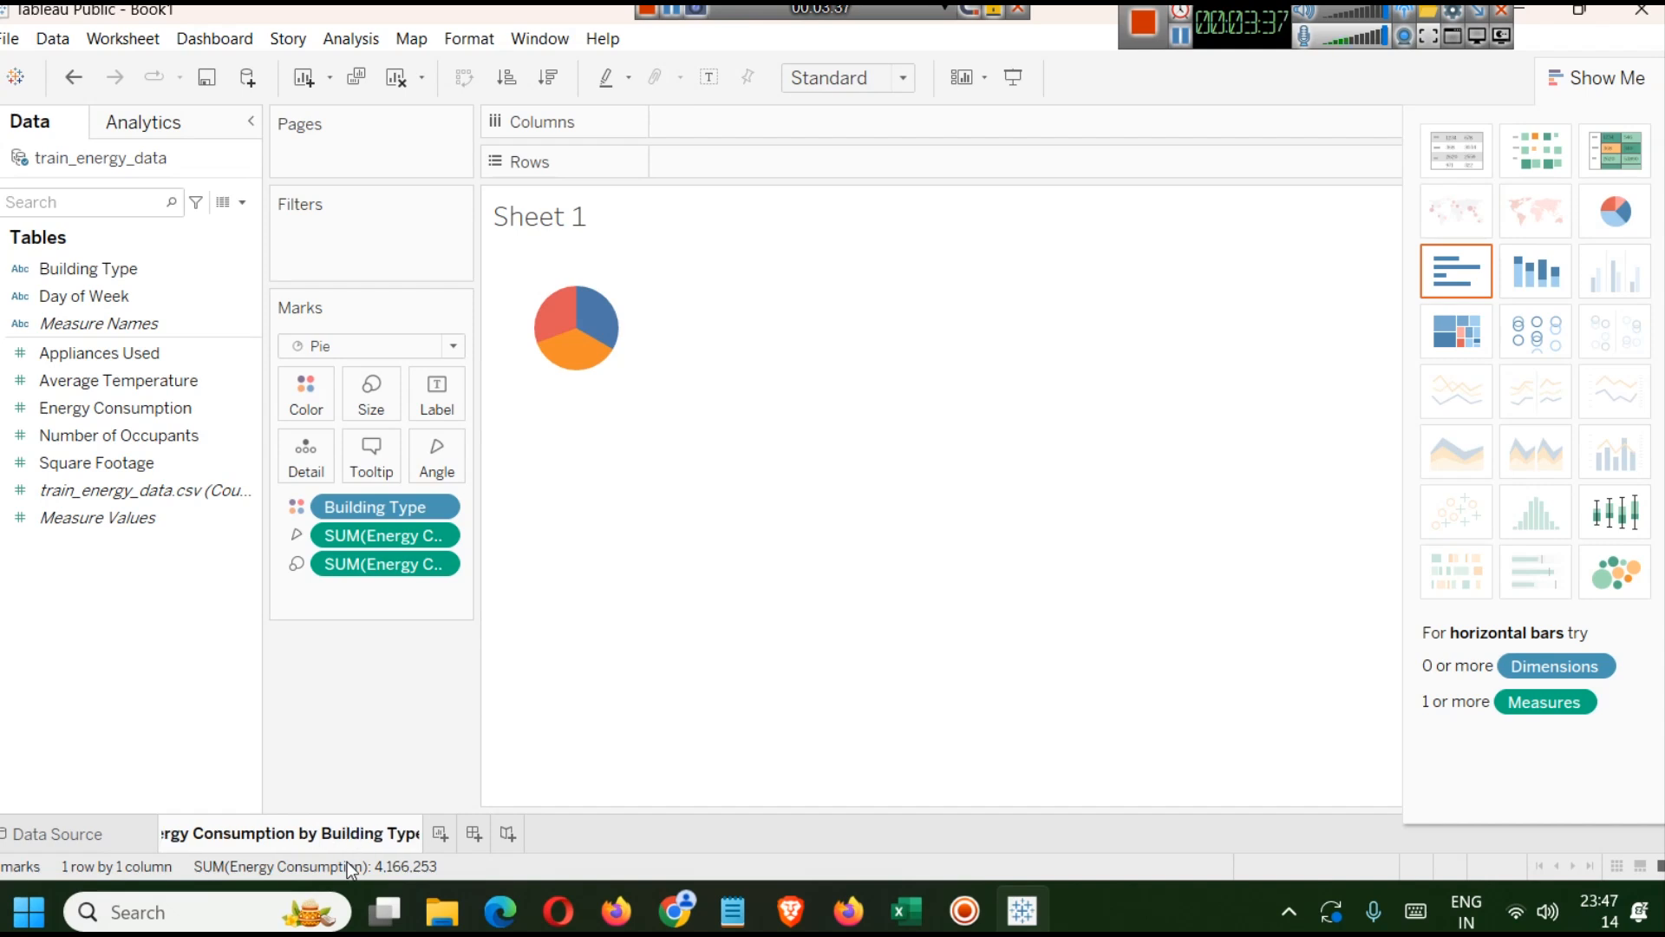
key(Return)
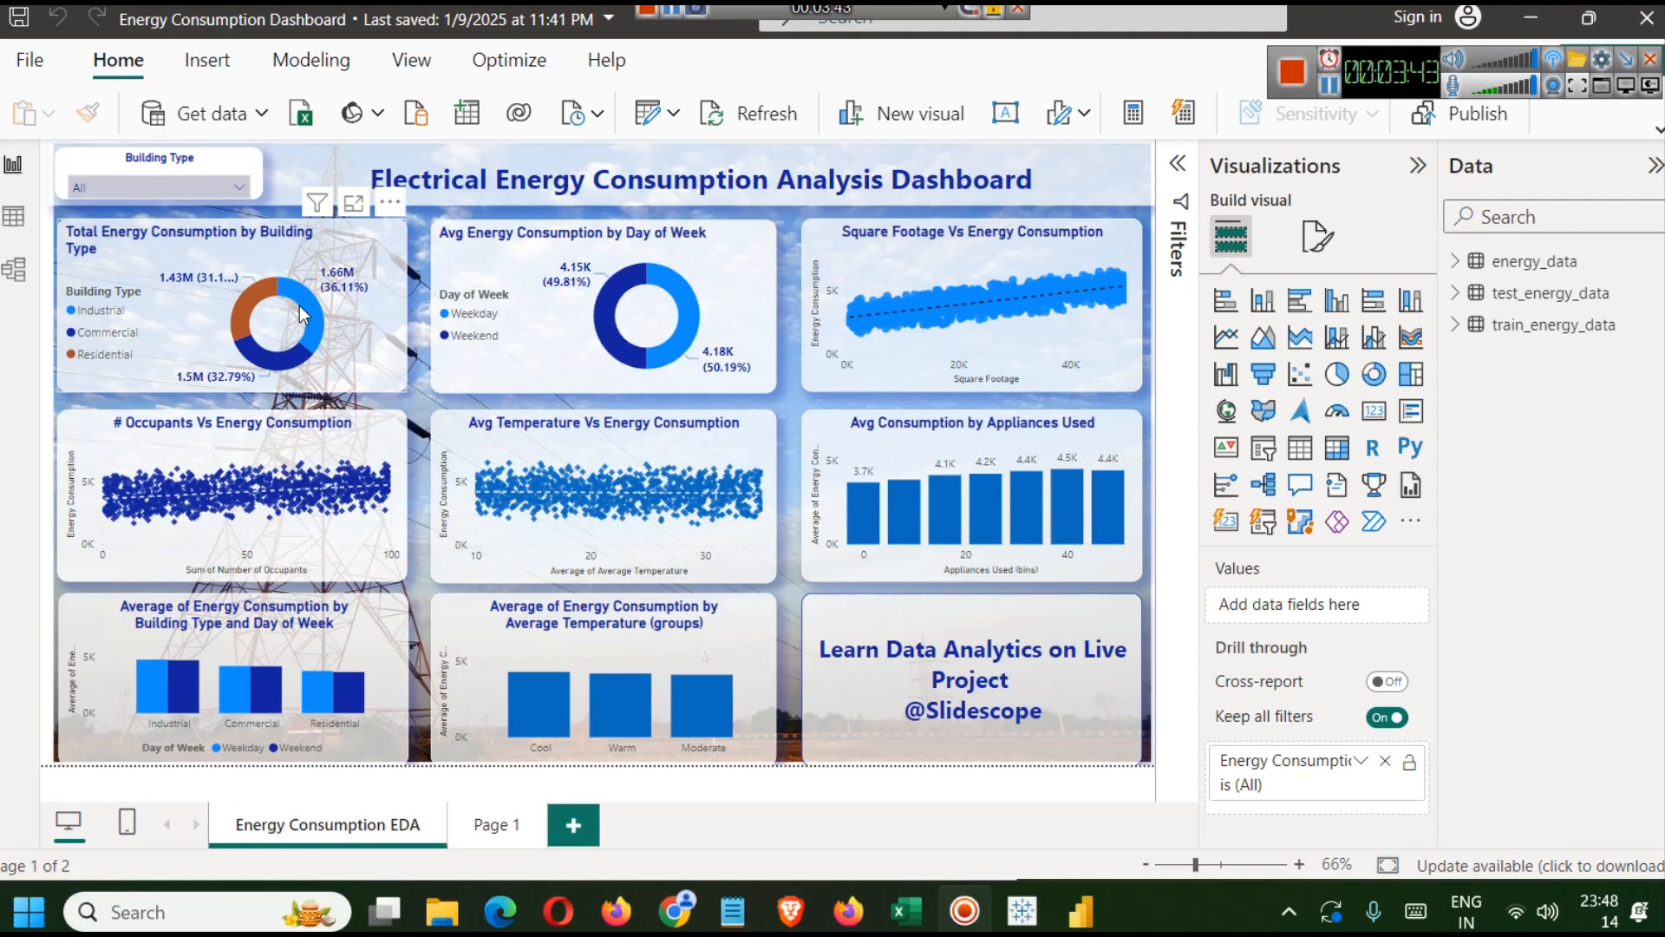
Examine the reference dashboard's energy-by-building-type chart and the pie chart's tooltip content.
click(95, 247)
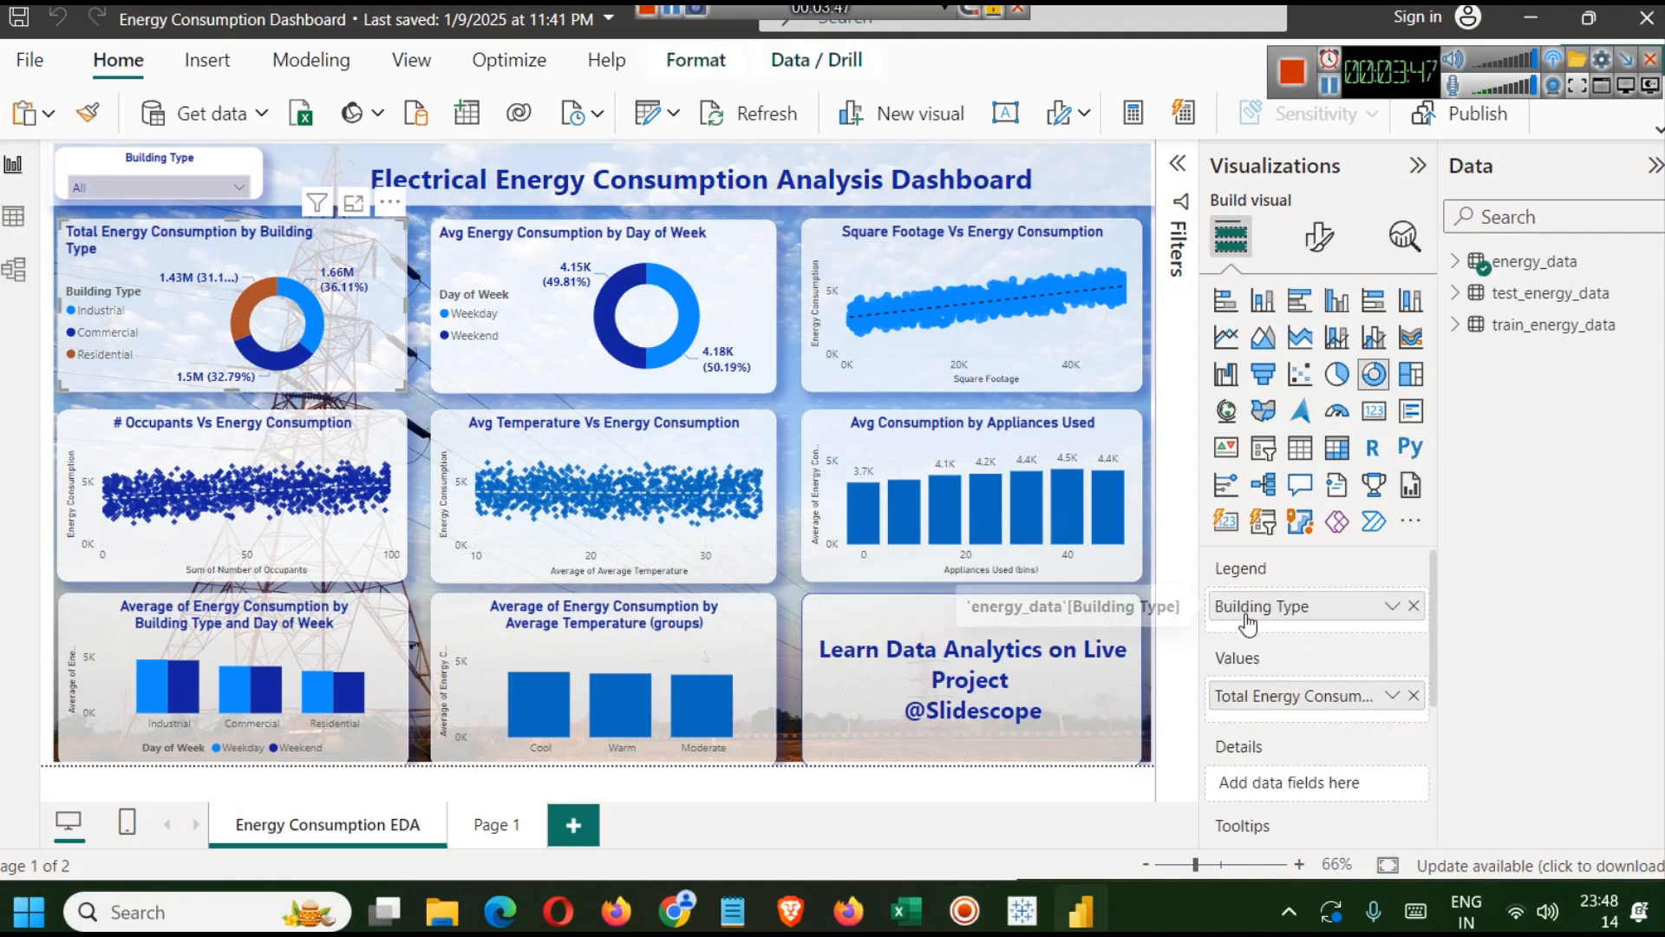
click(1027, 909)
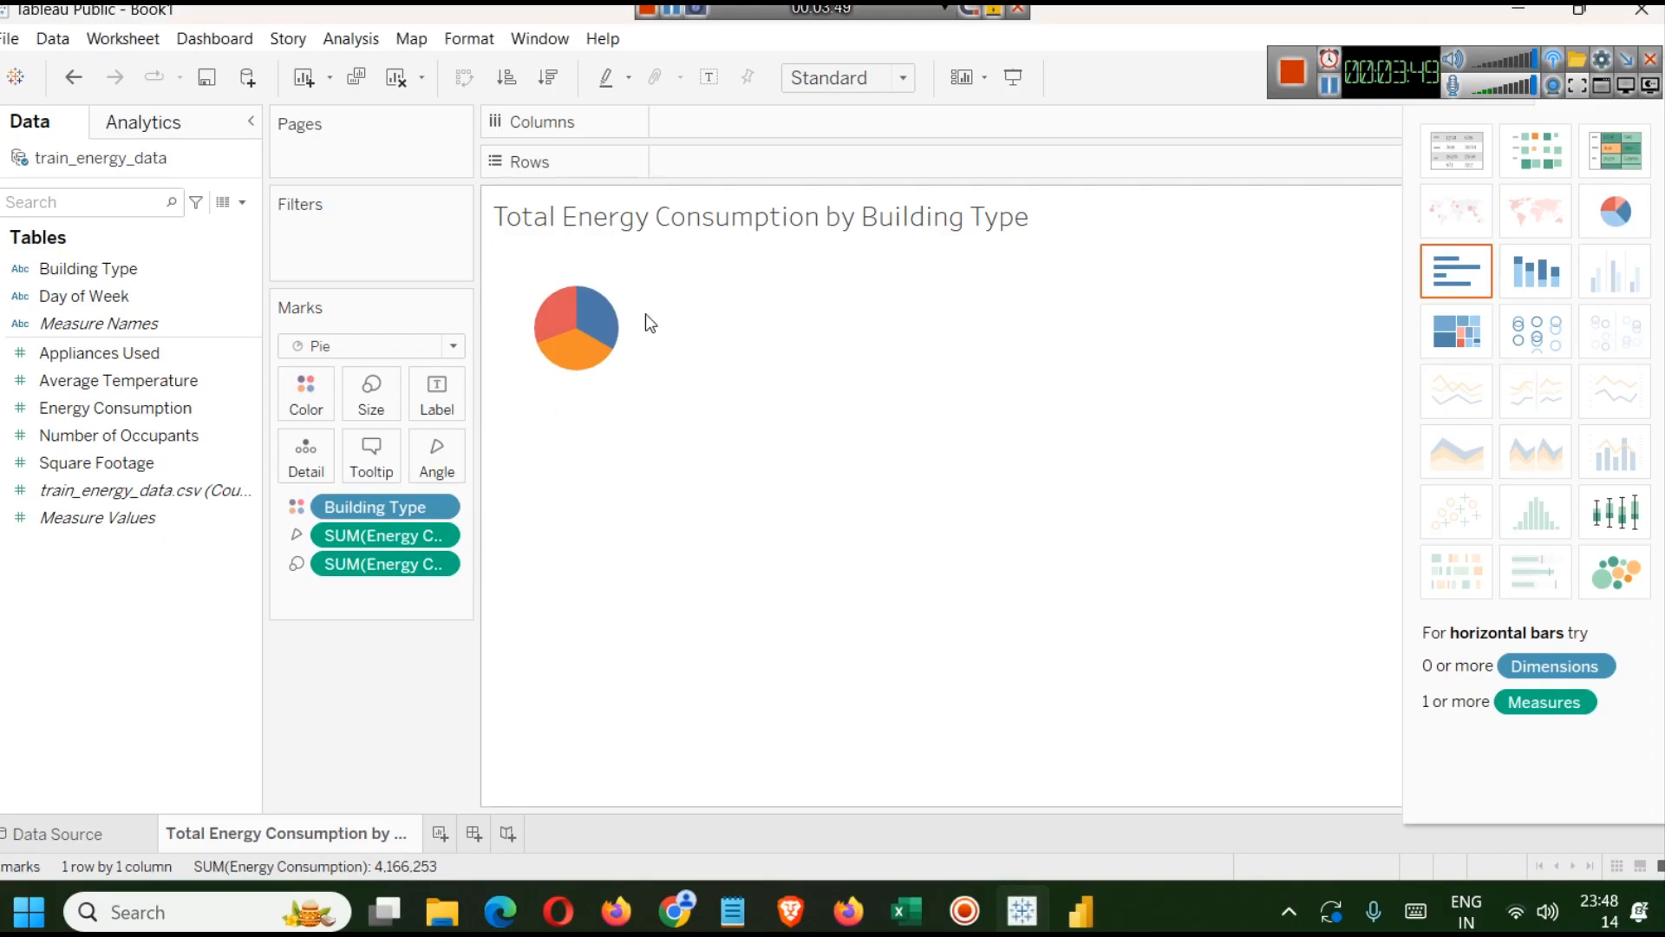
drag(1416, 76, 1244, 19)
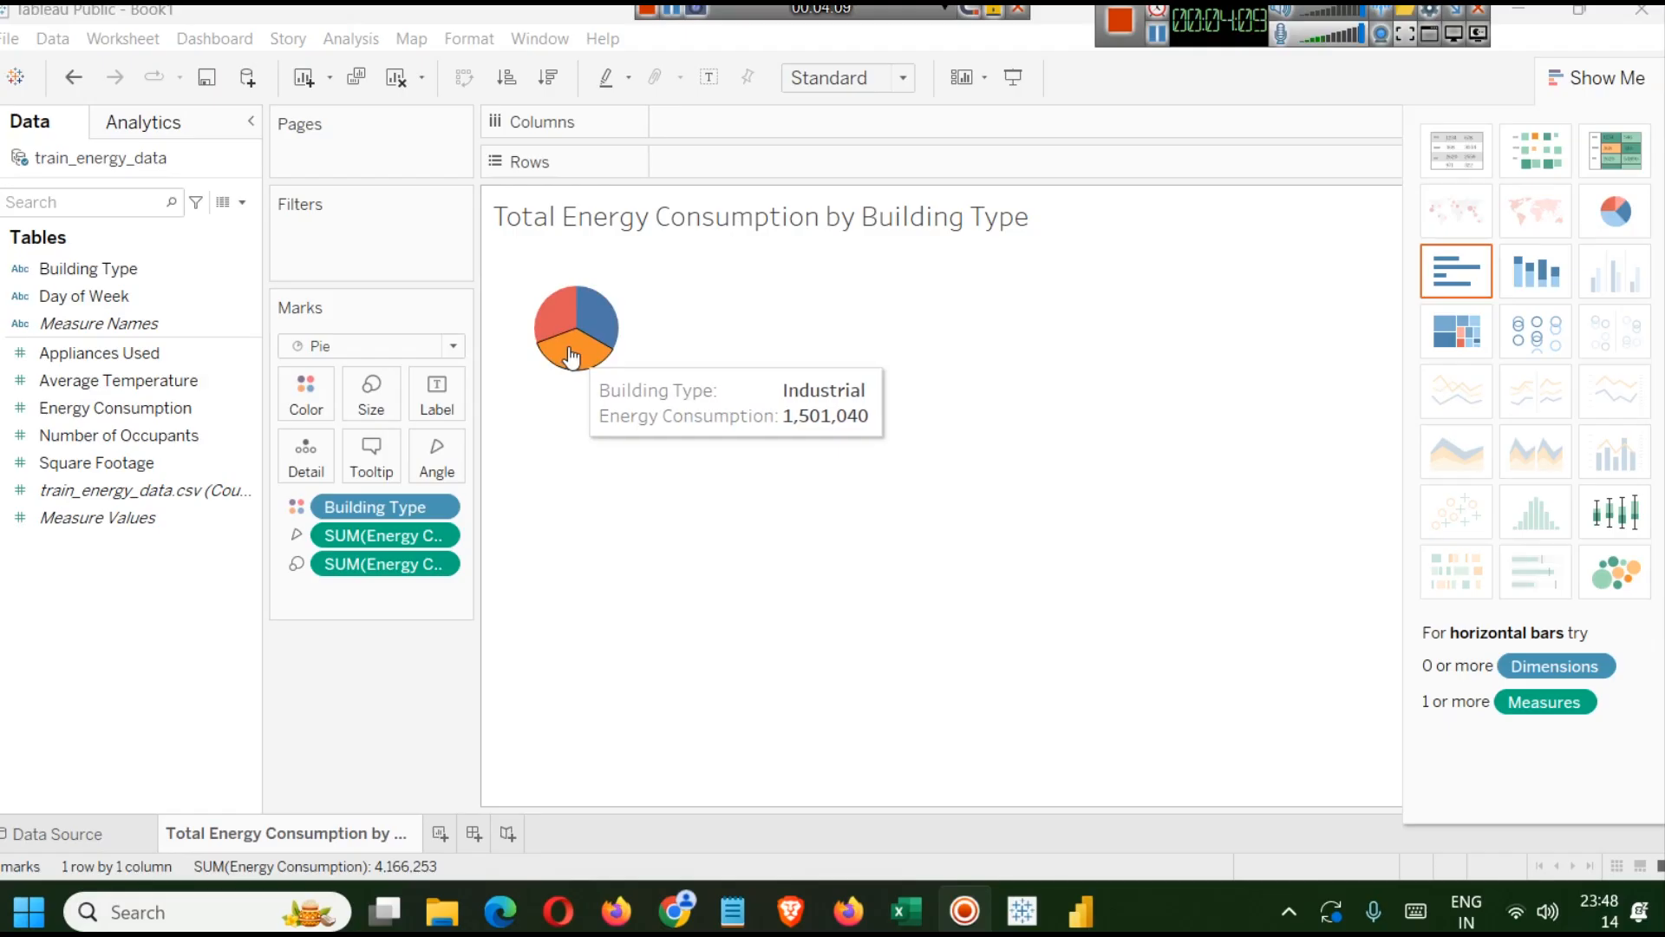
click(383, 460)
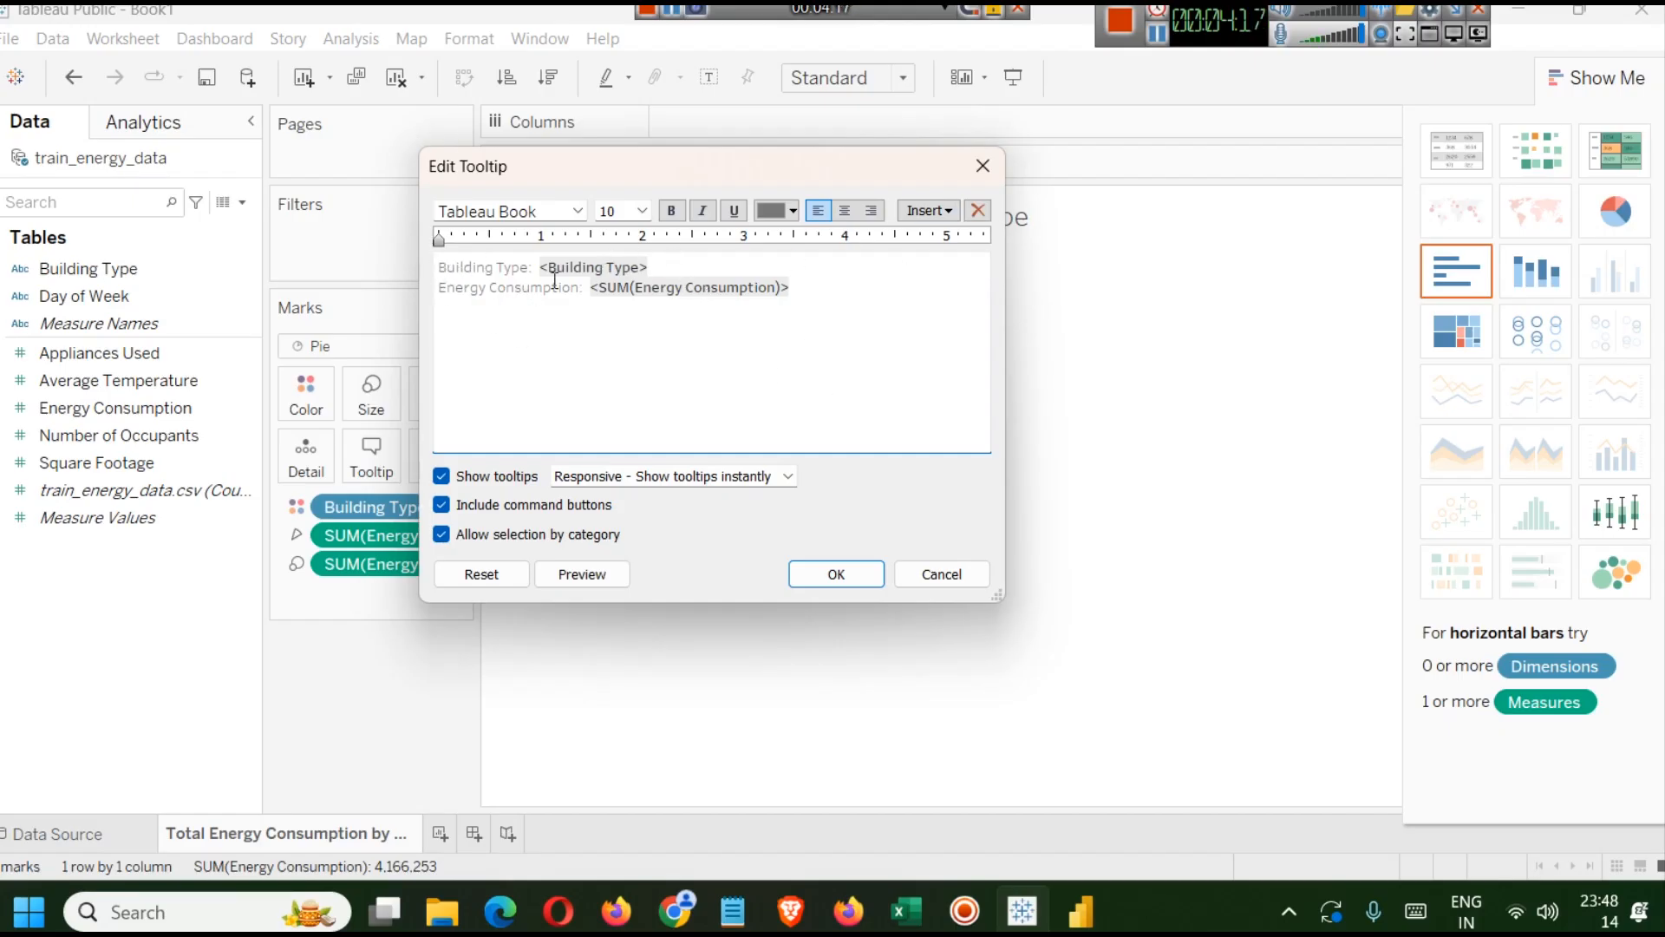
click(984, 165)
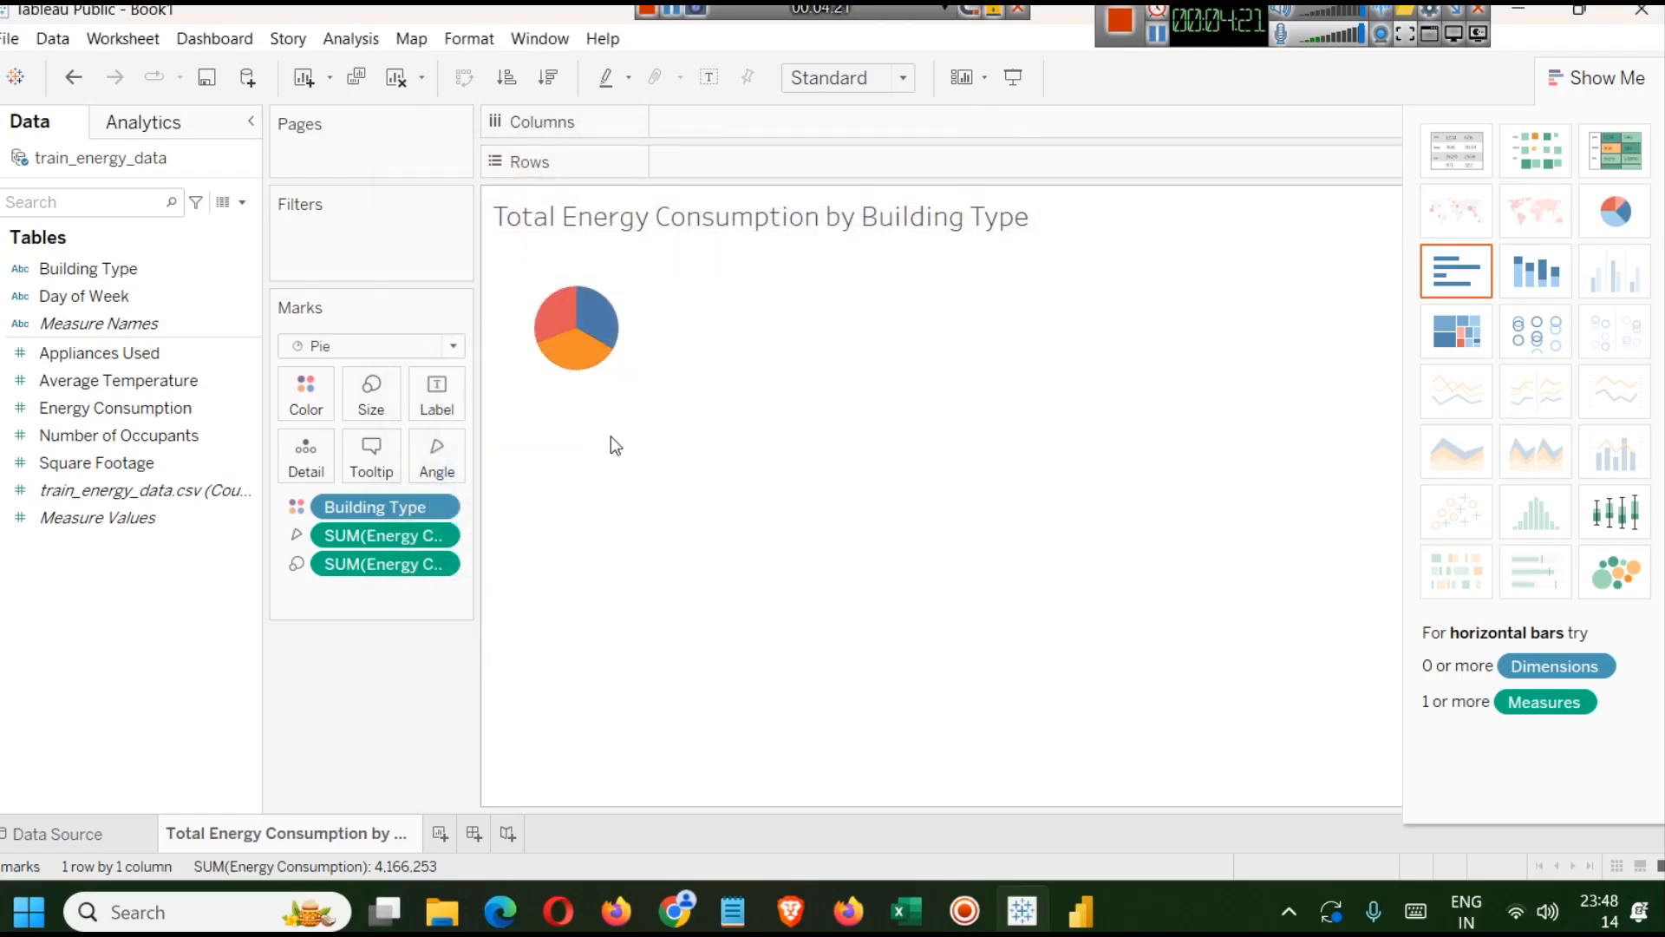
Show mark labels on the pie chart and set their font size to 12.
click(441, 394)
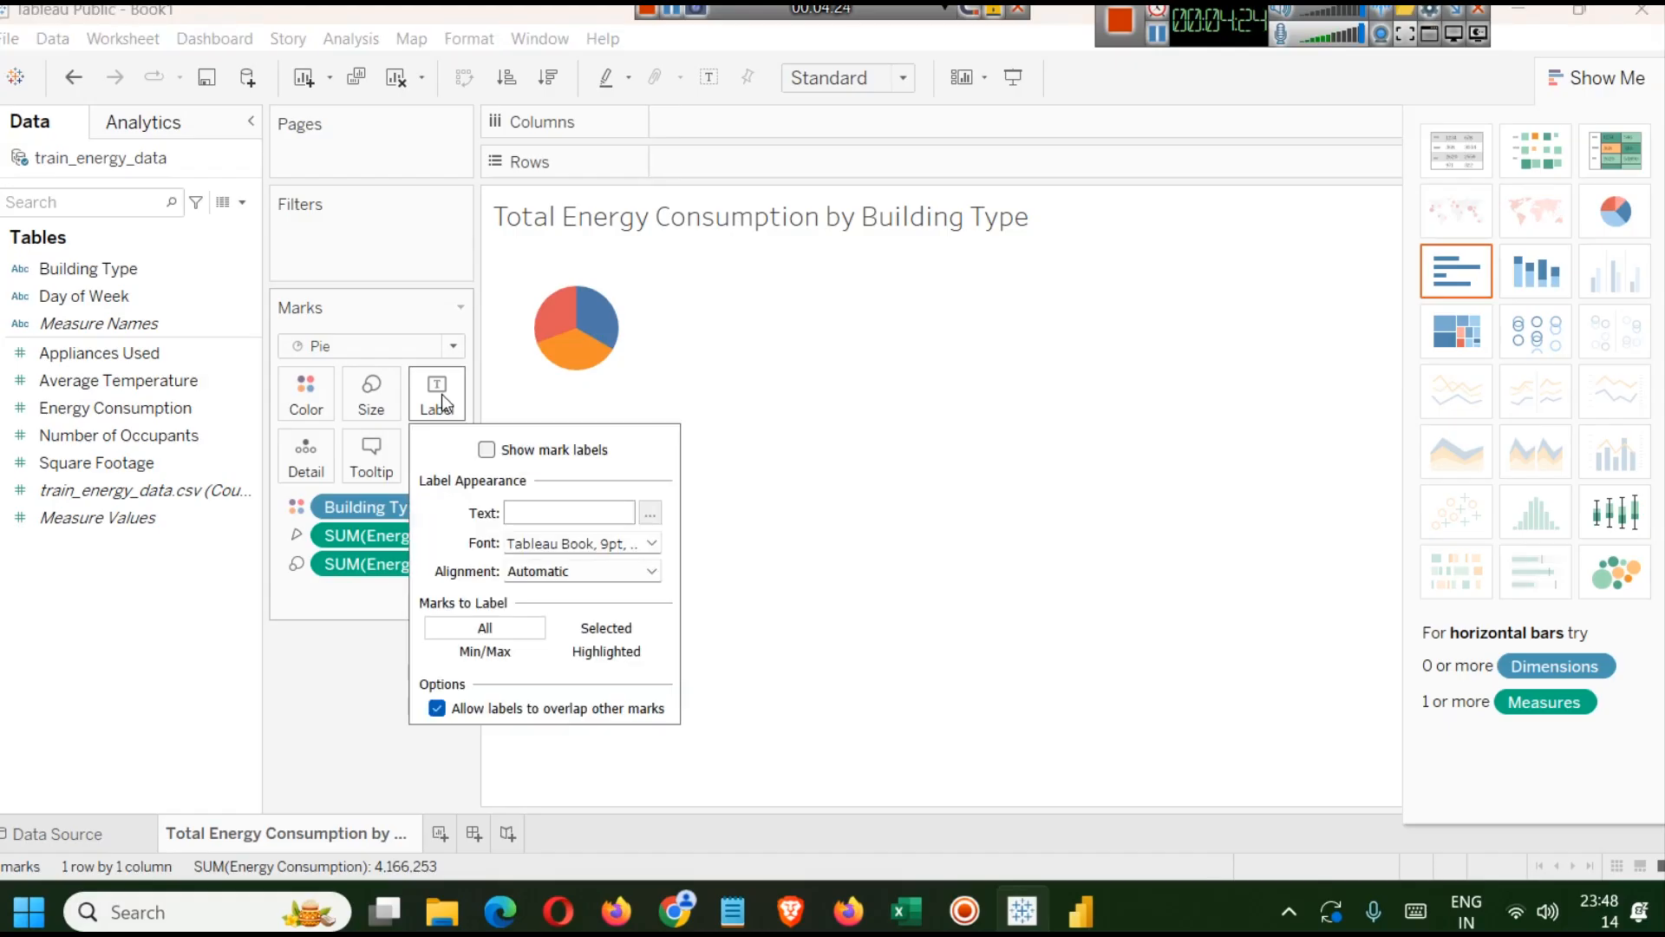
click(487, 449)
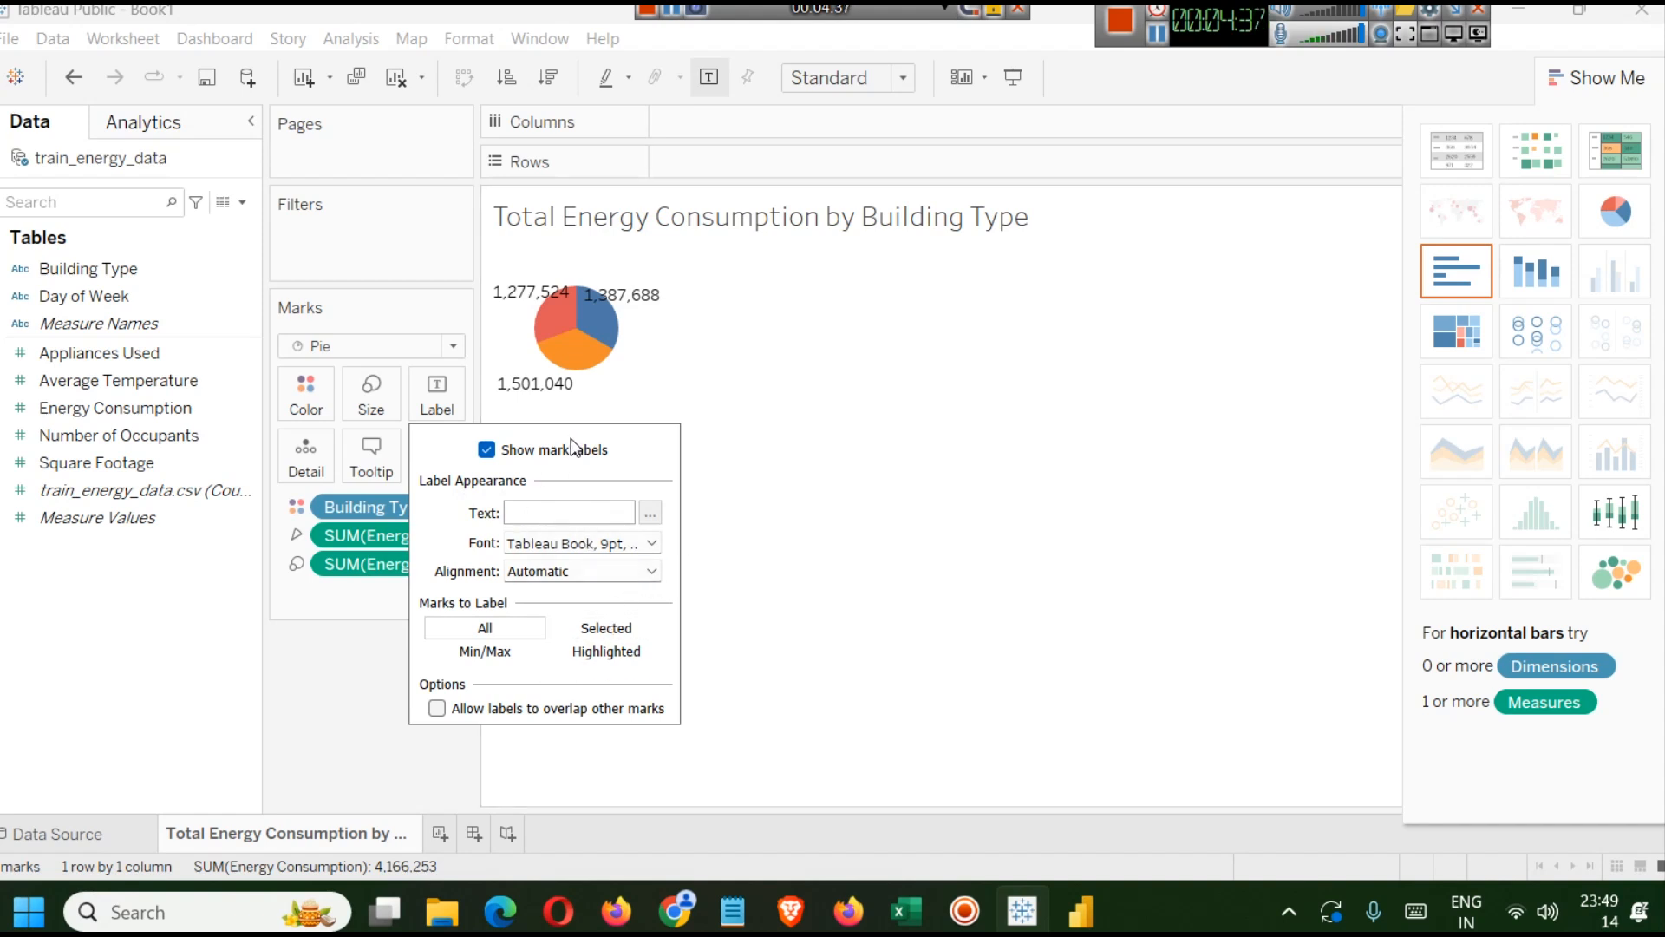
click(652, 544)
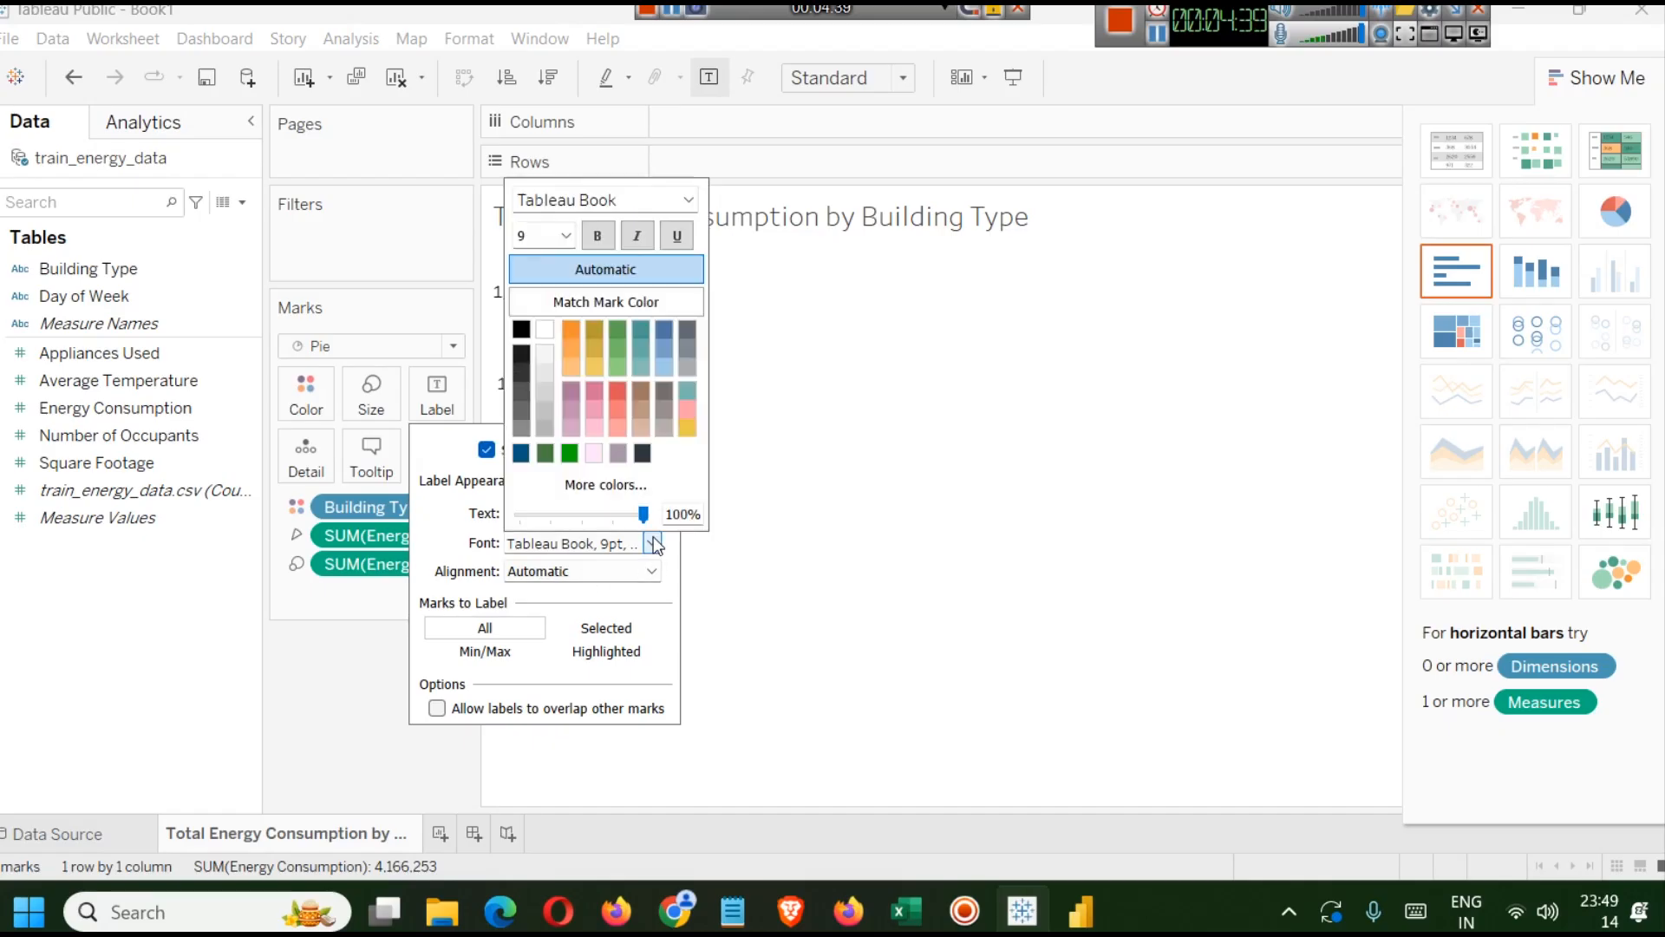
click(568, 236)
click(538, 326)
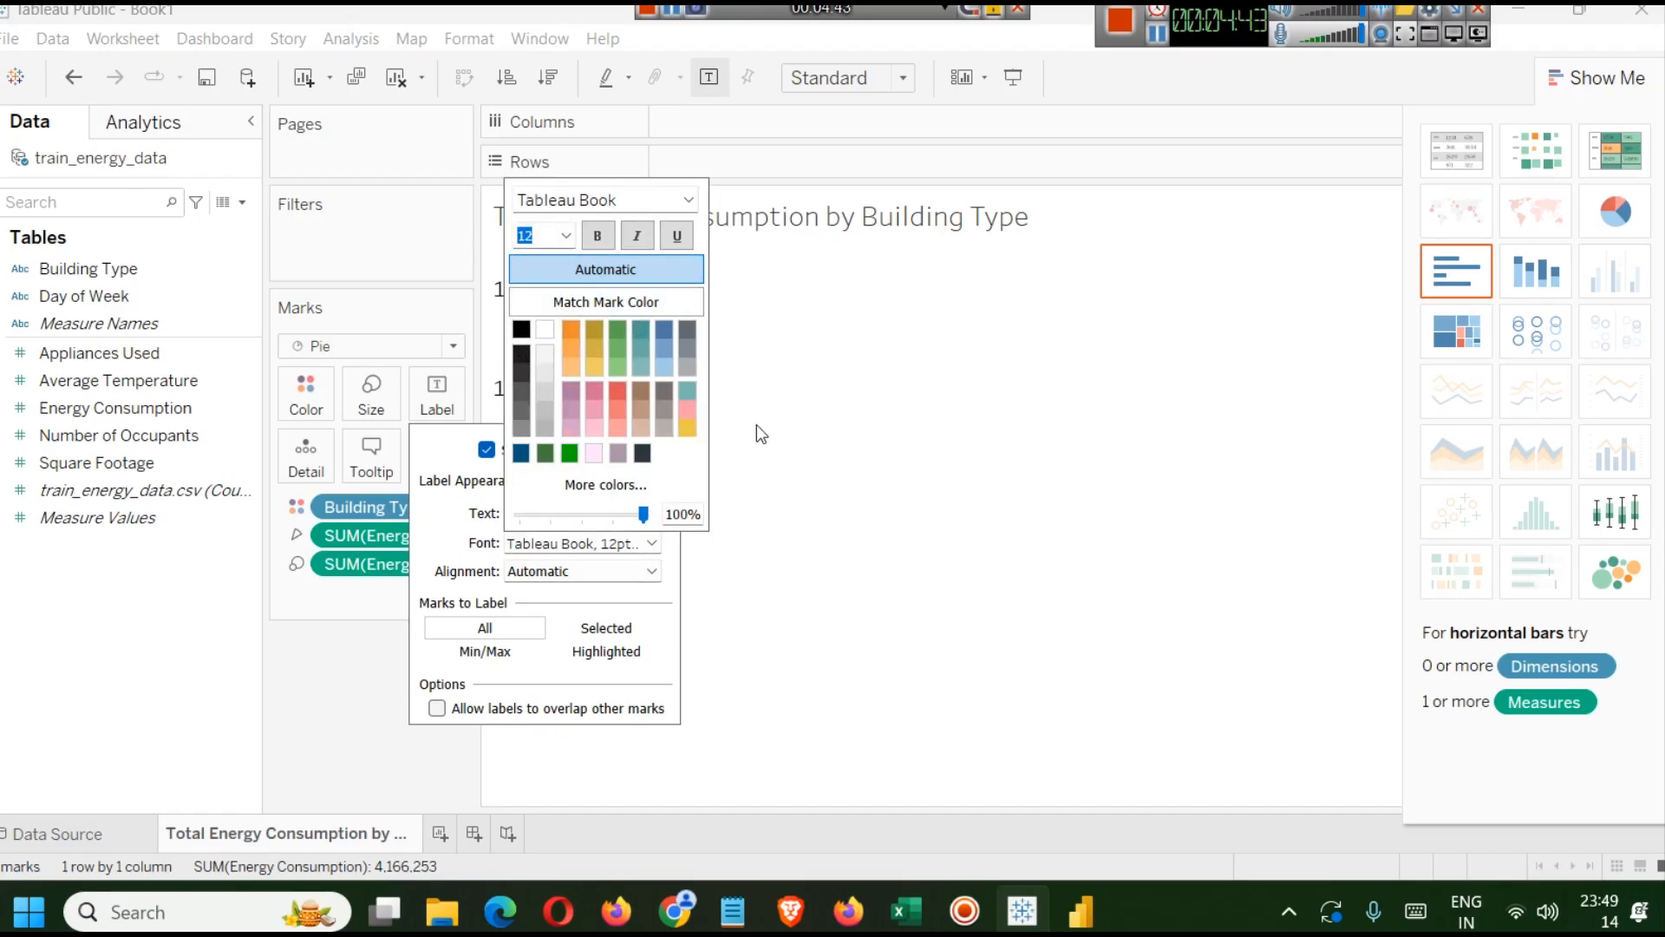
click(786, 407)
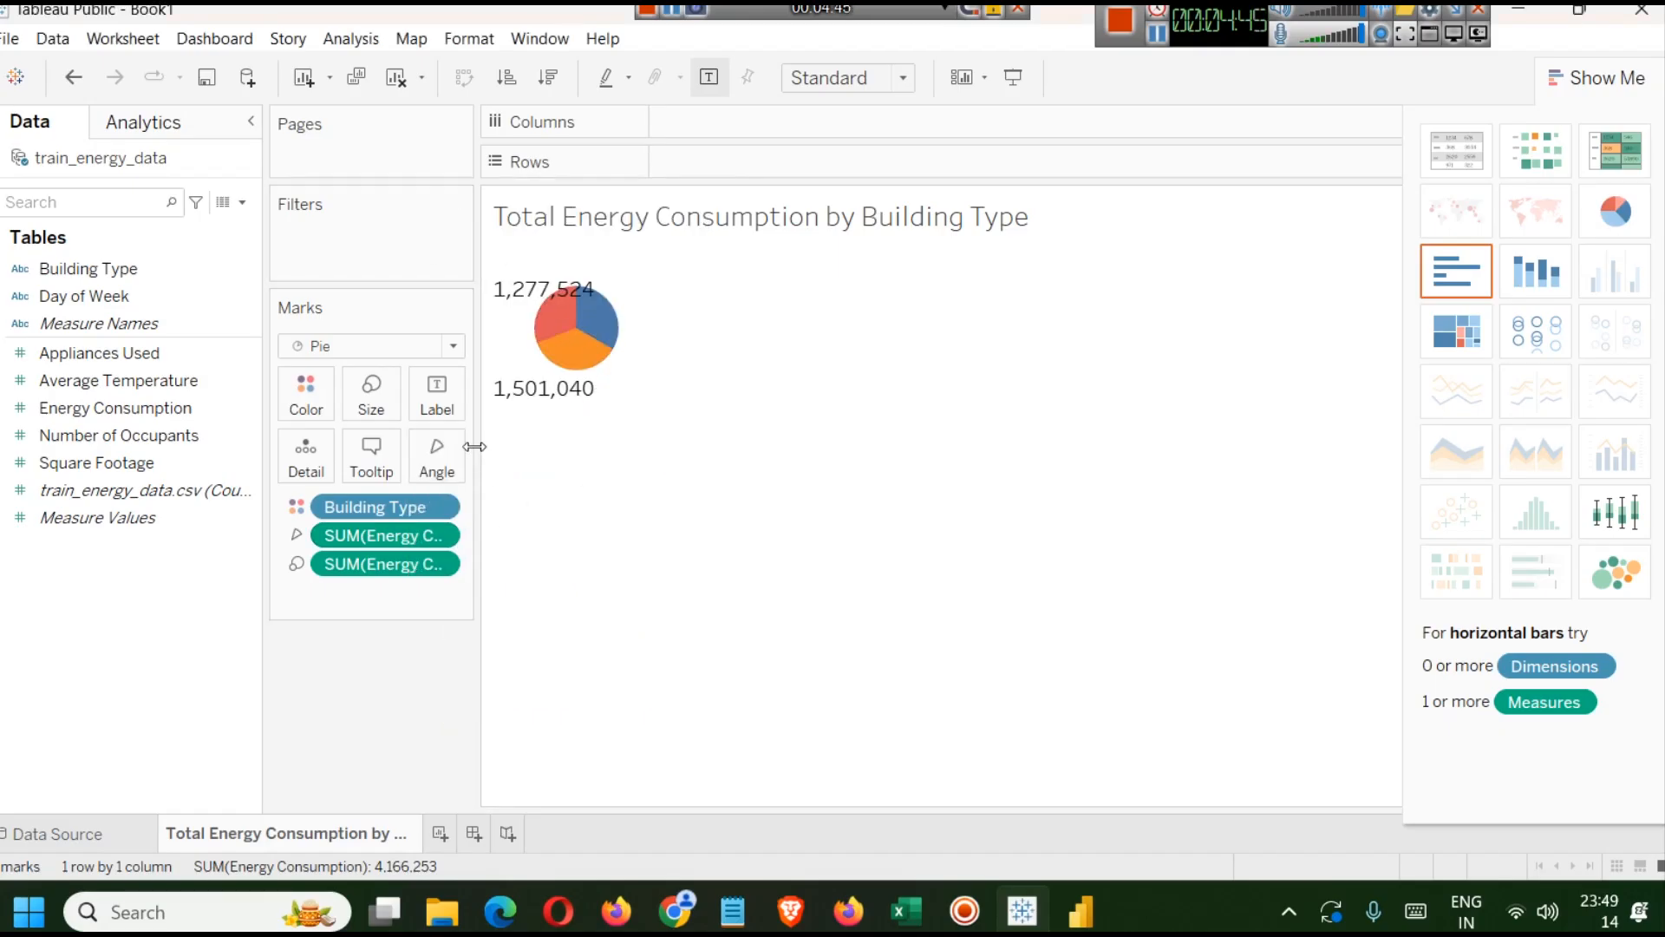
Make the pie chart's mark labels bold.
click(441, 382)
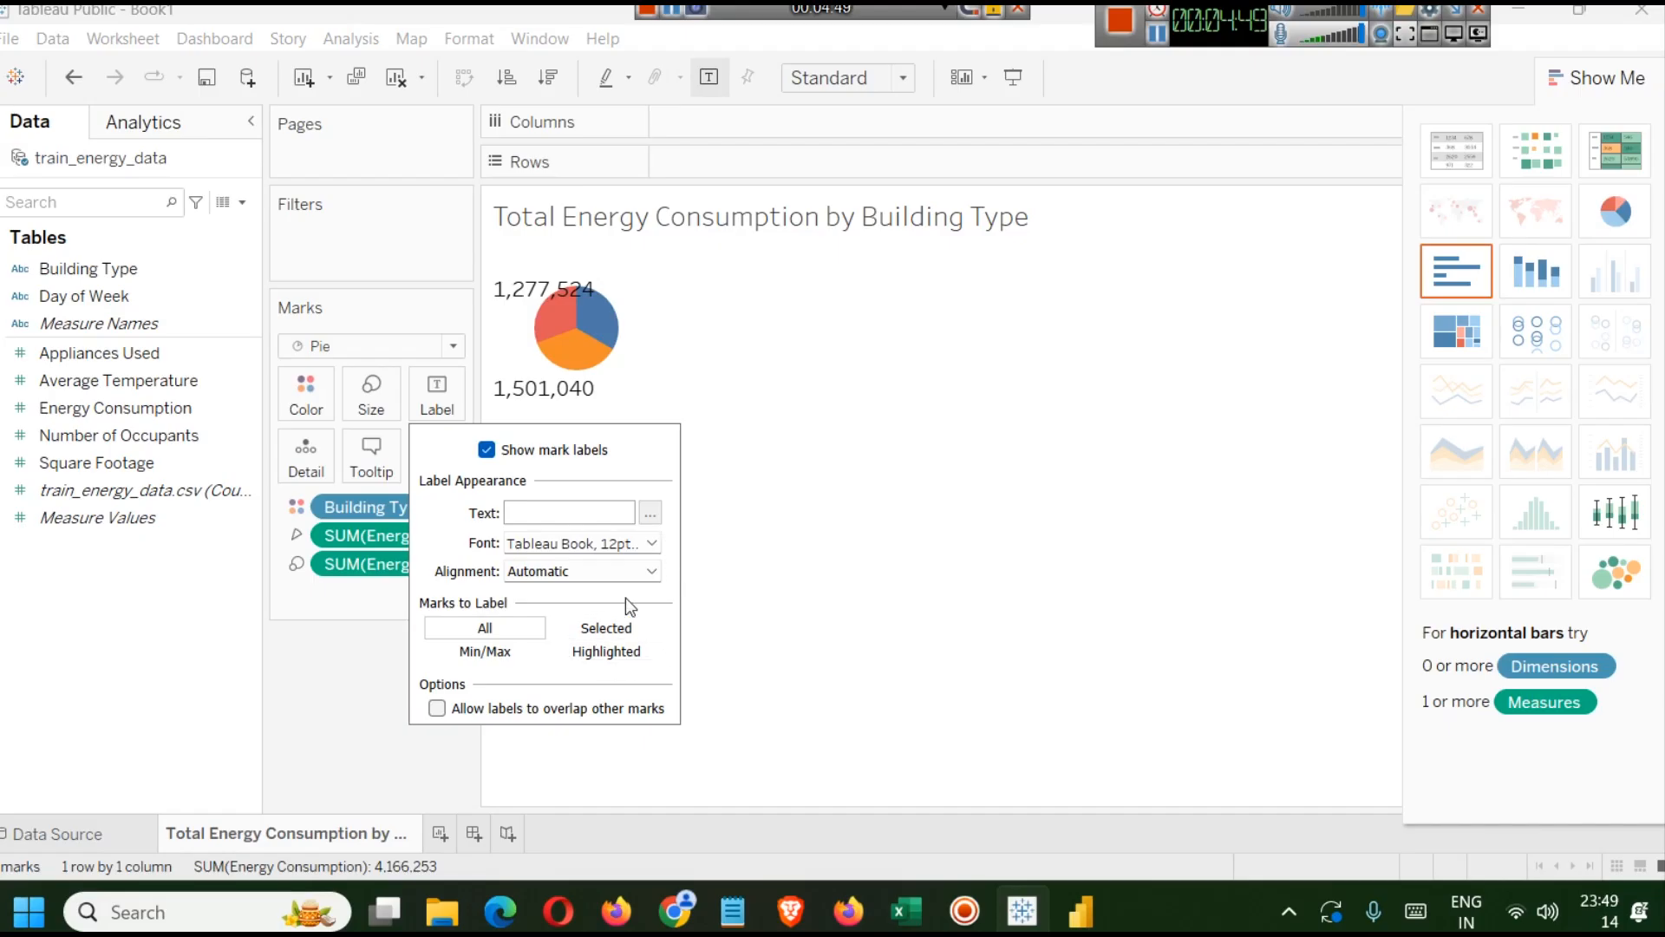
click(651, 544)
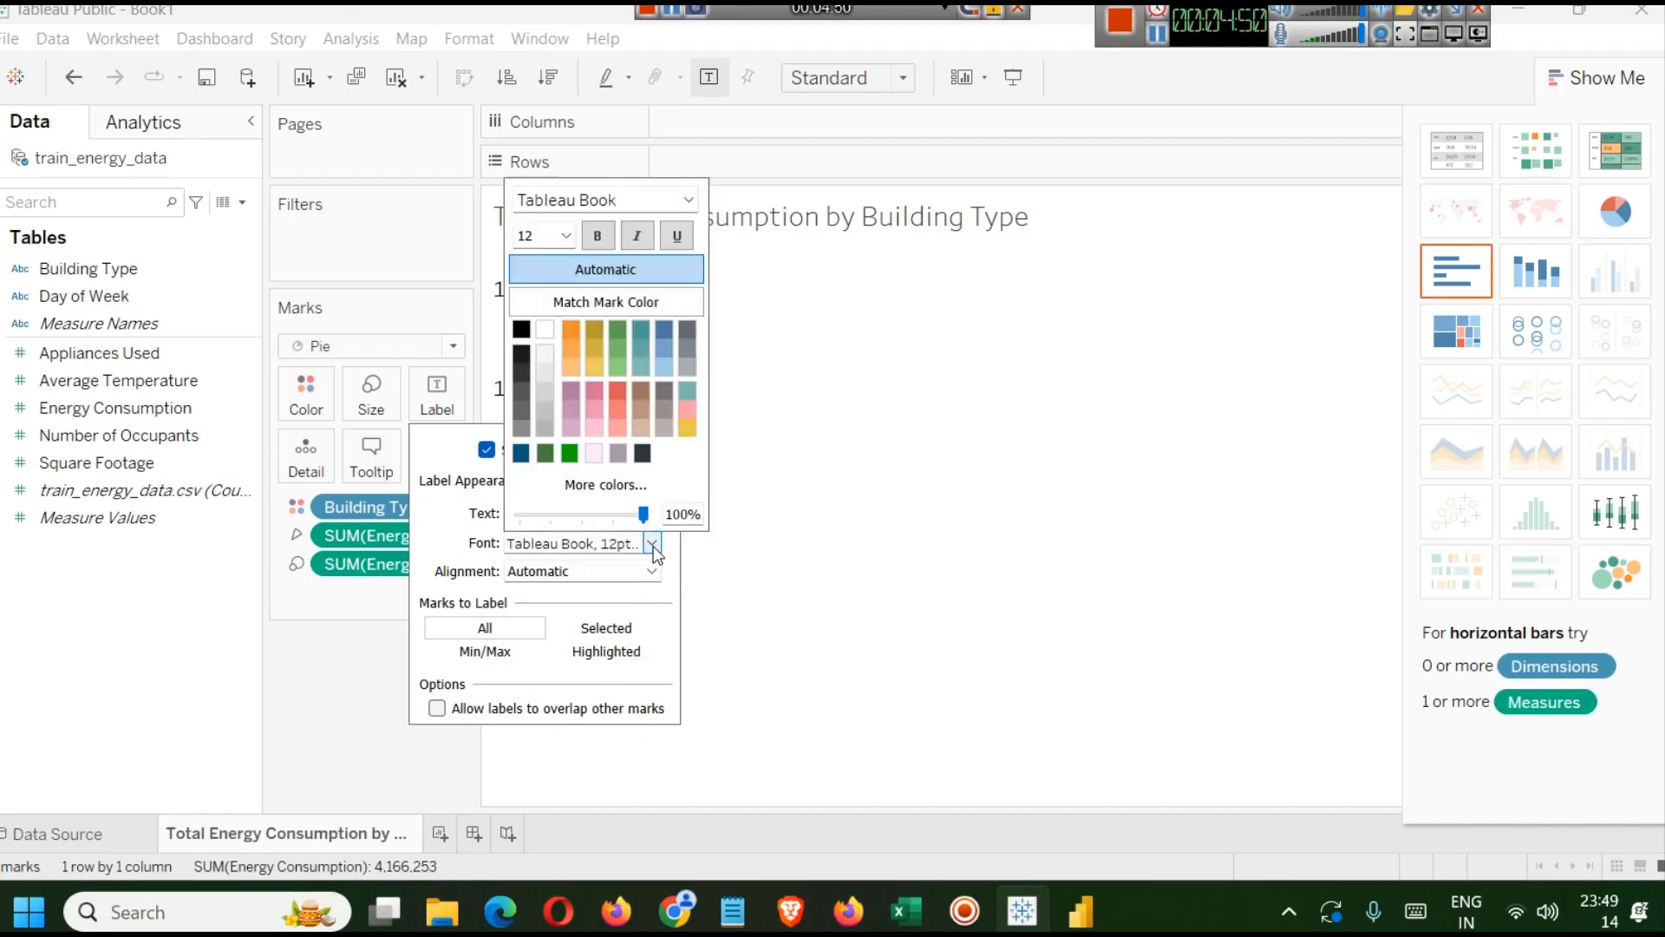
click(568, 235)
click(545, 274)
click(596, 235)
click(970, 427)
mouse_move(584, 347)
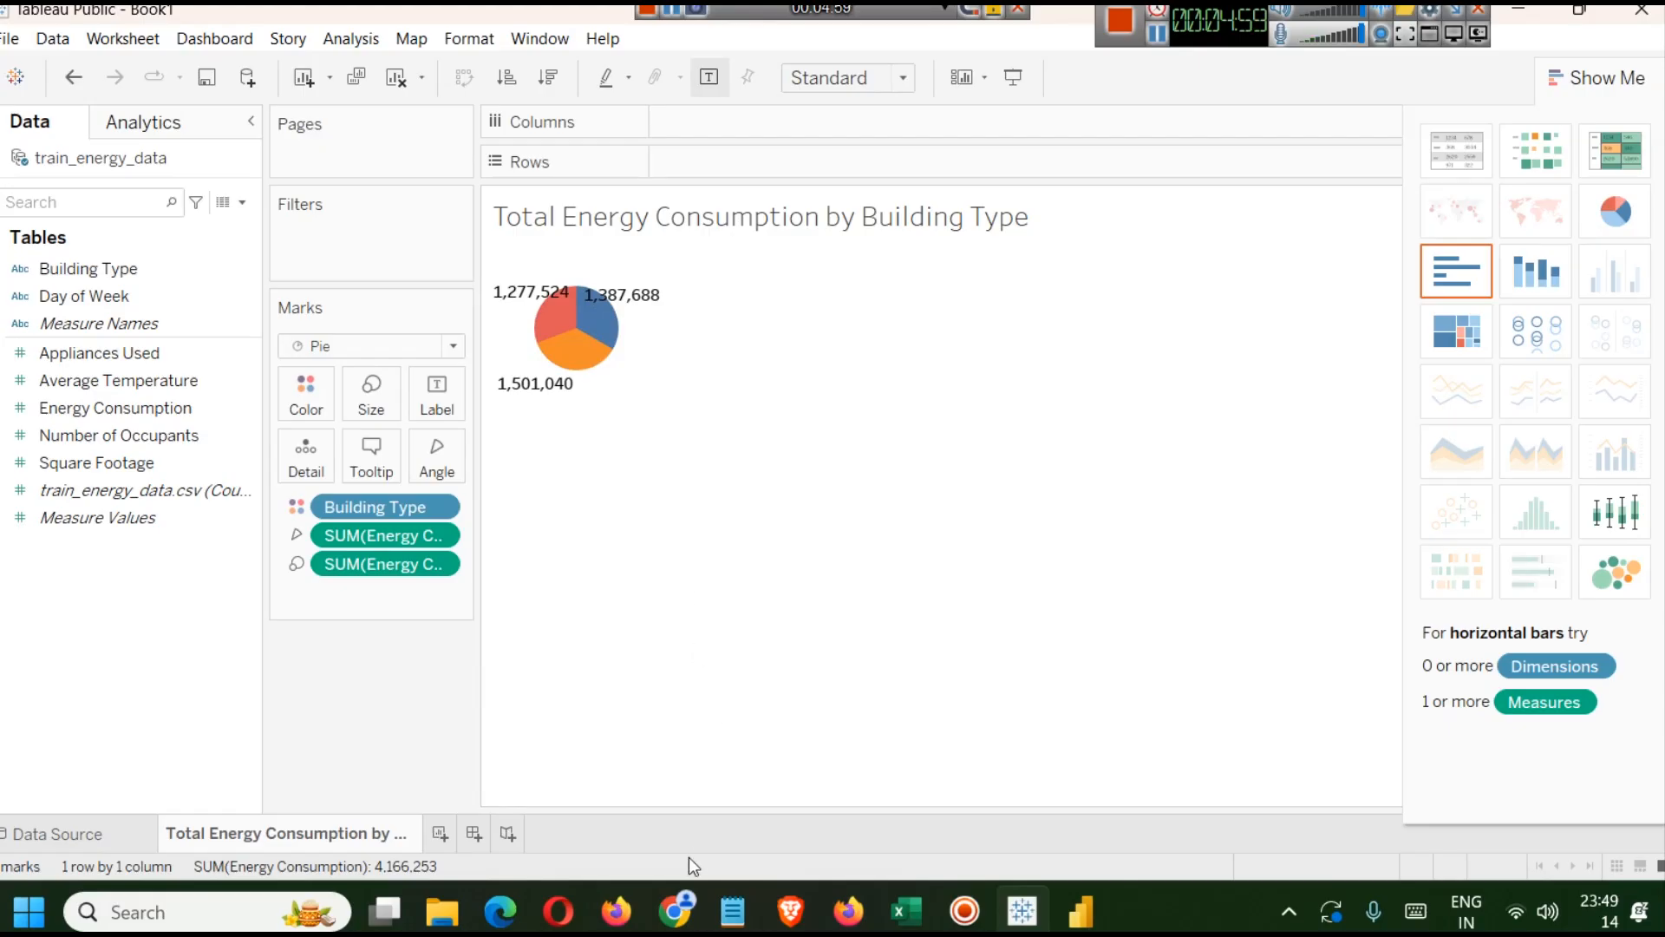
Switch to Notepad and write "ctrl + shft + b" in a new note.
mouse_move(731, 890)
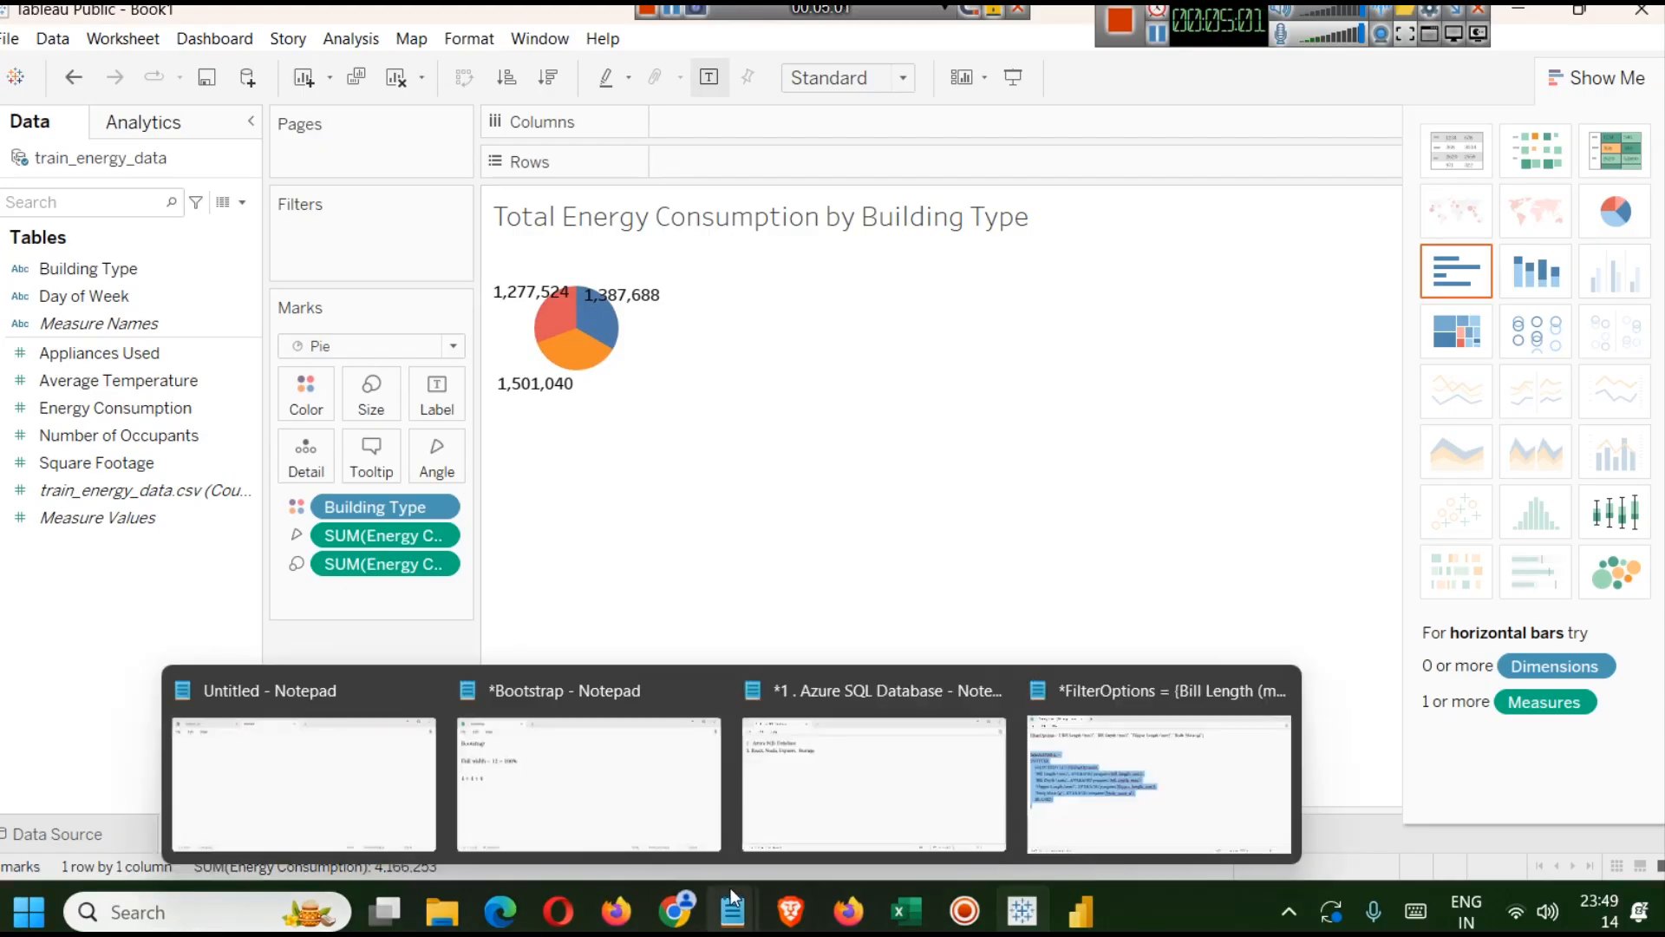
click(1122, 752)
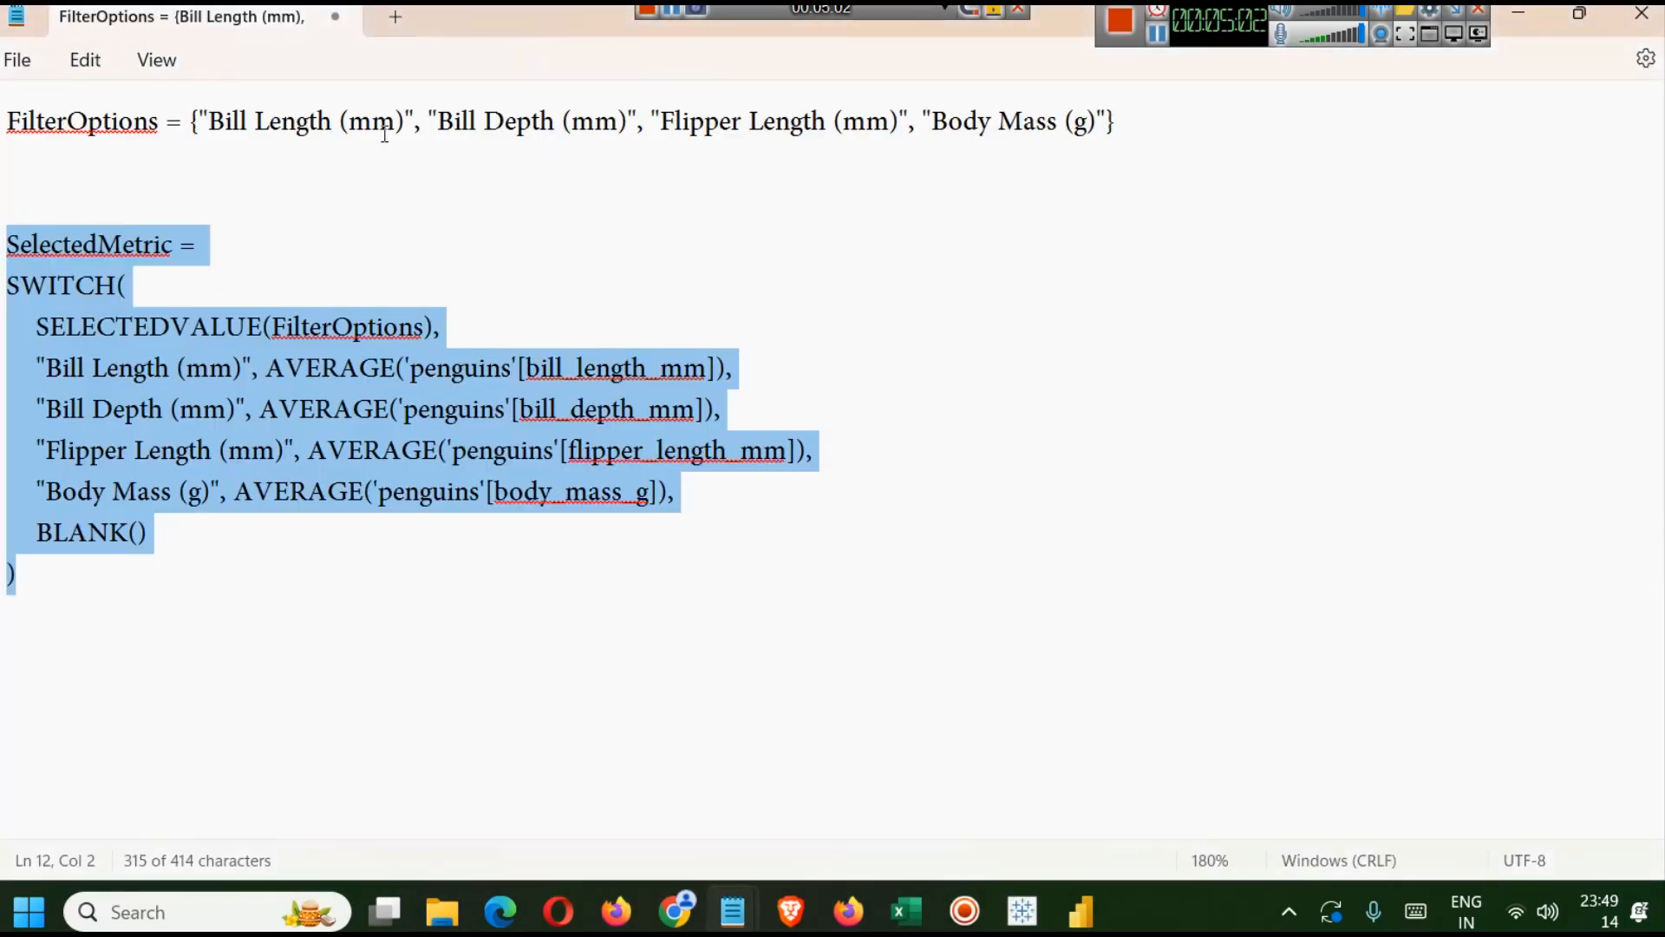
click(399, 19)
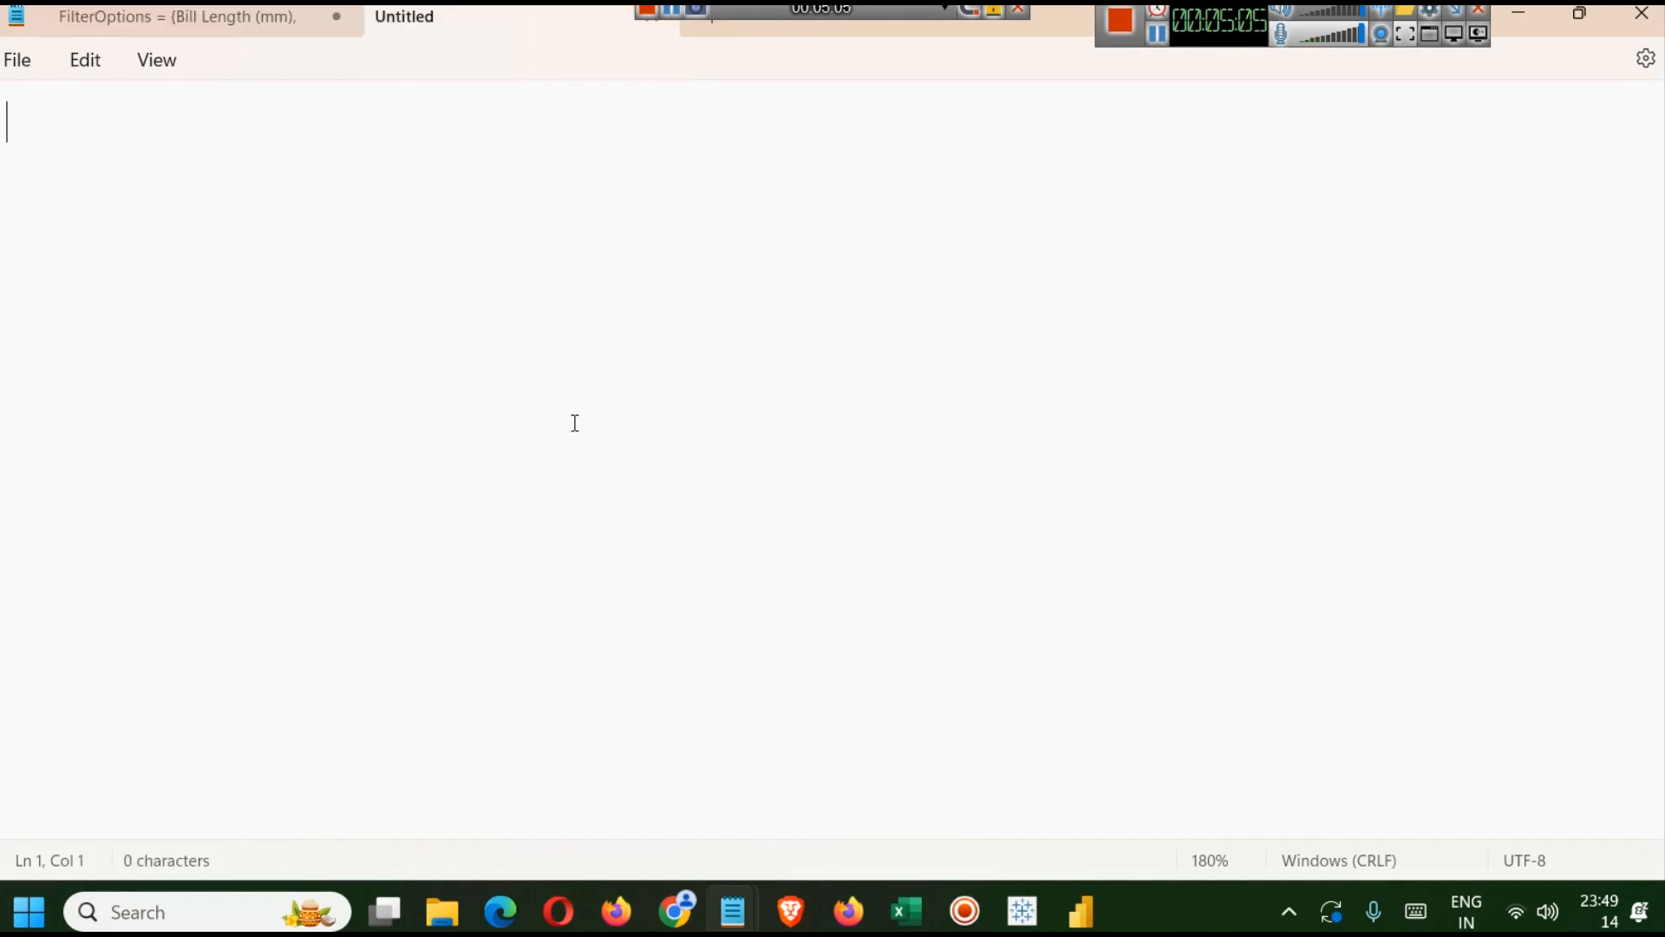
key(ctrl+n)
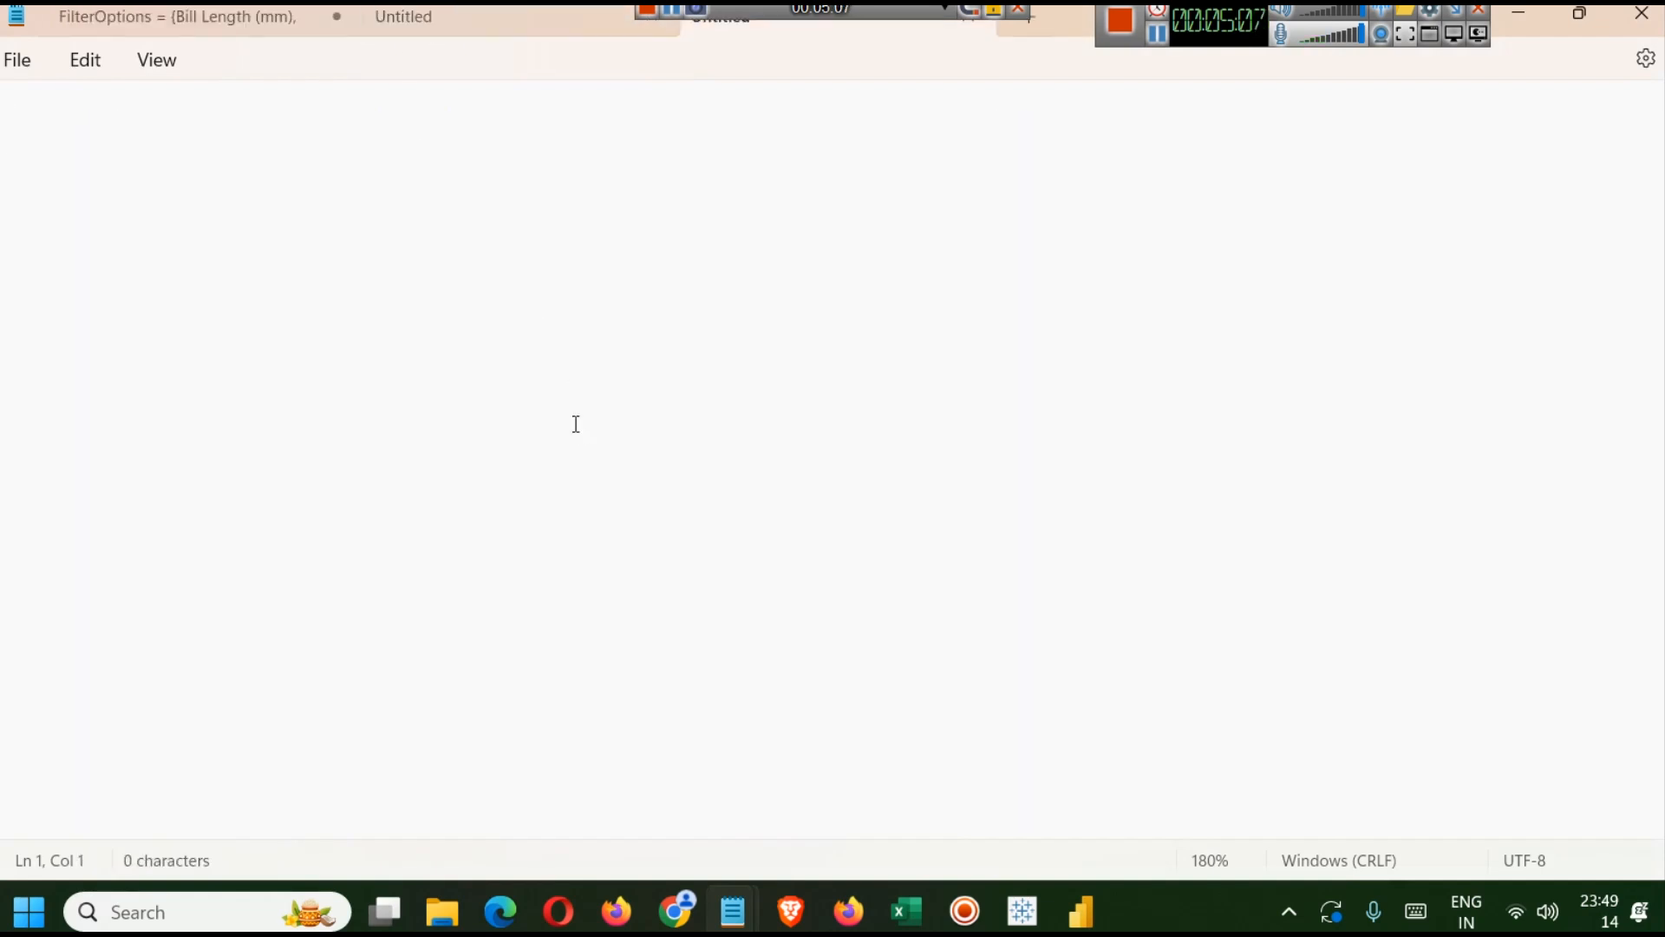
text(ctrl + shft )
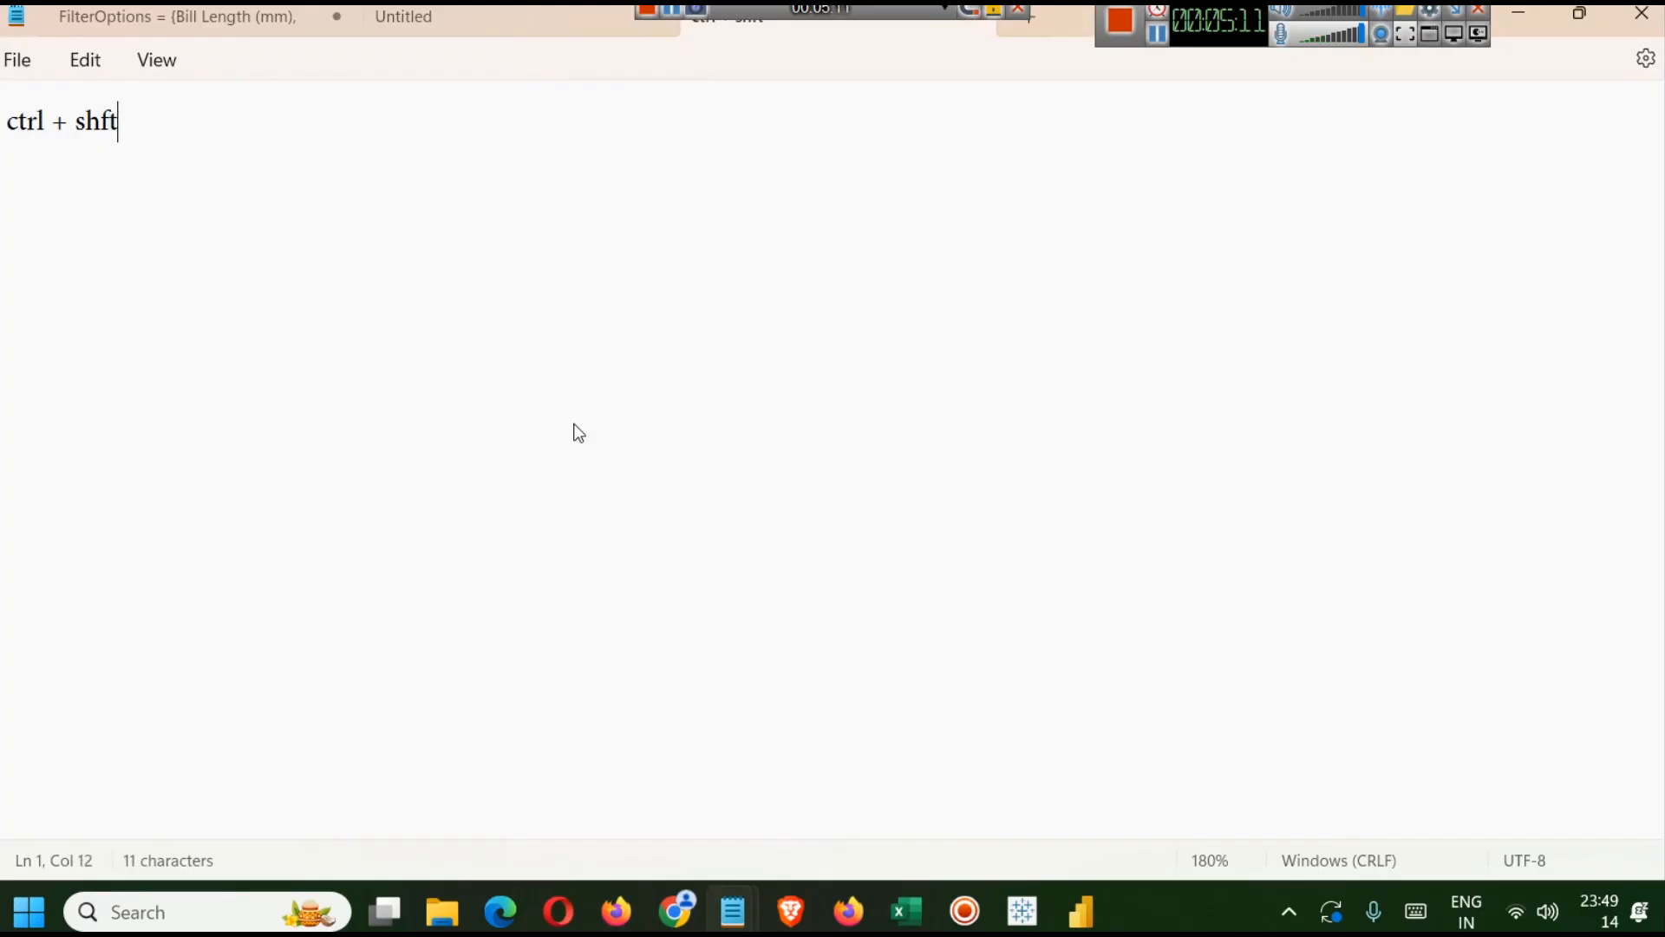
text(+ b)
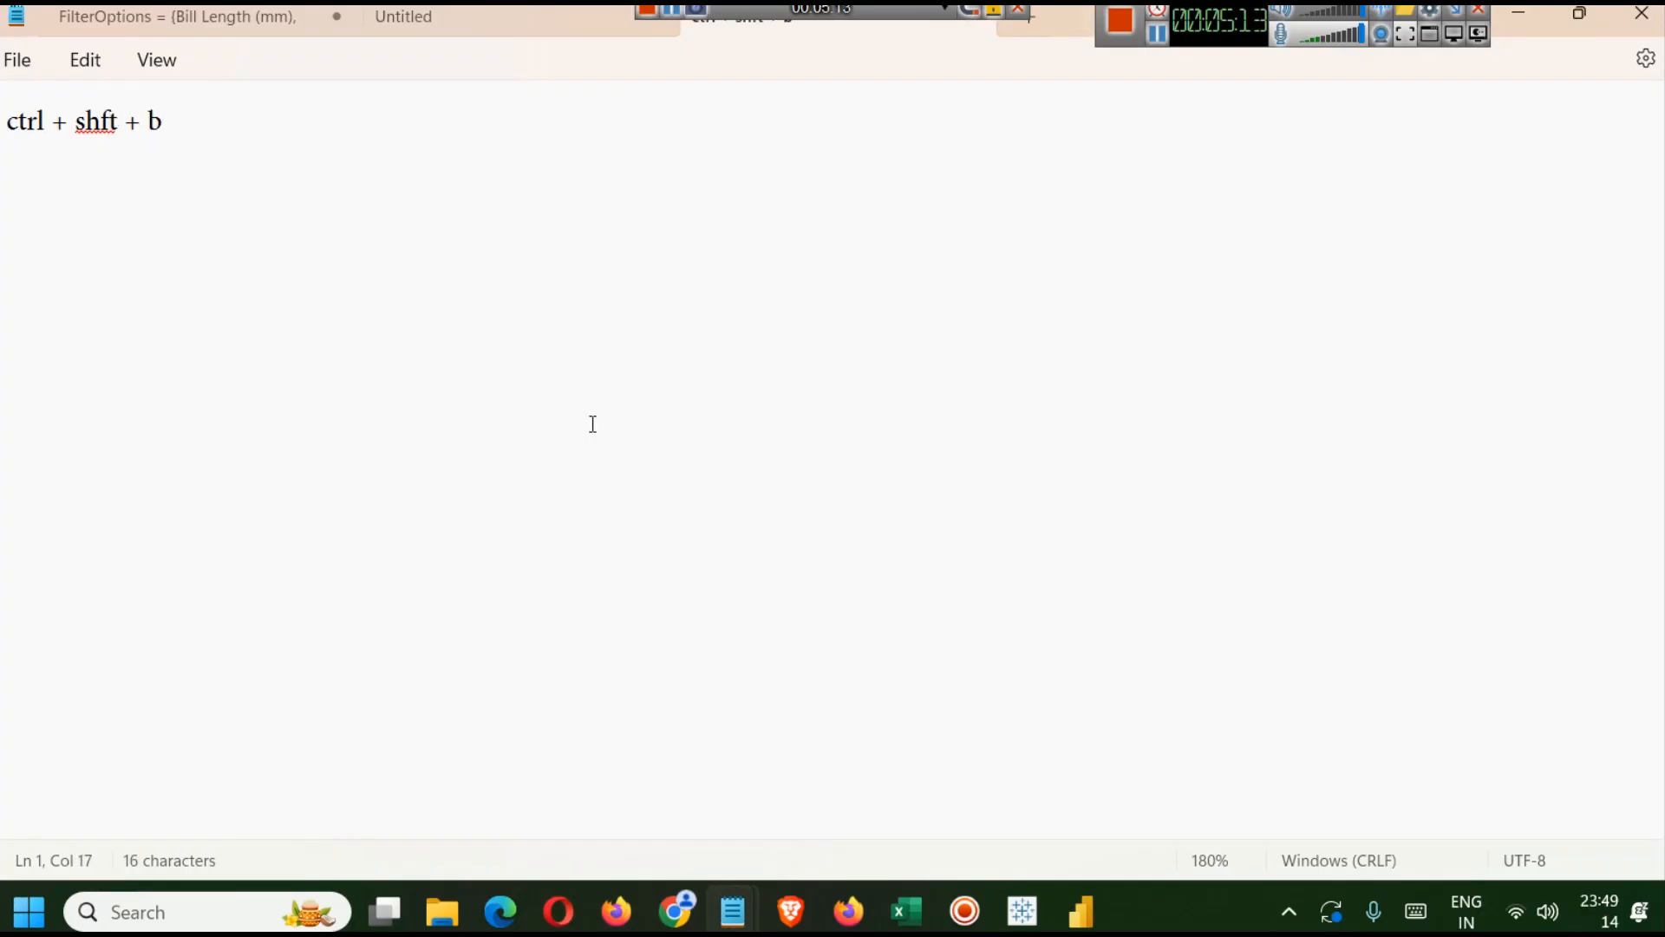
click(1024, 909)
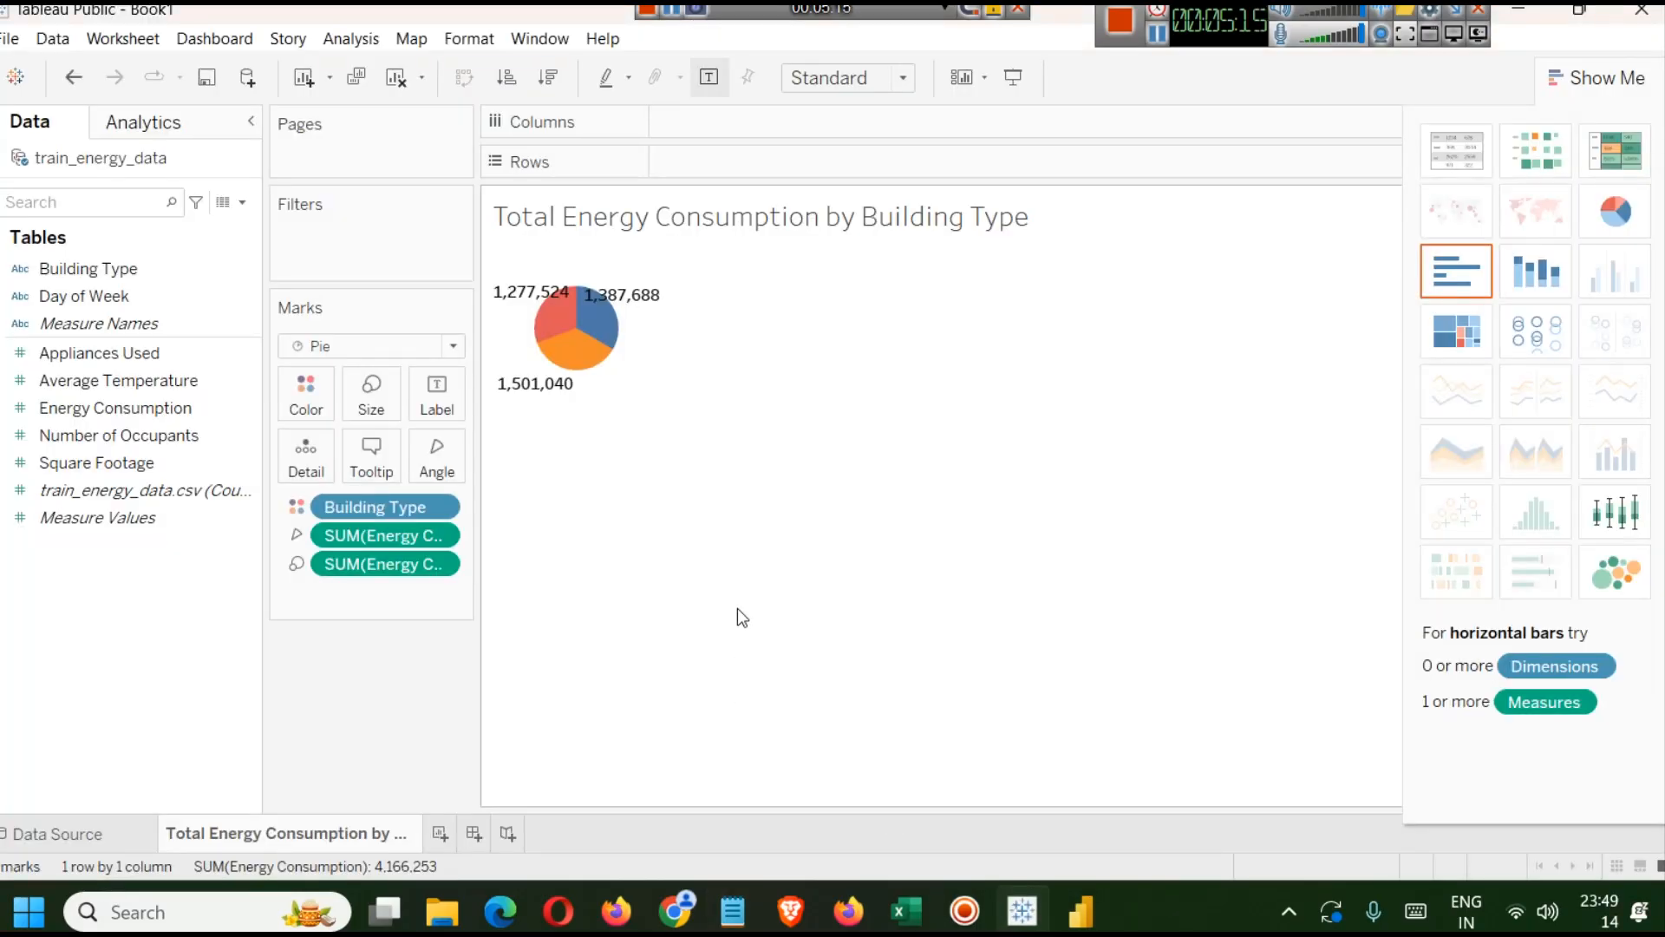
Enlarge the pie chart by four size steps.
key(ctrl+shift+b)
key(ctrl+shift+b)
key(ctrl+shift+b)
key(ctrl+shift+b)
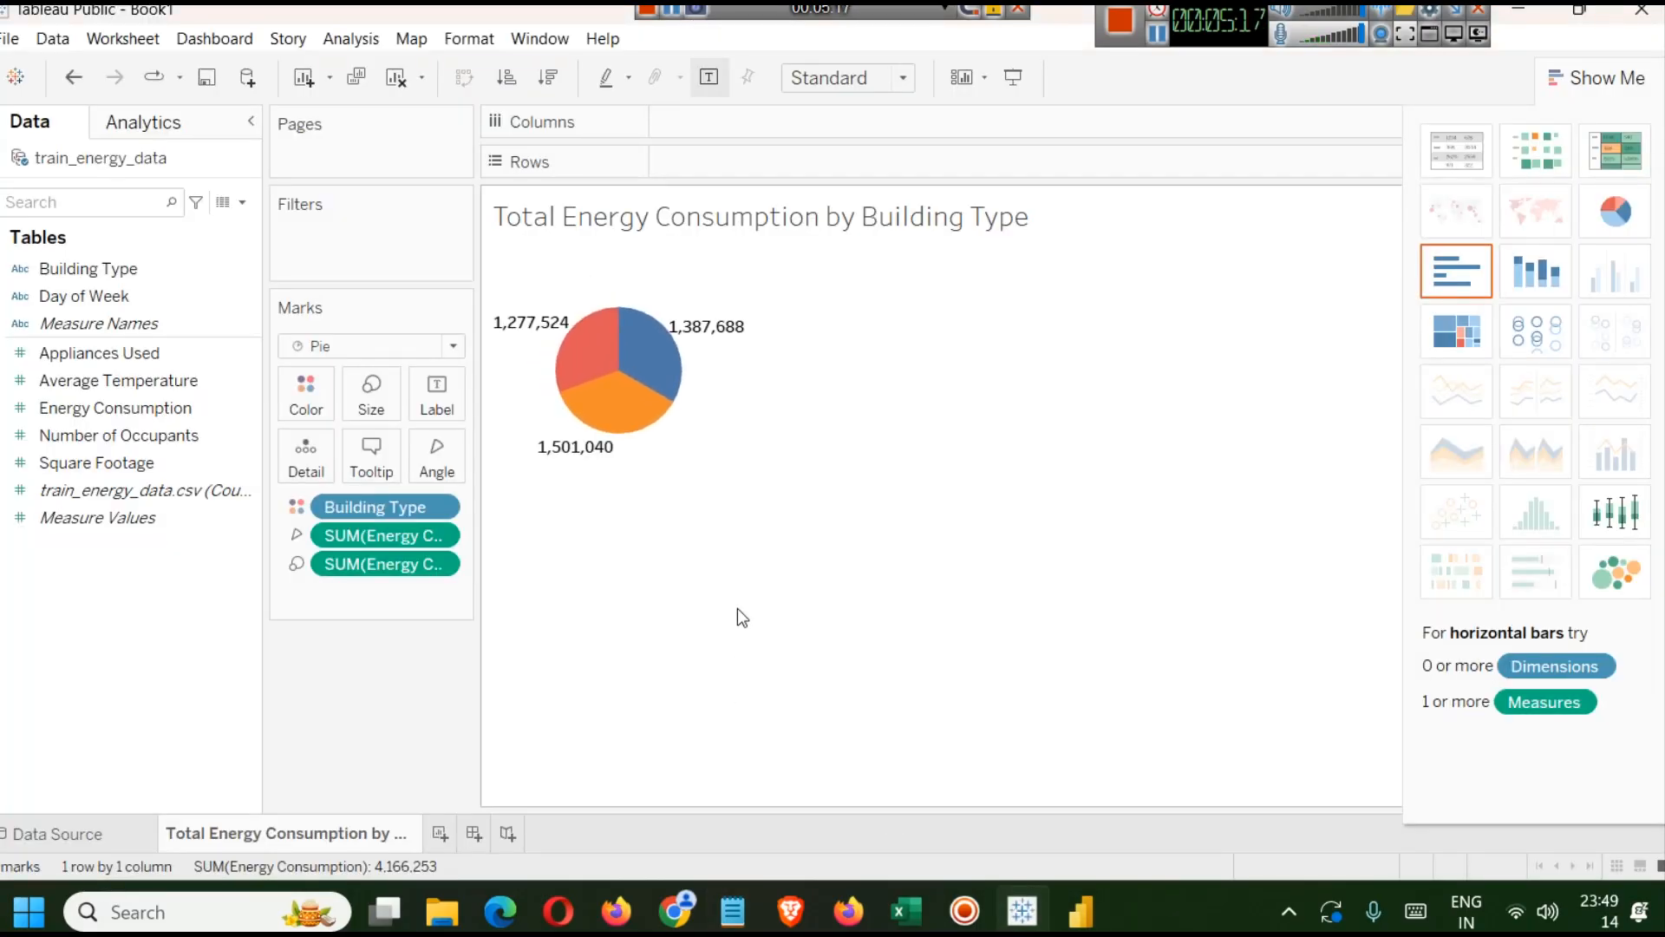
key(ctrl+shift+b)
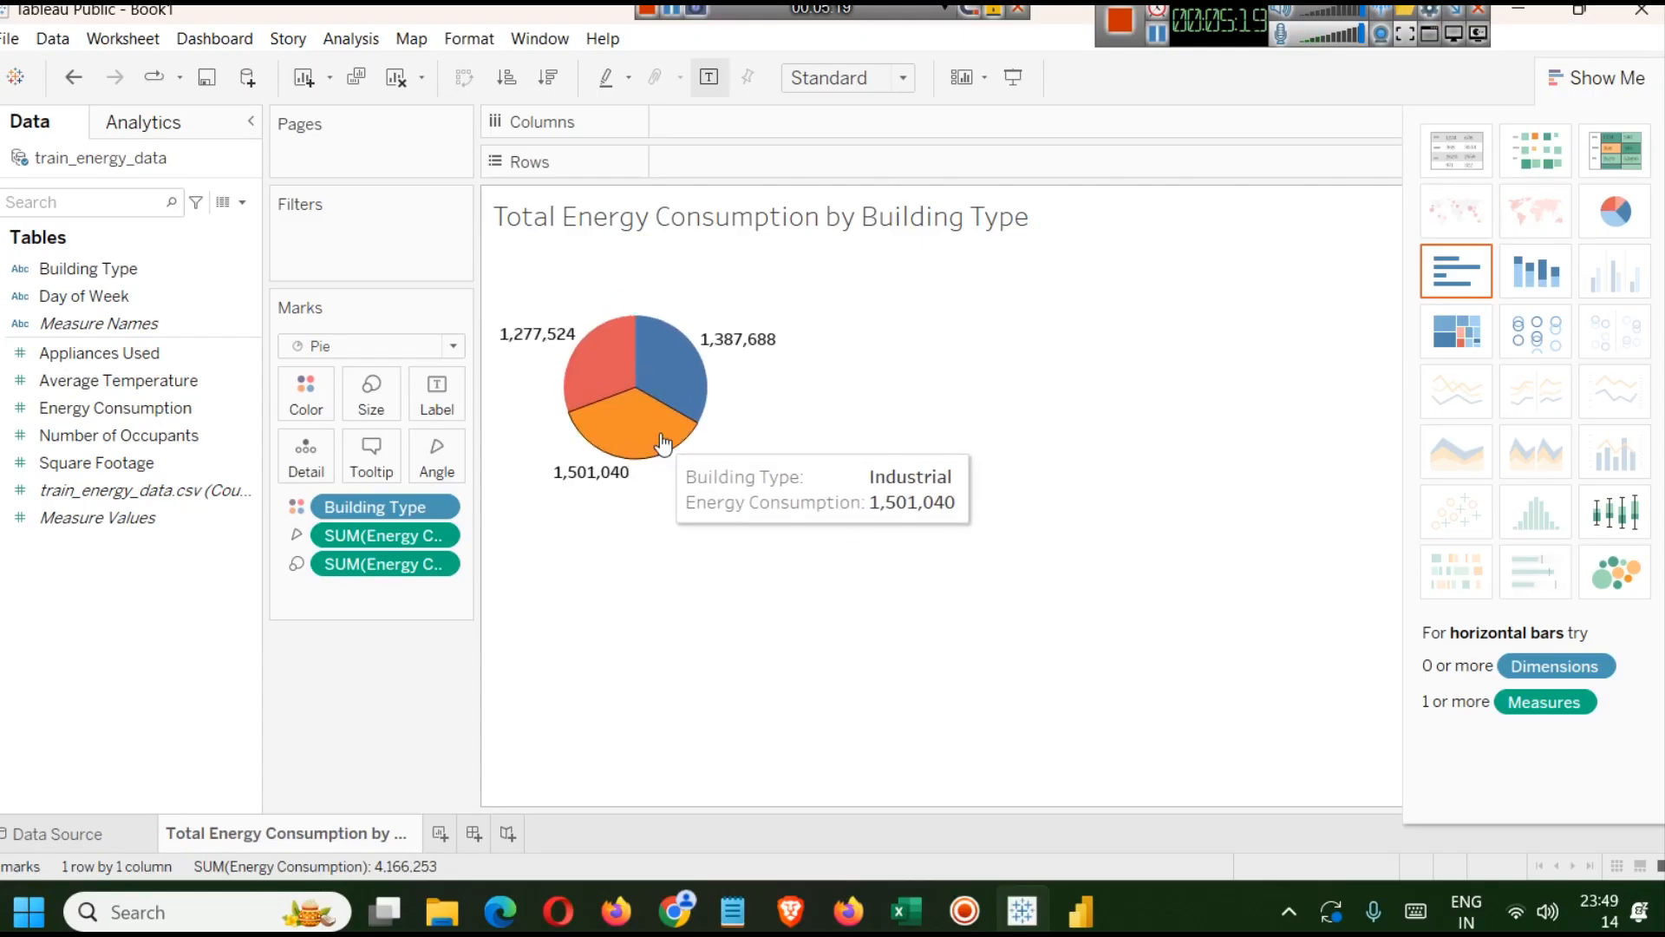
mouse_move(620, 392)
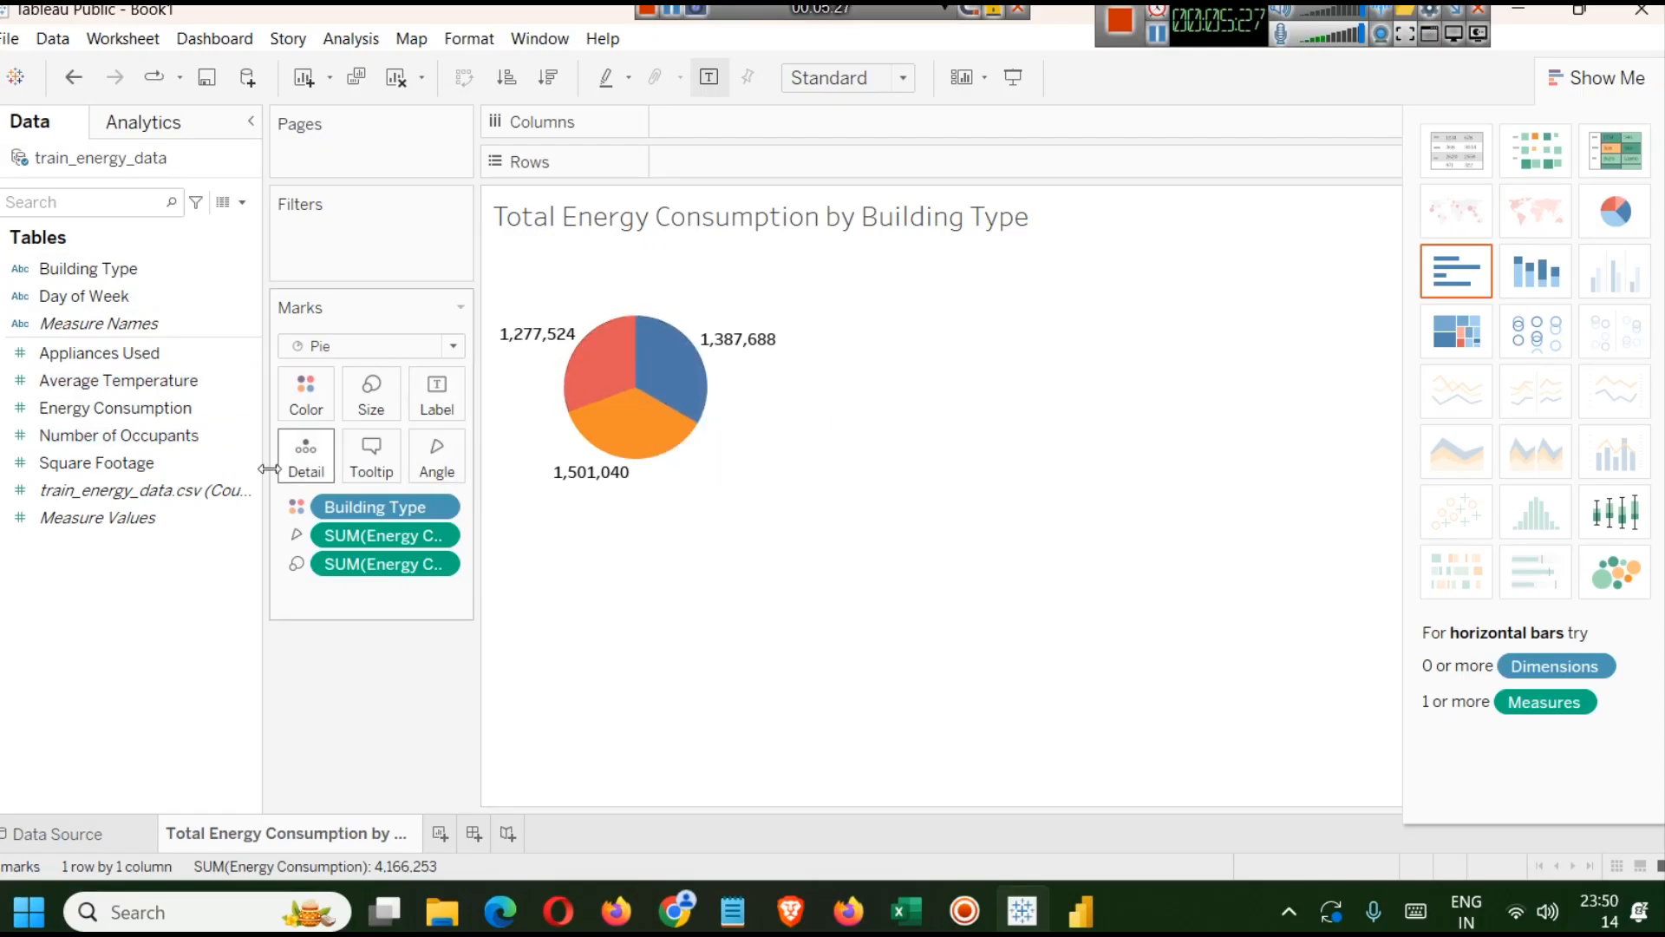
Close Show Me and add Building Type to the pie chart's labels.
click(1619, 70)
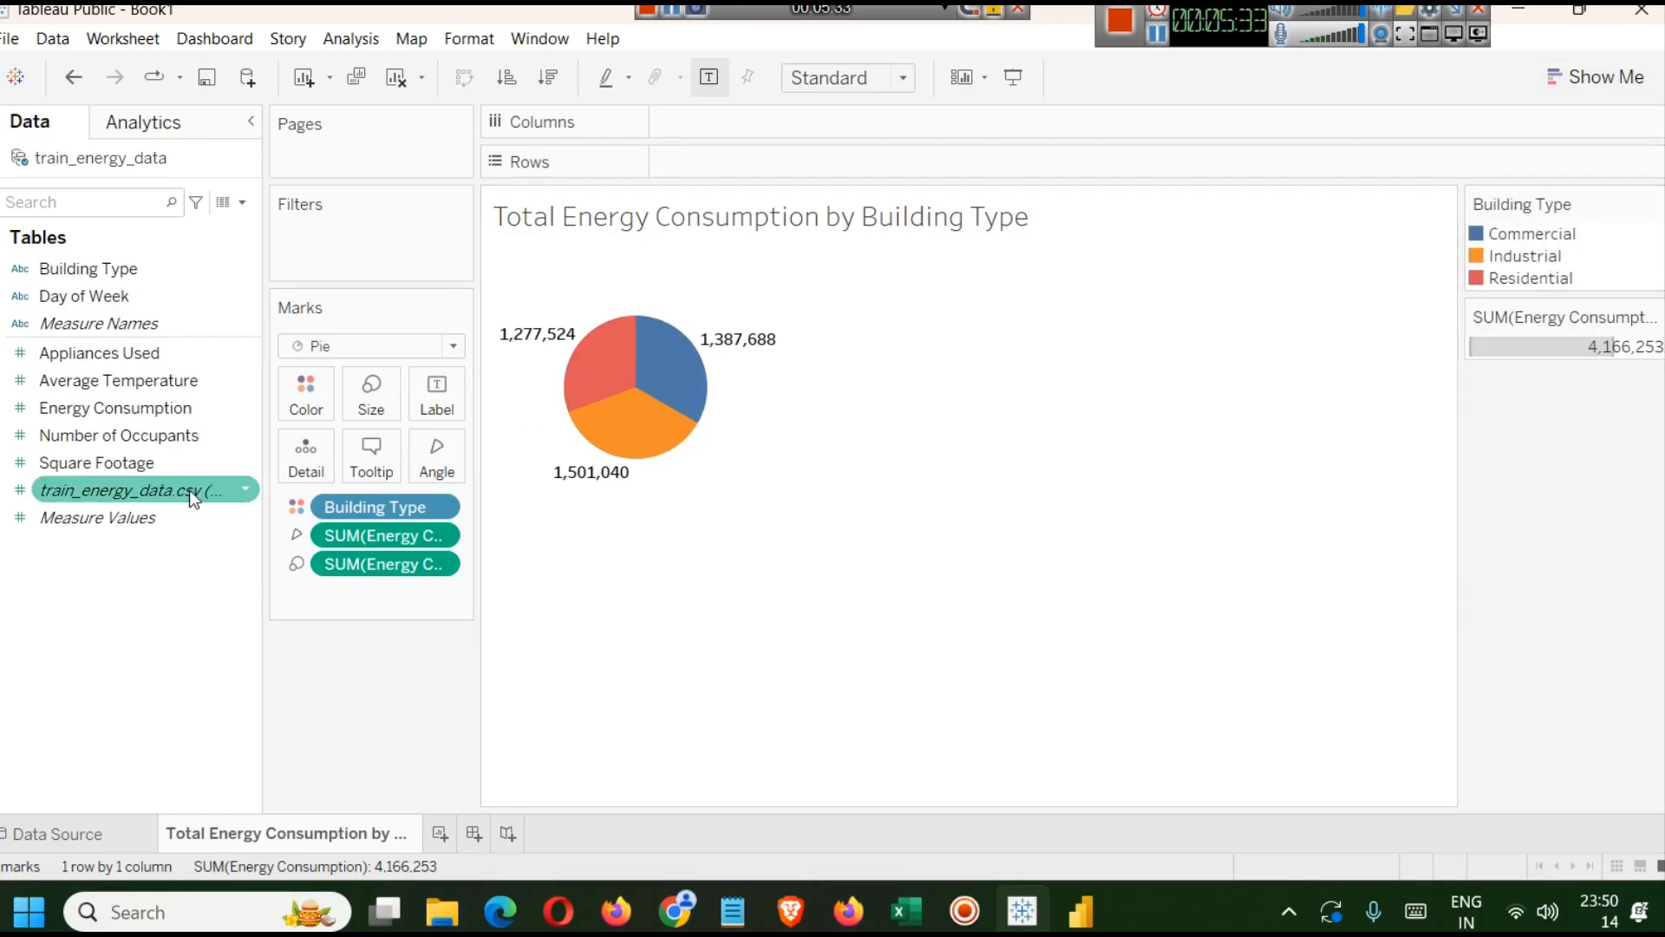
drag(87, 269, 425, 397)
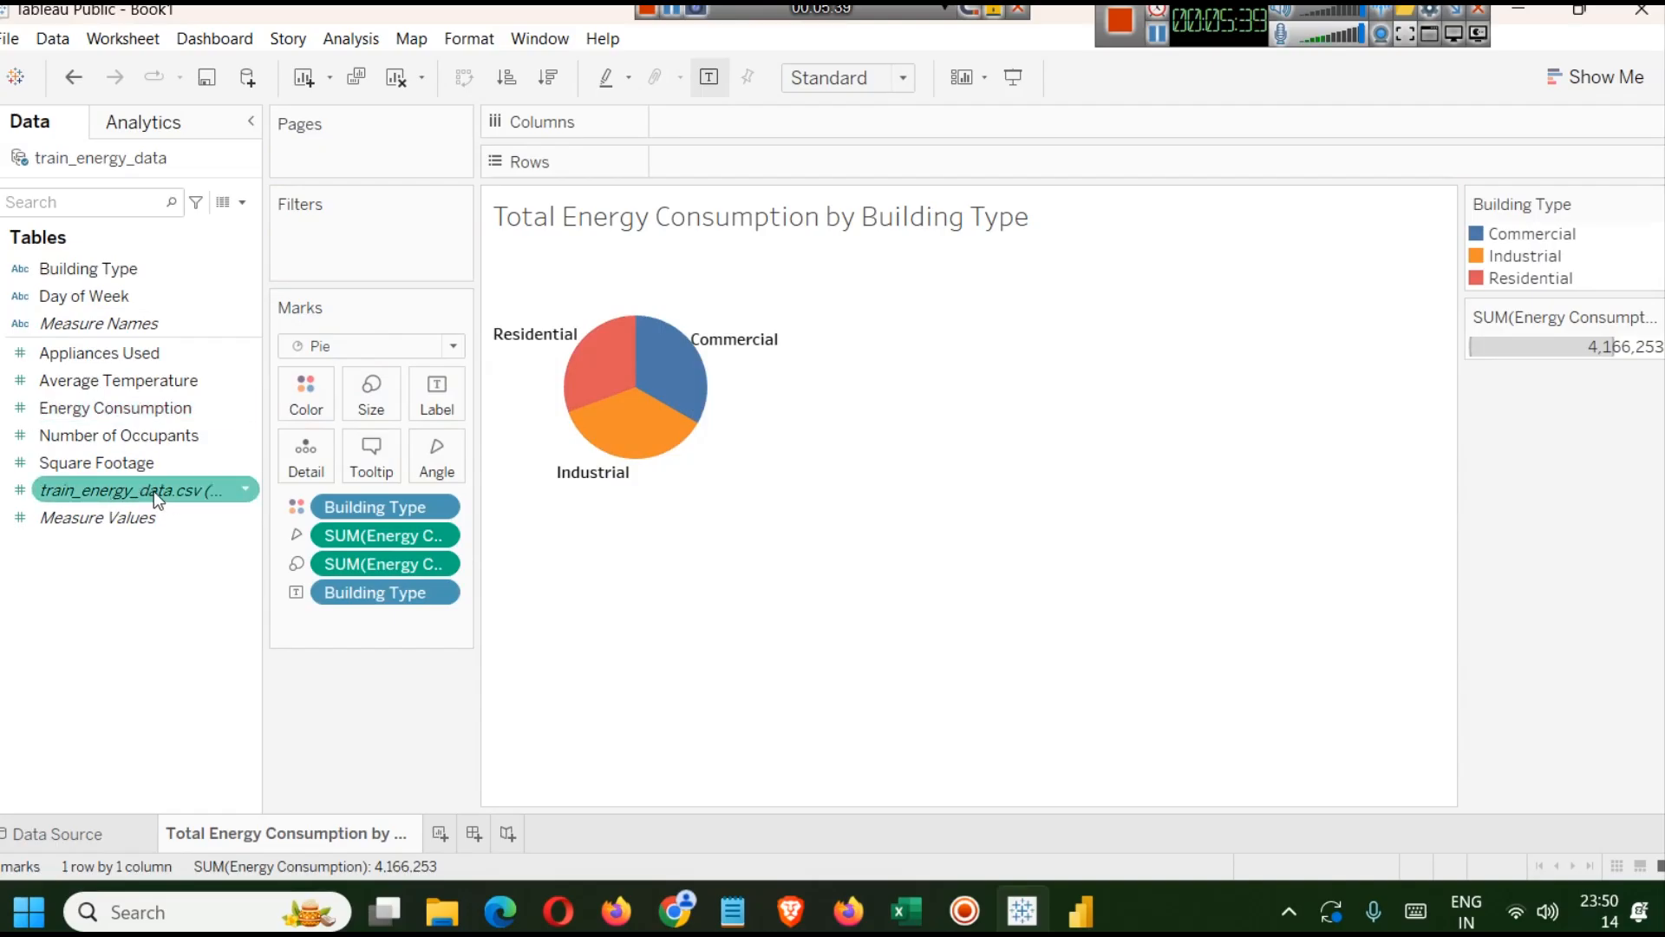
Add Energy Consumption to the pie chart's labels and open the label text editor.
drag(121, 406, 418, 387)
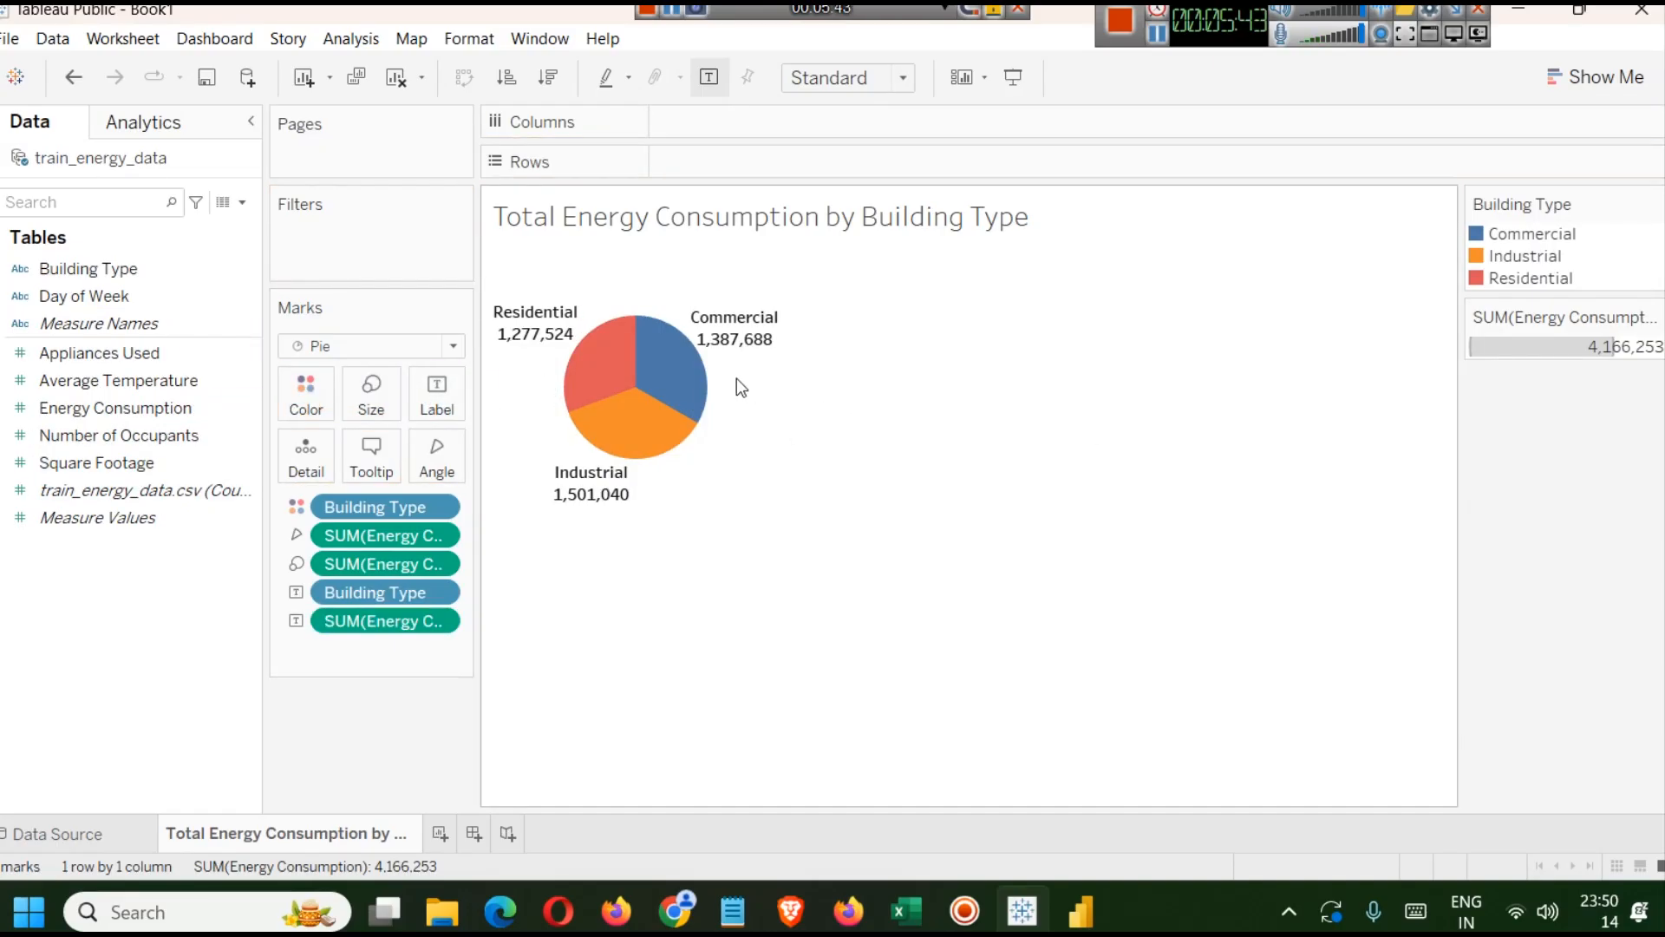
click(435, 404)
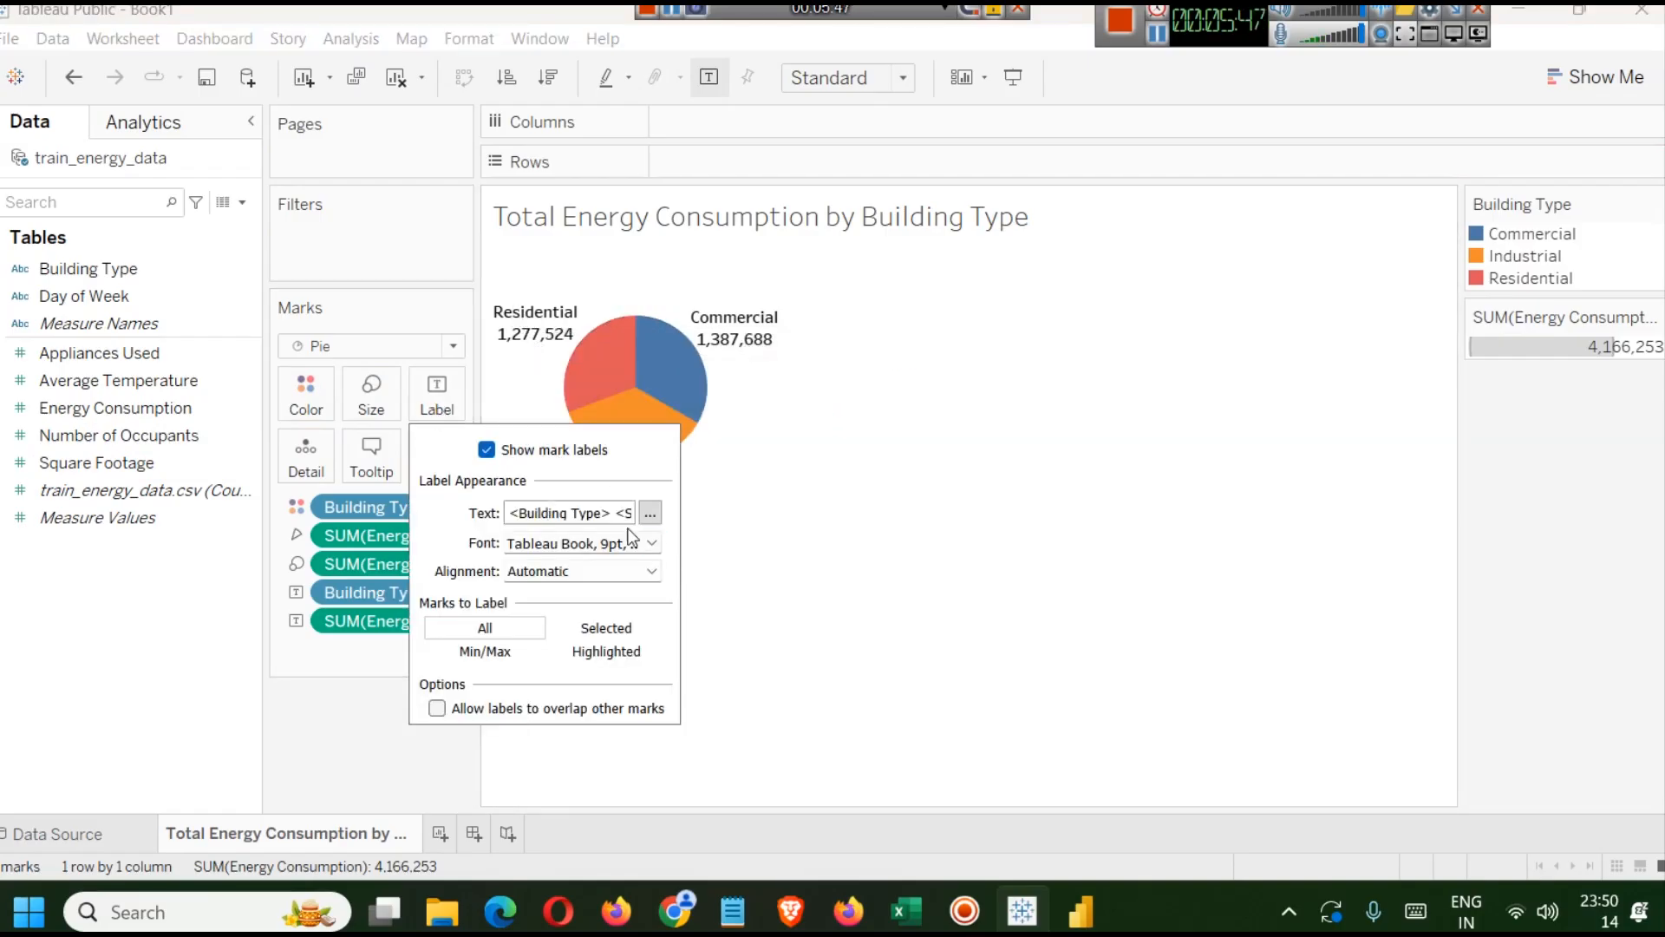
click(650, 514)
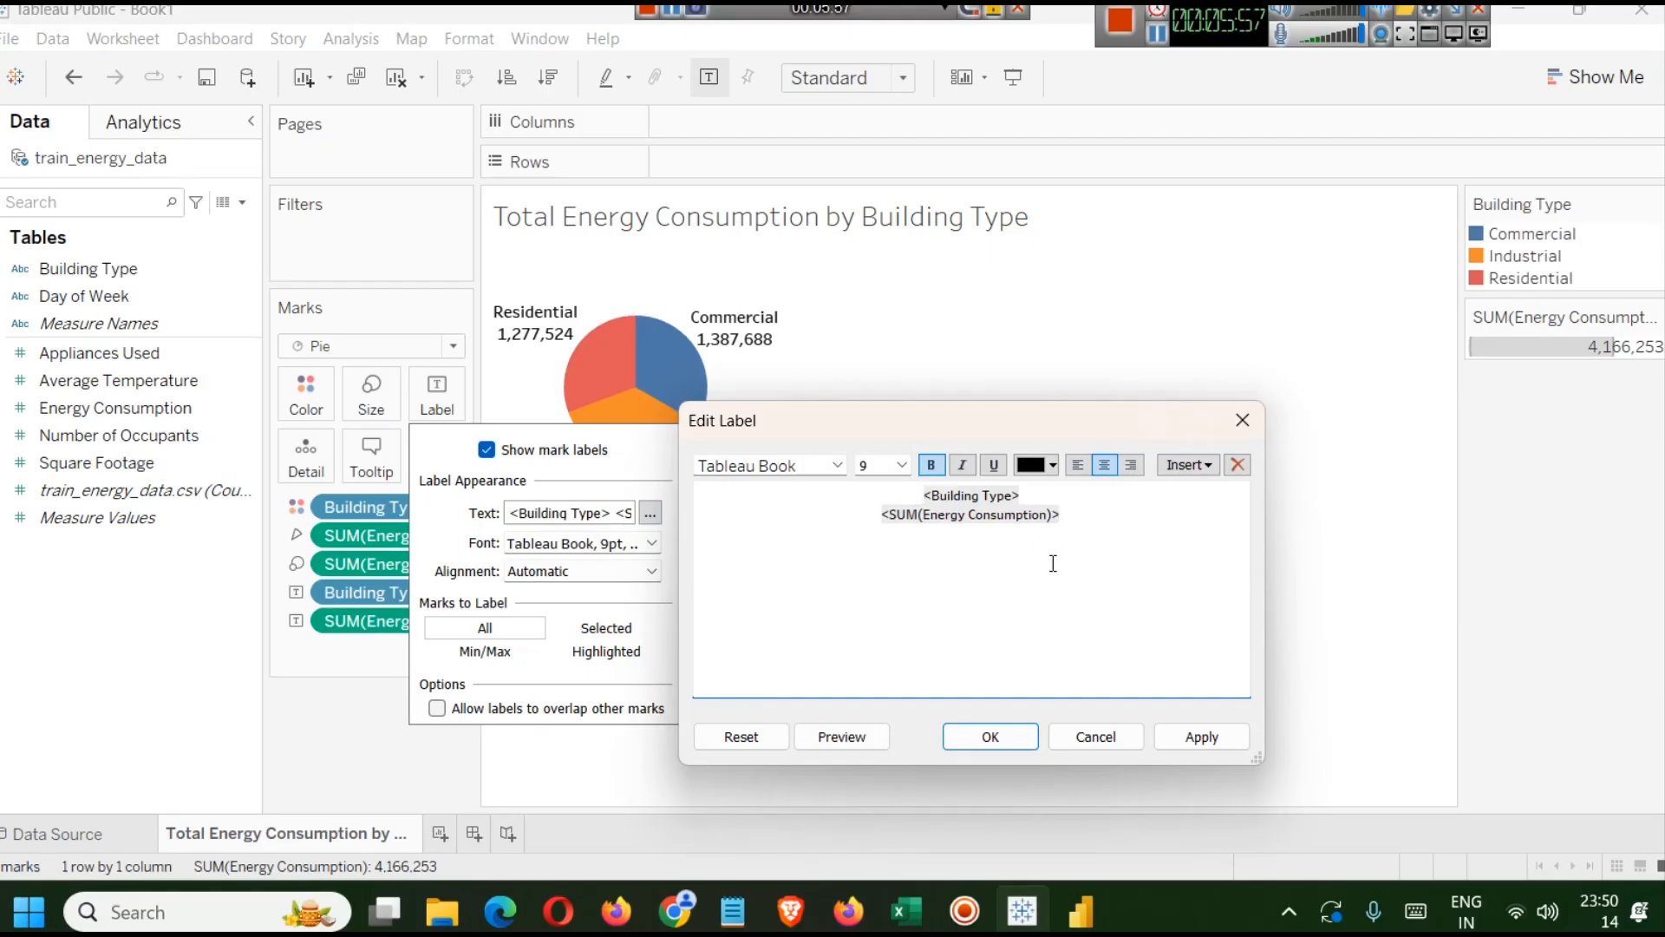
Append "Watts" after the energy value in the label, apply it, then delete it again.
text(Watts)
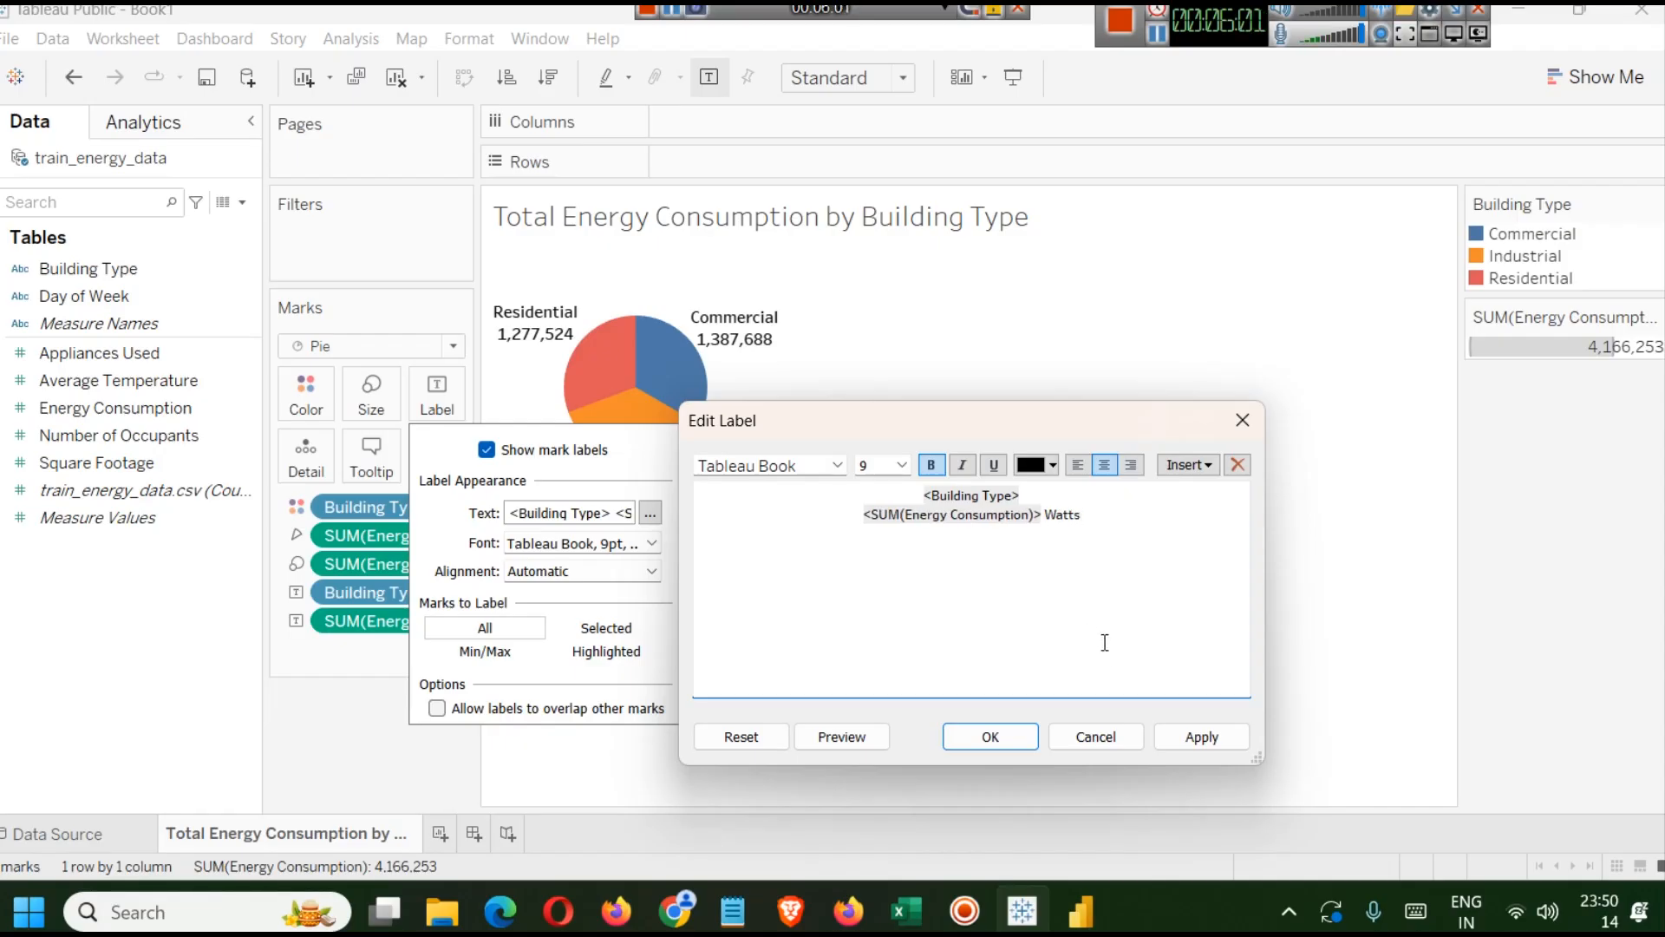
click(1181, 734)
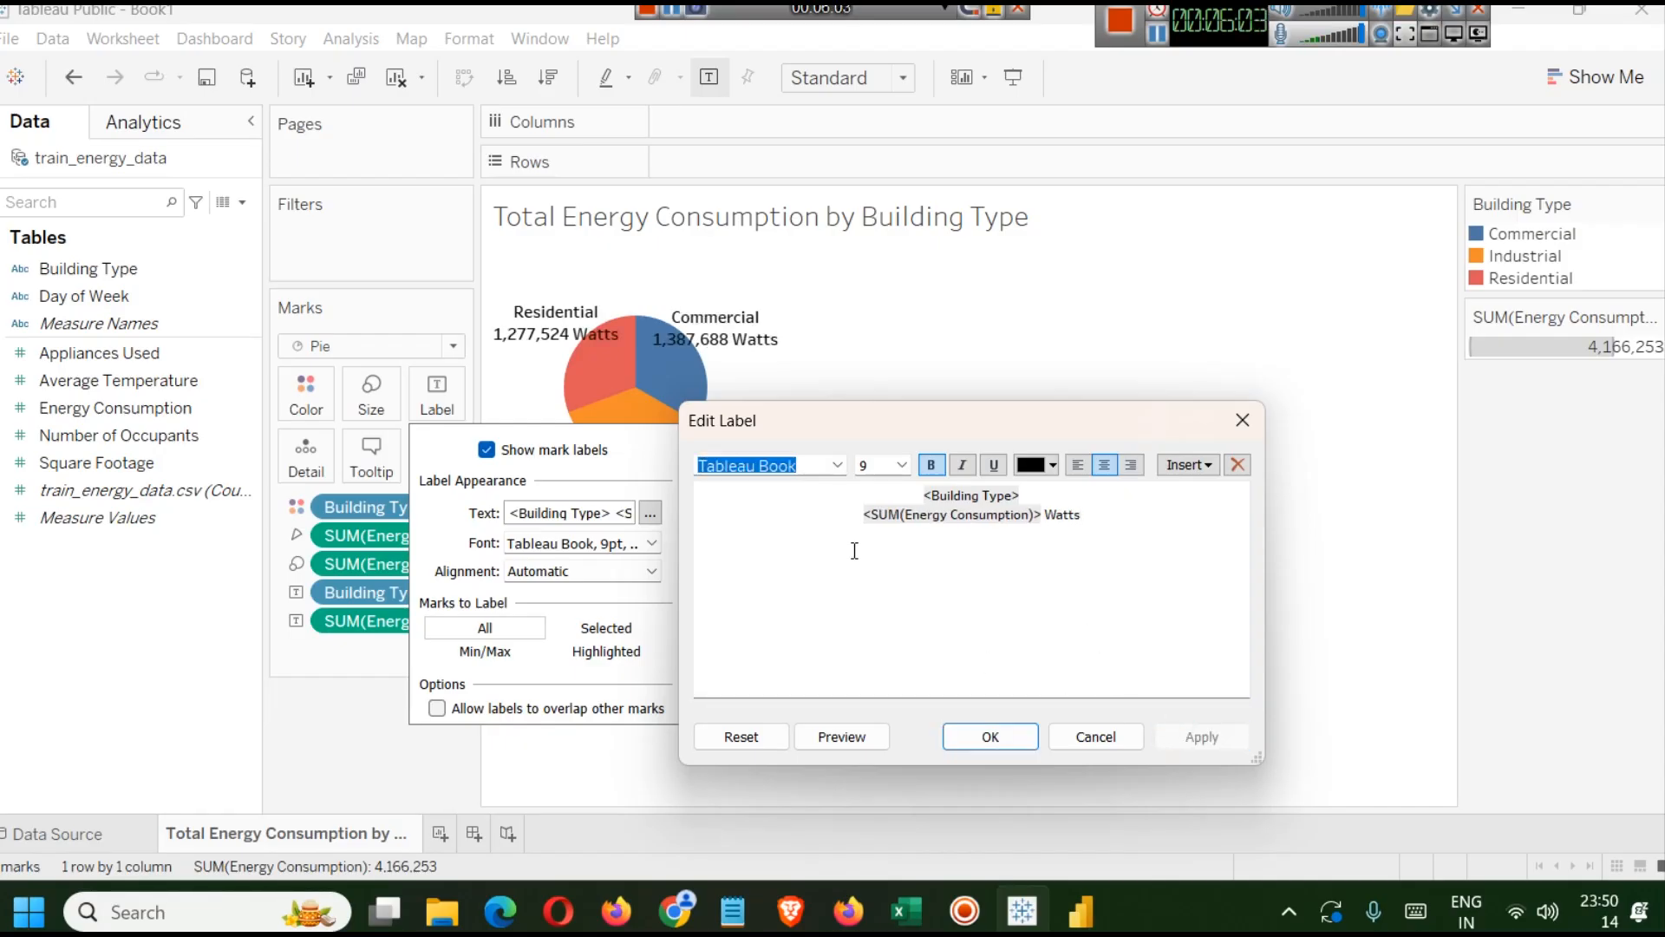
click(1118, 519)
key(BackSpace)
key(BackSpace)
key(BackSpace)
key(BackSpace)
key(BackSpace)
key(BackSpace)
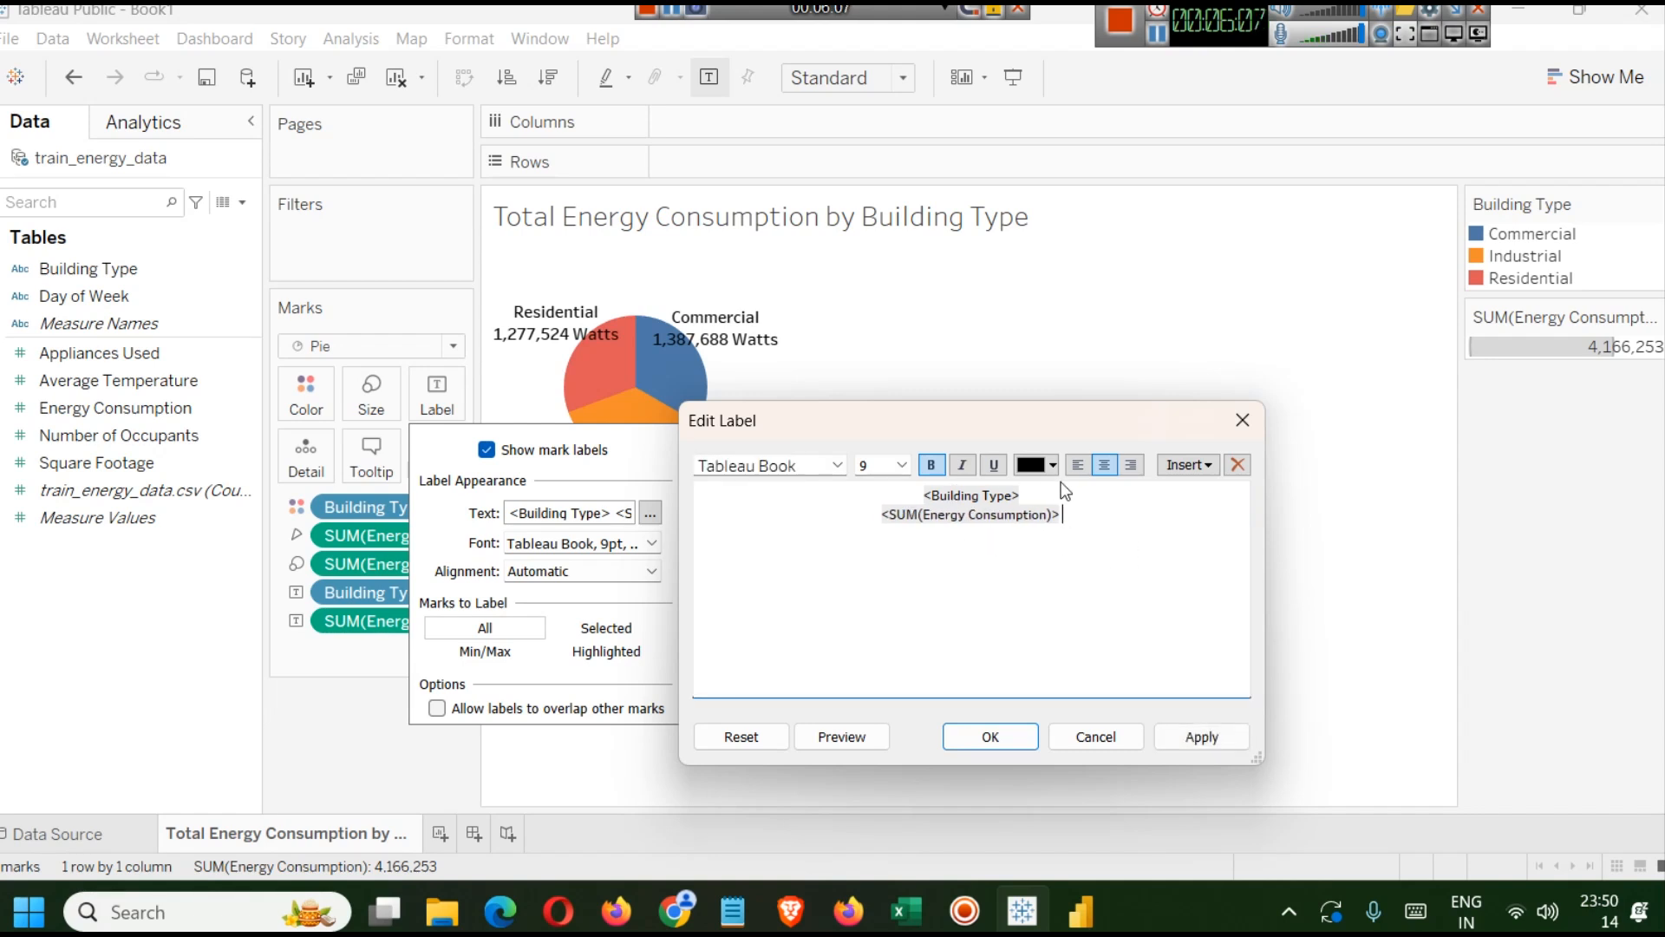
Colour the Building Type line of the label blue and apply the change.
drag(1037, 491, 869, 494)
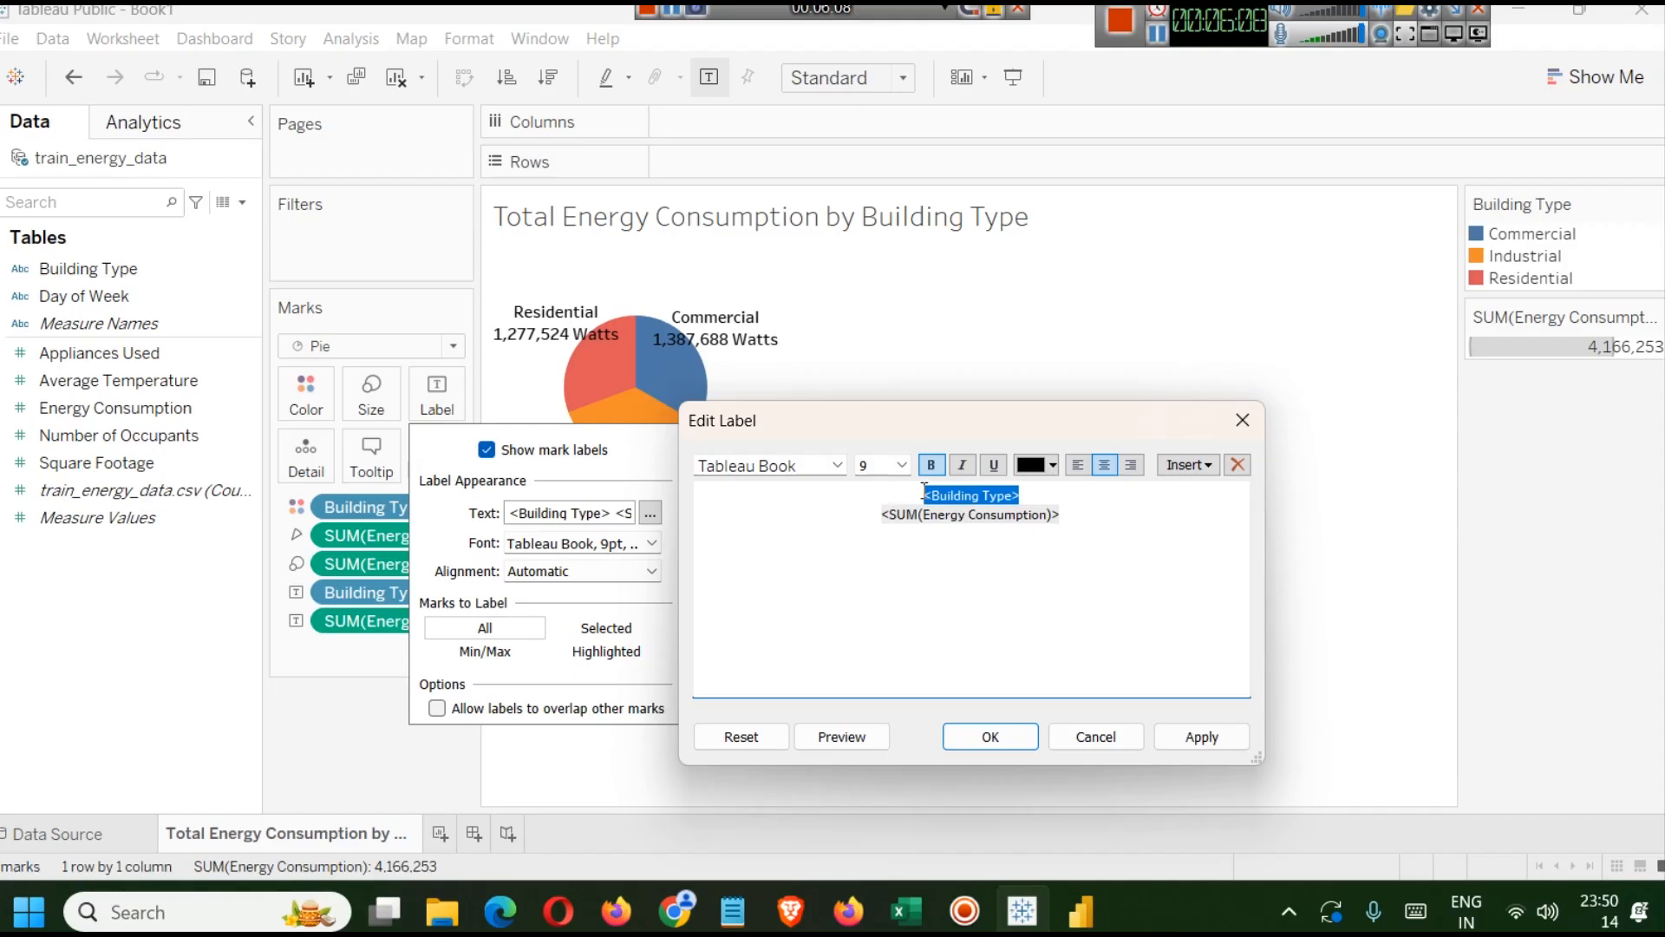
click(1052, 466)
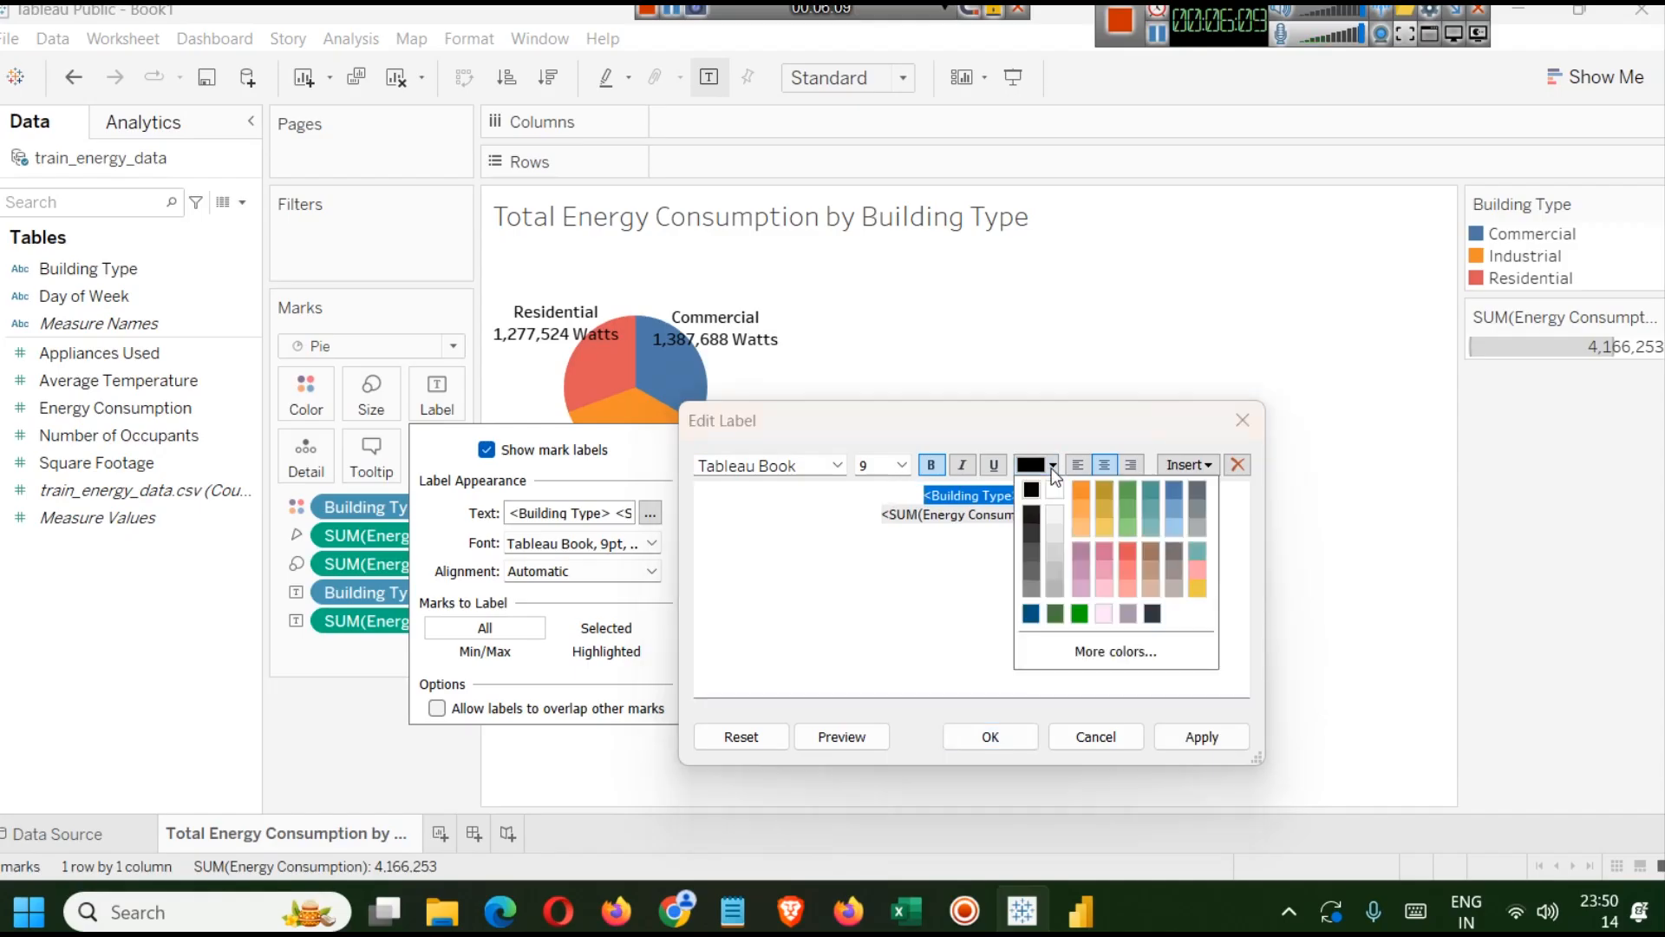
click(1171, 489)
click(1143, 661)
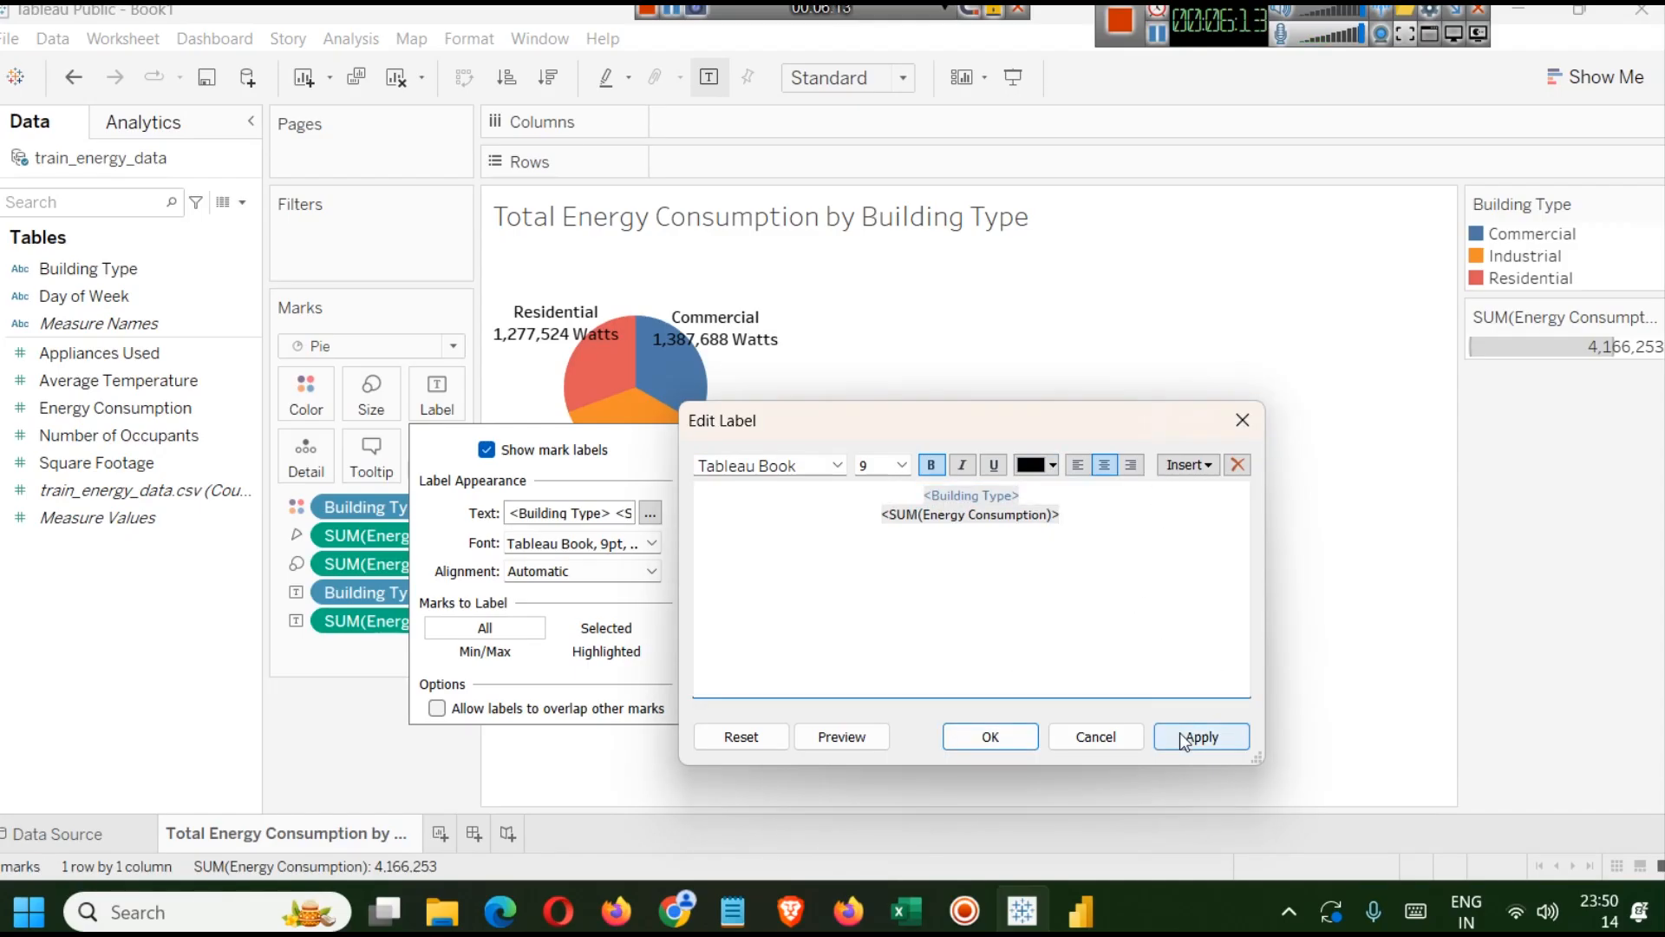
drag(1046, 498, 925, 496)
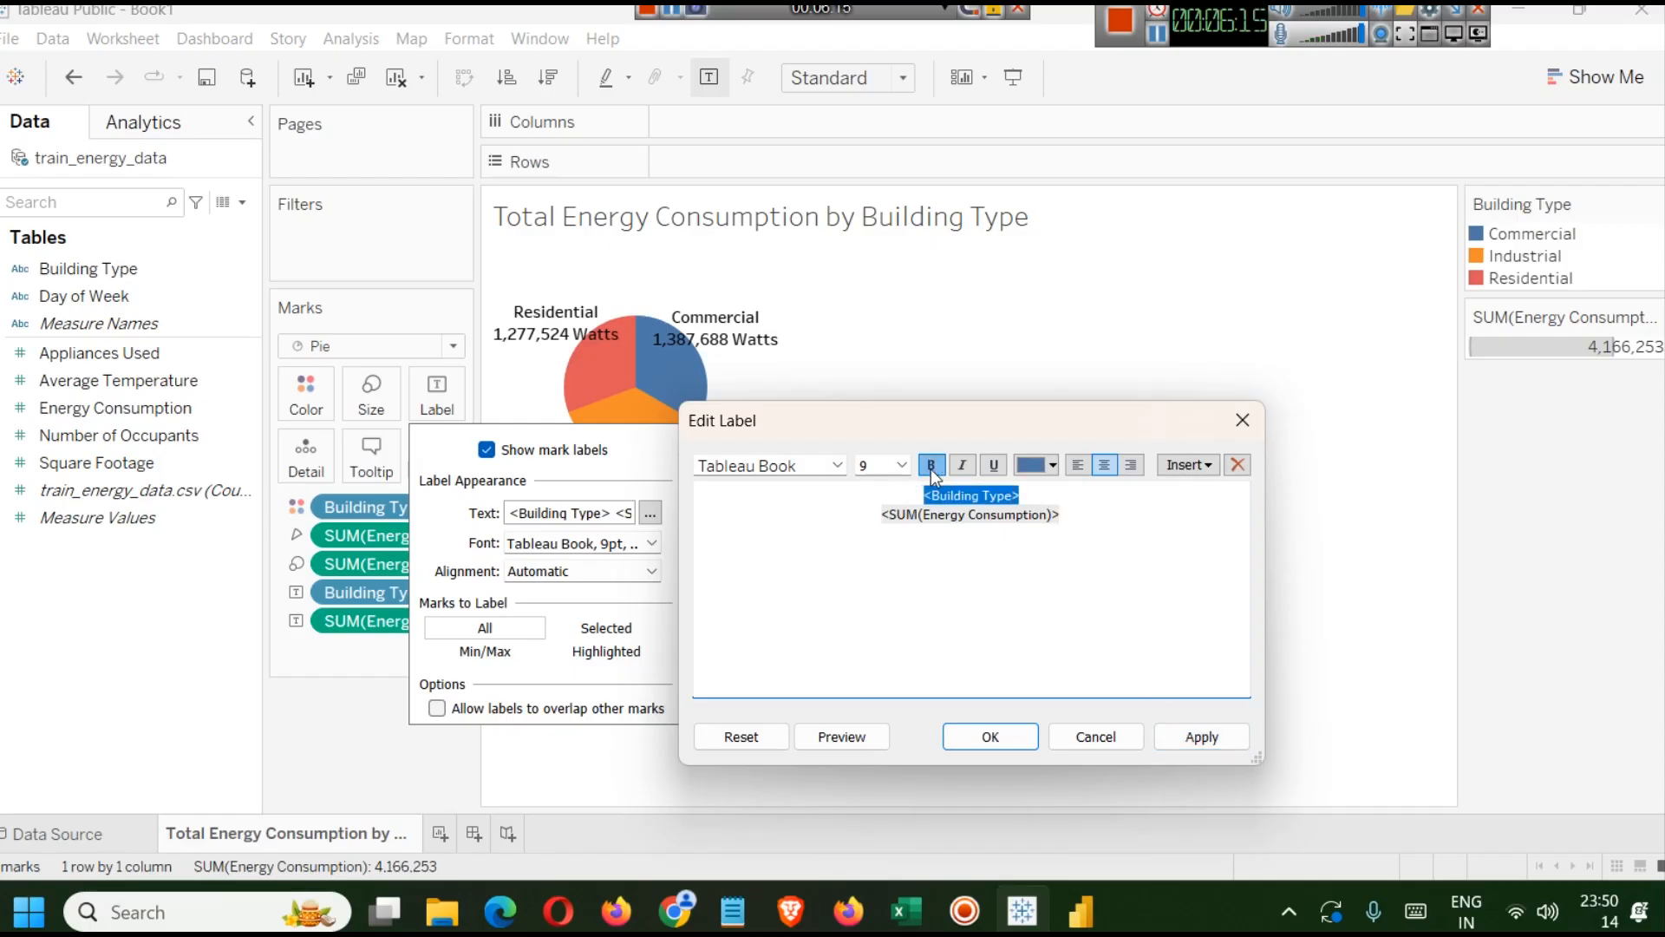
click(1207, 734)
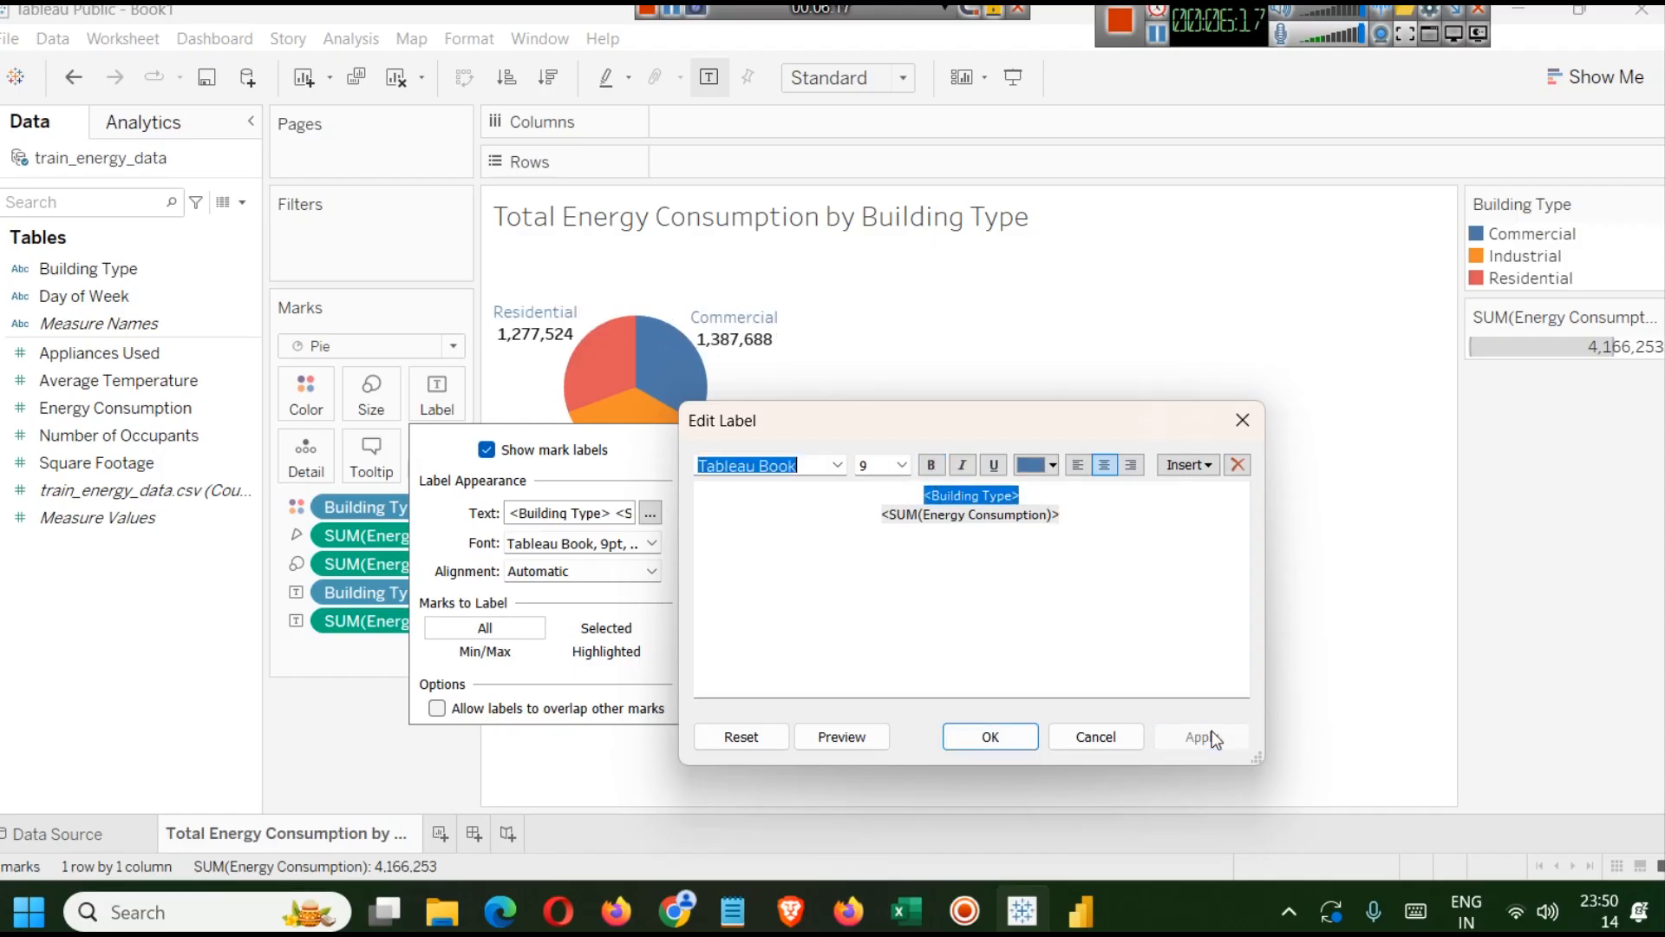
Make the Building Type line of the label bold and confirm the label edit.
drag(1018, 496, 925, 496)
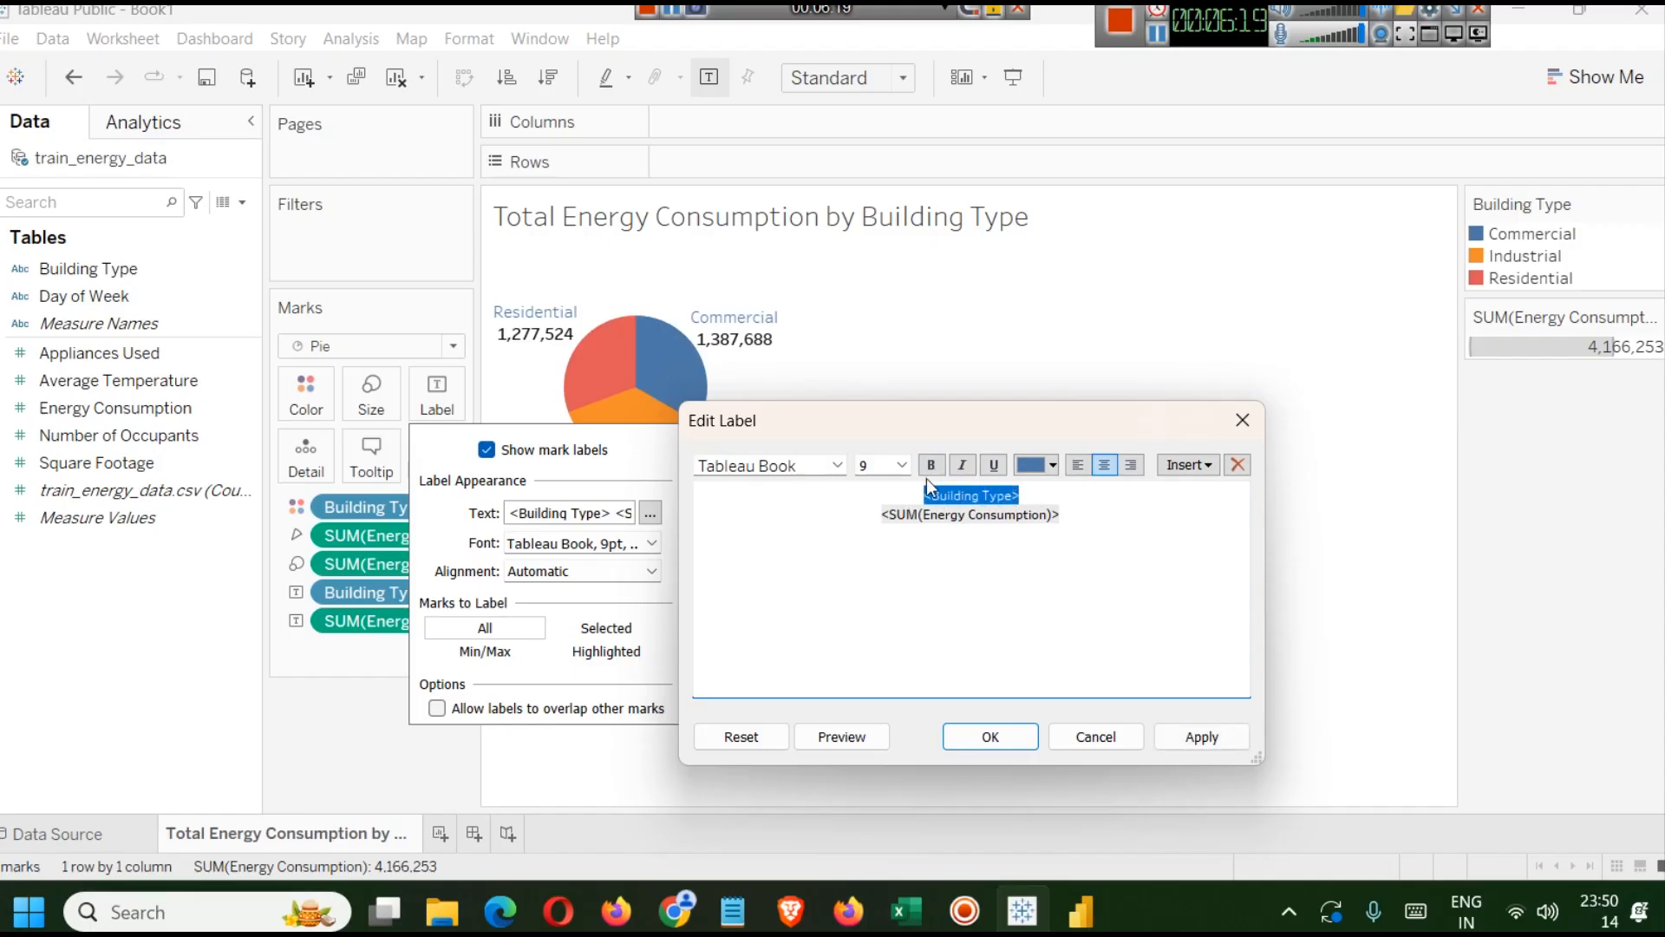
click(930, 465)
click(1189, 737)
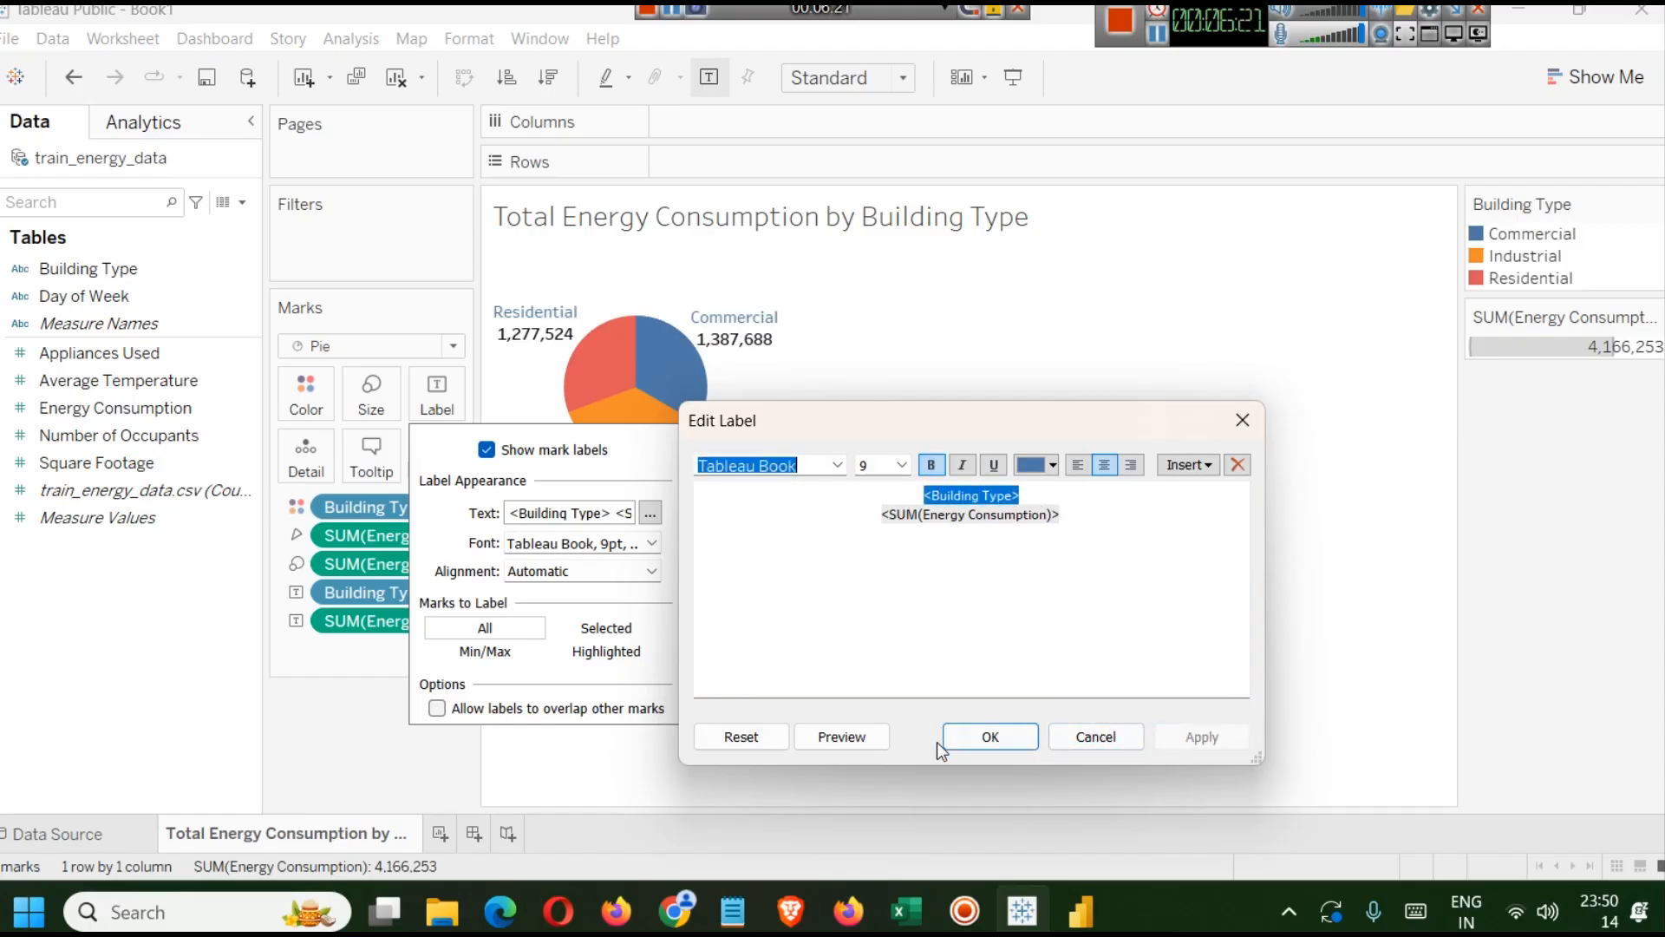
click(989, 738)
Open the sheet's formatting and set the default pane alignment to centred horizontally.
click(794, 382)
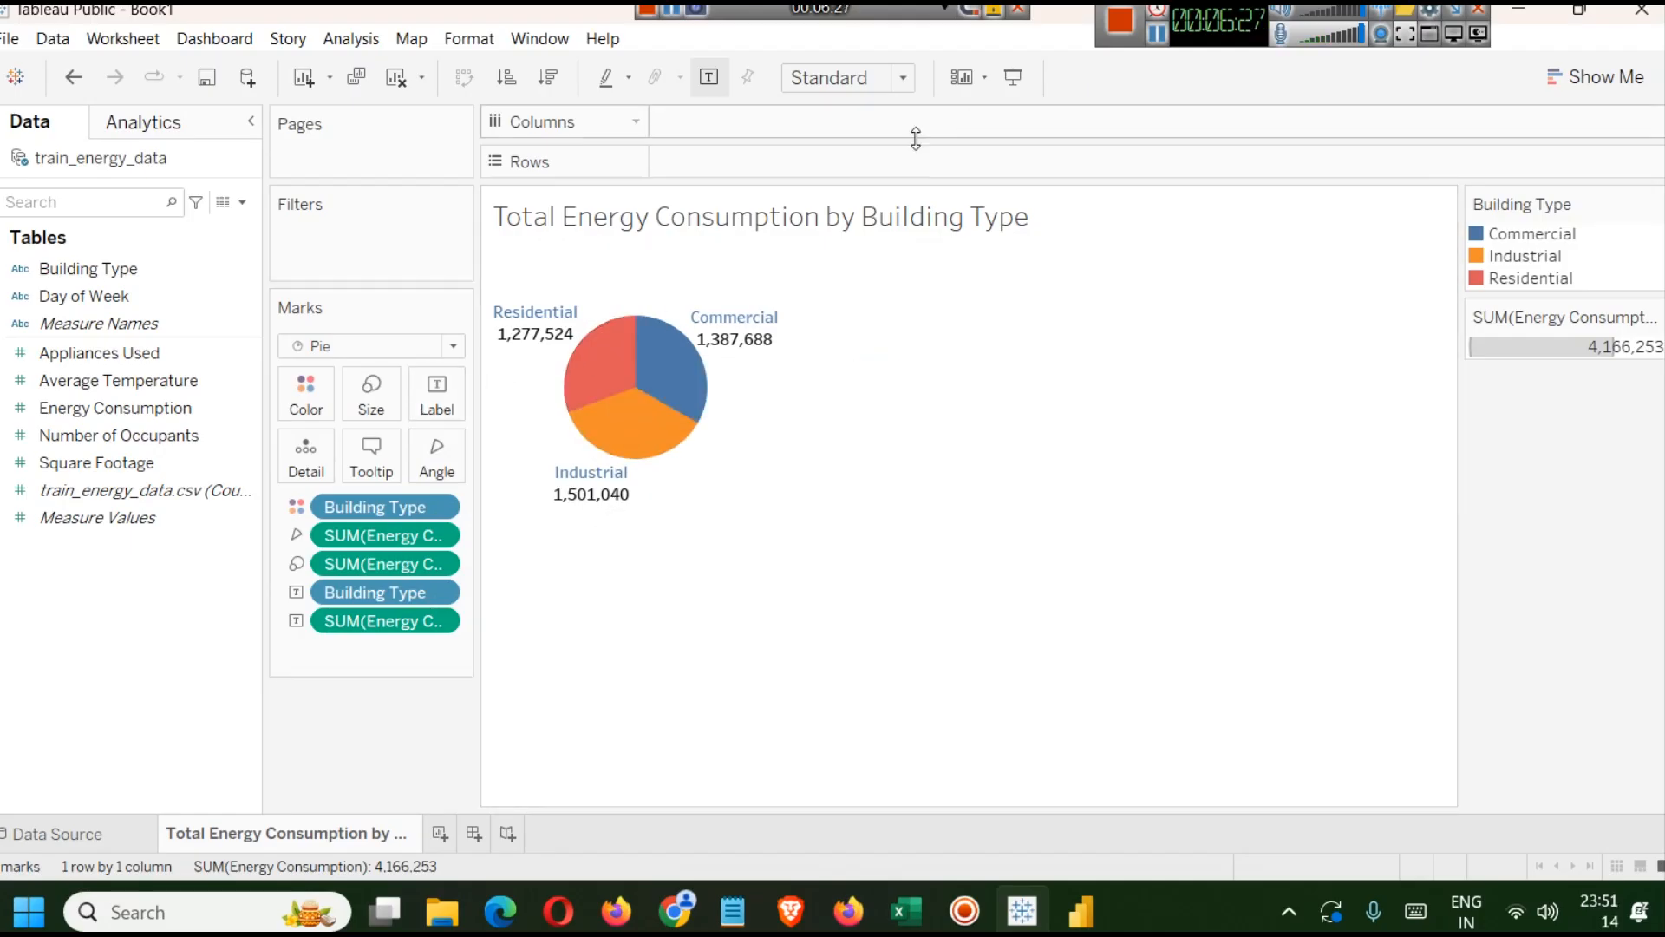
right_click(635, 289)
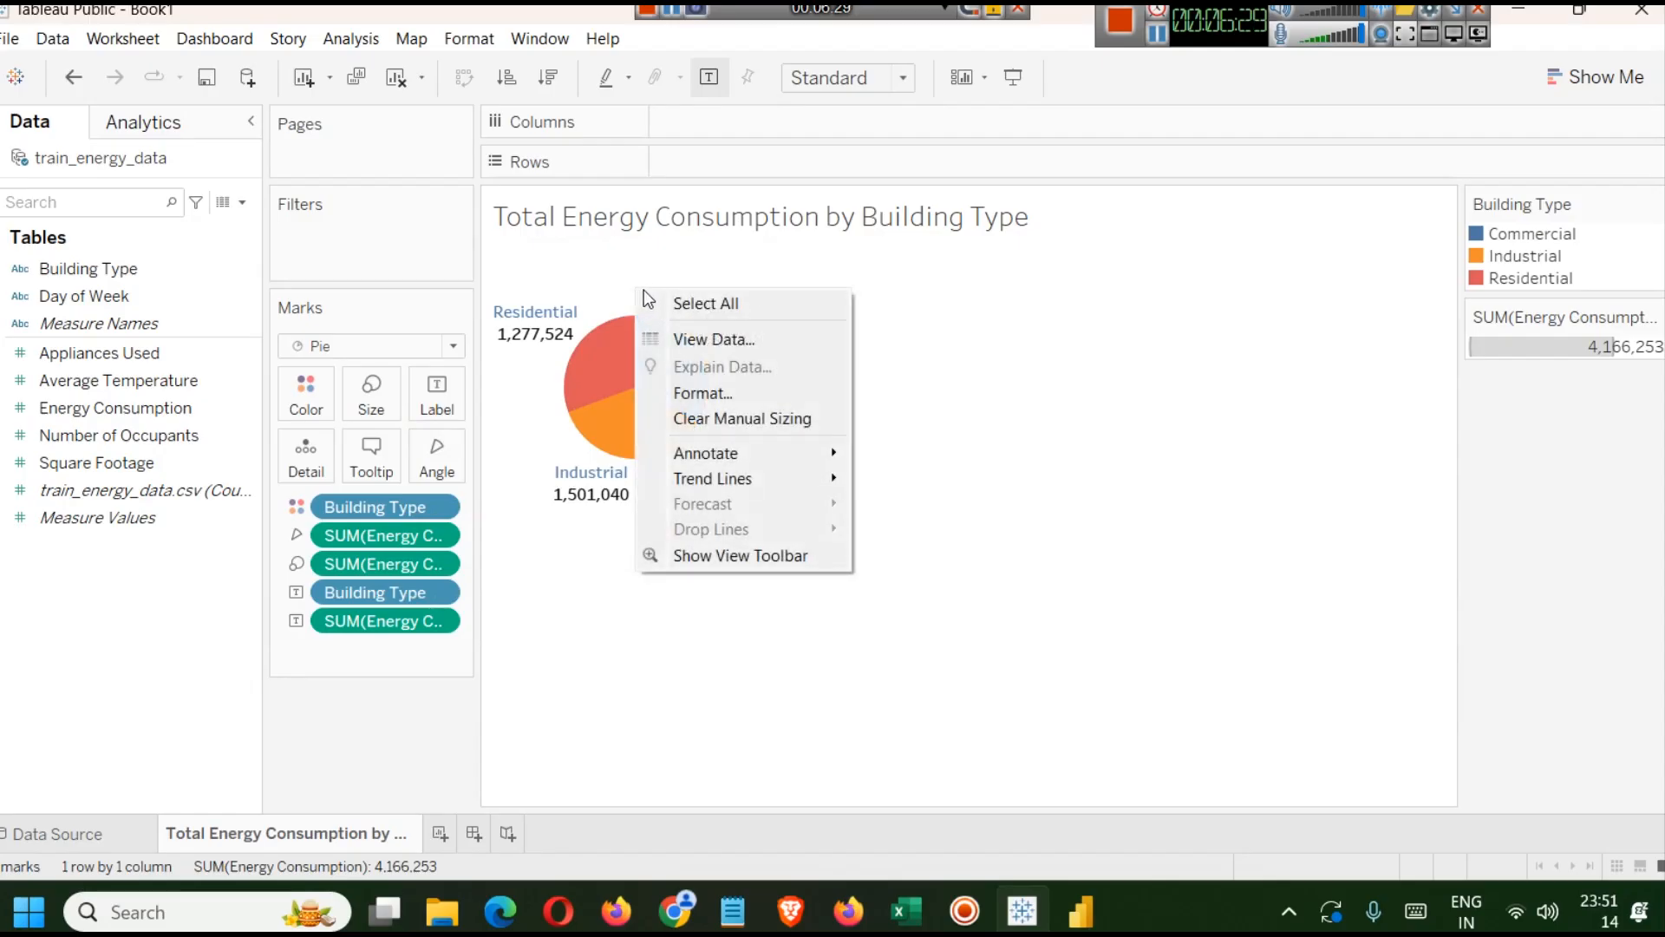
click(701, 391)
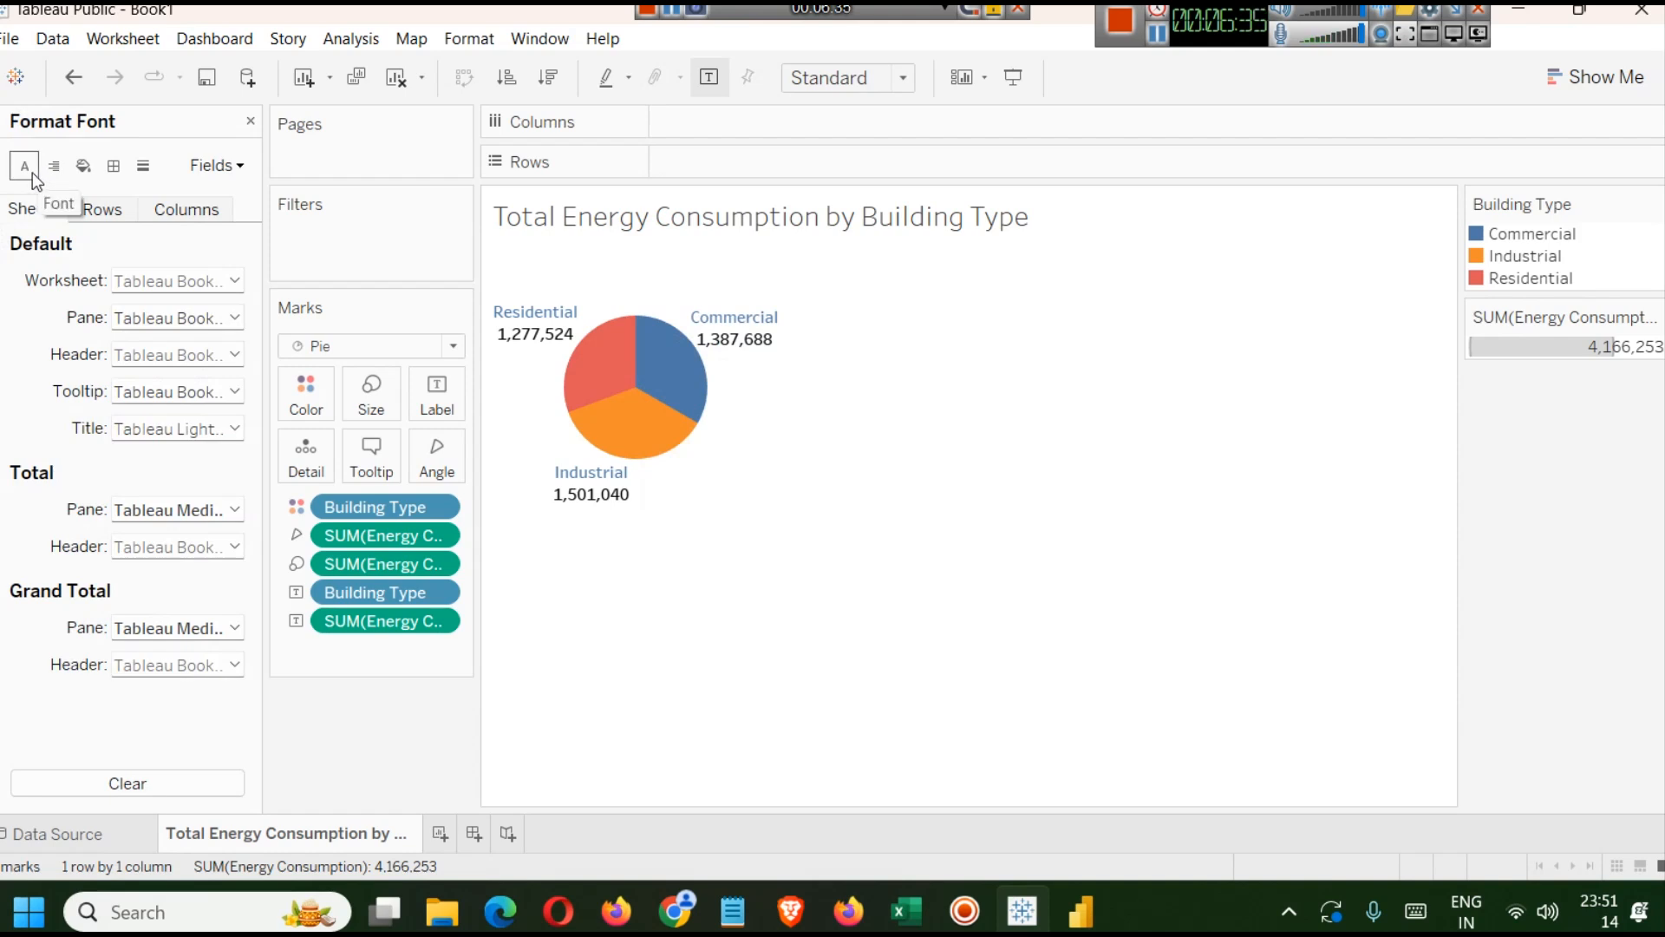
click(56, 165)
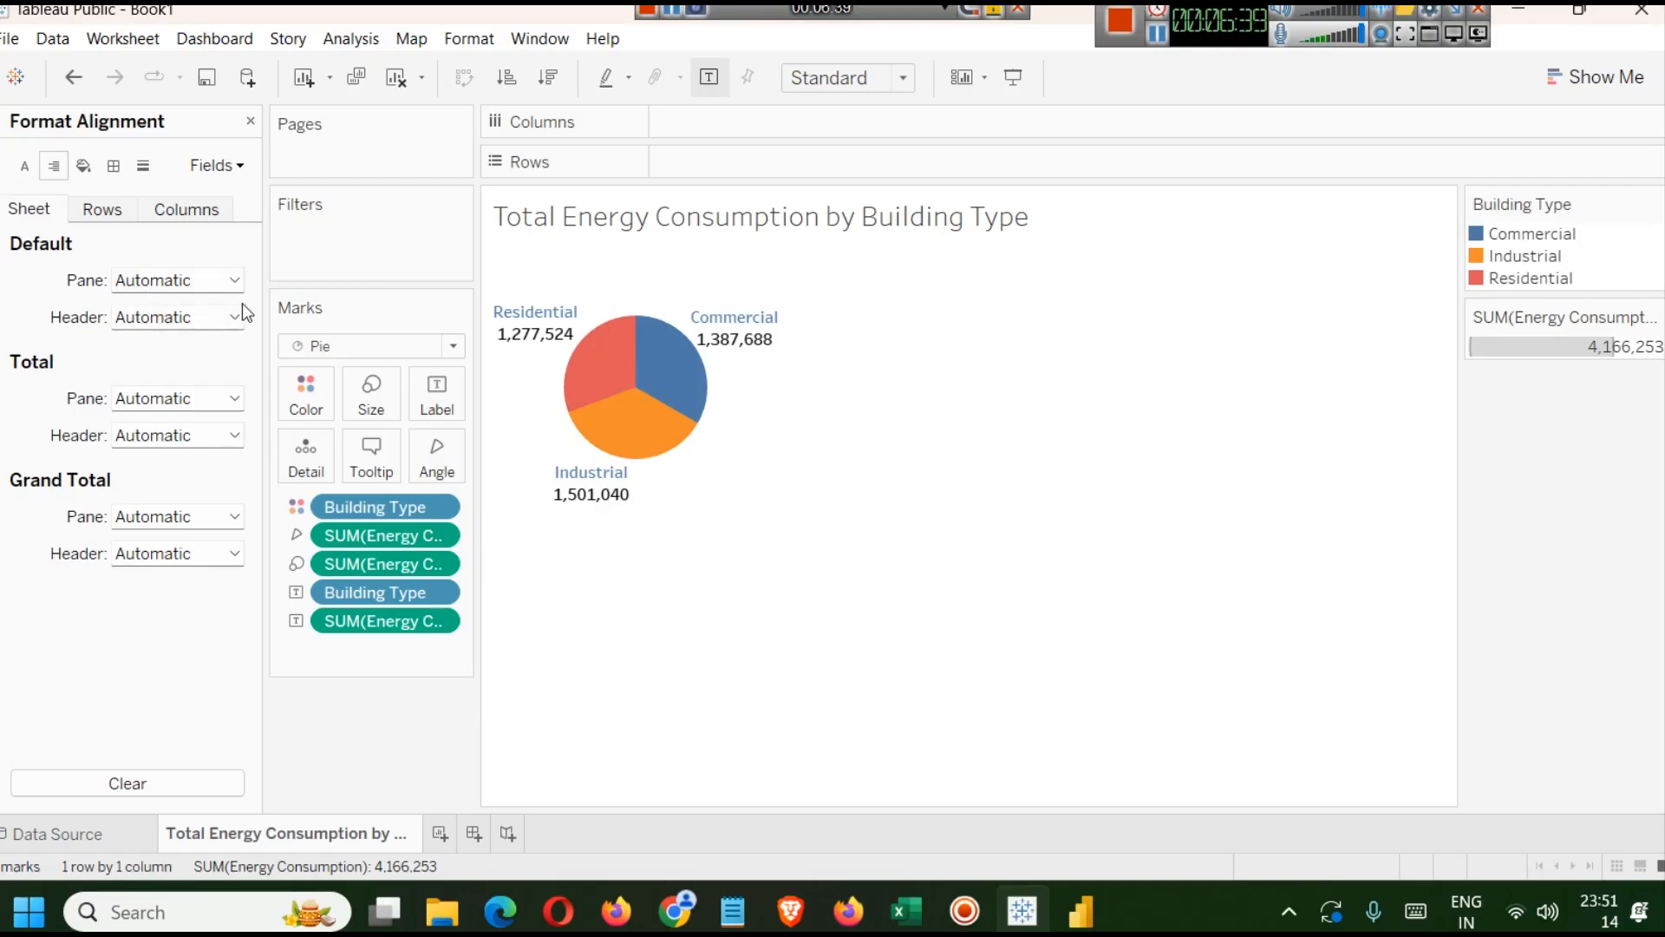
click(229, 282)
click(175, 373)
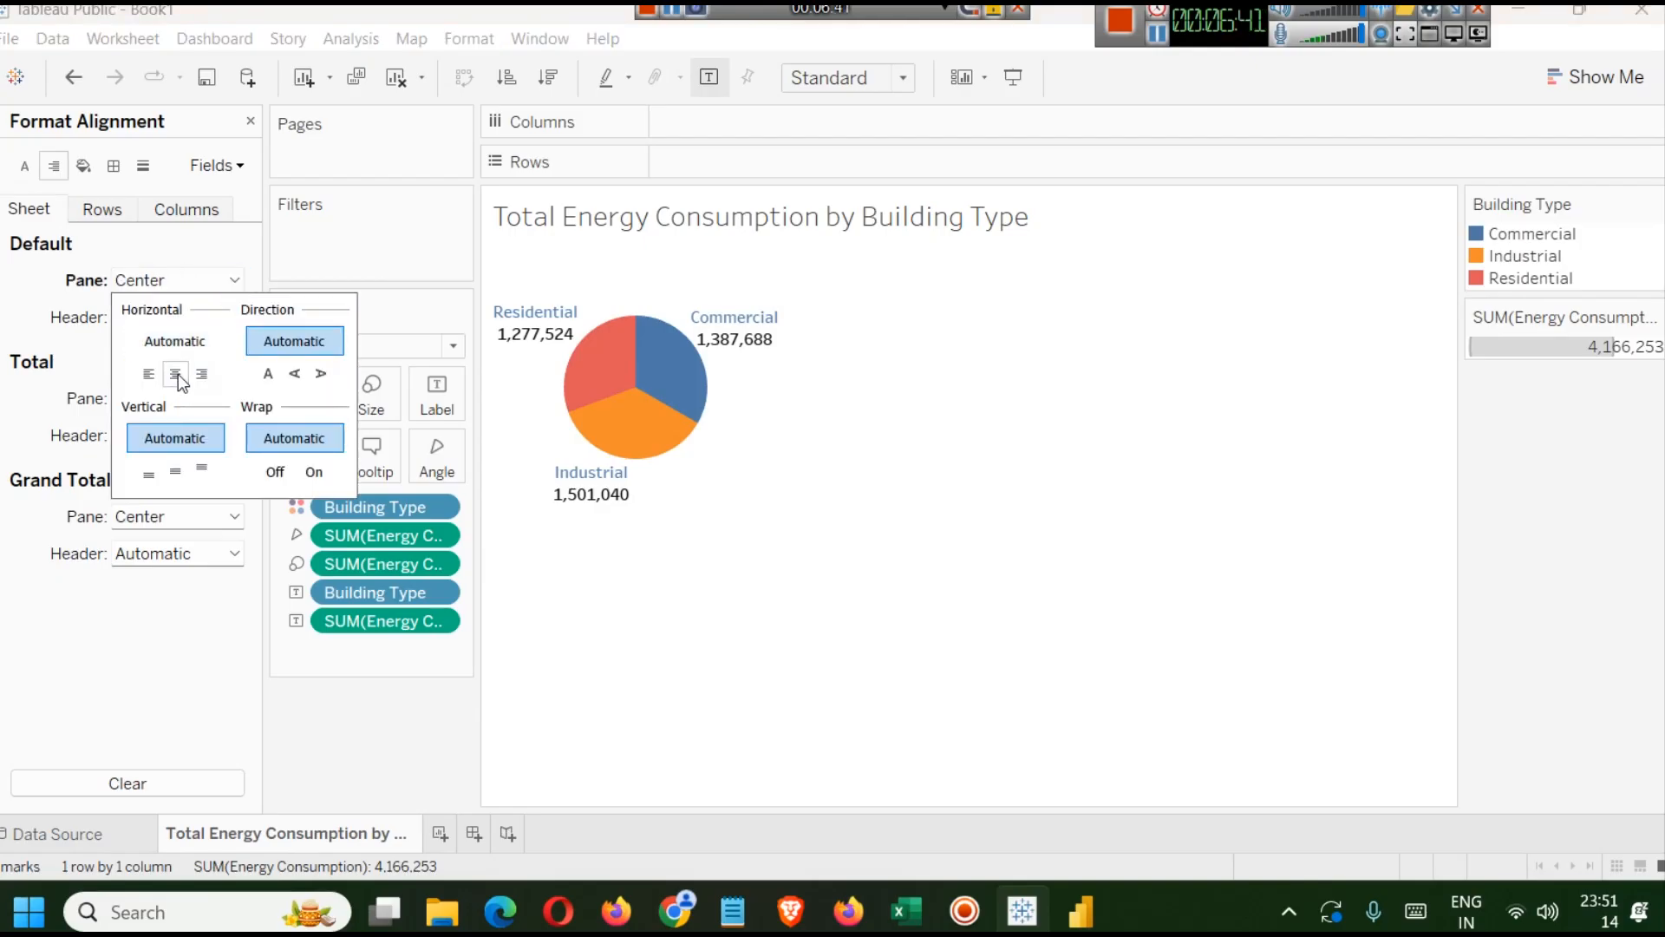
Try the rotated text directions for the pane labels, ending with normal horizontal direction.
click(320, 376)
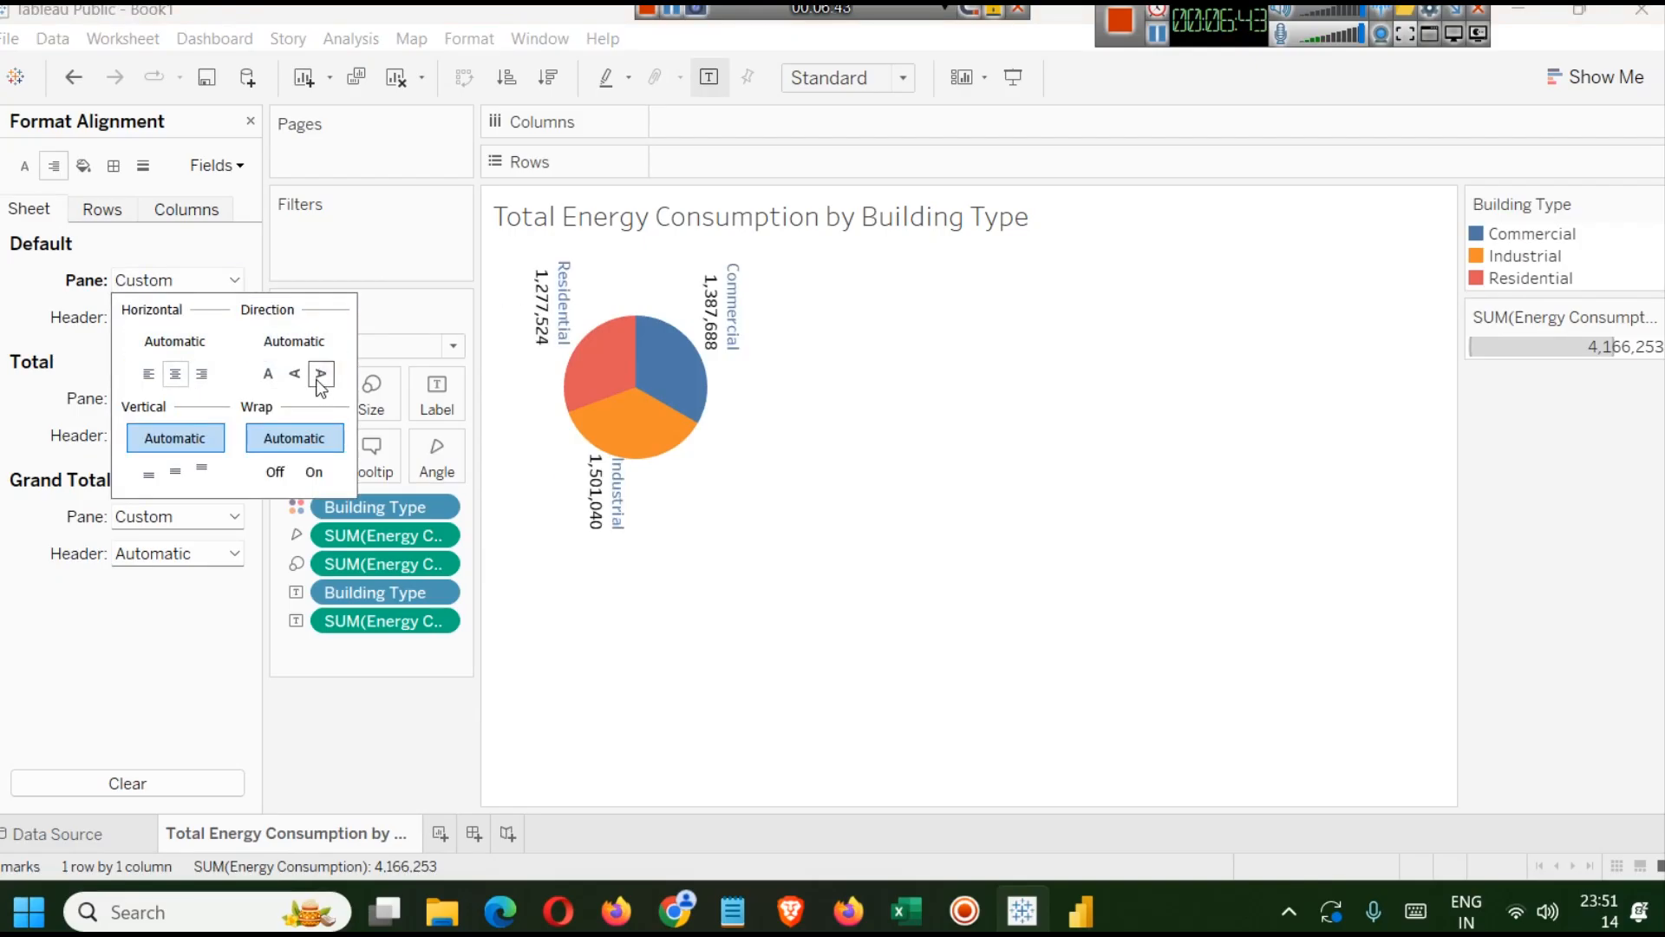
click(293, 375)
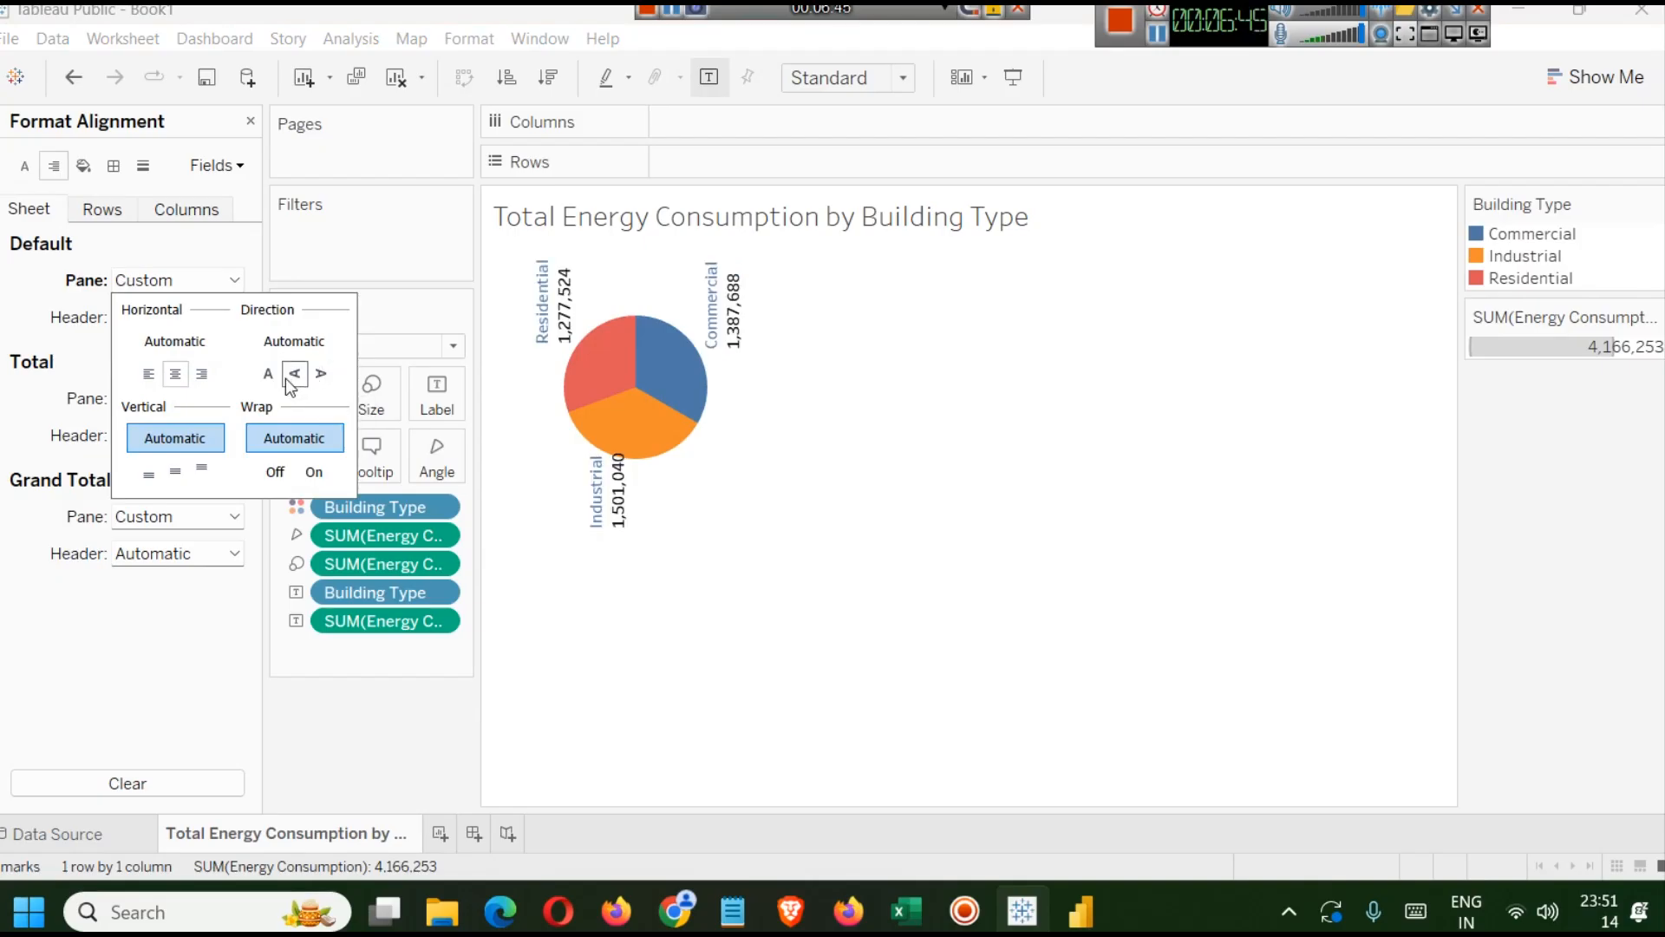
click(269, 375)
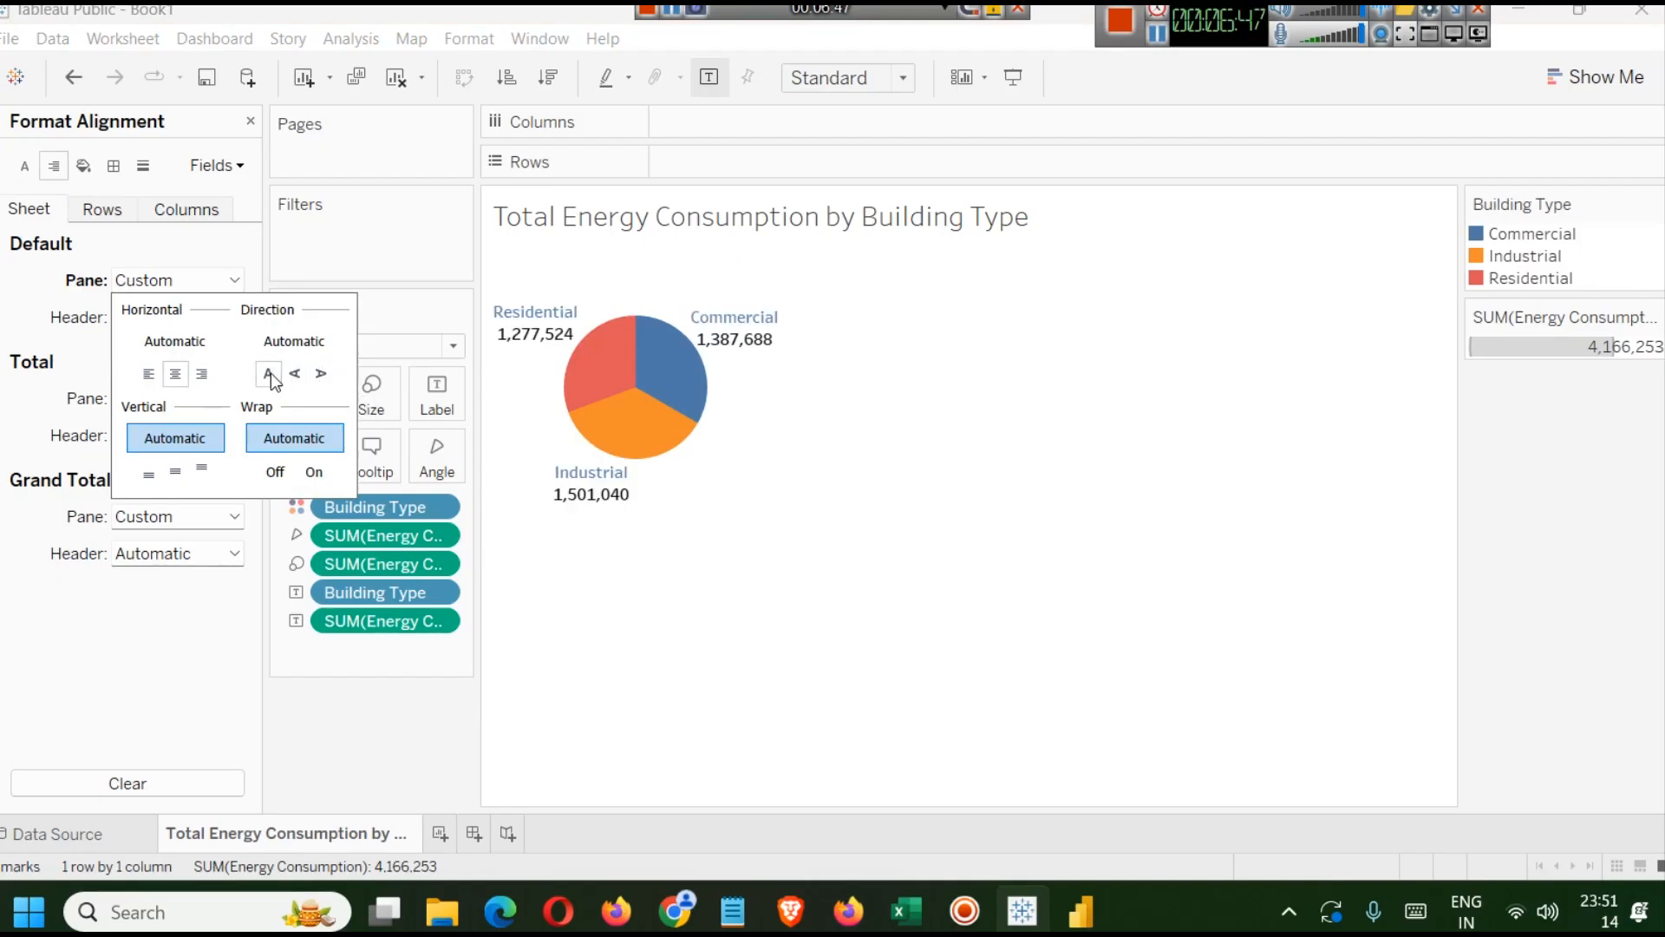
click(321, 375)
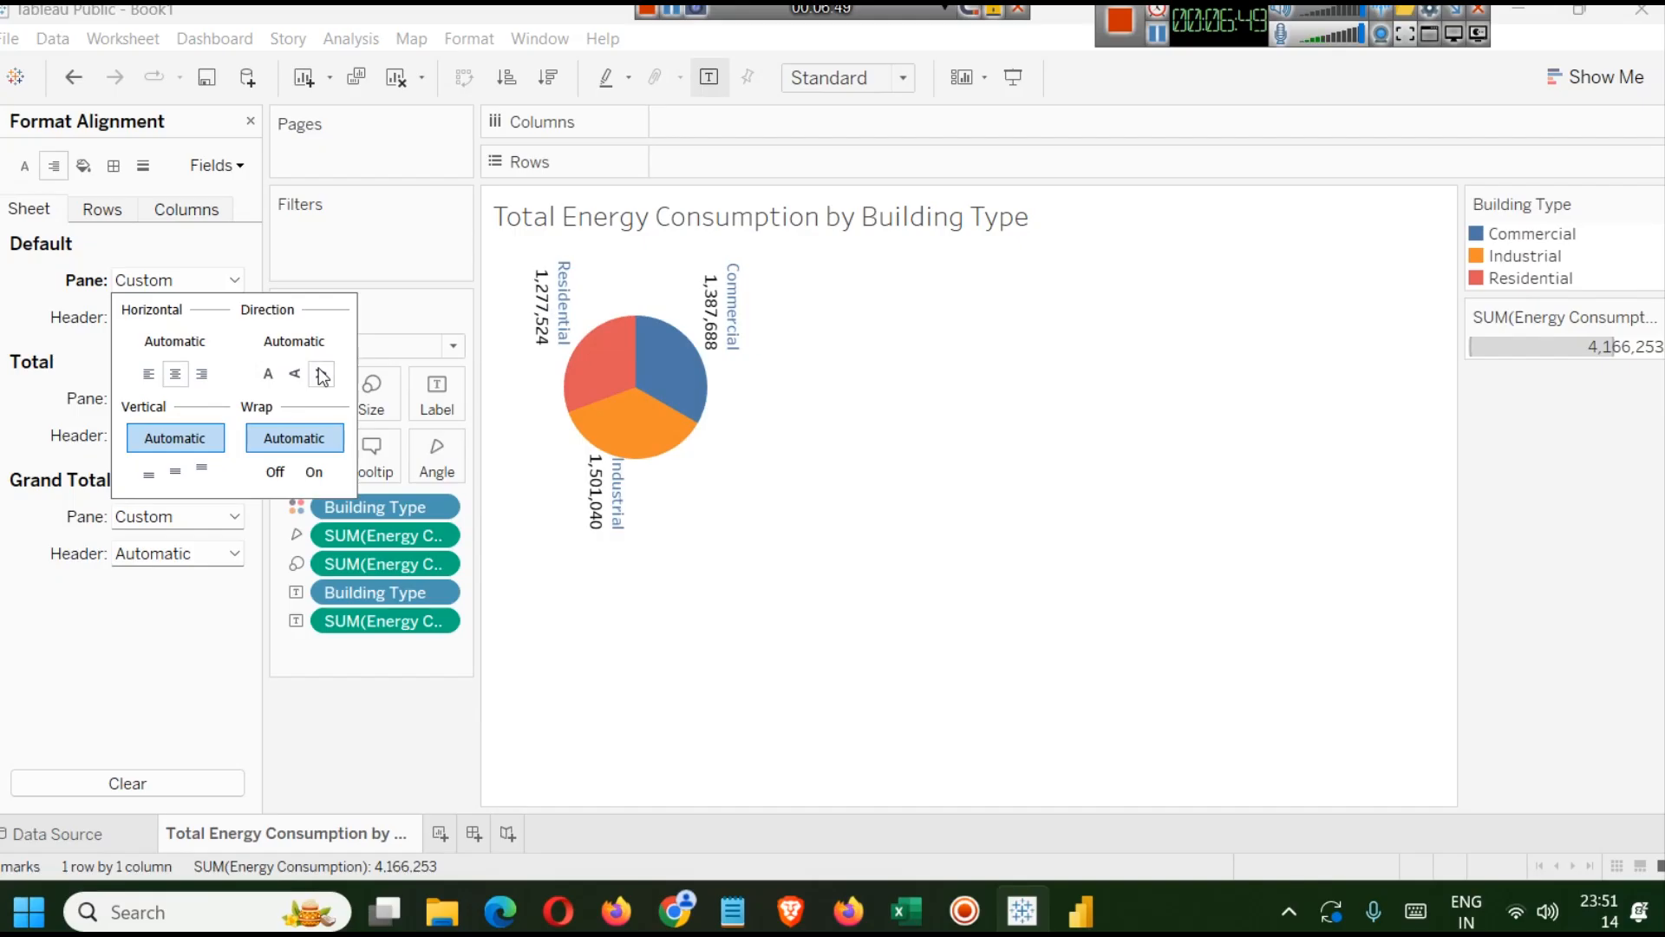
click(295, 374)
click(269, 375)
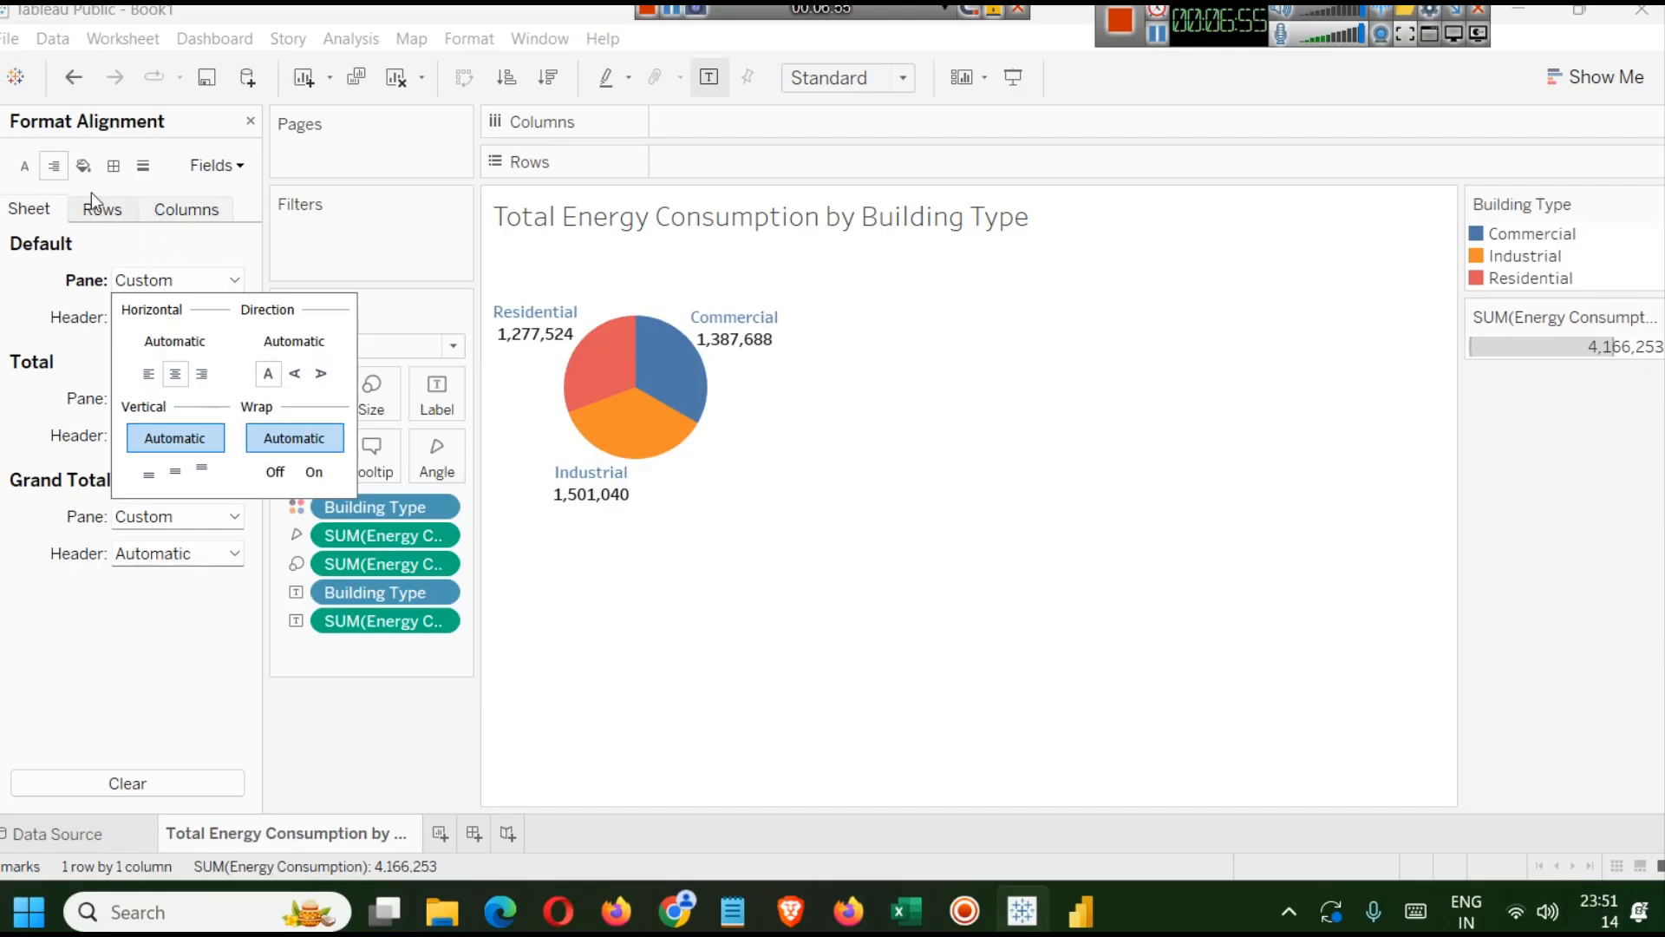
Set the worksheet's background shading to a dark near-black grey after trying several colours.
click(84, 164)
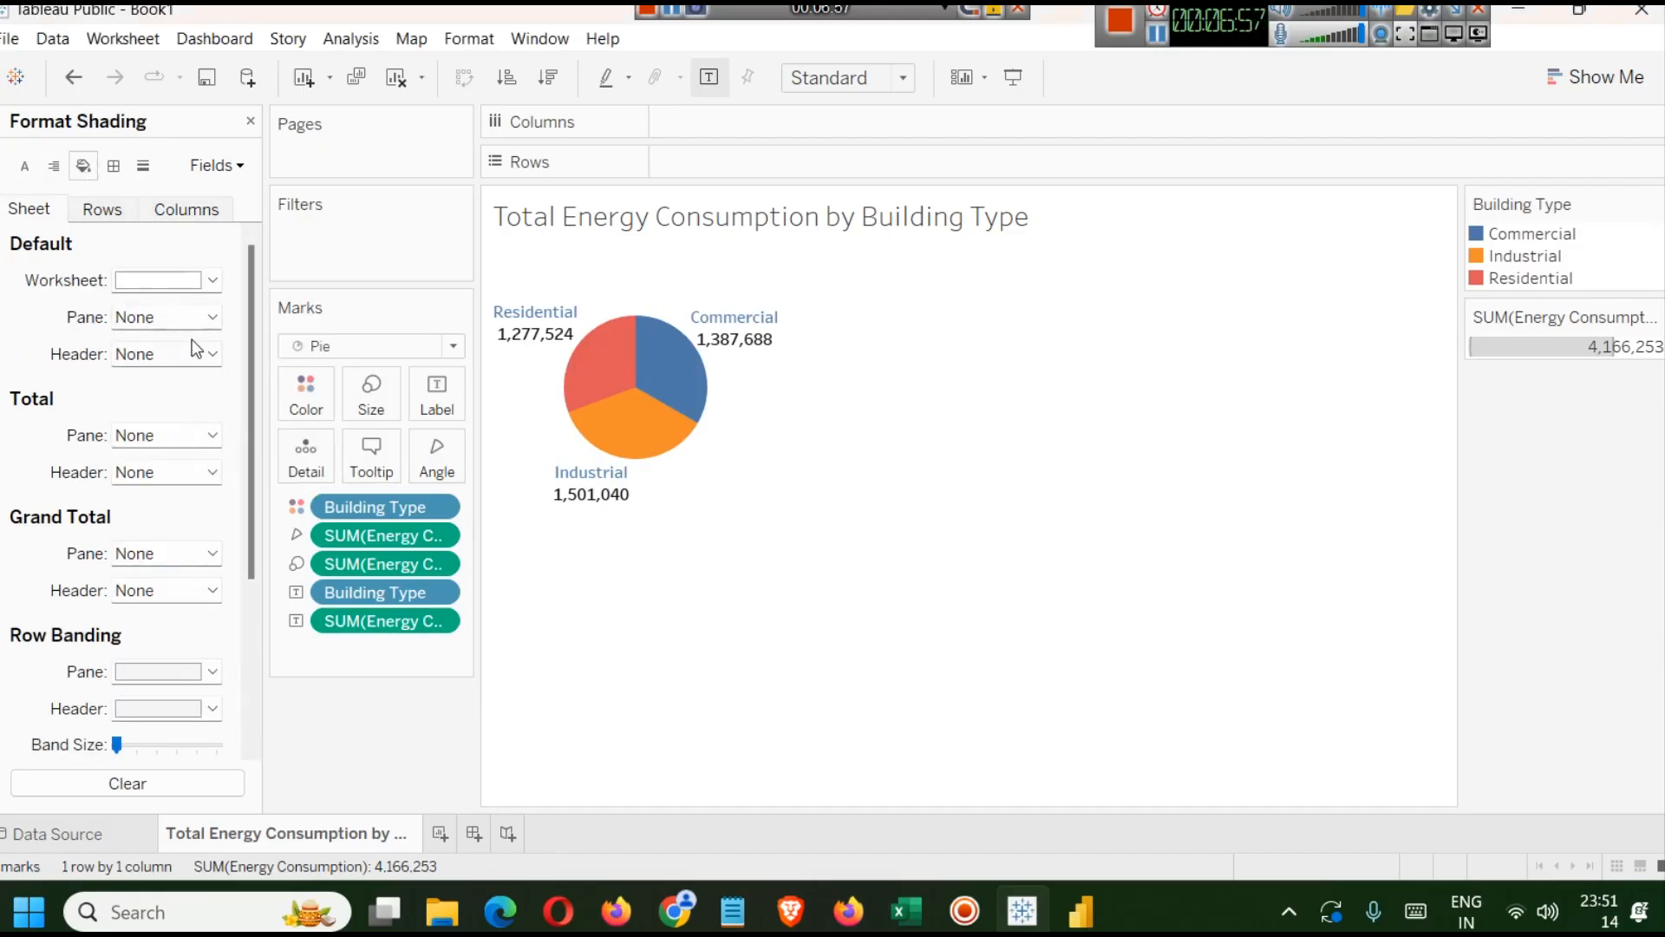
click(213, 280)
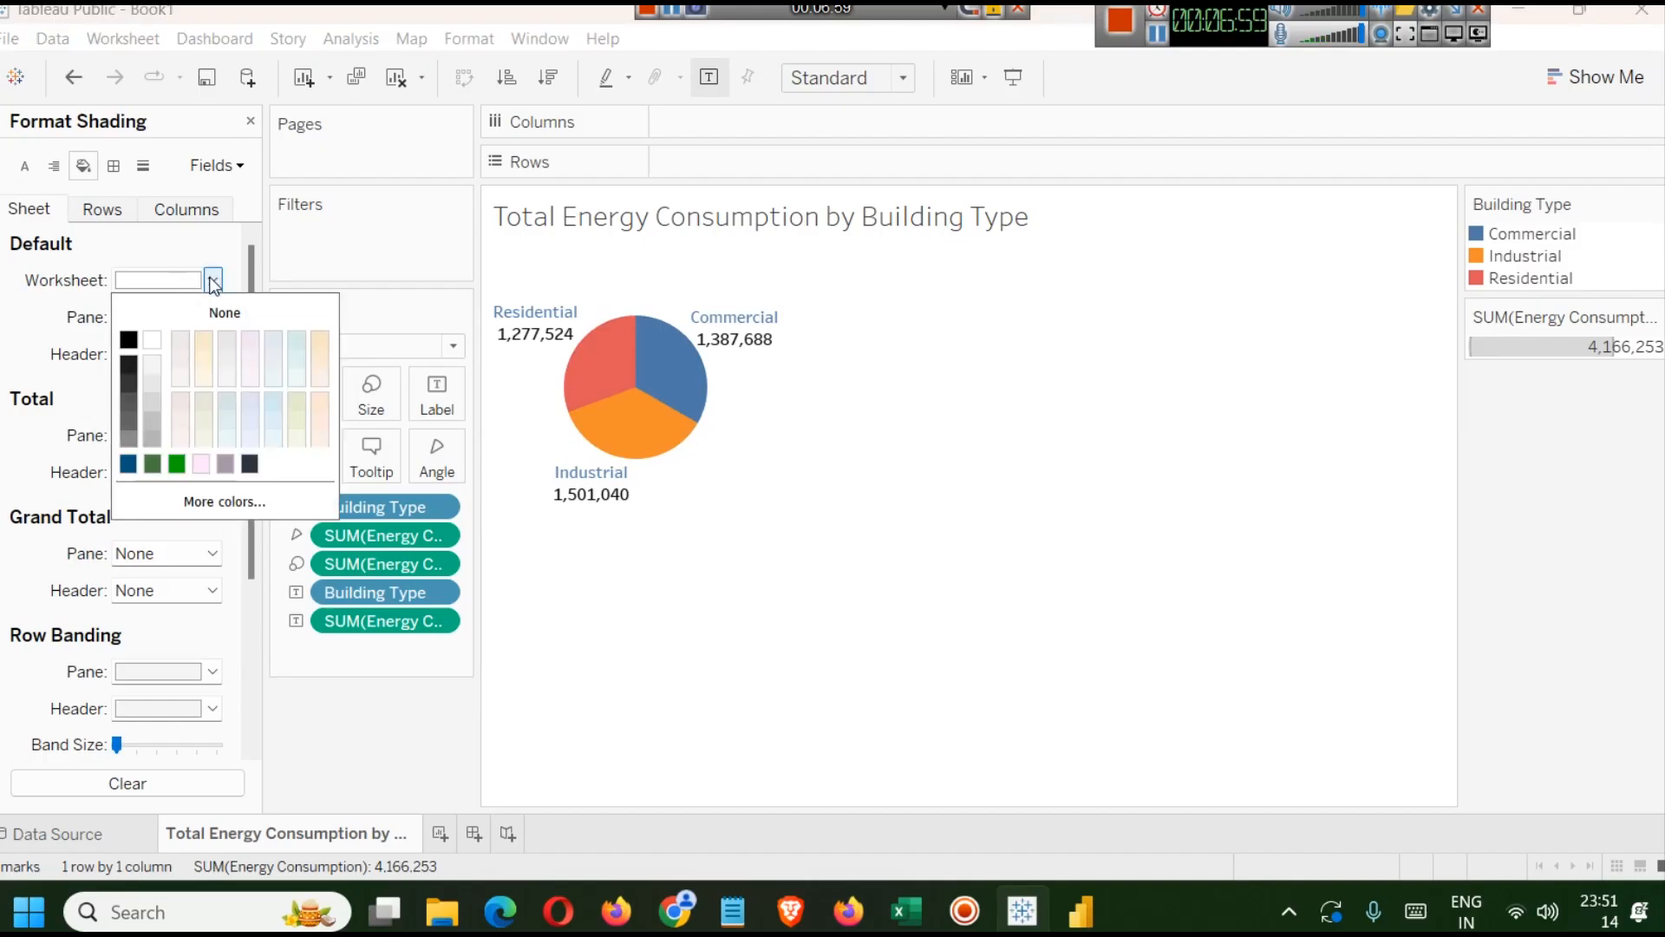
click(226, 334)
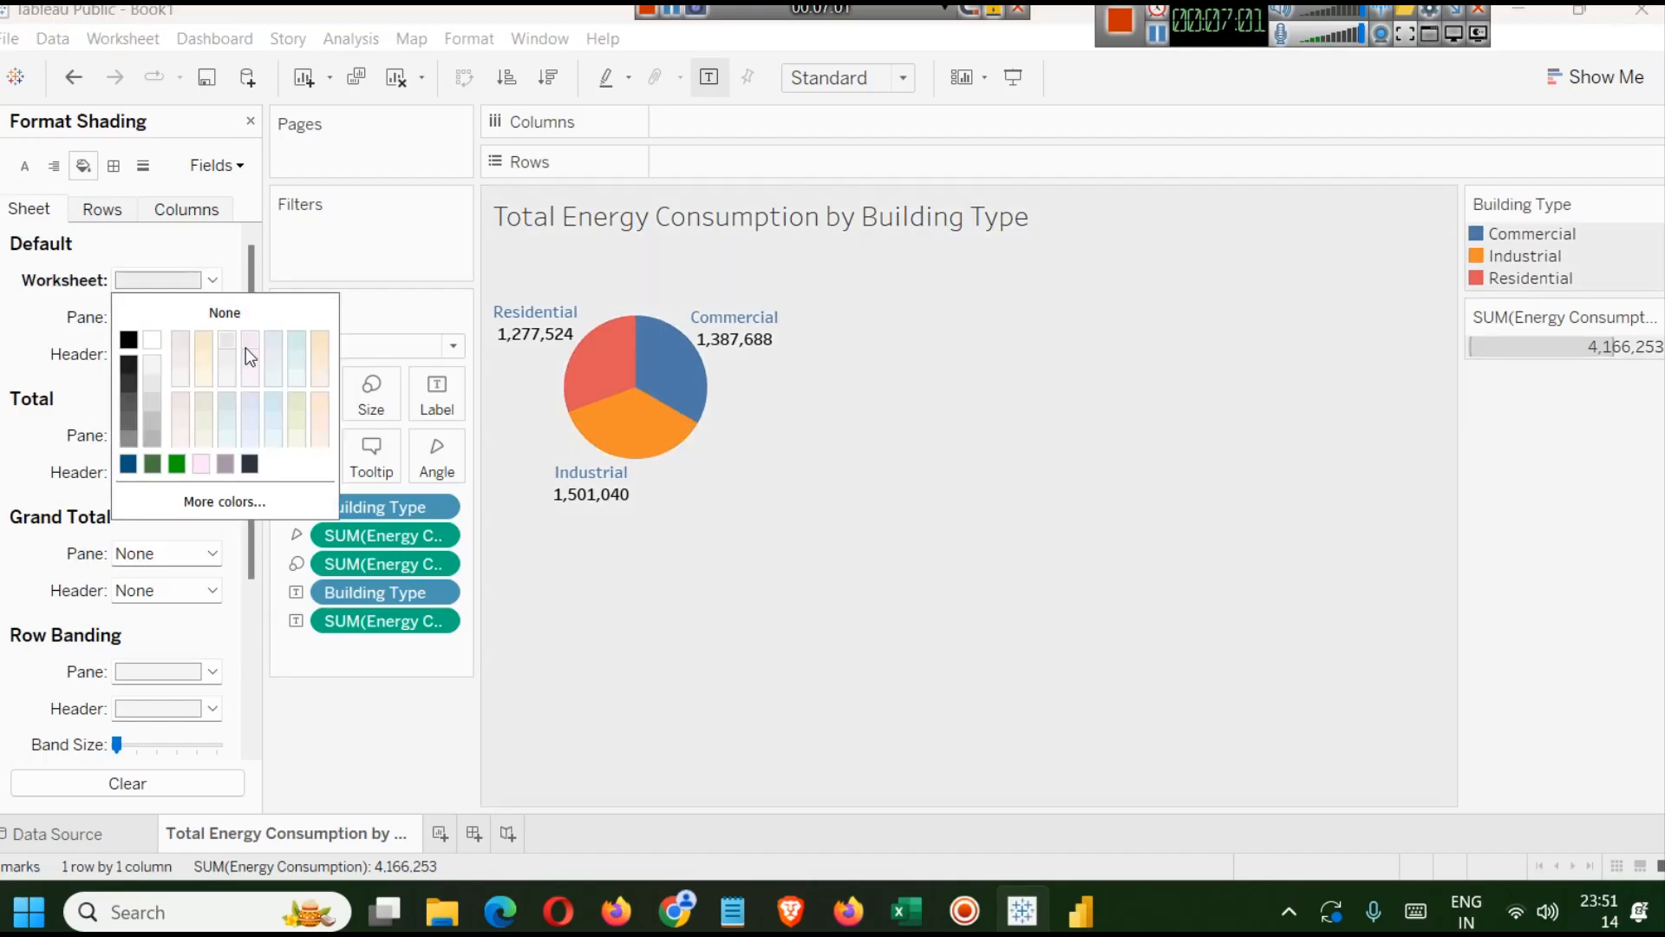
click(251, 338)
click(268, 399)
click(199, 341)
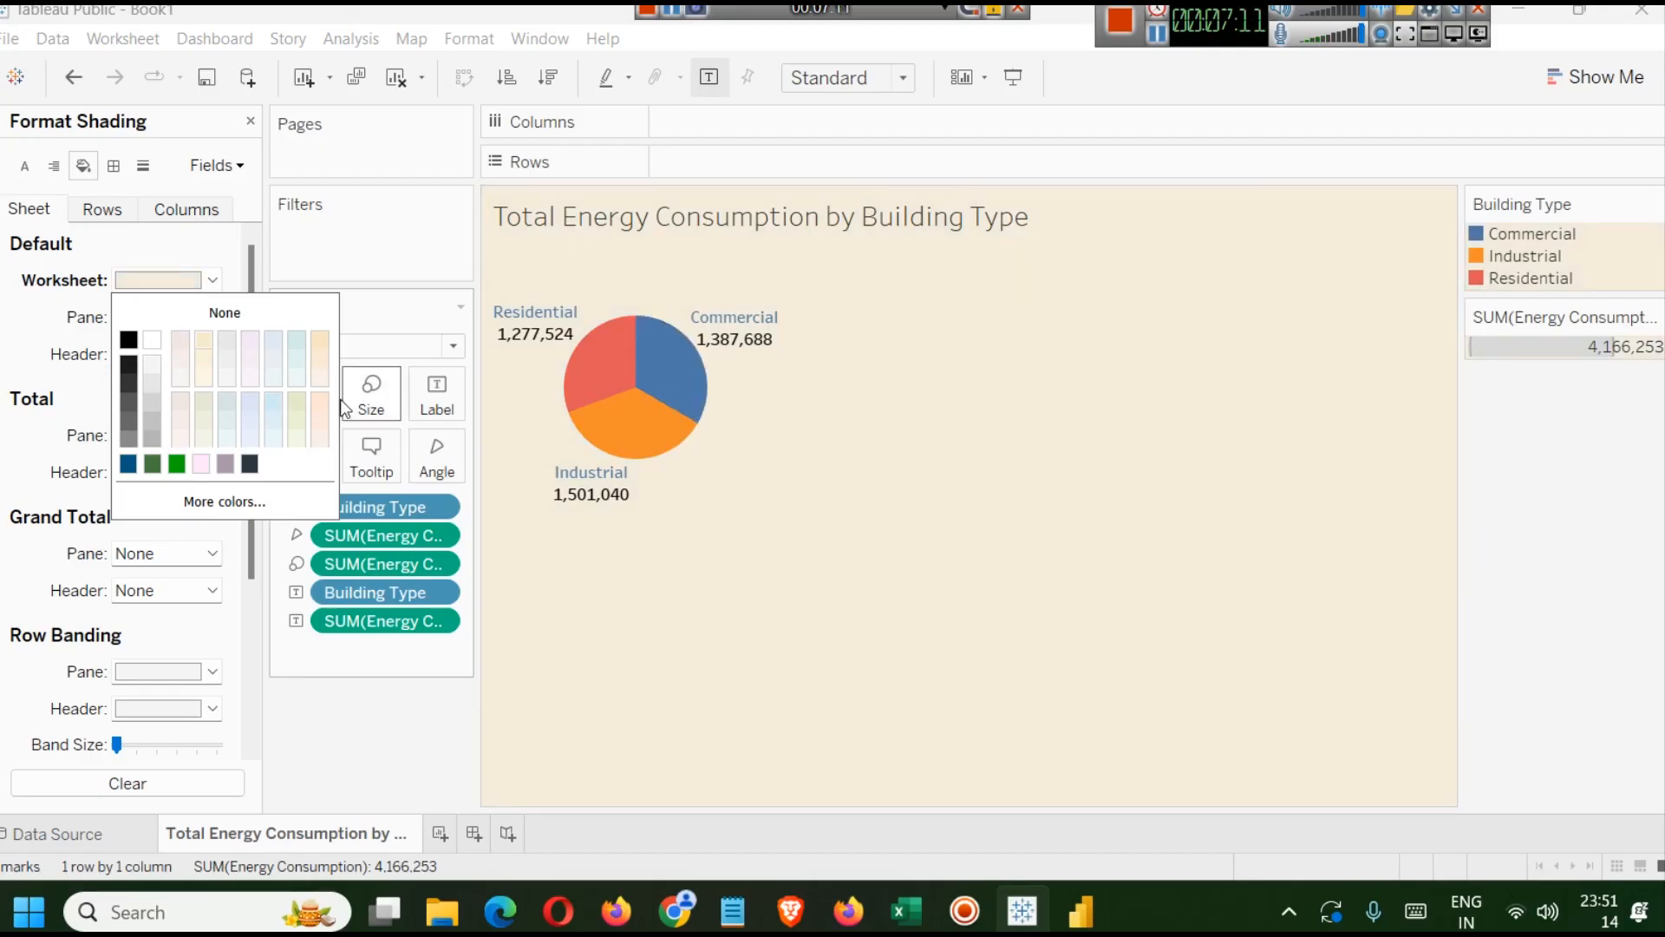
click(177, 463)
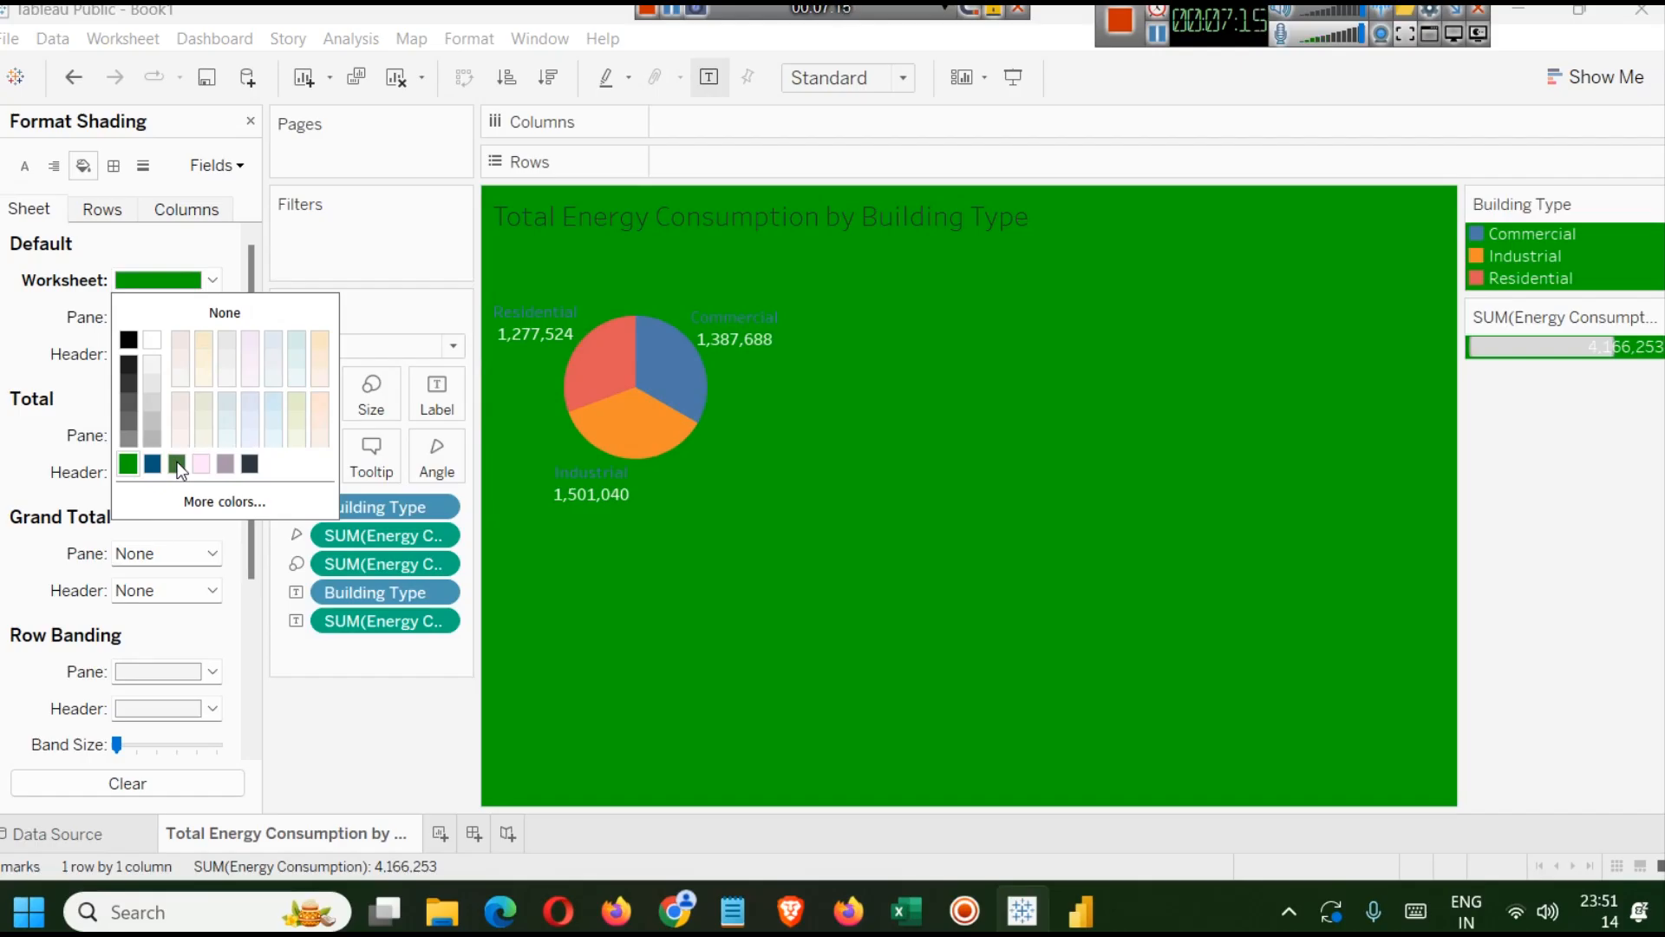
click(126, 380)
click(127, 371)
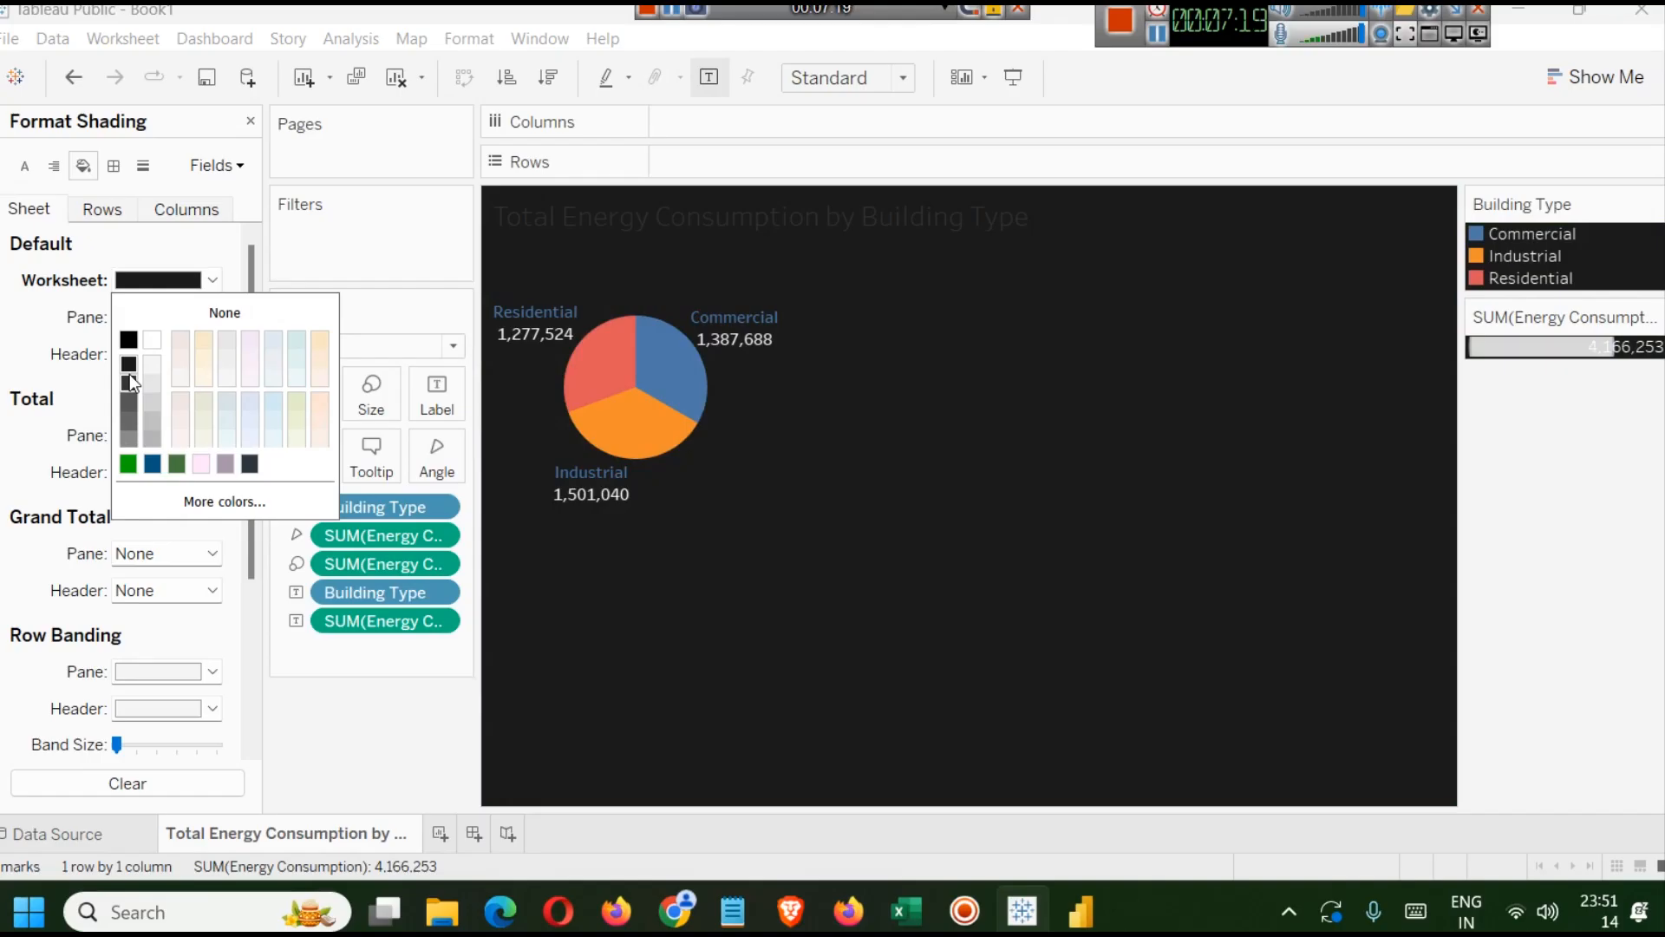
Change the sheet title's font colour to white.
double_click(566, 222)
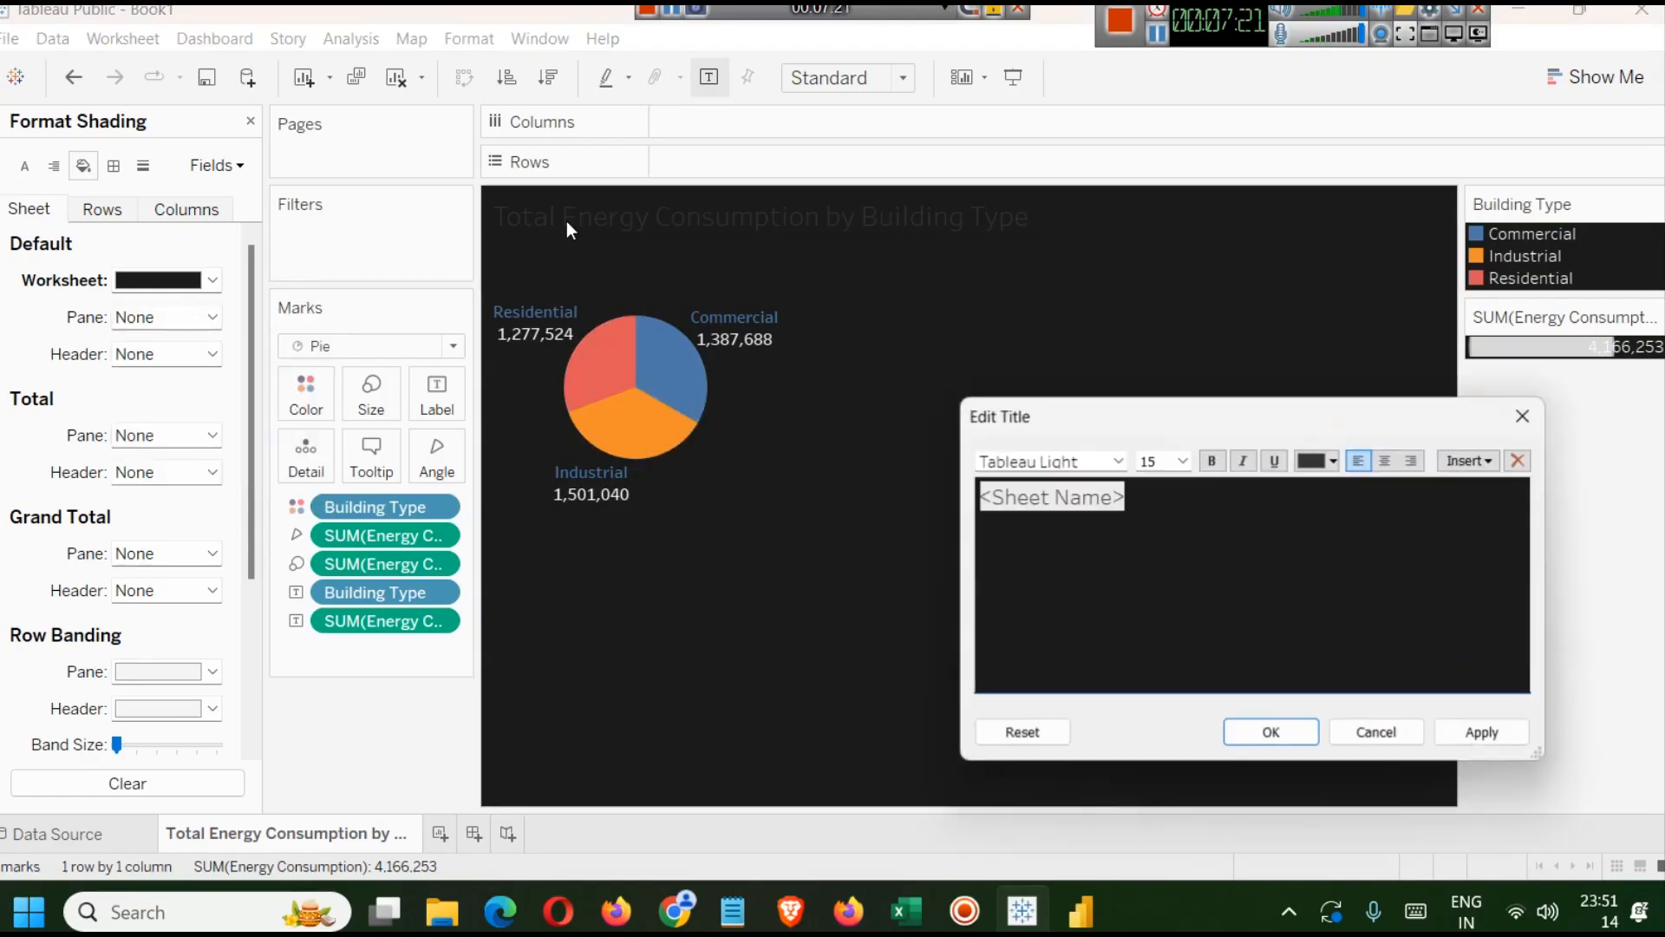
drag(1227, 521, 902, 499)
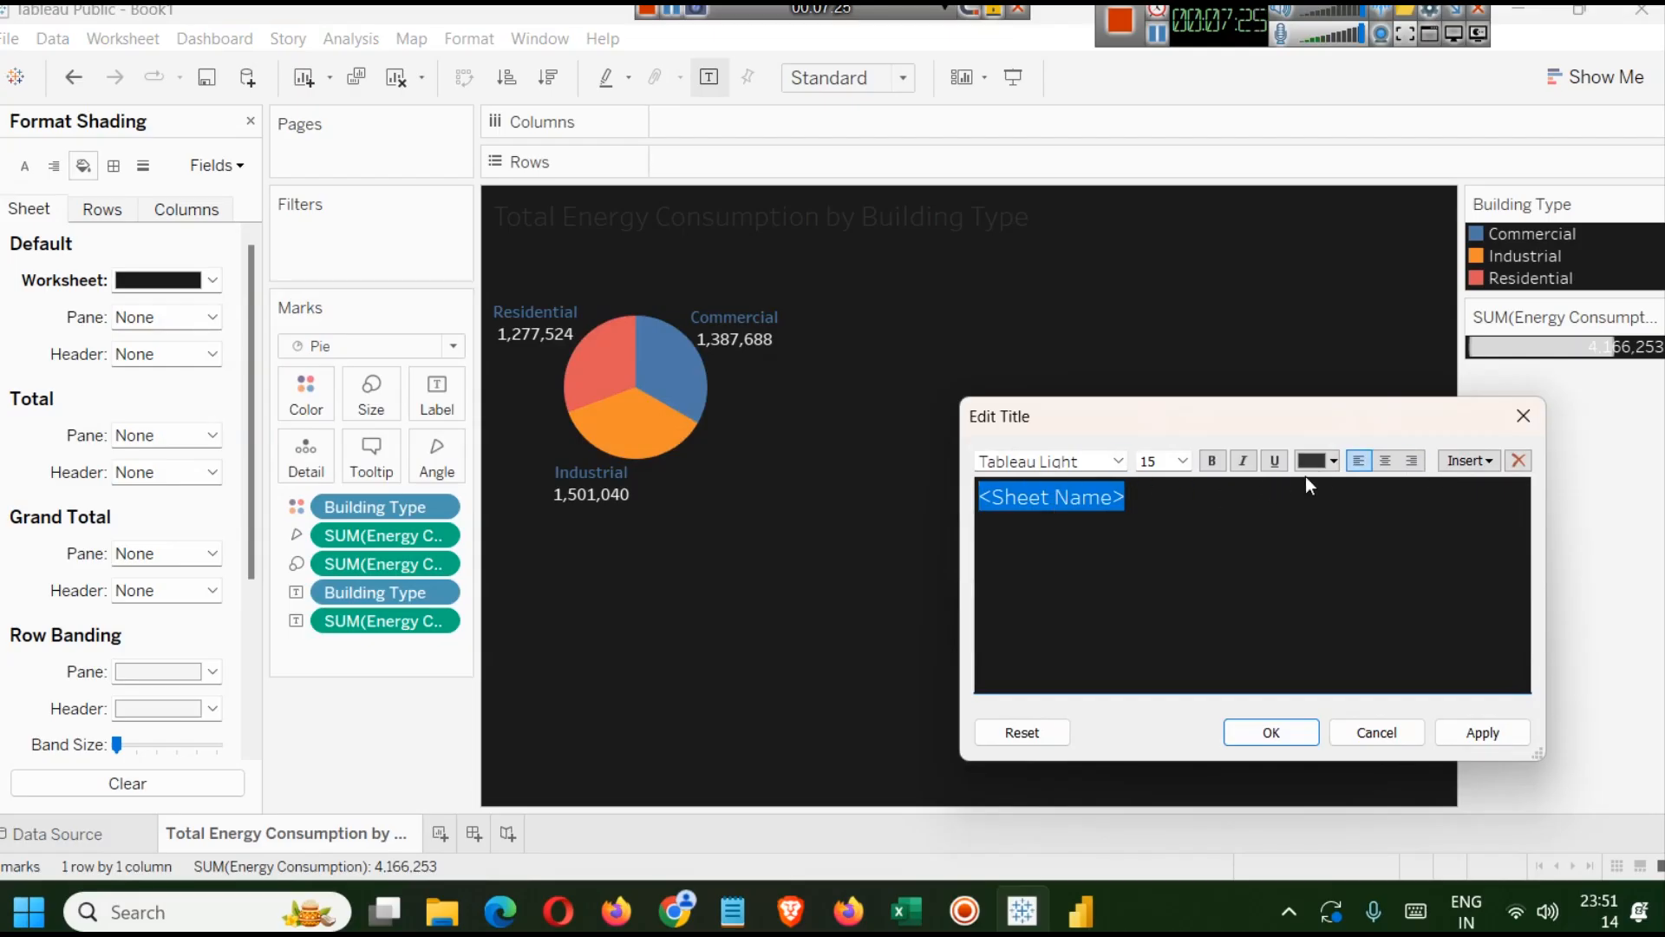
click(1334, 460)
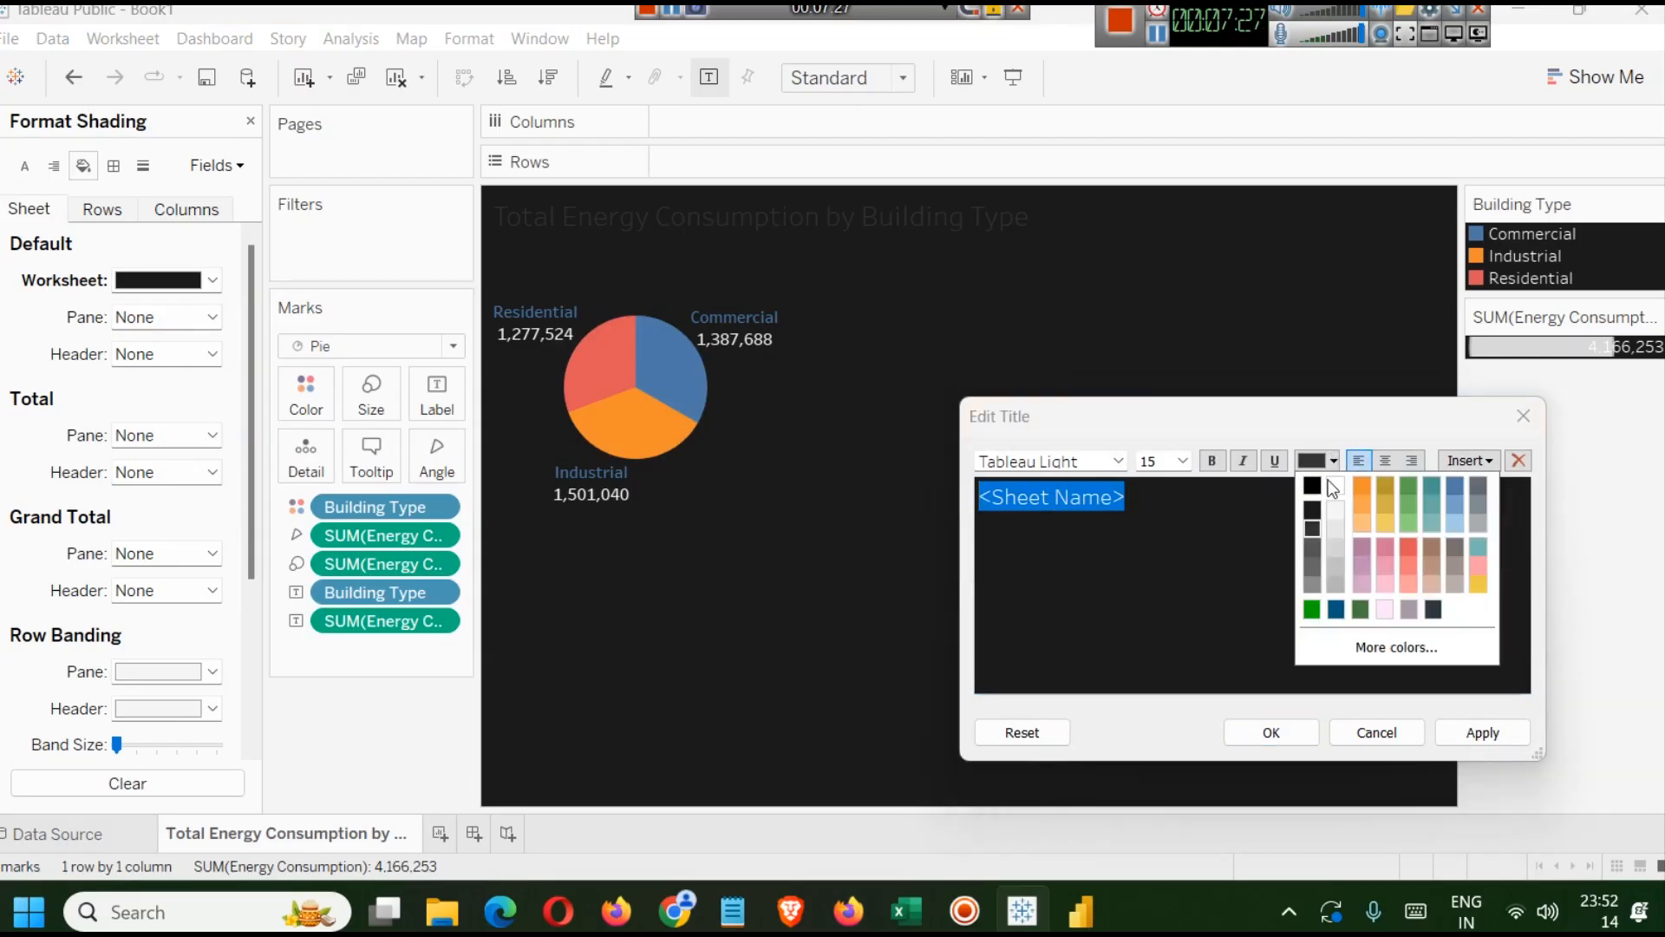
click(1334, 507)
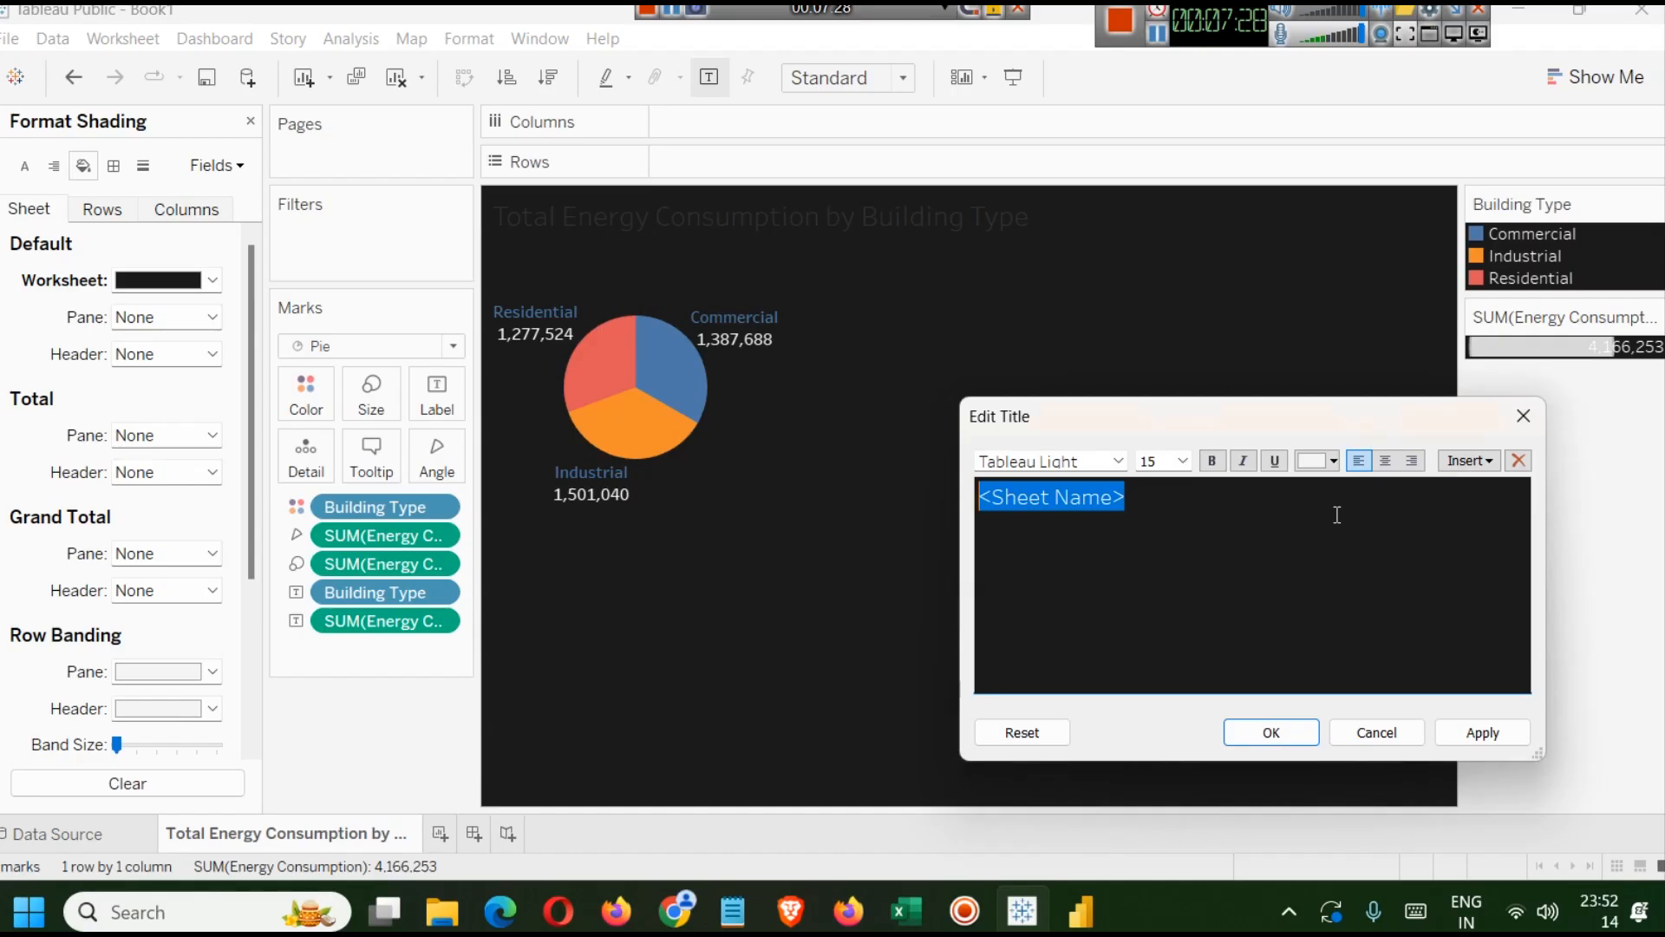
click(1474, 733)
click(1266, 733)
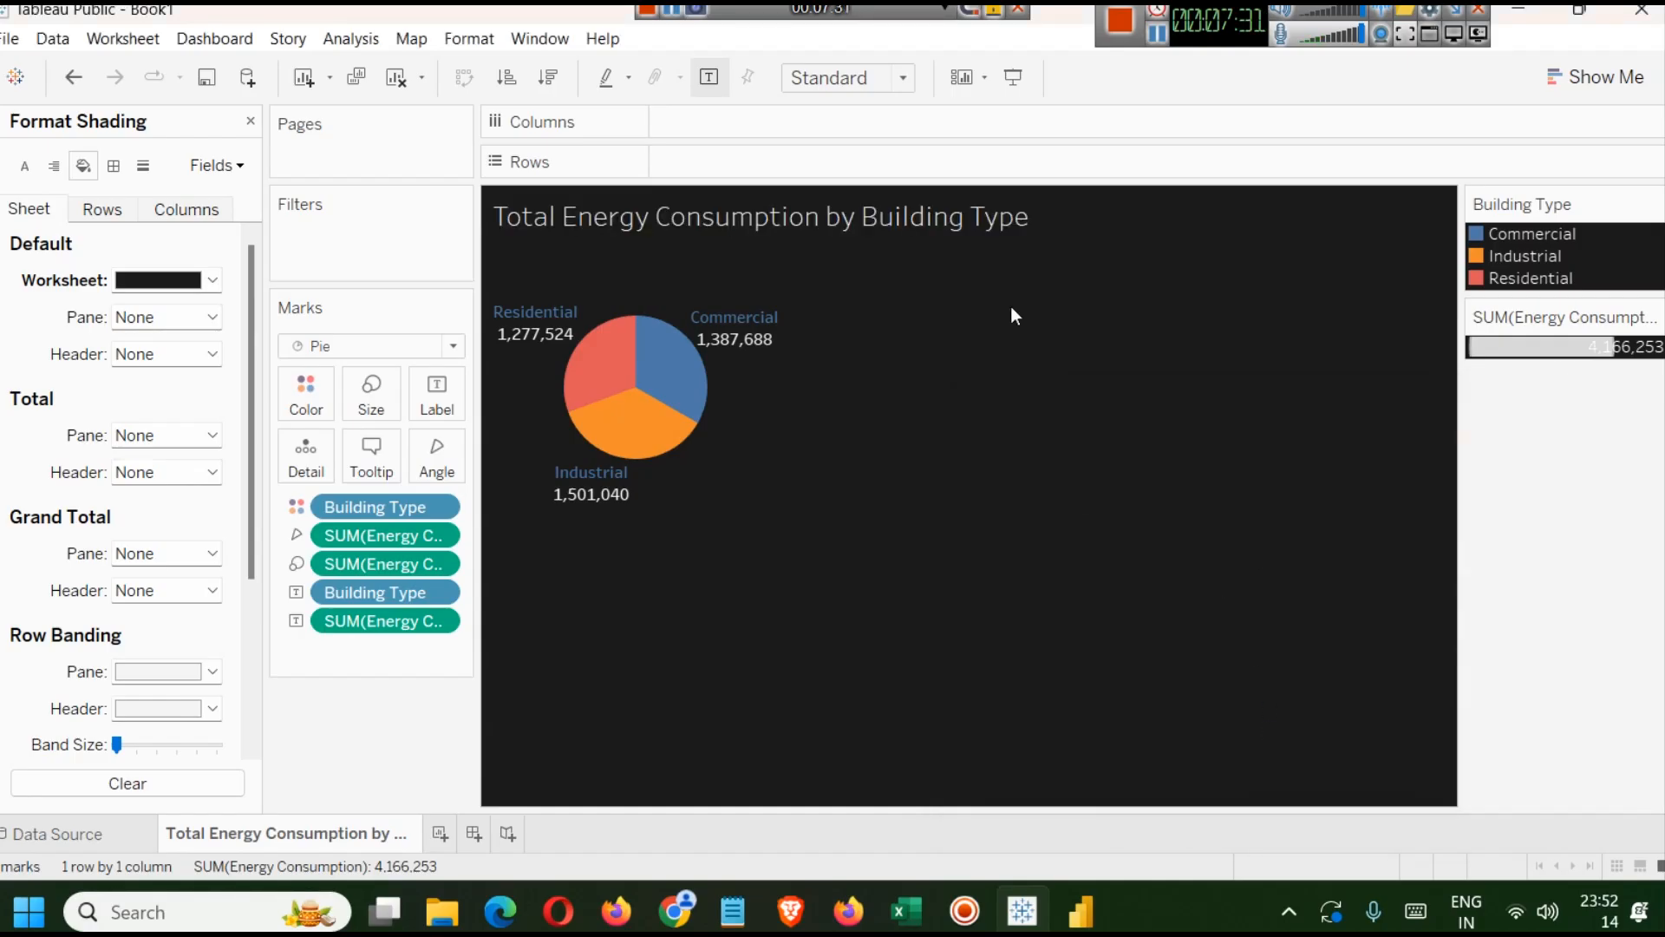
Make the sheet title bold in the title editor.
double_click(829, 217)
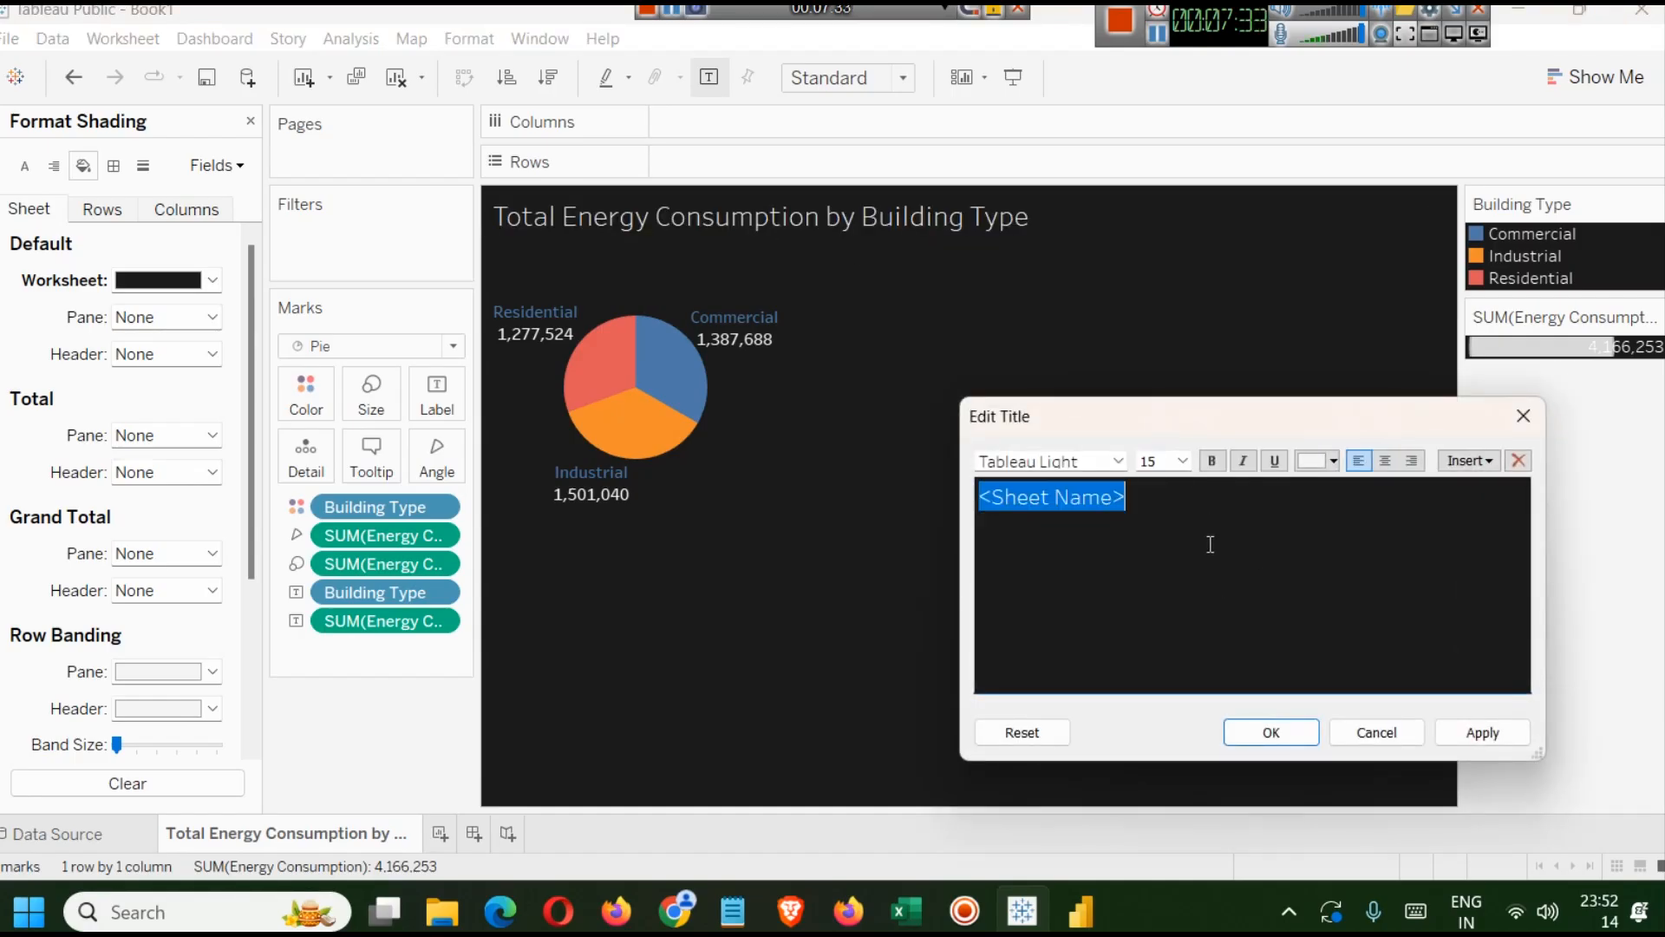
click(1213, 461)
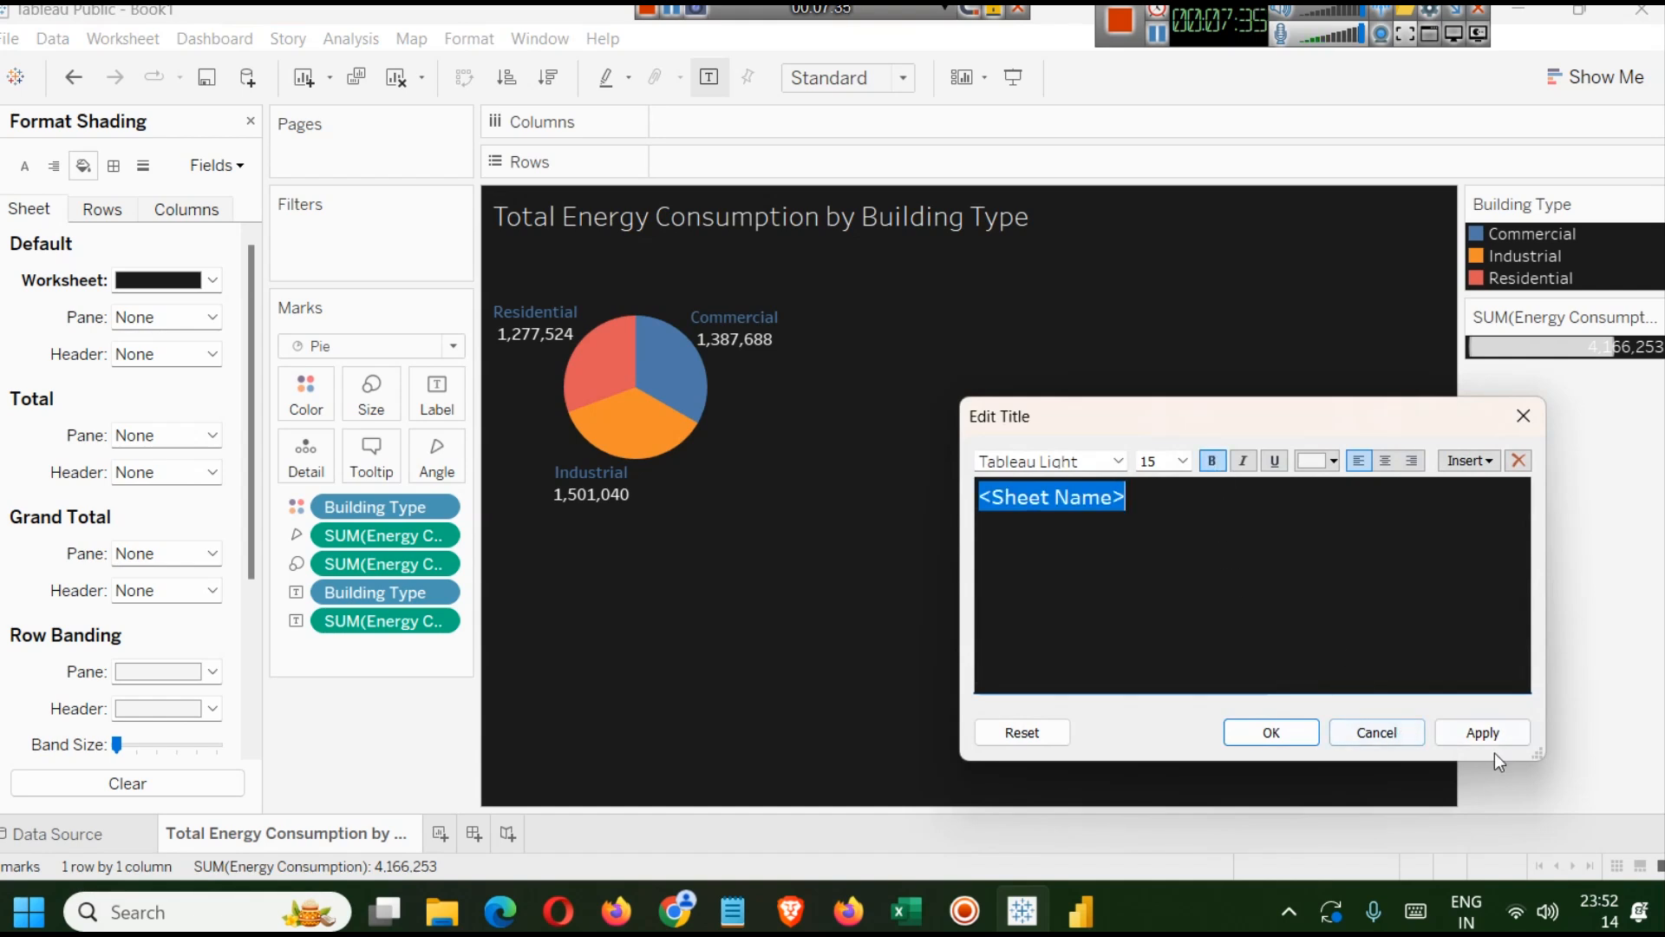
click(1273, 733)
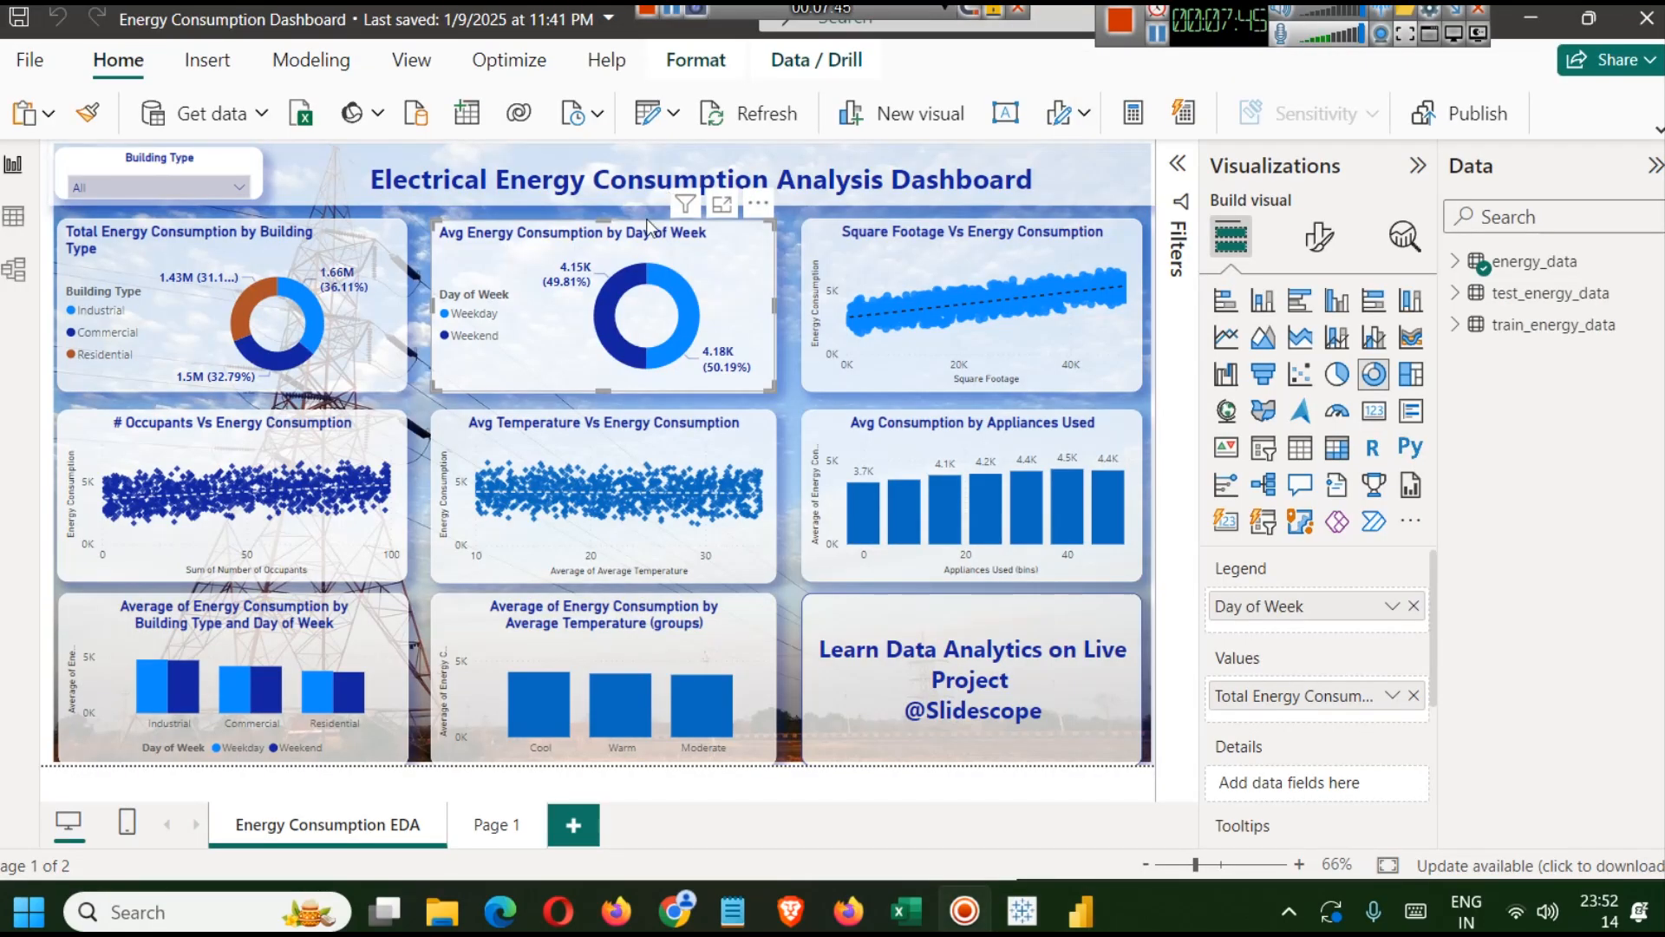
Switch to the Power BI reference dashboard, inspect the title text of the day-of-week chart, and return to Tableau.
click(1341, 243)
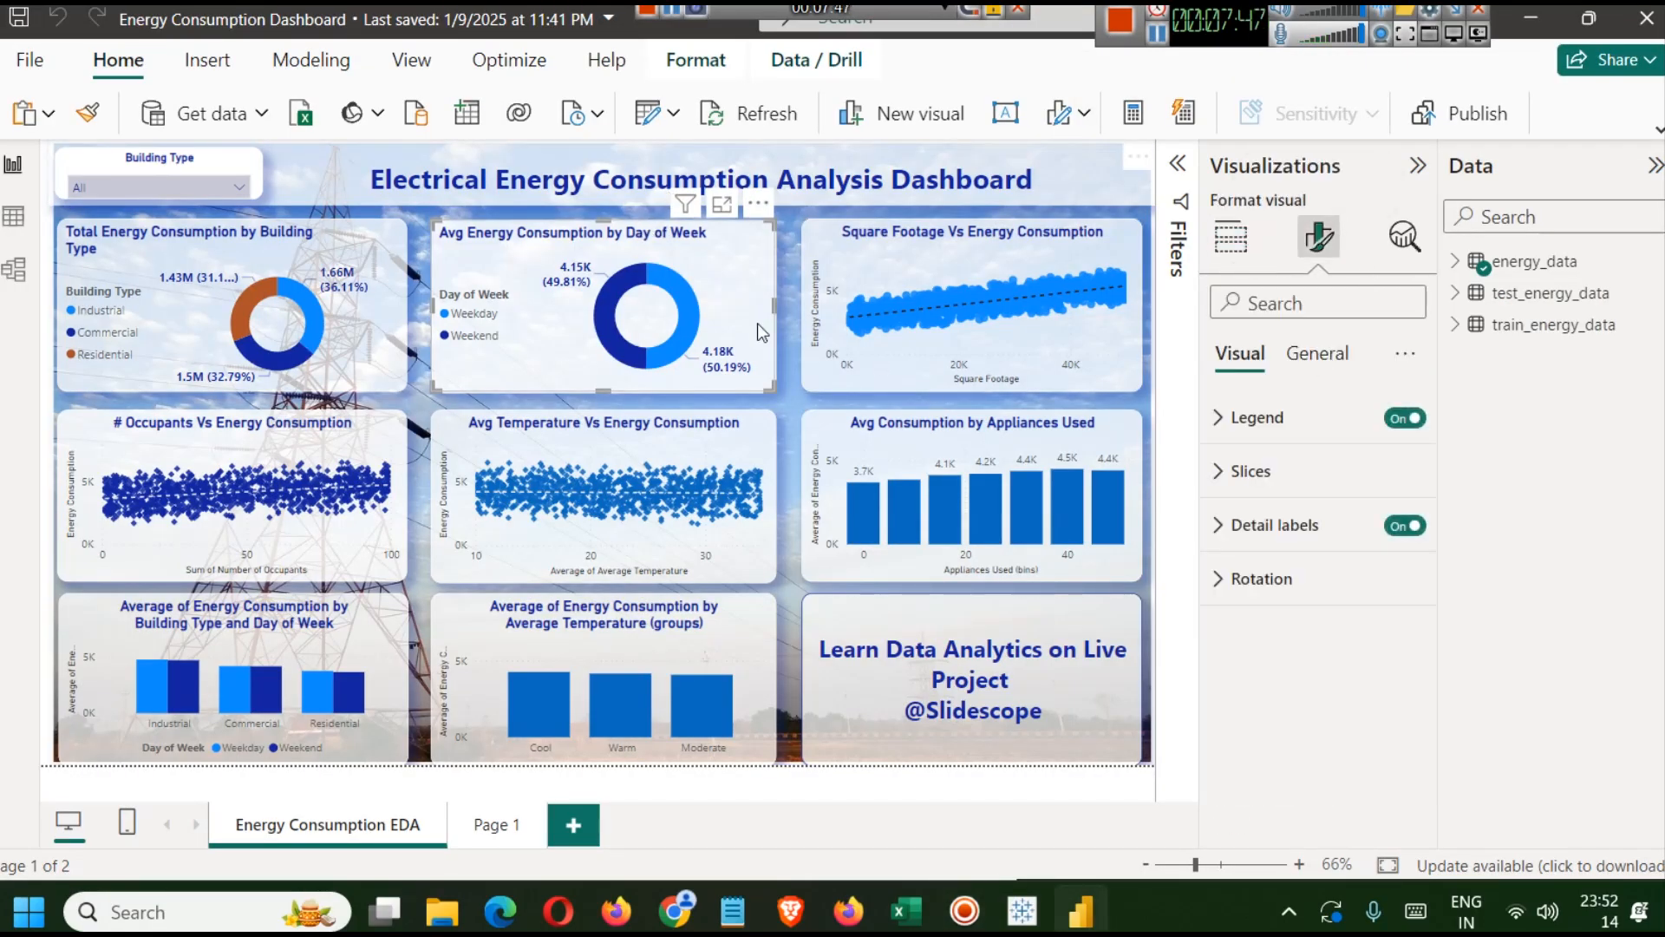
click(1317, 354)
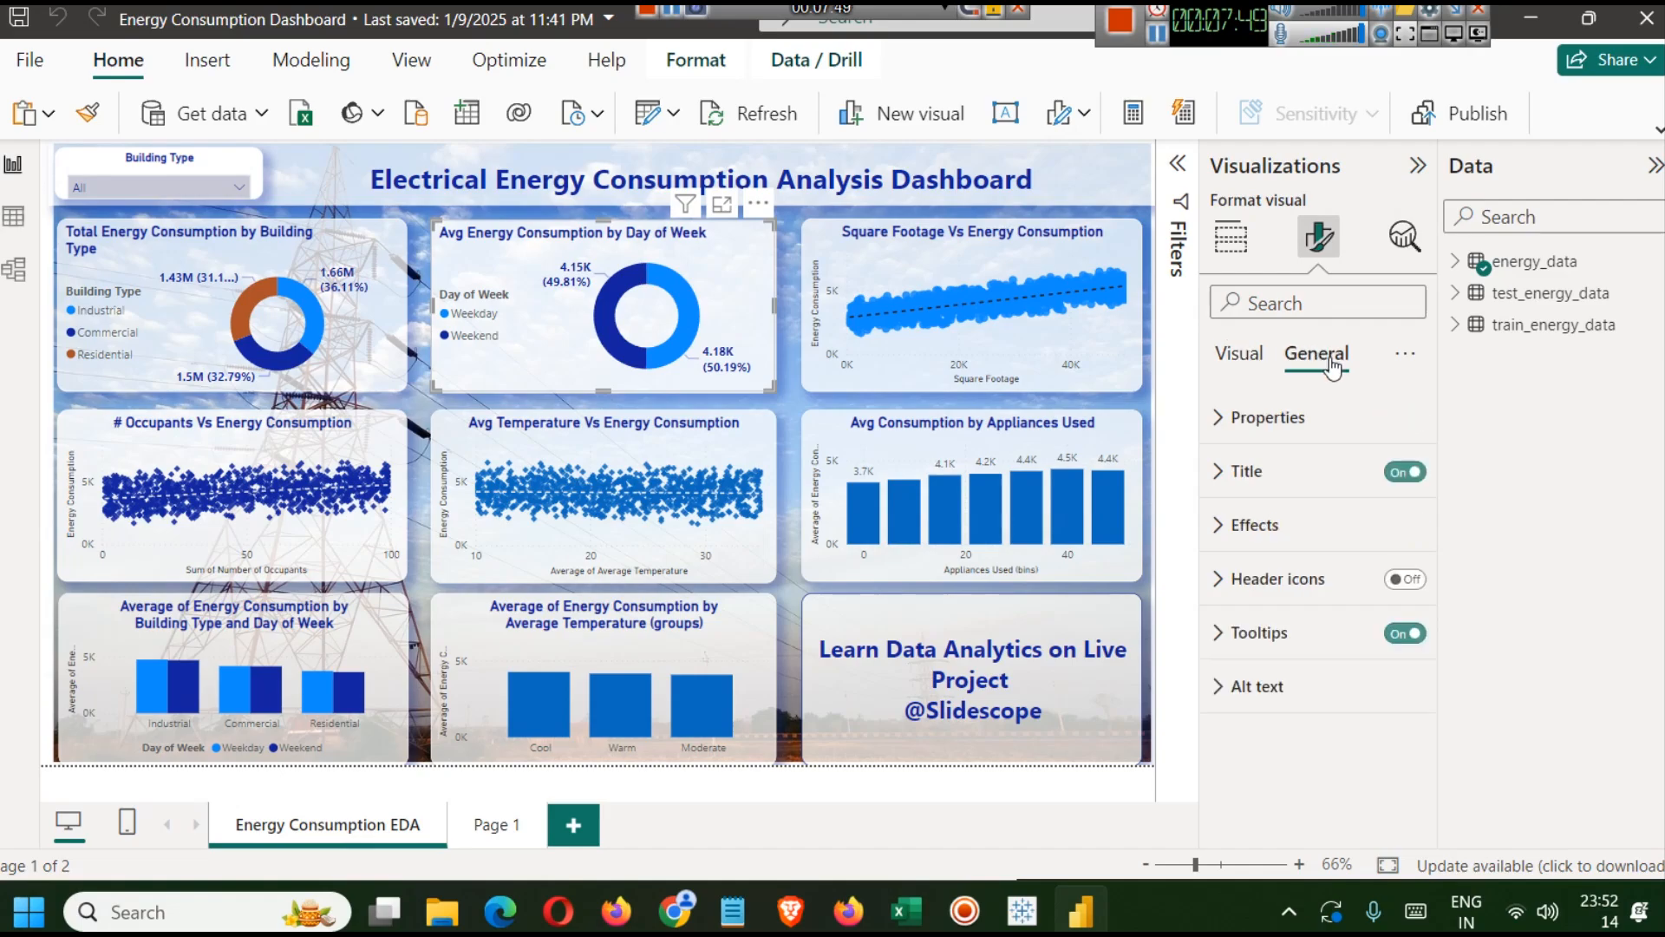
click(1305, 471)
click(1301, 602)
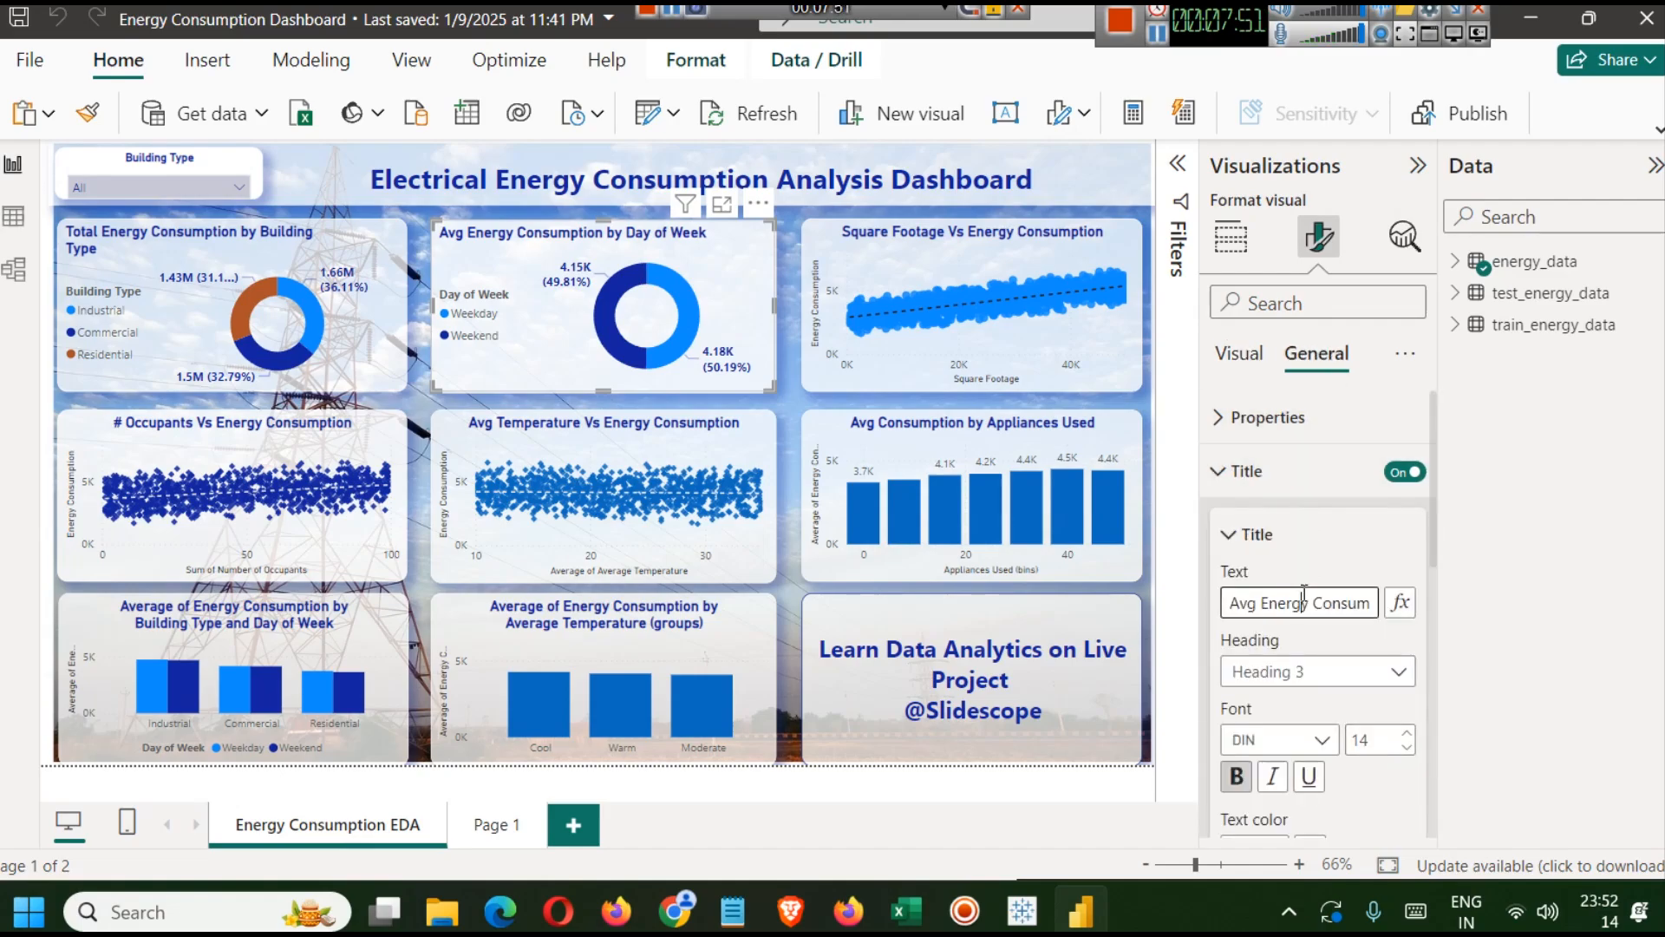
key(ctrl+a)
click(1022, 911)
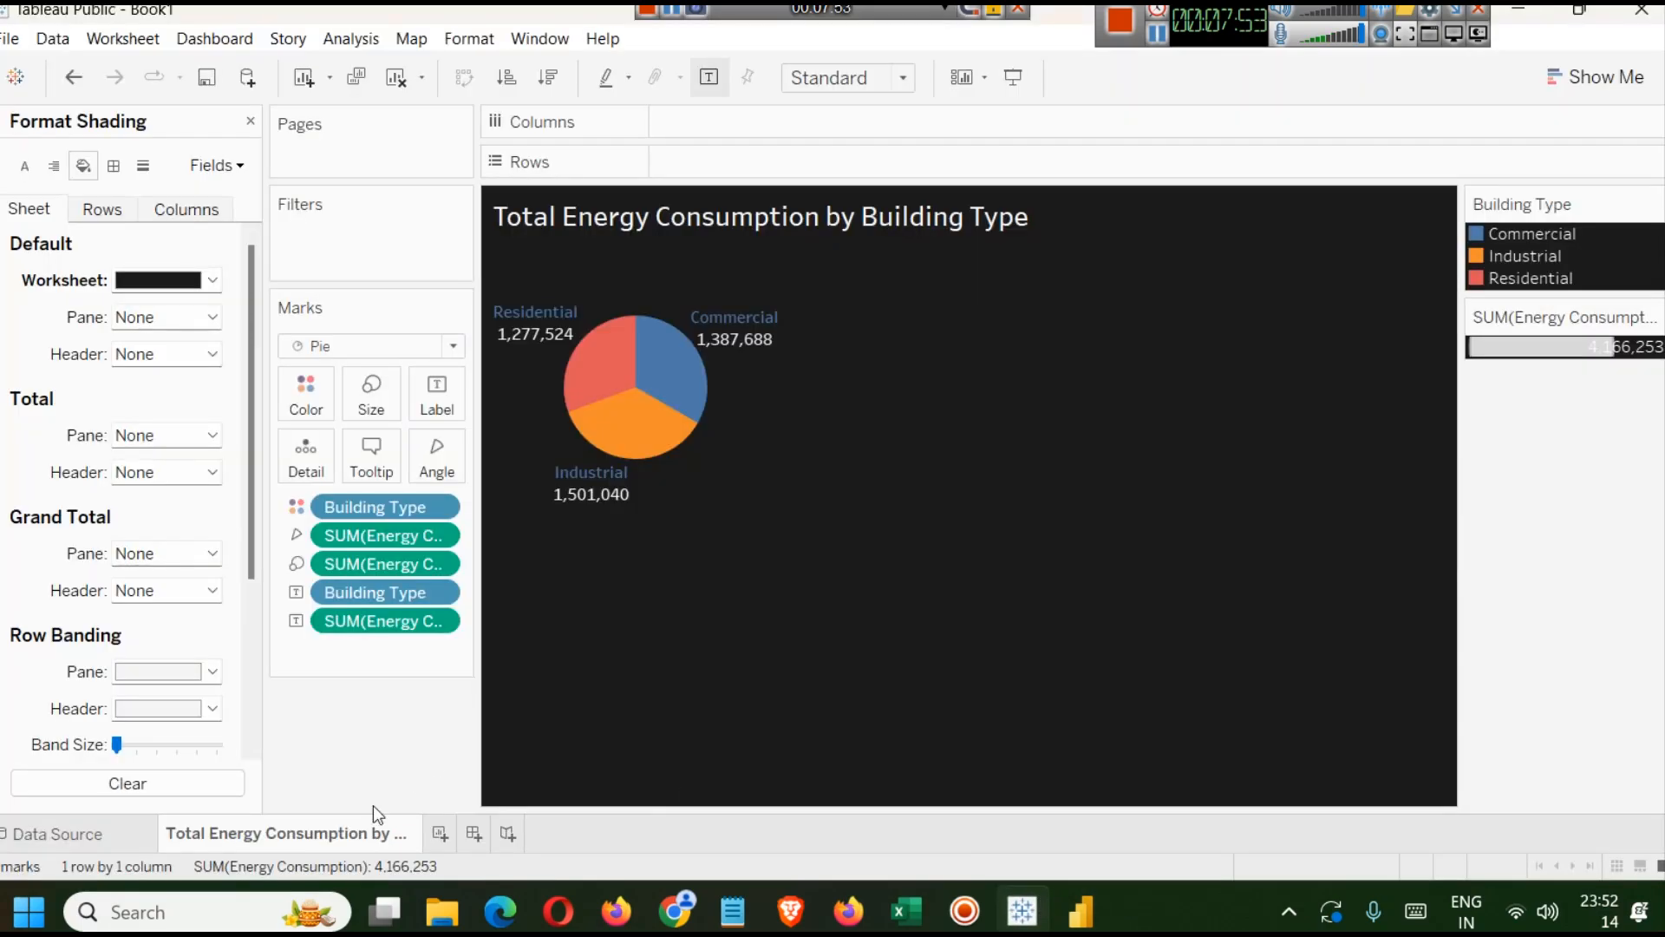
Duplicate the pie chart sheet and rename the copy Avg Energy Consumption by Day of Week.
right_click(310, 847)
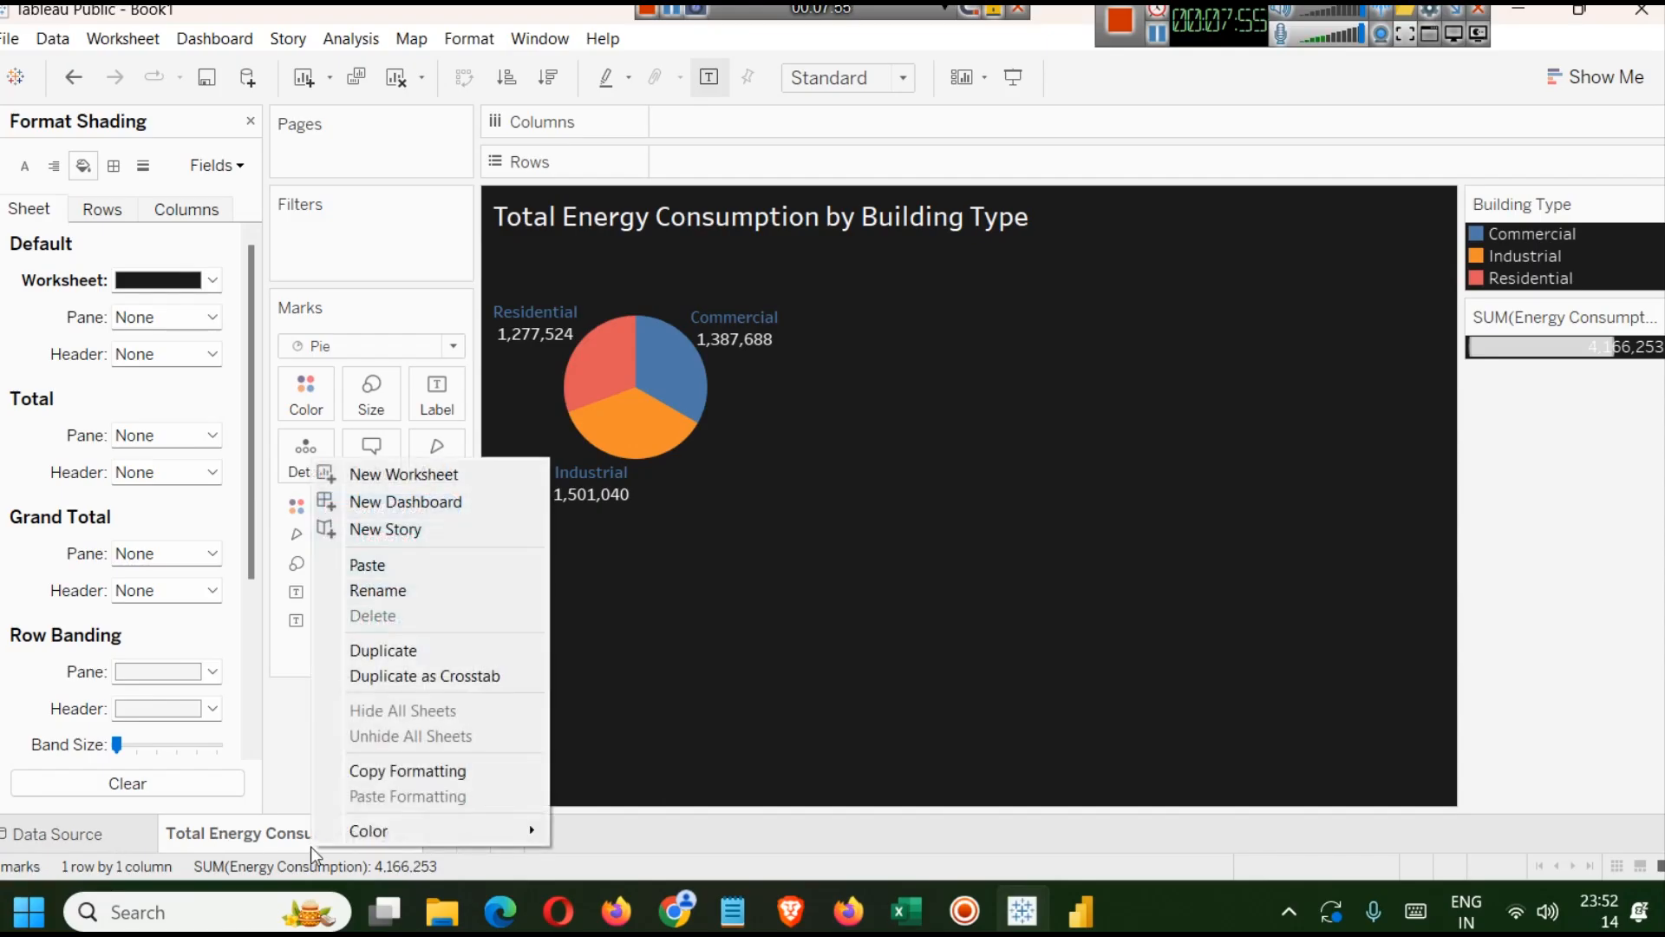
click(414, 649)
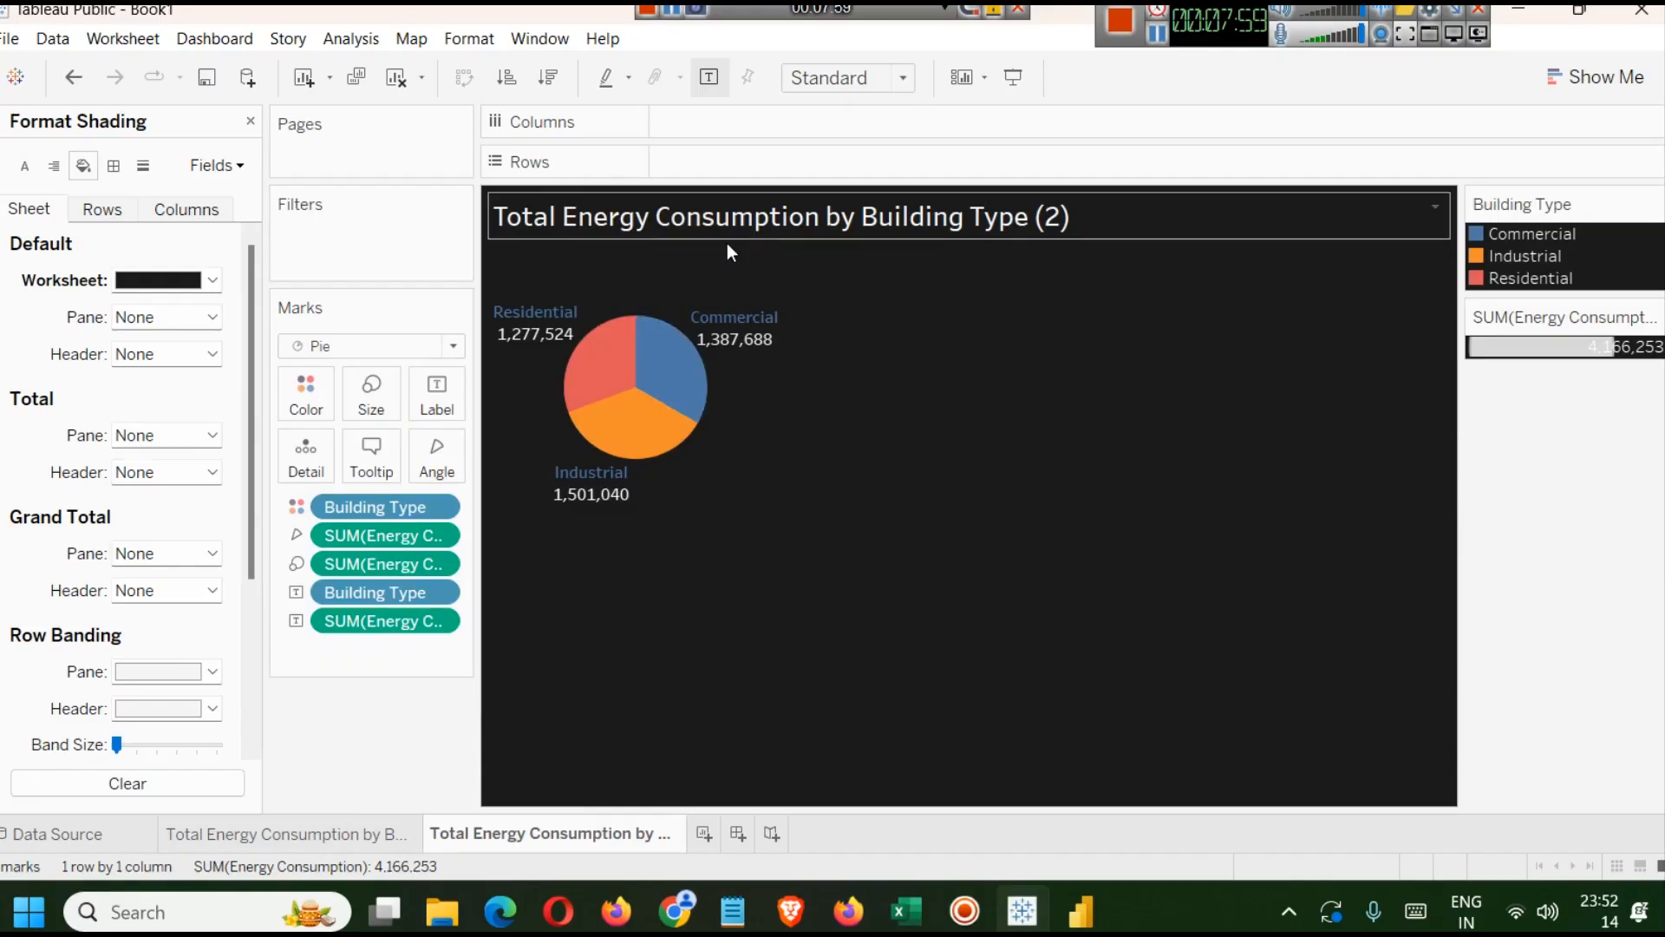
right_click(479, 832)
click(548, 589)
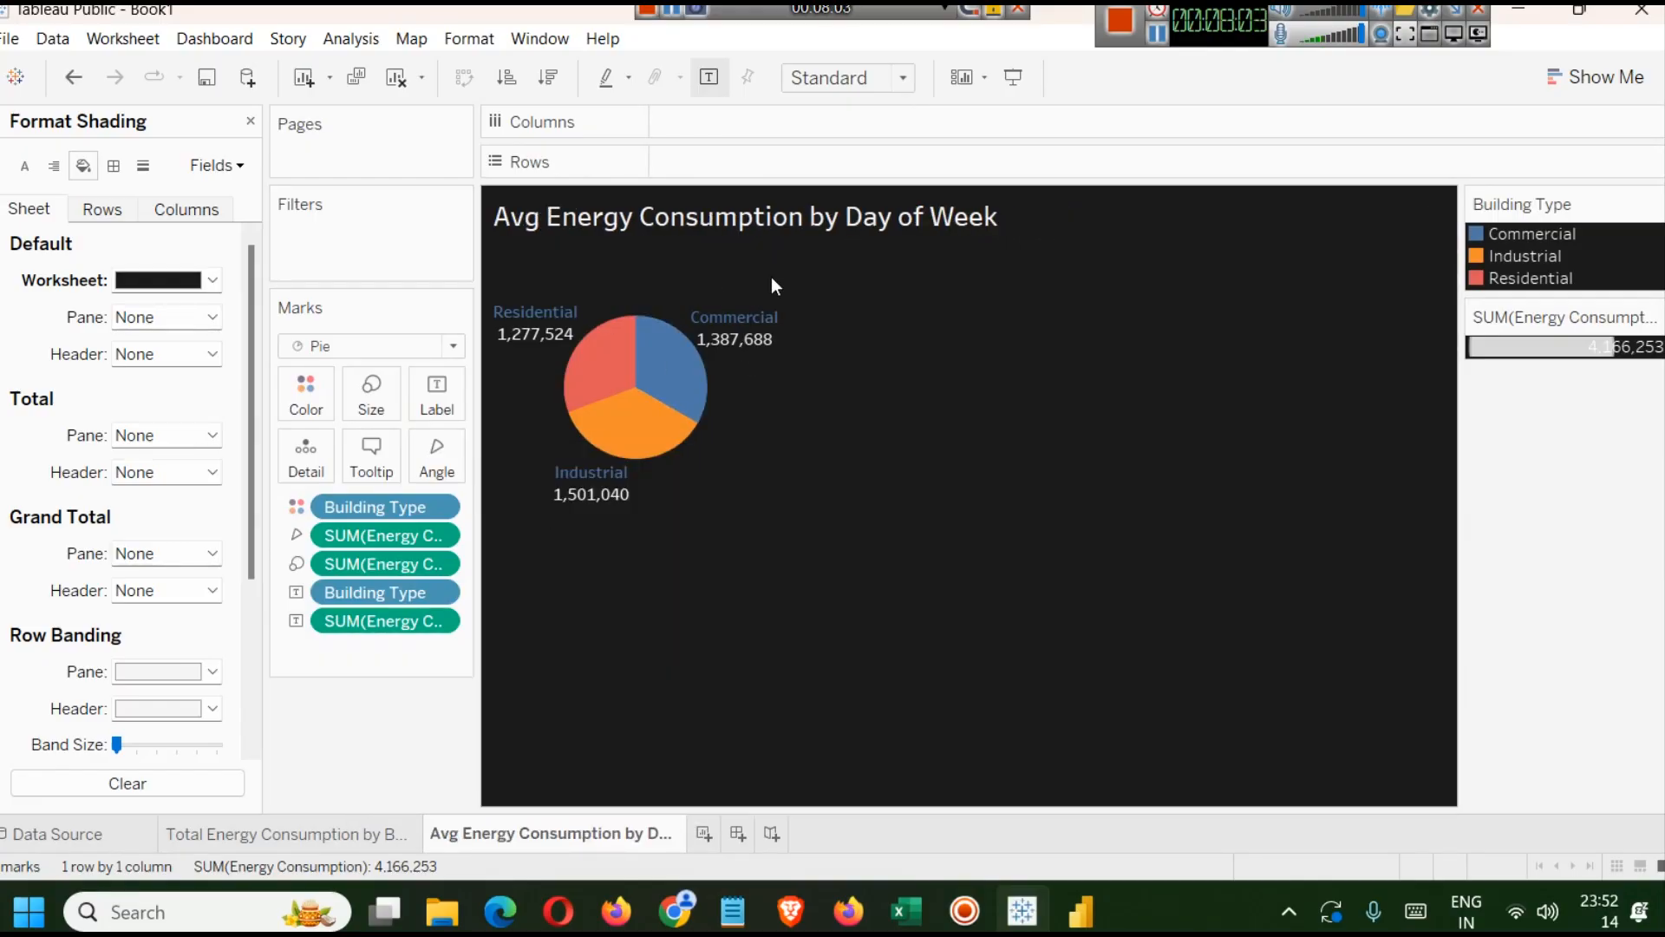
Close the formatting pane and remove the pie's fields from the Marks card of the new sheet.
click(249, 122)
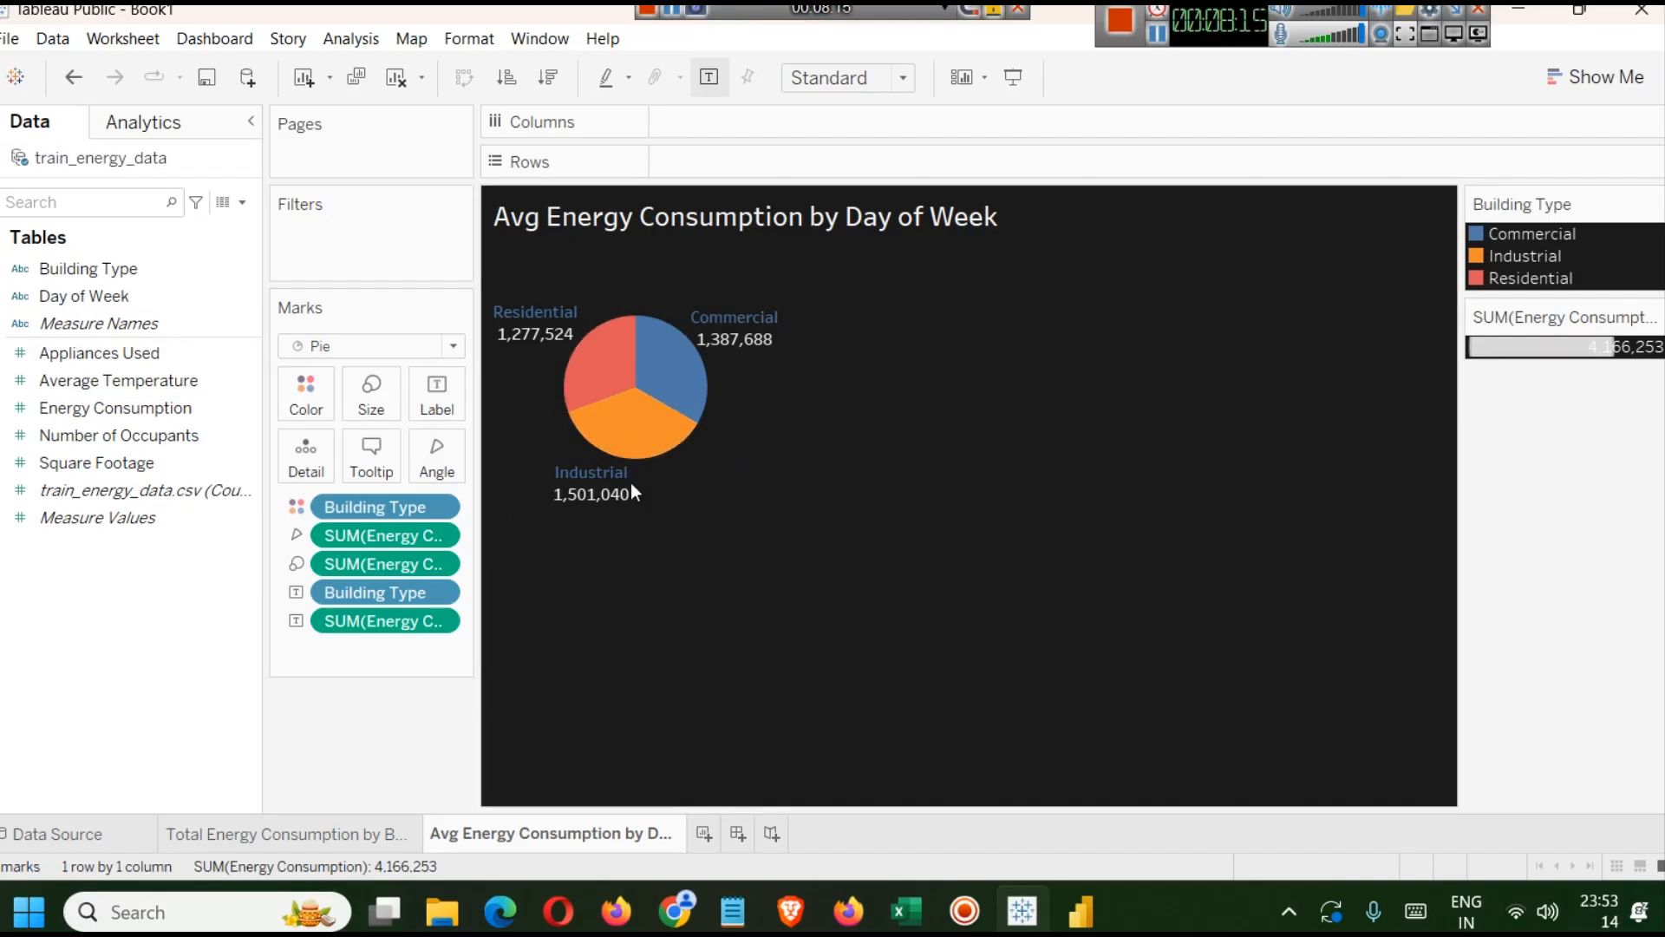
drag(395, 508, 113, 571)
drag(352, 534, 36, 569)
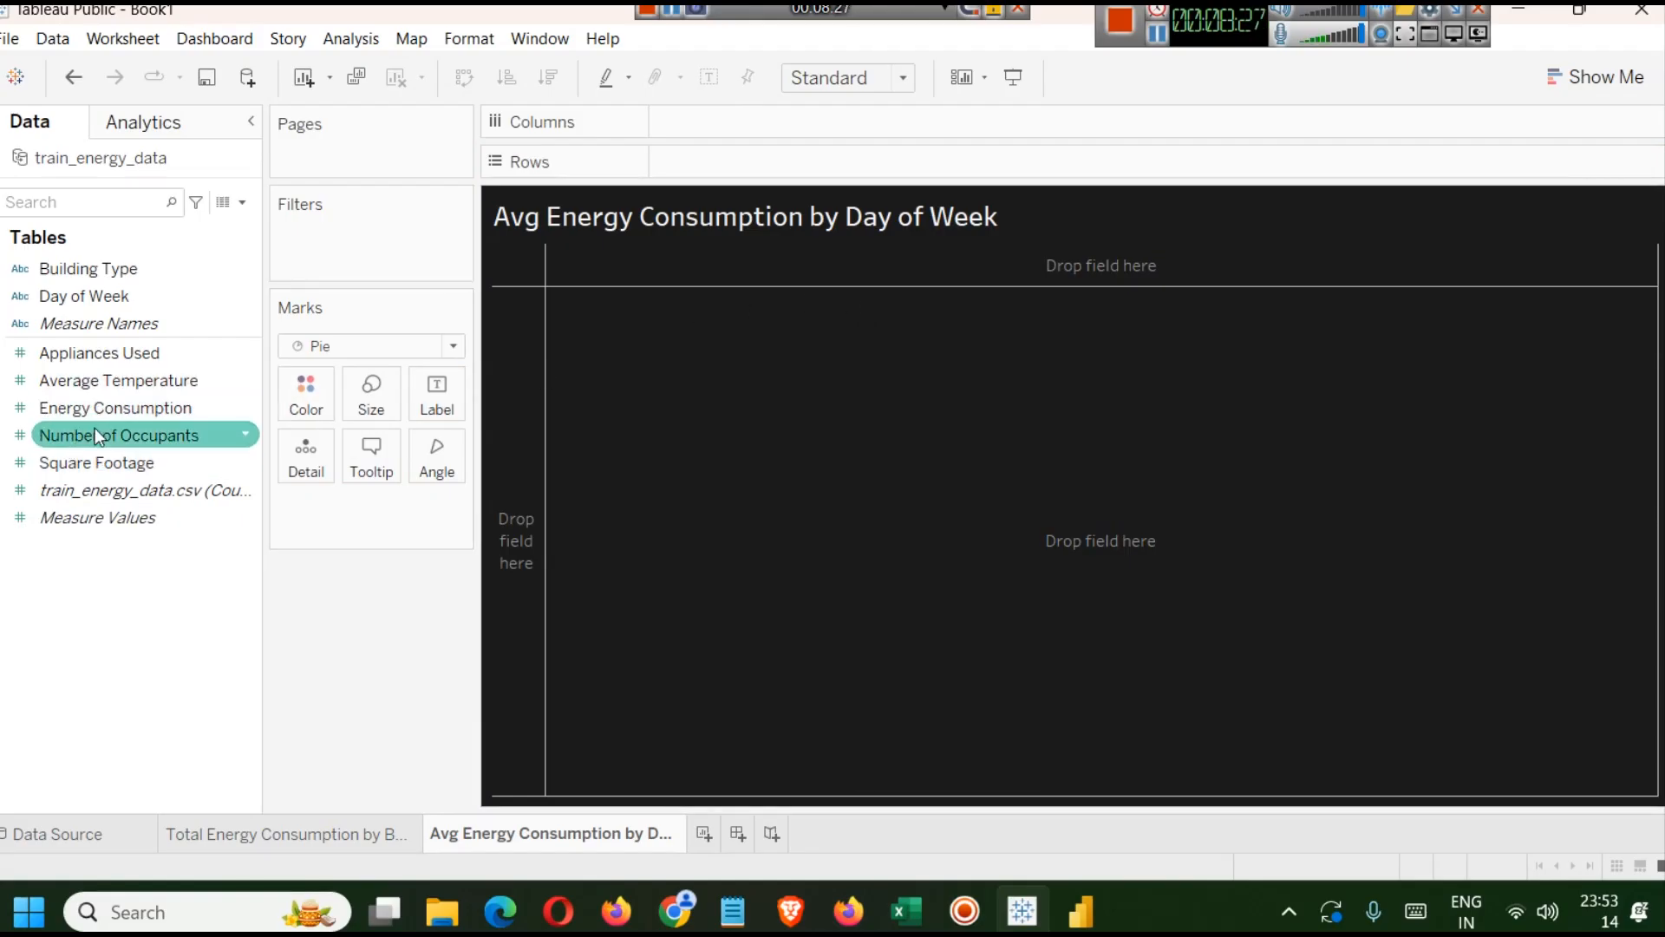
Build a vertical bar chart with Day of Week on Columns and Energy Consumption on Rows.
drag(81, 299, 717, 131)
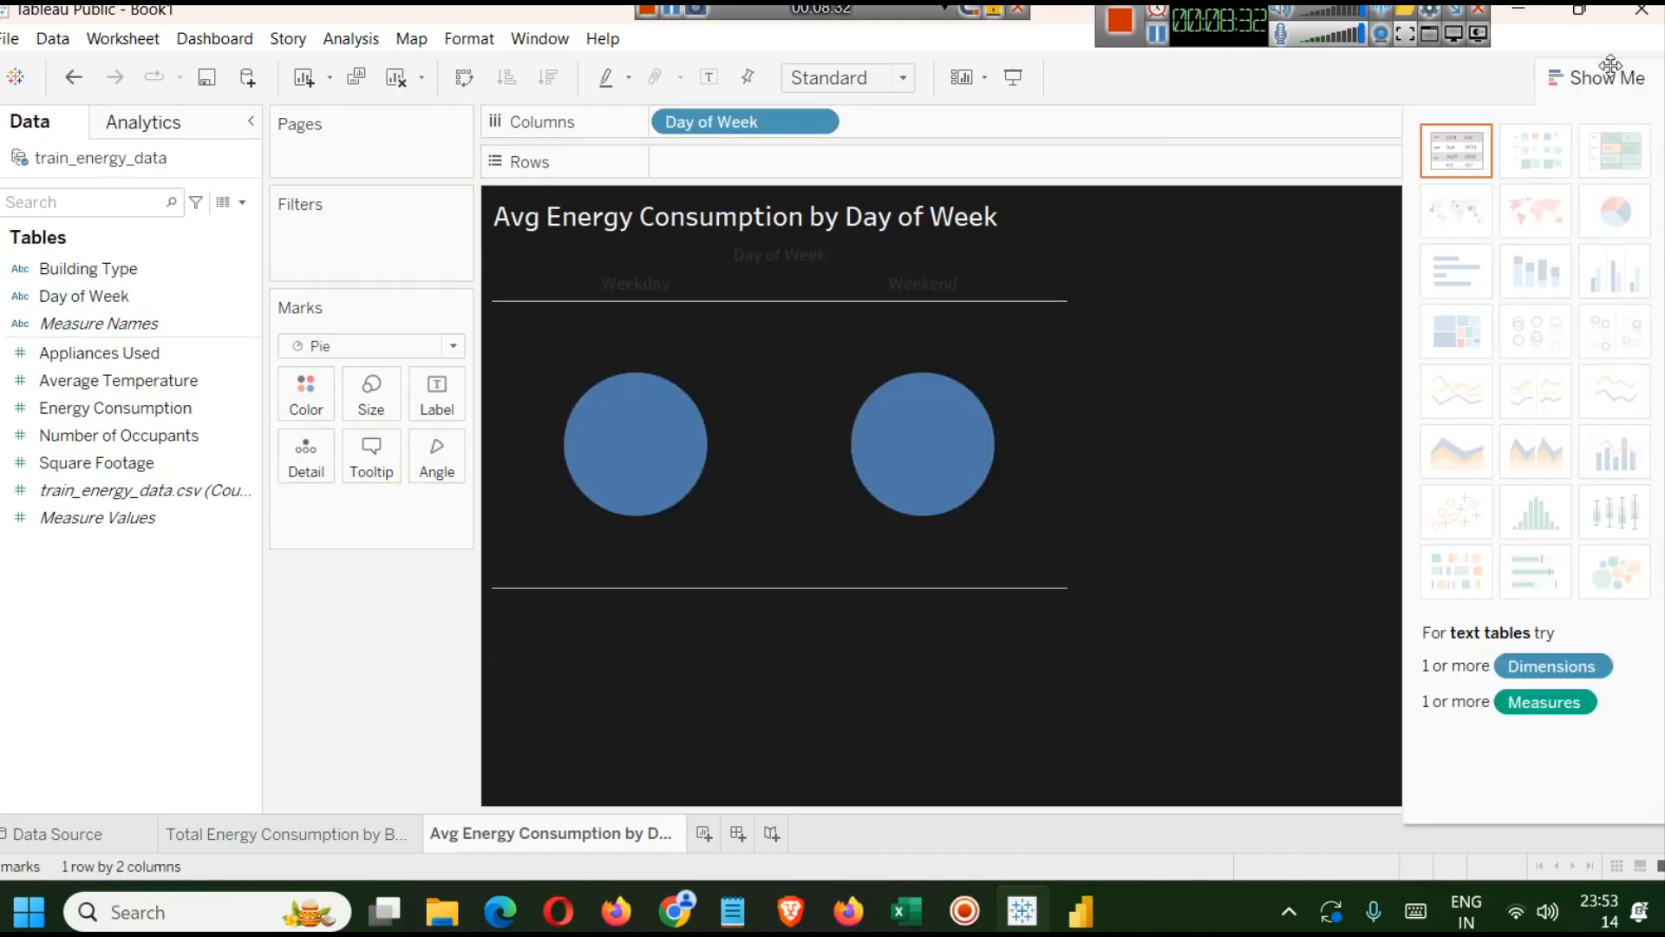
click(1431, 157)
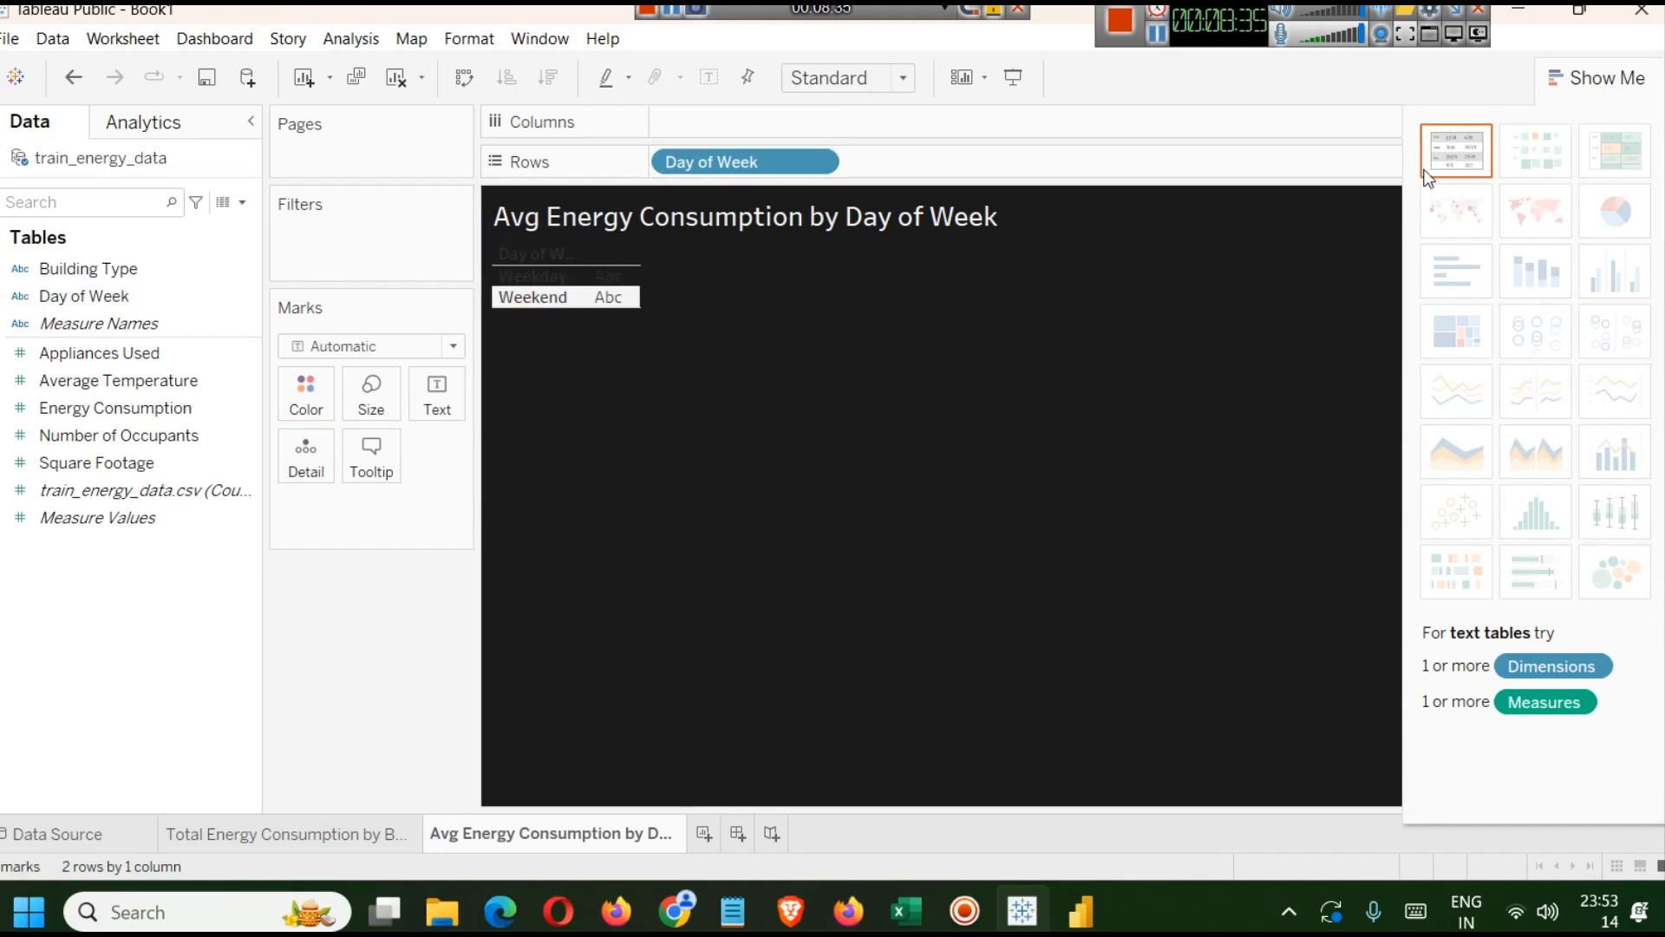
click(79, 410)
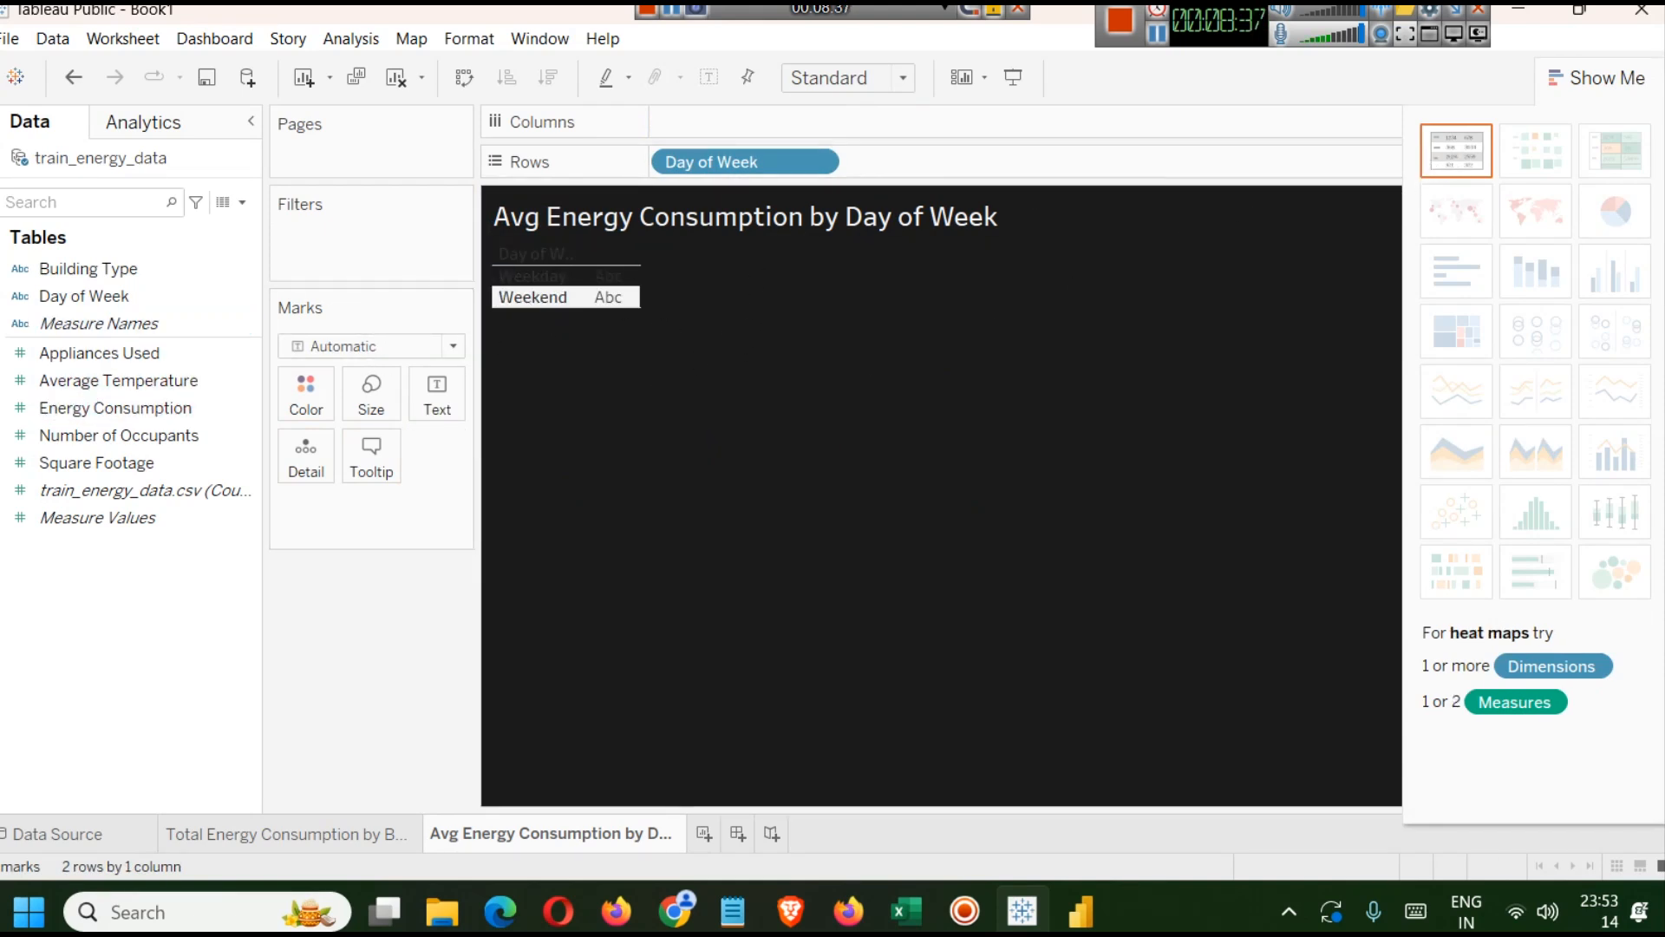
drag(684, 165, 694, 127)
click(531, 276)
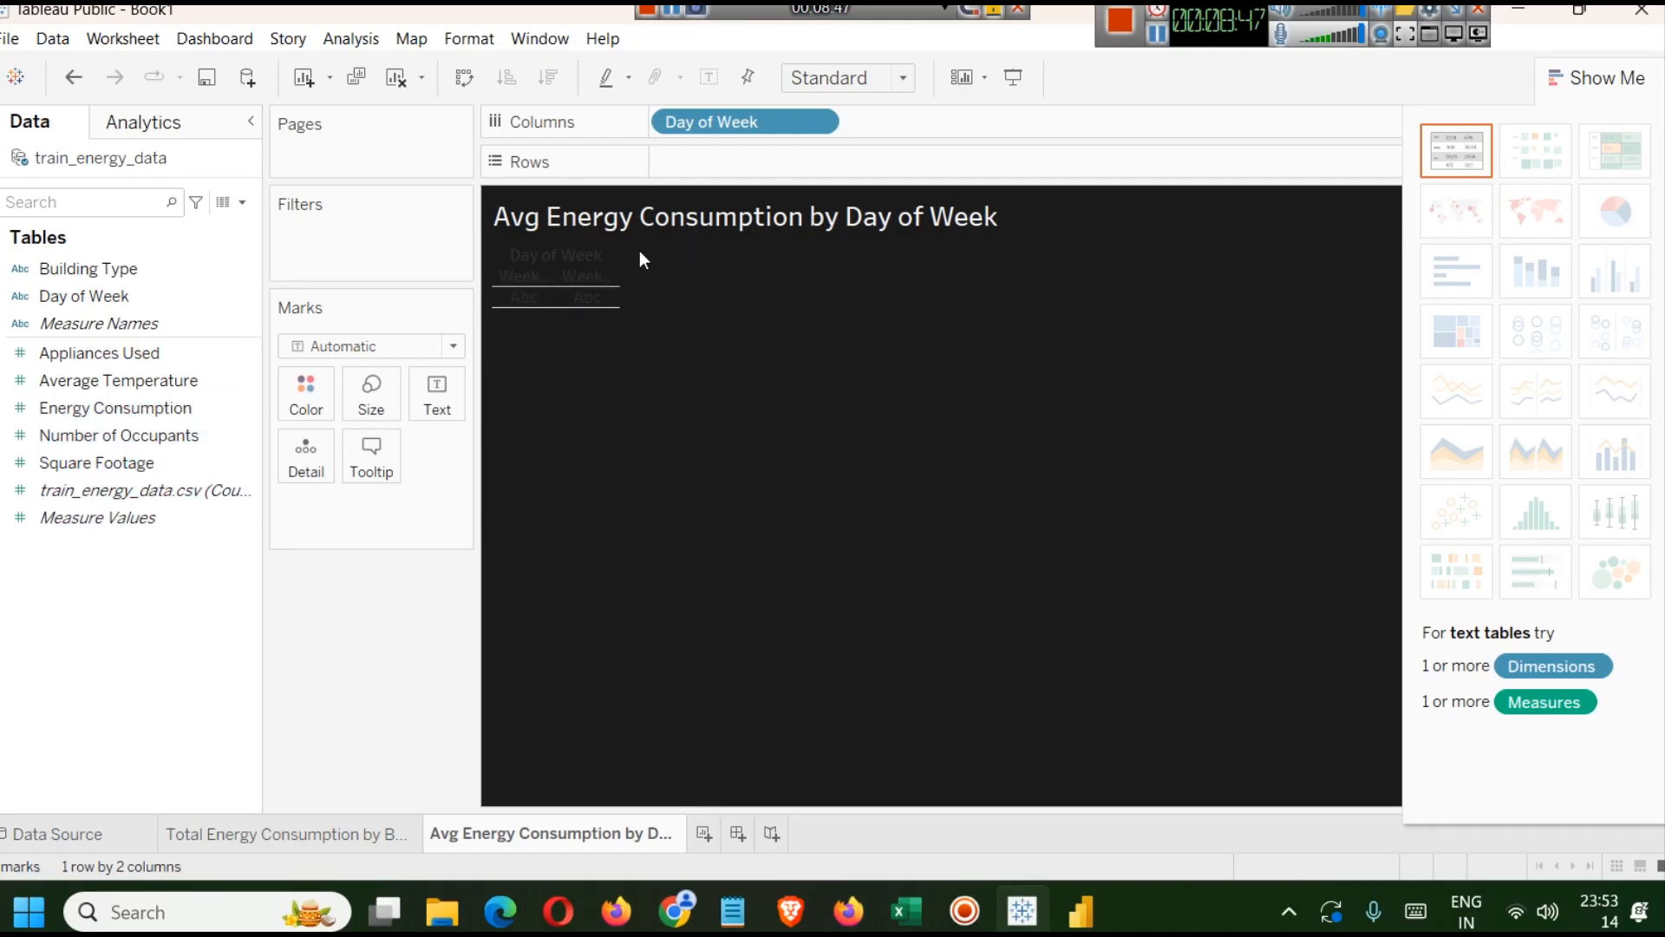
drag(122, 409, 742, 164)
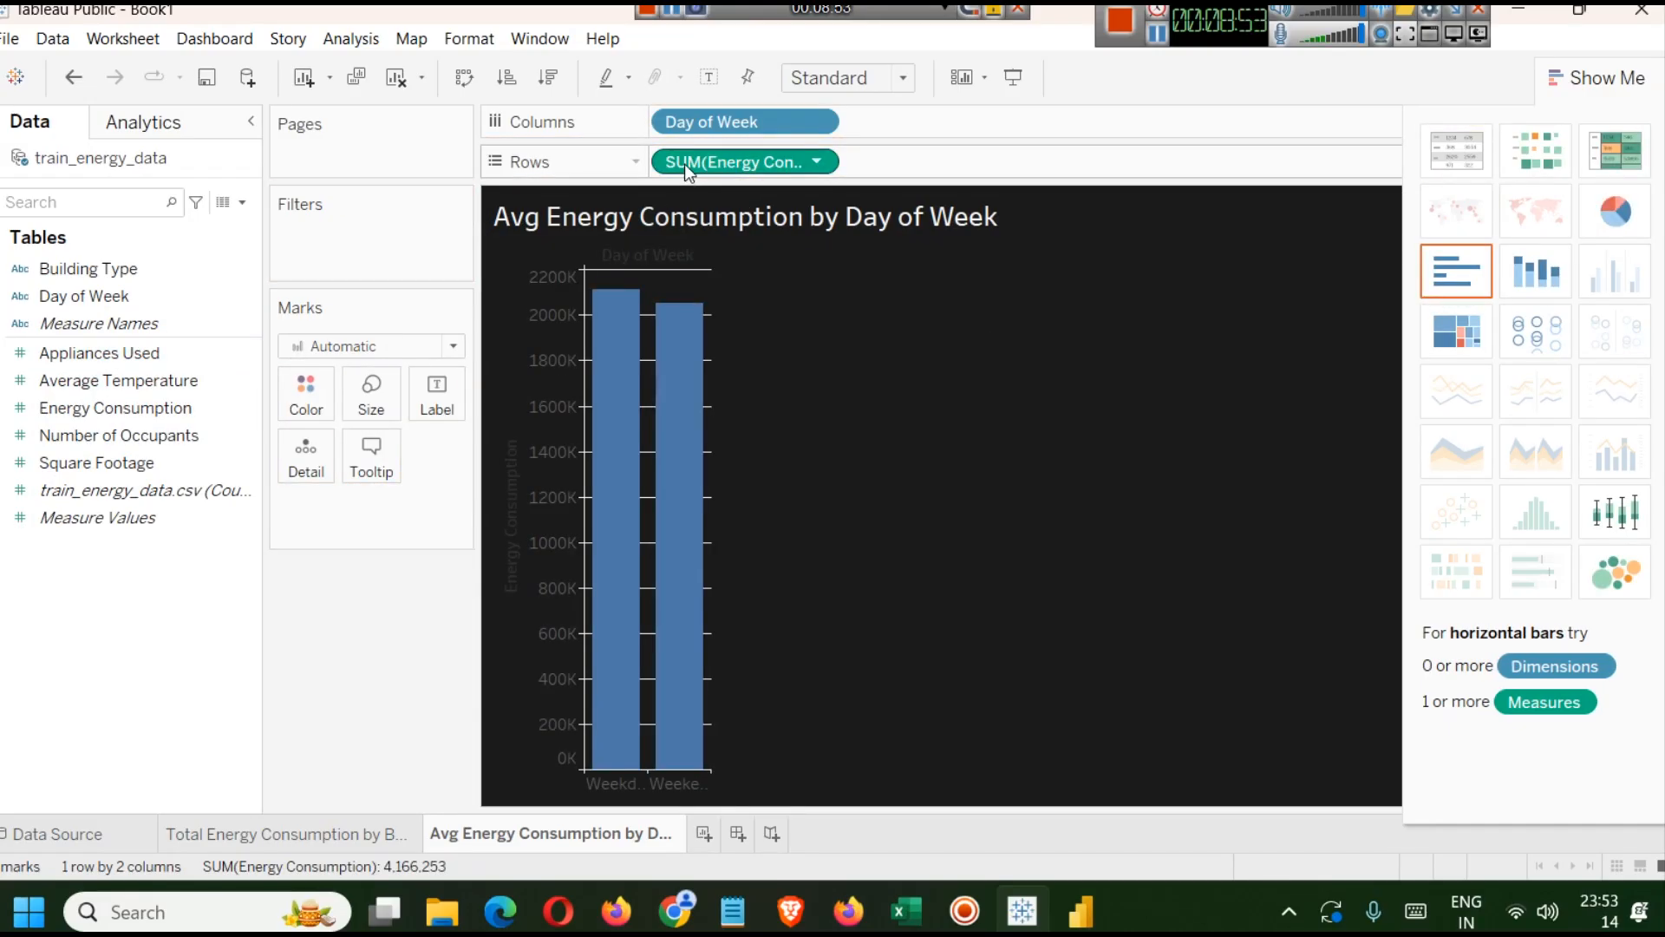
Change the Energy Consumption aggregation on Rows to AVG.
double_click(720, 167)
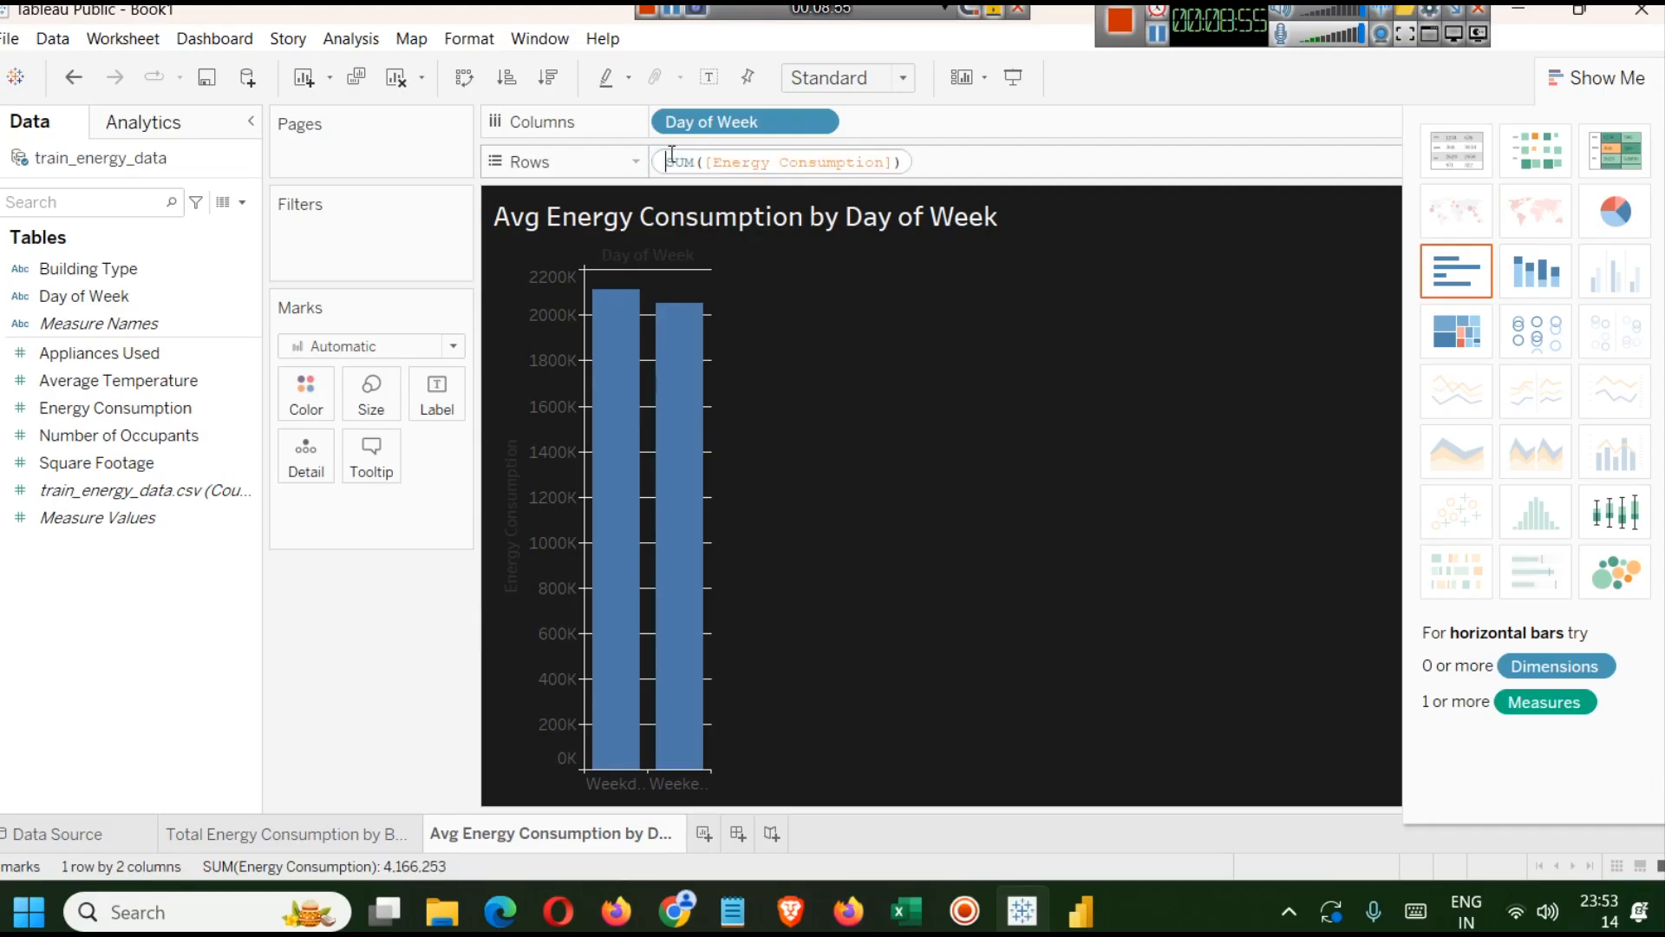
key(Left)
key(Left)
key(shift+Right)
key(shift+Right)
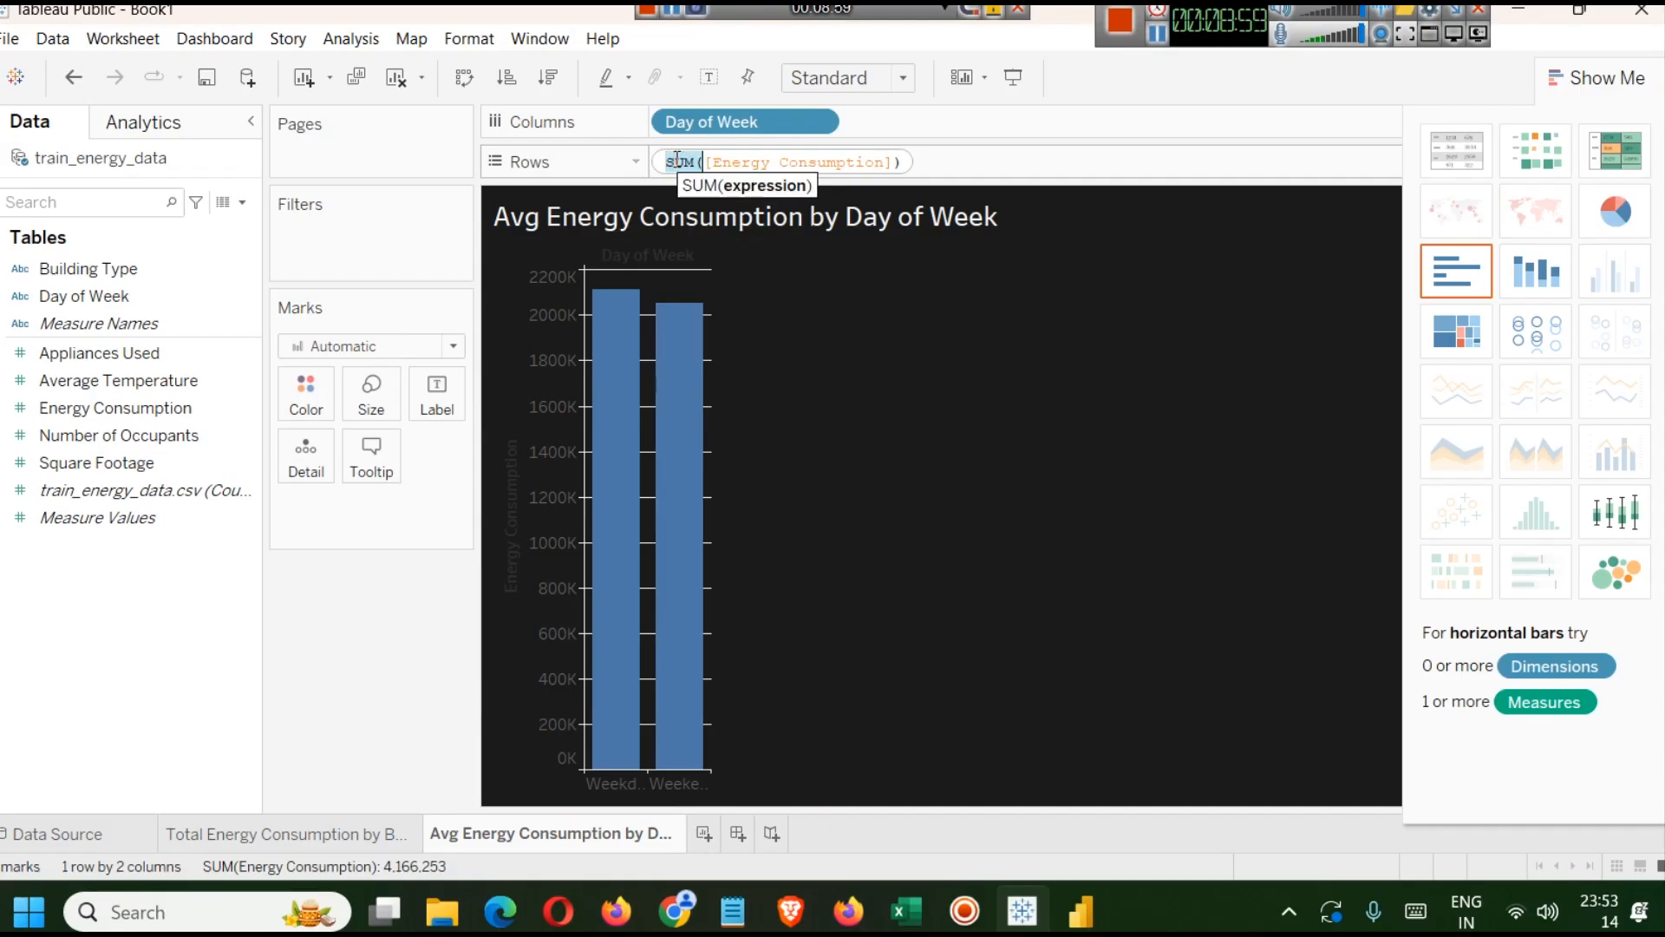
text(AVG)
key(Return)
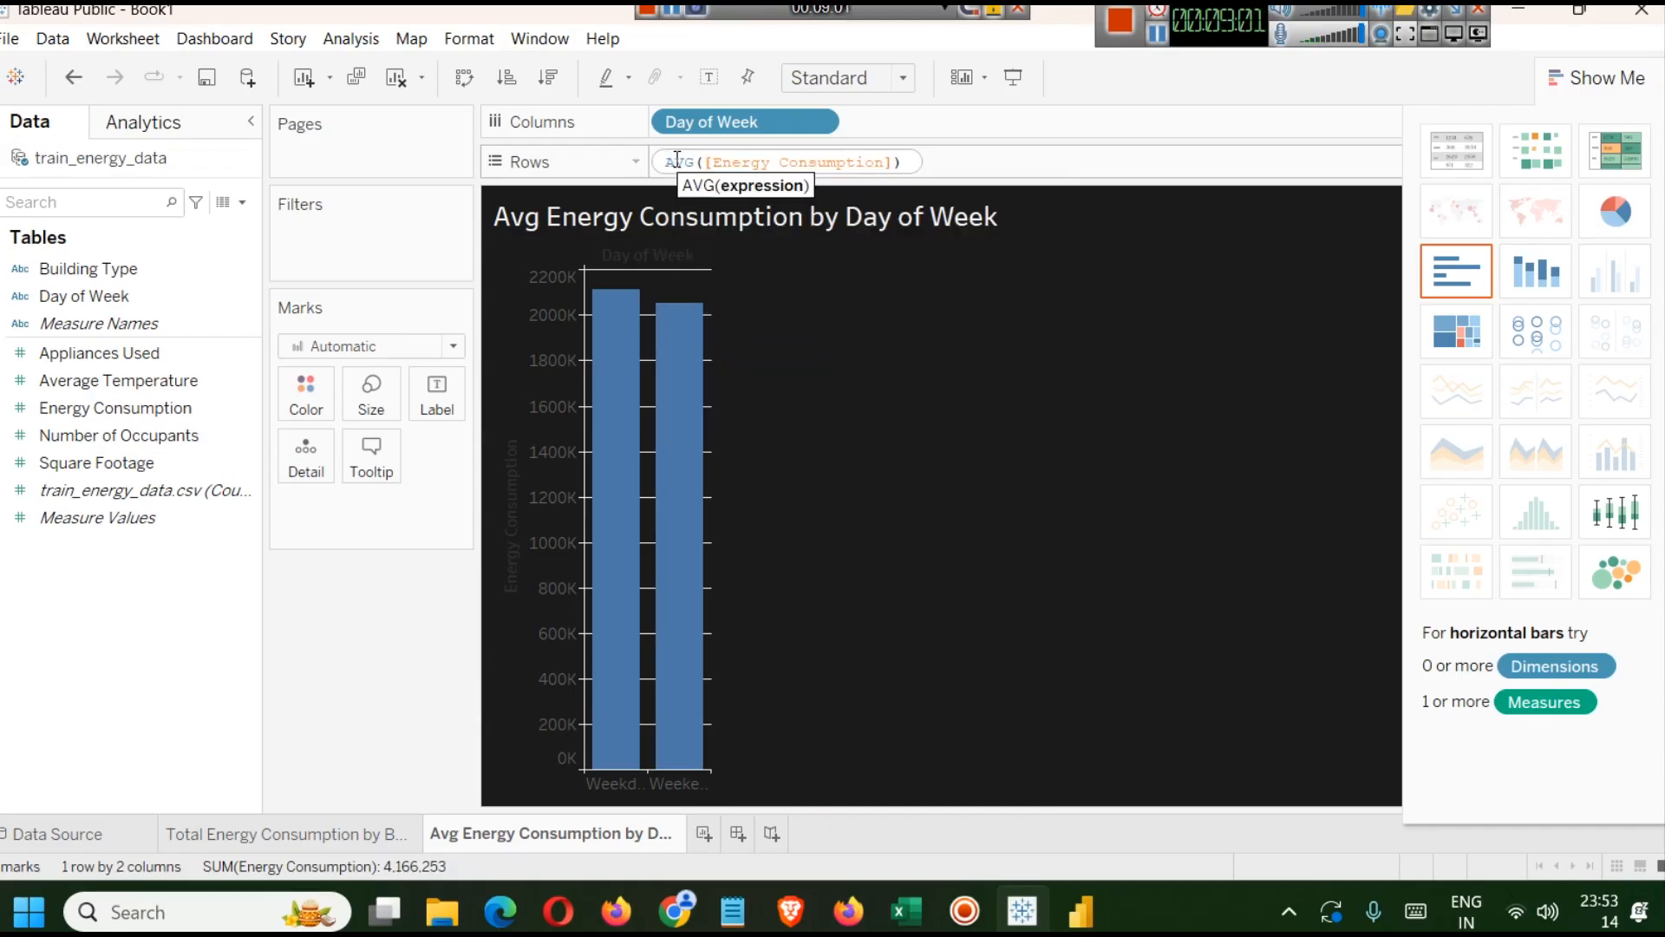
key(Return)
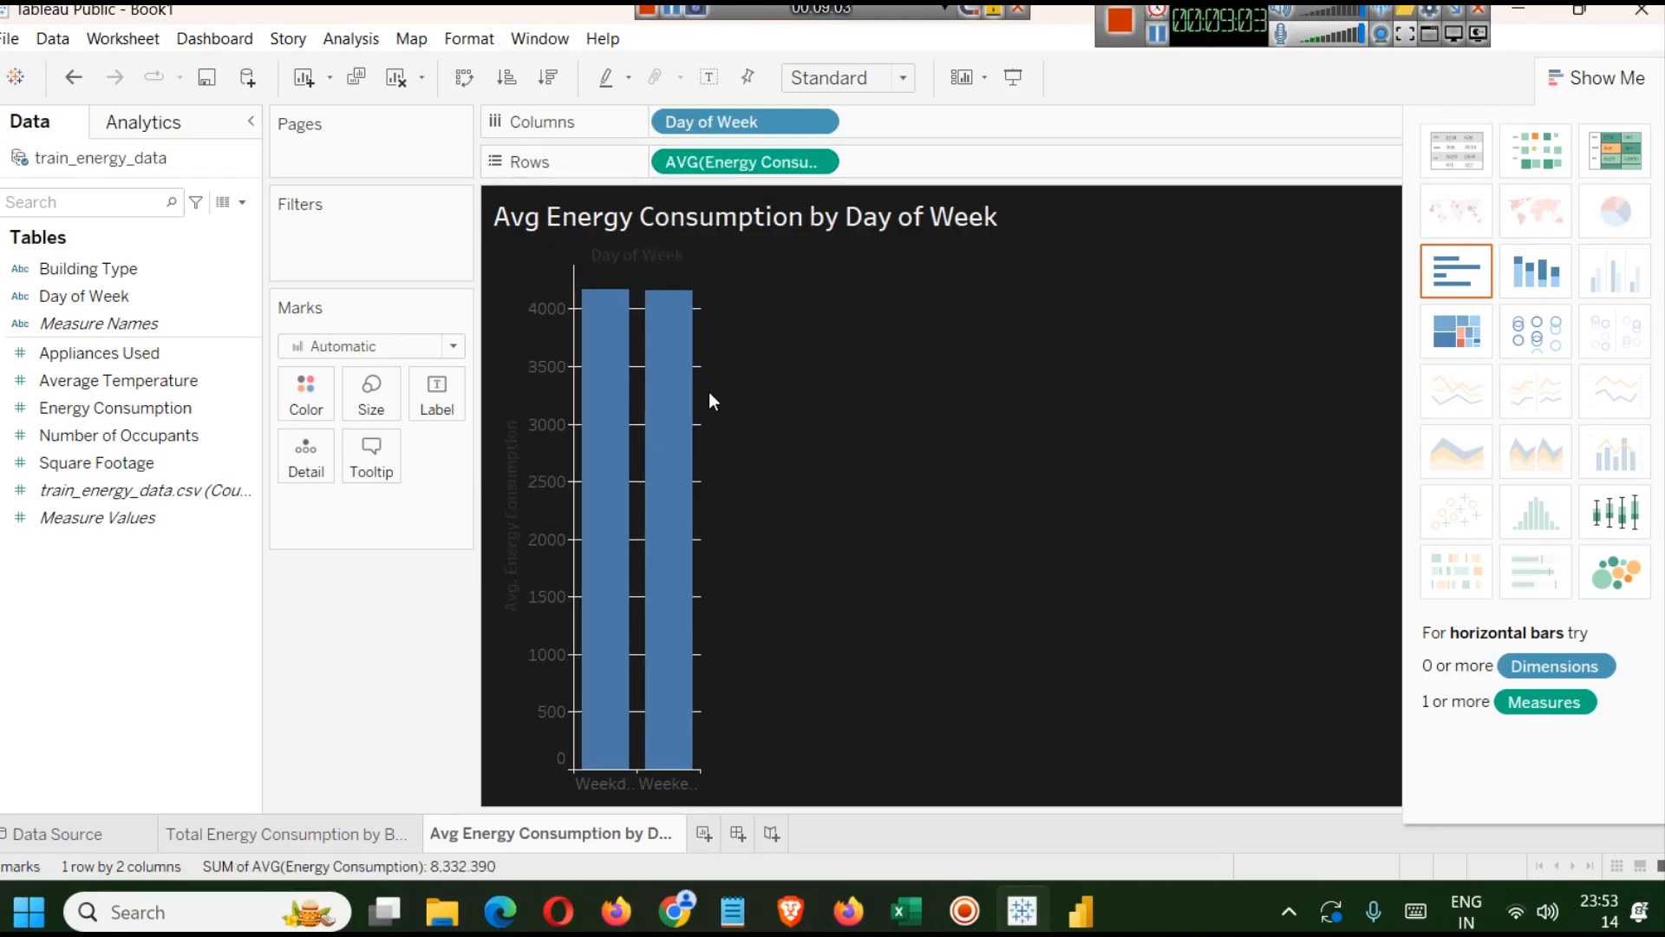
Change the Energy Consumption aggregation on Rows back to SUM.
mouse_move(621, 328)
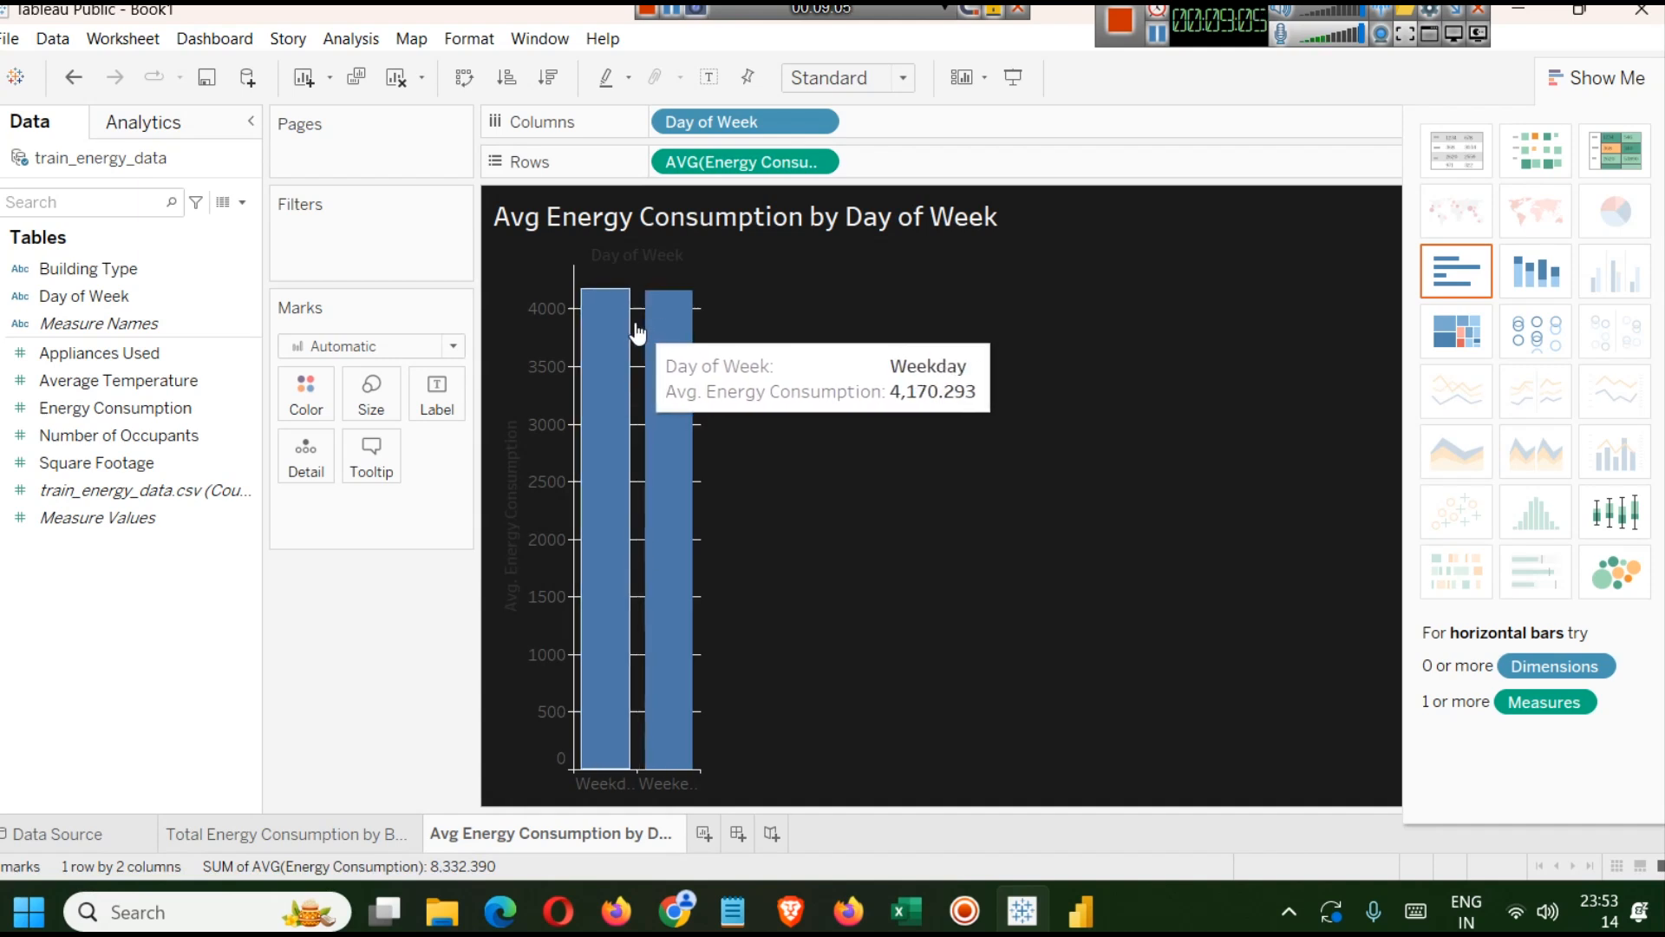
double_click(684, 169)
double_click(677, 162)
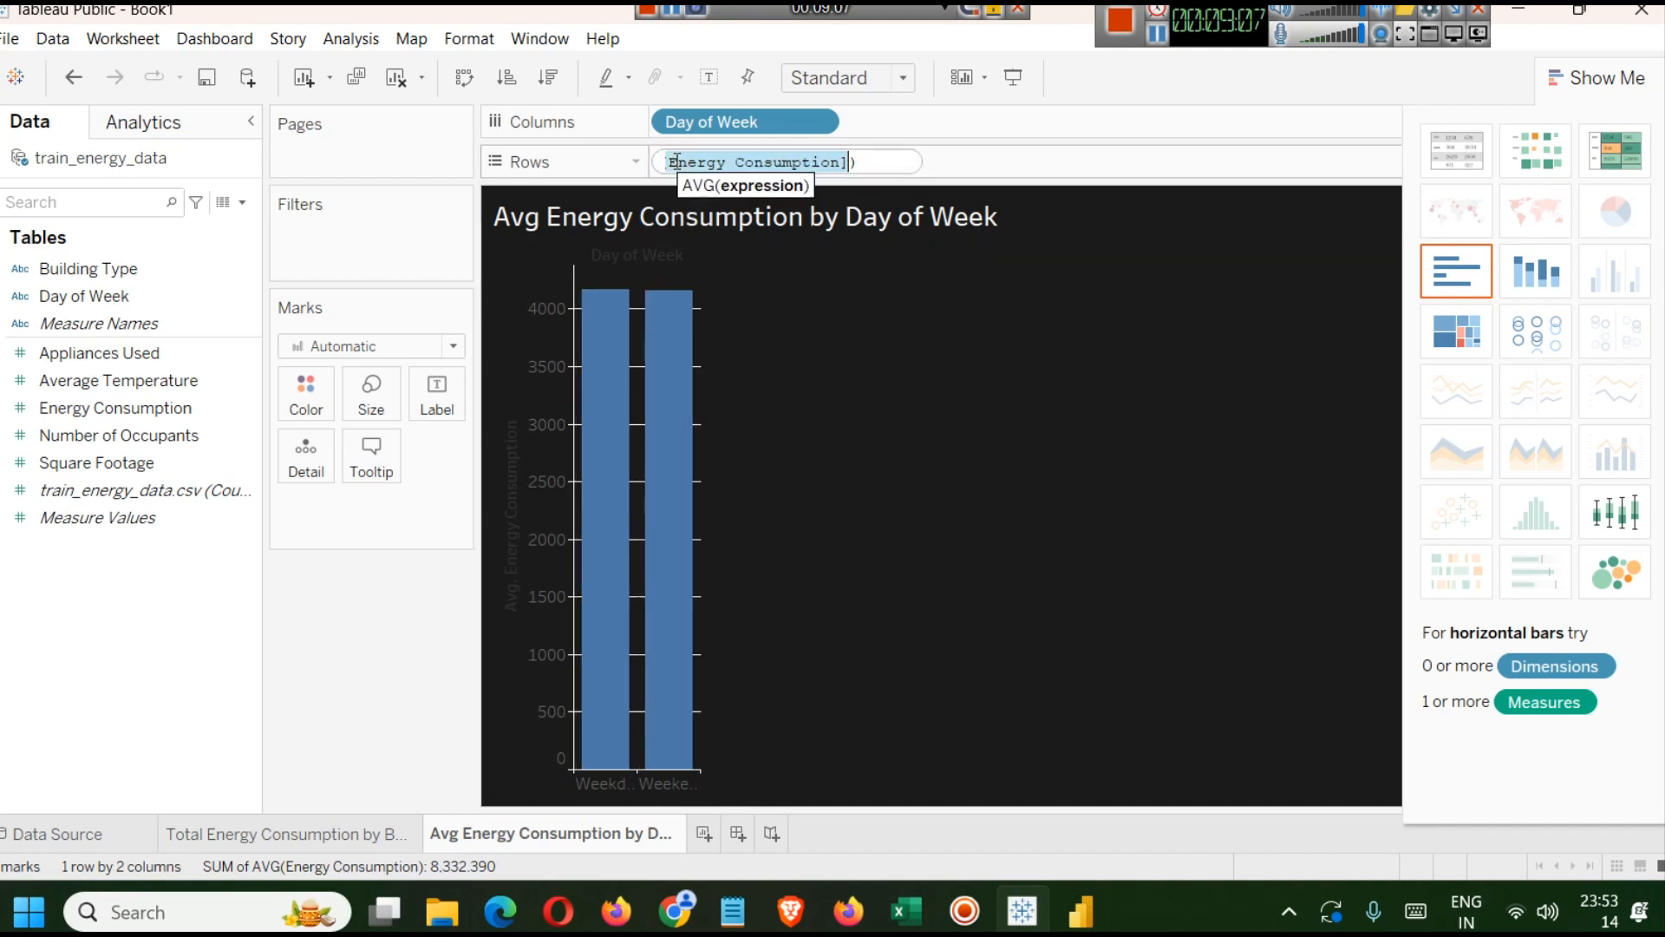
key(Home)
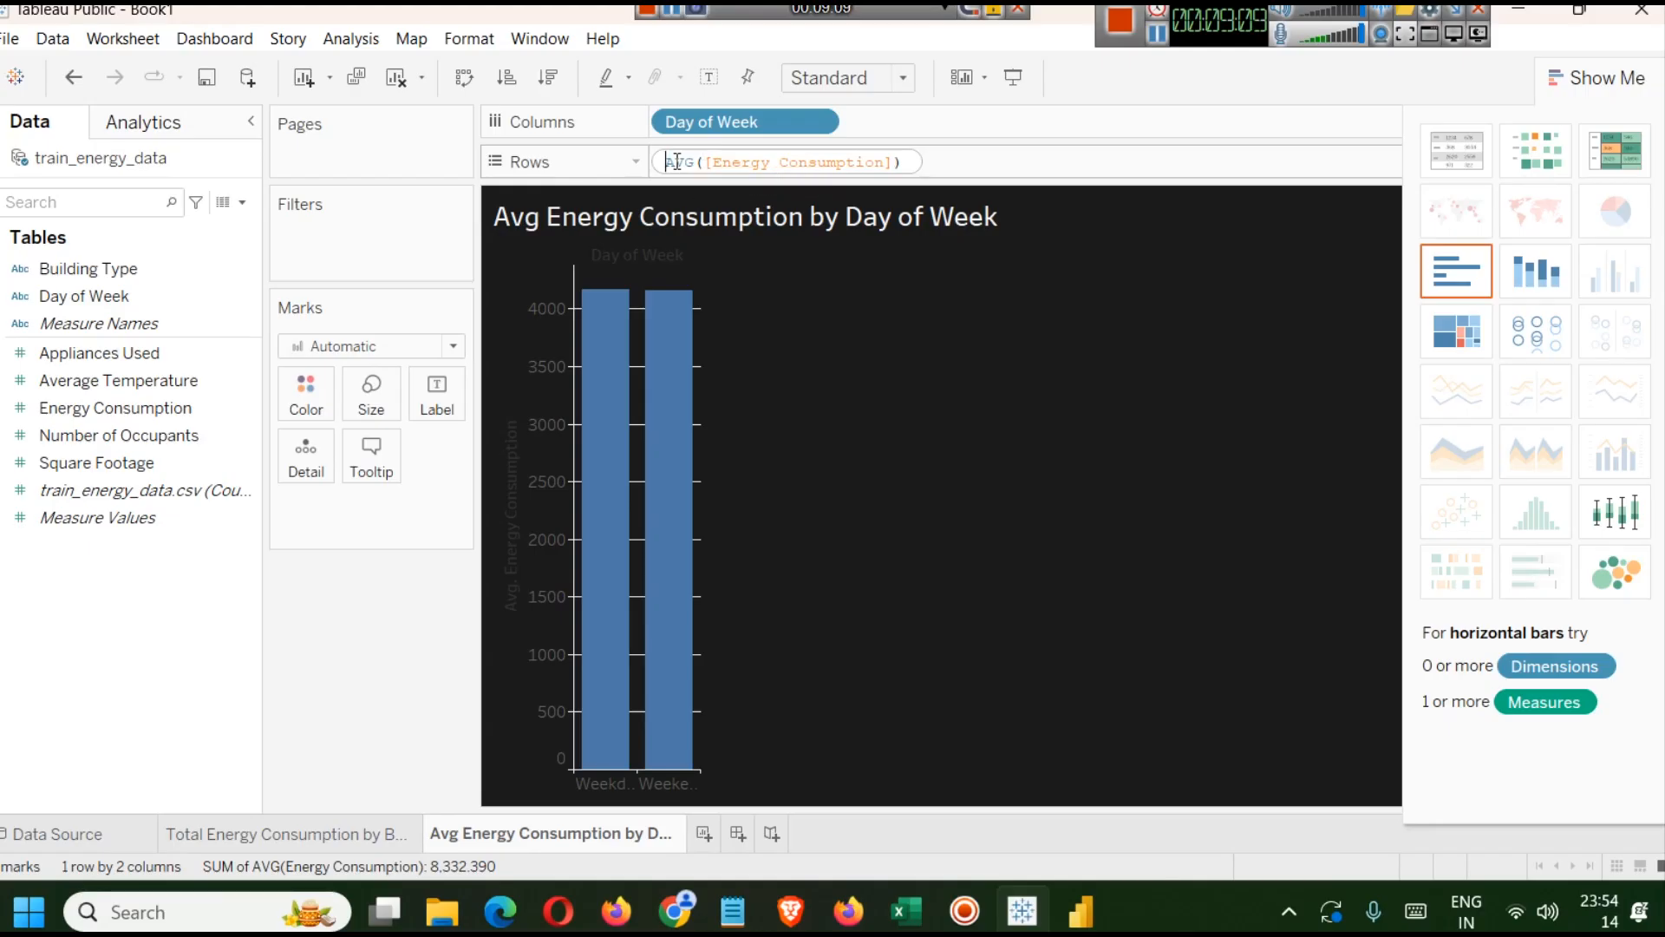
key(shift+Right)
key(shift+Right)
text(SUM)
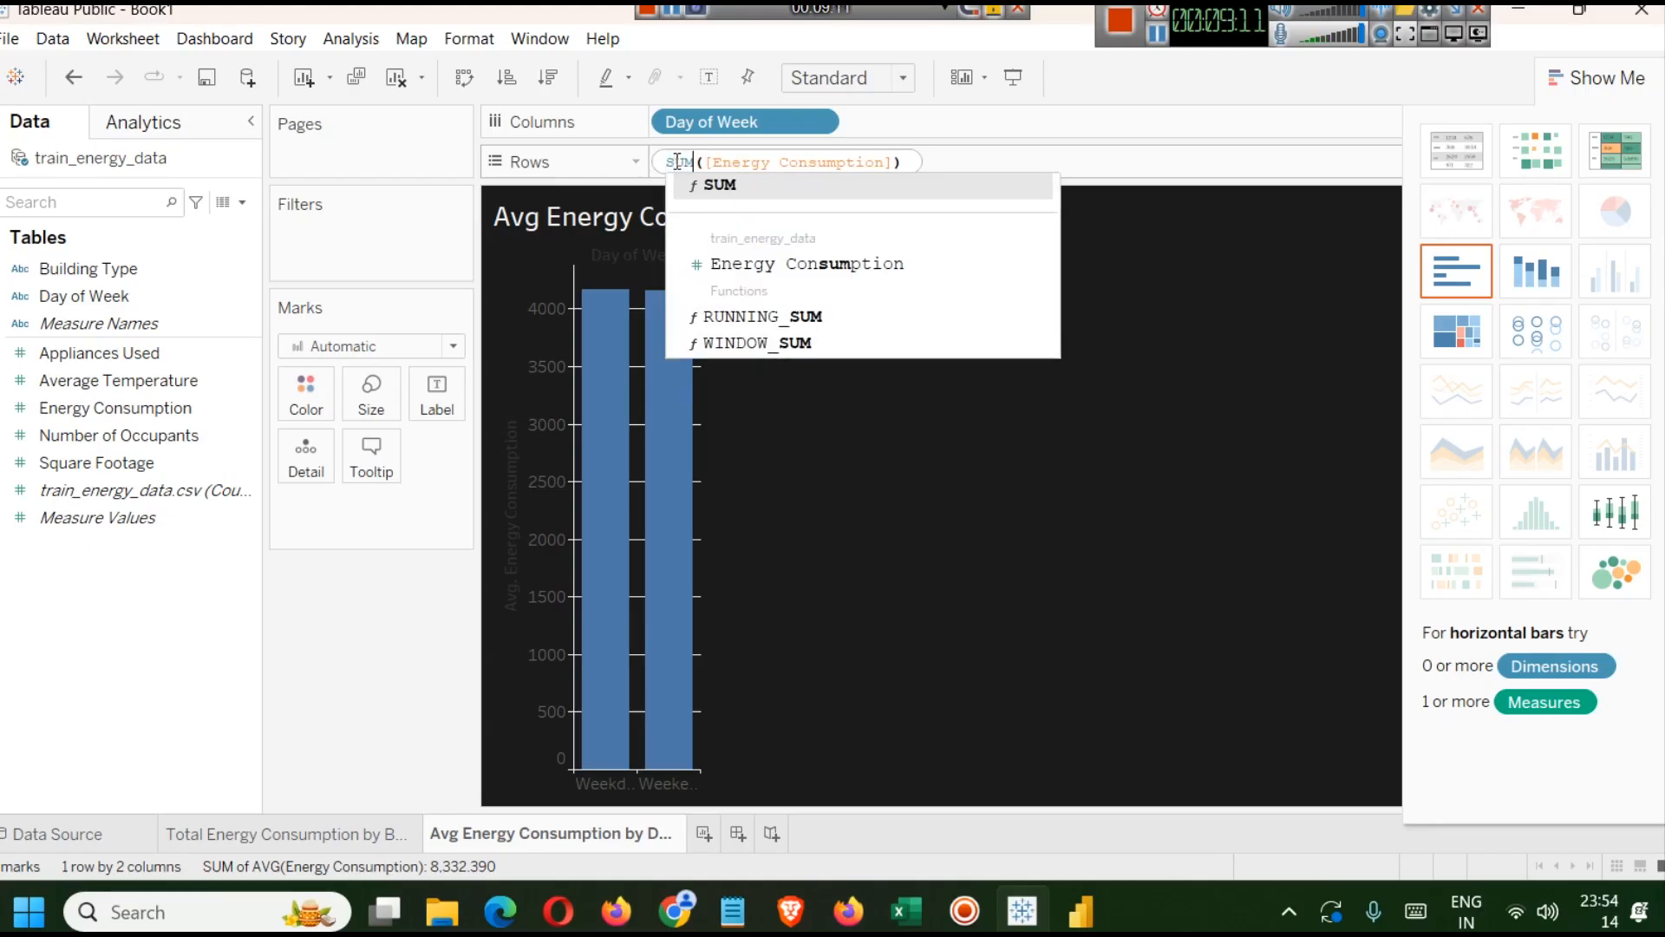
key(Return)
key(Return)
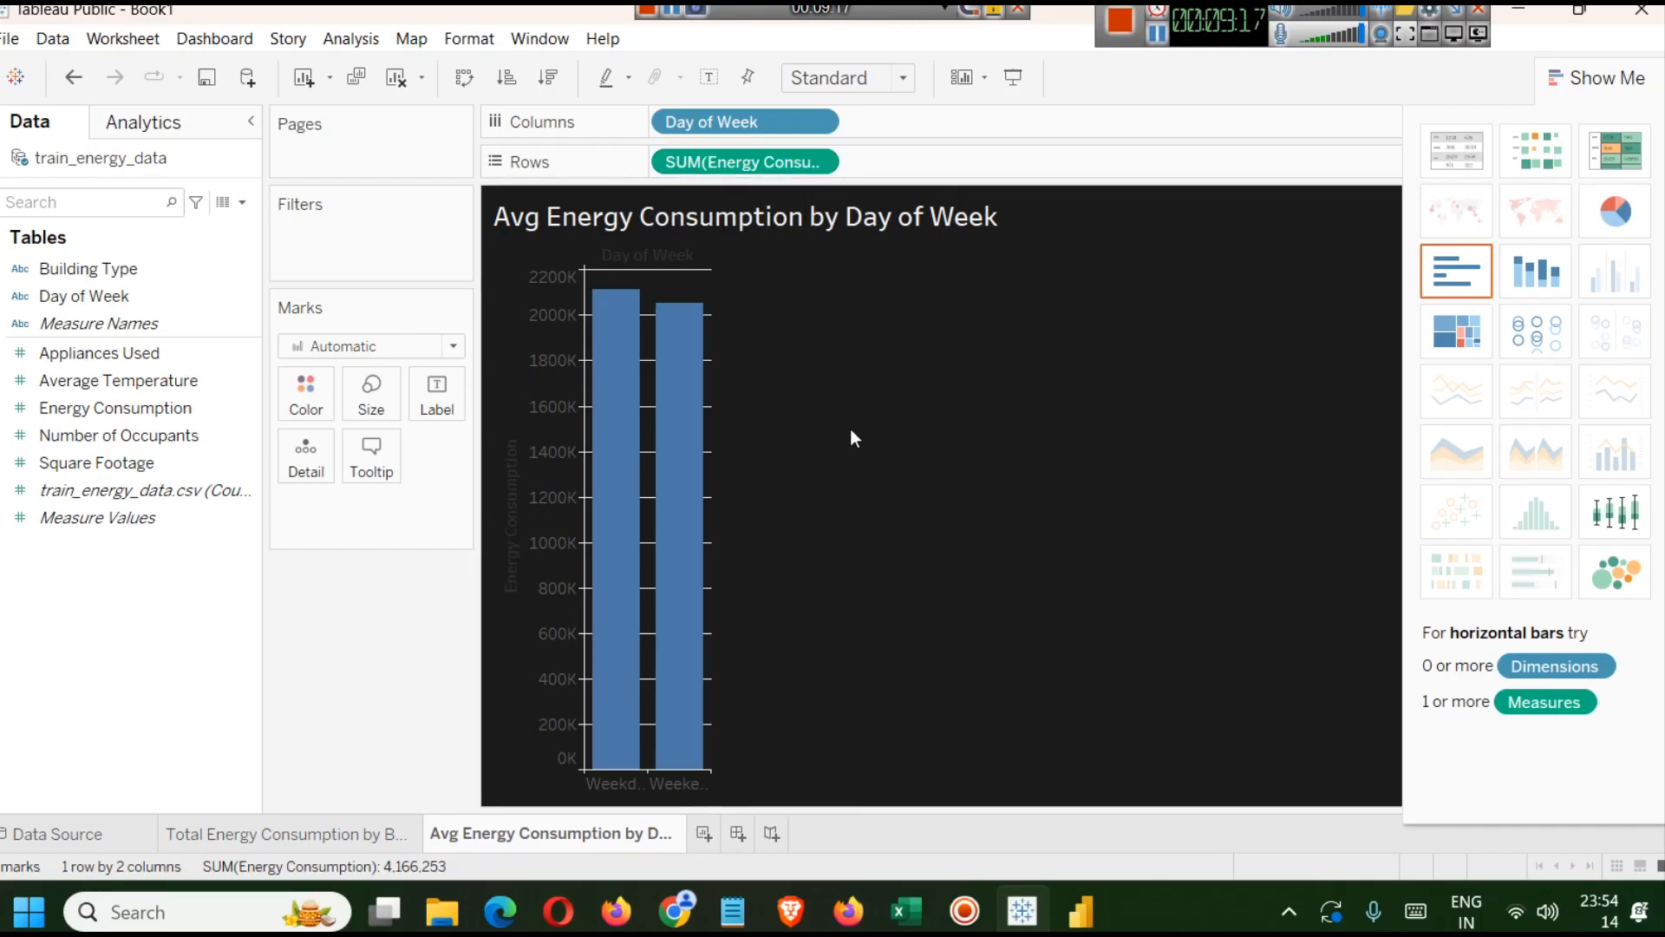
Rename the sheet to Total Energy Consumption by Day of Week.
mouse_move(605, 712)
mouse_move(685, 397)
mouse_move(605, 305)
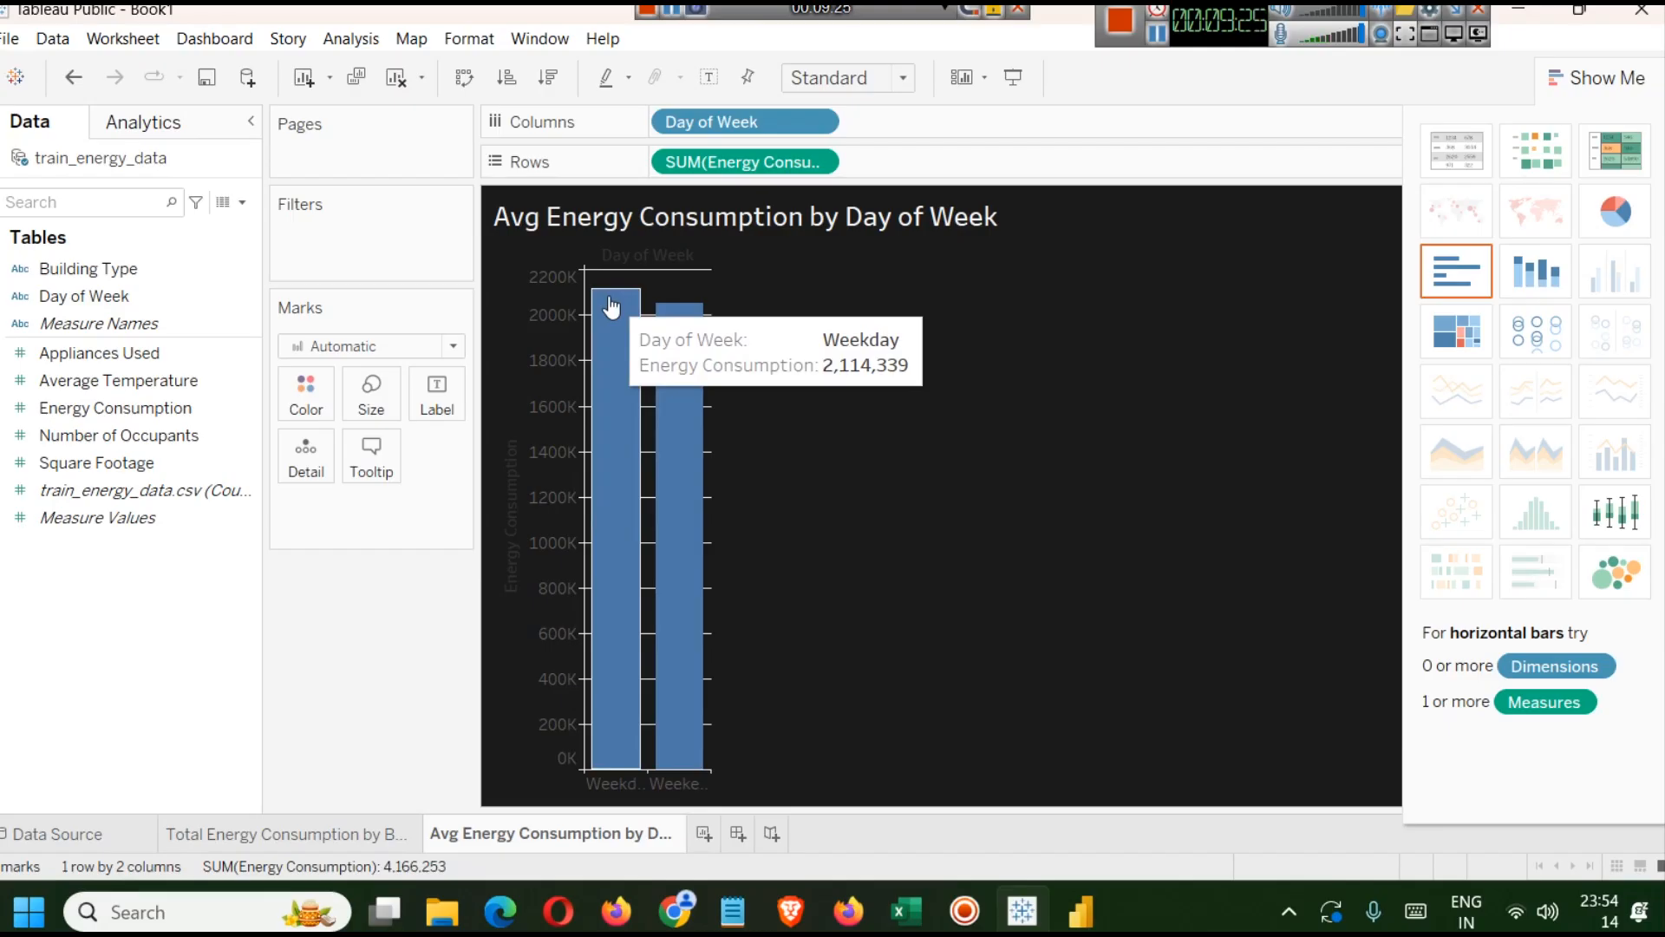
right_click(523, 829)
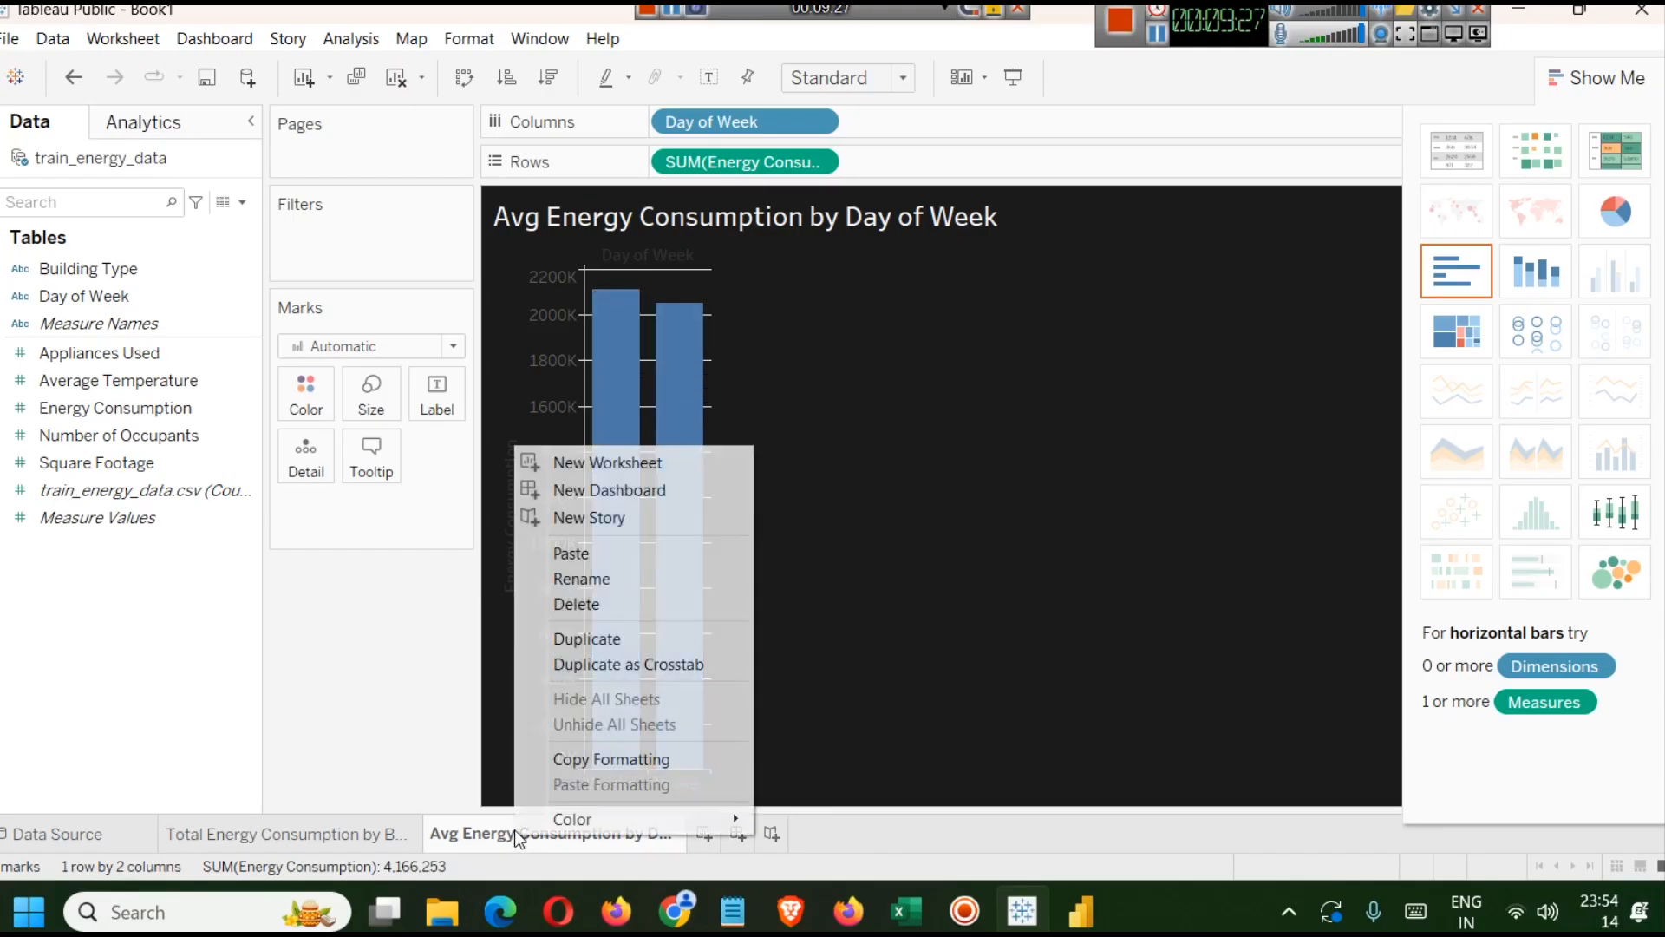
click(648, 582)
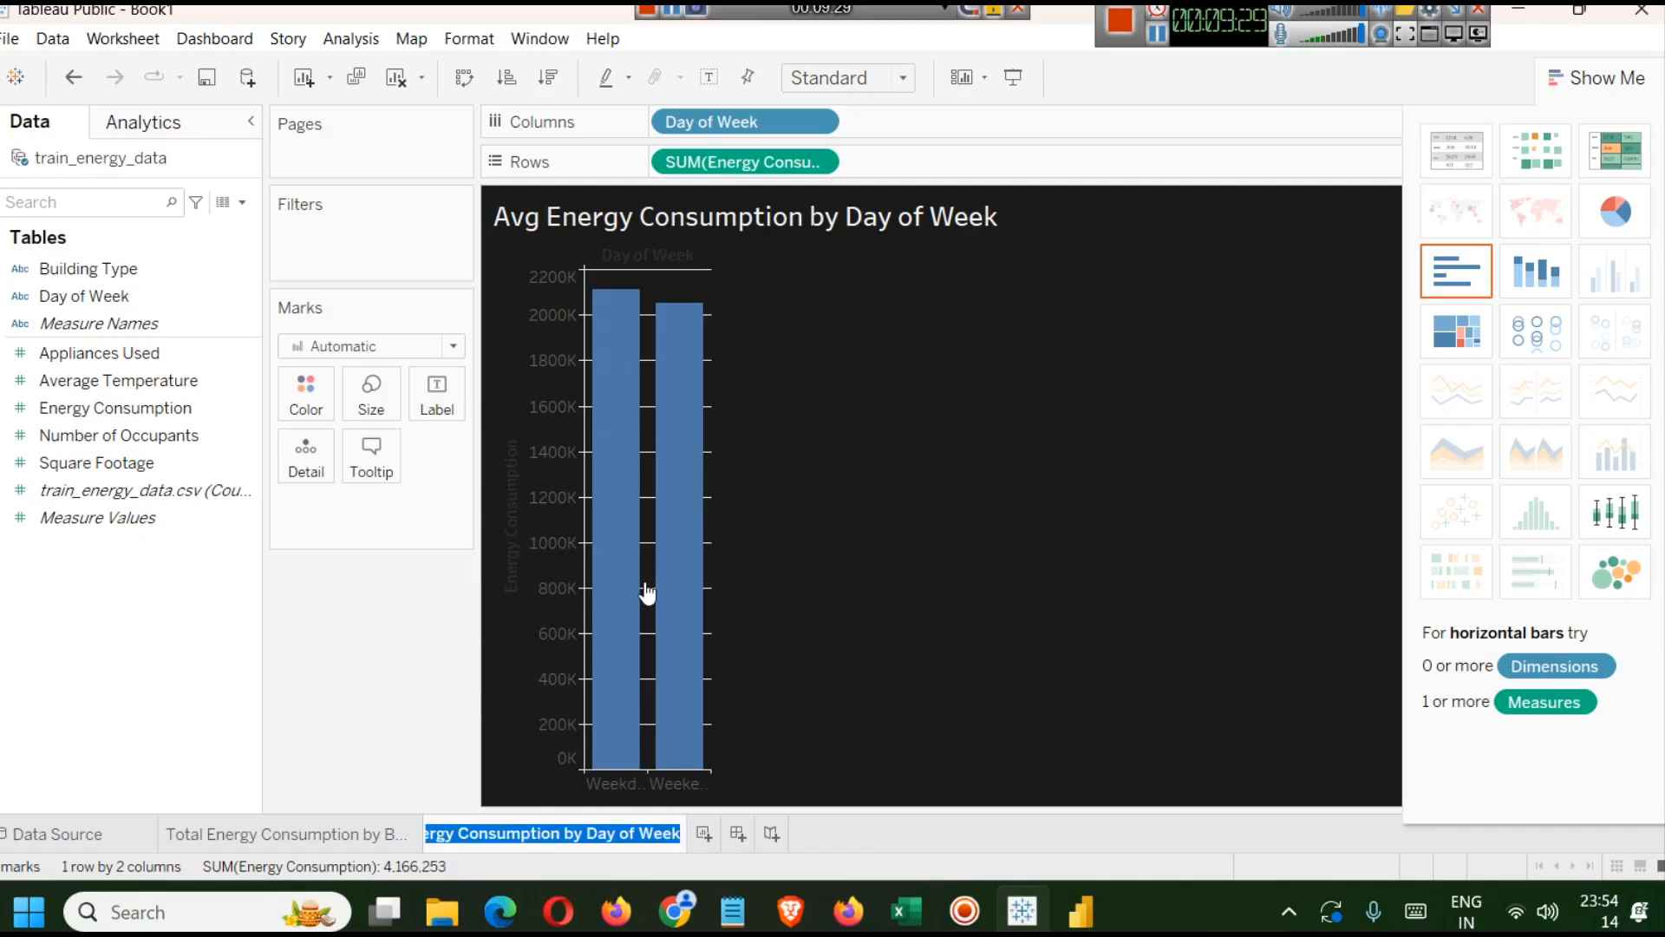
key(End)
key(Left)
key(Left)
key(Left)
key(Left)
key(Left)
key(Left)
key(Left)
key(Left)
key(Left)
key(Left)
key(Left)
key(Left)
key(Left)
key(Left)
key(Left)
key(Left)
key(Left)
key(Left)
key(Left)
key(Left)
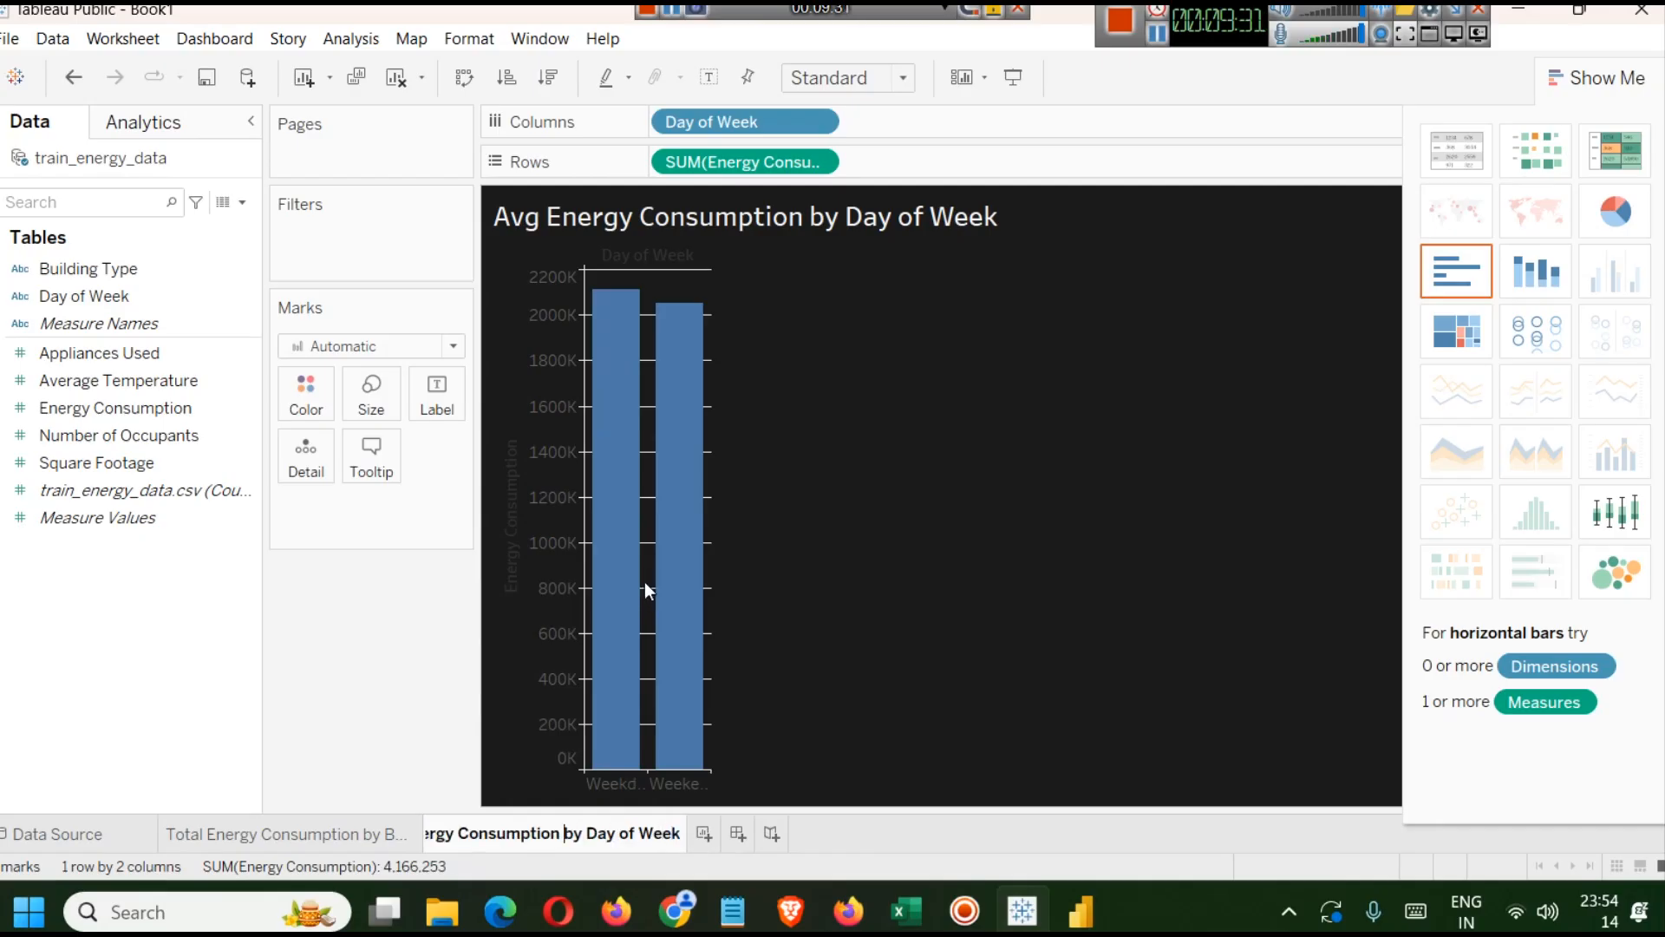
key(shift+Left)
key(shift+Left)
key(shift+Left)
key(shift+Left)
key(shift+Left)
key(shift+Left)
key(shift+Left)
key(shift+Left)
key(shift+Left)
key(shift+Left)
key(shift+Left)
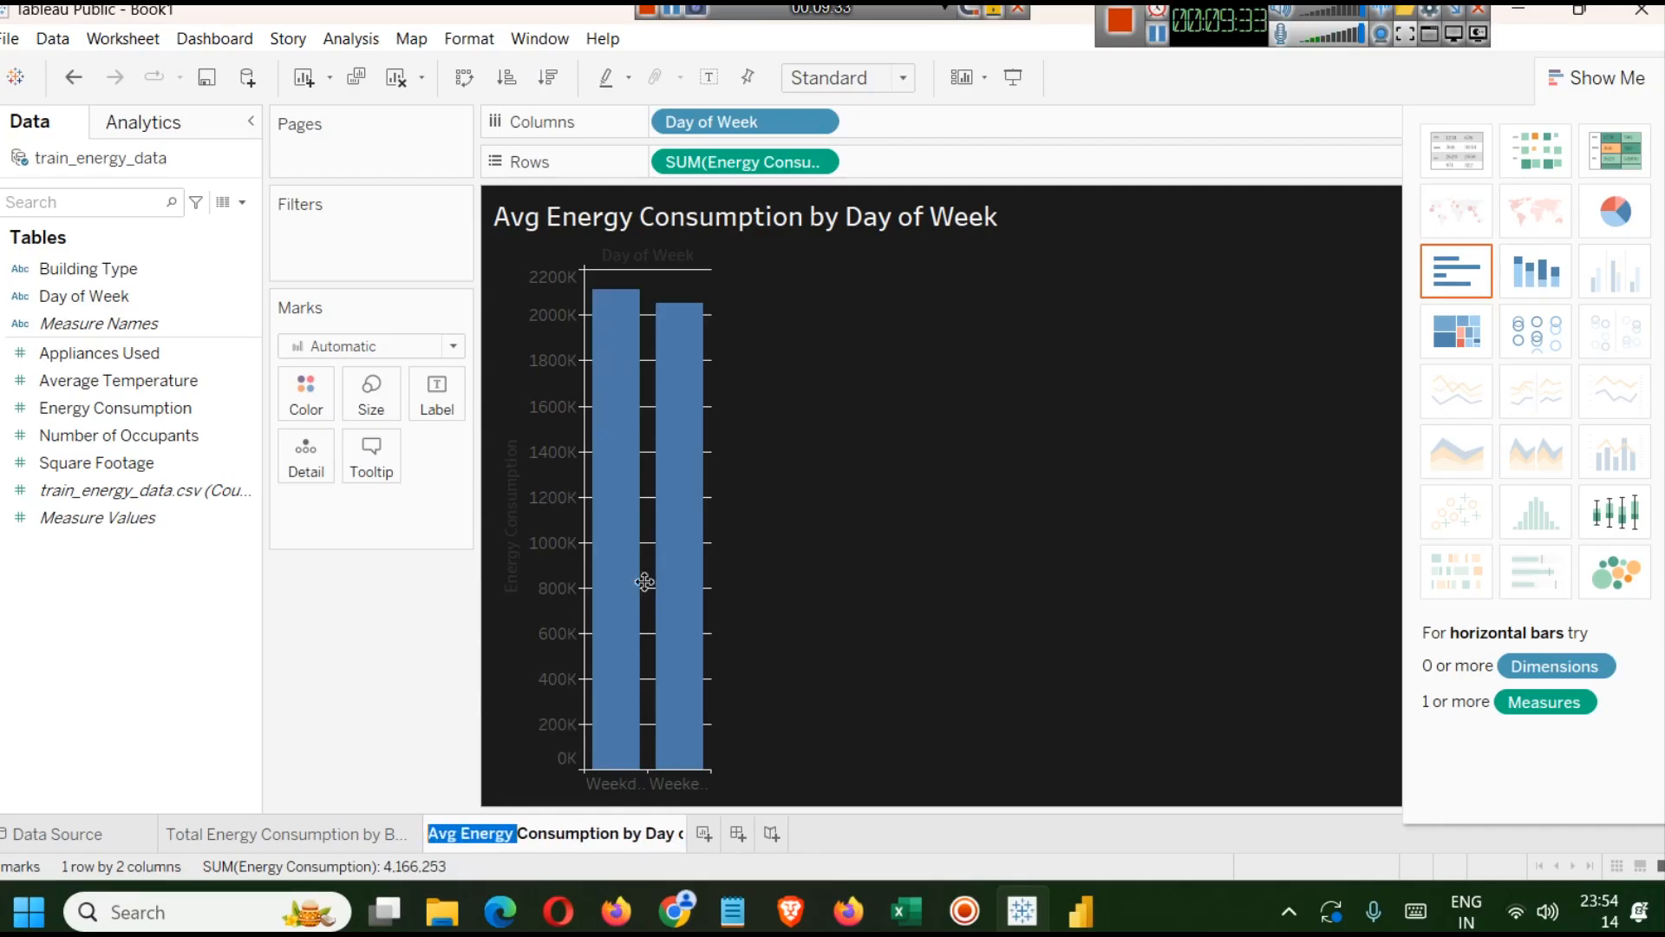
key(Left)
text(Total)
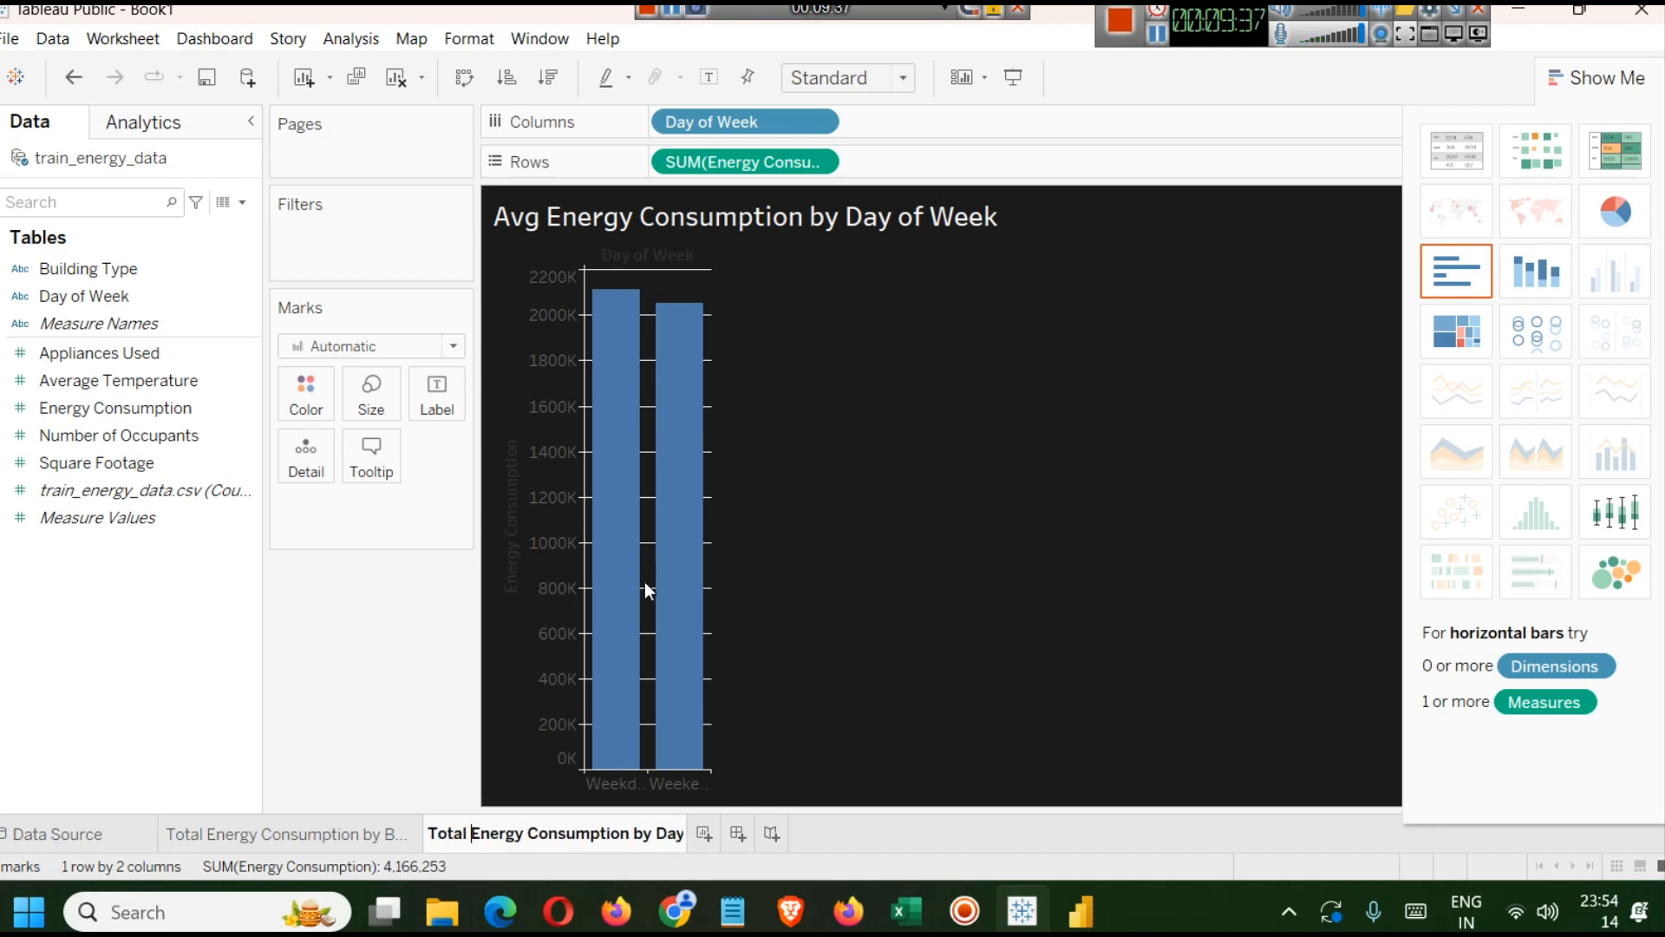
key(Return)
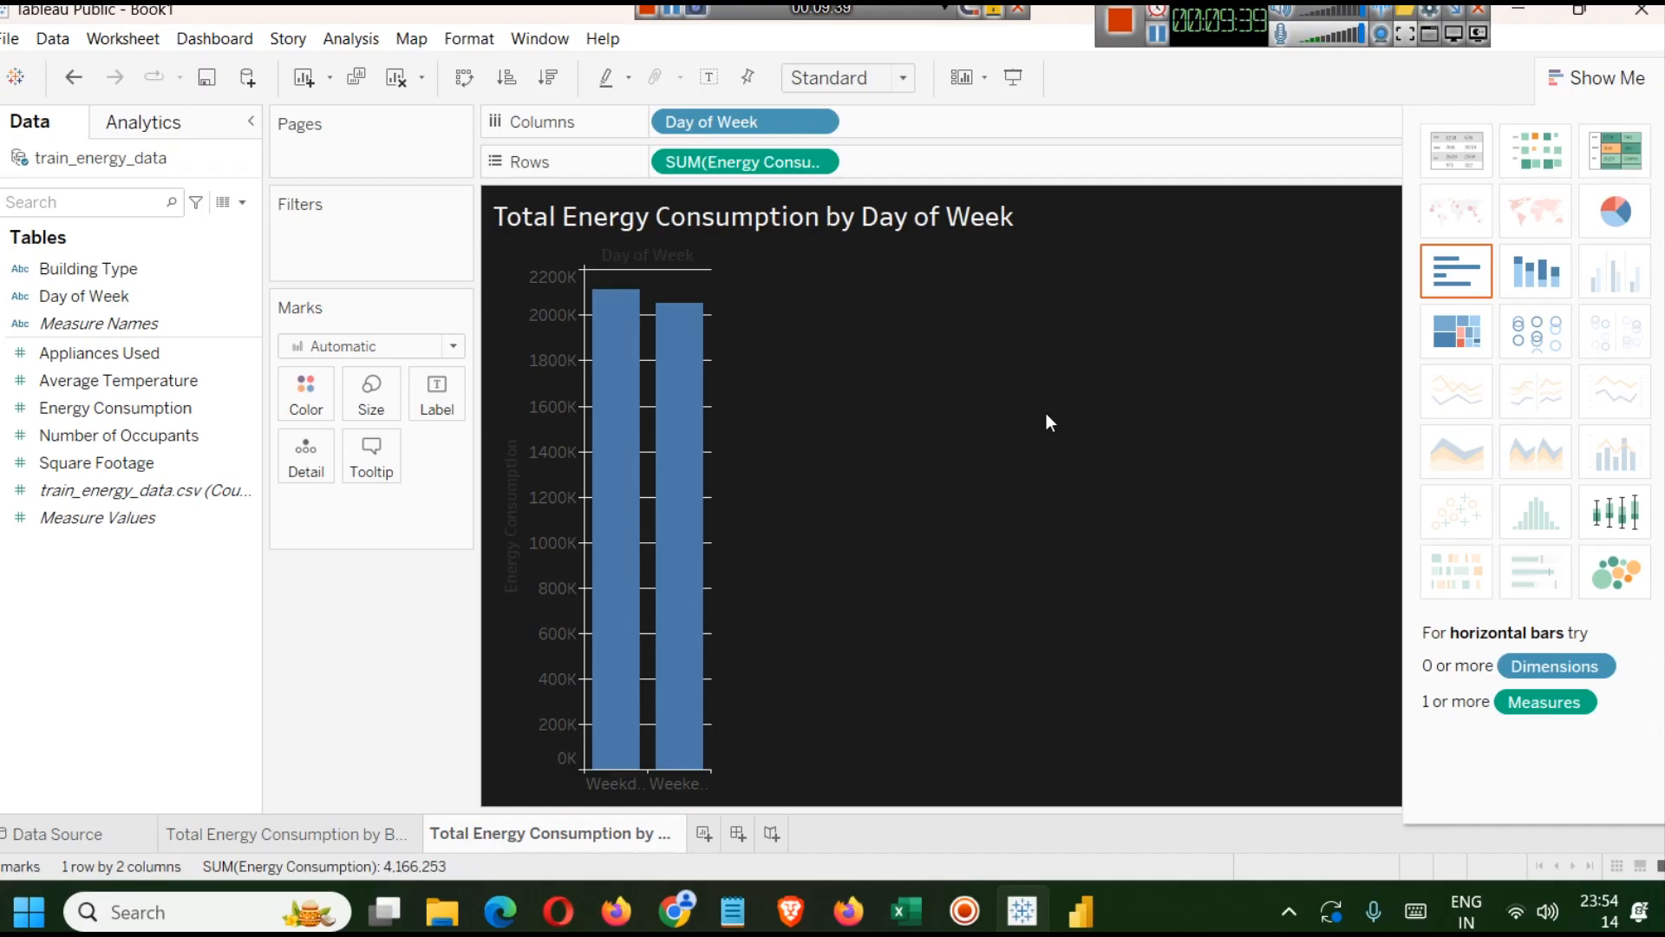
Try a stacked bar chart, then switch the chart to horizontal bars.
click(1538, 276)
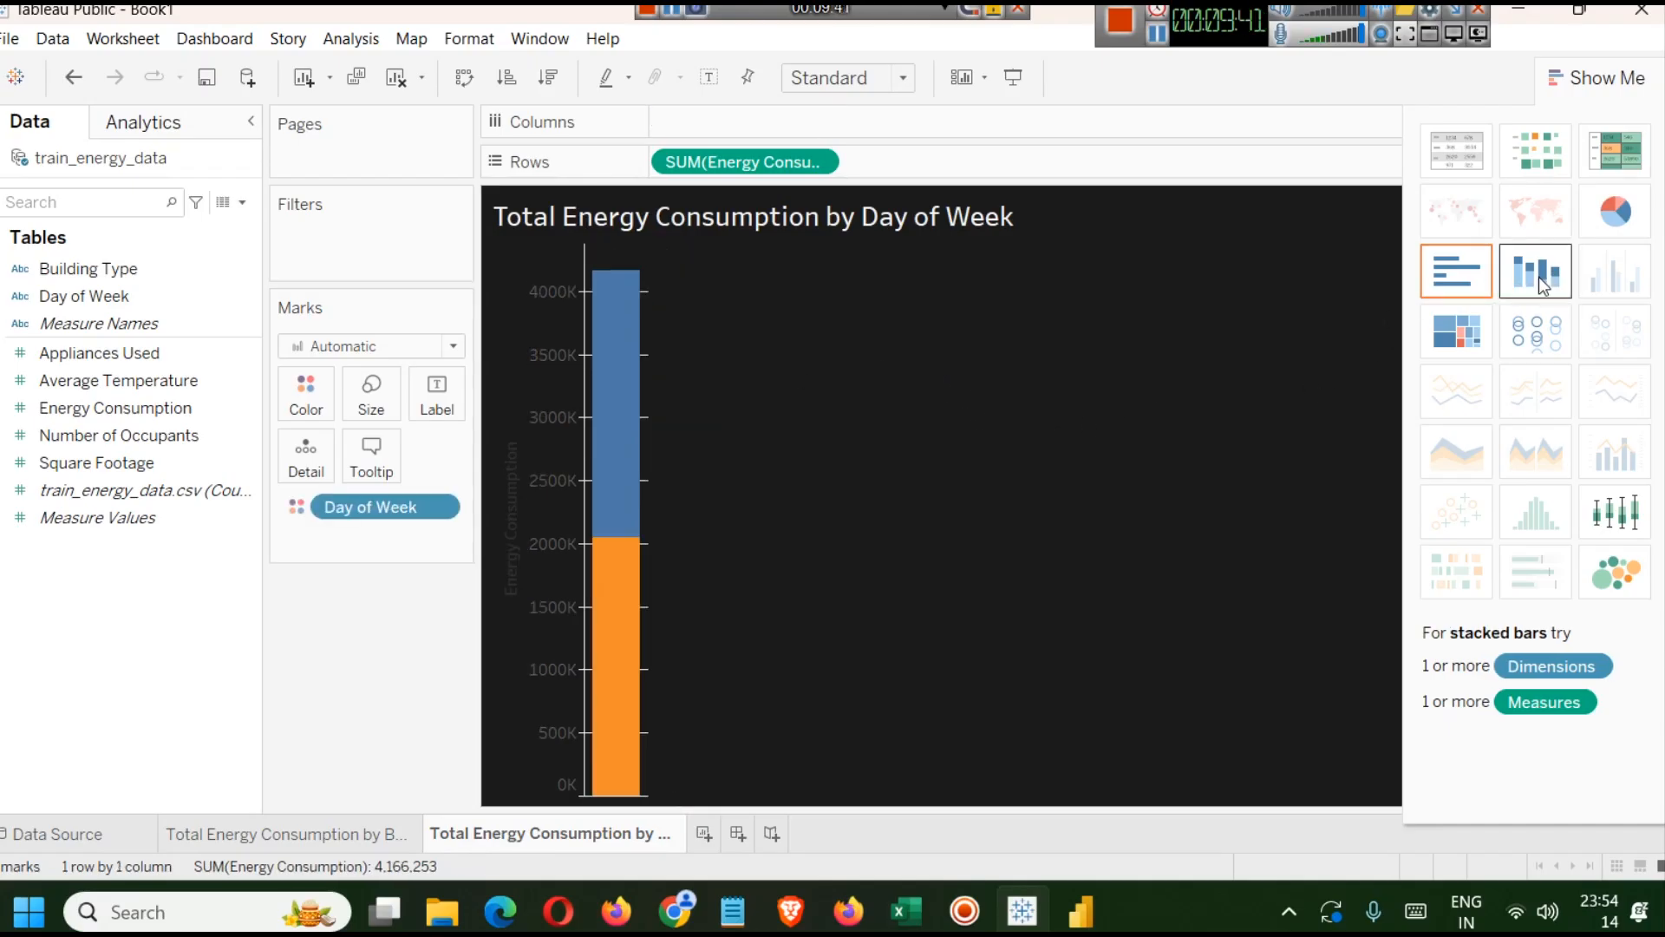
click(1455, 272)
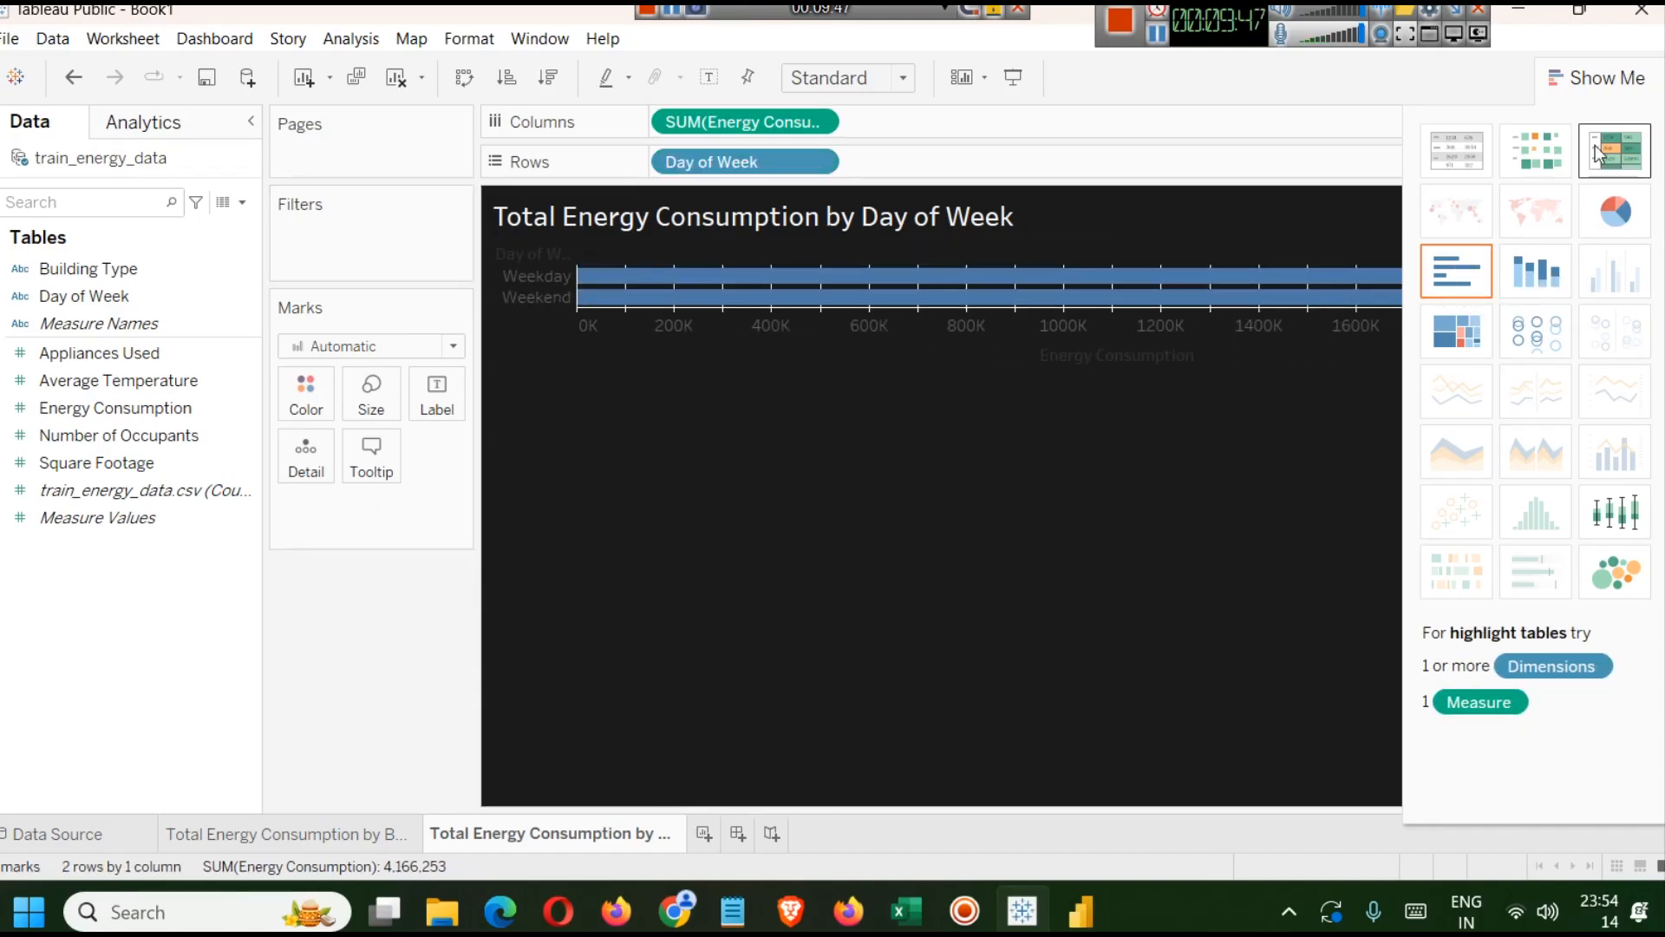
Close Show Me and swap rows and columns so the day-of-week bars stand vertically.
click(1606, 82)
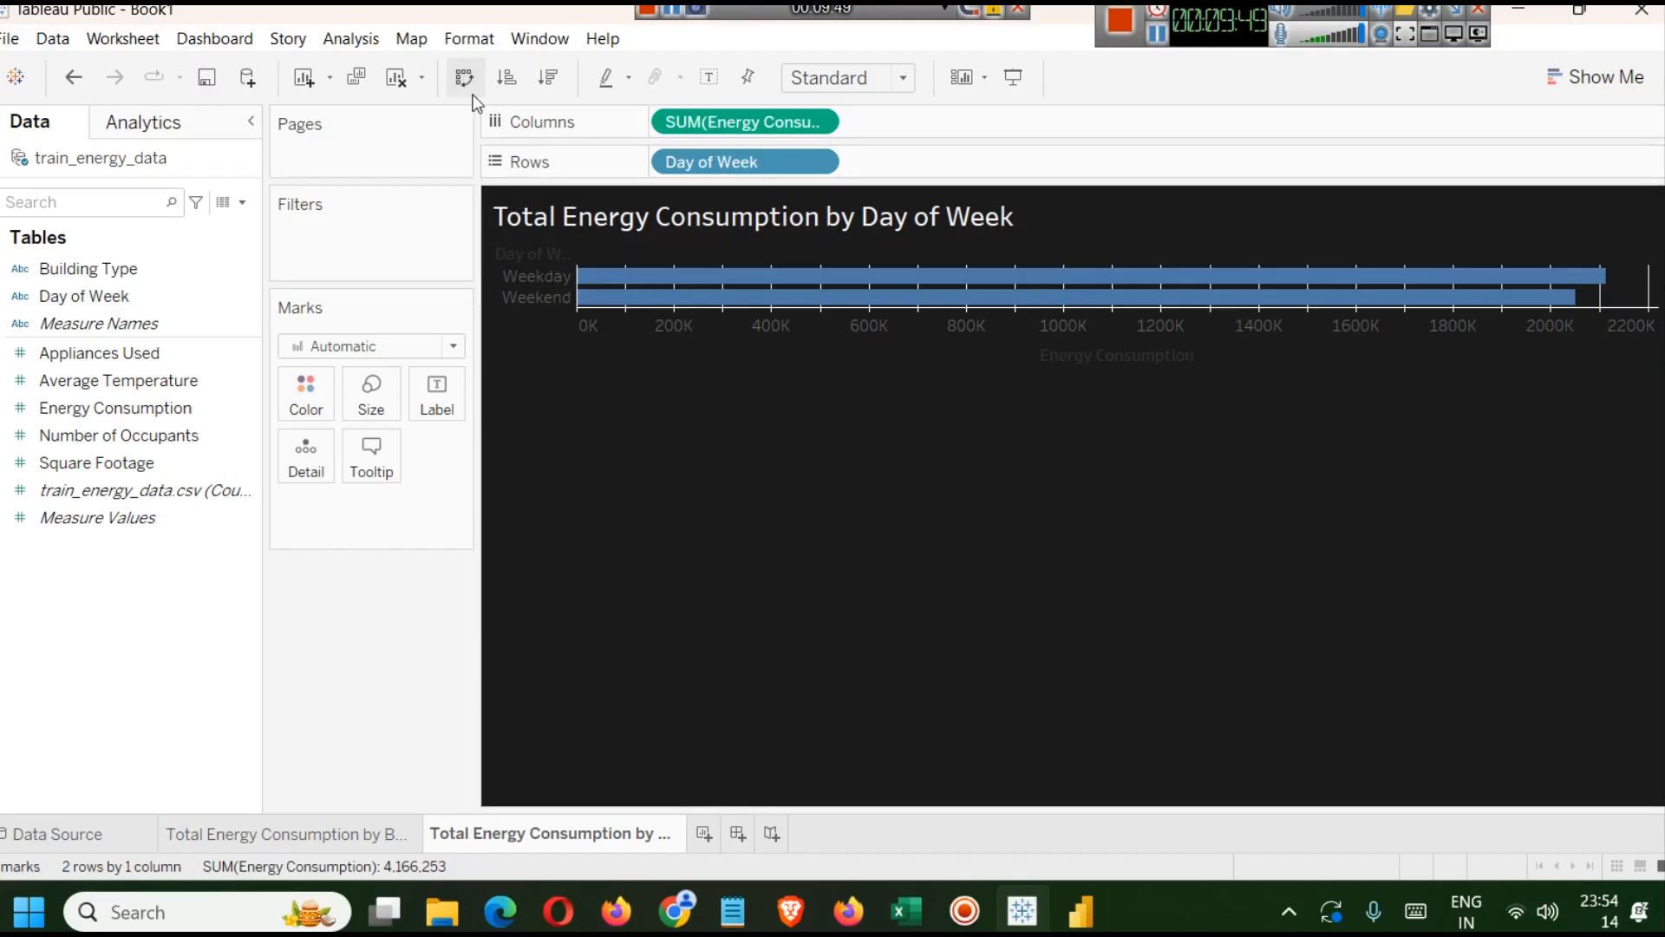
click(467, 77)
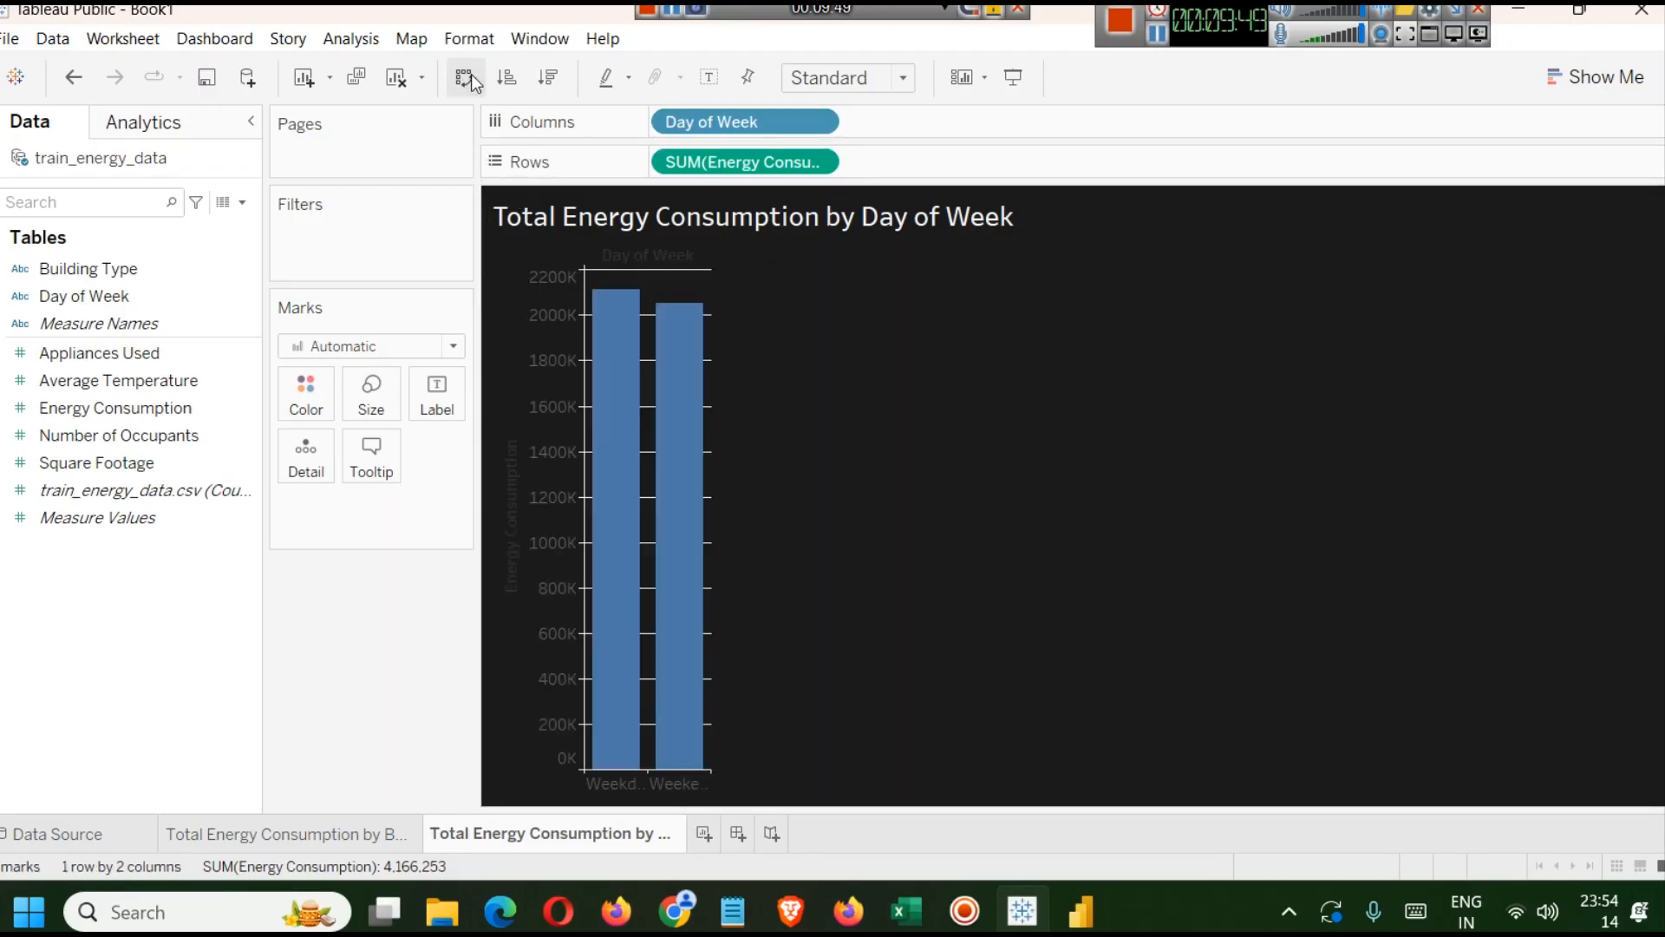
Color the bars light blue from the mark color palette.
click(308, 391)
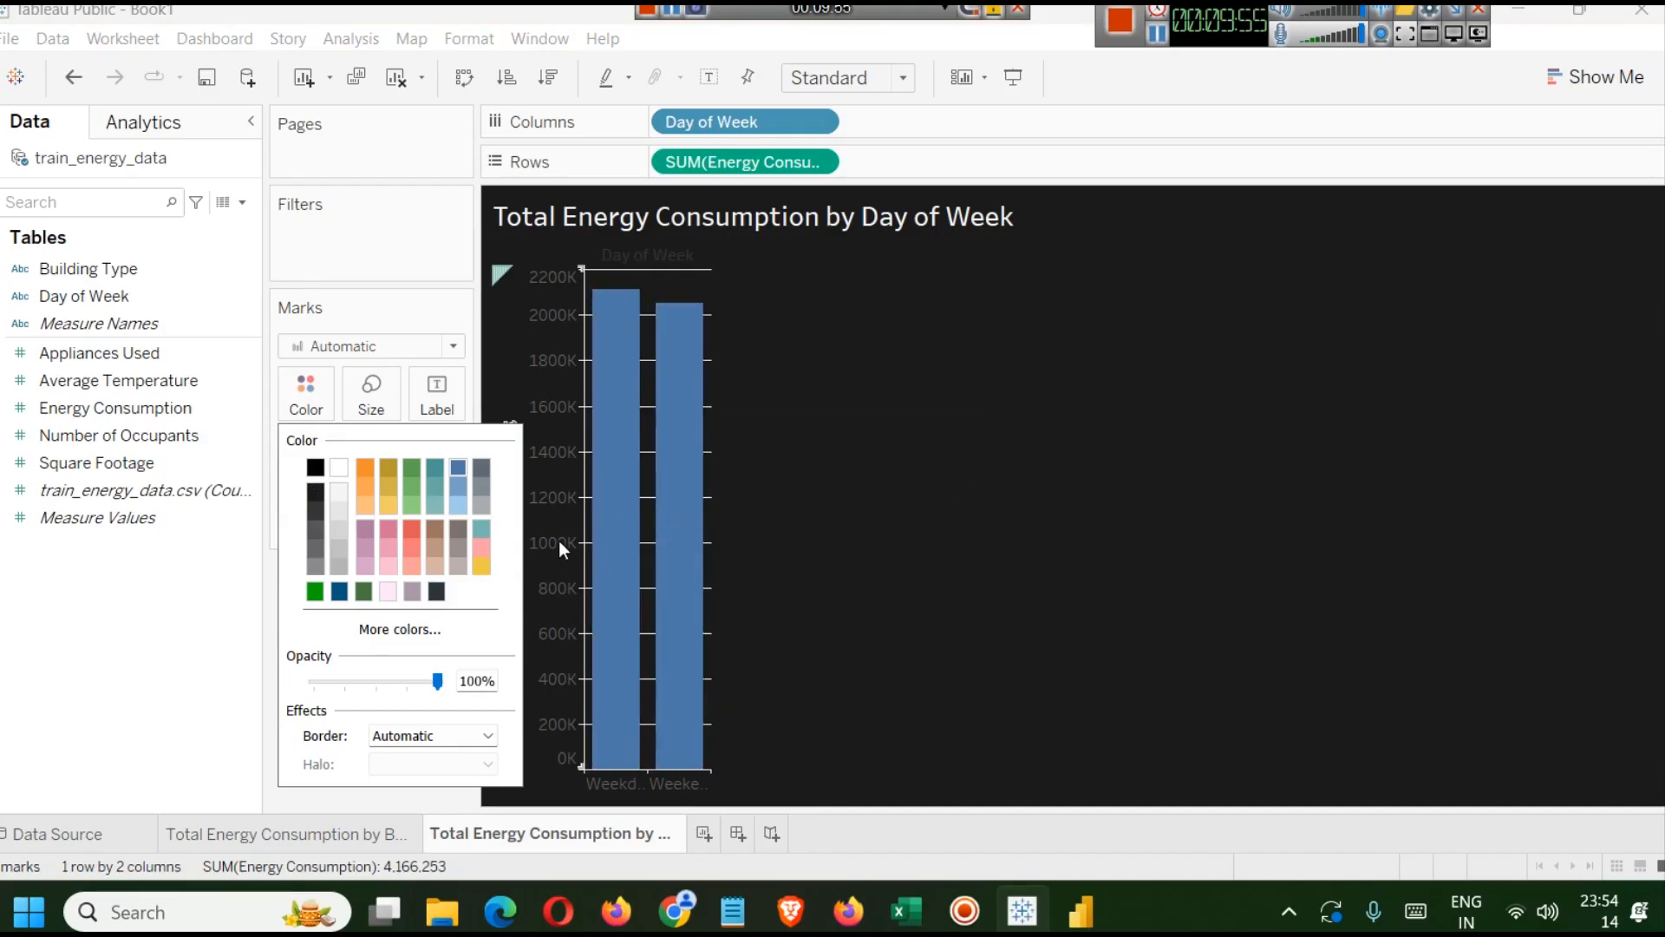
click(461, 505)
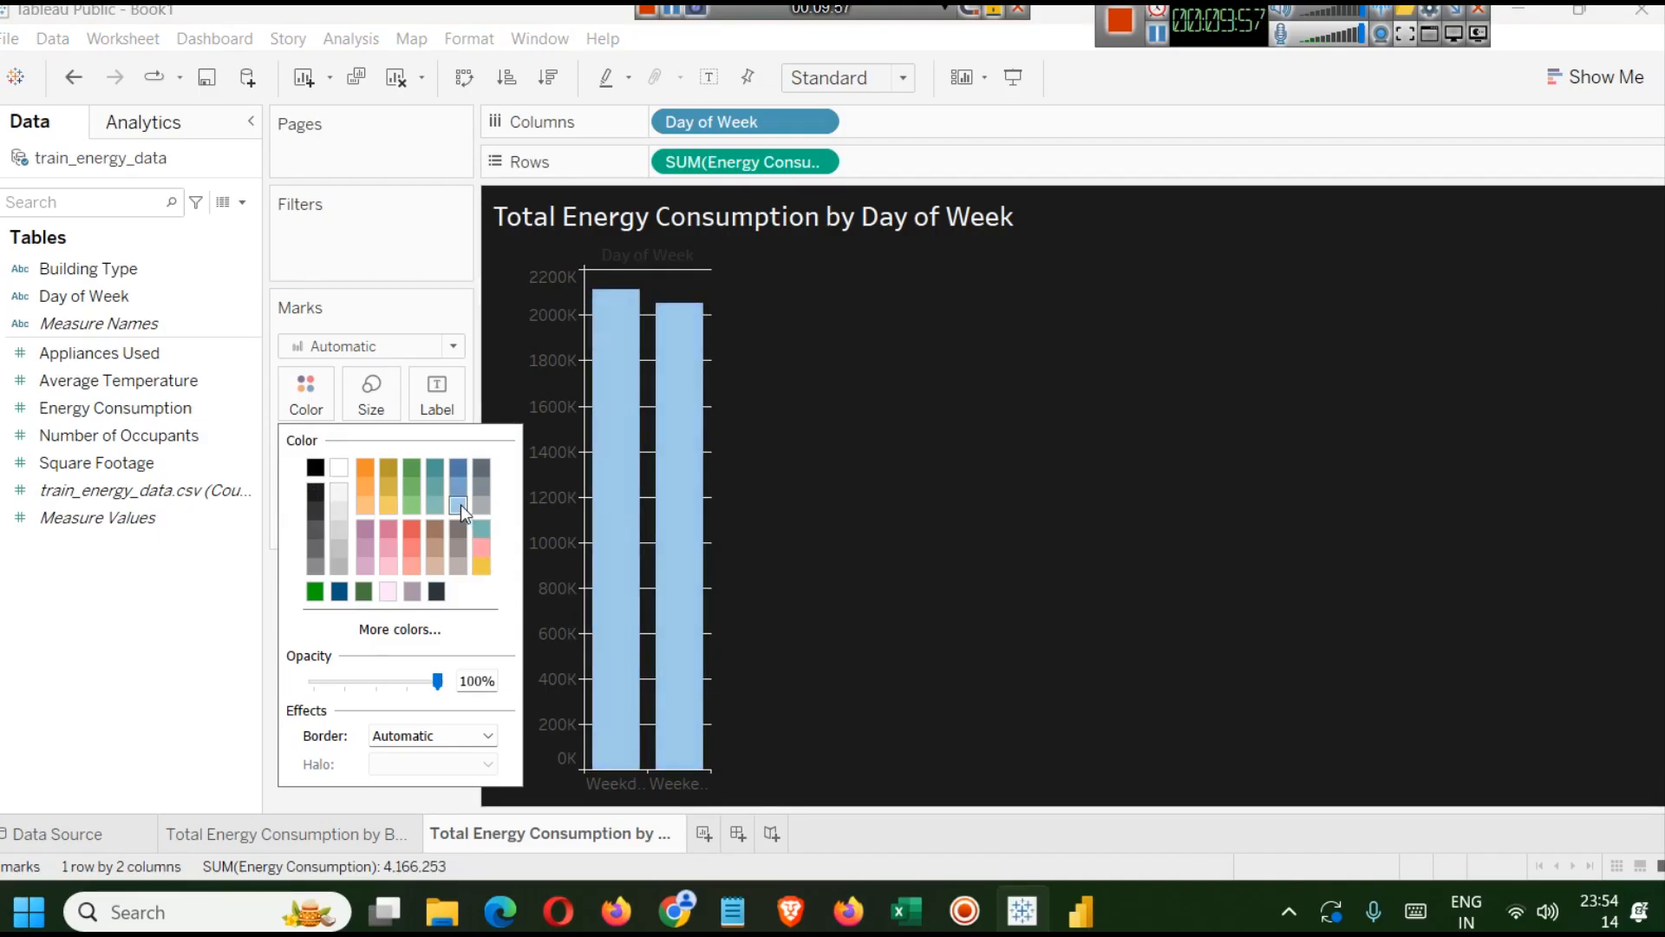
Set the mark label font to white and bold.
right_click(663, 257)
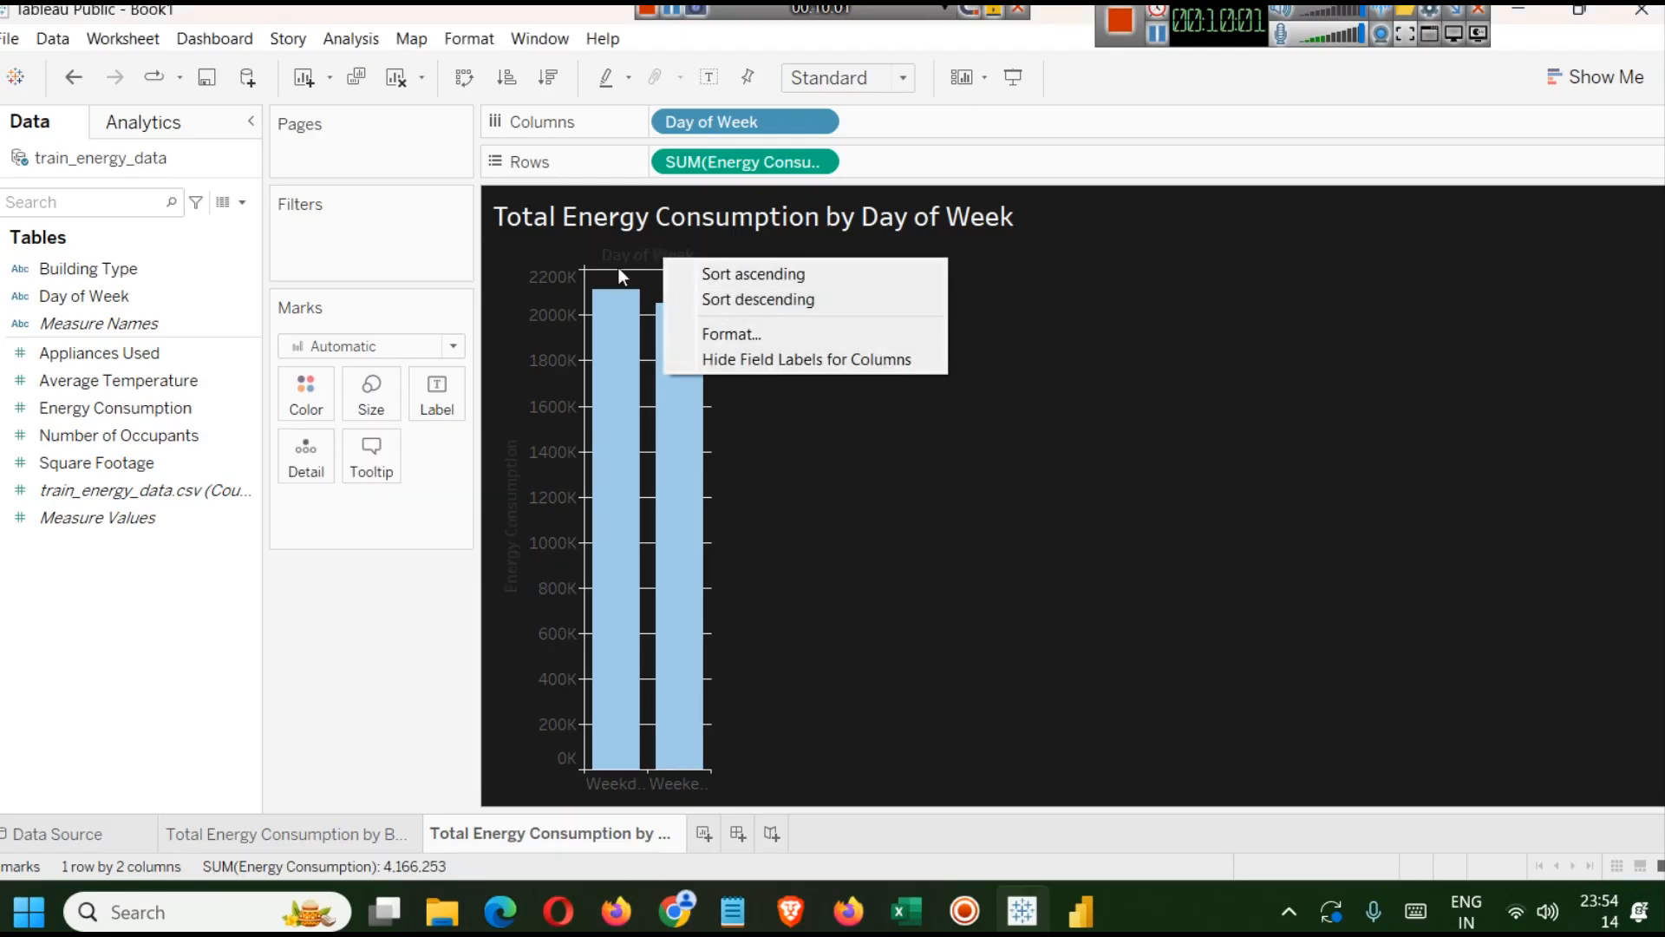
click(431, 394)
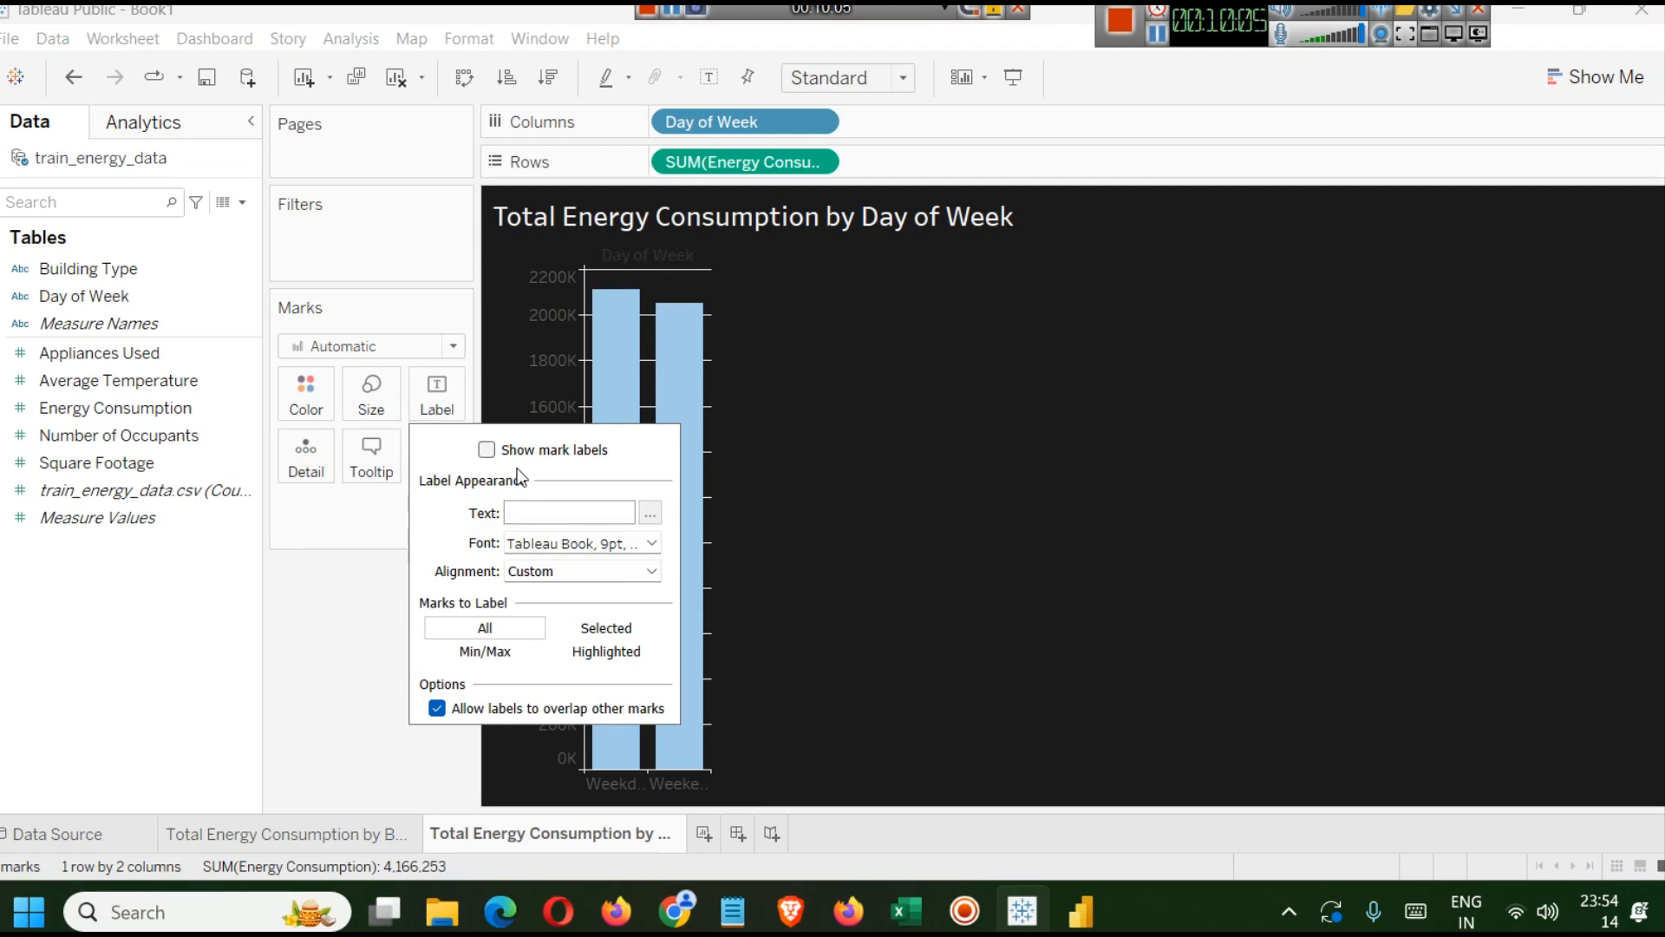
click(653, 542)
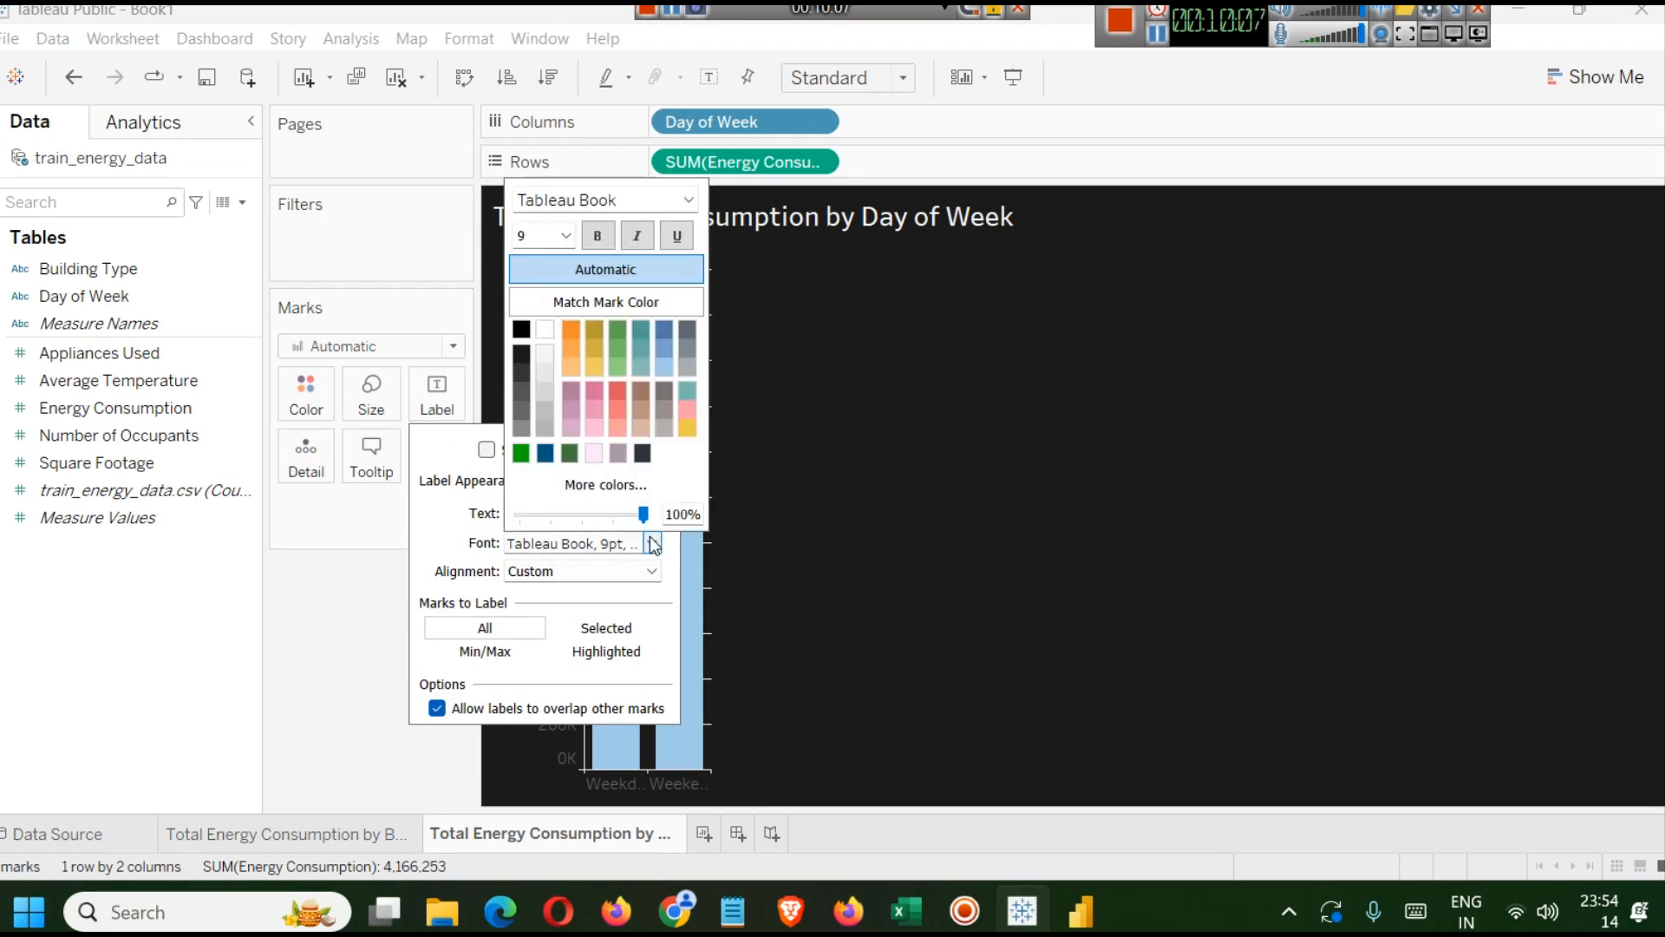
click(549, 348)
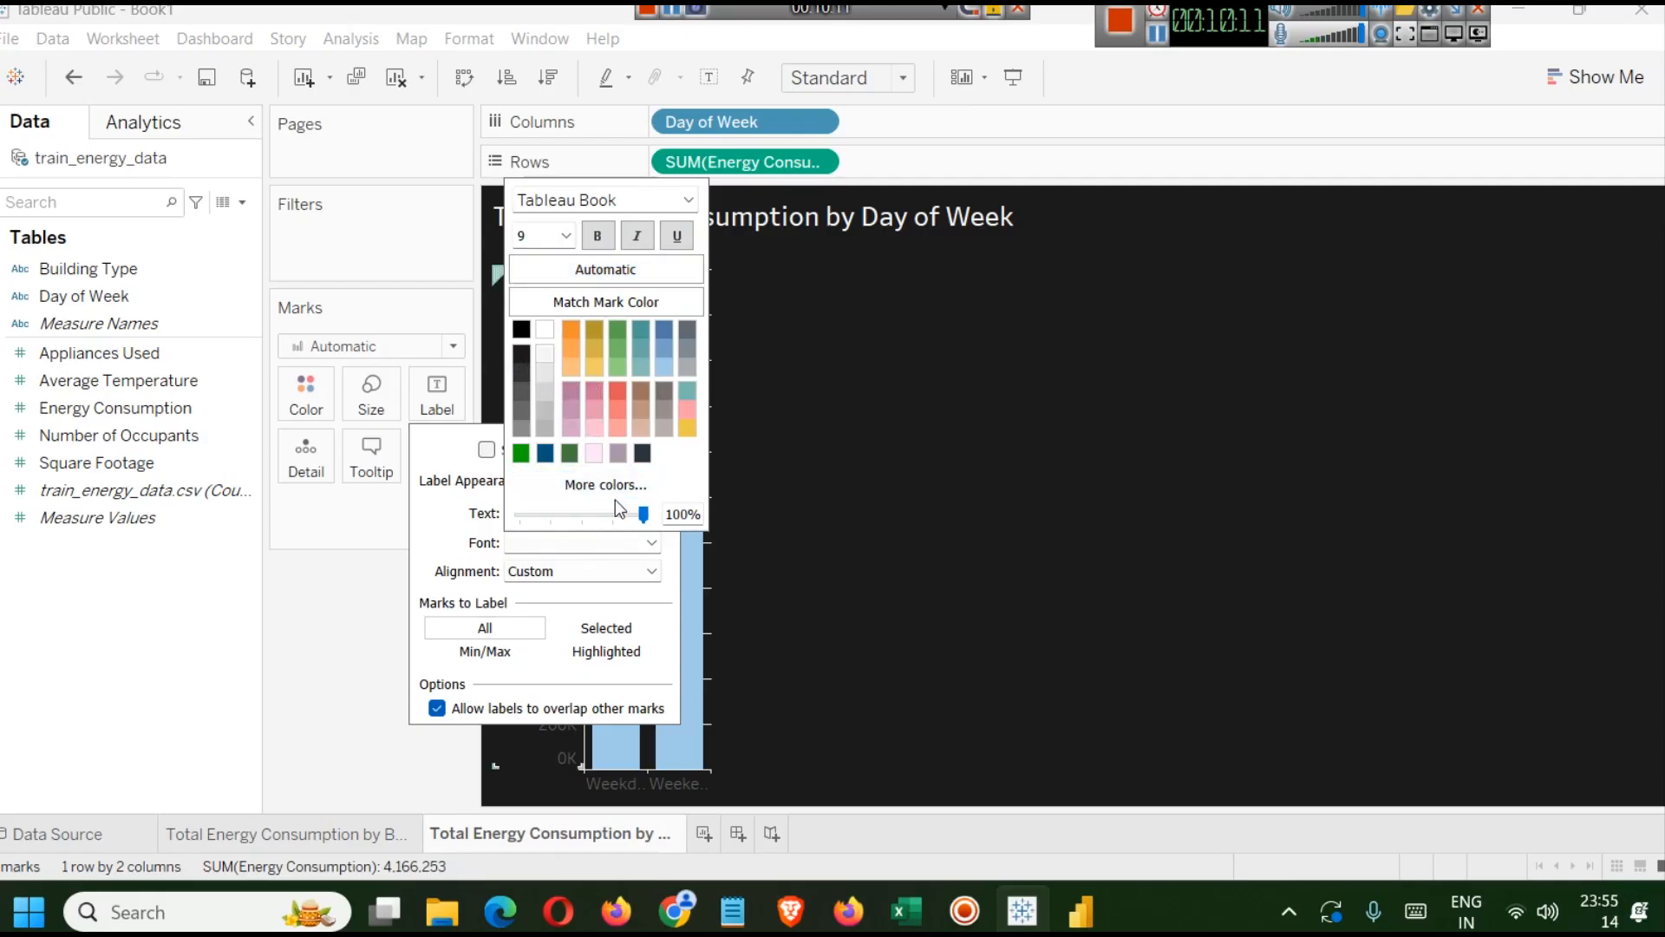
click(596, 236)
click(715, 403)
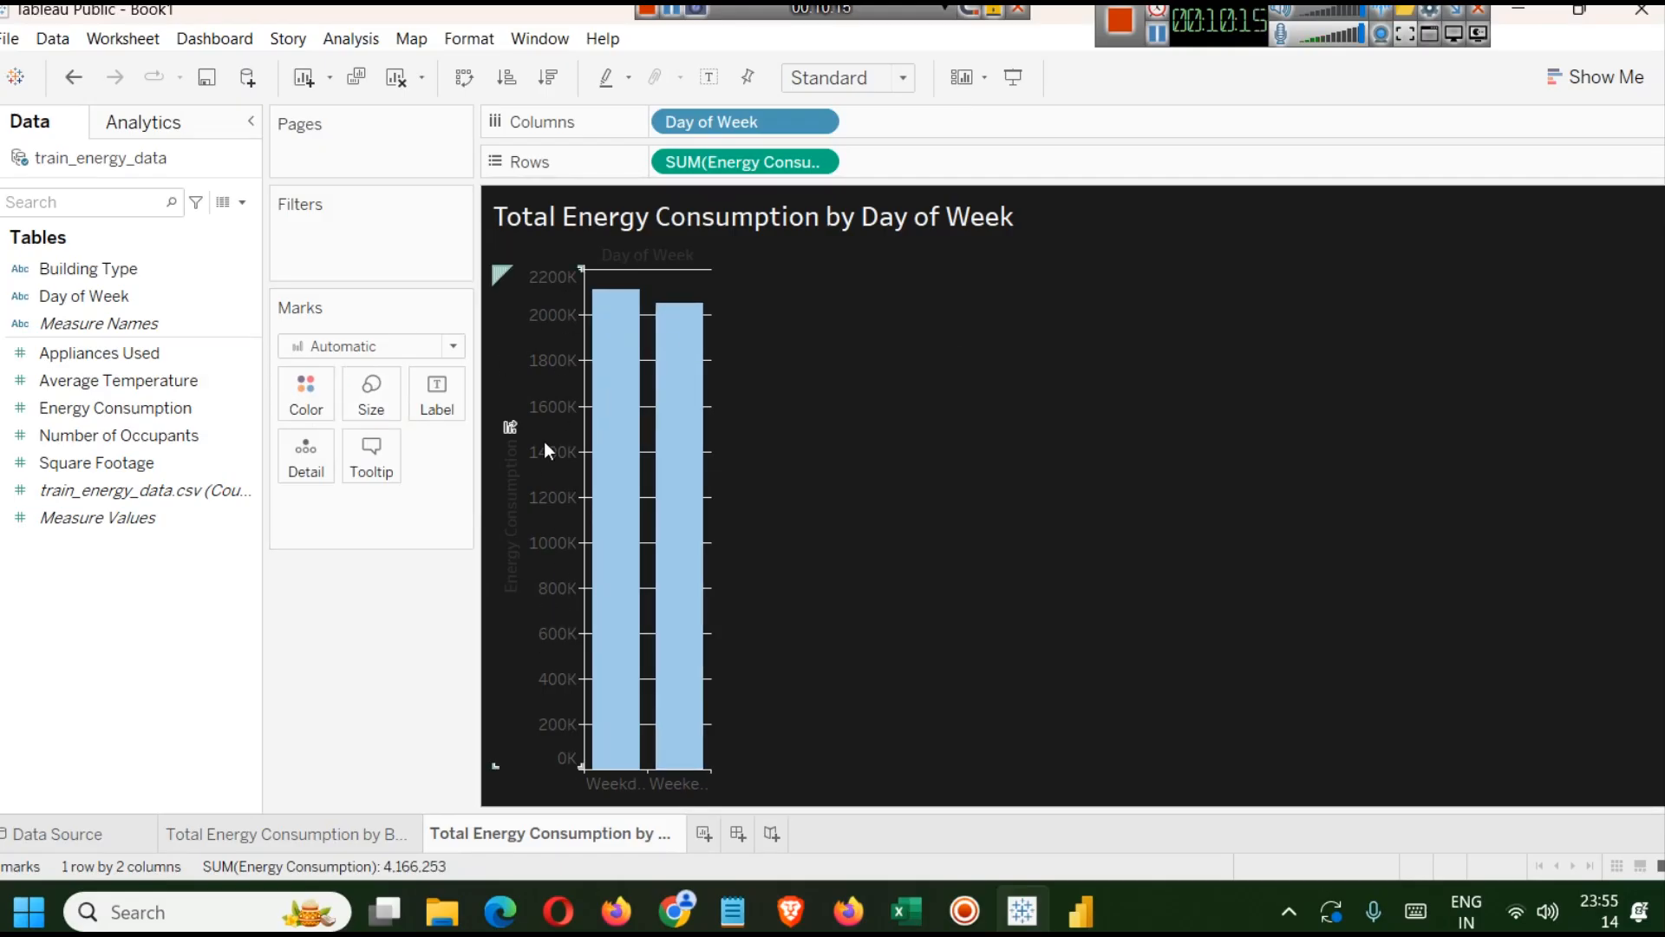
right_click(657, 255)
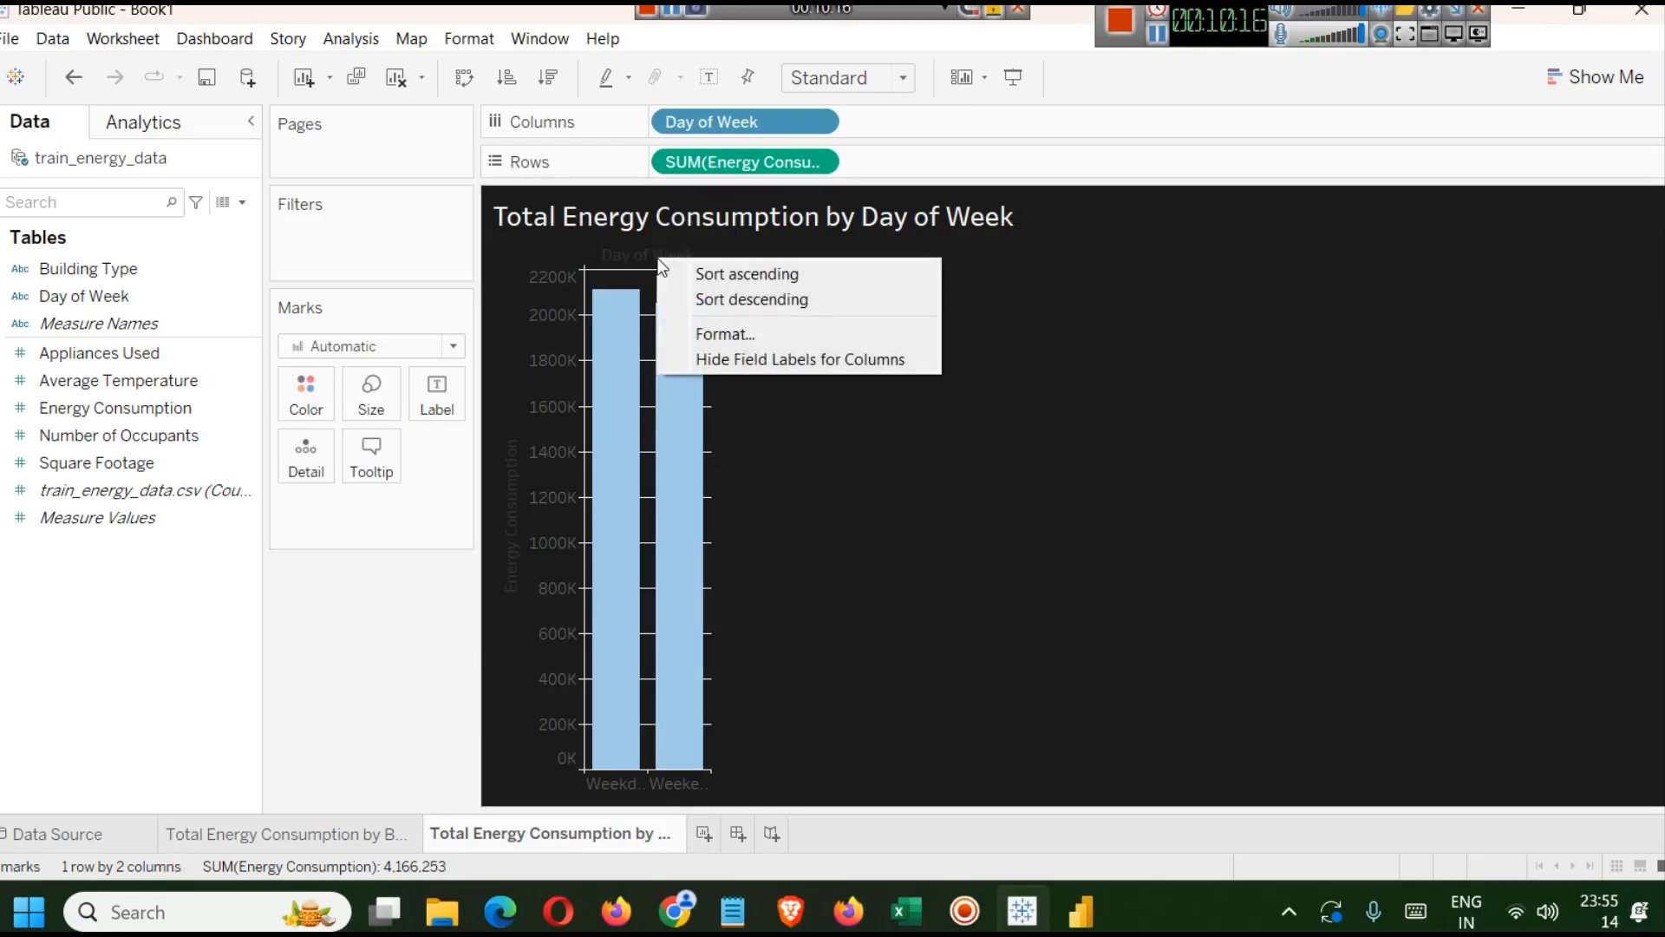
click(751, 357)
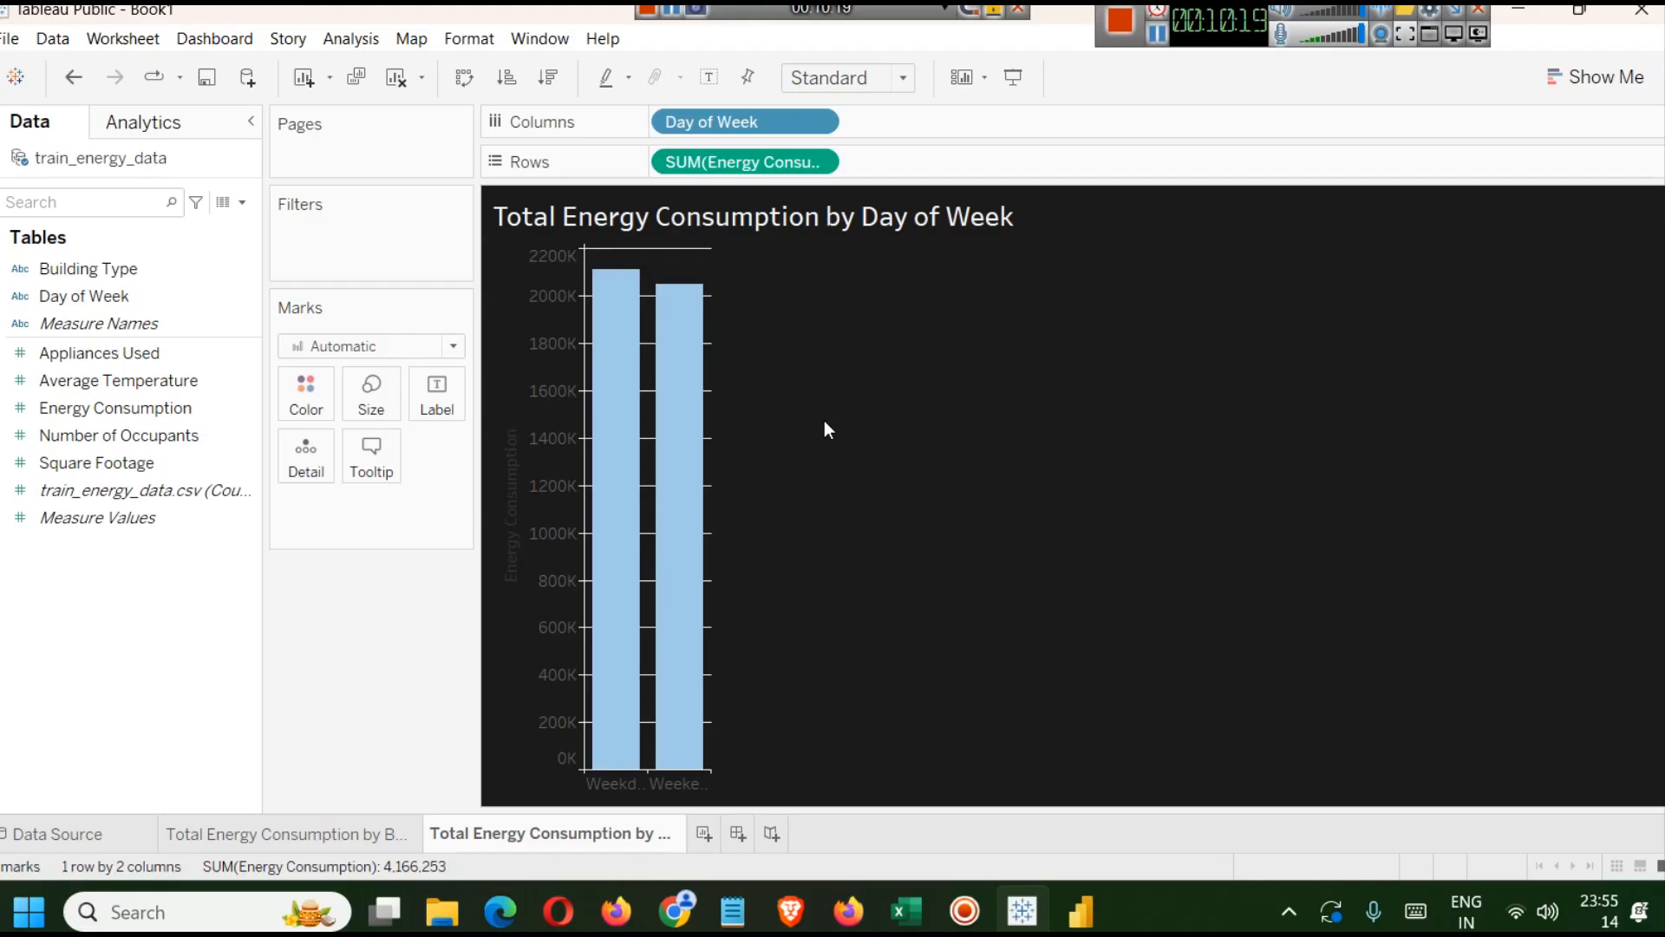
key(ctrl+z)
Open the field label formatting and set the corner font to white and bold.
right_click(615, 256)
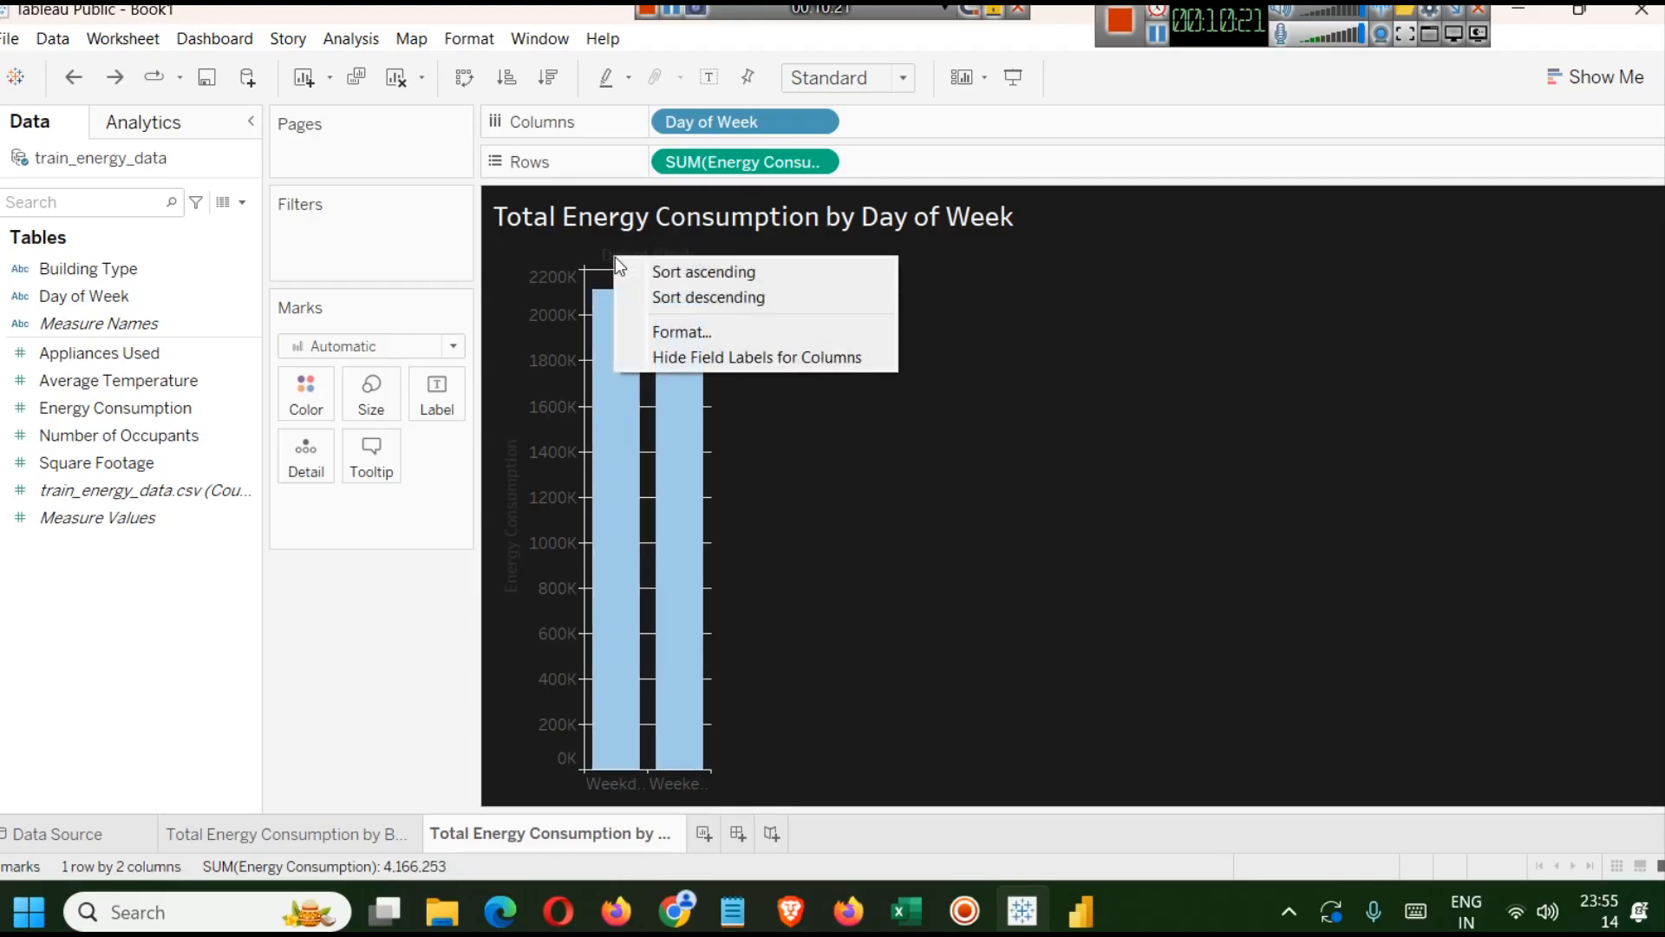
click(673, 332)
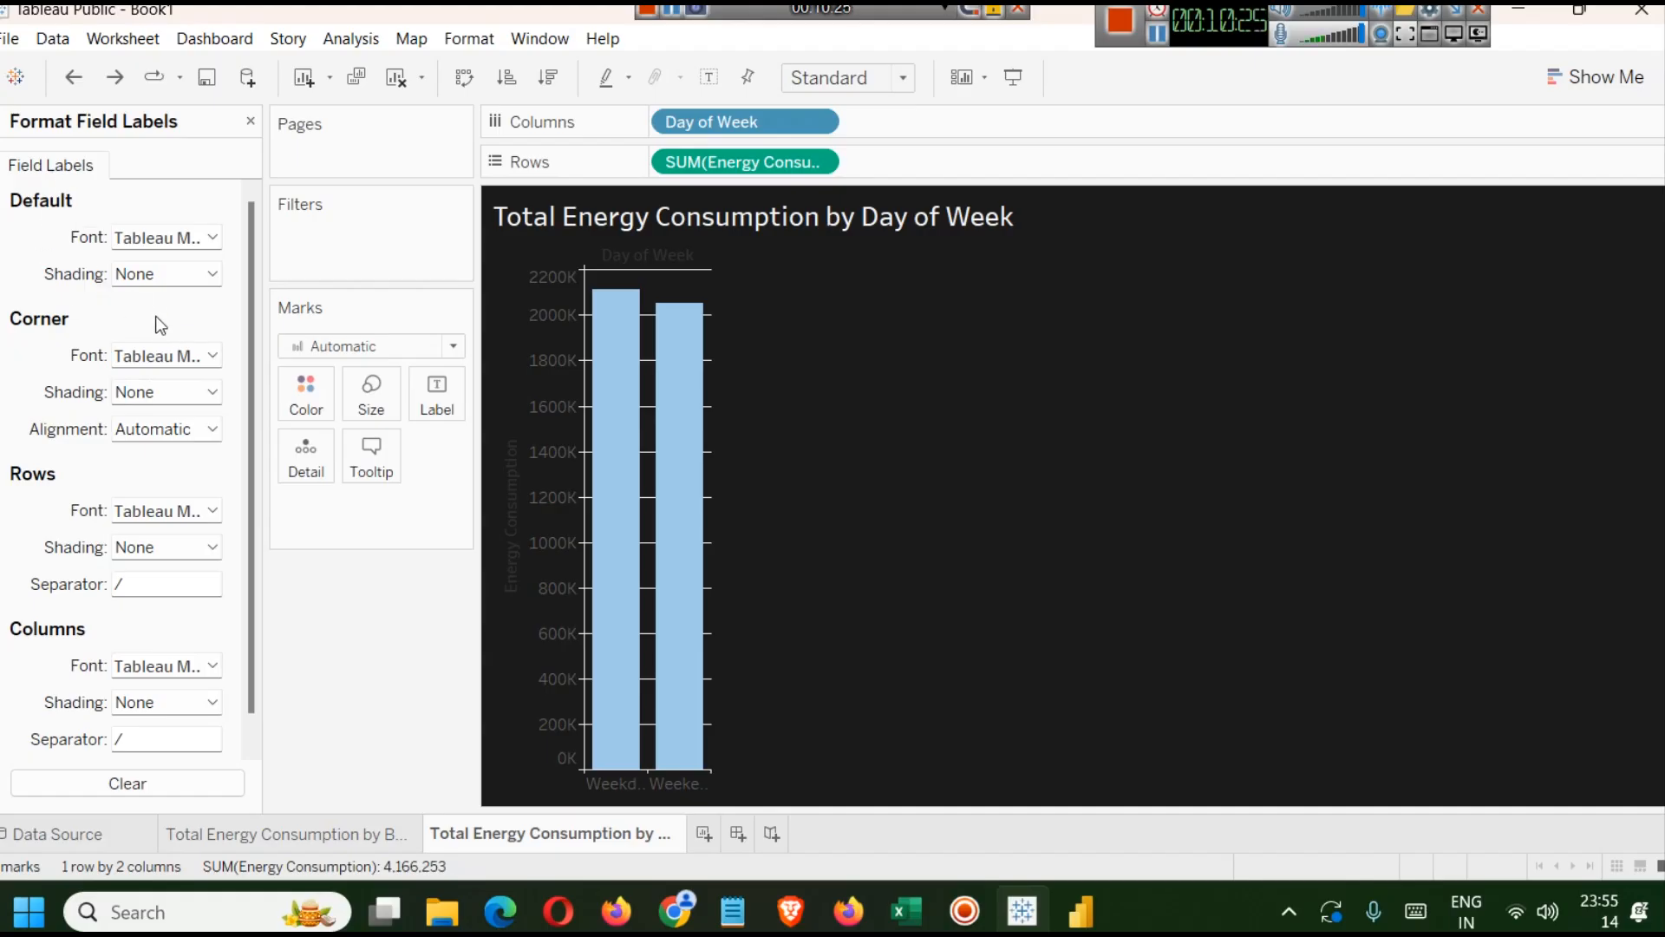
click(211, 355)
click(158, 460)
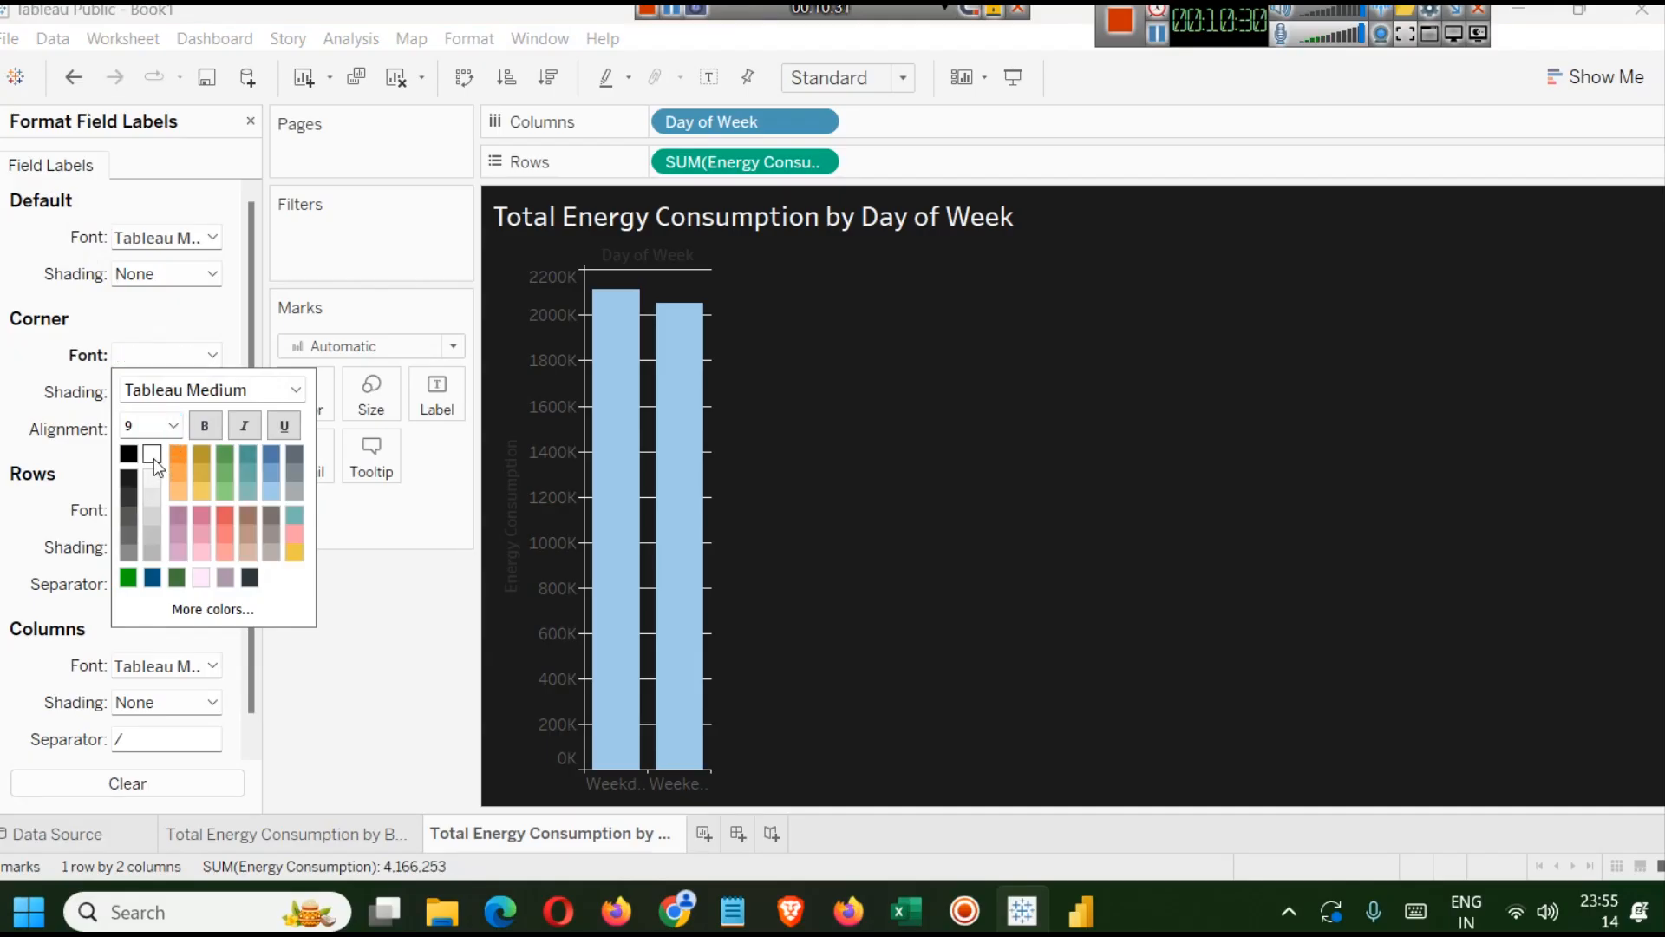
click(205, 425)
click(116, 246)
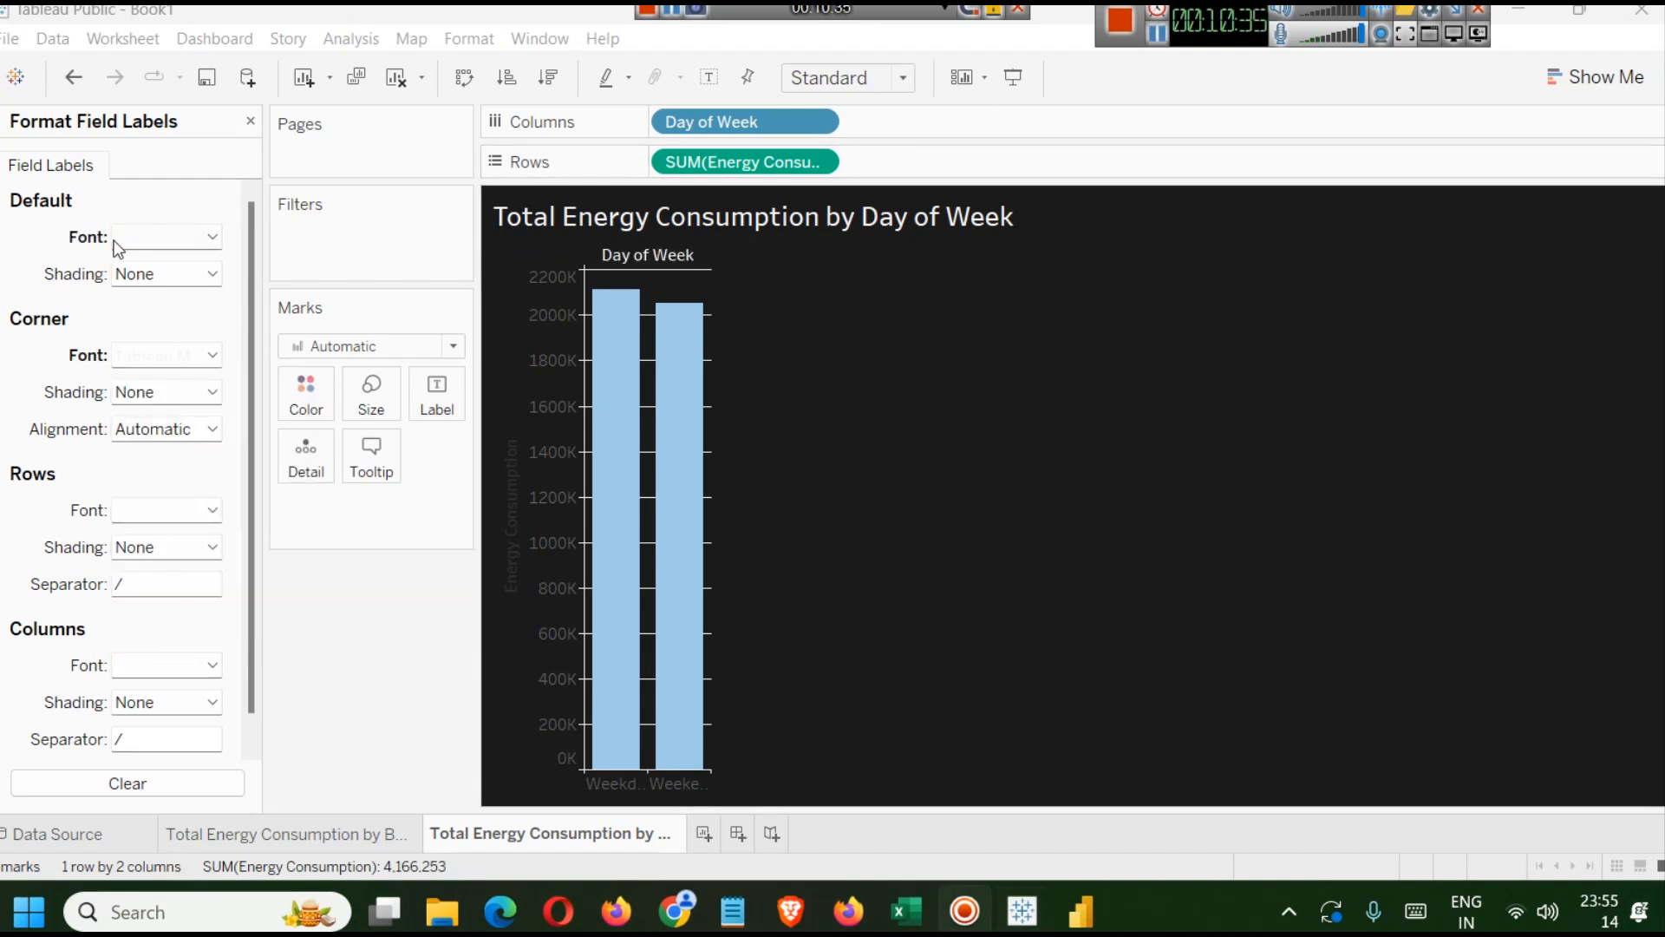
Set the default field label font to 10 pt bold.
click(208, 236)
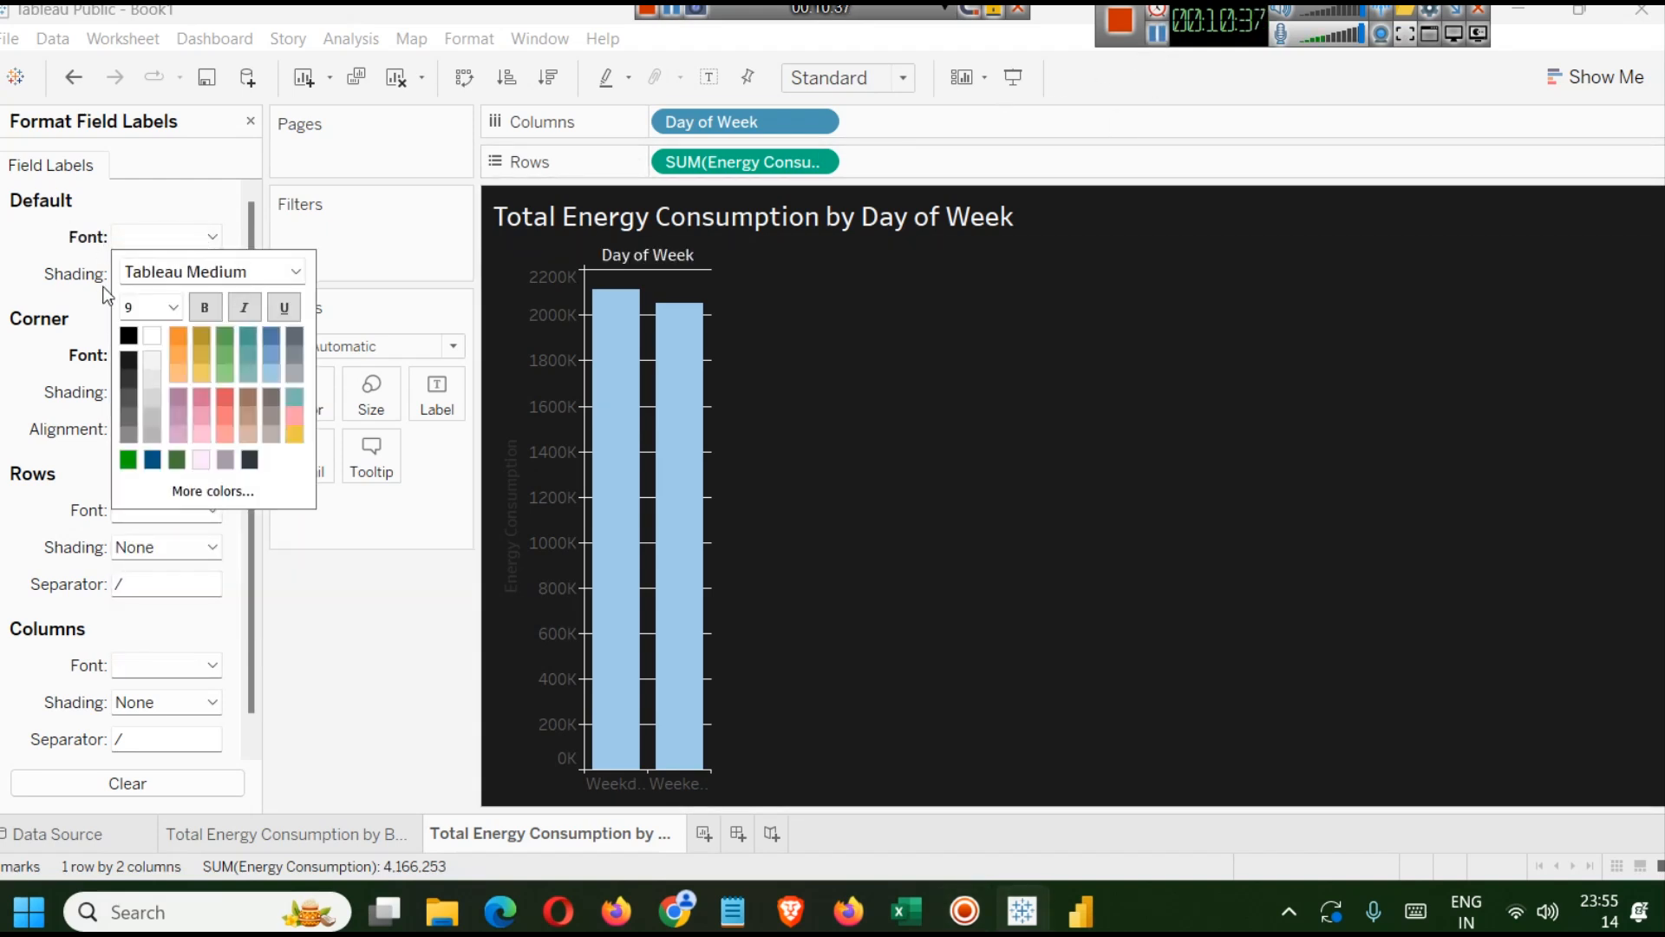
click(173, 307)
click(159, 352)
click(183, 307)
click(165, 363)
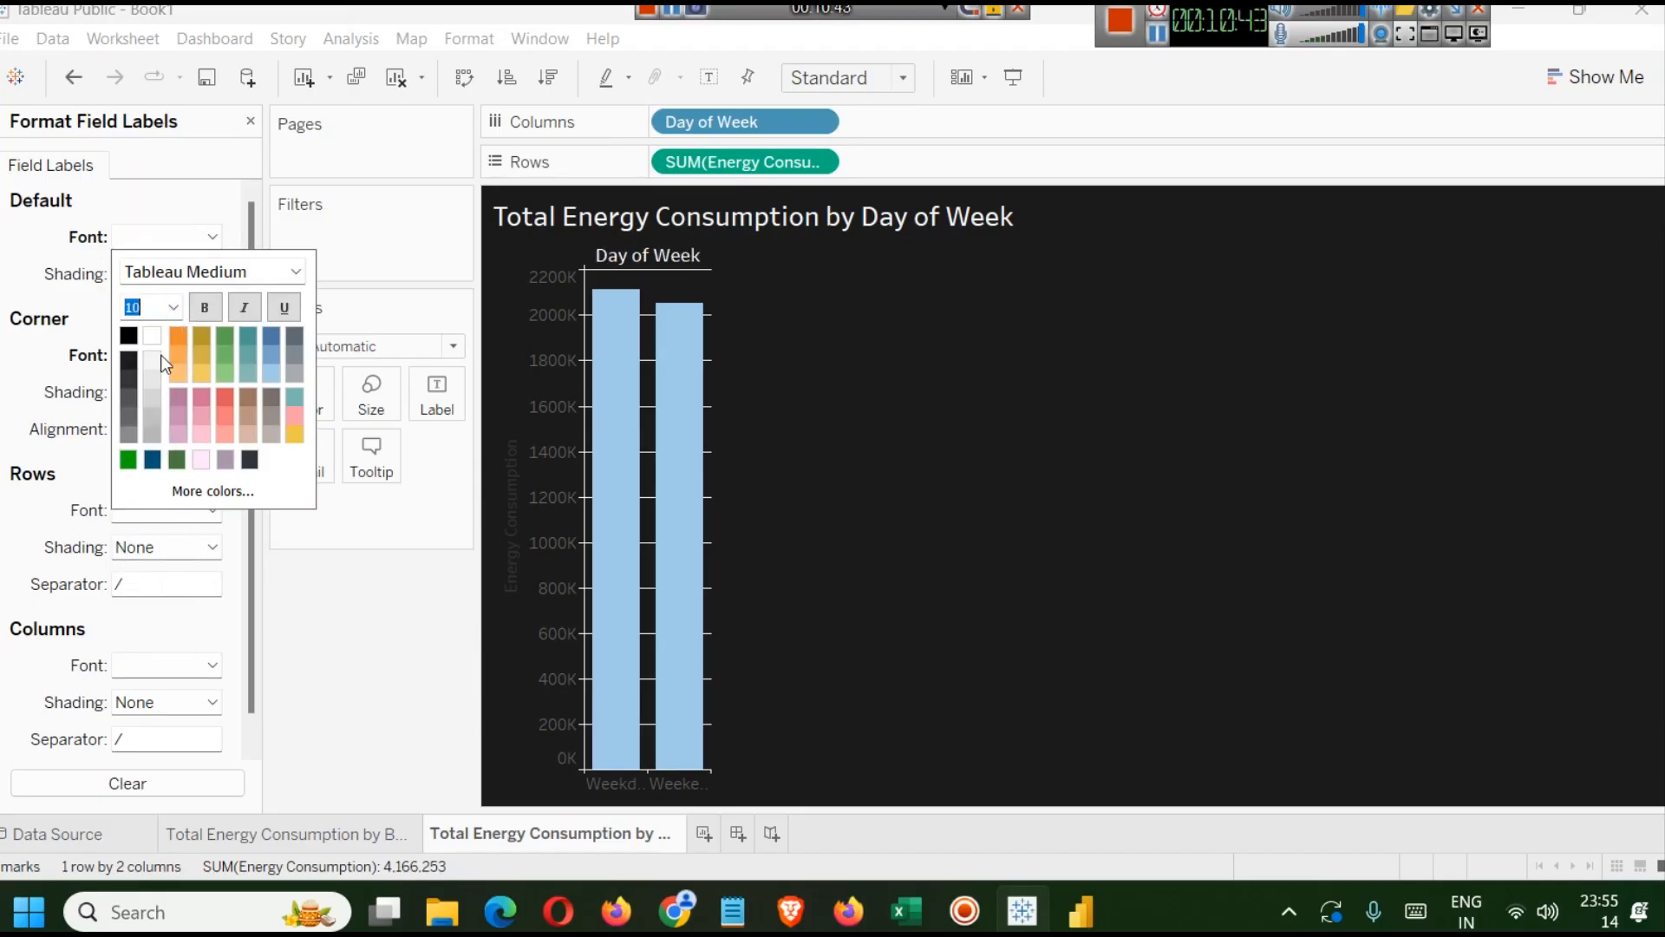
click(208, 306)
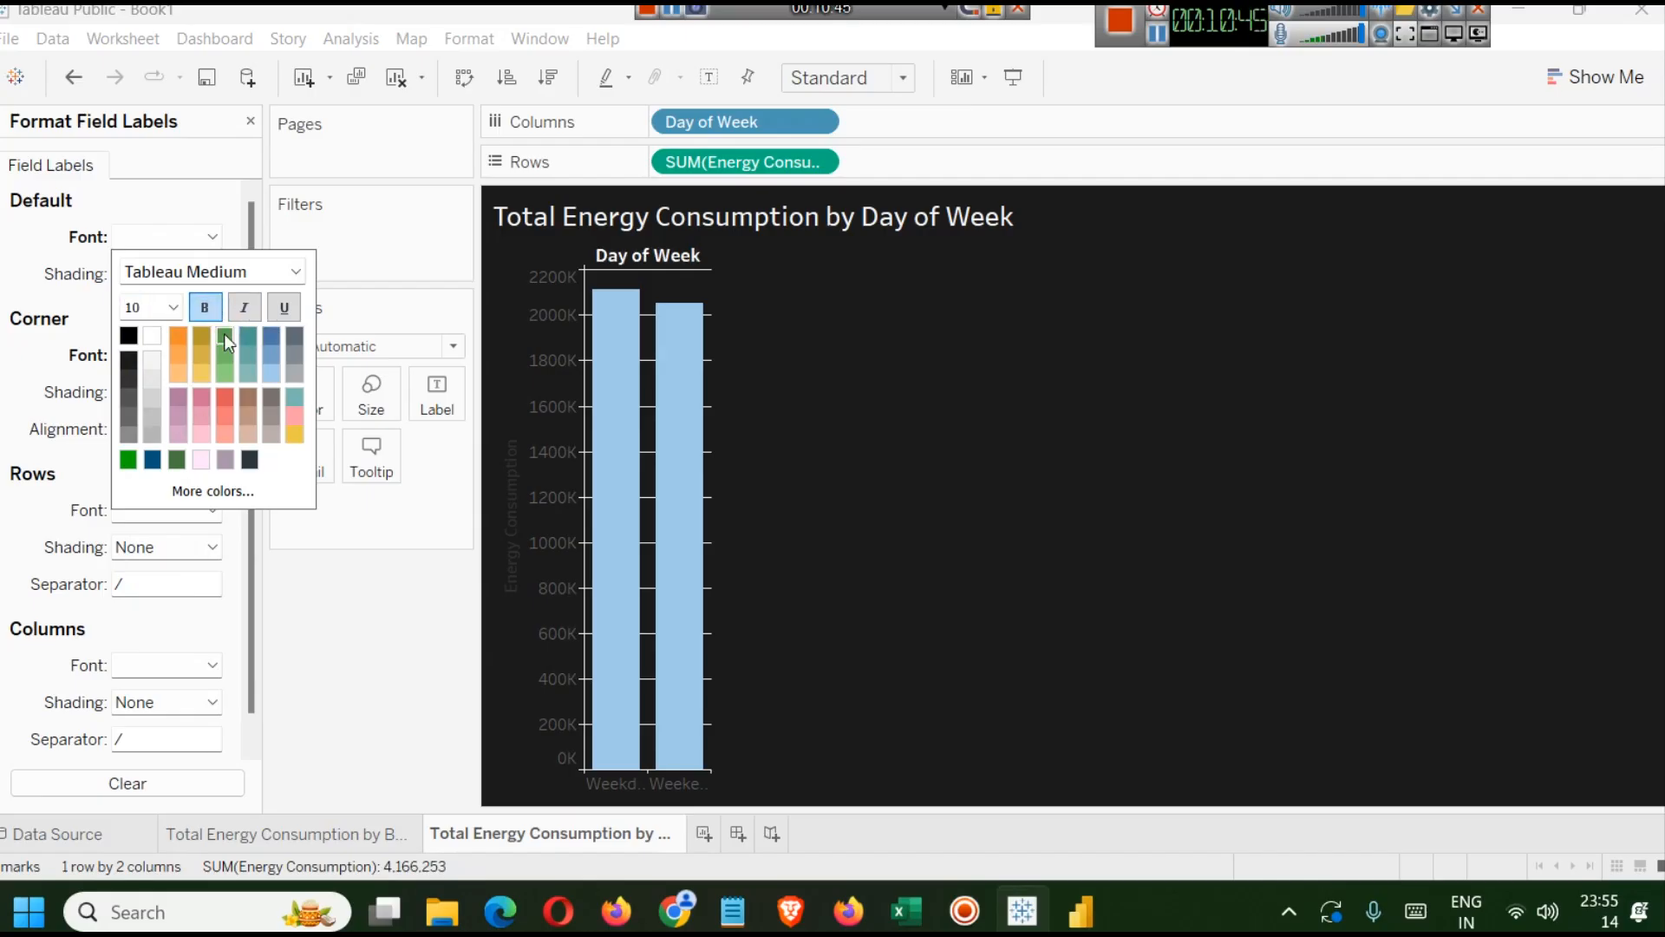
Format the Energy Consumption axis font to 10 pt, bold and white.
click(541, 276)
right_click(542, 276)
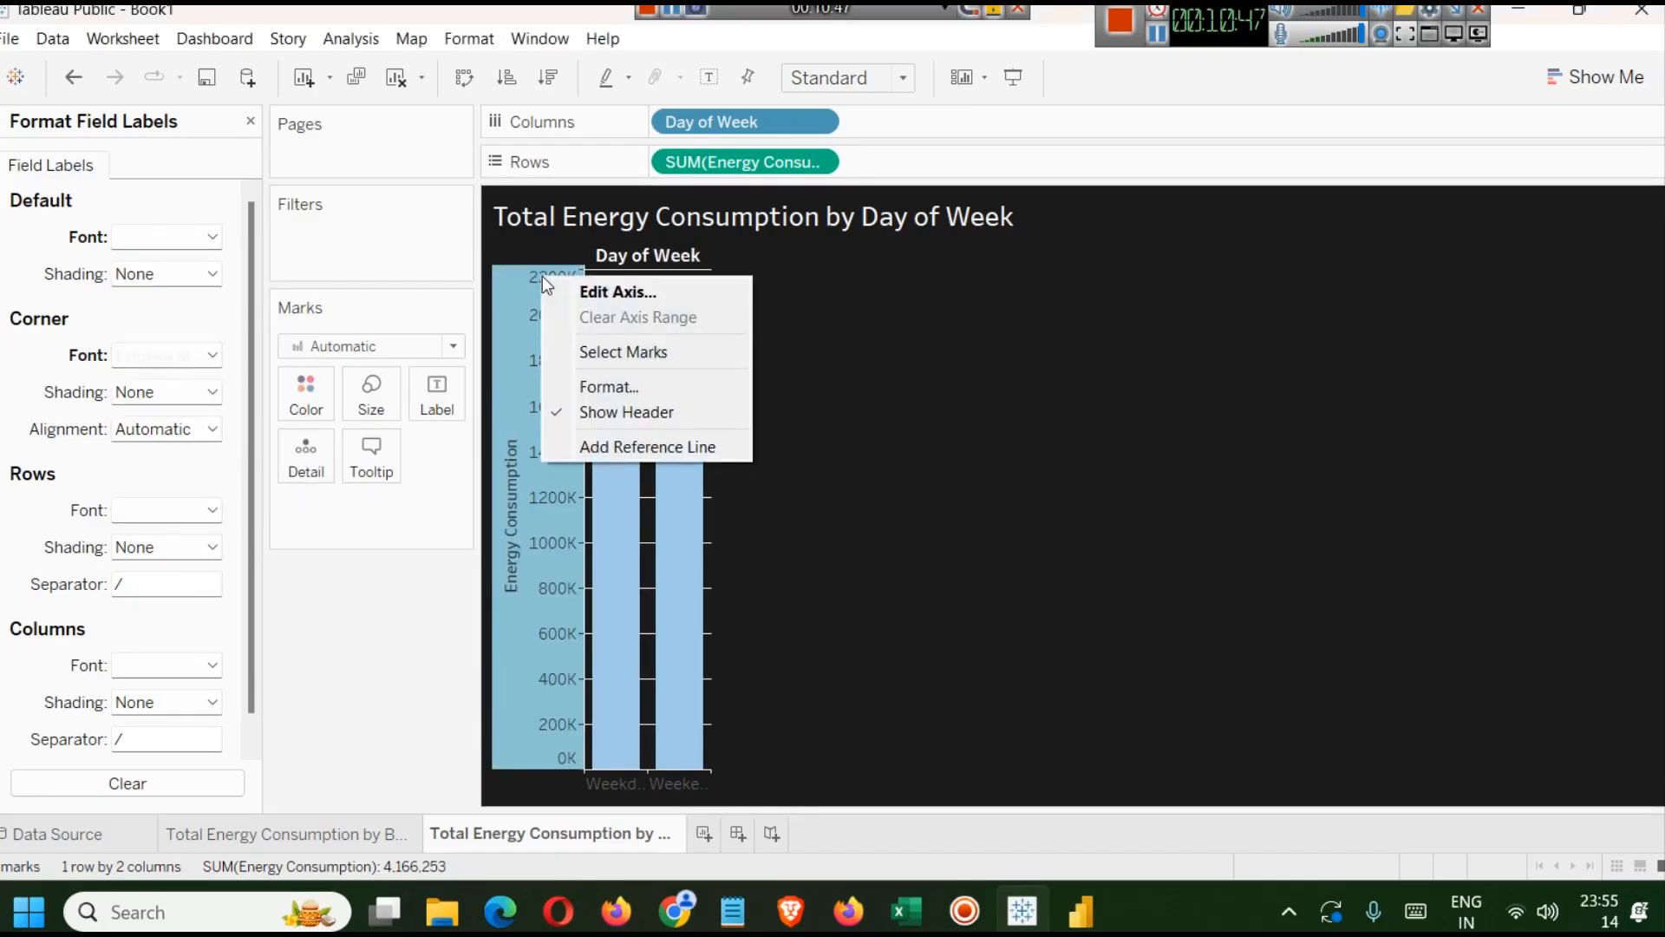
click(607, 386)
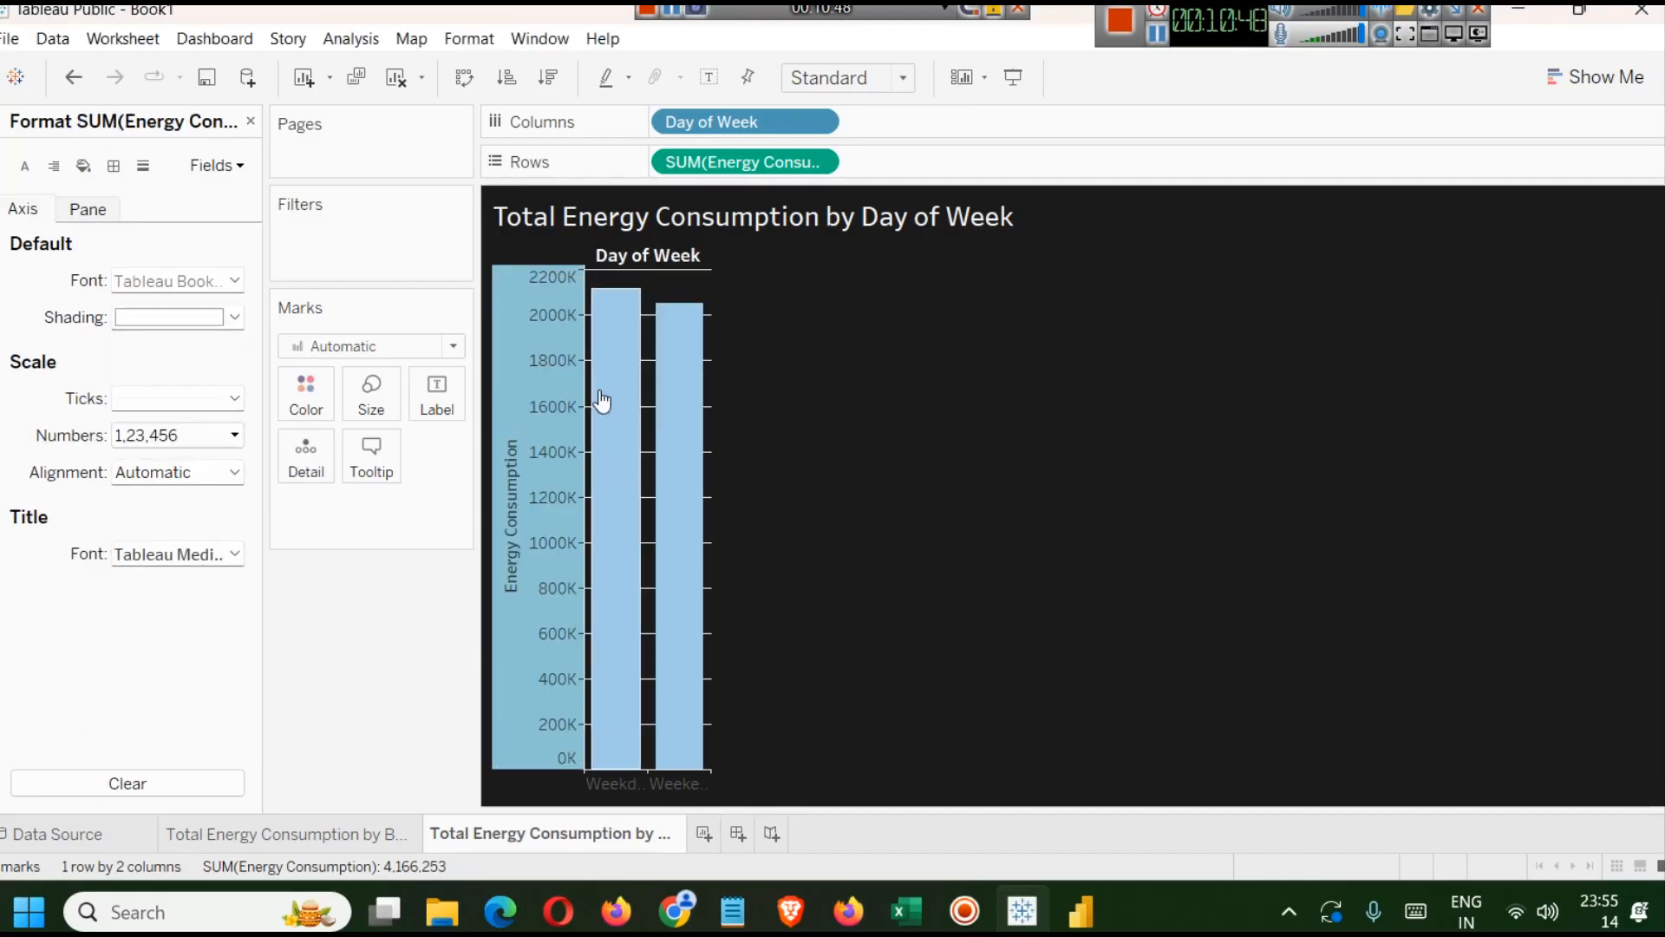
click(232, 281)
click(175, 351)
click(152, 401)
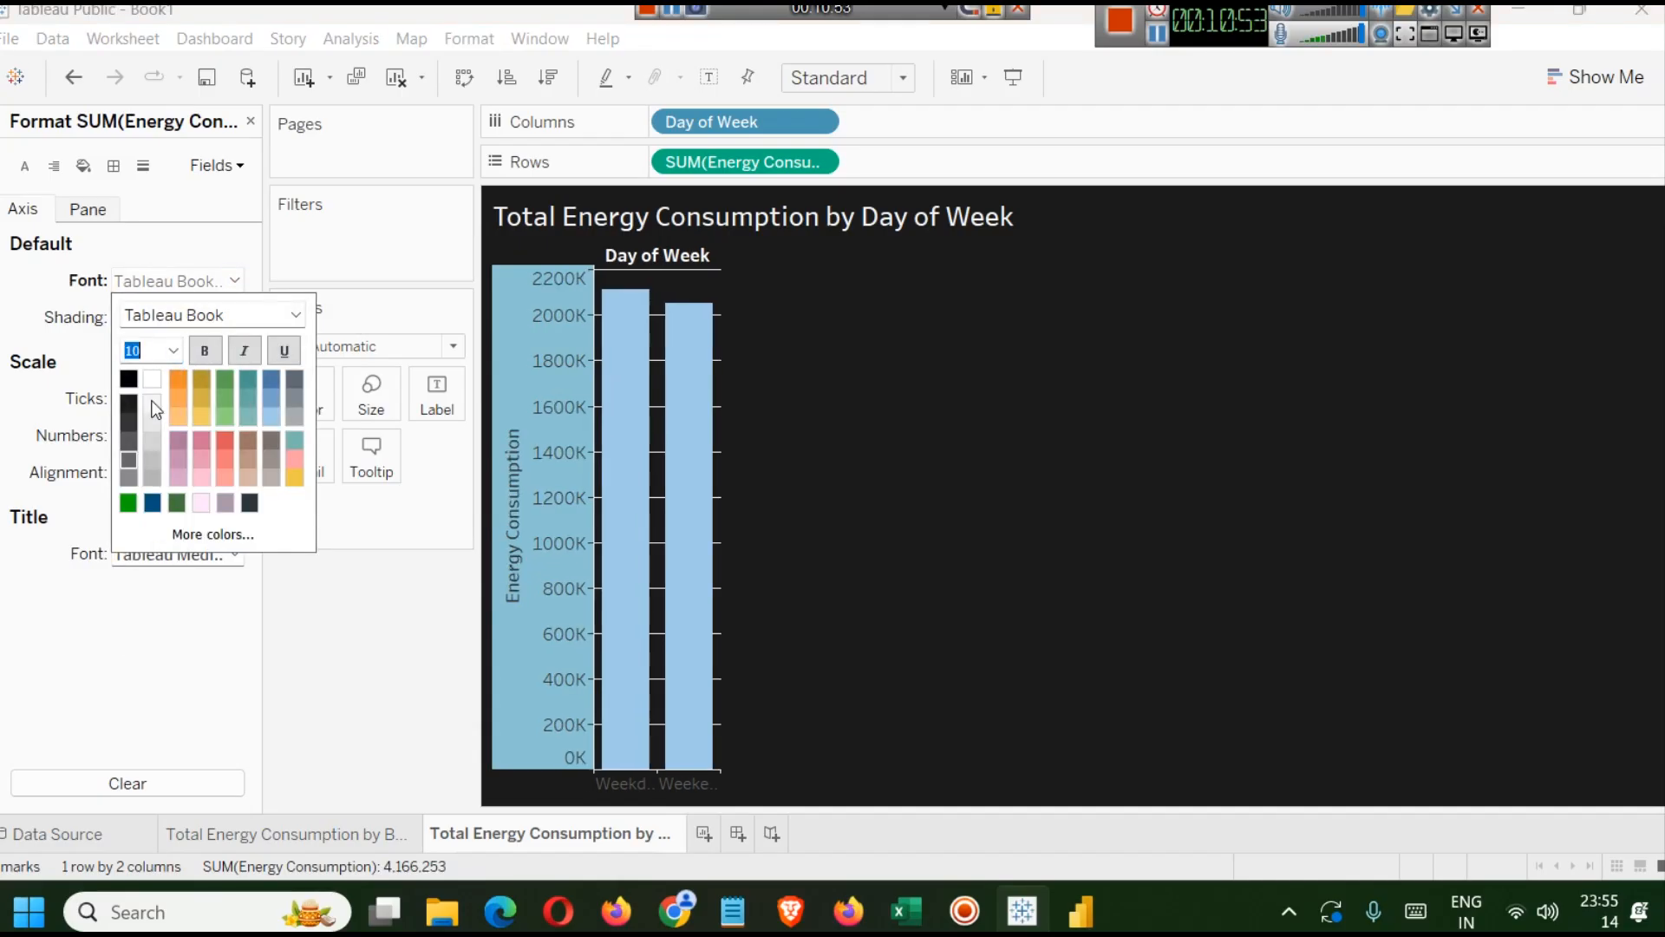
click(214, 351)
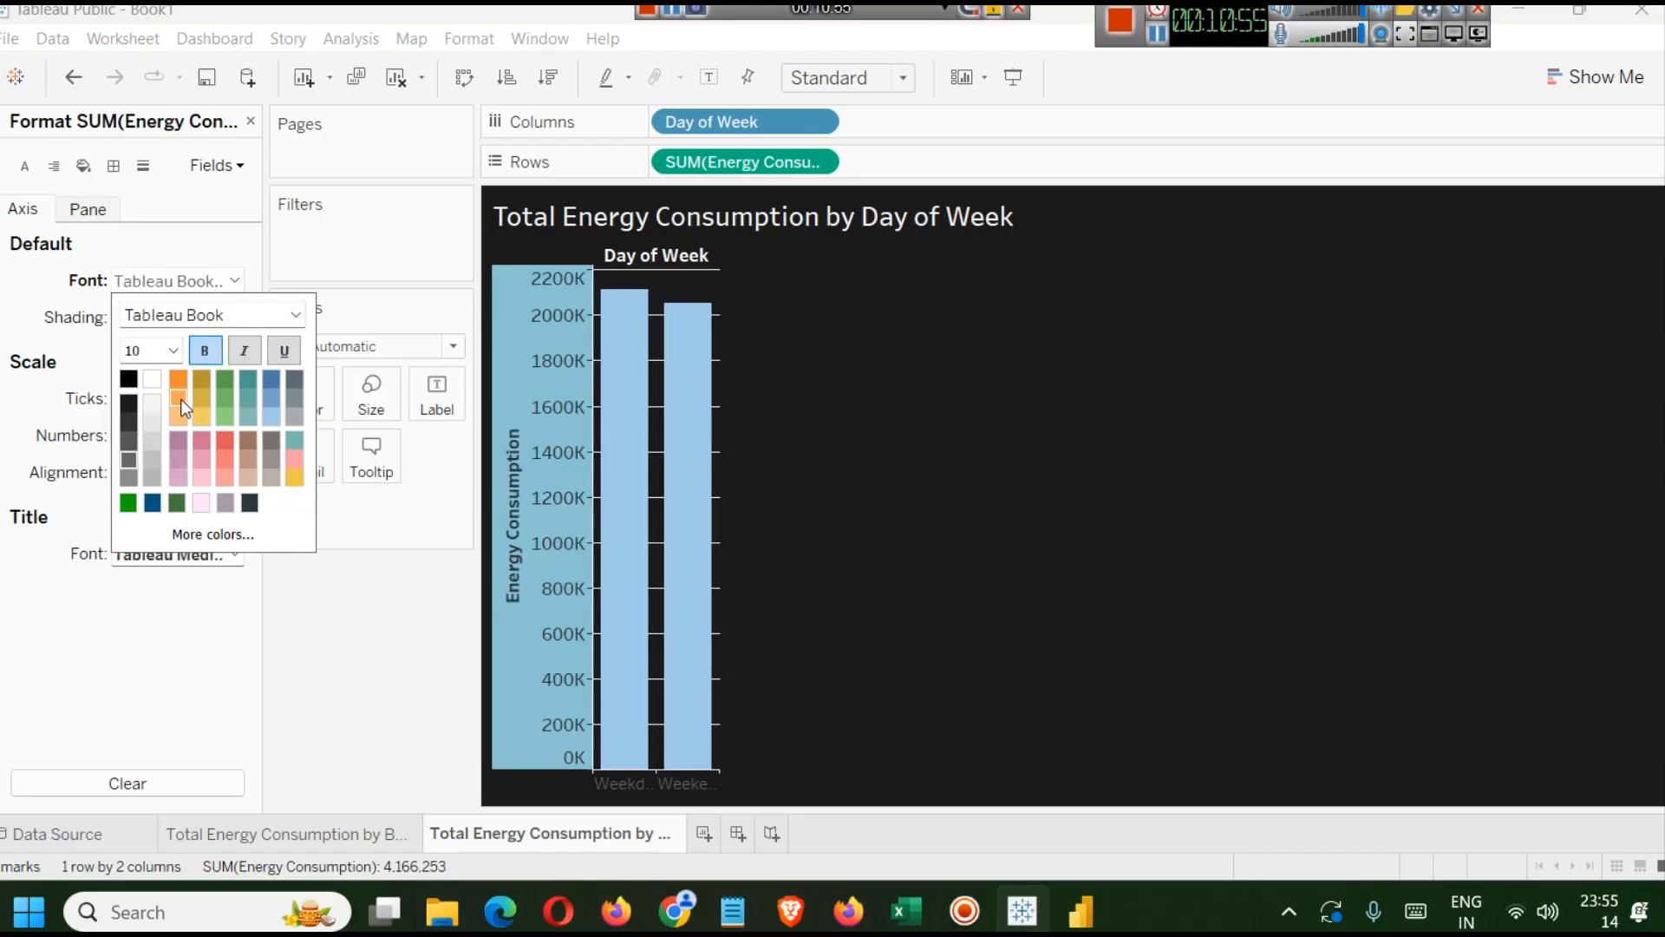
click(153, 384)
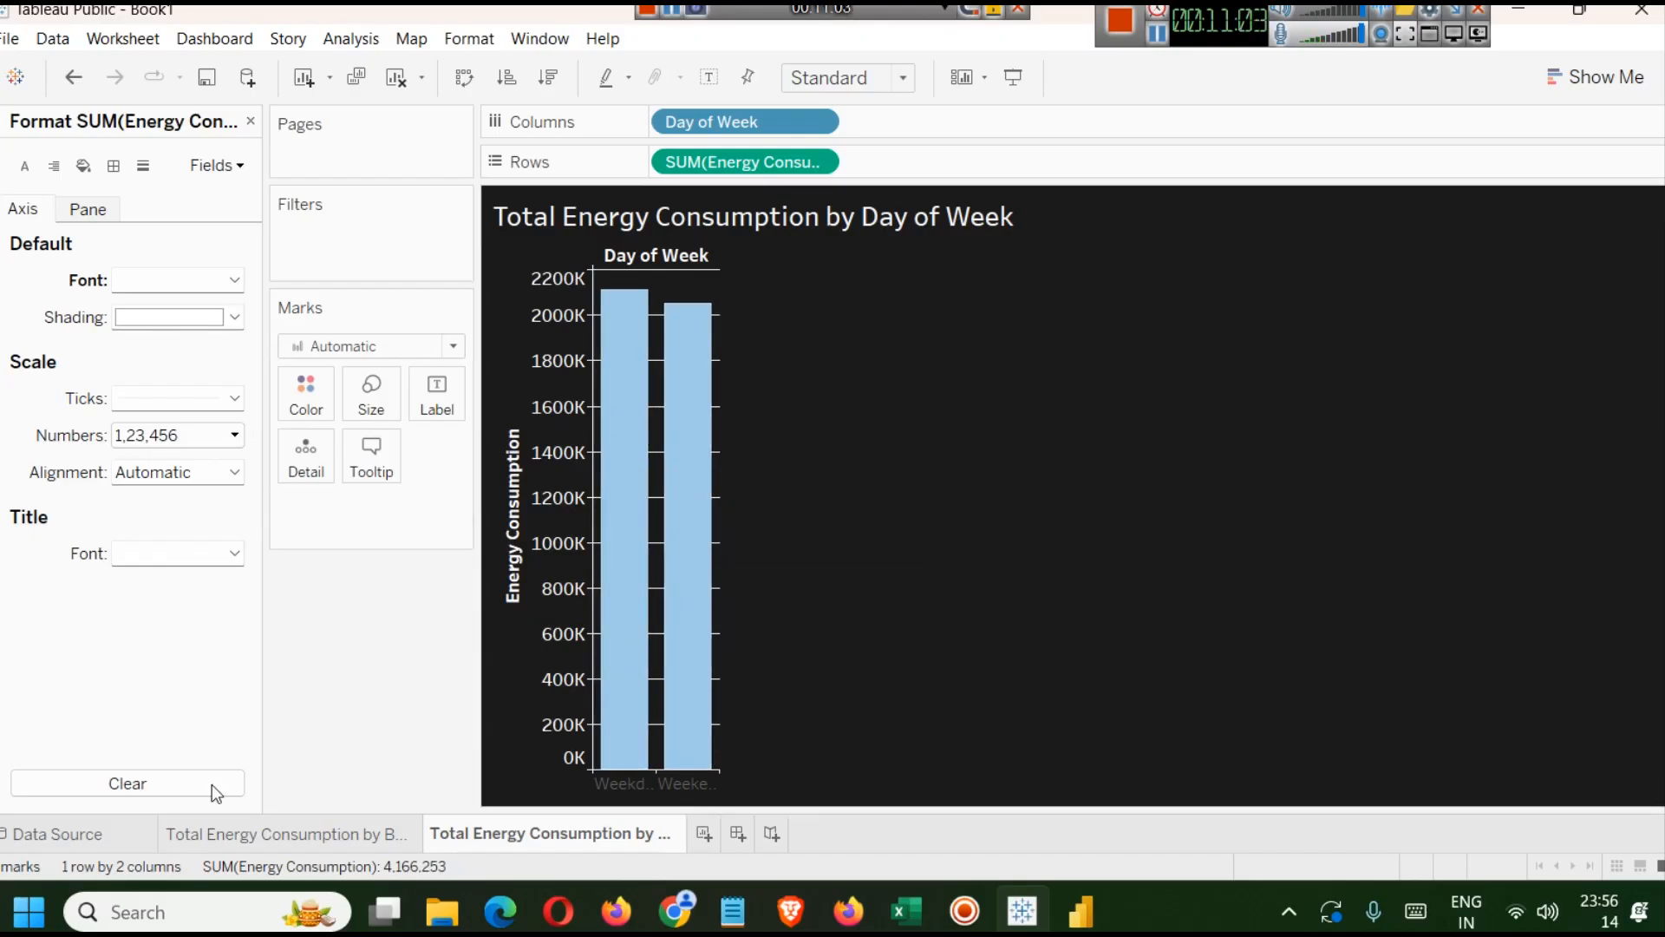
Change the bar color to a brighter custom blue using More colors.
click(287, 844)
click(455, 846)
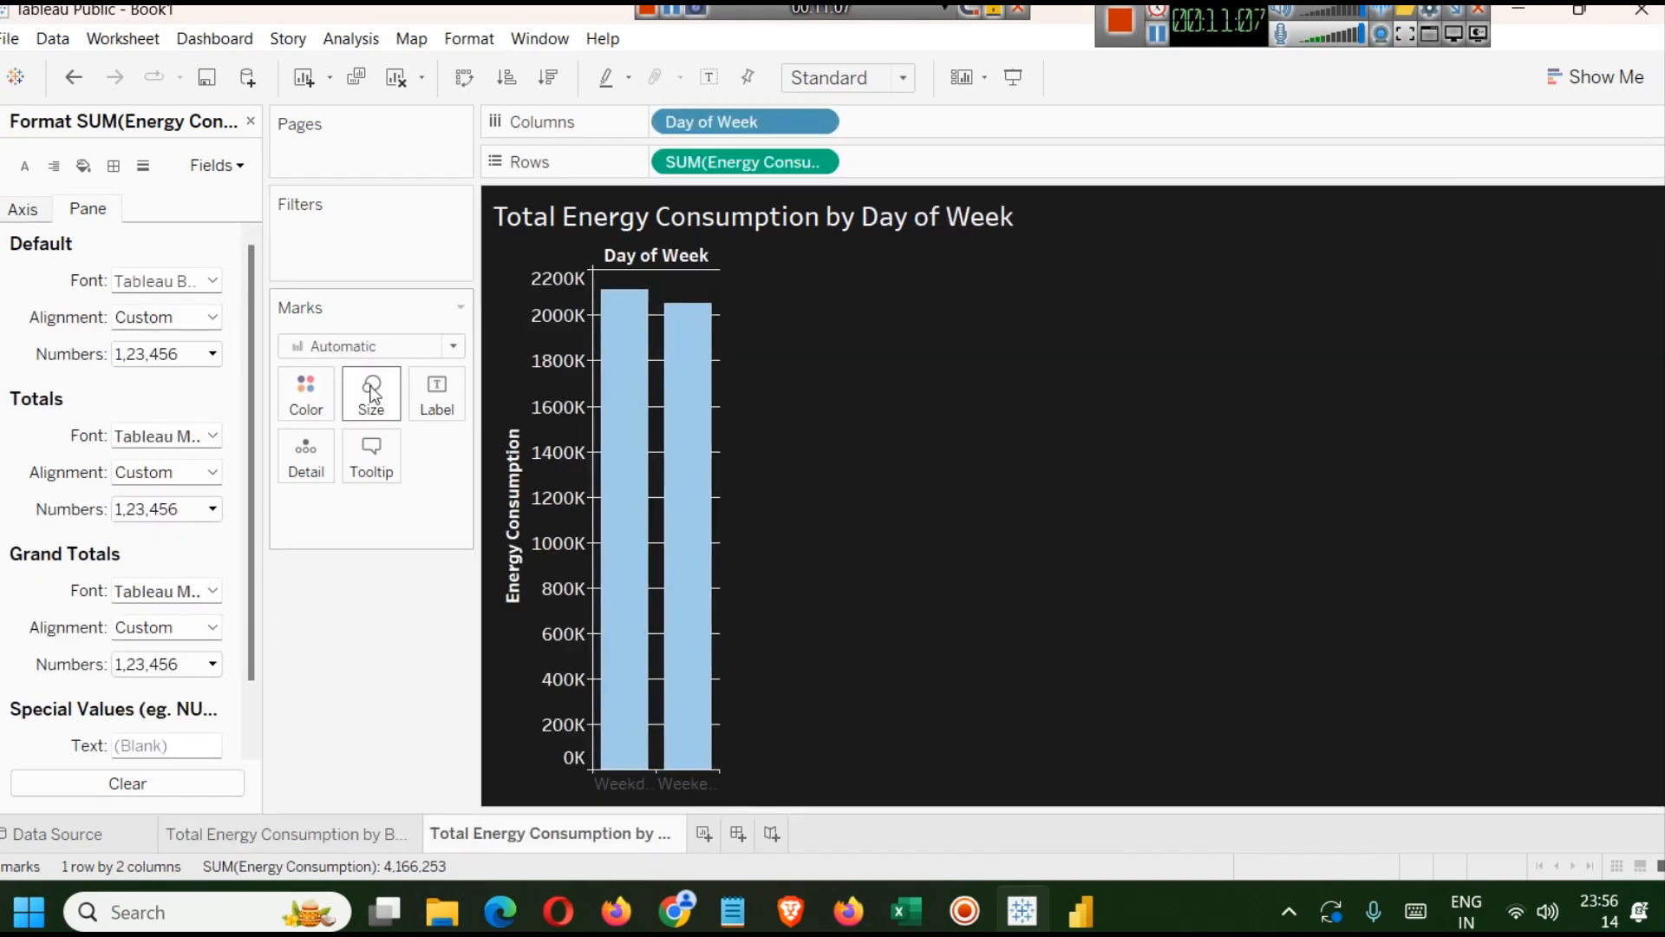
click(317, 401)
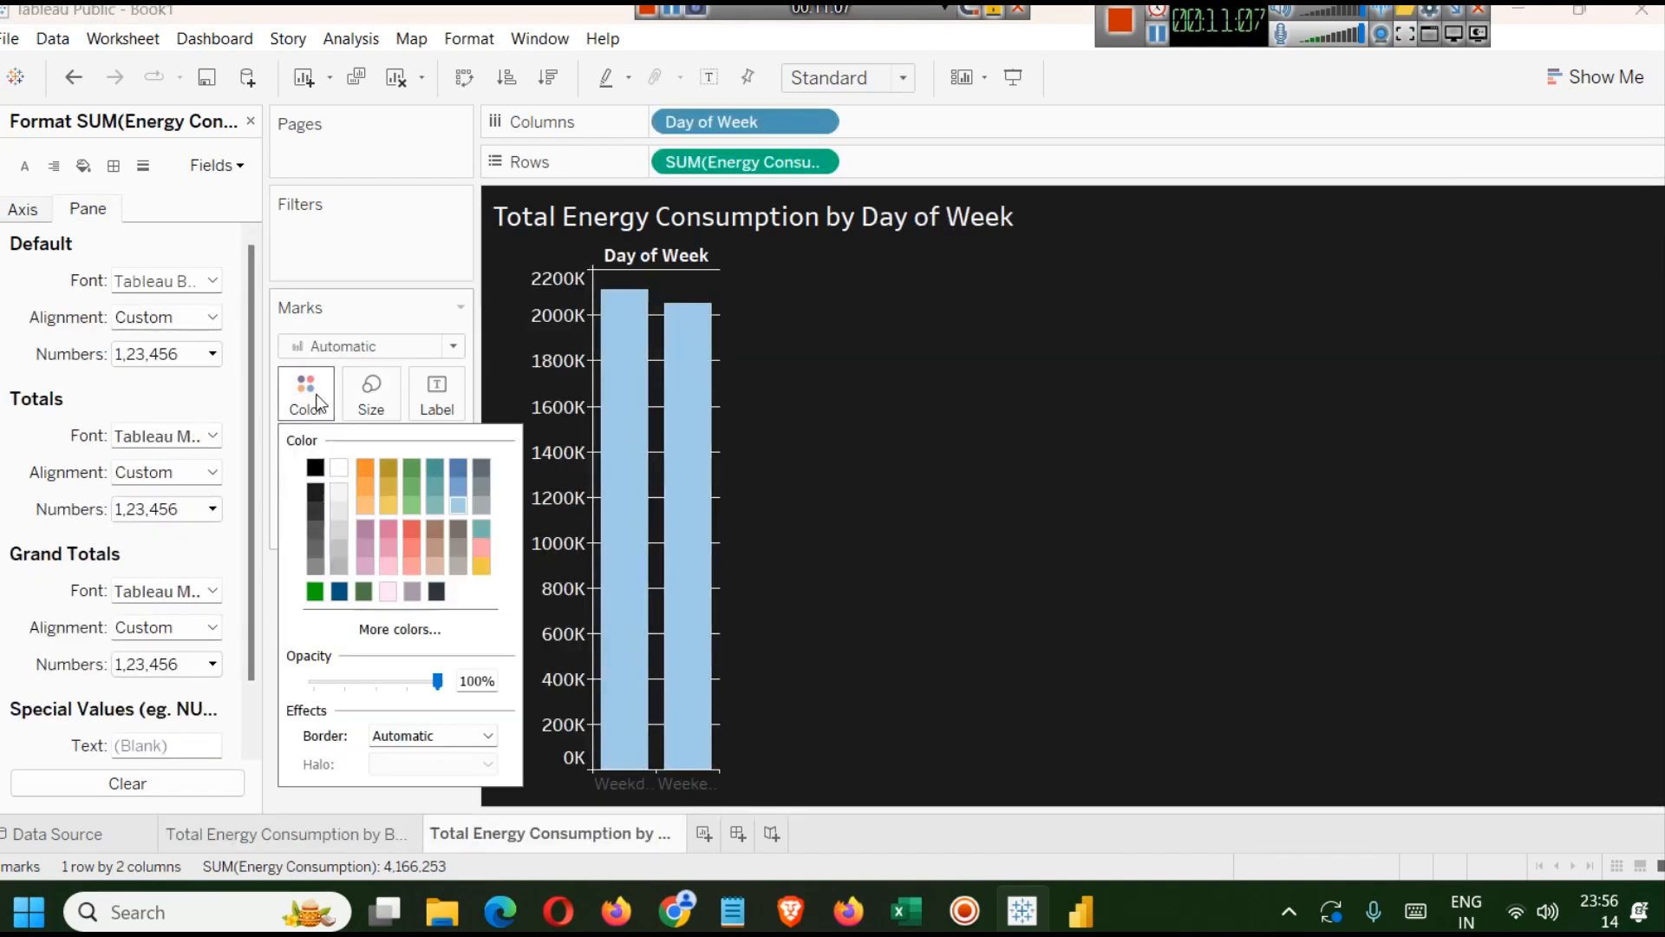
click(402, 634)
drag(867, 207, 1254, 230)
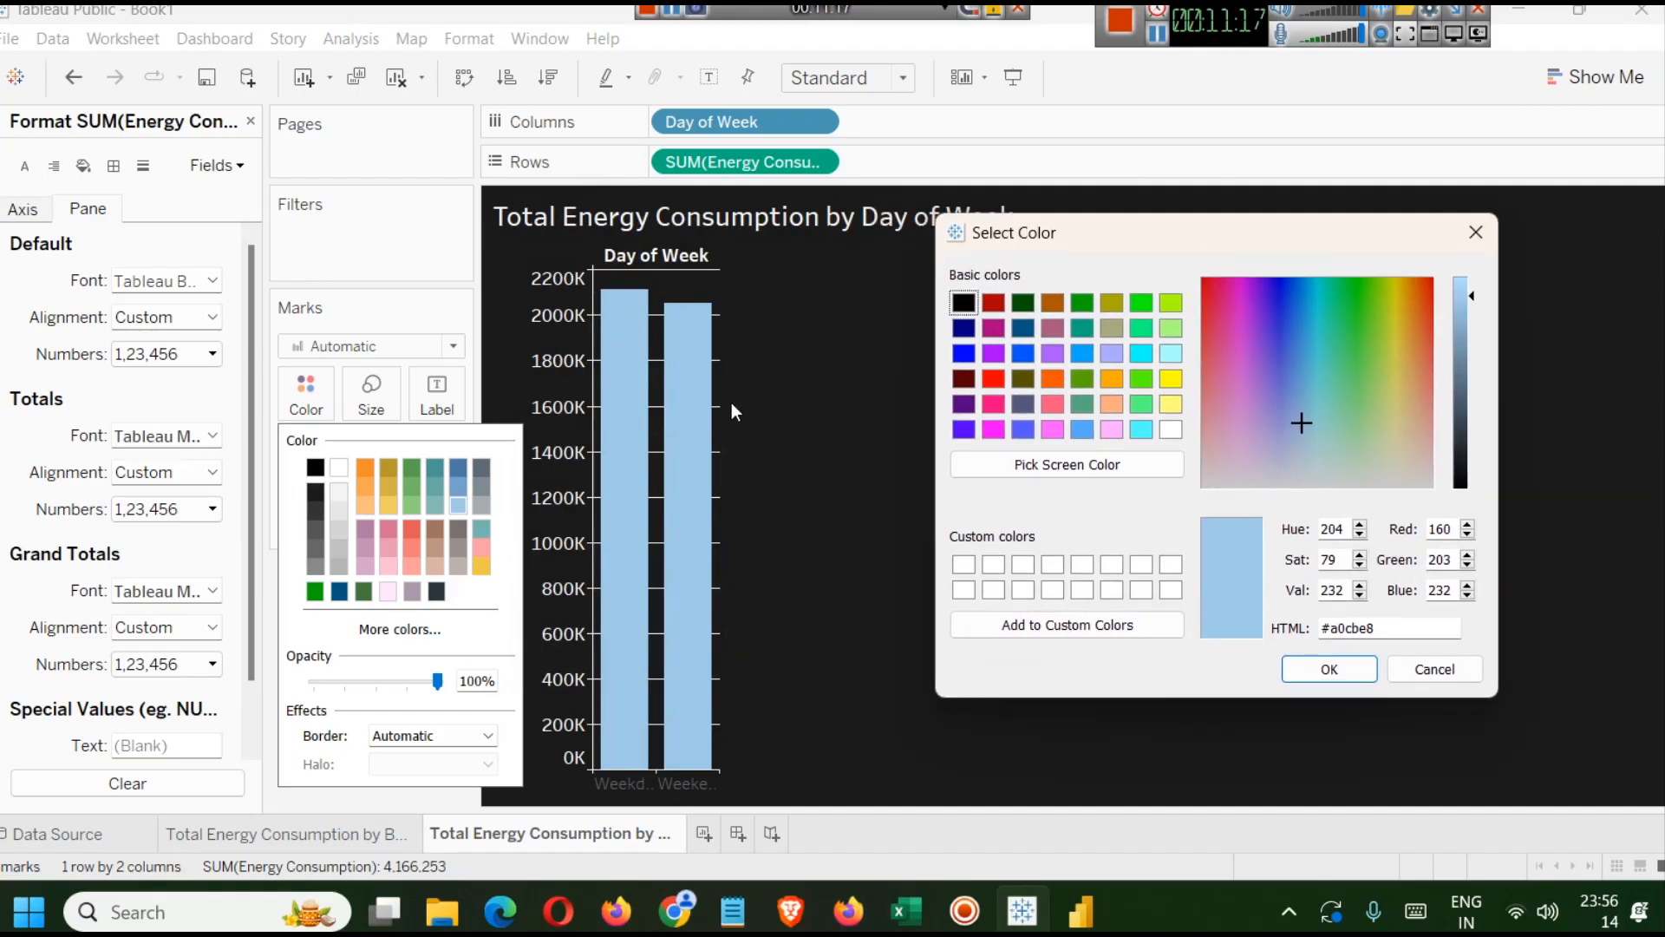
key(Return)
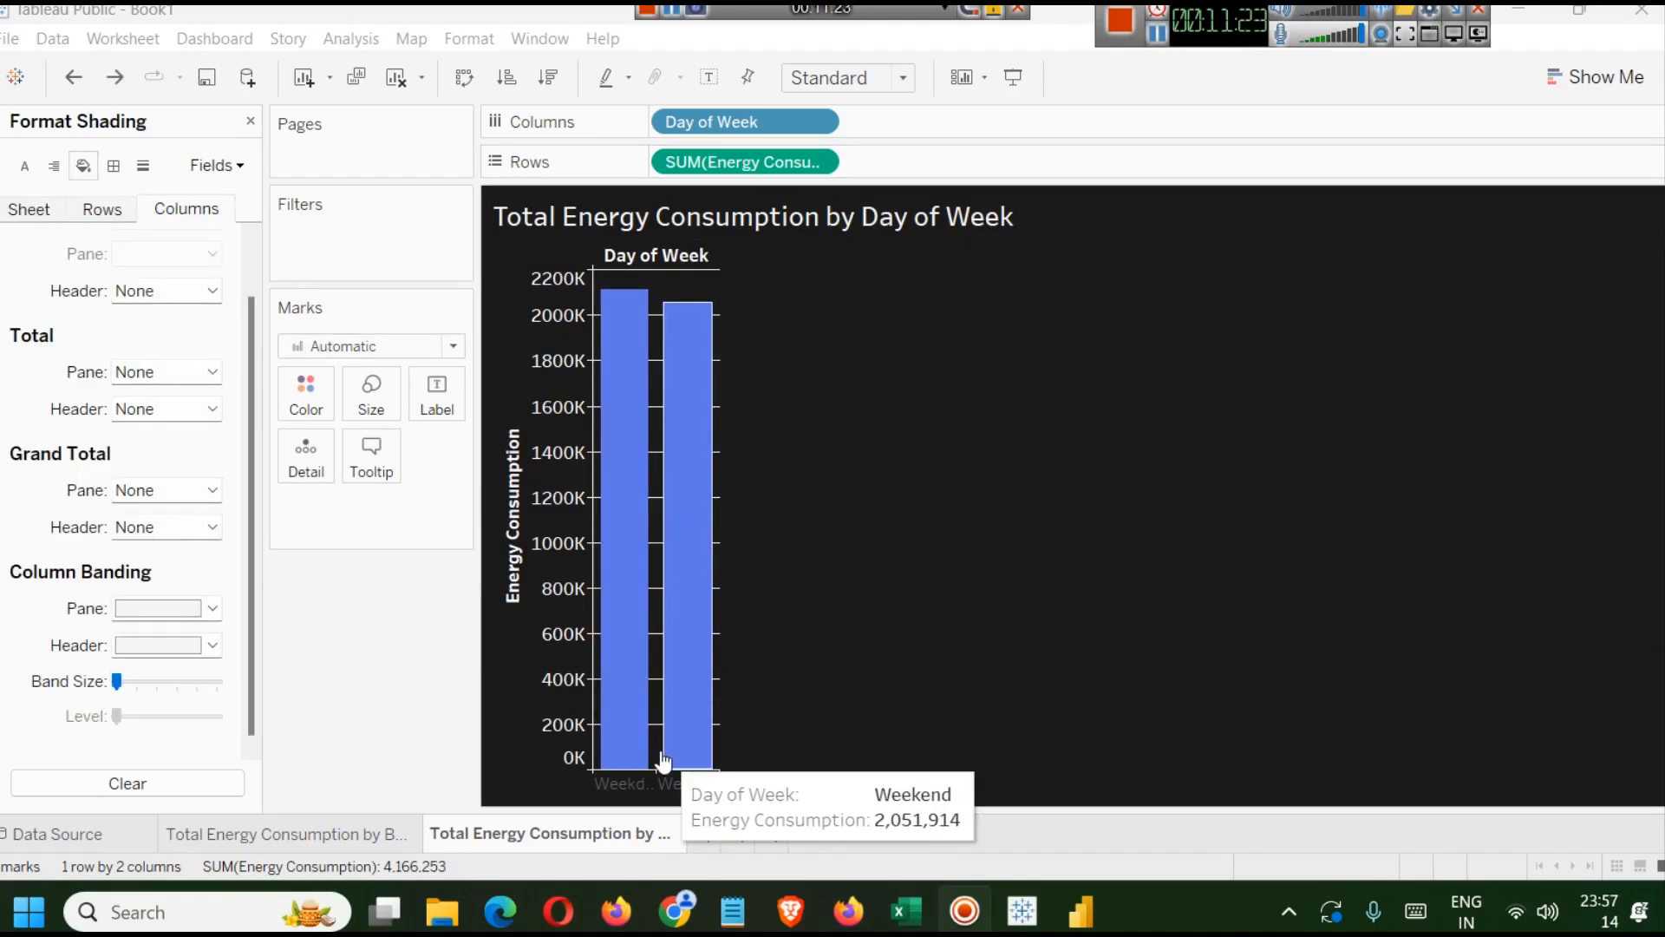
Widen the bar columns so the Weekday and Weekend labels show in full, and close the formatting pane.
drag(652, 781, 672, 782)
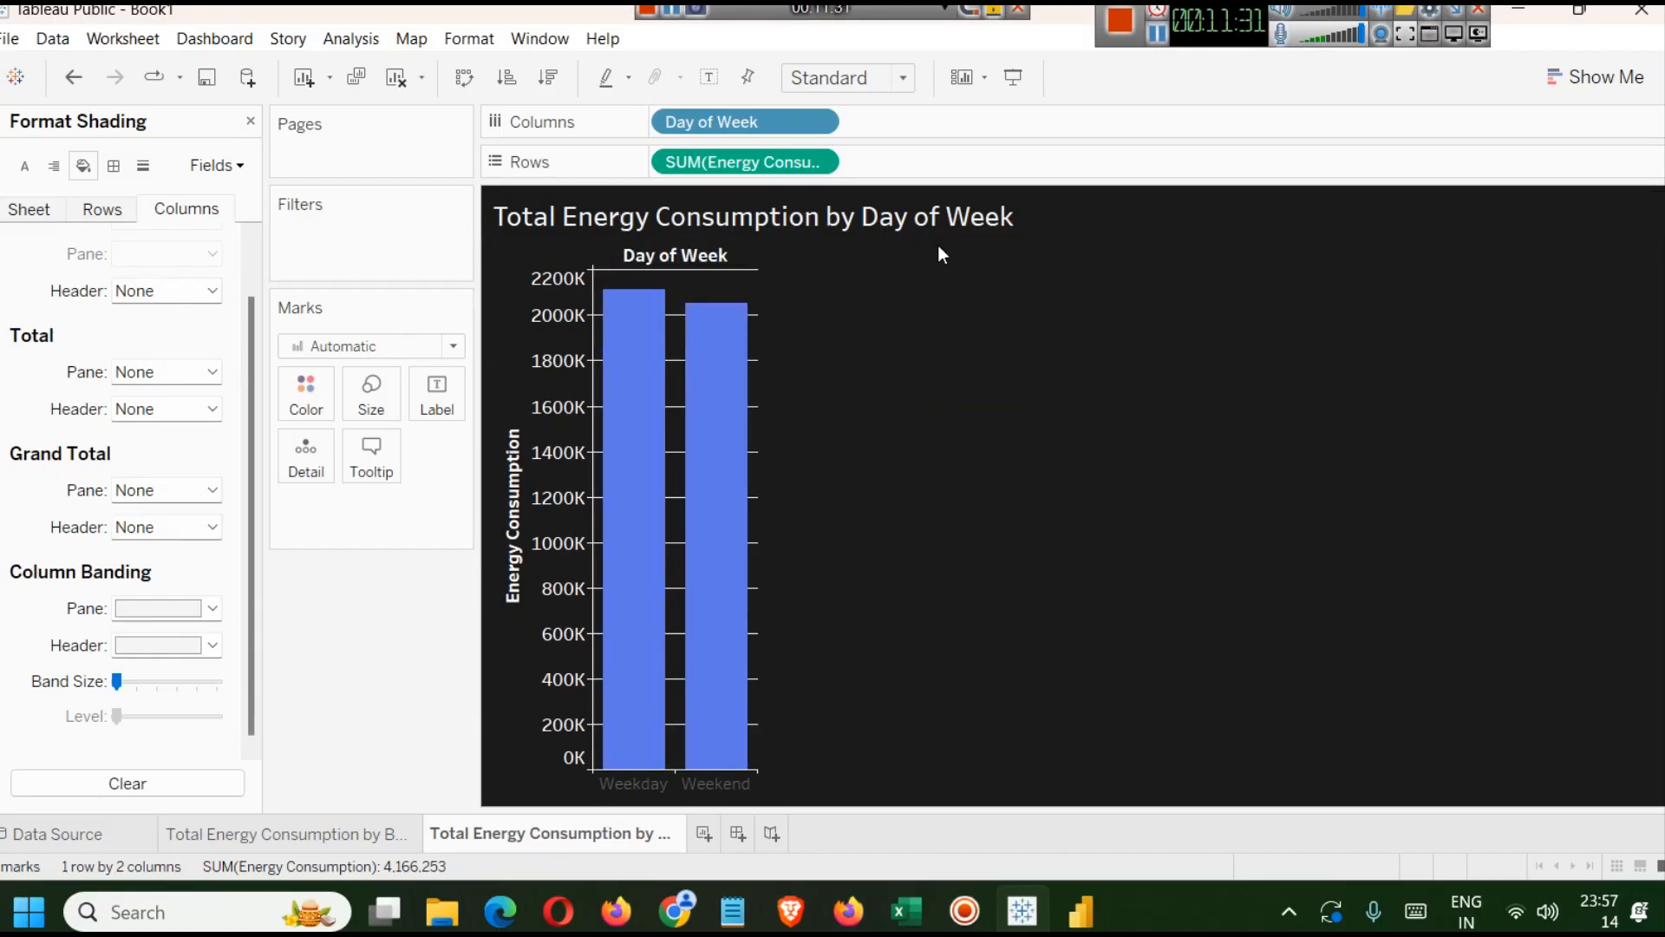
click(1093, 906)
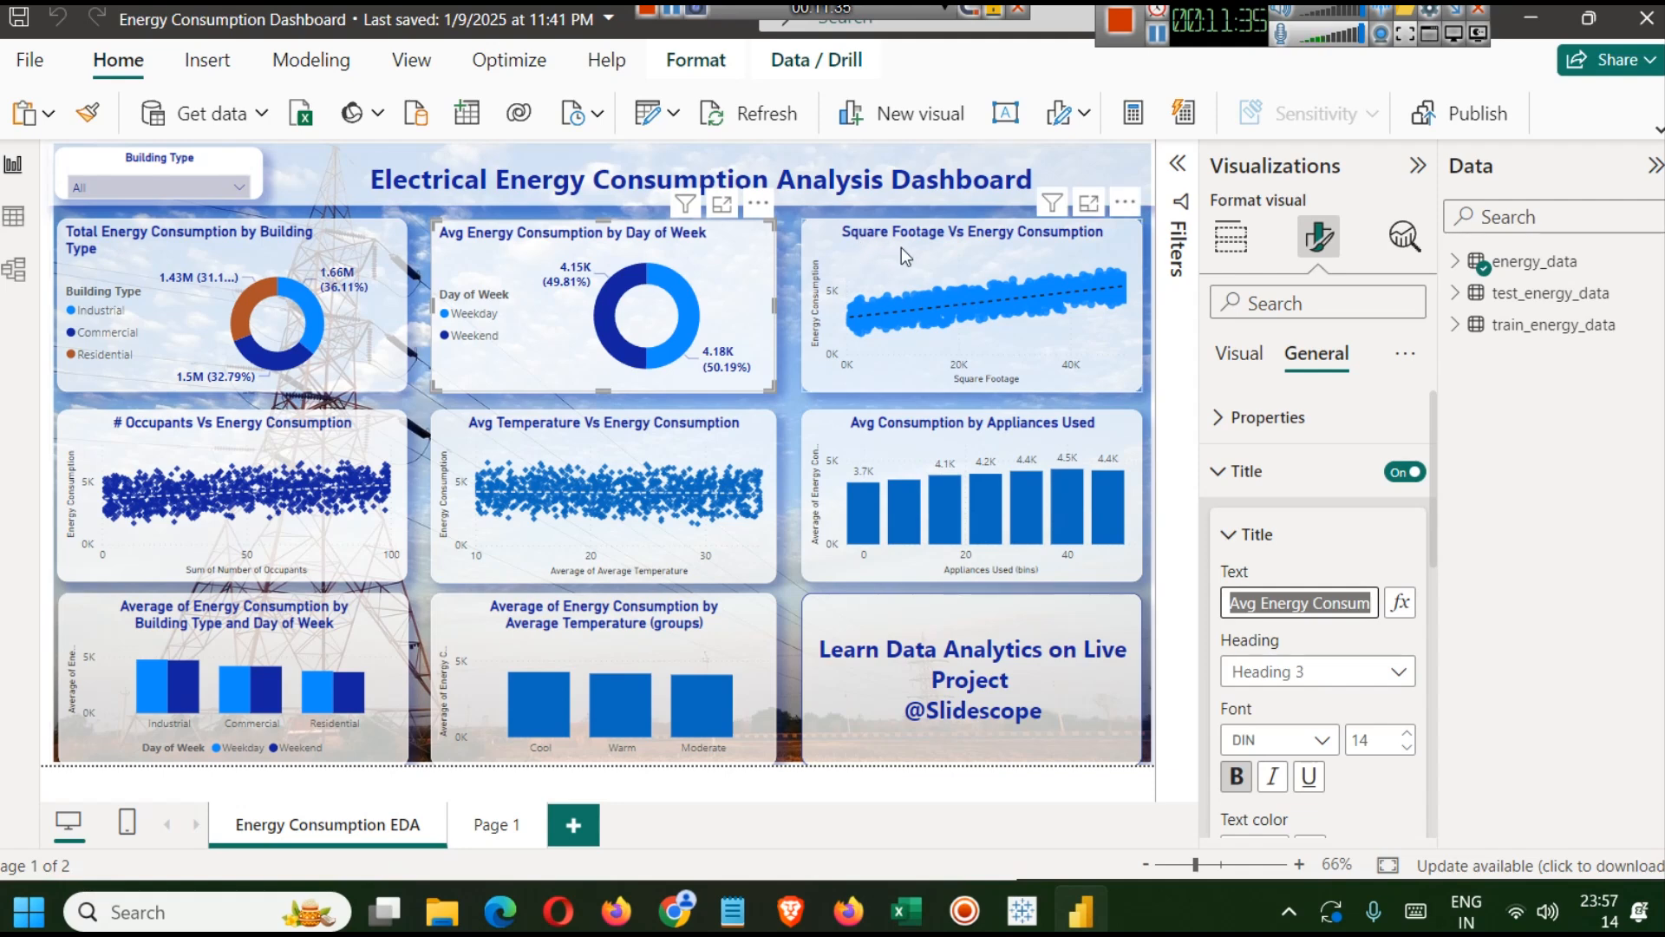
click(1078, 922)
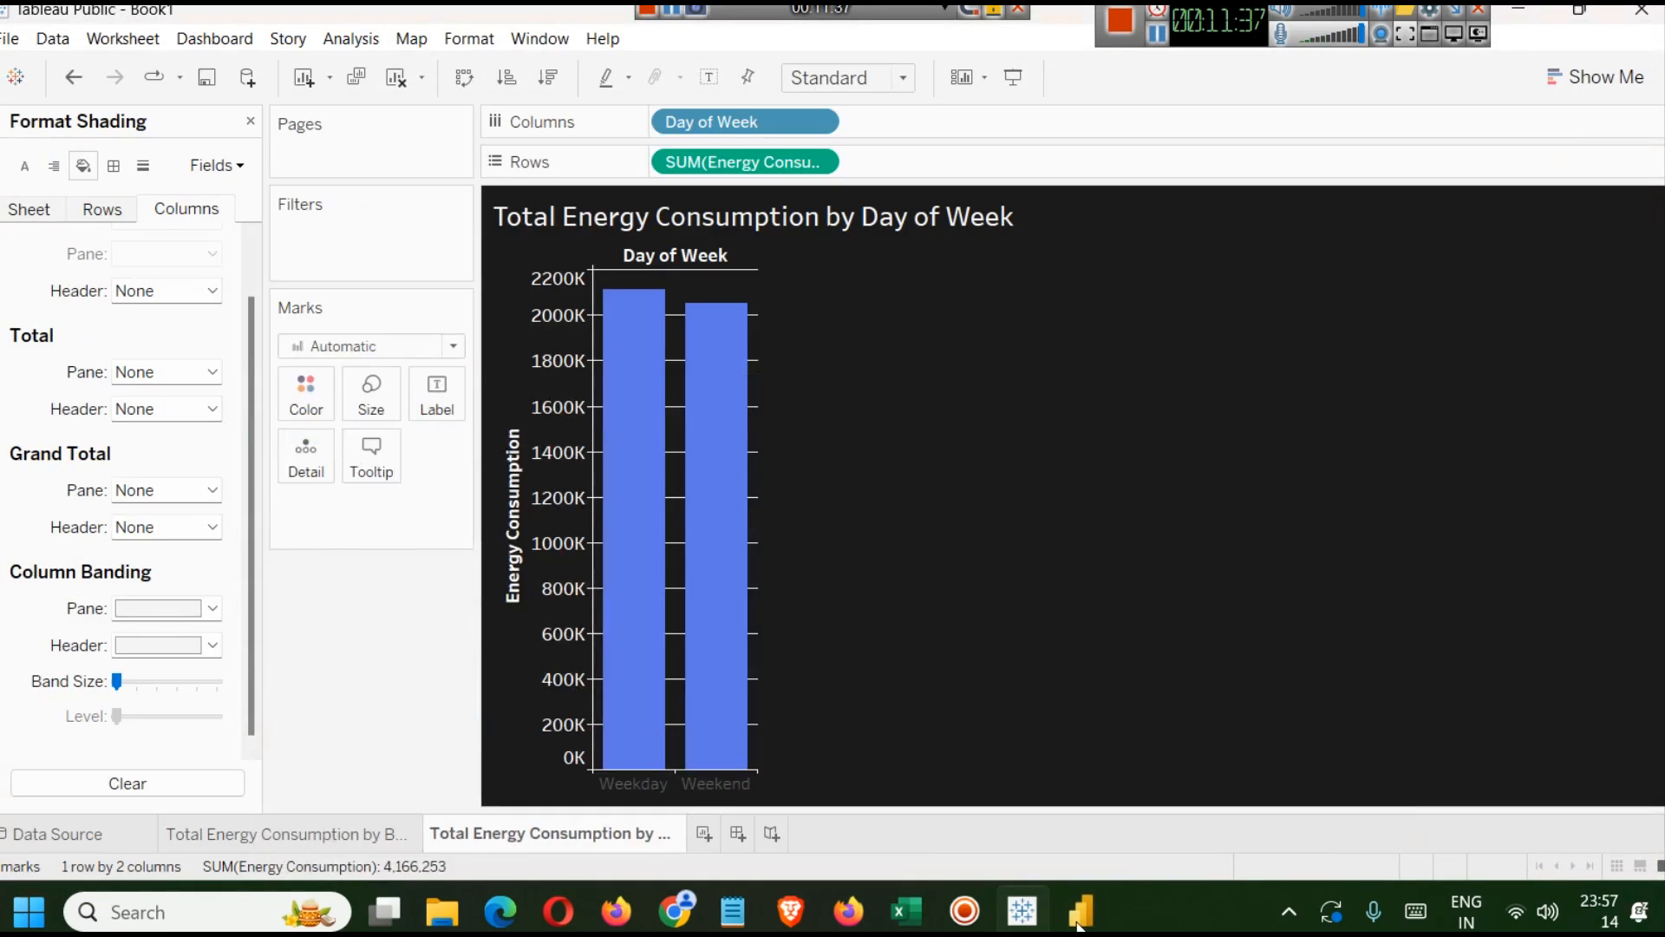
click(249, 122)
Review the building type pie chart sheet and return to the day-of-week bar chart sheet.
click(347, 832)
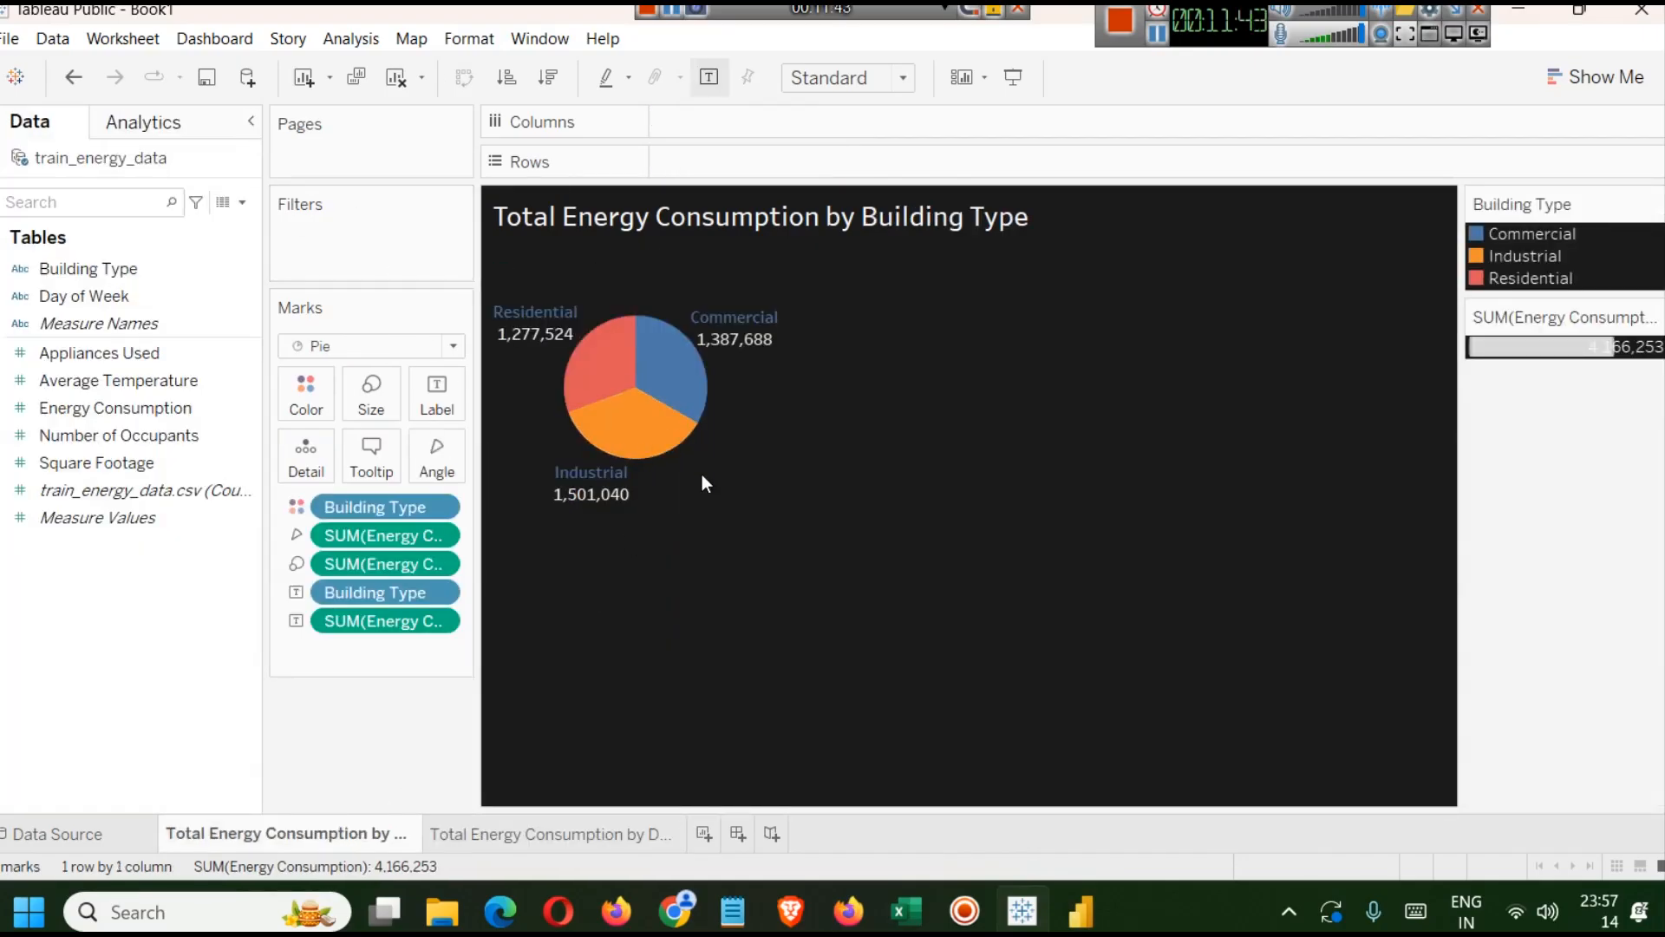
mouse_move(580, 353)
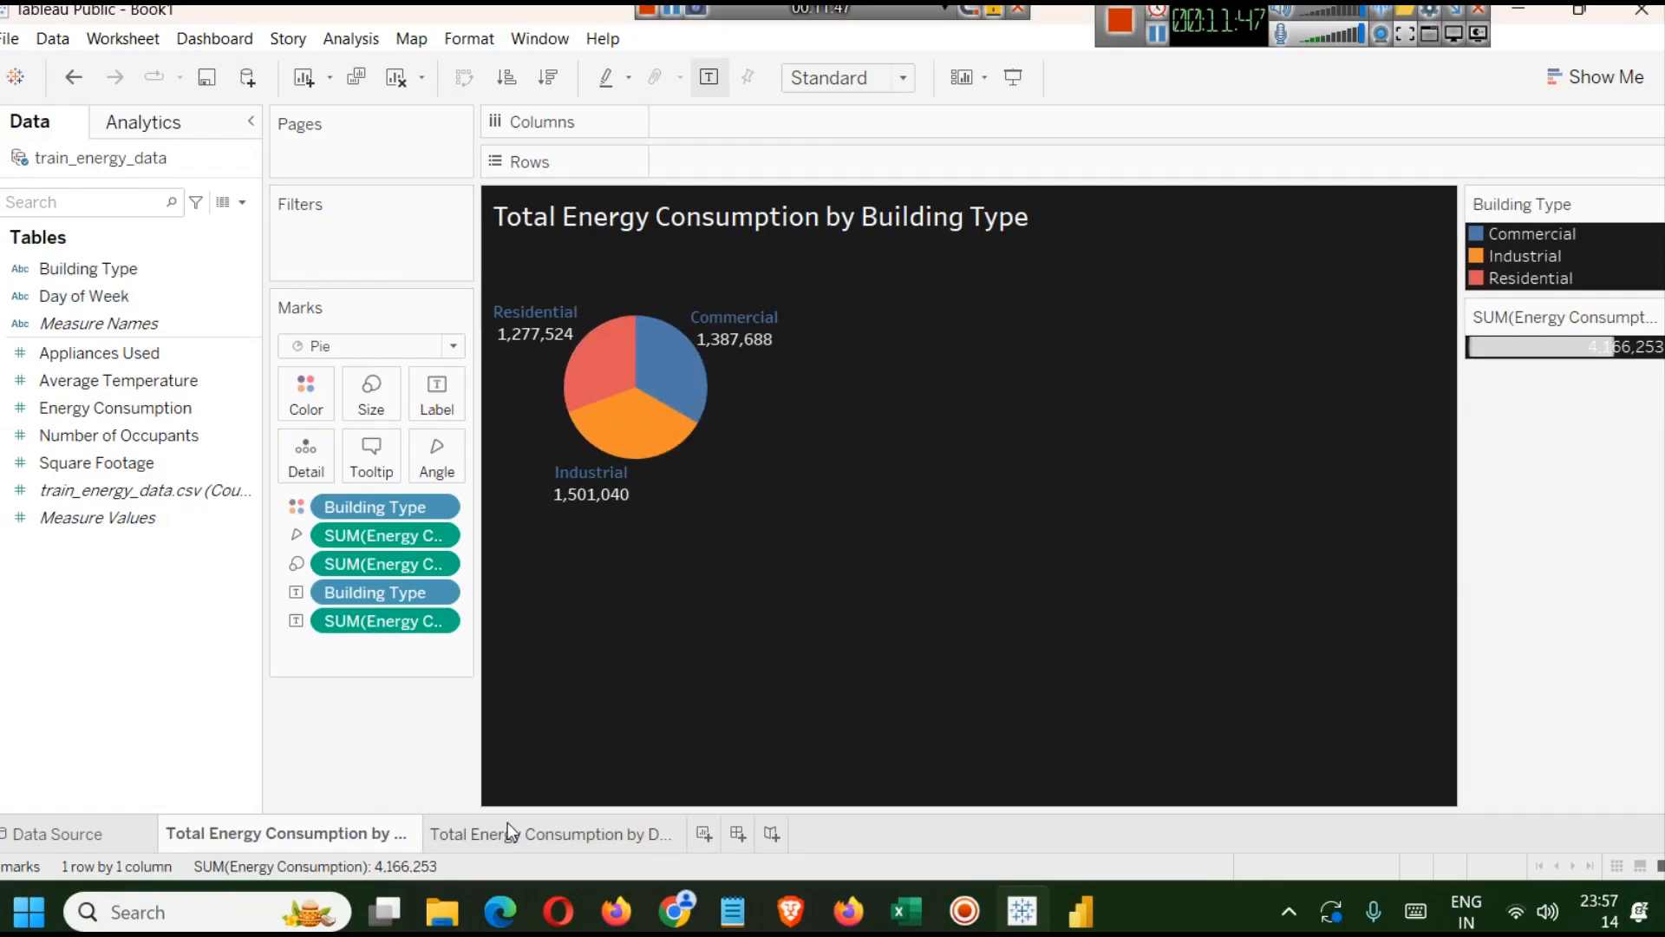
click(550, 834)
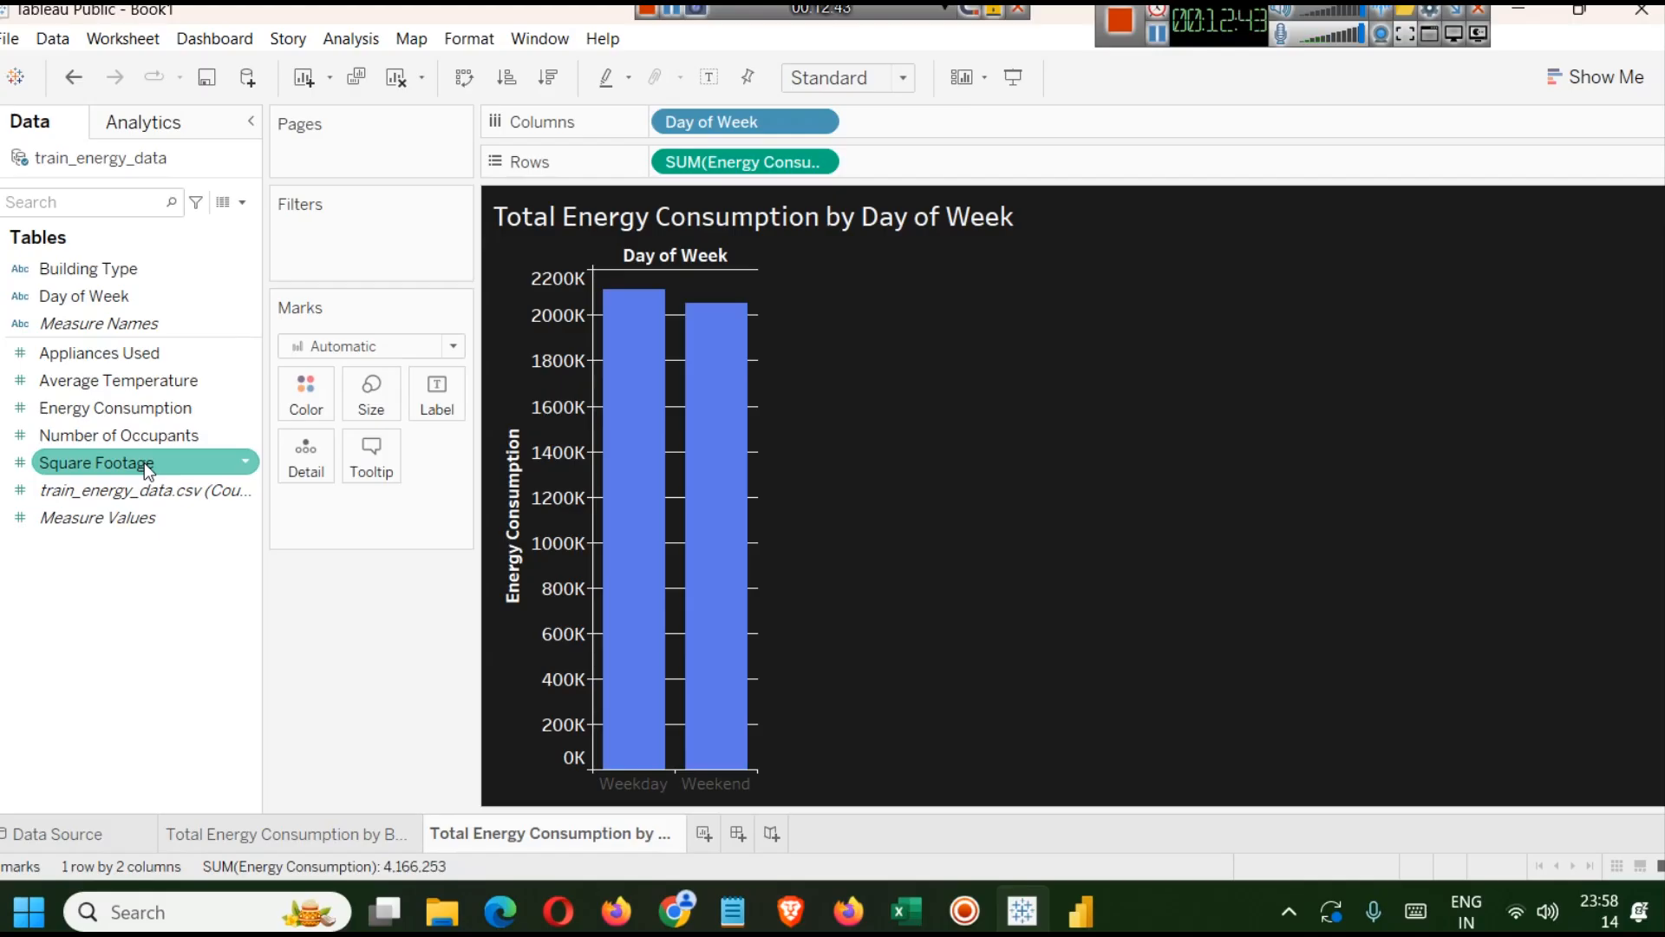
click(717, 847)
Switch to Power BI and inspect the fields of the Square Footage vs Energy Consumption visual.
click(1081, 909)
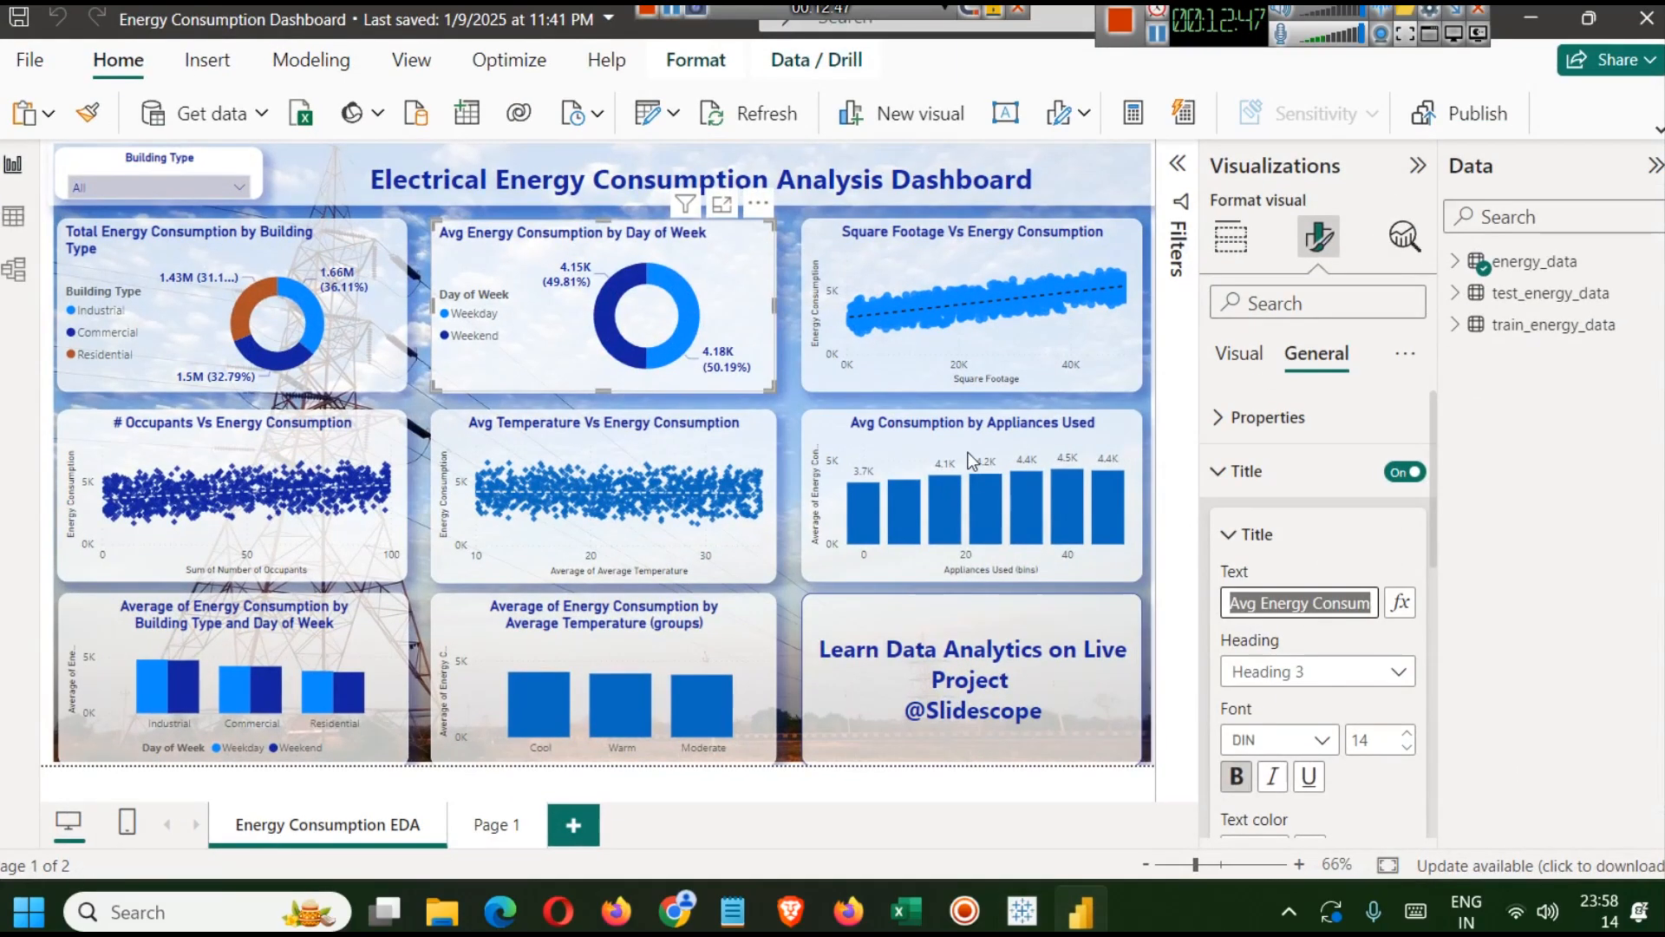
click(892, 240)
click(1231, 236)
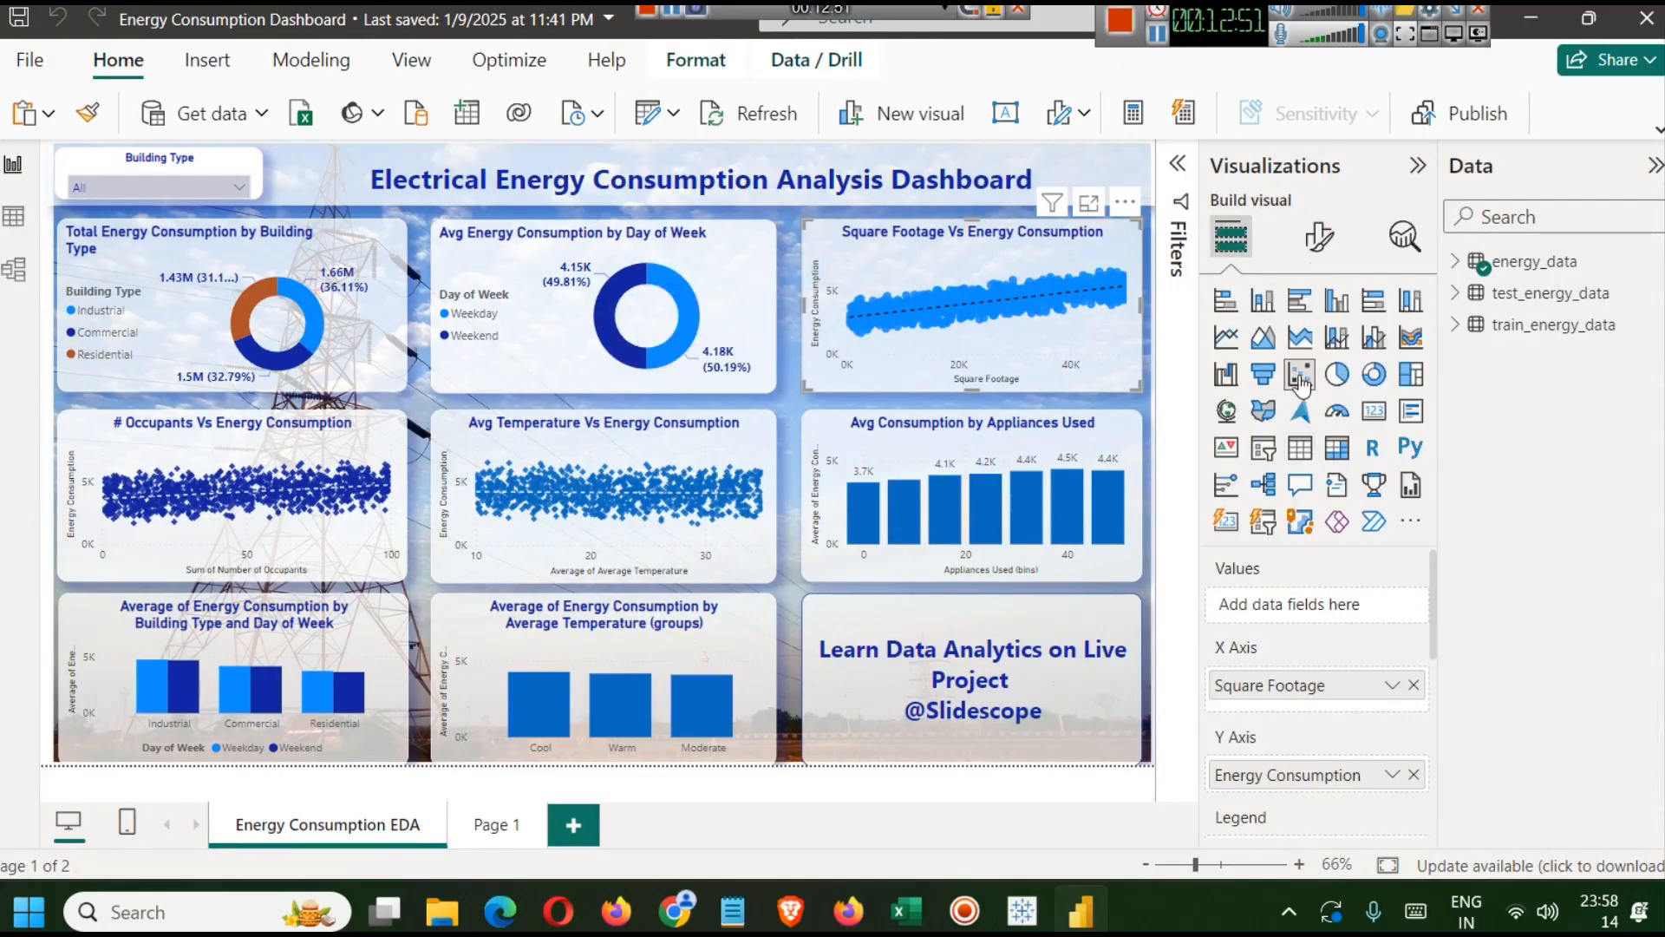
Return to Tableau and place Energy Consumption on Rows of the new Sheet 3.
click(1531, 18)
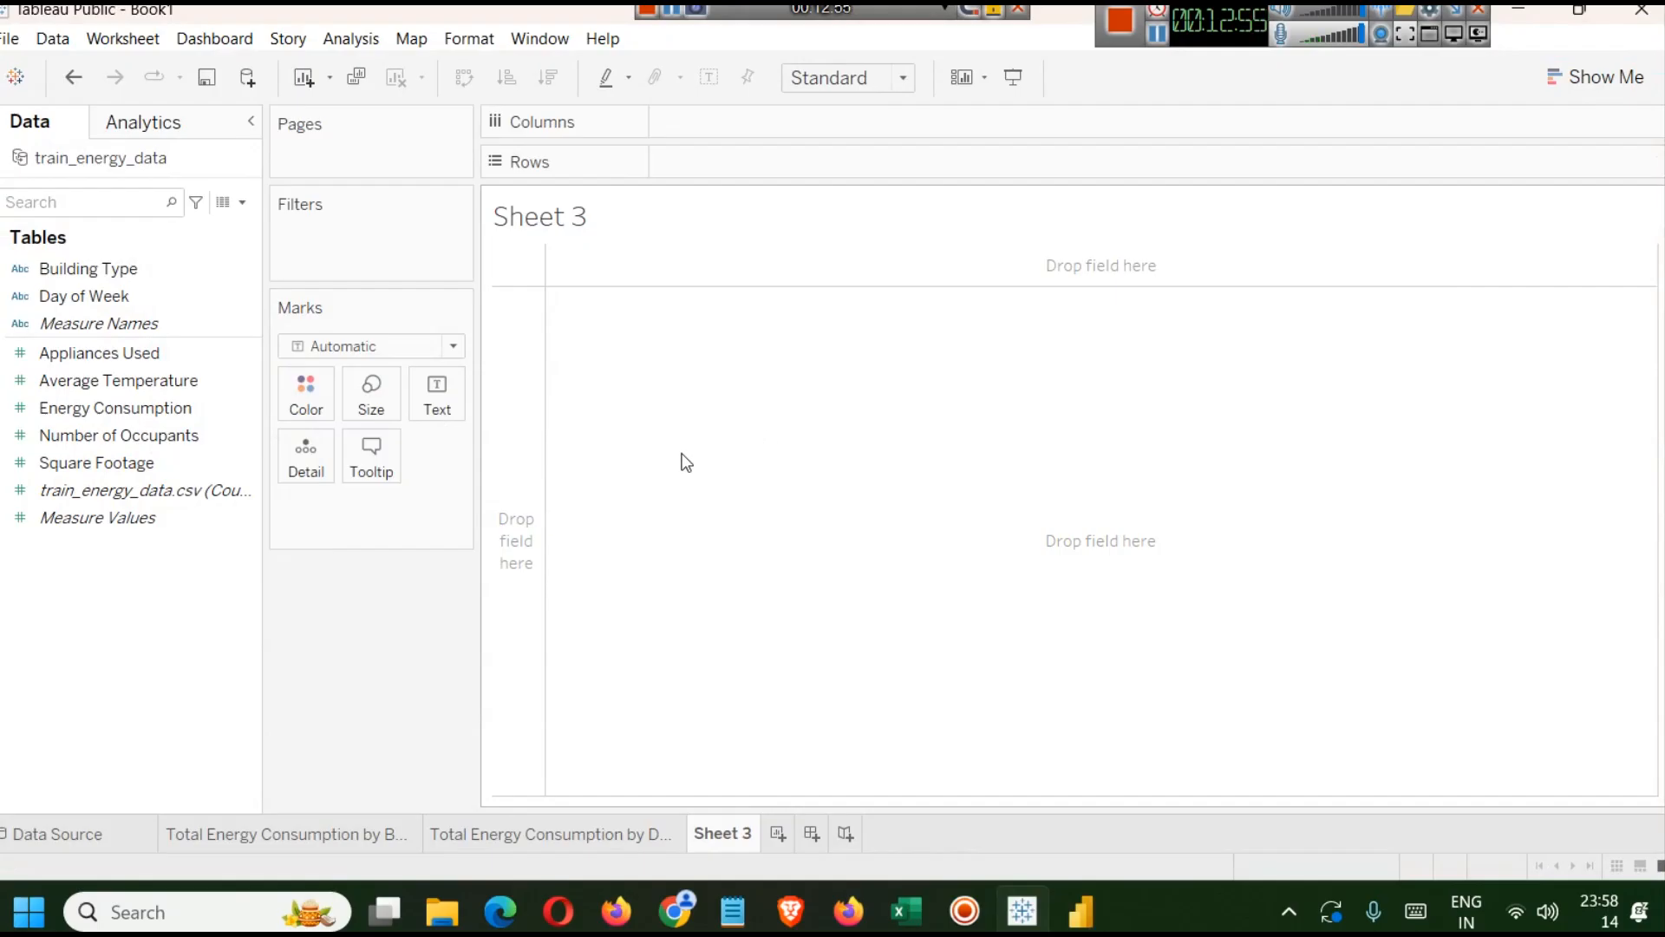
click(201, 467)
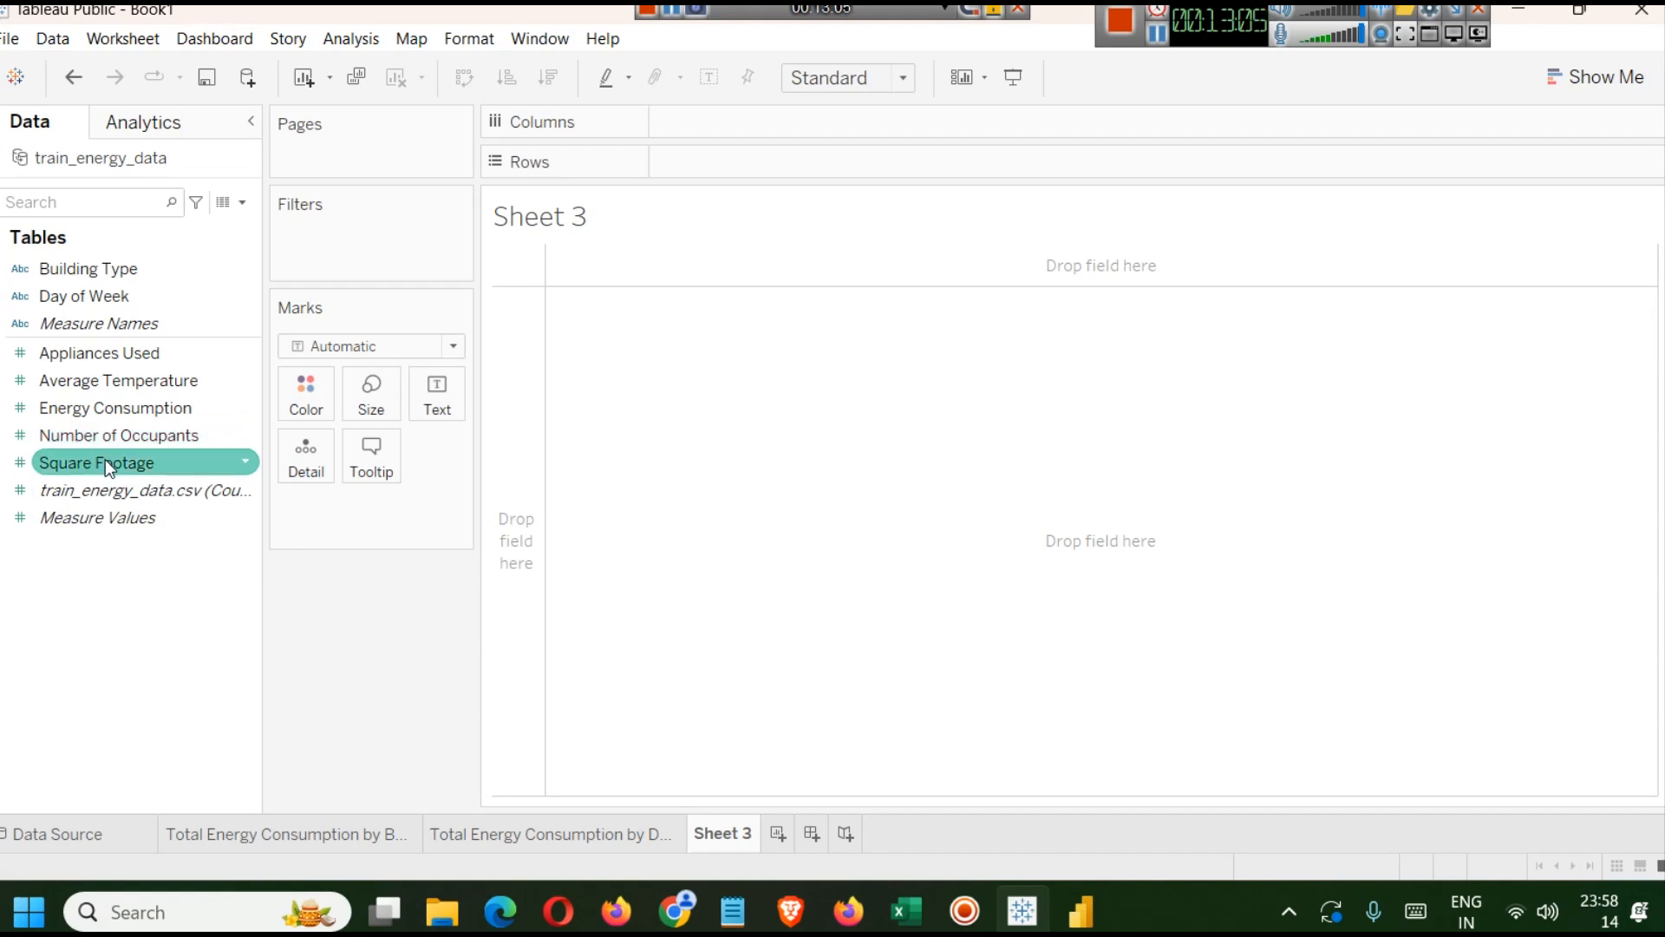
drag(101, 408, 748, 130)
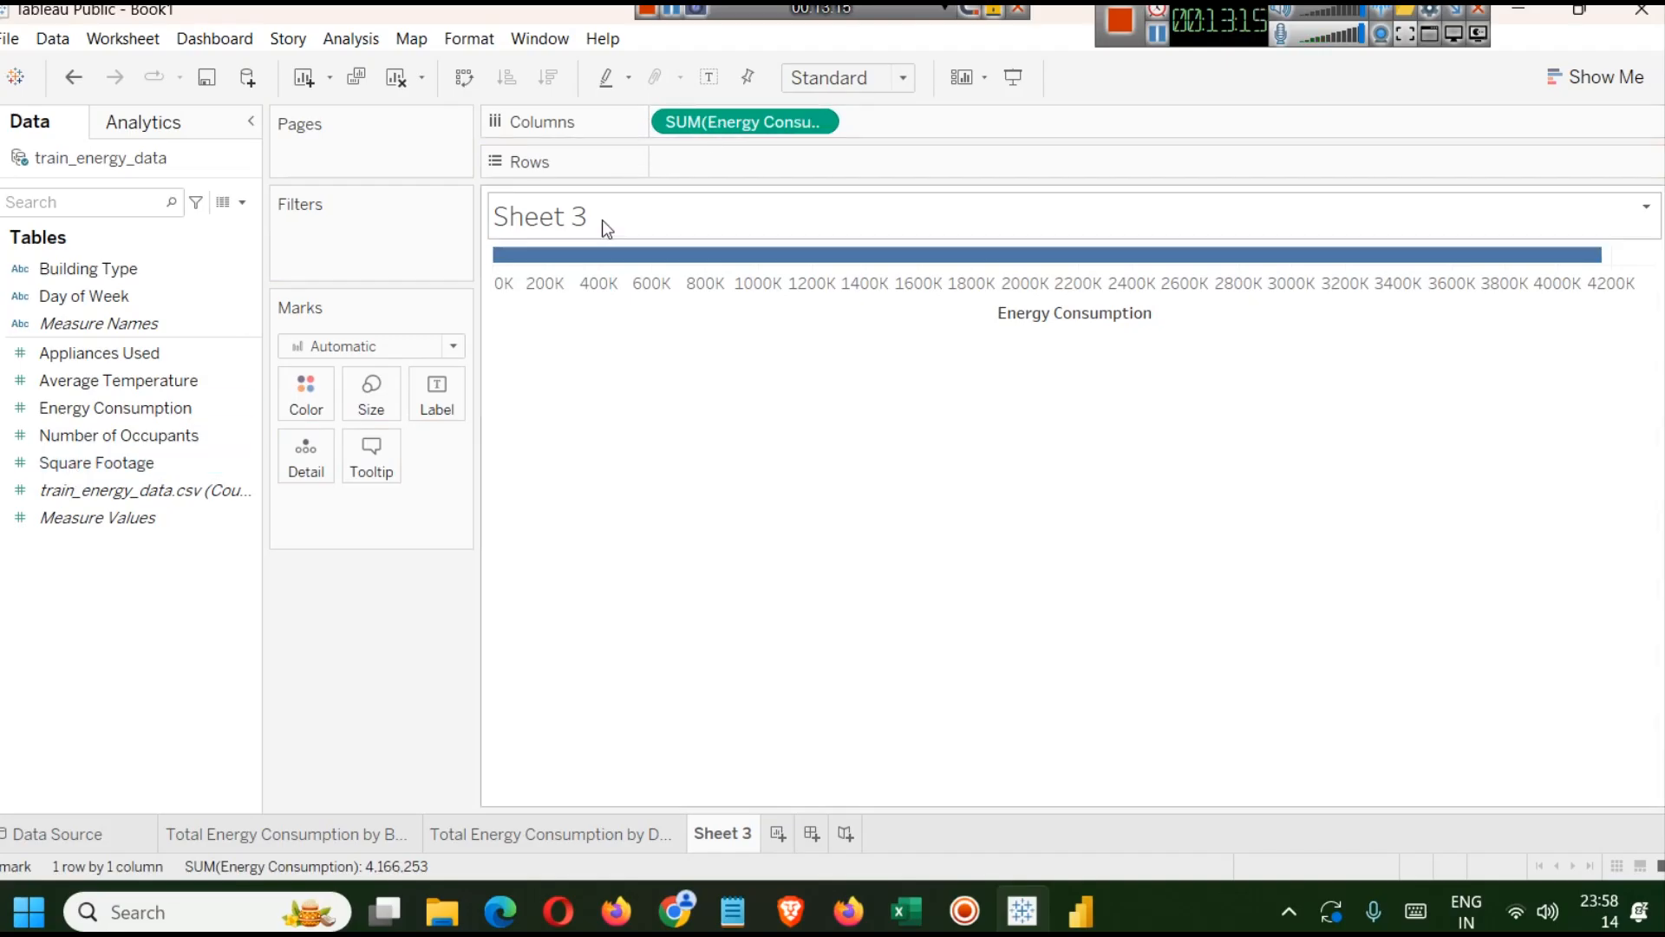
drag(689, 127, 694, 169)
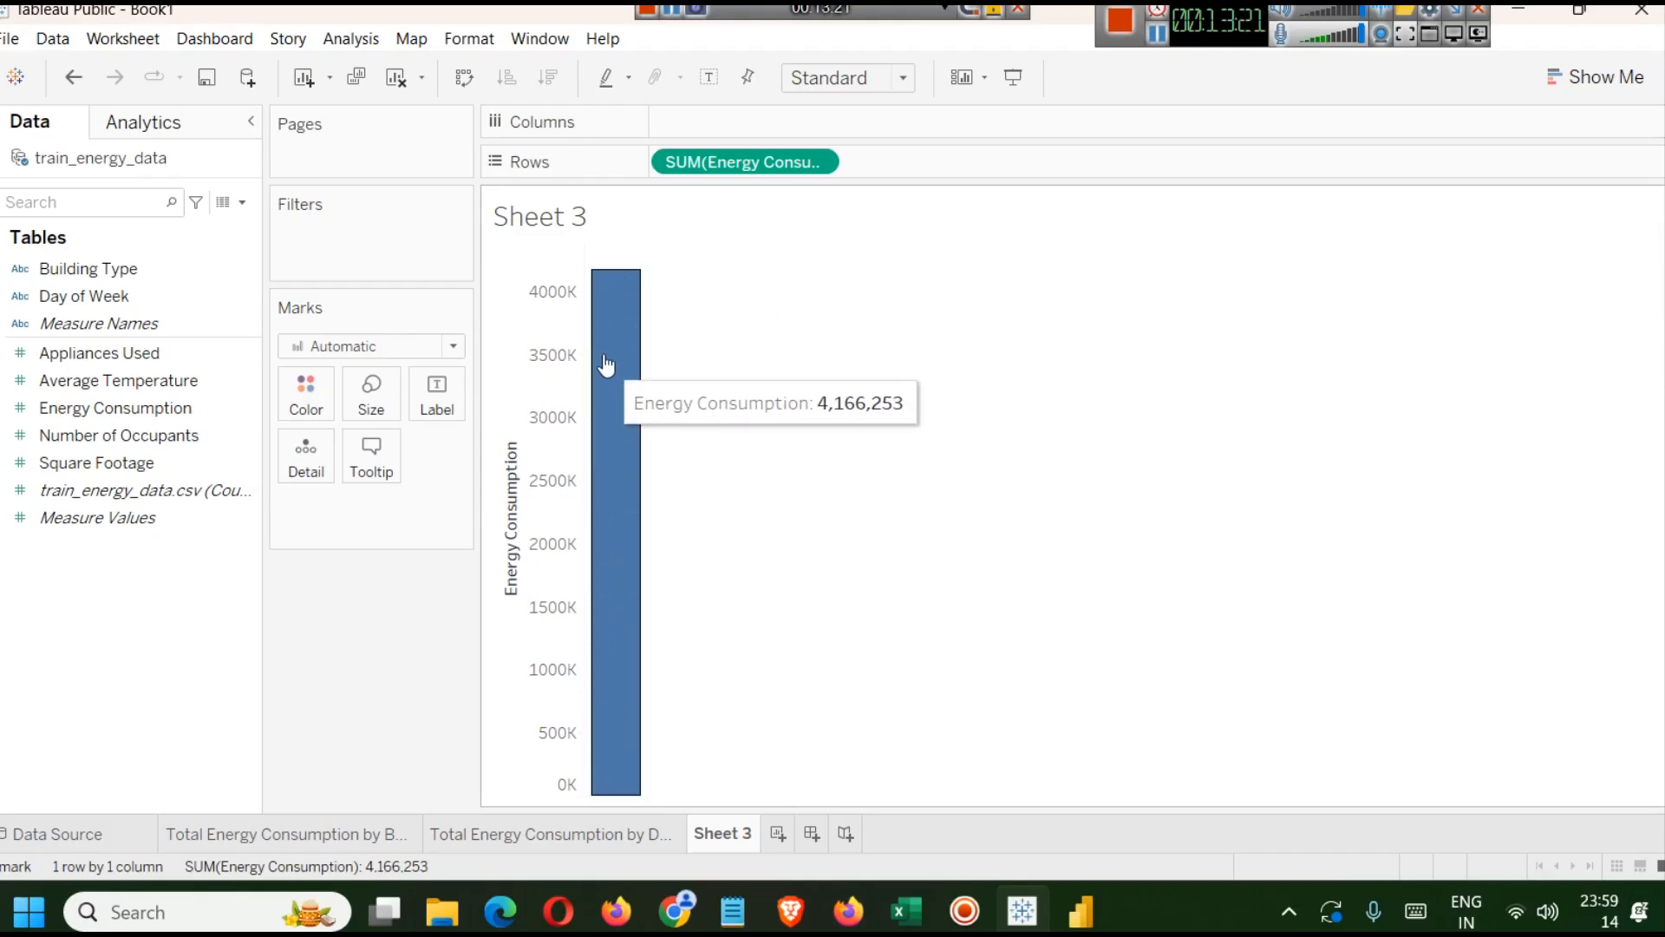
Add Square Footage to Columns and turn off Aggregate Measures to plot individual points as a scatter plot.
click(149, 408)
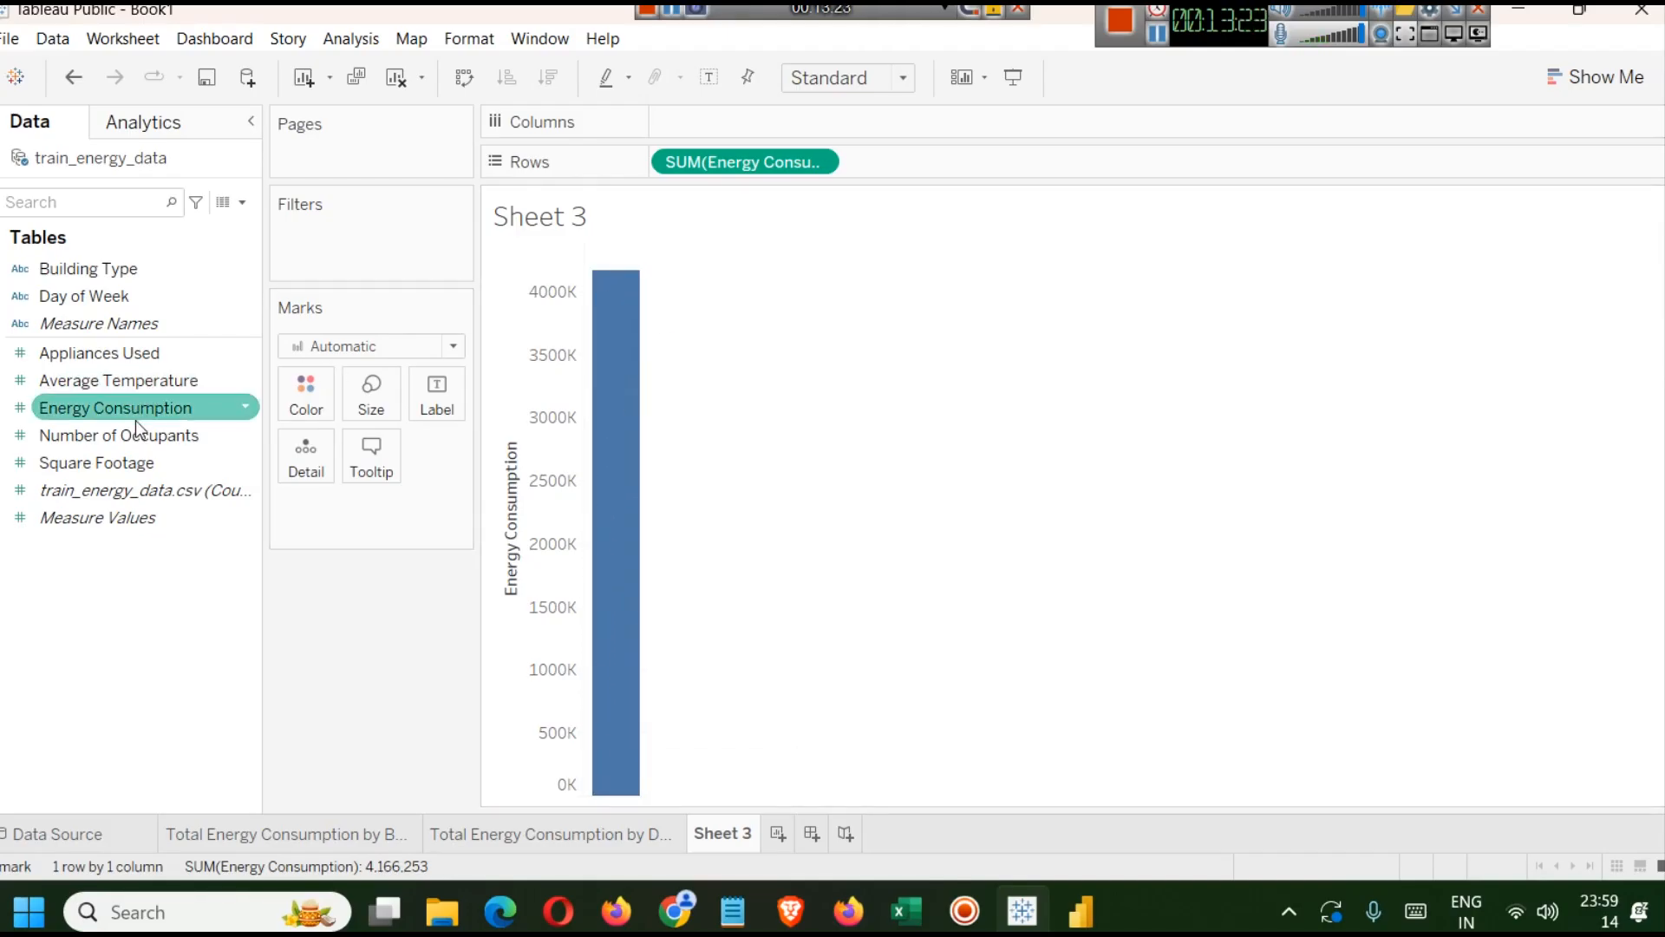
click(173, 494)
click(129, 468)
drag(128, 471, 840, 131)
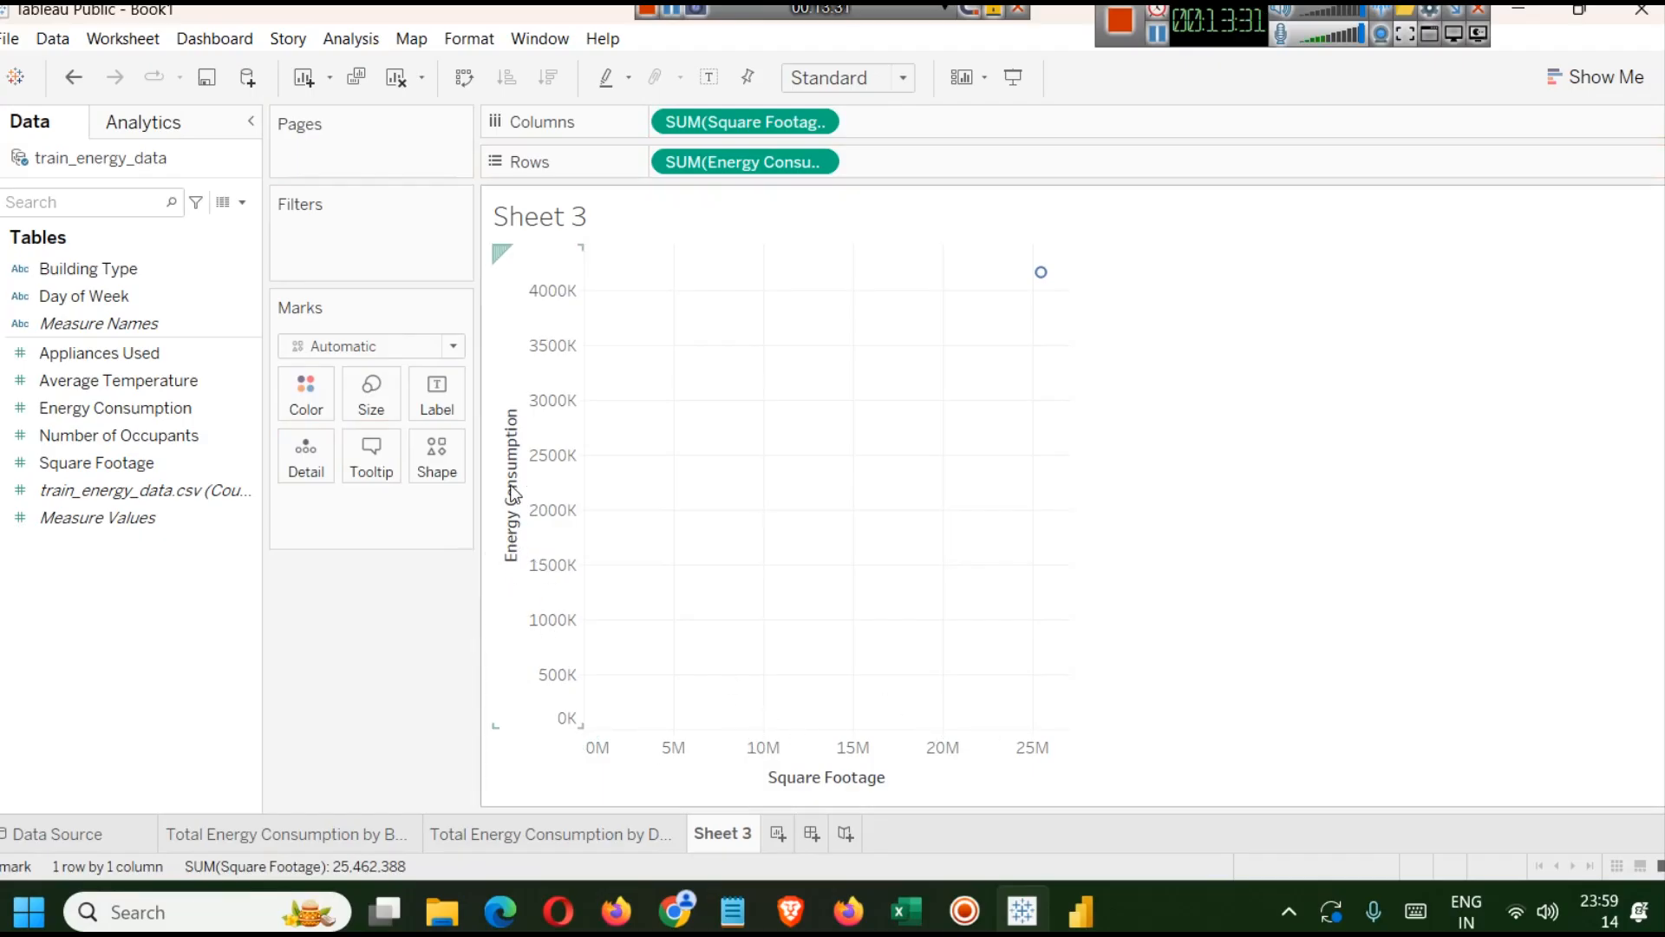
mouse_move(1039, 276)
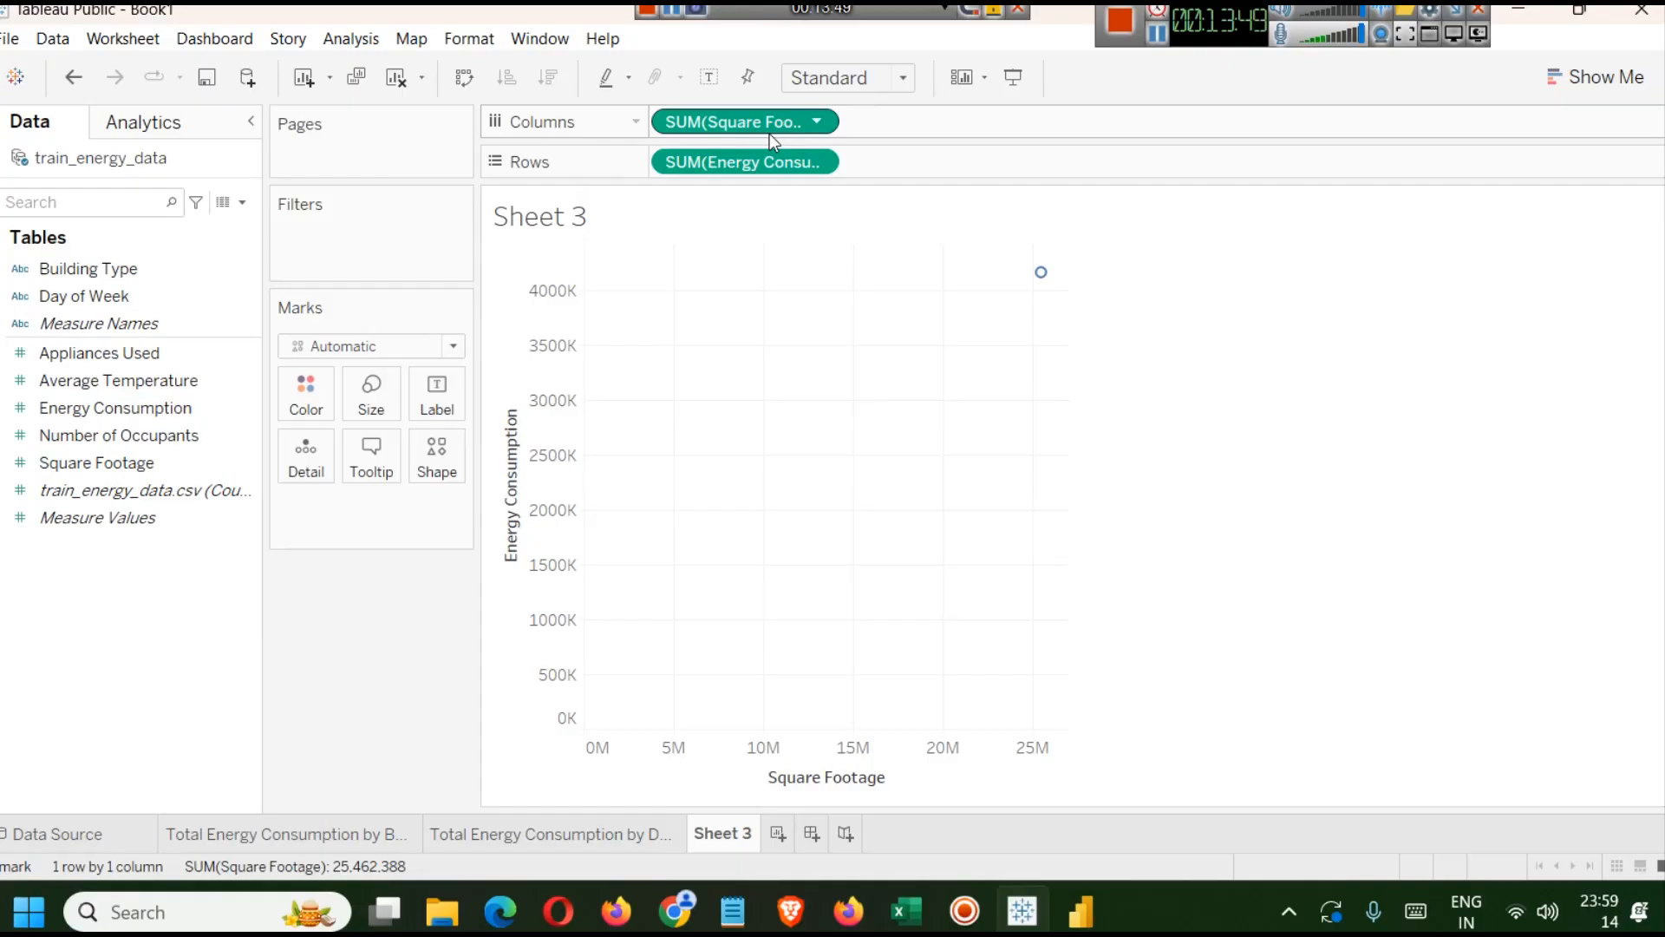
click(350, 39)
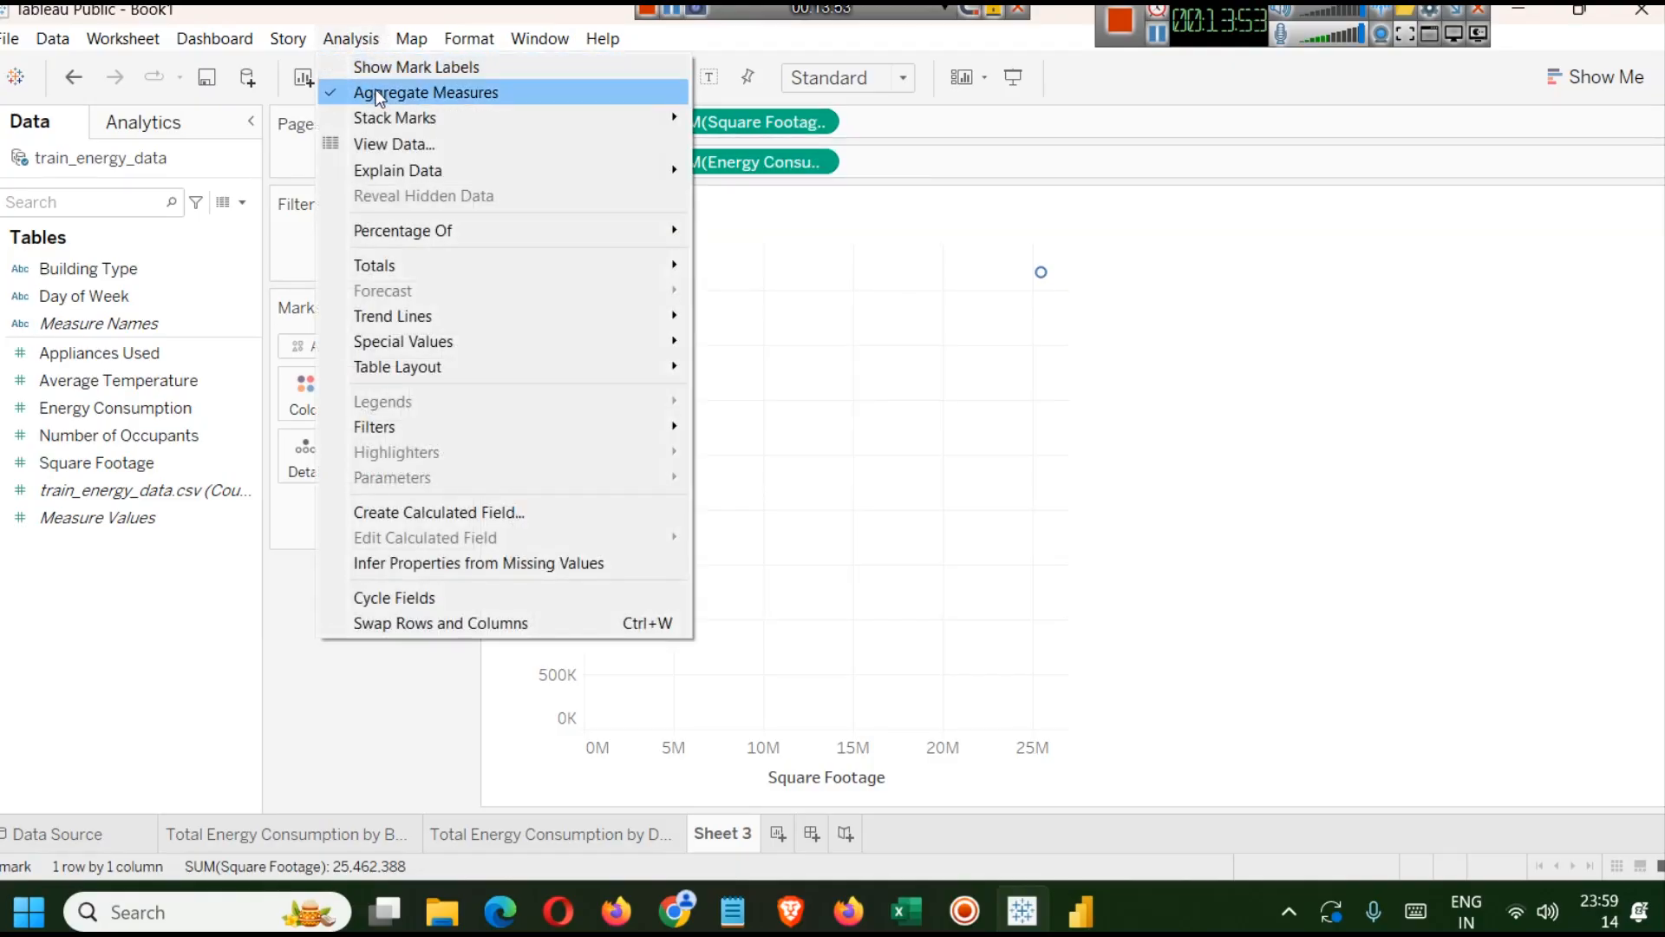
click(435, 97)
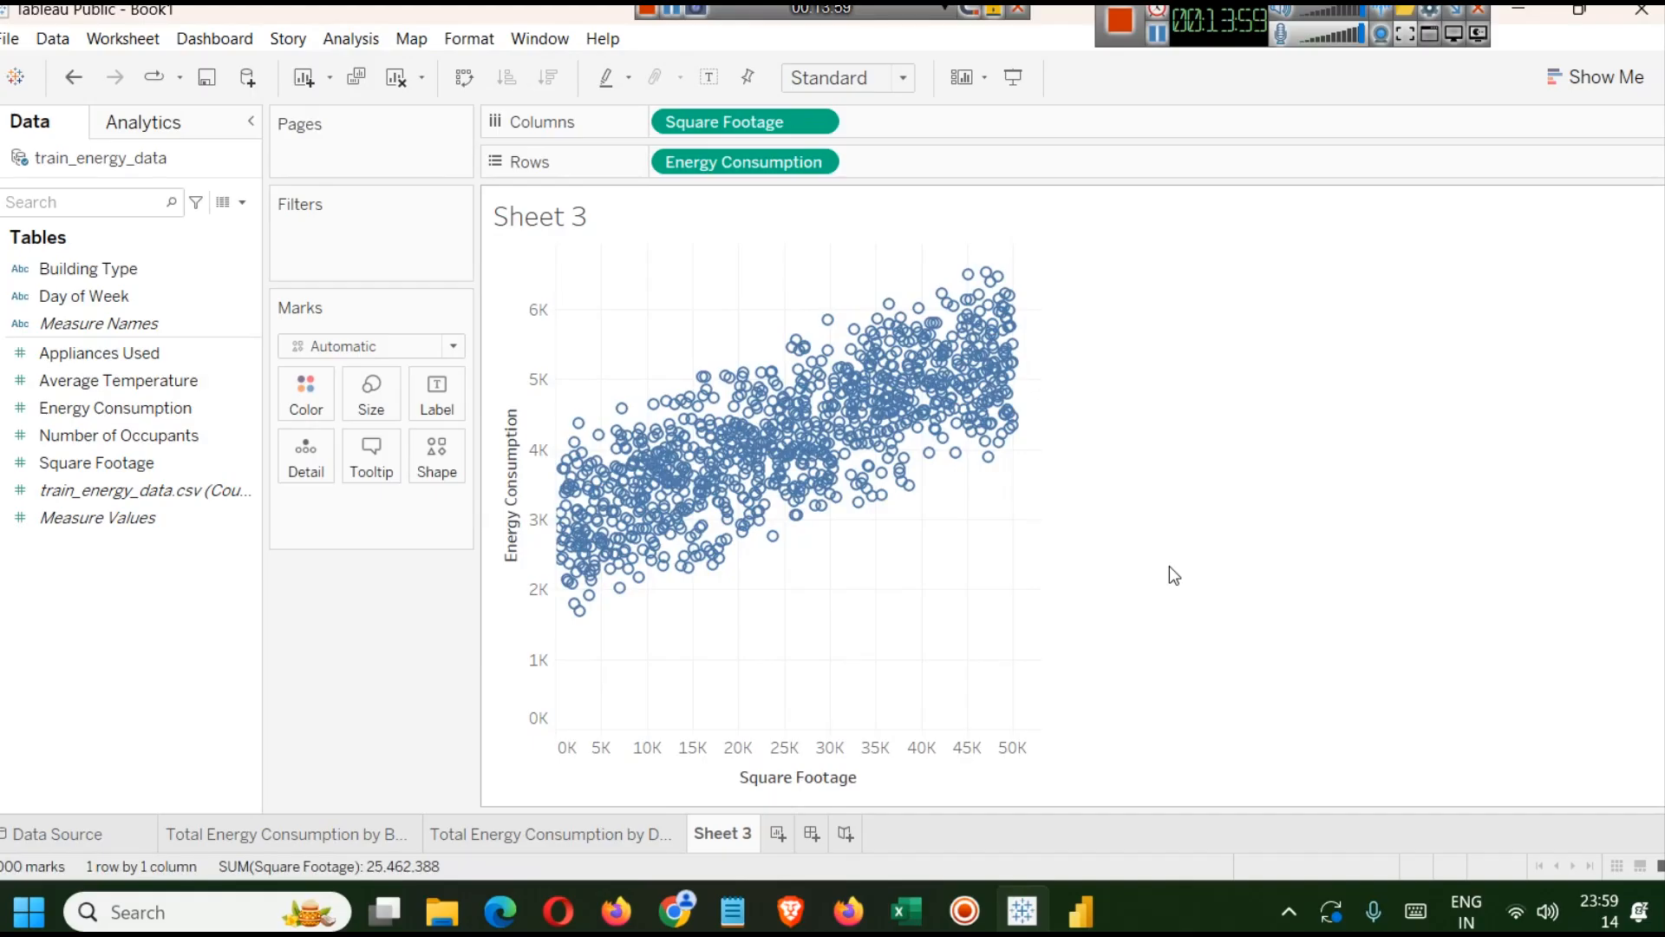
Glance at the Power BI dashboard and return to the Tableau scatter plot.
mouse_move(1022, 401)
click(1079, 911)
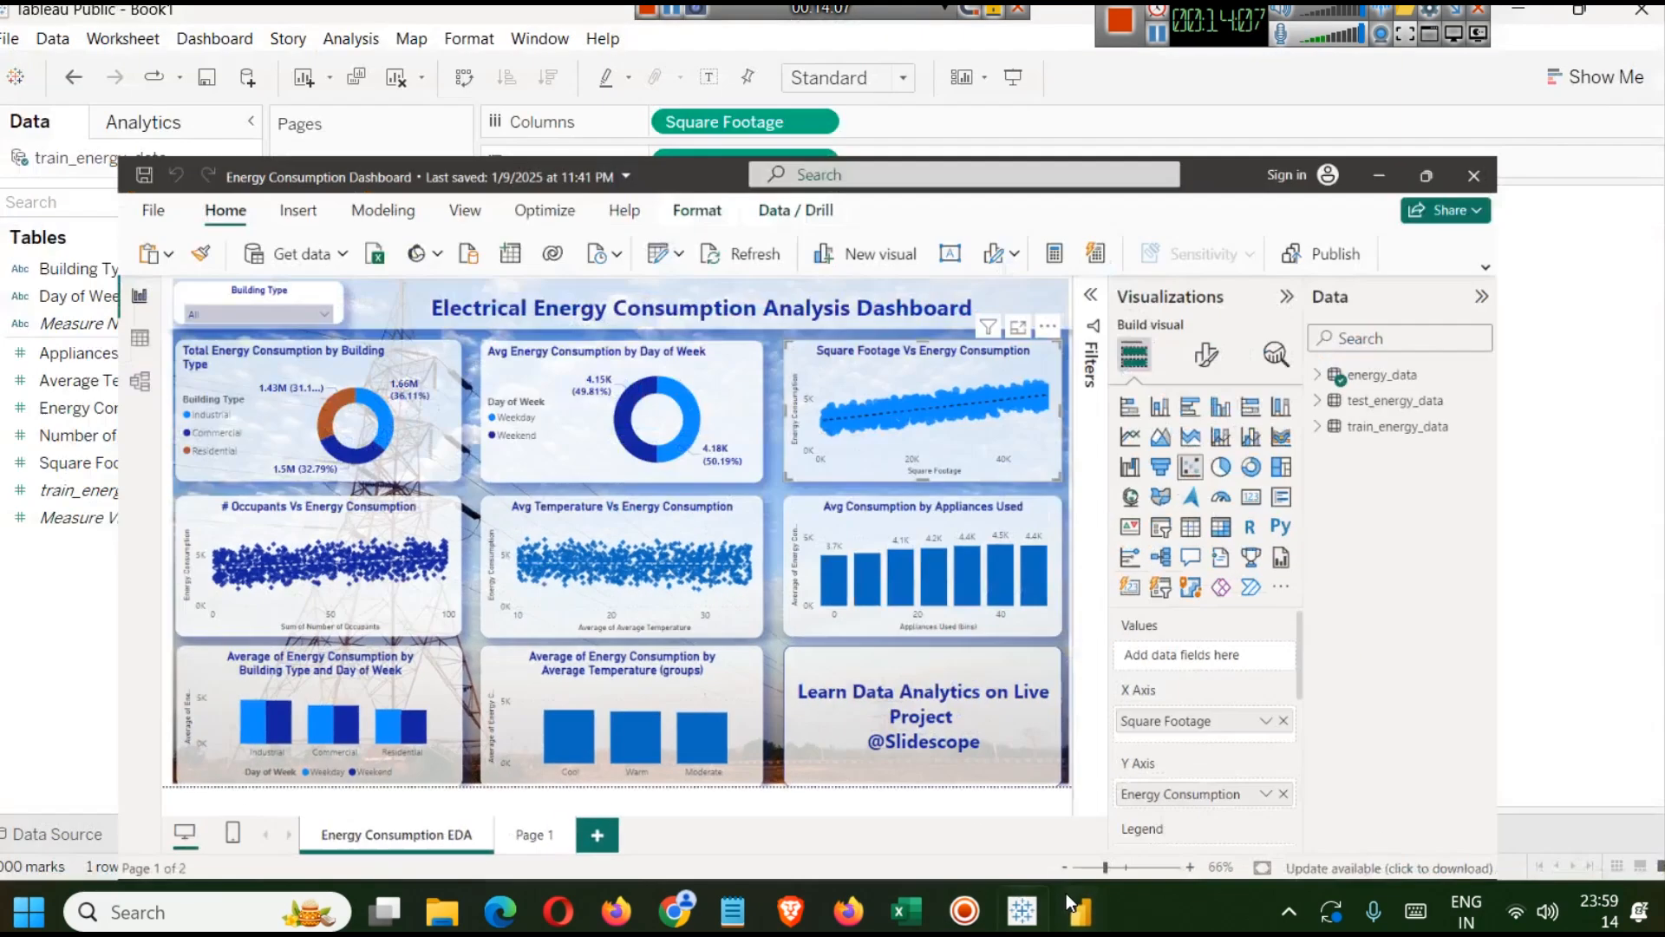
click(1075, 907)
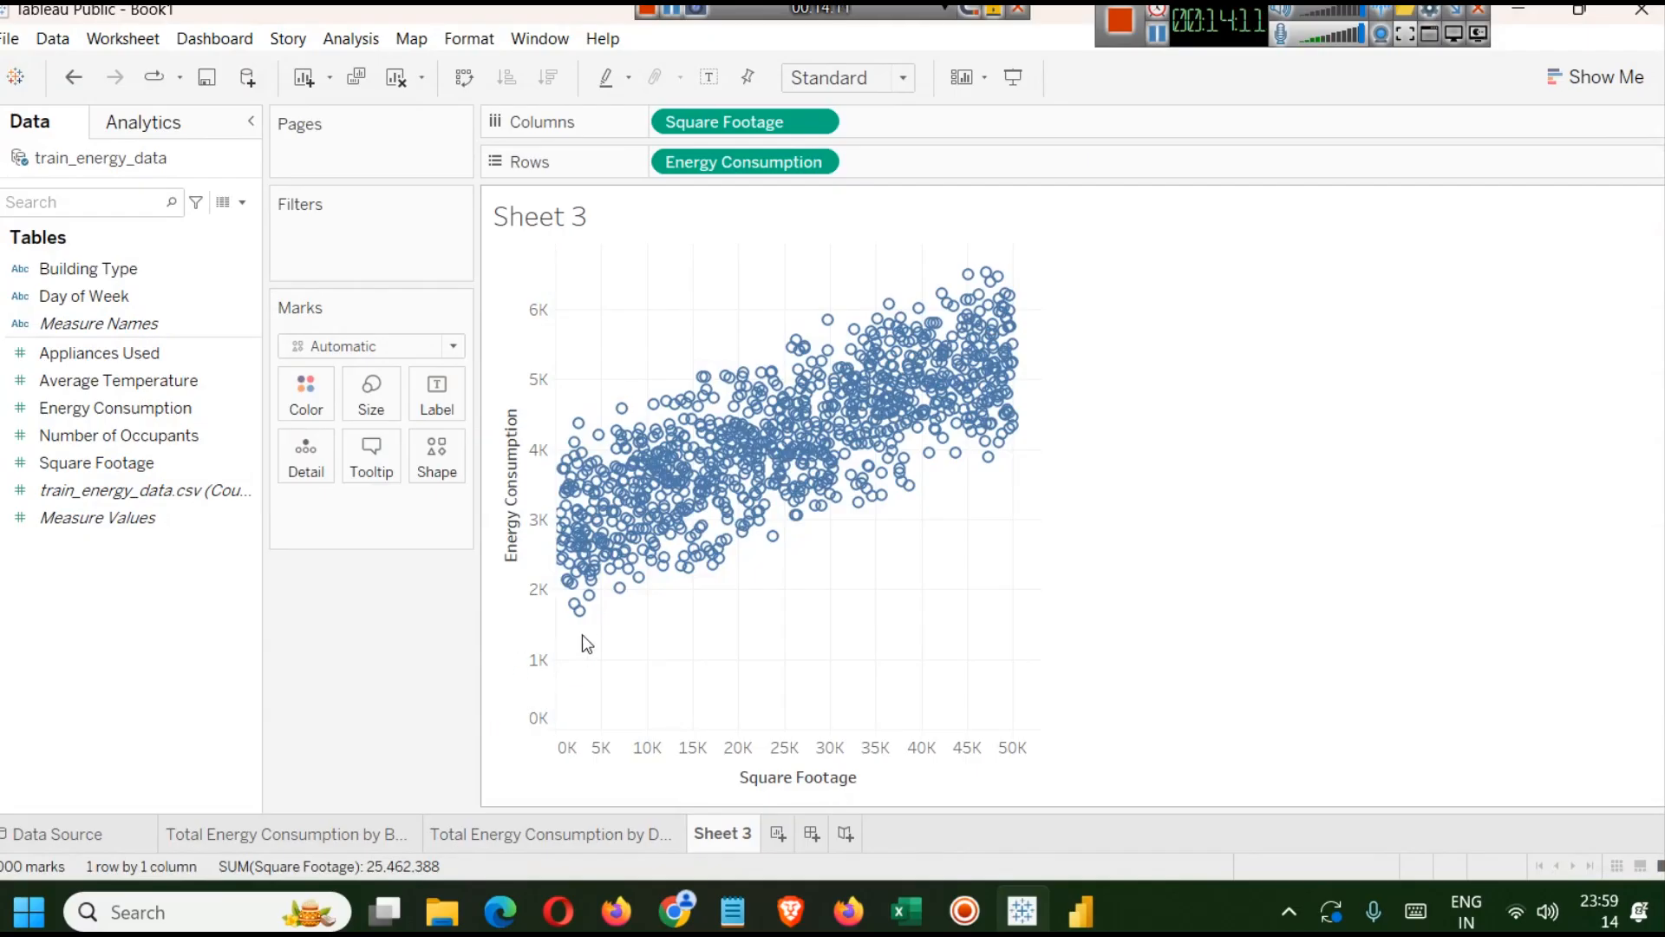
Open the Energy Consumption axis editor and turn off Include zero.
mouse_move(578, 618)
right_click(508, 602)
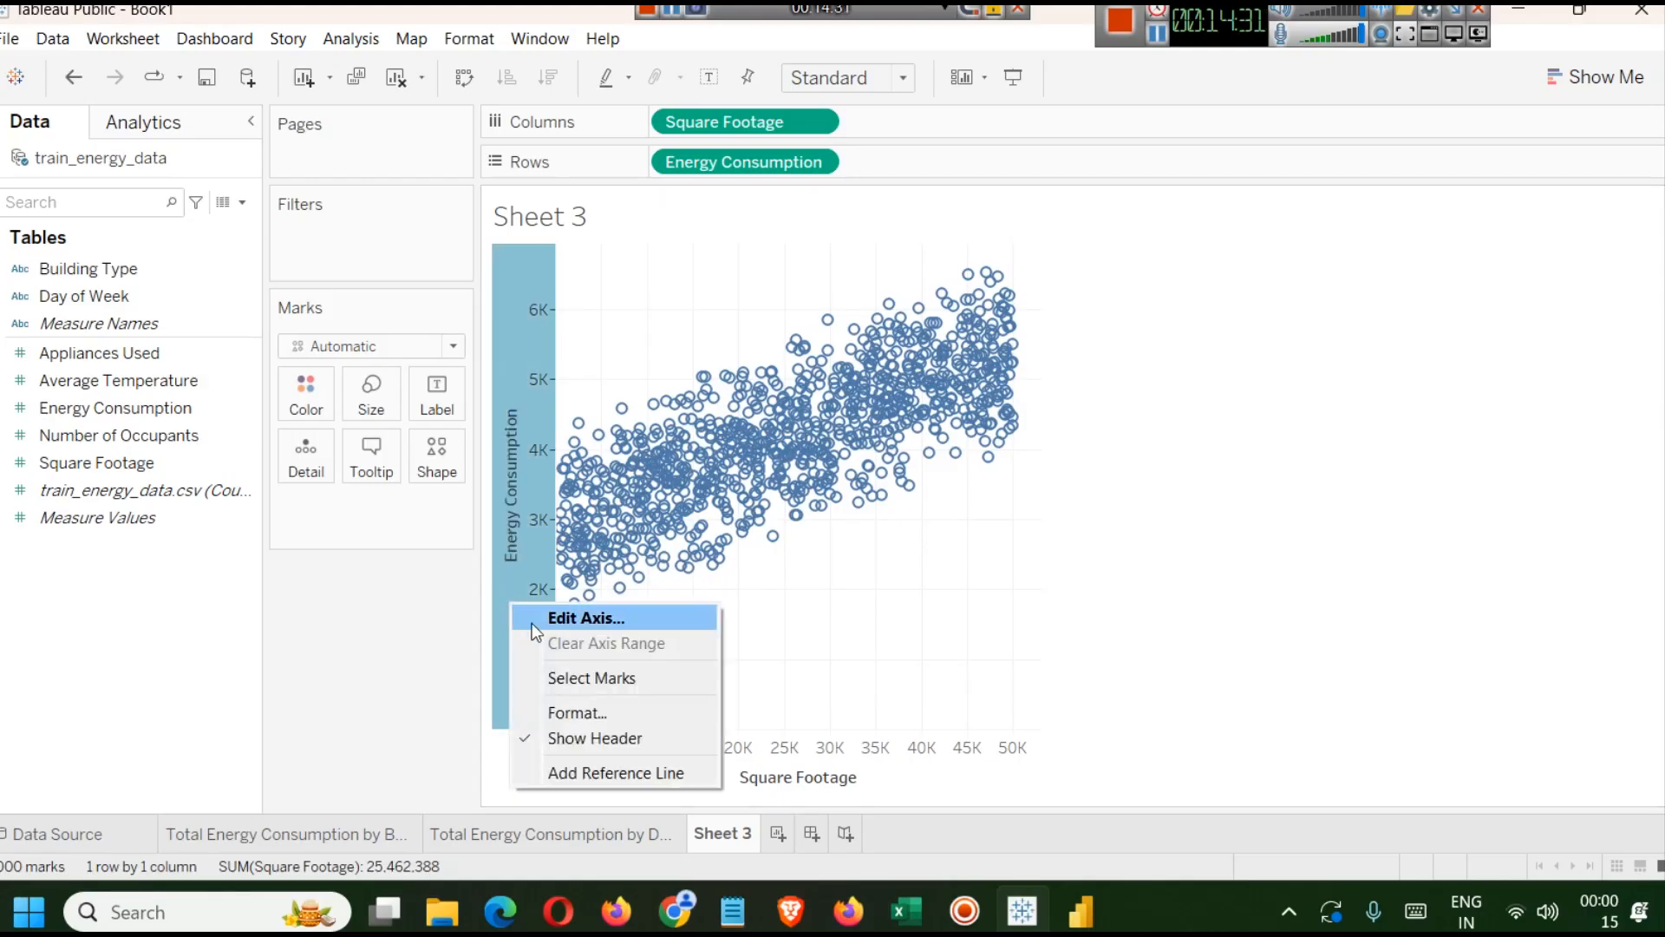
click(556, 628)
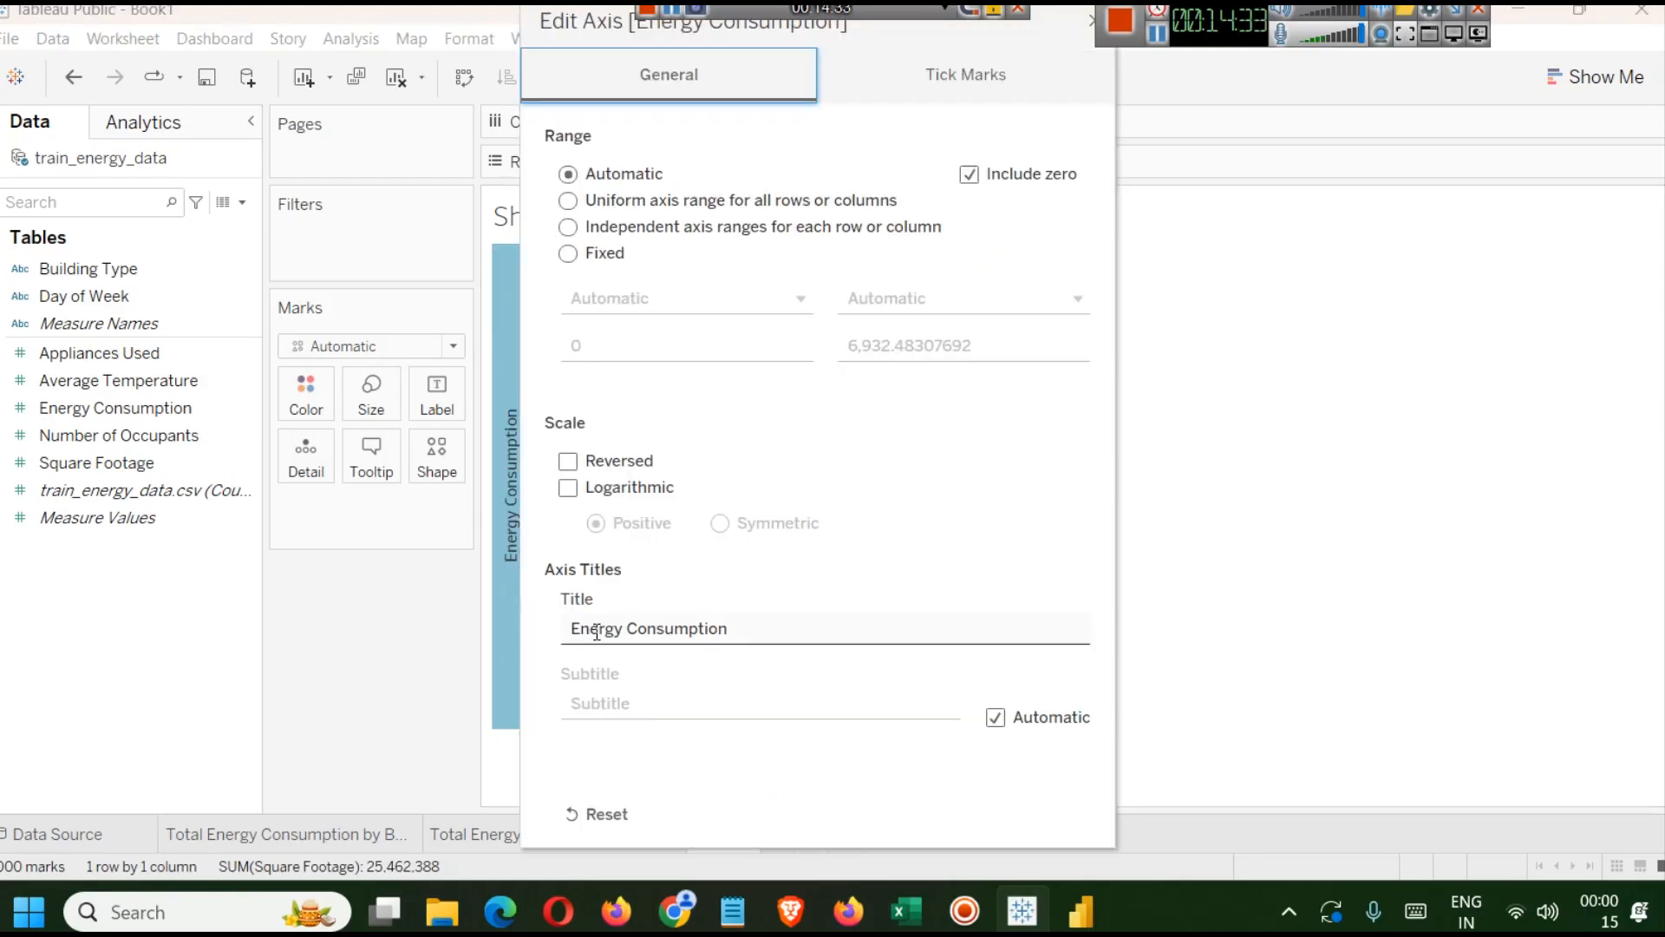
drag(1054, 28, 1066, 98)
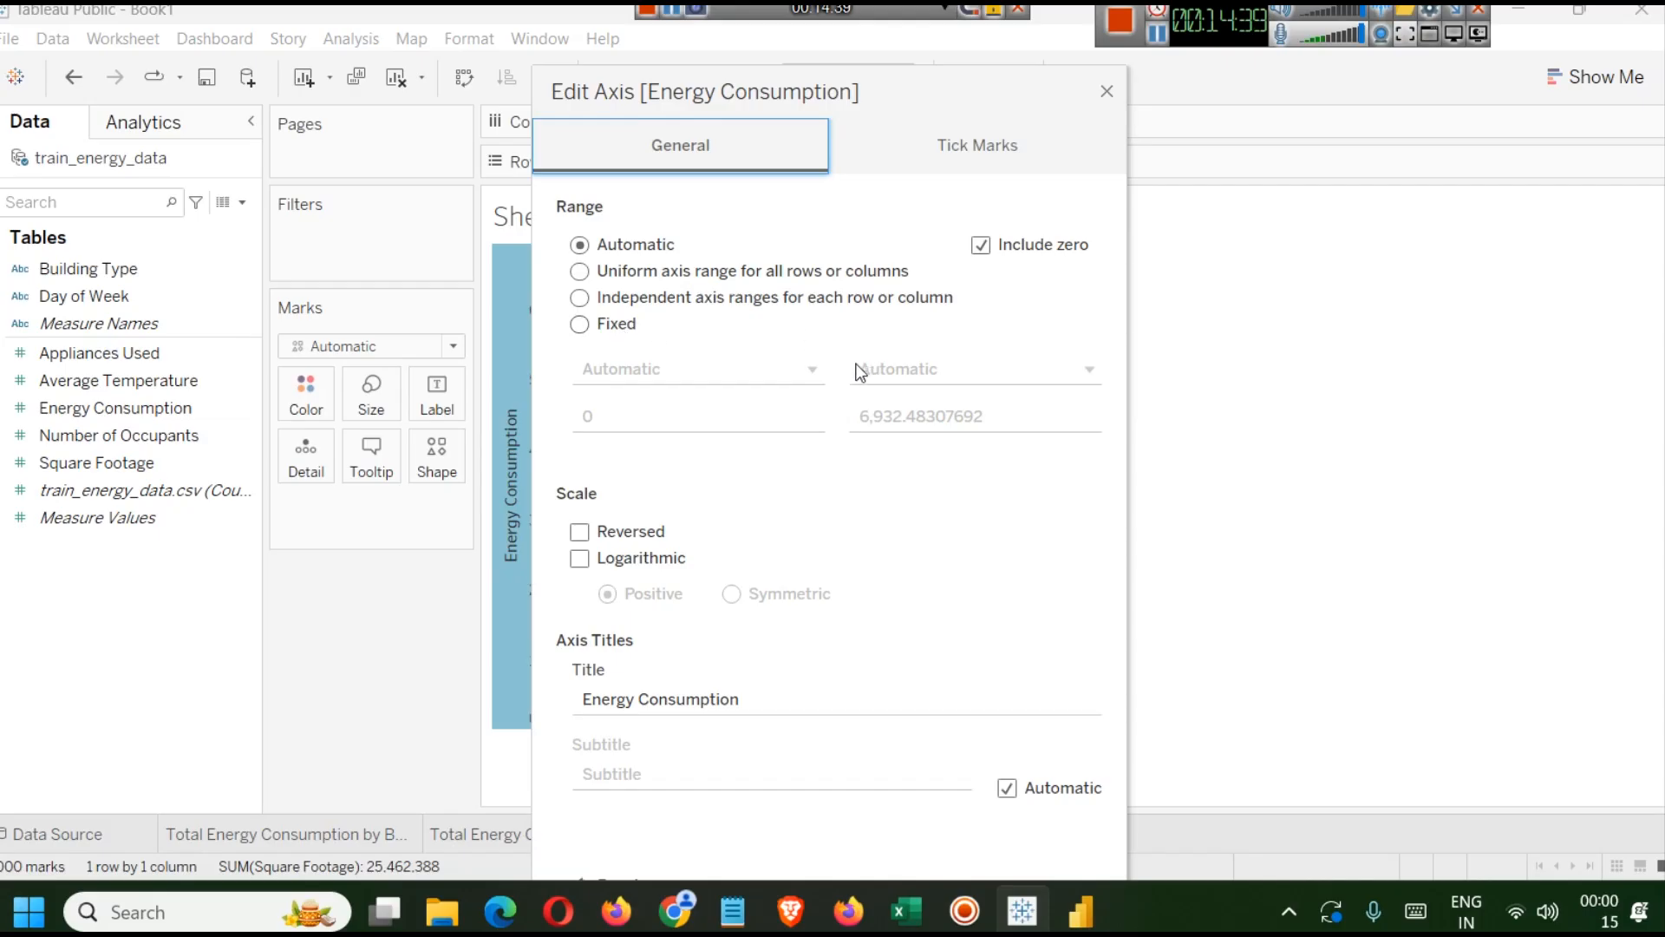
click(980, 247)
Set the axis's major tick marks to Fixed with a tick interval of 100.
click(977, 148)
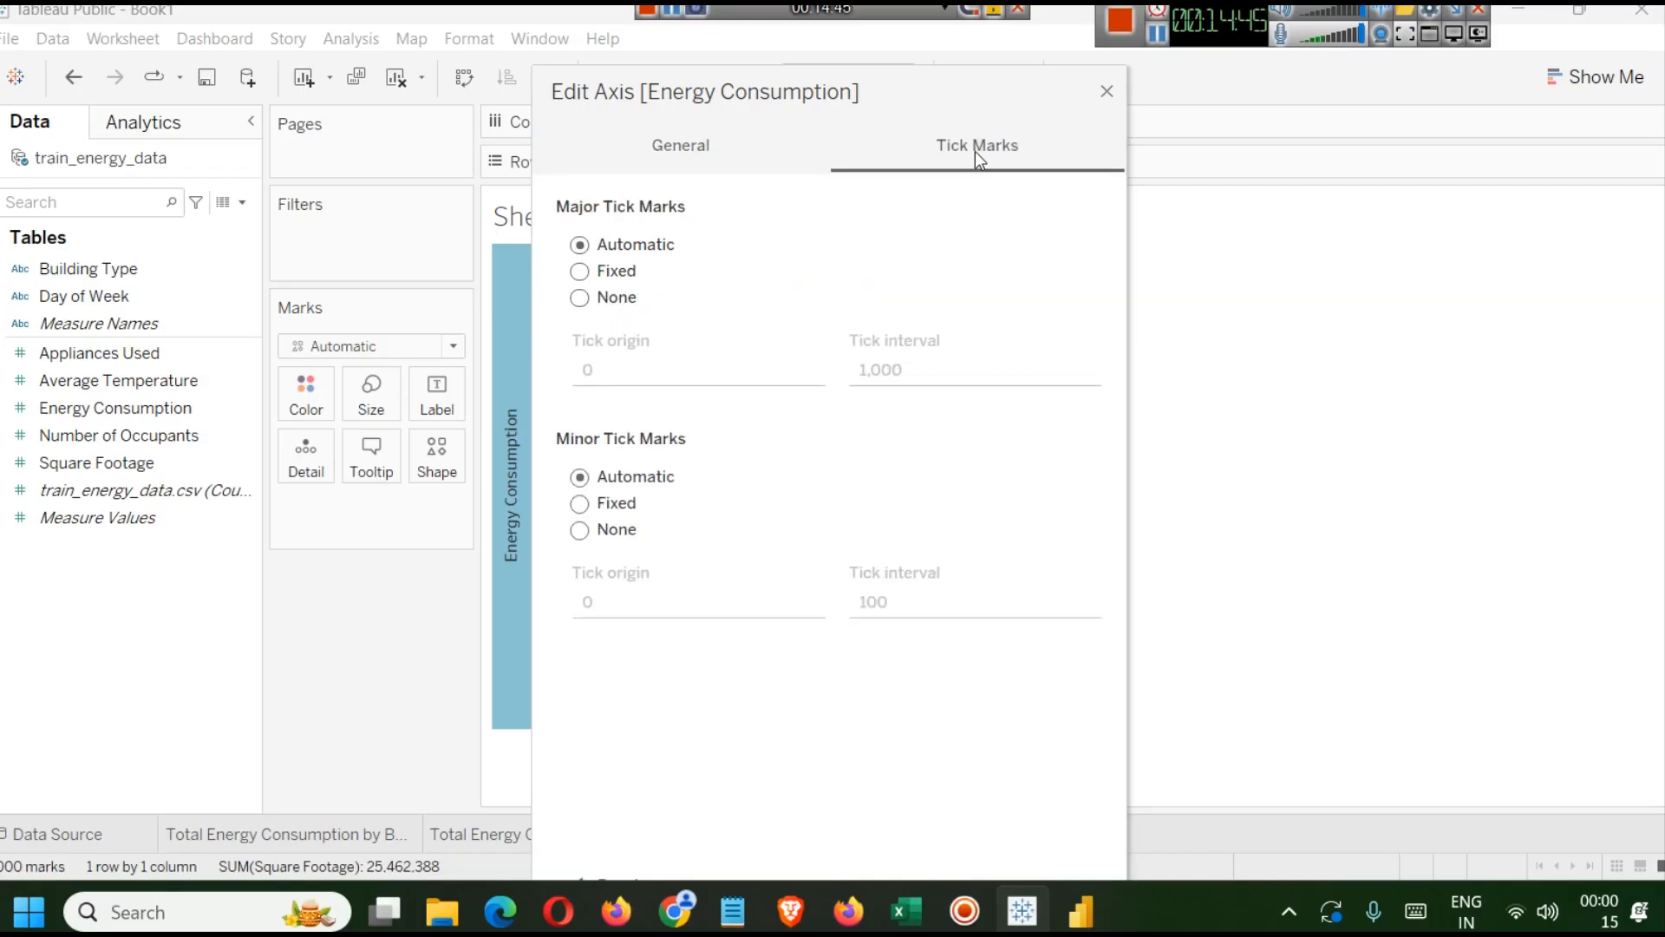
drag(908, 96, 1337, 163)
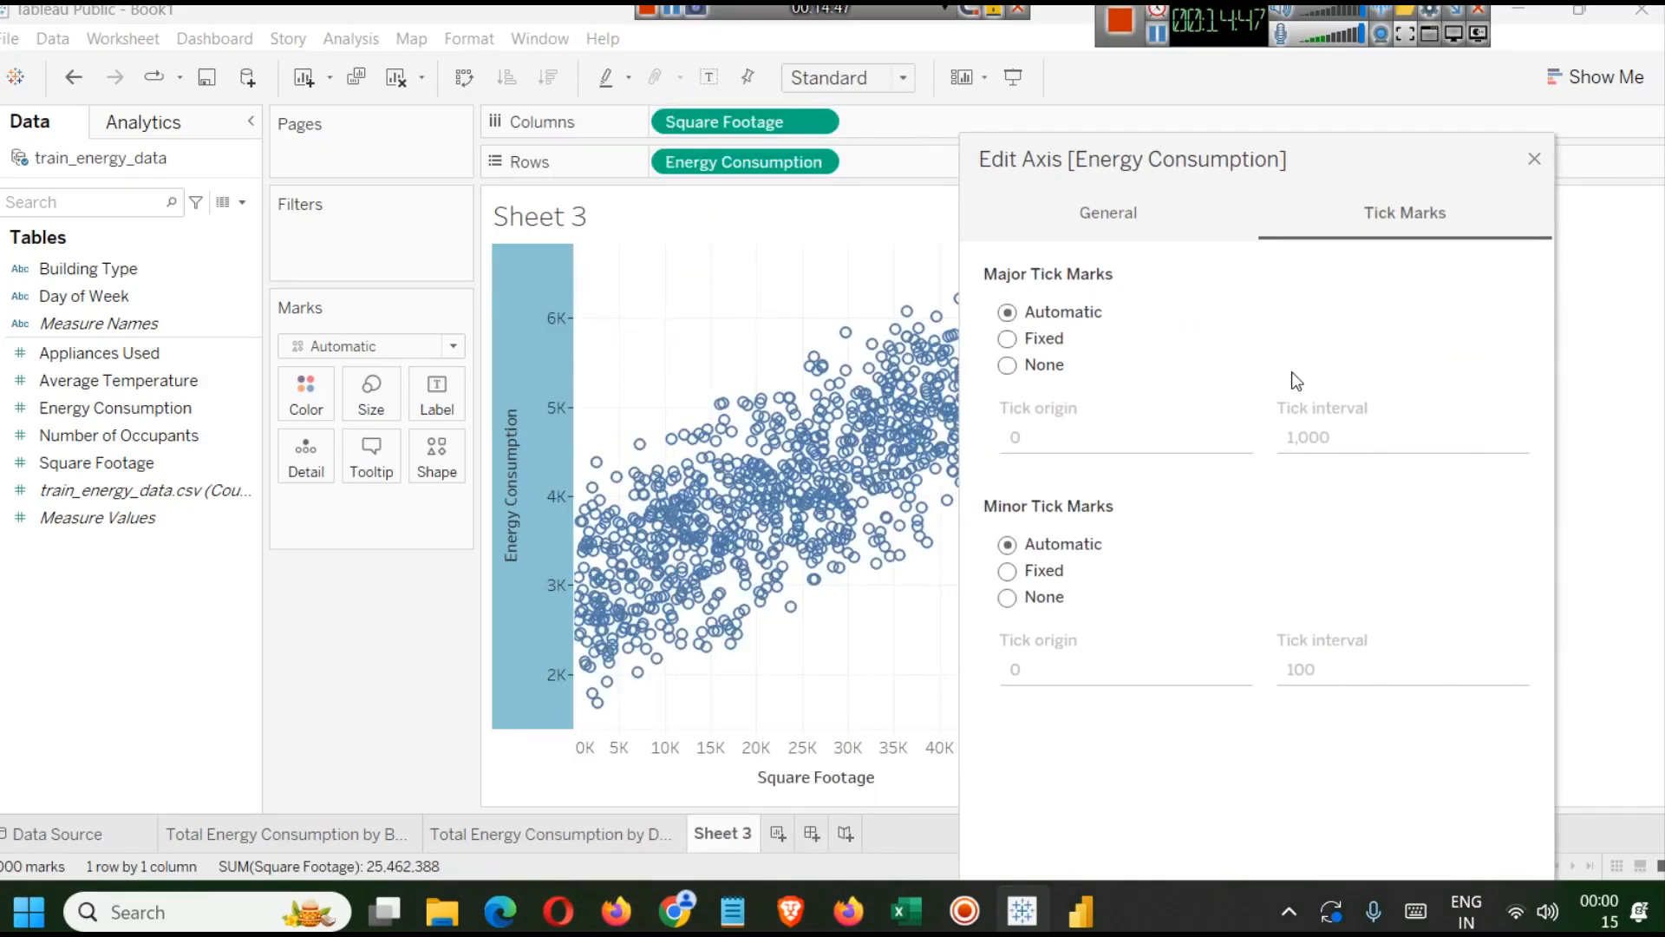
click(1053, 342)
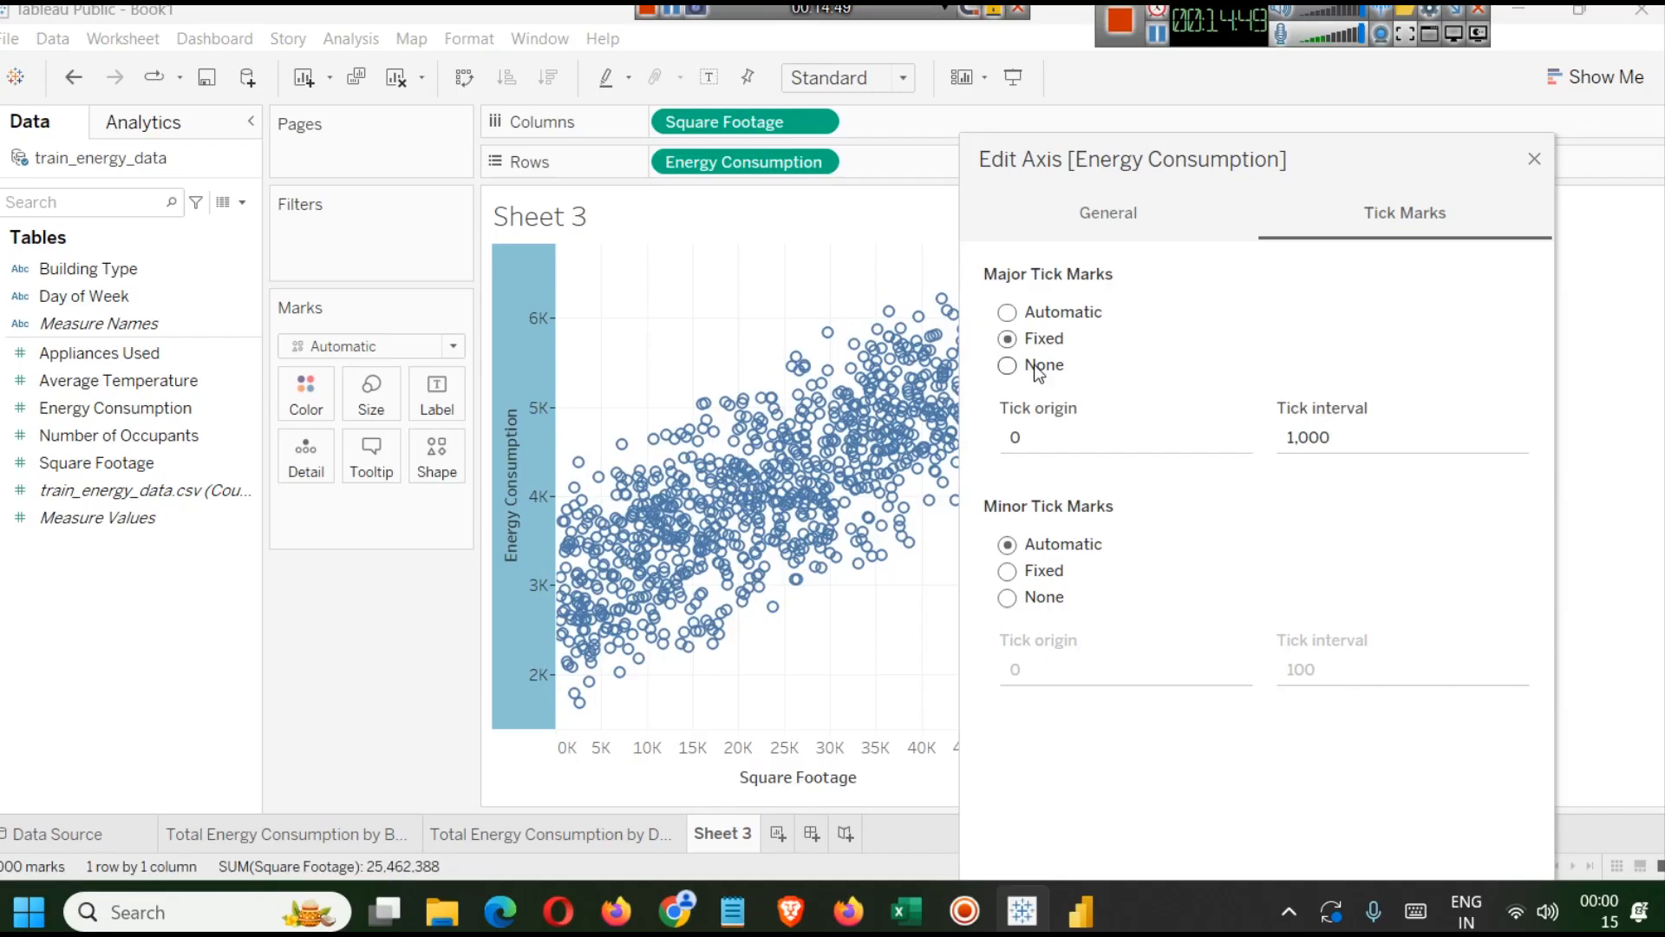
click(1038, 368)
click(1047, 318)
click(1034, 341)
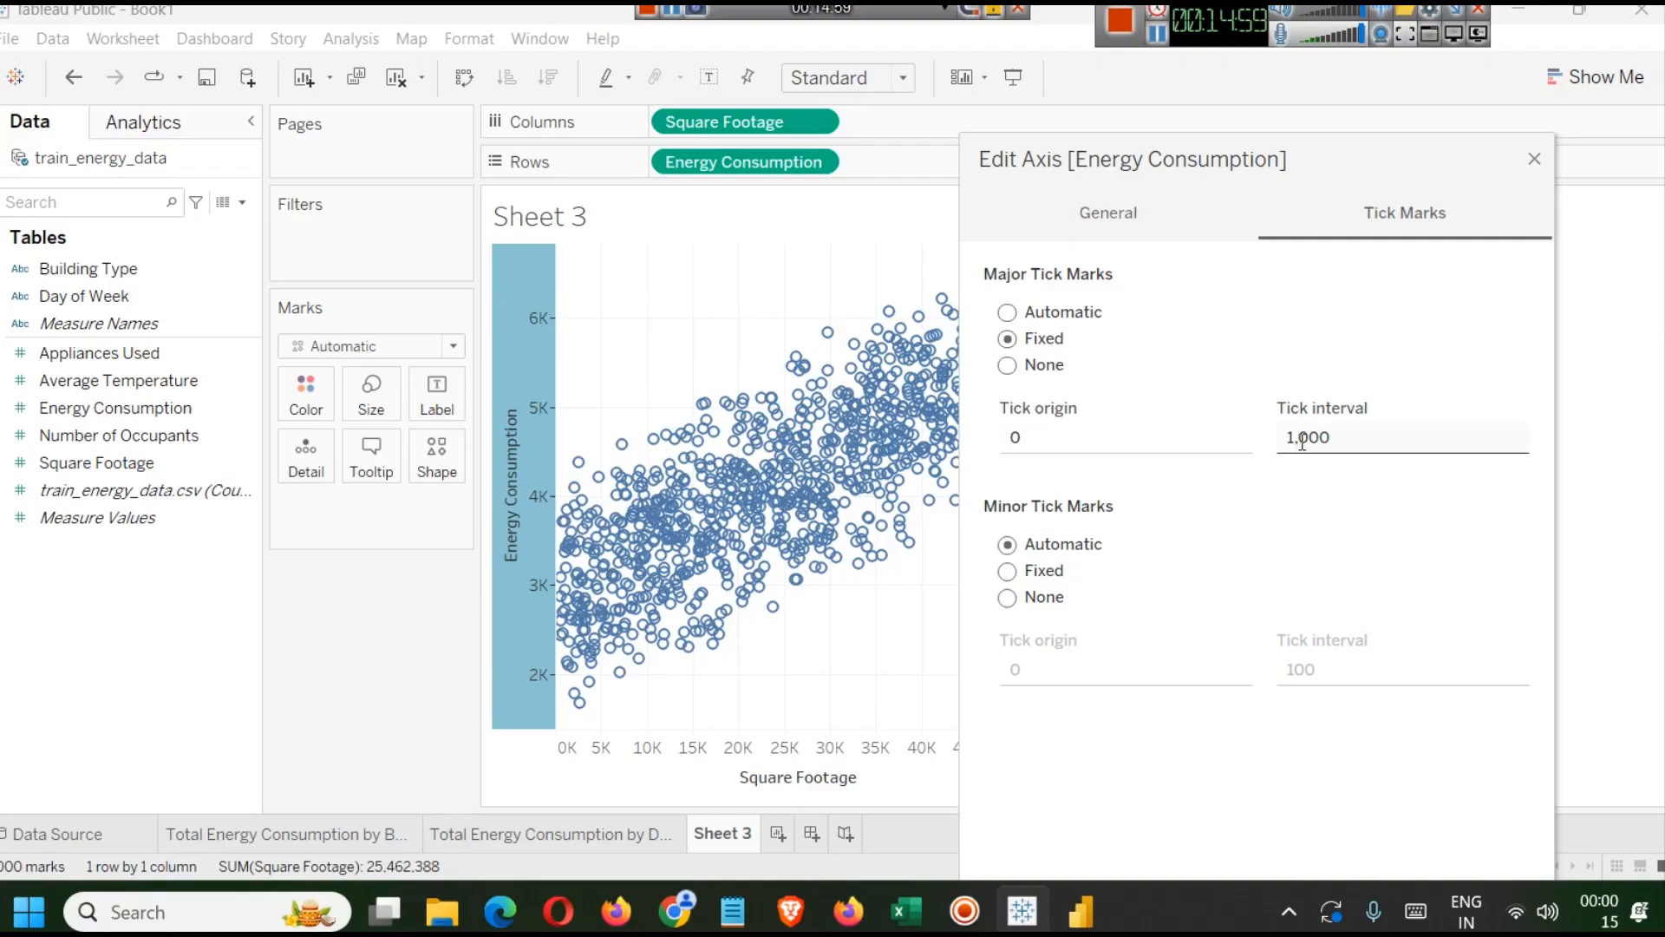
drag(1283, 437, 1330, 438)
text(100)
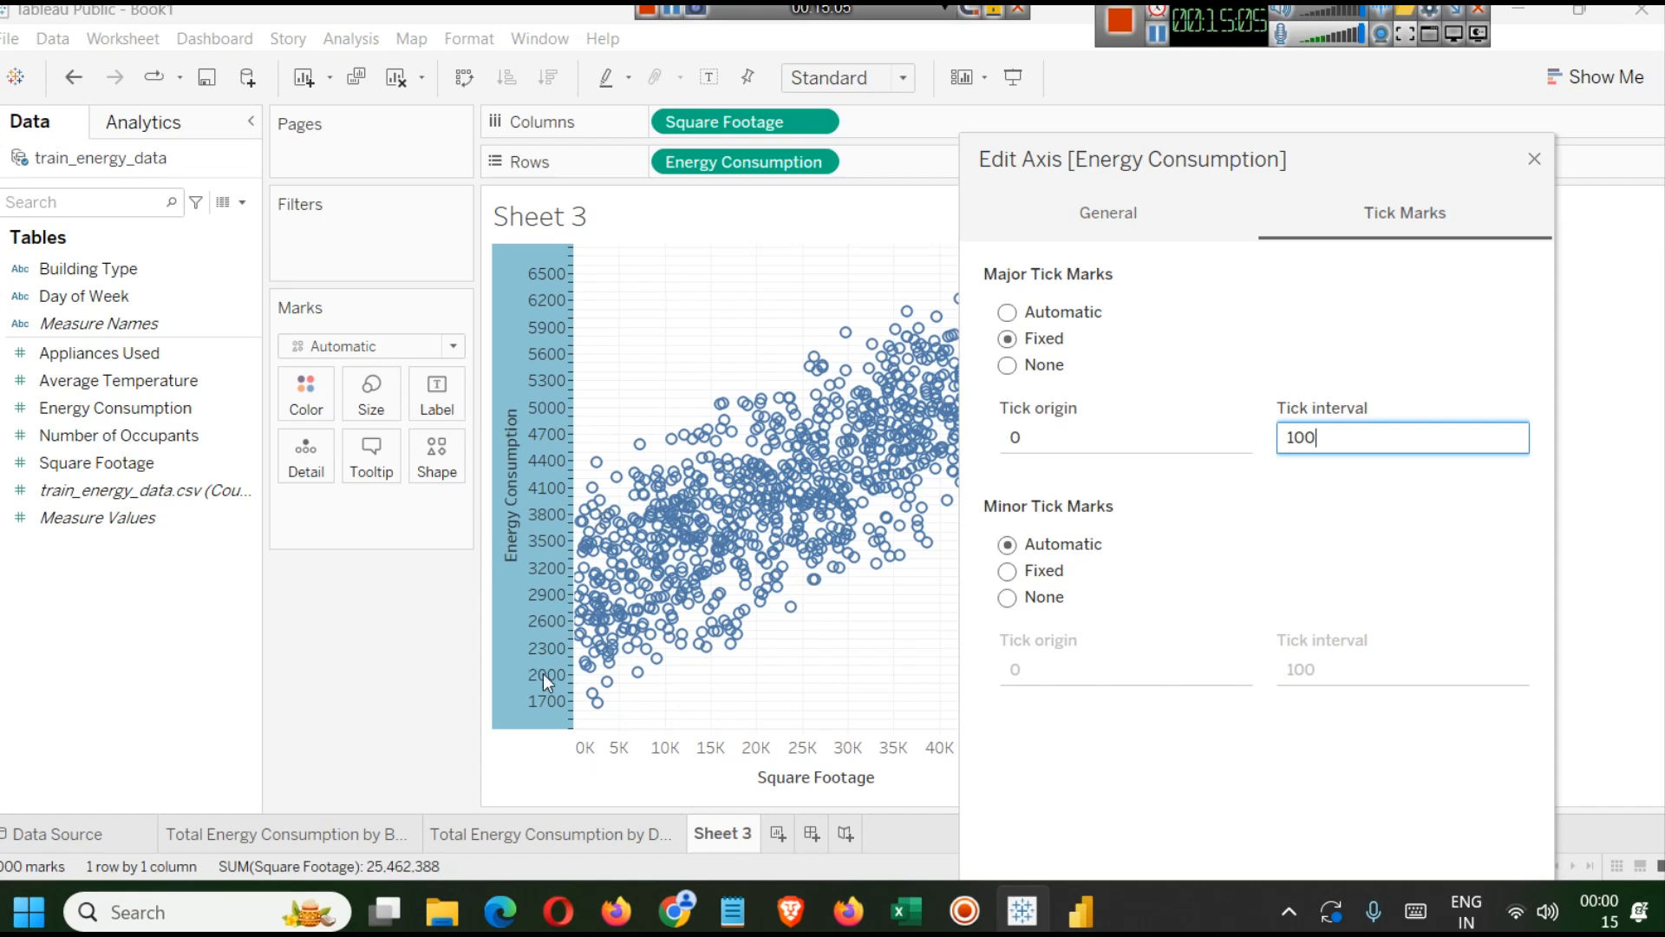
double_click(1315, 440)
click(1006, 571)
click(1008, 598)
click(1007, 547)
click(1008, 597)
click(1007, 571)
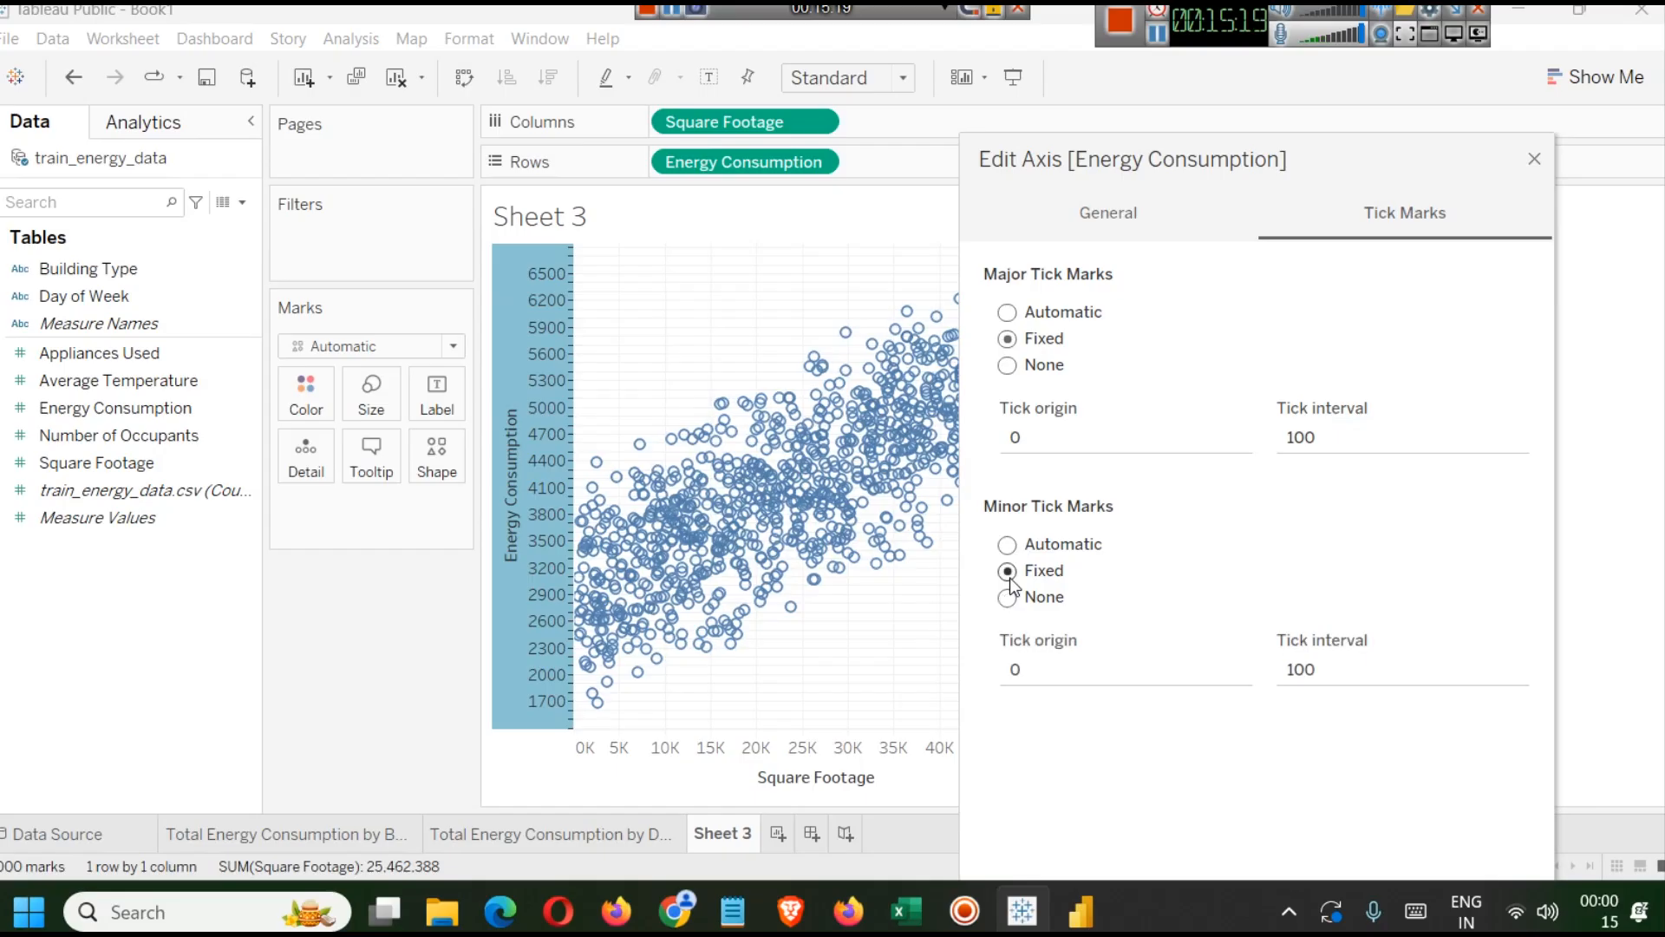
click(1293, 670)
click(1009, 670)
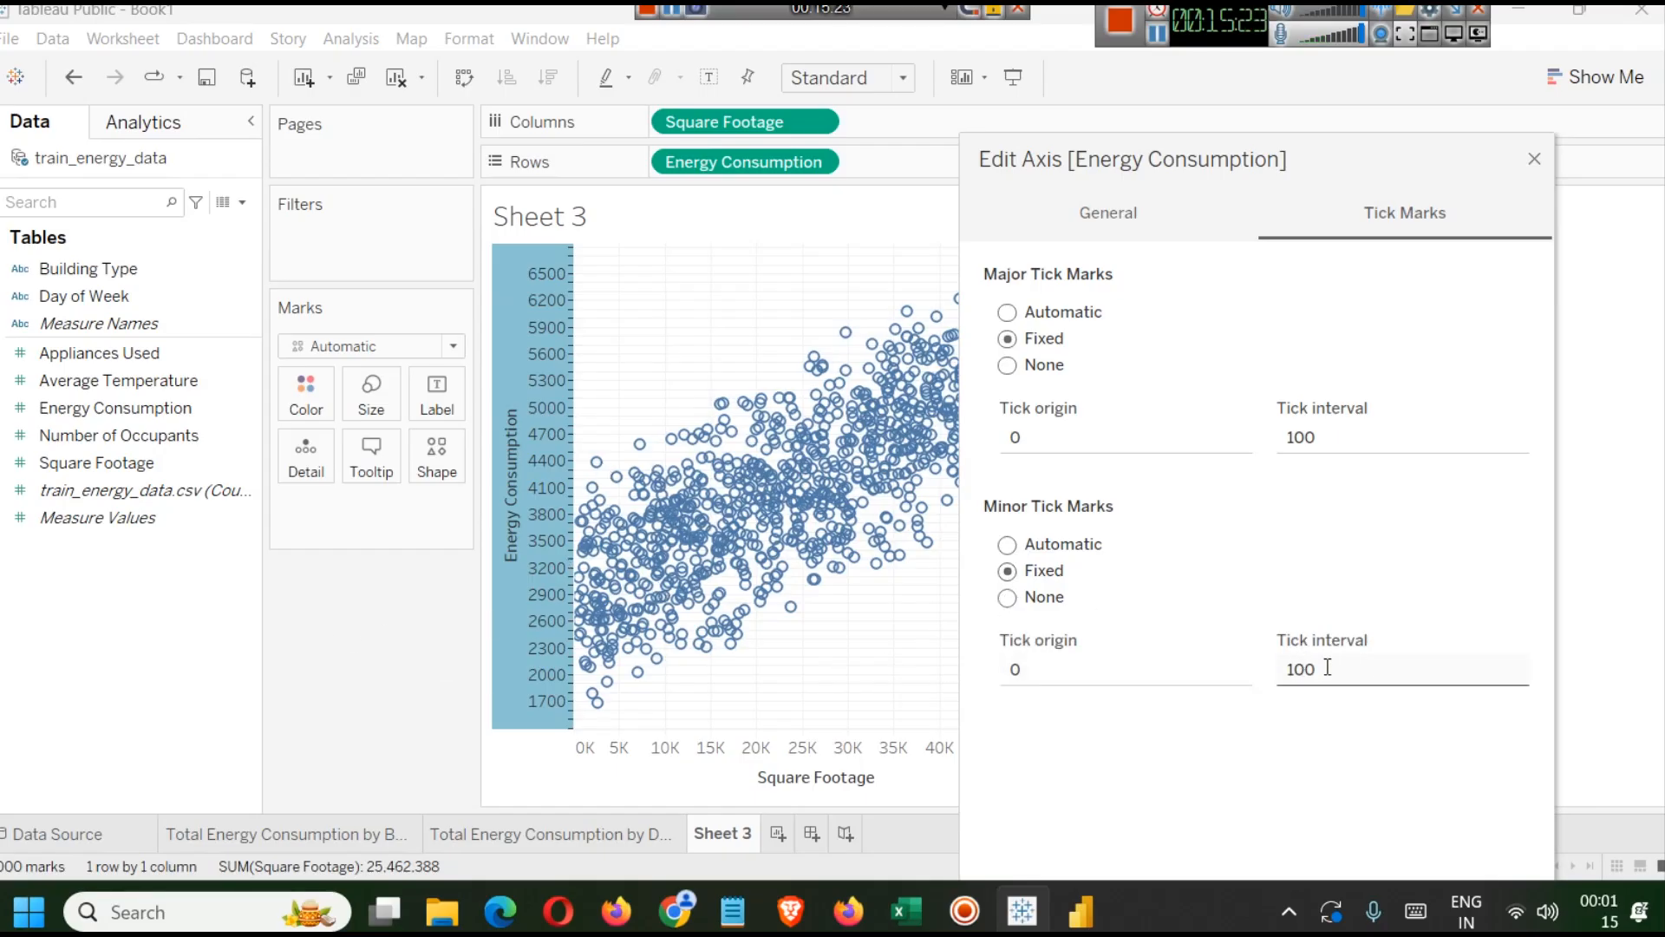
click(1046, 546)
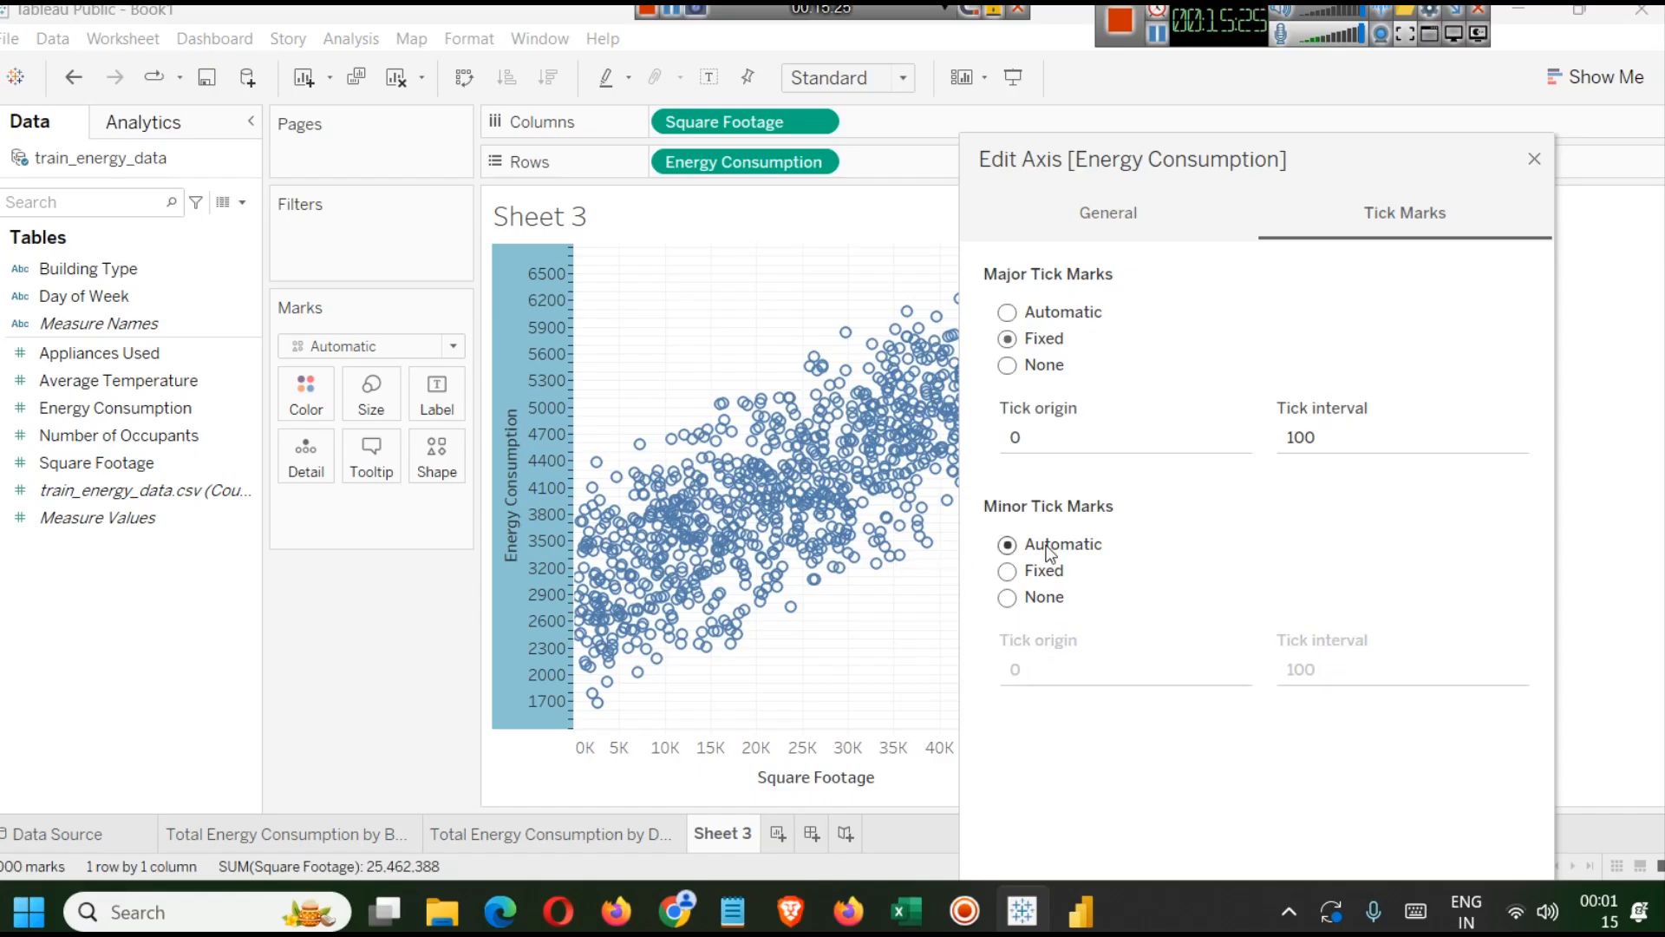
Change the major tick interval to 500 and close the axis editor.
double_click(1288, 437)
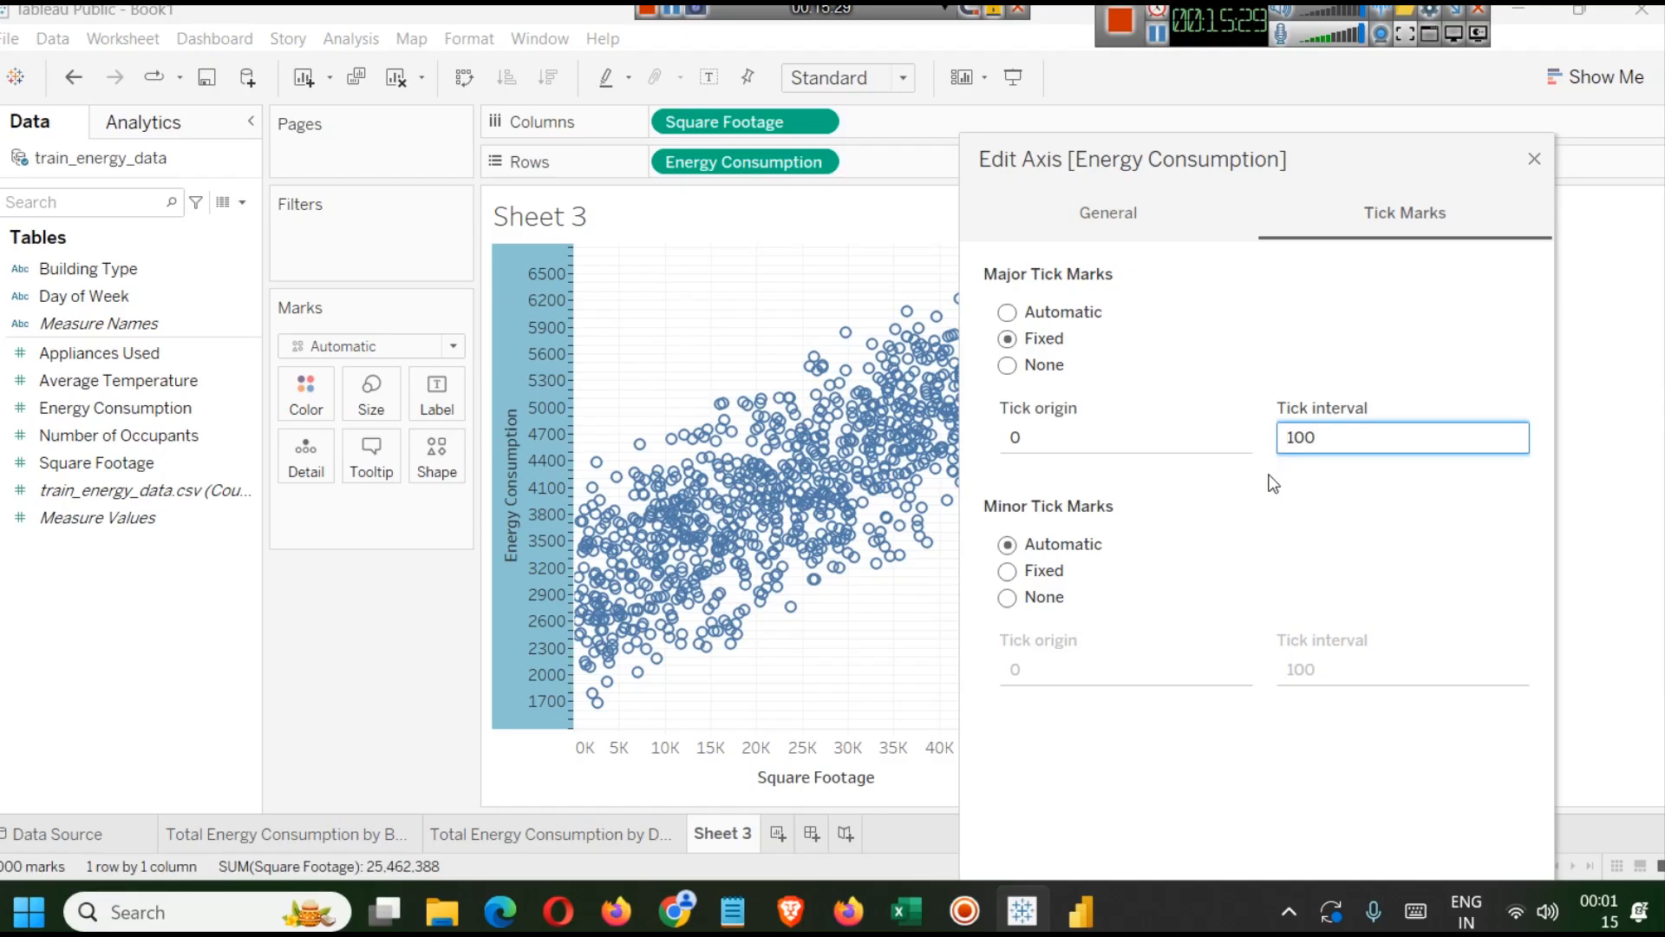
key(BackSpace)
text(5)
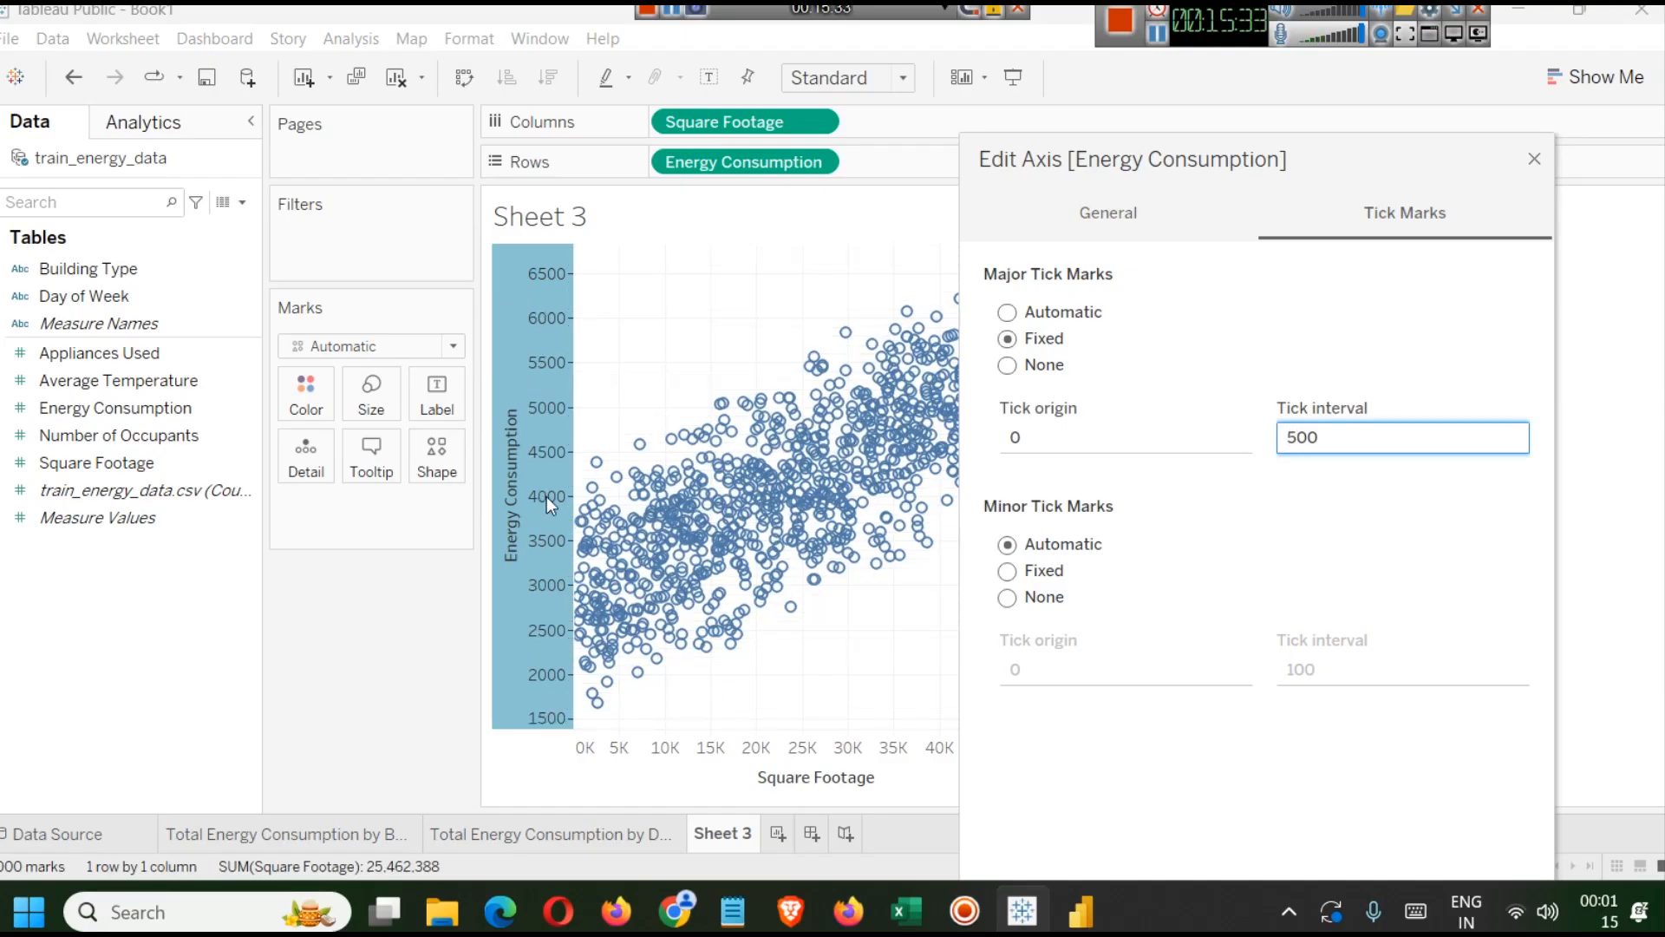
click(1533, 160)
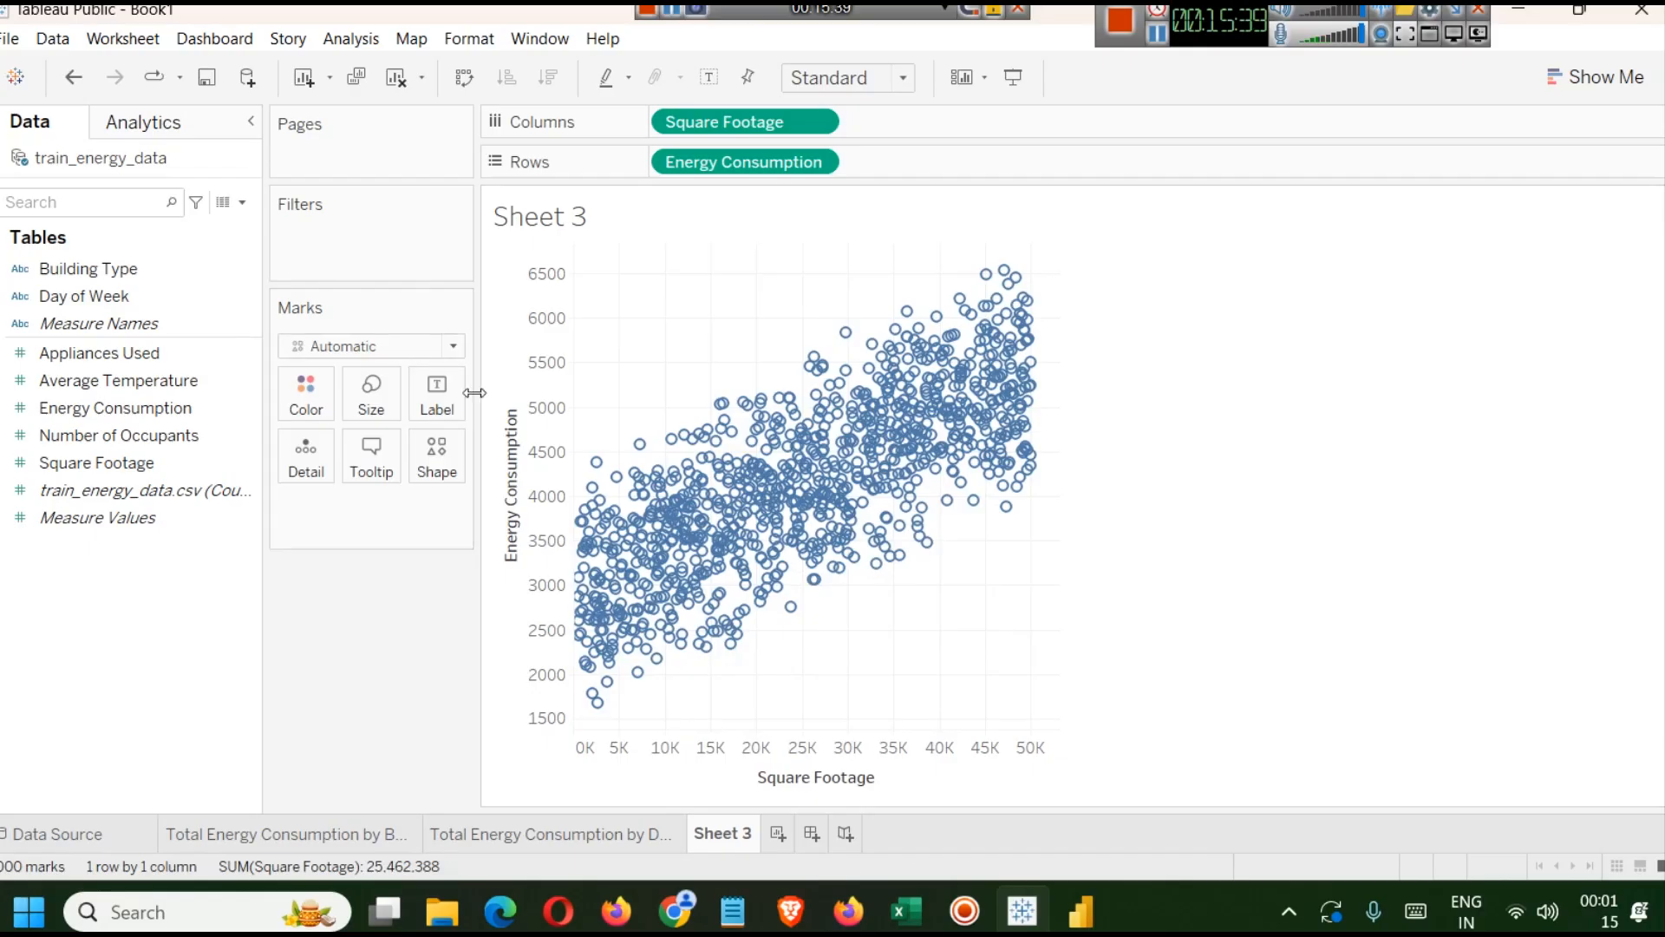
Adjust the scatter plot's mark size with the size slider.
click(371, 395)
drag(401, 453, 521, 457)
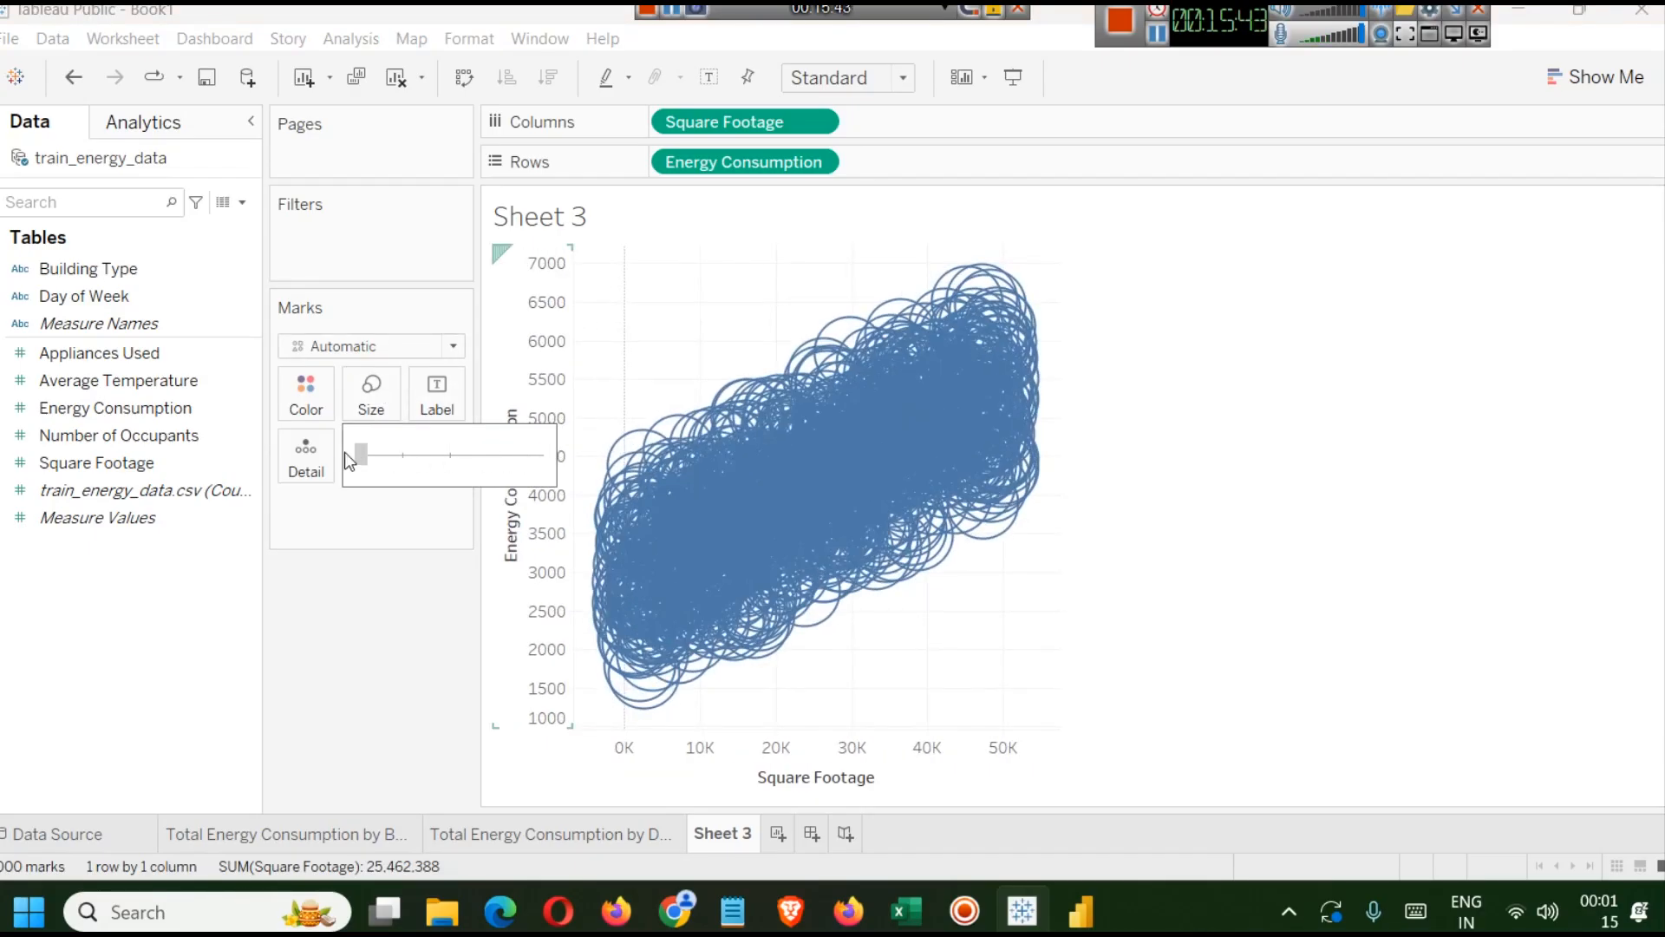
drag(362, 454, 400, 458)
click(386, 395)
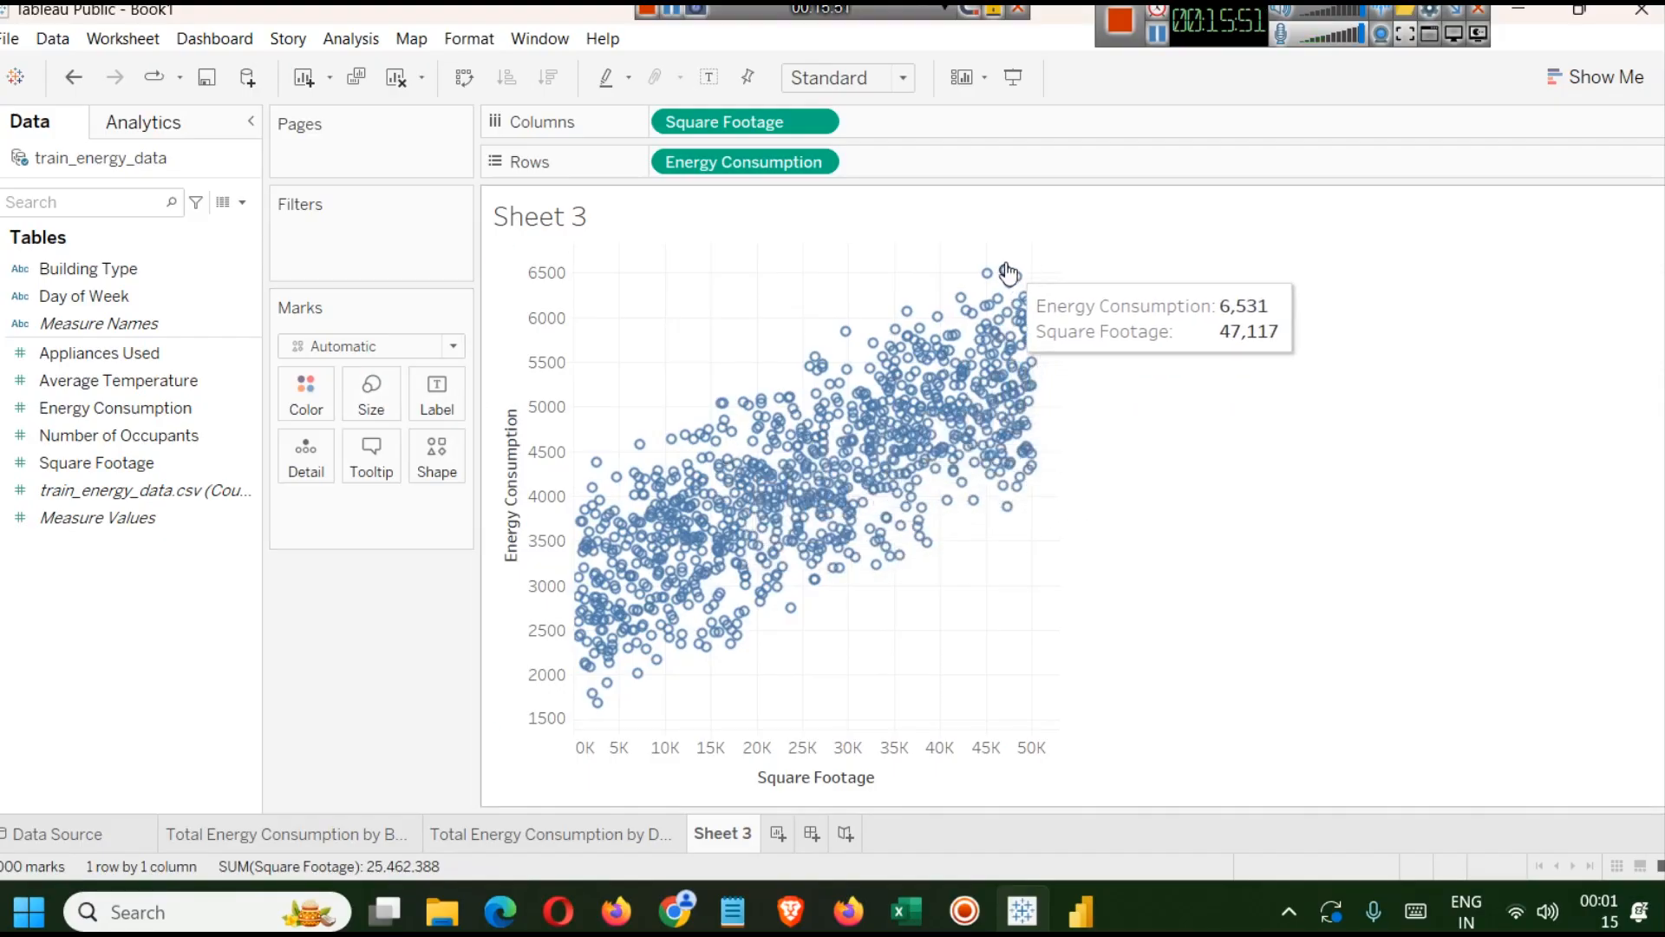
Change the mark type to Circle and open the More colors picker, closing it without choosing a color.
click(367, 347)
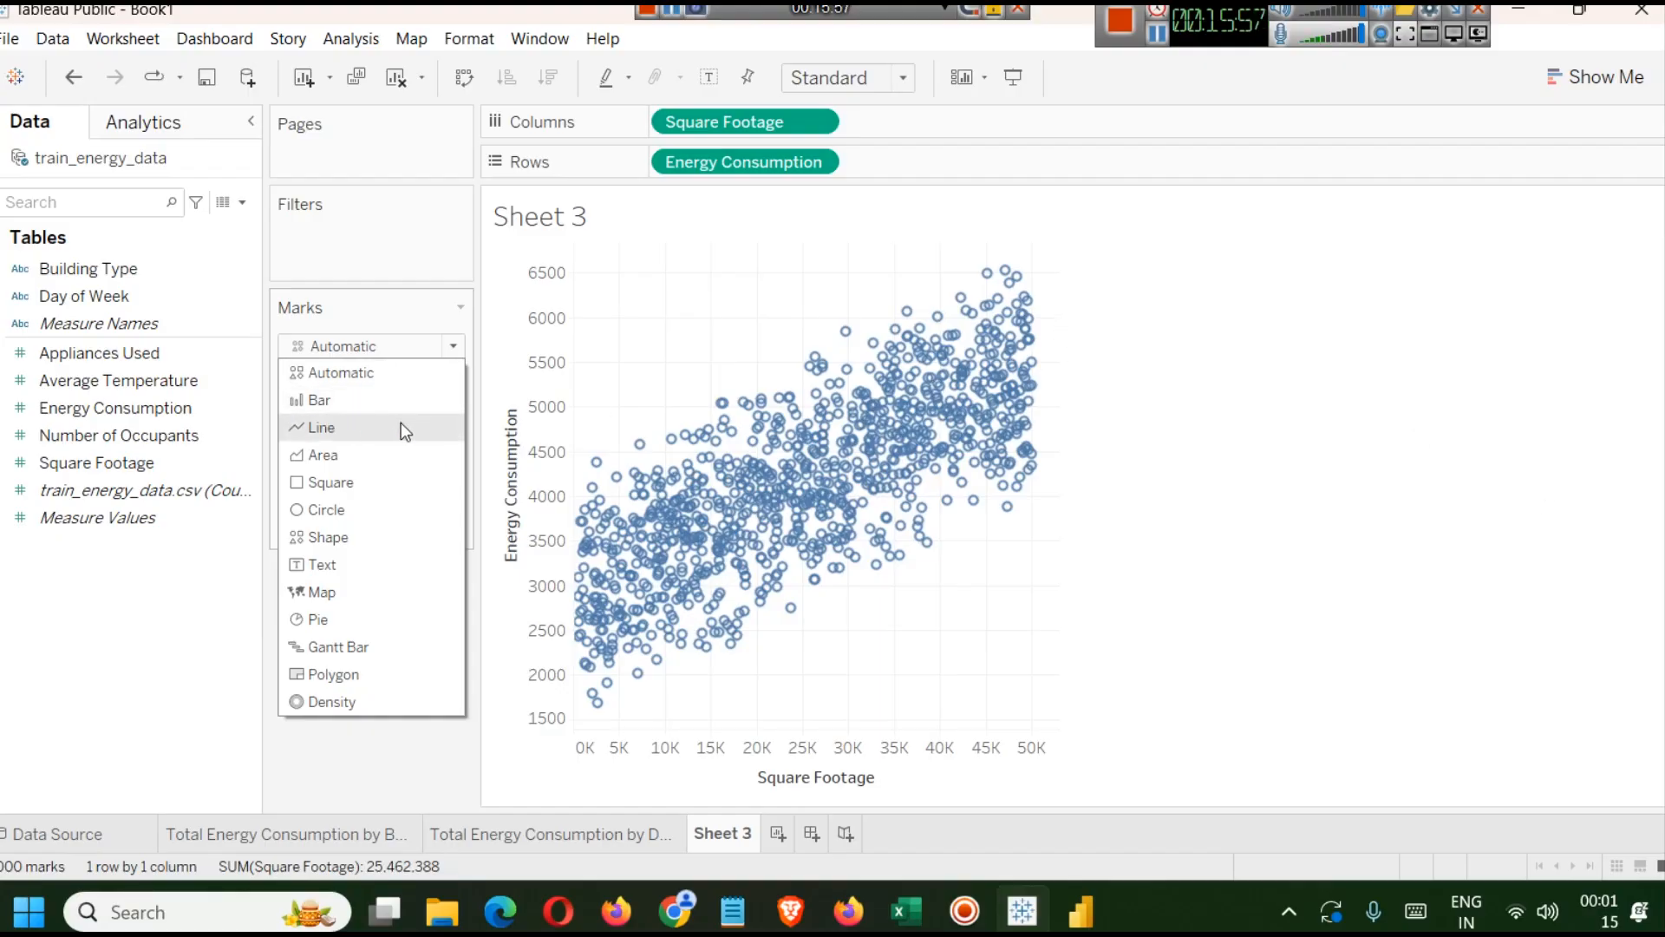
click(368, 502)
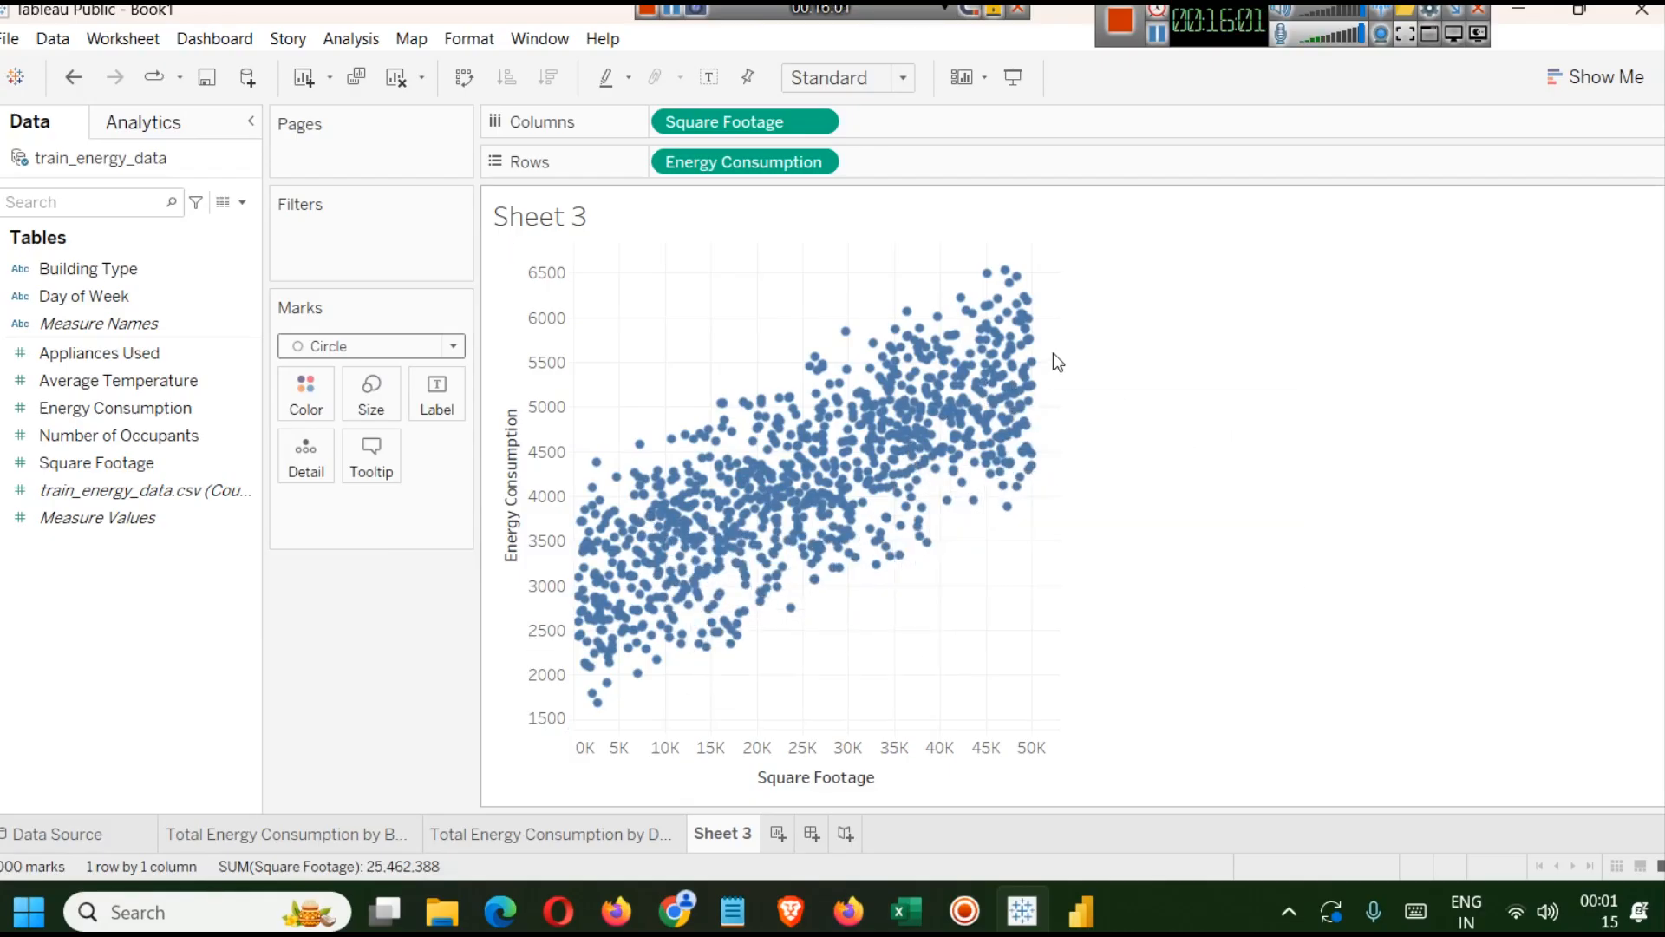
click(319, 402)
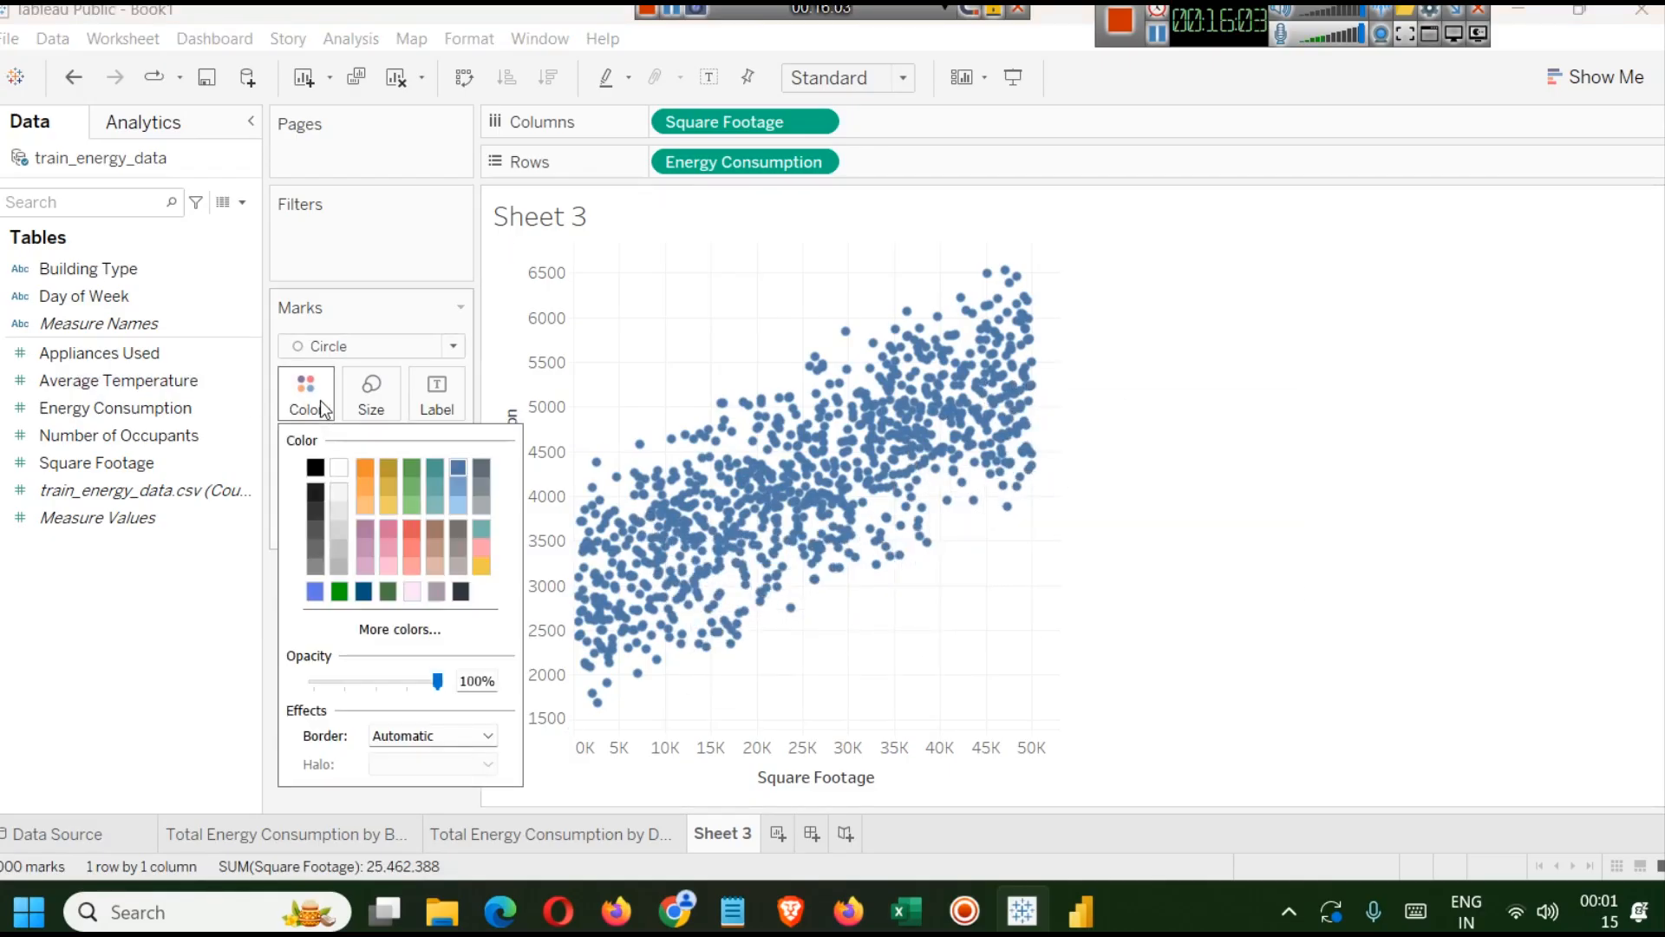
click(379, 633)
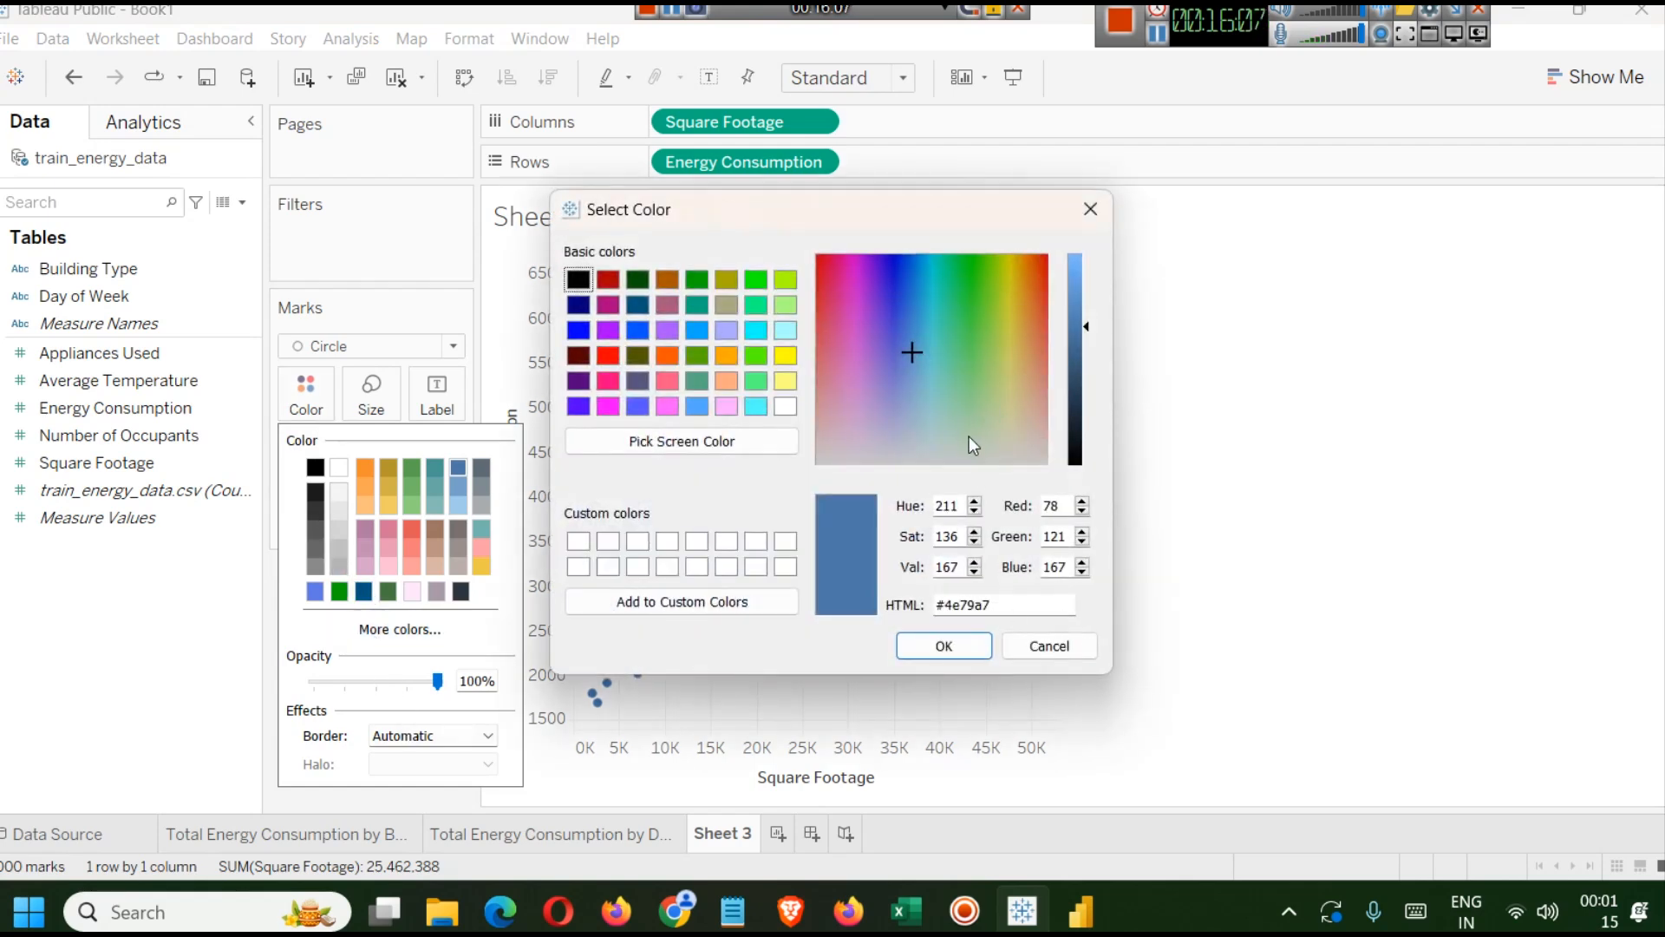
click(1090, 209)
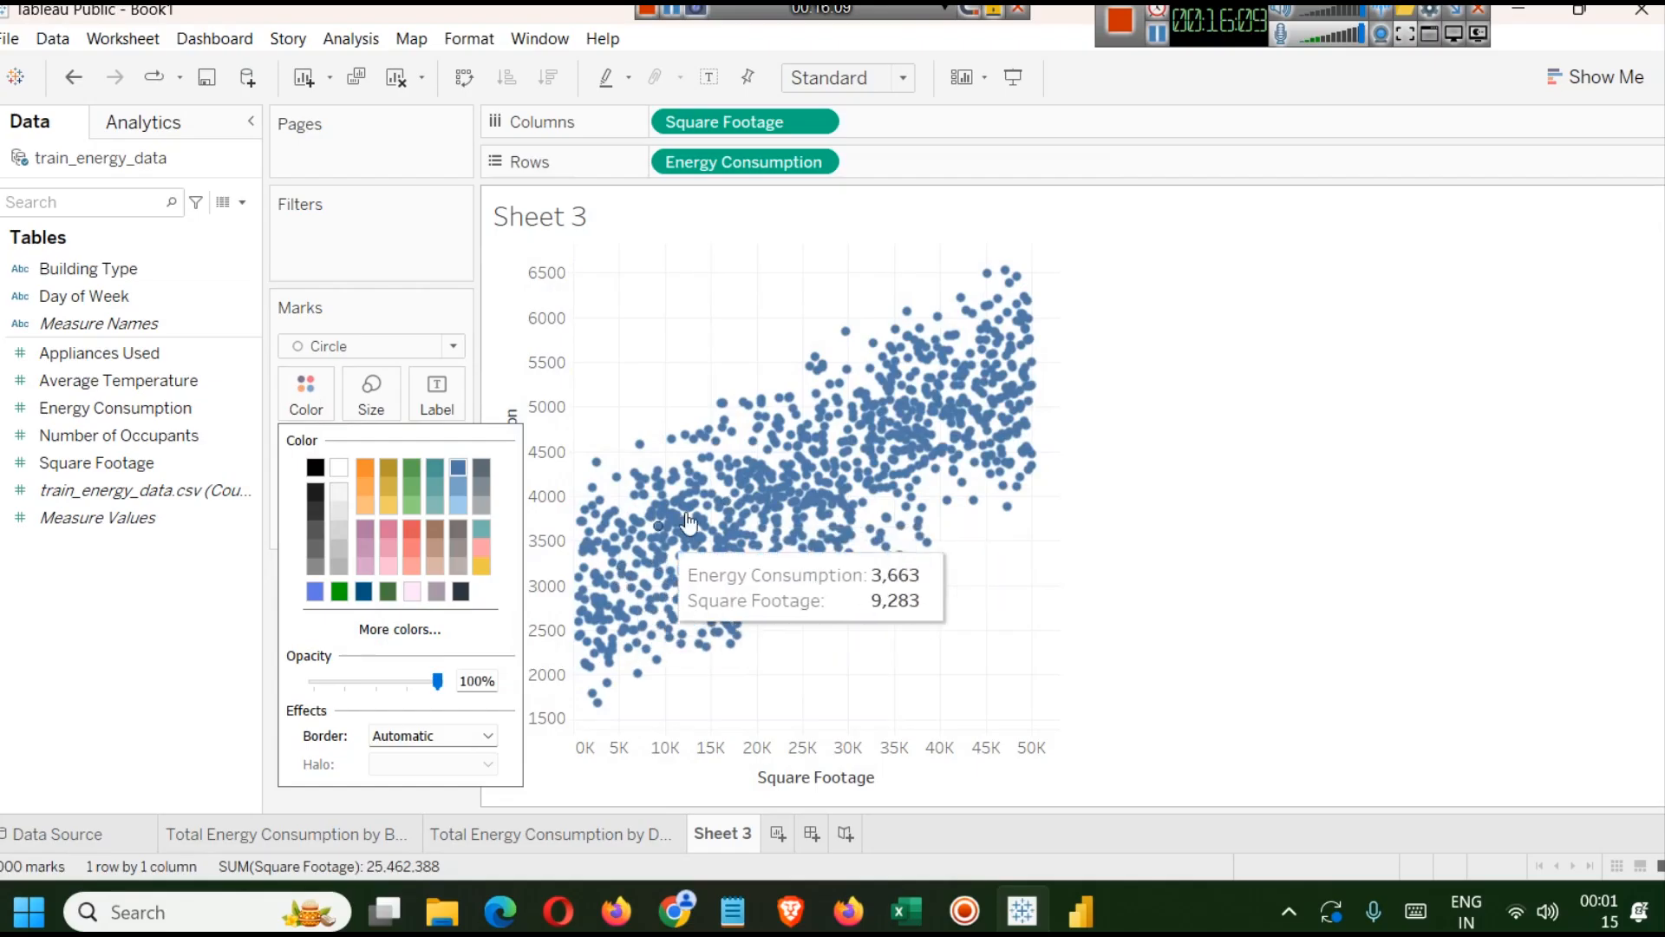
click(499, 836)
click(352, 835)
click(506, 834)
click(718, 835)
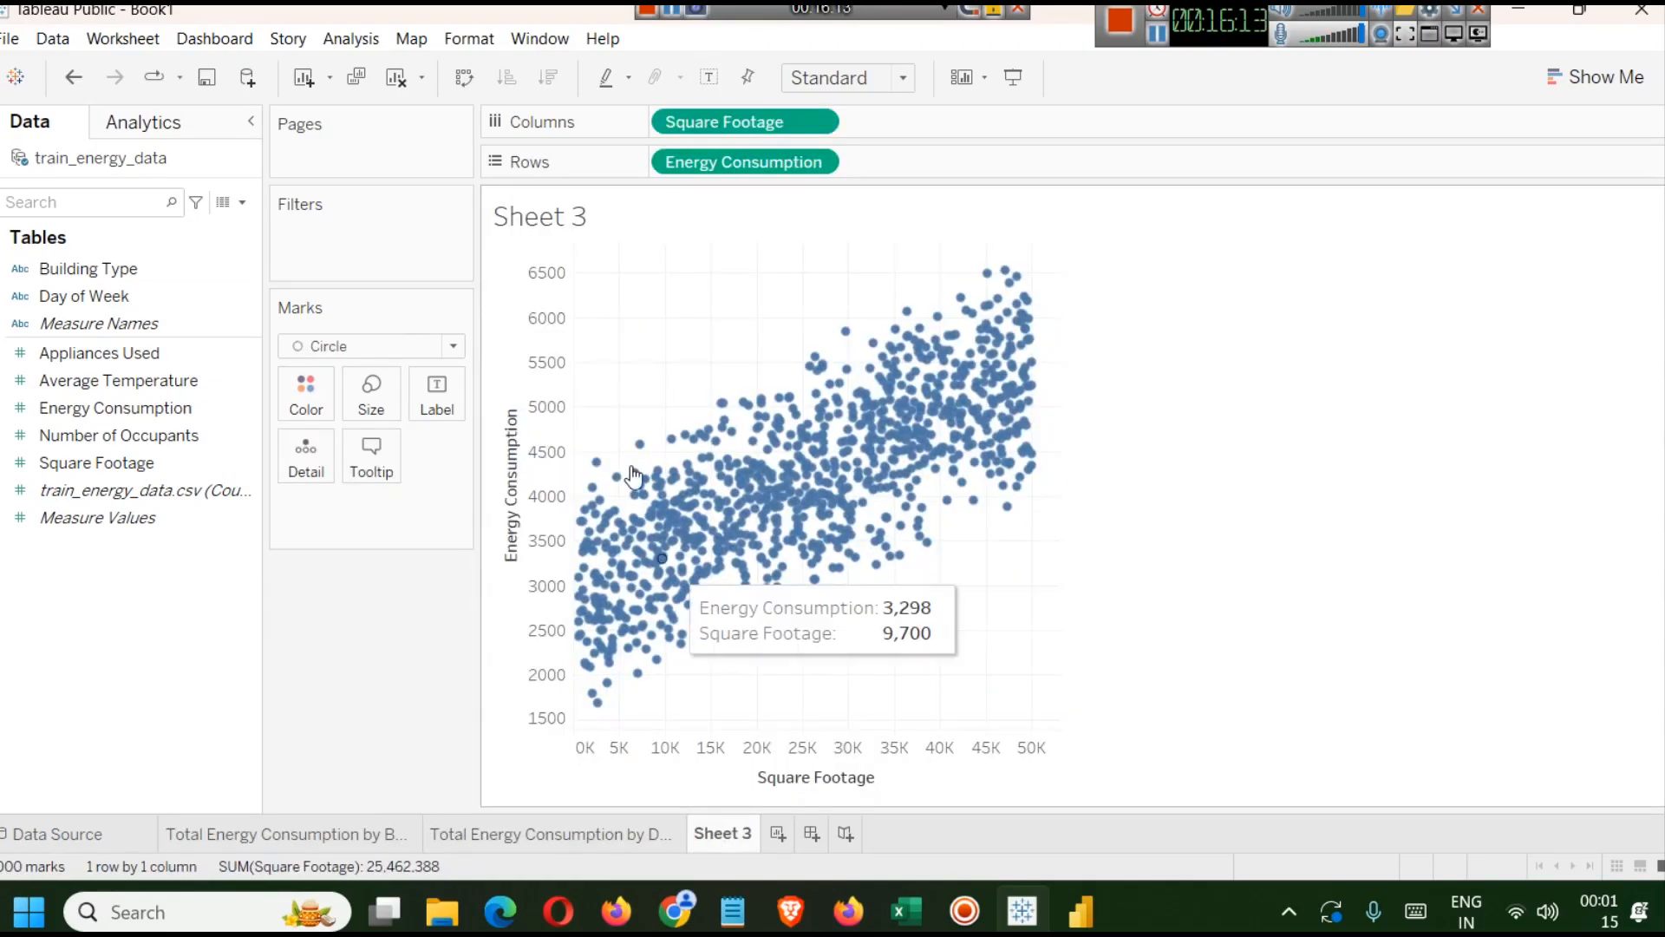
Open the sheet's Format Shading settings and set the worksheet background shading to a near-black color.
right_click(1127, 297)
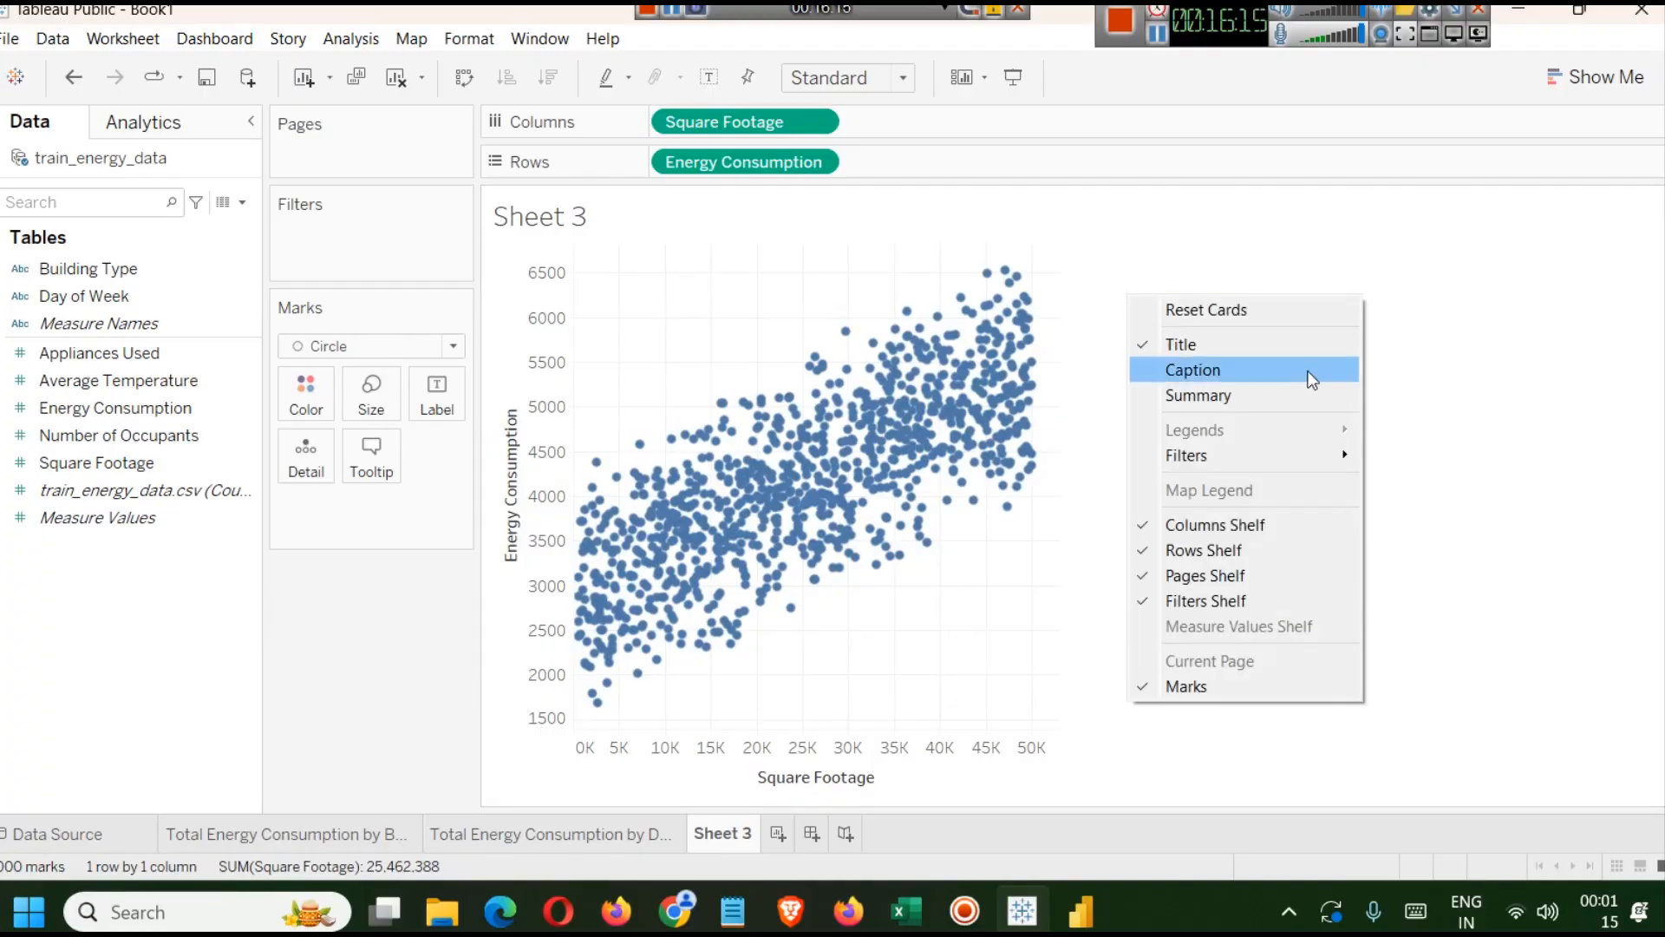
click(1181, 235)
right_click(699, 315)
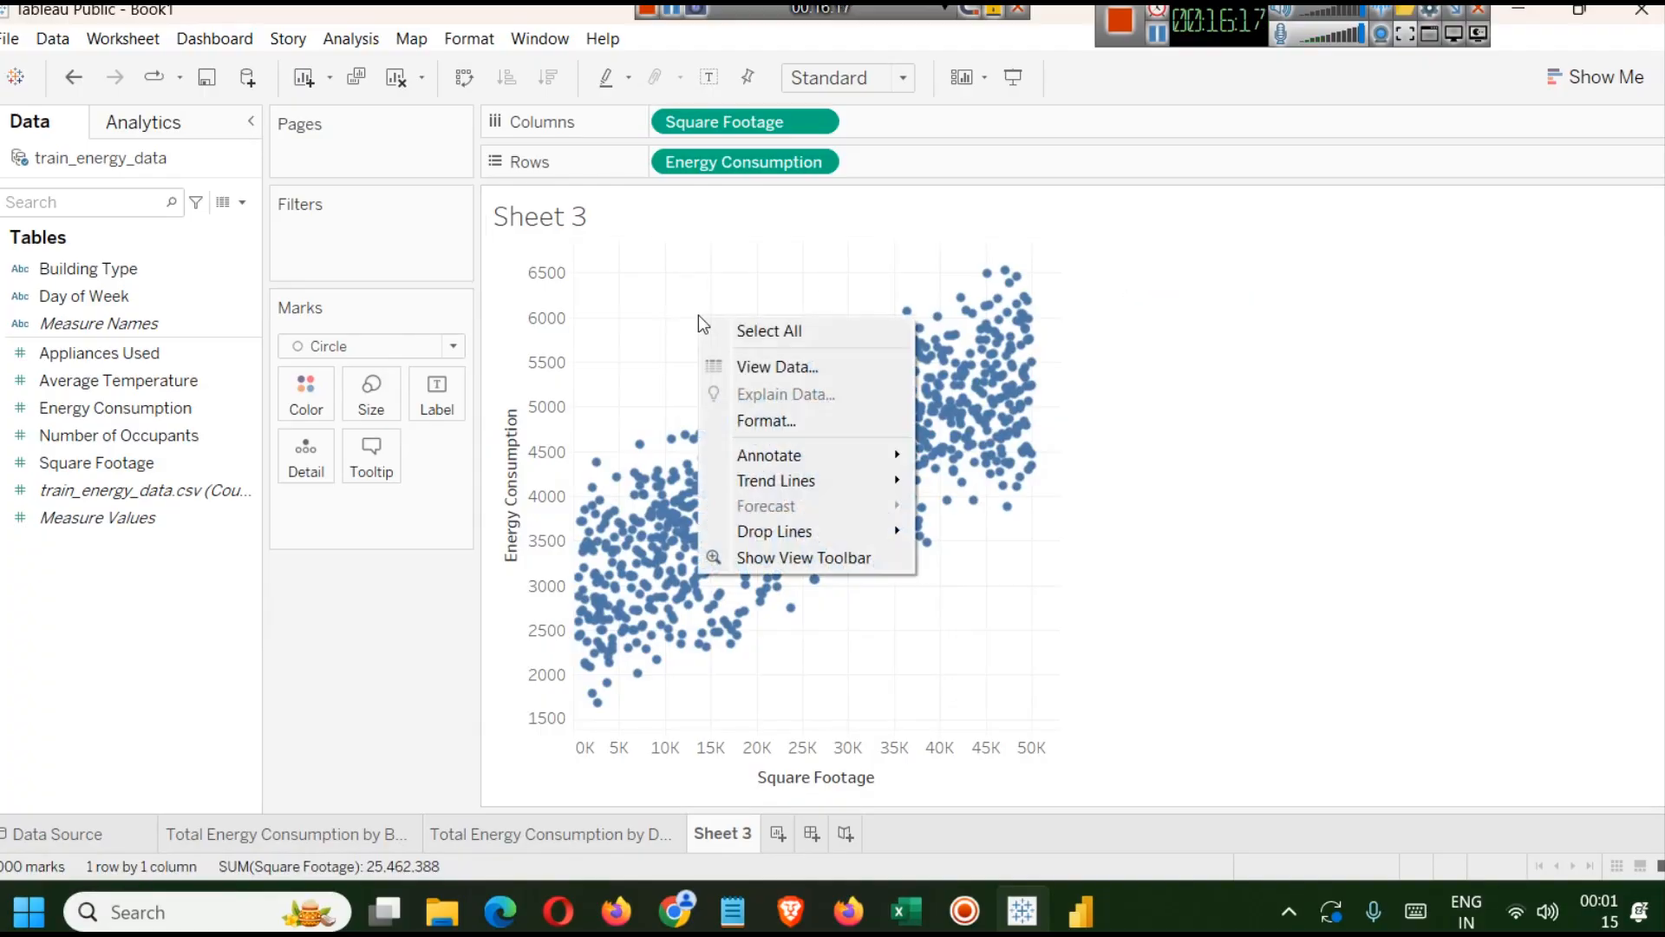
click(785, 425)
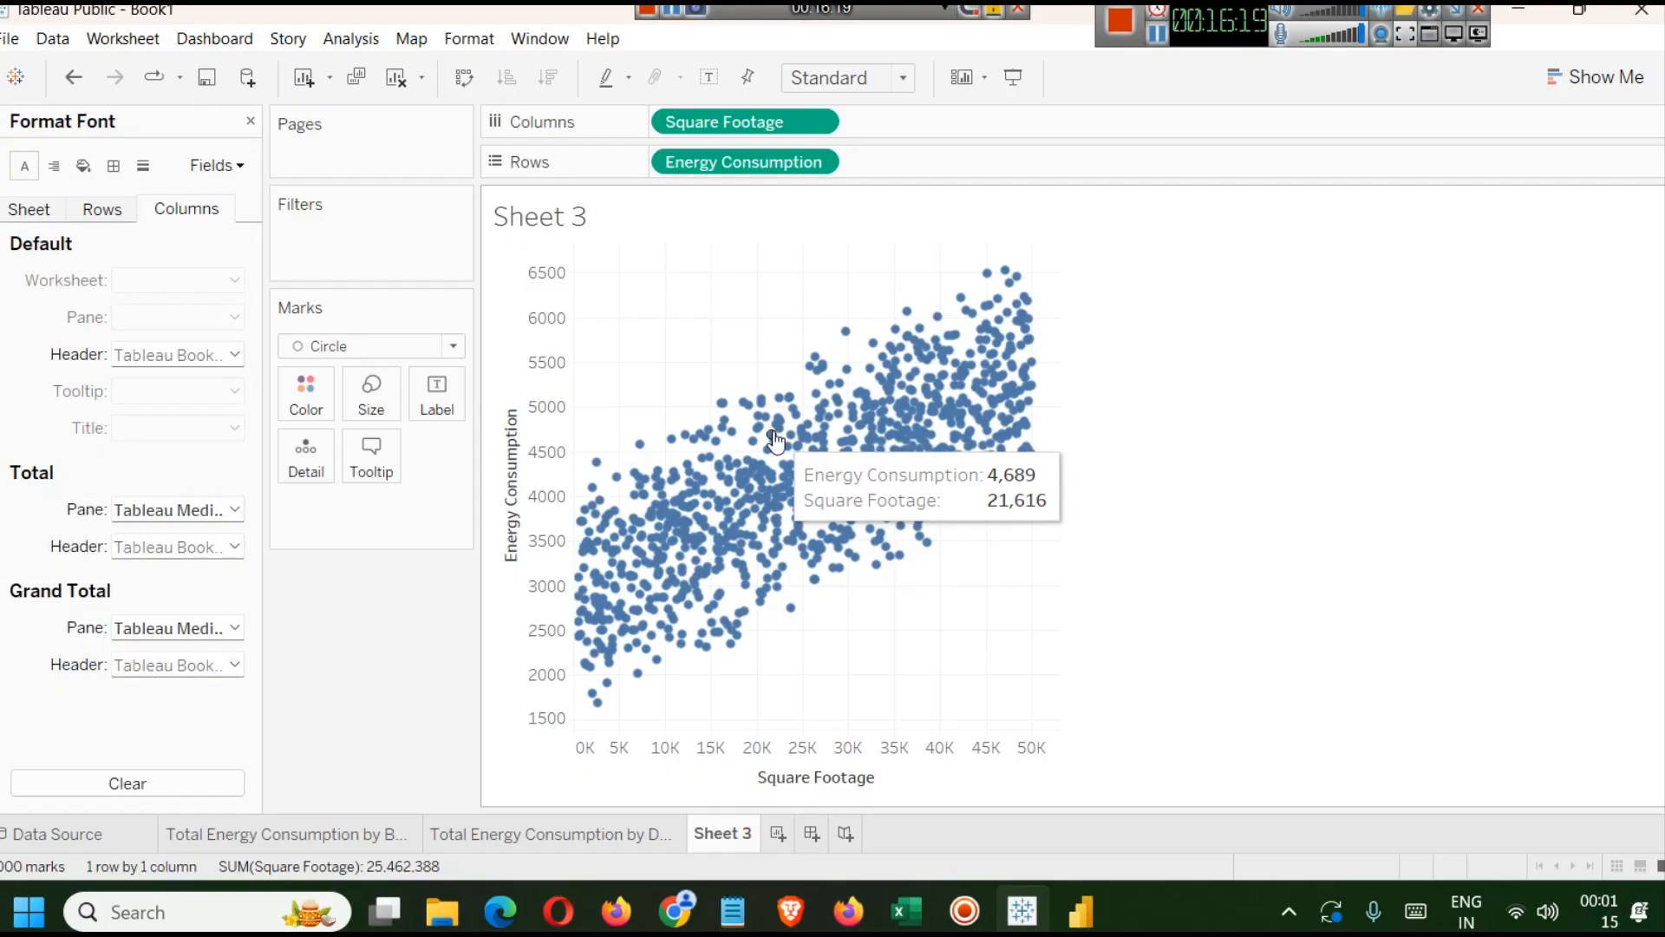
click(81, 169)
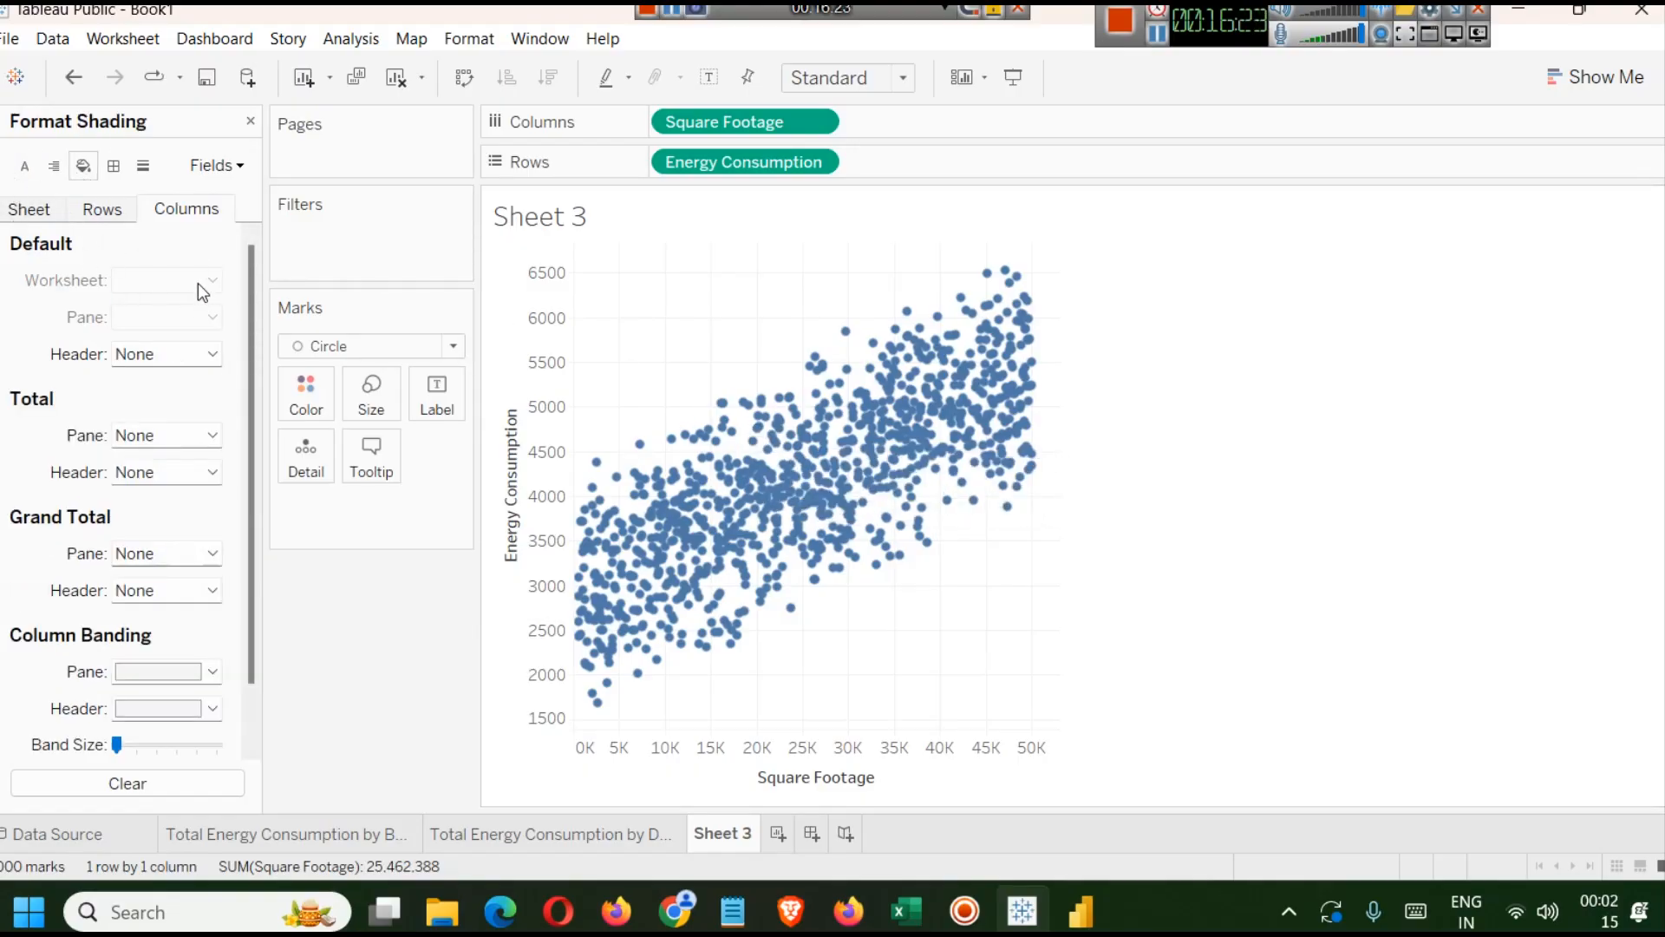
click(95, 212)
click(30, 213)
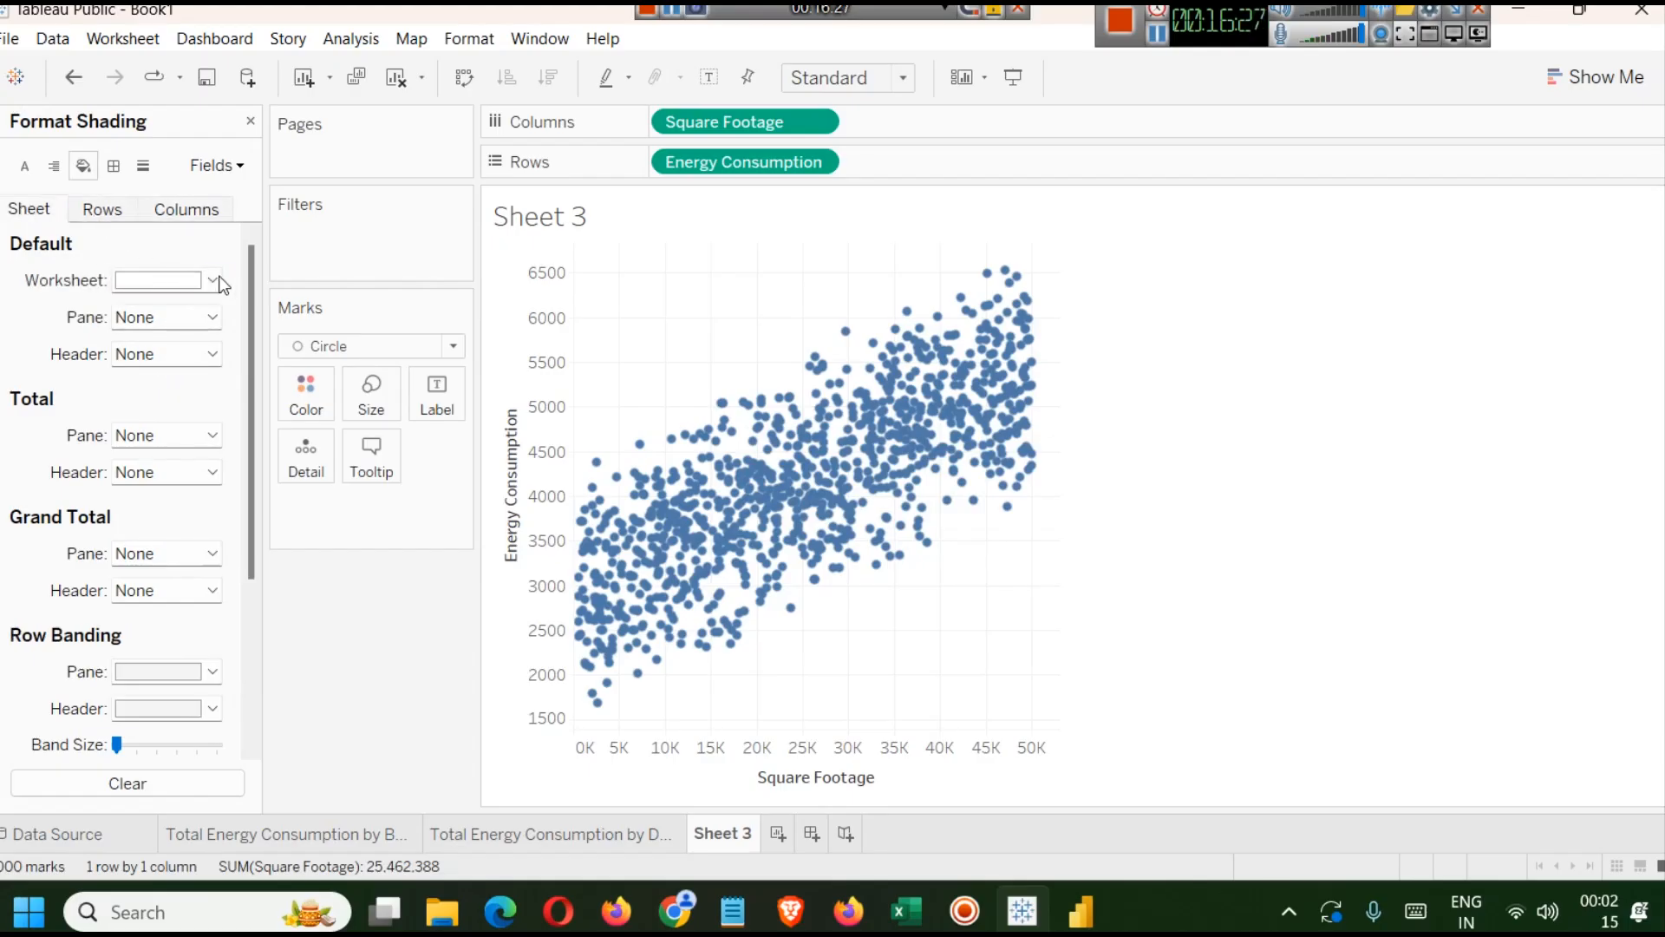
click(224, 278)
click(128, 382)
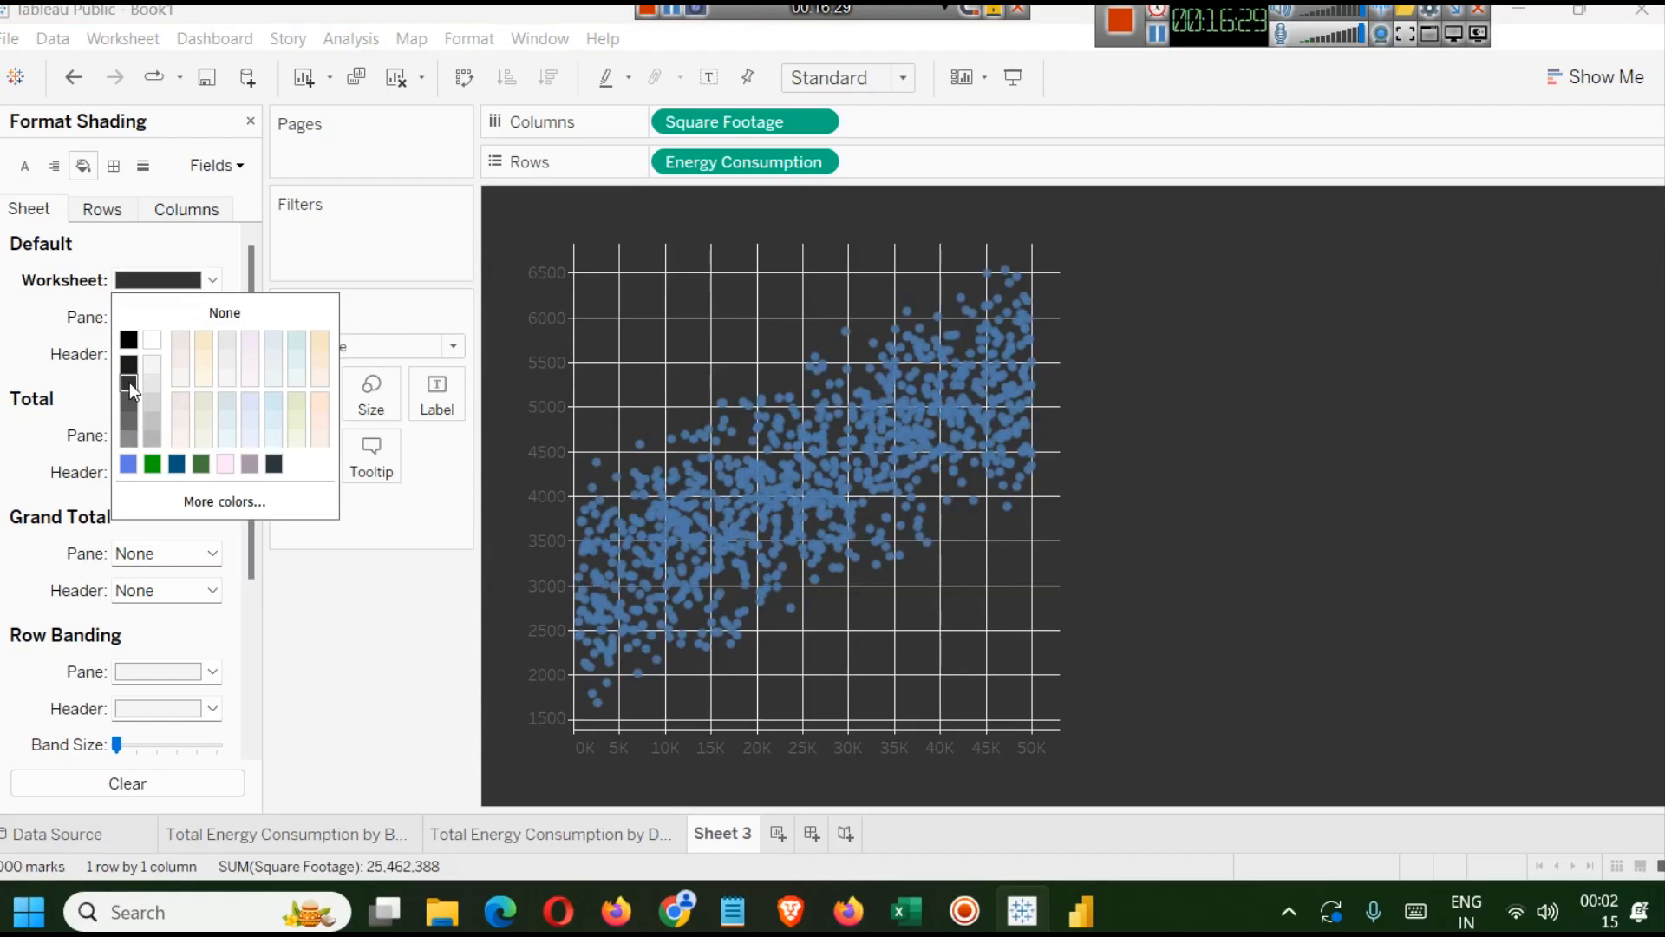
click(129, 363)
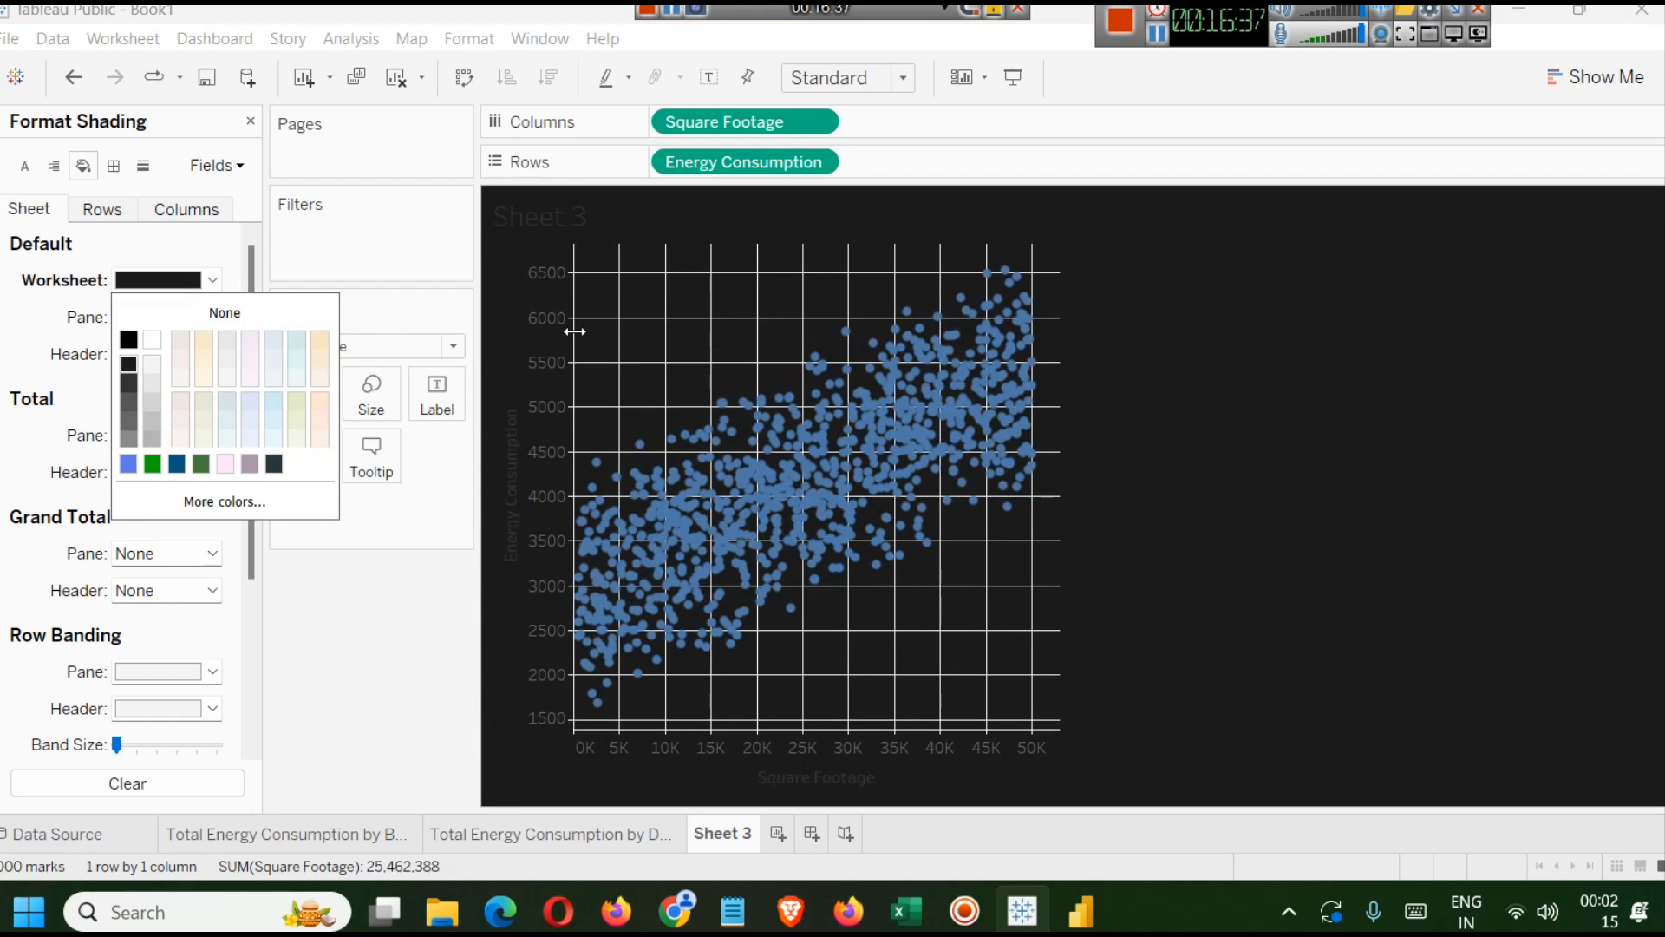
Format the Energy Consumption axis font, setting its color to white.
click(543, 339)
right_click(543, 336)
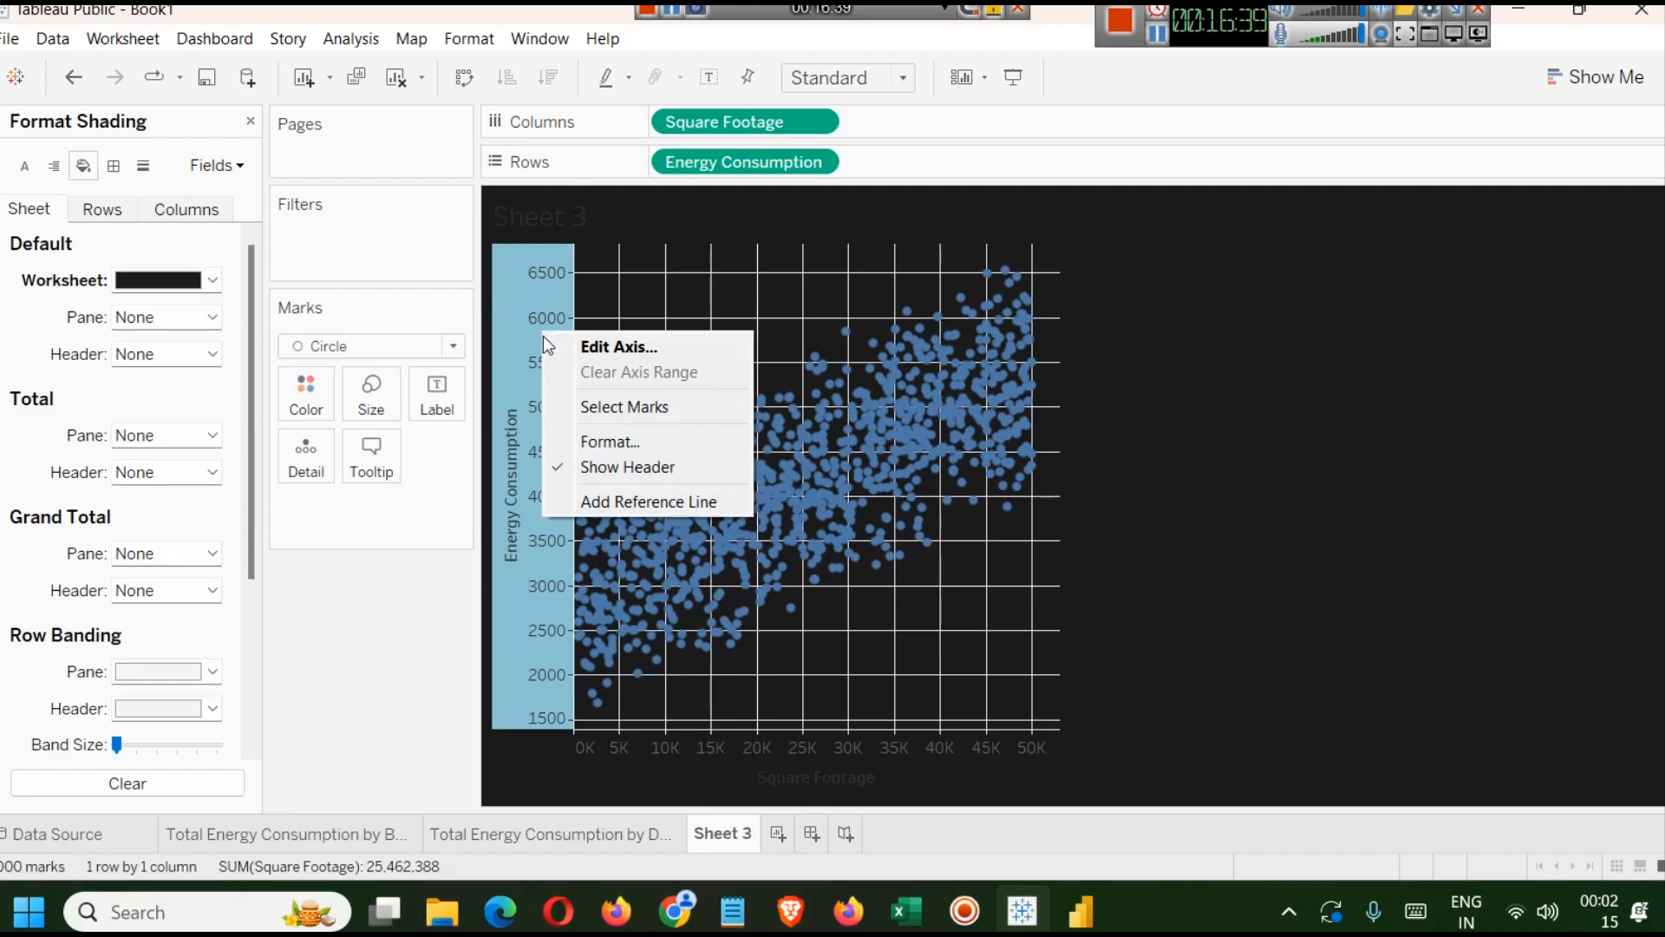
click(638, 439)
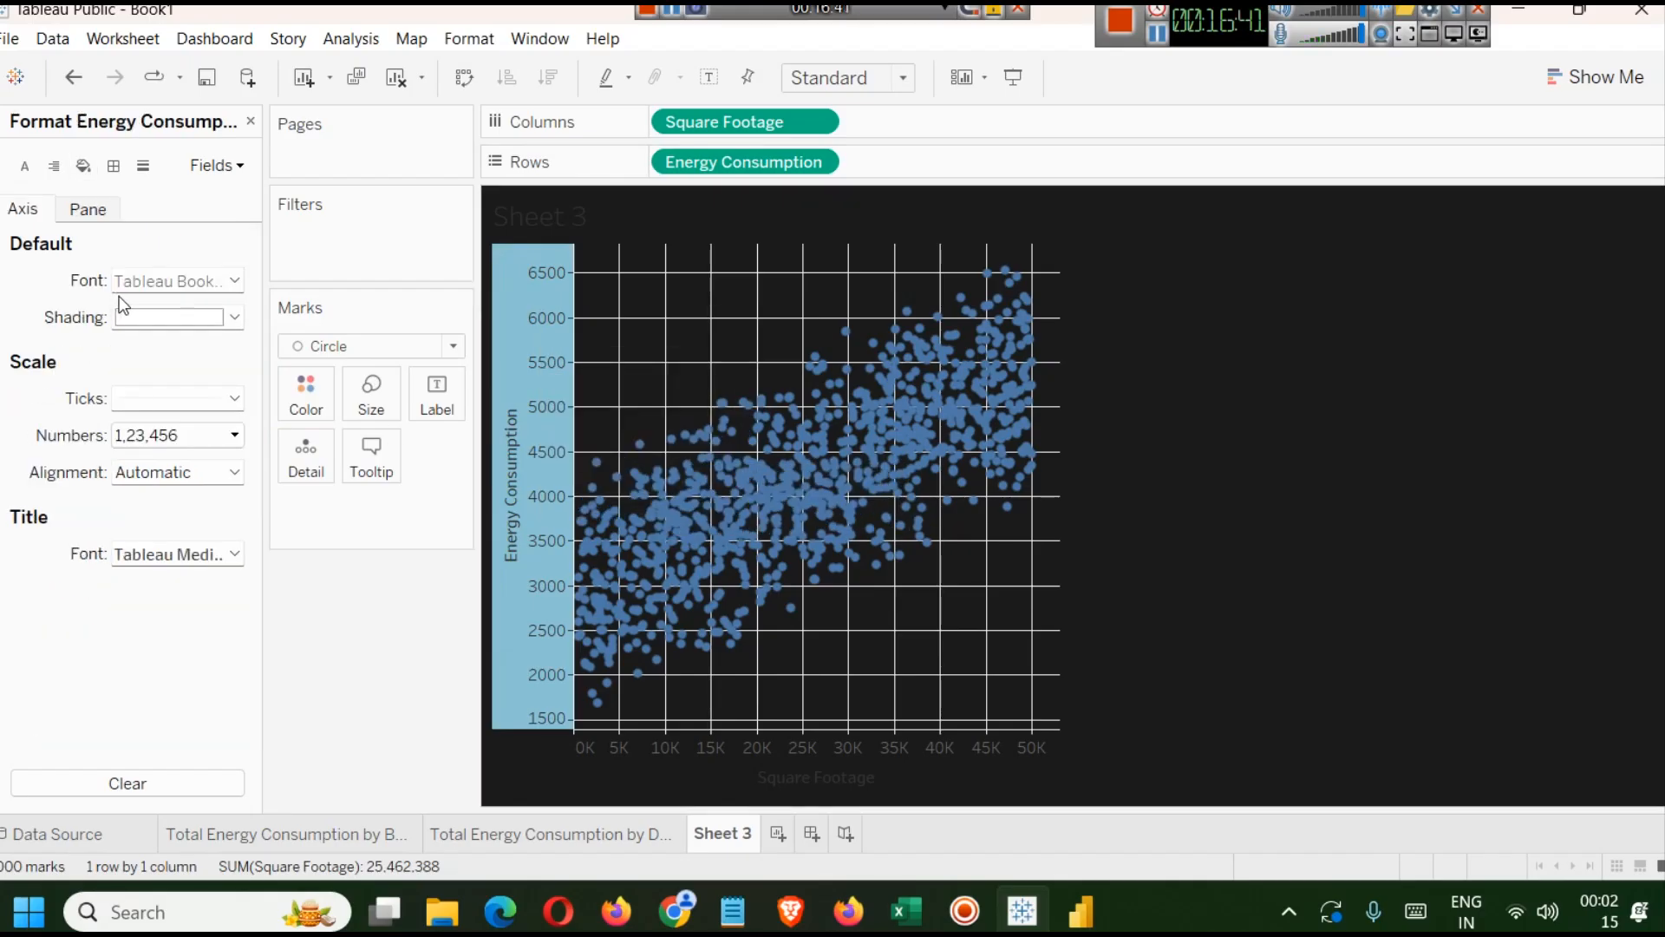
click(235, 287)
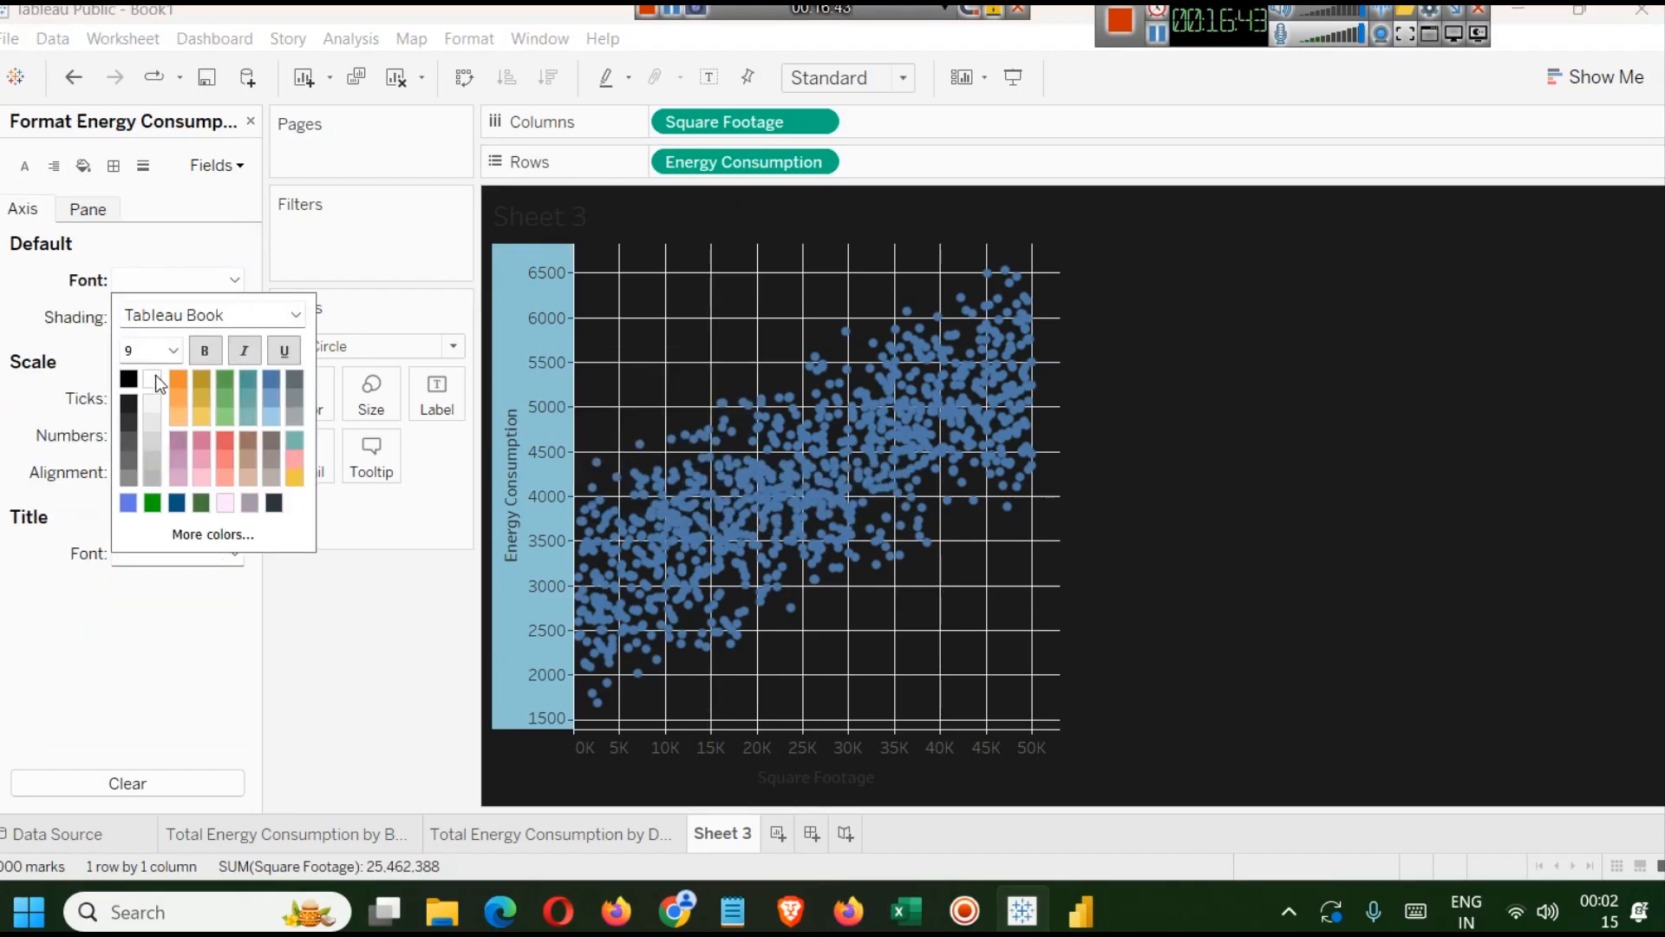
click(175, 356)
click(149, 408)
Format the Square Footage axis font as white, size 10 and bold.
click(831, 755)
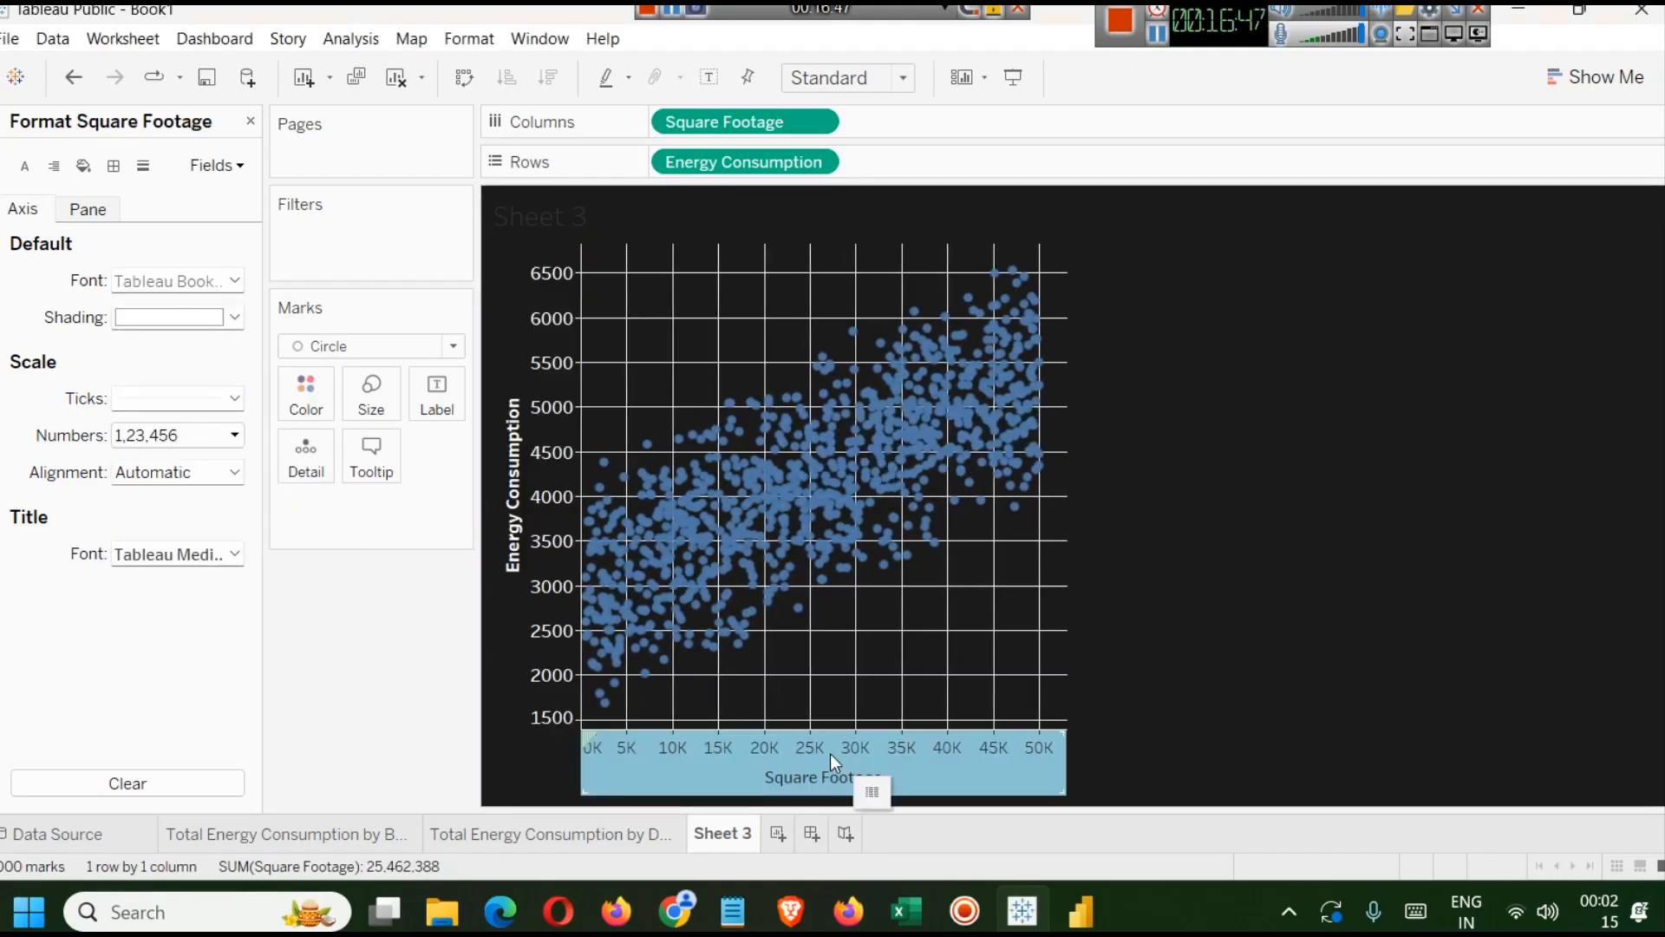
right_click(829, 752)
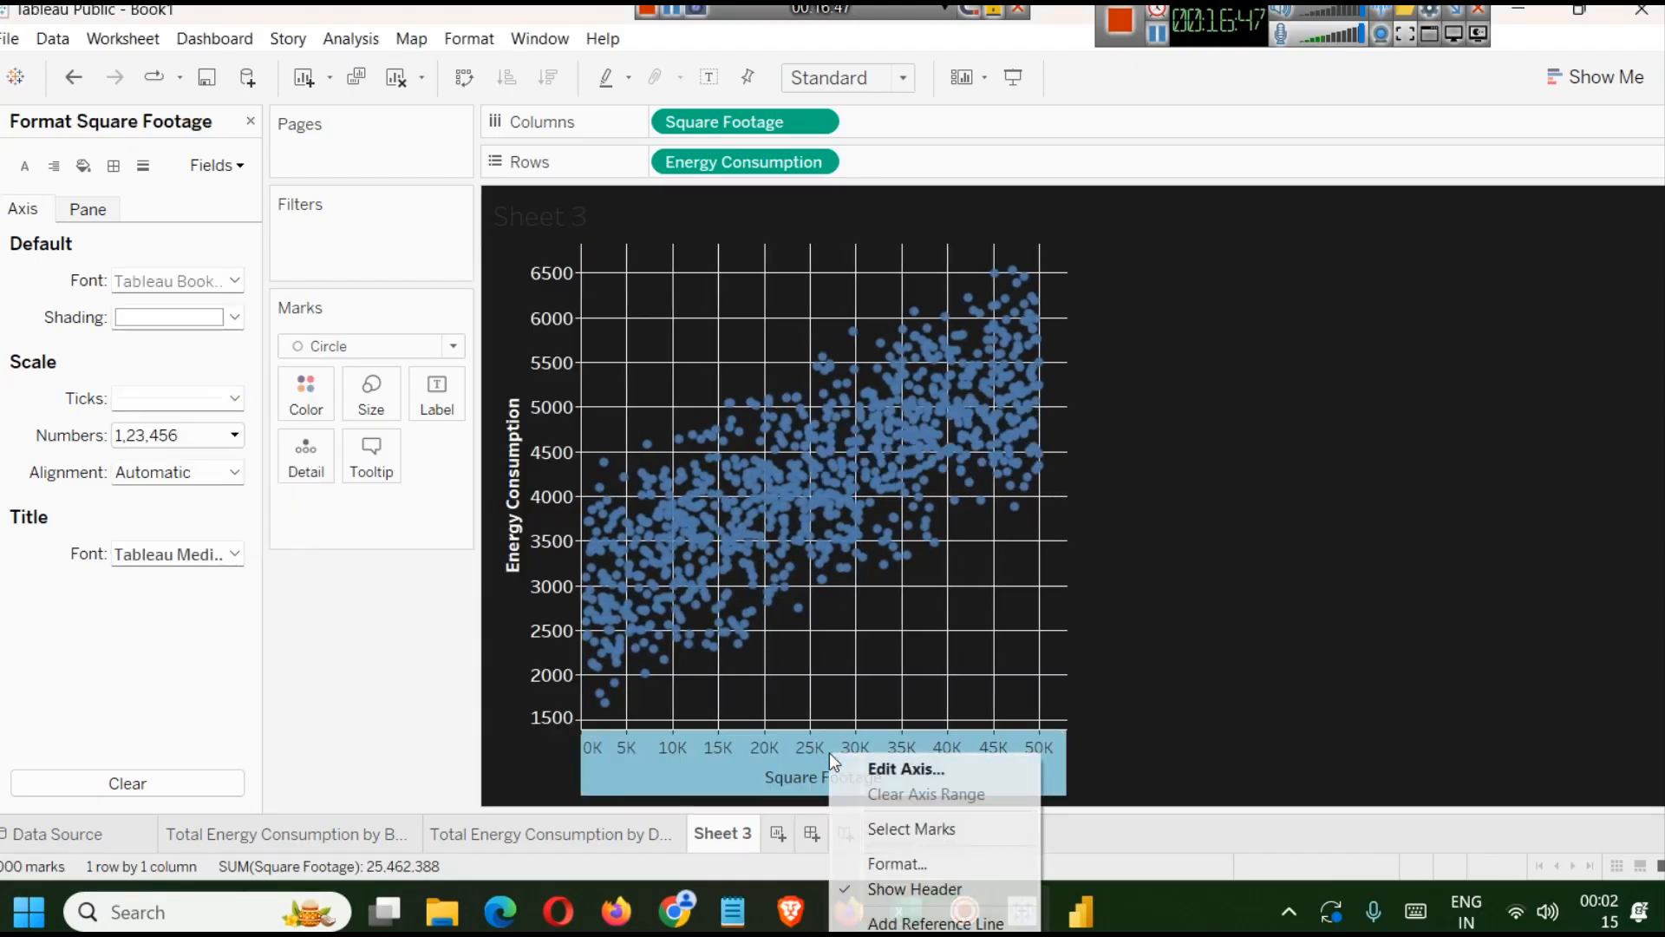
click(904, 858)
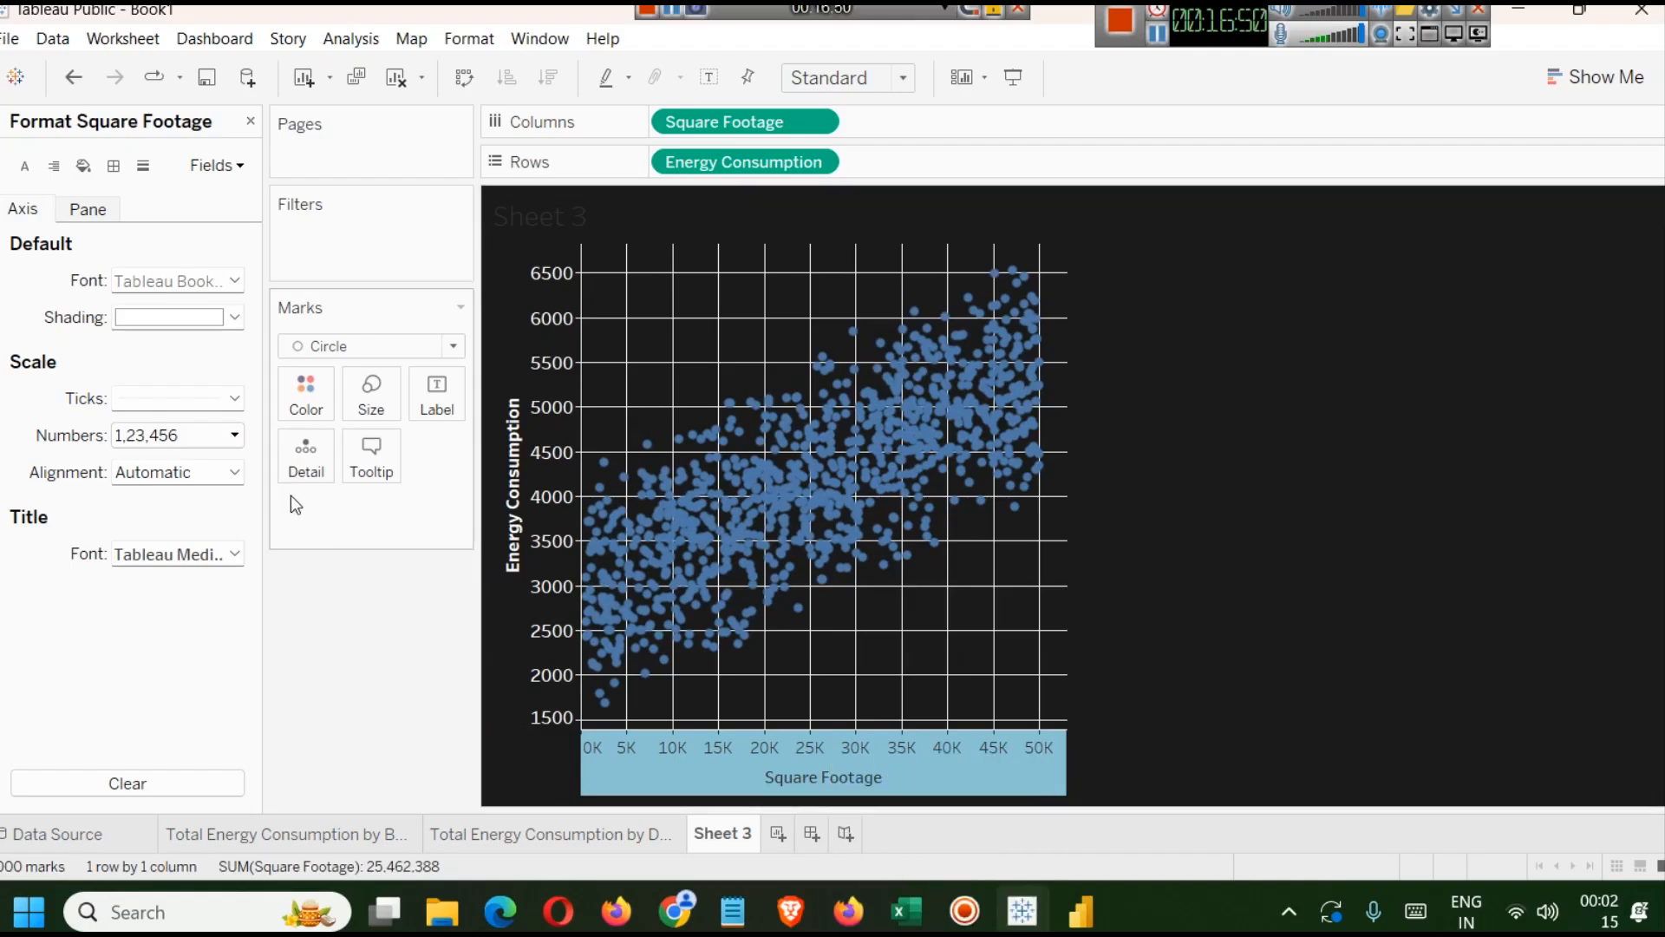
click(234, 280)
click(173, 350)
click(144, 410)
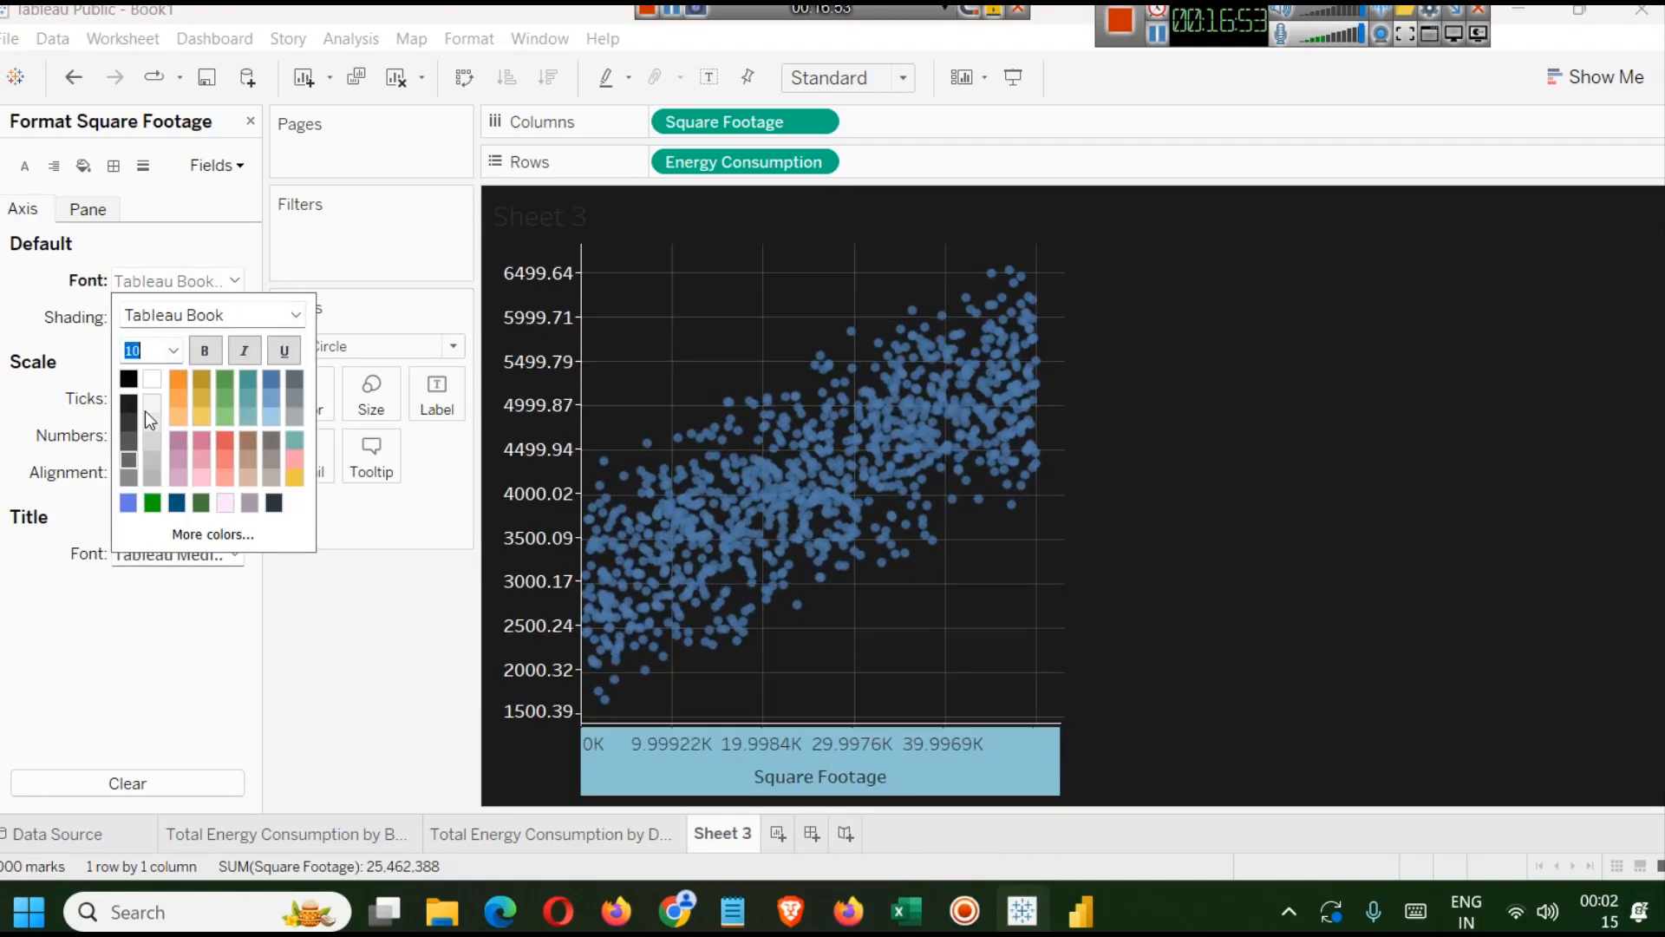
click(205, 350)
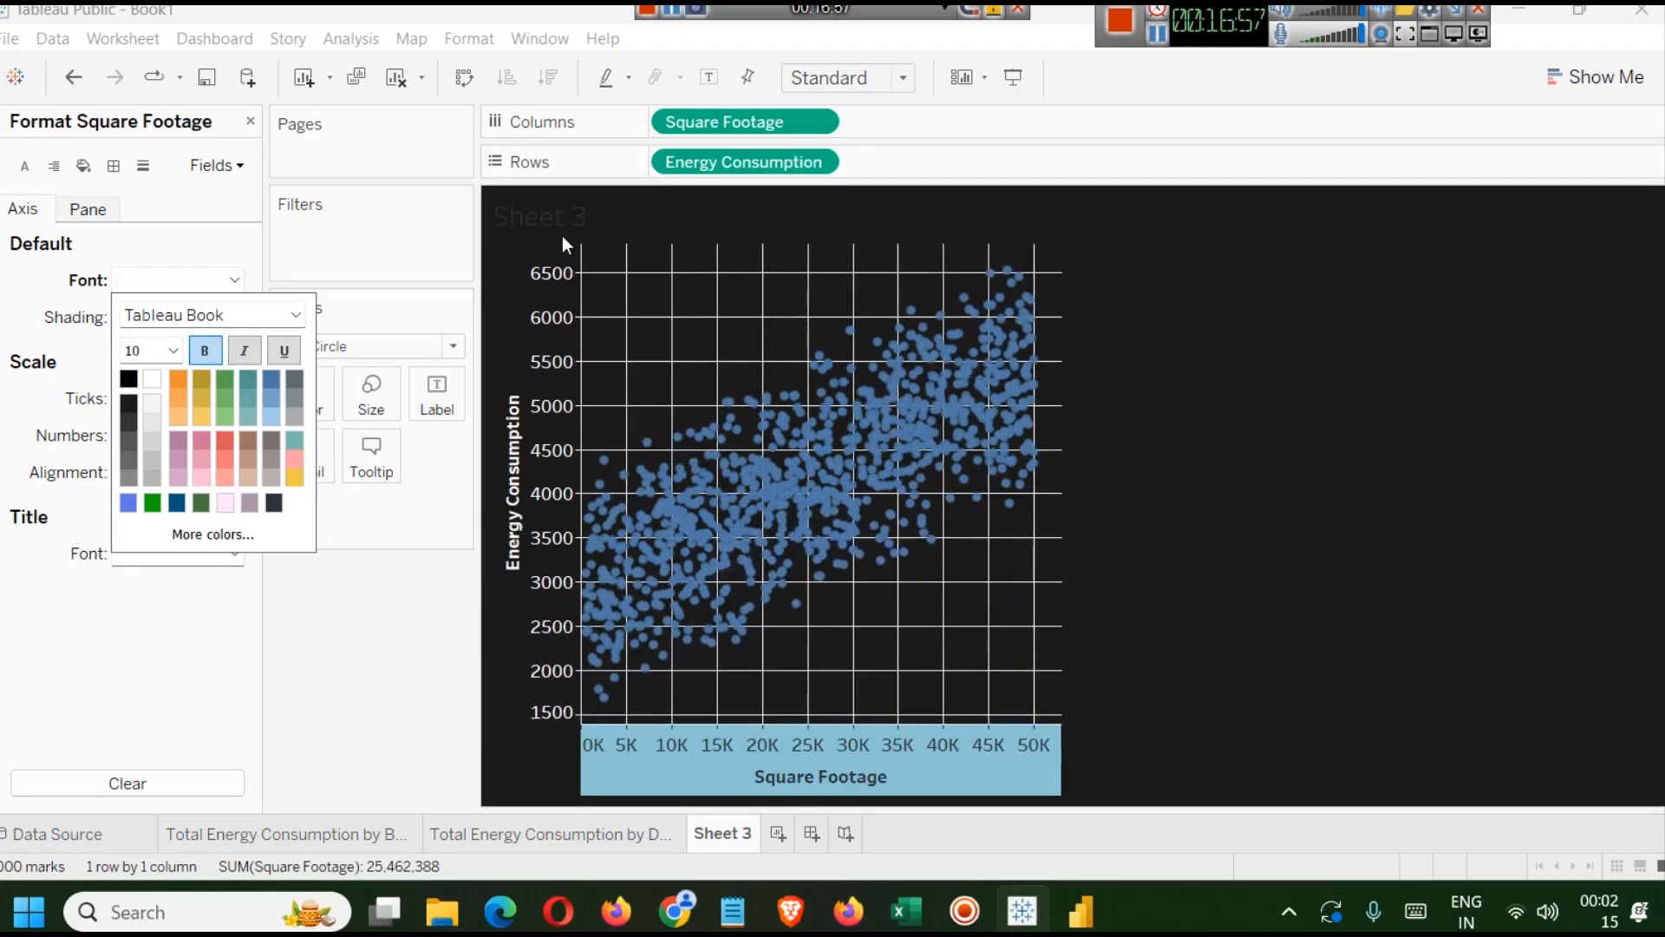
click(1144, 441)
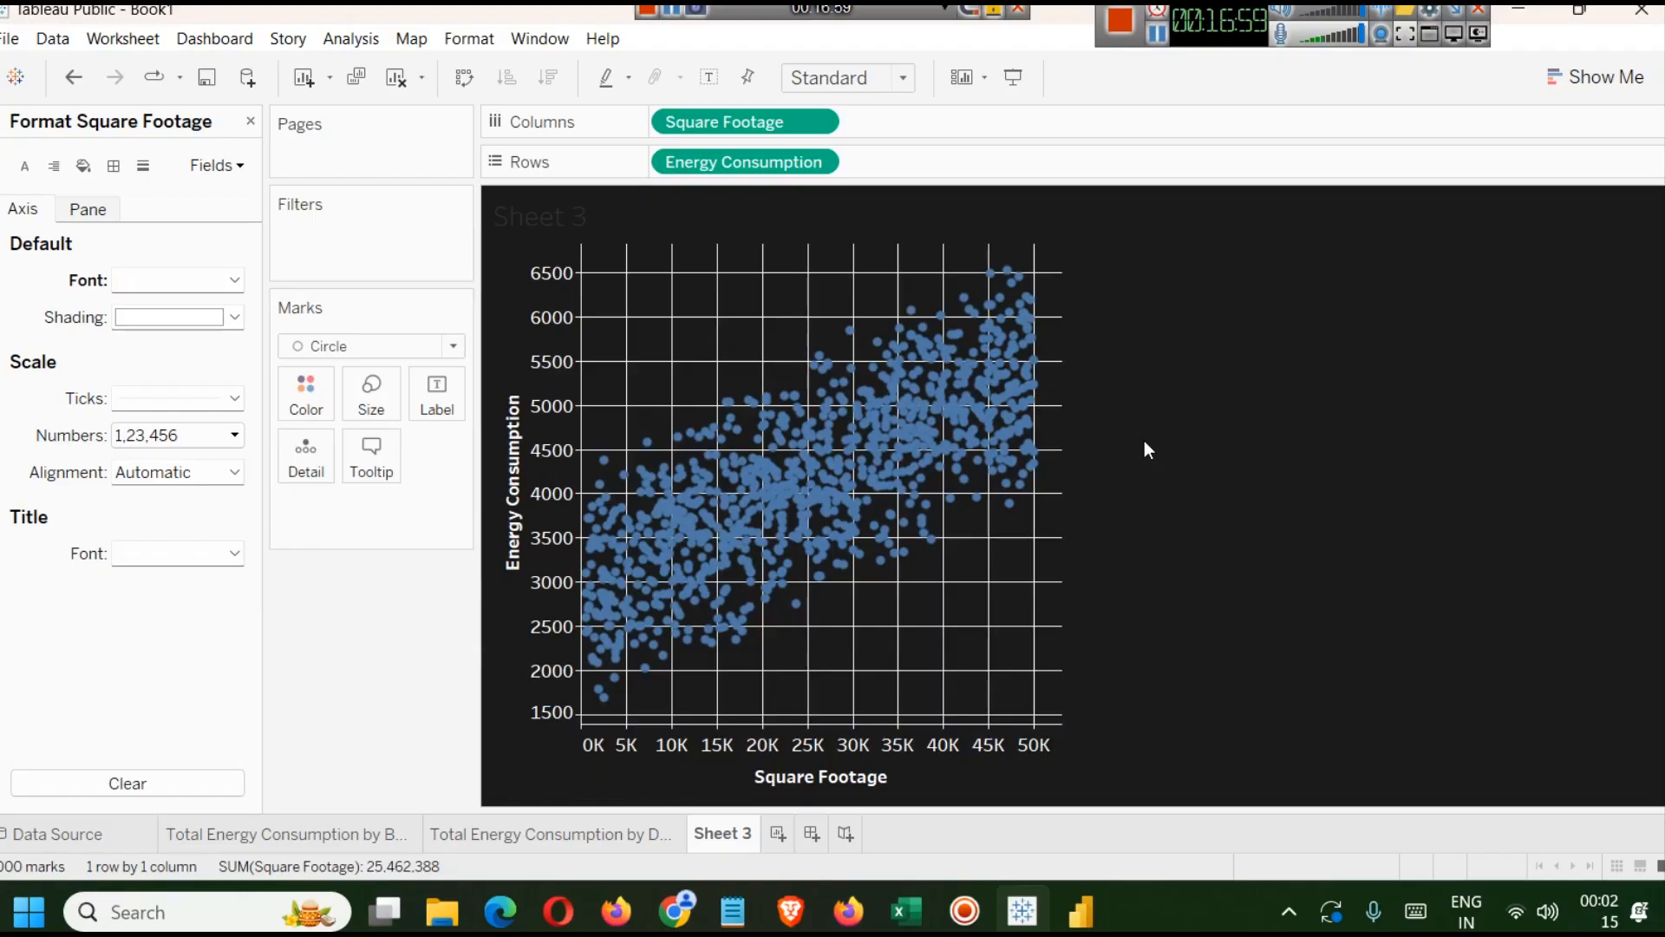
Rename the sheet as Sqr Fotage vs Energy Consumption.
right_click(725, 832)
click(796, 575)
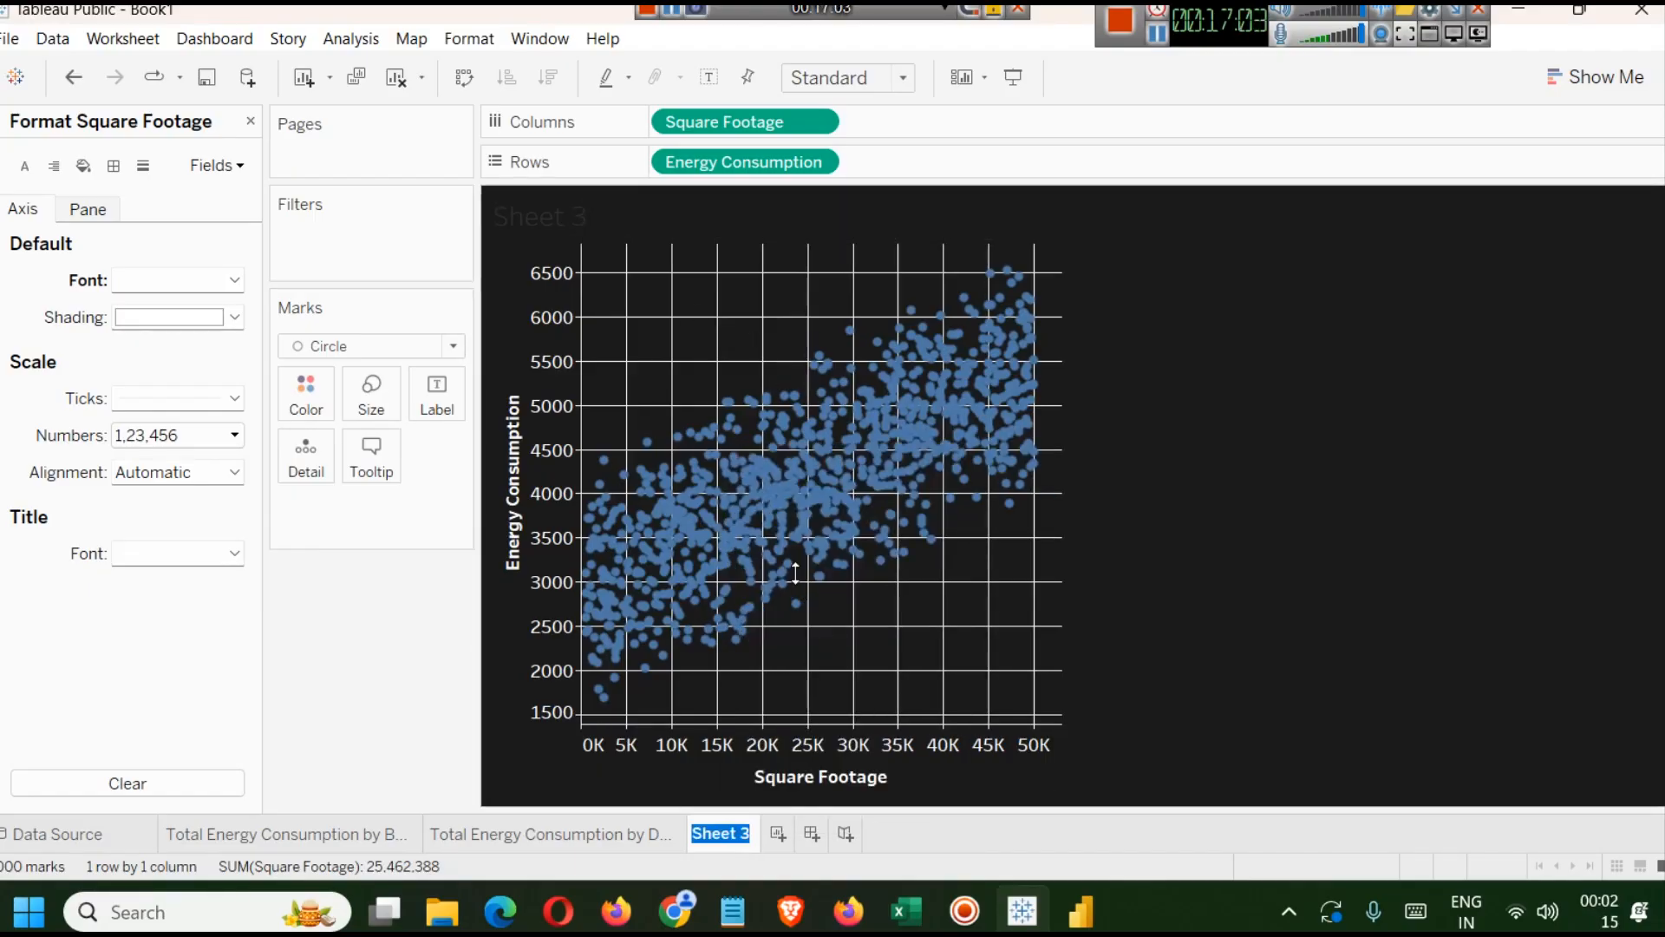
text(Squ)
key(BackSpace)
text(r Fot)
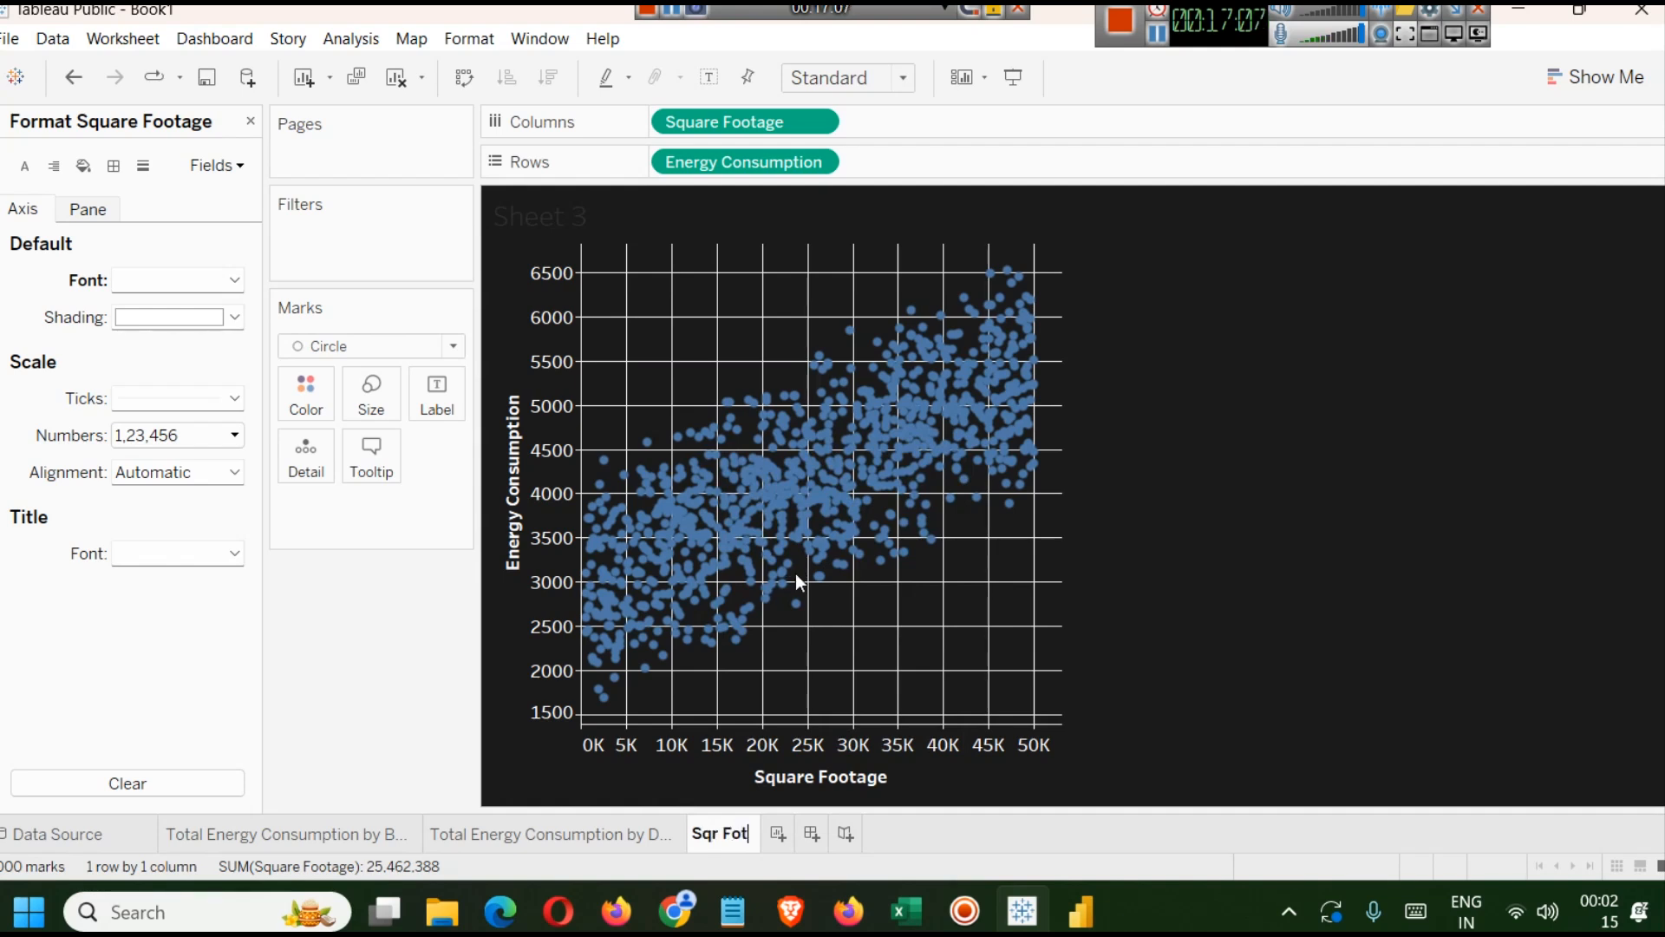
text(age vs )
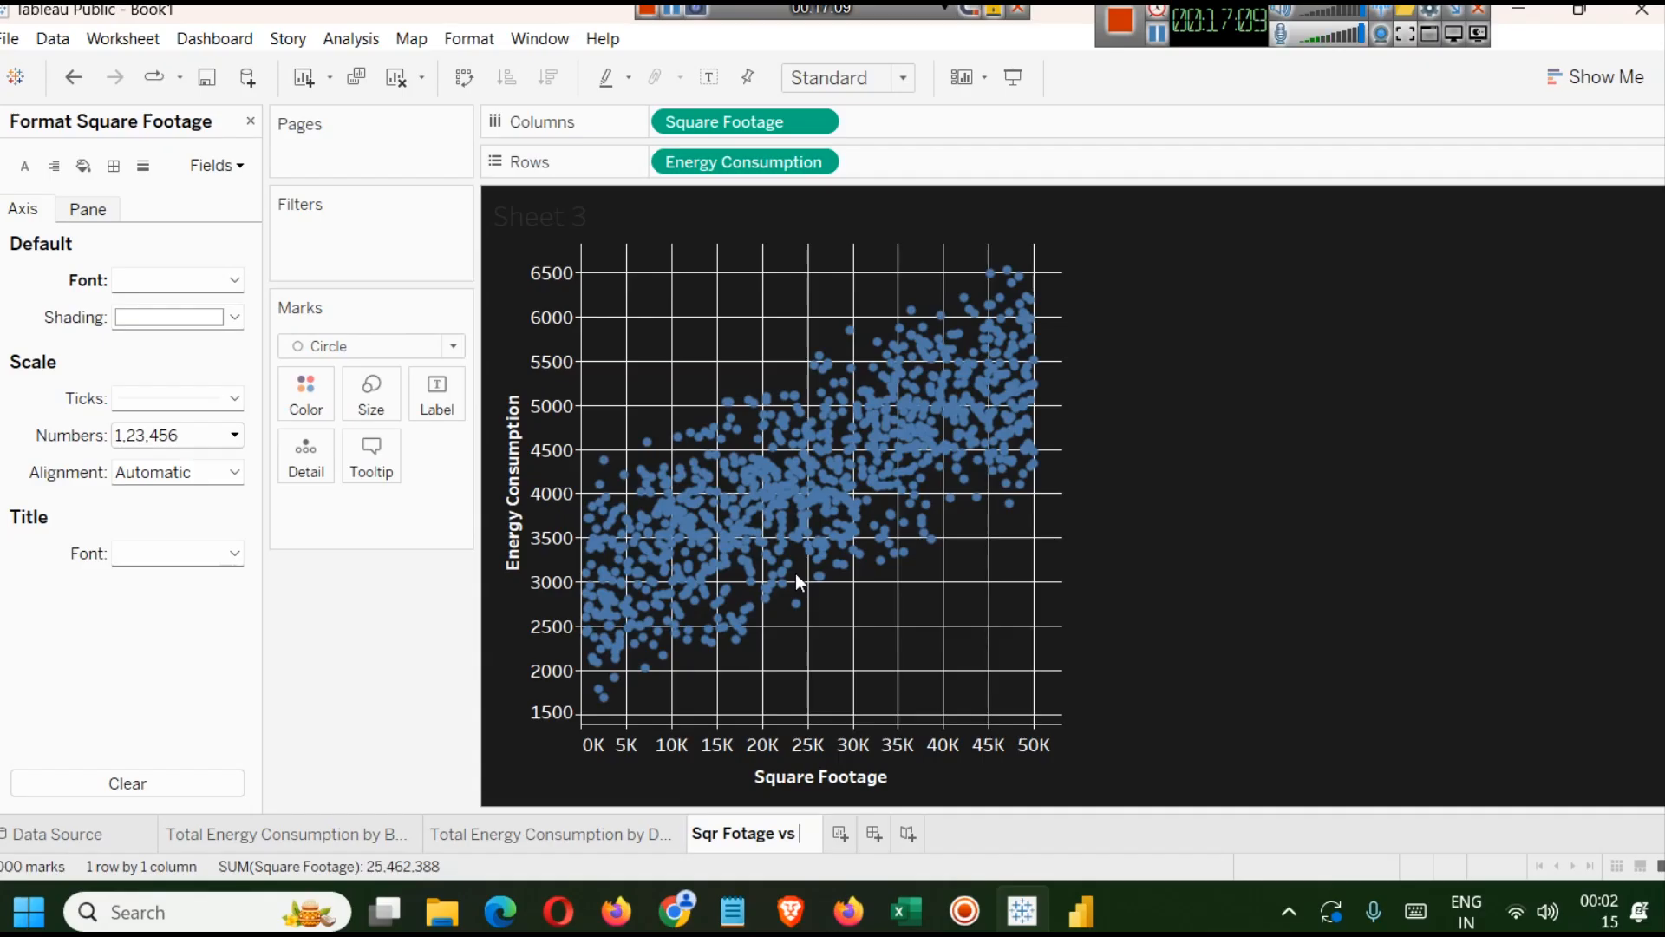
text(Energy Consumption)
key(Return)
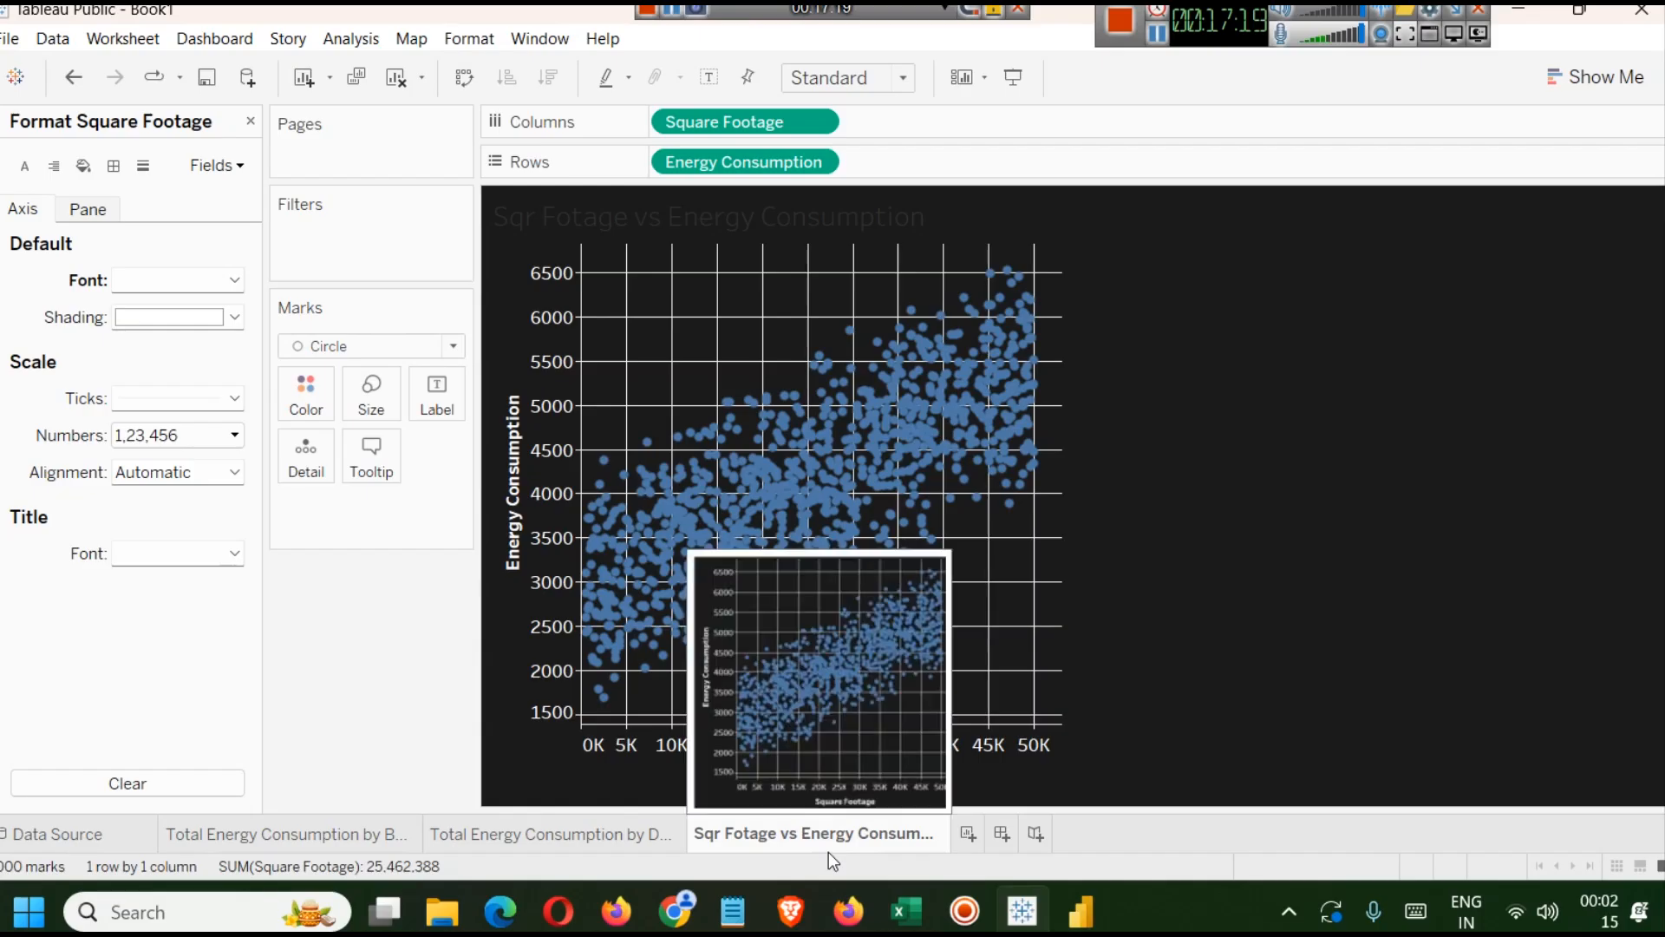
Edit the sheet title and set its font color to a light white shade, applying the change.
double_click(689, 227)
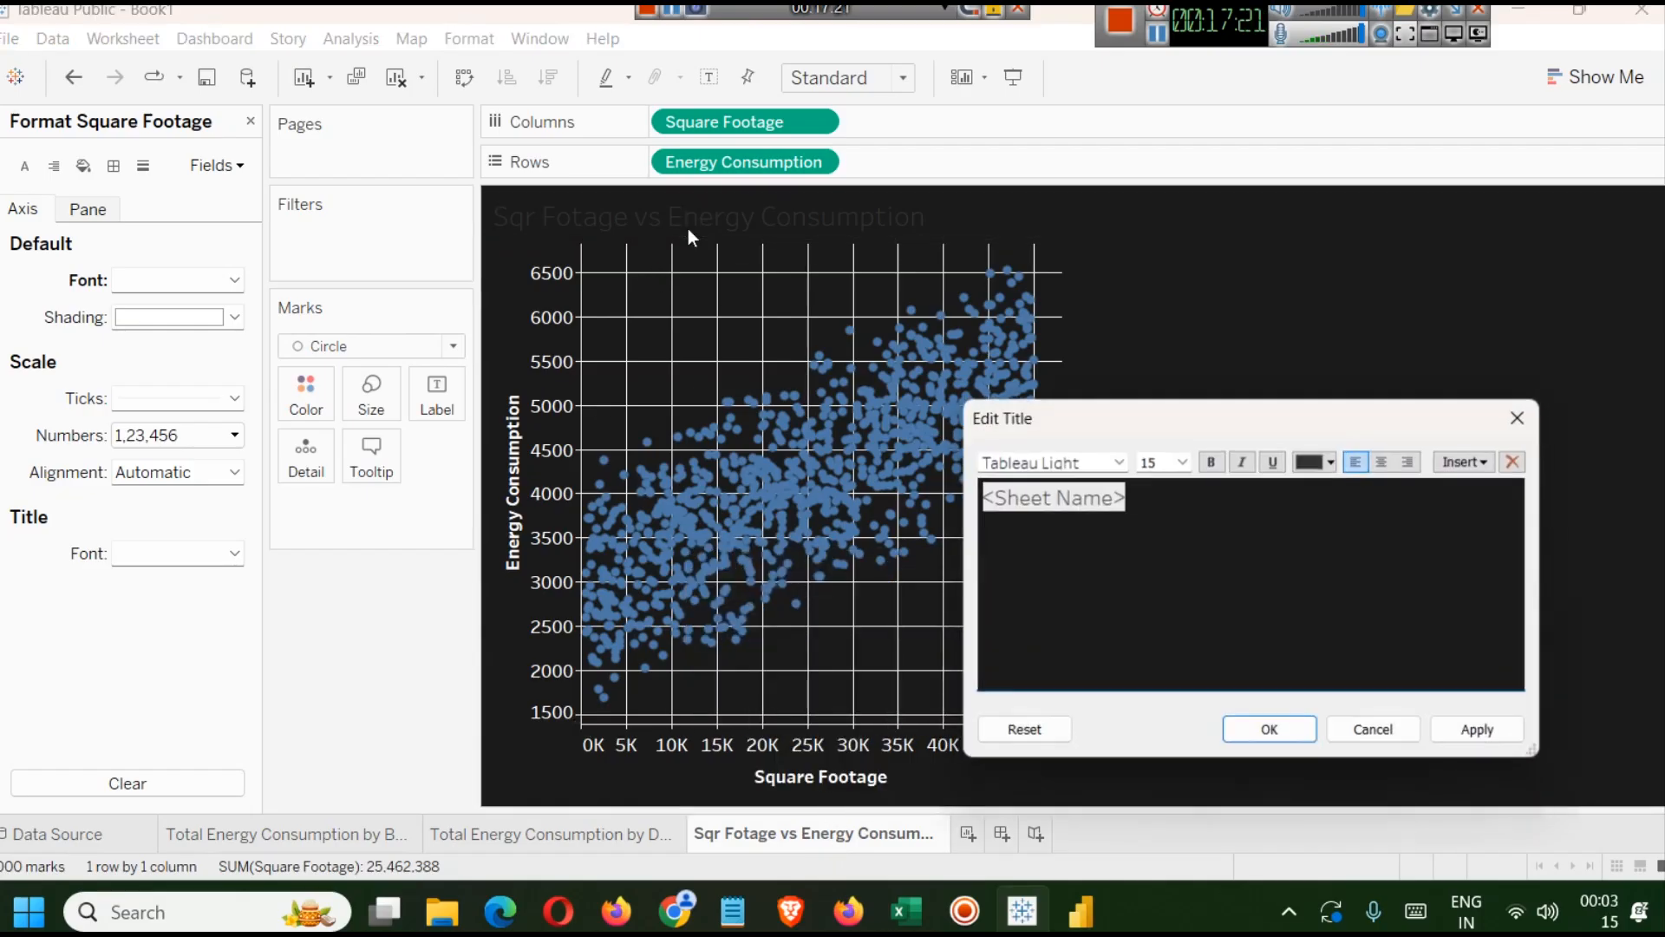
double_click(1126, 510)
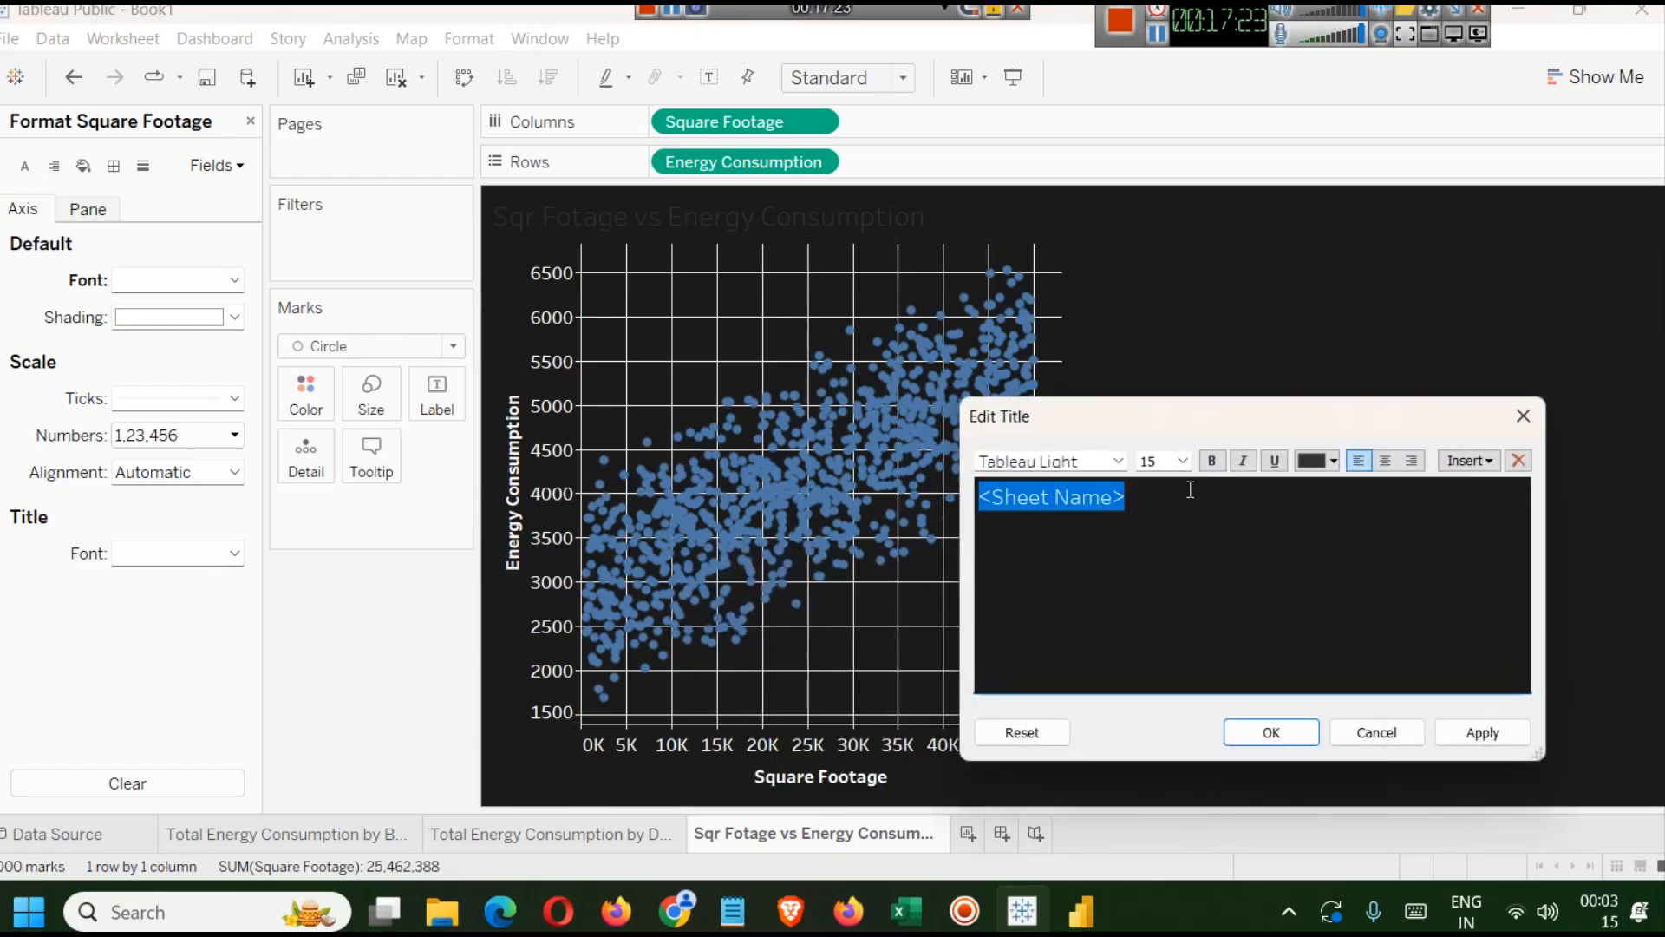
click(1333, 460)
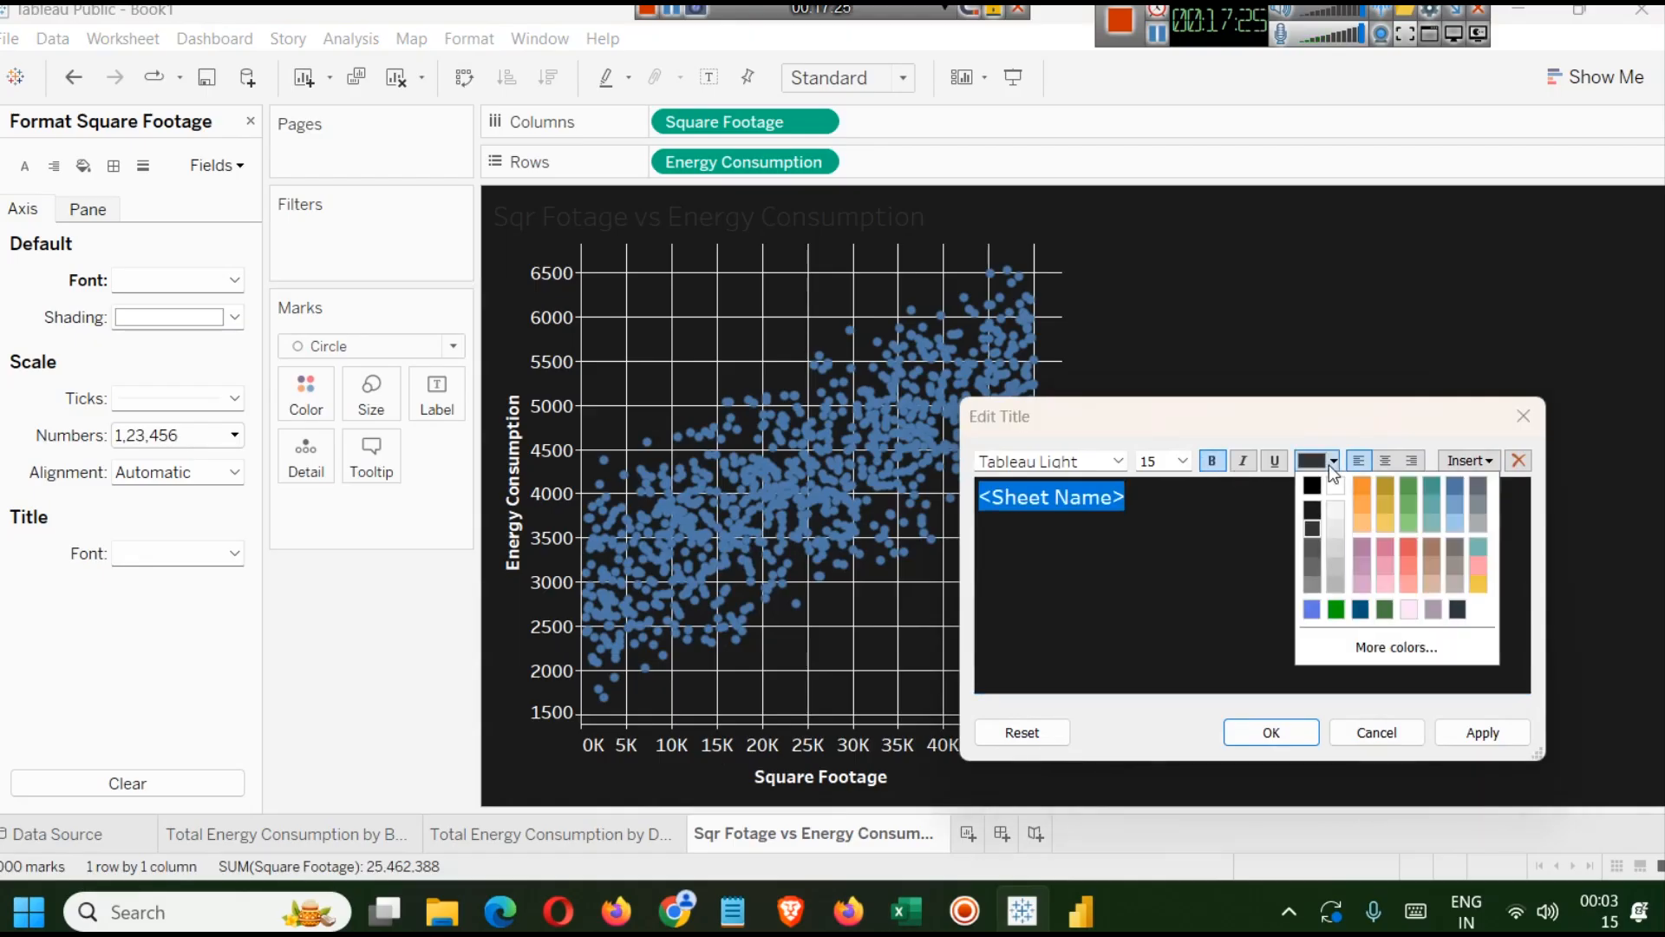
click(1336, 531)
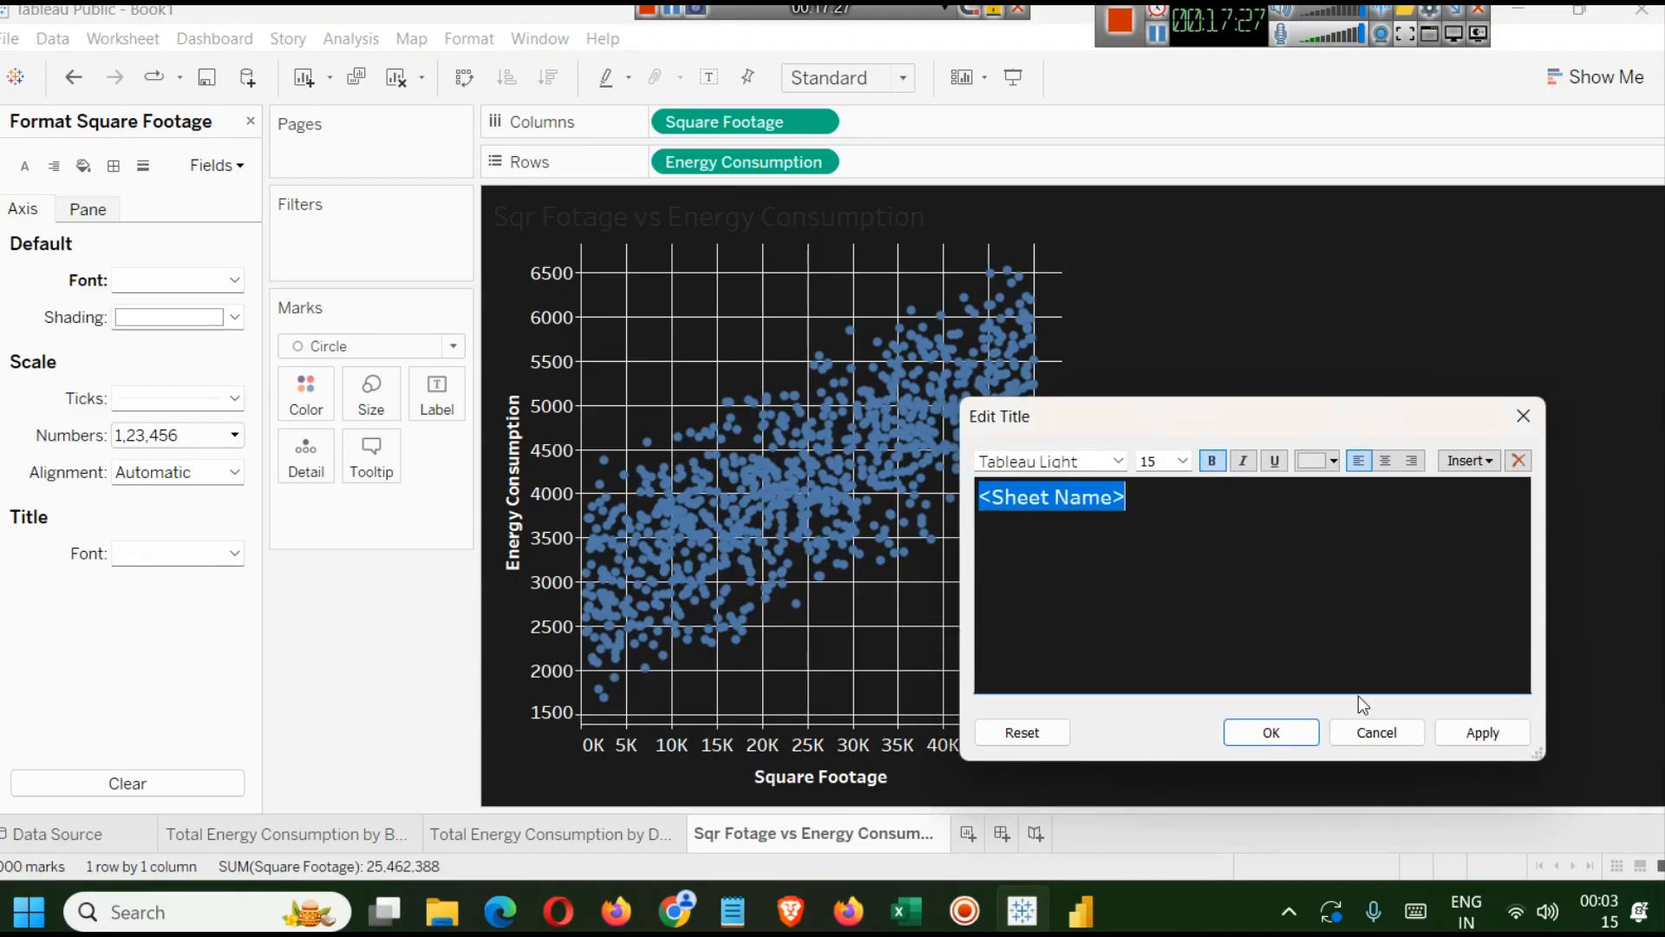
click(1494, 736)
click(1275, 734)
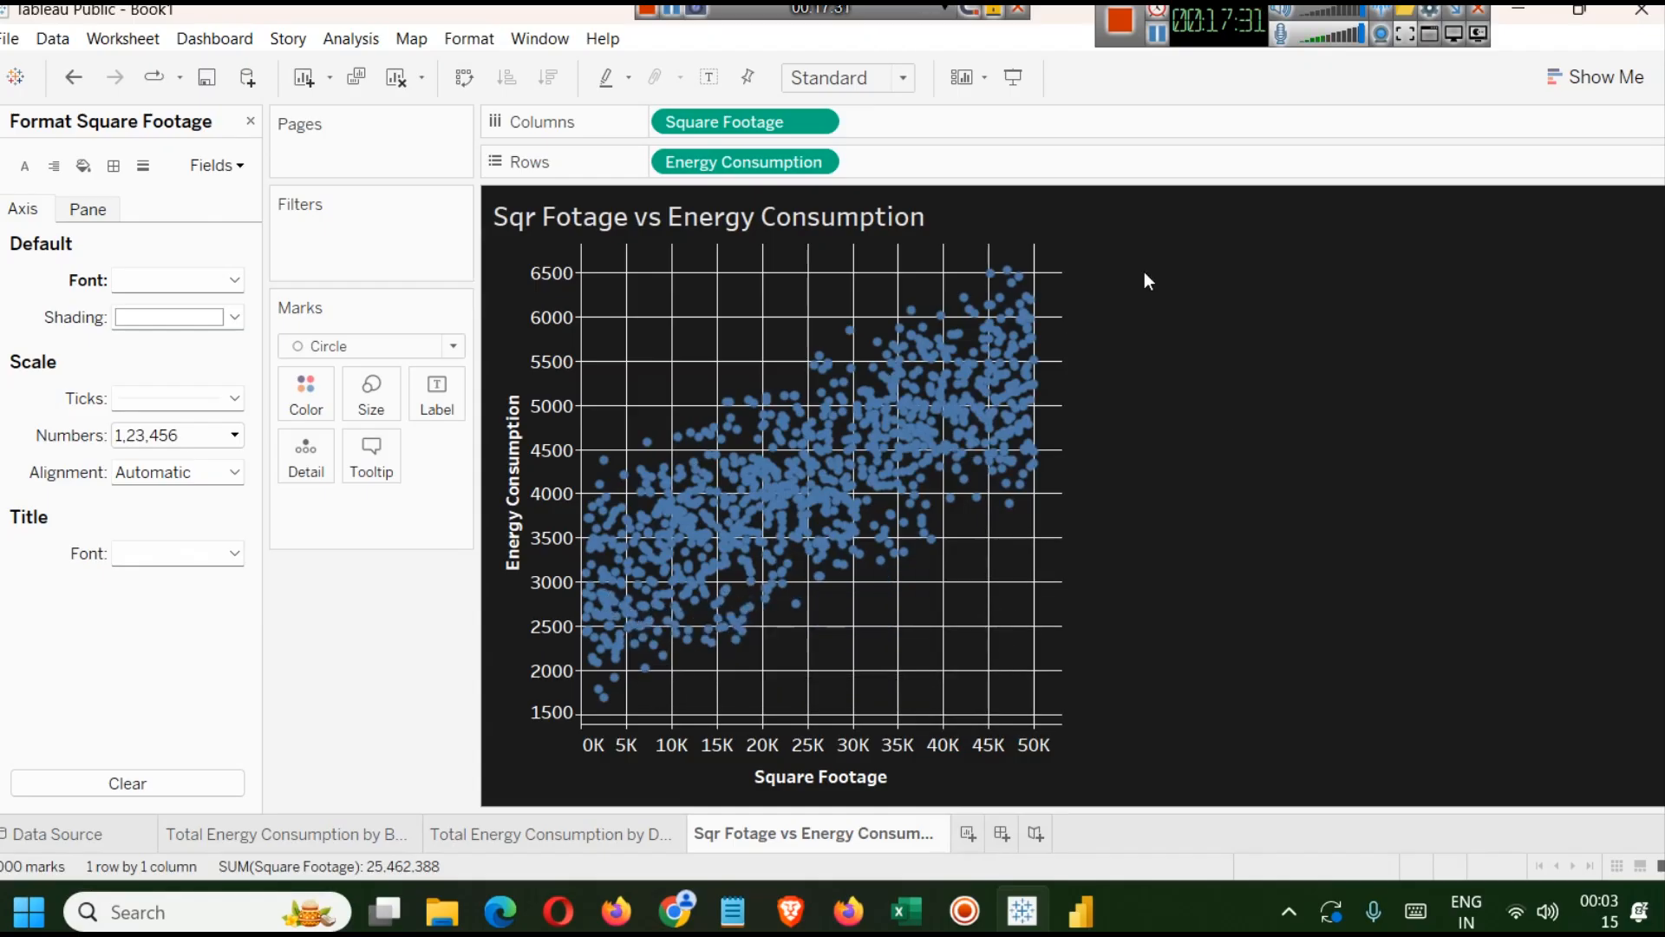
Close the format pane and add a Trend Line to the scatter plot from the Analytics pane.
mouse_move(785, 424)
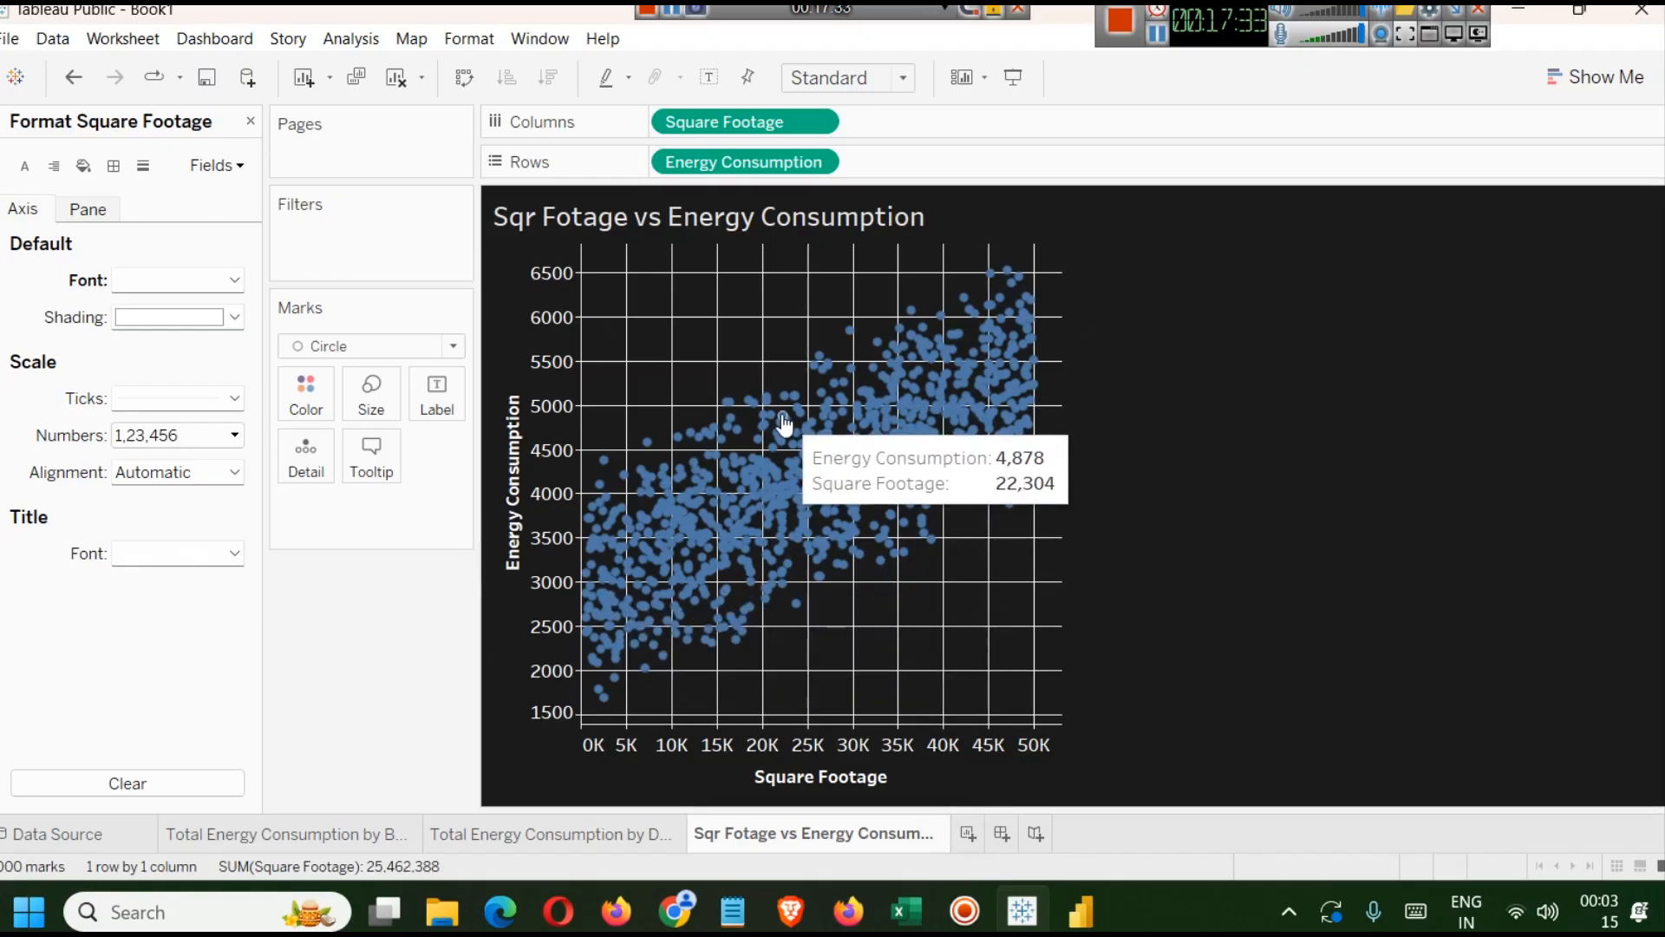
click(251, 122)
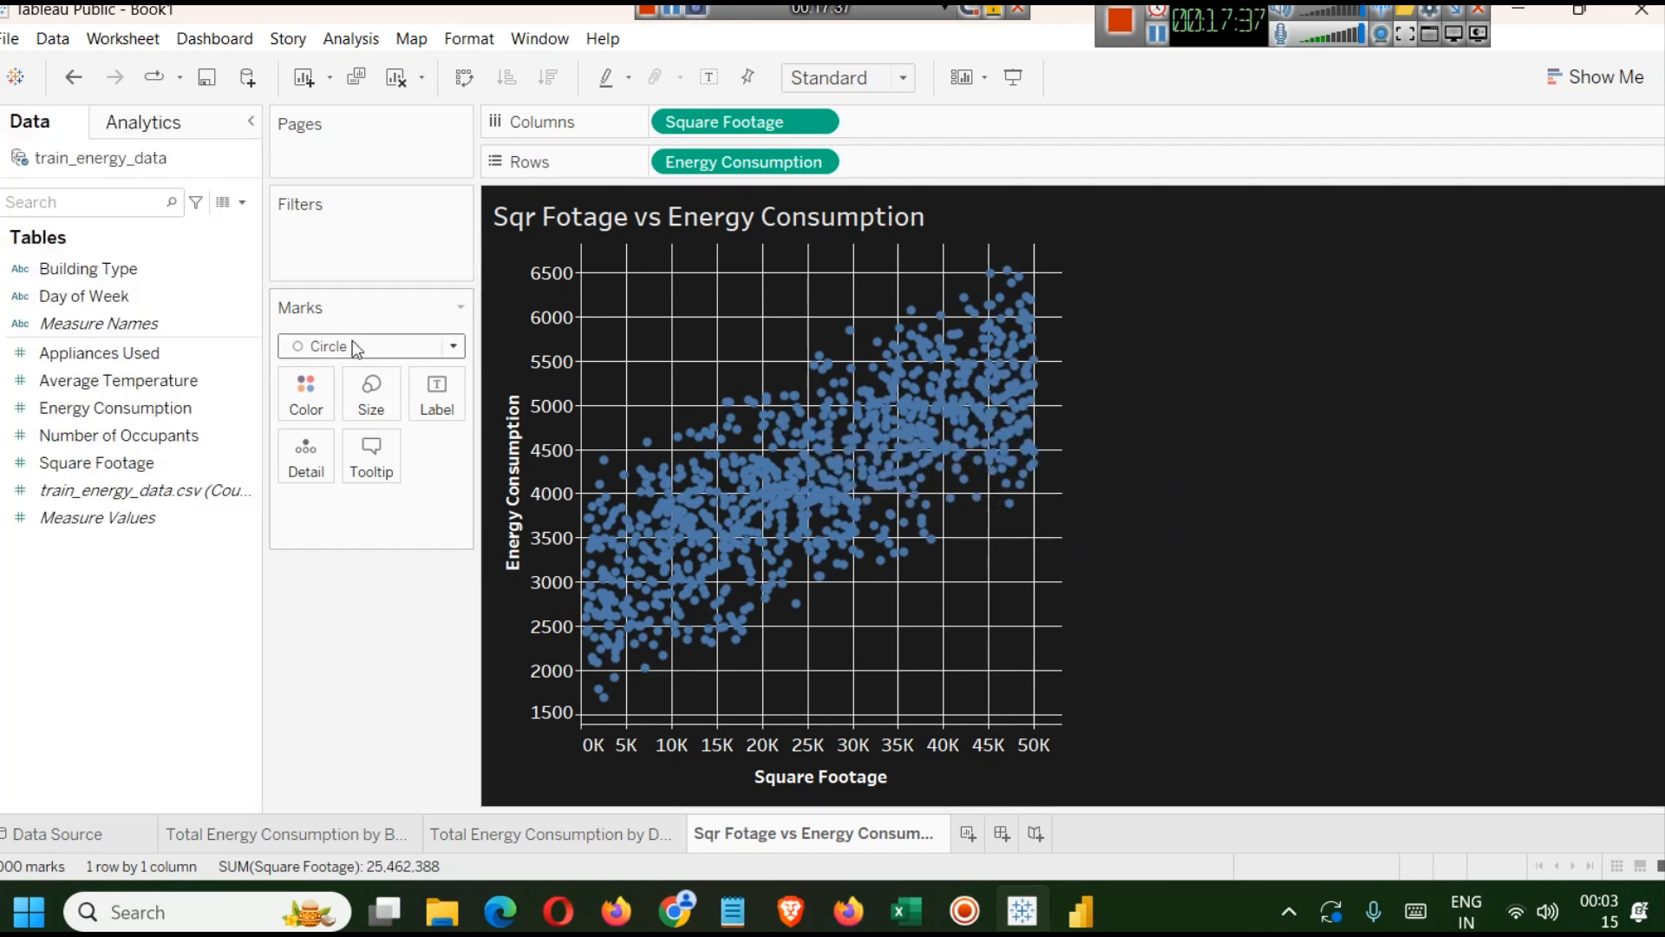
click(153, 125)
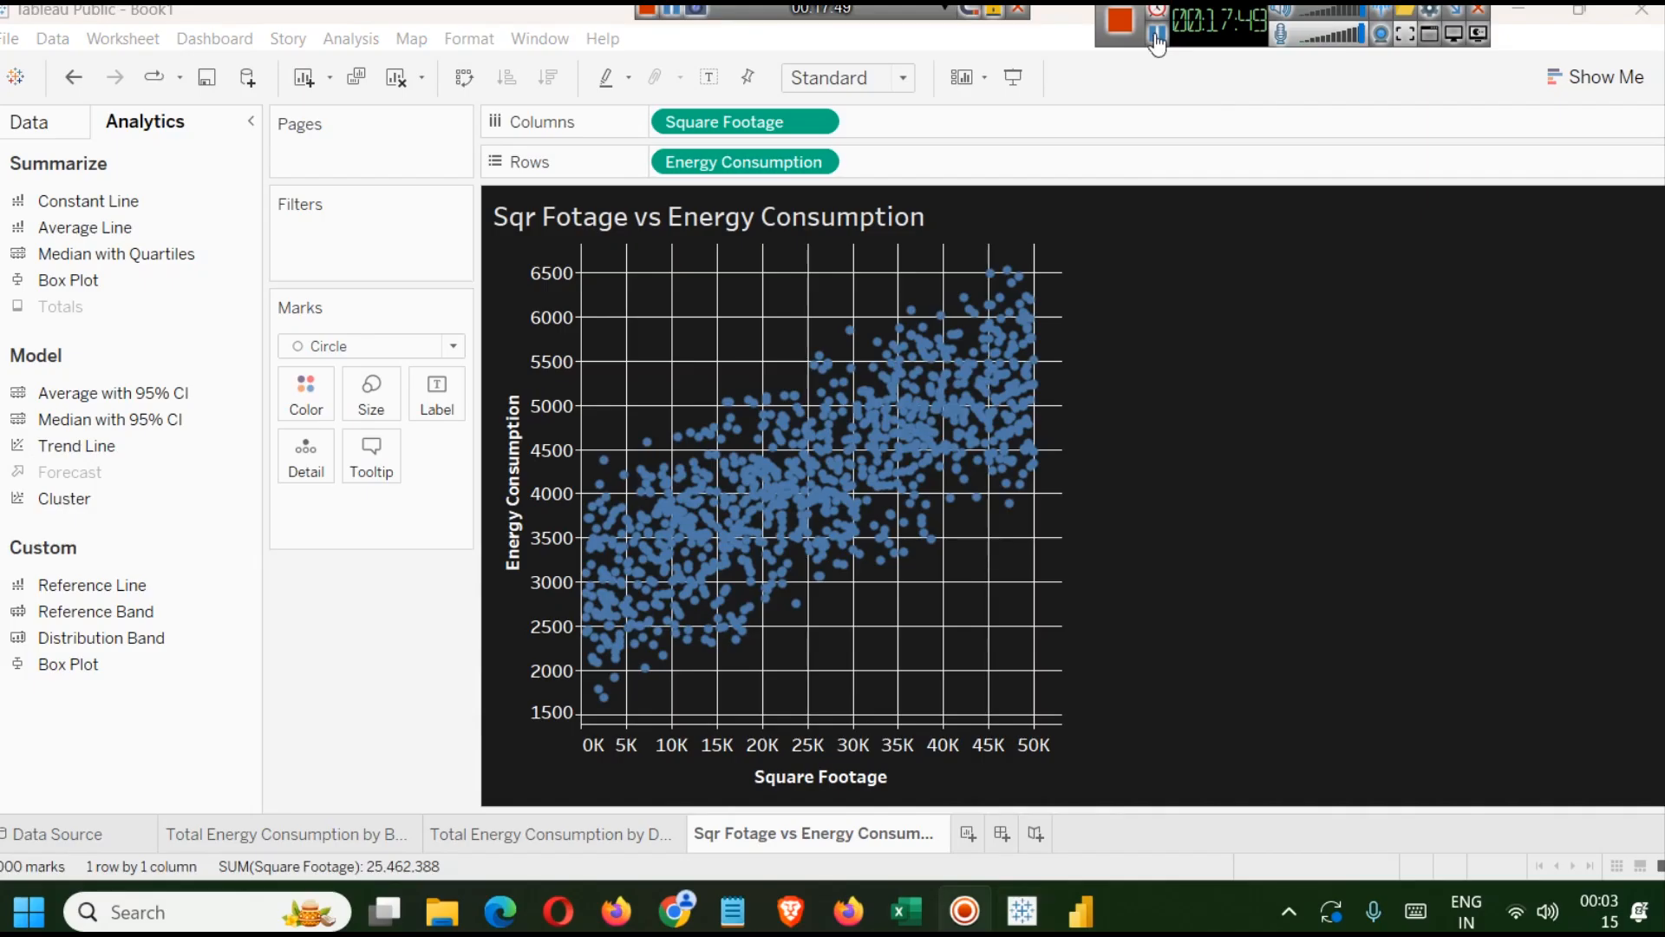
mouse_move(991, 387)
drag(116, 451, 691, 282)
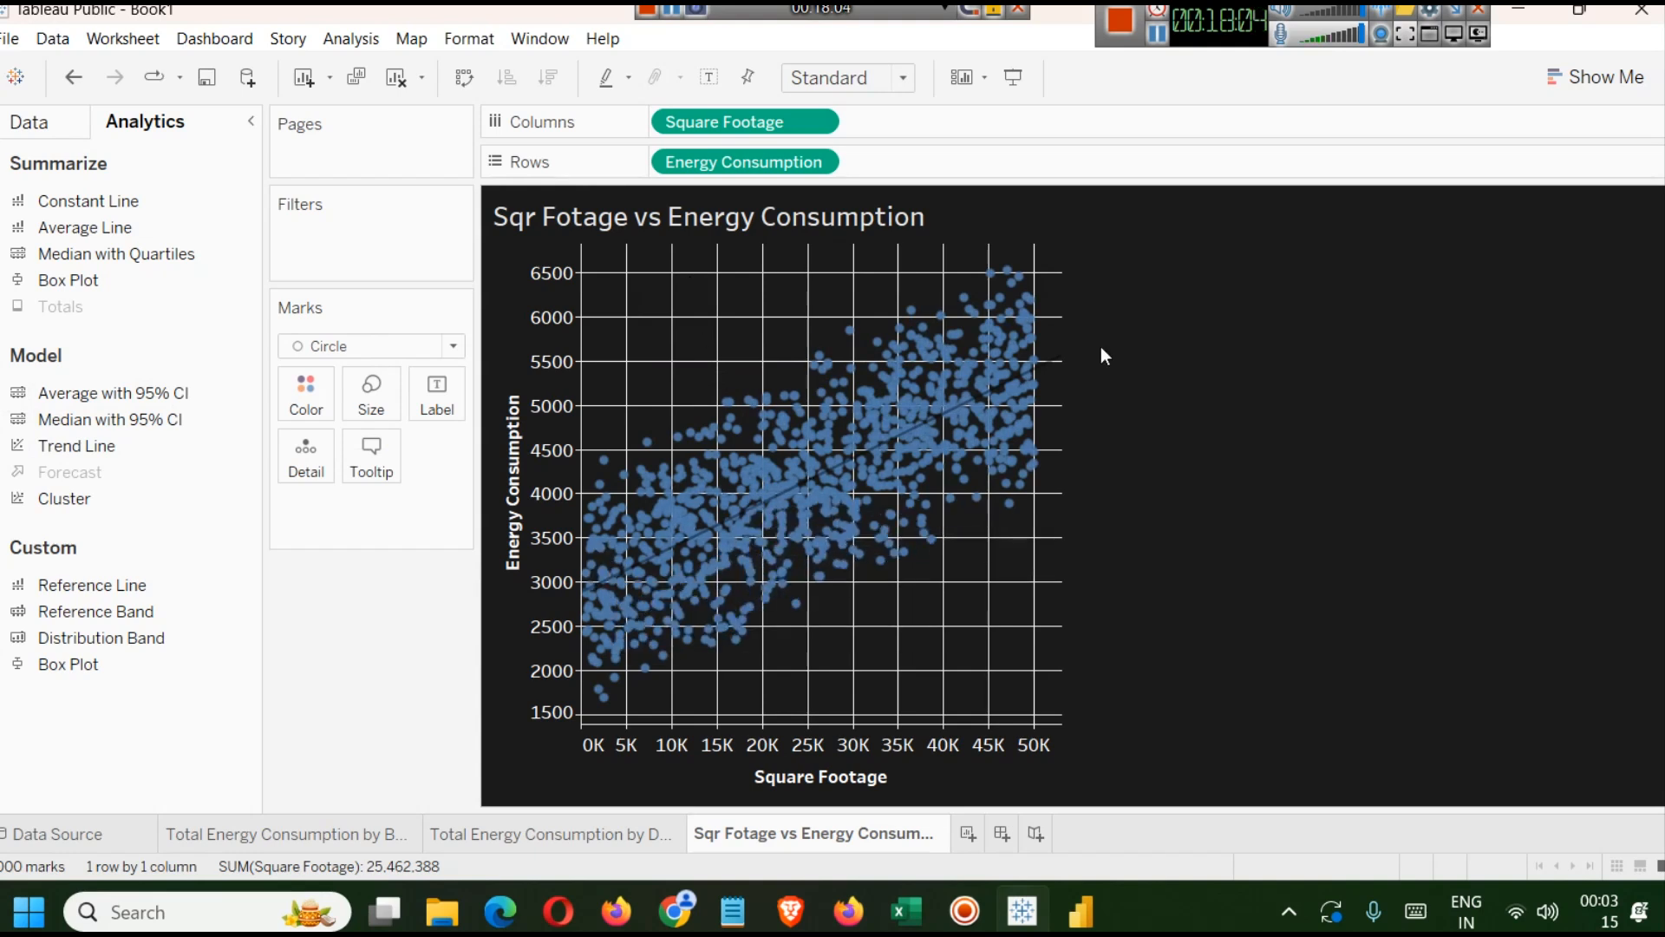
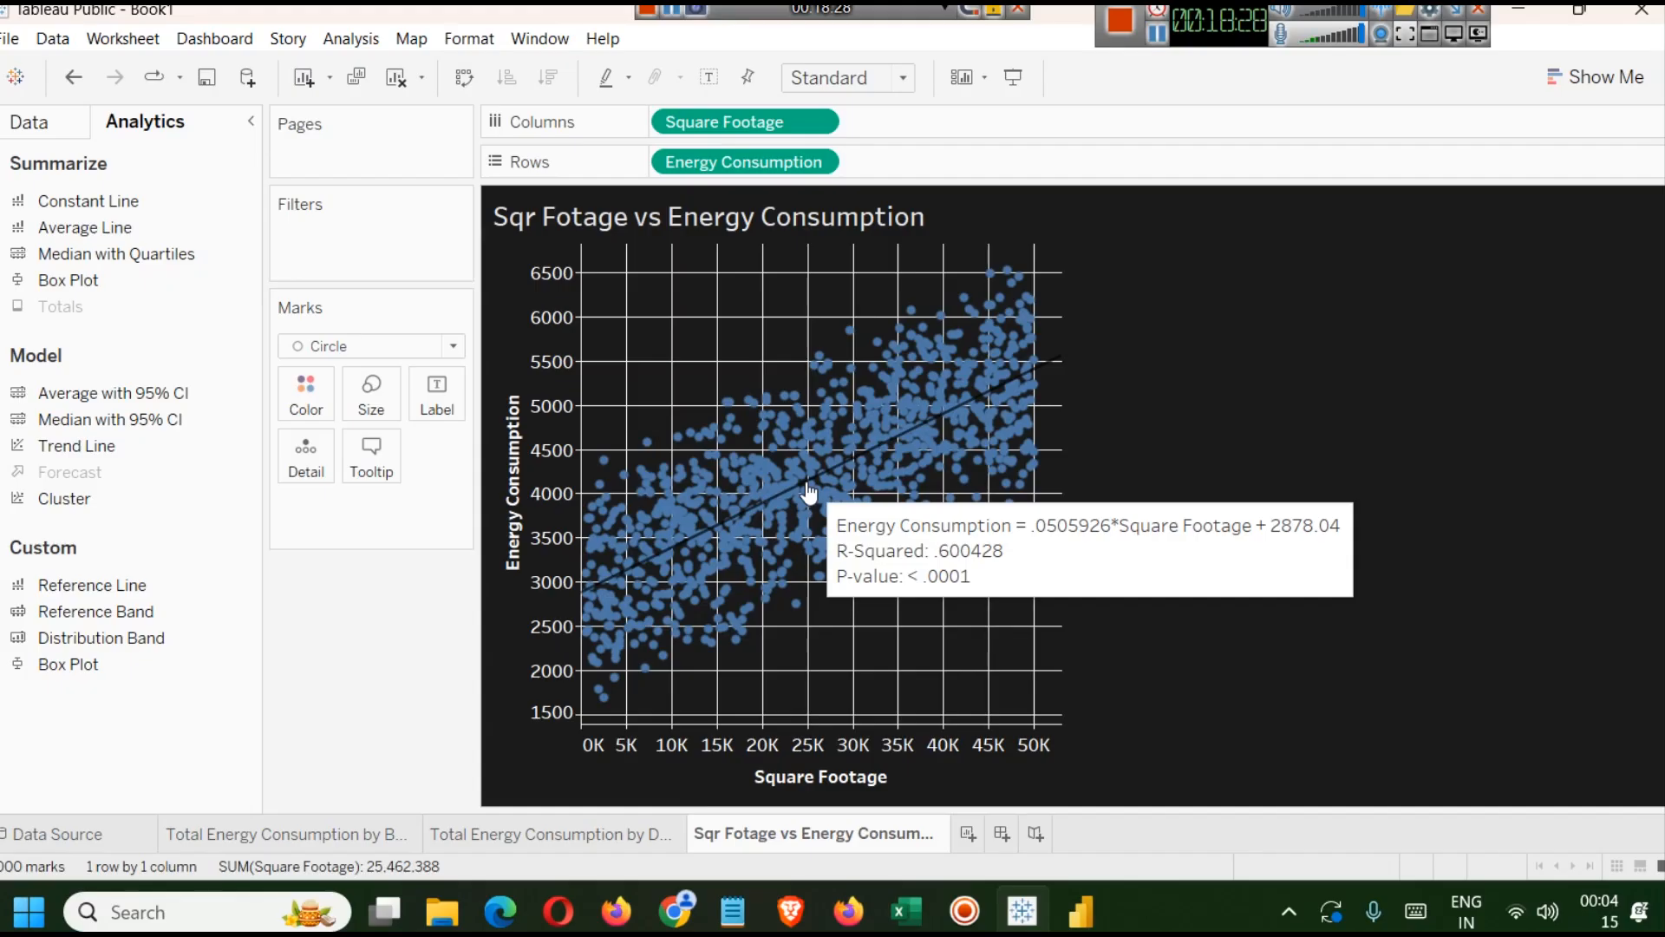
Open Notepad and write the linear equation y = mx + c.
key(super+r)
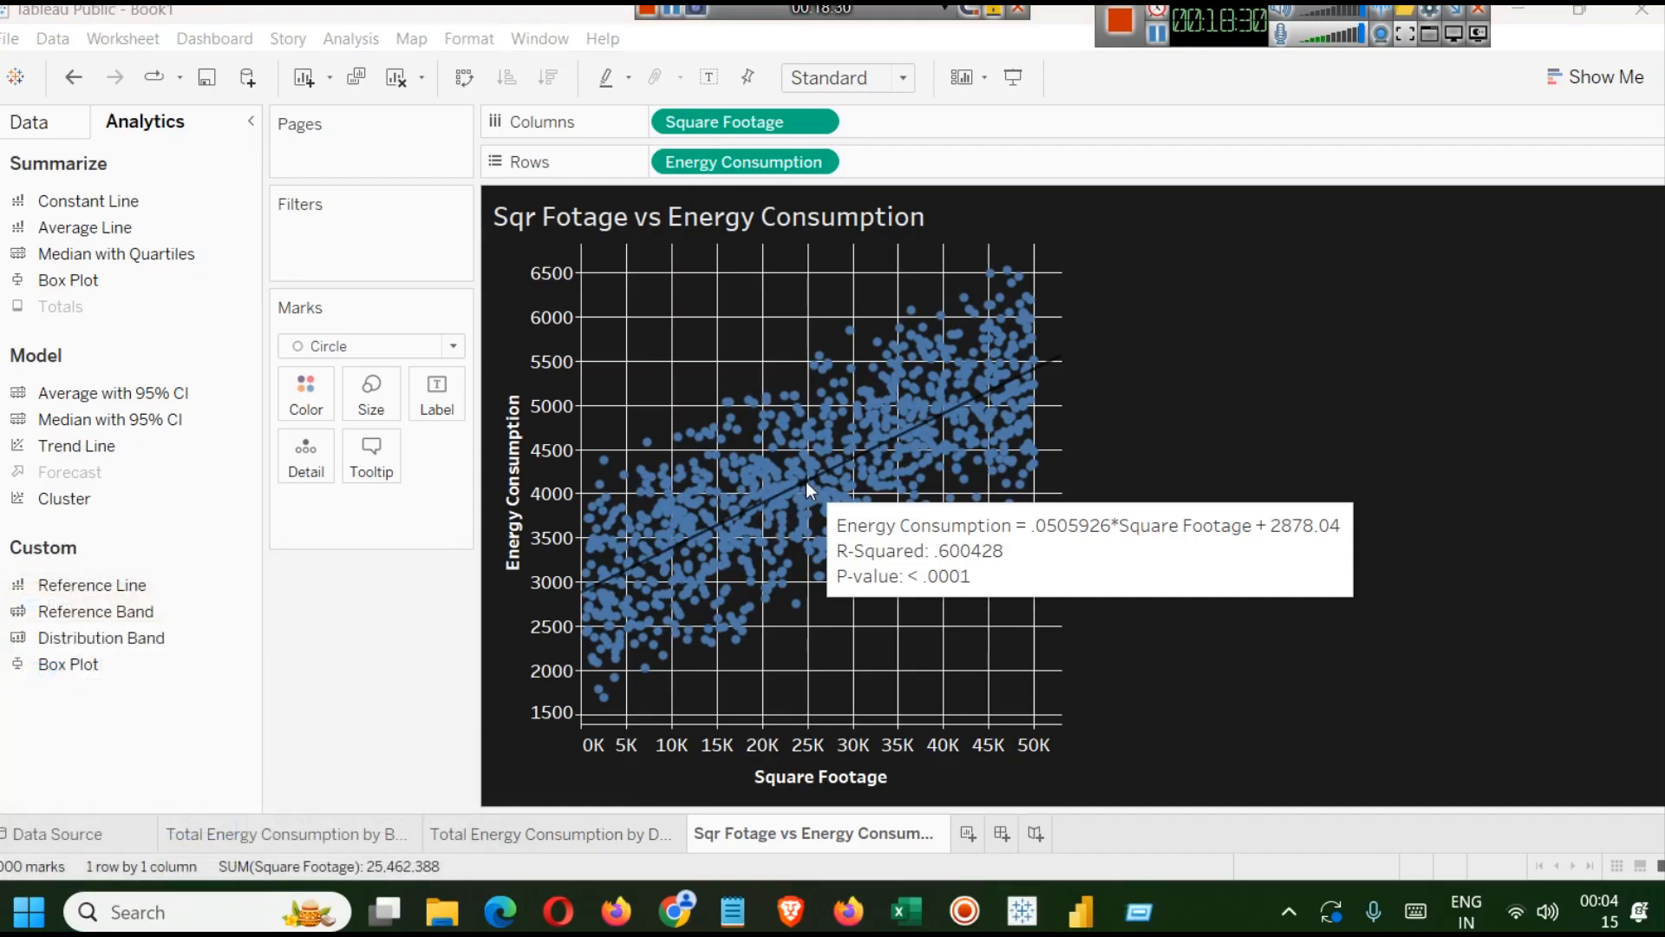
key(Return)
text(= m)
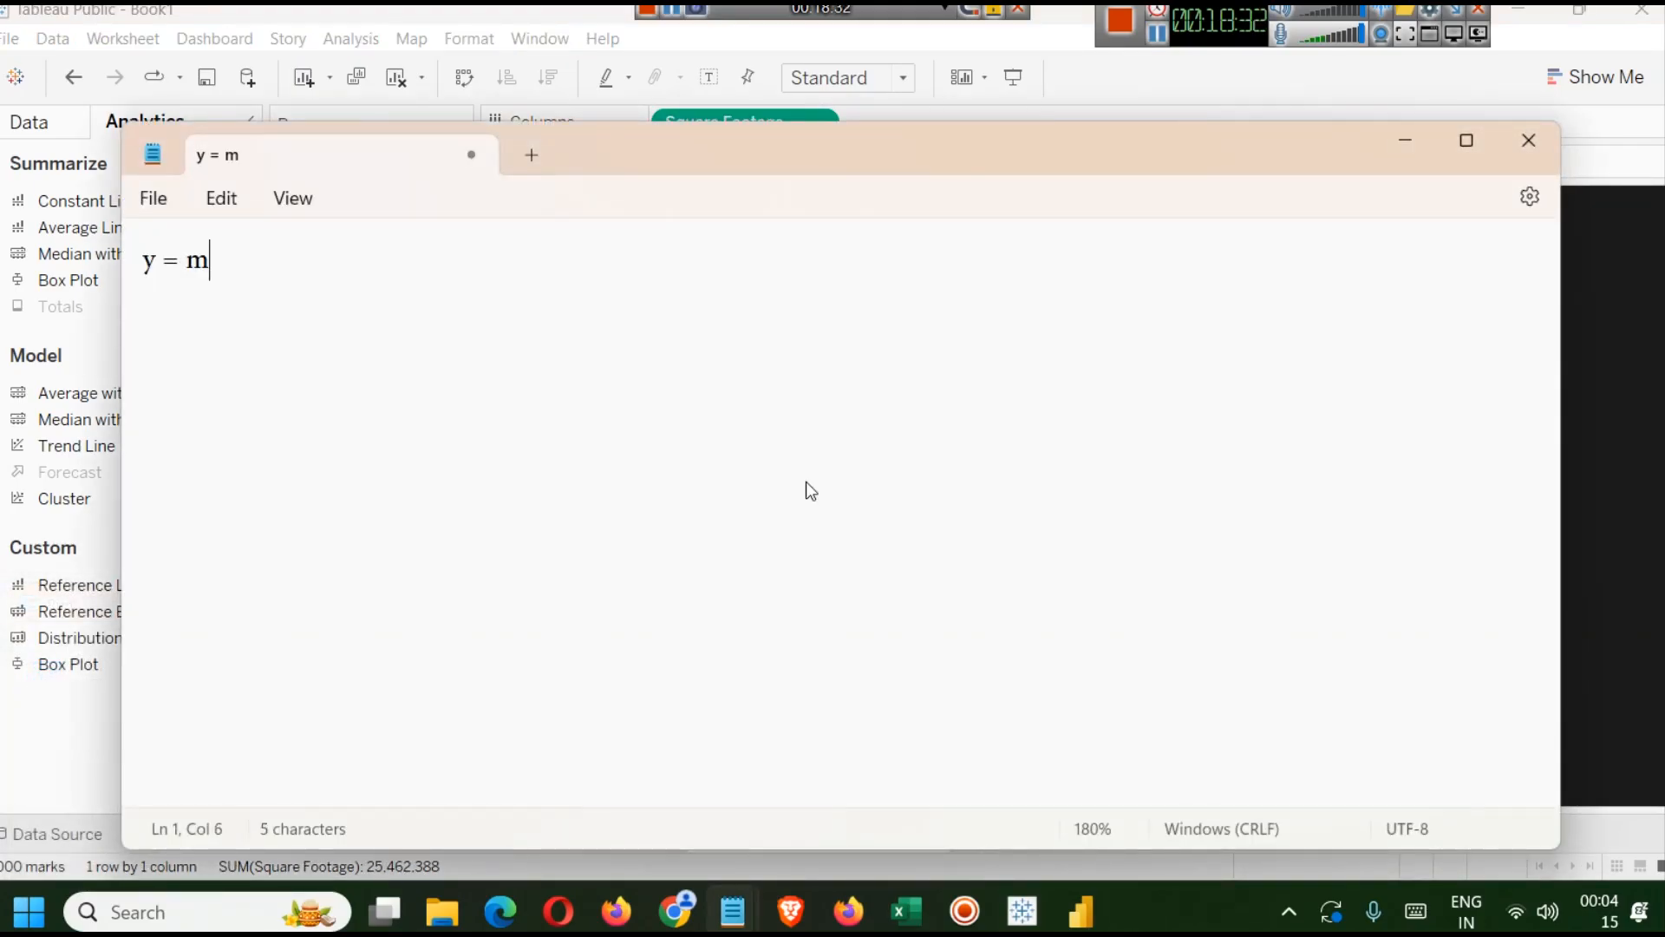
text(x + c)
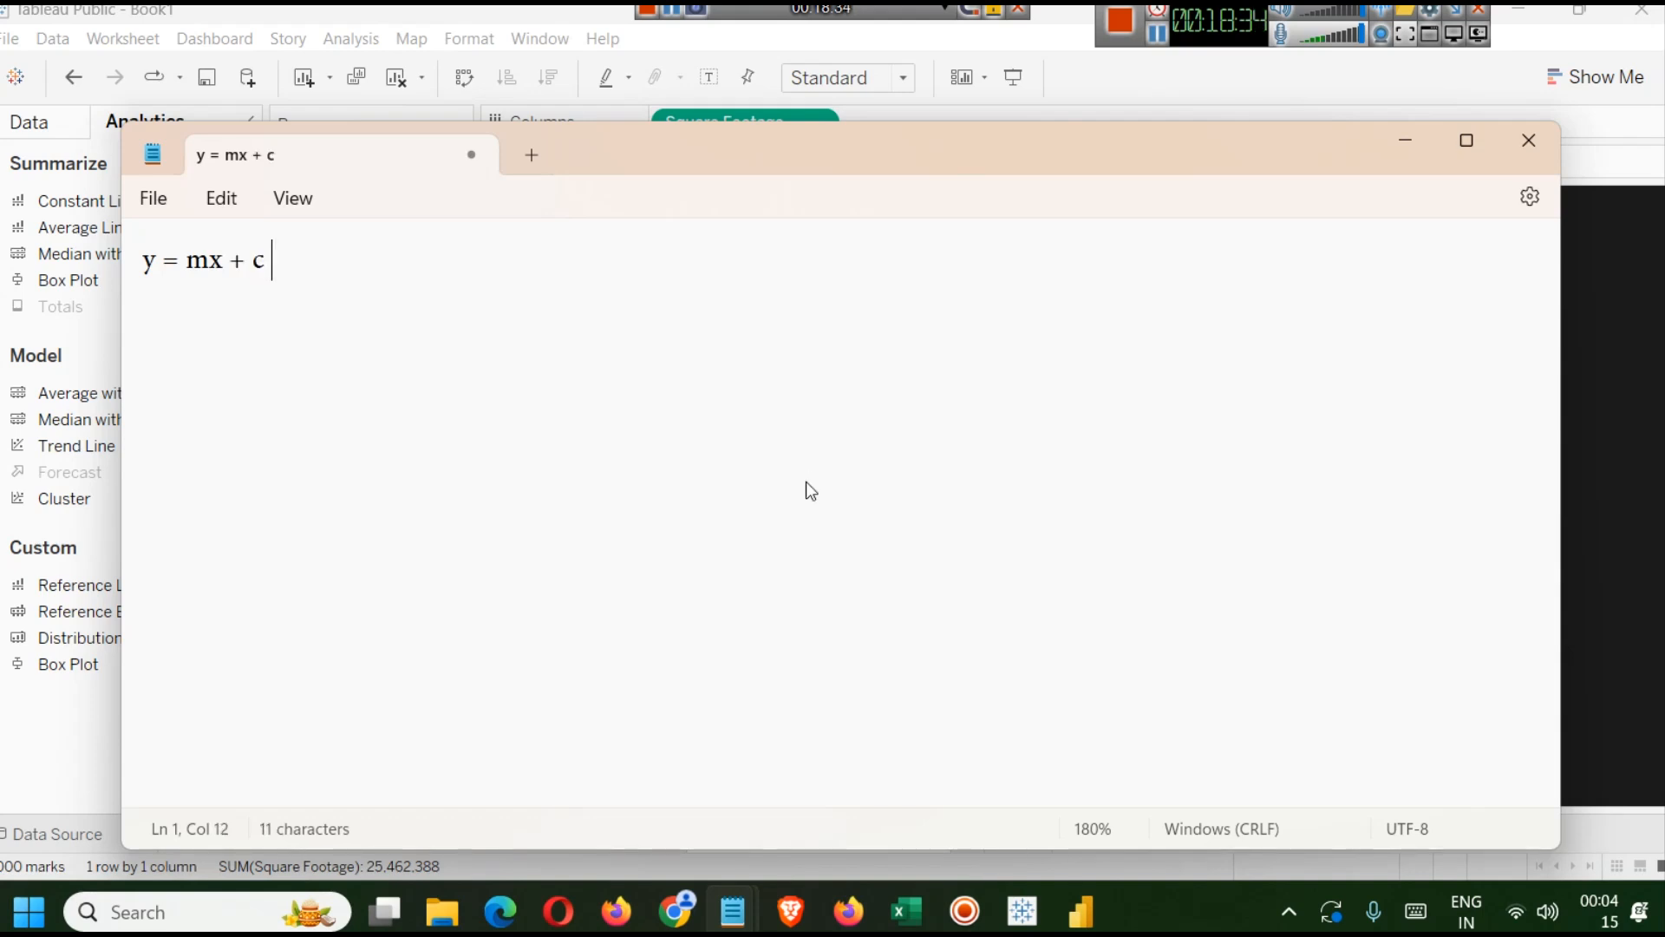
key(ctrl+a)
text(++)
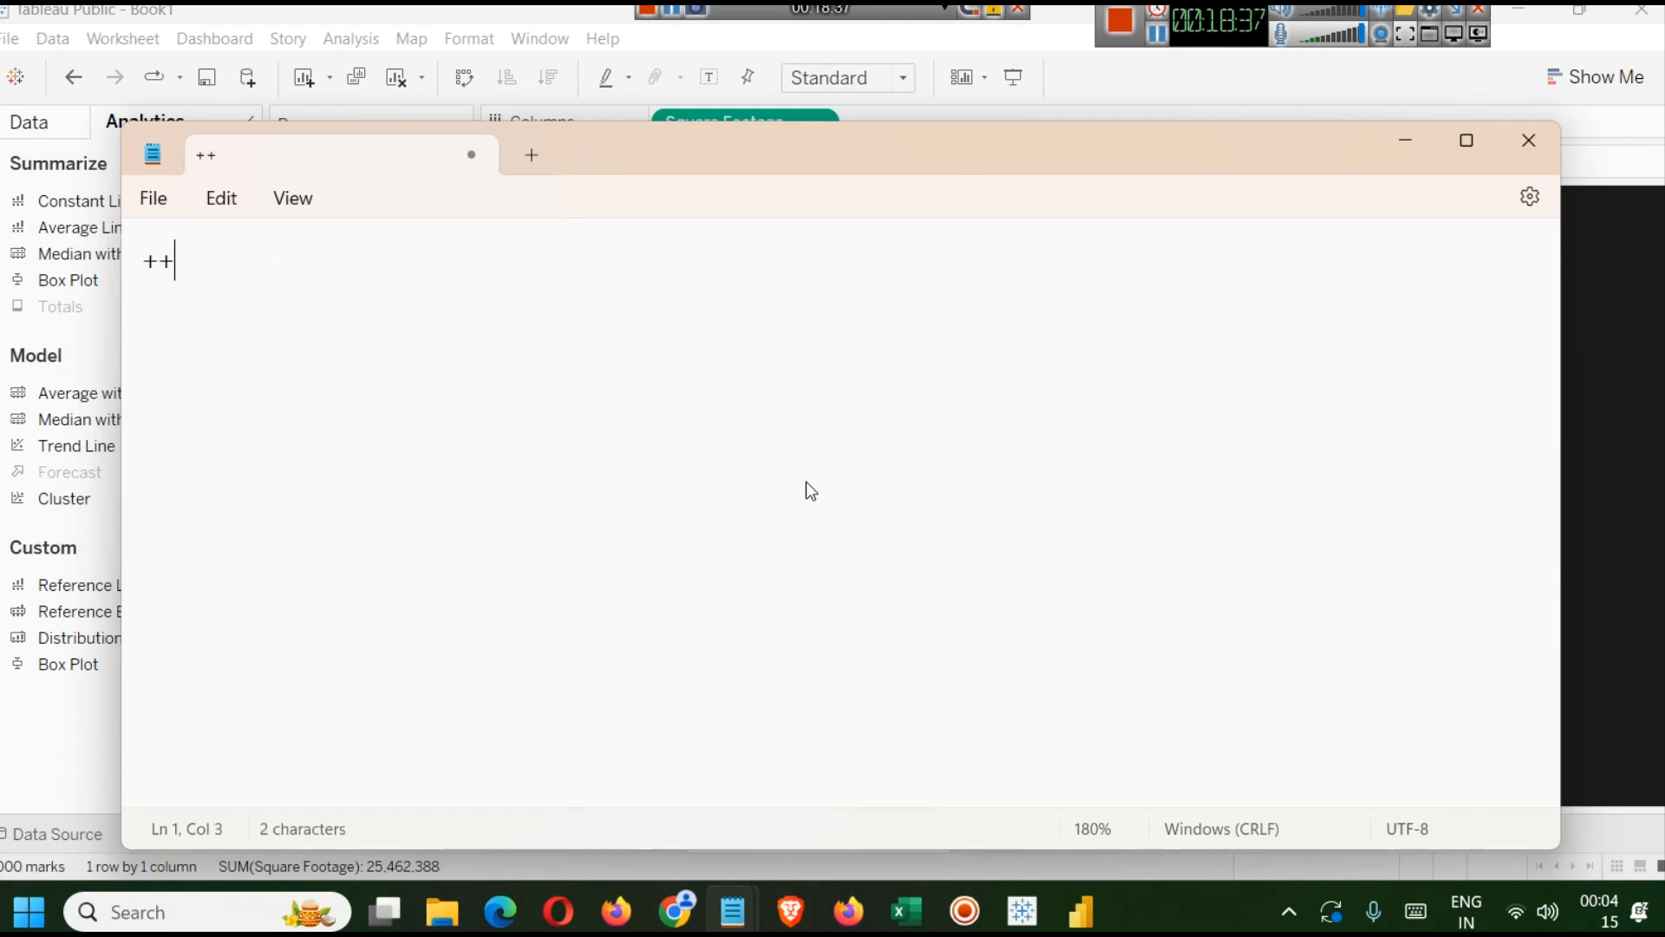
key(ctrl+z)
key(Right)
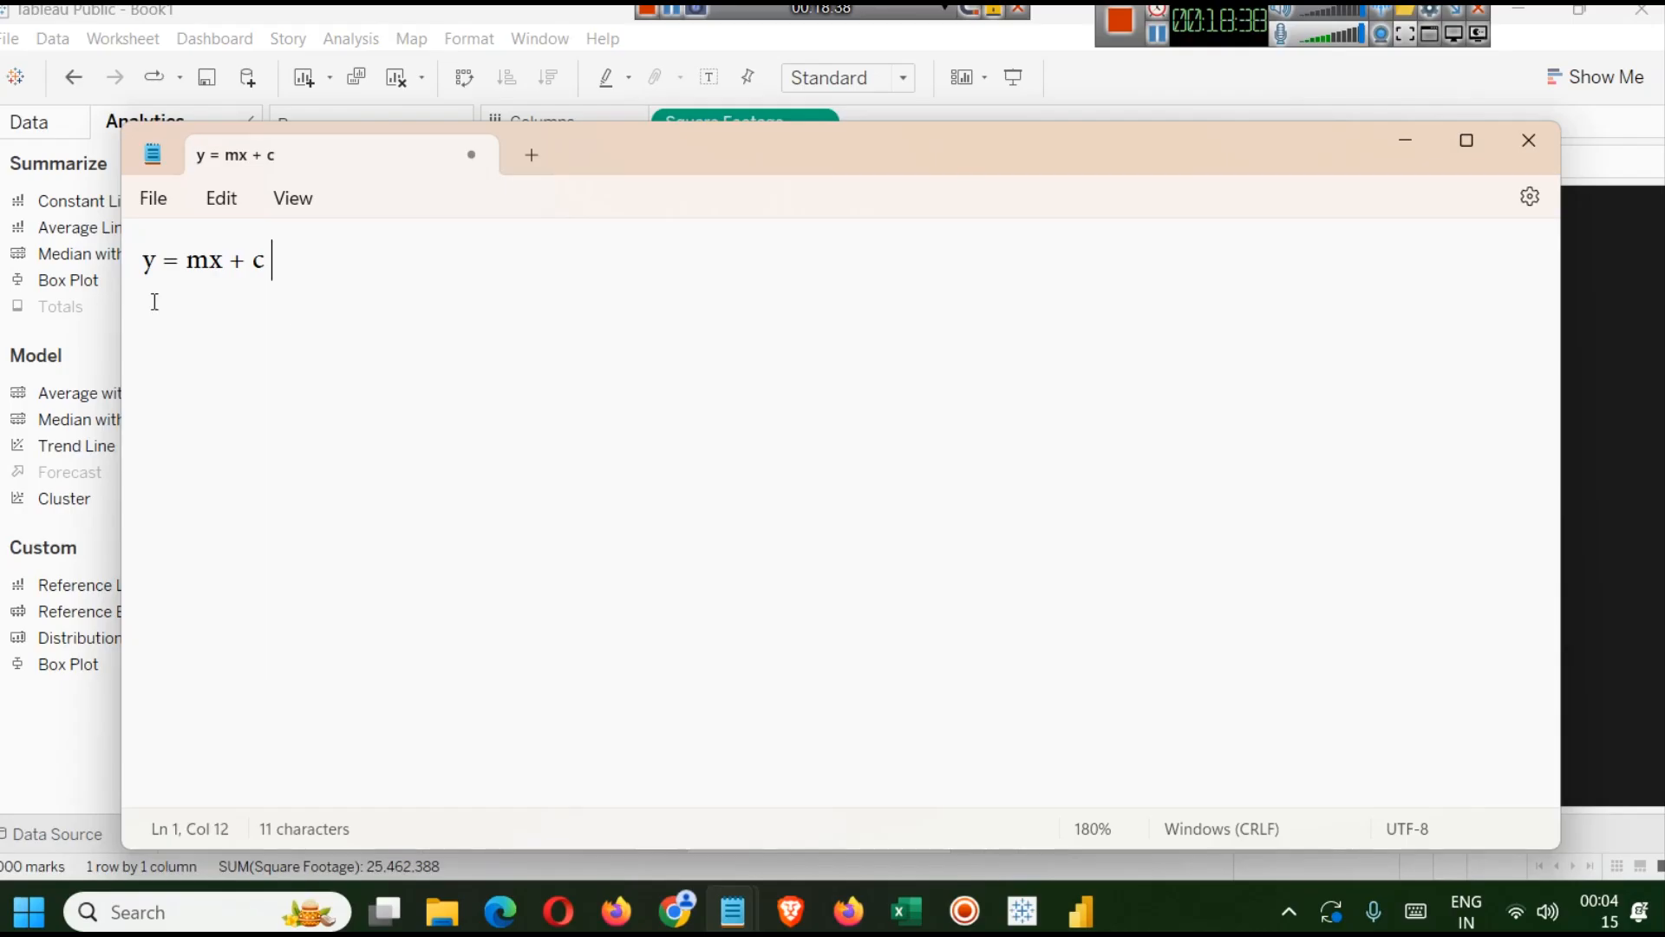
Zoom in on the note and add a new line reading ec below the equation.
key(ctrl+plus)
key(ctrl+plus)
key(ctrl+plus)
key(Return)
key(Return)
text(ec)
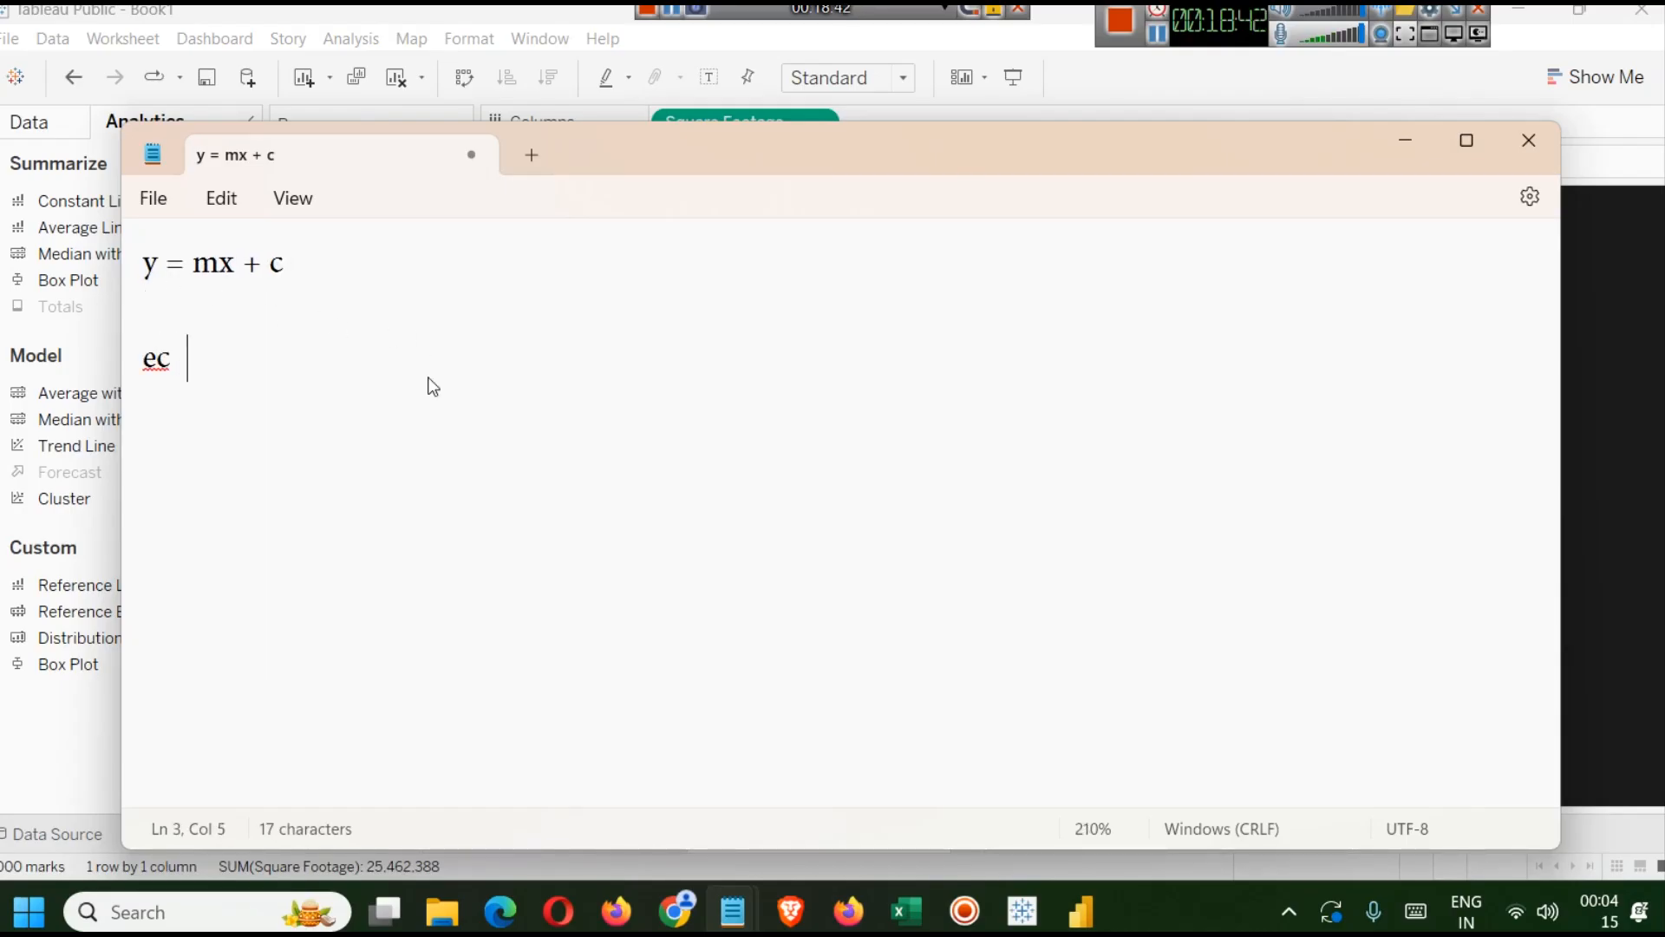
Add the note slope of line two lines below the ec line.
key(BackSpace)
text(slope)
key(Left)
key(Left)
key(Left)
key(Return)
key(BackSpace)
key(Left)
key(Return)
key(Return)
key(Right)
key(Right)
key(End)
text(of line)
click(431, 377)
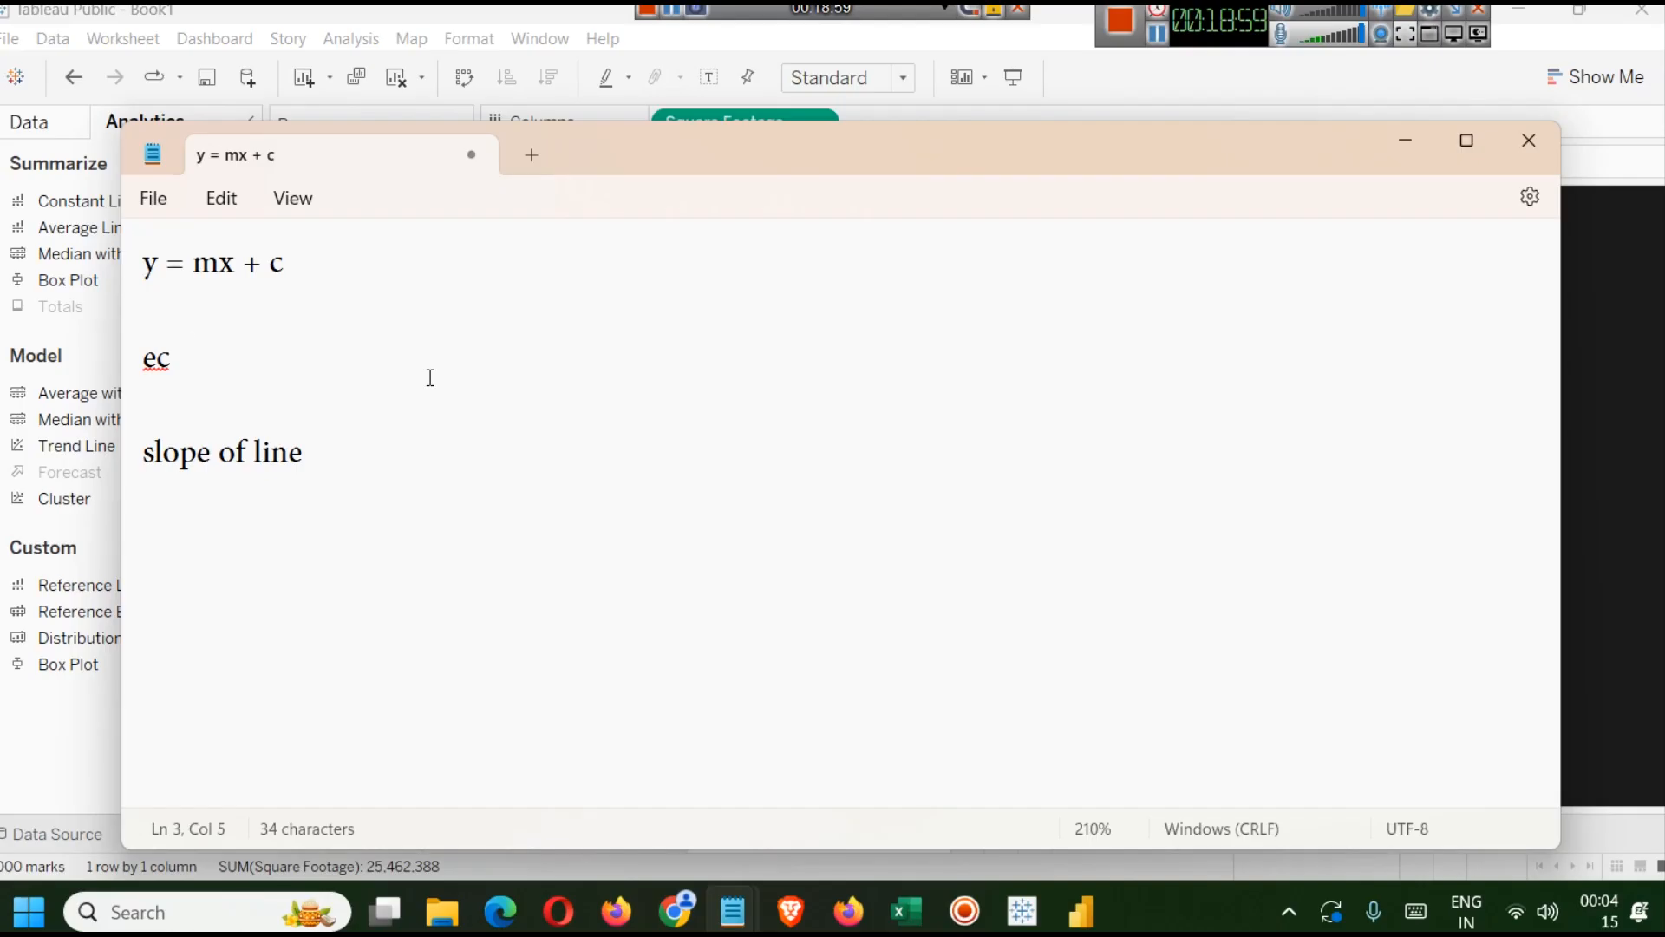
Extend the ec line to ec = m * sqr footage + c (intercept ) and minimize Notepad.
text(= m * sq)
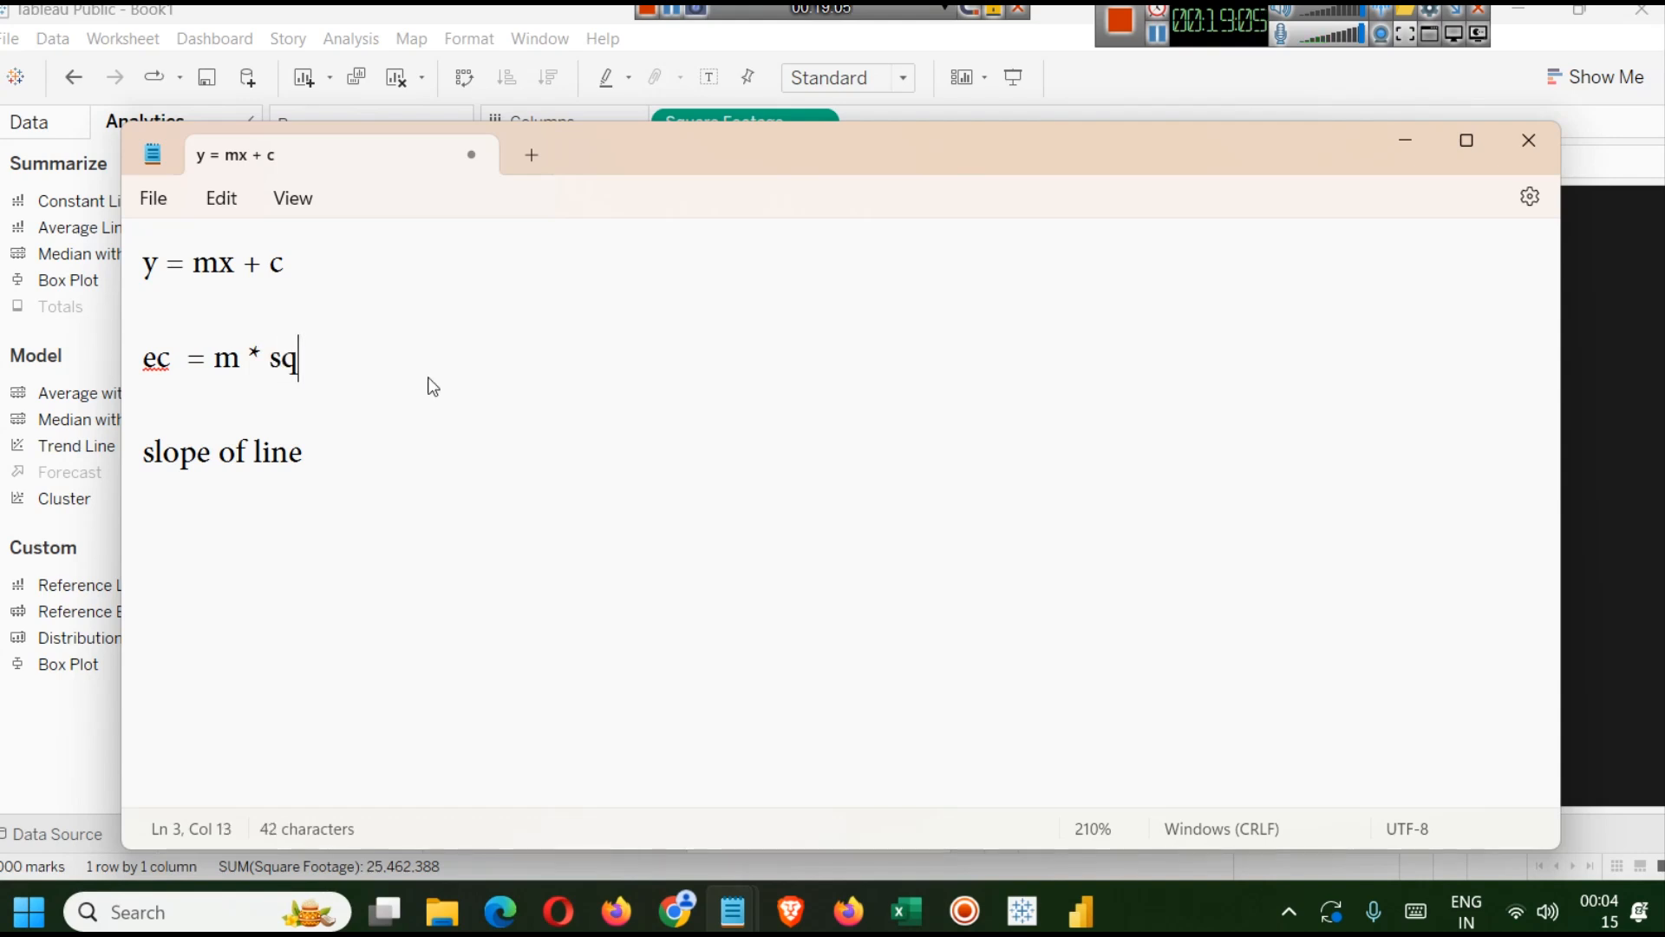
text(r footag)
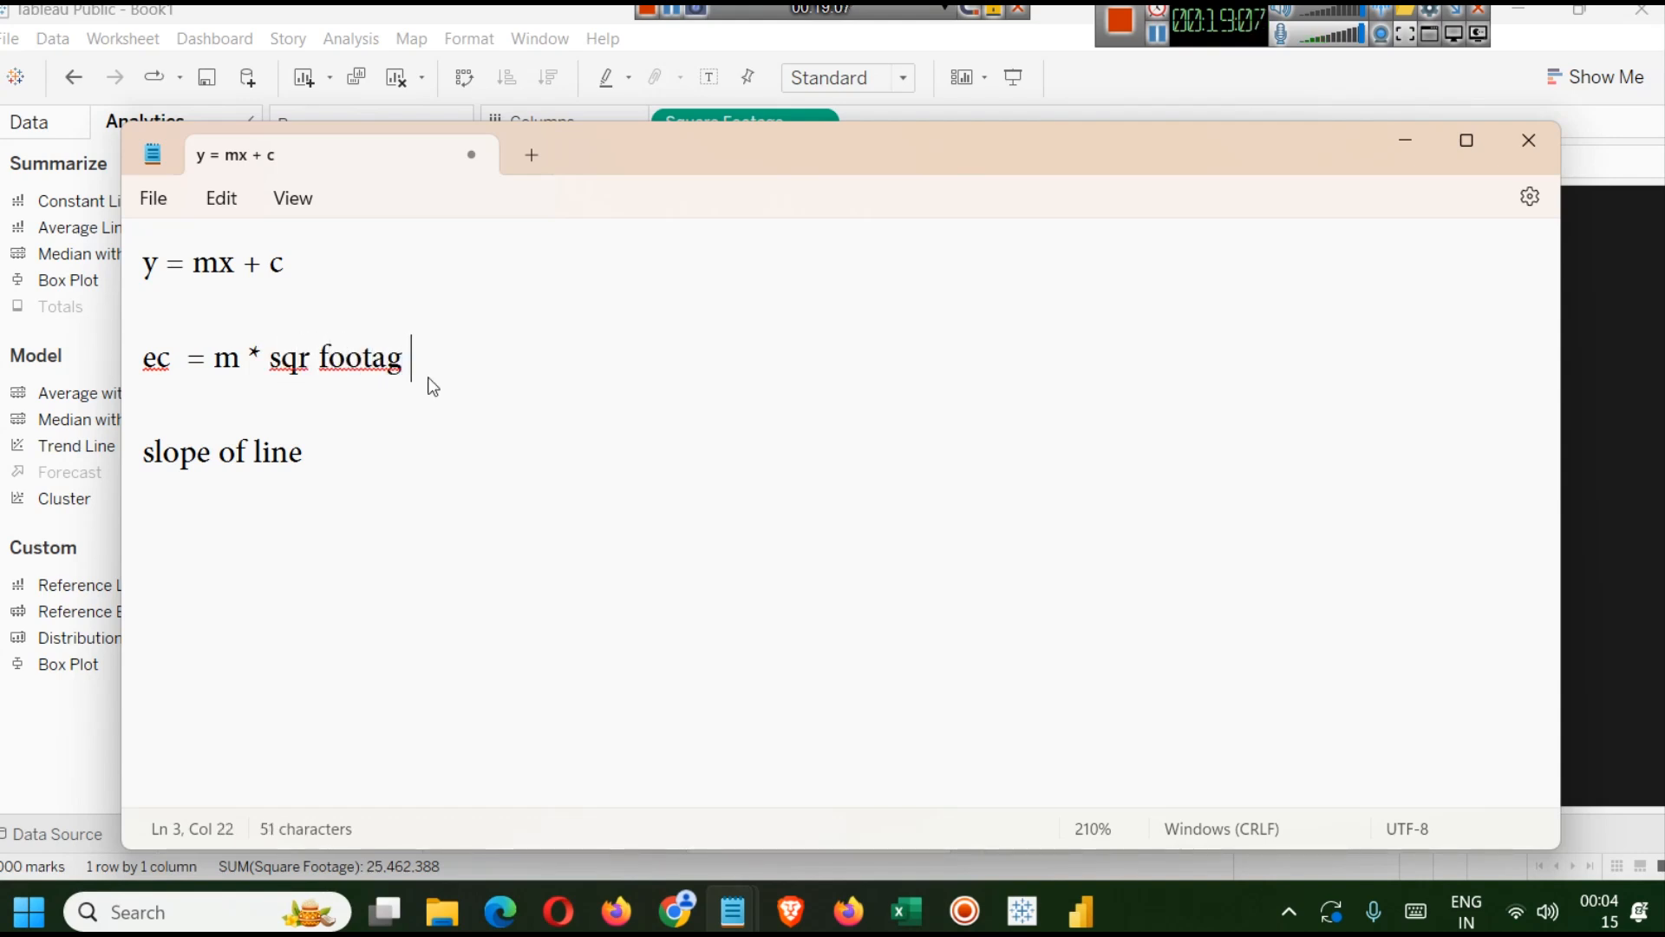
key(BackSpace)
text(e + c )
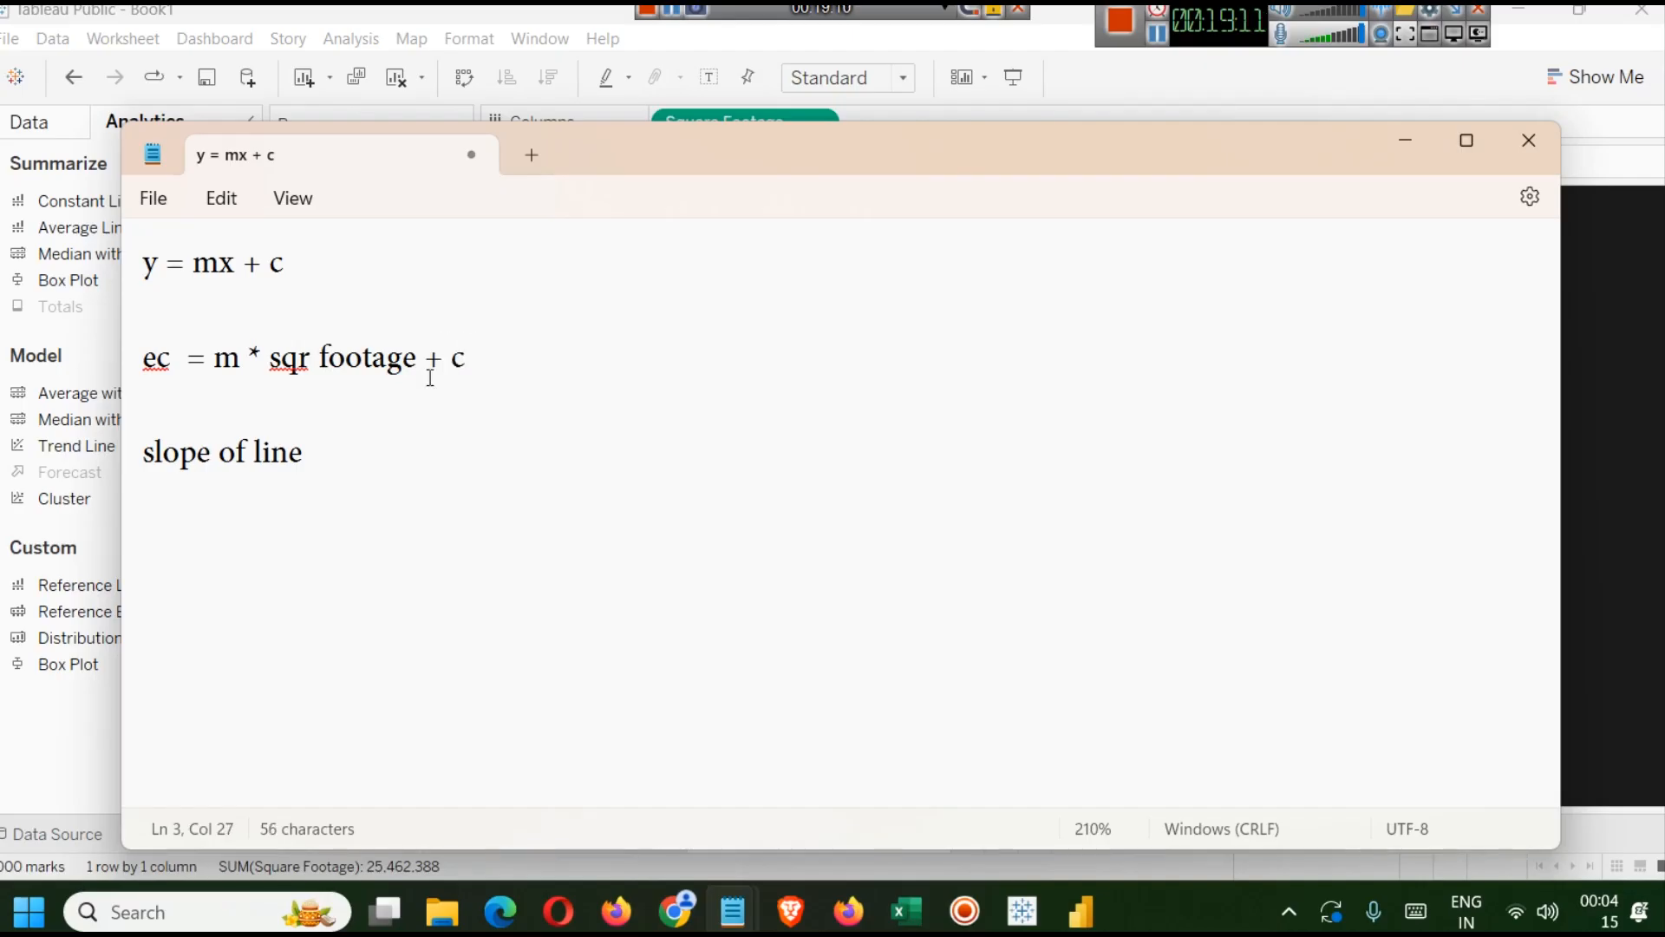
text((inter)
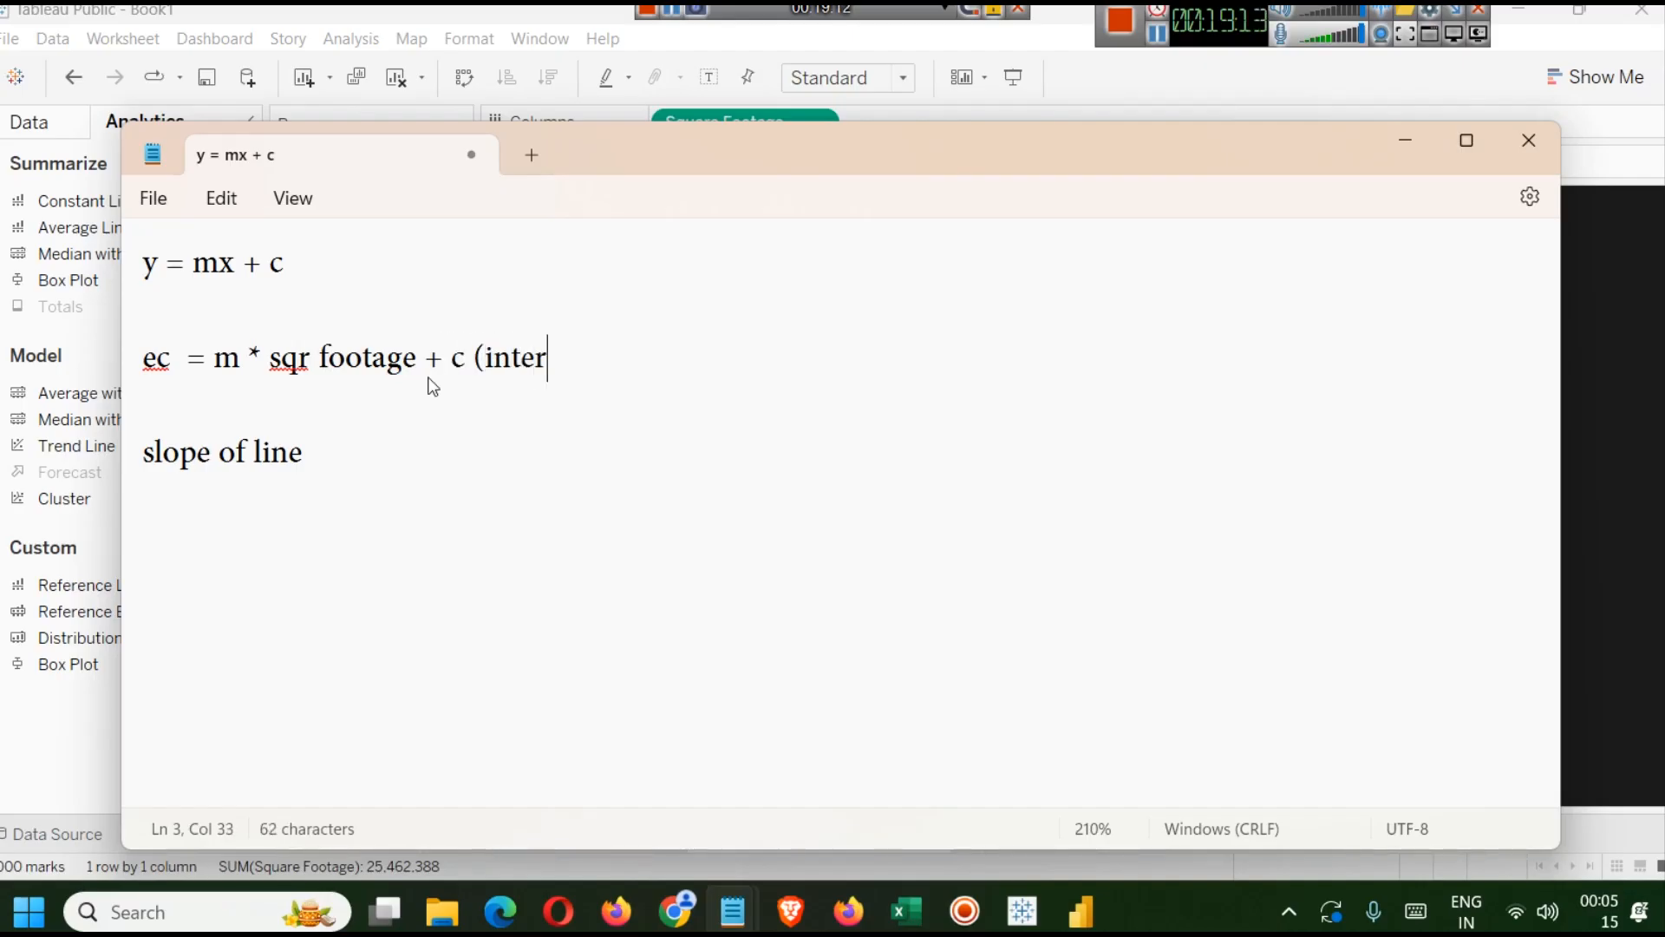
text(cept ))
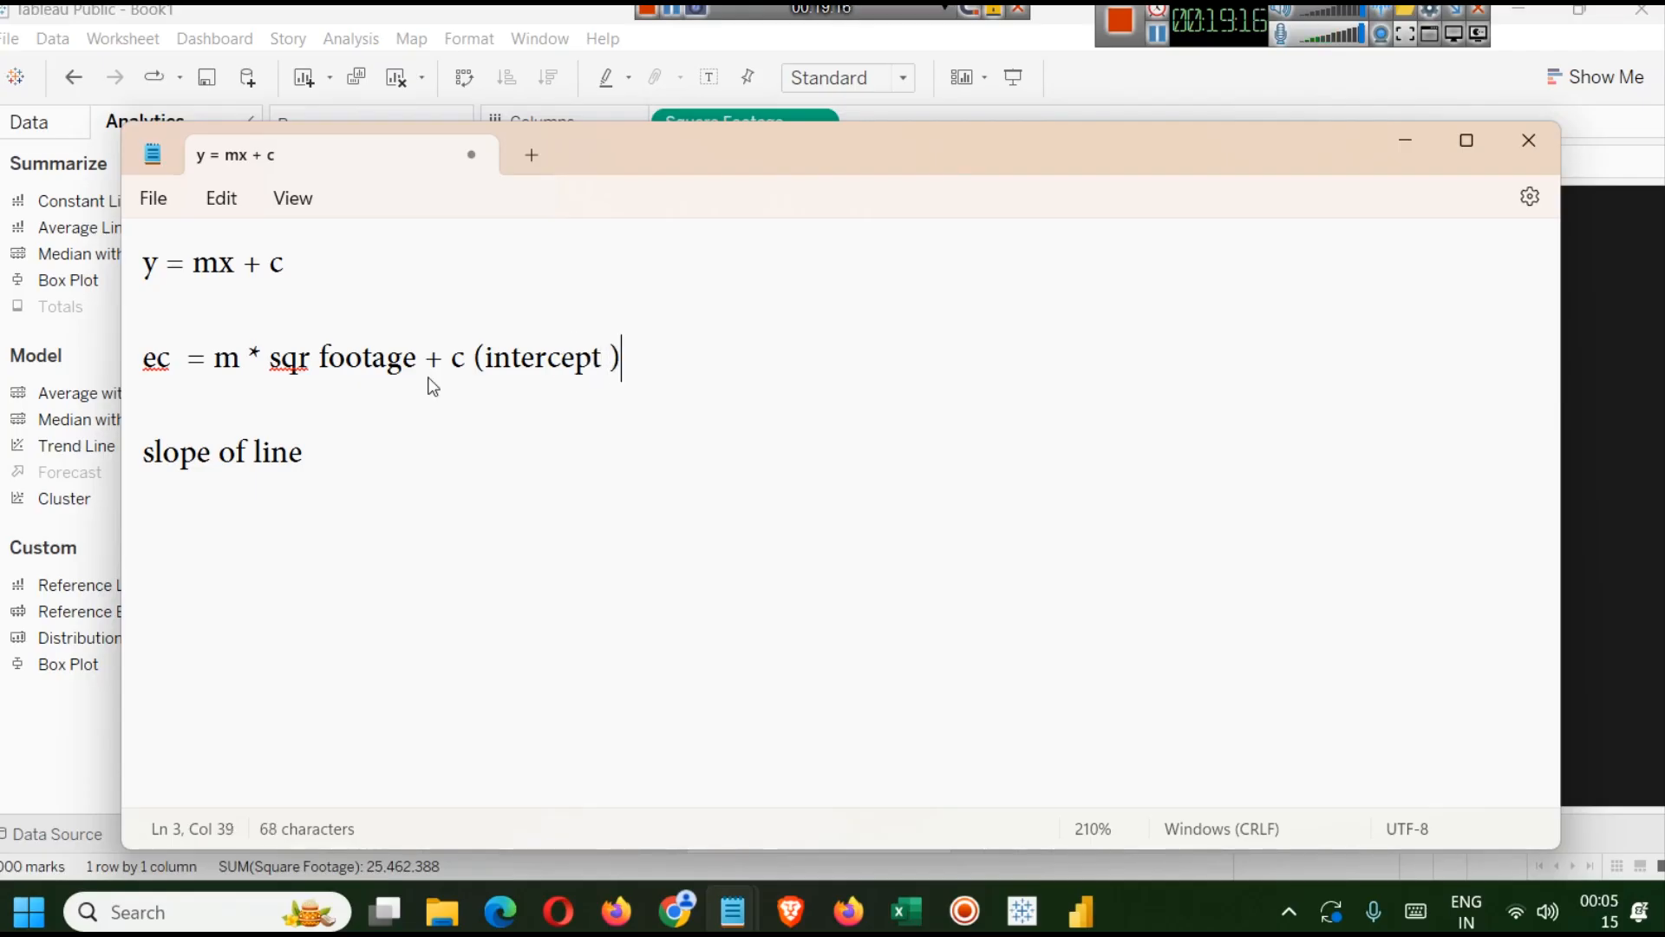
click(1406, 140)
mouse_move(581, 591)
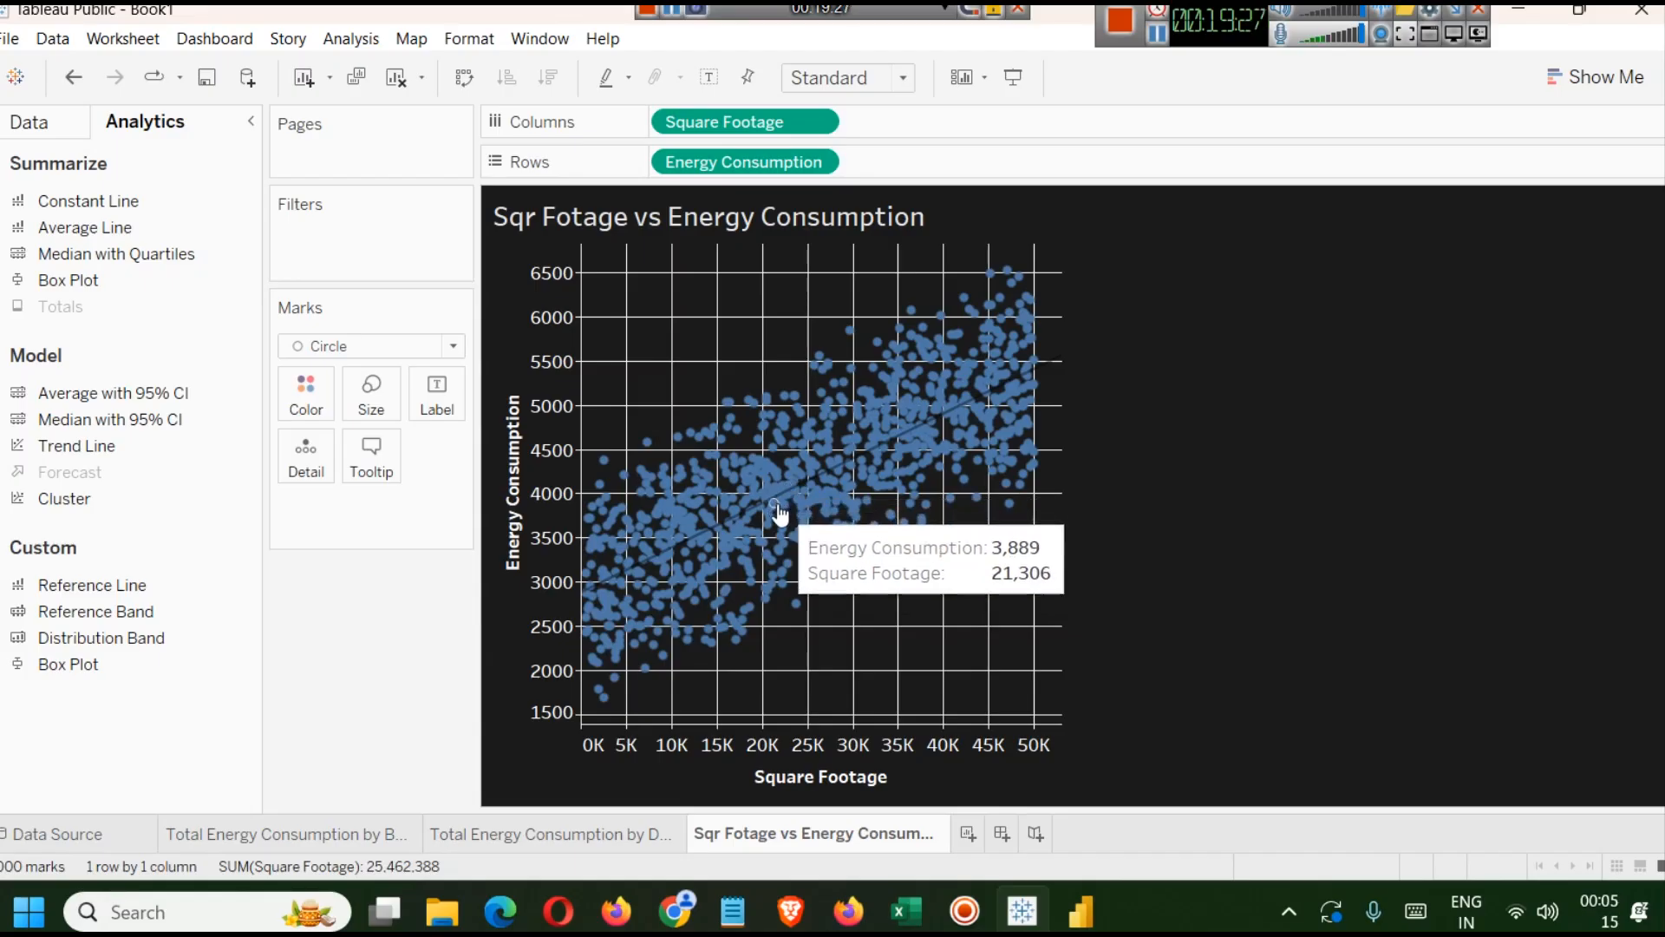
mouse_move(743, 525)
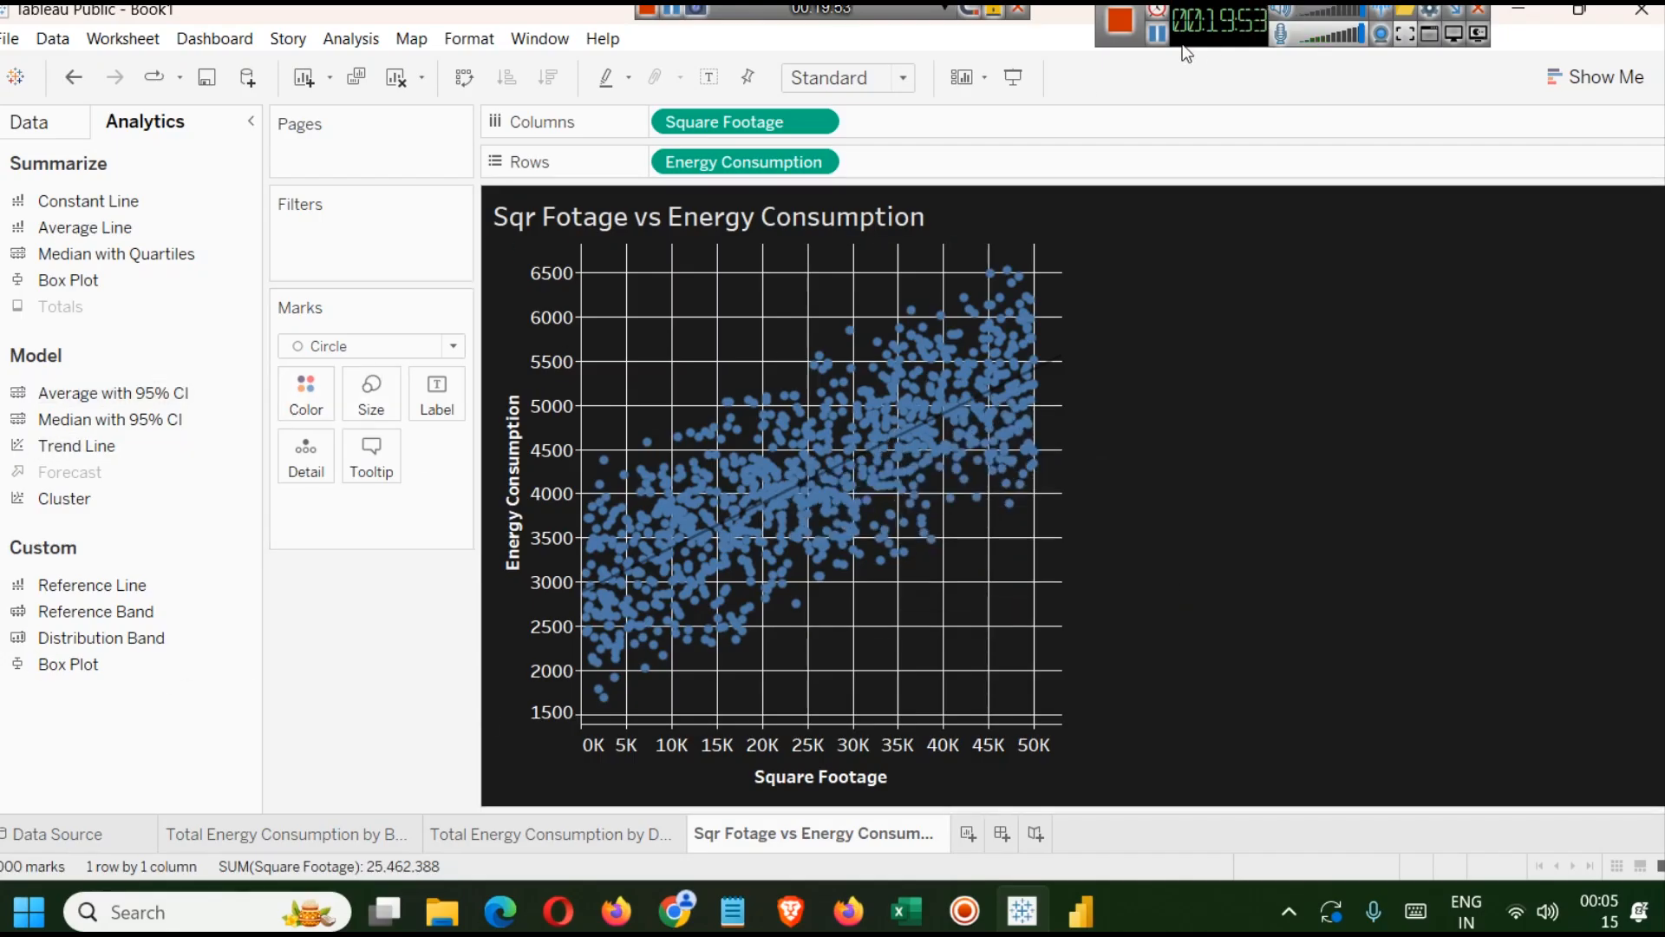
click(1154, 33)
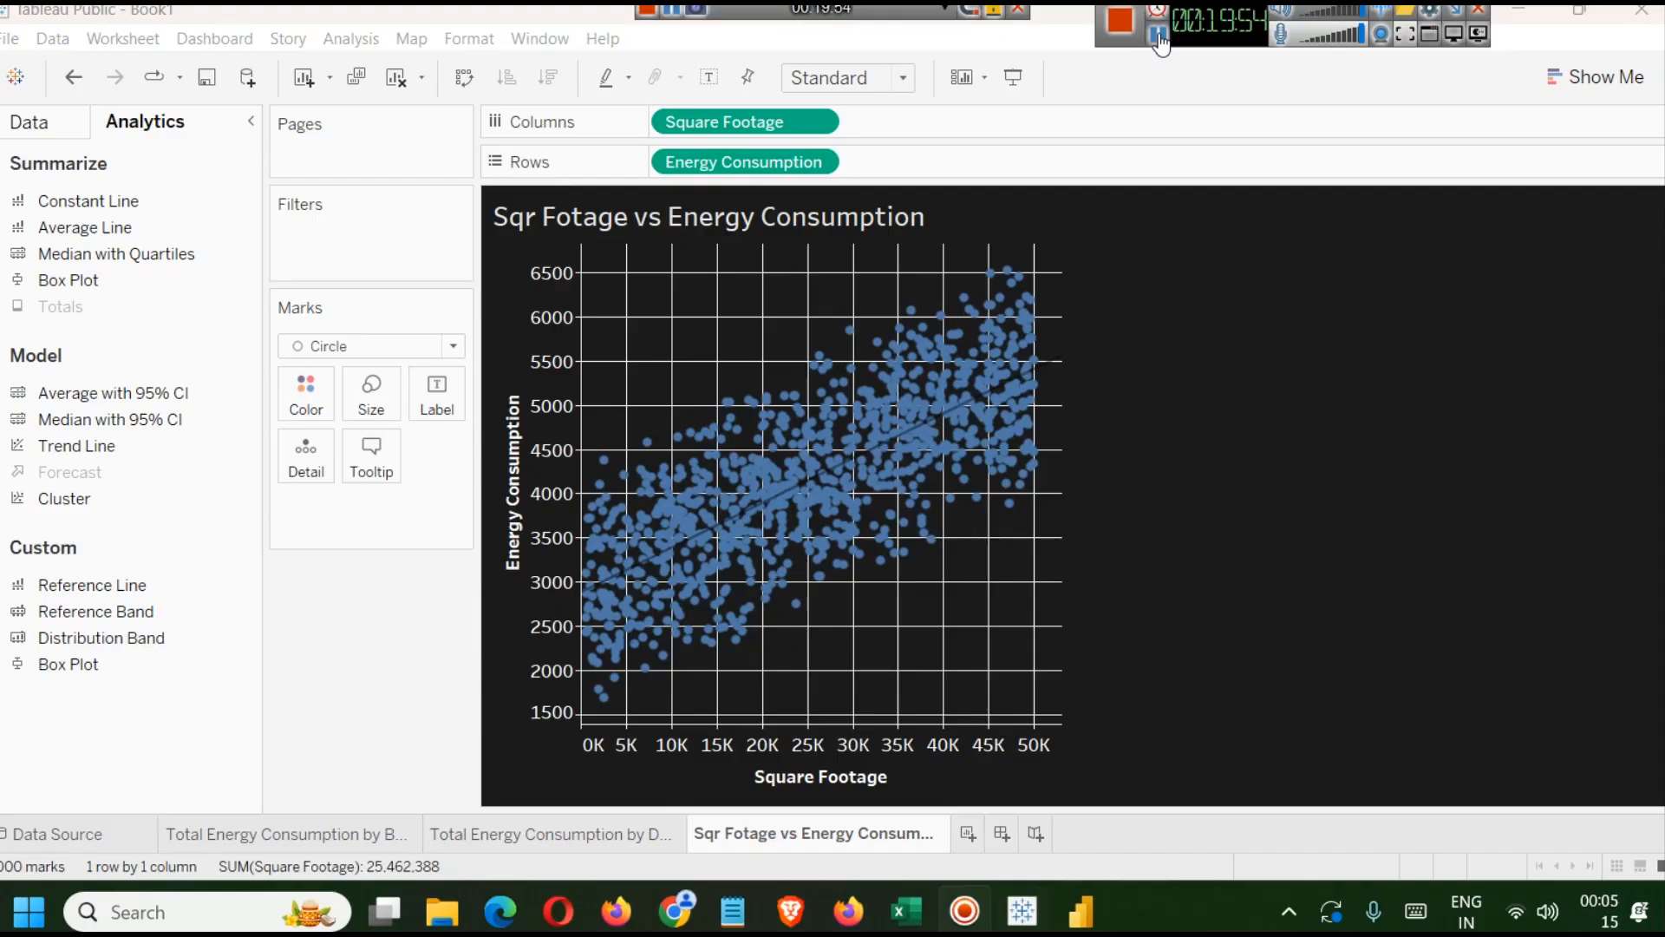
Format the scatter plot's trend line with a white colour and dashed style.
right_click(811, 490)
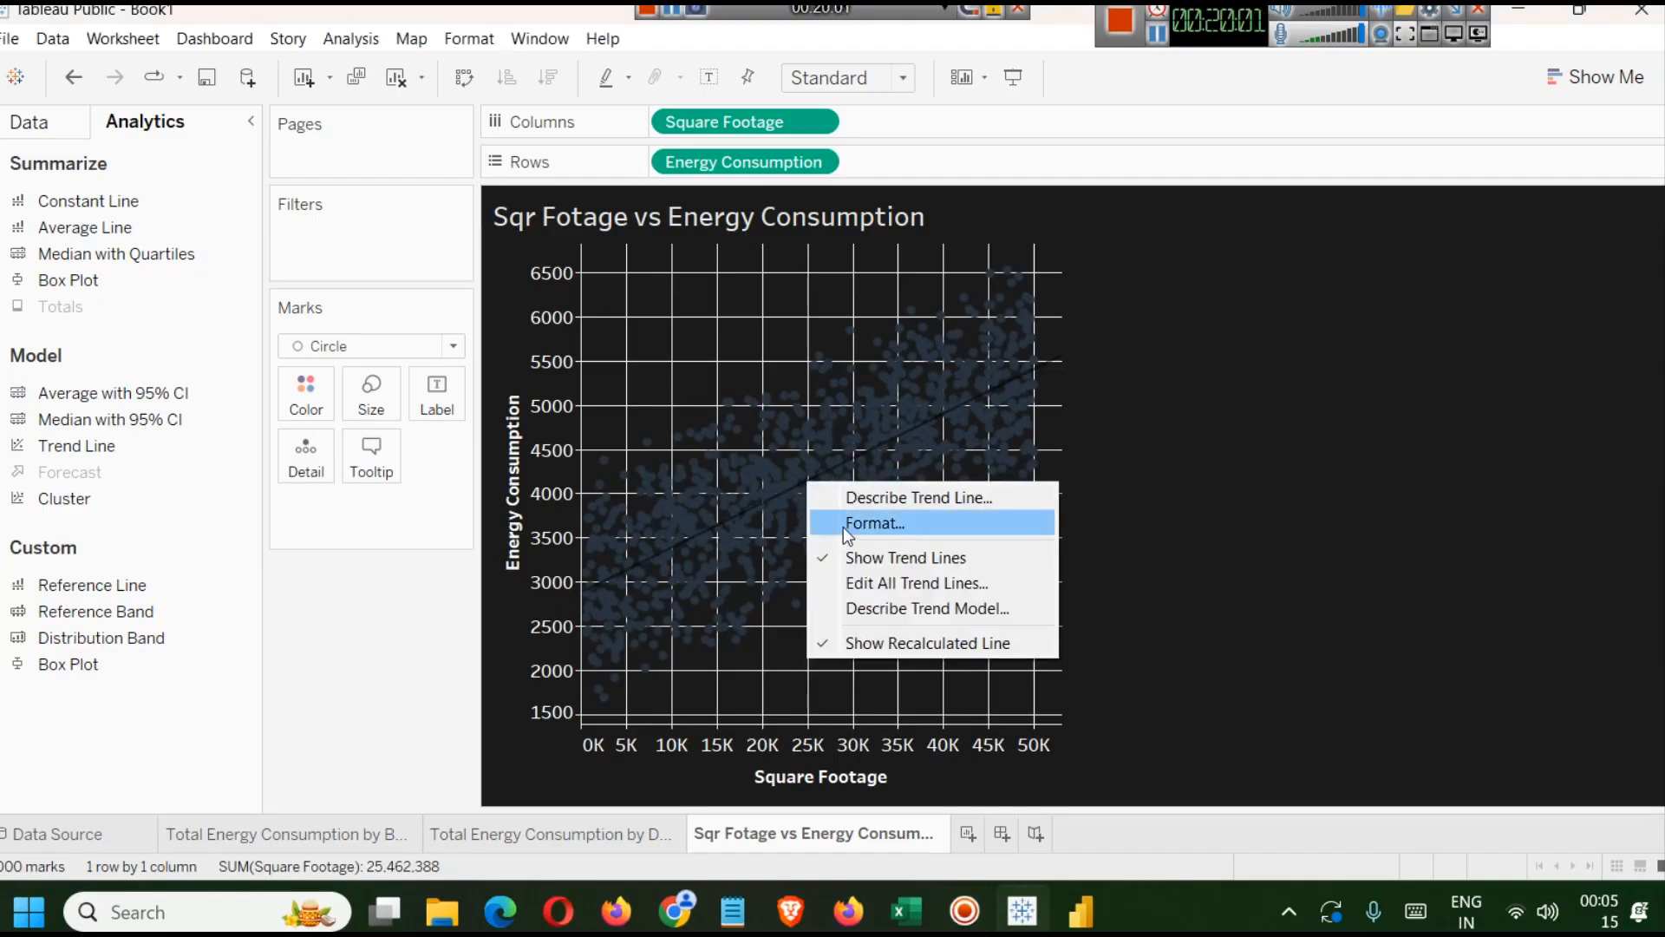
click(846, 523)
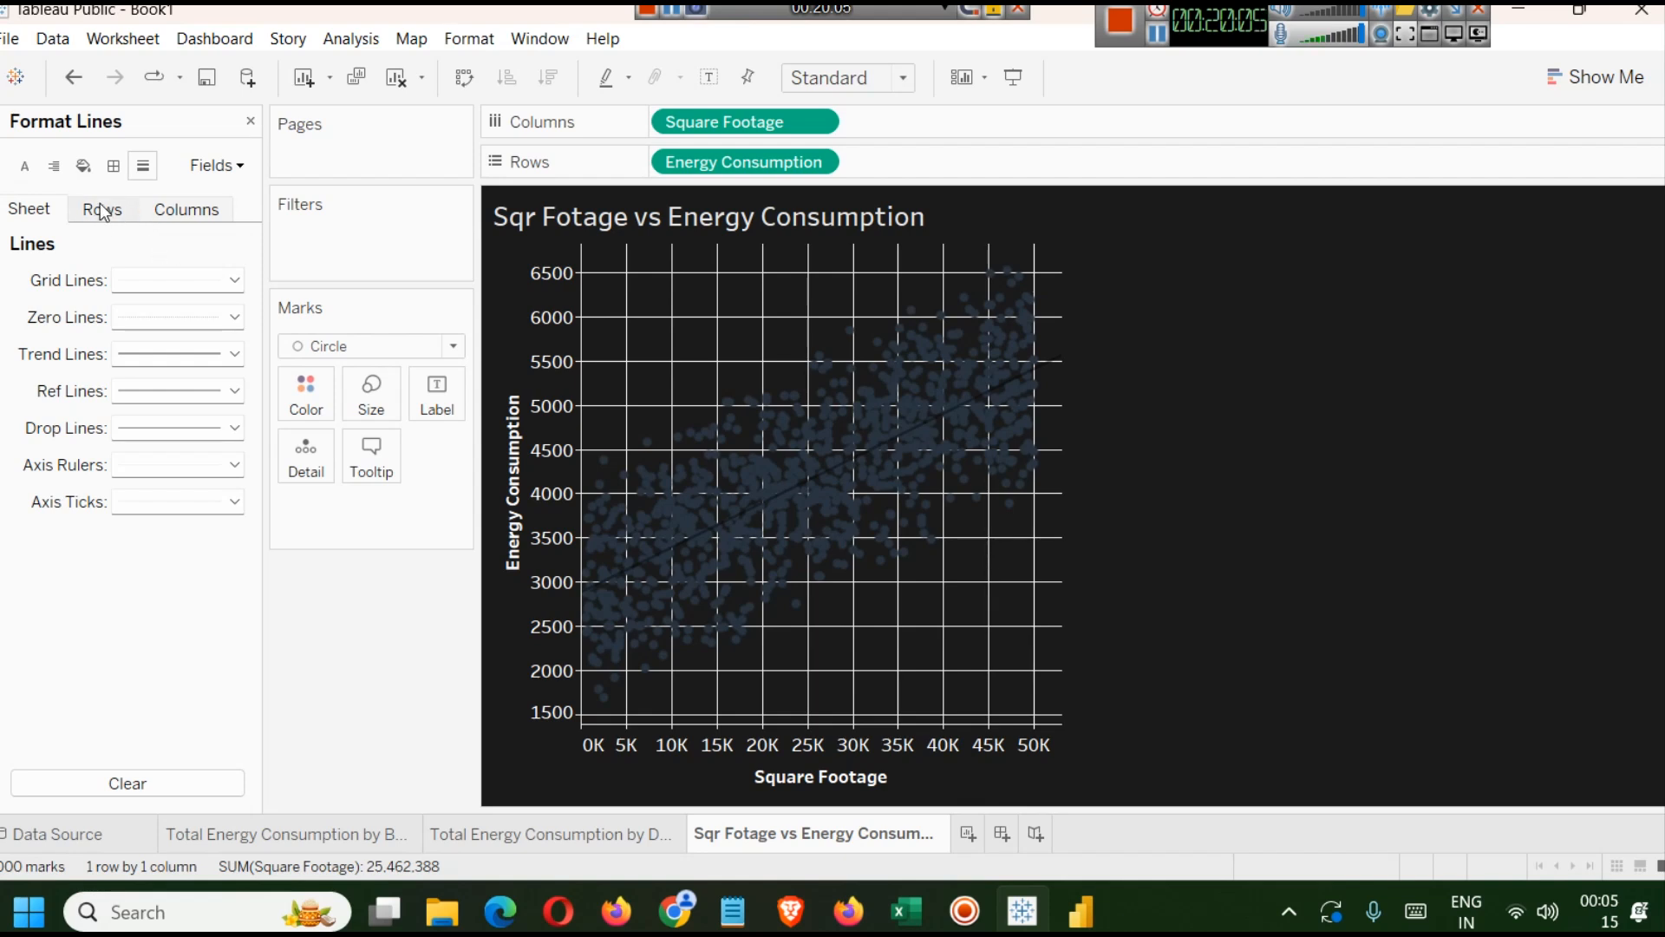
click(234, 280)
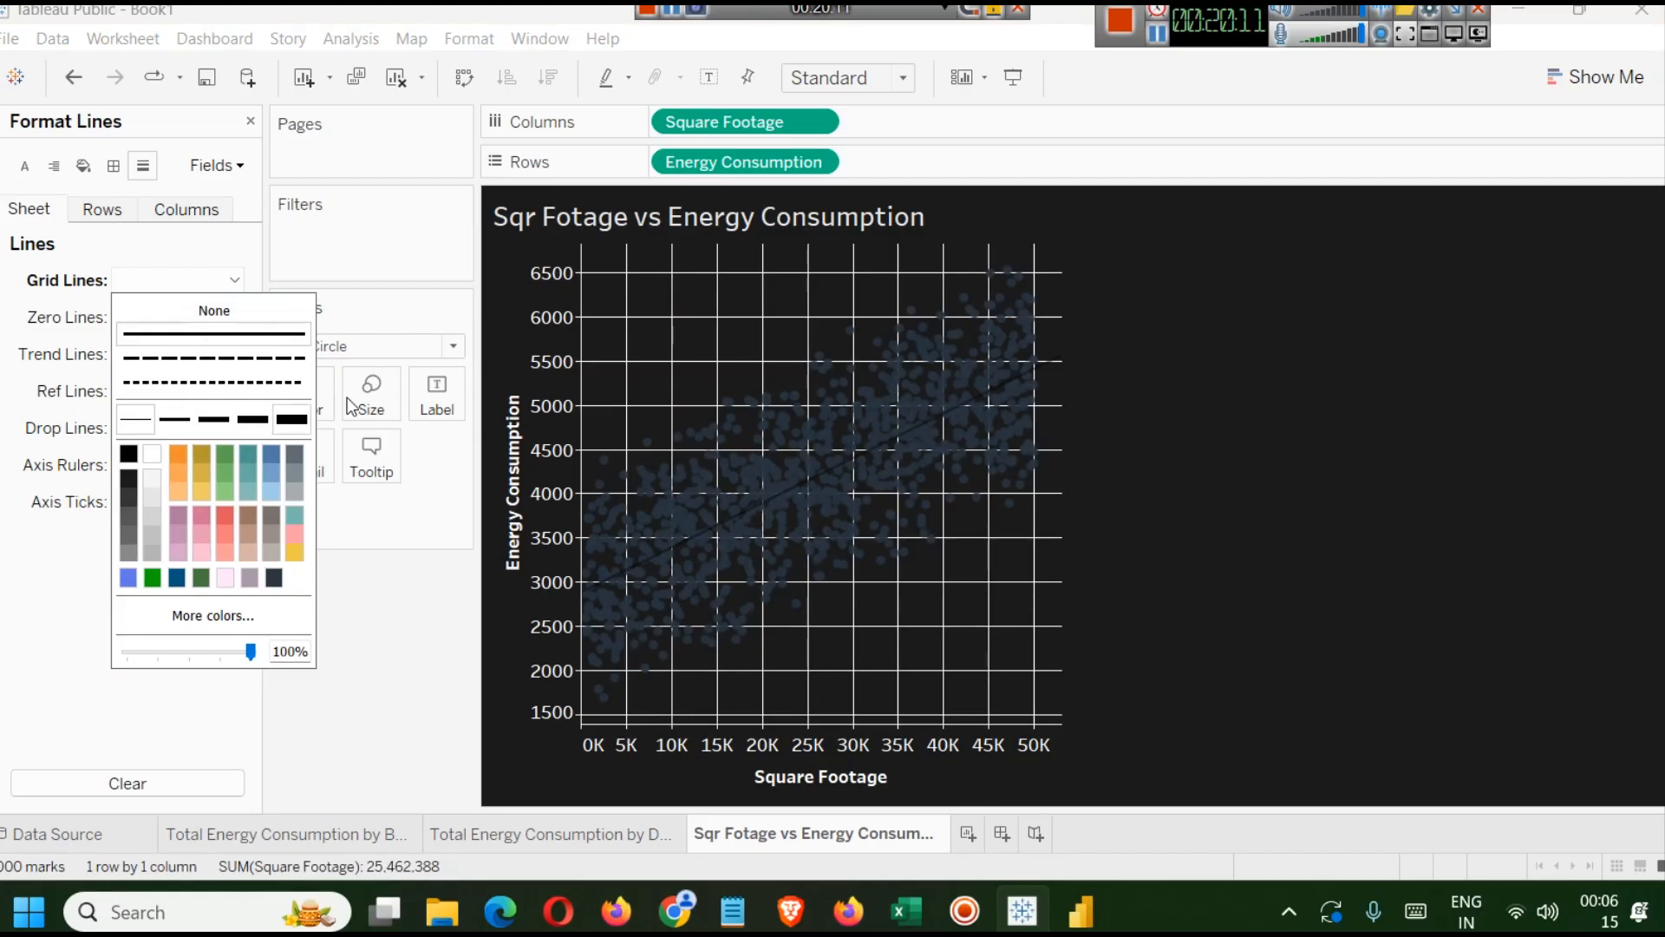
click(1162, 35)
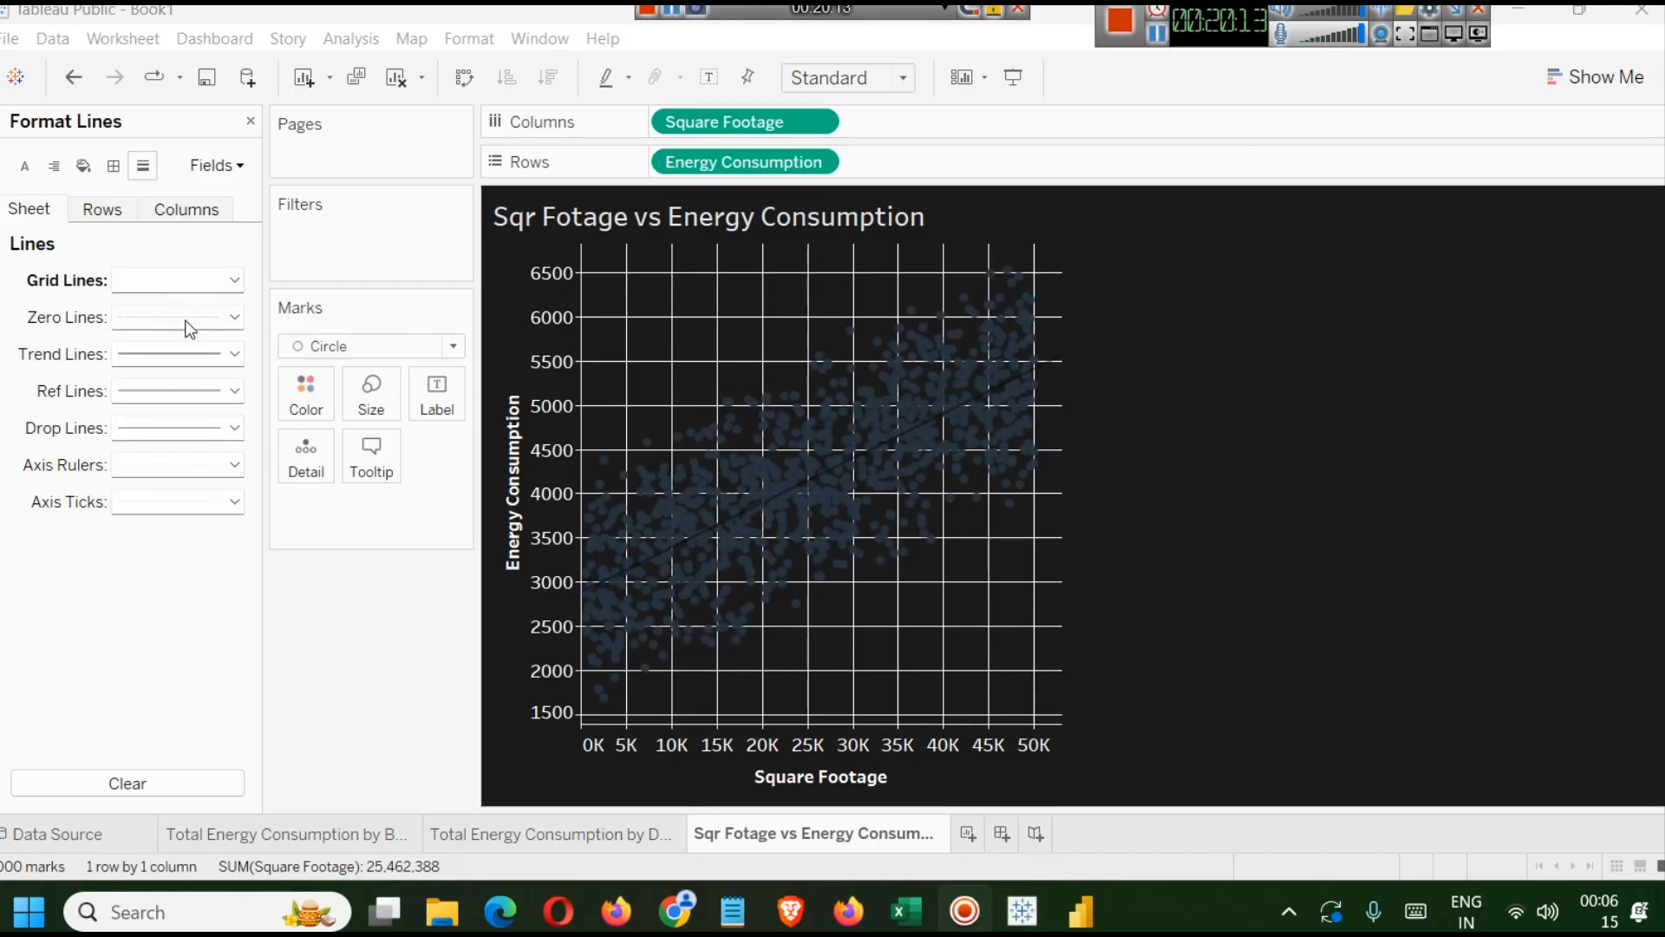
click(233, 354)
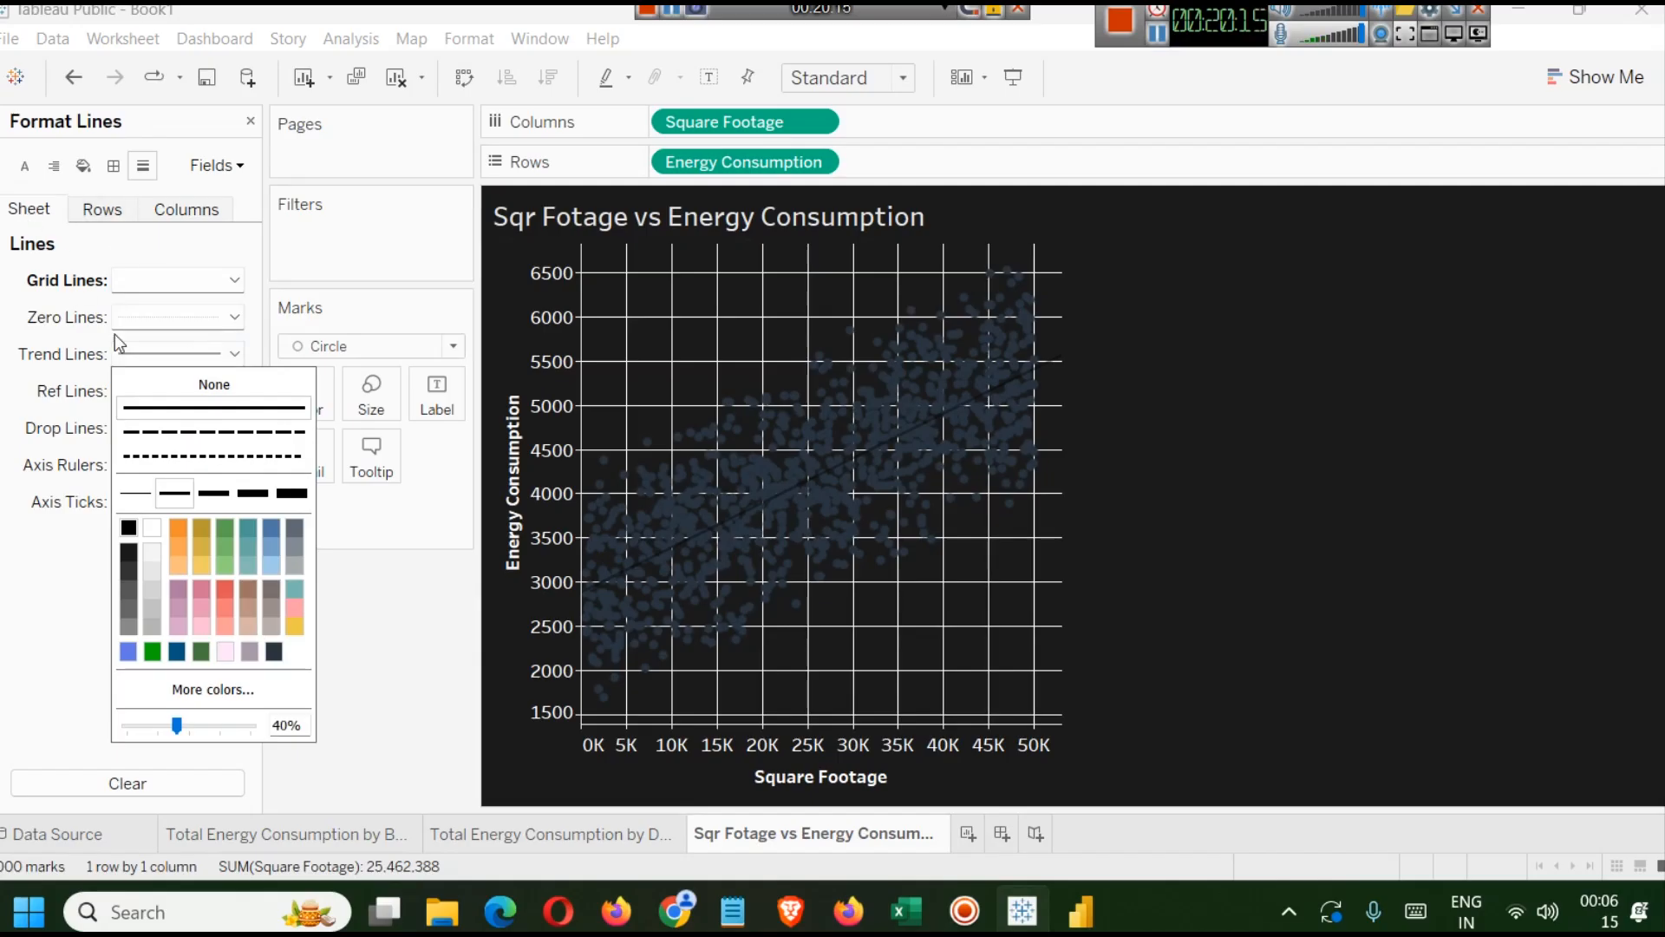
click(150, 531)
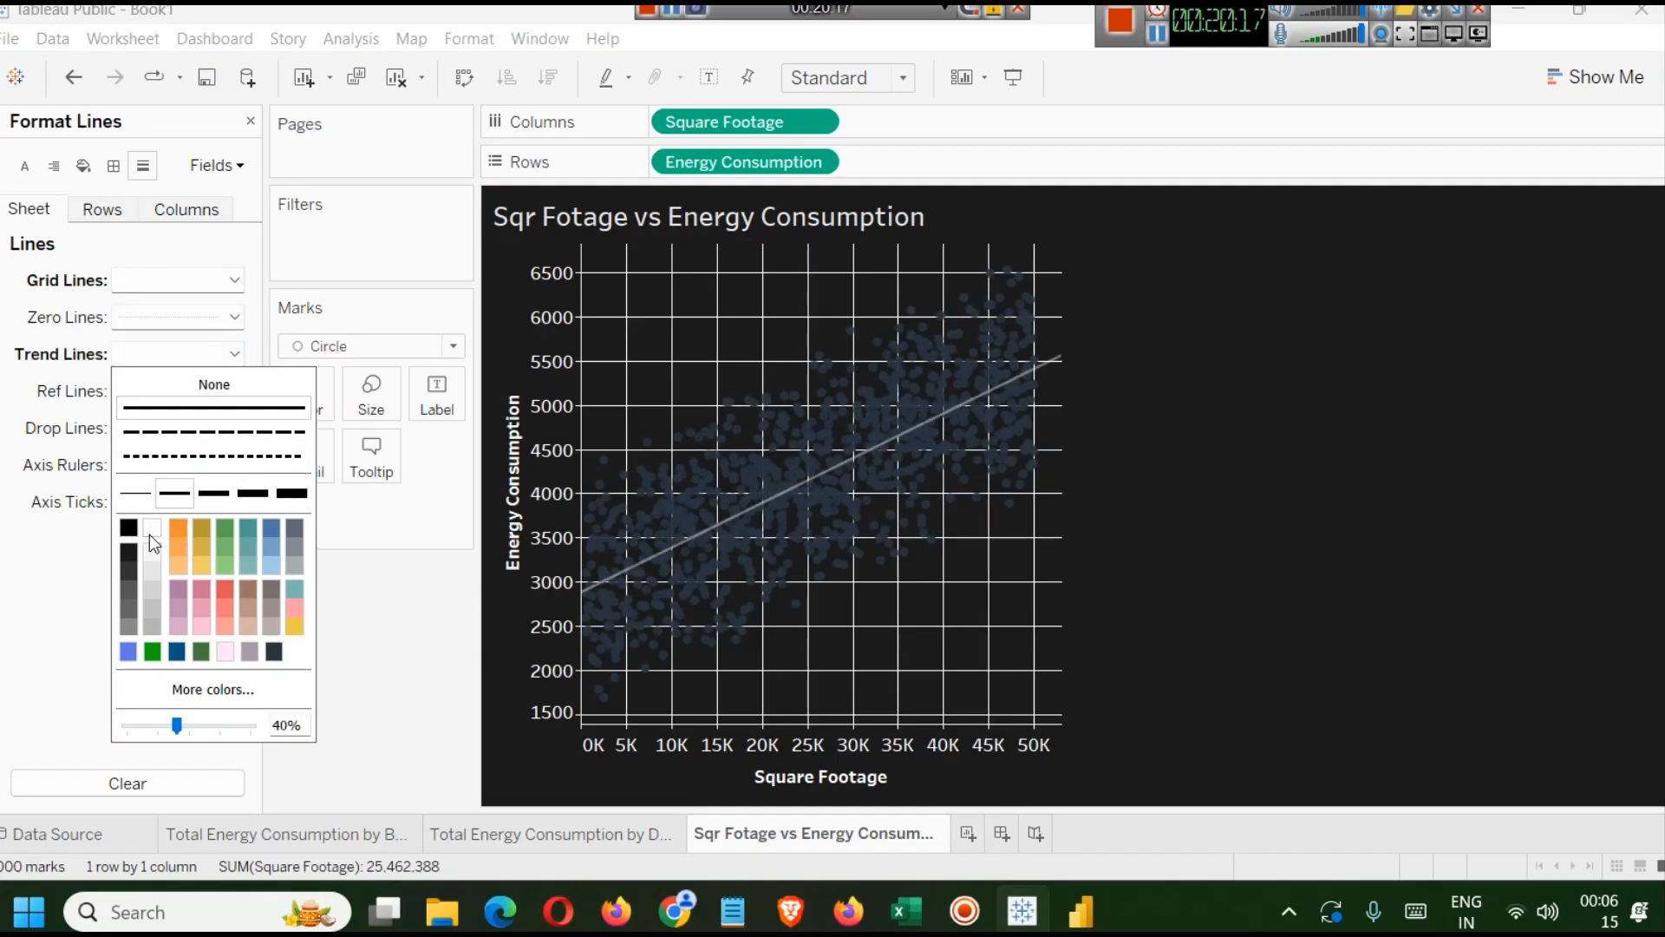
click(158, 457)
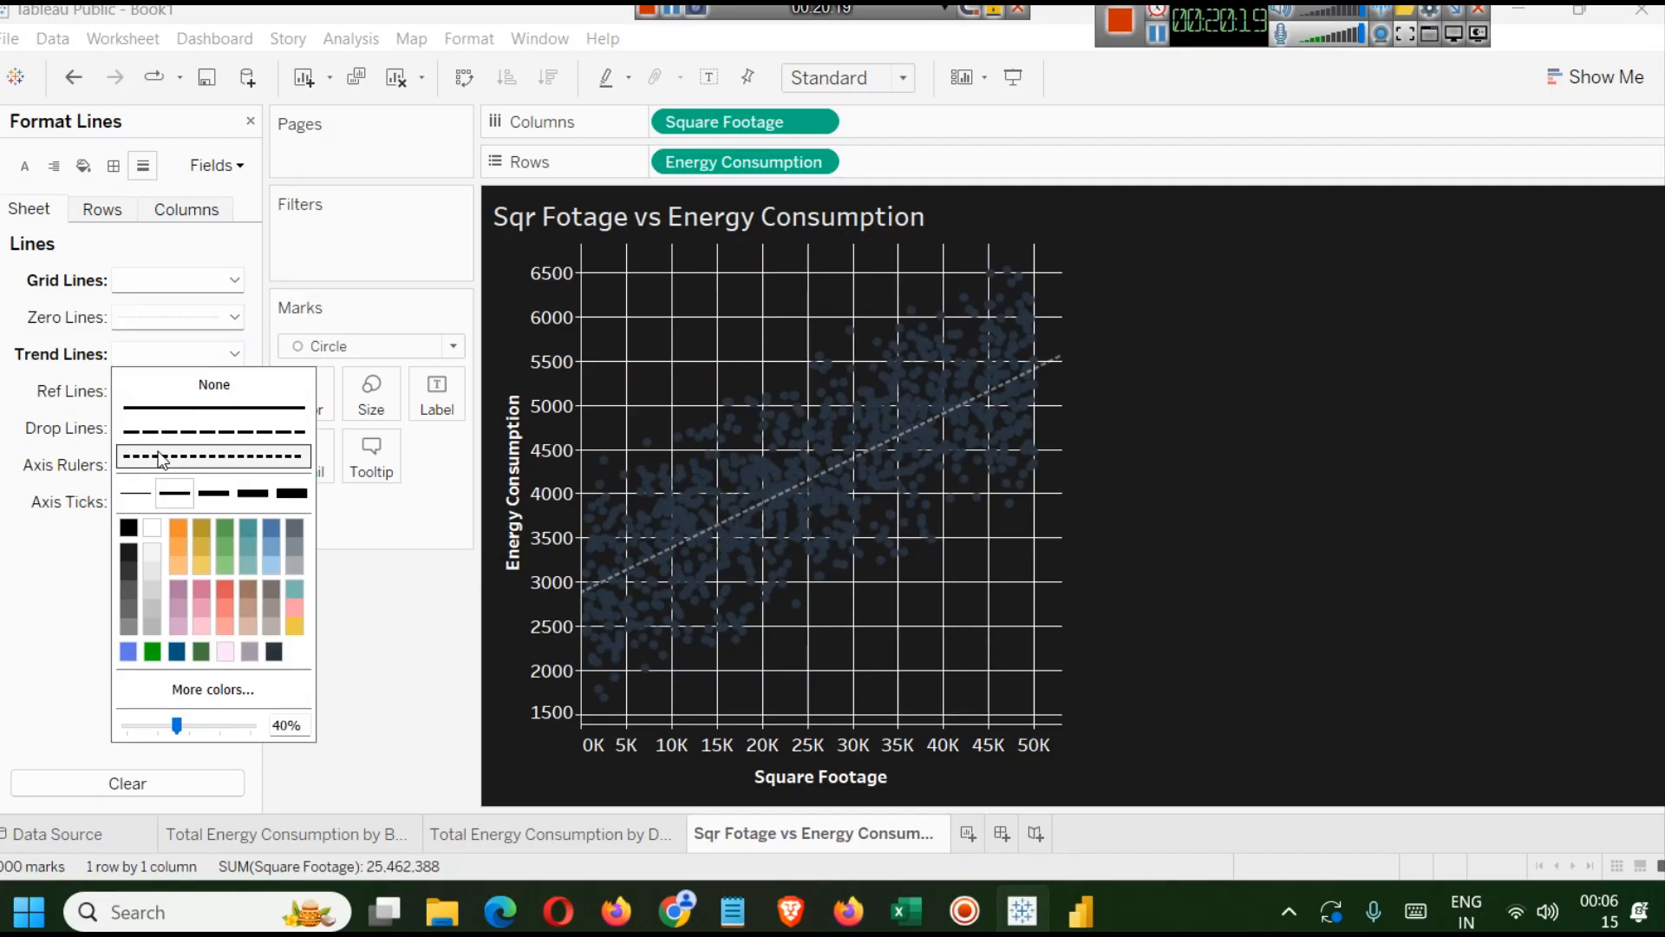
click(1260, 392)
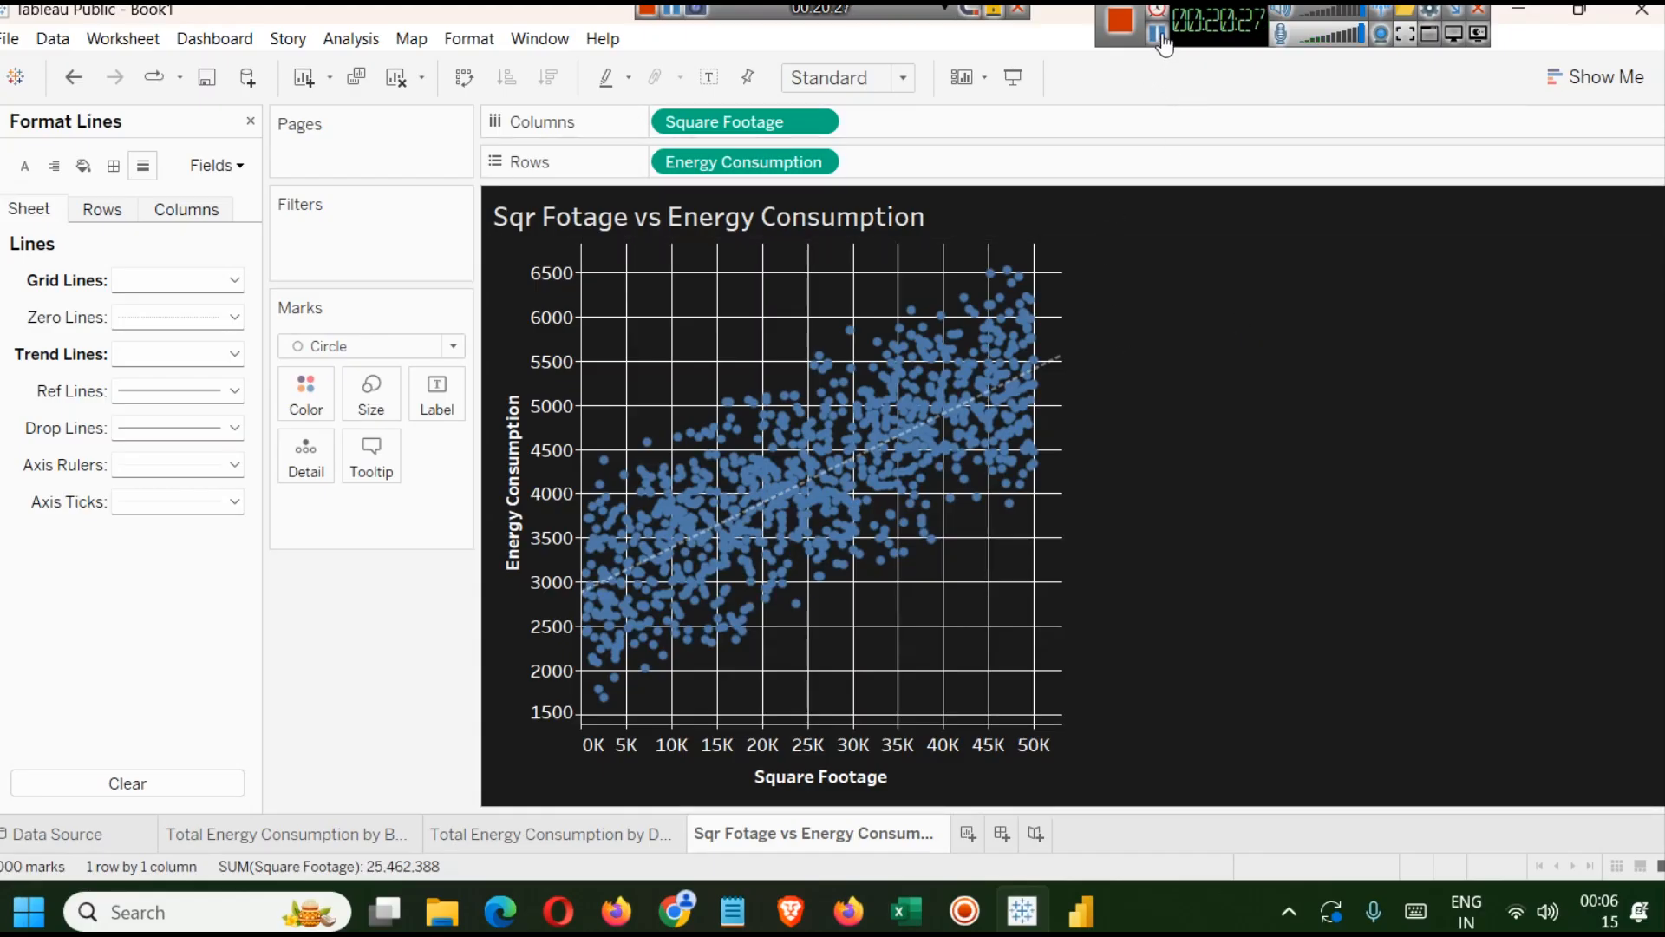
Duplicate the Sqr Fotage vs Energy Consumption sheet, glancing at the reference dashboard in Power BI.
right_click(777, 819)
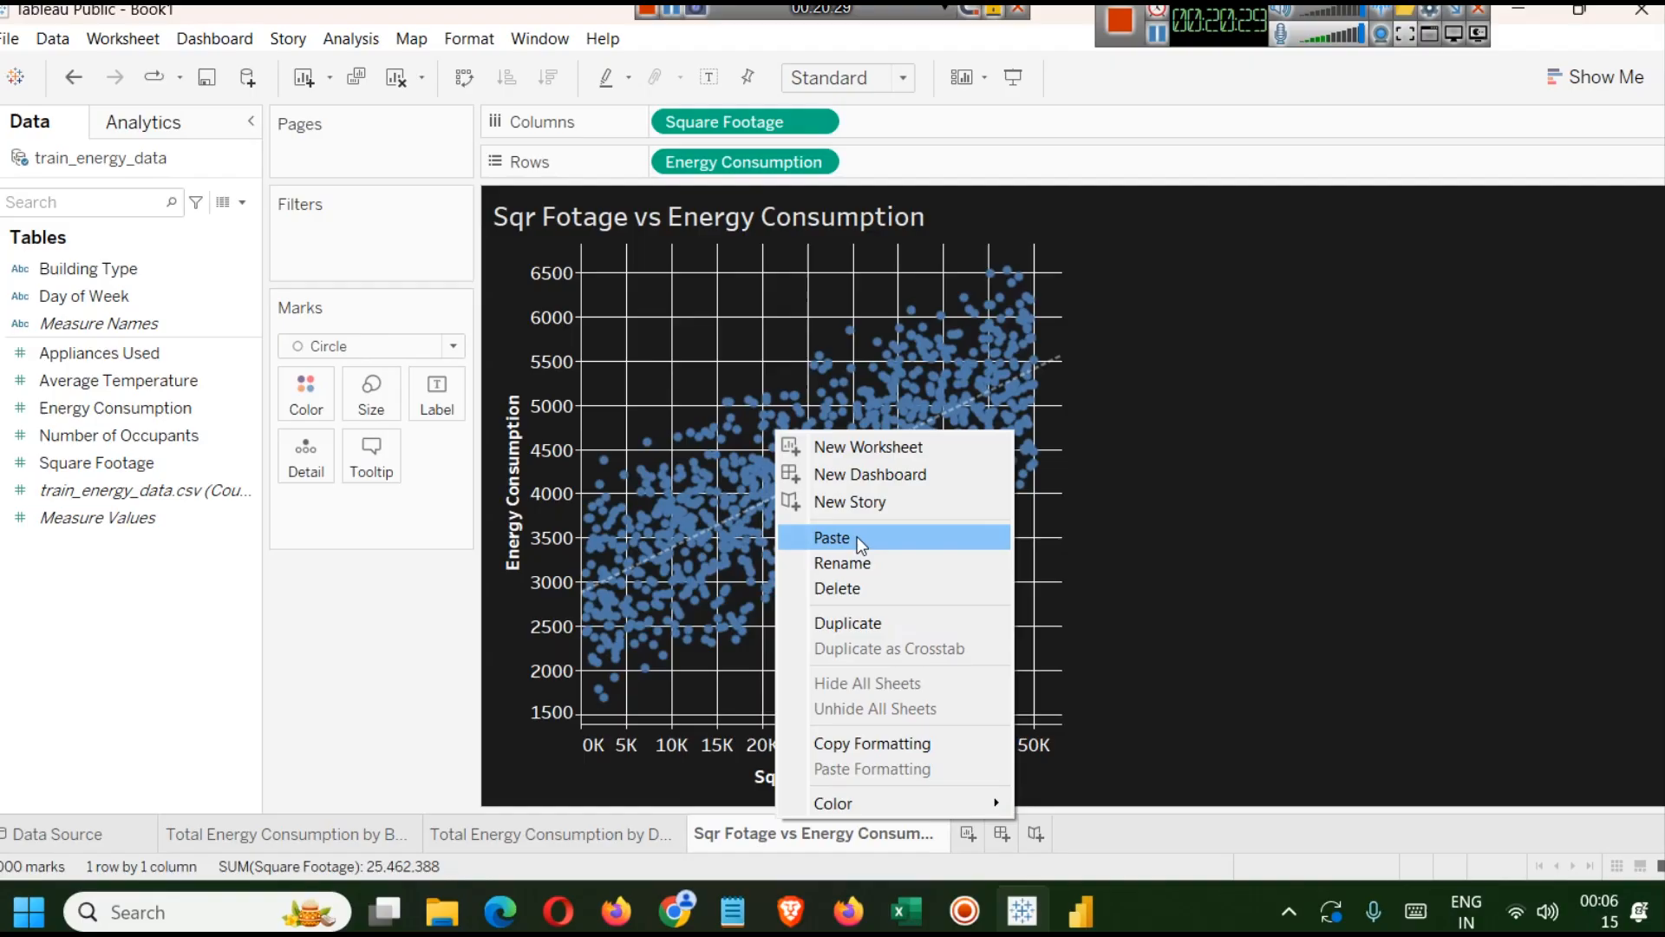
click(888, 623)
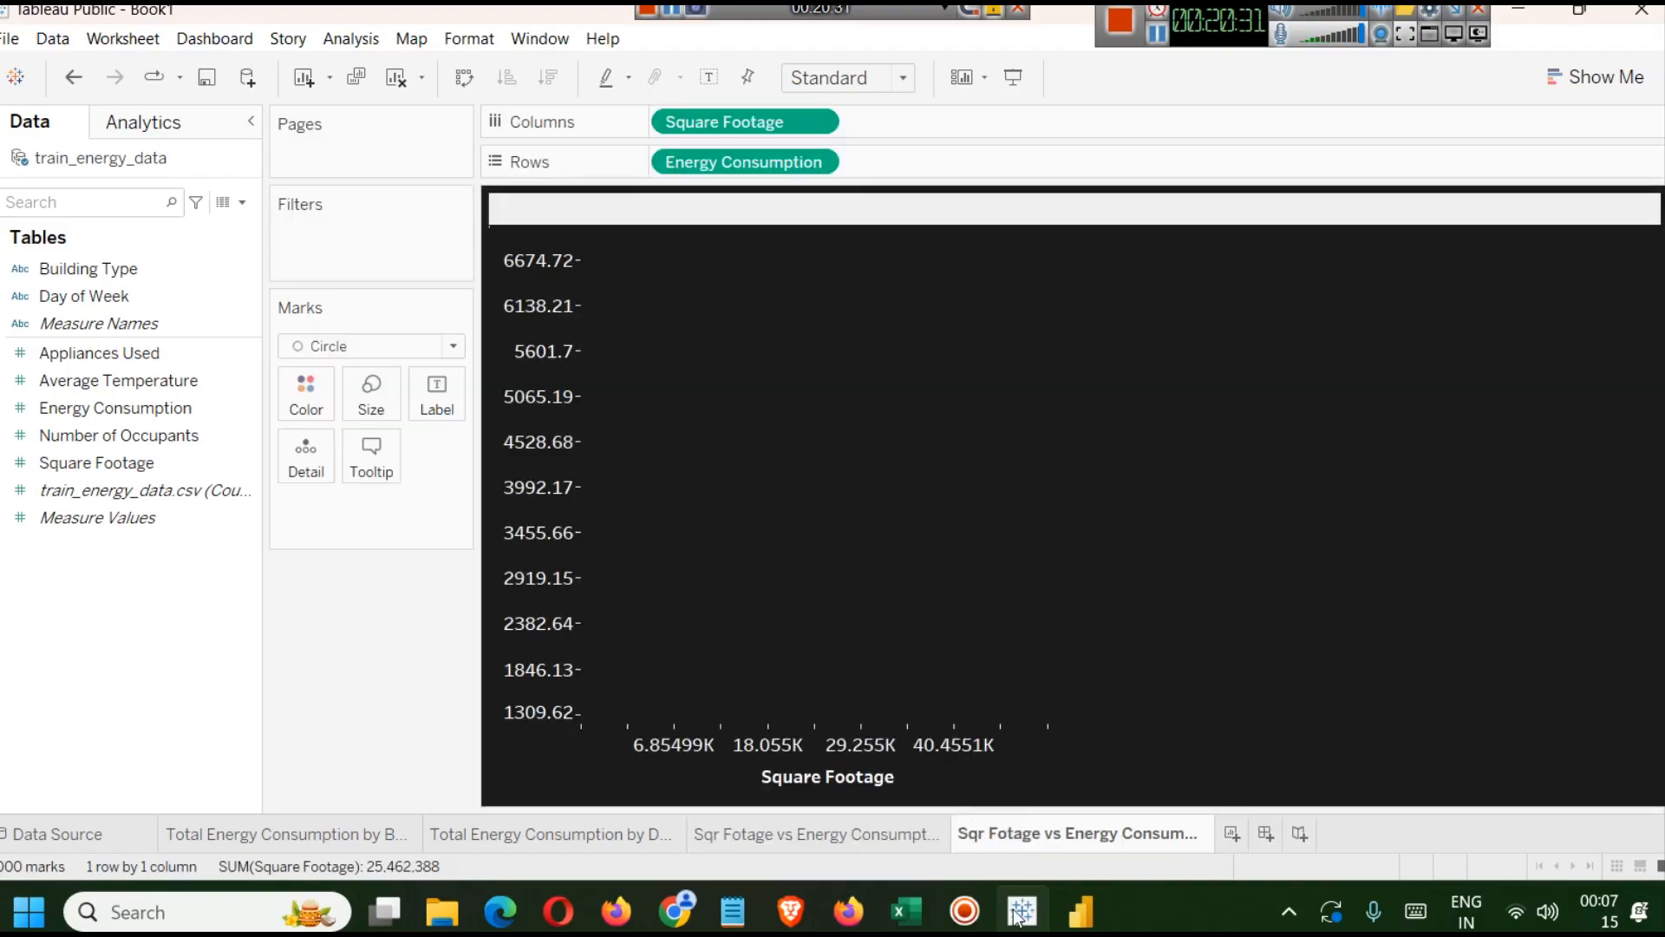
click(1069, 911)
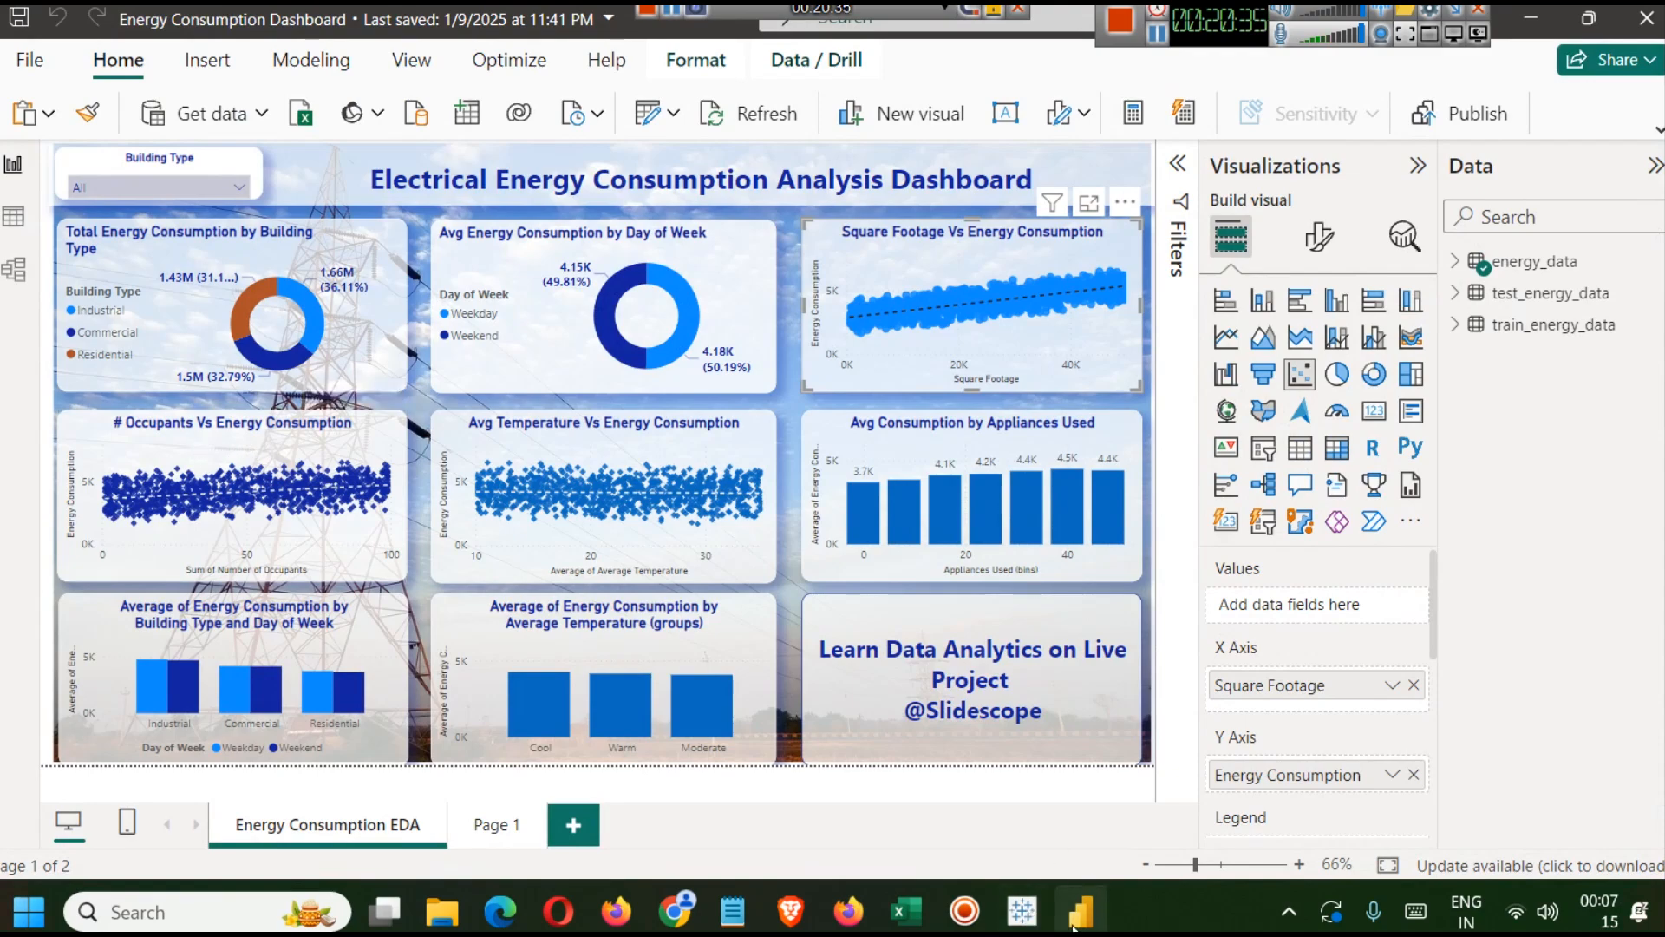
click(1022, 911)
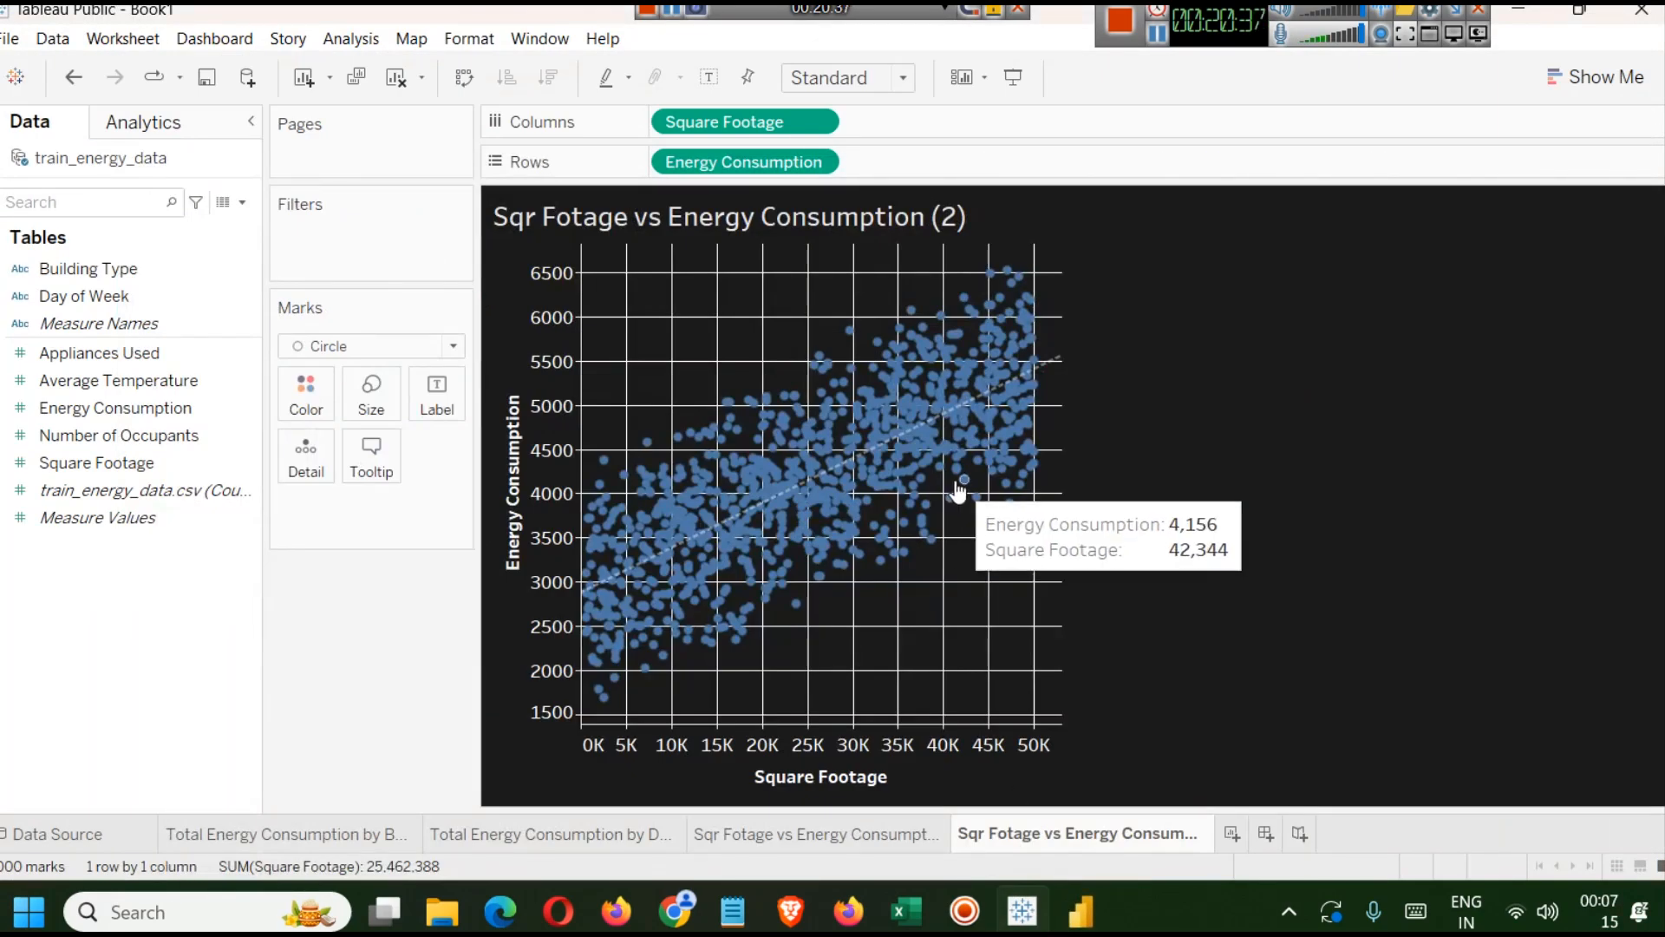
Rename the duplicated sheet as # Occupants vs Energy Consumption.
right_click(1101, 838)
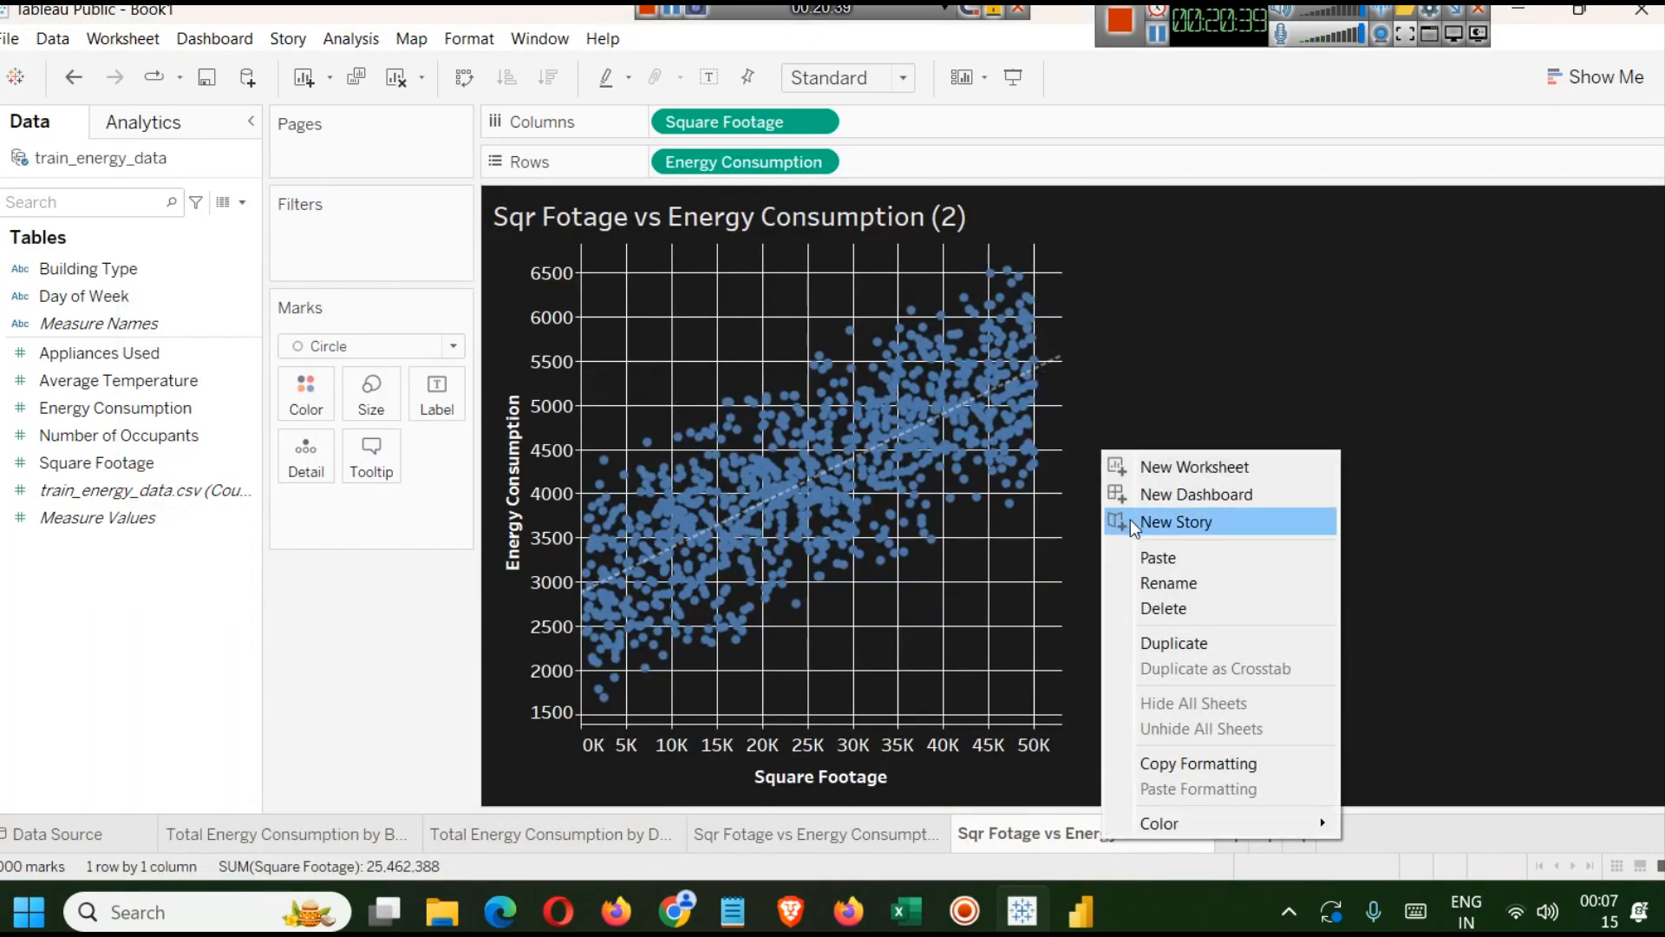
click(1226, 582)
key(Left)
key(Left)
key(Left)
key(Left)
key(Left)
key(Left)
key(Left)
key(Left)
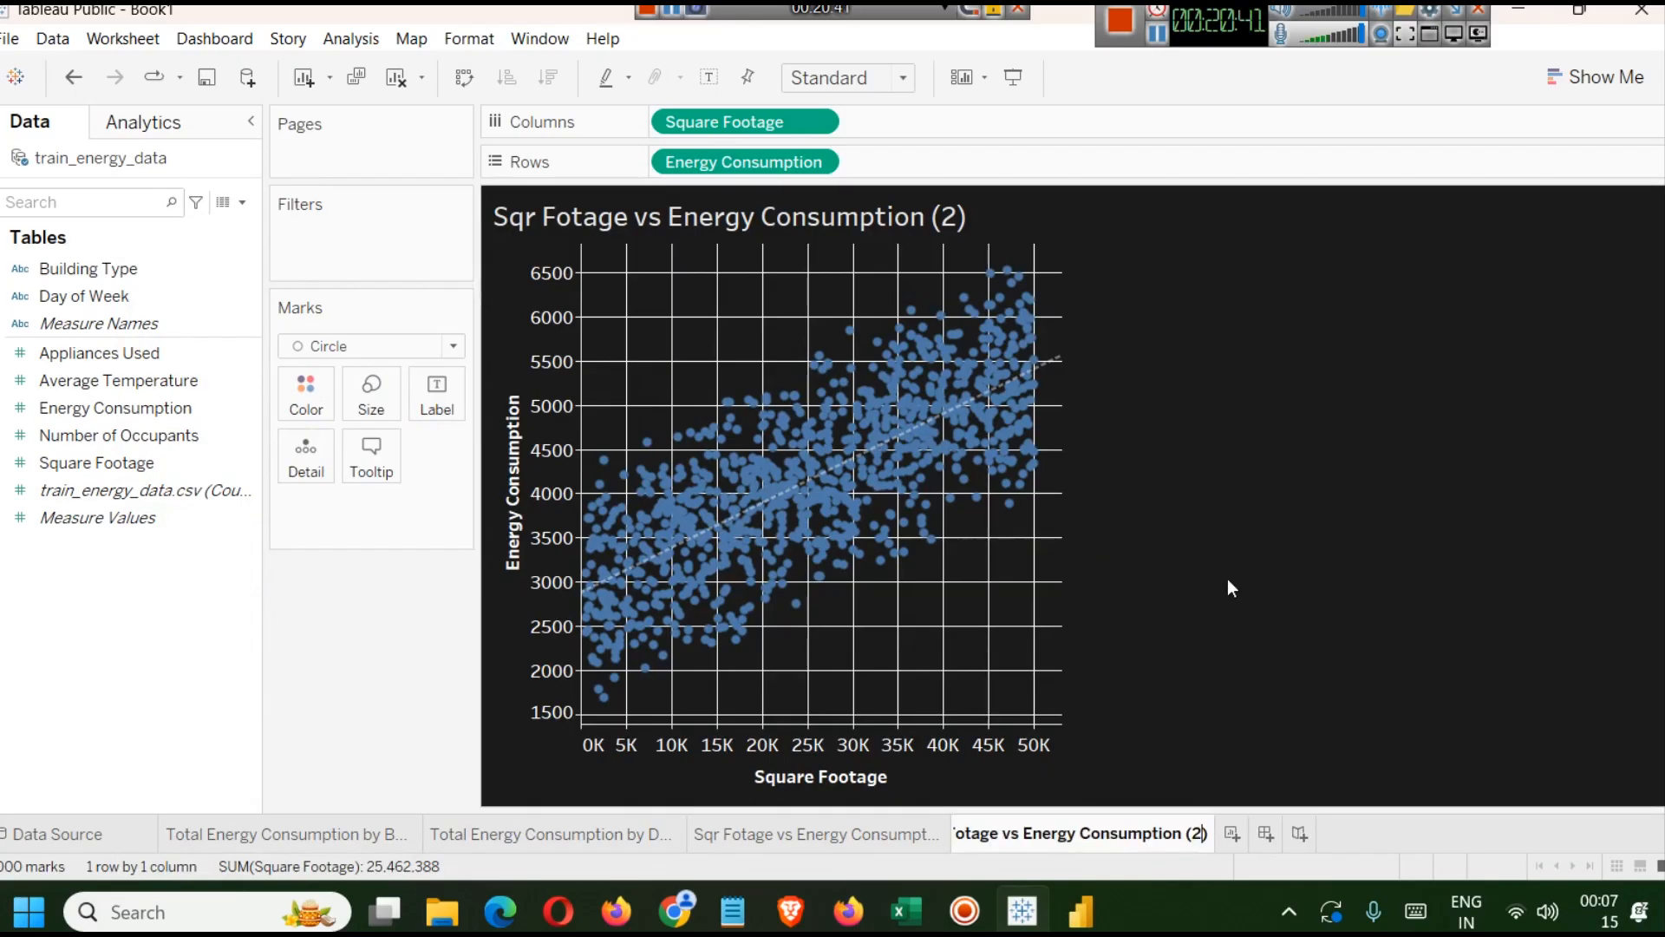
key(Right)
key(Right)
key(Right)
key(Right)
key(Right)
key(Right)
key(BackSpace)
key(BackSpace)
key(BackSpace)
key(BackSpace)
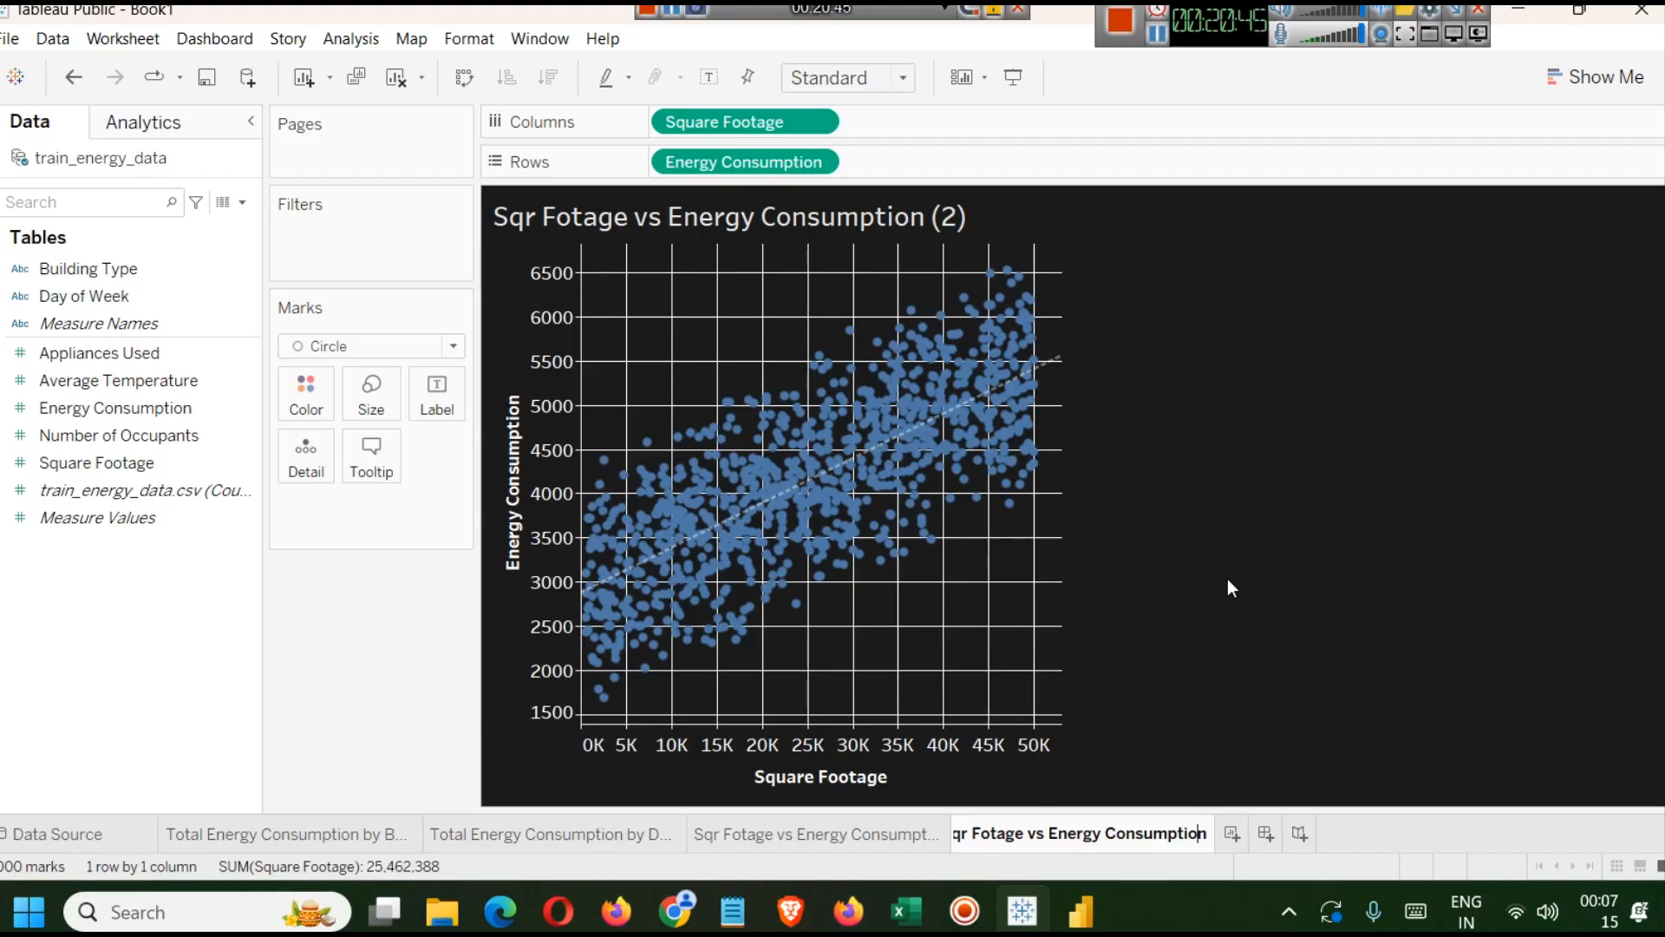
key(shift+Home)
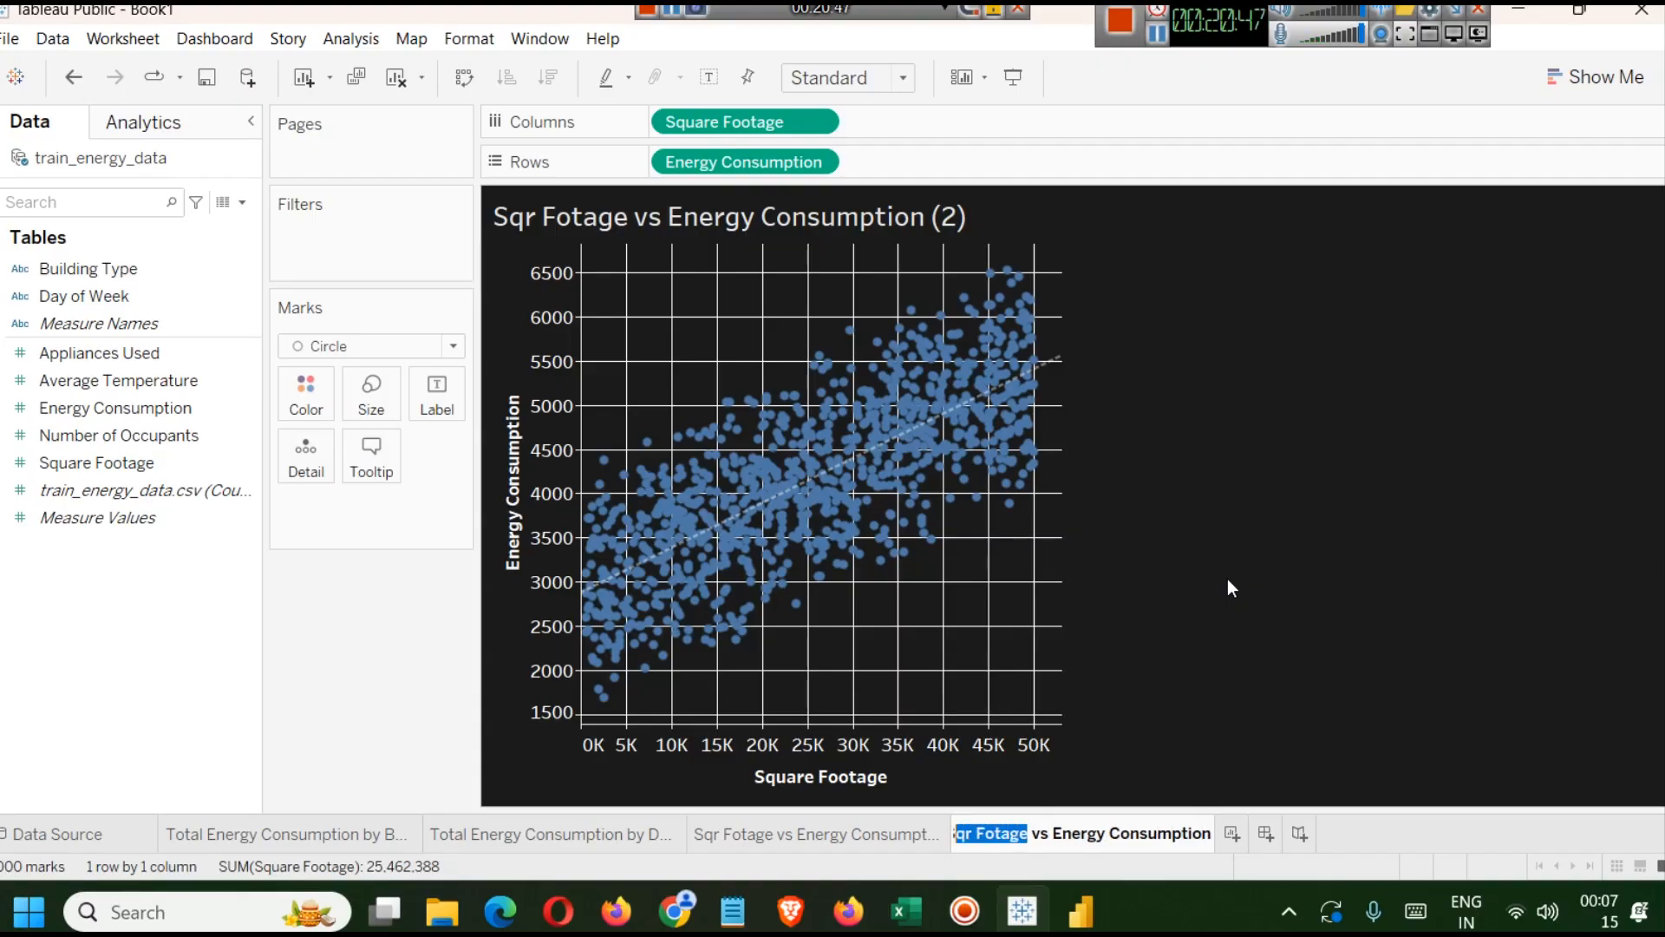
text(# Occupants)
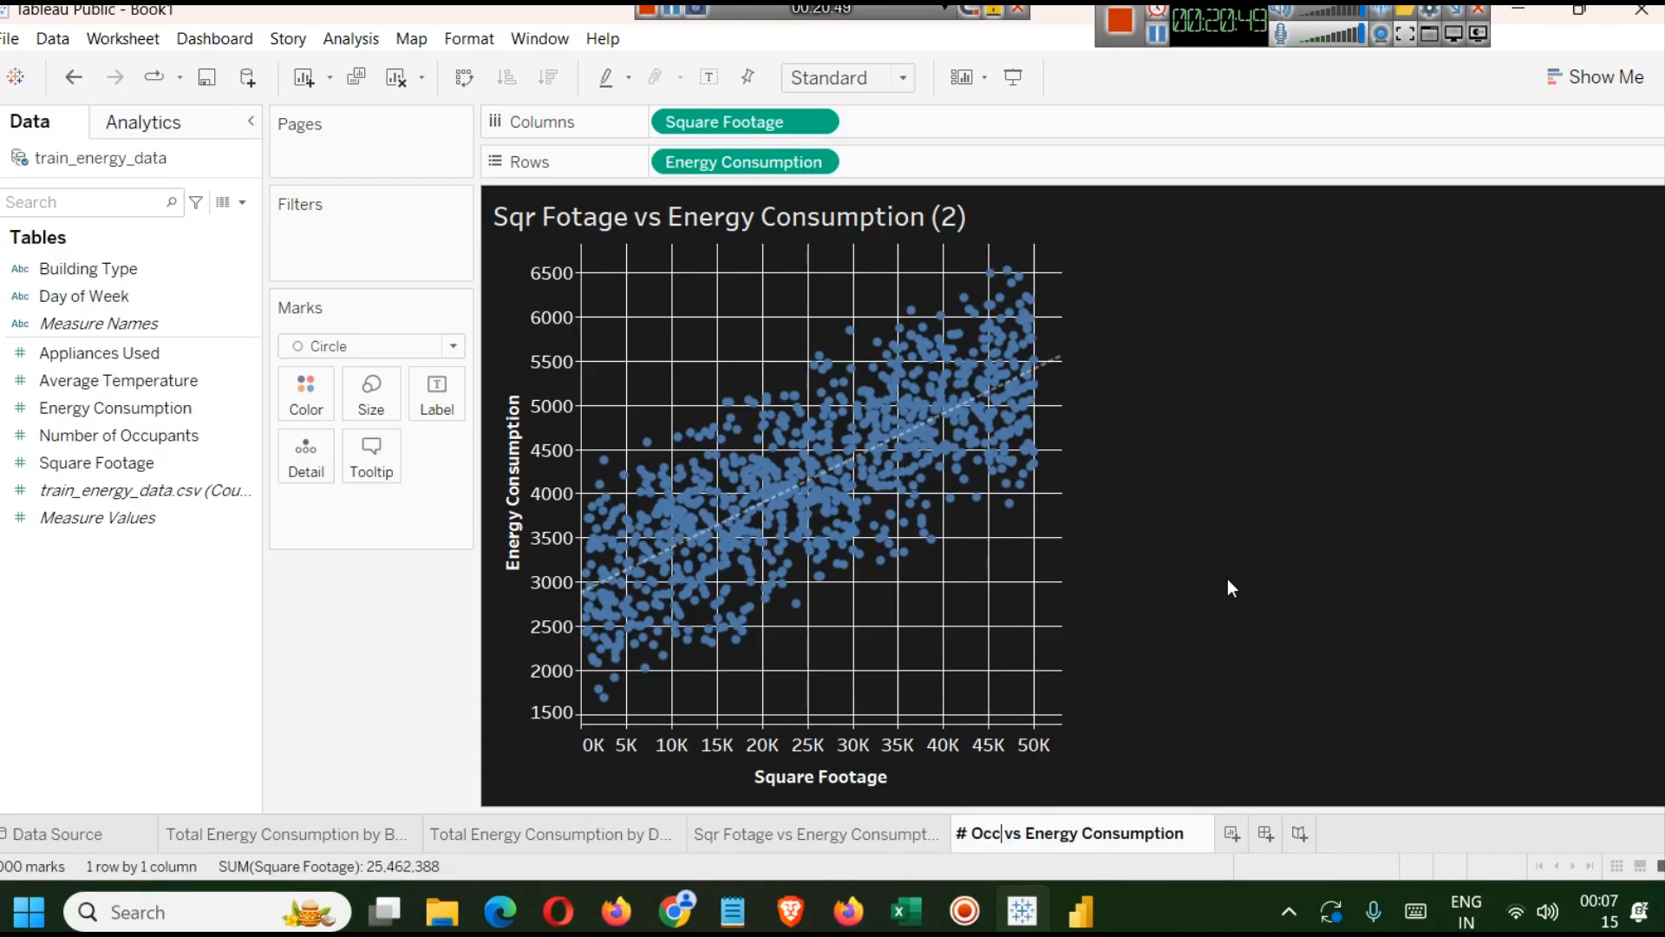
key(Return)
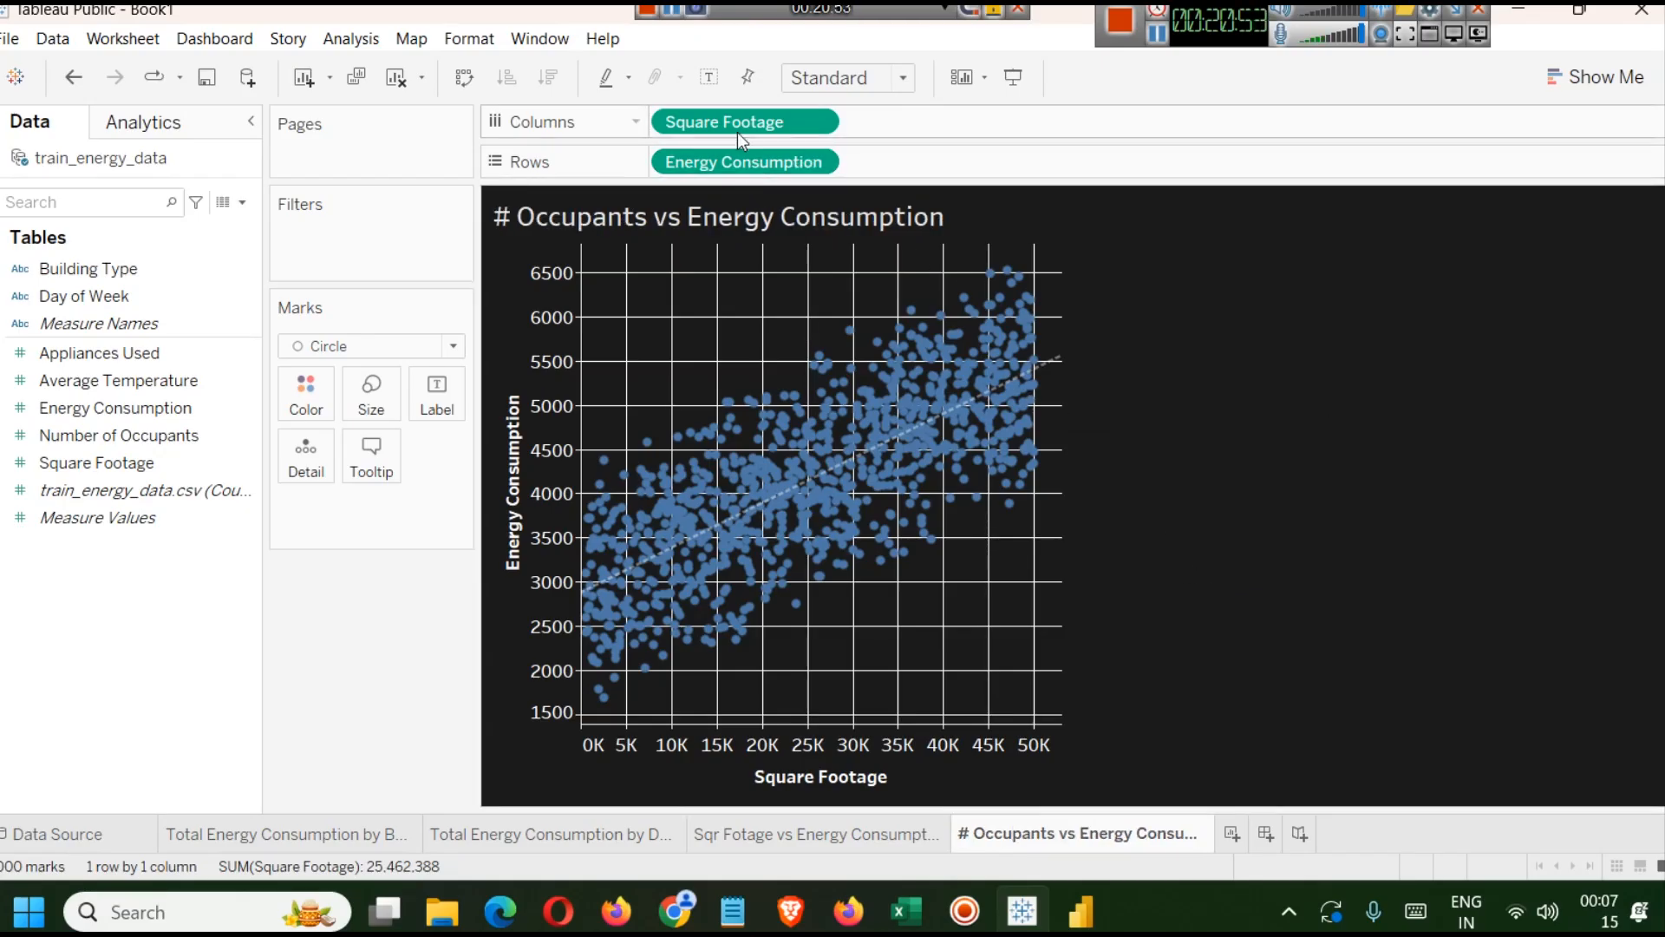
Replace Square Footage on Columns with Number of Occupants to plot occupants against energy consumption.
drag(736, 123, 4, 521)
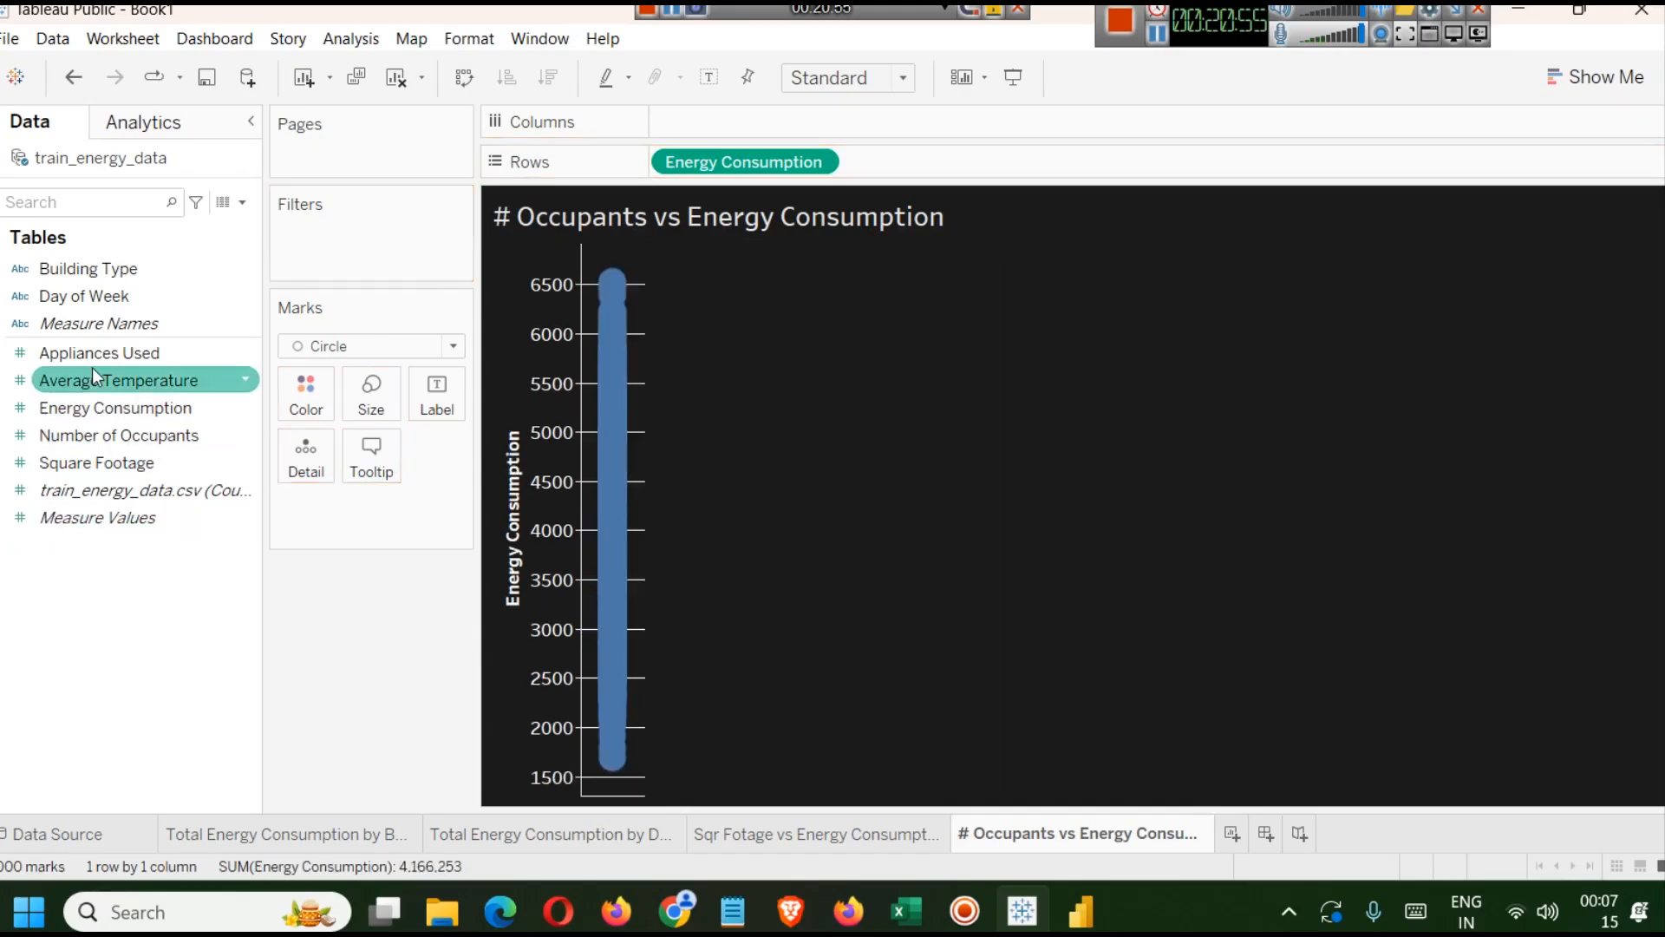
drag(122, 435, 757, 121)
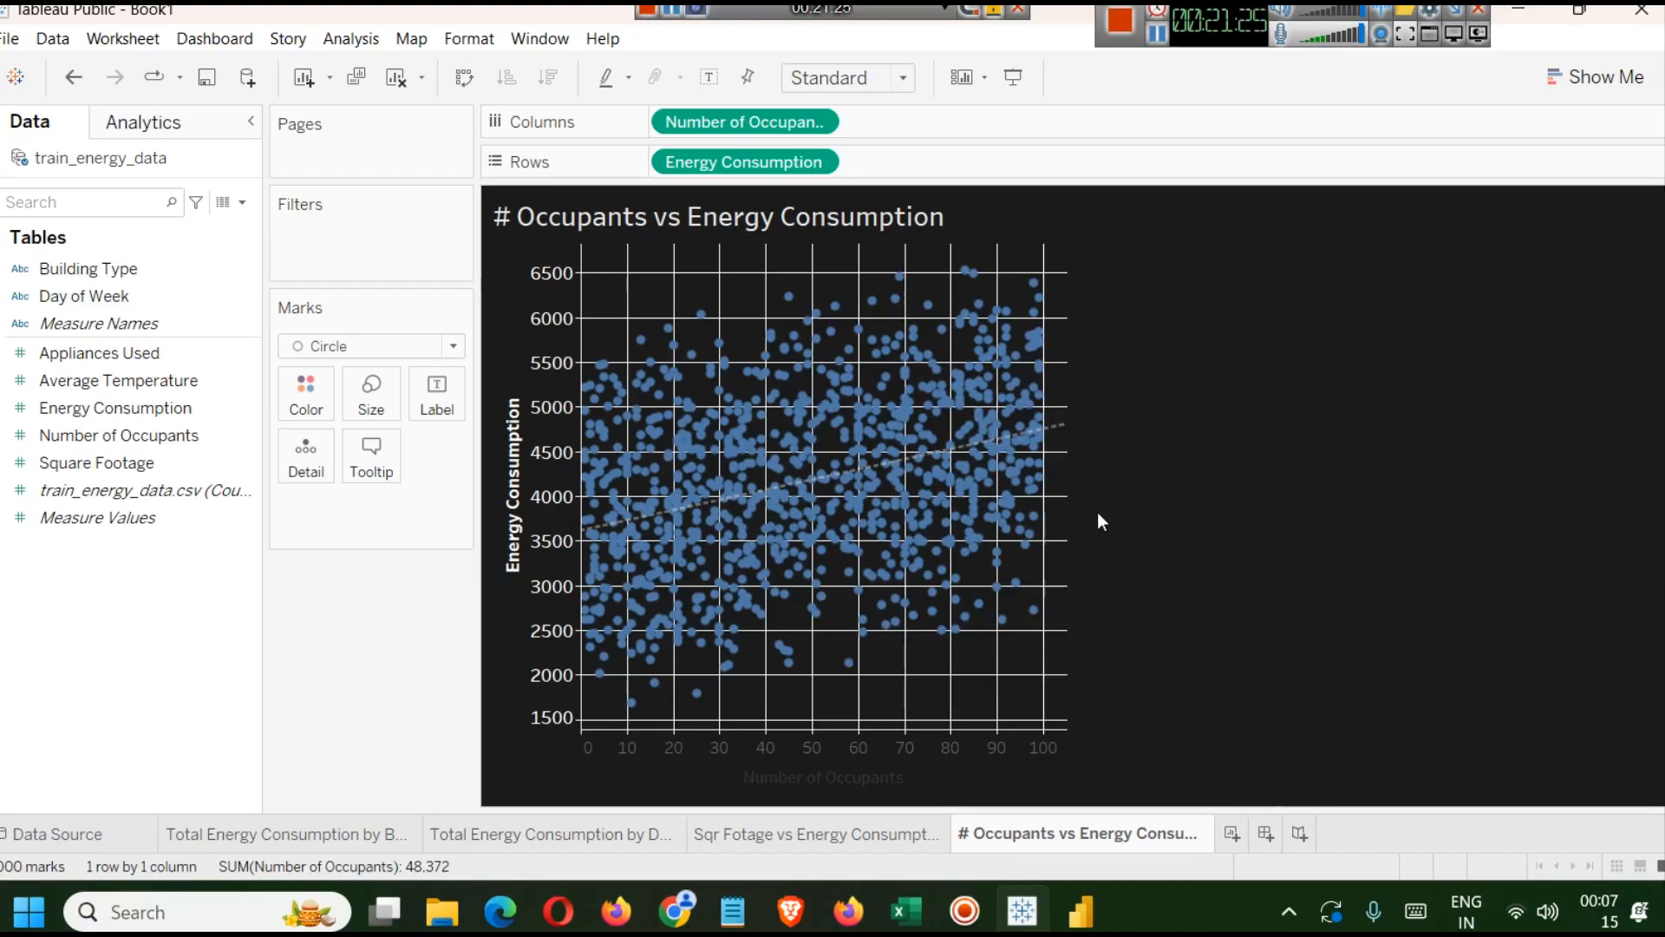
Change the occupants scatter plot's mark colour to teal.
click(303, 388)
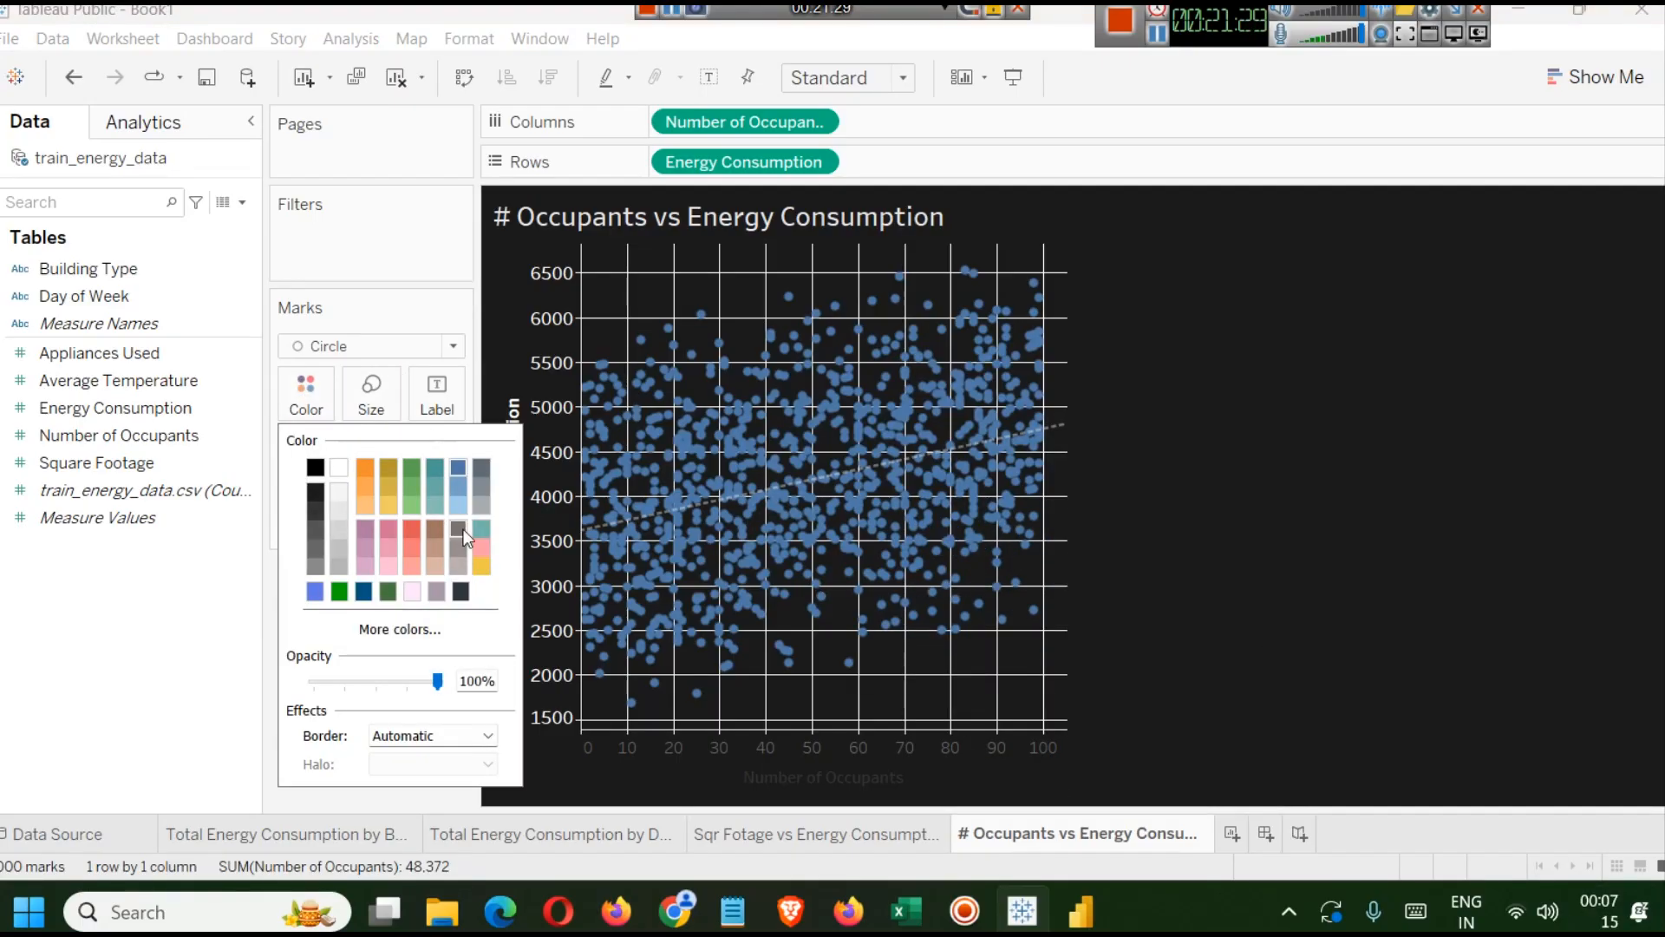
click(480, 501)
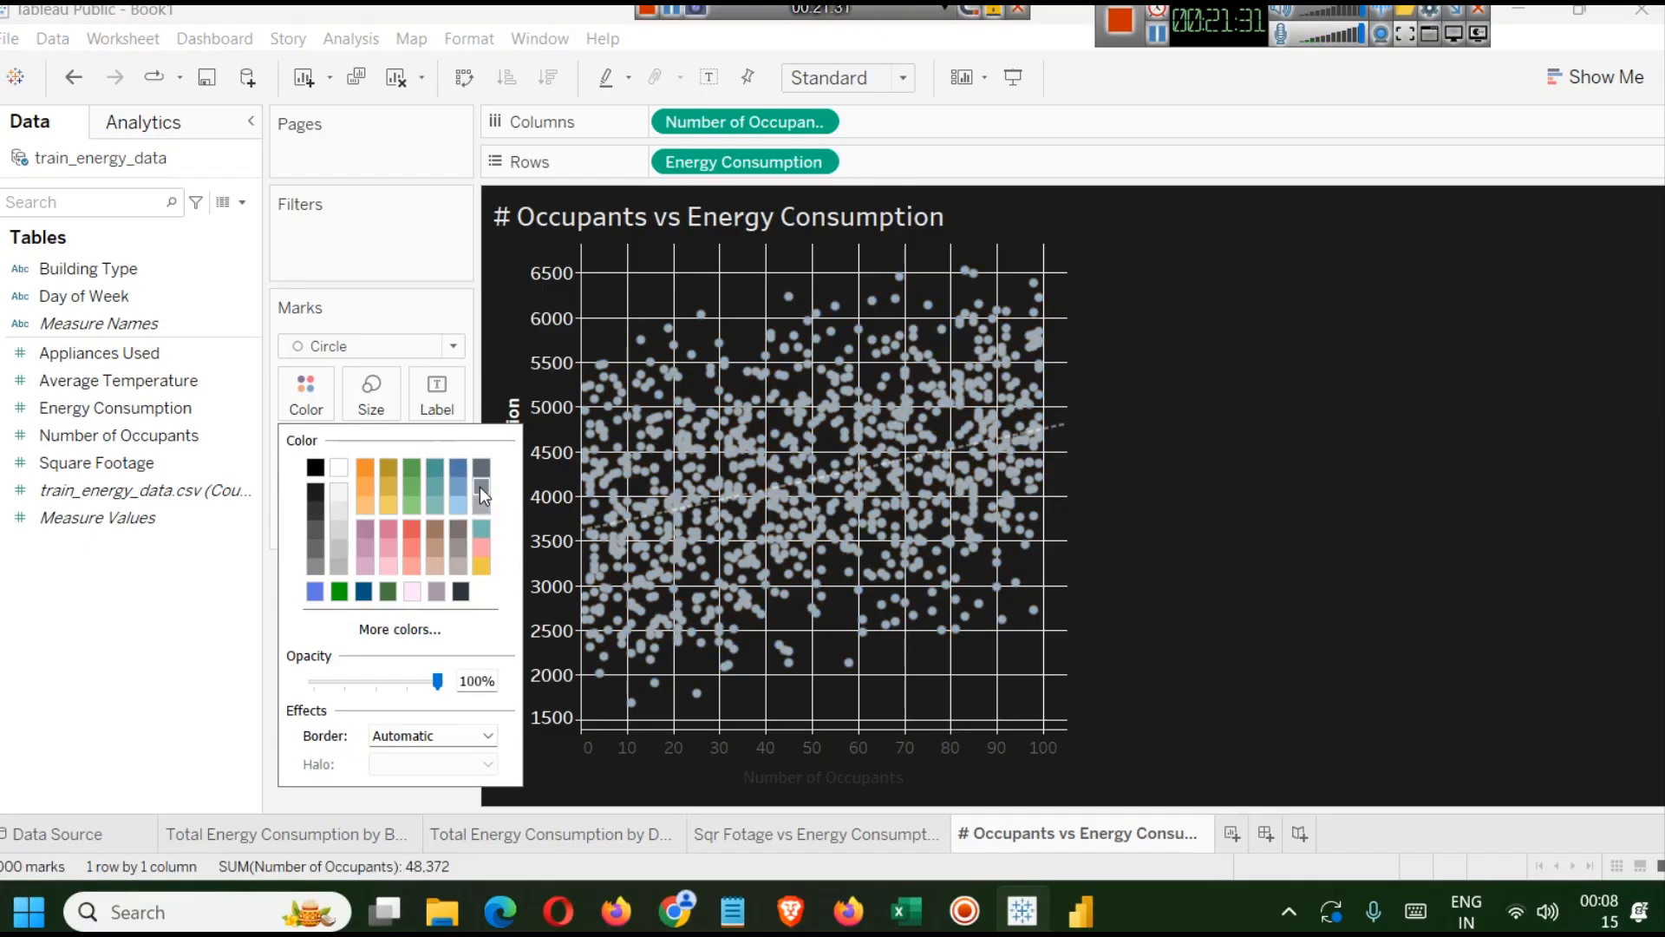
click(481, 486)
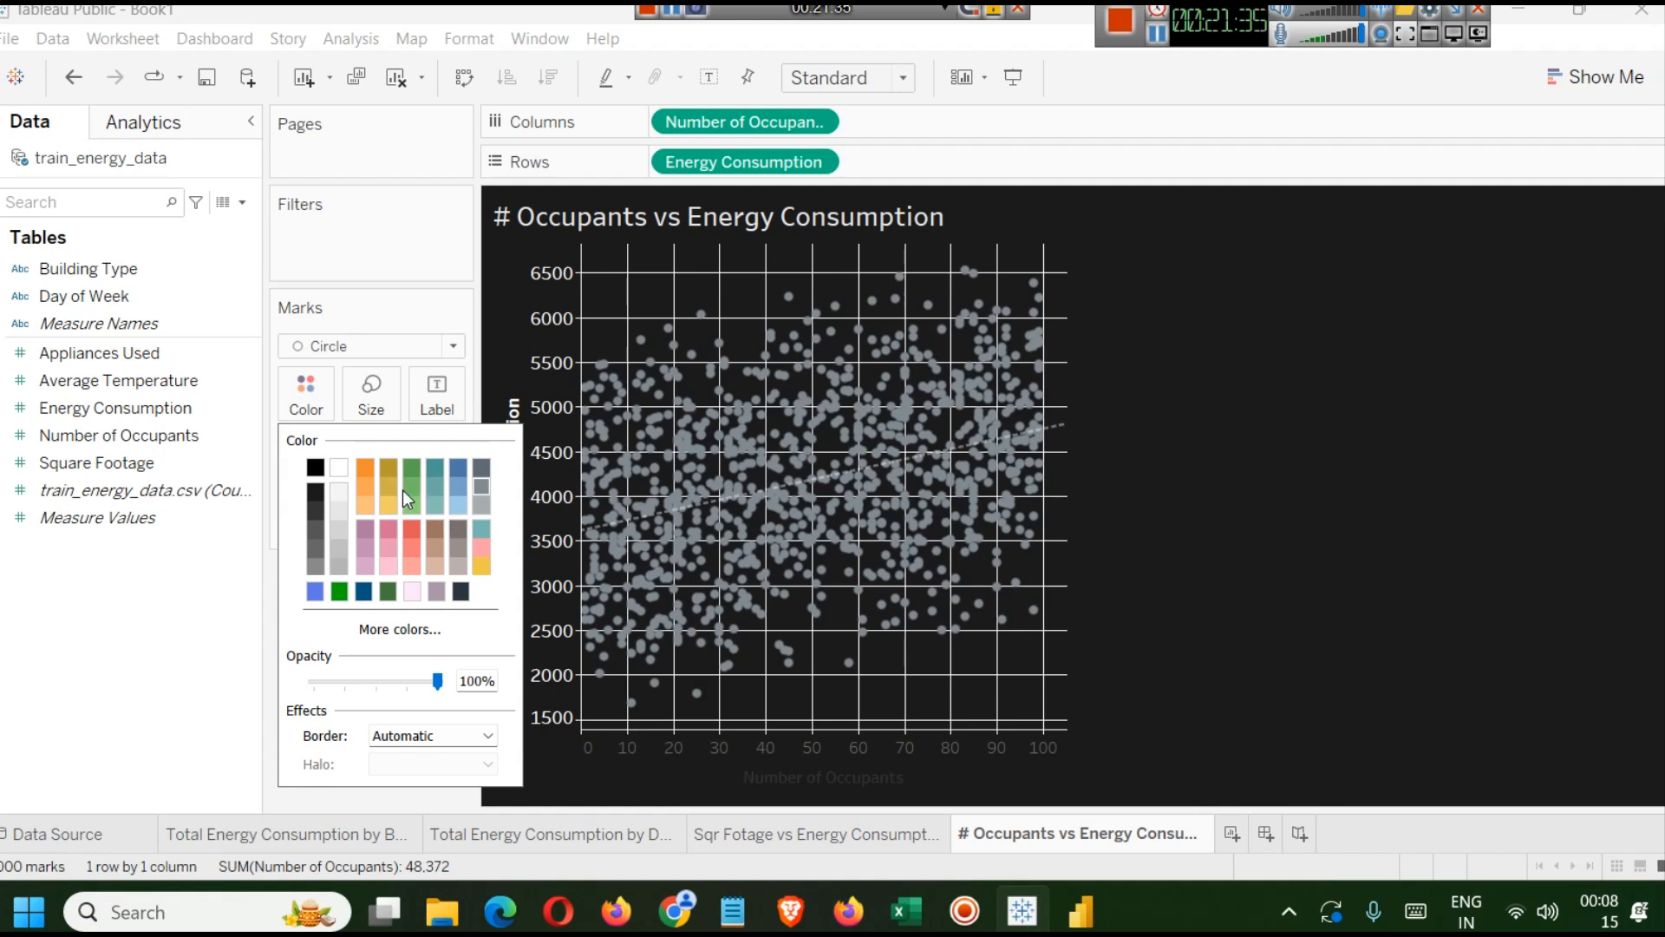
click(437, 489)
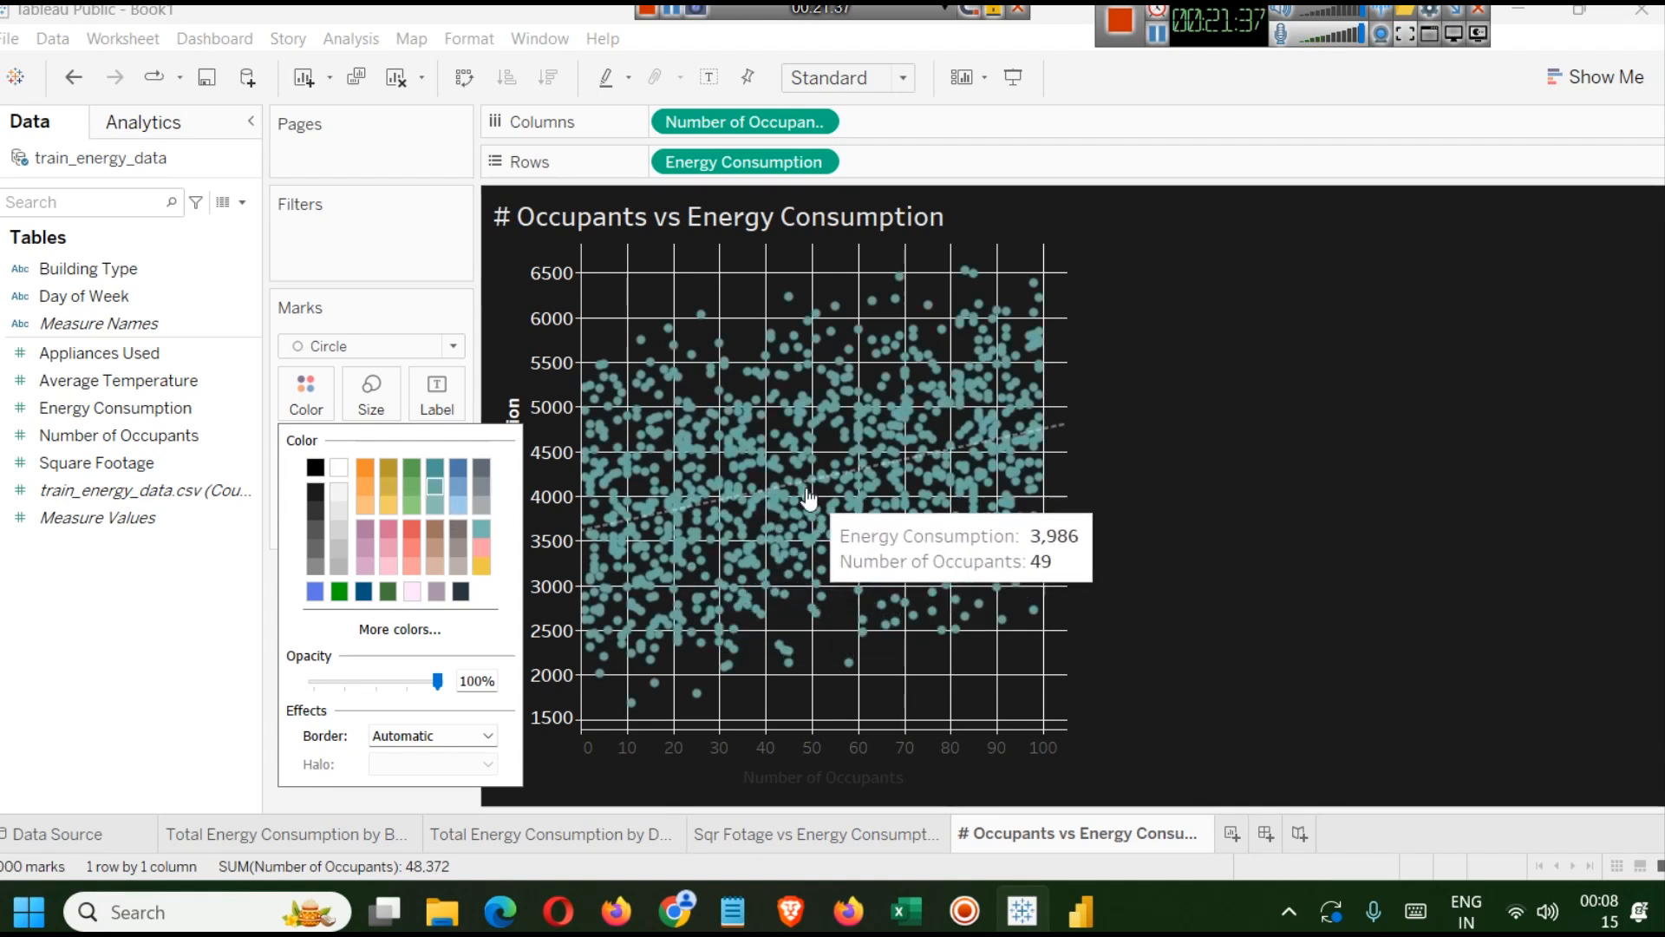
Format the trend line in red with a thicker line weight.
right_click(1061, 432)
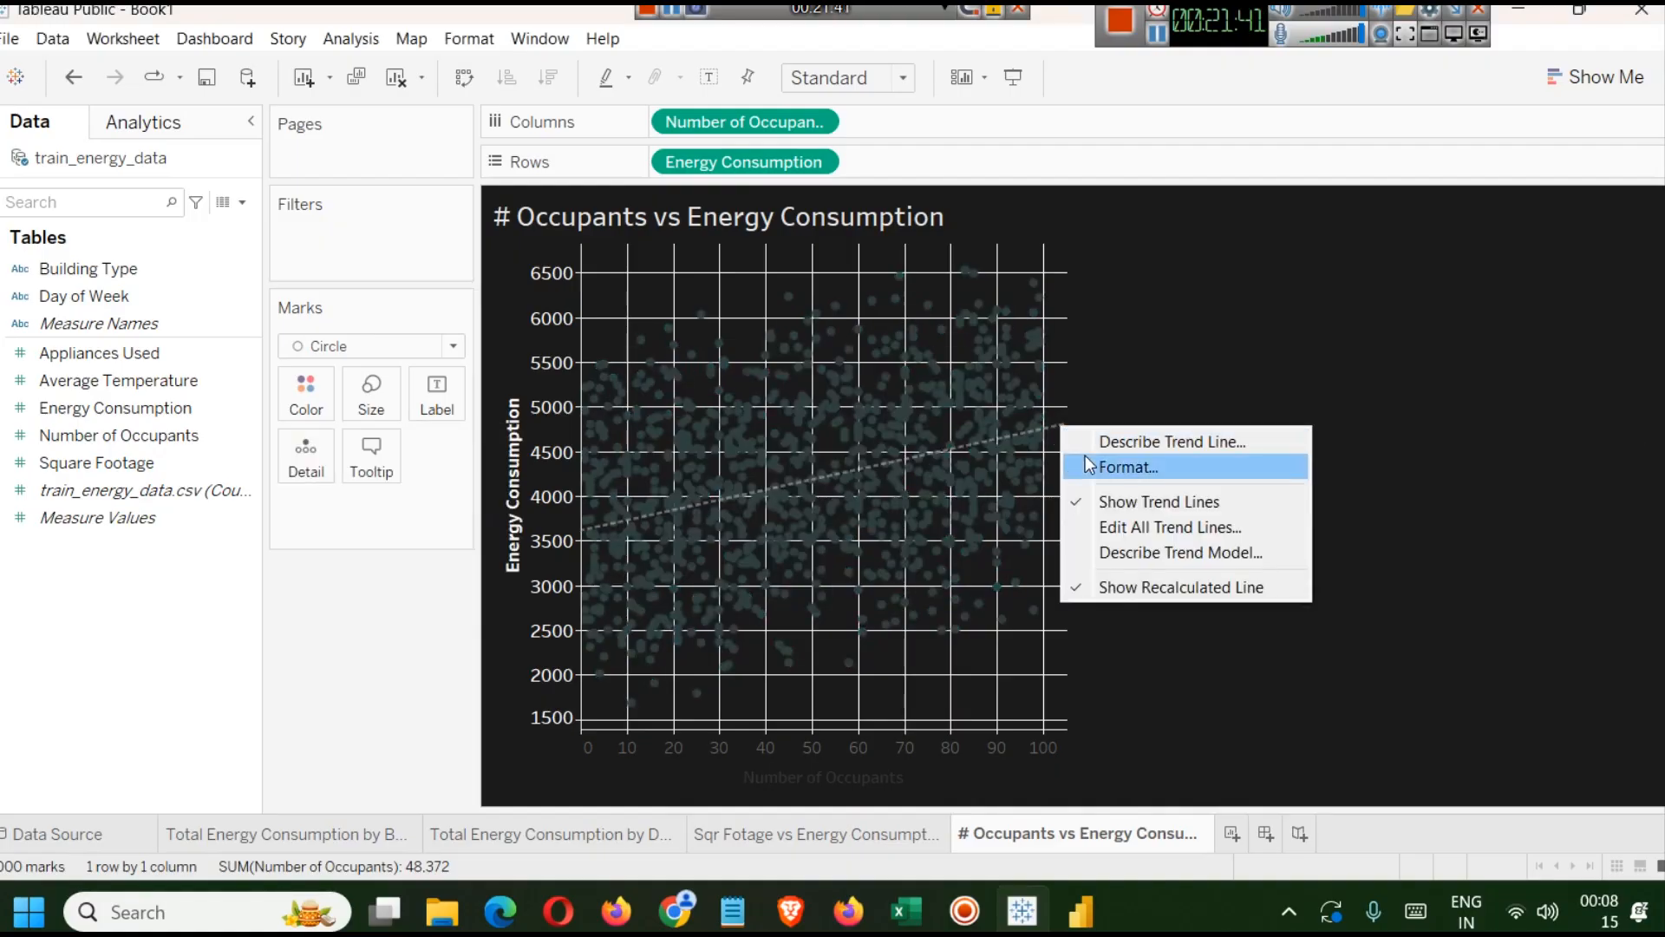
click(1127, 467)
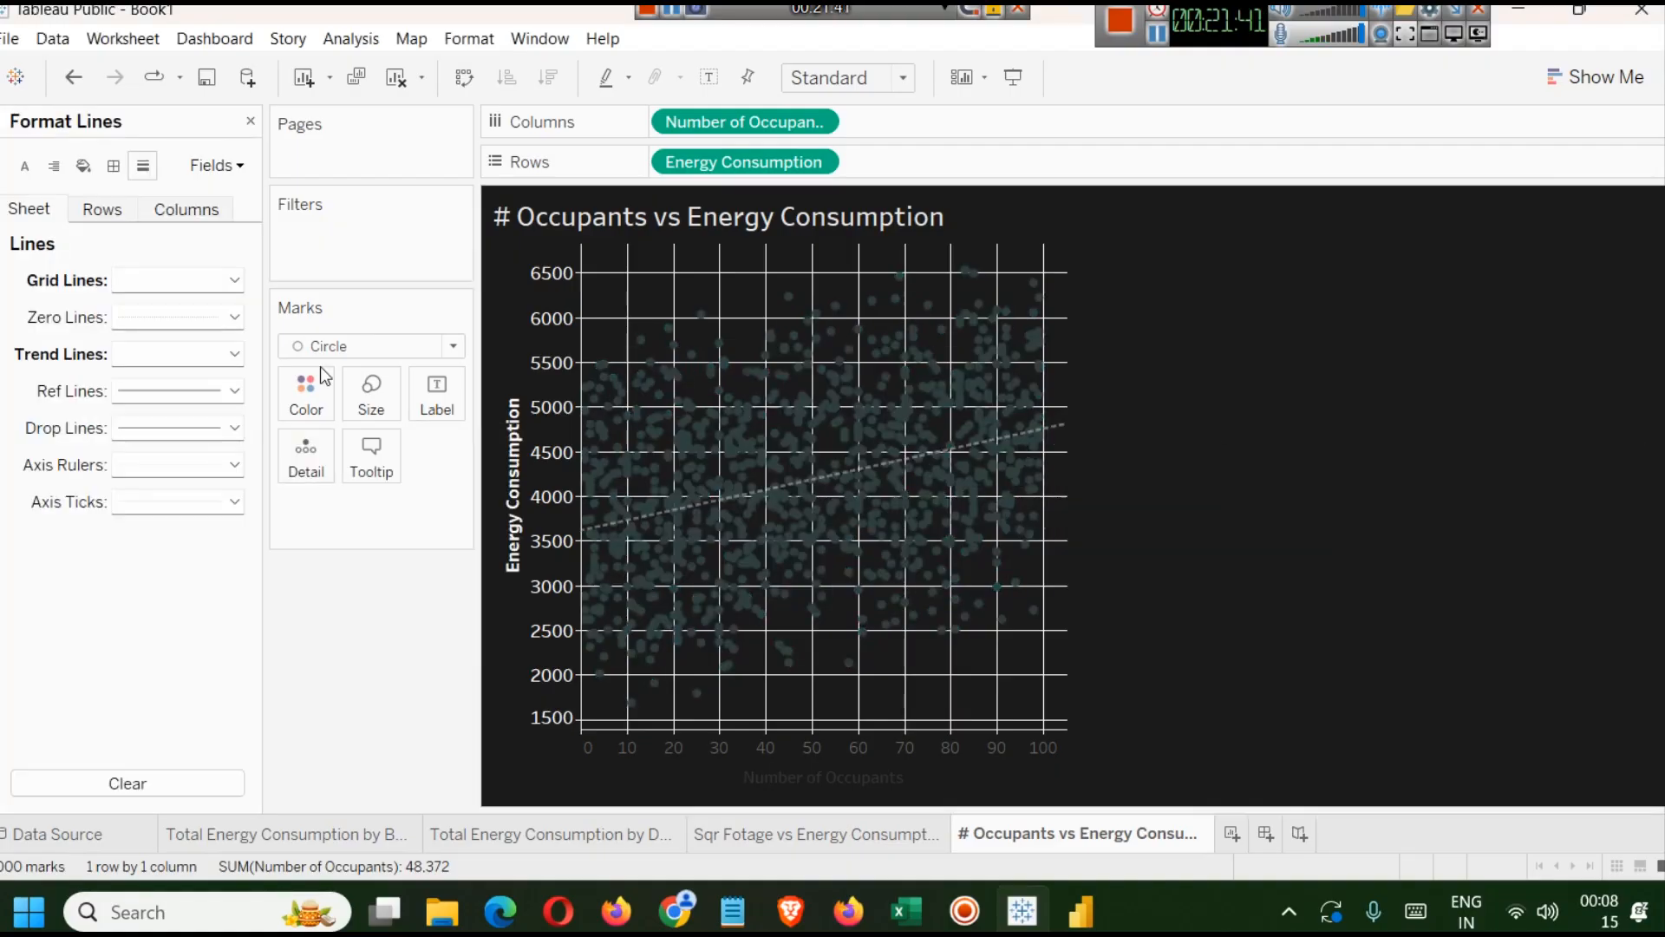
click(233, 356)
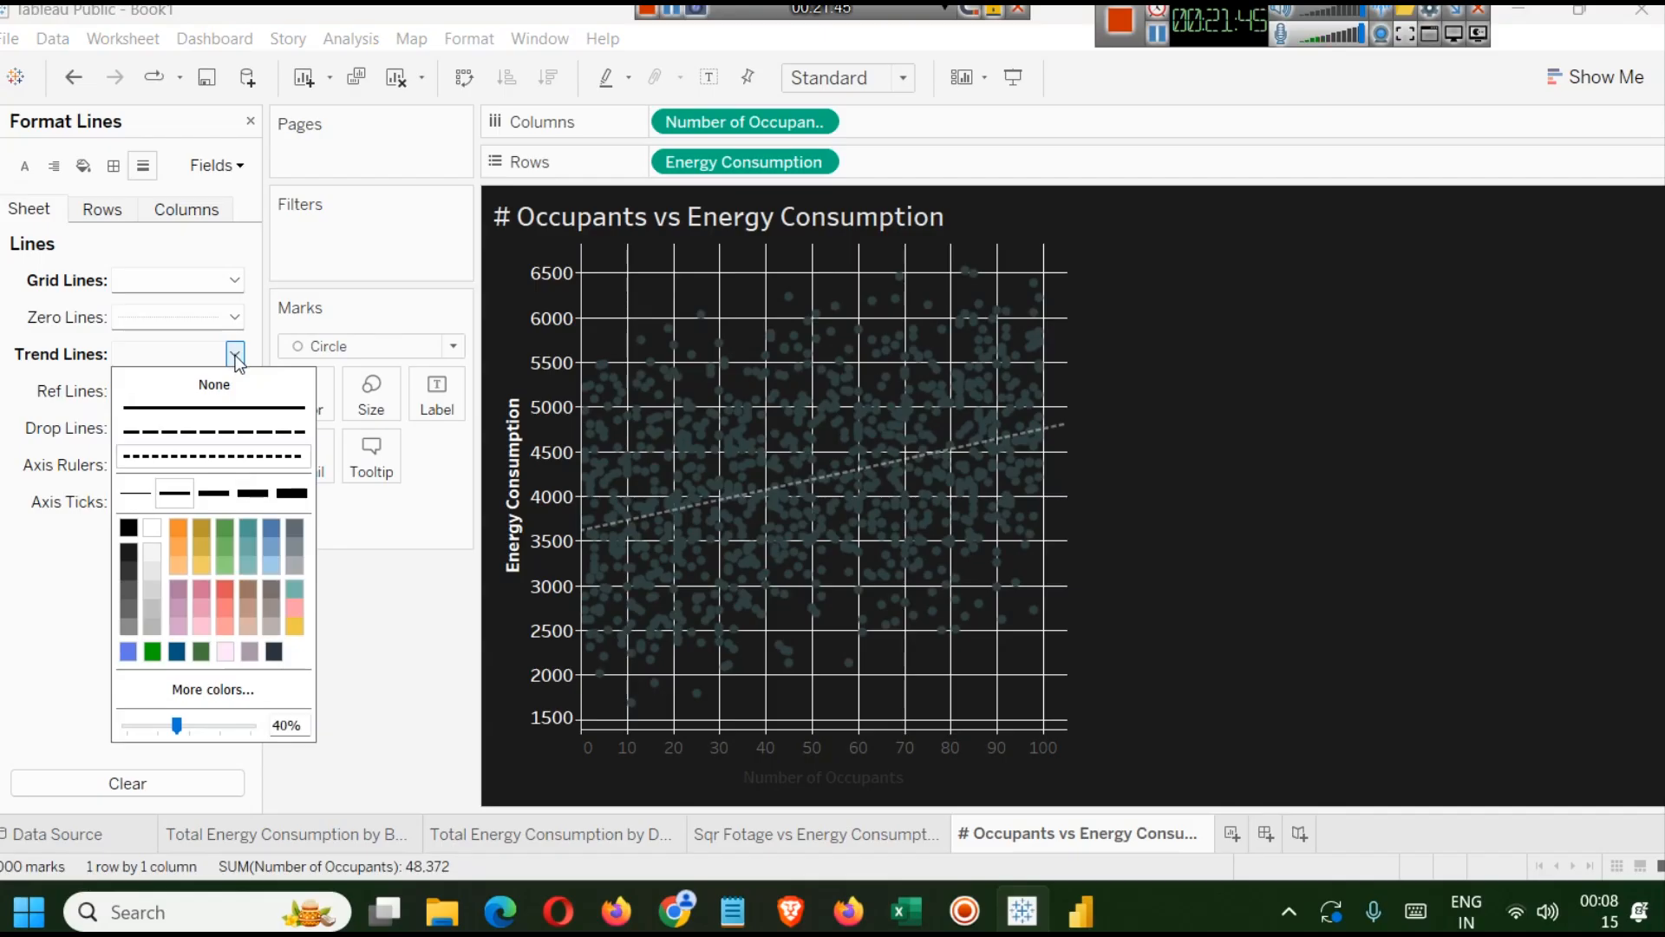
click(226, 602)
click(1215, 555)
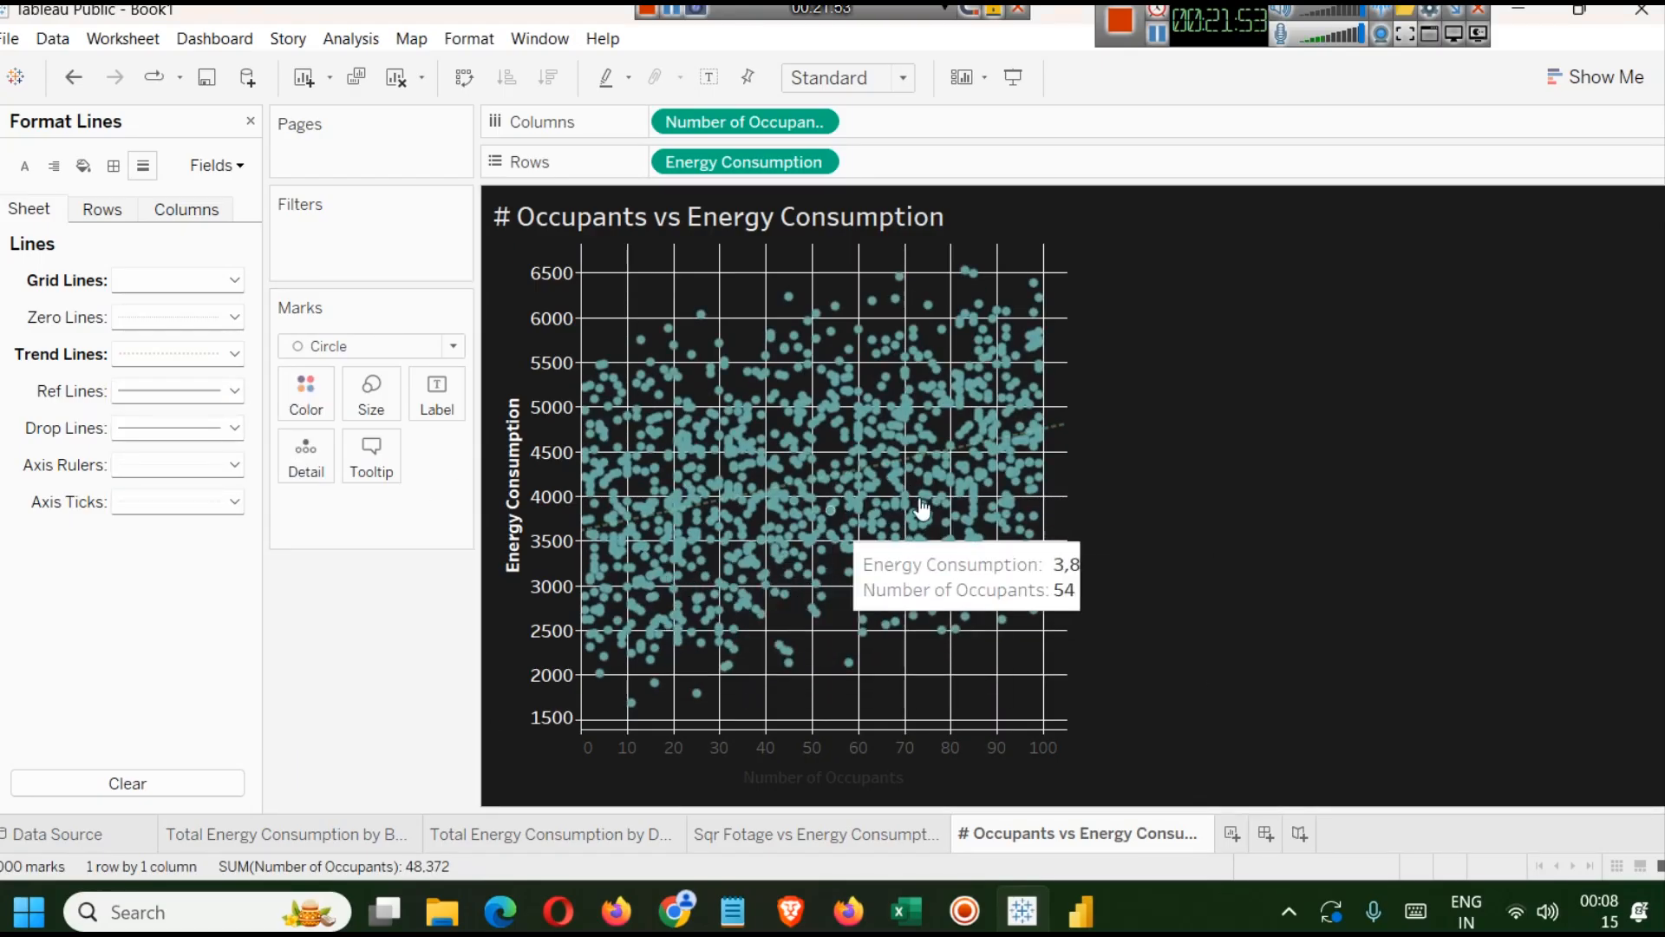
click(230, 355)
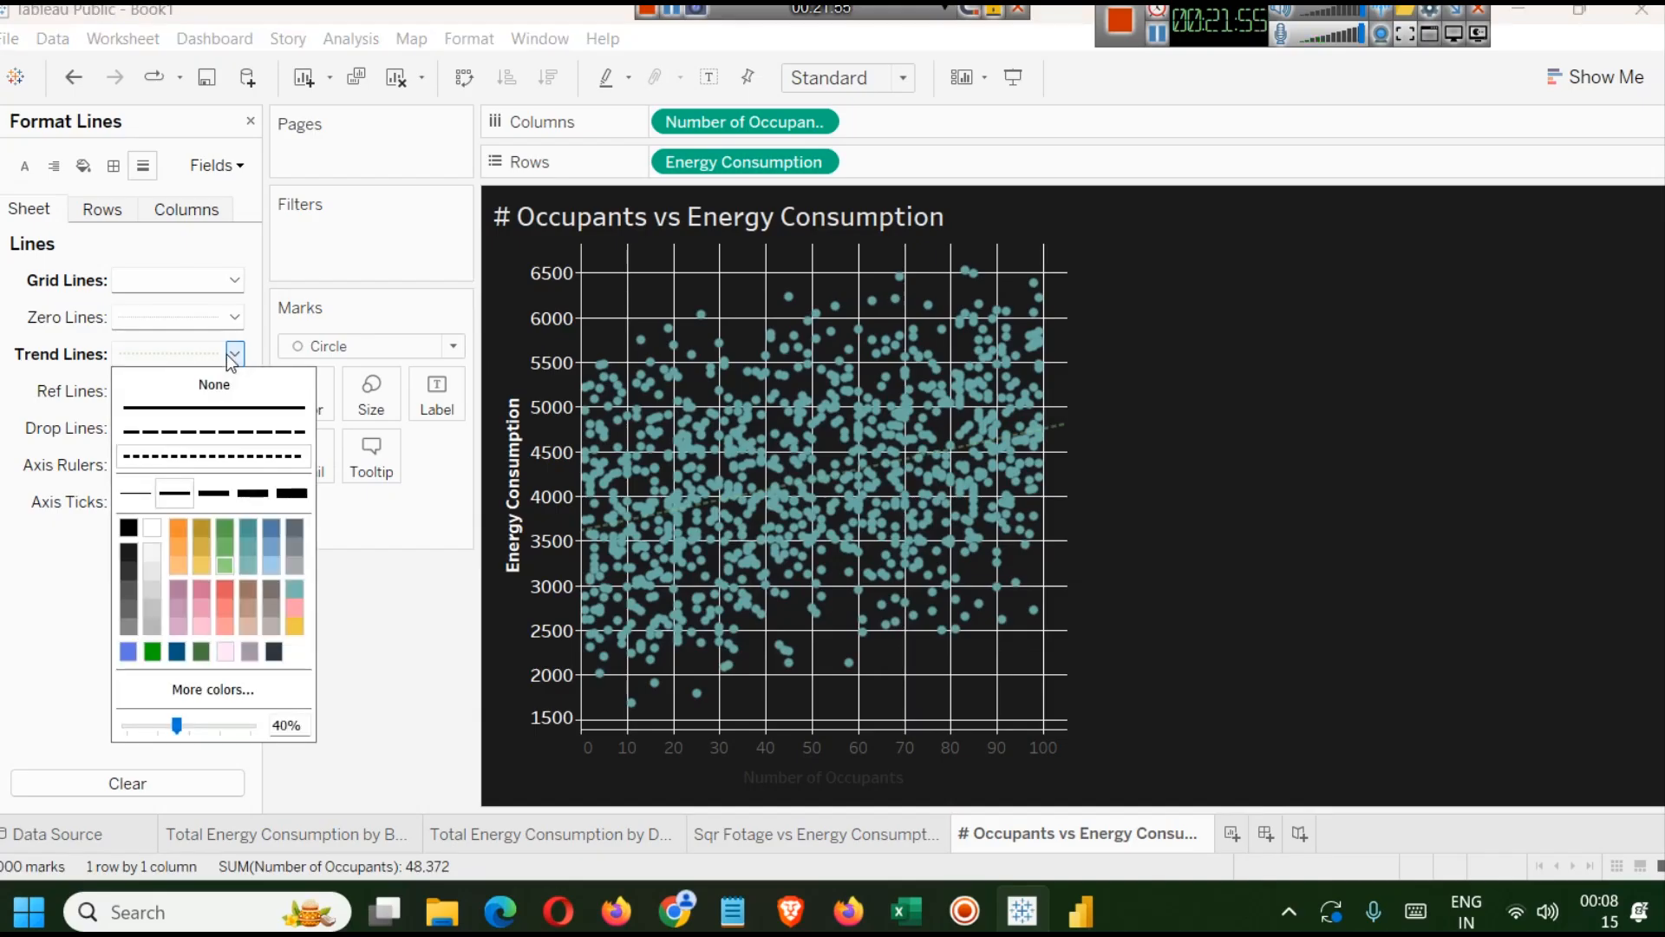
click(226, 592)
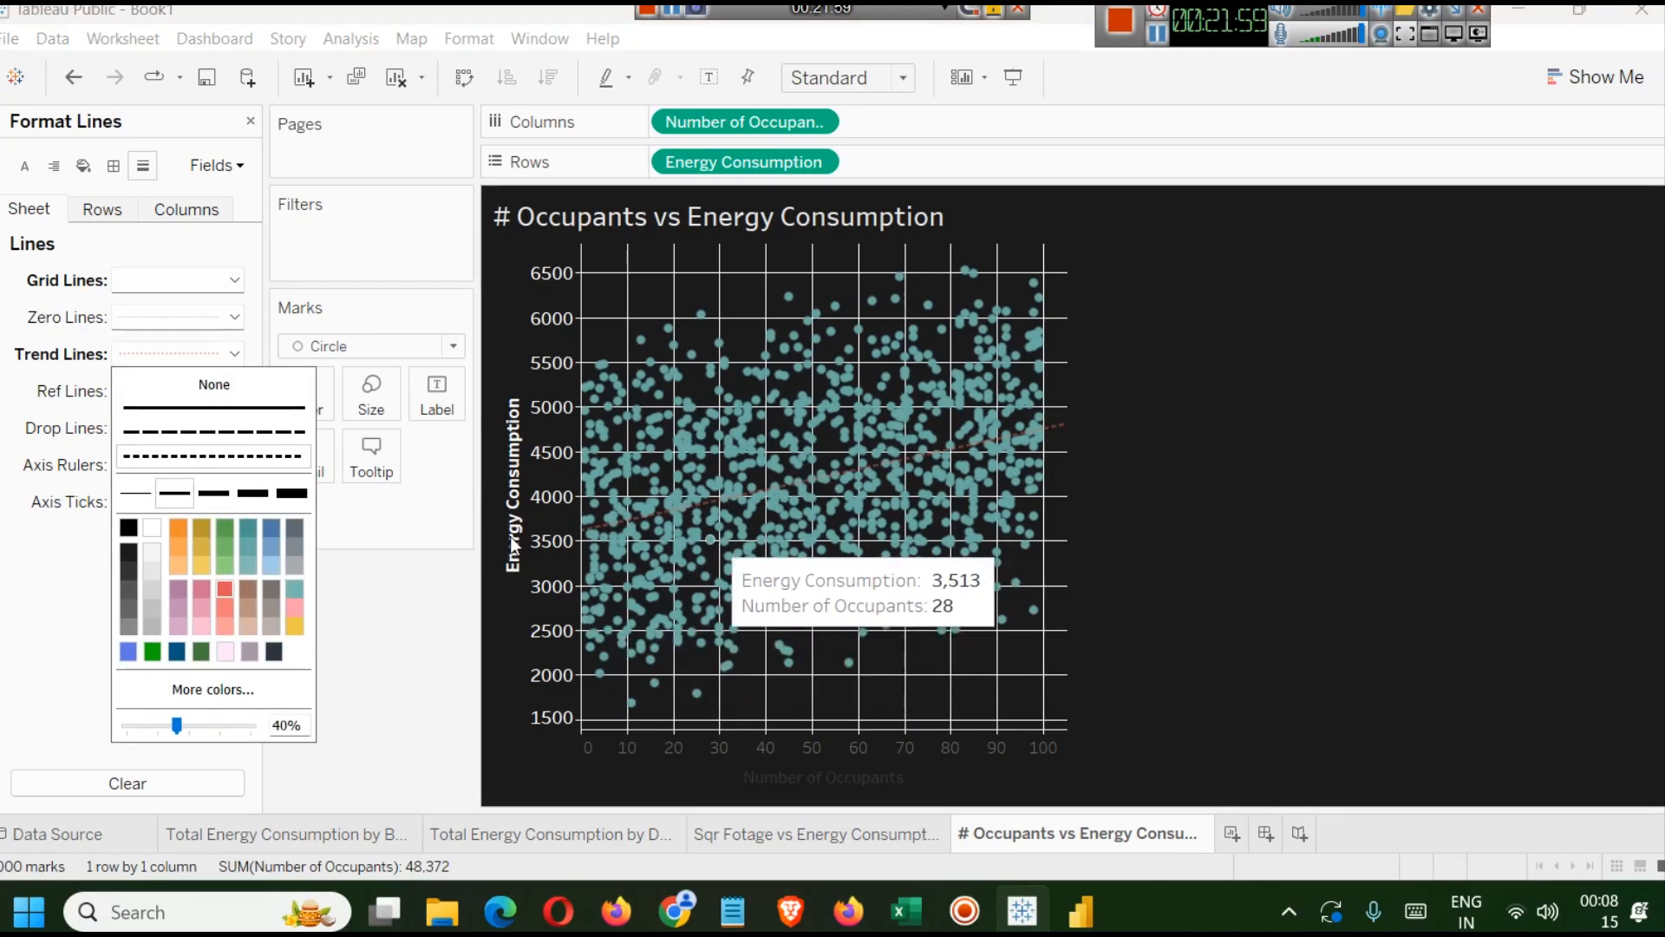
click(254, 493)
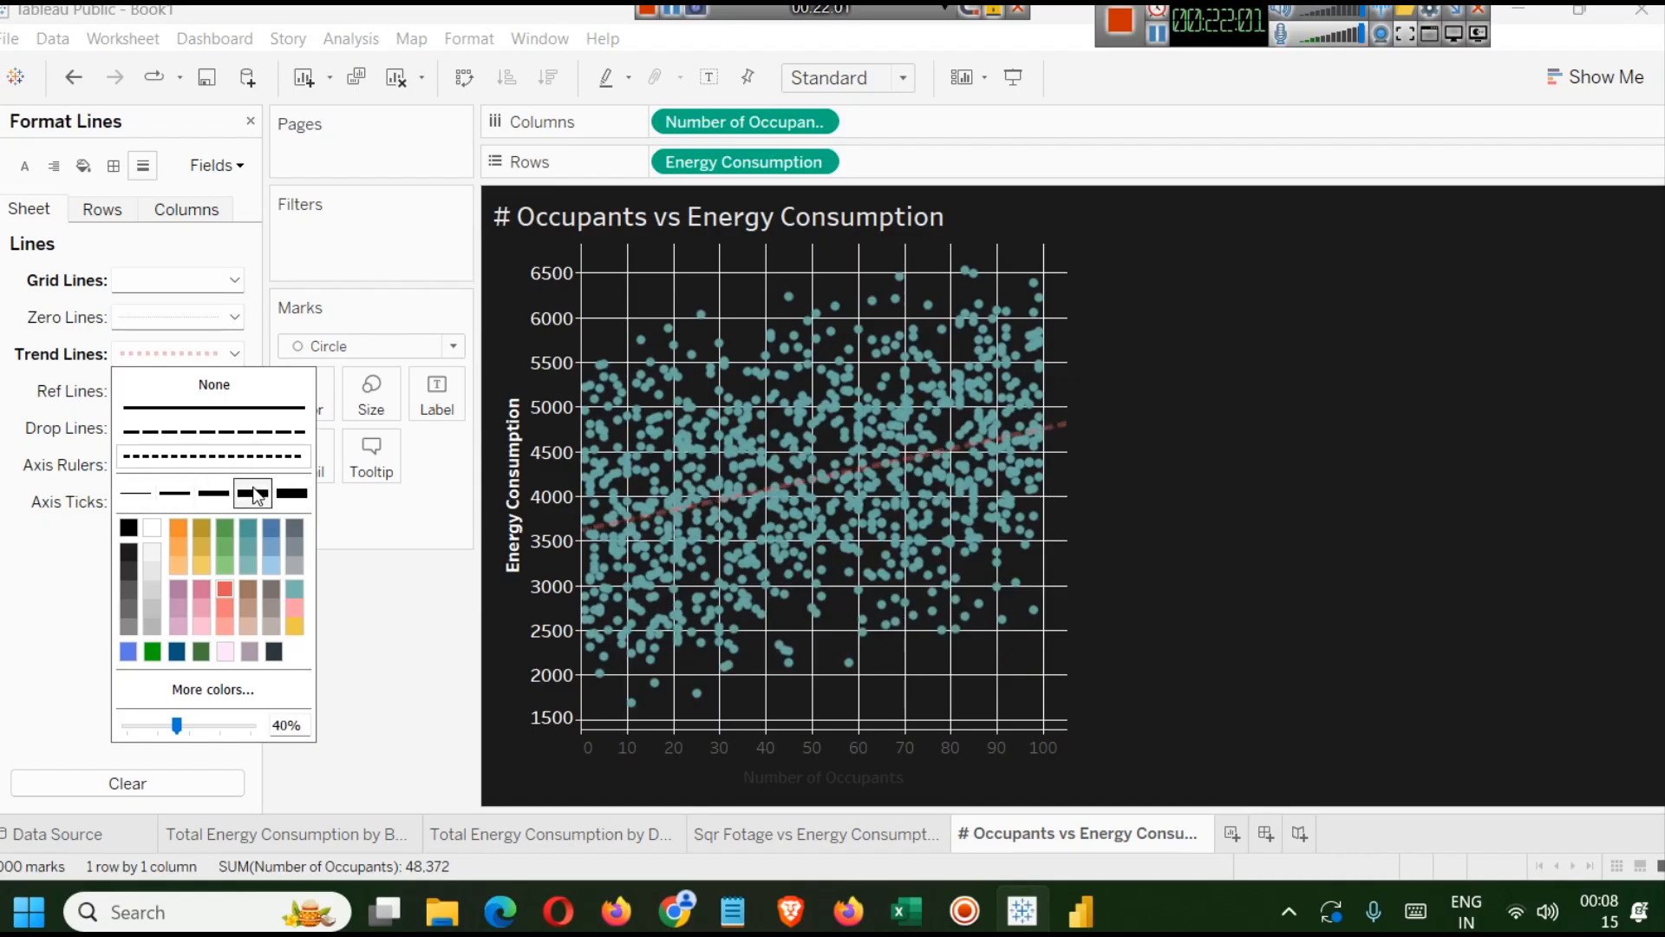
click(1275, 519)
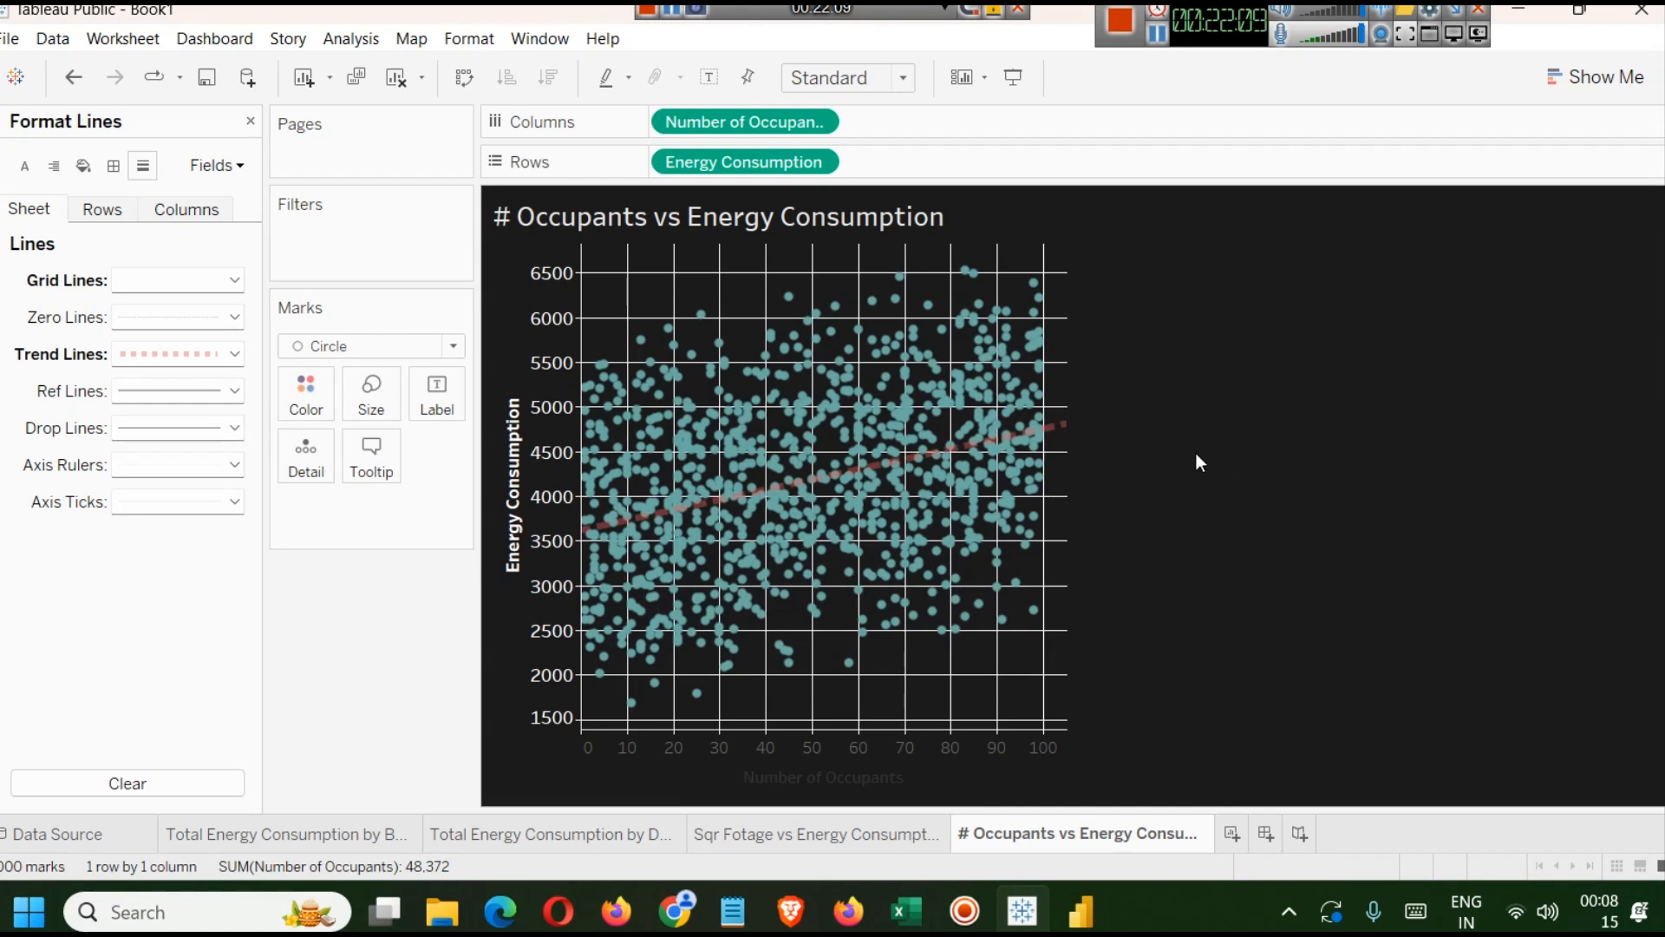
right_click(840, 787)
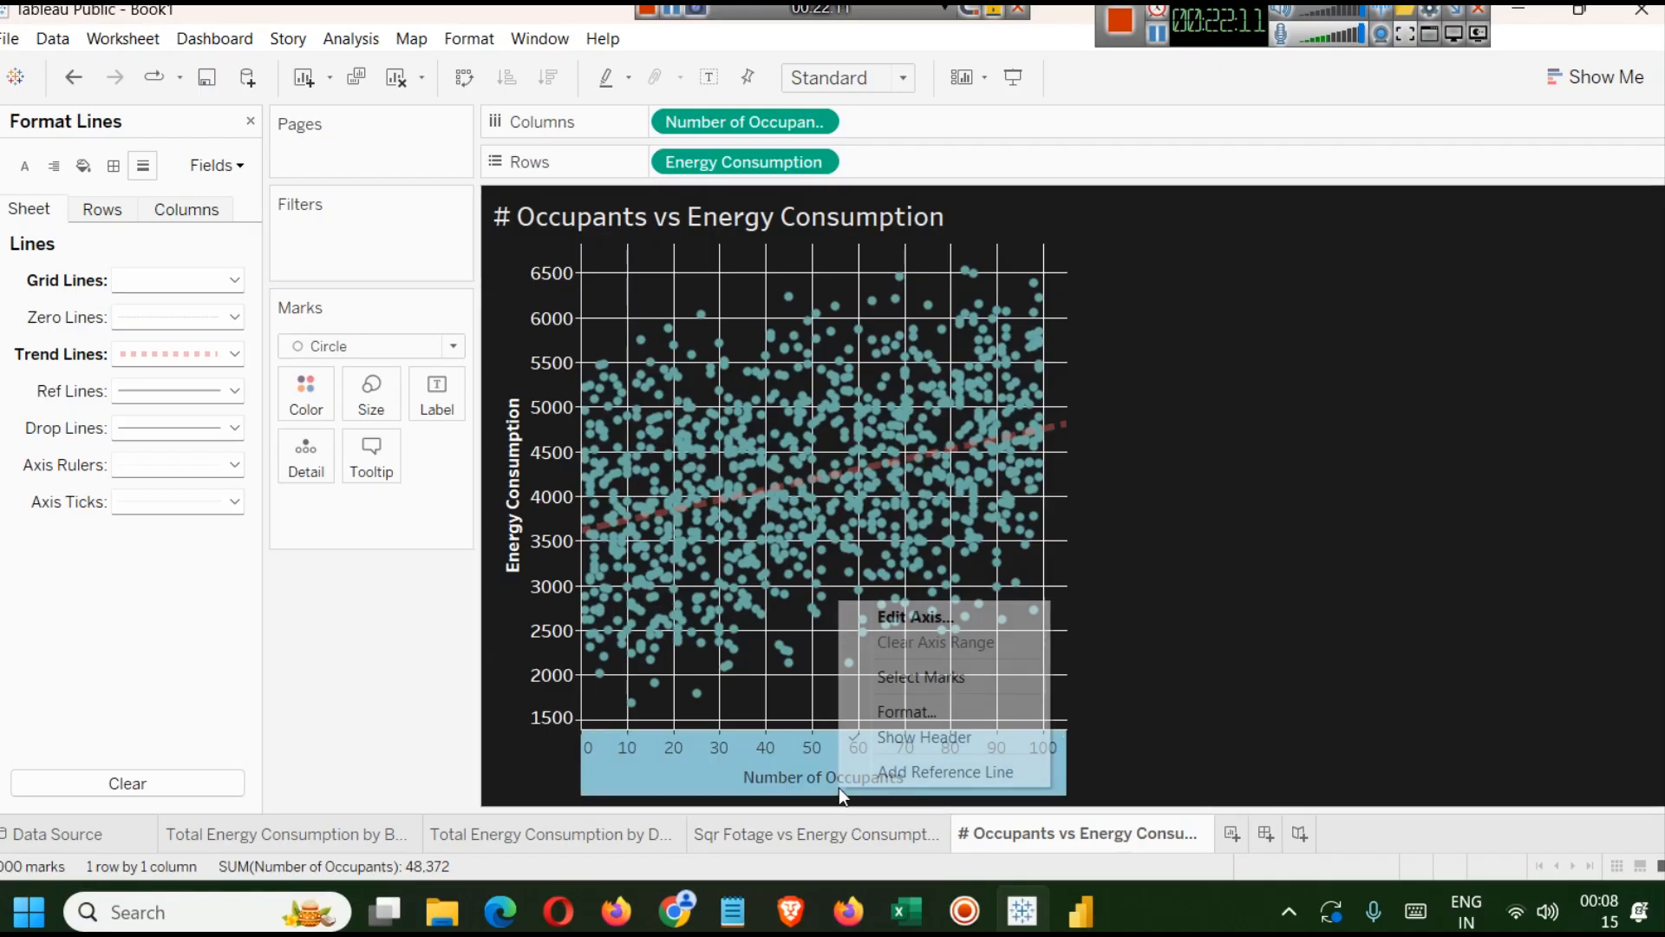
click(926, 619)
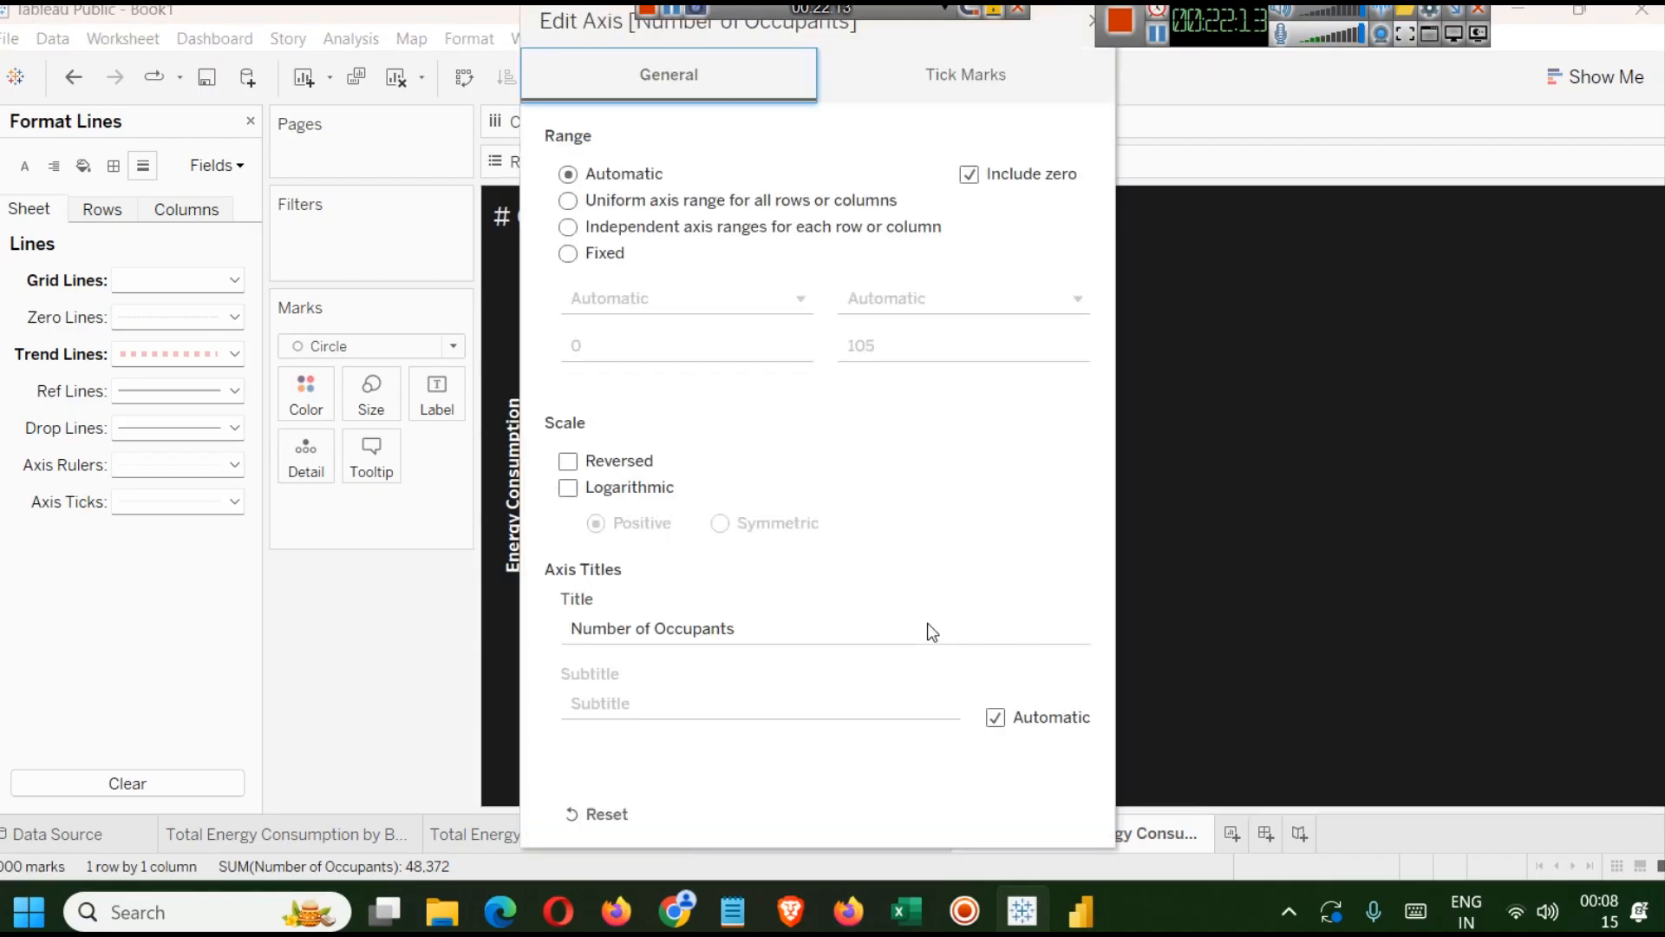
click(1091, 19)
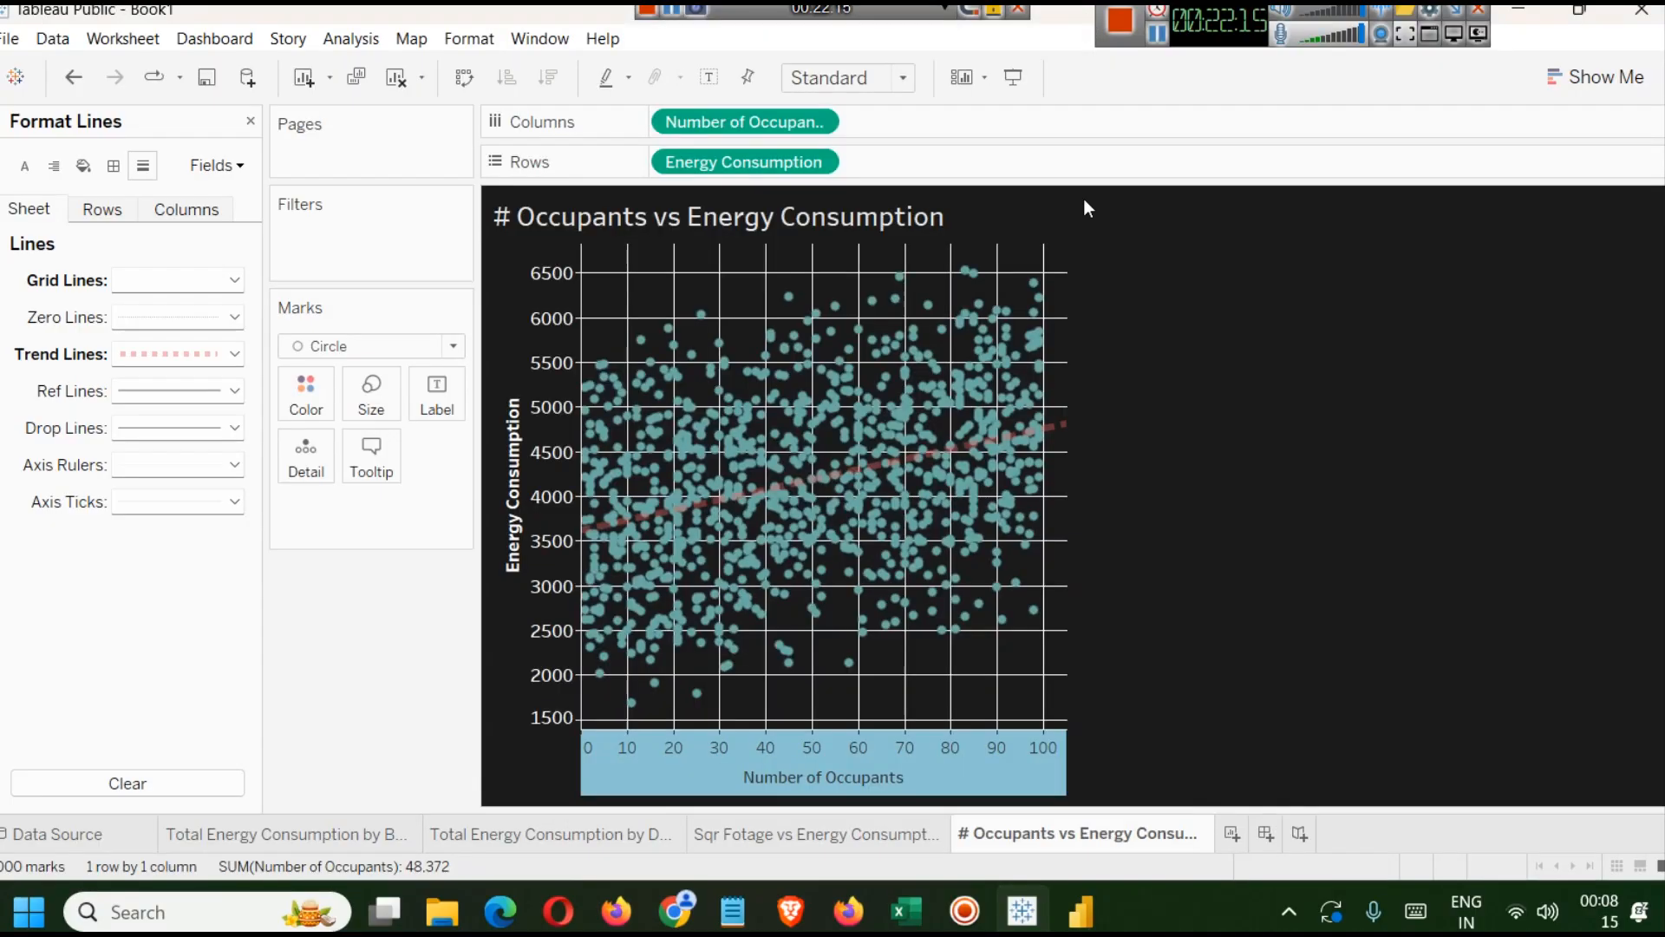
Format the Number of Occupants axis numbers as Number (Custom) with two decimal places and no display units.
right_click(838, 793)
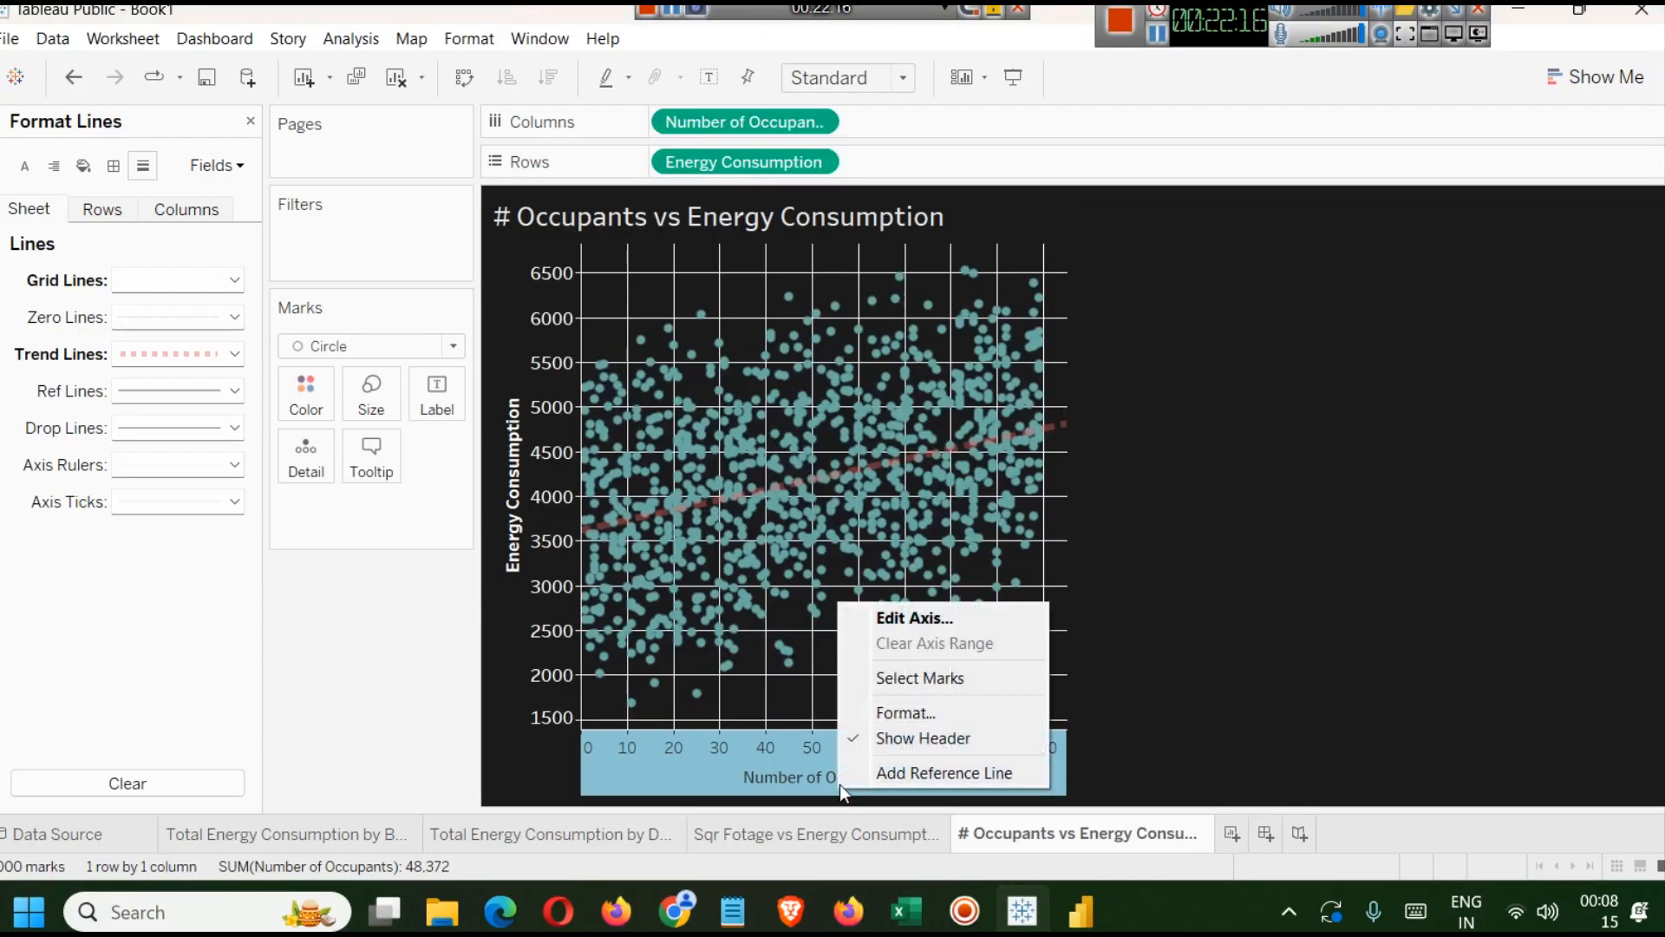
click(924, 711)
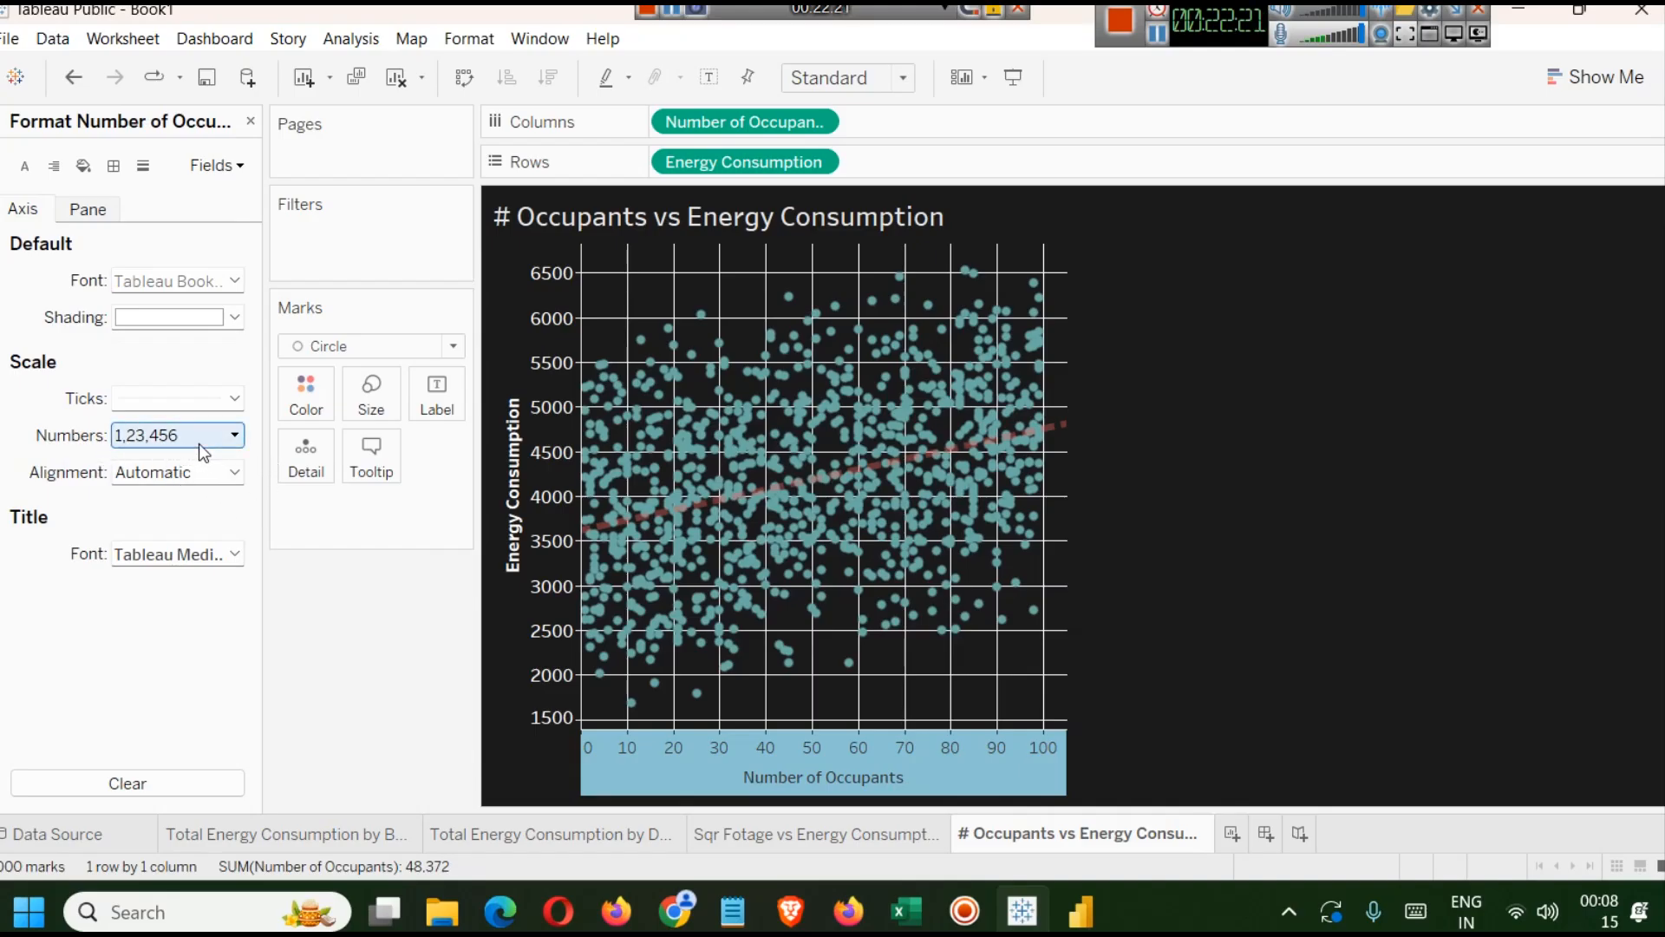
click(227, 436)
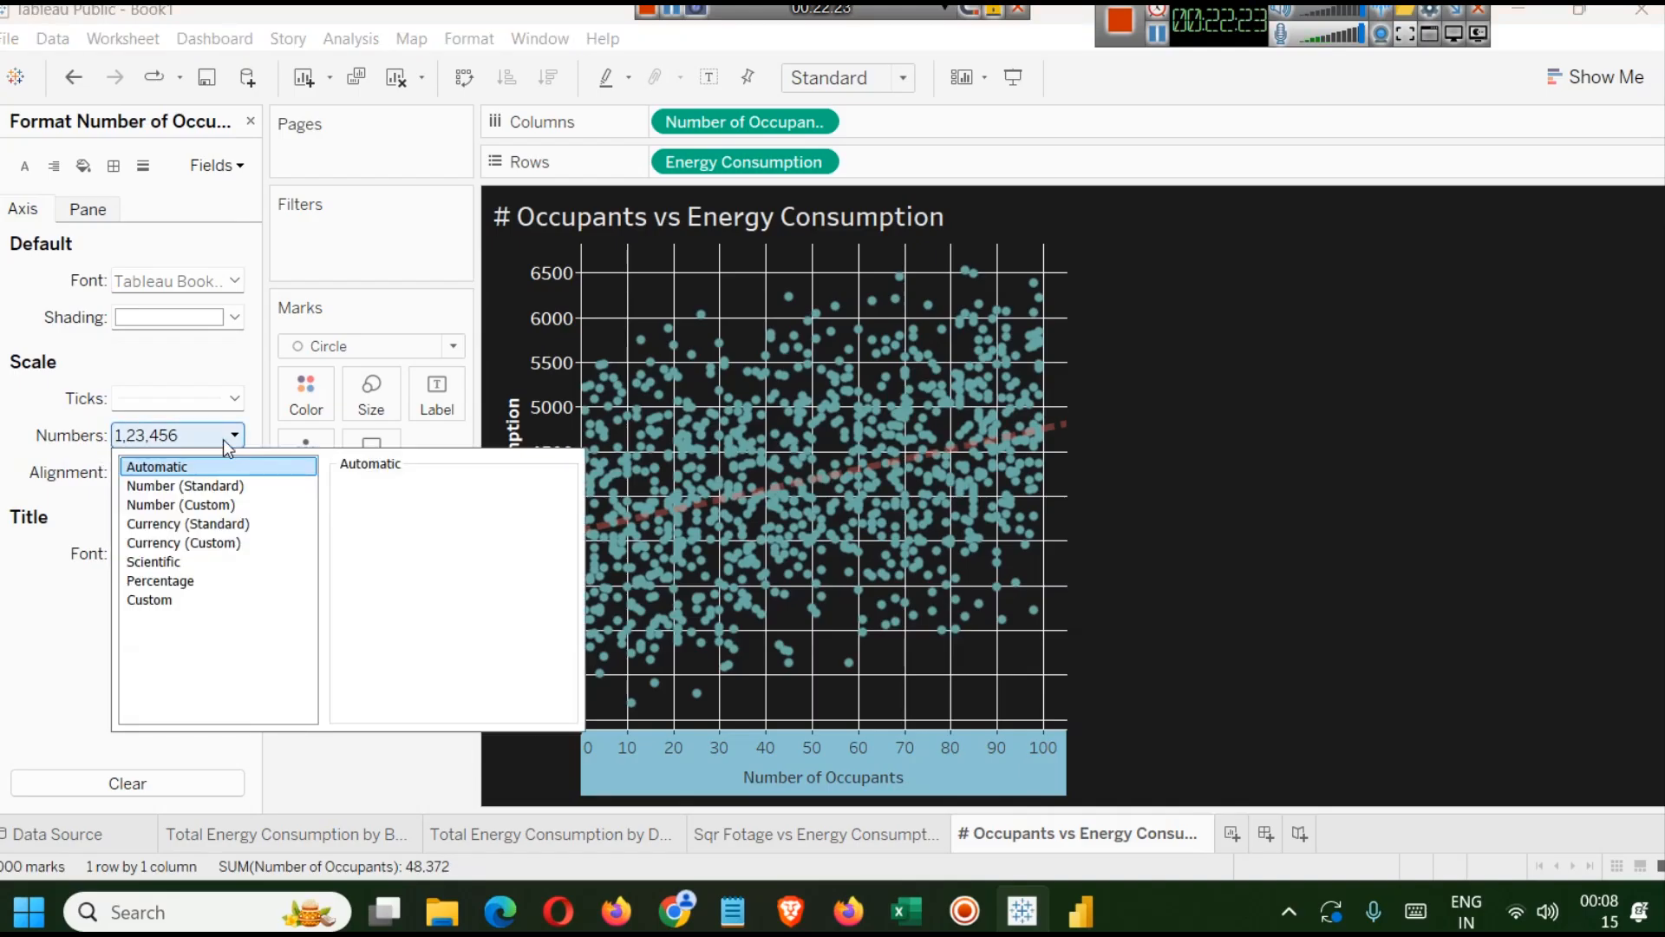
click(224, 504)
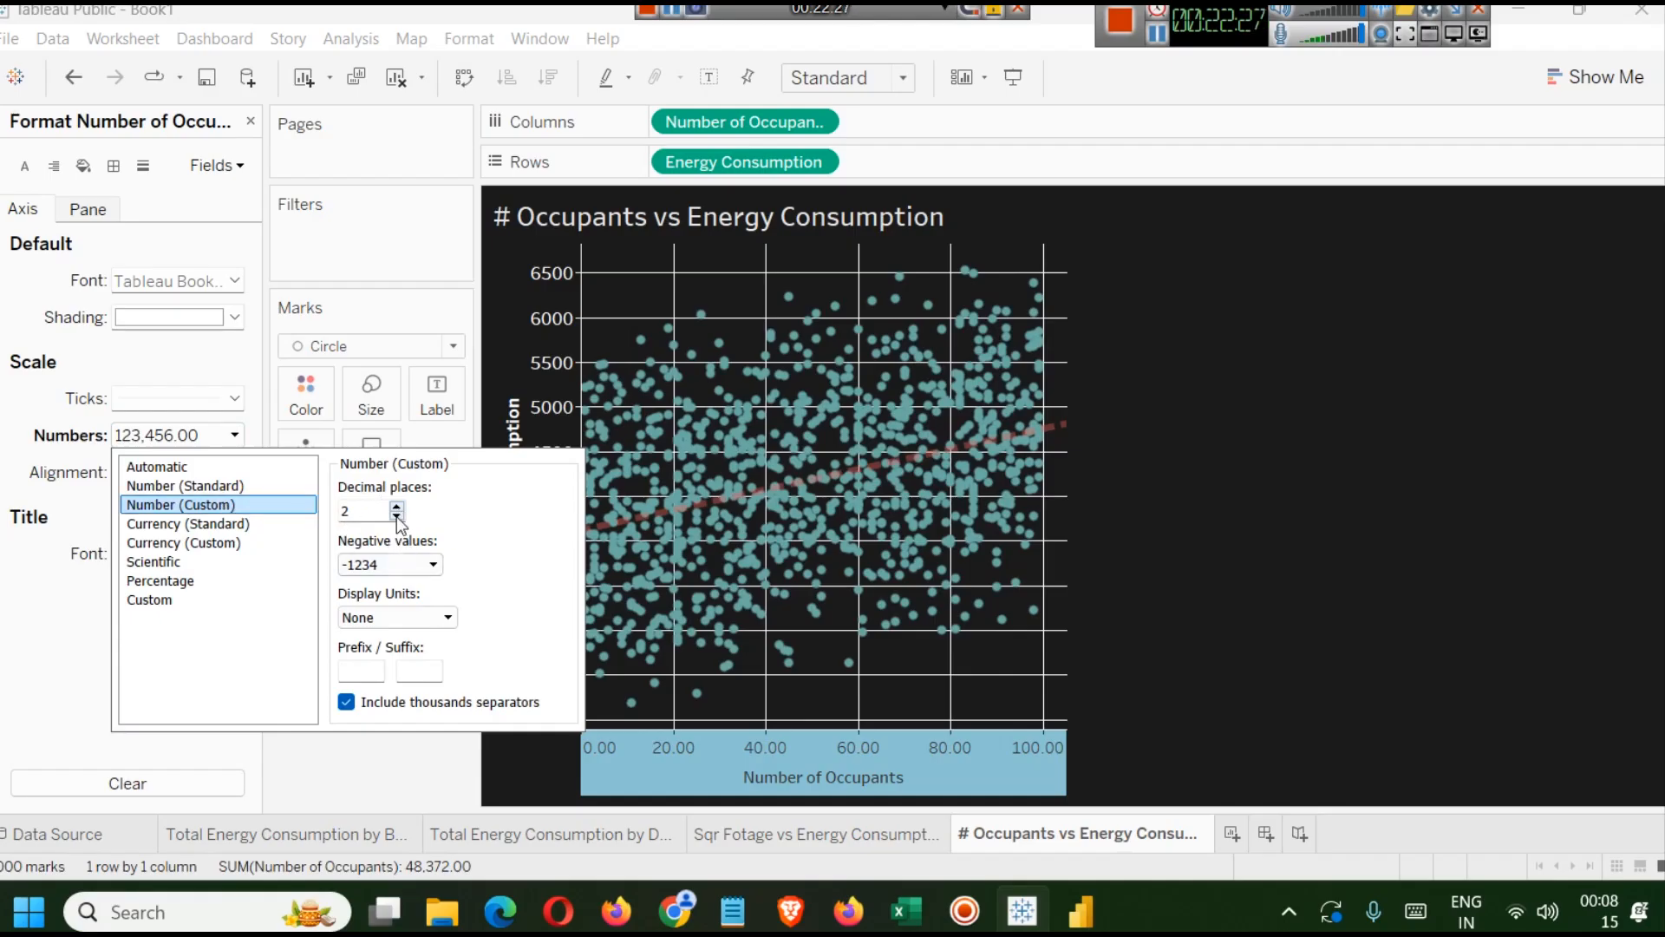
click(226, 524)
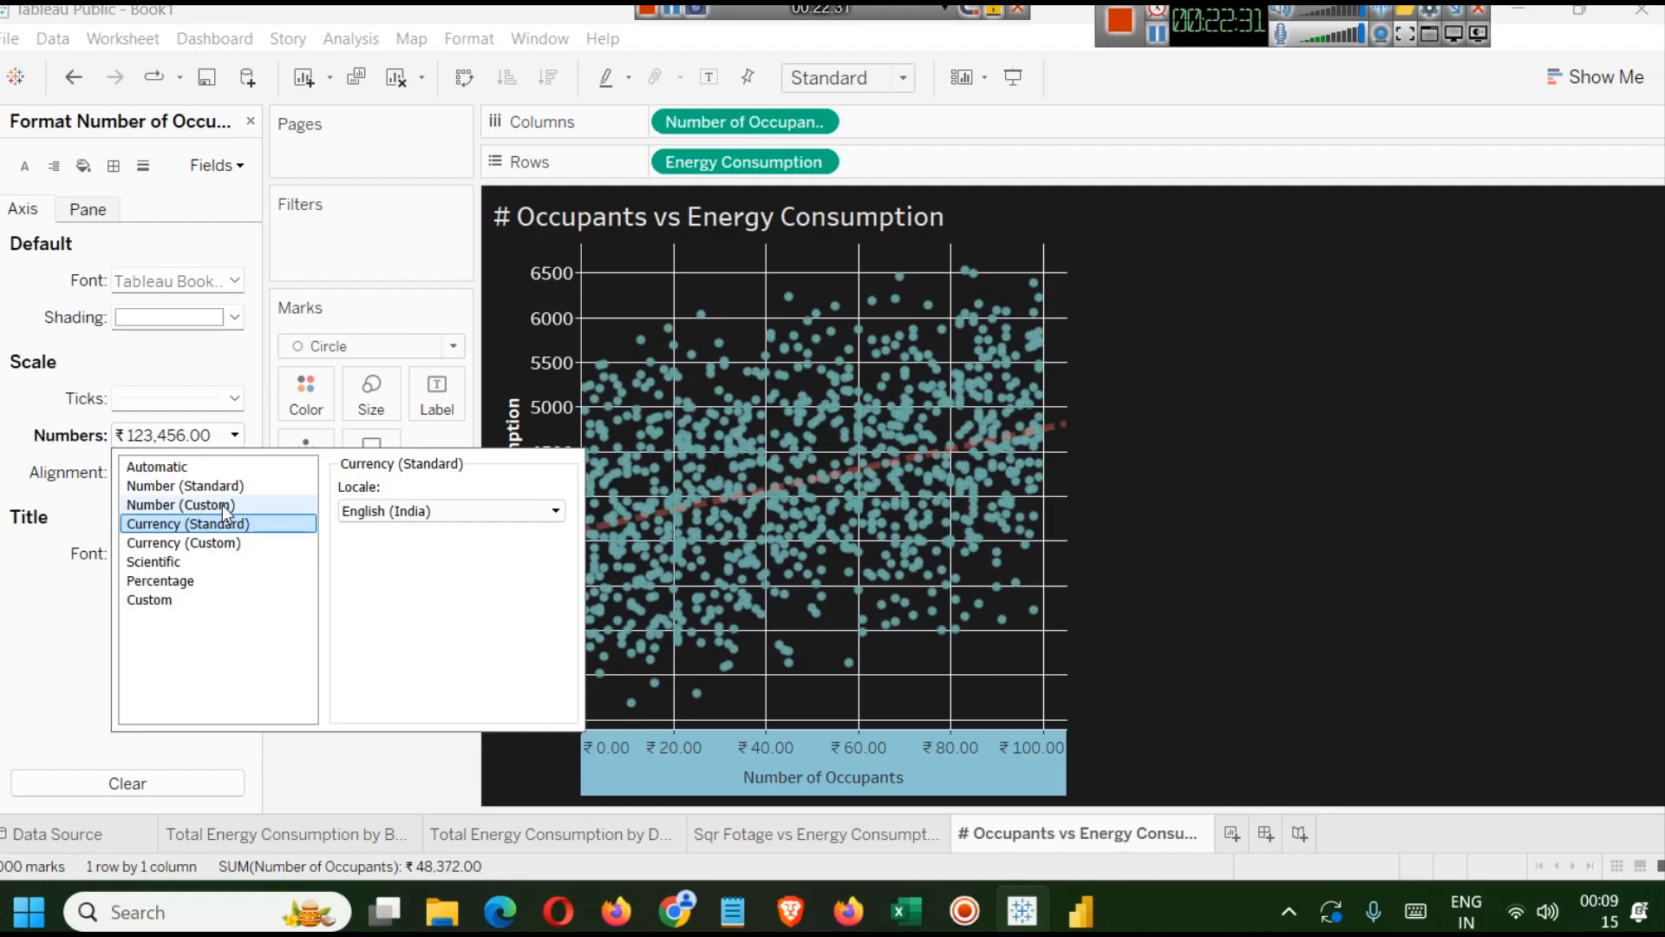
click(226, 505)
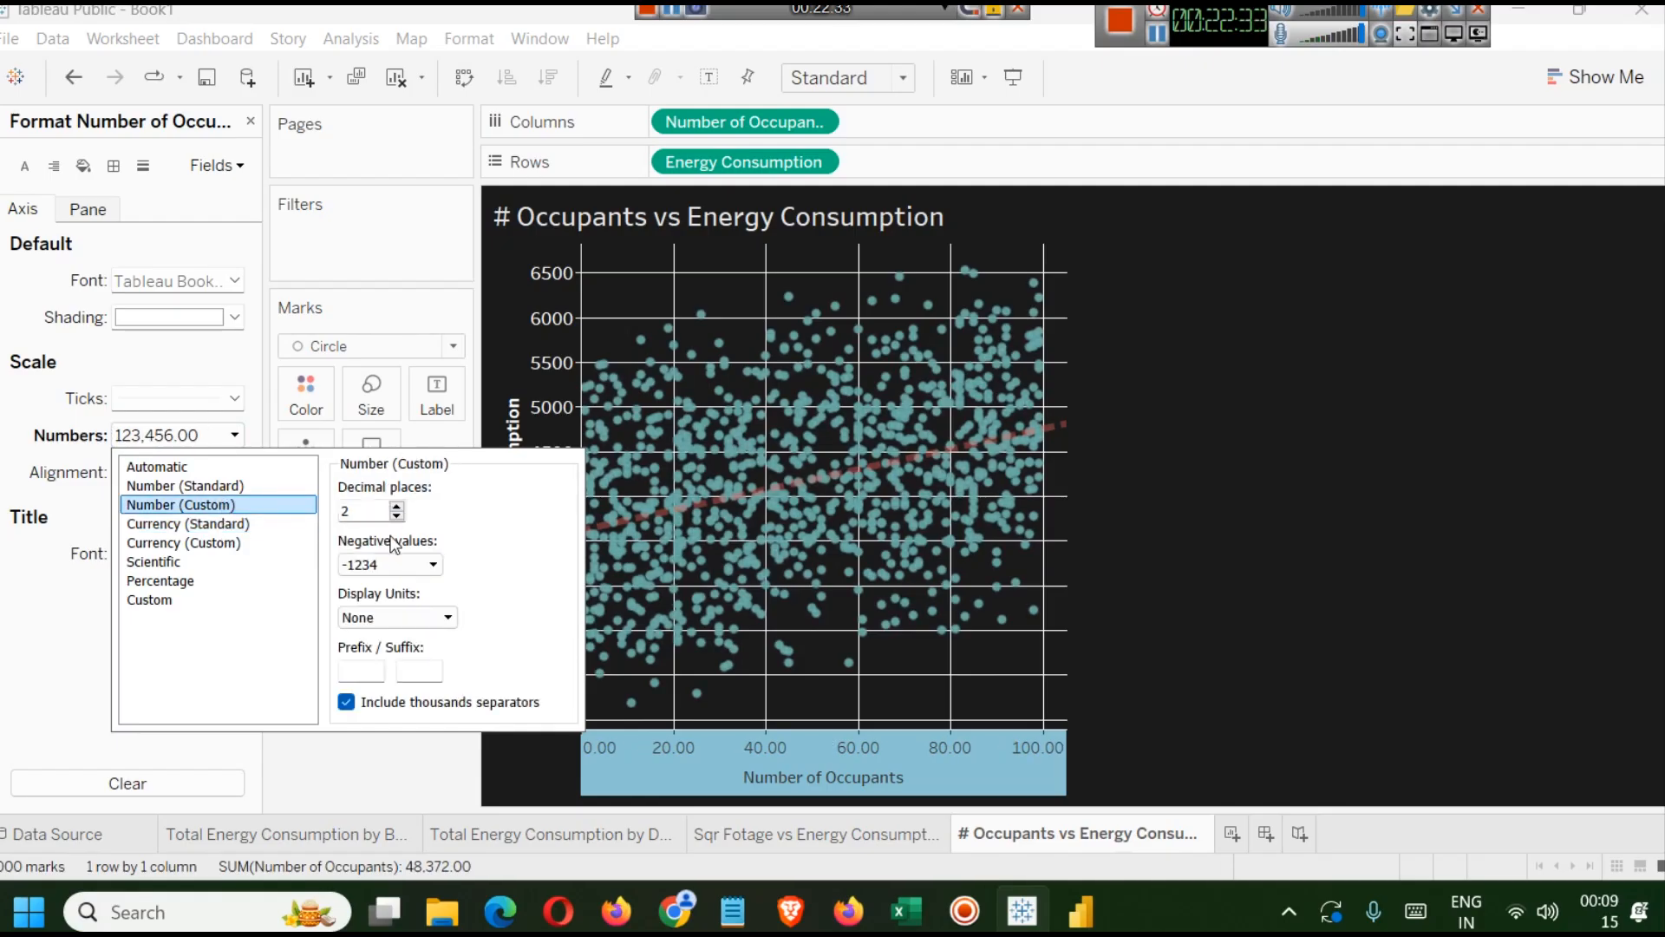
click(444, 617)
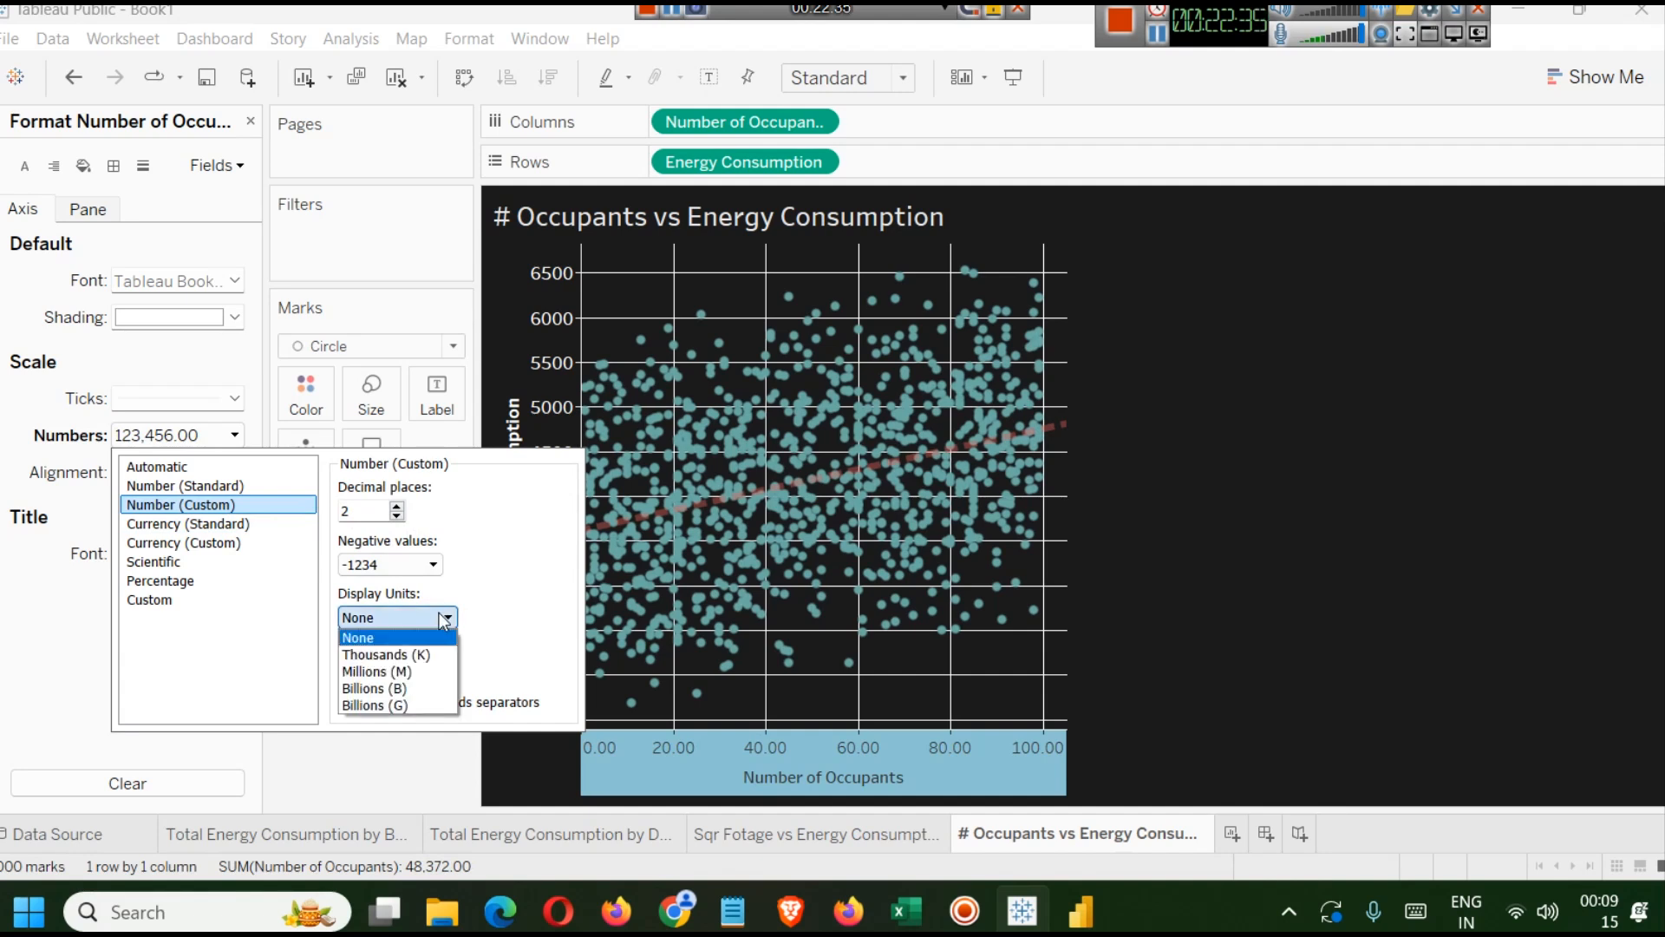
click(406, 654)
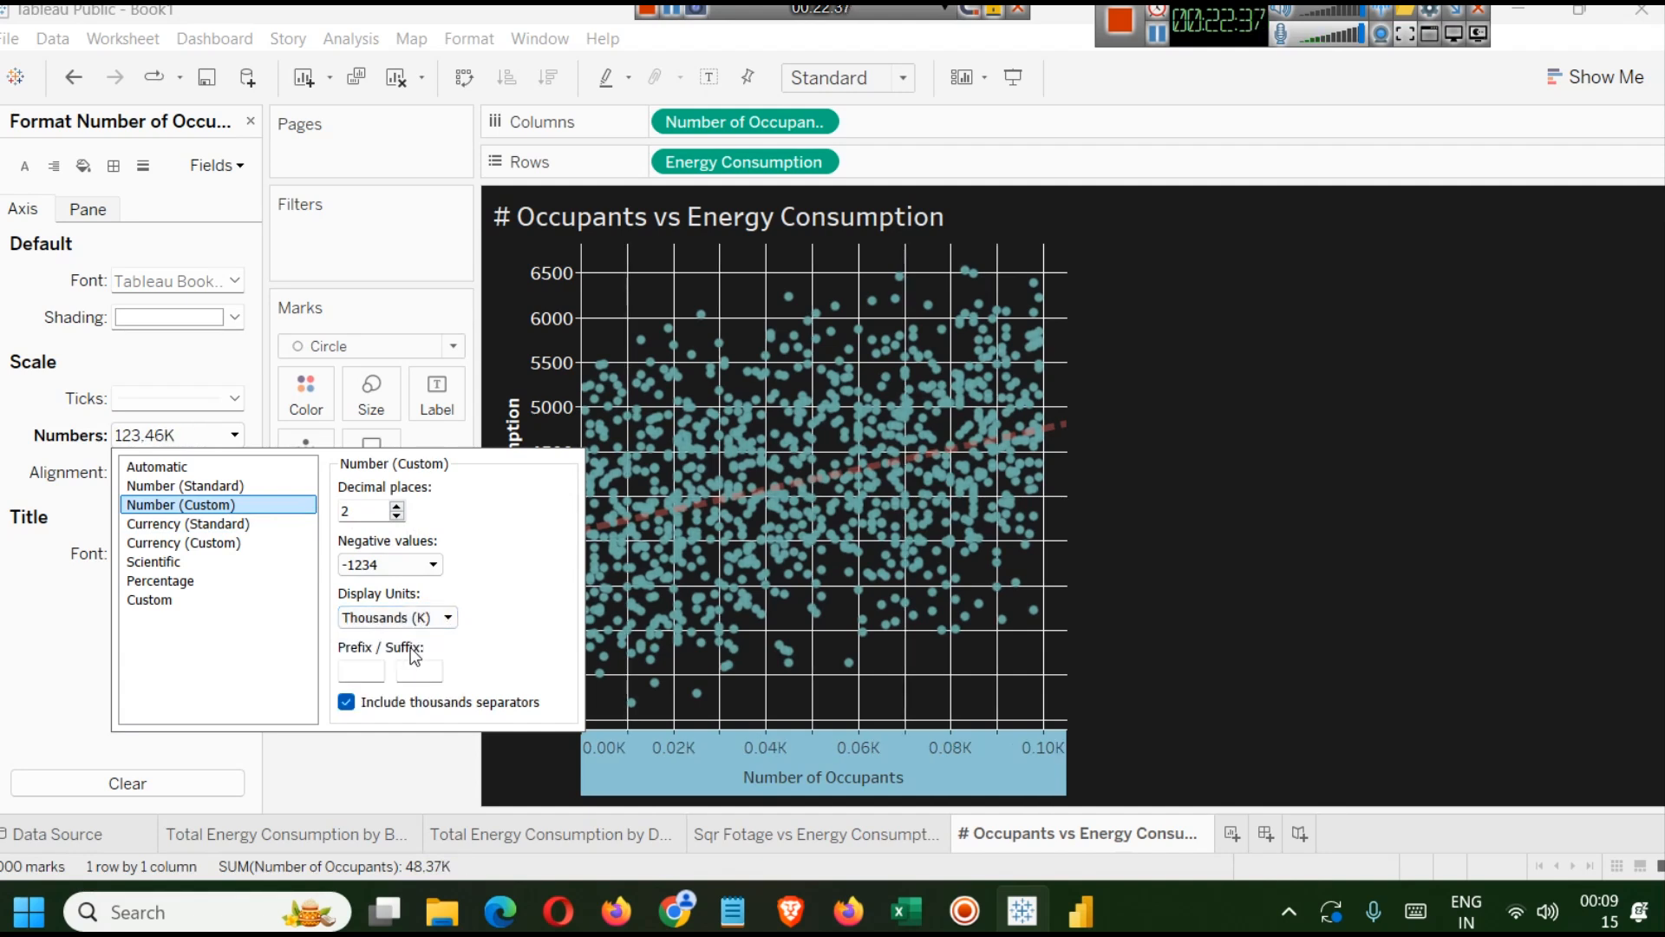
click(446, 618)
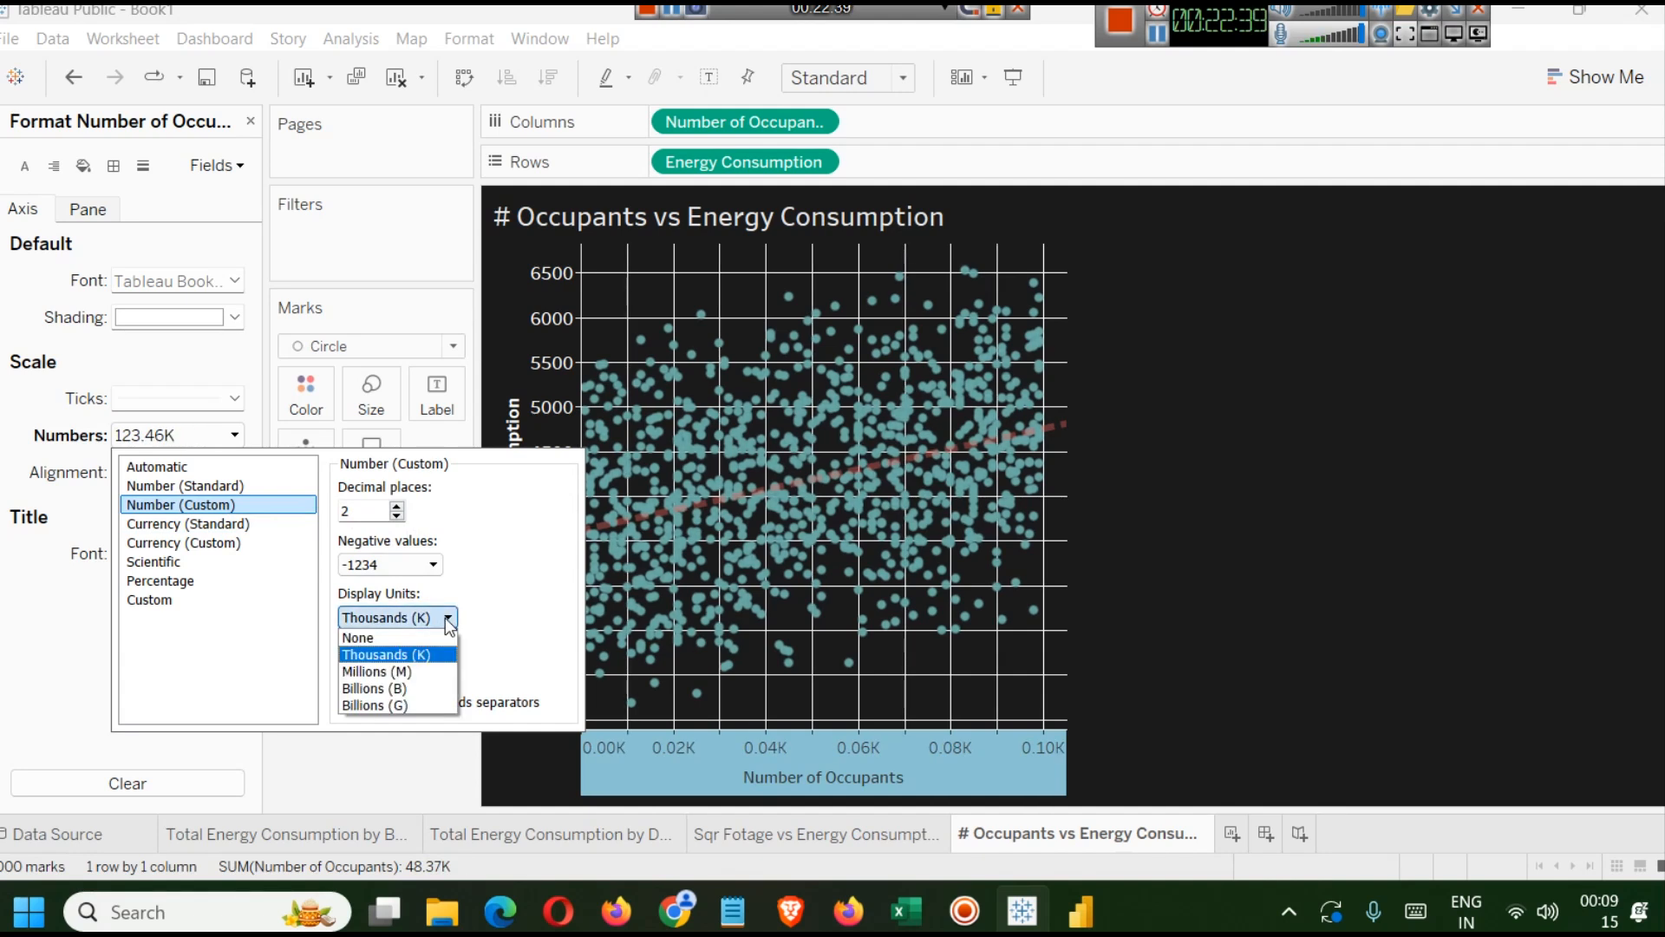
click(395, 638)
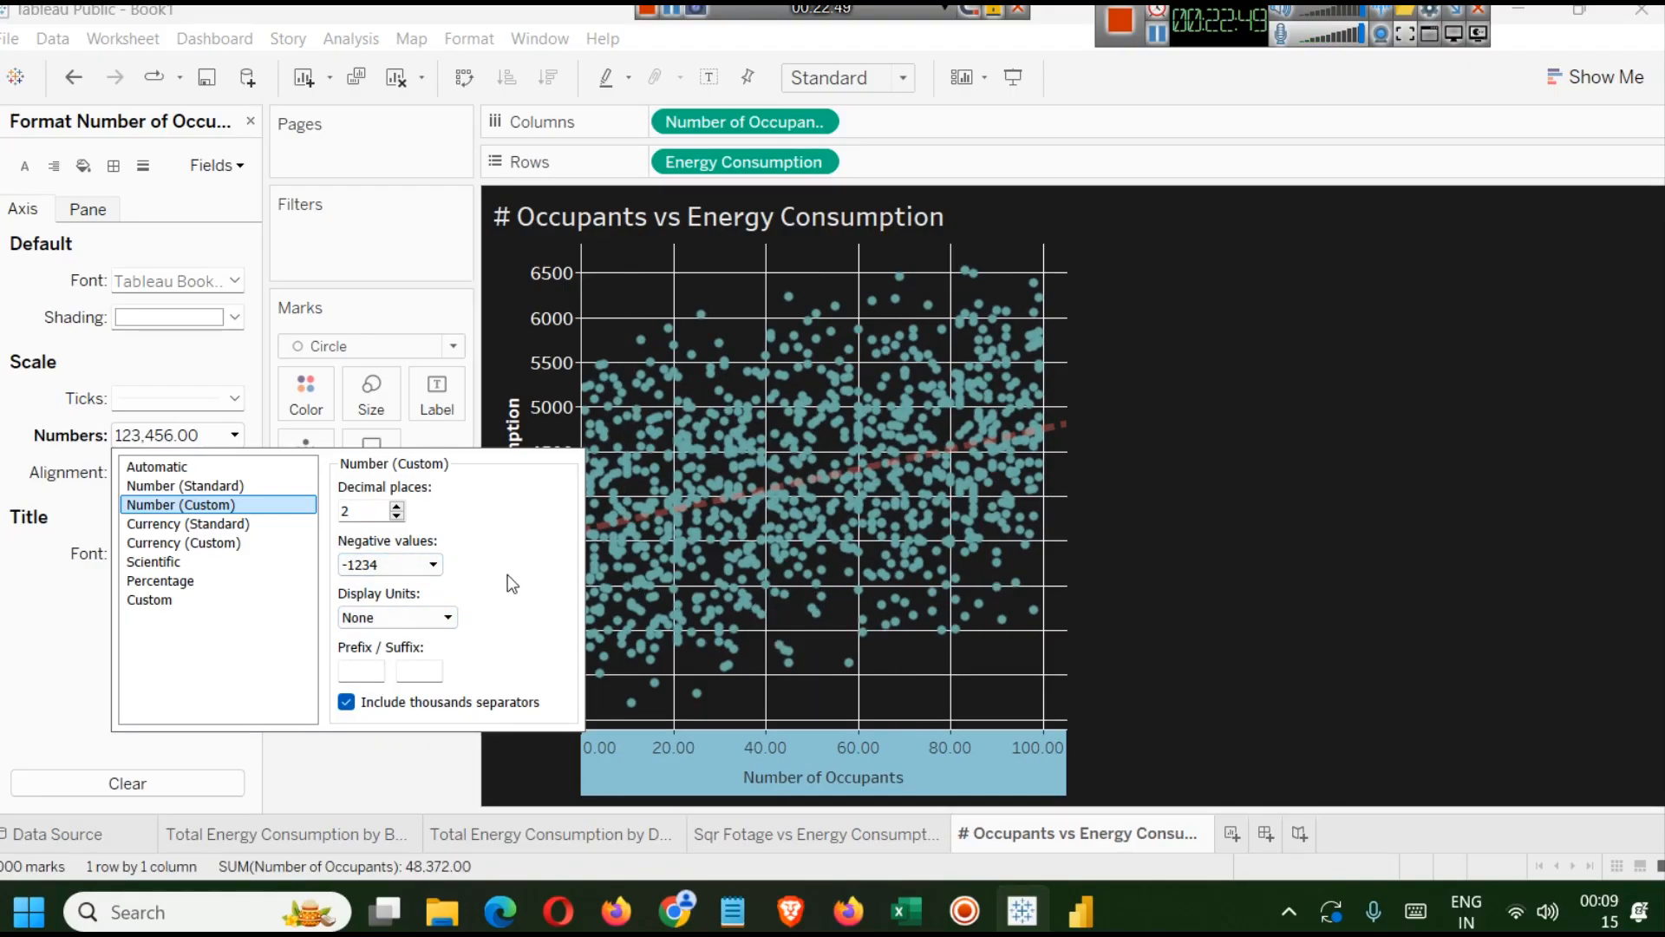
click(1133, 484)
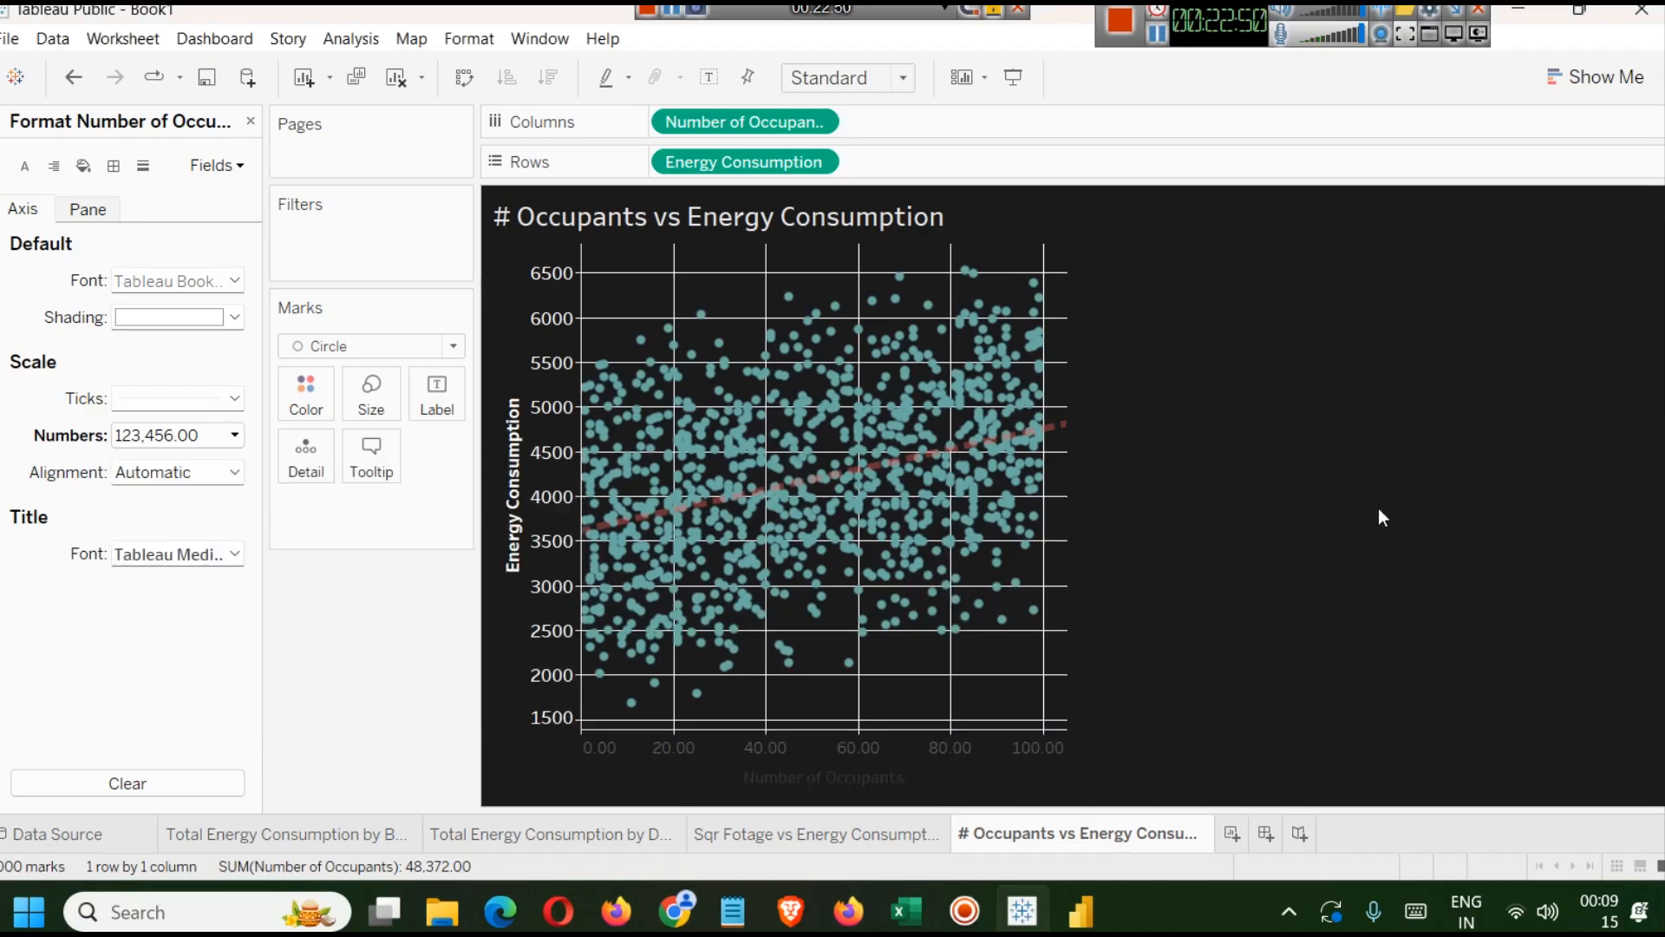
Set the Number of Occupants axis font colour to white.
right_click(805, 769)
click(848, 694)
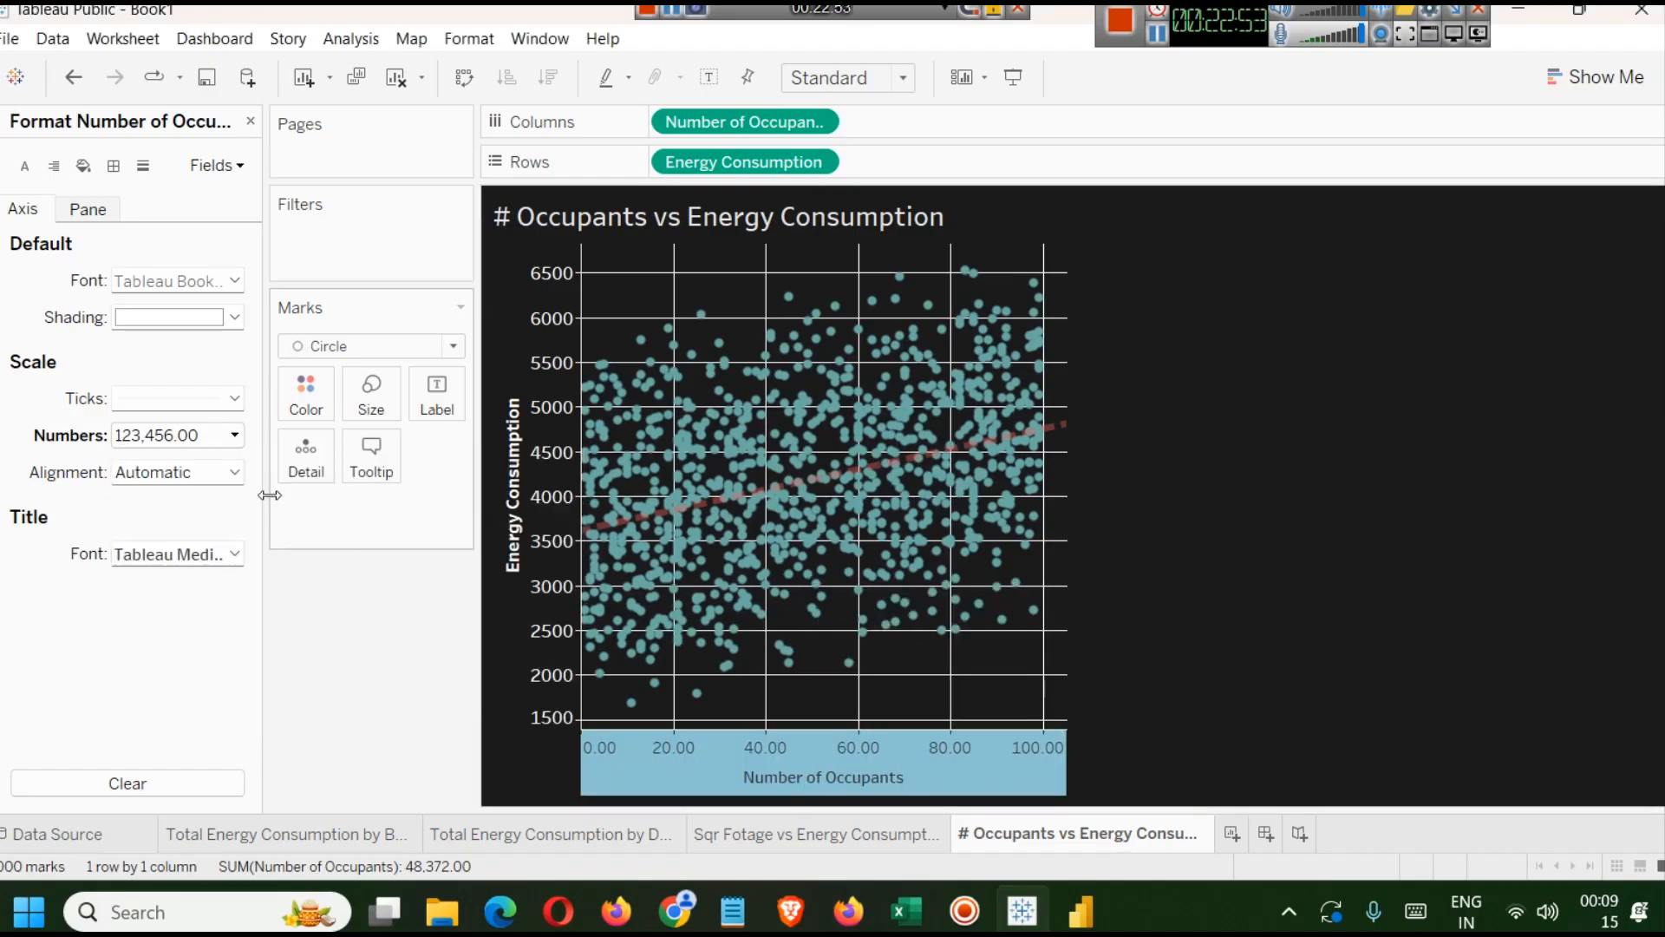
click(235, 281)
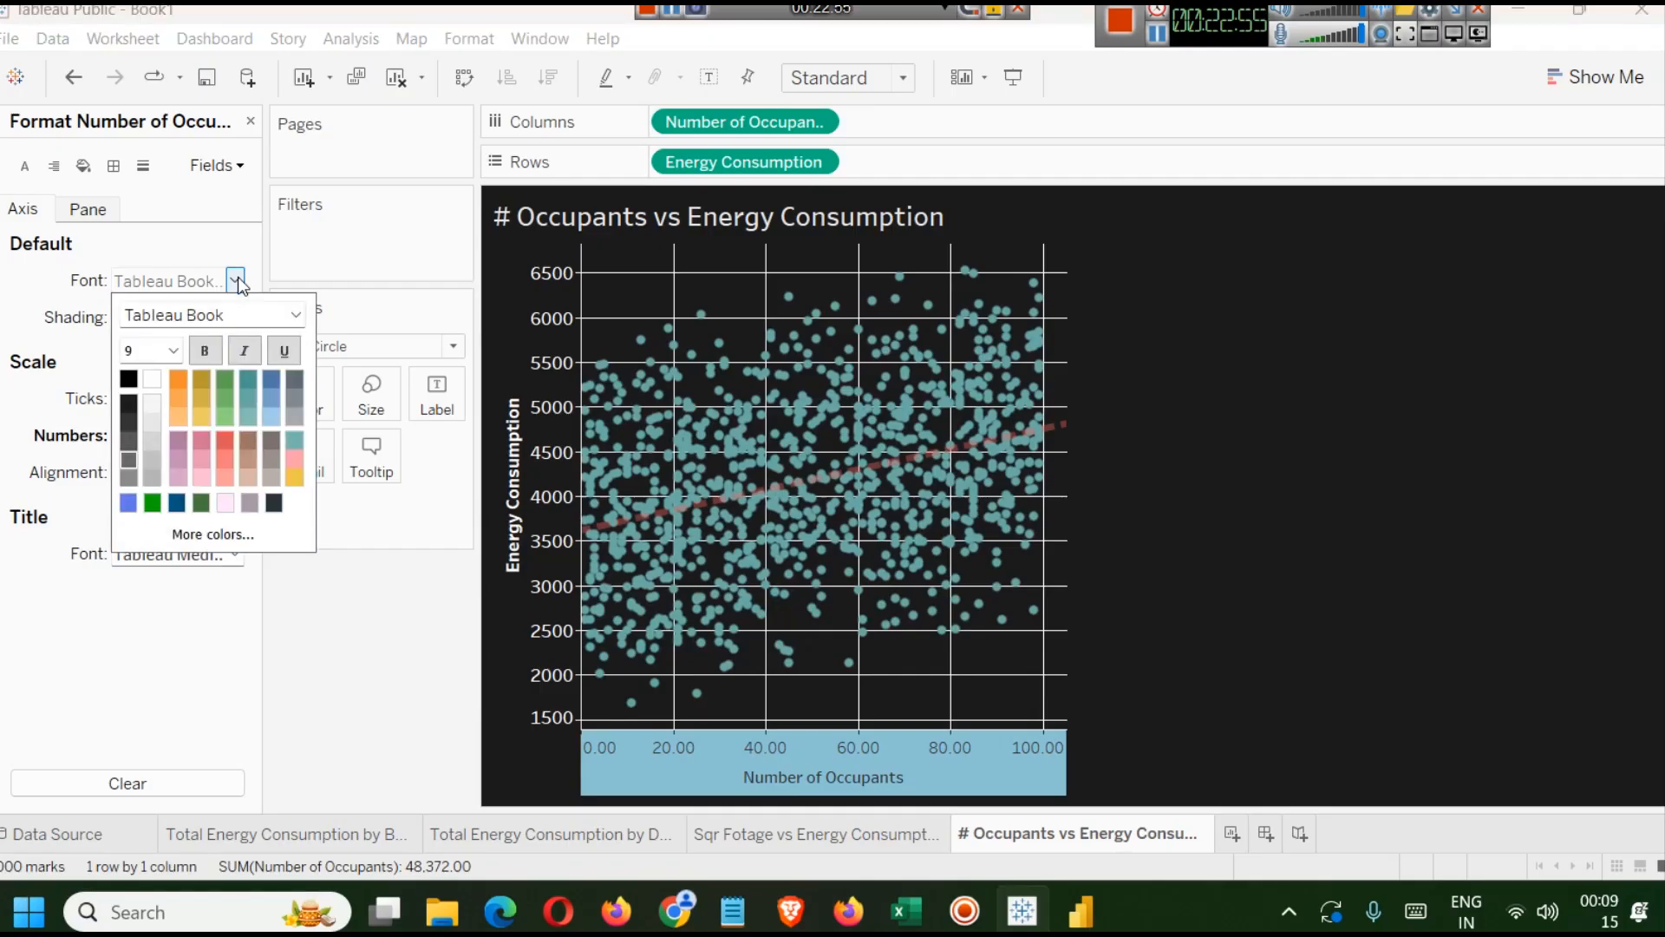
click(152, 382)
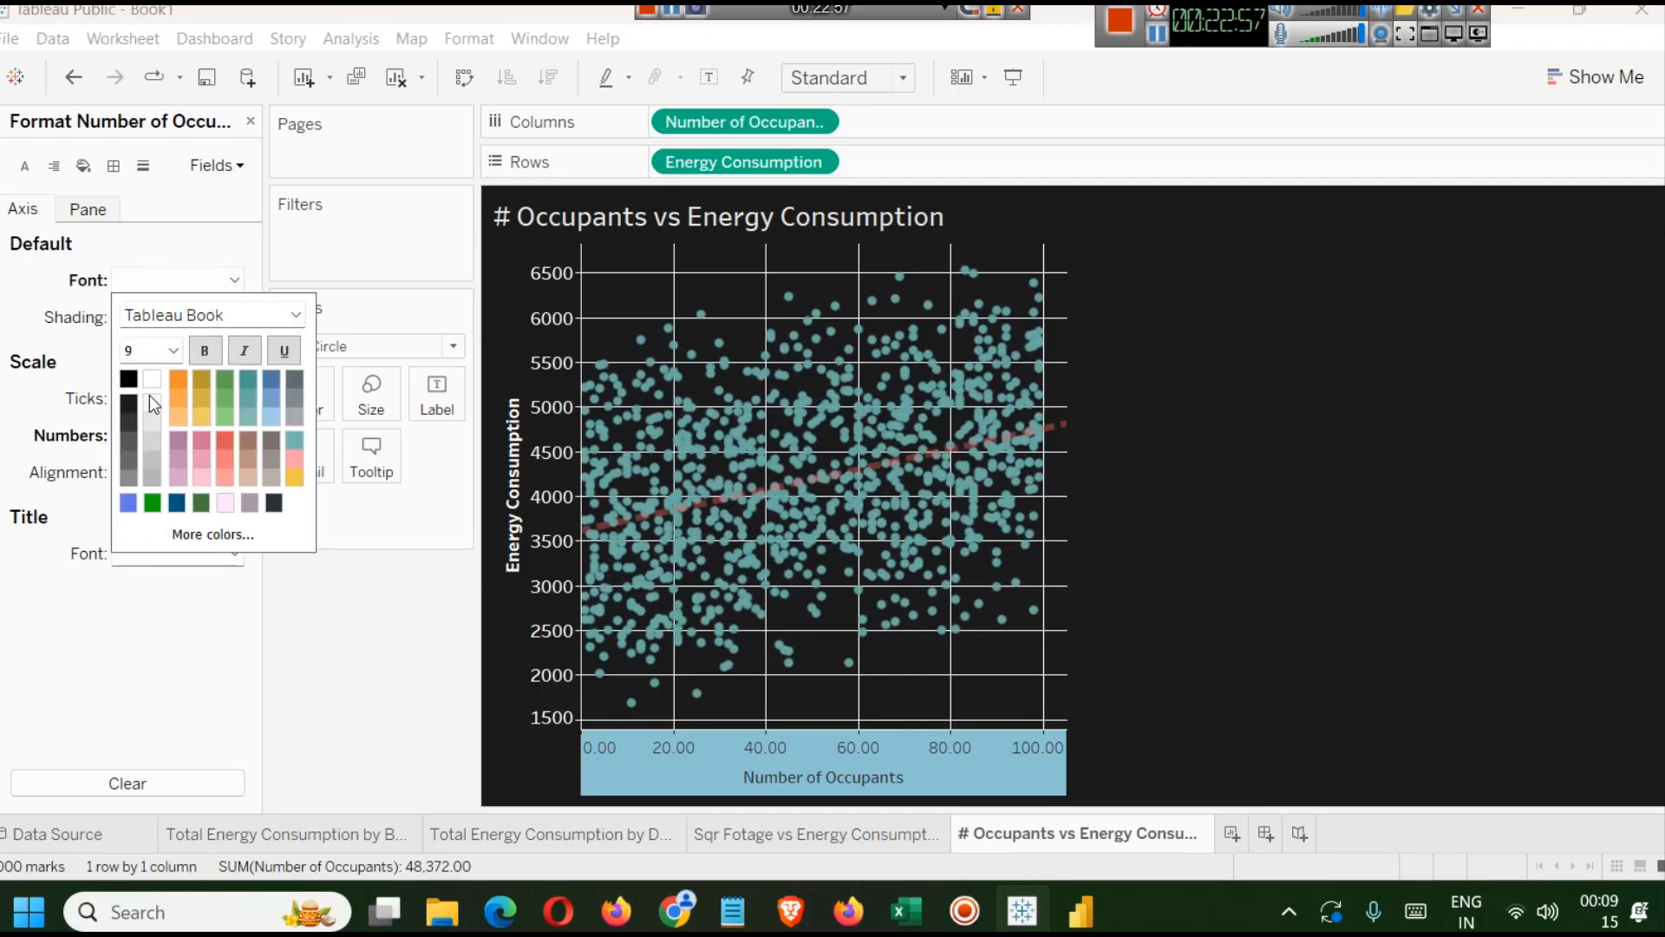
click(1245, 545)
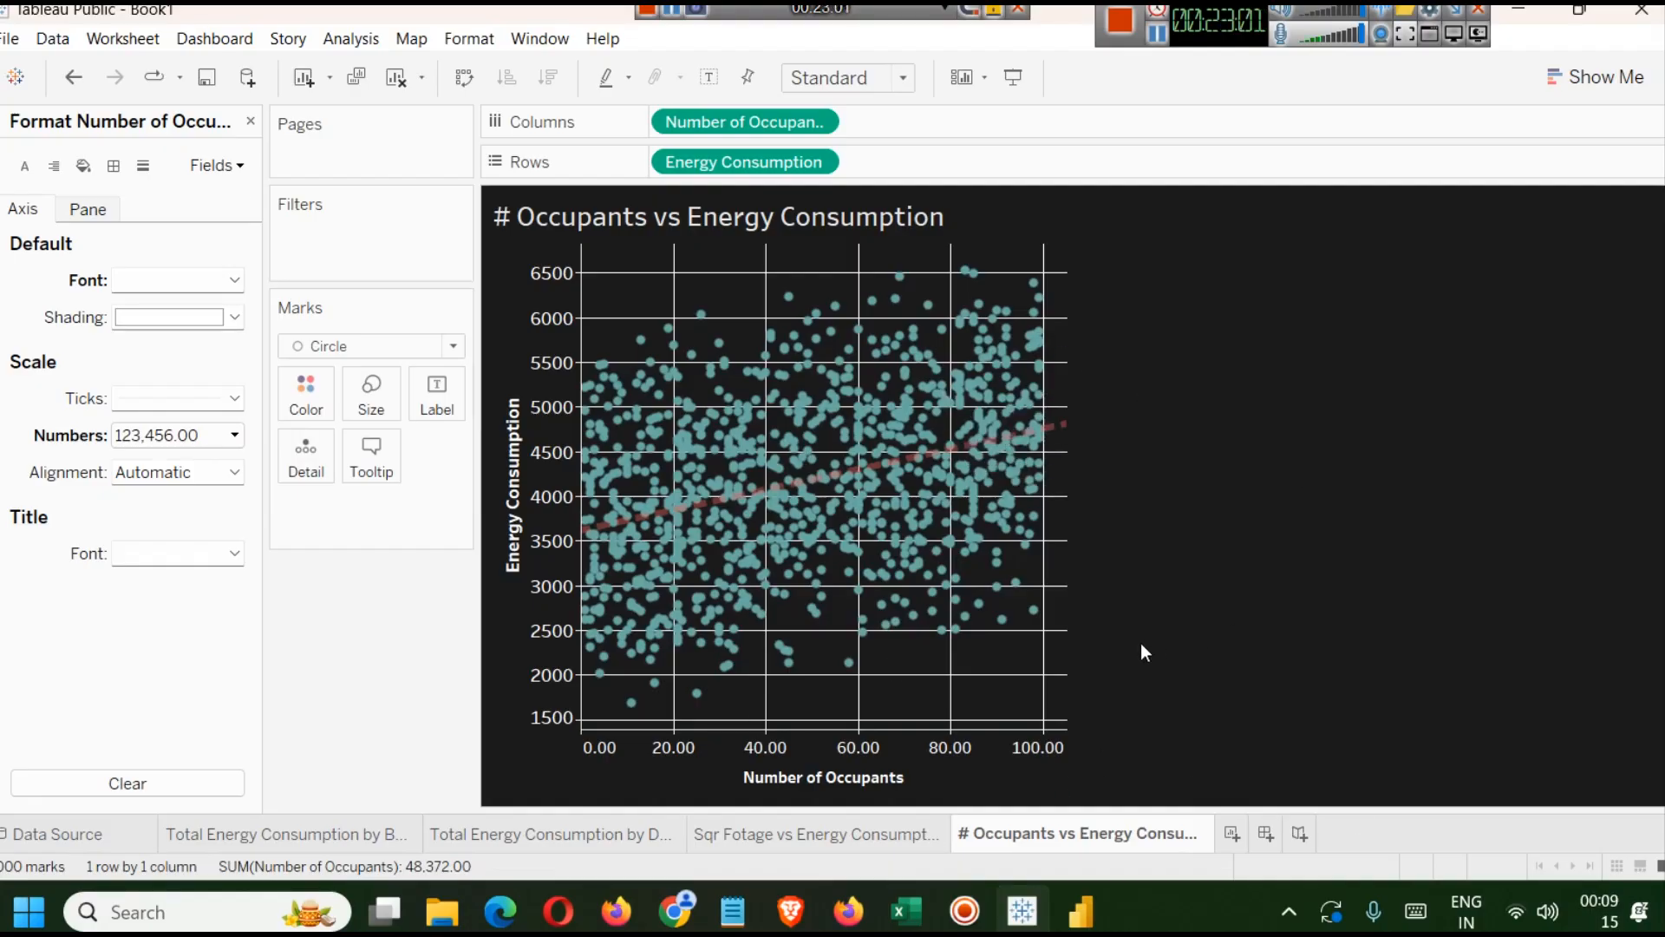
Review the pie, day-of-week bar and both scatter plot sheets in turn.
click(289, 835)
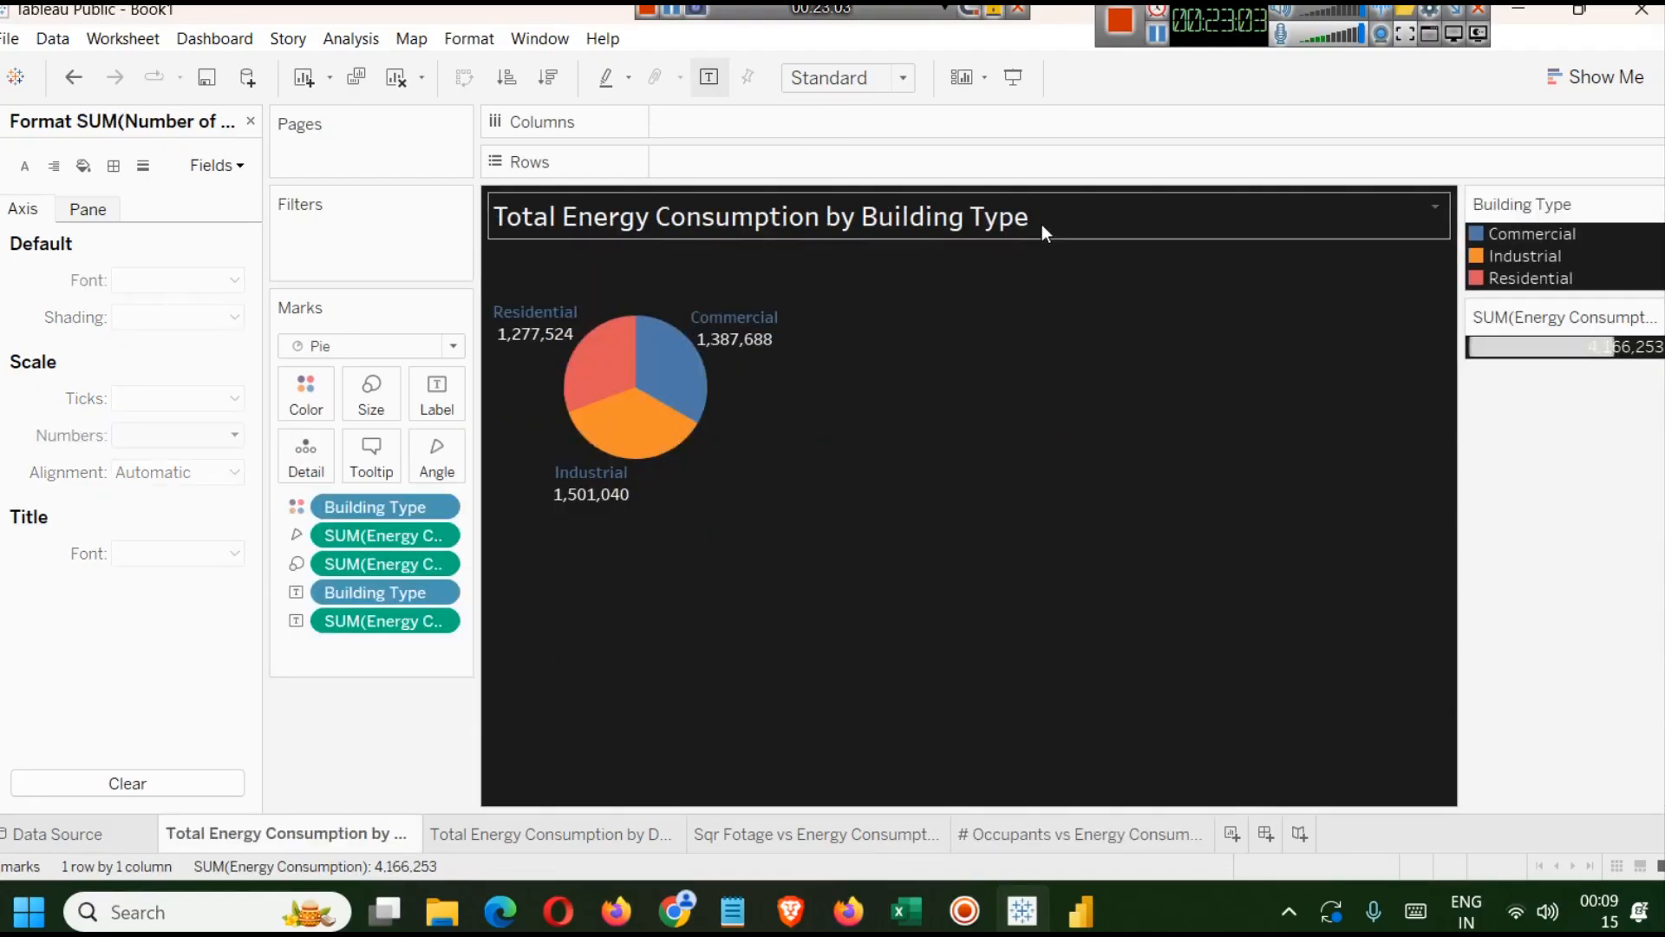
click(518, 838)
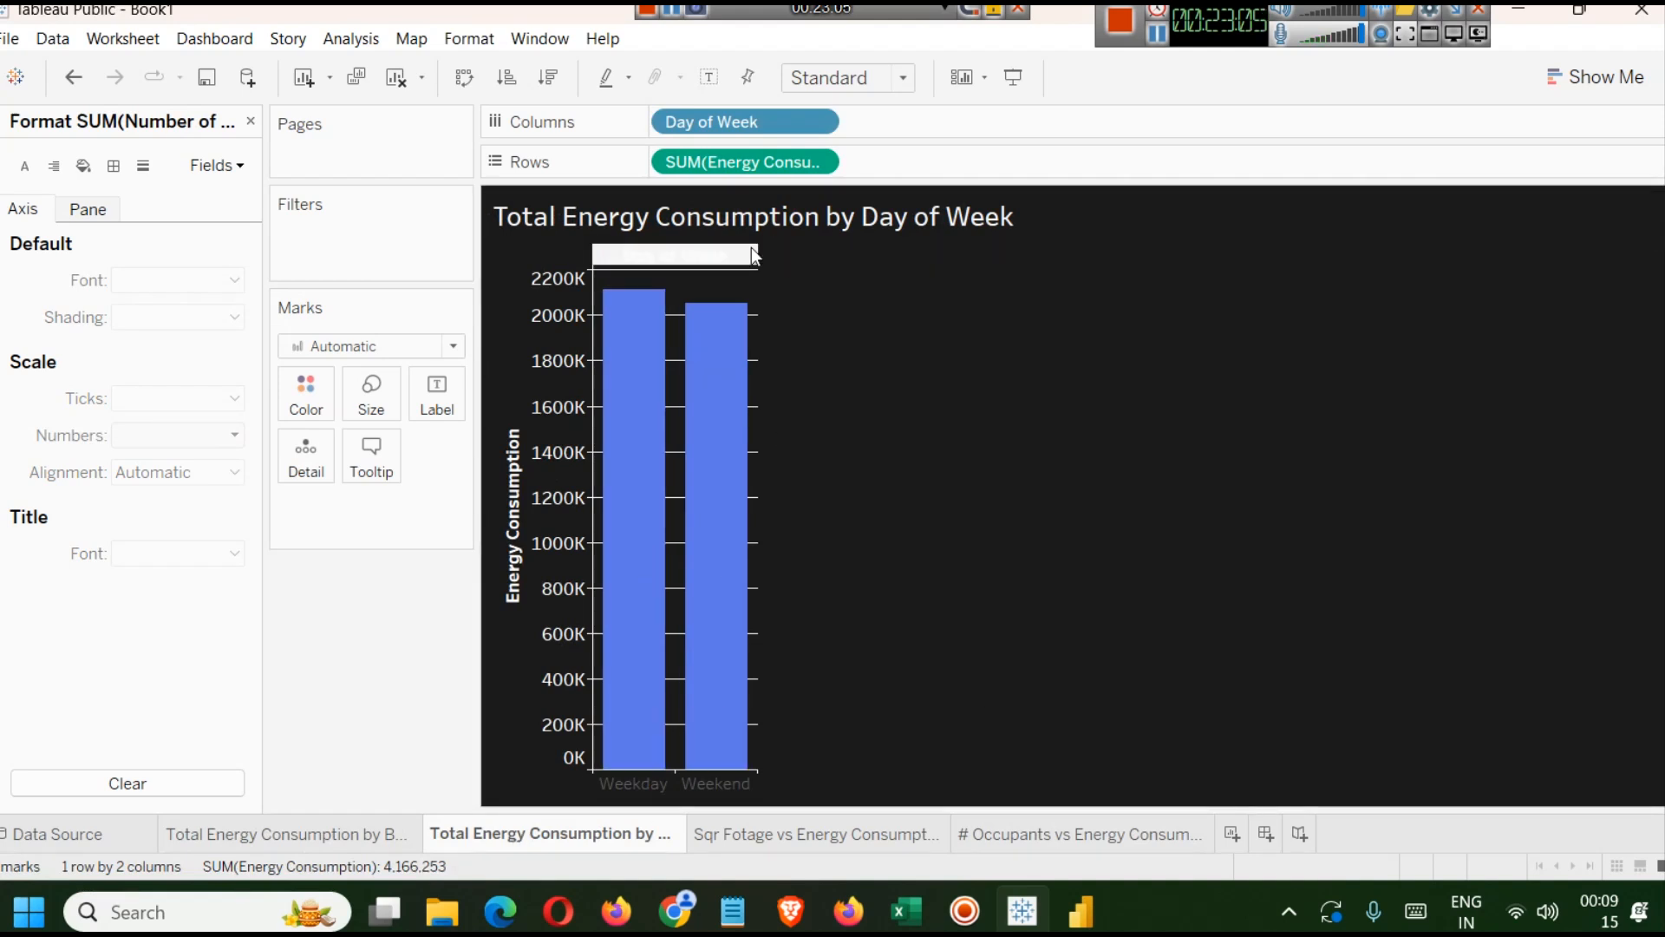
click(741, 835)
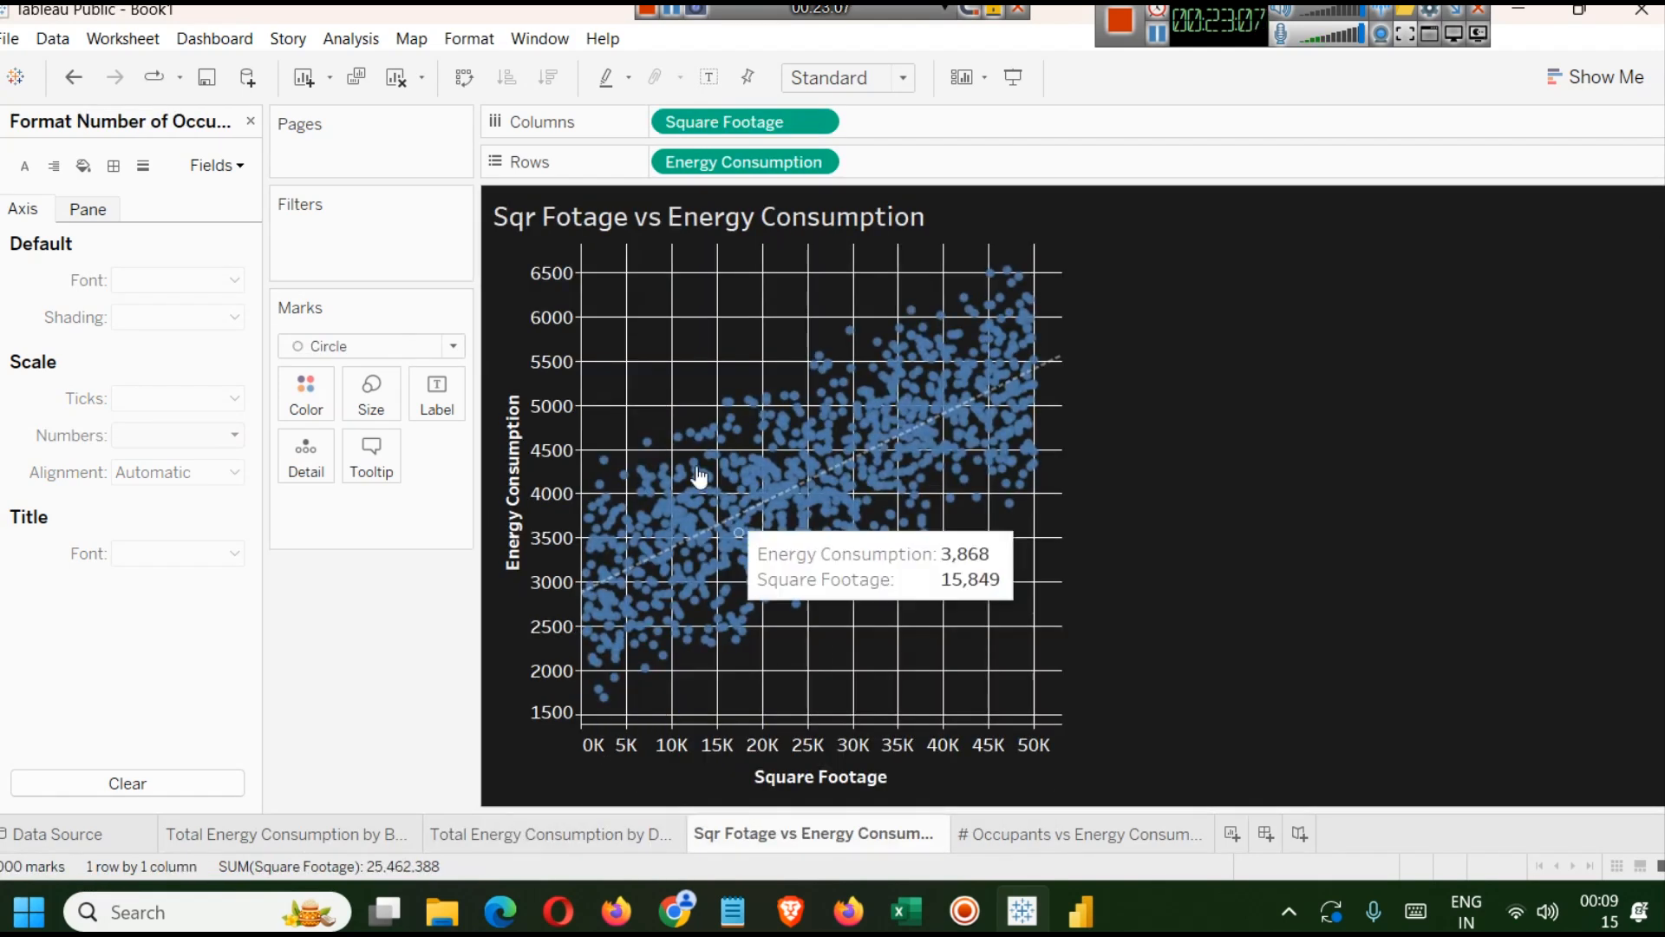
click(997, 831)
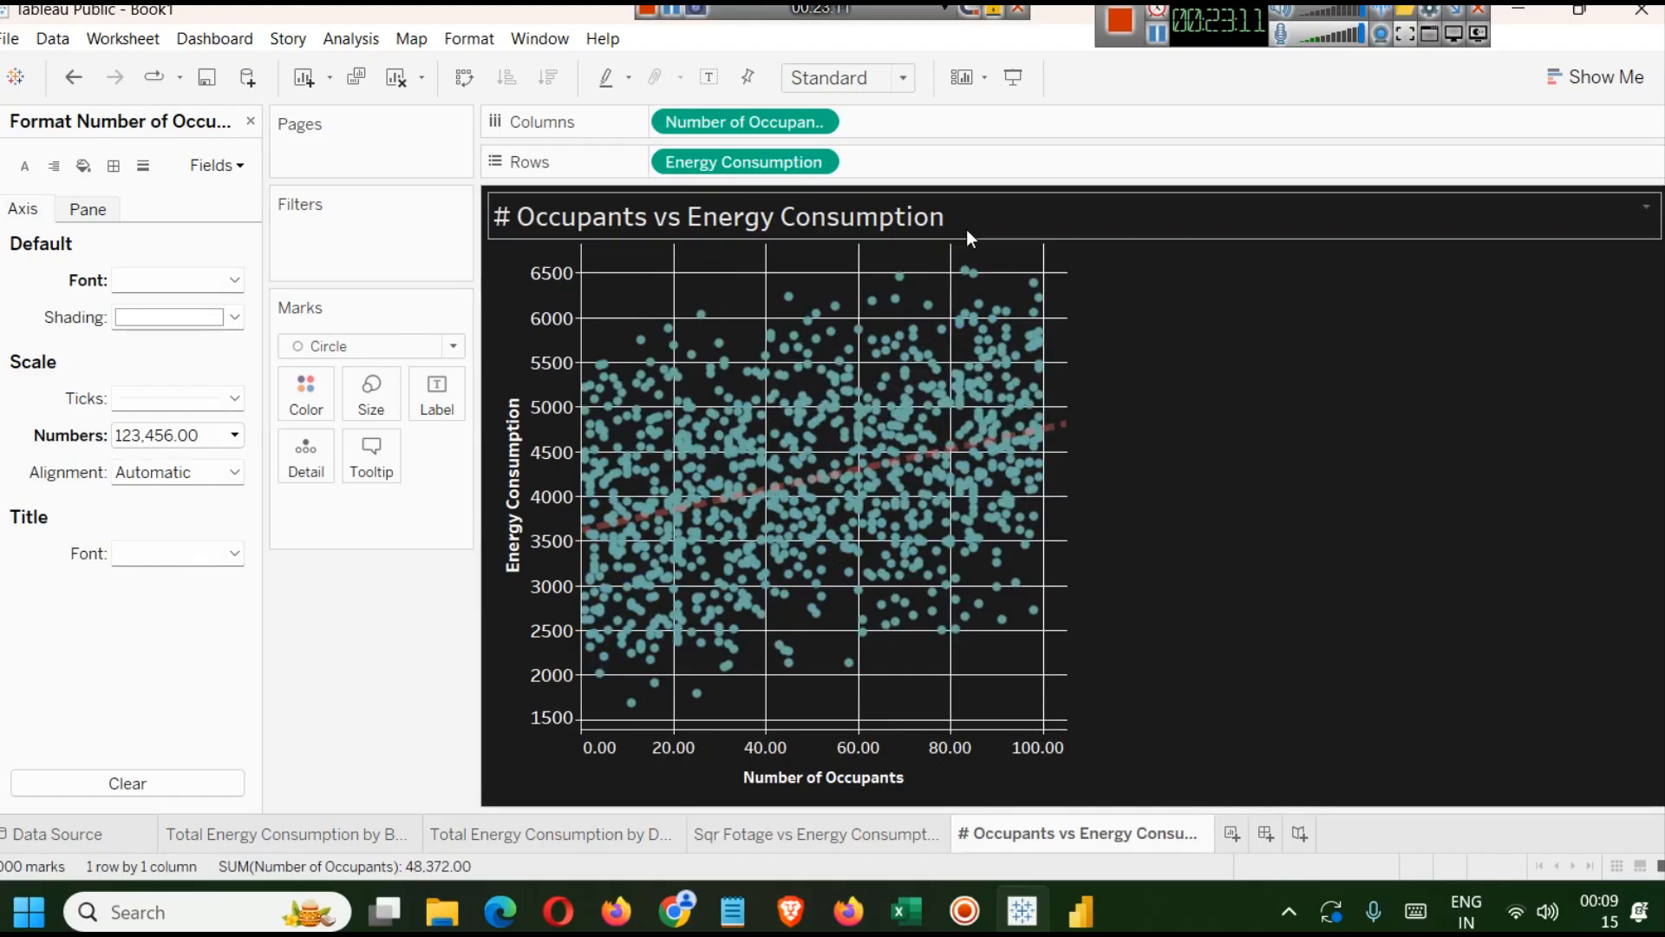
click(1157, 35)
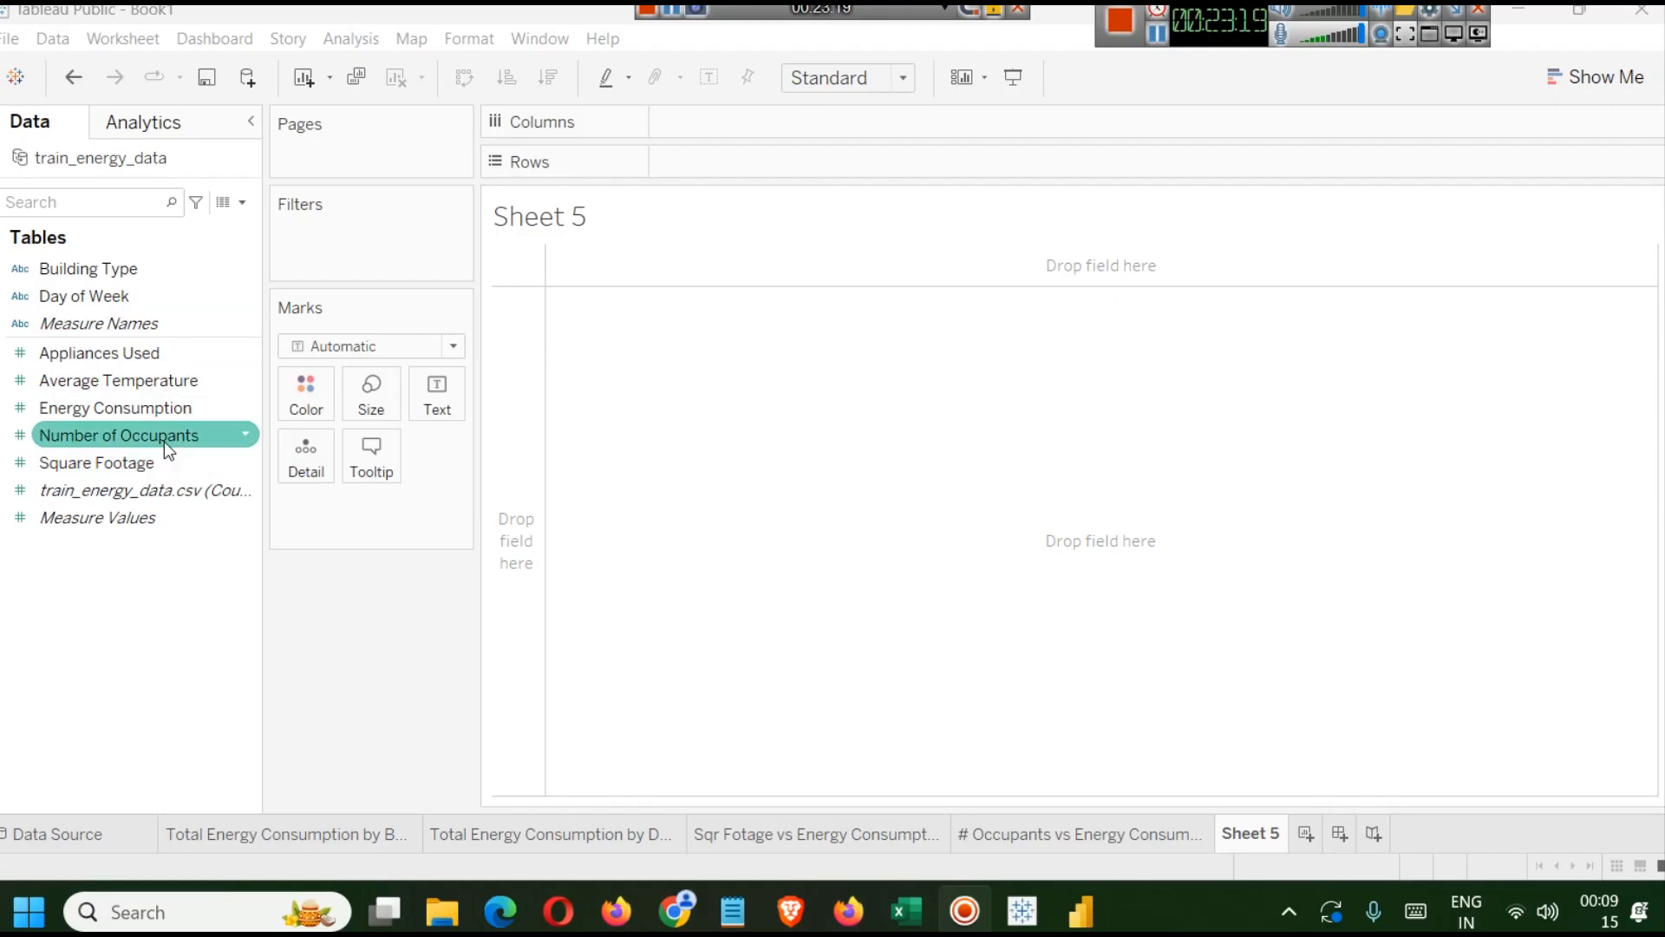
click(164, 440)
click(160, 413)
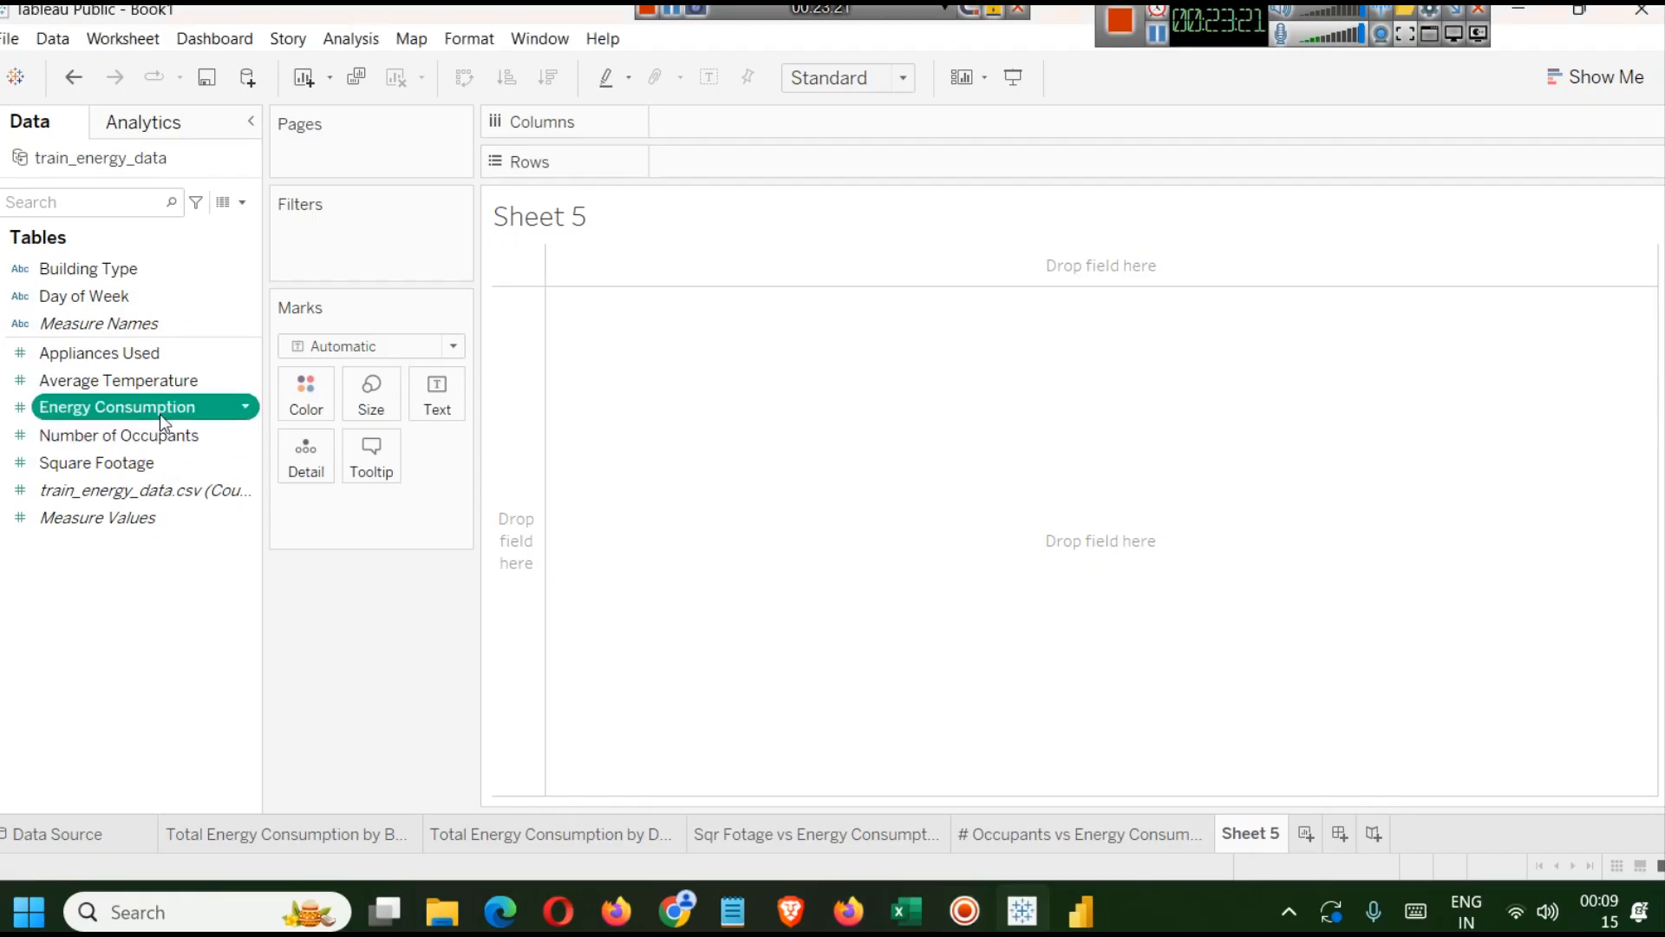
drag(100, 352, 767, 123)
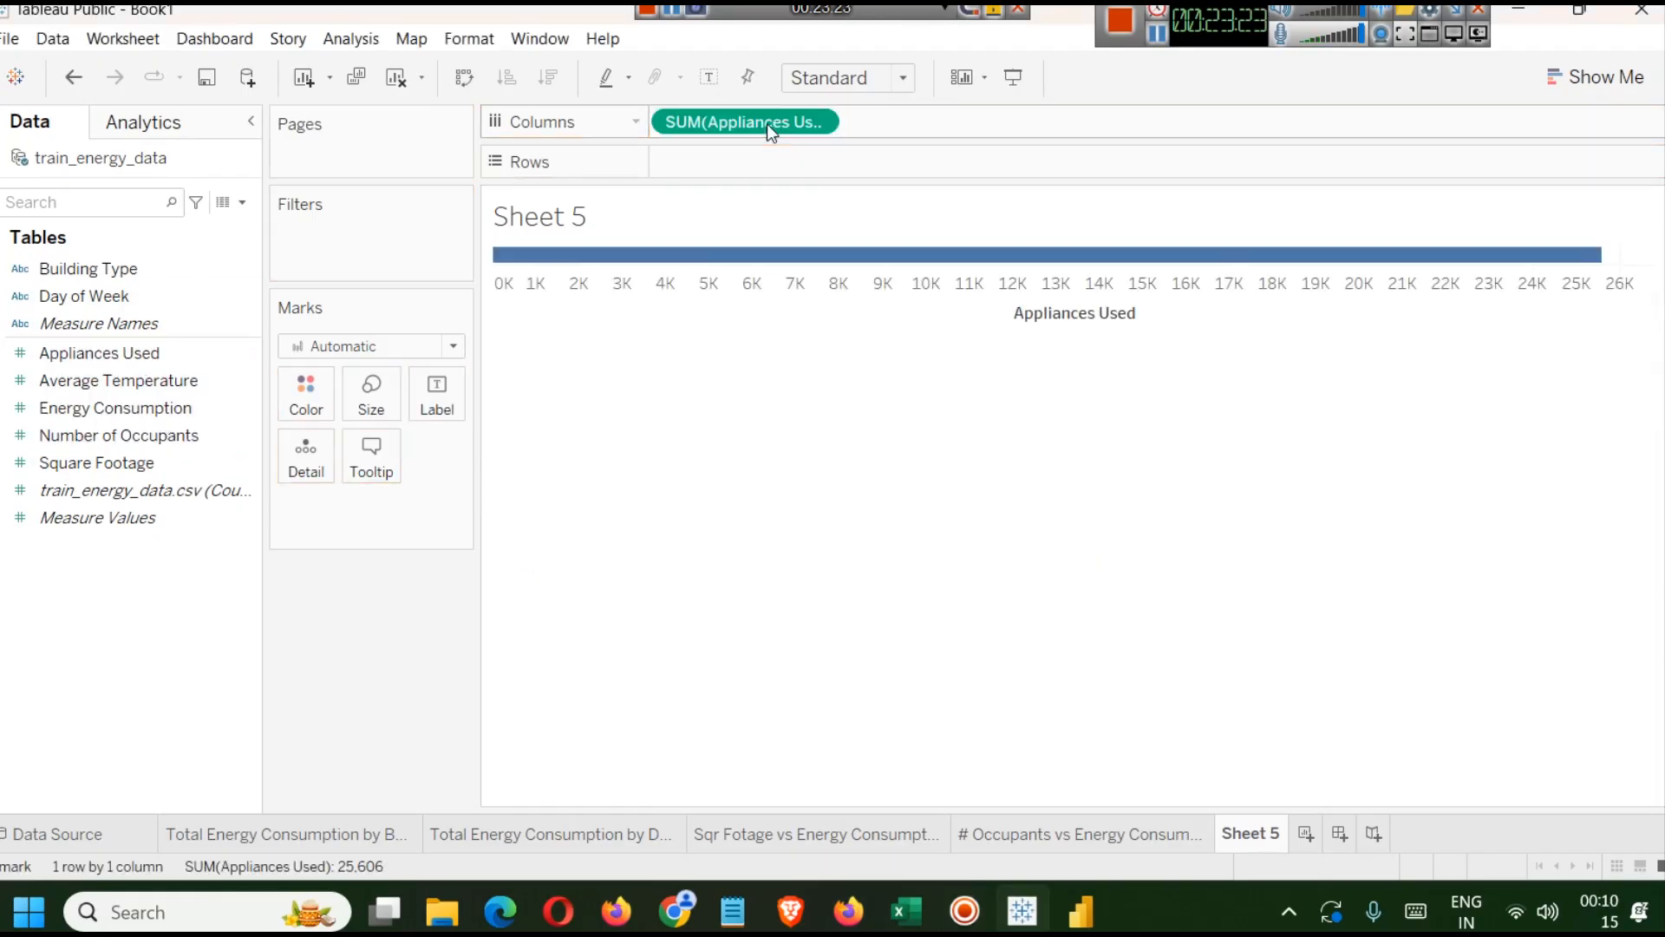
mouse_move(1494, 273)
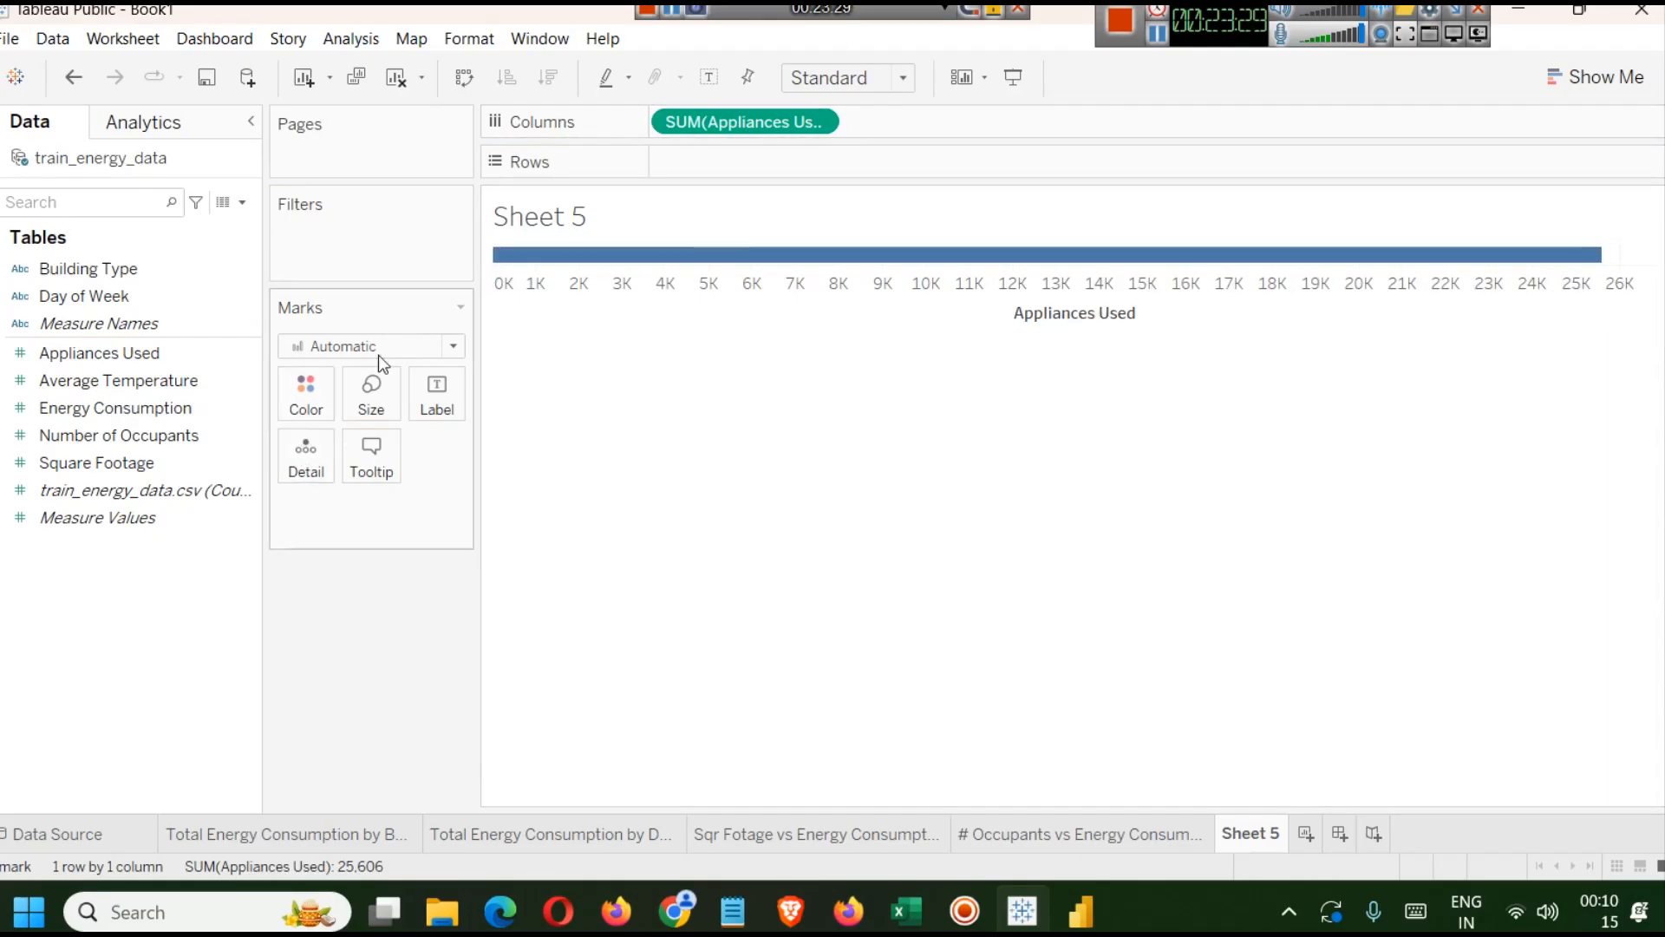
key(ctrl+z)
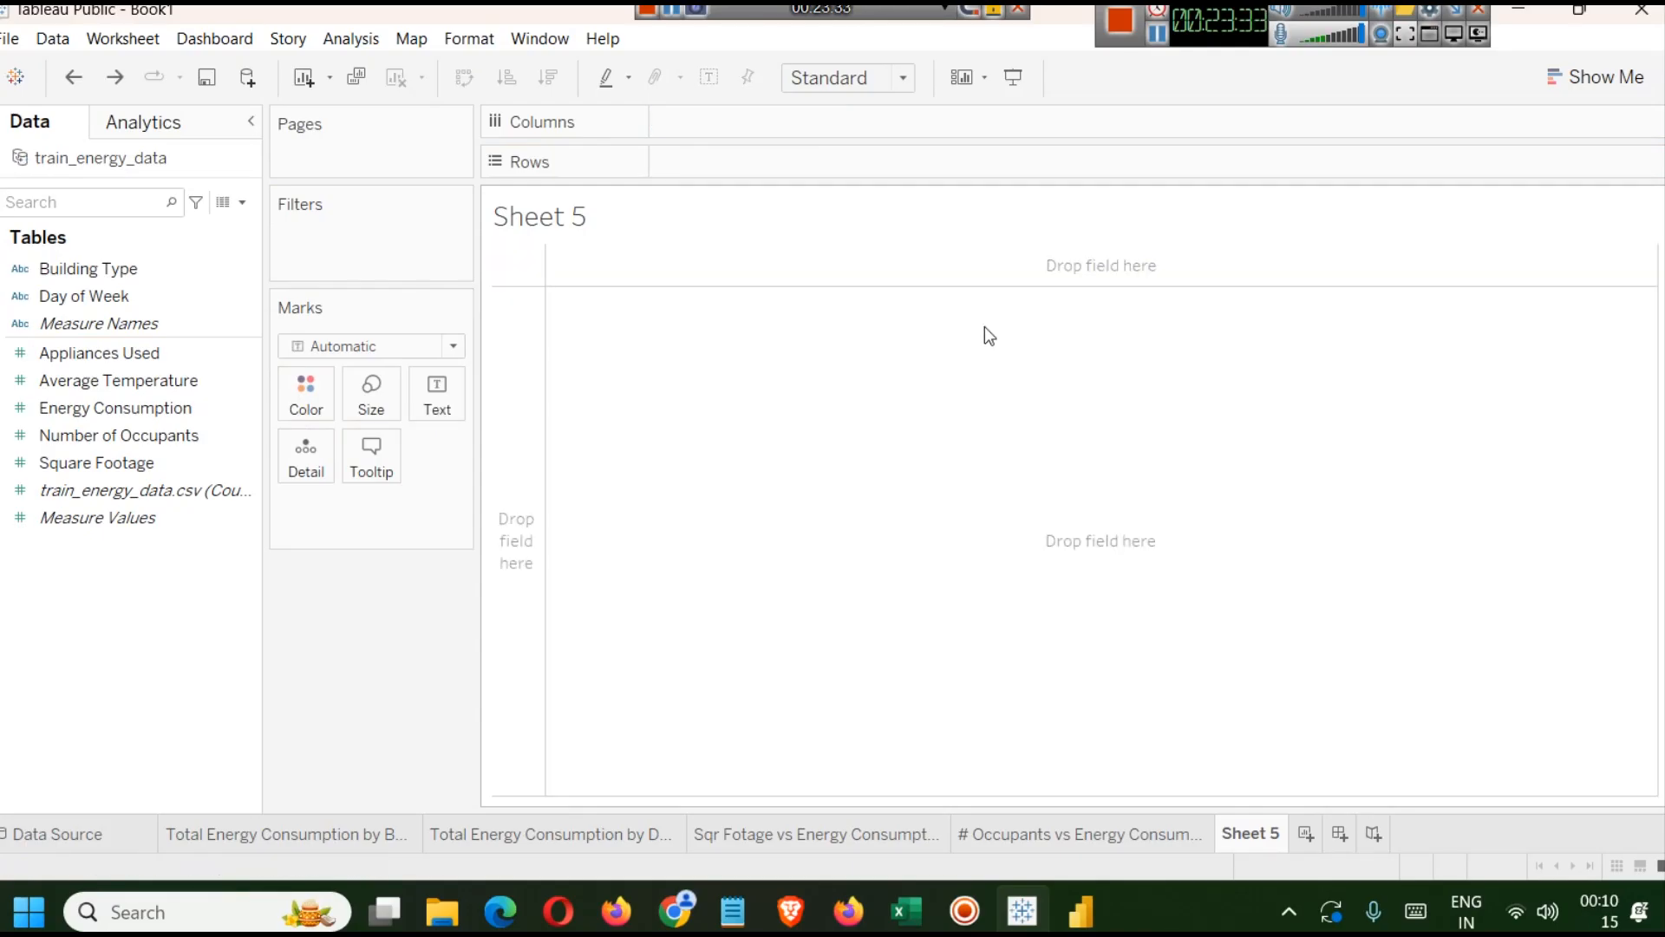
Examine the train_energy_data rows on the data source page, then return to Sheet 5.
click(105, 835)
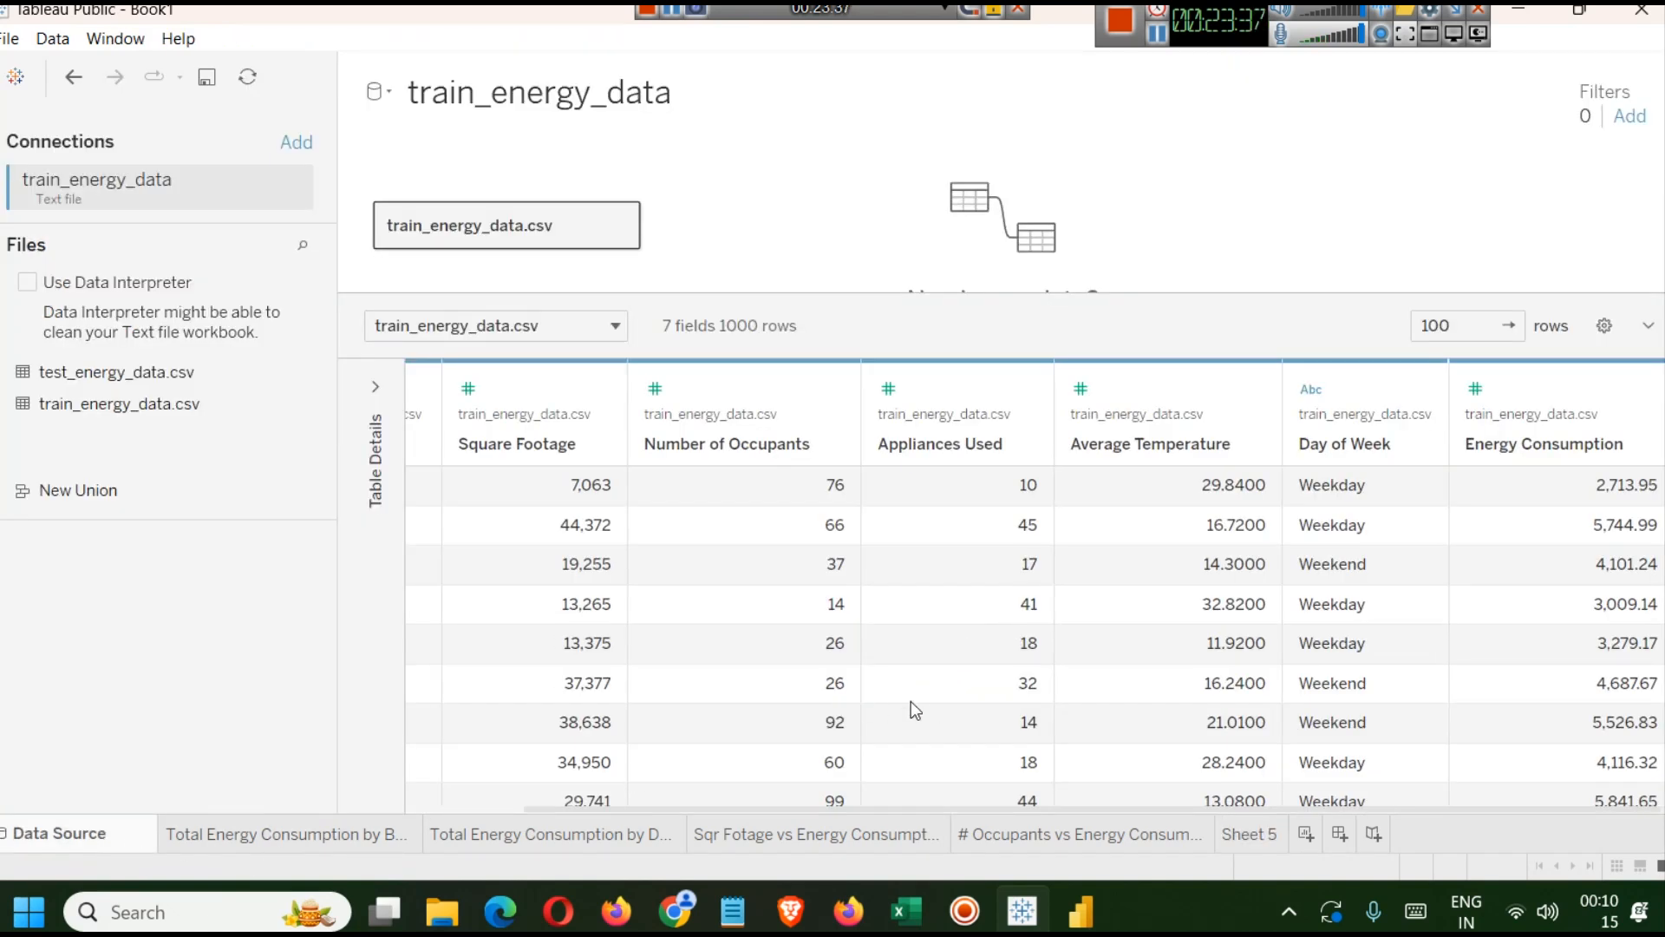
scroll(989, 507, down, 3)
scroll(989, 507, down, 10)
scroll(914, 706, down, 2)
scroll(996, 568, down, 10)
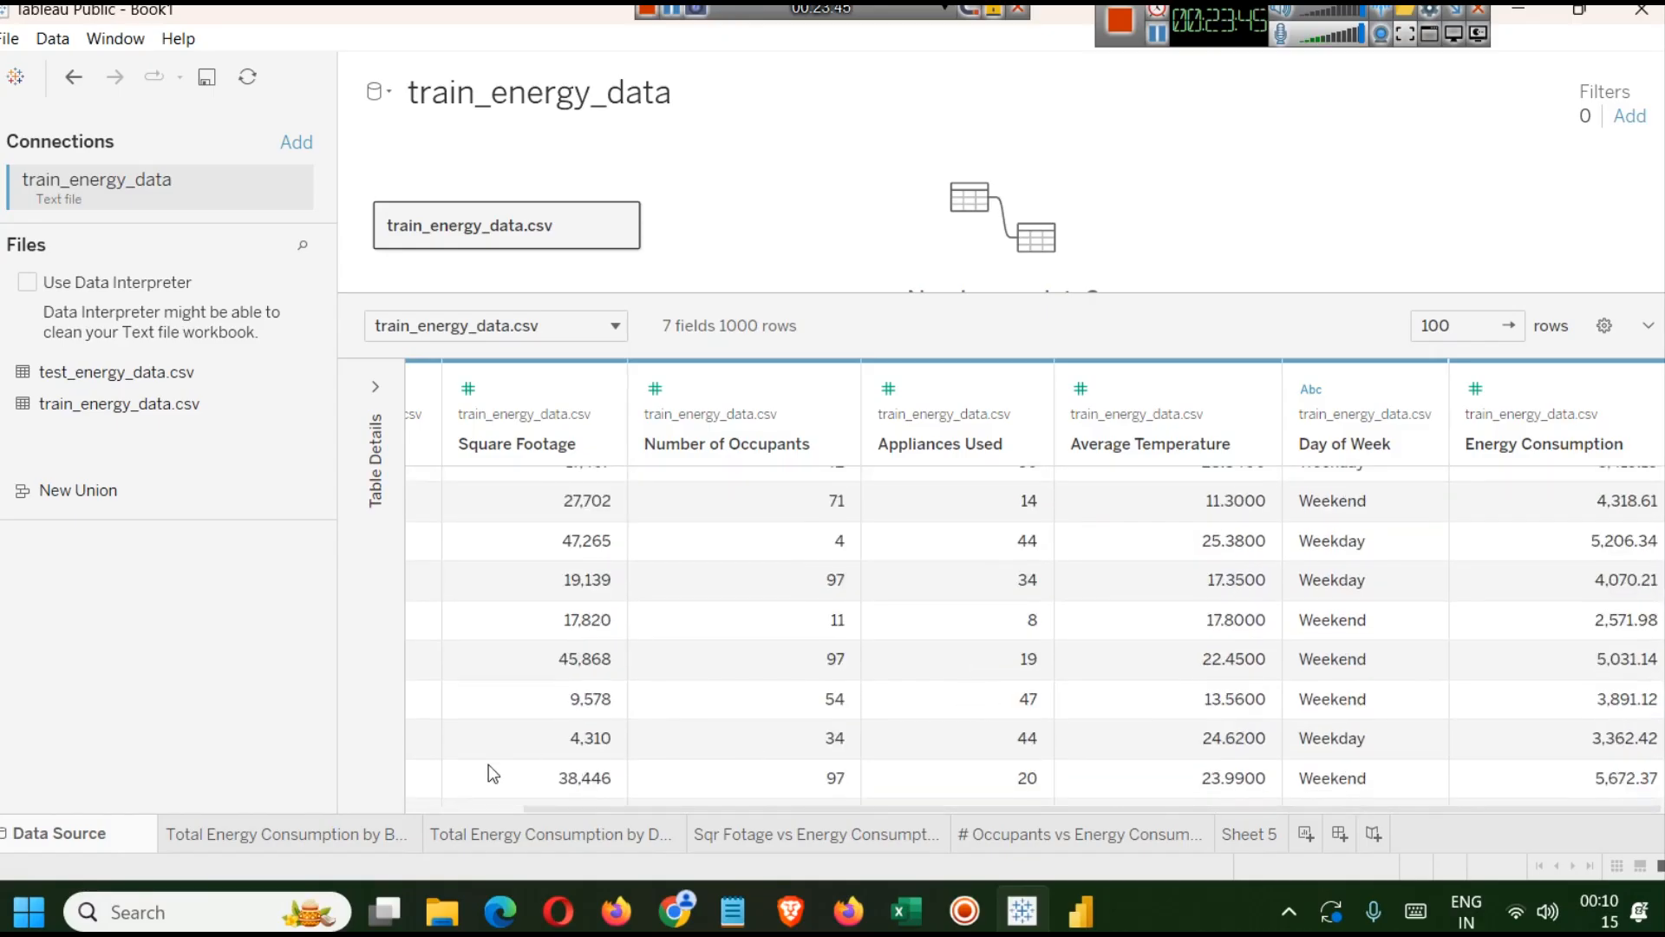
click(1230, 834)
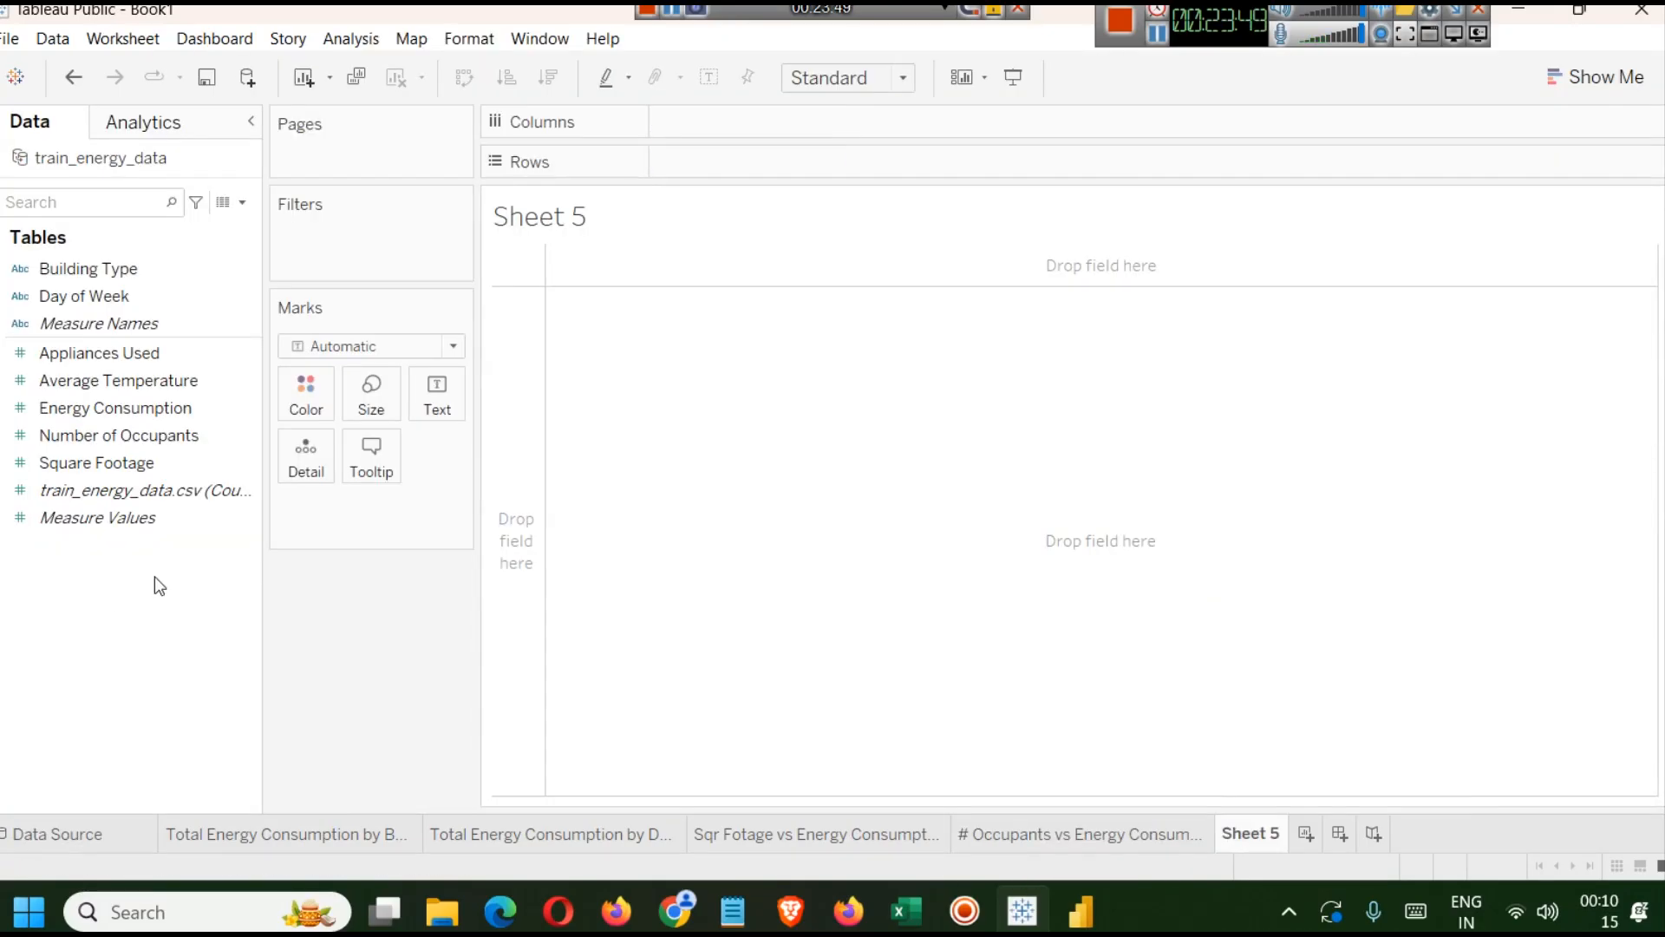
Duplicate the Appliances Used field.
click(242, 354)
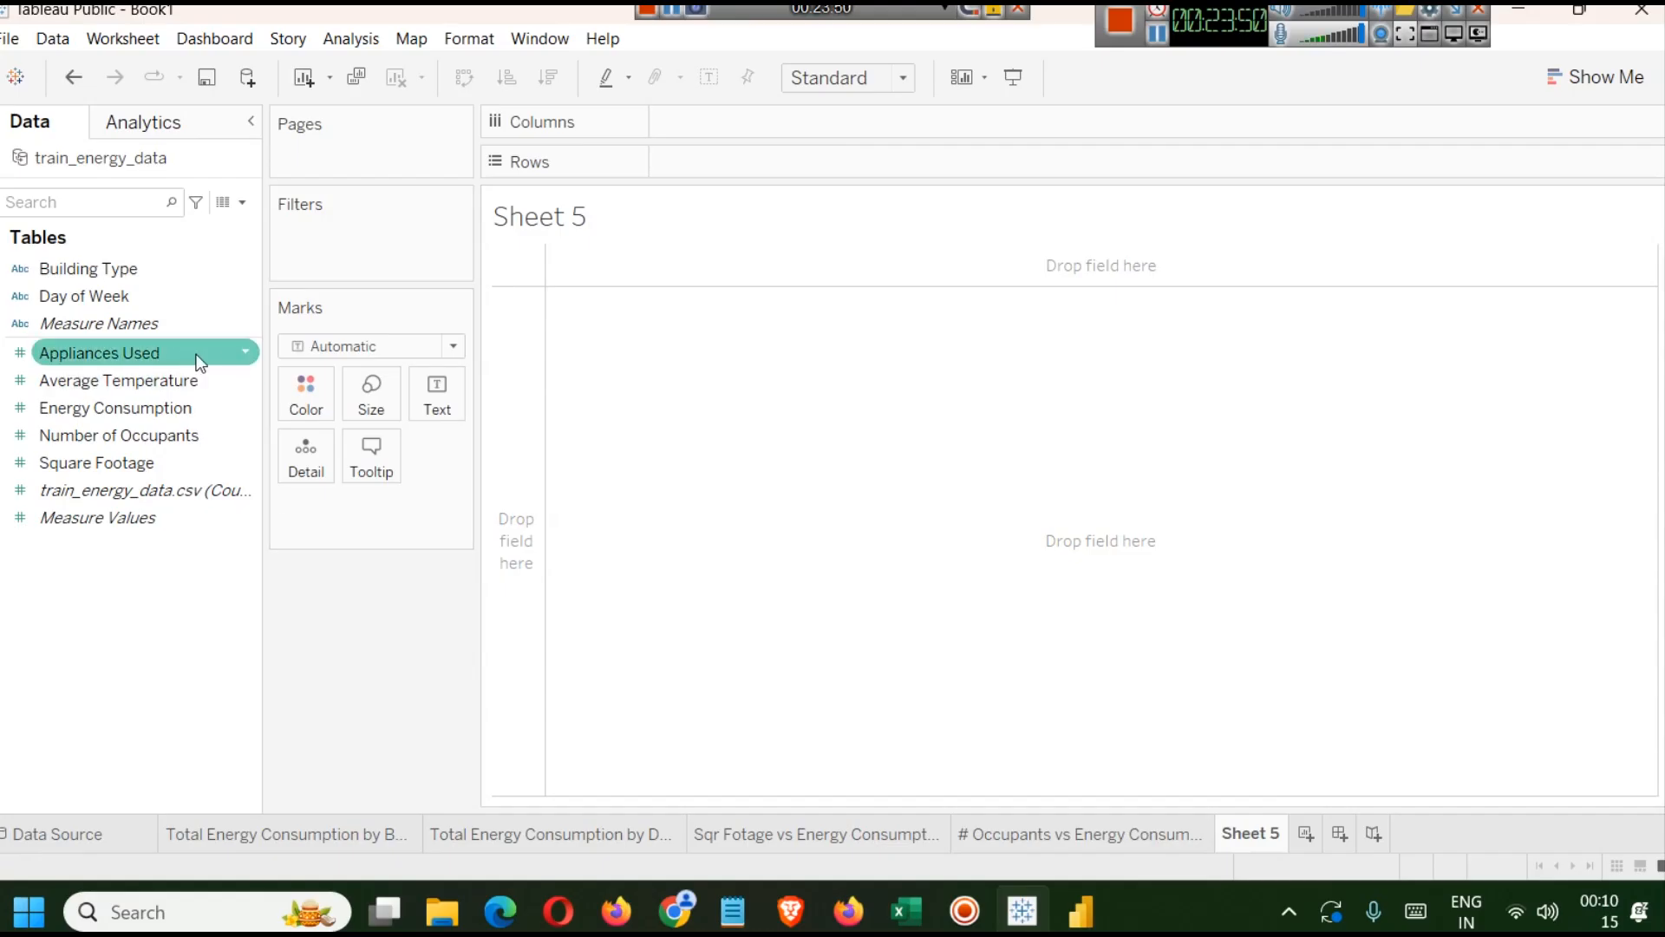
click(241, 353)
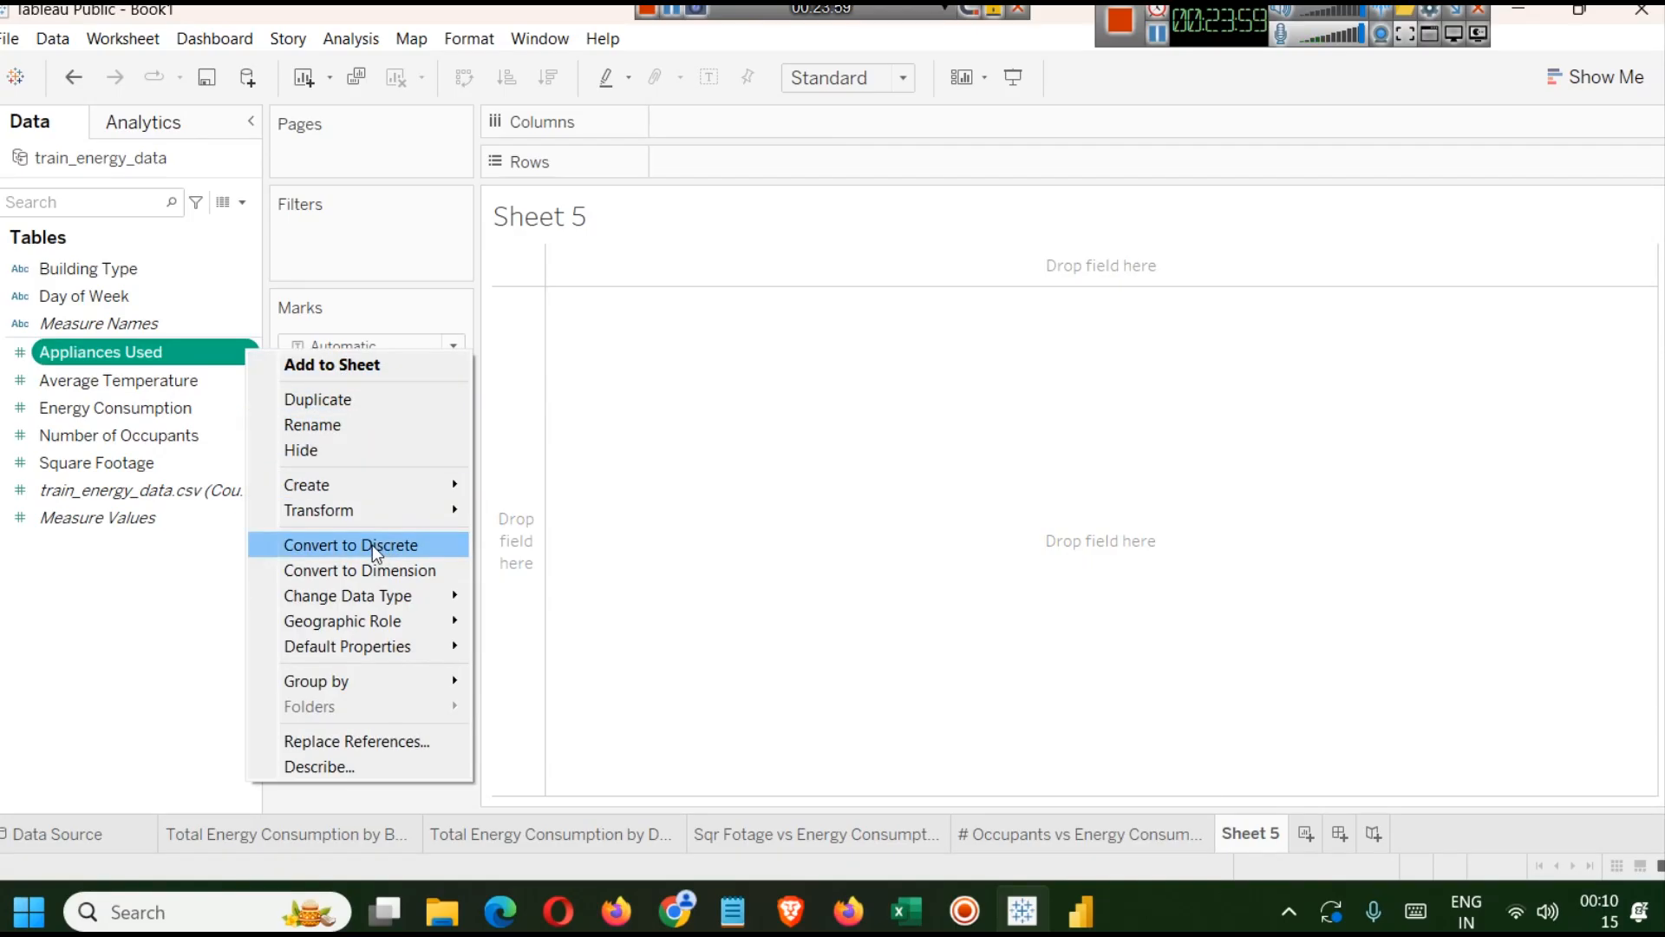
click(335, 395)
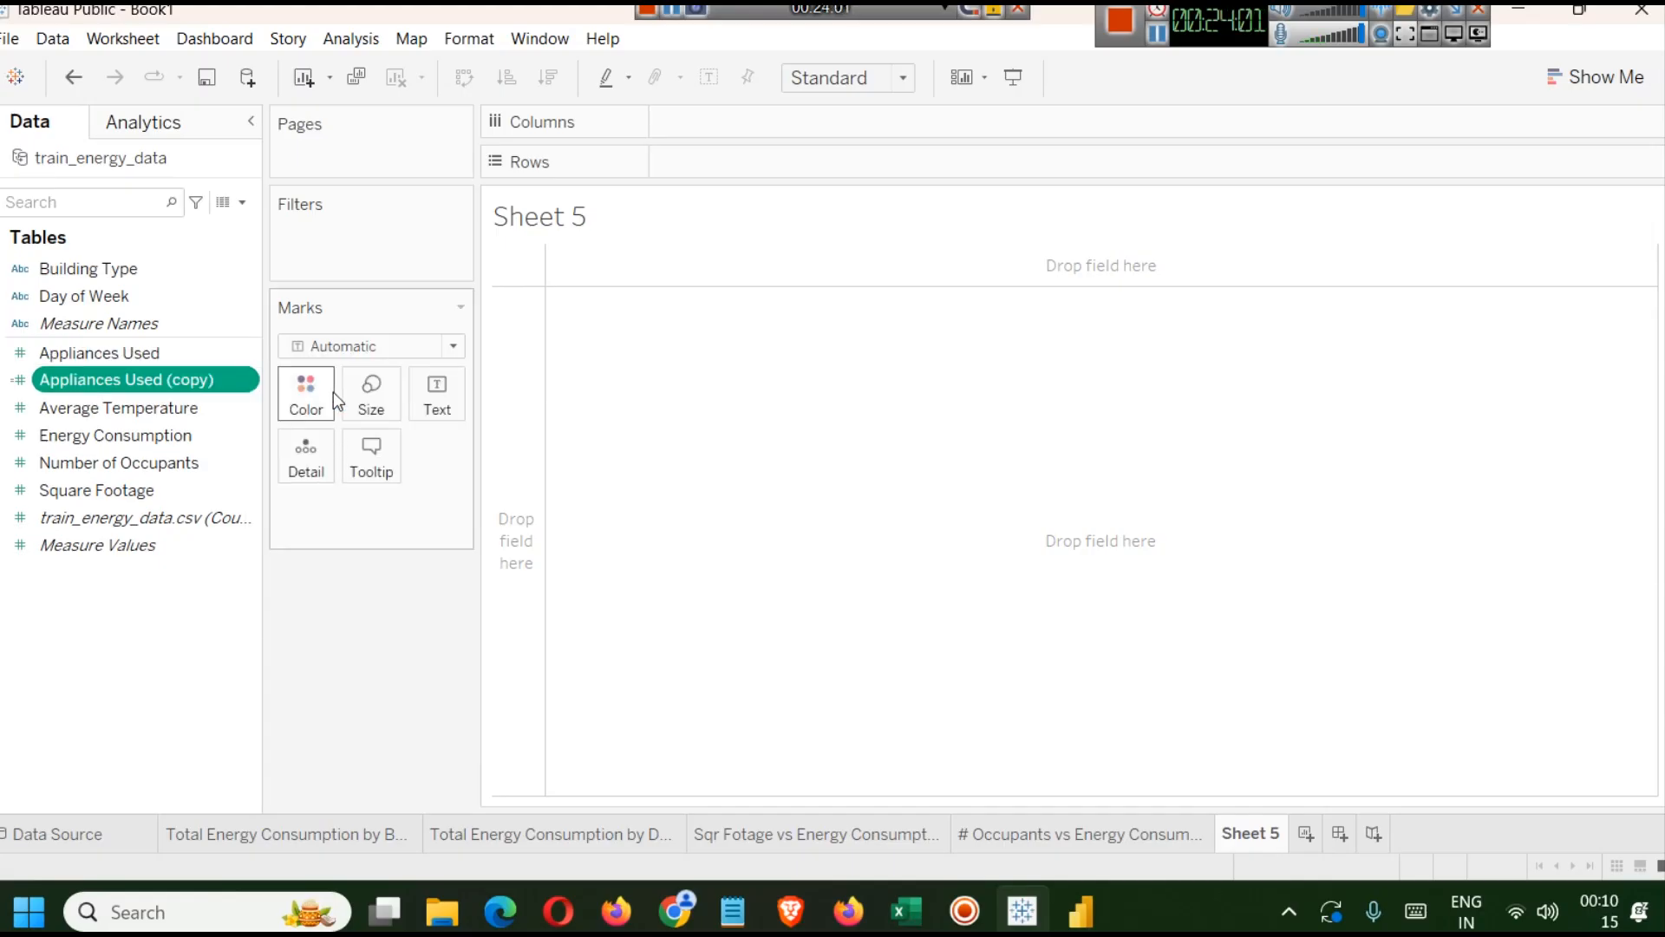
Convert Appliances Used (copy) to discrete and plot it on Columns against Energy Consumption on Rows.
right_click(121, 371)
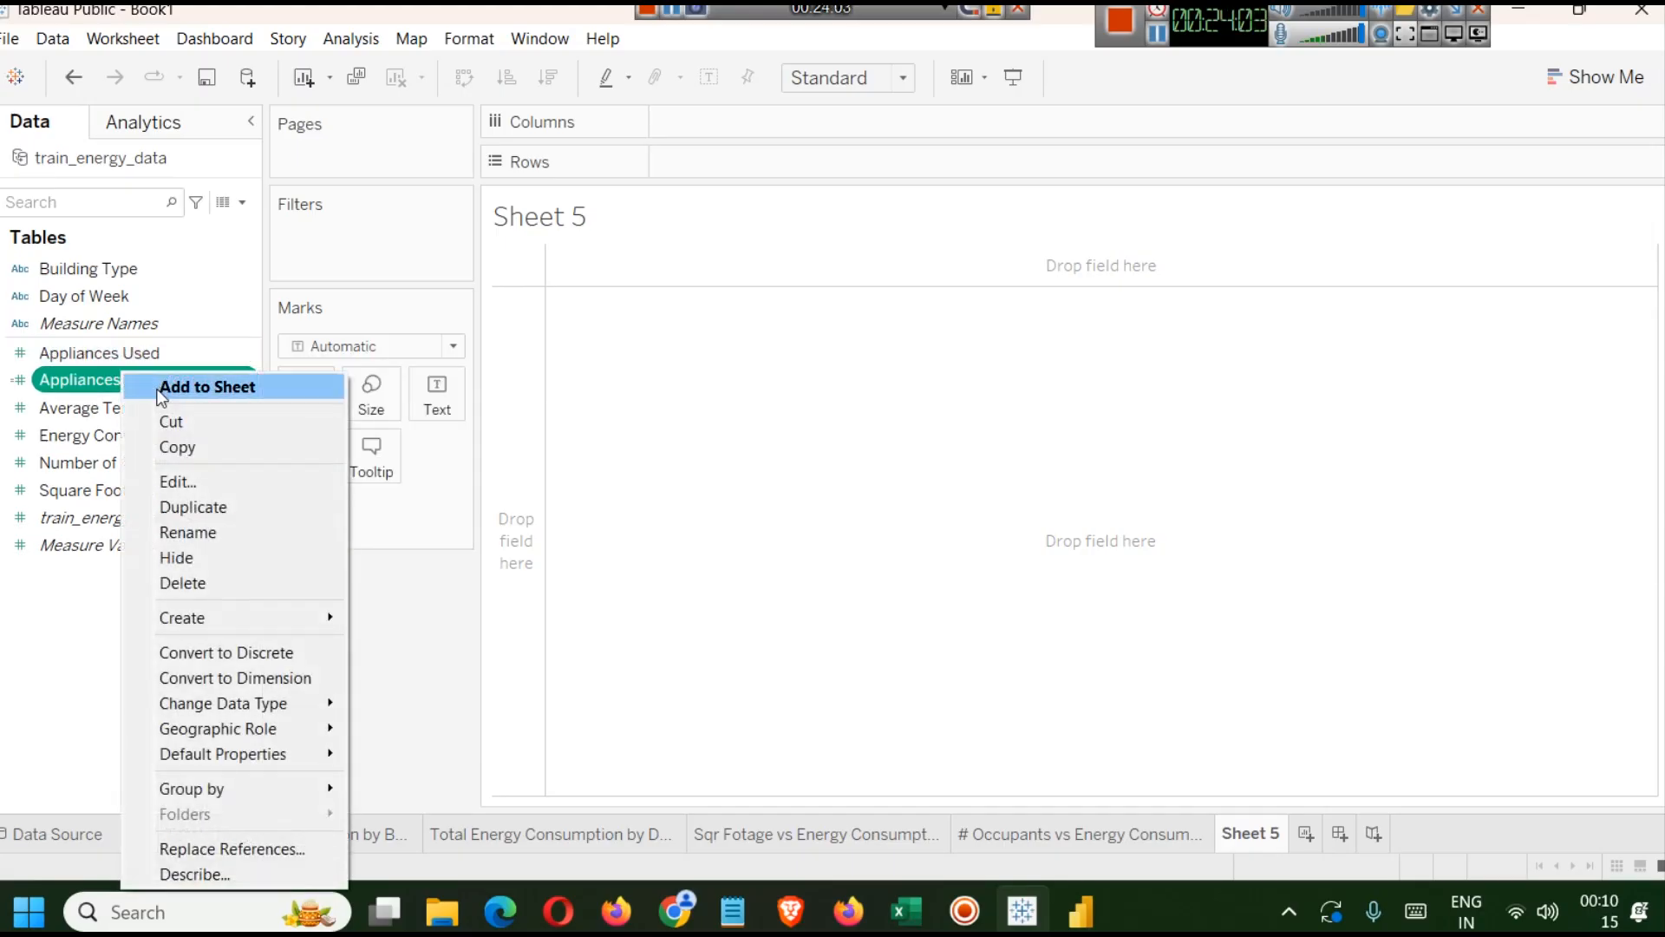
click(265, 652)
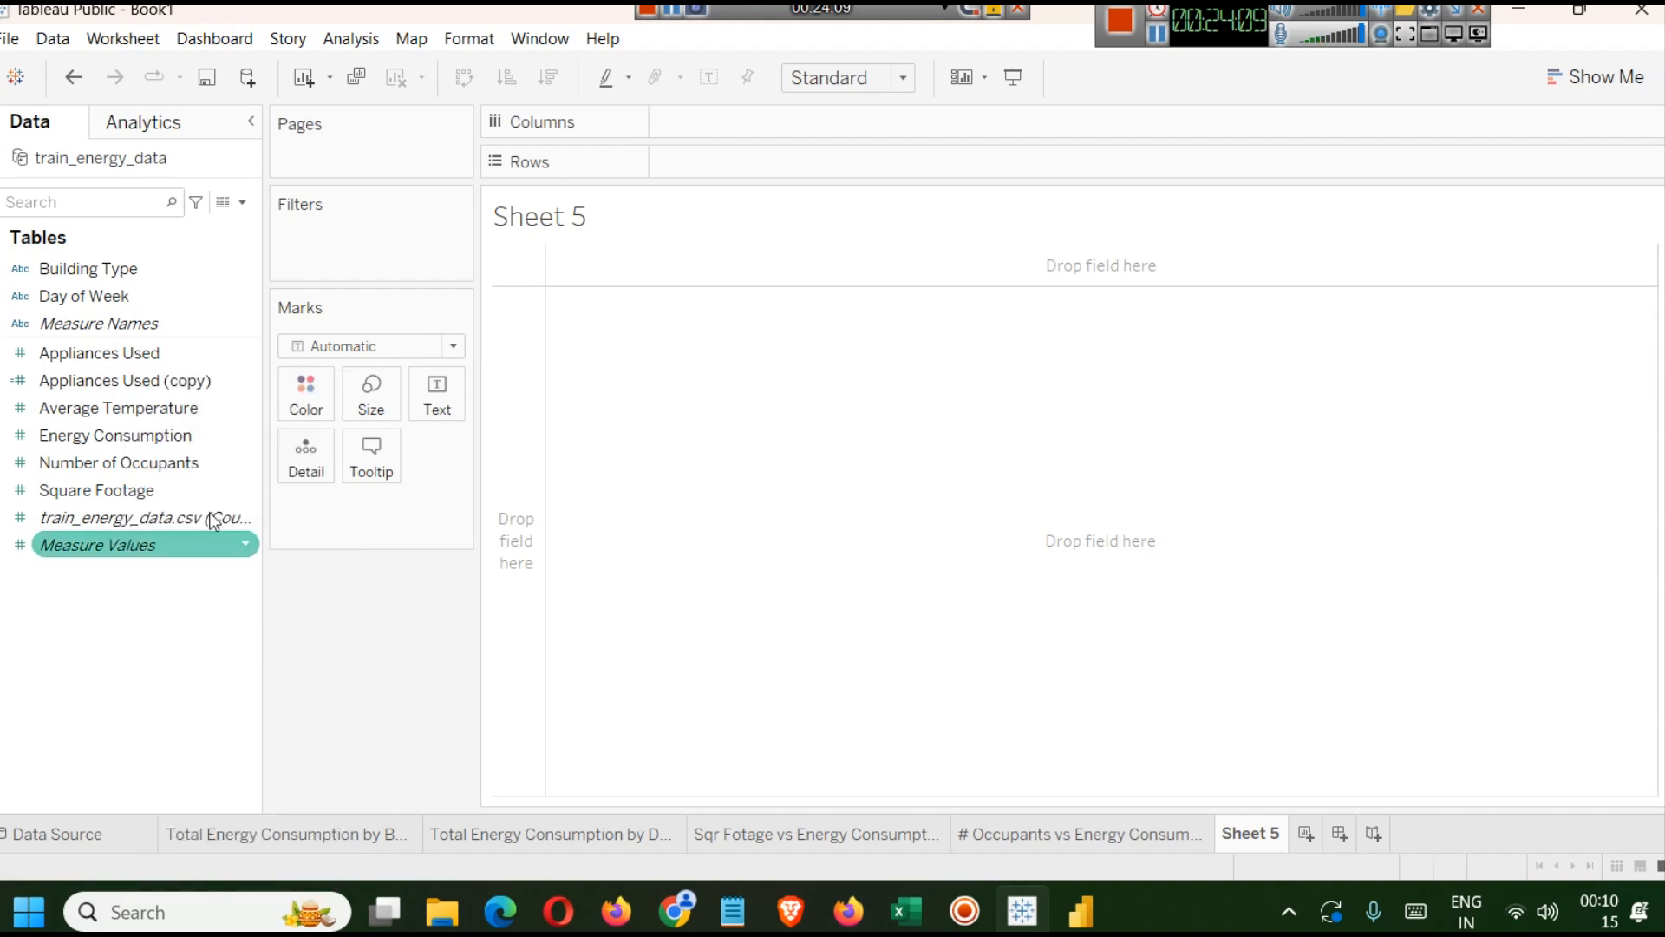
drag(158, 382, 772, 127)
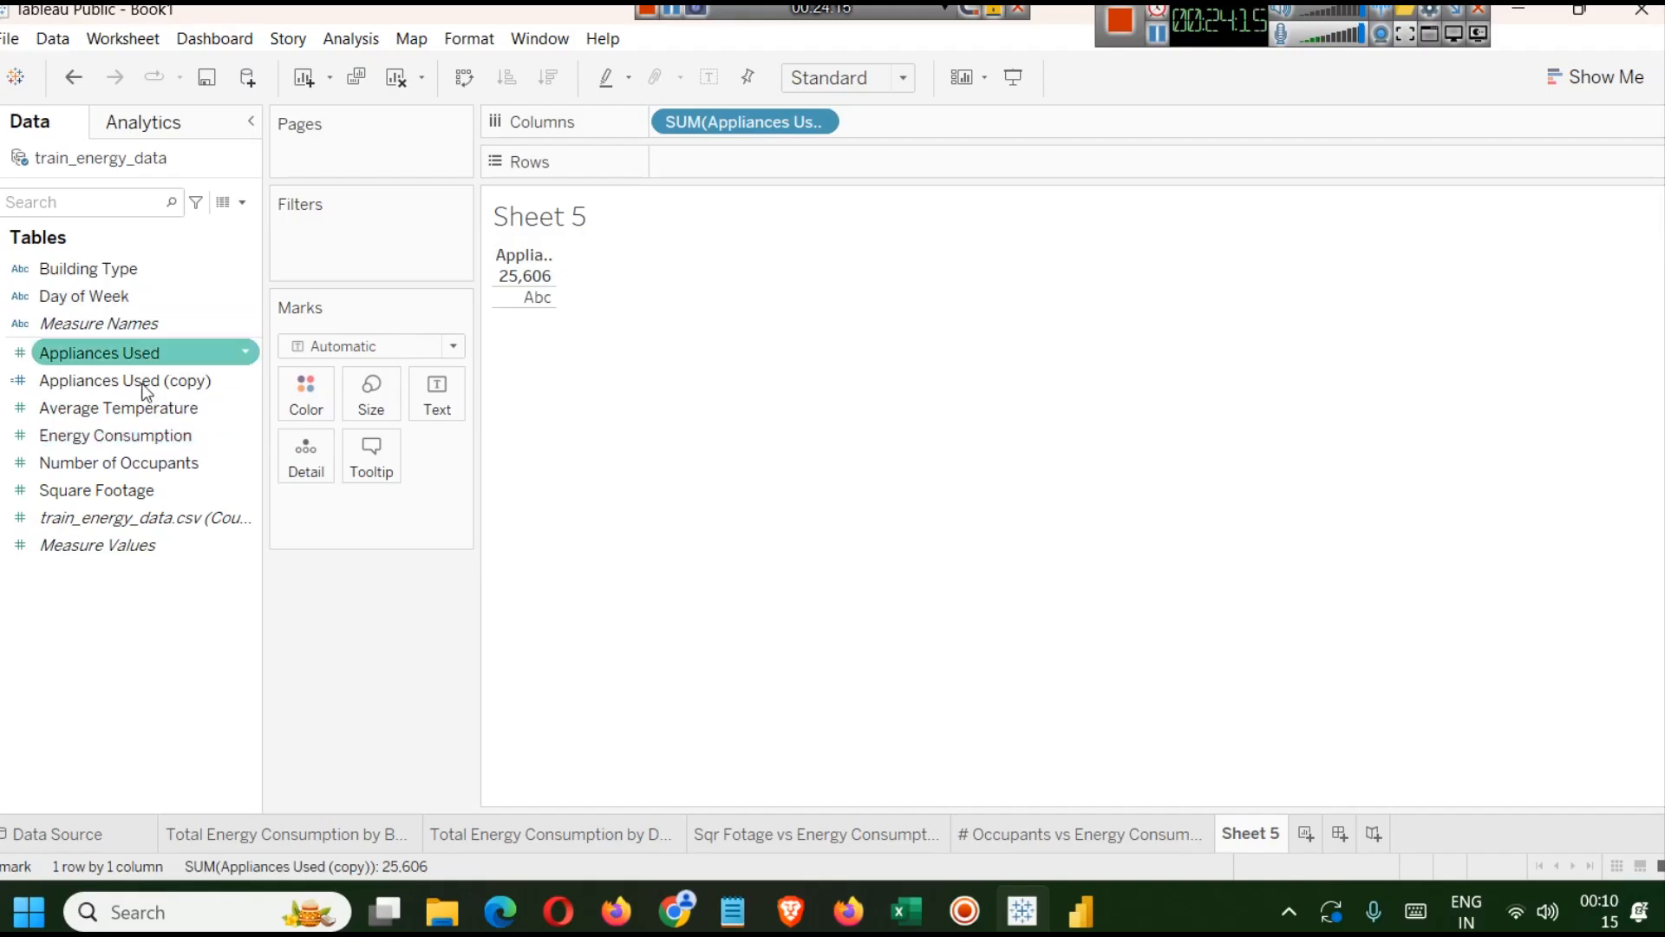
drag(120, 435, 804, 158)
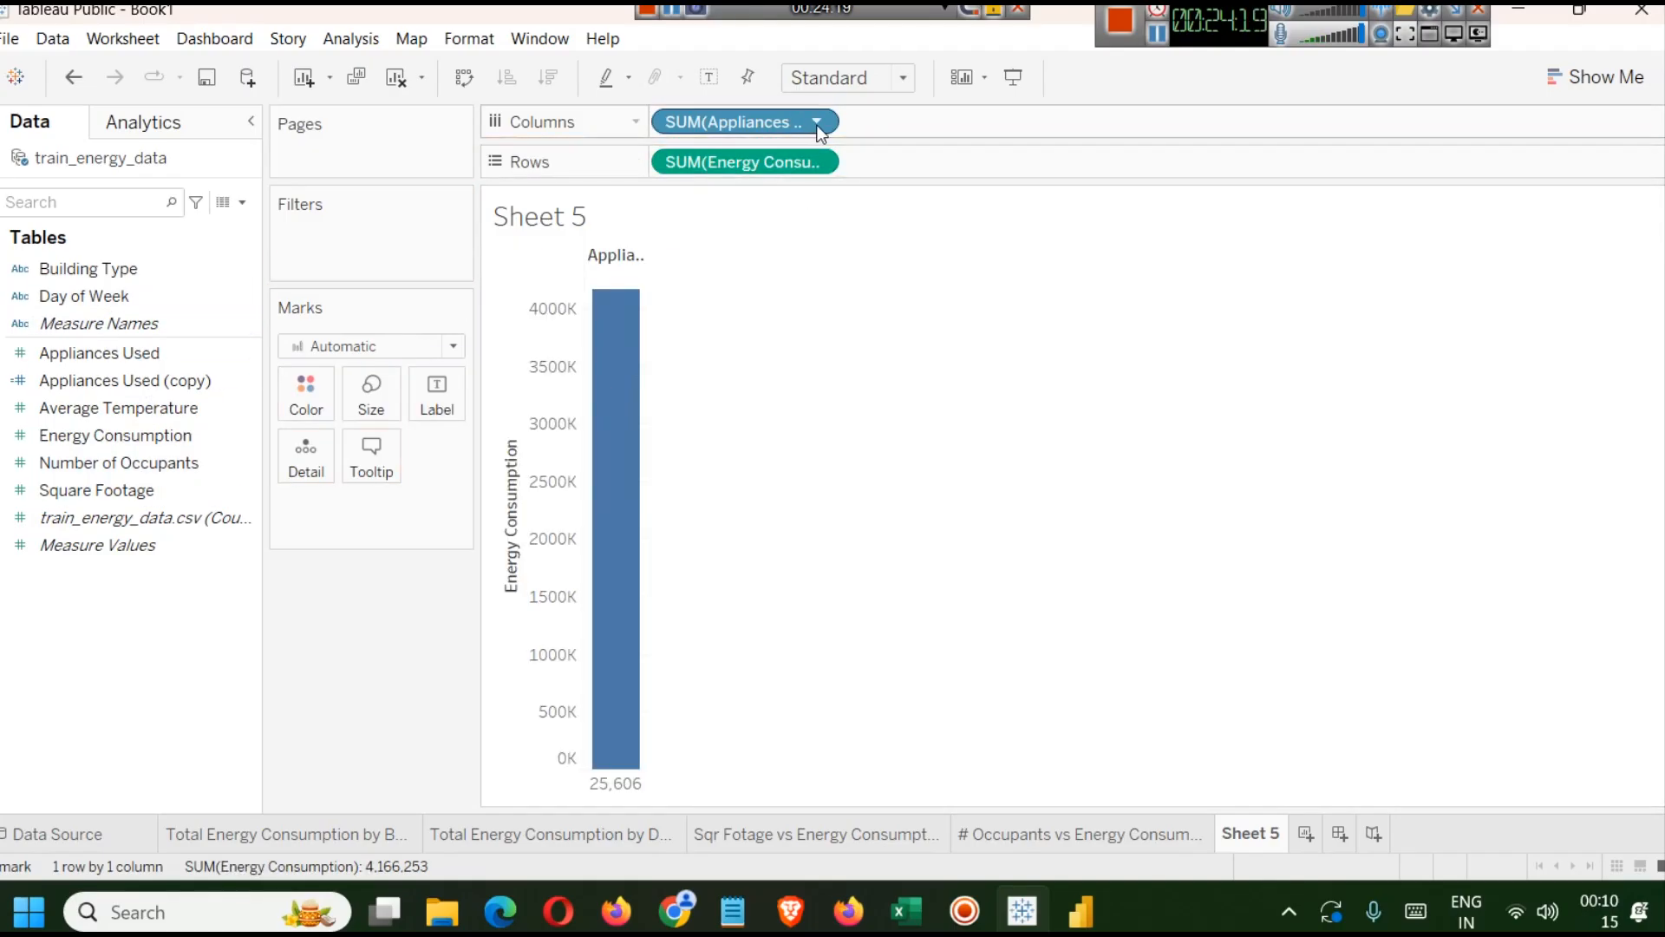
click(342, 38)
click(377, 86)
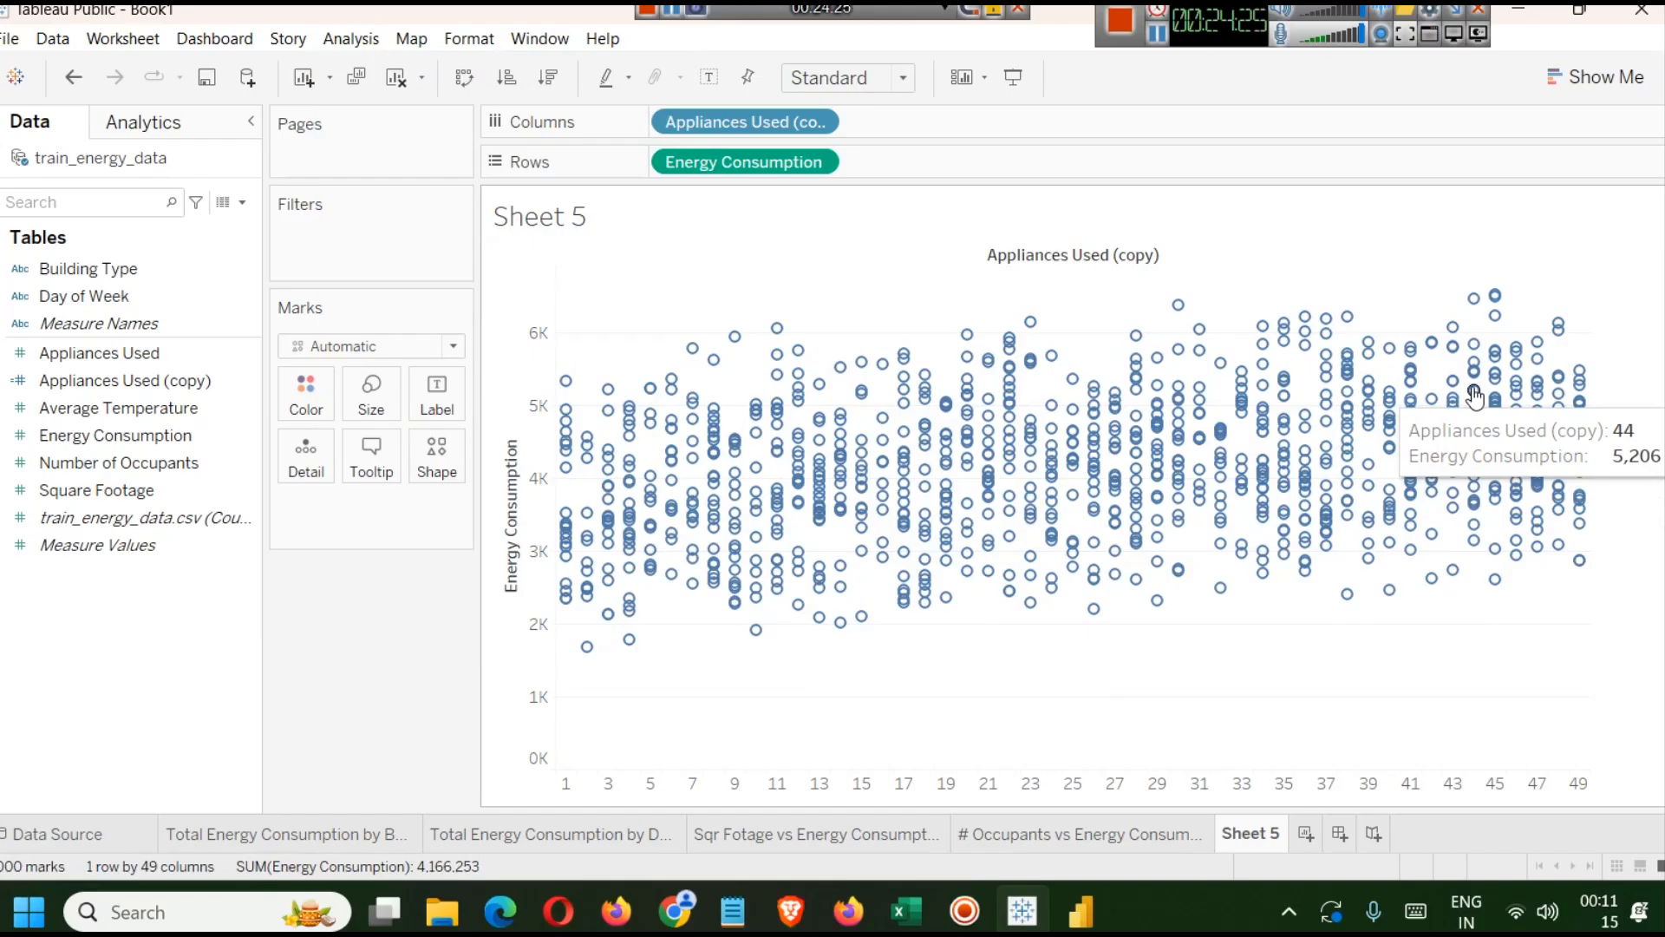
key(ctrl+z)
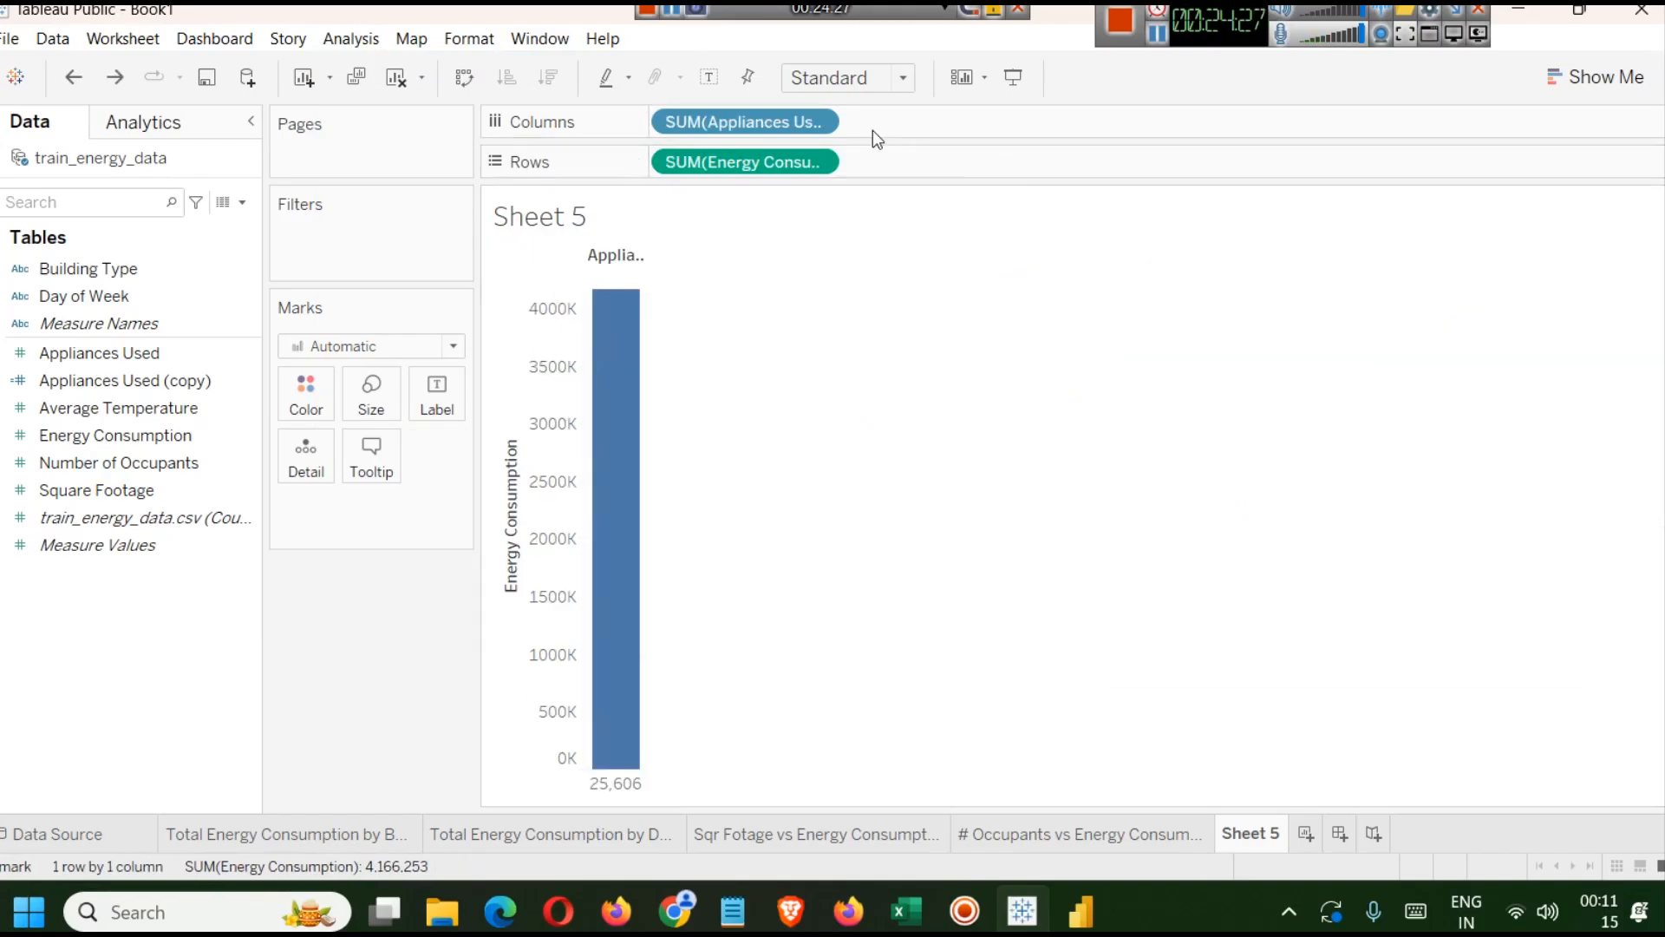
Replace the Columns field with Appliances Used (copy) converted to a dimension, giving a bar per appliance count.
click(815, 123)
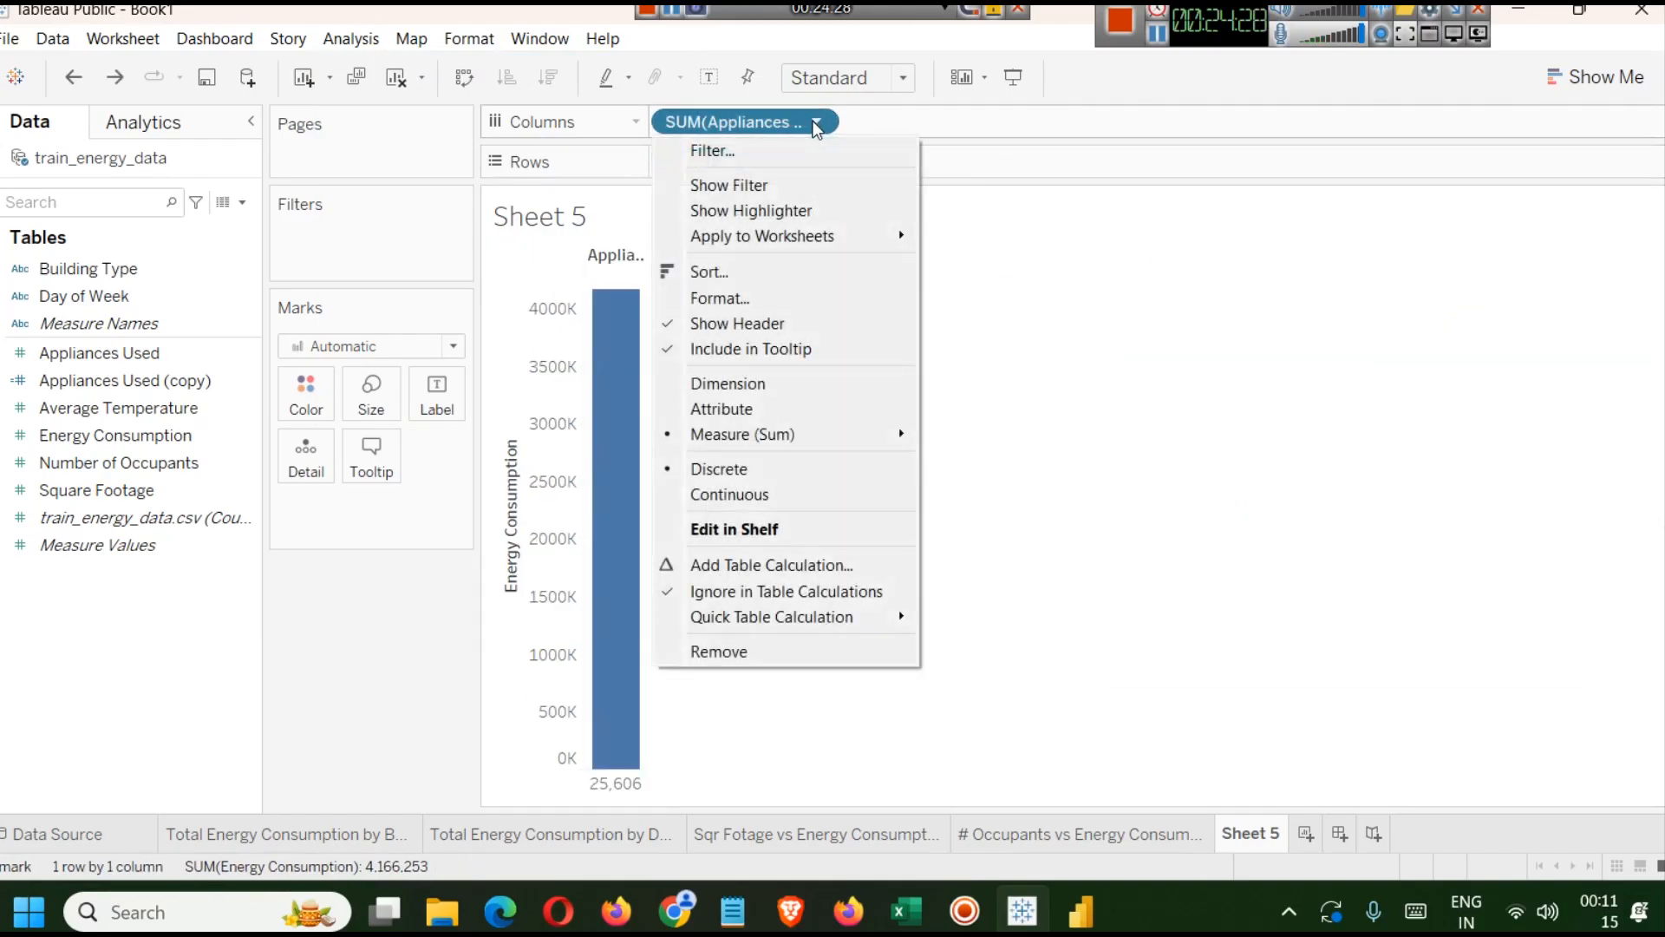
click(753, 655)
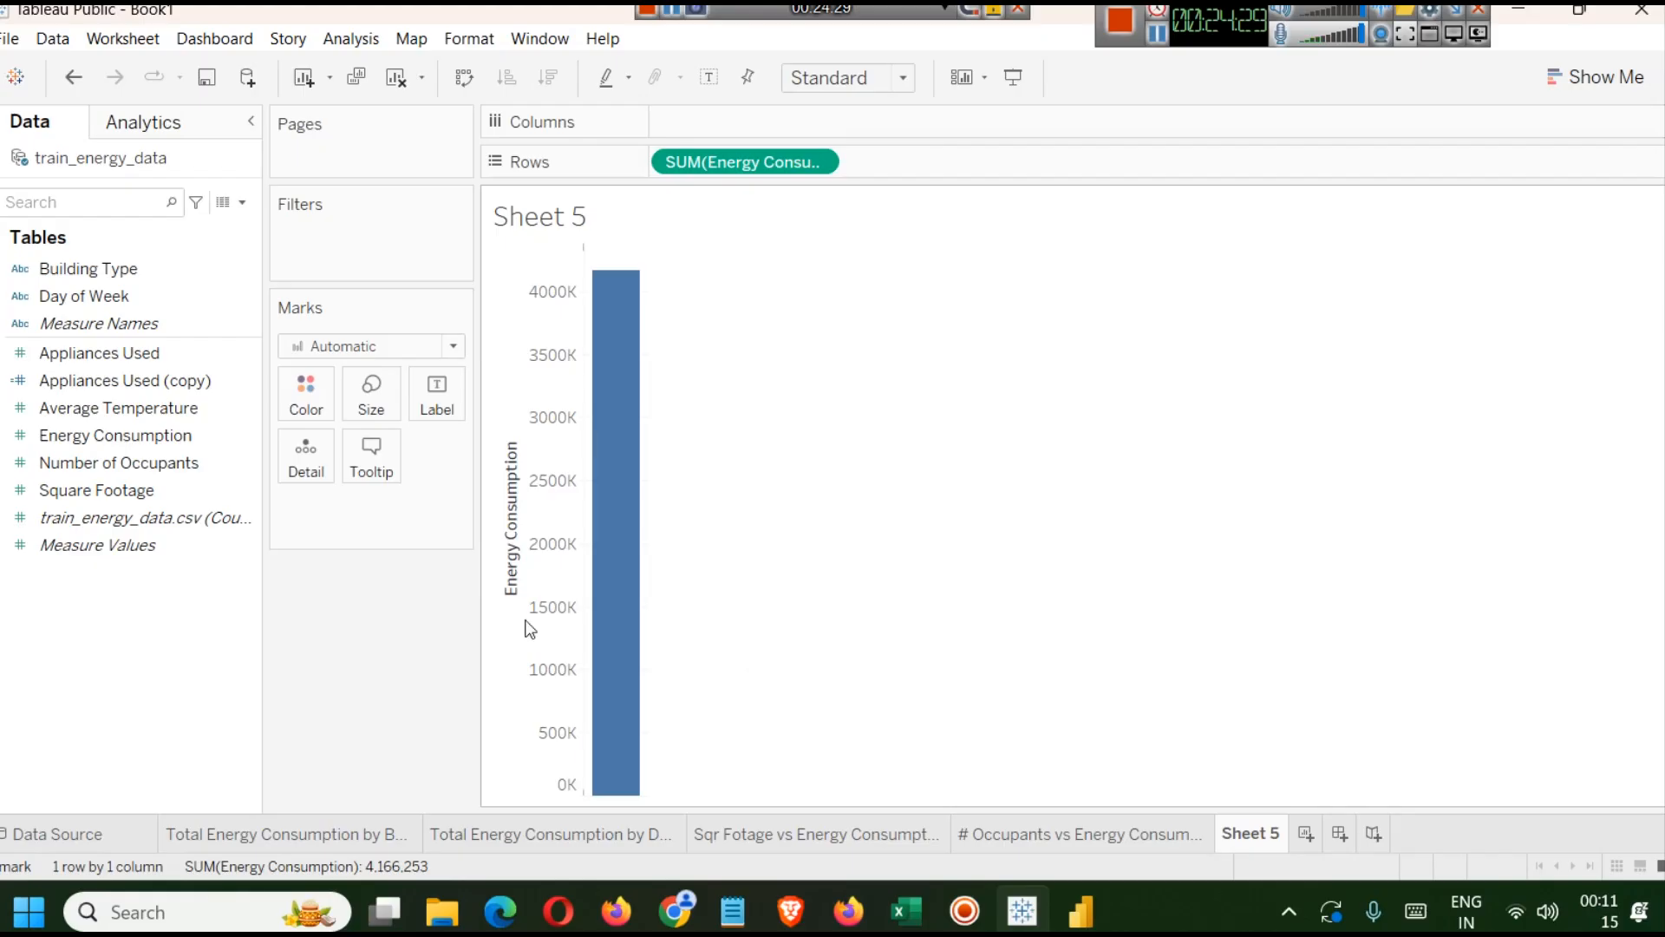
right_click(246, 387)
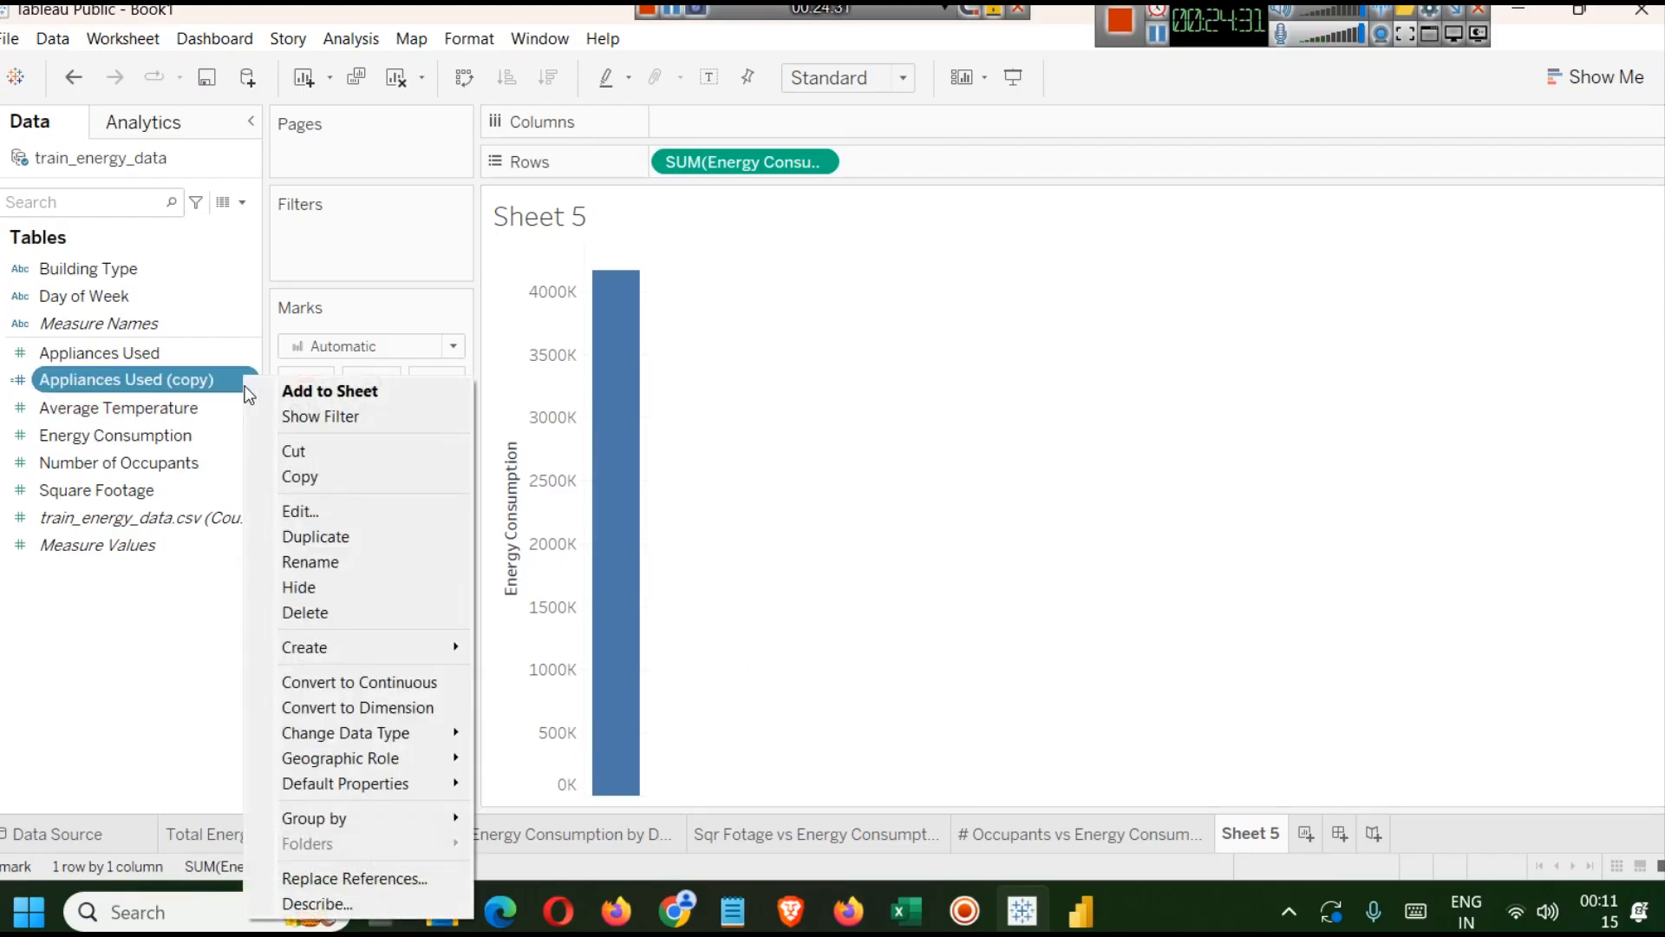
click(382, 708)
drag(99, 276, 732, 125)
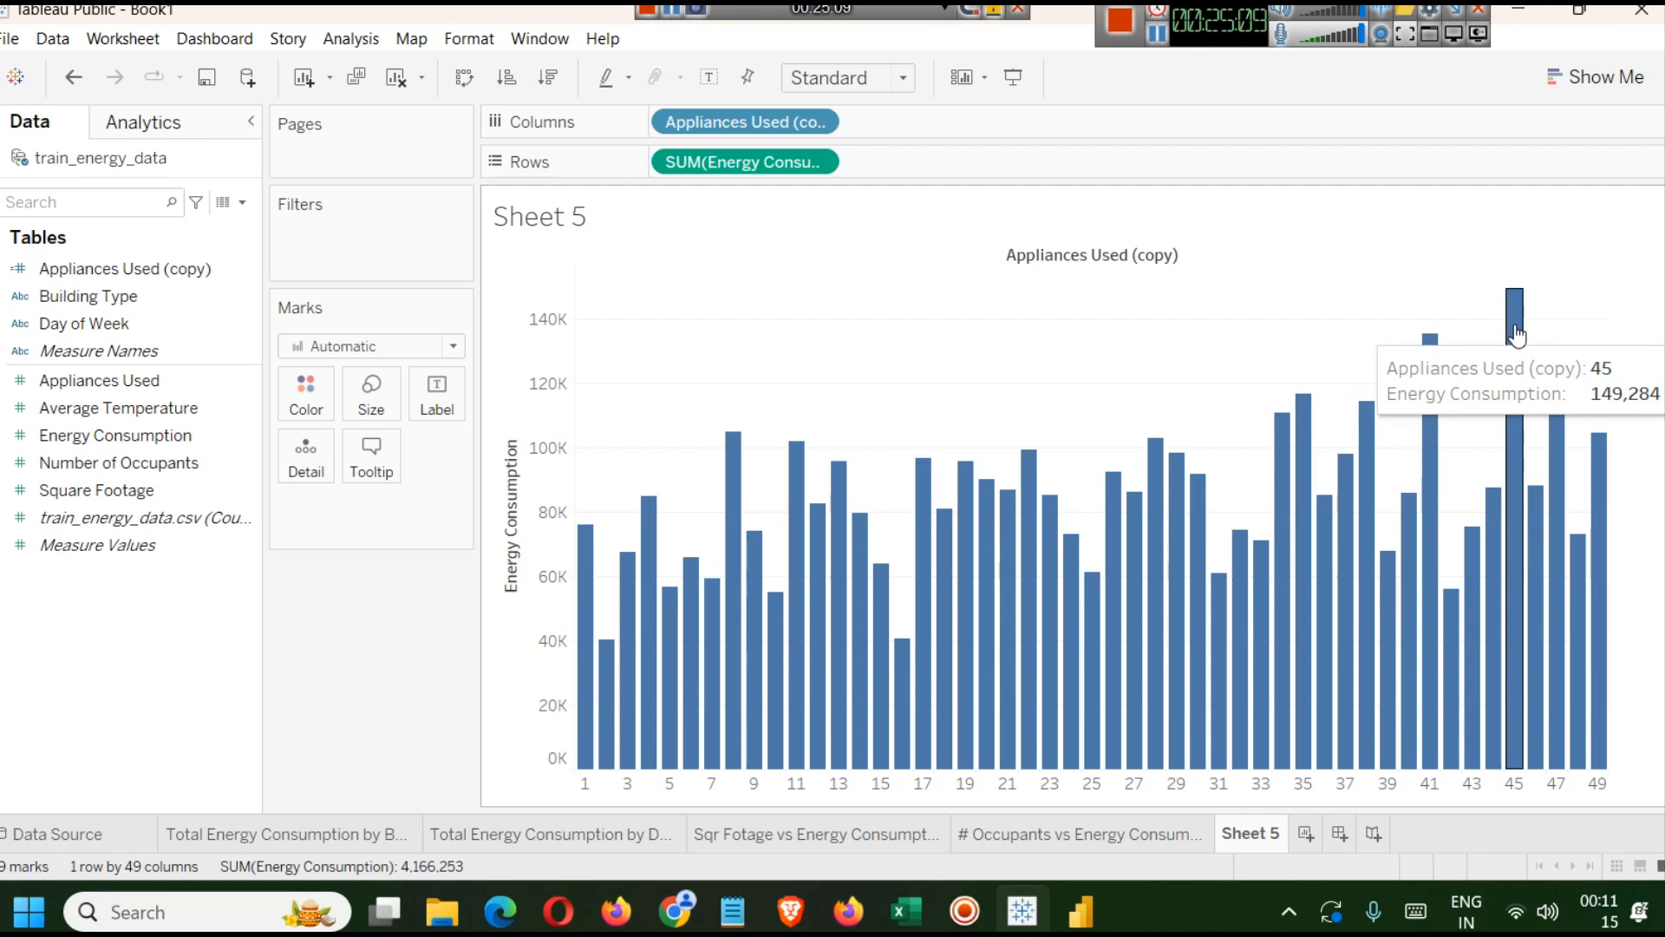
Change the Rows measure from sum to AVG of Energy Consumption.
double_click(668, 163)
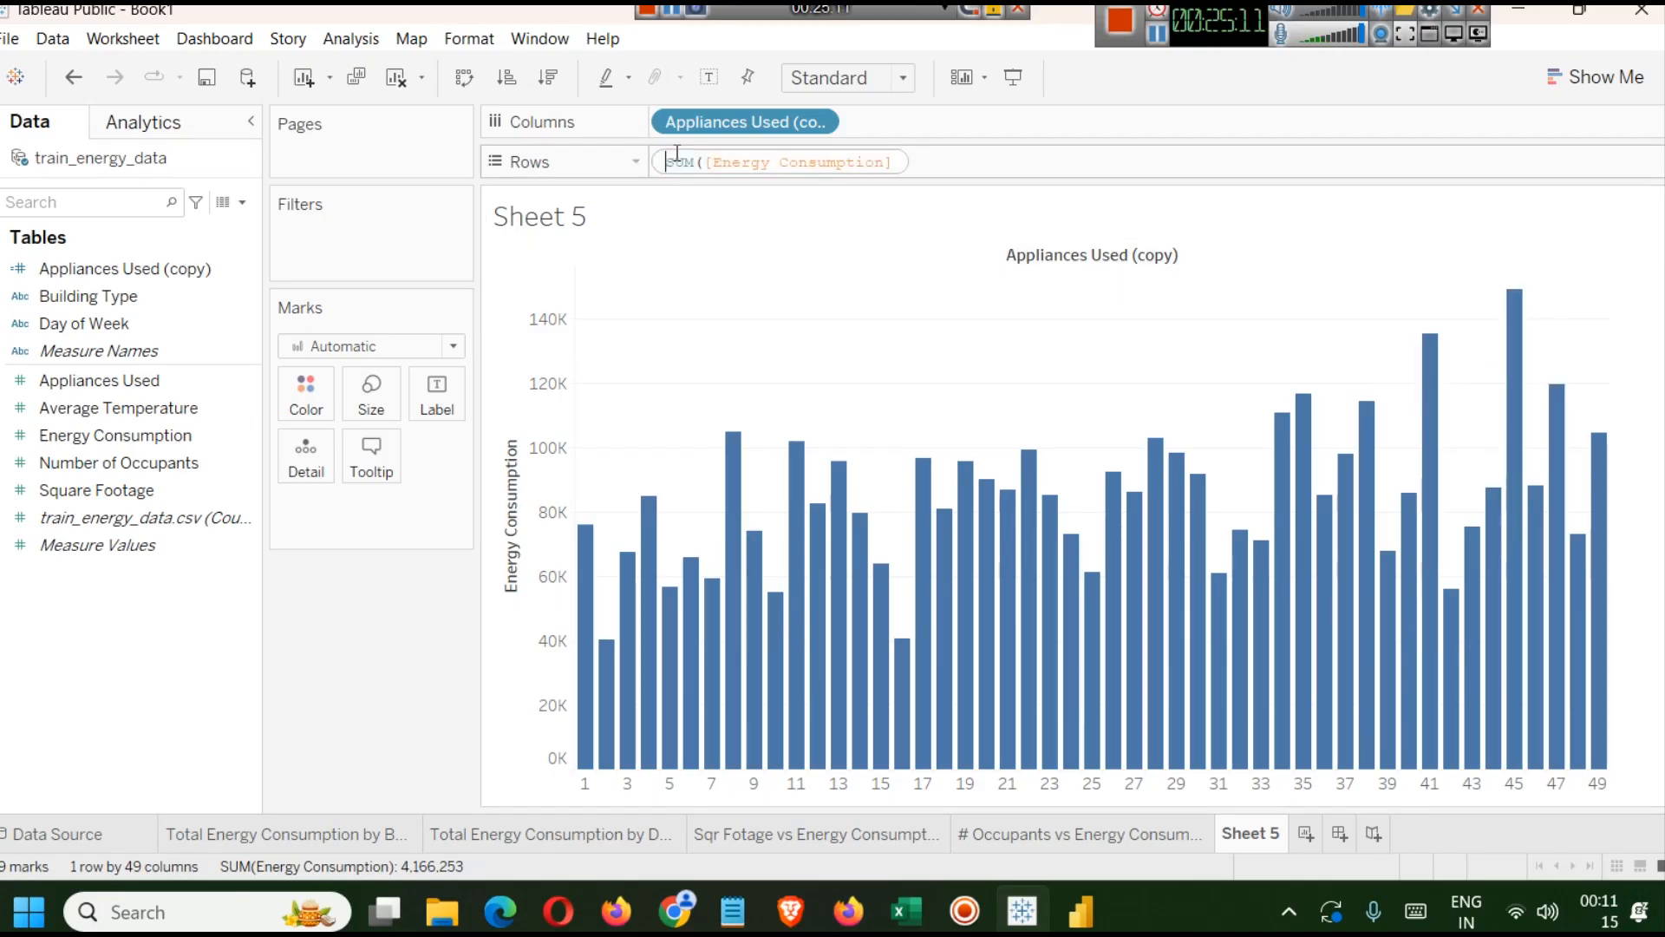
click(667, 163)
text(a)
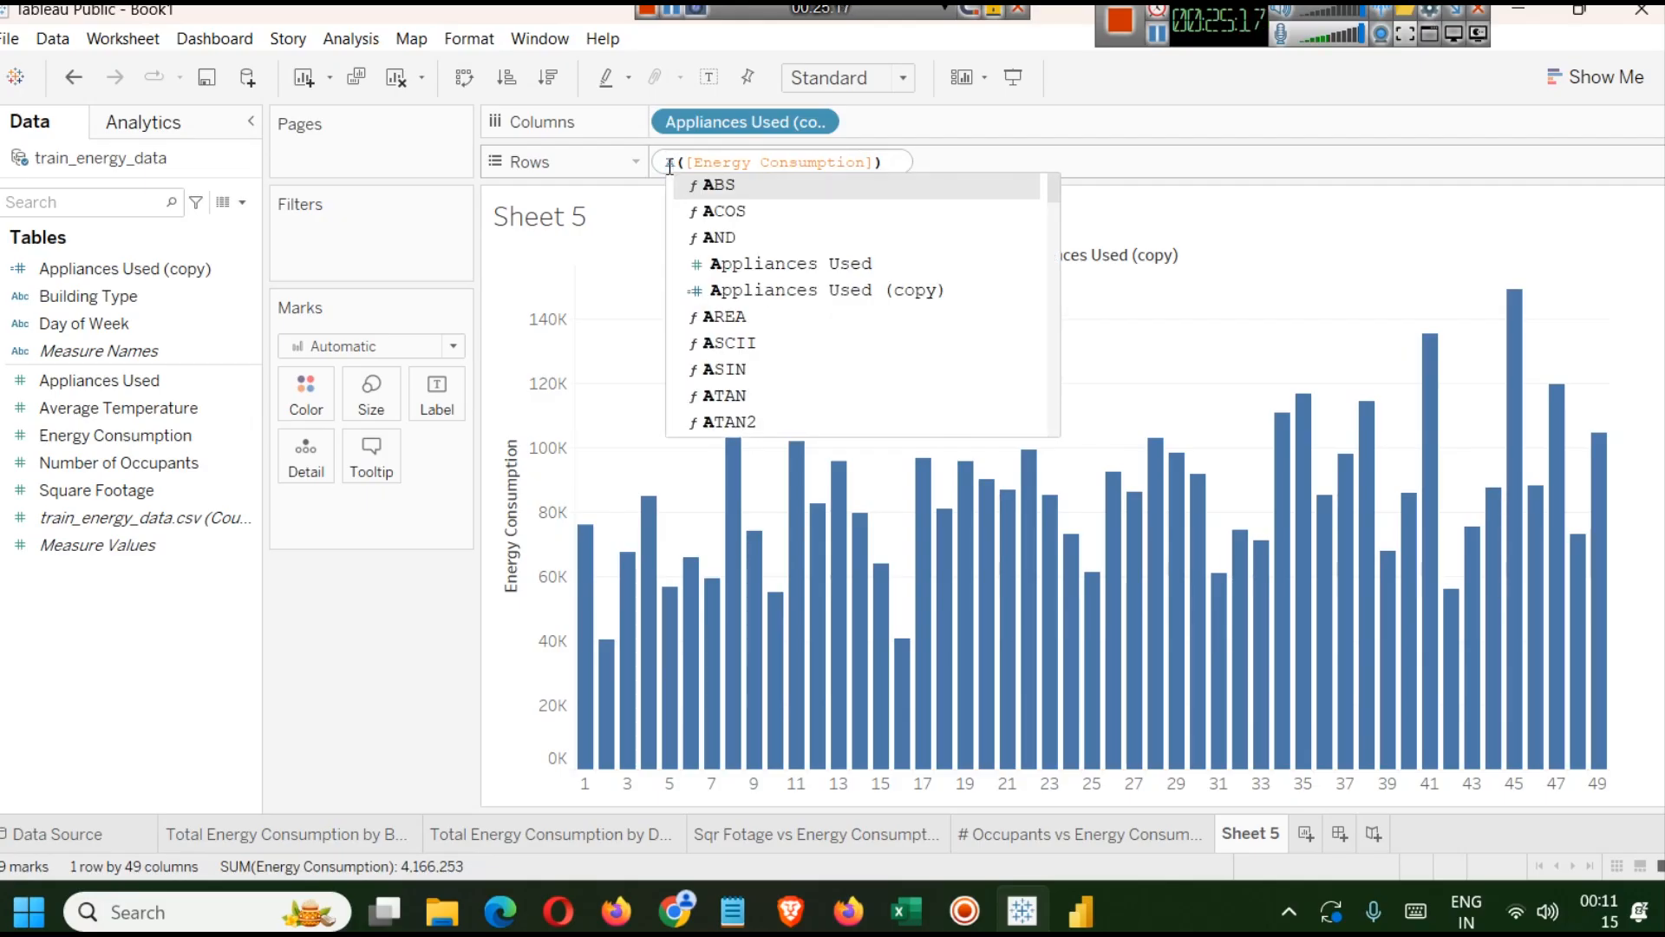
text(pp)
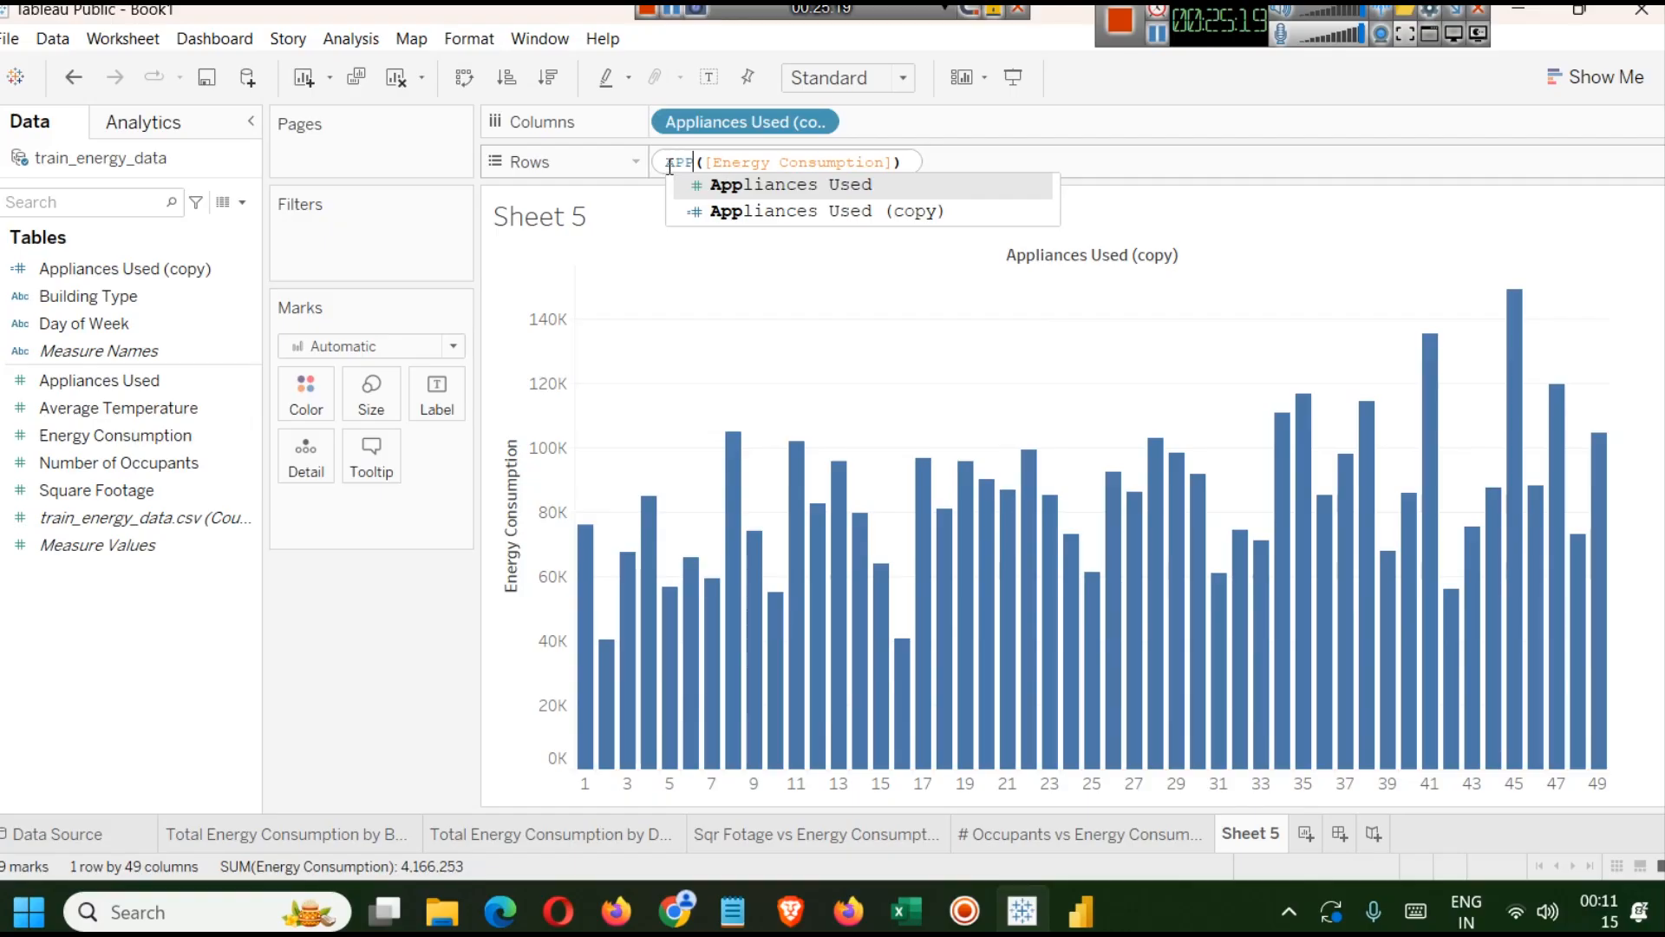
key(BackSpace)
text(vg)
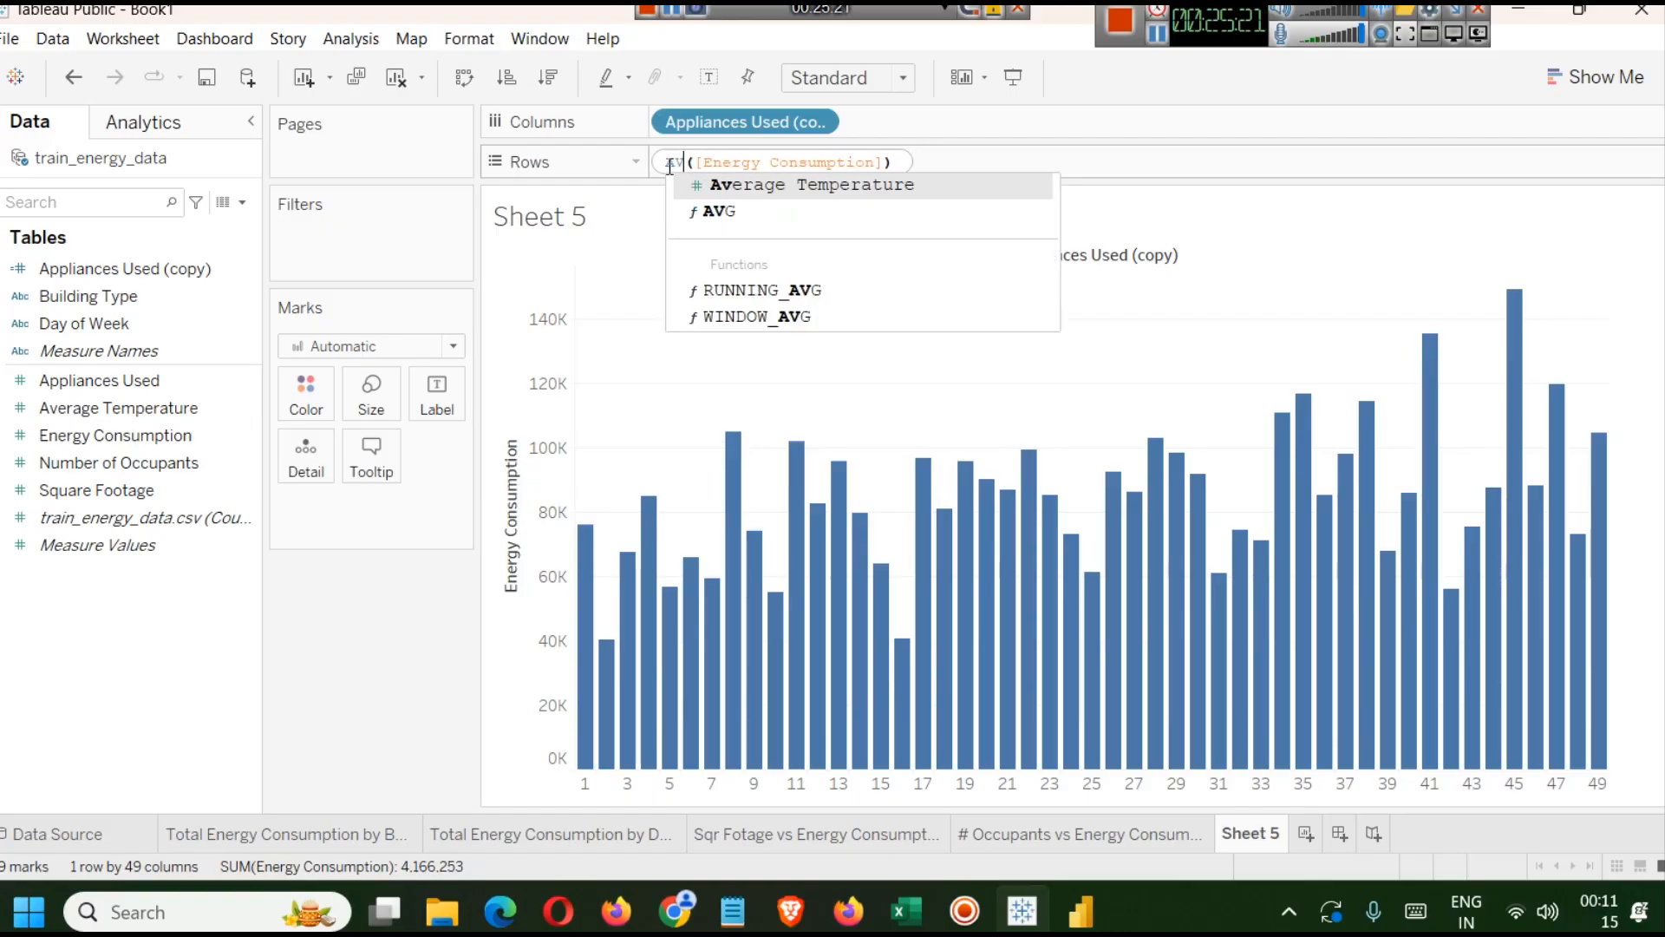
key(Return)
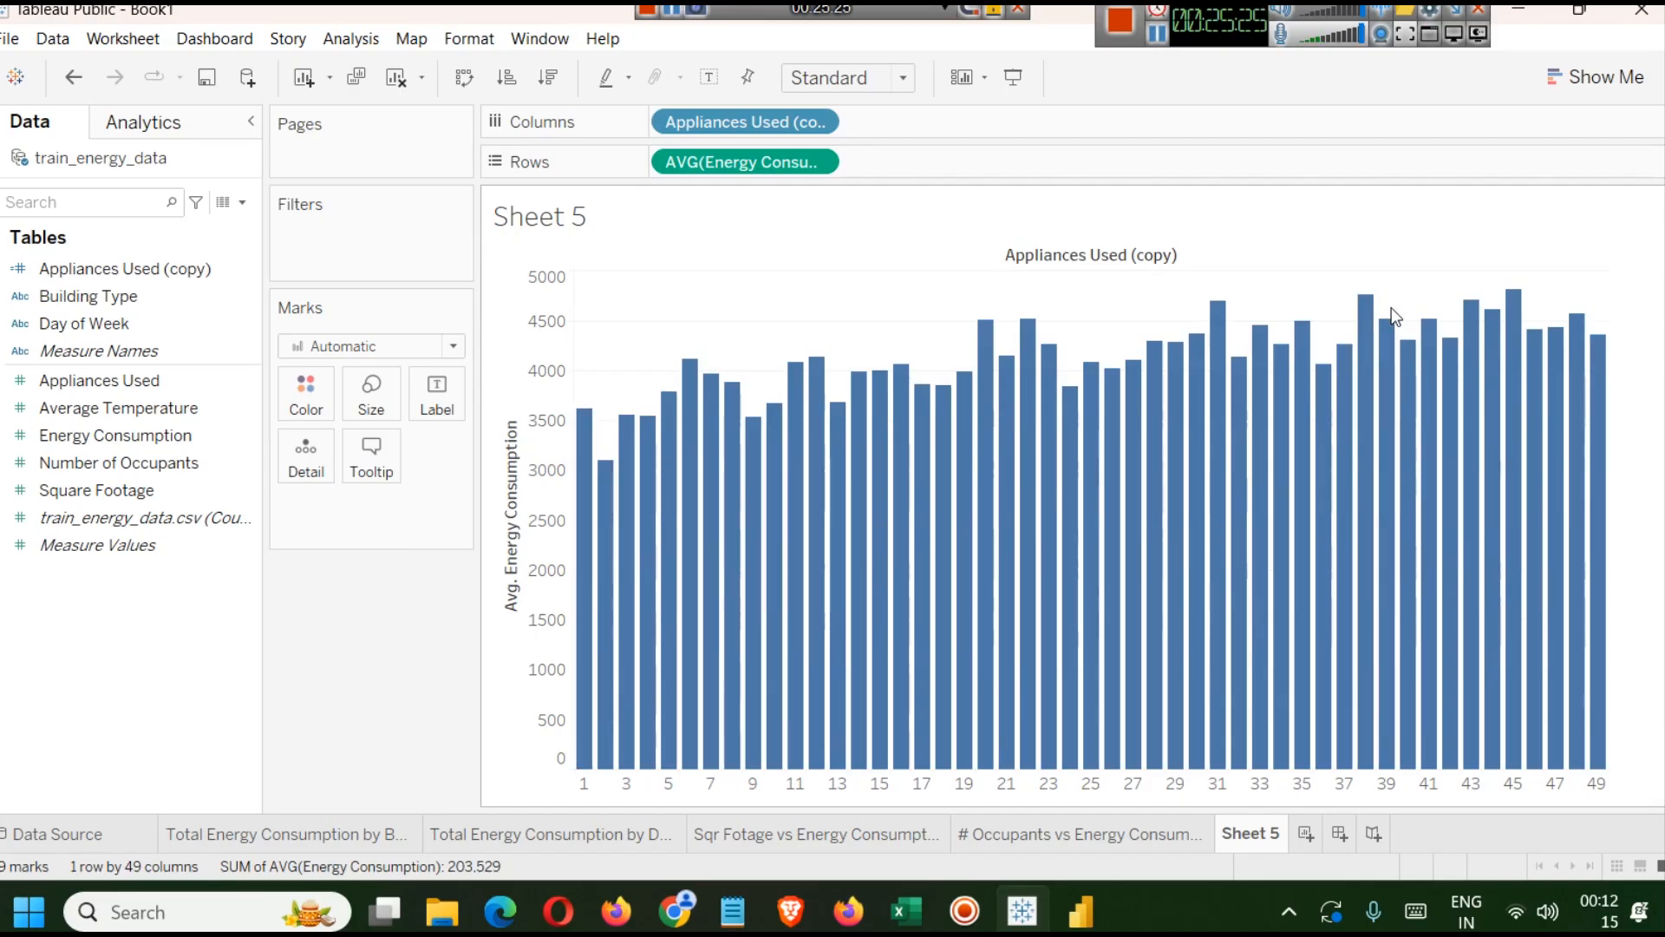
Rename Sheet 5 as Number of Appliances vs Energy Consumption.
mouse_move(586, 464)
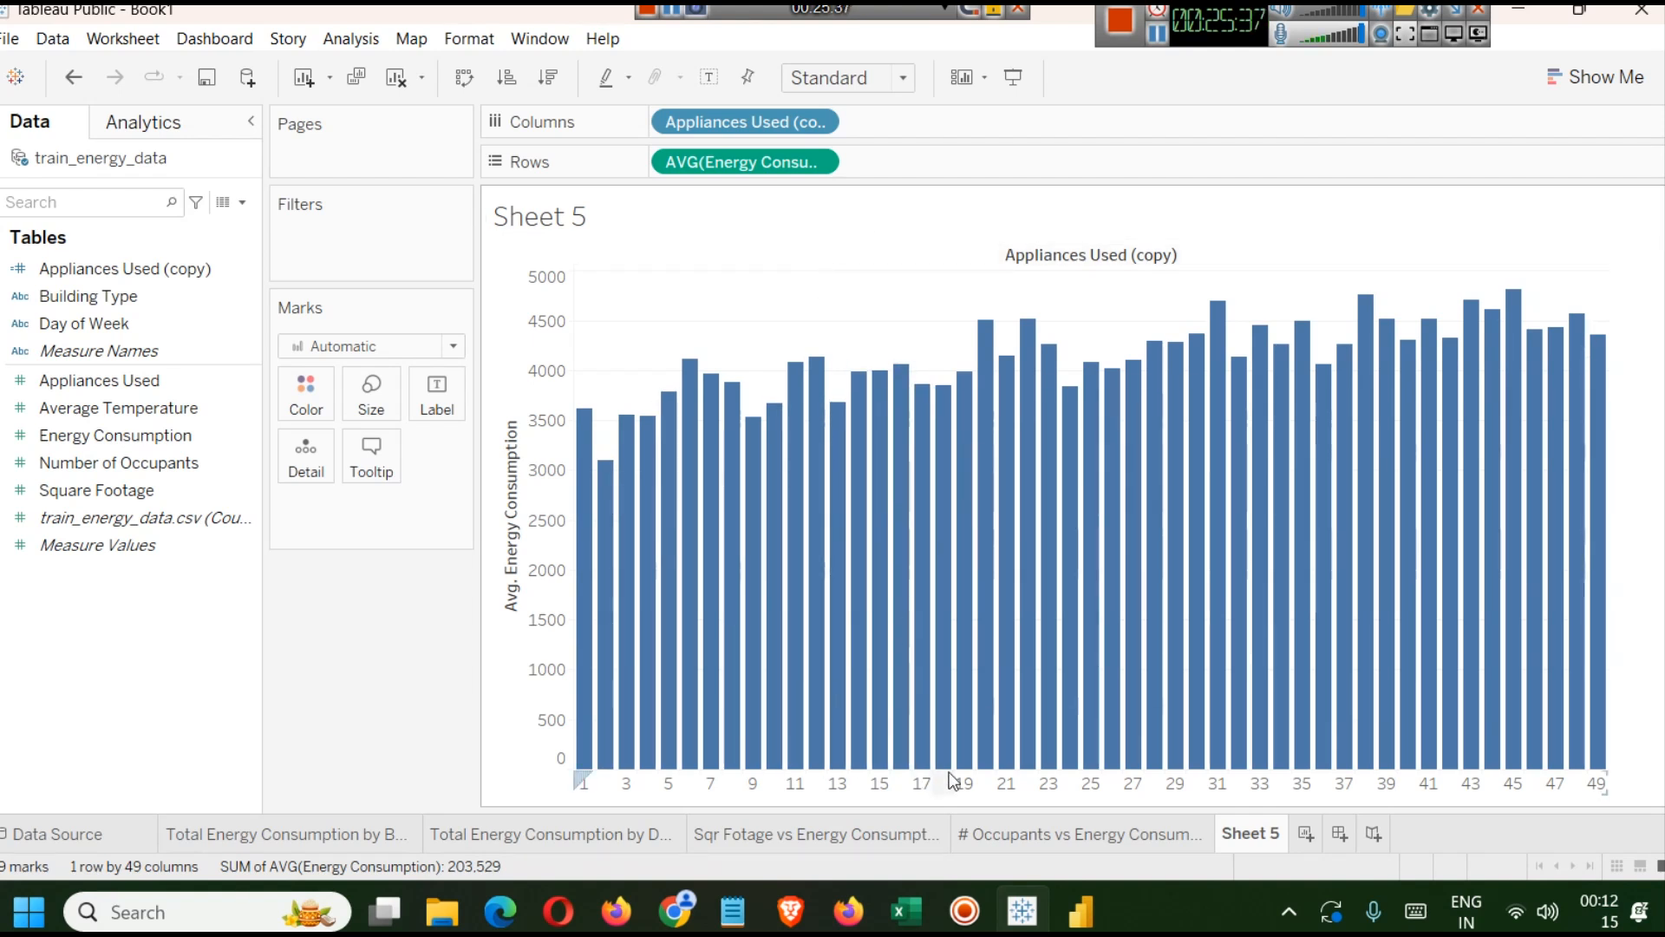
right_click(1261, 838)
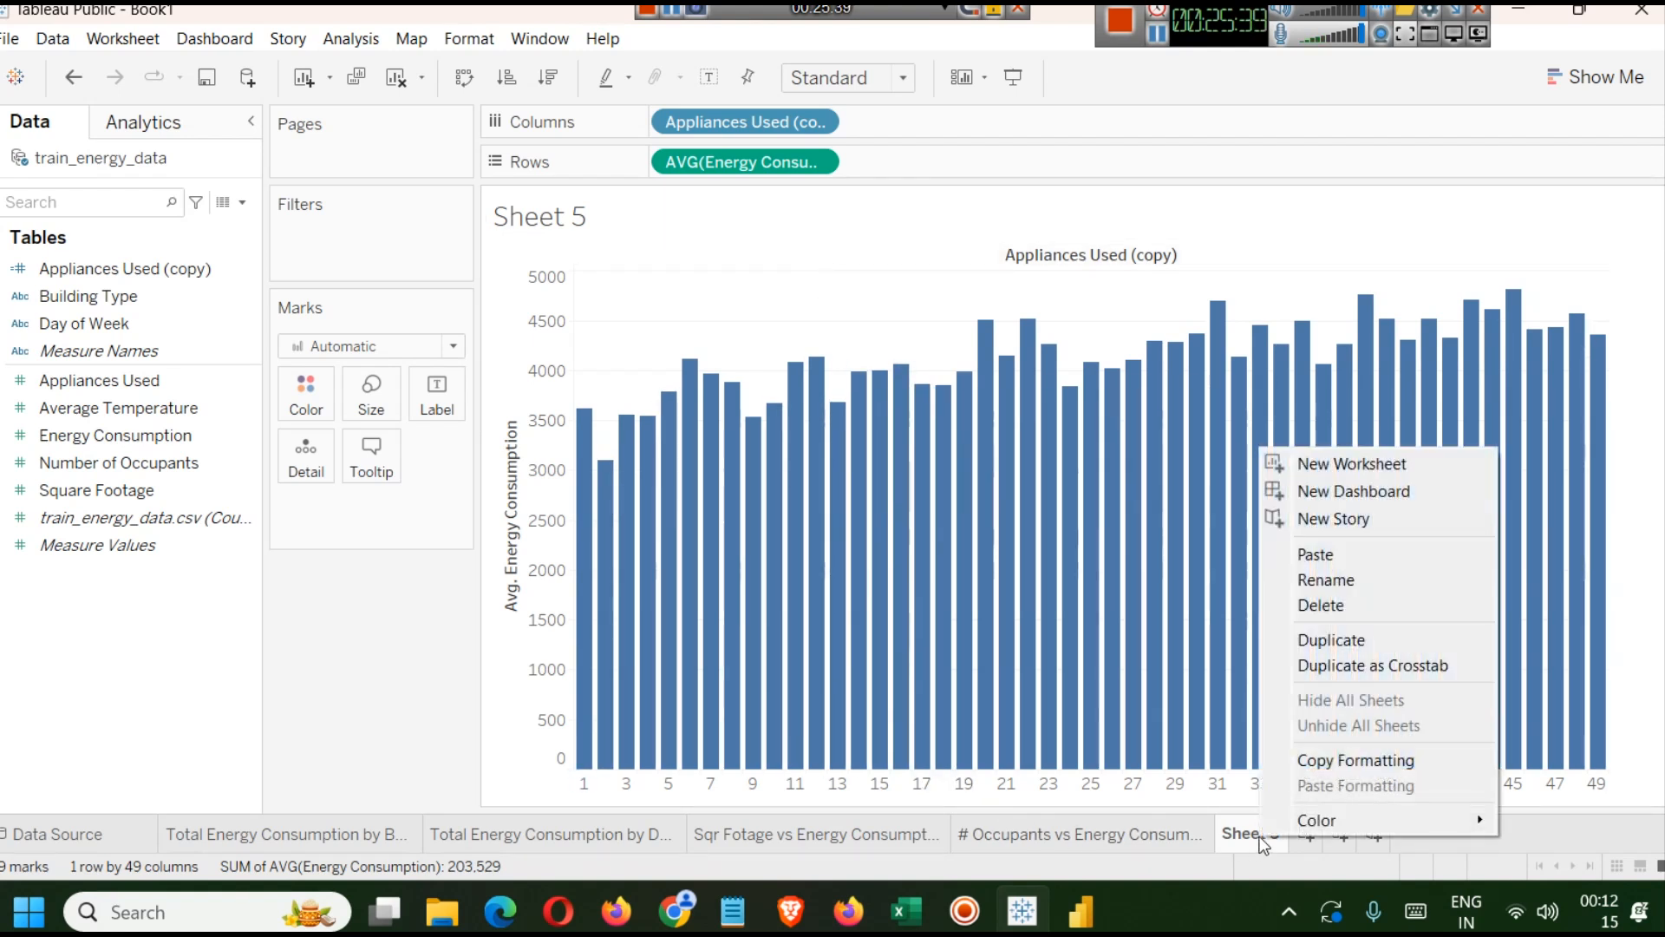
click(1358, 585)
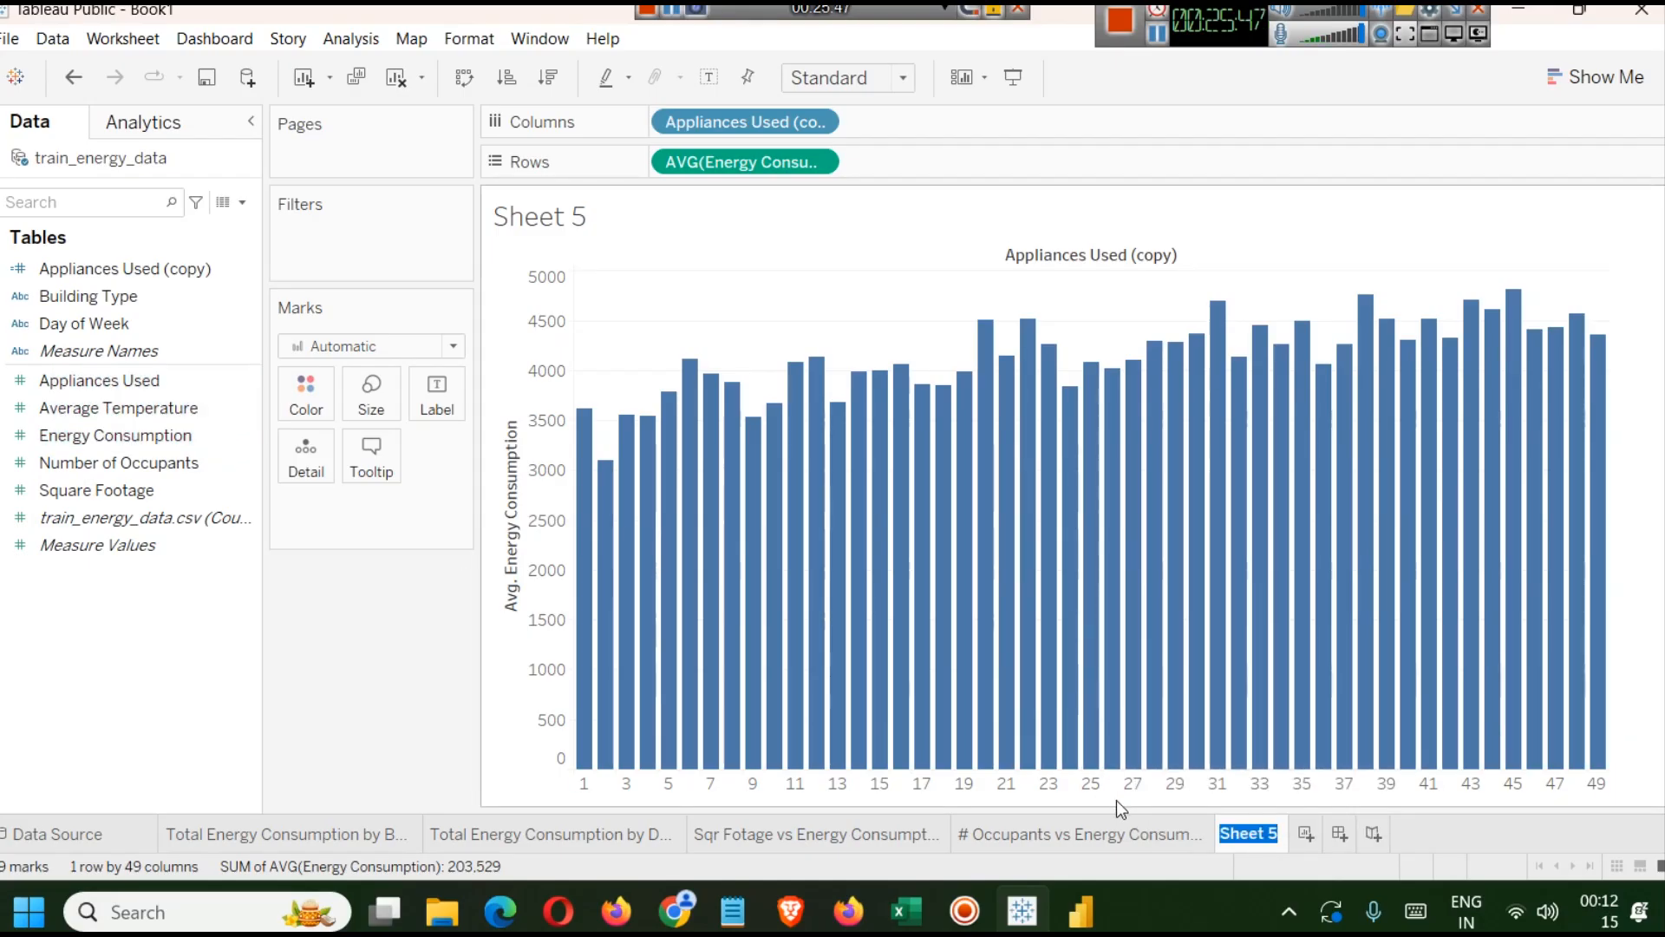
text(B)
key(BackSpace)
text(Nu)
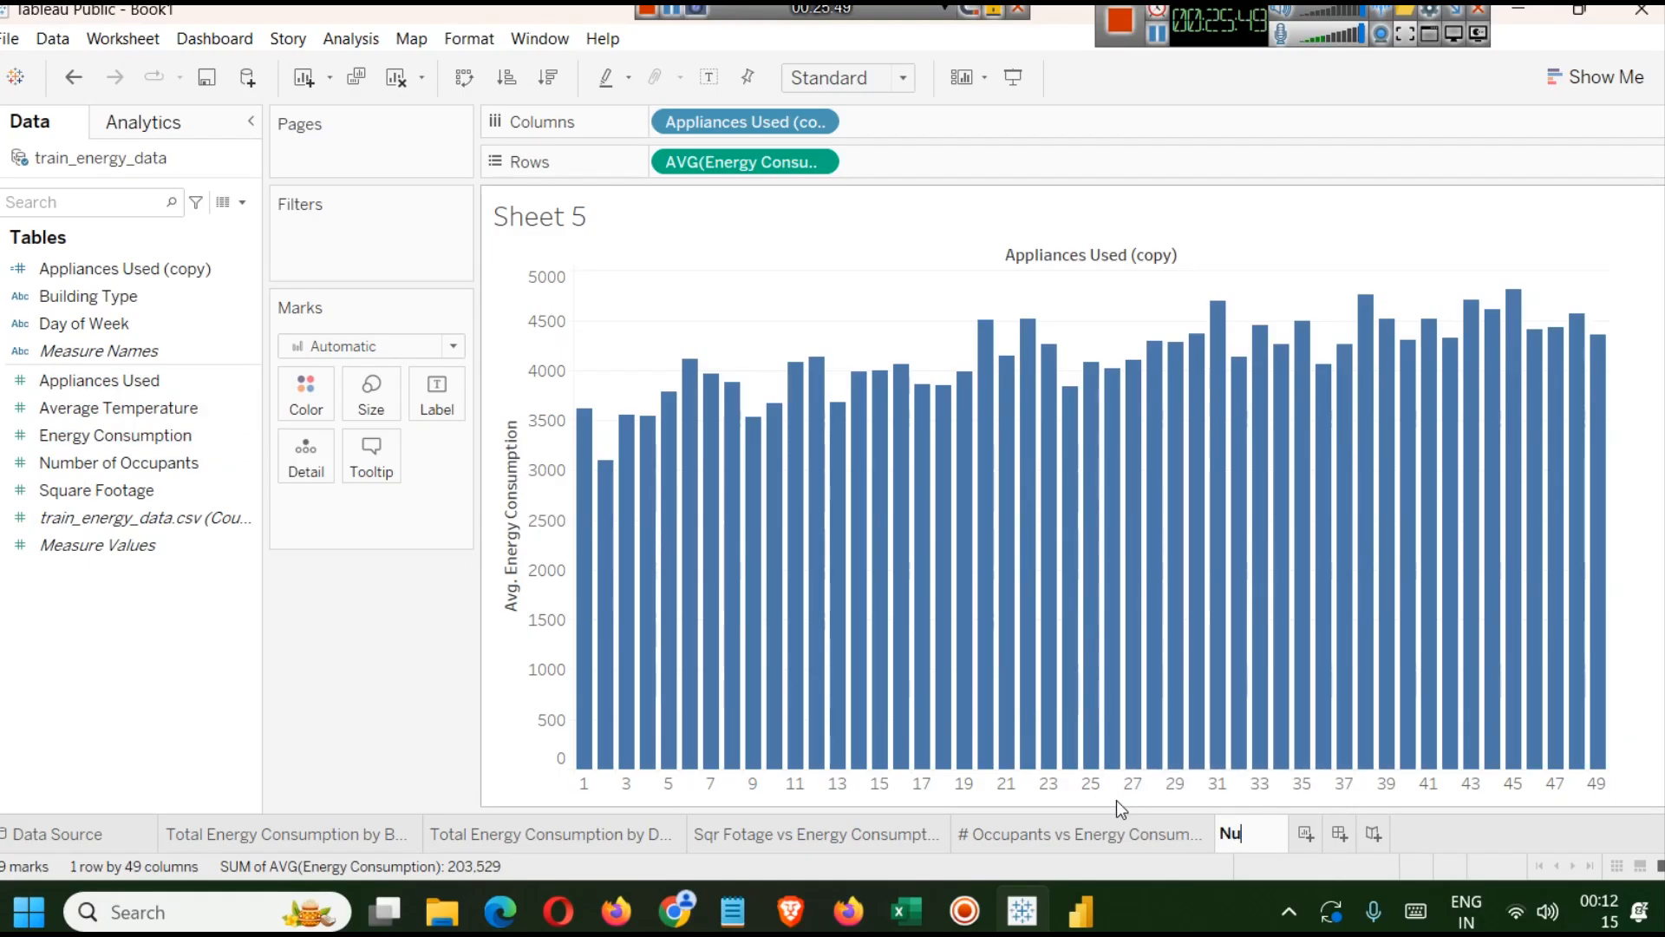
text(mber of)
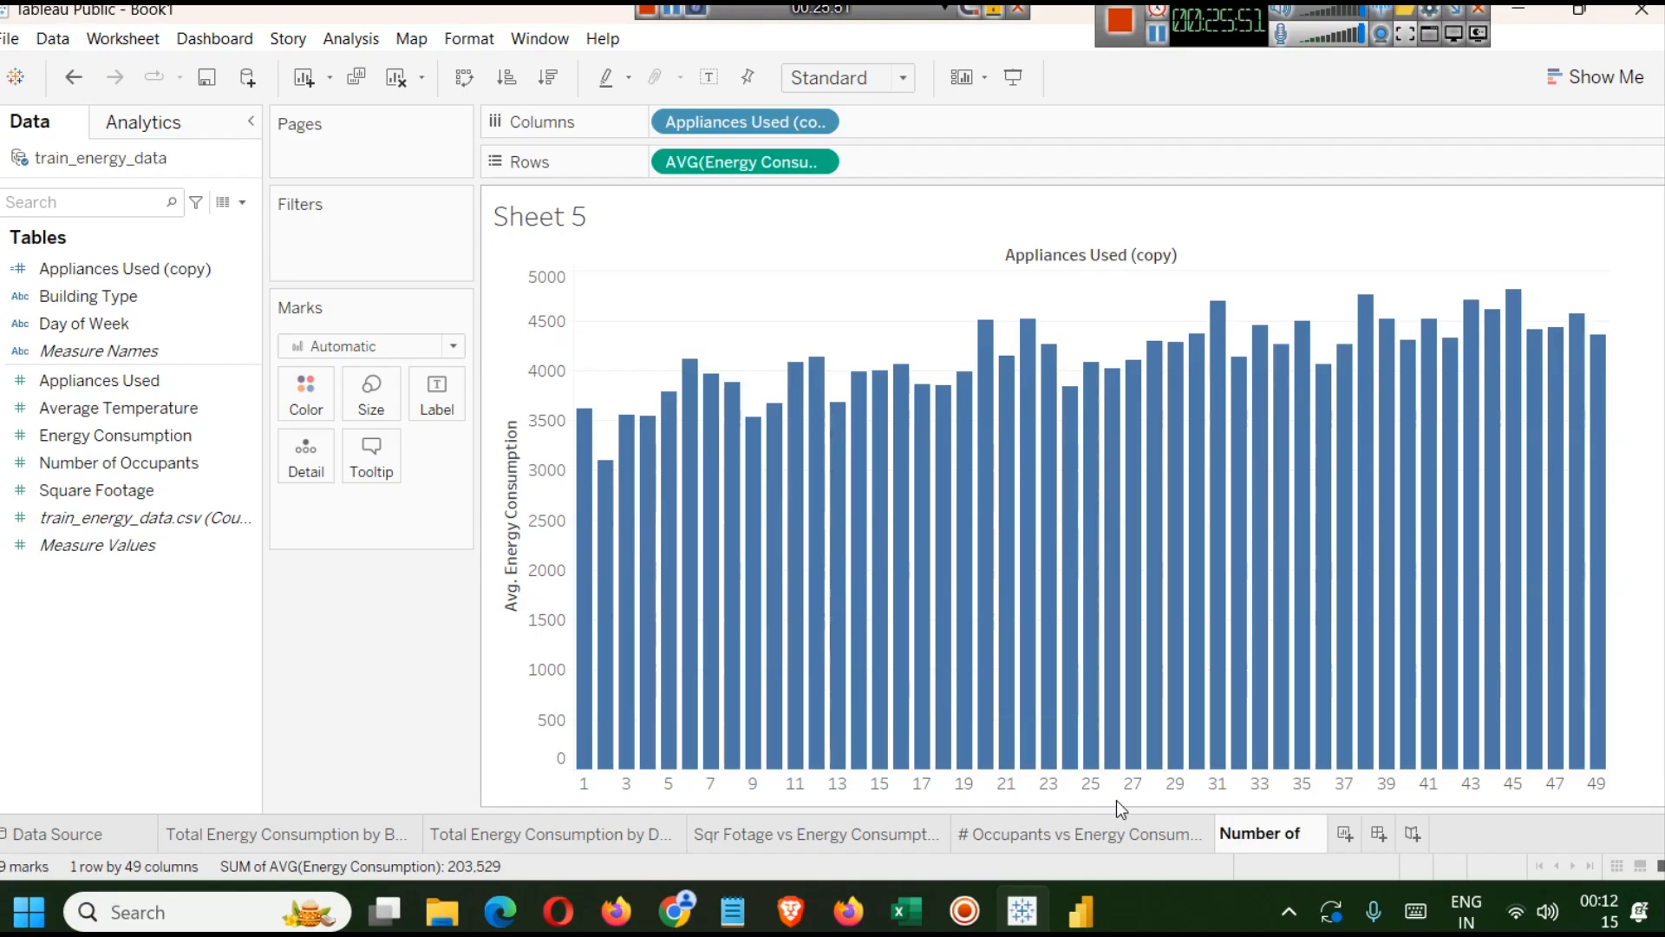
text( Appliance)
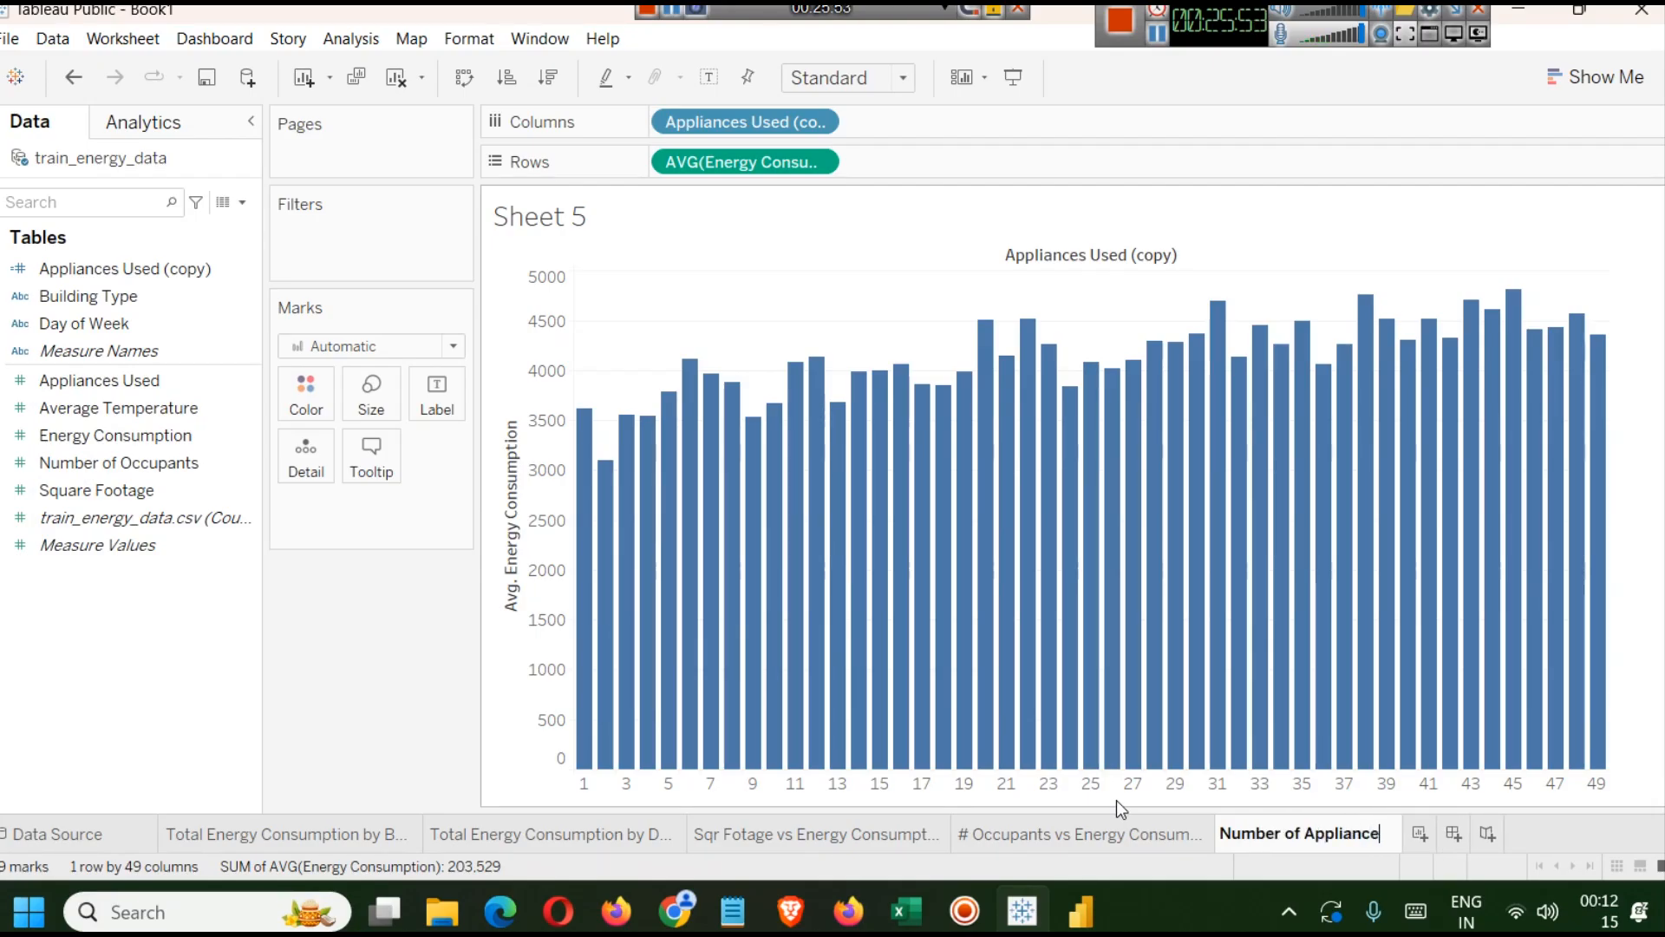
text(s vs Energy Cons)
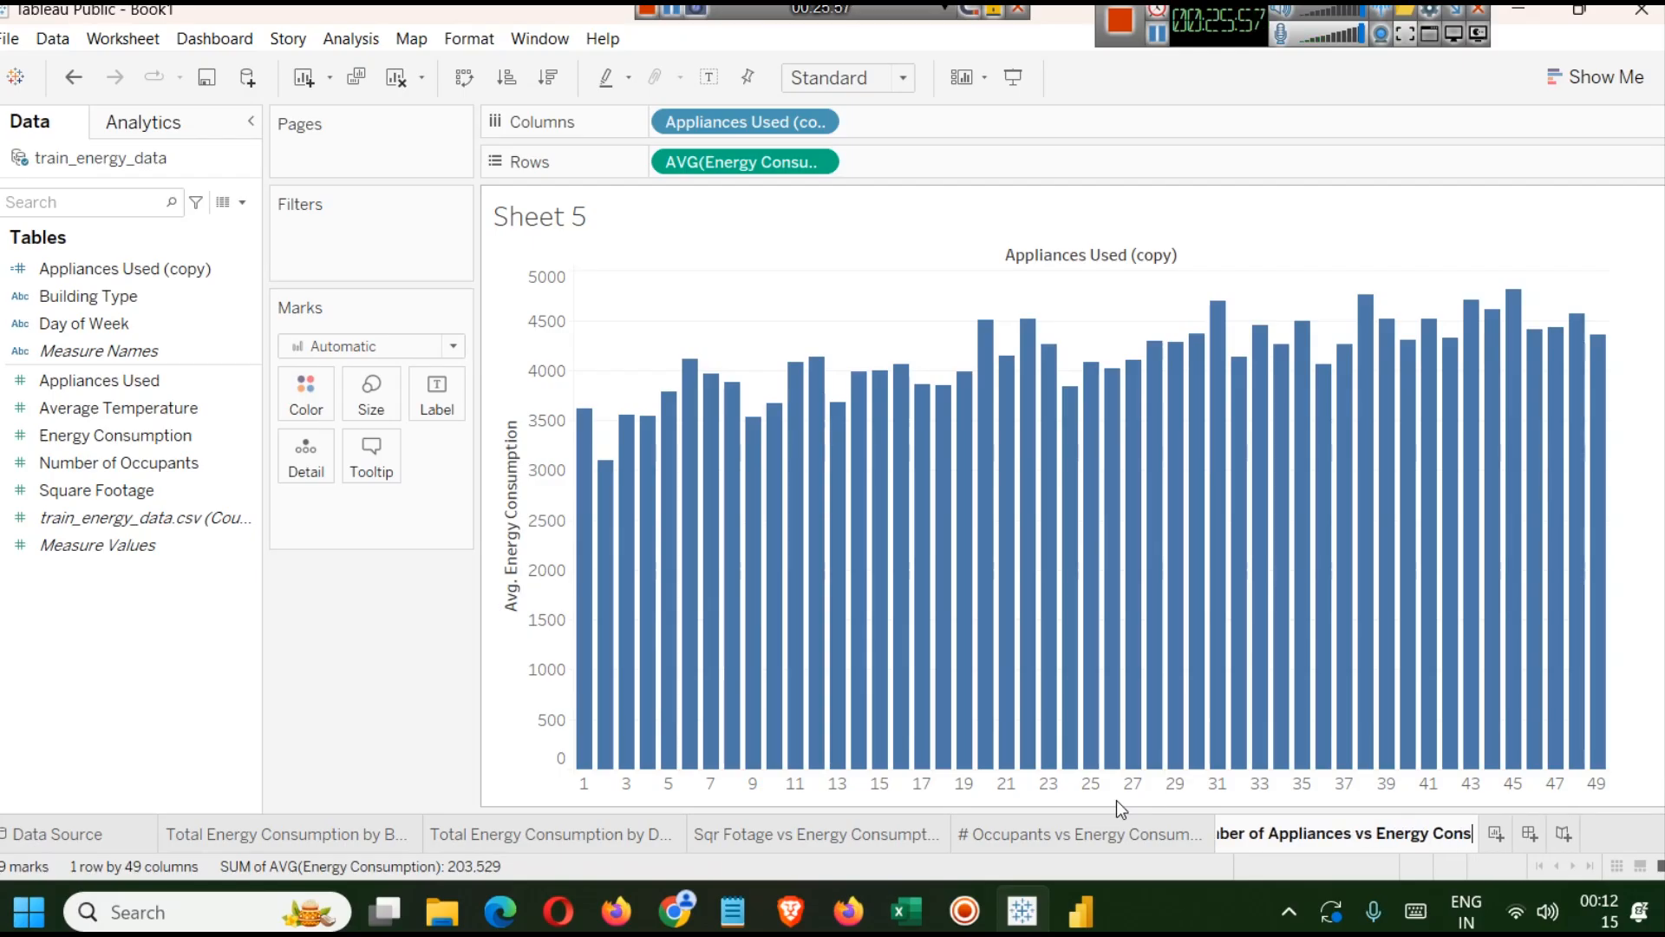
text(umption)
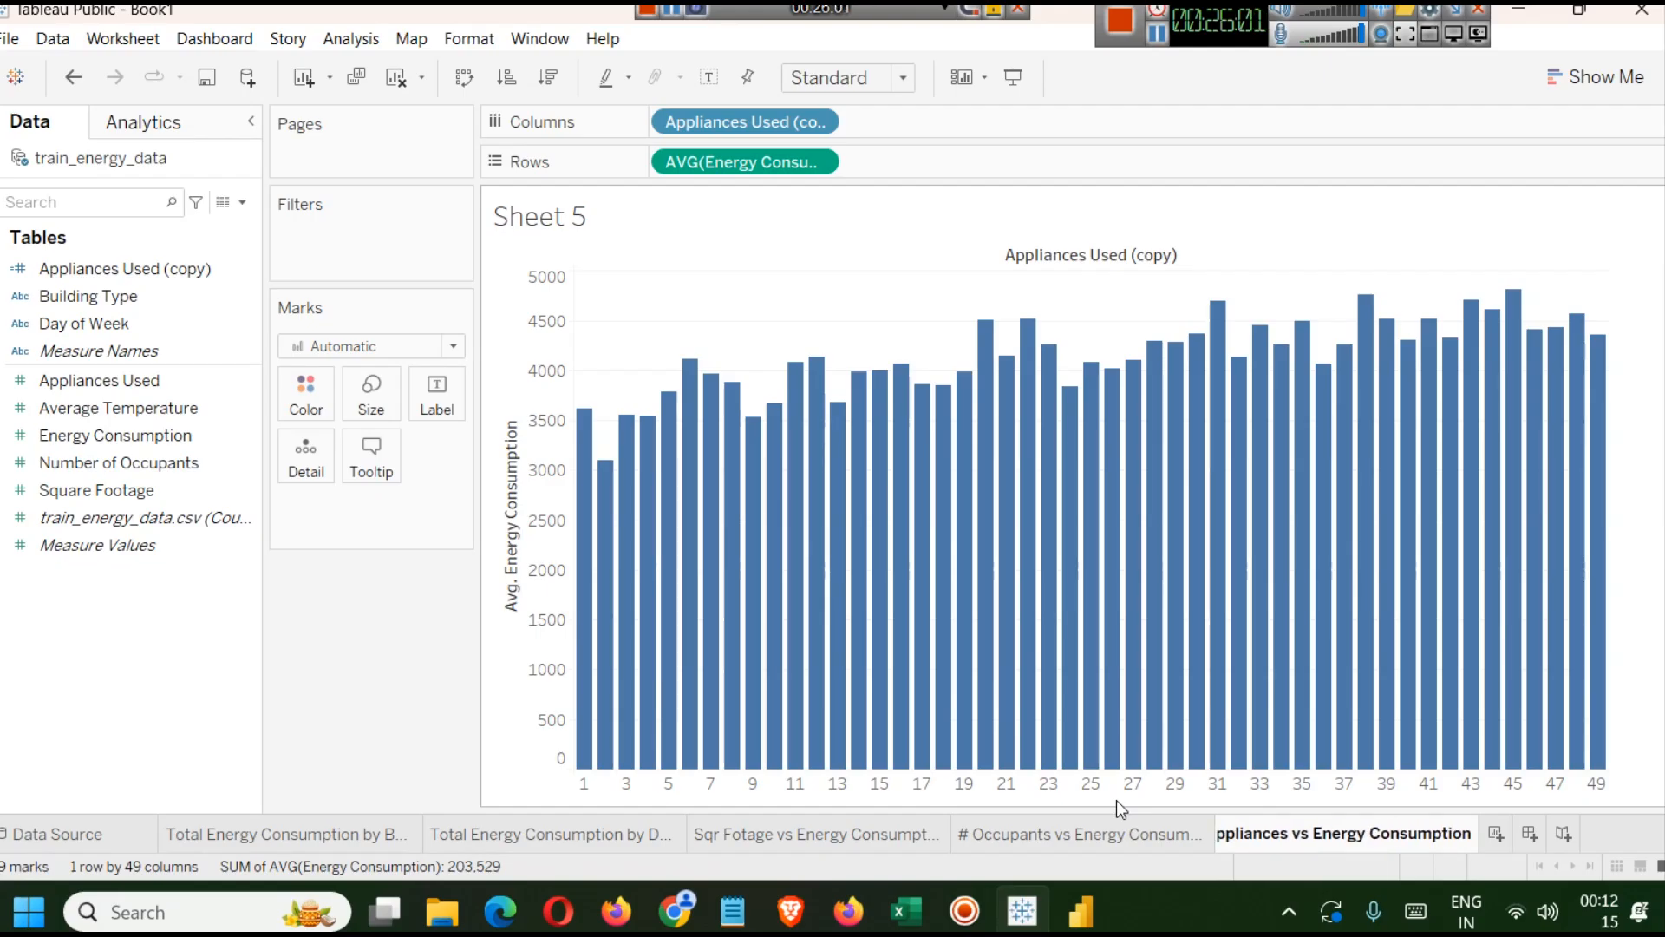
key(Return)
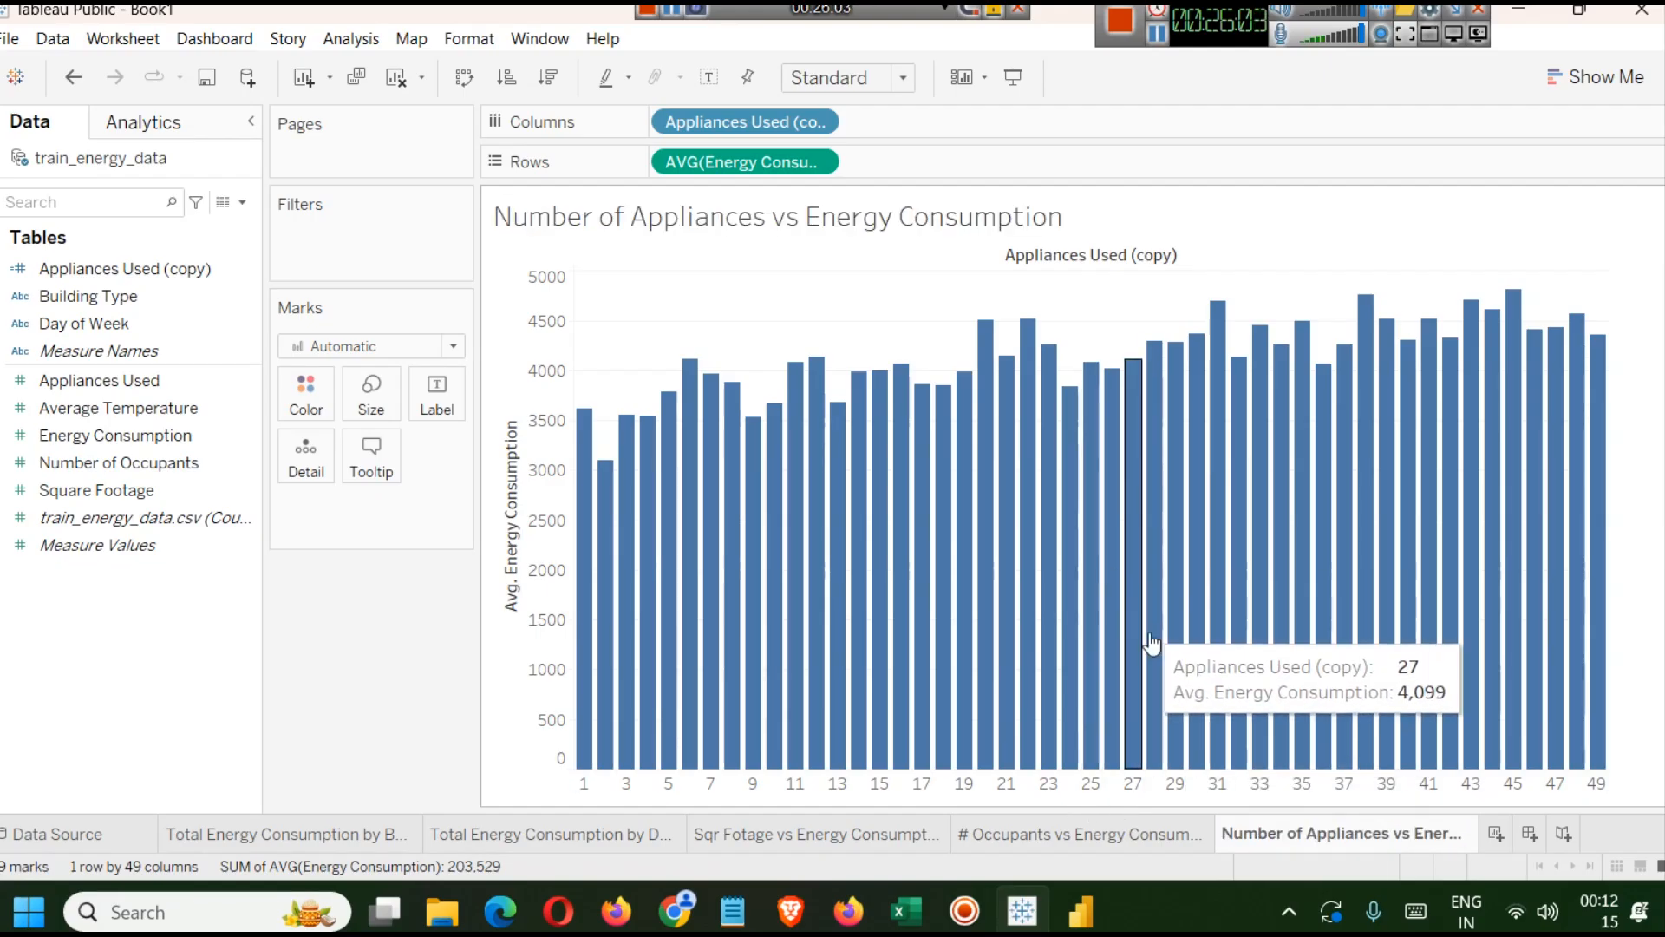
Shade the worksheet background of the Number of Appliances chart dark grey.
right_click(722, 293)
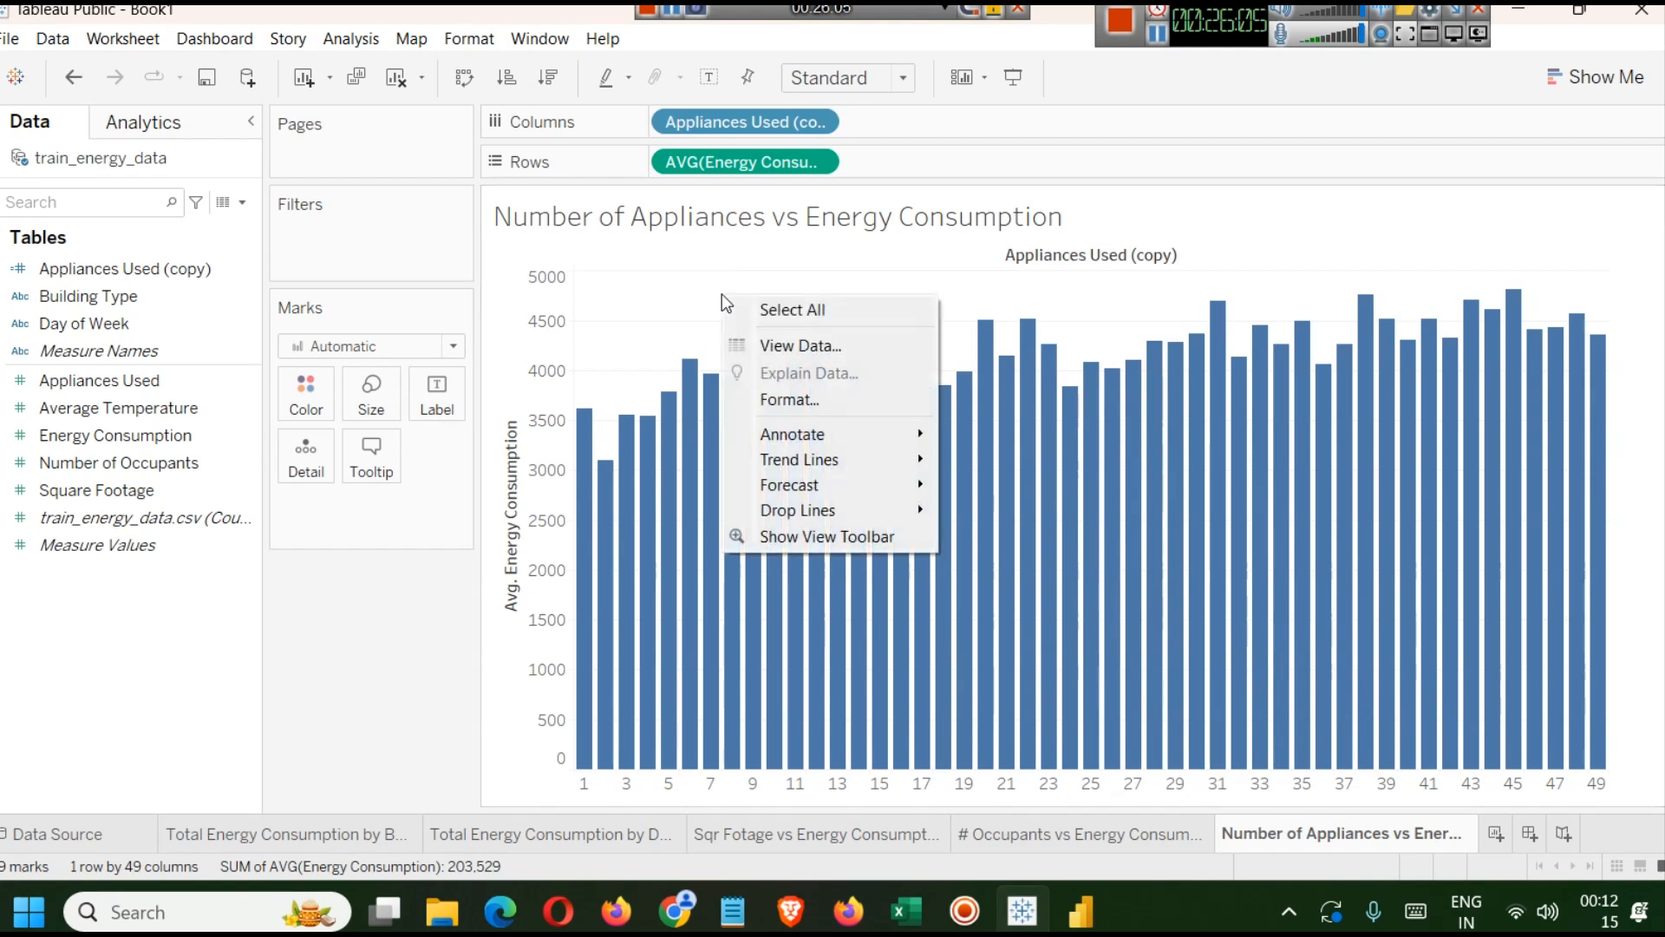
click(778, 388)
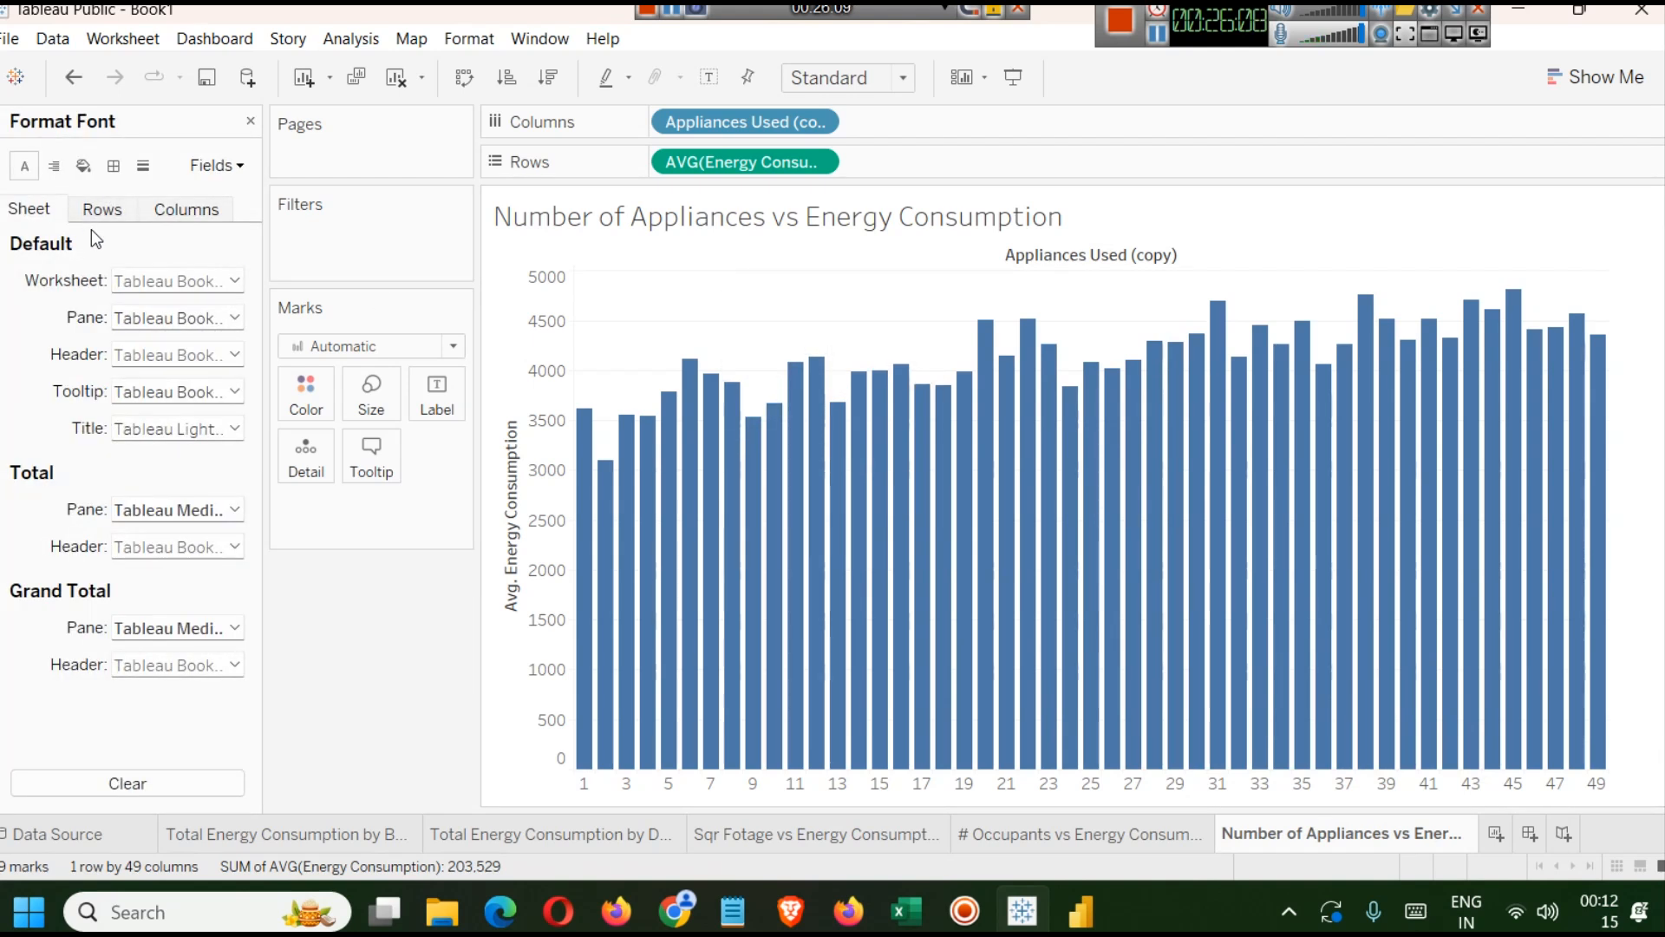
click(83, 167)
click(211, 280)
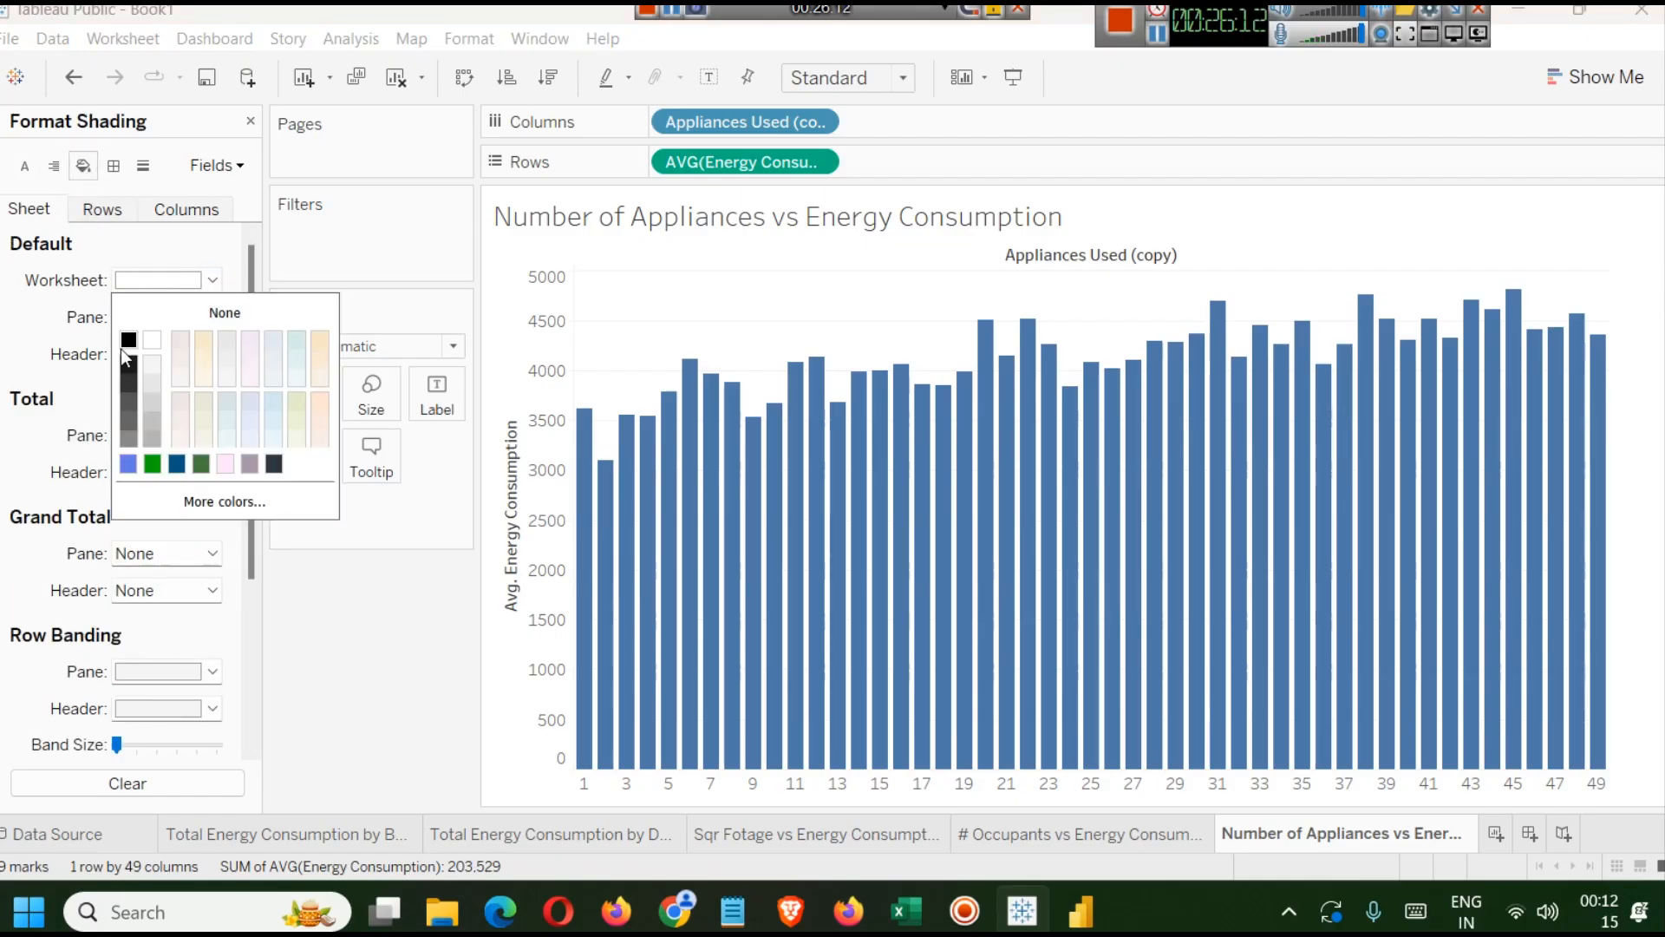
click(130, 382)
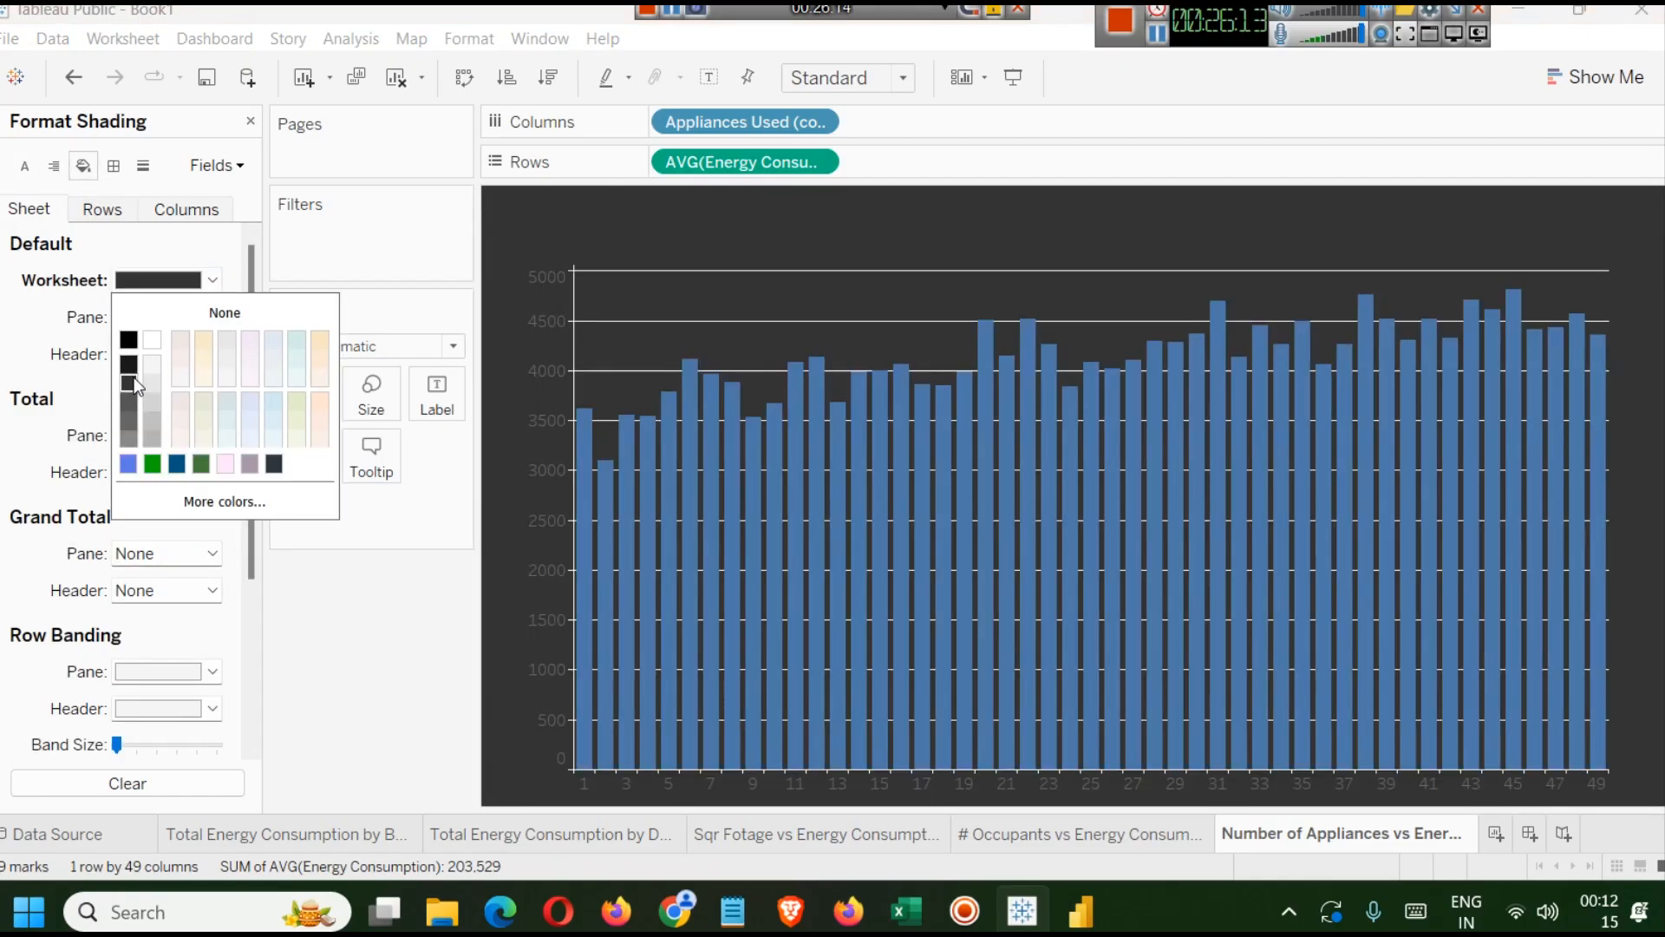
Make the chart title white and bold.
click(748, 217)
double_click(746, 212)
key(ctrl+a)
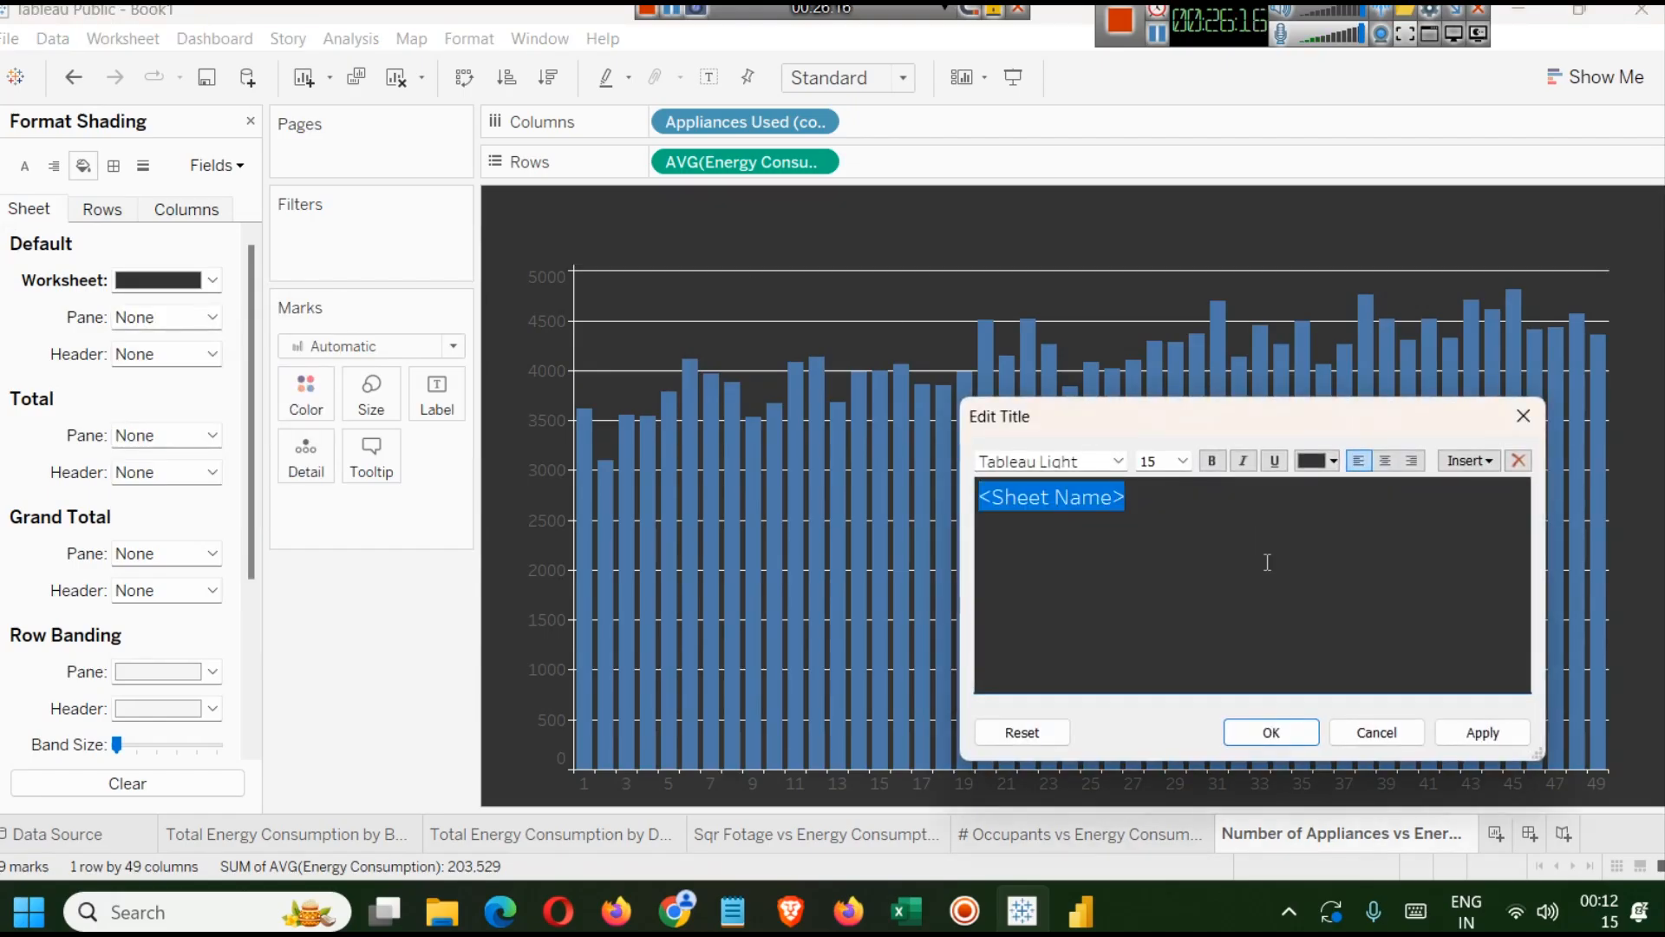
click(1317, 466)
click(1344, 487)
click(1483, 732)
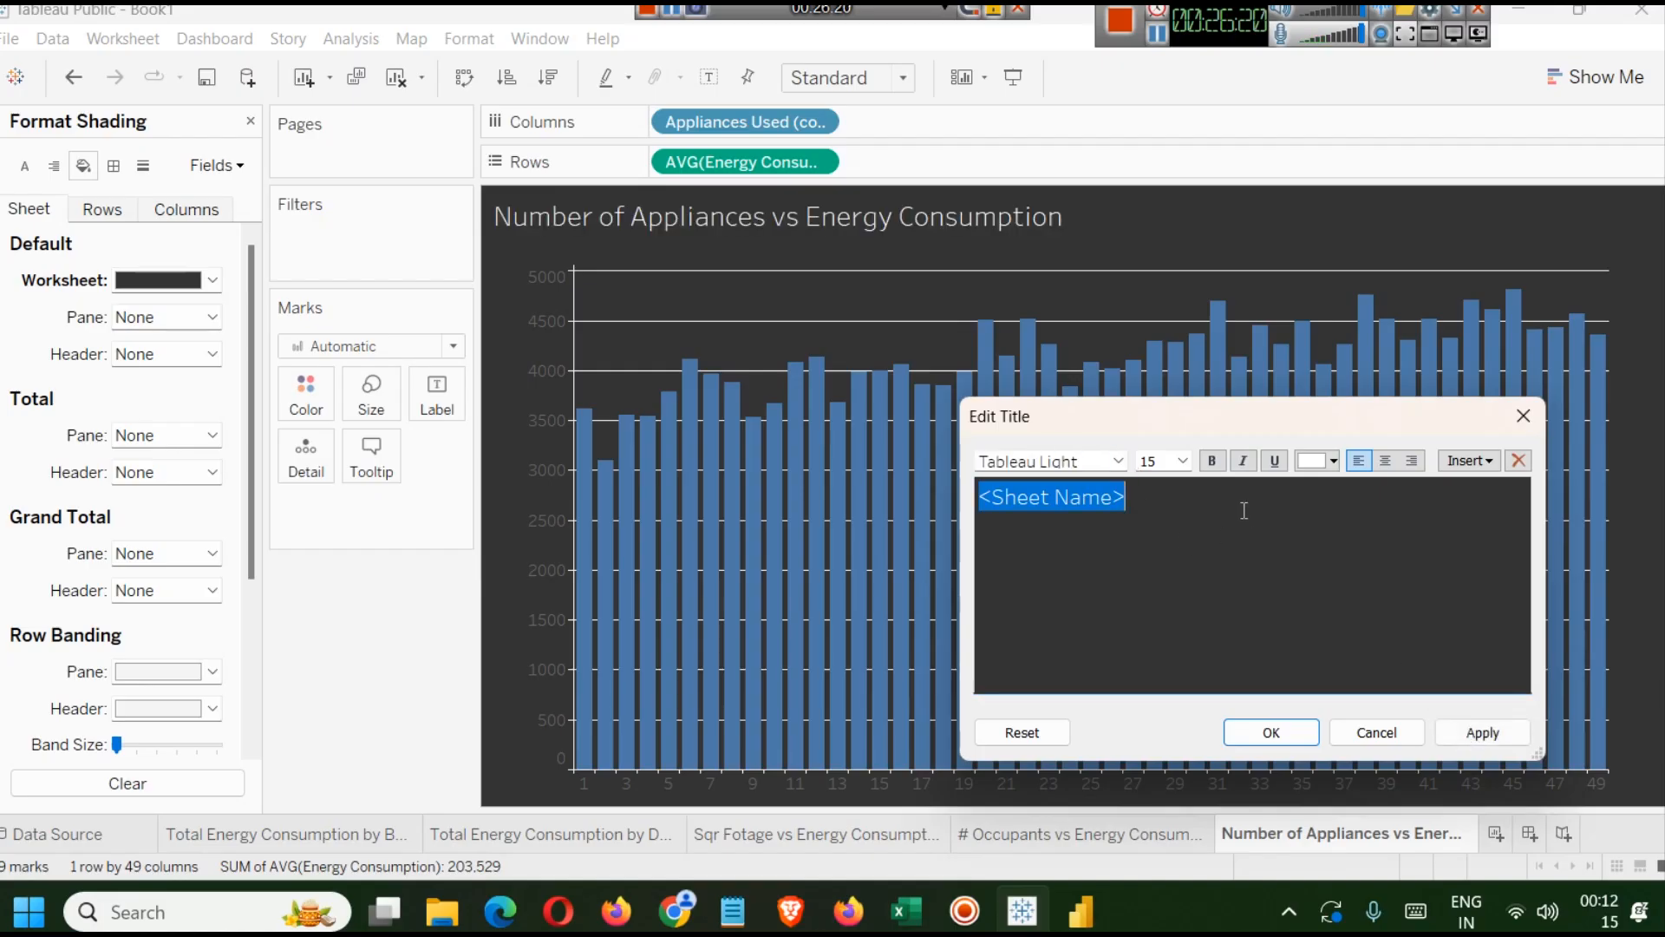
click(1214, 461)
click(1480, 734)
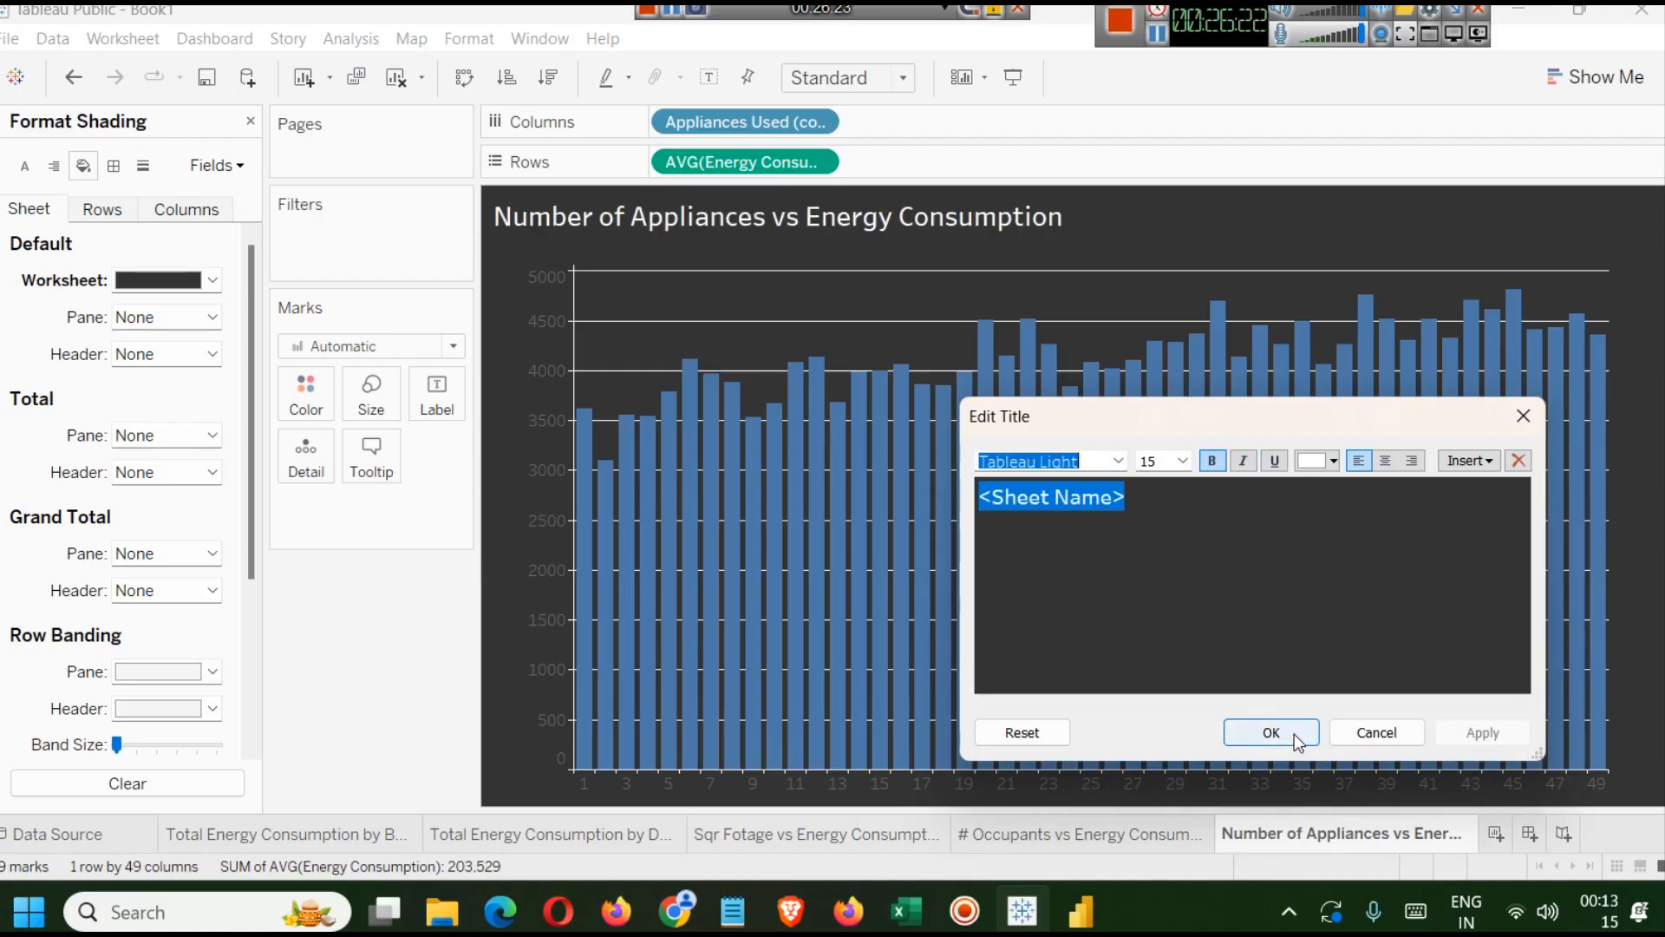
click(1272, 732)
right_click(534, 327)
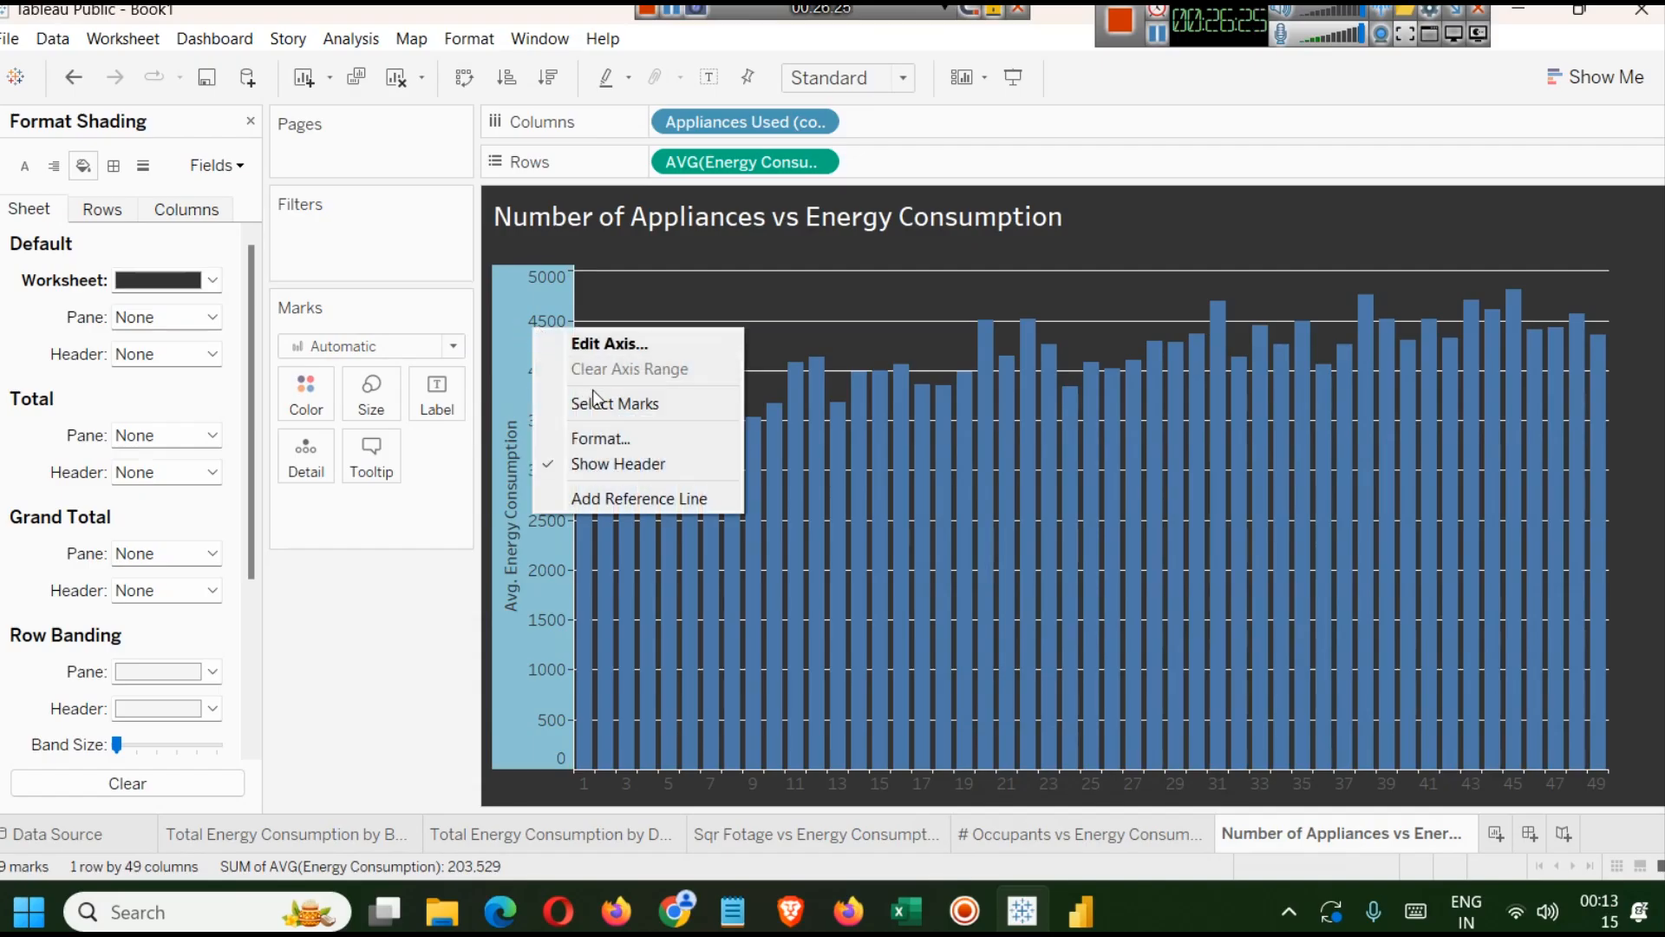
click(595, 347)
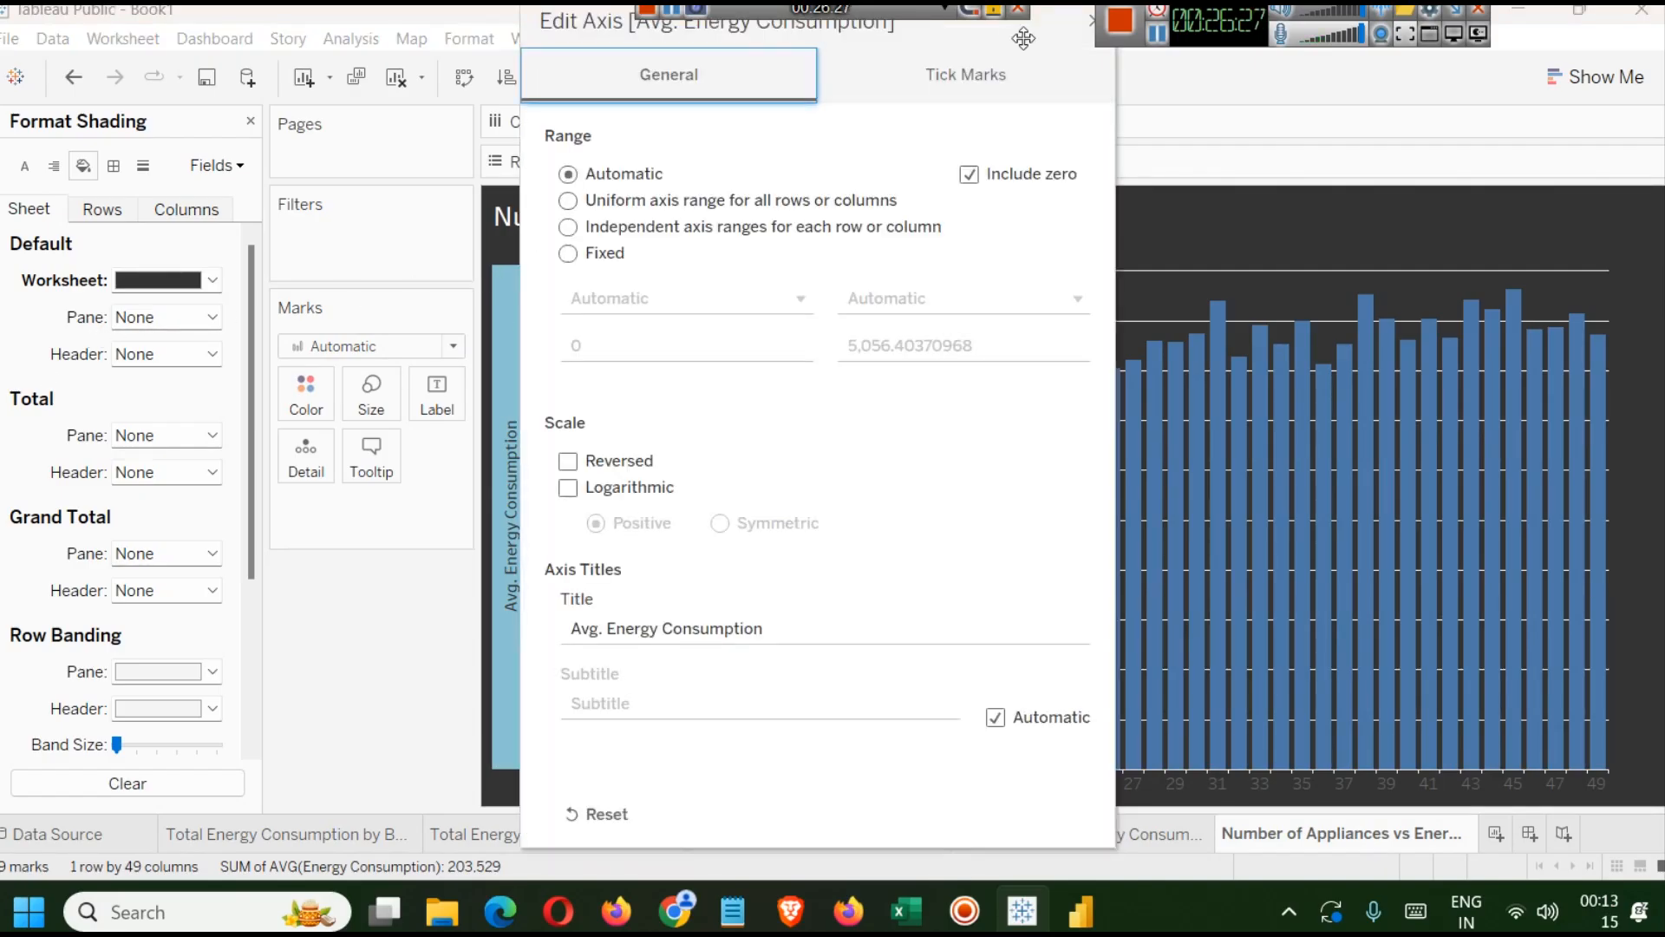
click(1090, 20)
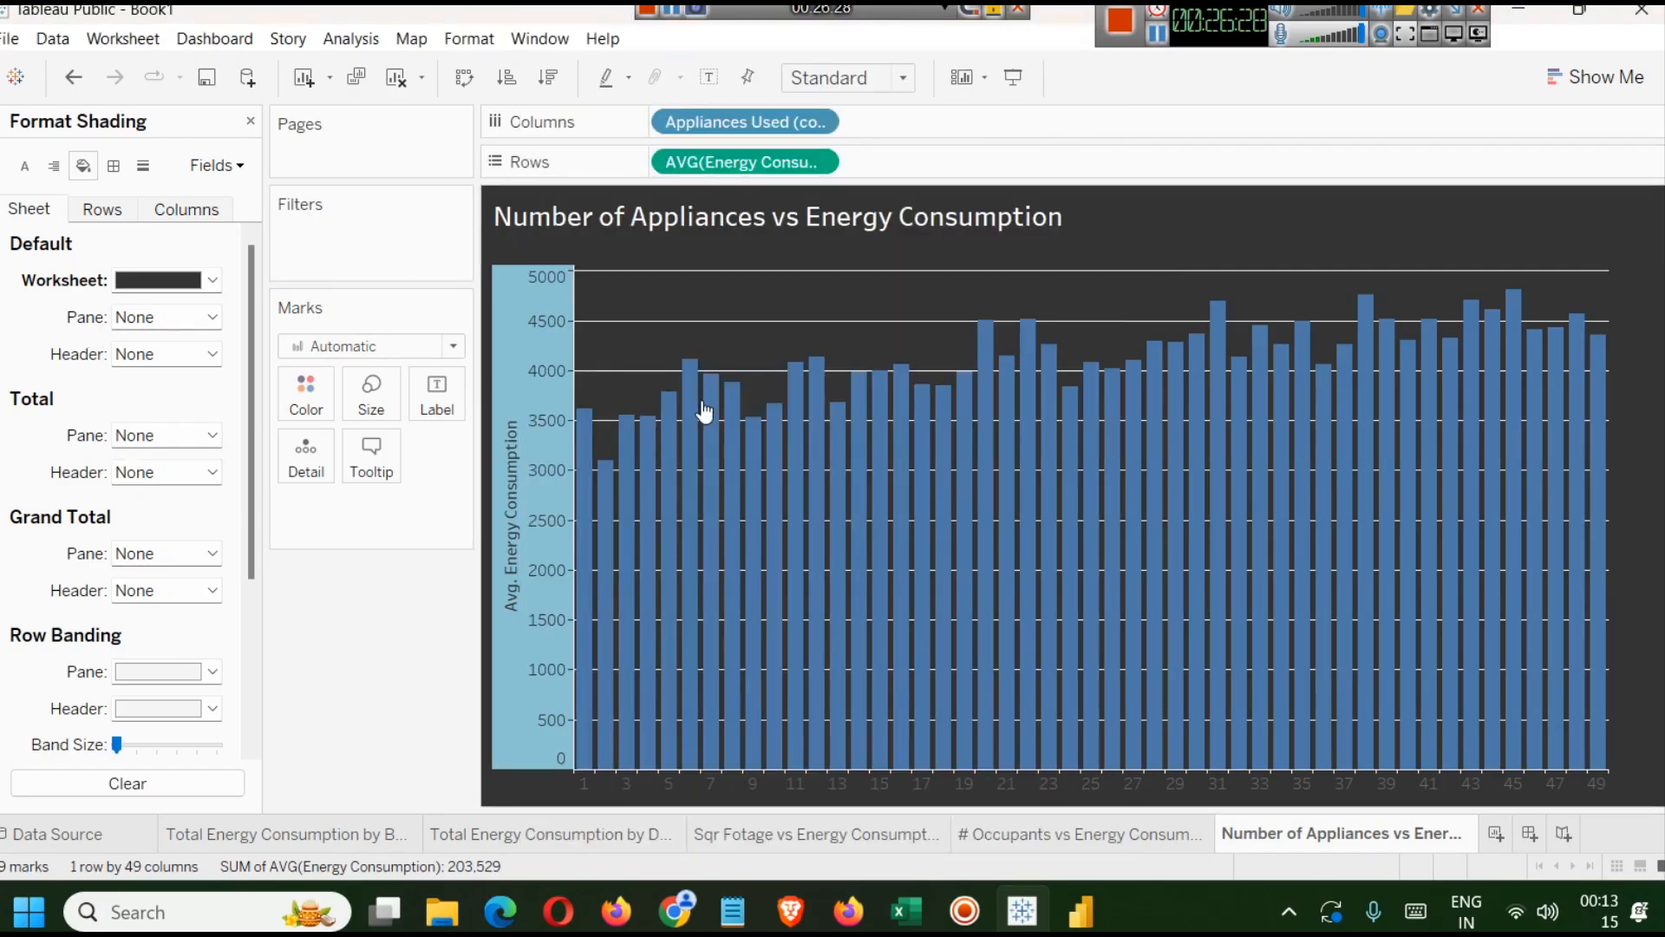
Set the worksheet font to white and bold so axis labels and headers show on the dark background.
right_click(534, 333)
click(571, 432)
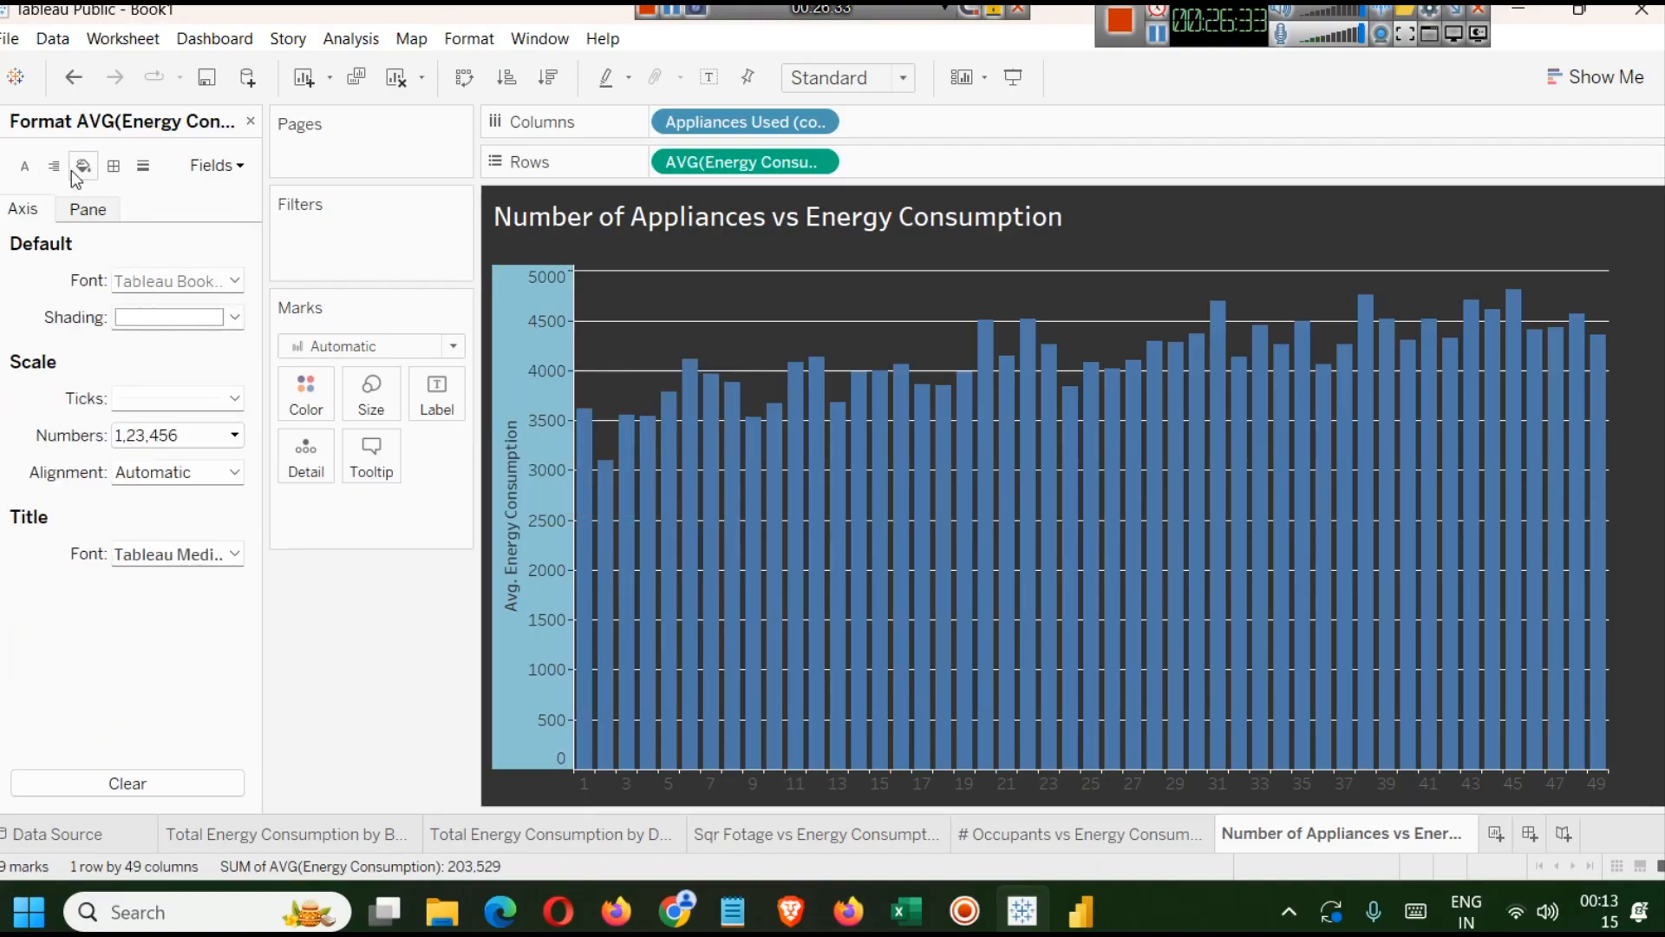
click(24, 165)
click(235, 280)
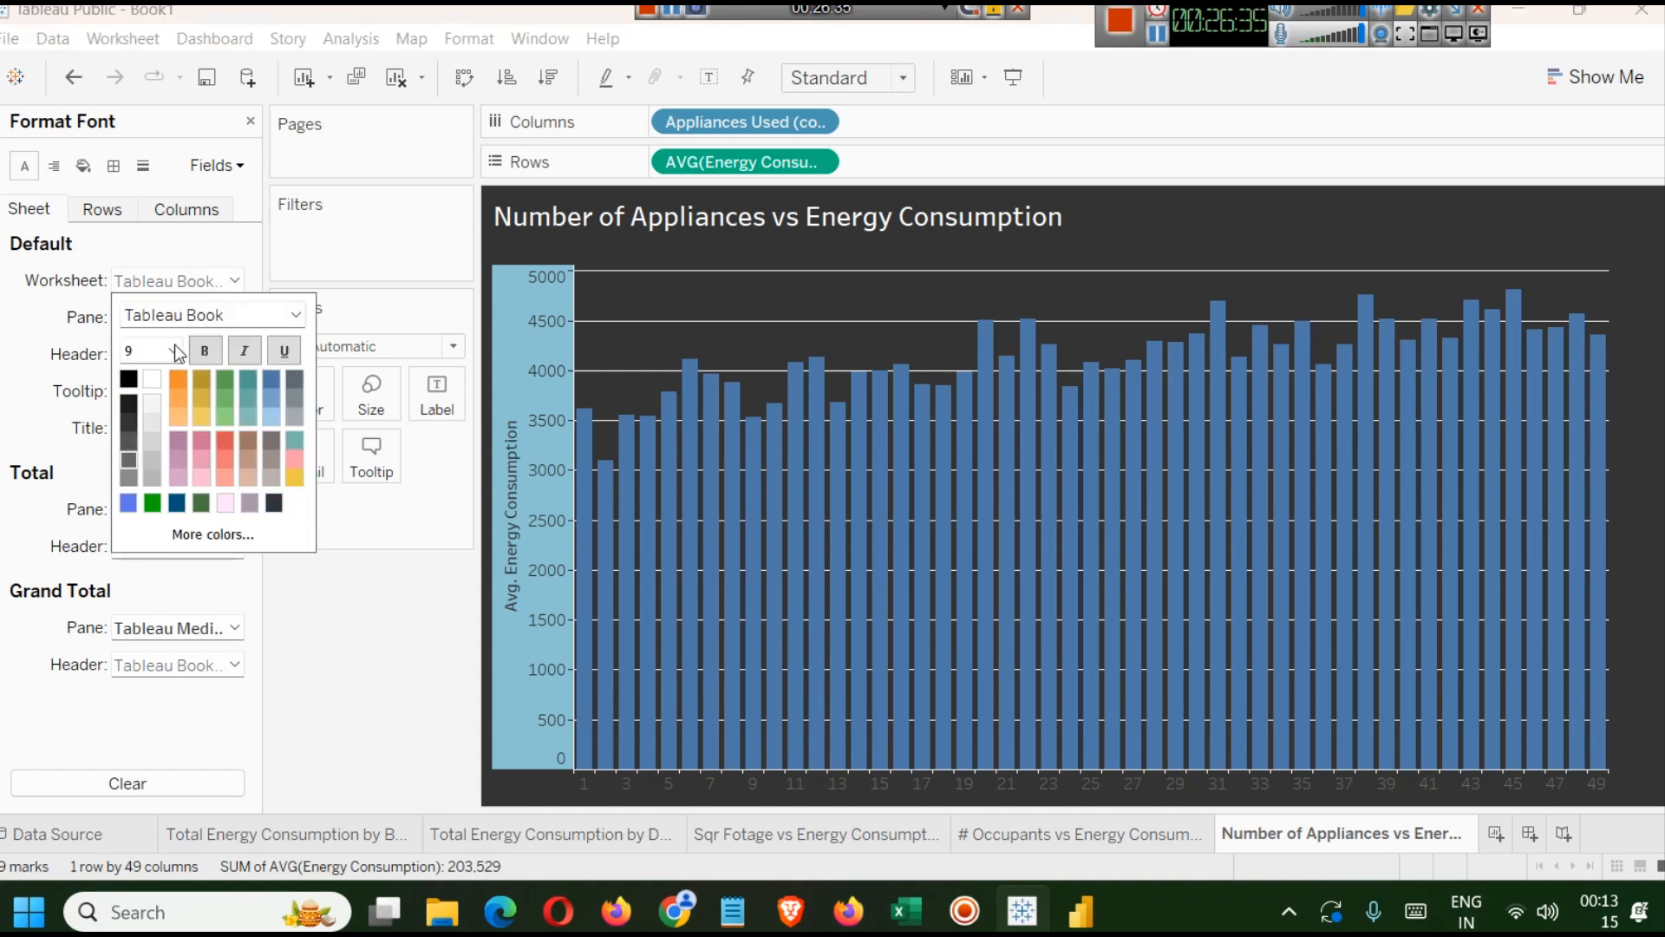
click(152, 382)
click(204, 352)
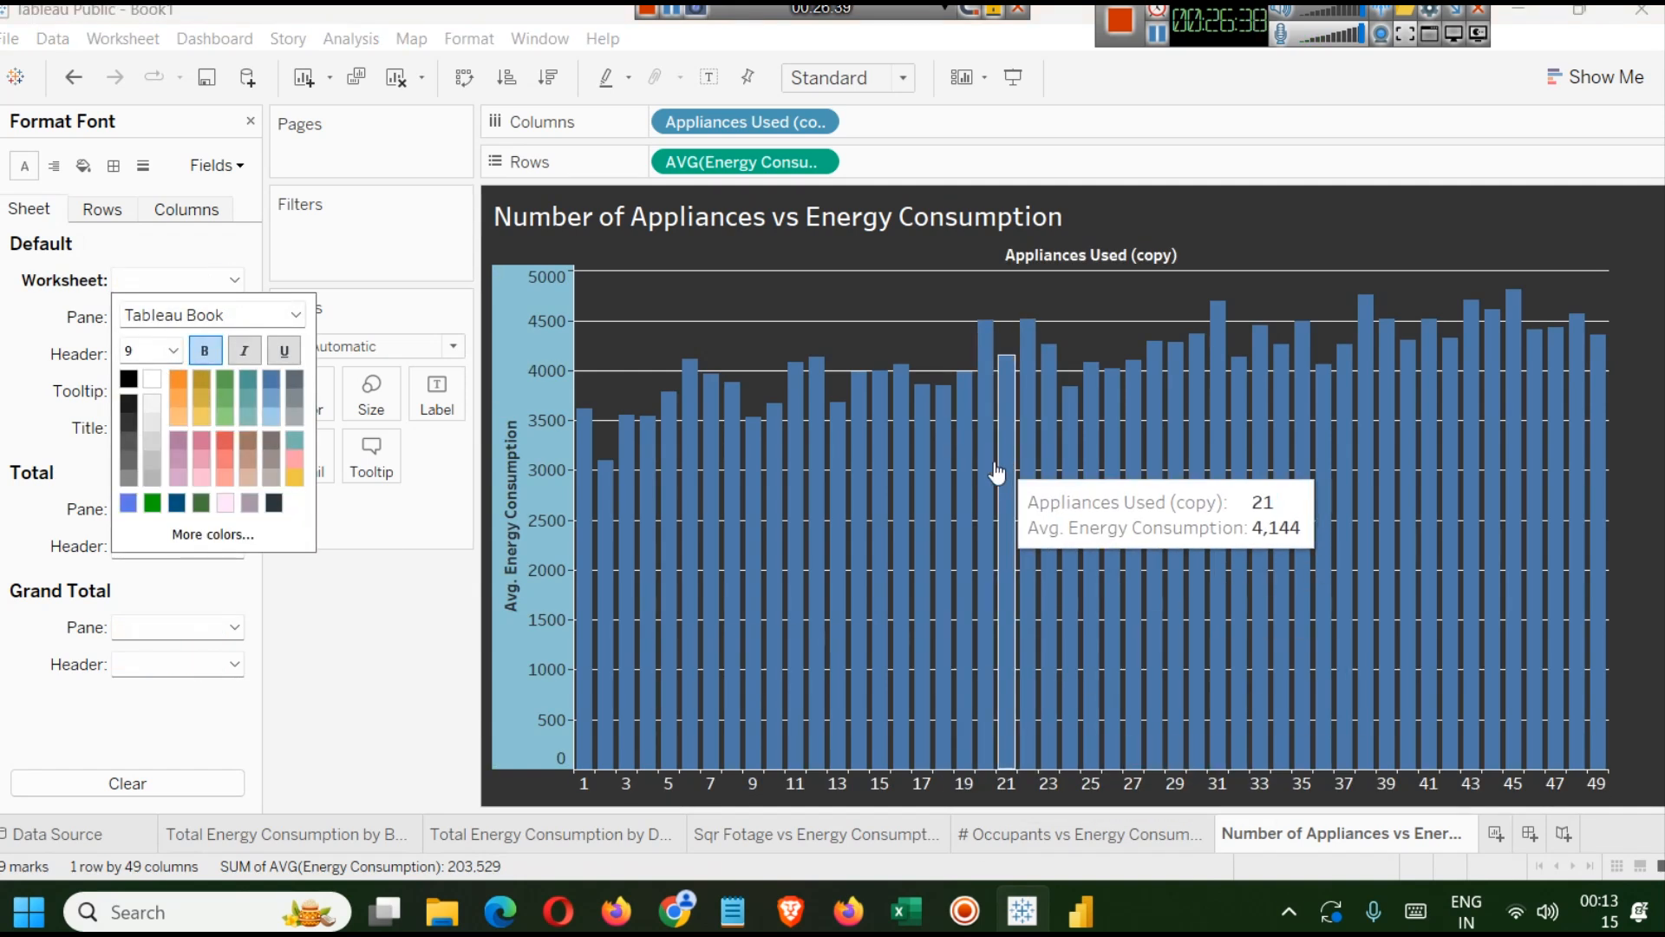
click(345, 638)
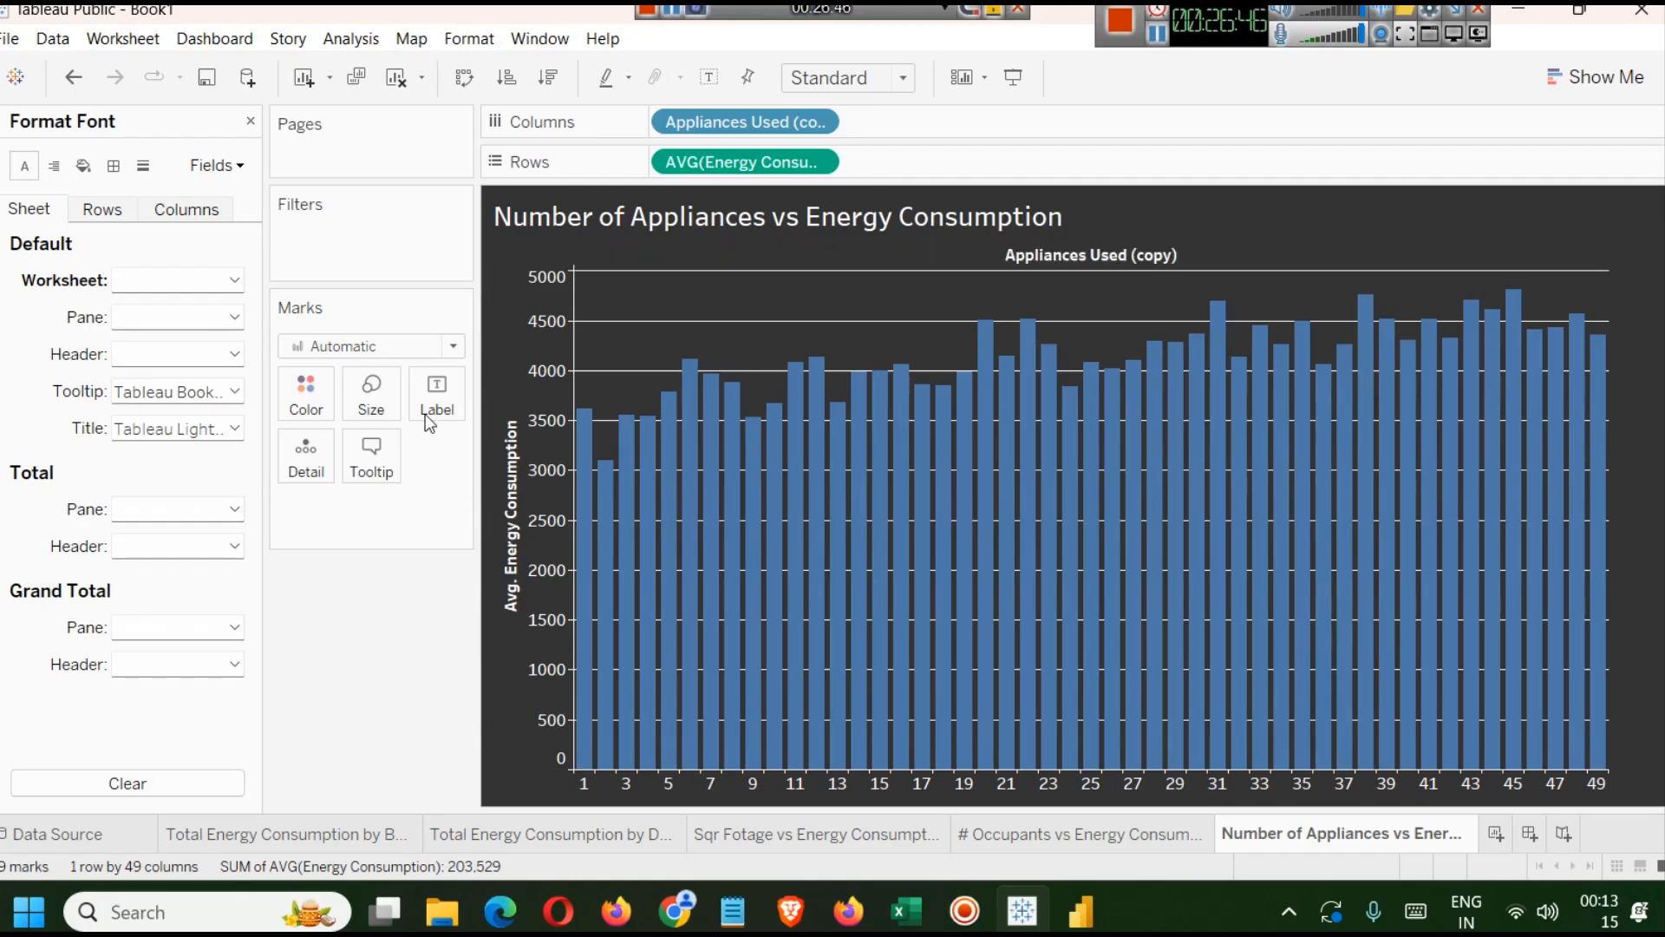
Rename the Appliances Used (copy) field as Appliances Used.
click(250, 123)
click(85, 268)
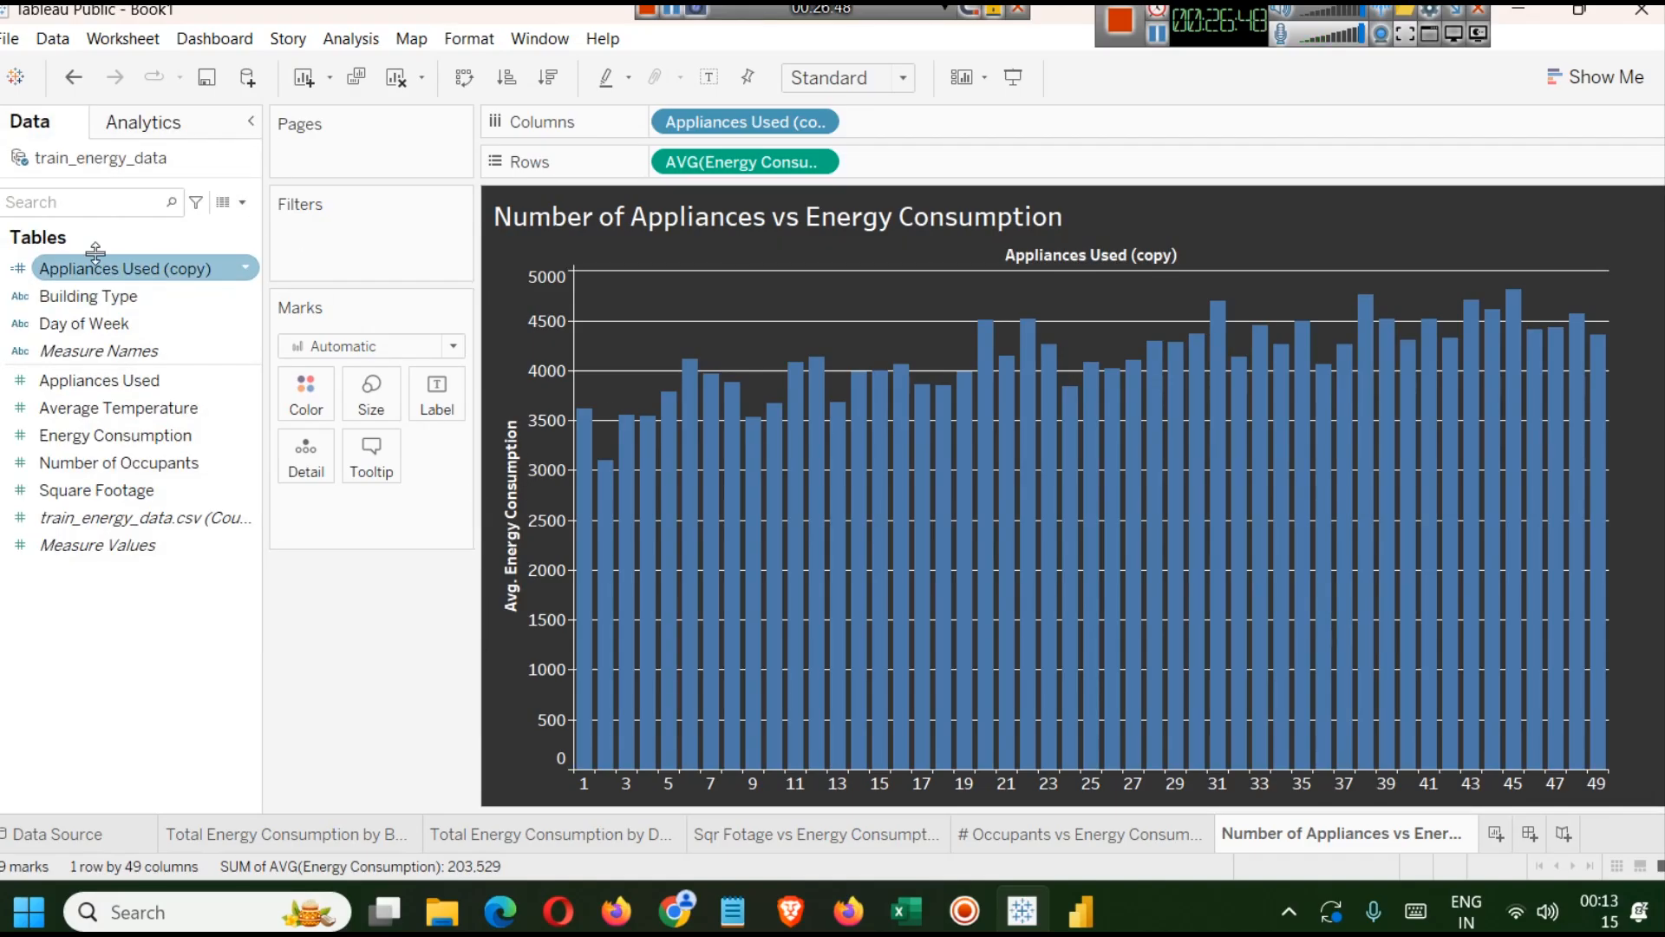
right_click(97, 276)
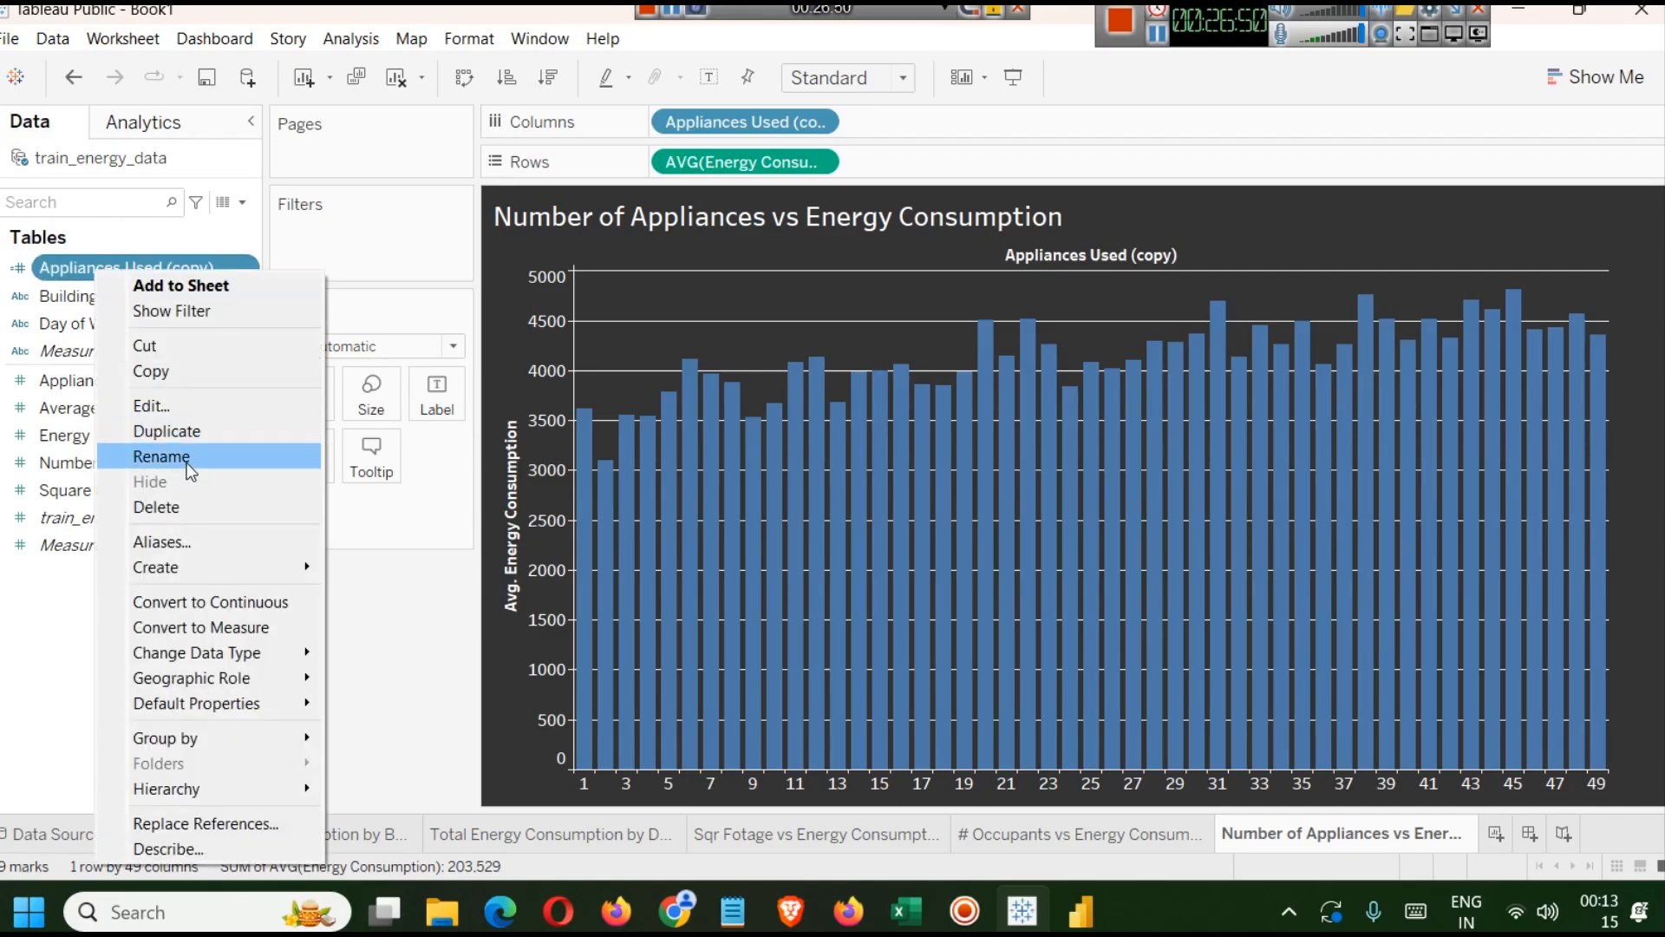
click(186, 462)
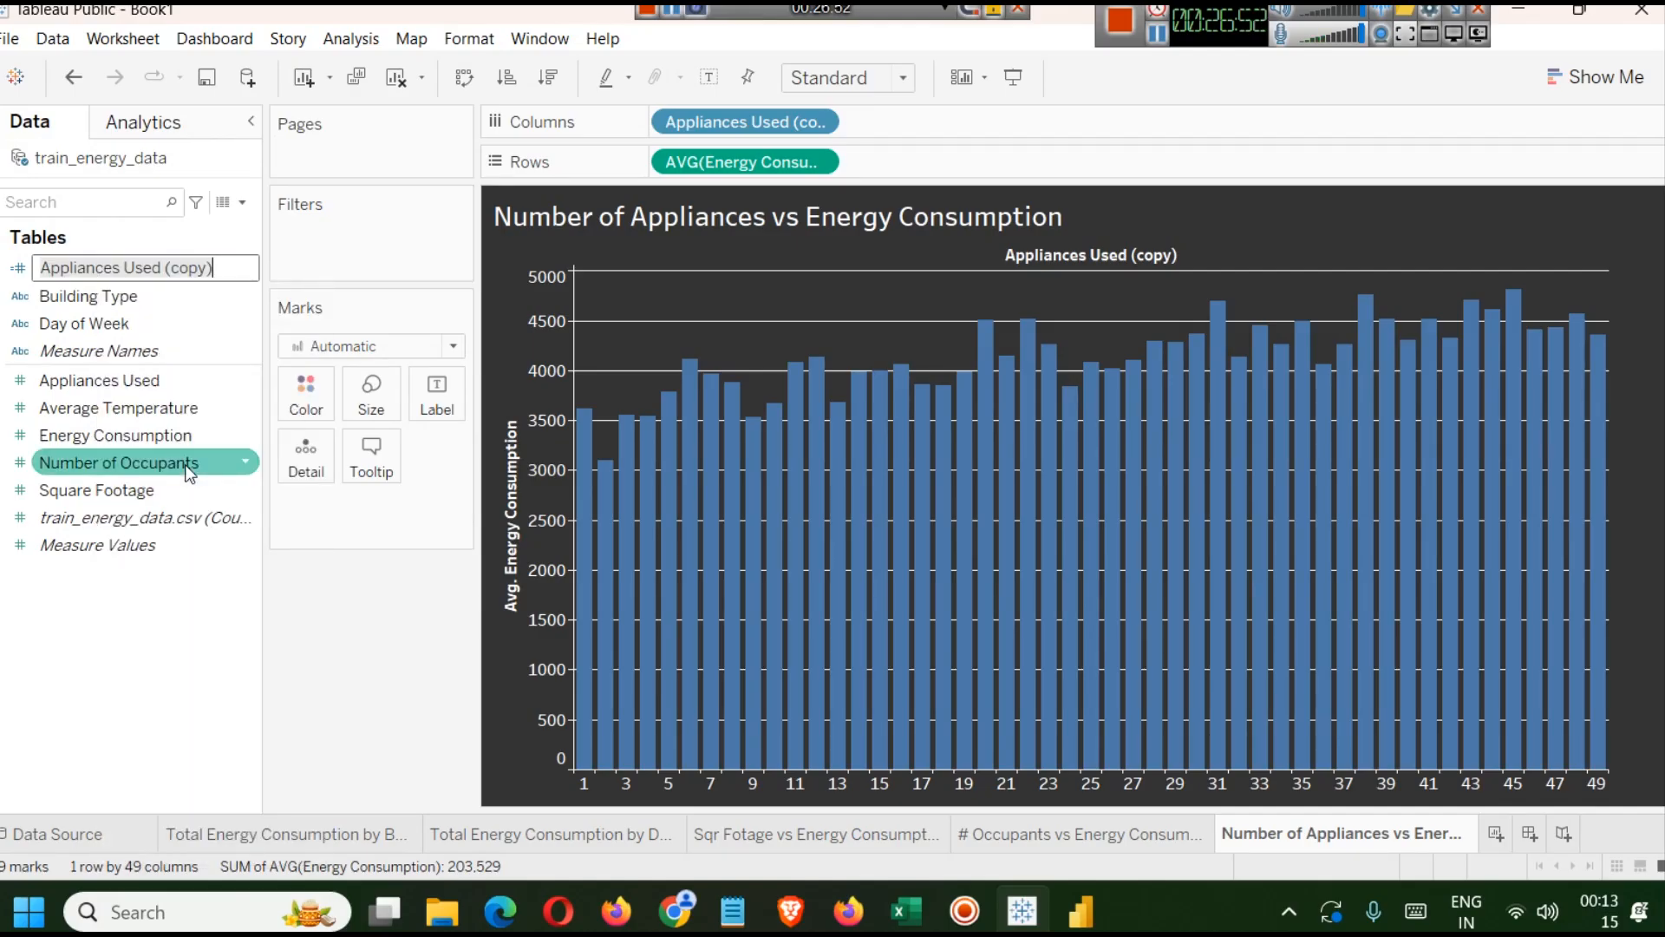
key(BackSpace)
key(BackSpace)
key(BackSpace)
key(BackSpace)
key(BackSpace)
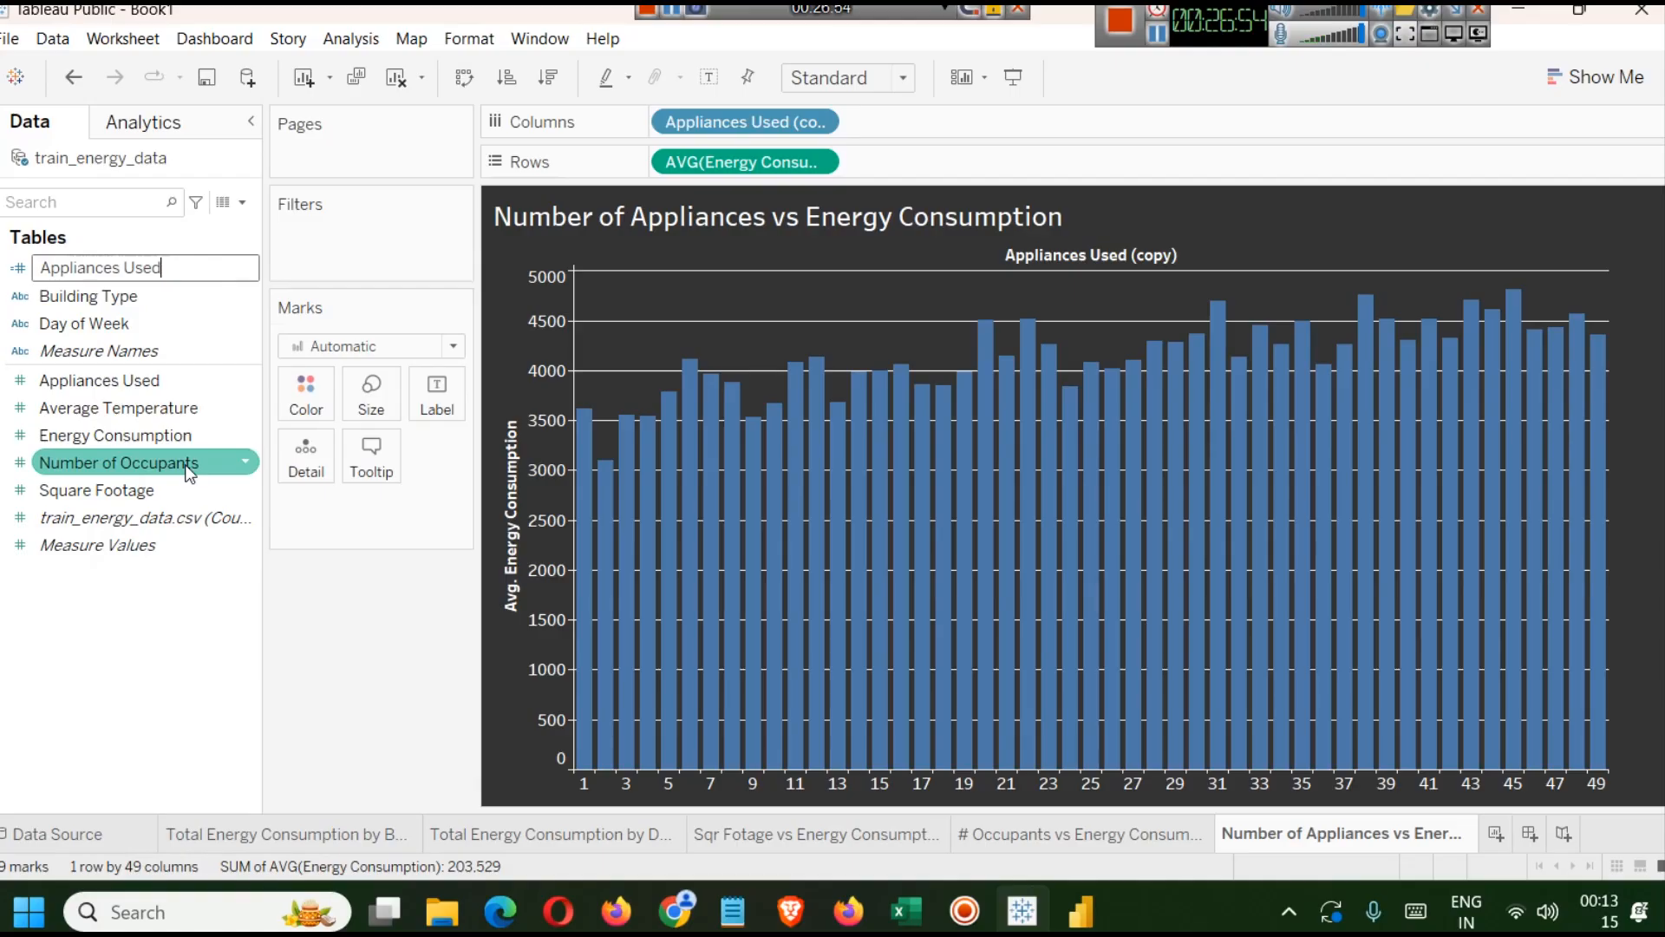
key(Return)
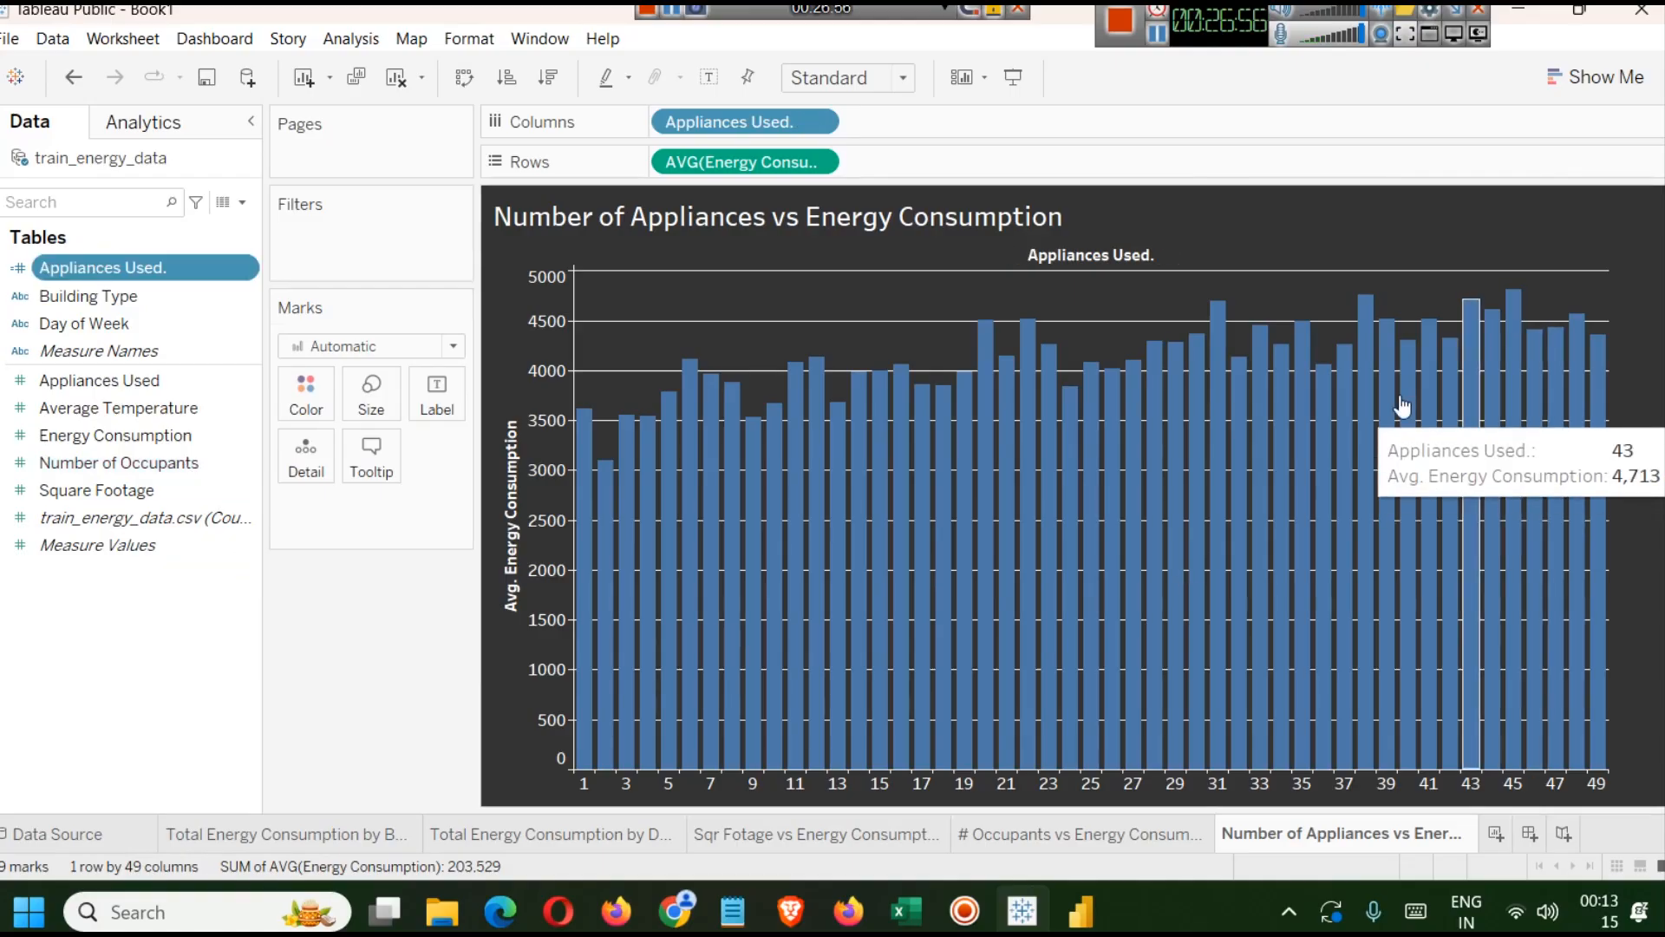
Set the bar colour to a lighter blue, #6196c7.
mouse_move(1250, 369)
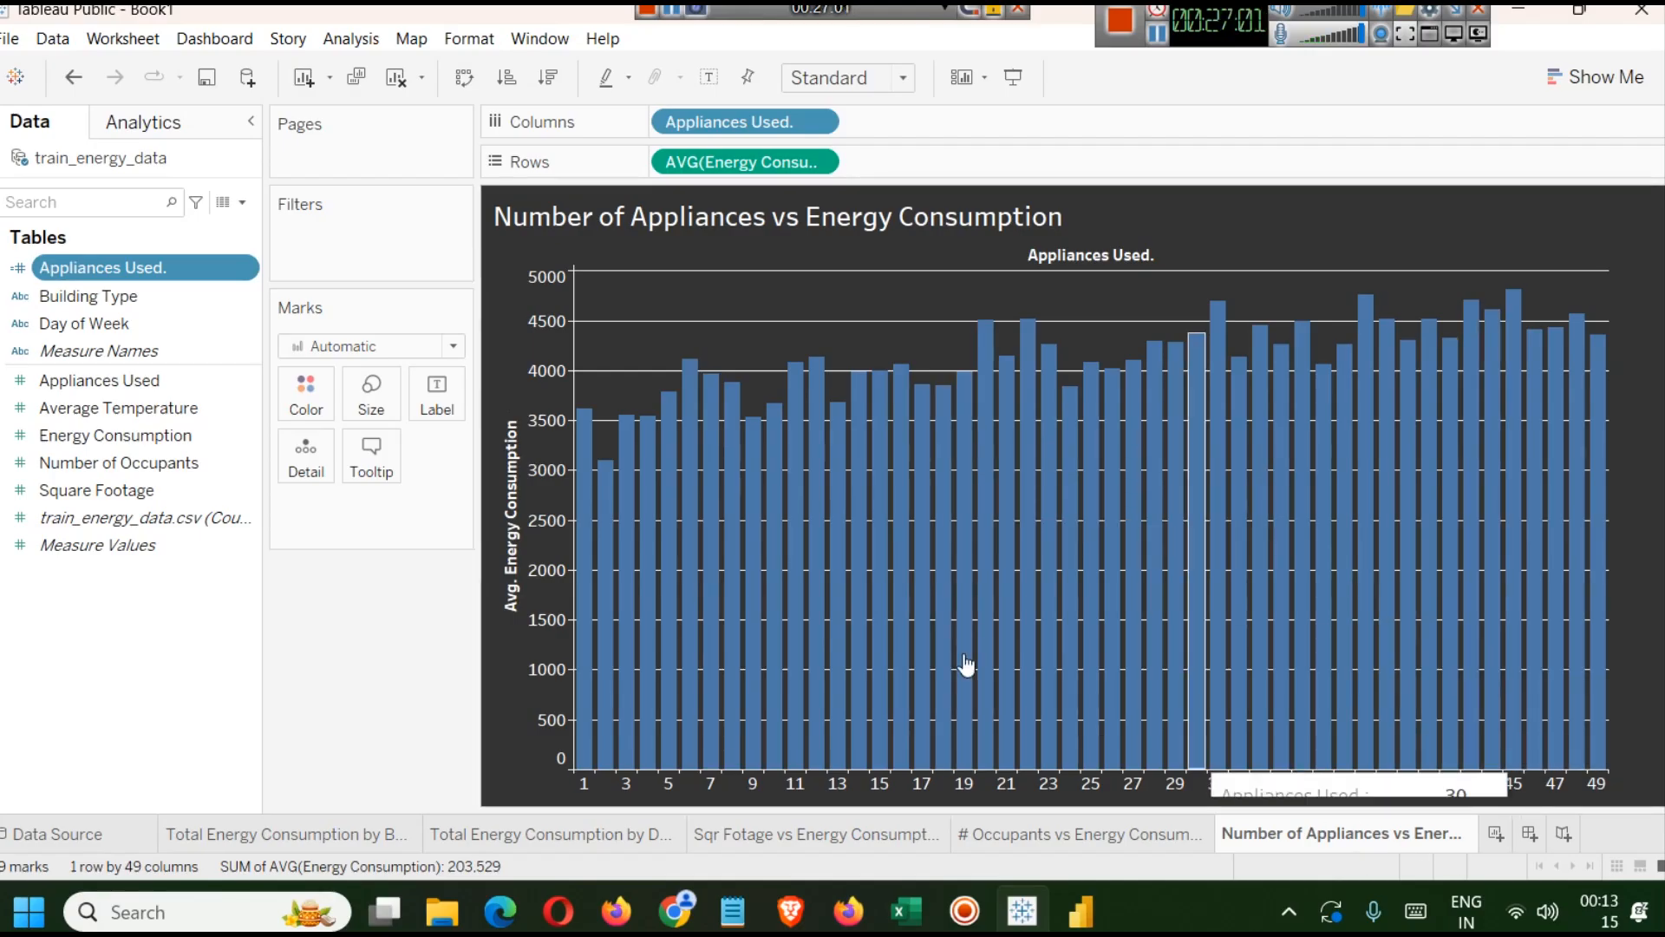
click(305, 400)
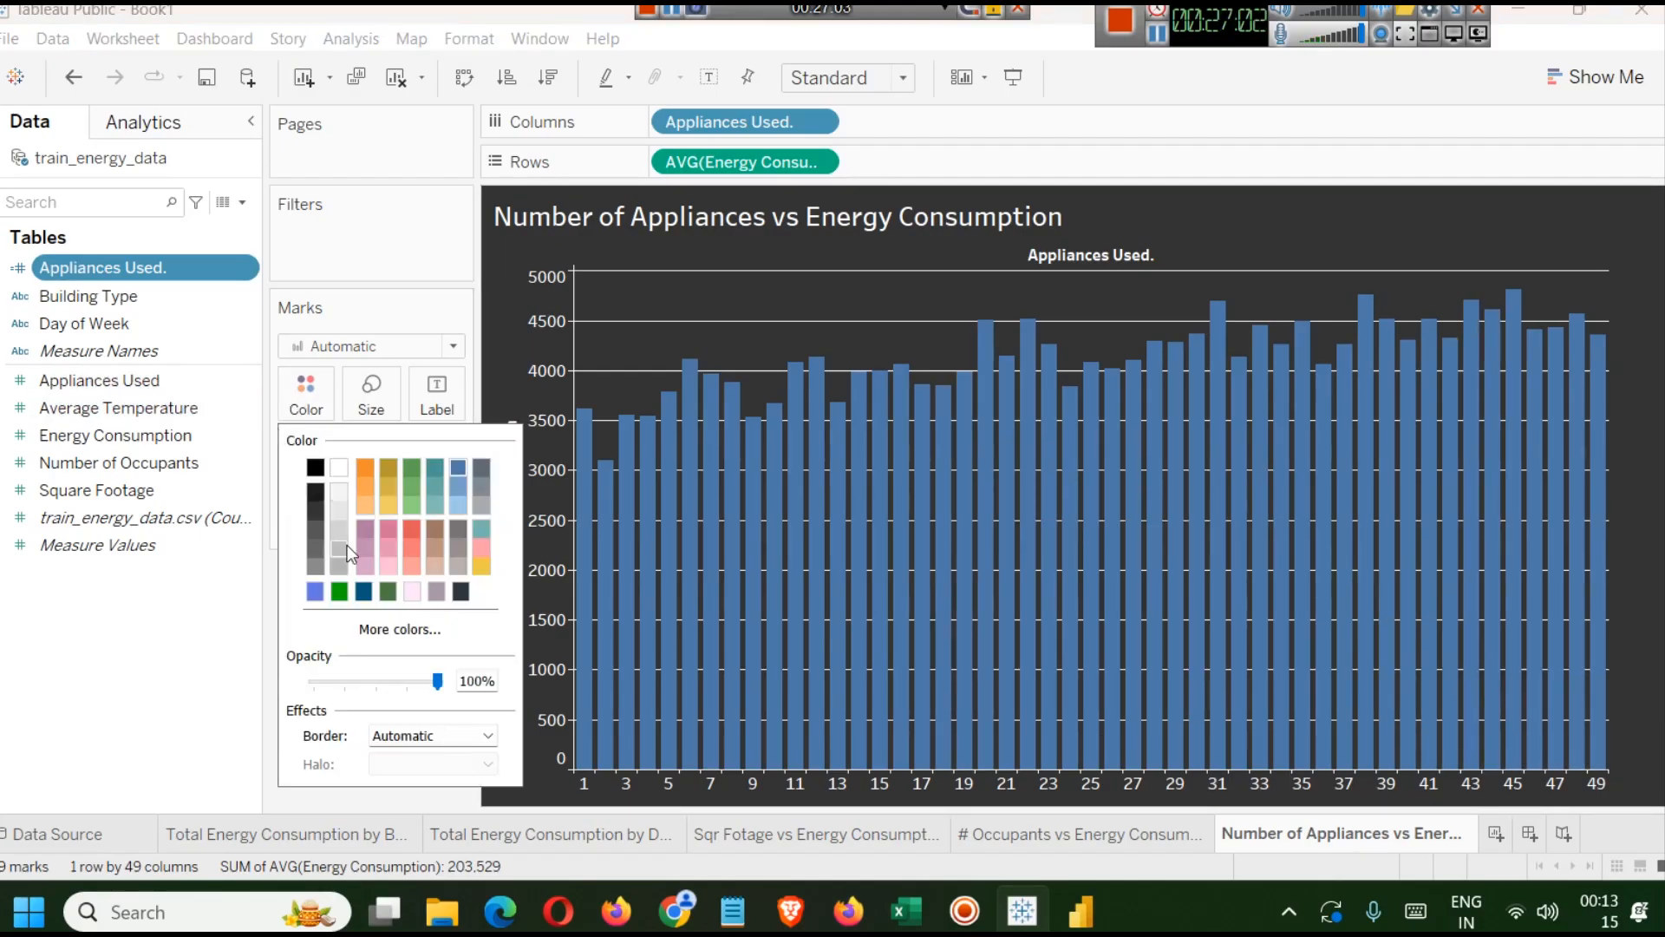
click(397, 630)
click(1076, 346)
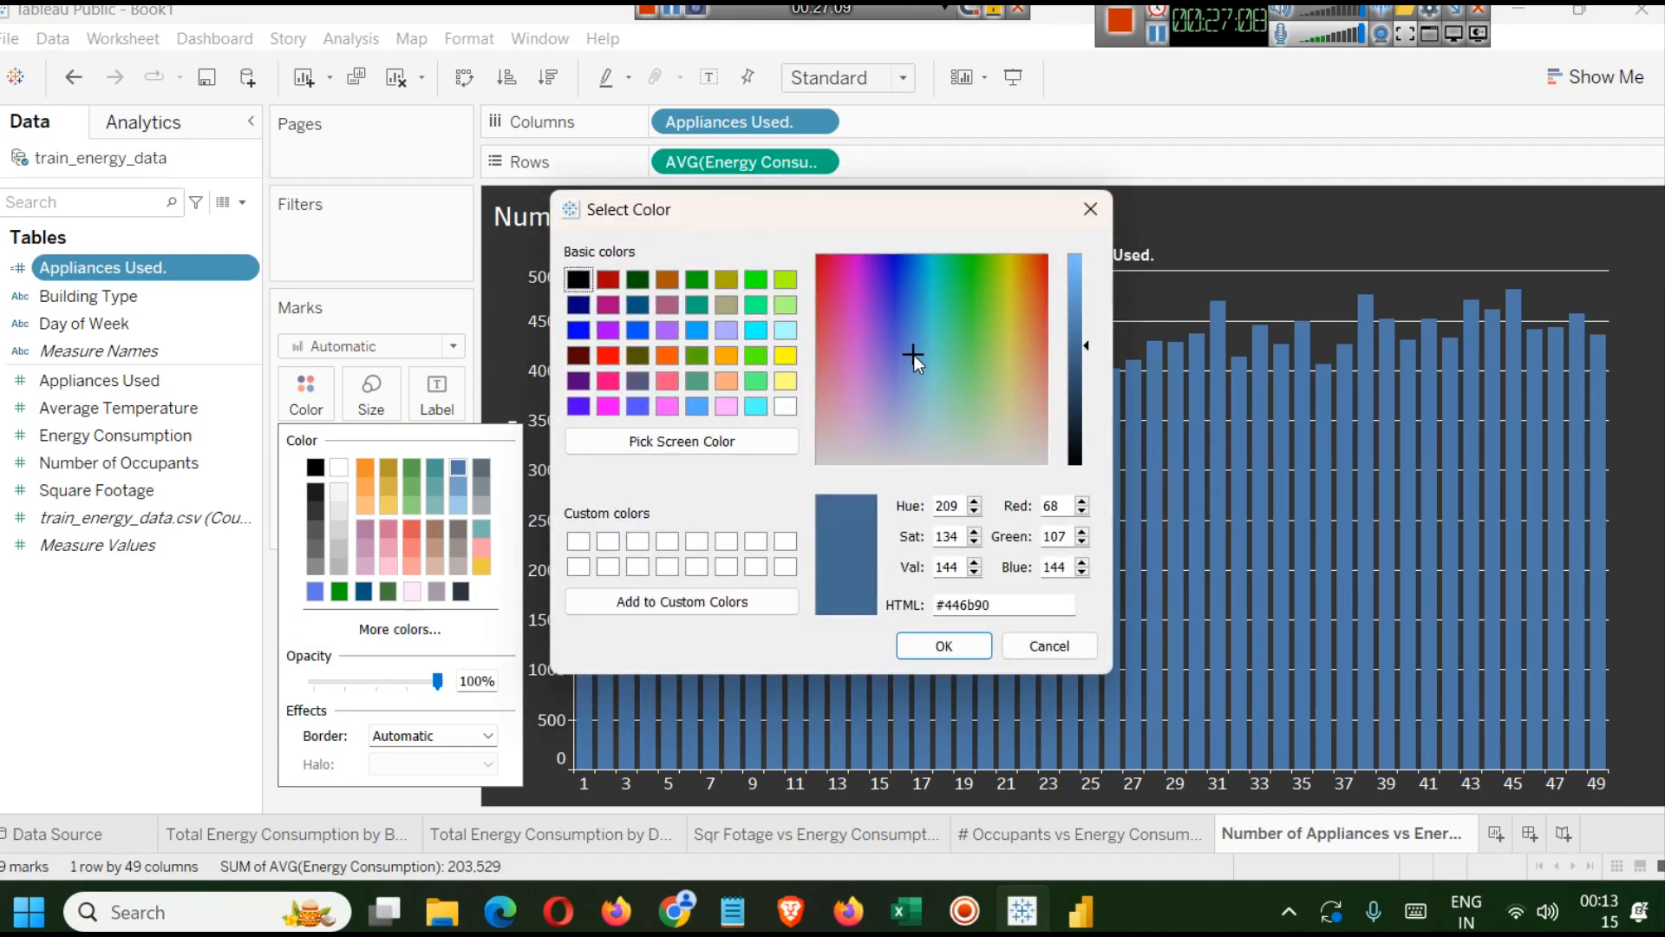
drag(1080, 319, 1082, 299)
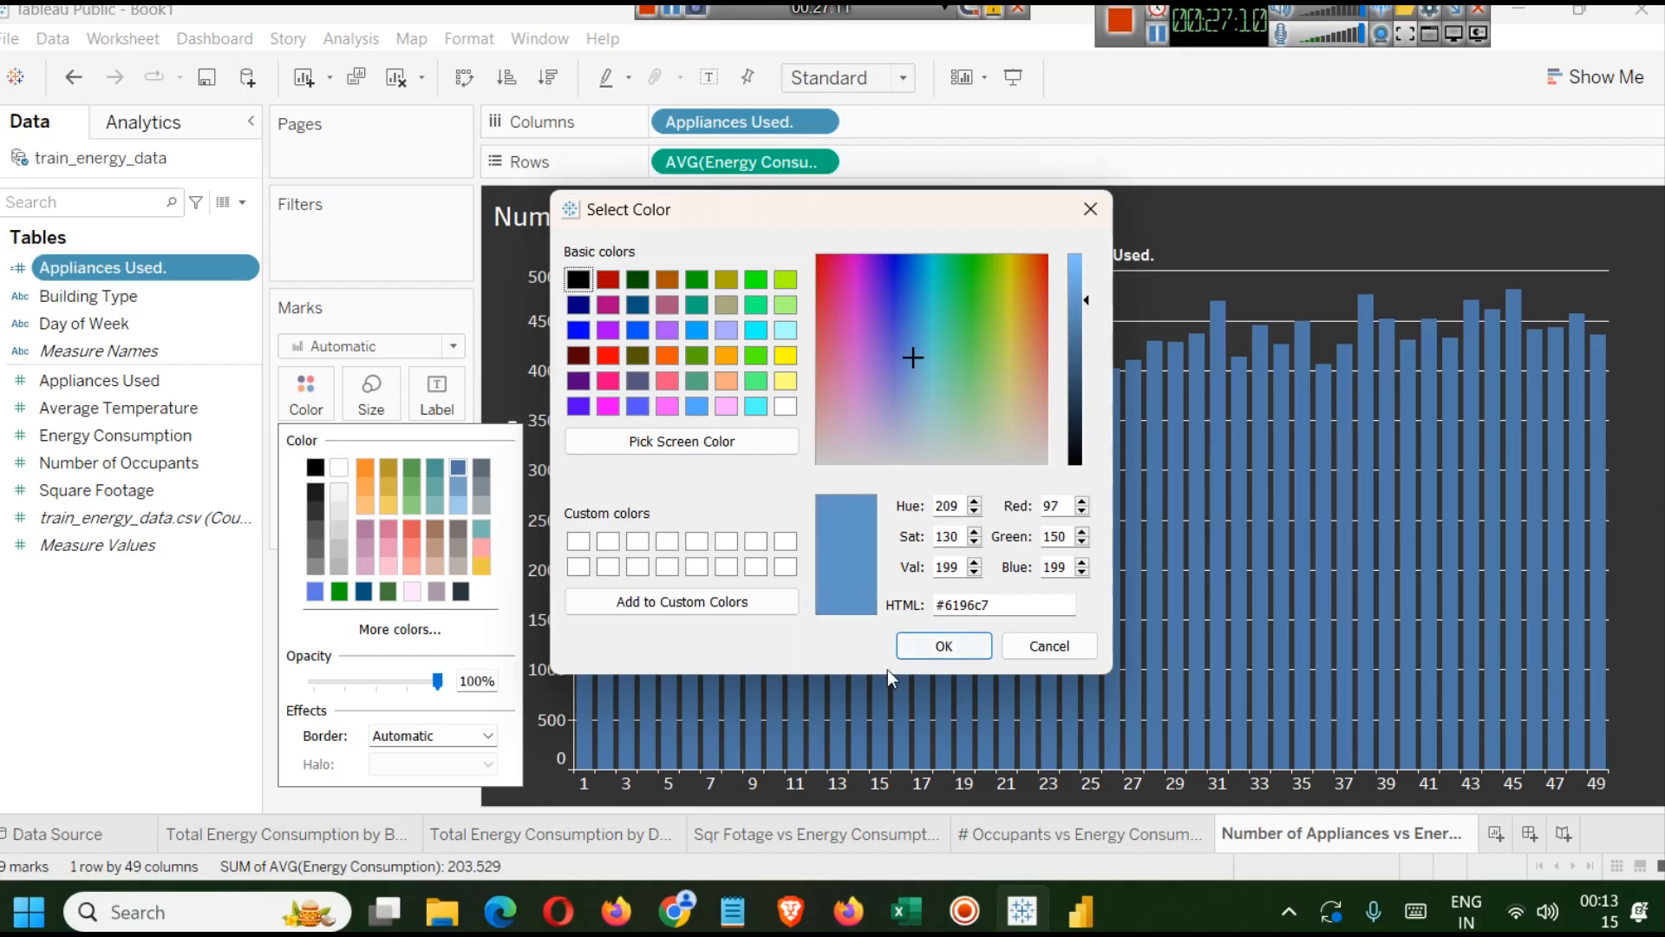
click(935, 644)
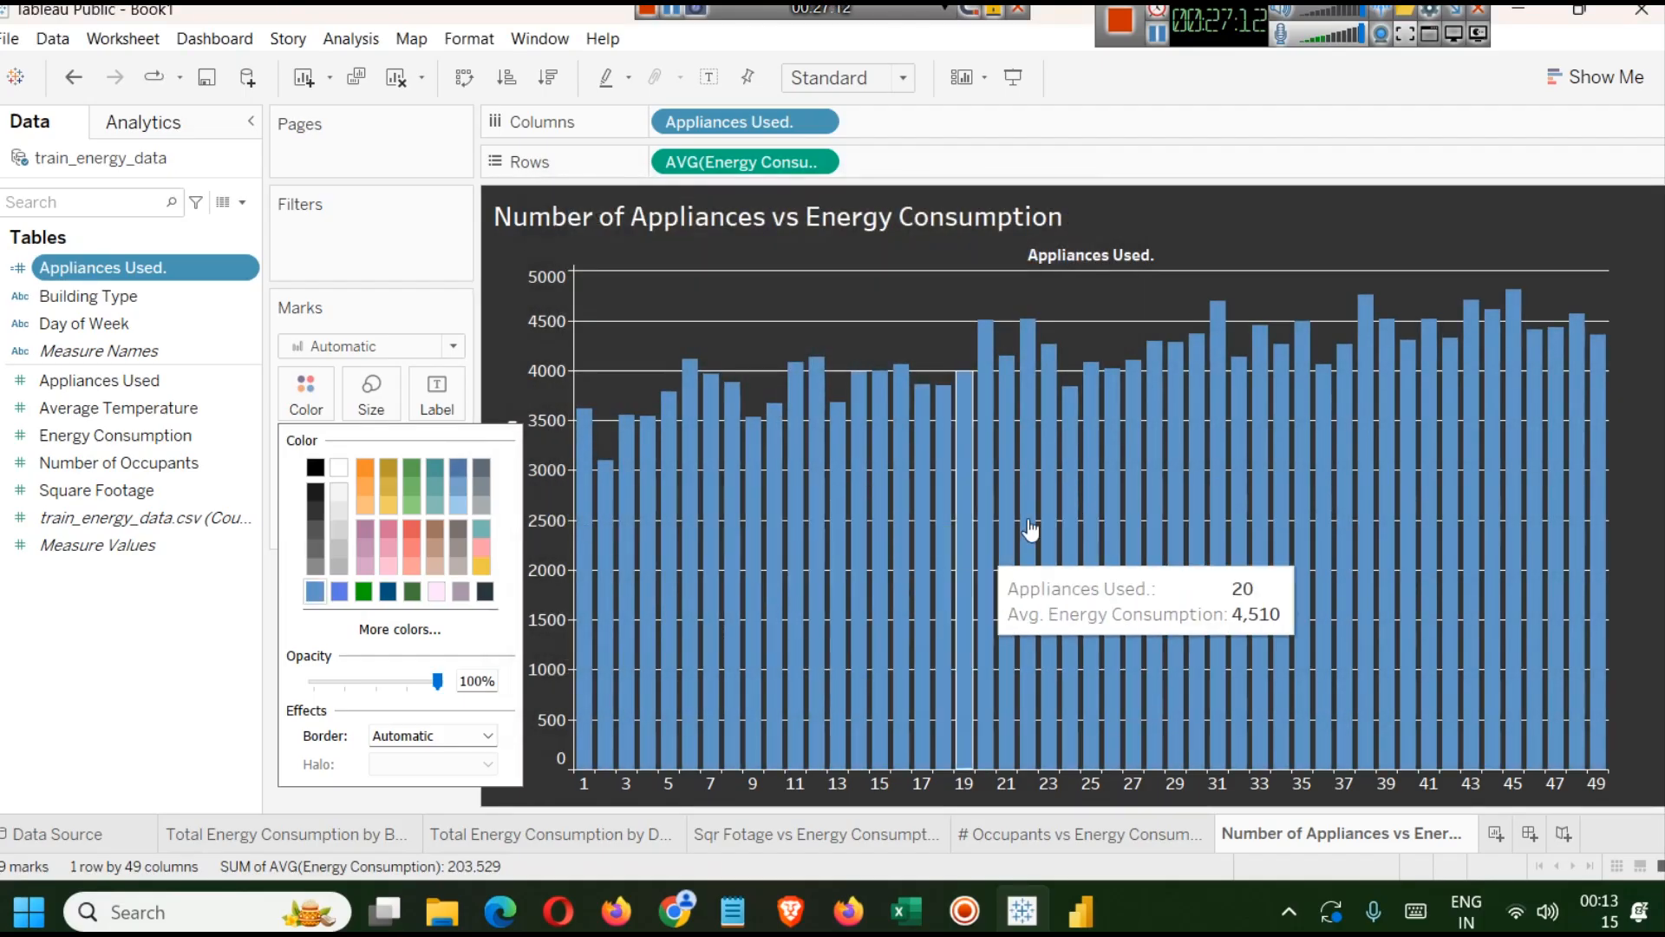
click(1132, 156)
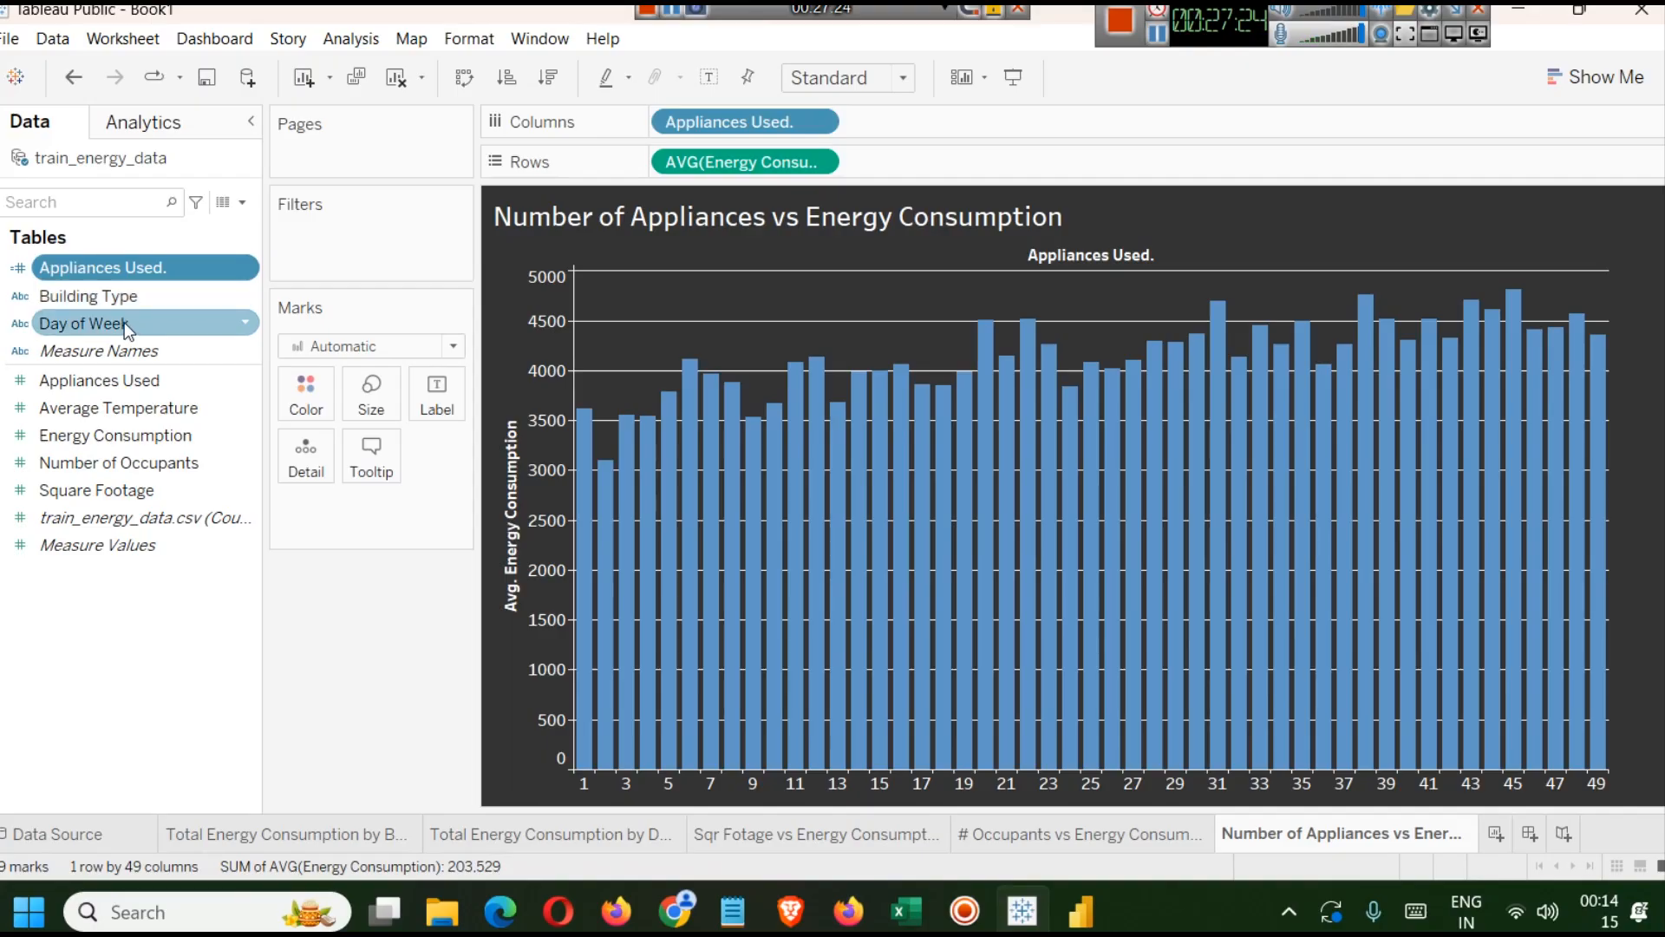
Try colouring and labelling the bars by Day of Week, then remove it.
drag(118, 323, 295, 382)
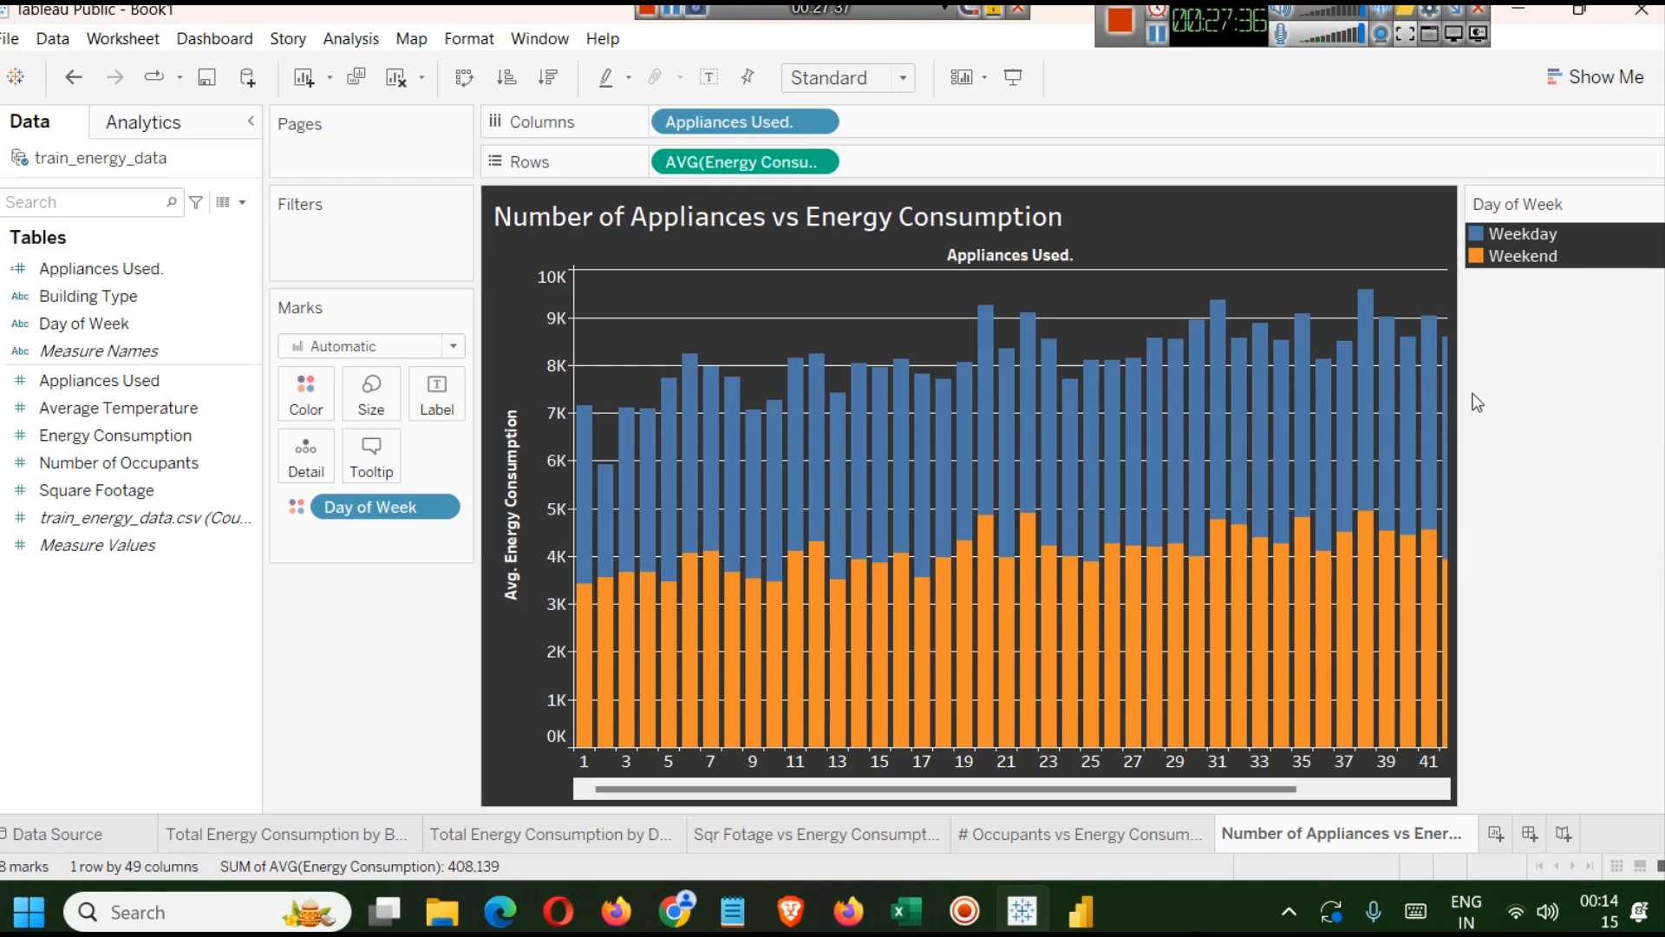
drag(1458, 341, 1516, 337)
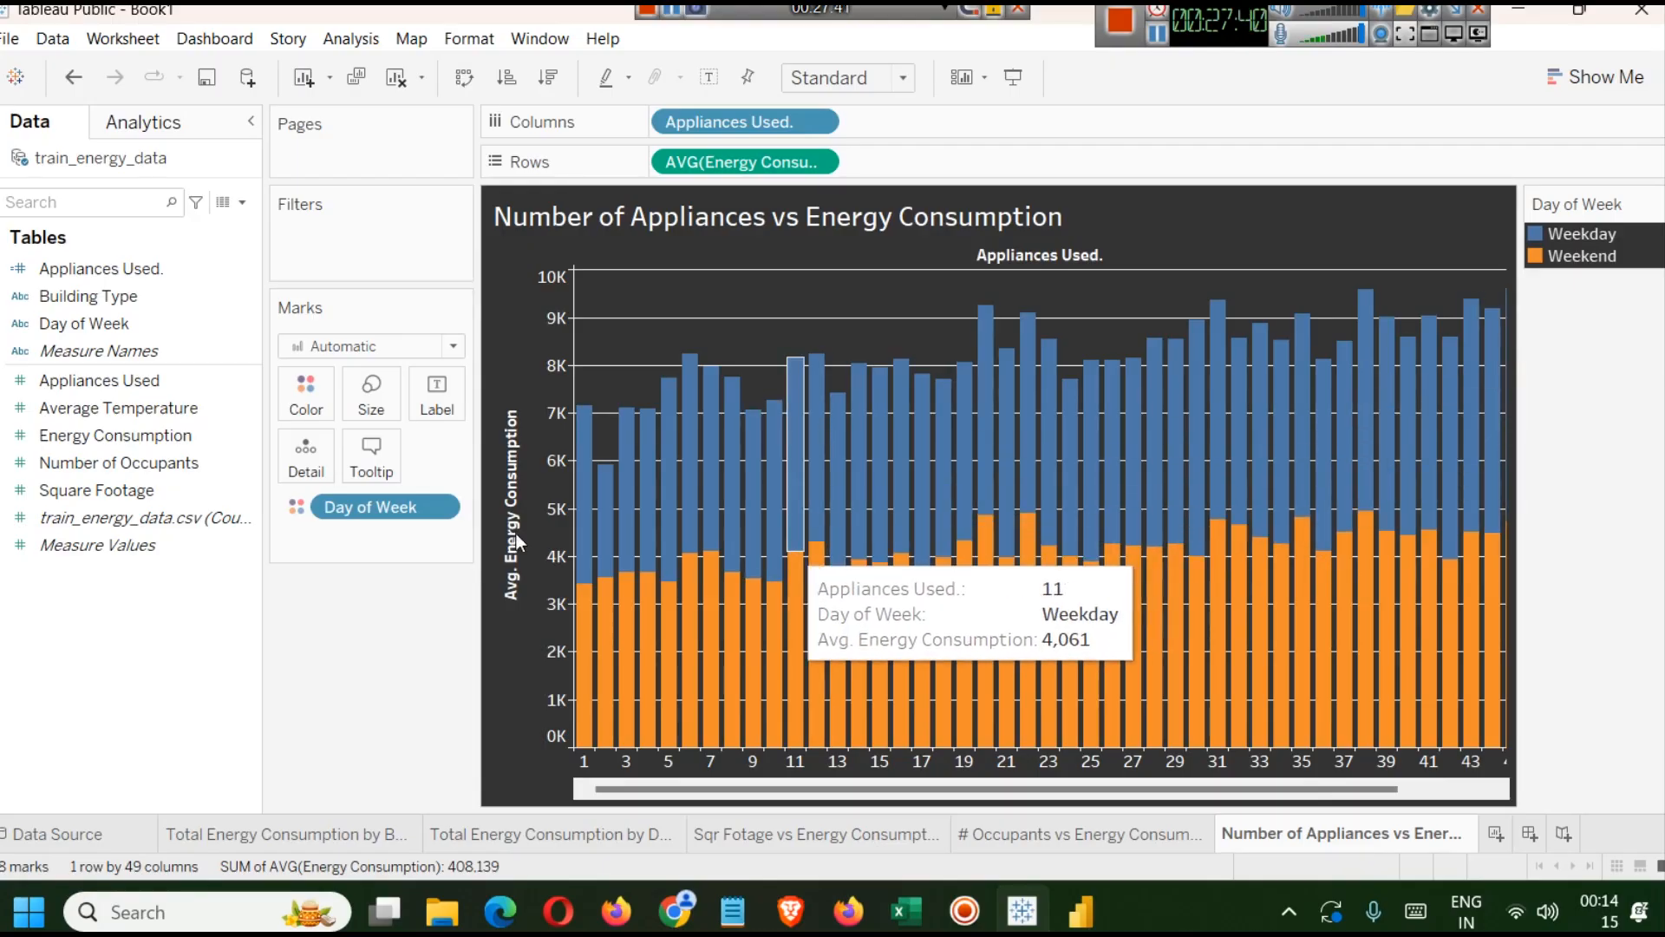
click(52, 406)
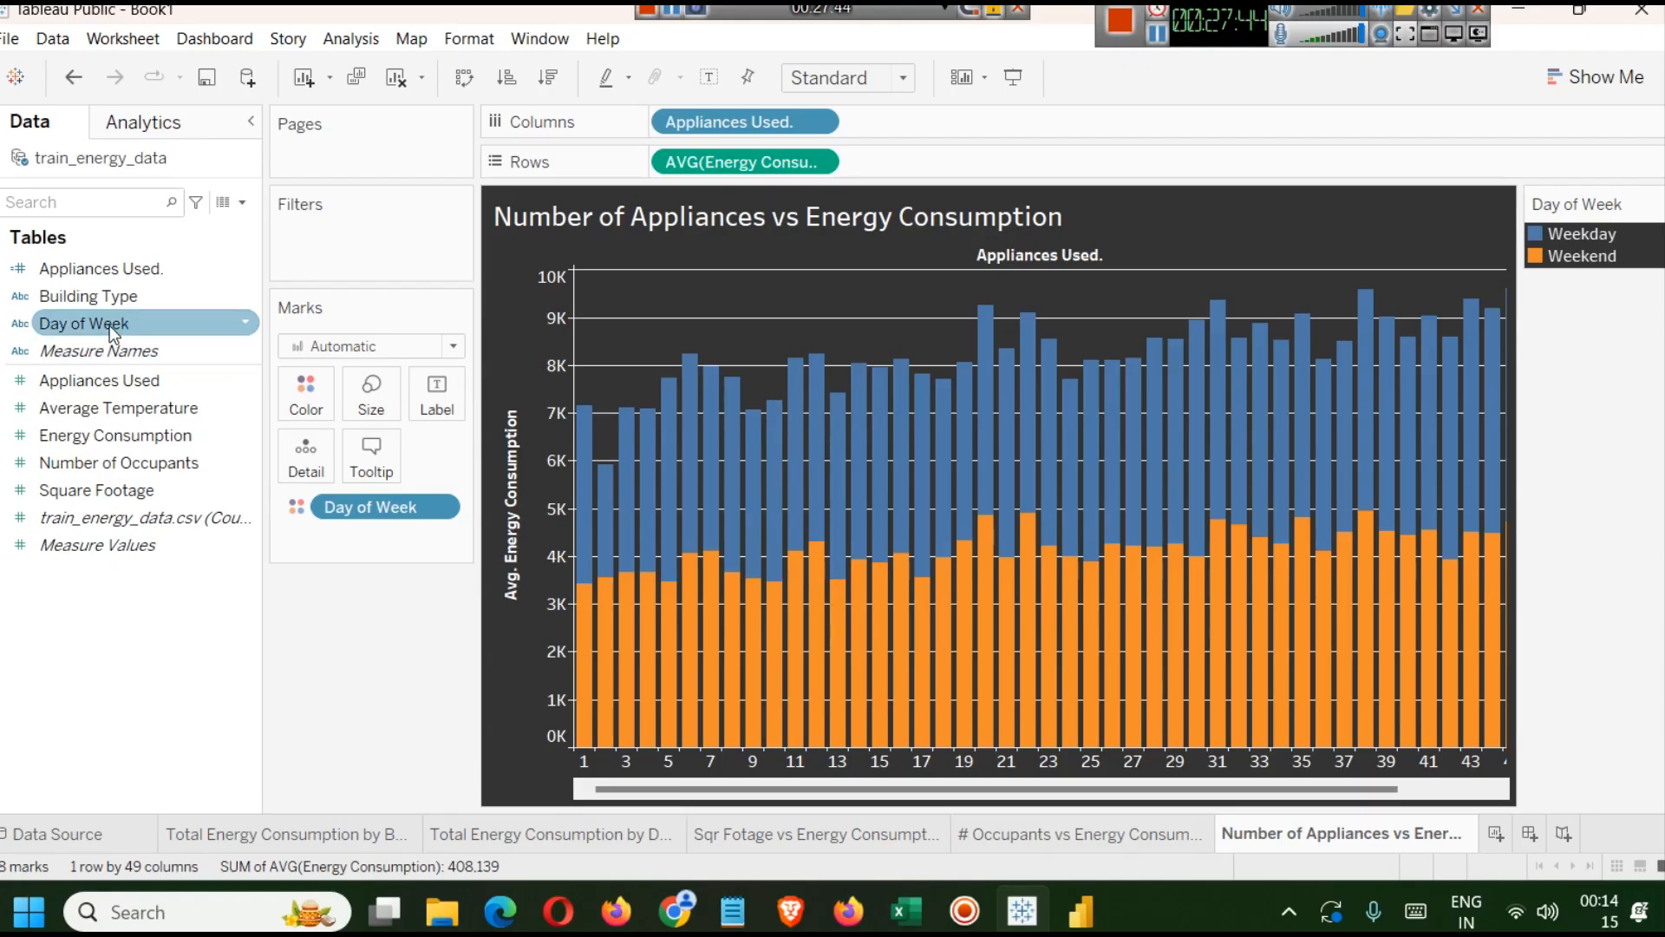
drag(71, 322, 446, 387)
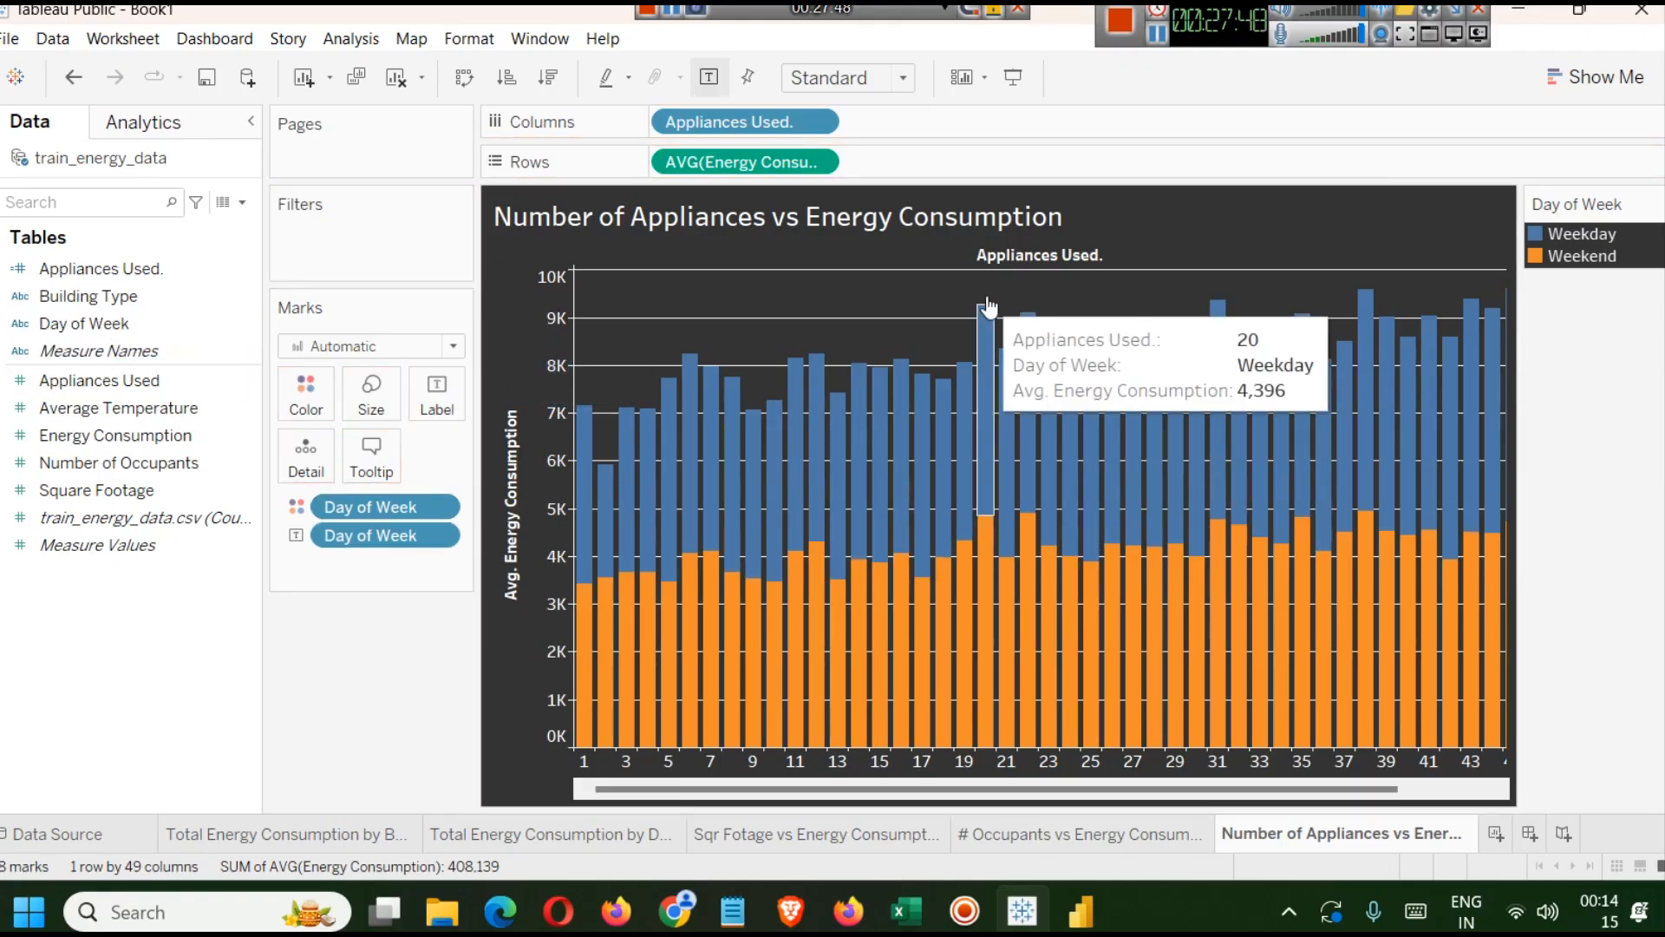
mouse_move(1491, 385)
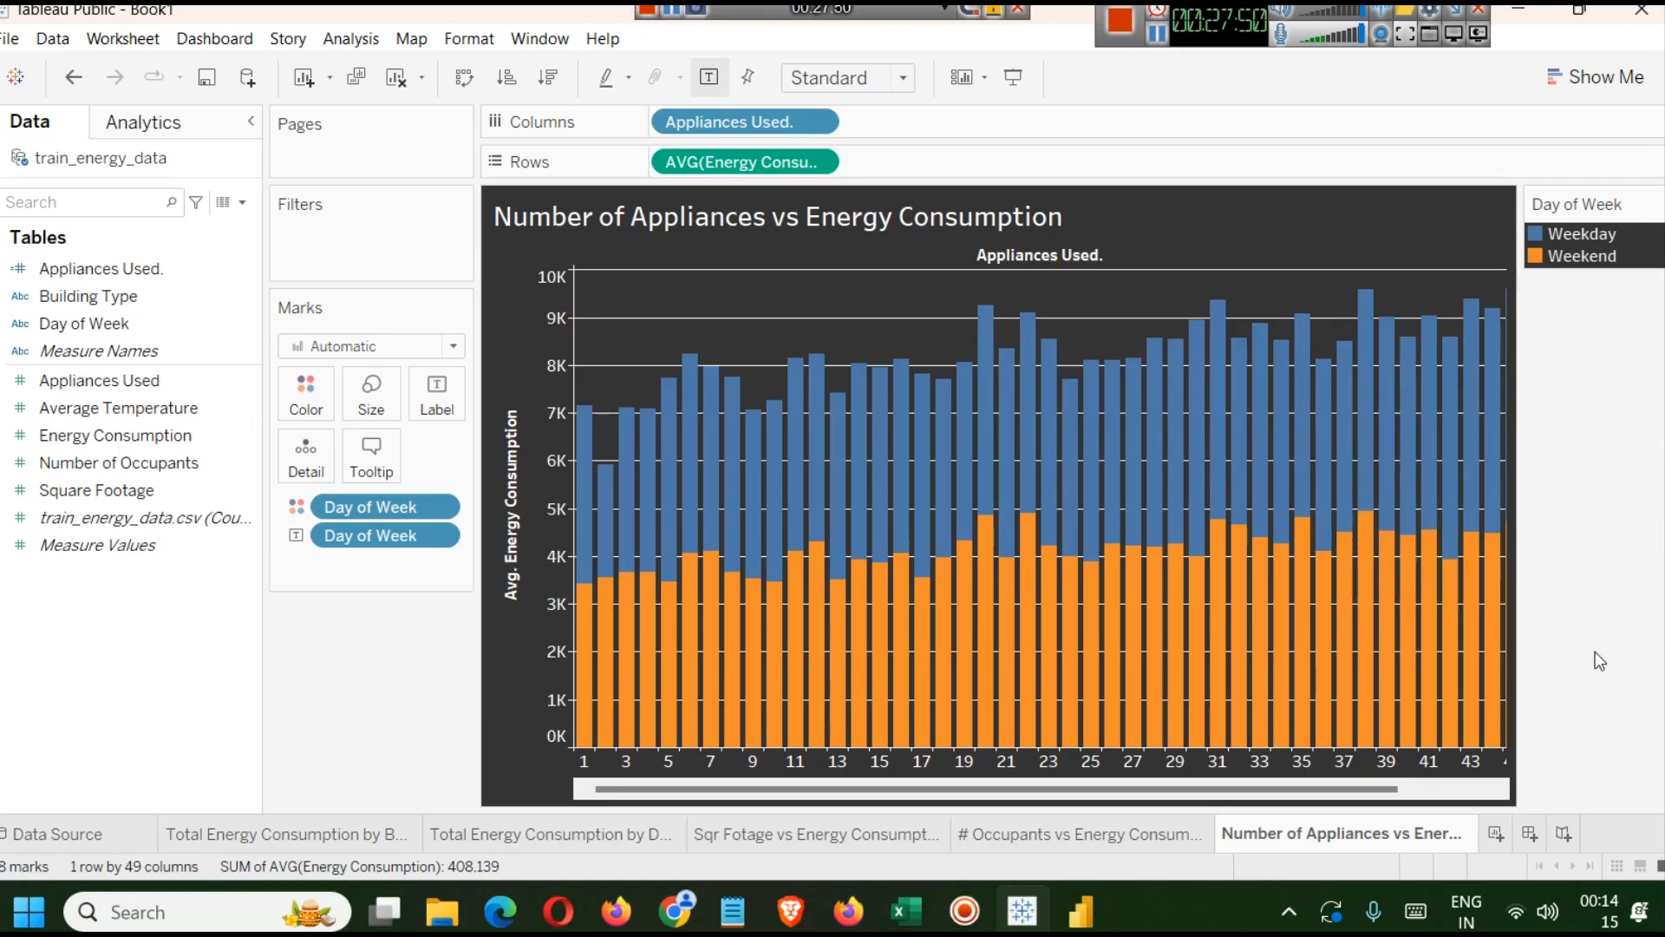
drag(1230, 785, 1124, 784)
key(ctrl+z)
drag(378, 511, 38, 650)
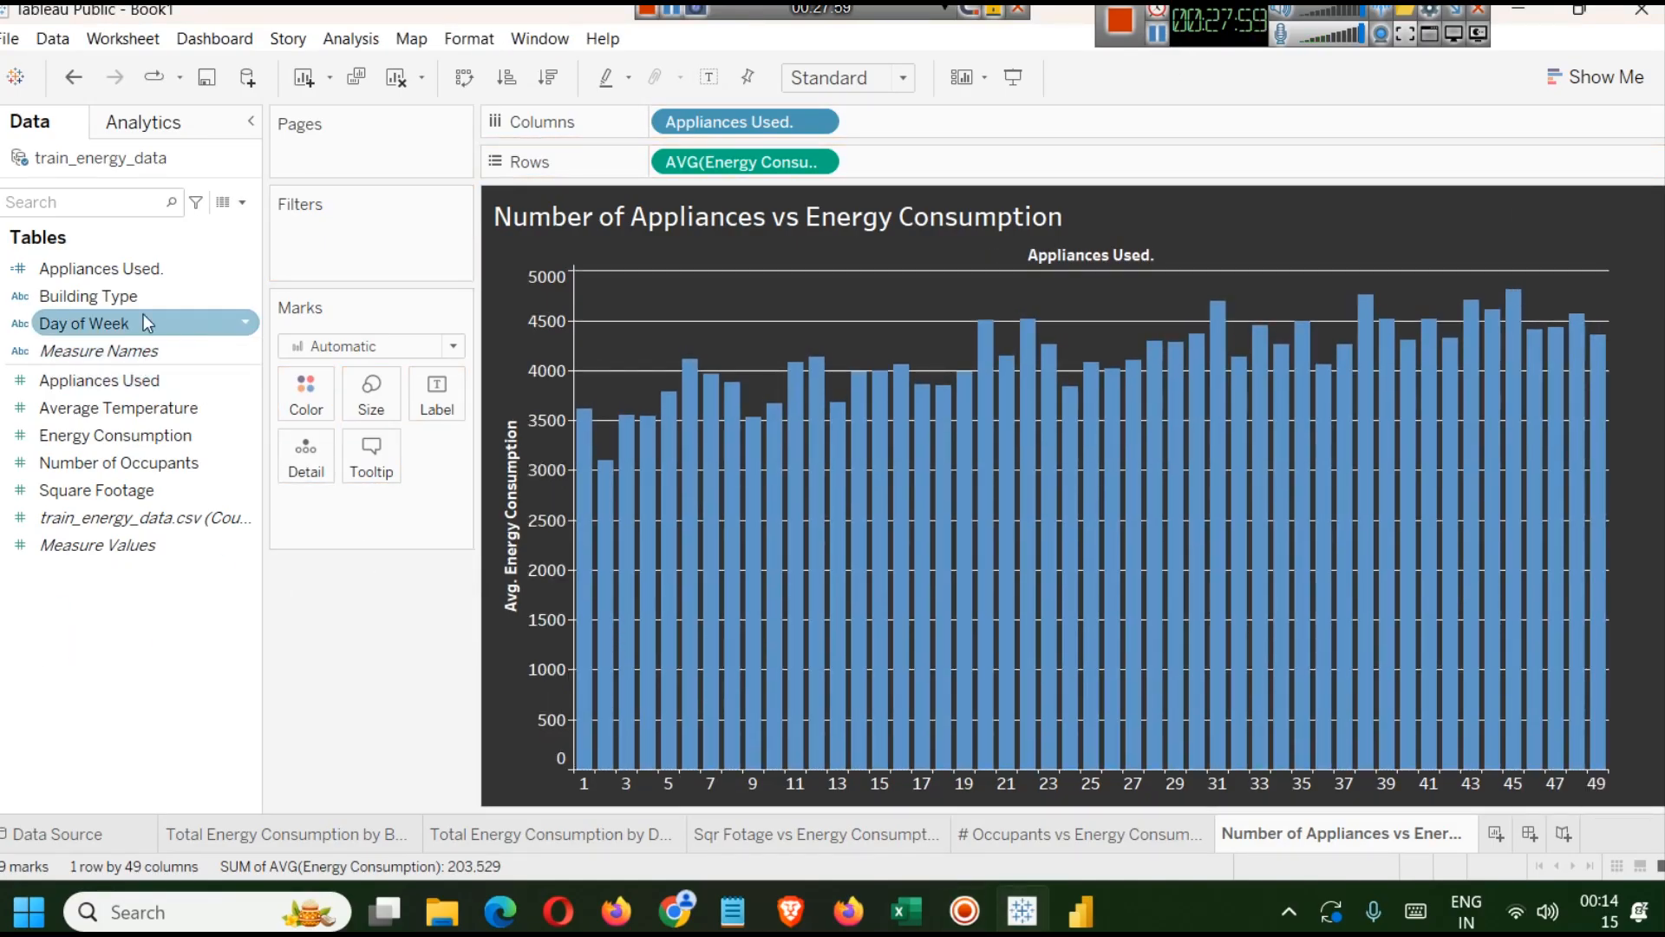
Colour the bars by Building Type and switch to side-by-side bars grouped by Building Type.
drag(118, 301, 300, 410)
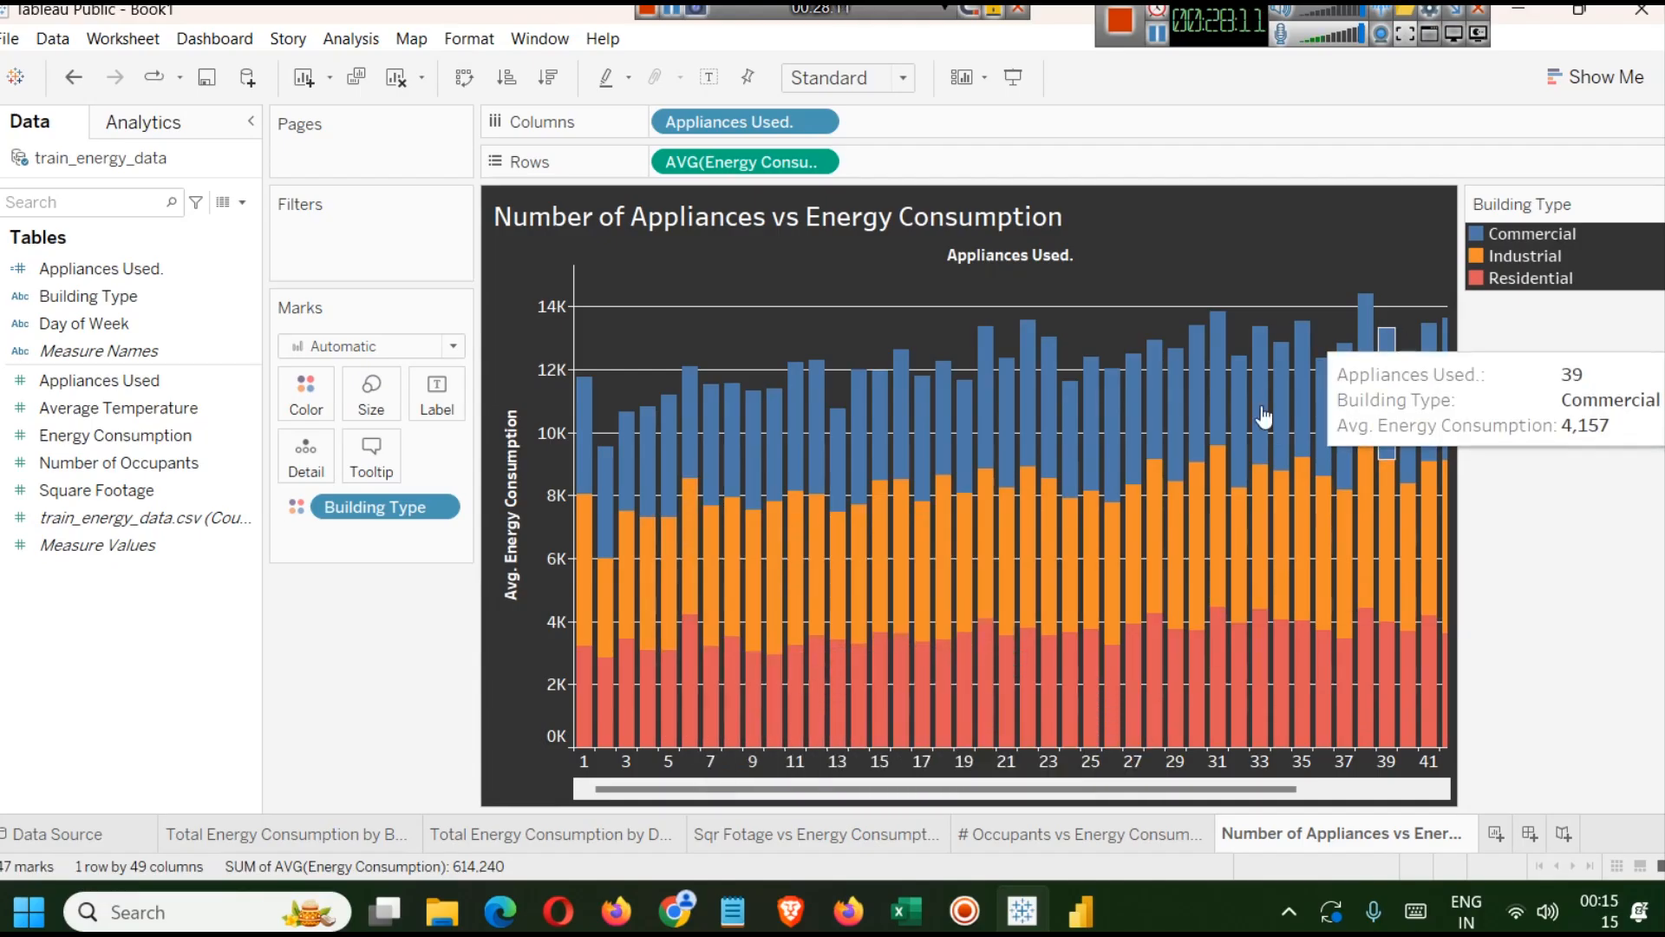
click(1596, 86)
click(1616, 278)
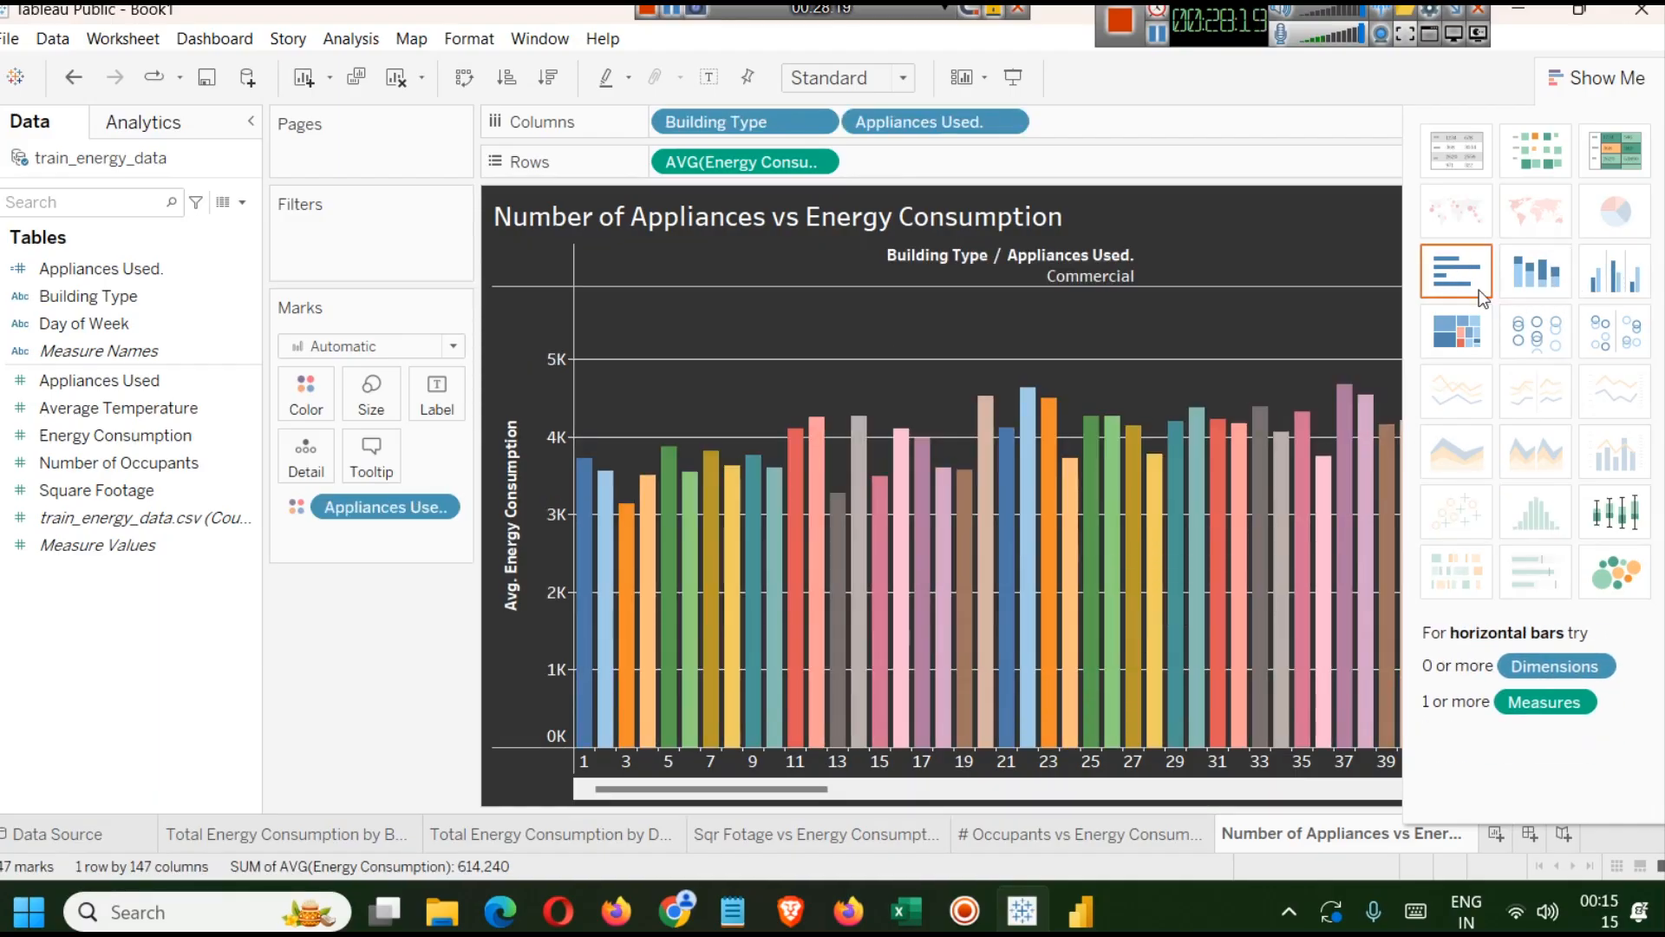
click(1455, 272)
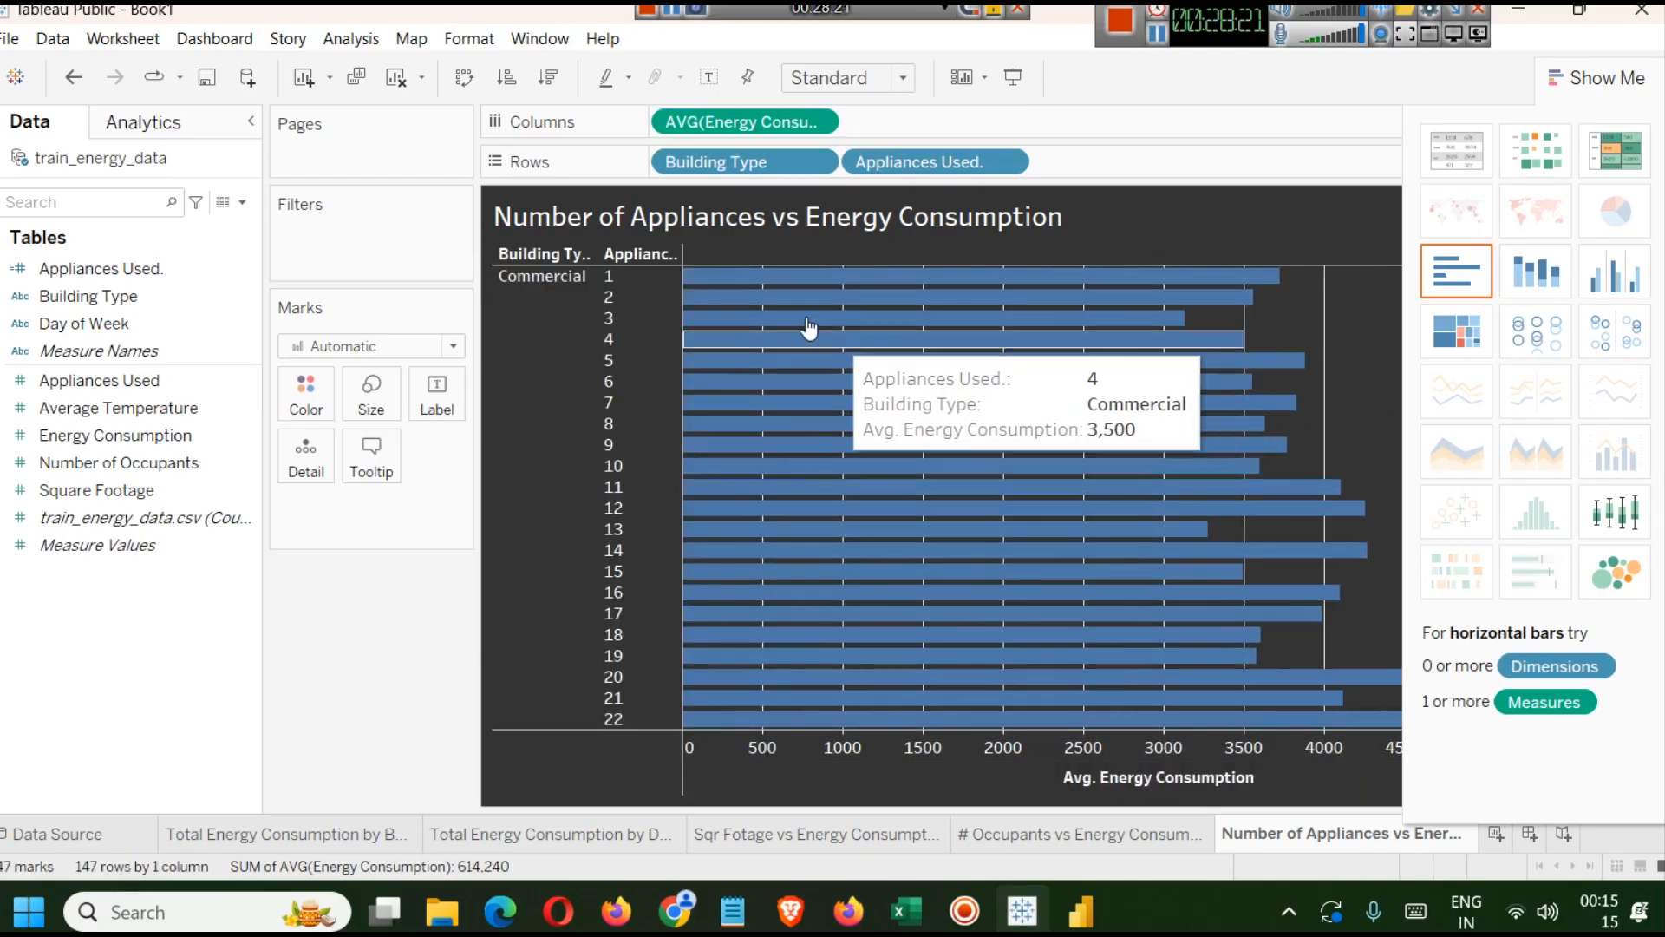
key(ctrl+z)
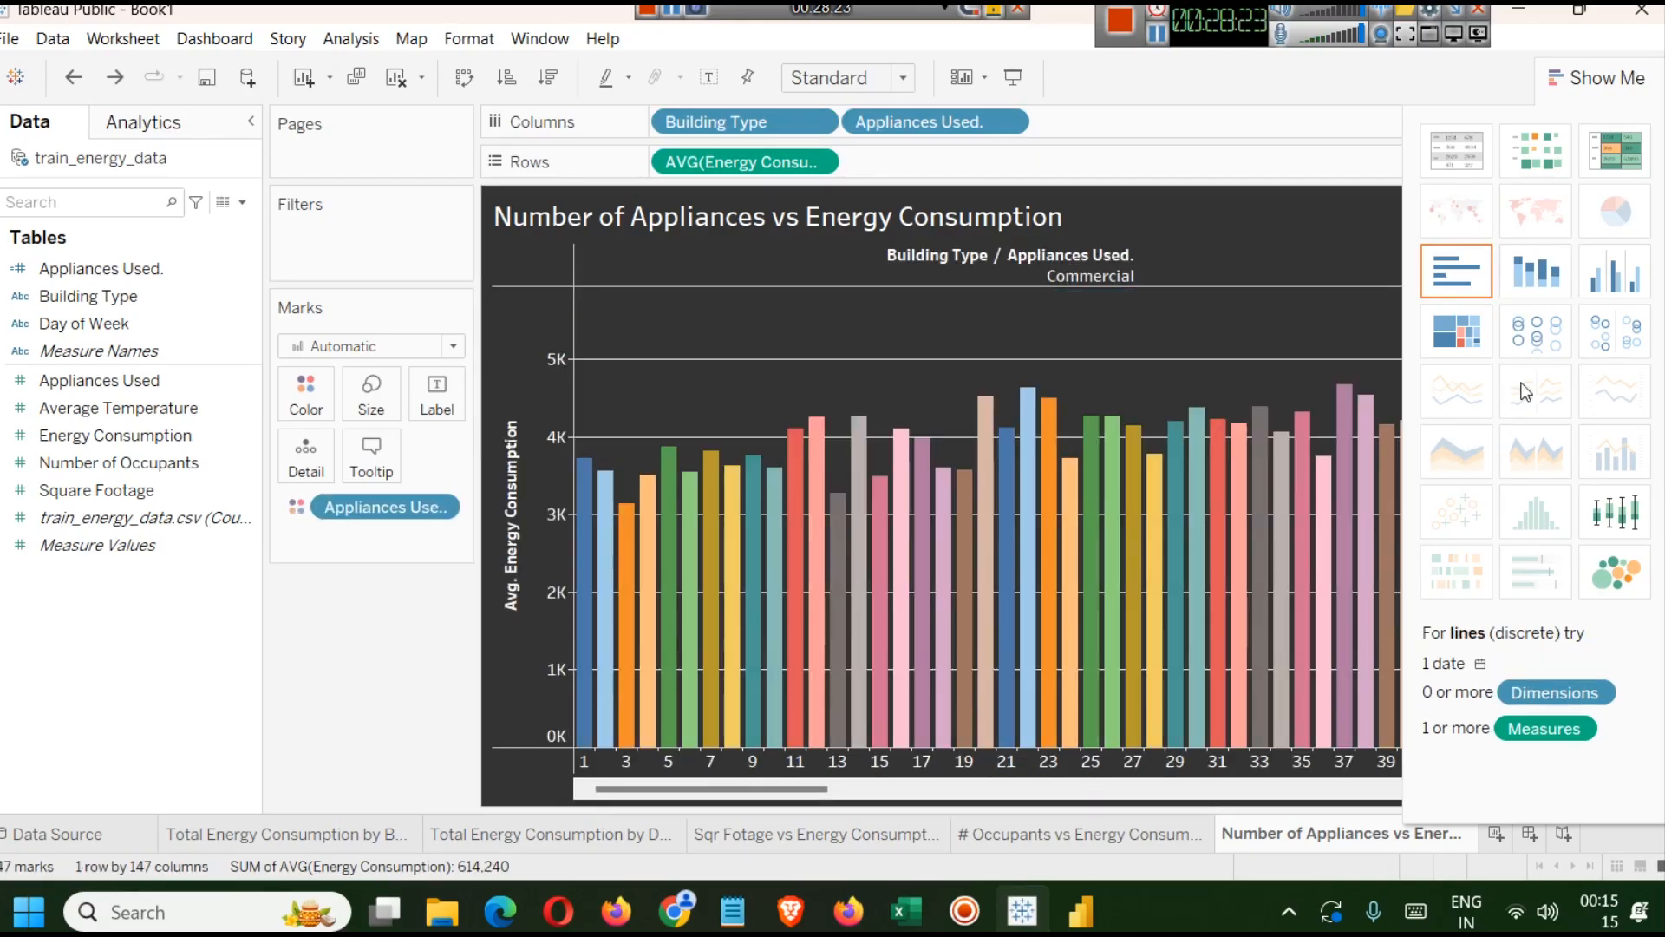
Undo the side-by-side layout so the appliance bars are stacked by Building Type again.
click(1604, 80)
key(ctrl+z)
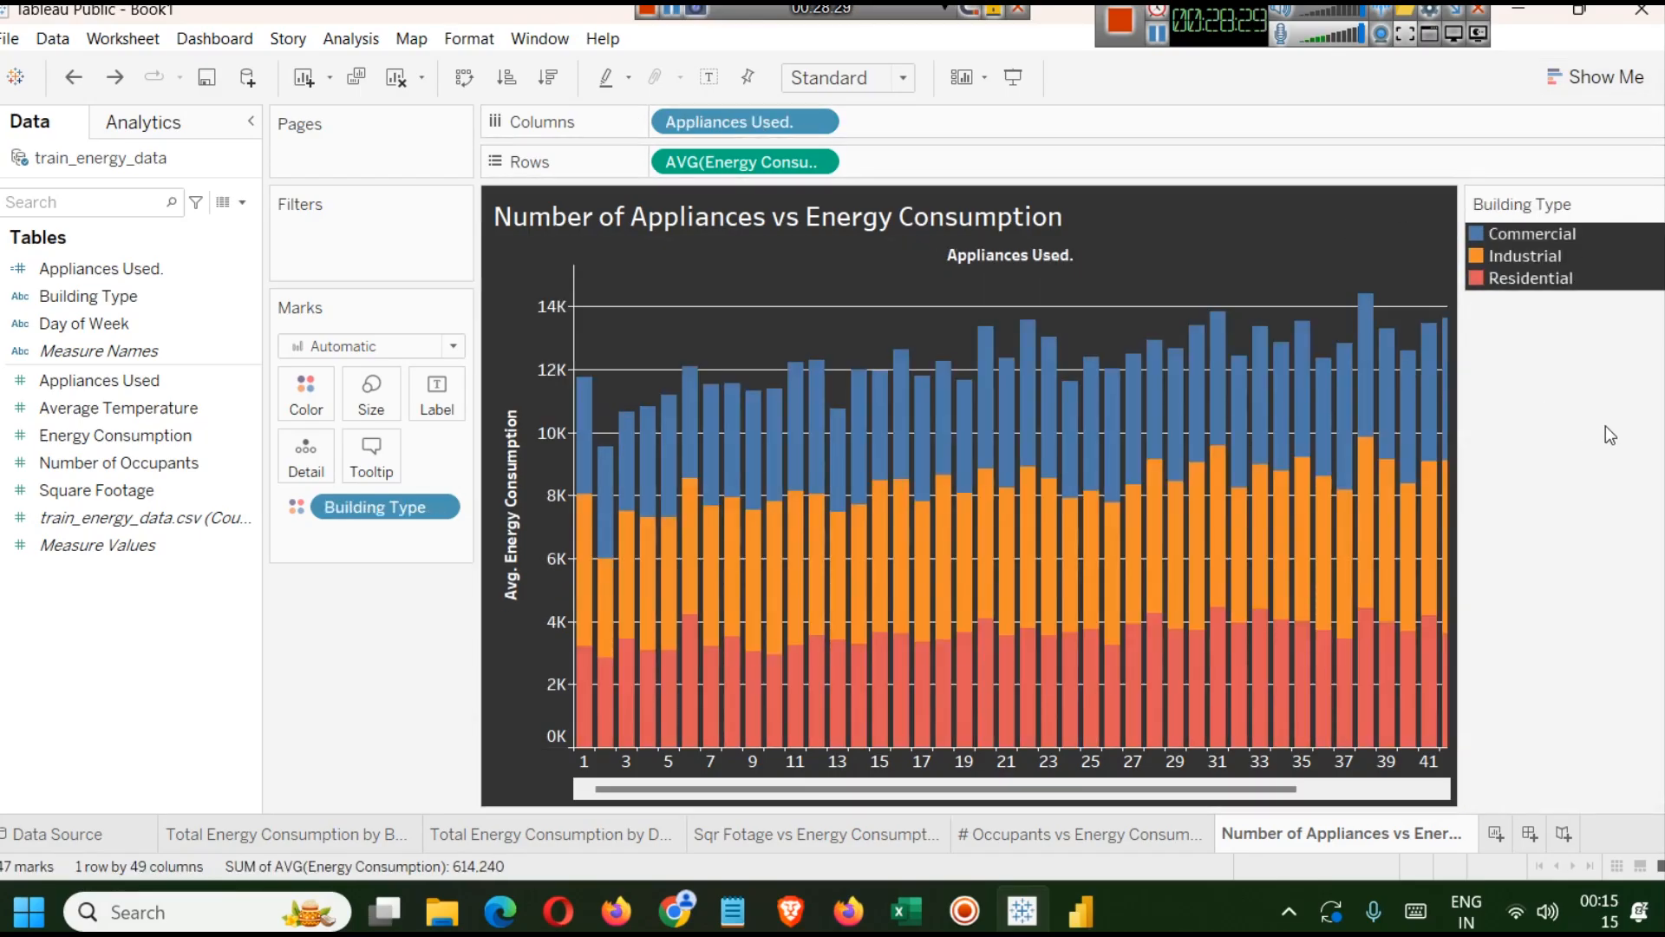
mouse_move(1236, 416)
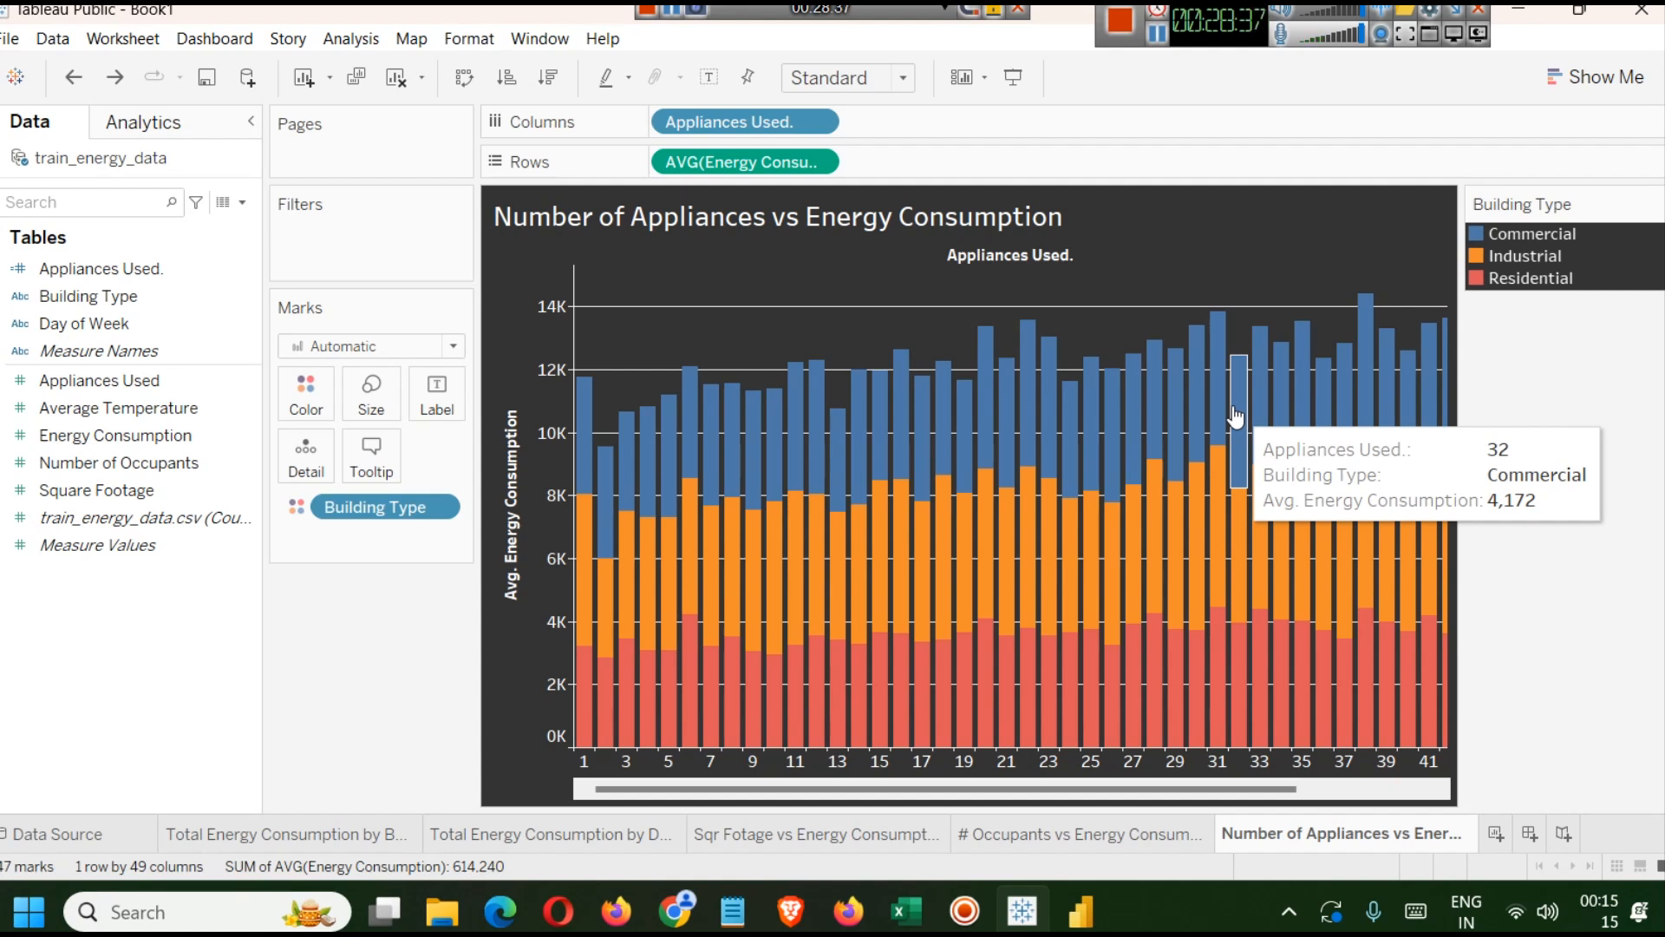
Change the Energy Consumption measure on Rows to the SUM aggregation.
click(820, 163)
double_click(672, 165)
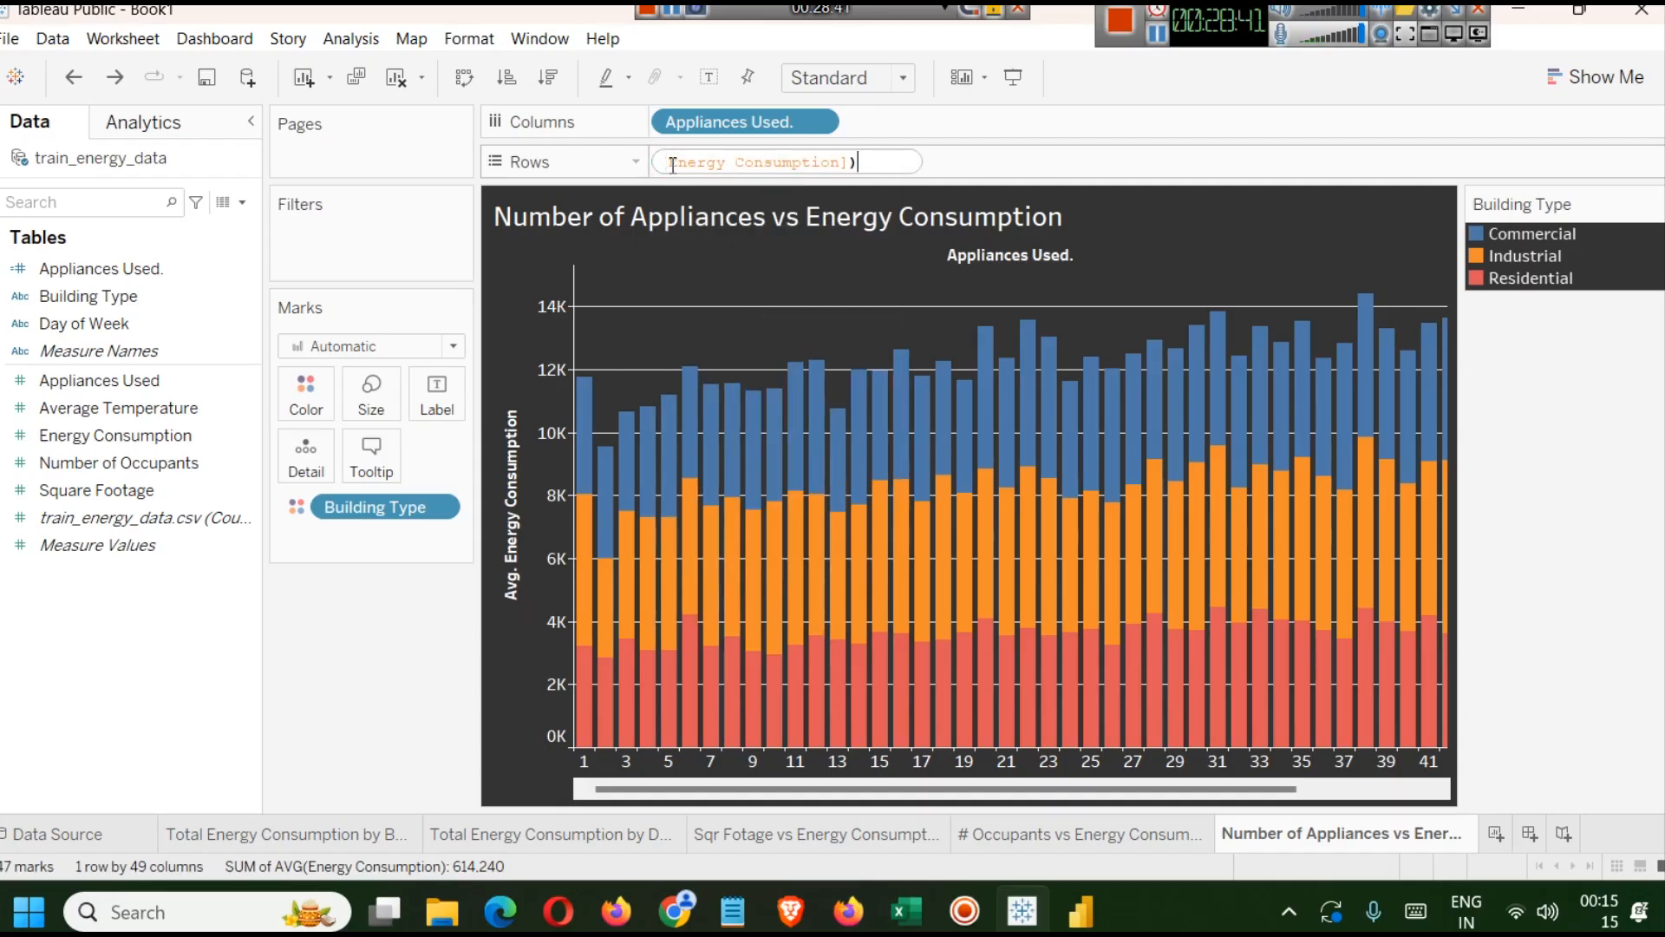
key(Home)
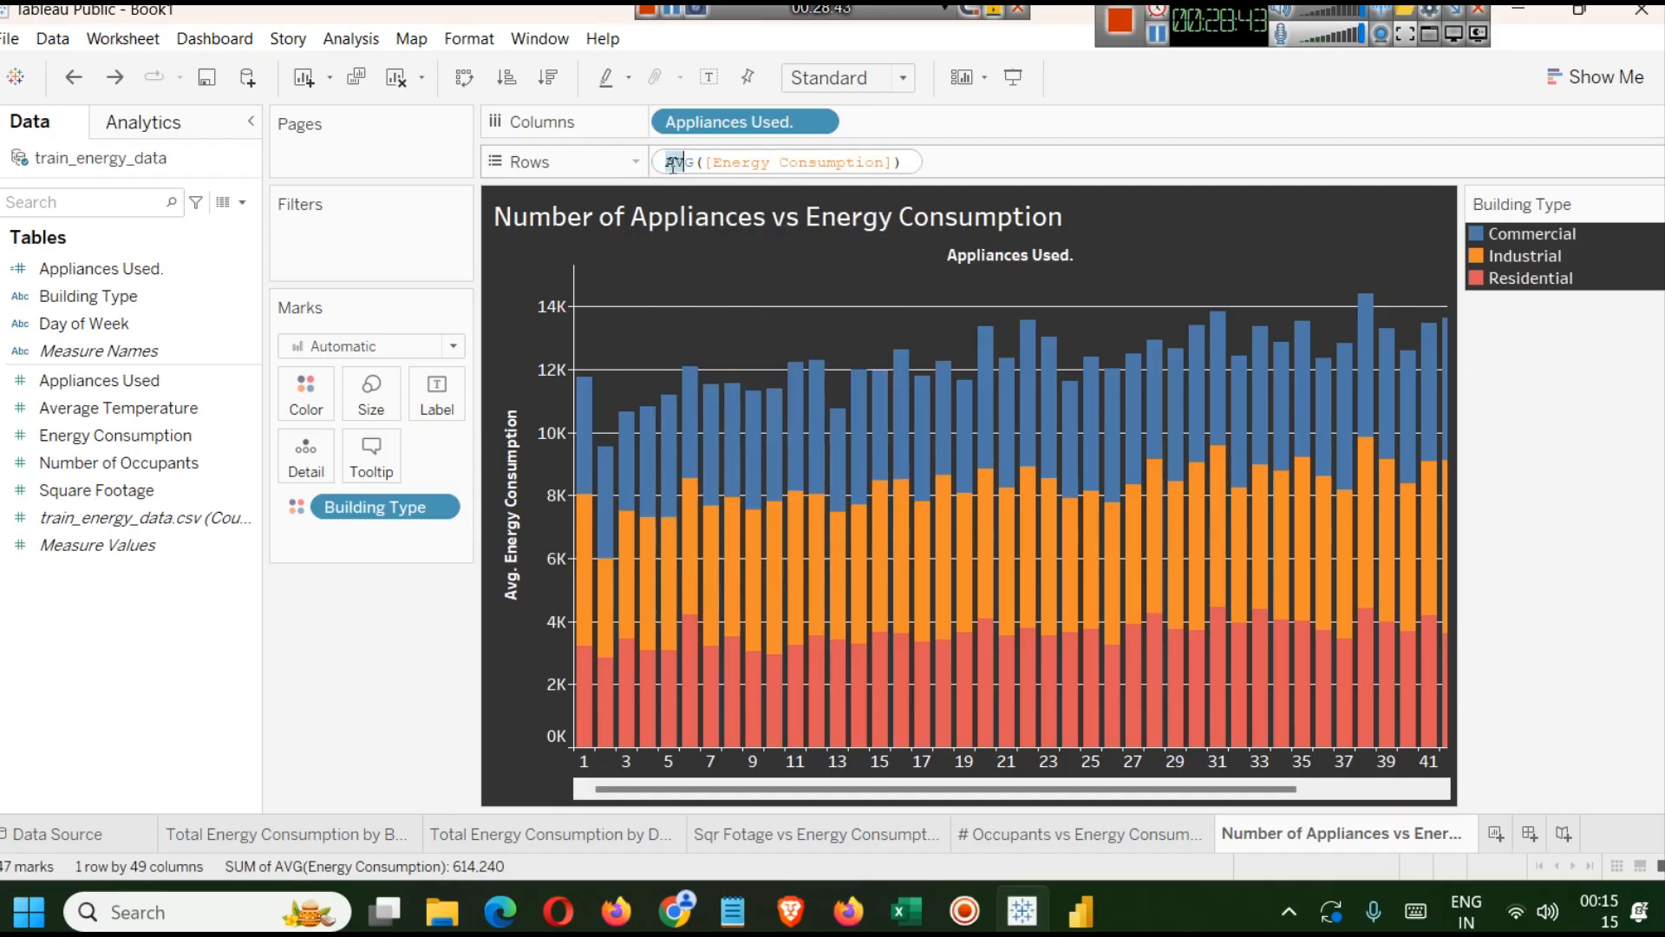
text(SUM)
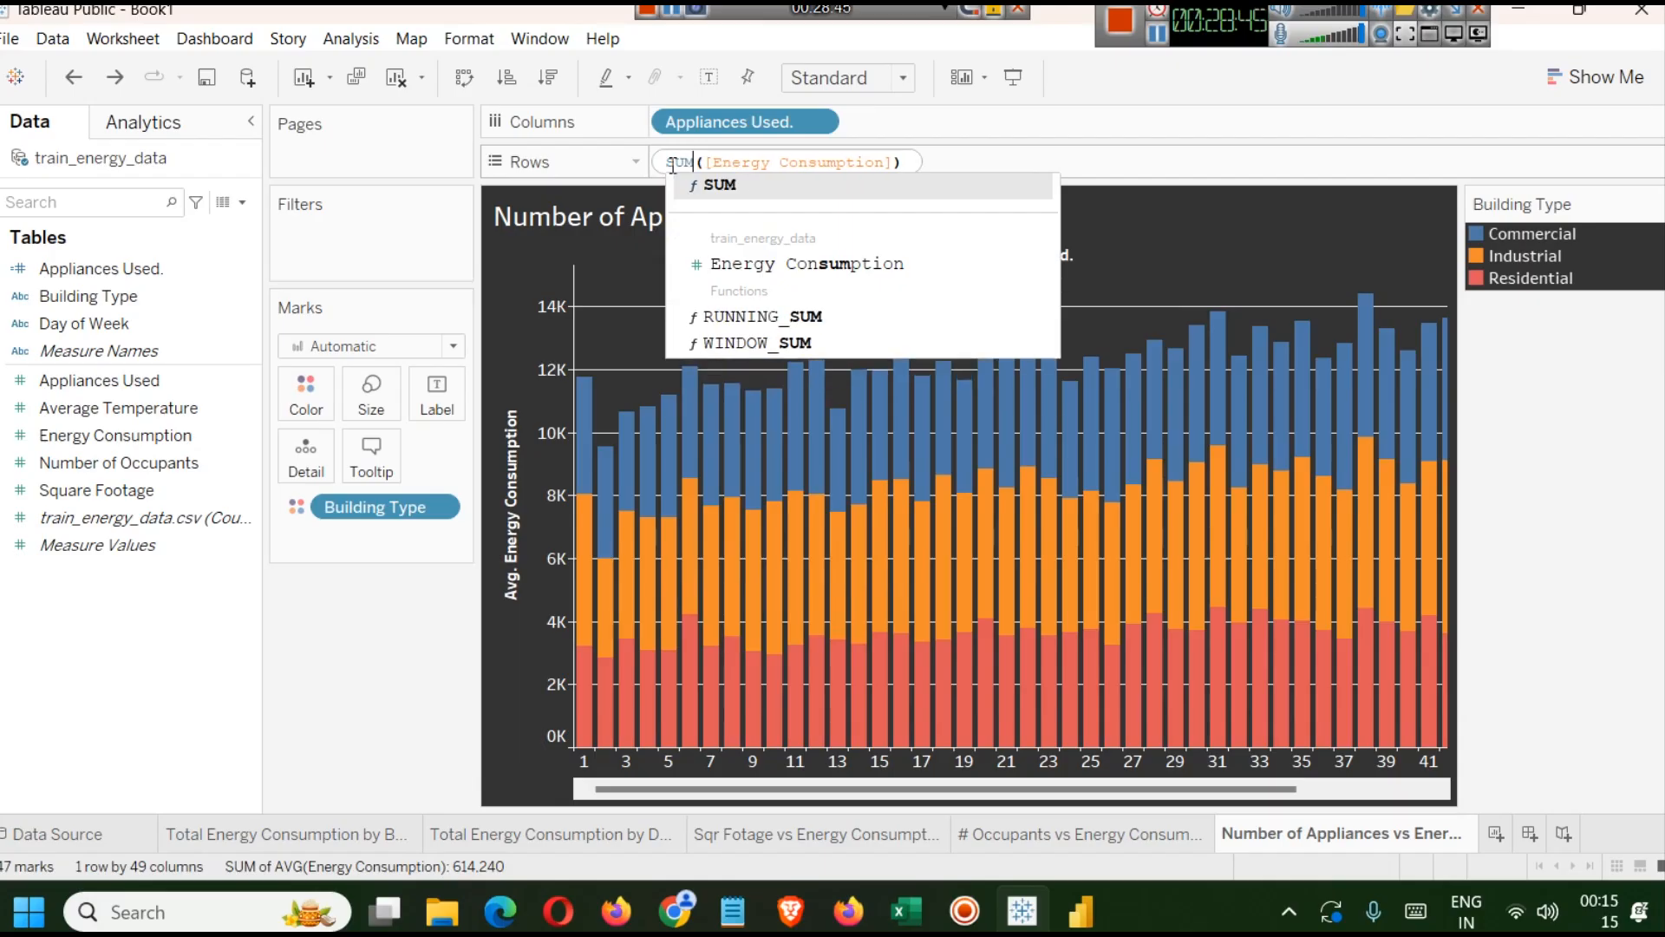
key(Return)
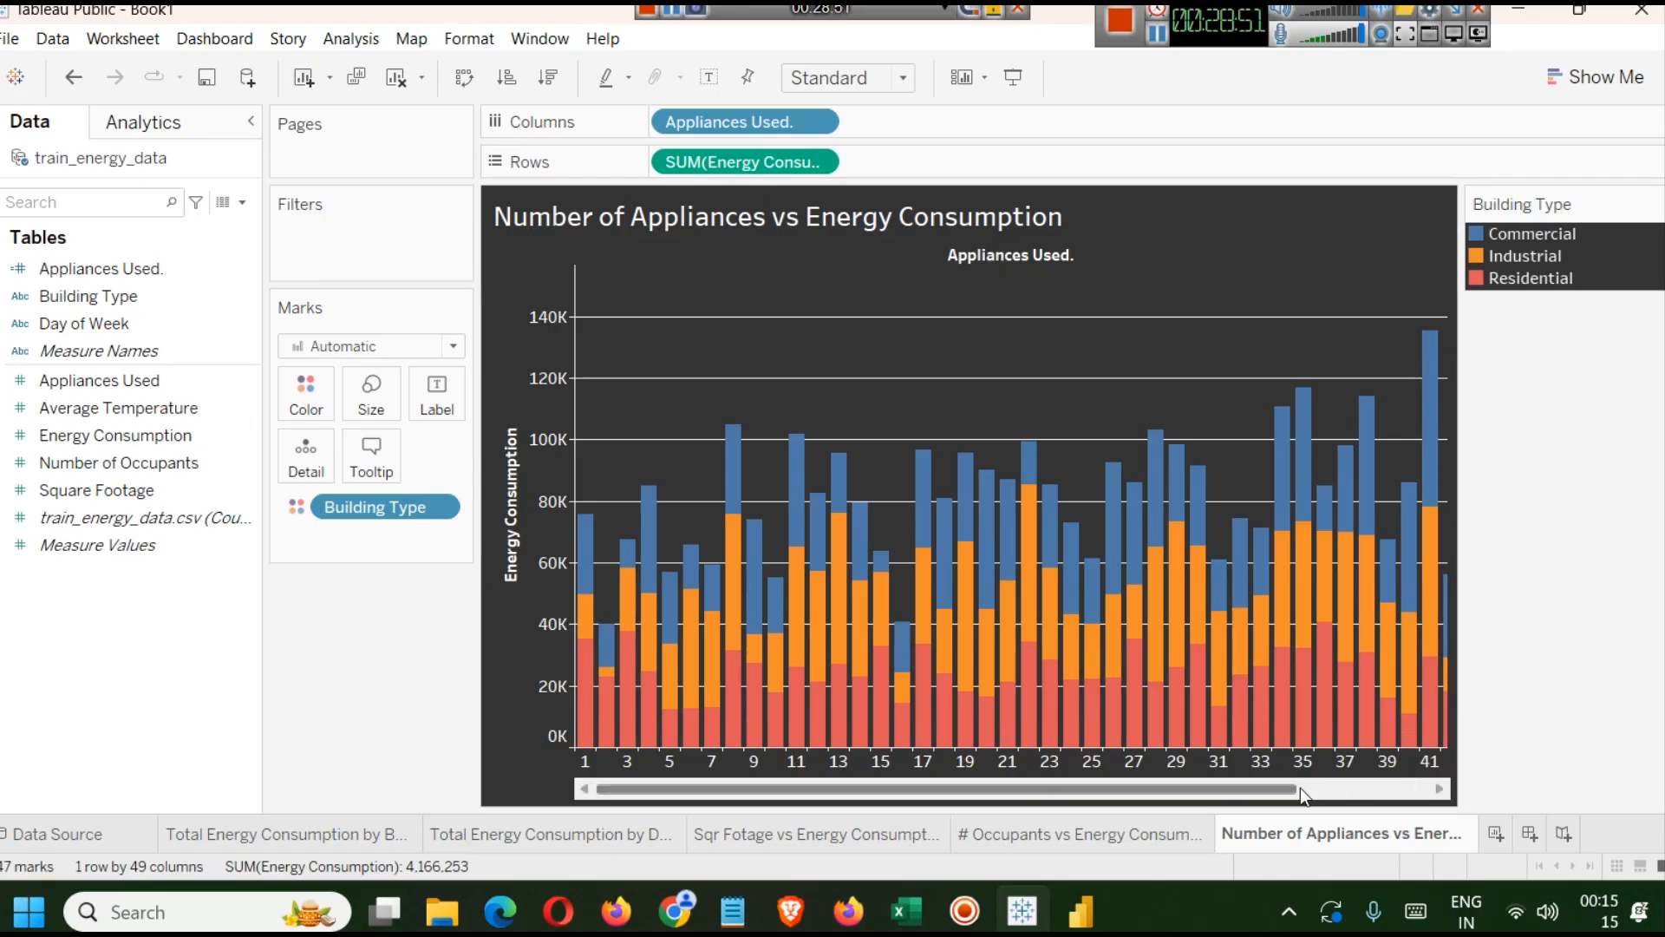
drag(1290, 790, 1422, 791)
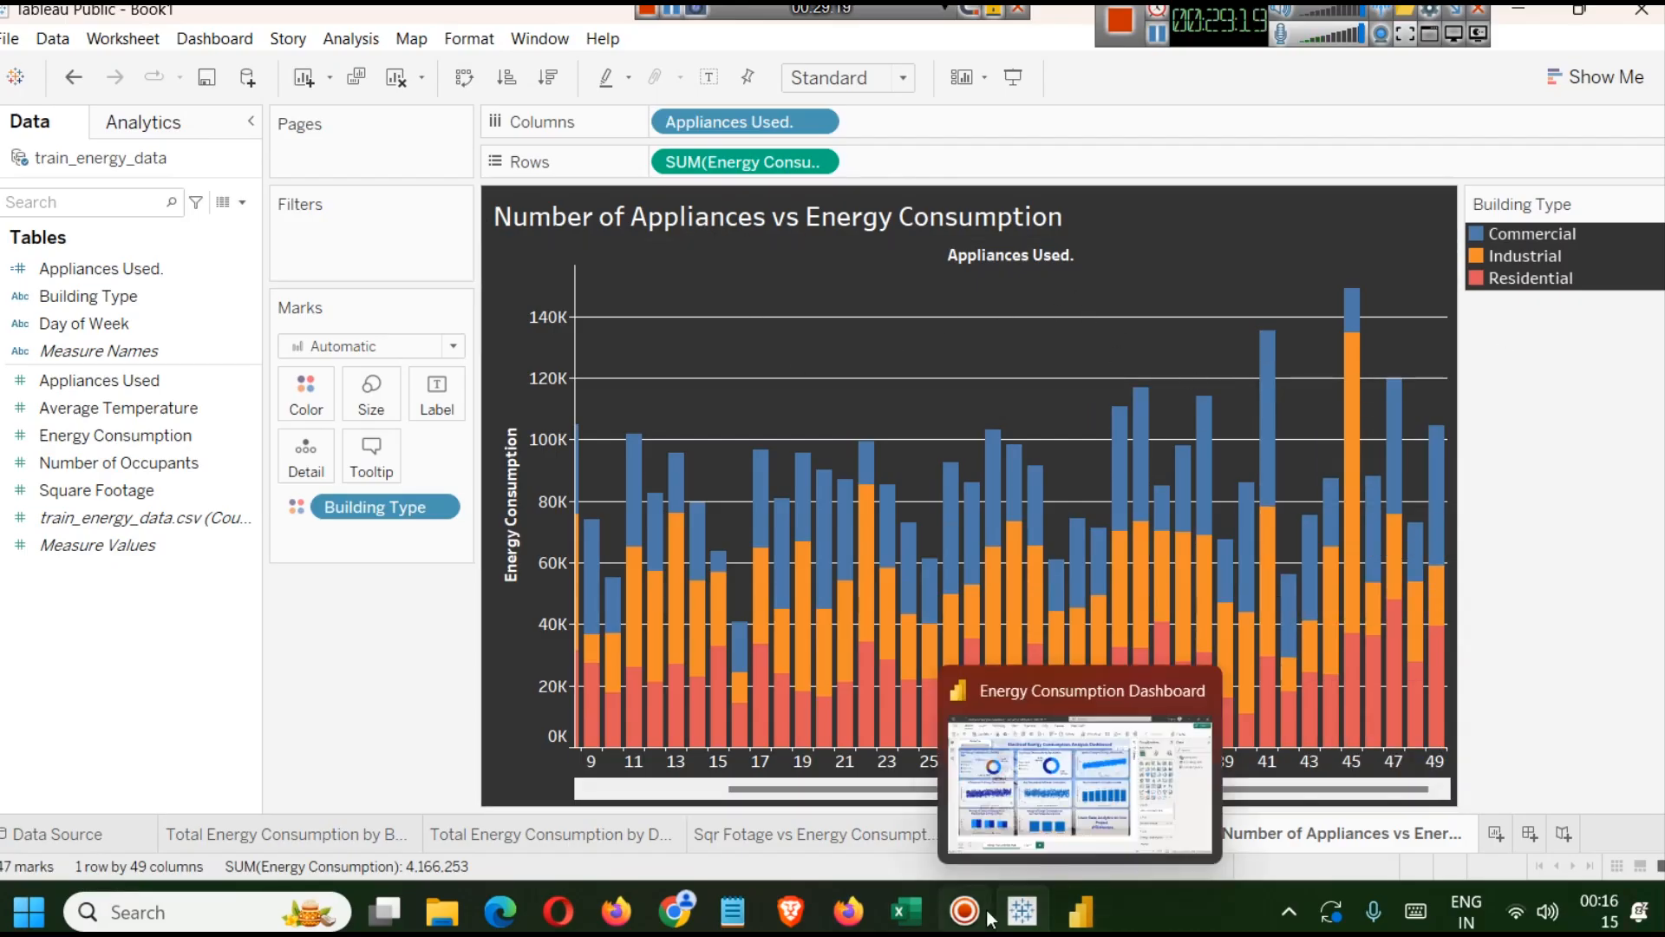
Check the reference Energy Consumption Dashboard in Power BI and return to the Tableau workbook.
click(1105, 902)
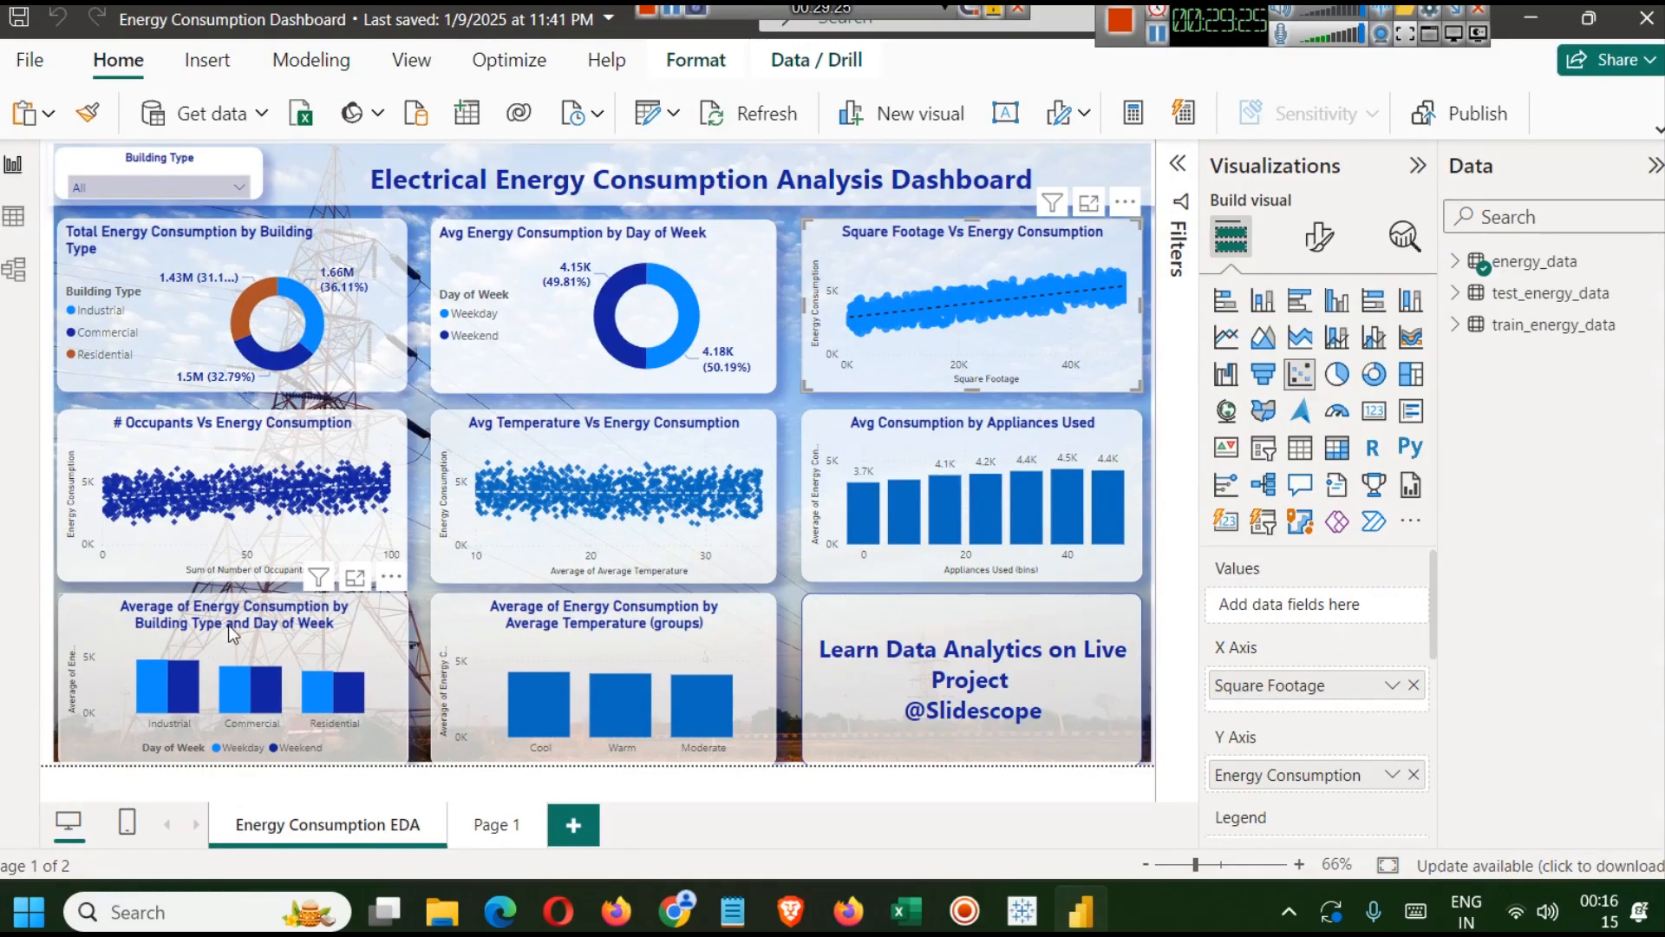
click(1085, 919)
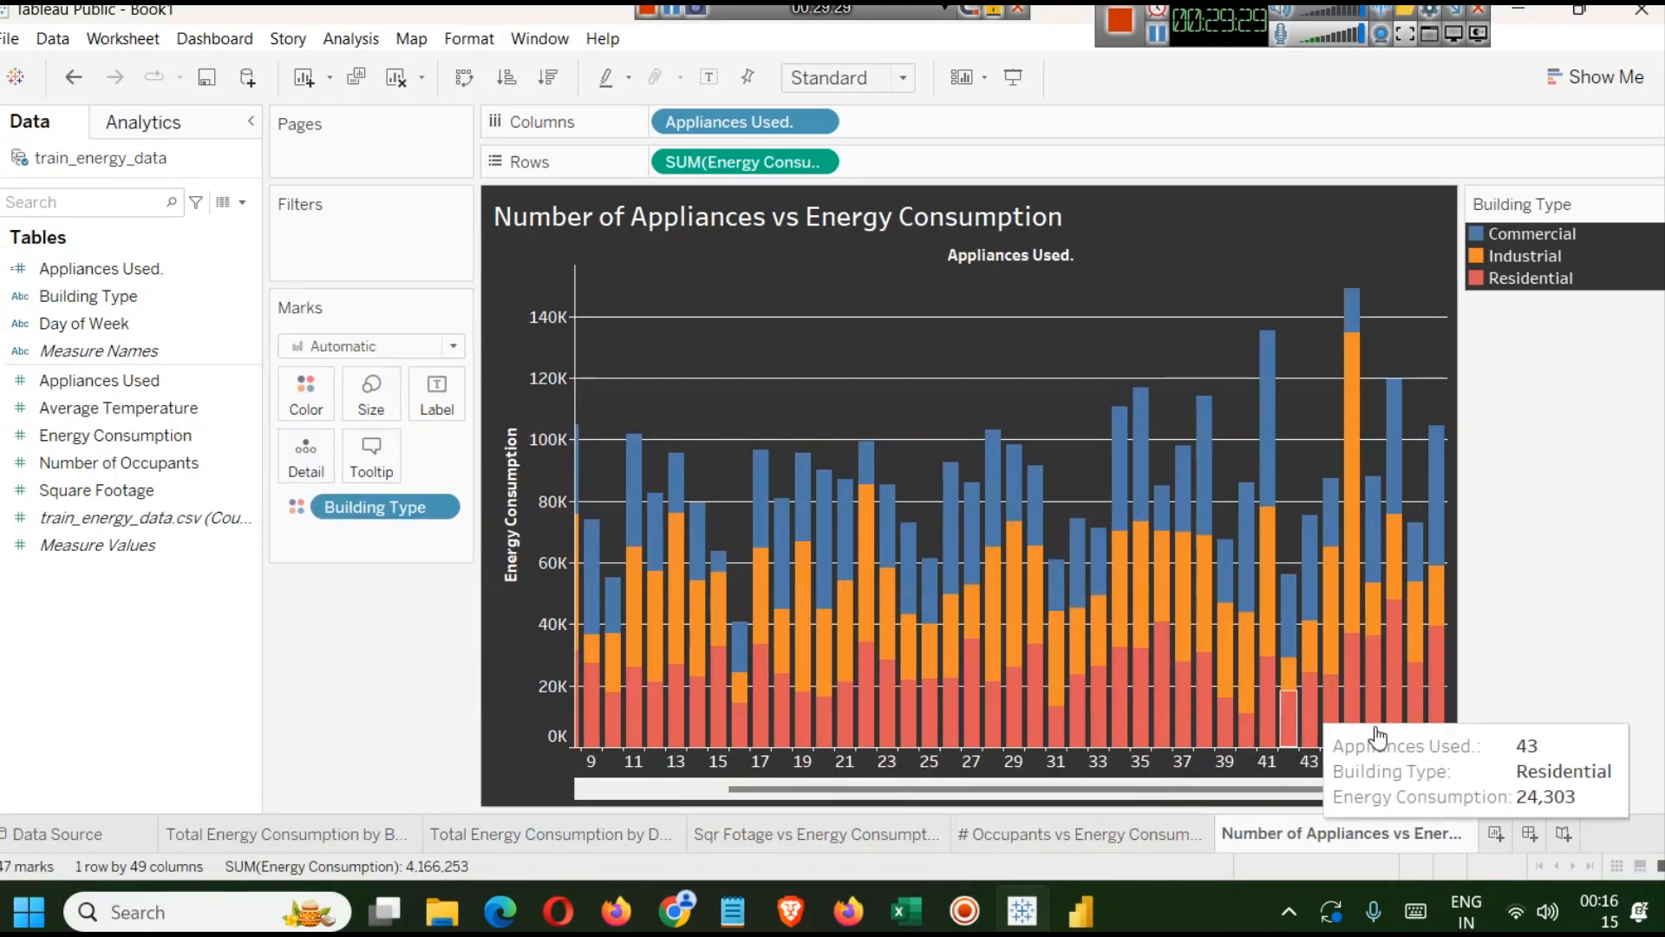
click(1500, 833)
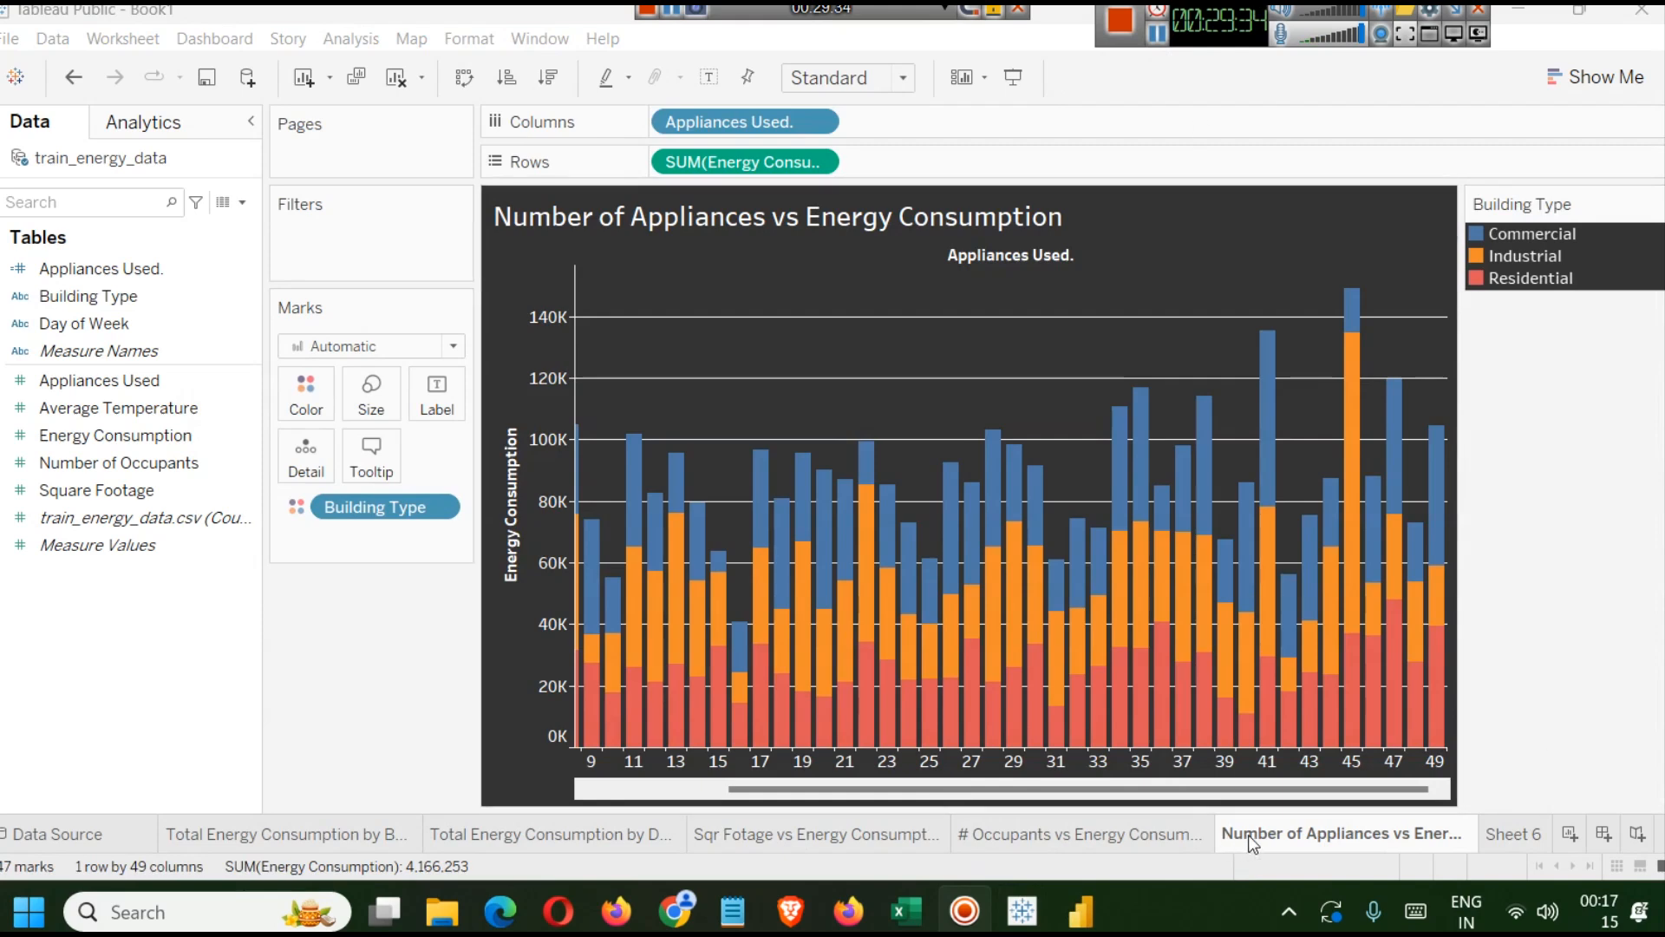
Duplicate the Number of Appliances vs Energy Consumption sheet and rename the copy Energy Consumption by Day of Week and Building Type.
right_click(1258, 833)
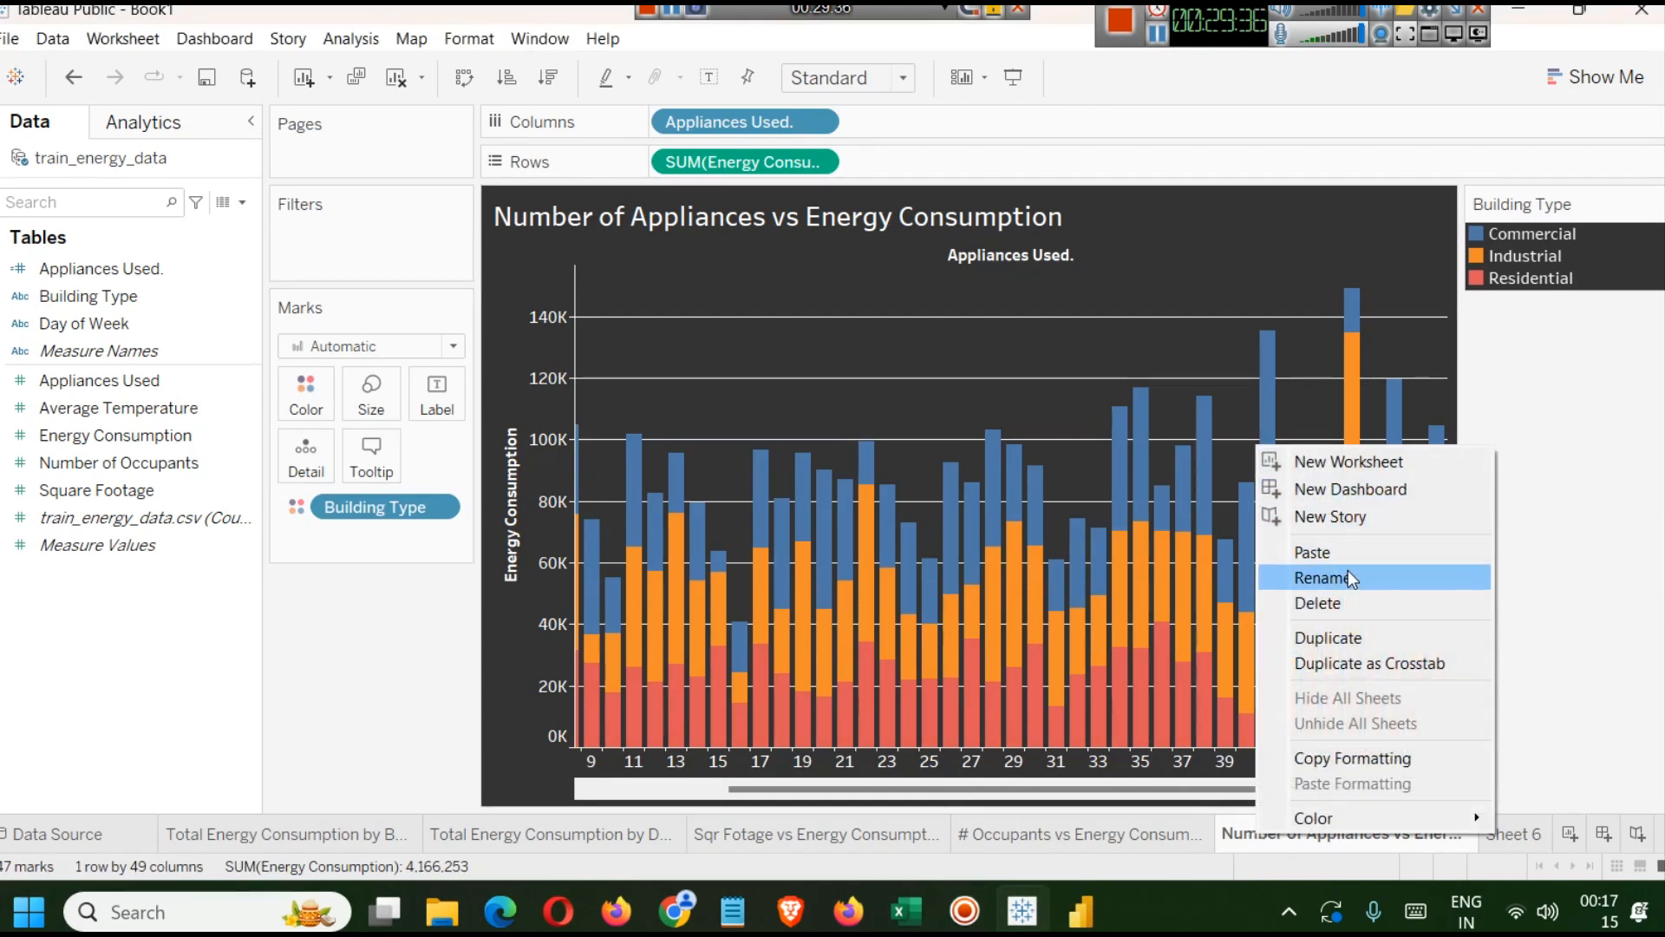
click(1351, 638)
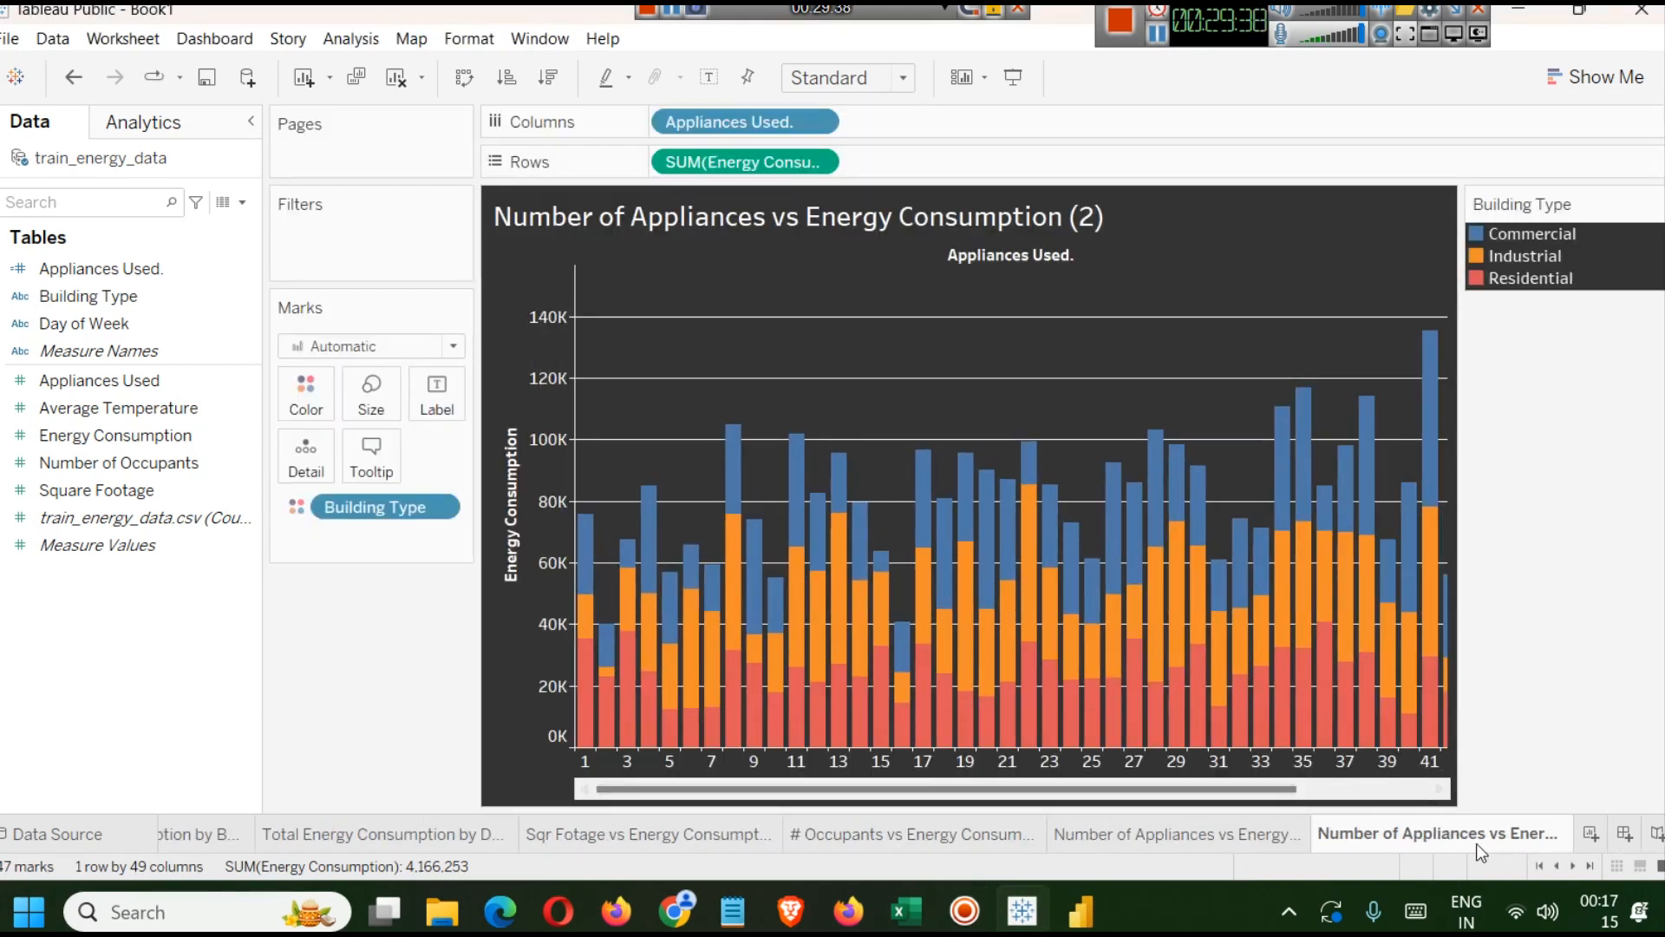
right_click(1392, 837)
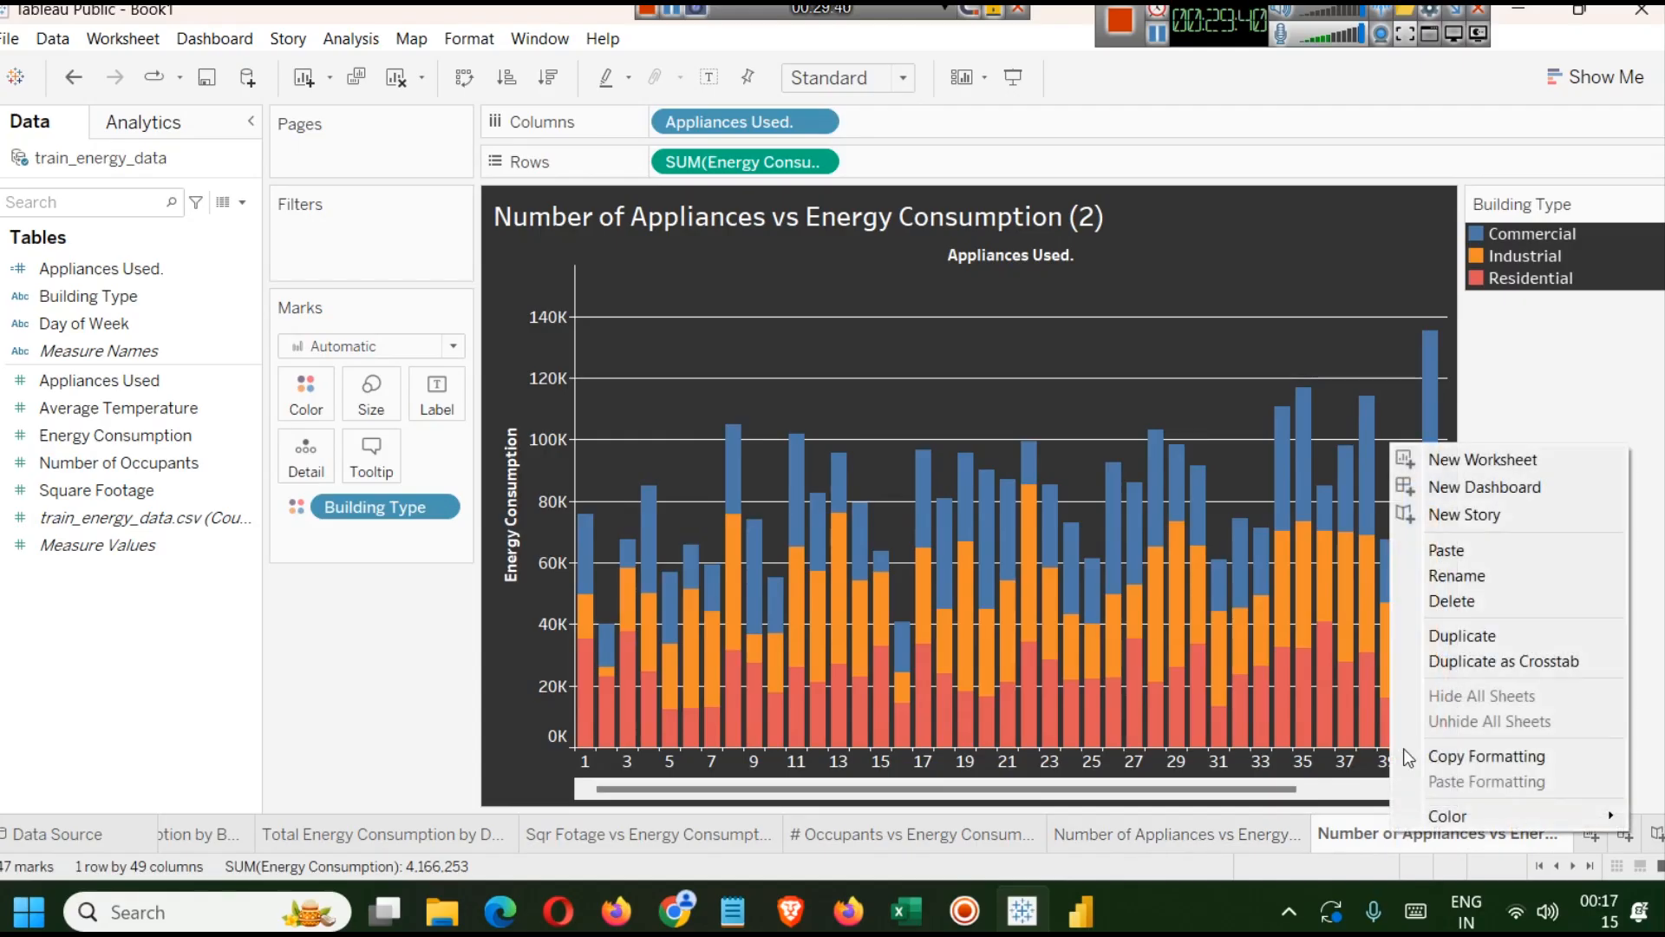
click(1434, 577)
text(En)
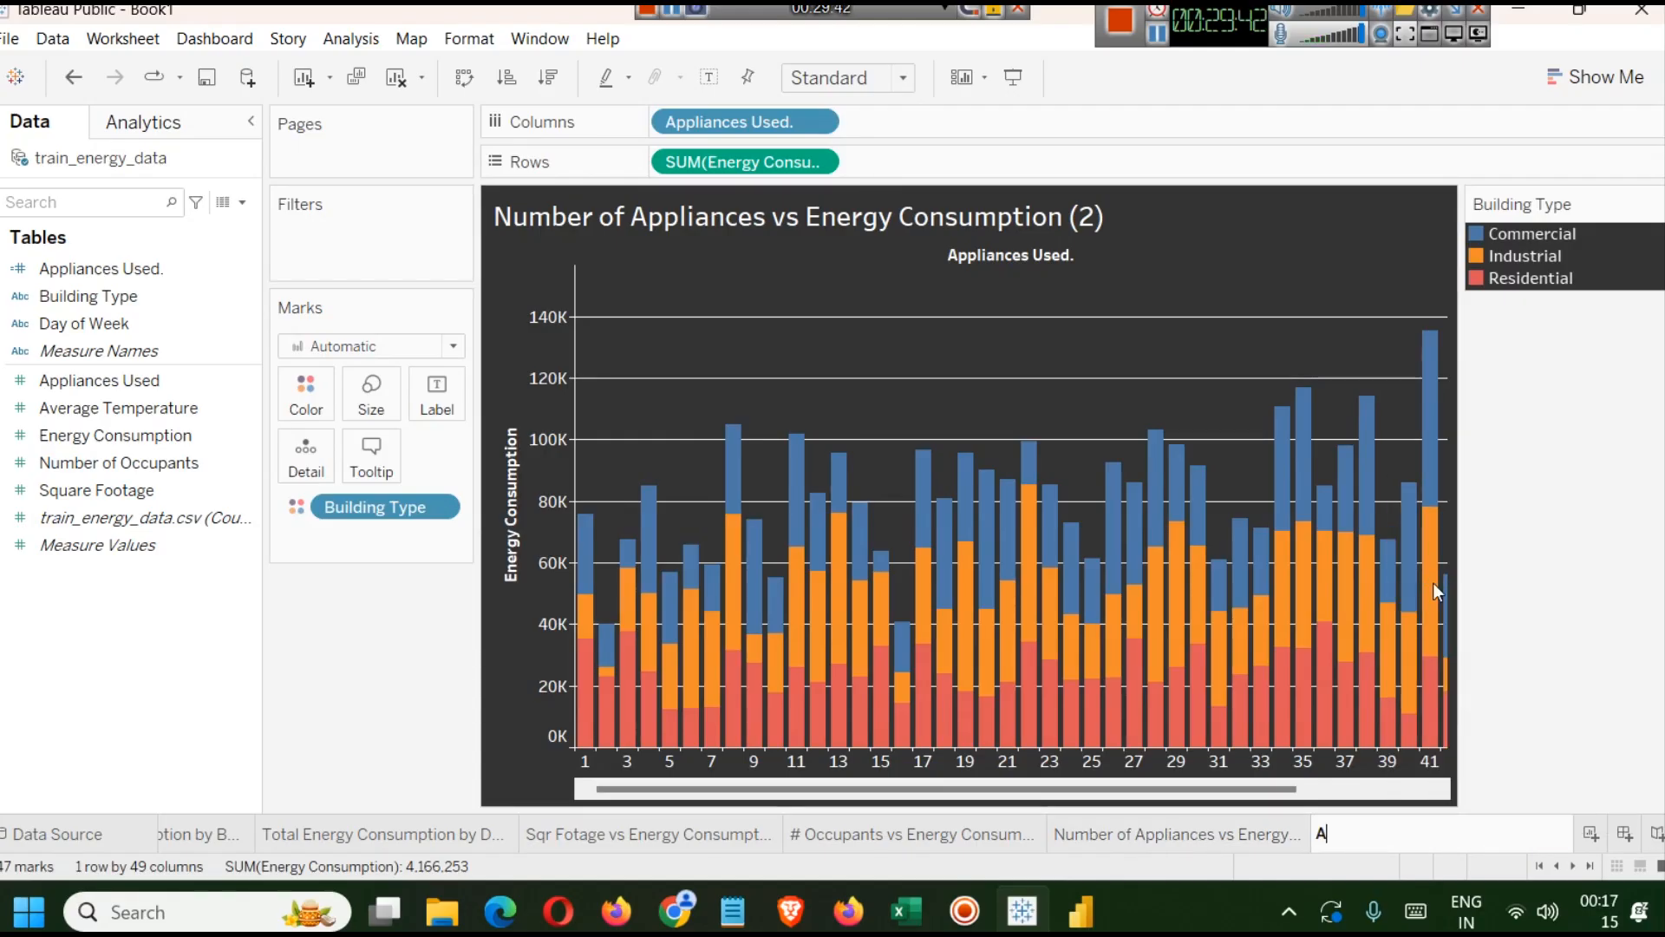
text(ergy Consumption by )
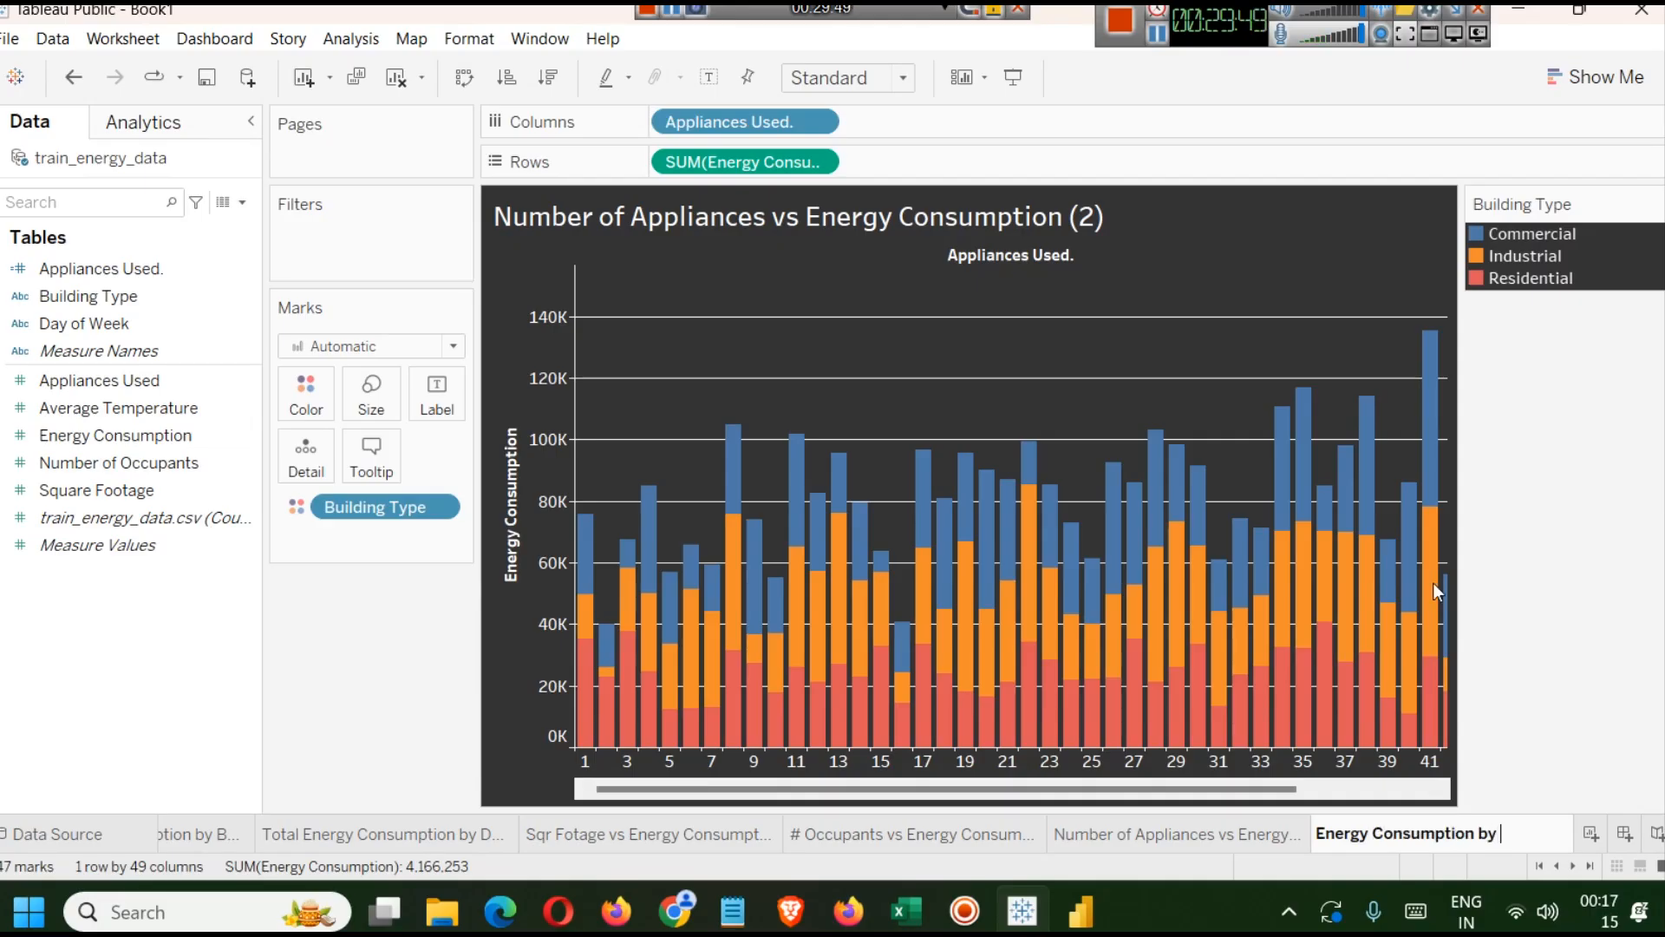
text(Day of Week and)
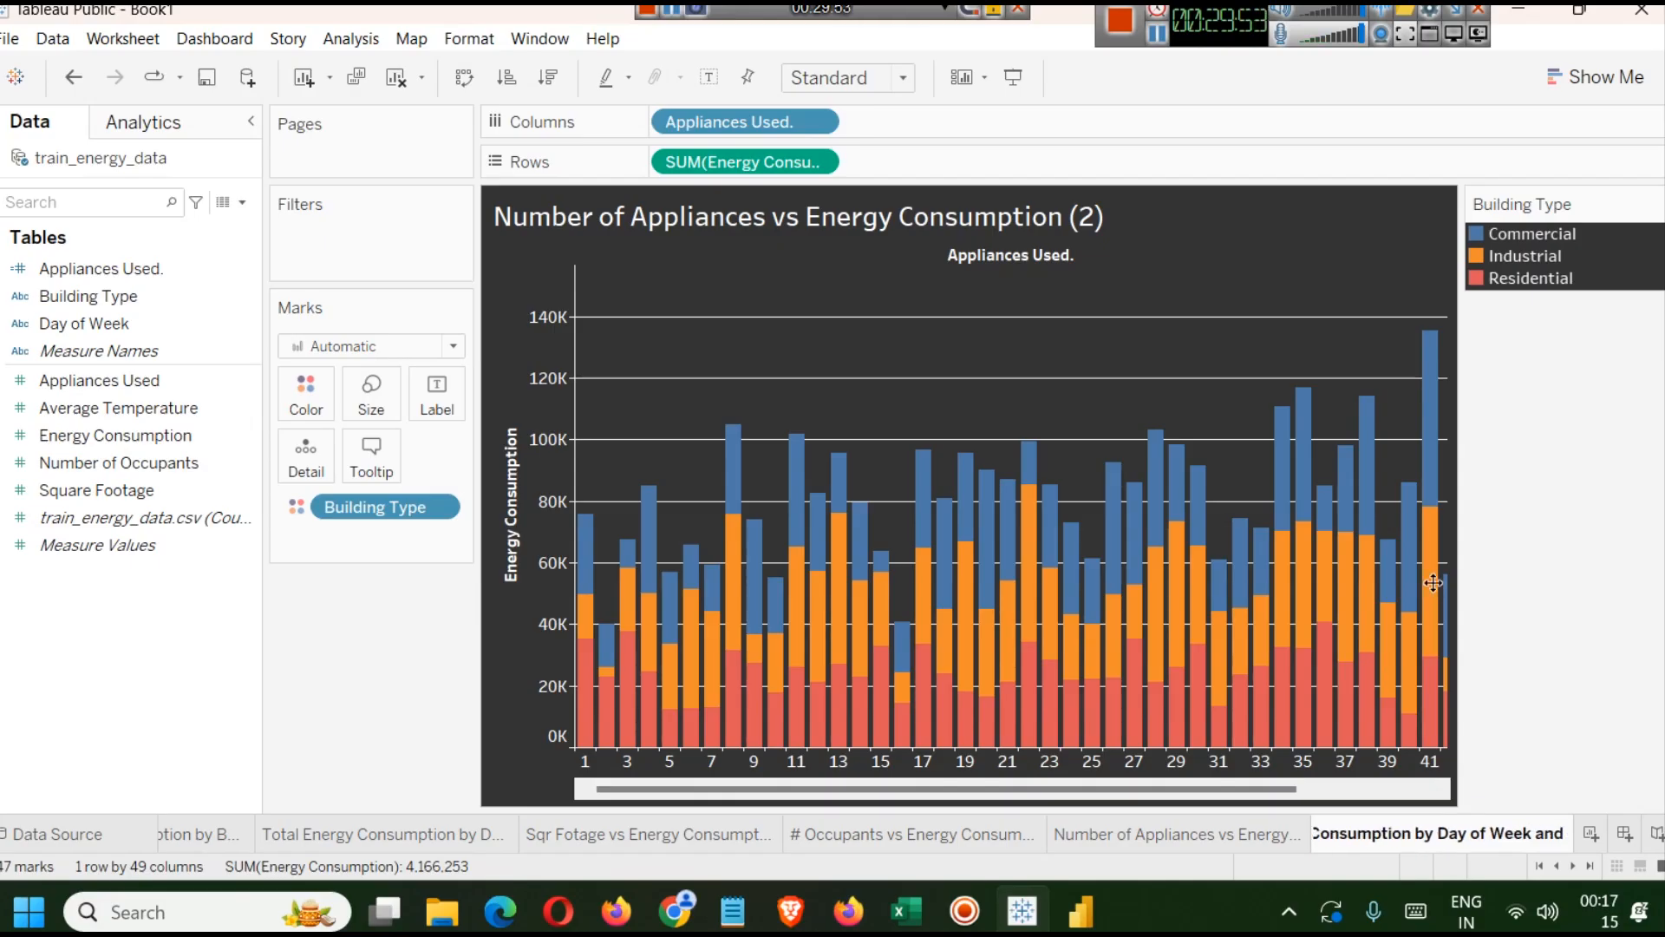
text( Bul)
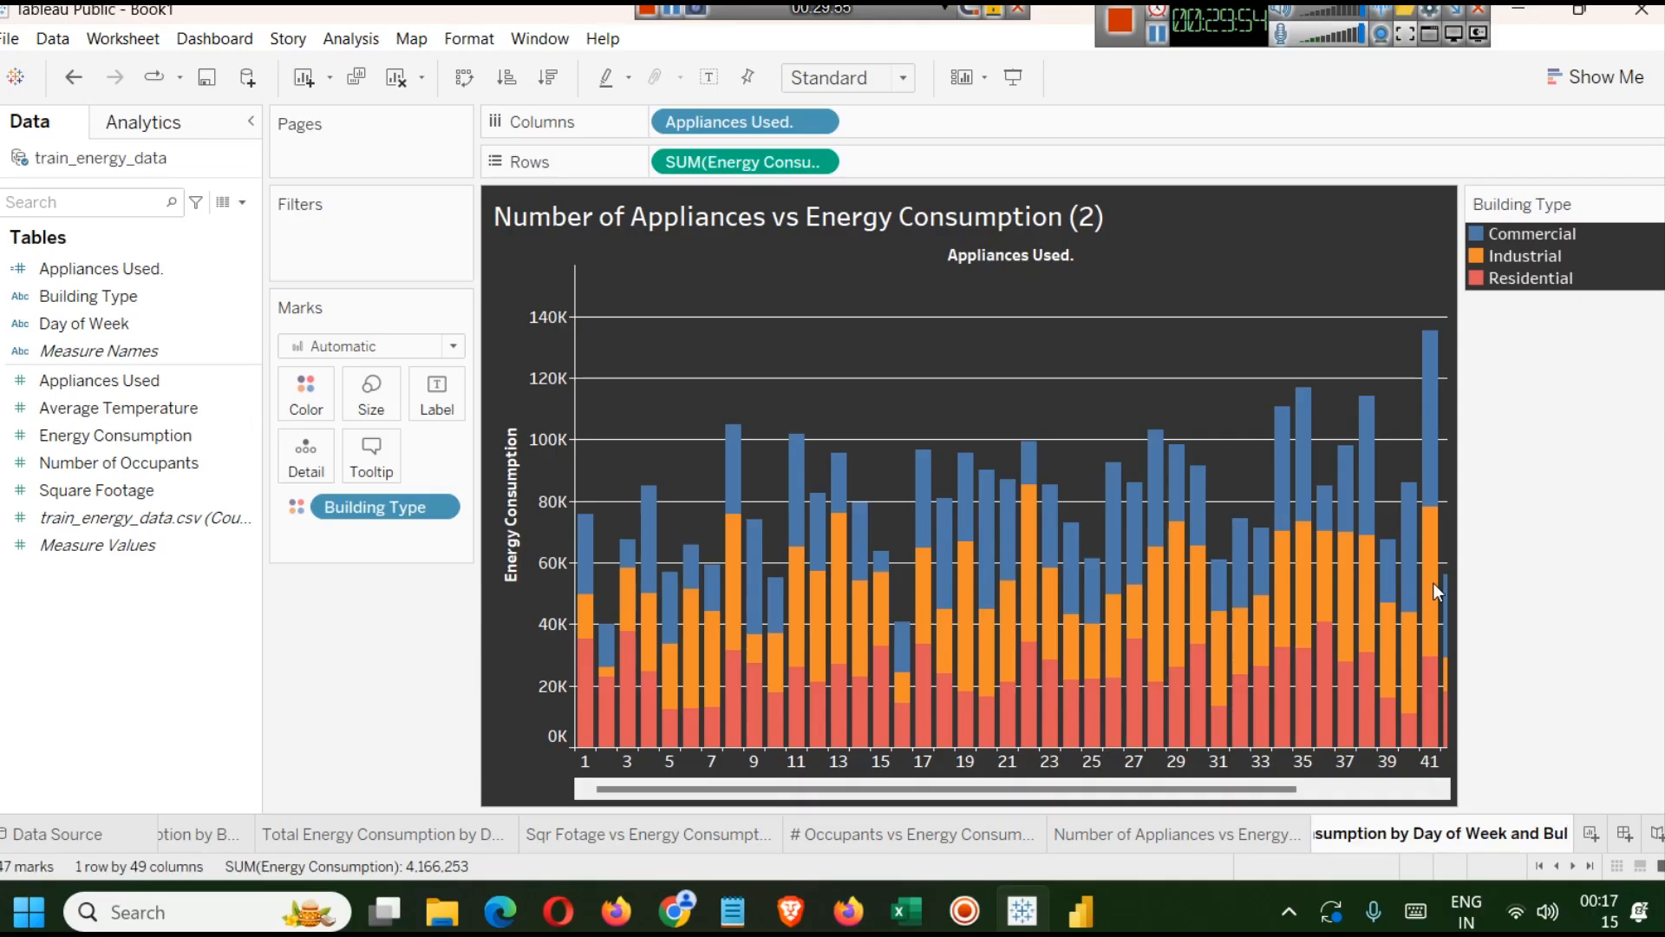
text(ld)
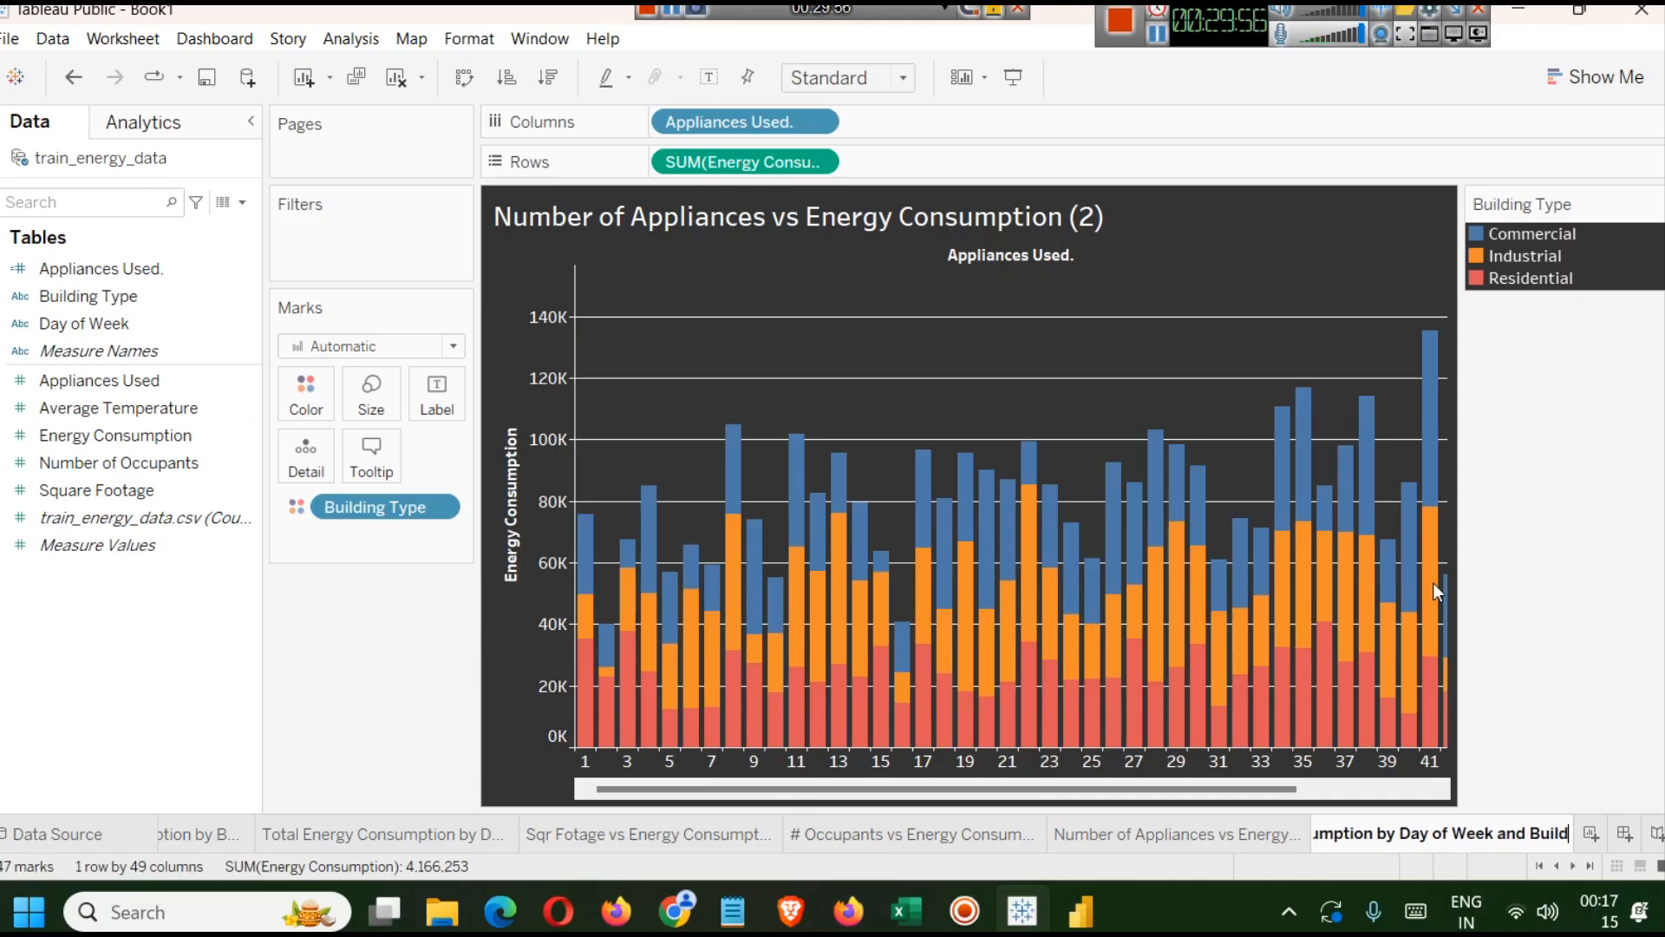
text(ing Type)
key(Return)
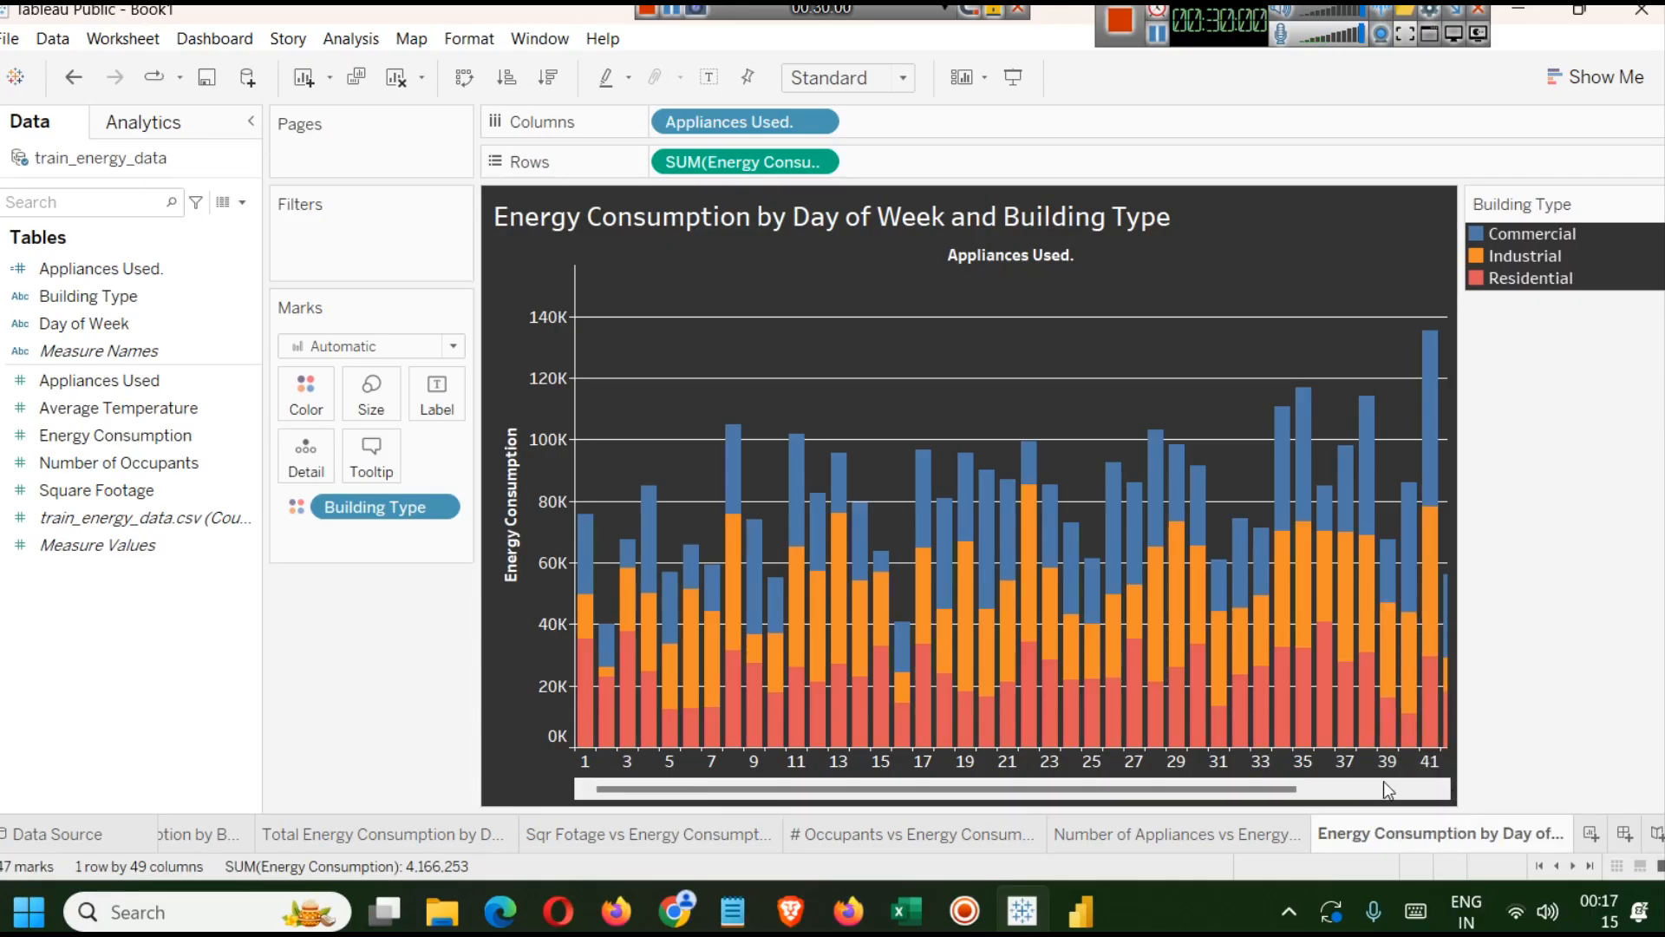
Remove the Appliances Used and Energy Consumption fields from the duplicated sheet's columns and rows.
drag(737, 162, 87, 555)
drag(358, 501, 438, 588)
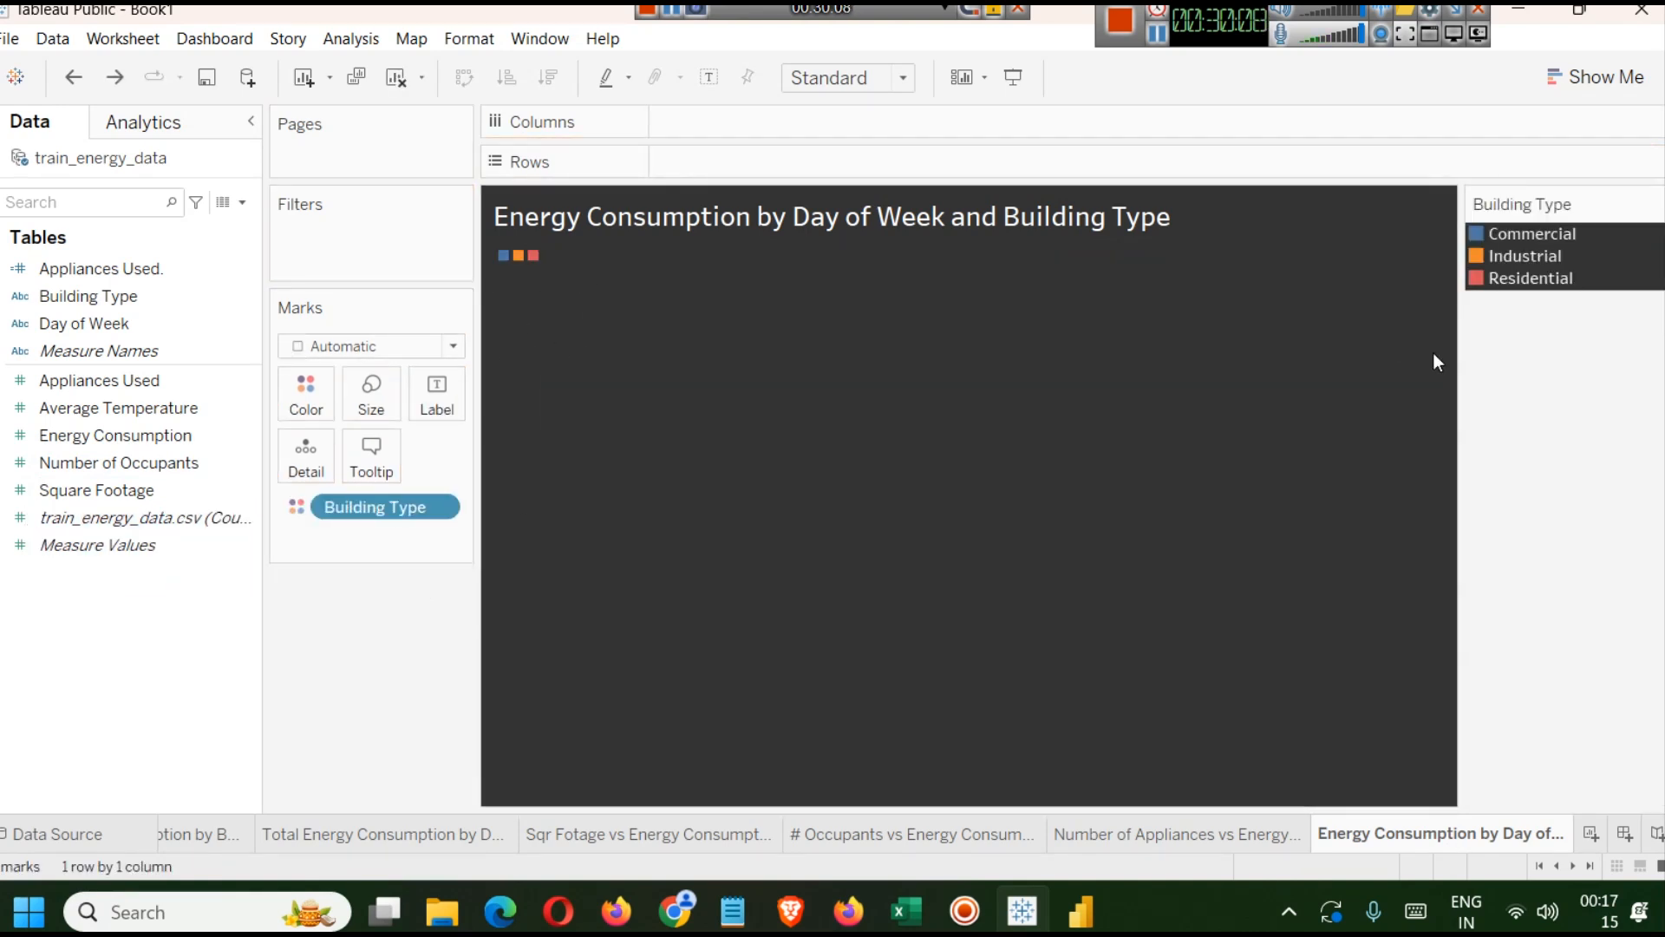
click(1183, 829)
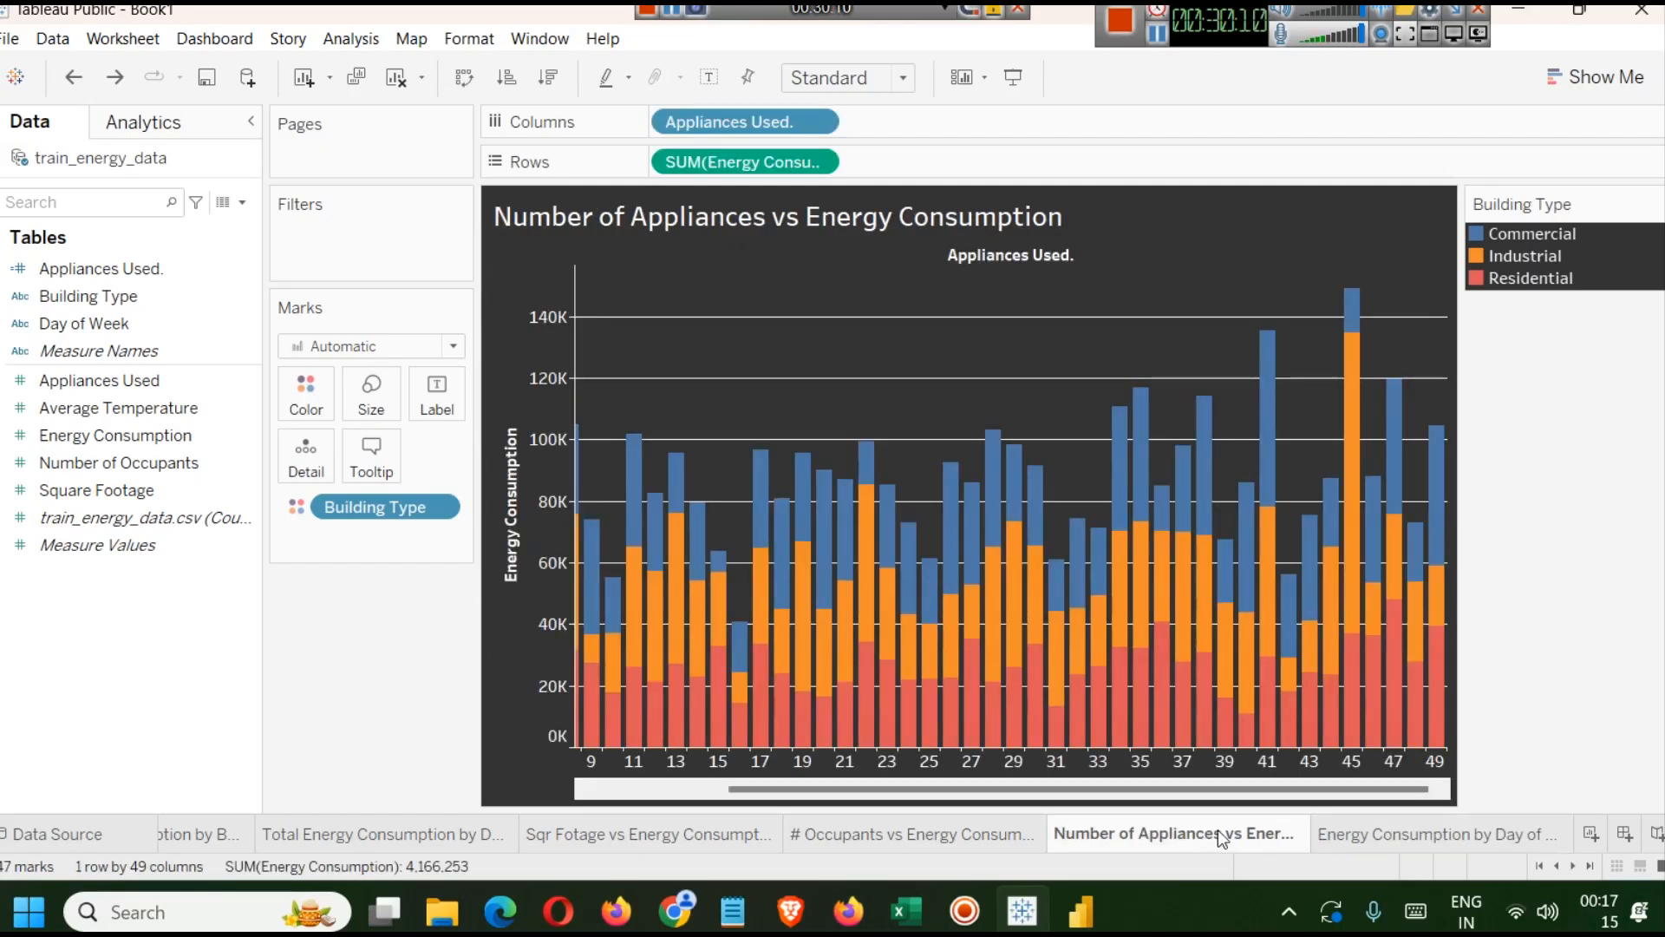
click(1329, 824)
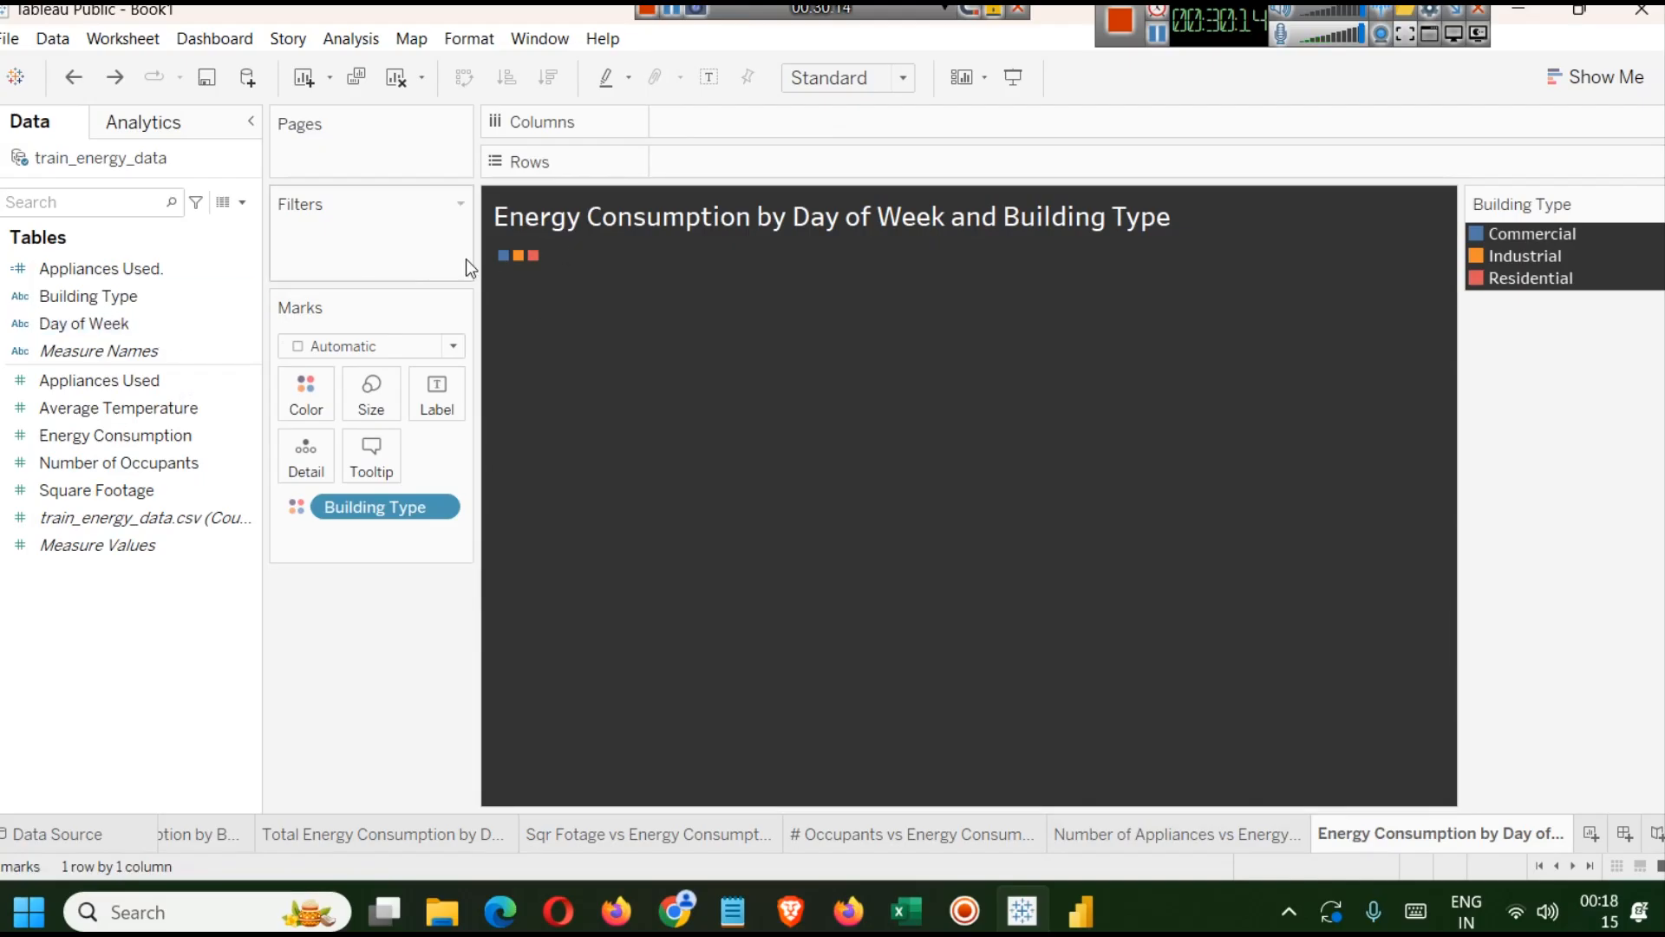
Put Building Type and Day of Week on Columns and Energy Consumption on Rows, widening the bars.
drag(85, 295, 747, 127)
drag(118, 330, 859, 137)
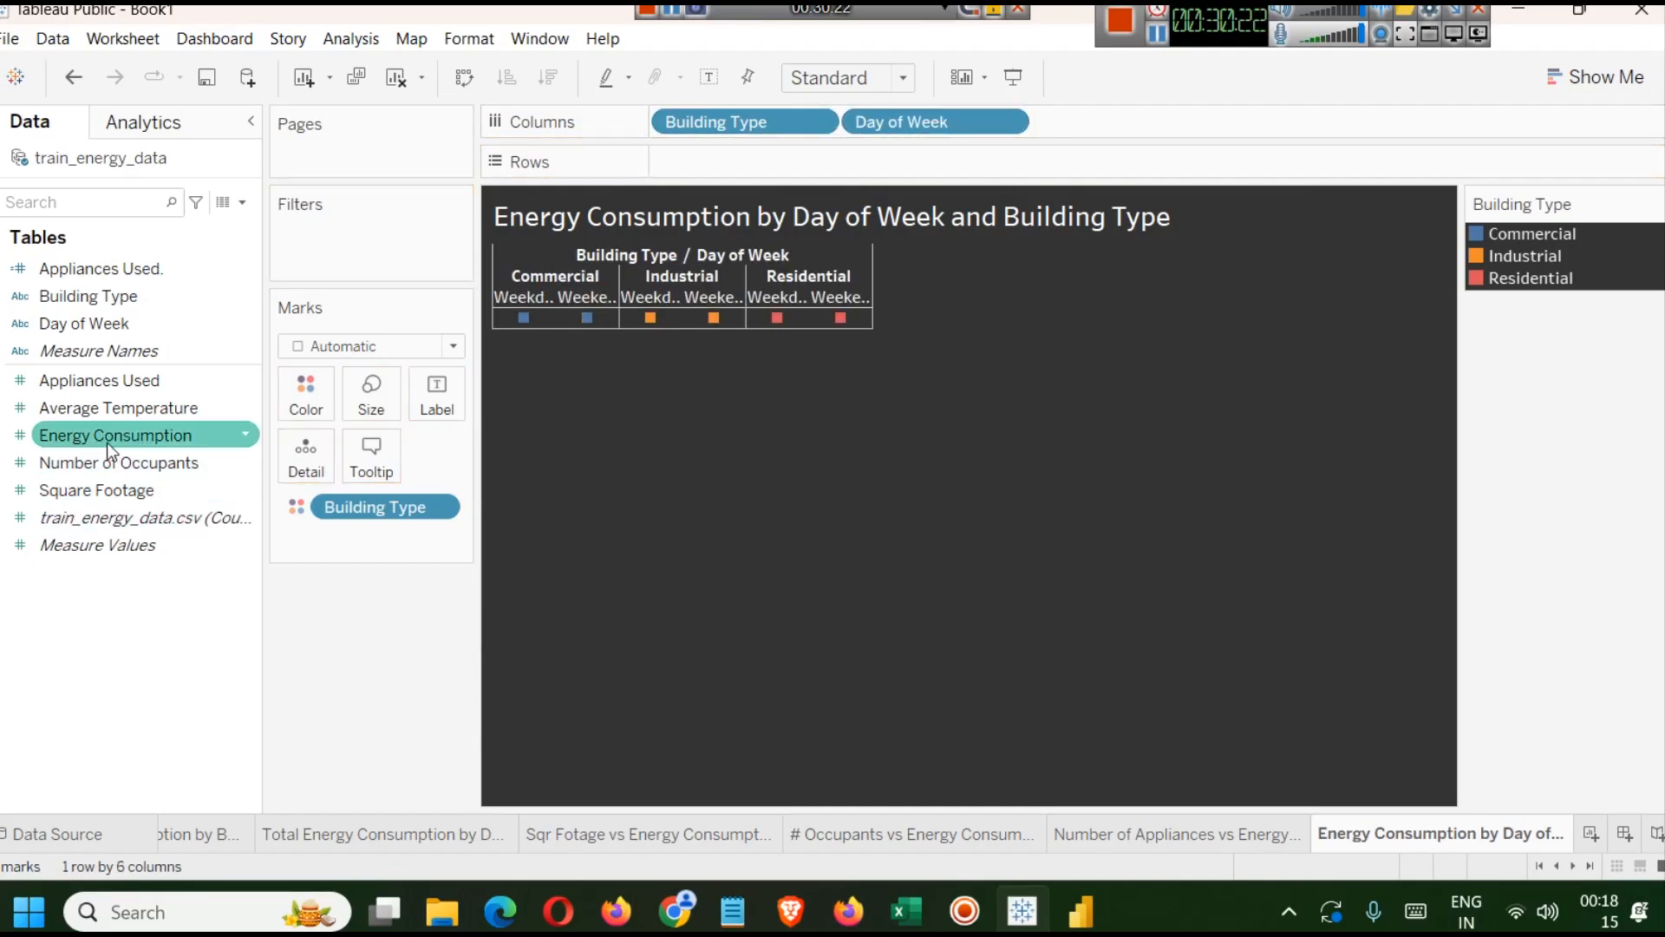
drag(90, 442, 757, 174)
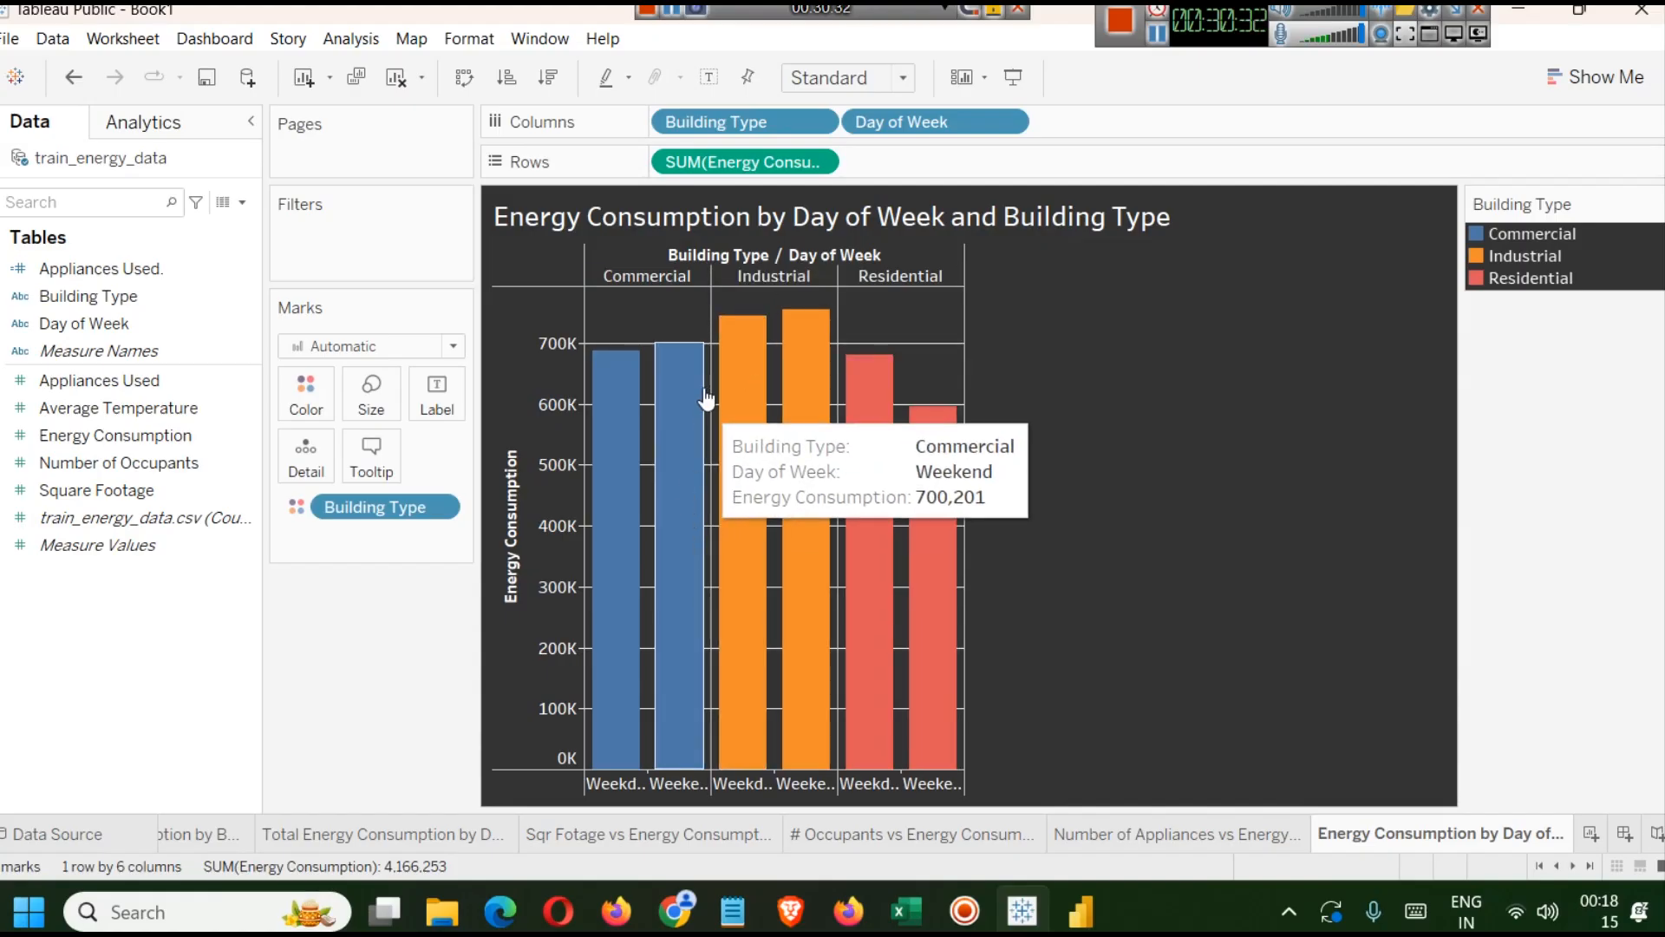
mouse_move(739, 363)
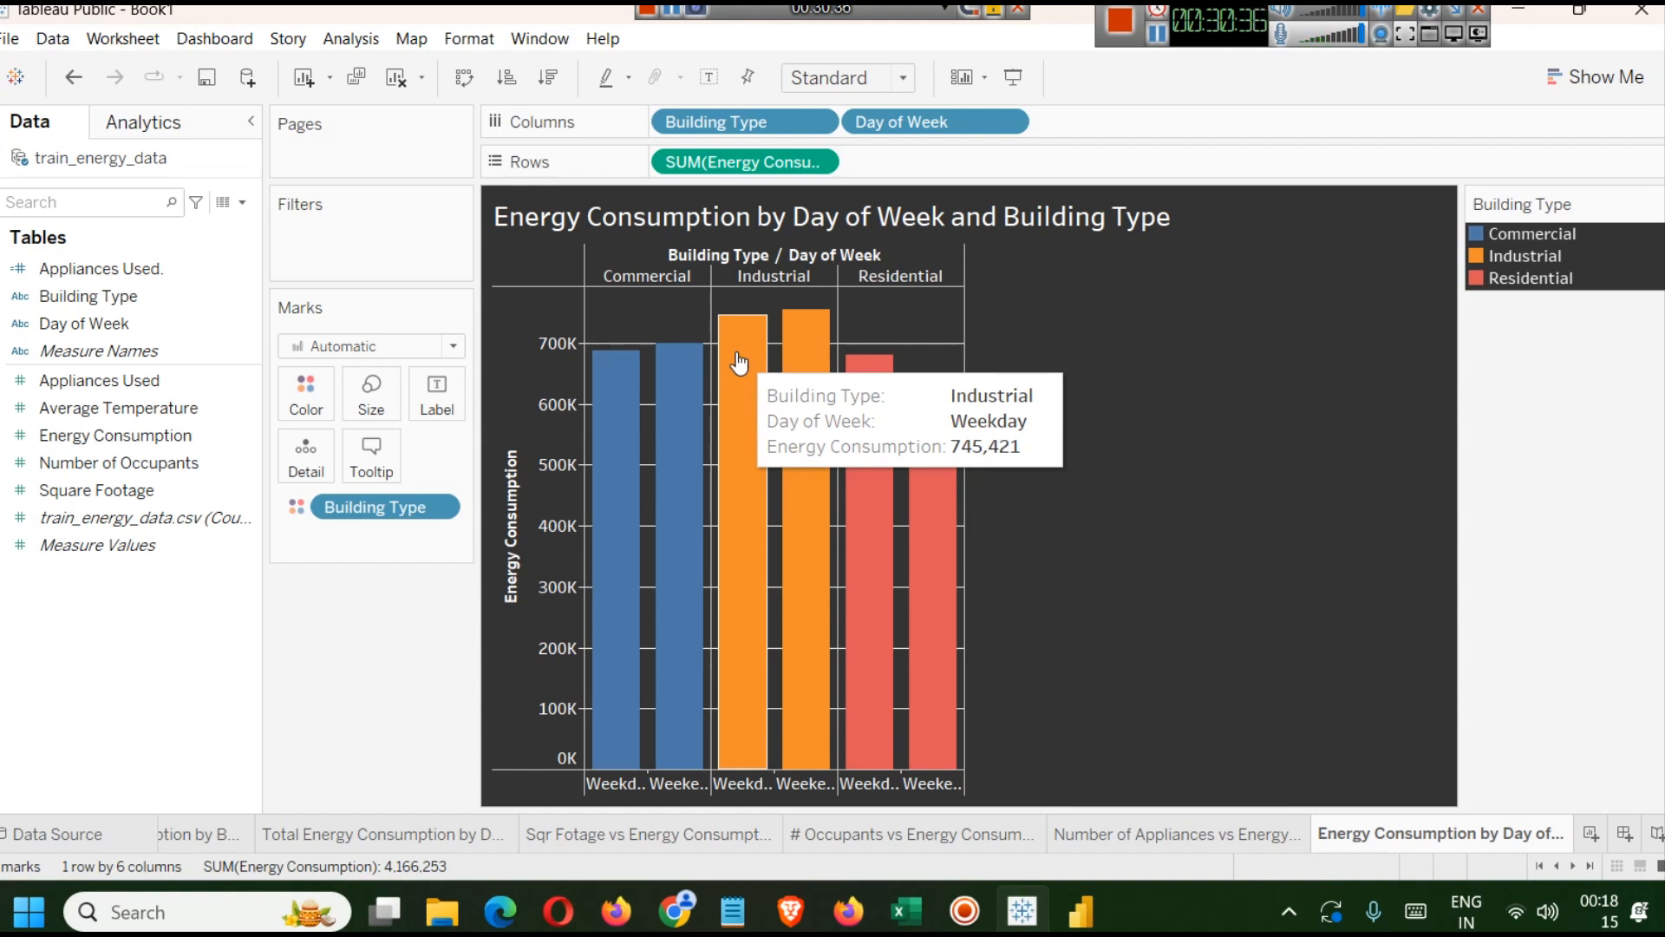
mouse_move(826, 356)
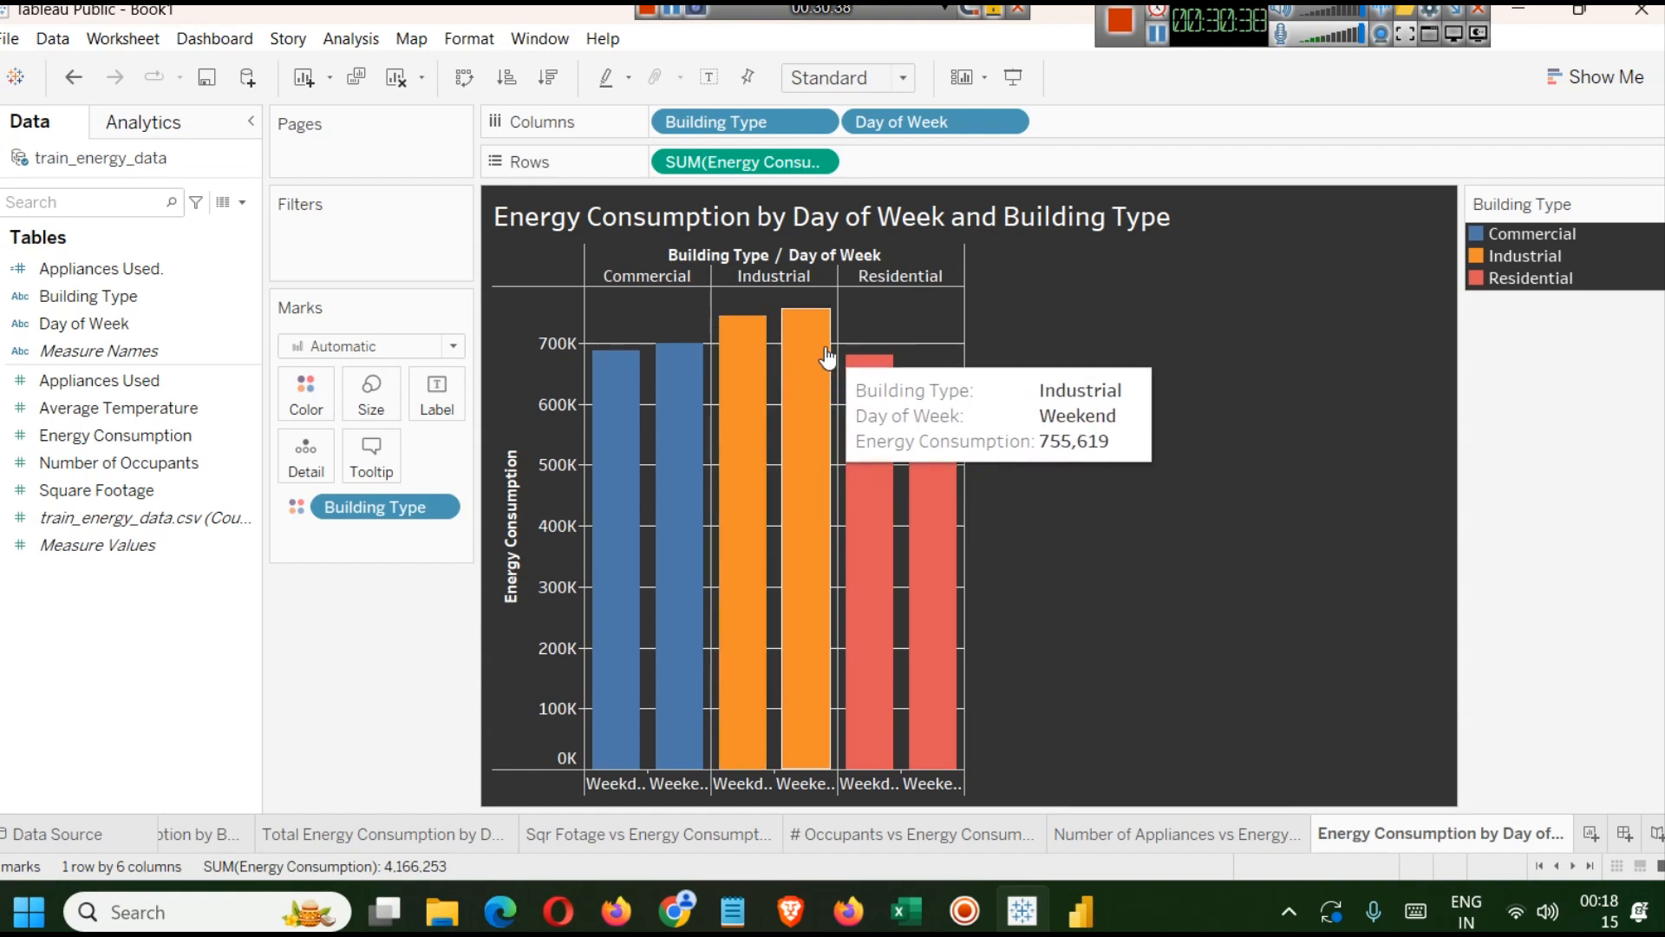
drag(837, 276, 884, 276)
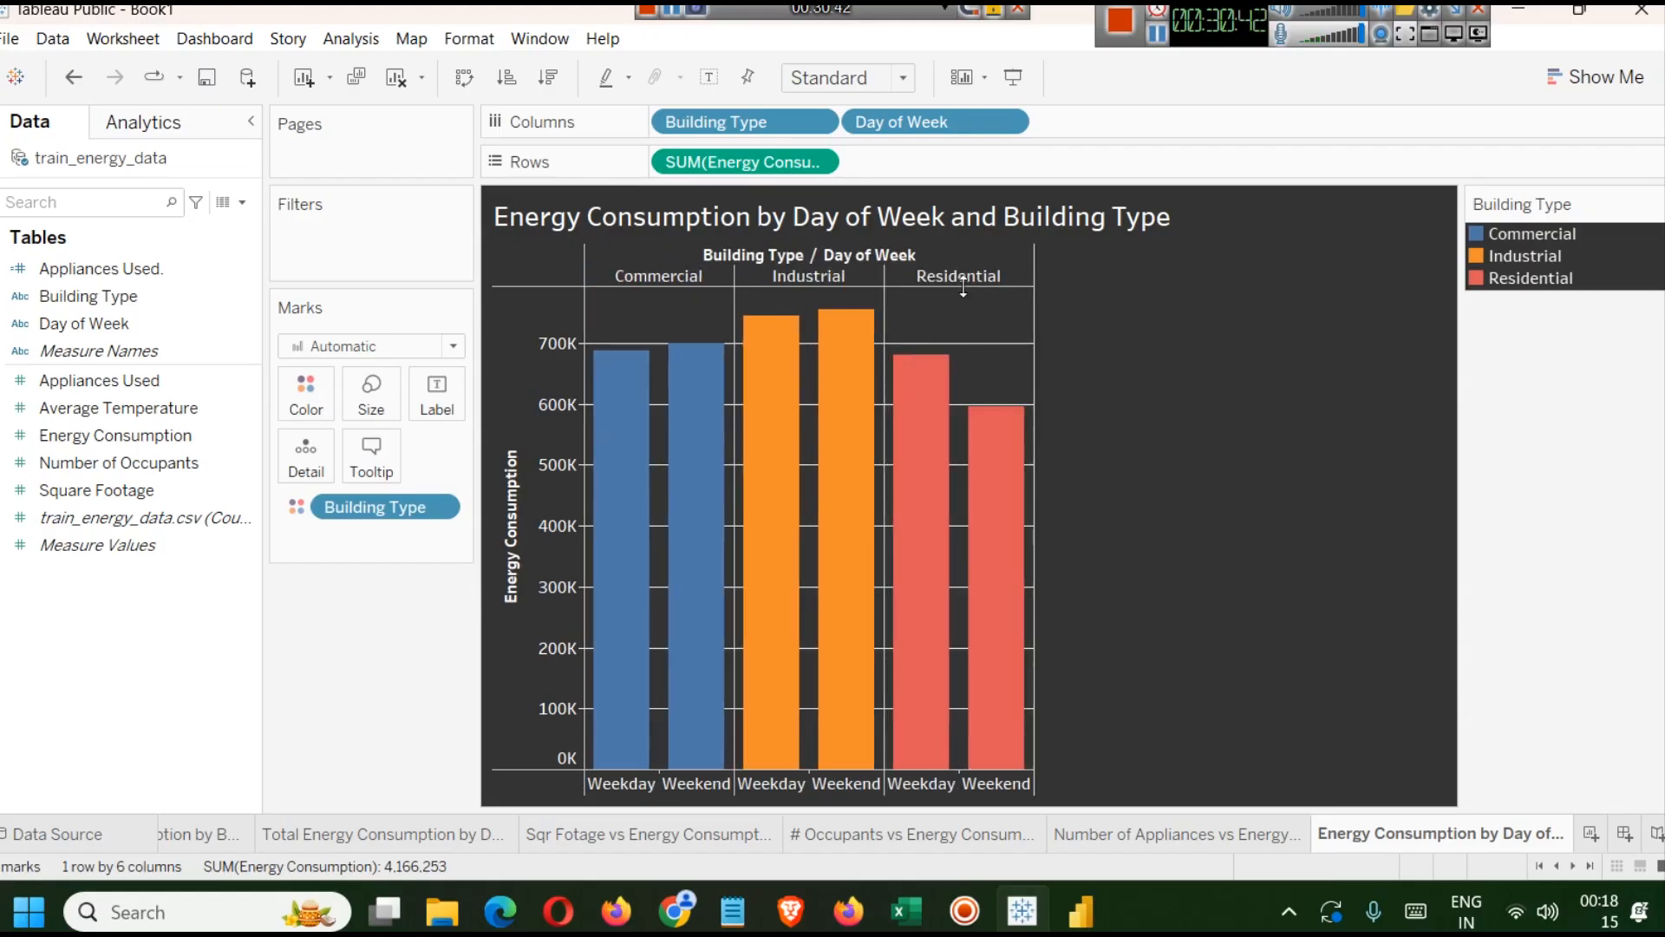
mouse_move(944, 405)
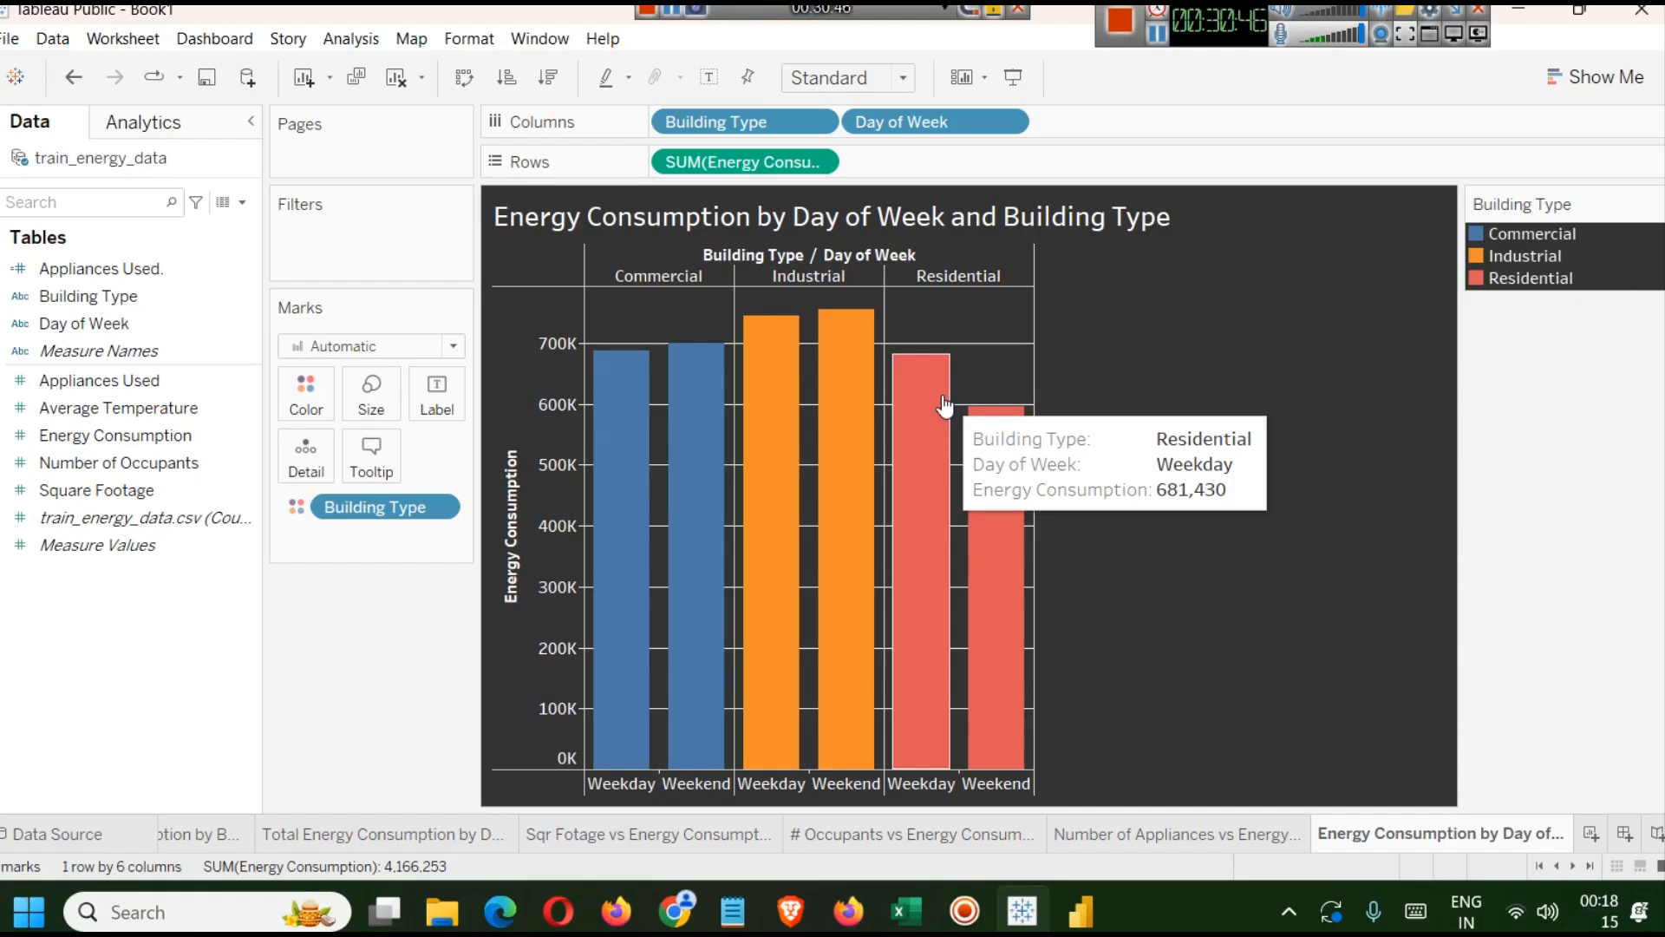
mouse_move(970, 442)
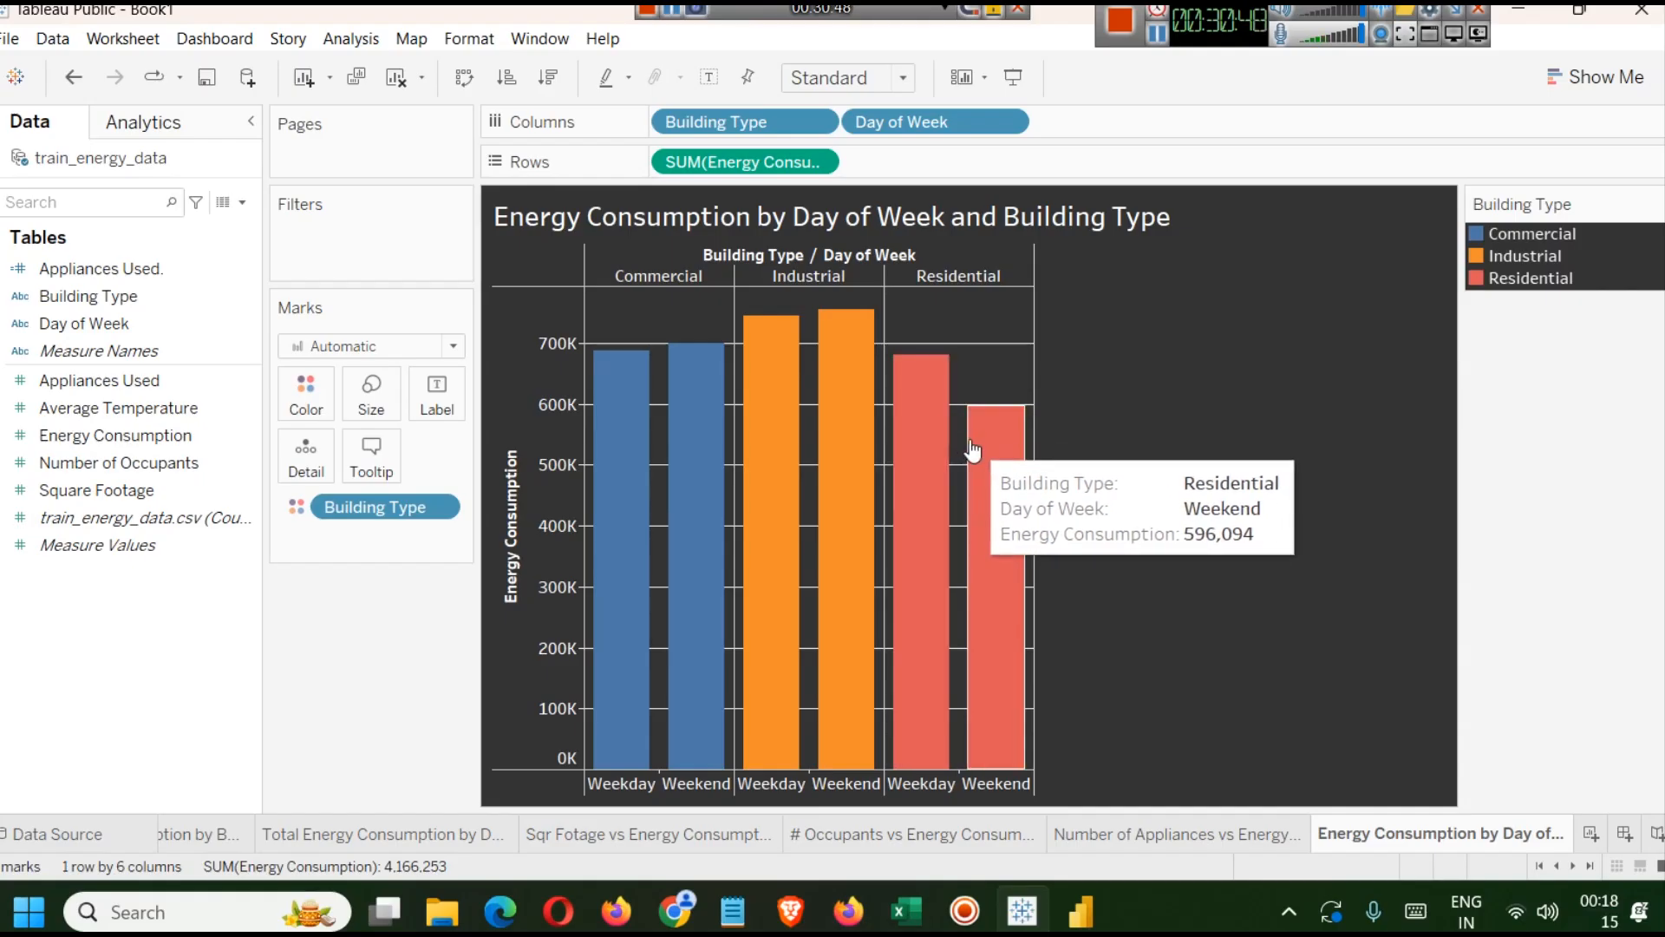
mouse_move(644, 388)
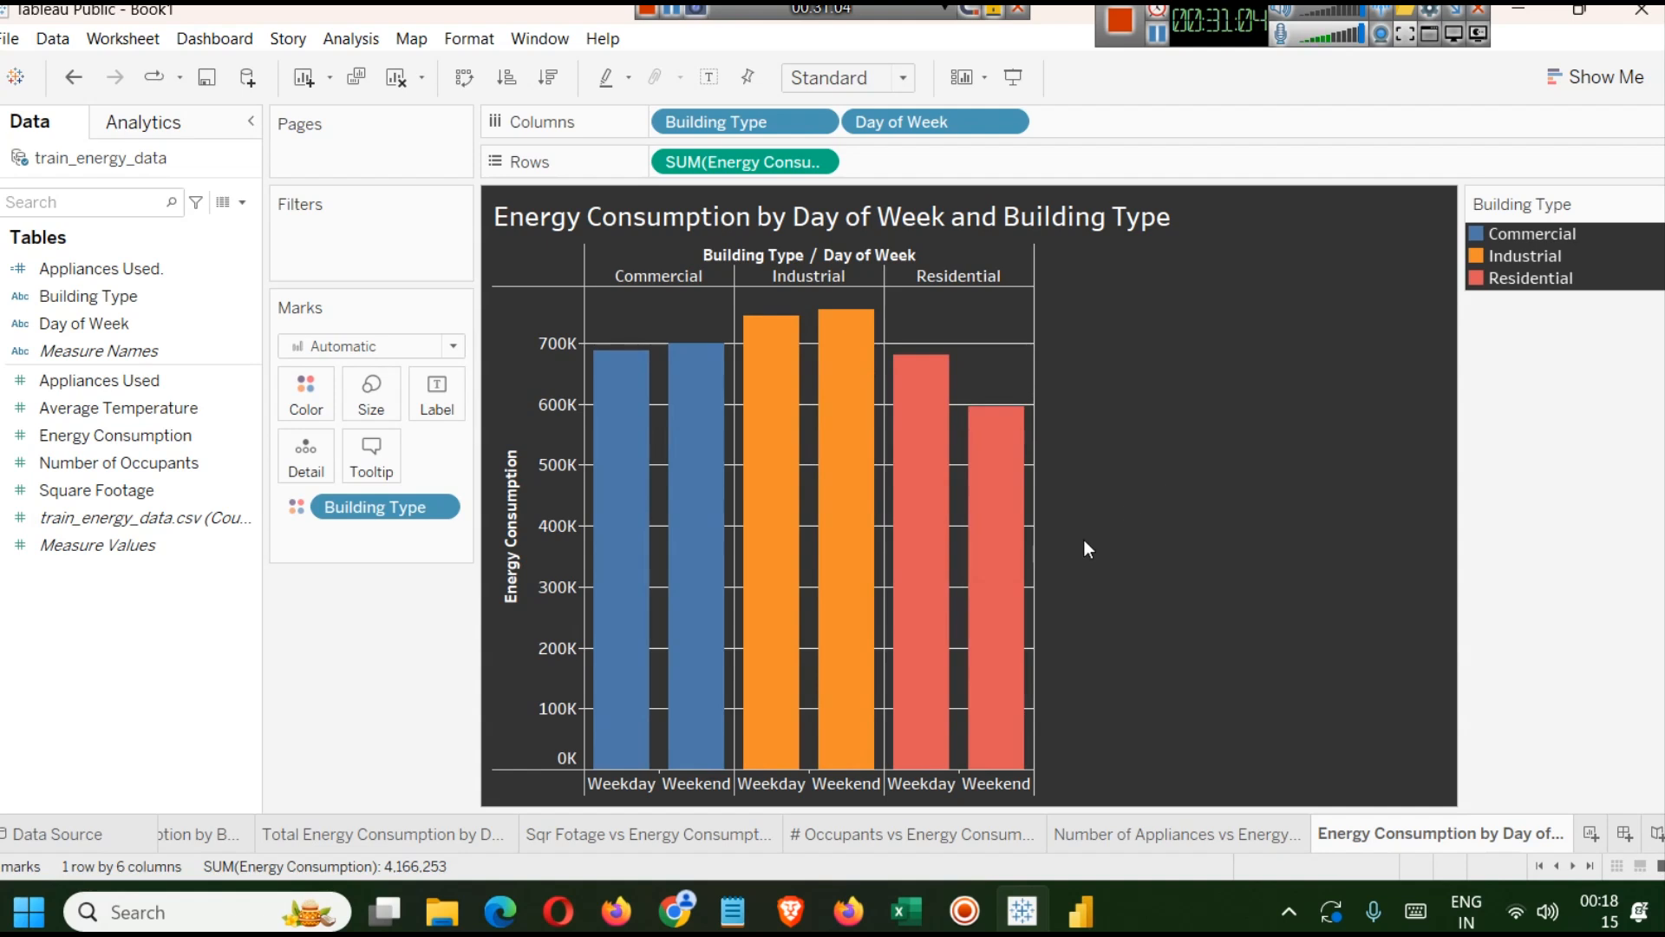
mouse_move(1028, 547)
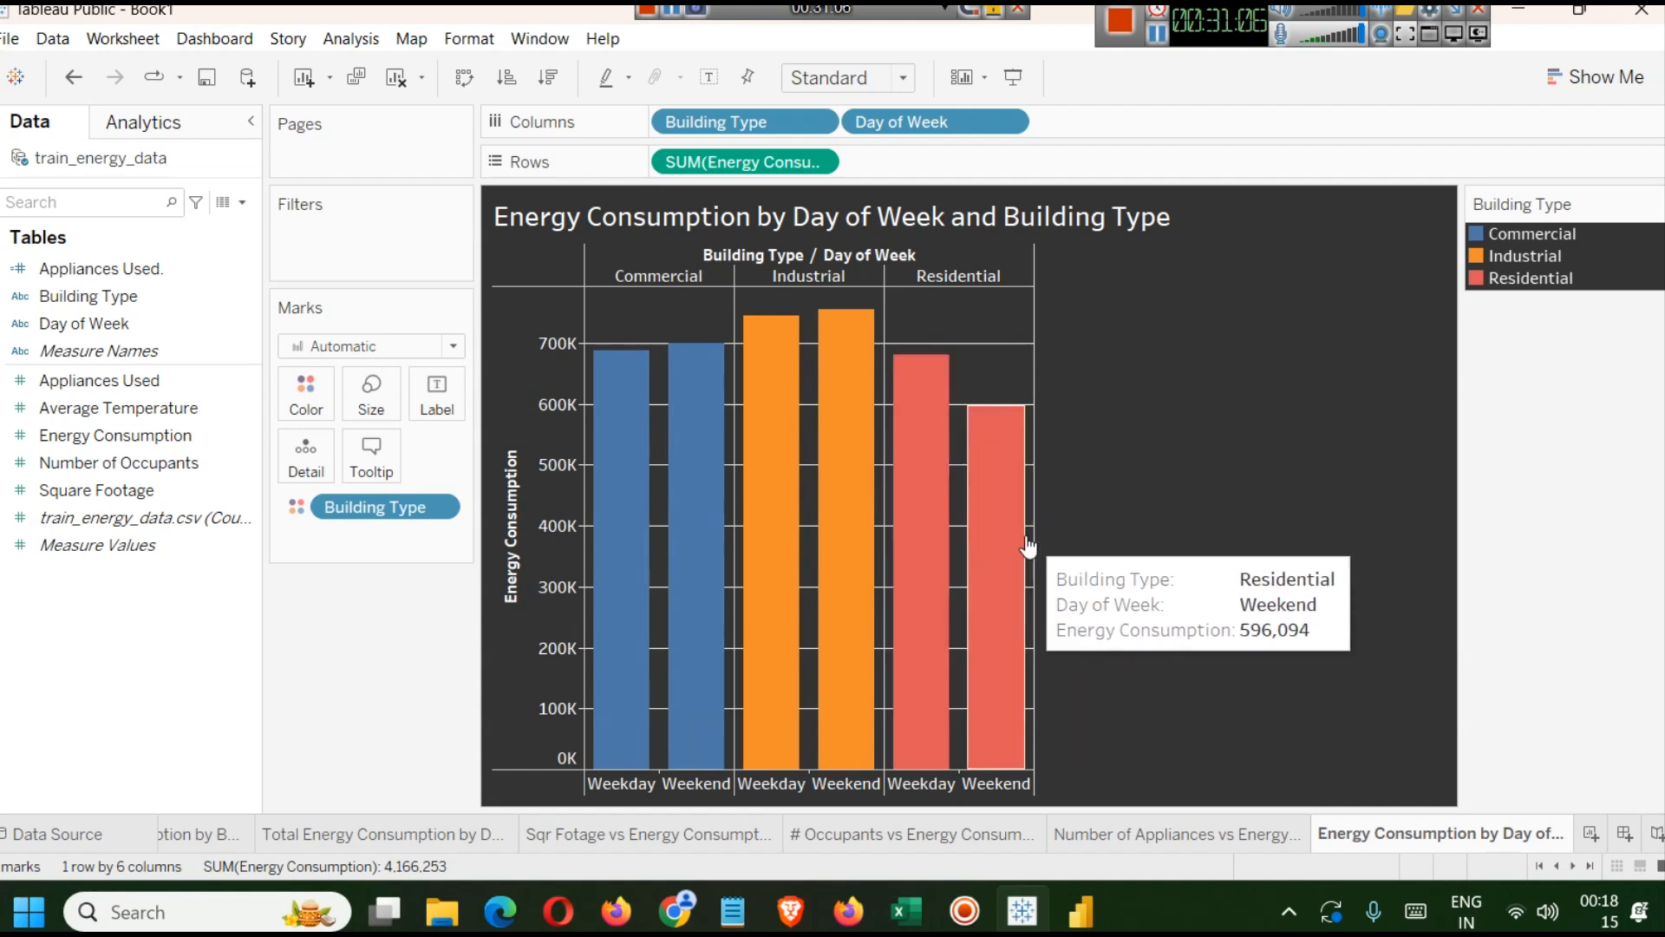
mouse_move(932, 477)
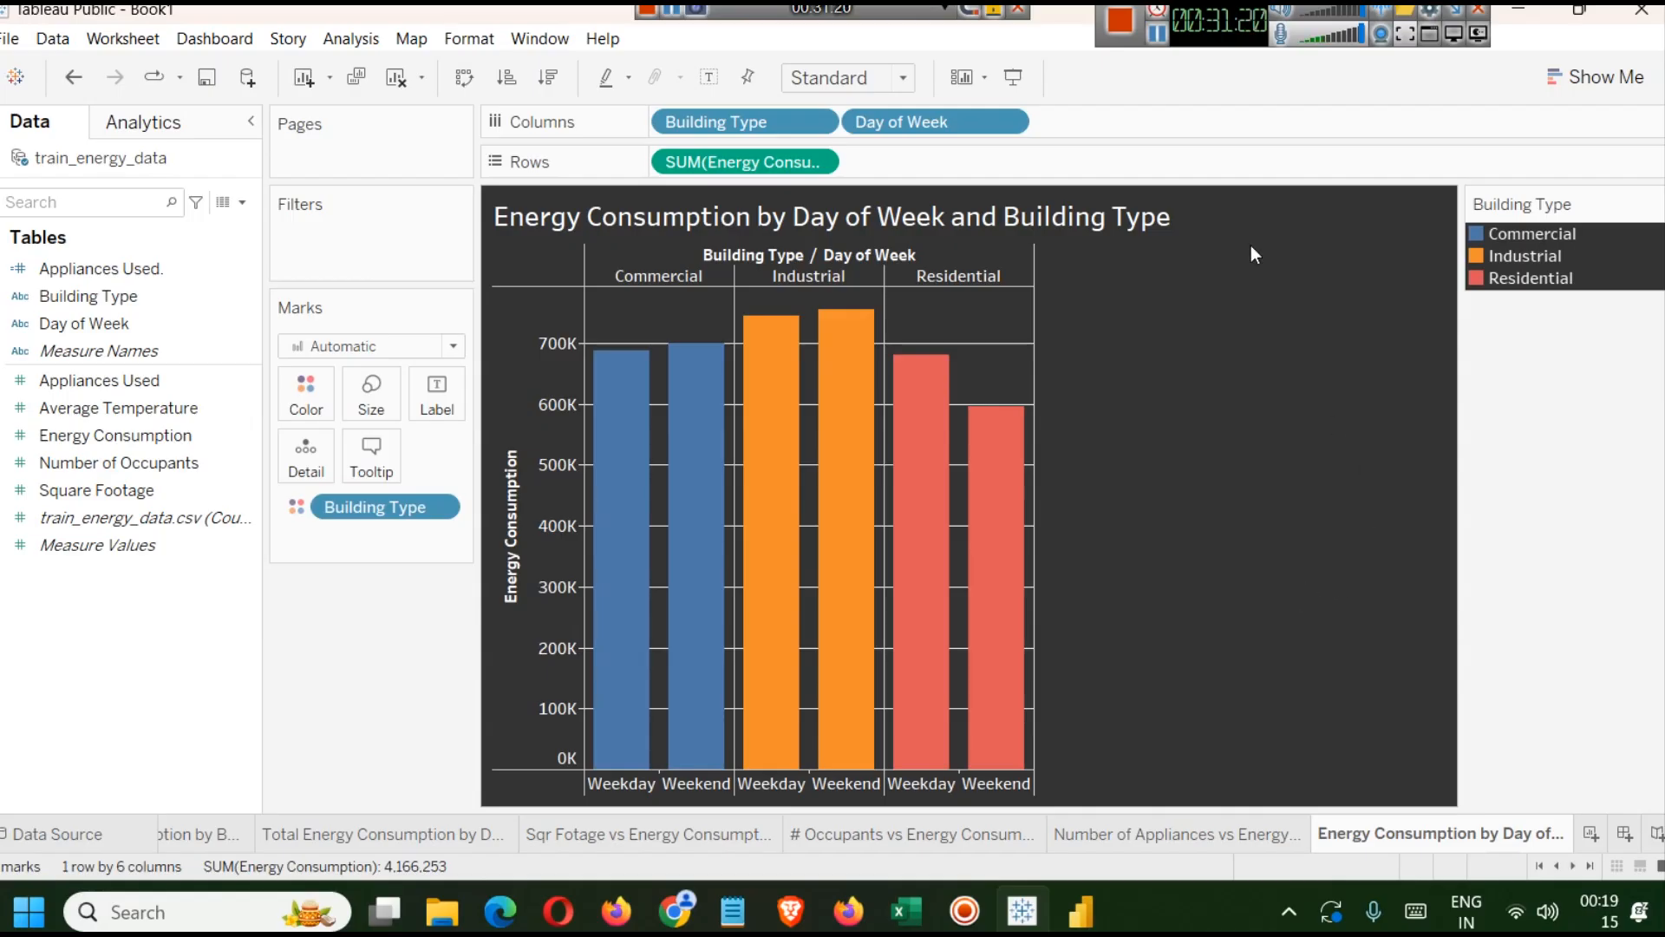
Add a new worksheet and delete the empty Sheet 6.
key(ctrl+m)
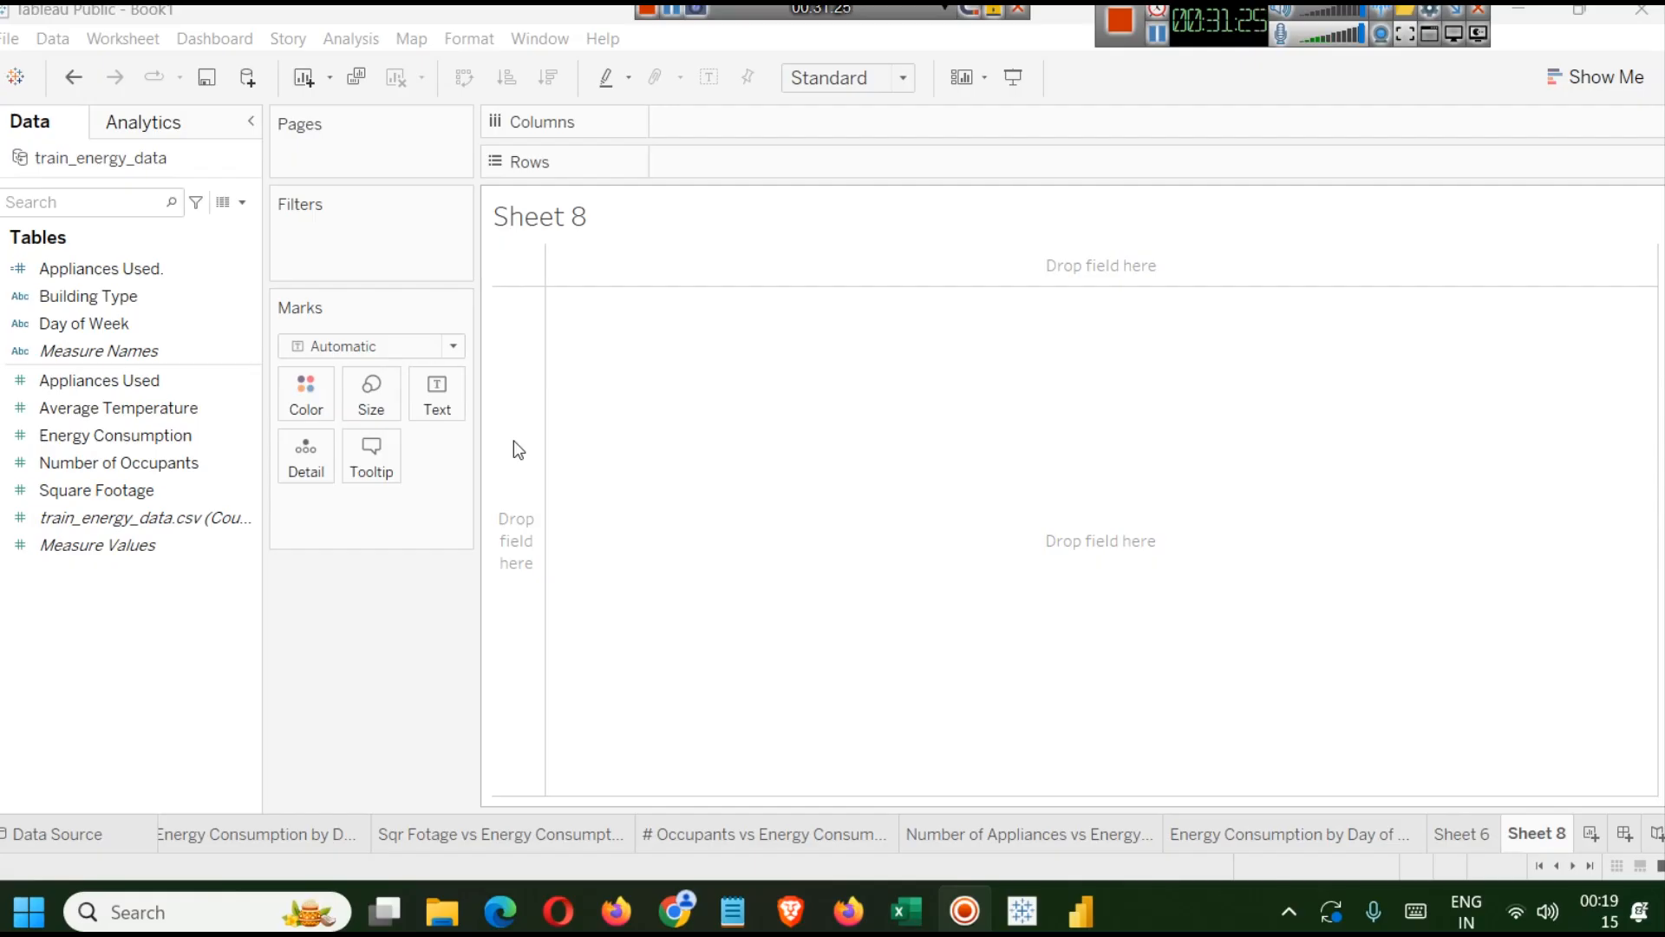
click(1460, 838)
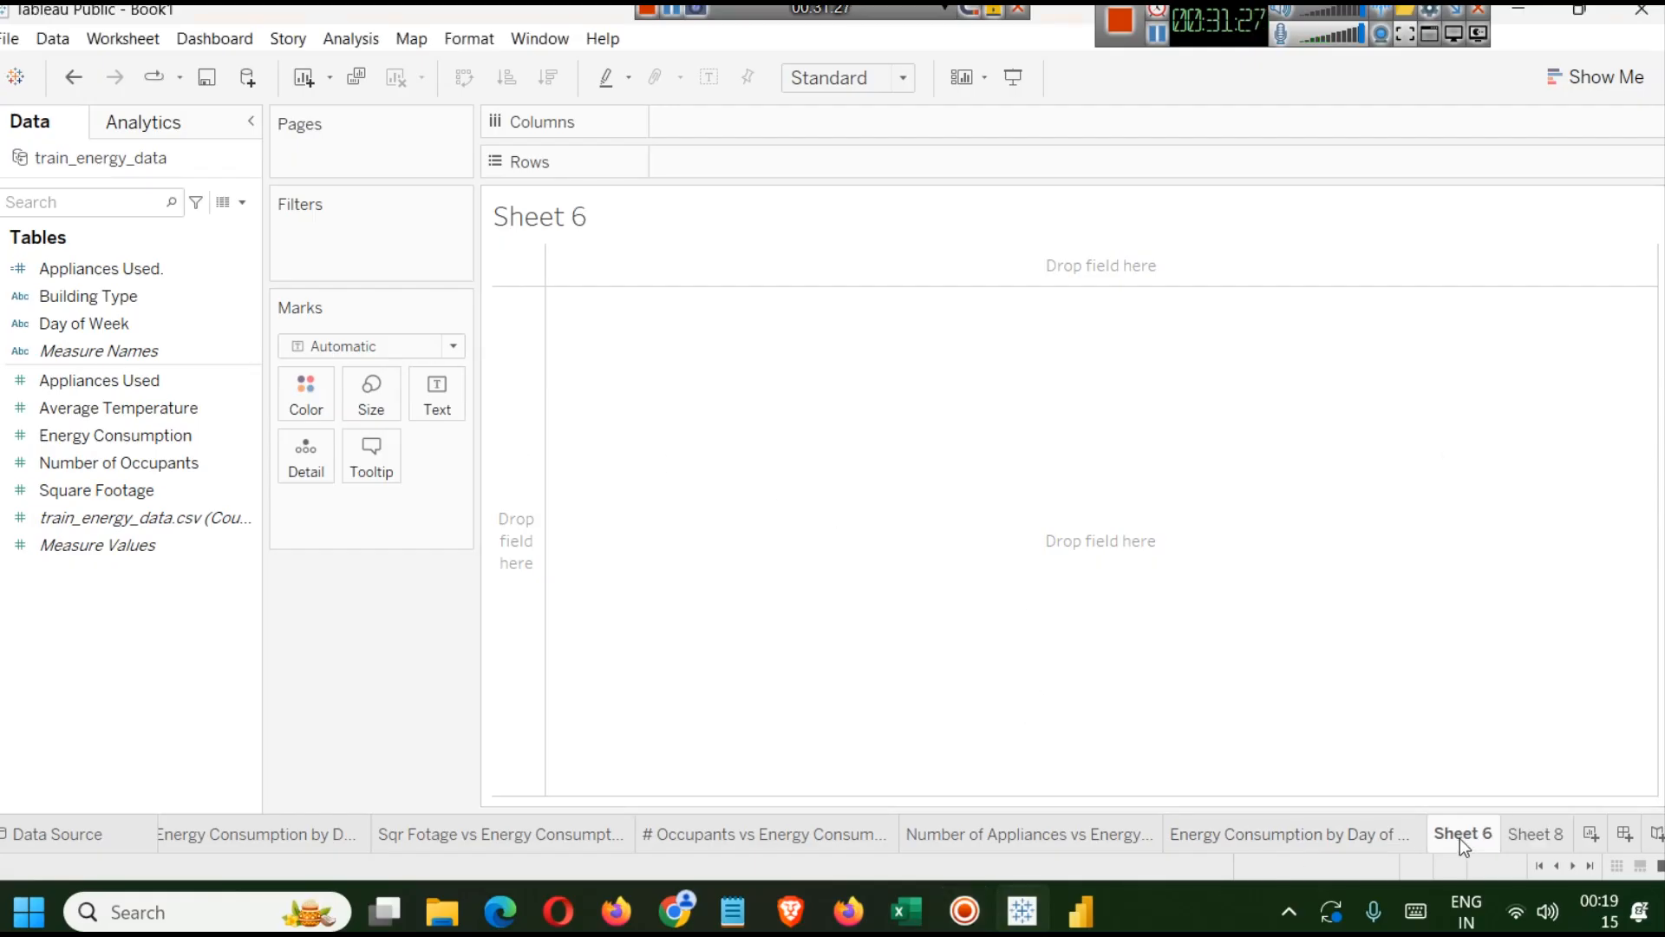
right_click(1460, 838)
click(1518, 607)
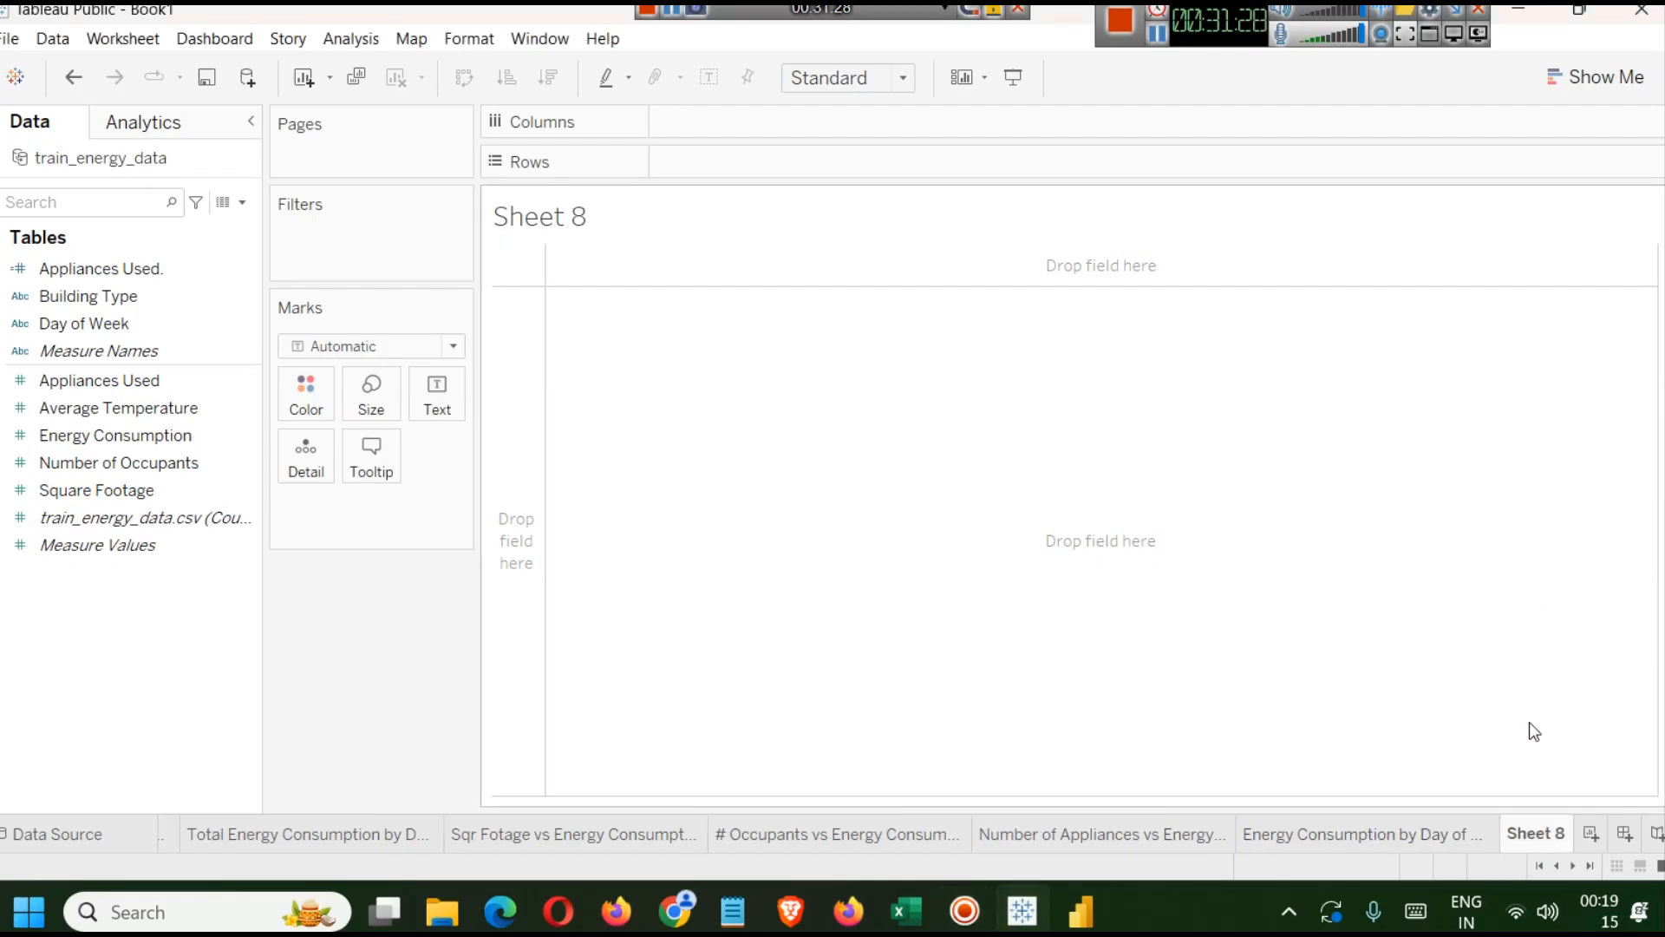
Delete the empty Sheet 8 and duplicate the Energy Consumption by Day of Week and Building Type sheet.
right_click(1528, 828)
click(1509, 590)
right_click(1436, 839)
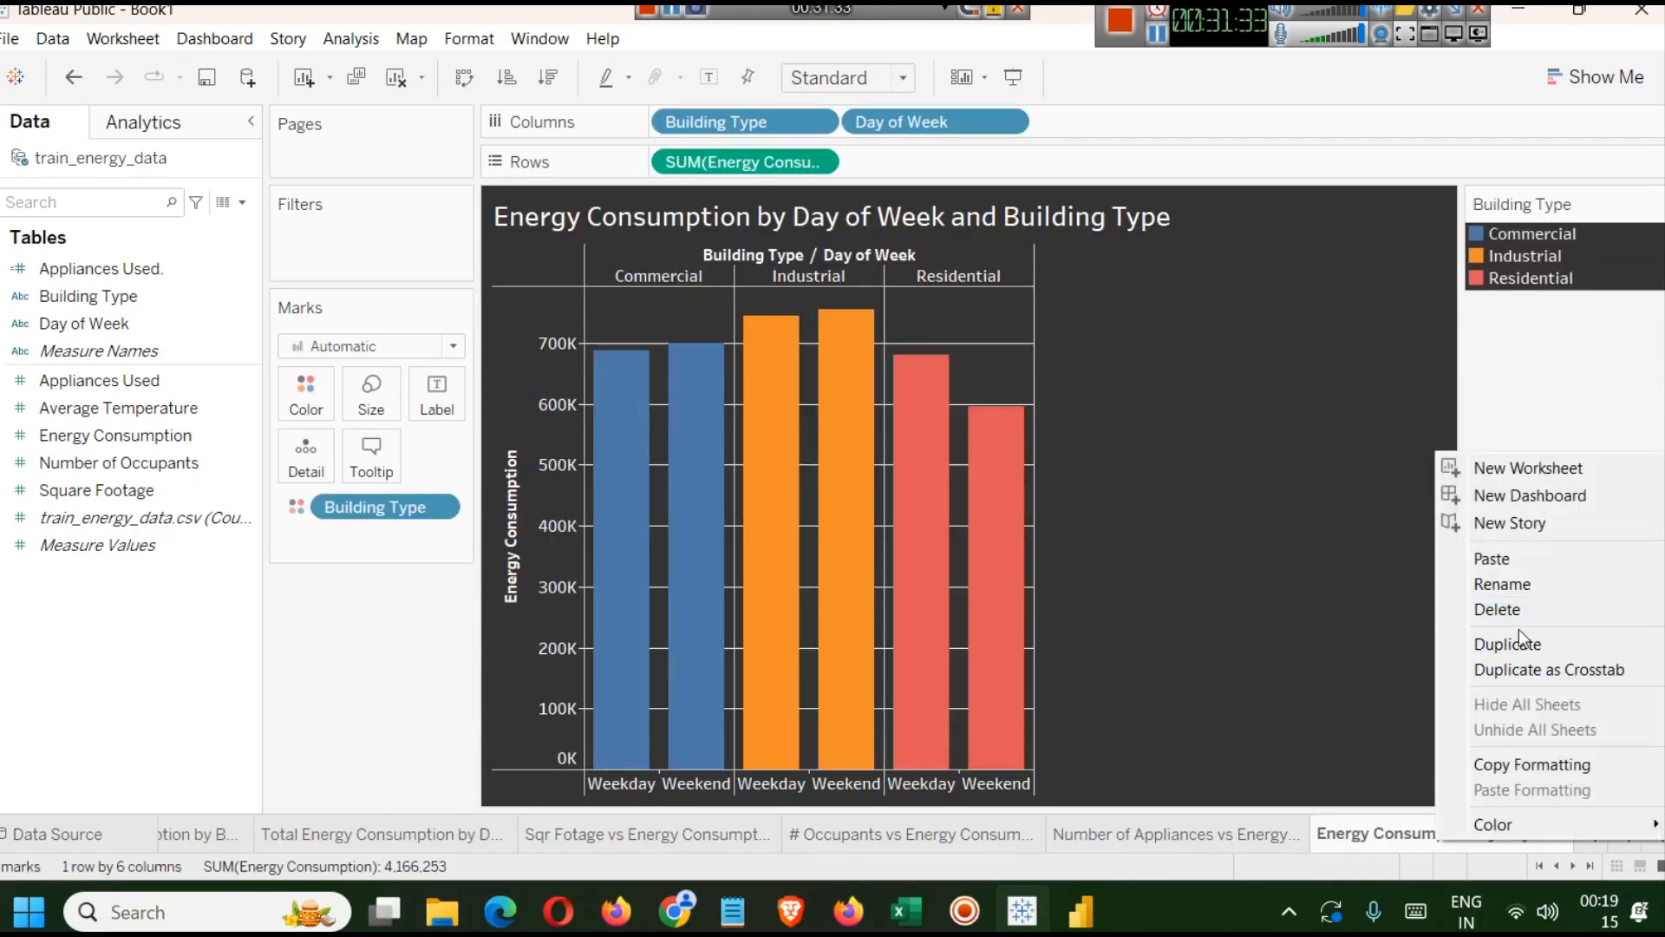
click(1518, 630)
right_click(1457, 831)
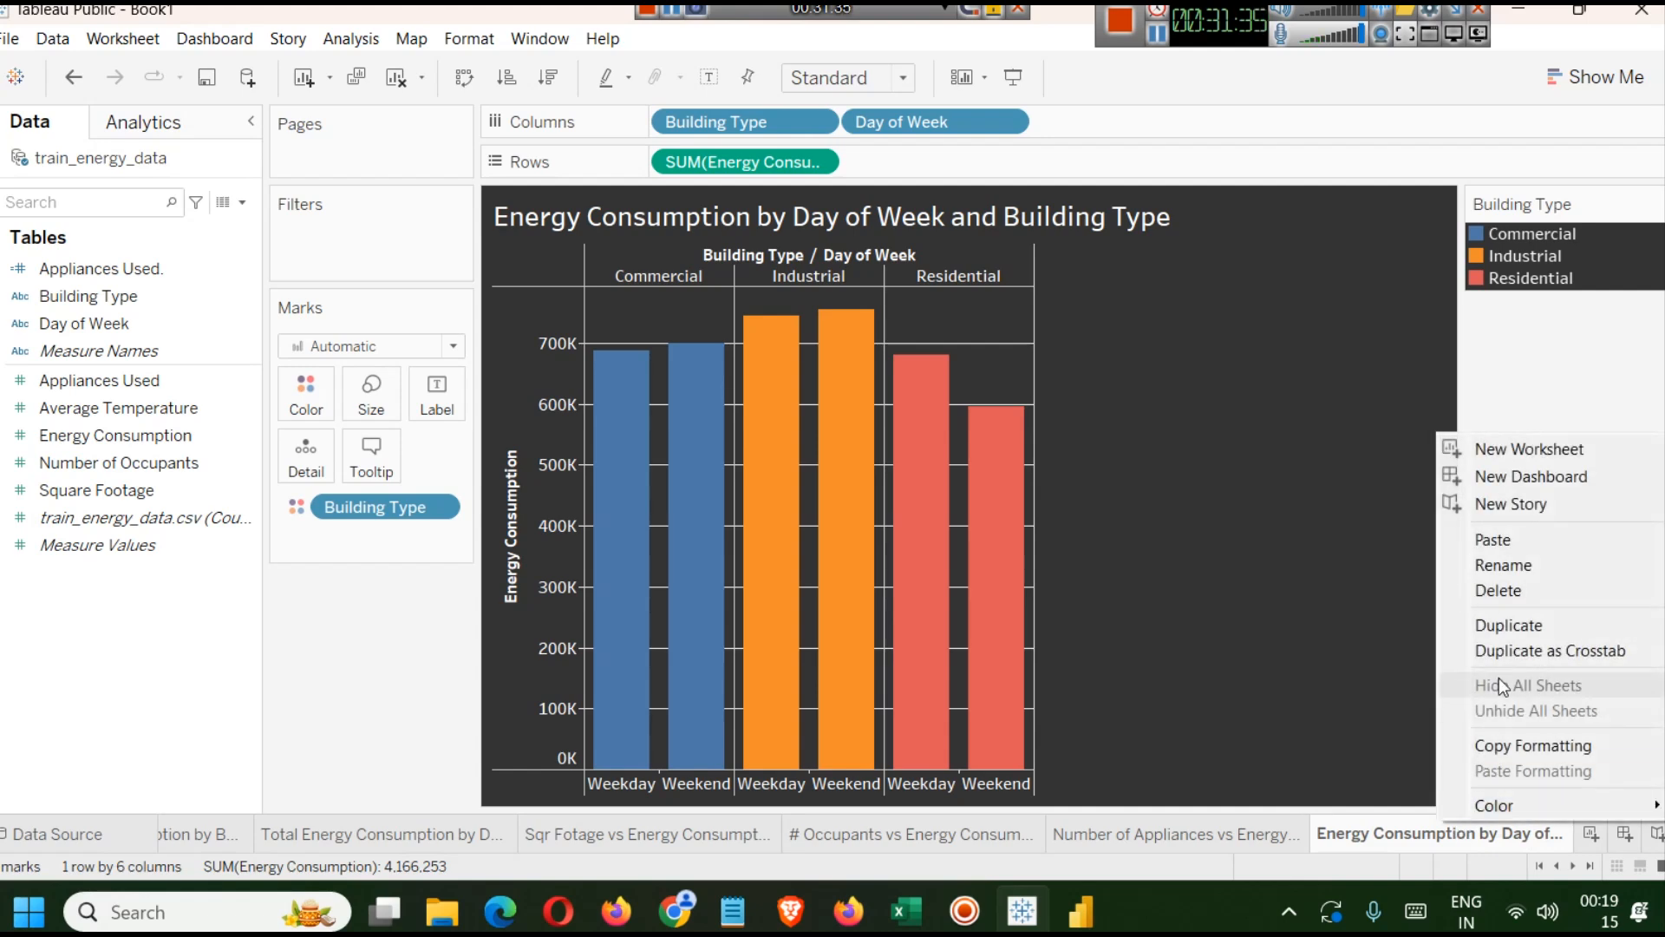
click(1509, 569)
click(1232, 843)
click(1383, 843)
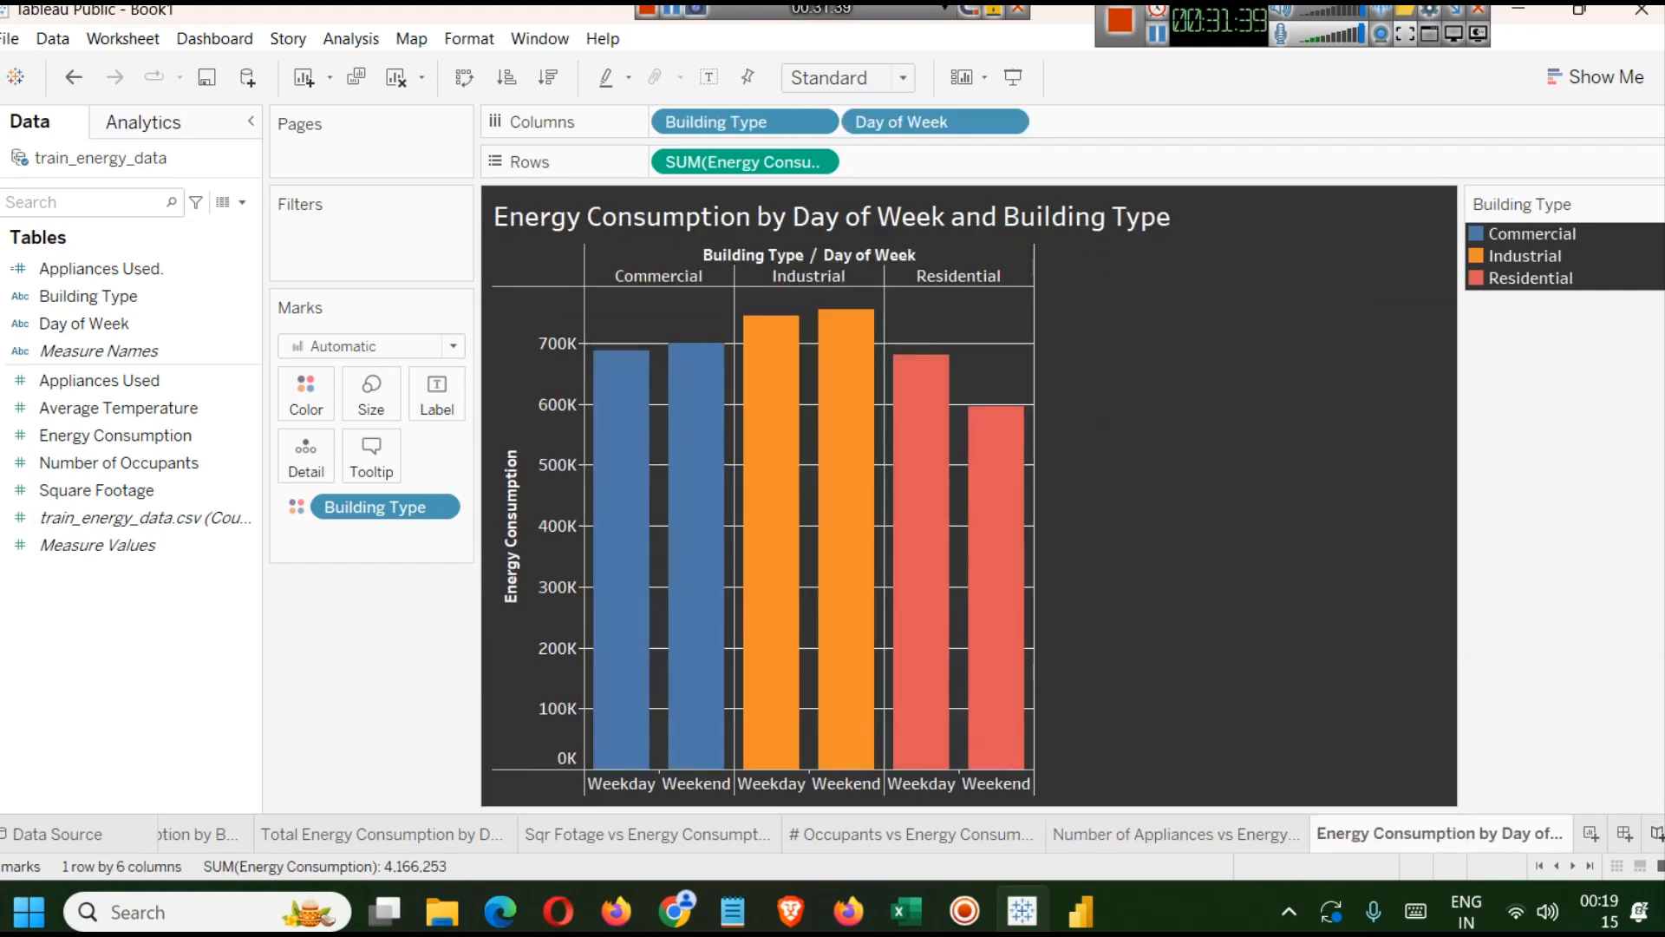
click(1559, 864)
click(1573, 864)
right_click(1456, 841)
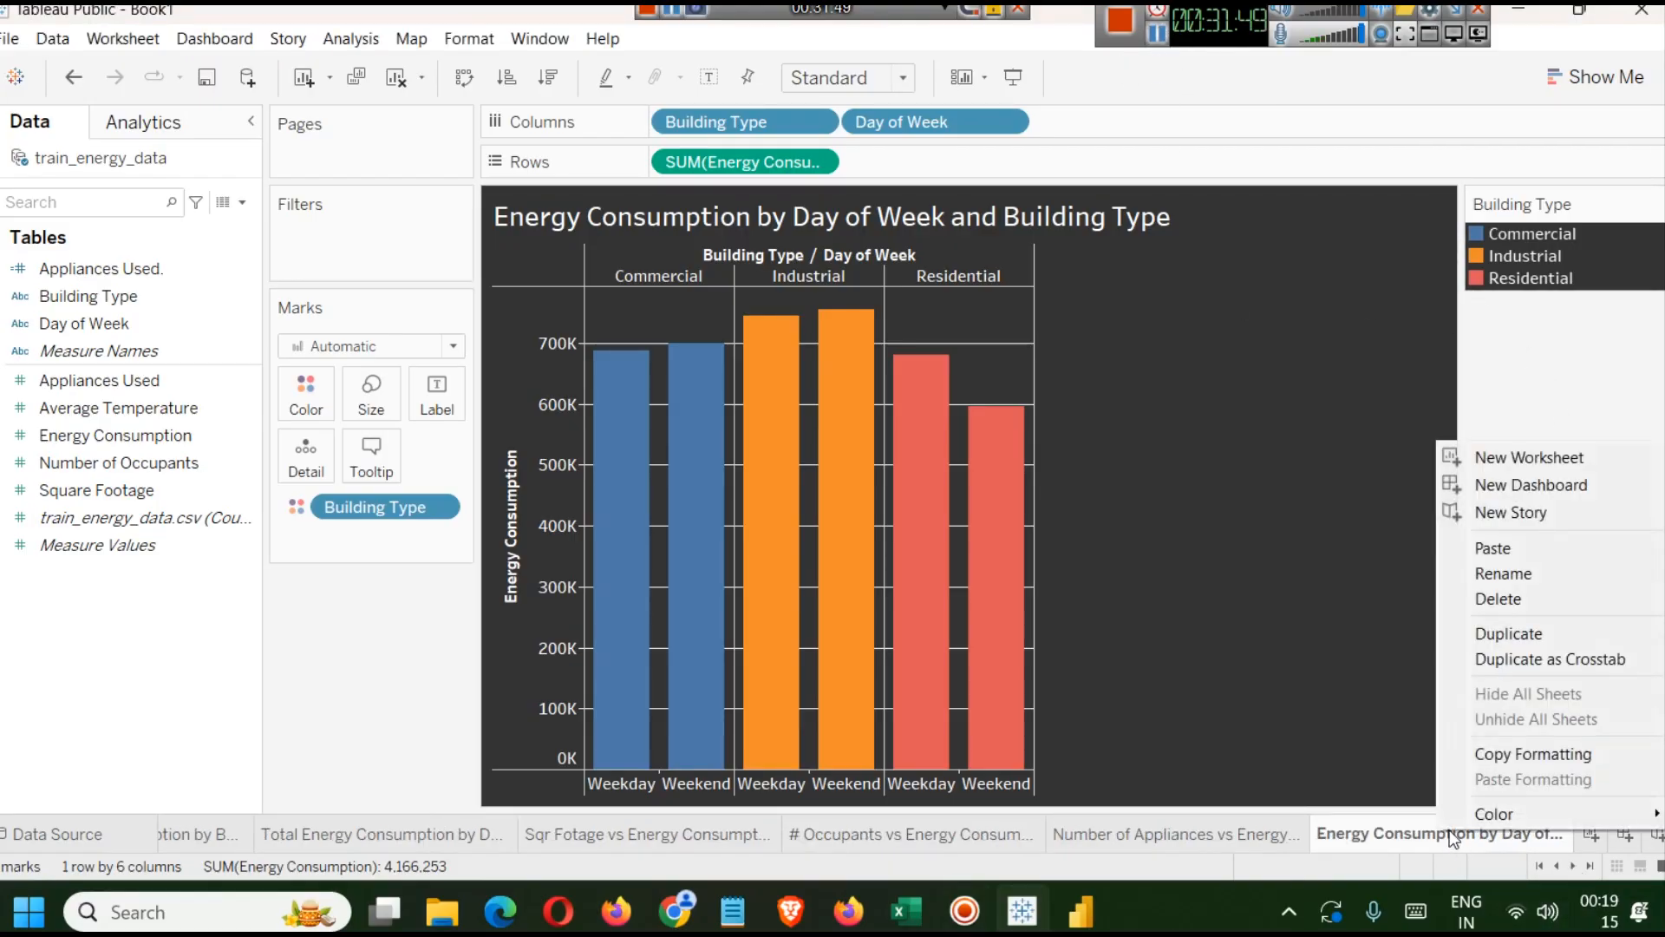
click(1534, 642)
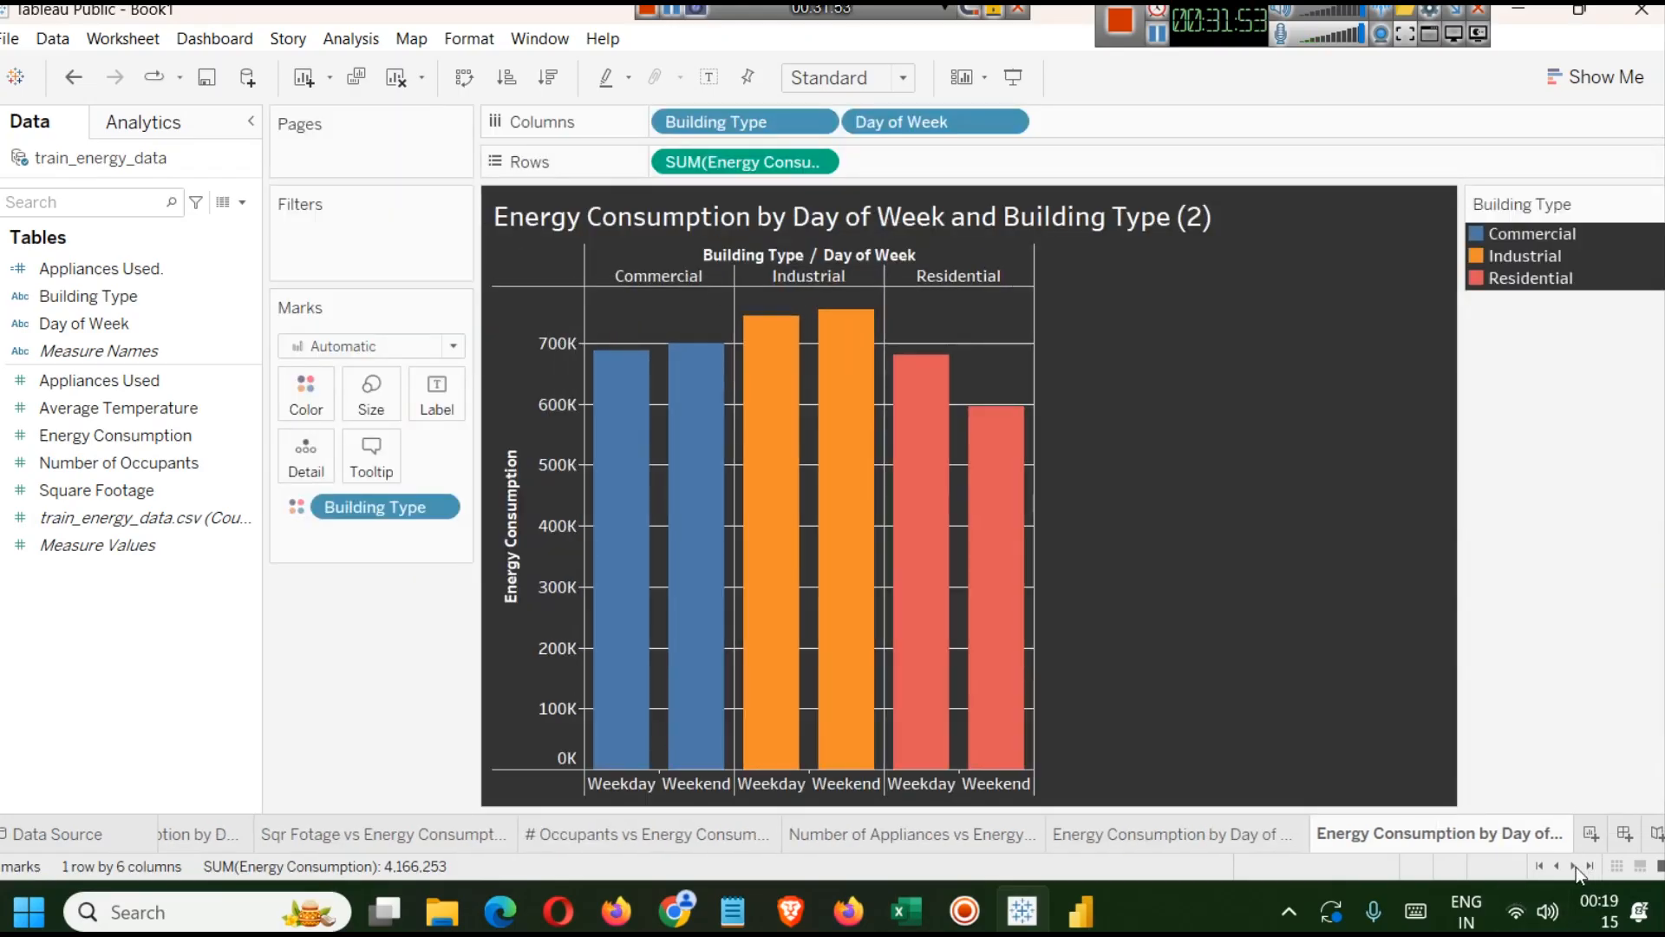
Rename the duplicated sheet to Distribution of Energy Consumption.
click(1134, 837)
click(1405, 848)
right_click(1402, 839)
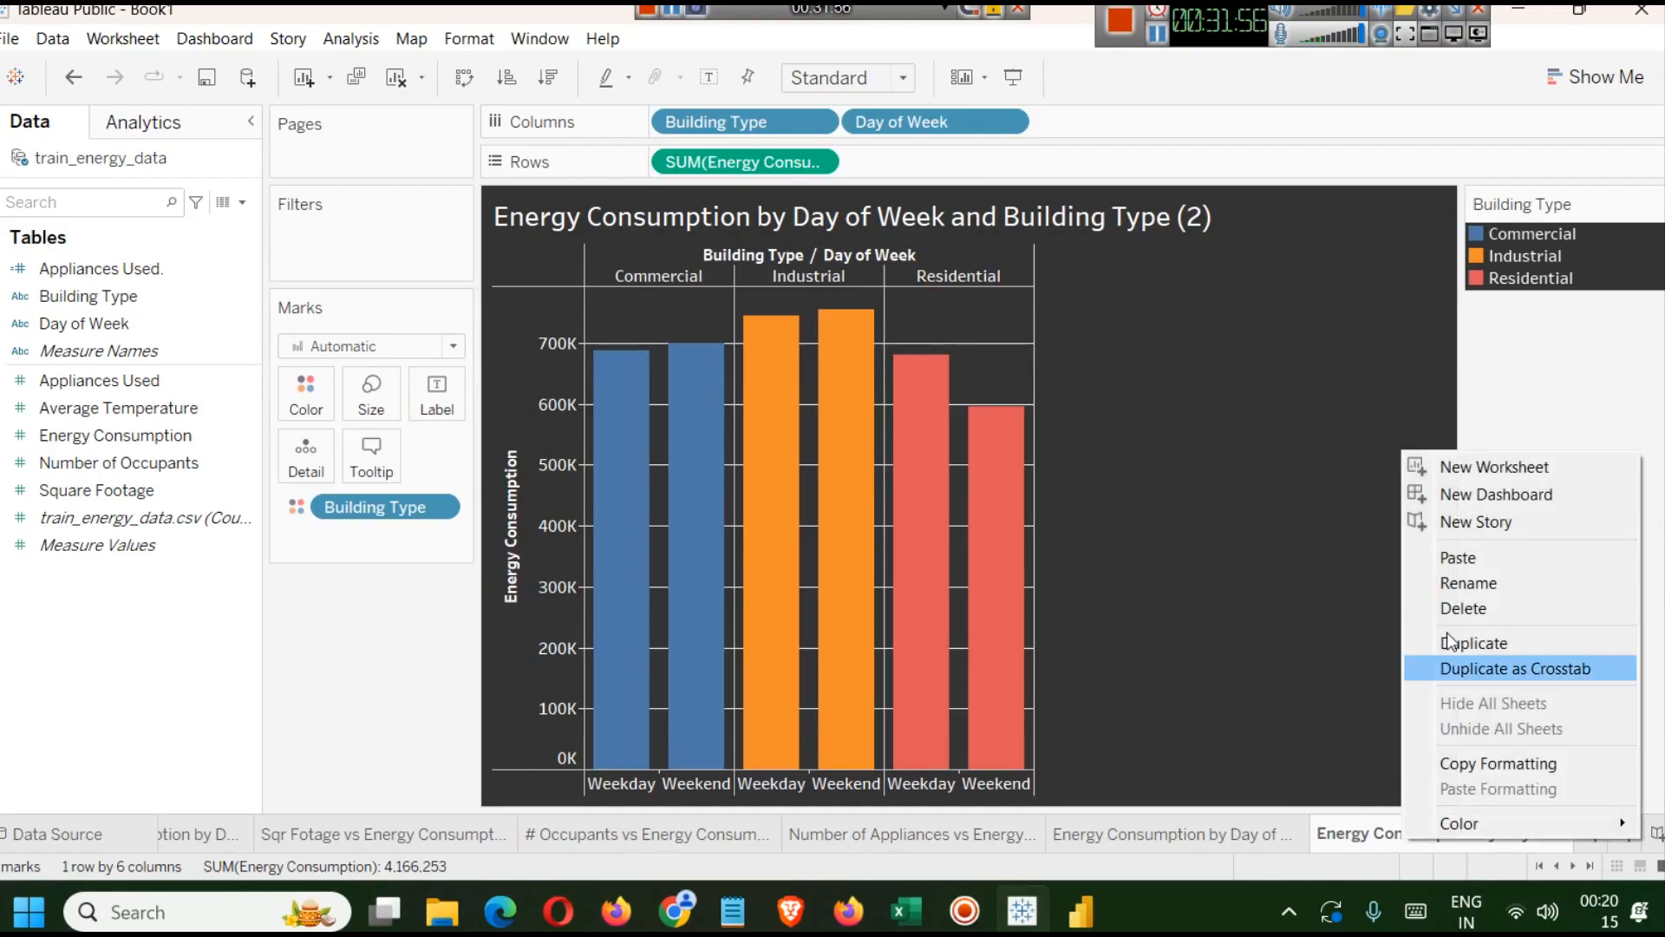
click(1470, 583)
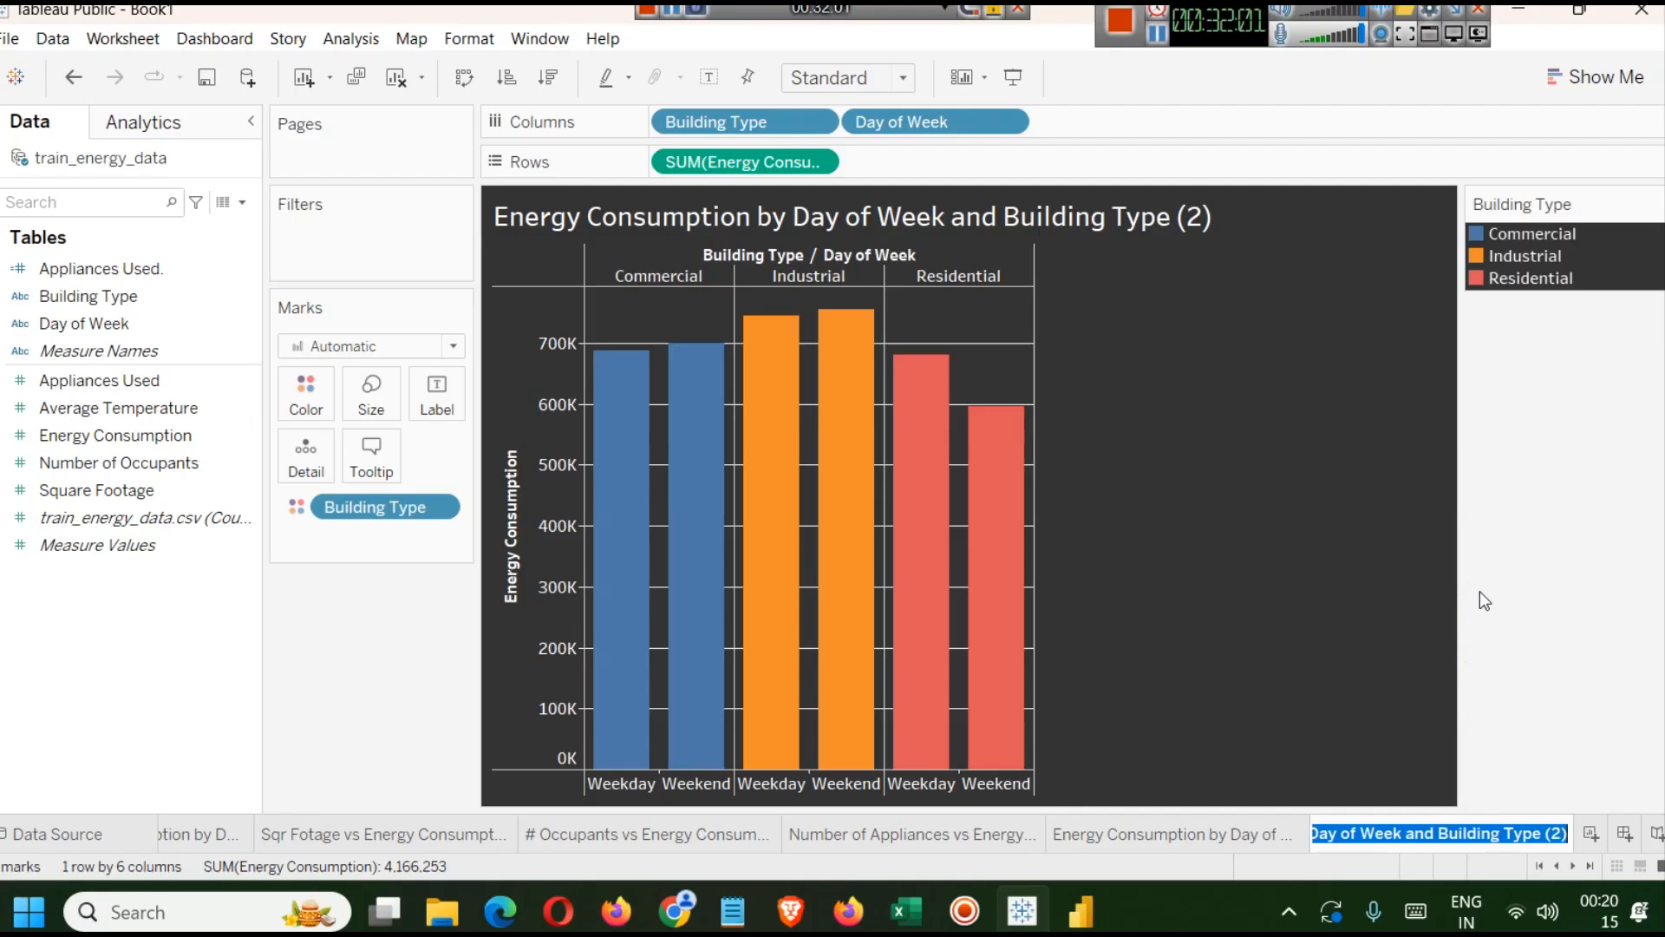
text(Distri)
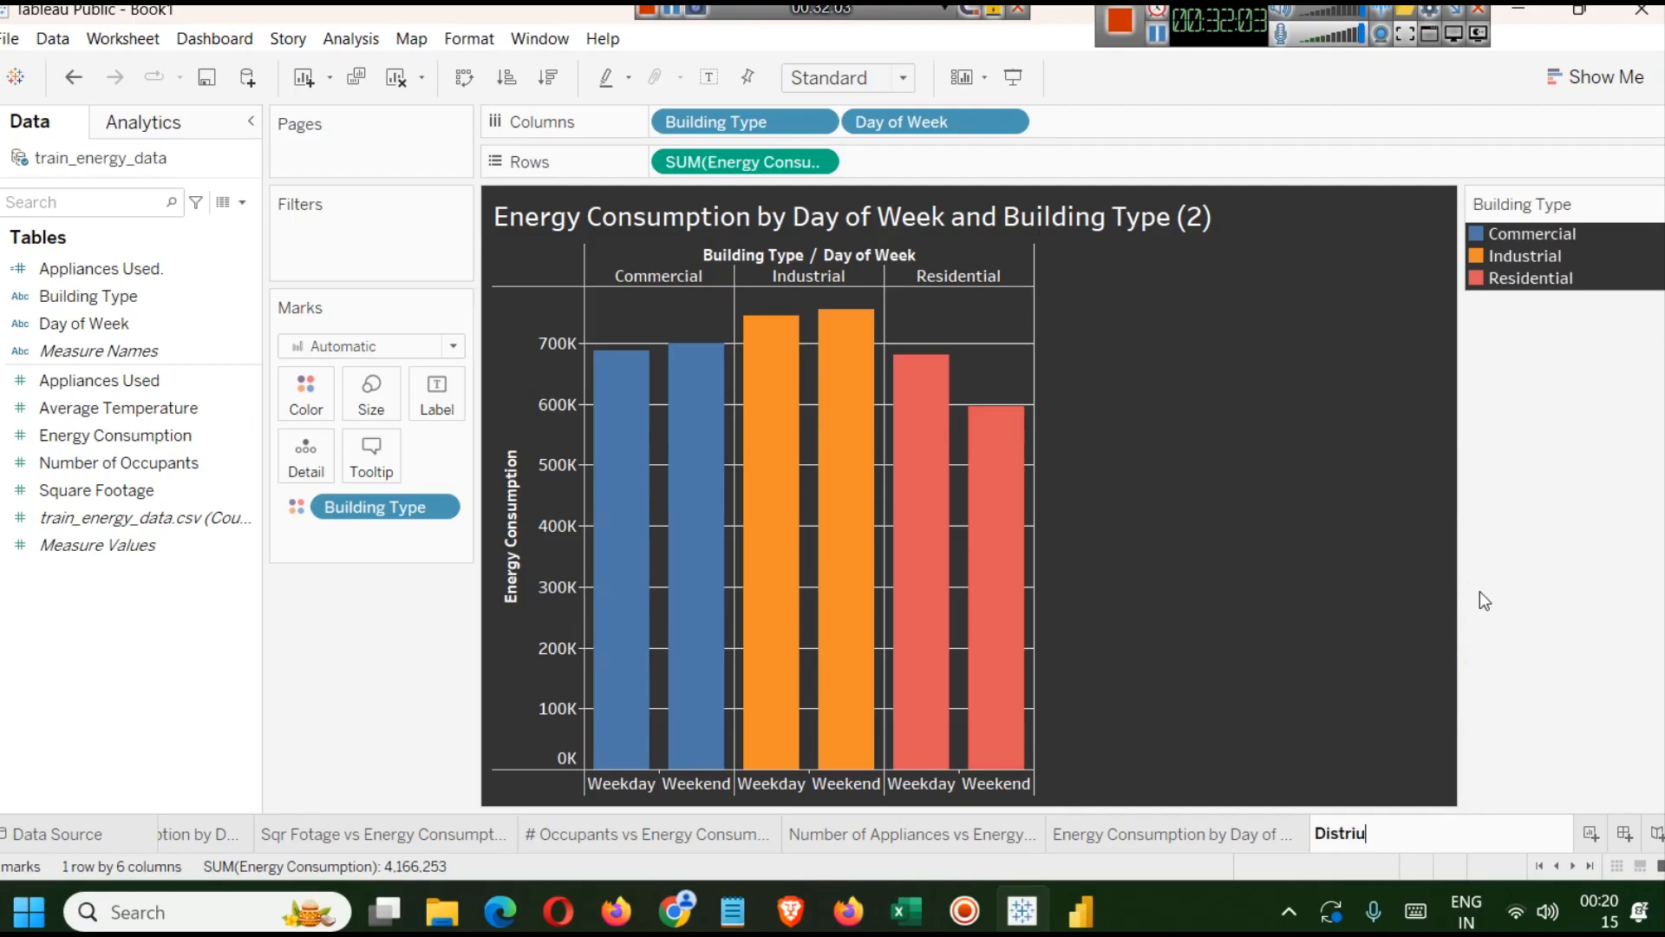
text(bution of Energy Consumt)
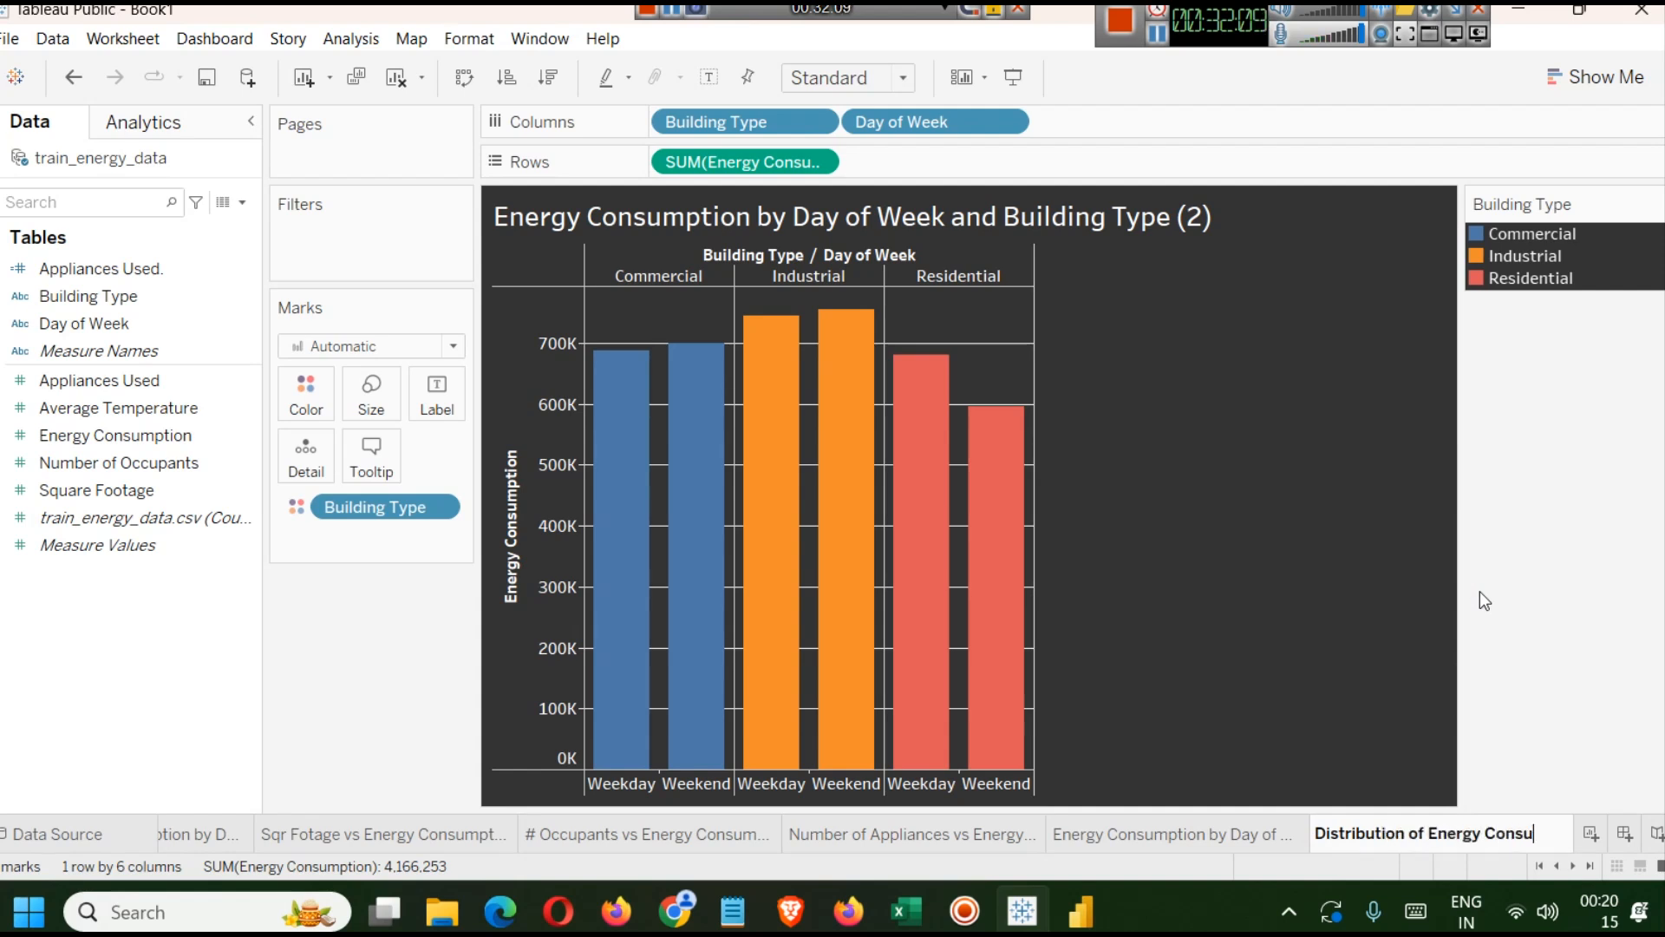
key(BackSpace)
text(ption)
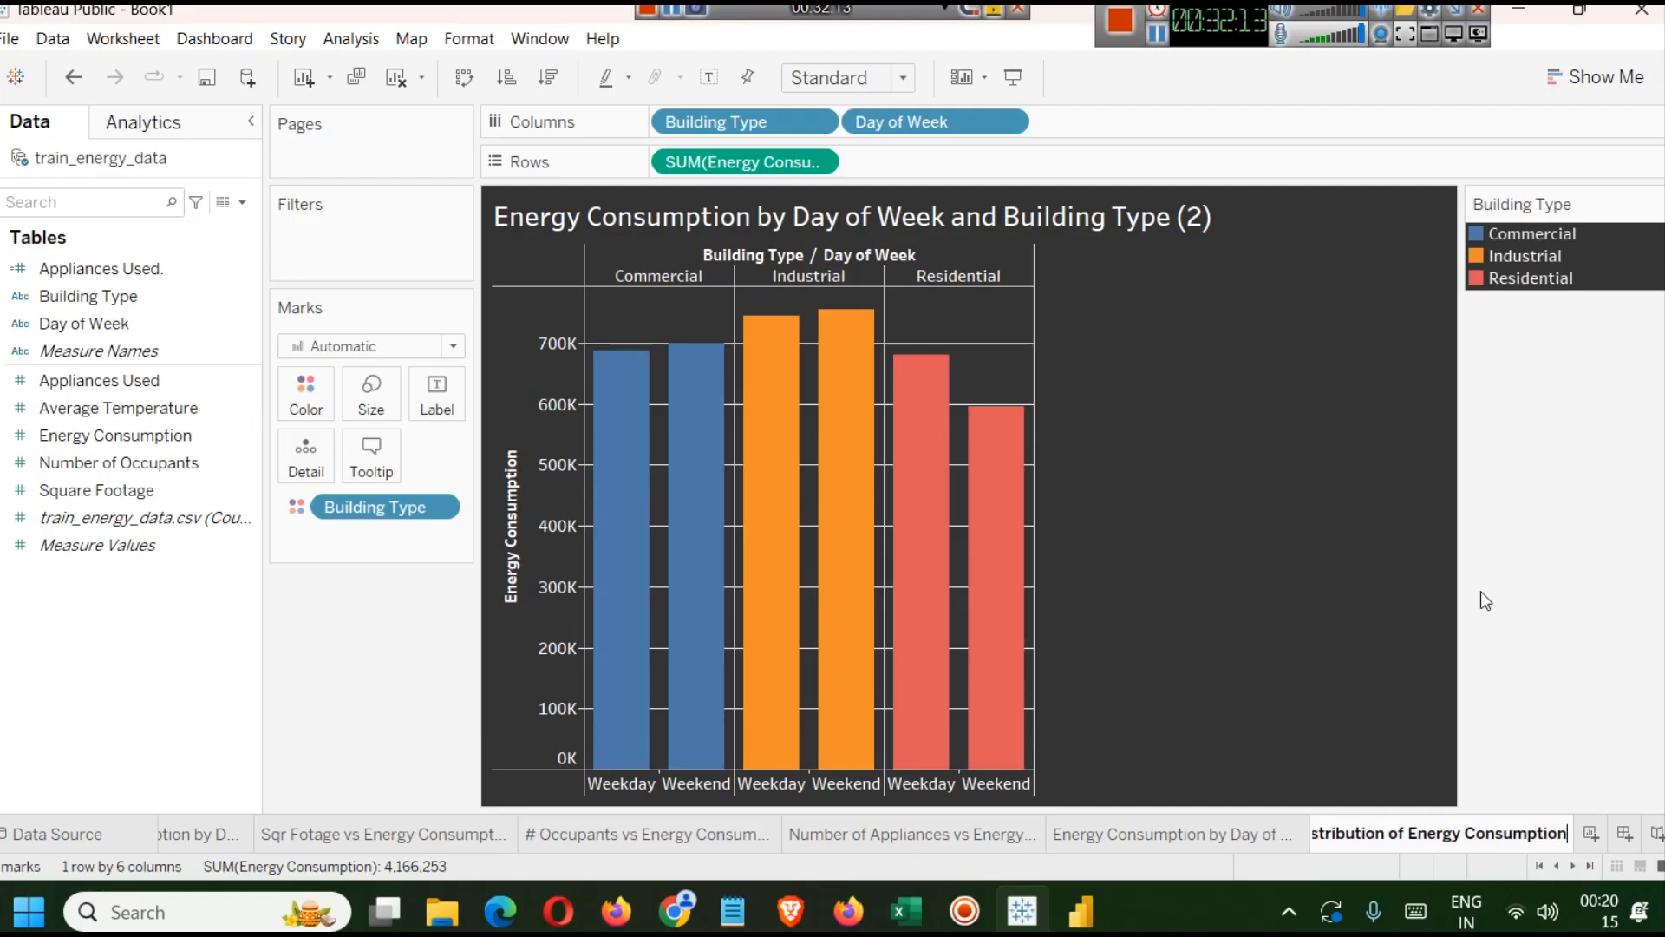
key(Return)
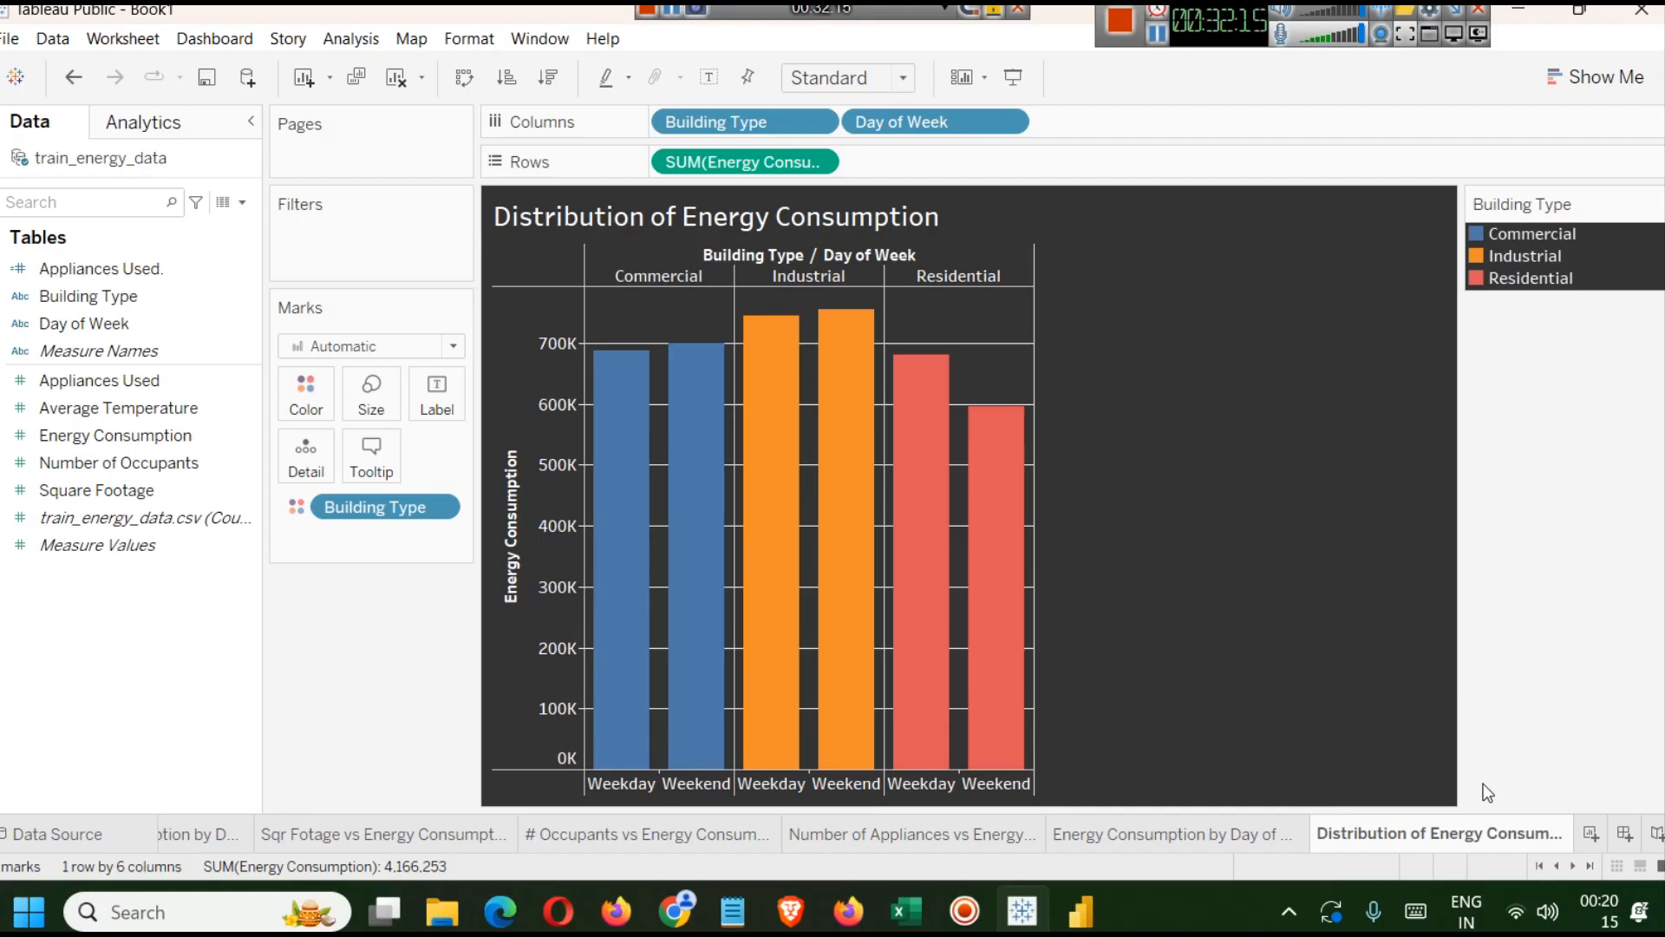
Remove Building Type and Day of Week from Columns and Building Type from the colour mark.
drag(716, 122, 194, 562)
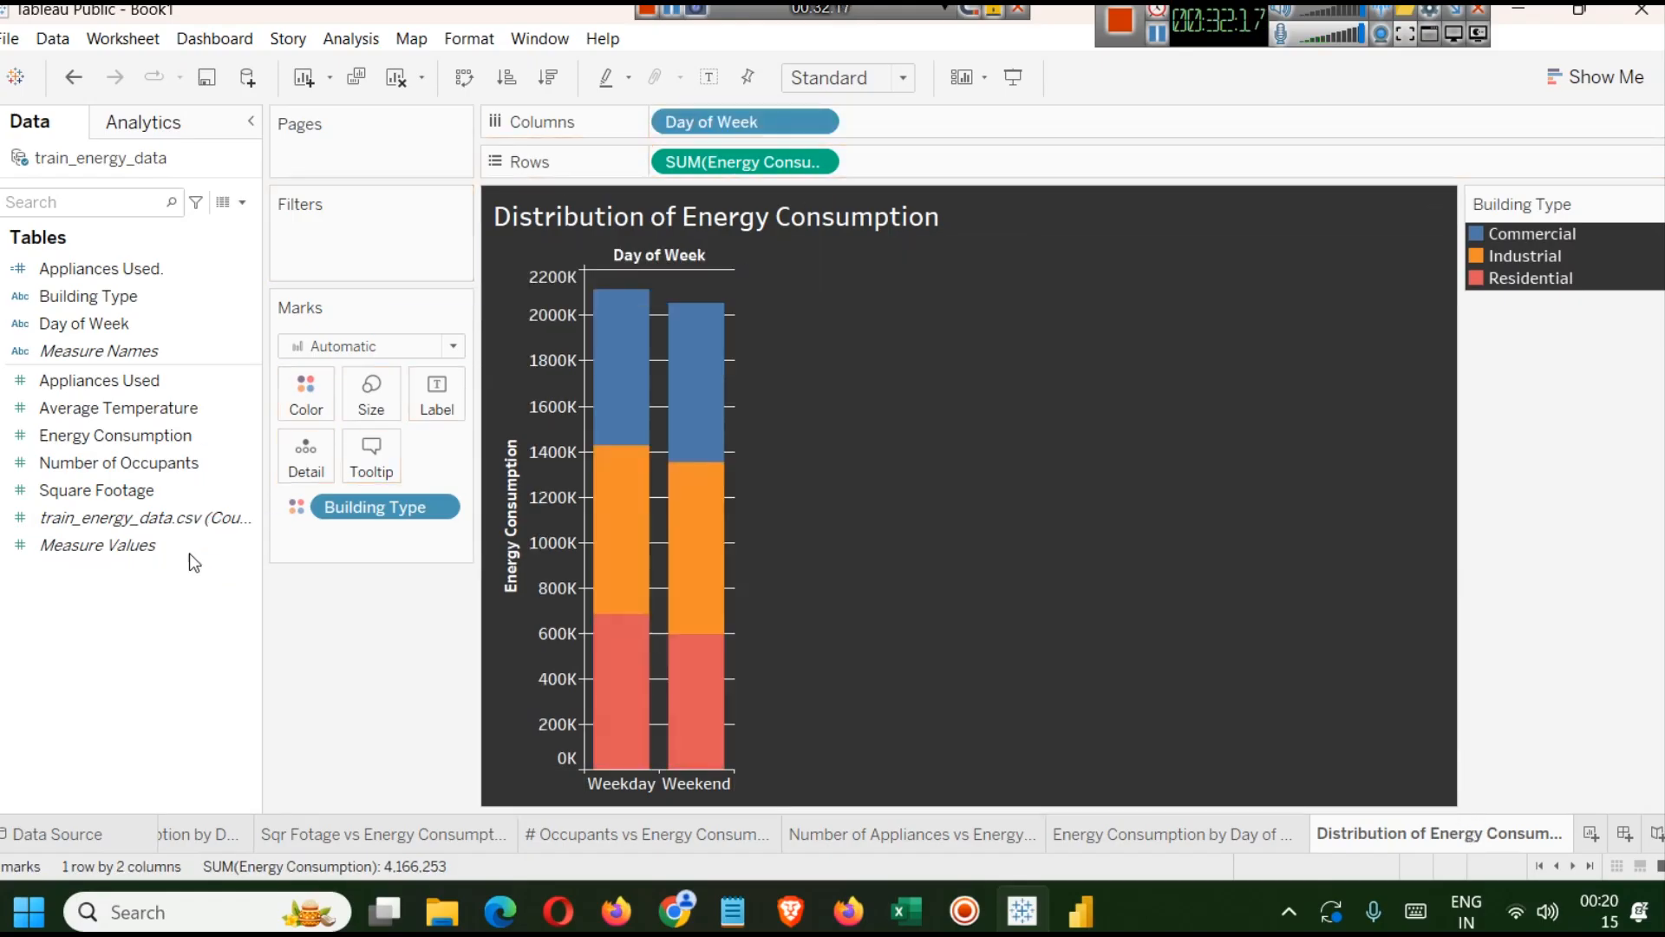
drag(735, 122, 246, 566)
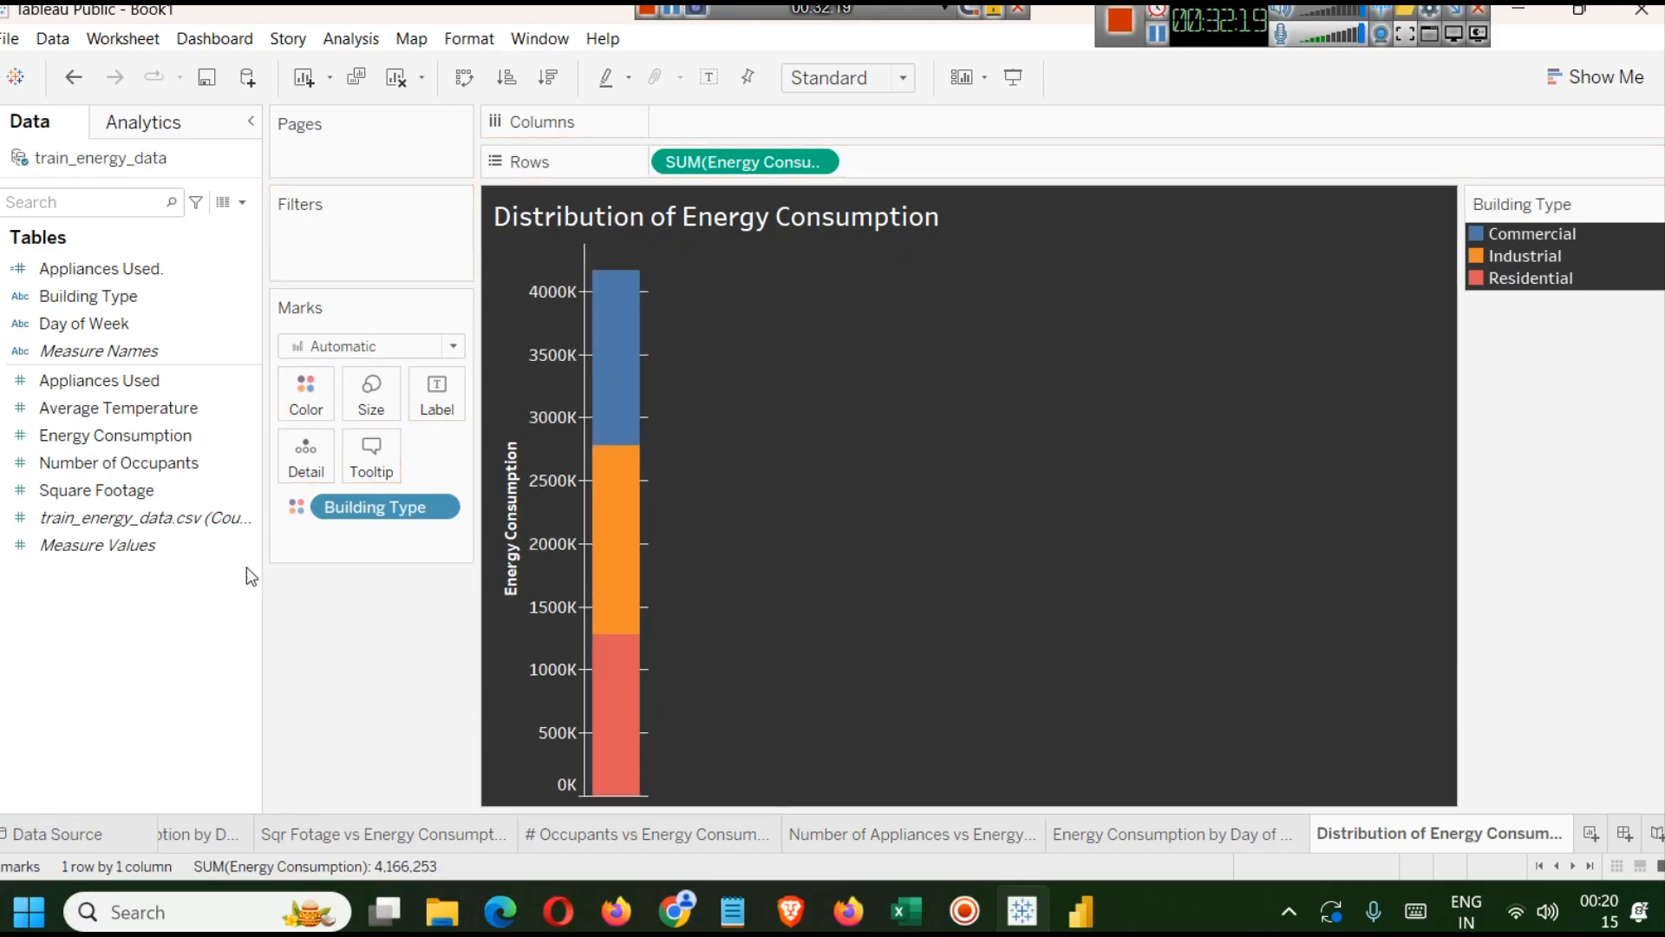
drag(336, 510, 66, 670)
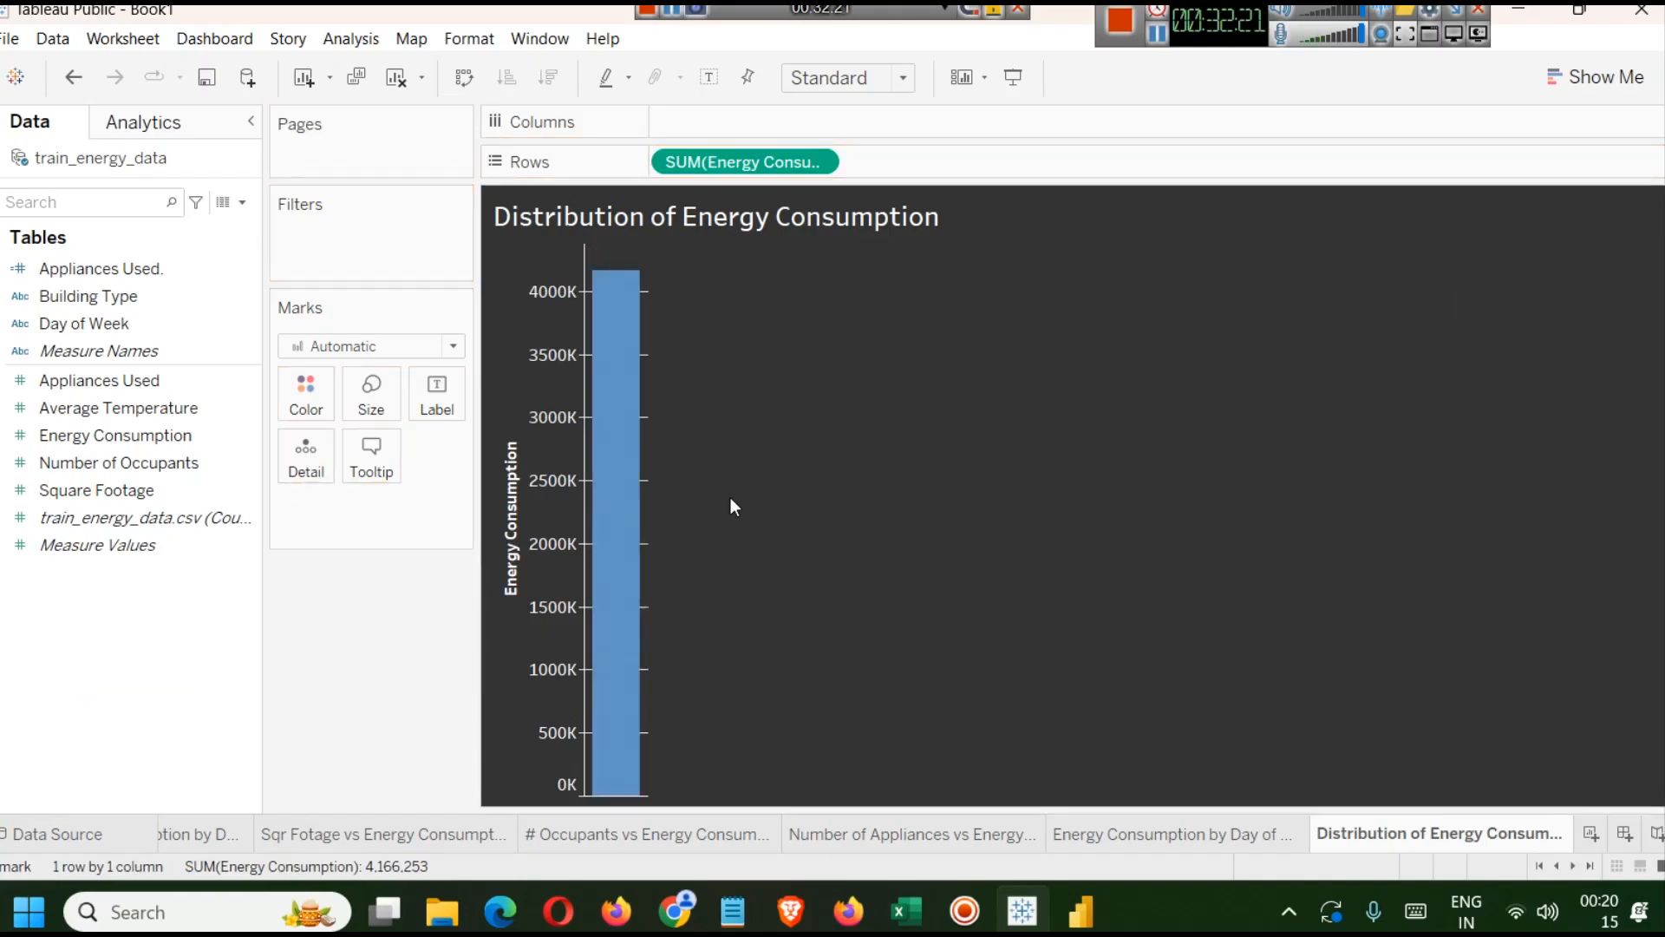
mouse_move(630, 346)
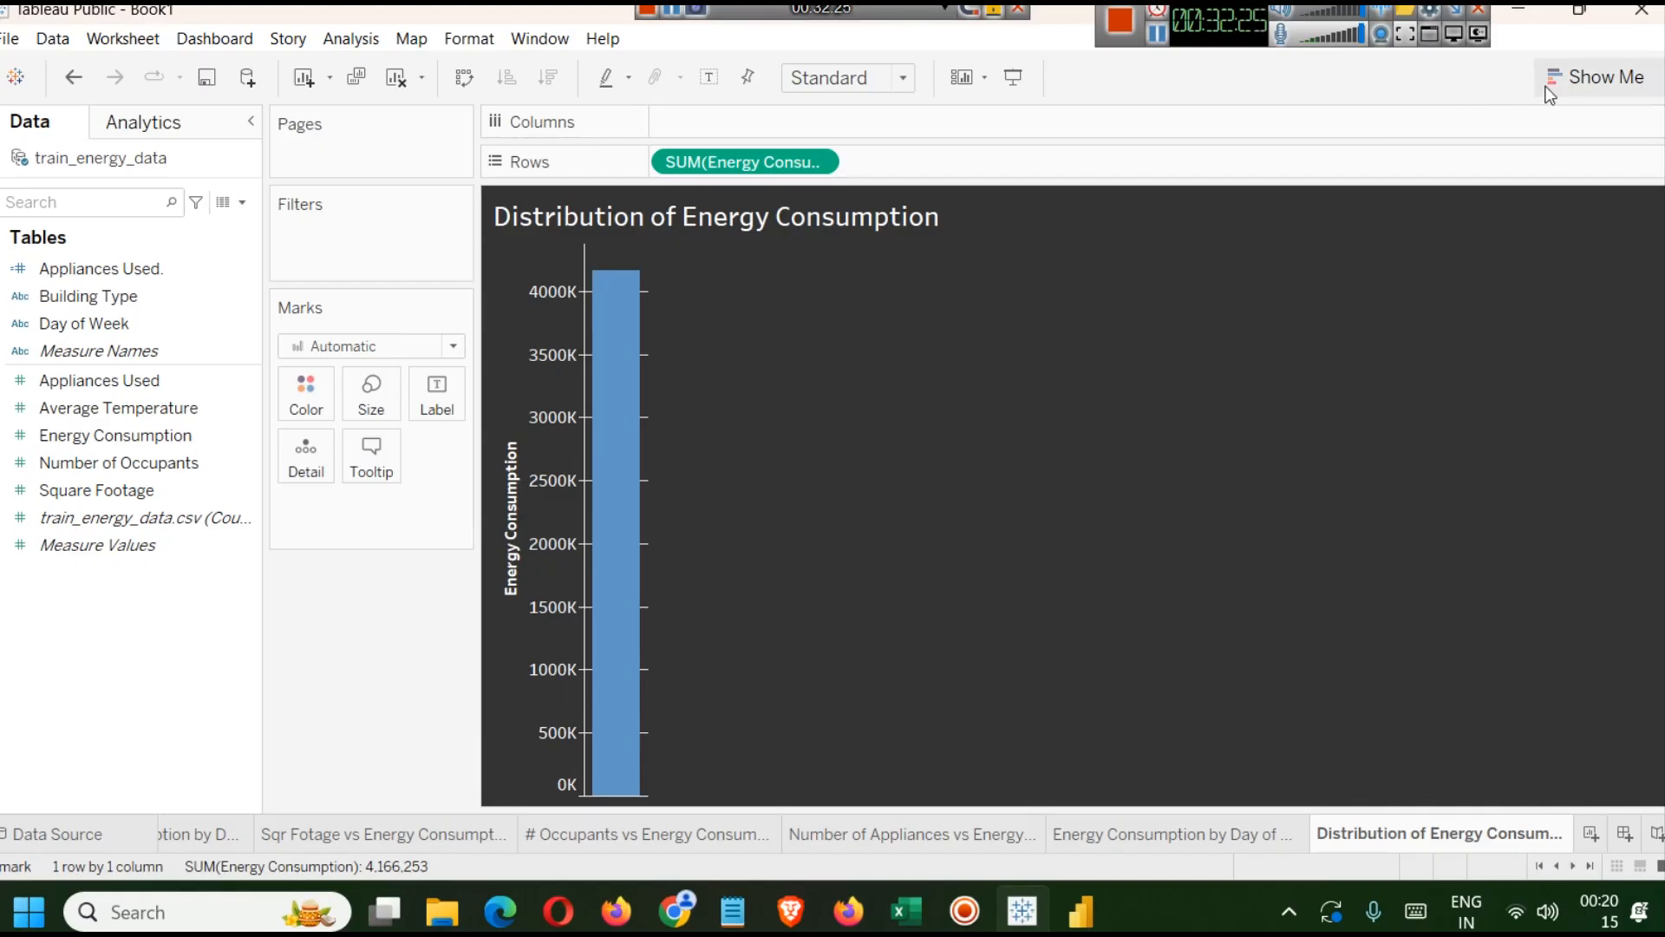
Turn the Energy Consumption view into a histogram with Show Me, then hide the Show Me pane.
click(1588, 78)
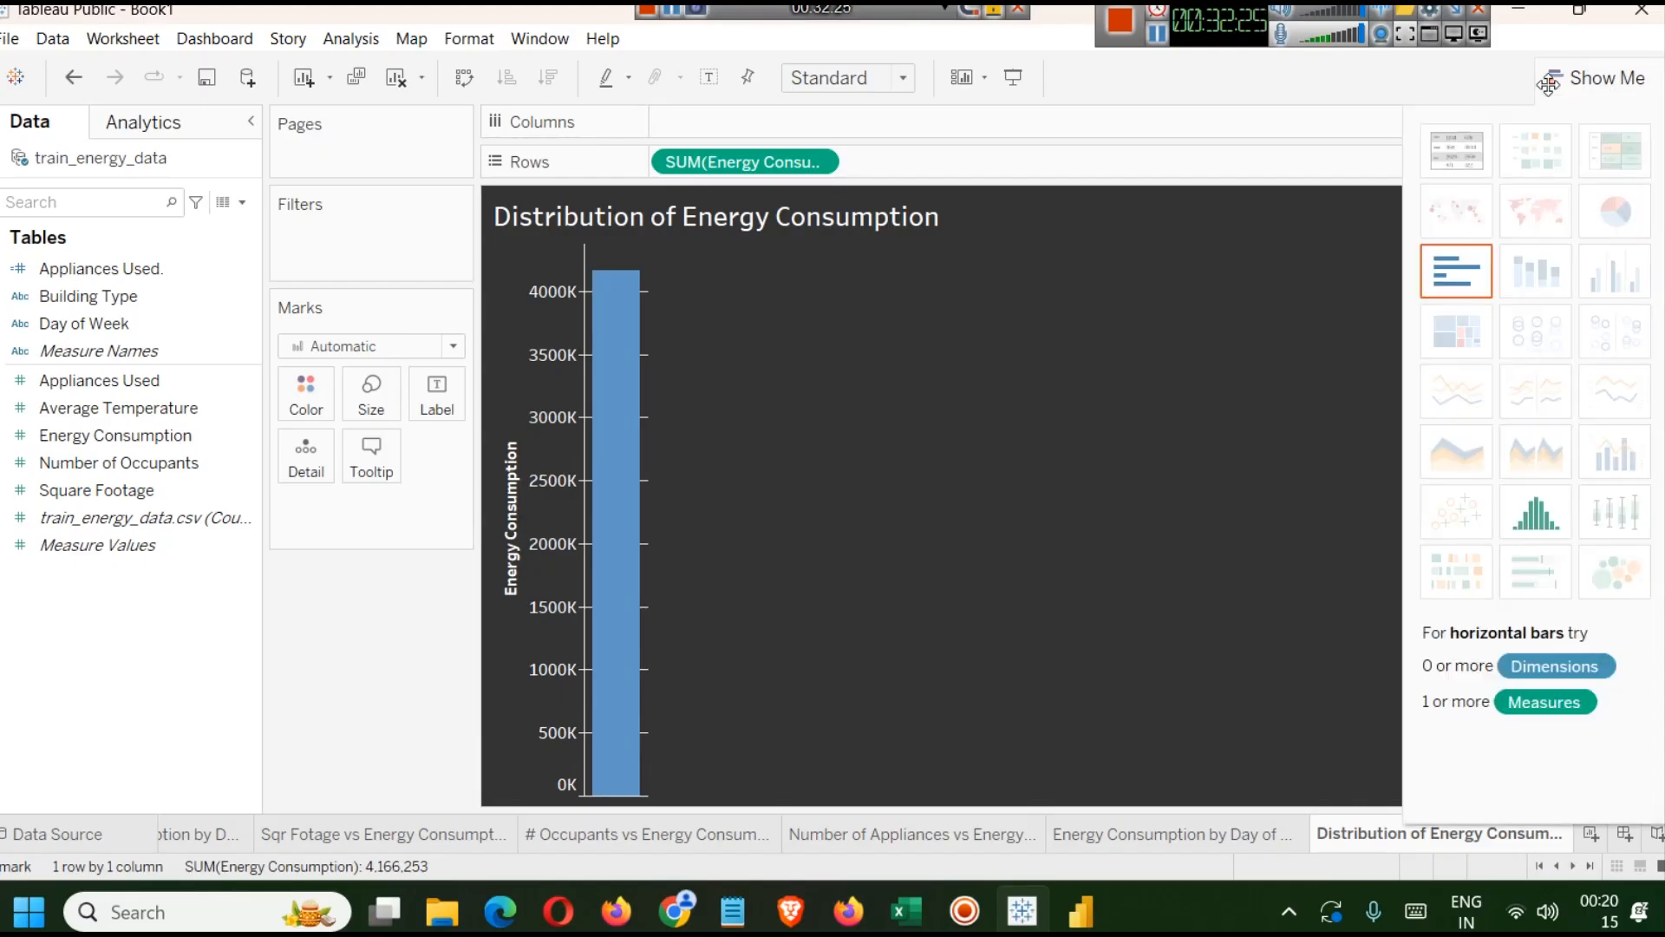
click(1549, 519)
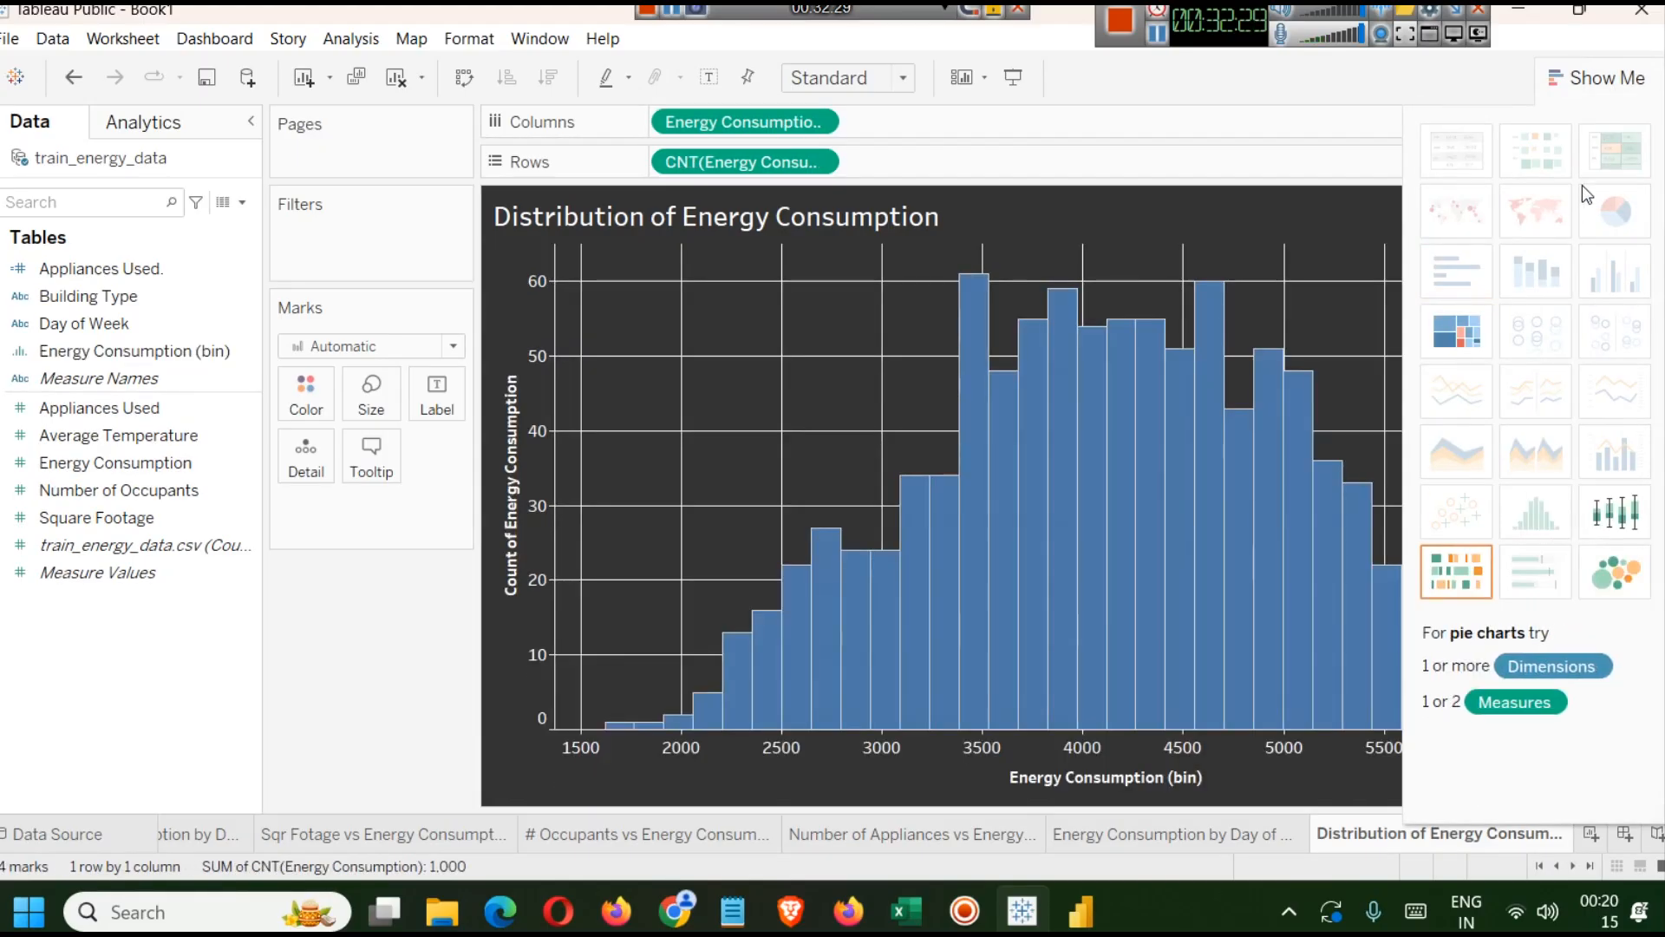
click(1588, 94)
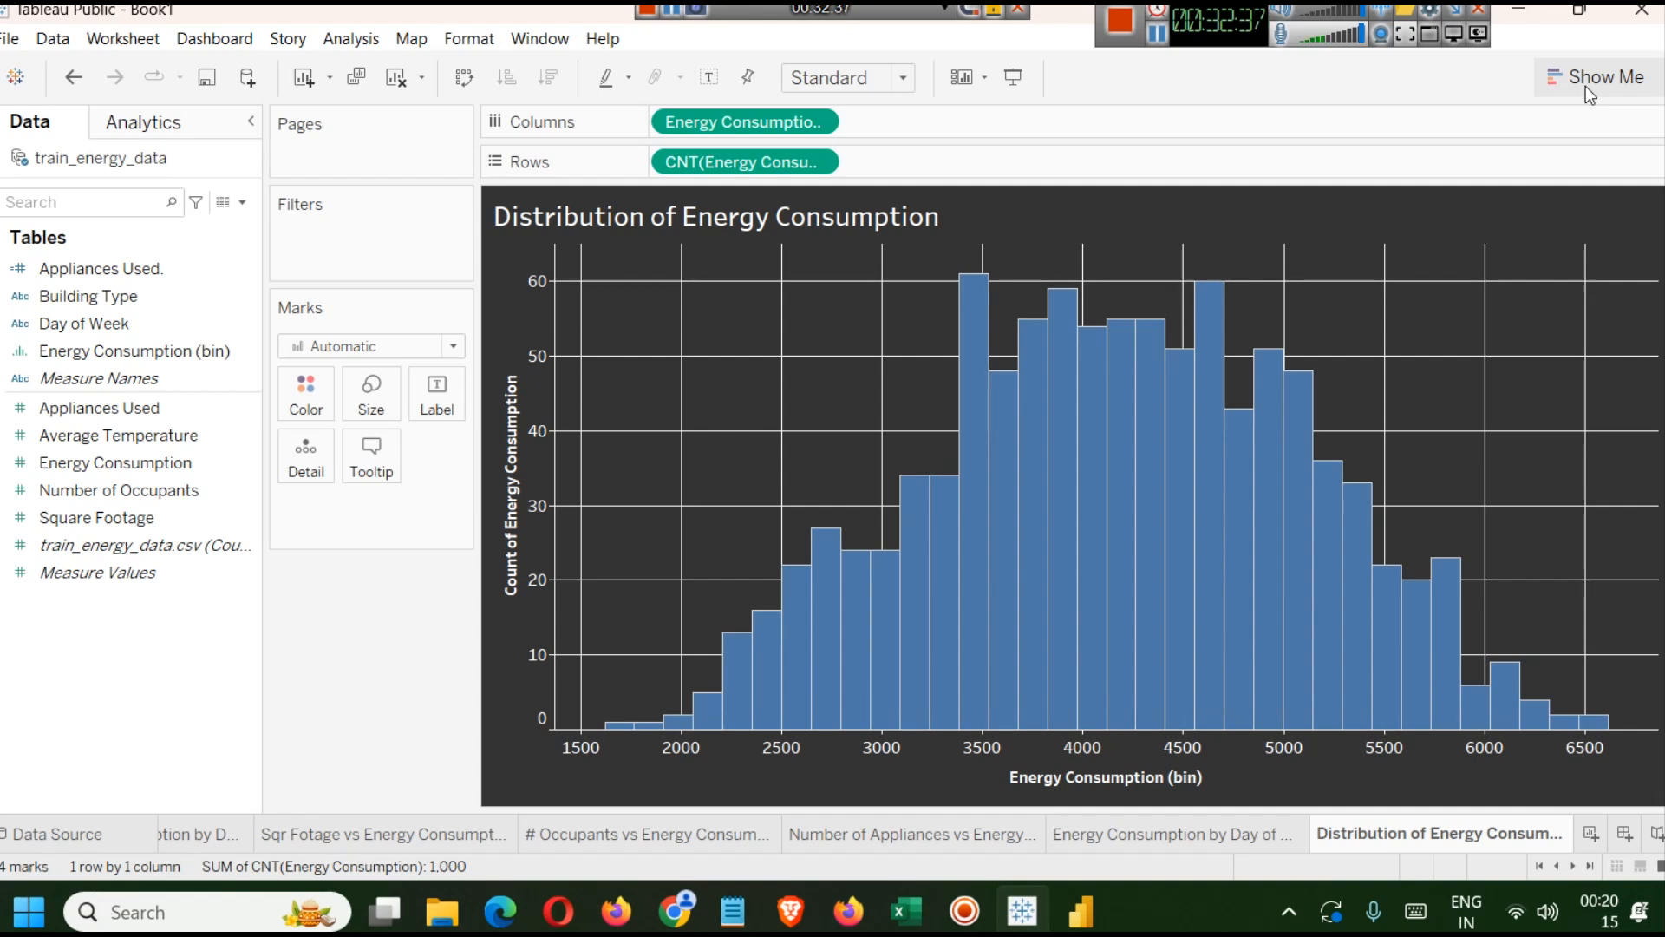
mouse_move(713, 723)
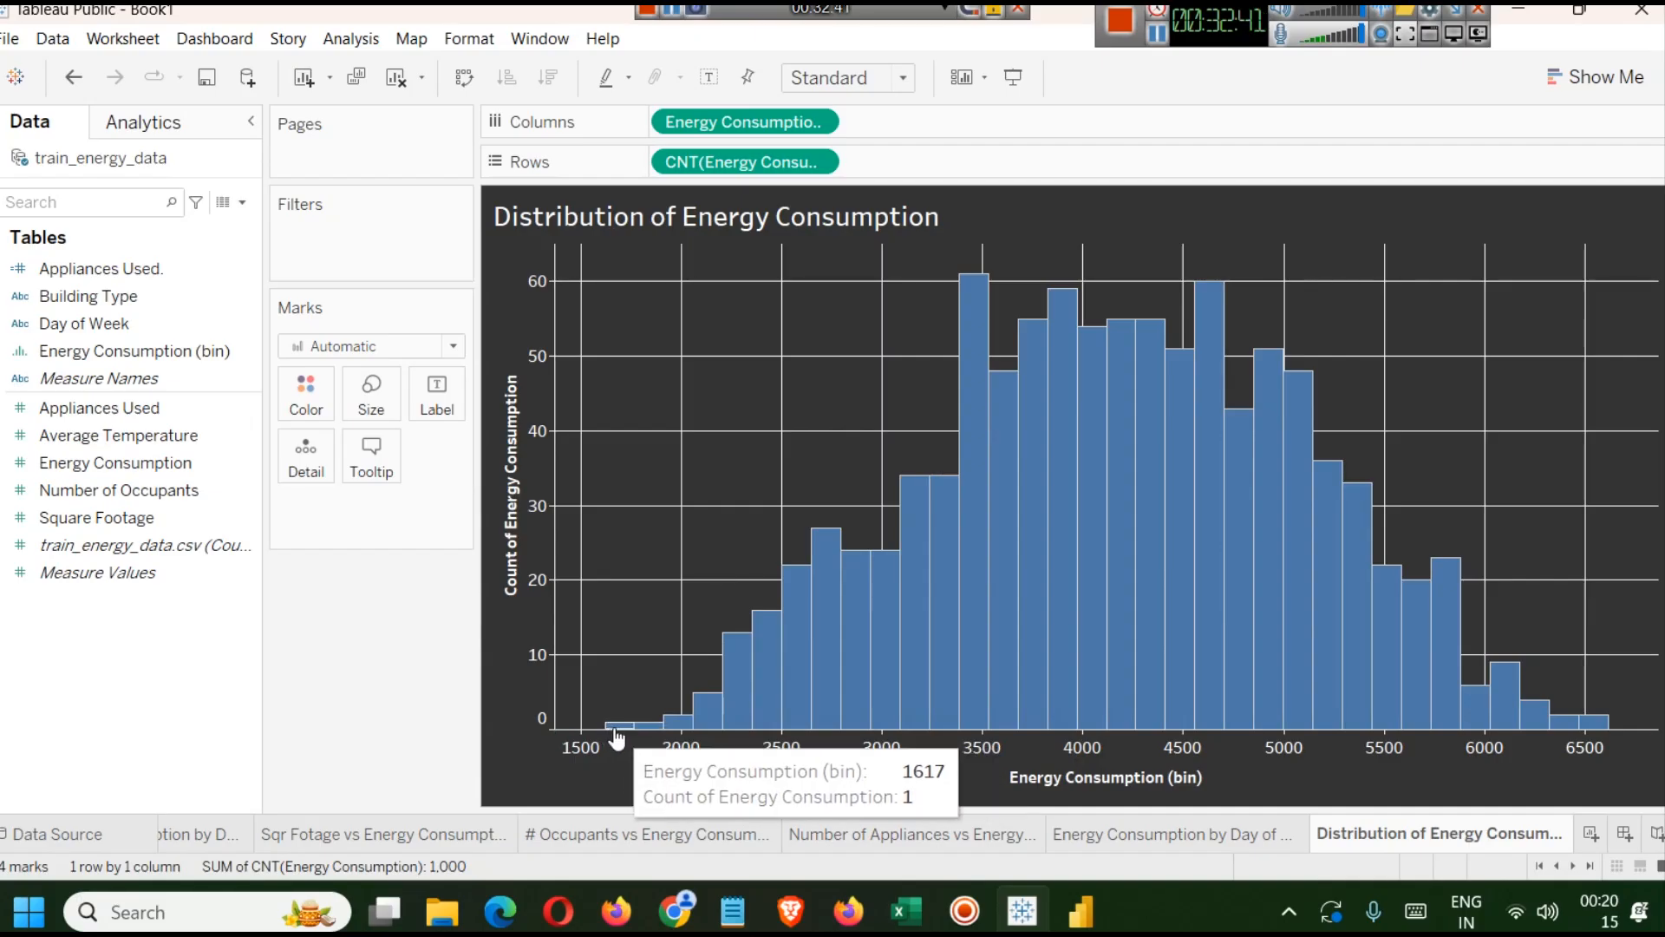
mouse_move(805, 737)
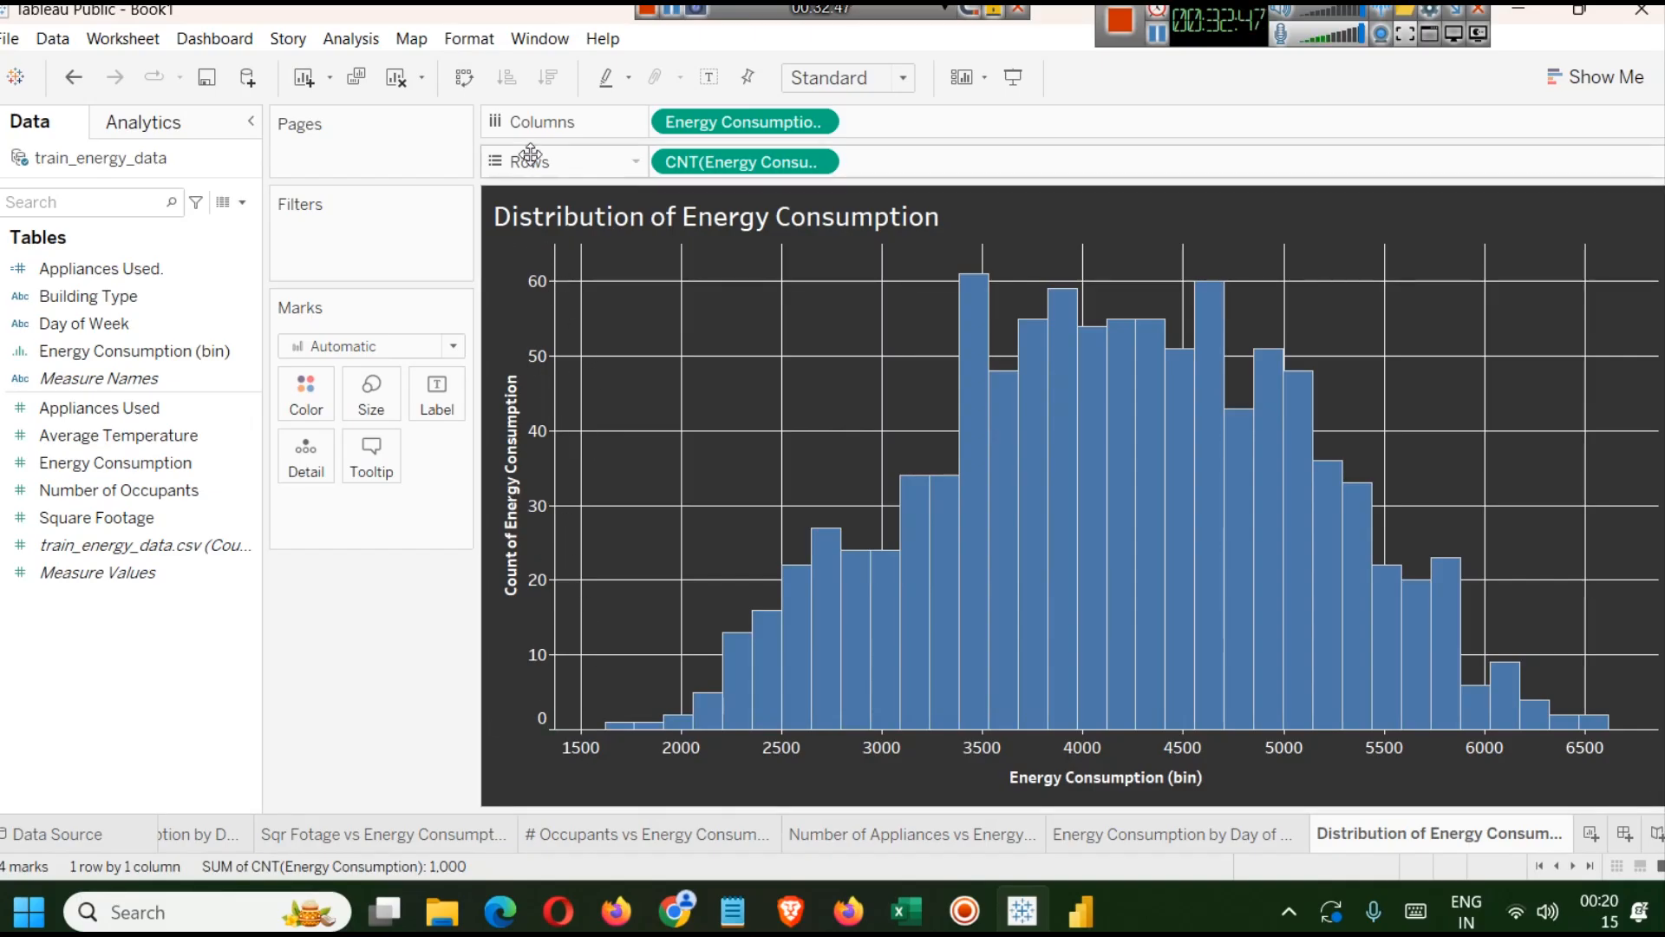
mouse_move(1015, 729)
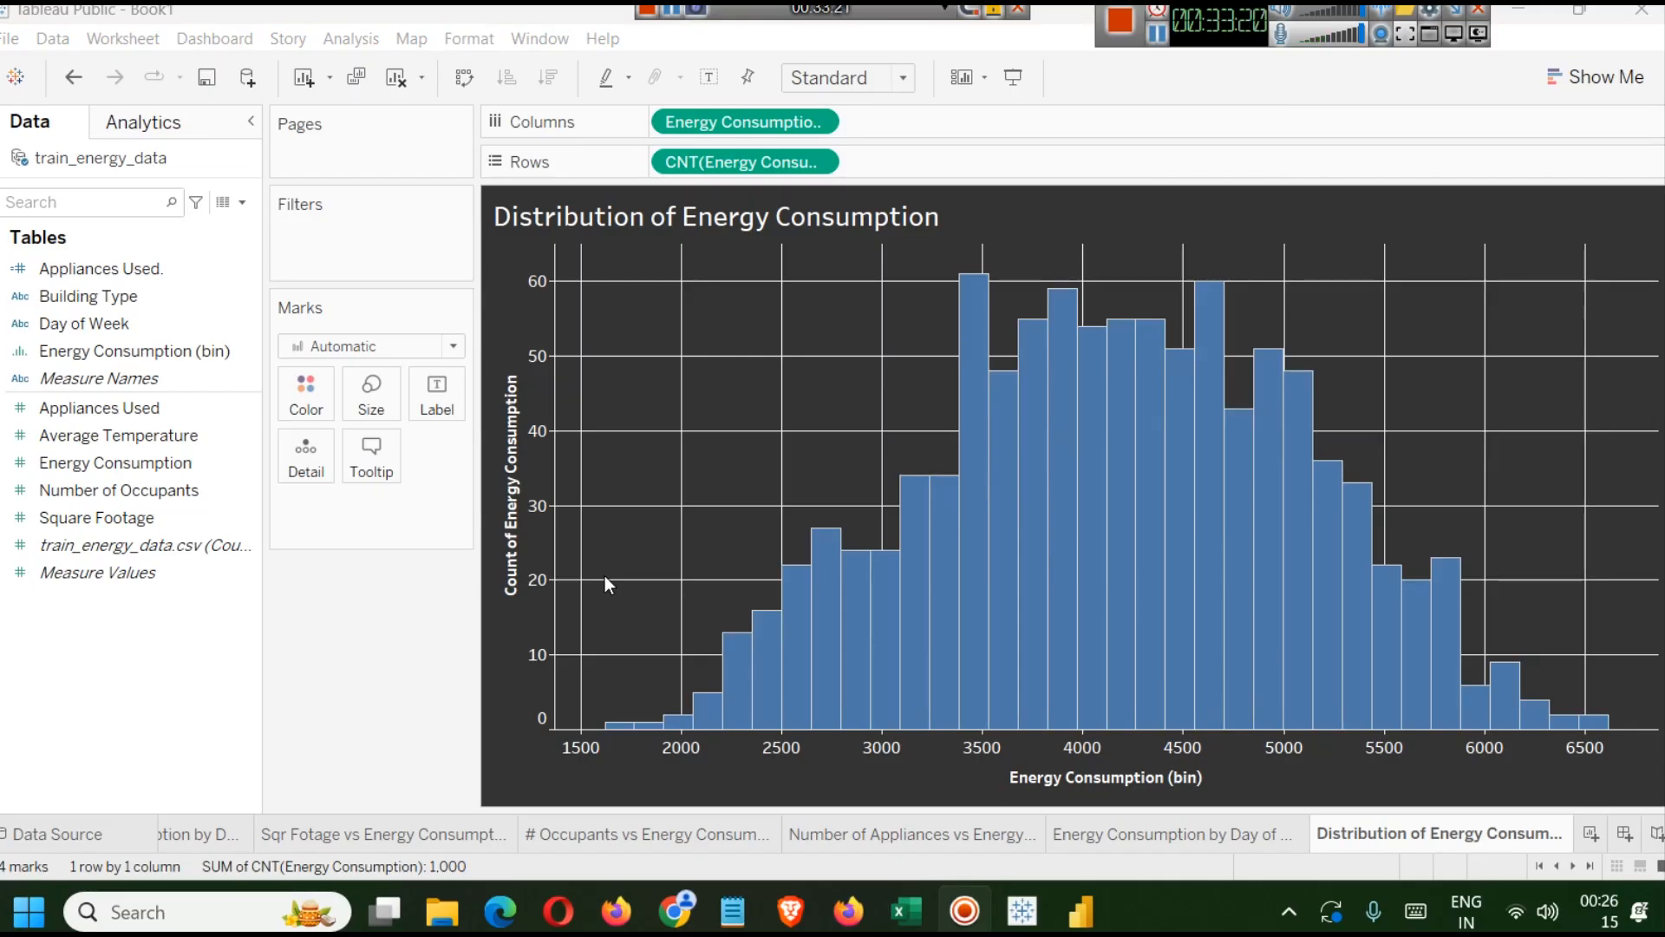
right_click(68, 264)
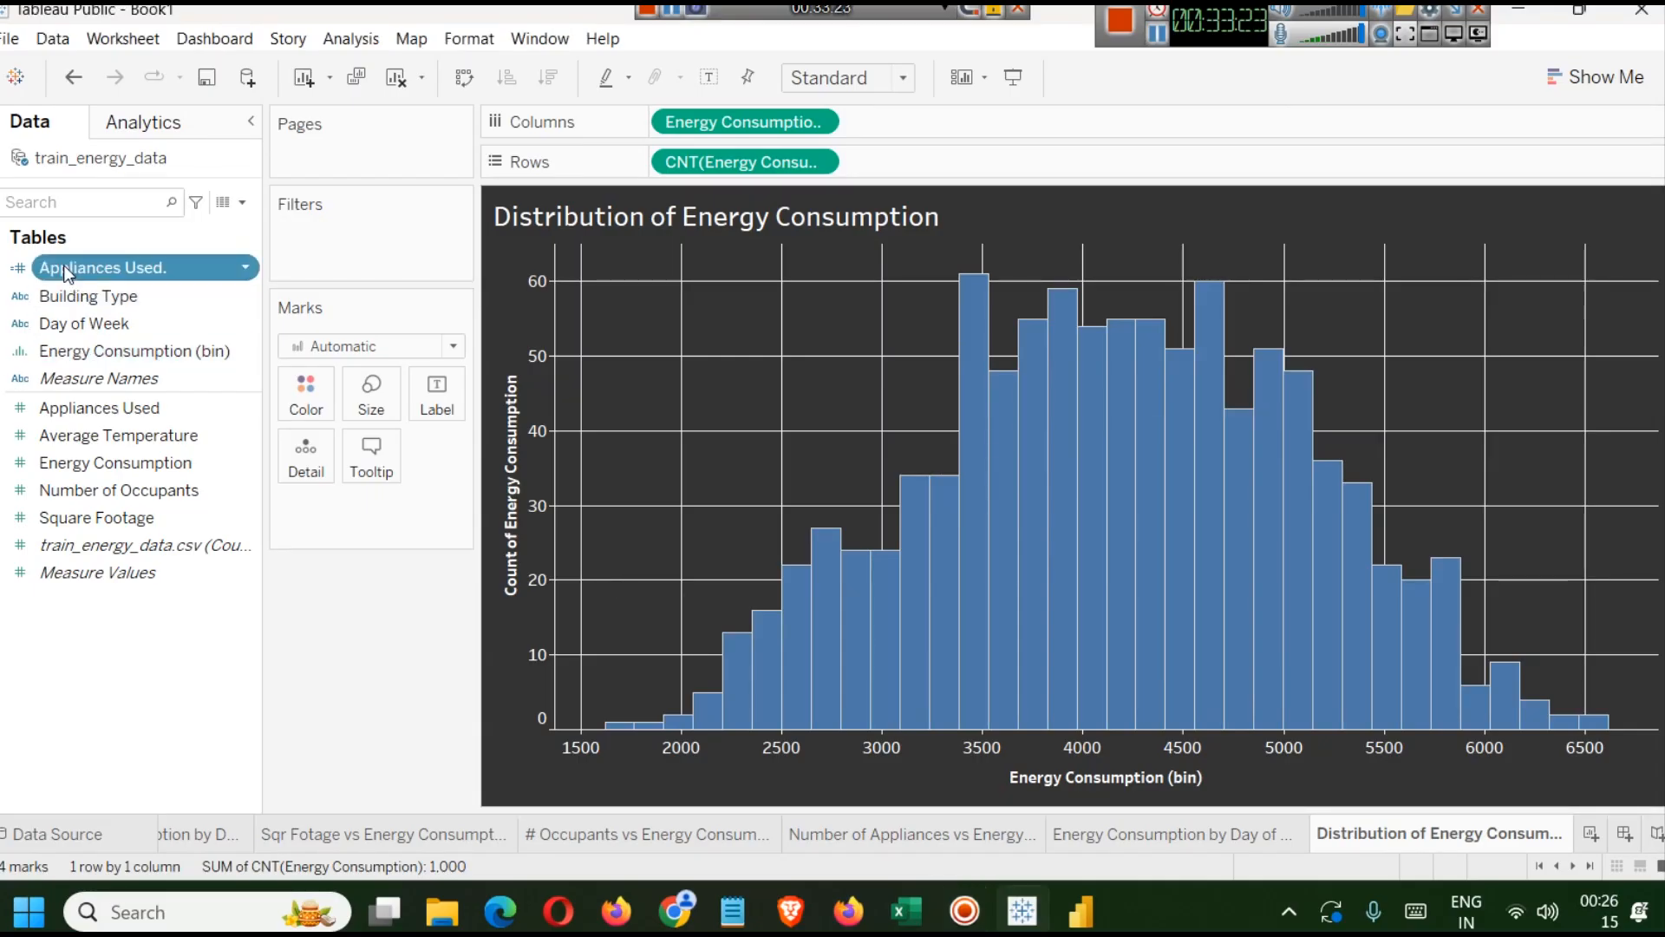
click(127, 409)
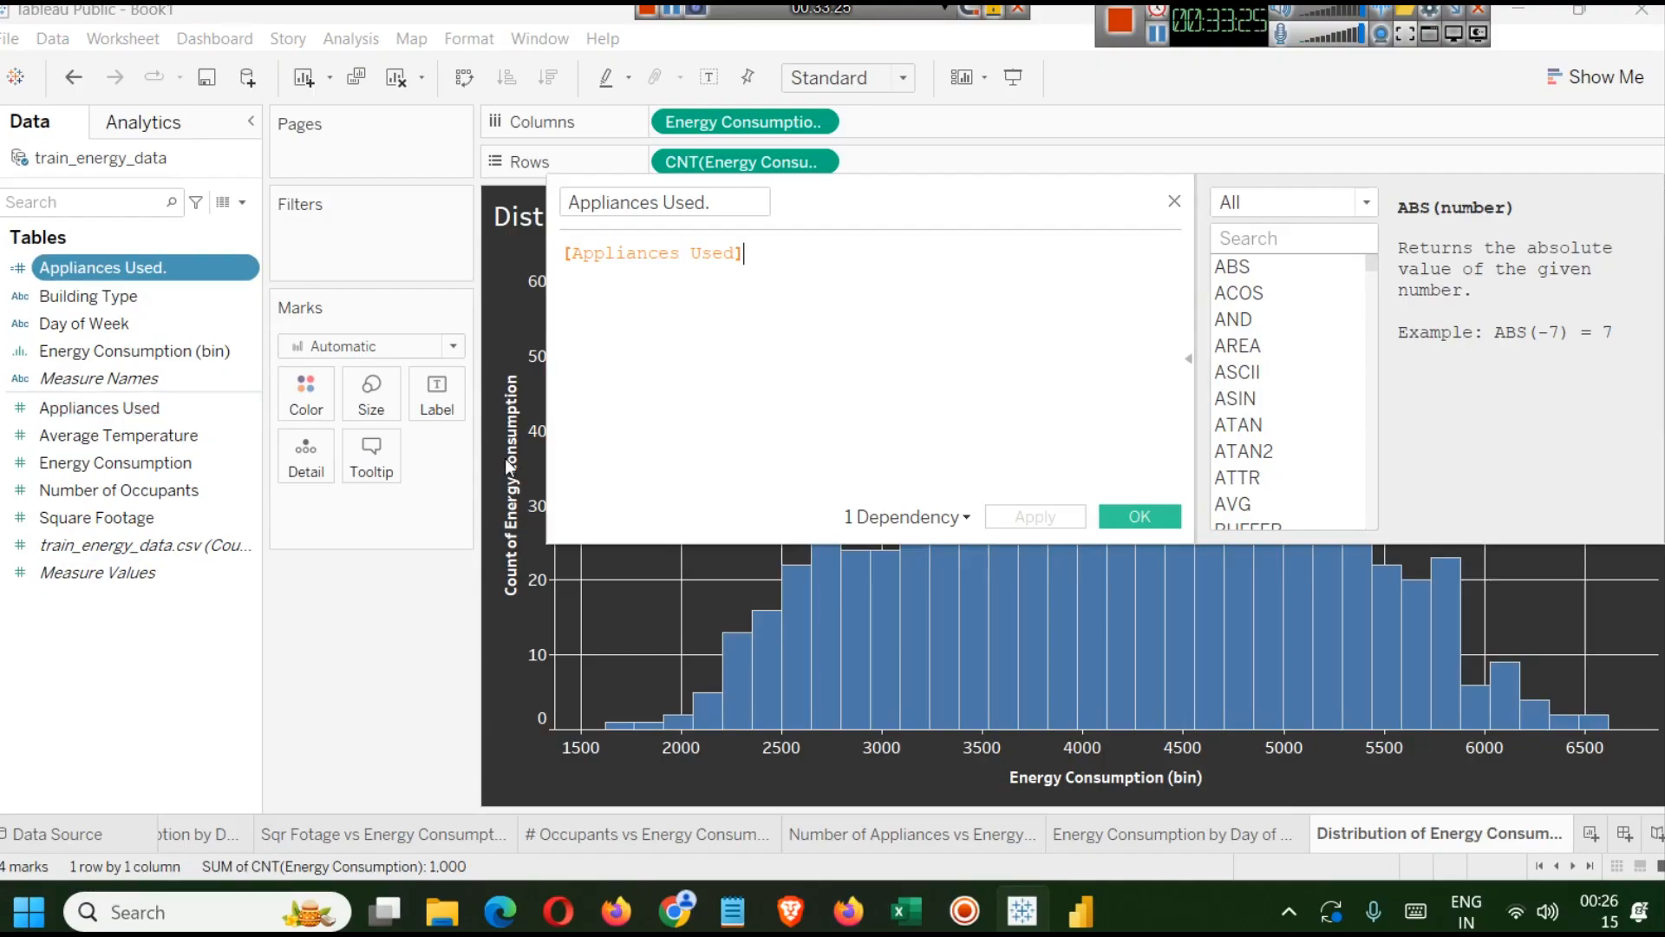
click(1174, 204)
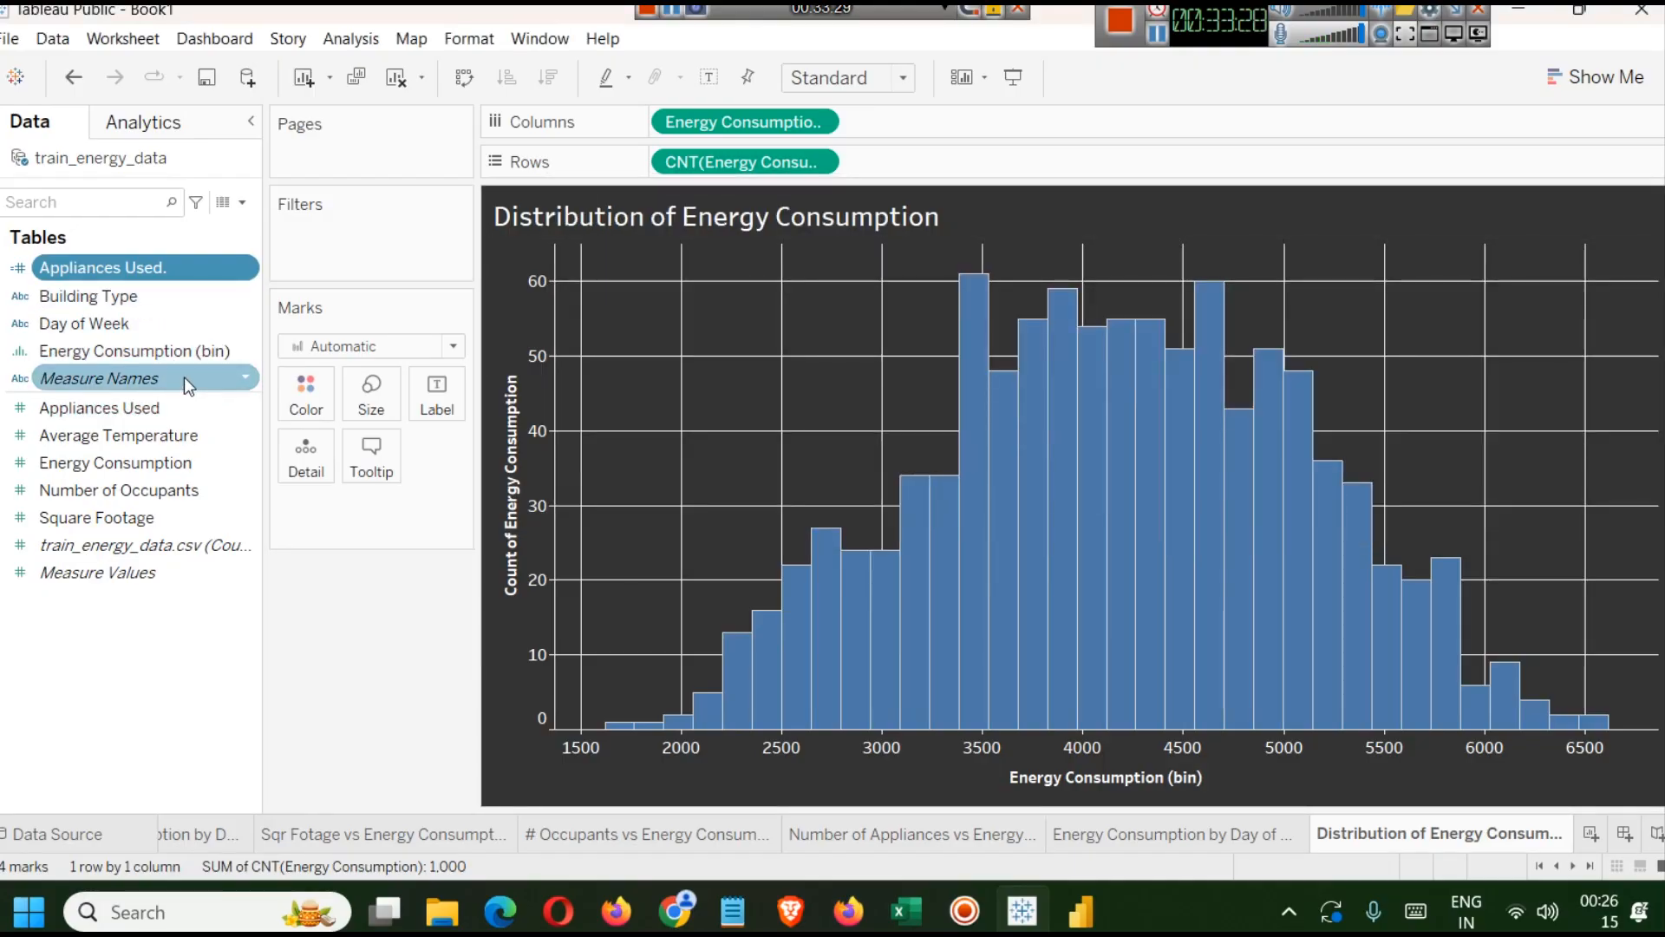
Edit the Energy Consumption (bin) field and set the bin size to 1000.
click(161, 352)
right_click(159, 352)
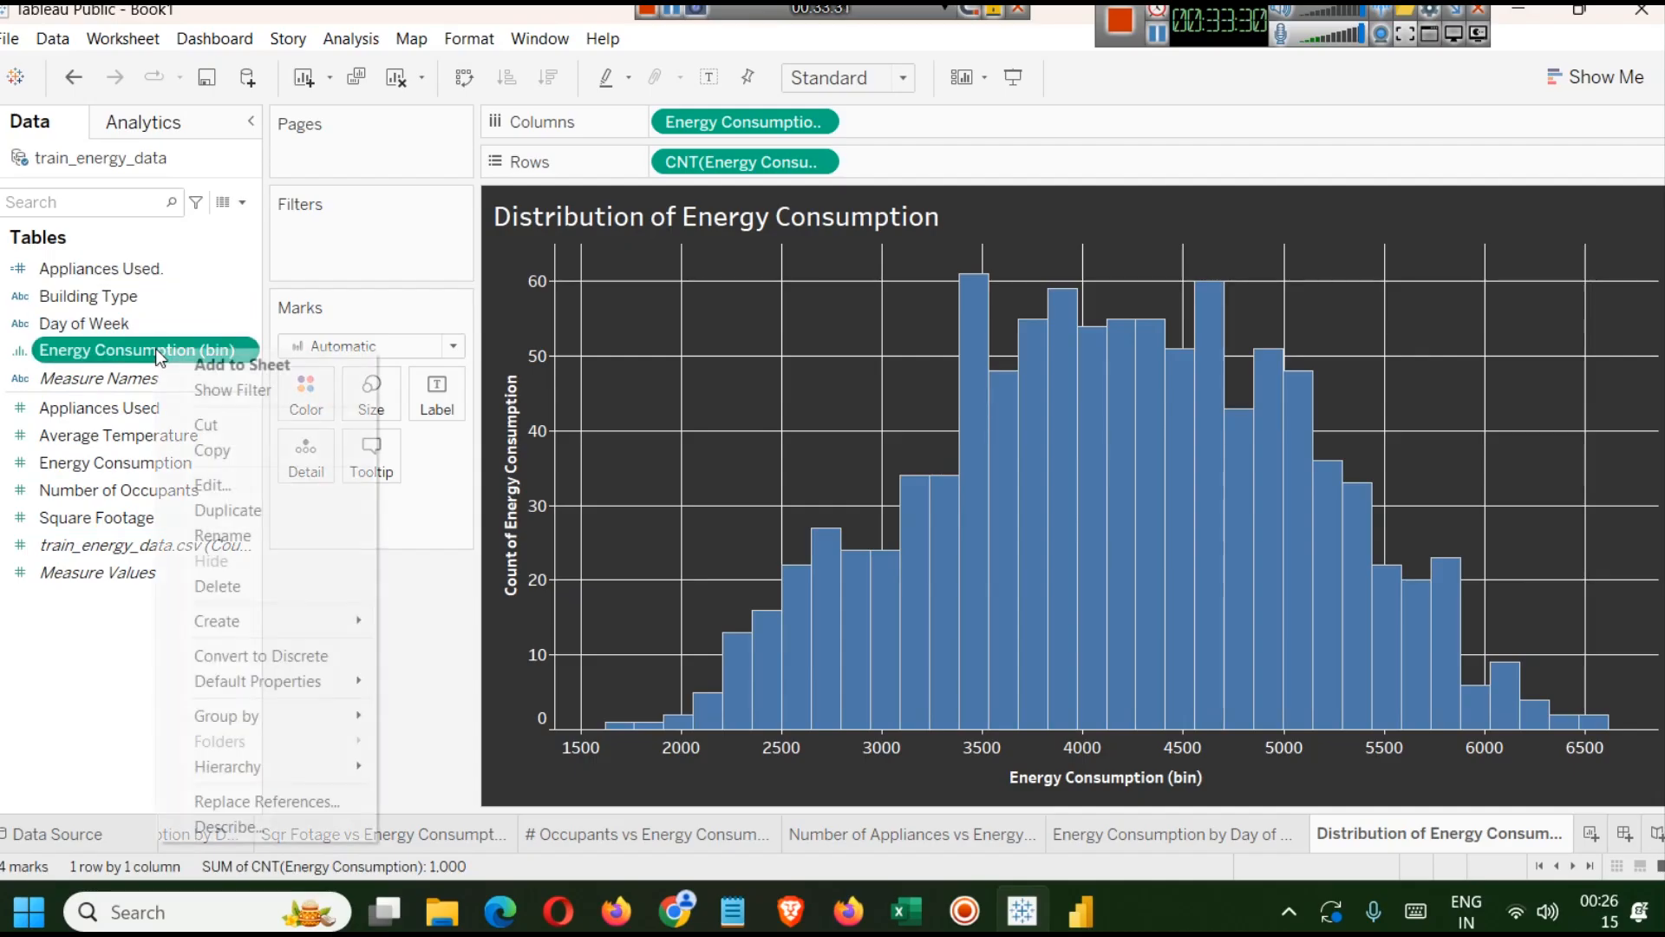
click(236, 485)
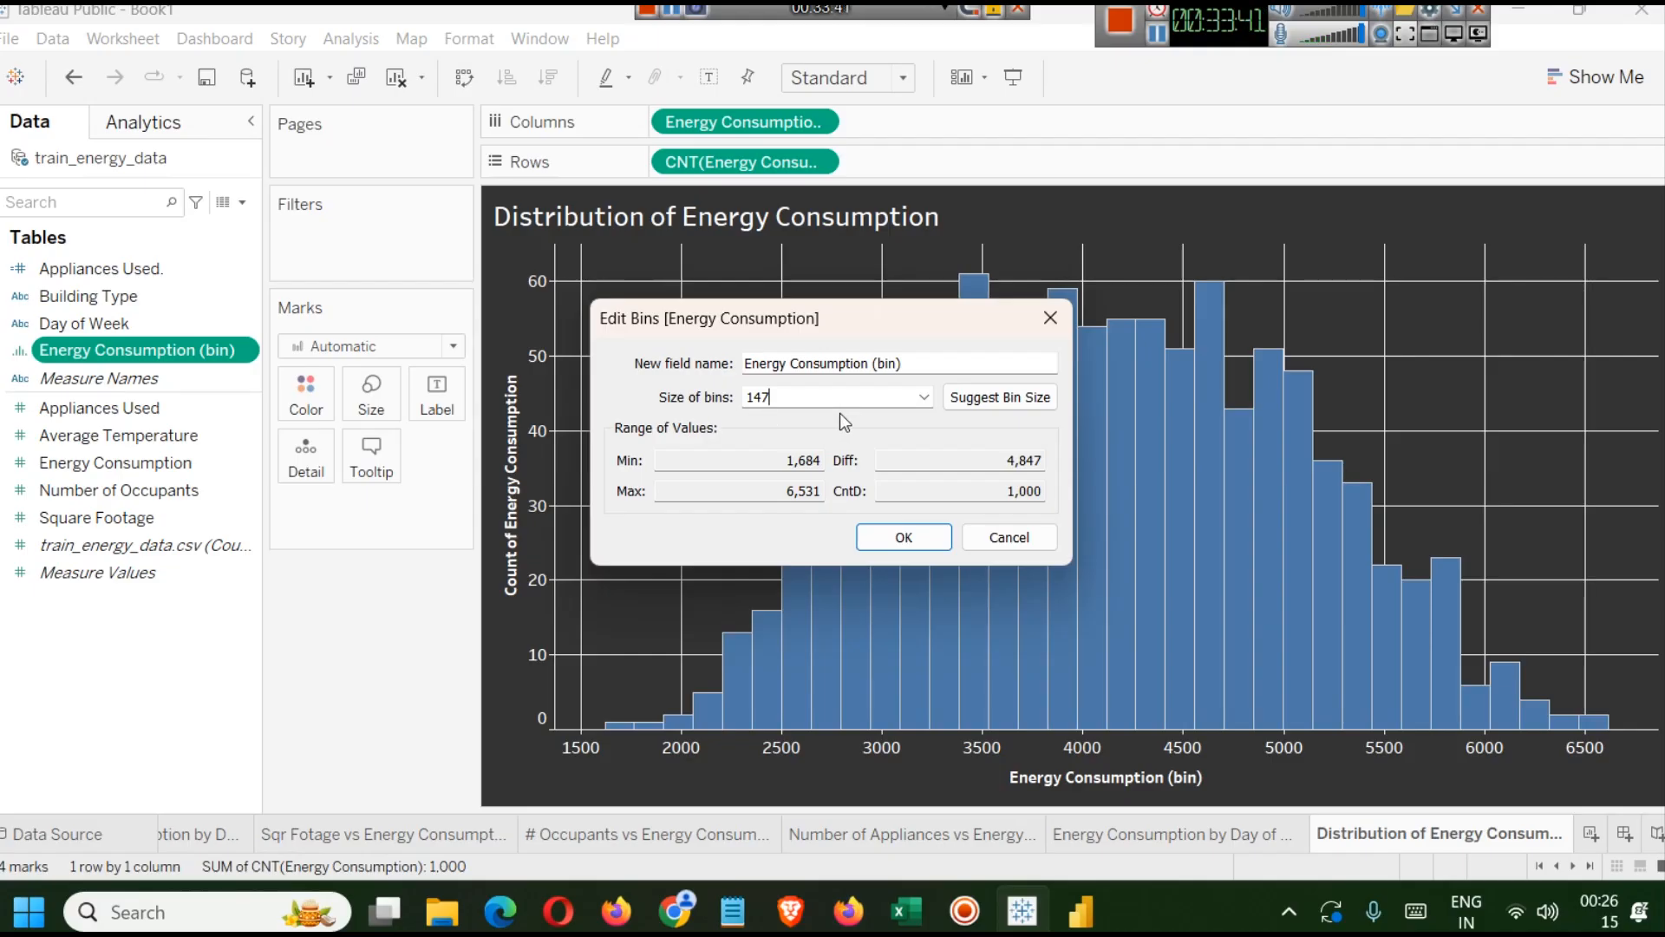
double_click(813, 397)
text(1000)
click(897, 533)
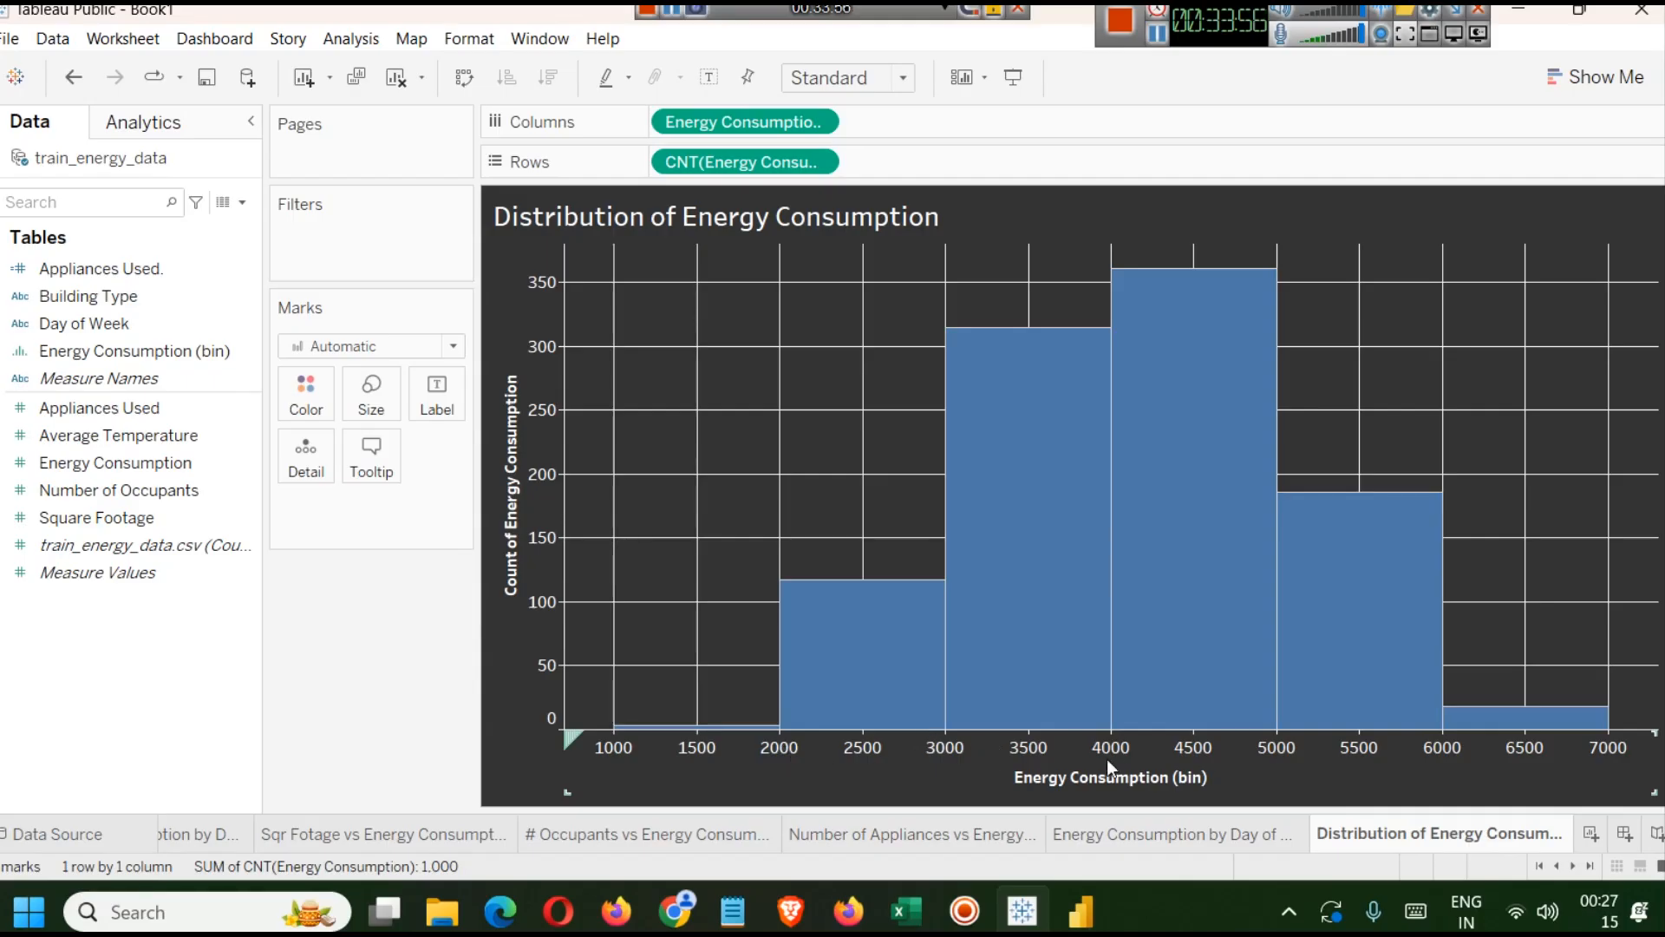
Add Building Type as a filter with all values selected and show its filter control.
mouse_move(999, 519)
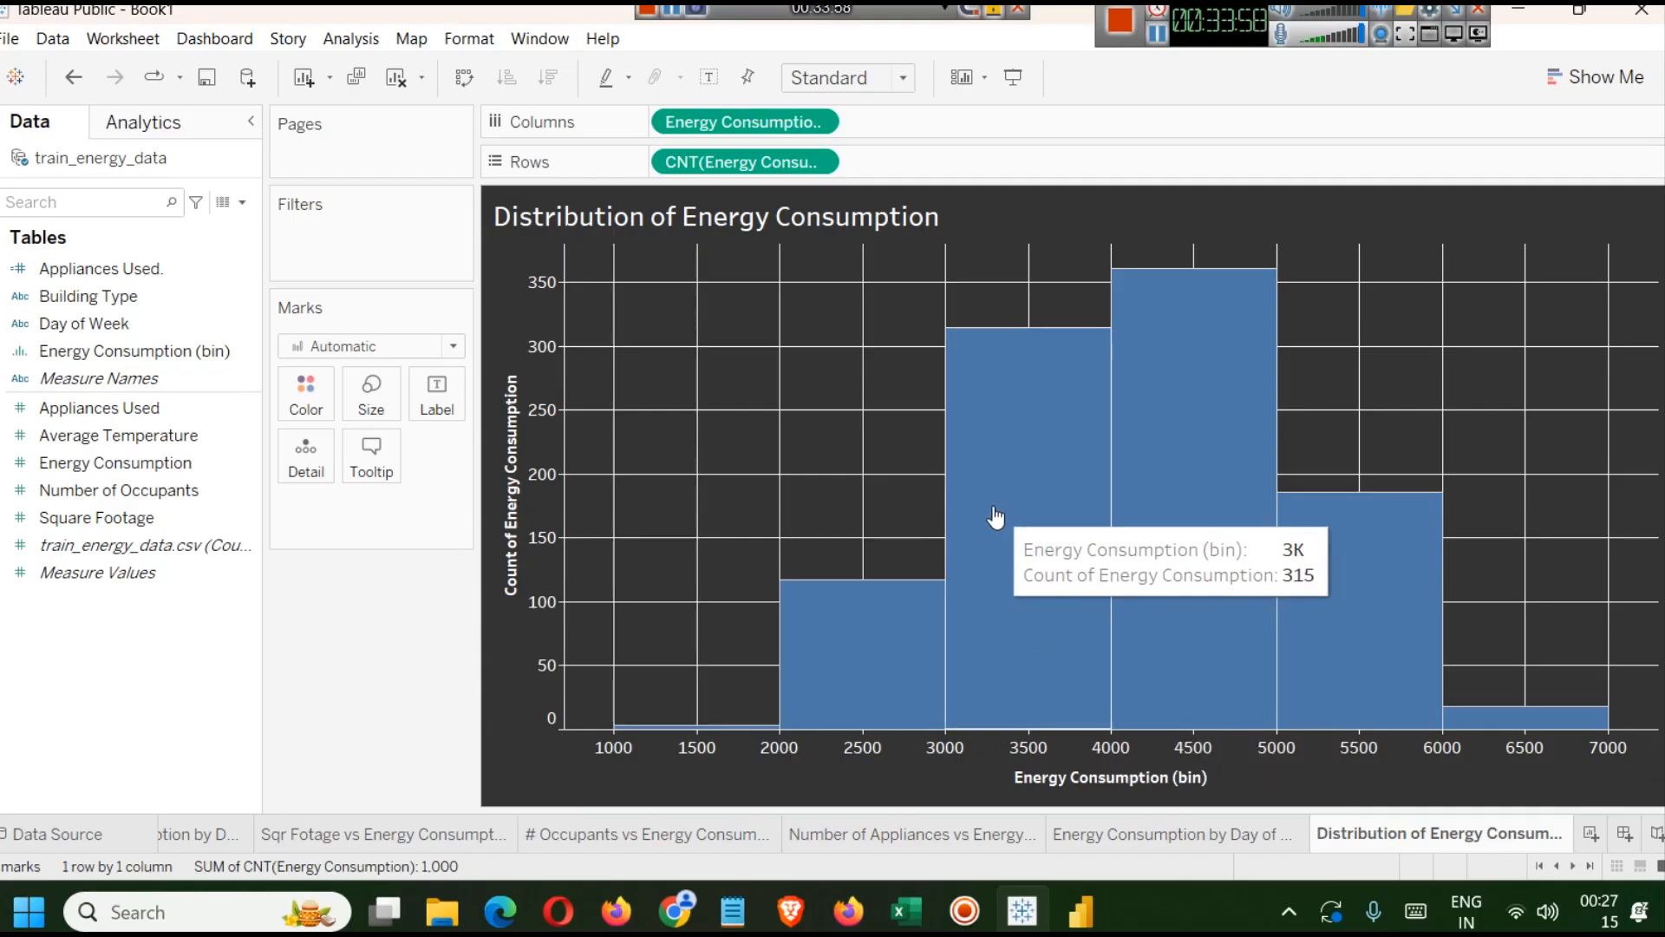
mouse_move(1171, 440)
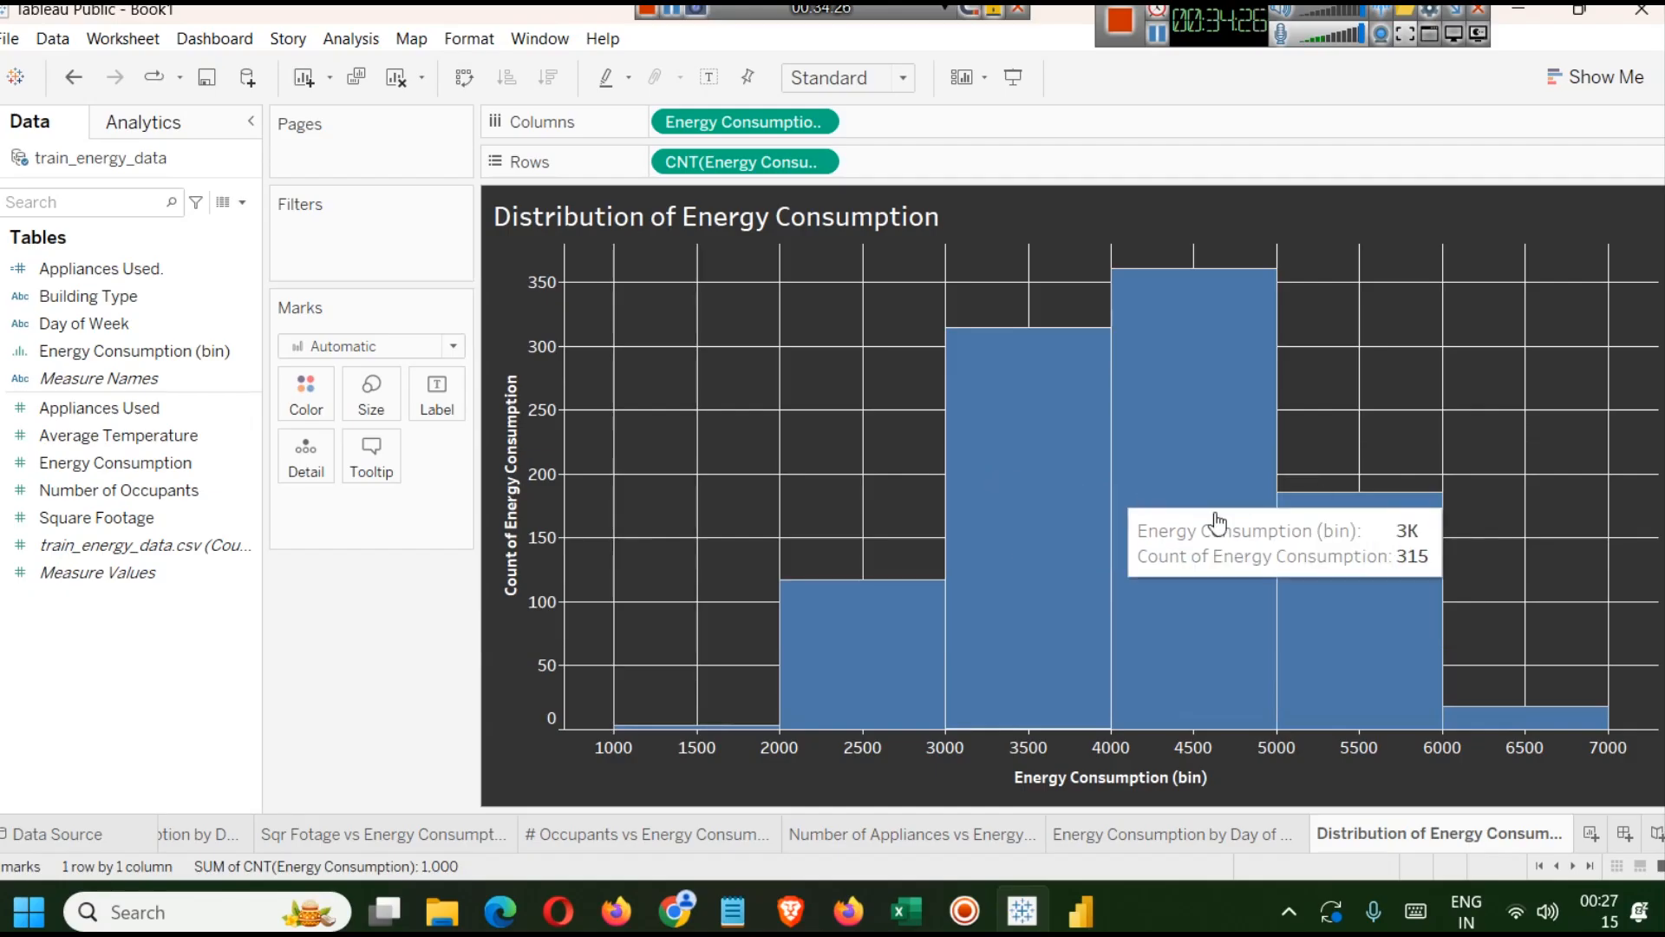
drag(76, 297, 300, 252)
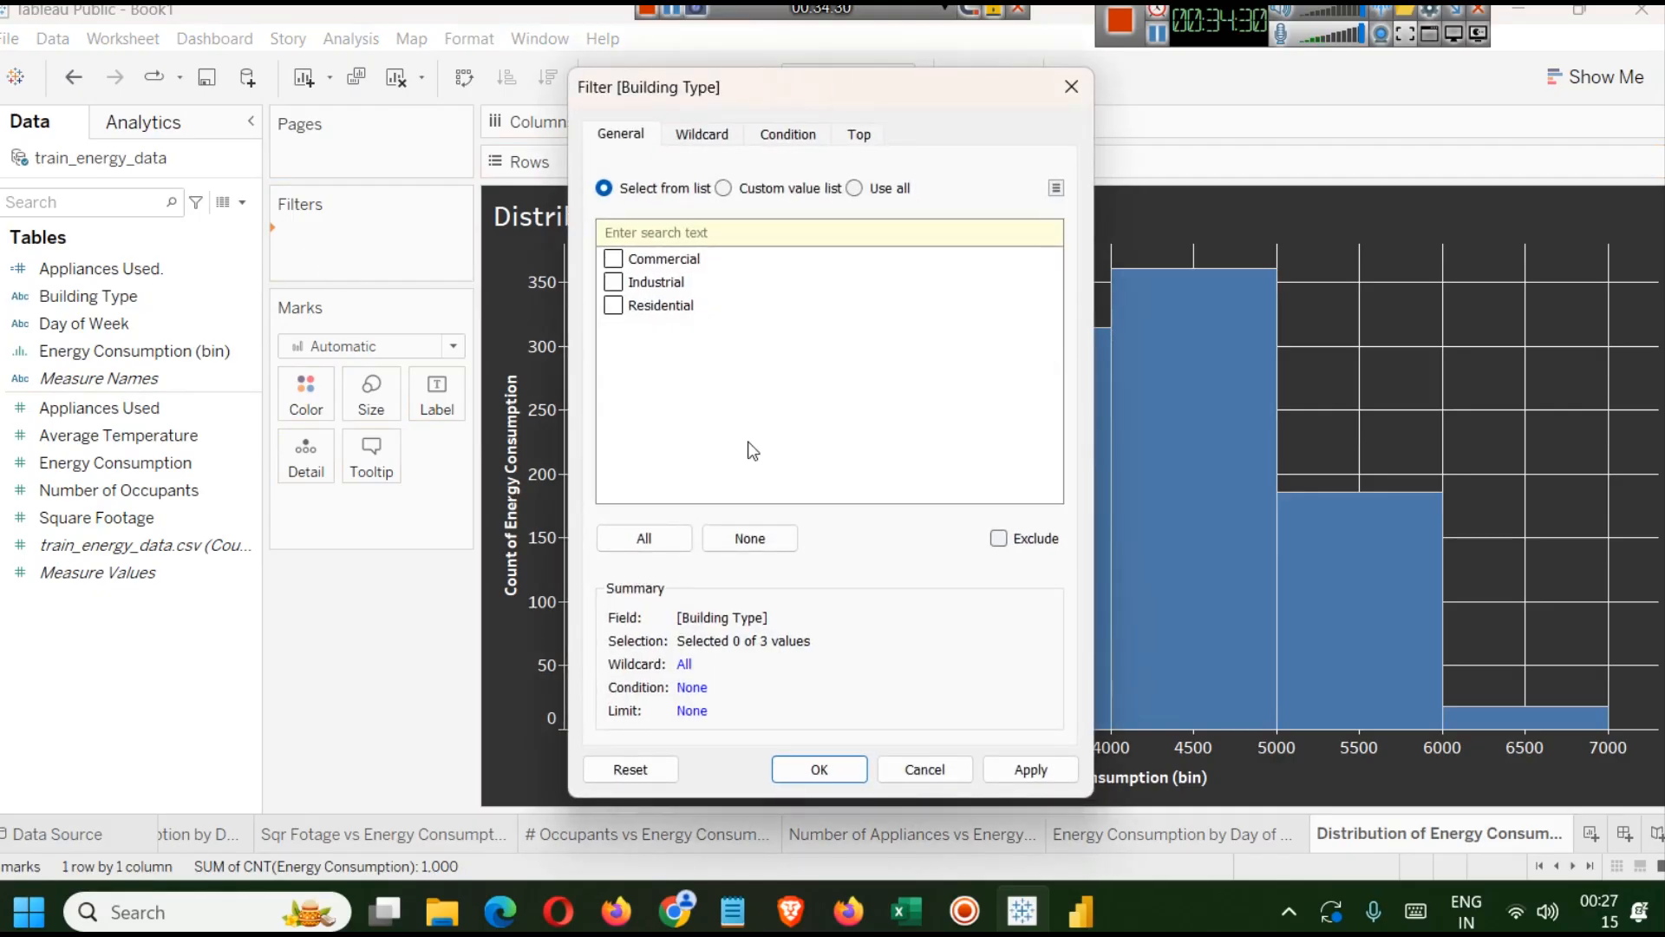
click(659, 539)
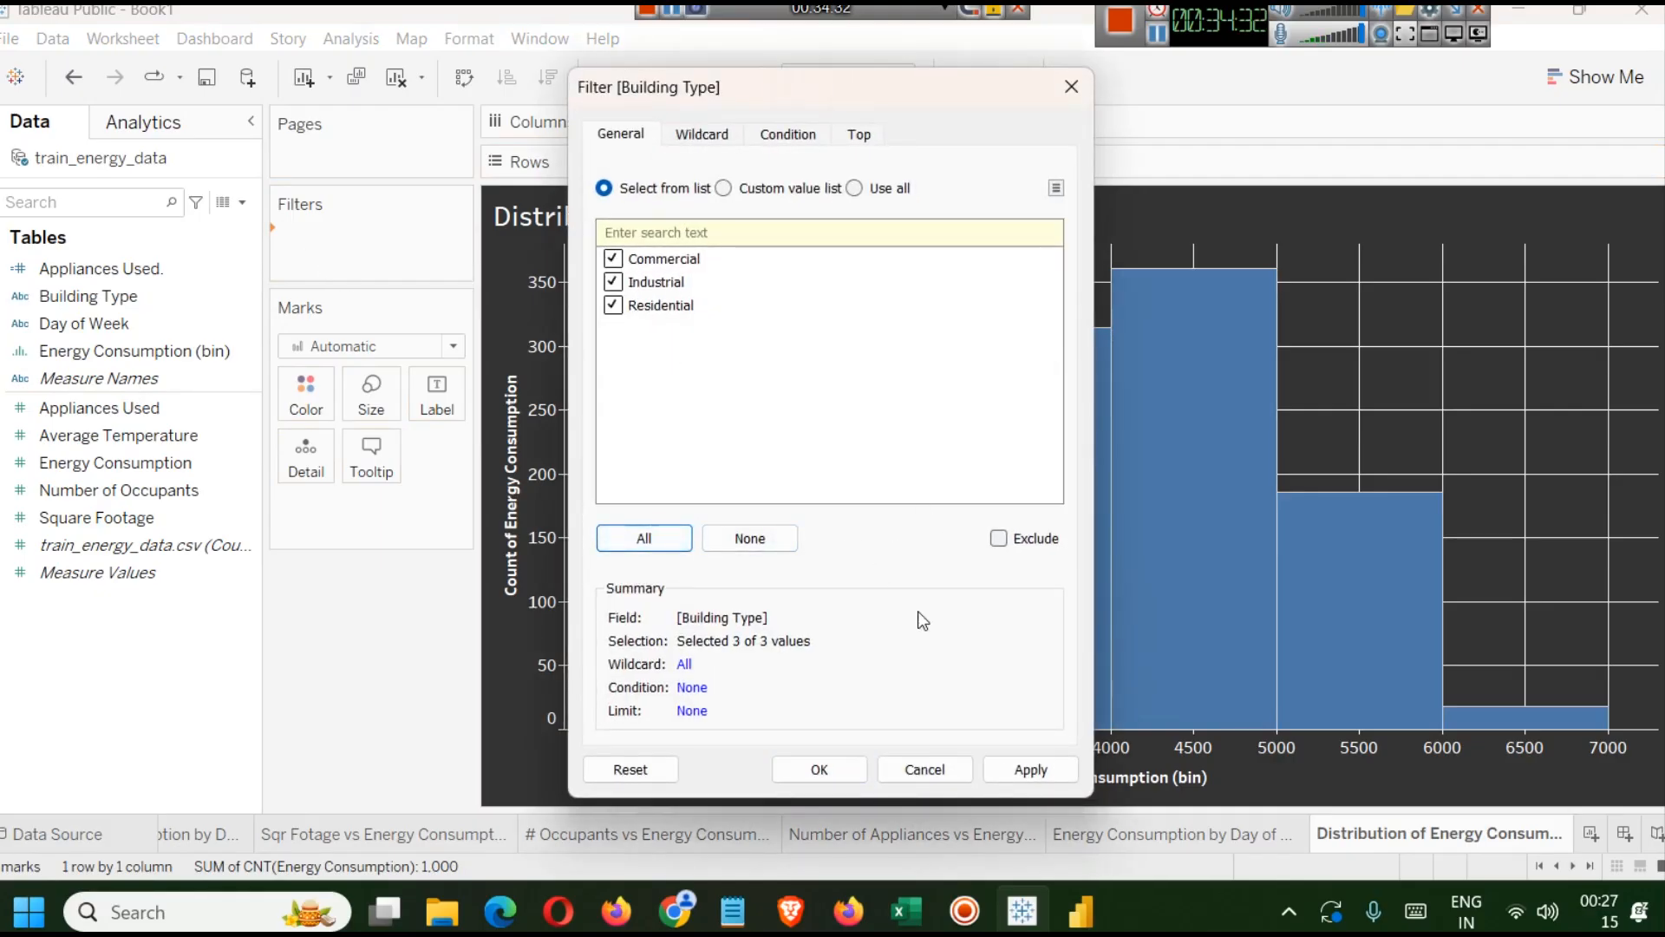
click(1025, 770)
click(814, 773)
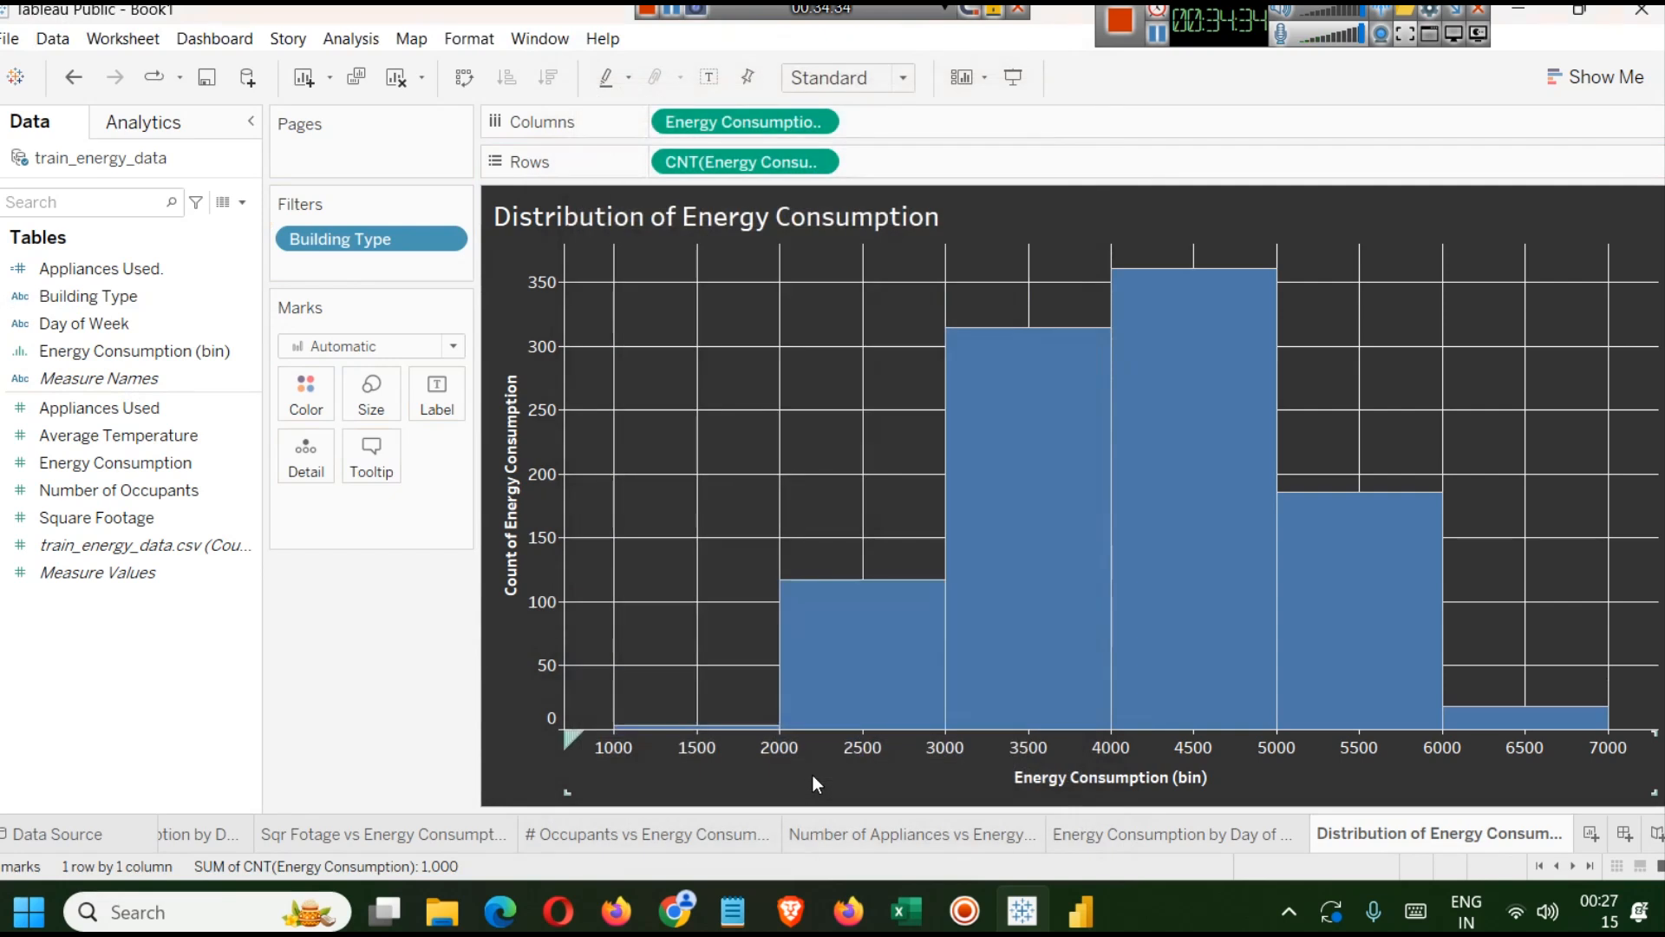
right_click(372, 247)
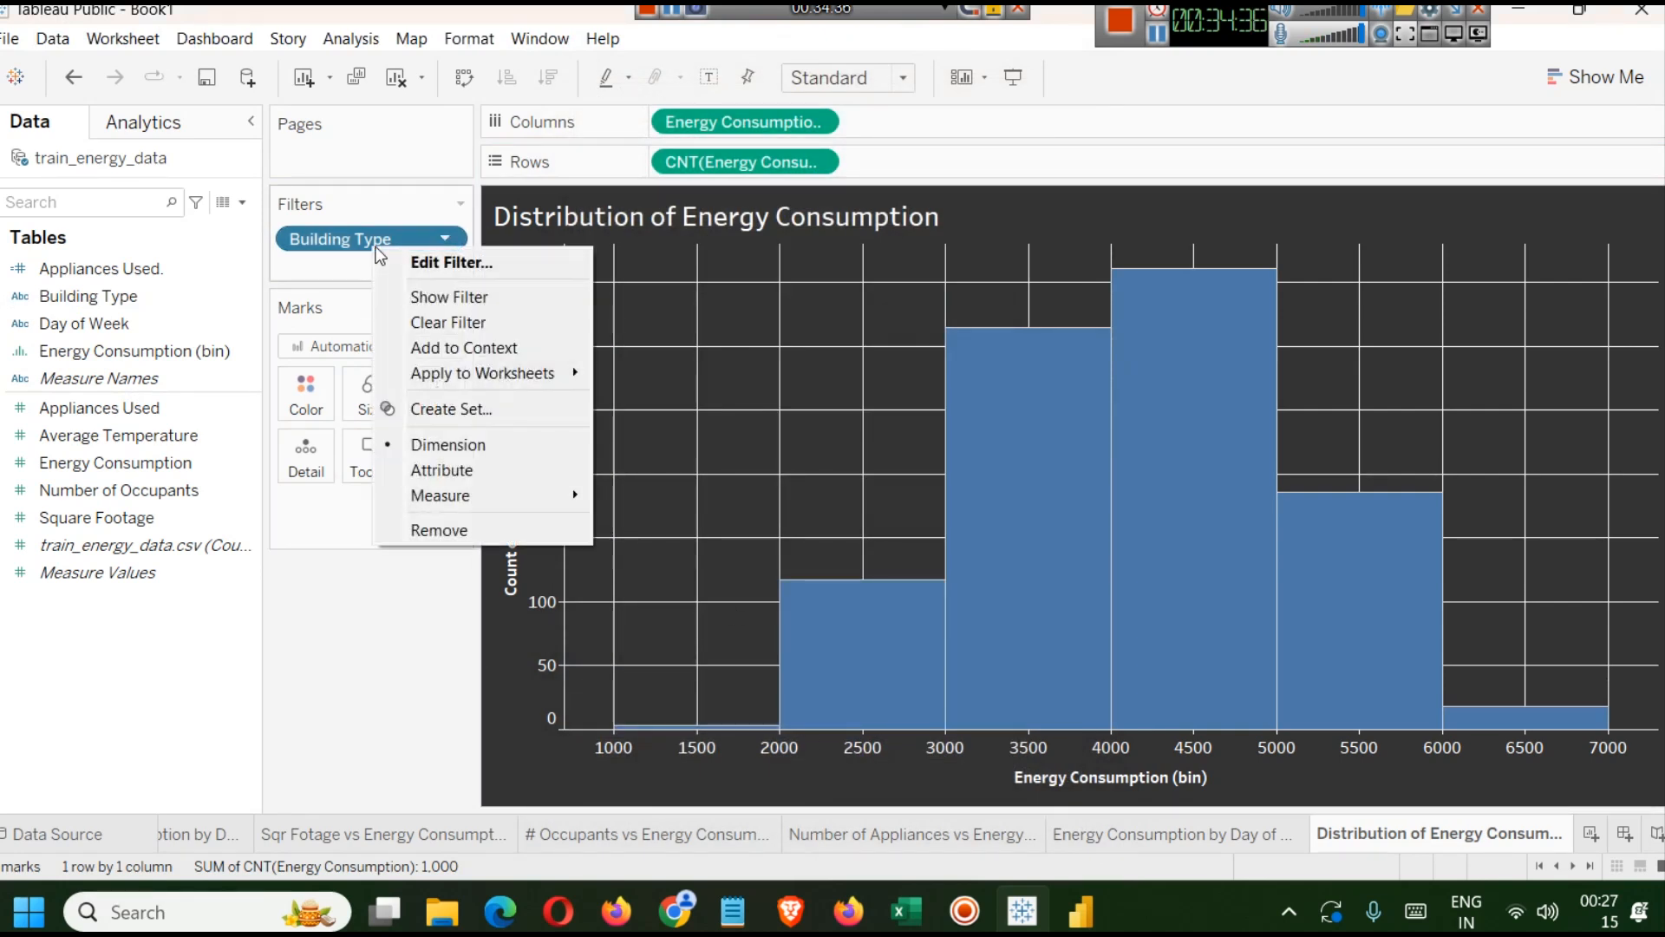
click(448, 297)
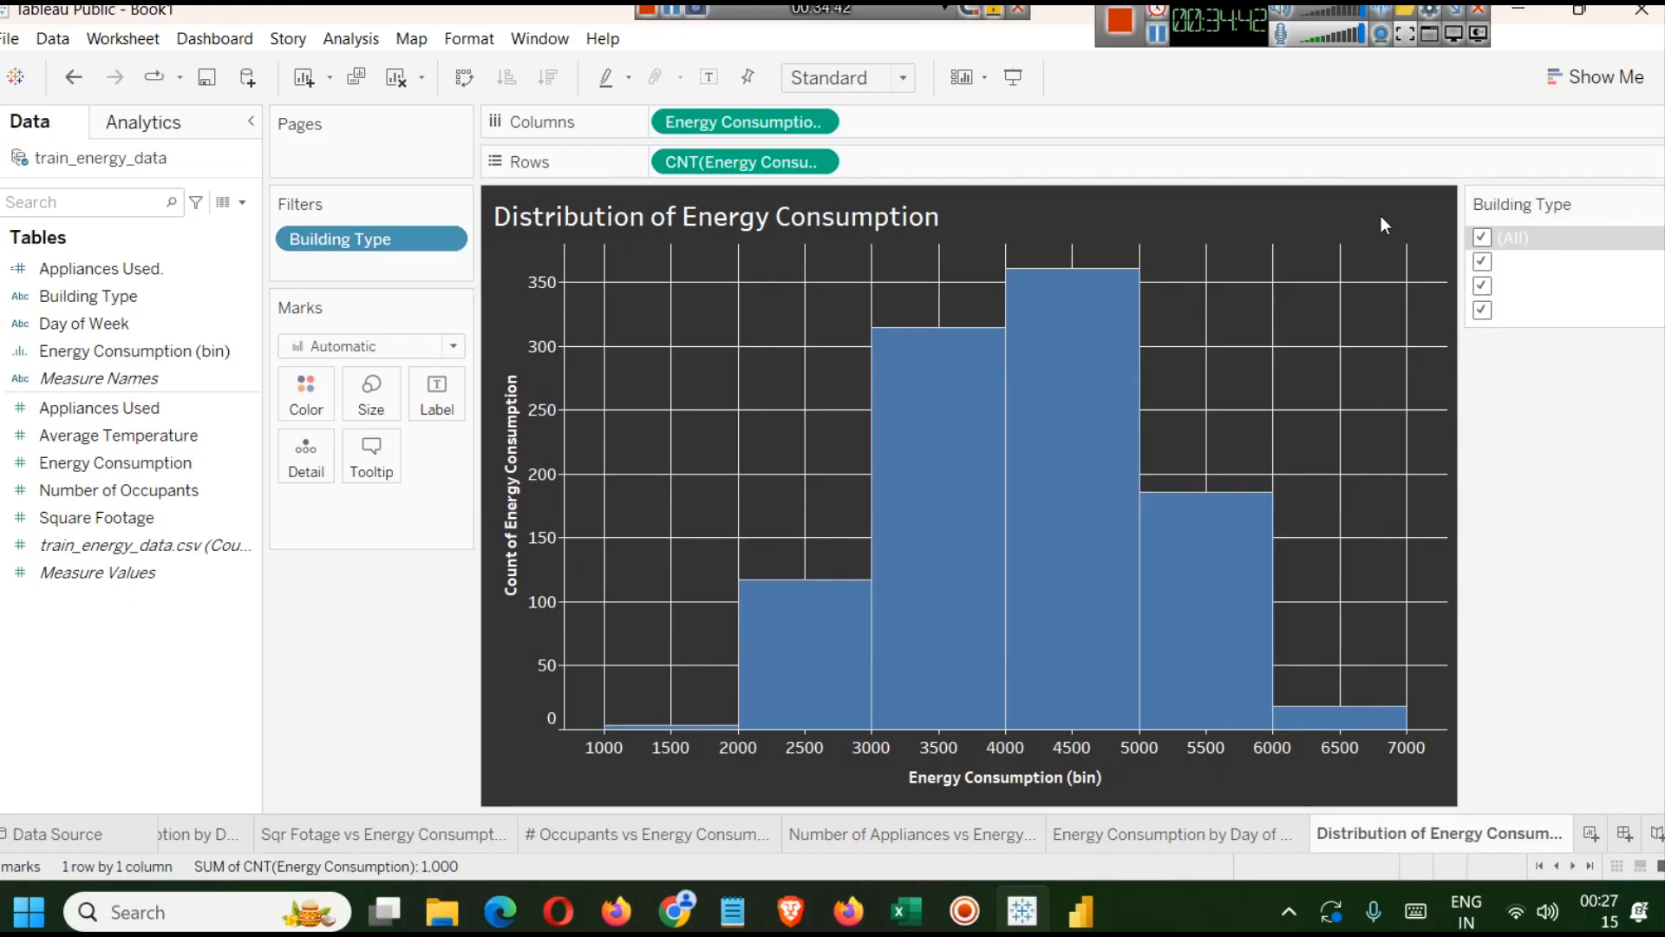
Open Format Filter and Set Controls for the Building Type filter and set the title font to a dark colour.
click(1154, 35)
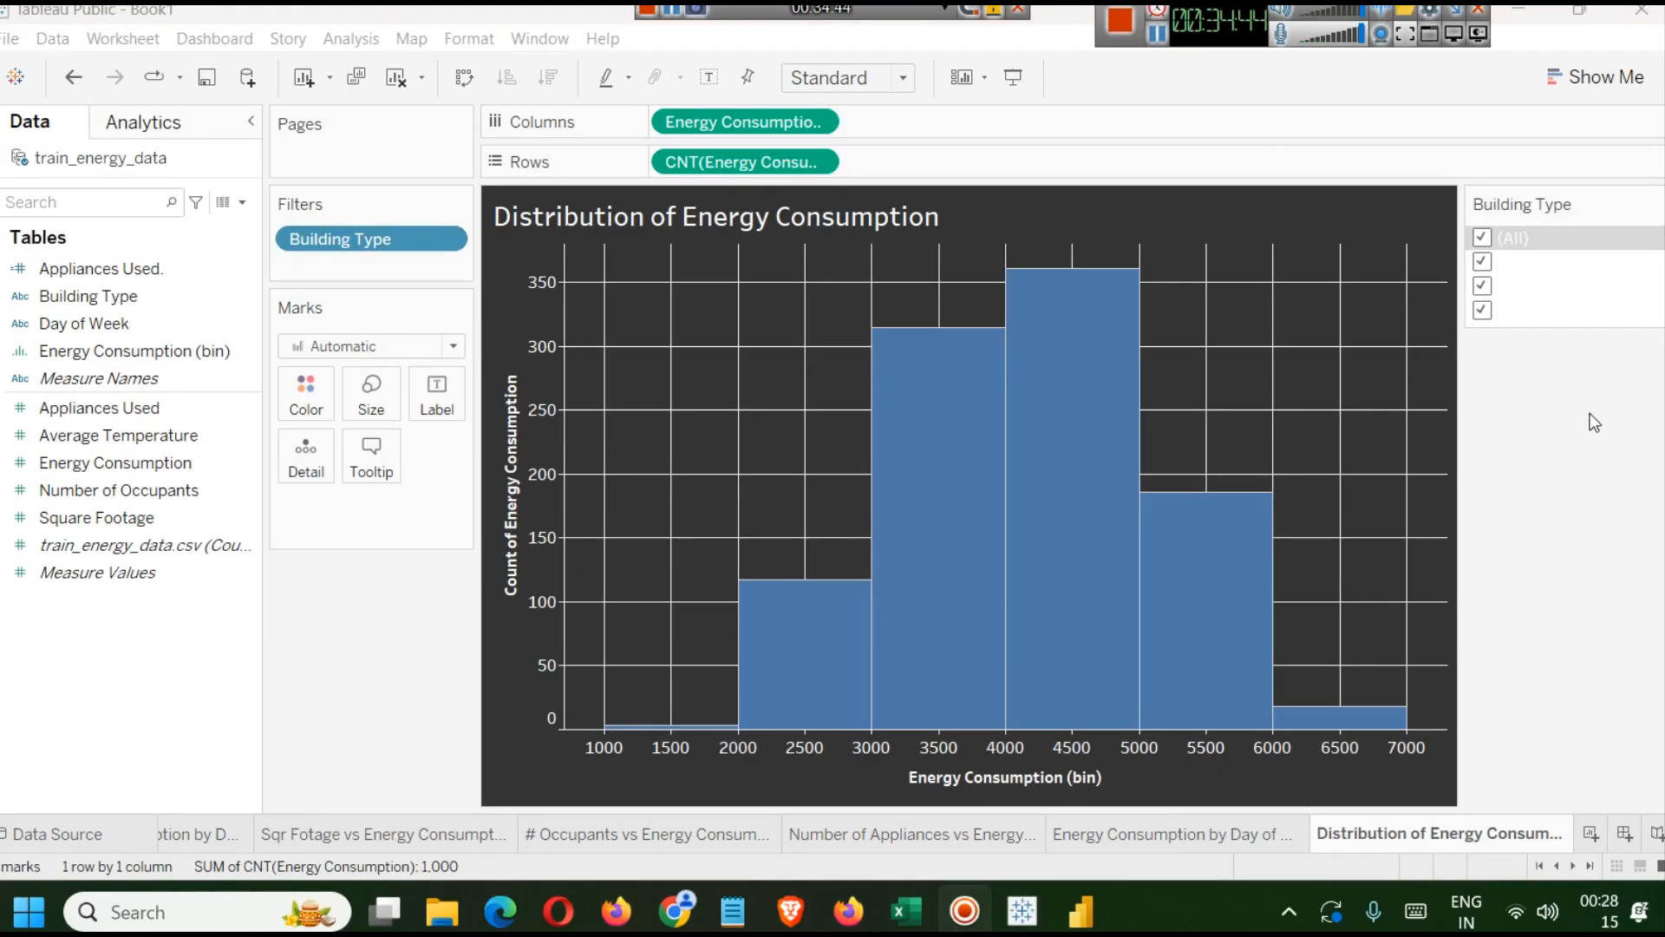
click(1596, 422)
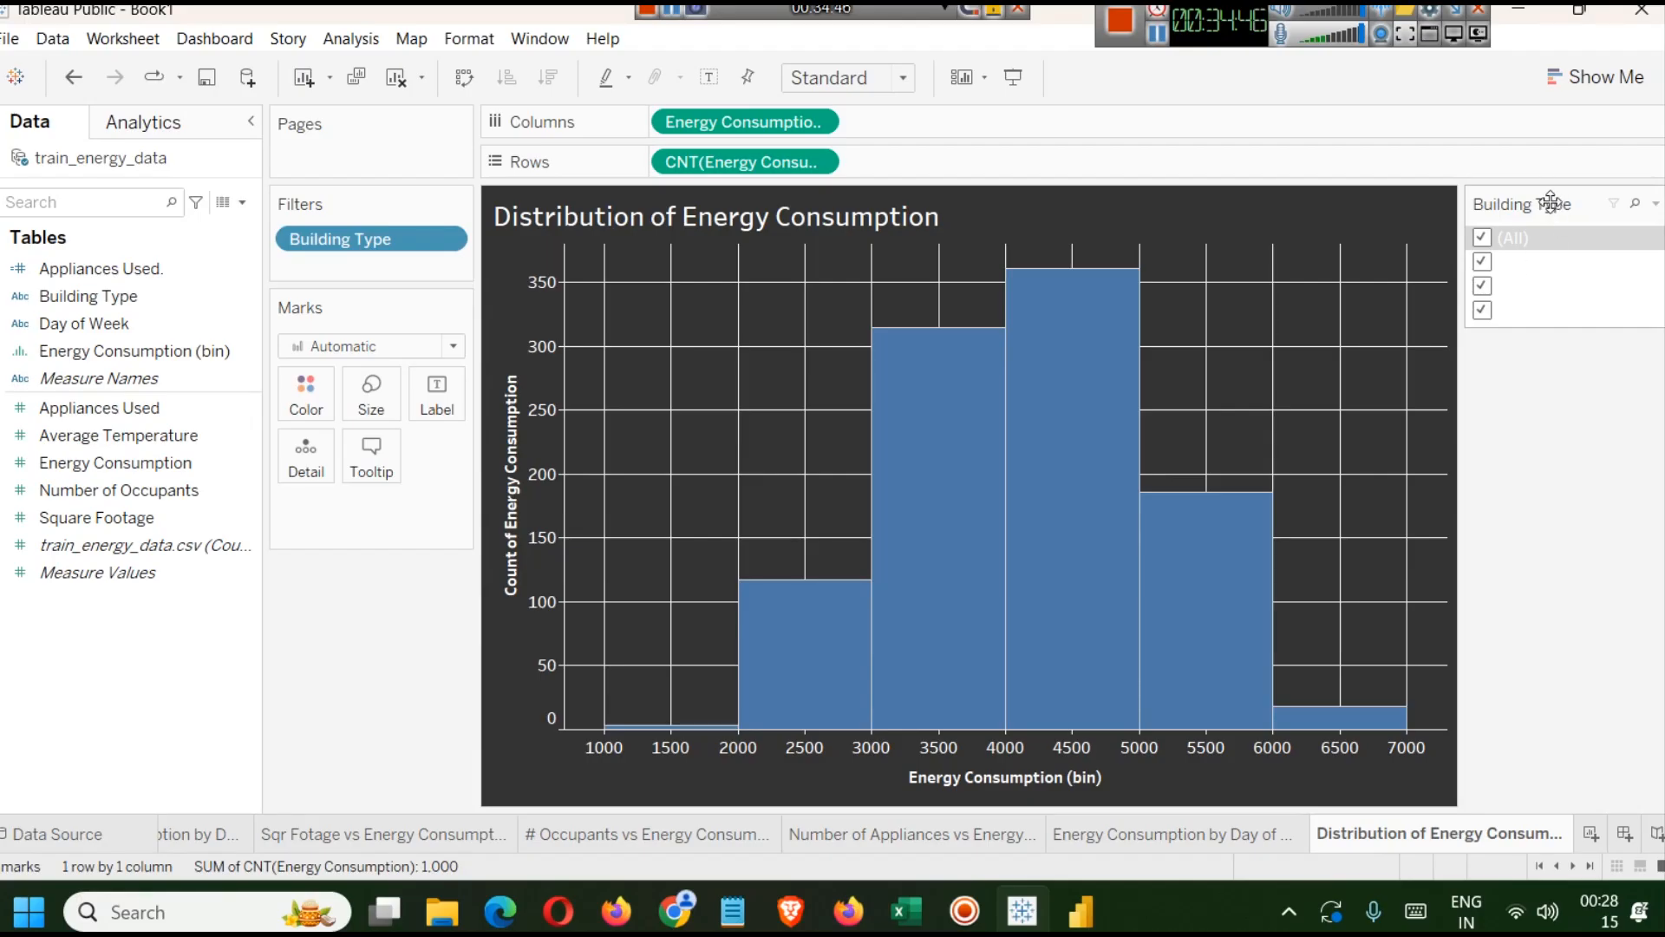
right_click(1586, 228)
click(1514, 328)
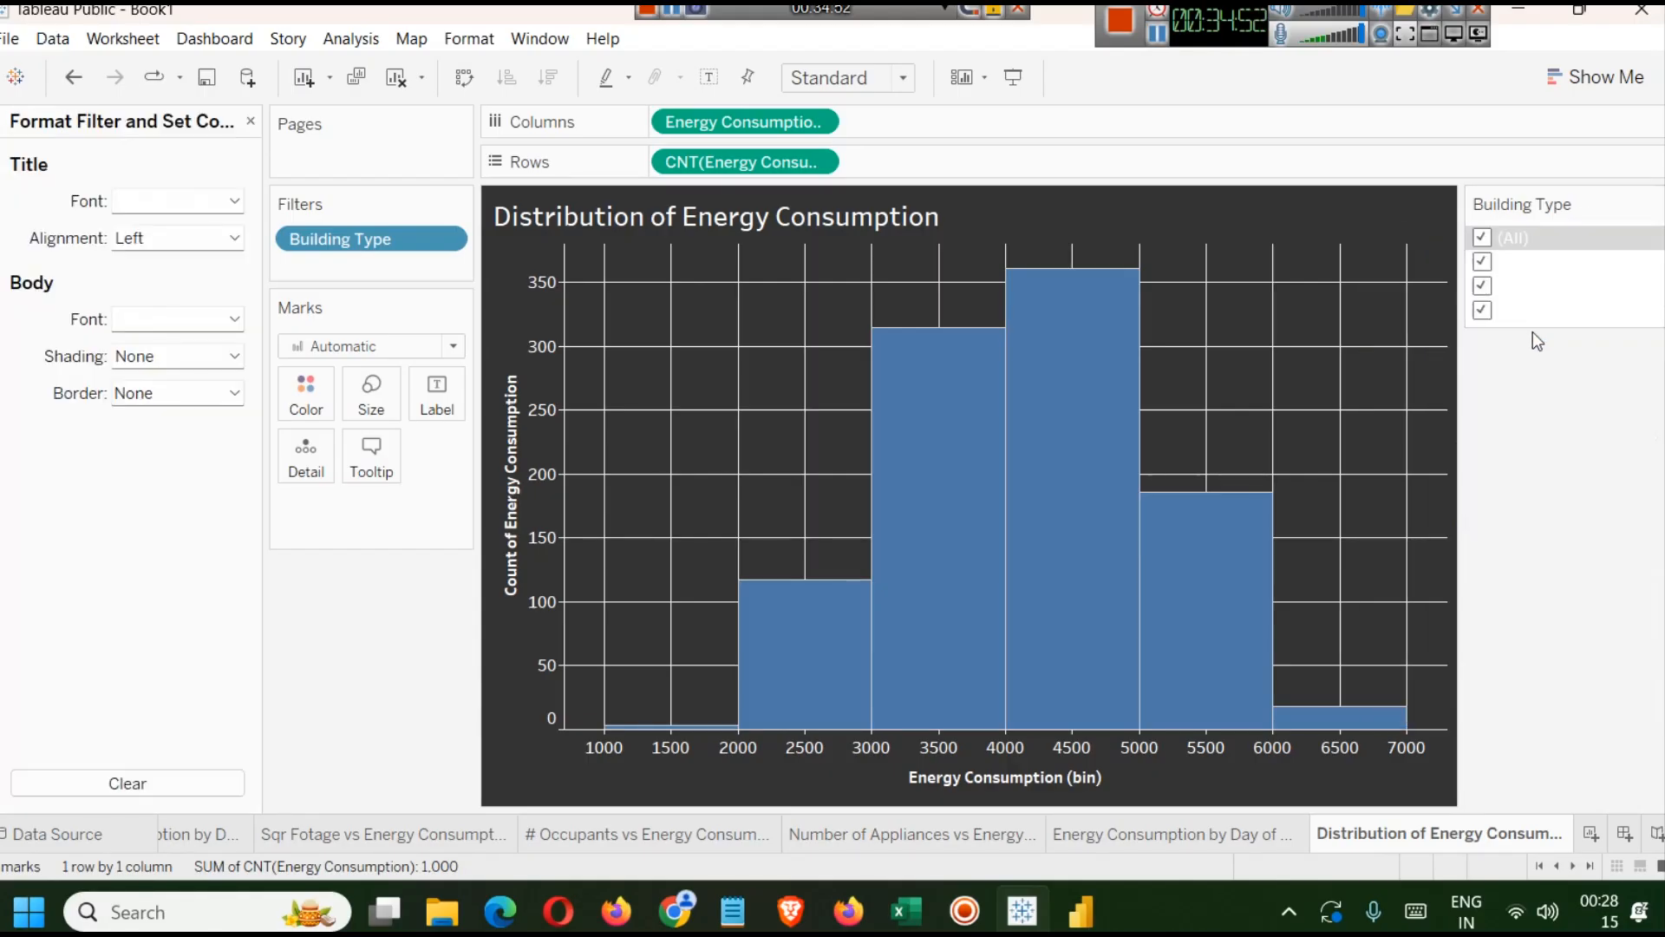
click(234, 201)
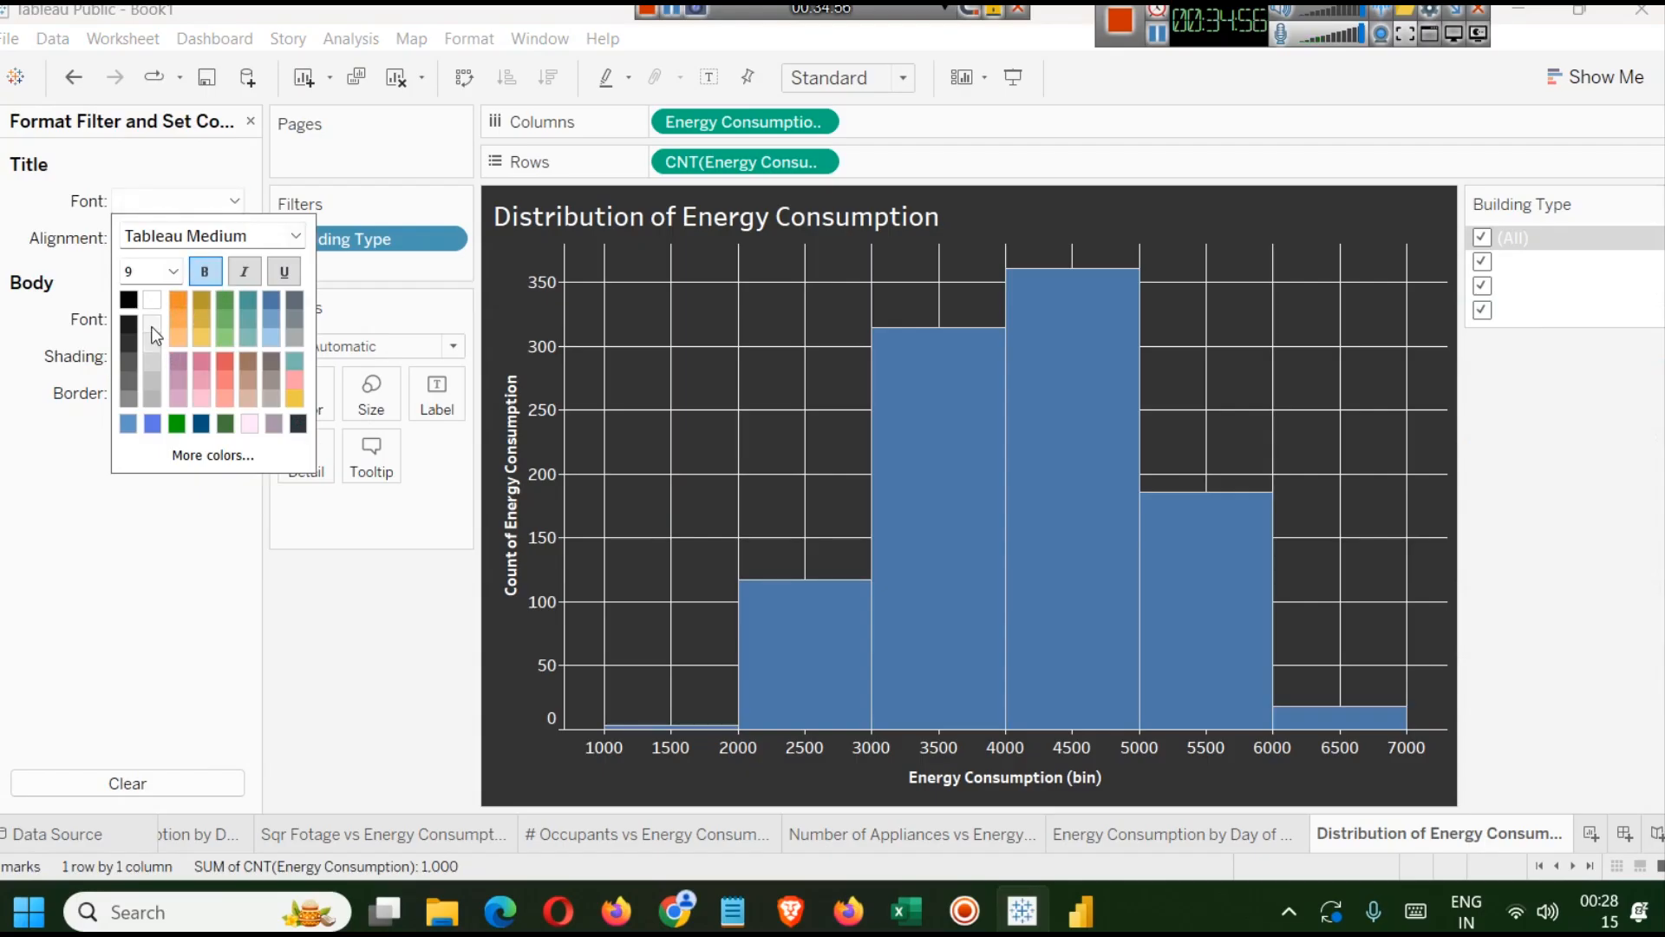
click(133, 340)
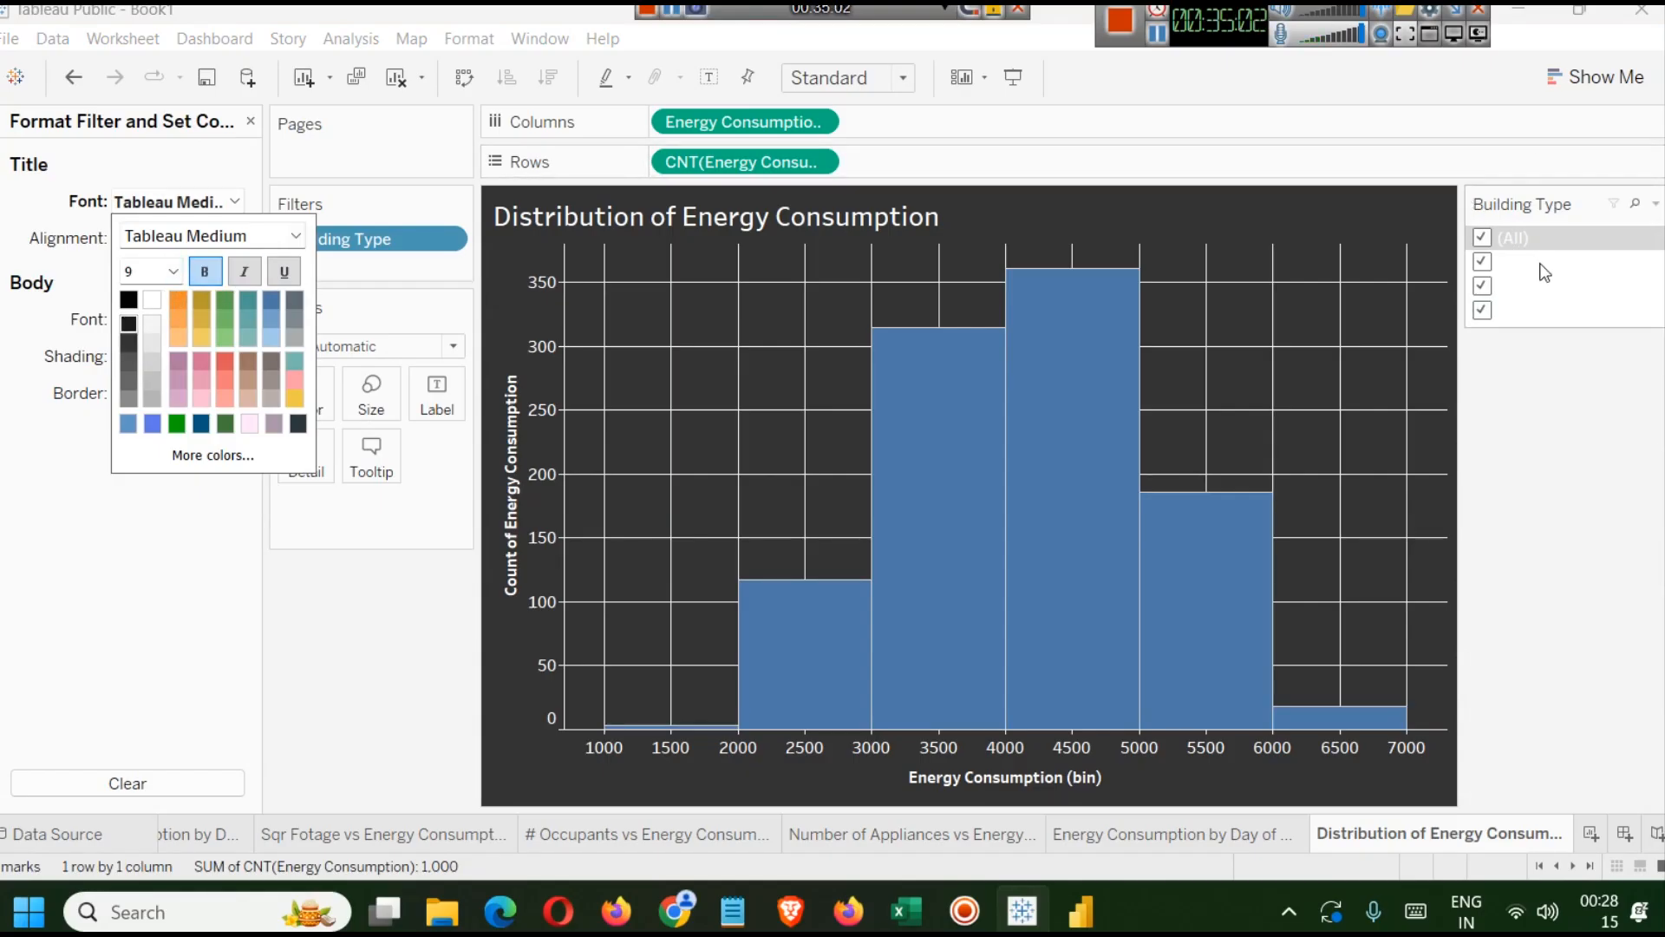
click(1165, 45)
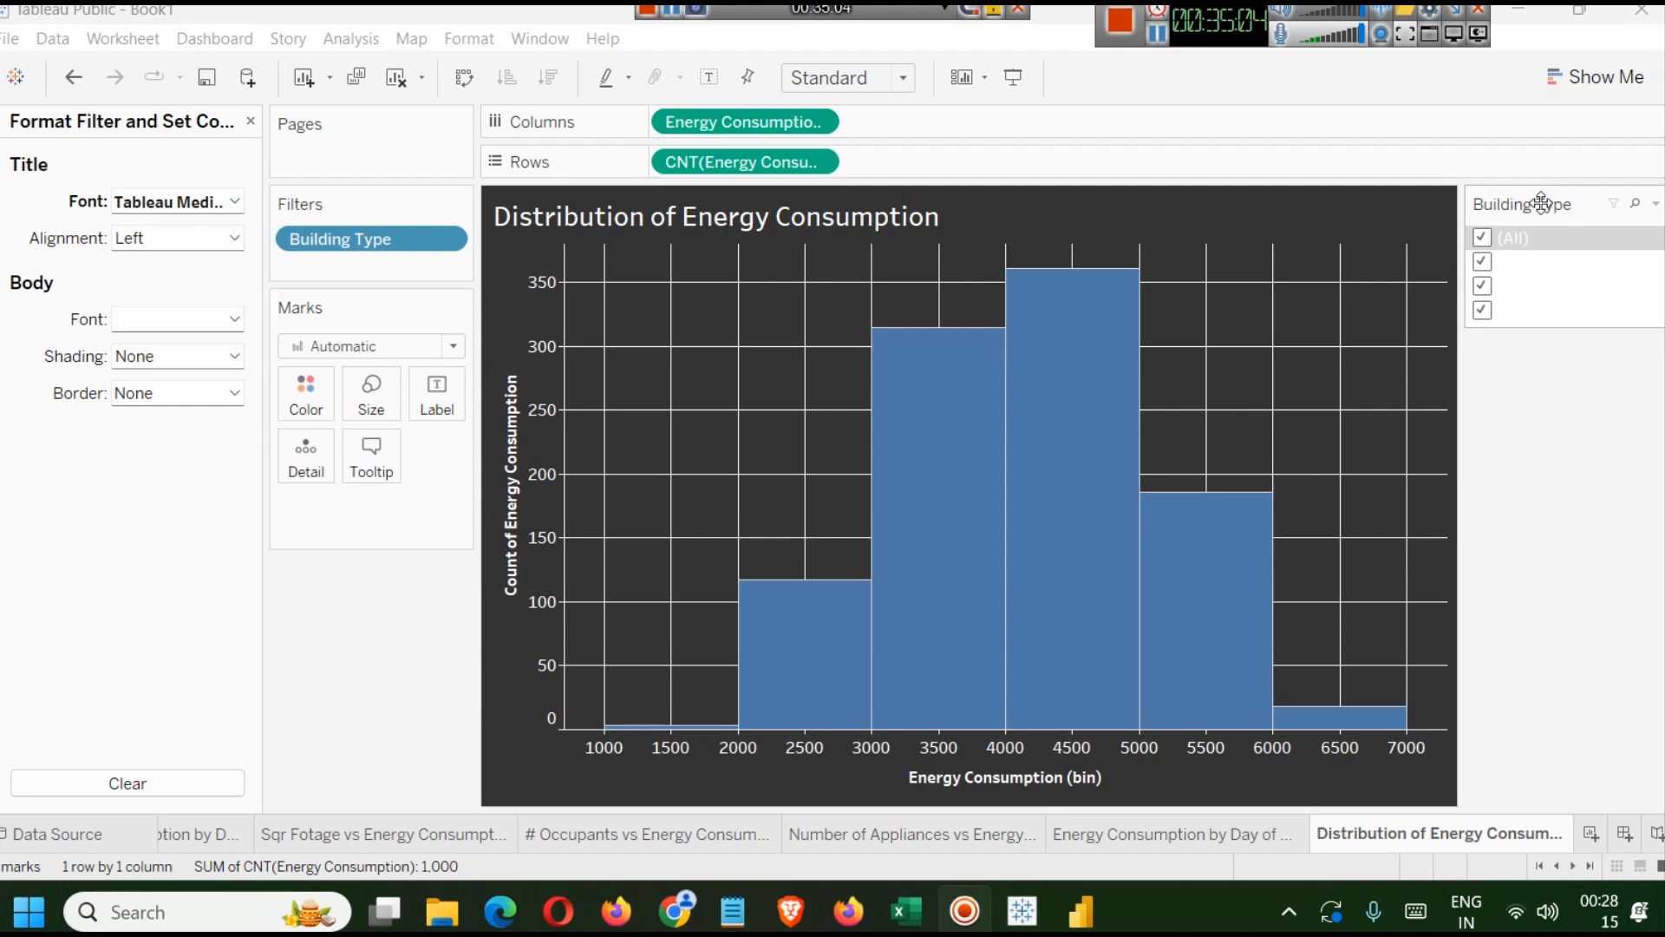
Turn off bold for the filter title font.
click(224, 207)
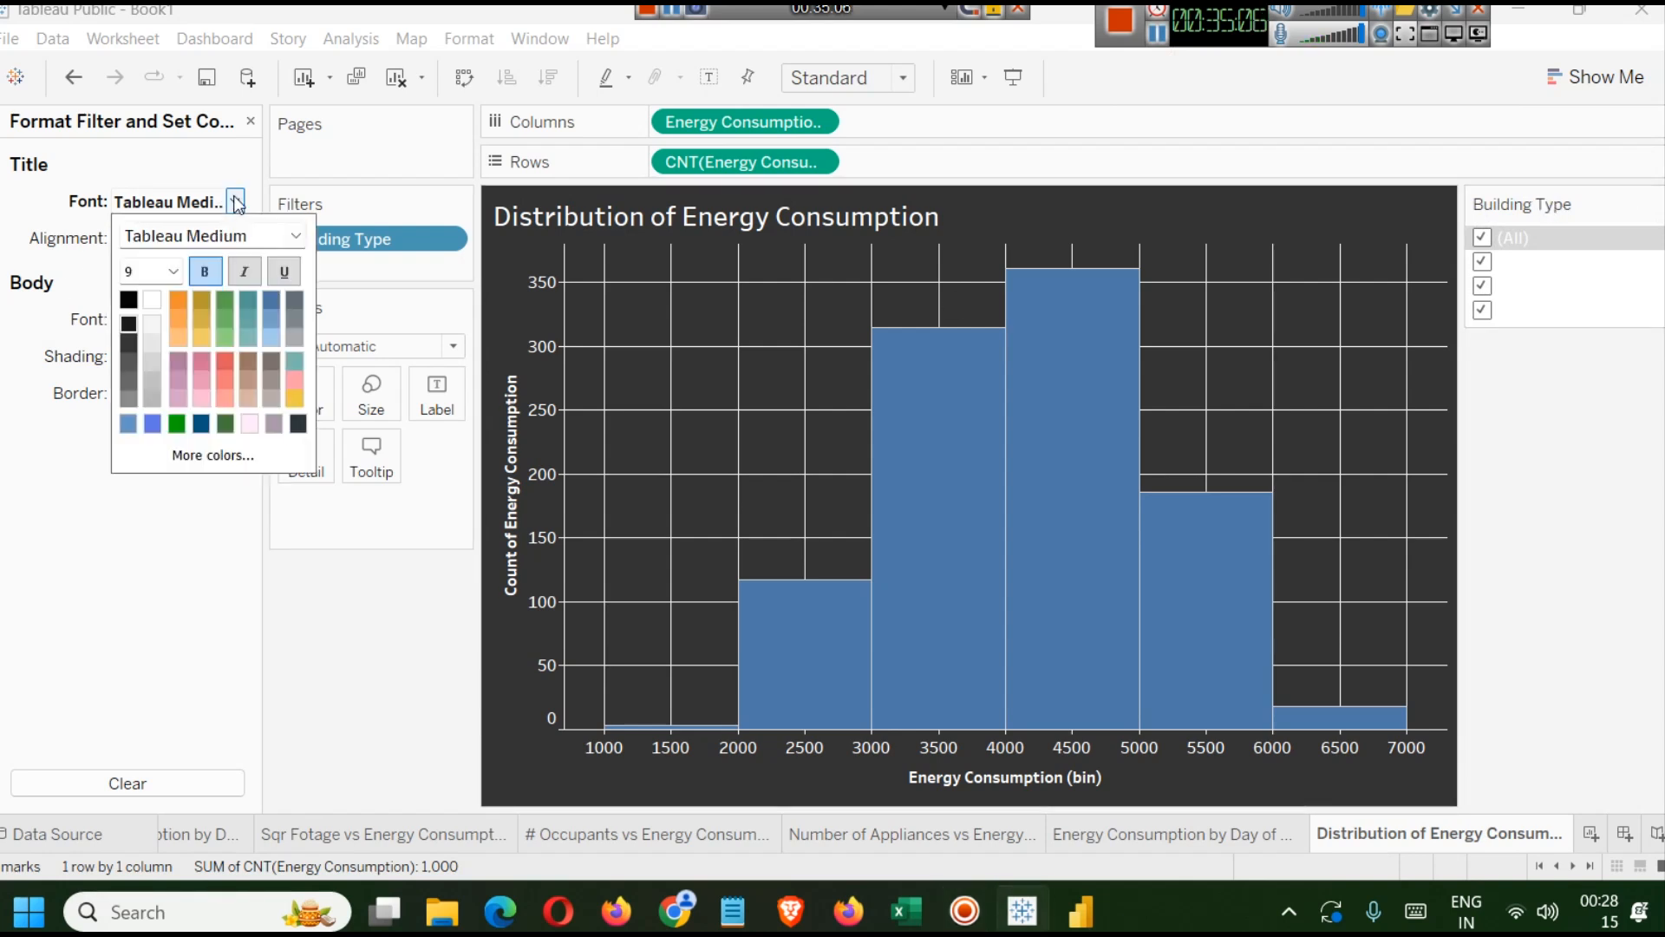
click(206, 274)
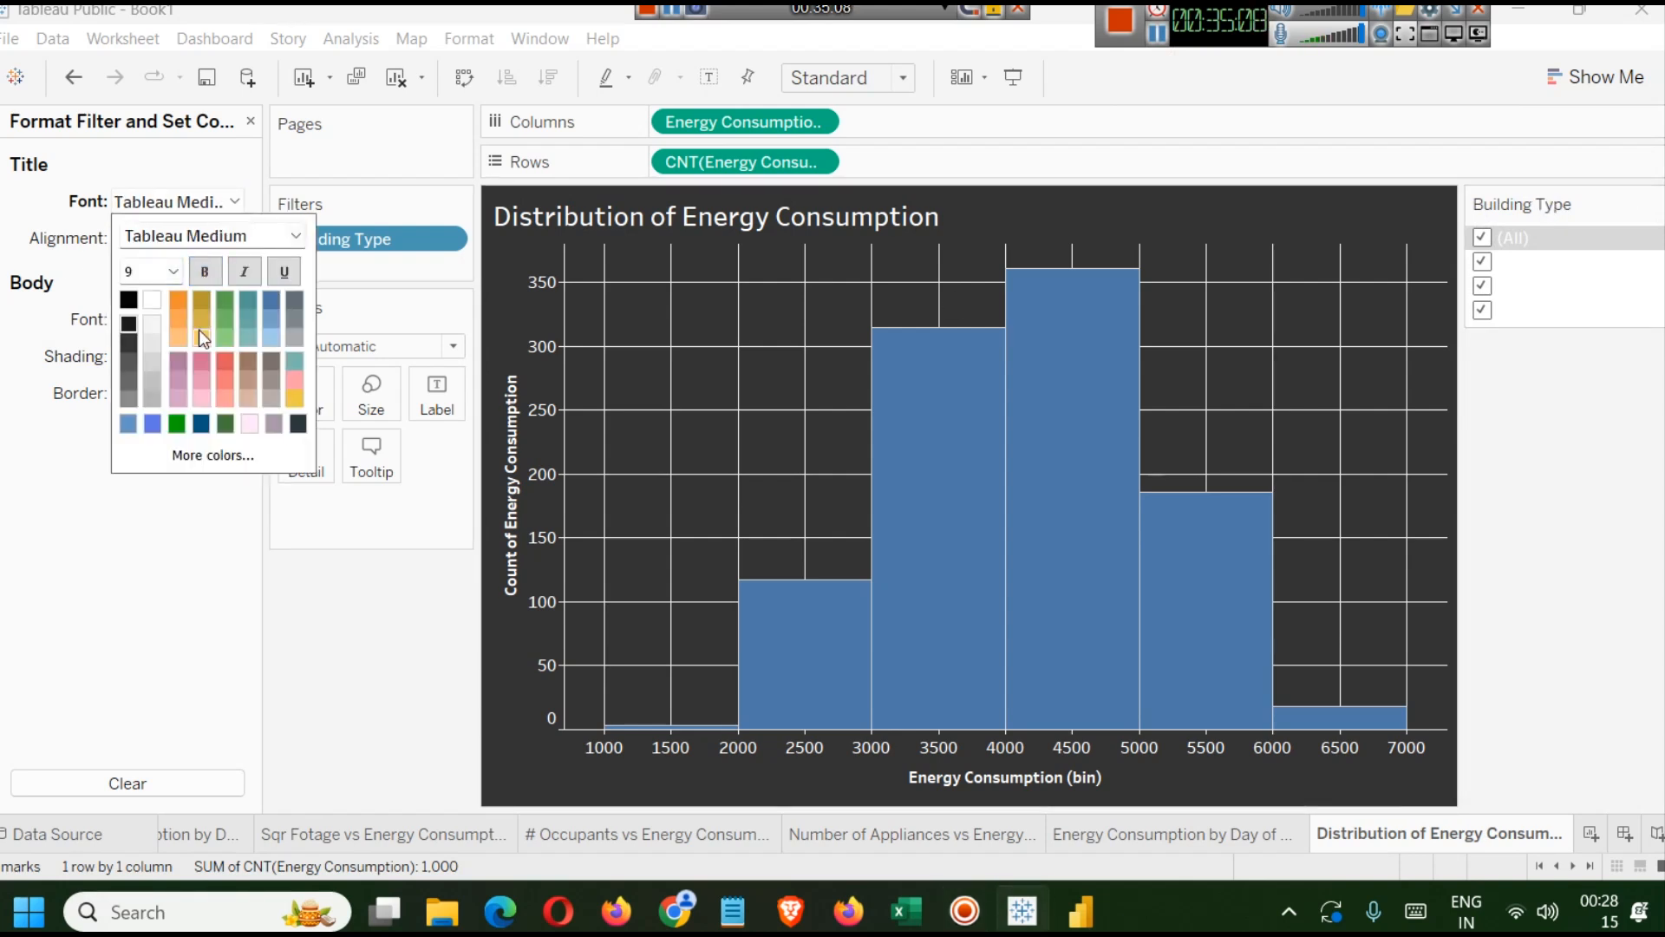
click(34, 359)
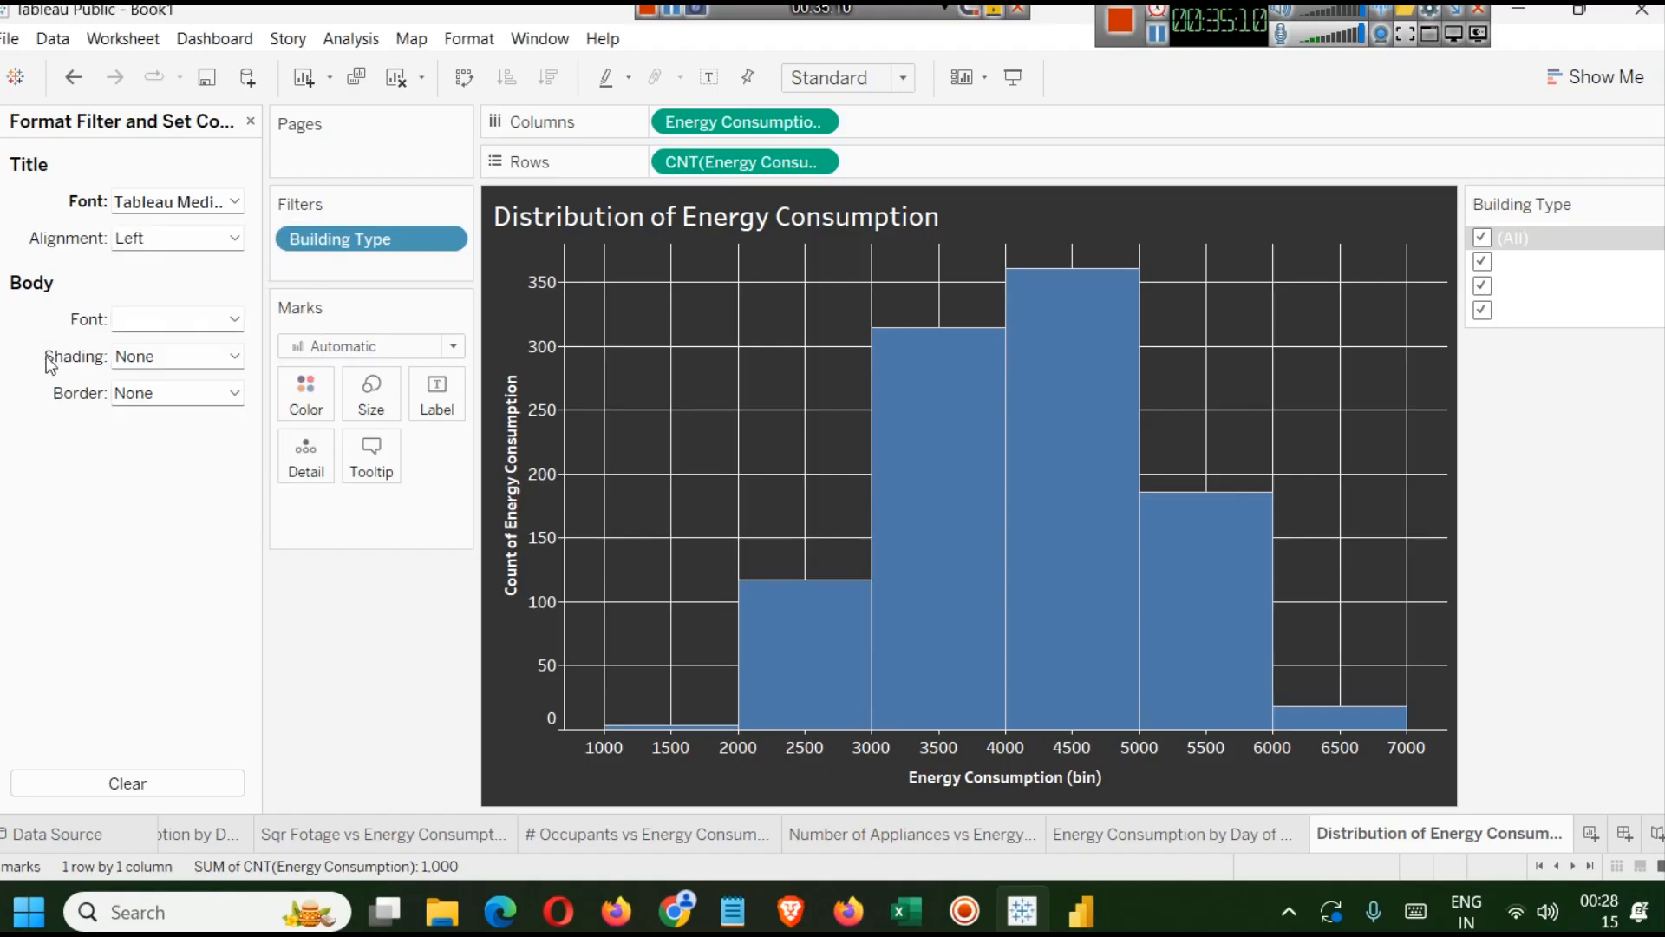
Change the filter body font colour, trying several palette colours before settling on one.
click(227, 320)
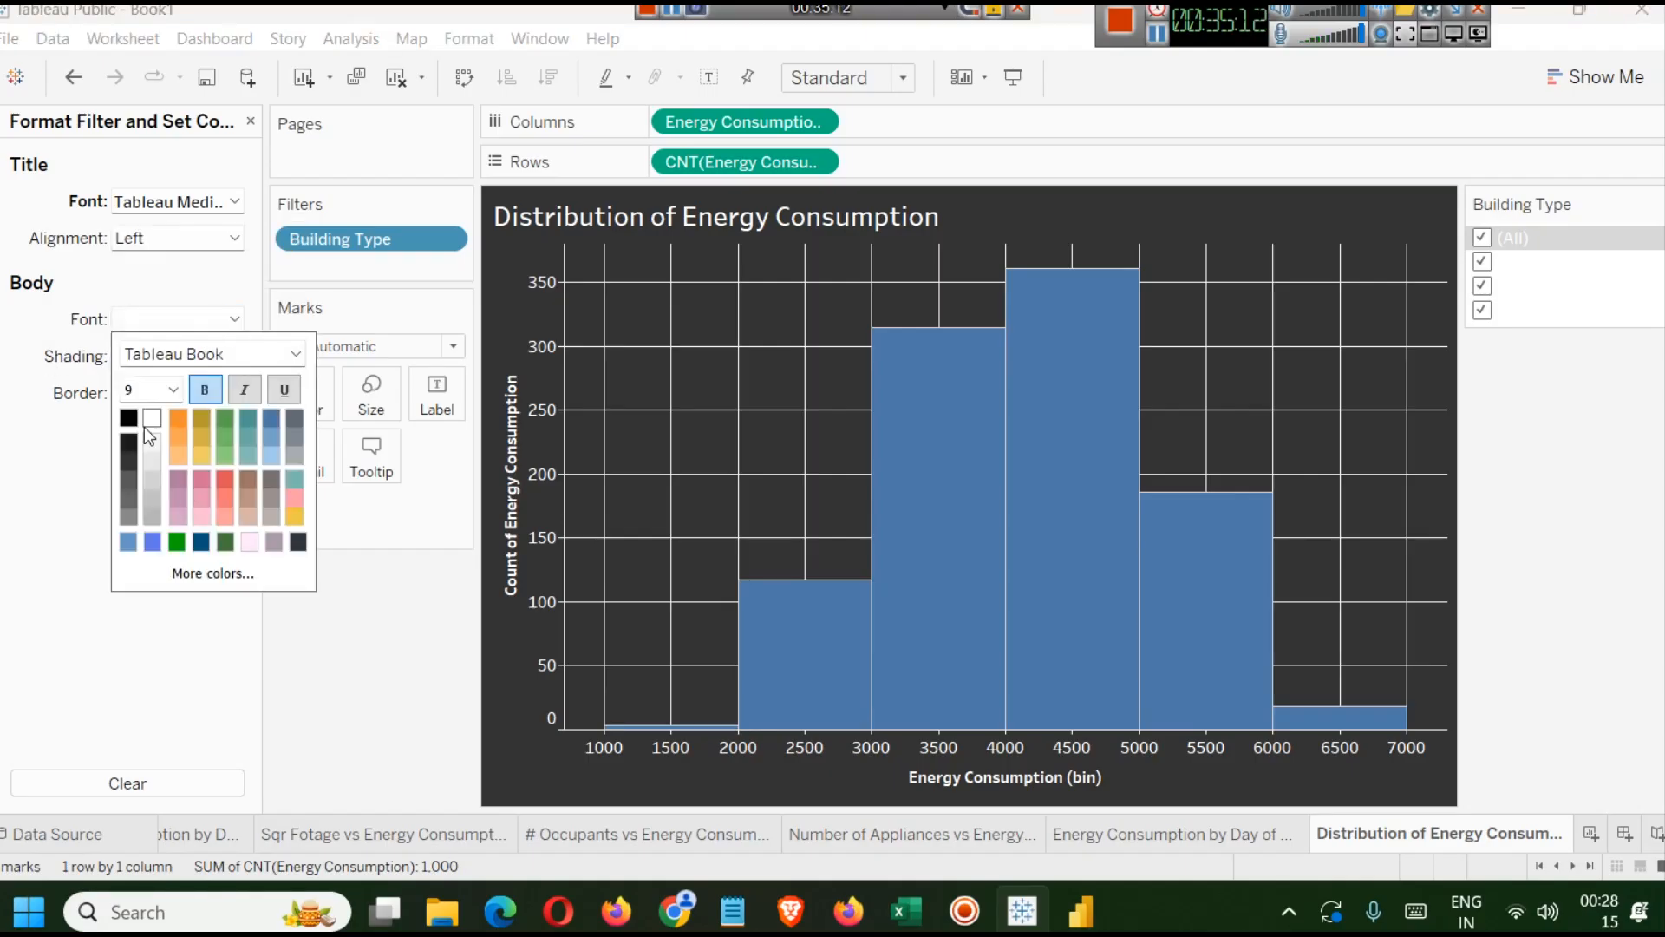
click(133, 461)
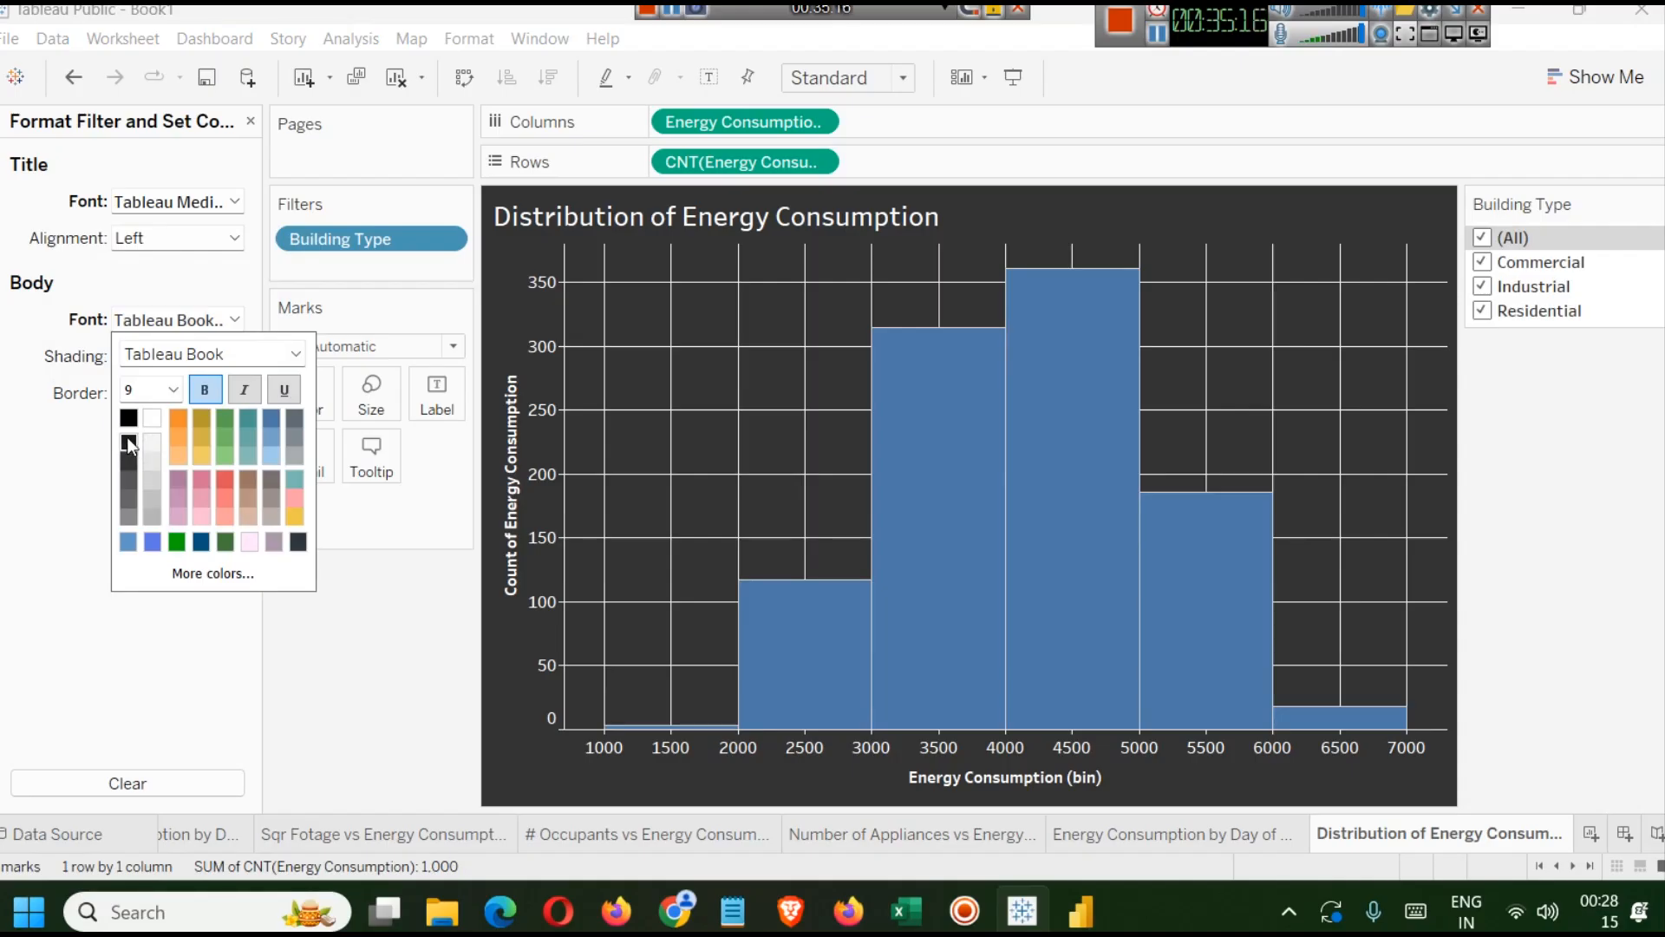
click(223, 417)
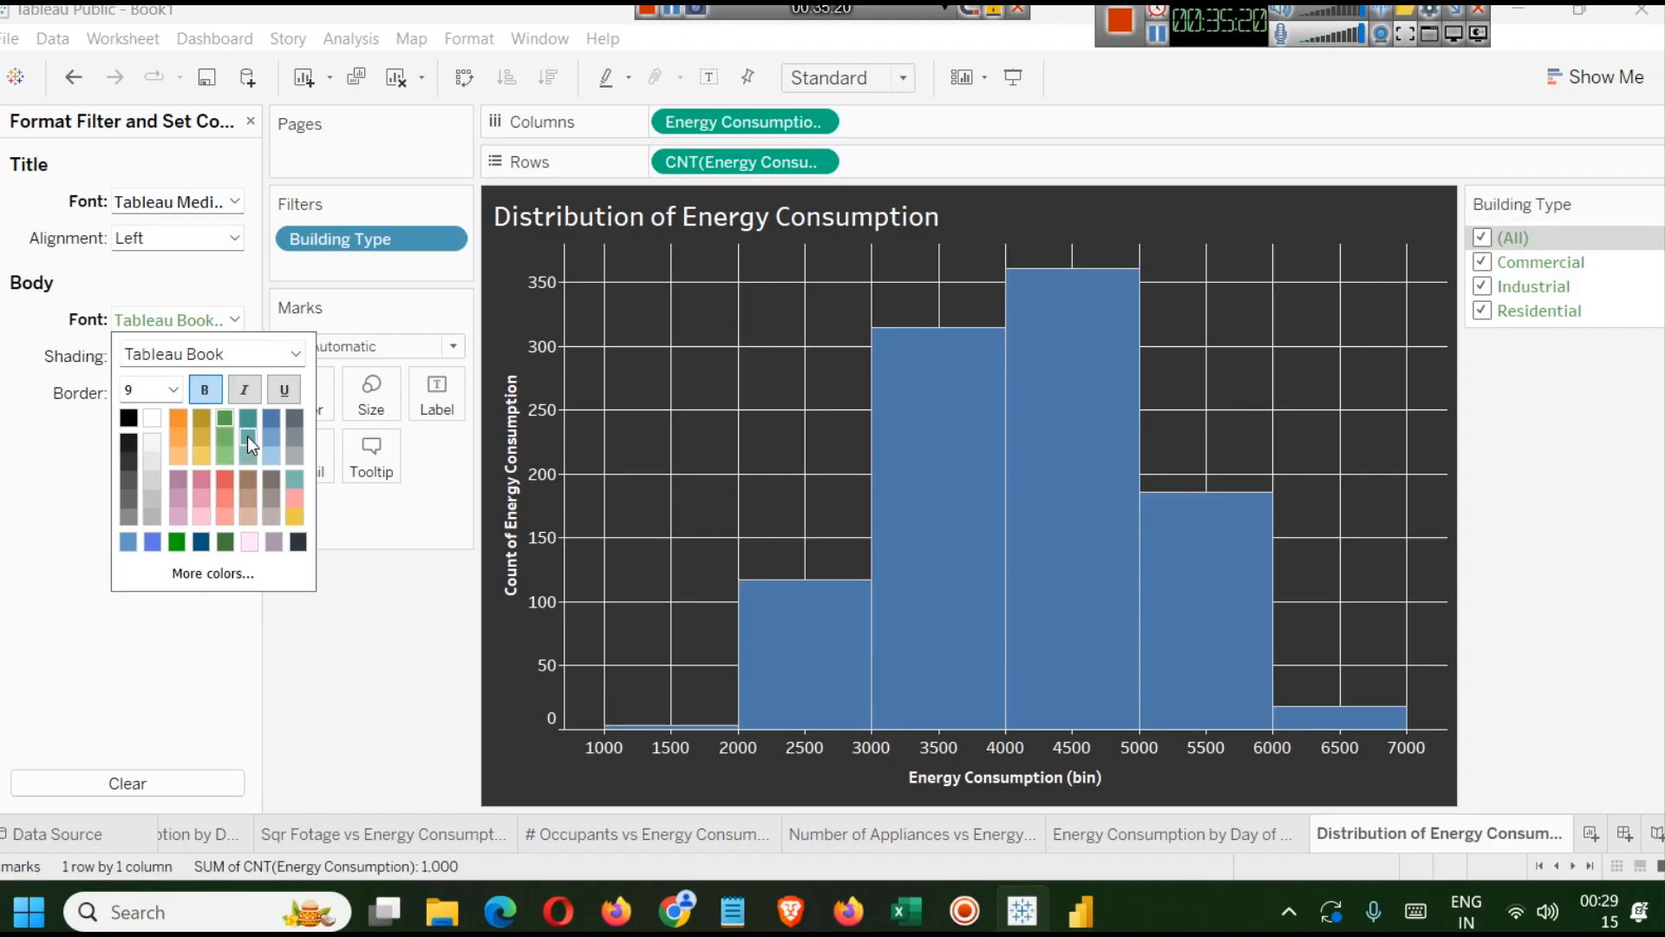
click(225, 542)
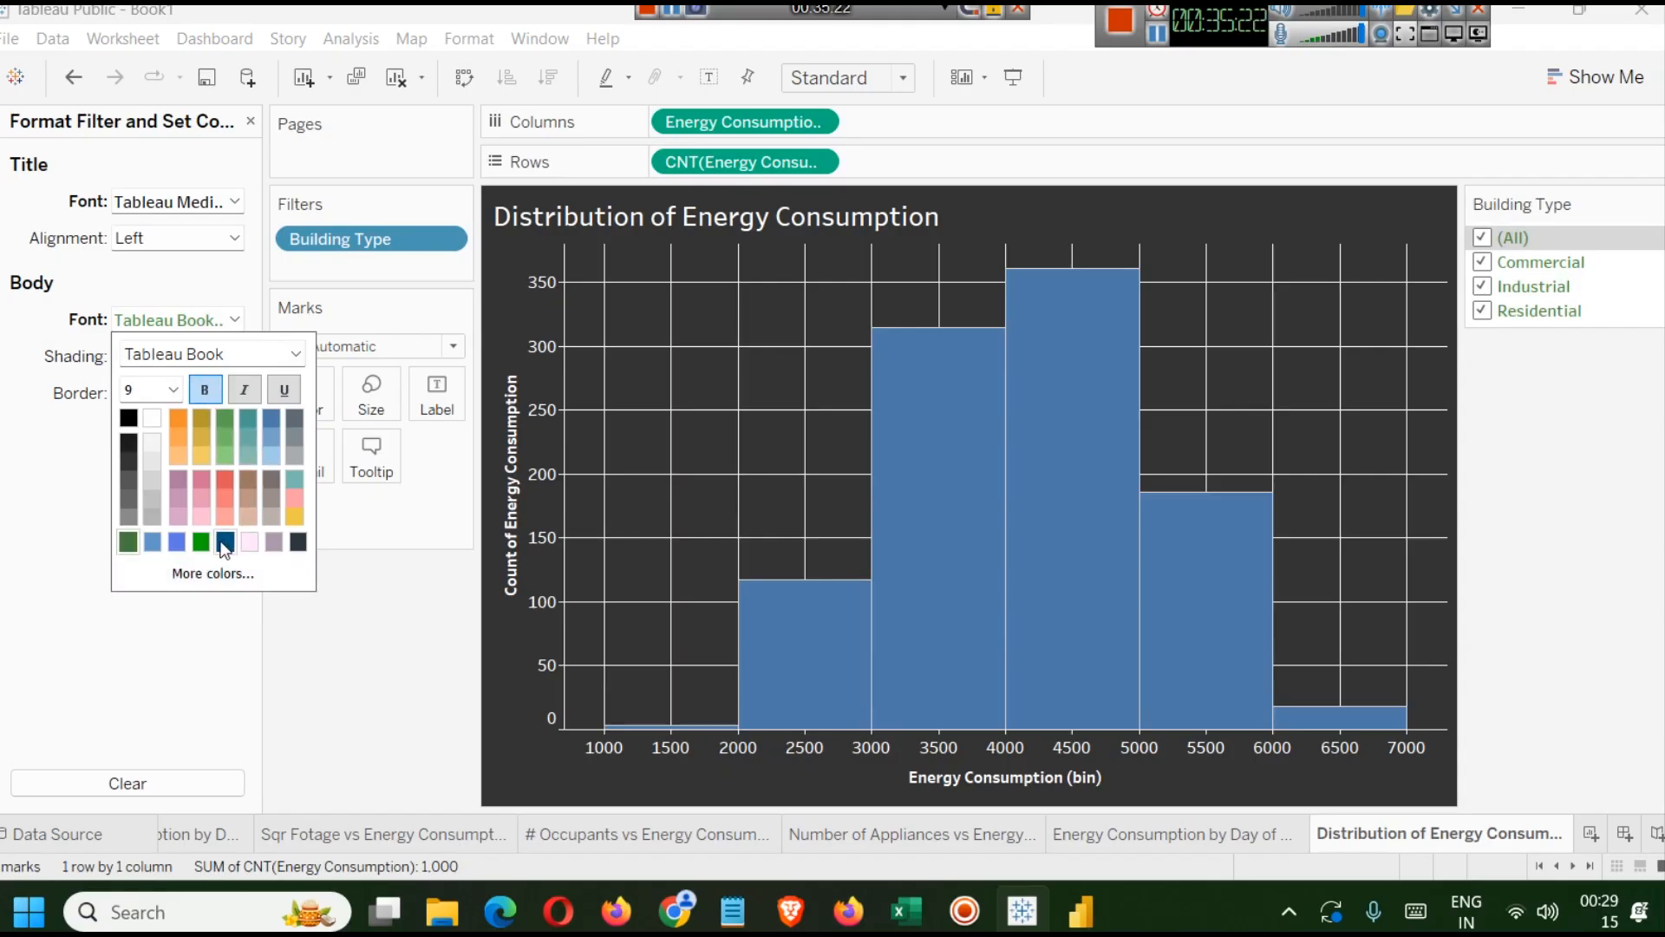
click(225, 543)
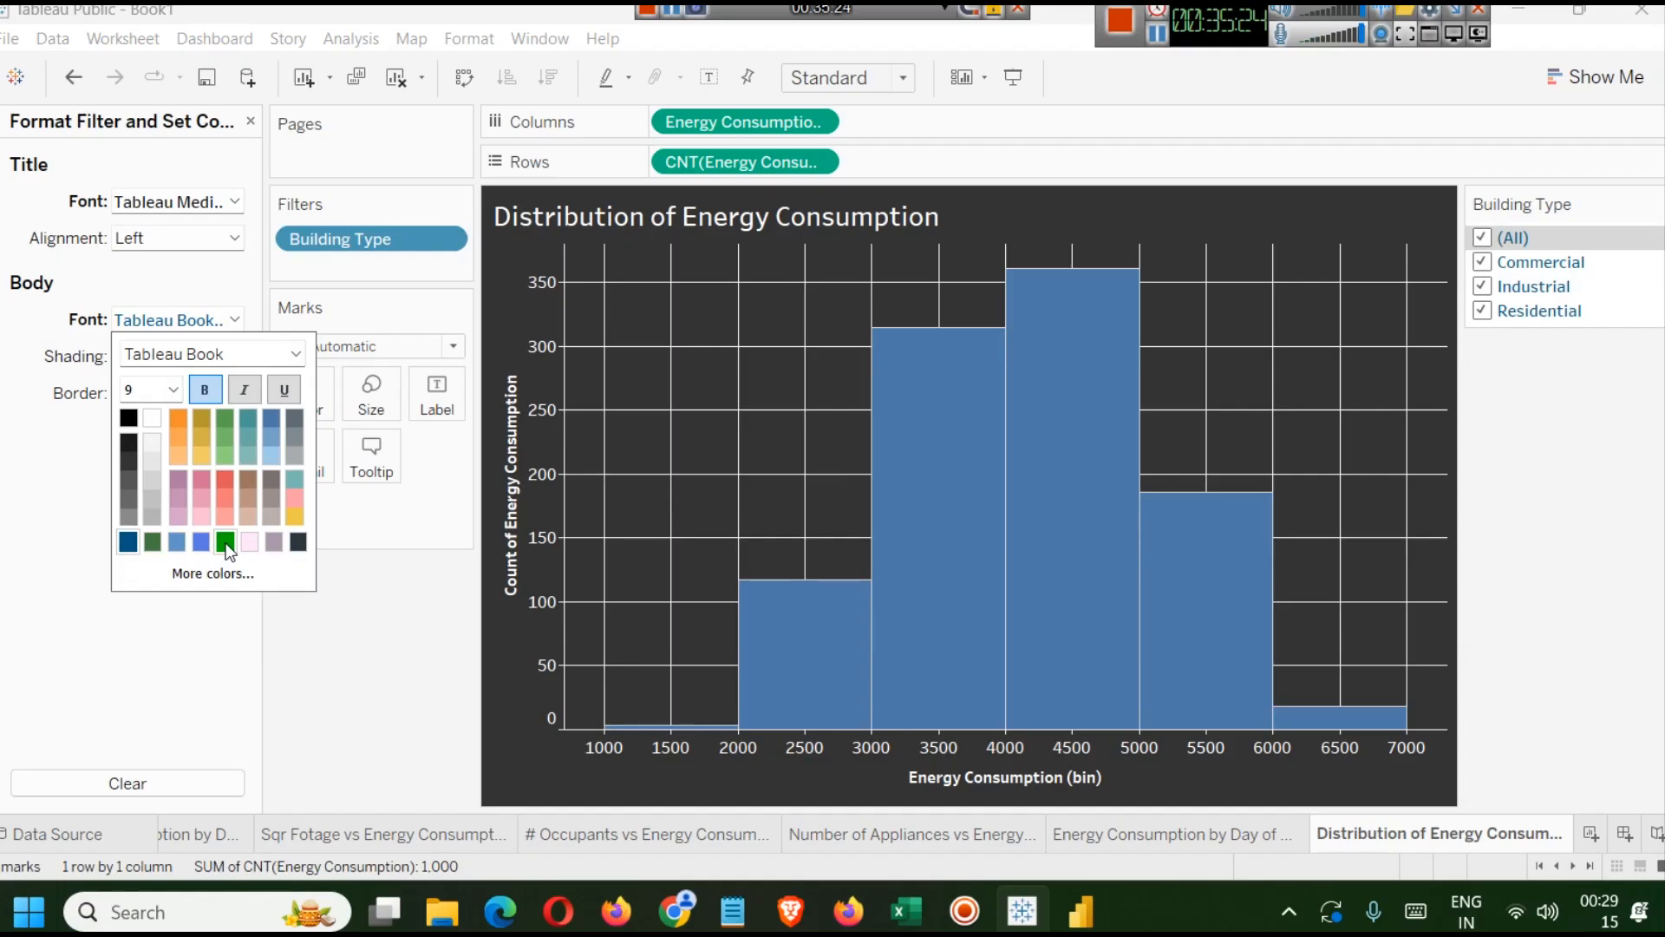
click(56, 466)
Give the filter card a solid thin border in a dark colour.
click(233, 394)
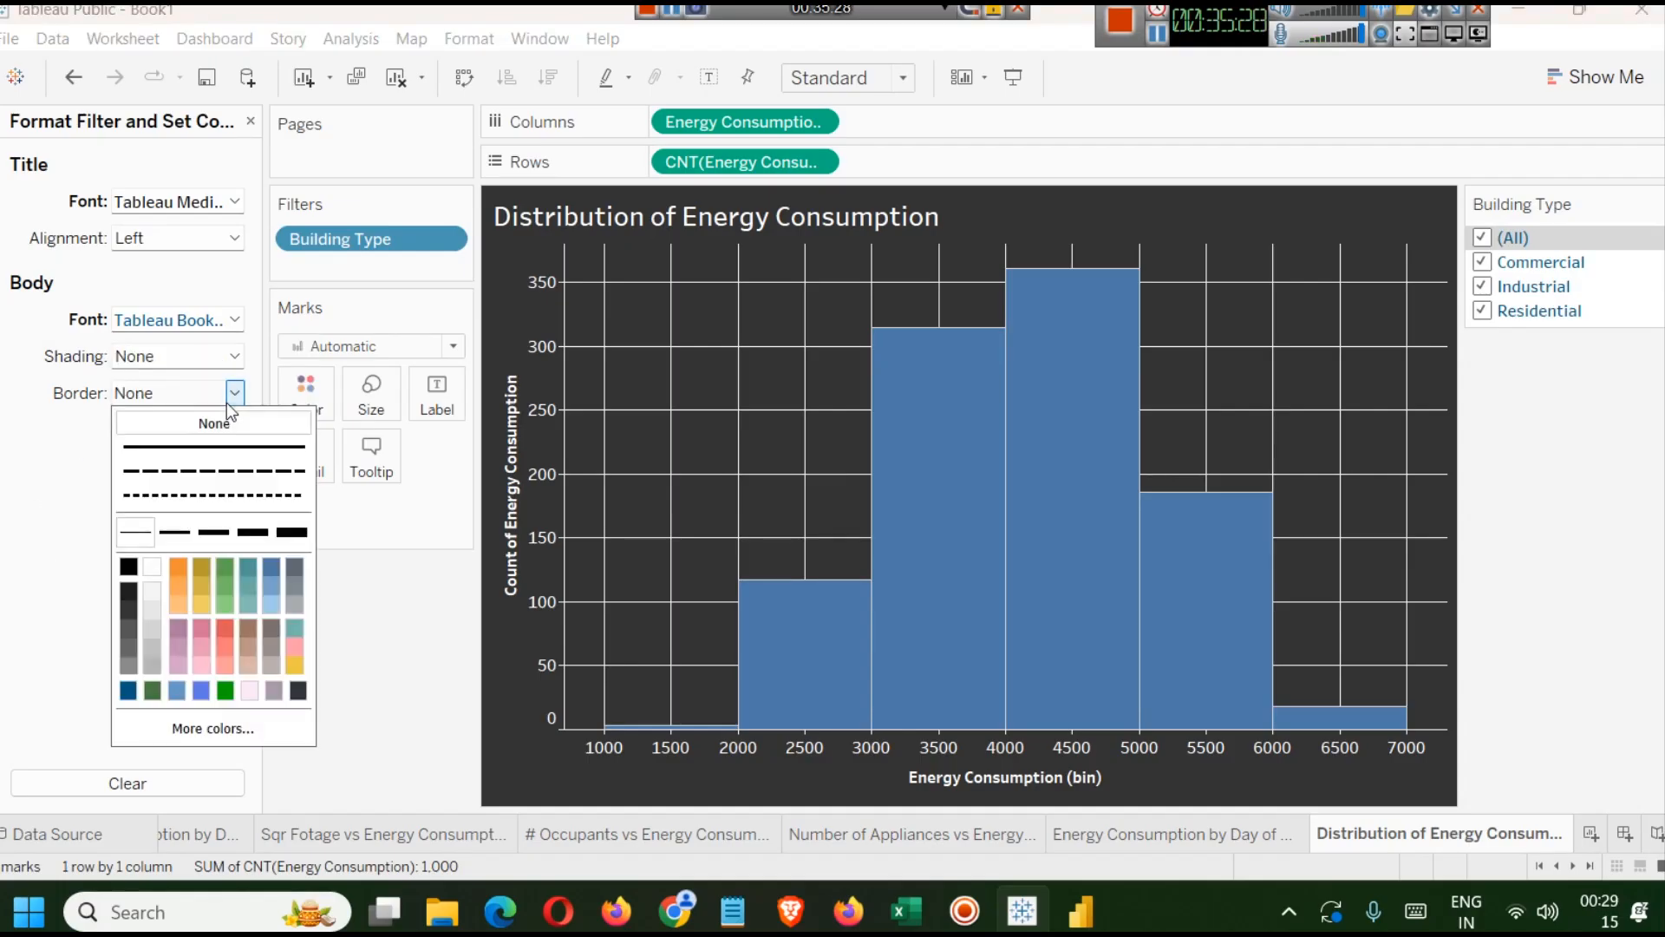
click(147, 534)
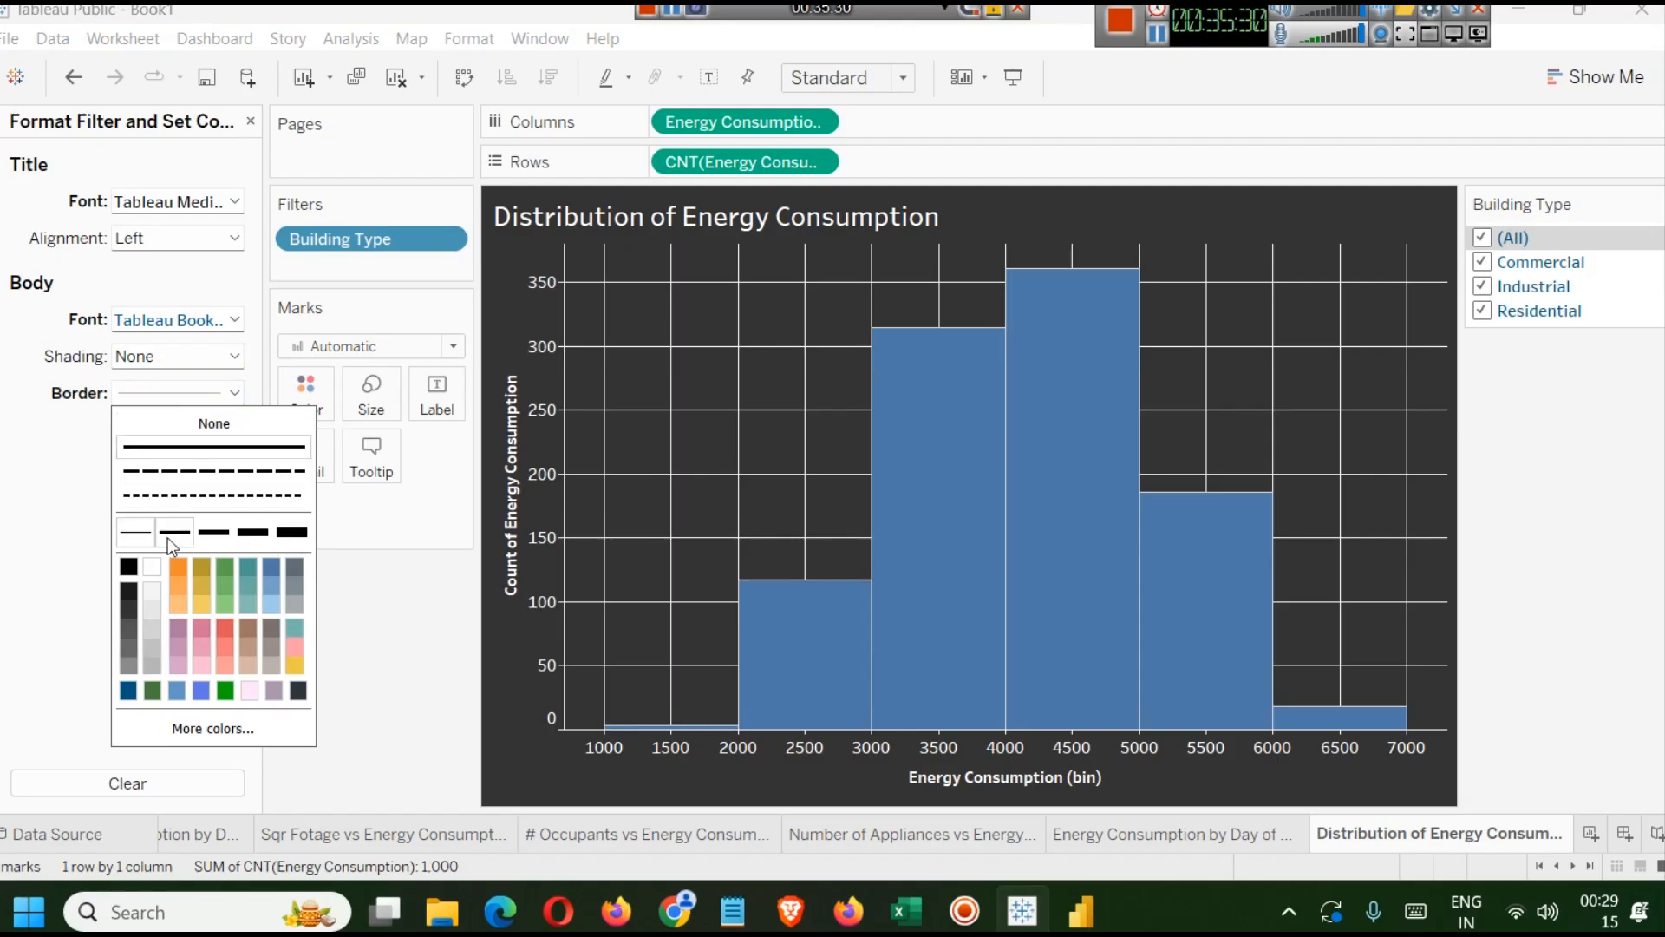
click(130, 591)
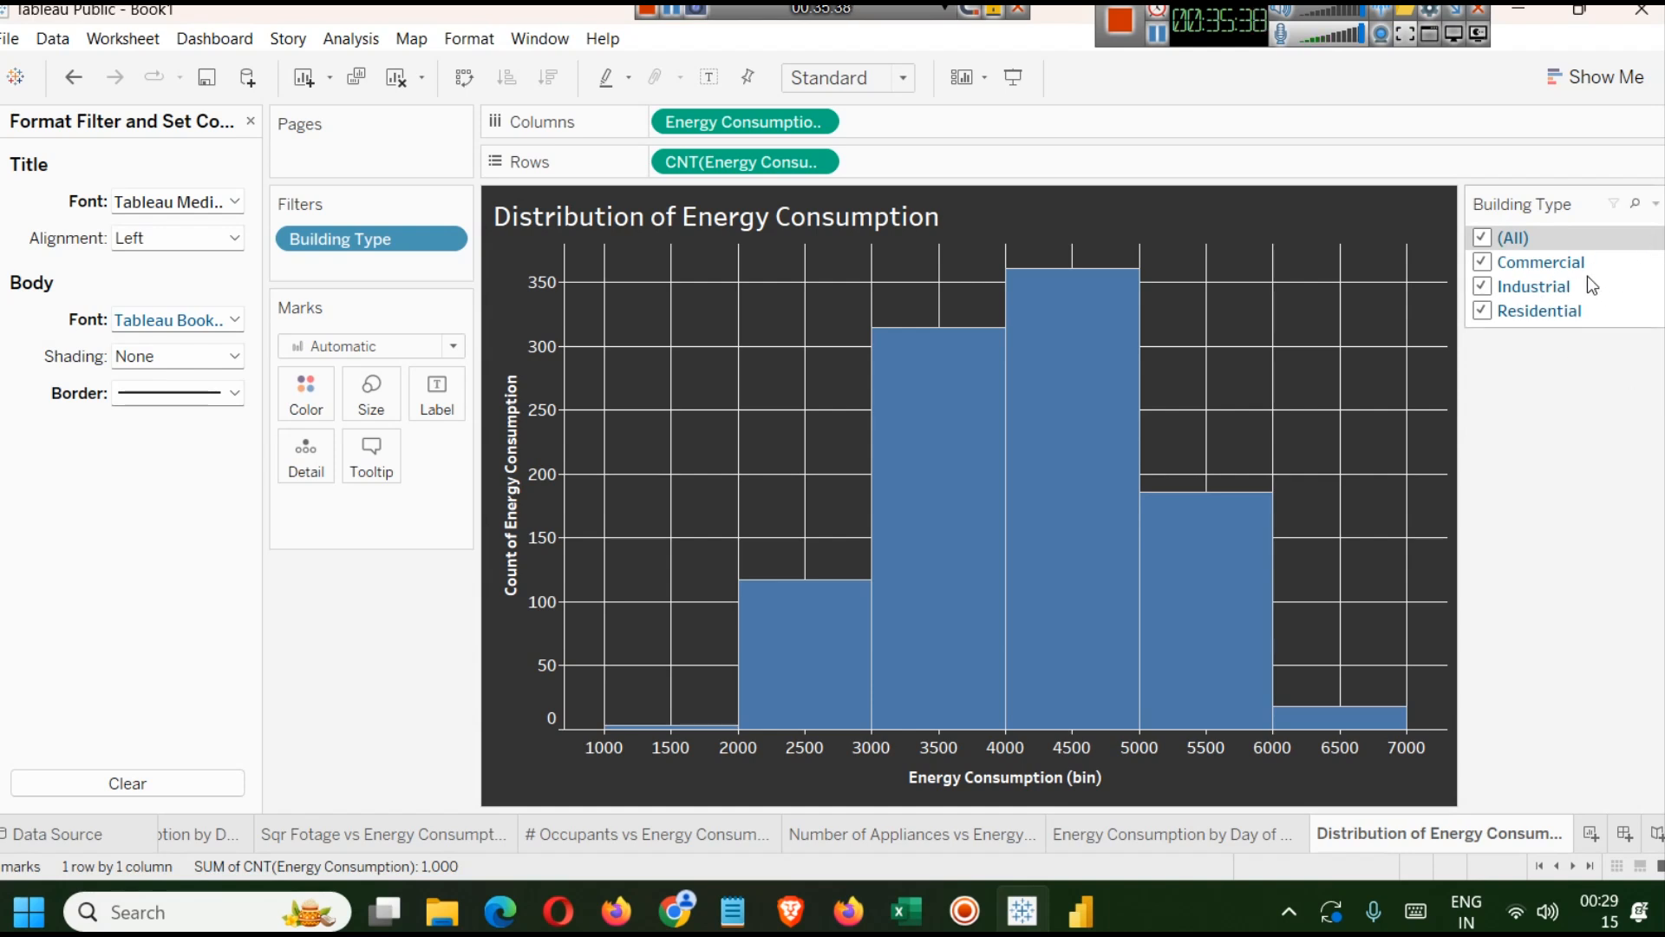
Switch the Building Type filter control to Single Value (dropdown).
click(1655, 204)
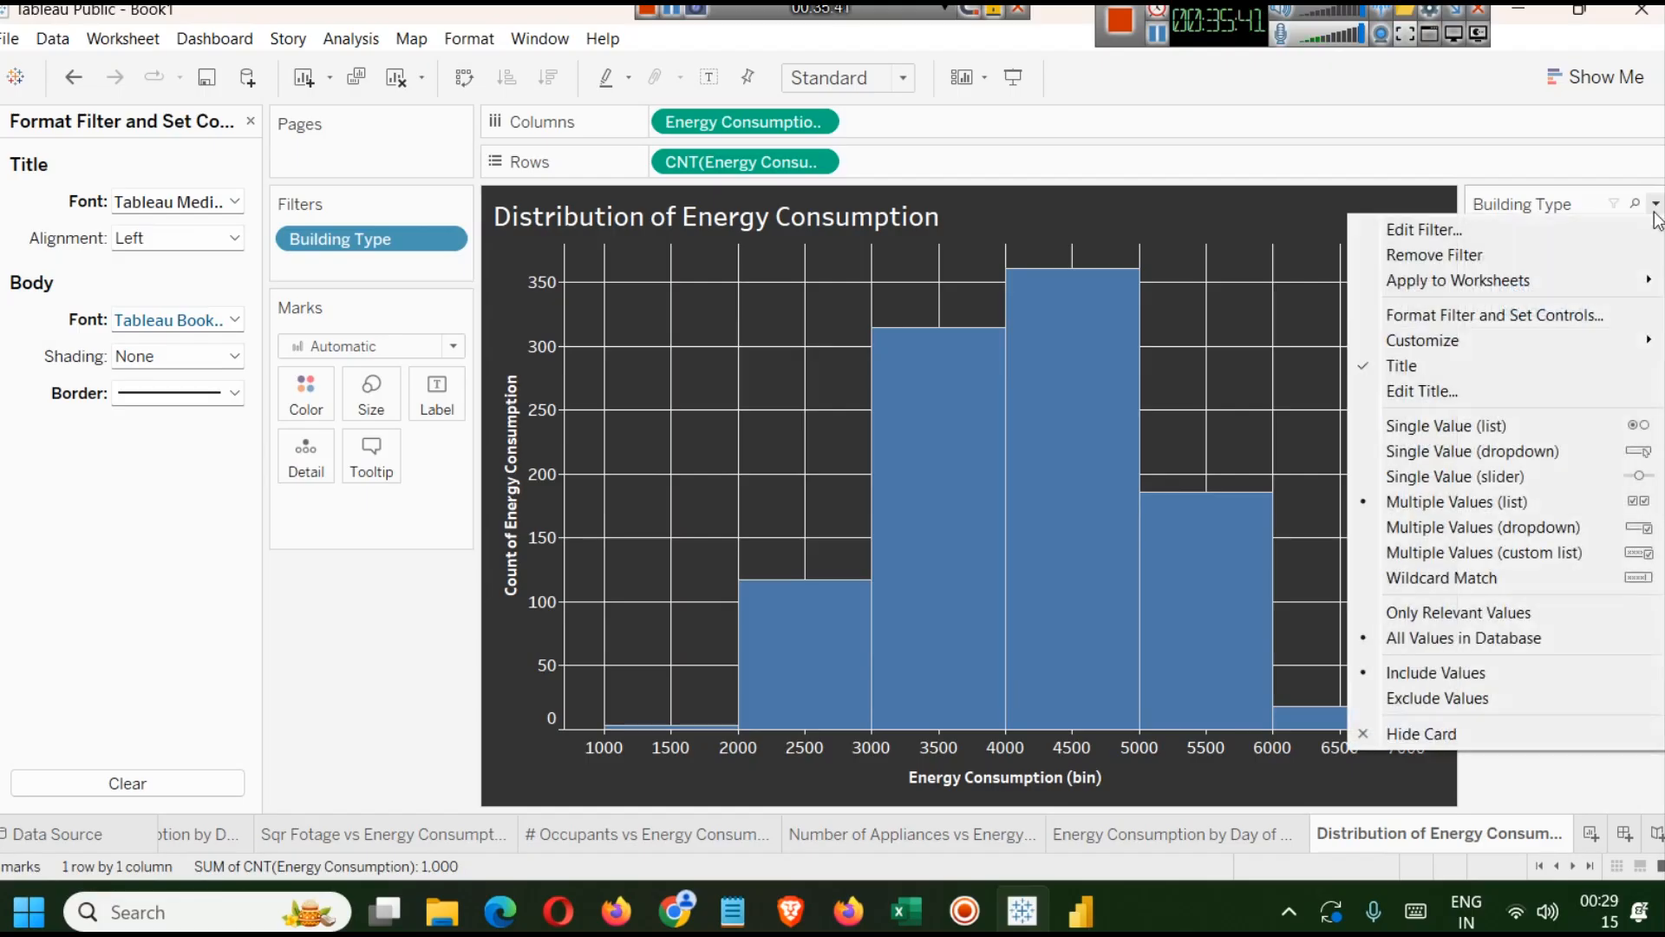
click(1507, 451)
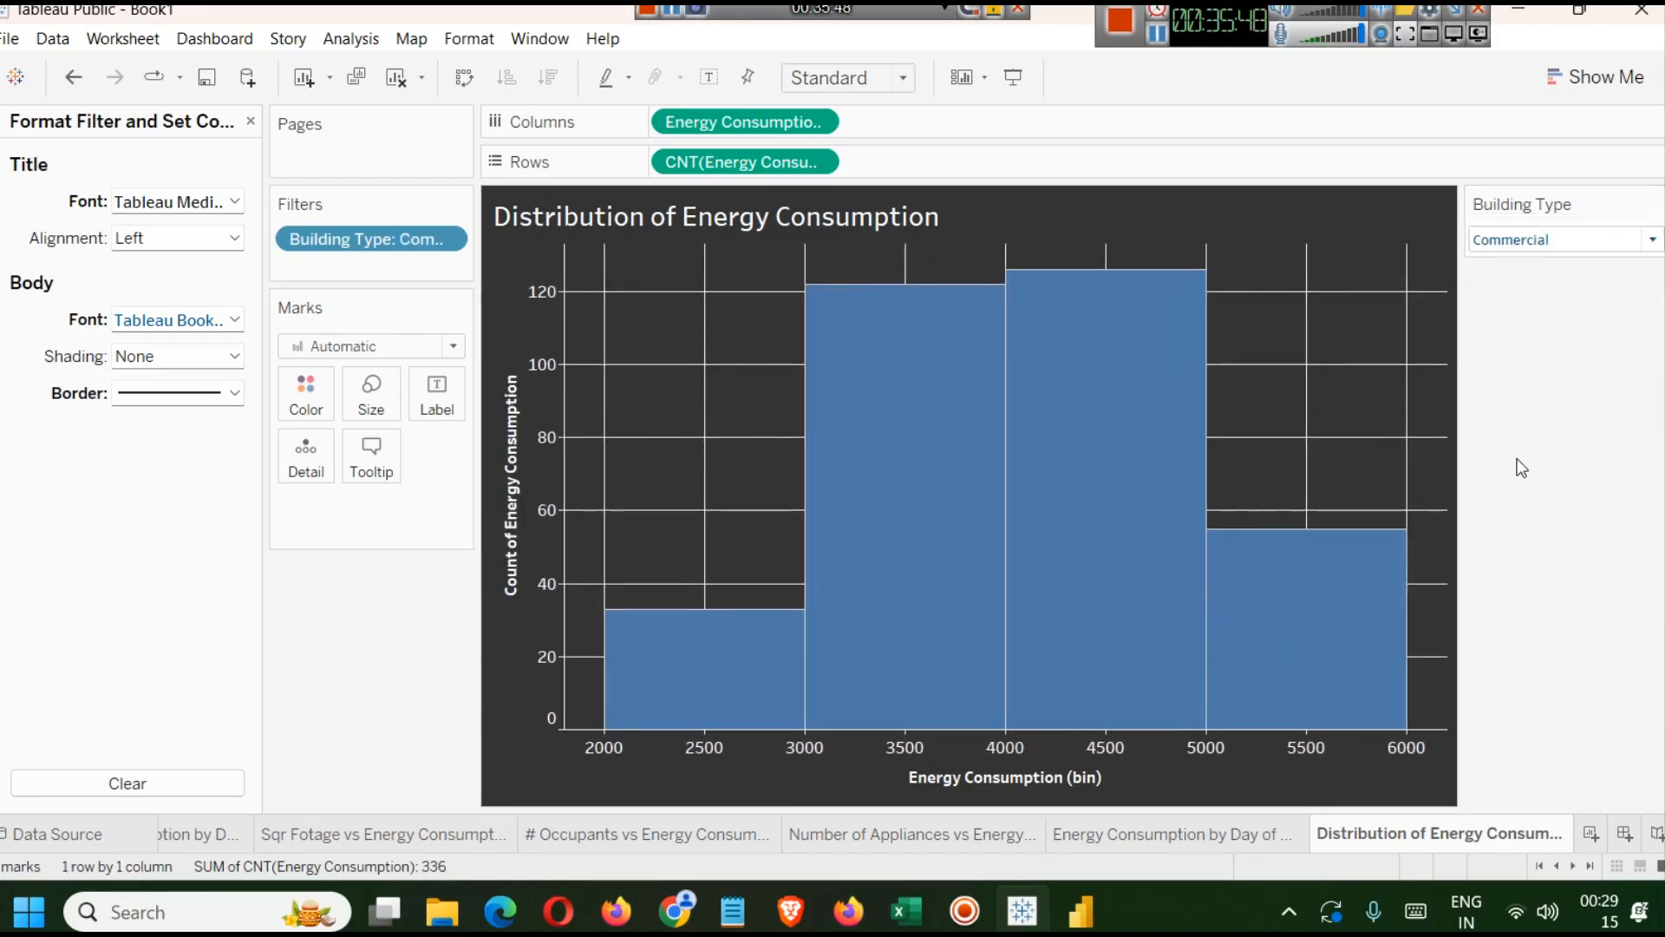
Test the dropdown by selecting Industrial, Residential and (All), ending with Commercial selected.
mouse_move(1090, 435)
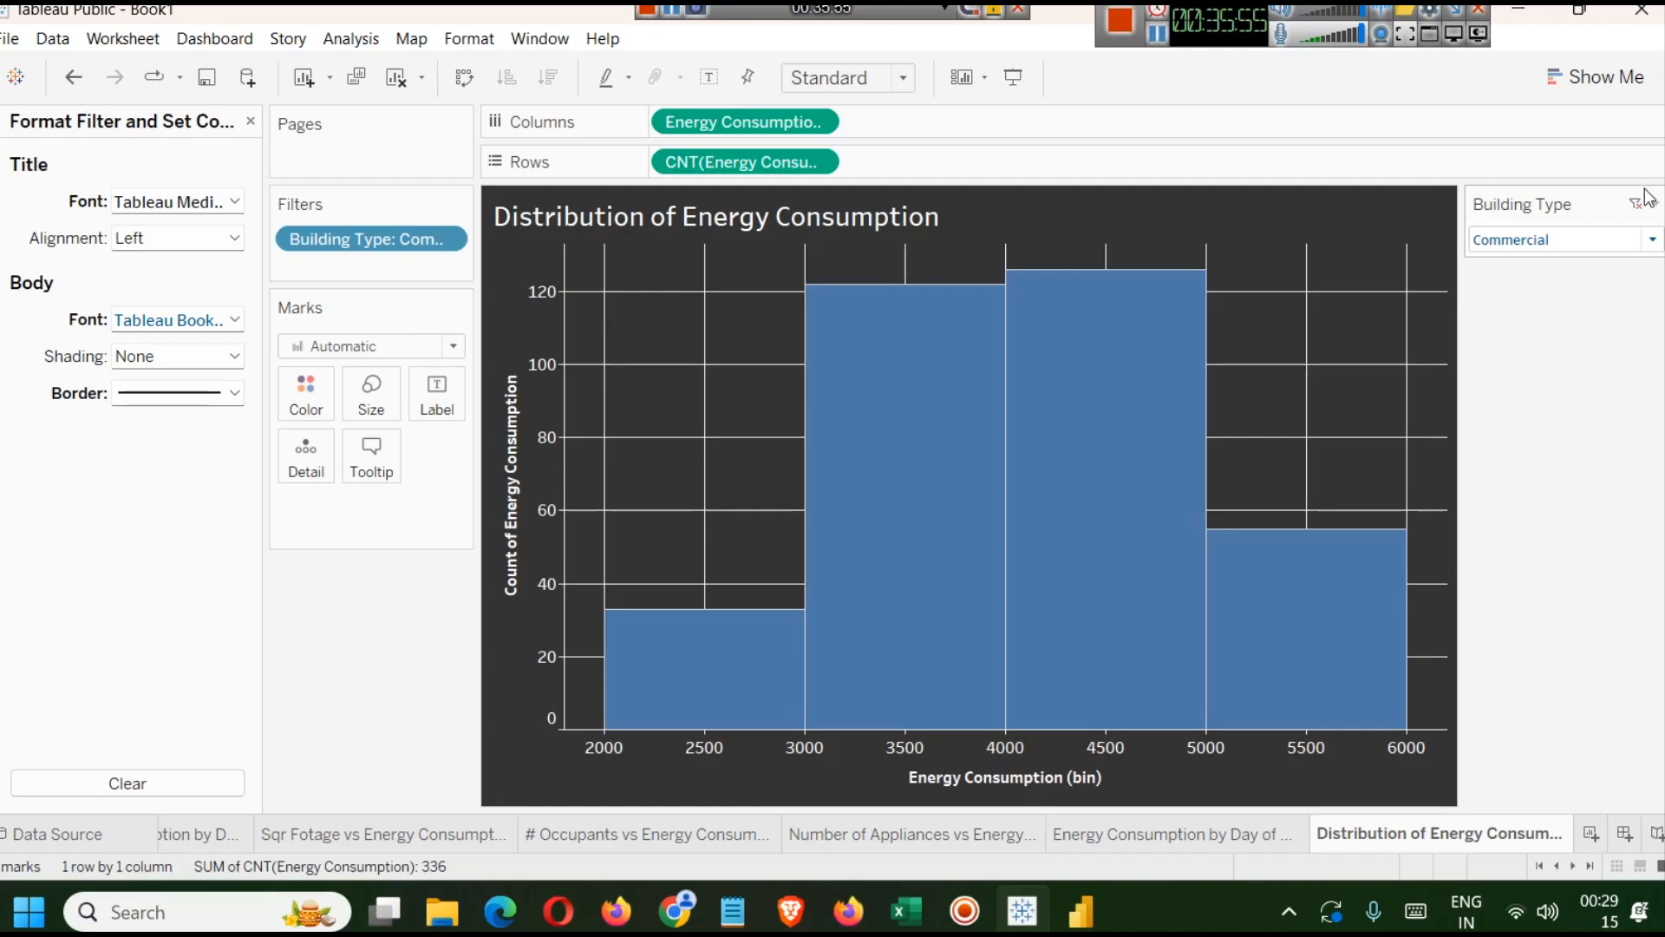
click(1634, 239)
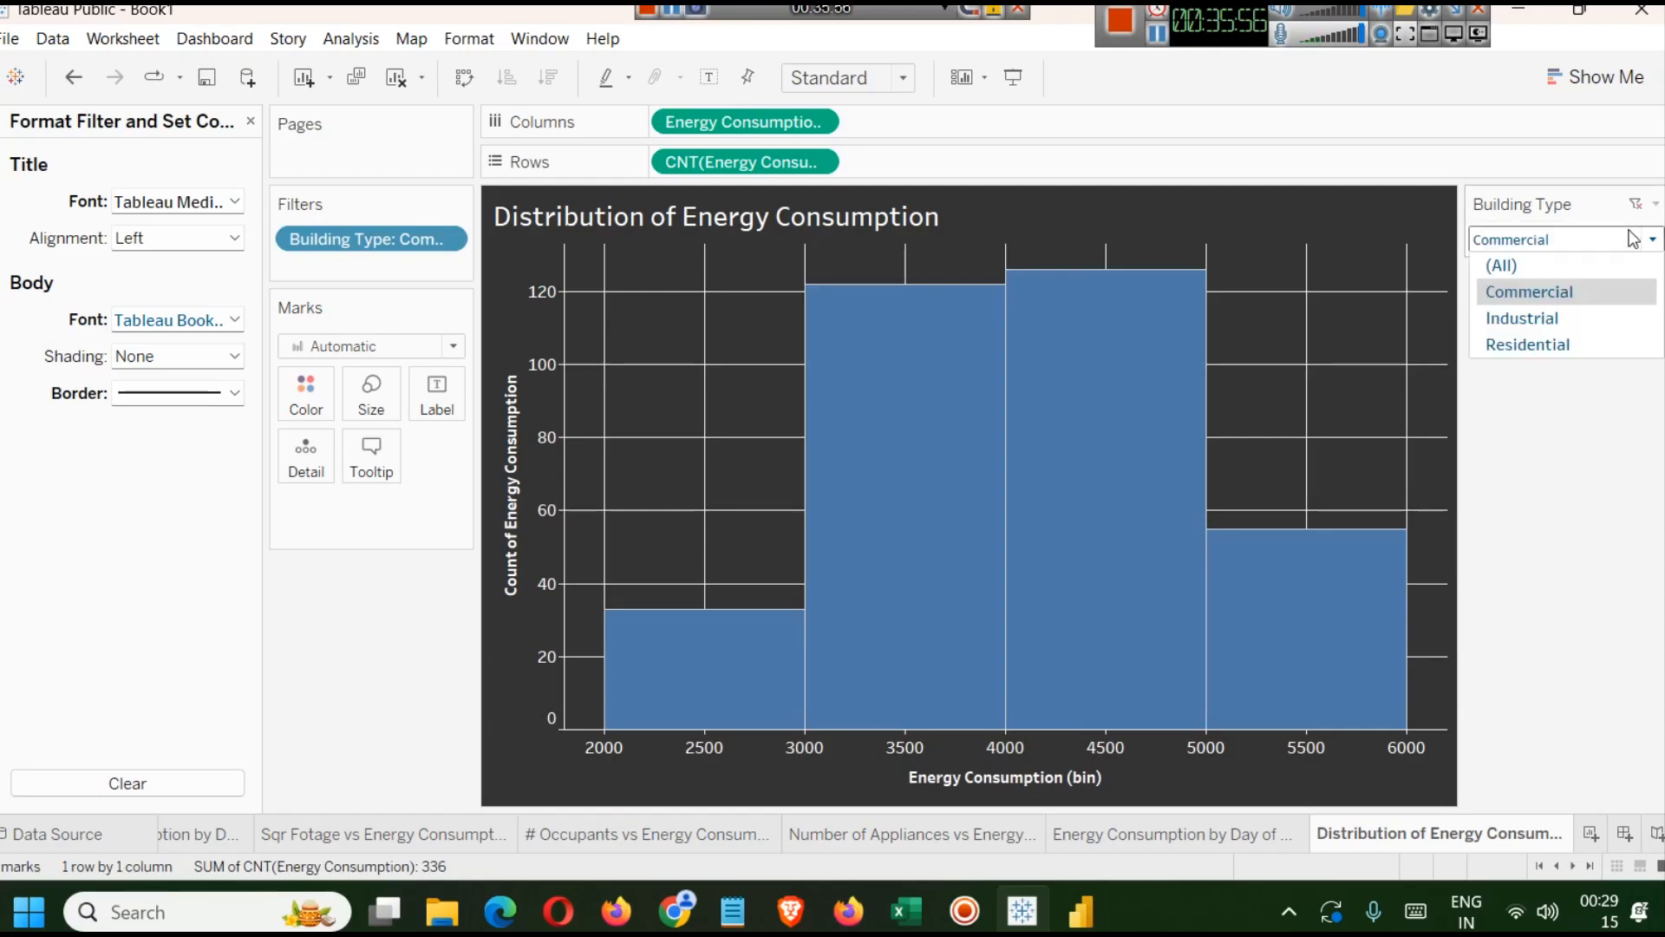
click(1572, 321)
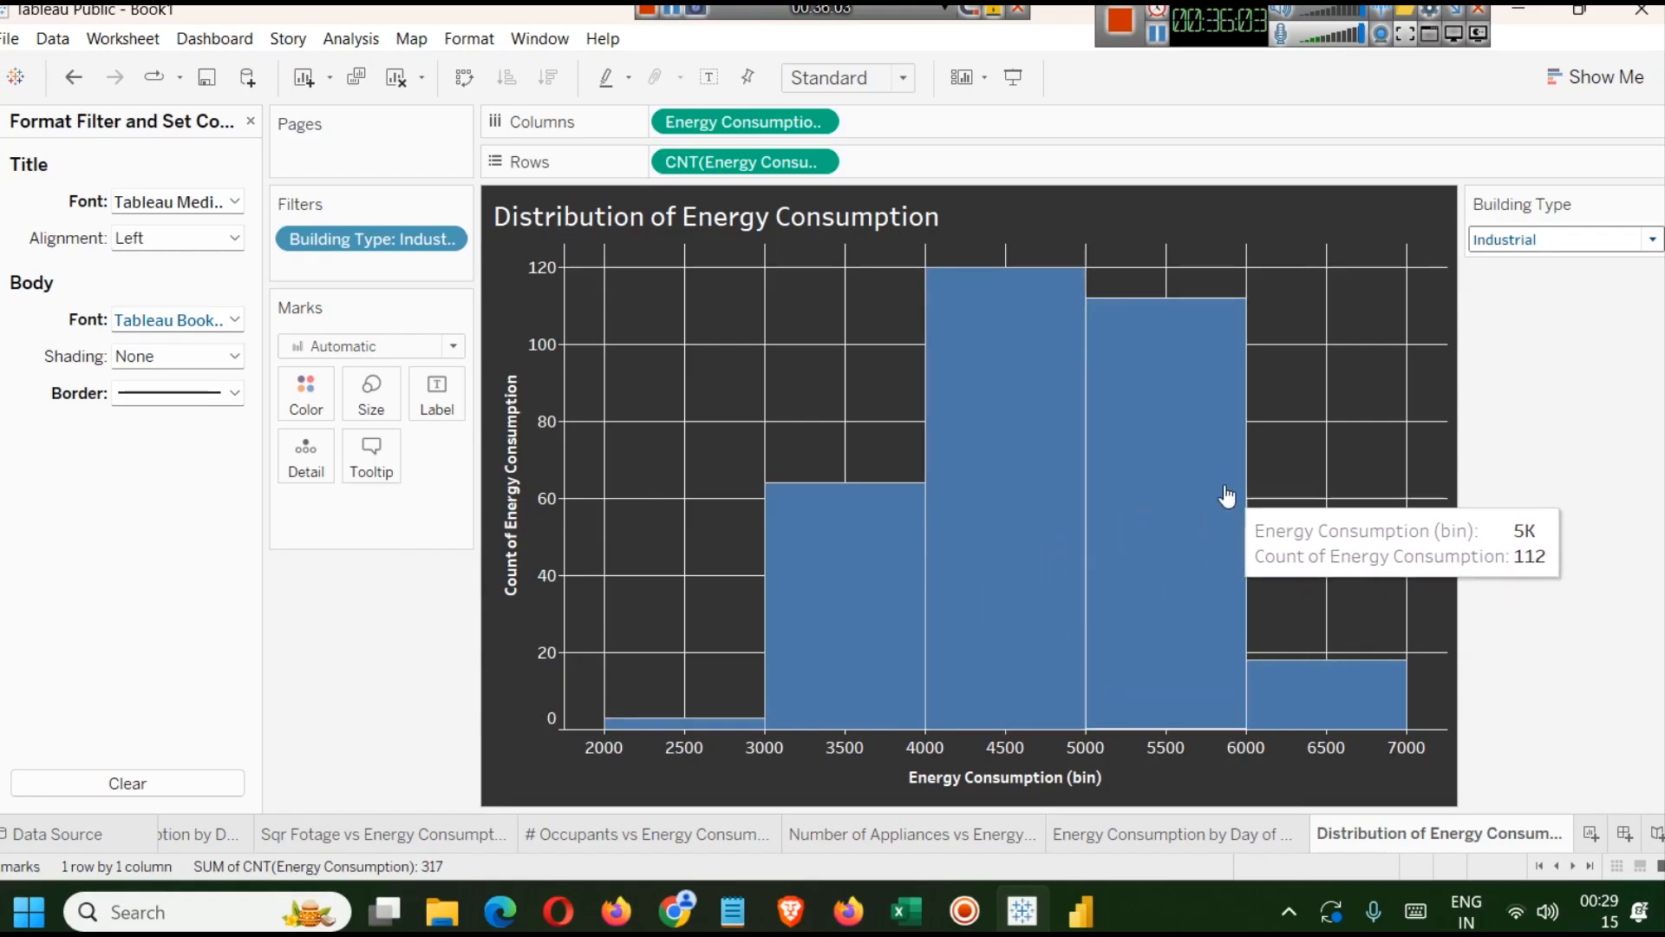
click(1653, 240)
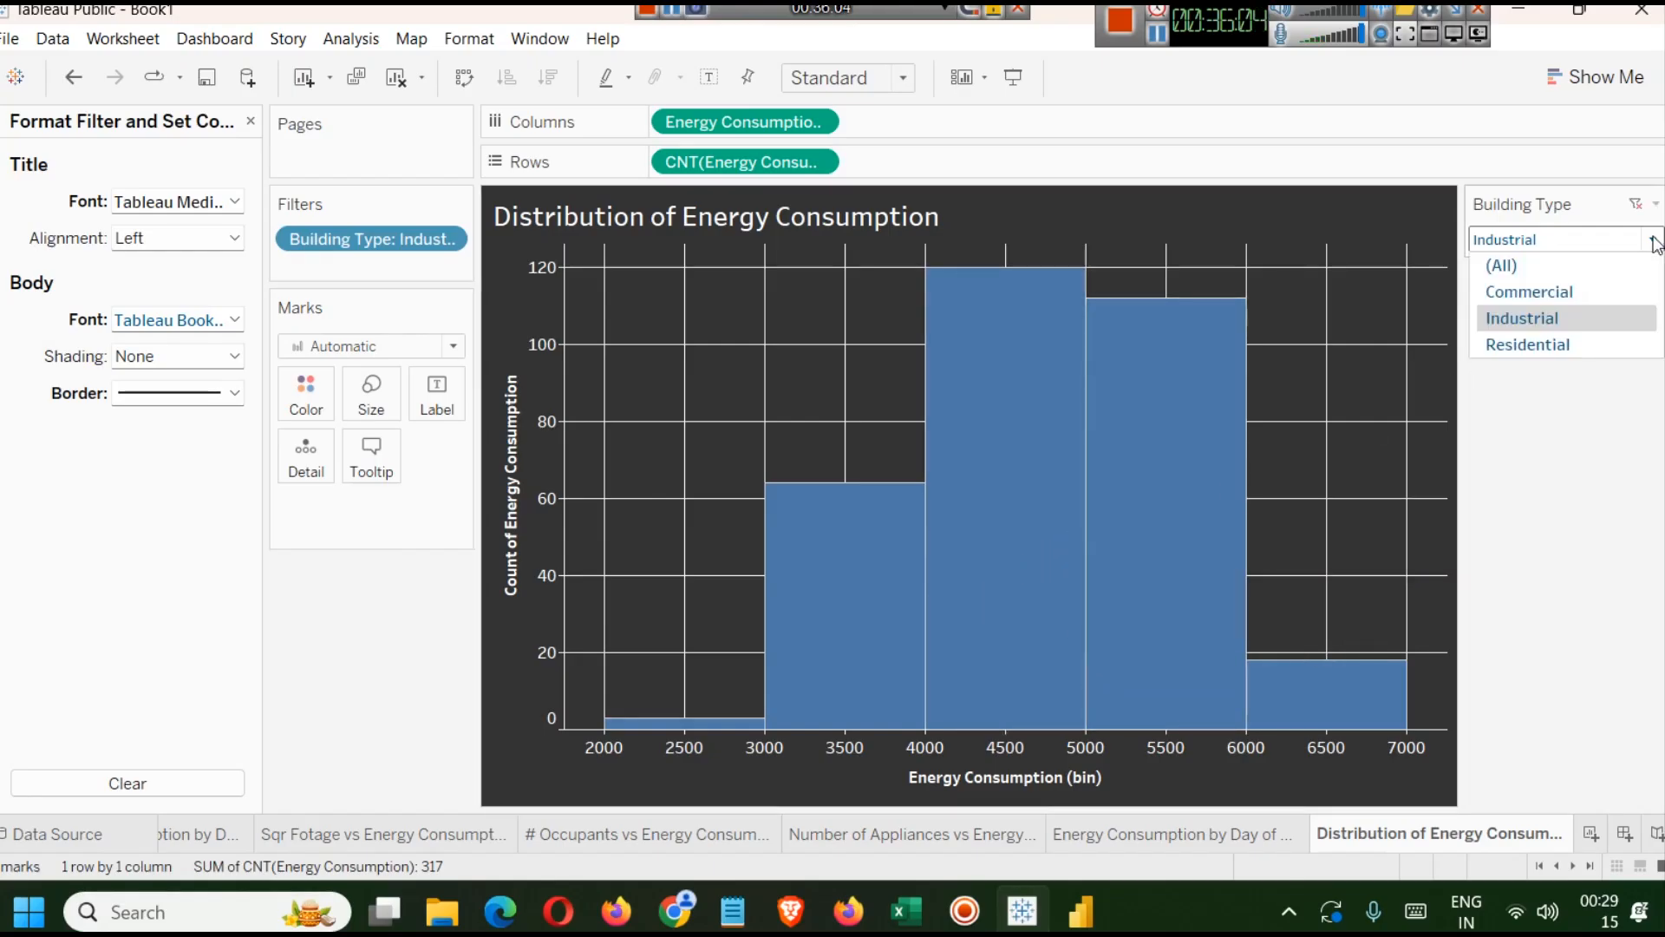
click(1542, 344)
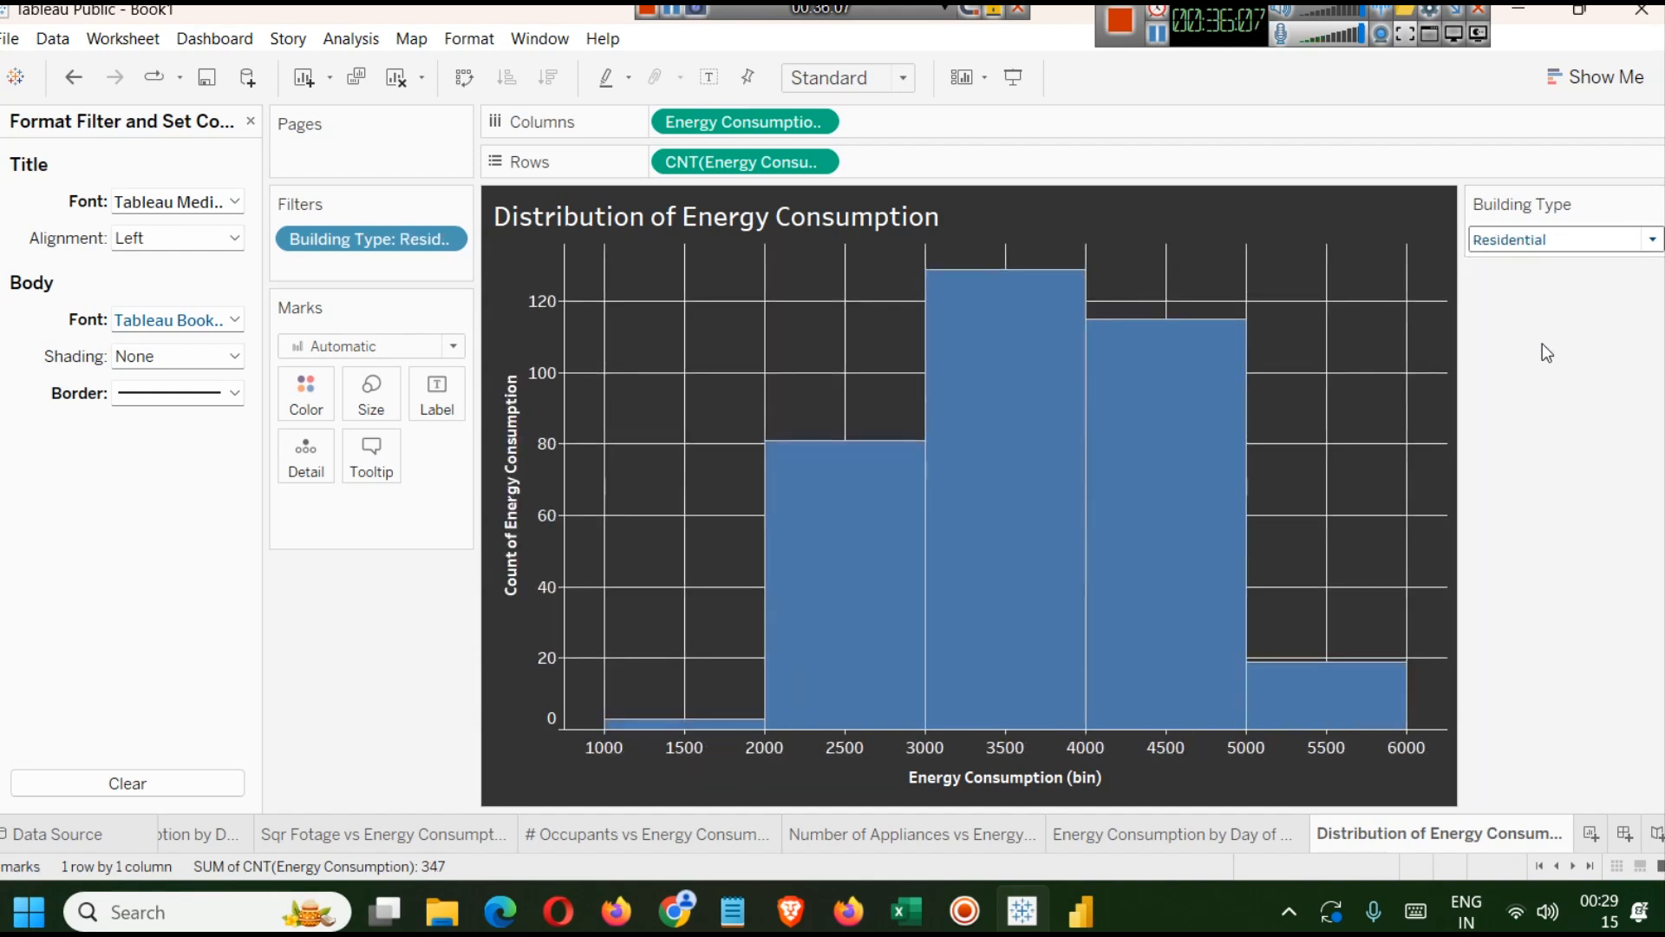
mouse_move(1015, 454)
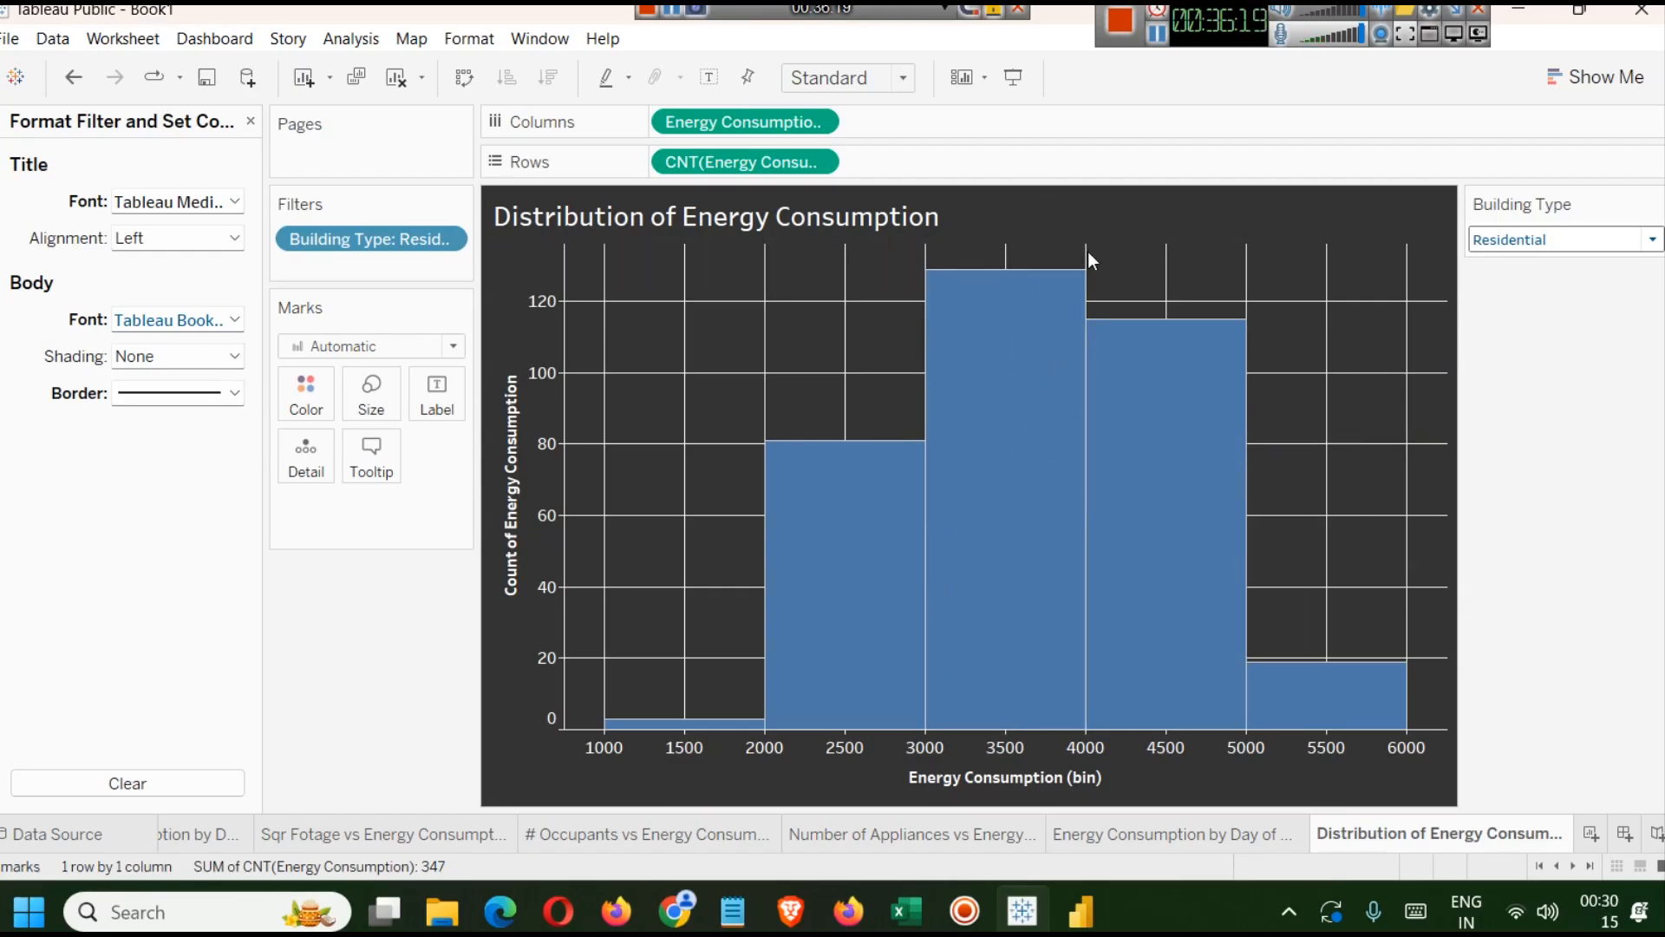
click(1581, 247)
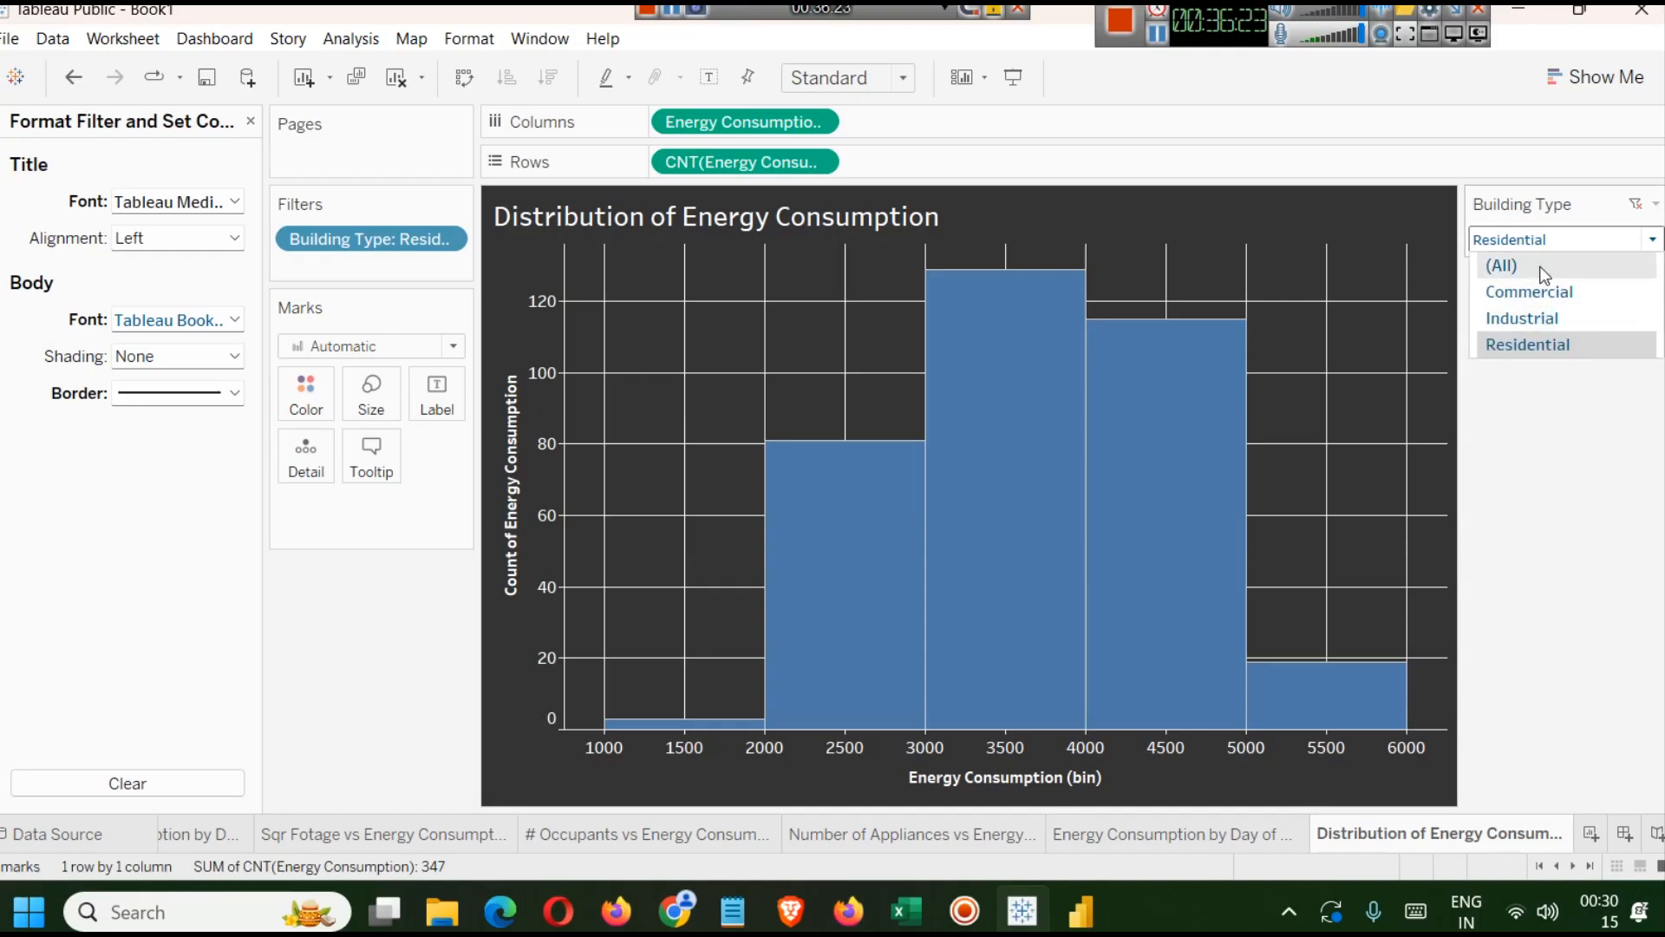
click(1544, 266)
click(1552, 240)
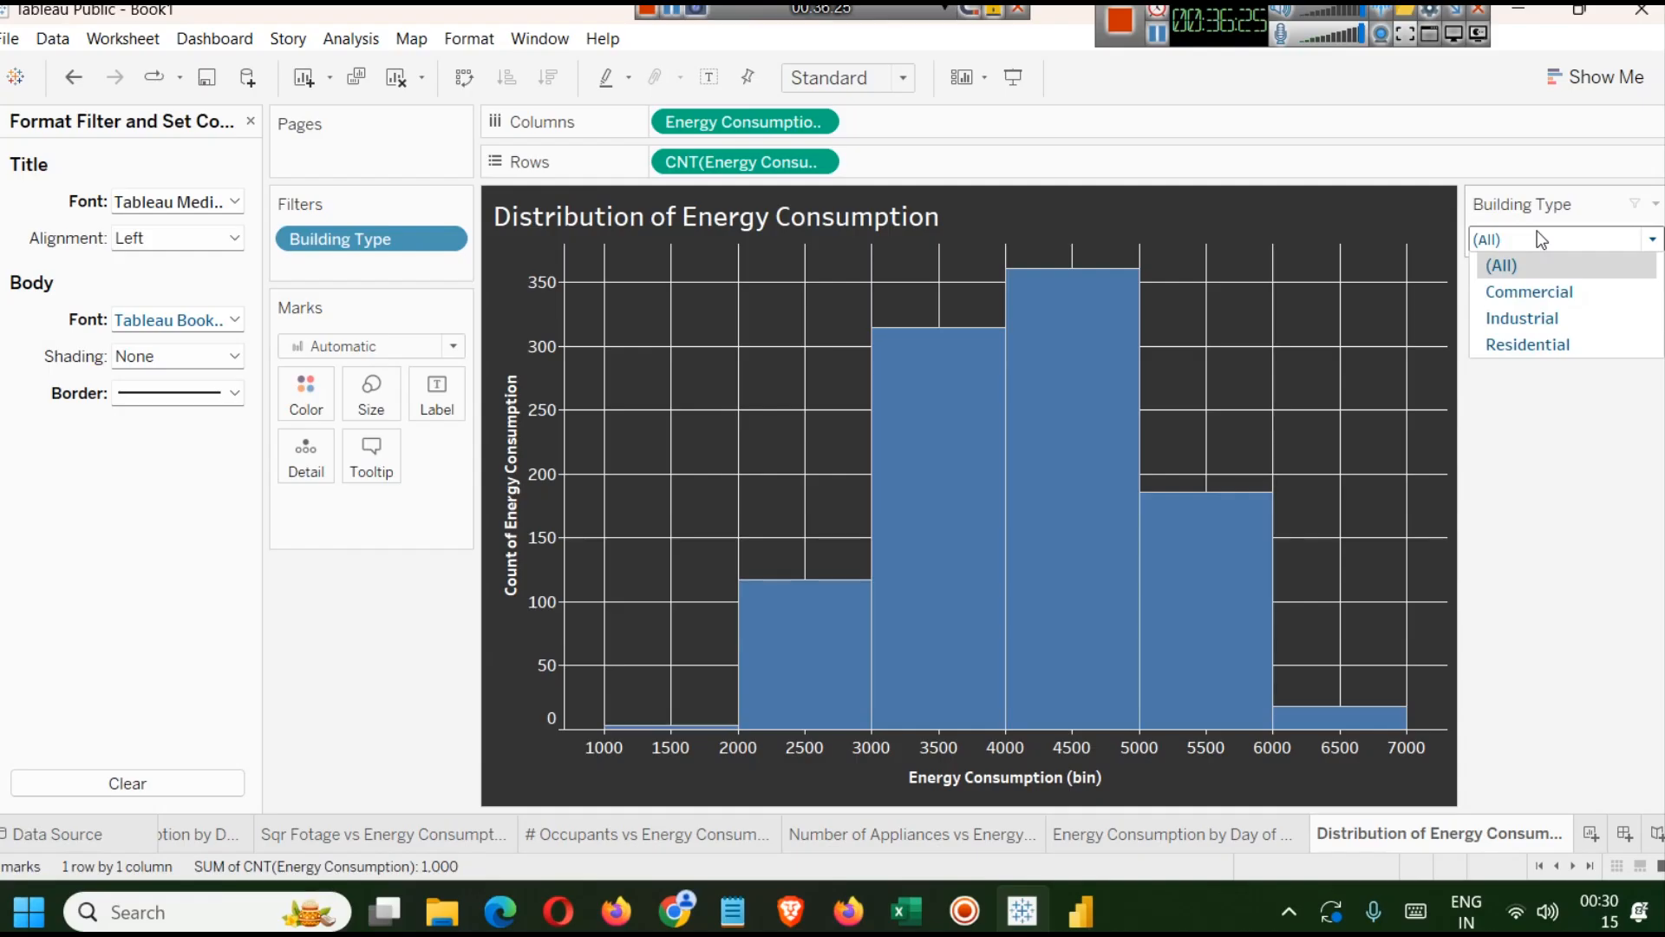
click(1553, 208)
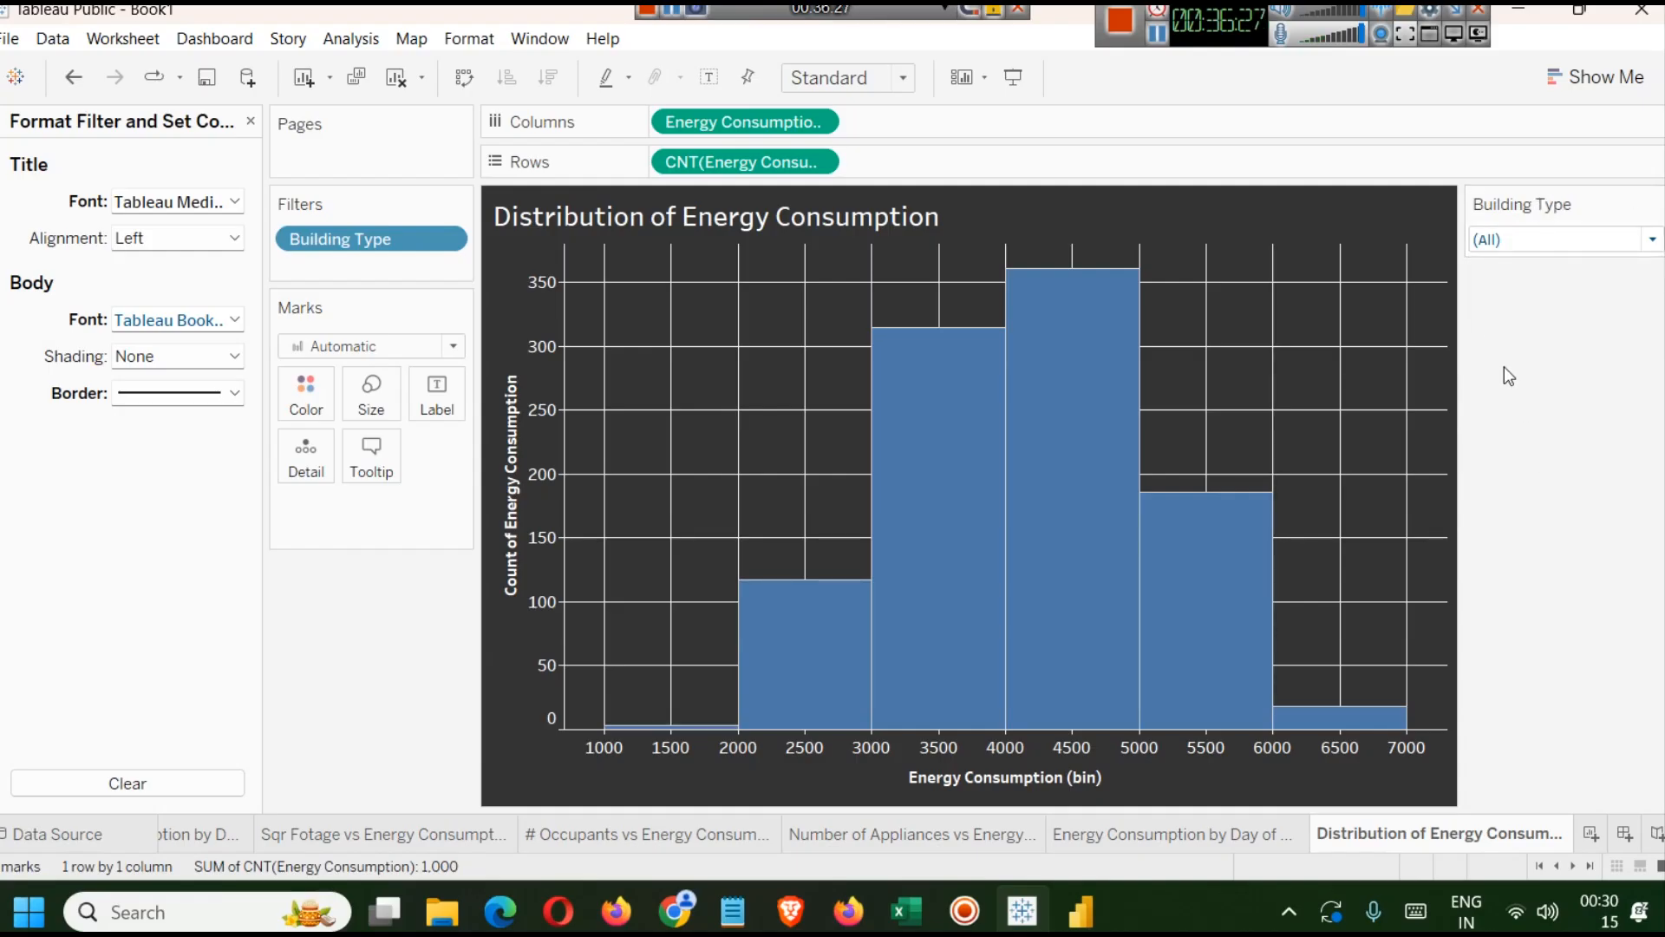
click(1499, 239)
click(1529, 291)
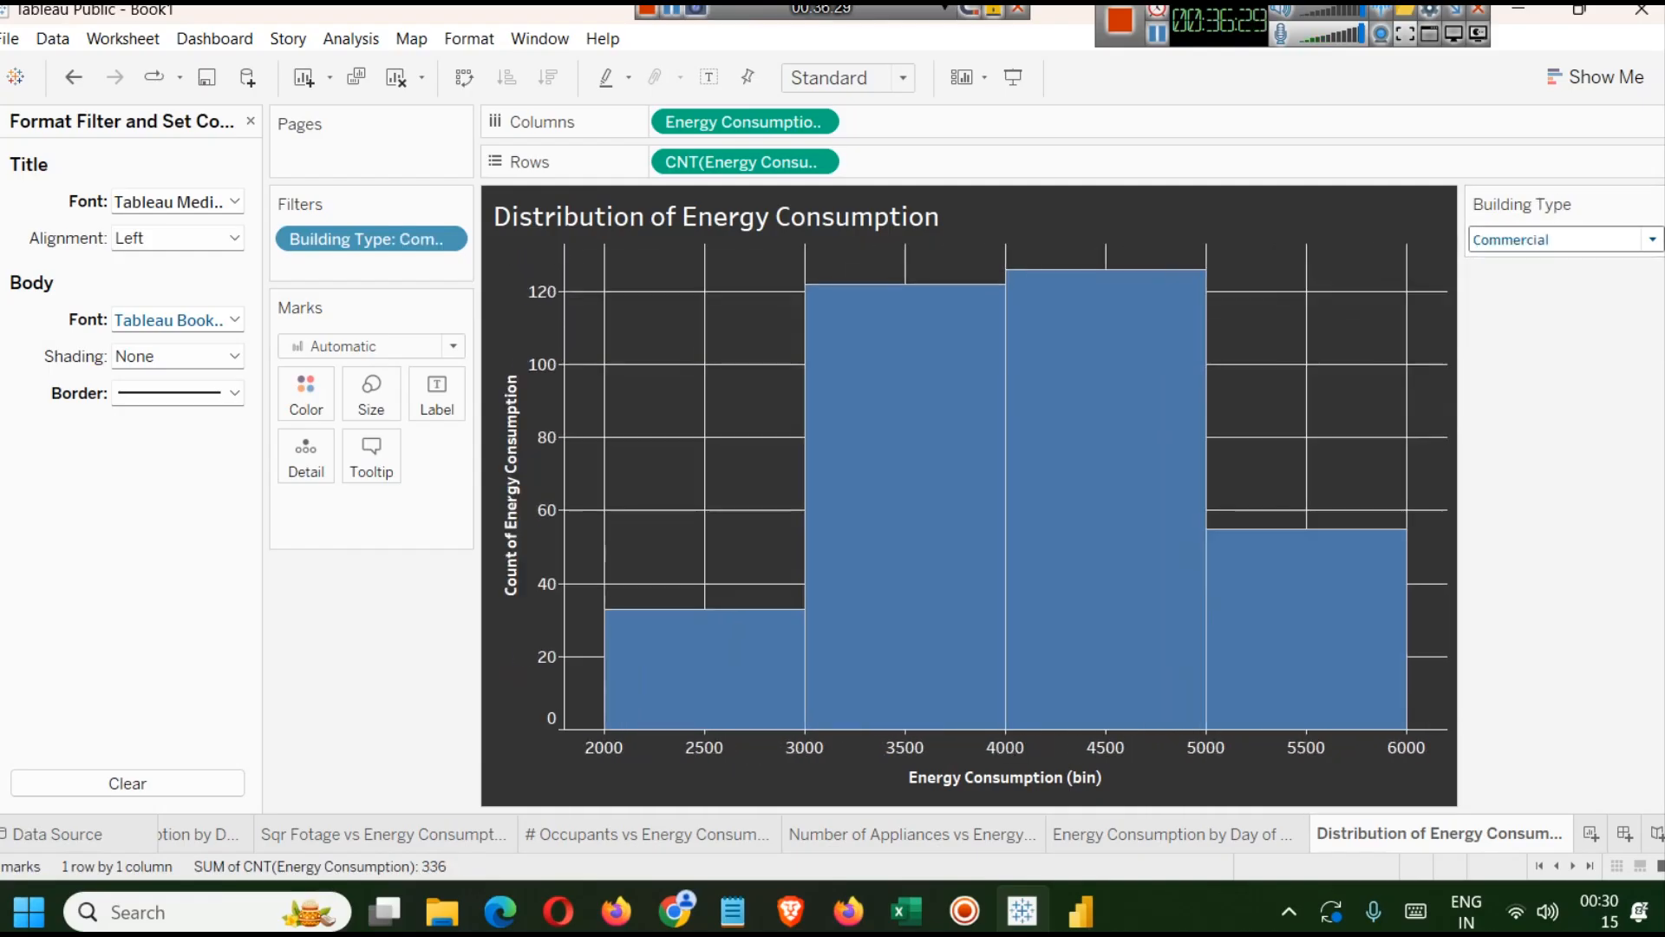
Apply the Building Type filter to all worksheets by selecting every worksheet in the Apply Filter to Worksheets dialog.
click(654, 833)
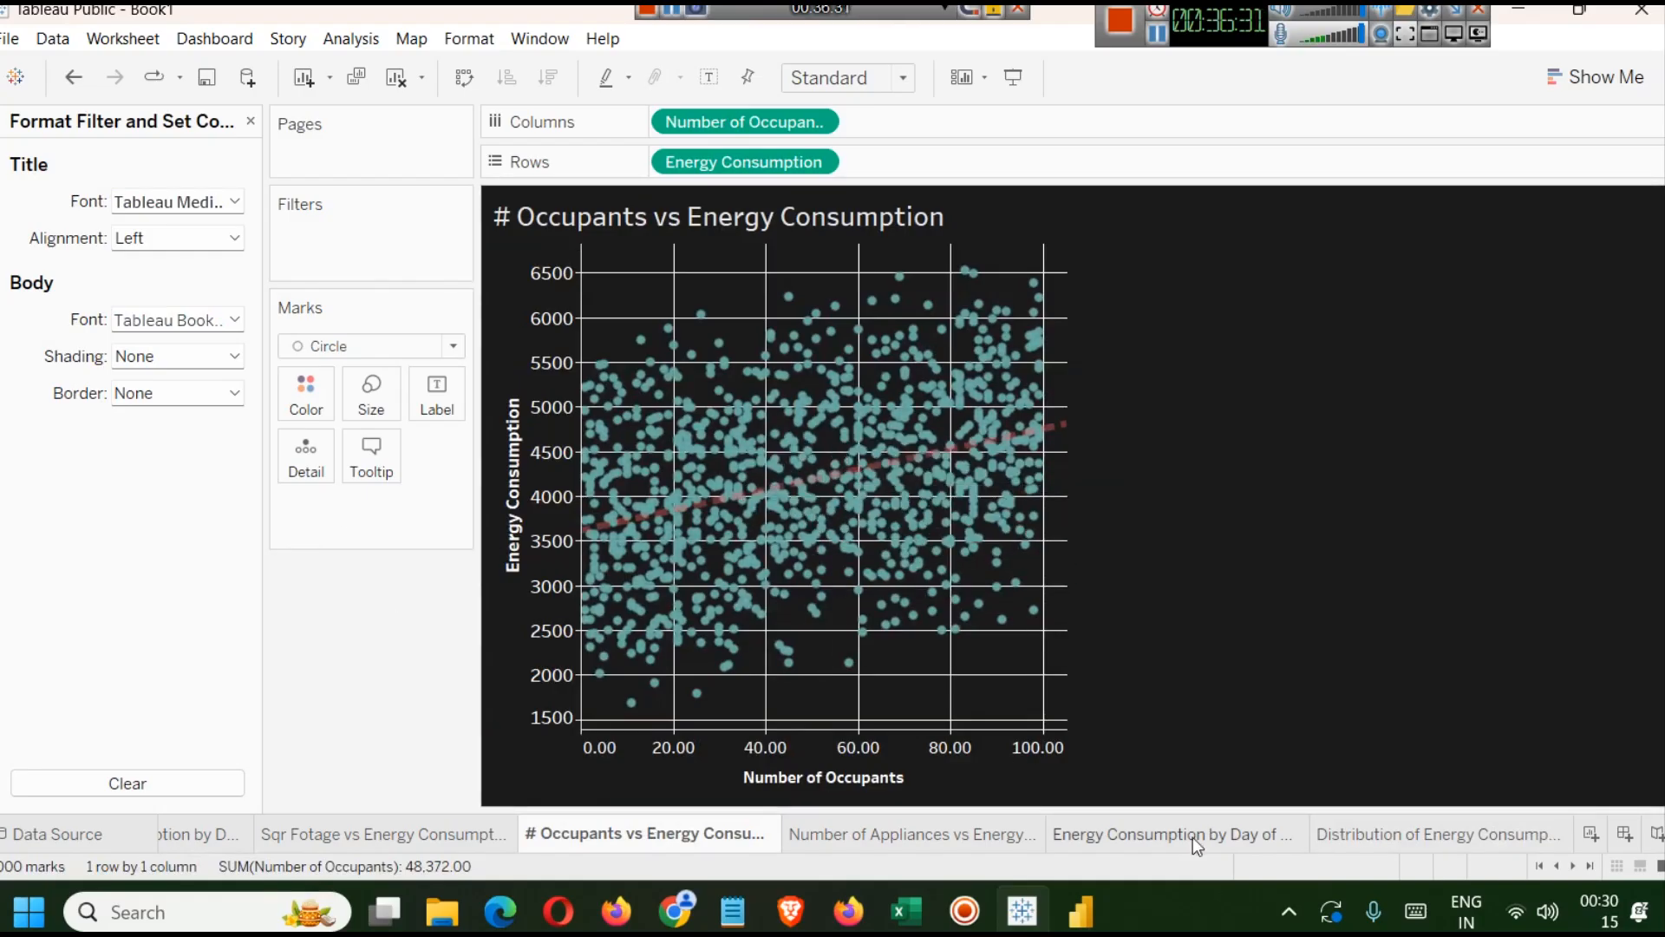
click(1447, 836)
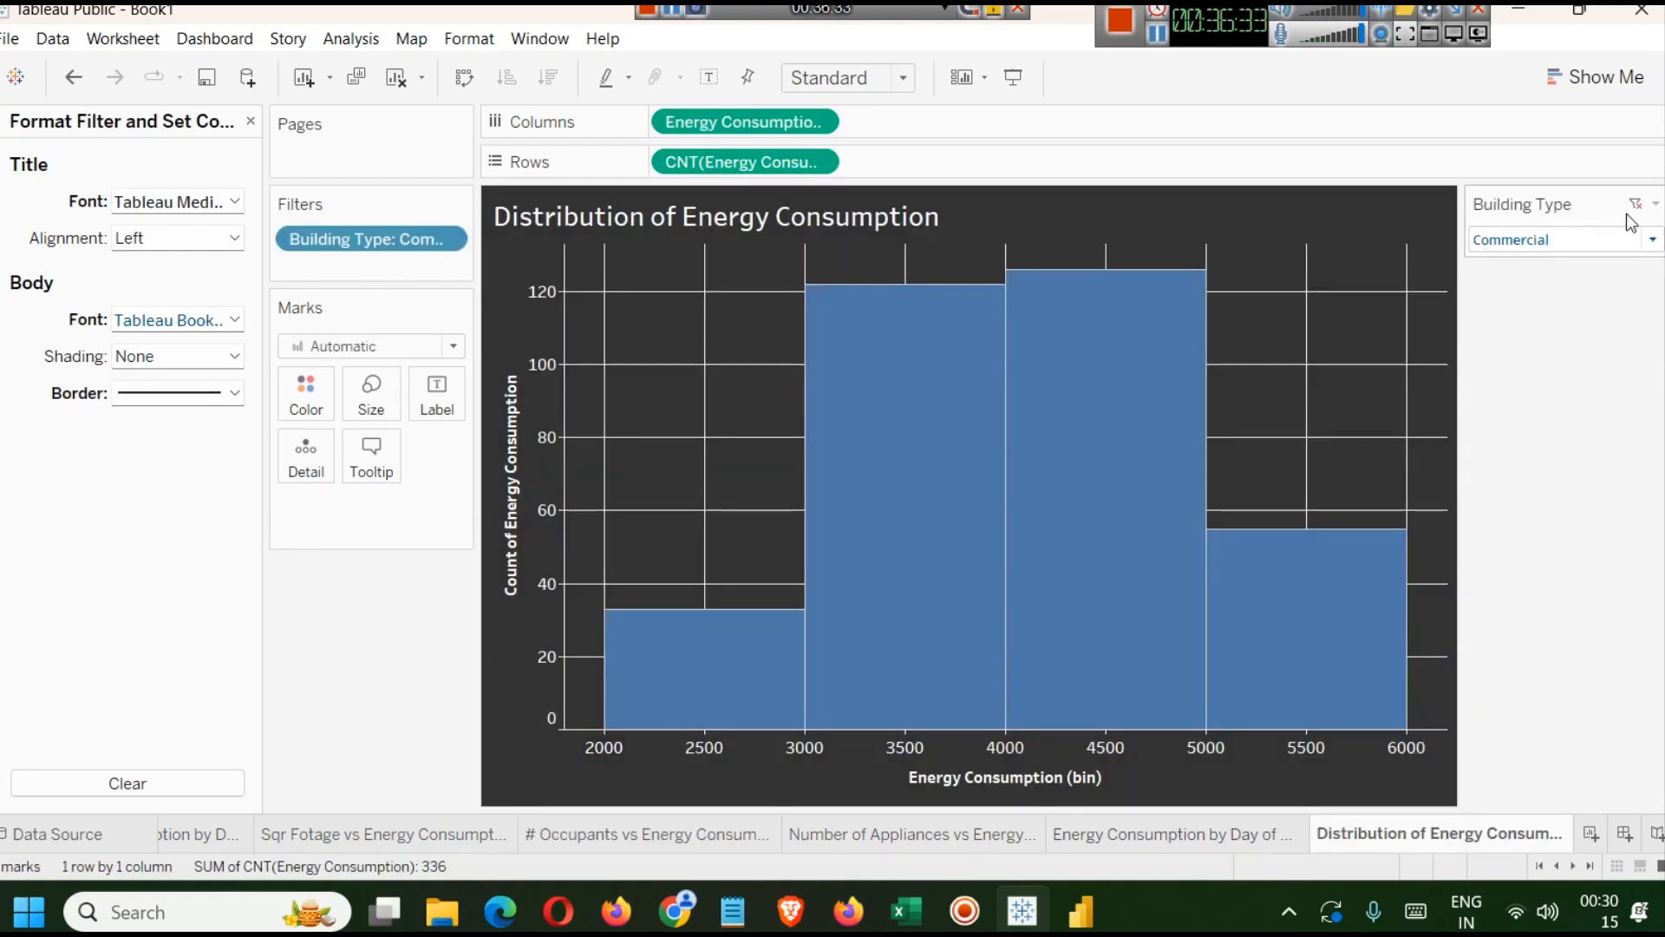
click(1656, 205)
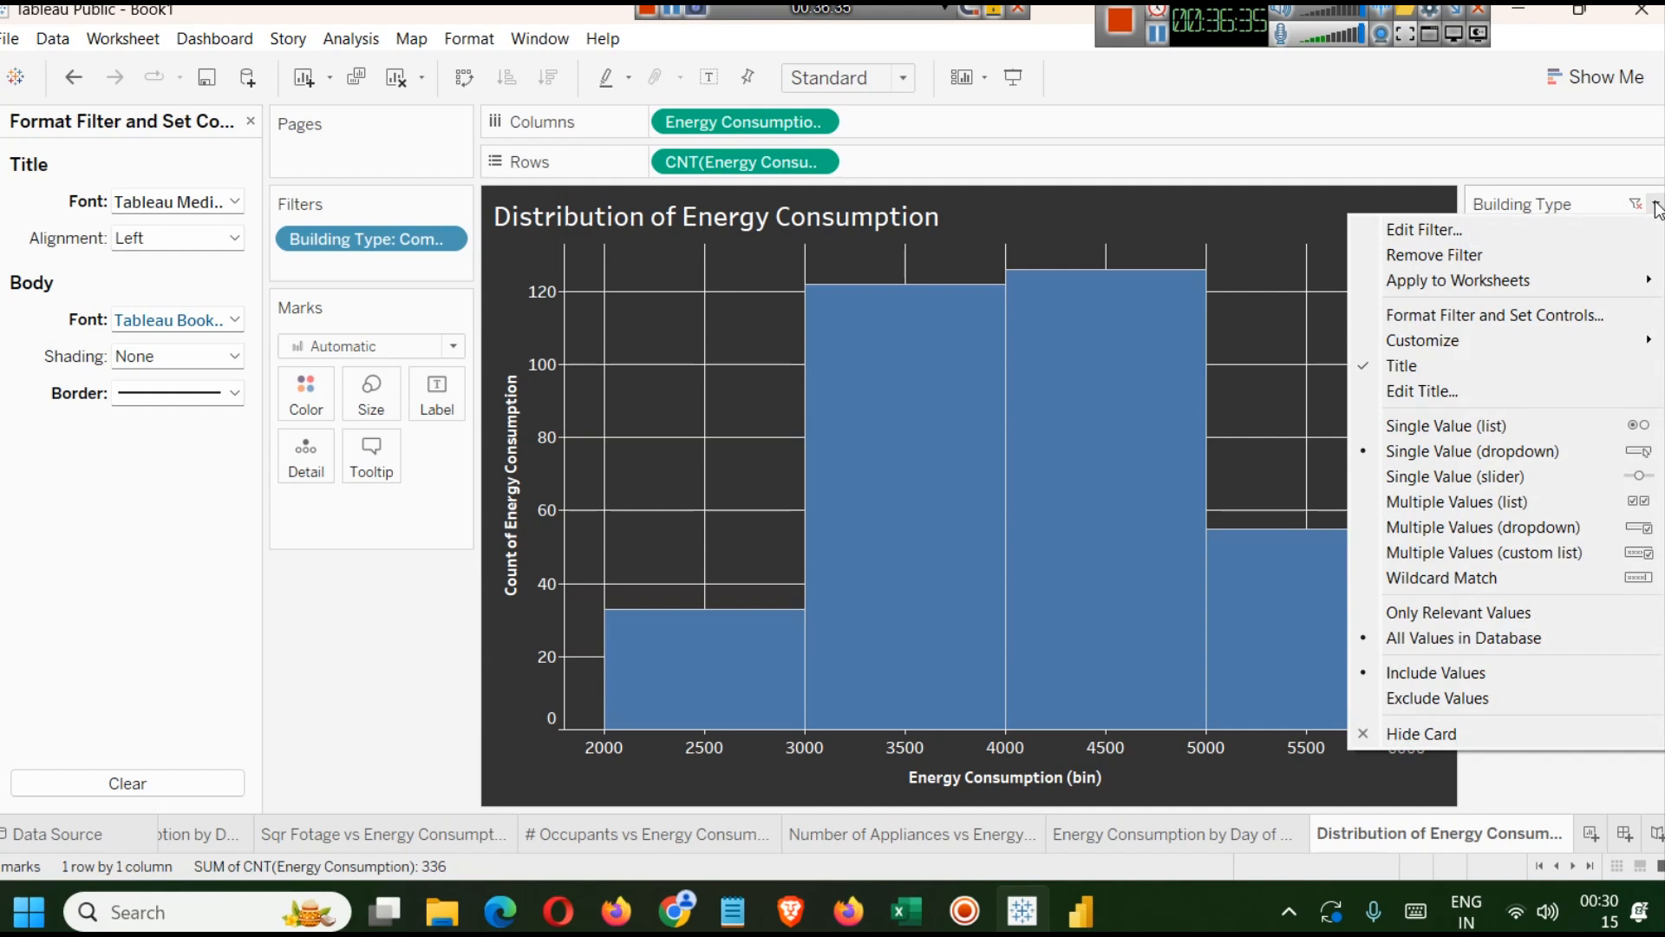
mouse_move(1510, 291)
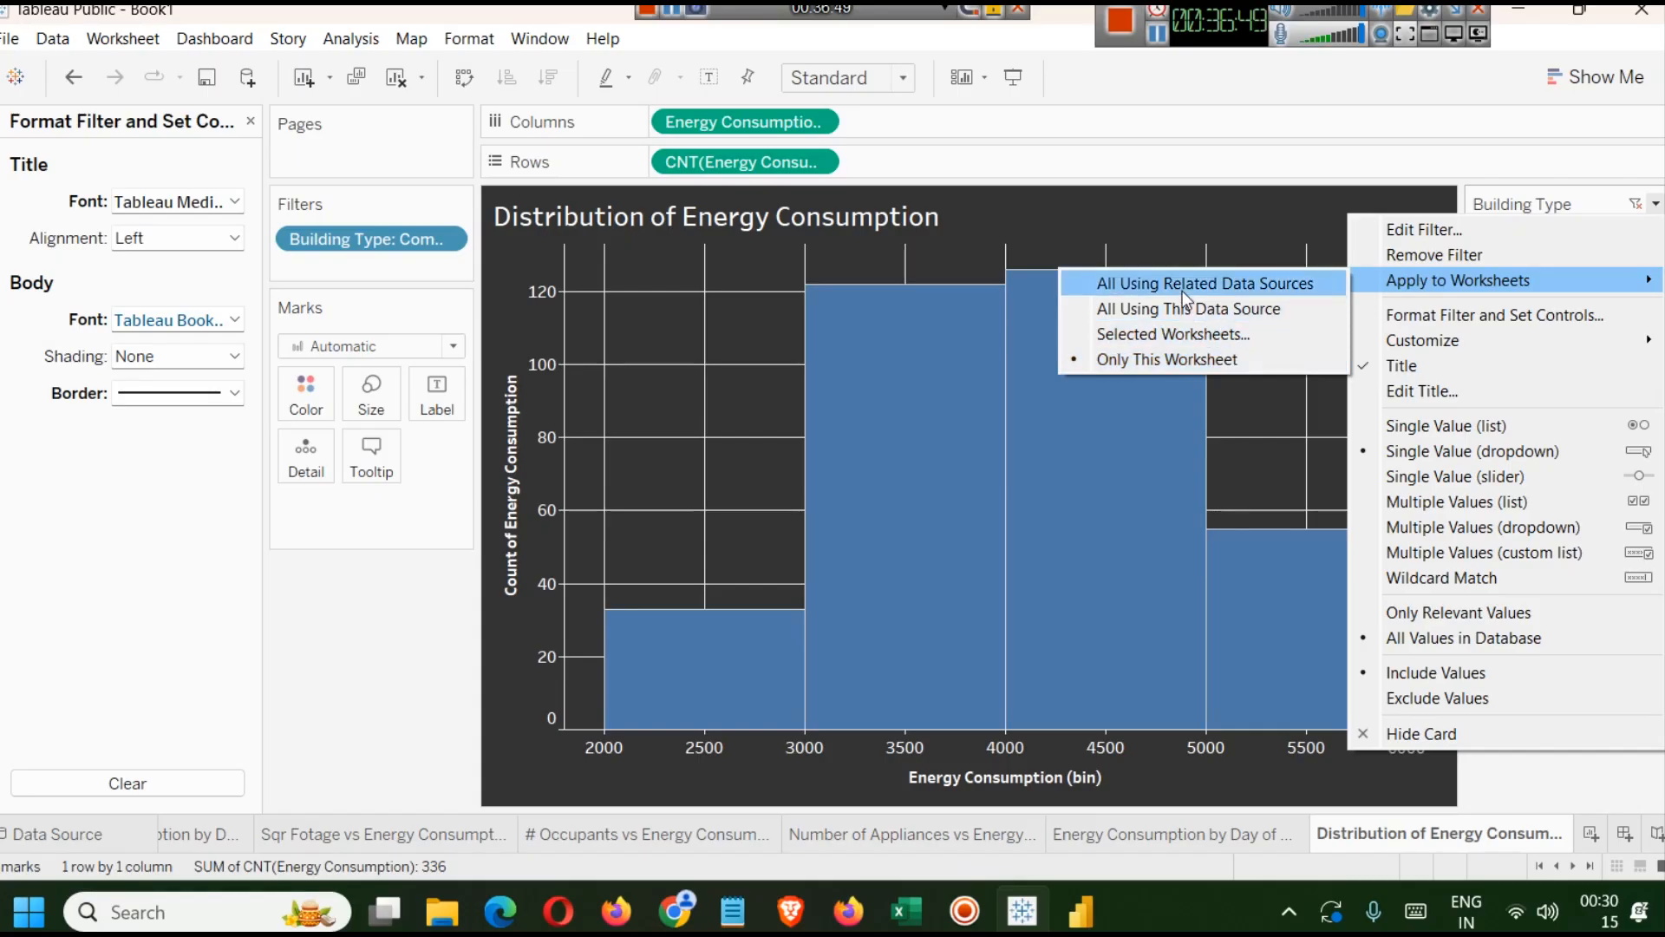
click(1190, 335)
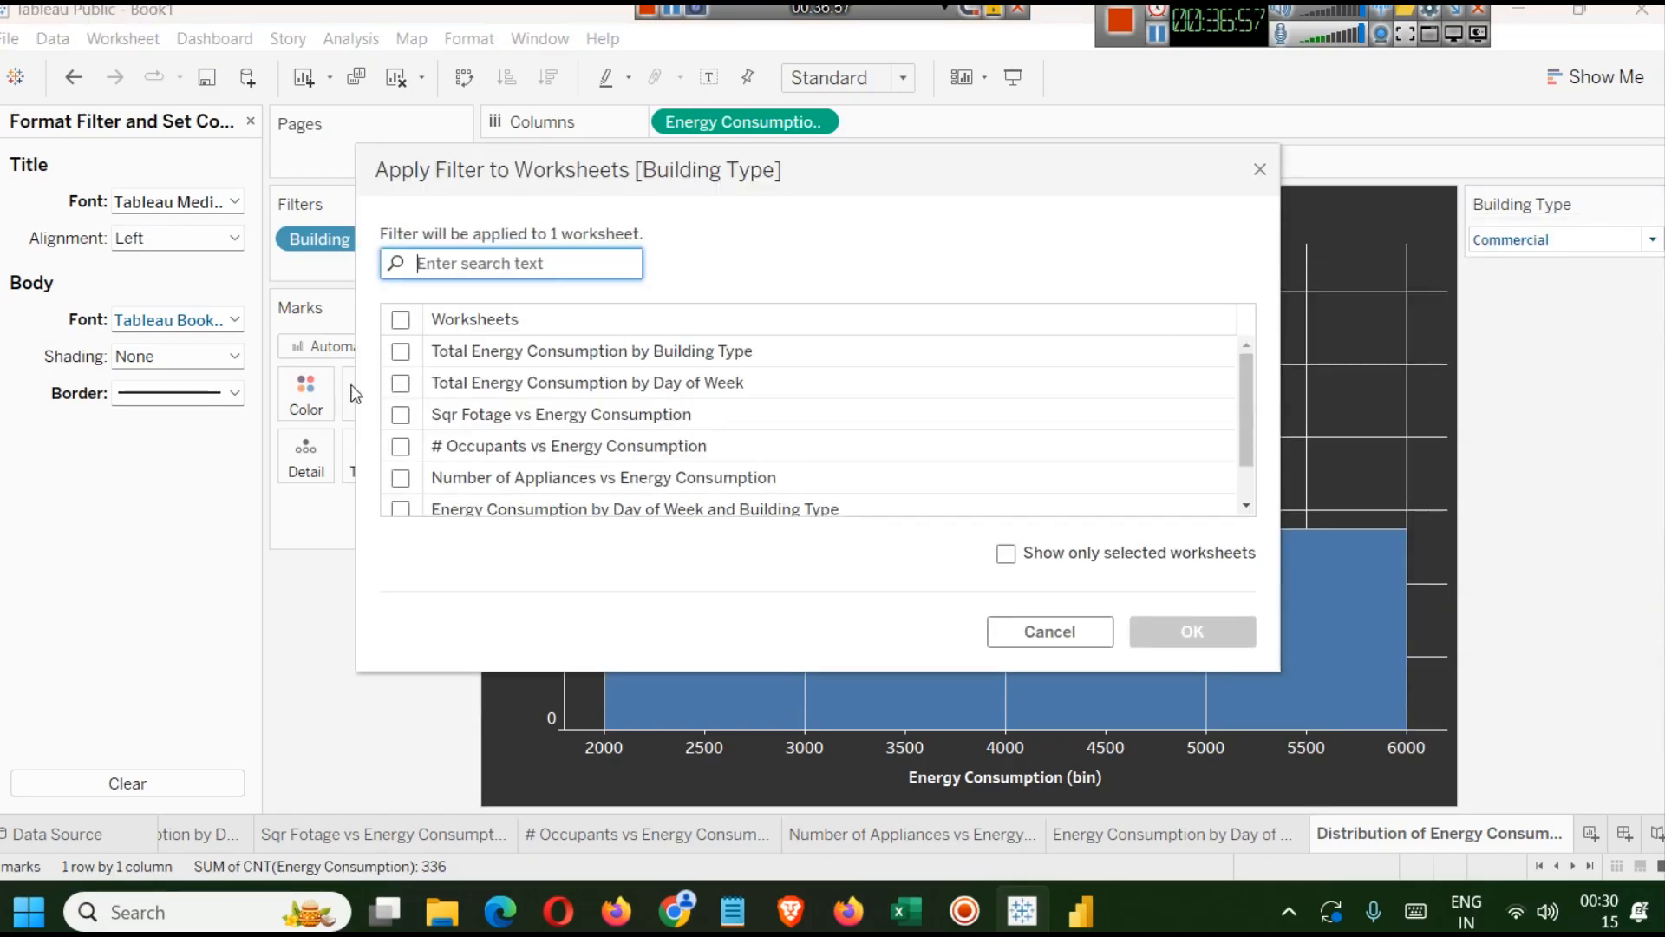
scroll(395, 386, down, 2)
scroll(436, 382, up, 2)
click(400, 352)
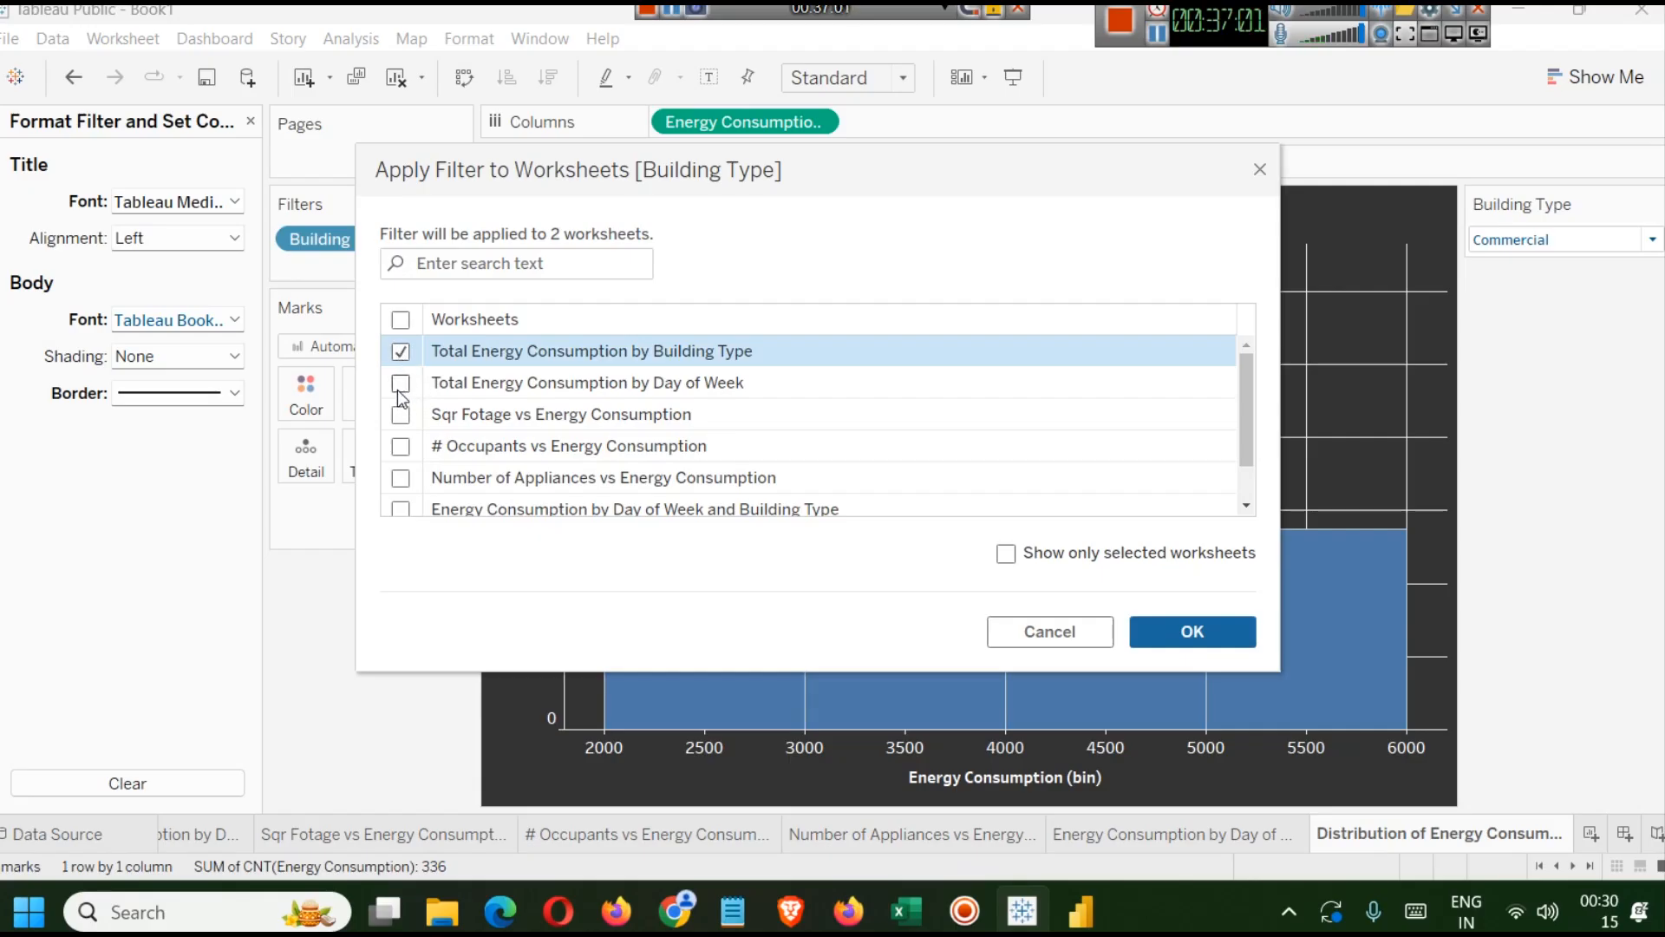
click(400, 383)
click(400, 414)
click(399, 446)
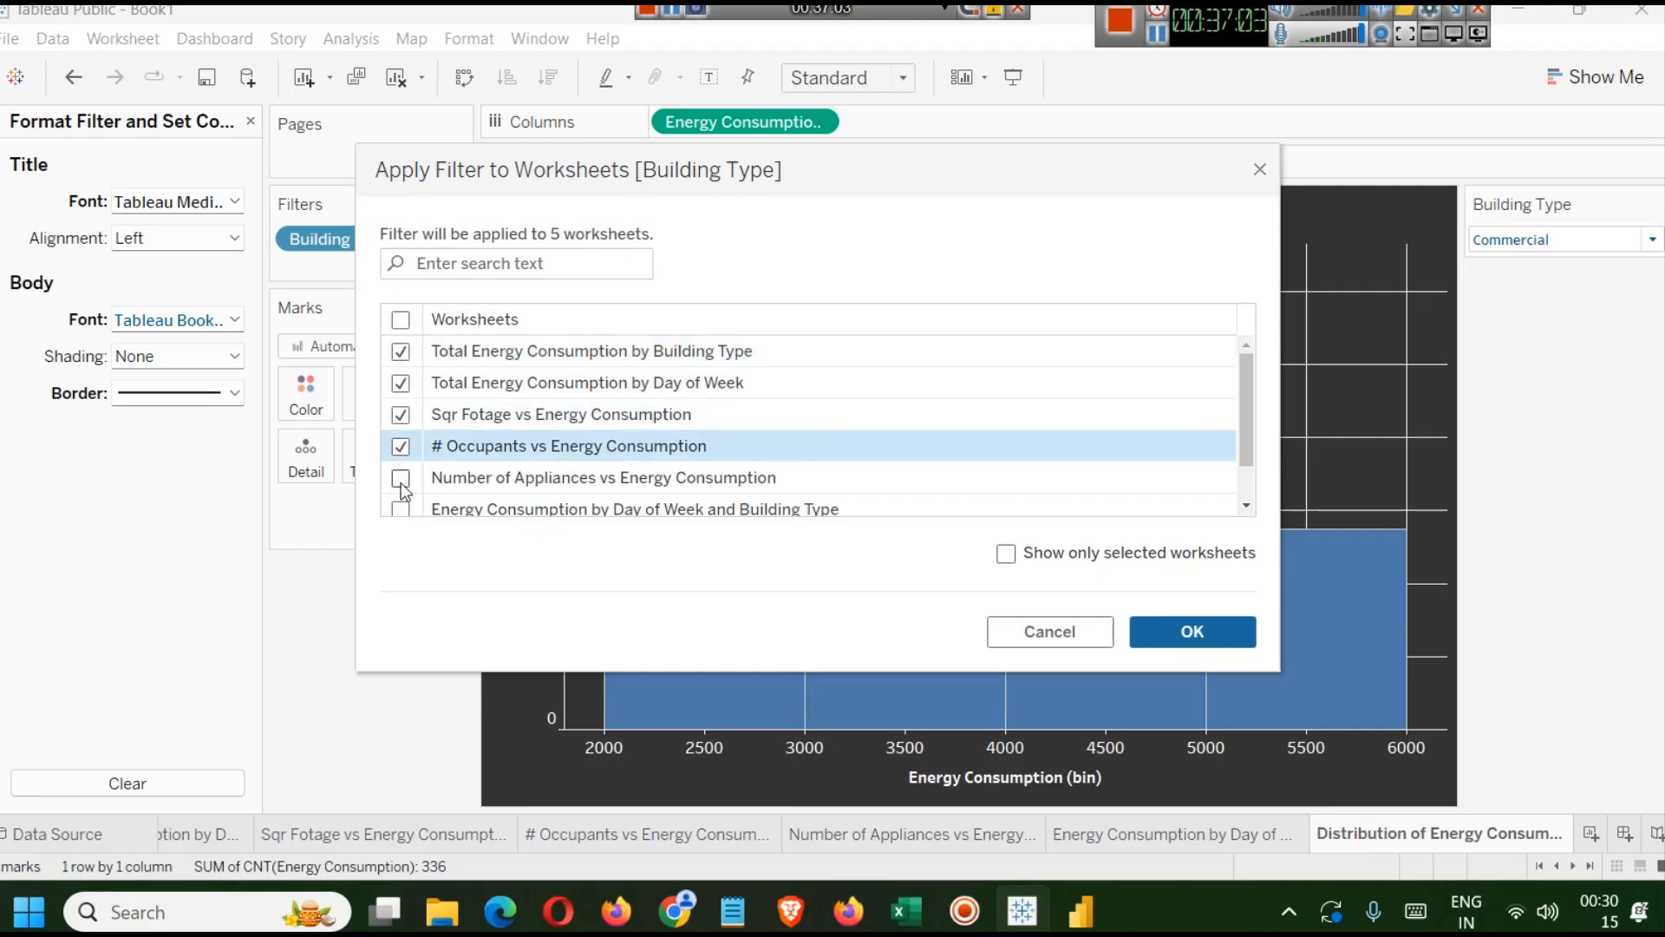
click(400, 477)
scroll(401, 493, down, 2)
click(400, 461)
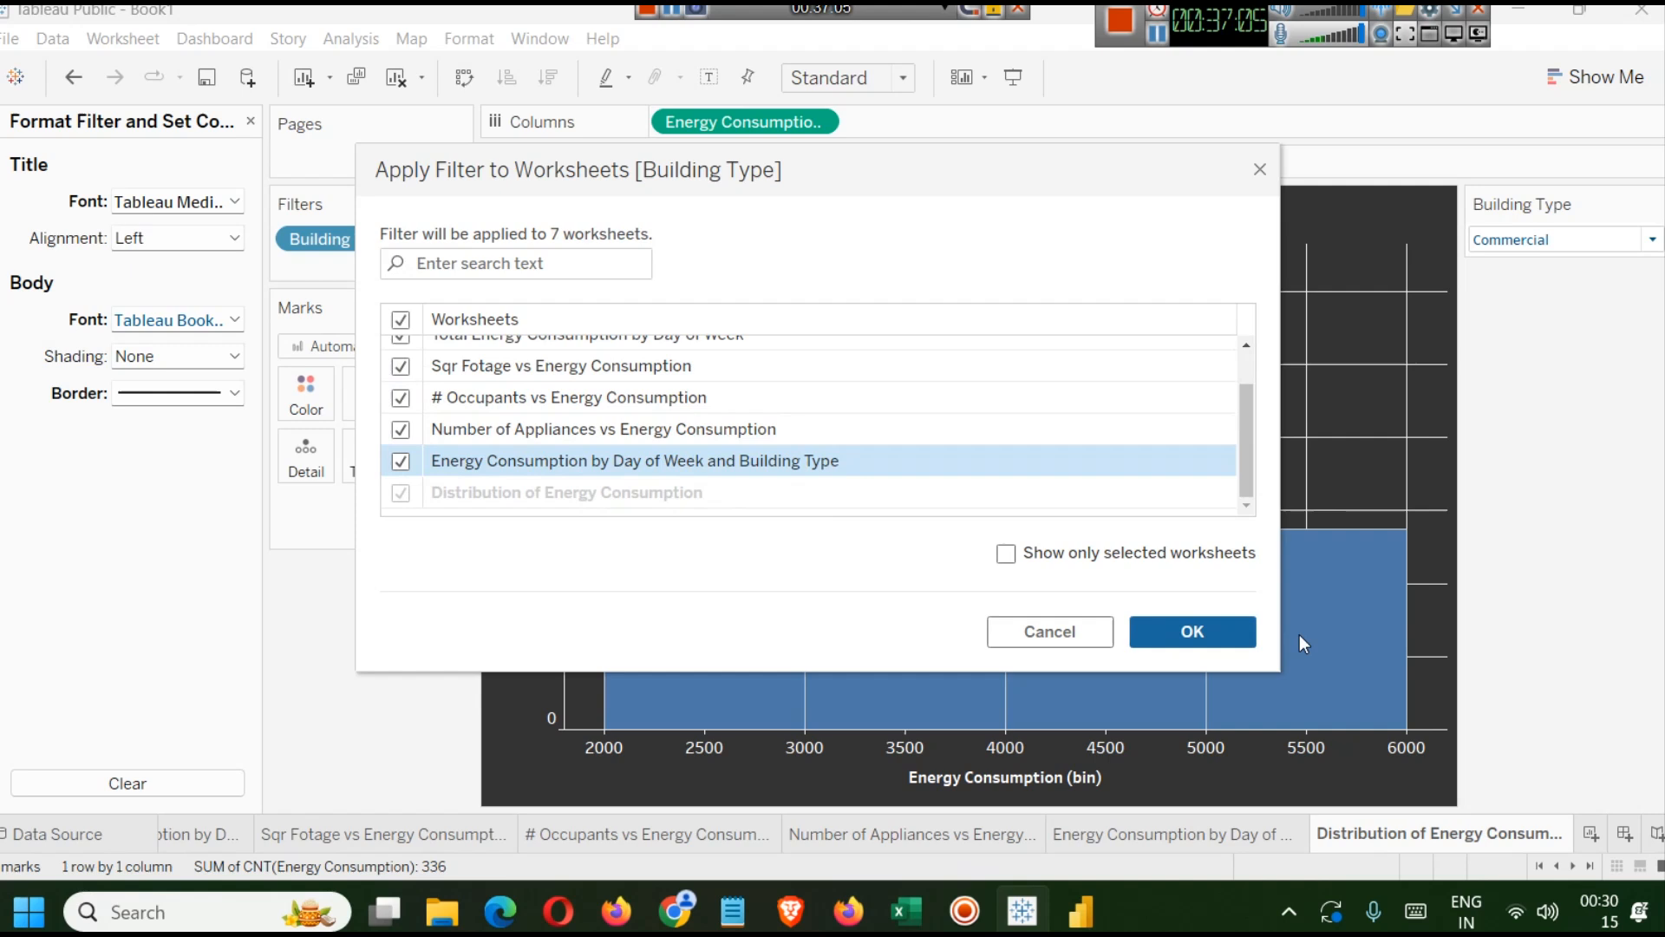
click(1232, 642)
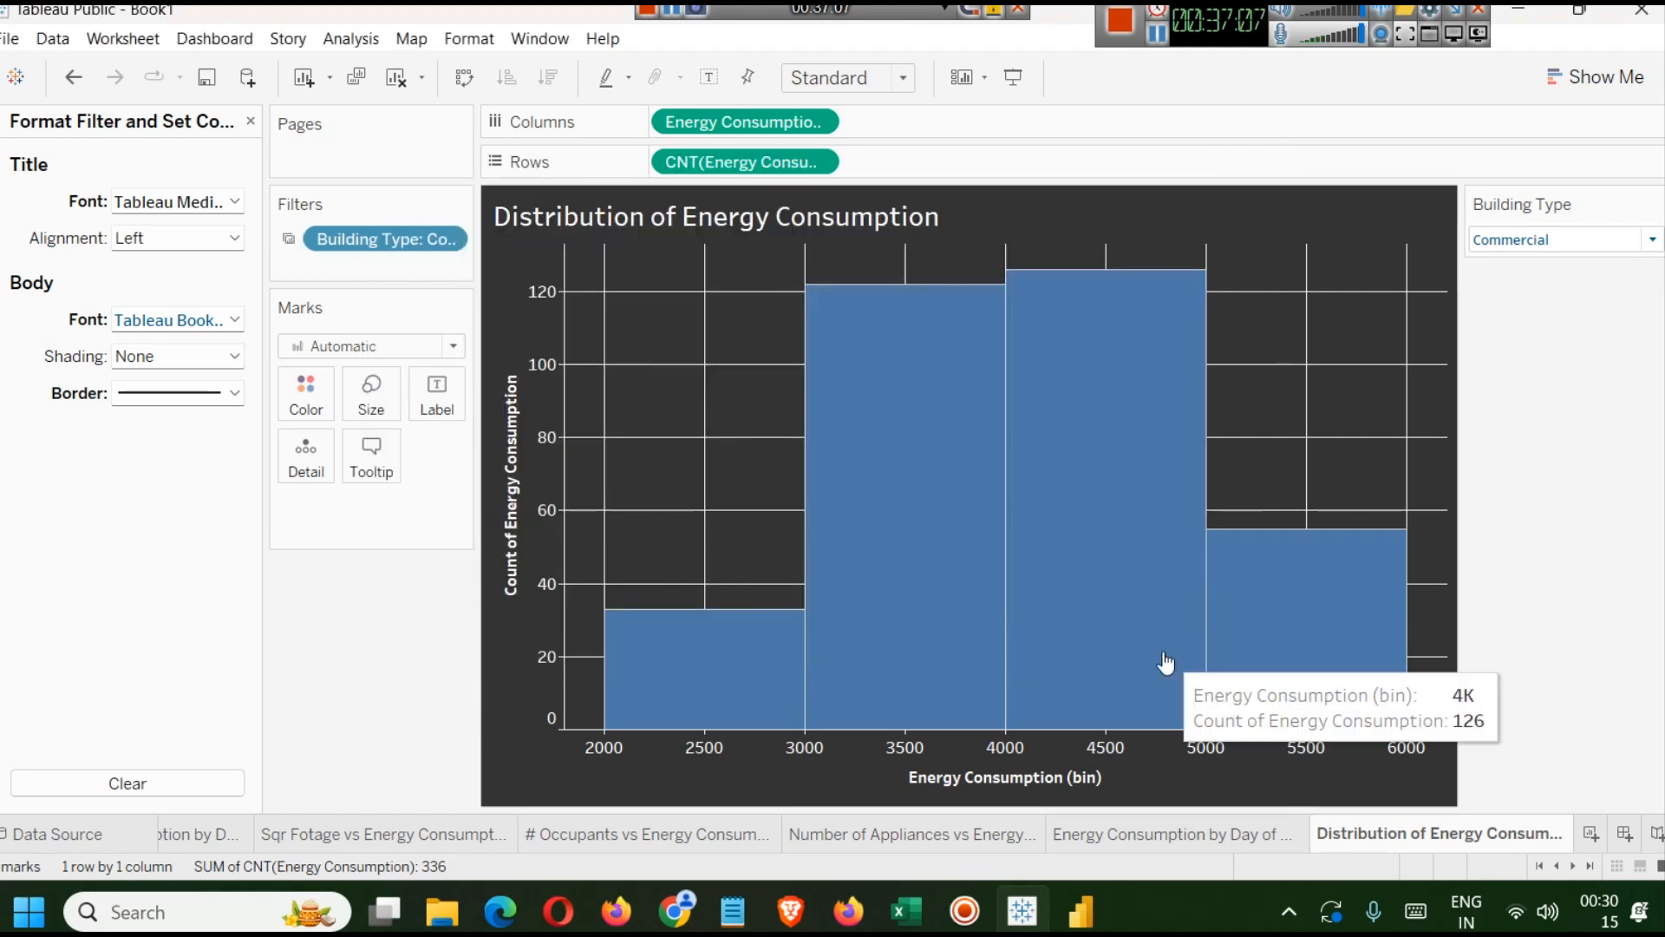
Test the shared filter by choosing Industrial and viewing the appliances chart, then reset it to (All).
click(1559, 239)
click(1553, 318)
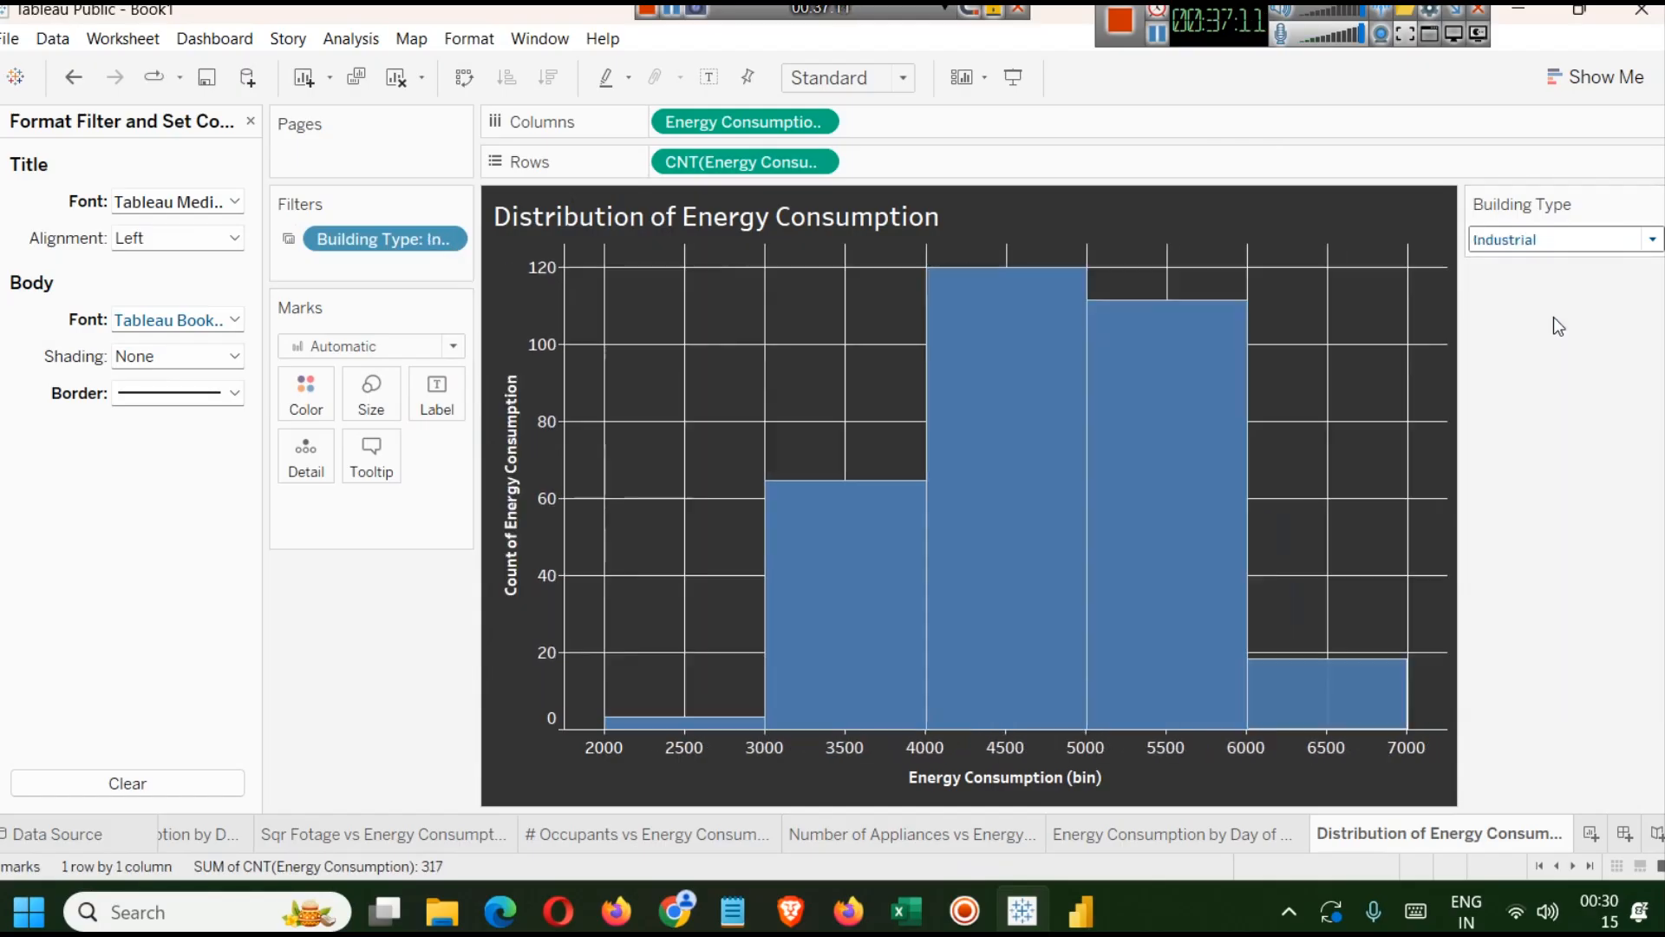
click(905, 828)
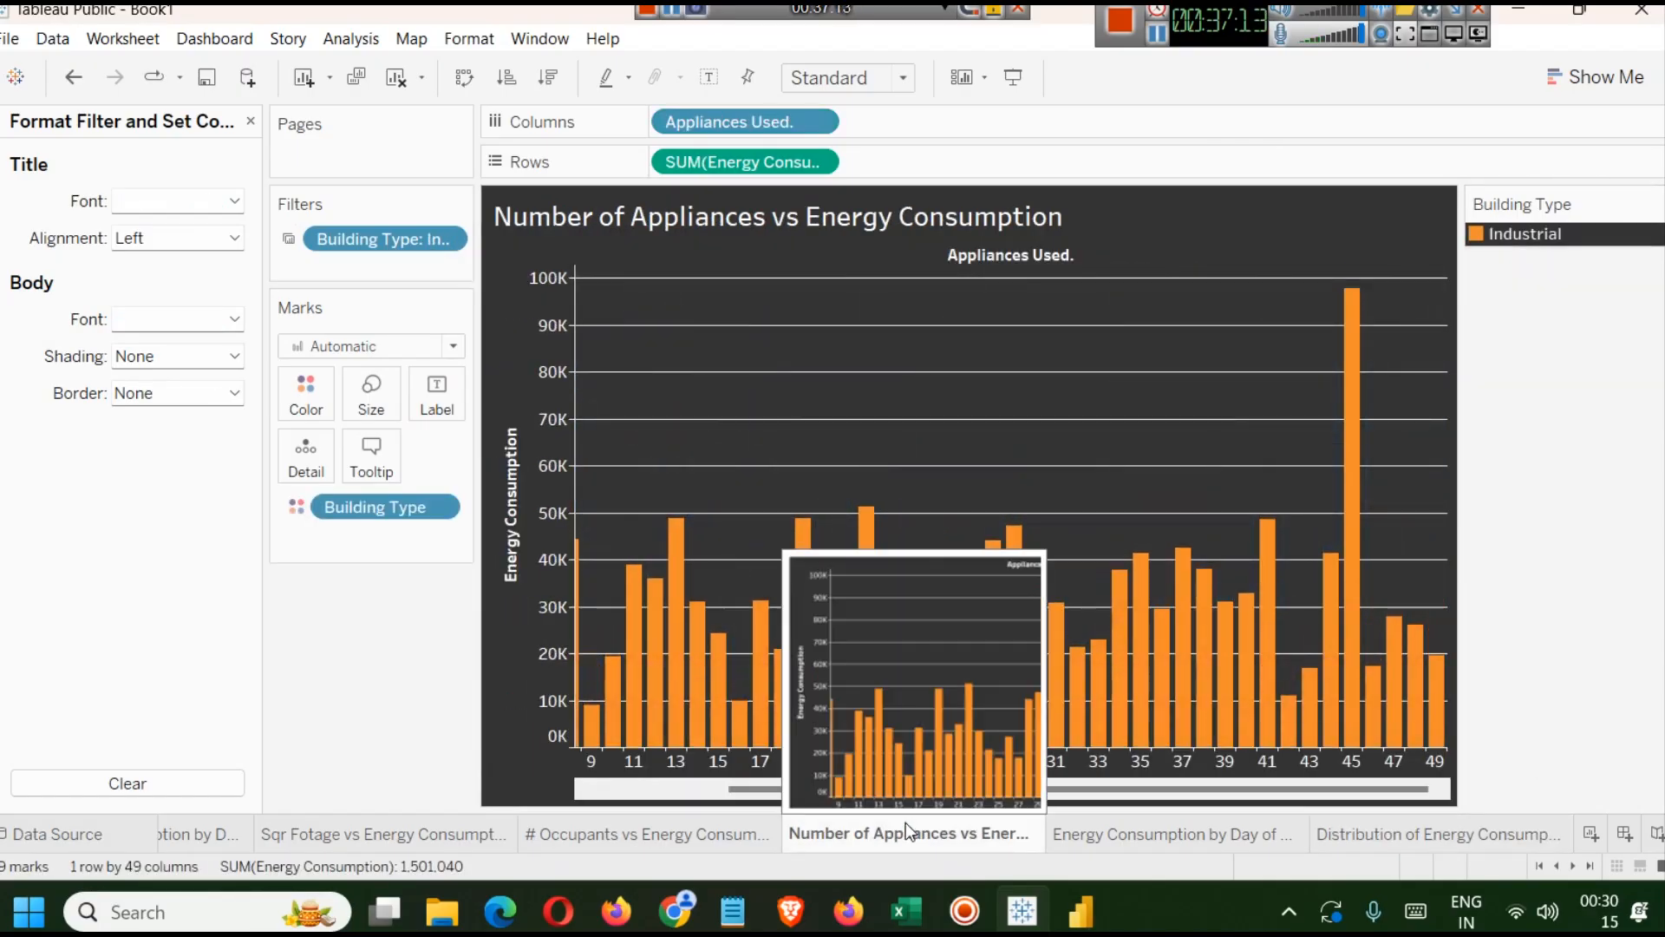
click(1378, 835)
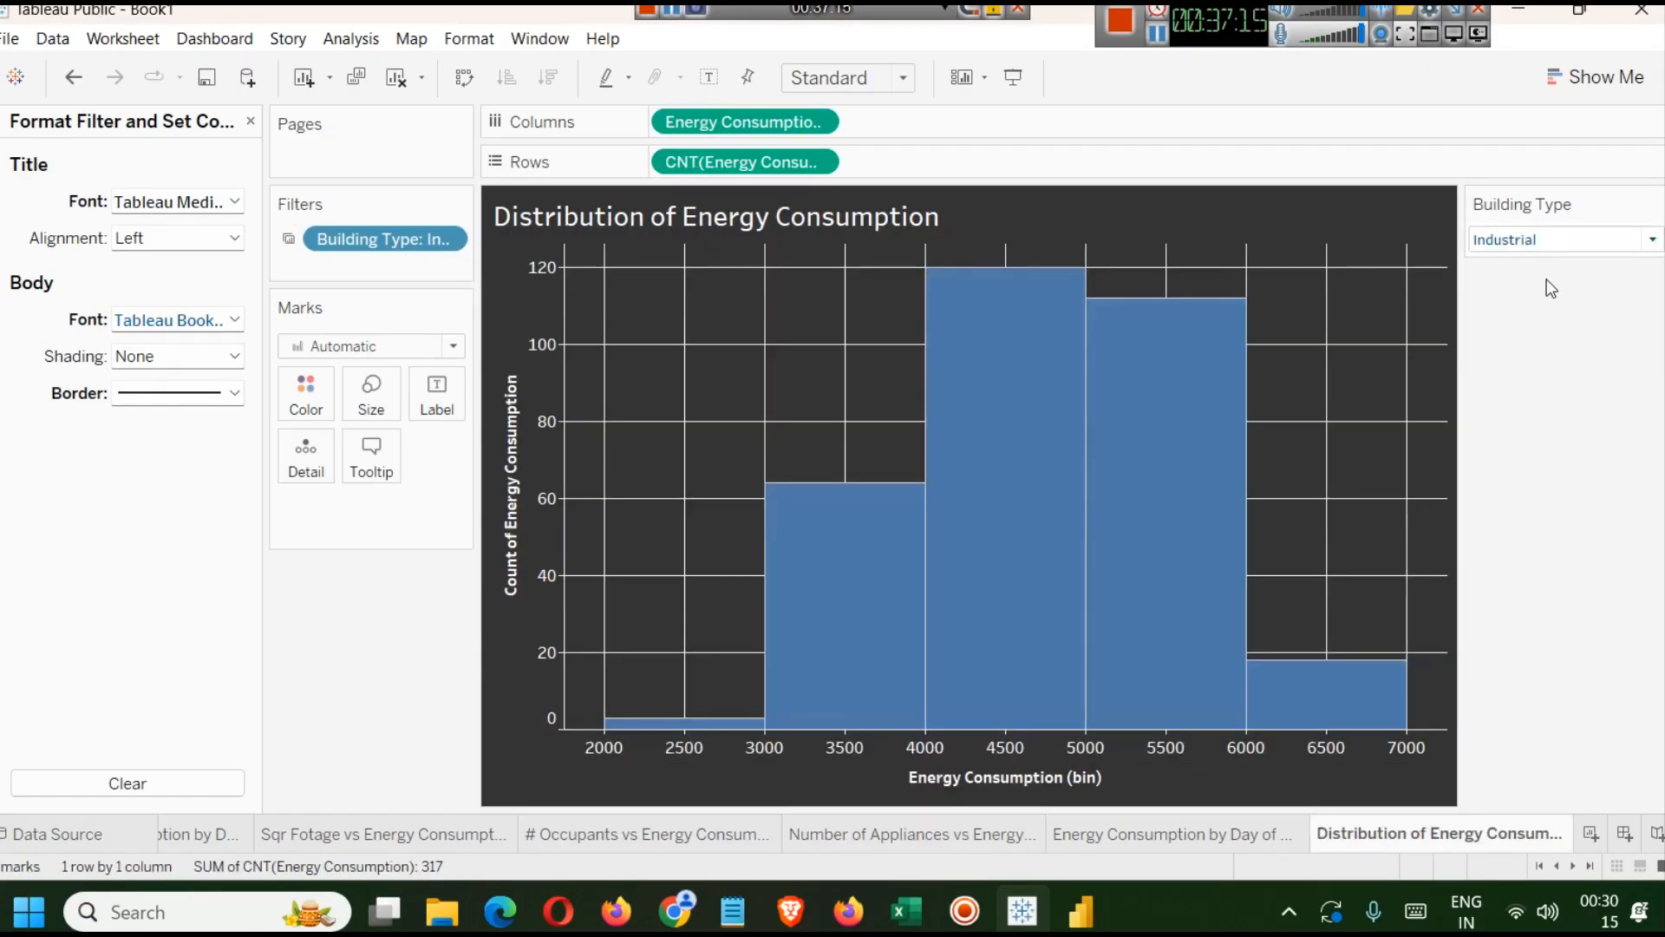
click(1532, 239)
click(1523, 264)
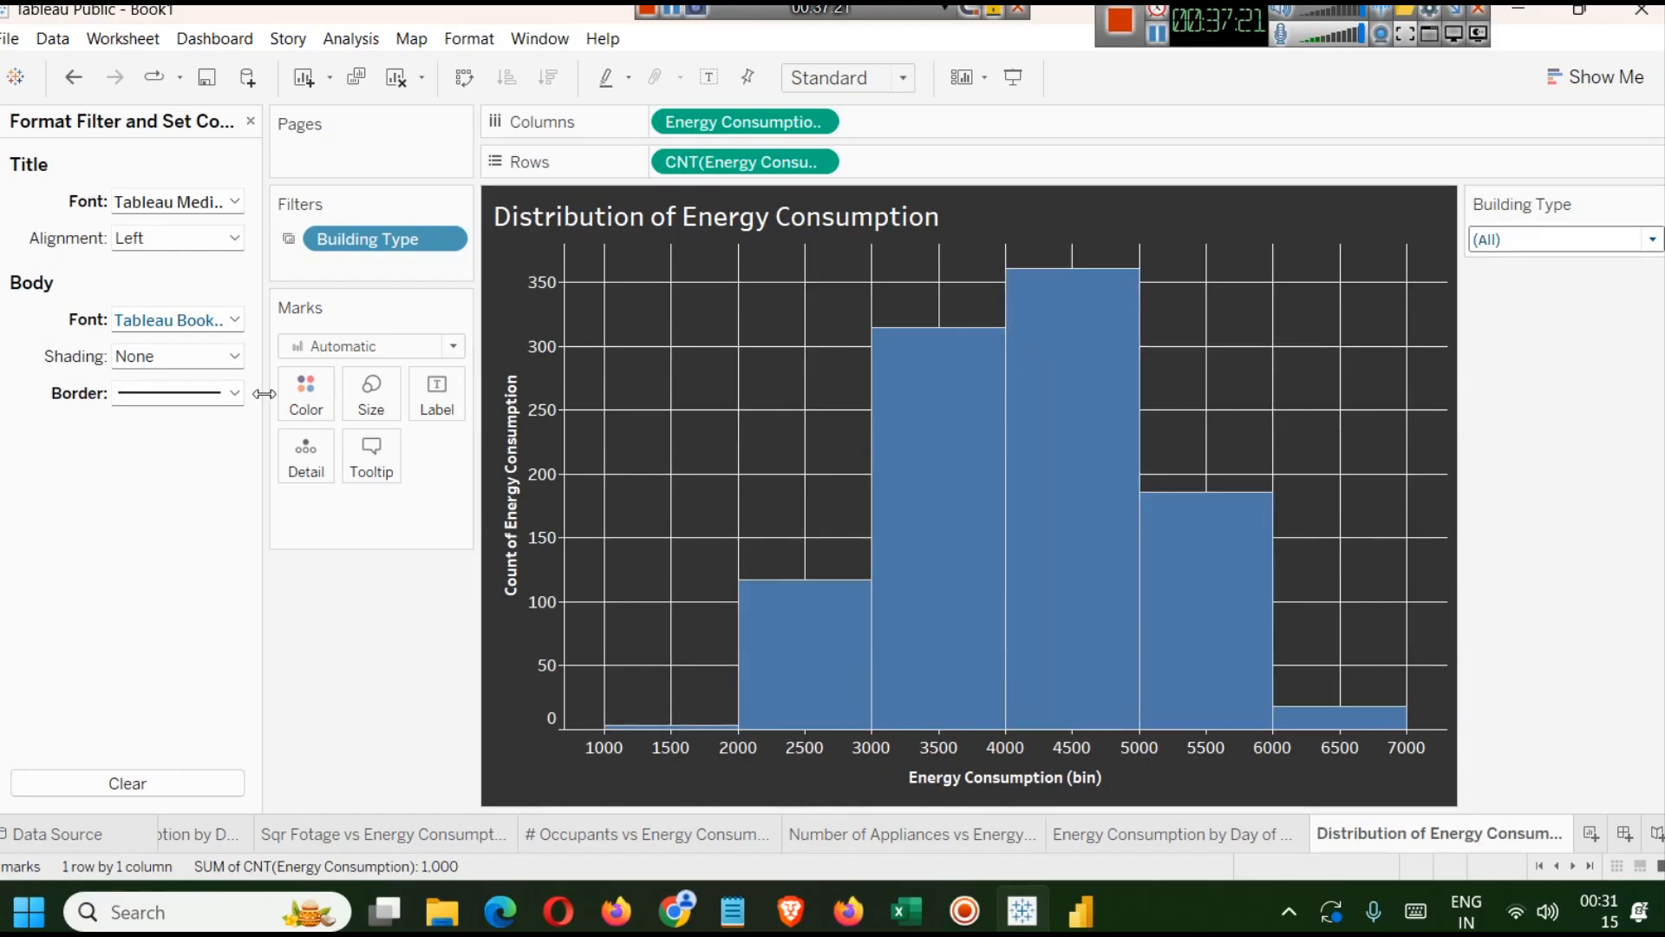
Close the format pane and colour the histogram bars by Day of Week.
click(250, 128)
click(119, 304)
drag(119, 314, 310, 387)
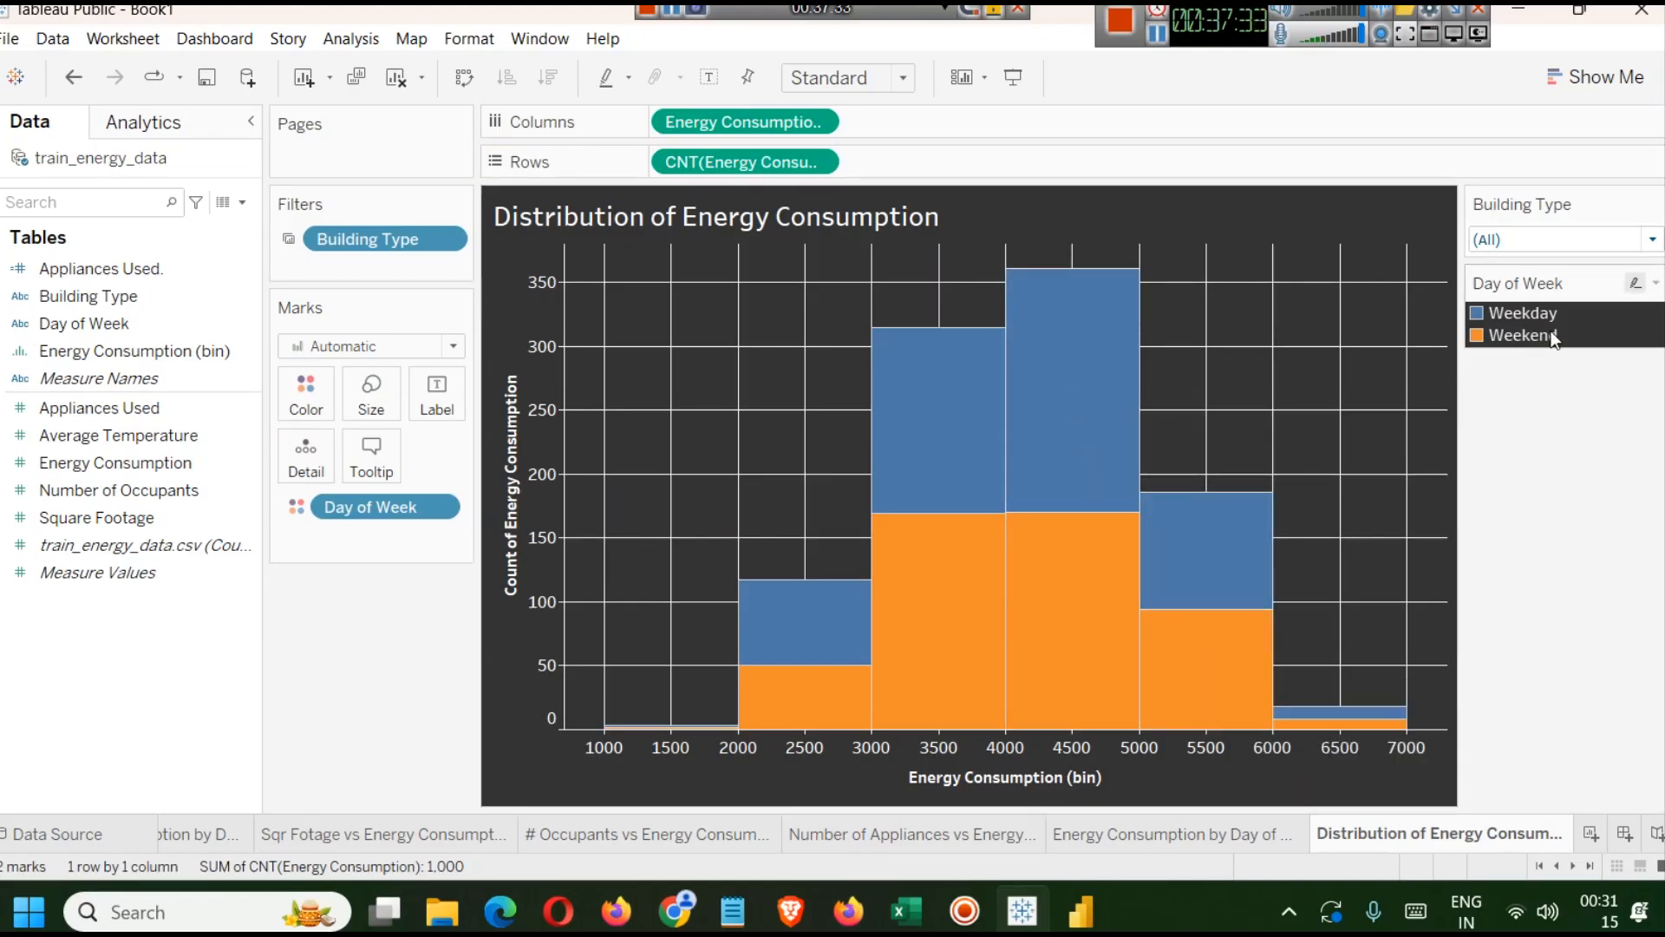
Set the Building Type filter to Industrial.
click(1548, 243)
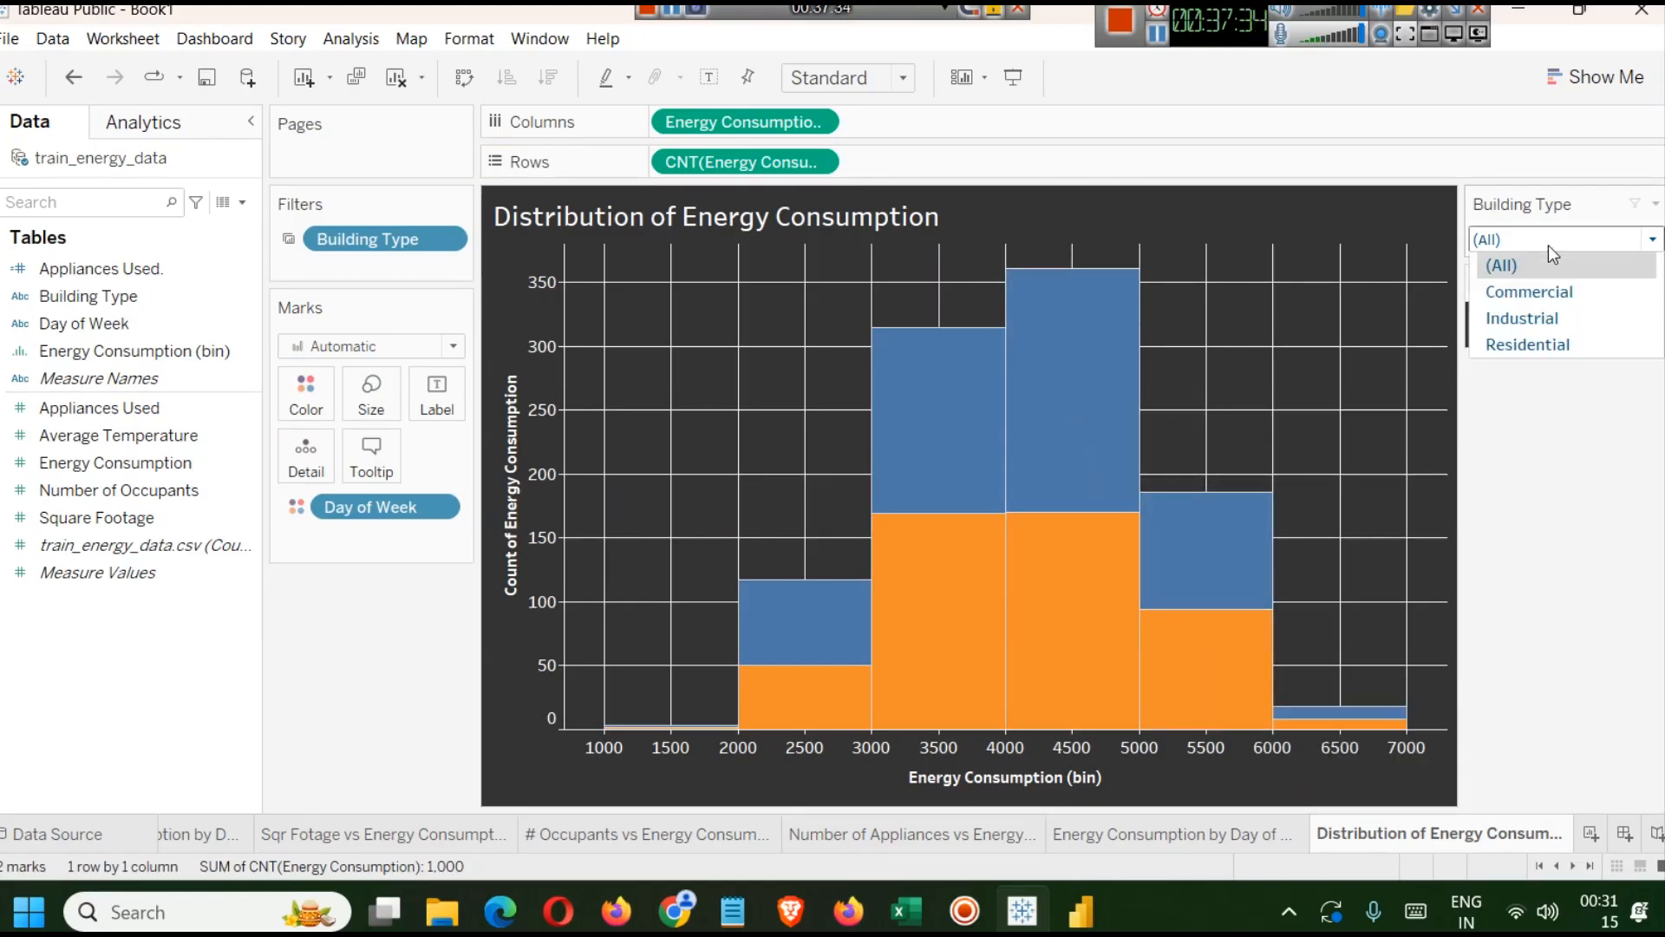
click(1548, 317)
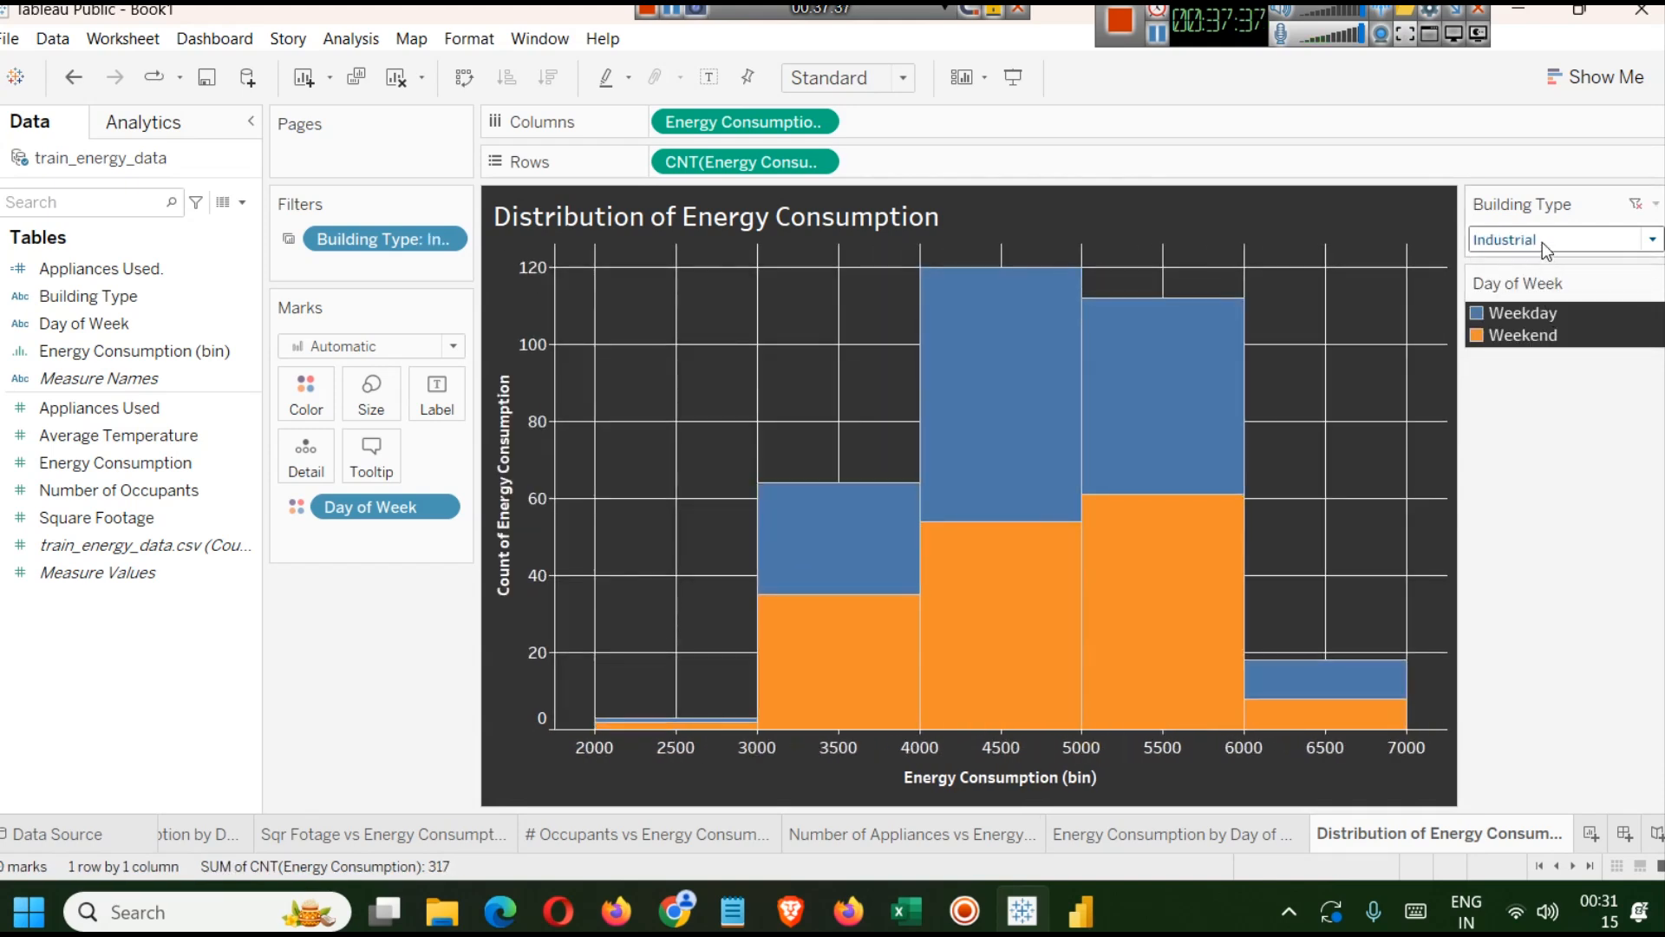
click(1543, 245)
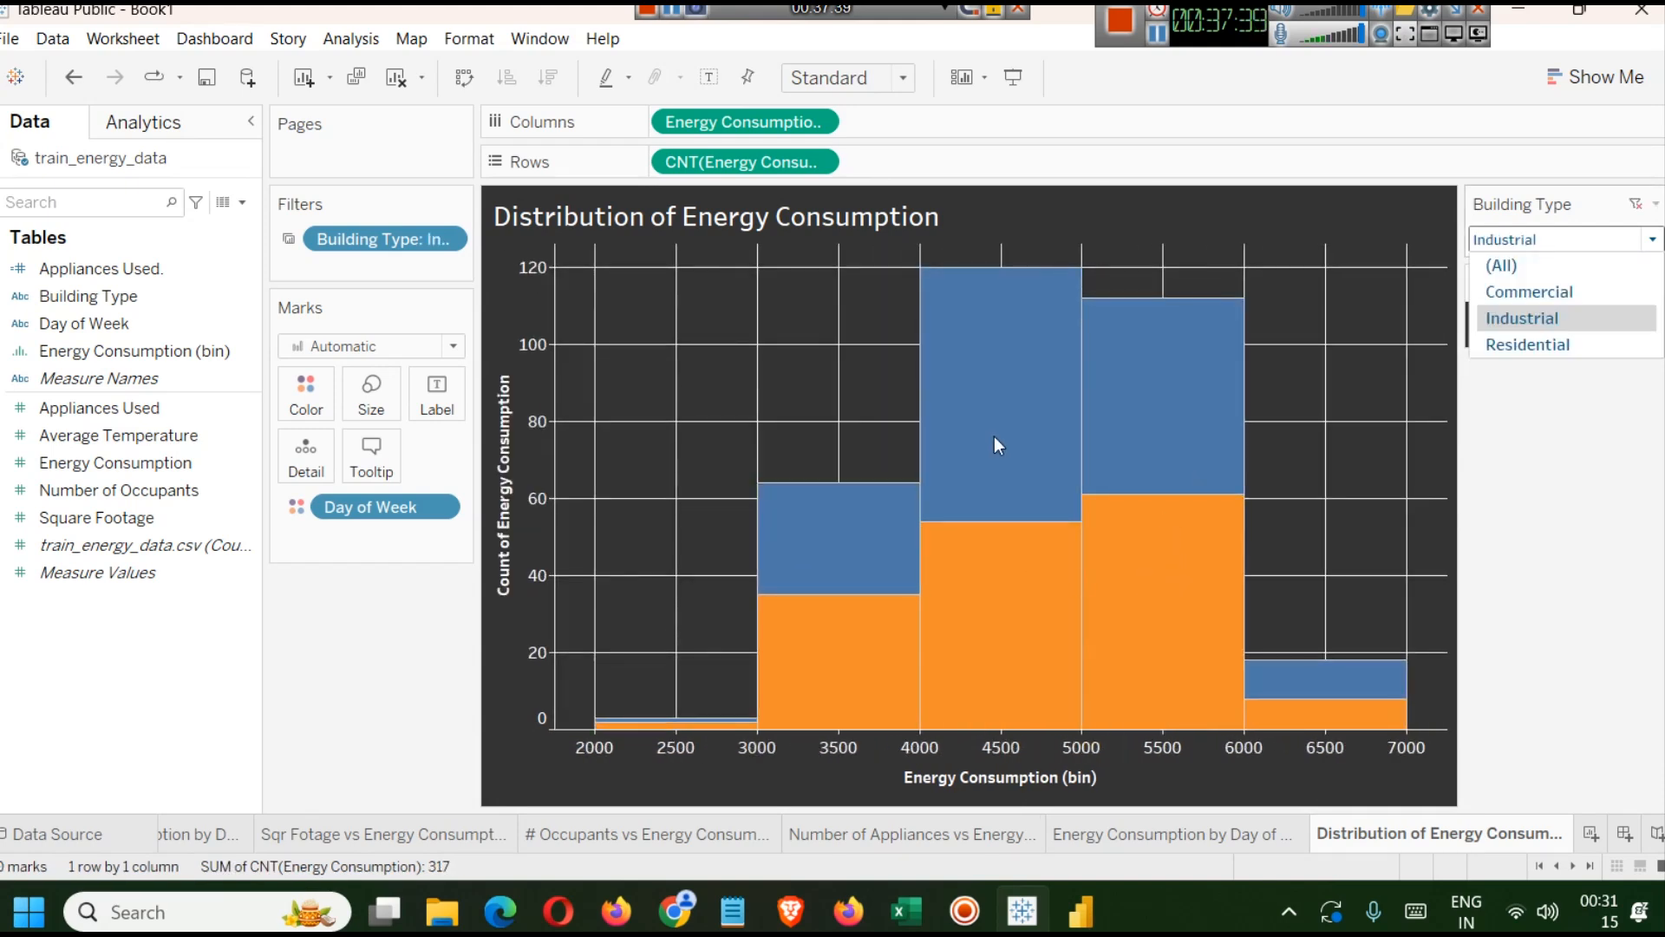
click(1598, 239)
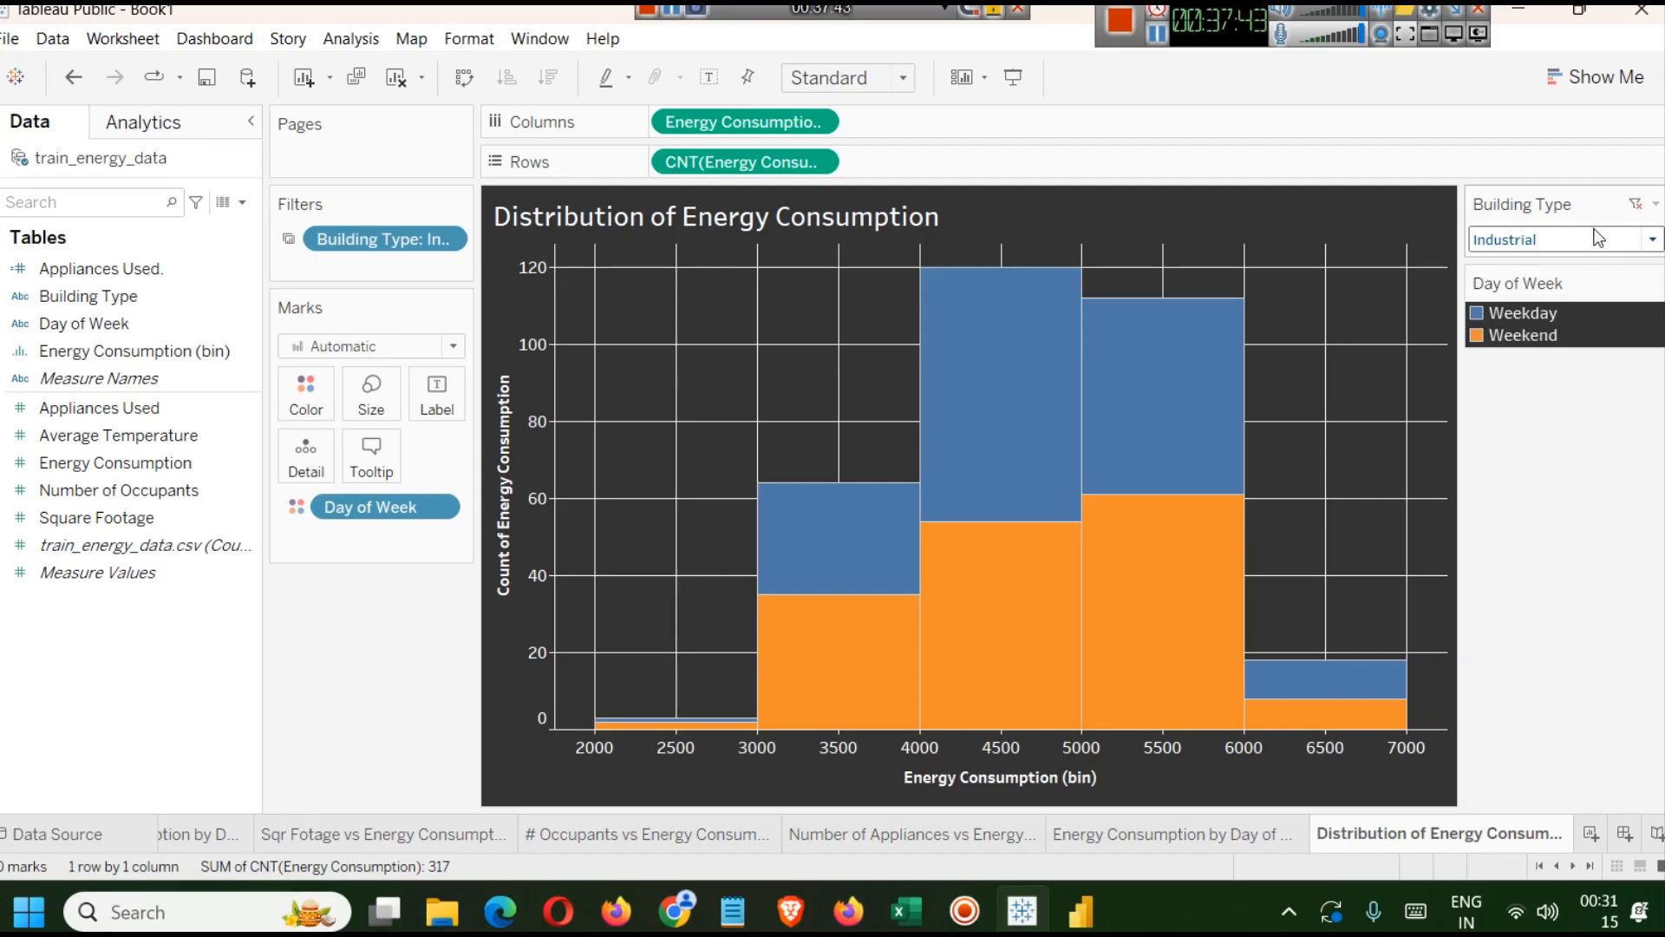
click(1604, 246)
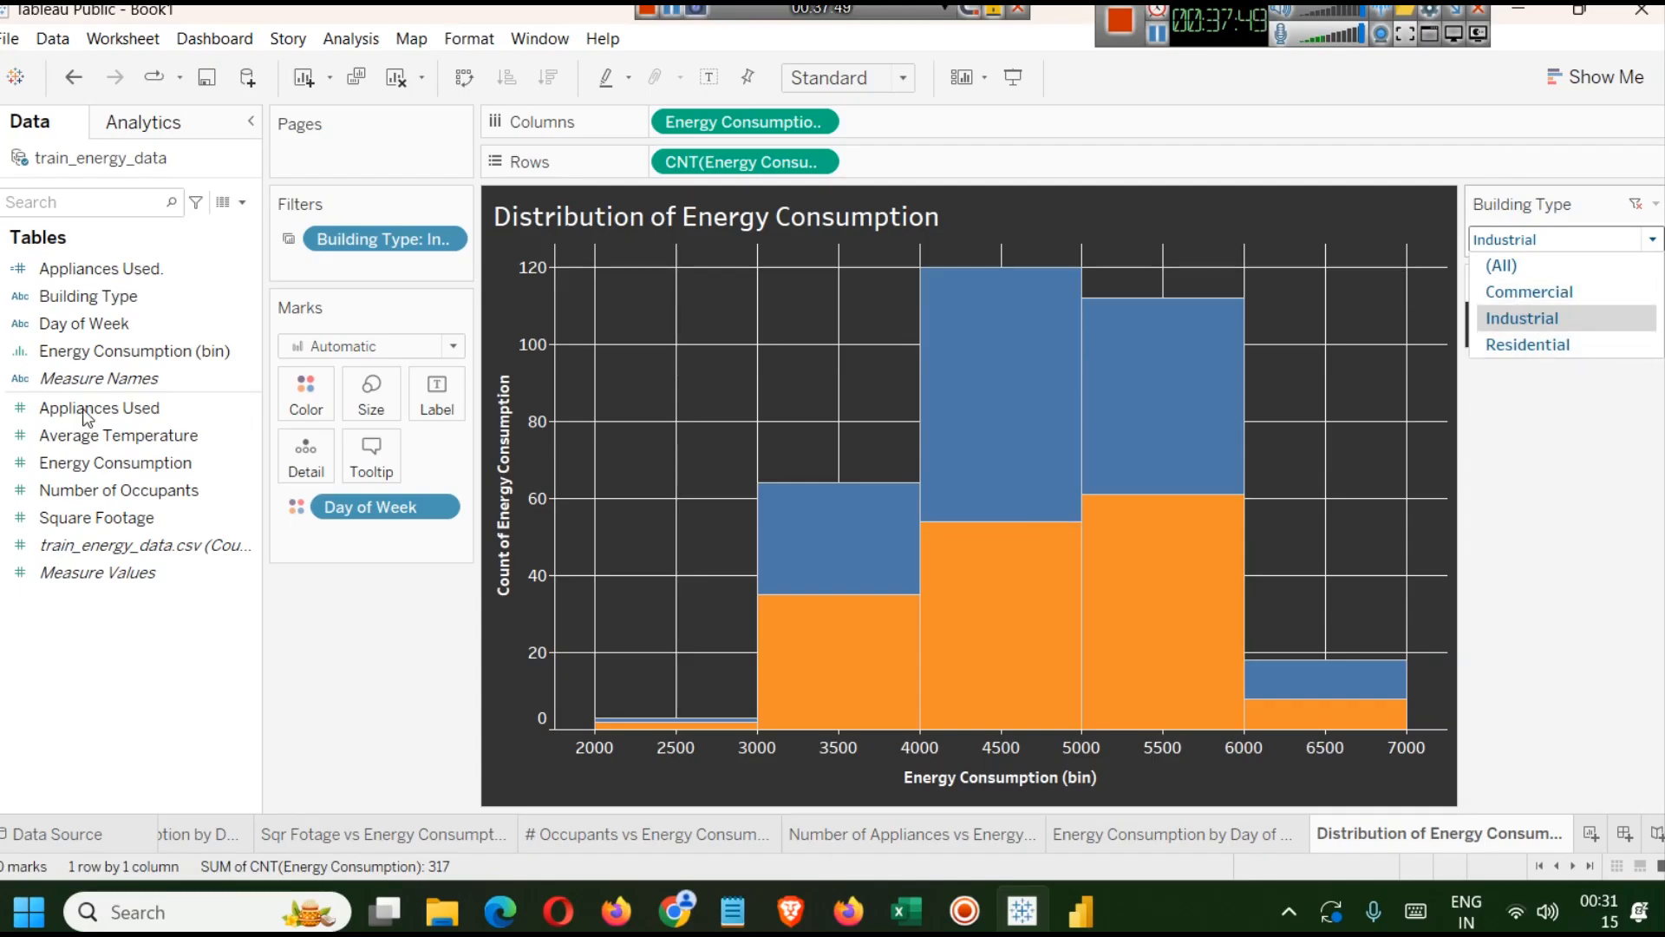
click(1576, 484)
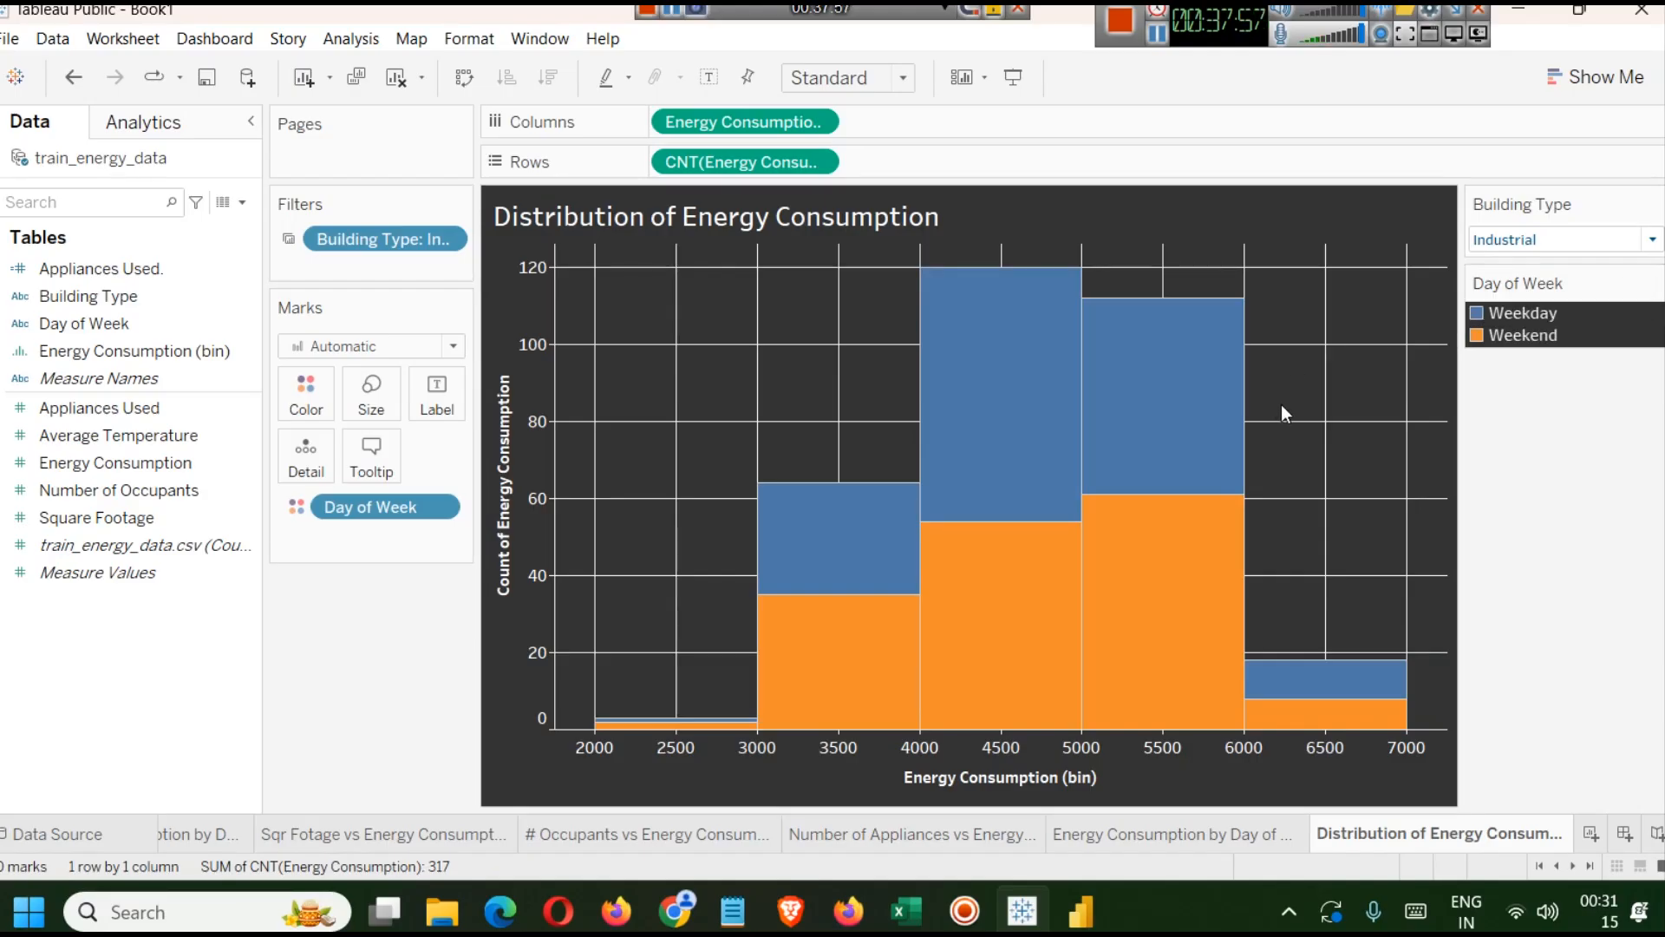
Open the Day of Week colour editor and switch the palette to Lightning Light after trying Jewel Bright.
click(303, 394)
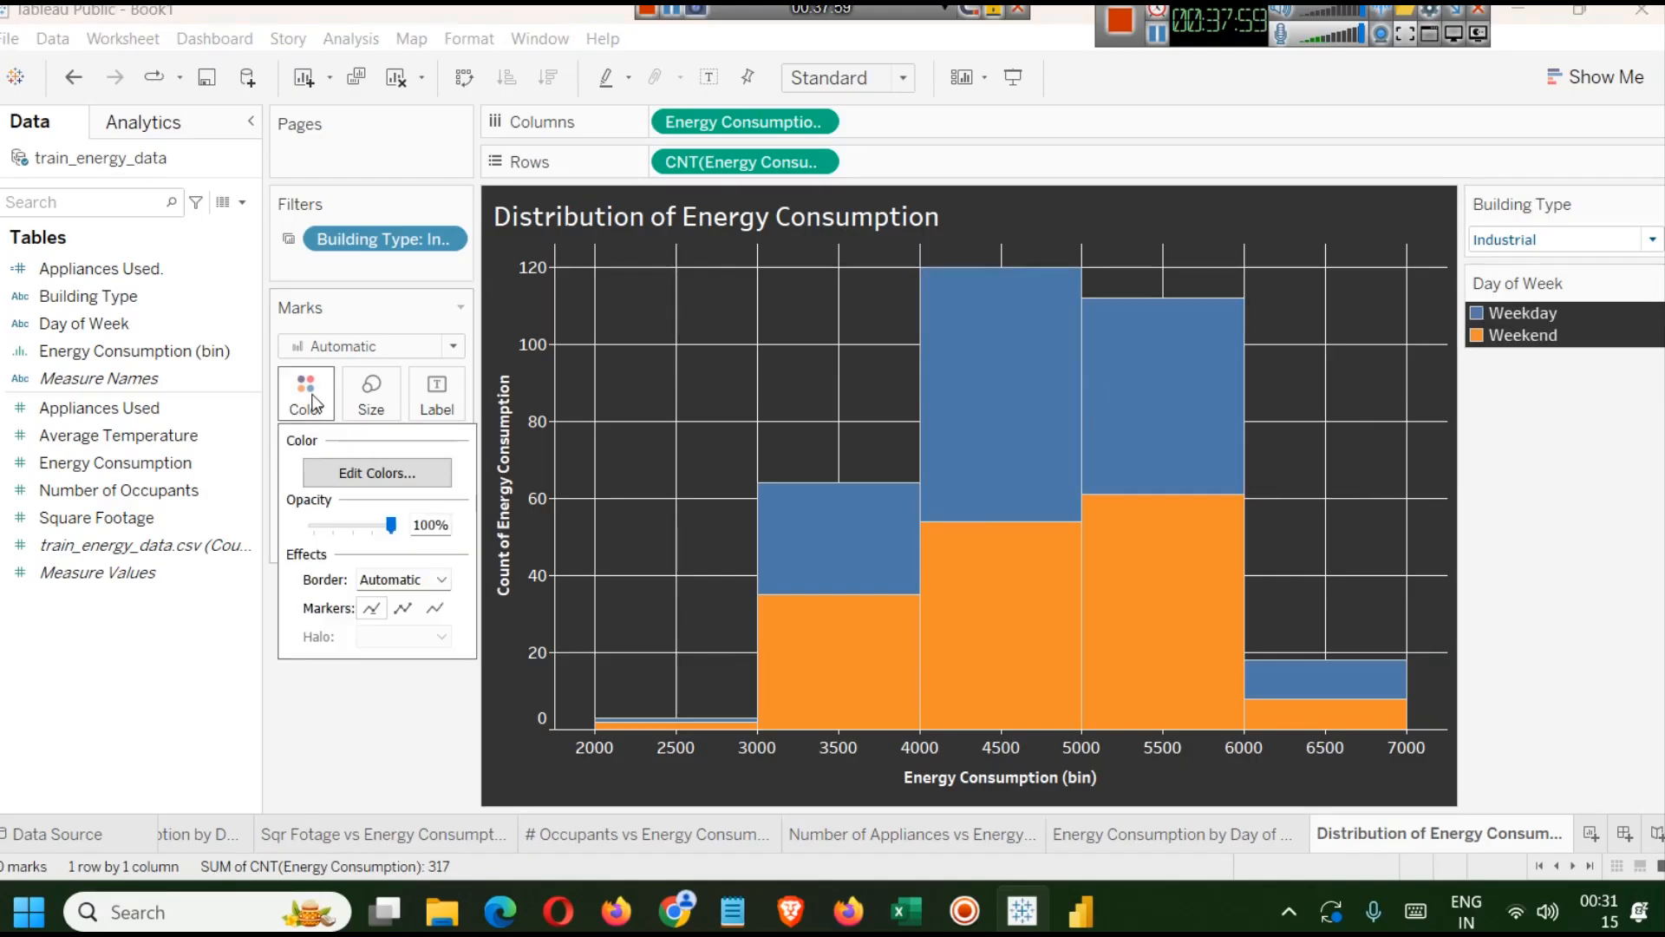
click(345, 477)
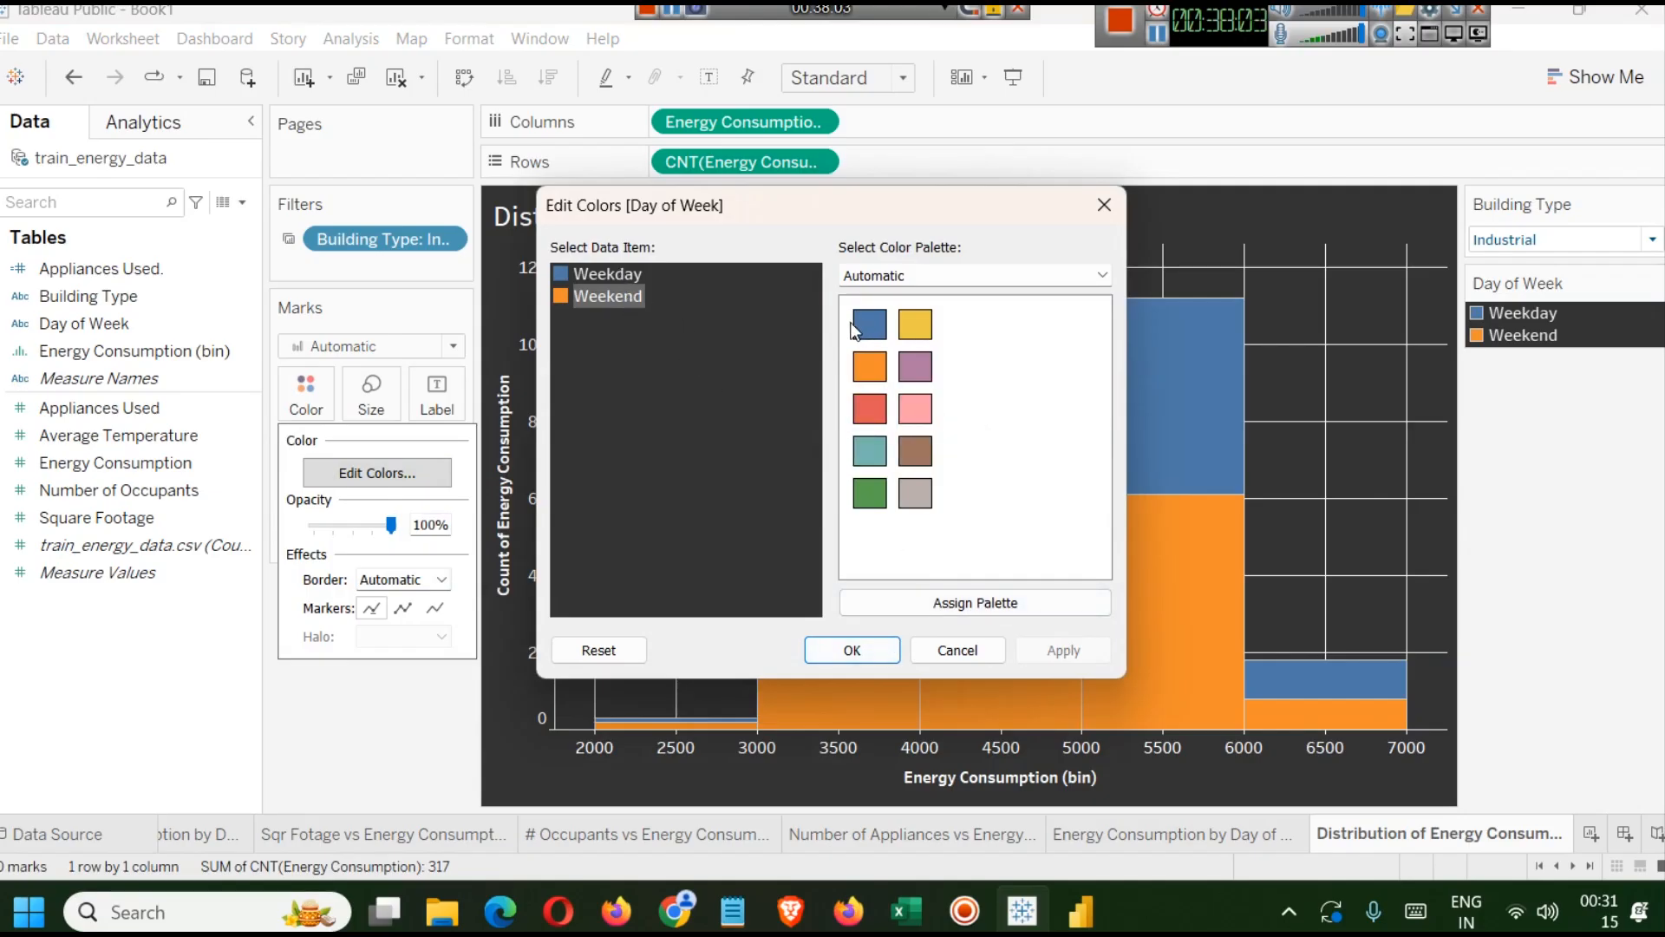
click(961, 605)
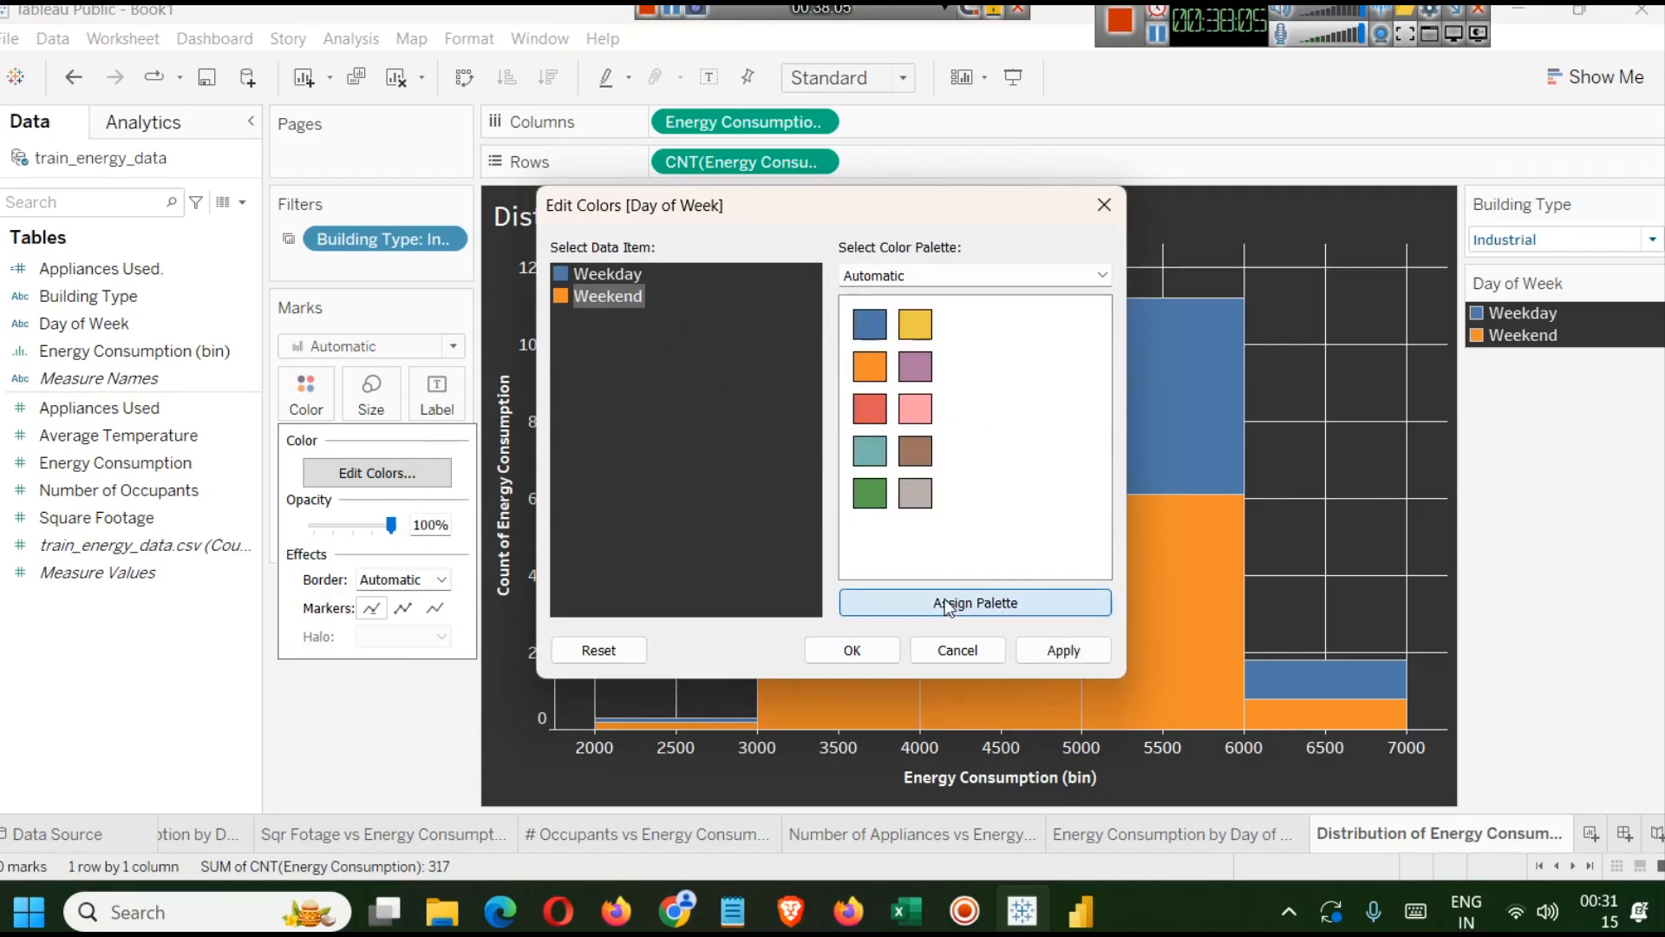
click(898, 274)
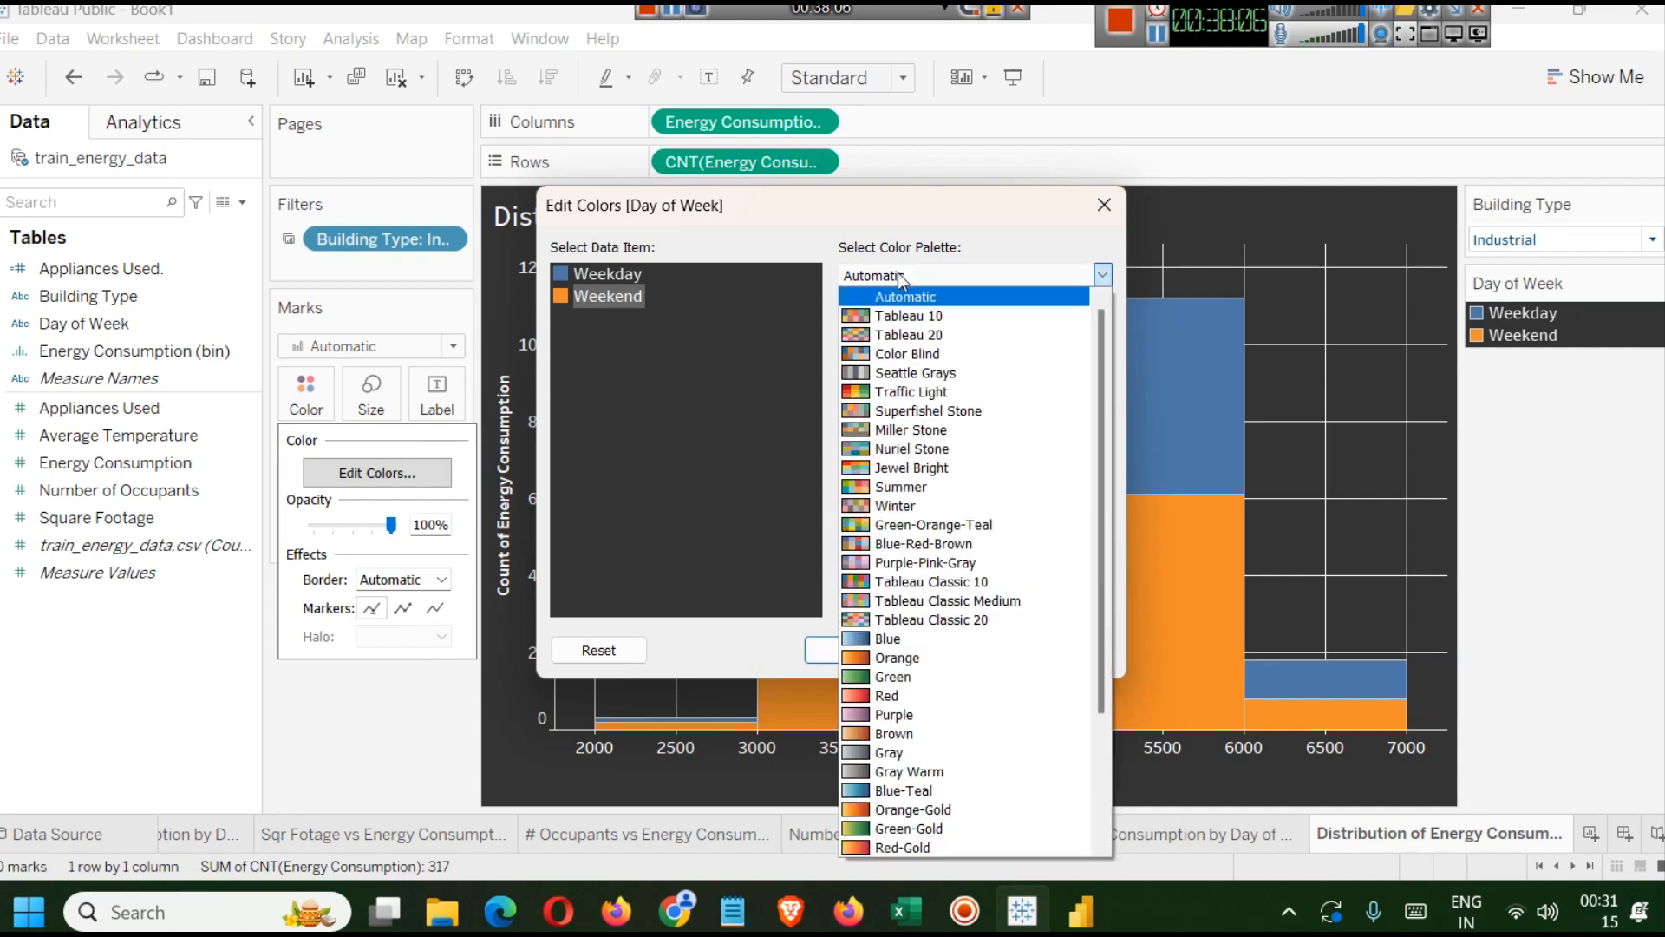
click(911, 468)
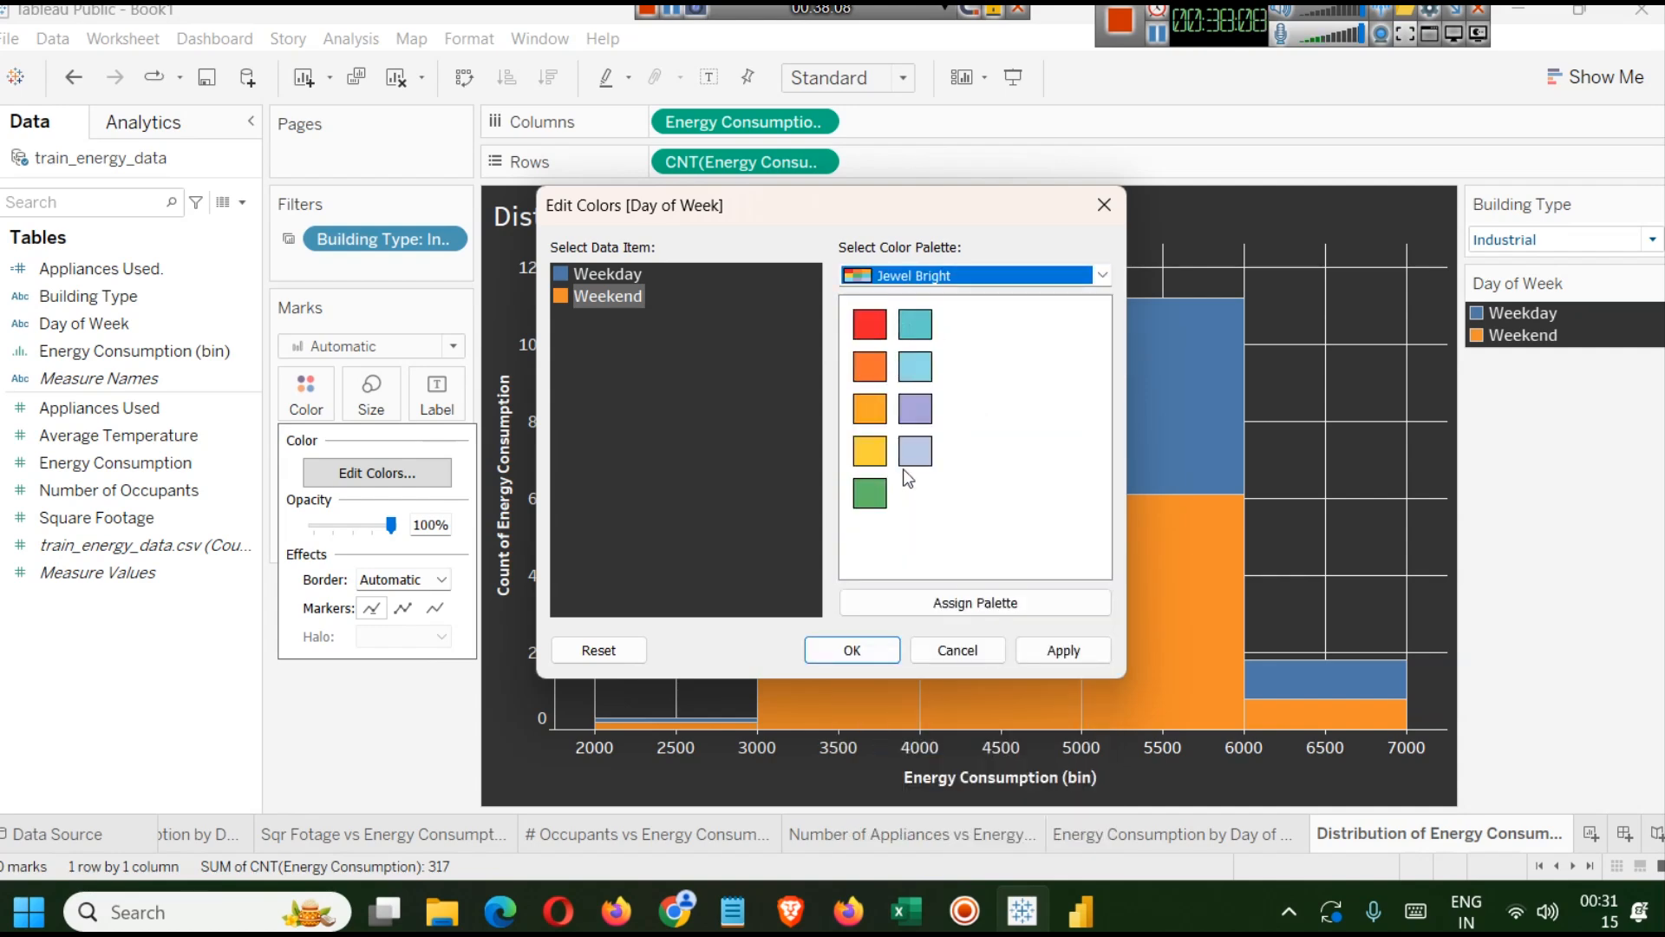
click(970, 275)
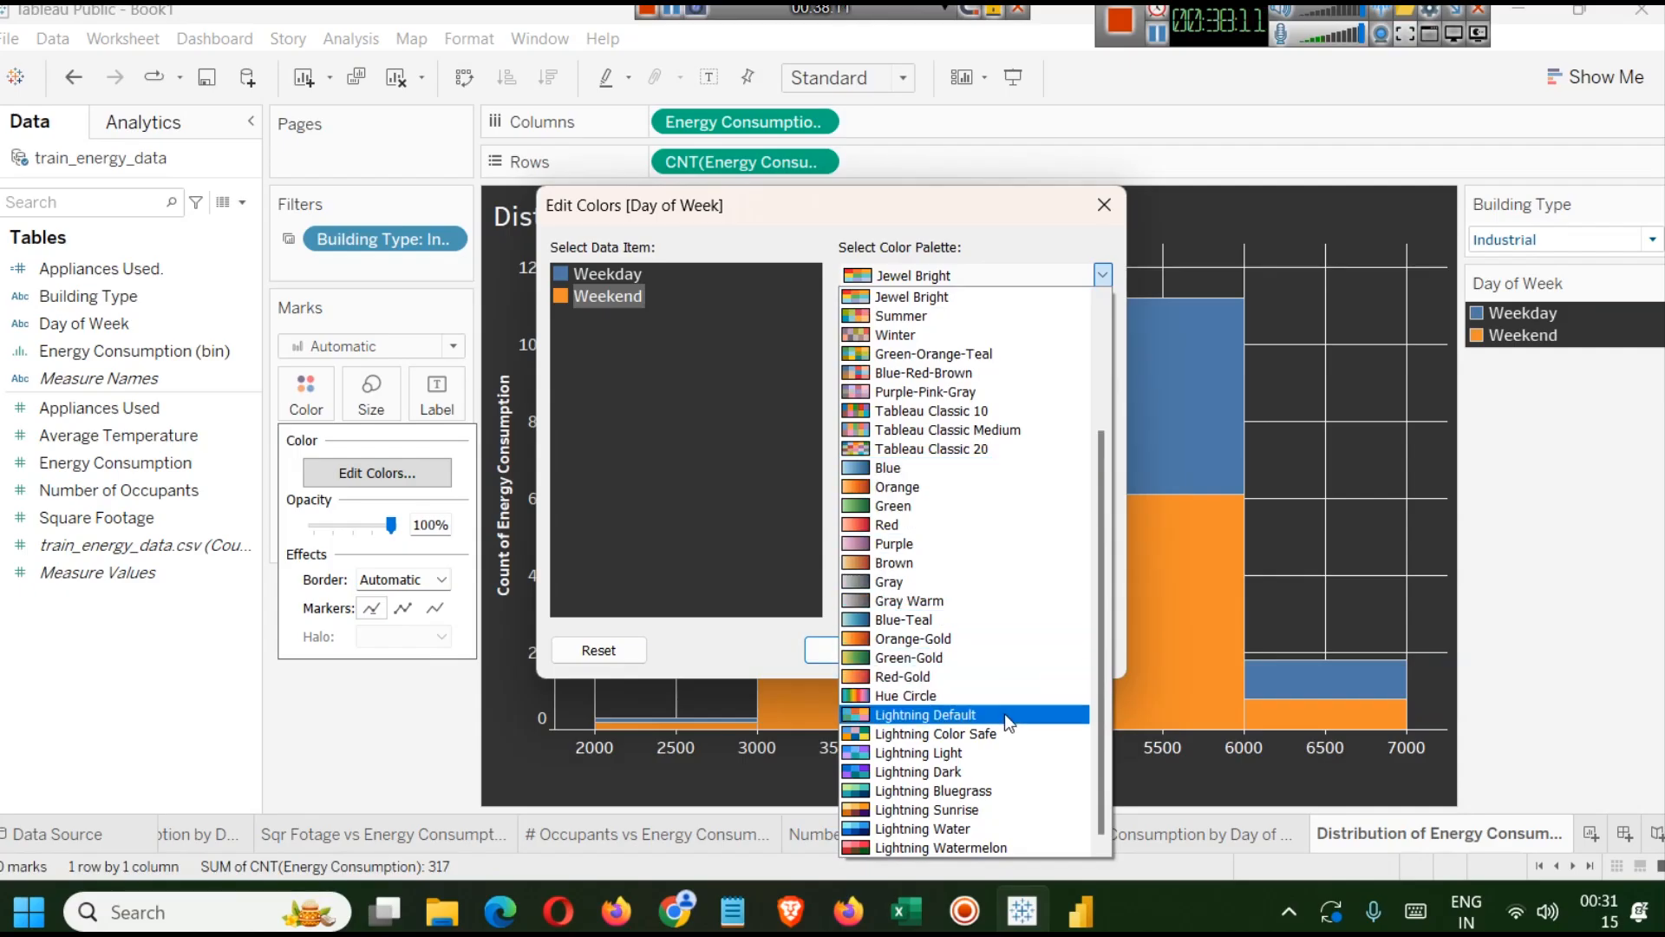
click(997, 752)
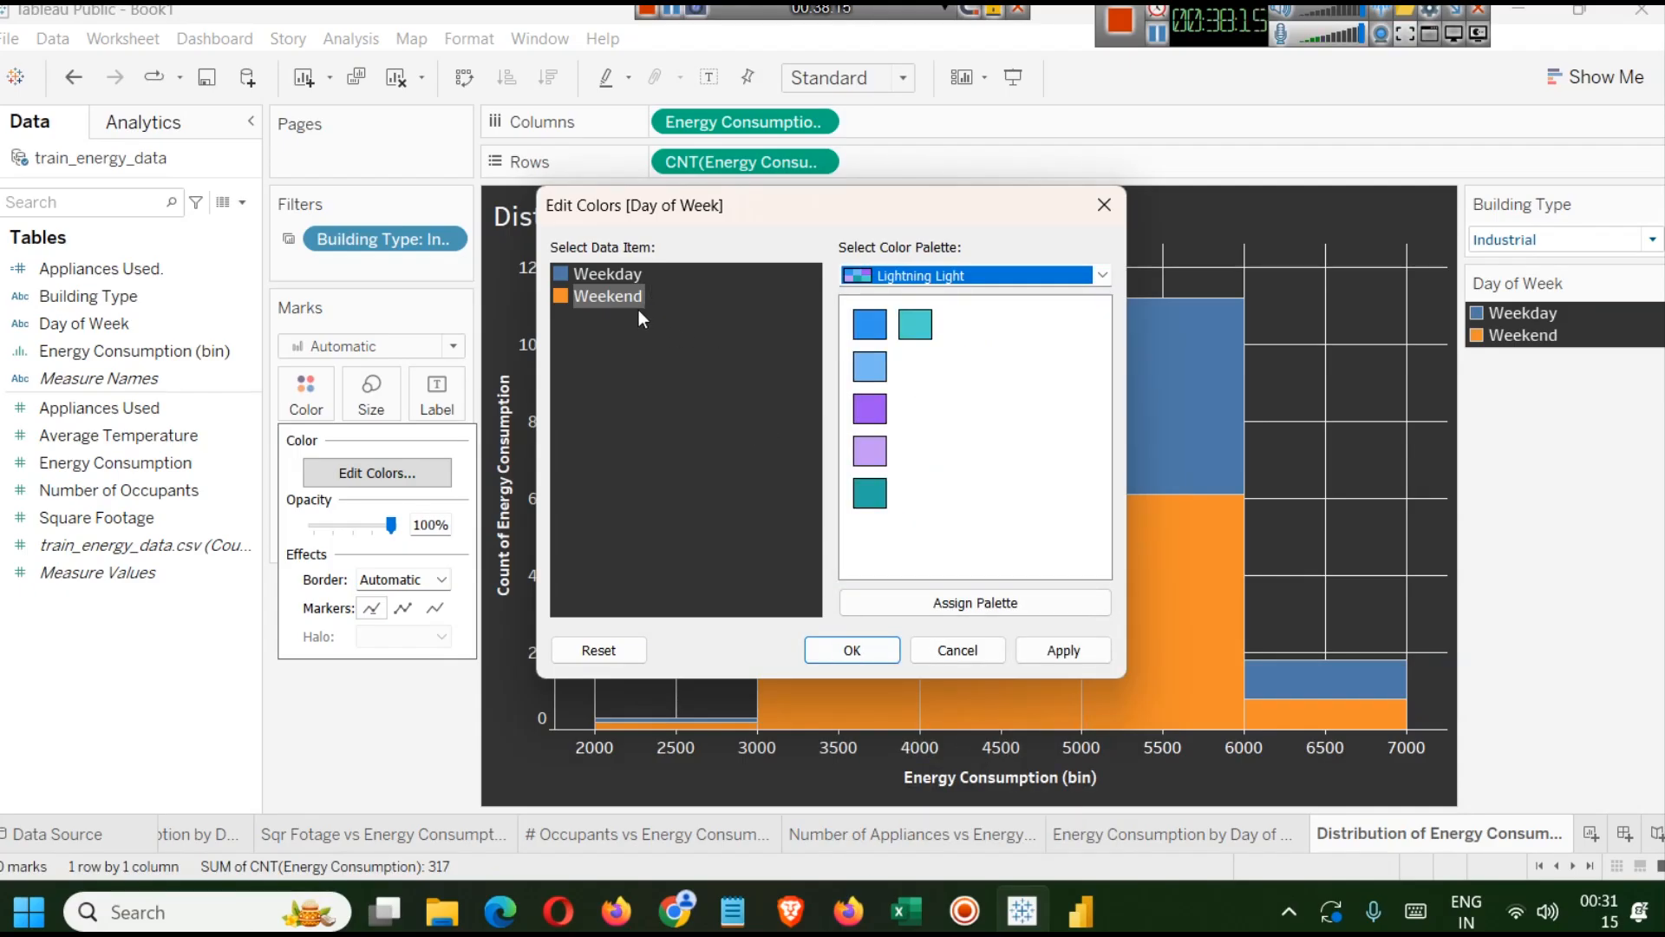
Assign teal to Weekday and blue to Weekend, then apply and confirm the colours.
click(612, 276)
click(915, 324)
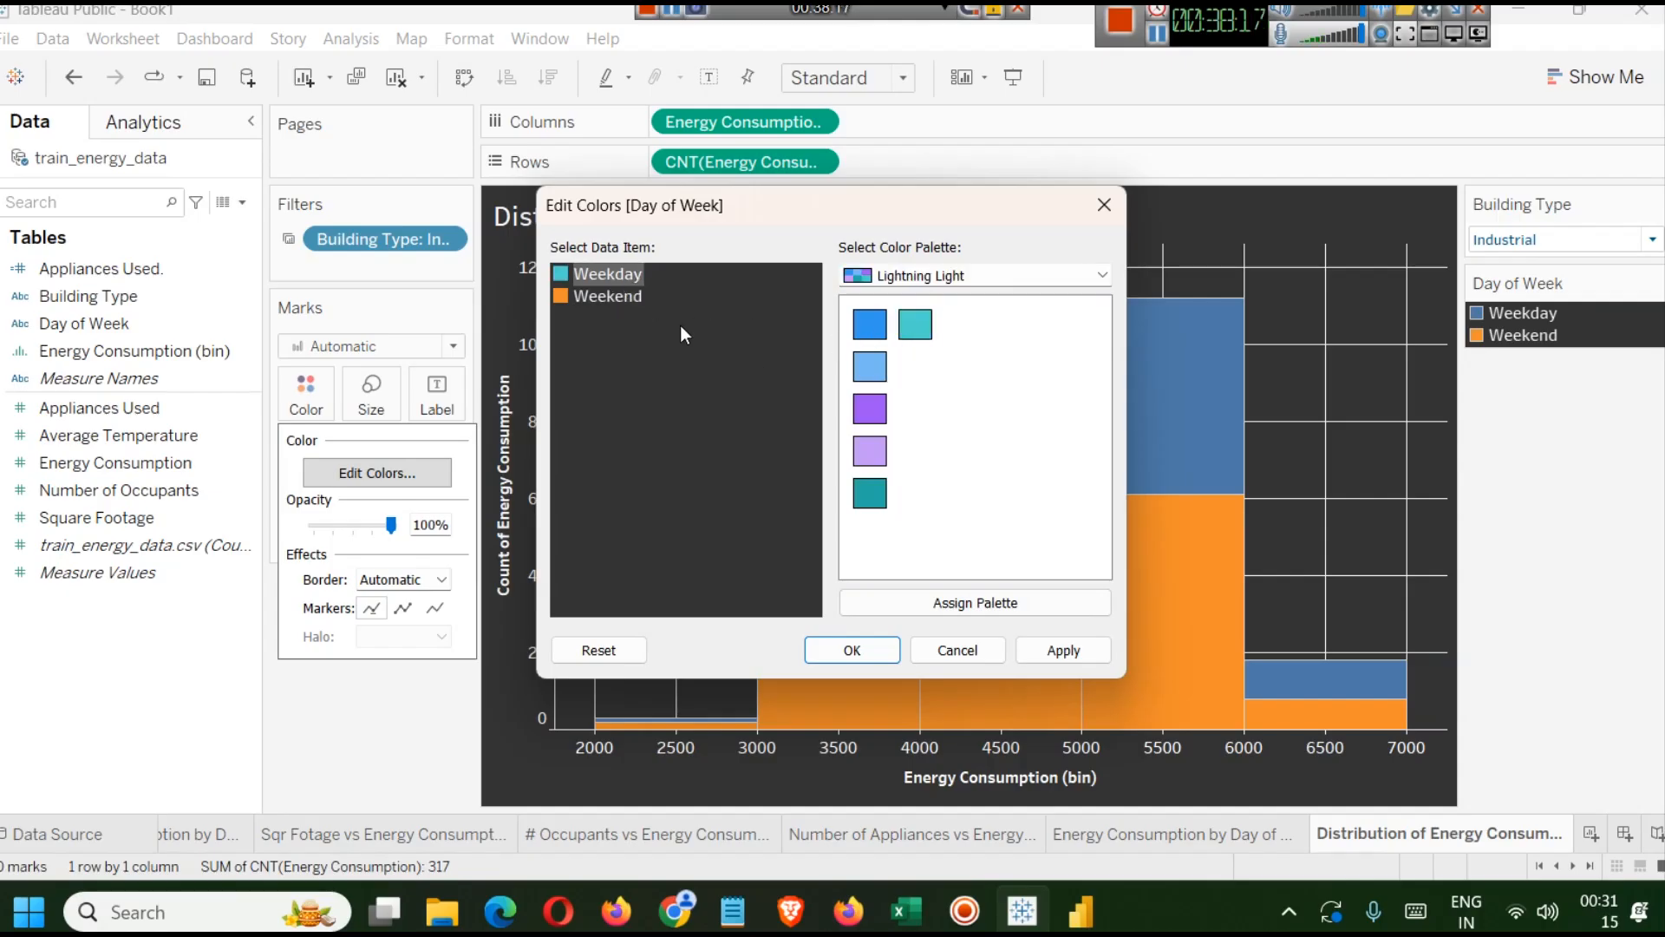
click(630, 299)
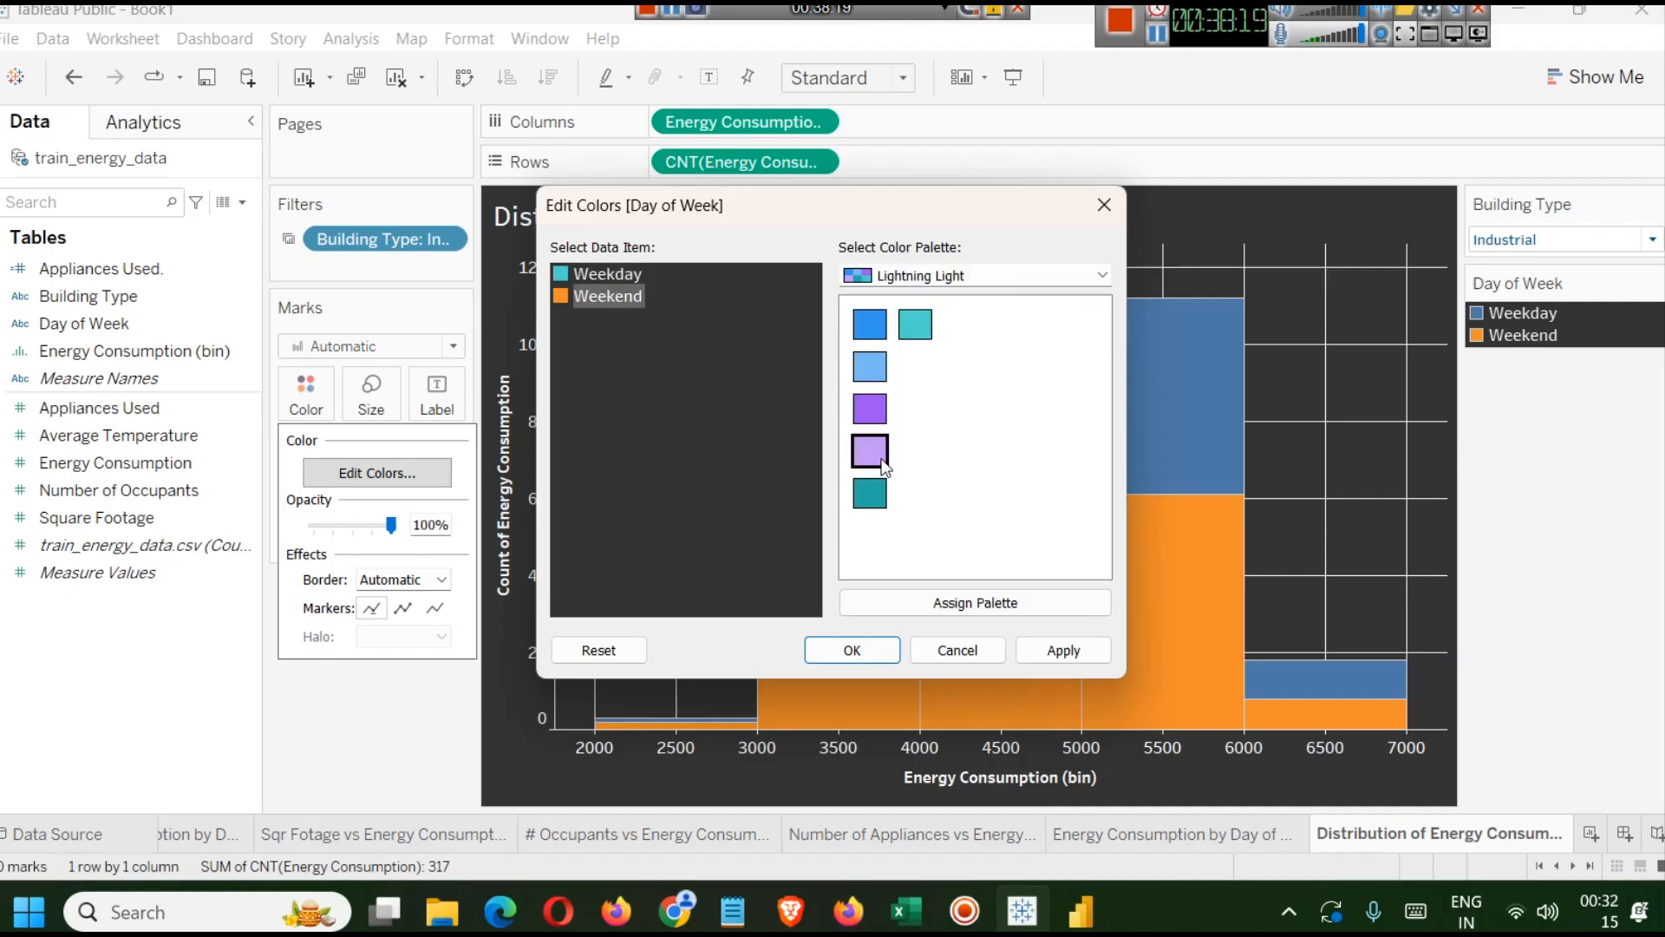
click(877, 377)
click(870, 325)
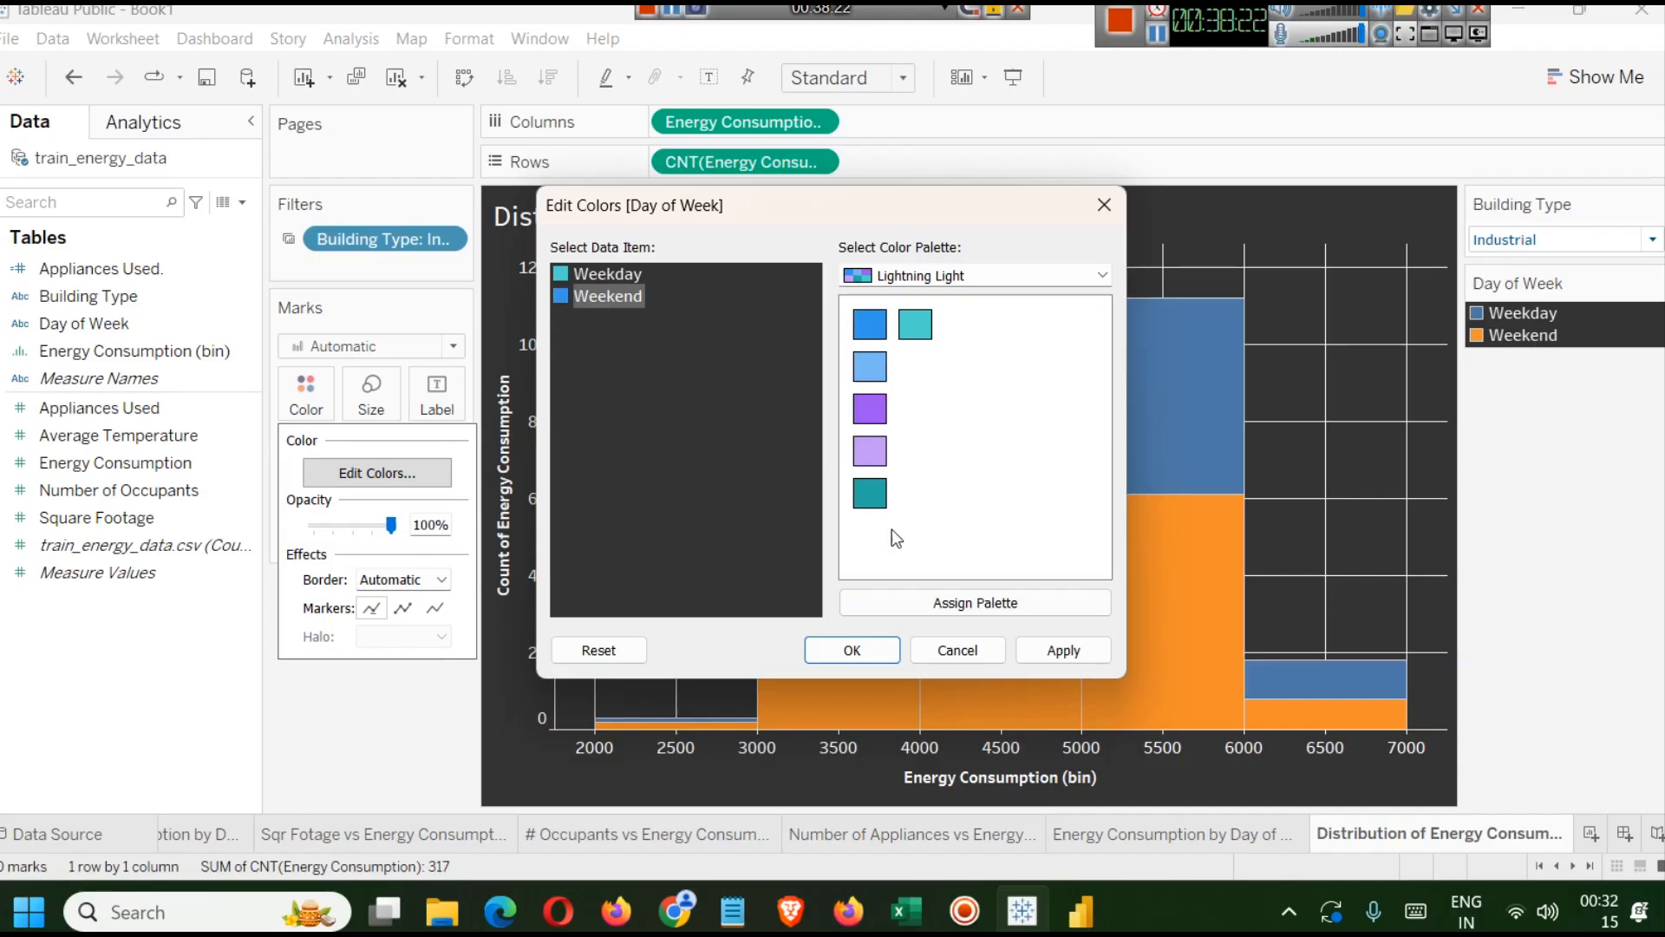
click(1062, 650)
click(835, 649)
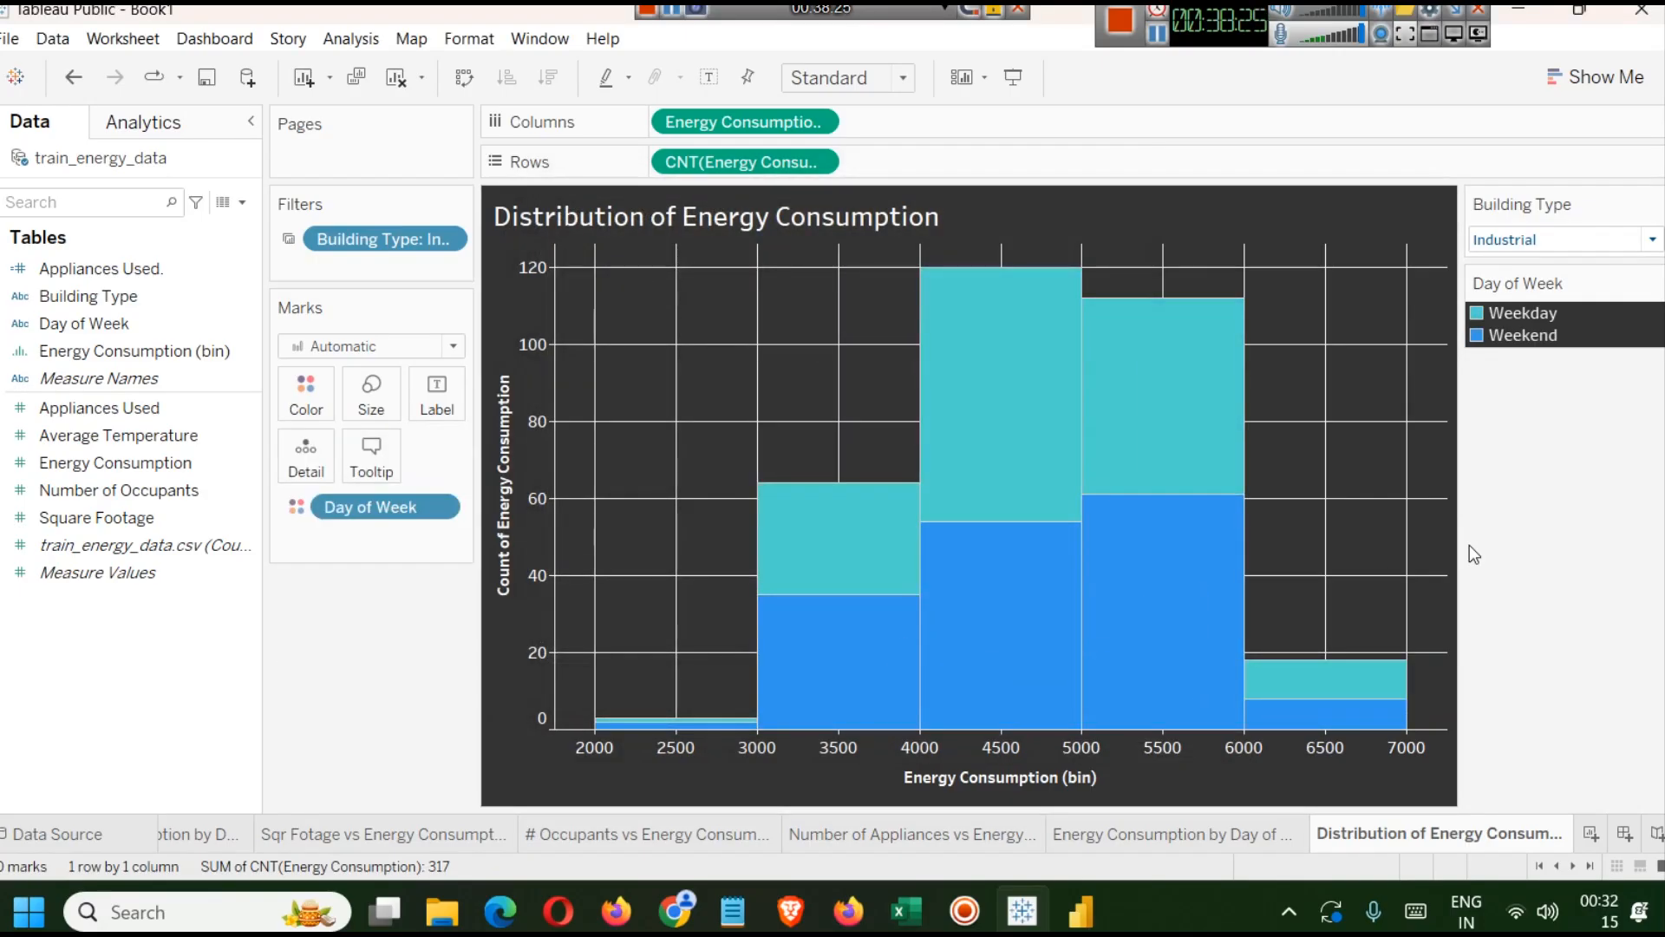
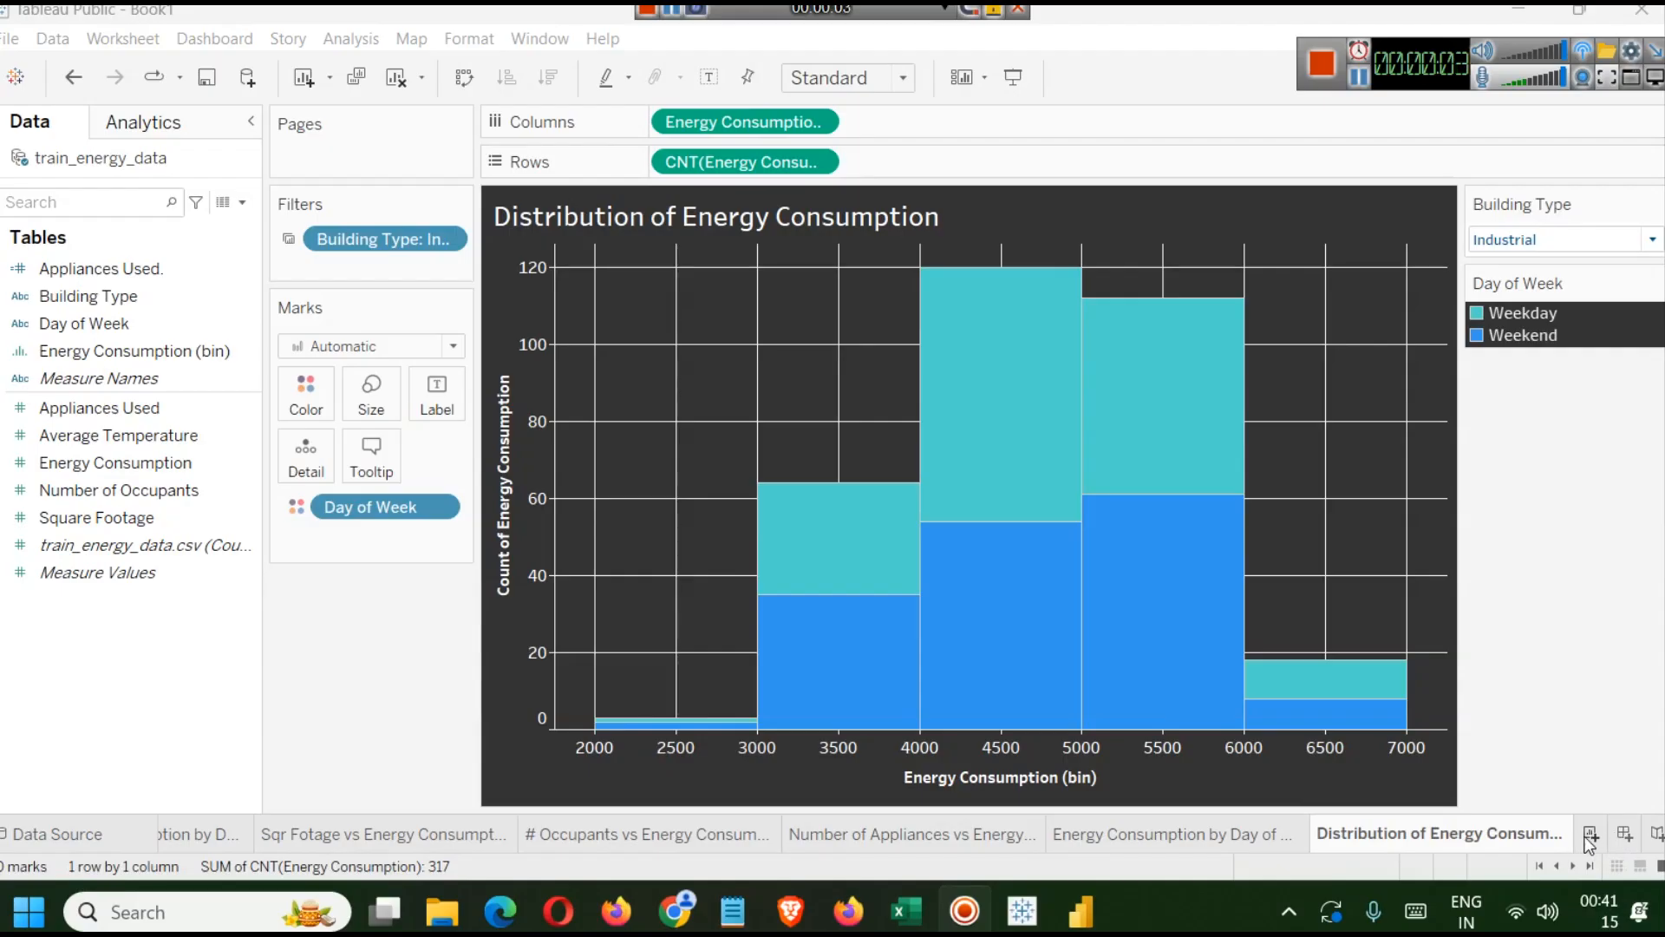
Create a new dashboard and set its size range to minimum 720 × 560 px and maximum 1250 × 760 px.
click(1618, 834)
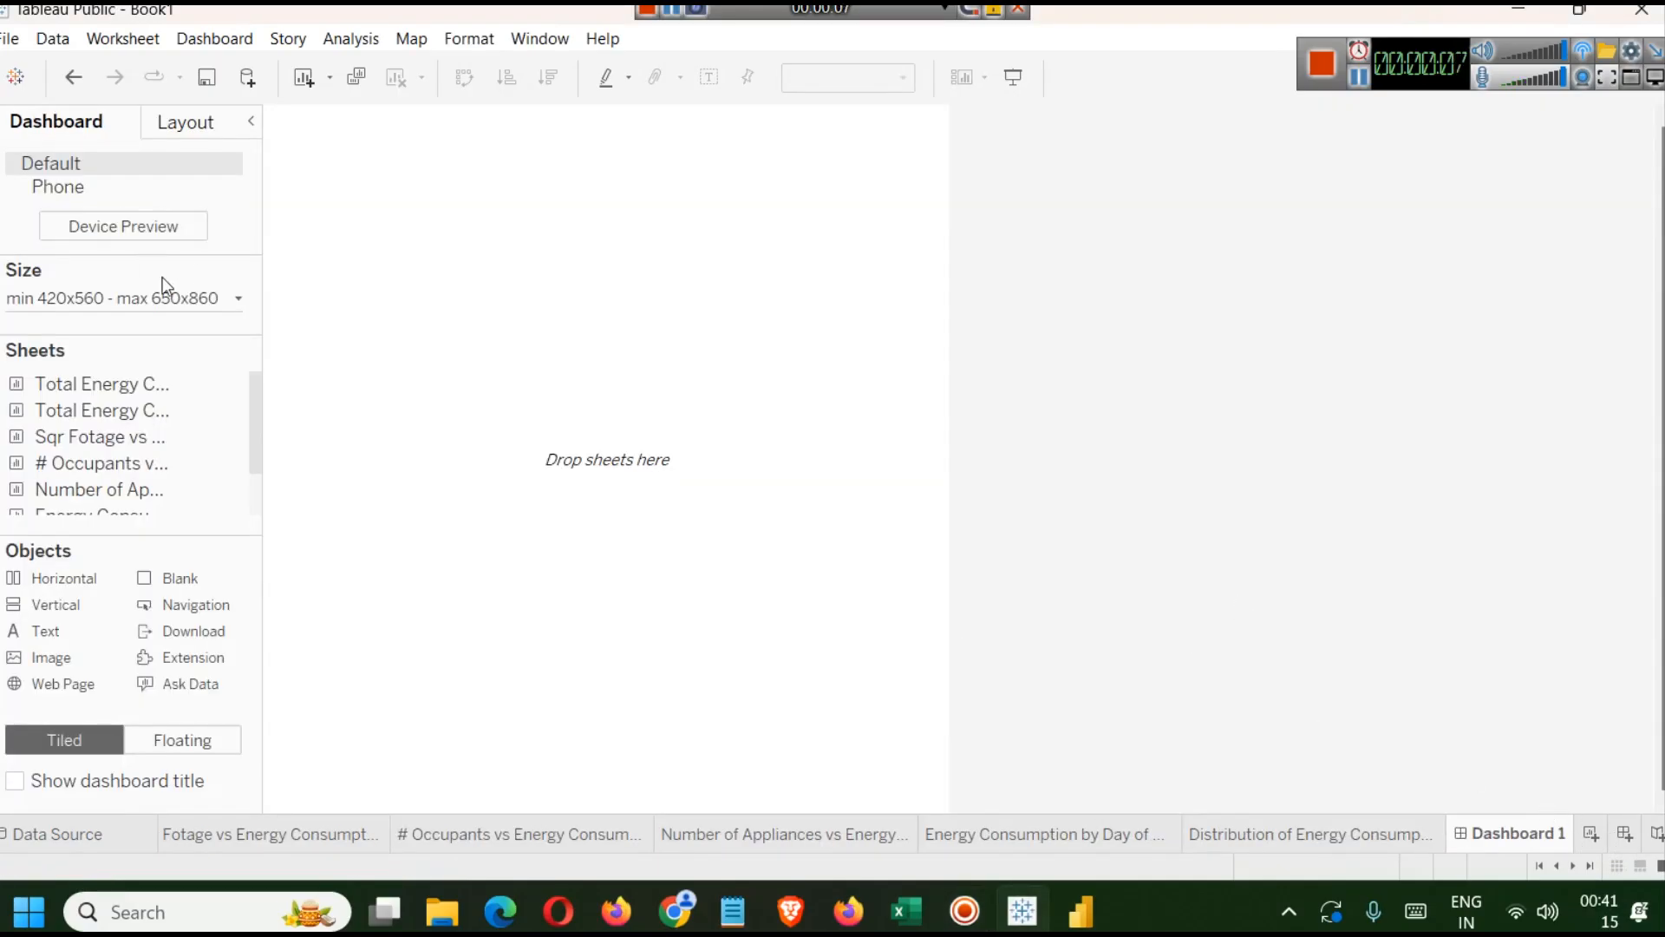
click(189, 299)
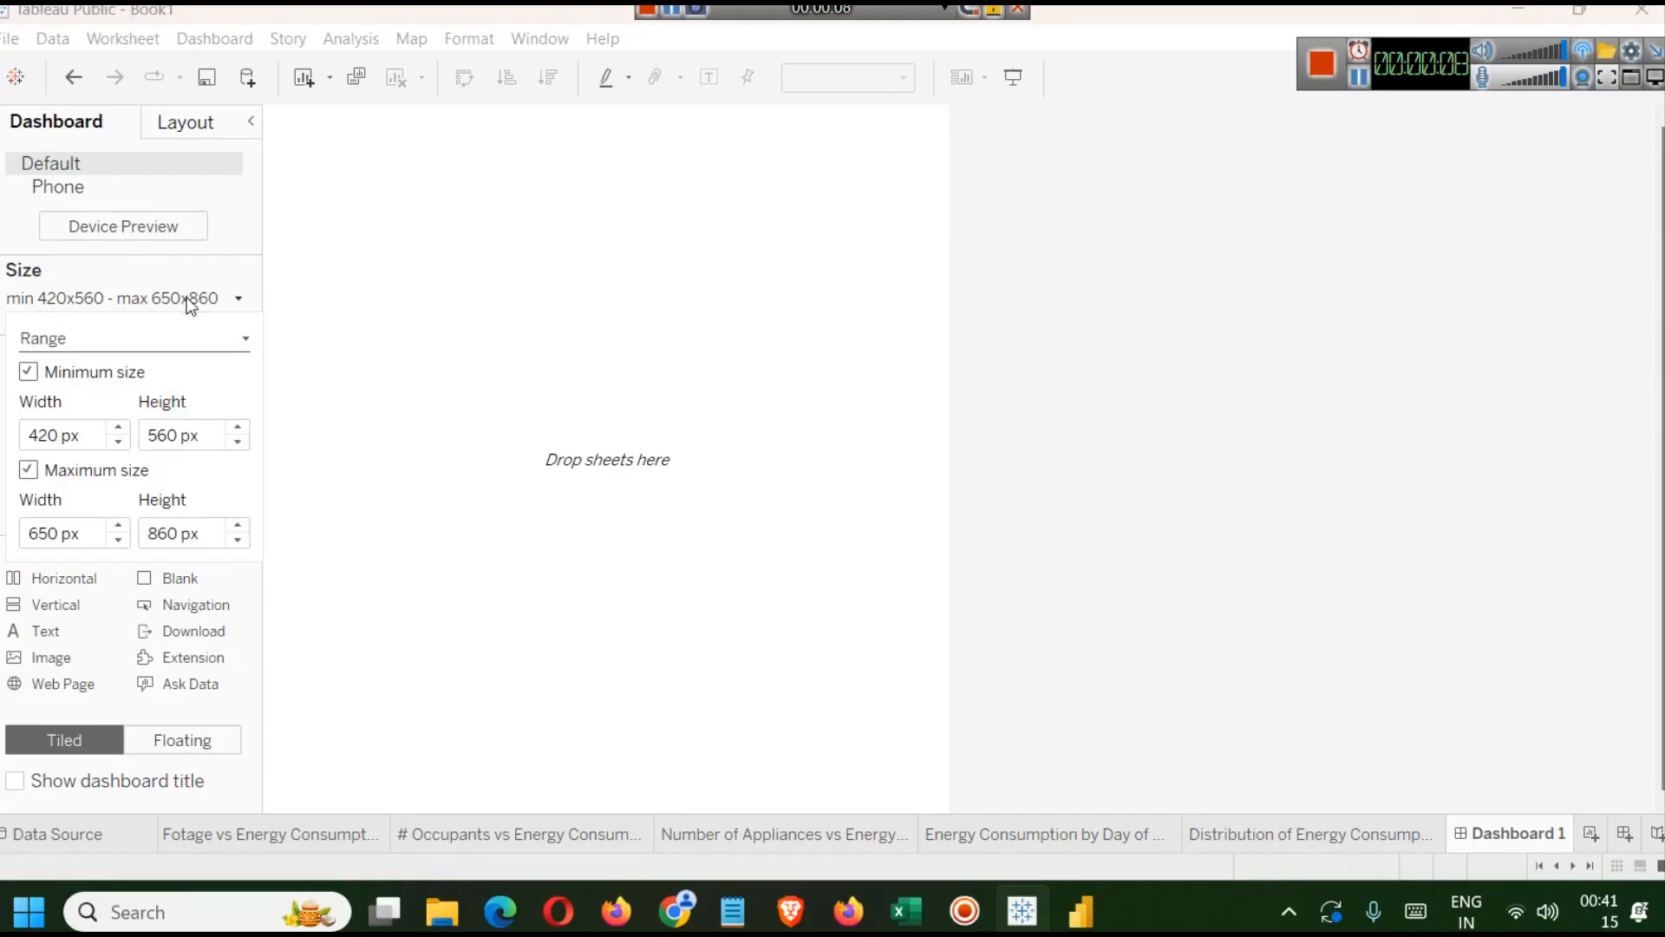
click(118, 428)
click(119, 428)
click(118, 429)
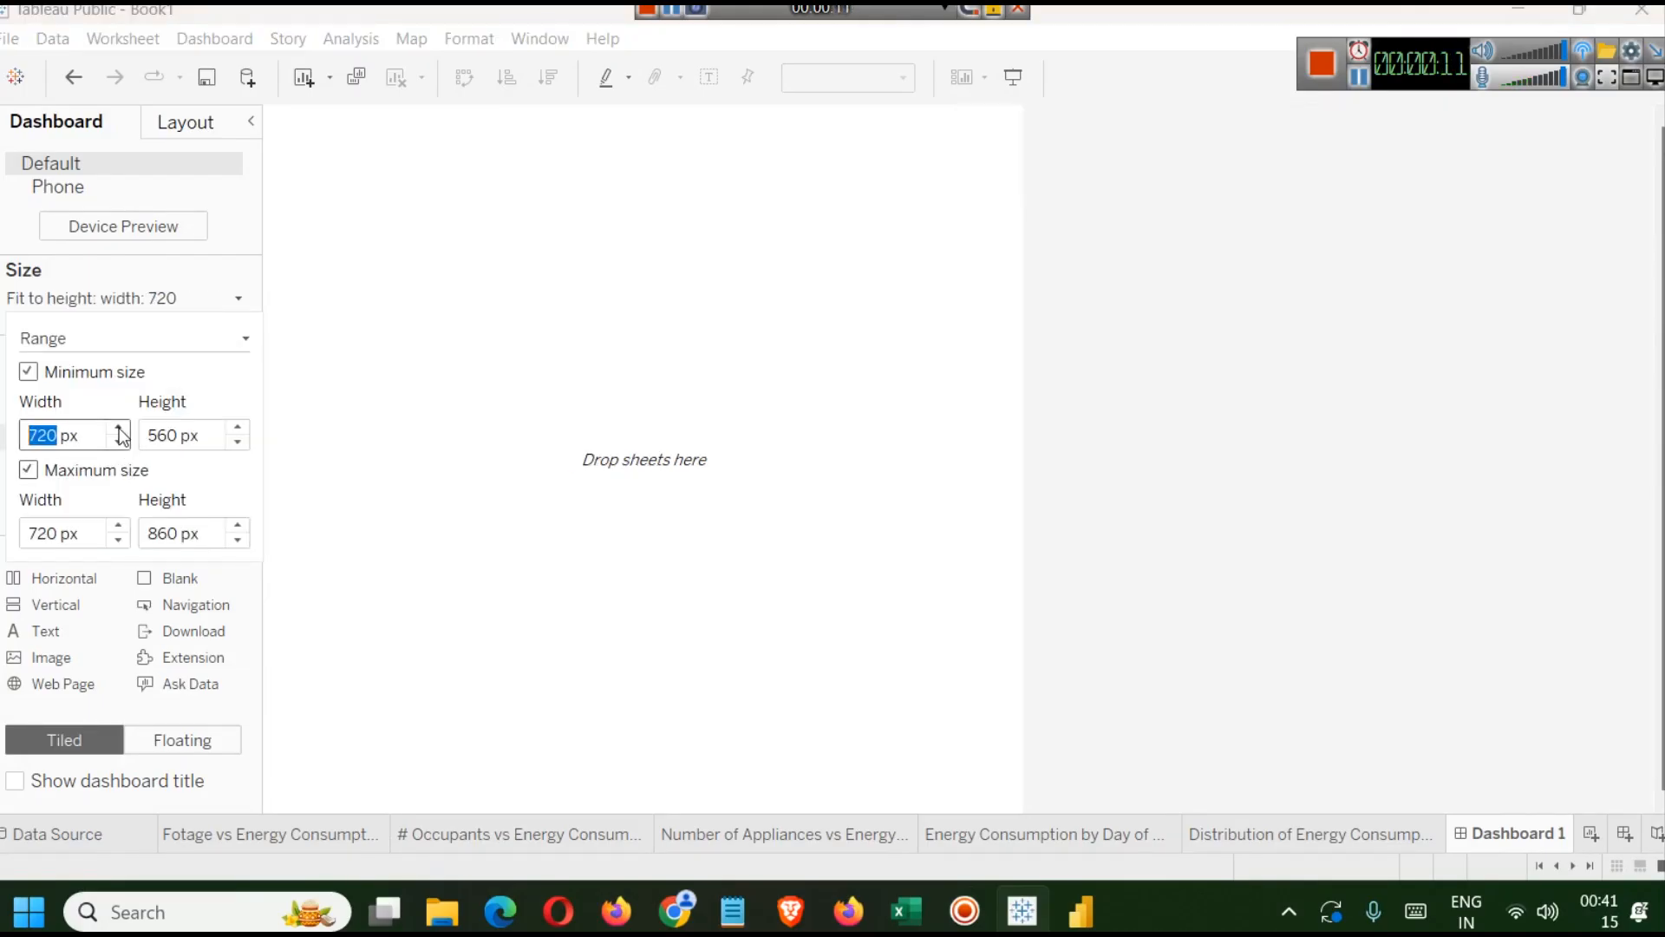
click(118, 525)
click(120, 526)
click(120, 526)
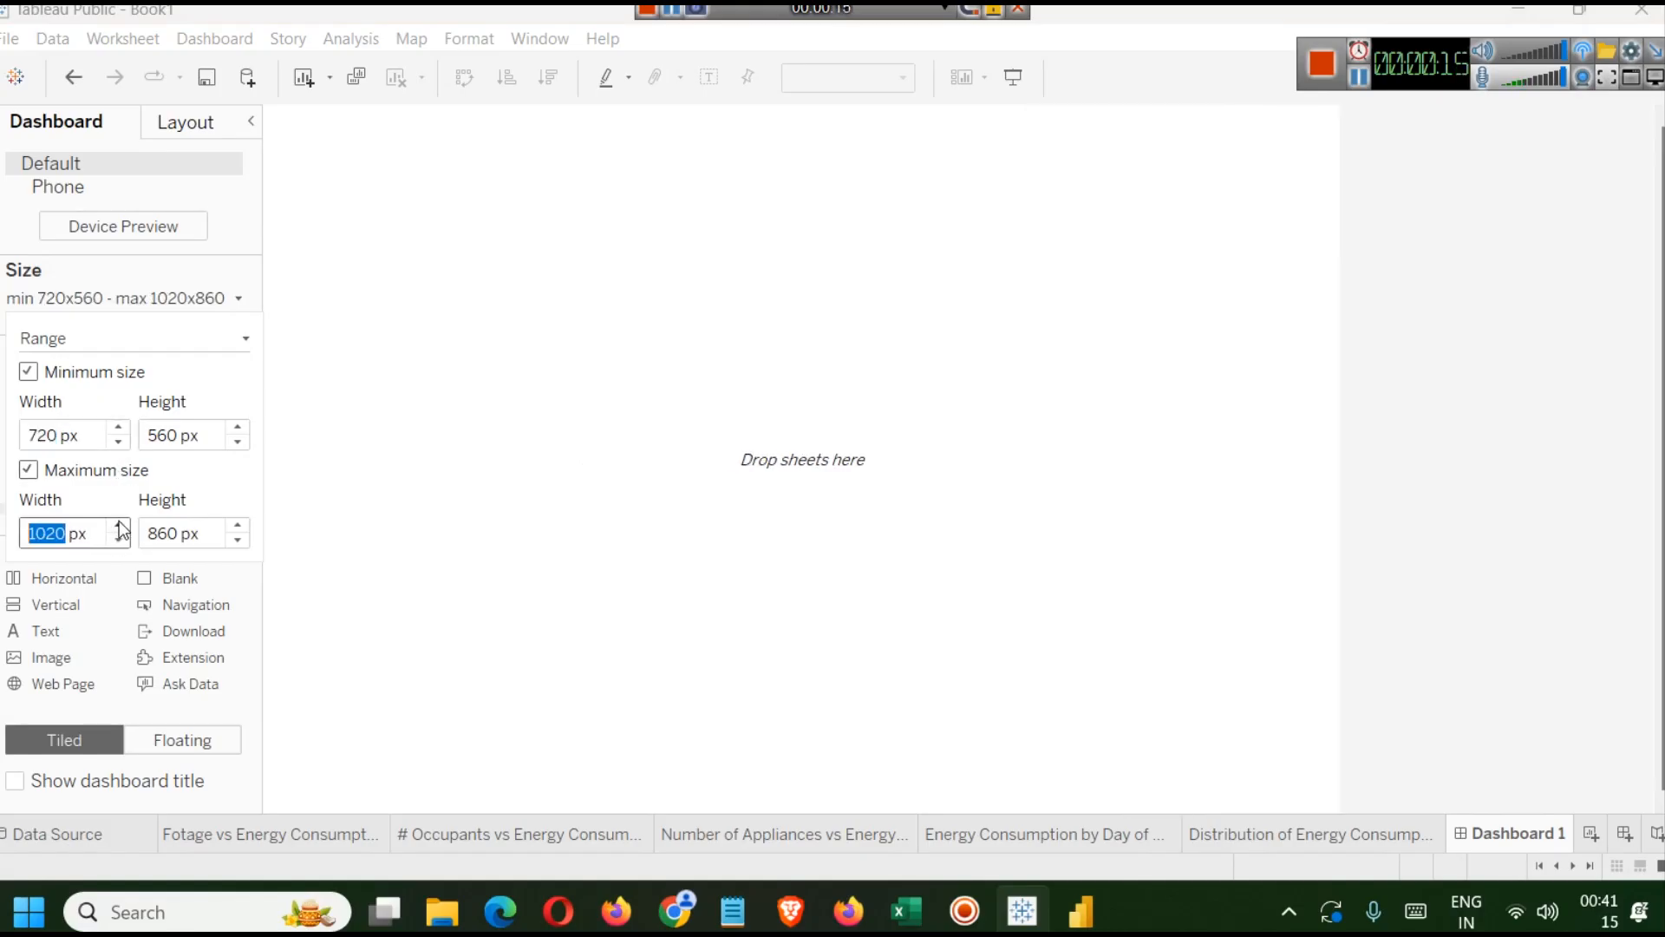
click(120, 526)
click(119, 526)
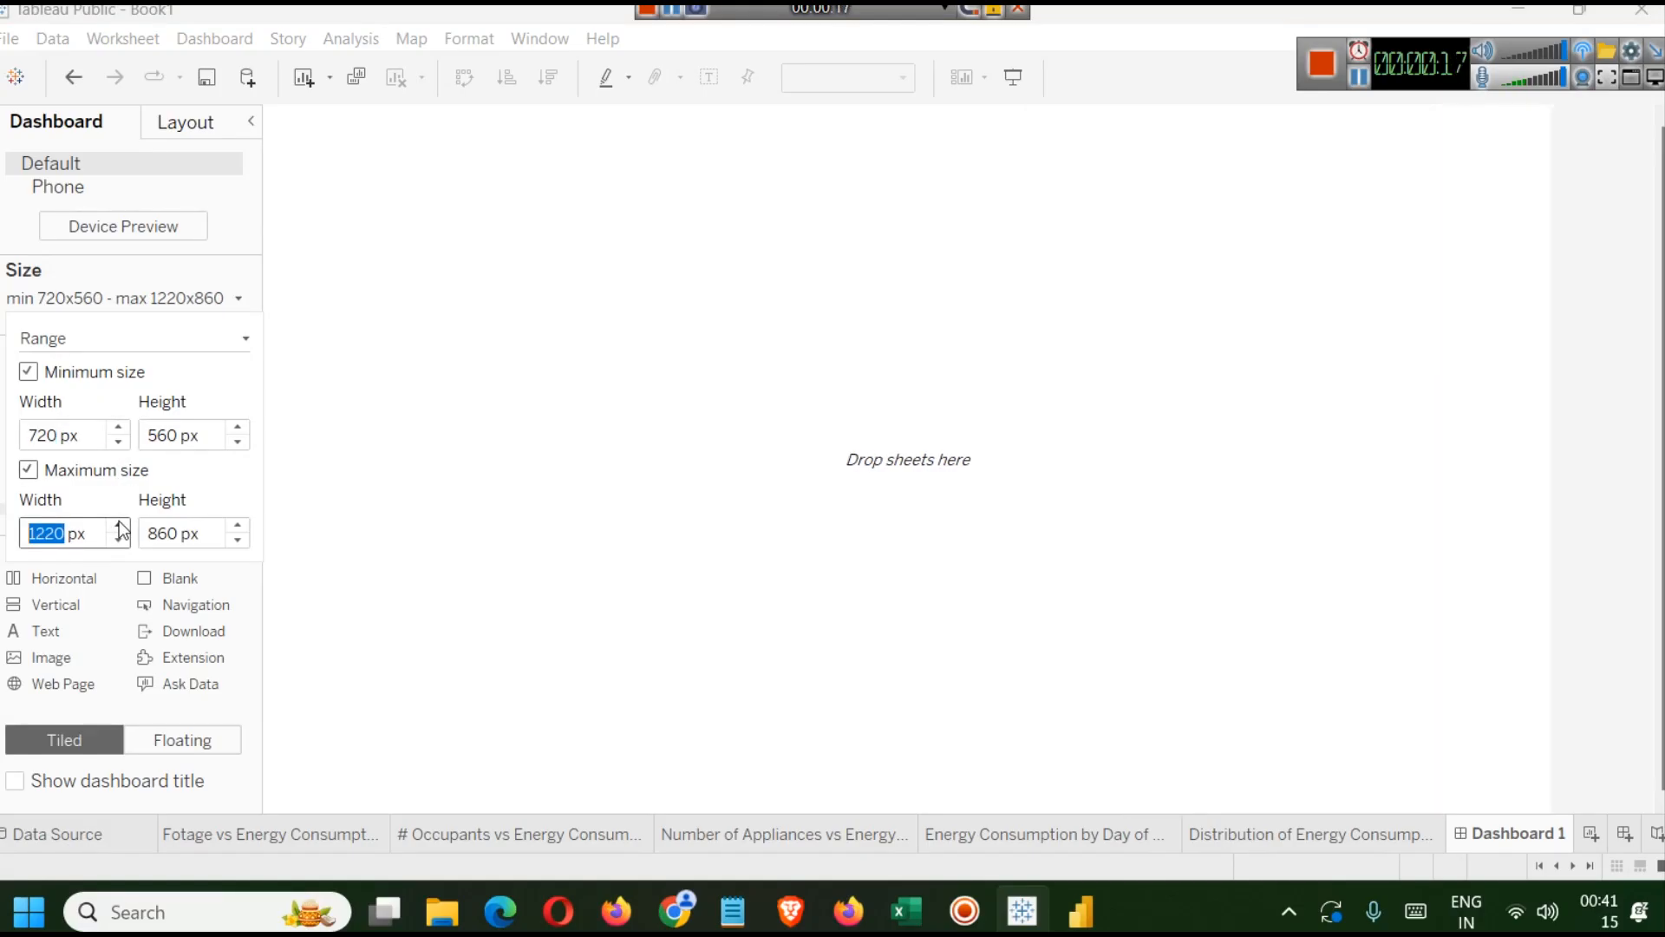
click(120, 526)
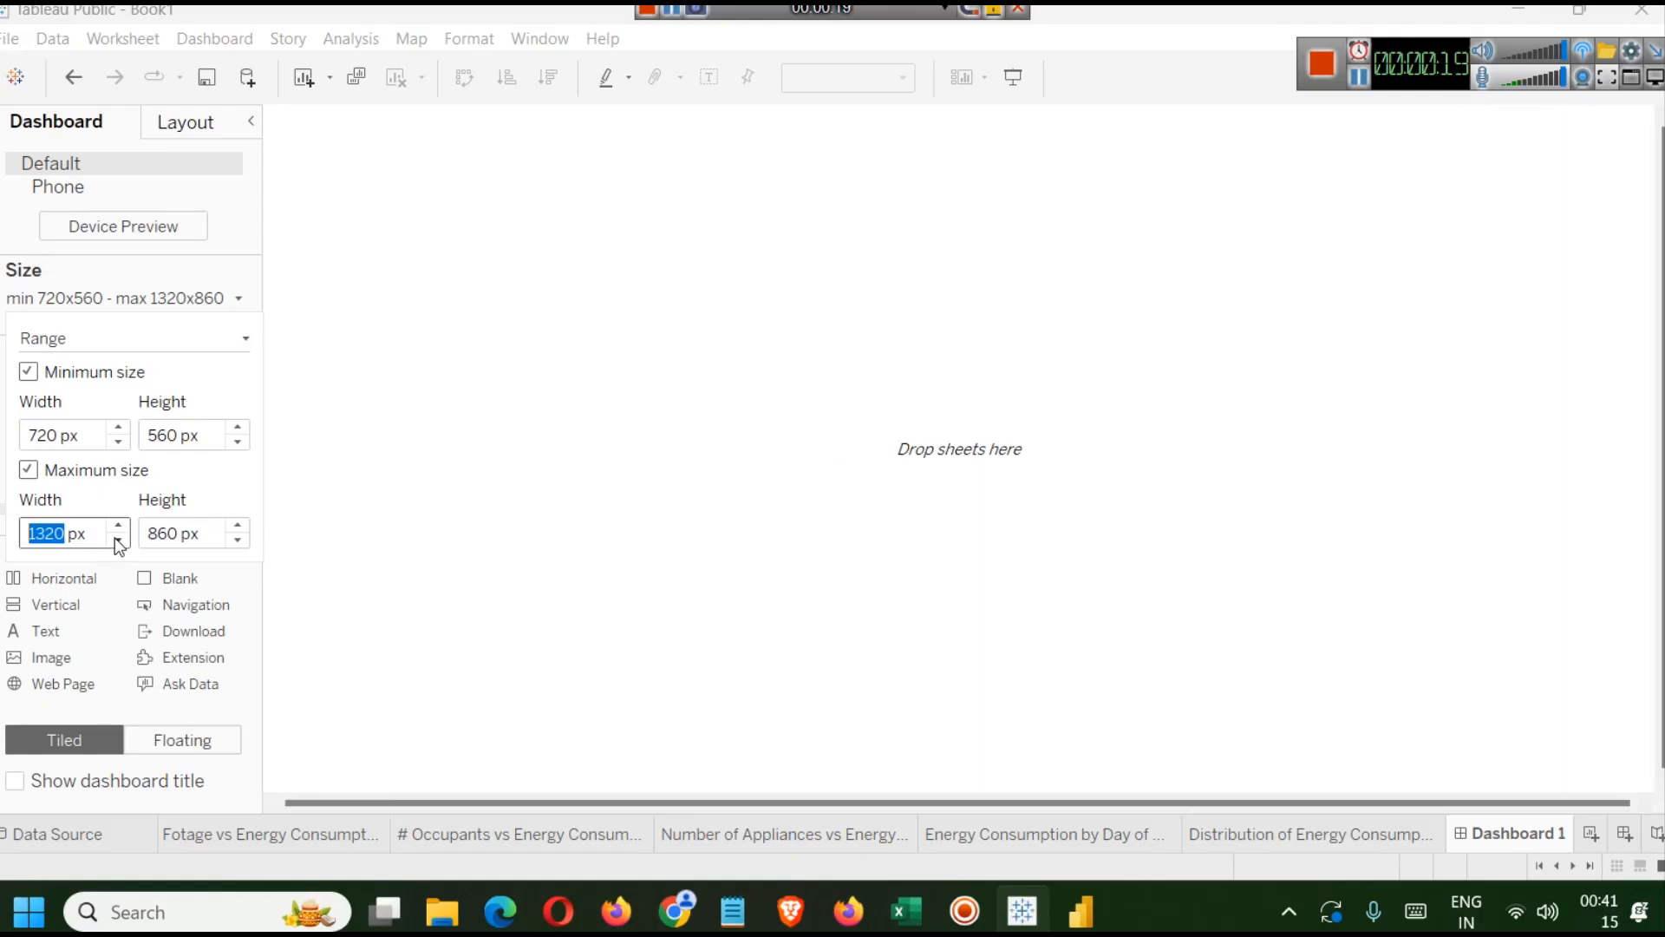
text(1250)
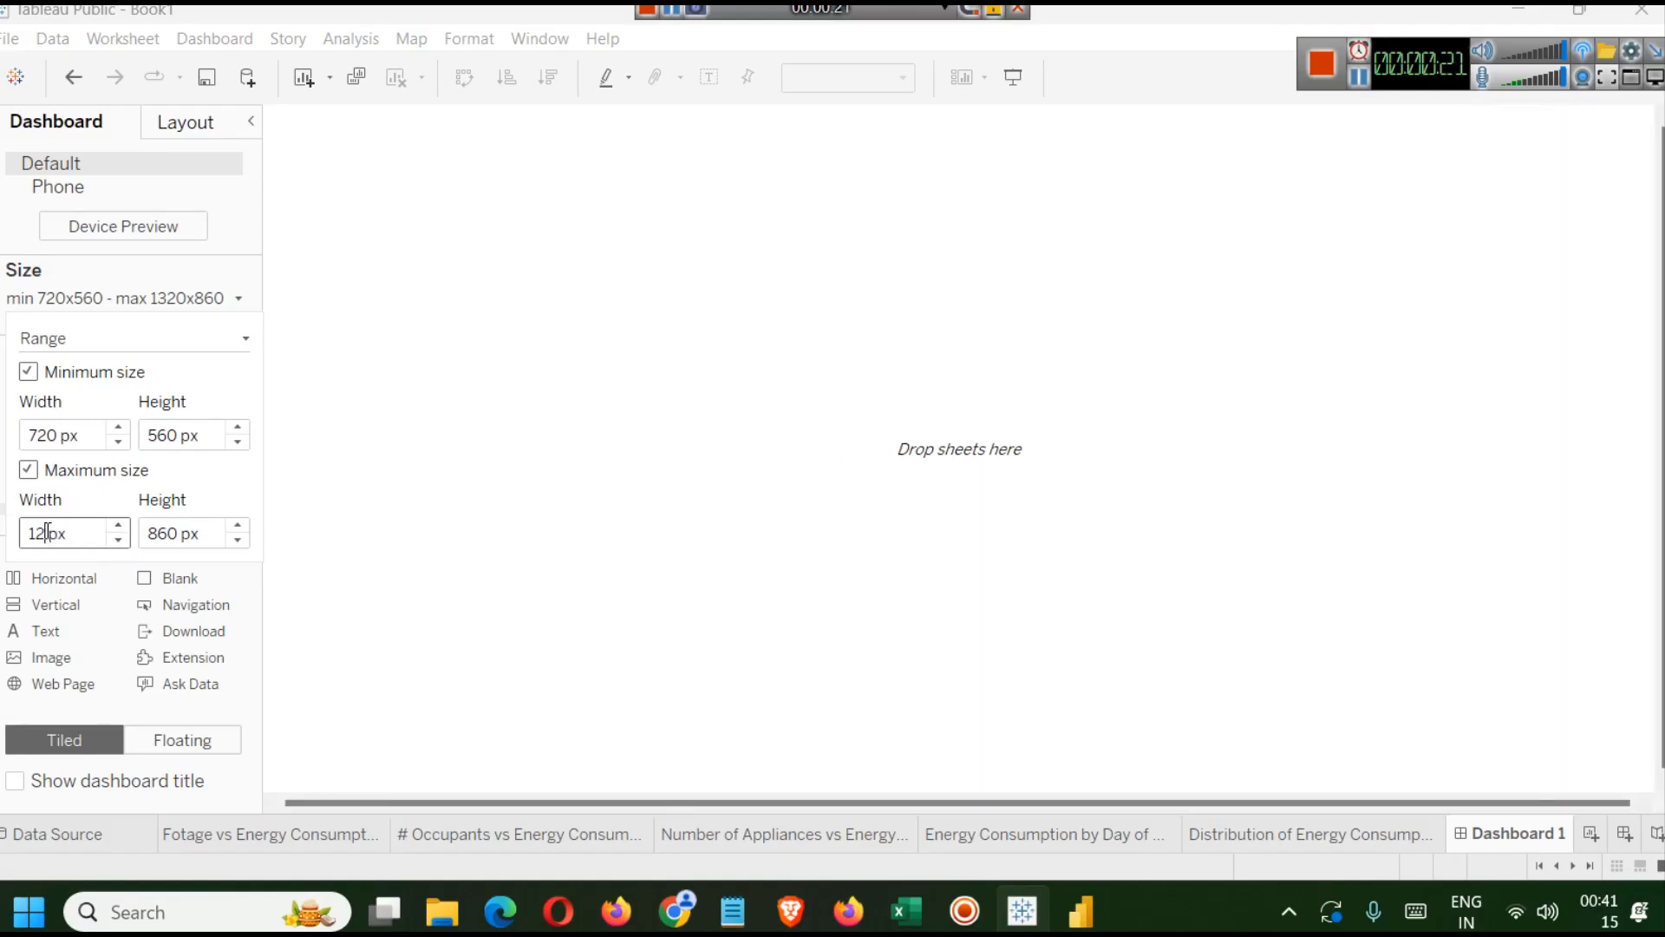
key(Return)
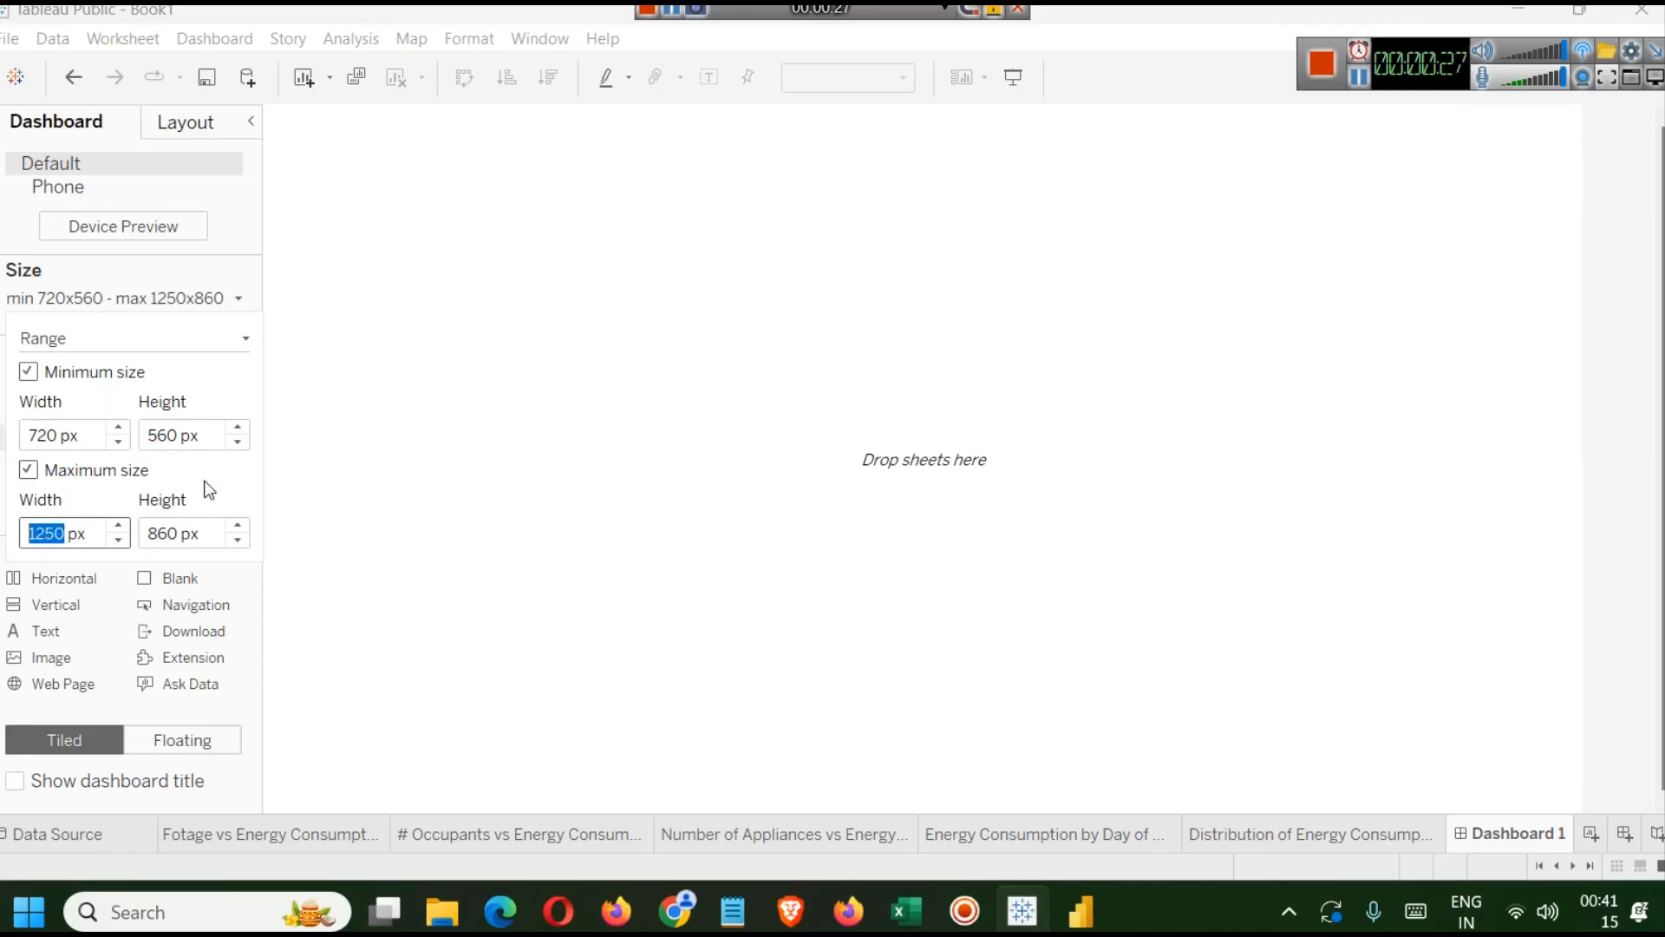
click(236, 542)
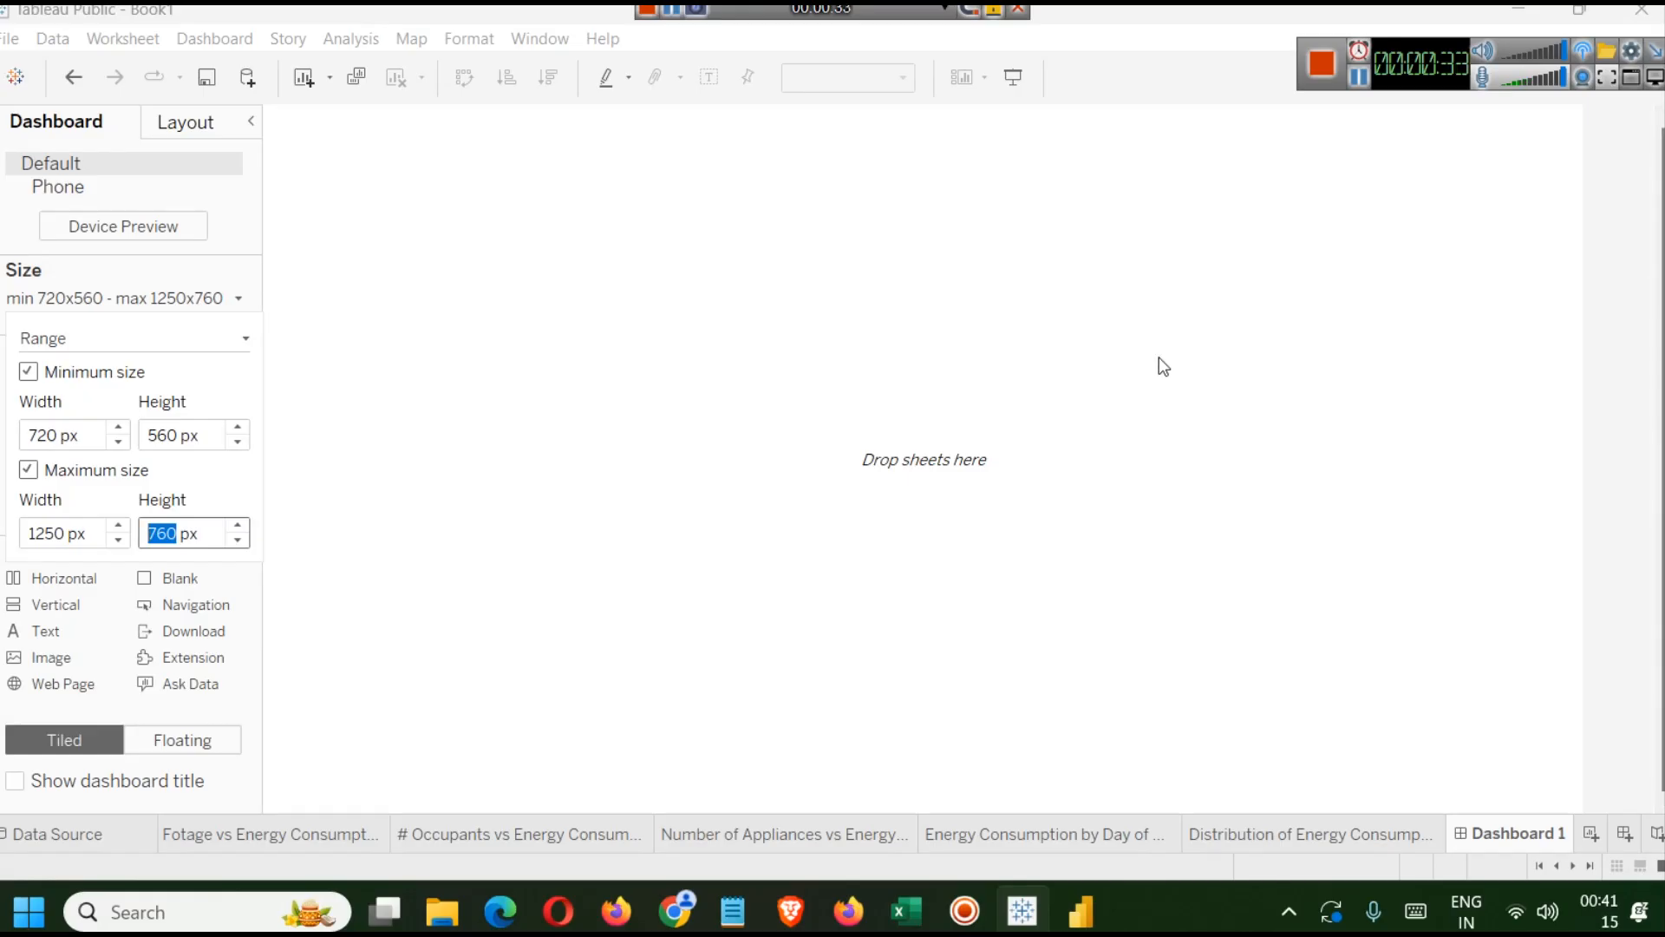
click(154, 193)
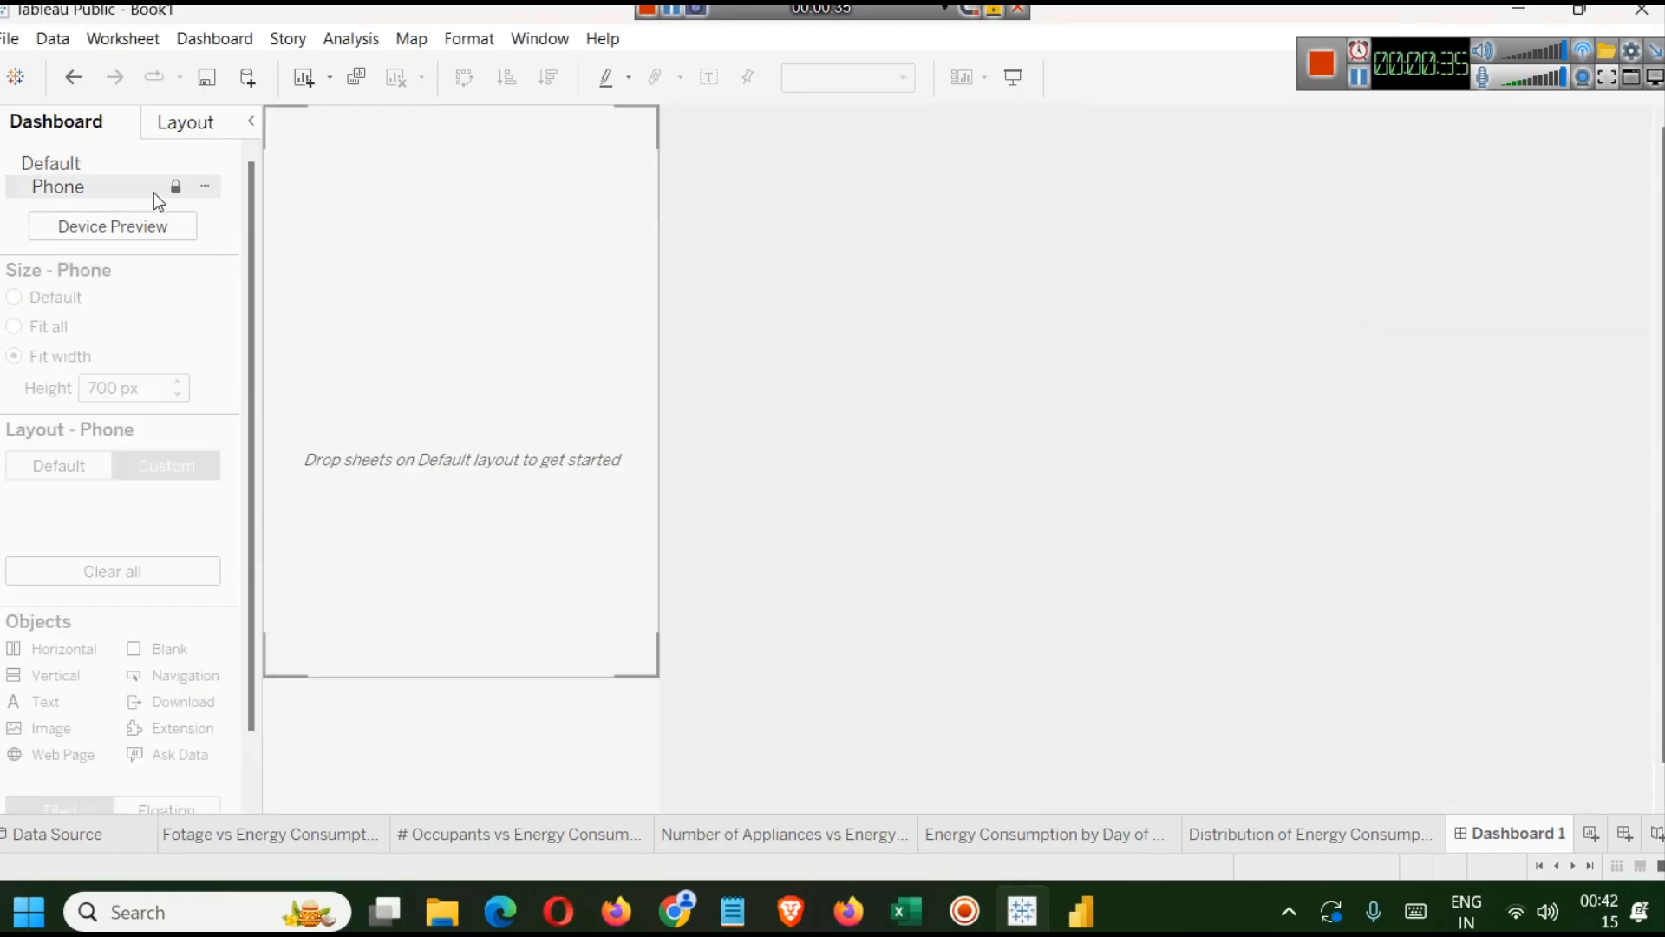
click(77, 165)
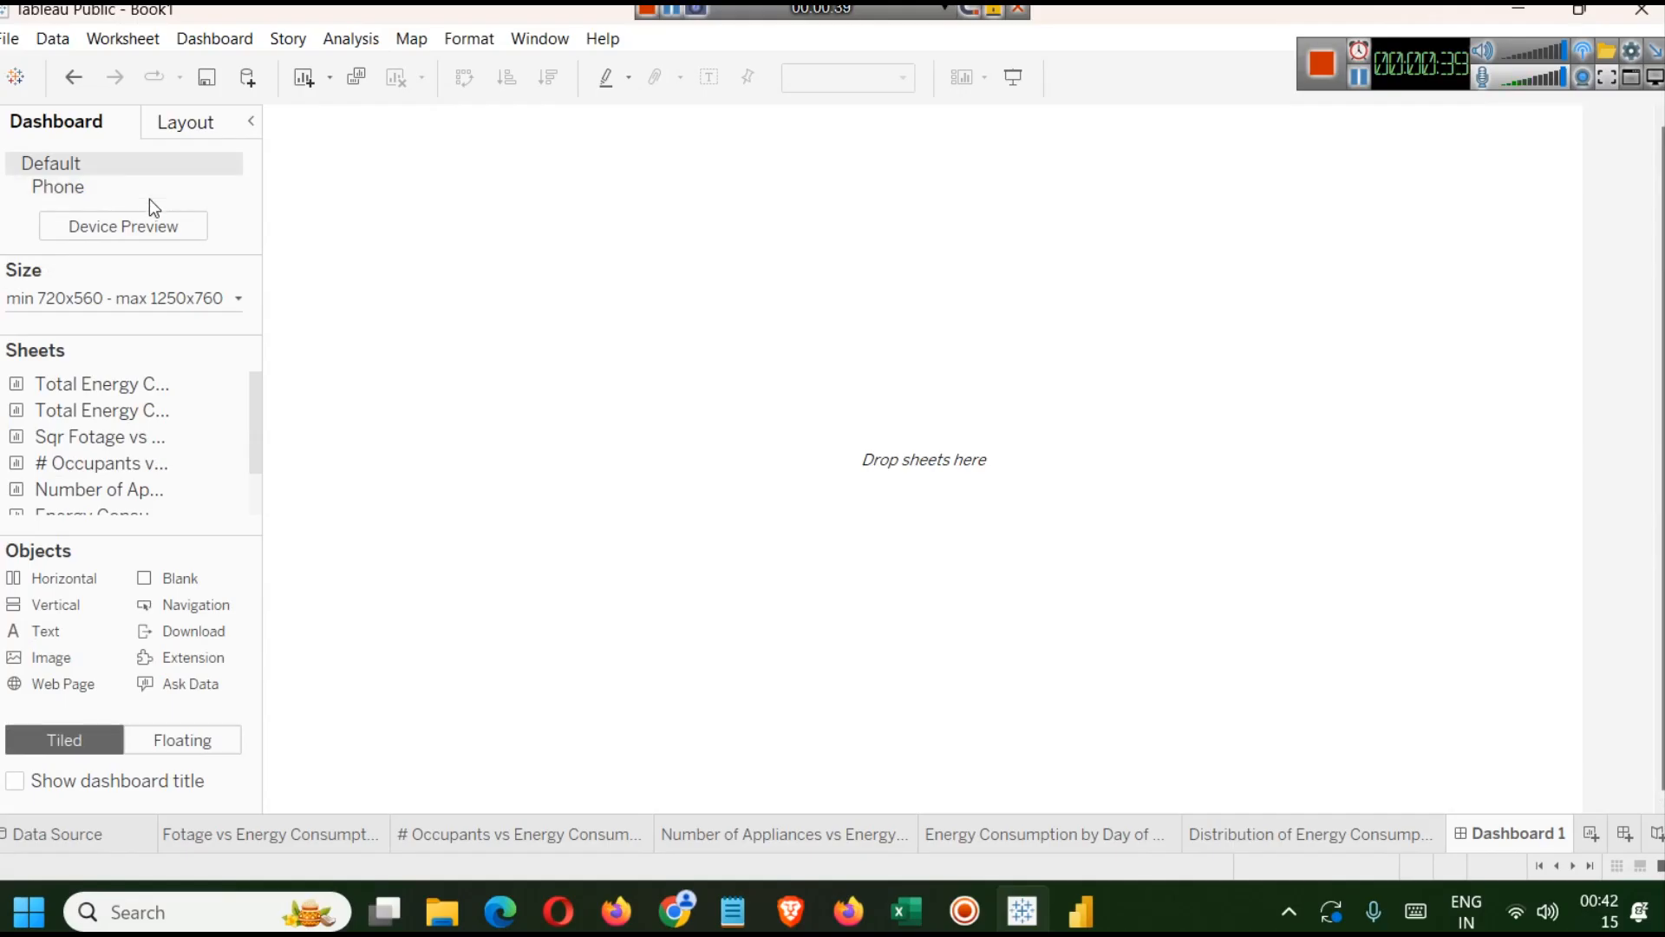
Add a text object containing the title 'Electrical Energy Consumption Analysis Dashboard', removing the leading blank space.
mouse_move(136, 446)
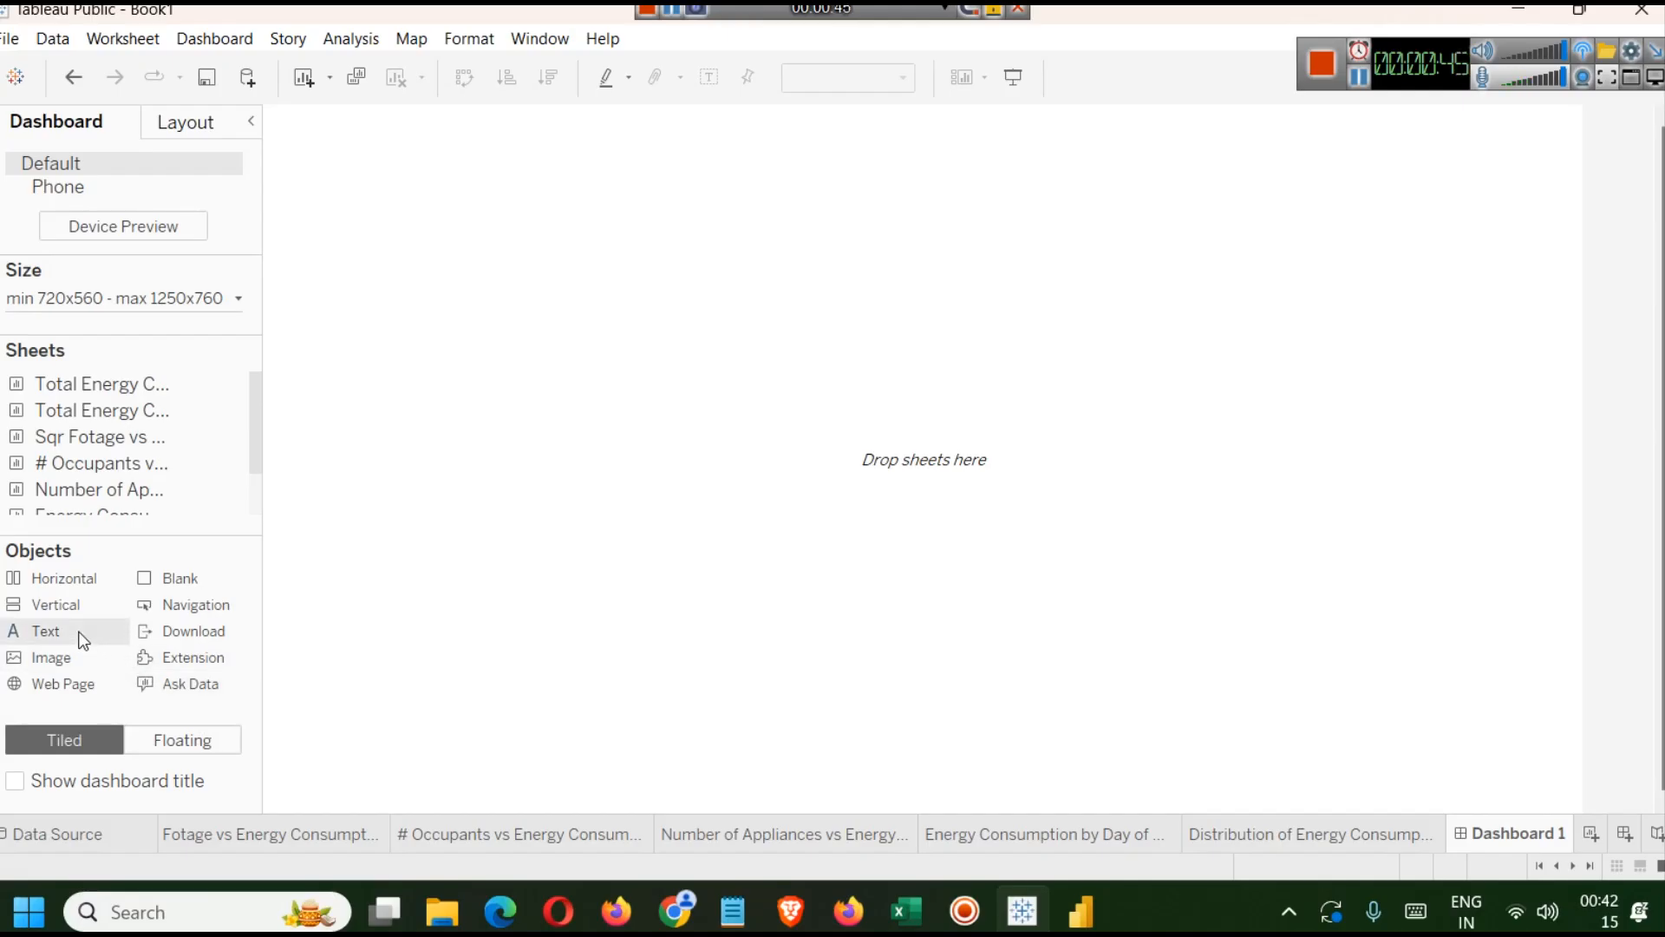
drag(77, 640, 454, 253)
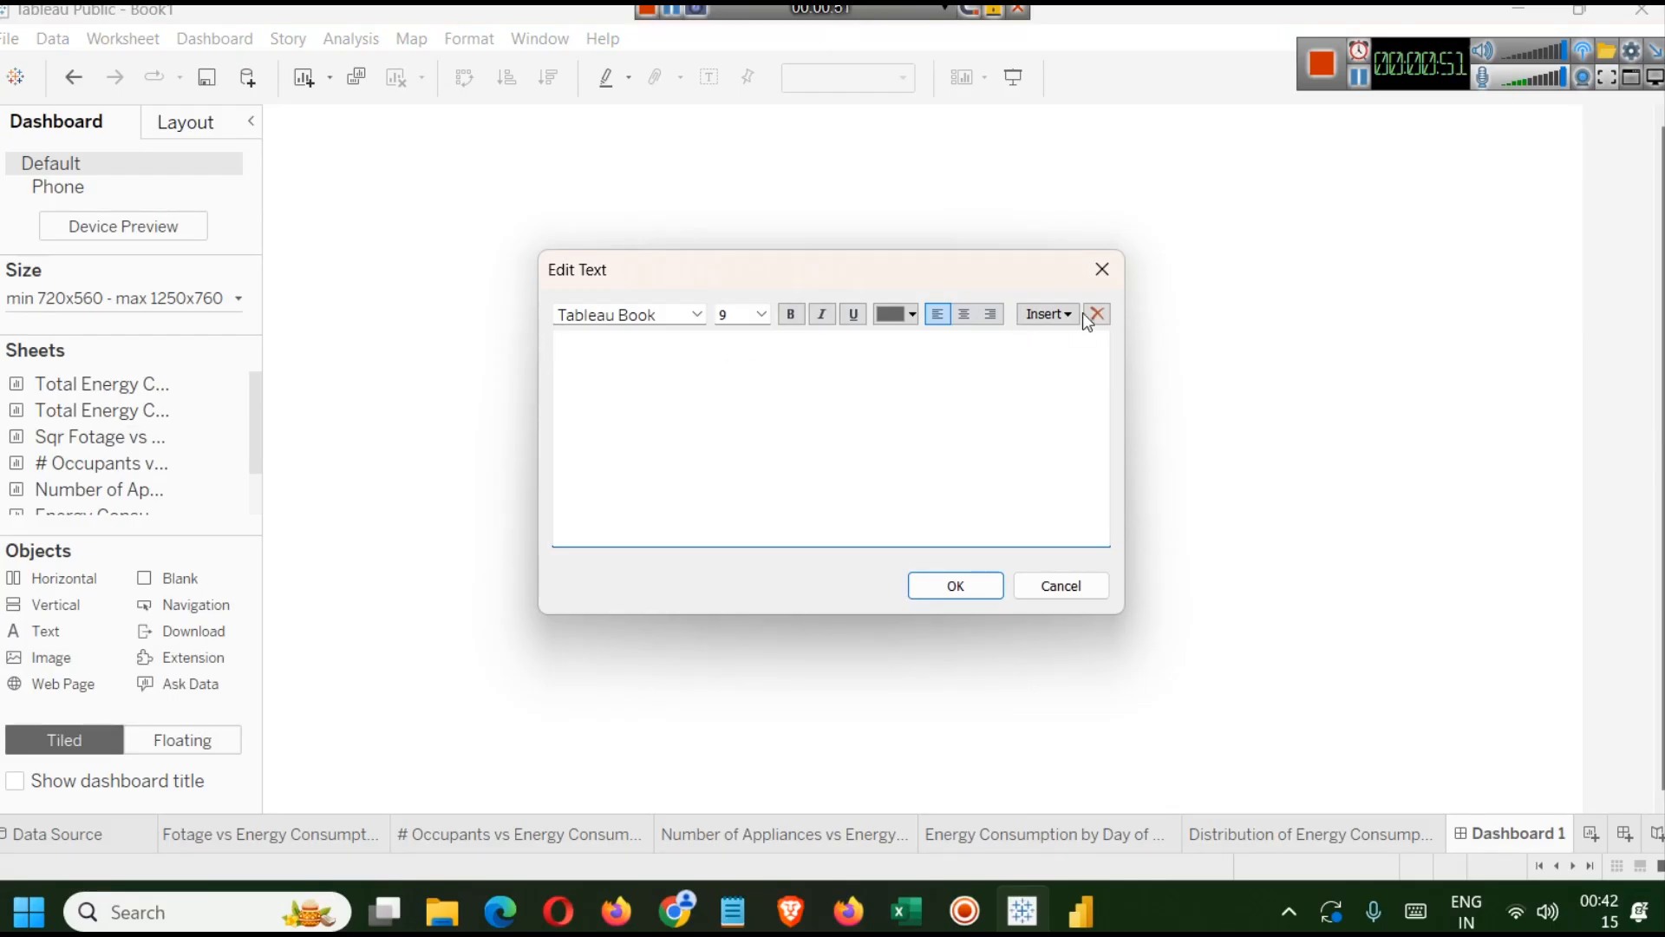
click(818, 368)
text(Electrical Energy Consumption Analysis Dashboard)
drag(857, 370, 616, 373)
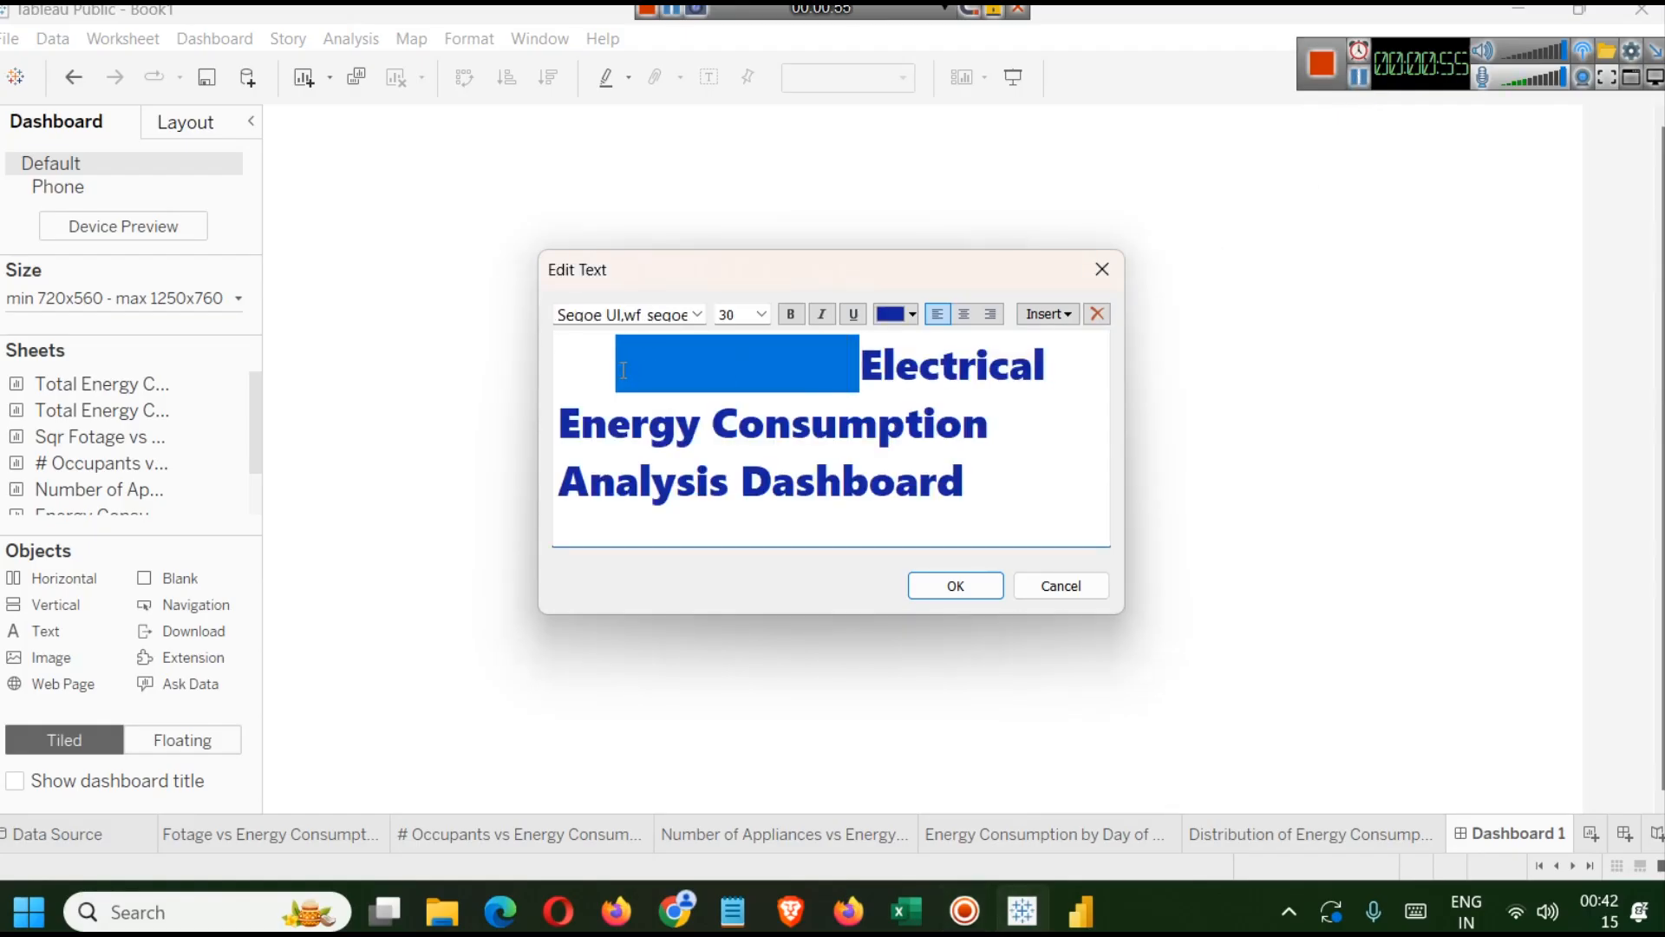
key(BackSpace)
key(BackSpace)
key(BackSpace)
key(BackSpace)
key(BackSpace)
key(BackSpace)
key(BackSpace)
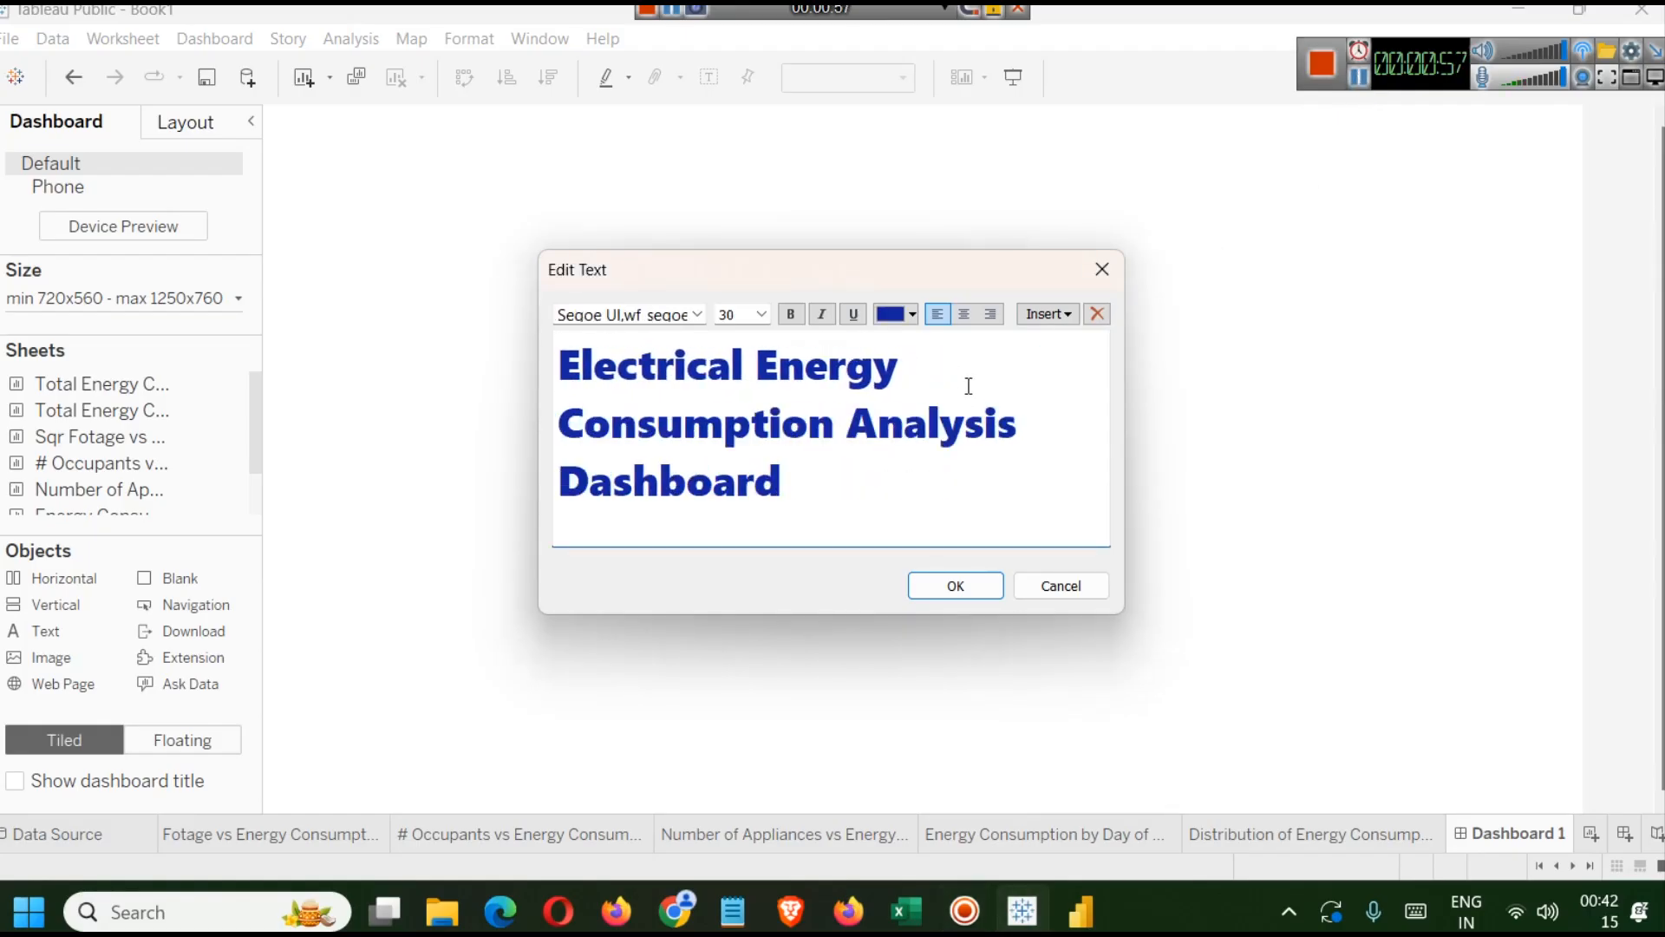
key(BackSpace)
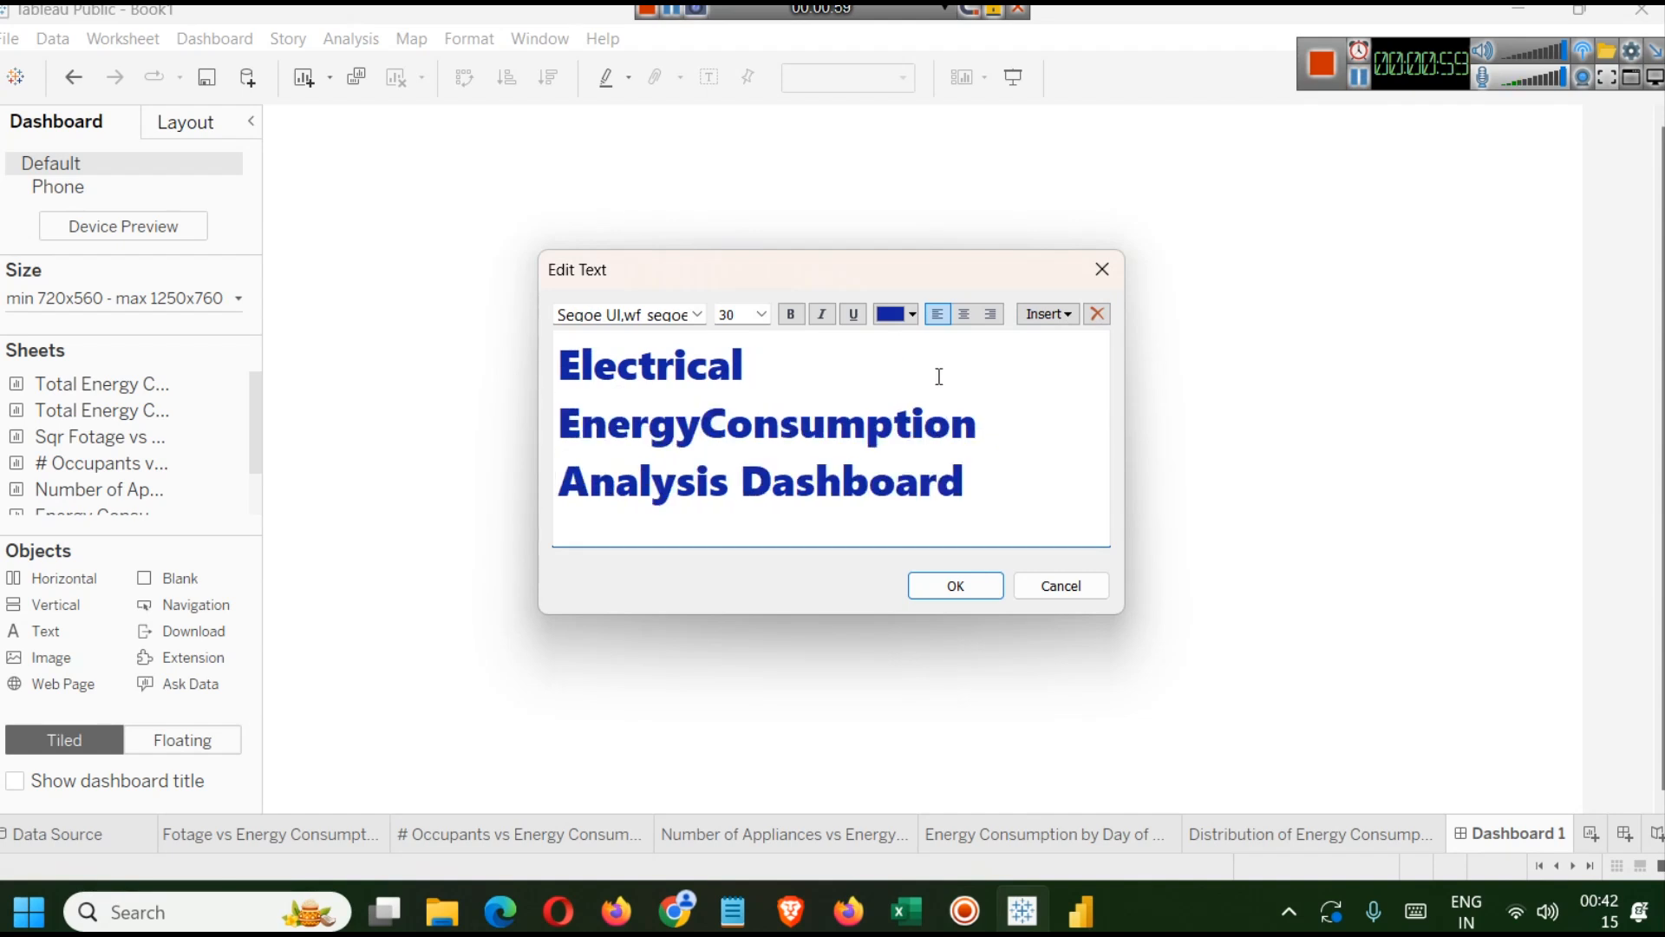
click(865, 486)
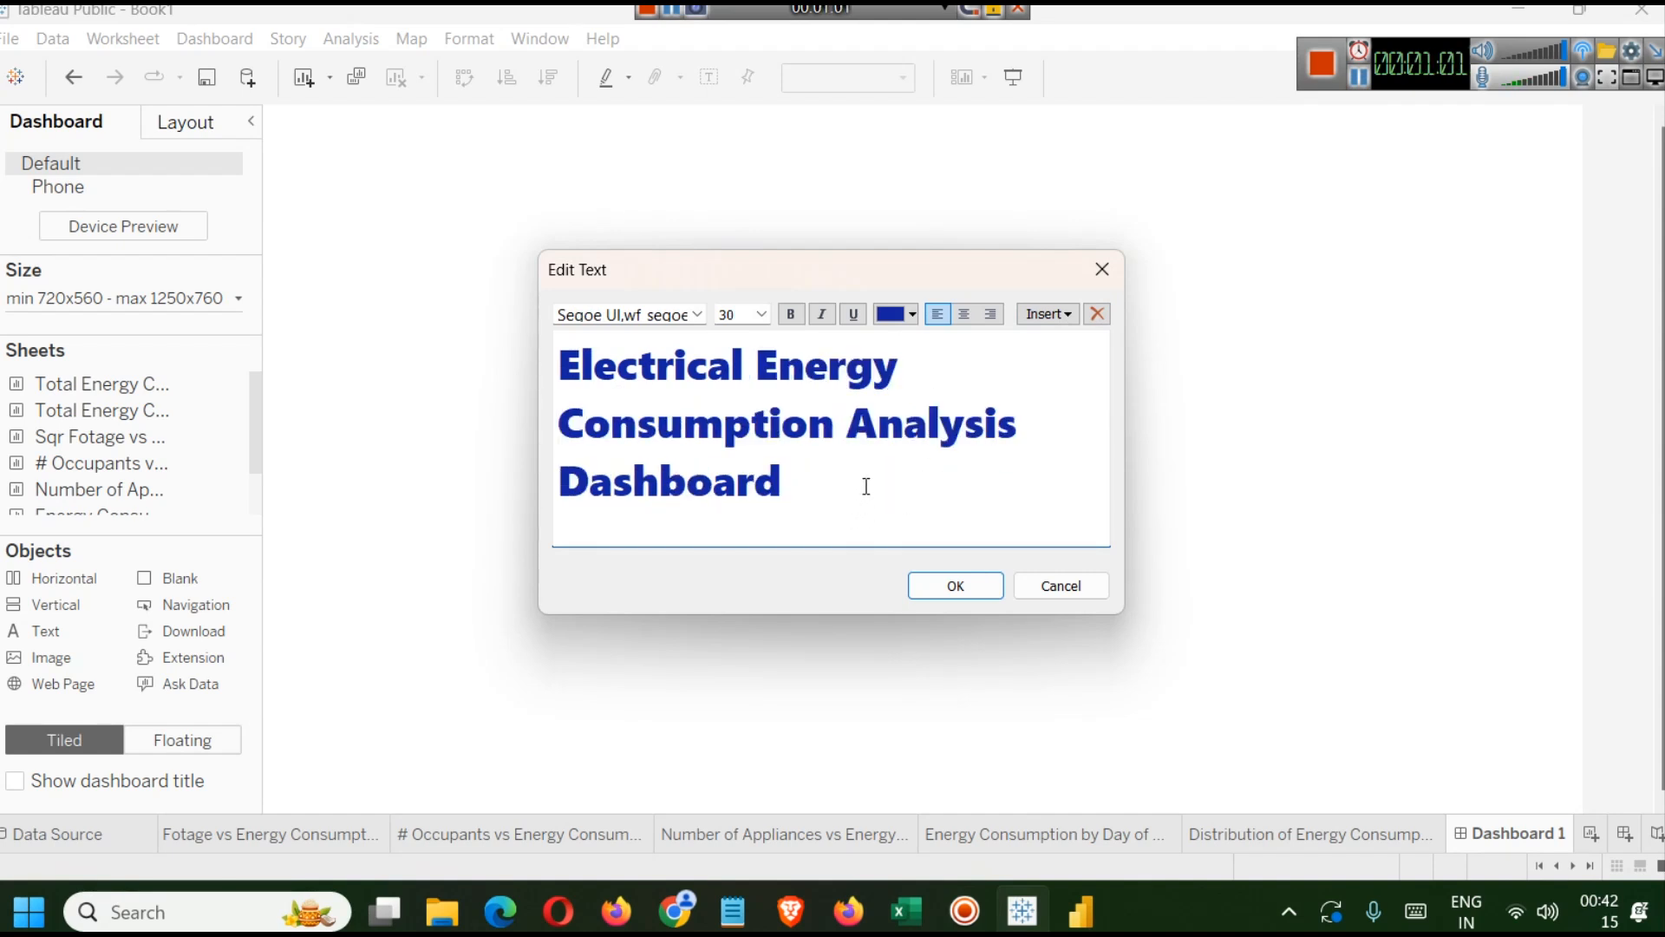
Set the whole title text to font size 24 and confirm the text editor.
key(ctrl+a)
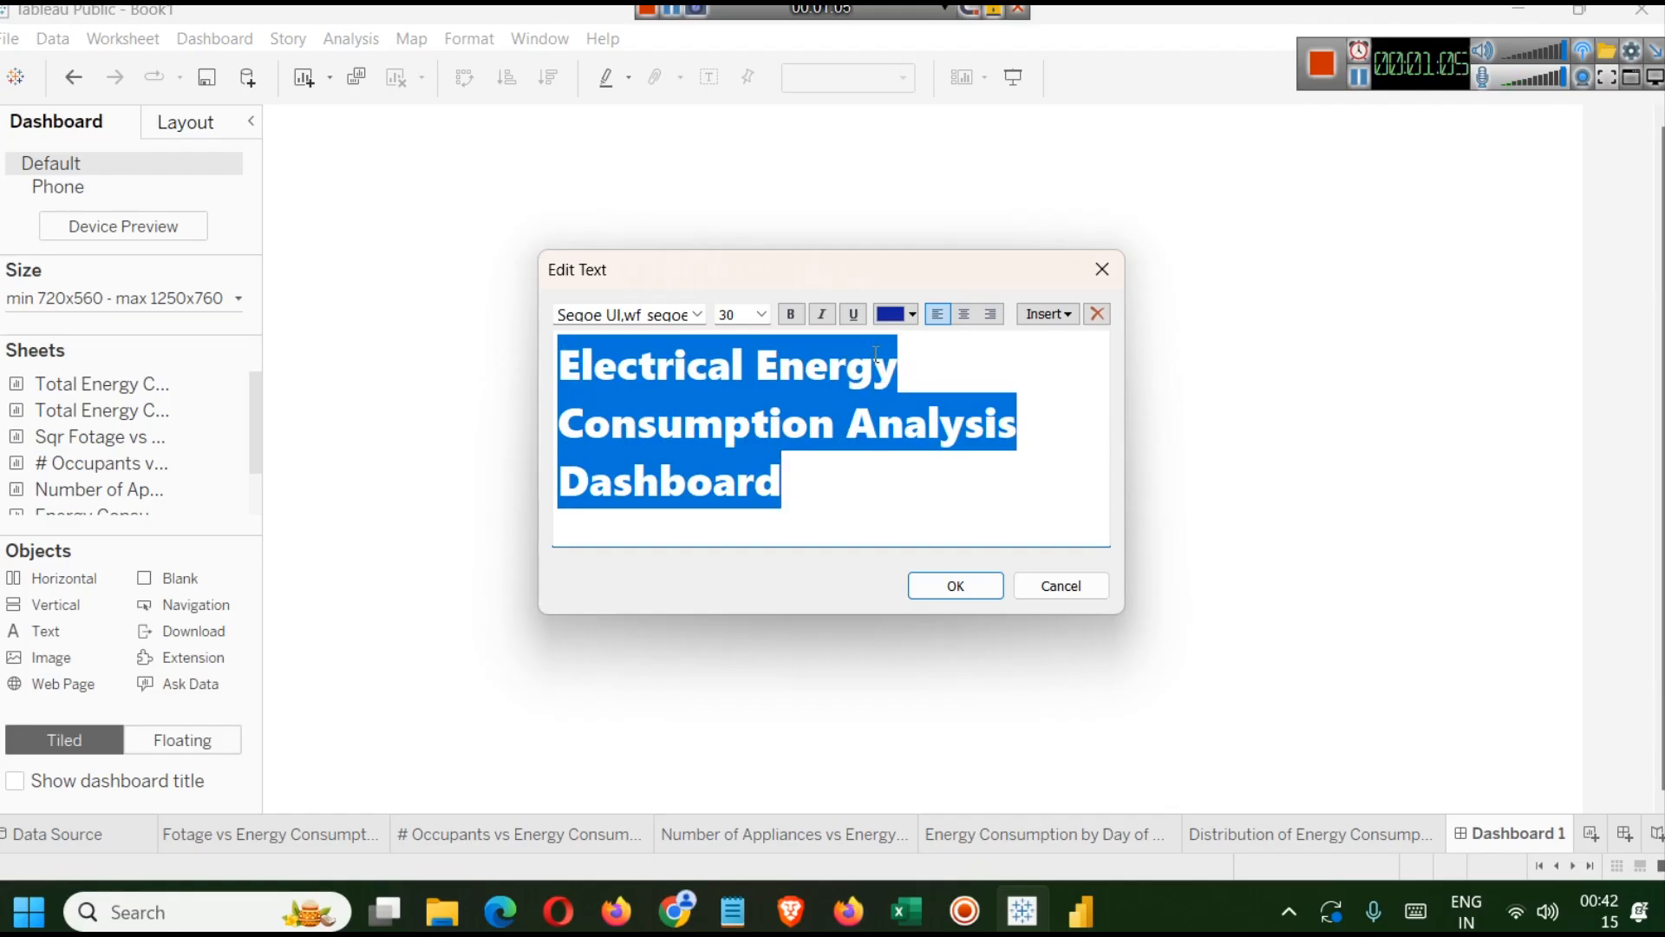
click(767, 317)
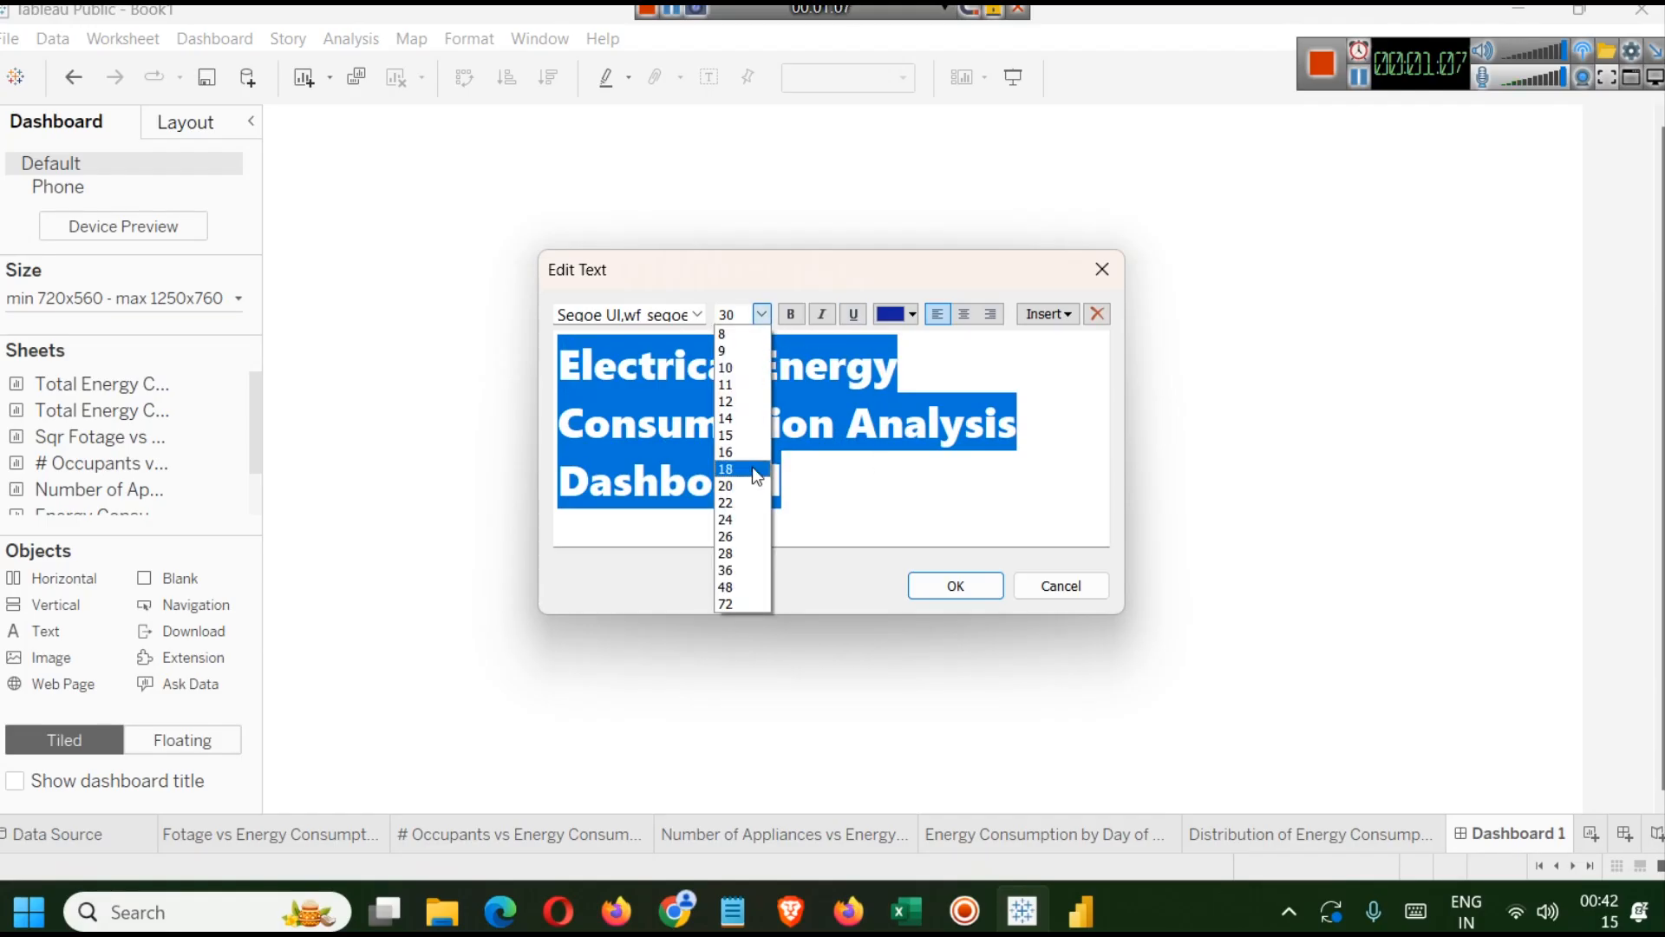
click(744, 519)
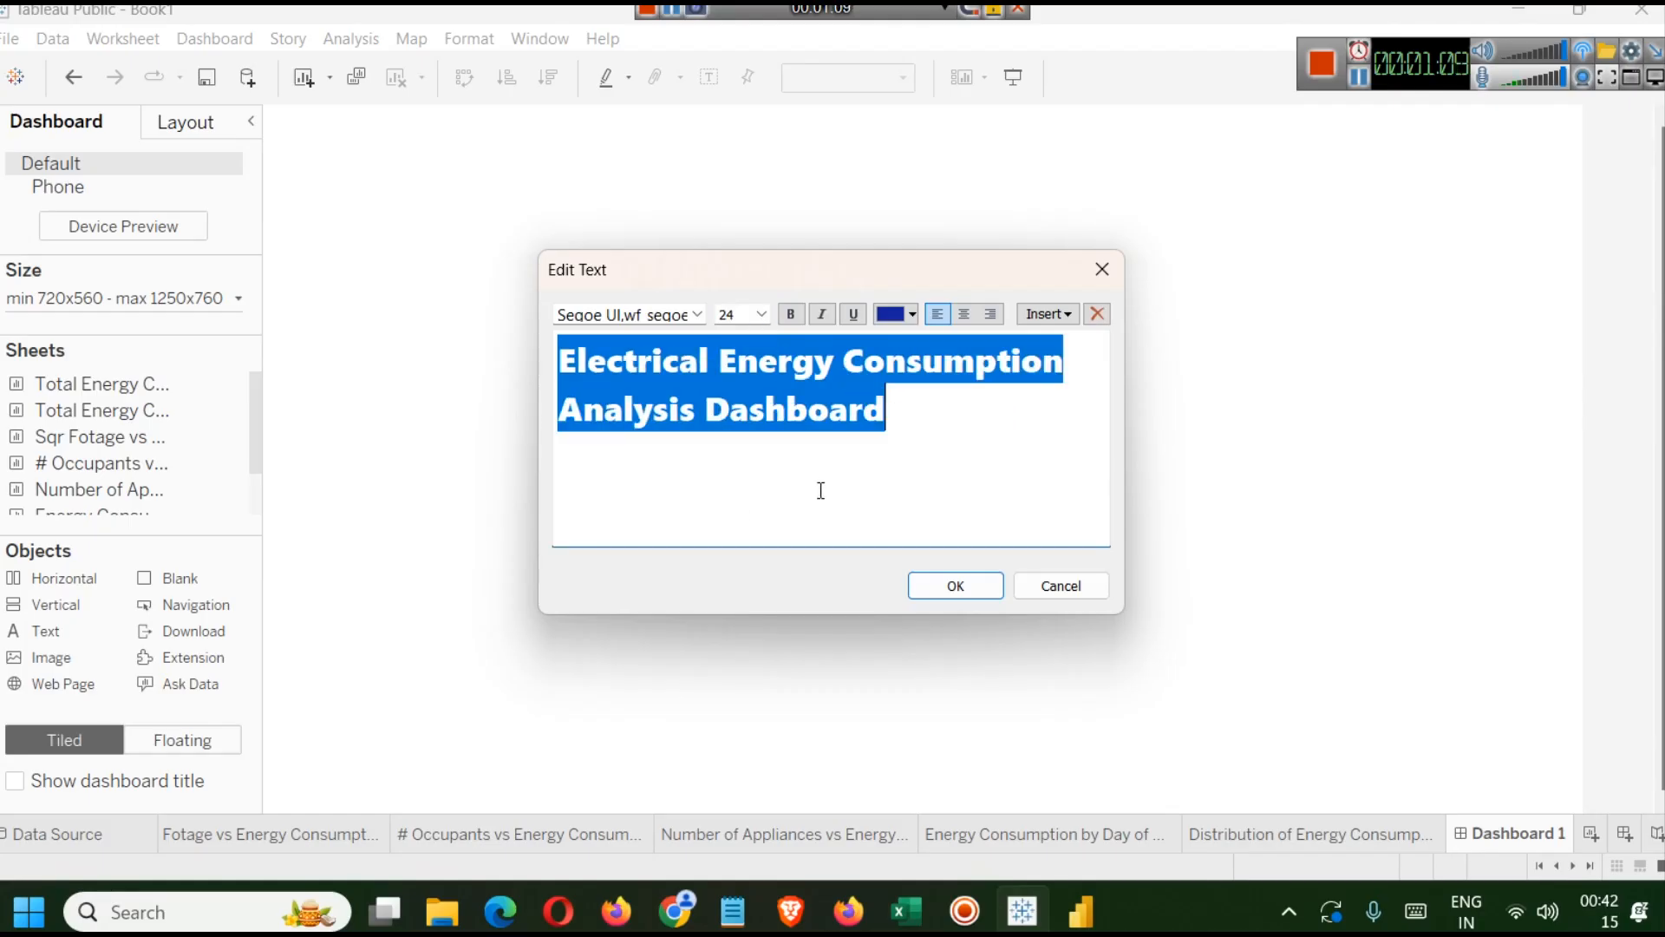
click(912, 460)
click(954, 585)
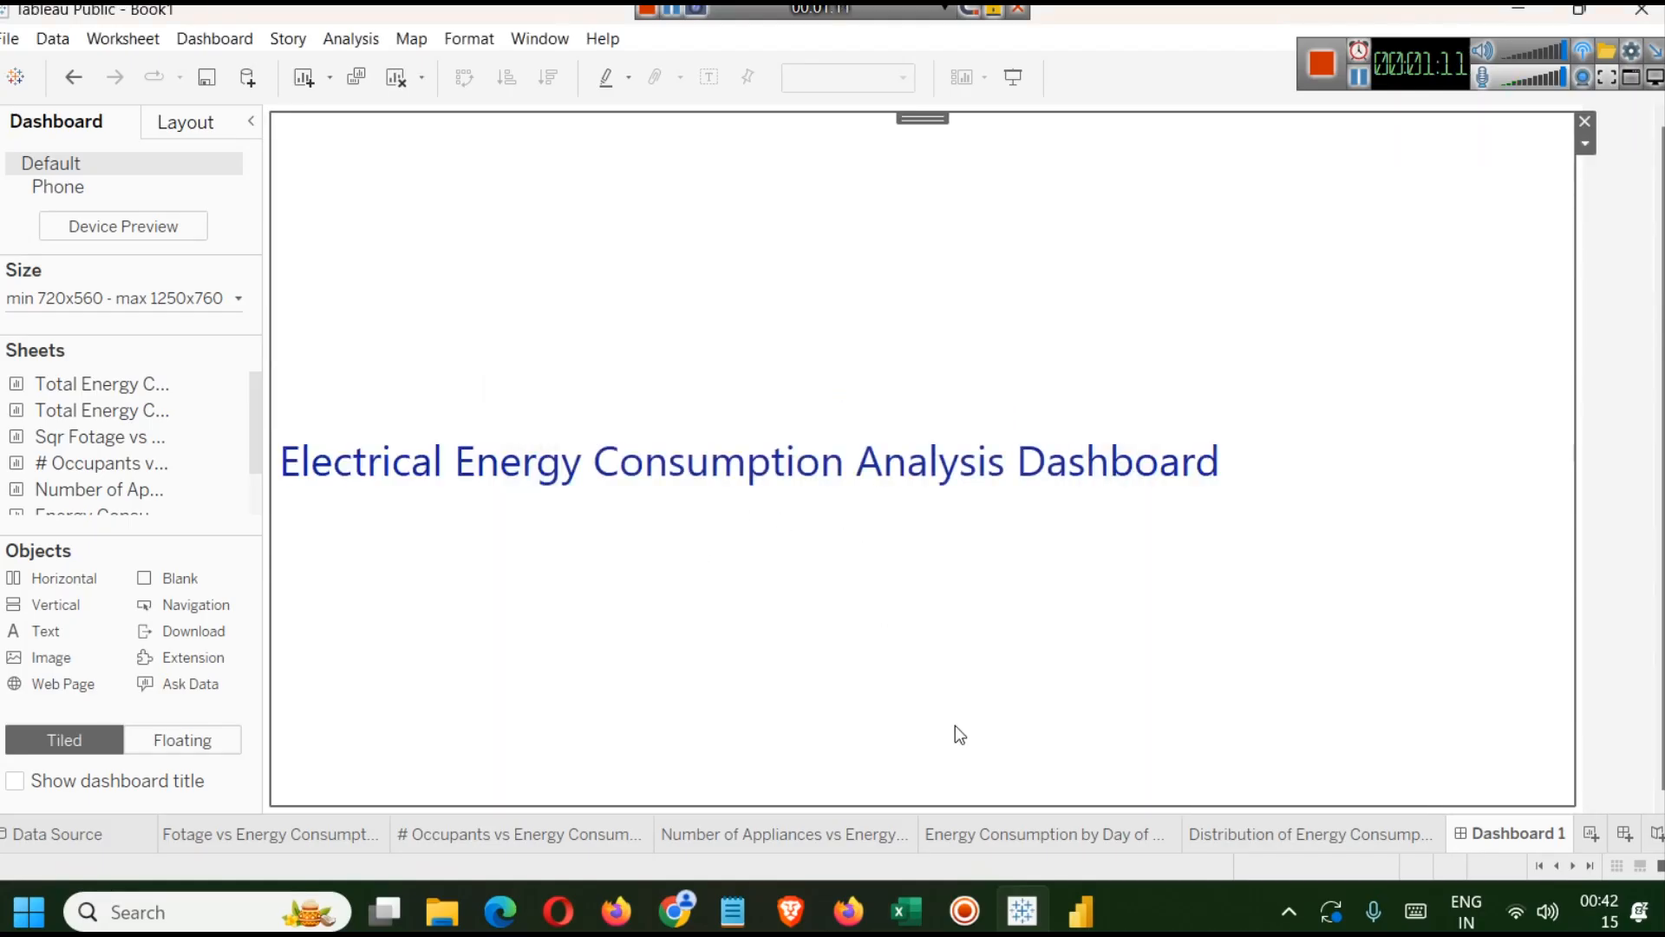
Centre-align the title text and make it bold.
double_click(399, 451)
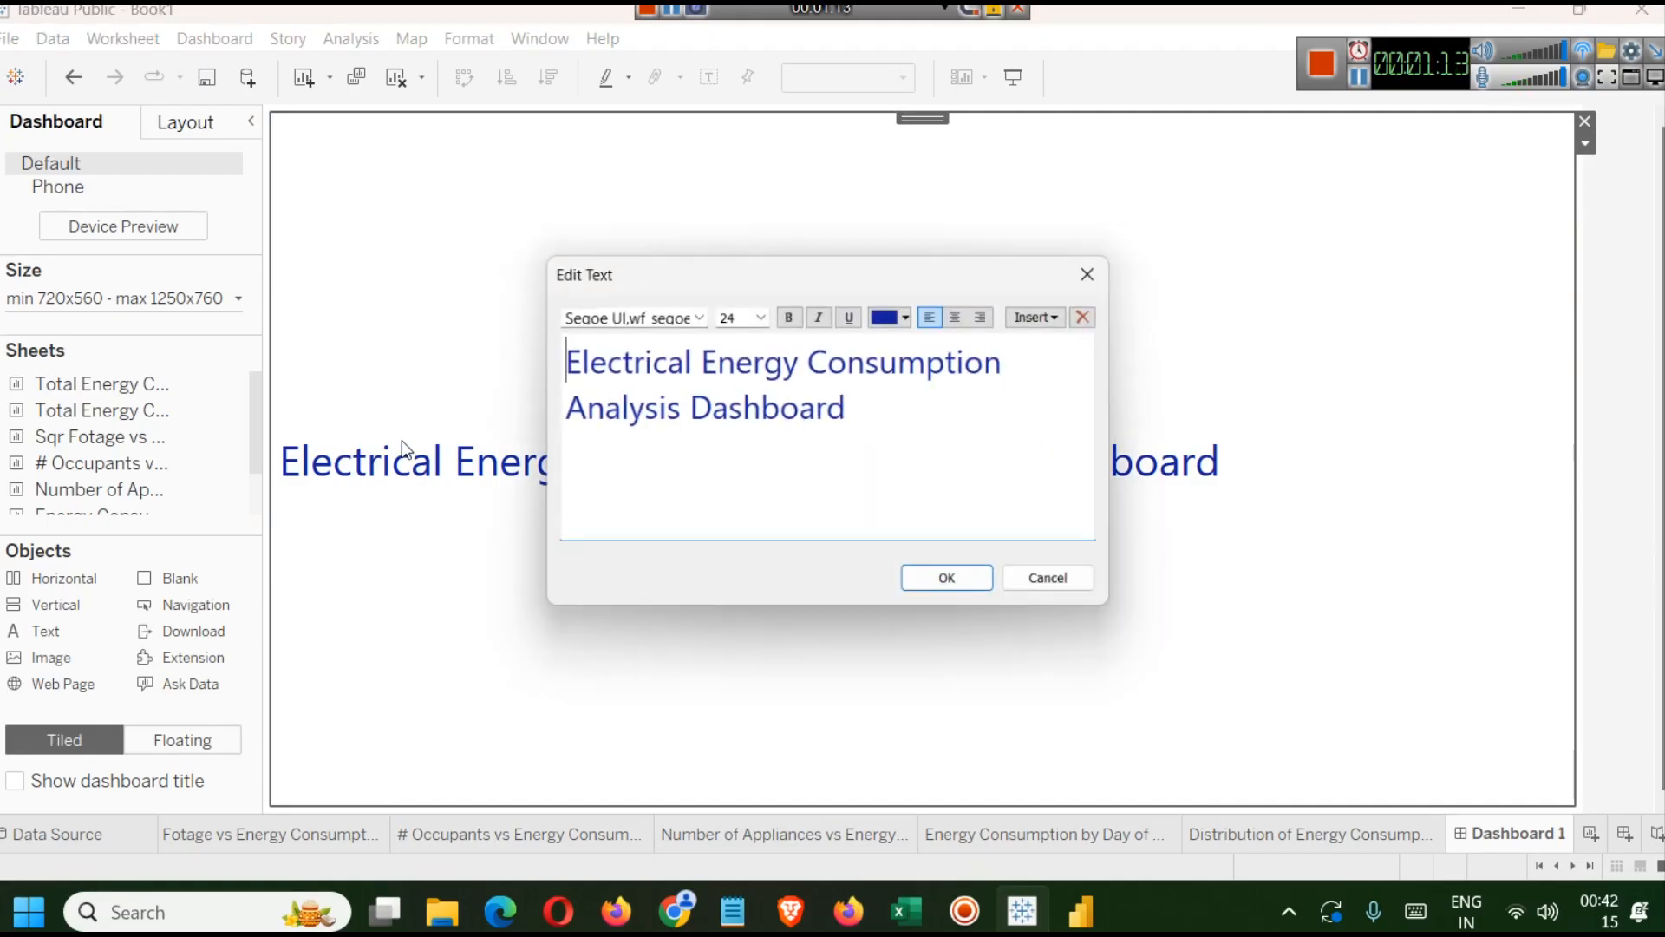
triple_click(856, 365)
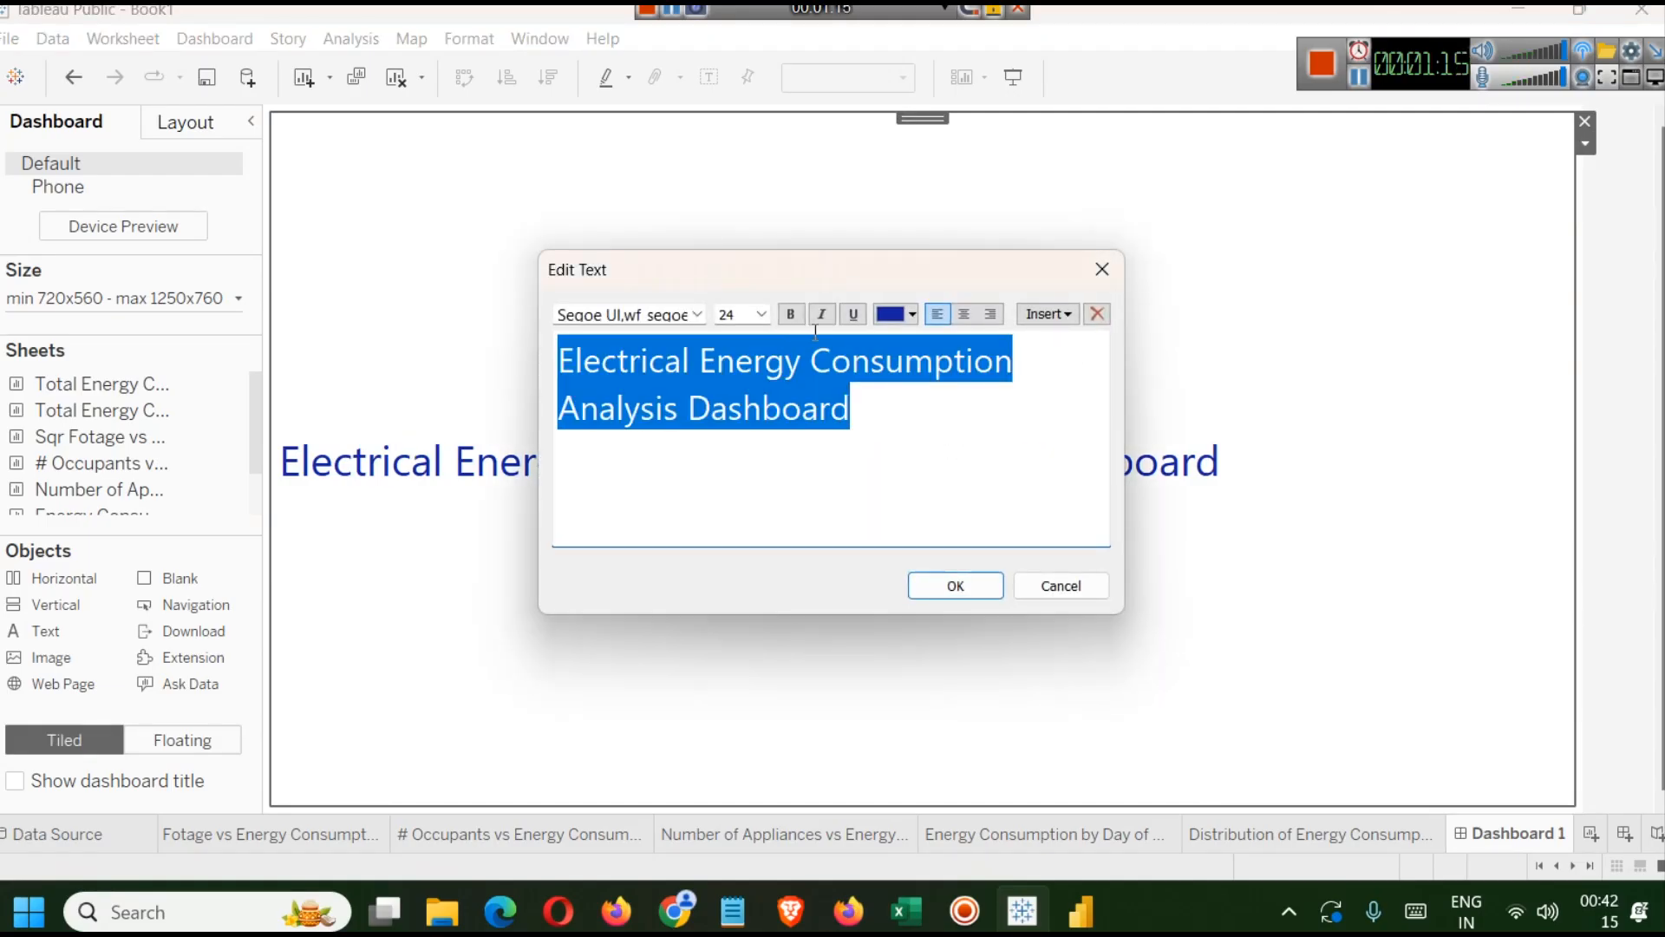
click(964, 313)
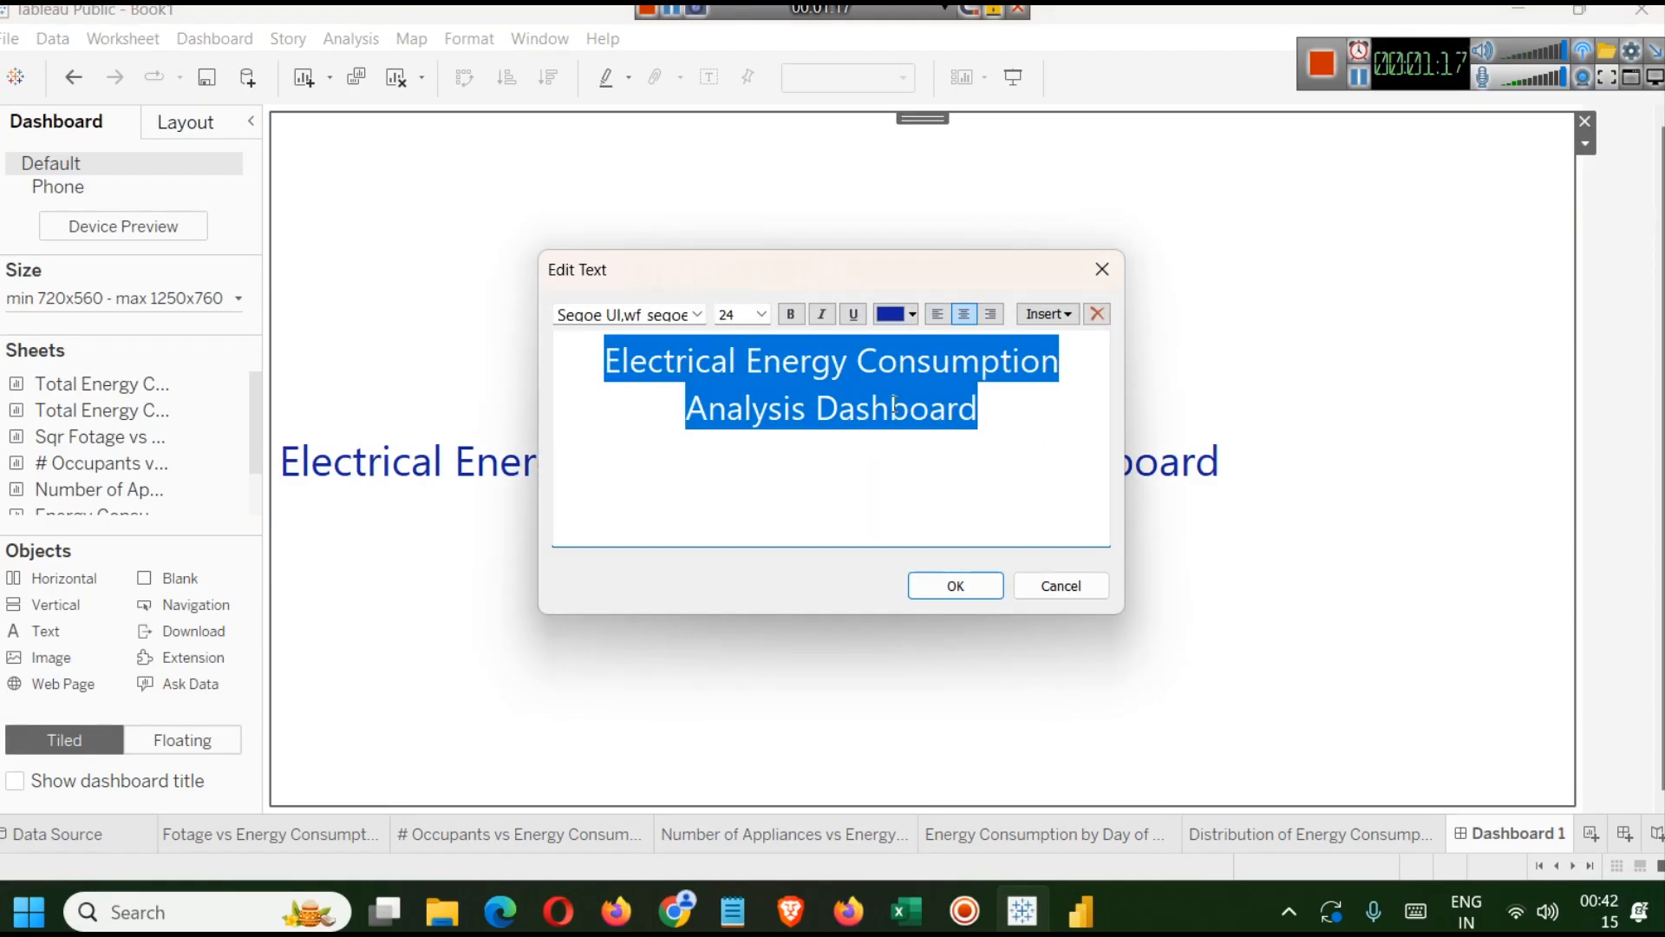
click(798, 322)
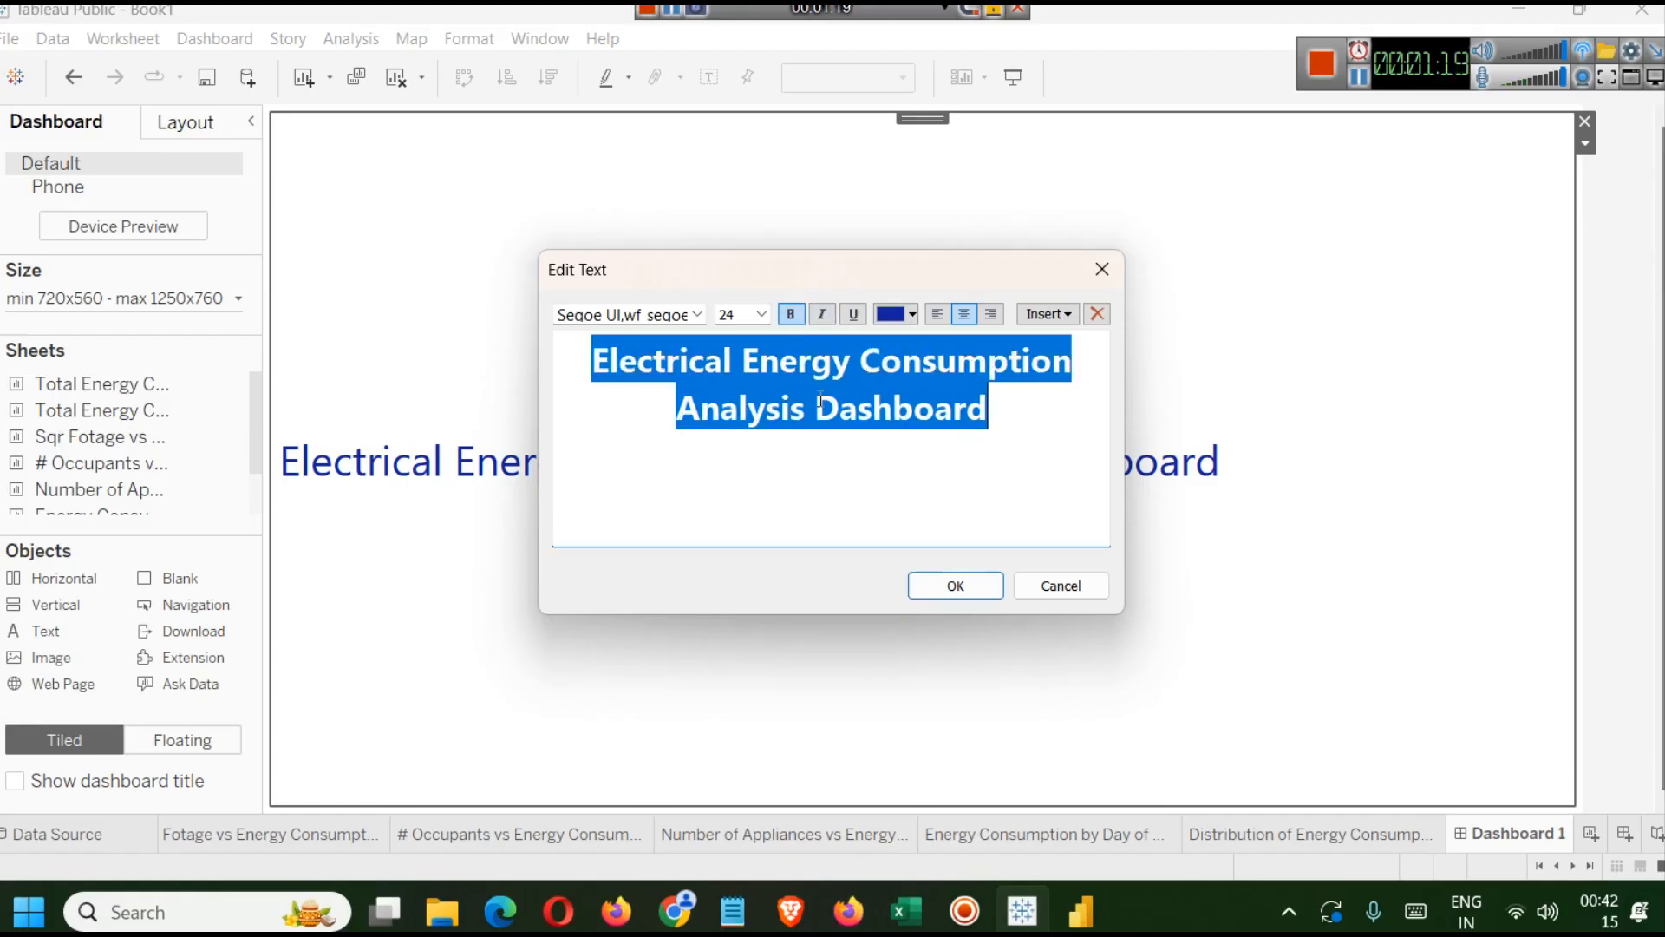
click(945, 588)
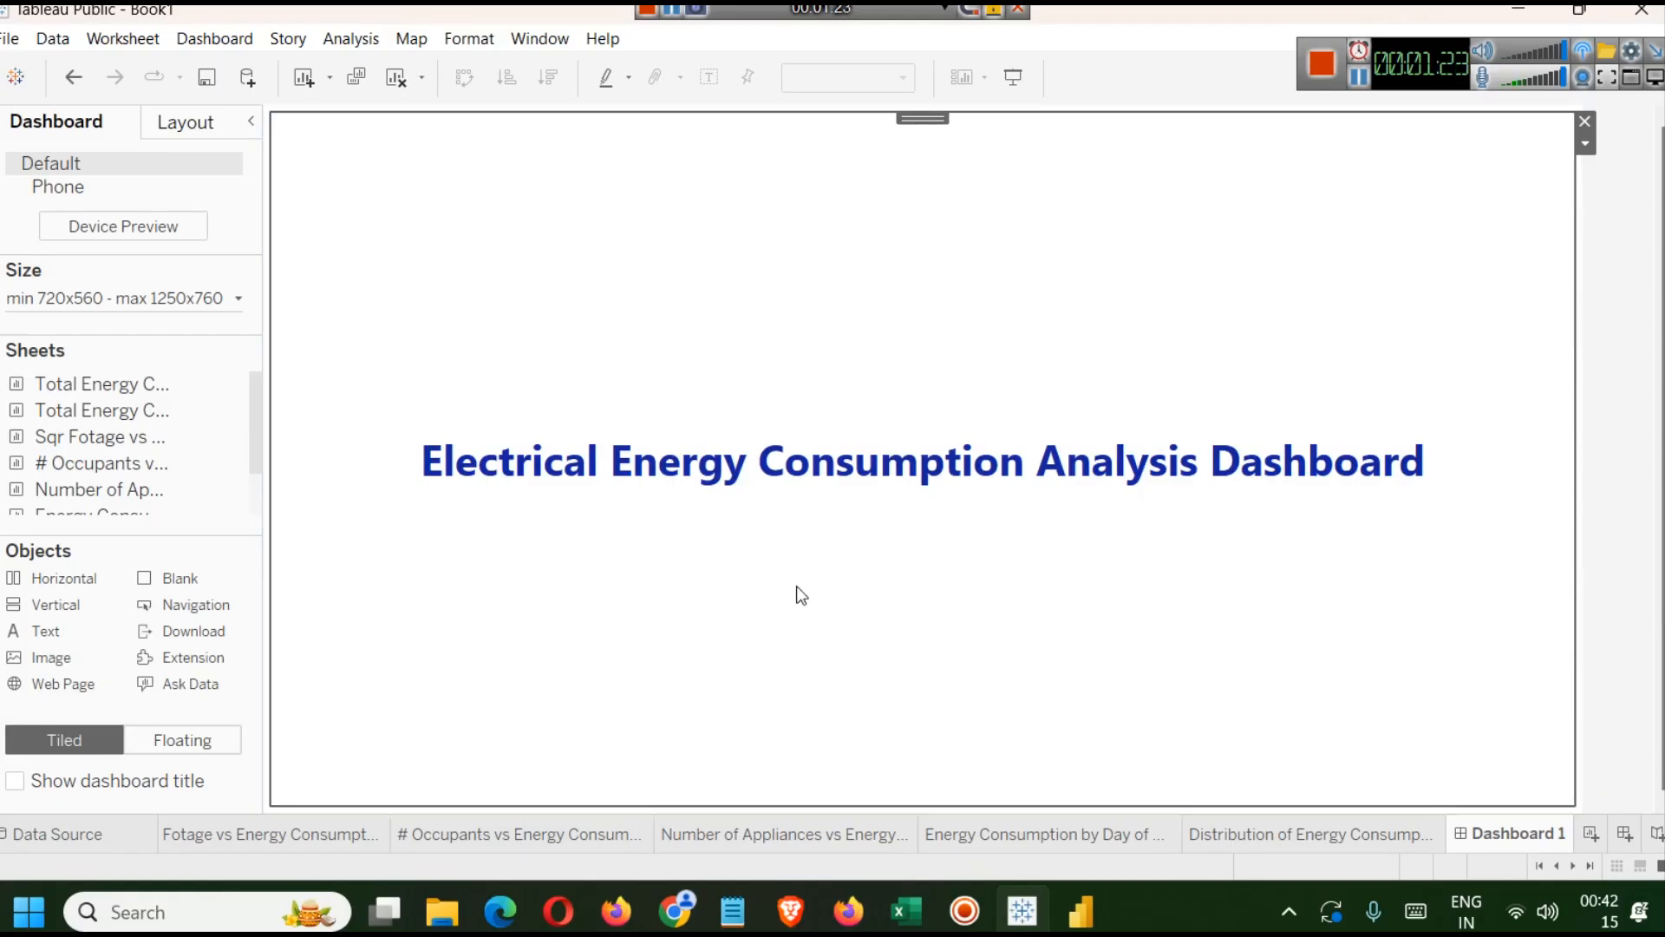
Add a layout container below the title and shrink the title area to a narrow band at the top.
drag(58, 586, 881, 703)
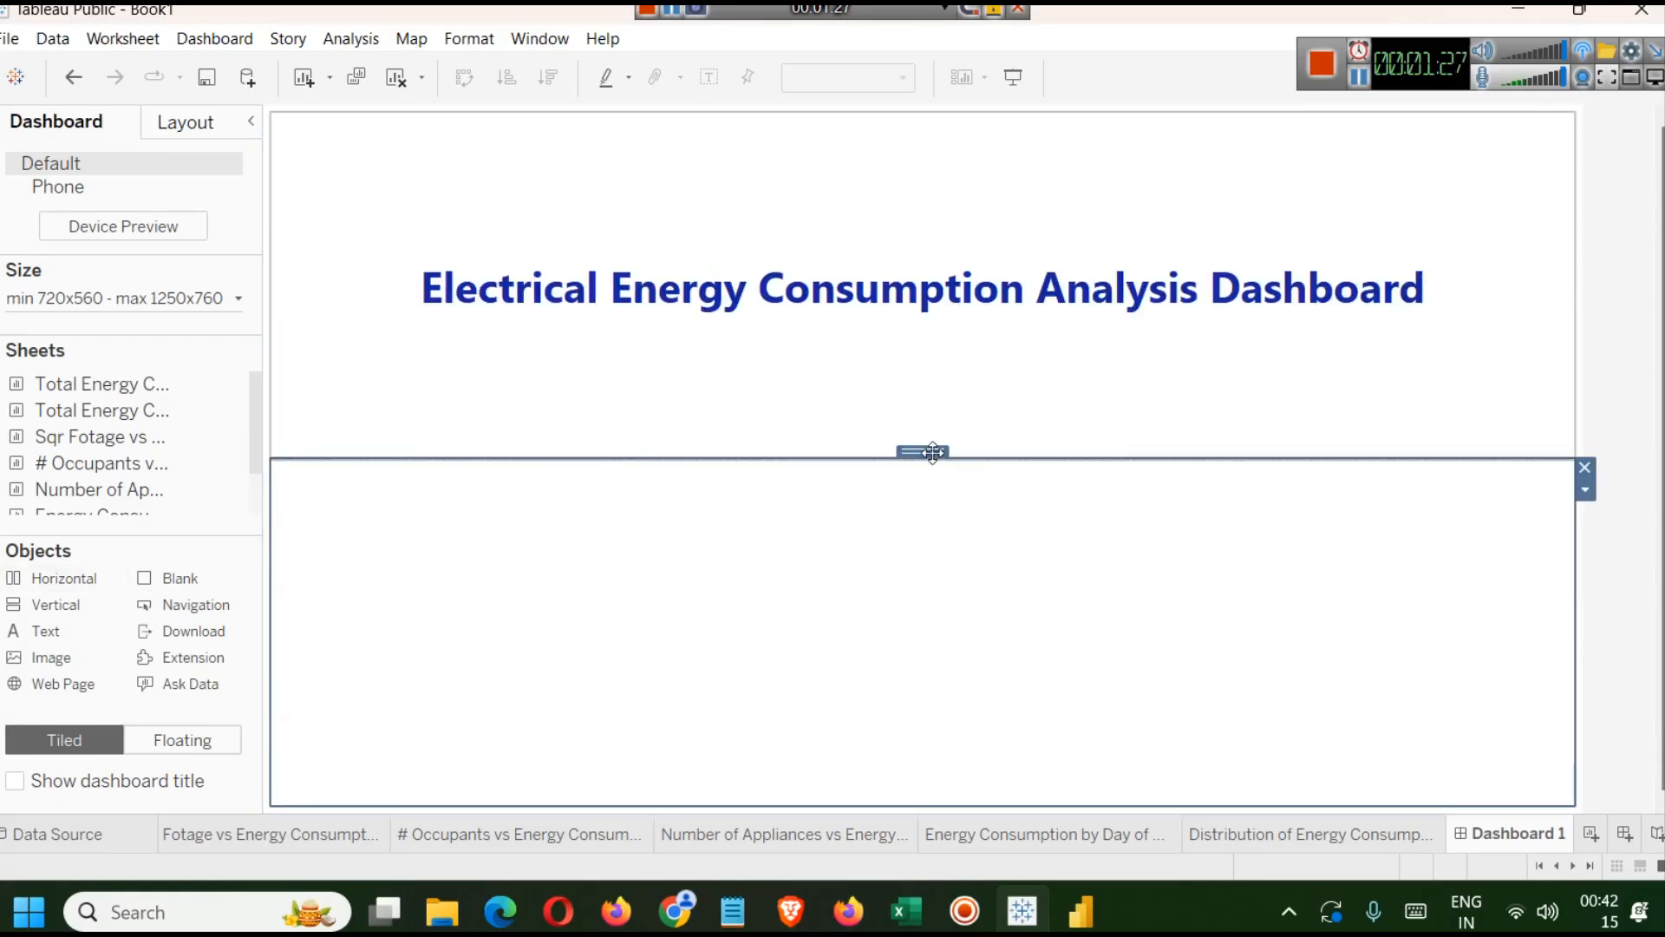
drag(1051, 461, 1047, 180)
click(1048, 143)
double_click(1048, 143)
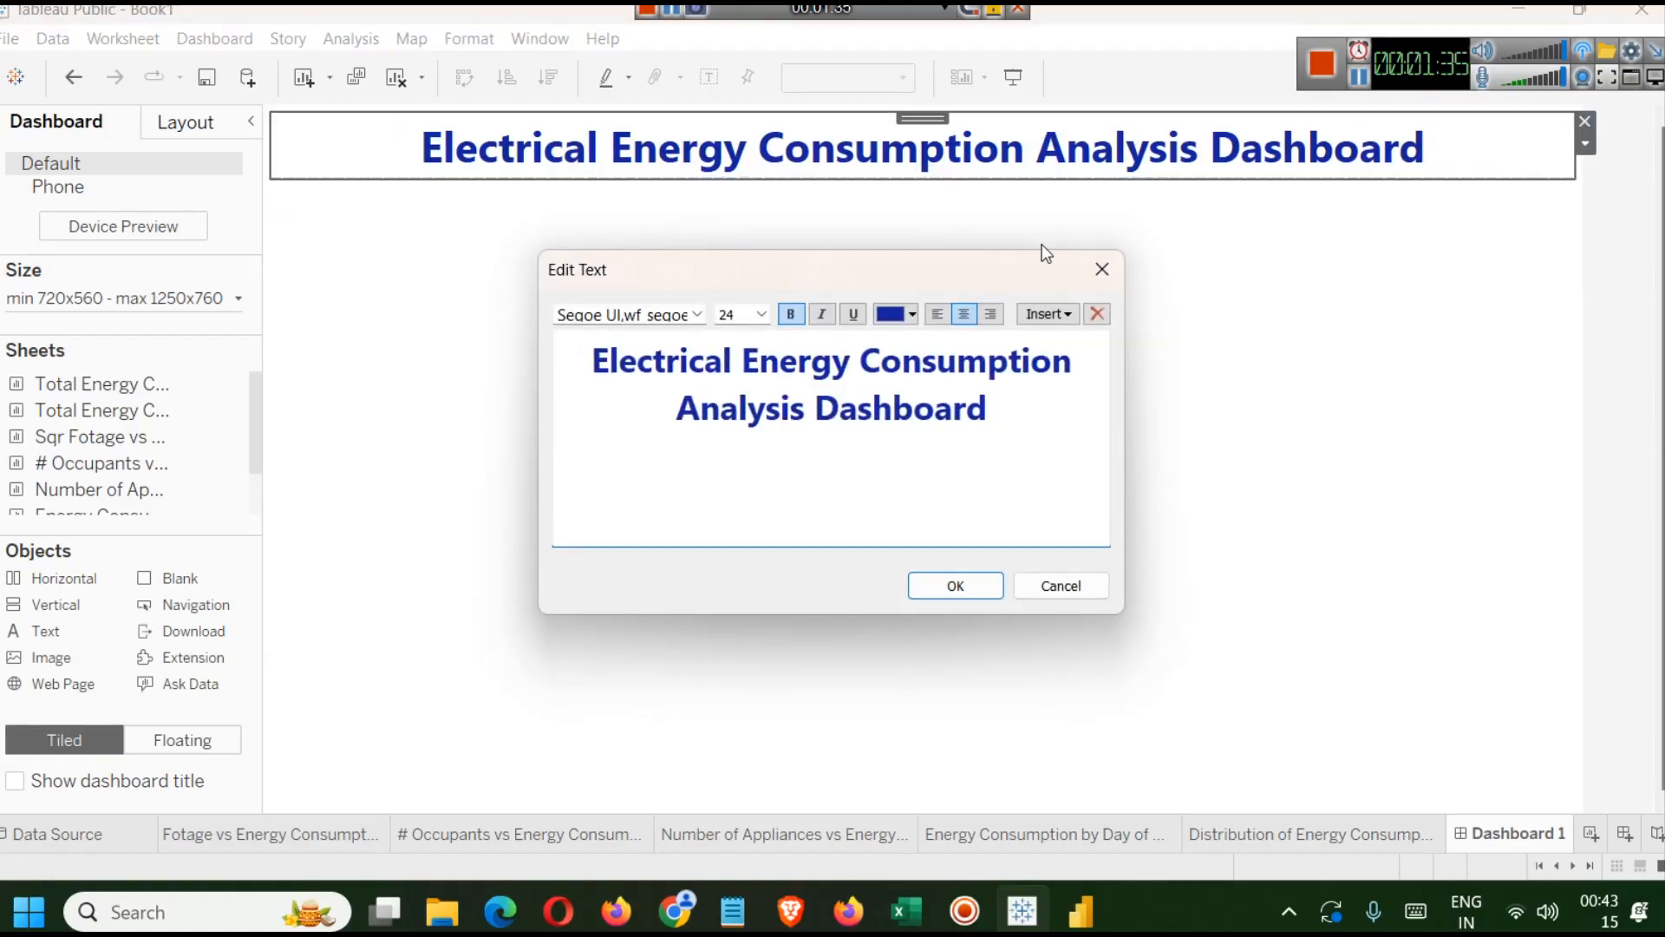
click(1101, 269)
Try a rotated text direction in the title object's alignment settings, then restore the normal direction.
right_click(1446, 157)
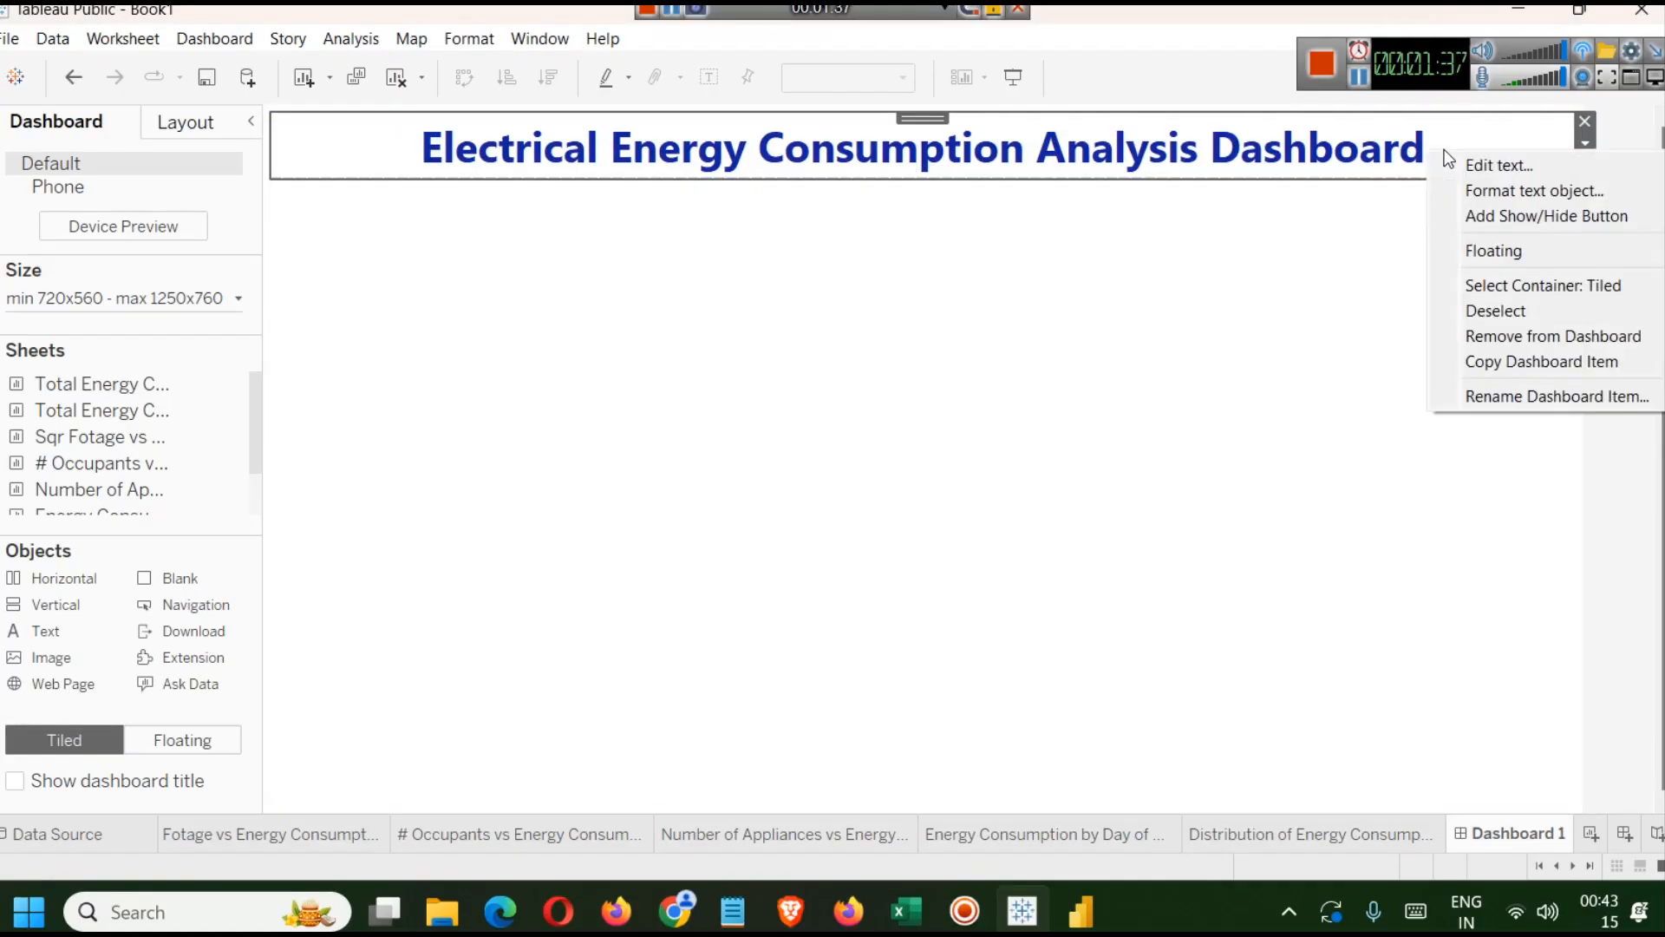
click(1544, 192)
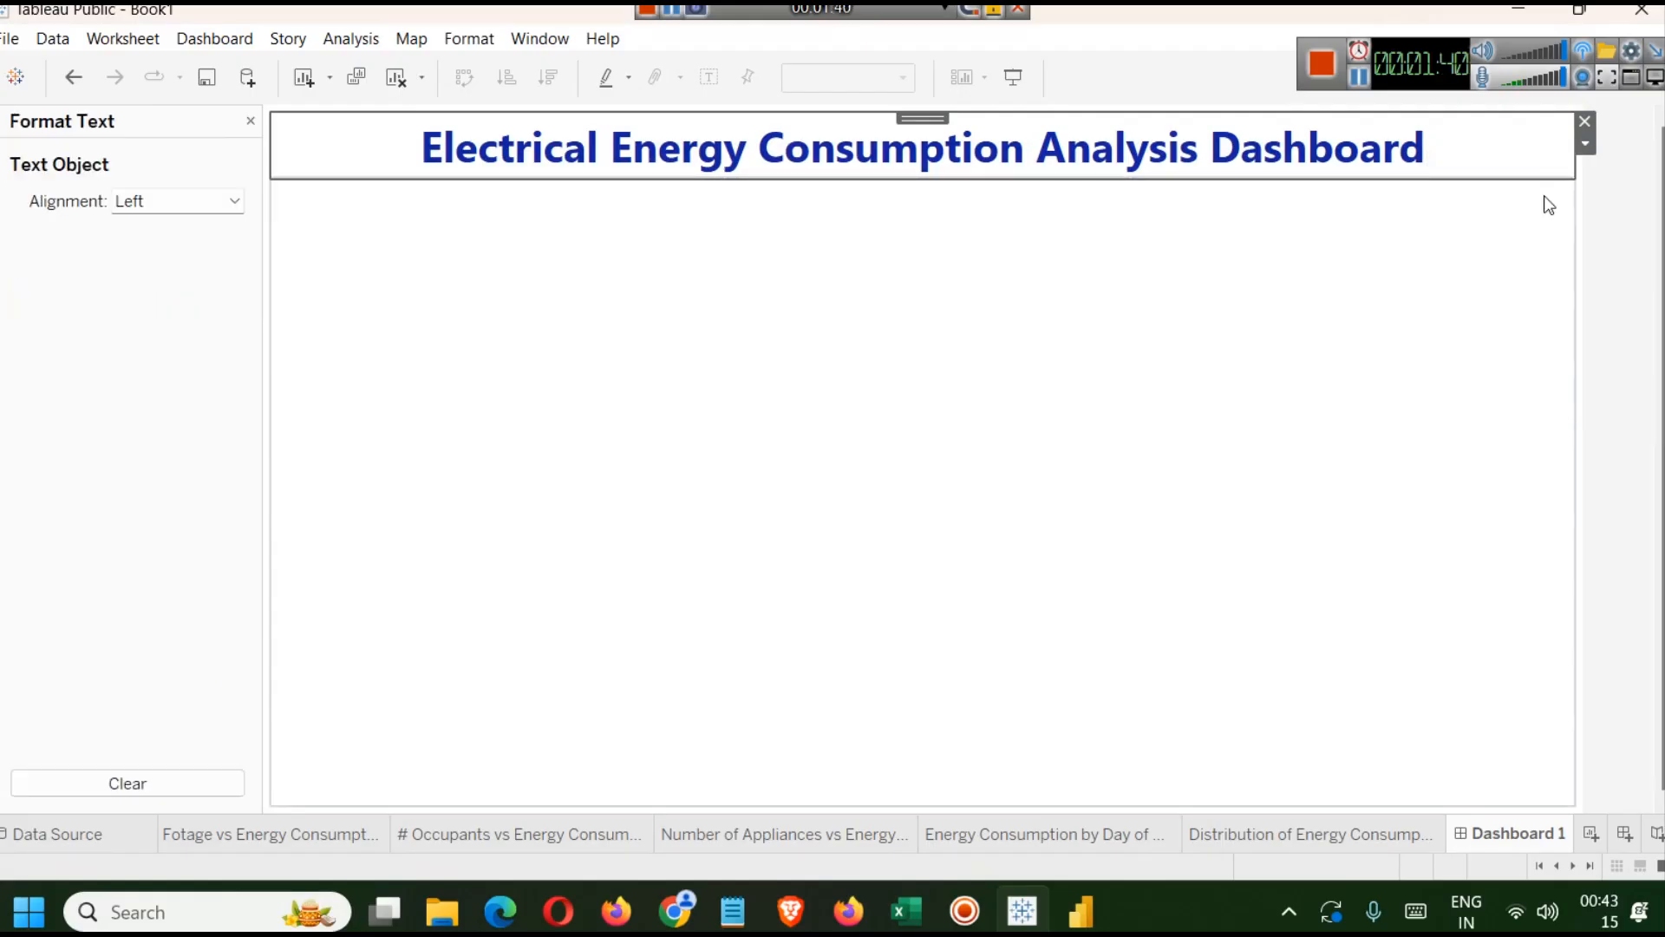
click(234, 202)
click(295, 295)
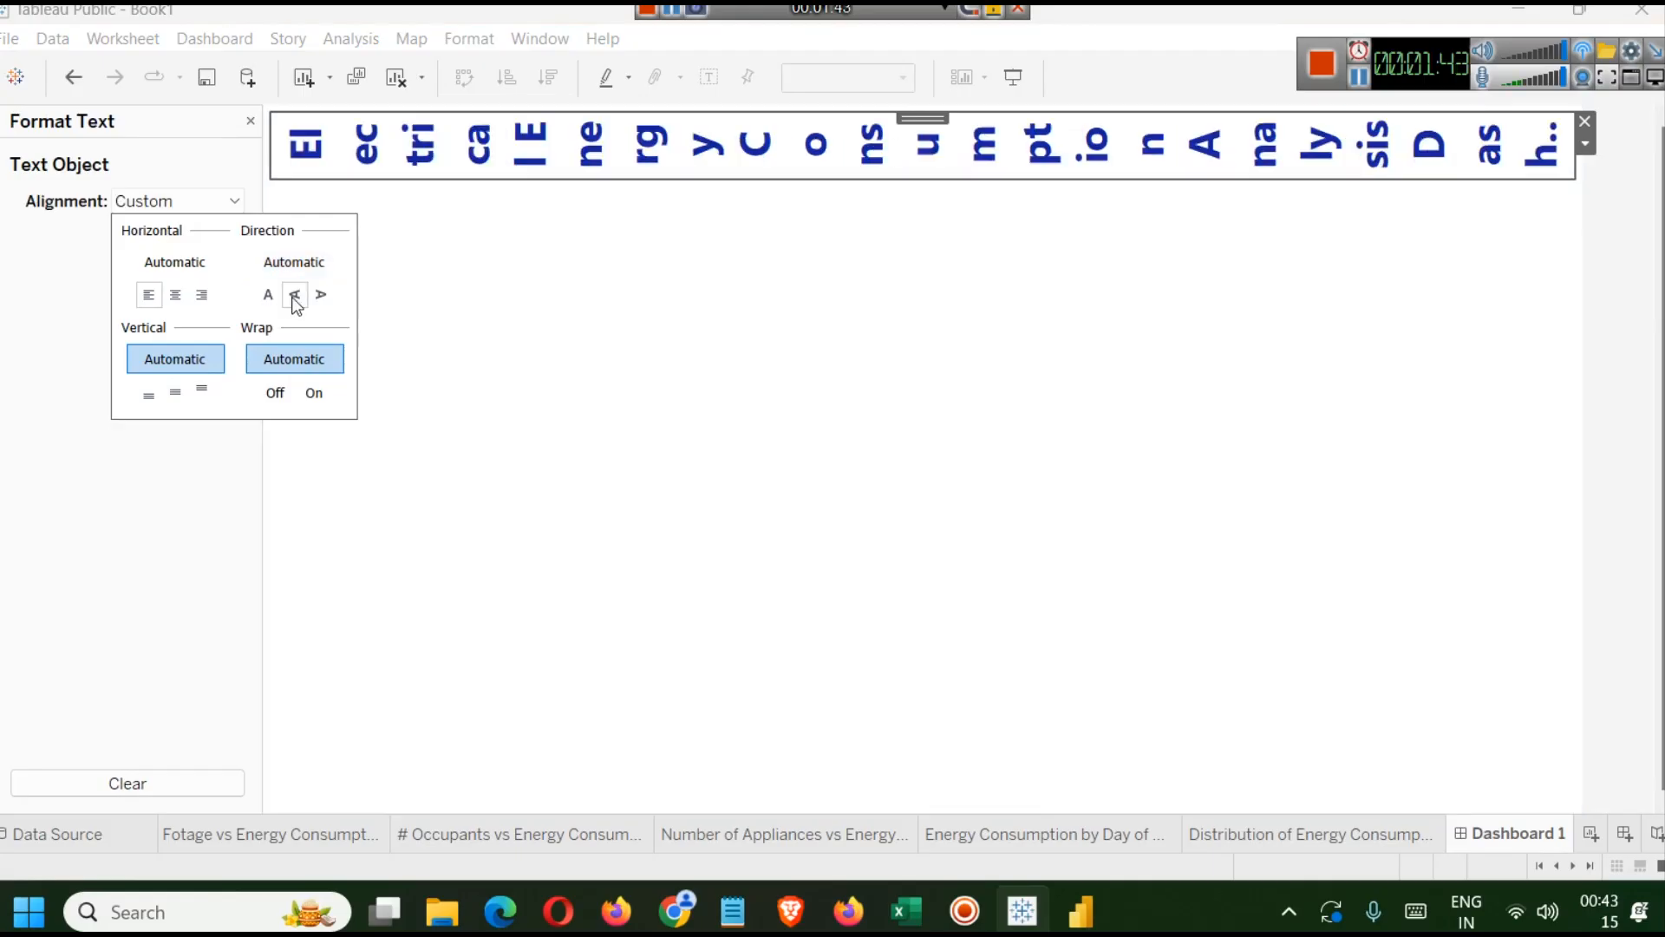
click(268, 295)
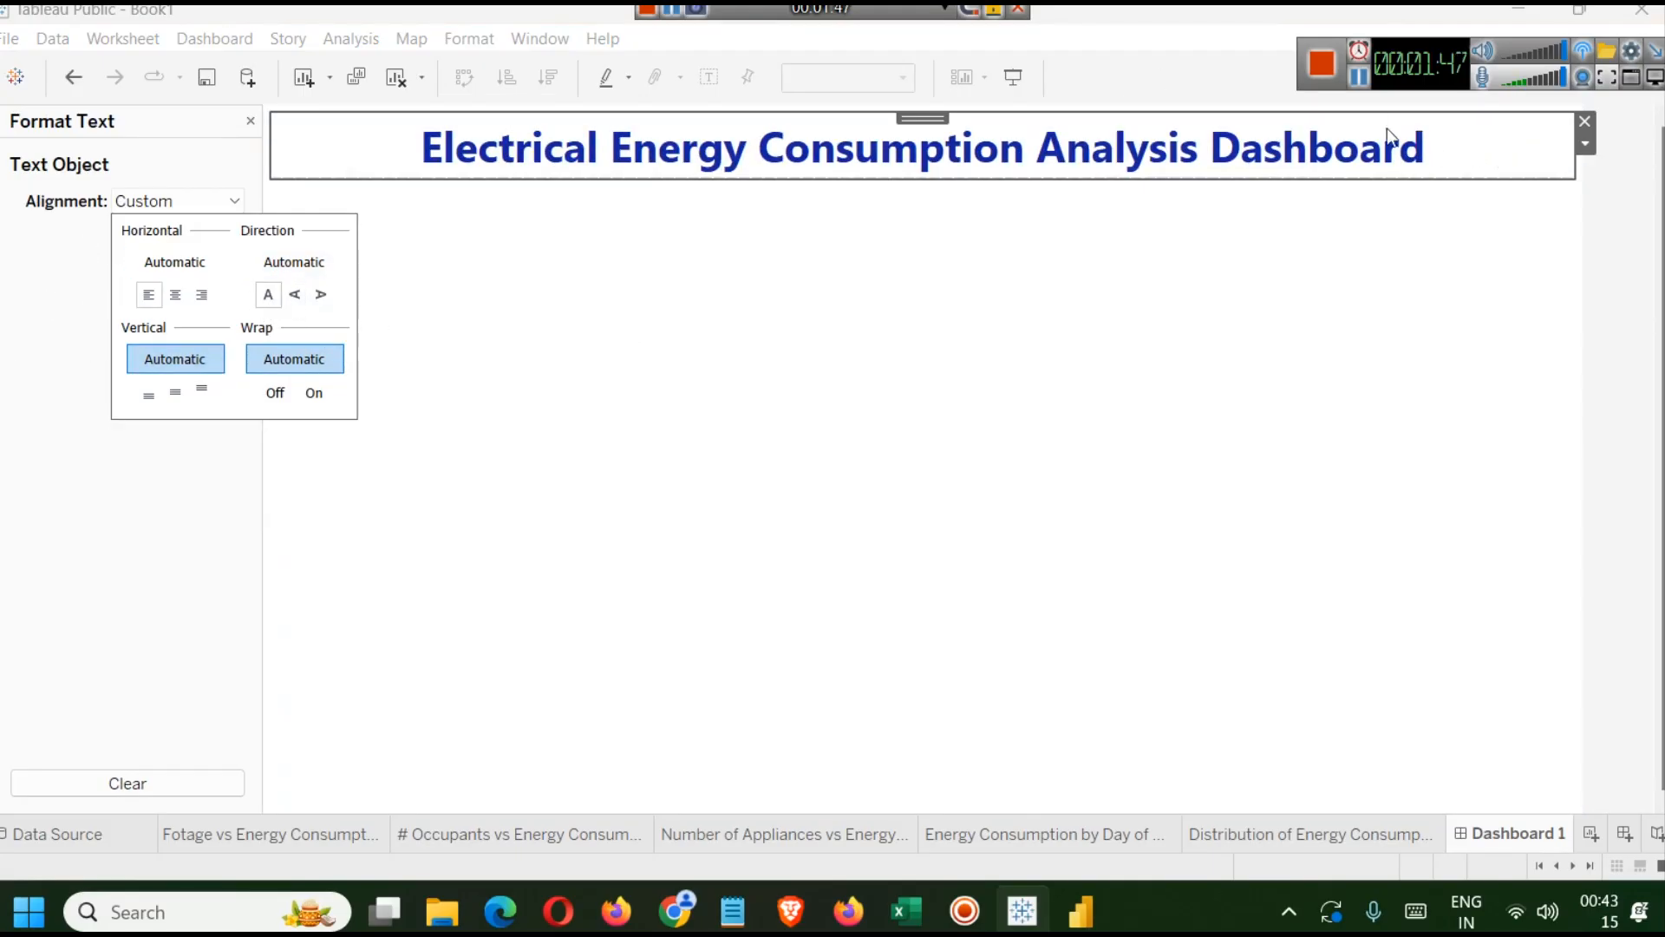
click(1365, 83)
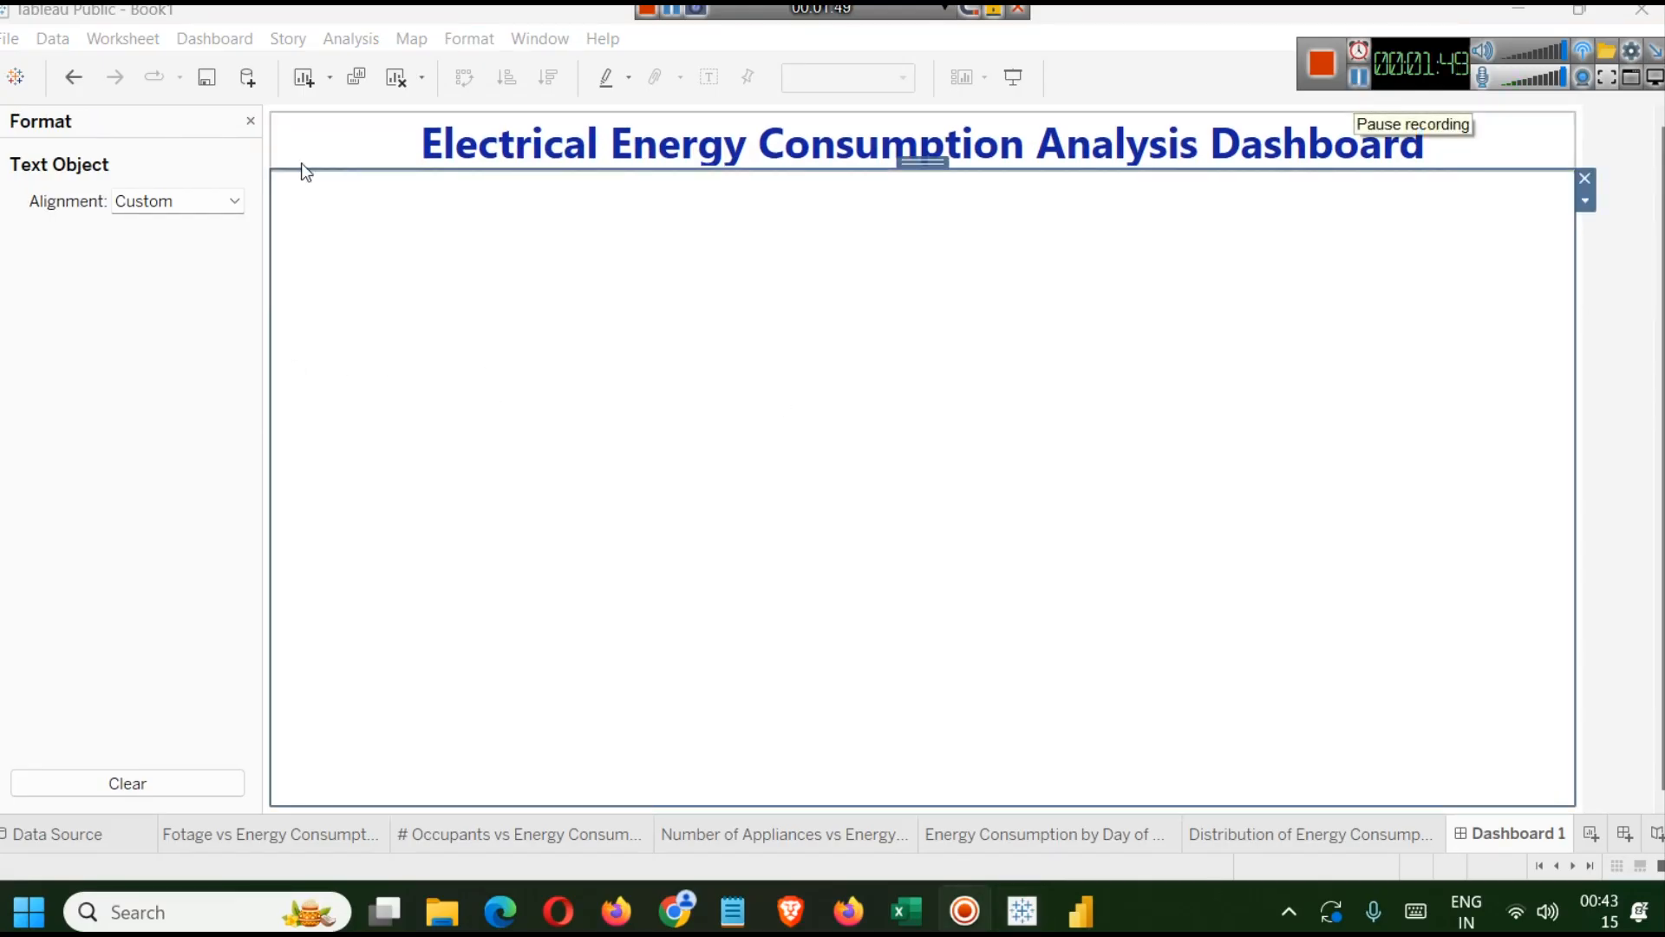
click(251, 121)
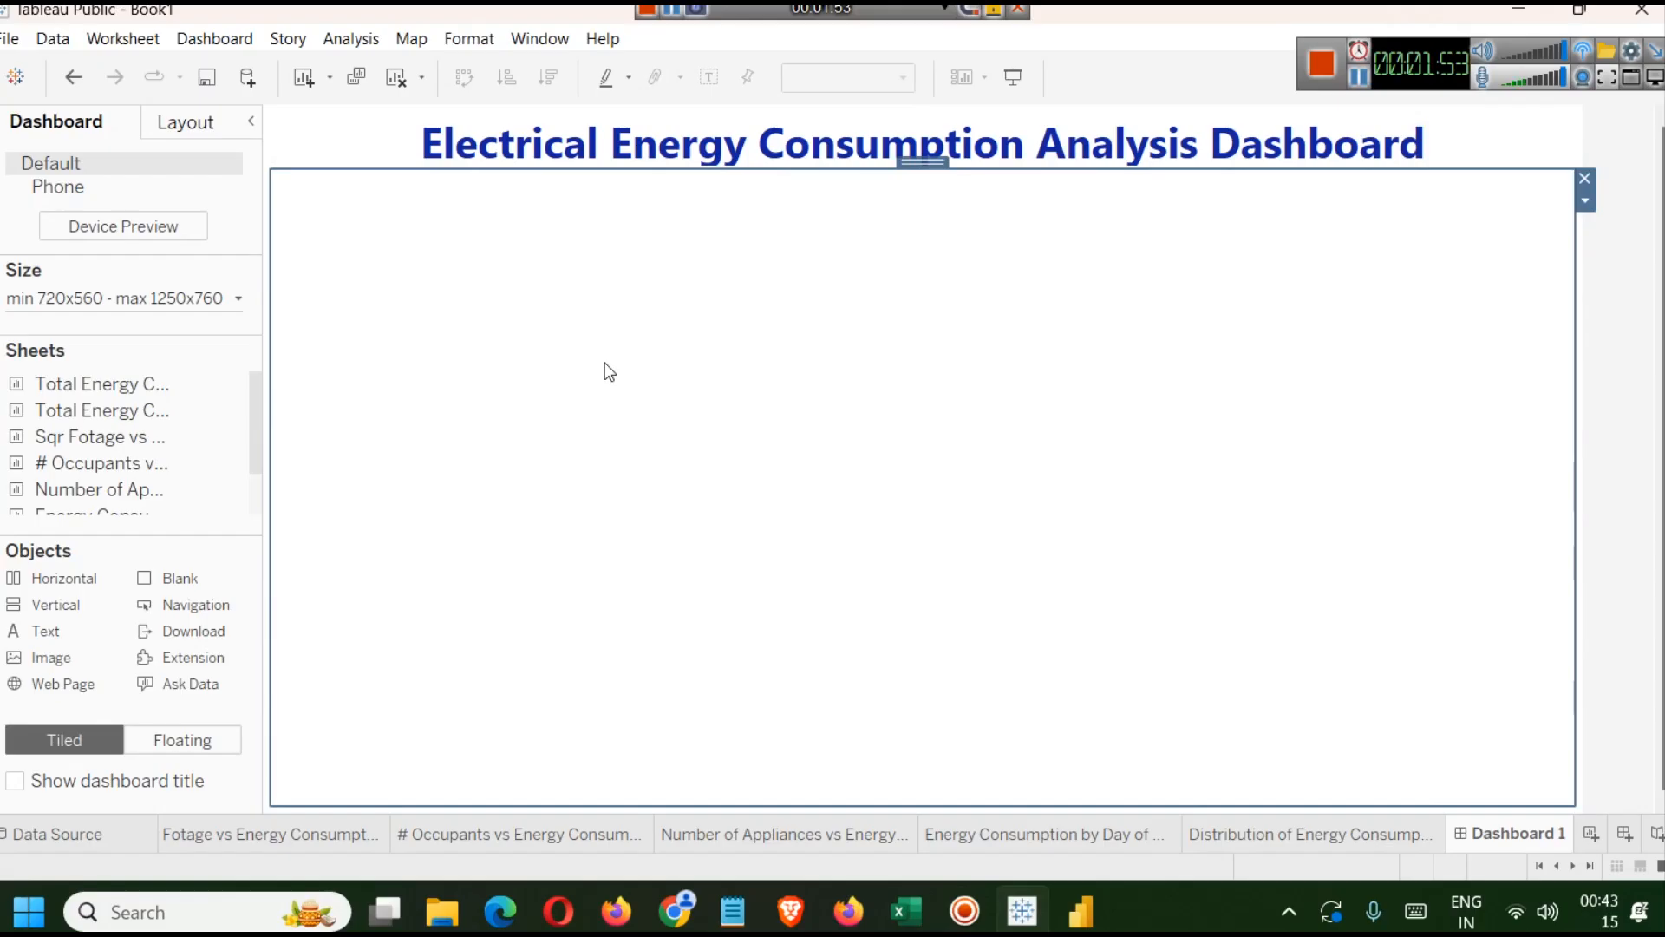
Add a Blank object below the horizontal container on the dashboard.
scroll(217, 408, down, 2)
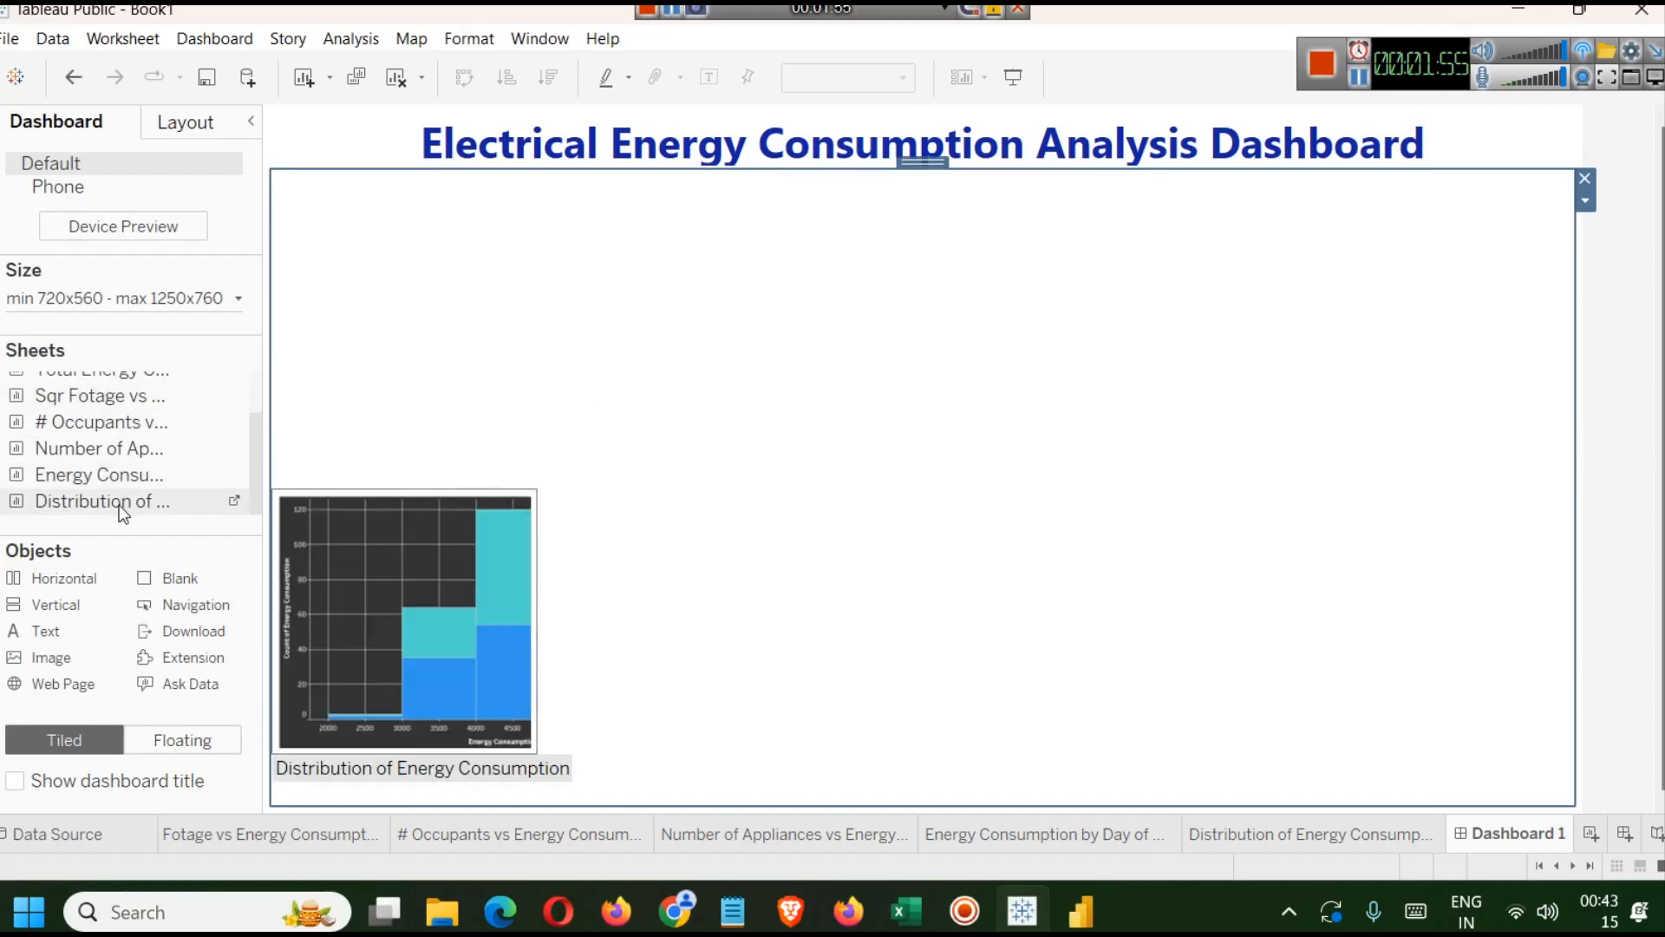
drag(234, 584, 869, 680)
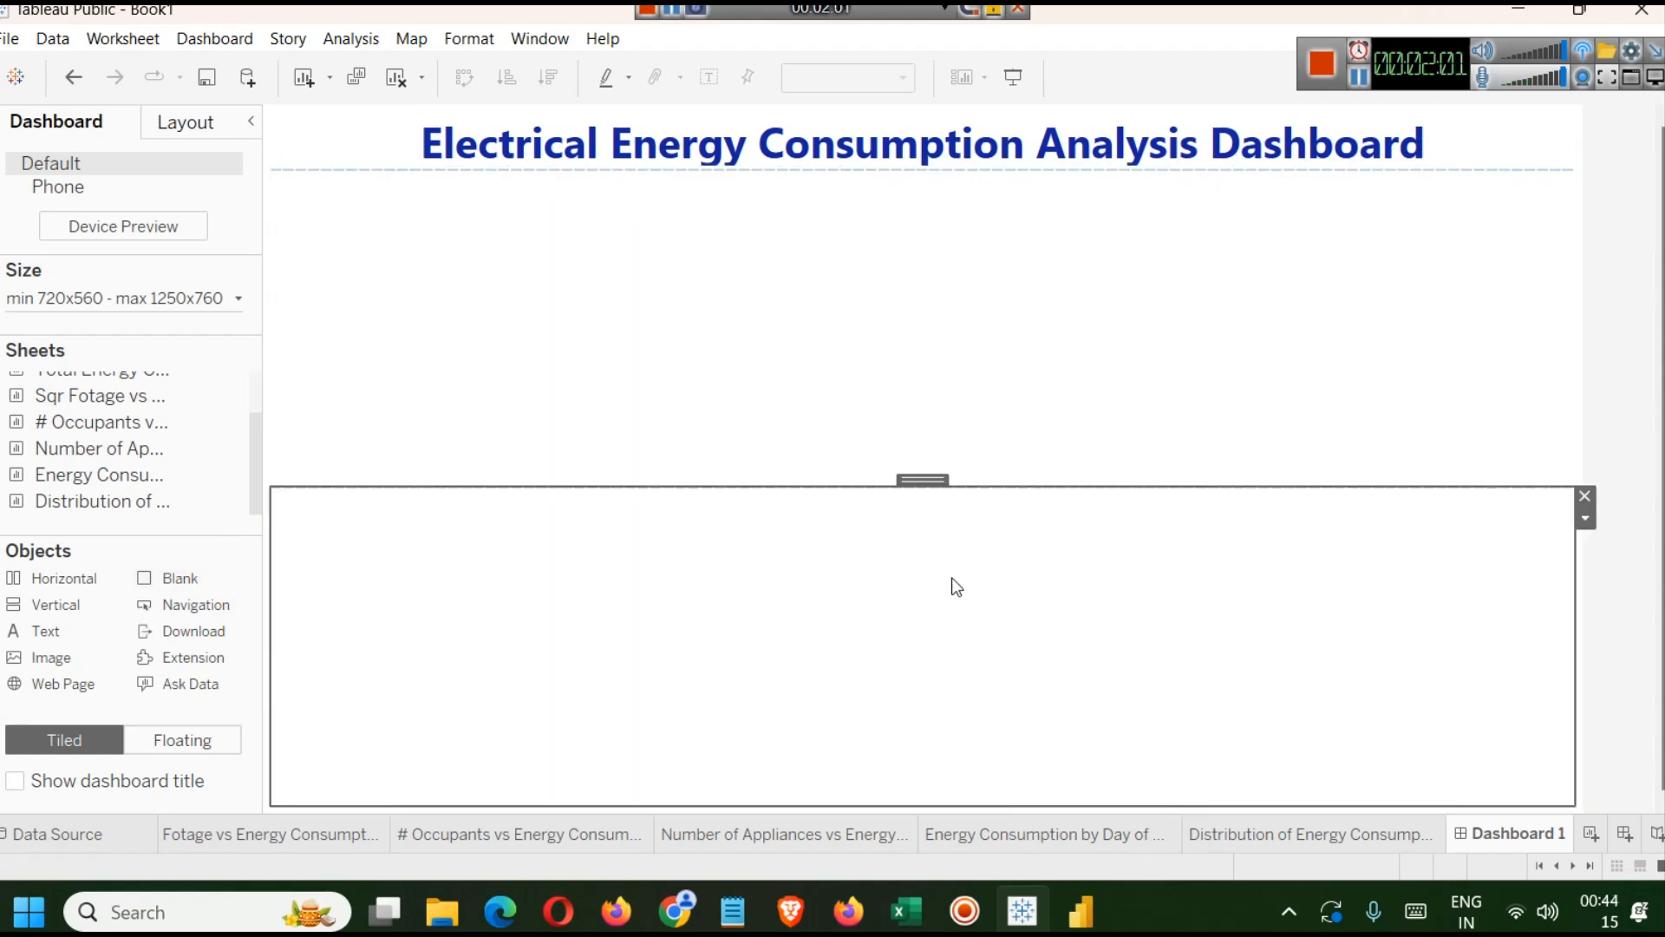
click(739, 362)
click(813, 635)
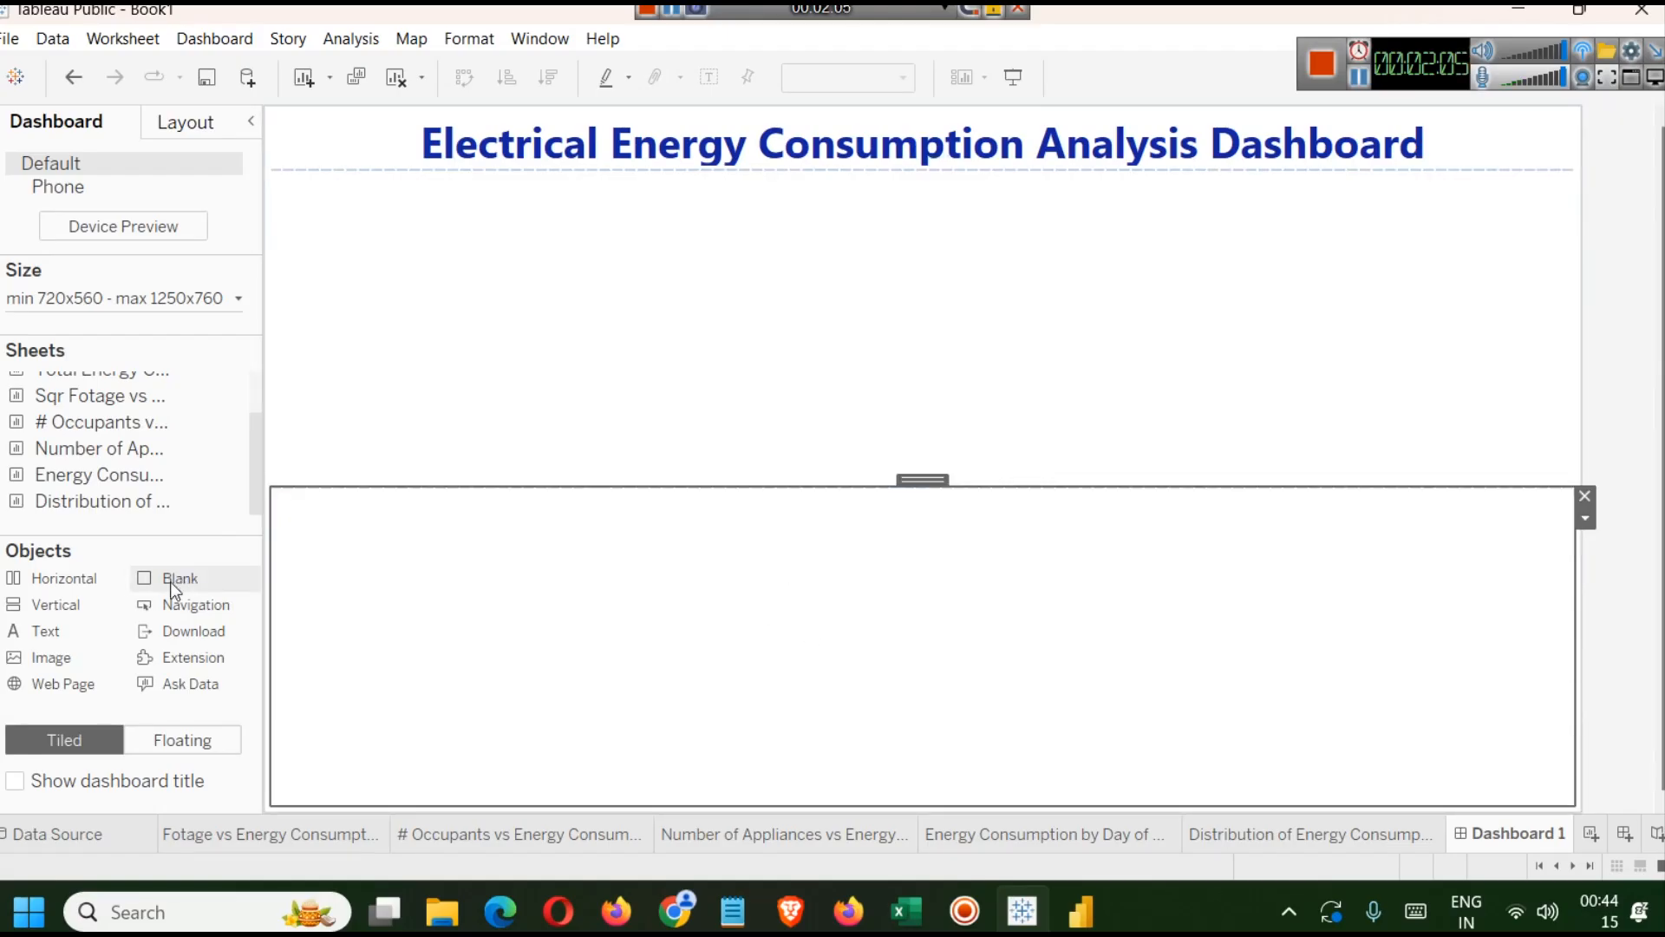
Make the Blank object floating, then tile it back into the horizontal container.
click(170, 123)
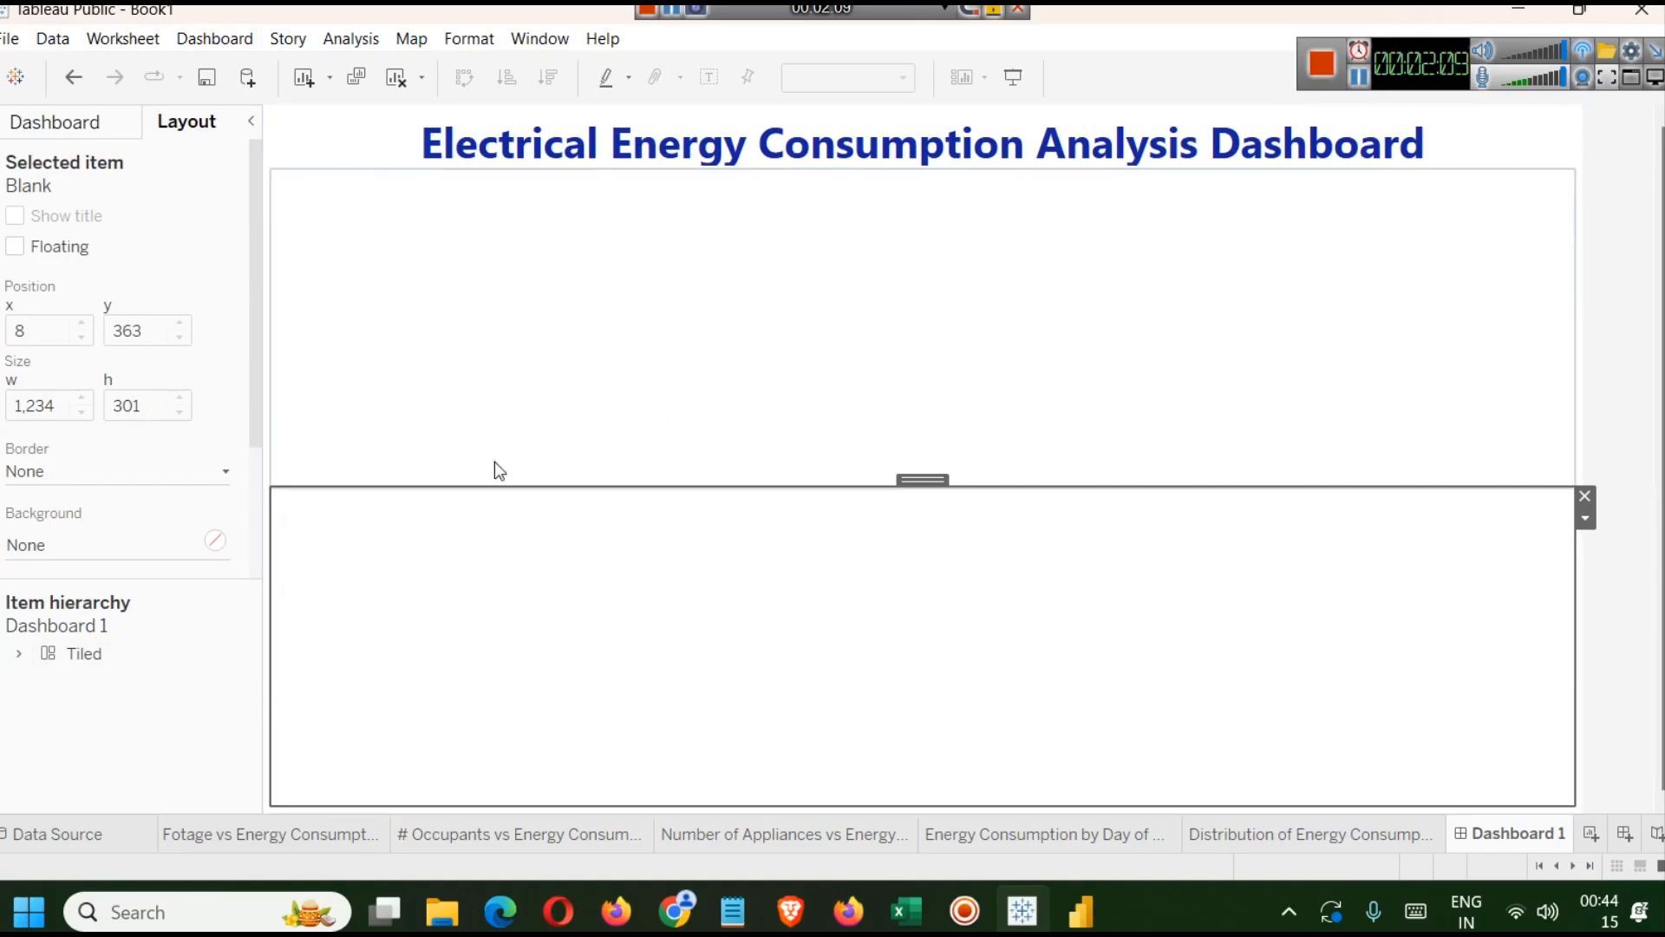
click(50, 642)
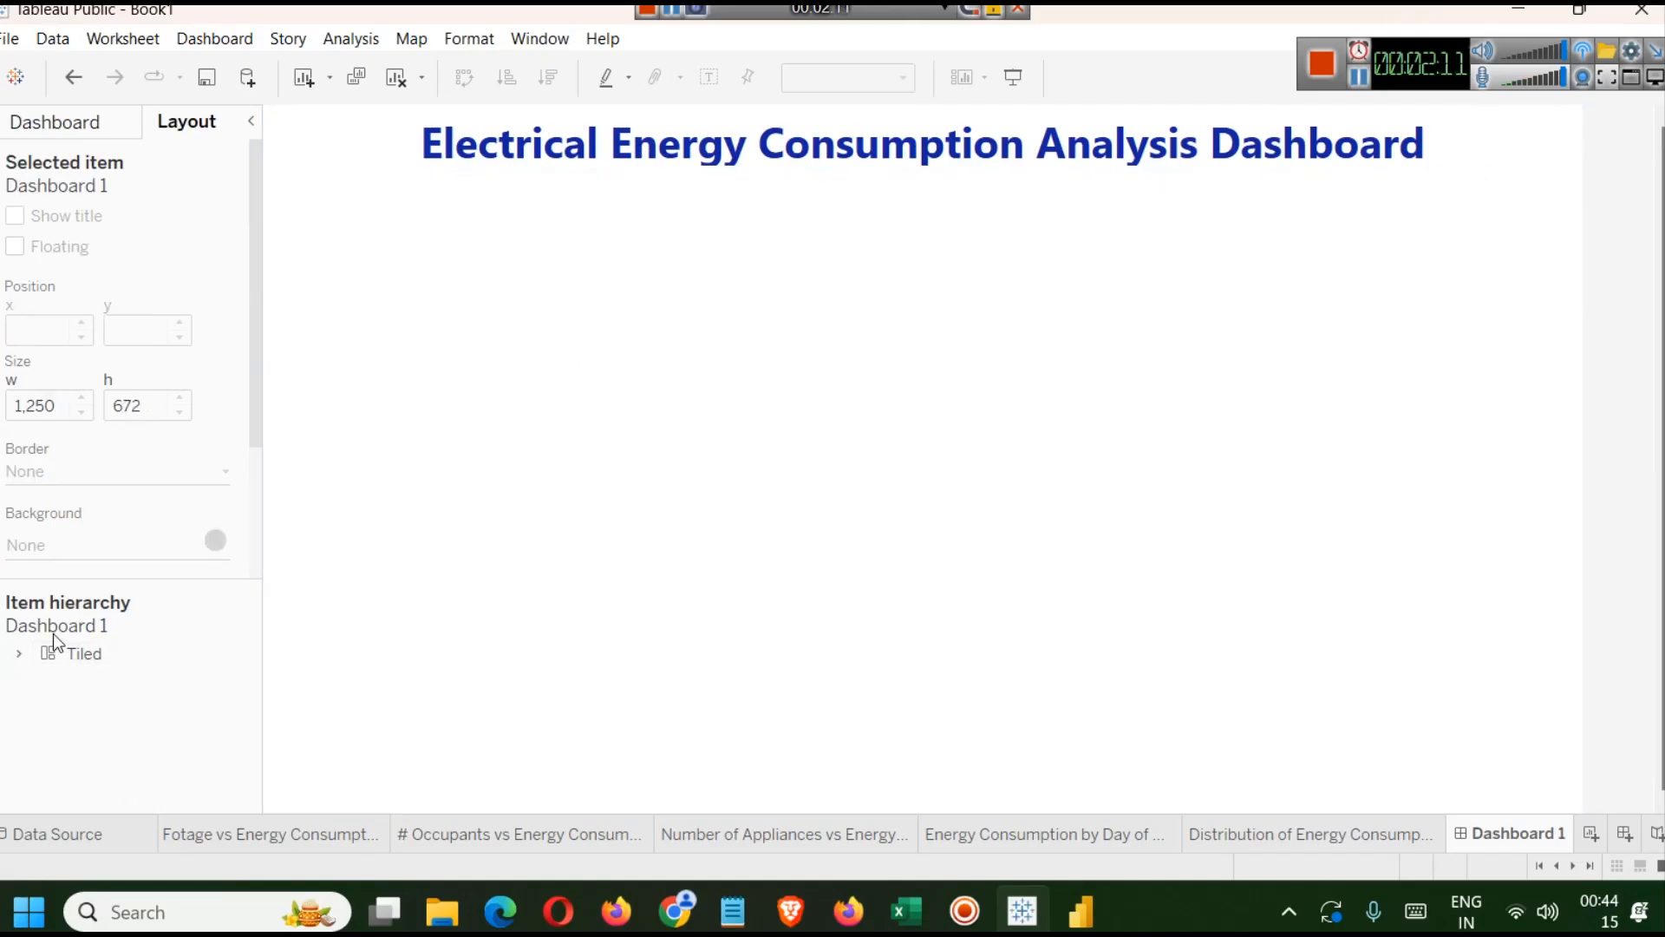
click(73, 656)
click(18, 654)
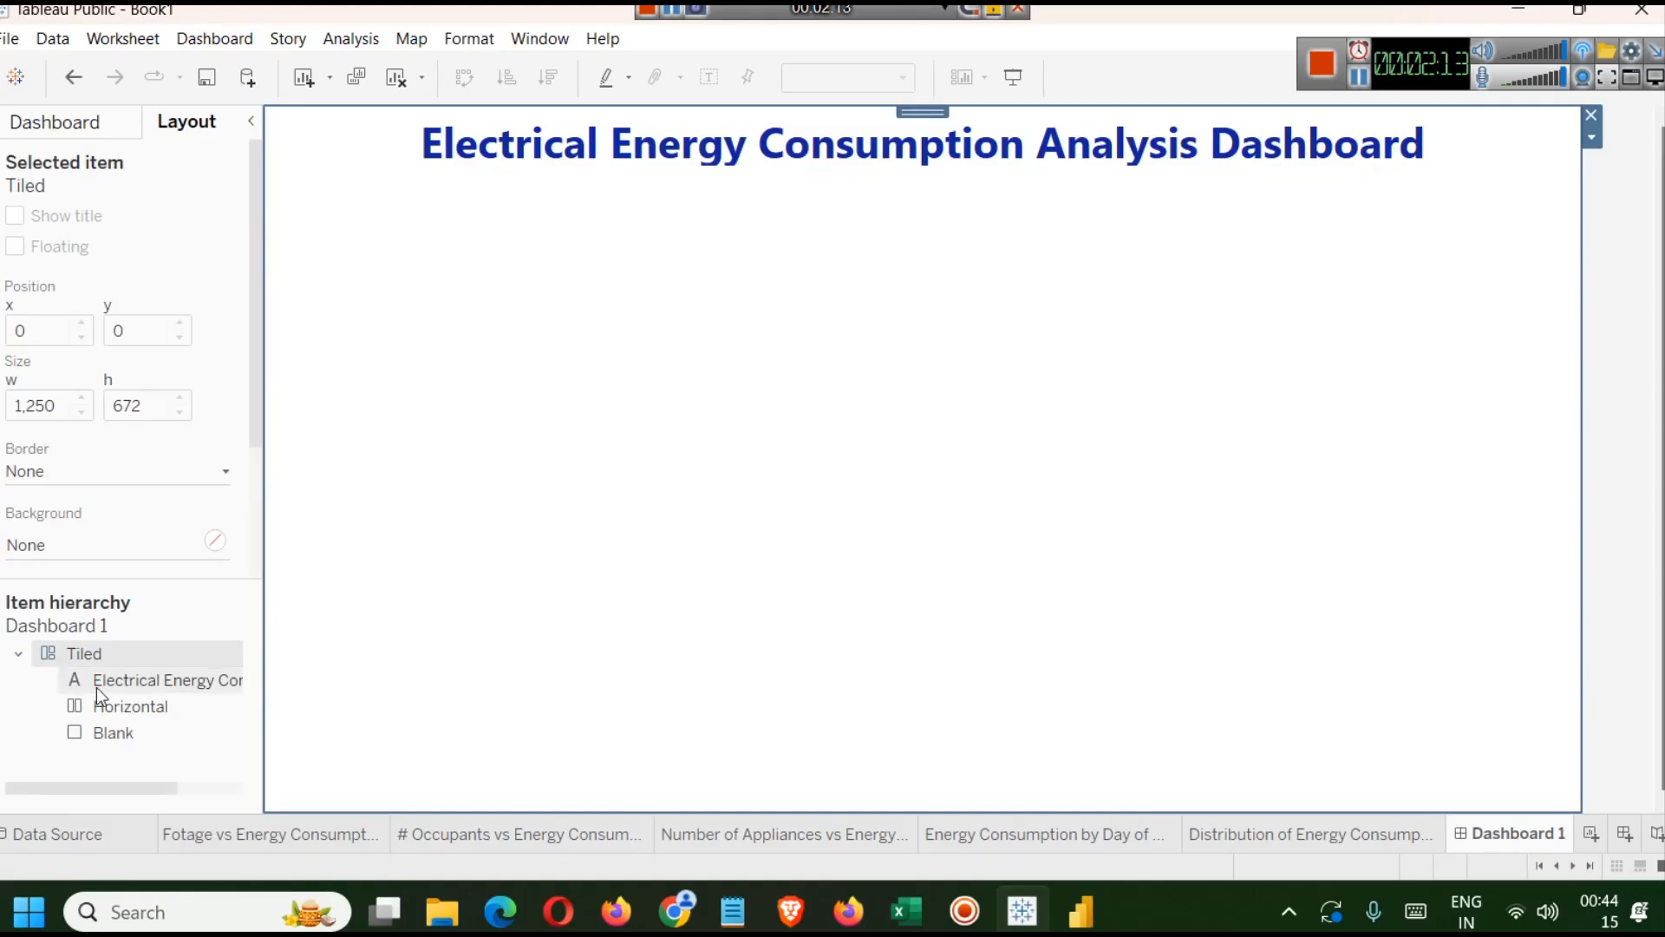
click(150, 682)
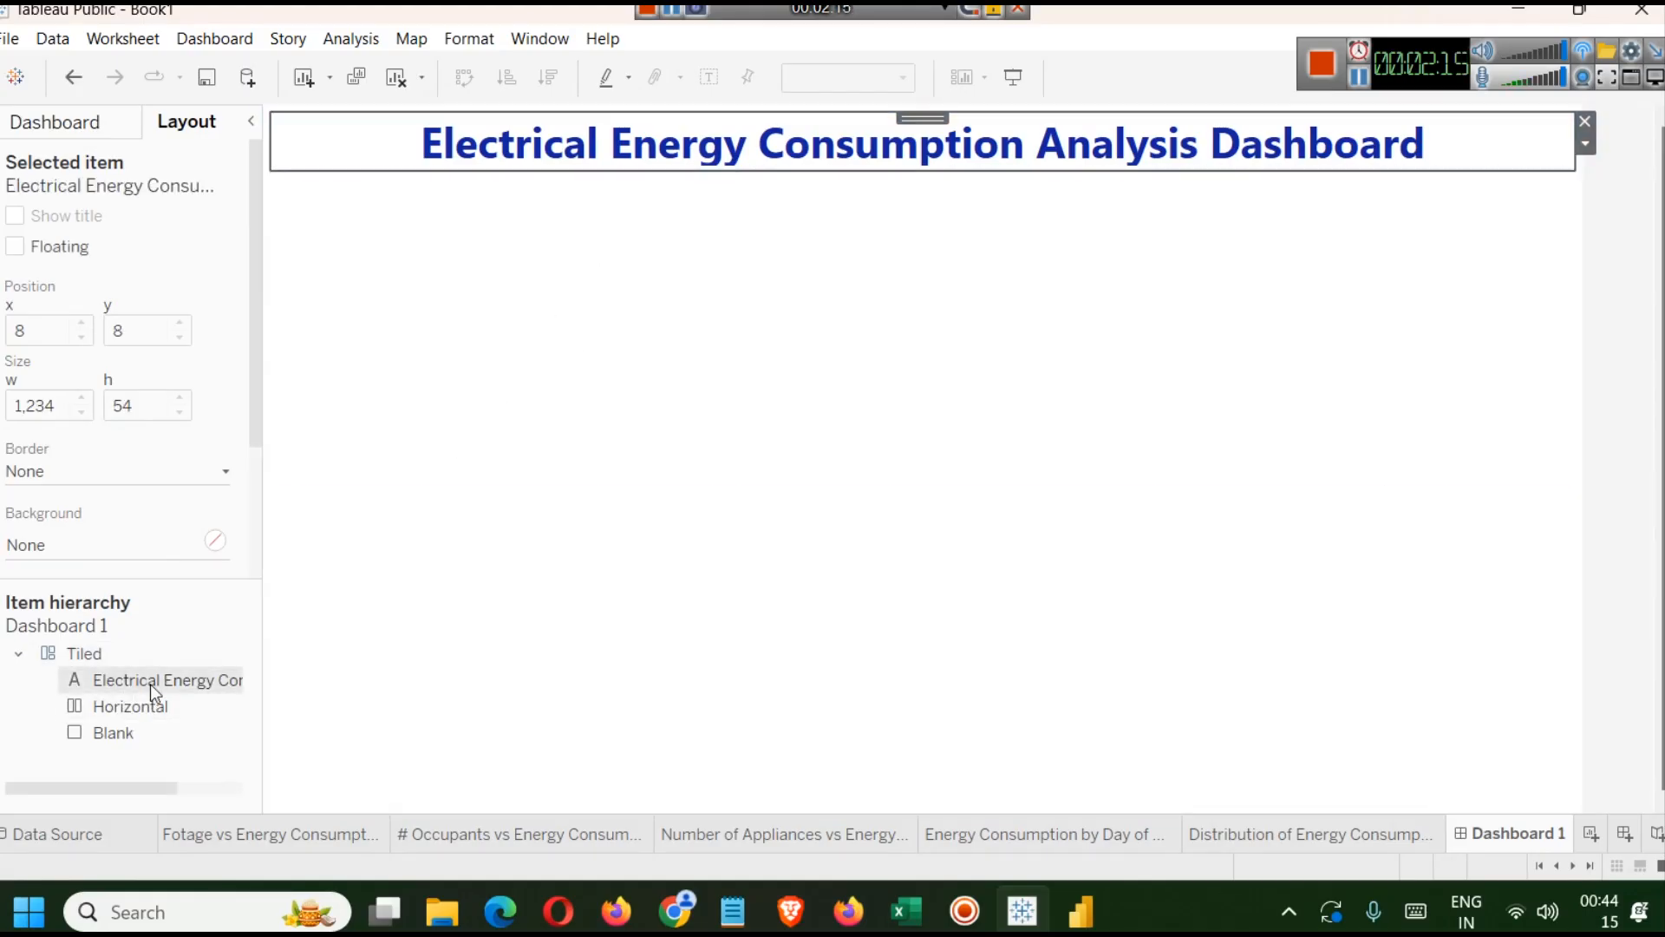
click(86, 706)
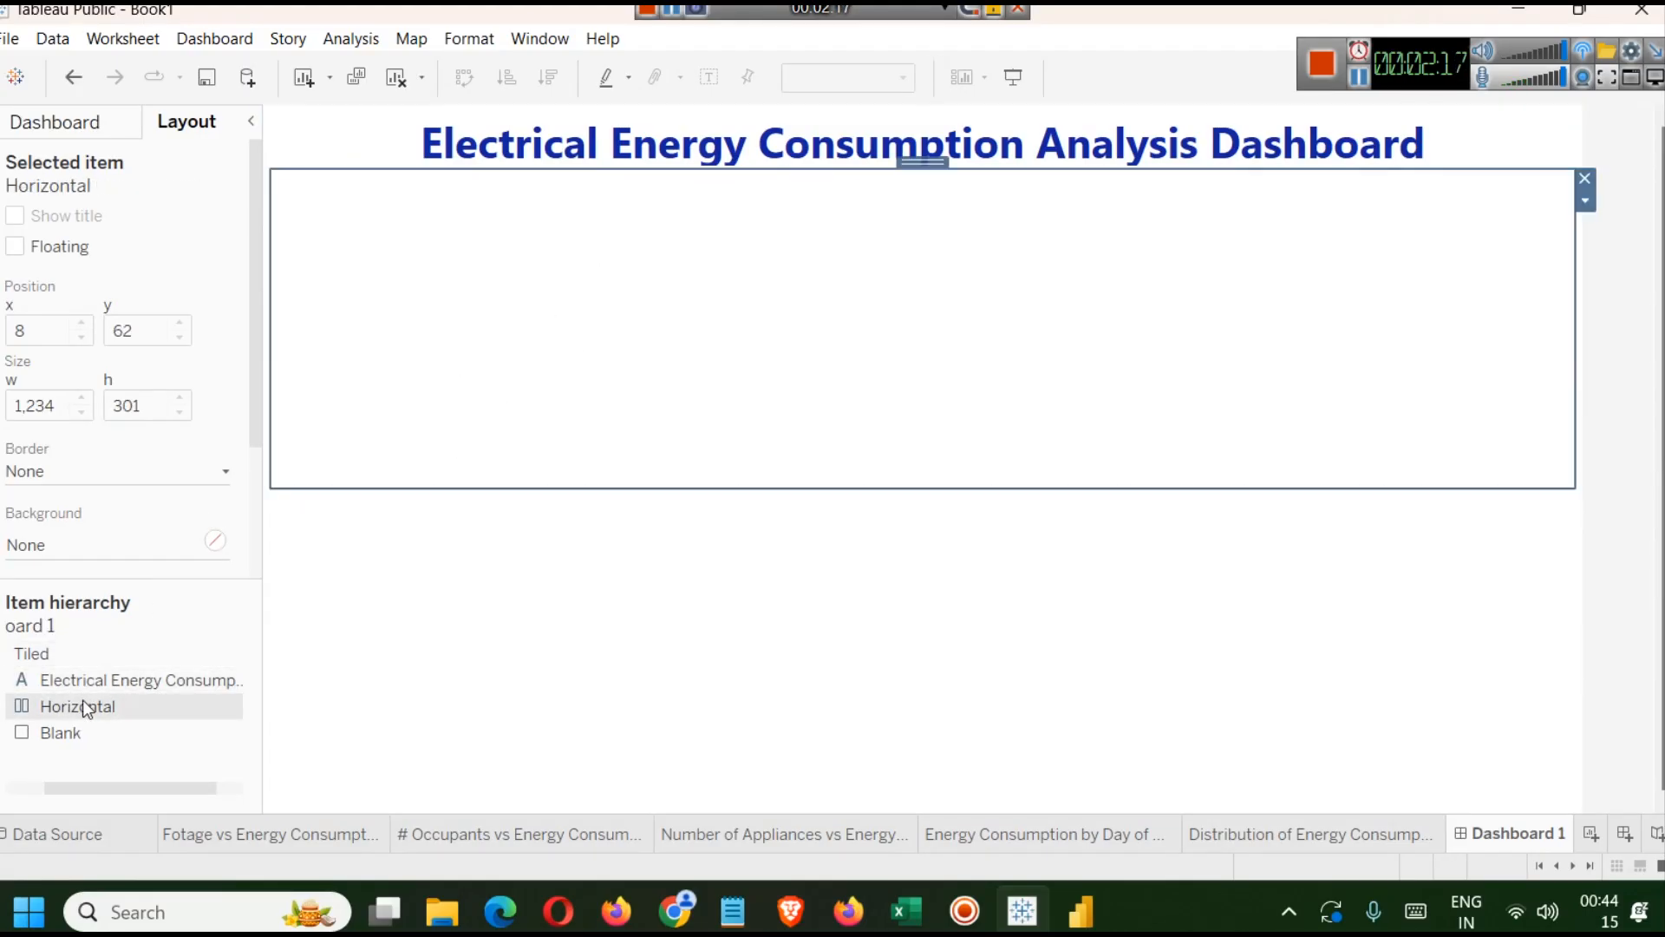
click(103, 737)
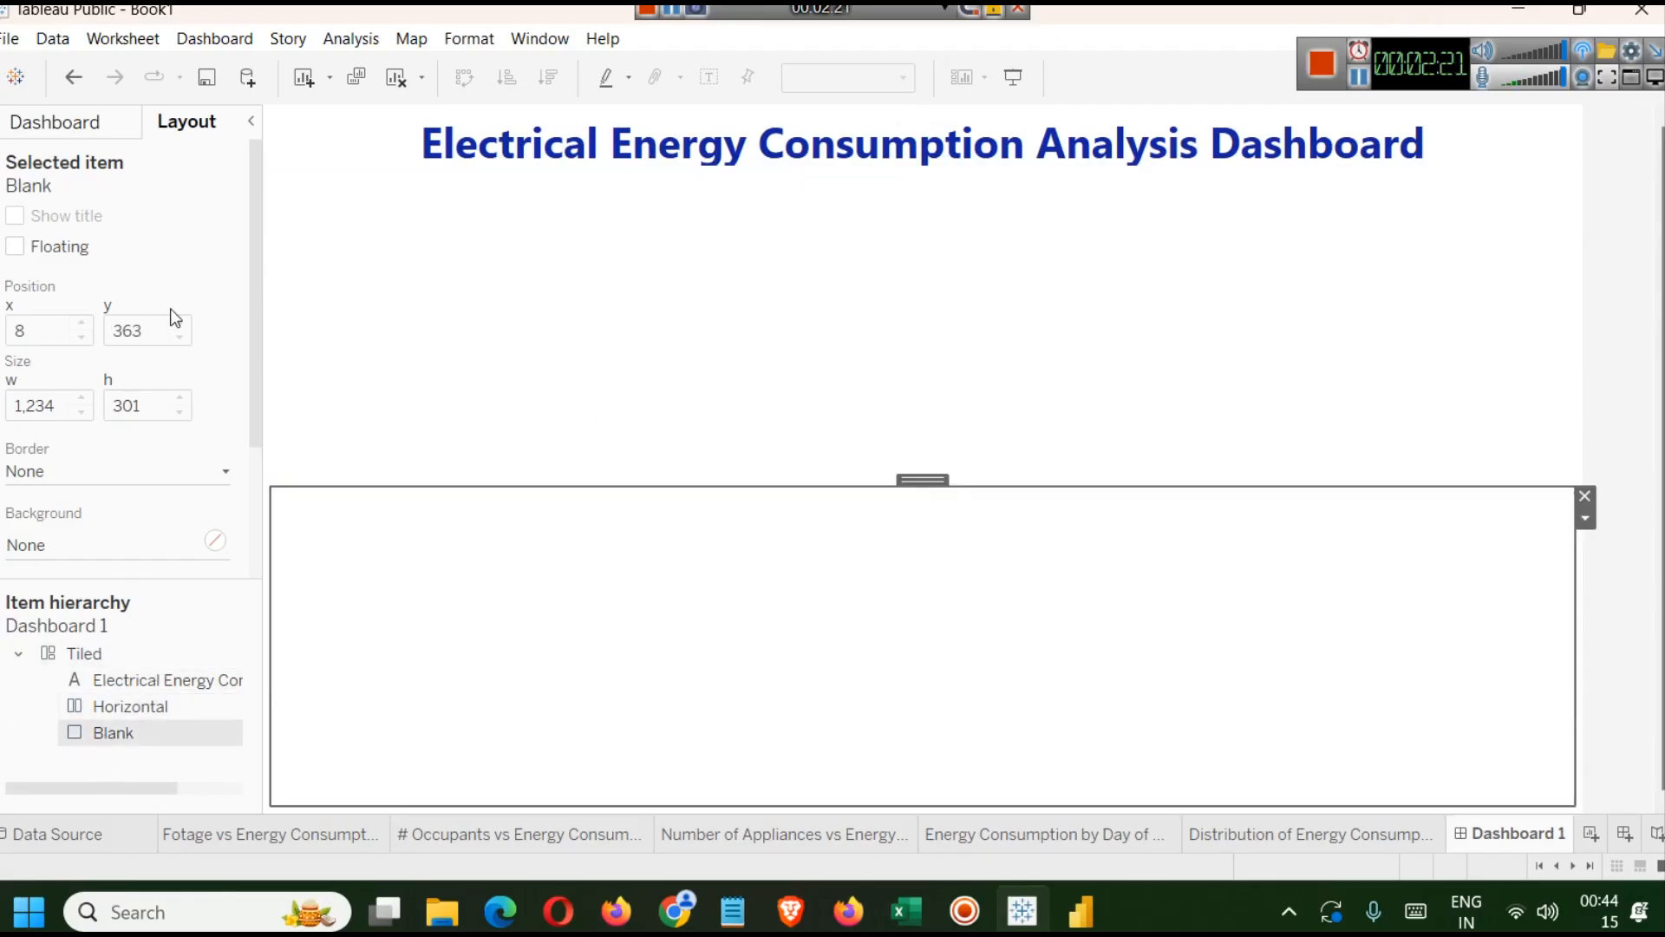
click(16, 247)
click(16, 248)
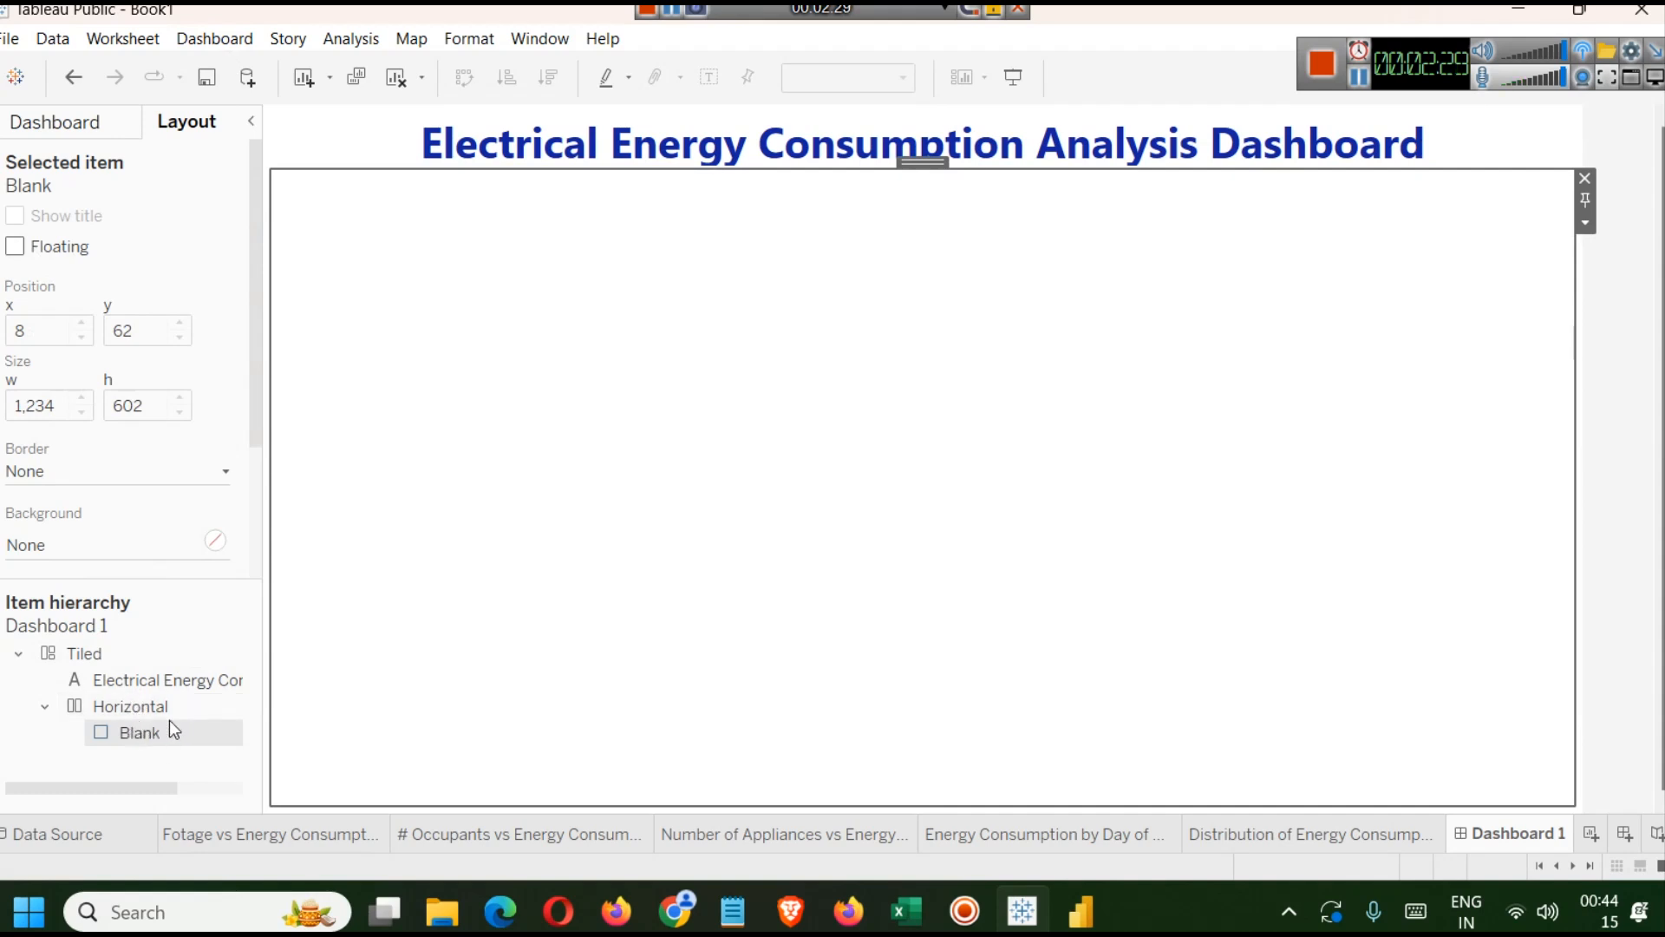
Undo the last tiling change and remove the floating Blank object from the dashboard.
key(ctrl+z)
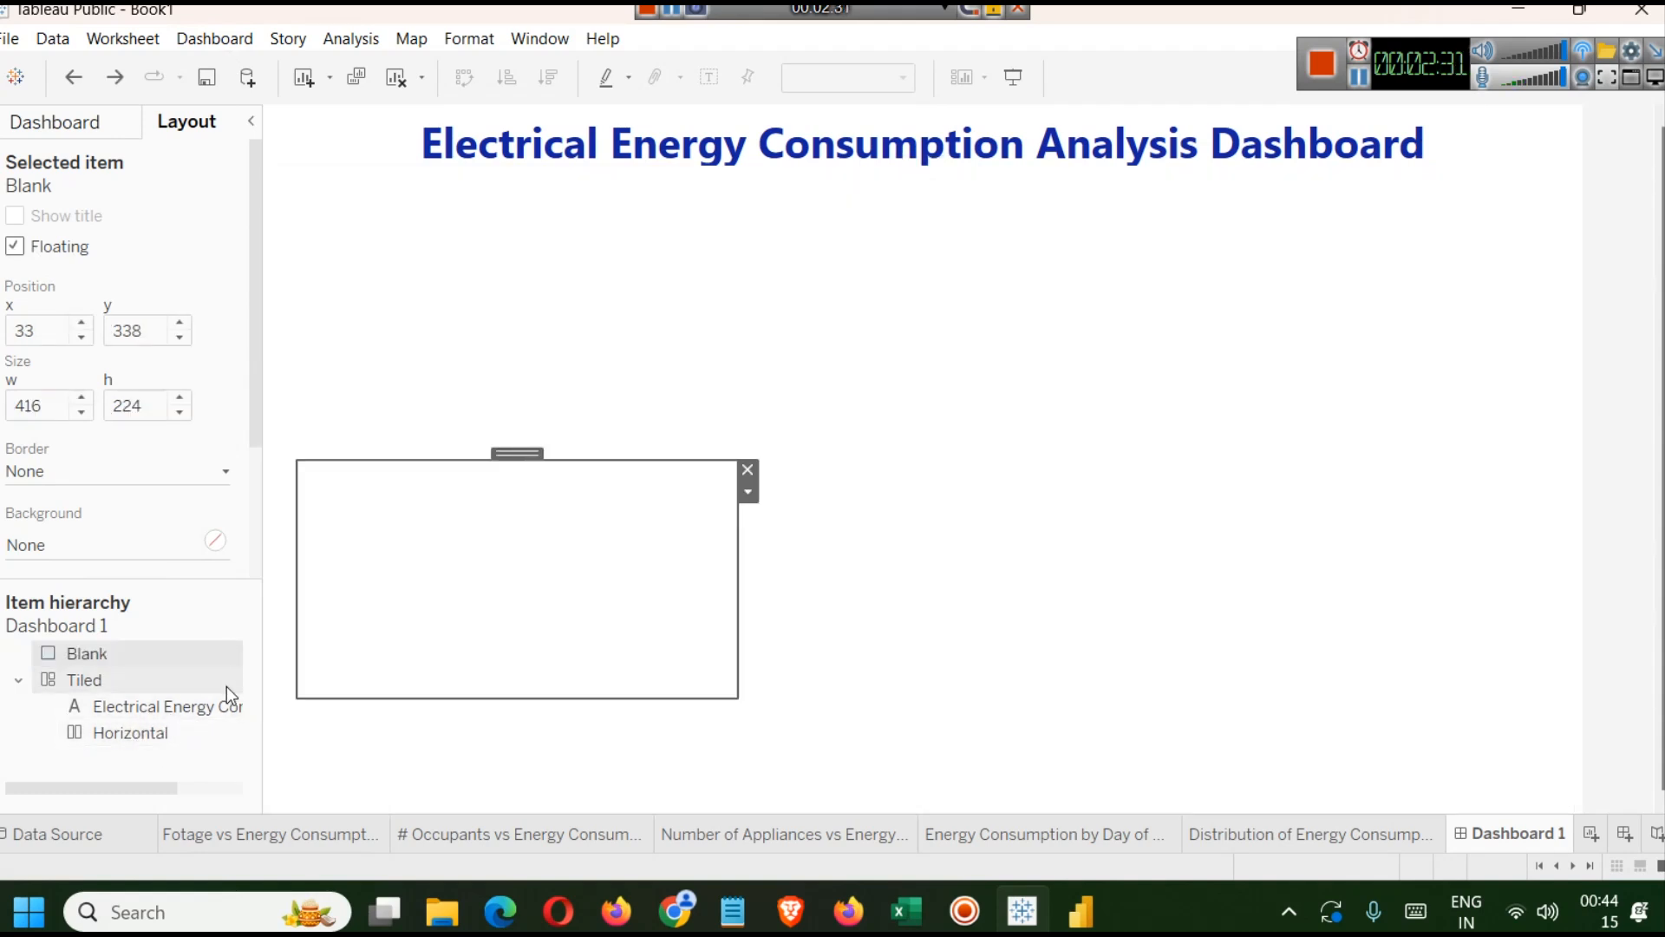
drag(97, 654, 151, 763)
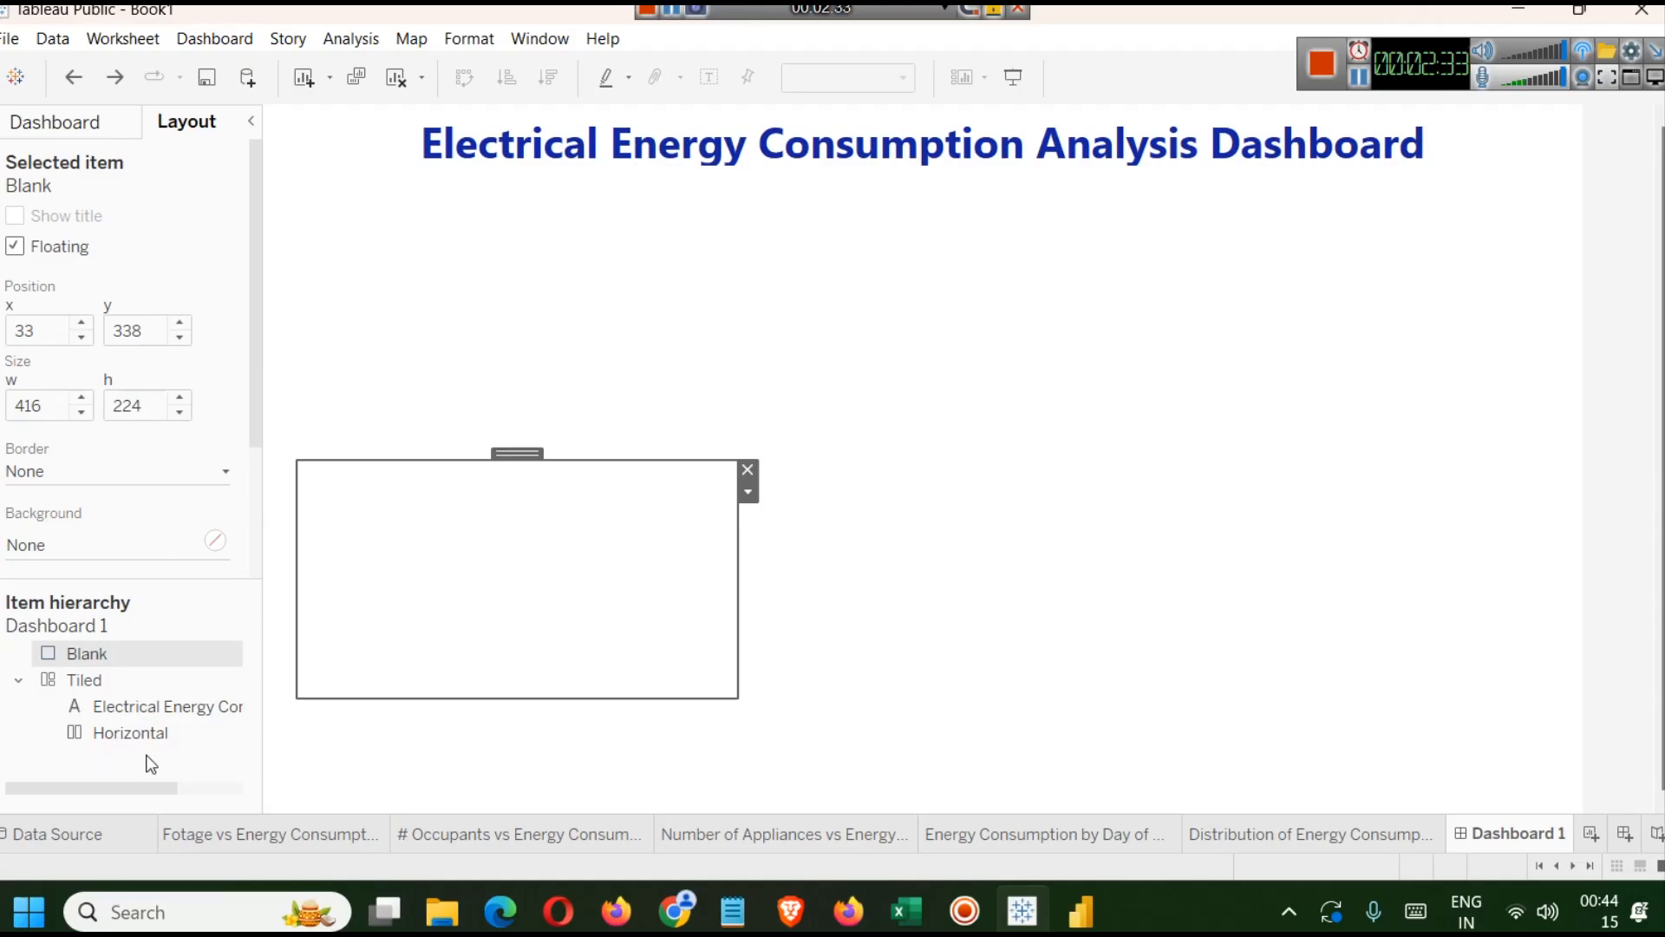
click(749, 471)
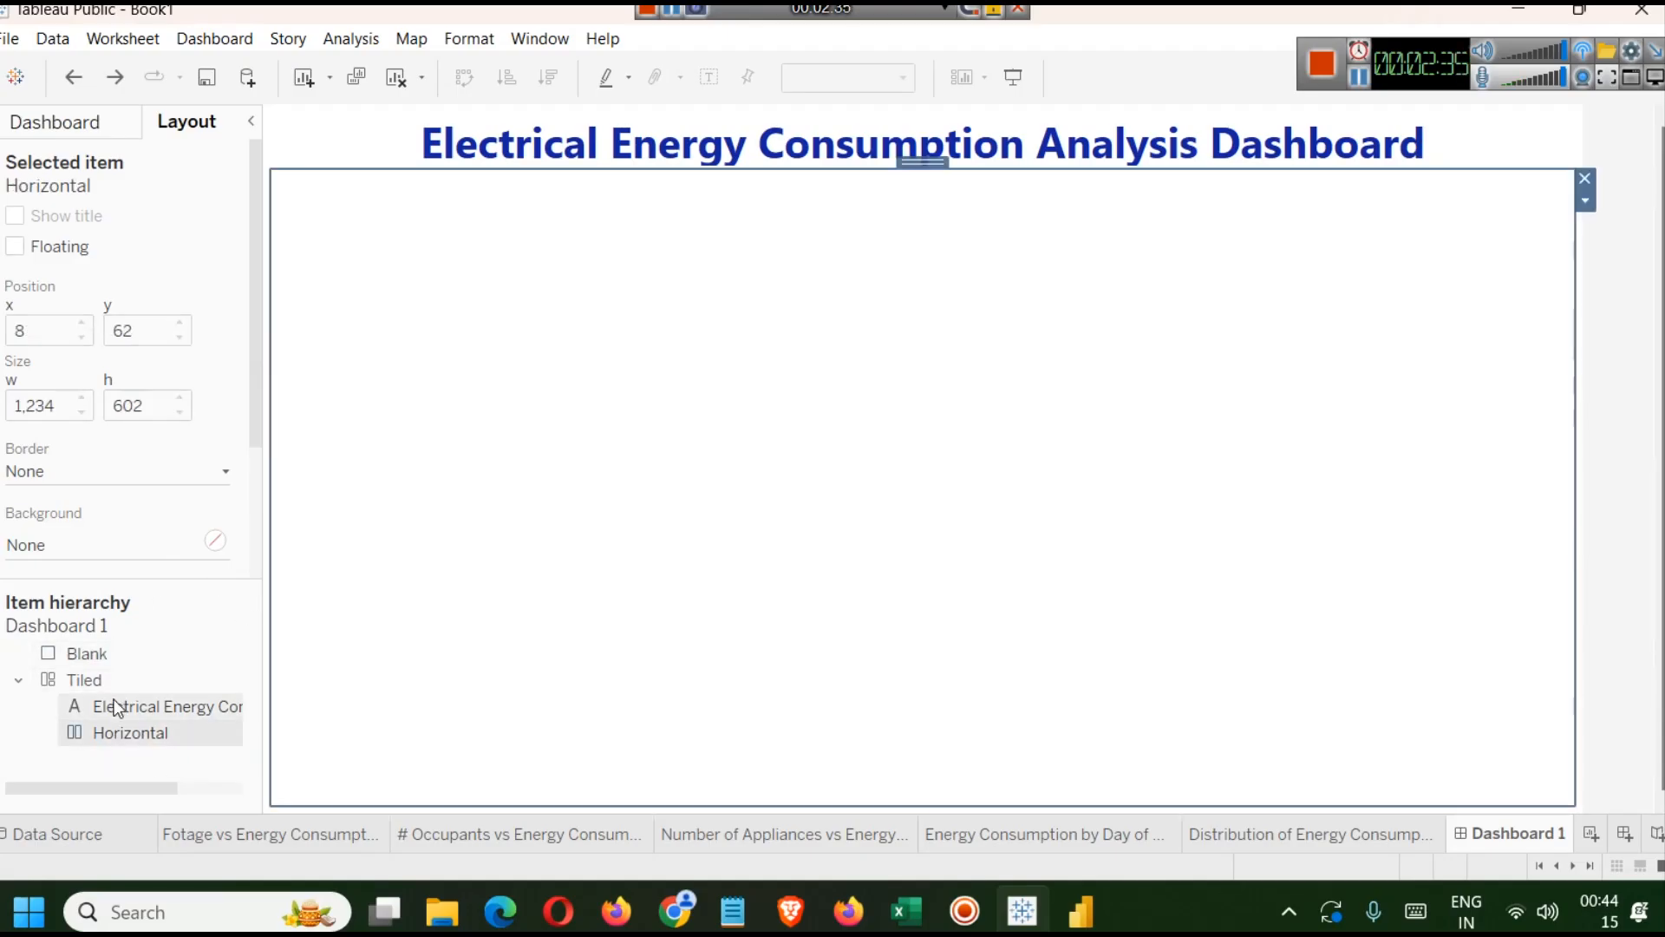
Add a Blank object below the horizontal container to reserve the lower half of the dashboard.
click(71, 122)
drag(161, 581, 872, 793)
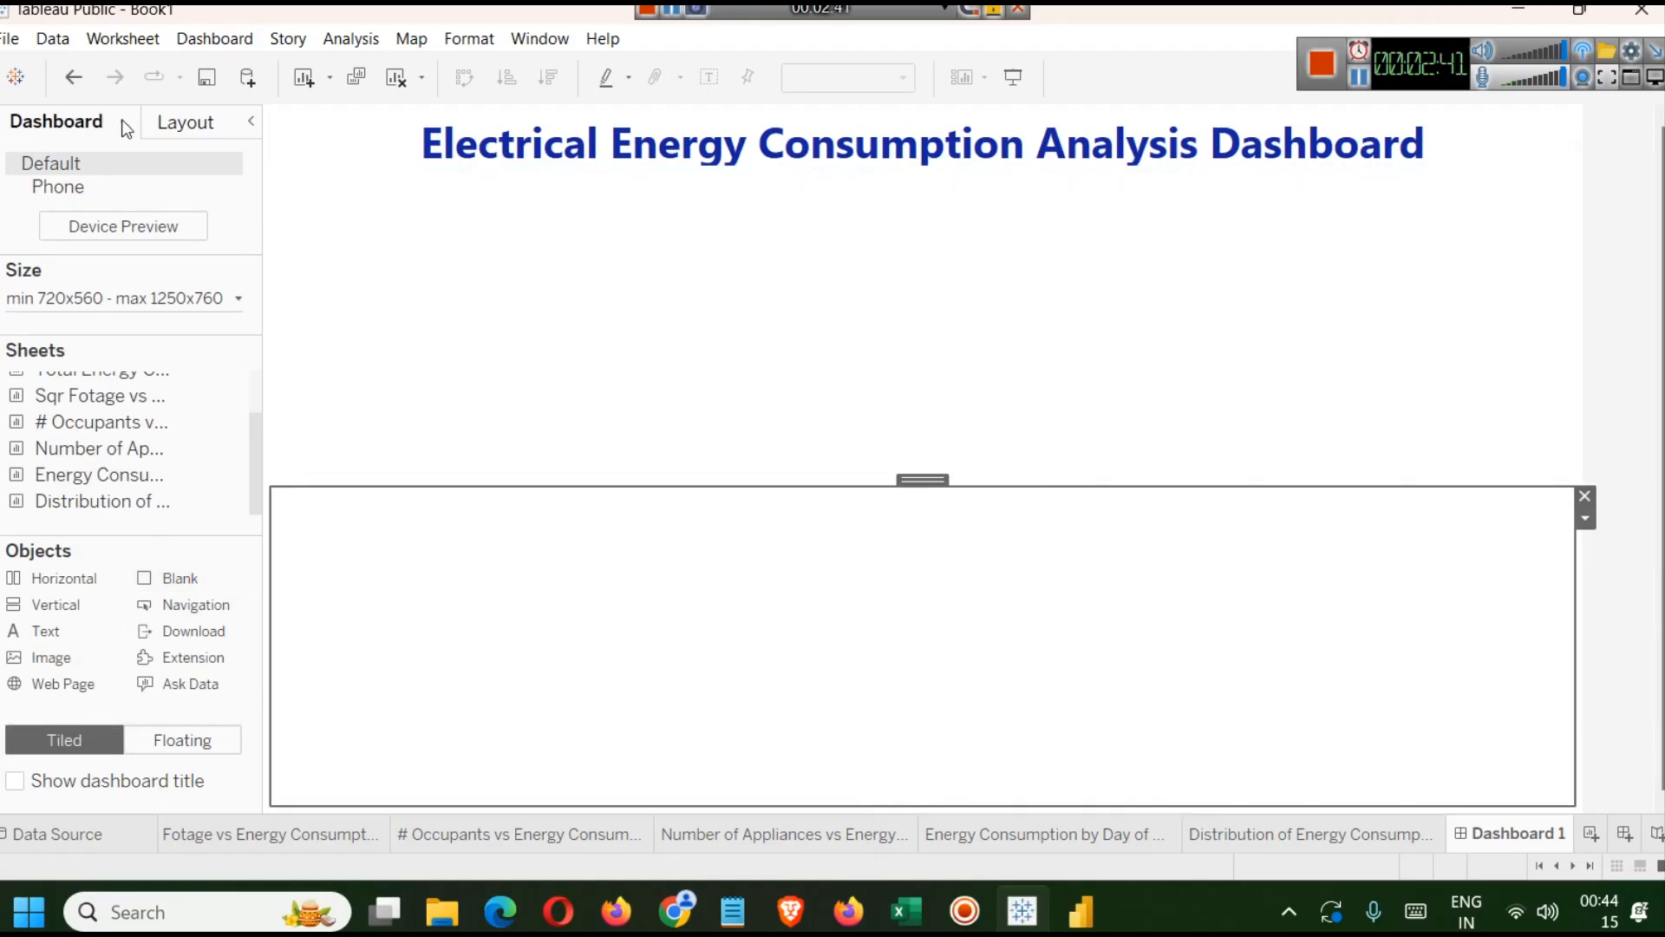
click(583, 334)
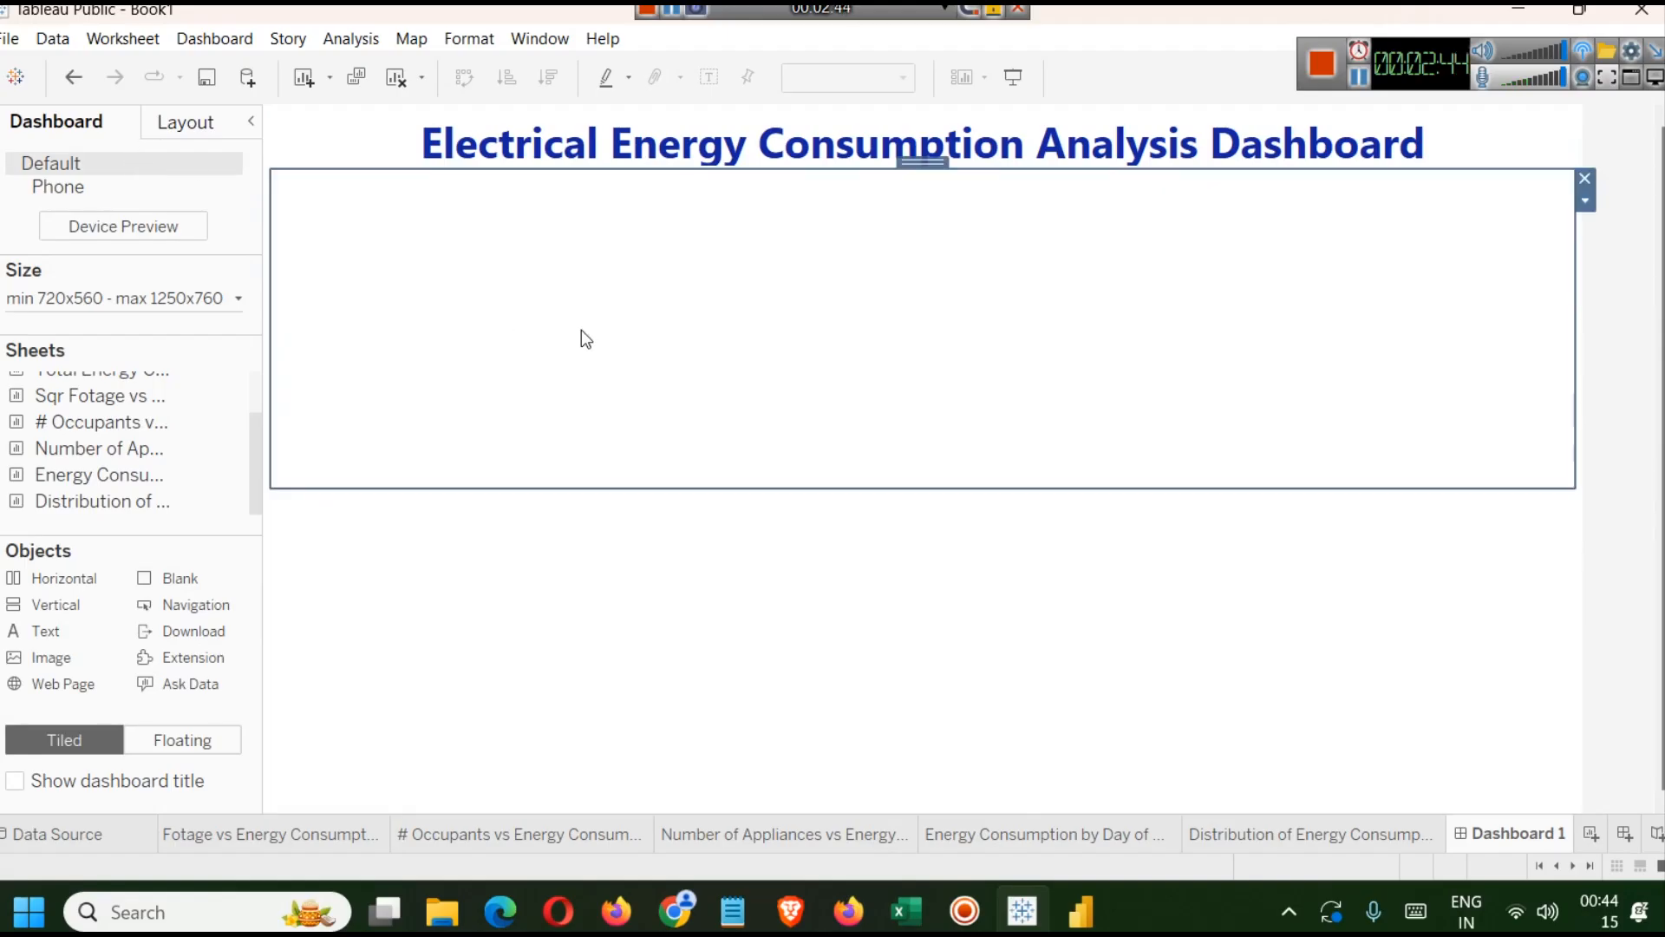
click(174, 121)
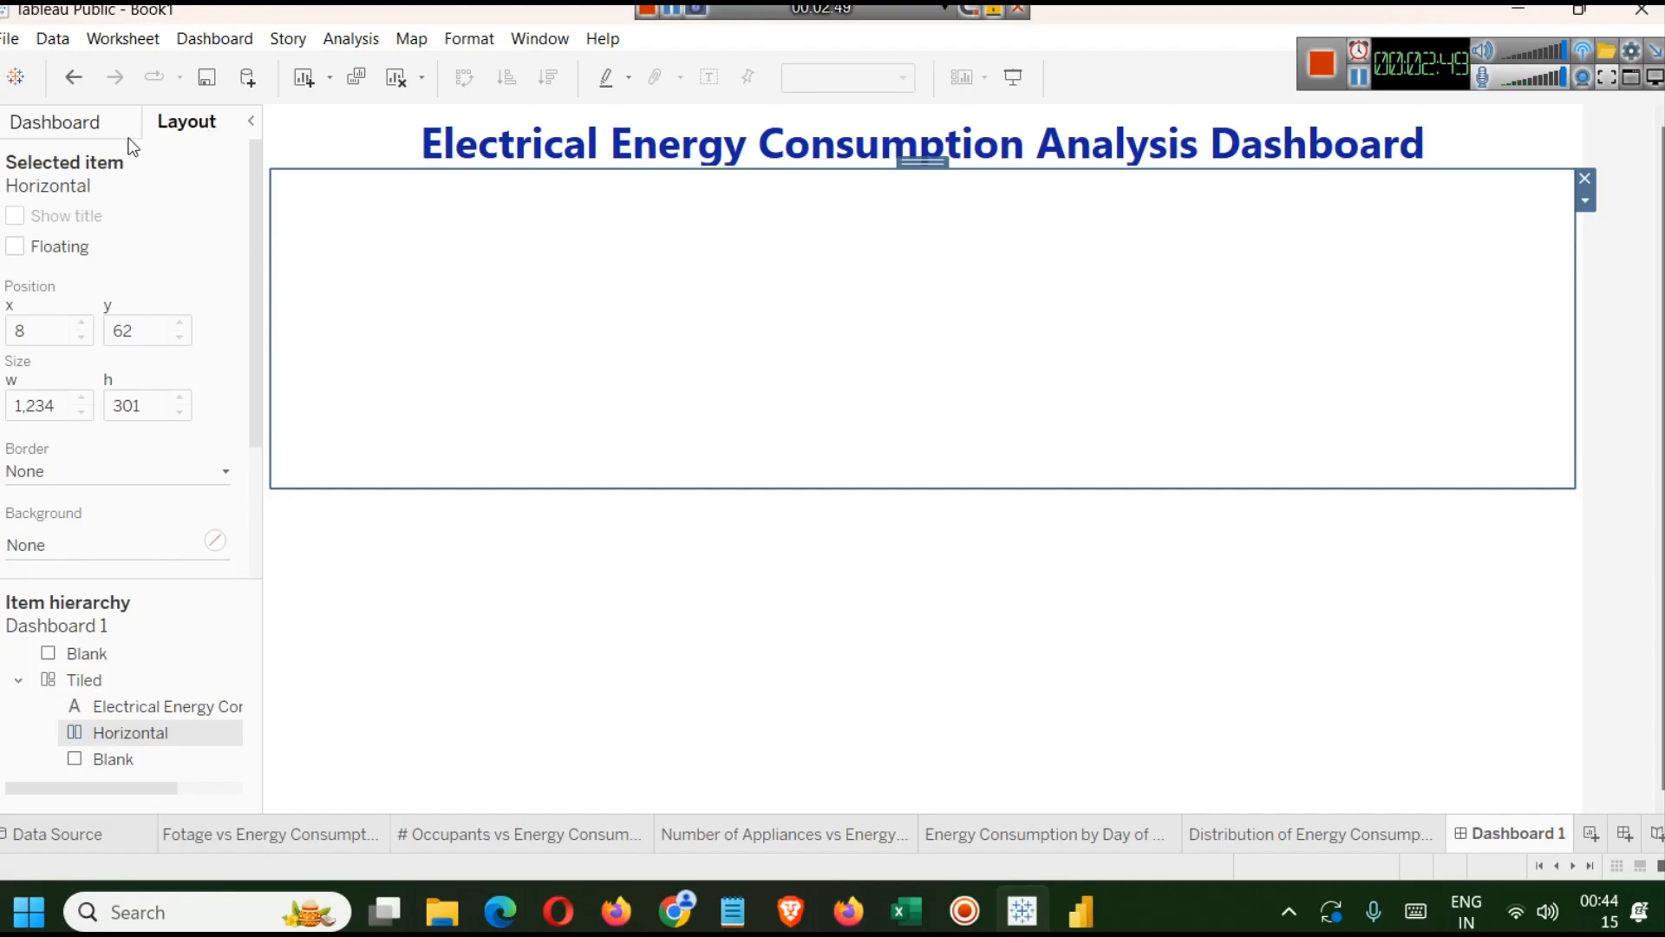
click(93, 119)
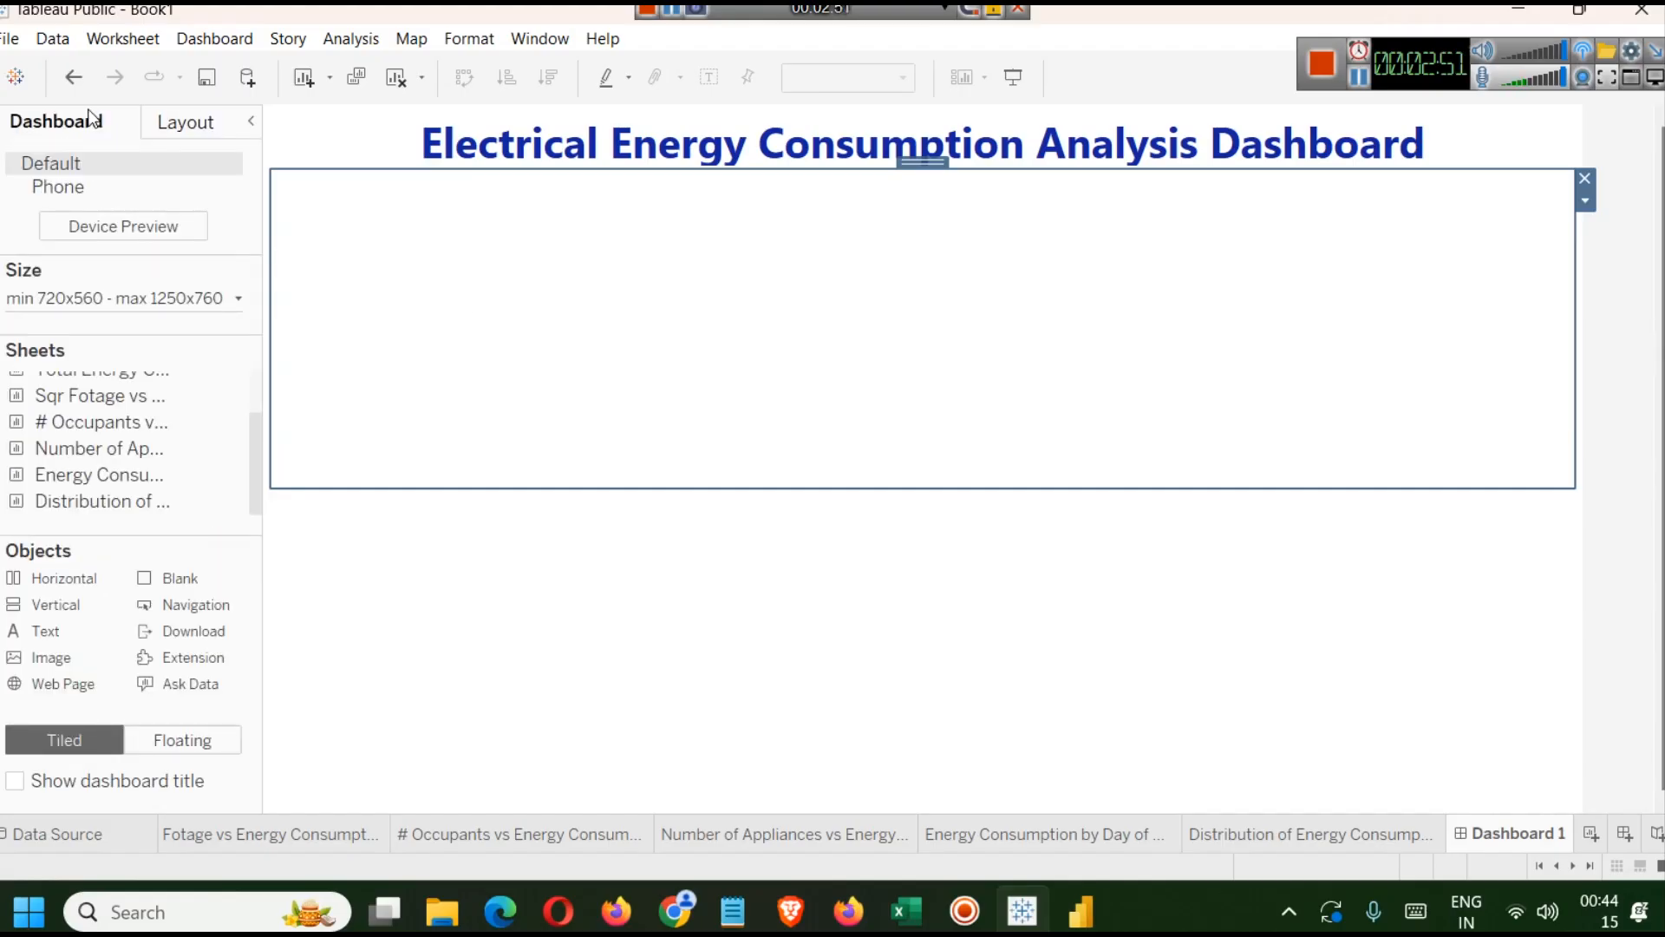
scroll(105, 459, up, 2)
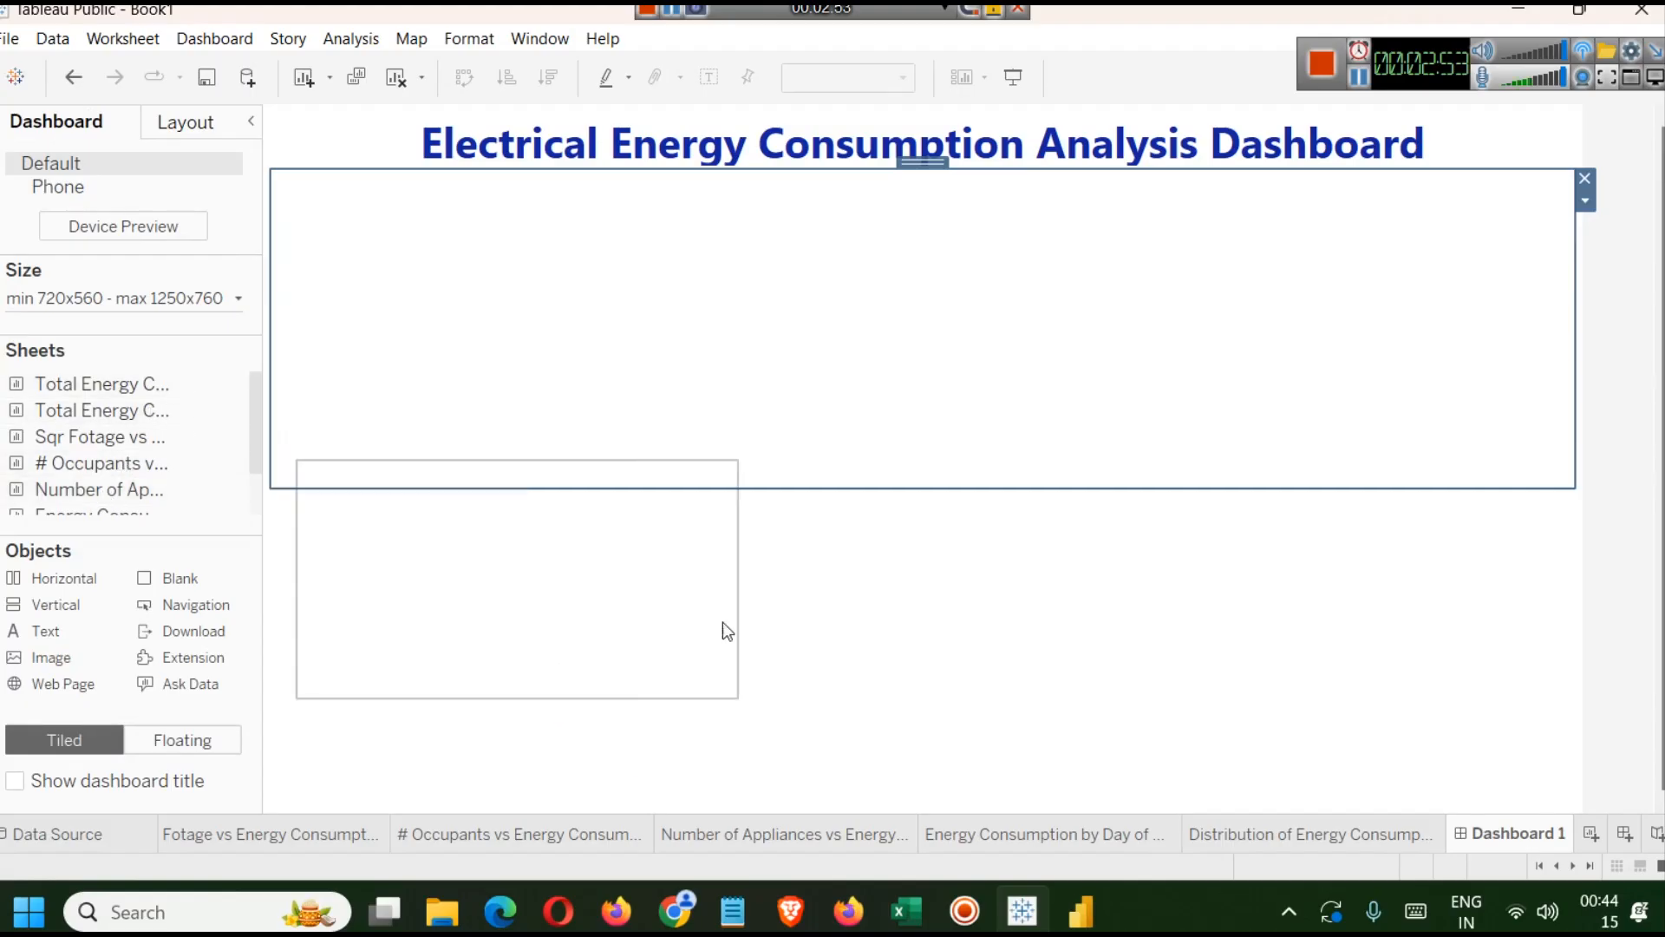
Switch to the reference Power BI dashboard to compare its layout, then return.
click(1080, 911)
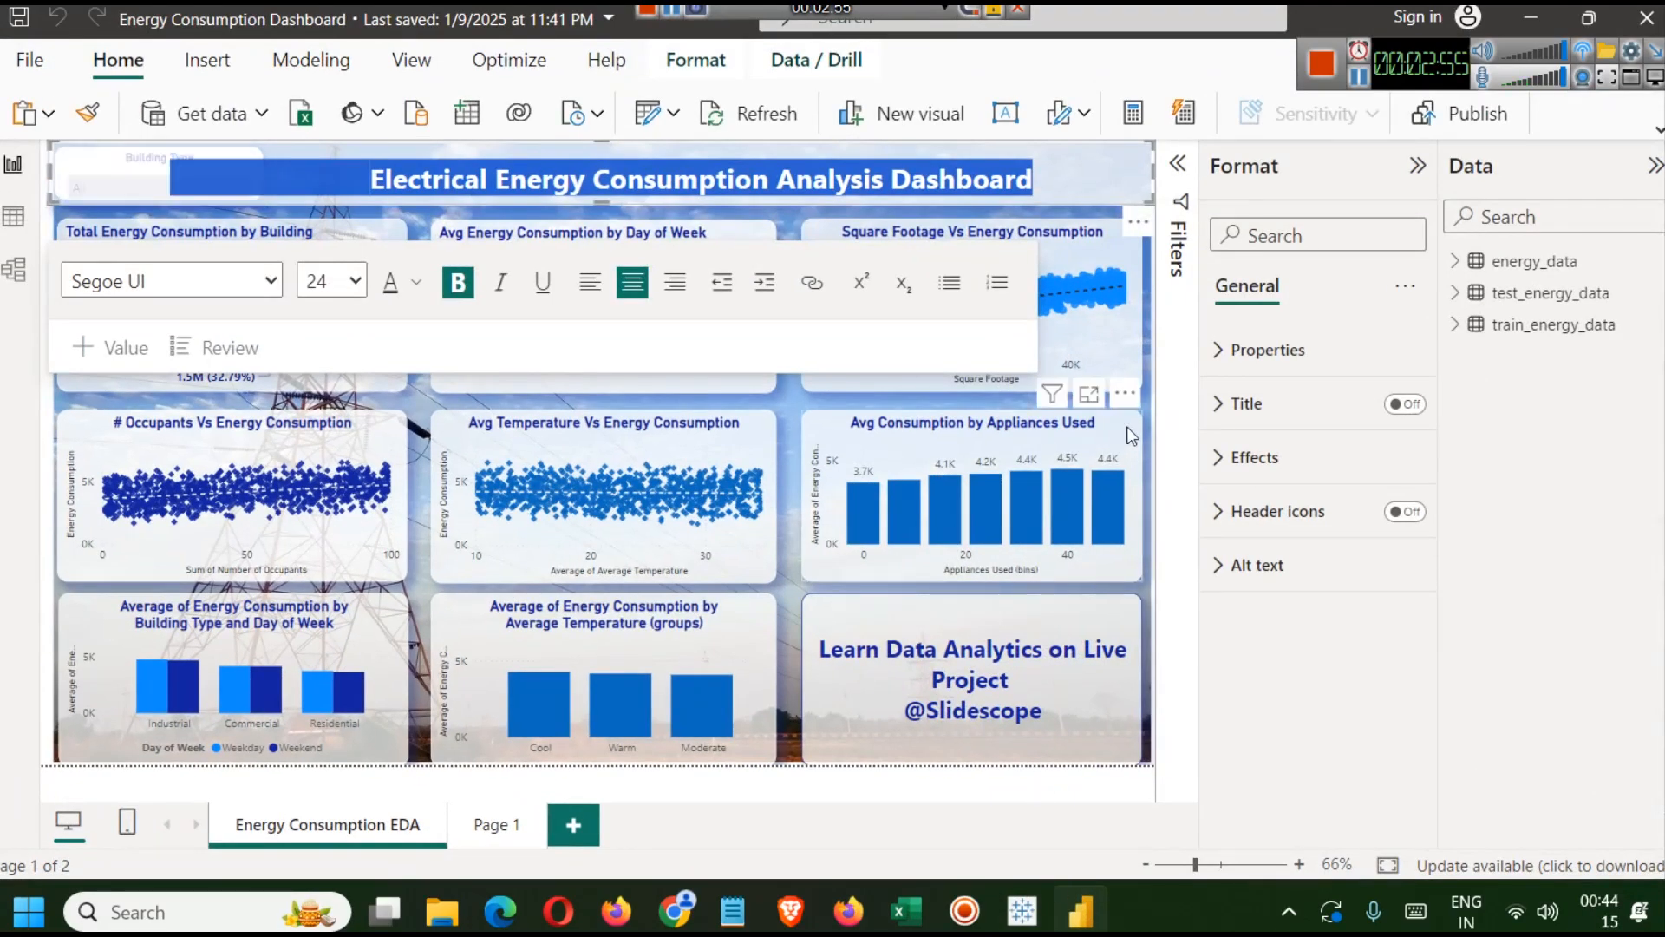
click(1153, 465)
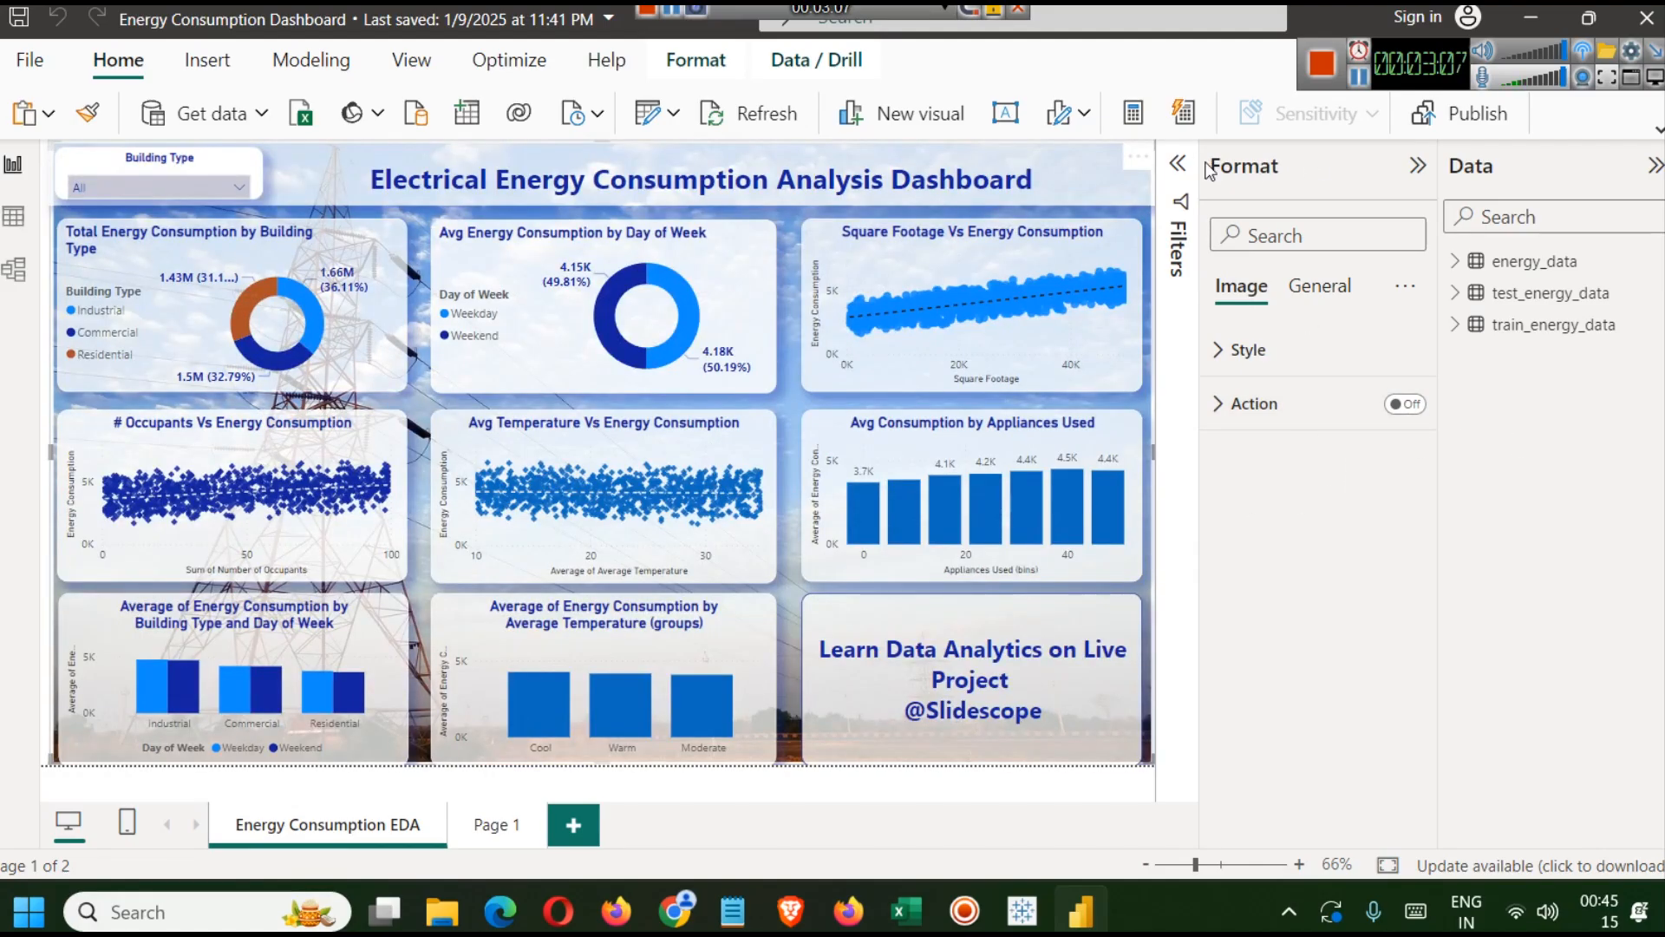
click(1357, 76)
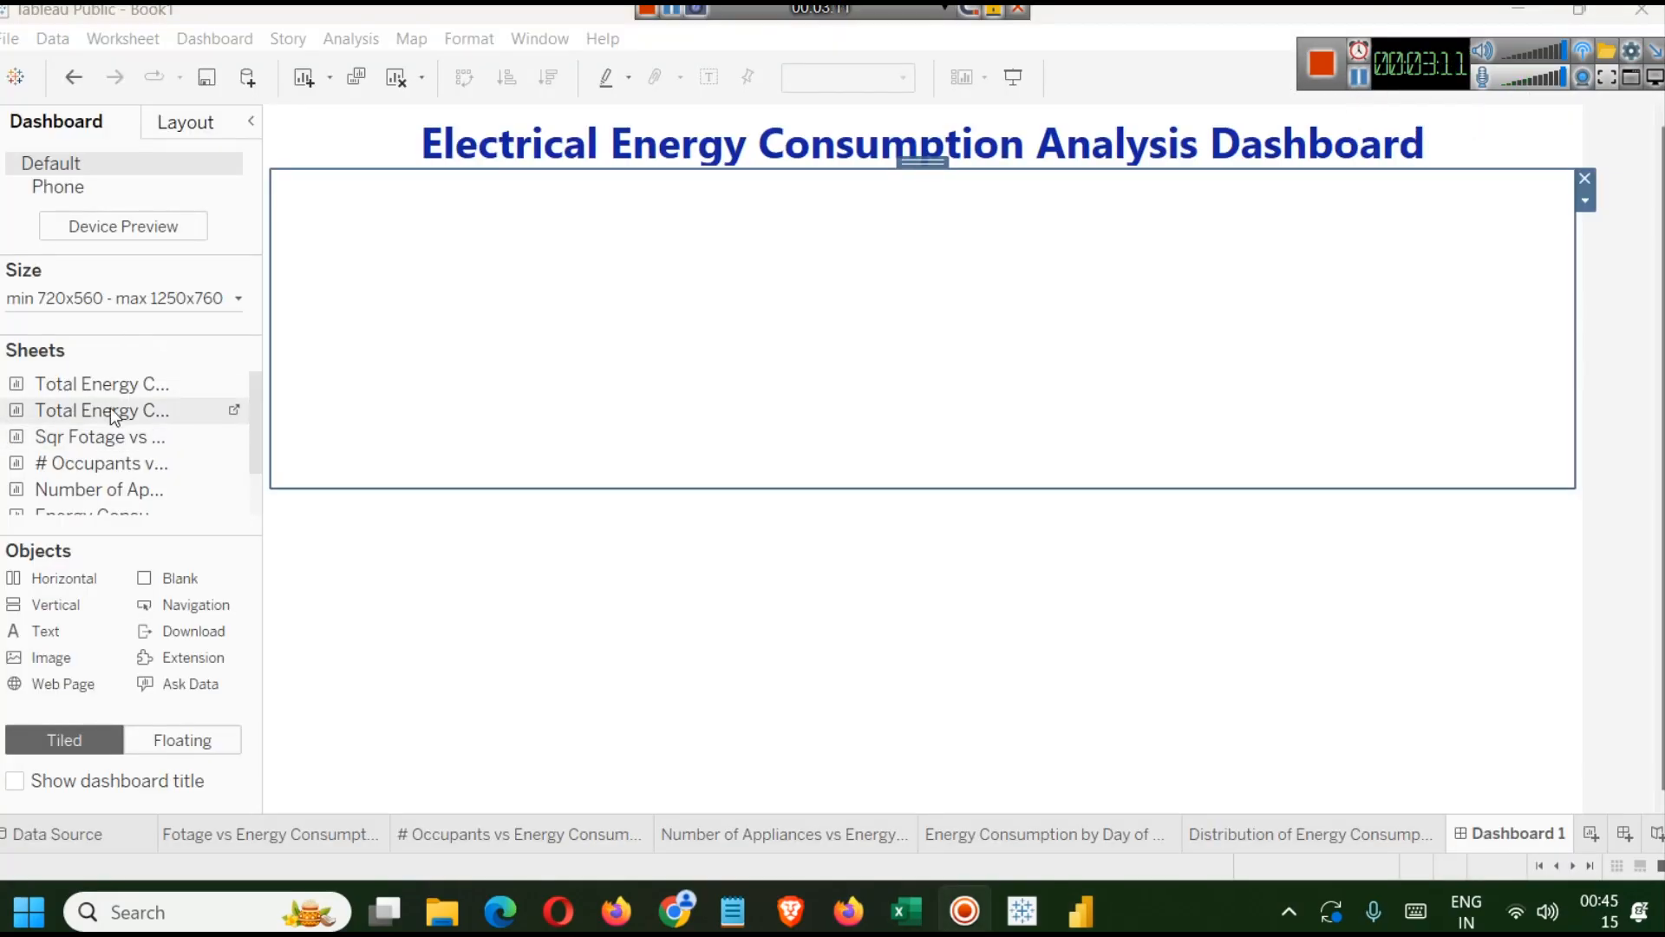
Place the Total Energy Consumption by Building Type sheet into the horizontal container.
drag(104, 383, 384, 316)
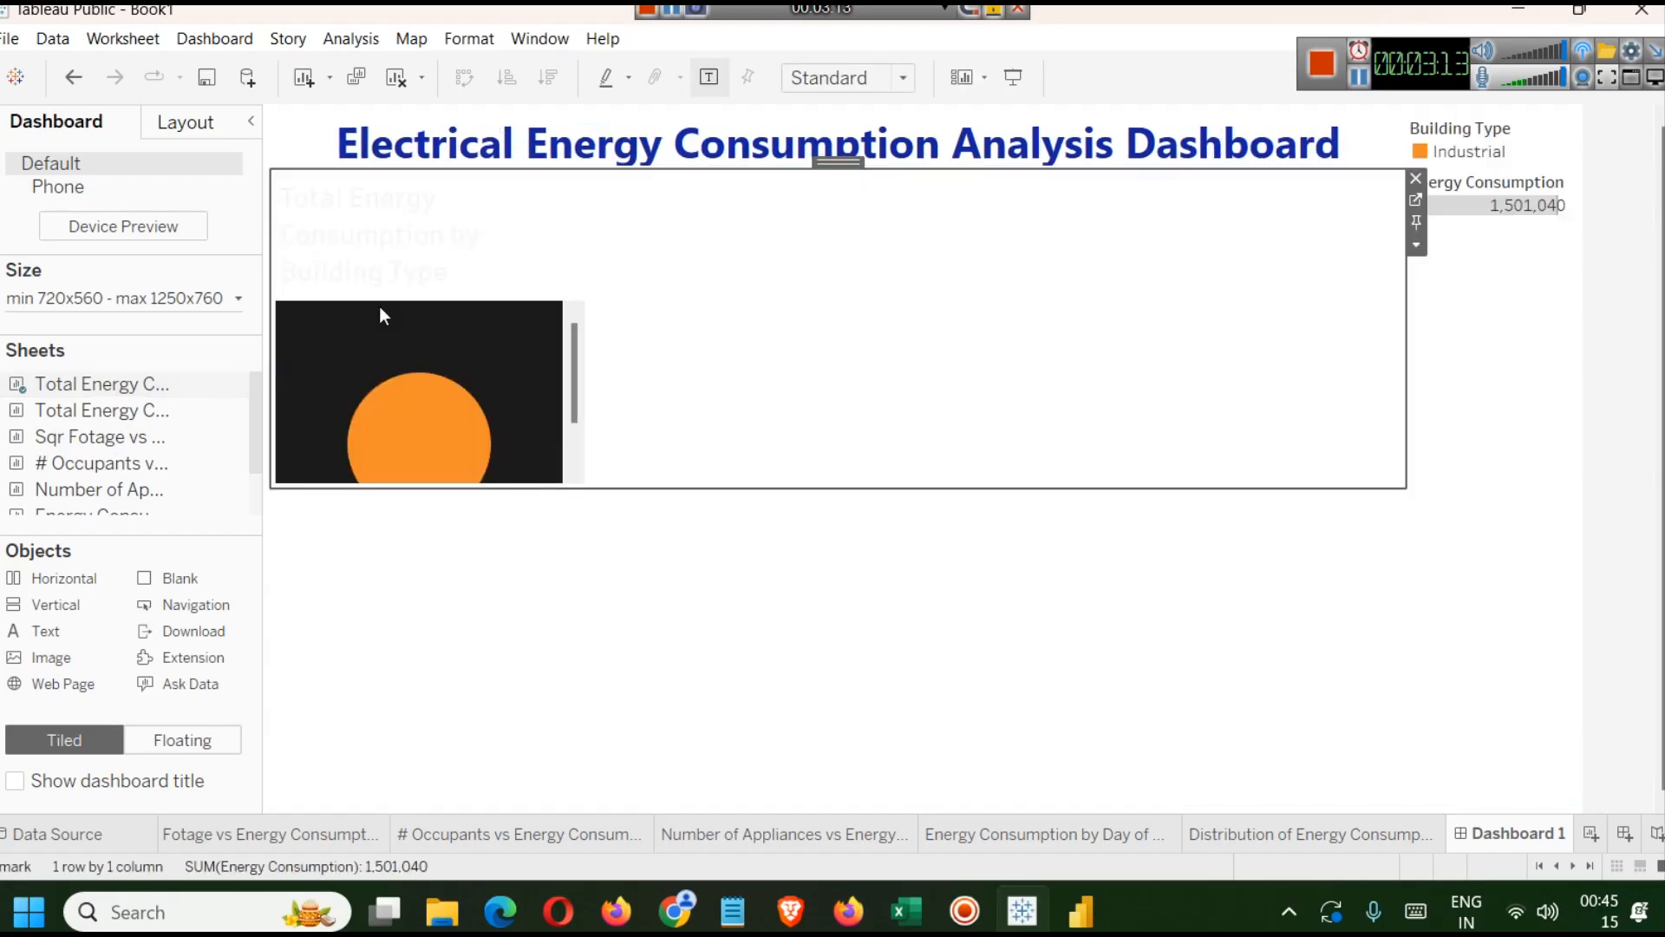
scroll(460, 377, down, 2)
scroll(466, 373, down, 2)
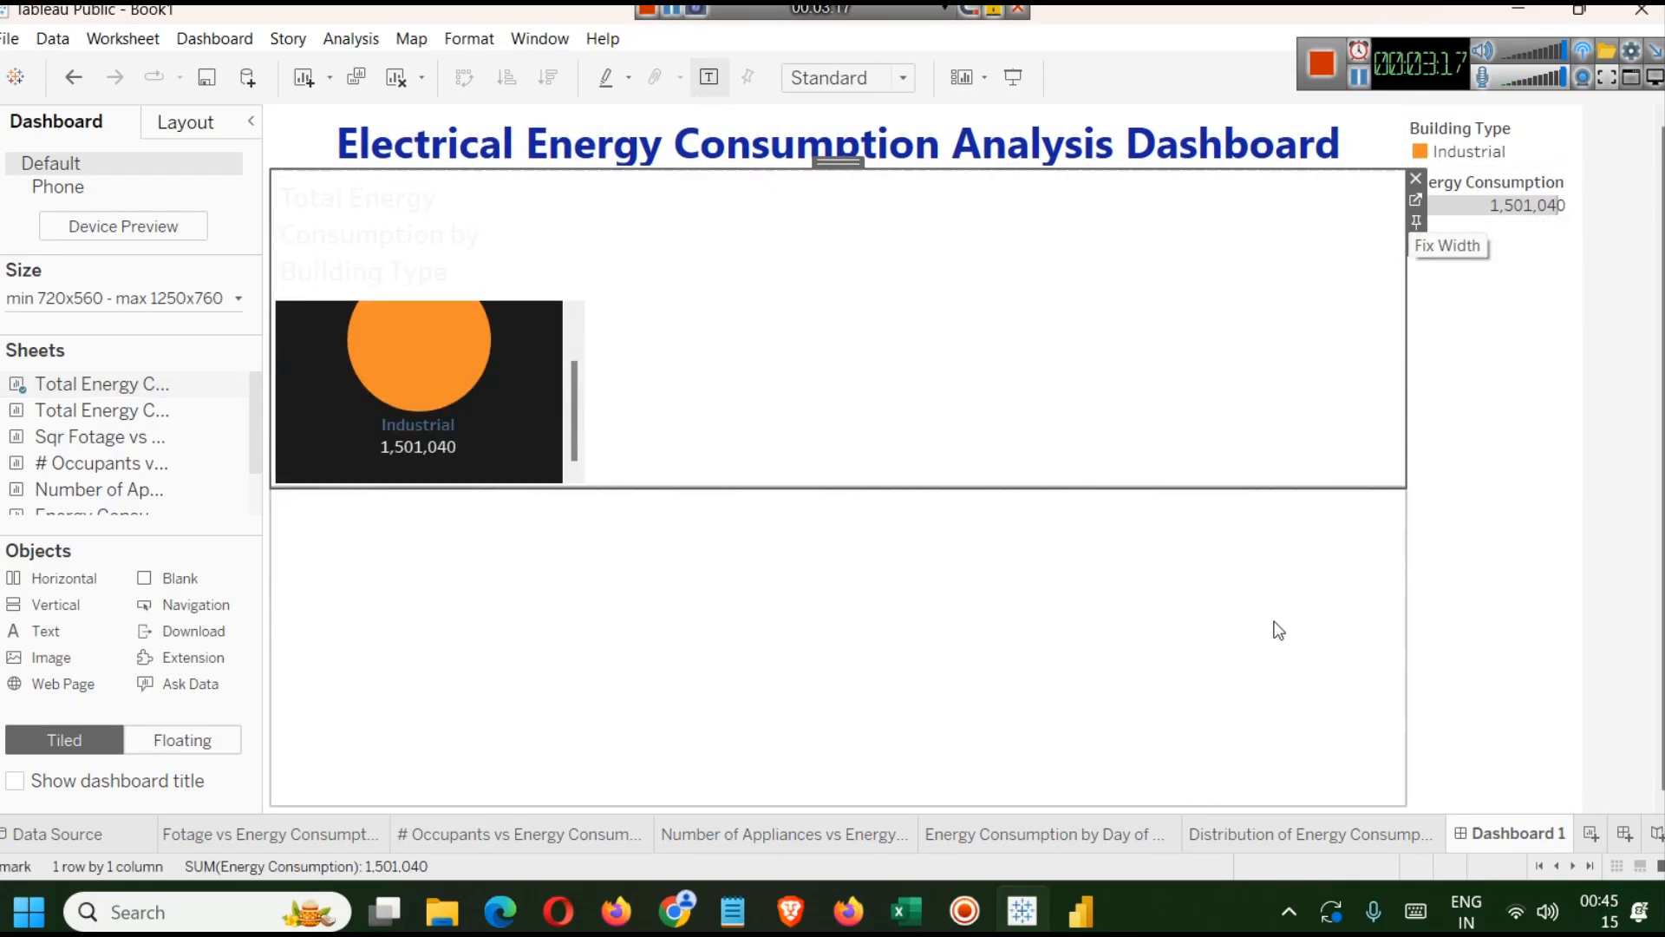
Set the Building Type filter on the Distribution of Energy Consumption sheet to (All) and return to the dashboard.
click(1272, 834)
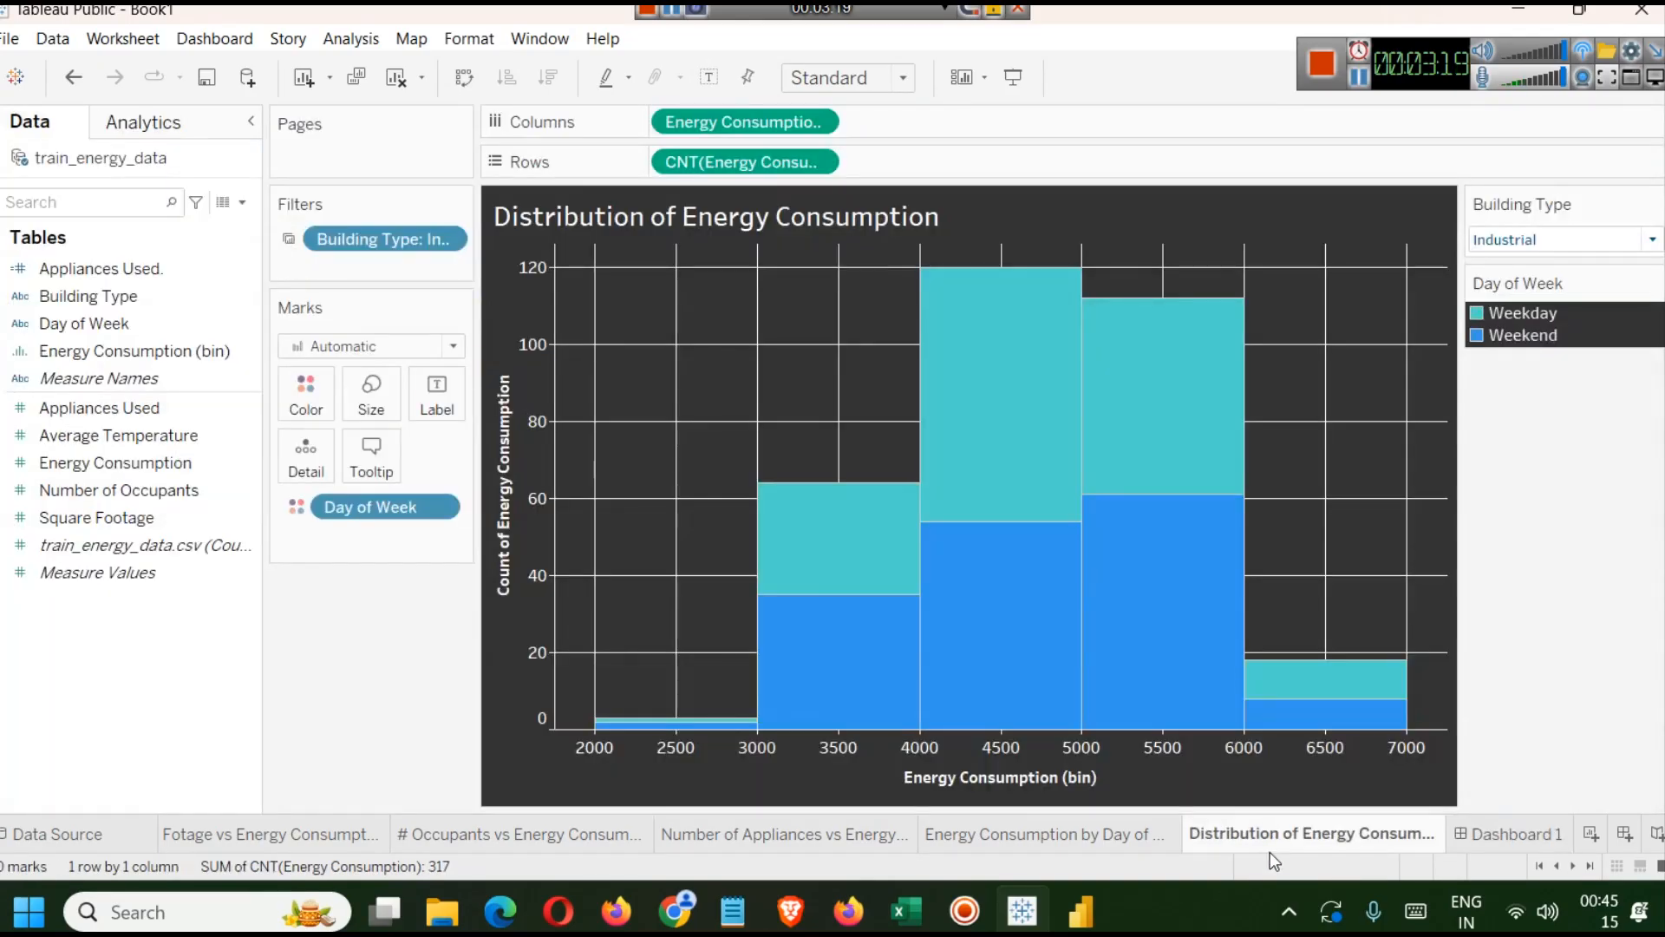
click(1572, 241)
click(1547, 266)
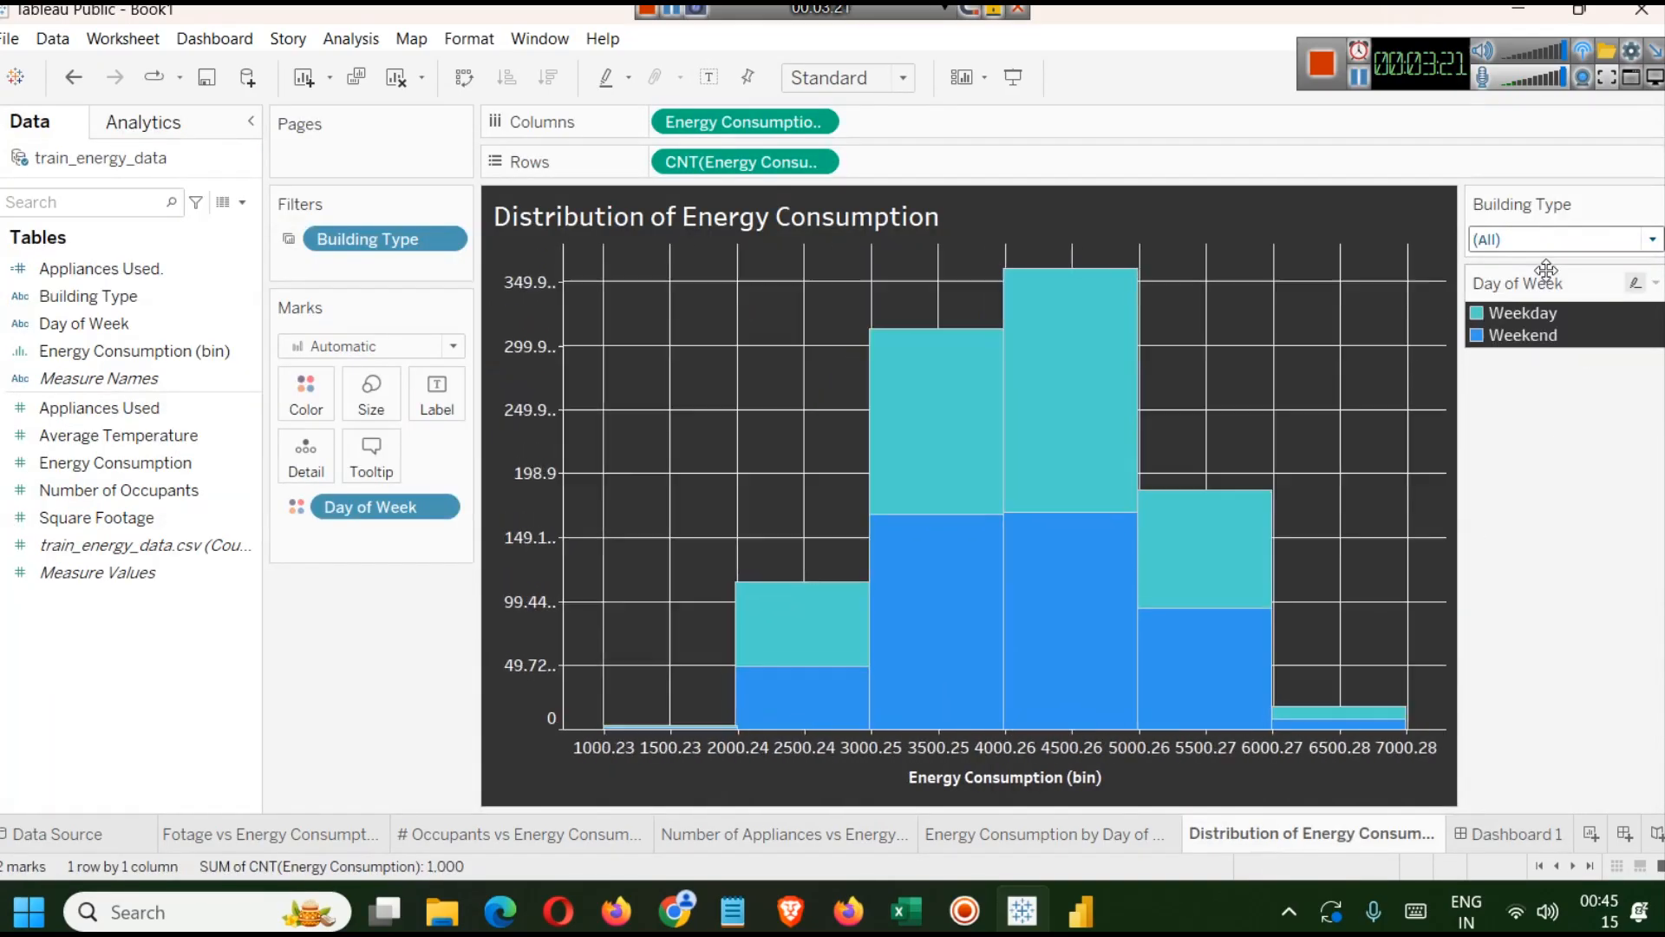
click(1506, 835)
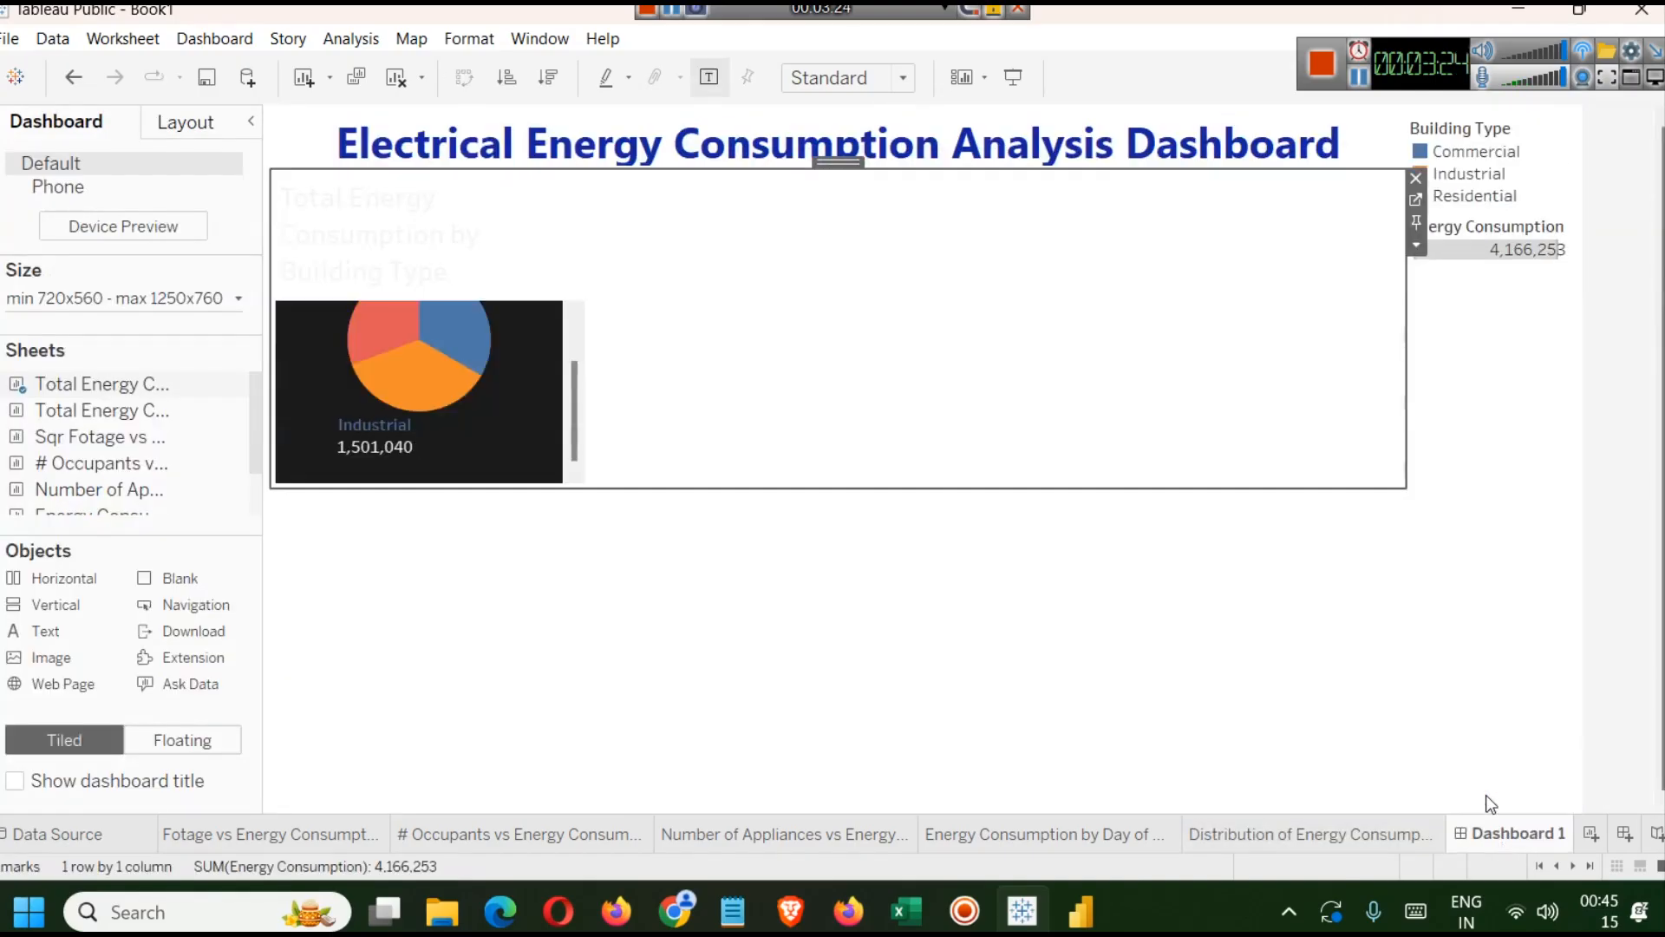
Set the pie chart's title font colour to dark grey.
double_click(414, 221)
drag(1123, 491, 971, 482)
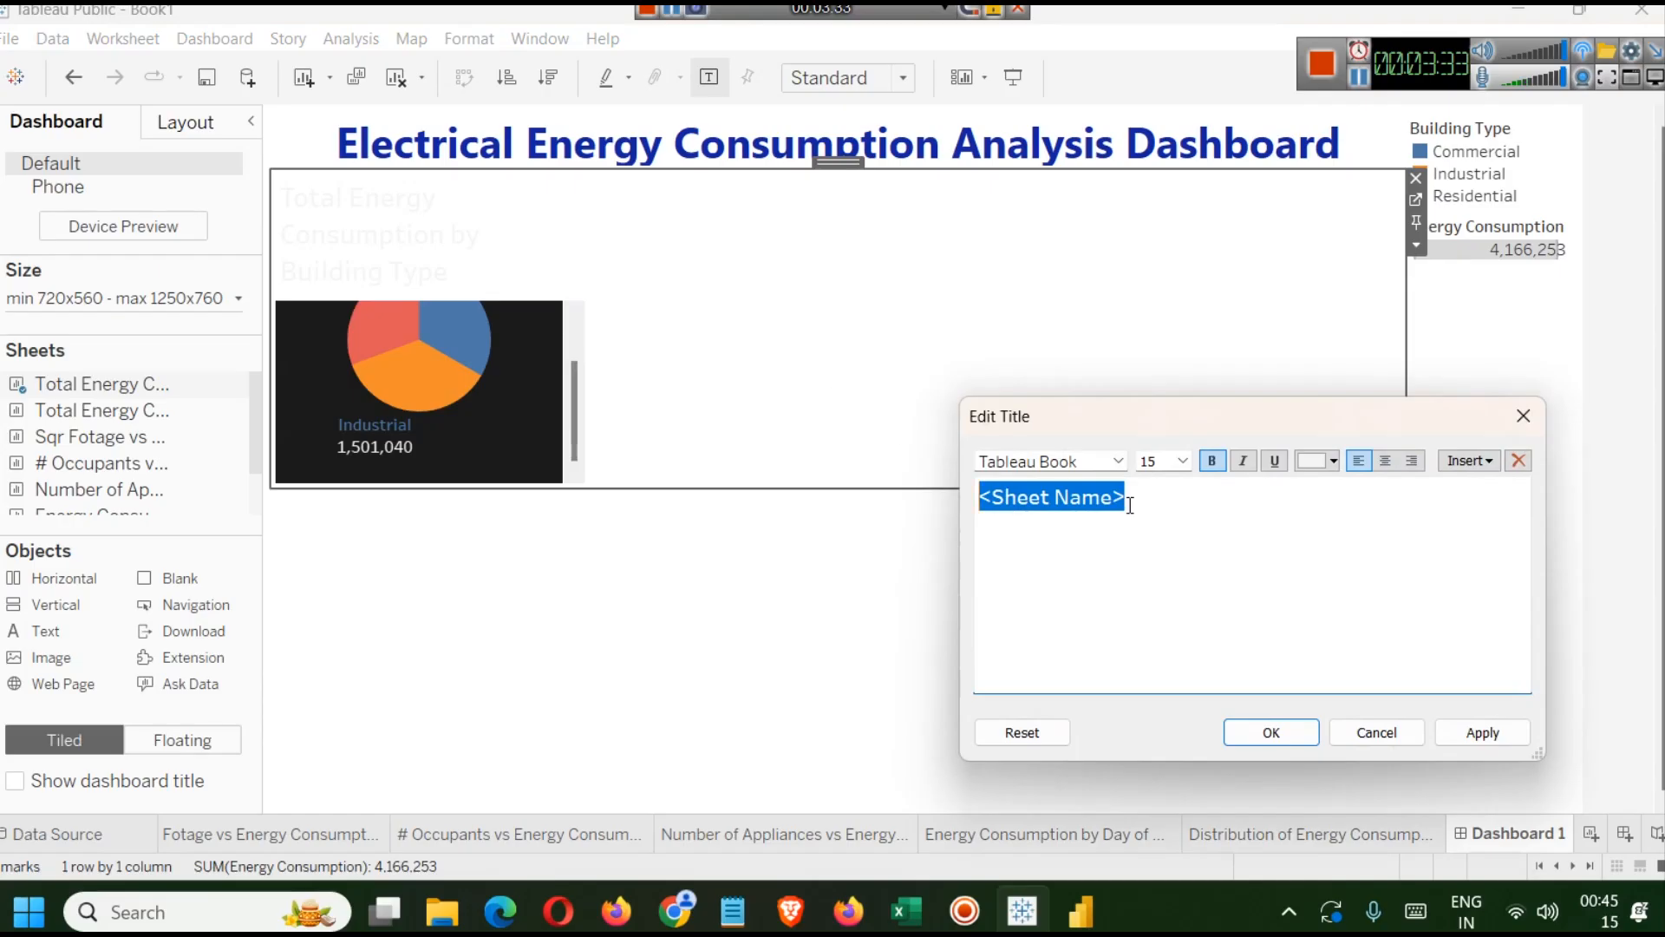
click(1332, 462)
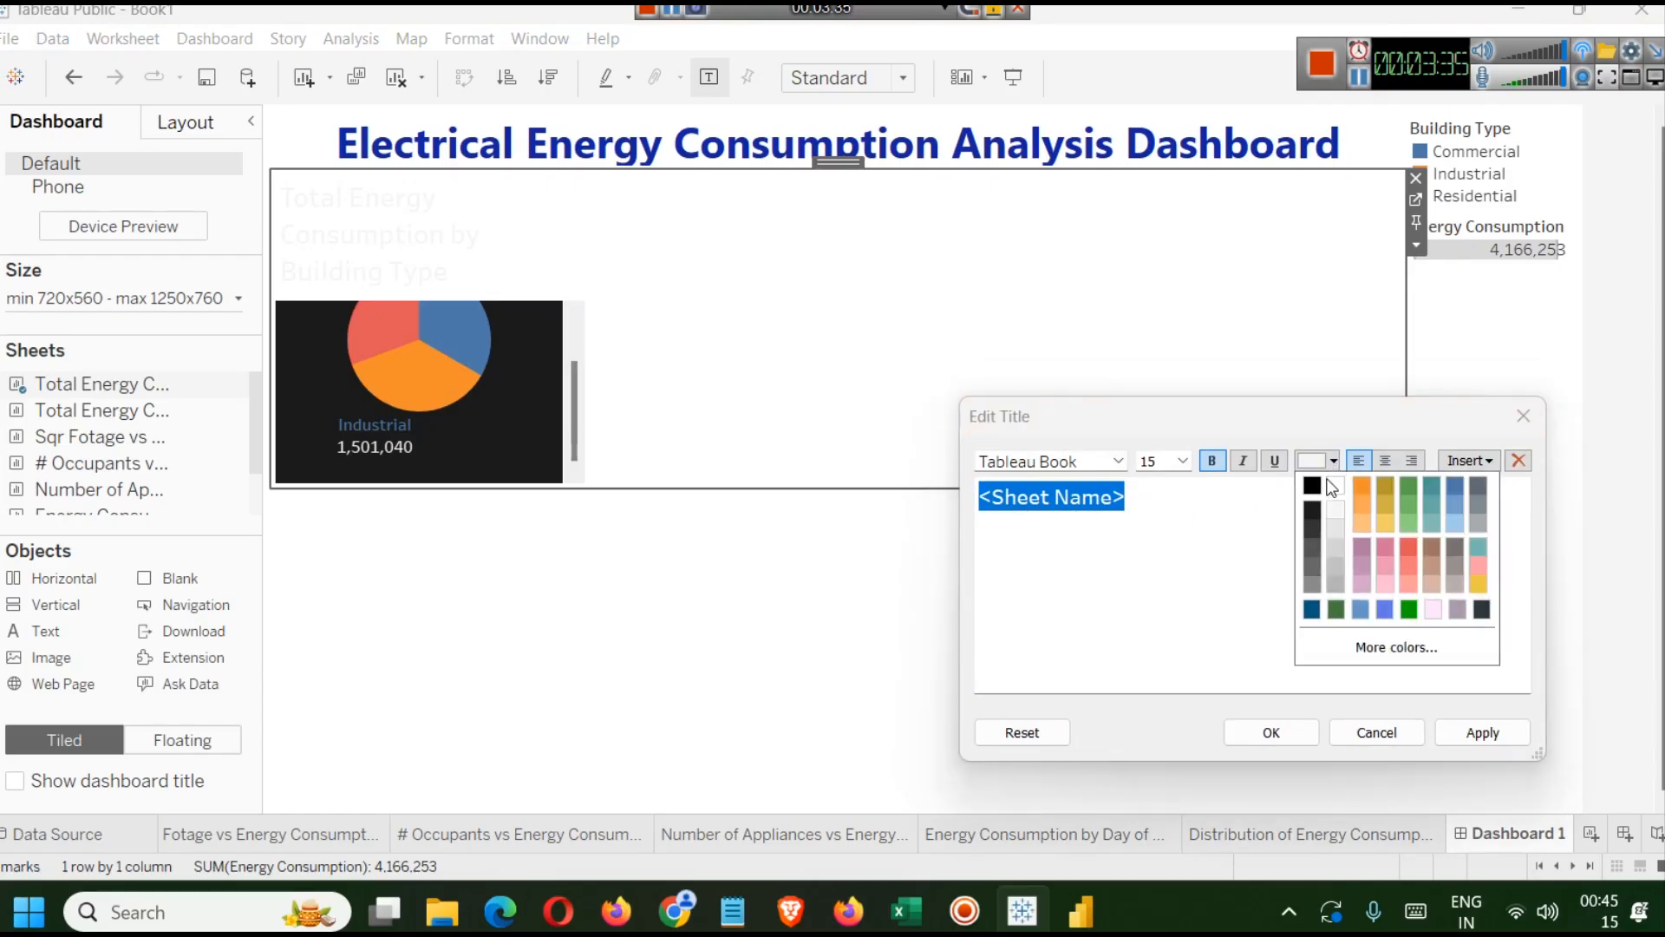
click(1335, 486)
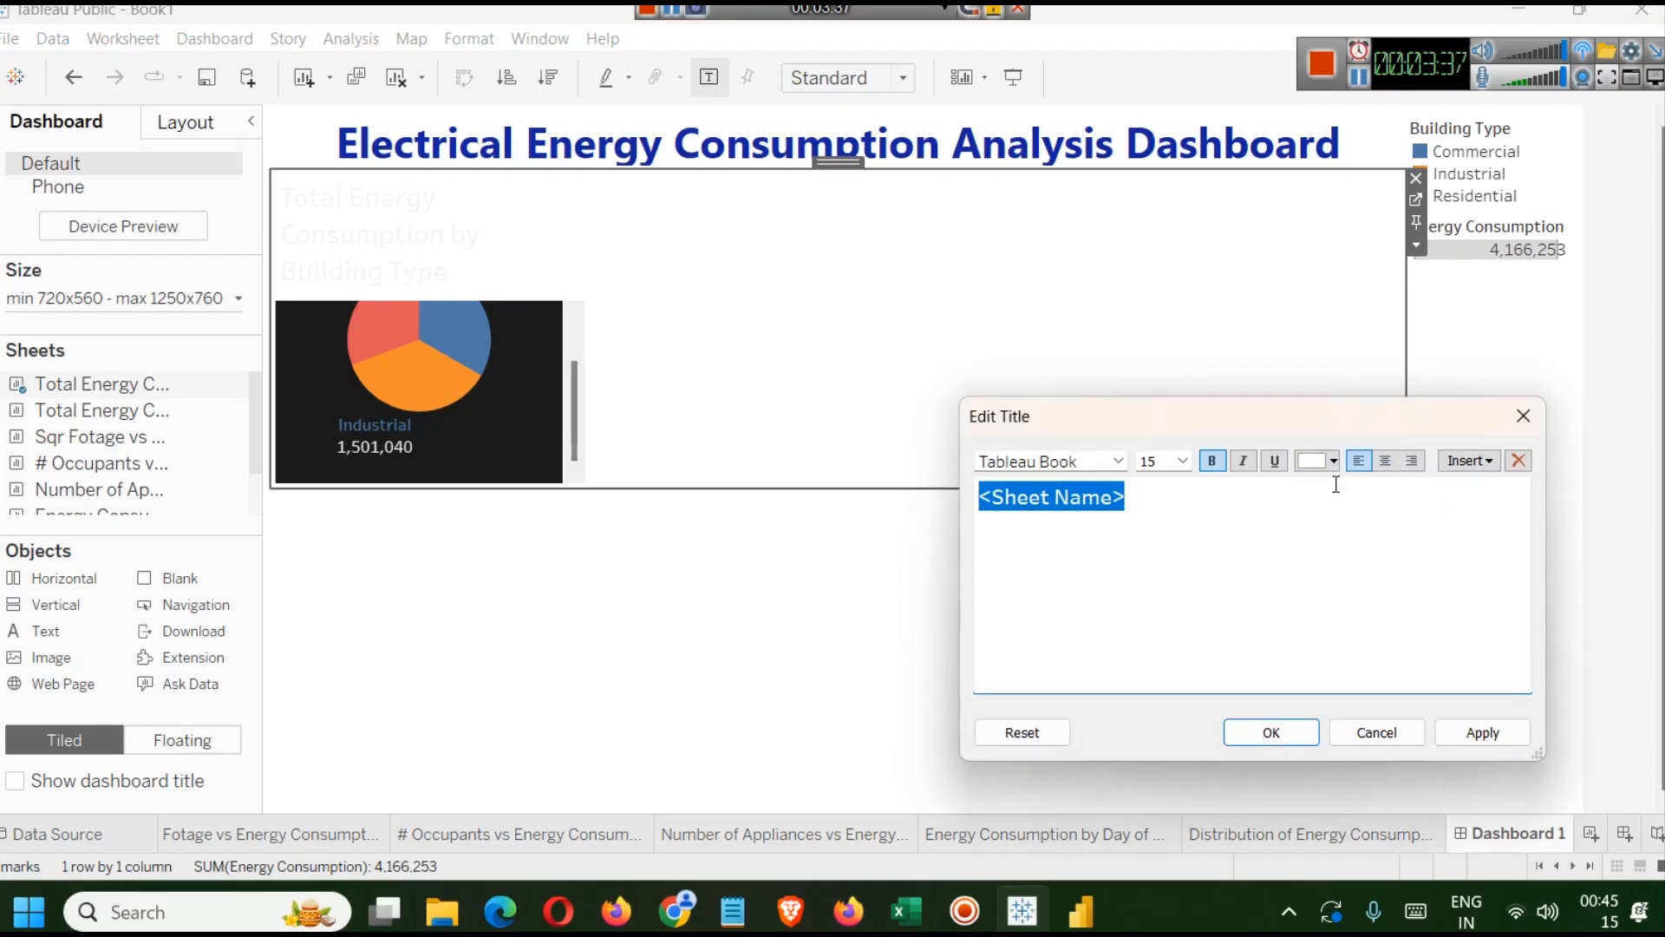
click(1334, 464)
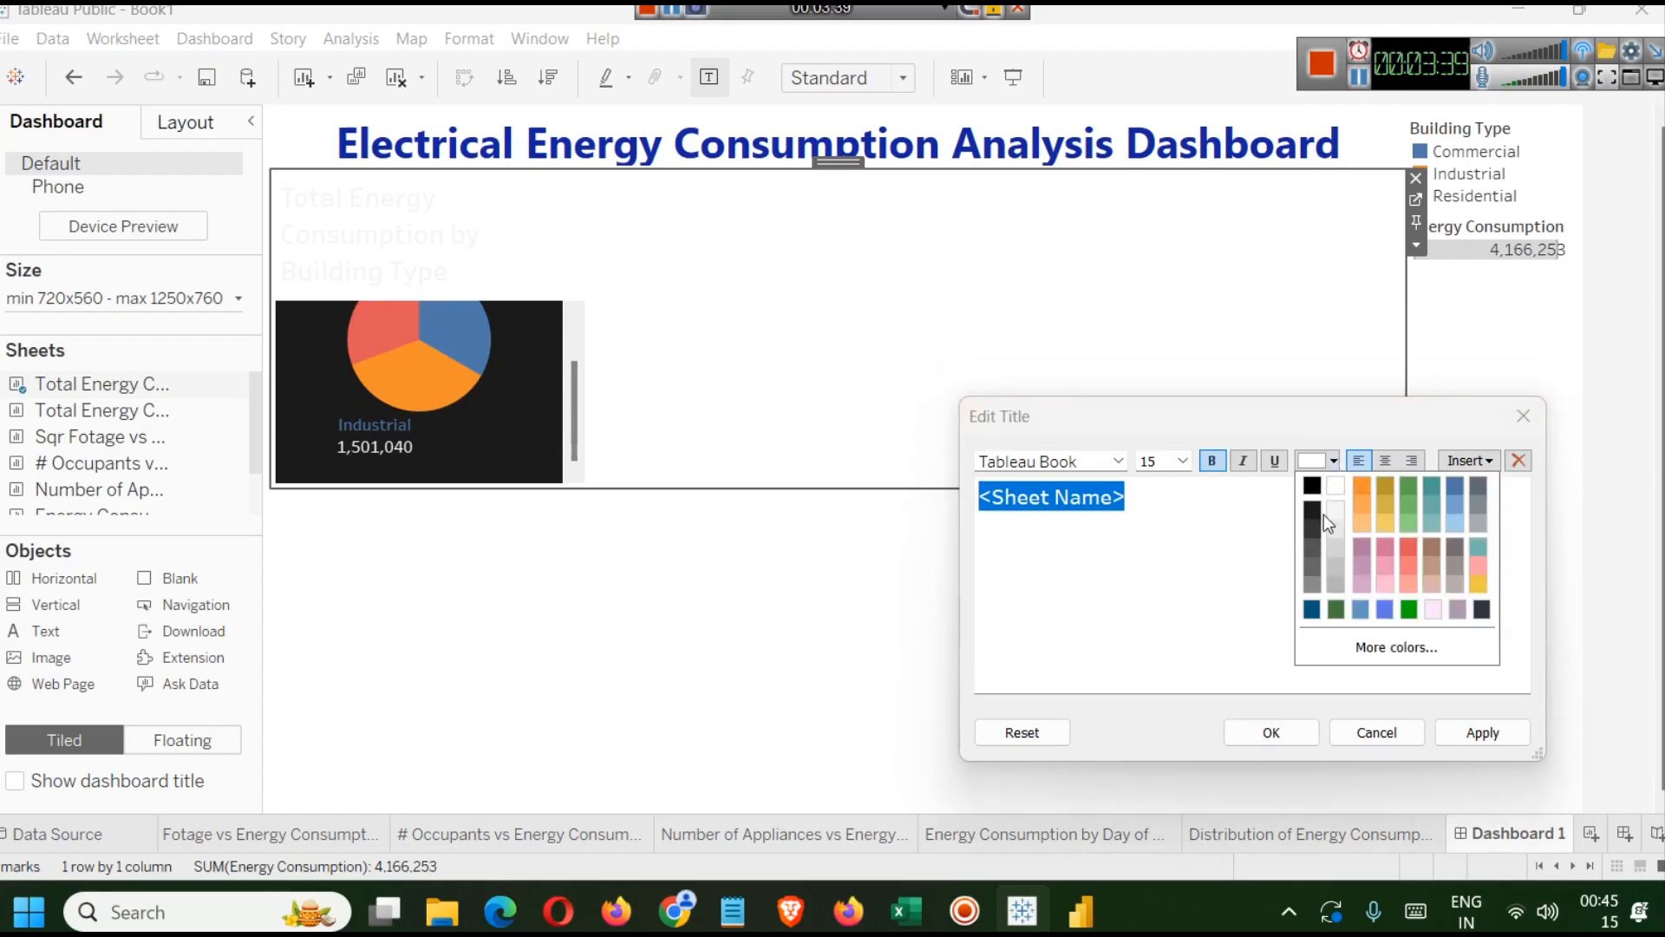
click(1314, 544)
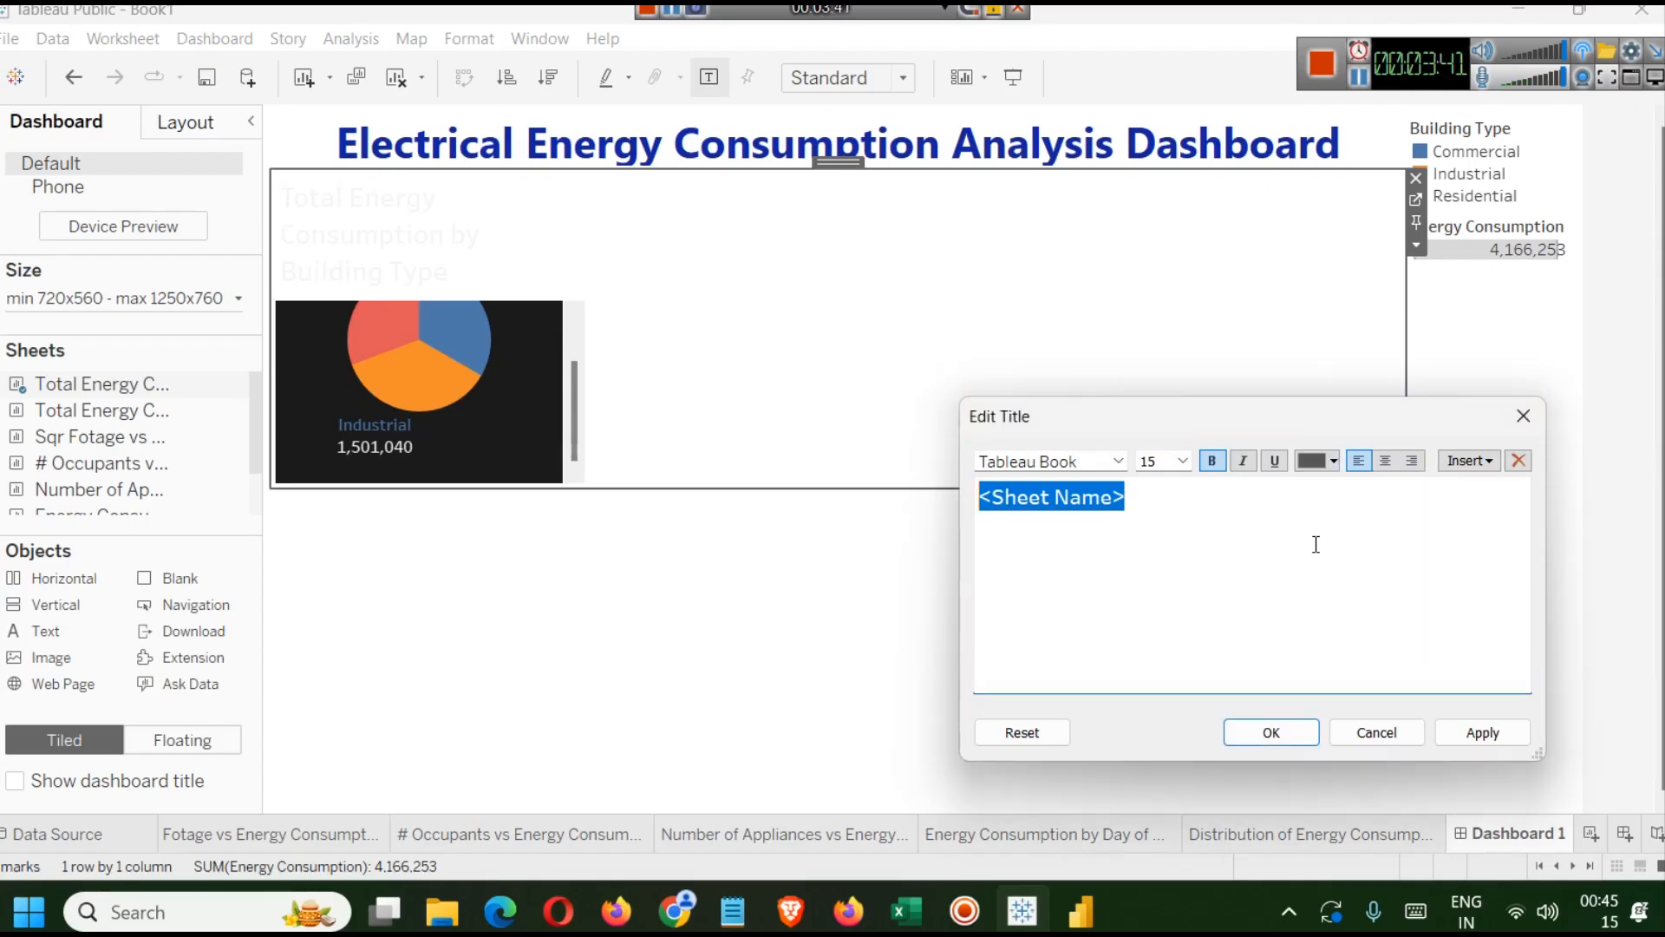
click(1466, 732)
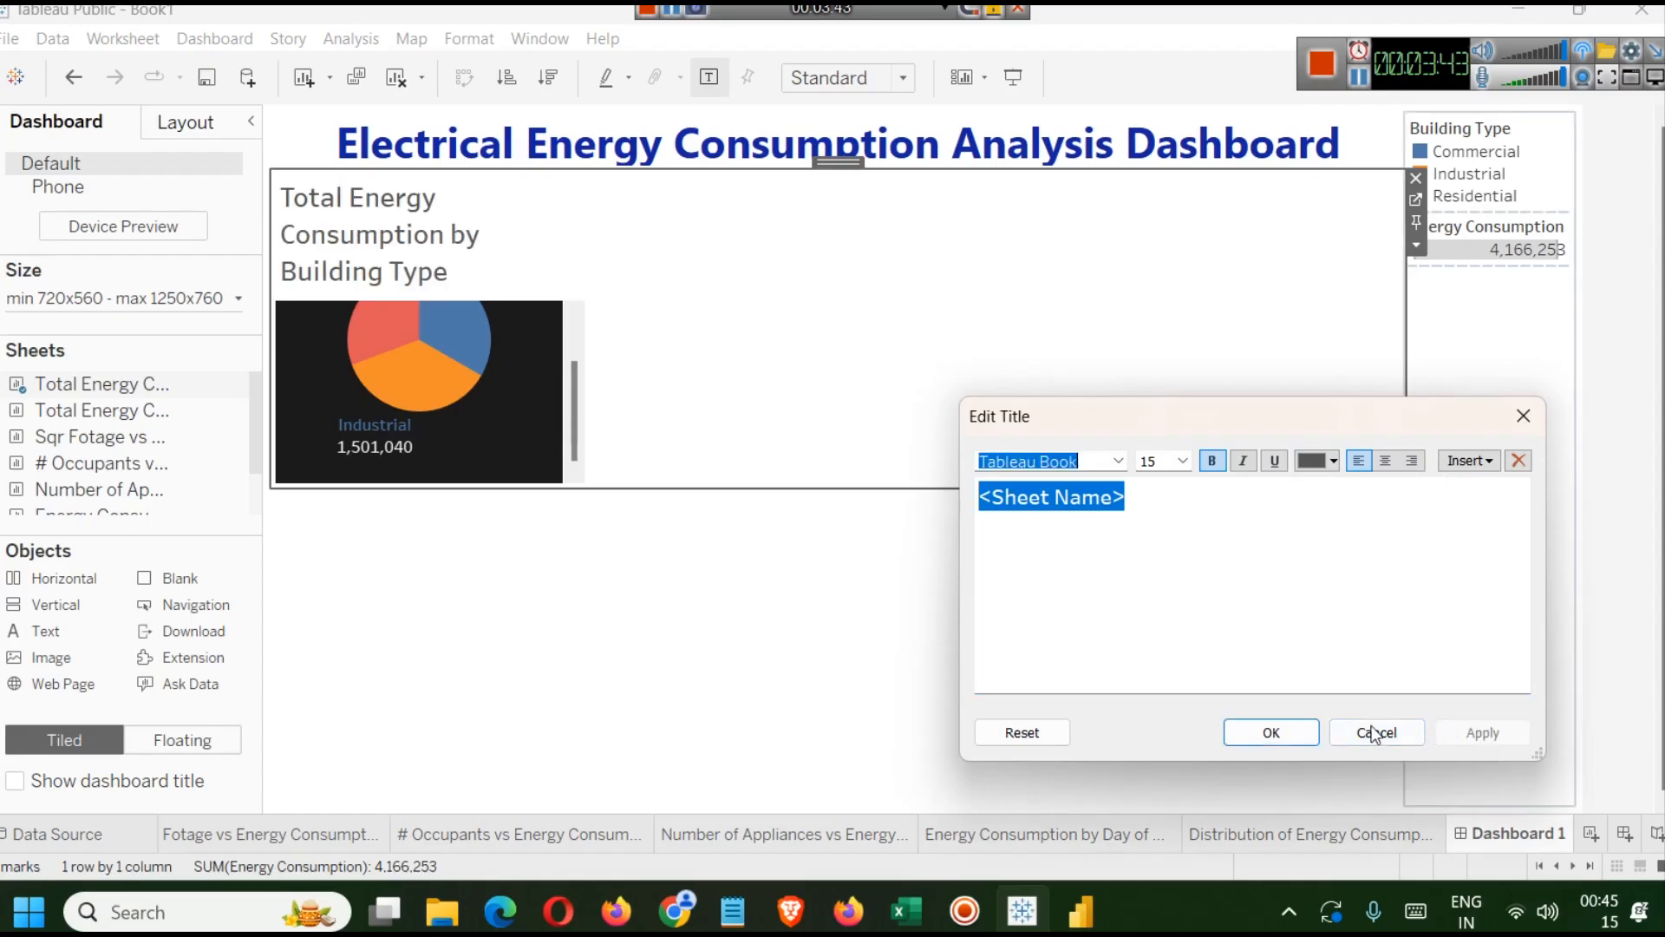
click(1313, 733)
Center the pie chart's title and set its font size to 12.
double_click(352, 217)
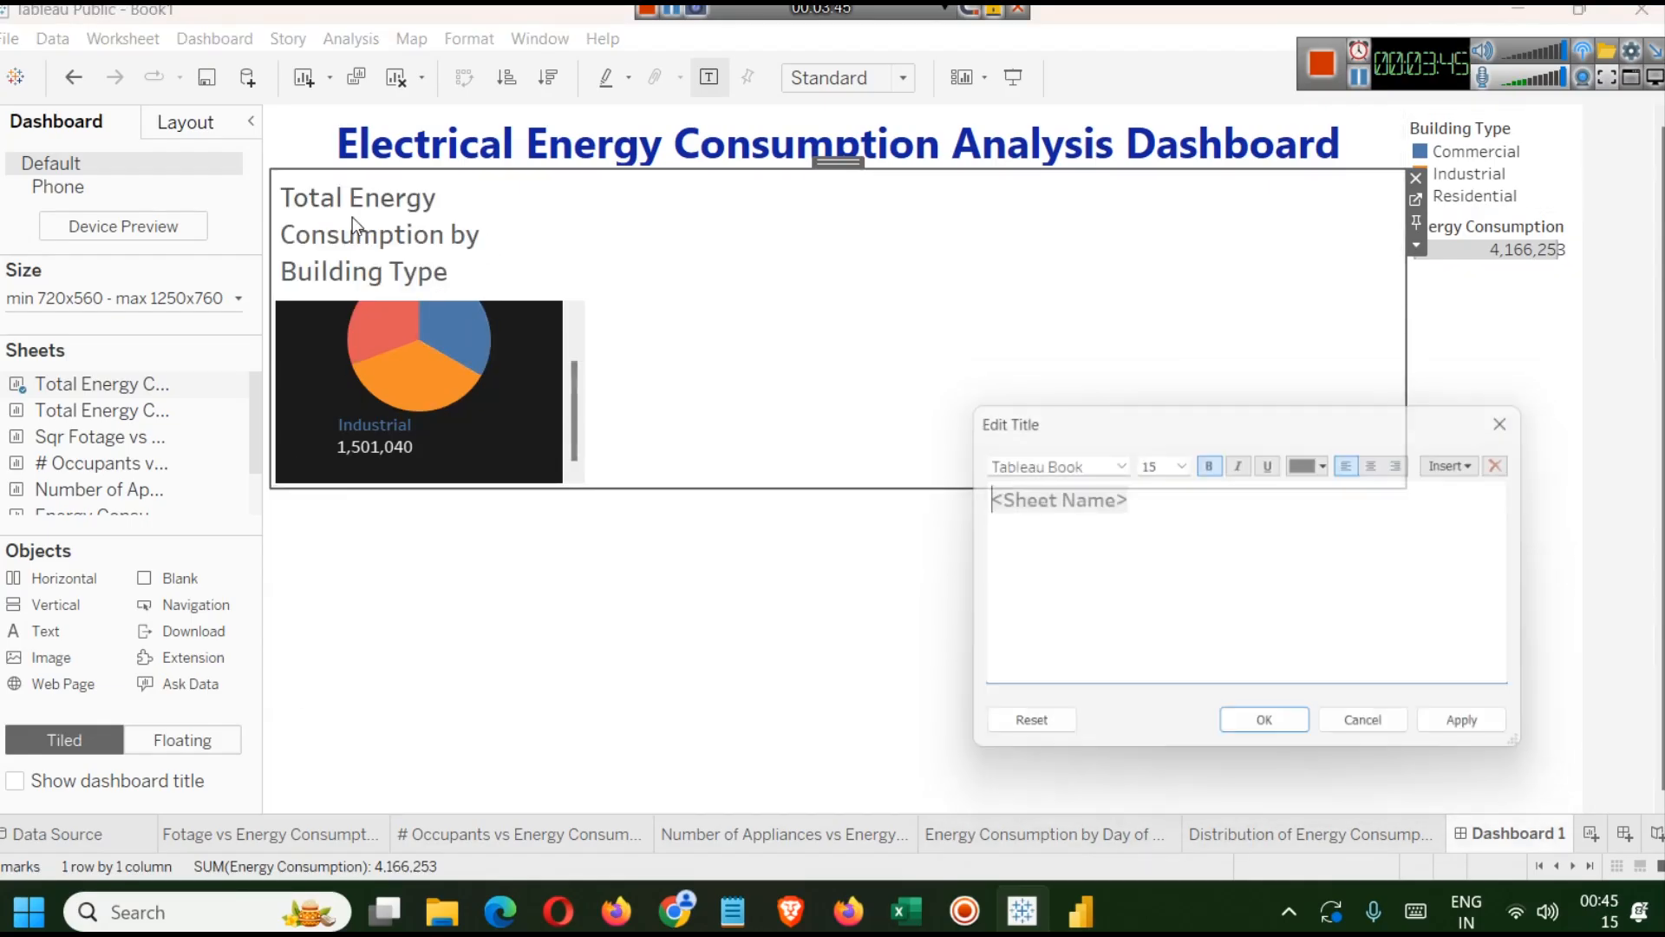
key(ctrl+a)
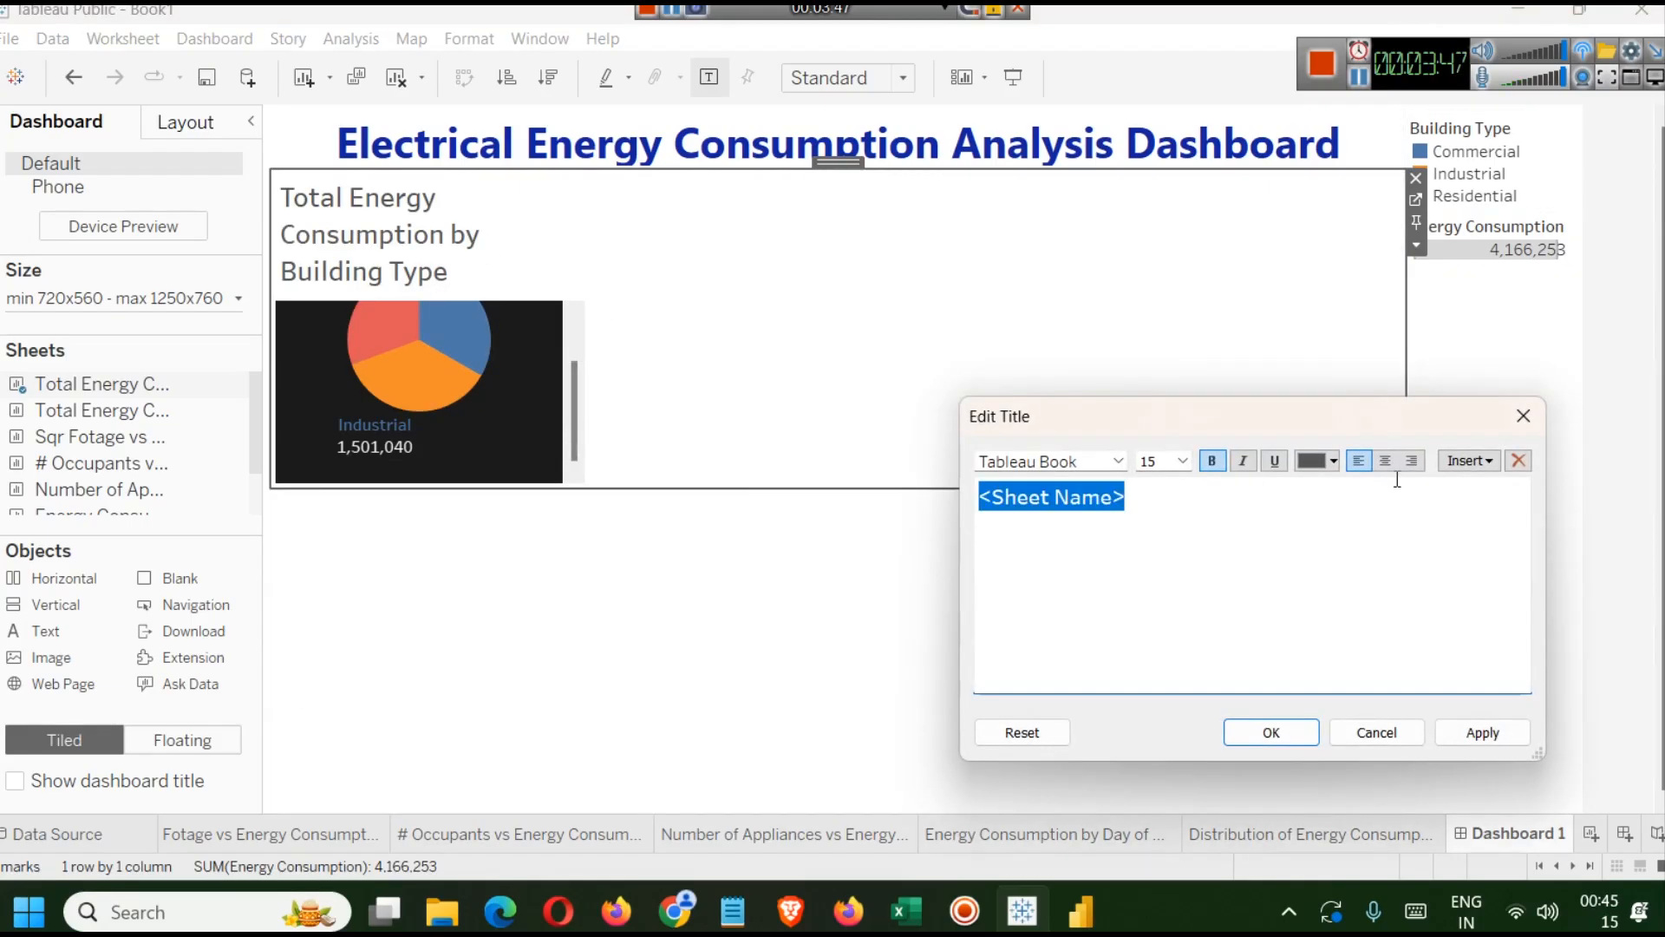
click(1387, 463)
click(1484, 736)
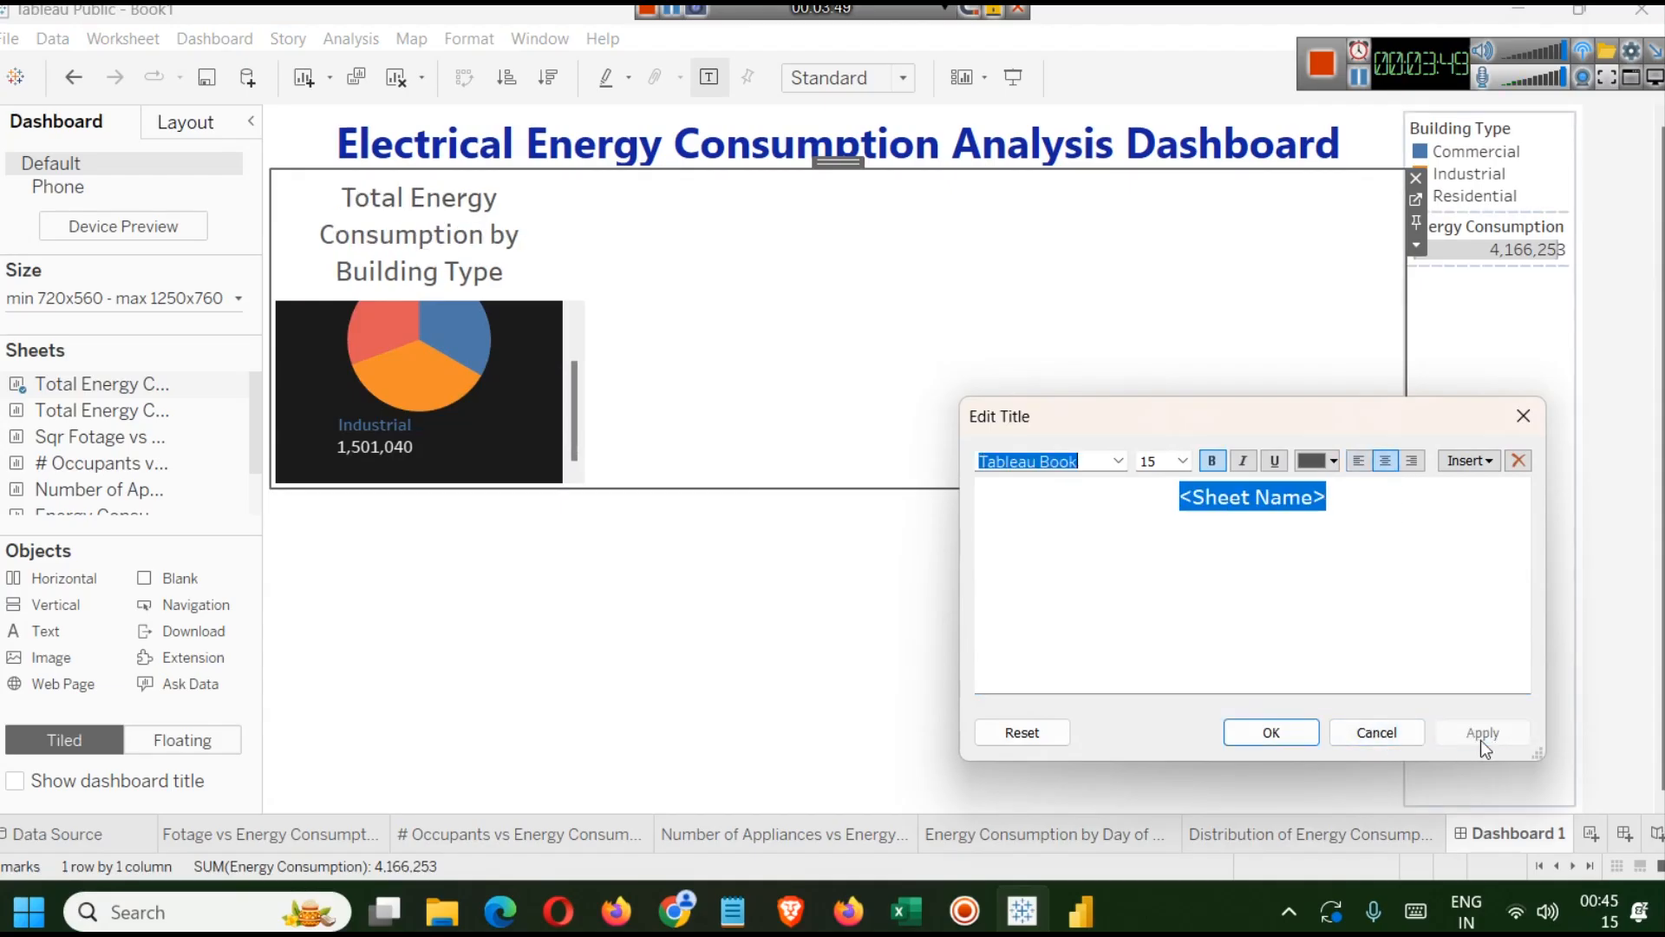
click(1184, 461)
click(1178, 548)
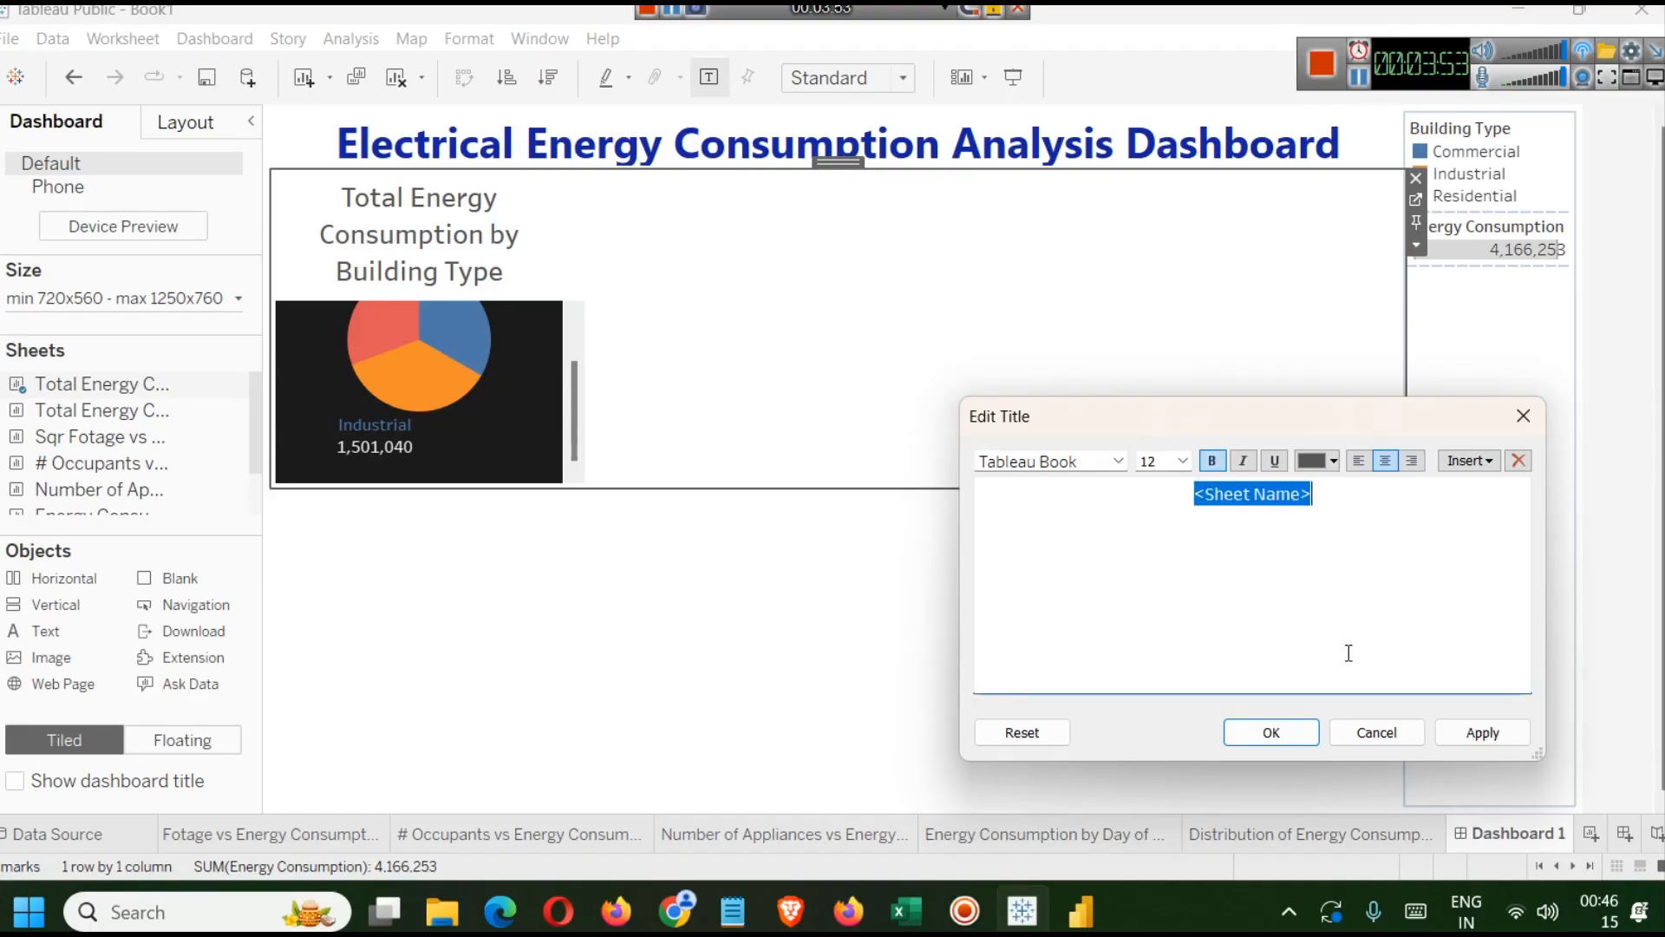
click(1450, 732)
key(Return)
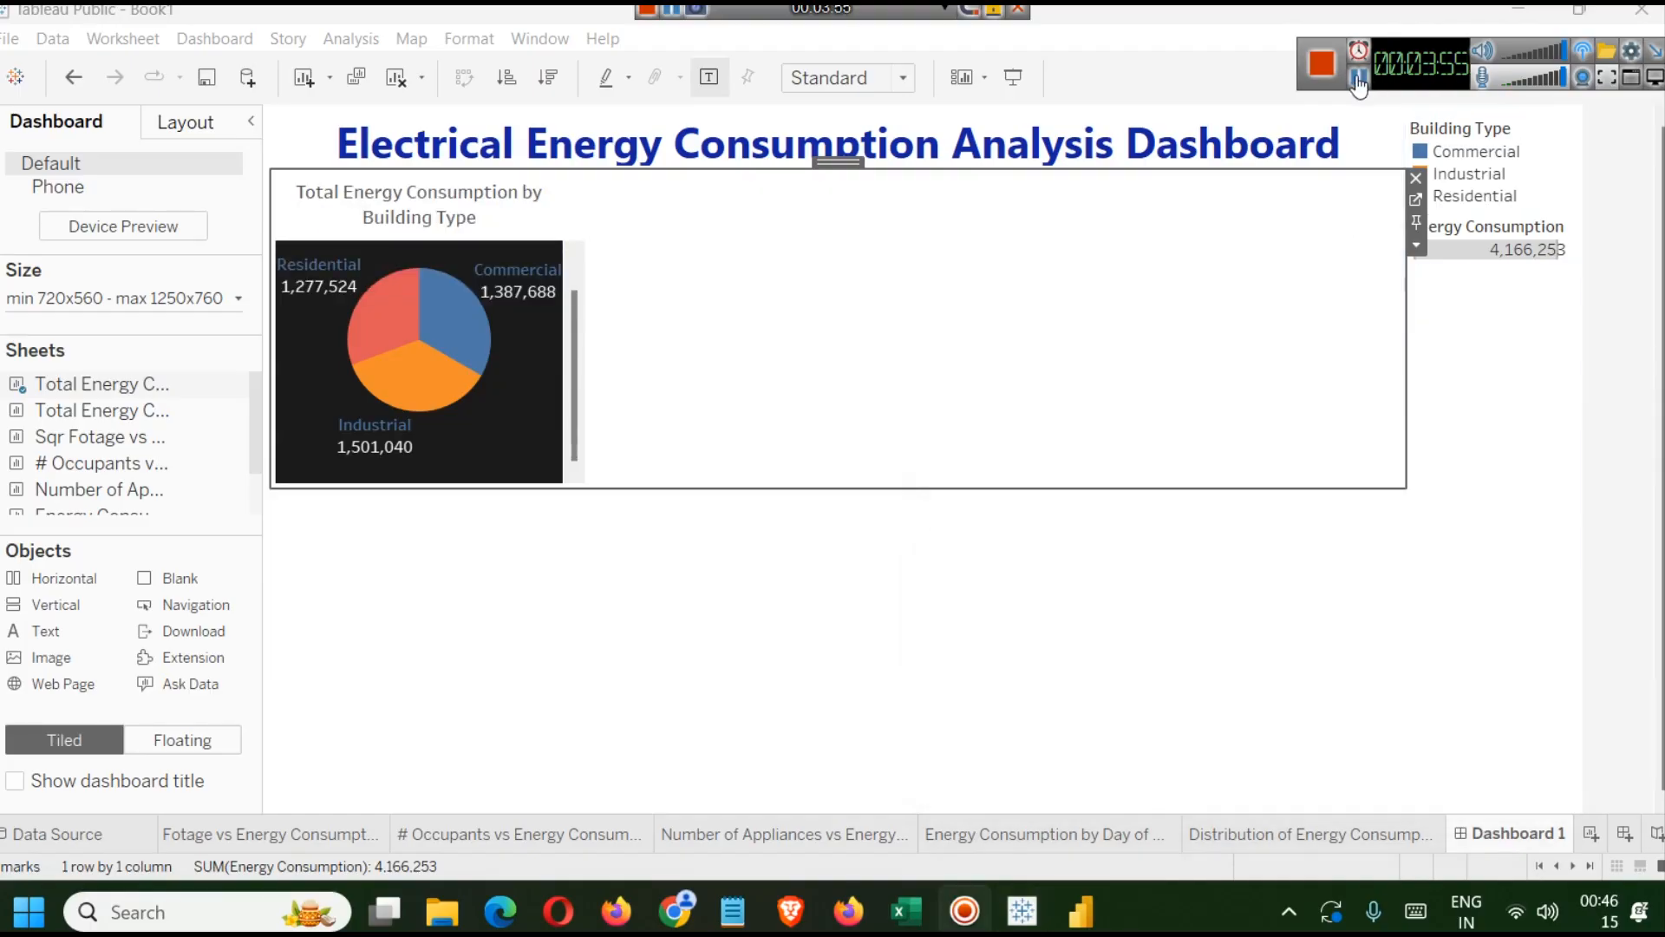
double_click(438, 198)
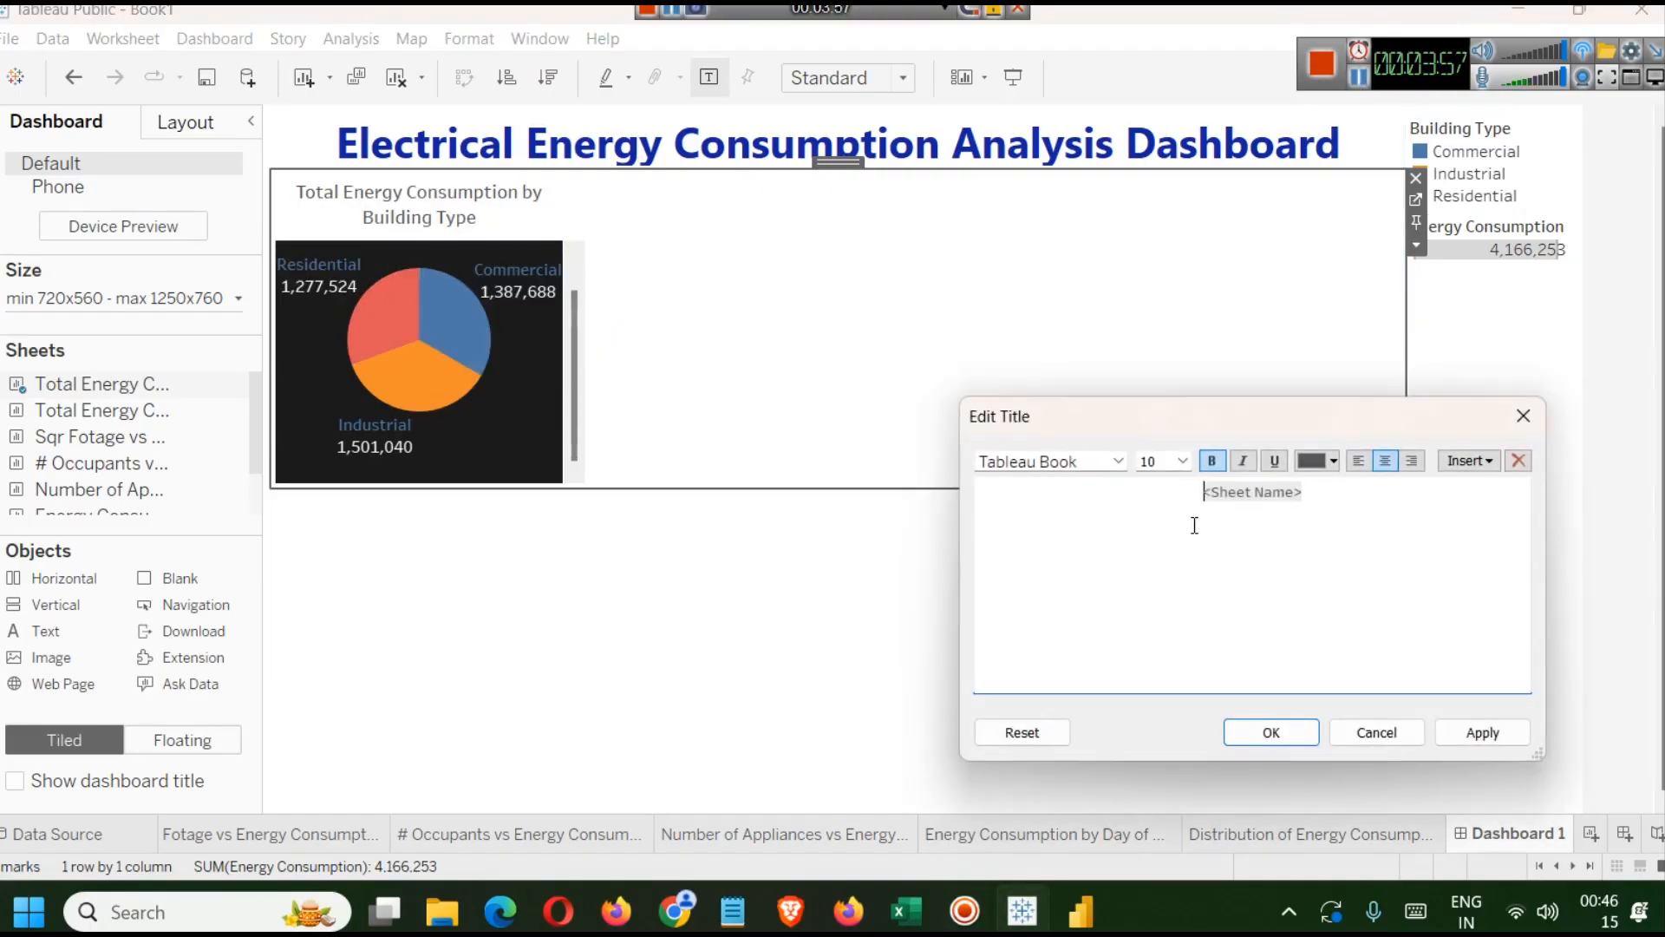
key(ctrl+a)
click(1479, 731)
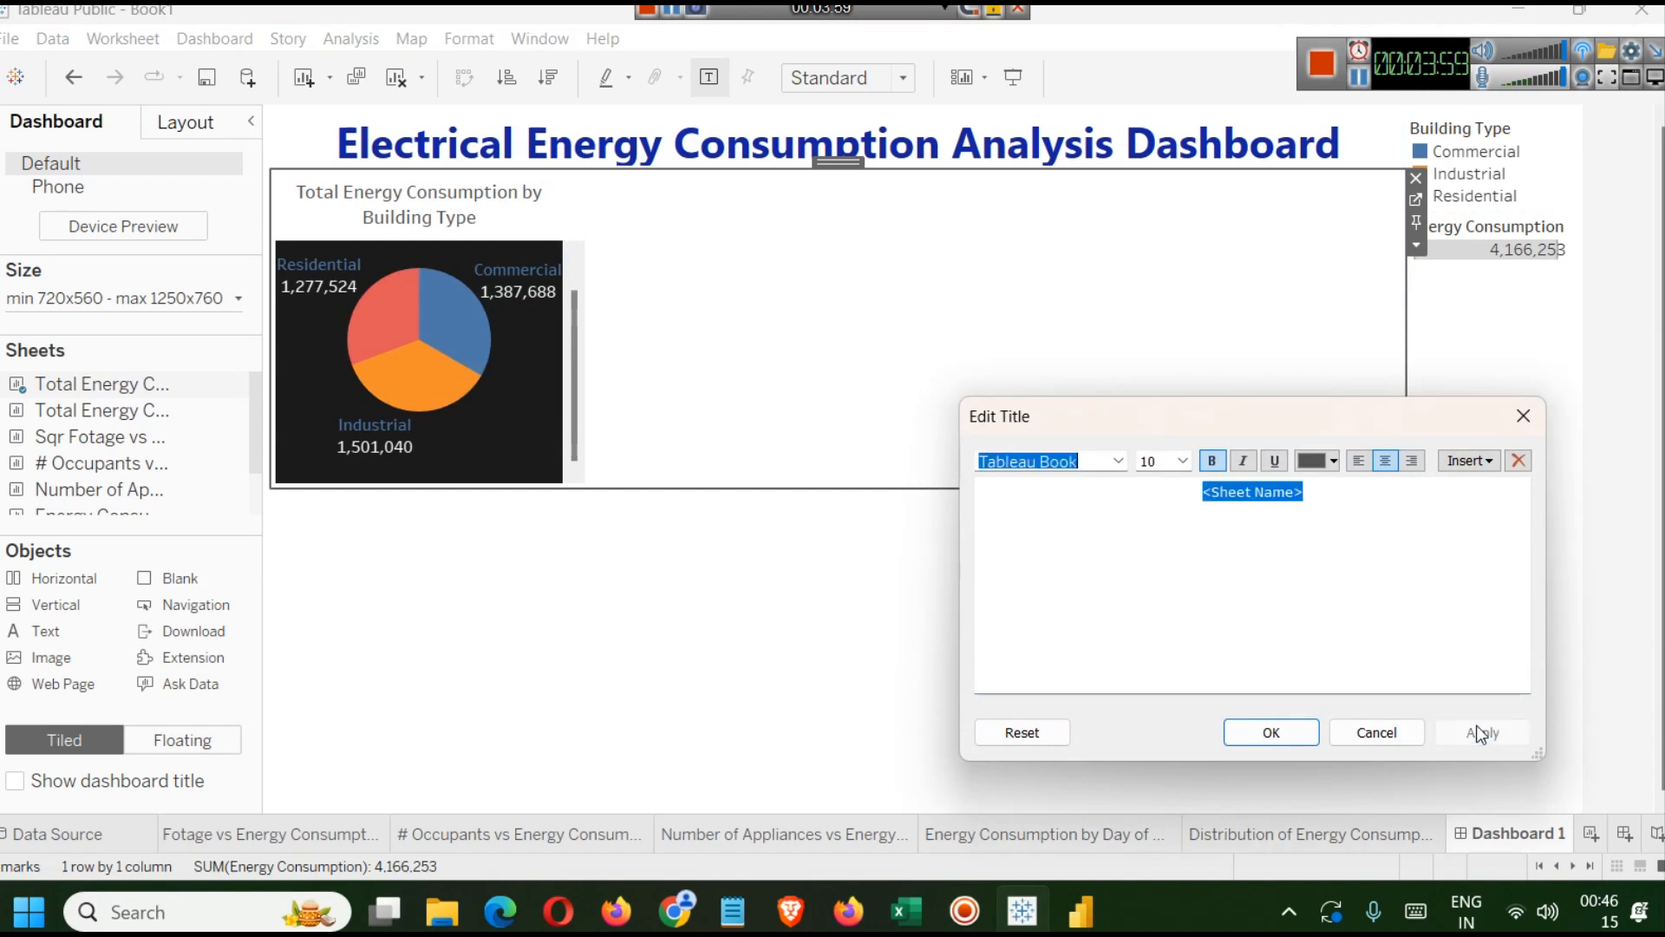
click(1523, 417)
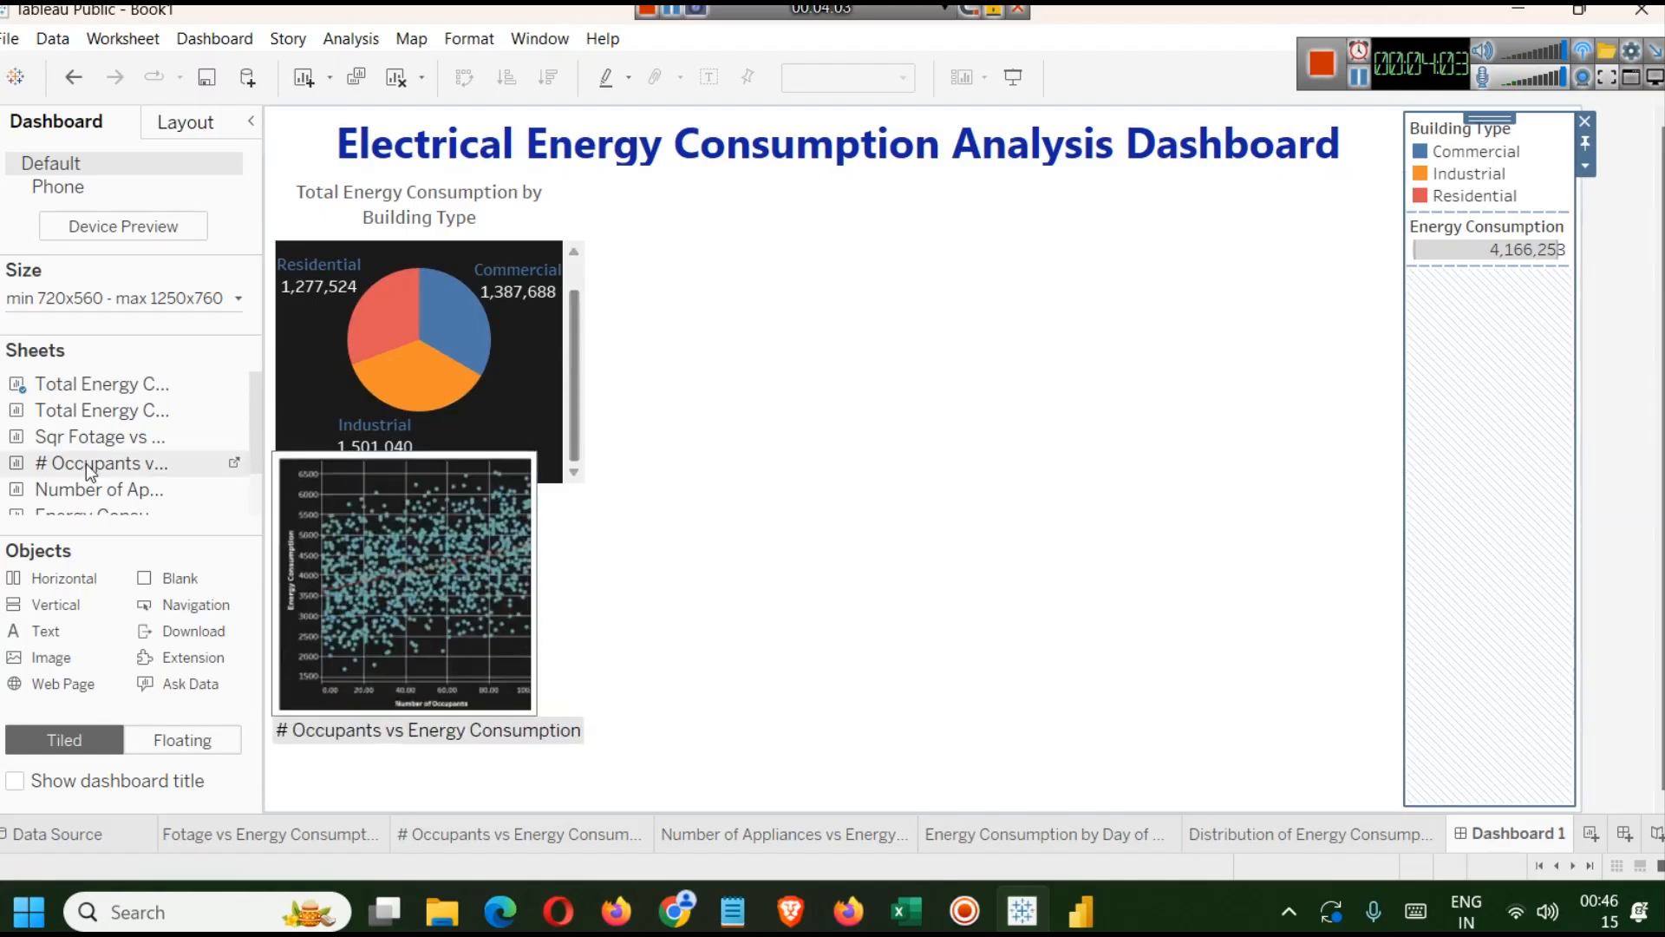
Place the Total Energy Consumption by Day of Week sheet beside the pie chart in the horizontal container.
drag(67, 414, 1071, 367)
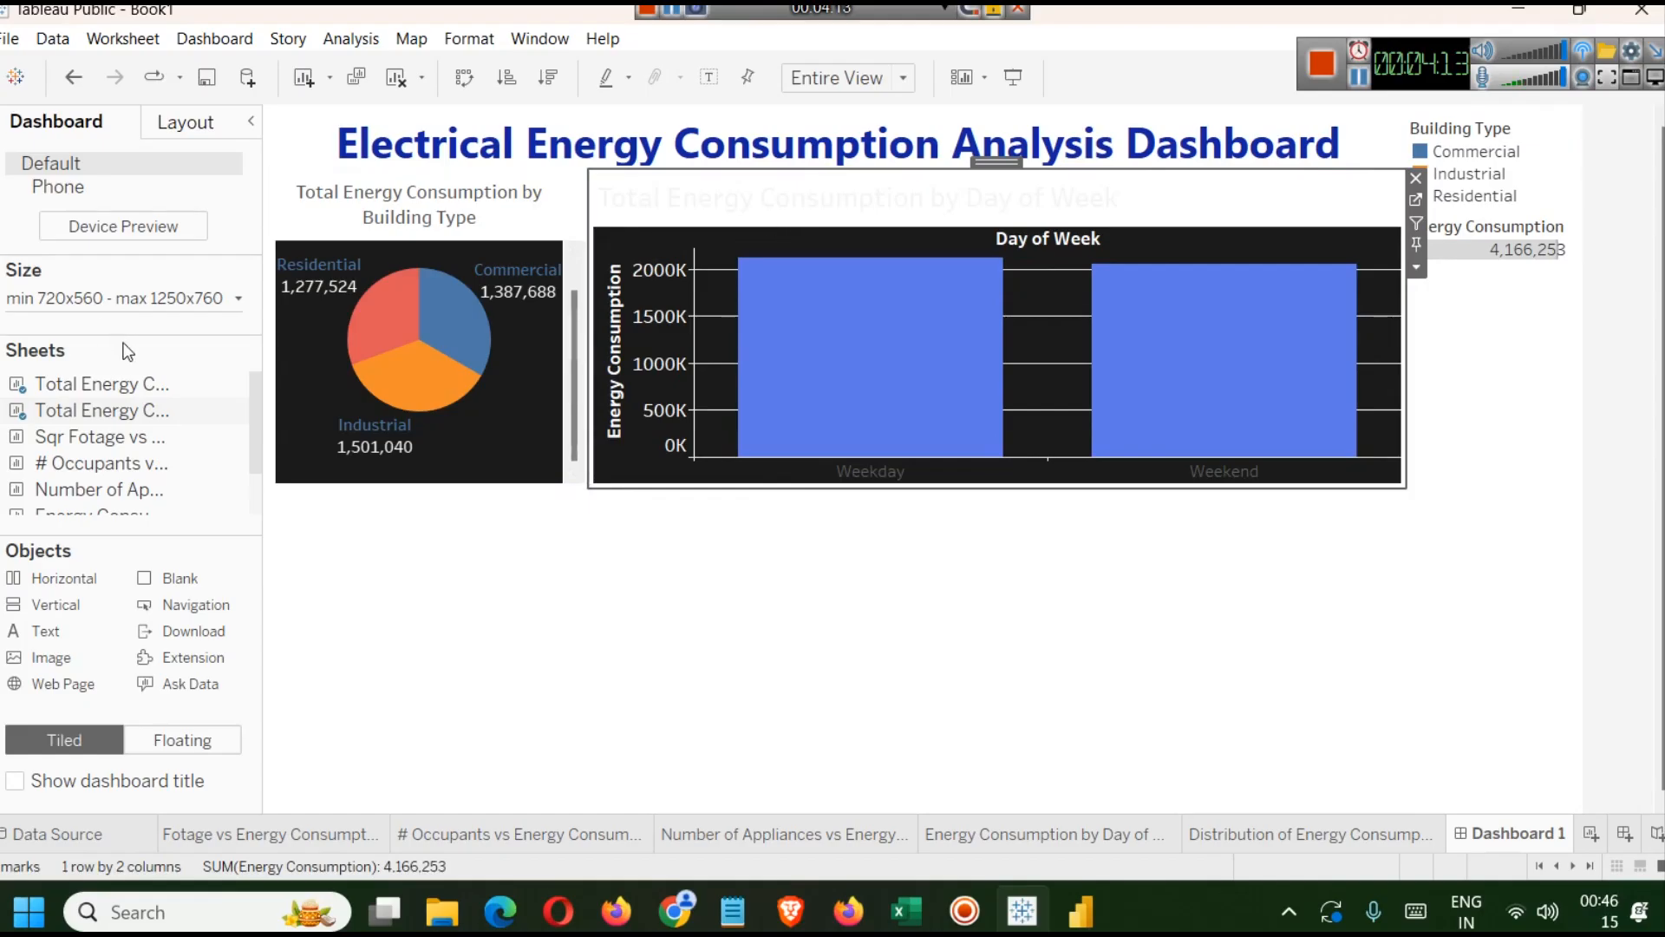
Place the Sqr Fotage vs Energy Consumption sheet to the right of the day-of-week bar chart.
drag(84, 444, 1335, 297)
drag(1226, 231, 1269, 309)
drag(1363, 221, 1095, 300)
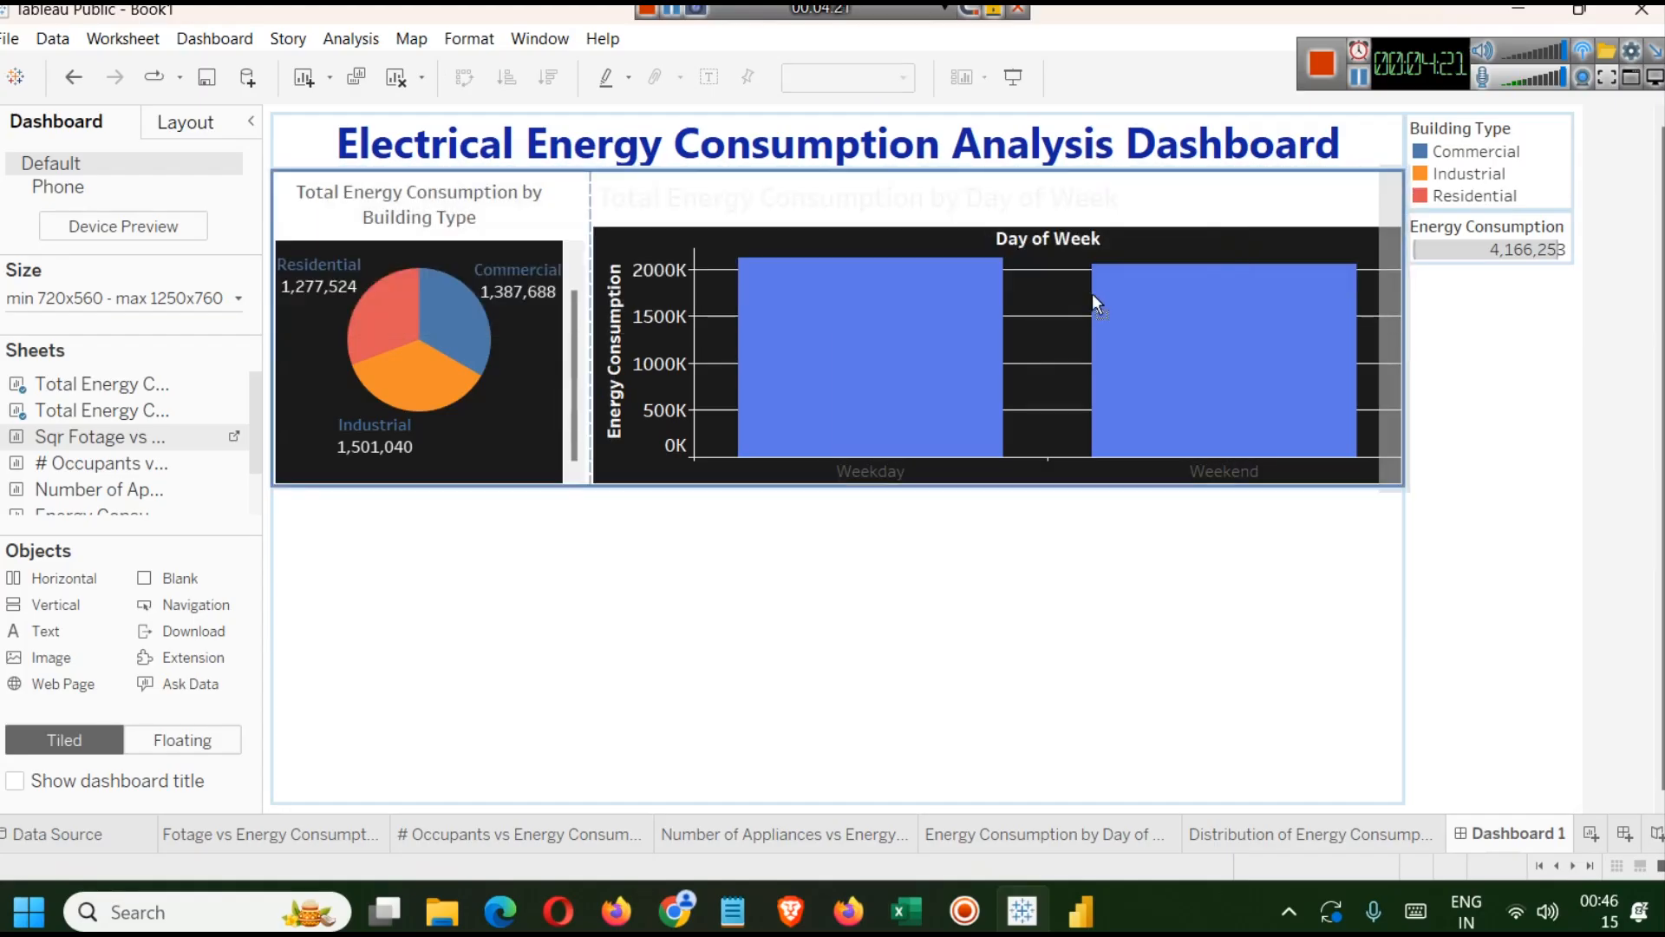
drag(1260, 346, 1244, 327)
click(785, 252)
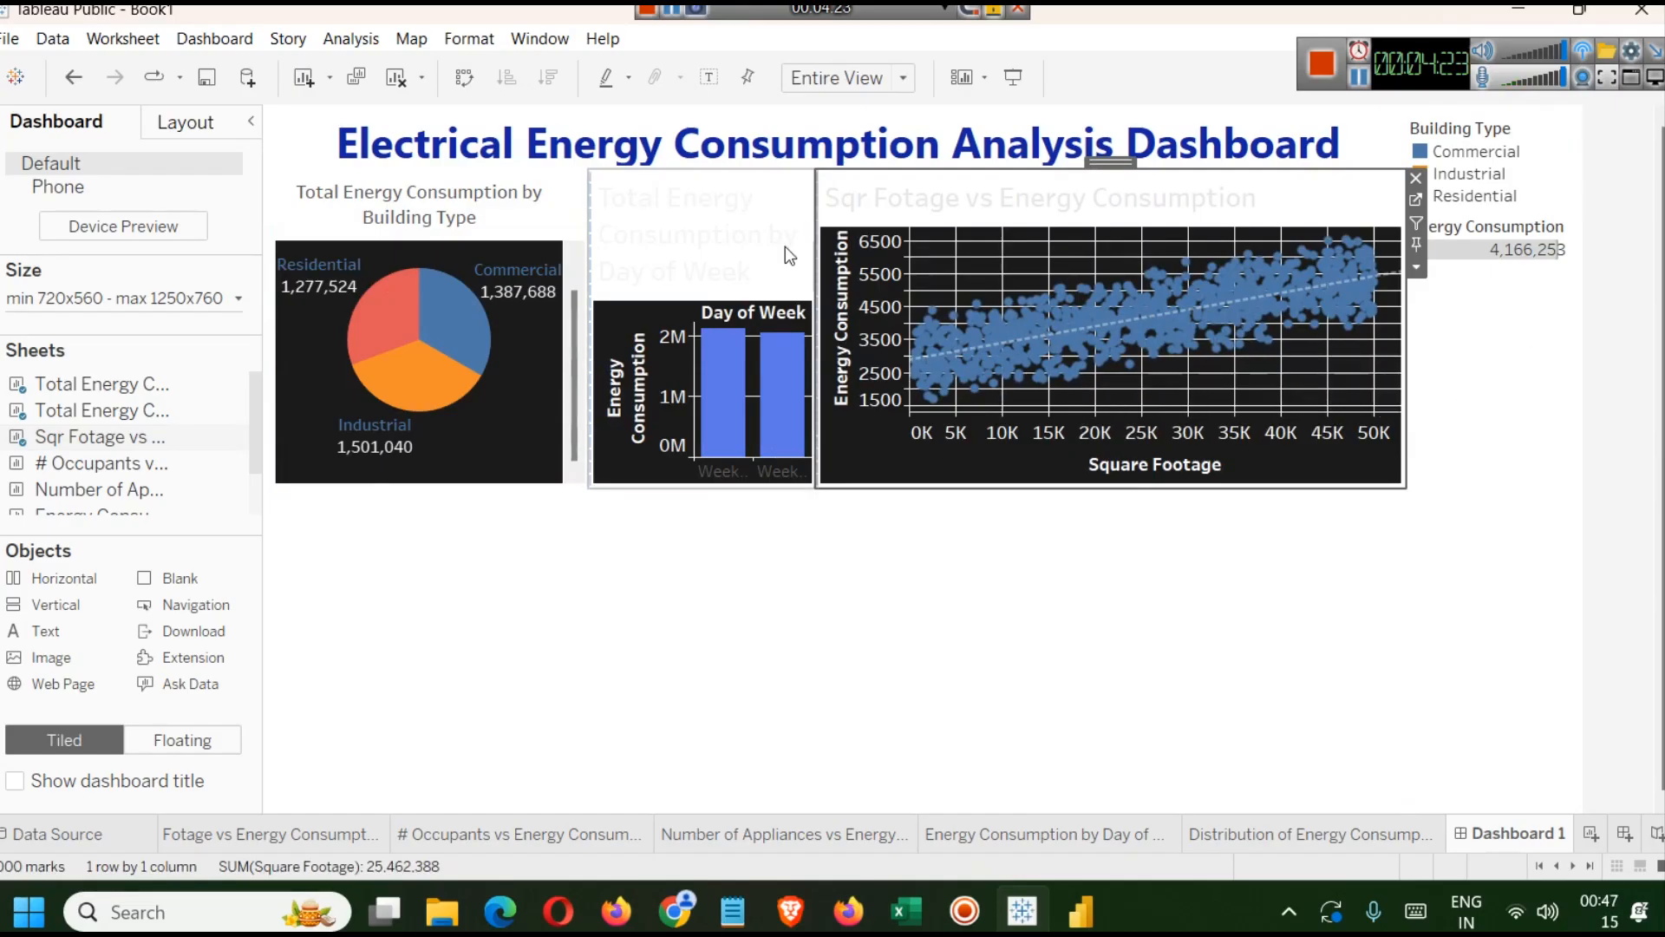
Select the horizontal container through the item hierarchy and distribute its contents evenly.
click(395, 208)
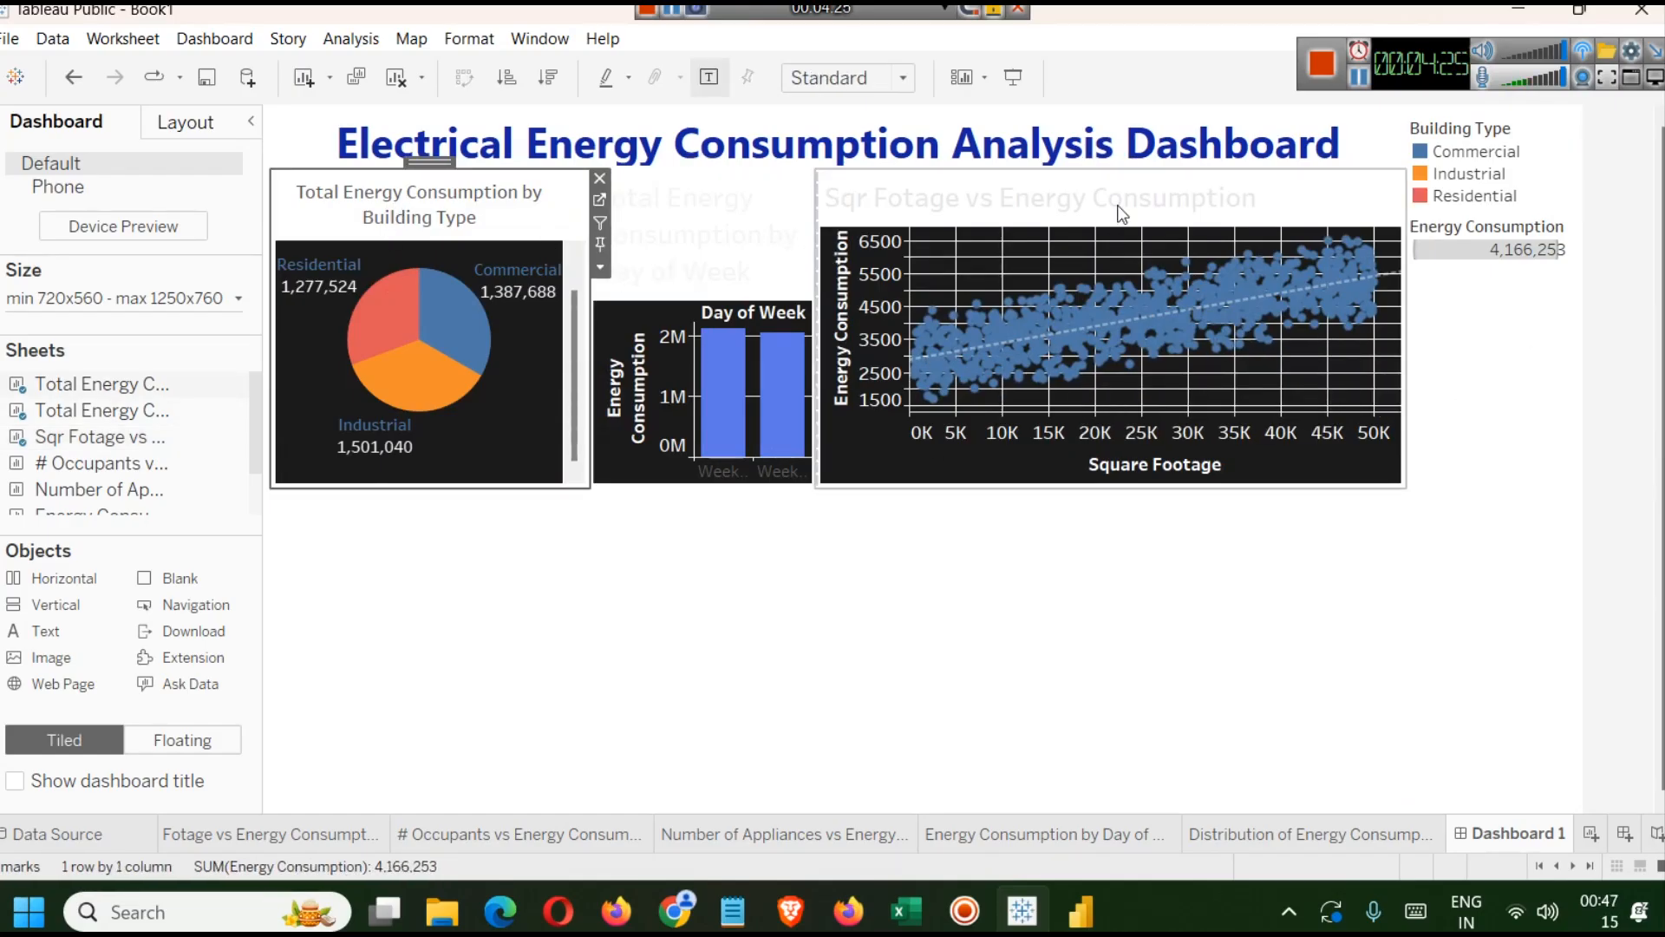
click(186, 122)
click(18, 680)
click(45, 707)
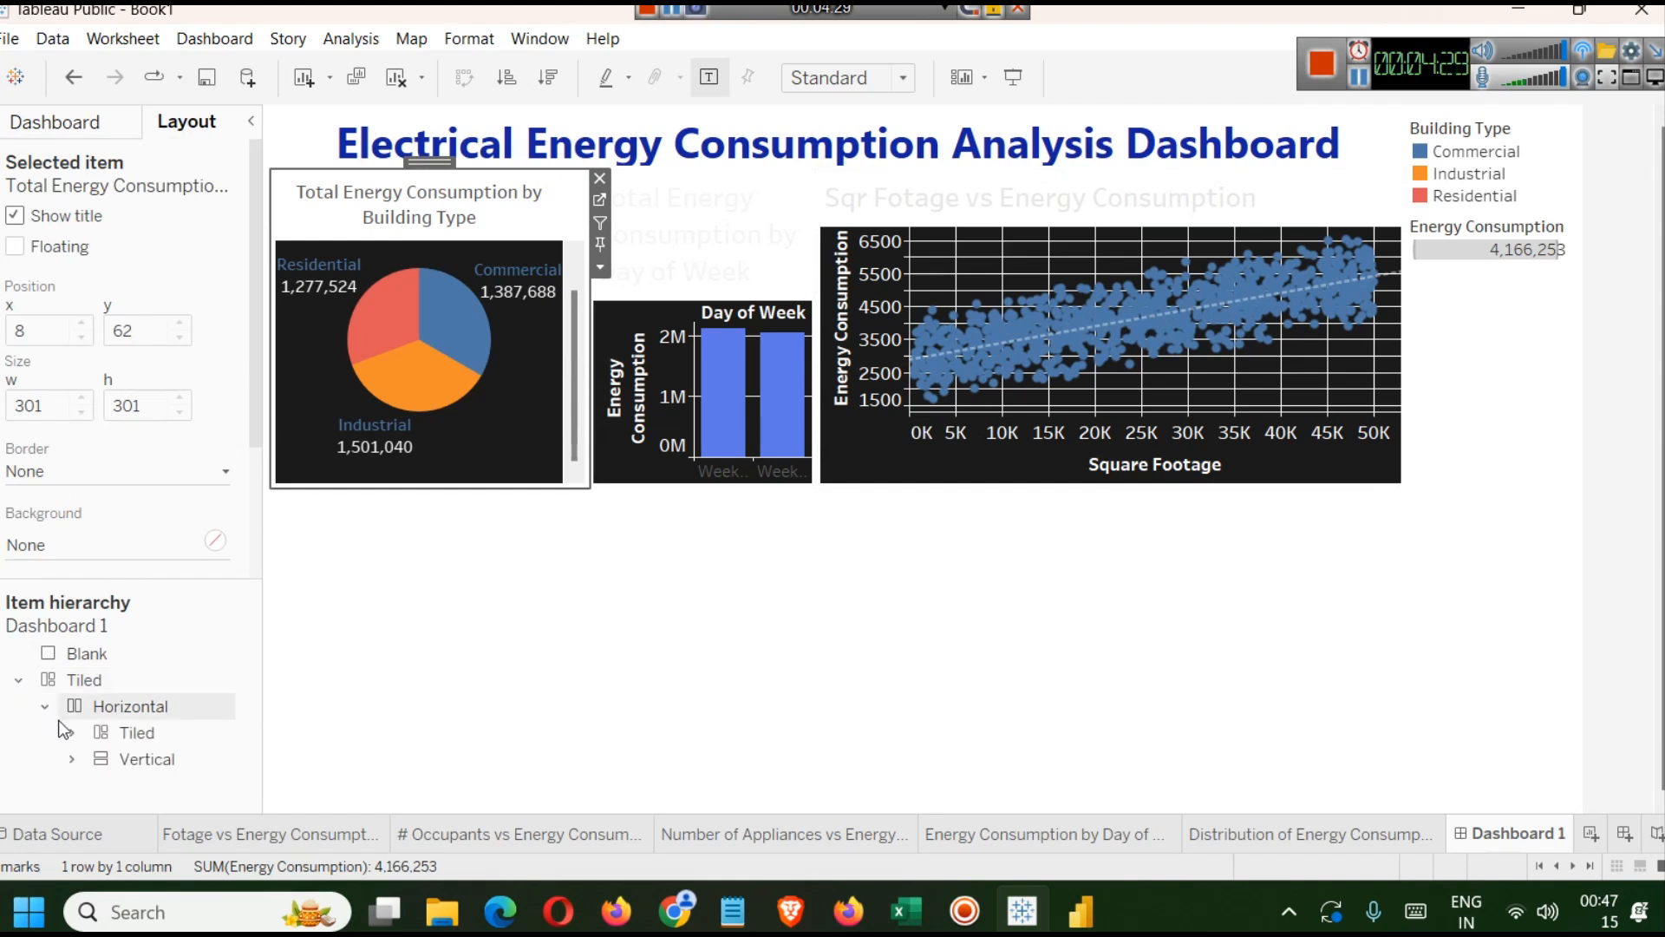
click(72, 733)
scroll(164, 703, down, 2)
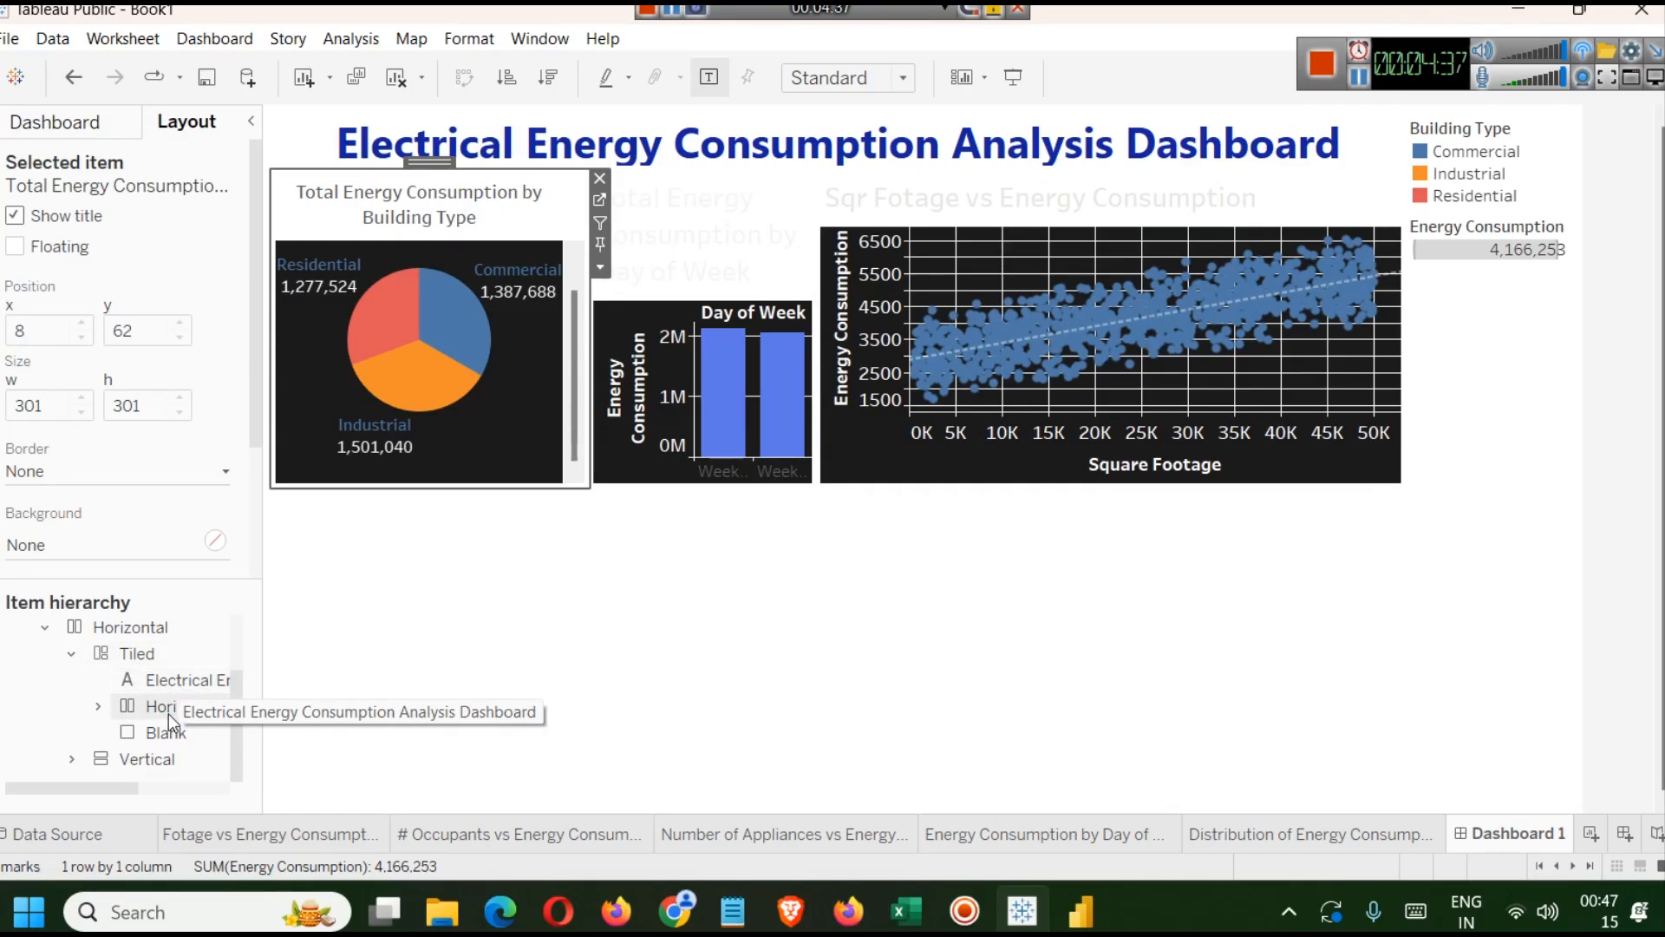
click(100, 705)
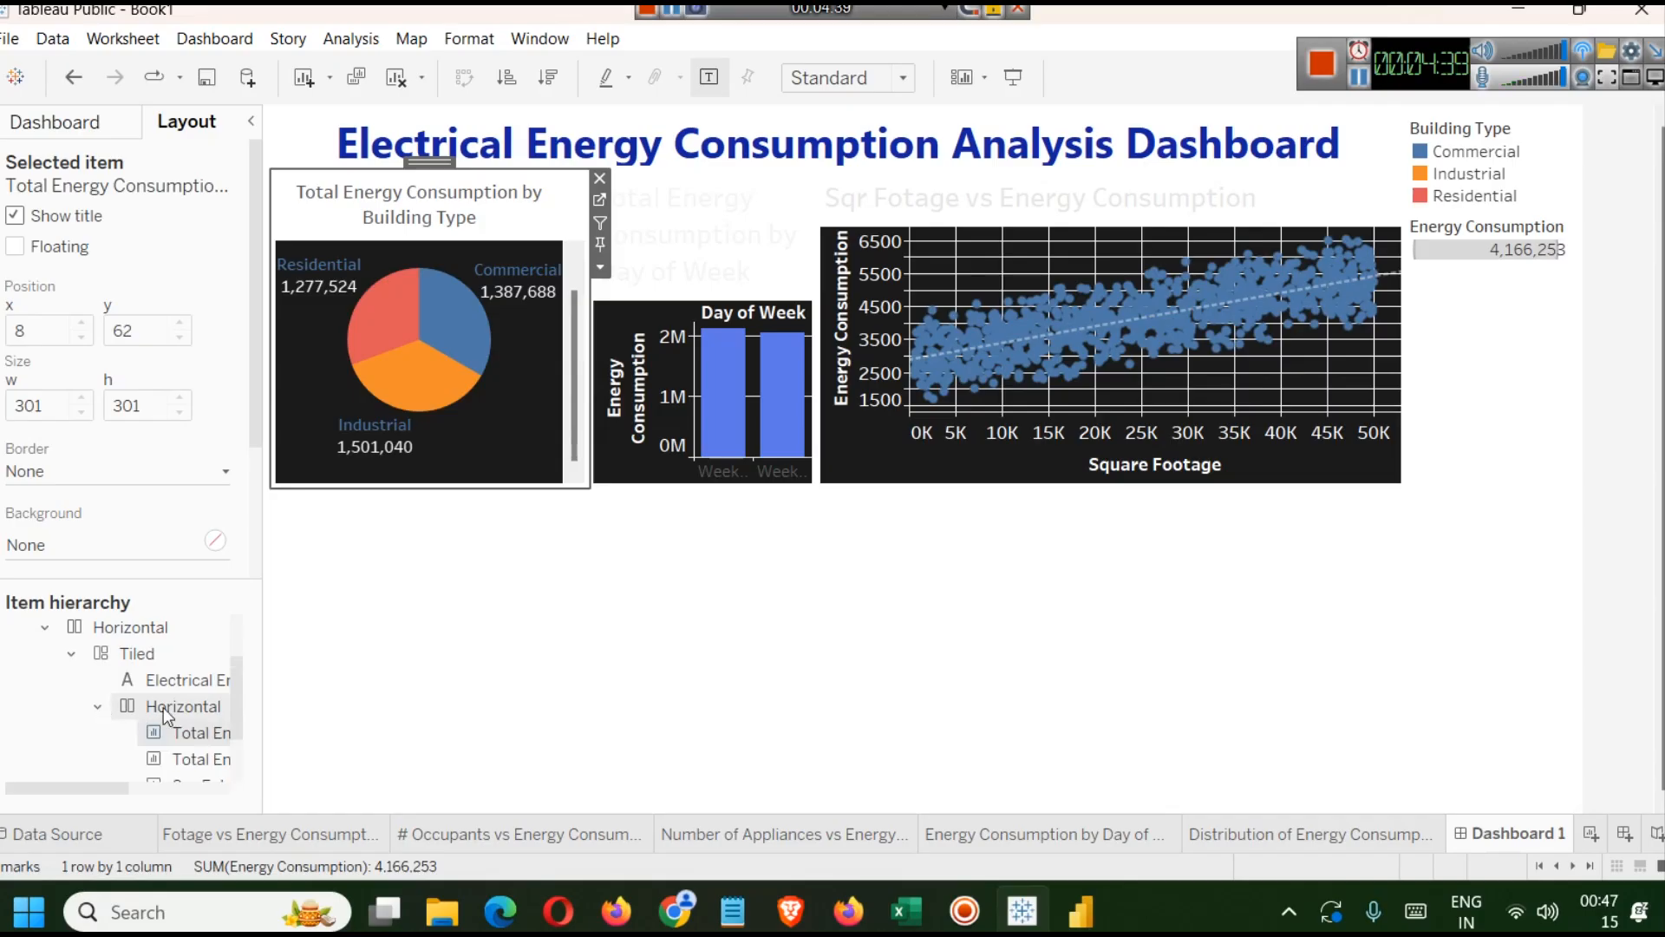
scroll(158, 706, down, 1)
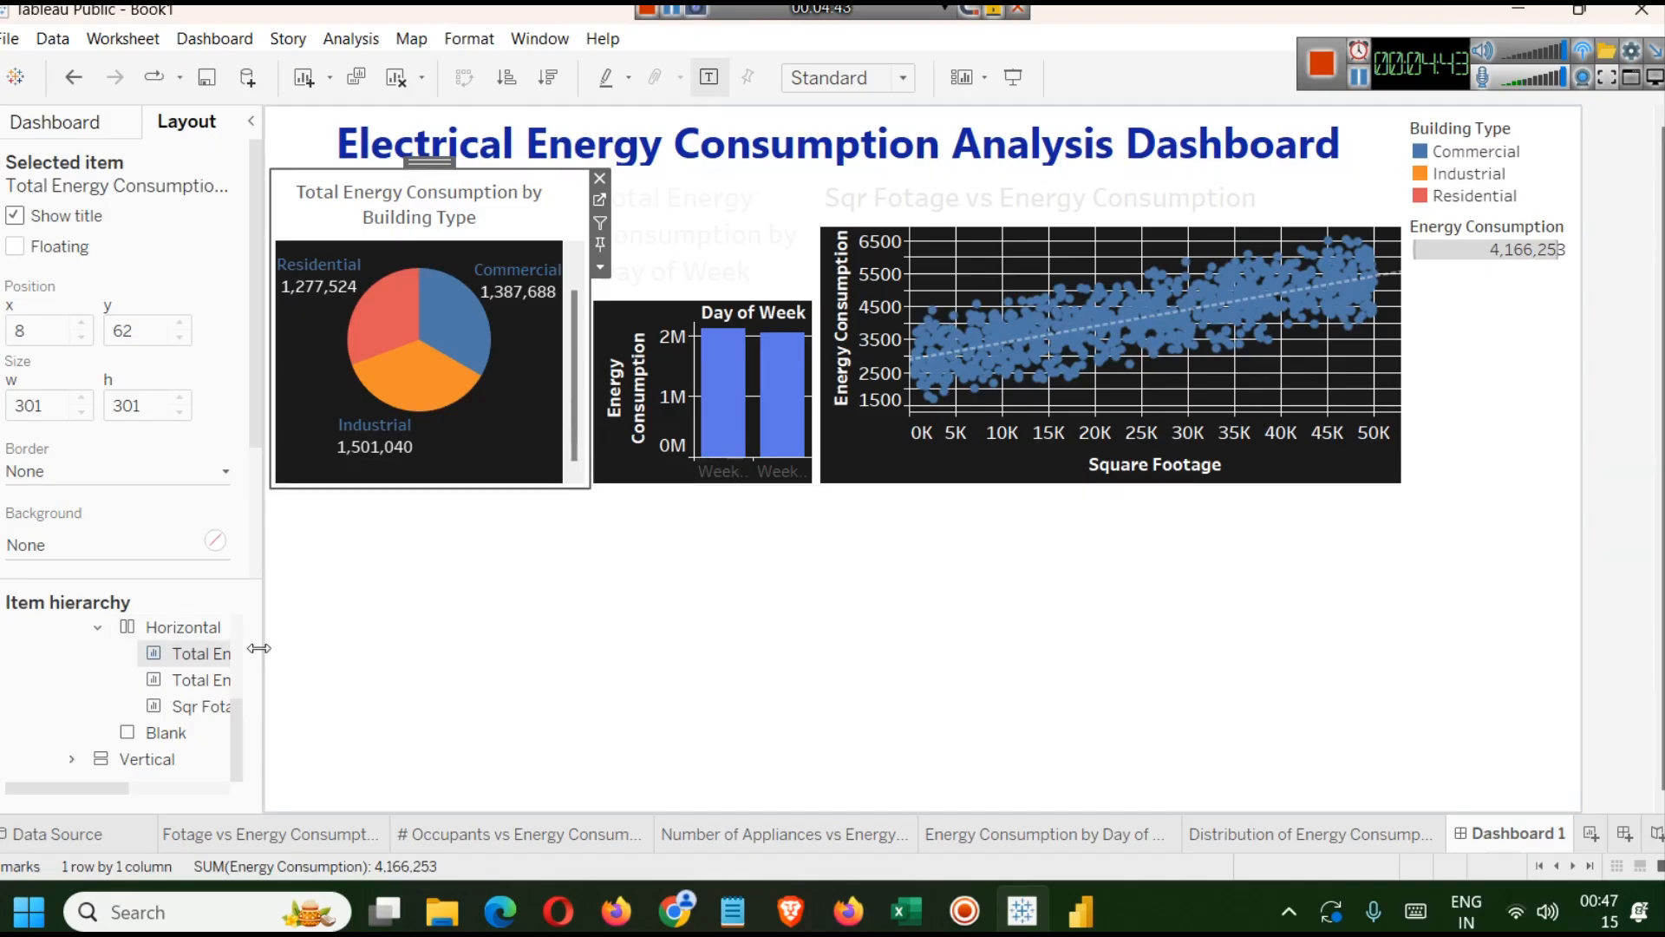
drag(254, 659, 294, 659)
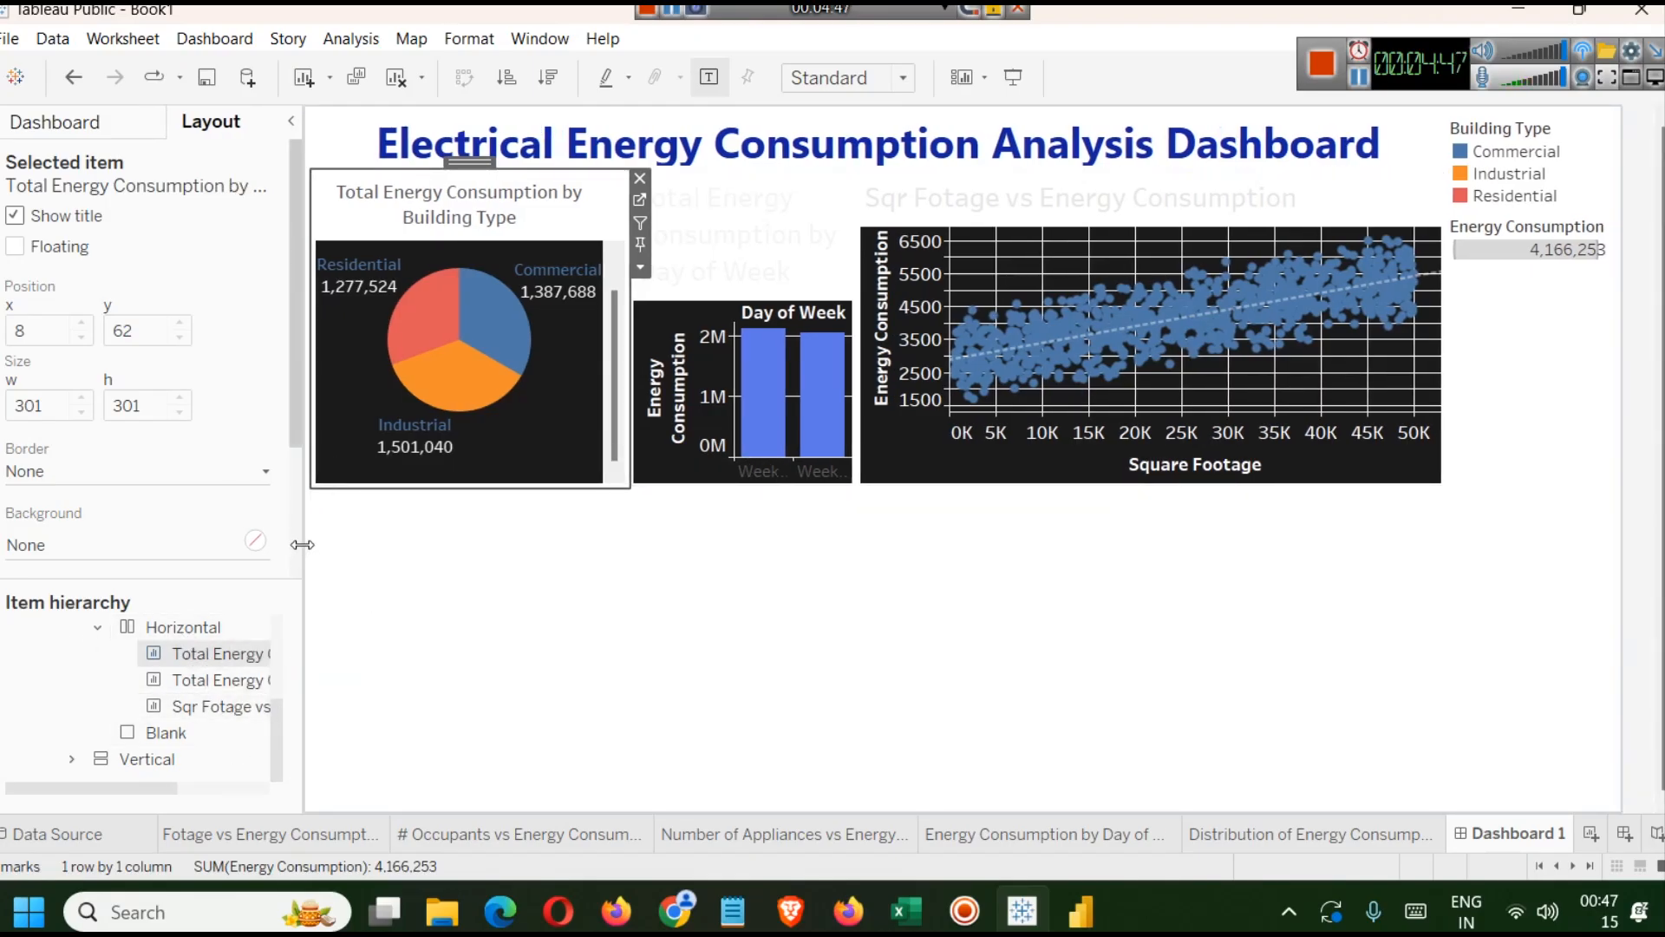
drag(302, 544, 211, 591)
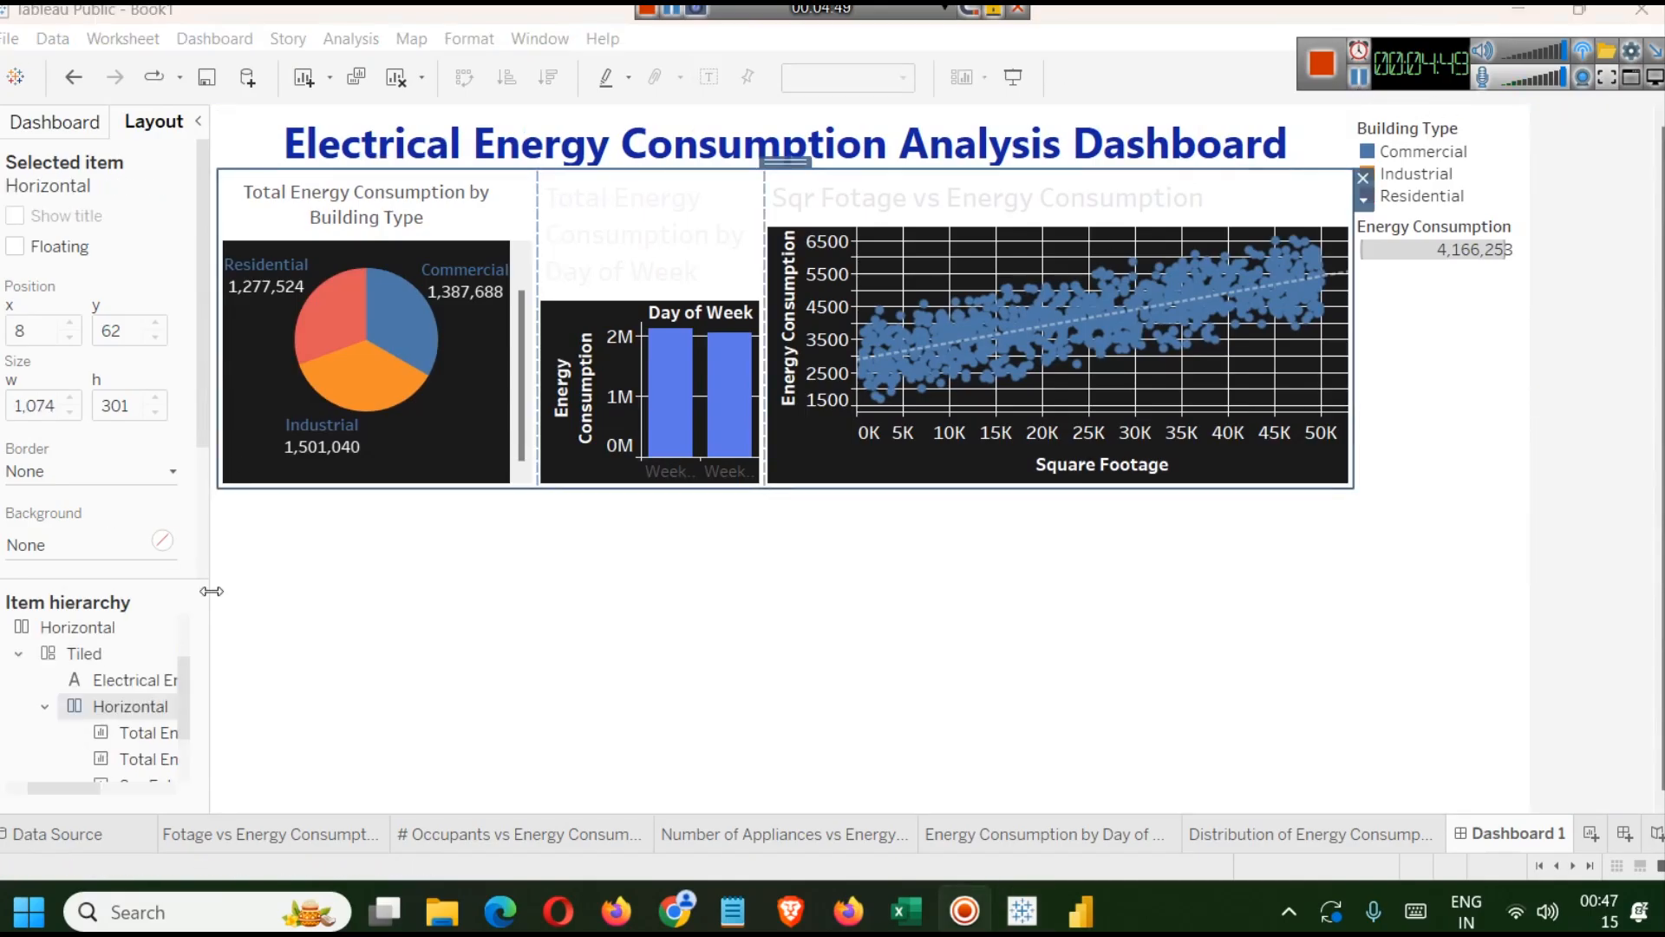
double_click(110, 706)
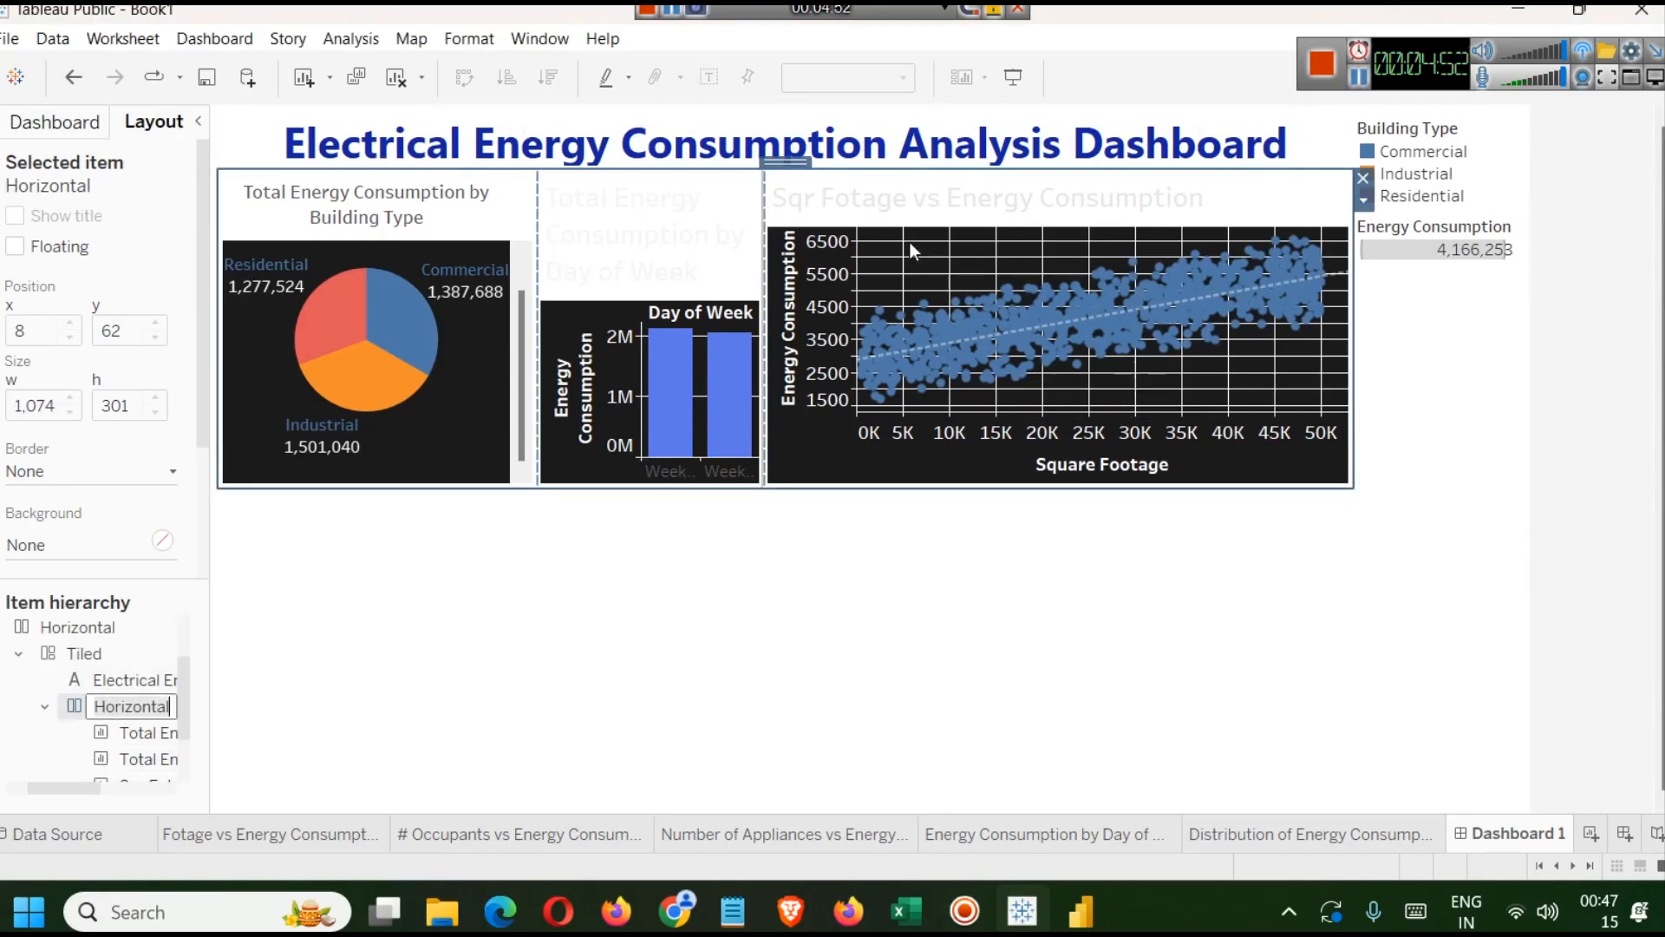
click(1364, 201)
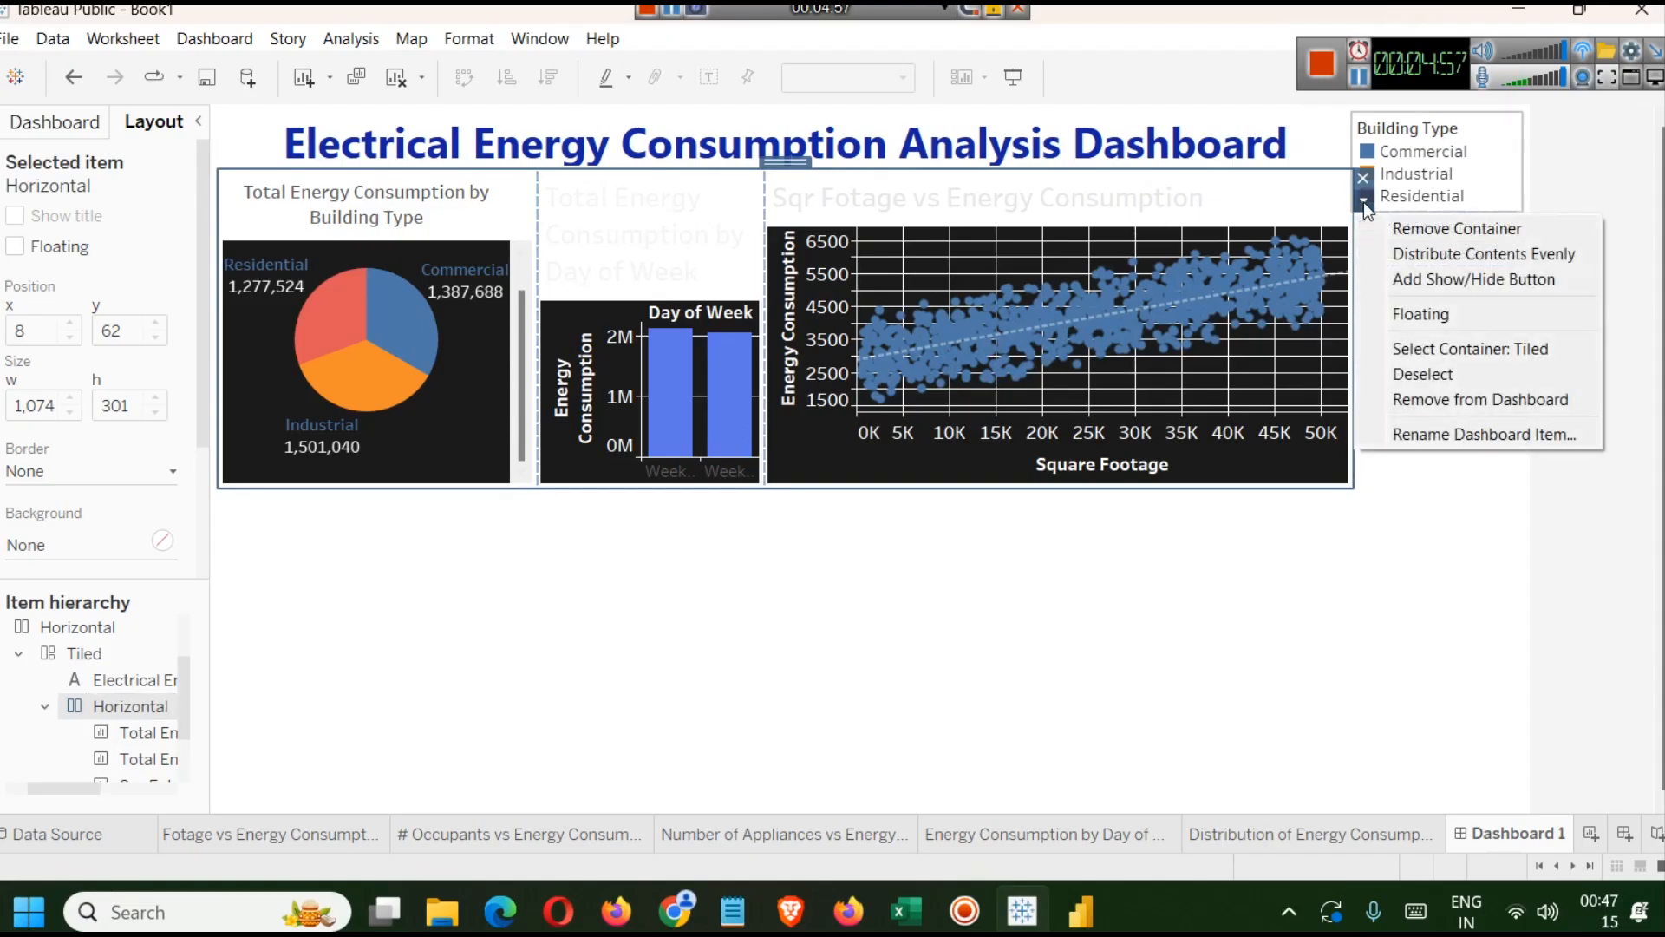
click(1431, 264)
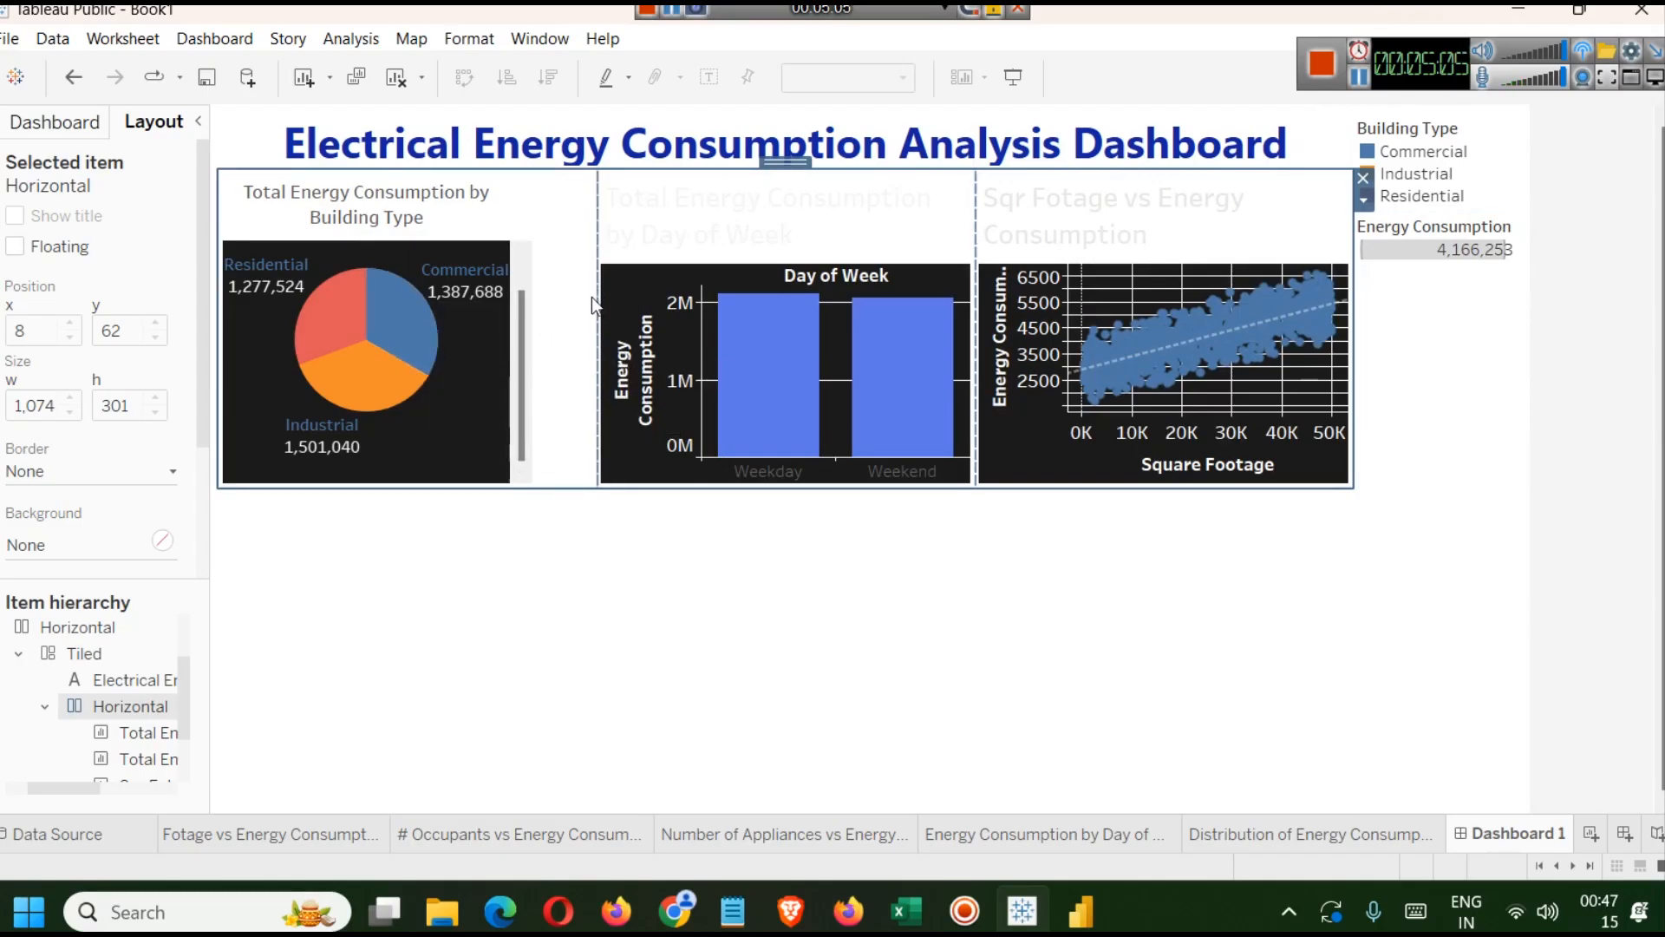
click(631, 234)
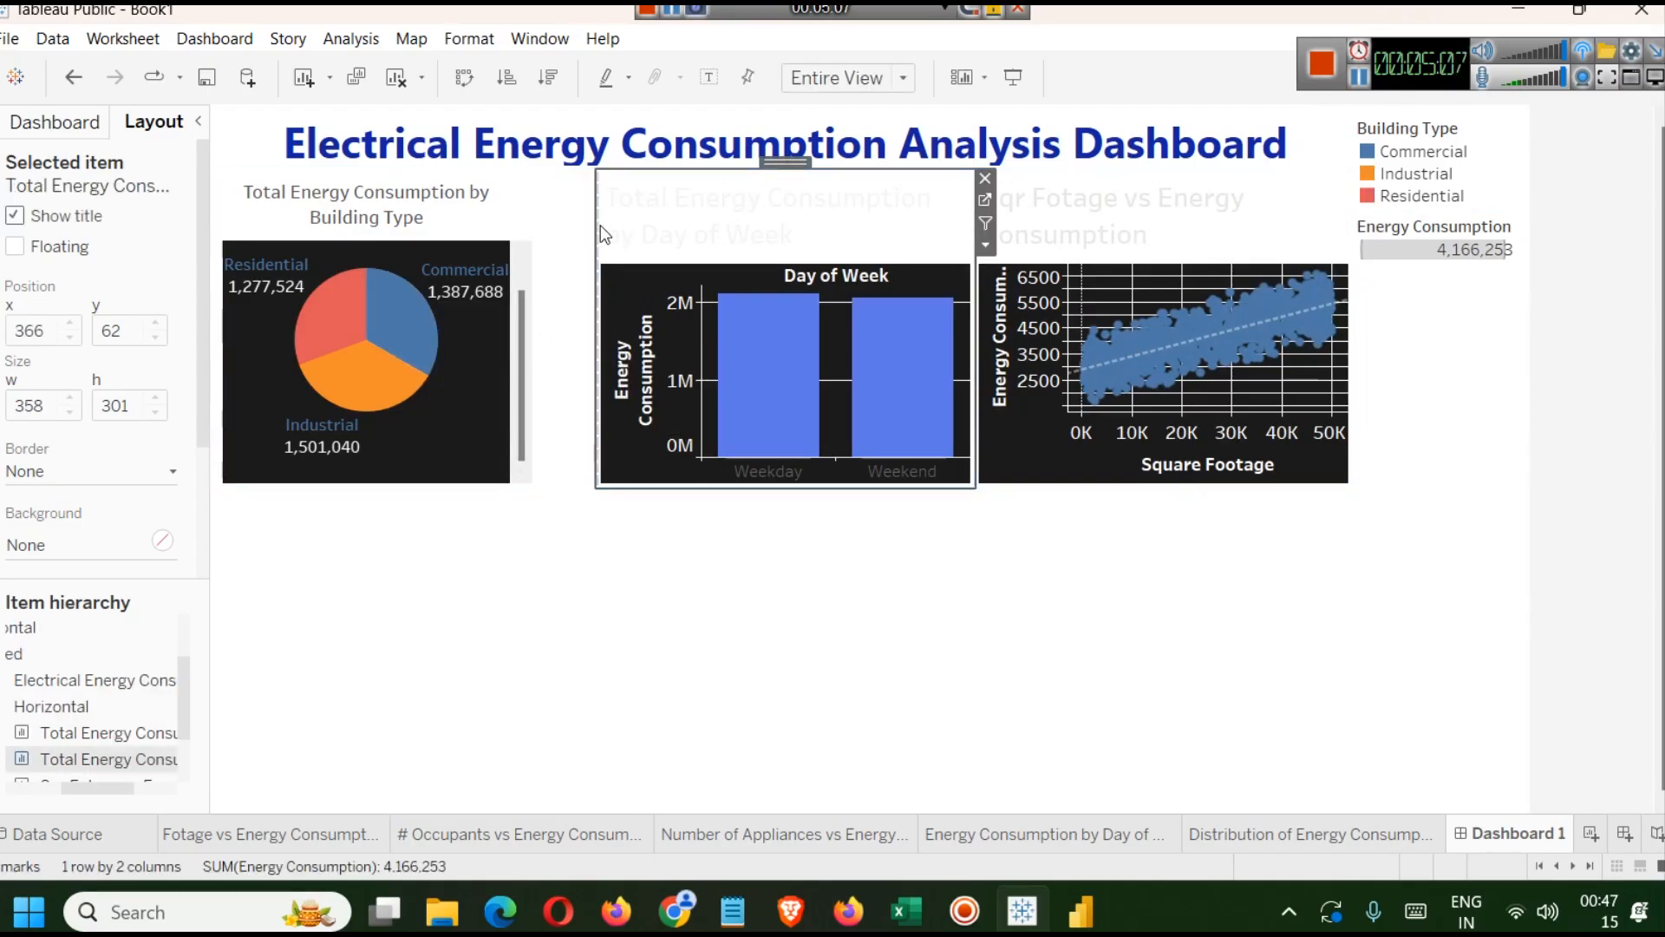
click(560, 289)
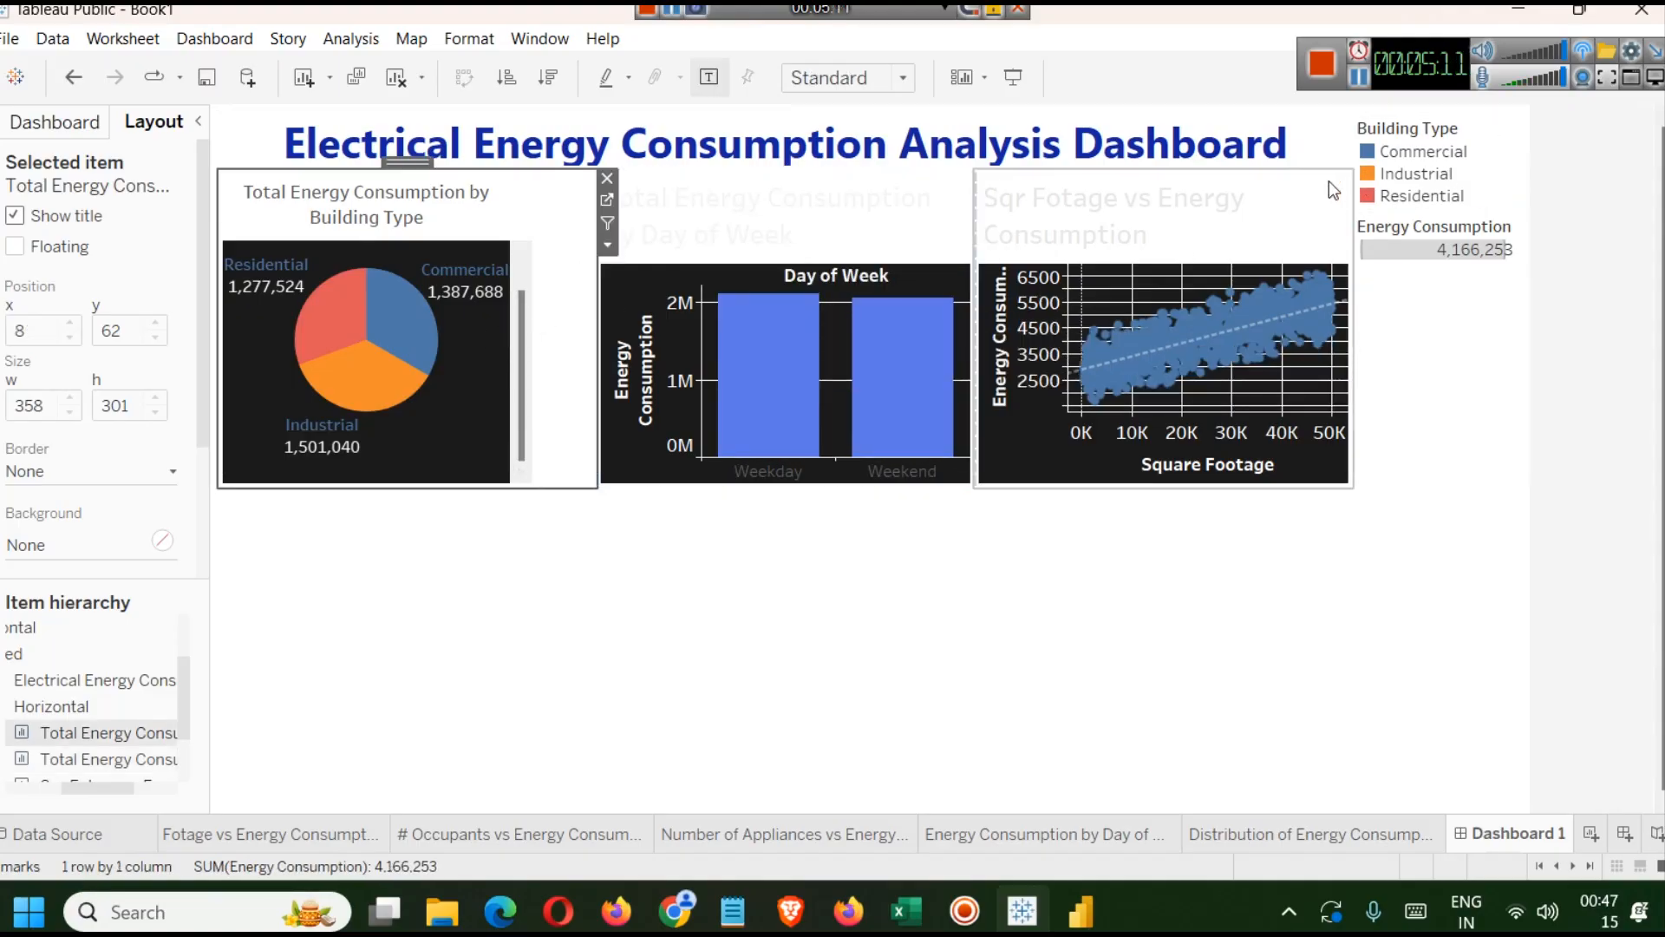
click(1359, 77)
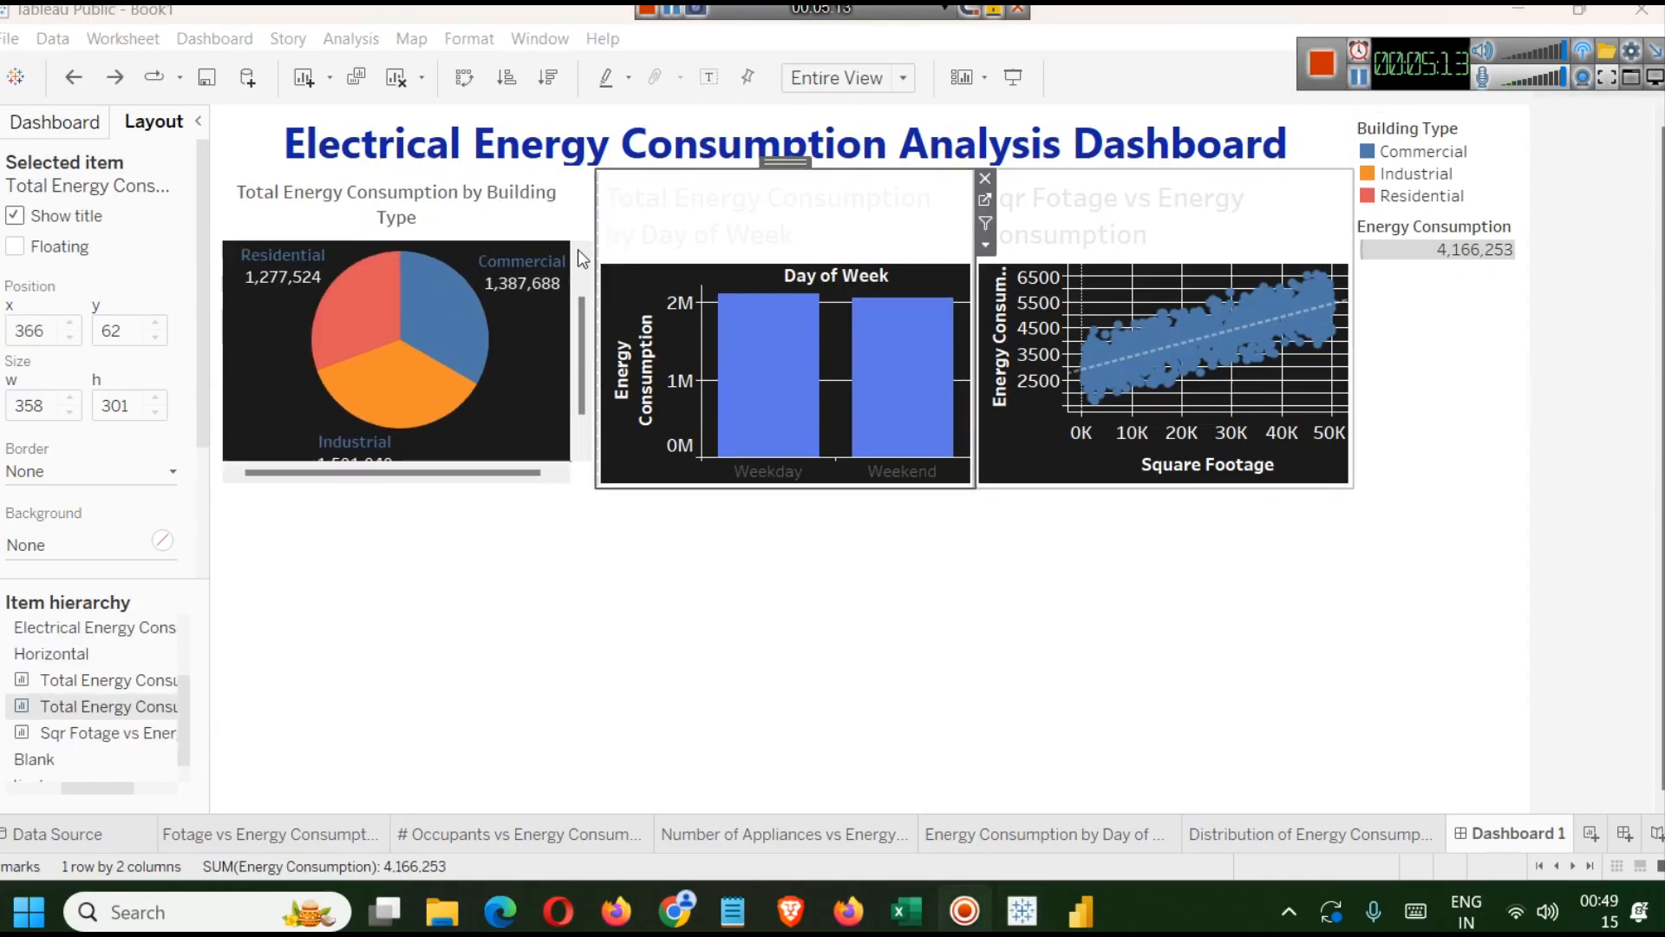
click(496, 340)
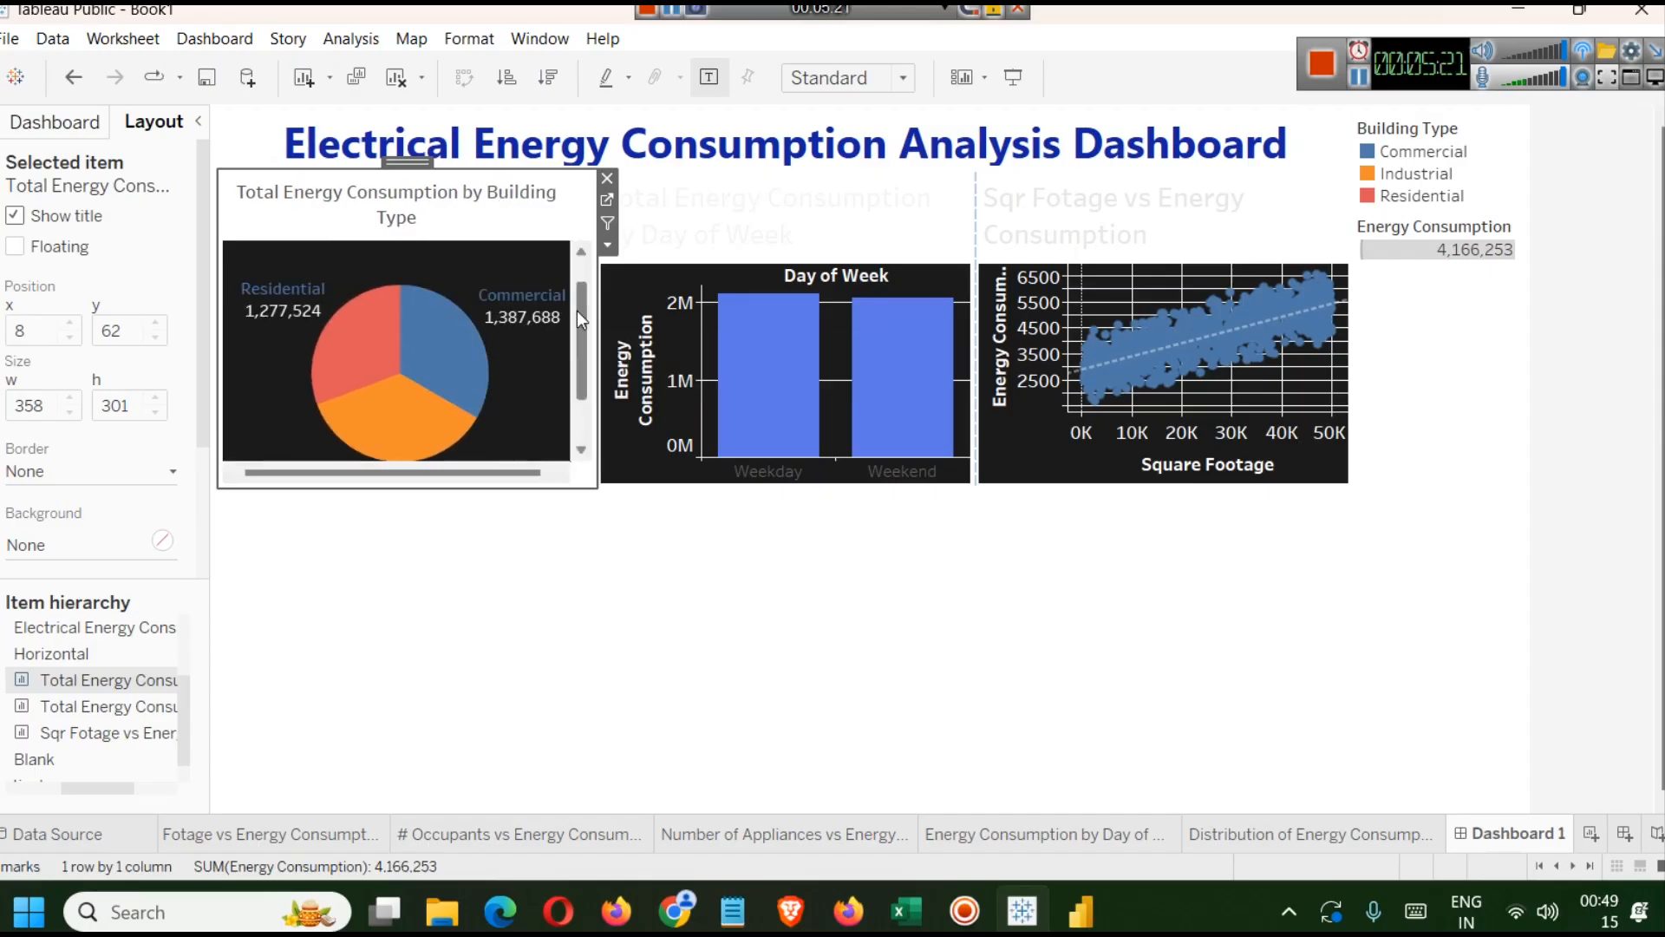
drag(580, 311, 581, 316)
Center the day-of-week bar chart's title.
double_click(766, 231)
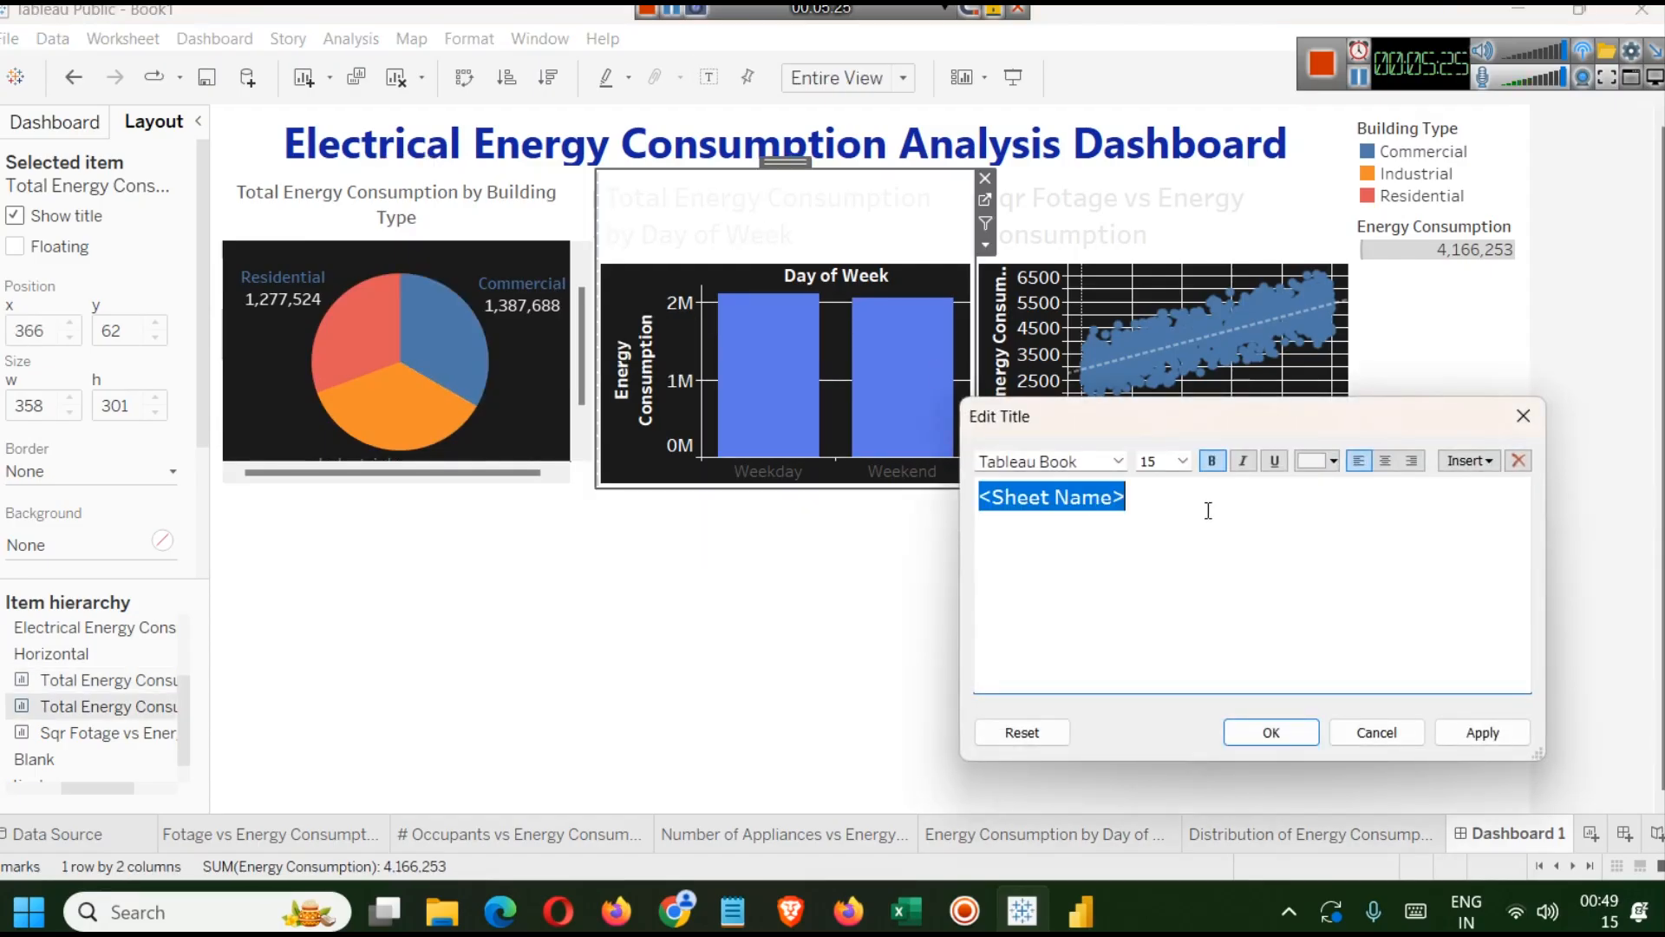
click(1390, 463)
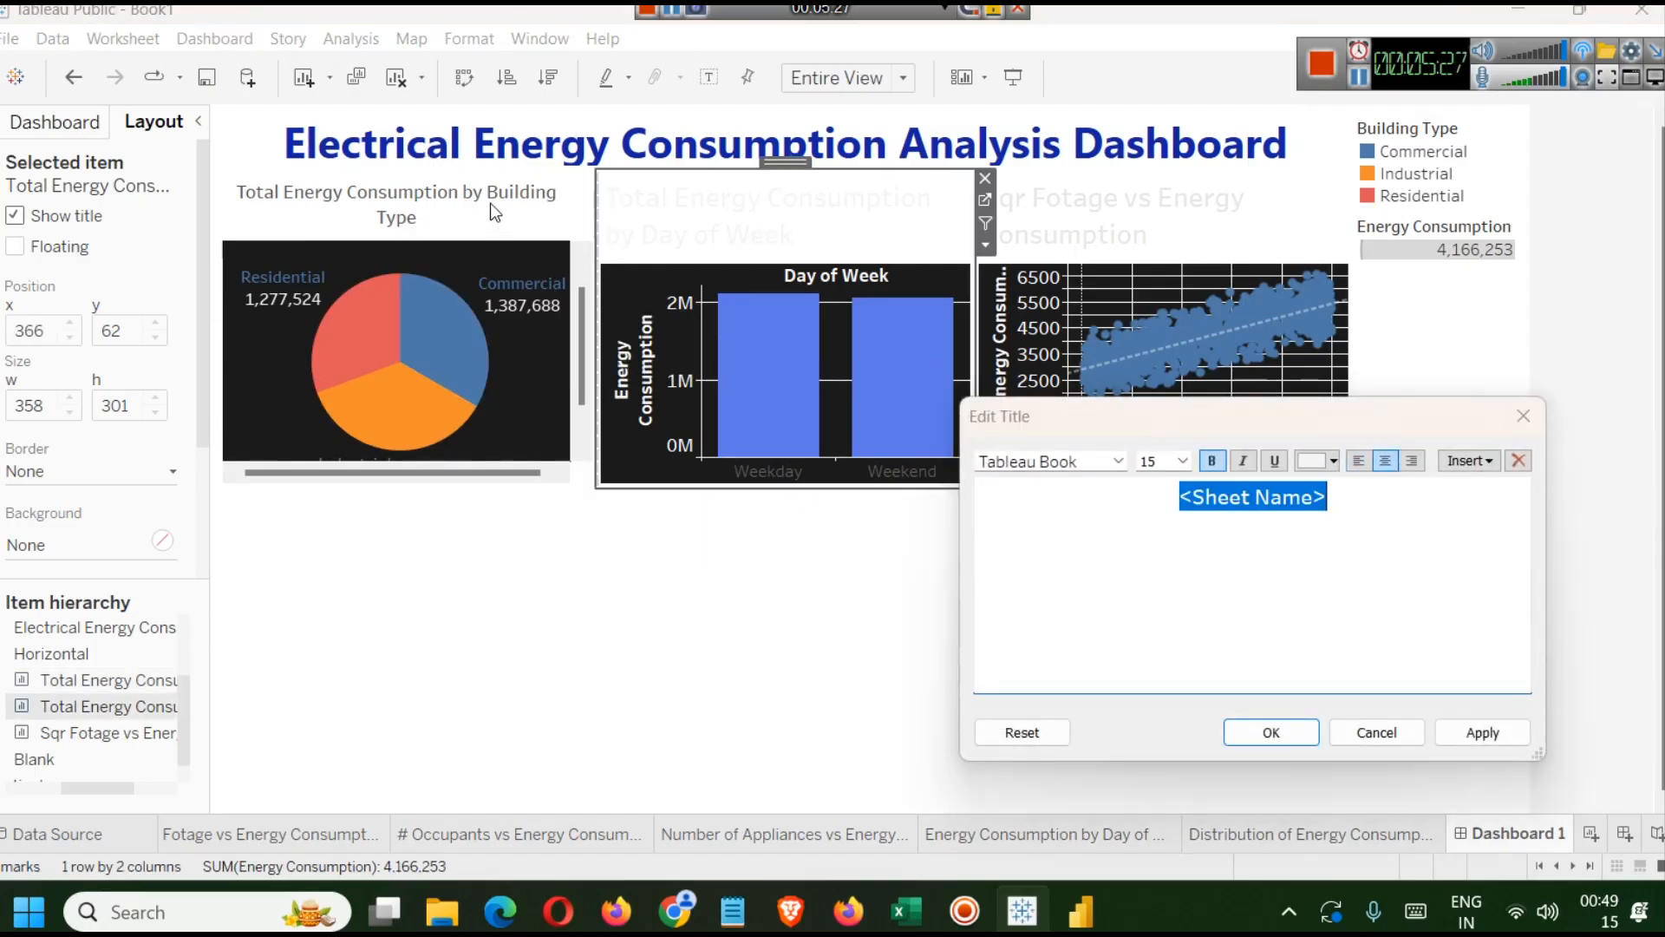
click(1470, 735)
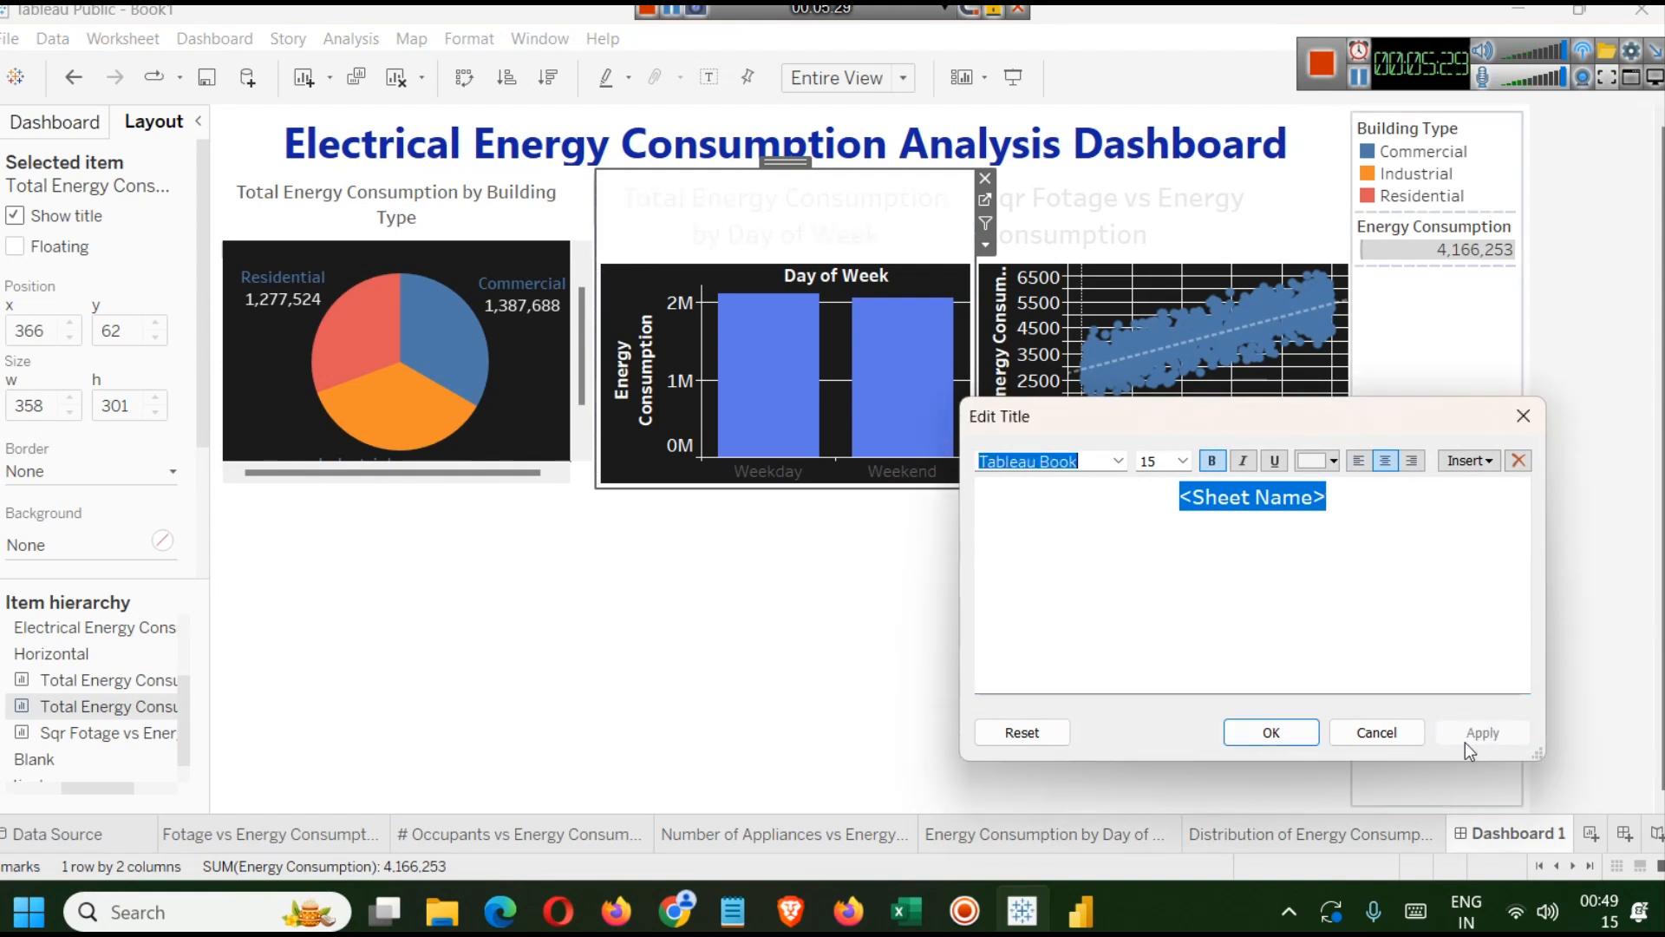
click(1301, 733)
Recolour the pie chart's title text in a darker grey.
double_click(404, 195)
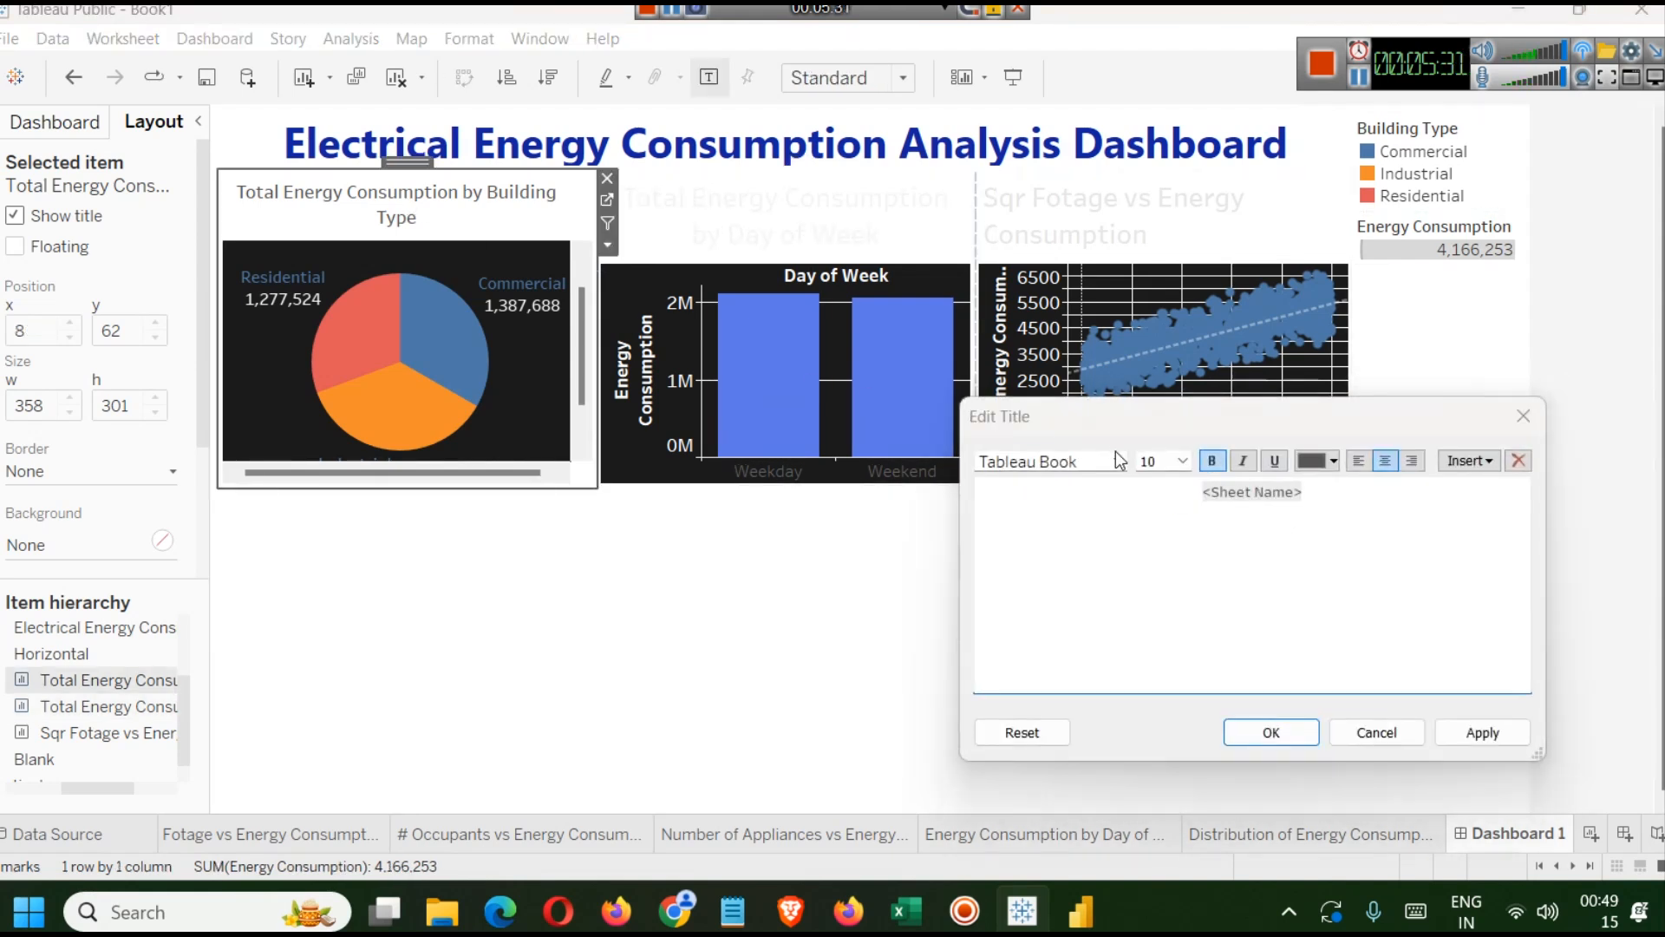
key(ctrl+a)
click(1481, 732)
click(1325, 462)
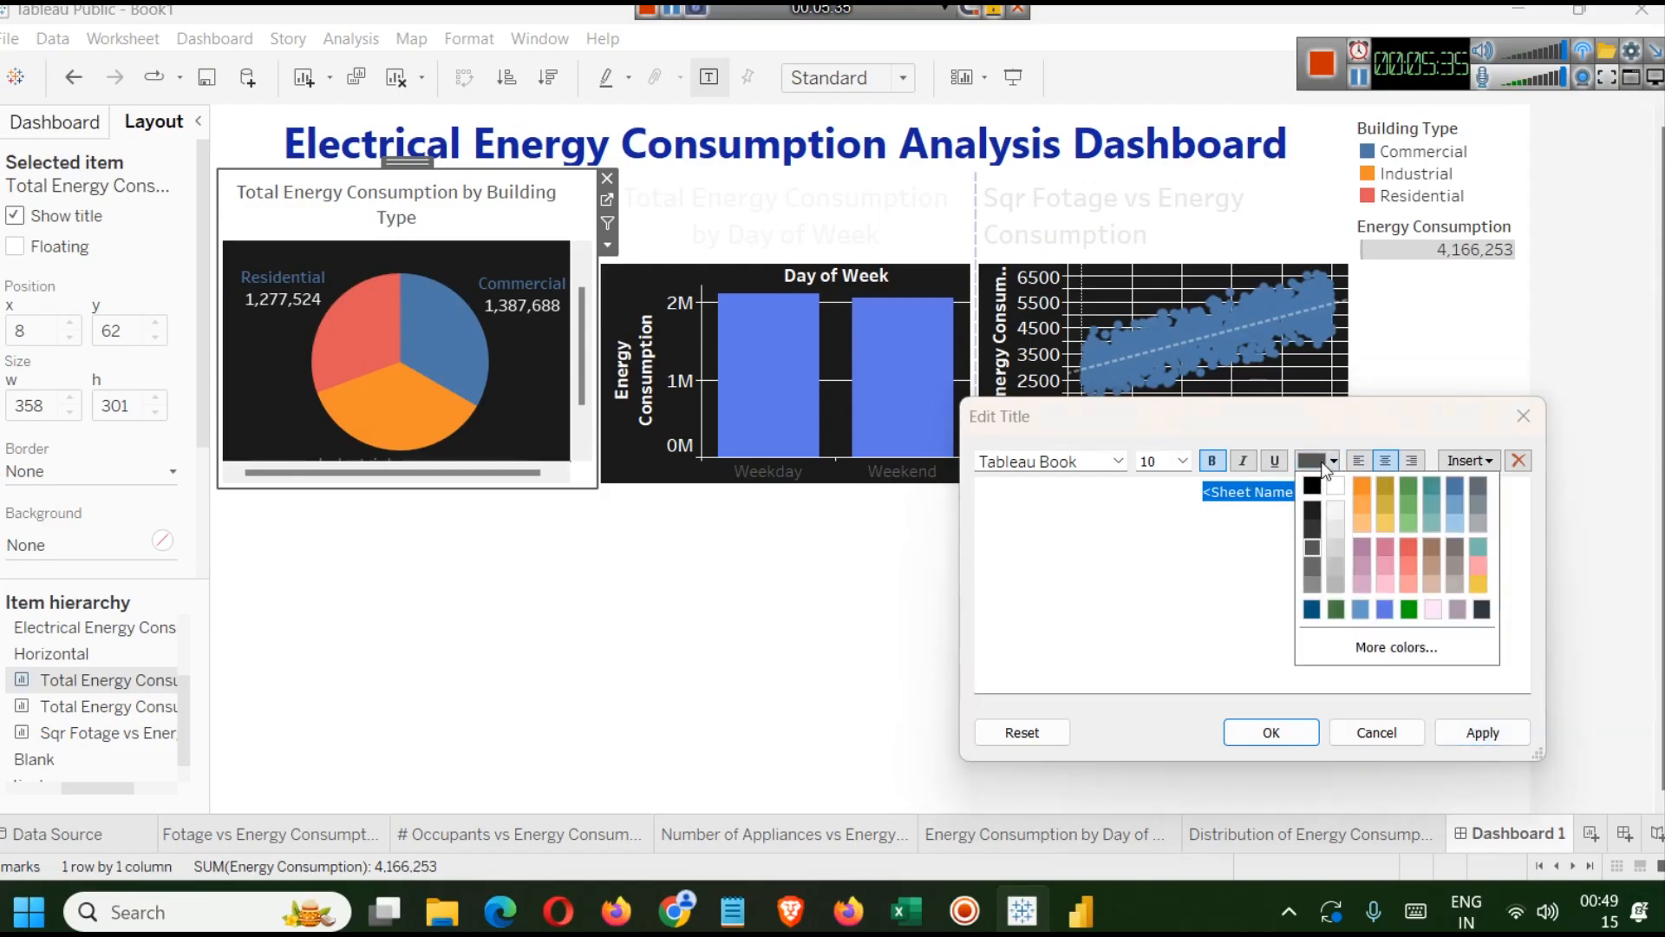
click(1308, 505)
click(1481, 732)
click(1271, 732)
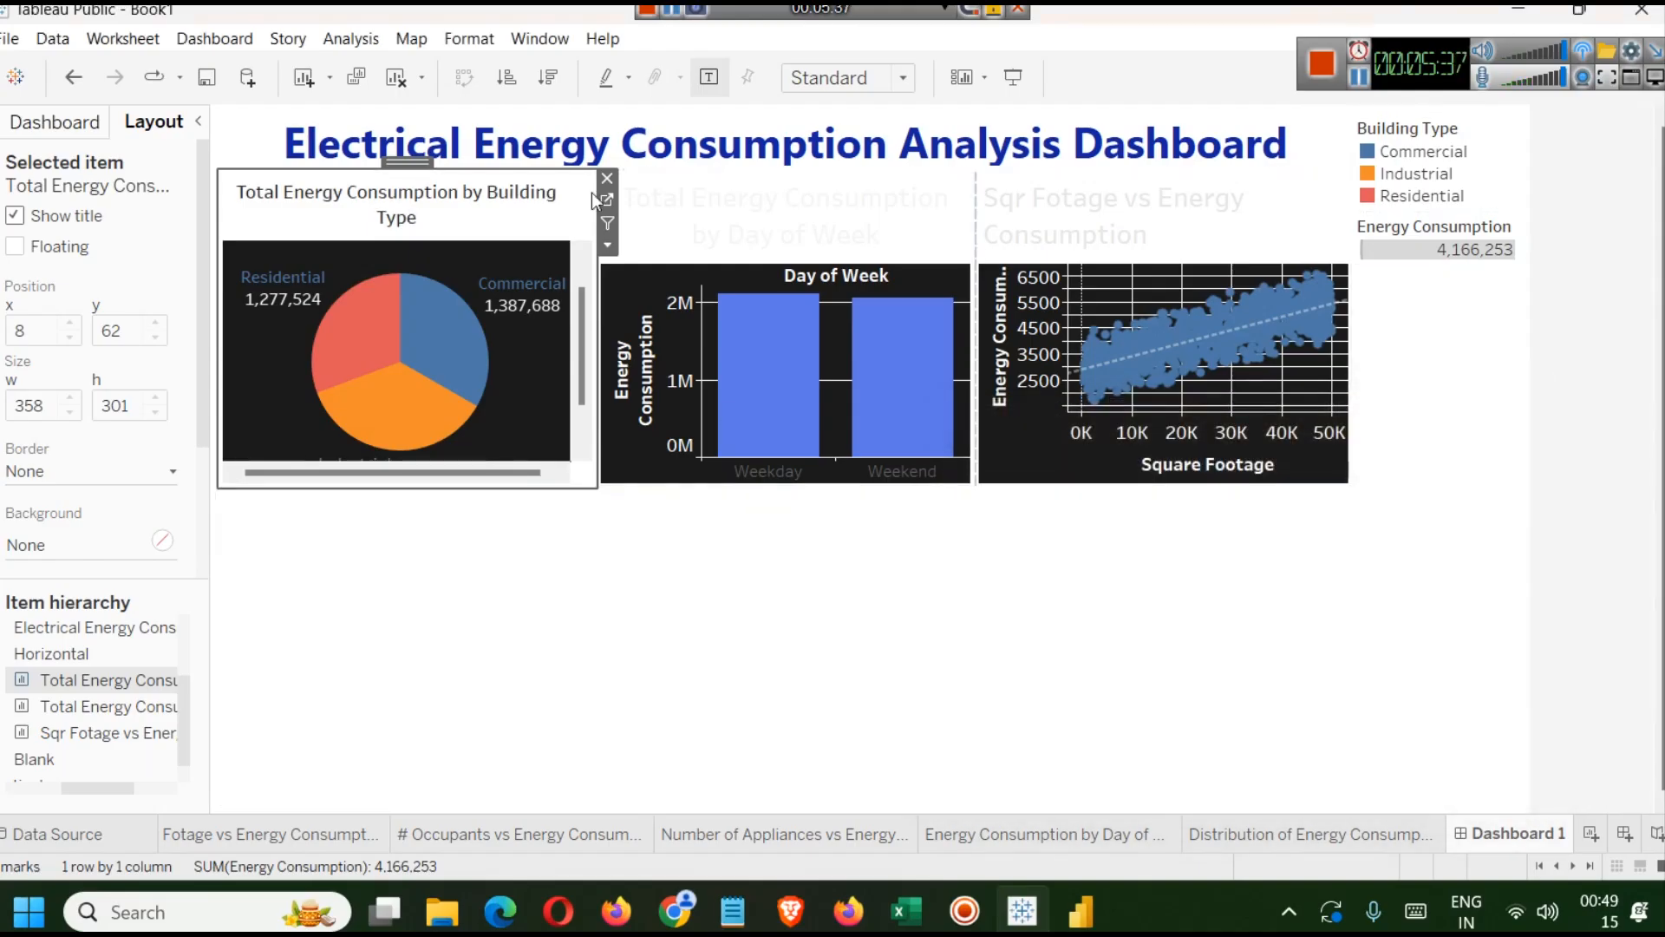
Format the day-of-week bar chart's title as 10-point black text and apply it.
click(786, 215)
double_click(786, 215)
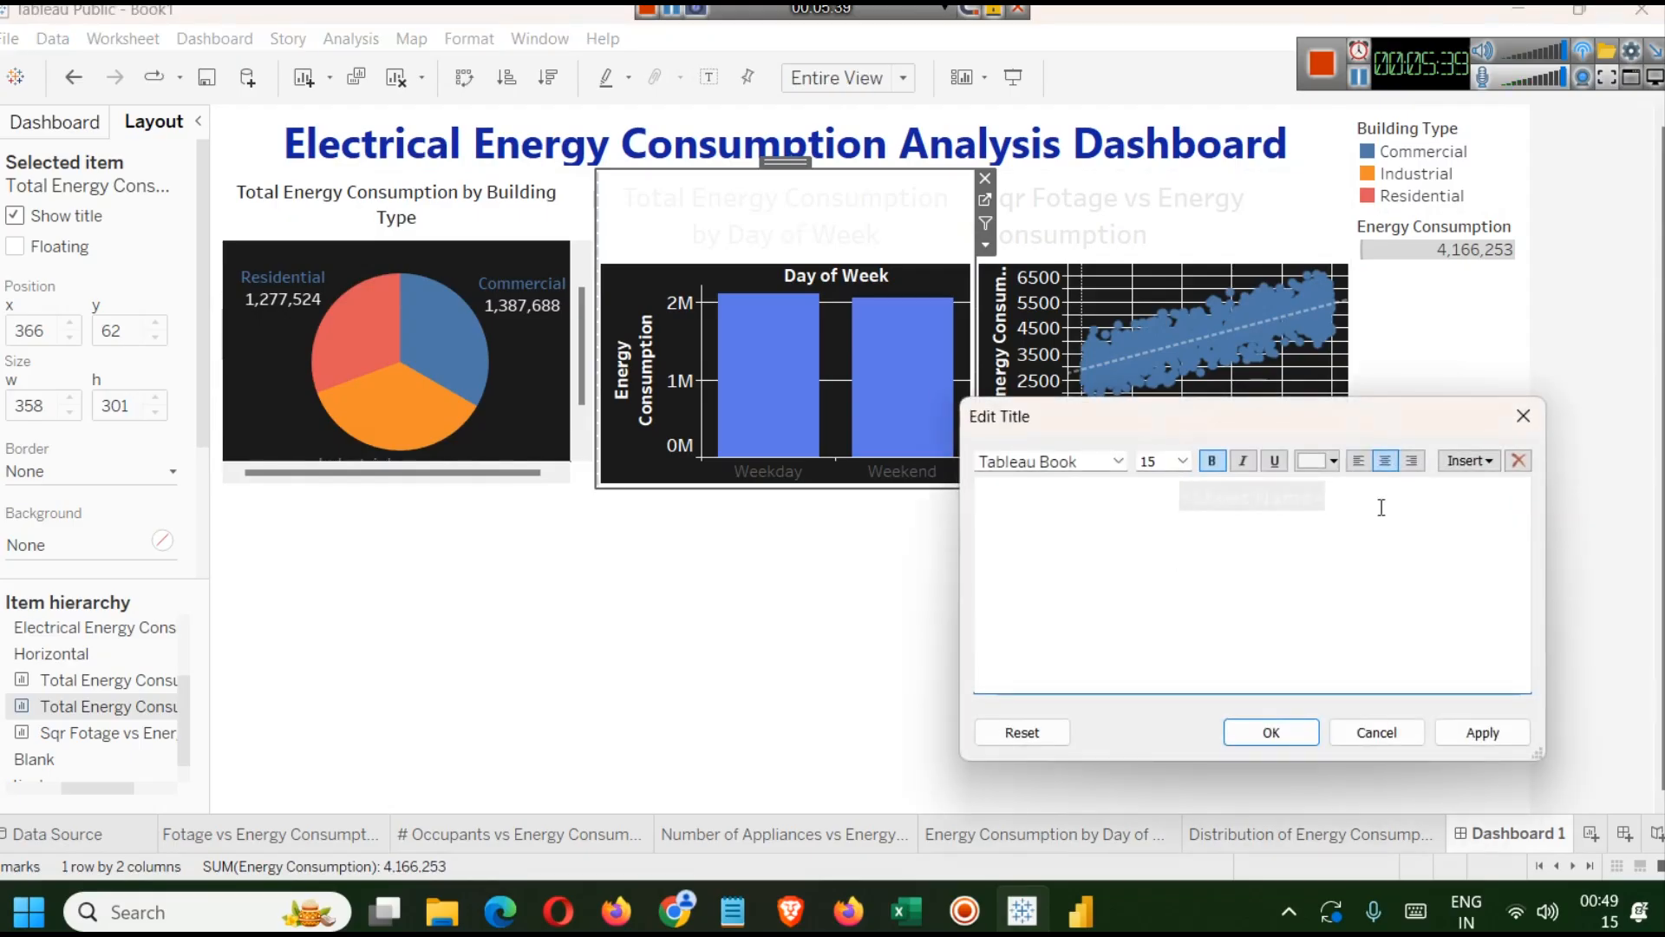
key(ctrl+a)
click(1182, 460)
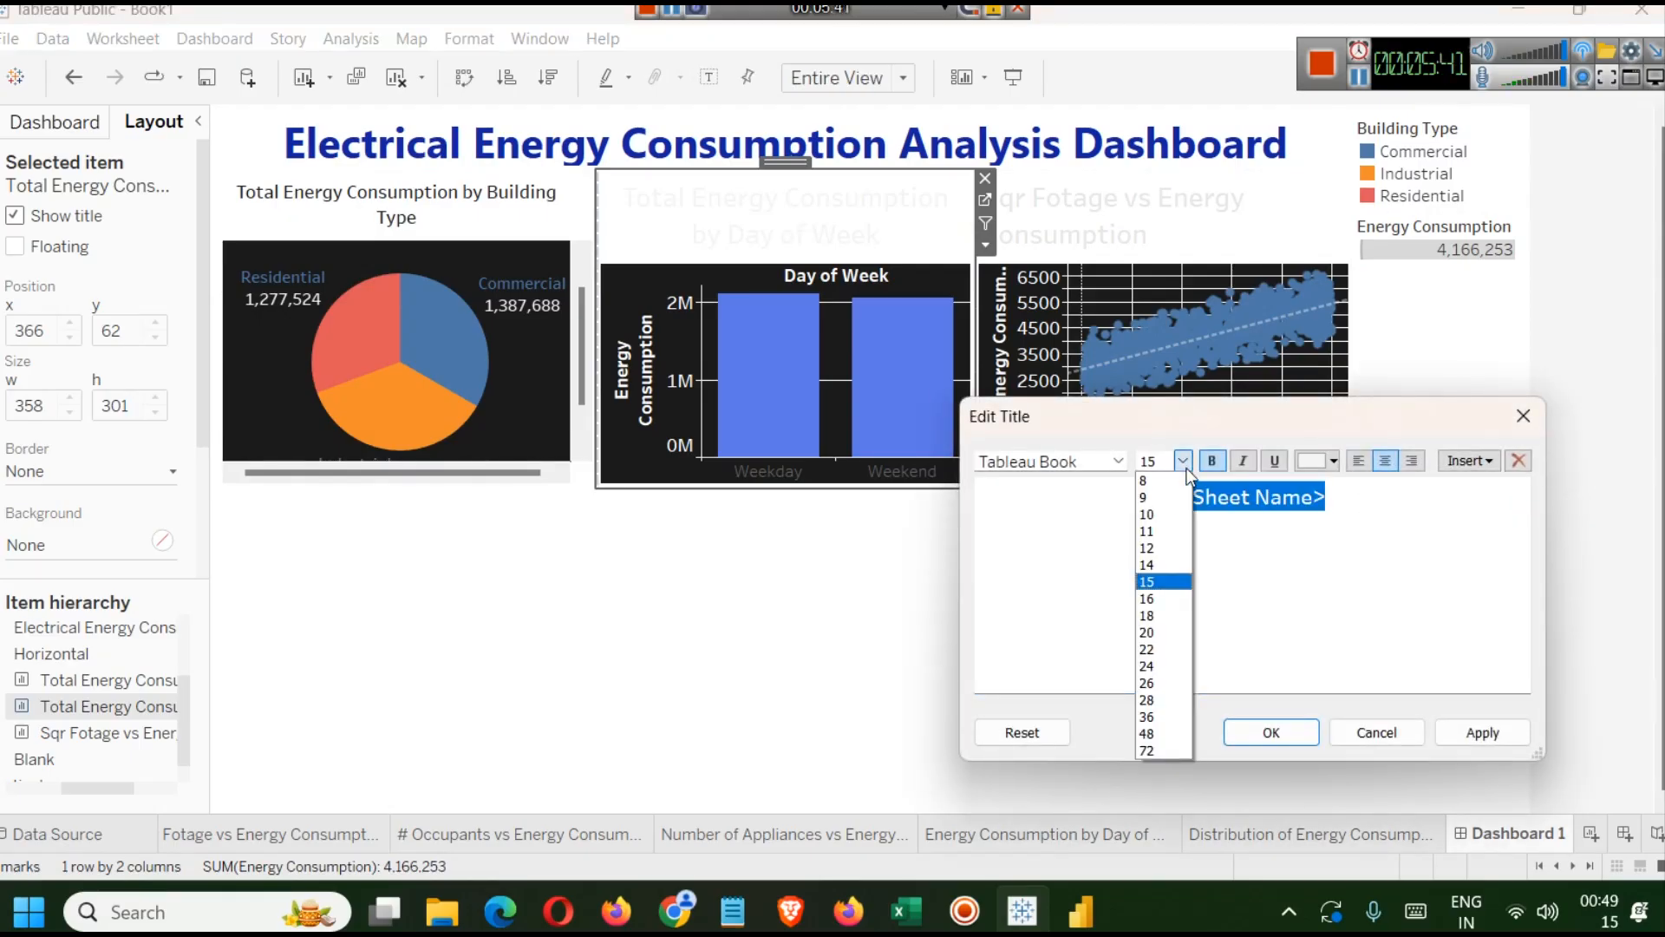
click(1174, 517)
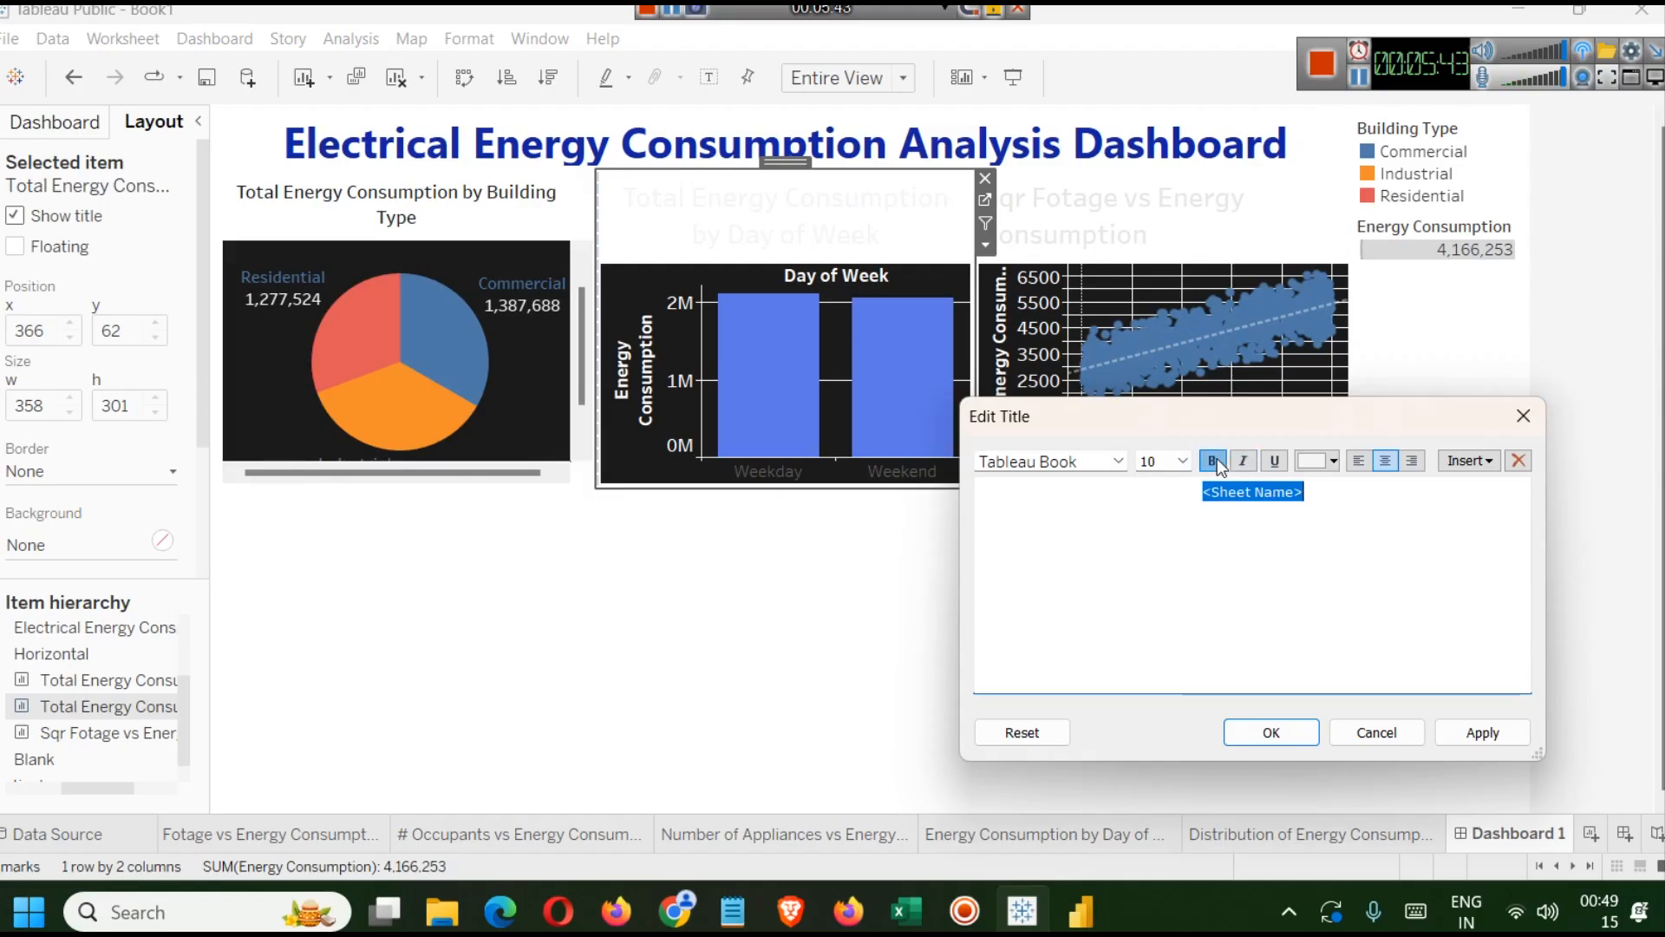
click(1327, 465)
click(1315, 517)
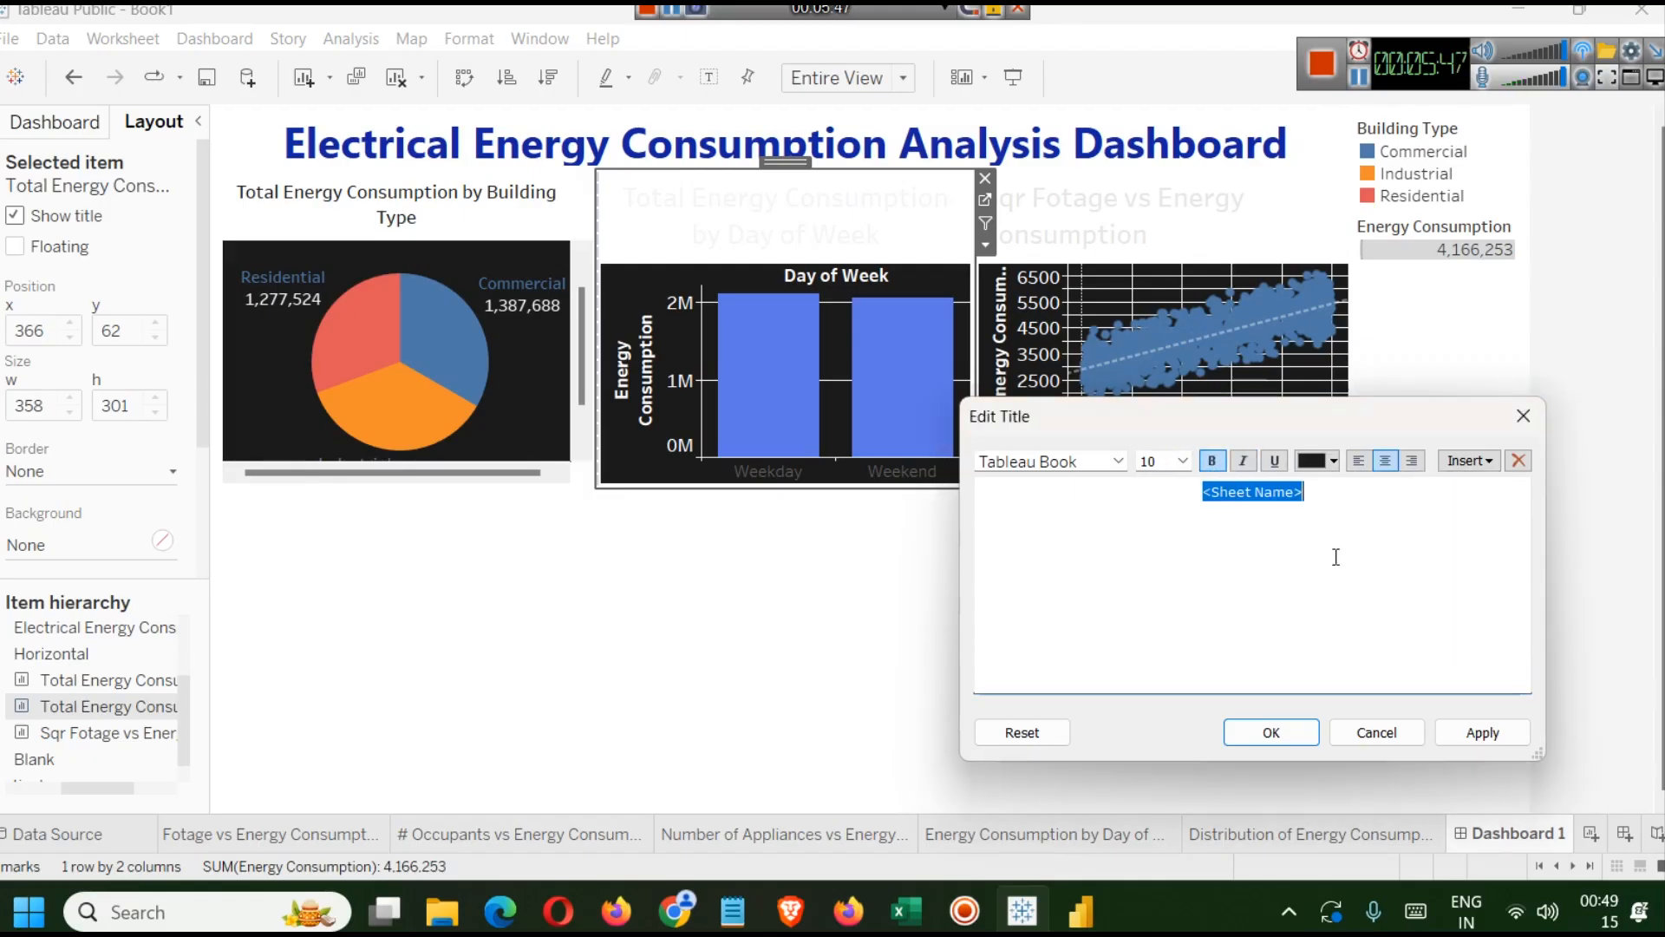
click(1489, 741)
click(1277, 732)
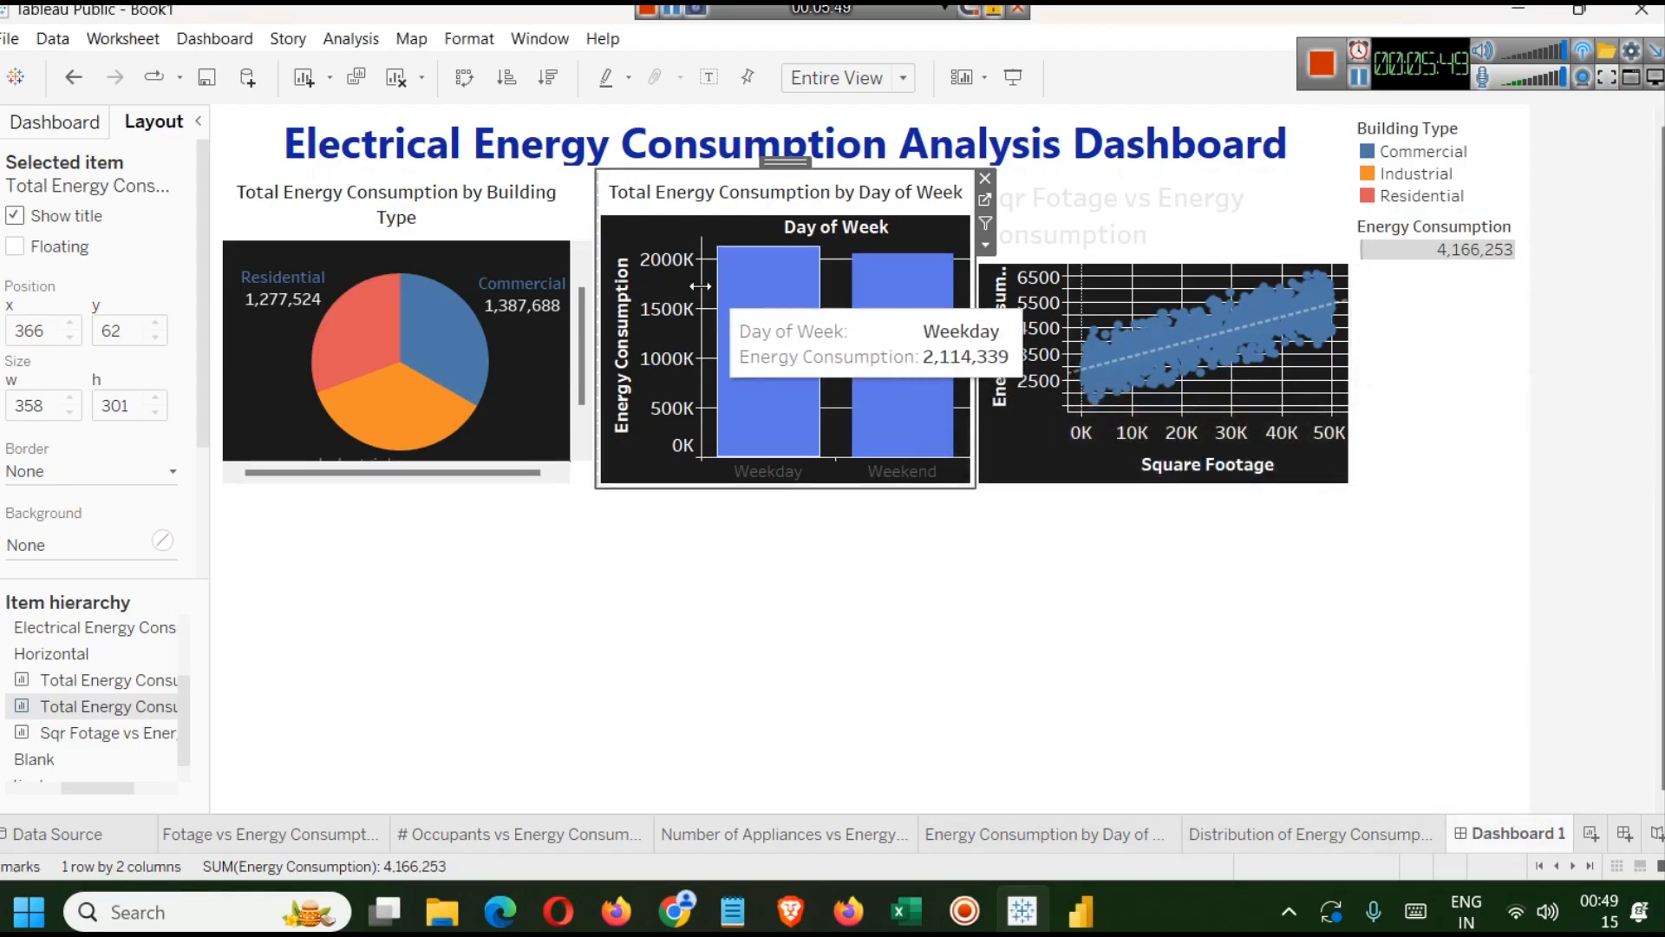
Format the Sqr Fotage vs Energy Consumption scatter plot's title as 10-point dark text.
click(1046, 243)
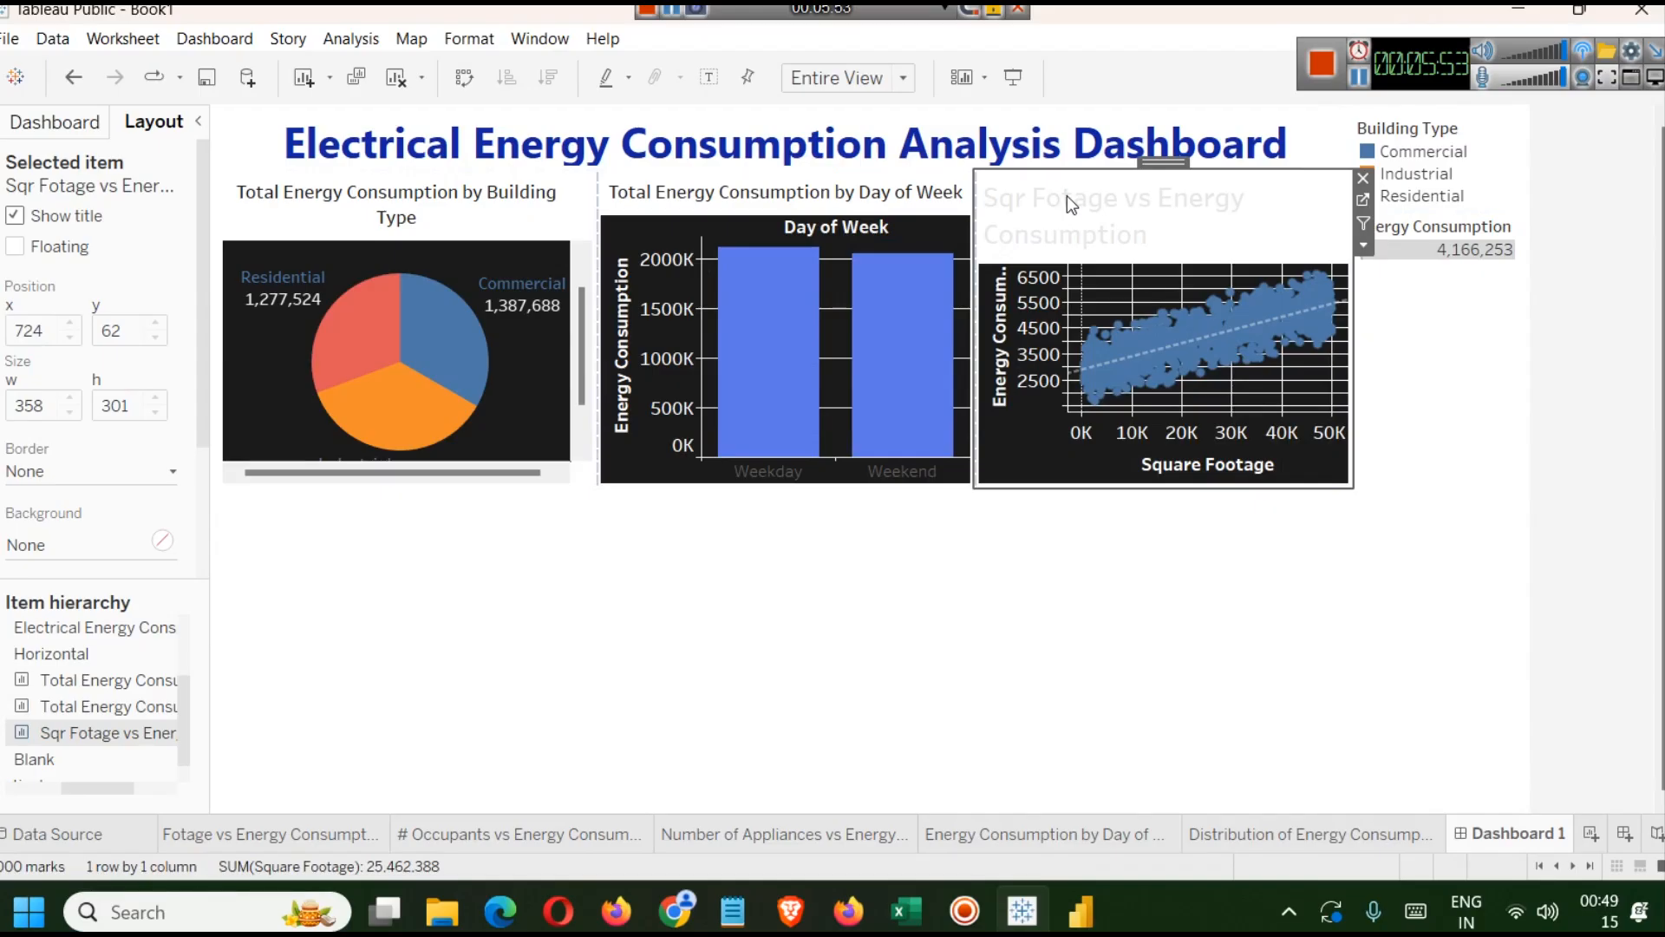
double_click(1091, 198)
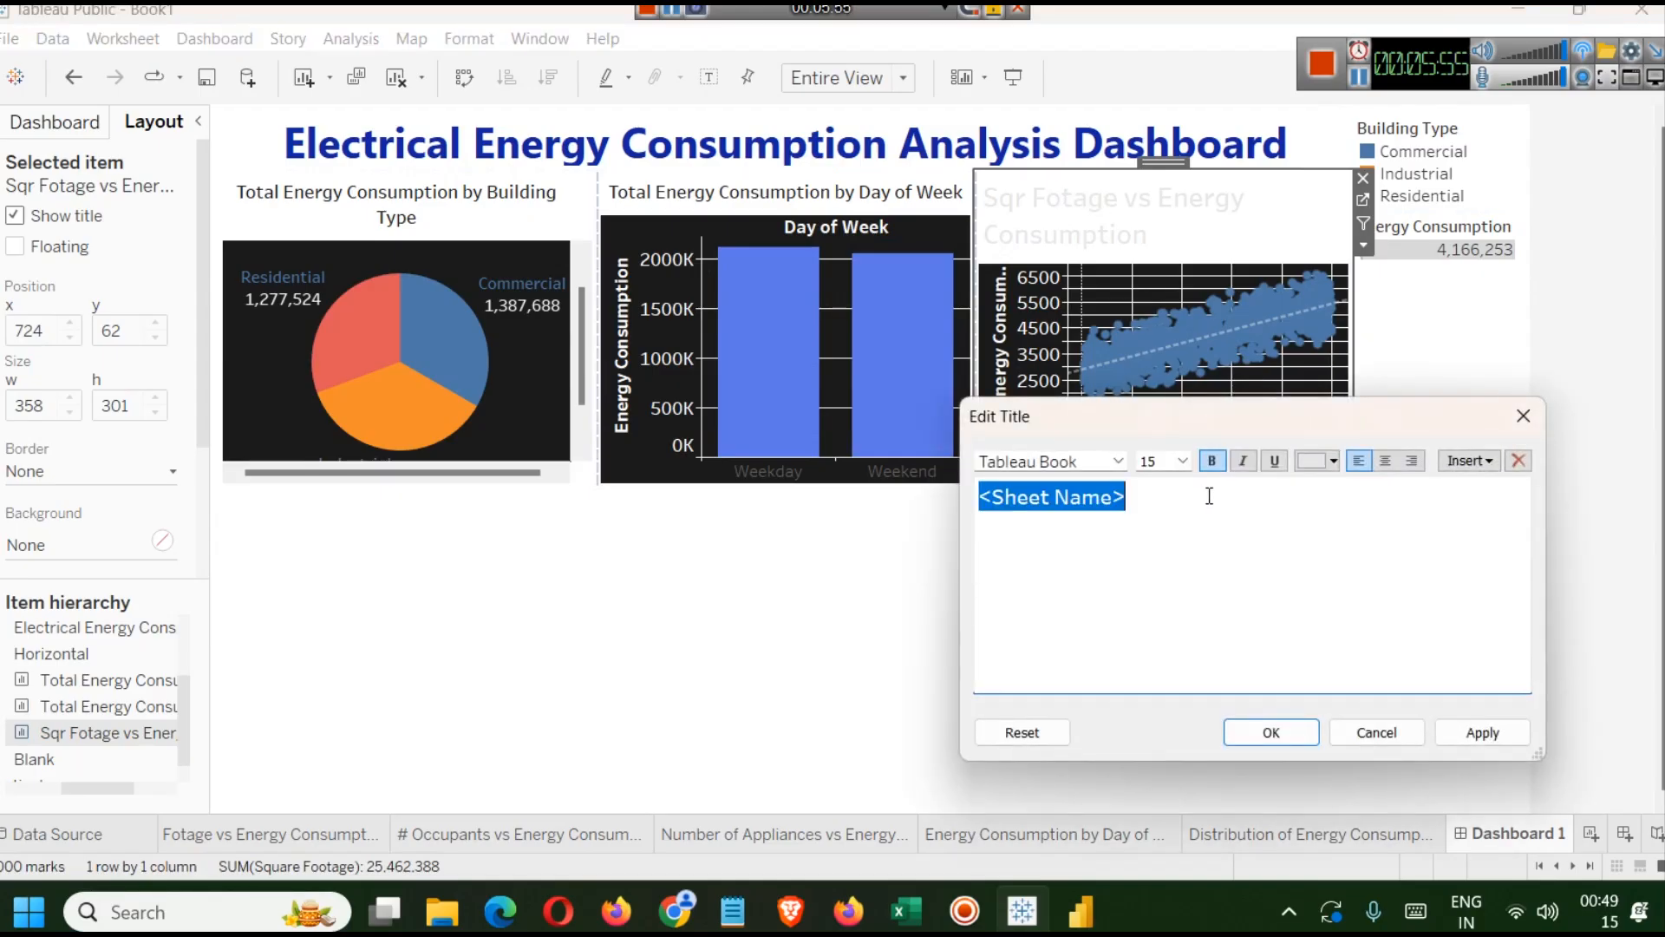
click(1187, 464)
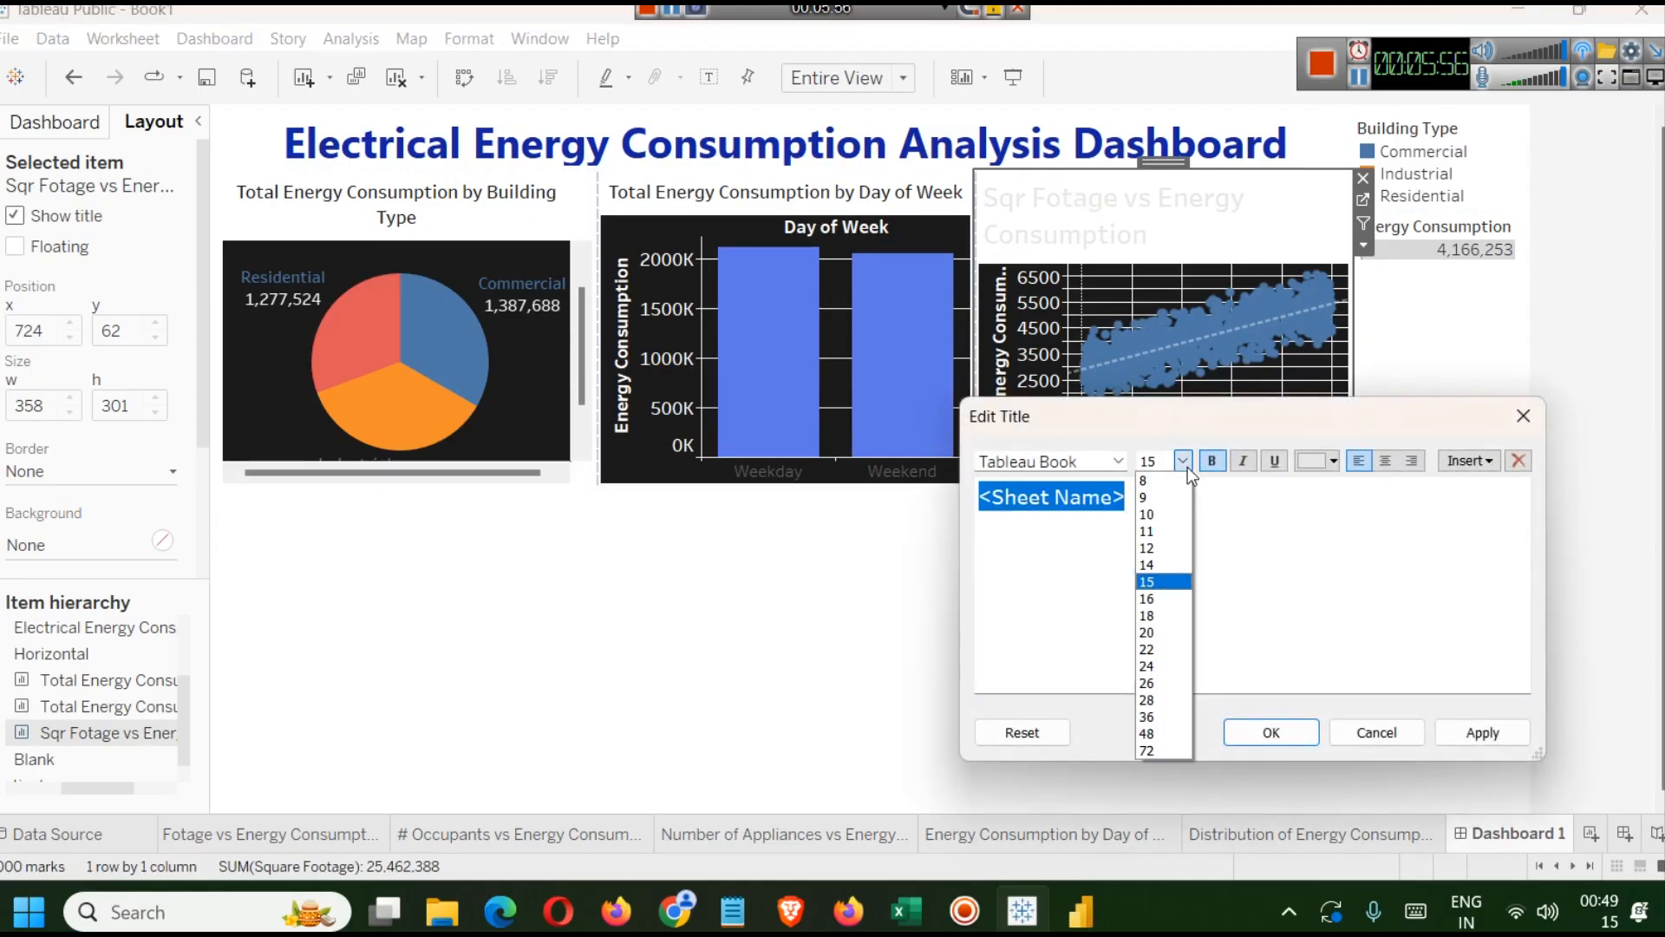
click(1154, 526)
click(1335, 462)
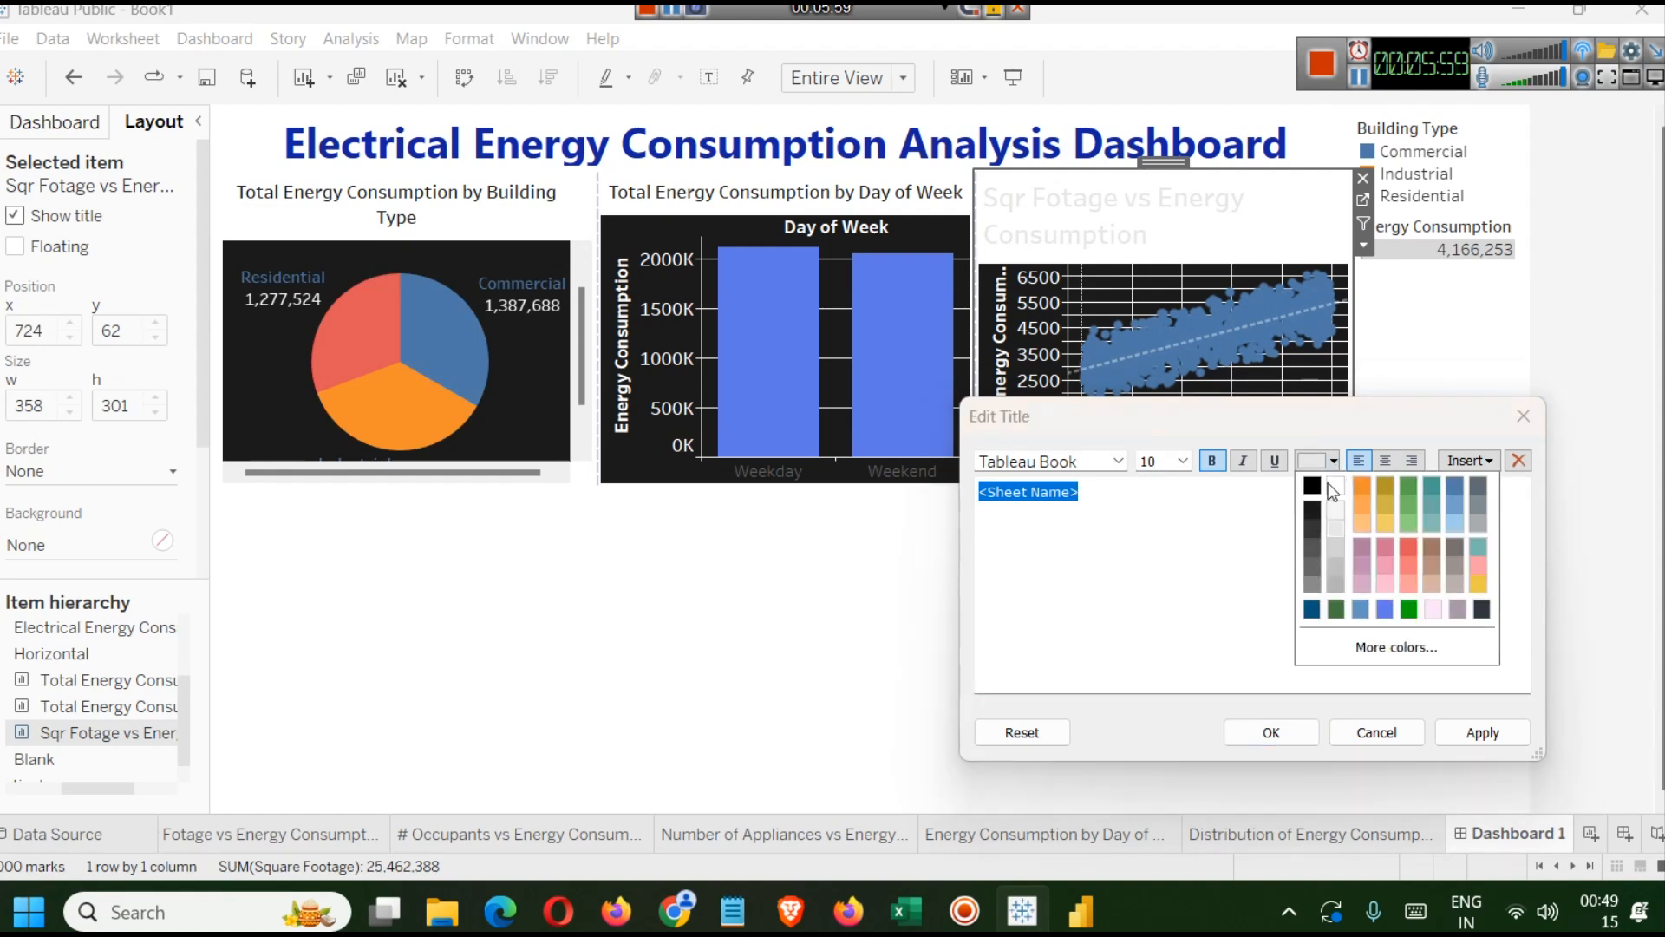
click(1314, 527)
click(1483, 733)
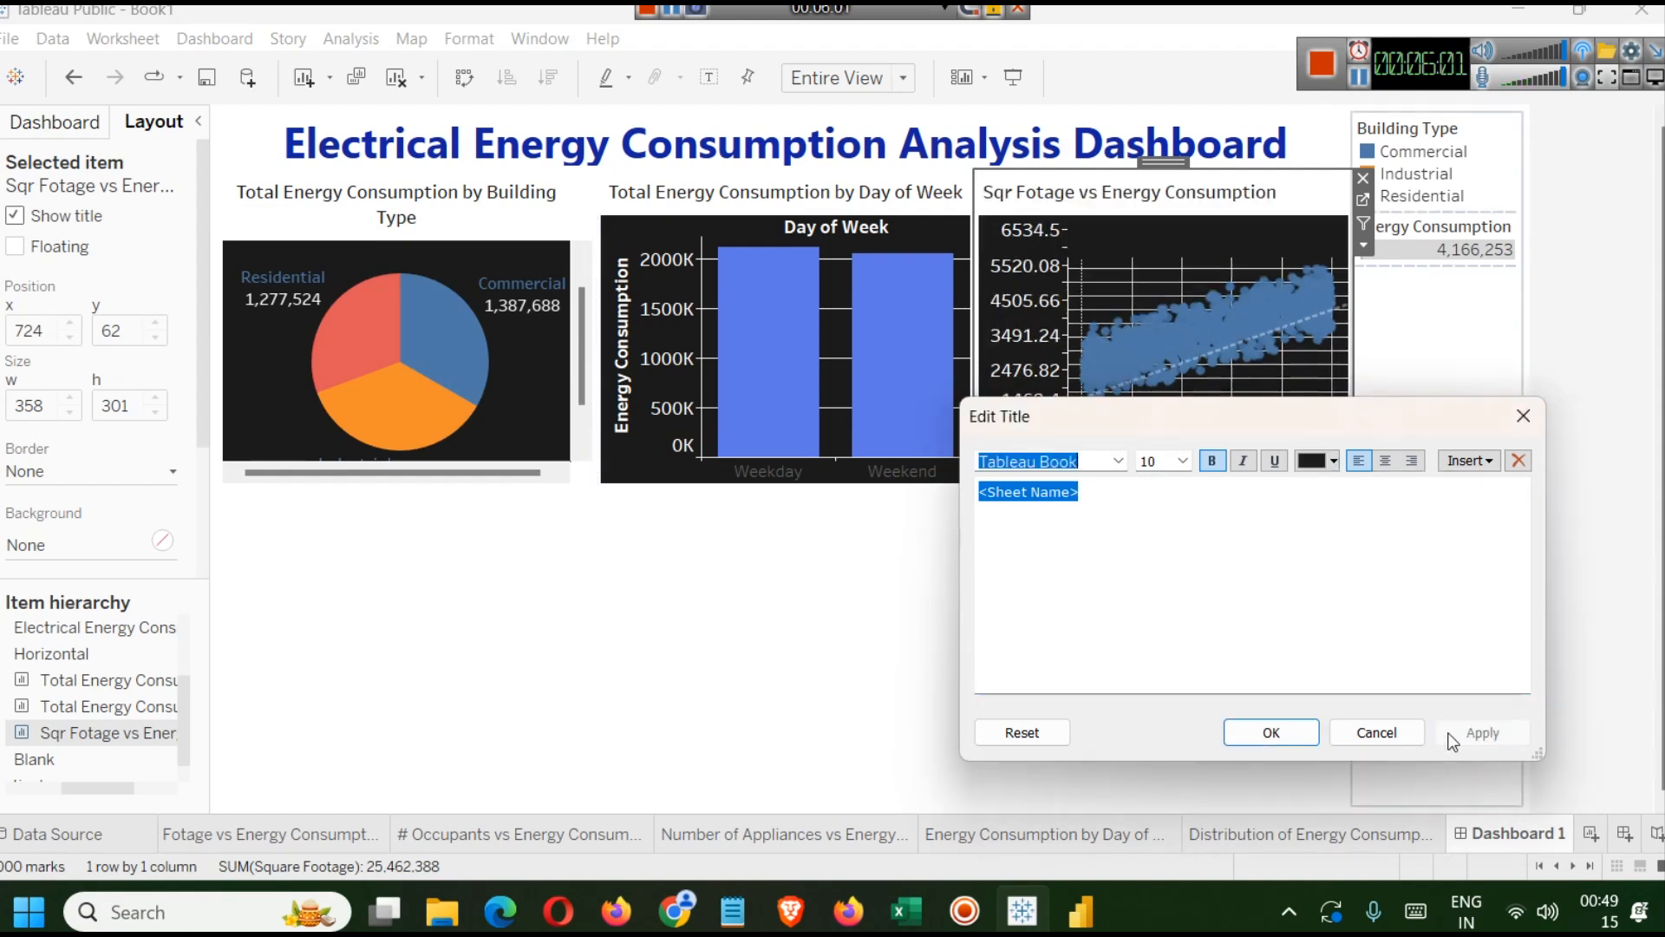
click(1304, 732)
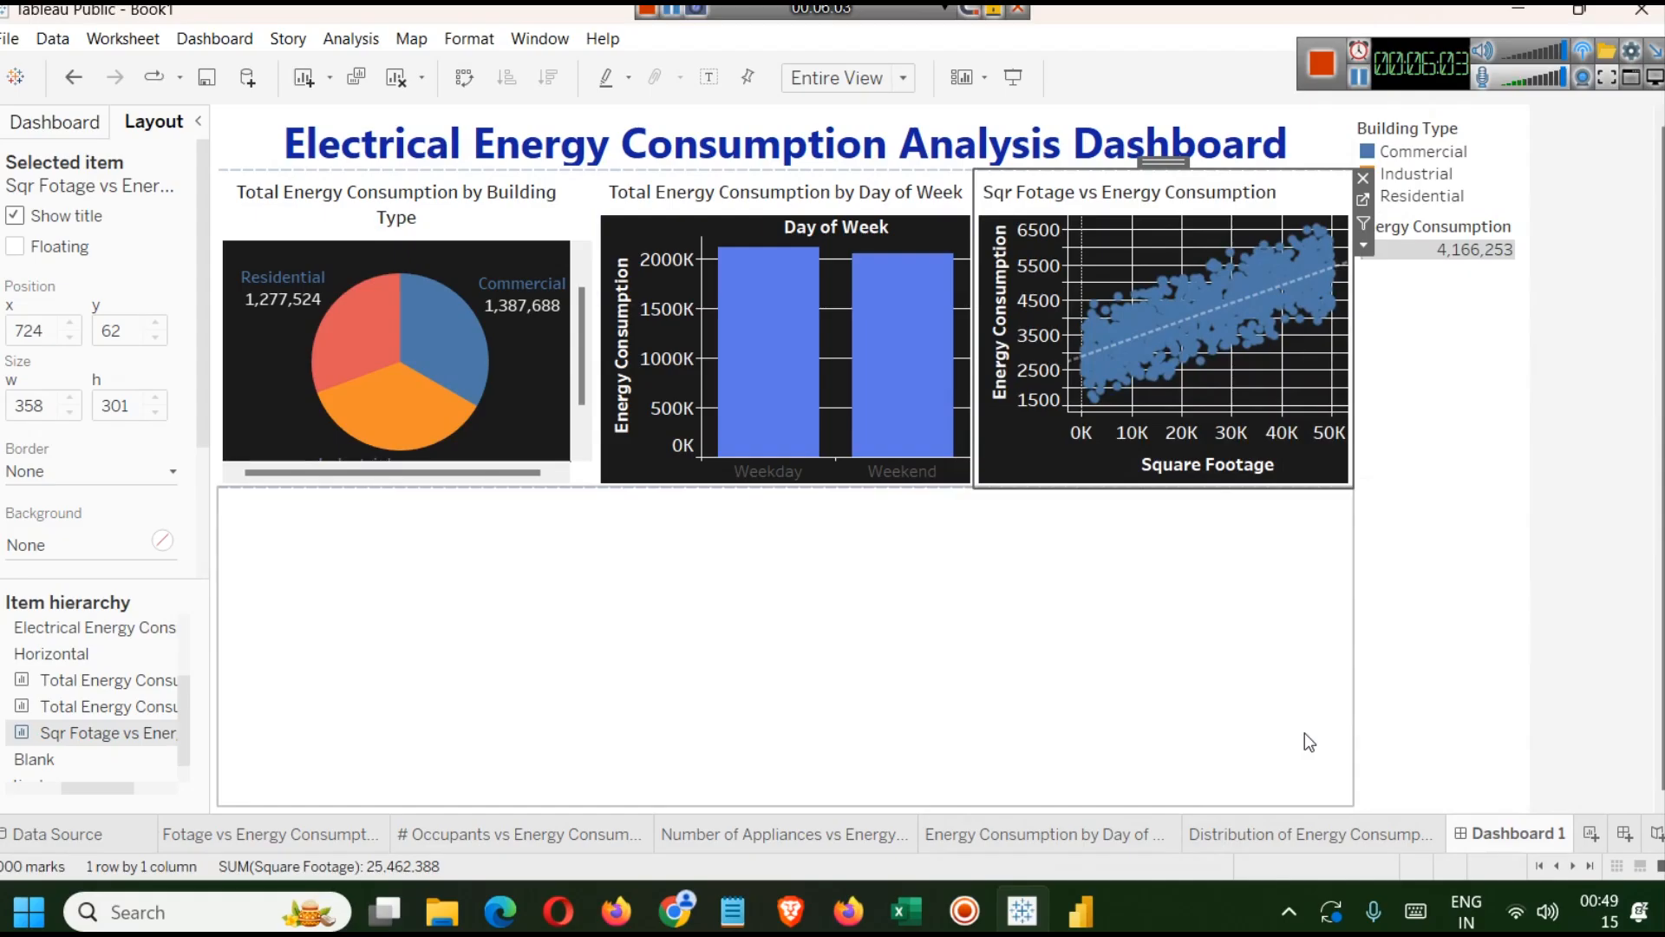
double_click(412, 186)
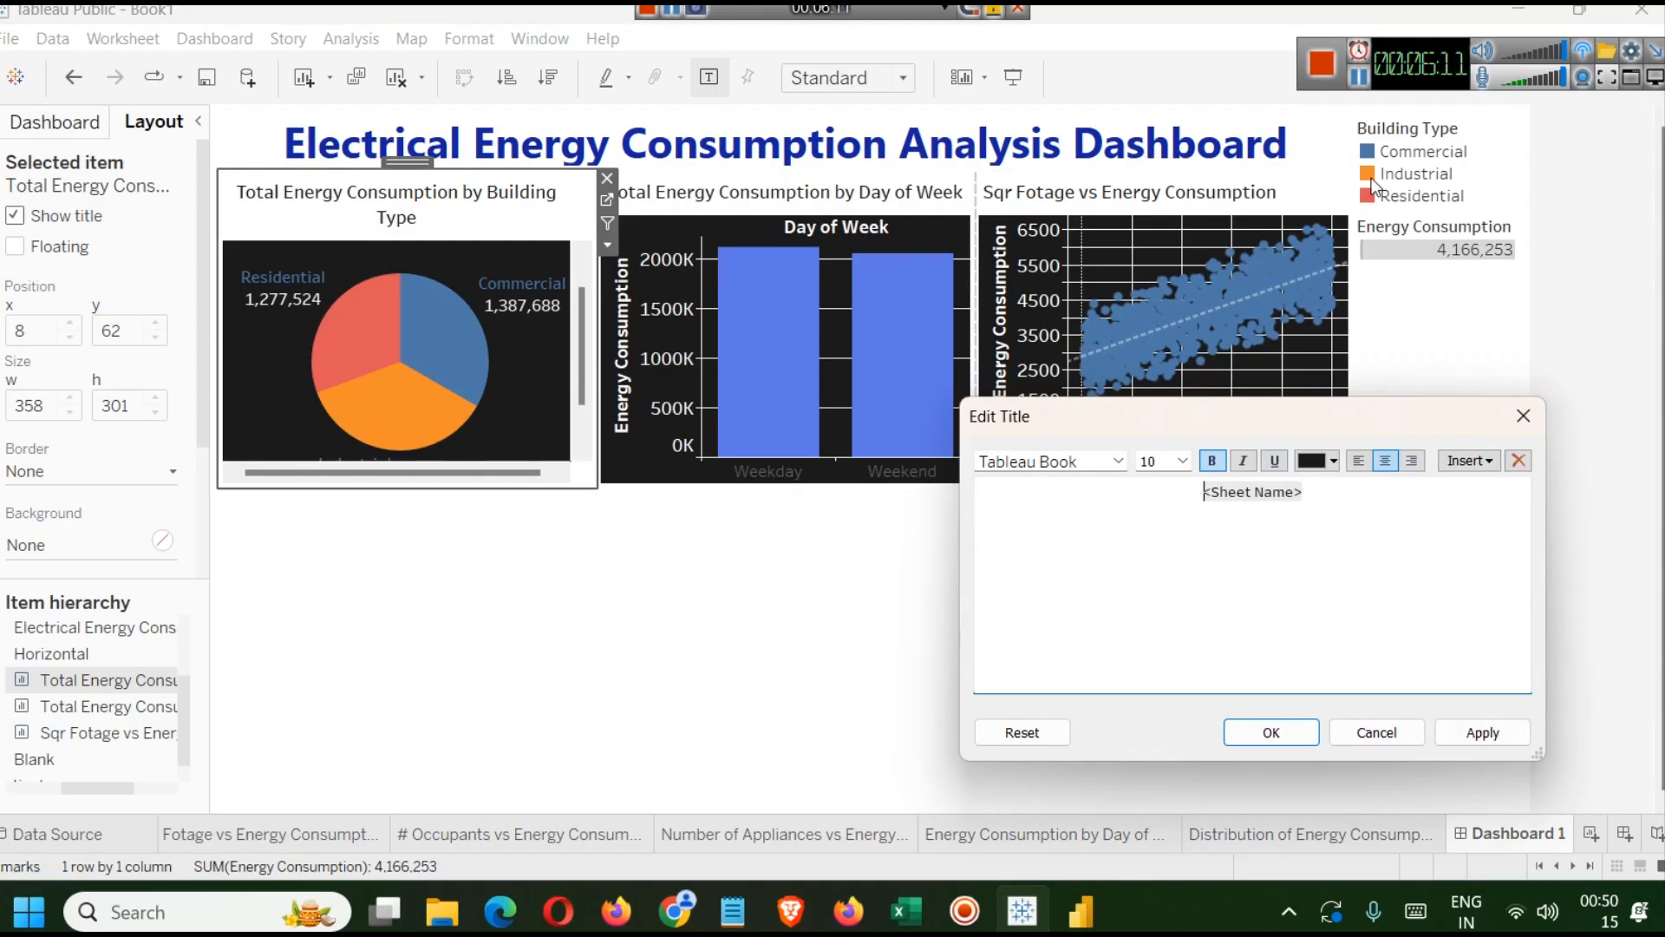
click(1362, 82)
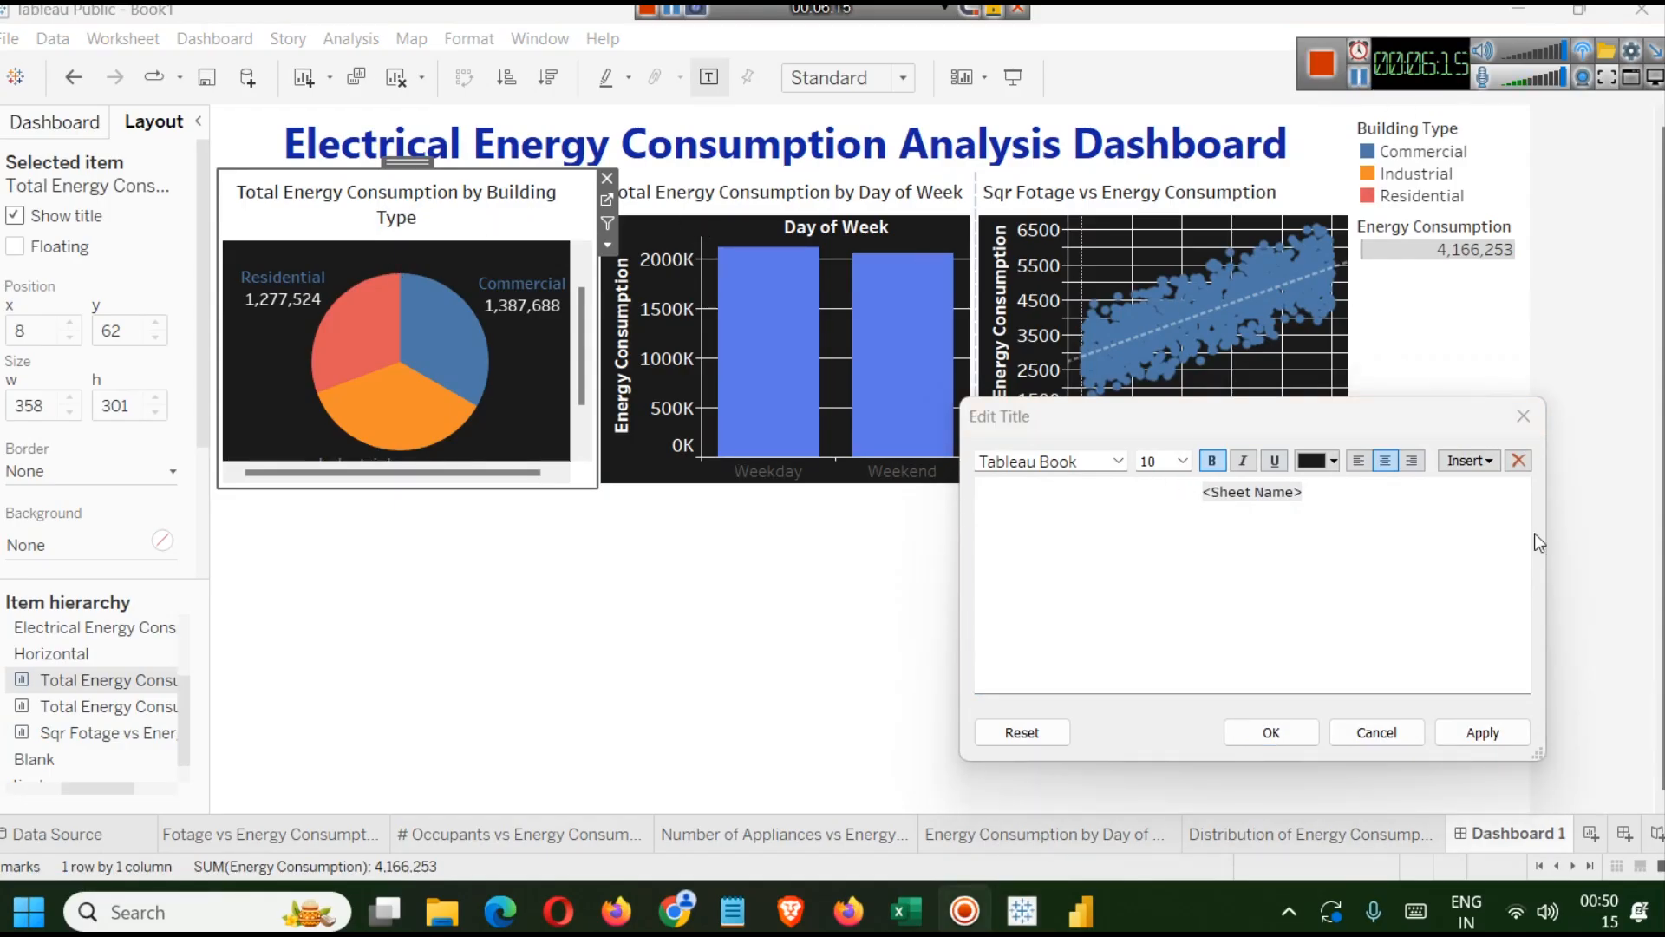
click(1523, 418)
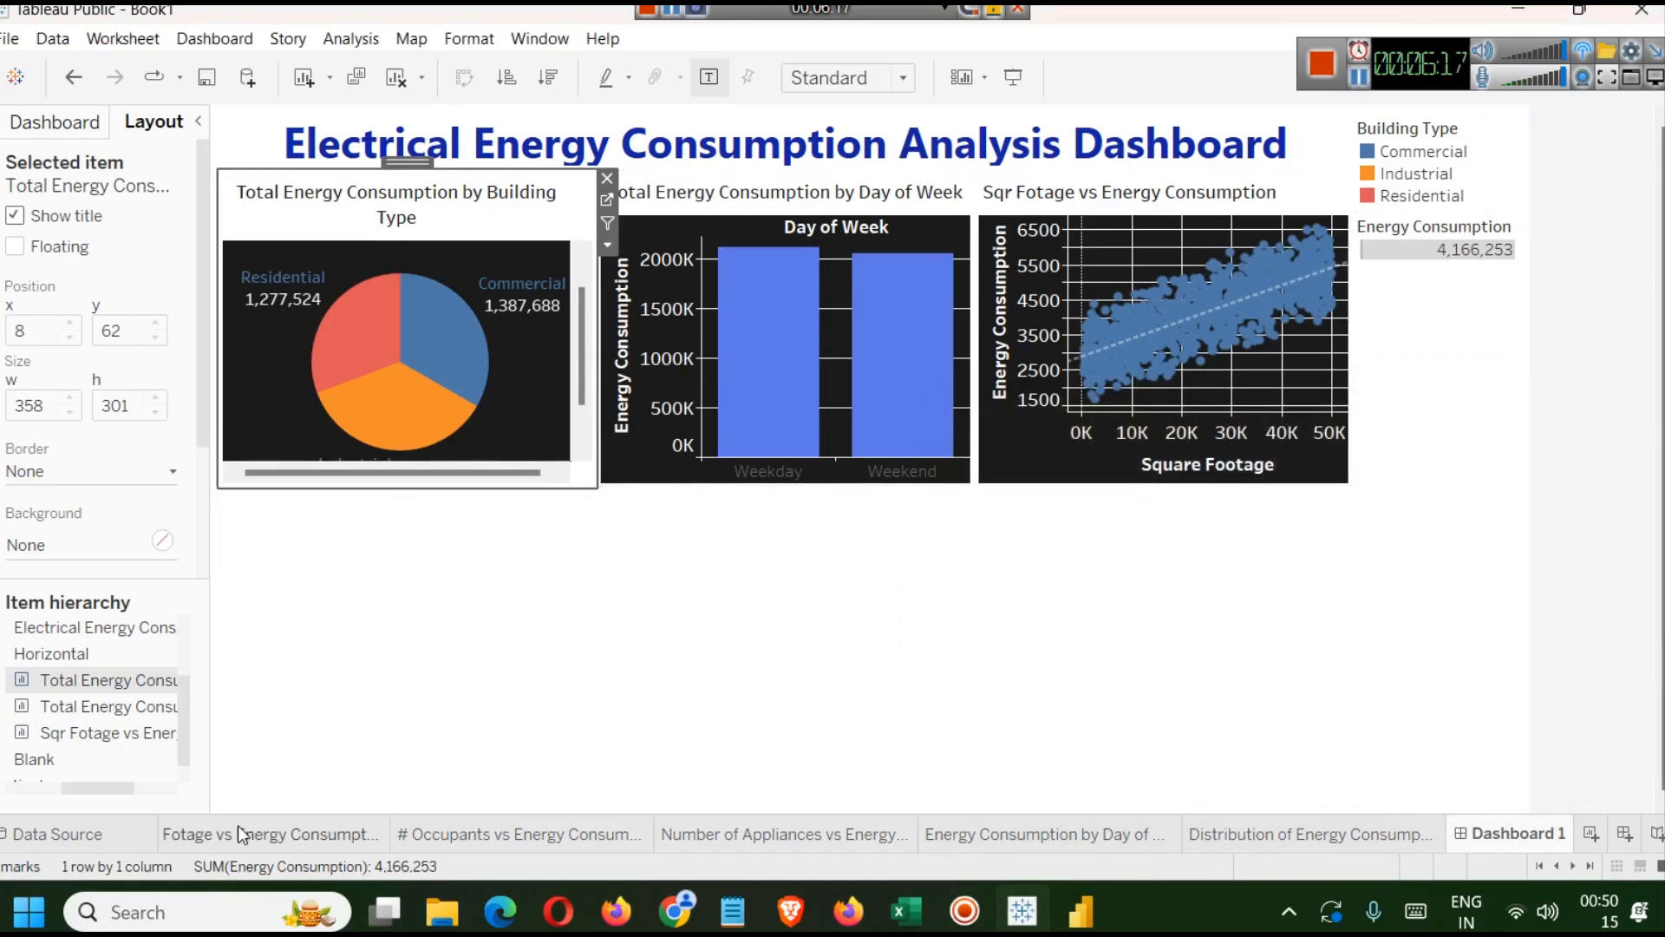
Rename the pie chart worksheet to Energy Consumption by Building Type by removing the word Total.
click(190, 835)
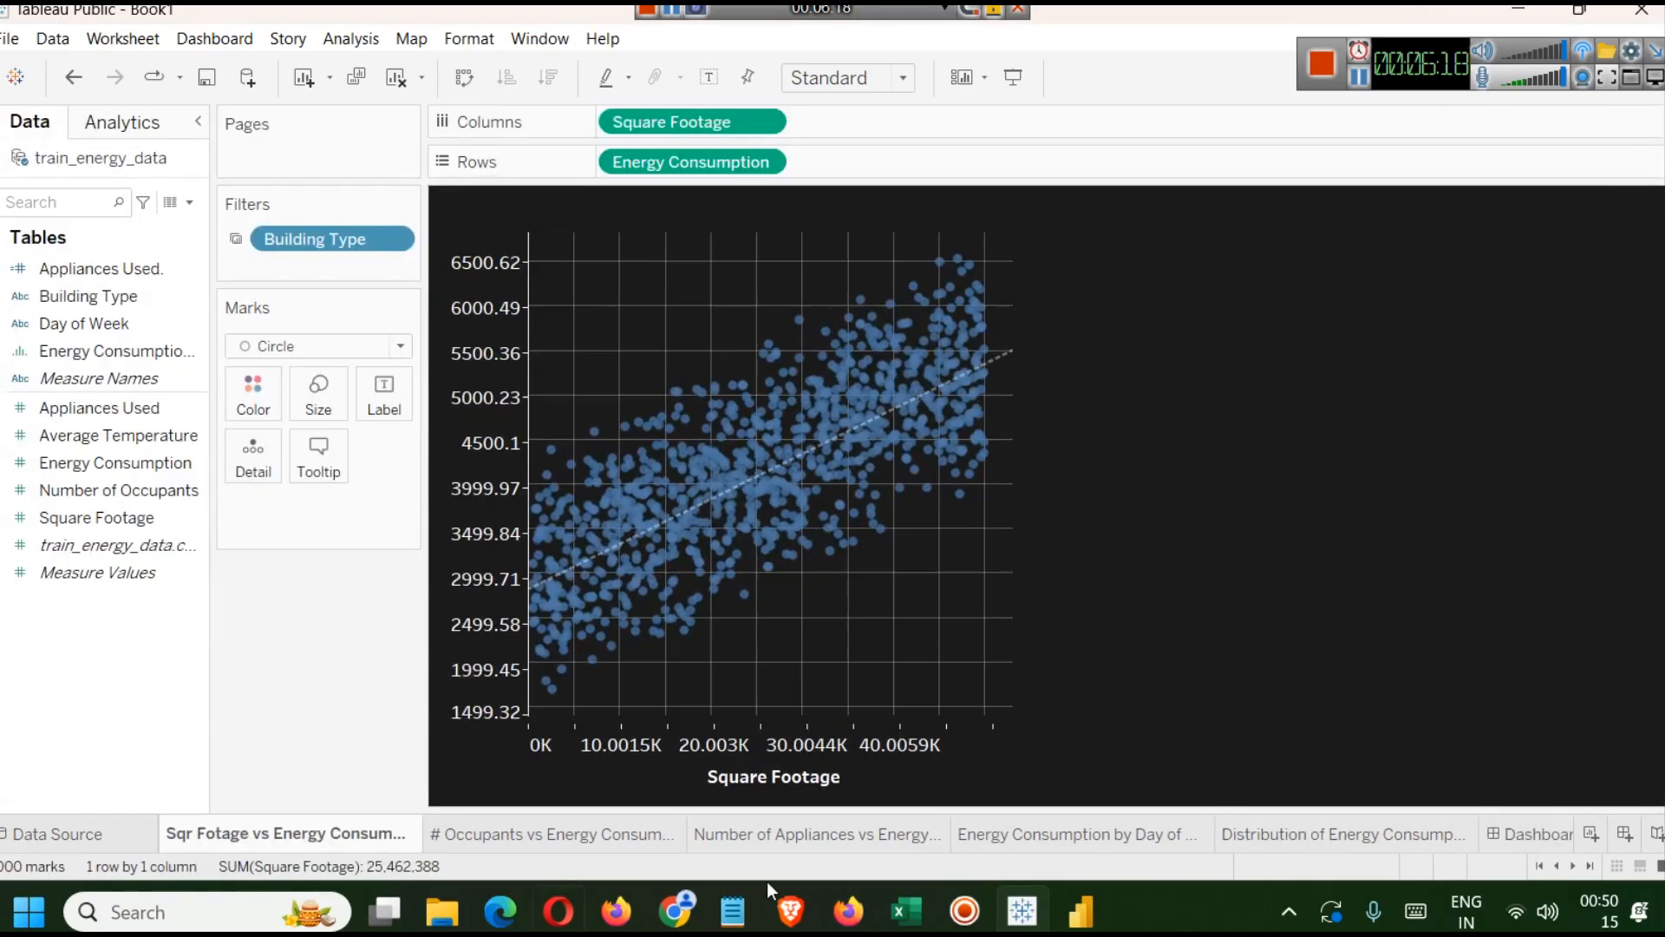
click(1555, 866)
click(1556, 866)
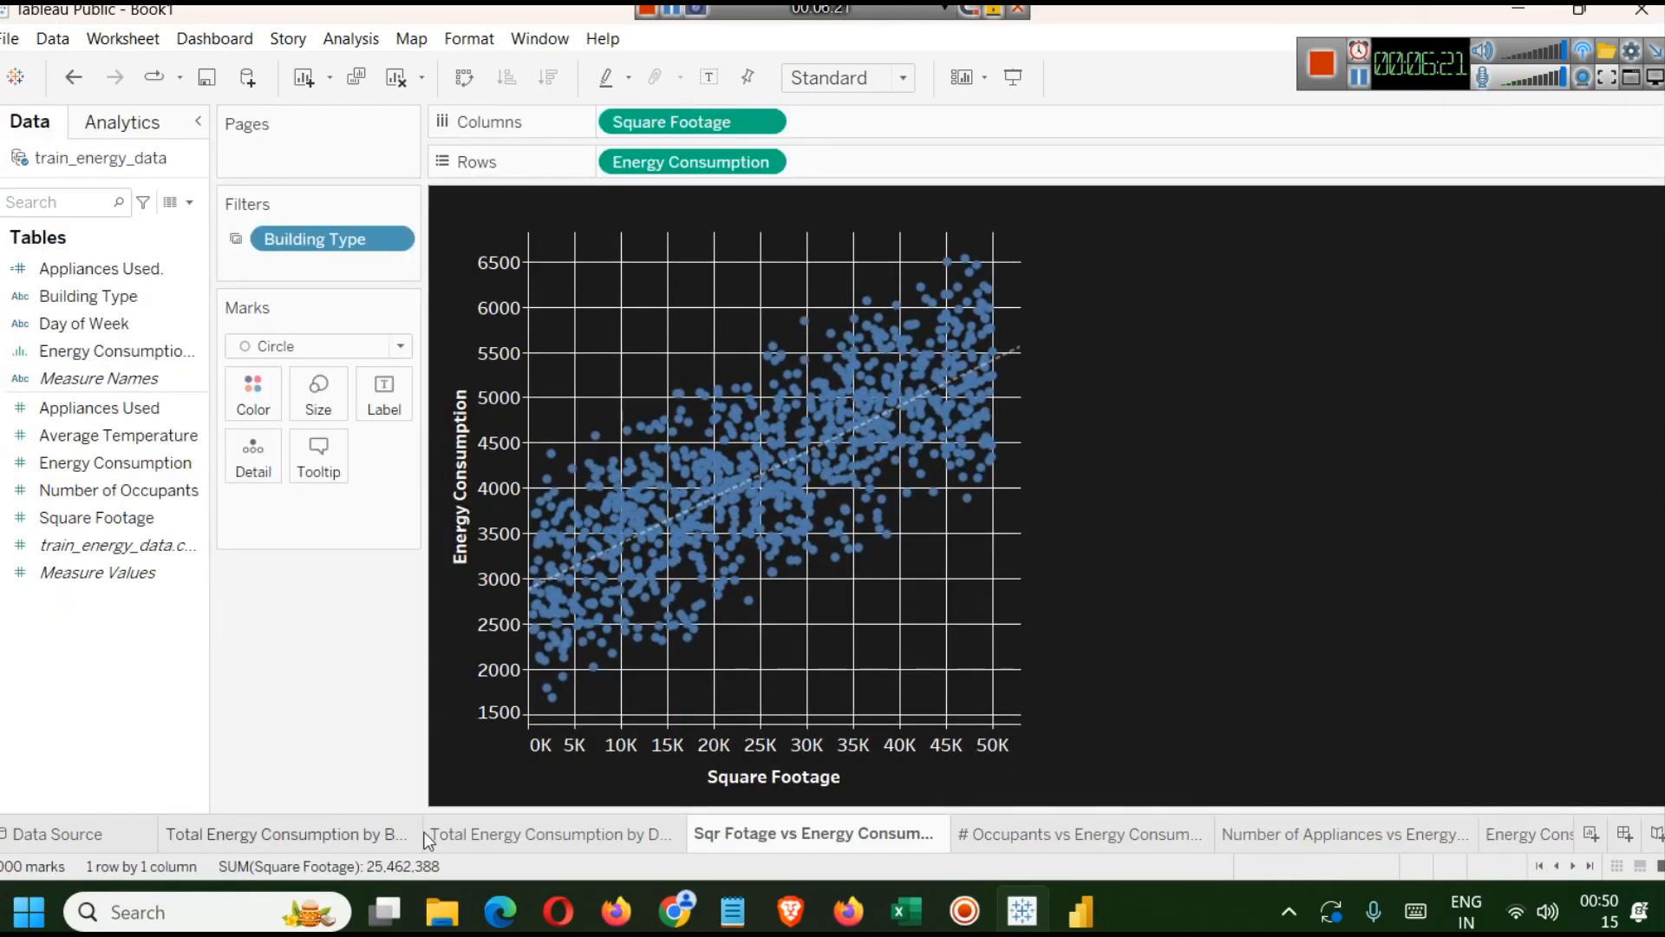
click(265, 838)
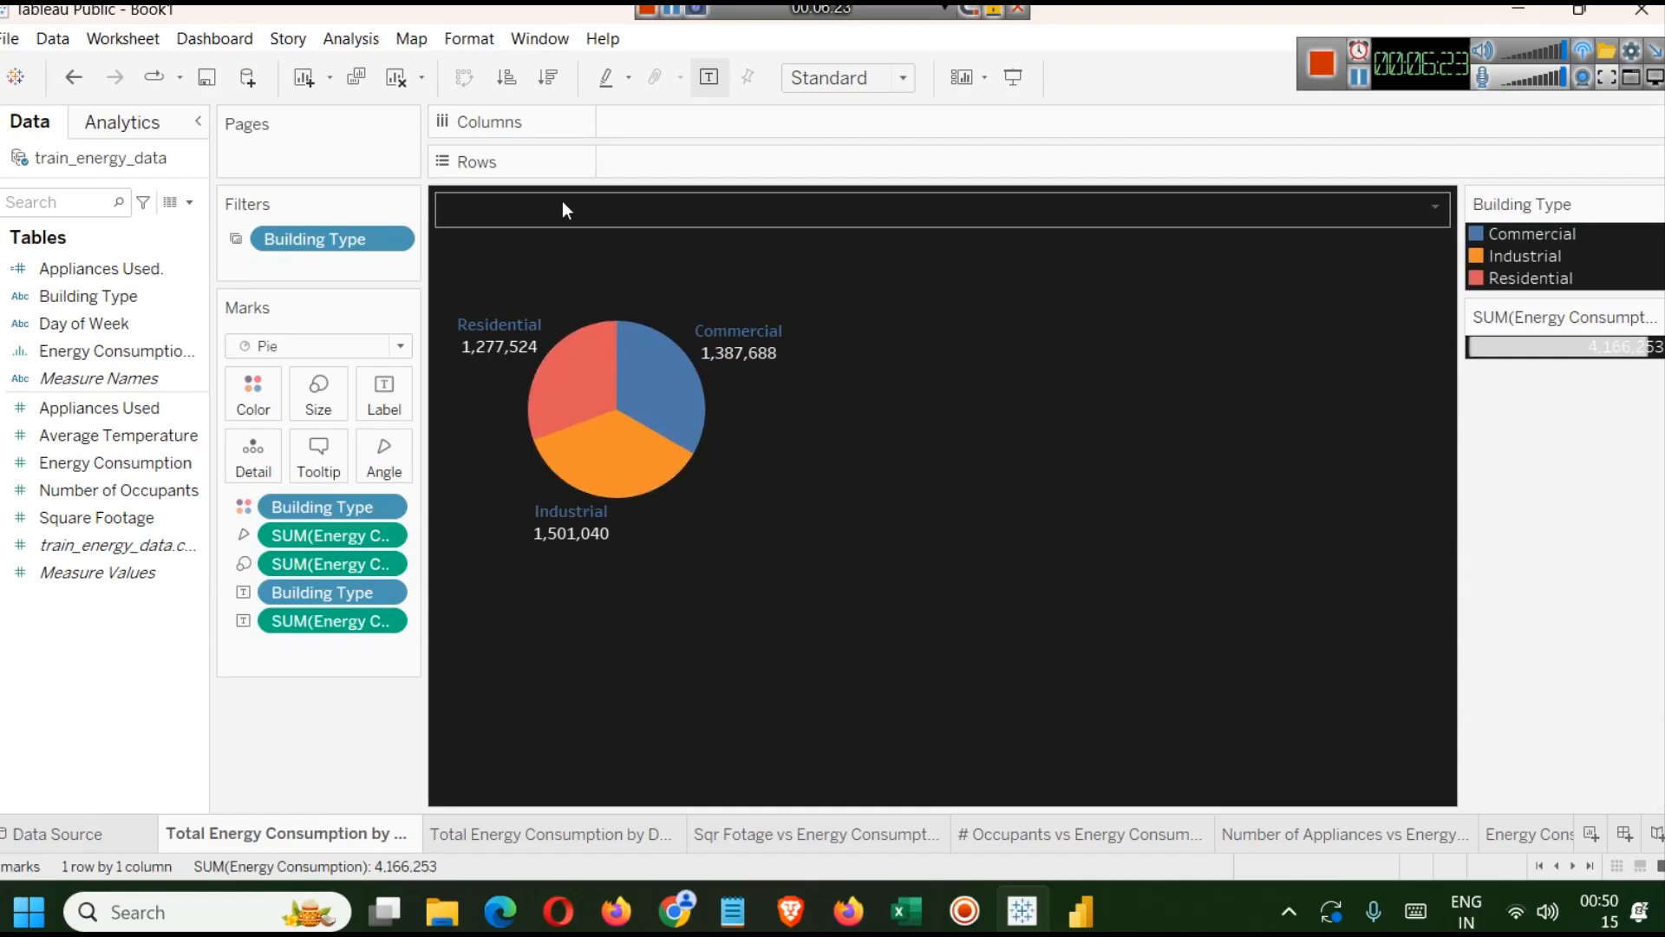
double_click(562, 205)
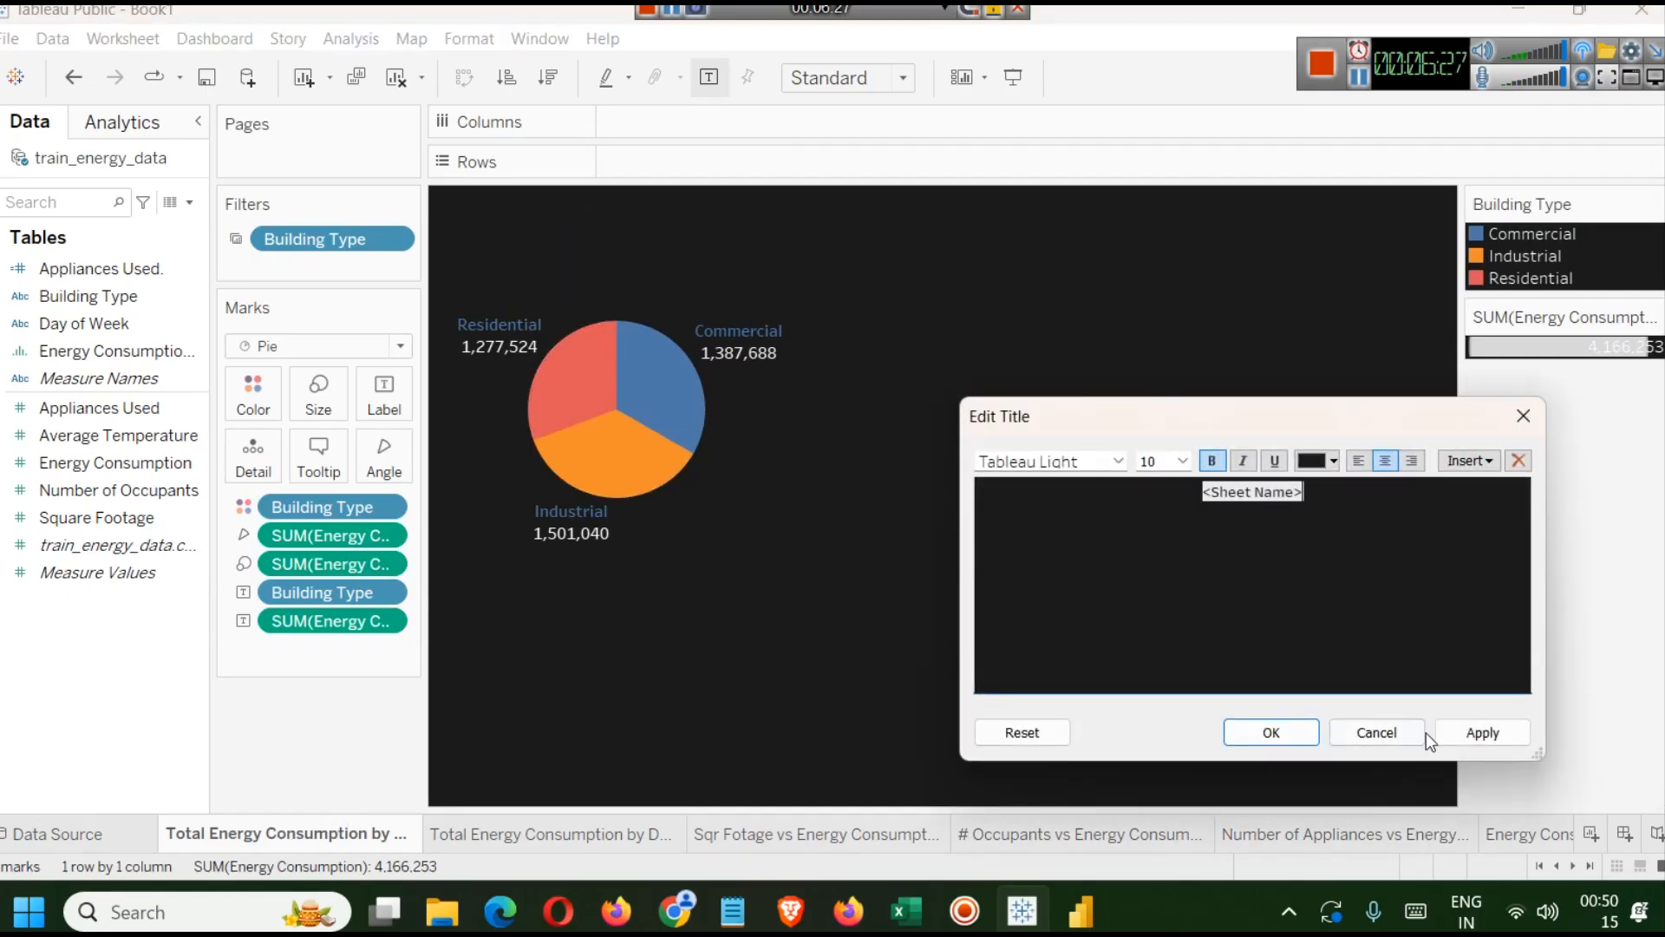
click(1374, 734)
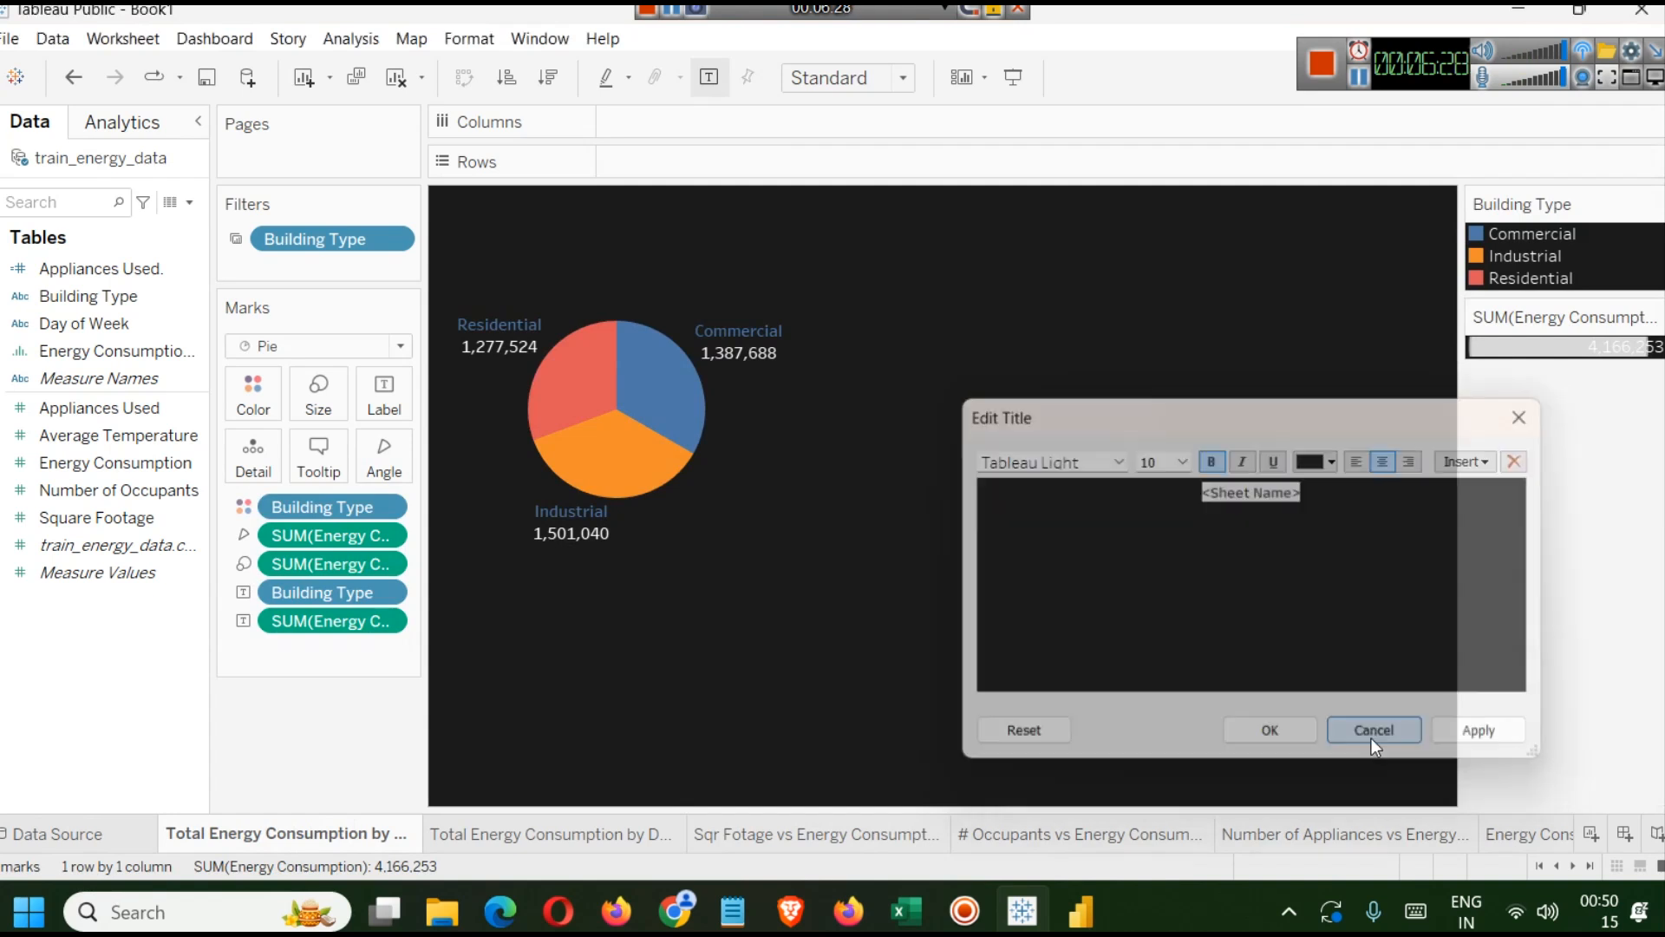
right_click(265, 840)
click(366, 539)
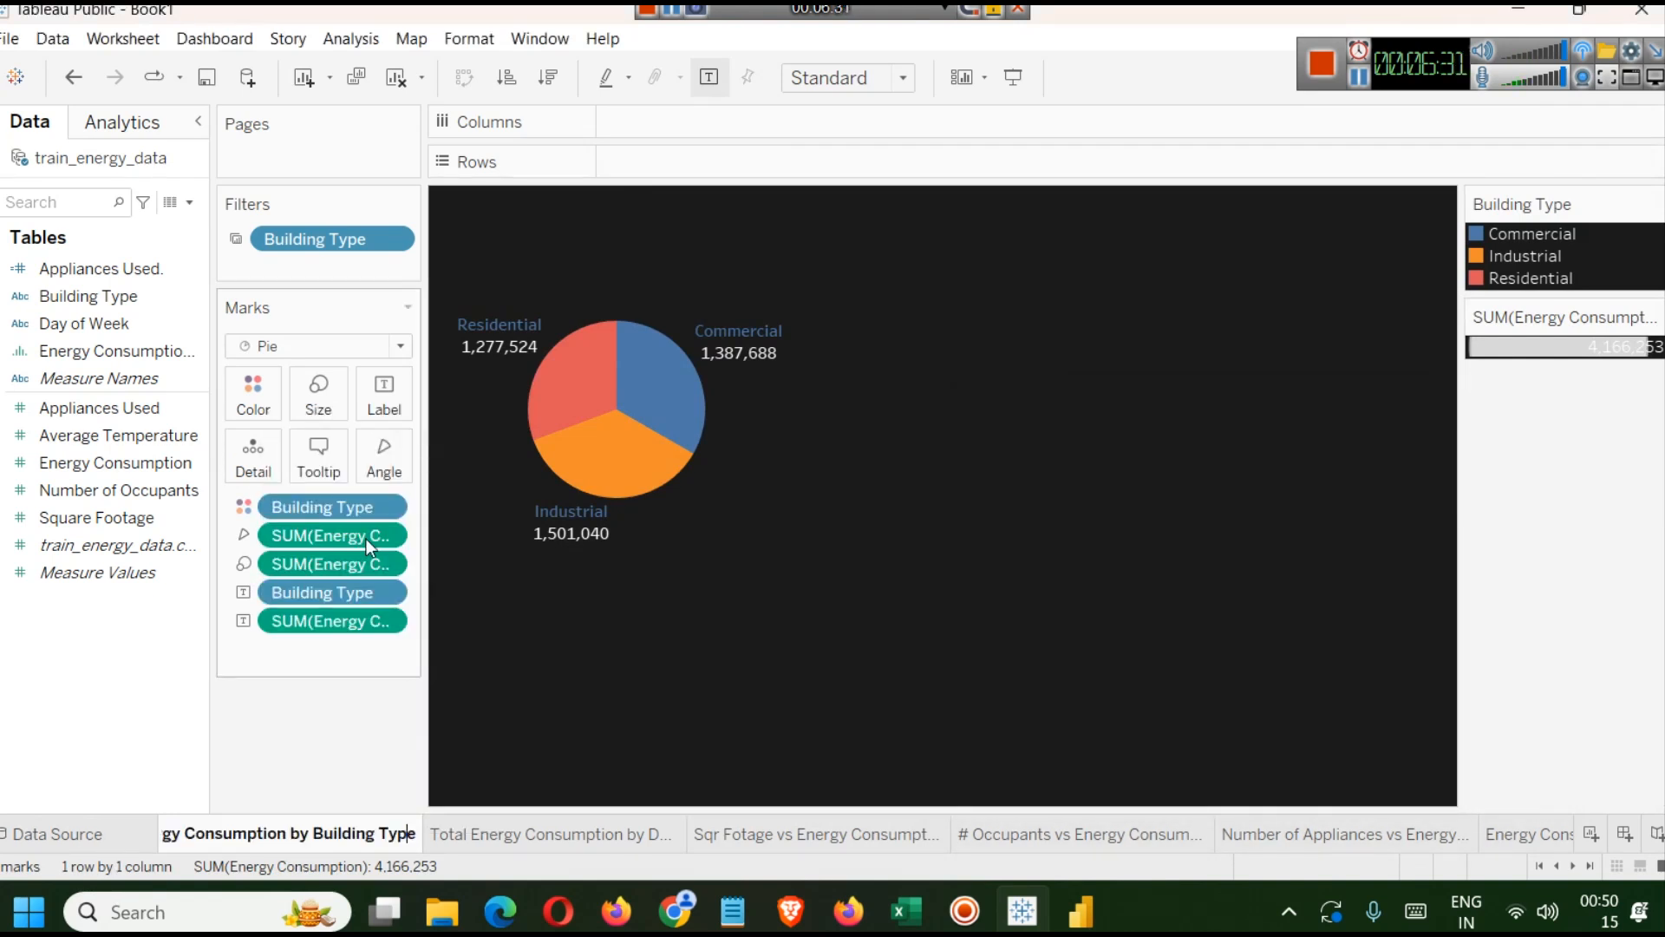
key(Left)
key(Left)
key(Left)
key(Left)
key(Left)
key(Left)
key(Left)
key(Left)
key(Left)
key(Left)
key(Left)
key(Left)
key(Left)
key(Left)
key(Left)
key(Left)
key(Left)
key(Left)
key(Left)
key(Left)
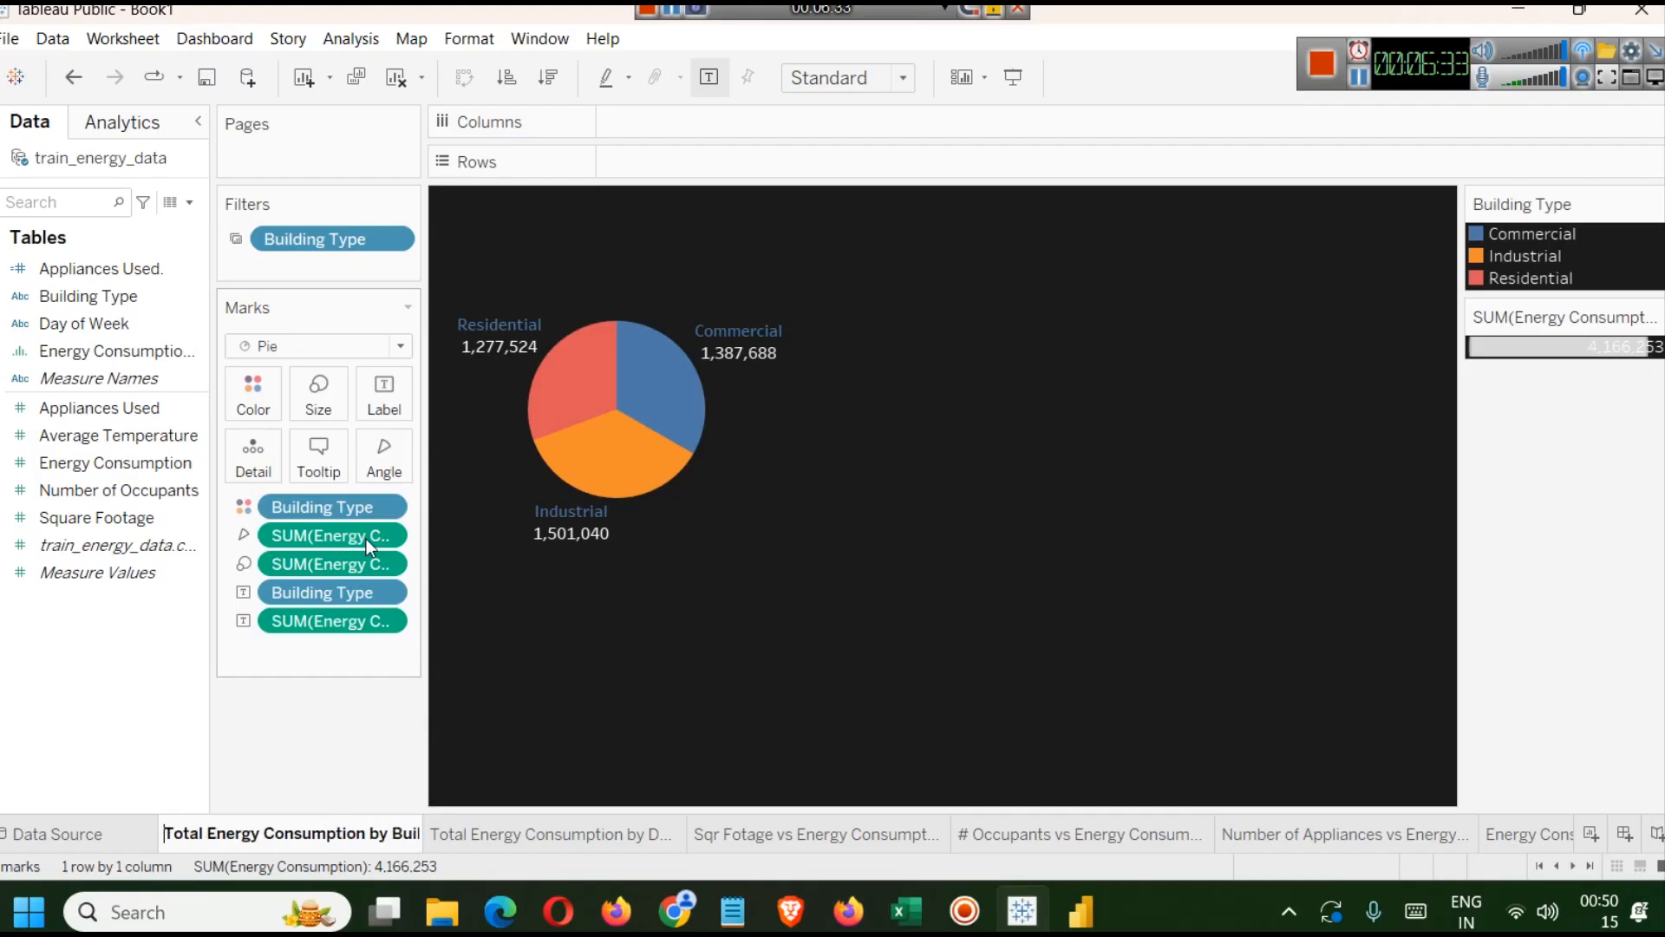
key(BackSpace)
key(Return)
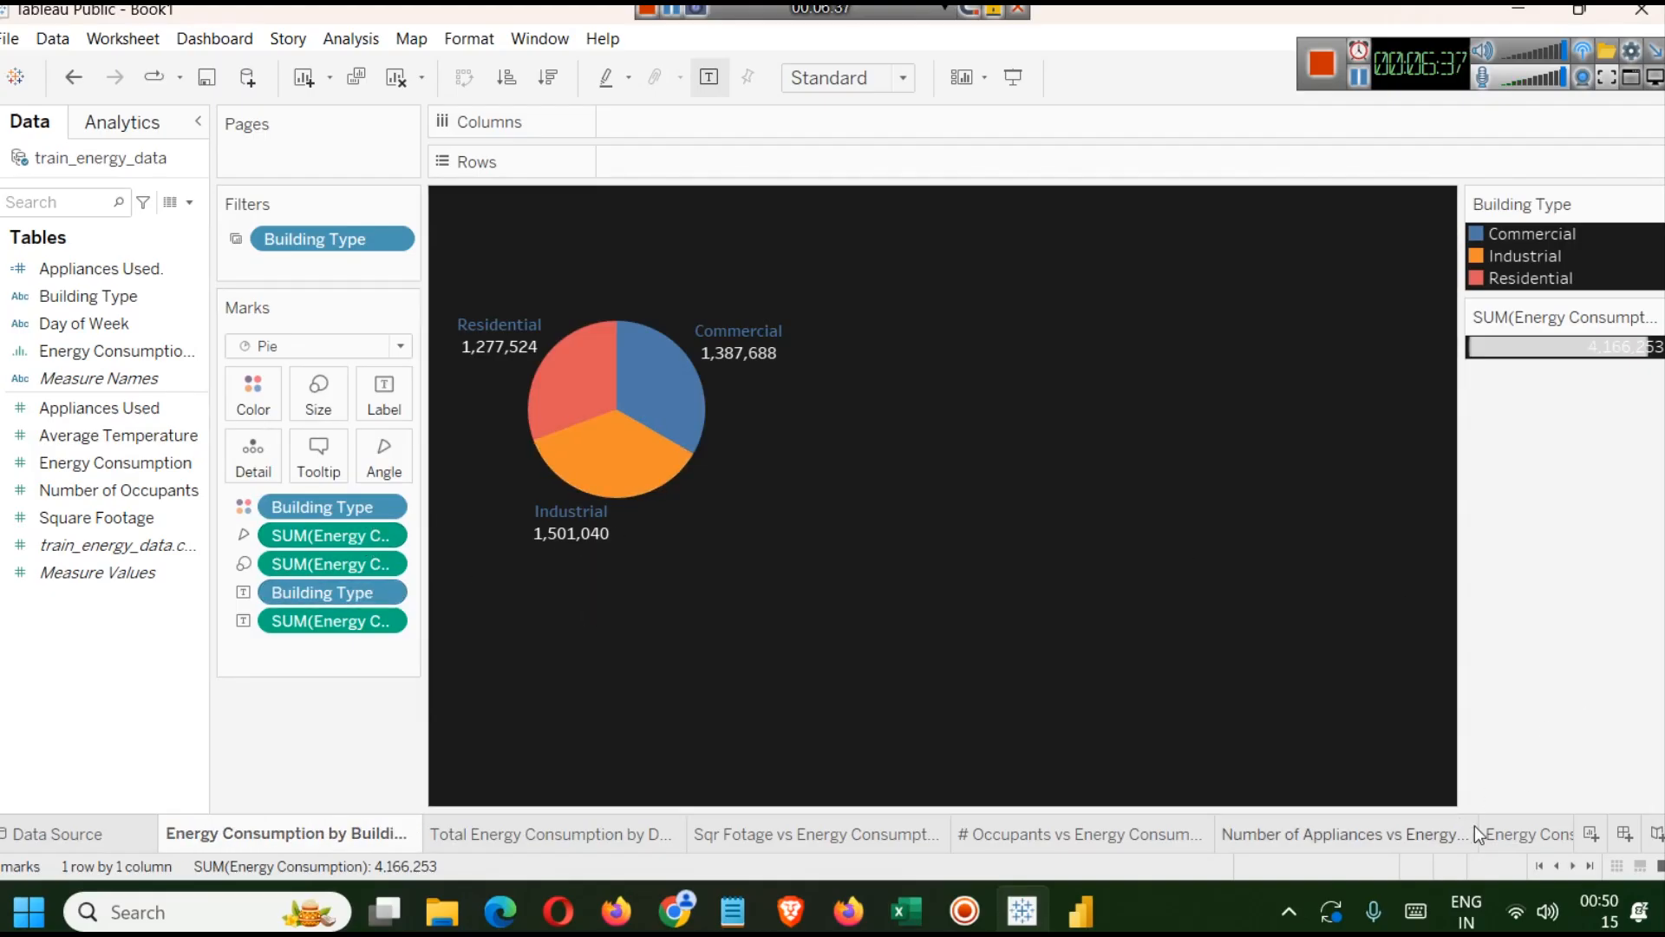
Back on the dashboard, add a border to the pie chart's title and choose its colour.
click(1509, 833)
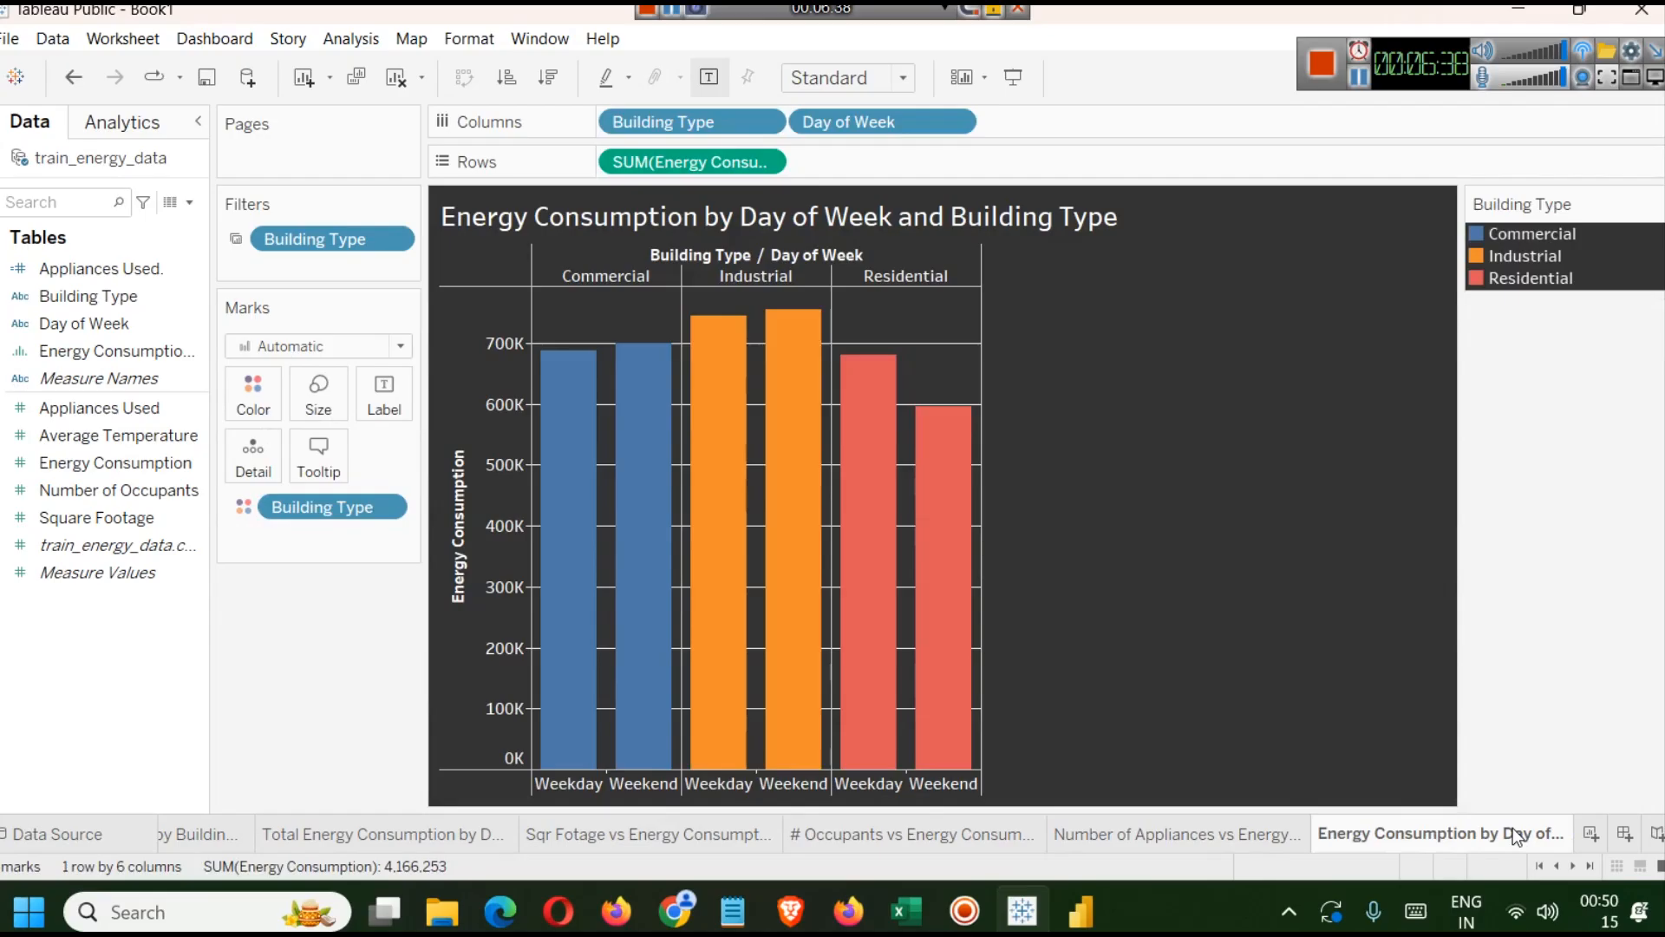
click(1575, 871)
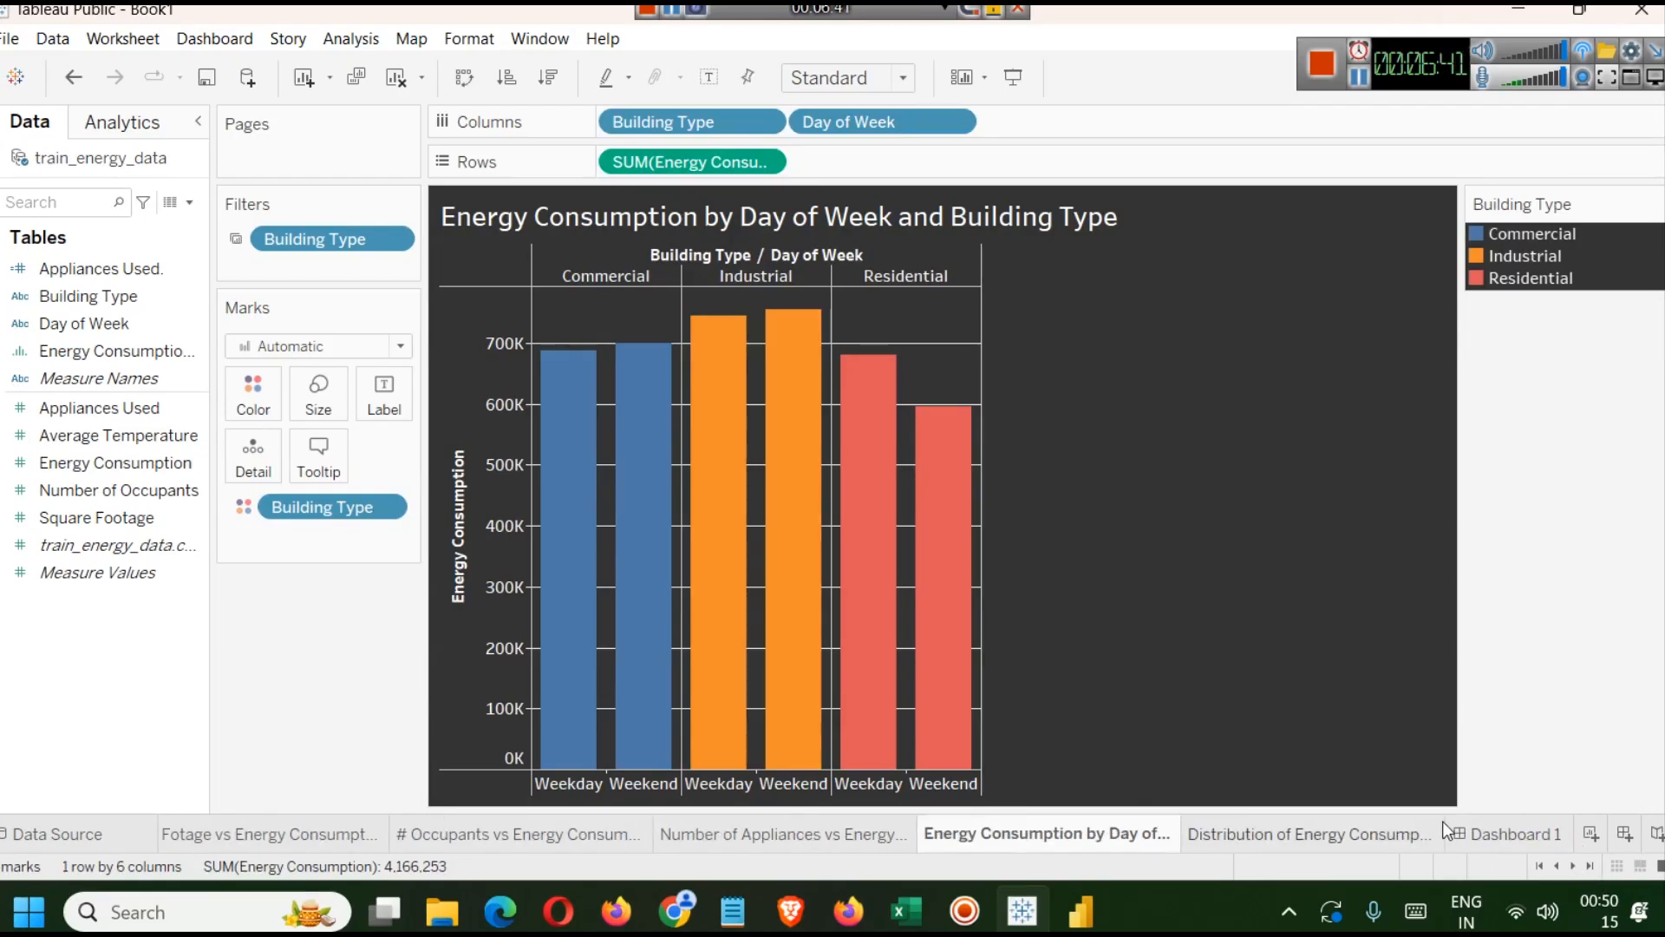
click(1509, 833)
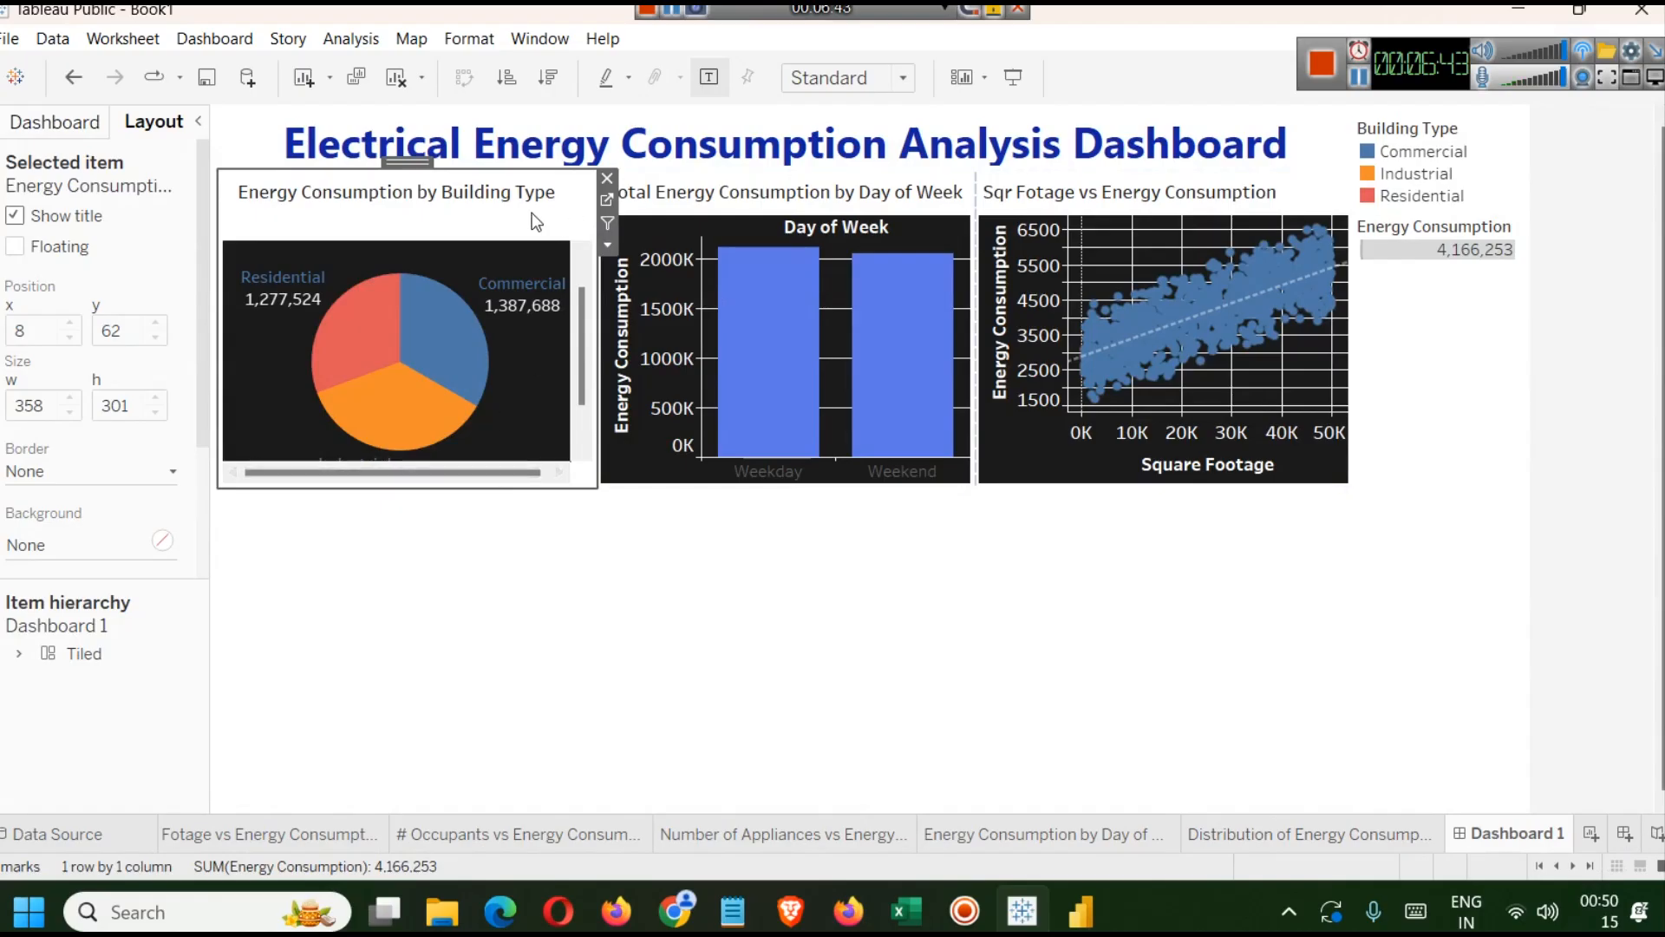
click(818, 624)
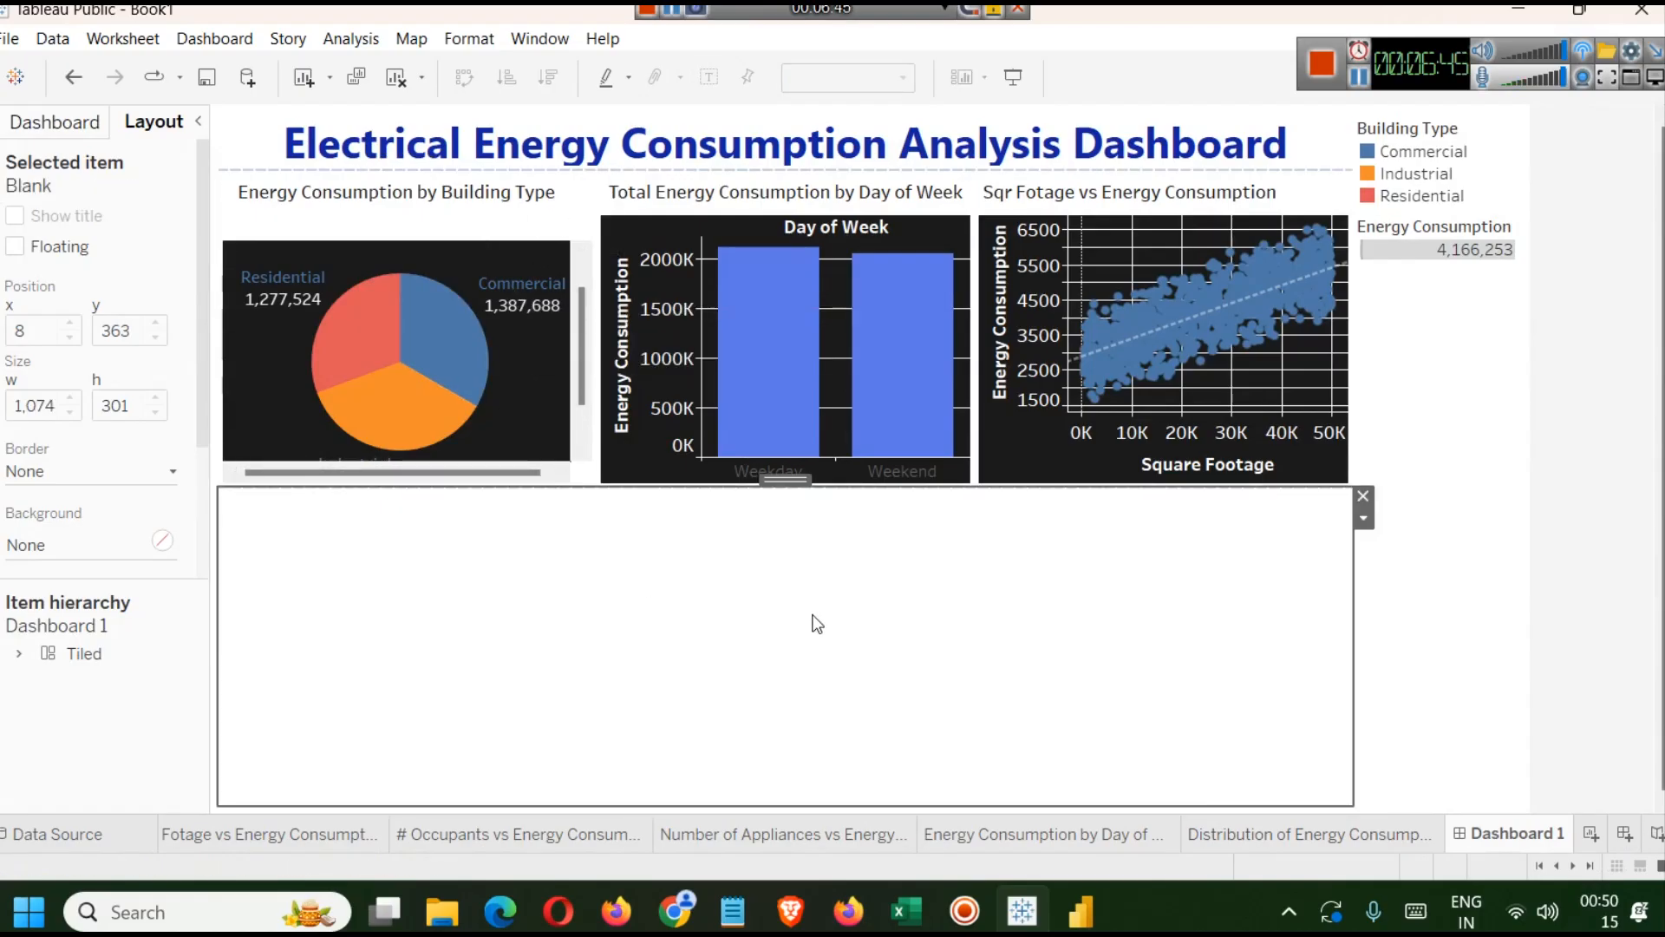
double_click(385, 232)
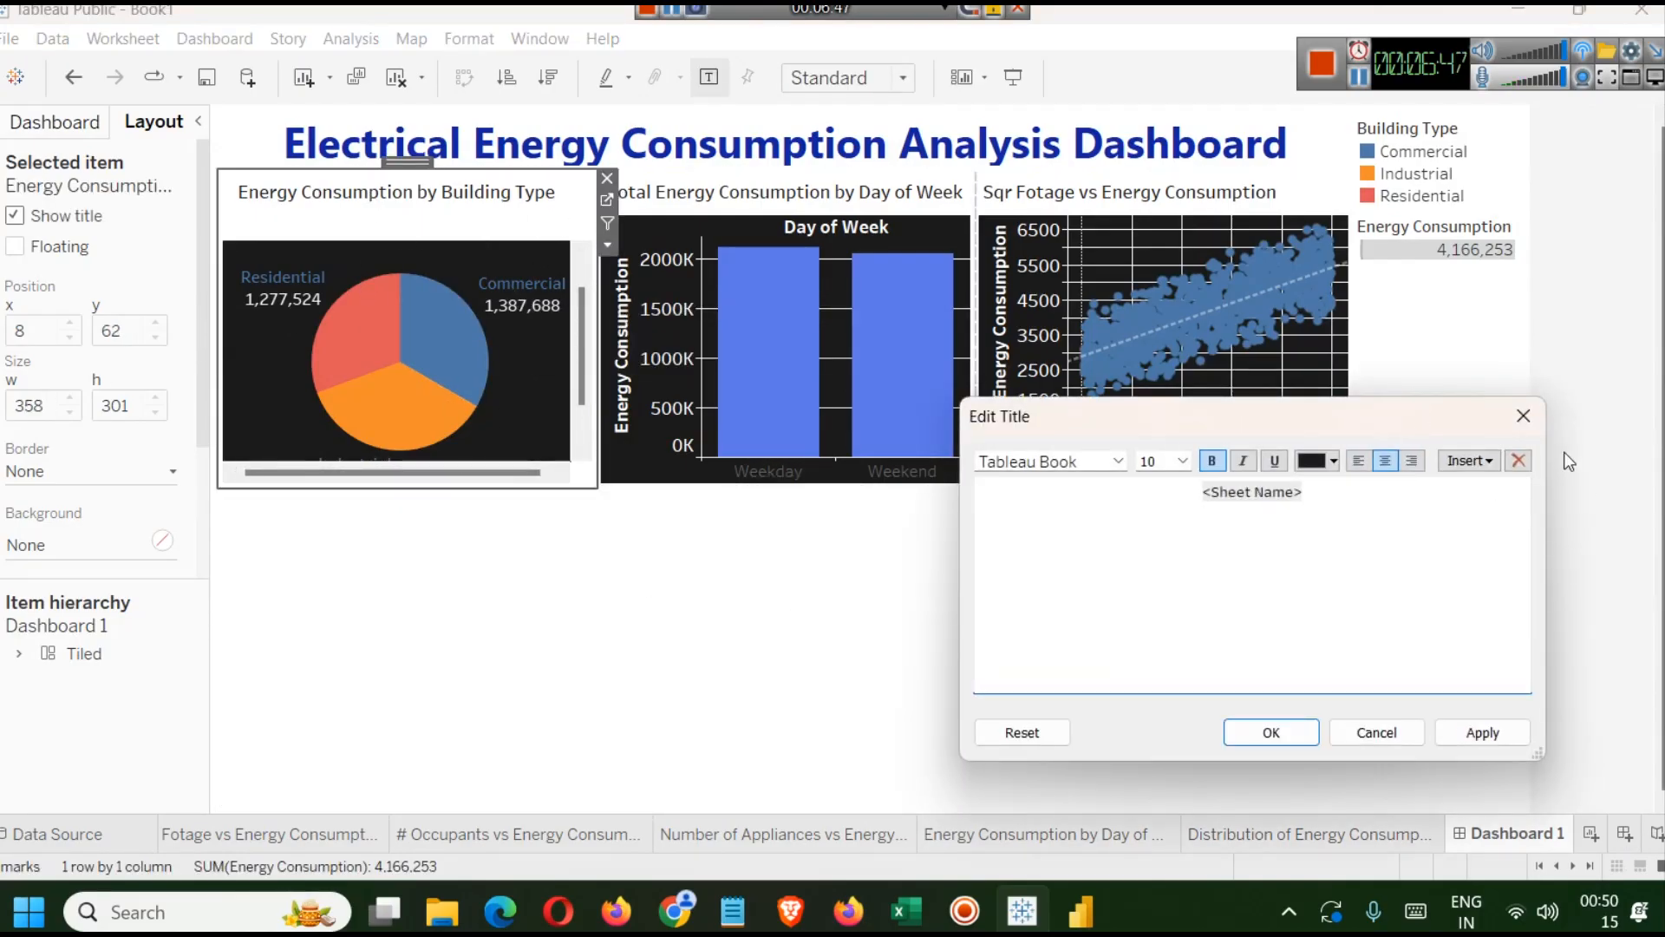
click(1524, 416)
key(ctrl+z)
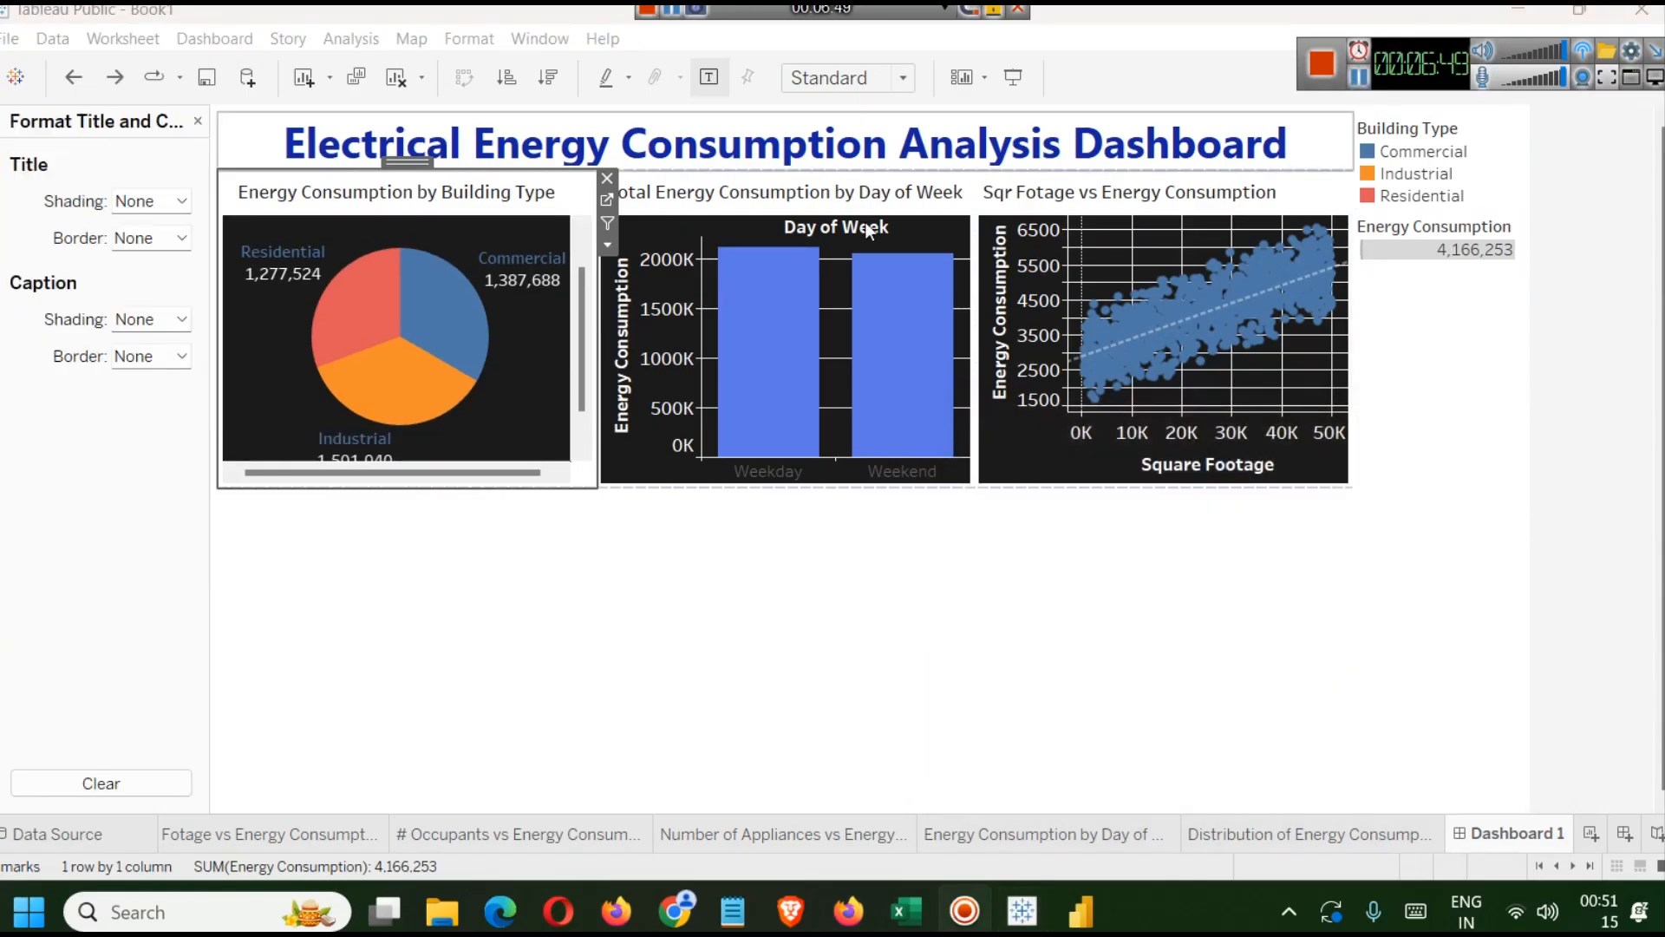
right_click(352, 218)
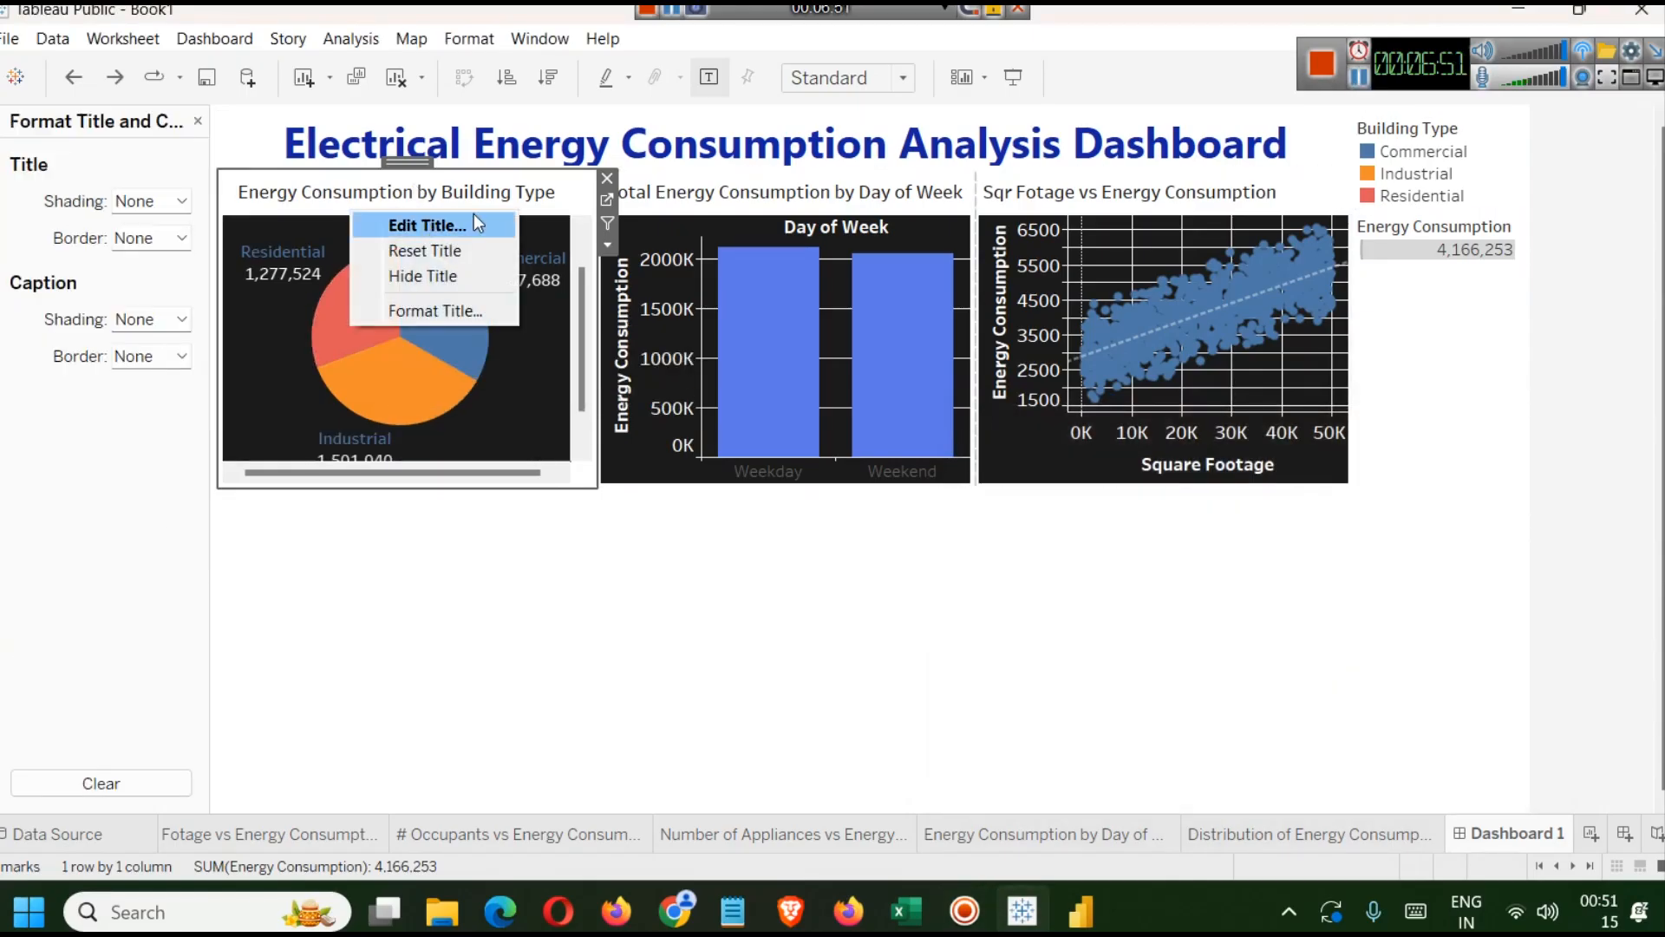
click(439, 318)
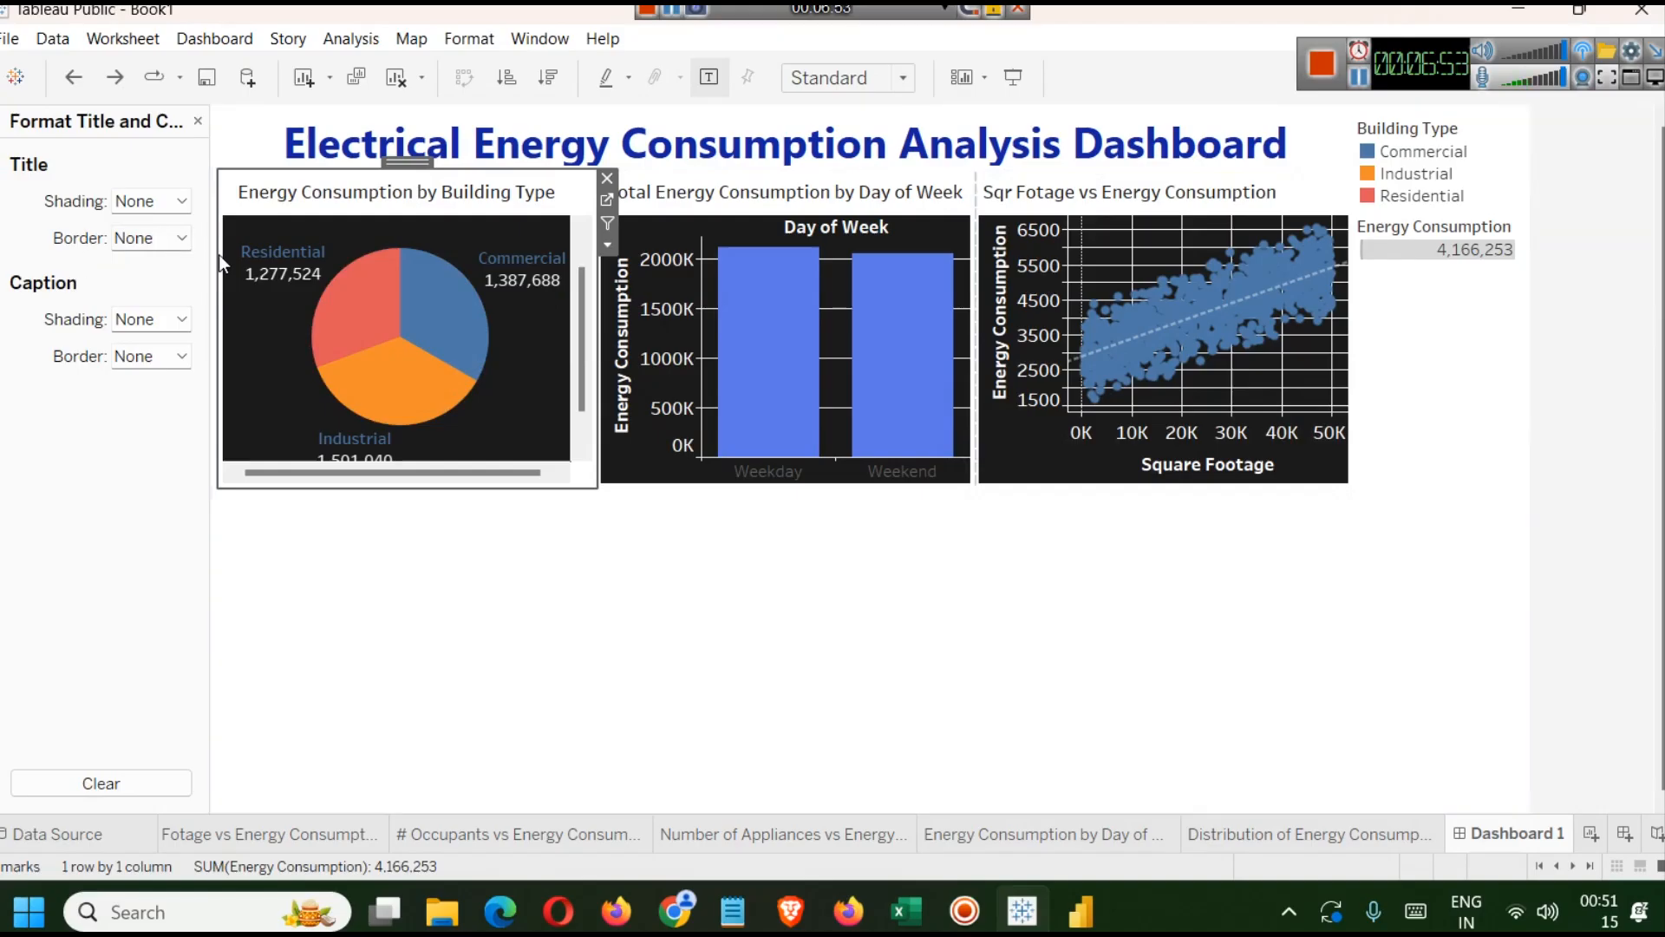
click(181, 238)
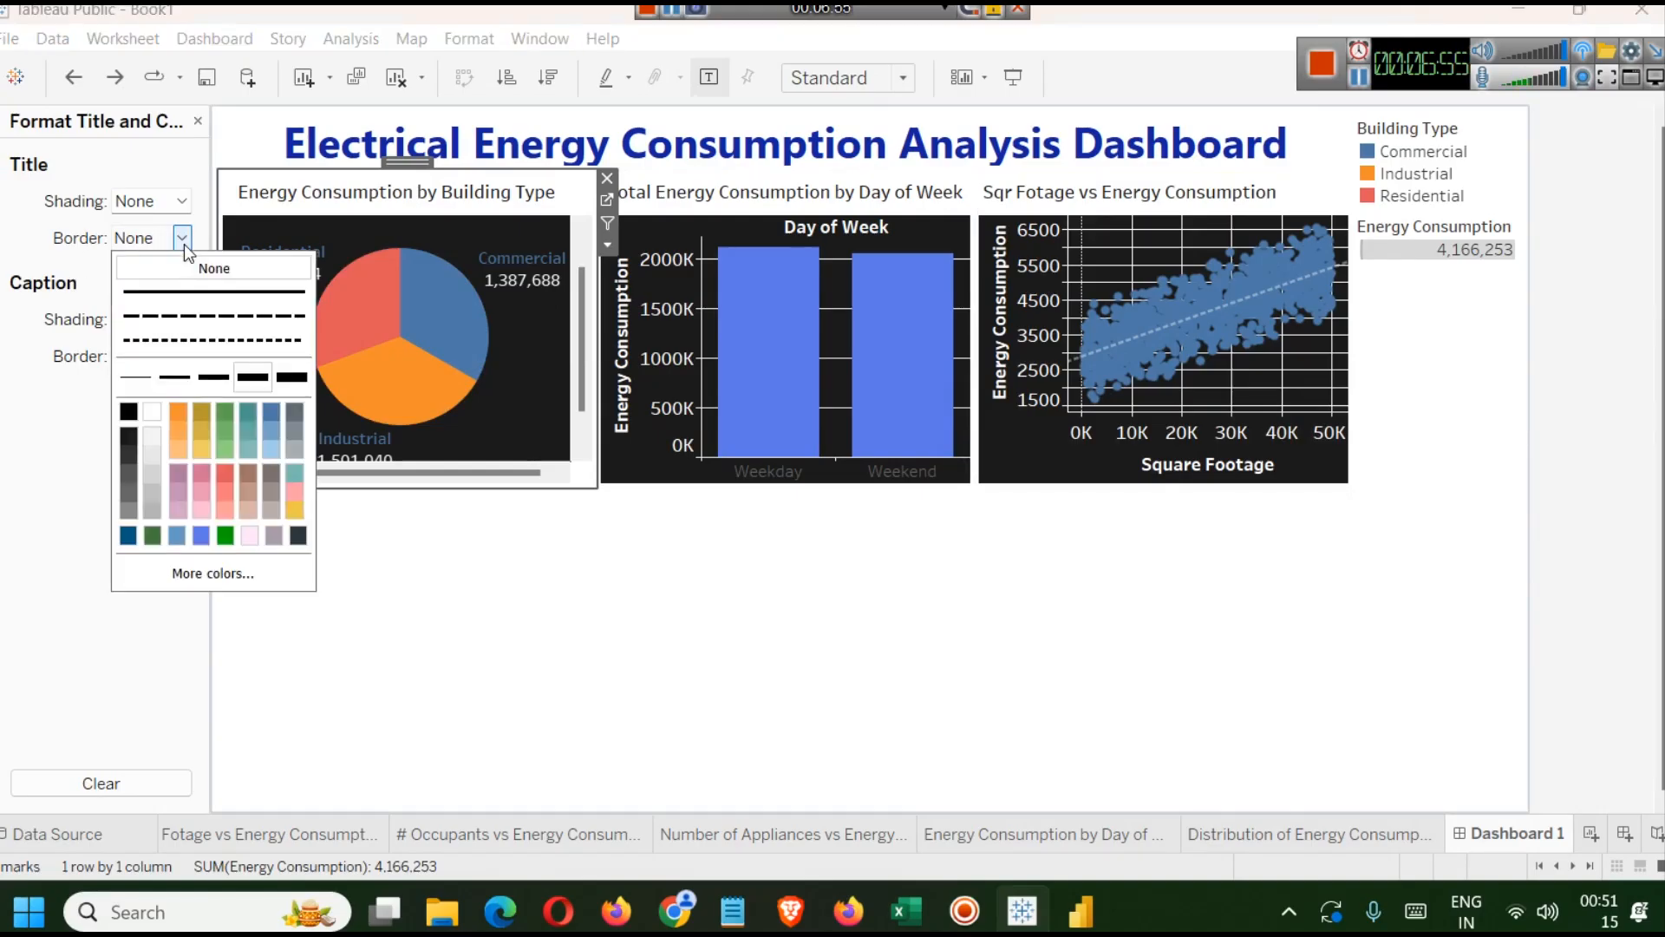
click(225, 411)
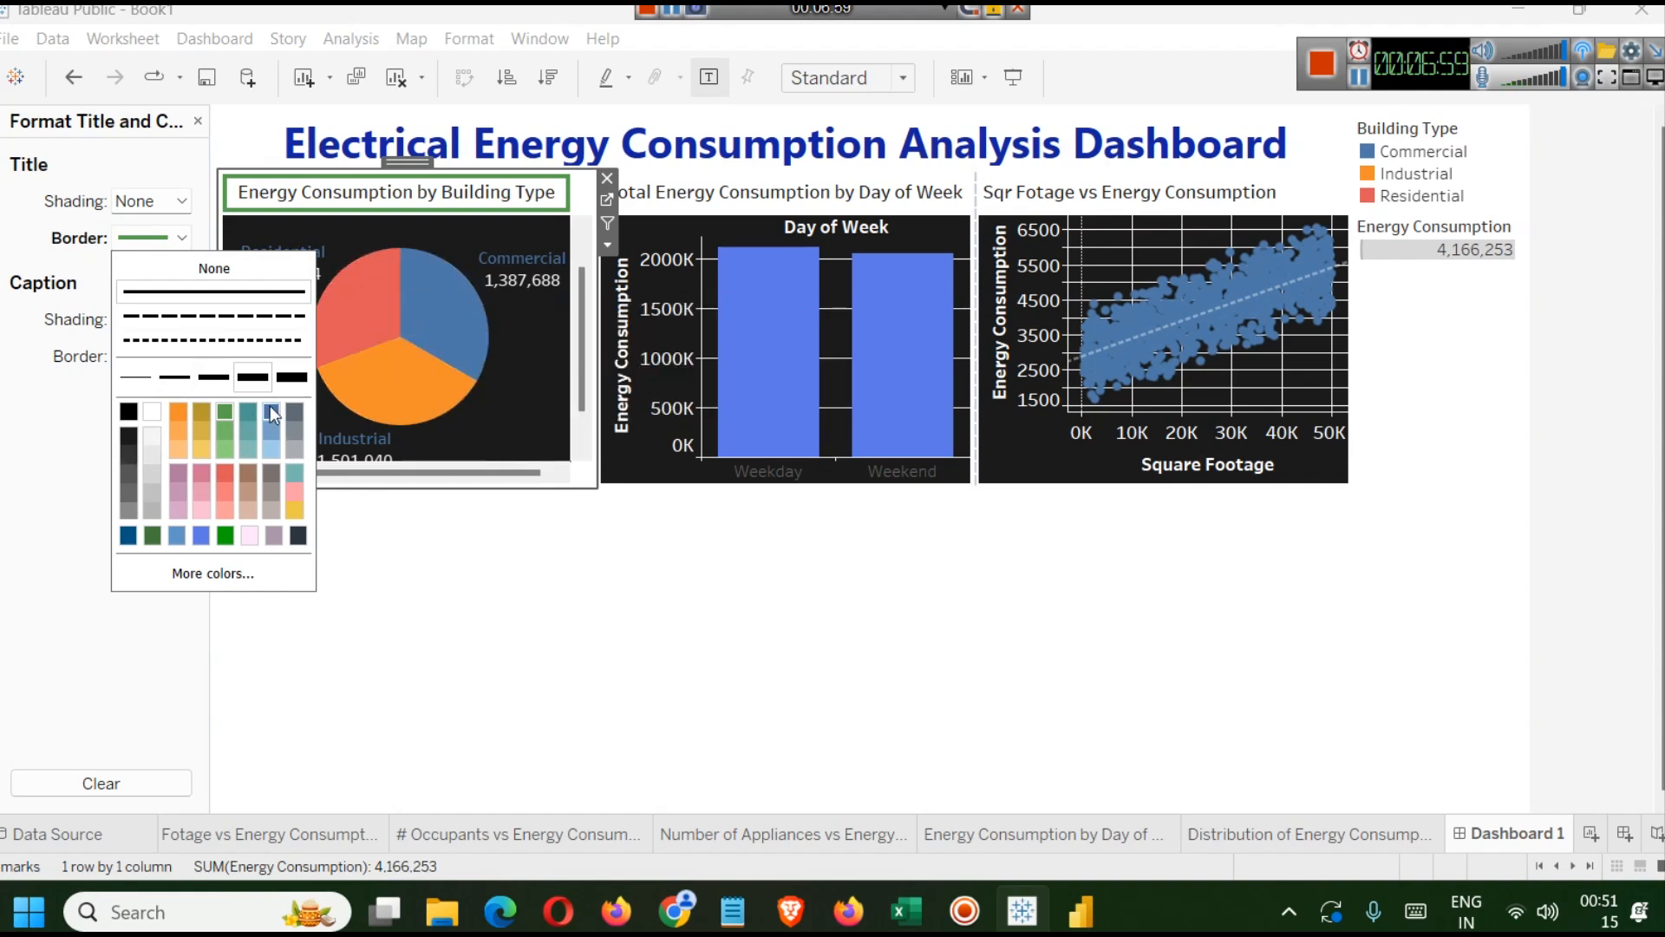
click(153, 413)
click(69, 262)
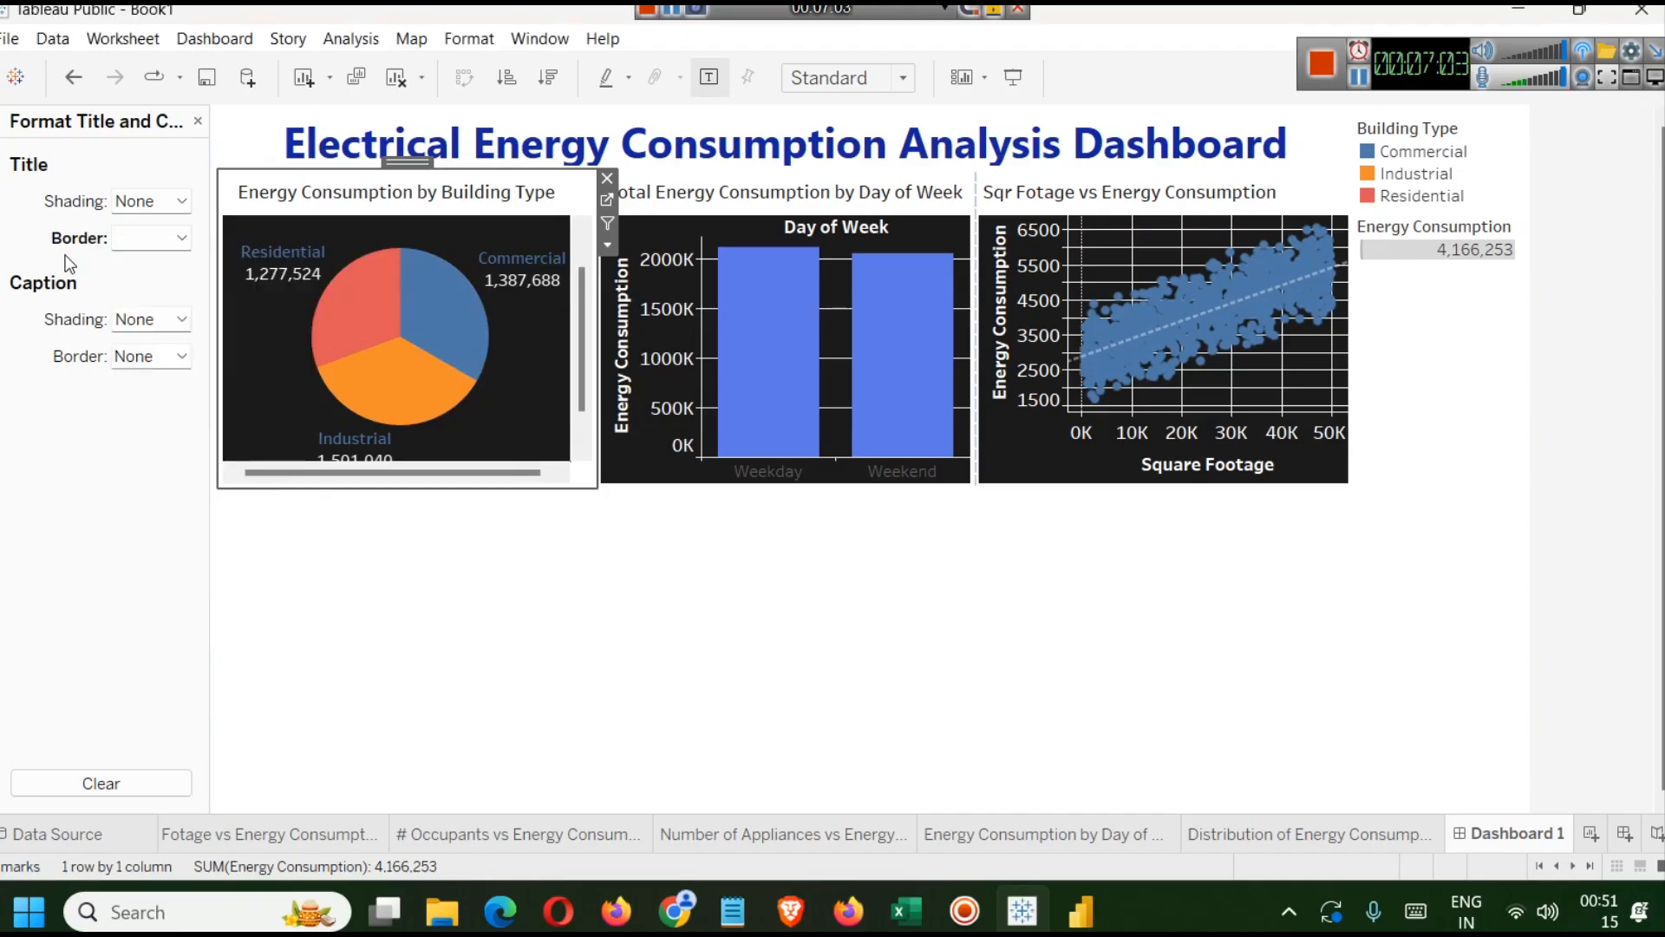
Shade the pie chart's title background in dark grey.
click(180, 203)
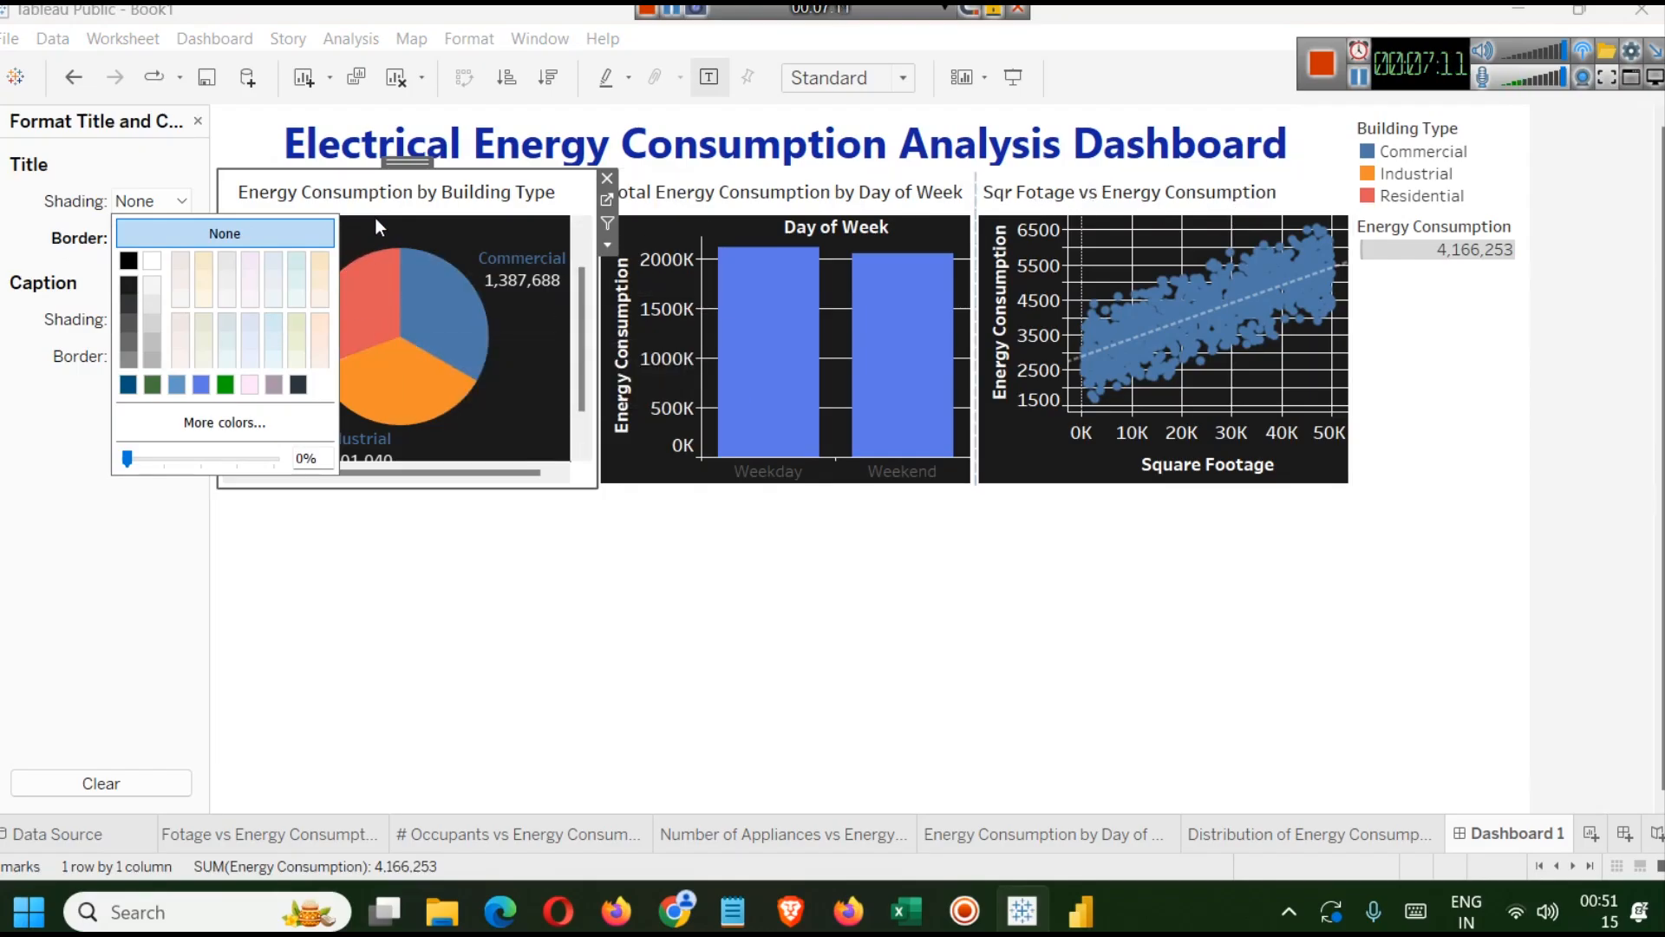
click(128, 325)
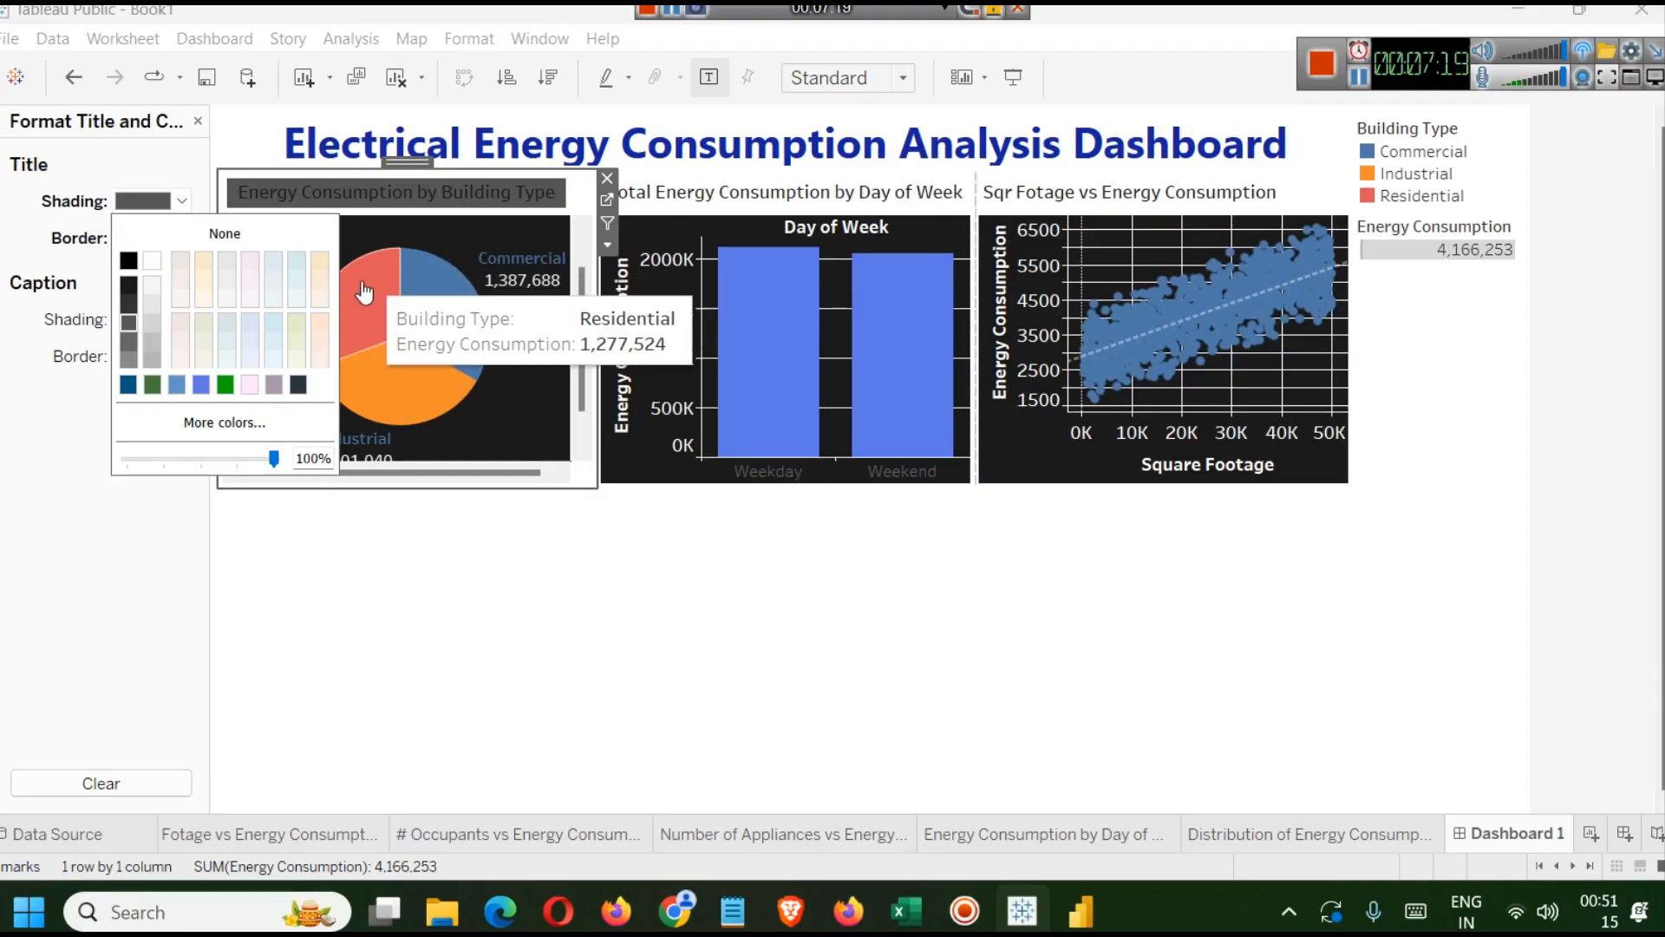
Set the pie chart title's text colour to white.
click(460, 195)
double_click(460, 195)
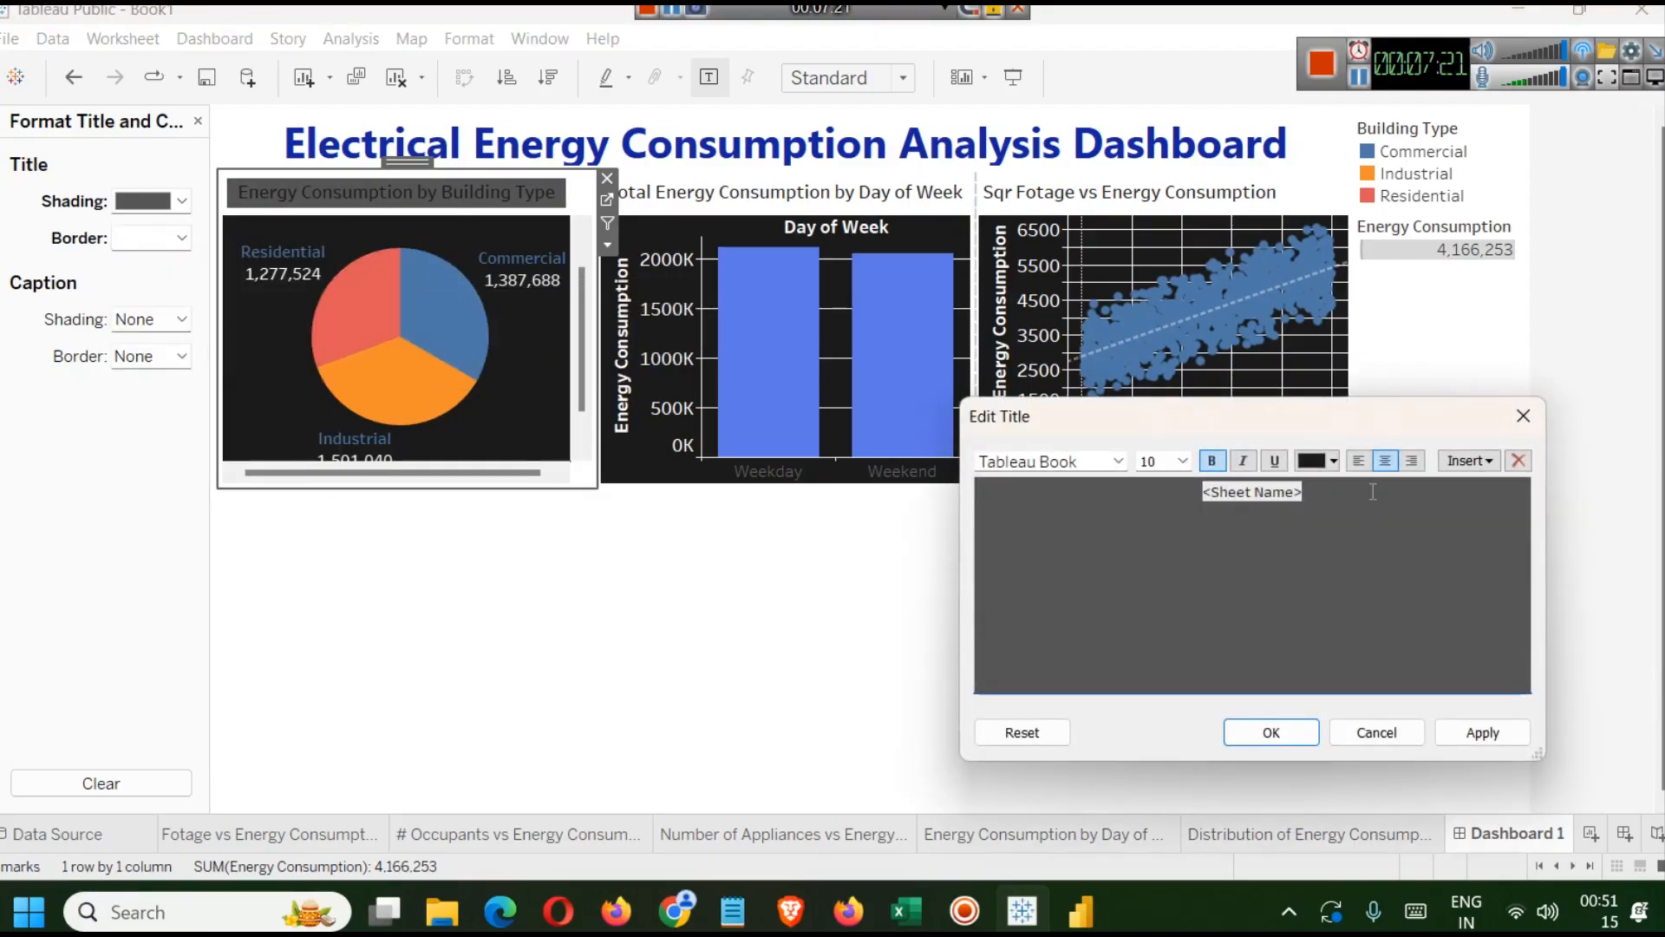
key(ctrl+a)
click(1334, 461)
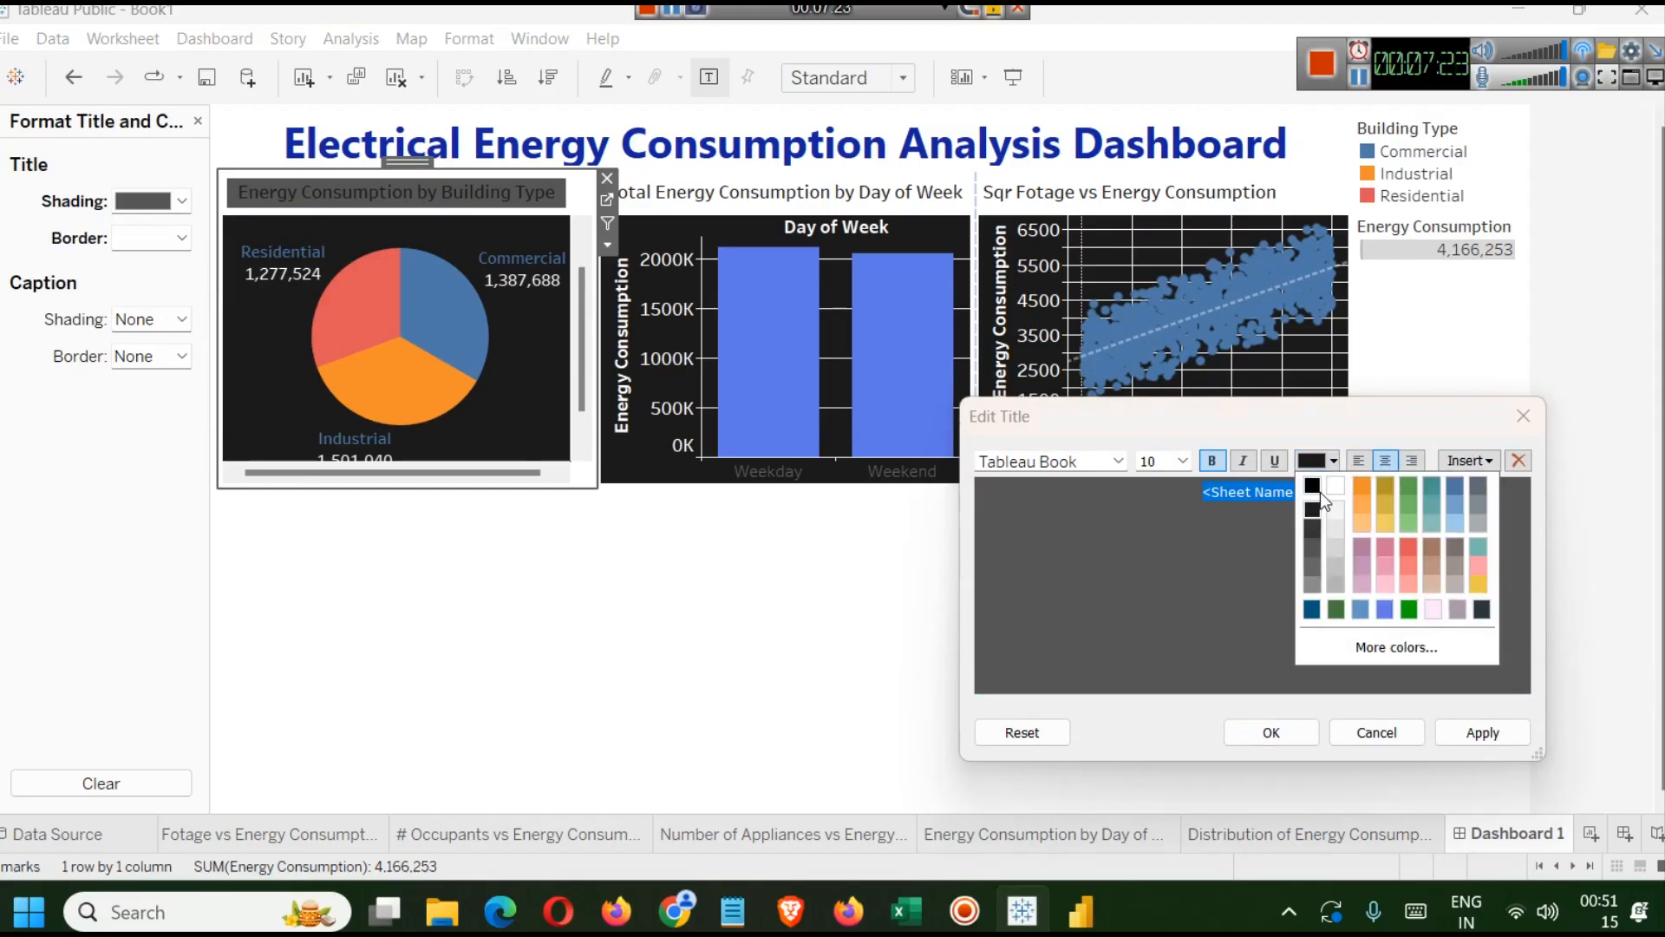
click(1338, 519)
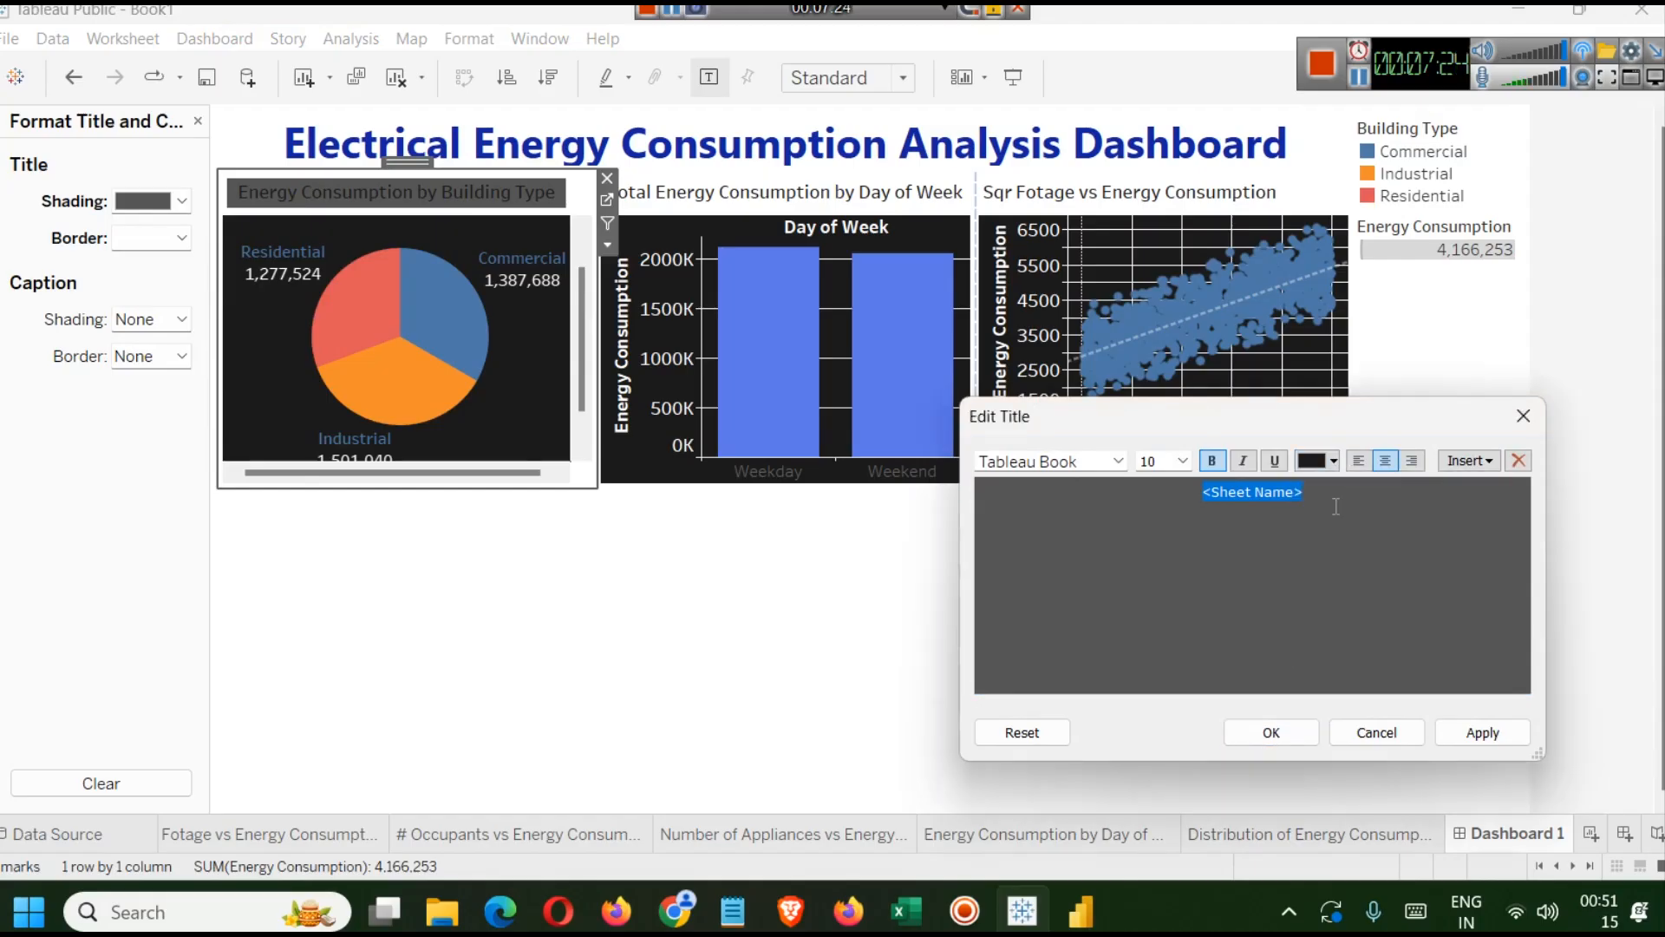
click(1483, 732)
click(1271, 733)
Undo the pie chart title's last two formatting changes, its text colour and grey shading.
click(473, 656)
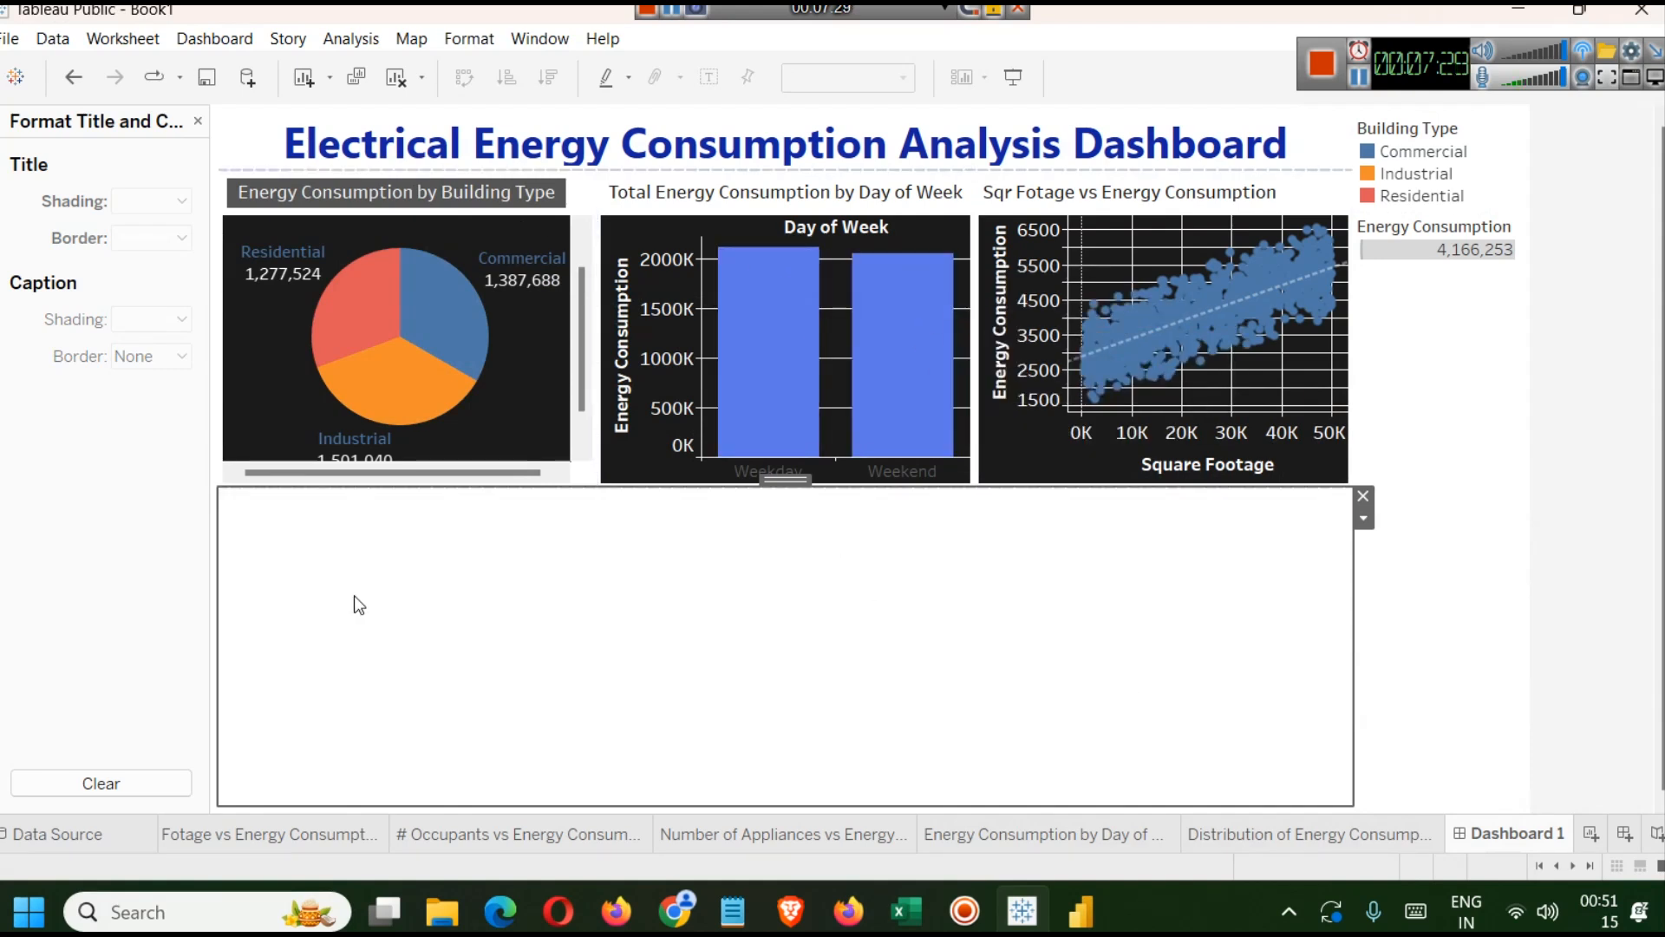
key(ctrl+z)
key(ctrl+z)
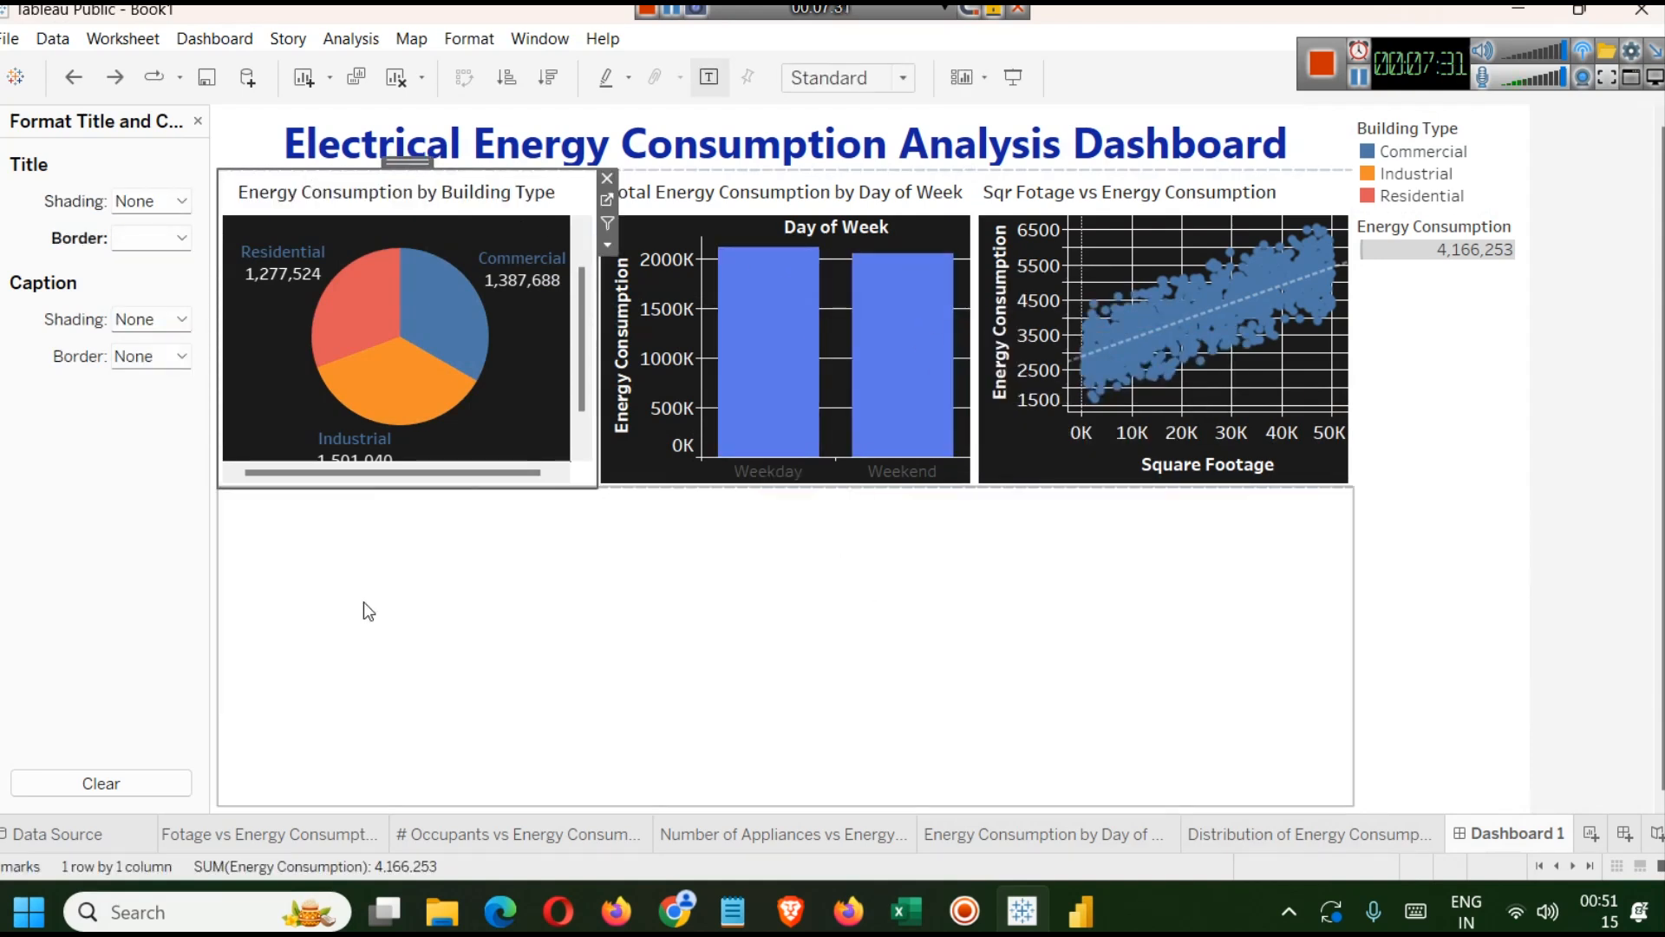
Recolour the Electrical Energy Consumption Analysis Dashboard heading text to dark grey.
double_click(954, 143)
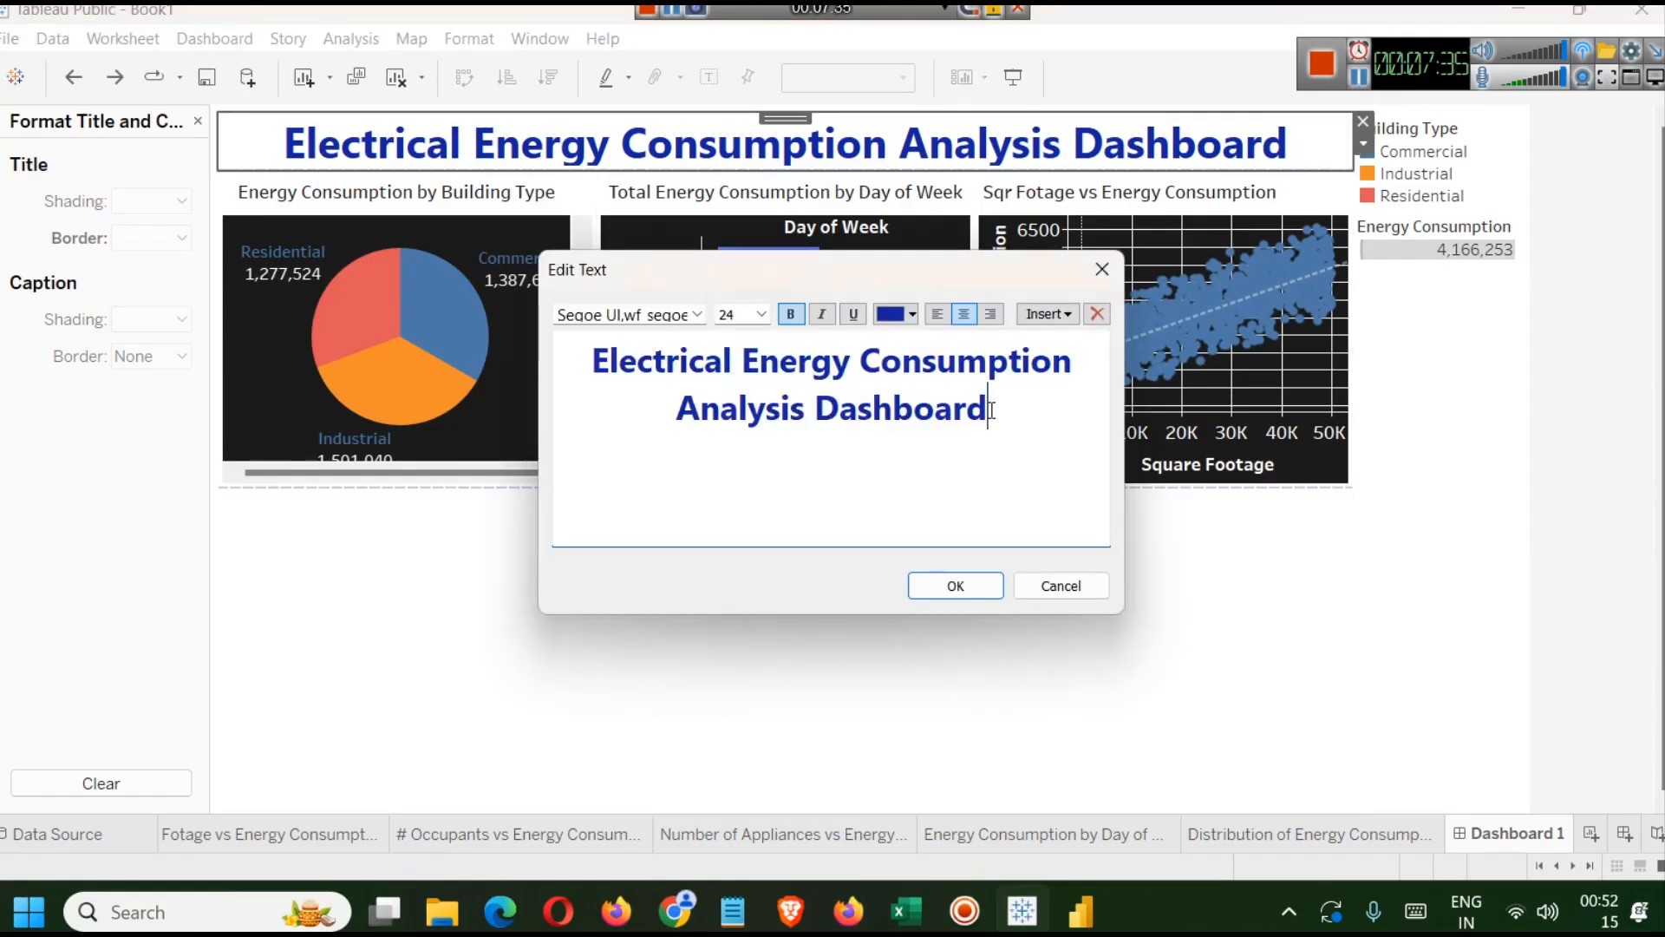
key(ctrl+a)
click(912, 314)
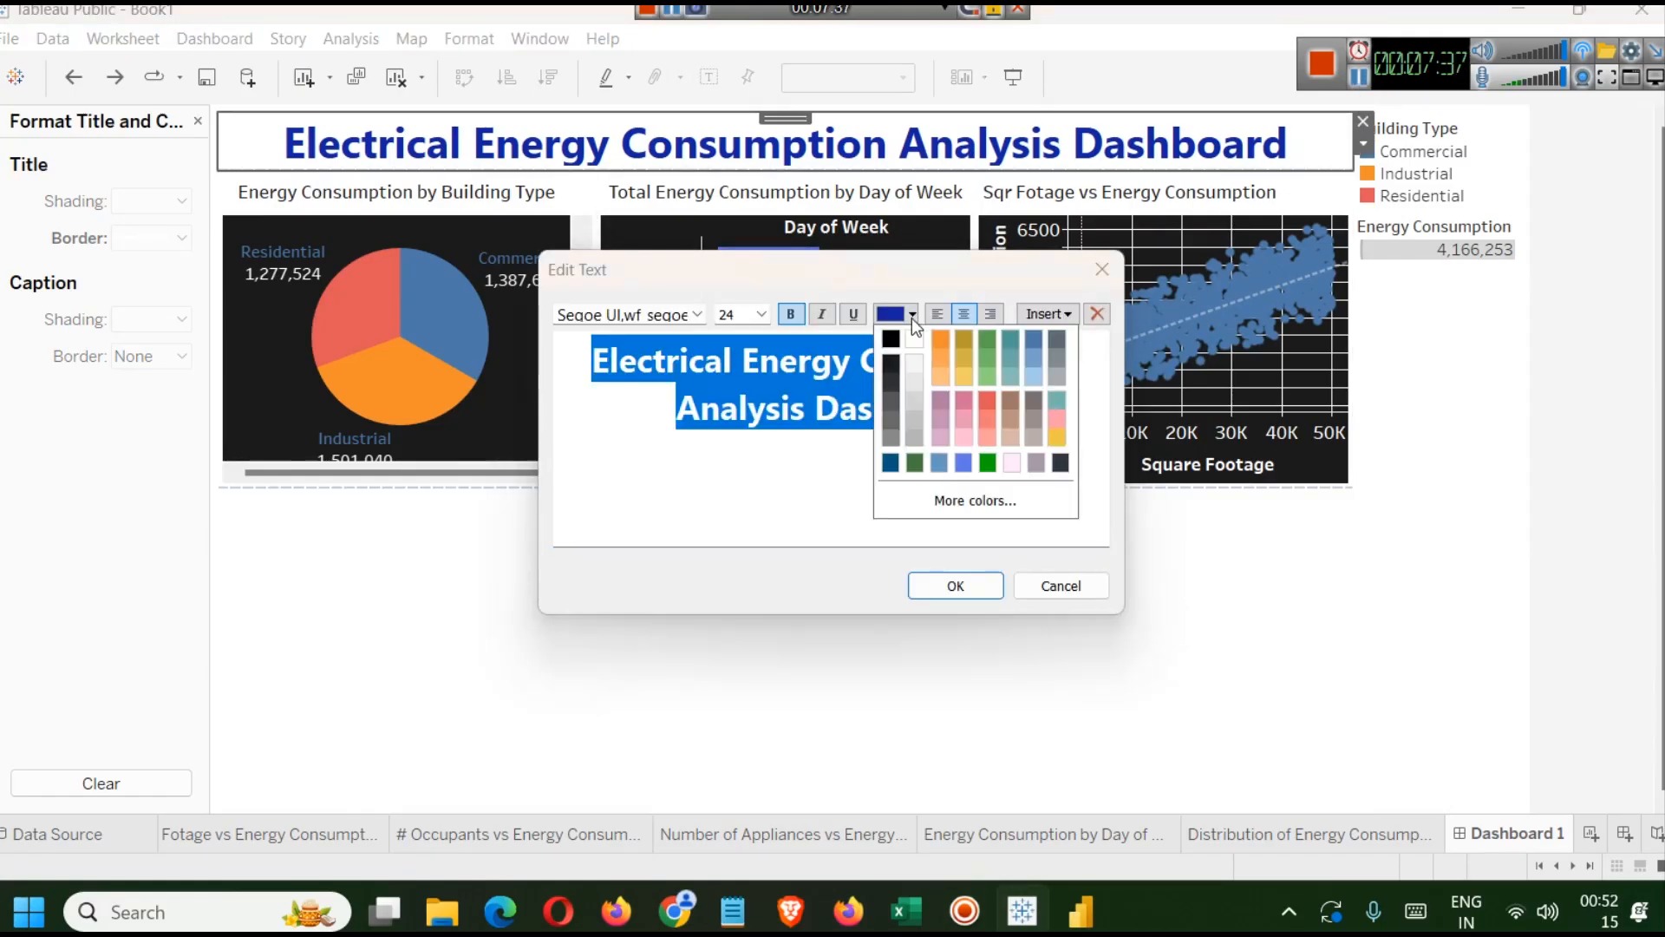
click(893, 395)
click(979, 590)
click(929, 580)
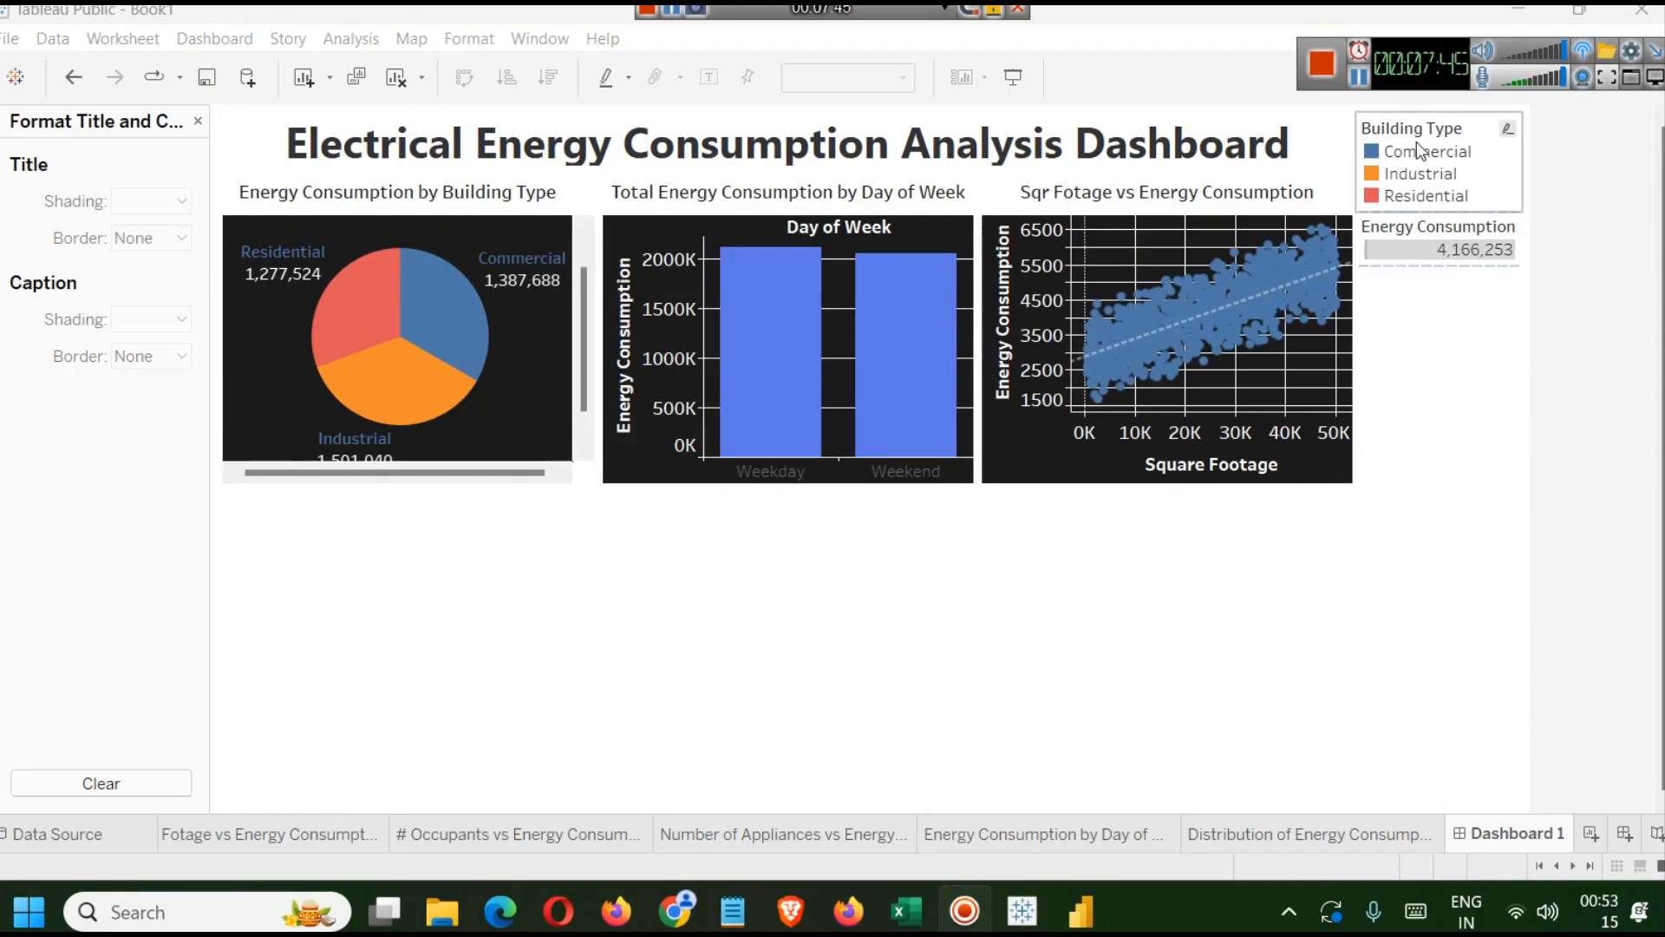
click(1412, 169)
click(1412, 169)
double_click(1412, 169)
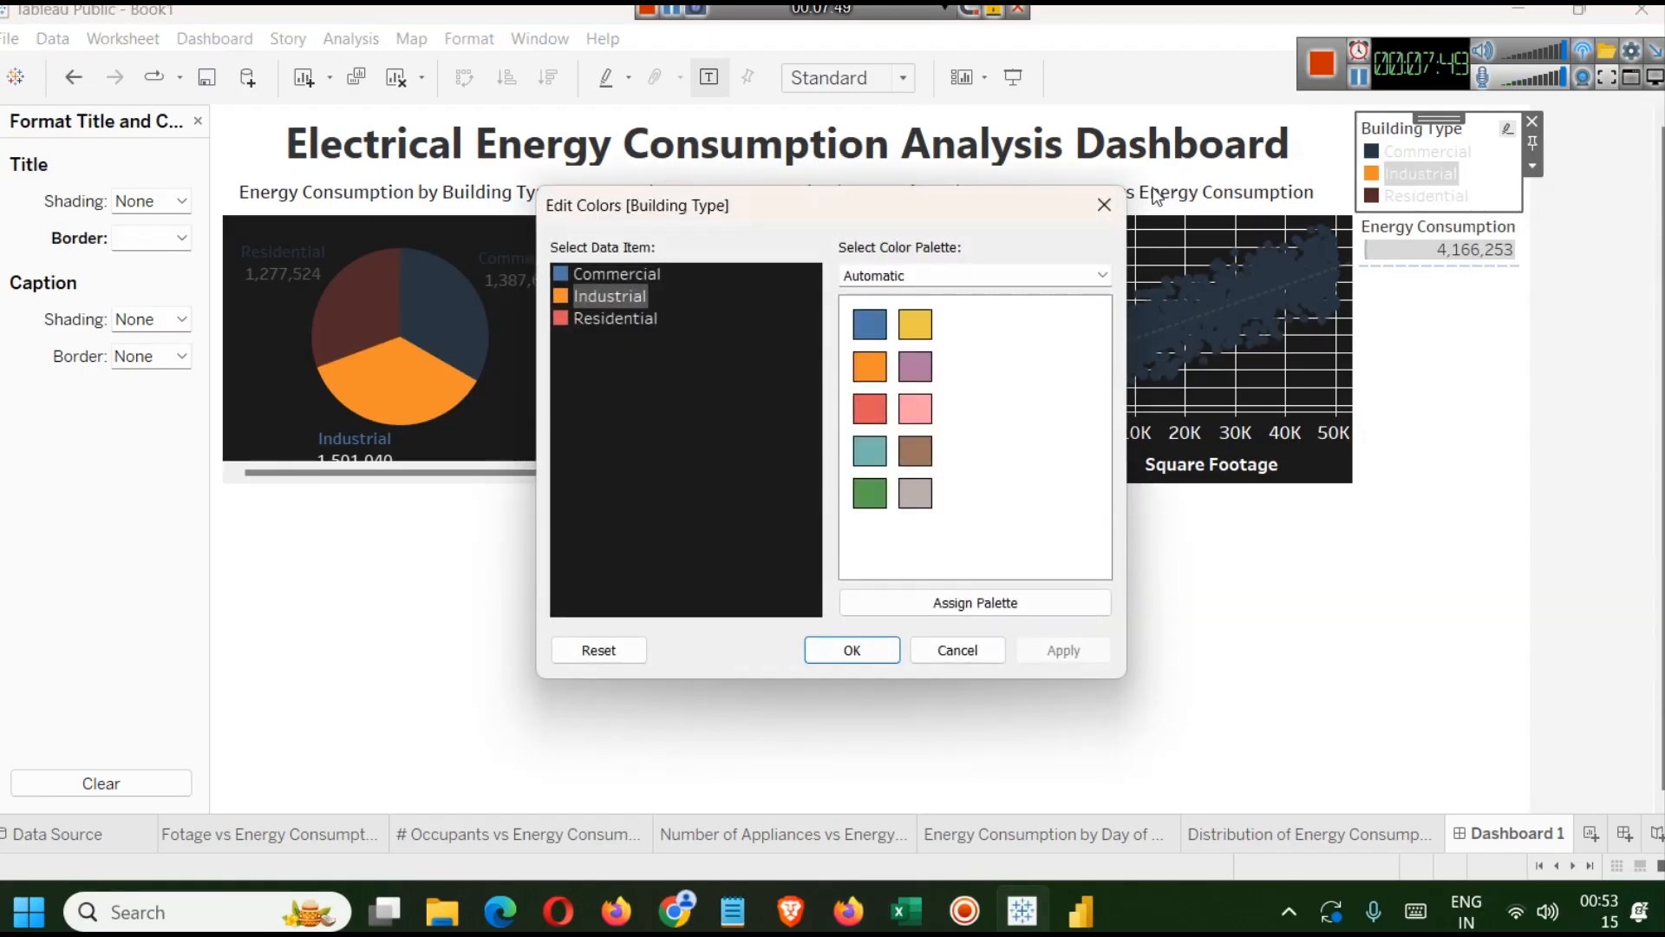
click(1100, 207)
Widen the three chart columns by narrowing the Building Type legend column.
click(1485, 174)
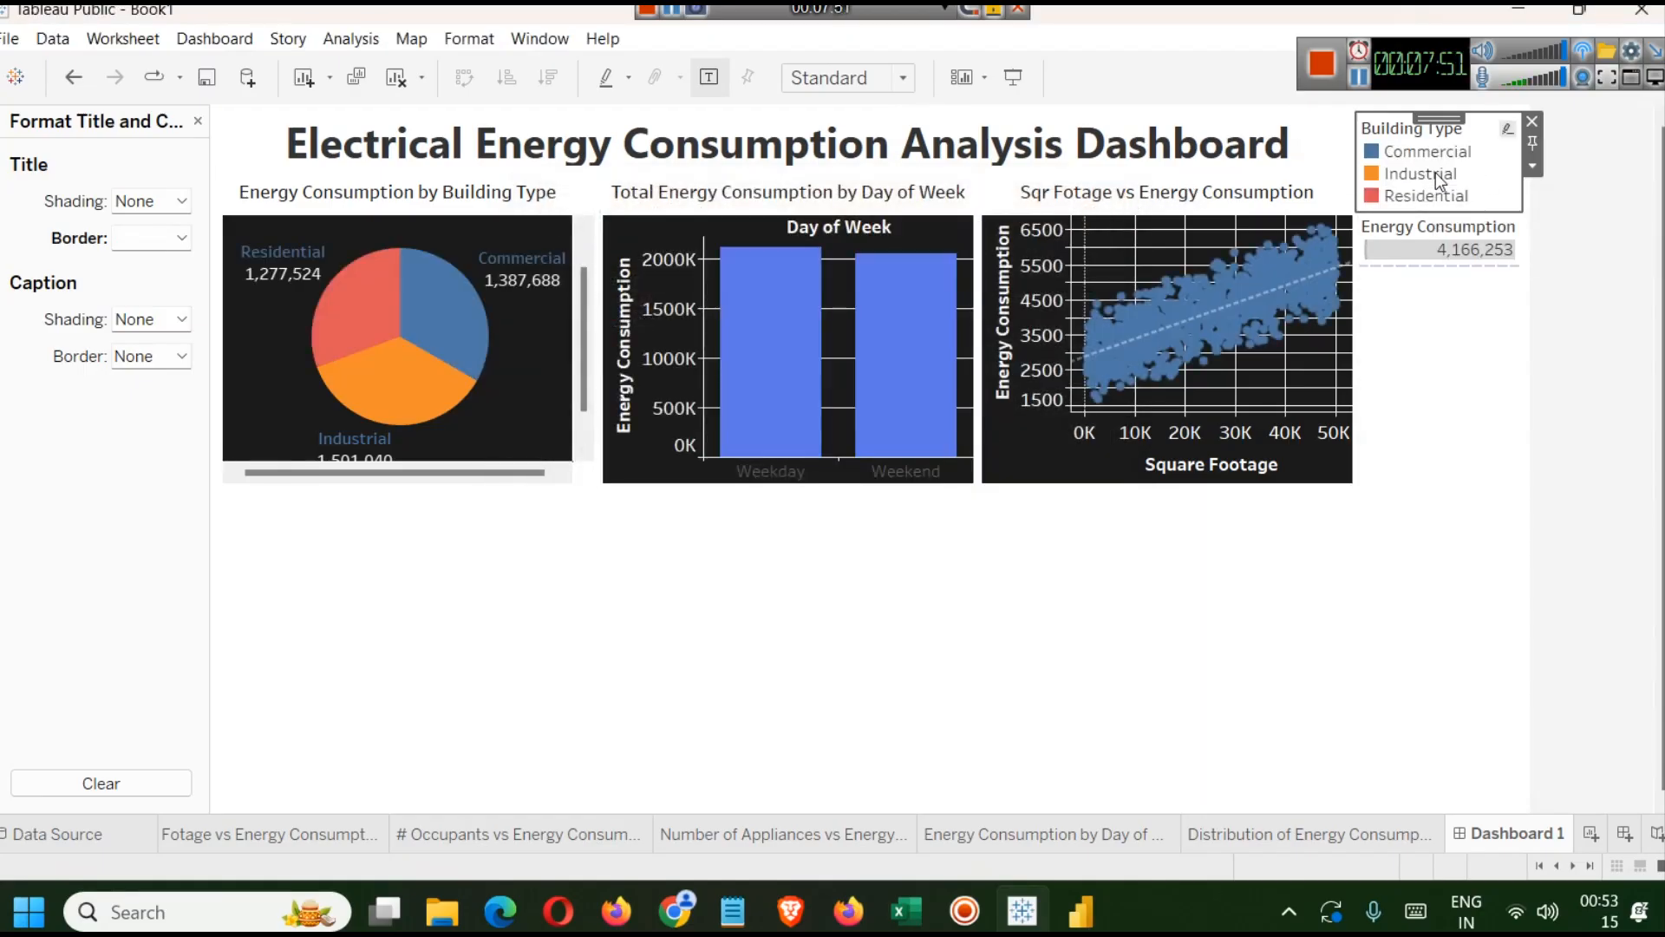
drag(1357, 308, 1399, 312)
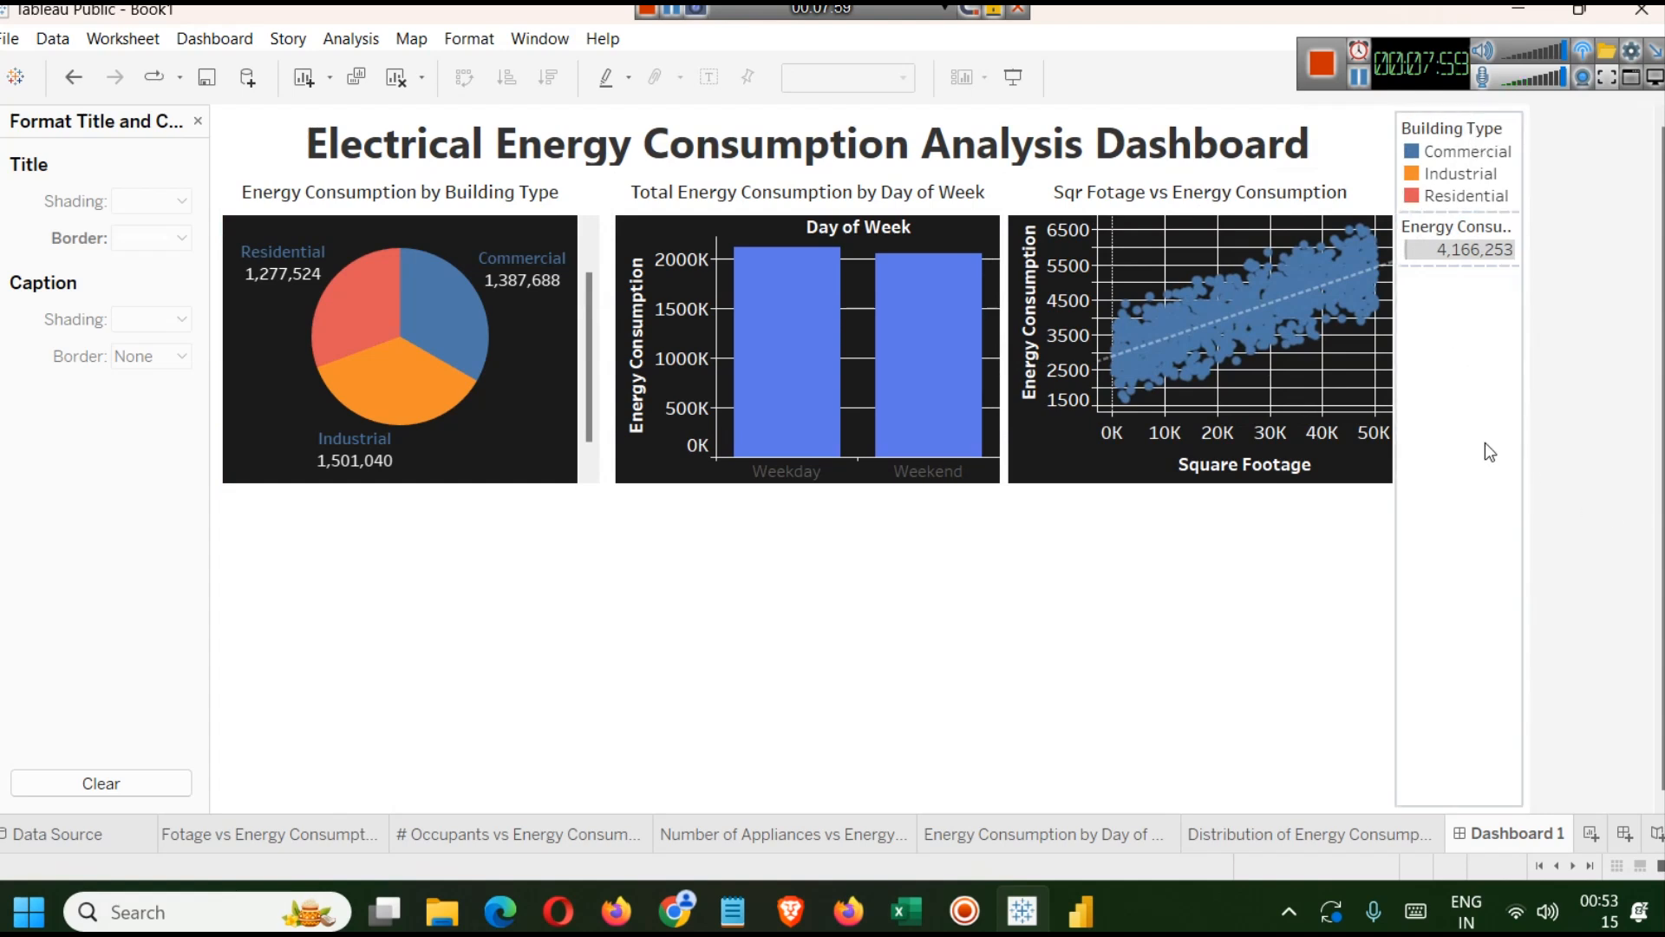
click(1451, 116)
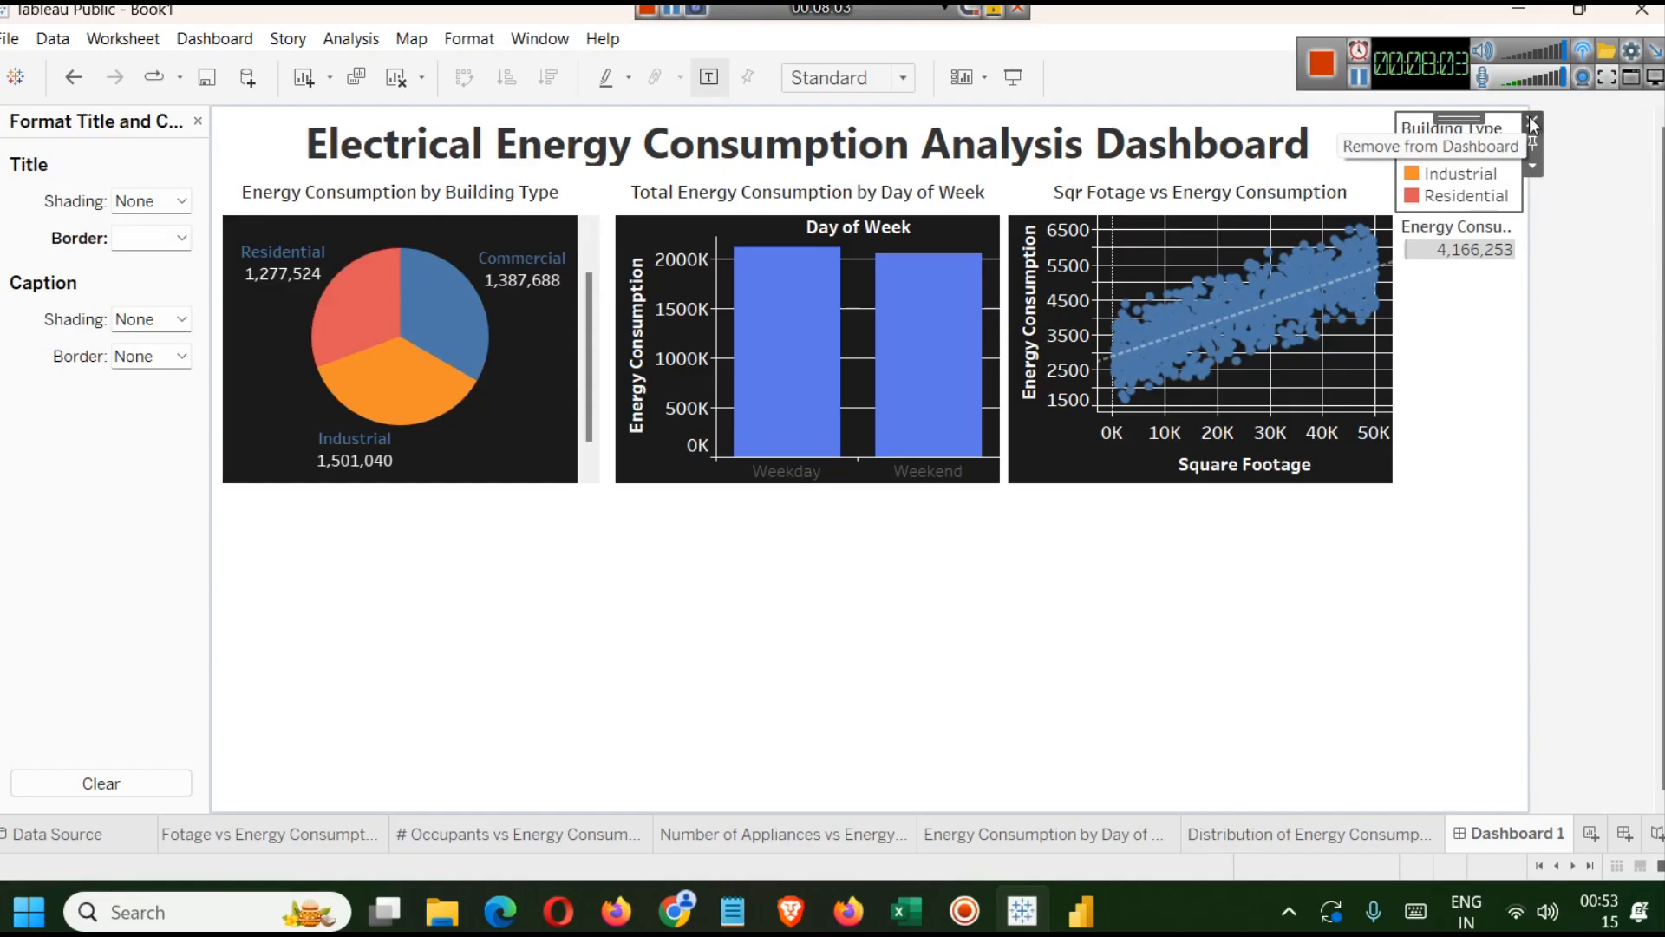
click(1495, 339)
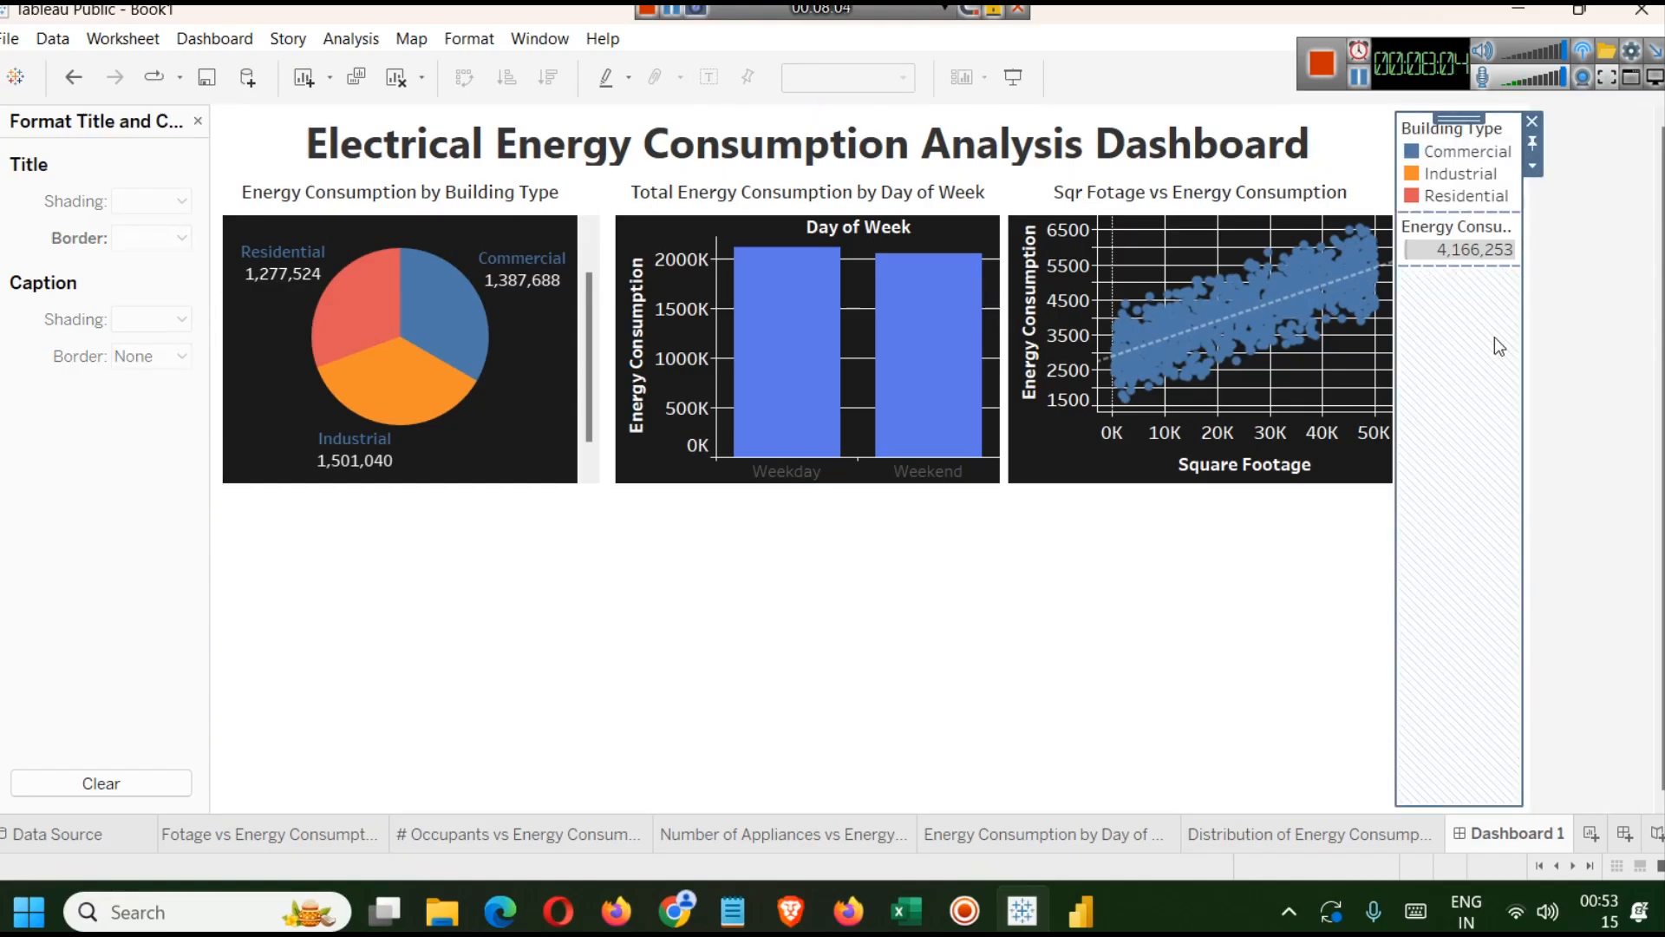
click(1340, 616)
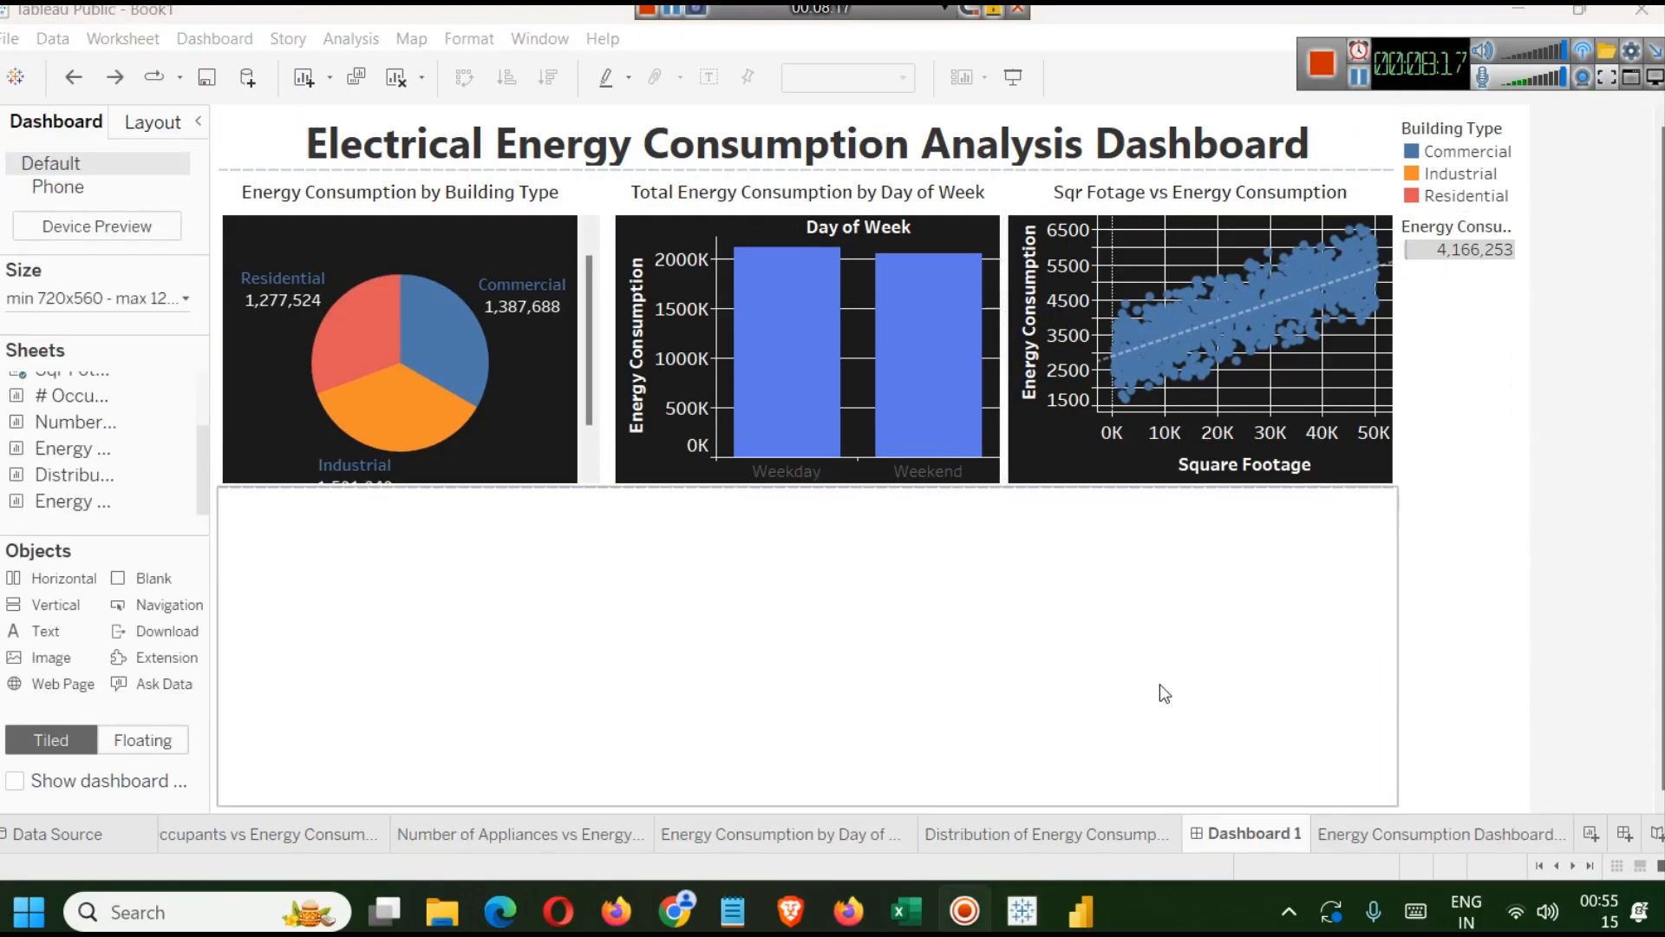
Open the Energy Consumption Dashboard Tableau worksheet and review its title formatting and border options.
click(1444, 831)
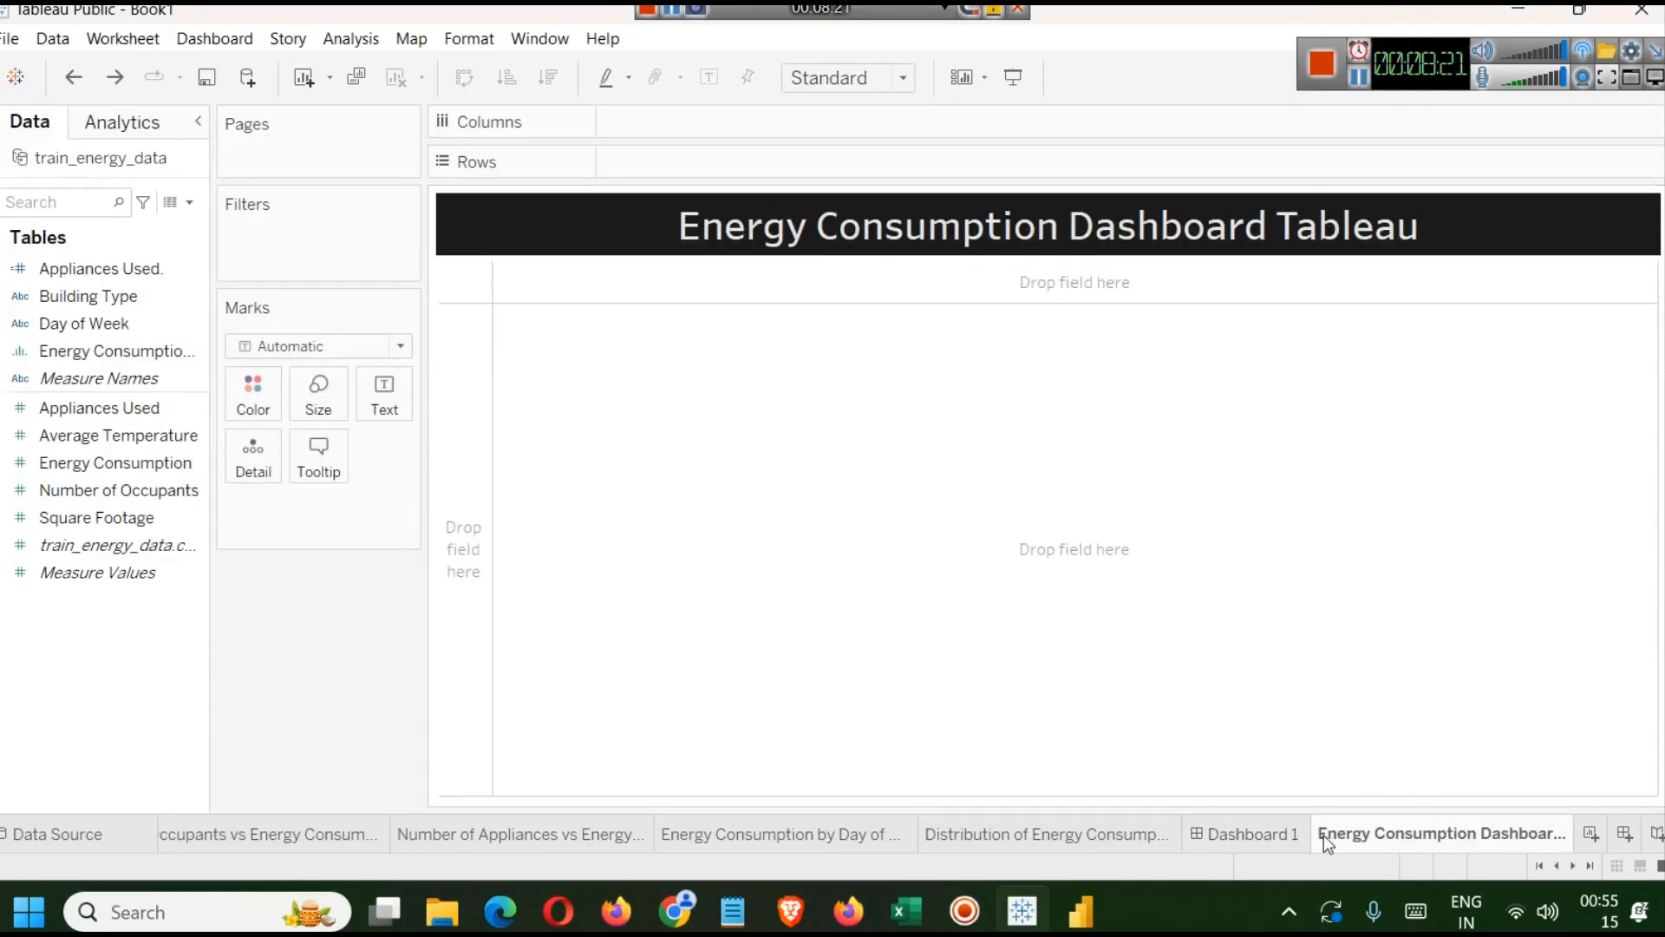
right_click(581, 218)
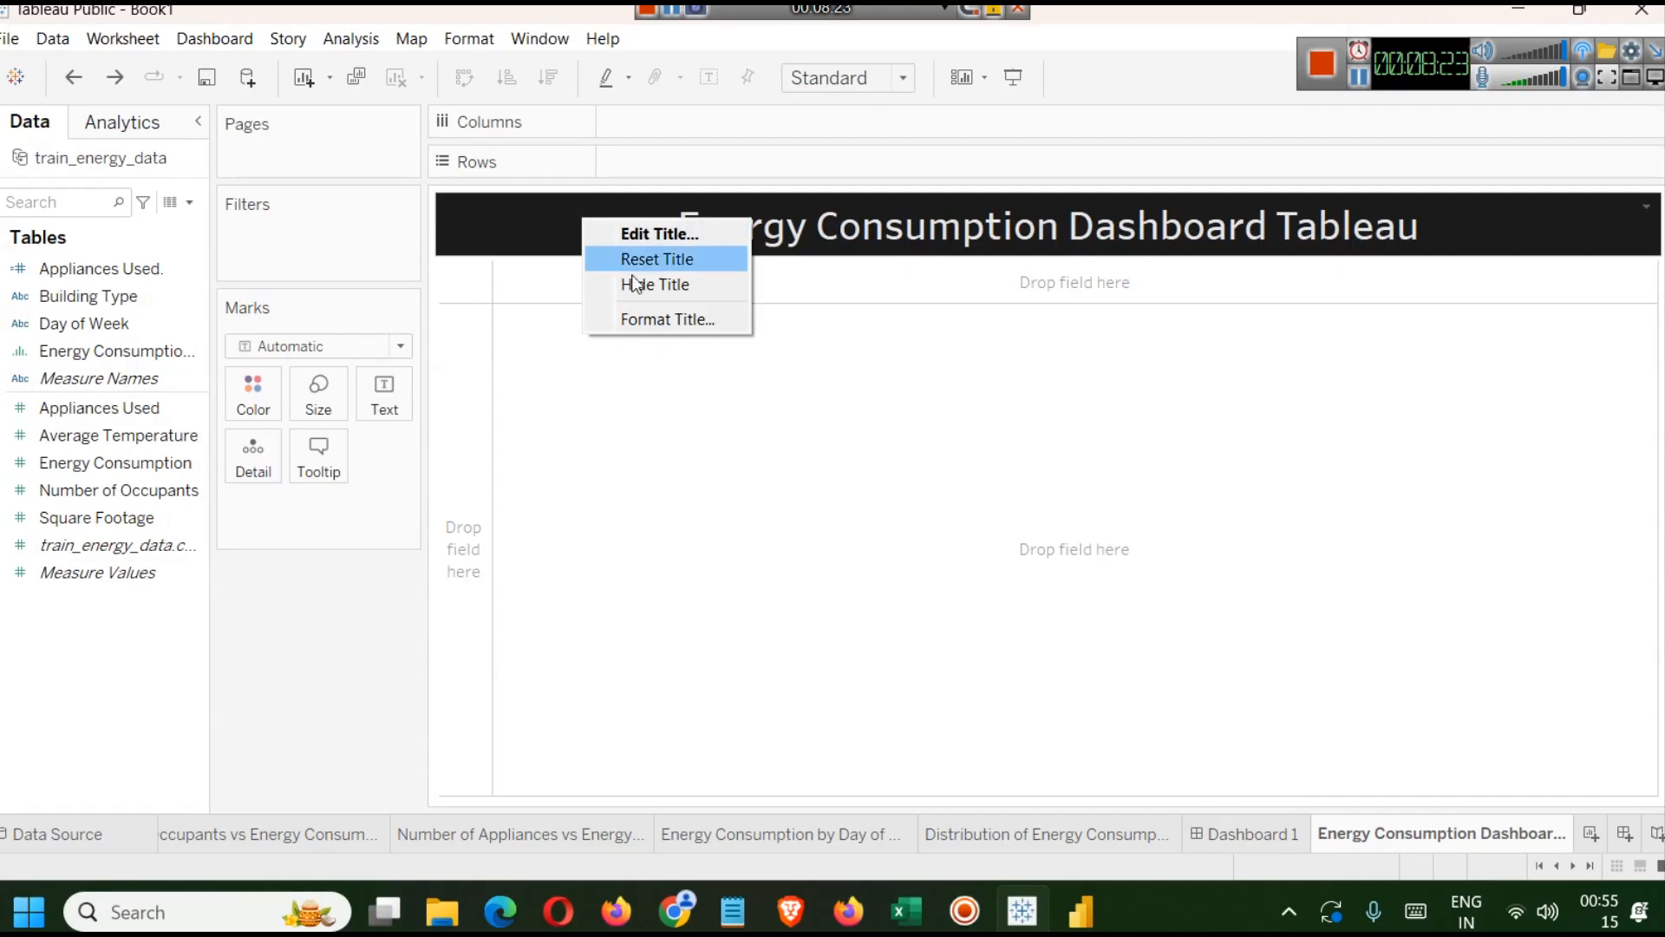
click(654, 320)
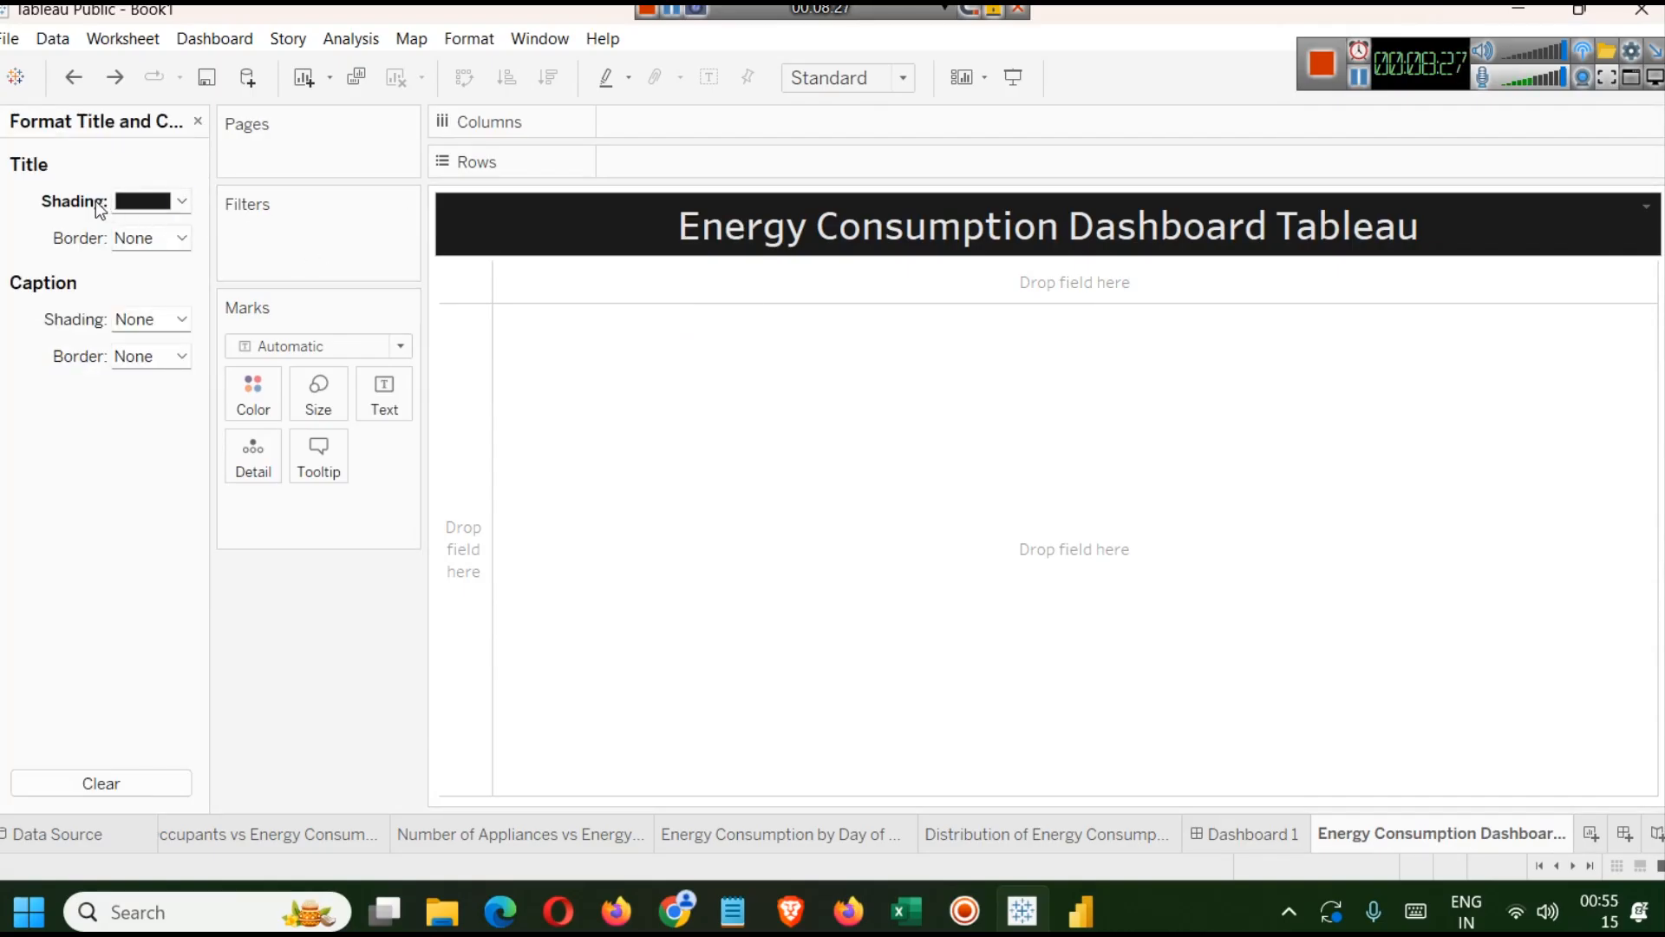
click(182, 240)
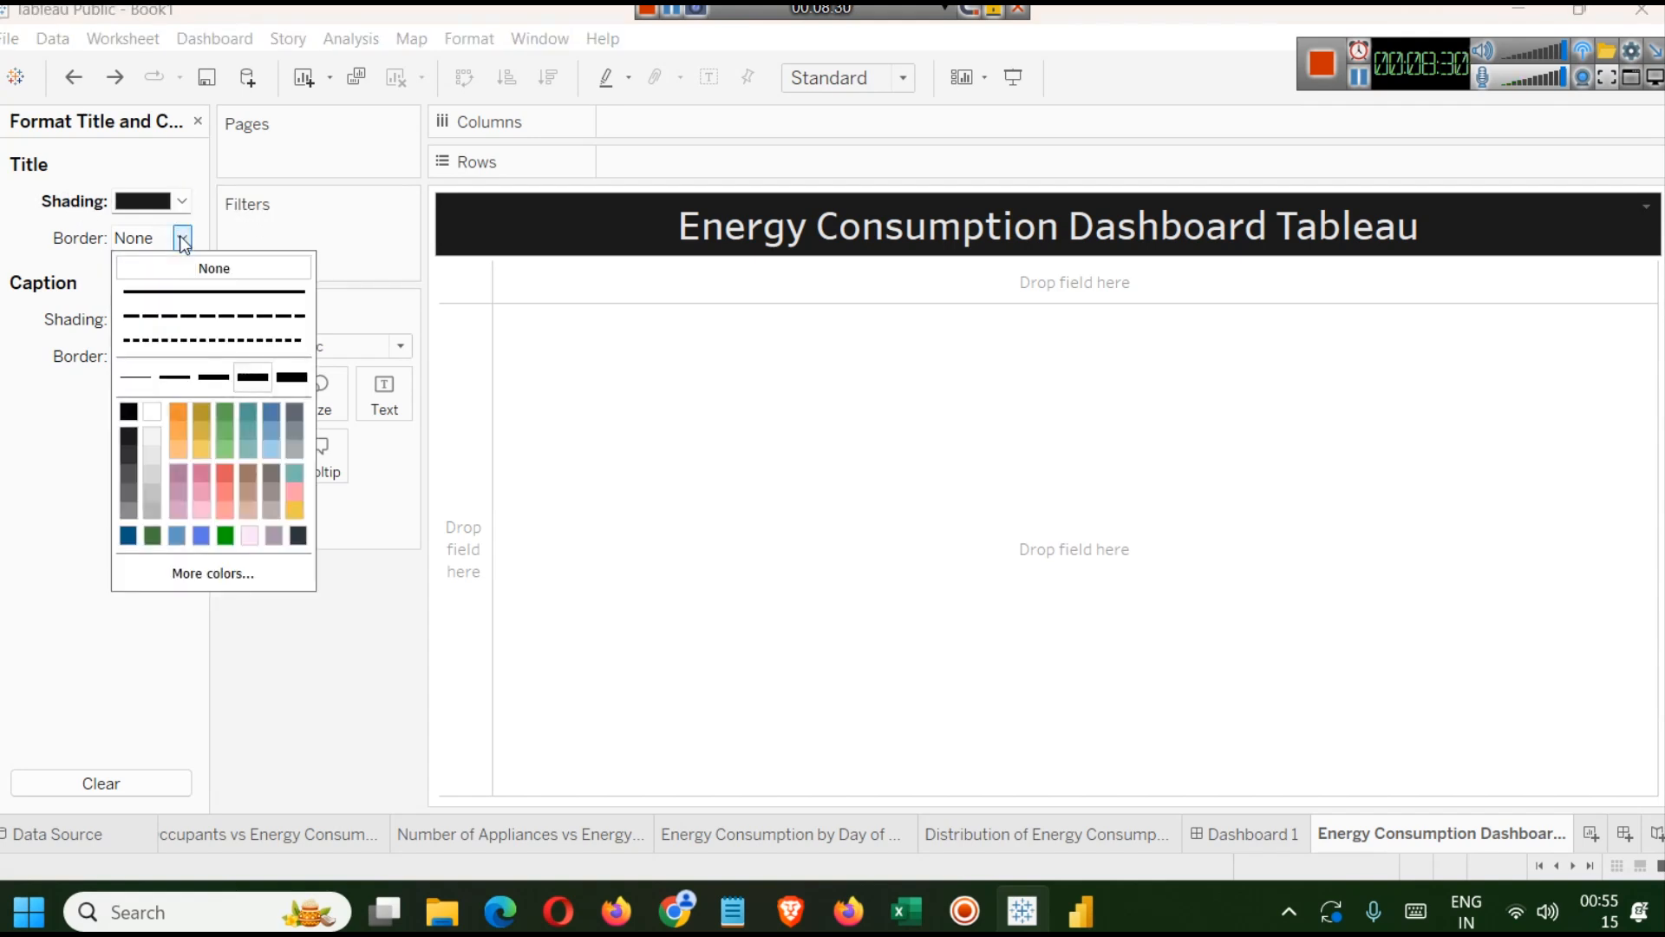
click(62, 250)
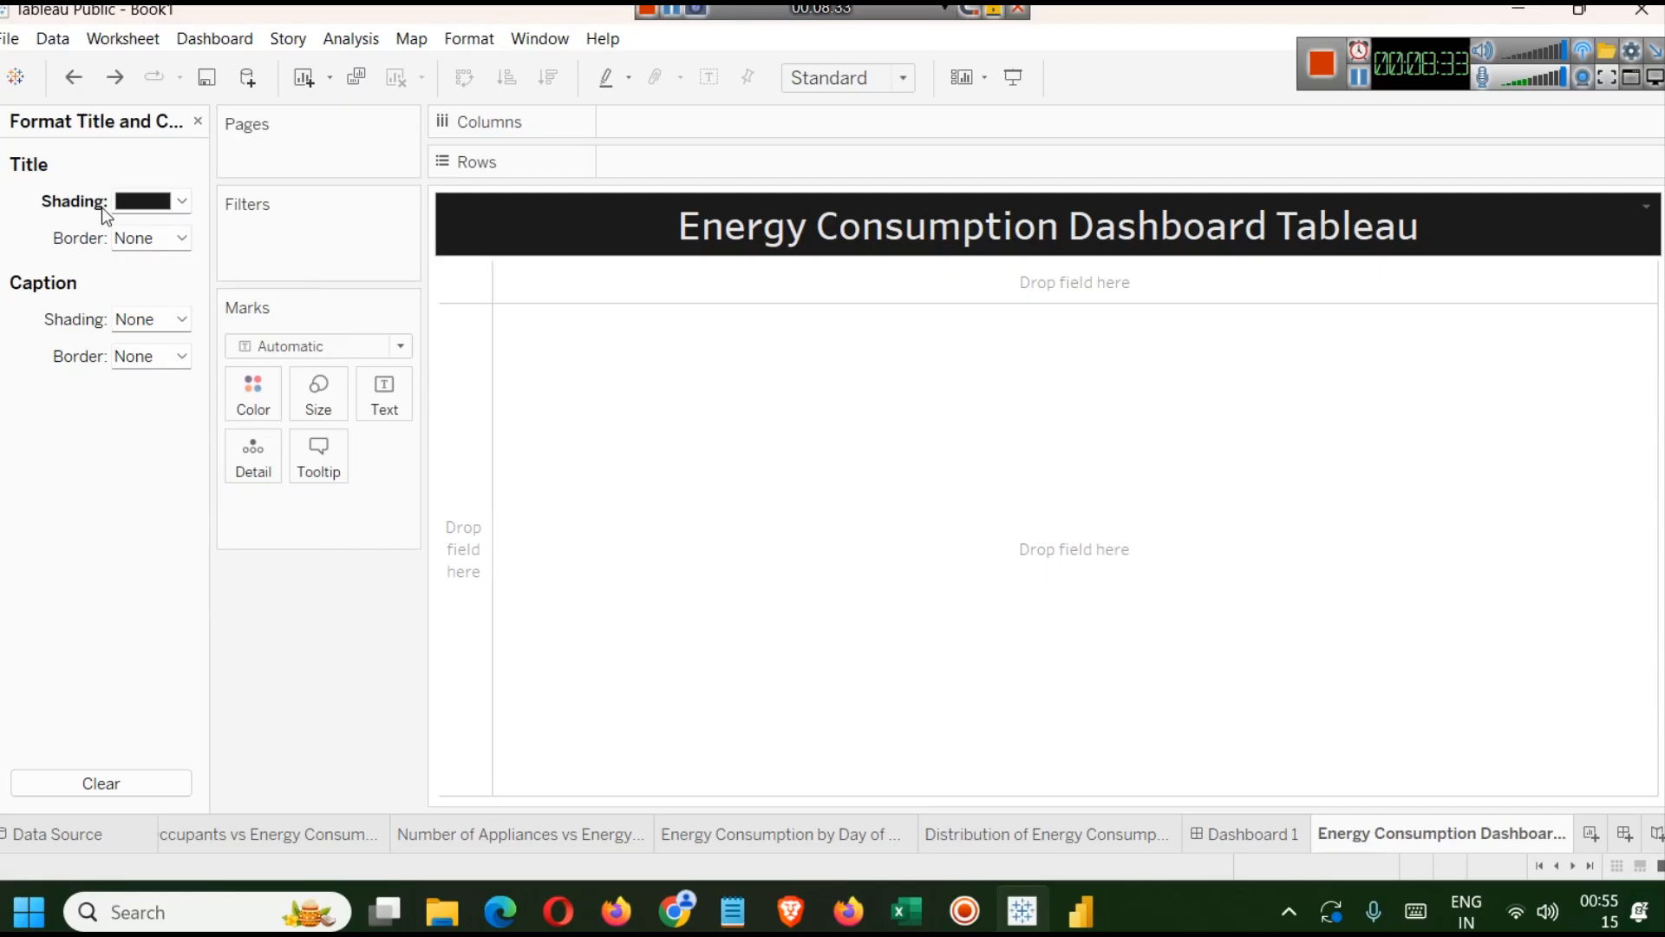
double_click(950, 232)
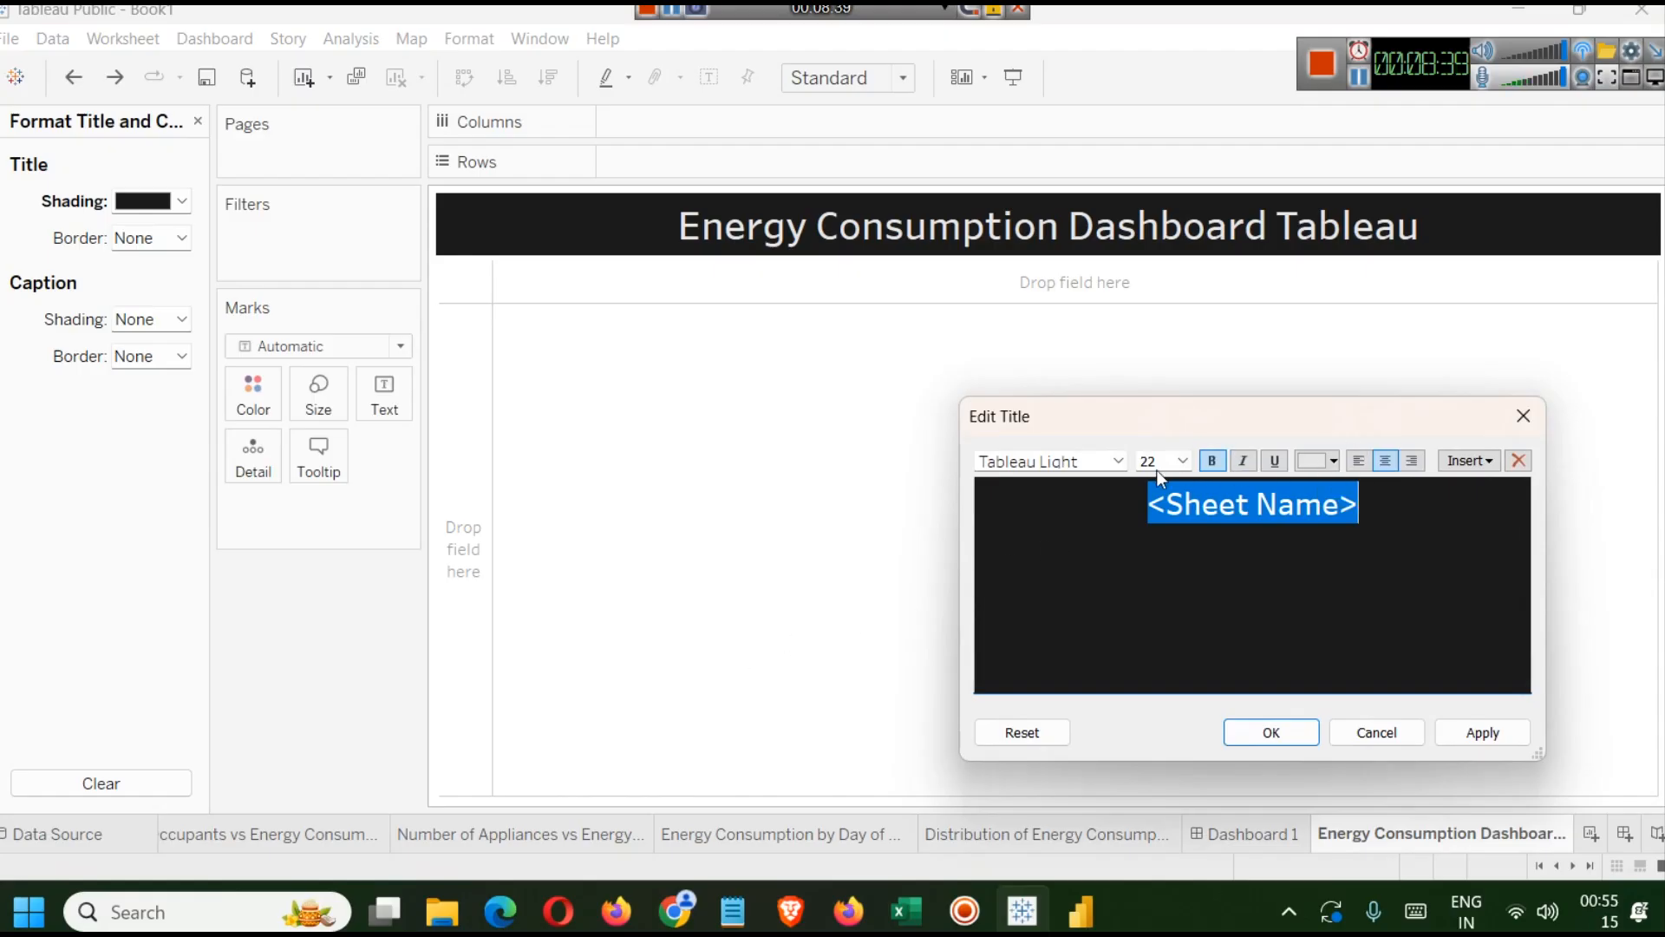
click(1480, 733)
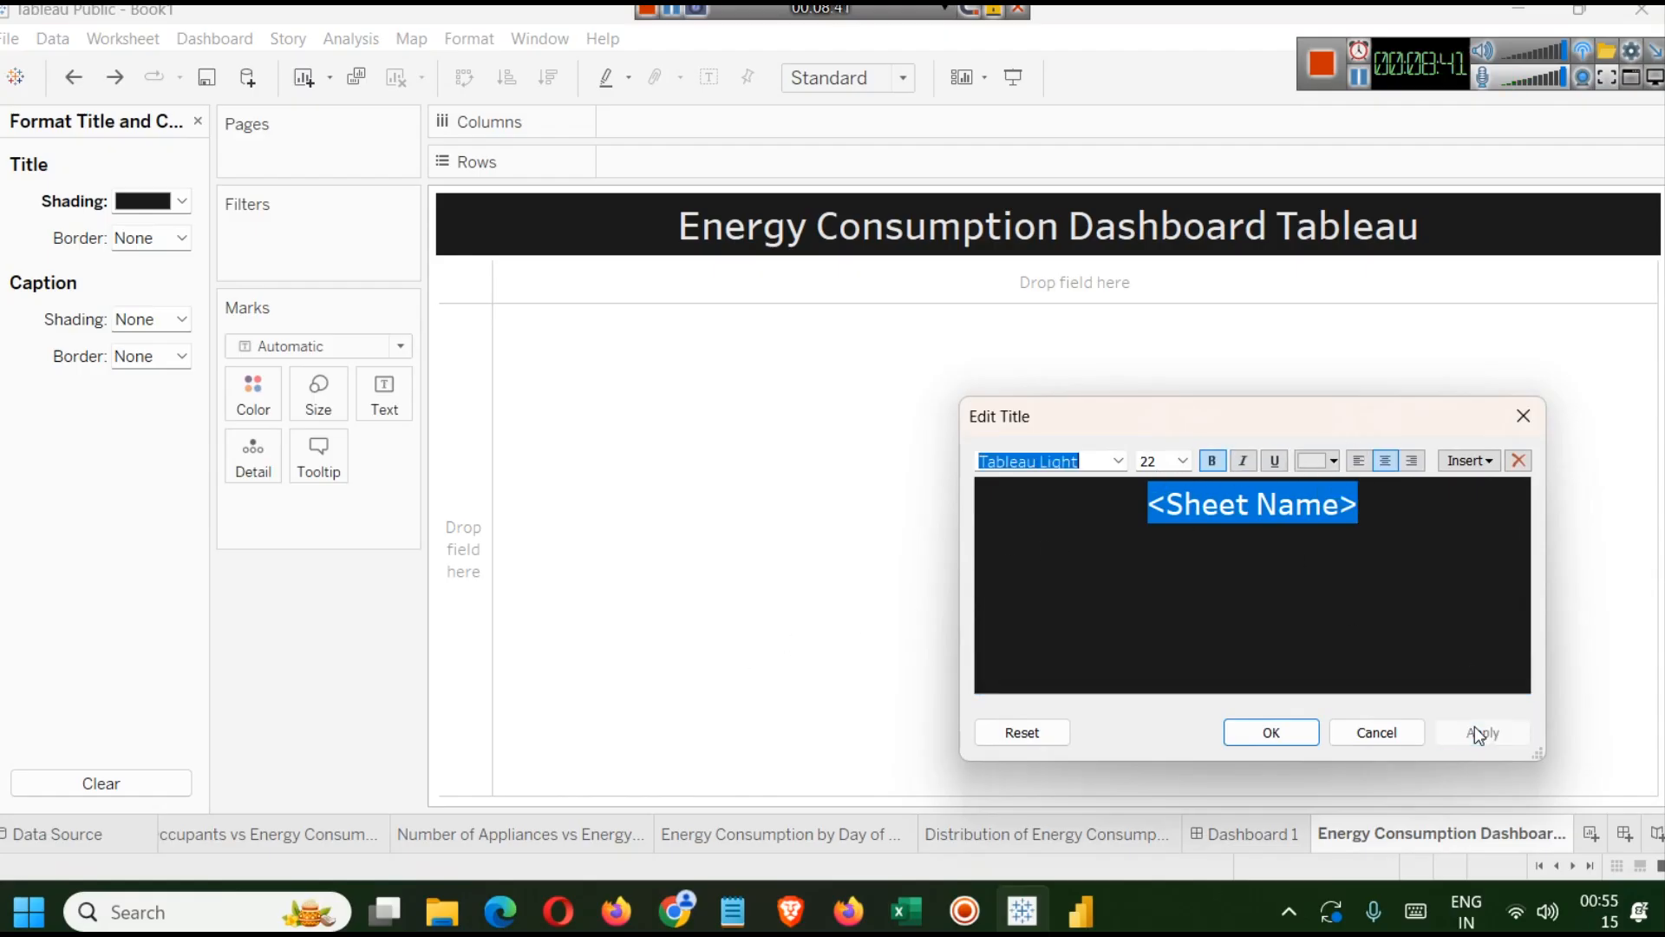
click(1523, 416)
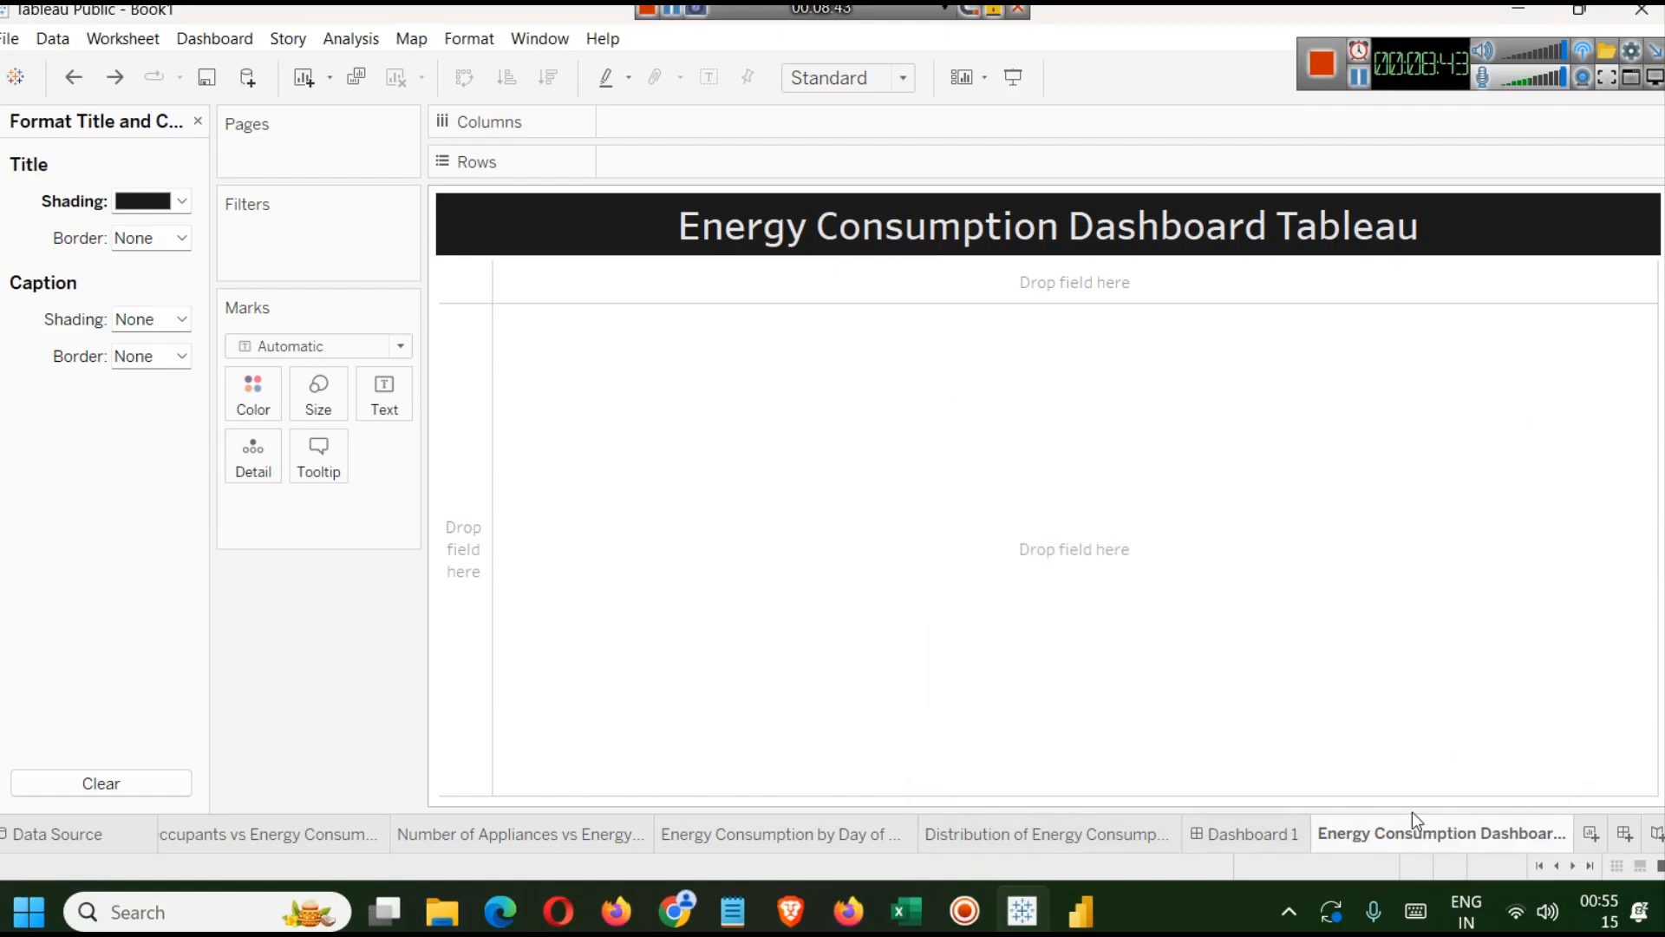
Back on the dashboard, remove the Electrical Energy Consumption Analysis Dashboard heading text object.
click(1272, 835)
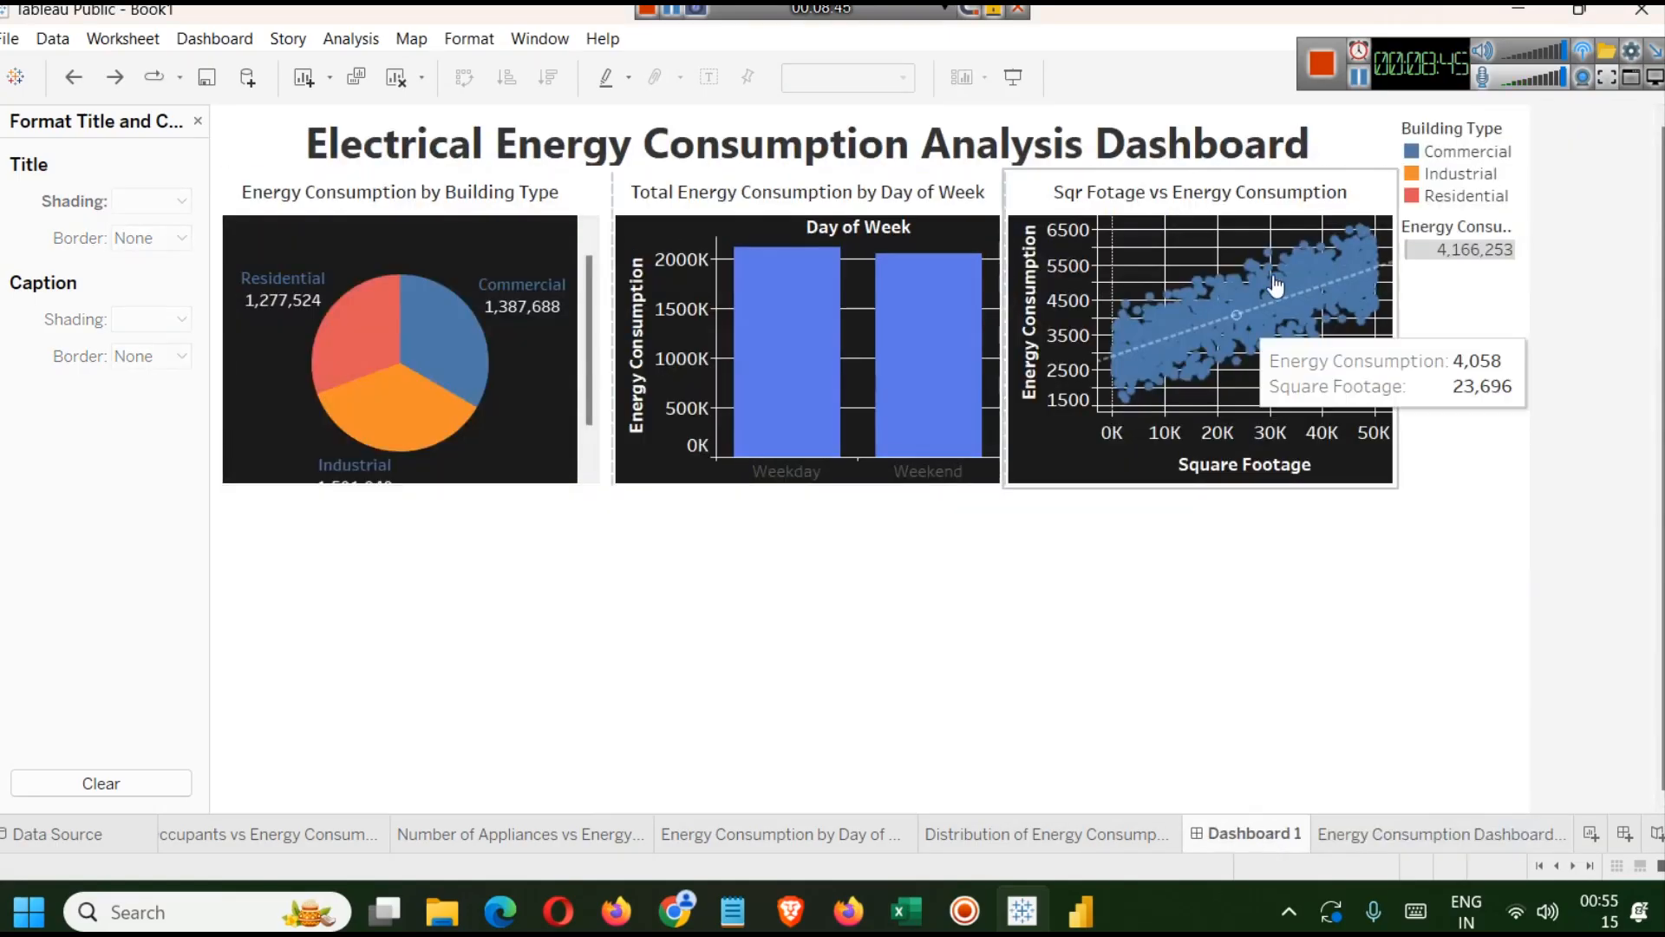
click(973, 144)
right_click(974, 144)
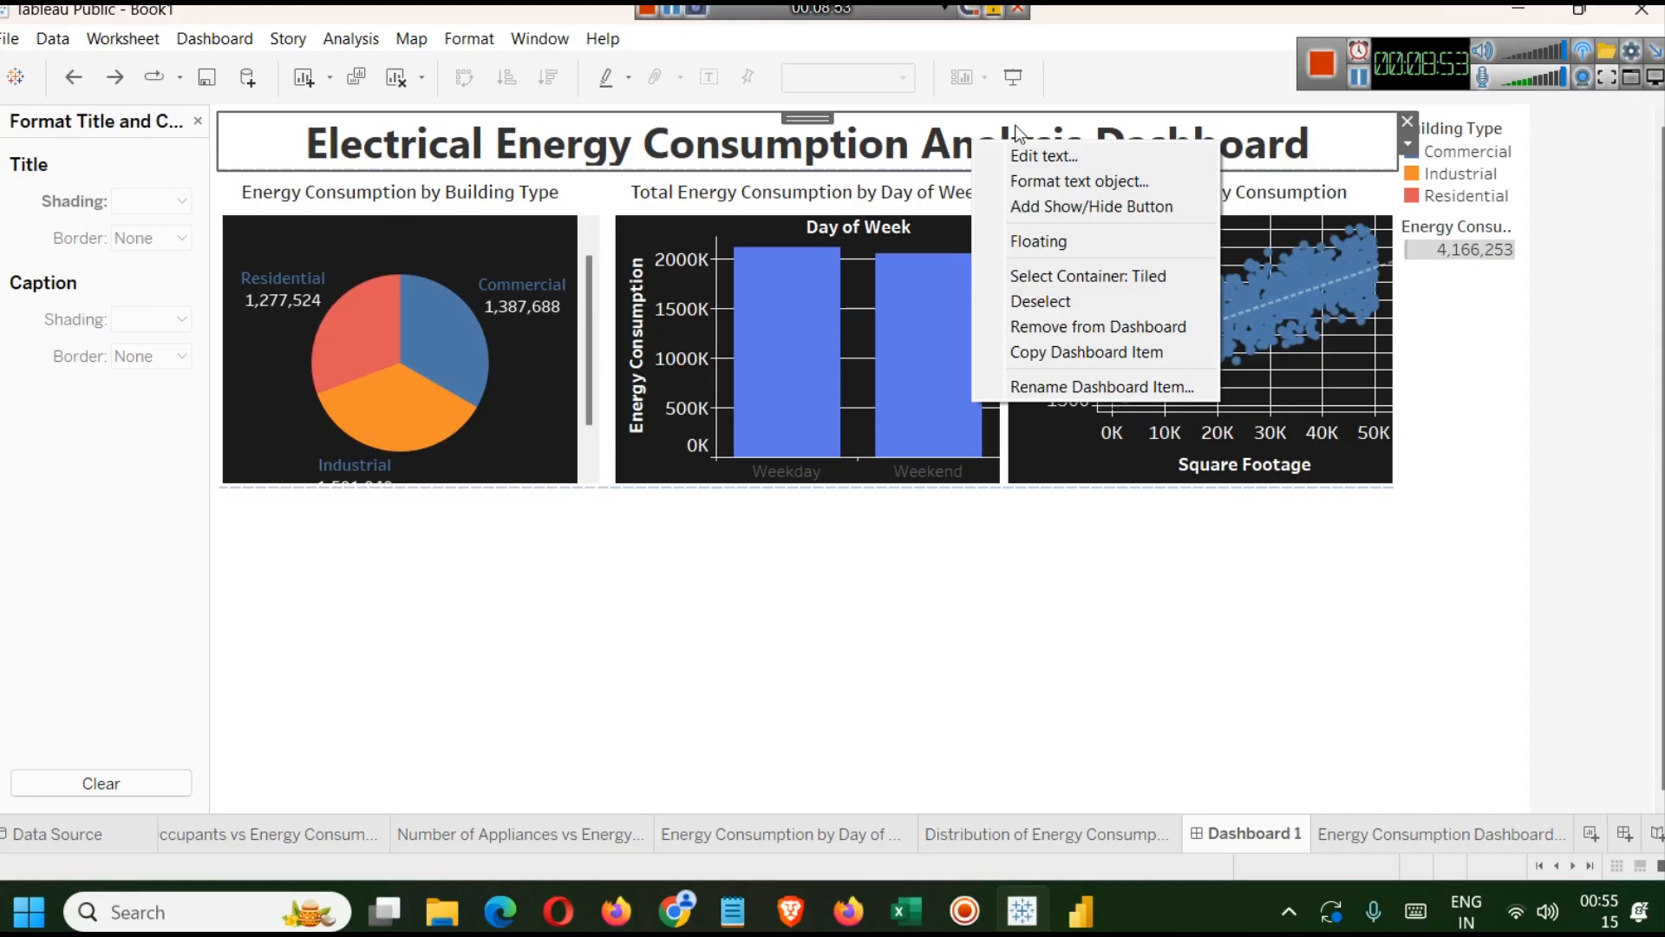
click(618, 77)
click(618, 77)
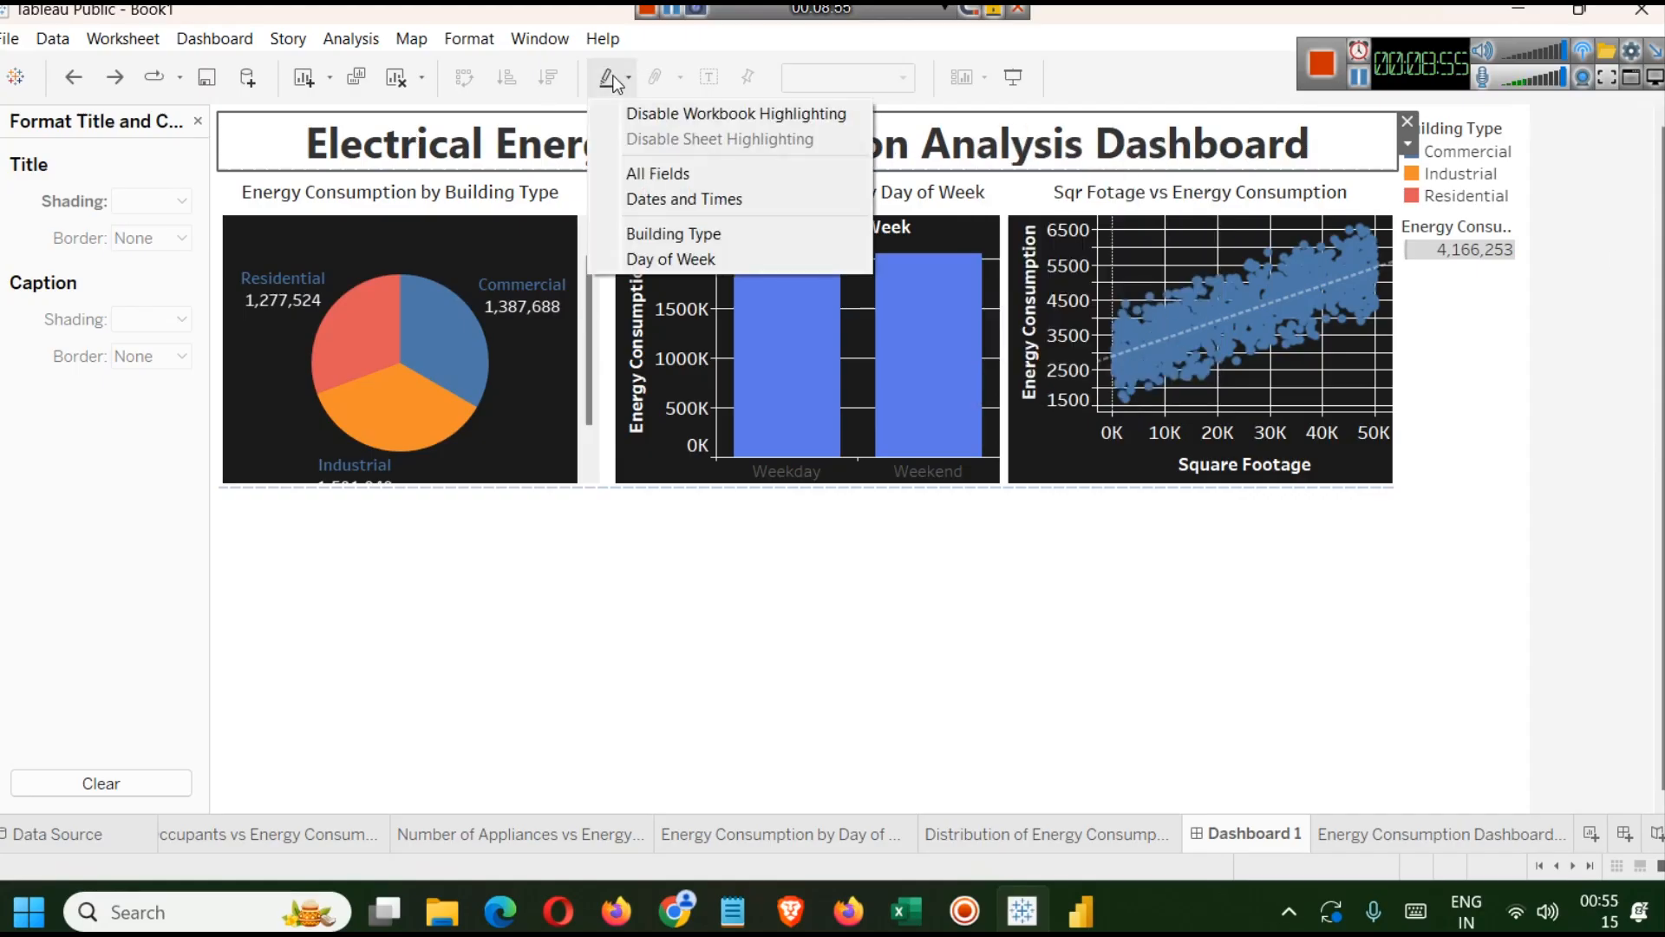
click(1021, 547)
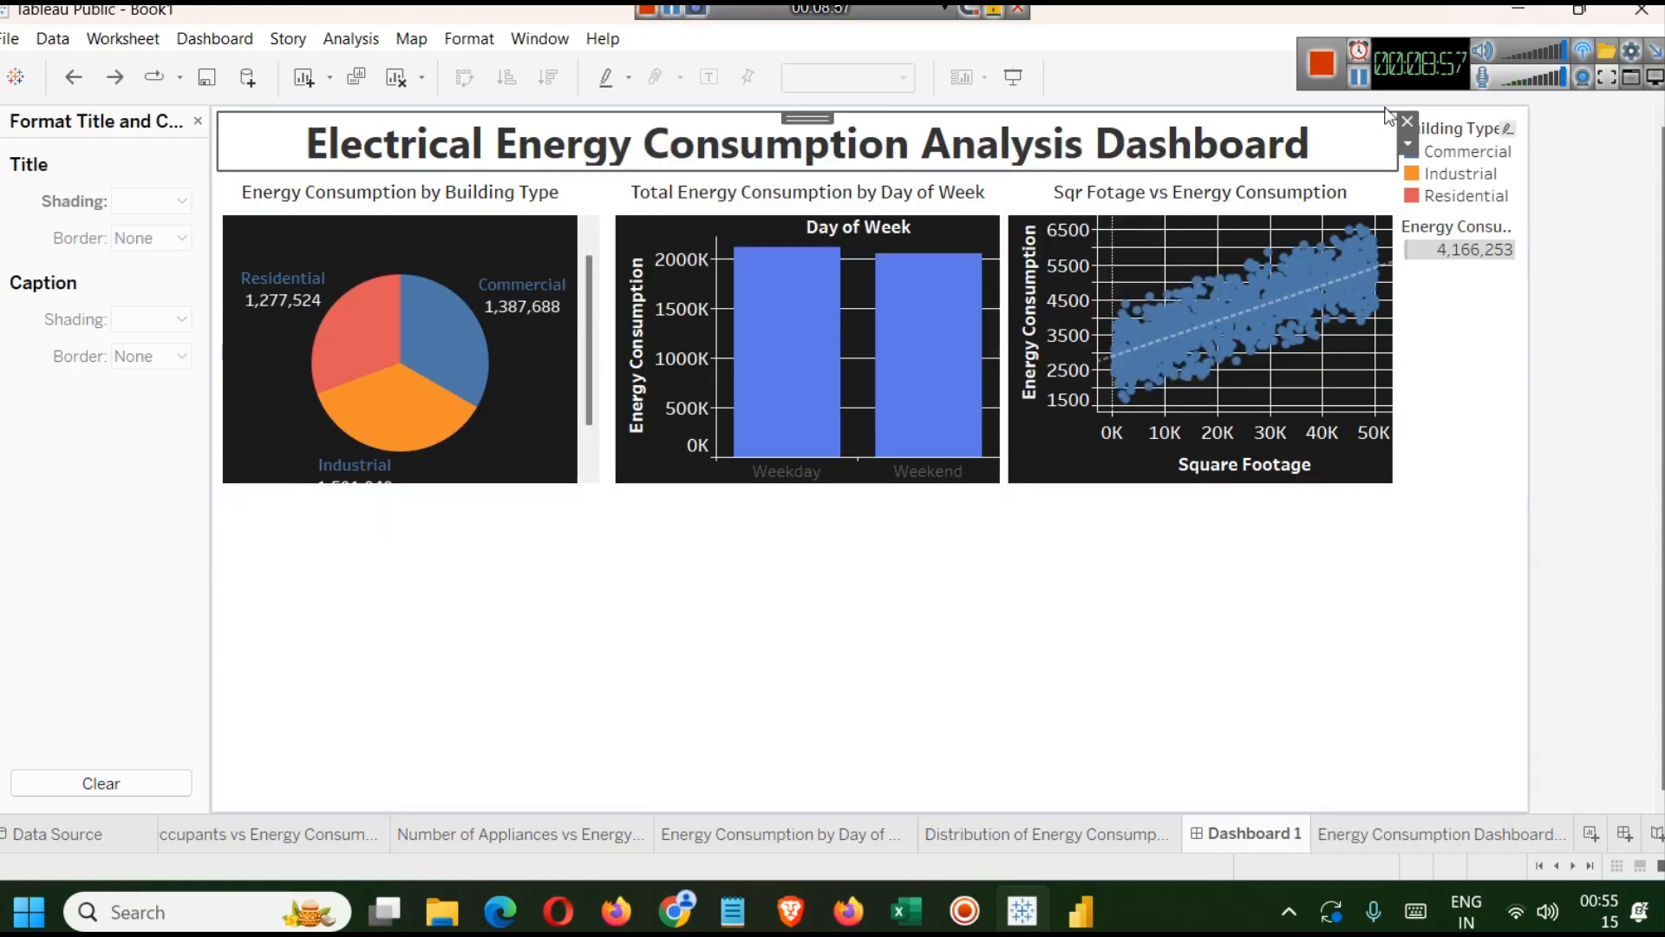
click(1405, 122)
Place the Energy Consumption Dashboard Tableau sheet across the top and shrink it to a thin title banner.
drag(73, 474, 701, 130)
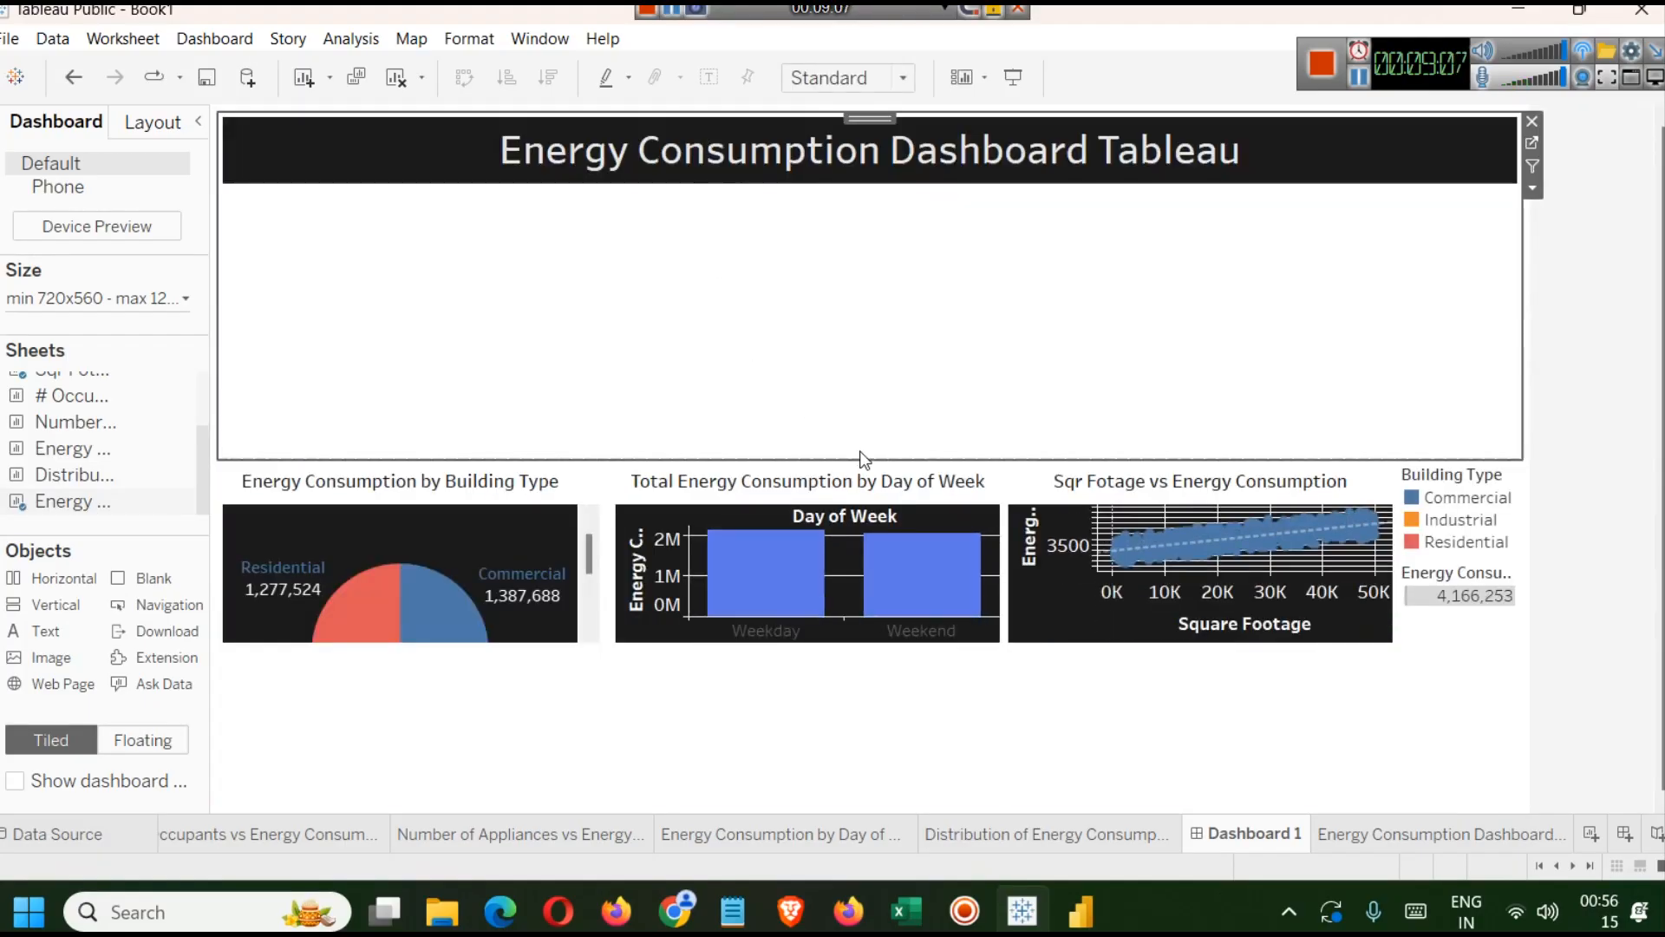
drag(861, 460, 825, 179)
click(1105, 655)
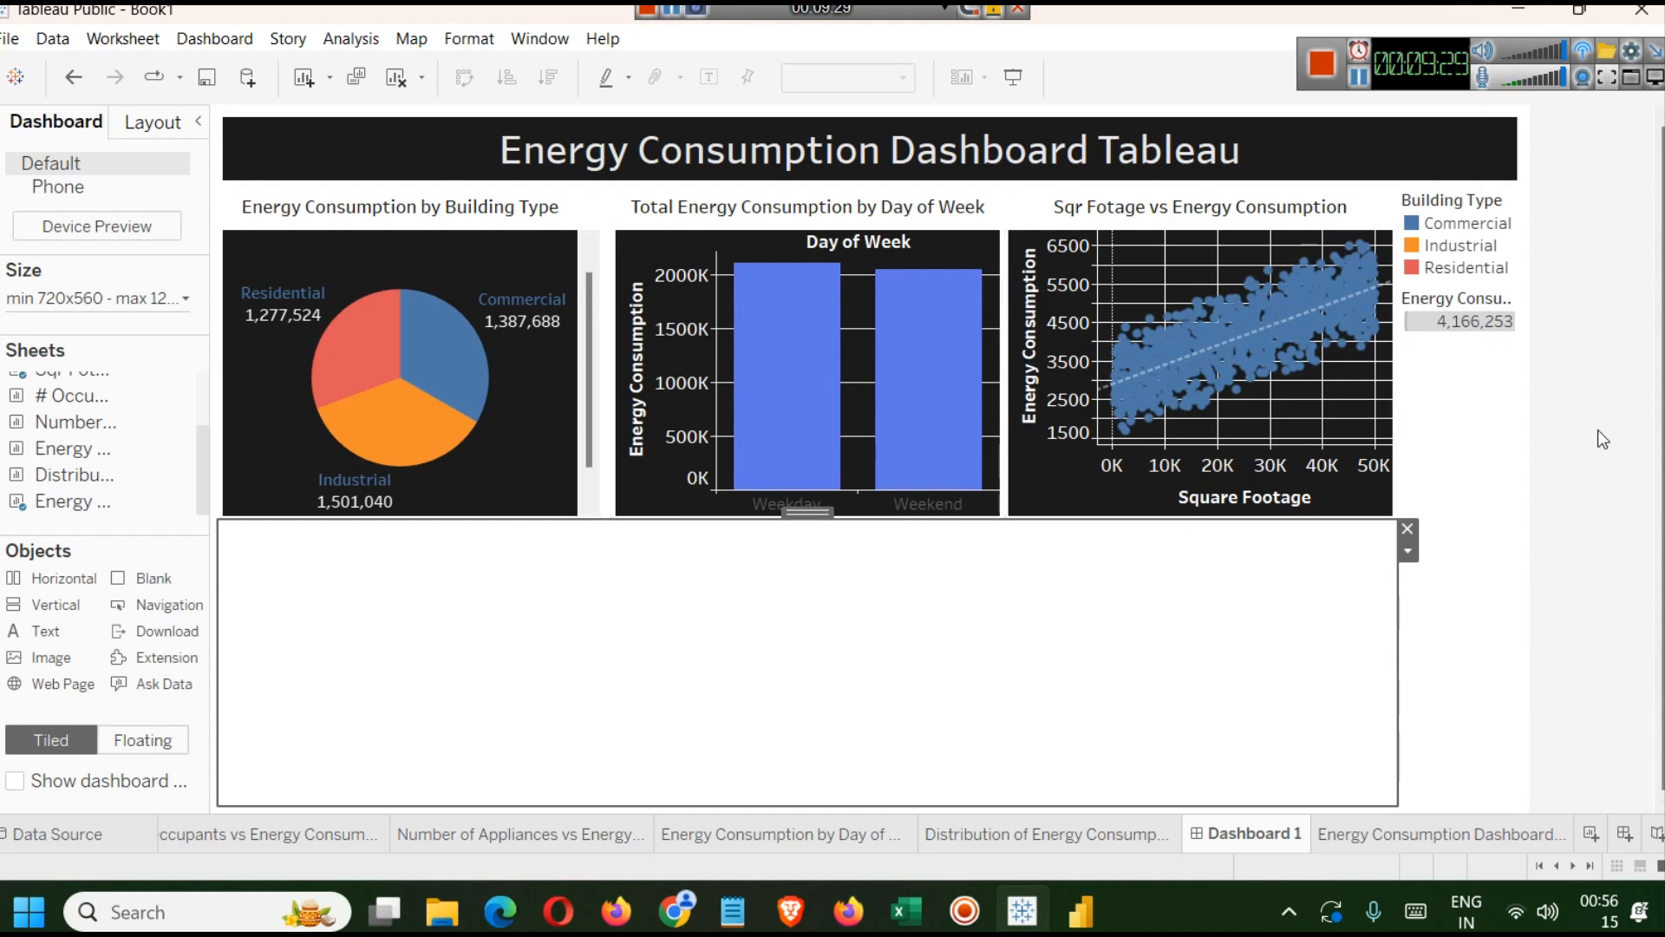
Remove the empty area below the charts and insert a horizontal container there.
mouse_move(789, 286)
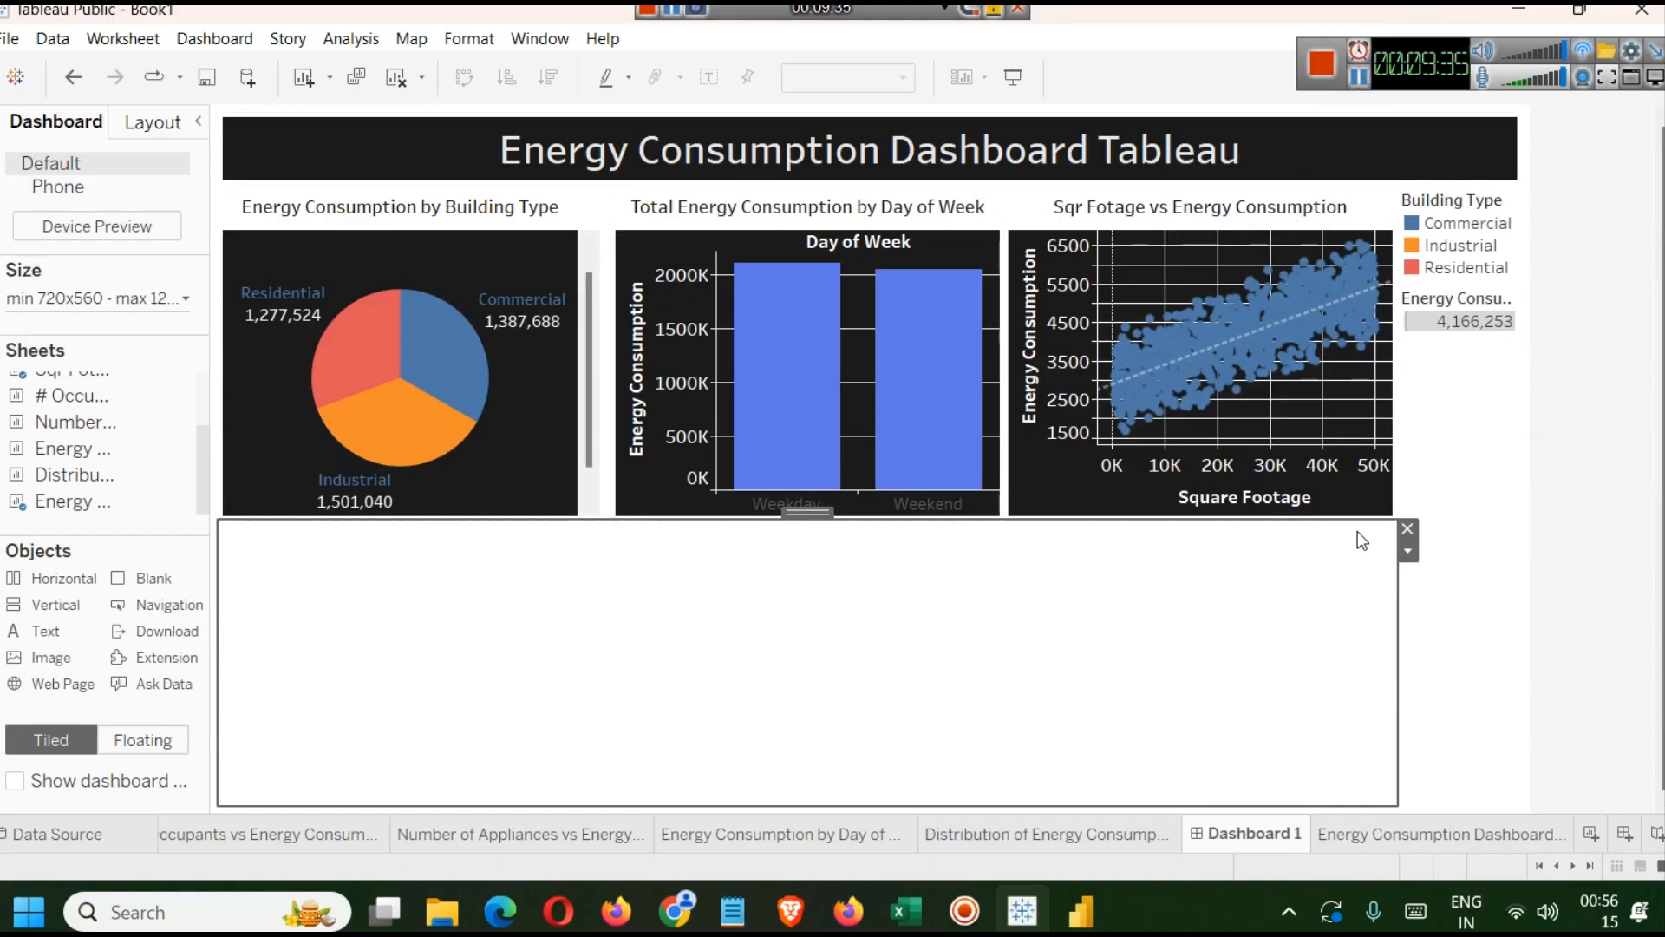
click(1407, 529)
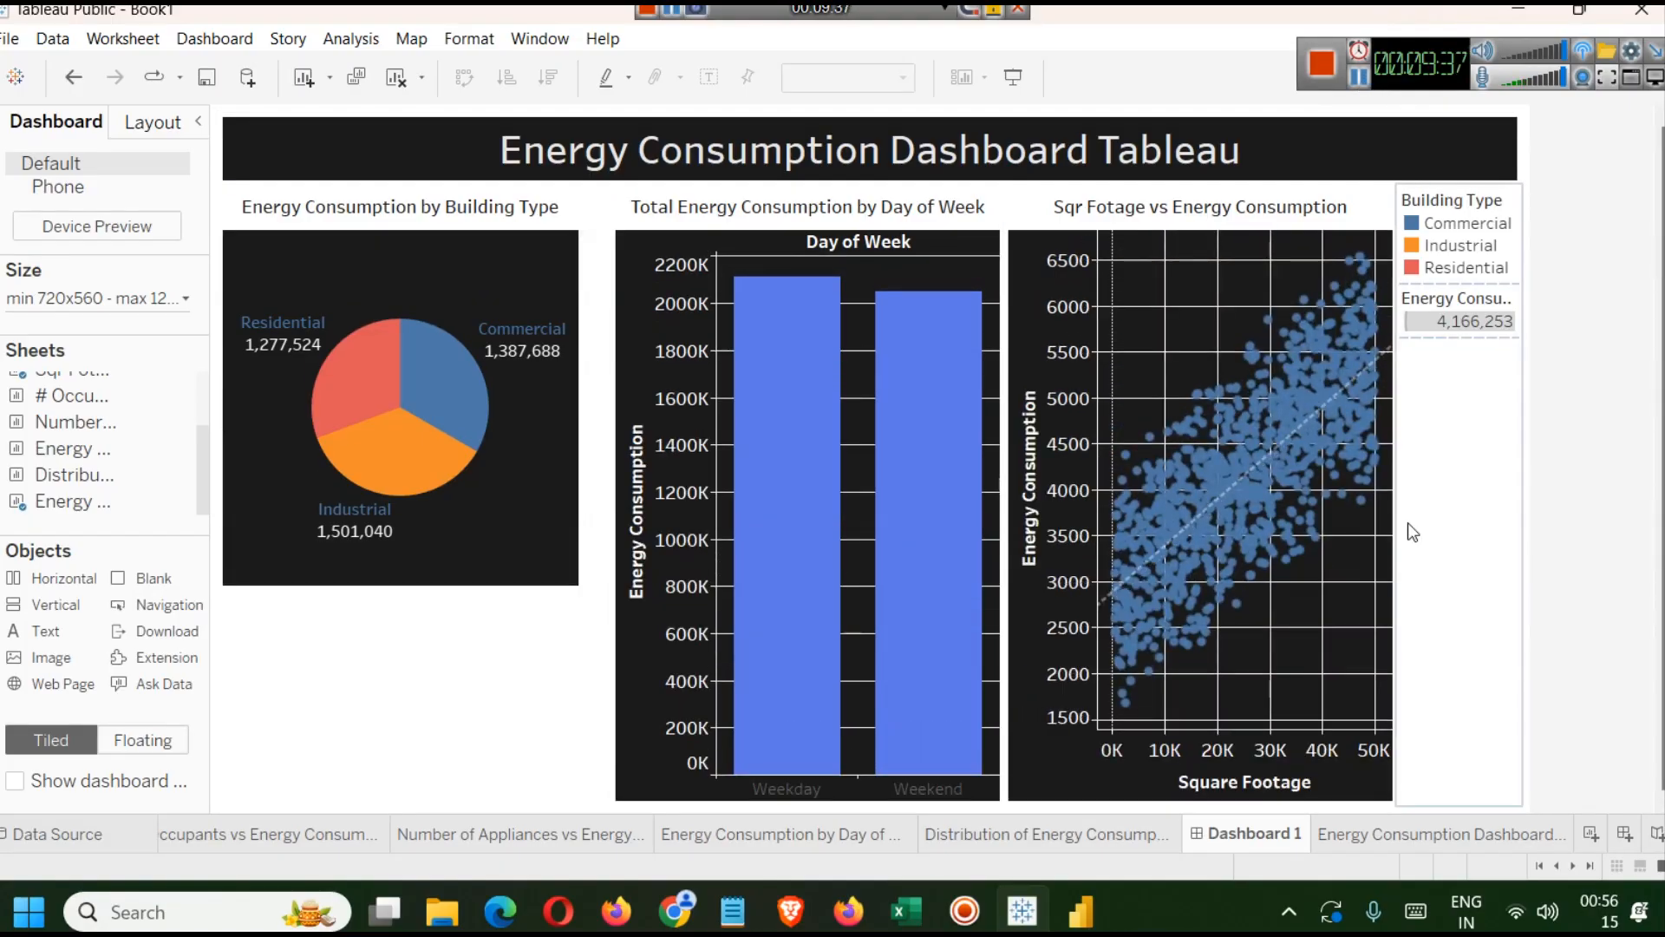
drag(54, 578, 994, 787)
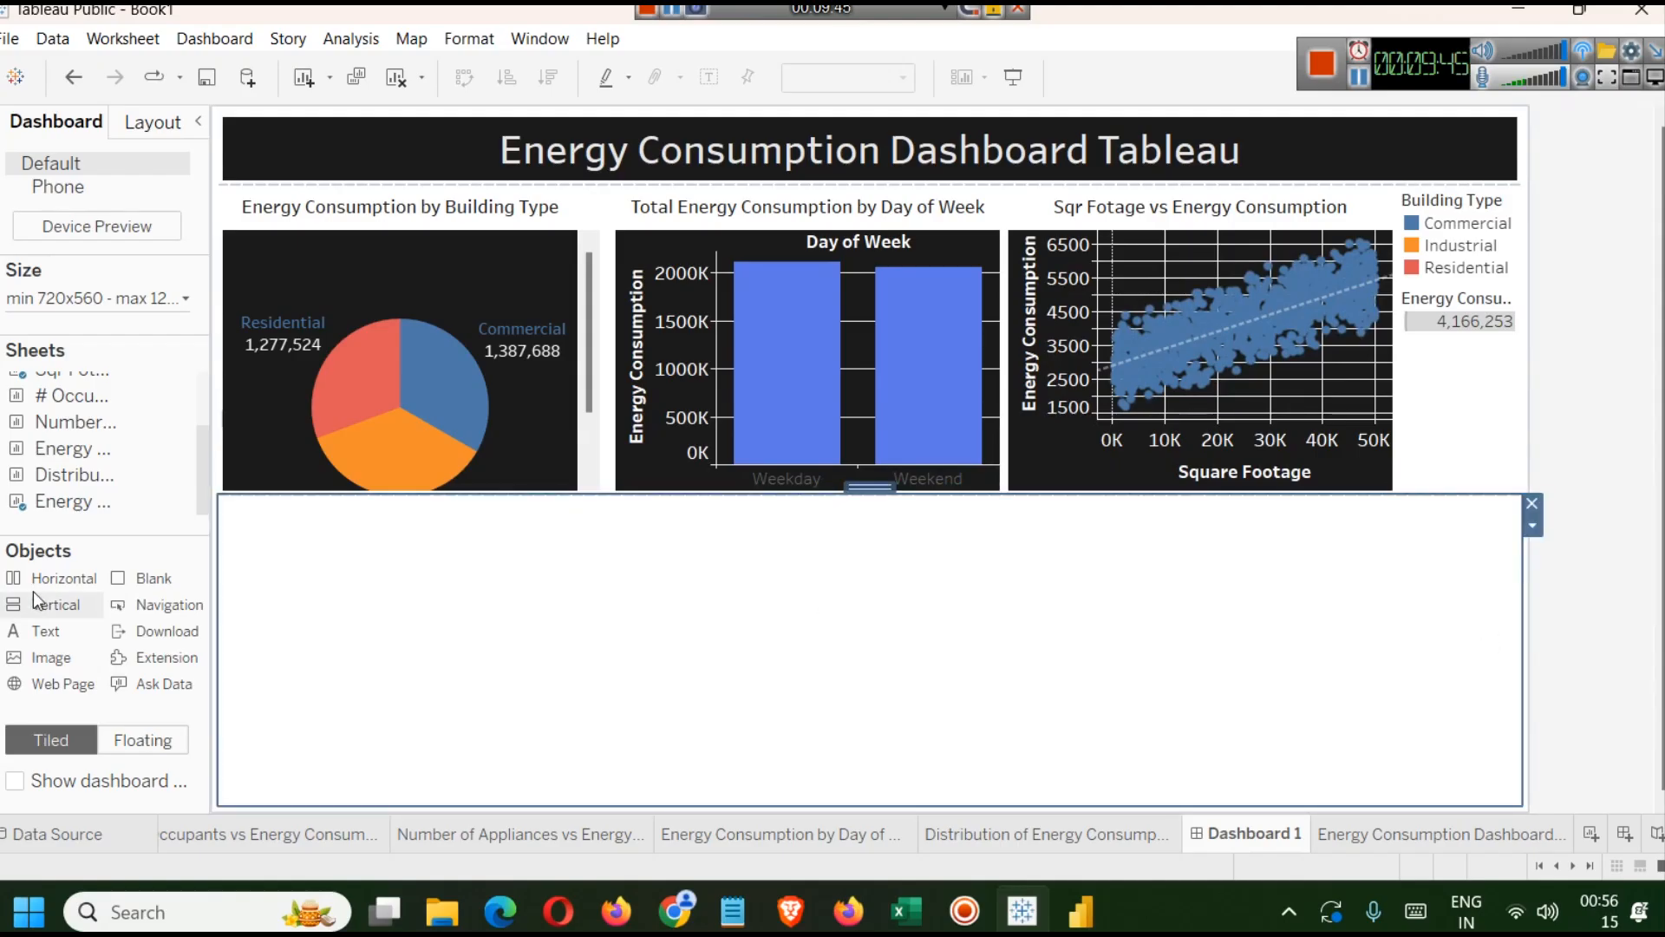
Add the # Occupants vs Energy Consumption and Number of Appliances vs Energy sheets side by side in the bottom container.
scroll(111, 463, up, 1)
scroll(111, 463, down, 1)
drag(63, 397, 321, 597)
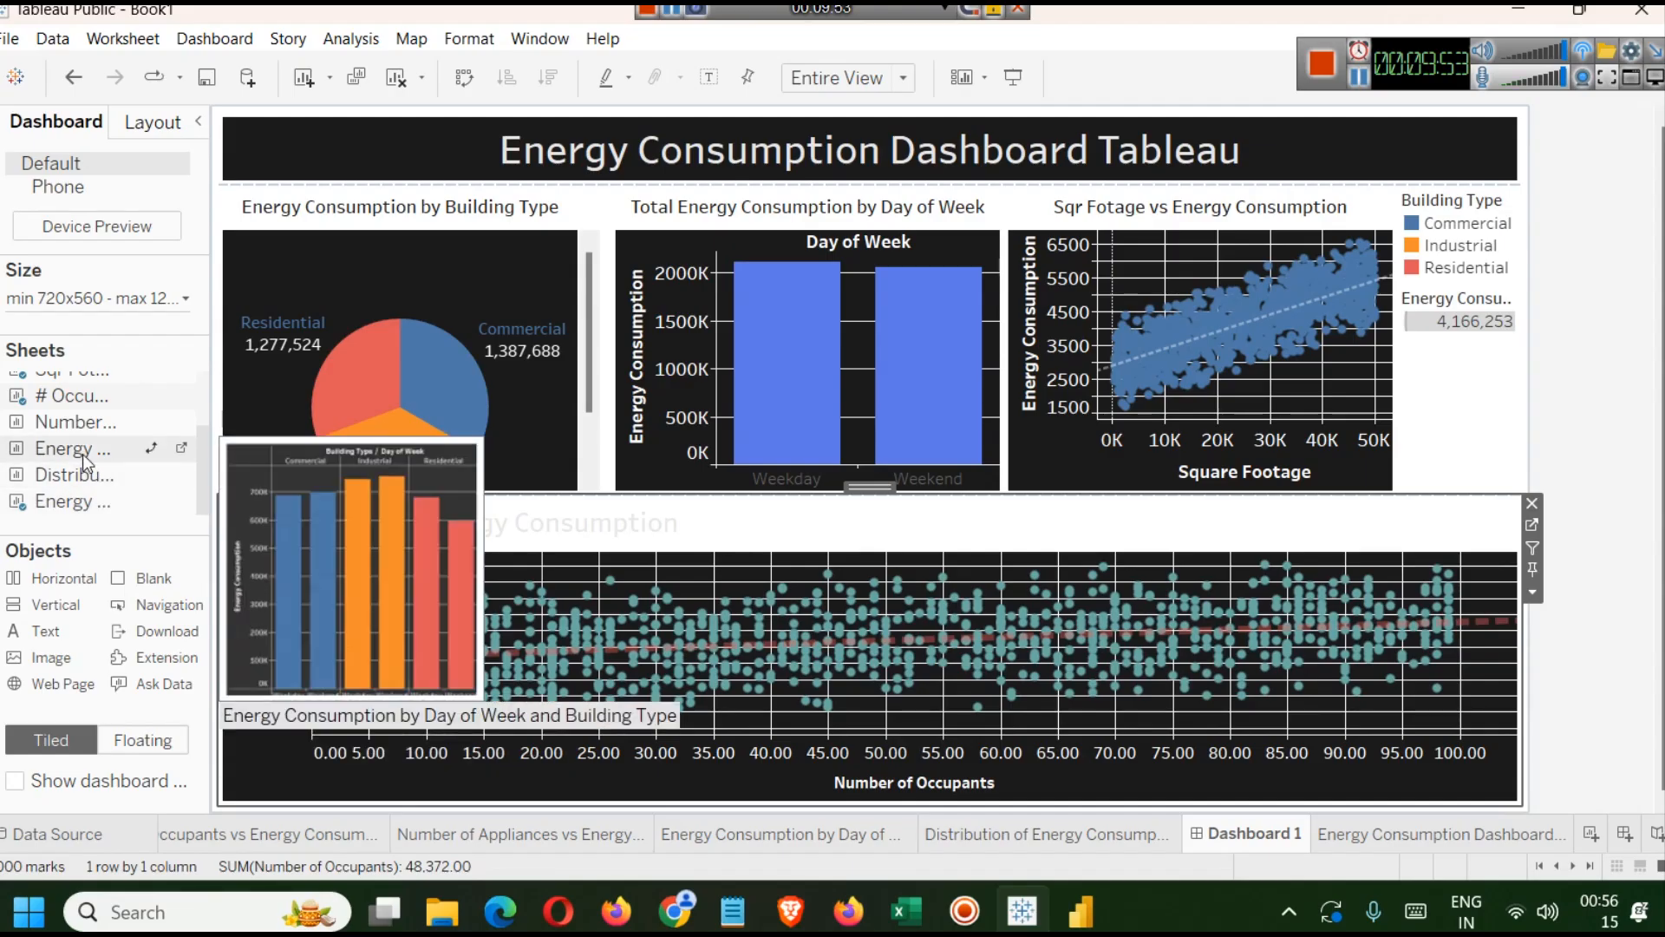
drag(815, 630, 1319, 700)
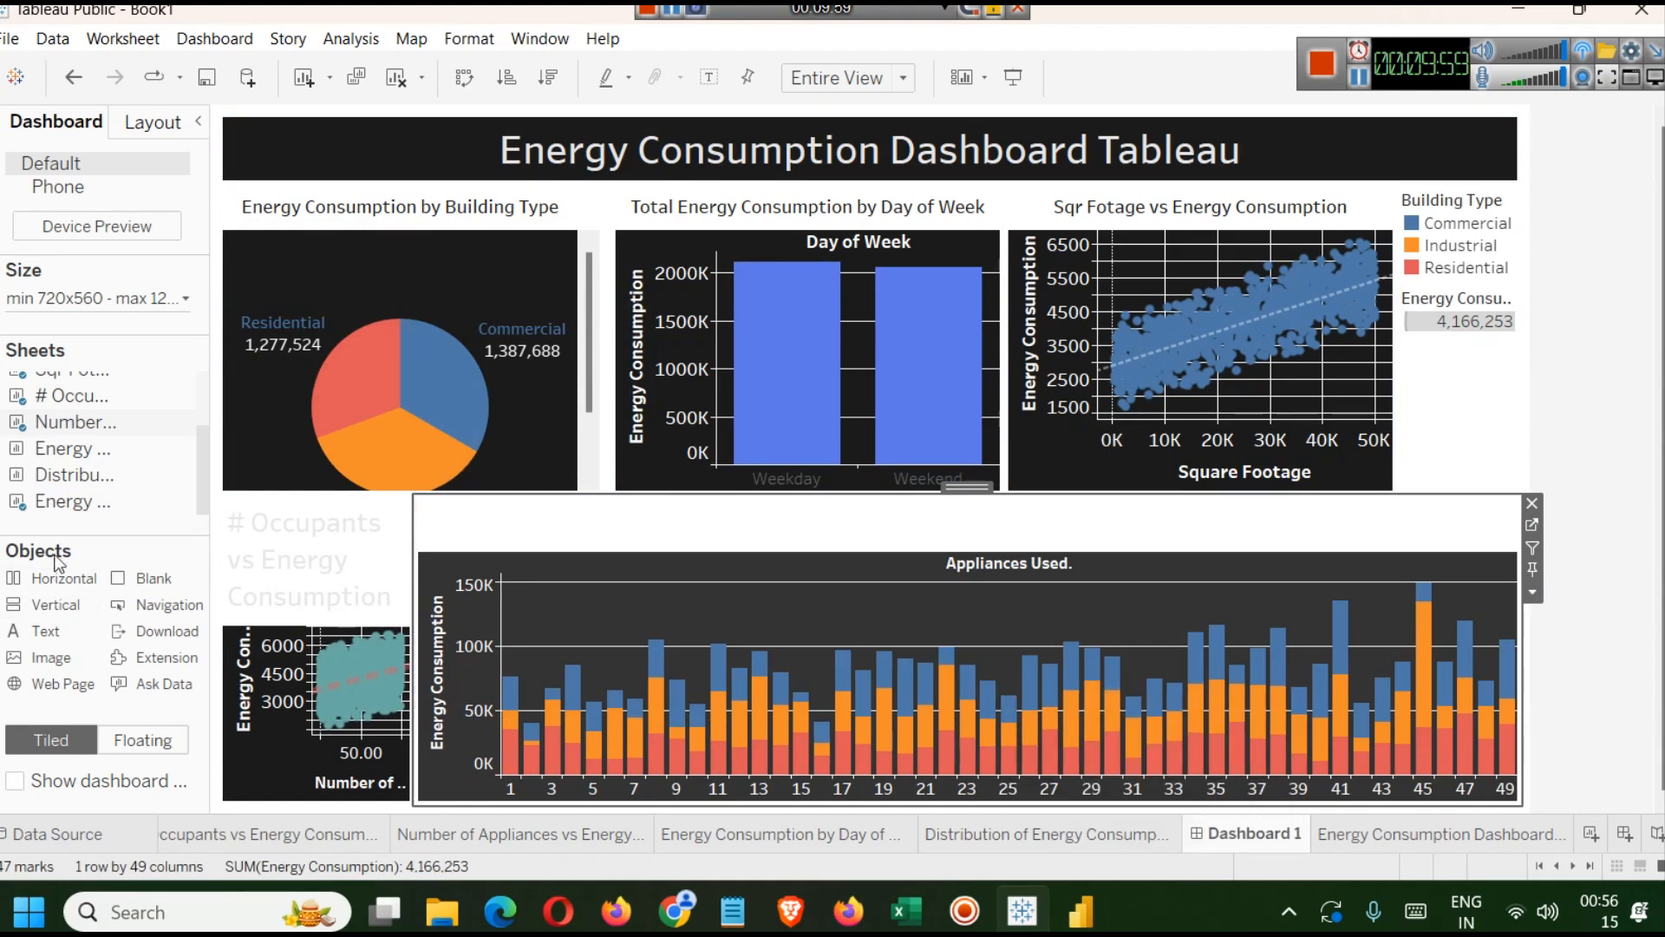
Add the Energy Consumption by Day of Week and Building Type and Distribution sheets to the bottom container's right end.
mouse_move(33, 481)
drag(39, 450, 1377, 678)
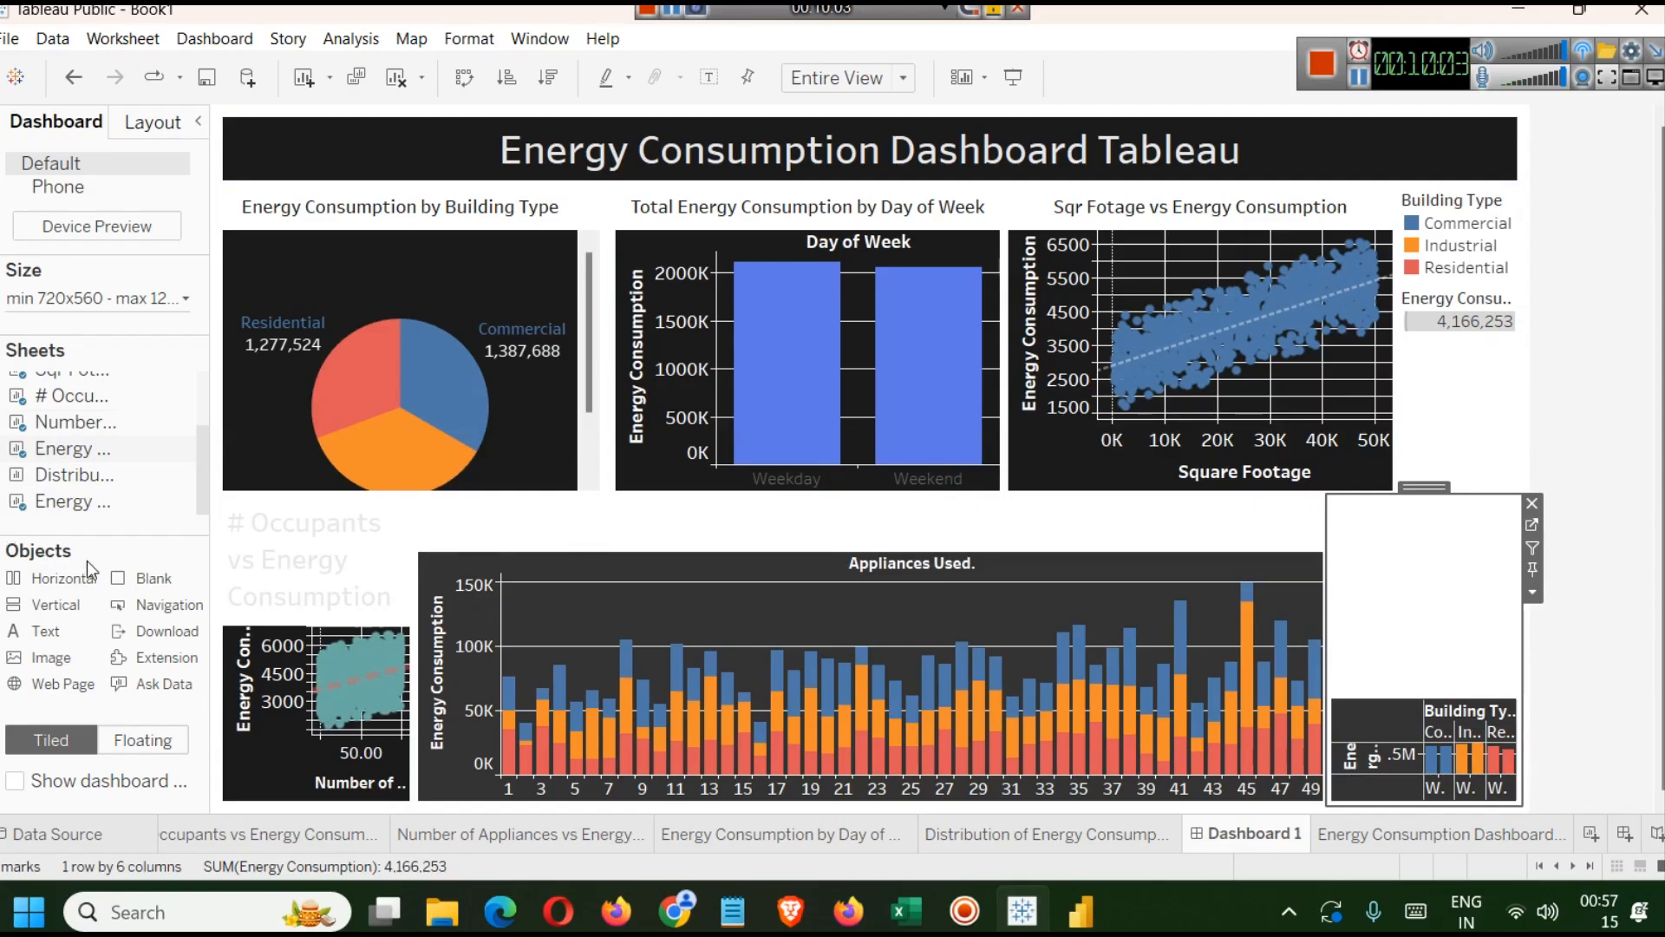
drag(66, 473, 1479, 650)
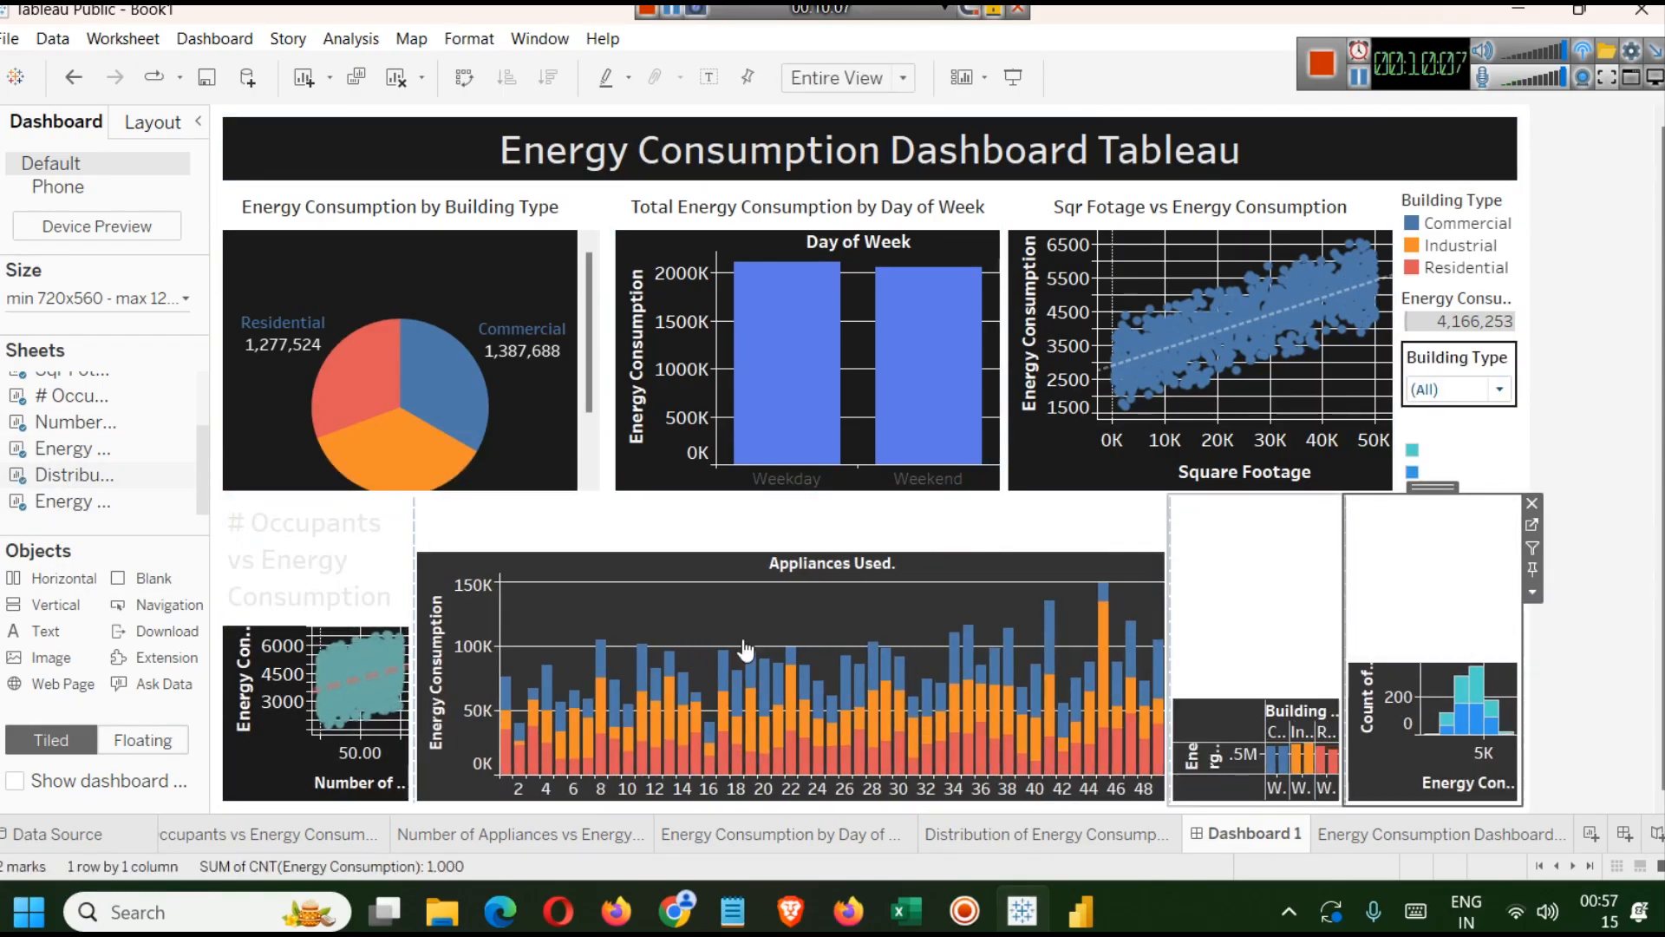
Distribute the four charts in the bottom horizontal container evenly.
click(152, 122)
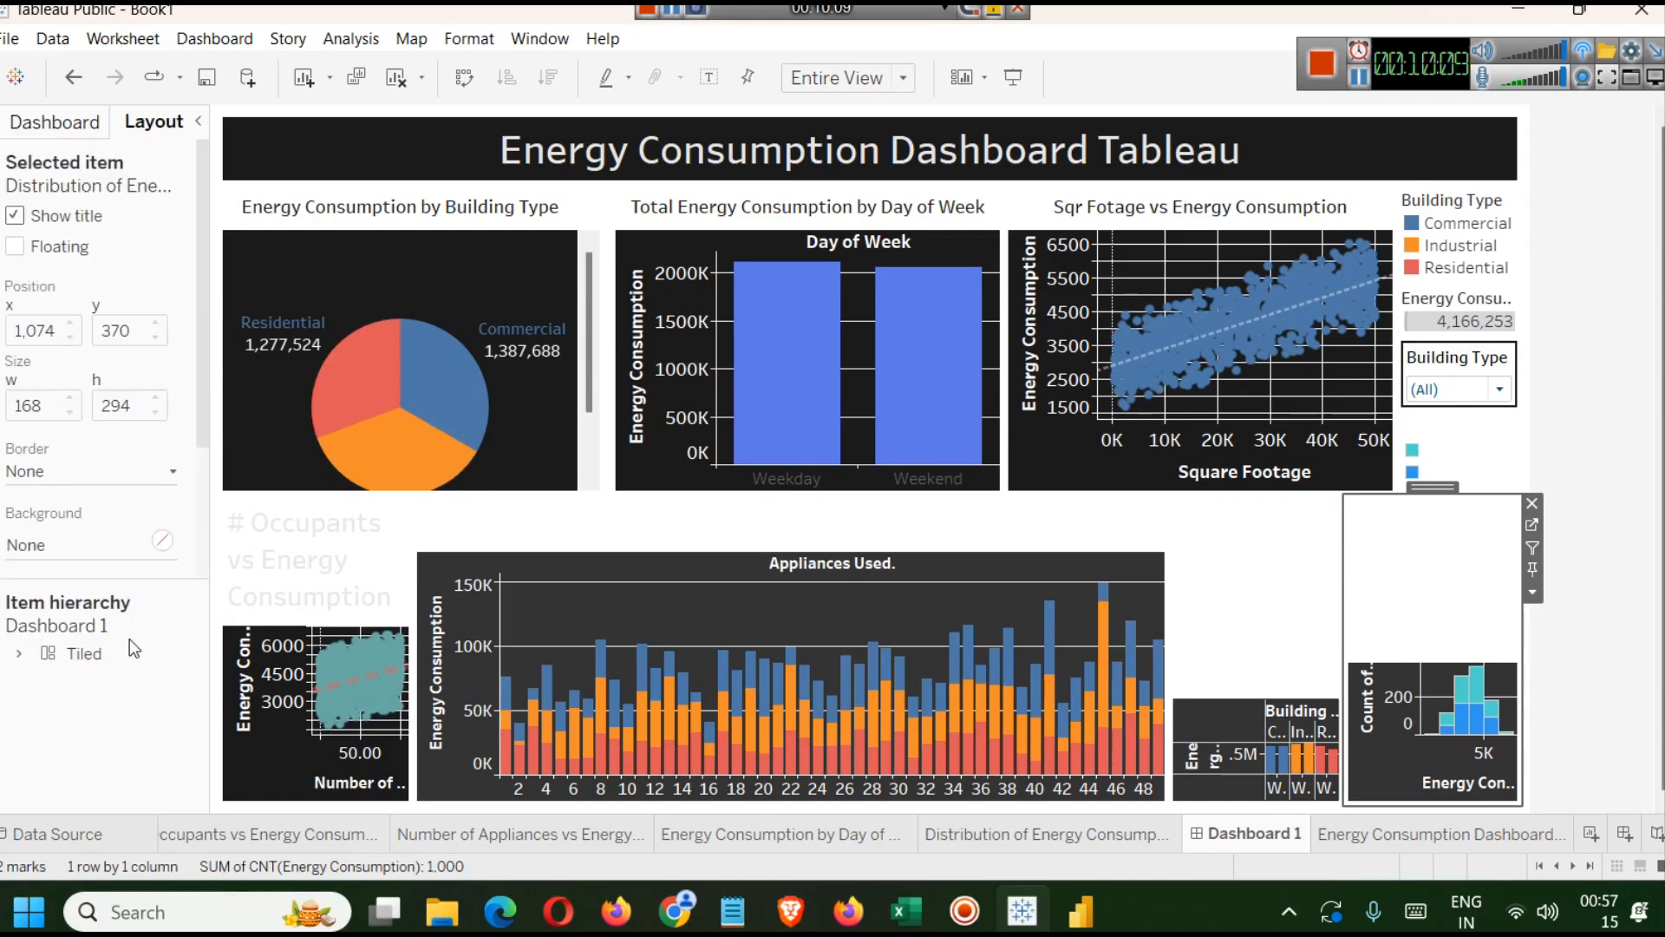
click(21, 653)
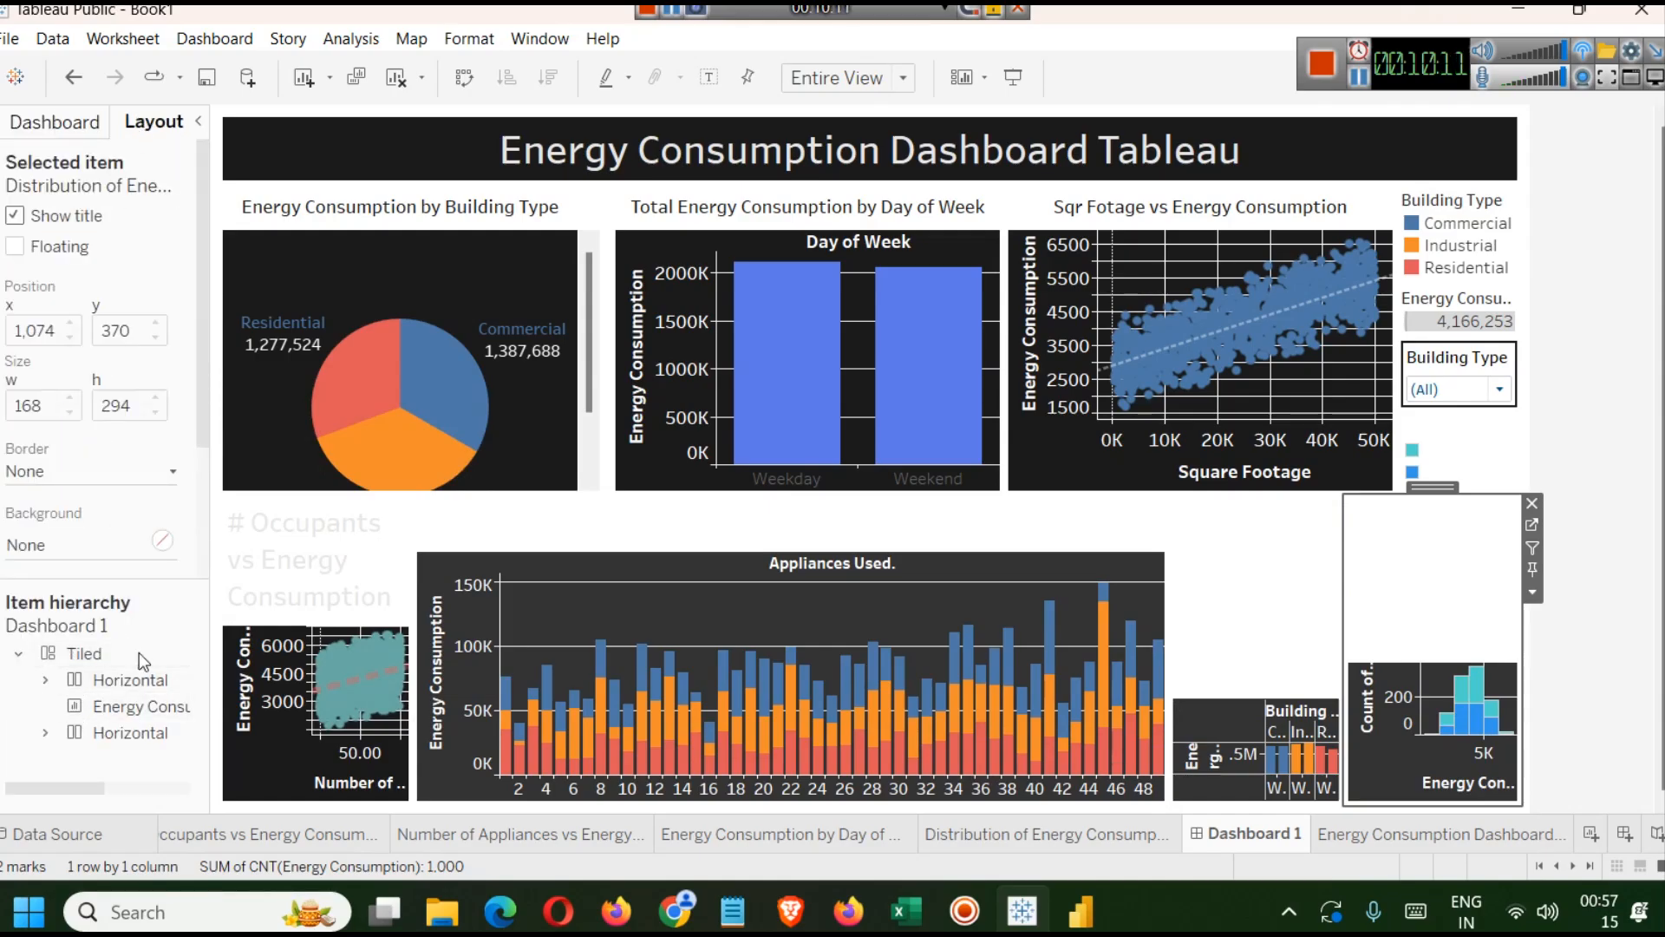
click(120, 706)
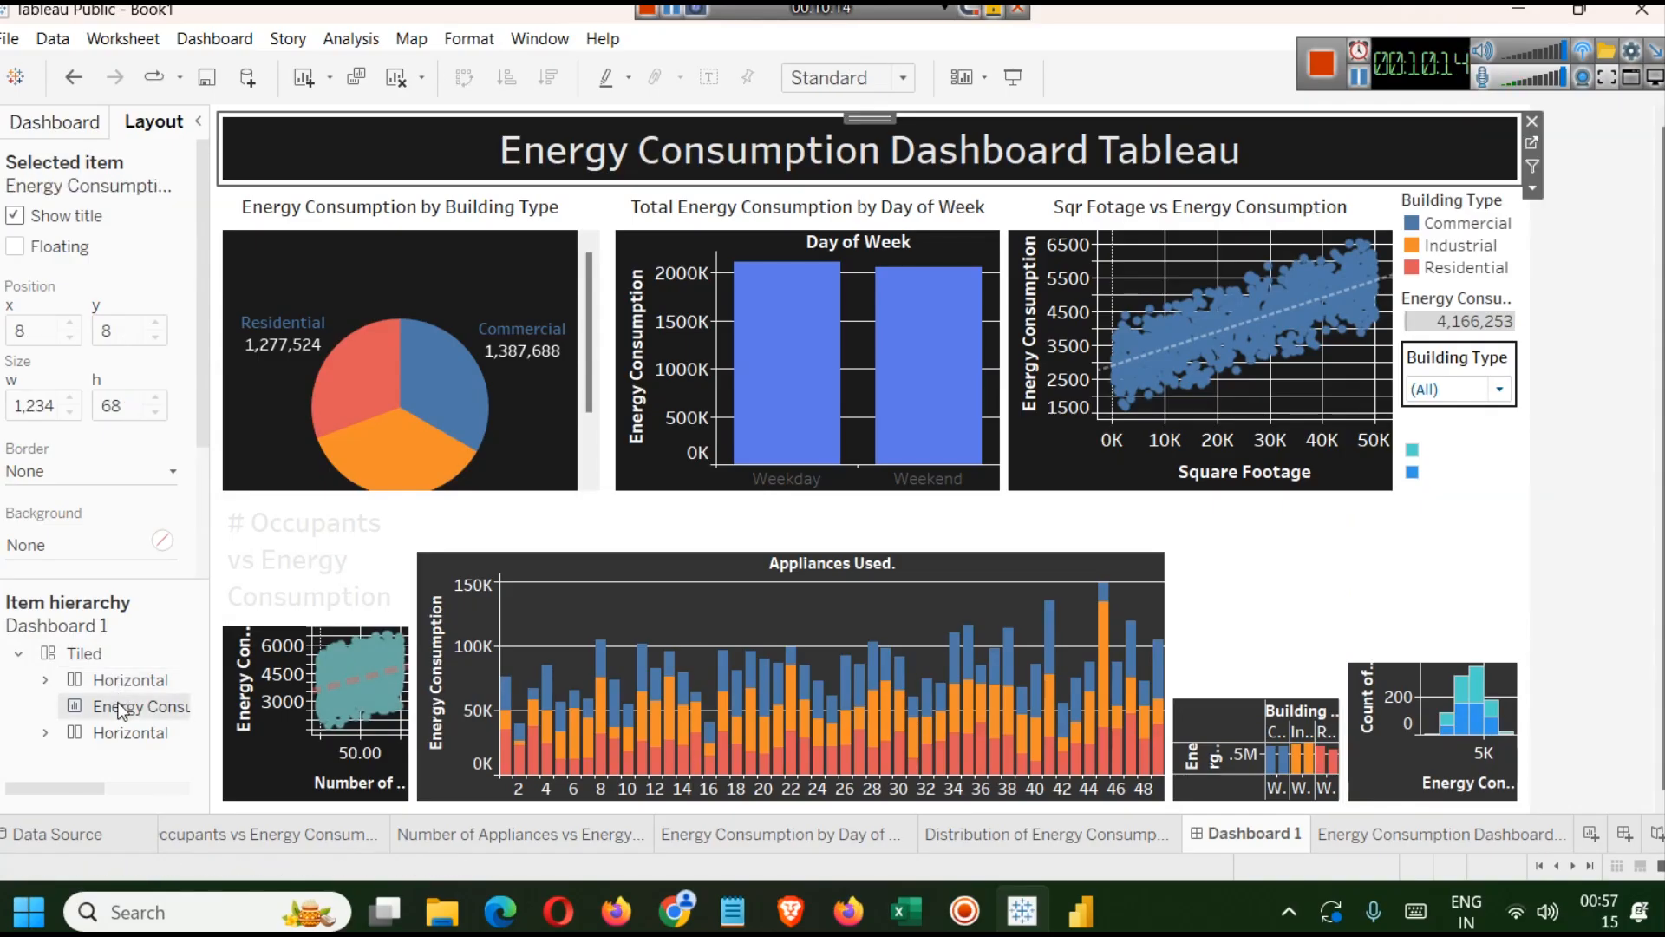
click(48, 736)
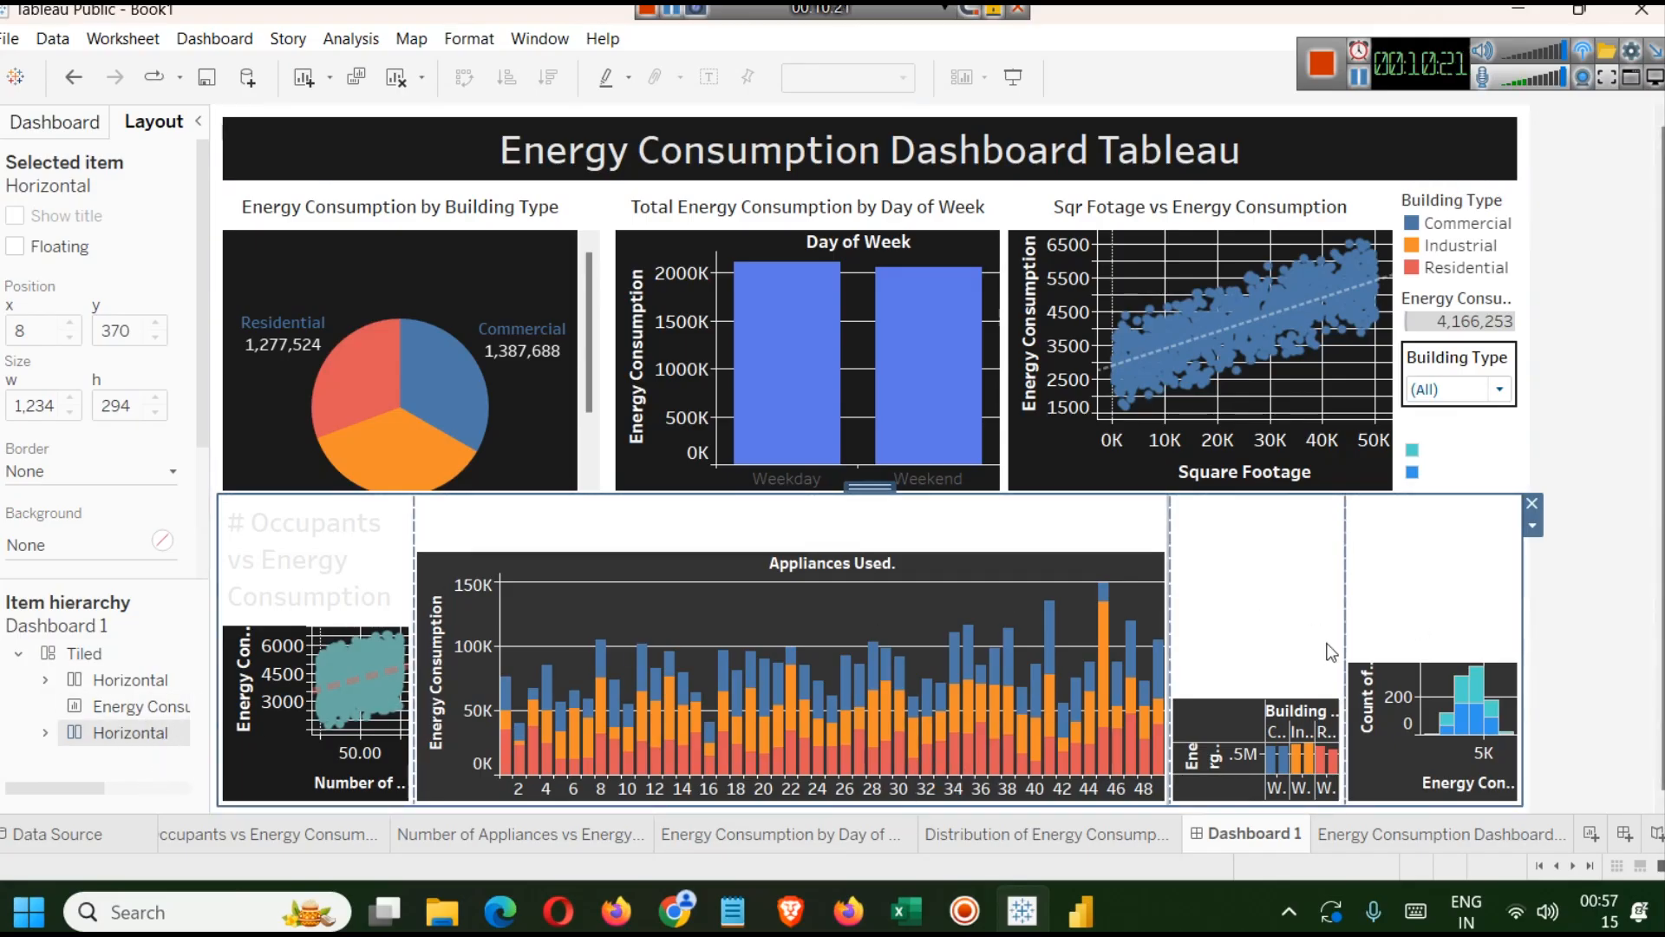
click(1534, 526)
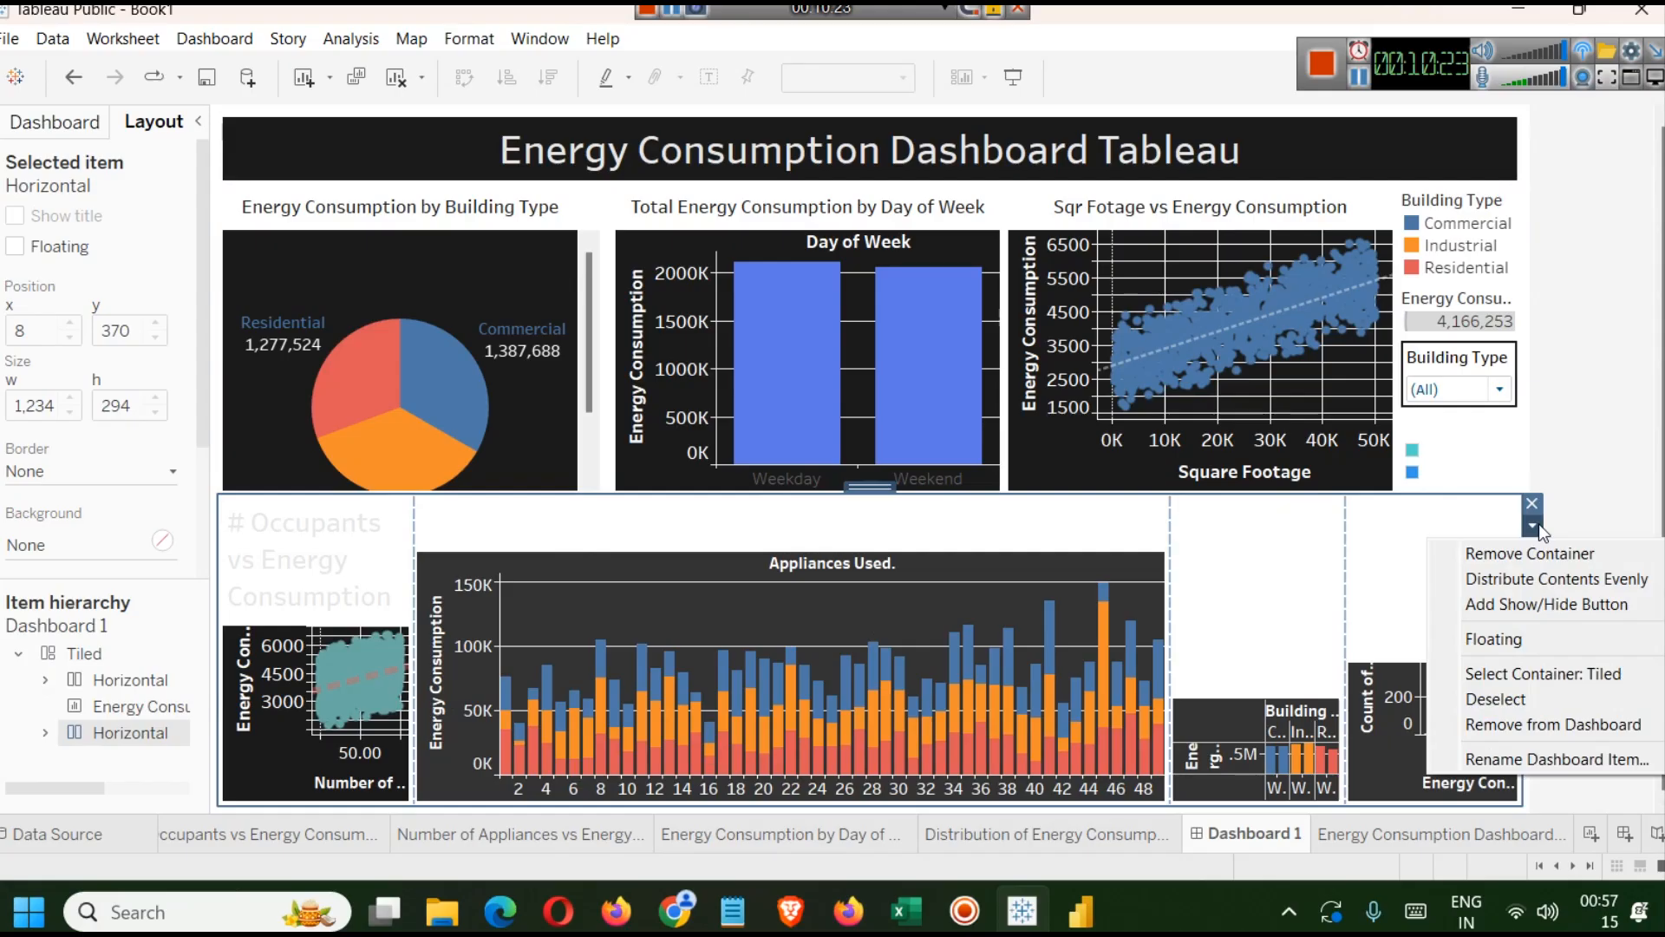
click(1556, 574)
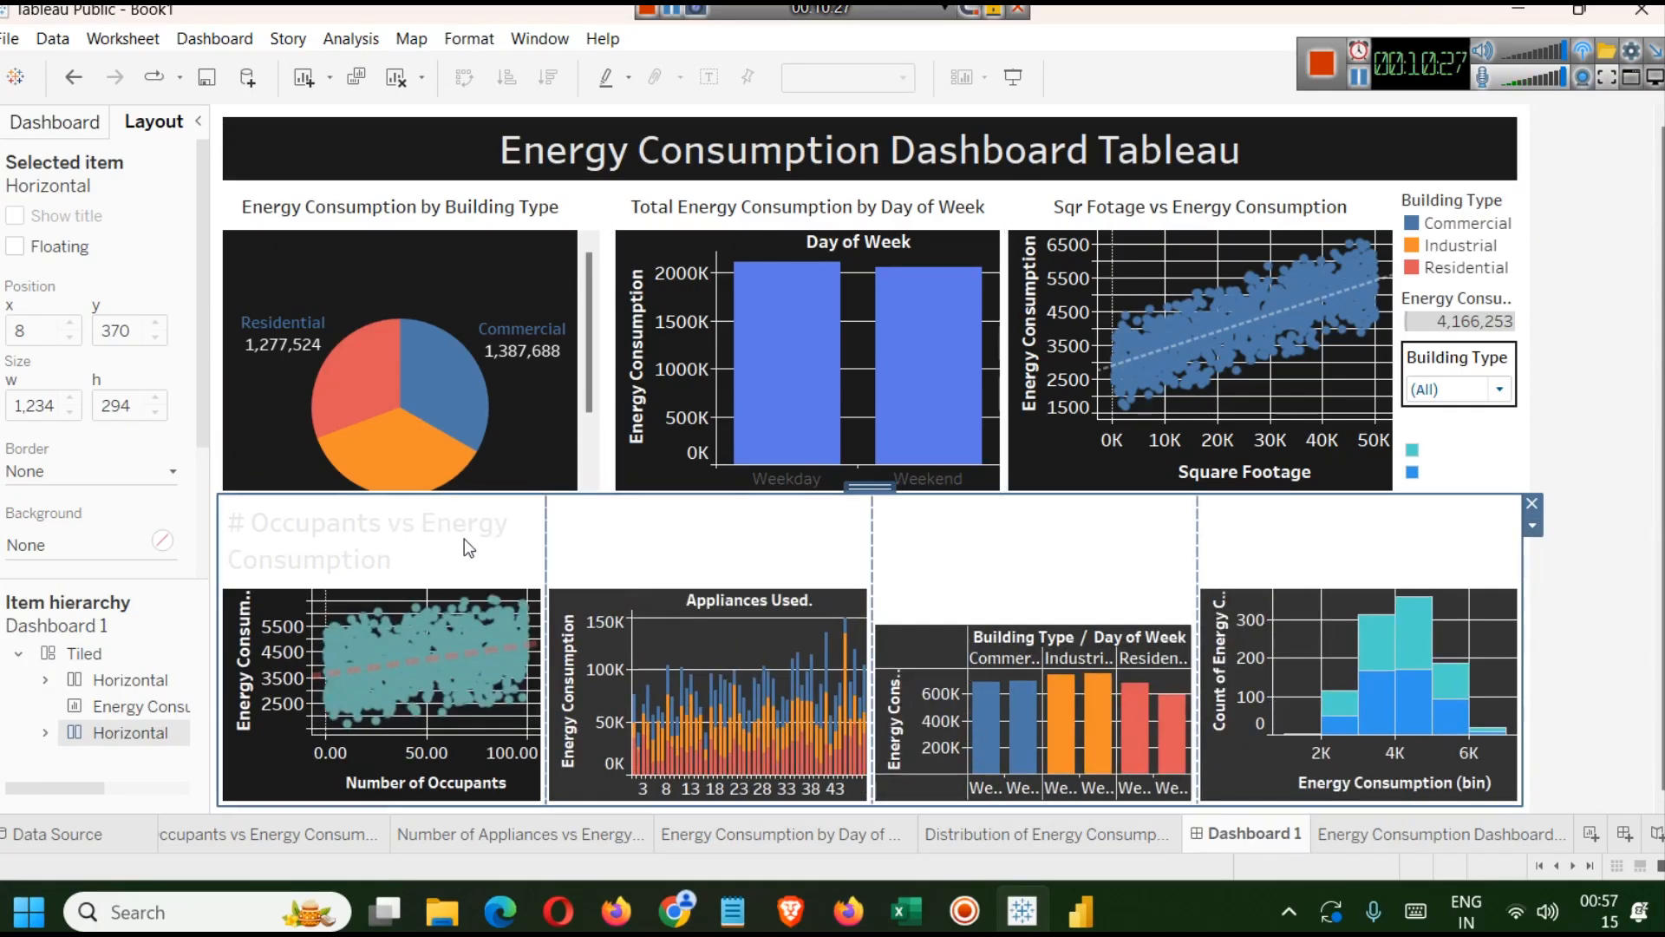
Format the # Occupants vs Energy Consumption title as centred, black text at size 10.
double_click(382, 539)
key(ctrl+a)
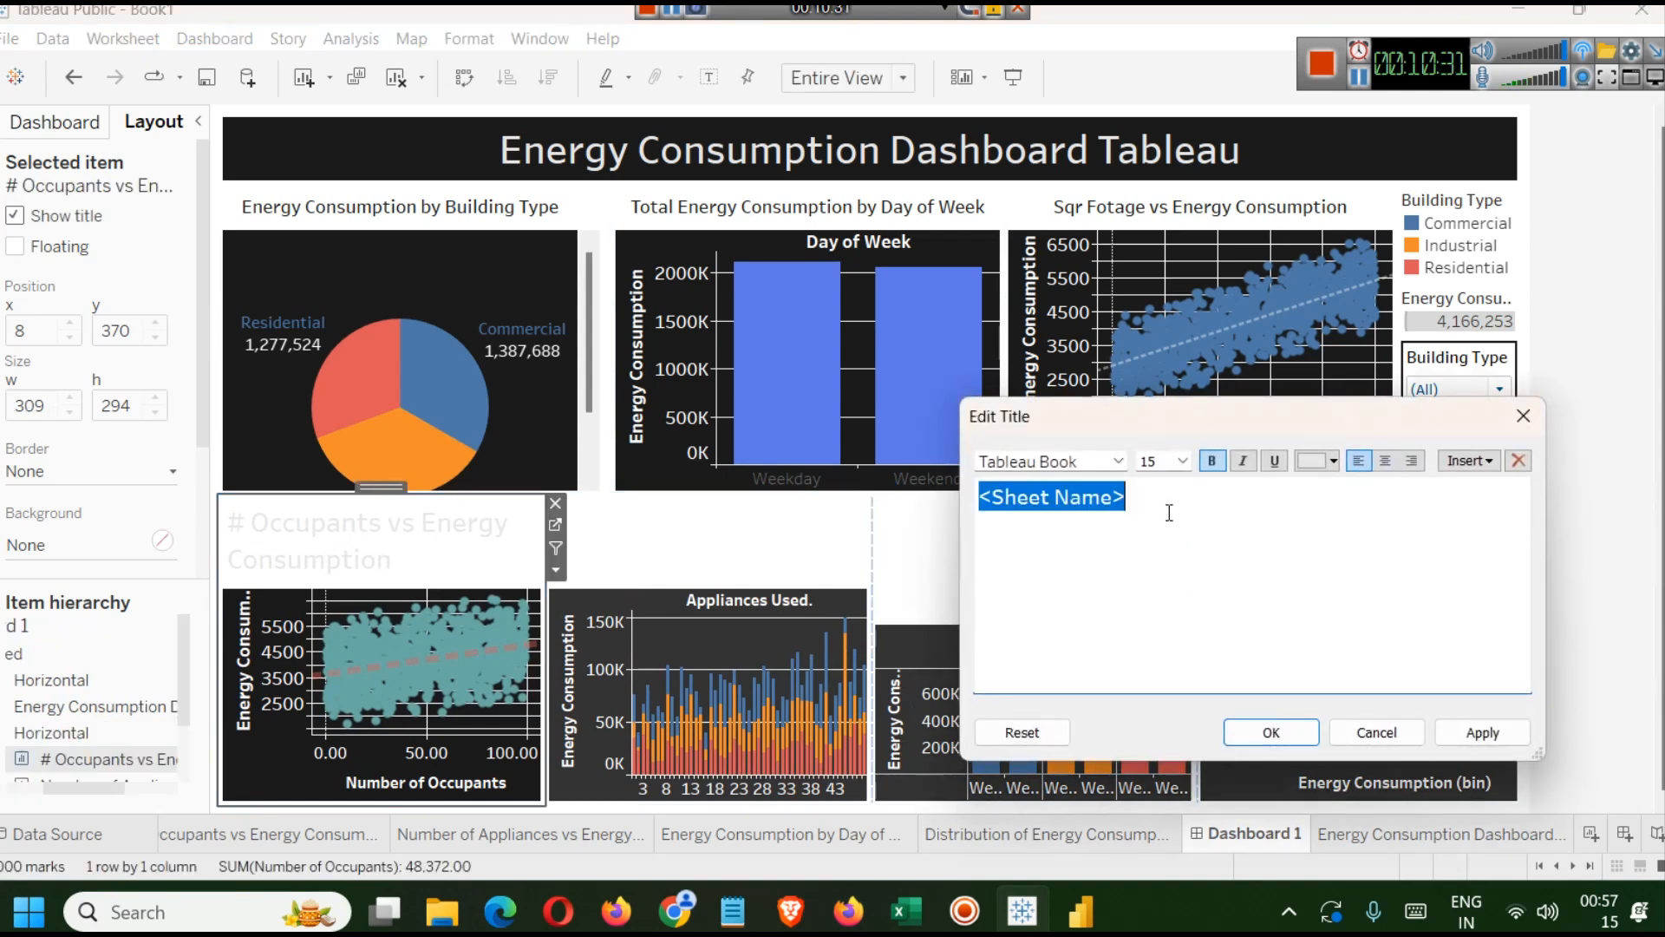
click(1386, 462)
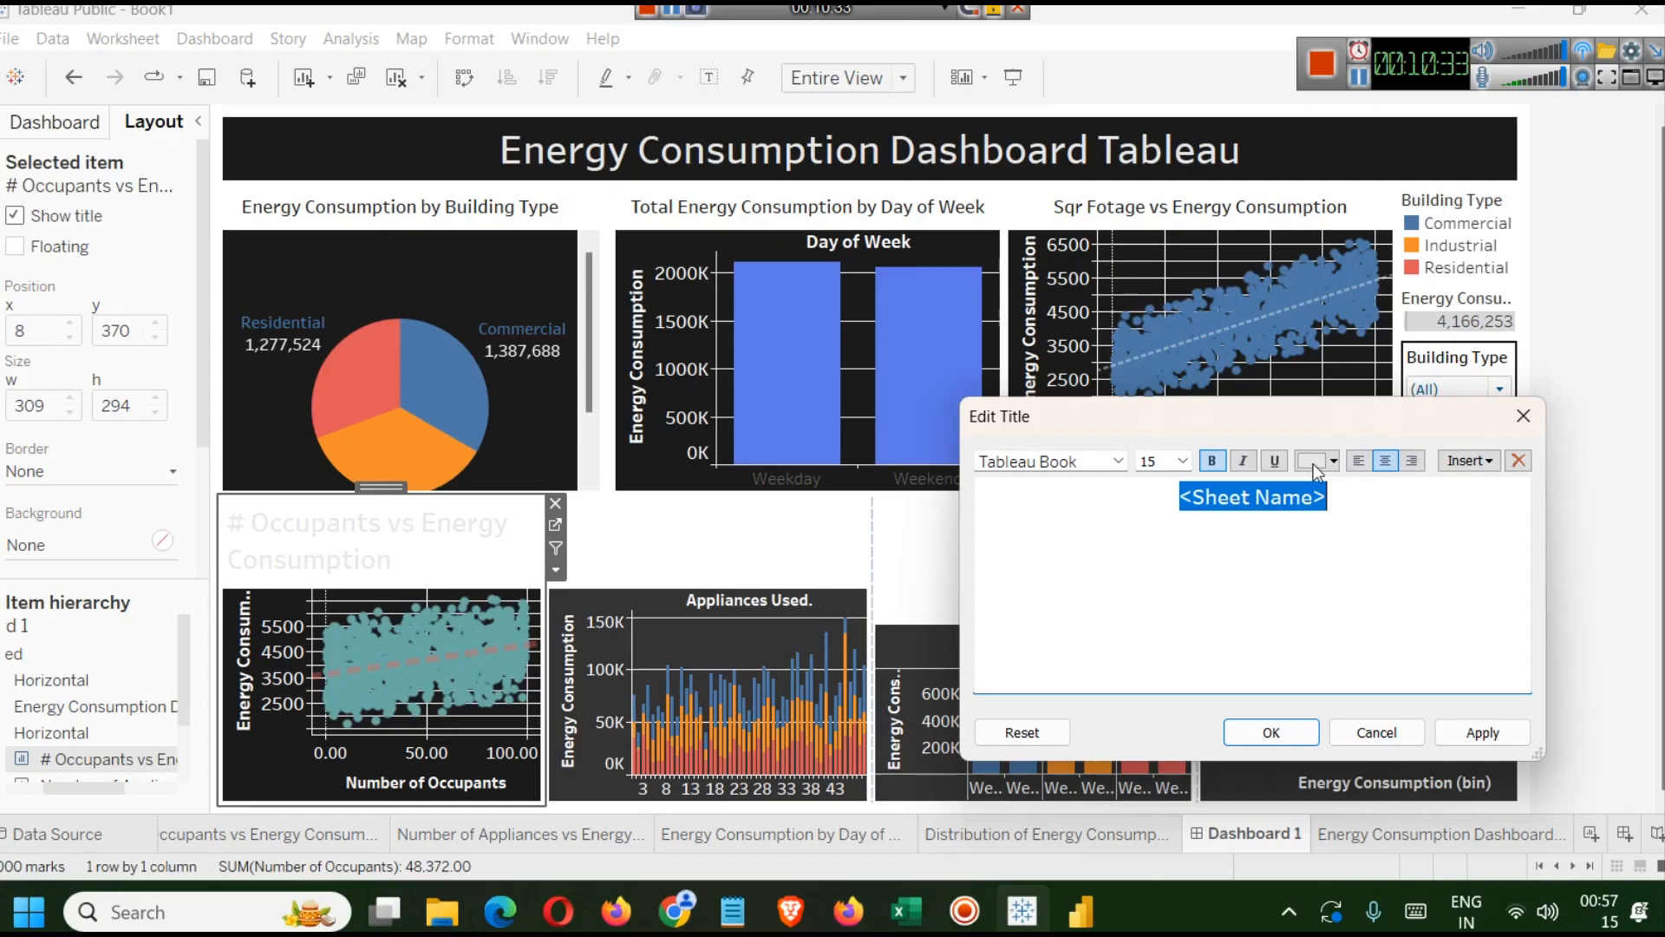
click(1312, 469)
click(1316, 514)
click(1182, 461)
click(1162, 526)
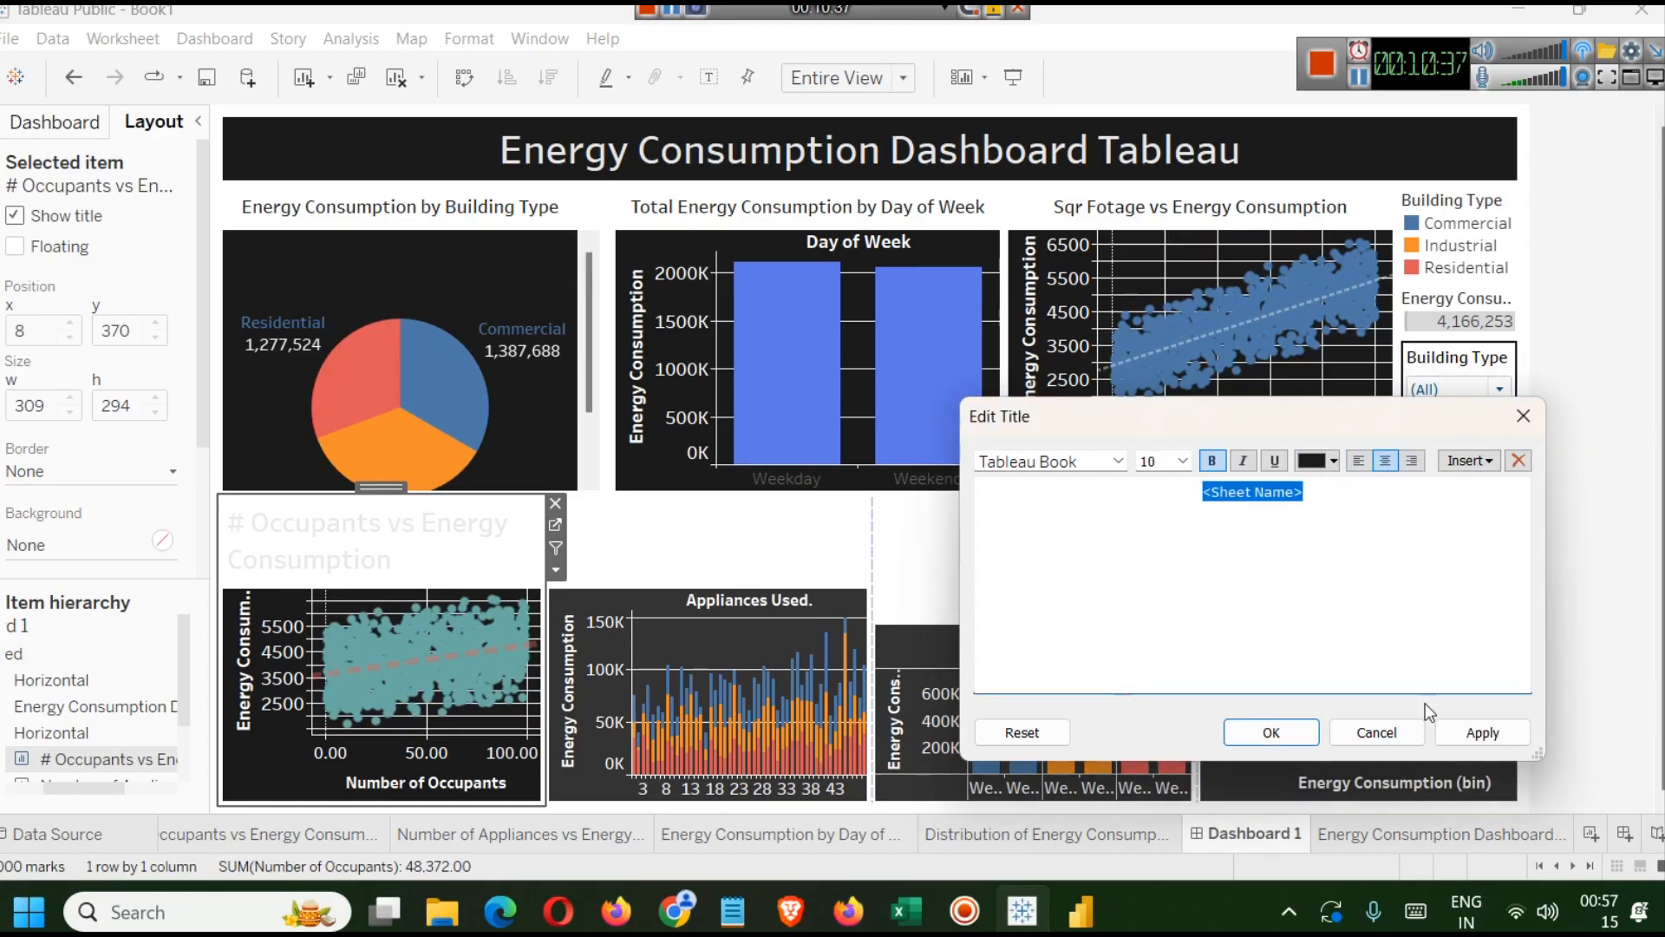
click(1475, 731)
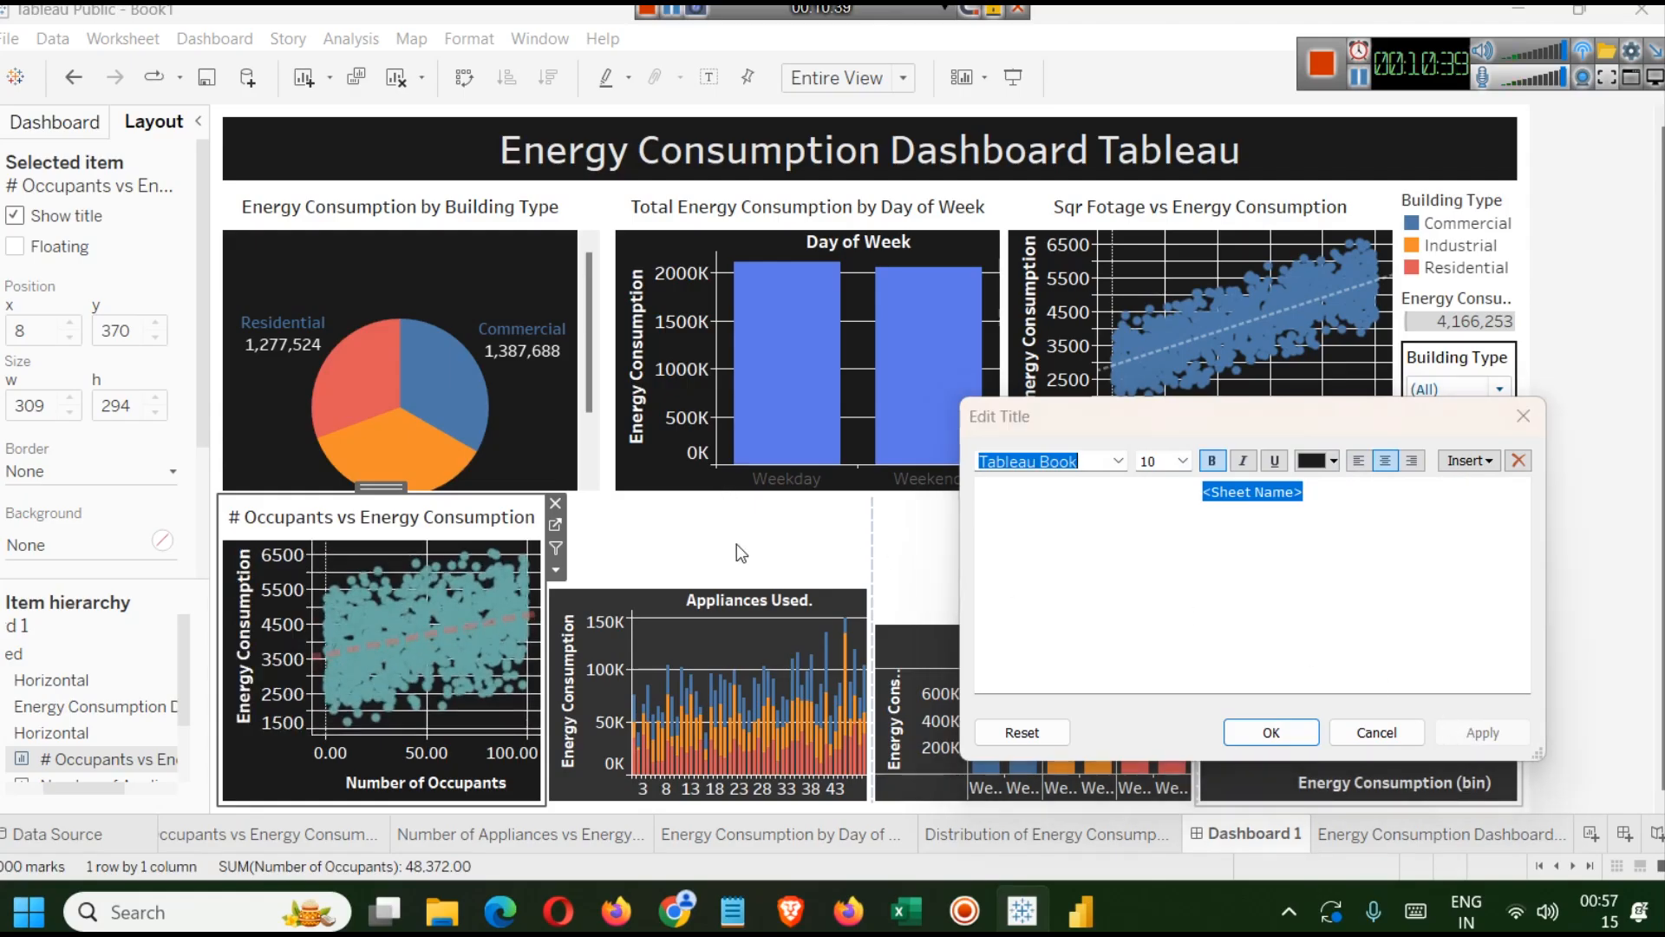
click(1284, 729)
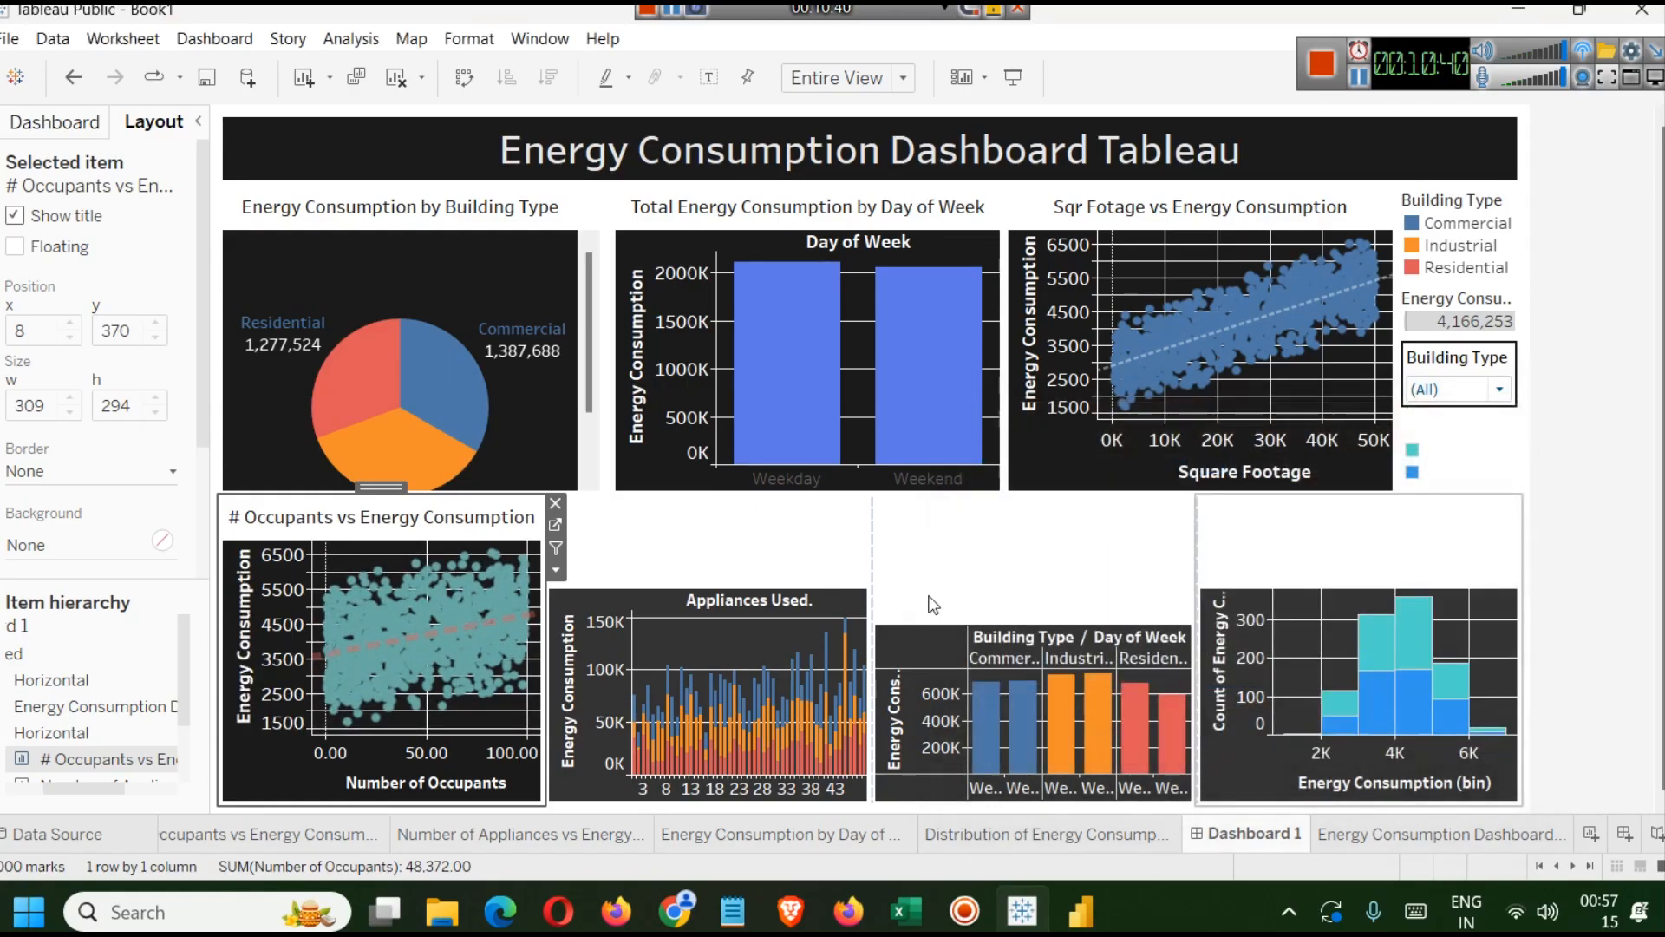
Centre the Number of Appliances vs Energy Consumption title and set its font size to 10.
double_click(791, 548)
key(ctrl+a)
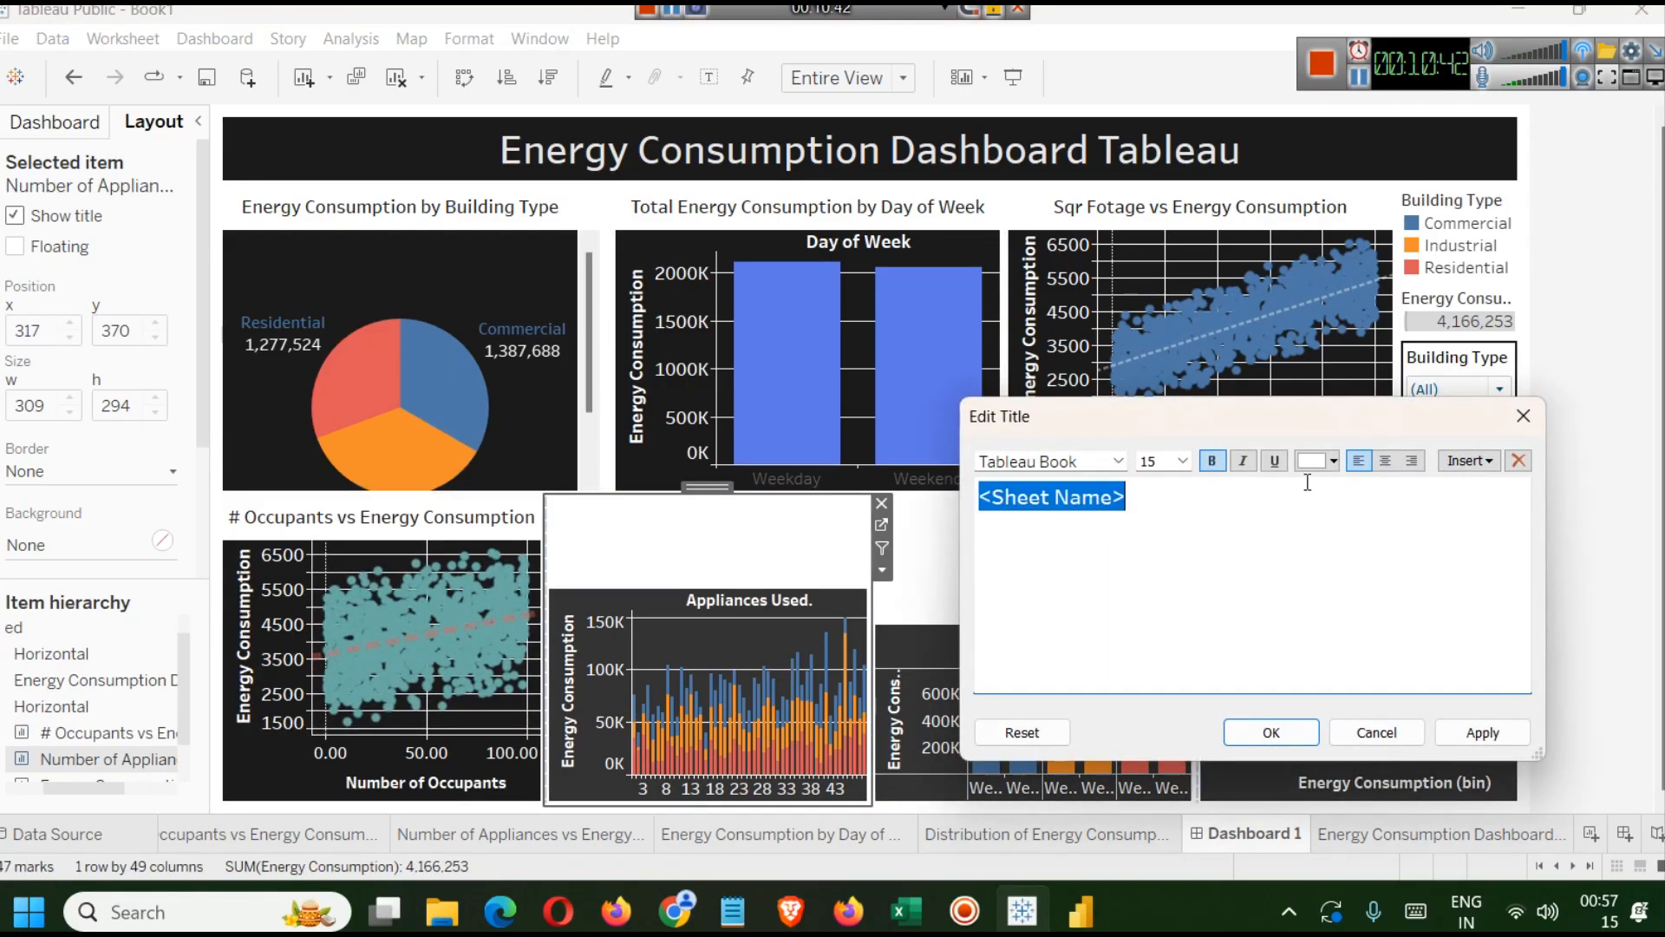
click(1386, 461)
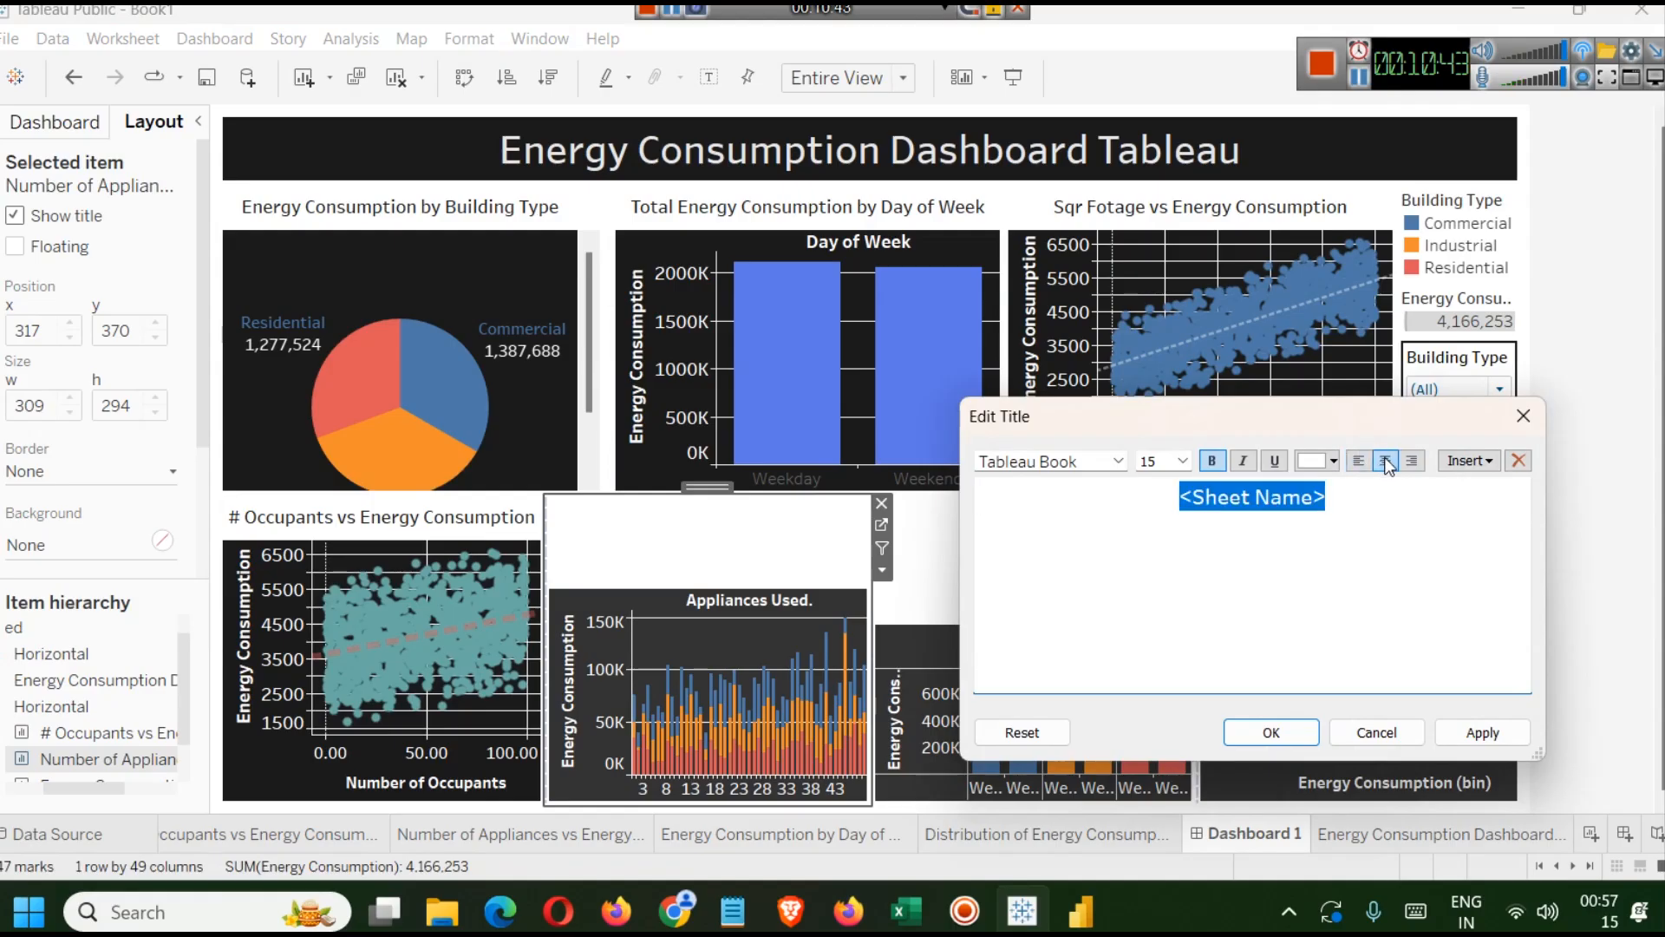
click(1182, 461)
click(1163, 517)
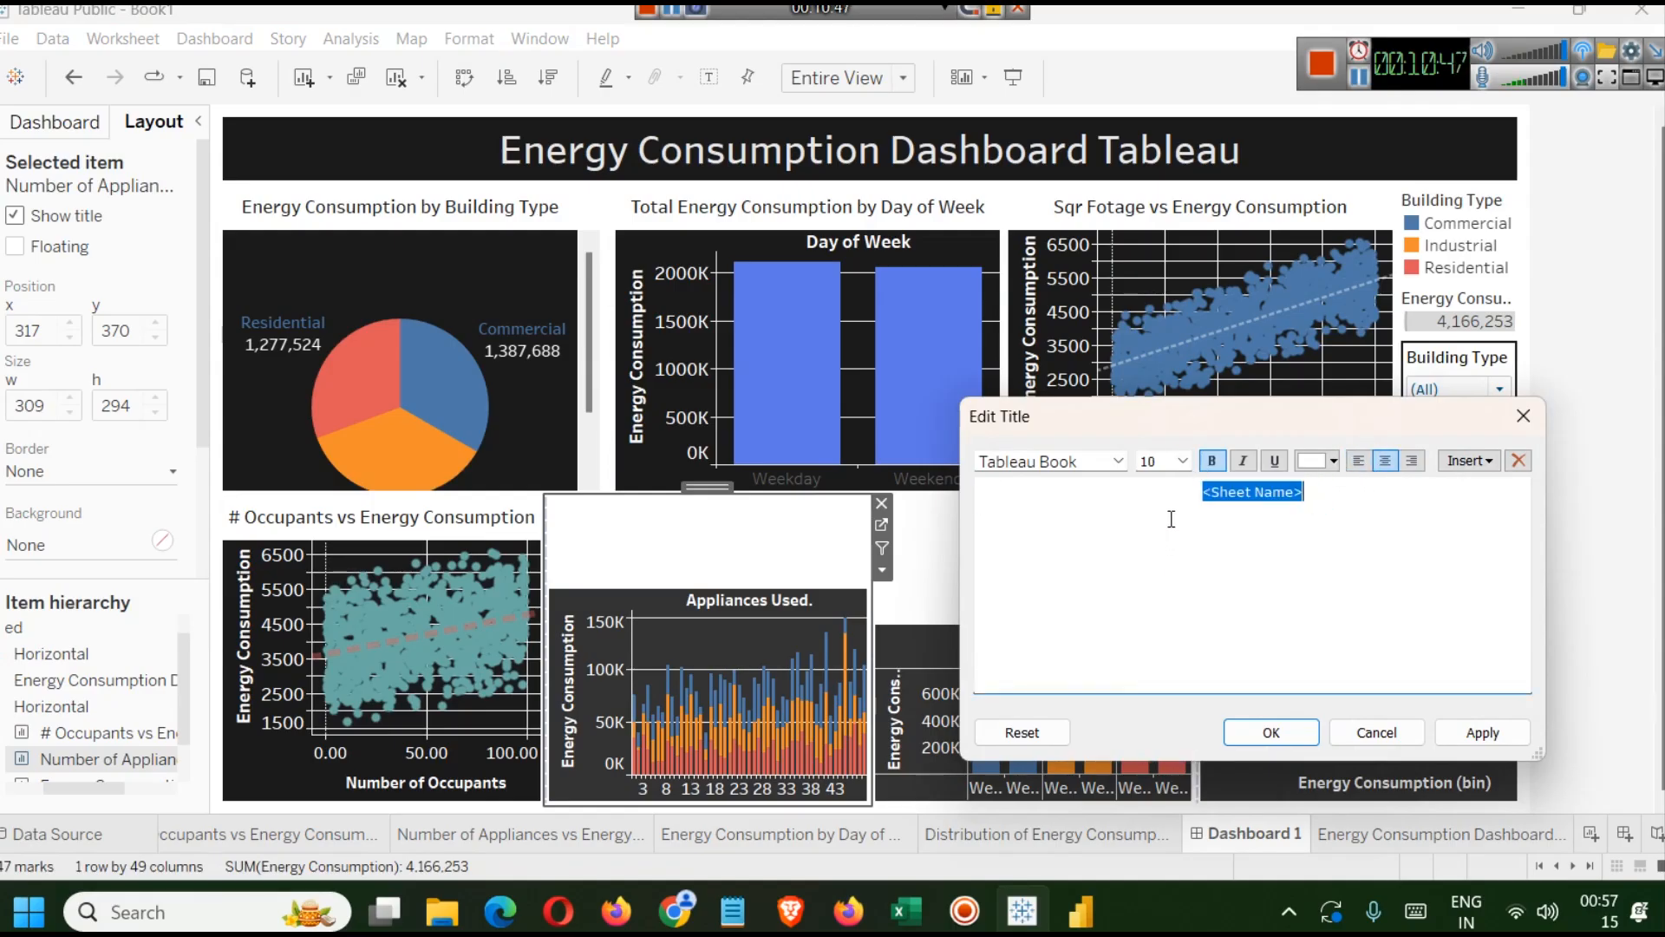
click(1485, 730)
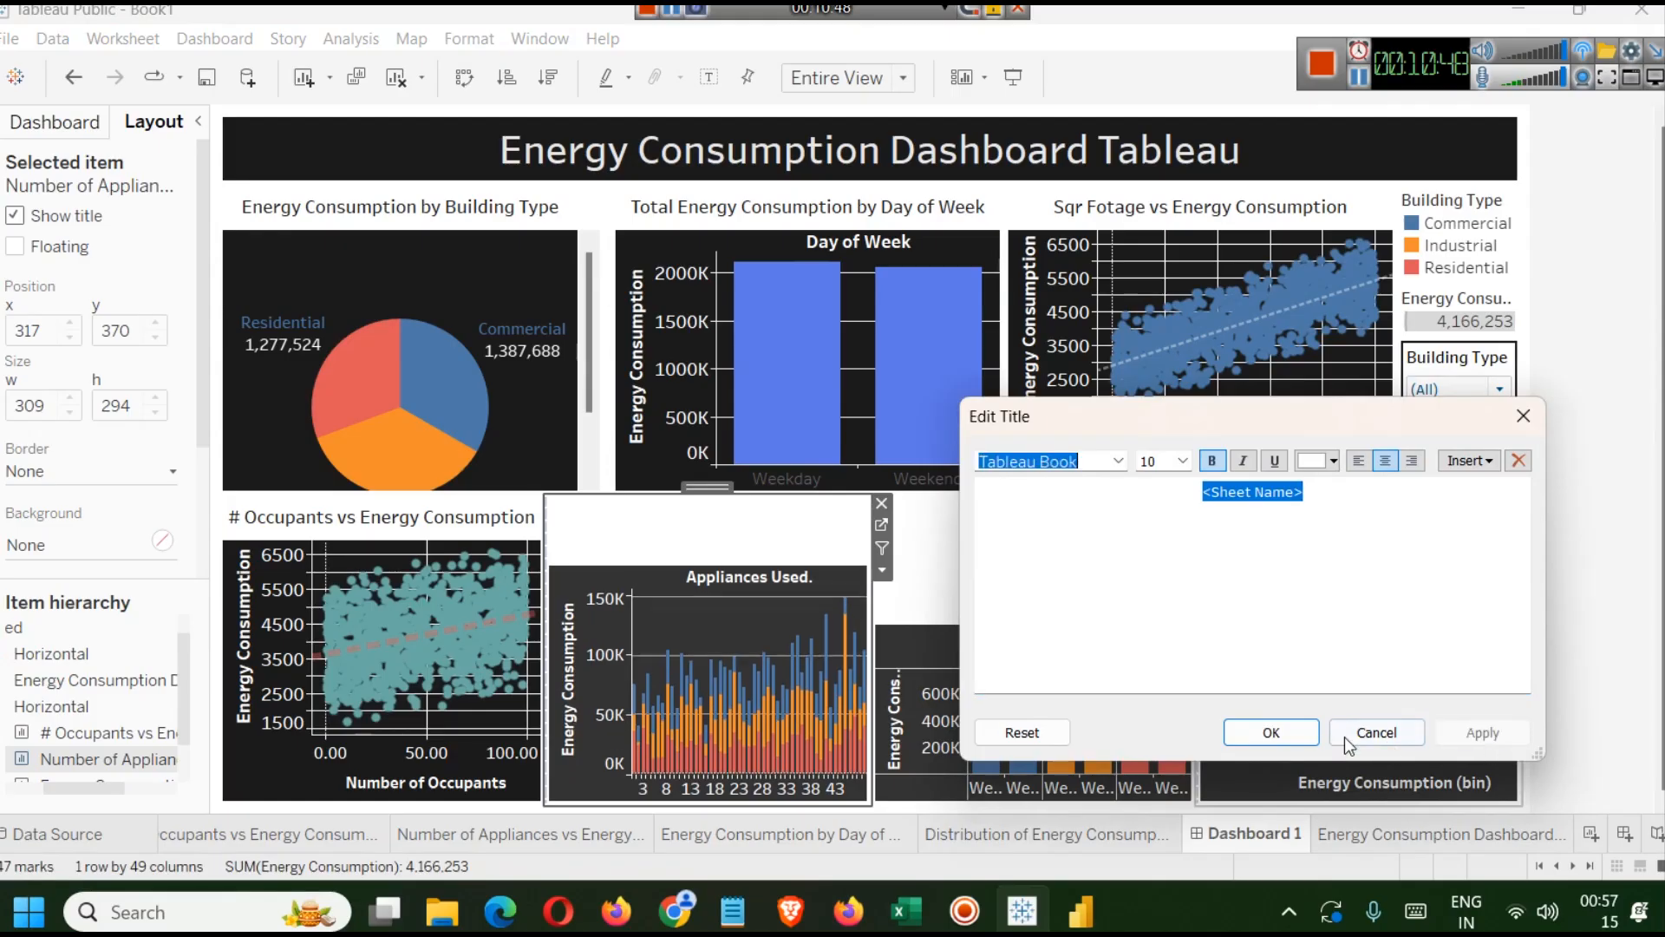
click(1284, 734)
Set the Number of Appliances vs Energy Consumption title colour to black.
double_click(748, 576)
key(ctrl+a)
click(1333, 461)
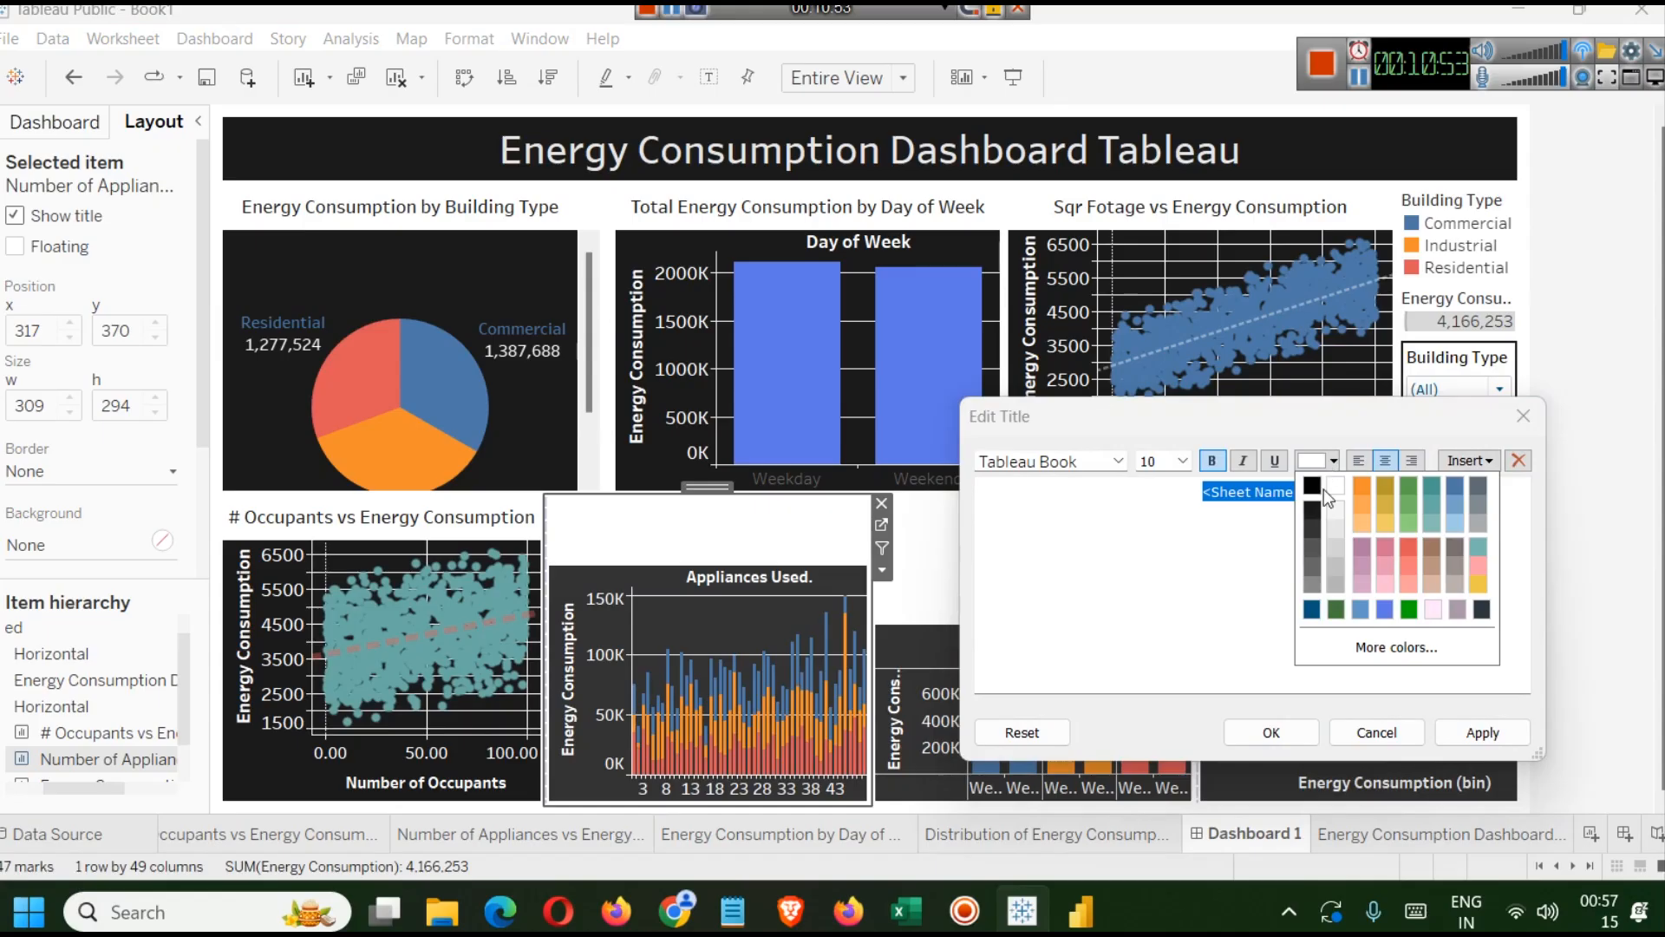
click(1320, 506)
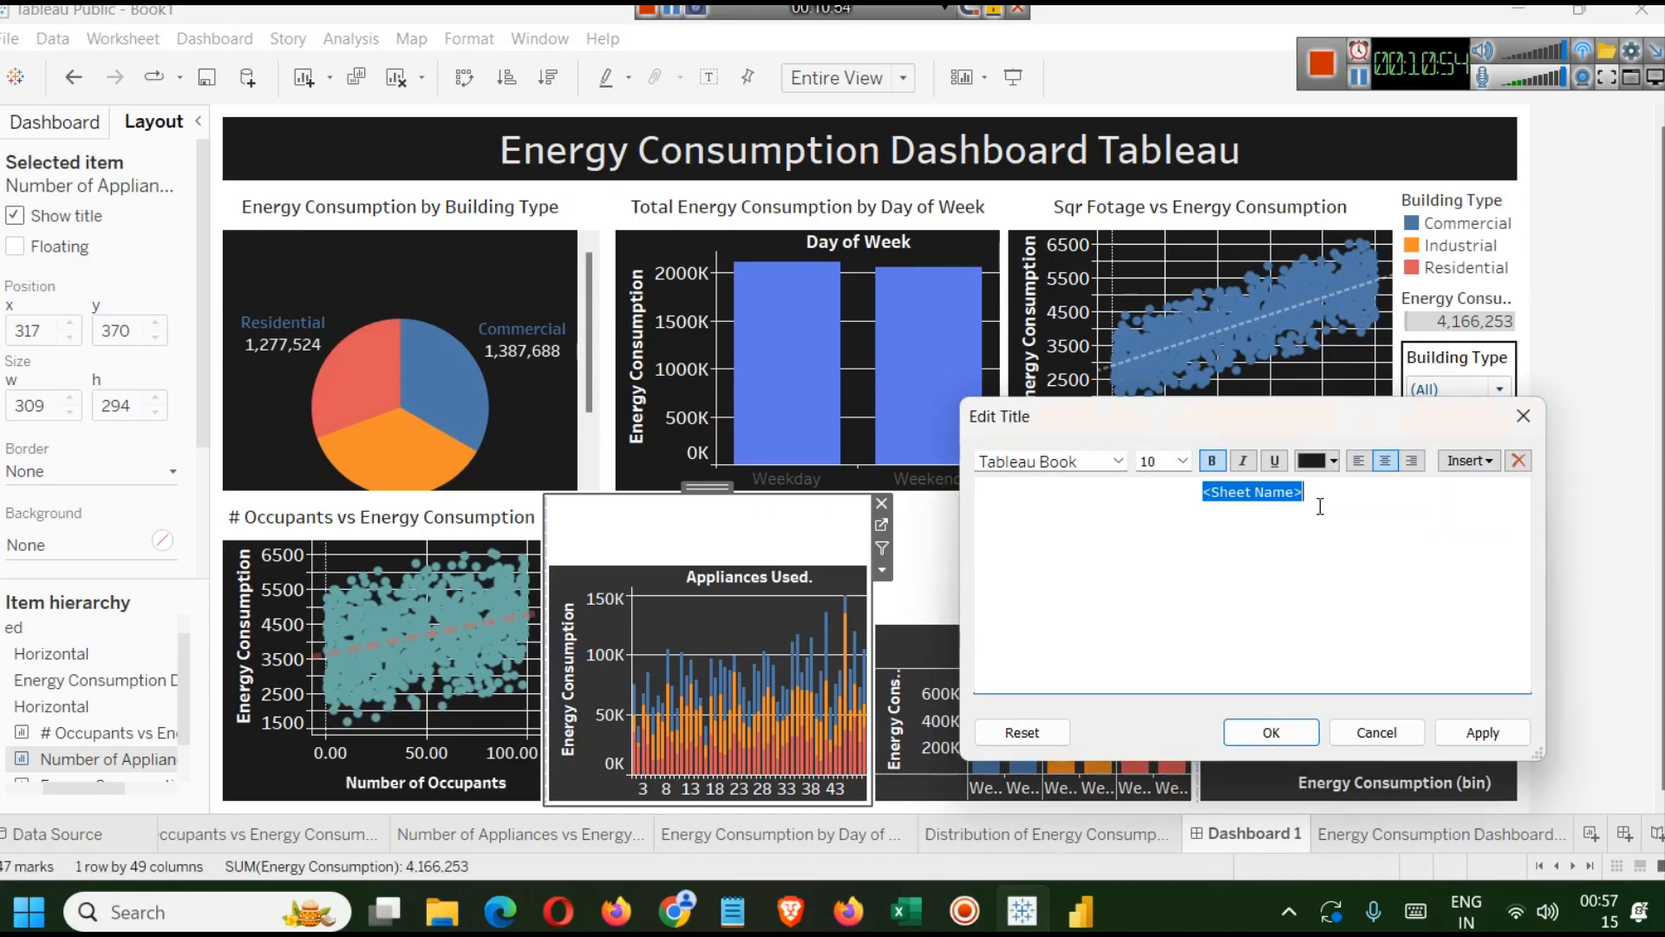
click(1479, 730)
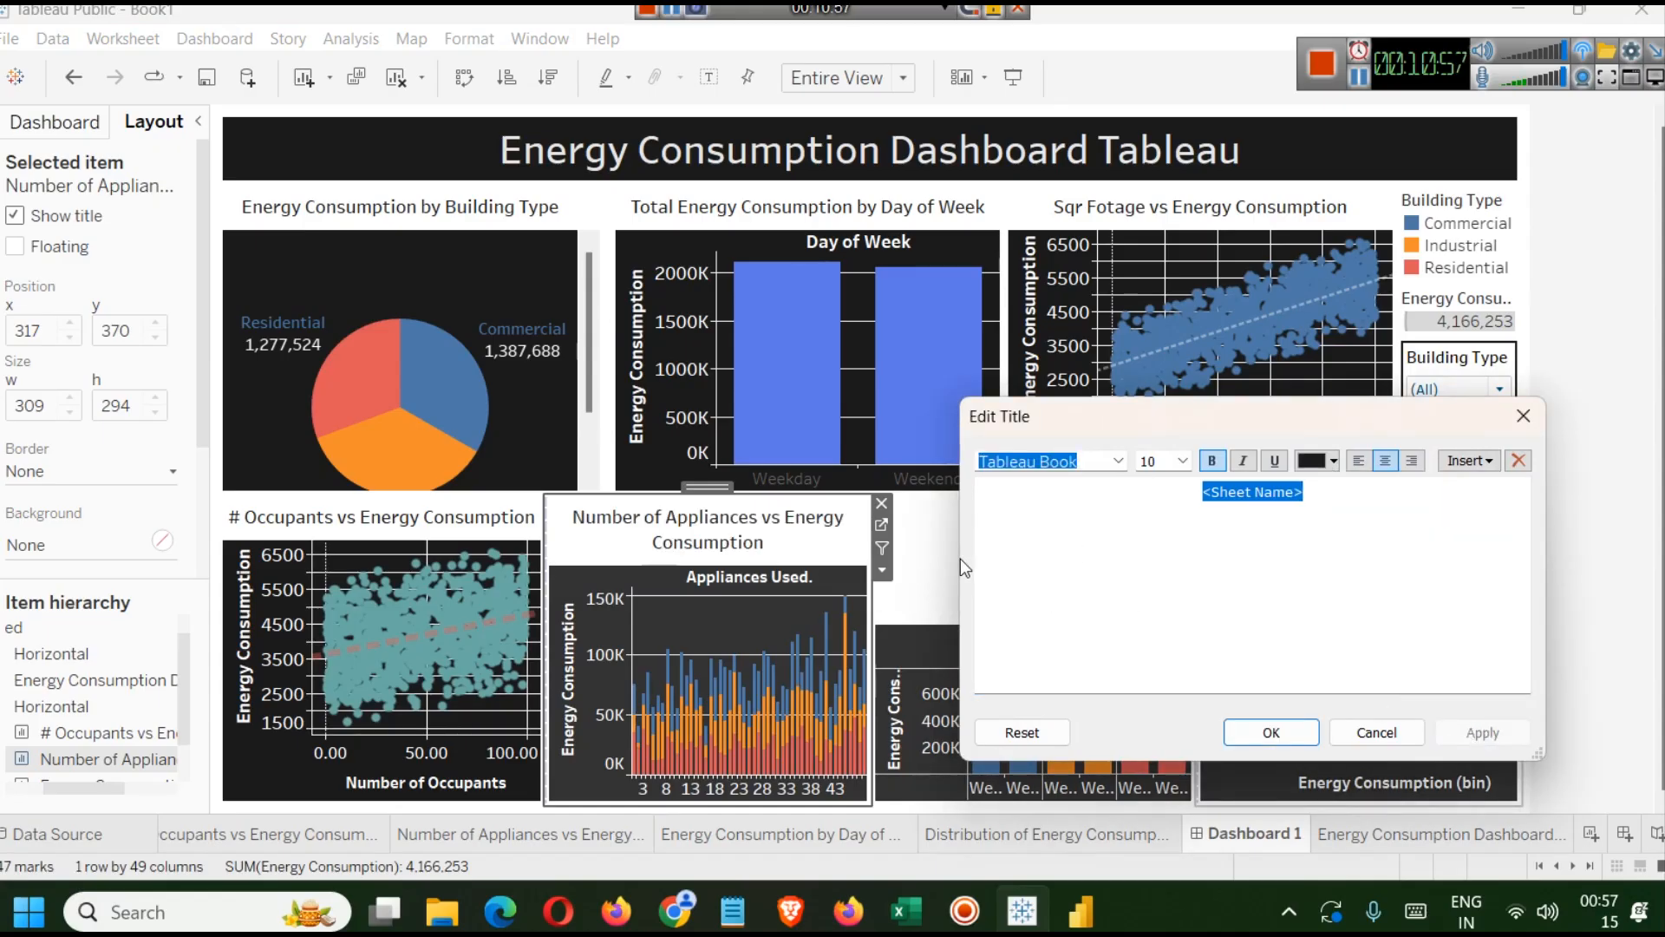
click(1265, 735)
click(1270, 735)
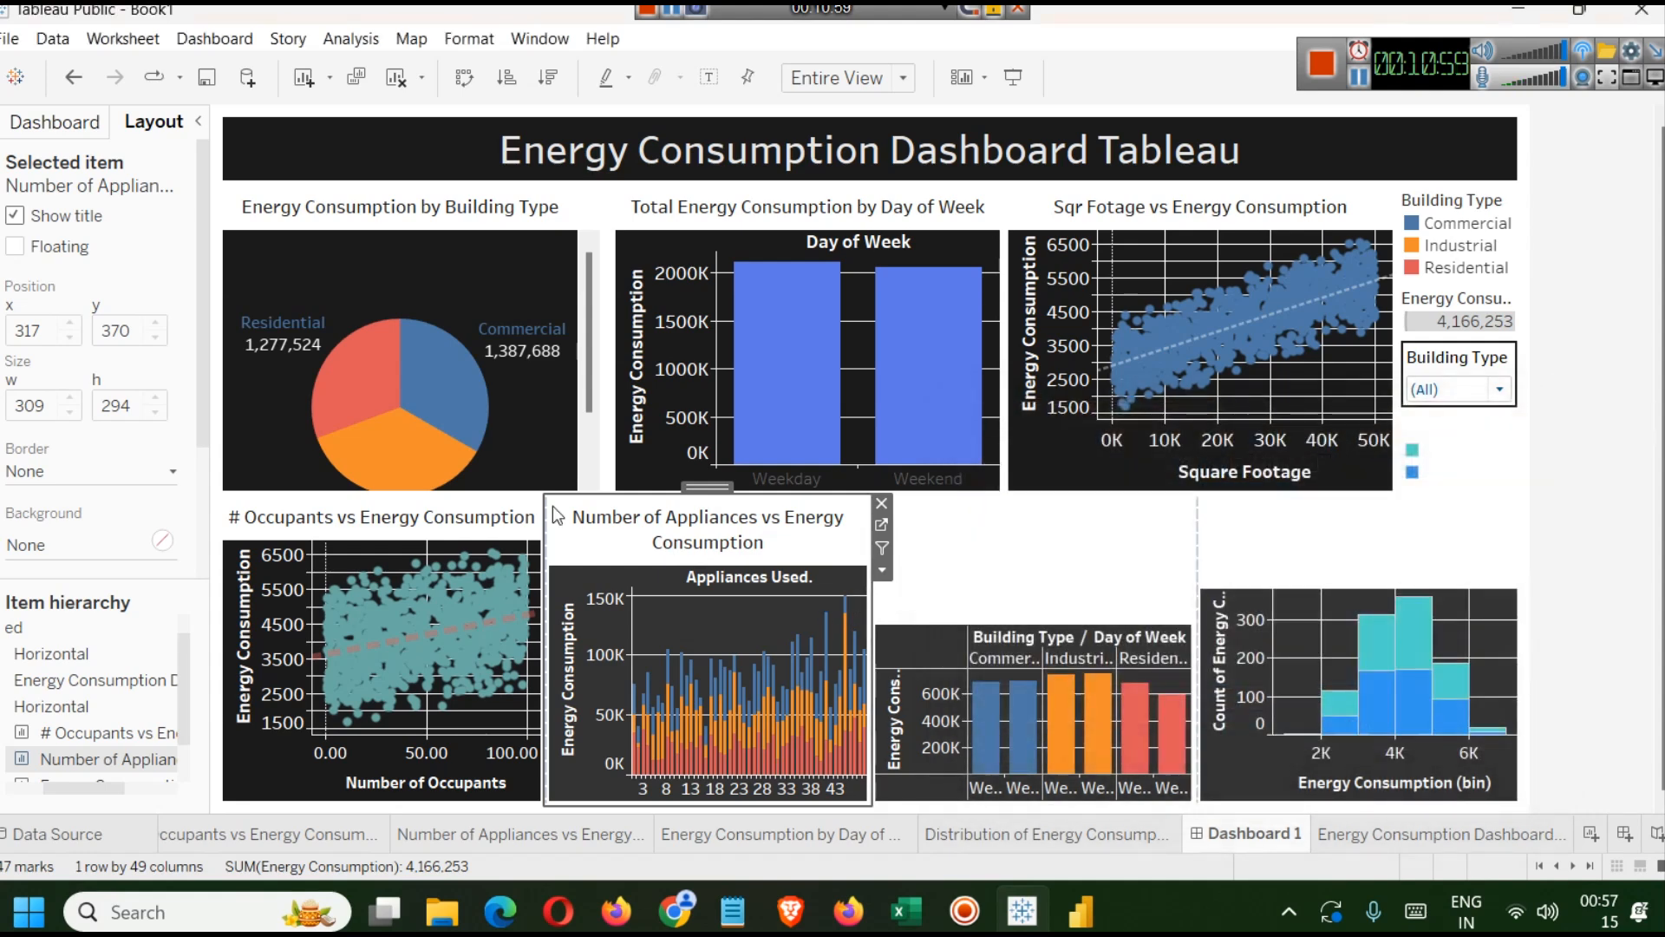
Format the Energy Consumption by Day of Week and Building Type title as black, size 10, centred.
double_click(1003, 565)
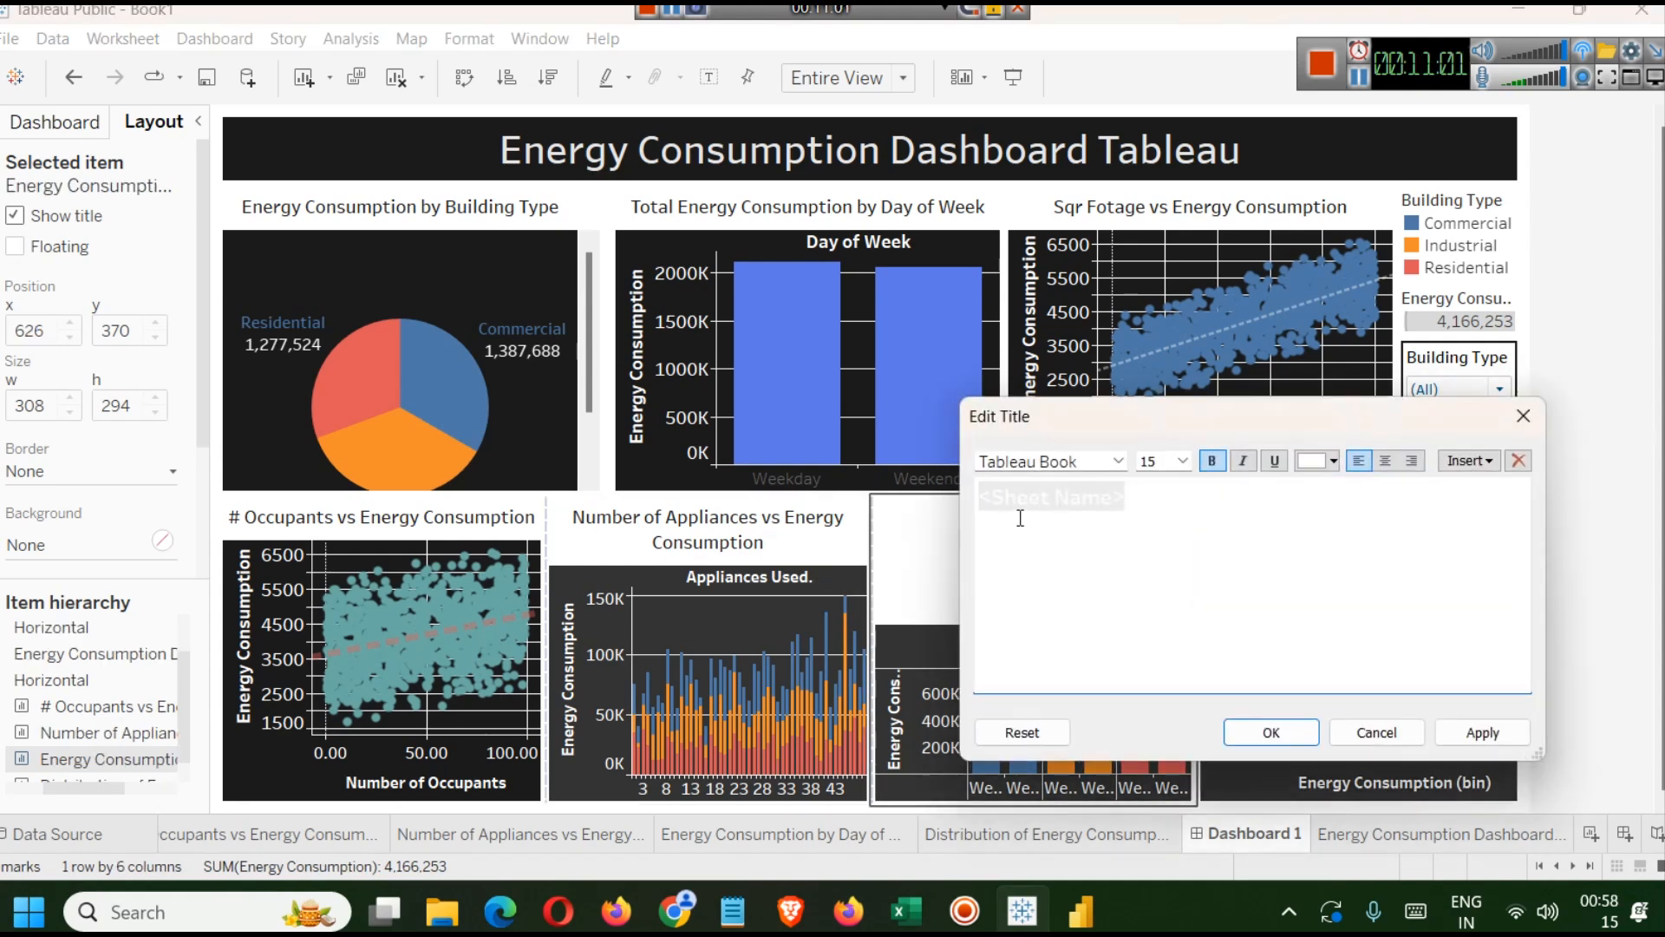
click(1329, 462)
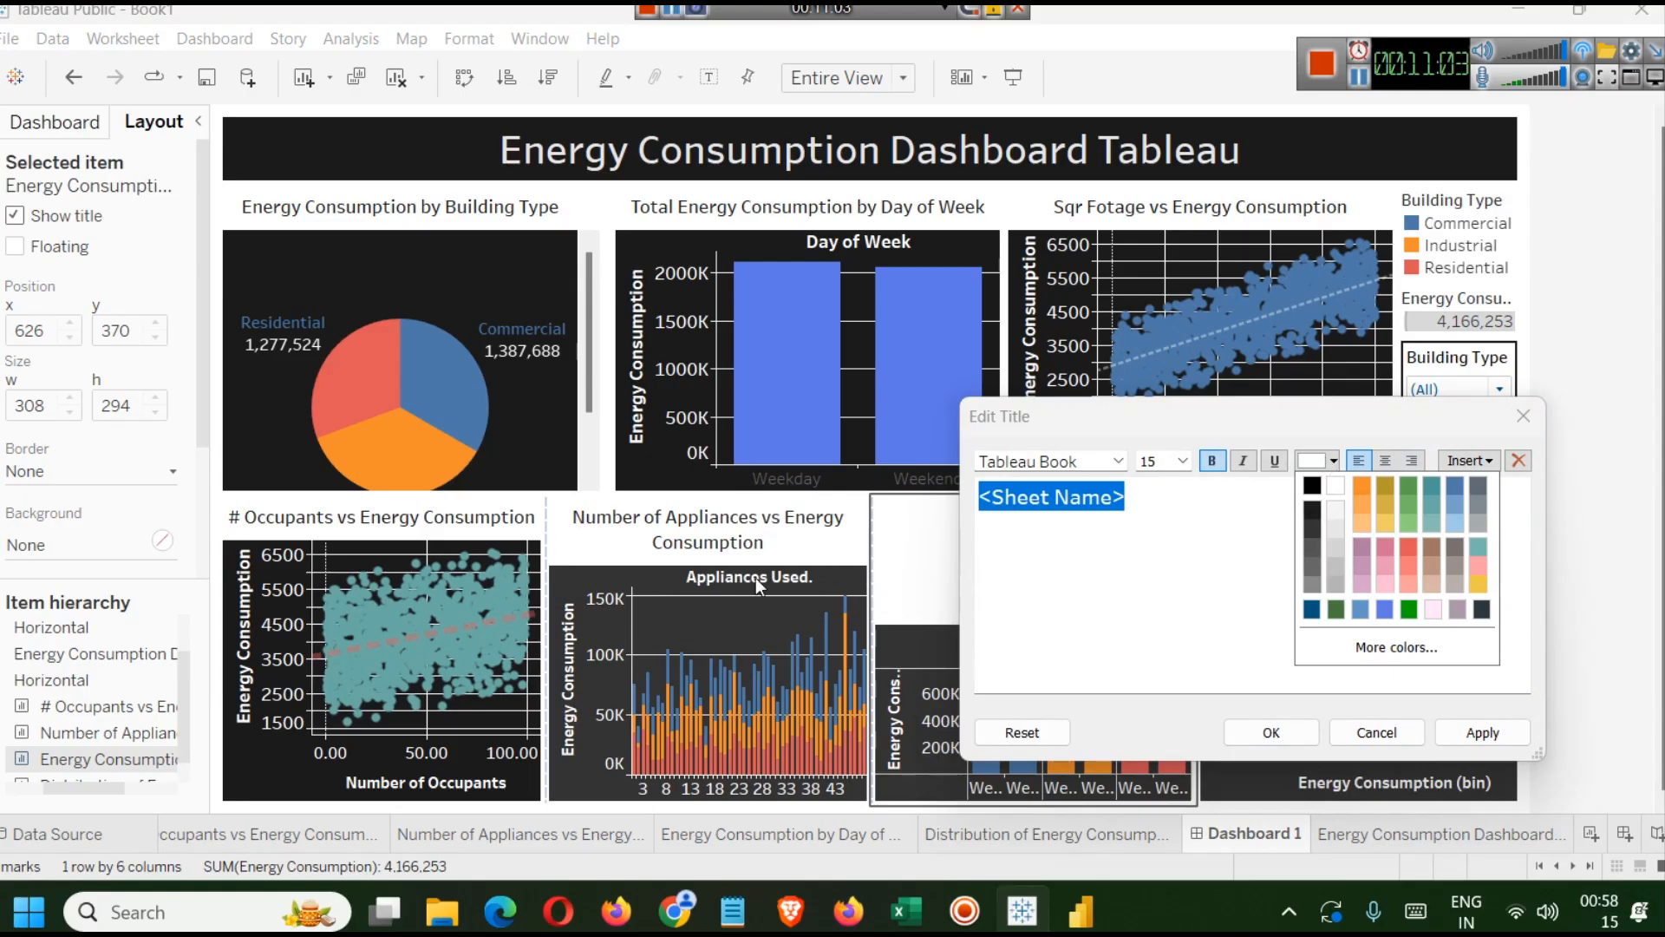
click(1310, 527)
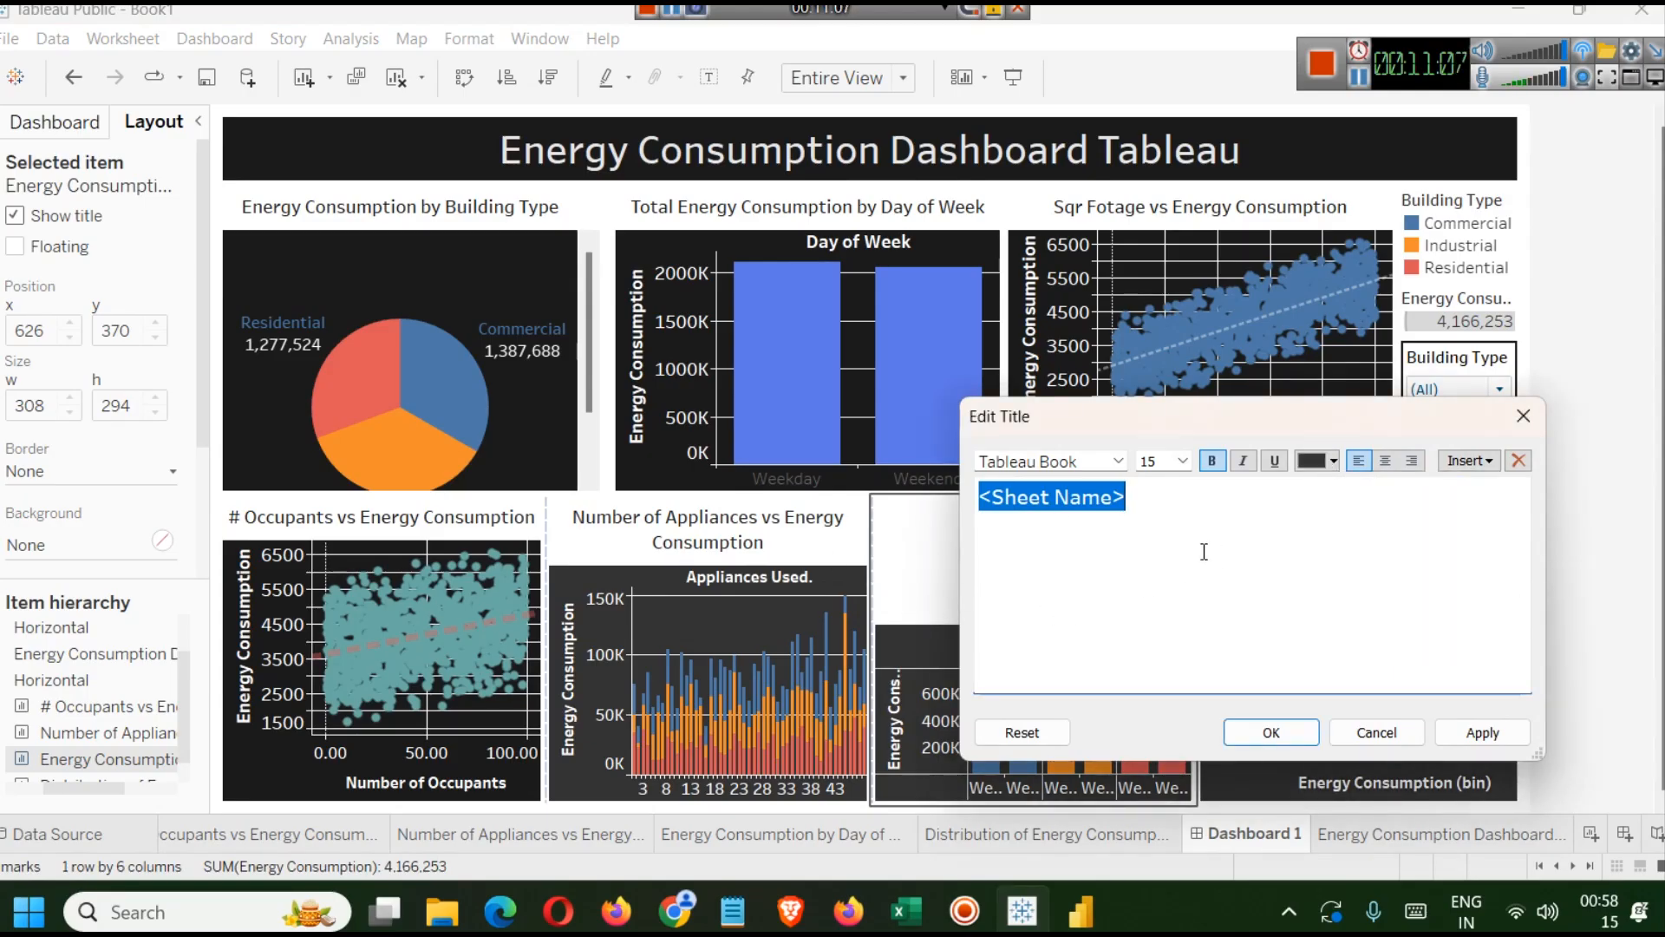
click(1185, 461)
click(1154, 517)
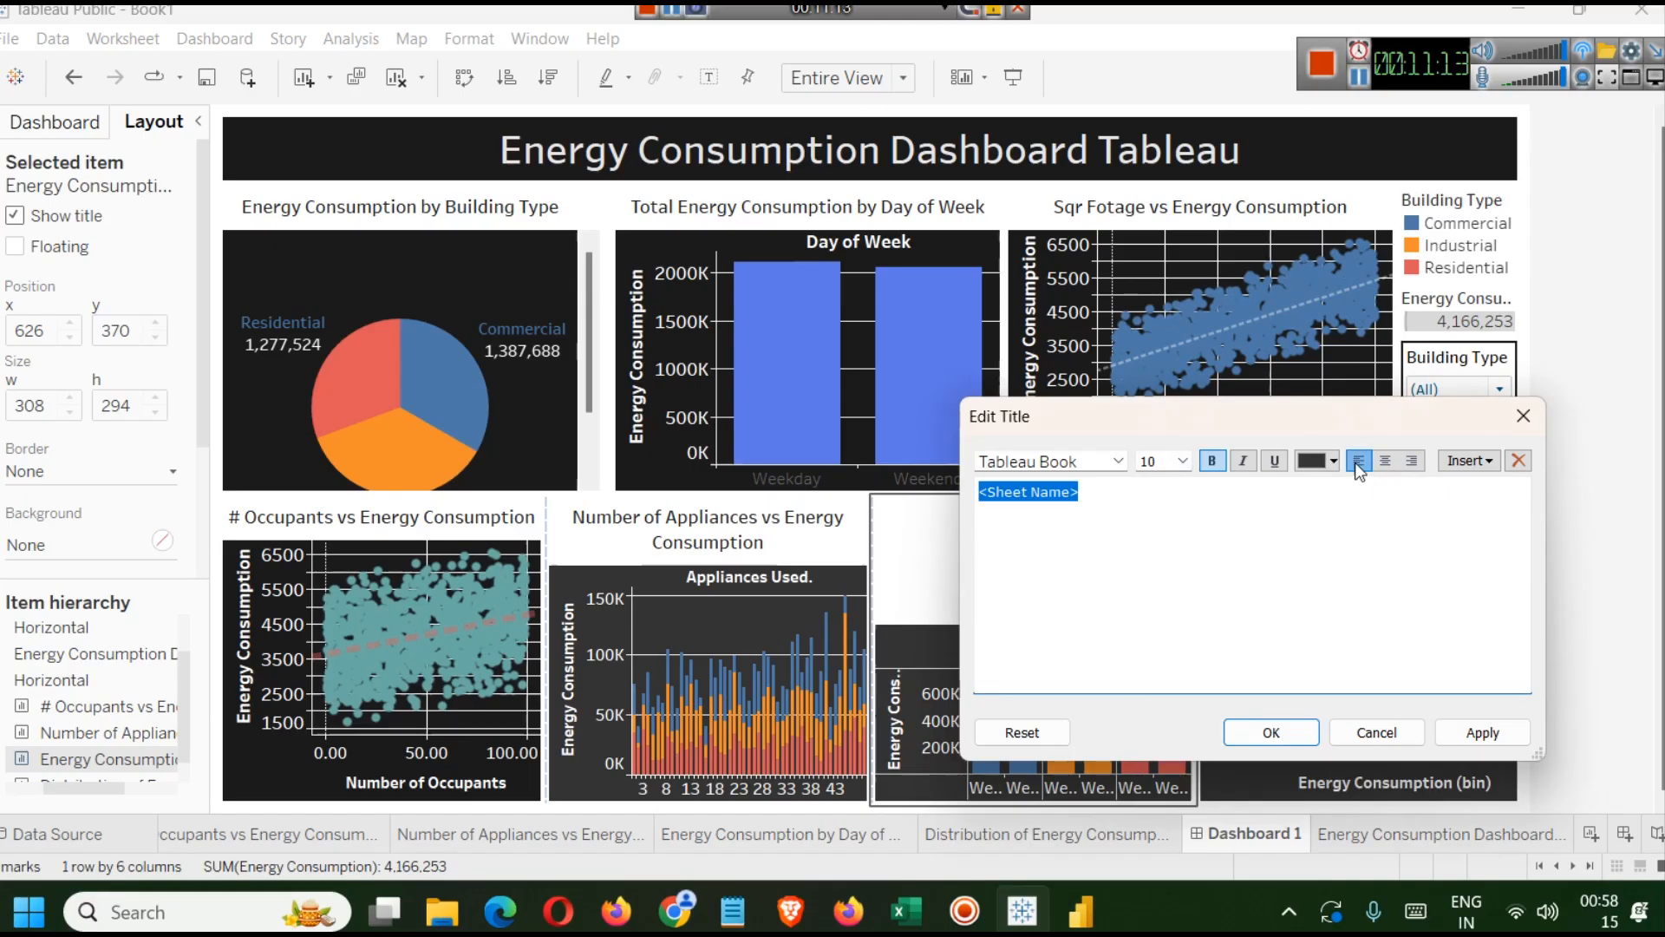
click(1386, 460)
click(1483, 732)
click(1272, 734)
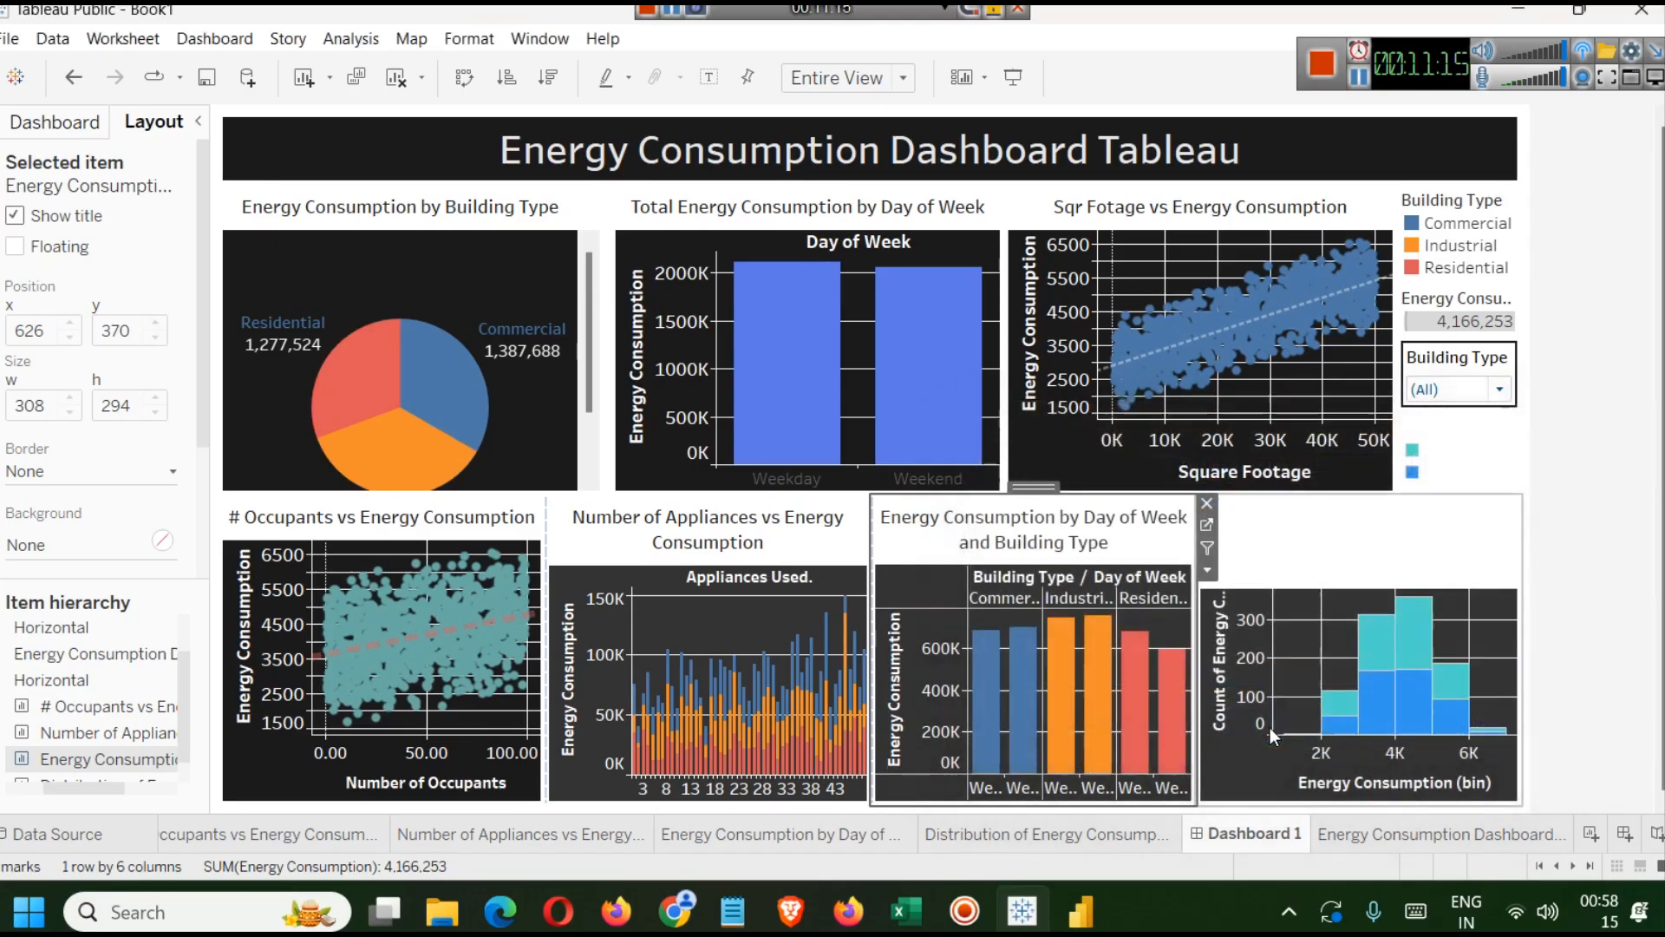
Format the Distribution of Energy Consumption title as size 10, centred and black.
double_click(1309, 518)
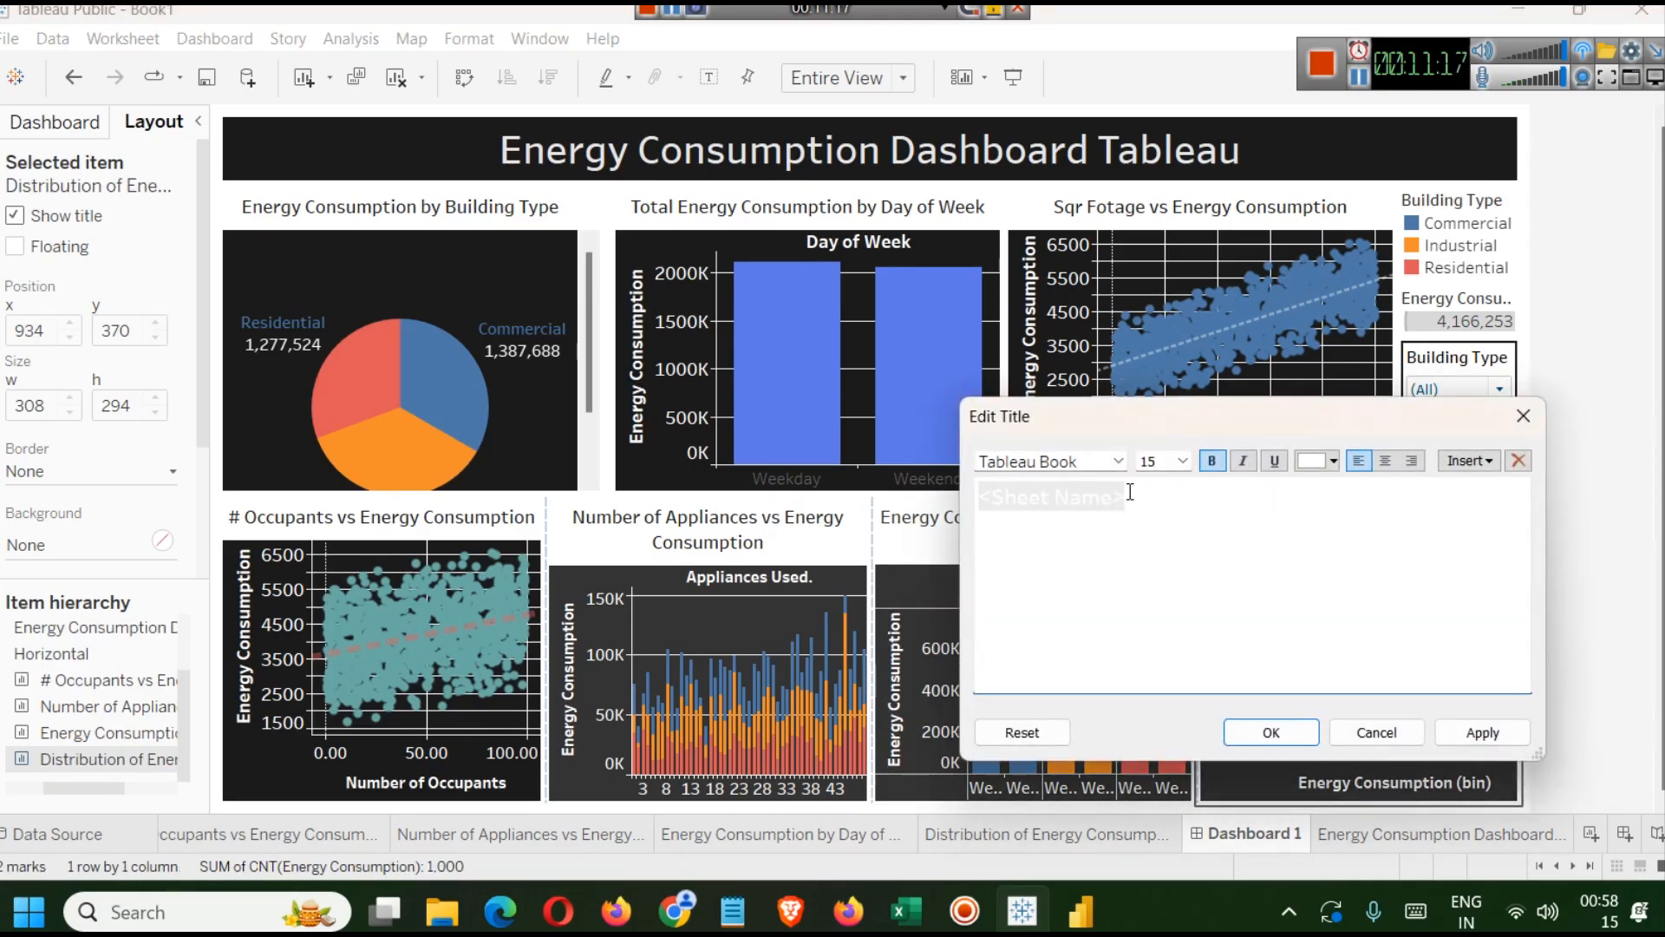
double_click(1128, 496)
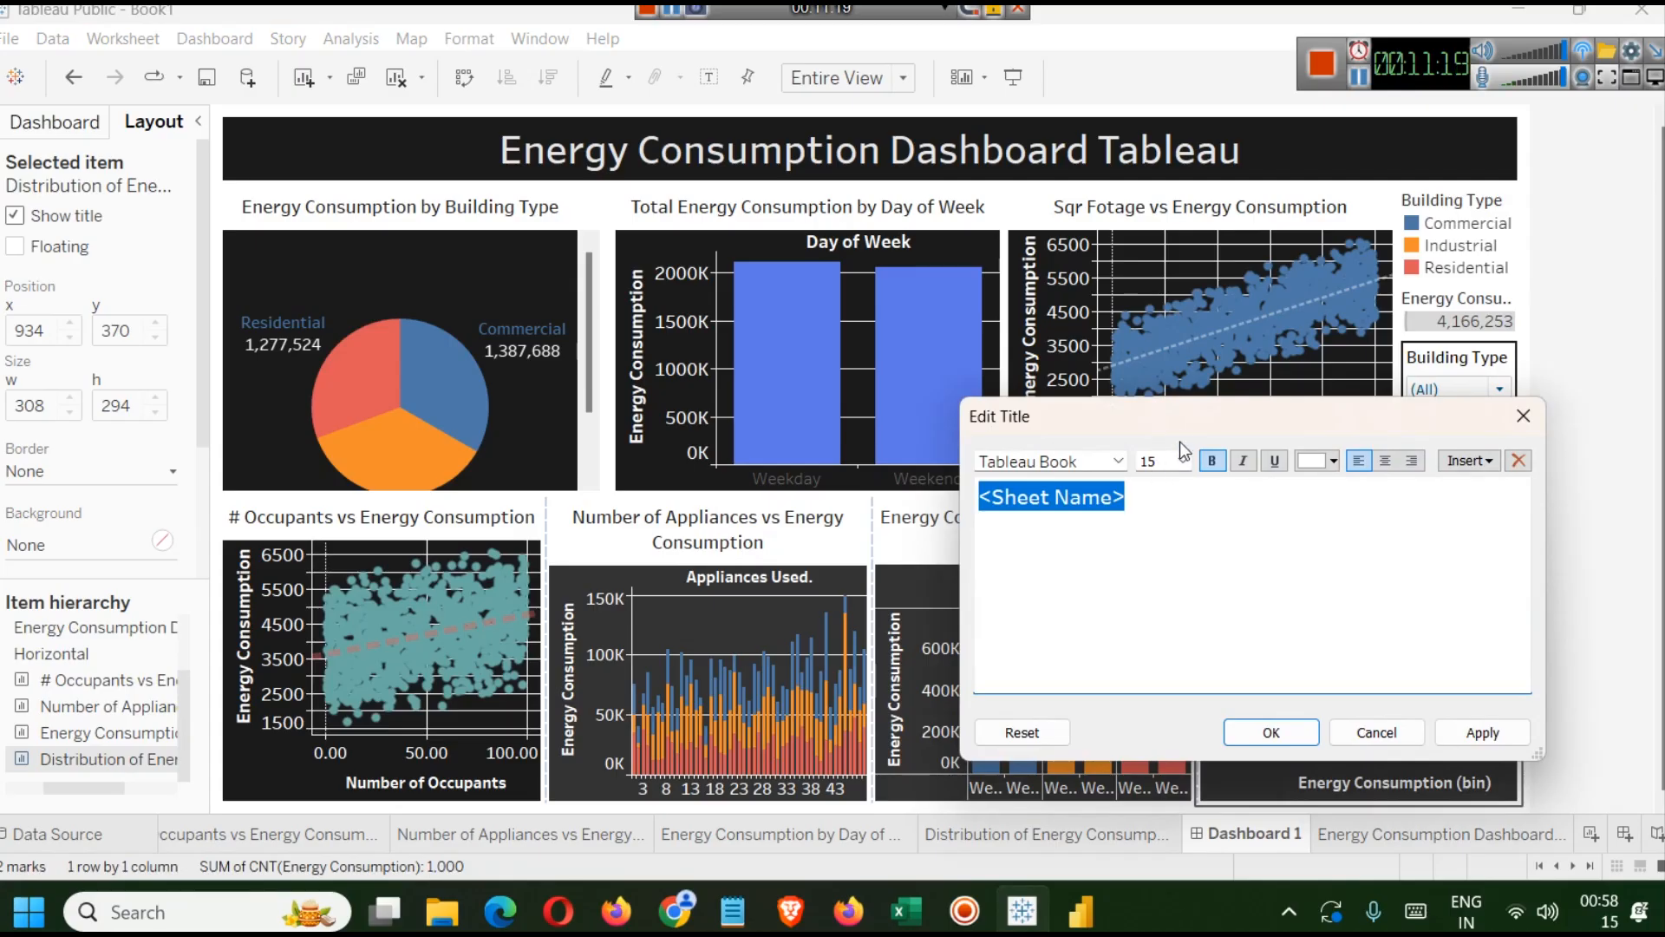
click(1183, 460)
click(1152, 517)
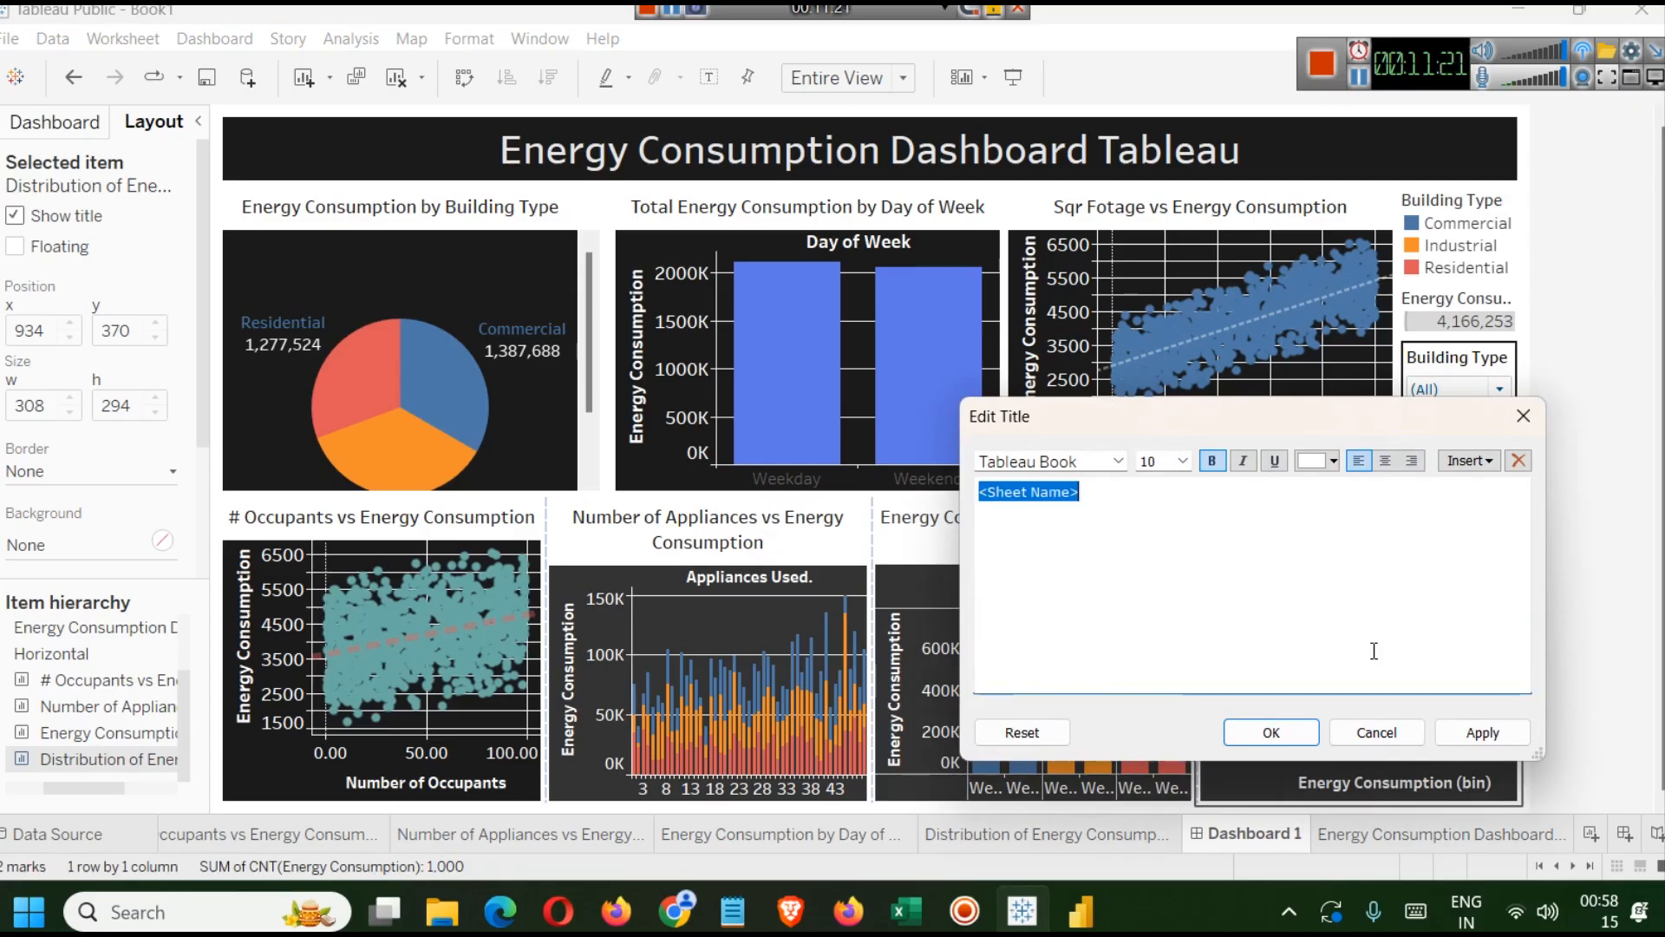
click(1482, 732)
click(1385, 468)
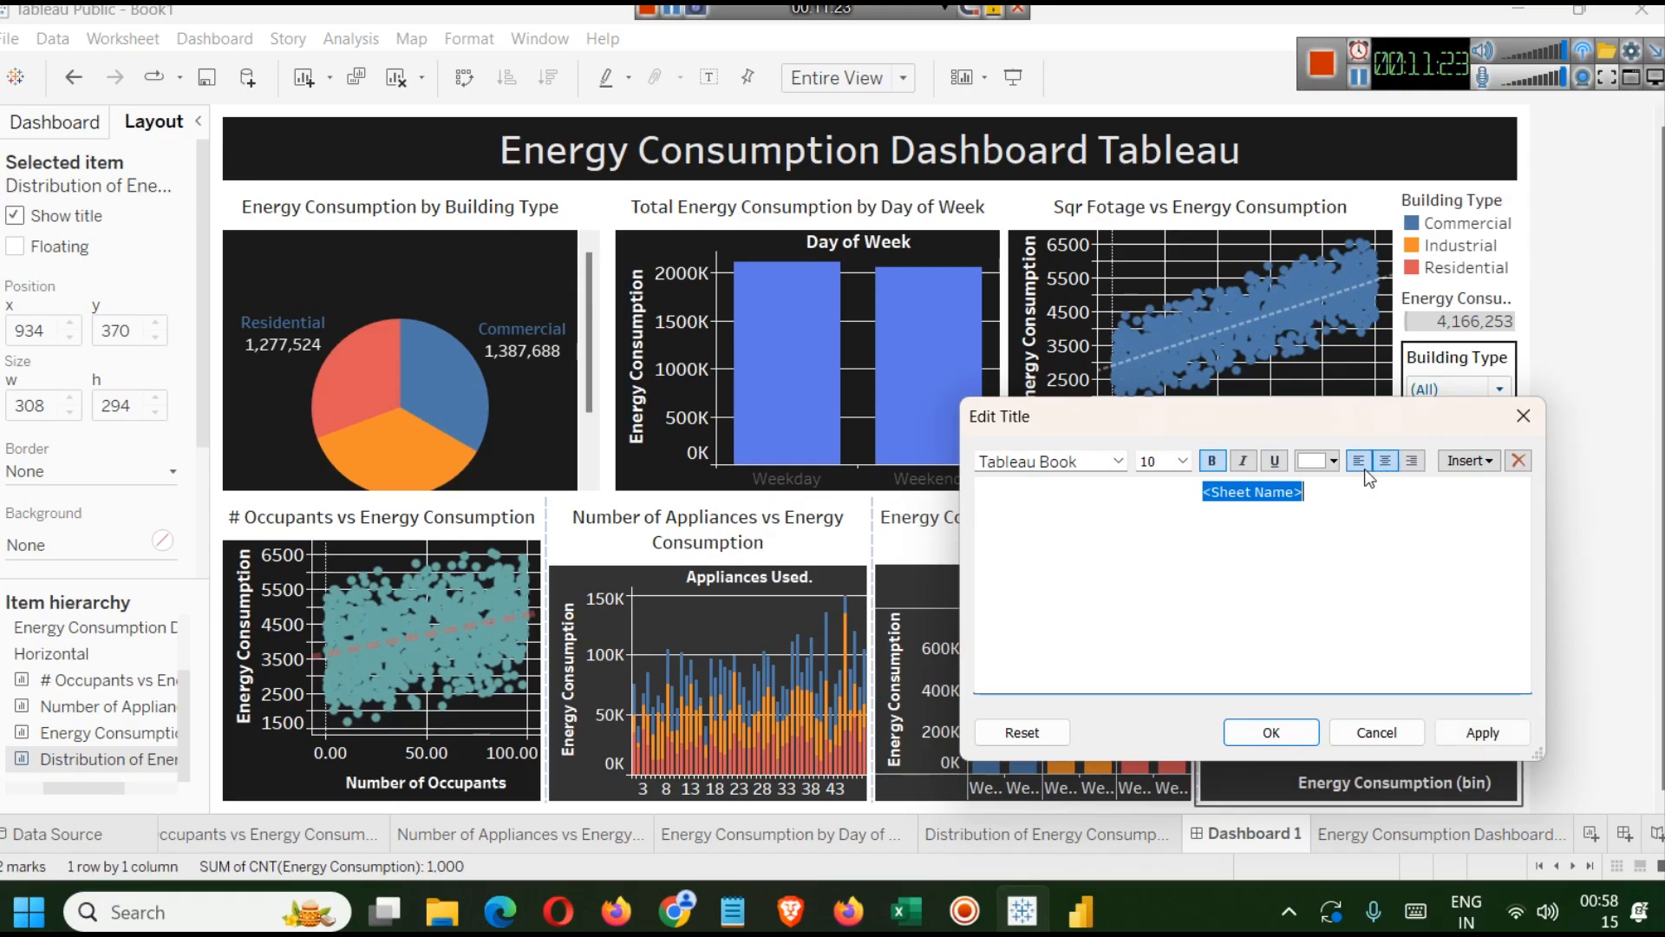
click(1337, 460)
click(1311, 485)
click(1483, 732)
click(1272, 730)
Switch to the Number of Appliances vs Energy Consumption worksheet and inspect its title settings.
click(1586, 595)
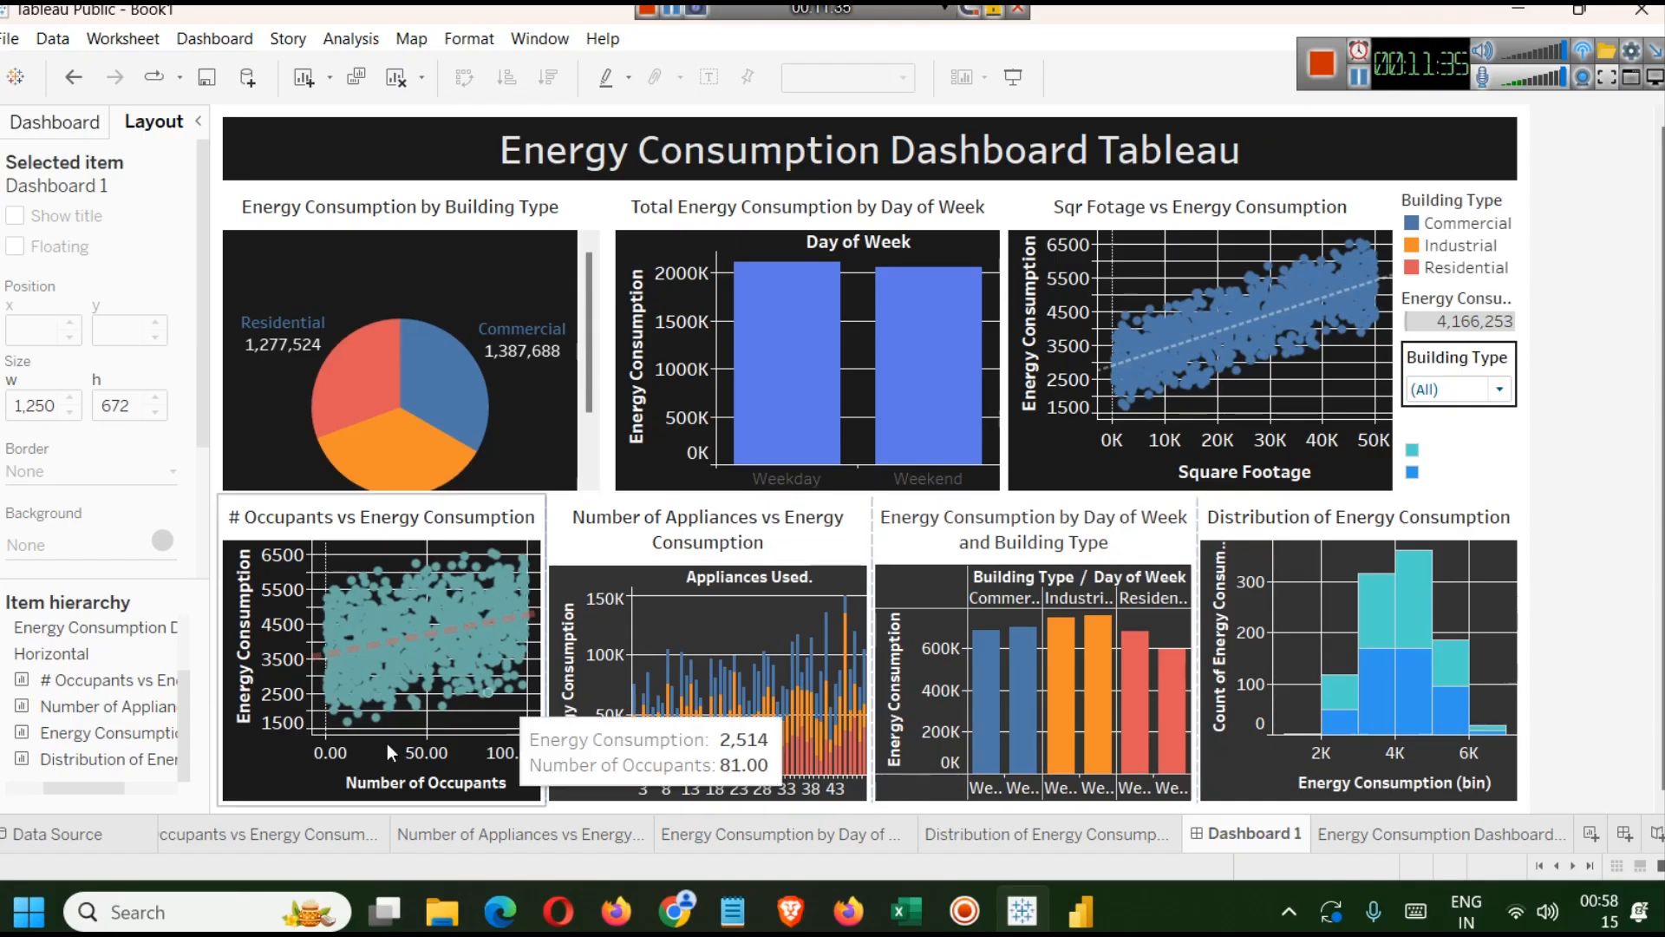
click(484, 828)
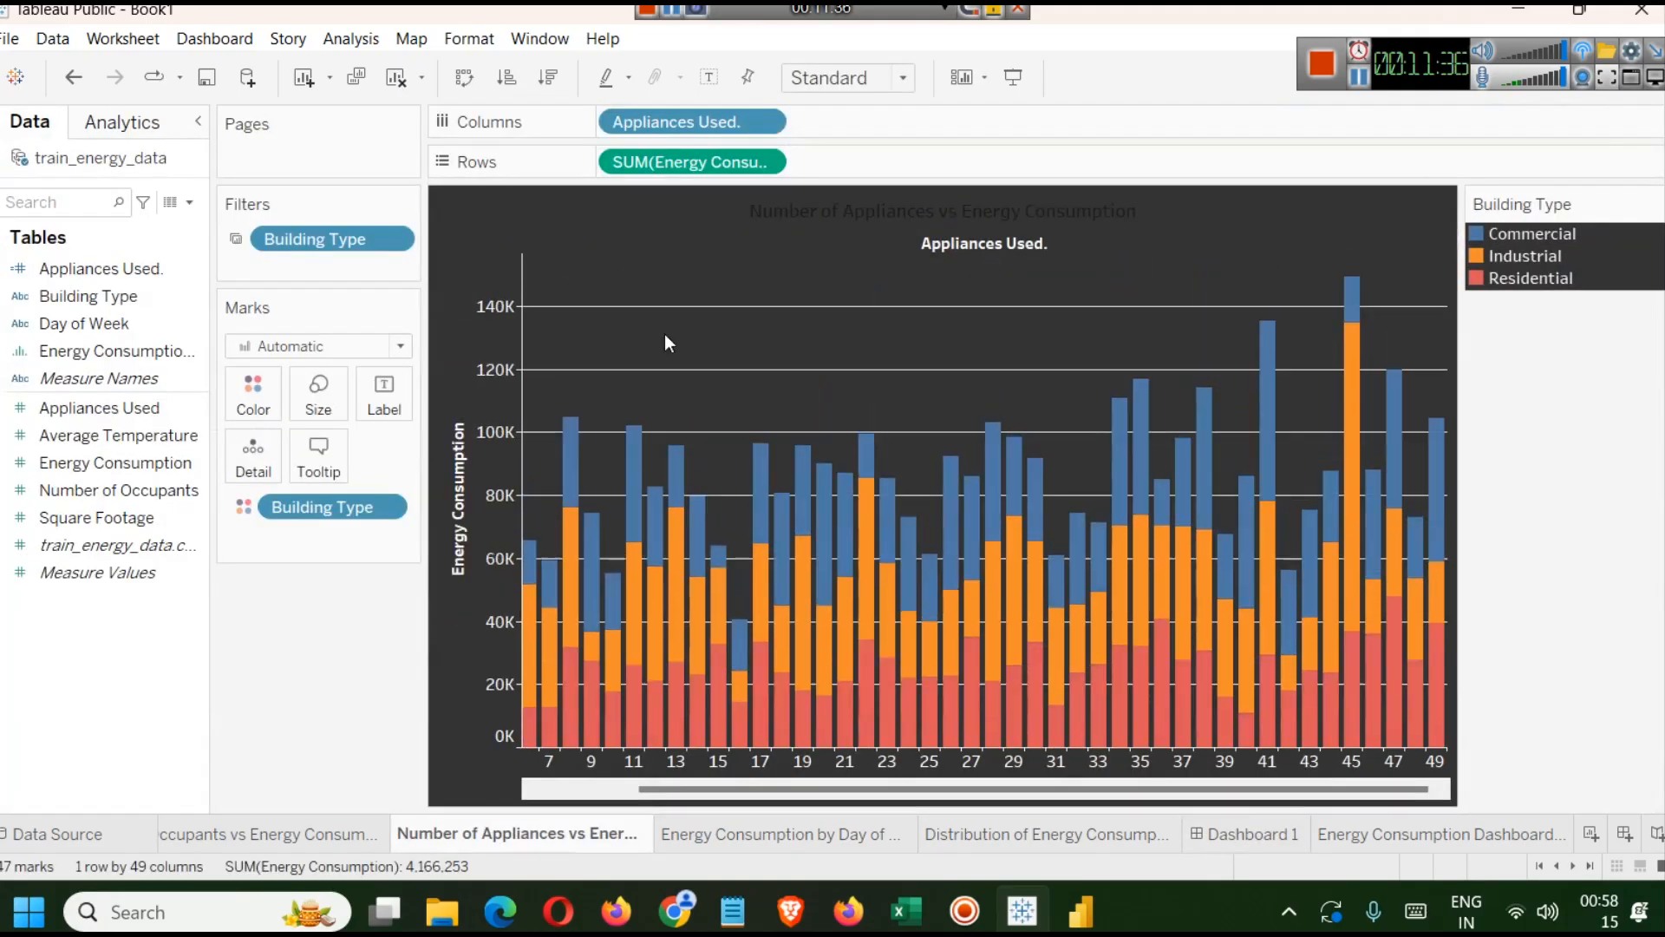
double_click(883, 205)
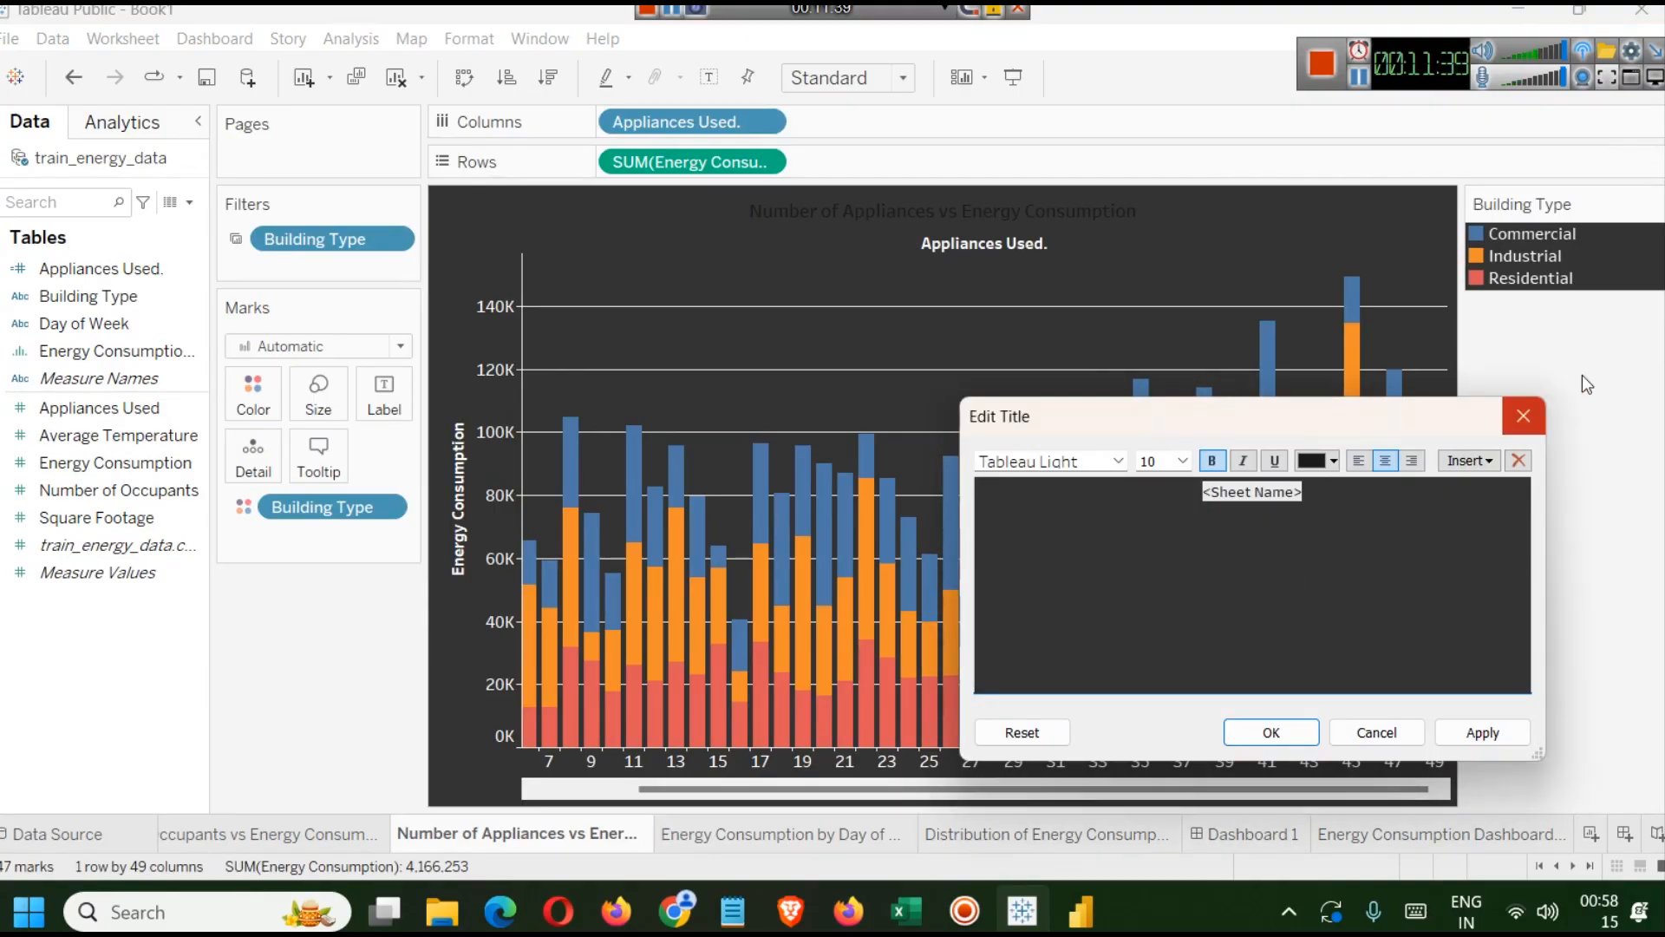
click(1524, 416)
Rename the Number of Appliances vs Energy Consumption worksheet to # Appliances vs Energy Consumption.
right_click(491, 845)
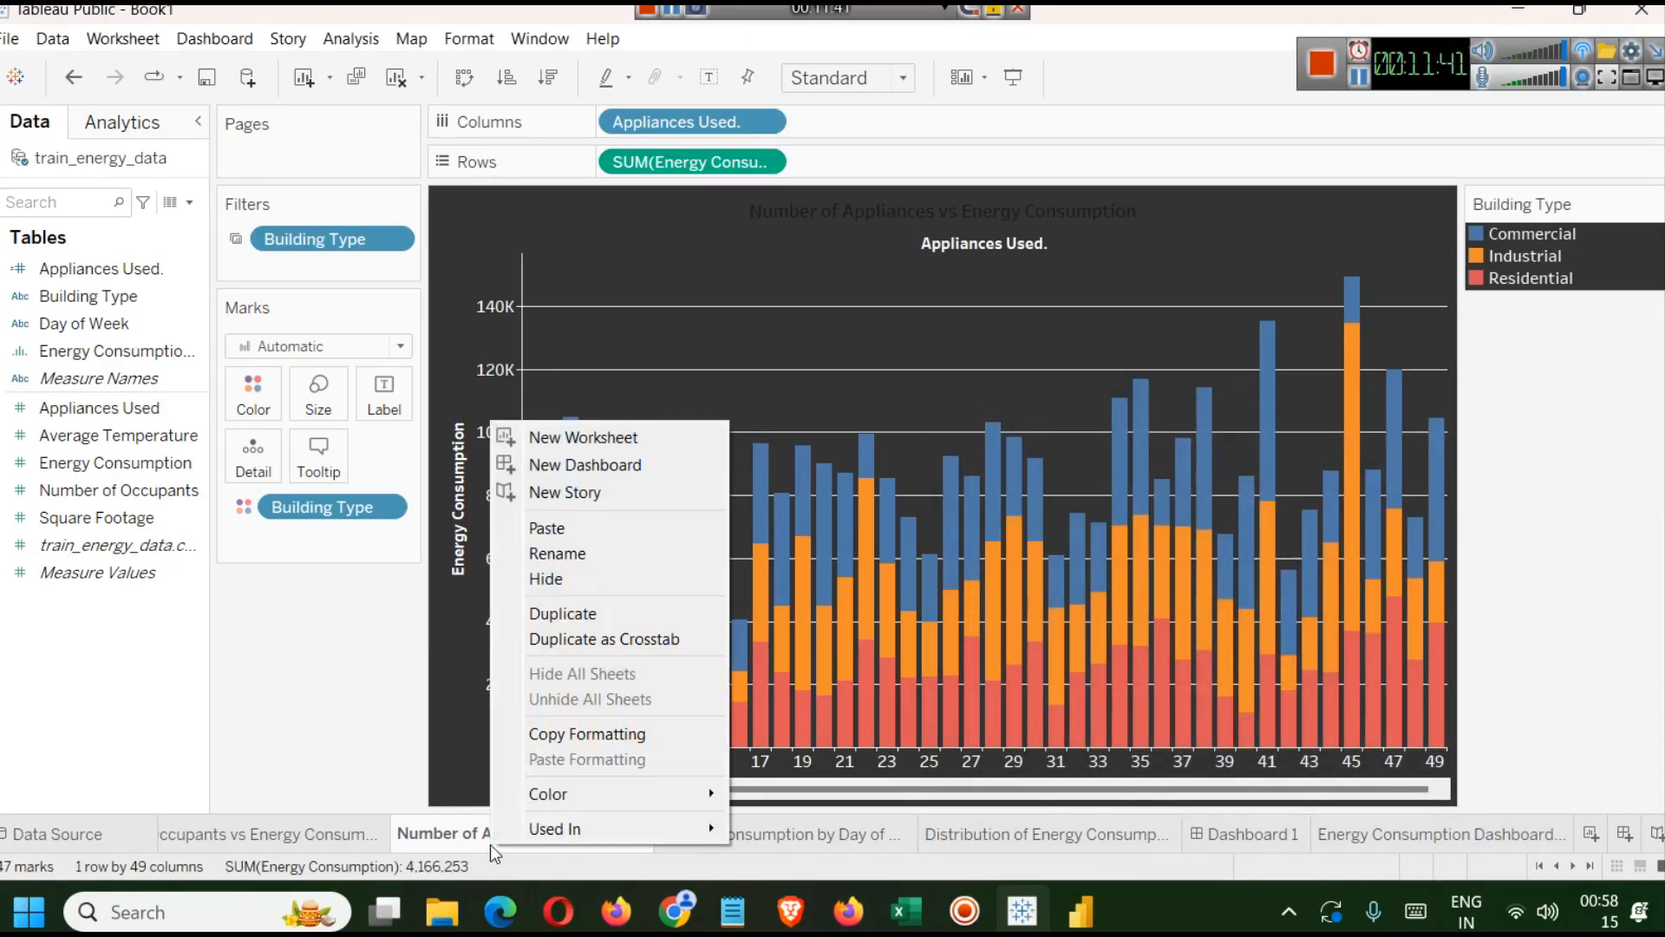
click(567, 556)
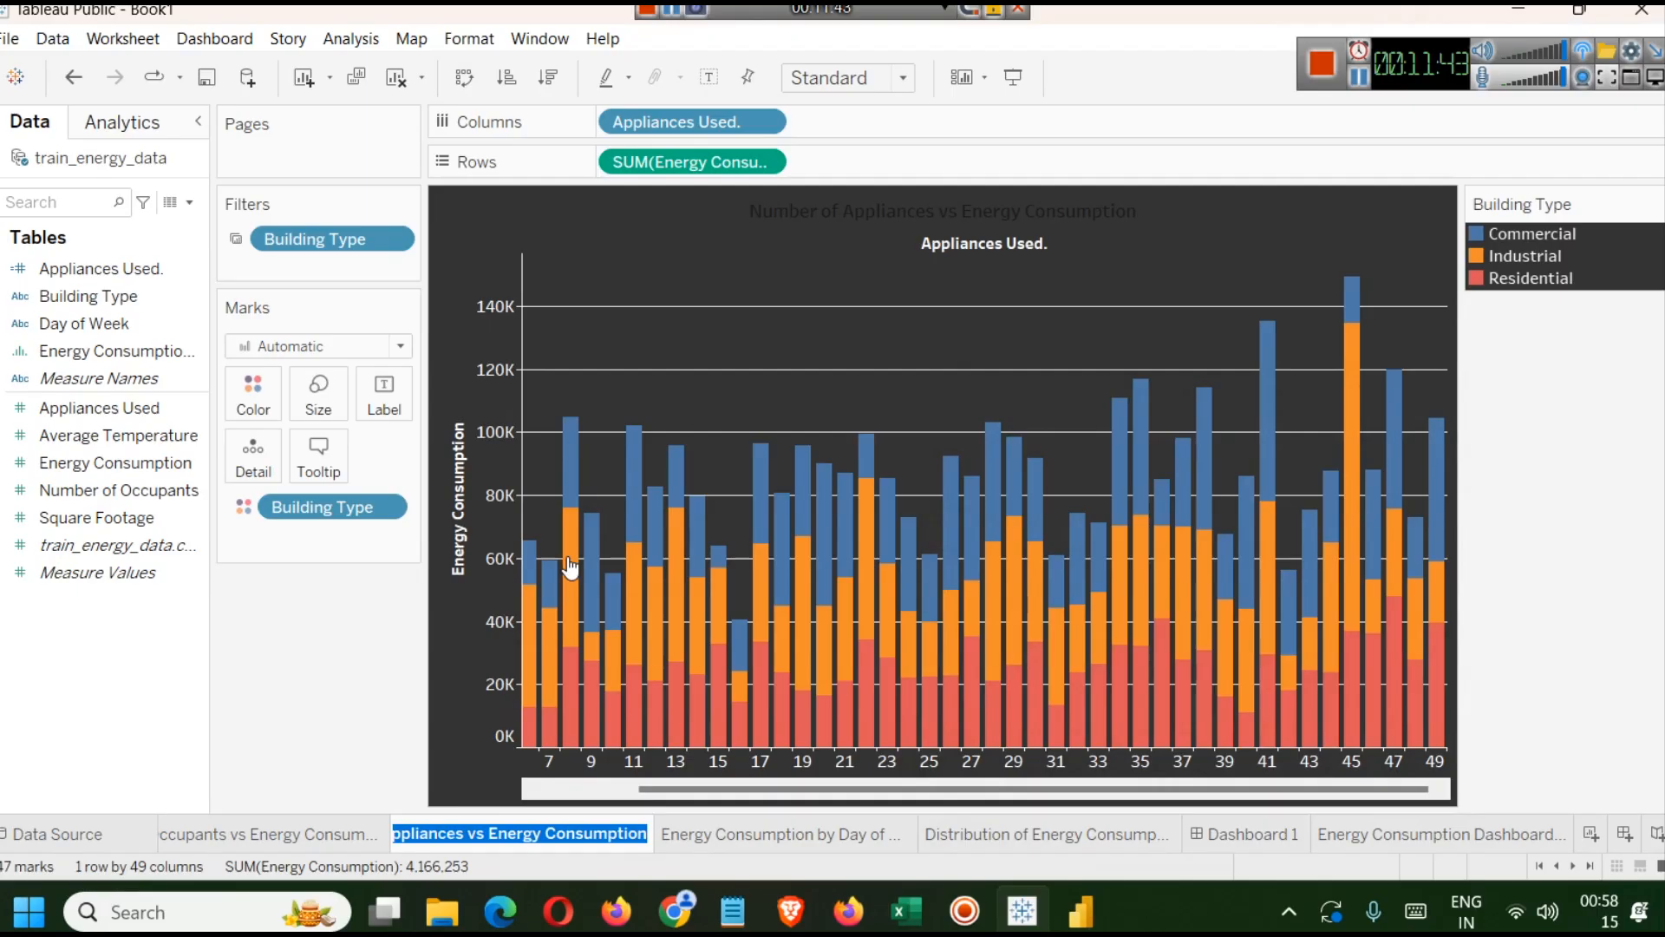
key(End)
key(Home)
text(Number of)
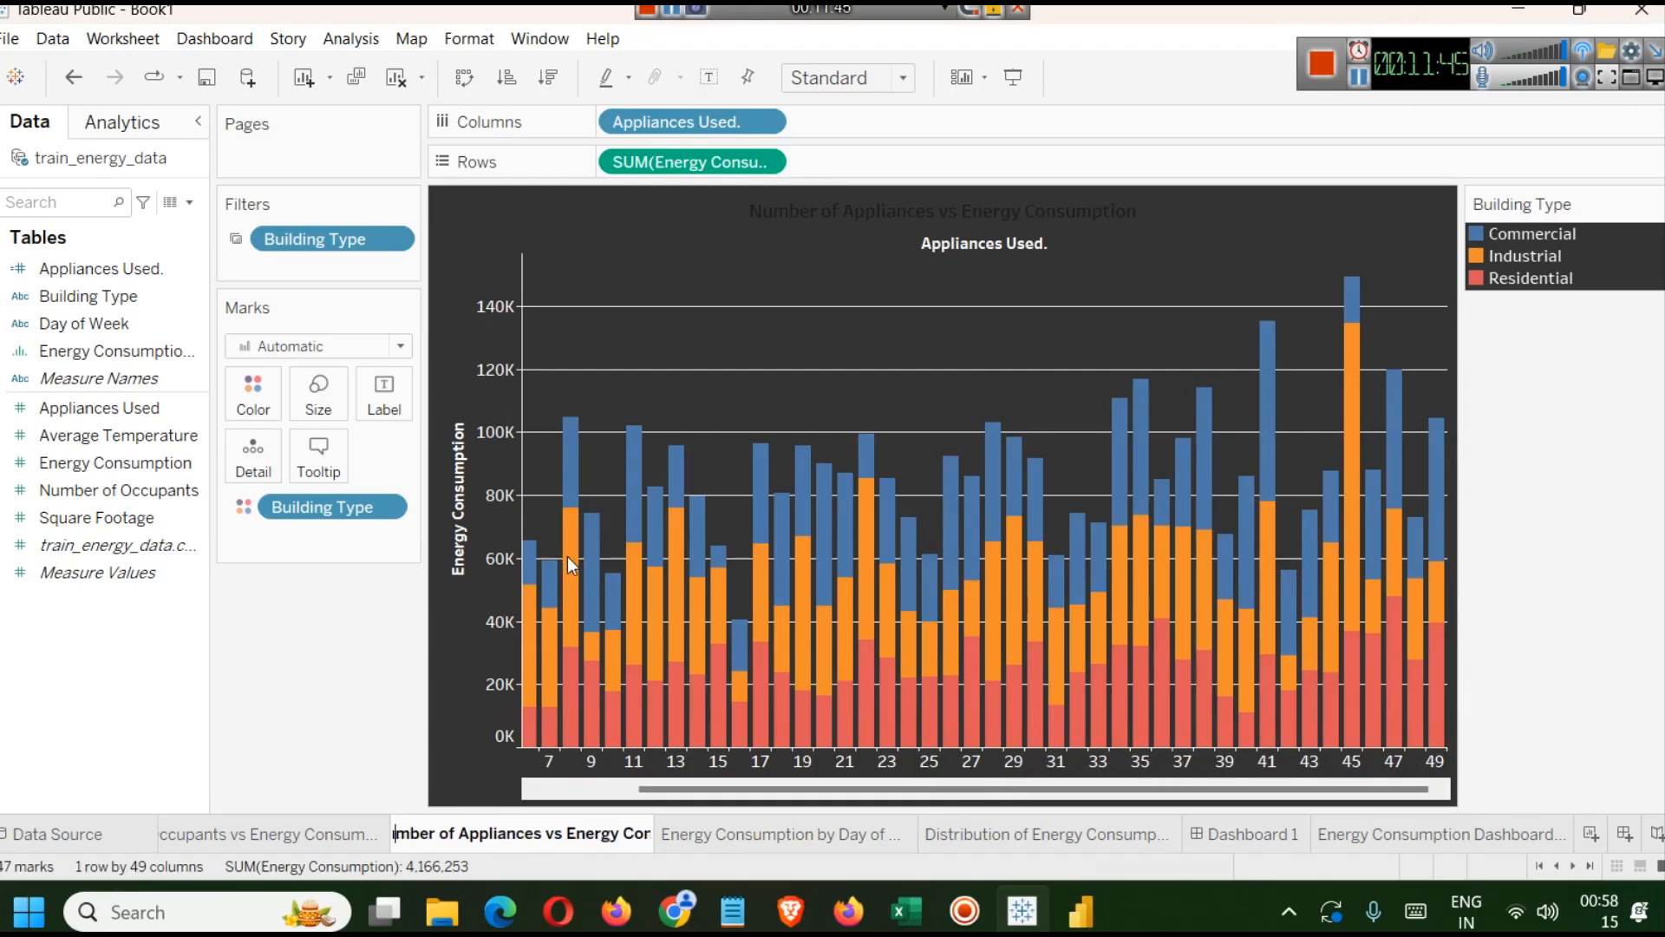
key(shift+Right)
key(shift+Right)
key(shift+Right)
key(shift+Right)
key(shift+Right)
key(shift+Right)
key(shift+Right)
key(shift+Right)
key(shift+Right)
key(shift+Right)
key(shift+Right)
key(shift+Left)
key(shift+Left)
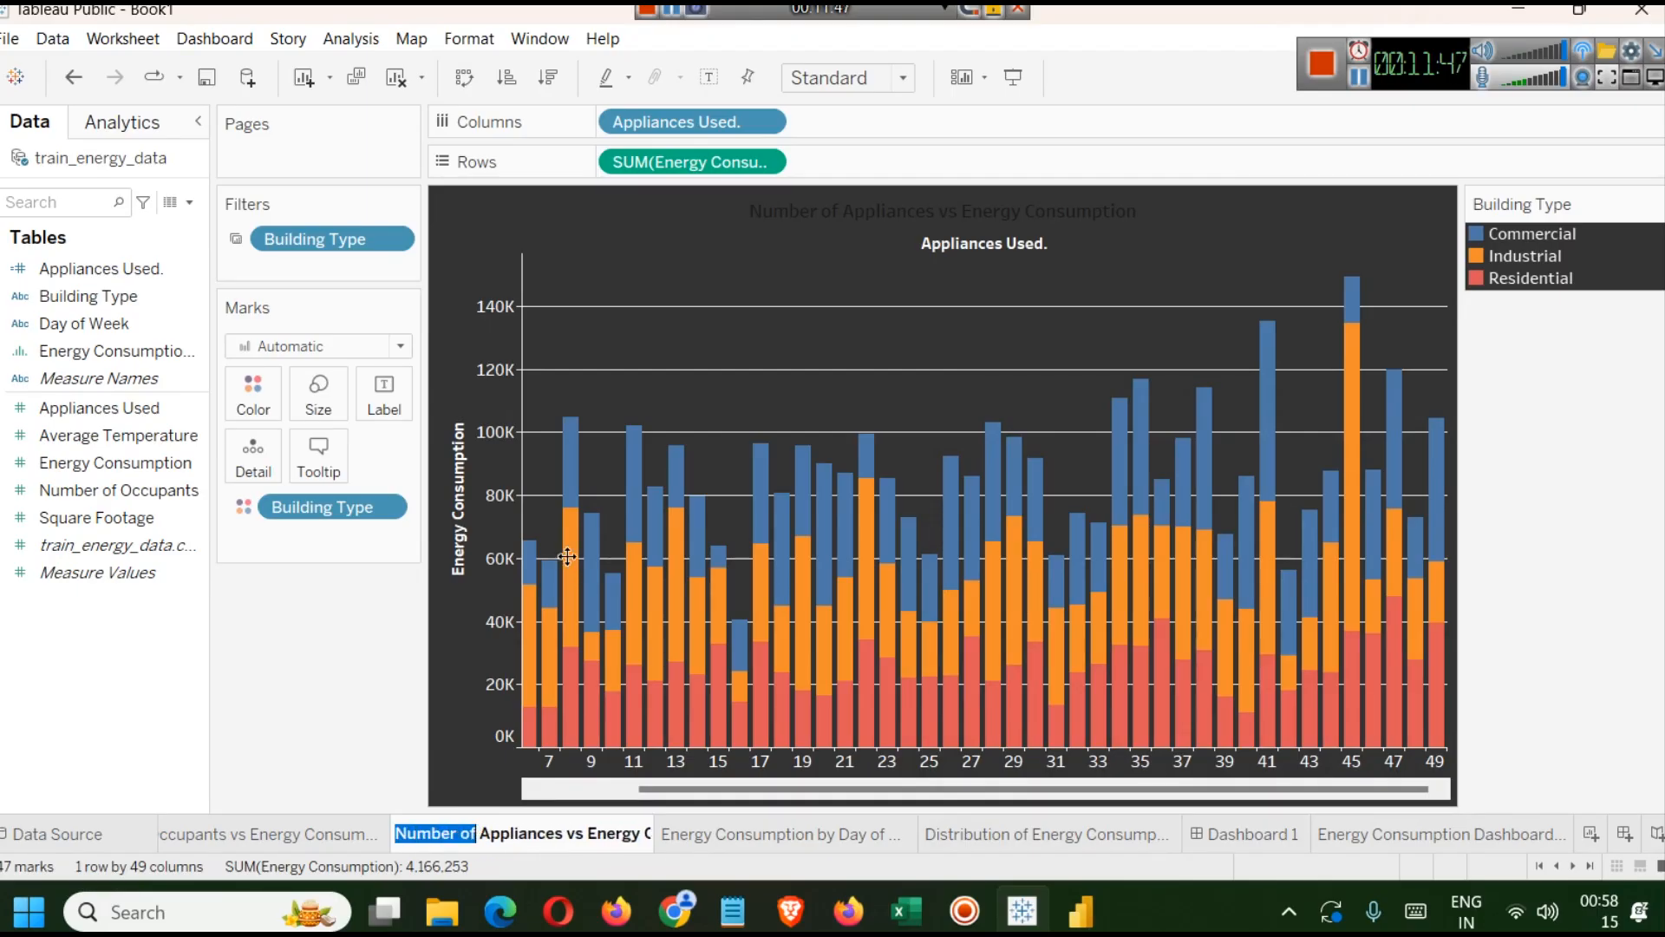
key(BackSpace)
text(#)
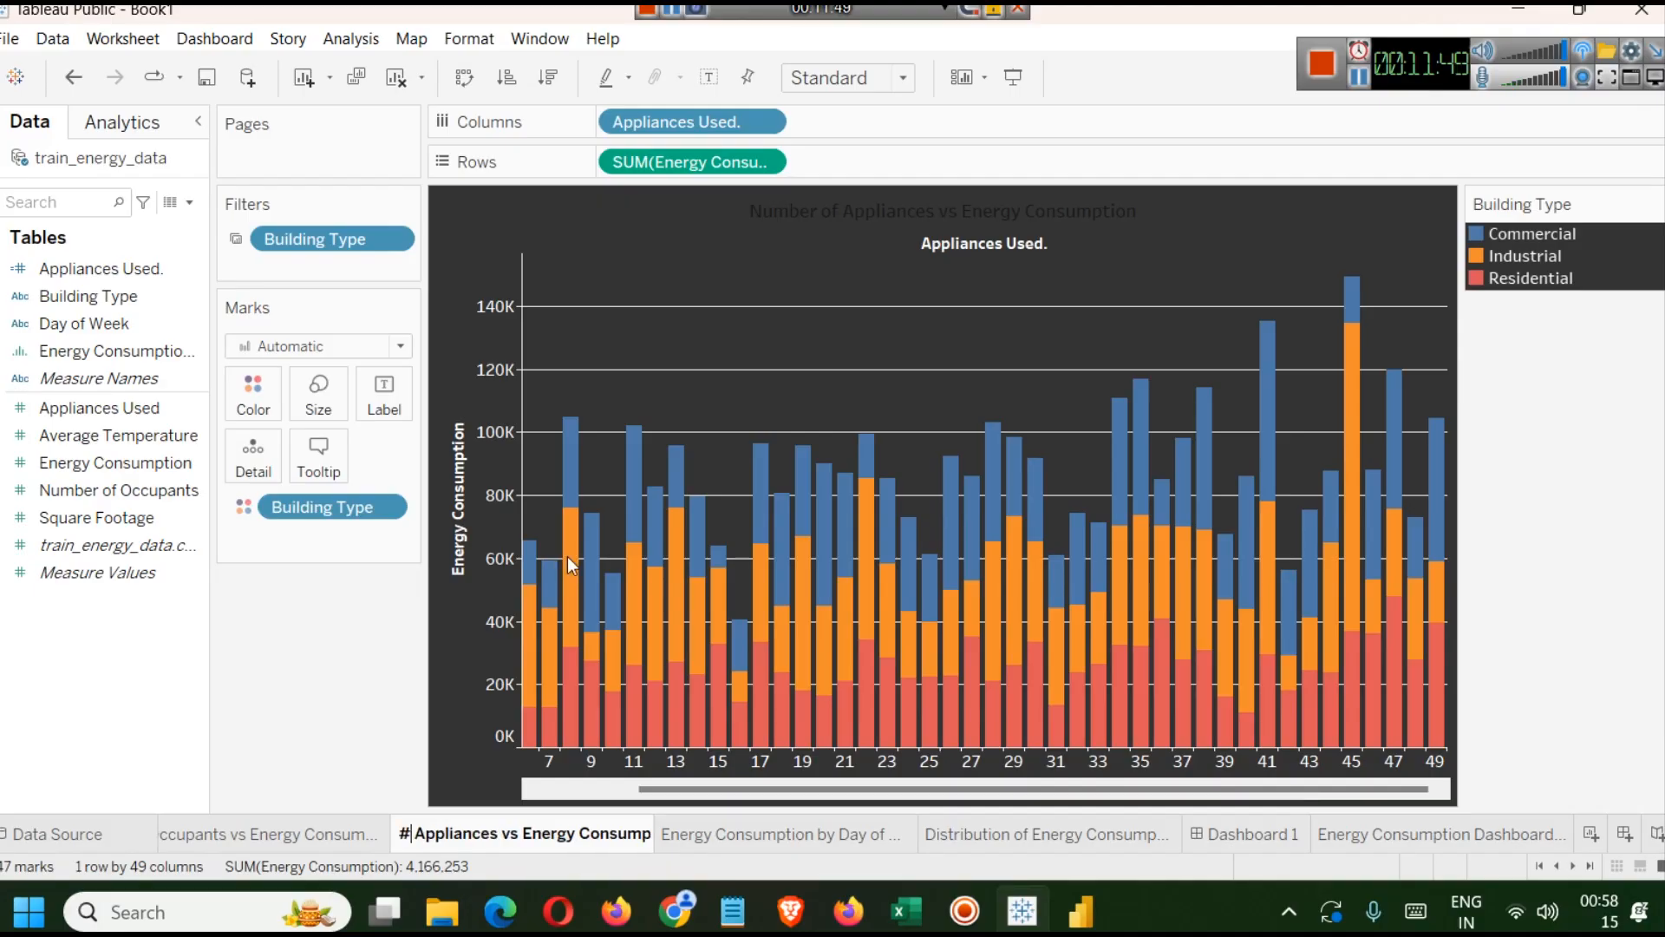
key(ctrl+Right)
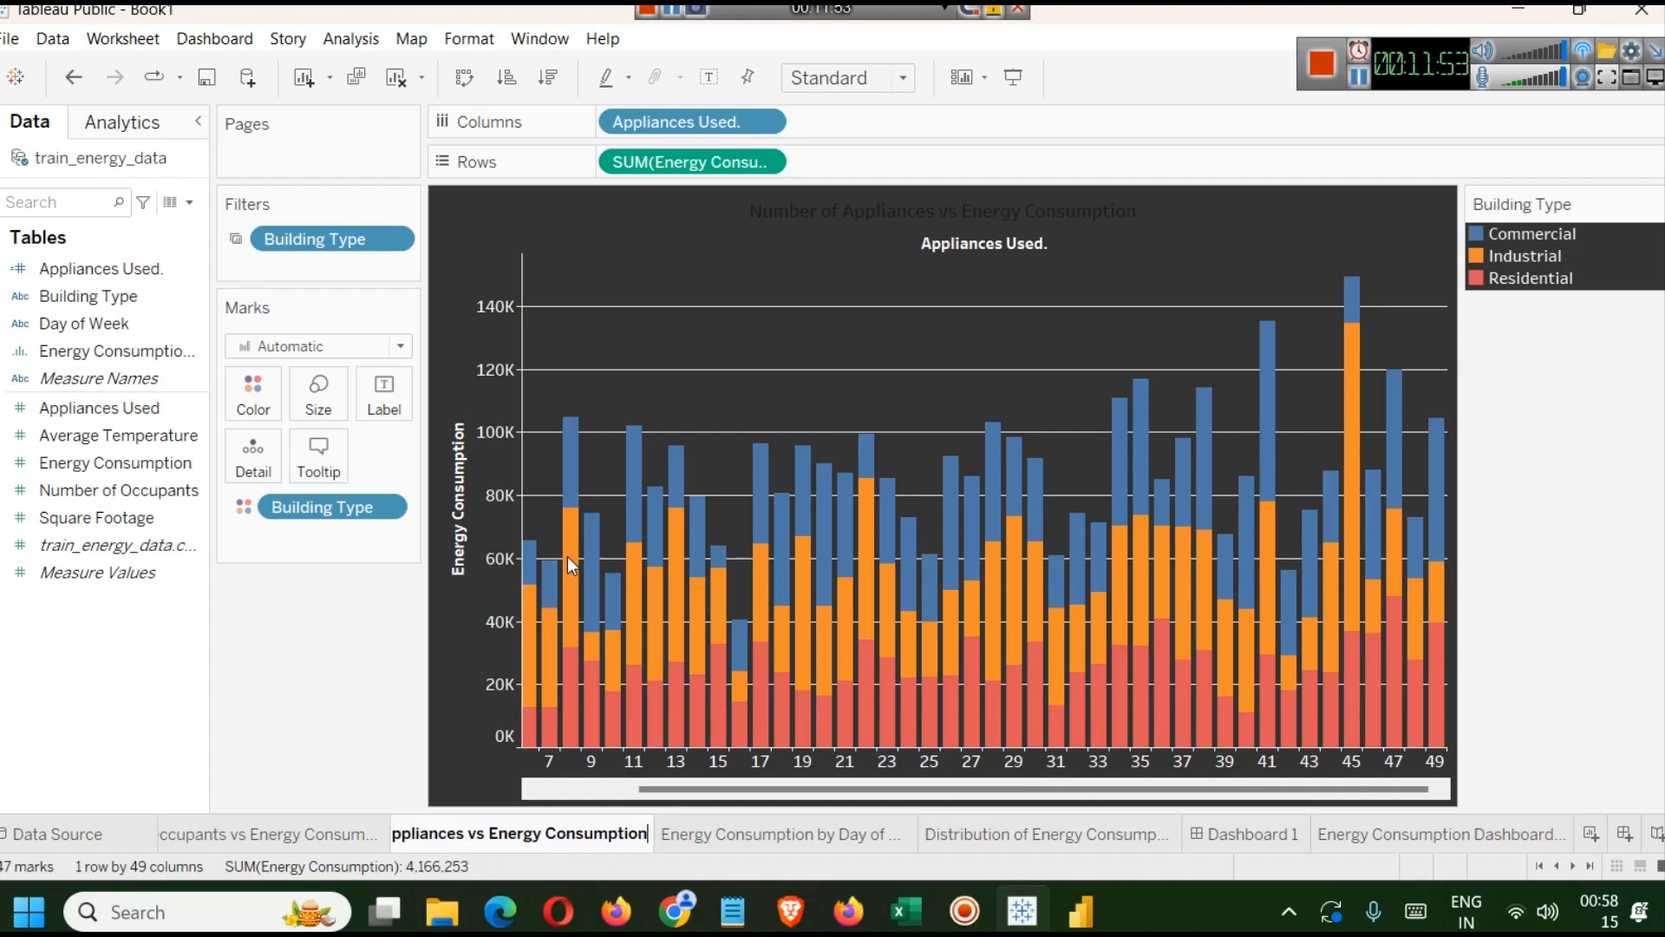
key(Return)
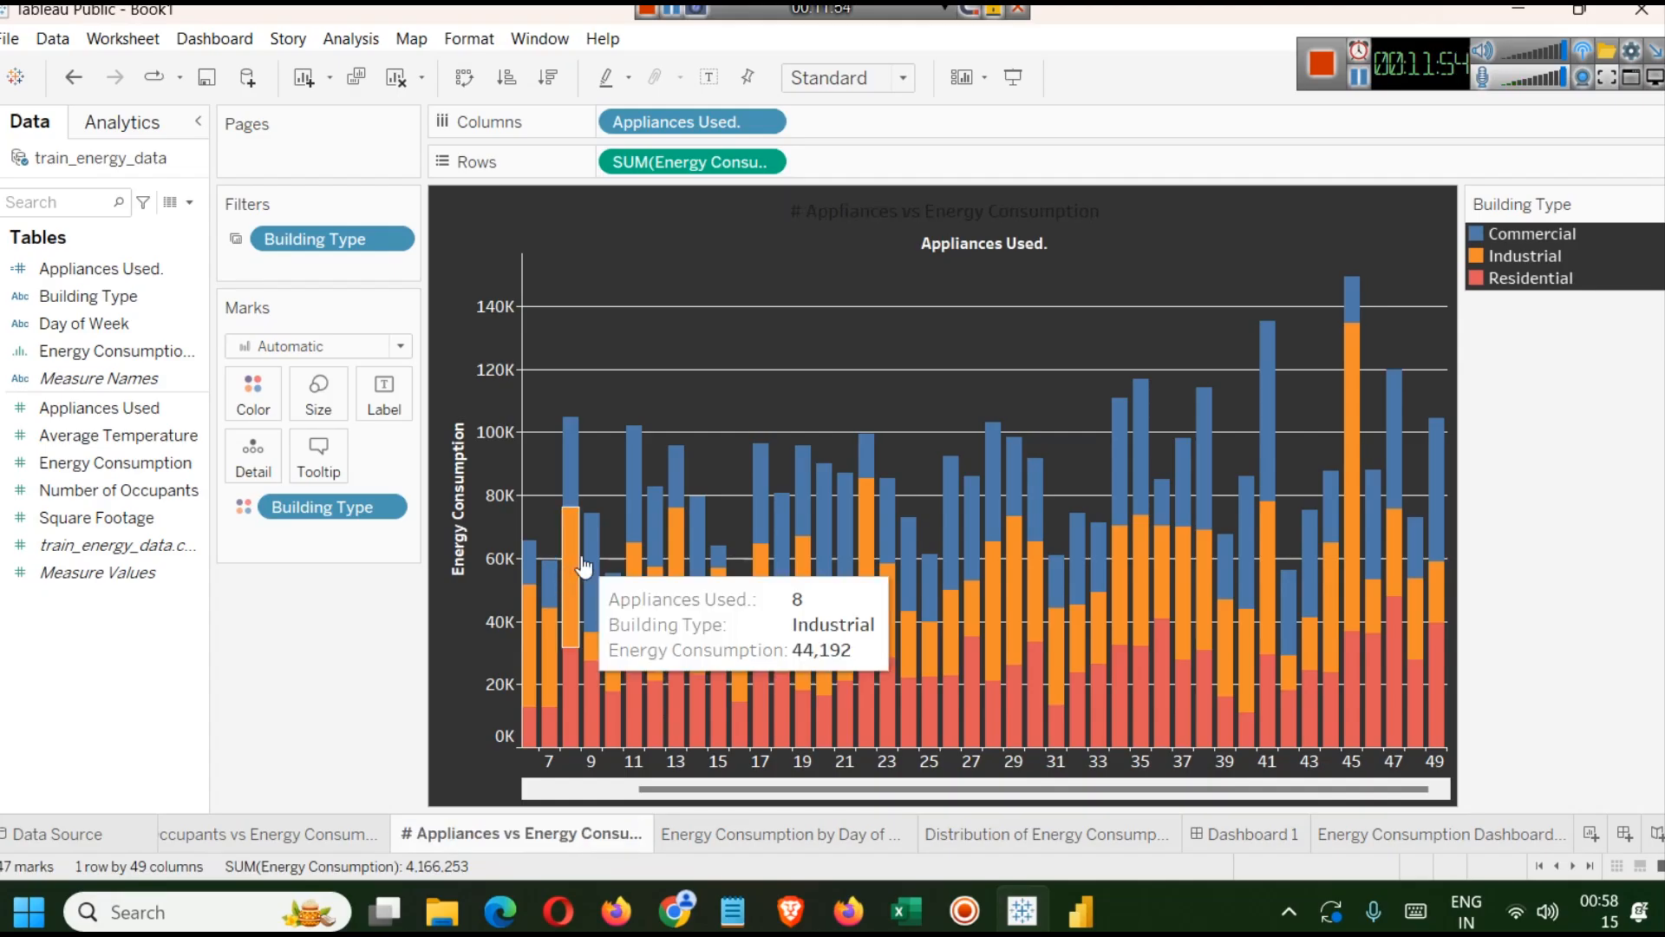
Rename the Energy Consumption by Day of Week and Building Type worksheet to Day of Week & Building Type.
click(849, 835)
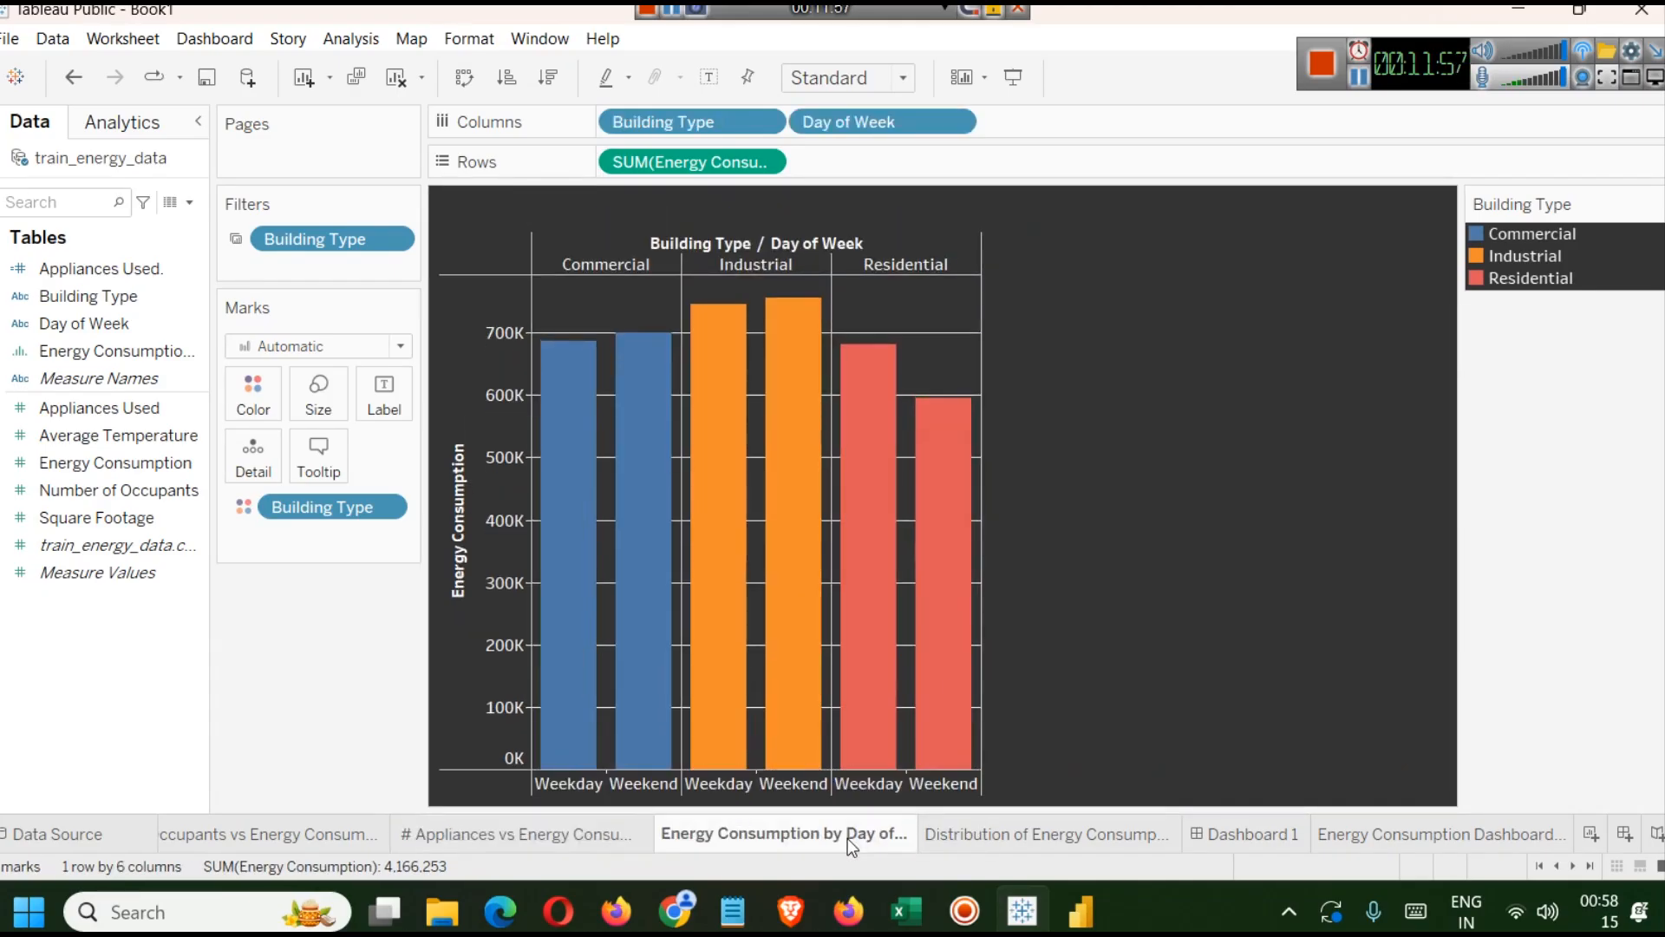
right_click(838, 849)
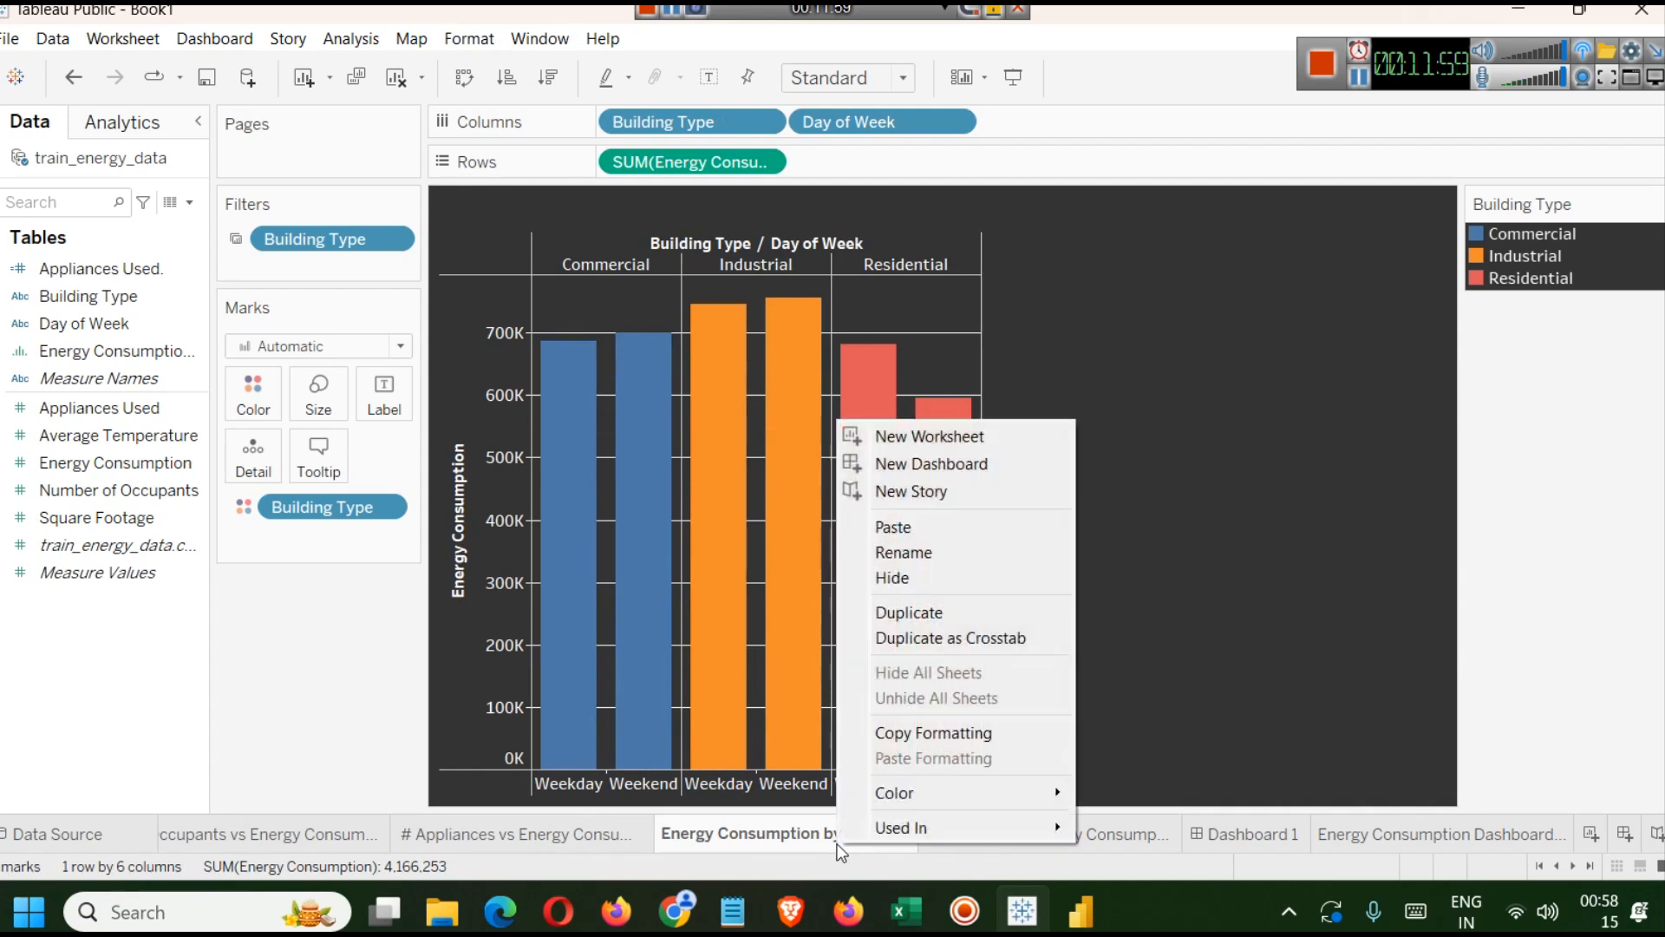
click(902, 552)
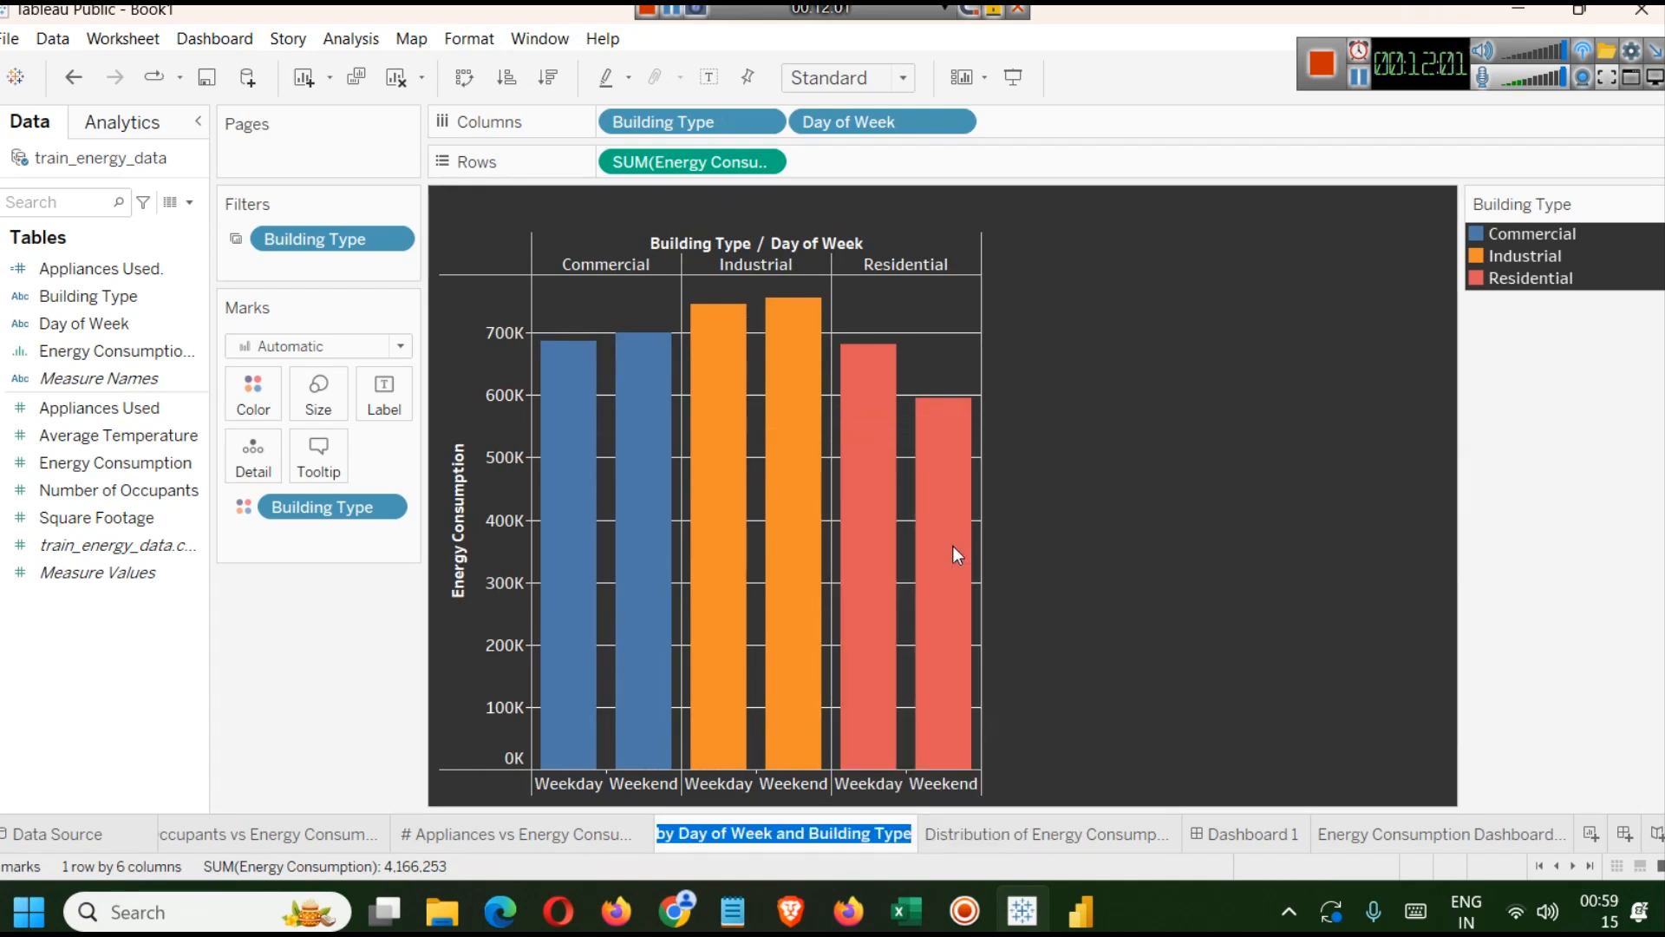
key(End)
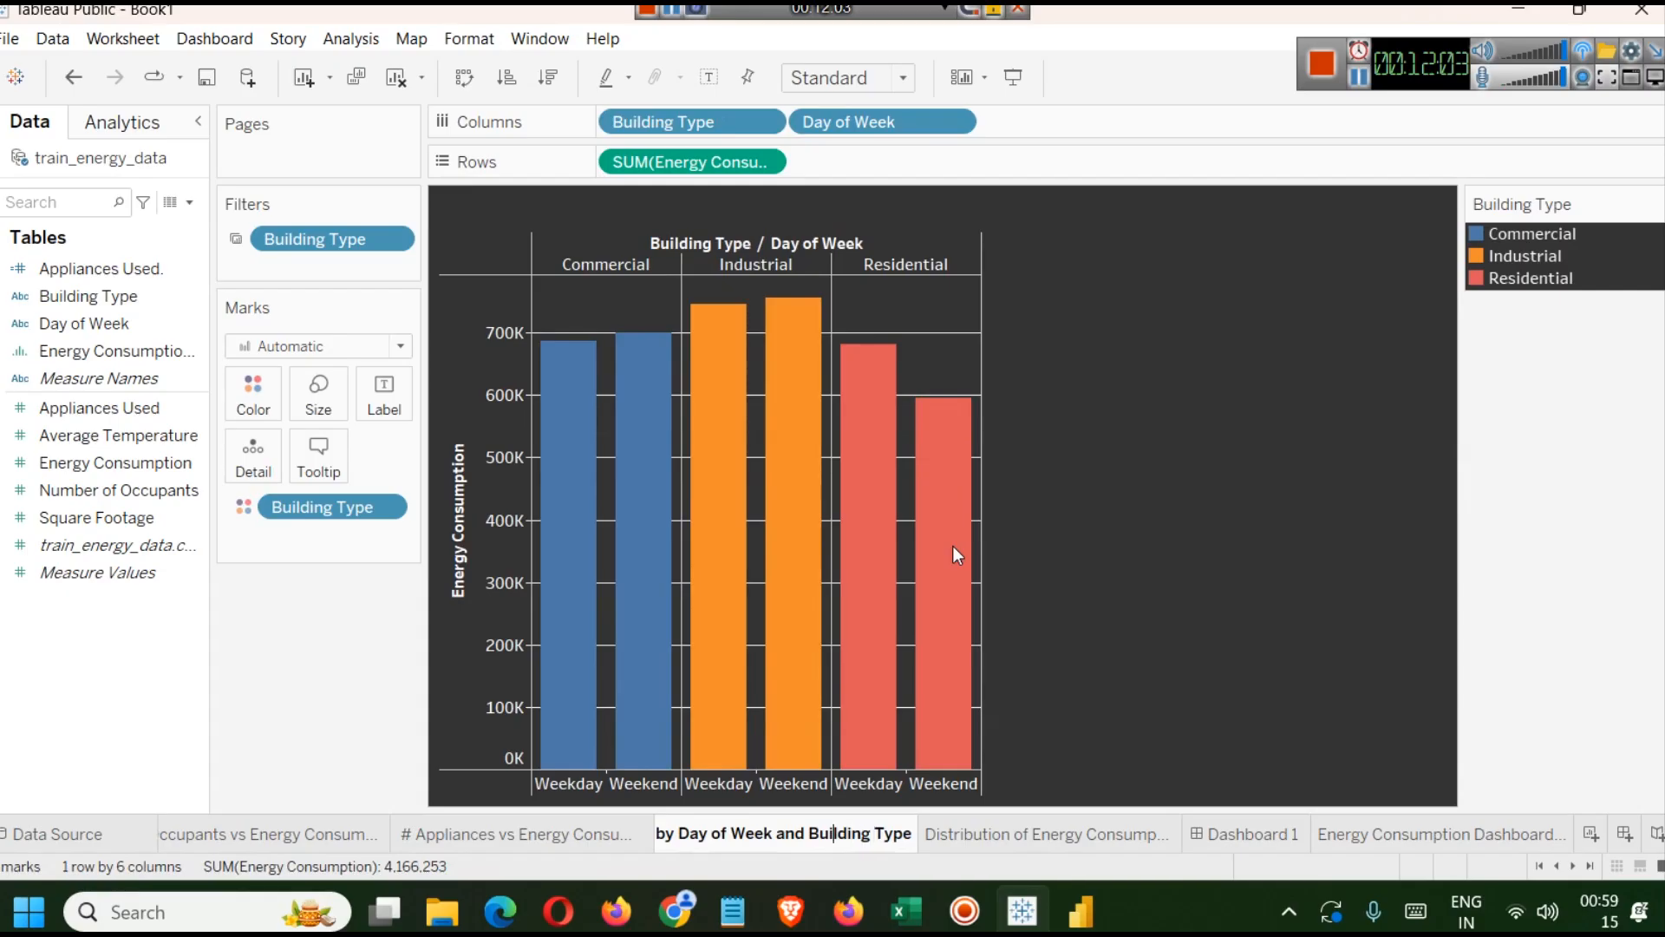
key(Left)
key(Left)
key(Left)
key(Left)
key(Left)
key(Left)
key(Left)
key(Left)
key(Left)
key(Left)
key(Left)
key(Left)
key(Left)
key(Left)
key(Left)
key(Left)
key(Left)
key(Left)
key(Left)
key(Left)
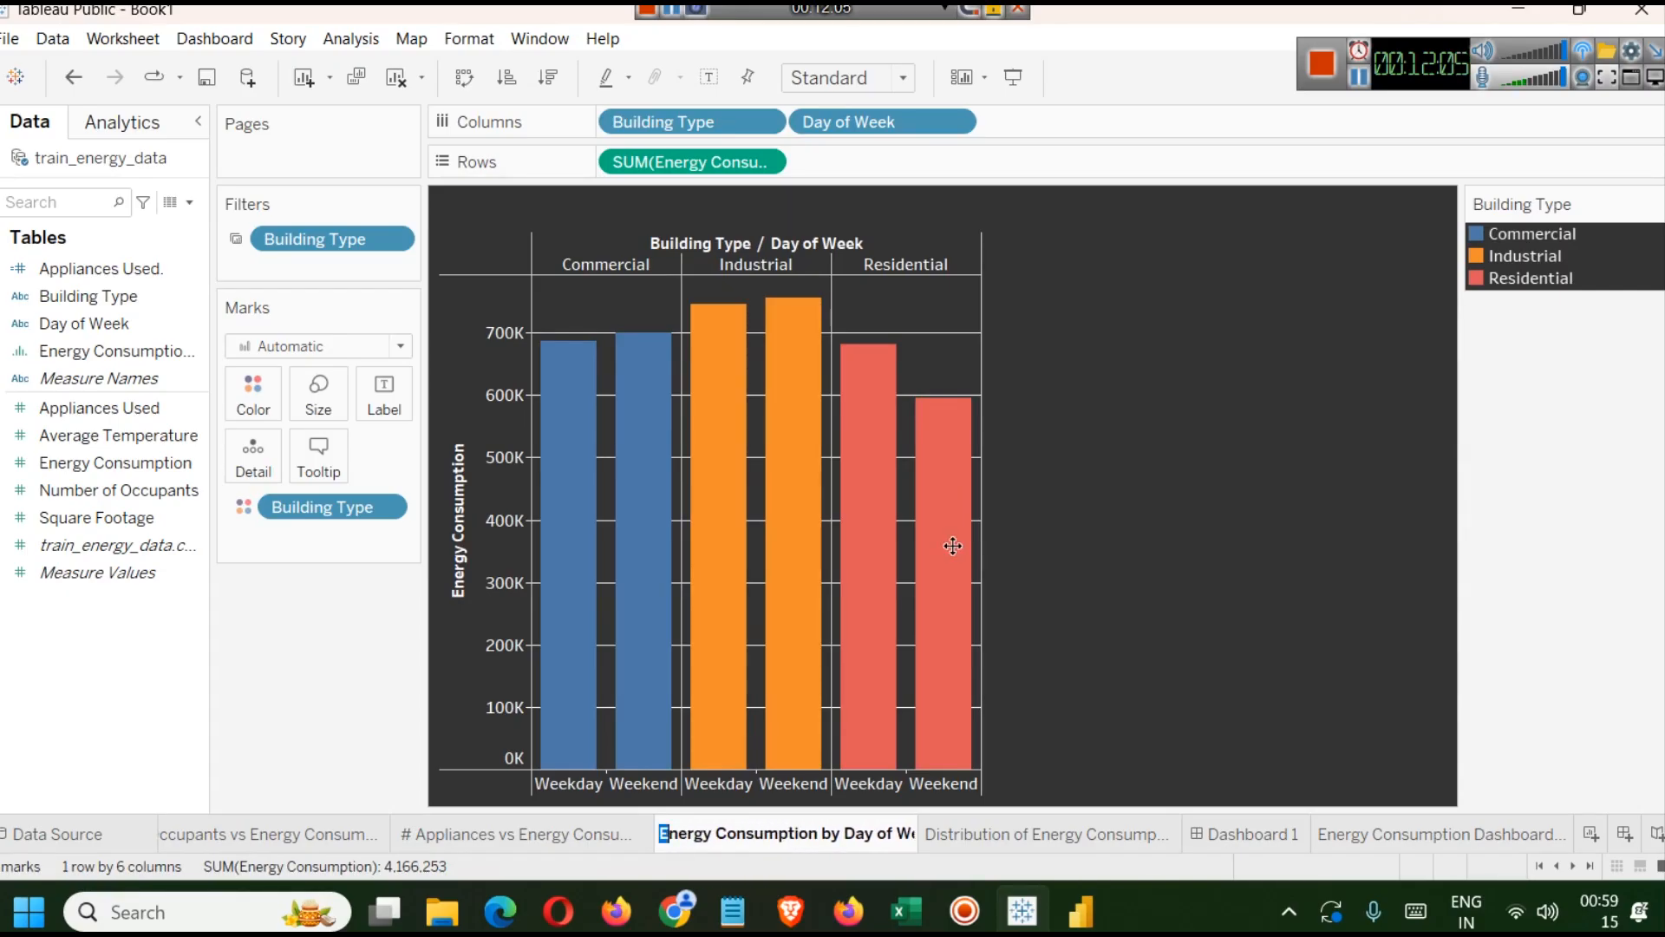
key(shift+Right)
key(shift+Right)
key(shift+Right)
key(shift+Right)
key(shift+Right)
key(shift+Right)
key(shift+Right)
key(shift+Right)
key(shift+Right)
key(shift+Right)
key(shift+Right)
key(shift+Right)
key(shift+Right)
key(shift+Right)
key(shift+Right)
key(shift+Right)
key(shift+Right)
key(shift+Right)
key(shift+Right)
key(shift+Right)
key(Delete)
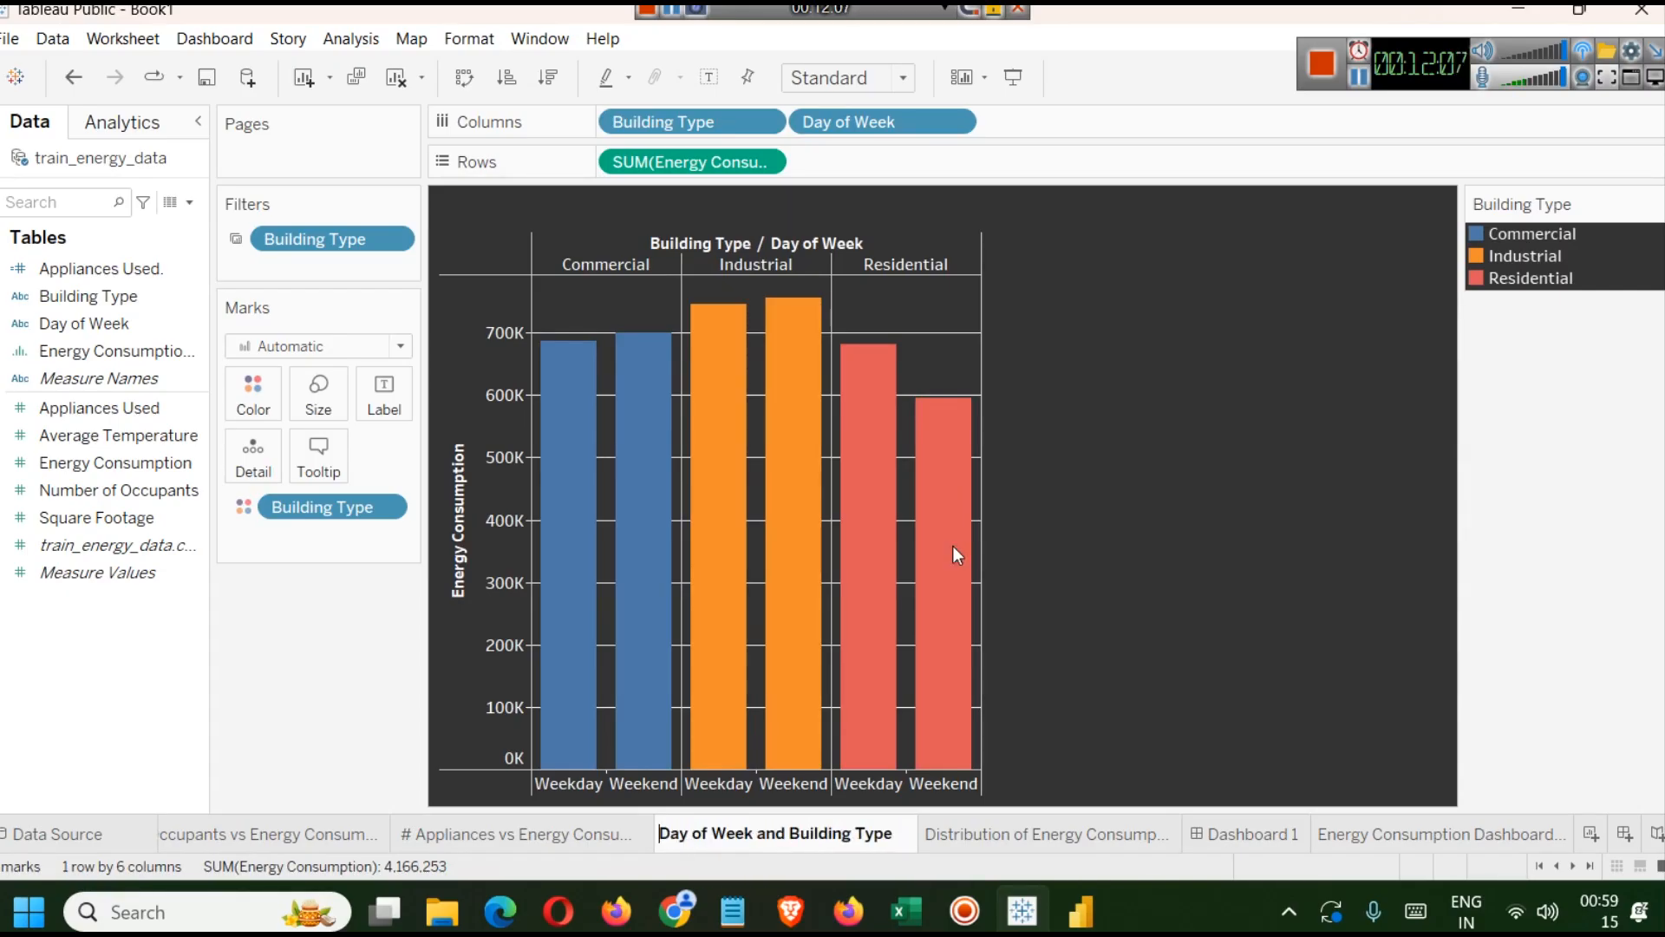
key(Right)
key(Right)
key(Right)
key(Right)
key(Right)
key(Right)
key(Right)
key(Right)
key(shift+Right)
key(shift+Right)
key(shift+Right)
key(shift+Left)
text(&)
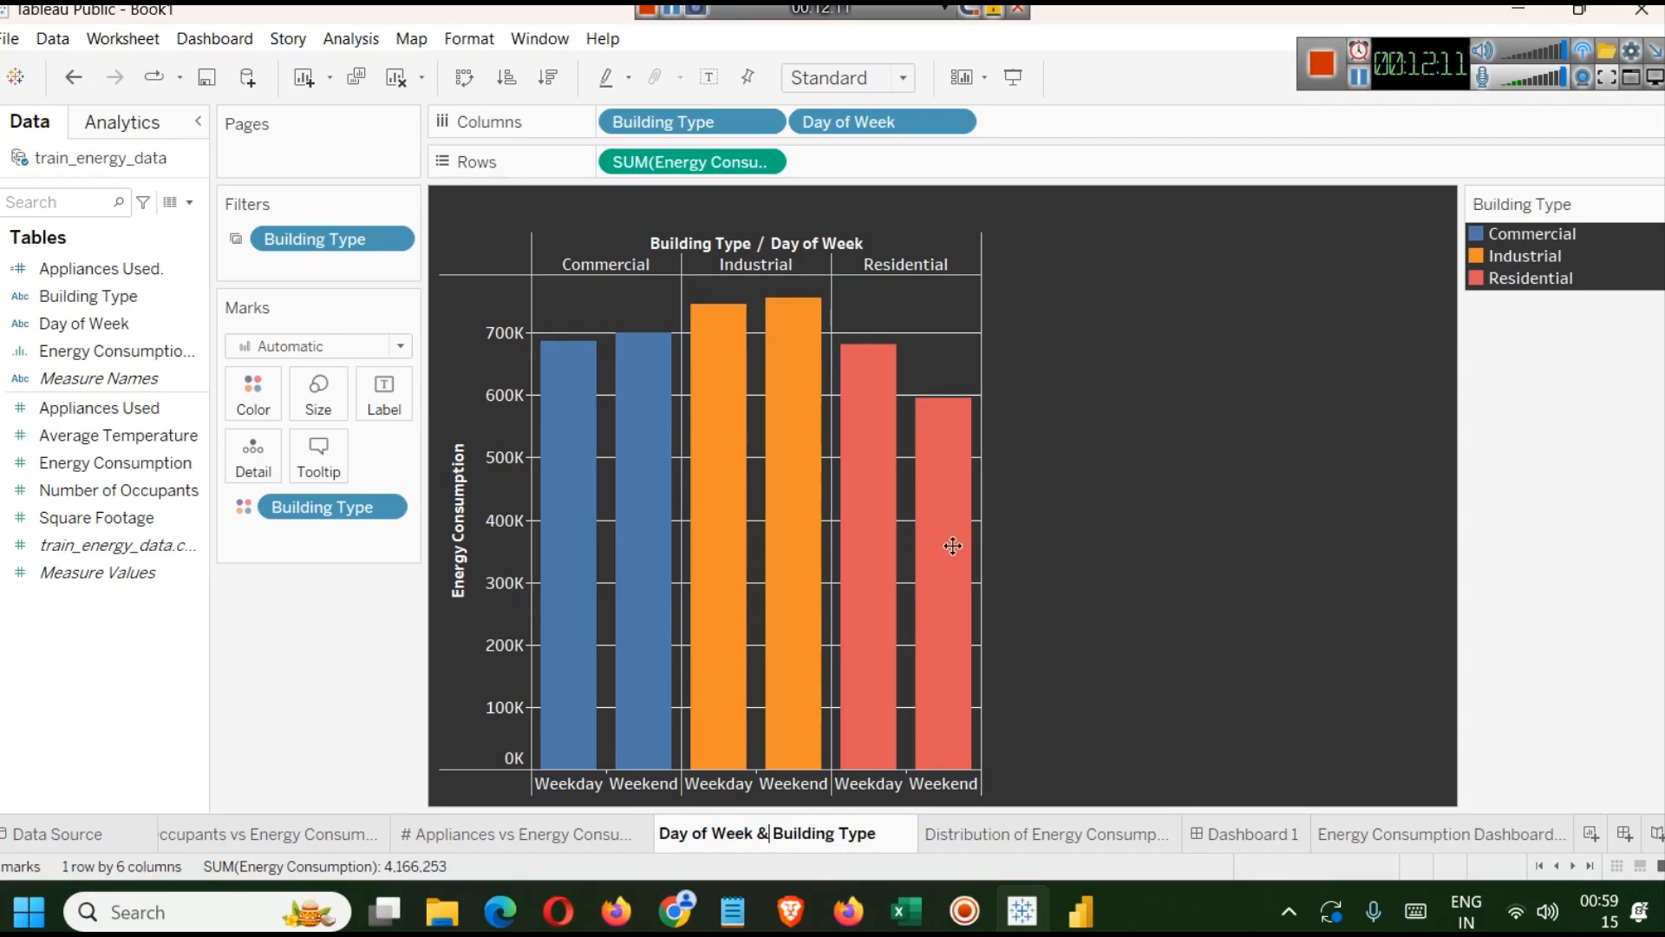
key(Return)
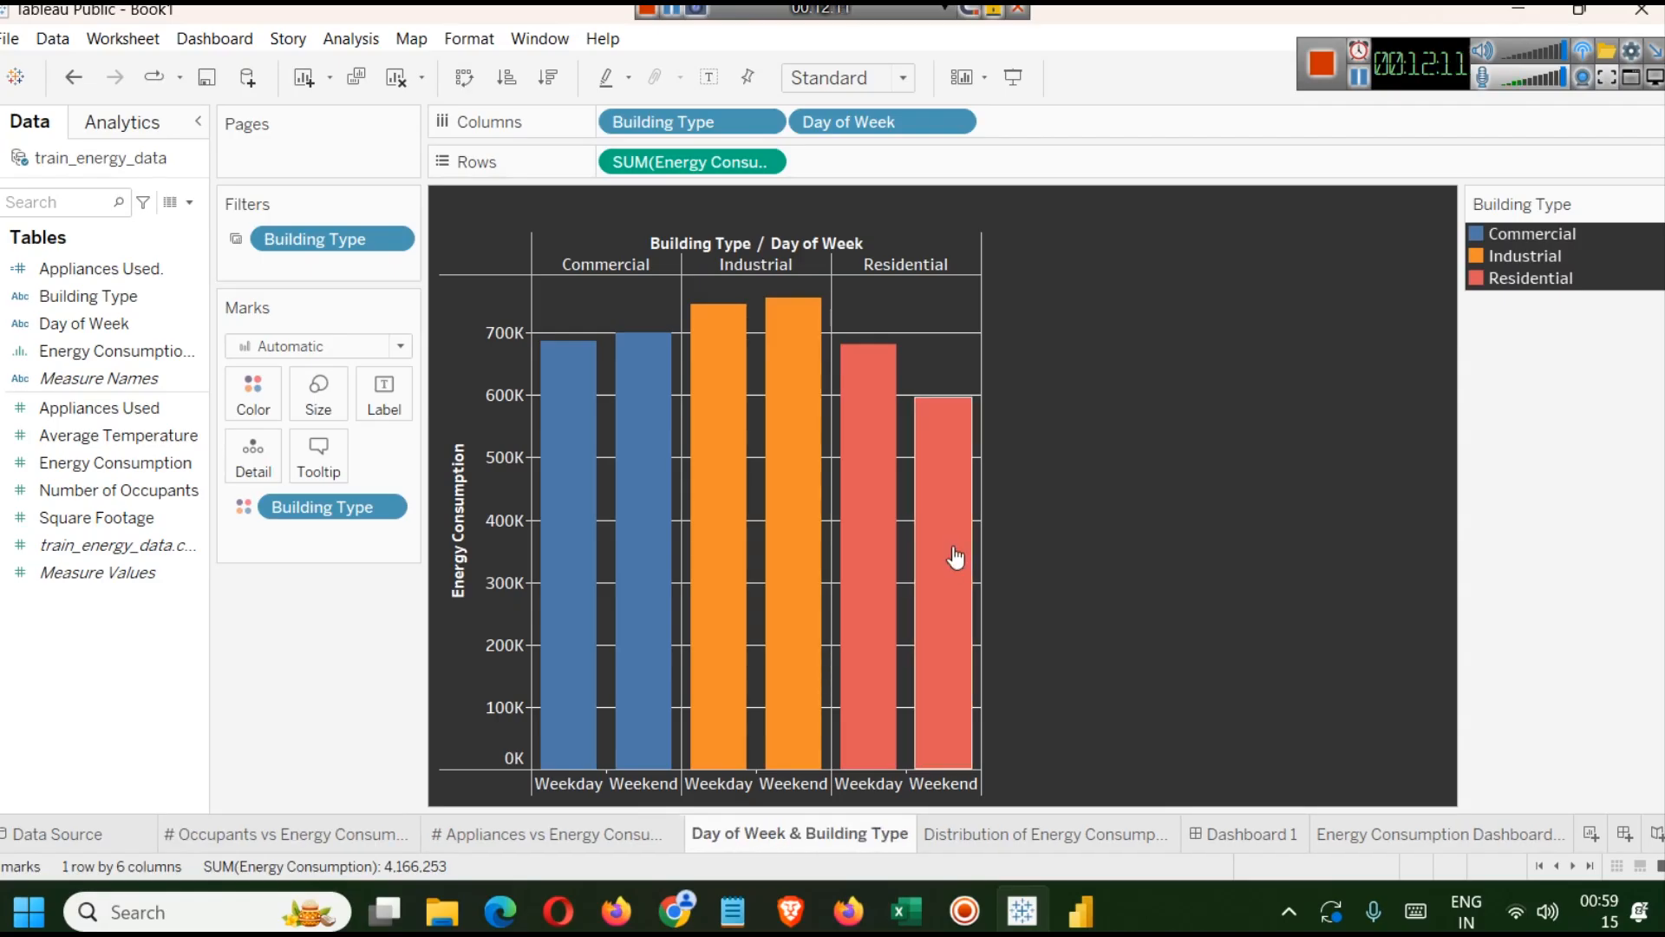
Switch to Dashboard 1 and edit the appliances chart's title so it reads # Appliances vs Consumption.
click(1218, 833)
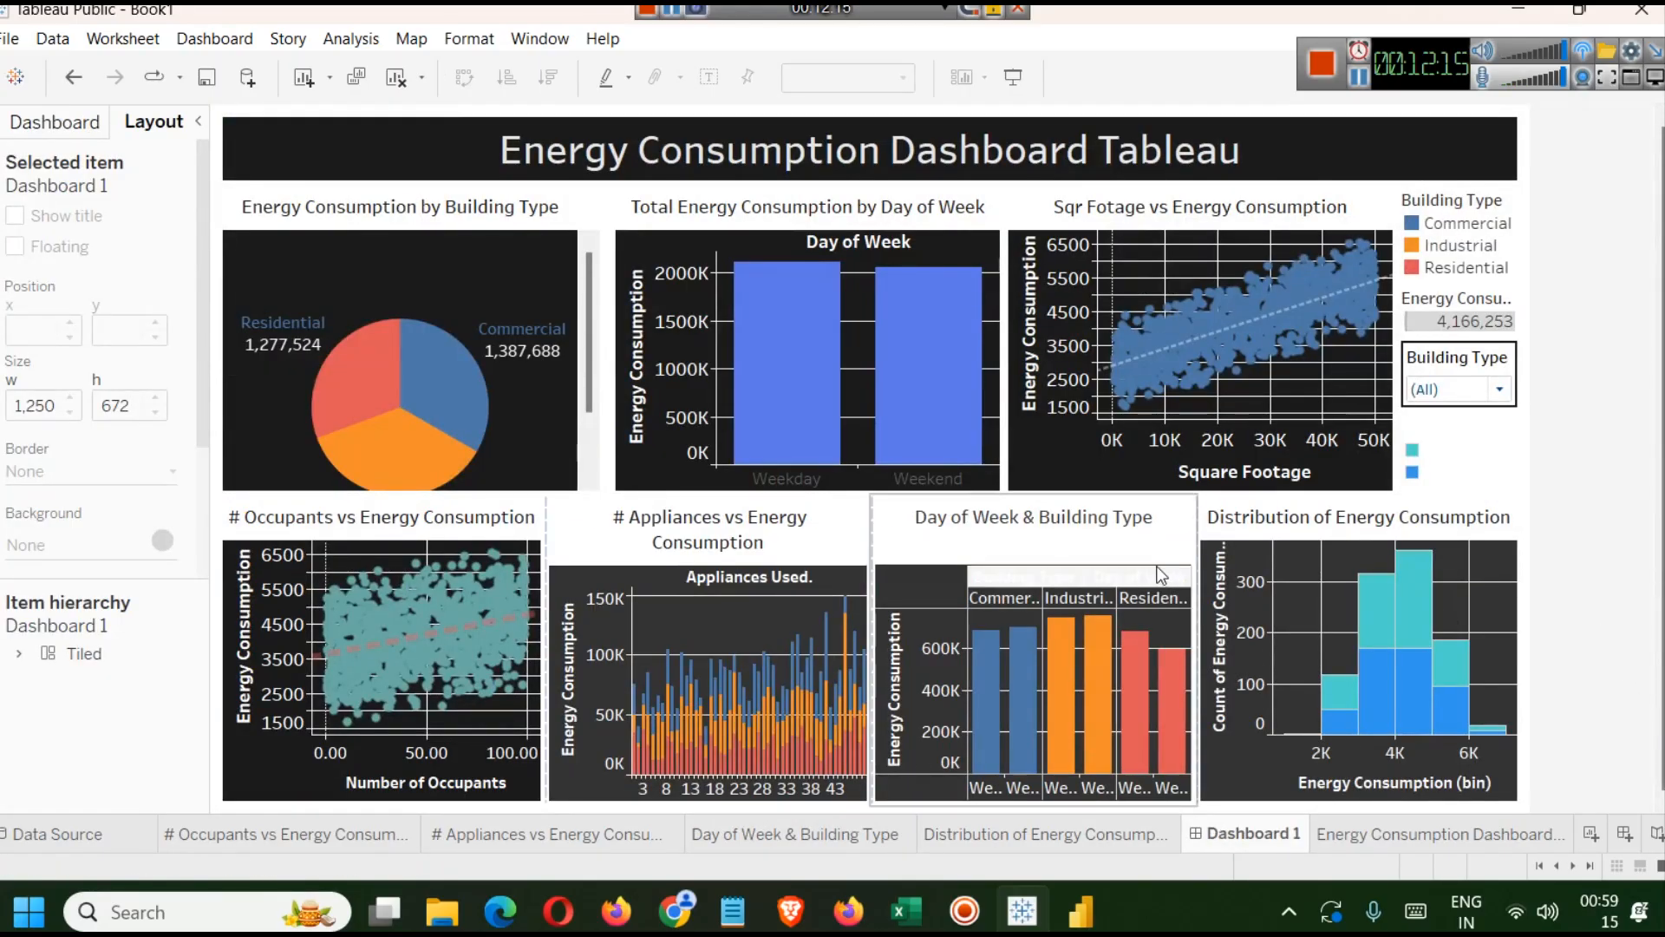
double_click(1032, 517)
click(1523, 416)
click(756, 529)
double_click(756, 529)
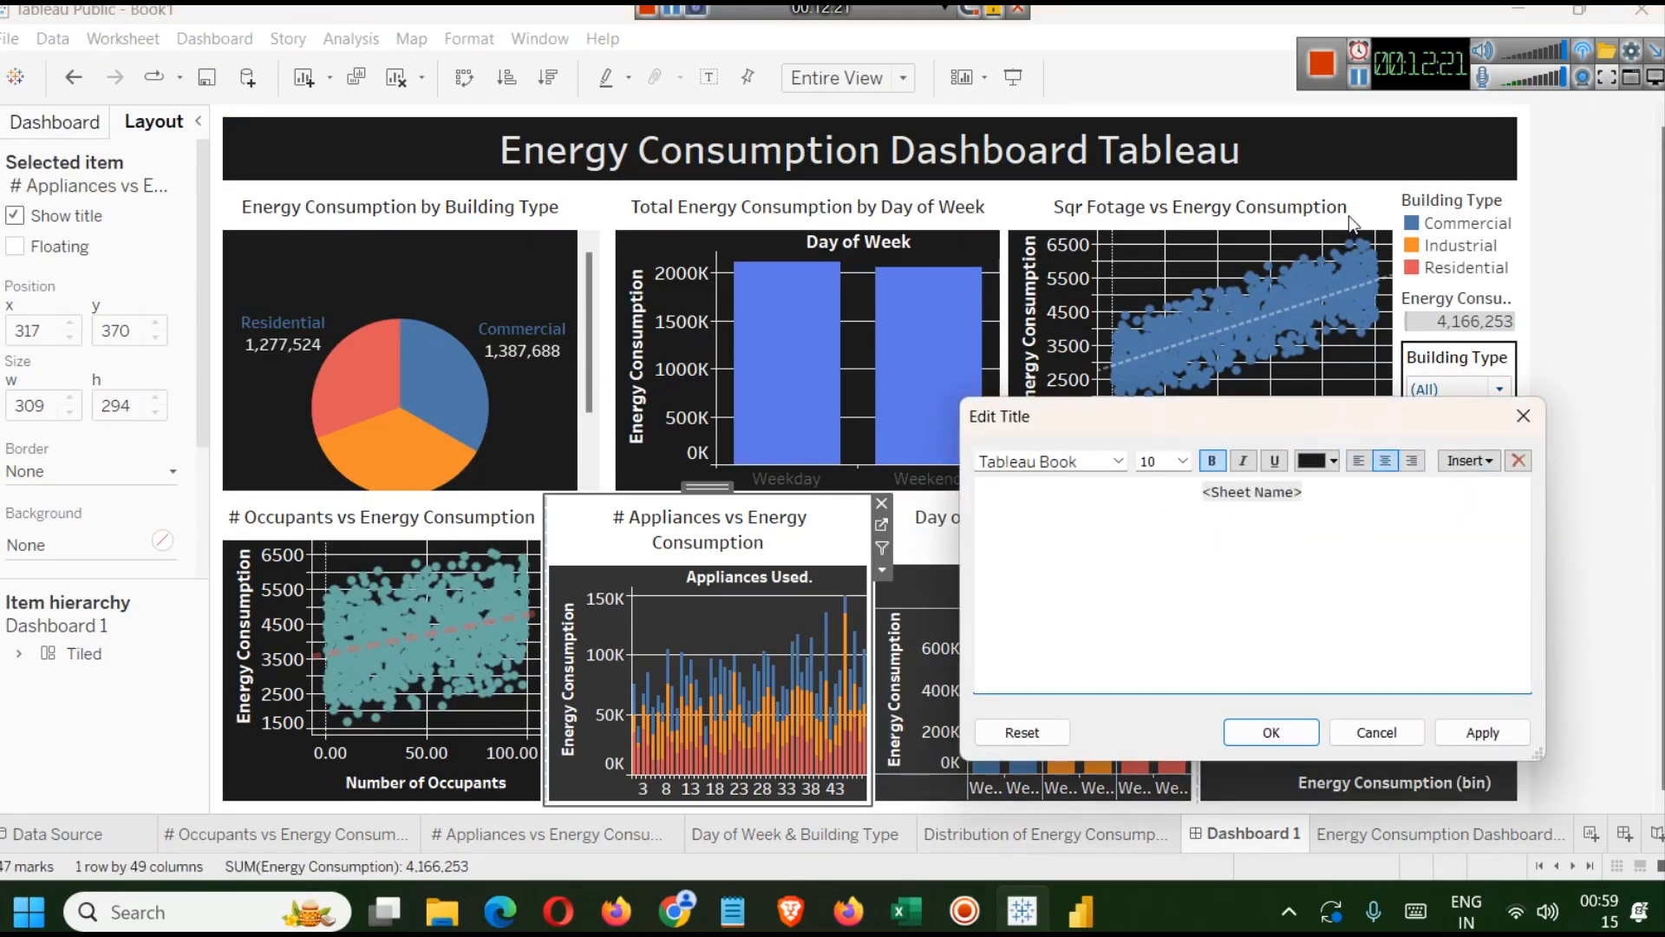
click(1359, 78)
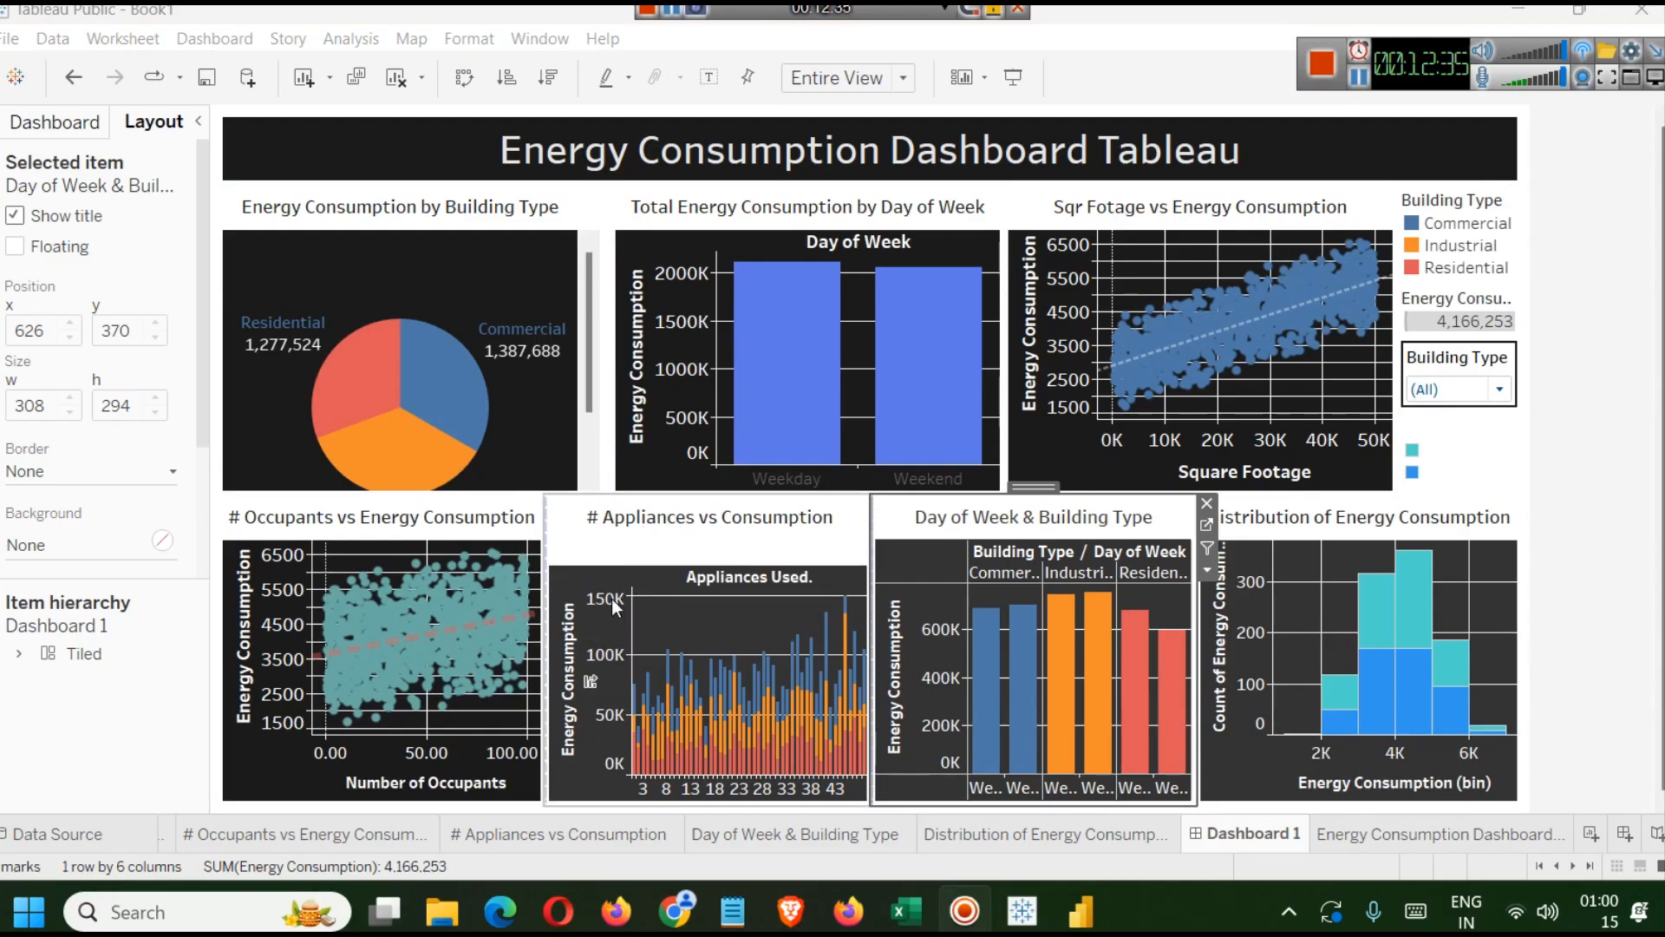
click(592, 585)
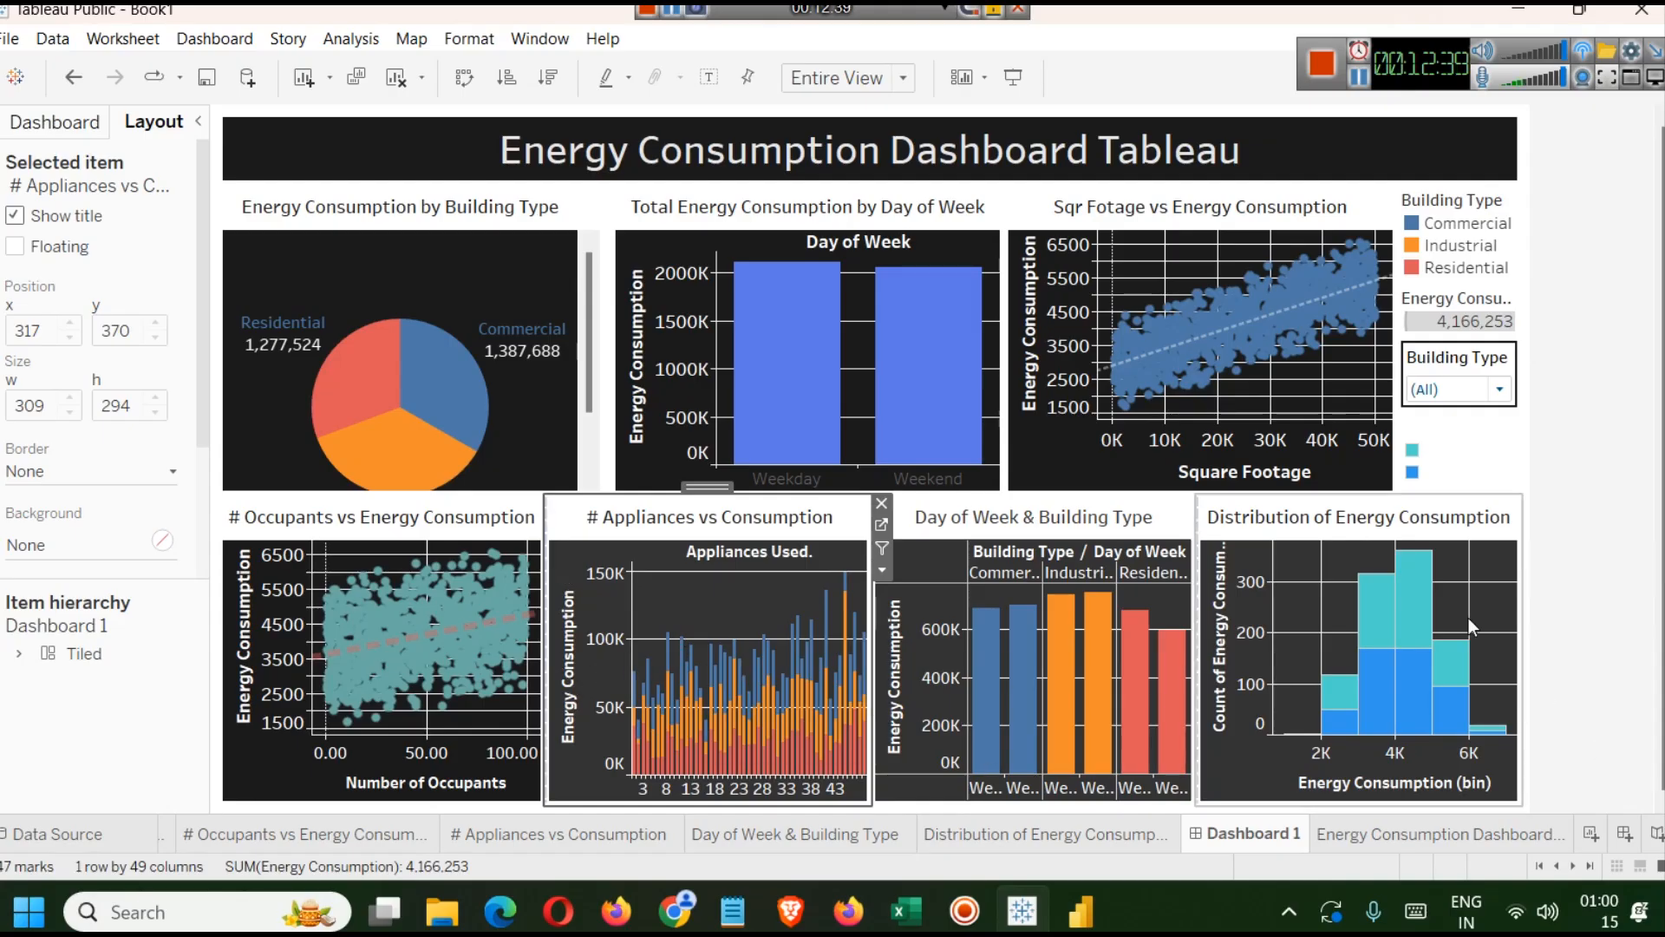
click(1548, 512)
click(1463, 449)
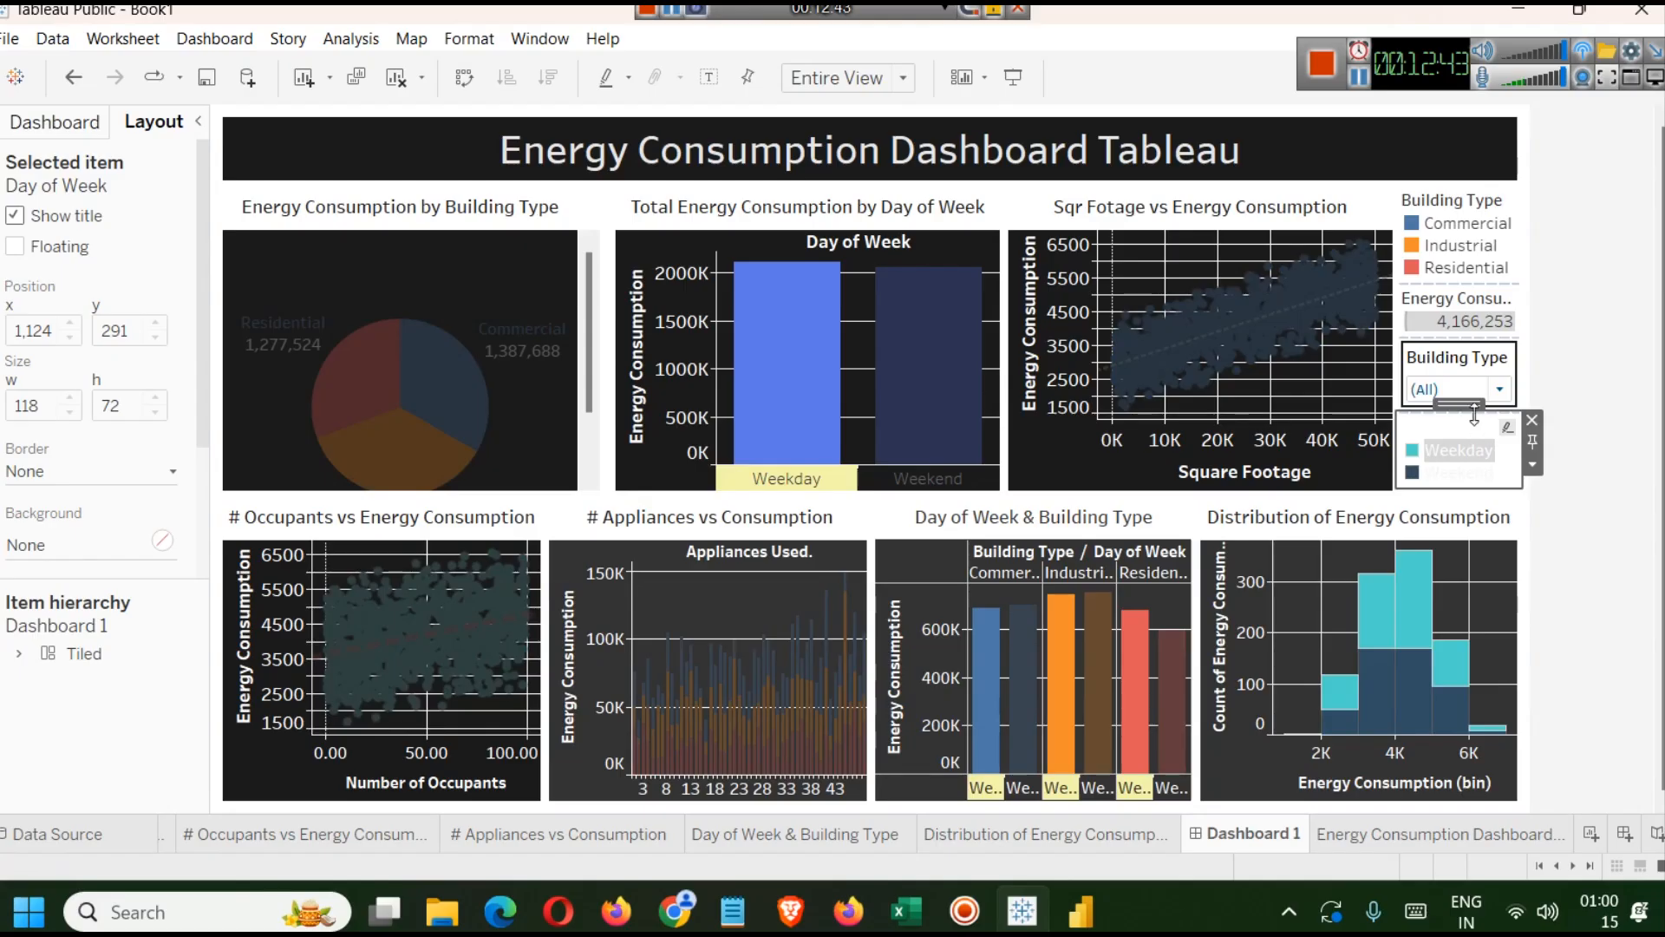
click(1533, 464)
click(1469, 494)
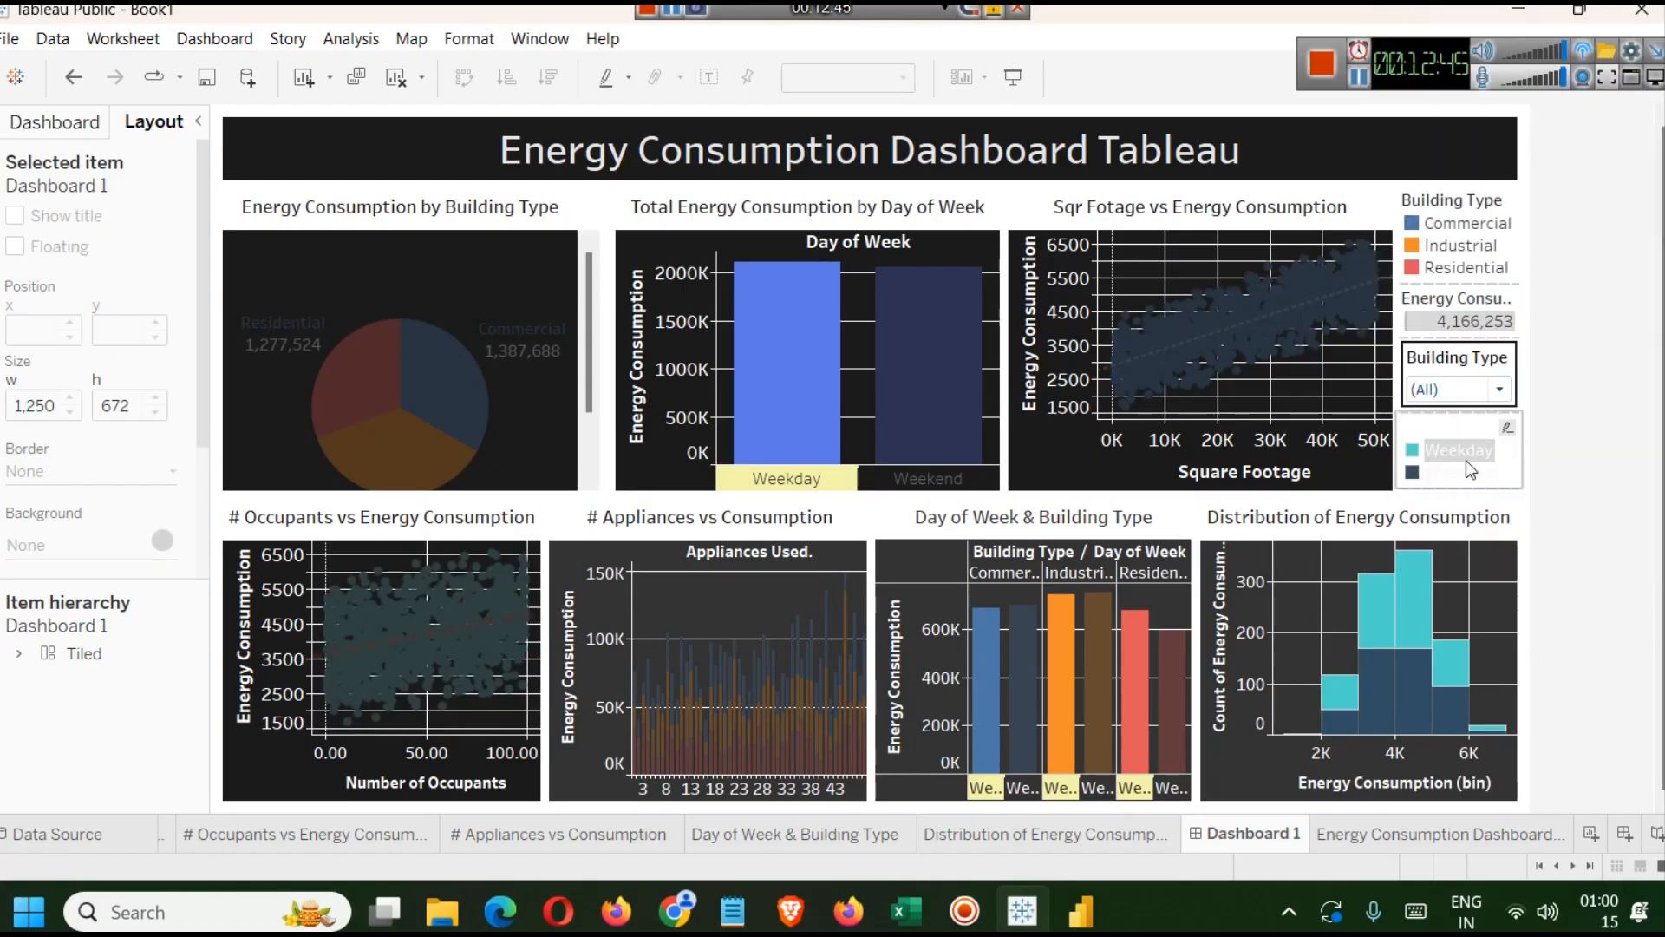
click(1466, 459)
Format the Day of Week colour legend with a size 10 title and black body text.
right_click(1450, 429)
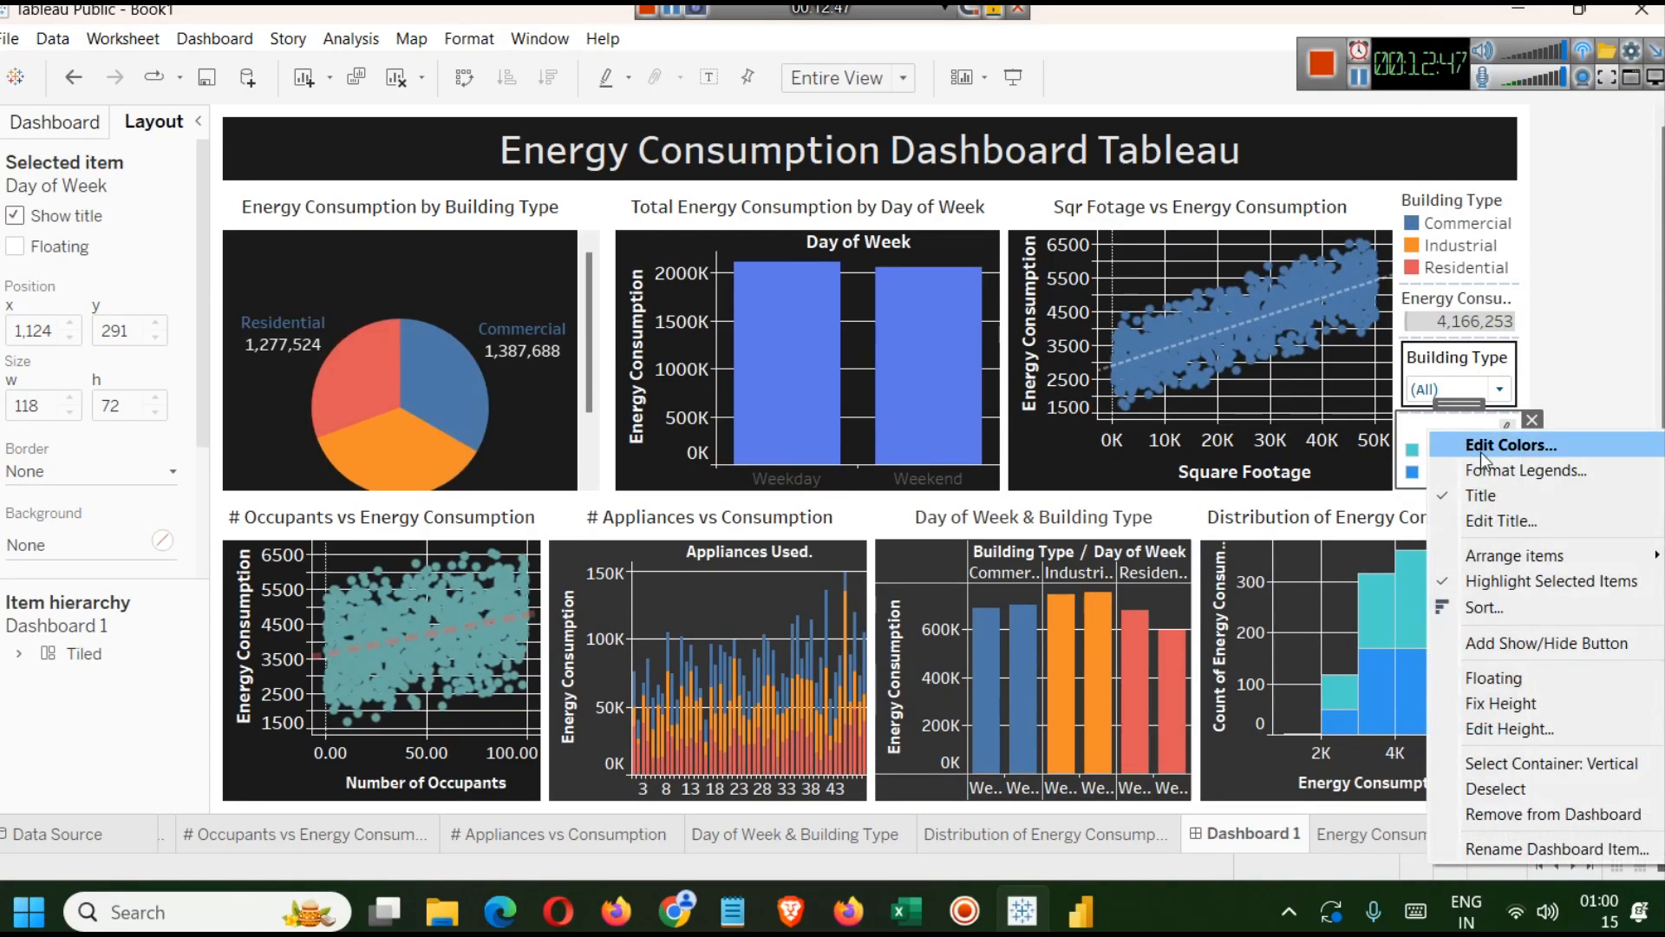
click(1566, 456)
click(1104, 205)
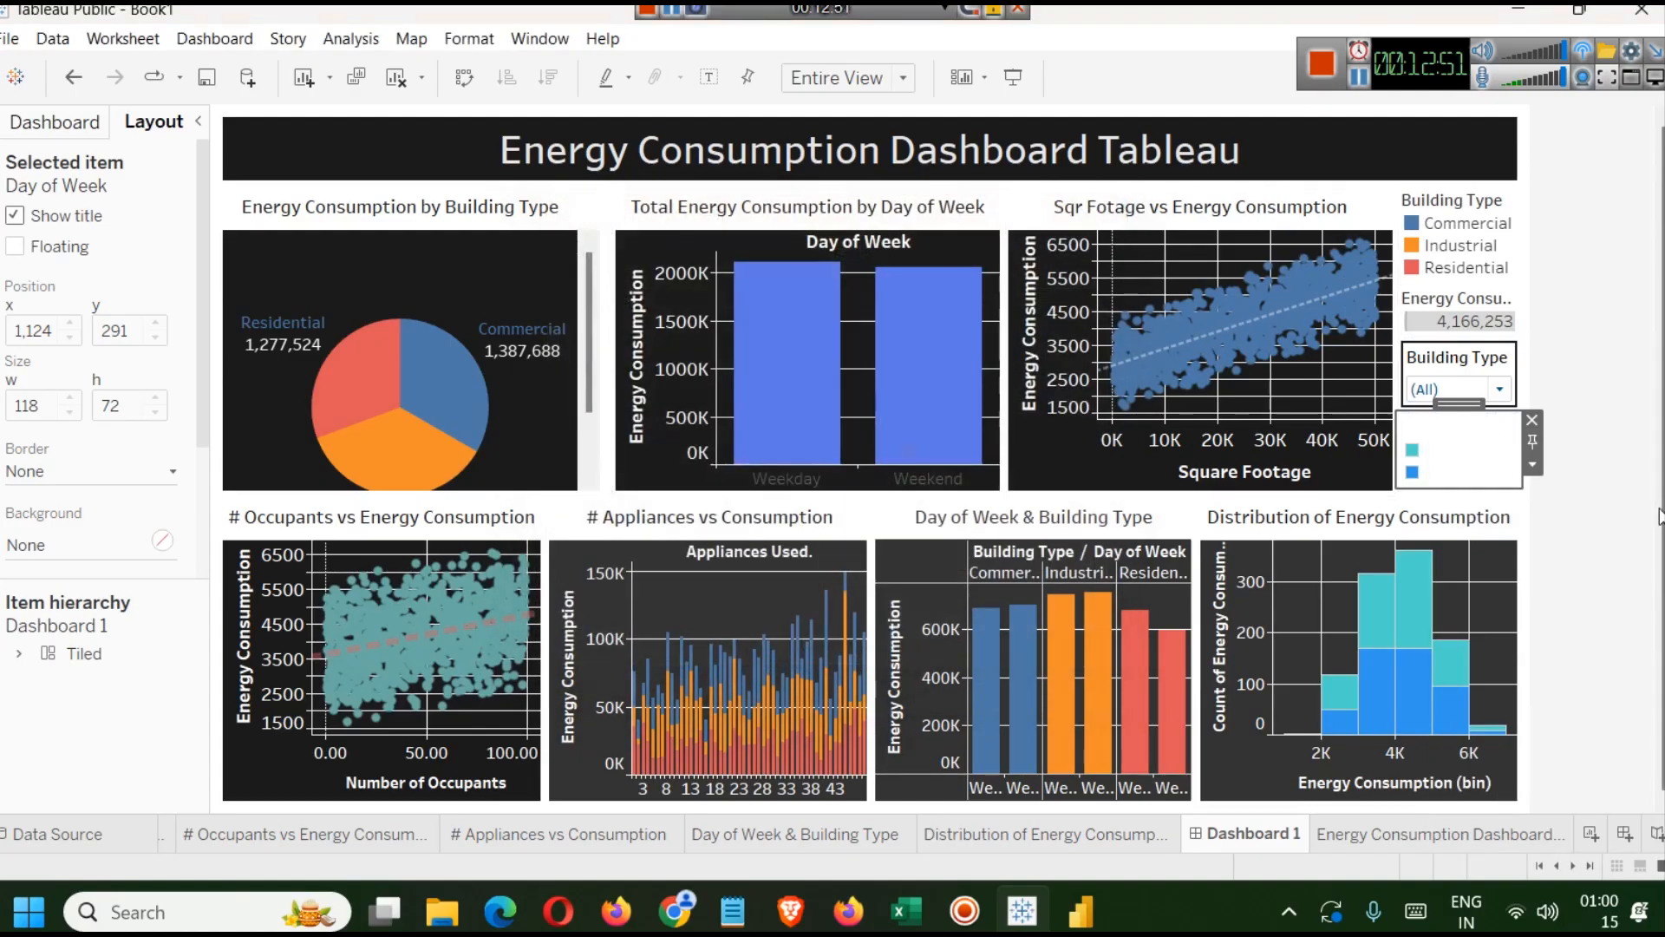
right_click(1464, 423)
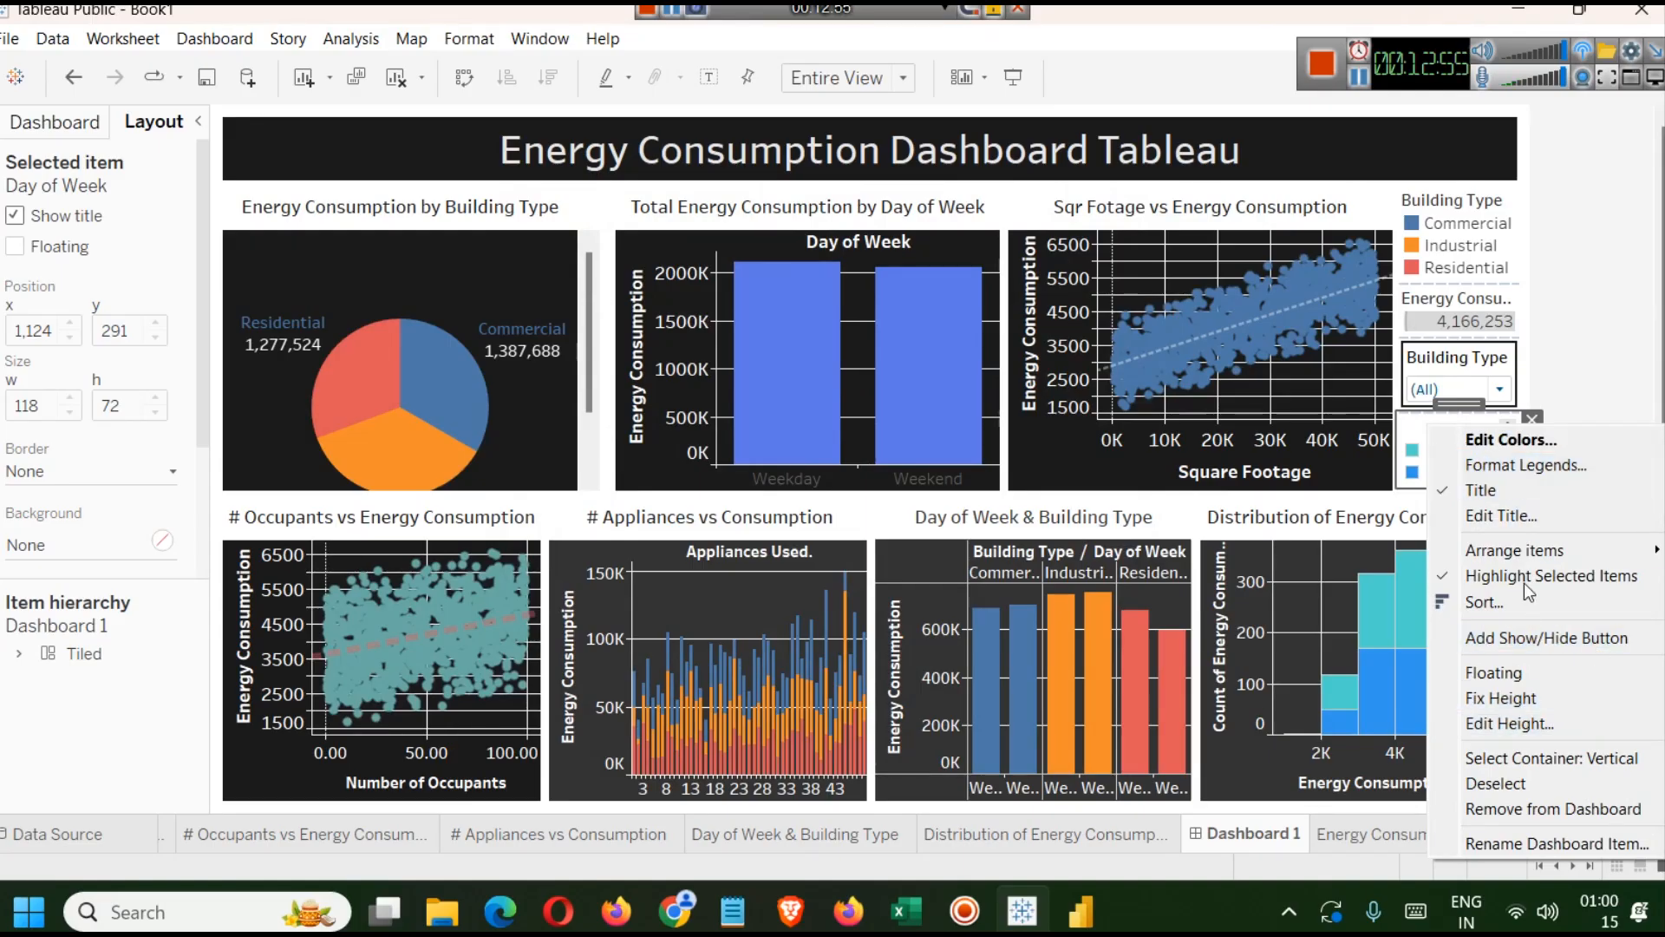
click(1586, 471)
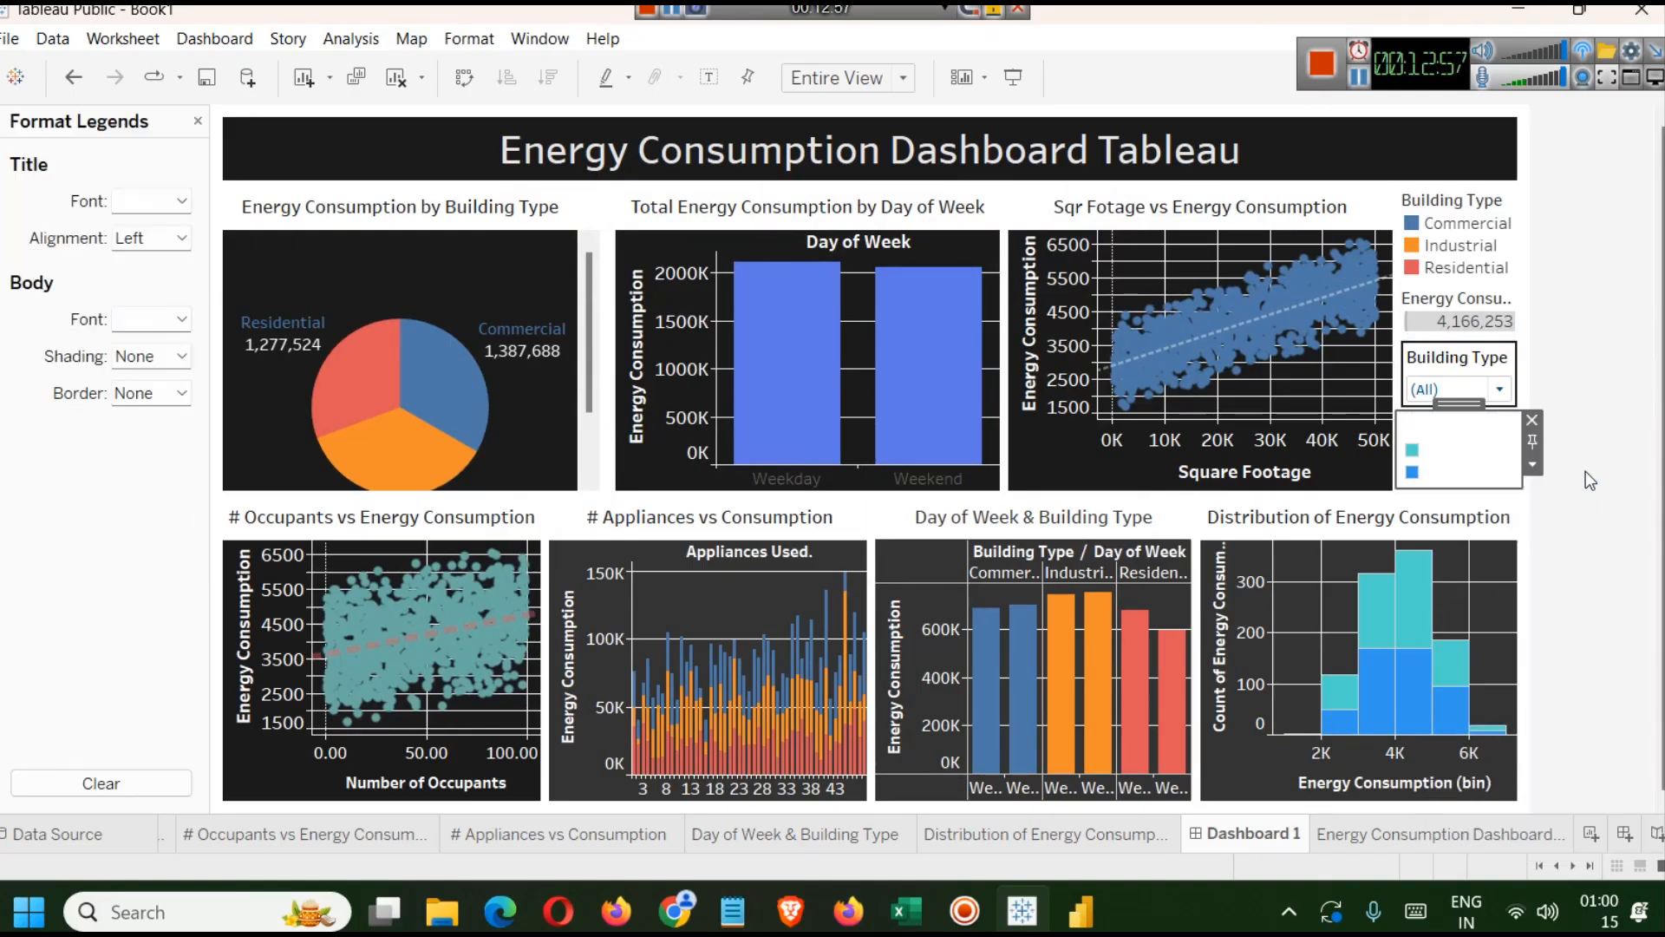
click(182, 202)
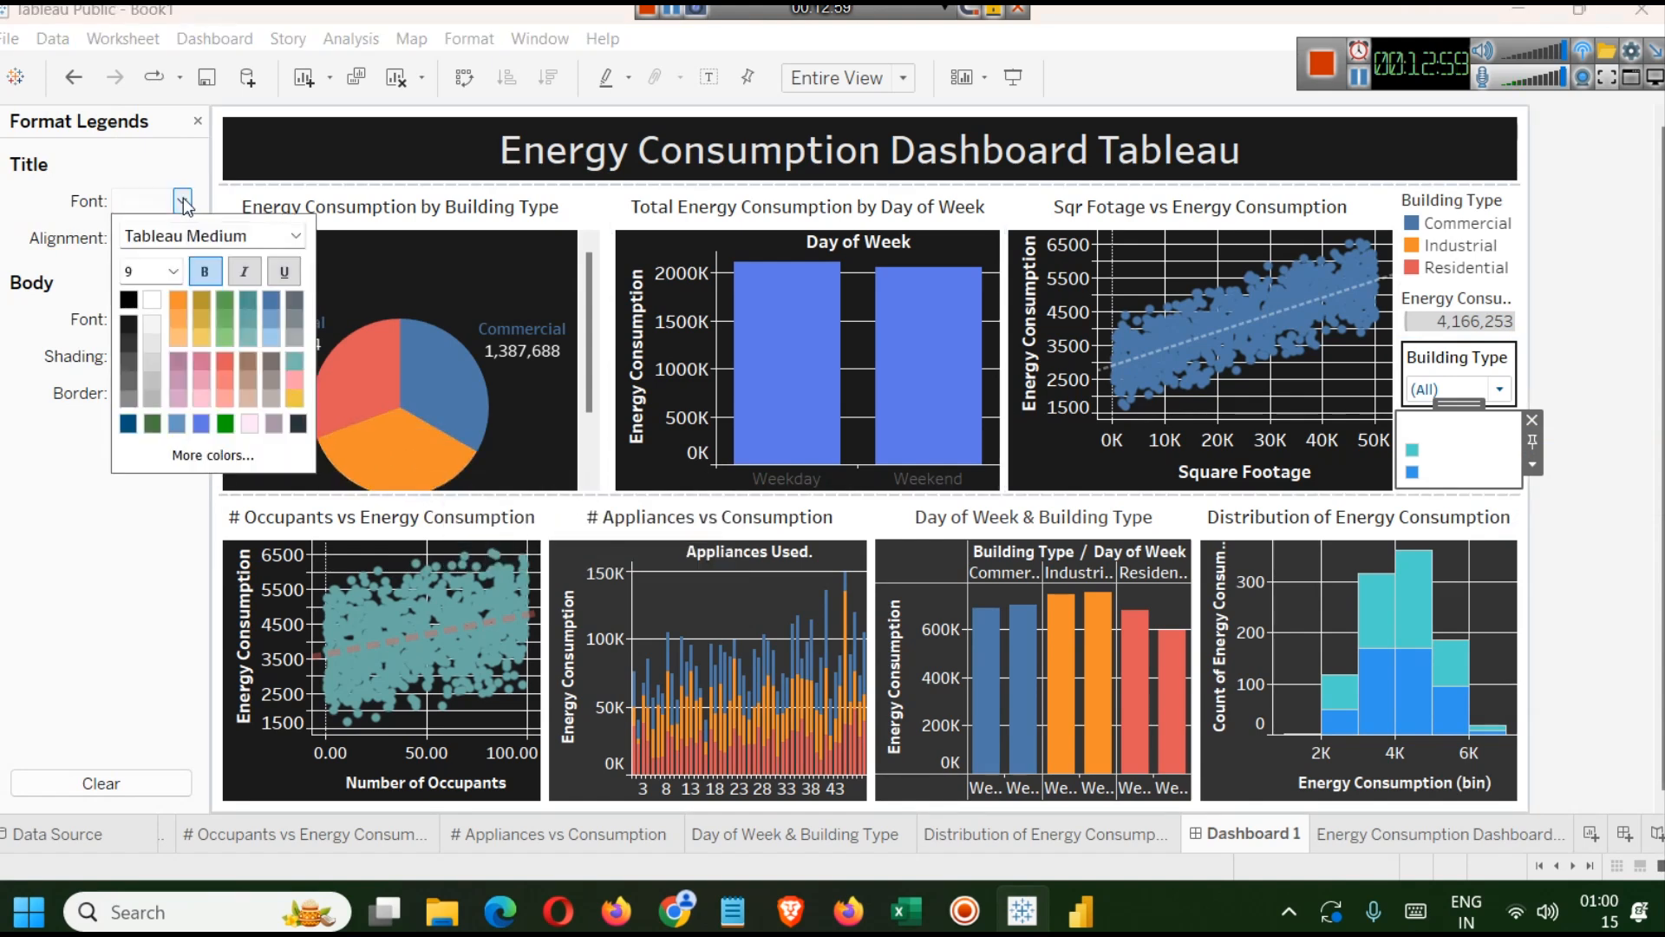
click(174, 272)
click(154, 327)
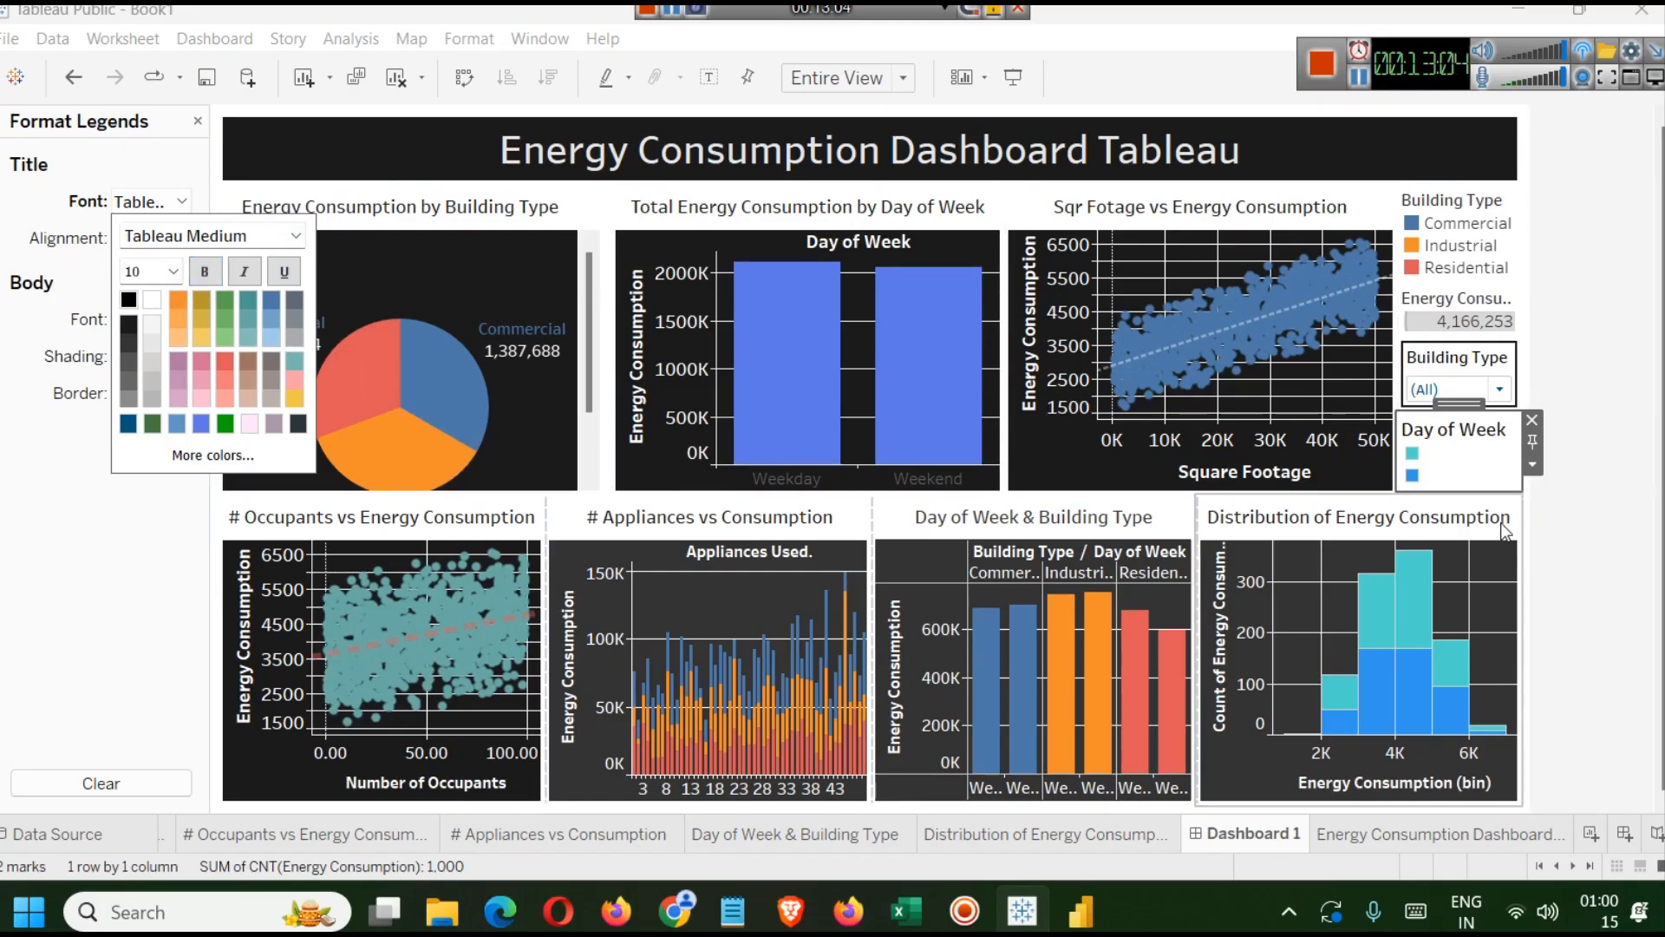
click(61, 326)
click(182, 319)
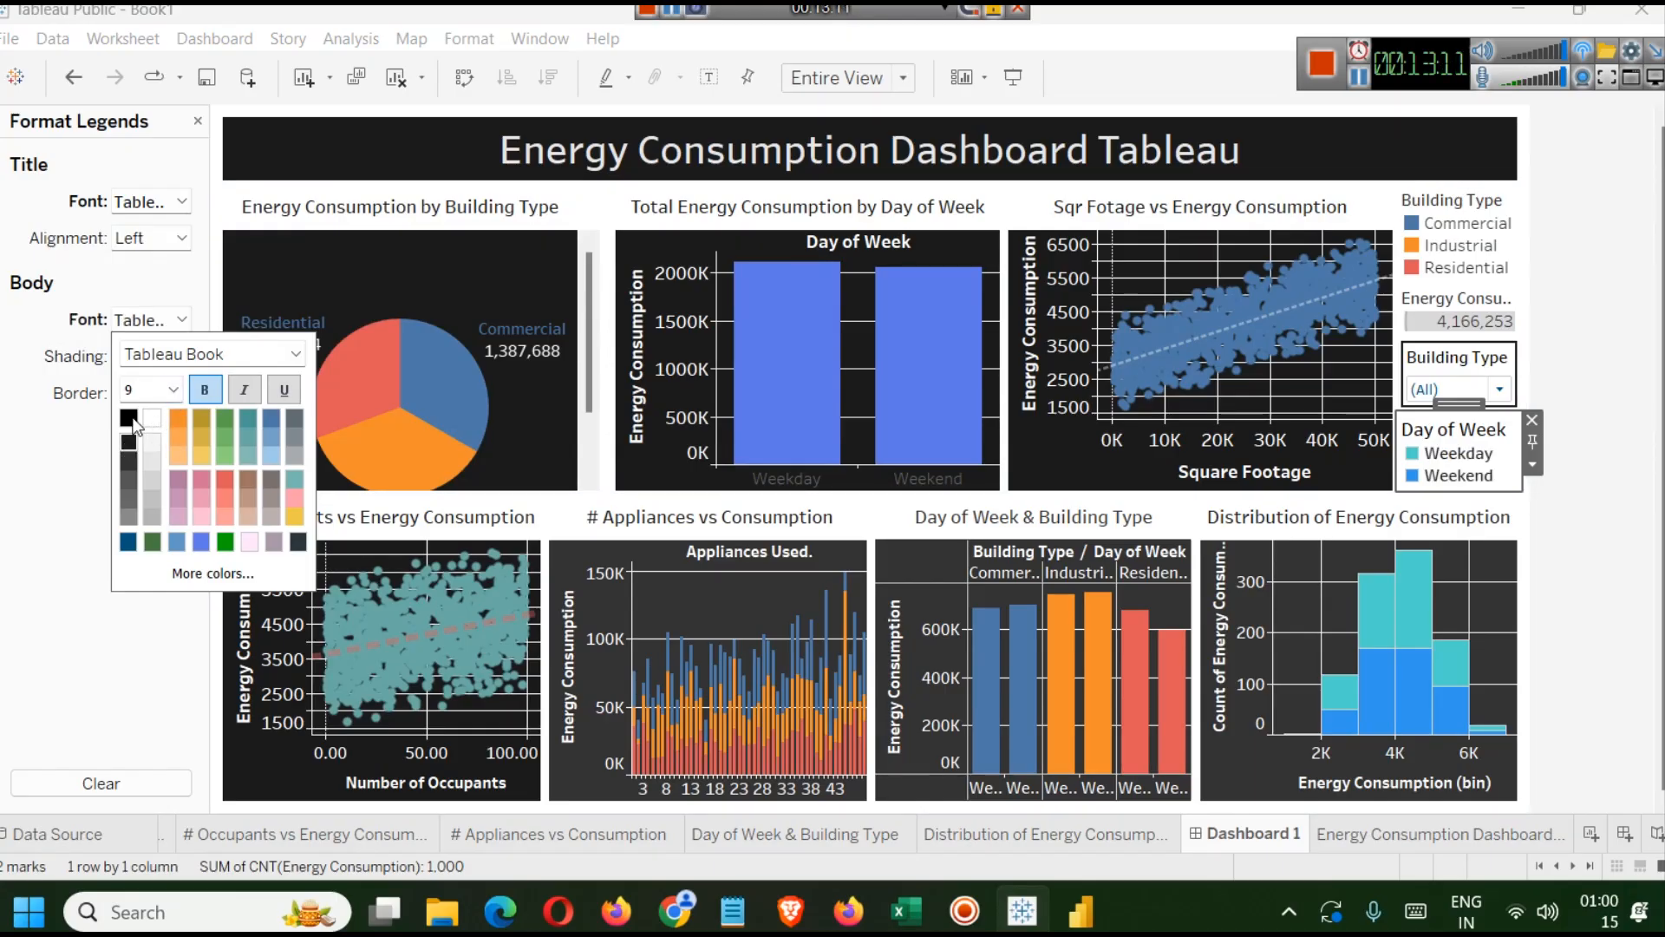
click(81, 464)
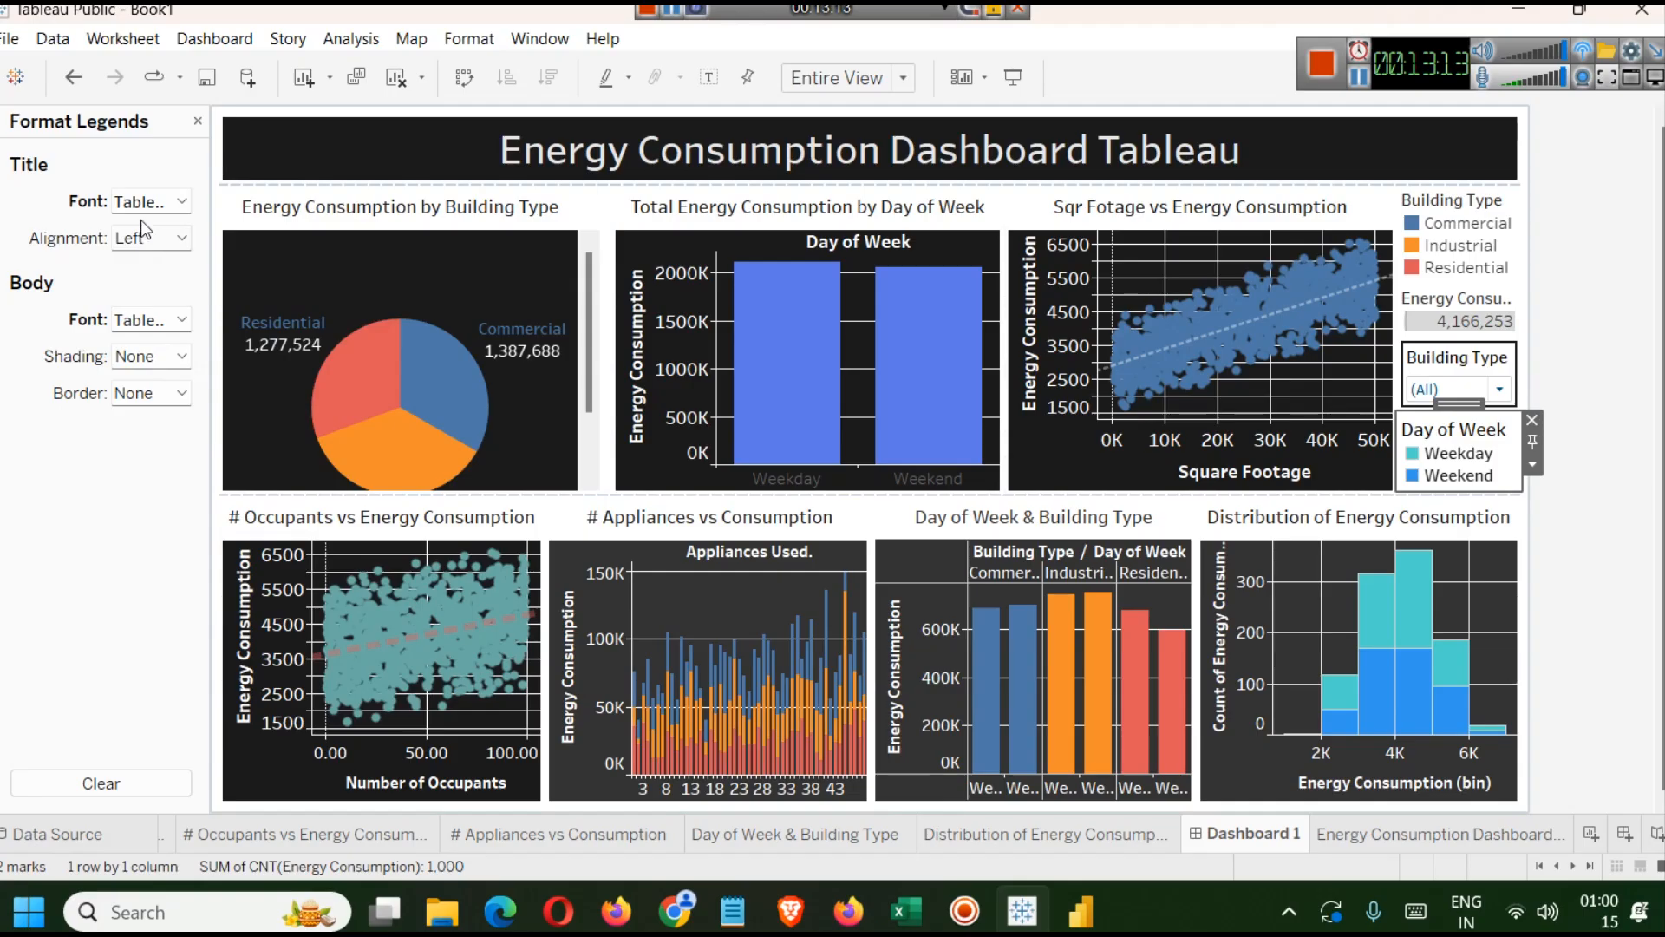
click(197, 123)
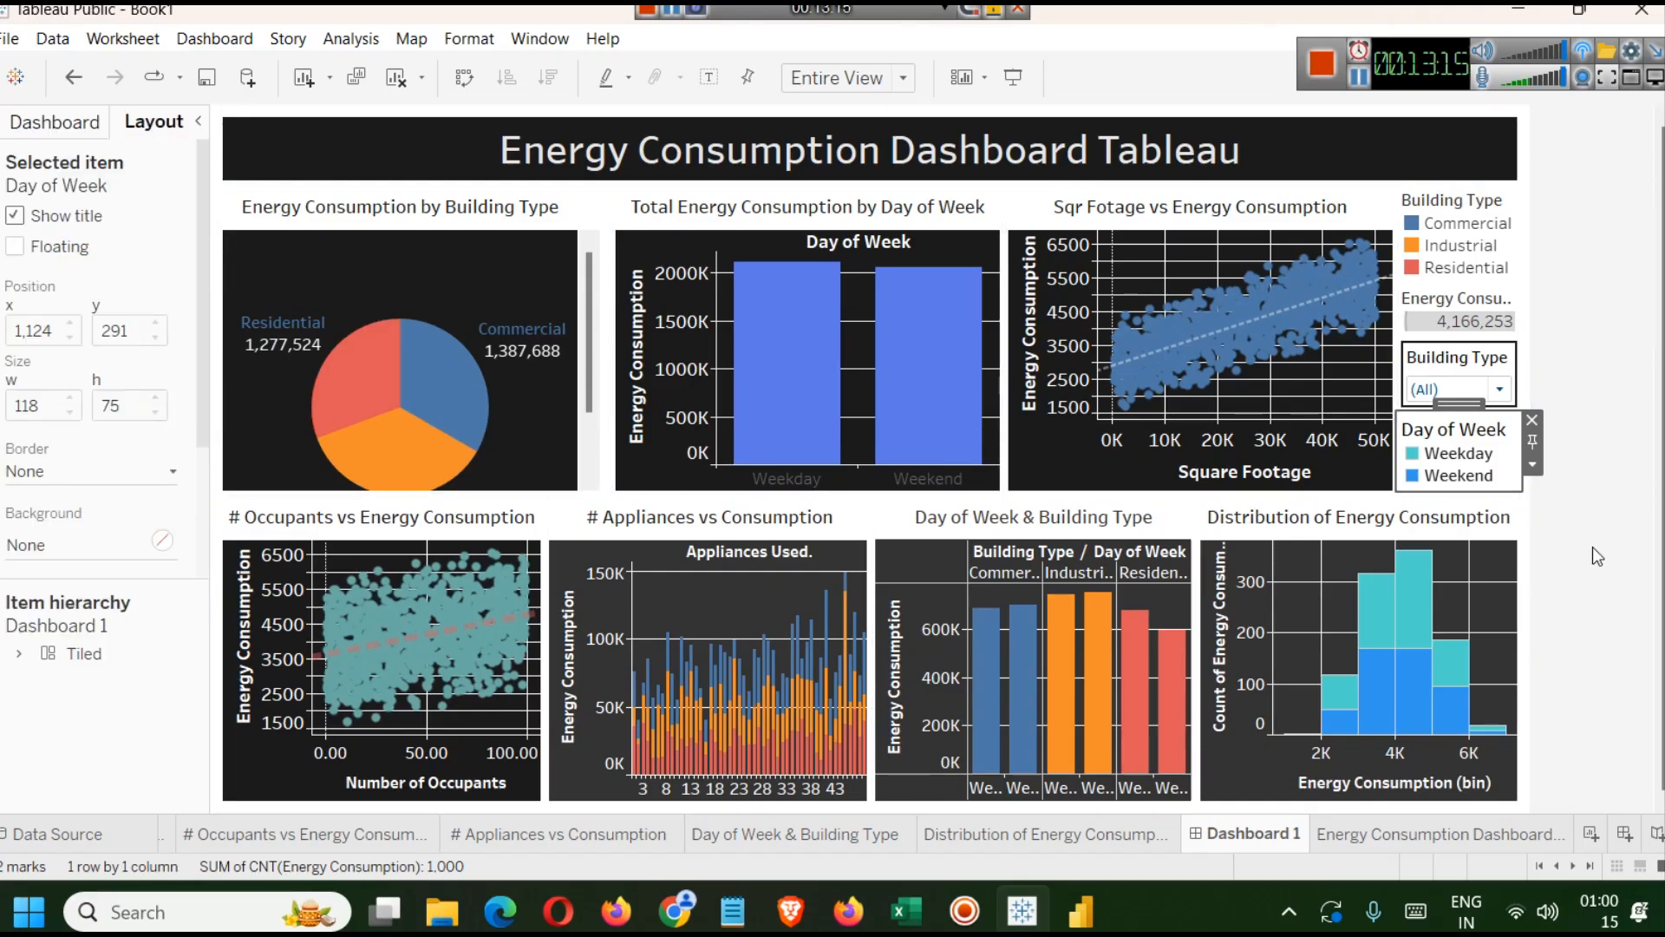
Test the Building Type filter by switching it to Industrial, Residential and back to (All).
click(1533, 557)
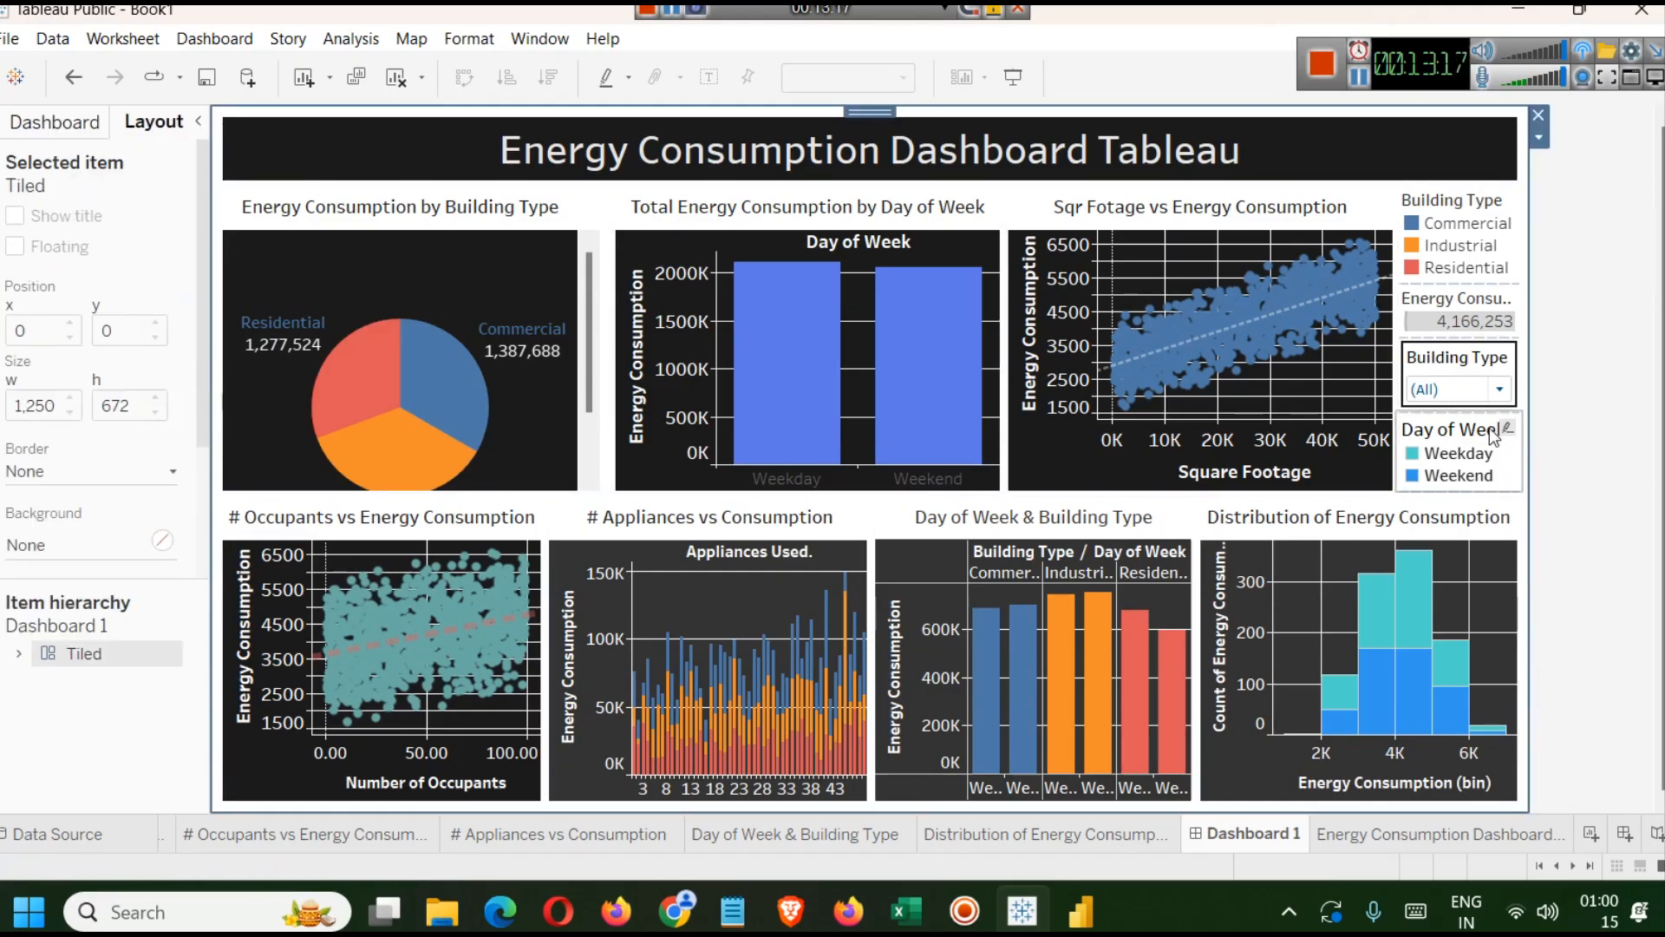
click(1500, 389)
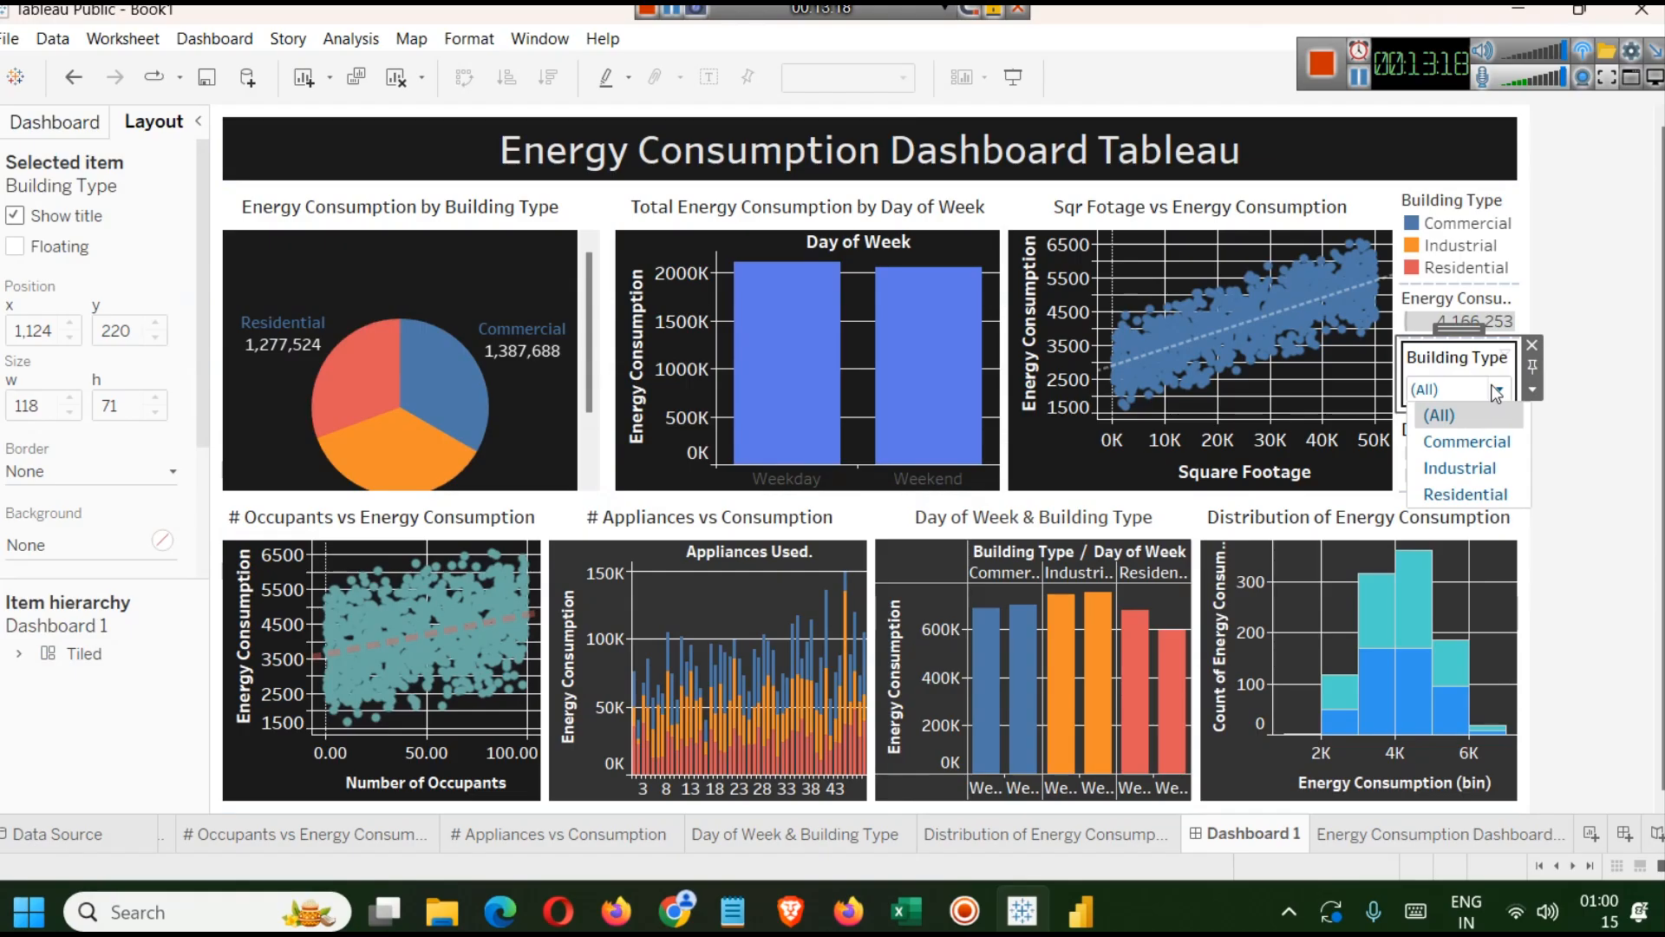
click(1464, 469)
click(1494, 347)
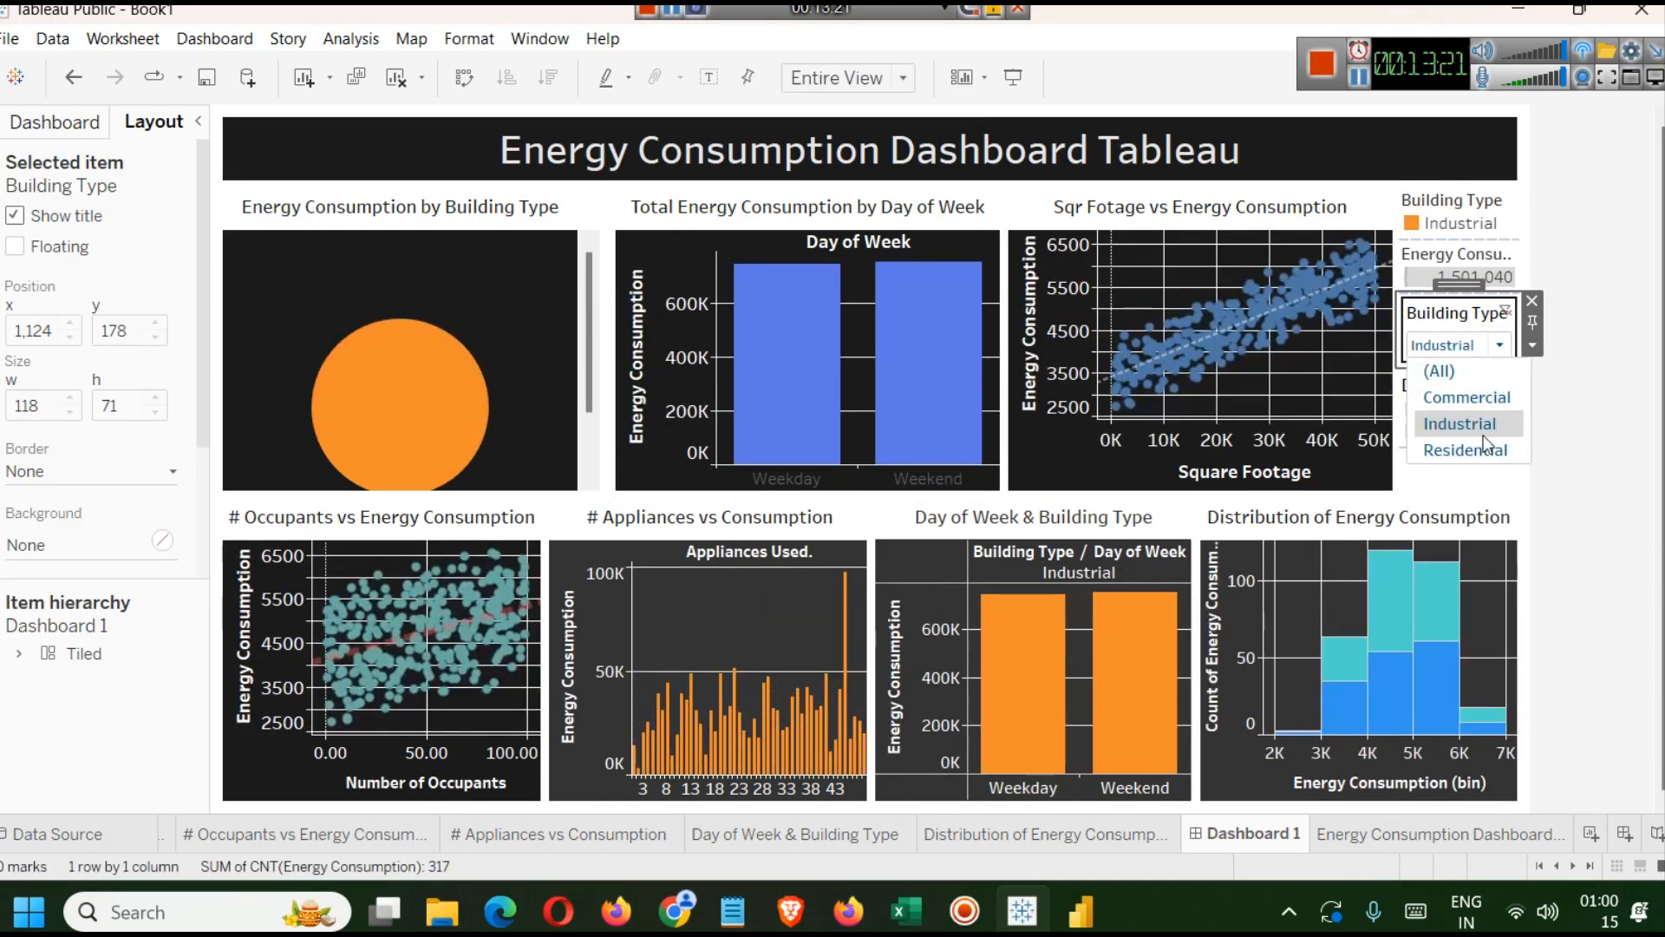
click(1488, 450)
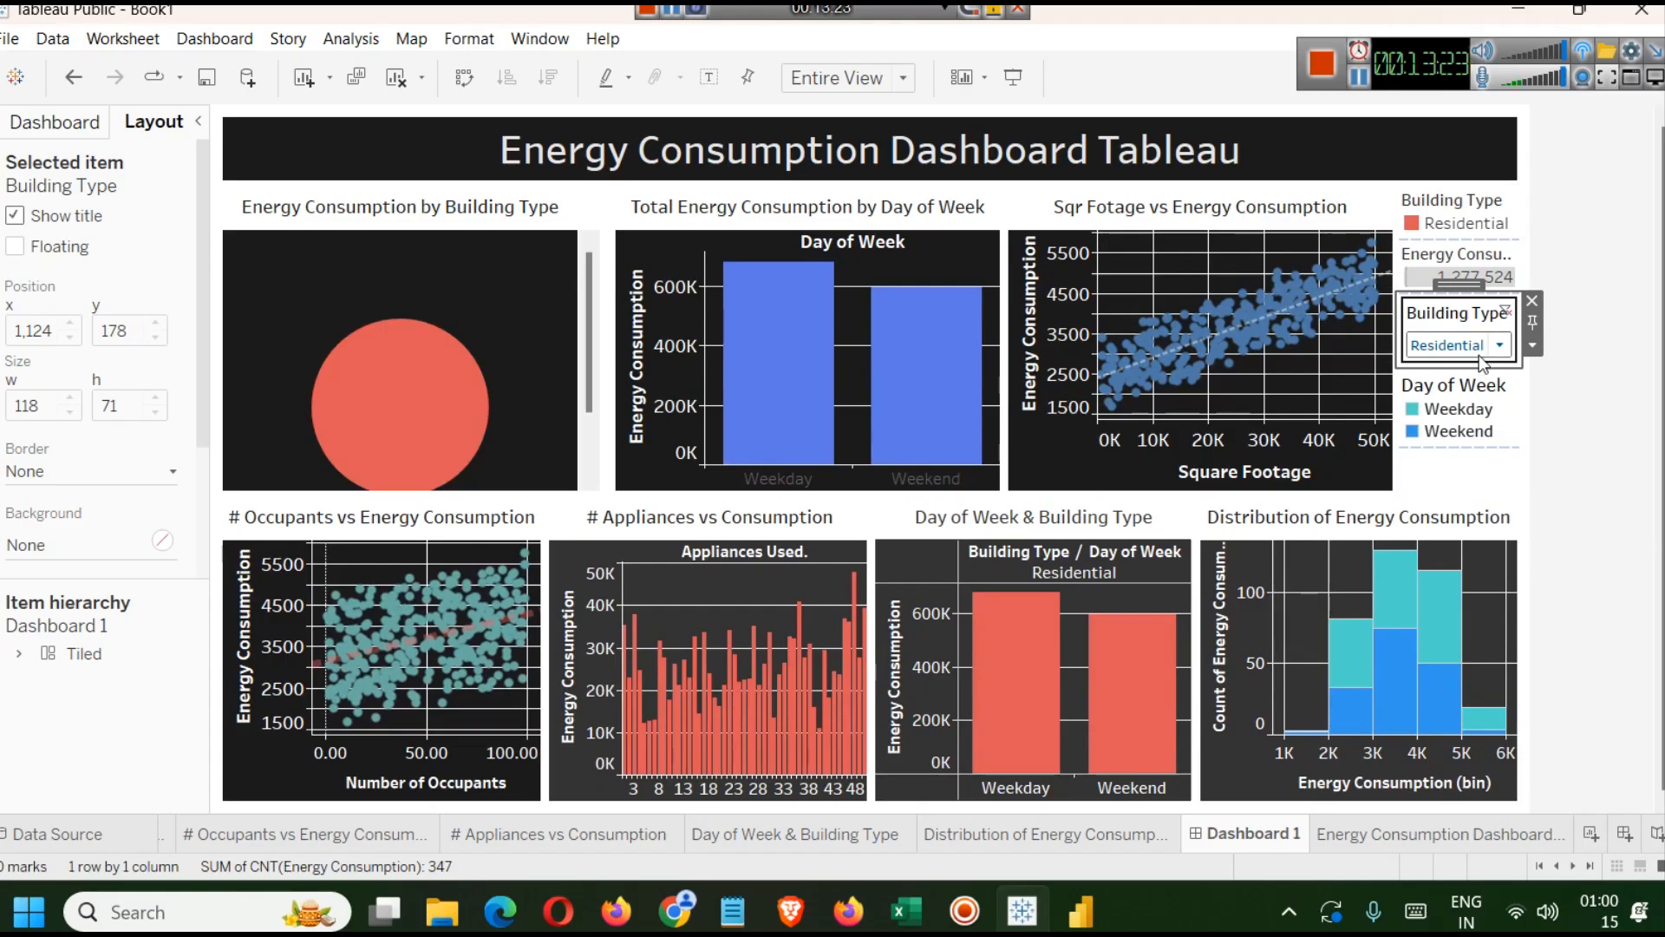
click(1480, 351)
click(1456, 379)
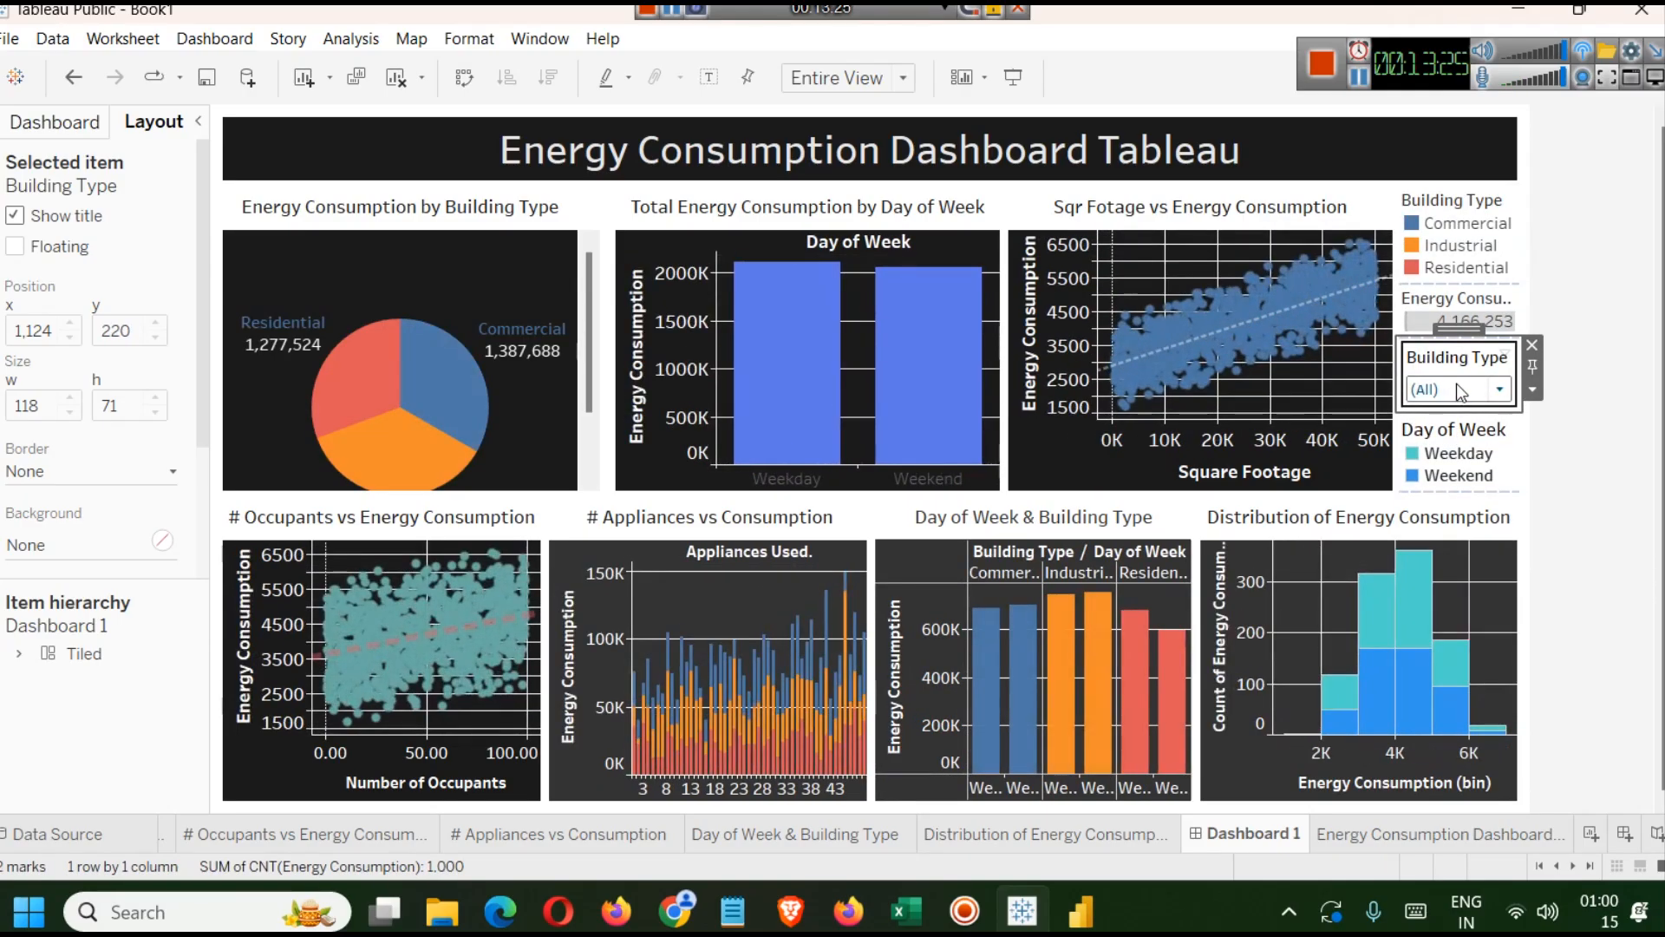
Open the Dashboard pane, scroll the sheets list and change the dashboard size range.
click(1360, 78)
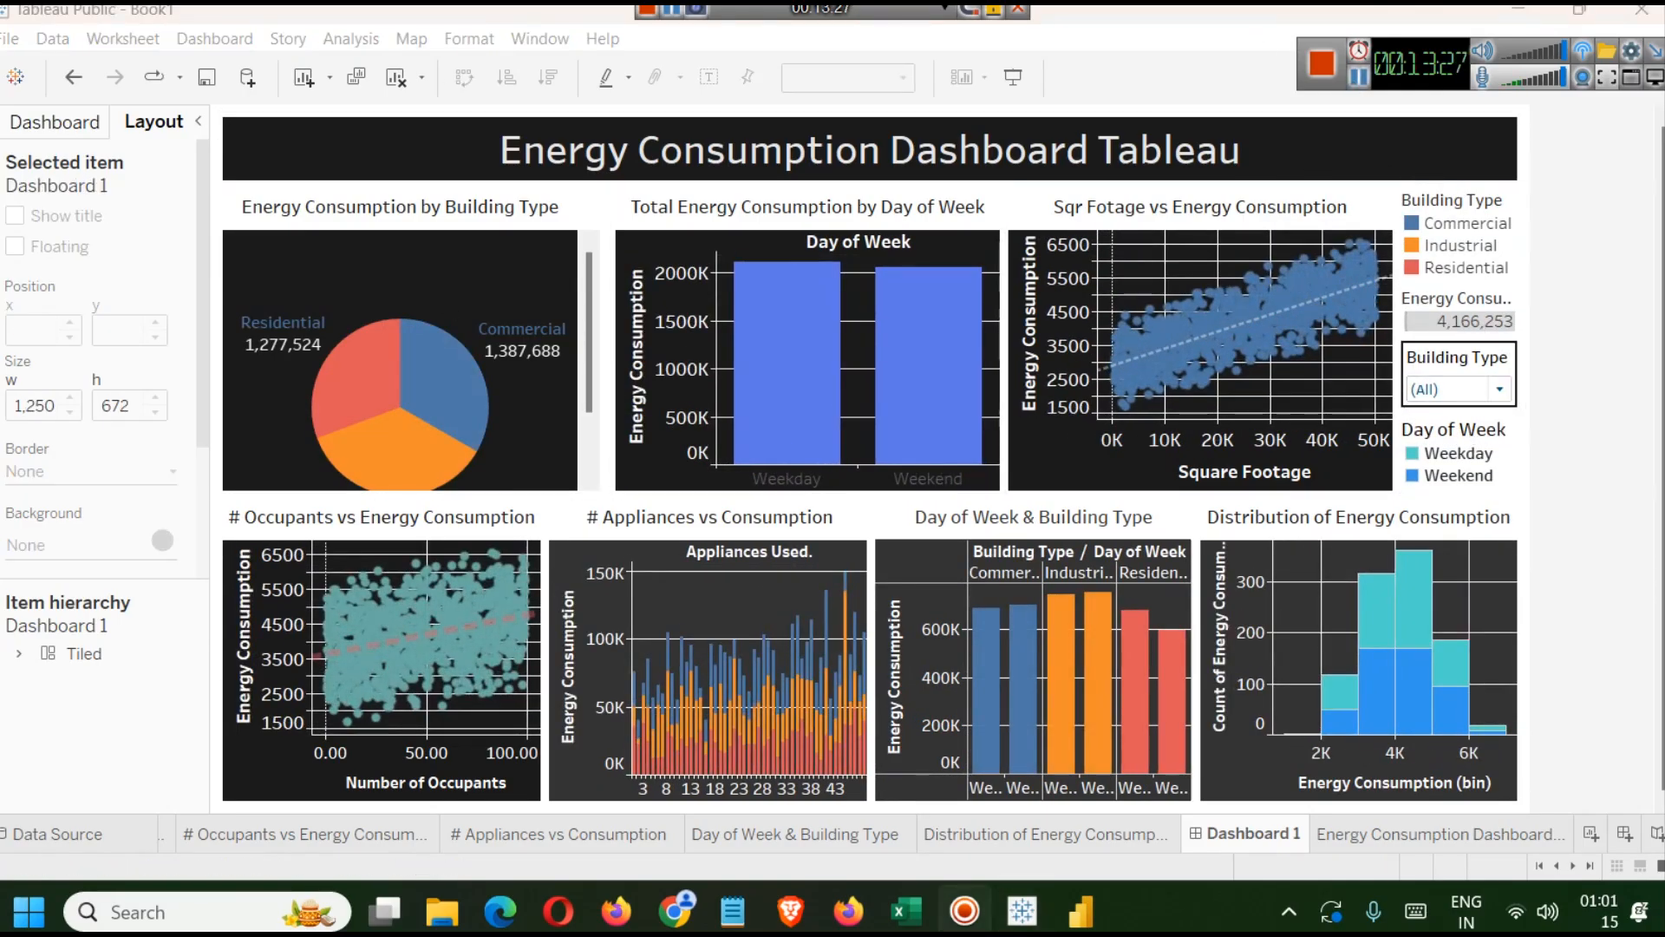
click(71, 407)
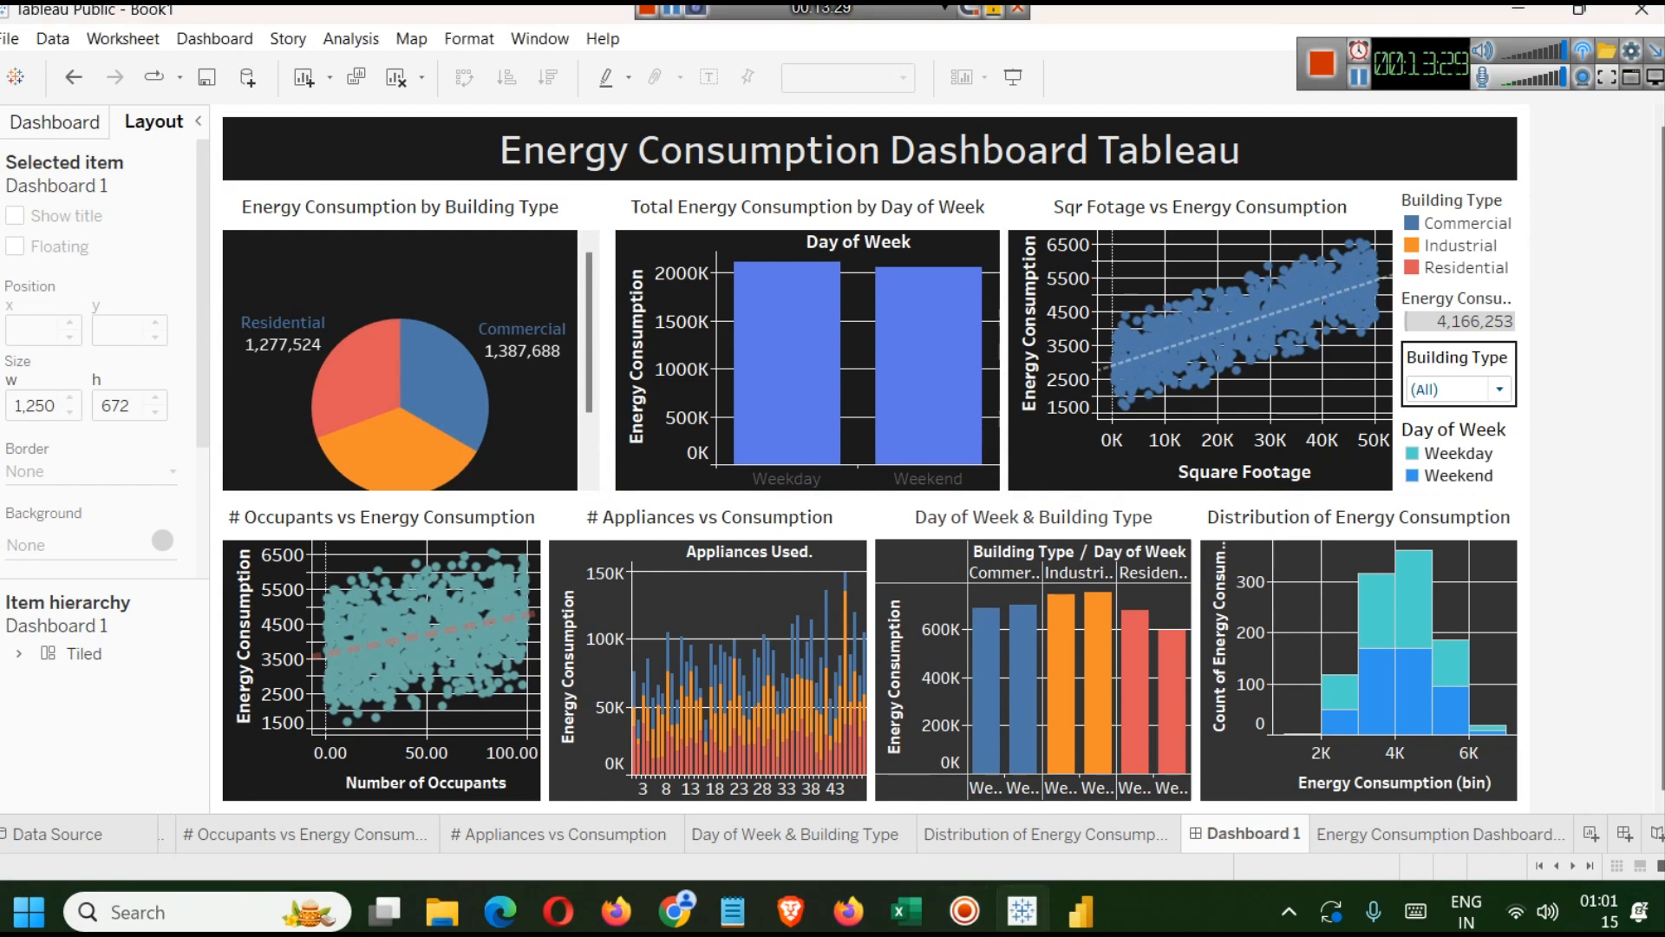
click(54, 121)
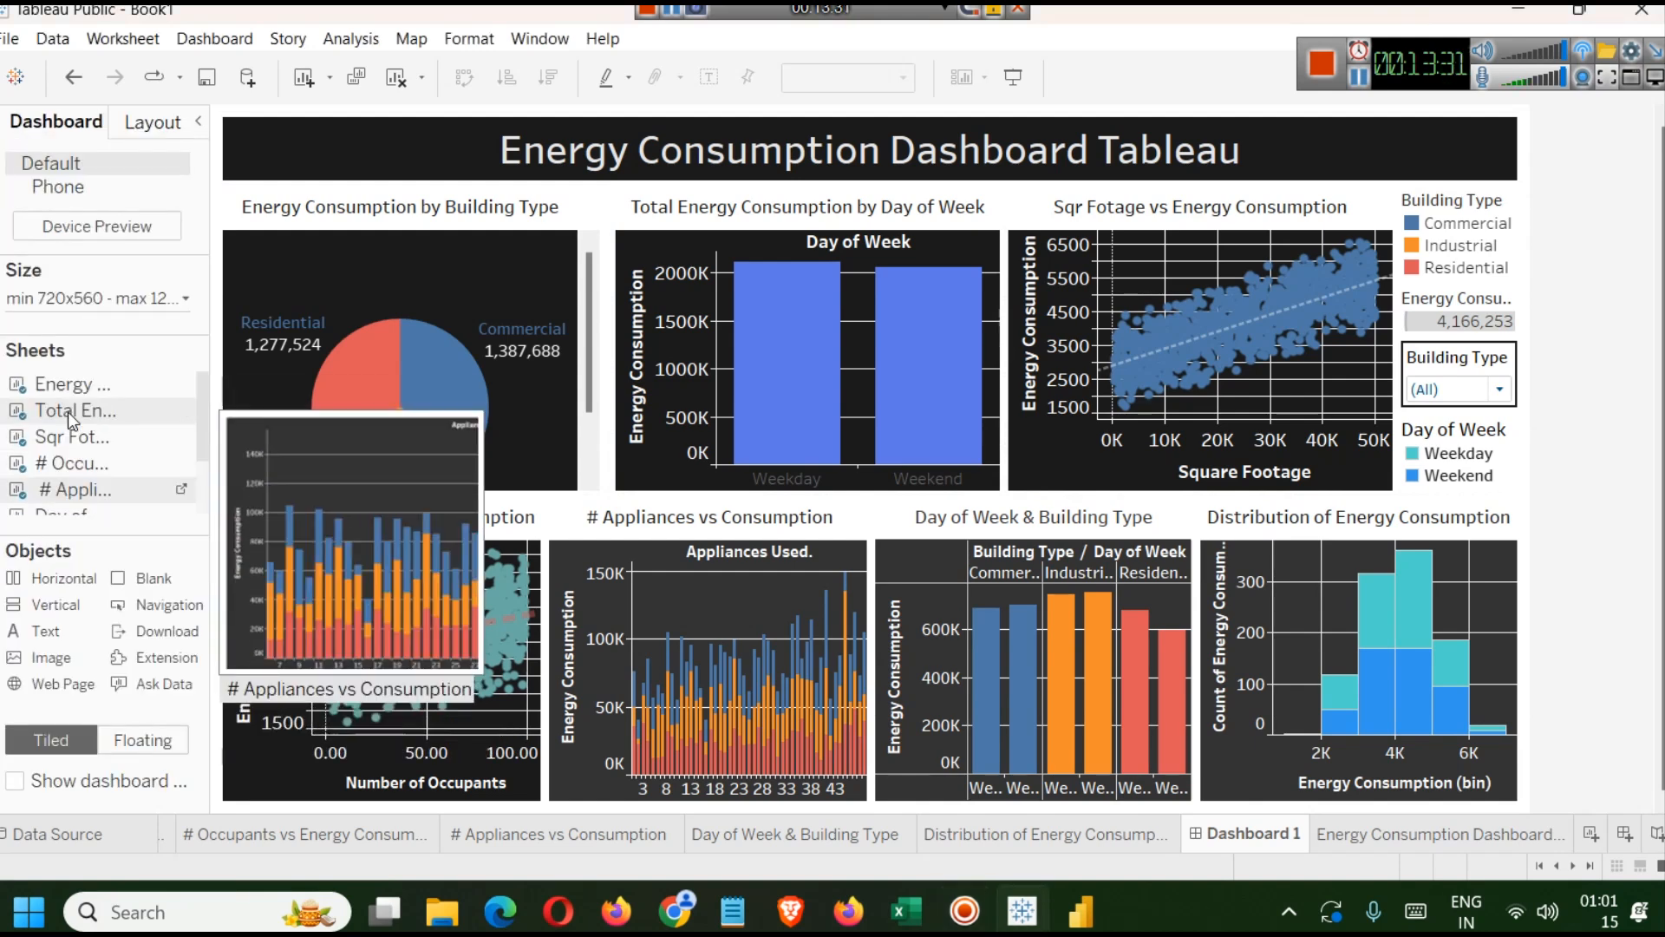
scroll(95, 438, down, 3)
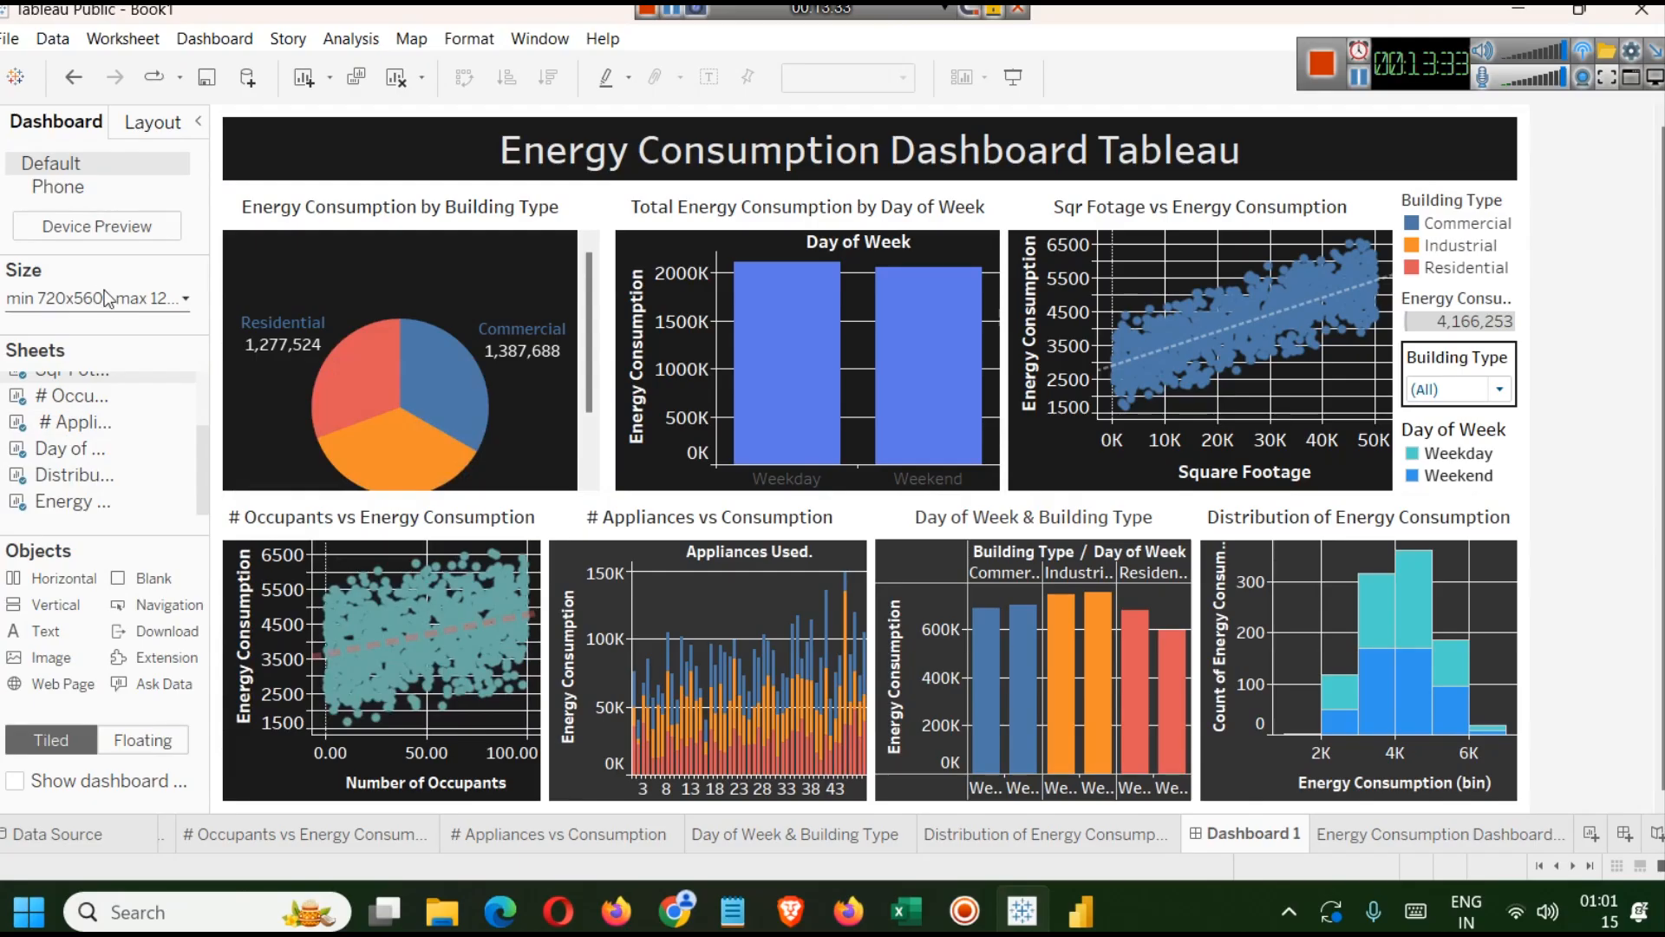
click(102, 303)
click(120, 526)
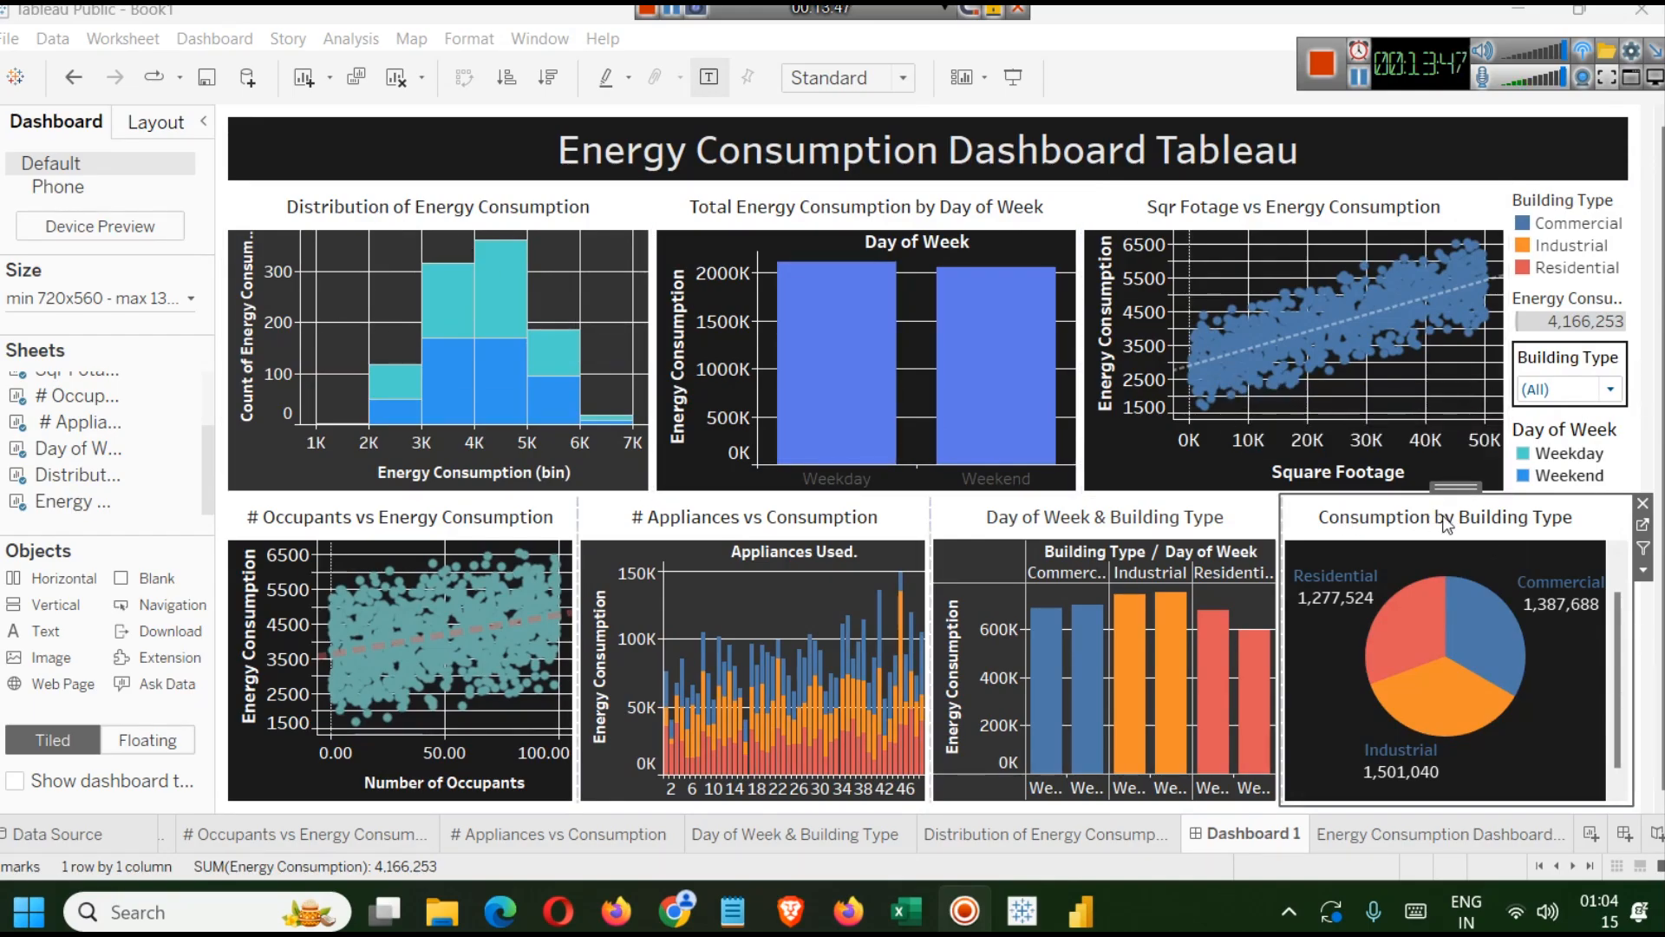
drag(1480, 491, 752, 550)
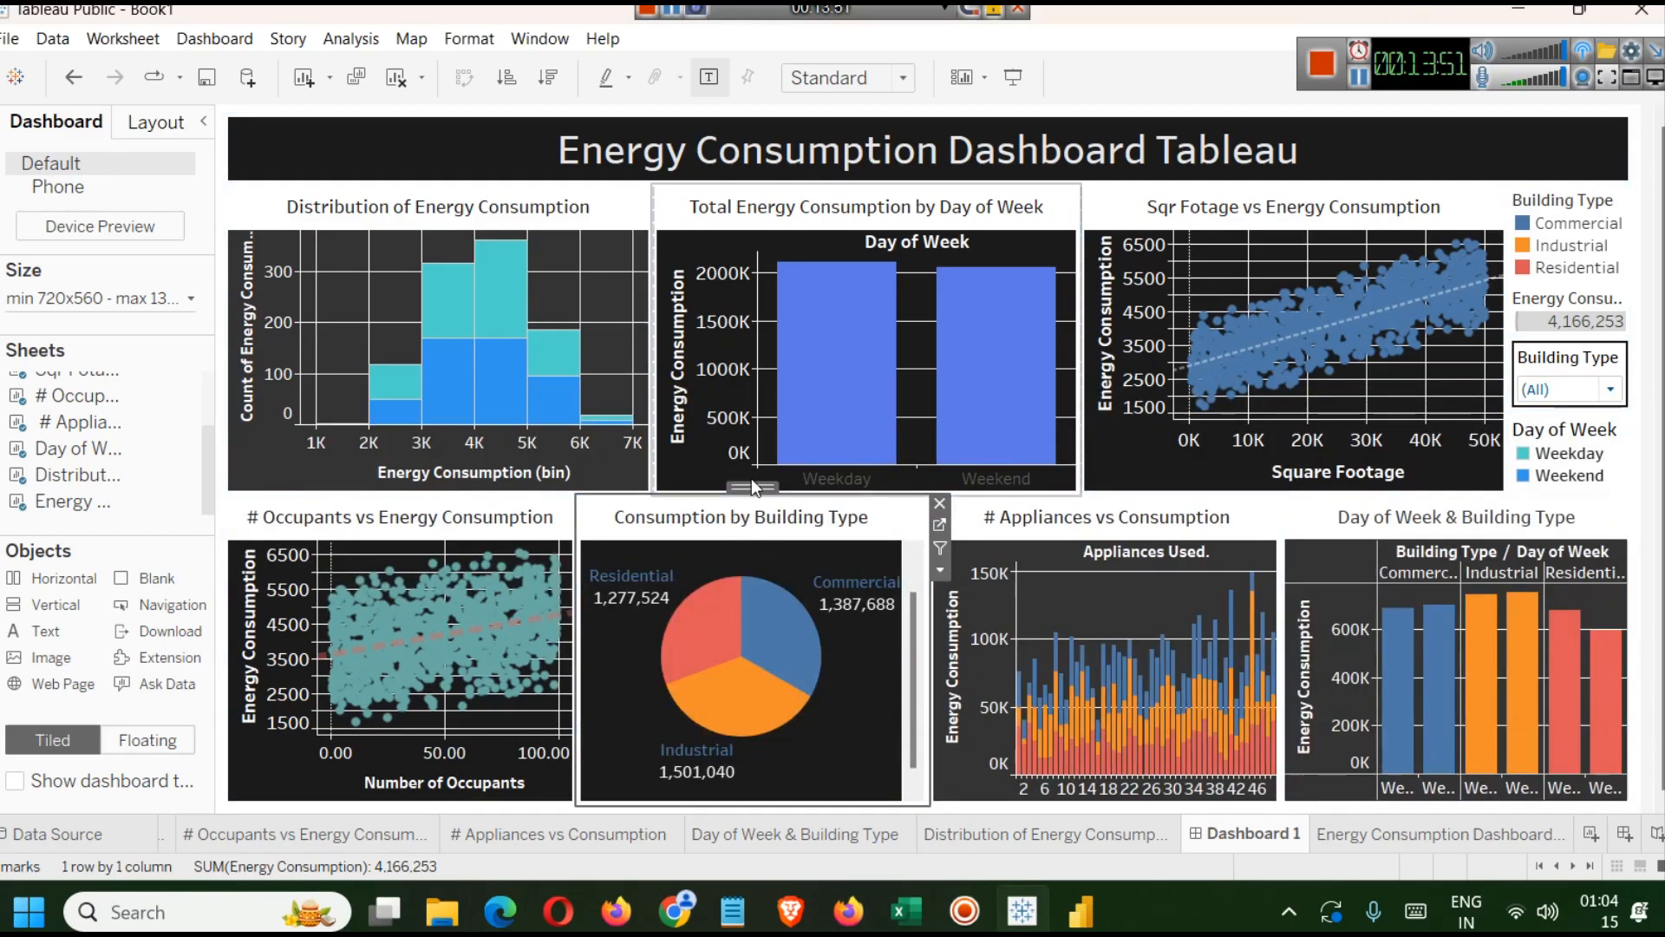
drag(751, 479, 1420, 562)
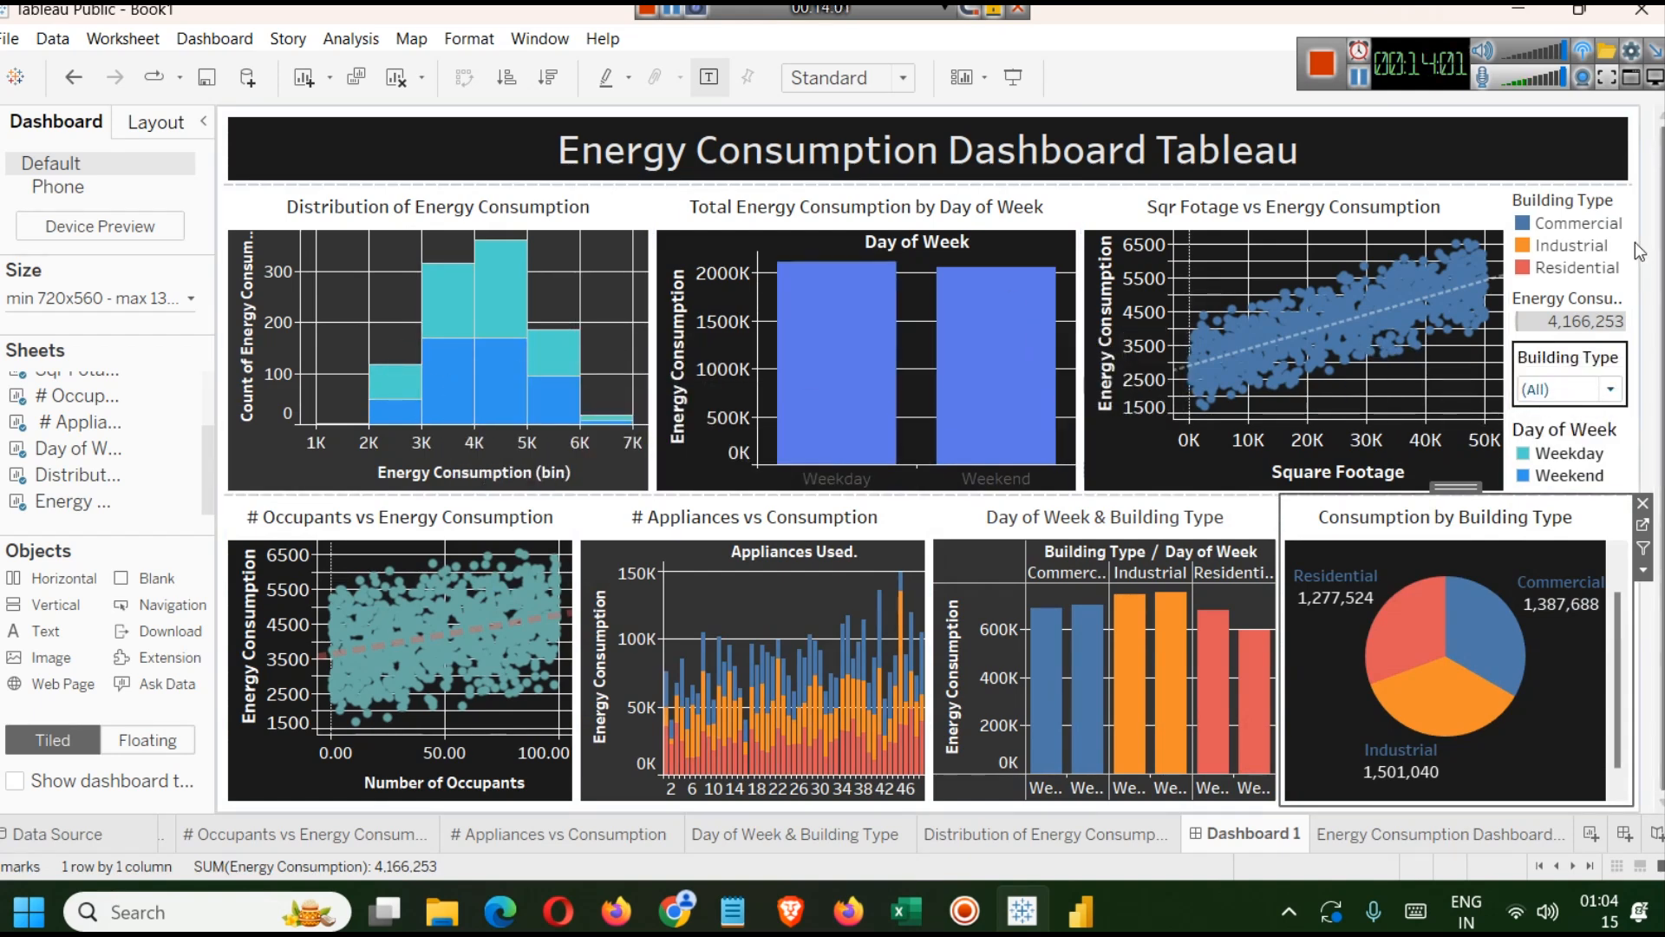
Switch the dashboard to presentation mode for a preview.
click(1594, 385)
click(1594, 385)
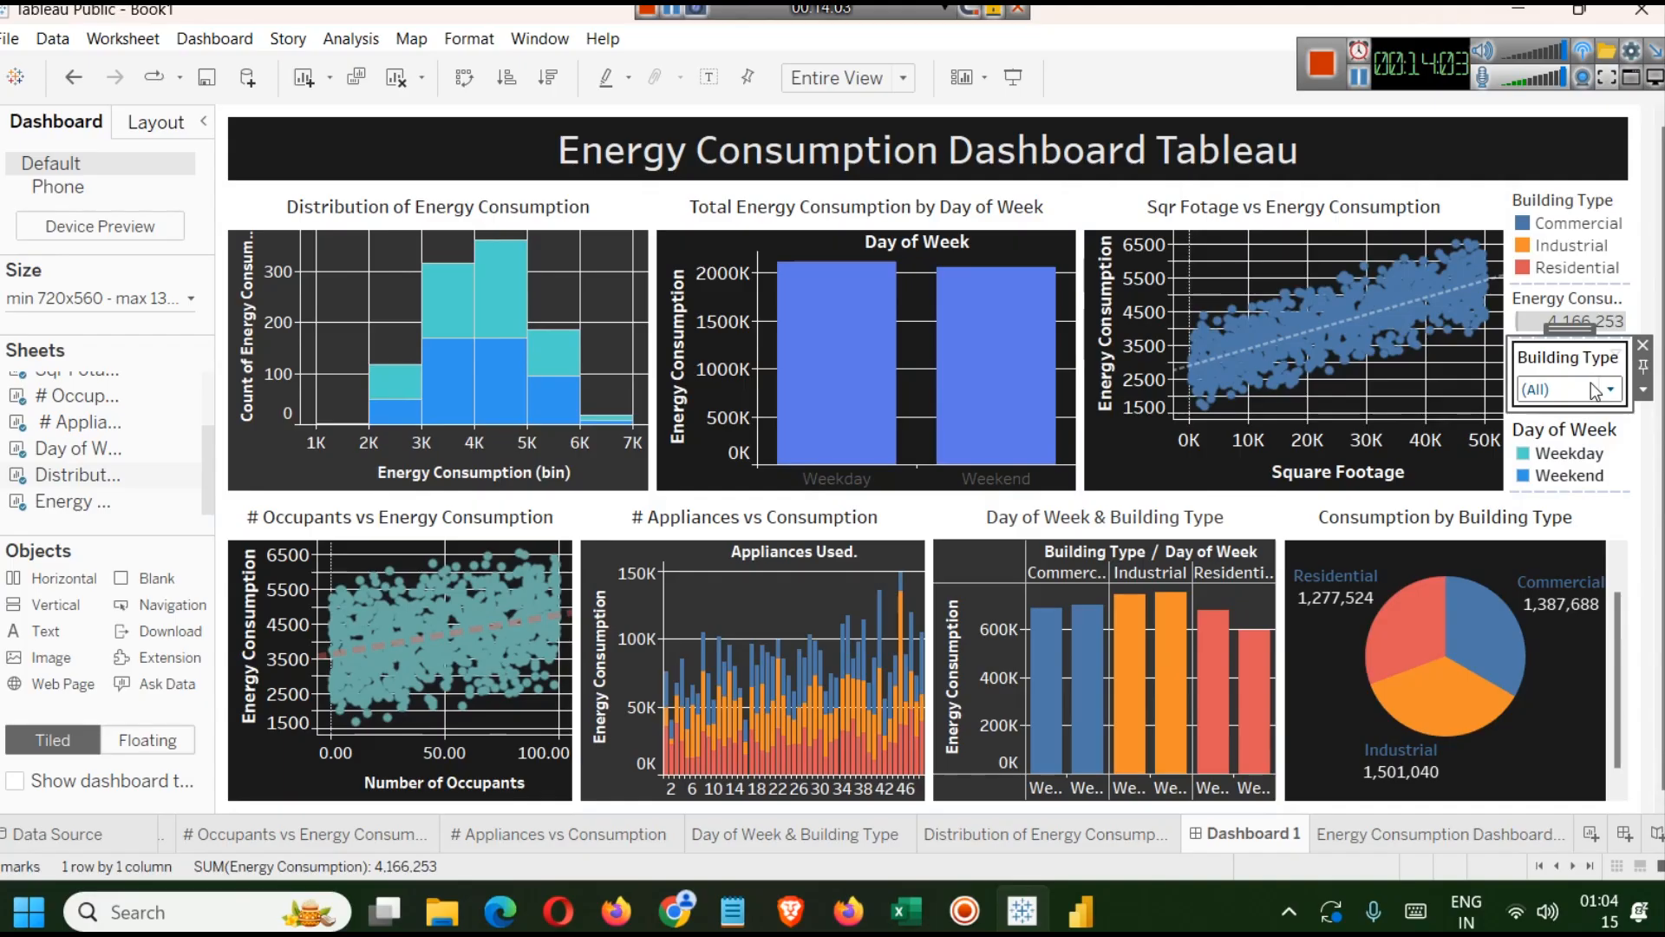
click(1558, 111)
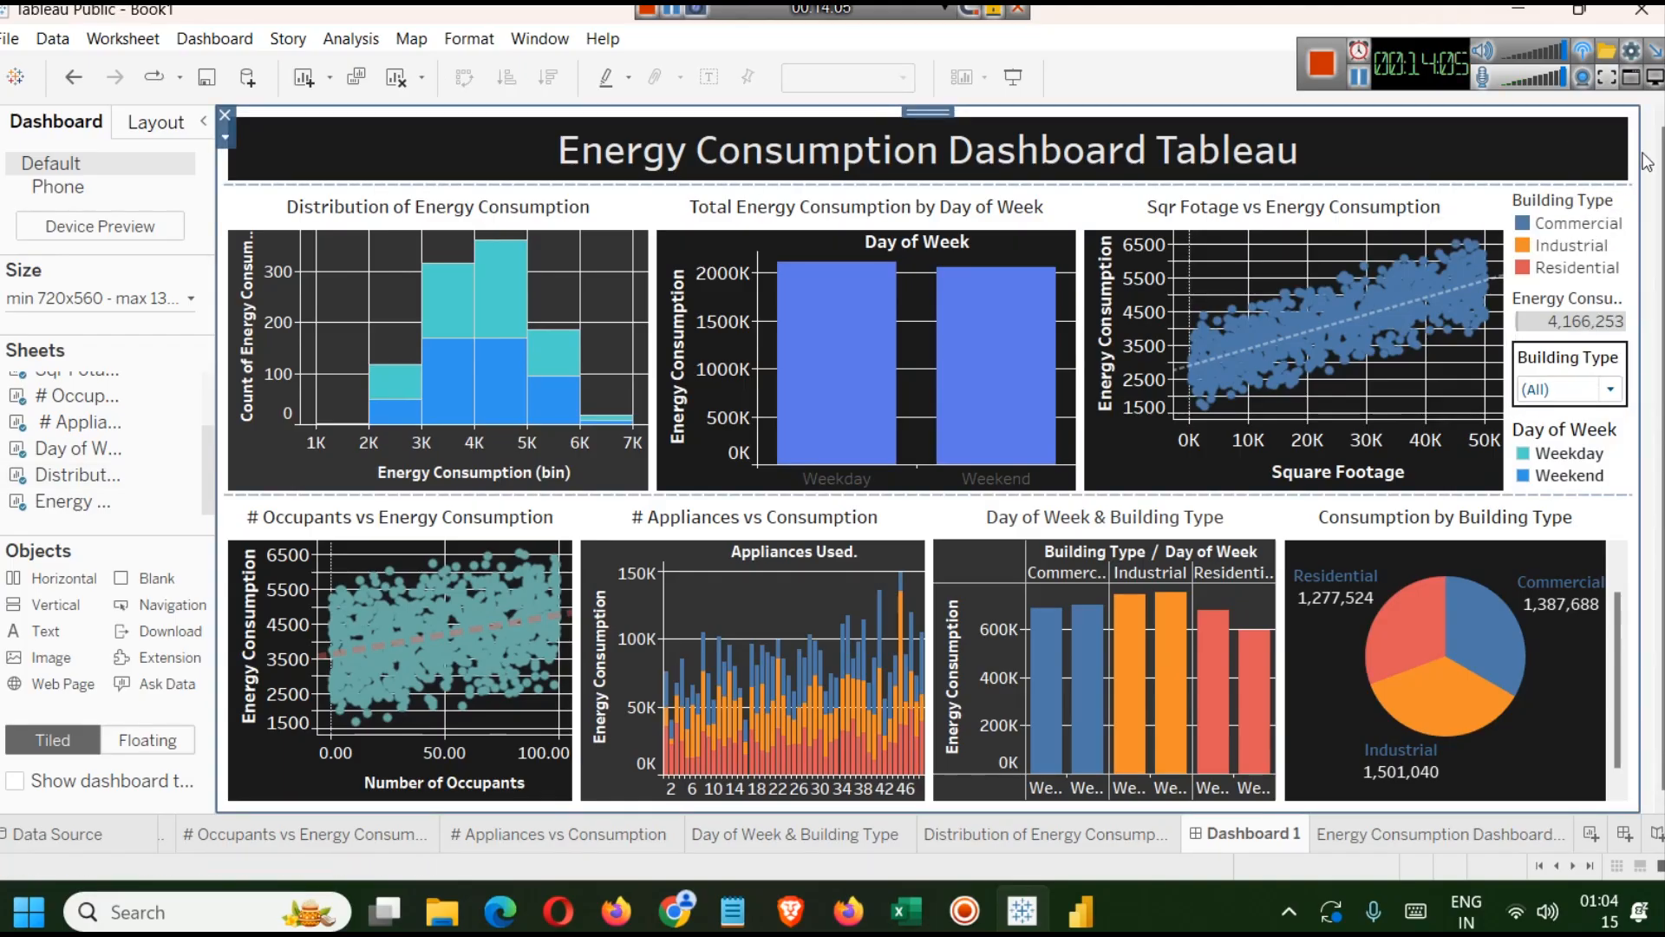
click(1014, 76)
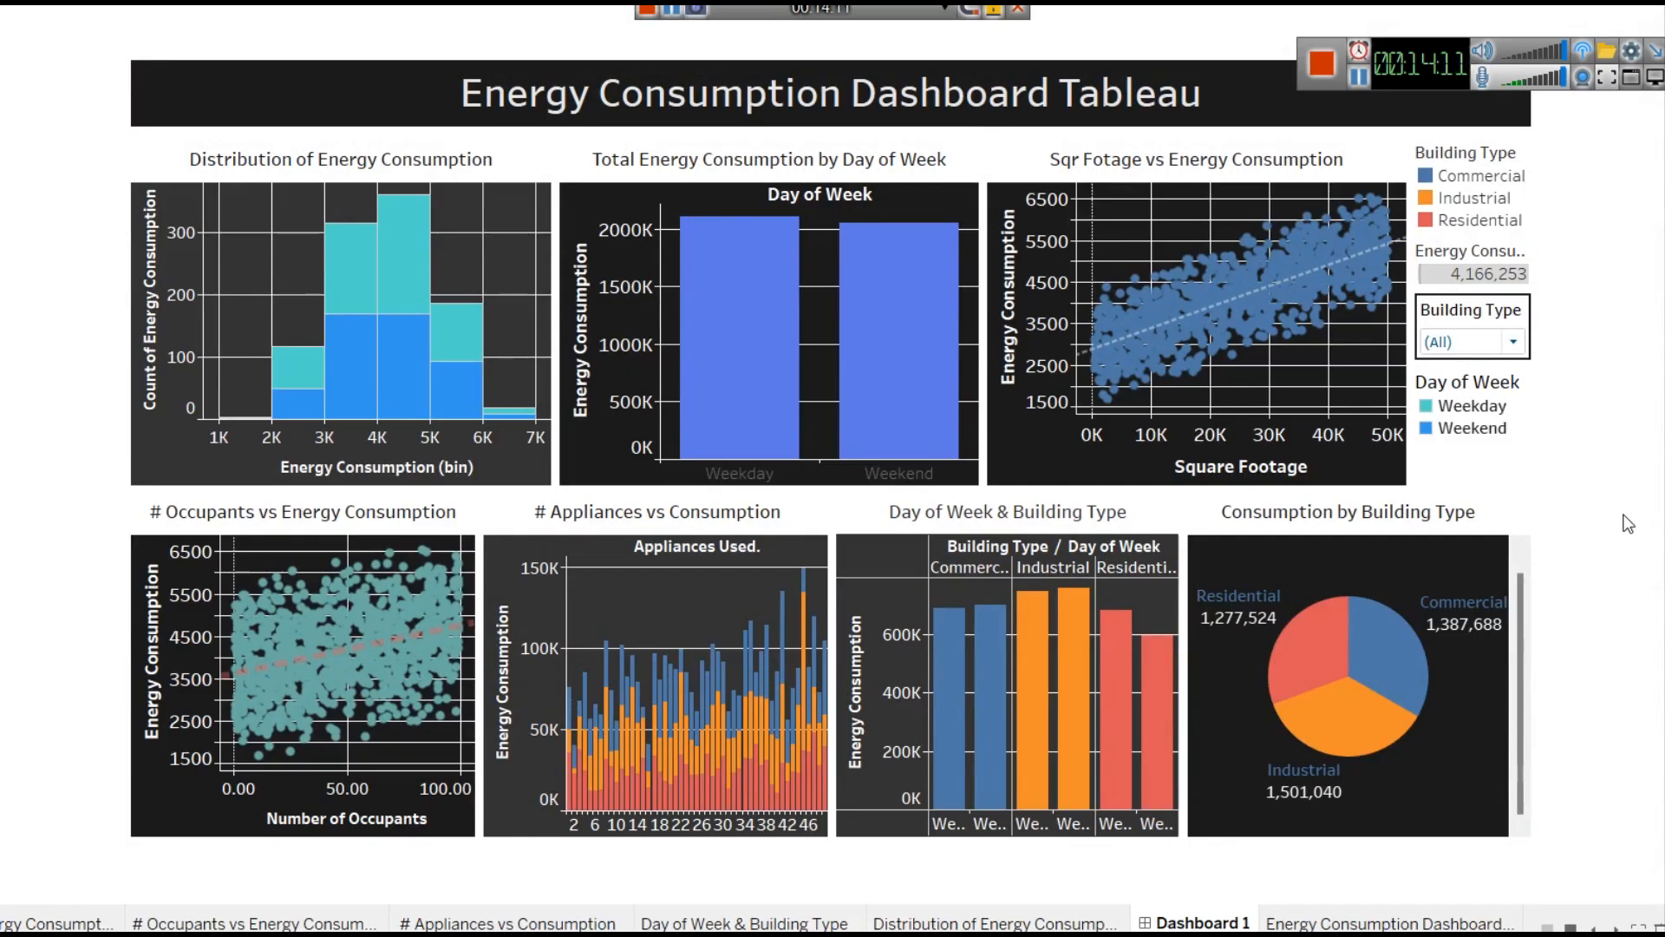
Test interactivity in presentation mode by opening the Building Type filter and highlighting Weekday and Weekend from the Day of Week legend.
drag(1445, 82, 1416, 30)
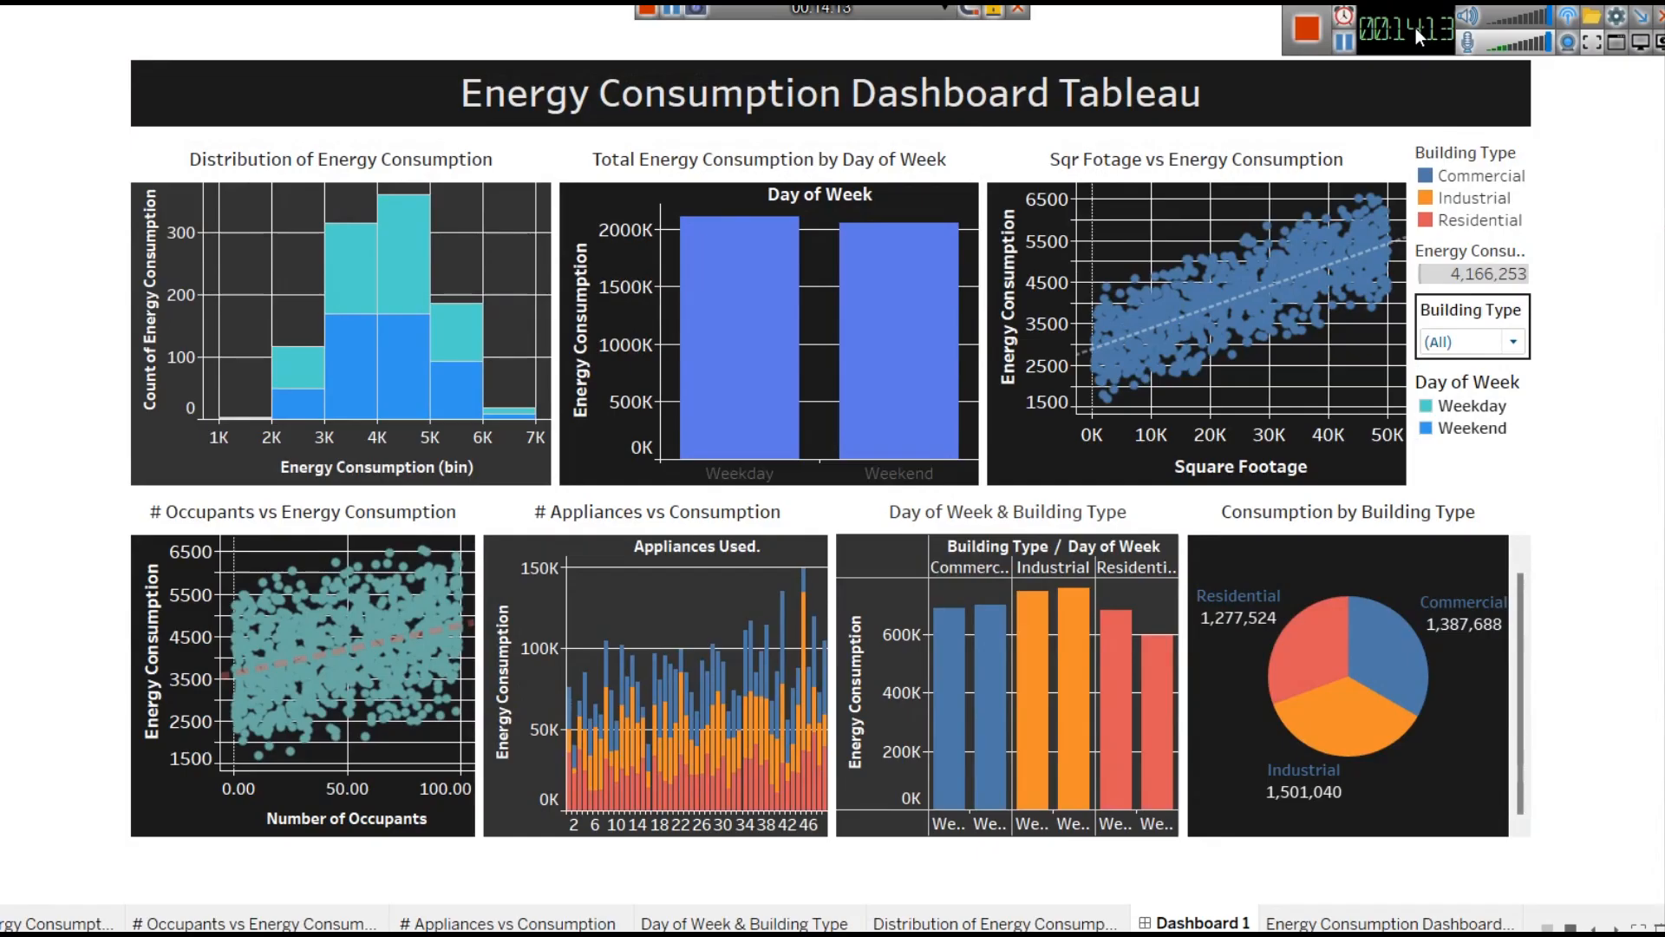
click(1505, 343)
click(1507, 347)
click(1480, 408)
click(1480, 408)
click(1480, 407)
double_click(1480, 408)
key(Escape)
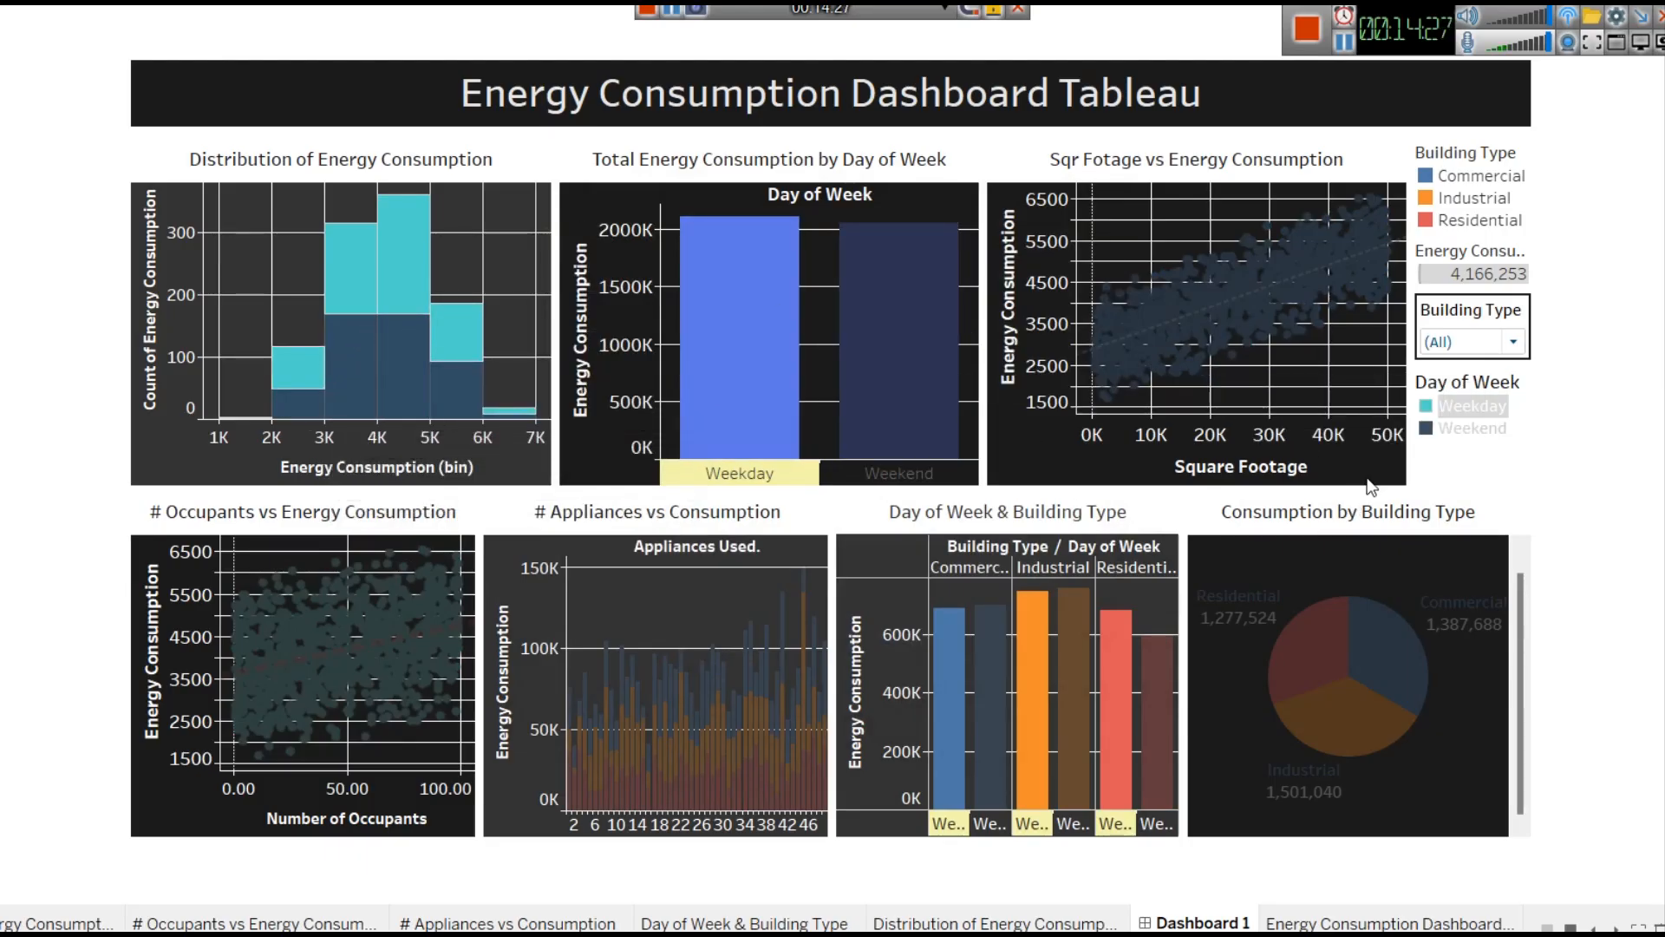
click(1466, 428)
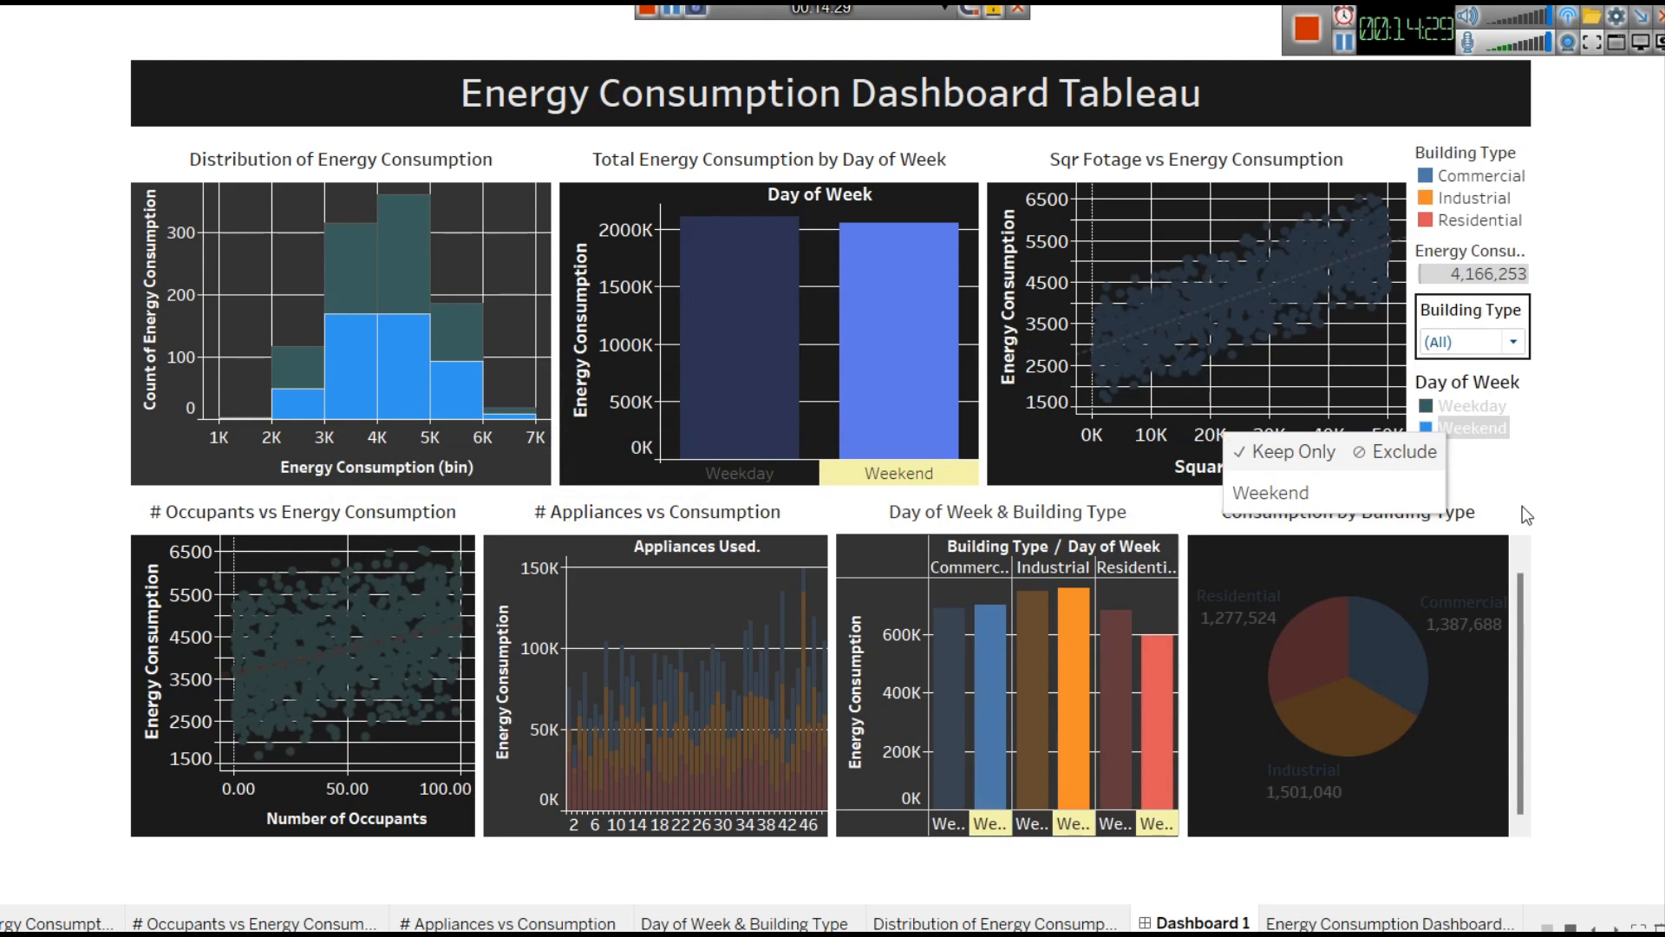
click(1491, 430)
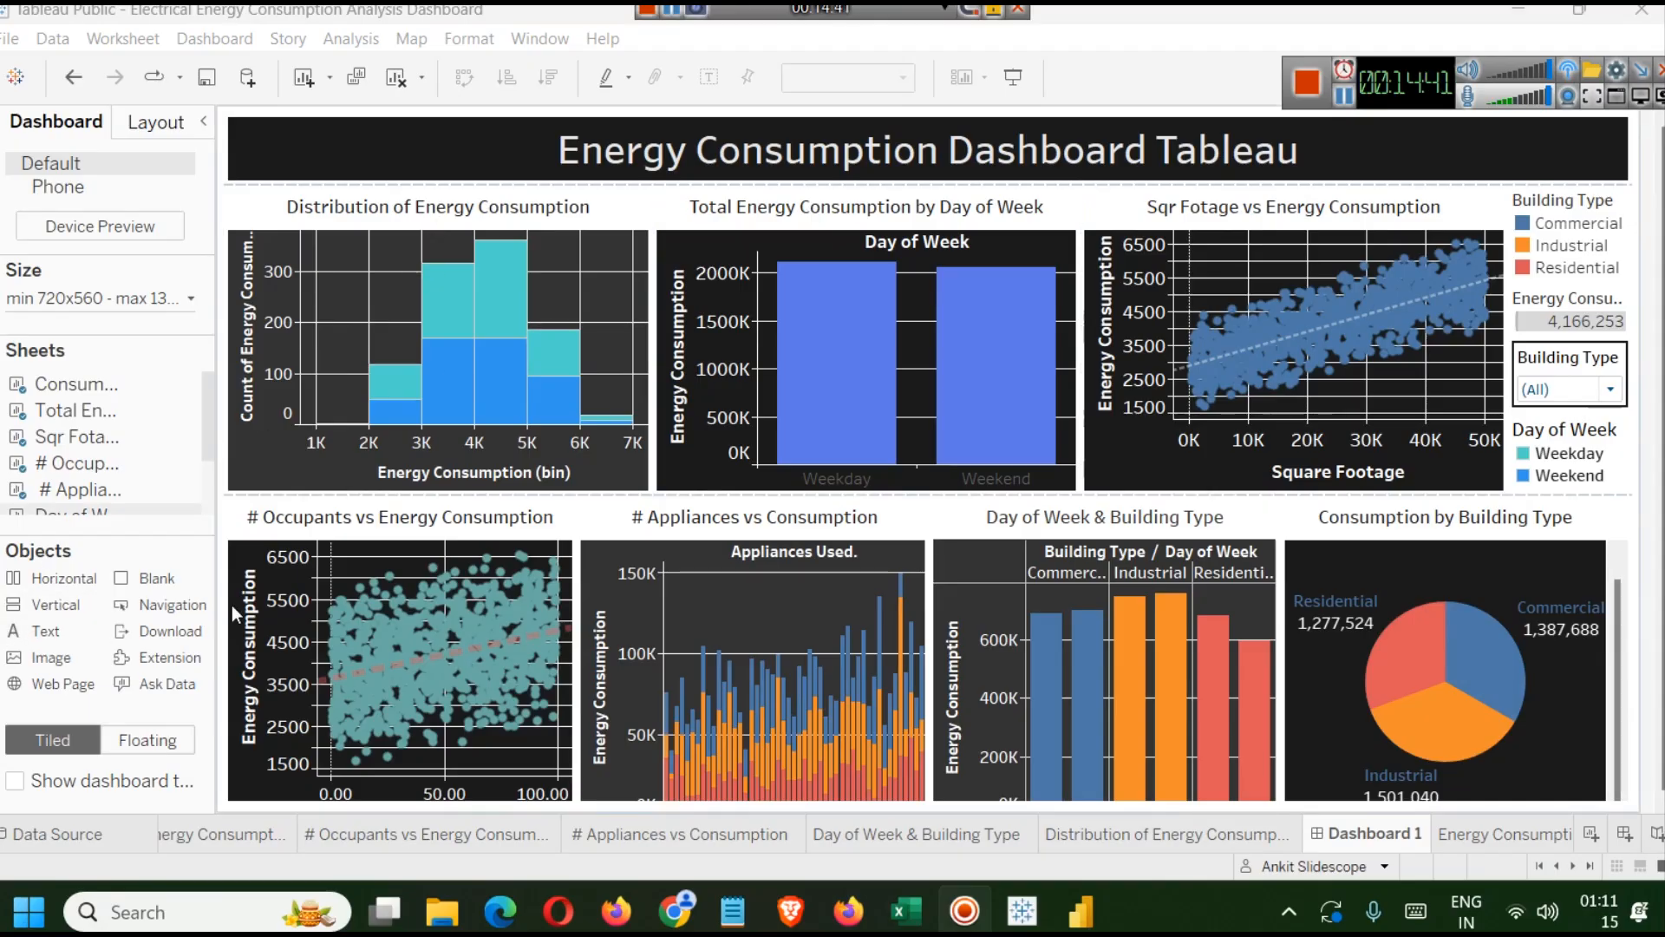
Add an image object above the title, insert tl2.png, center it and set its alt text to Transmission line.
drag(79, 670, 314, 165)
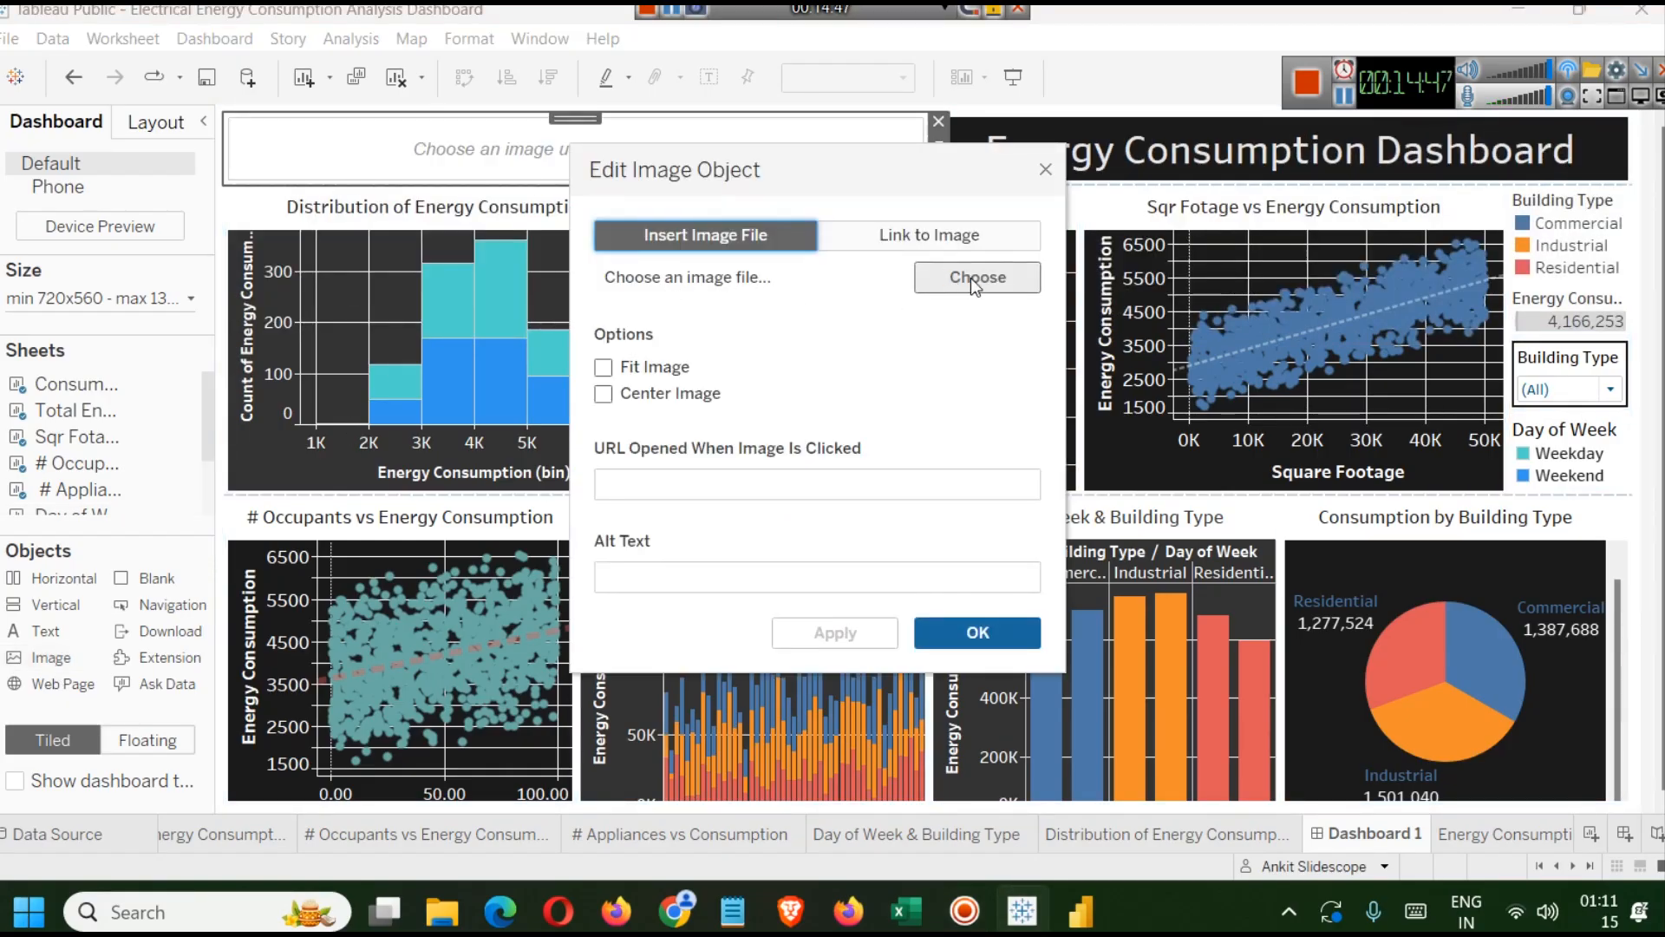
click(993, 276)
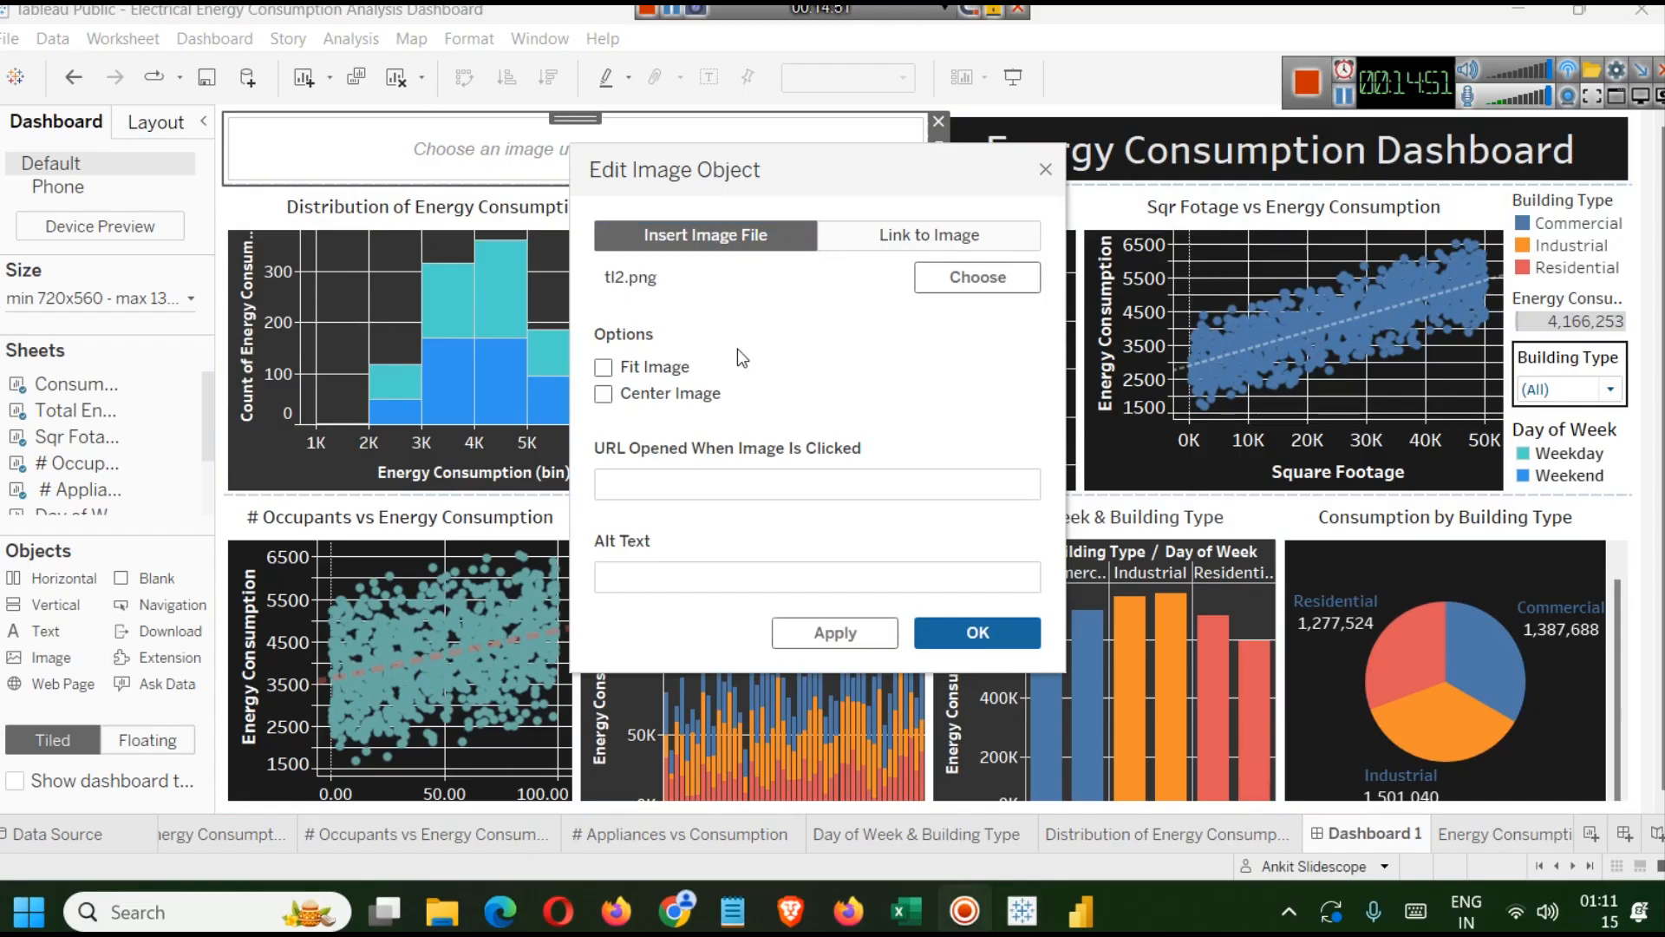
click(604, 396)
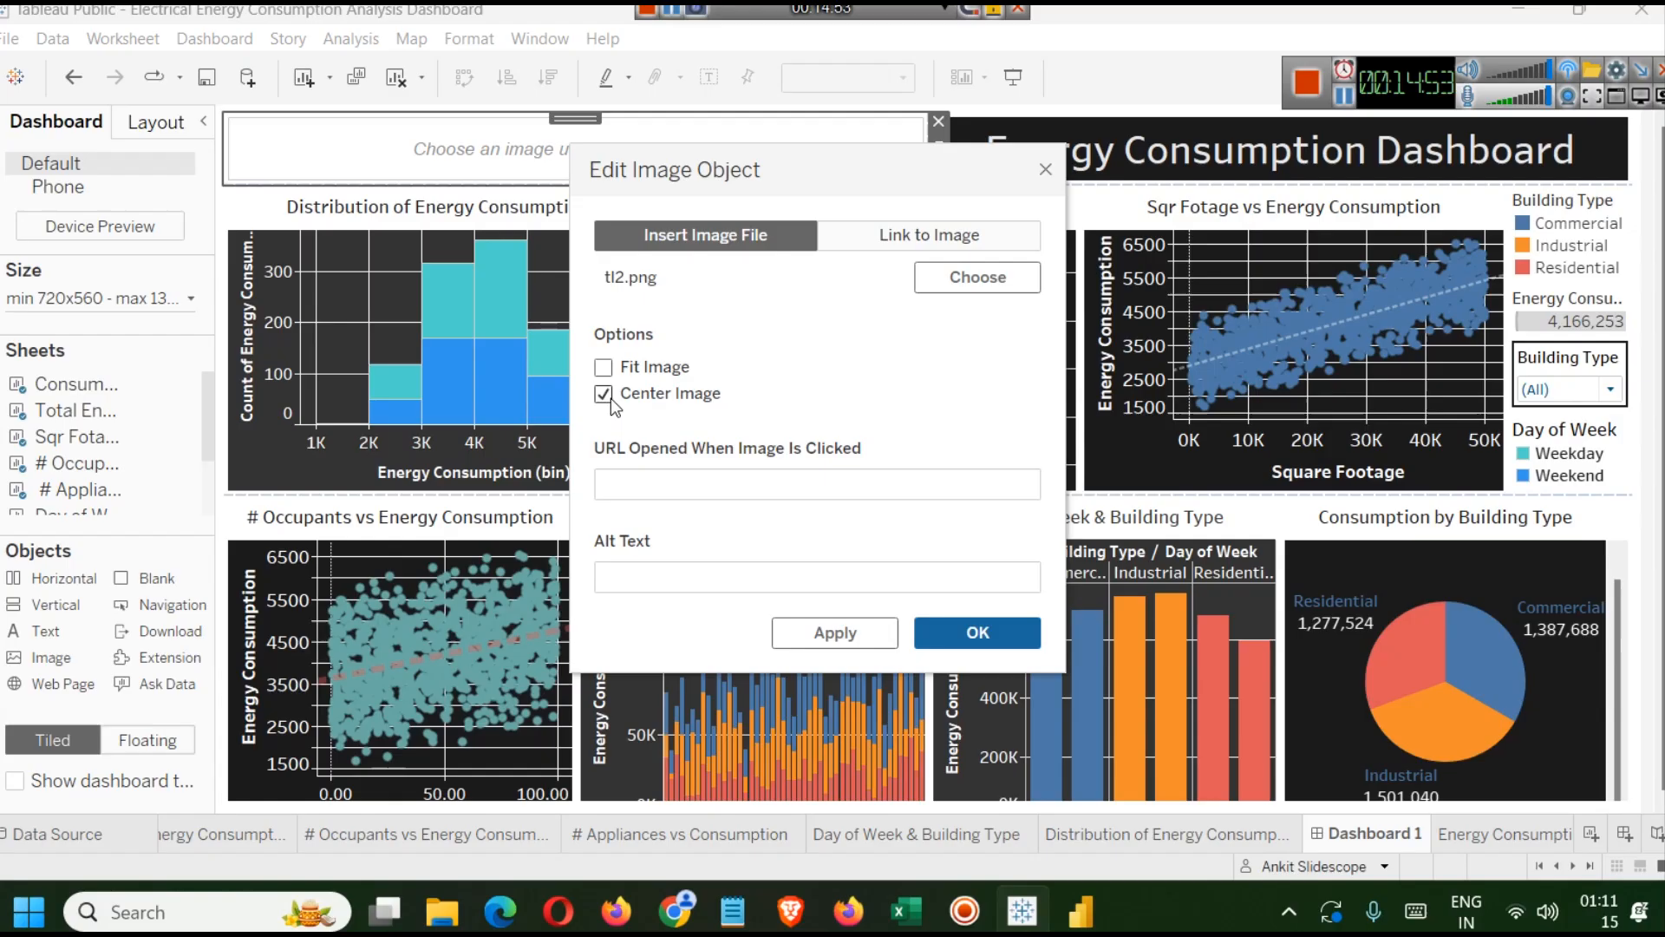
click(726, 568)
text(Trans)
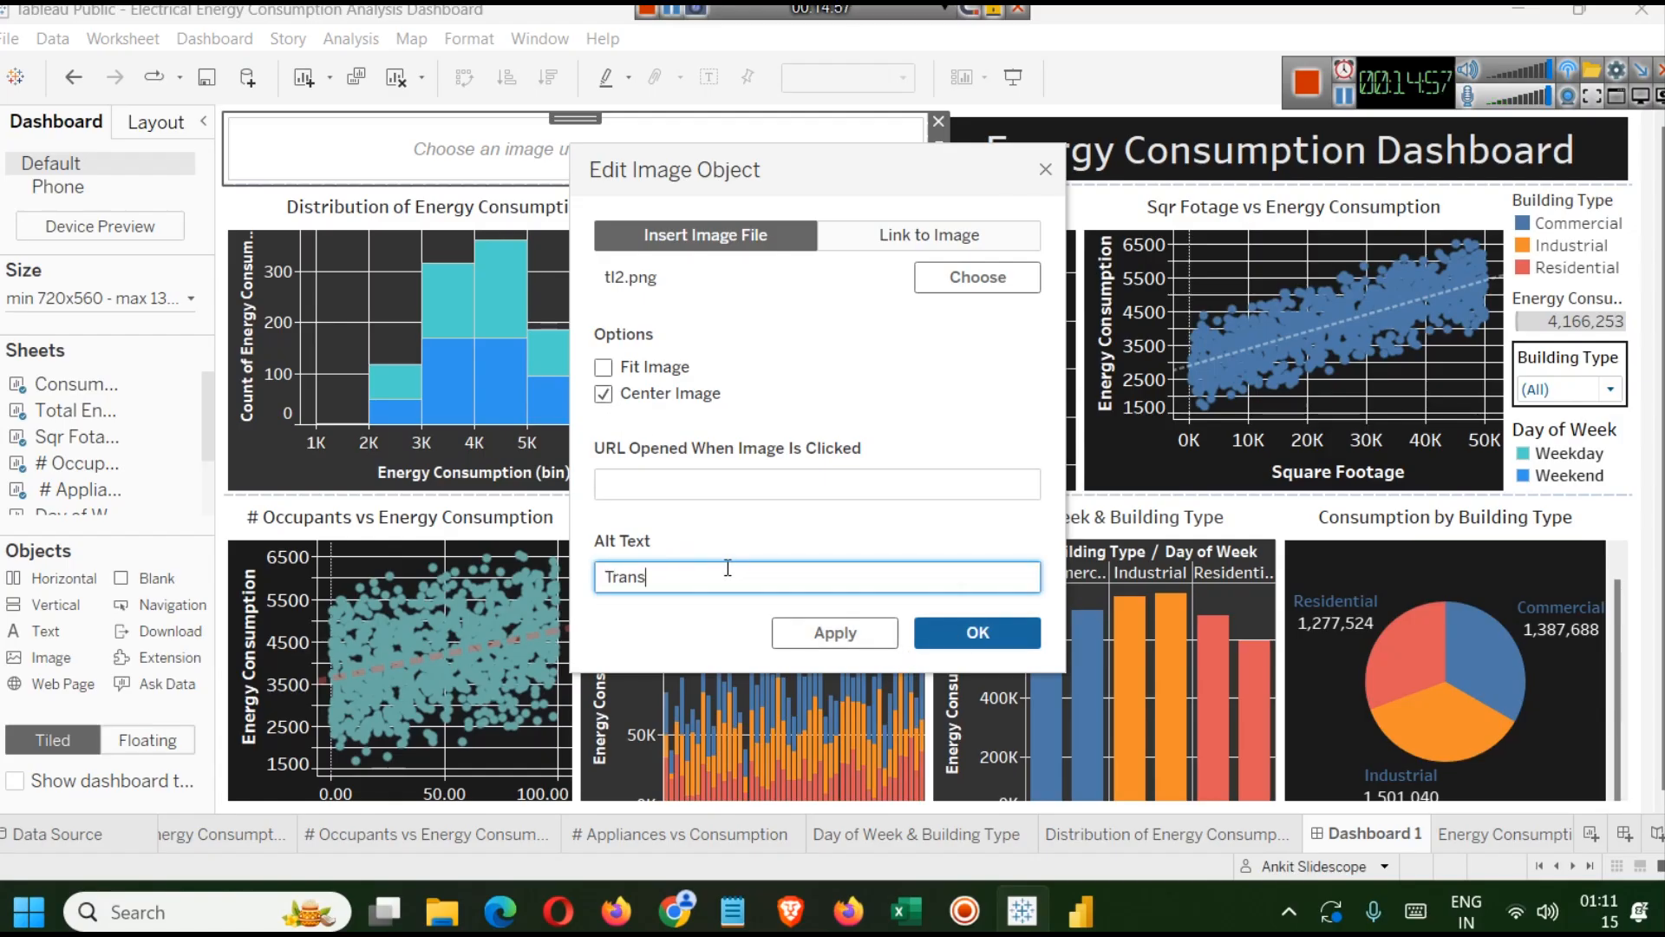
text(mission line)
click(975, 633)
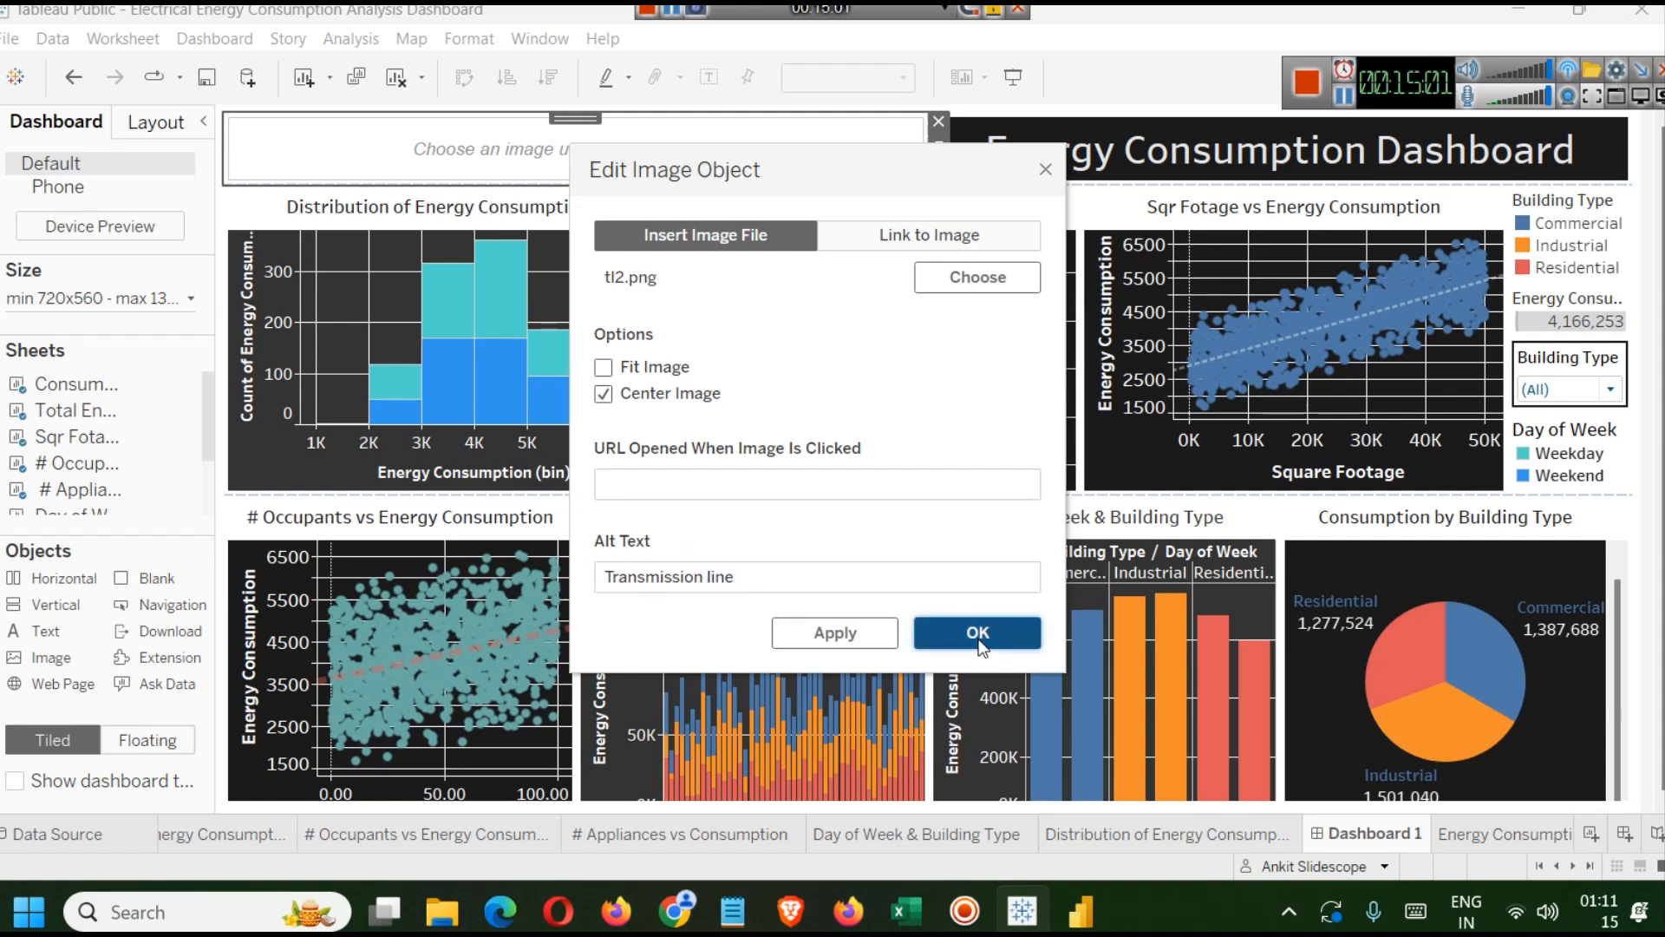
Shrink the image to a small box at the banner's left end and set it to Fit Image.
drag(930, 141, 381, 141)
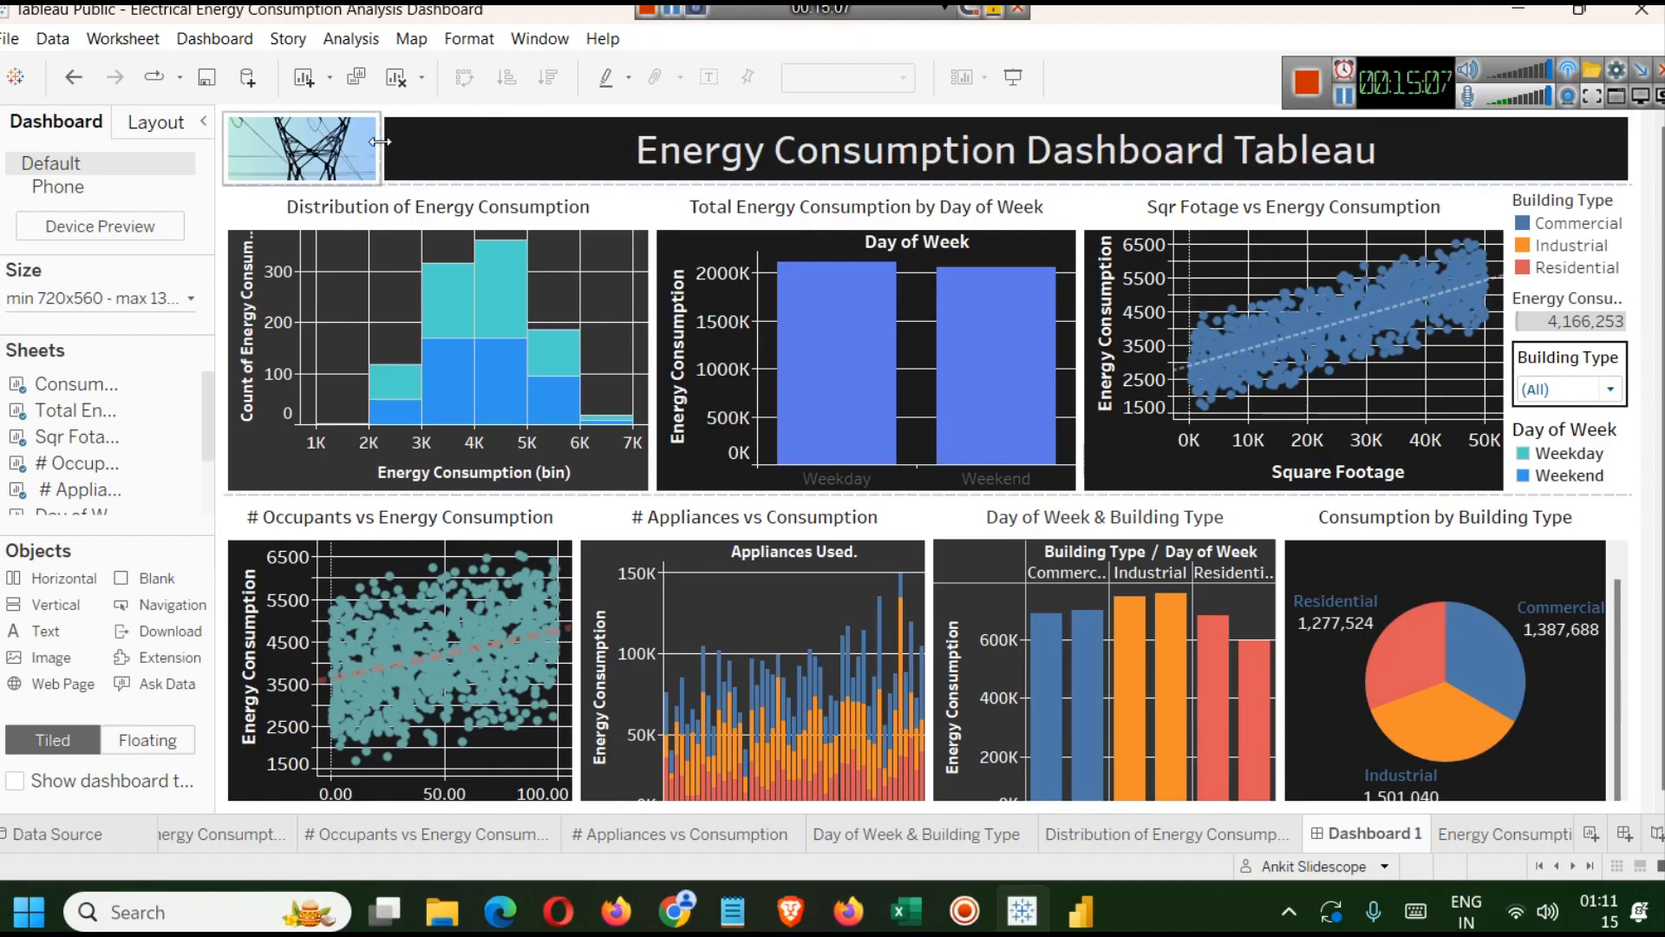
right_click(327, 139)
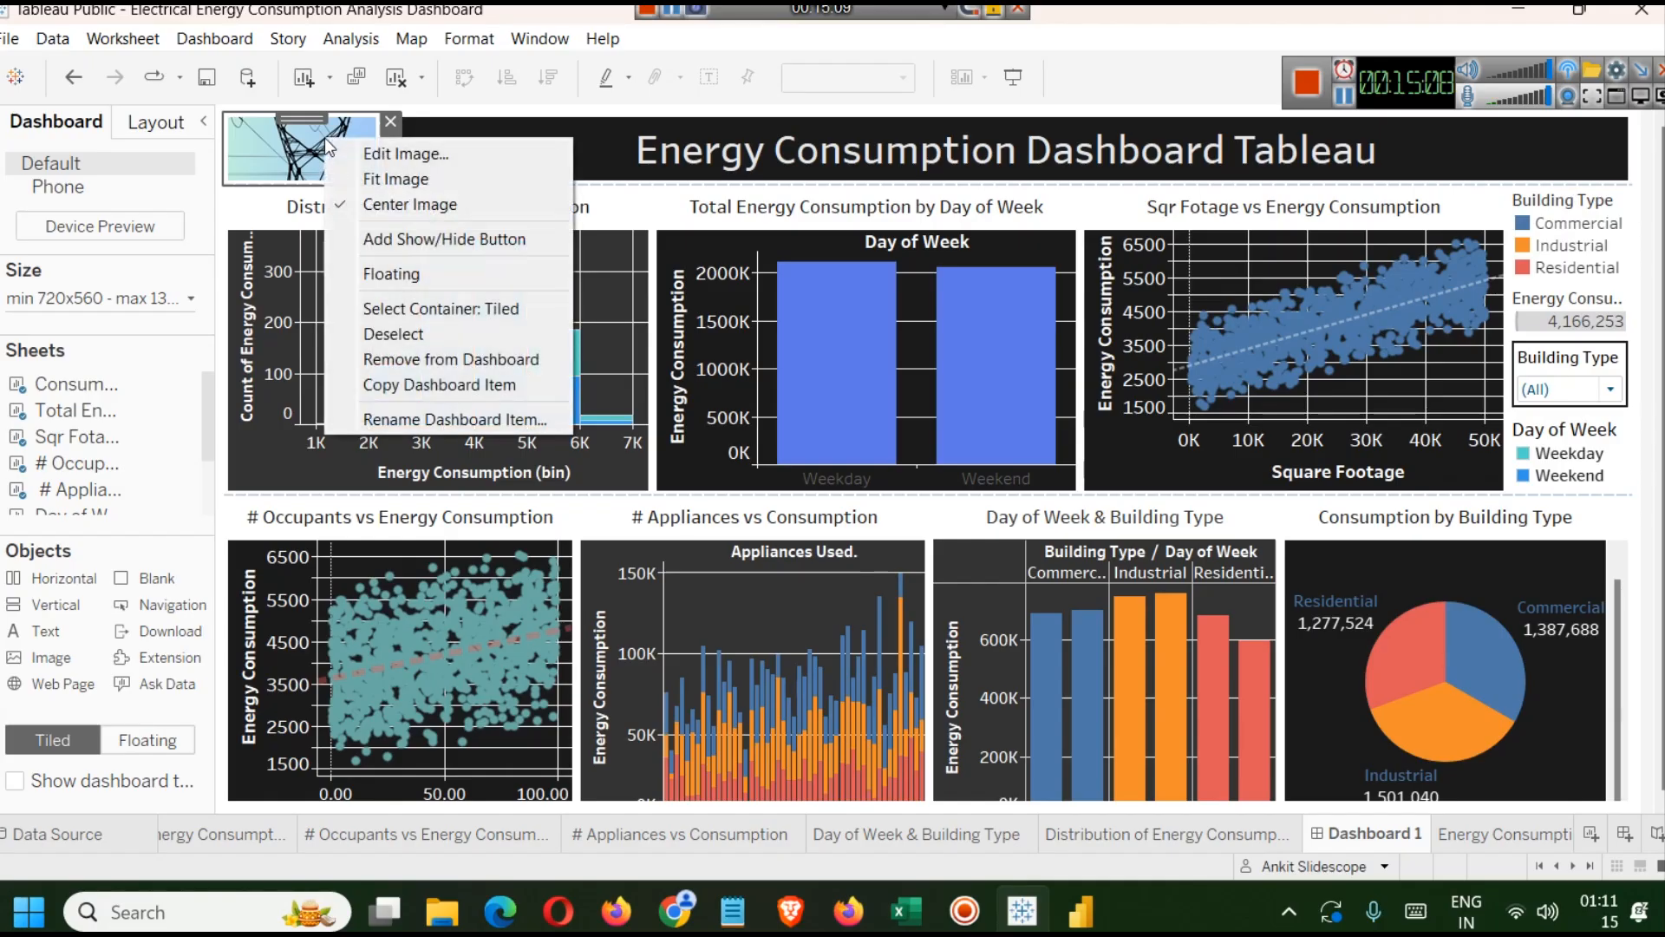
click(397, 179)
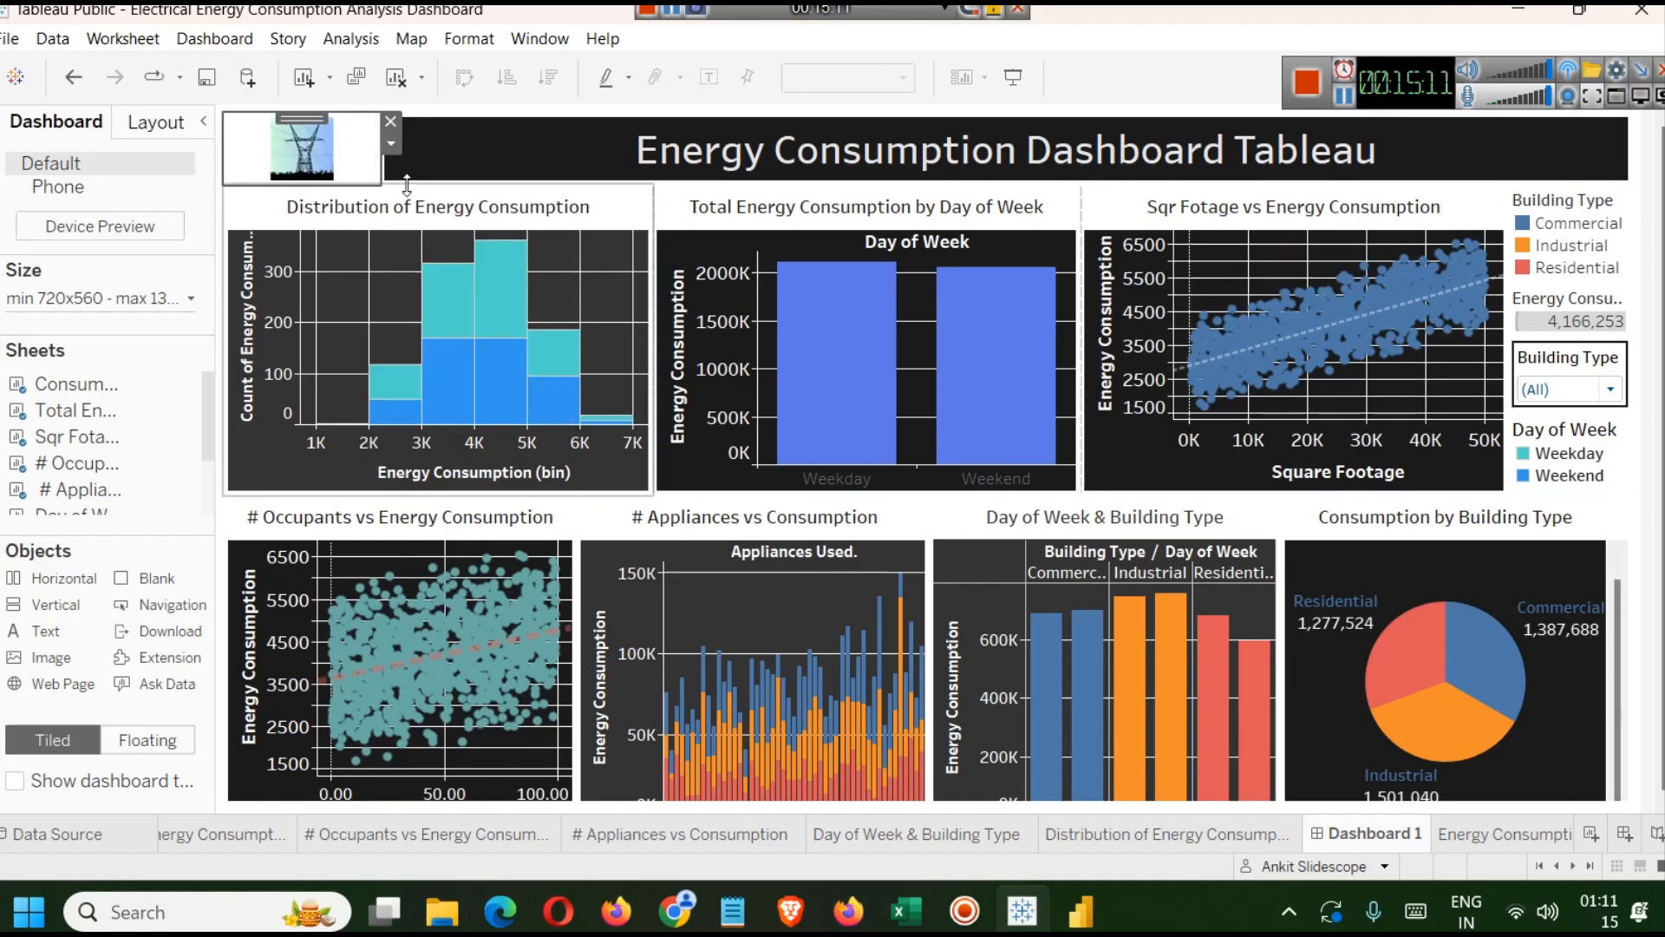
drag(381, 165, 290, 156)
click(329, 177)
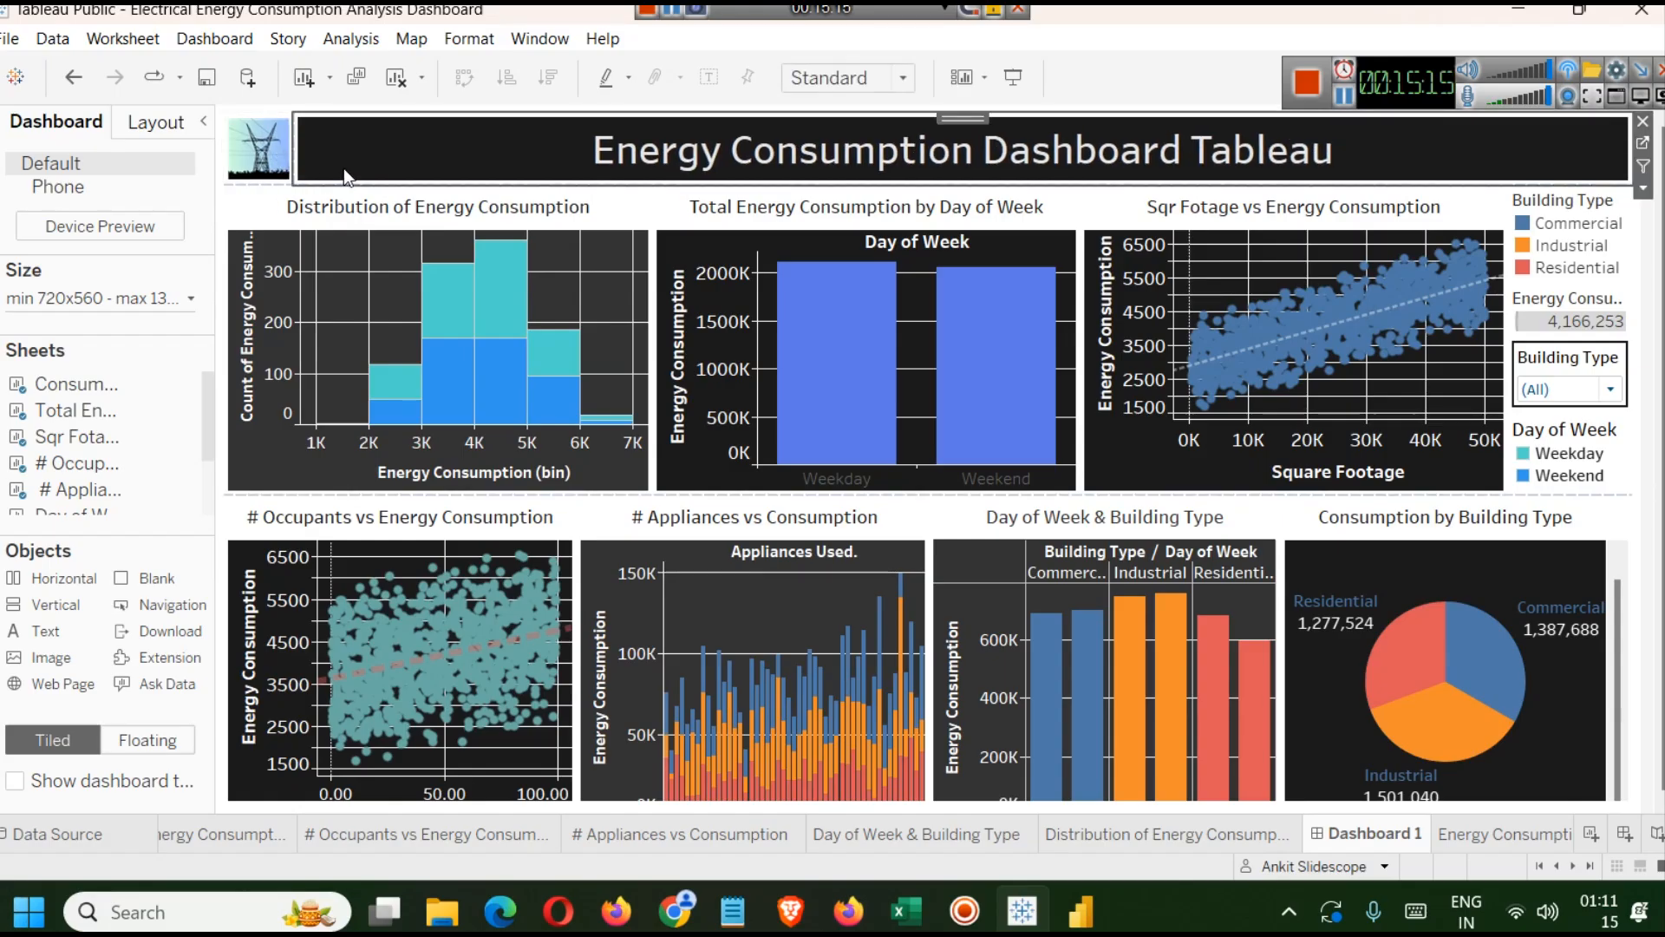
double_click(344, 176)
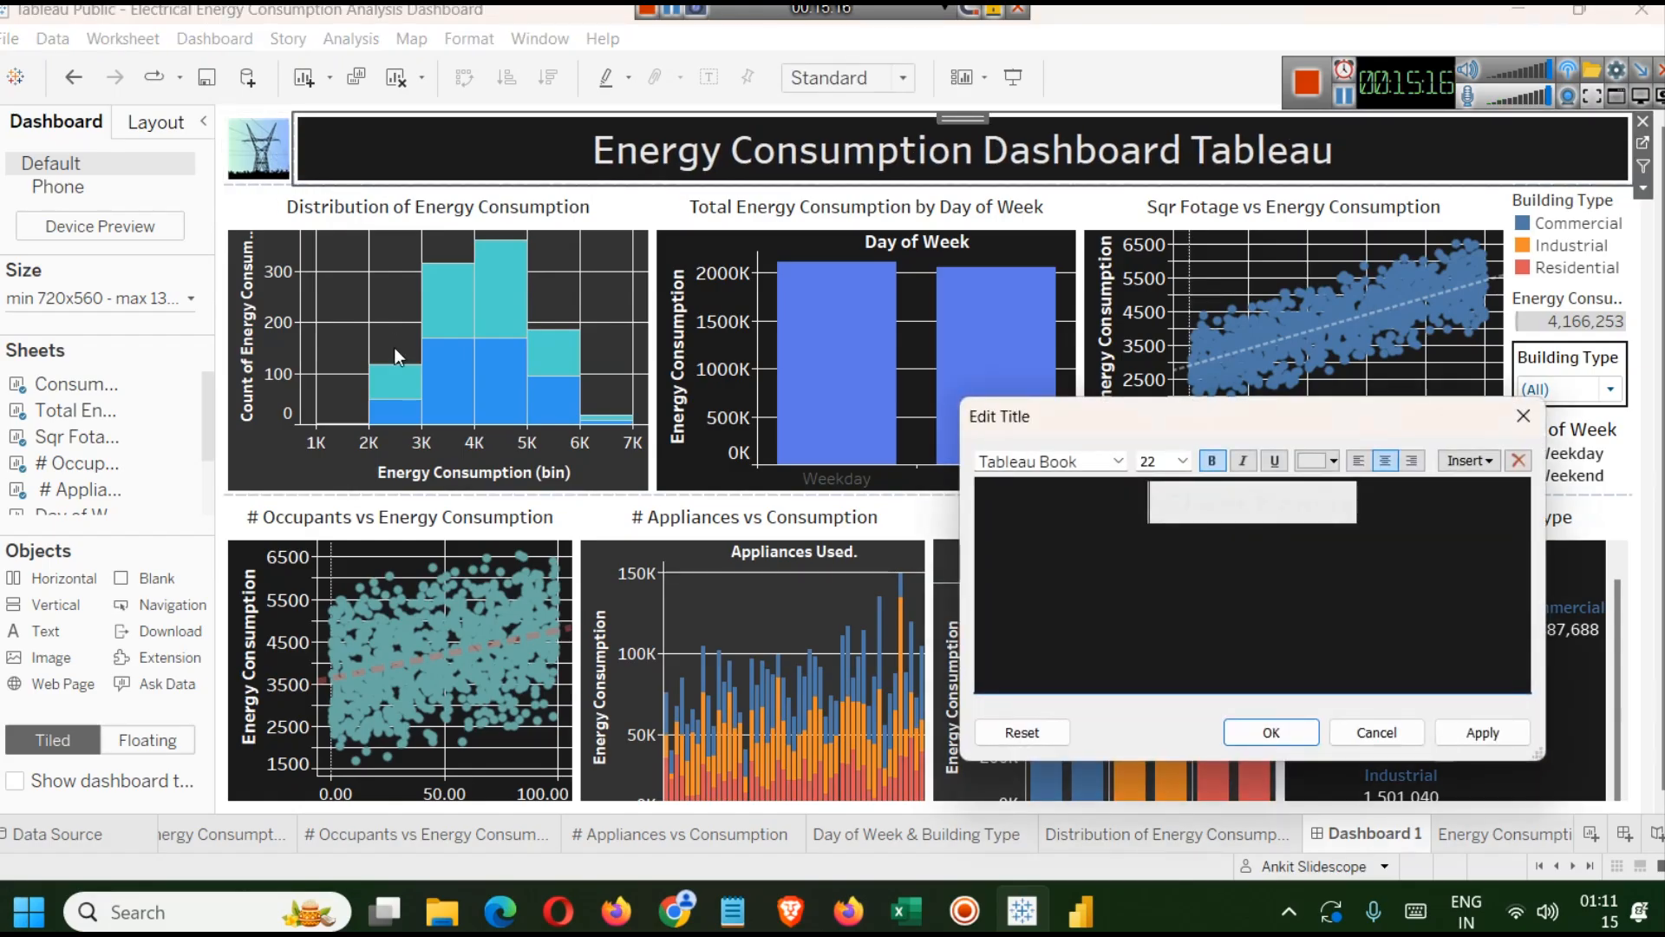
click(1514, 418)
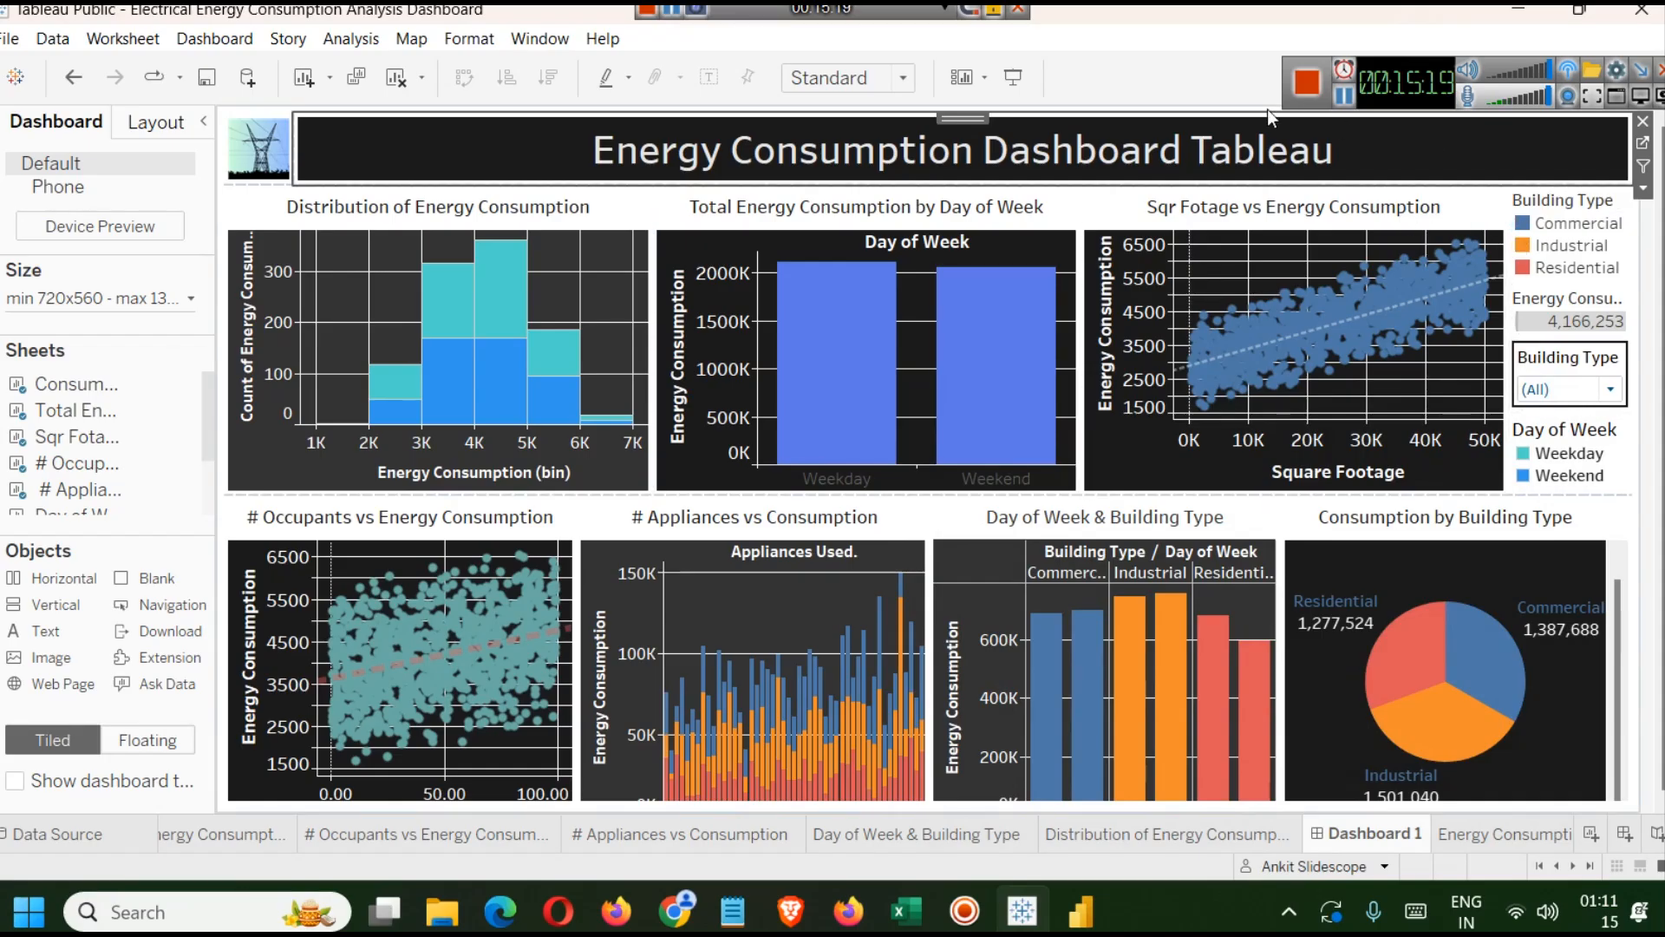
Make the image object floating and resize it smaller.
click(250, 155)
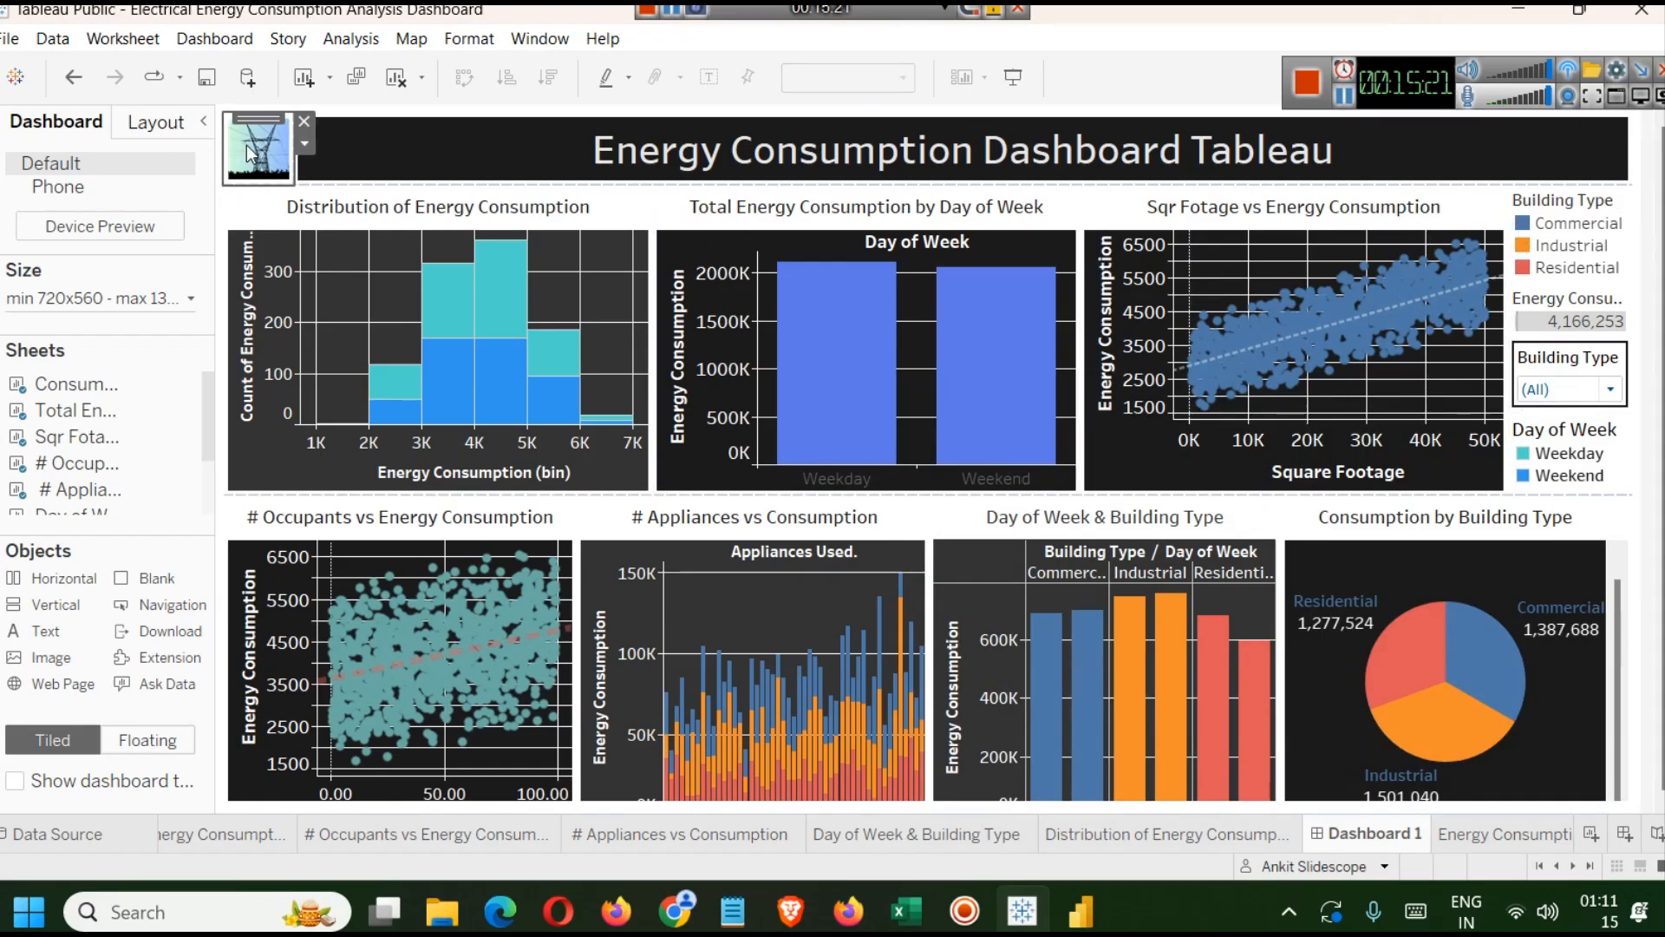
right_click(251, 154)
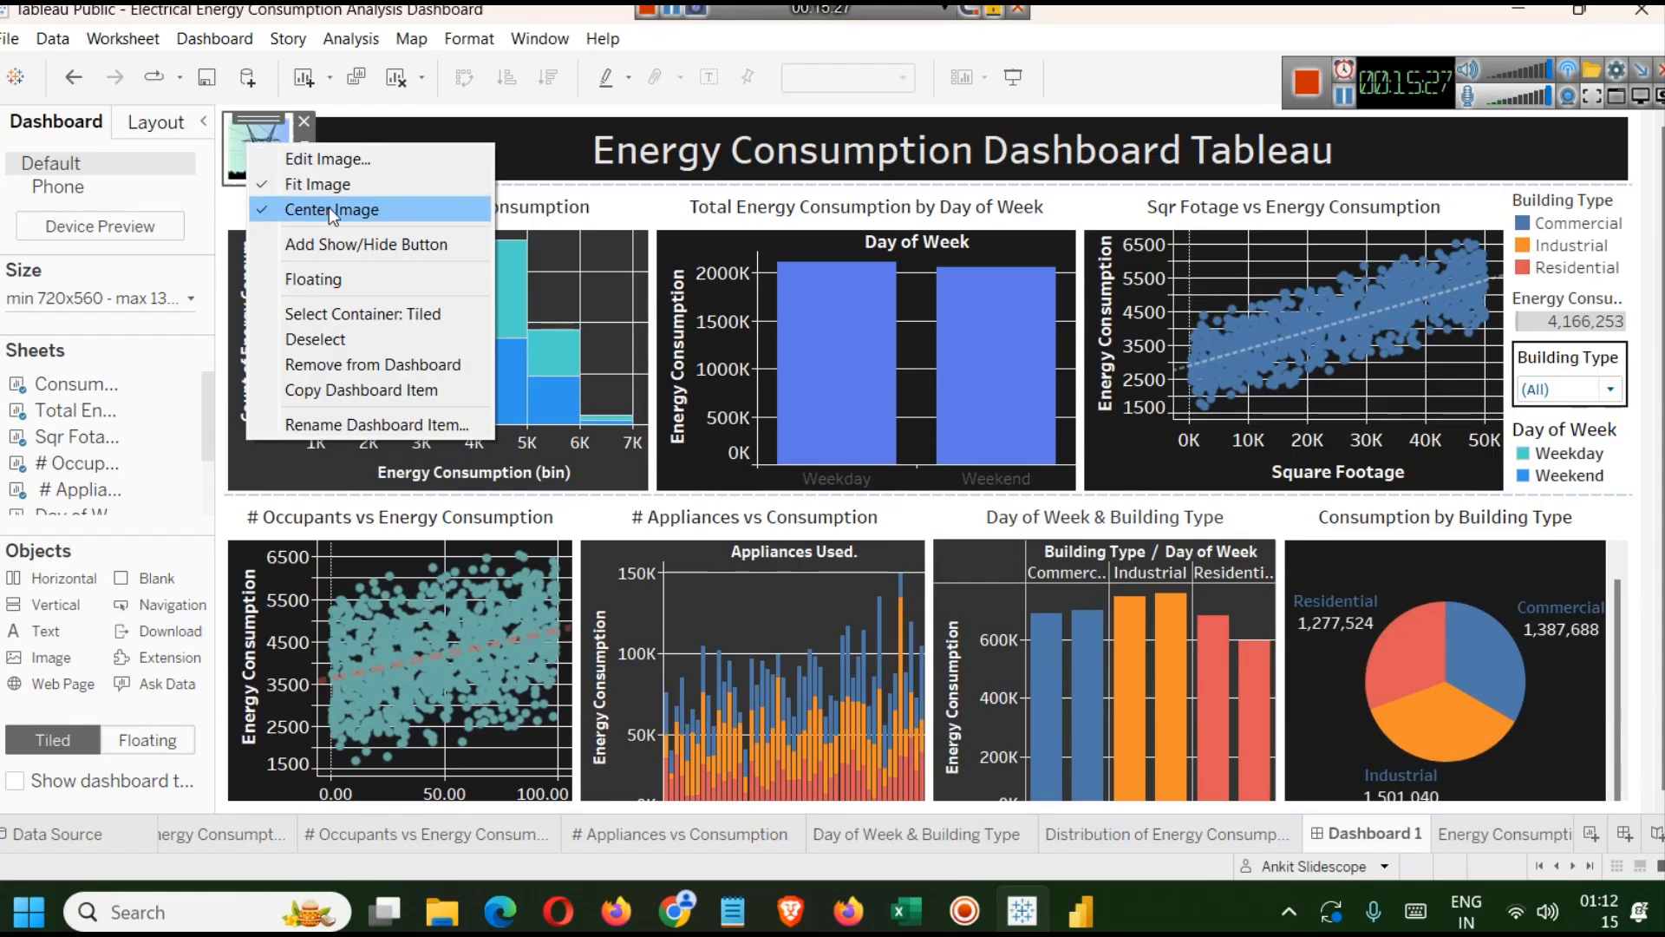
click(313, 278)
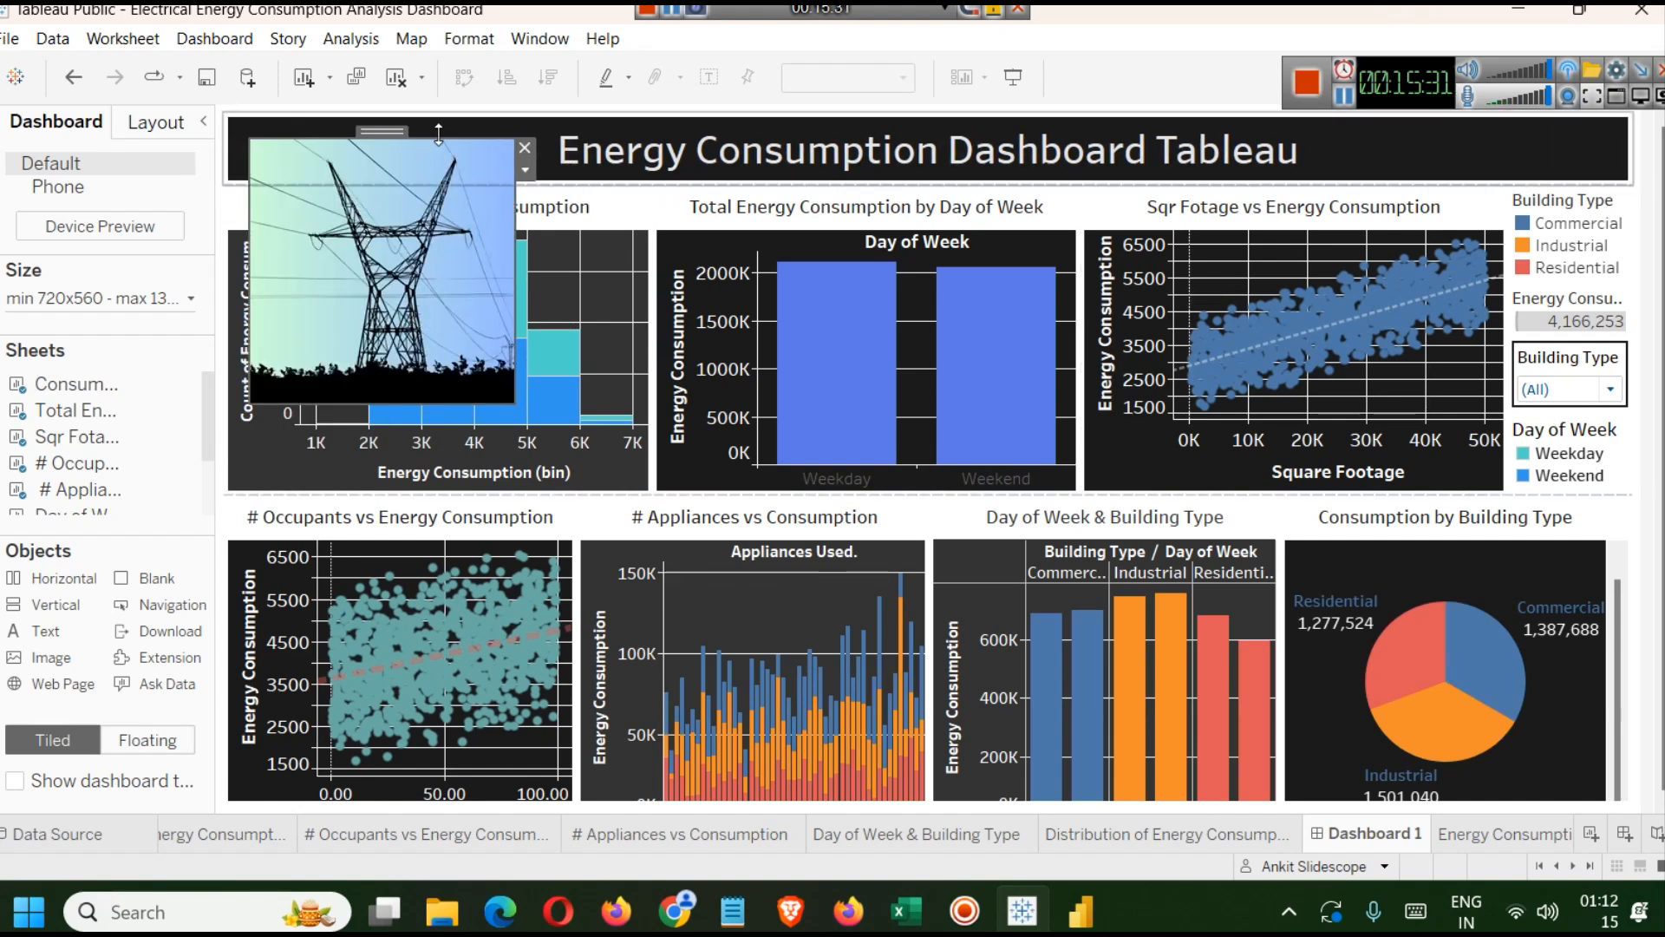
drag(436, 139, 451, 227)
drag(514, 313, 401, 286)
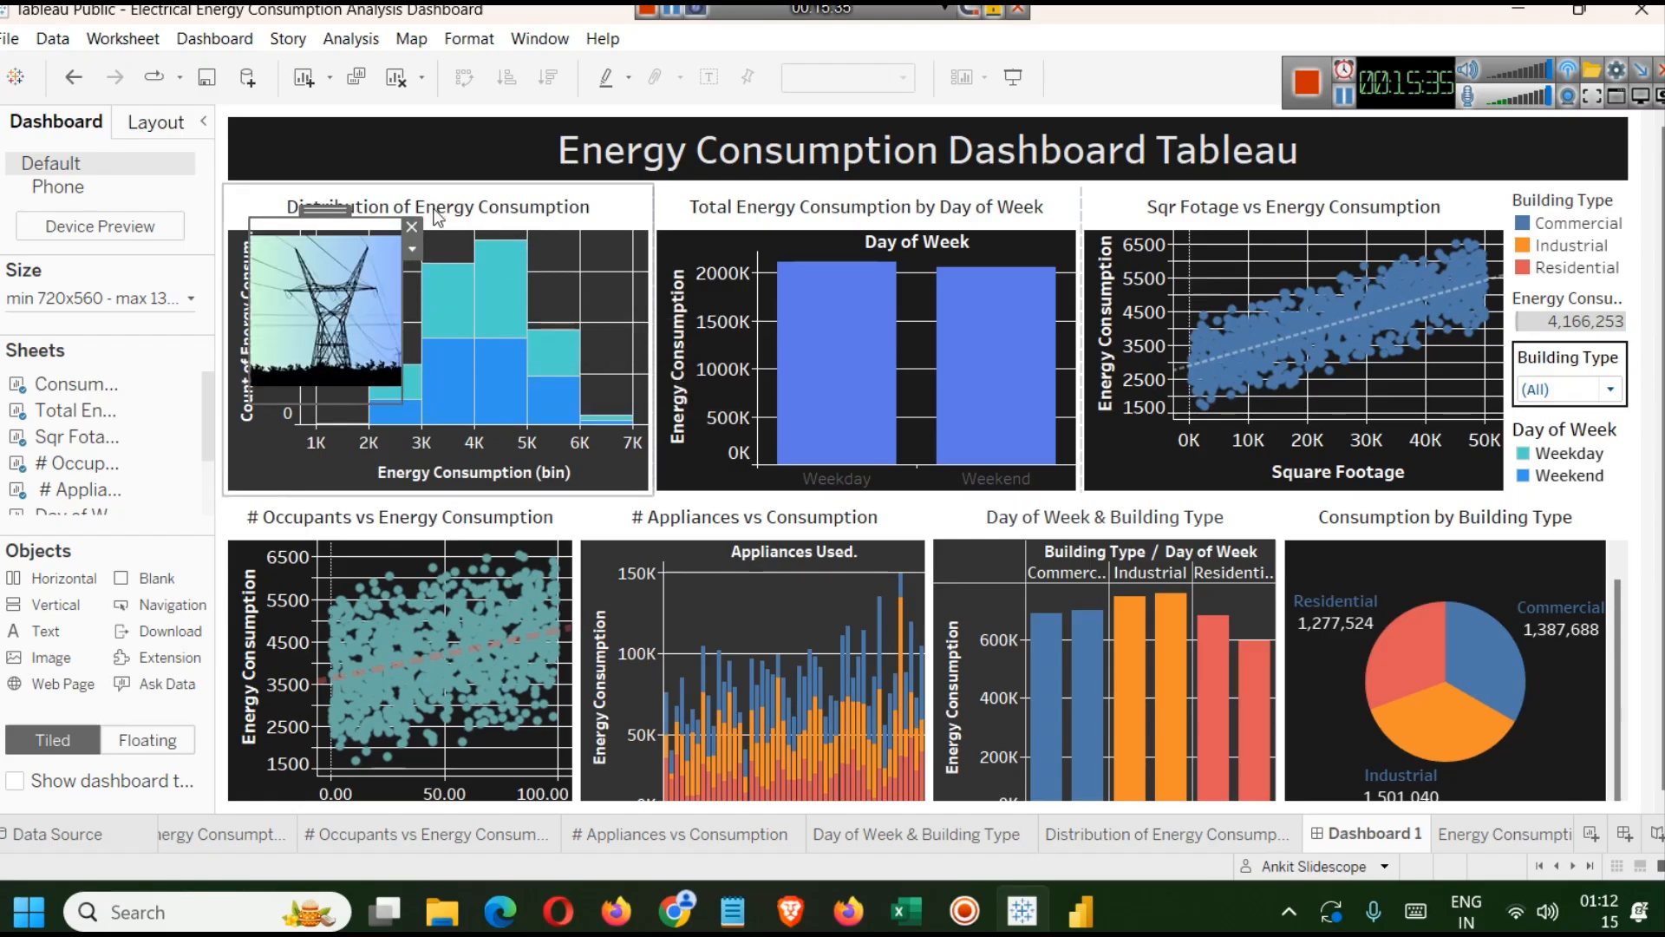
Move and shrink the floating image so it sits inside the dark title banner beside the heading.
drag(328, 211, 1532, 122)
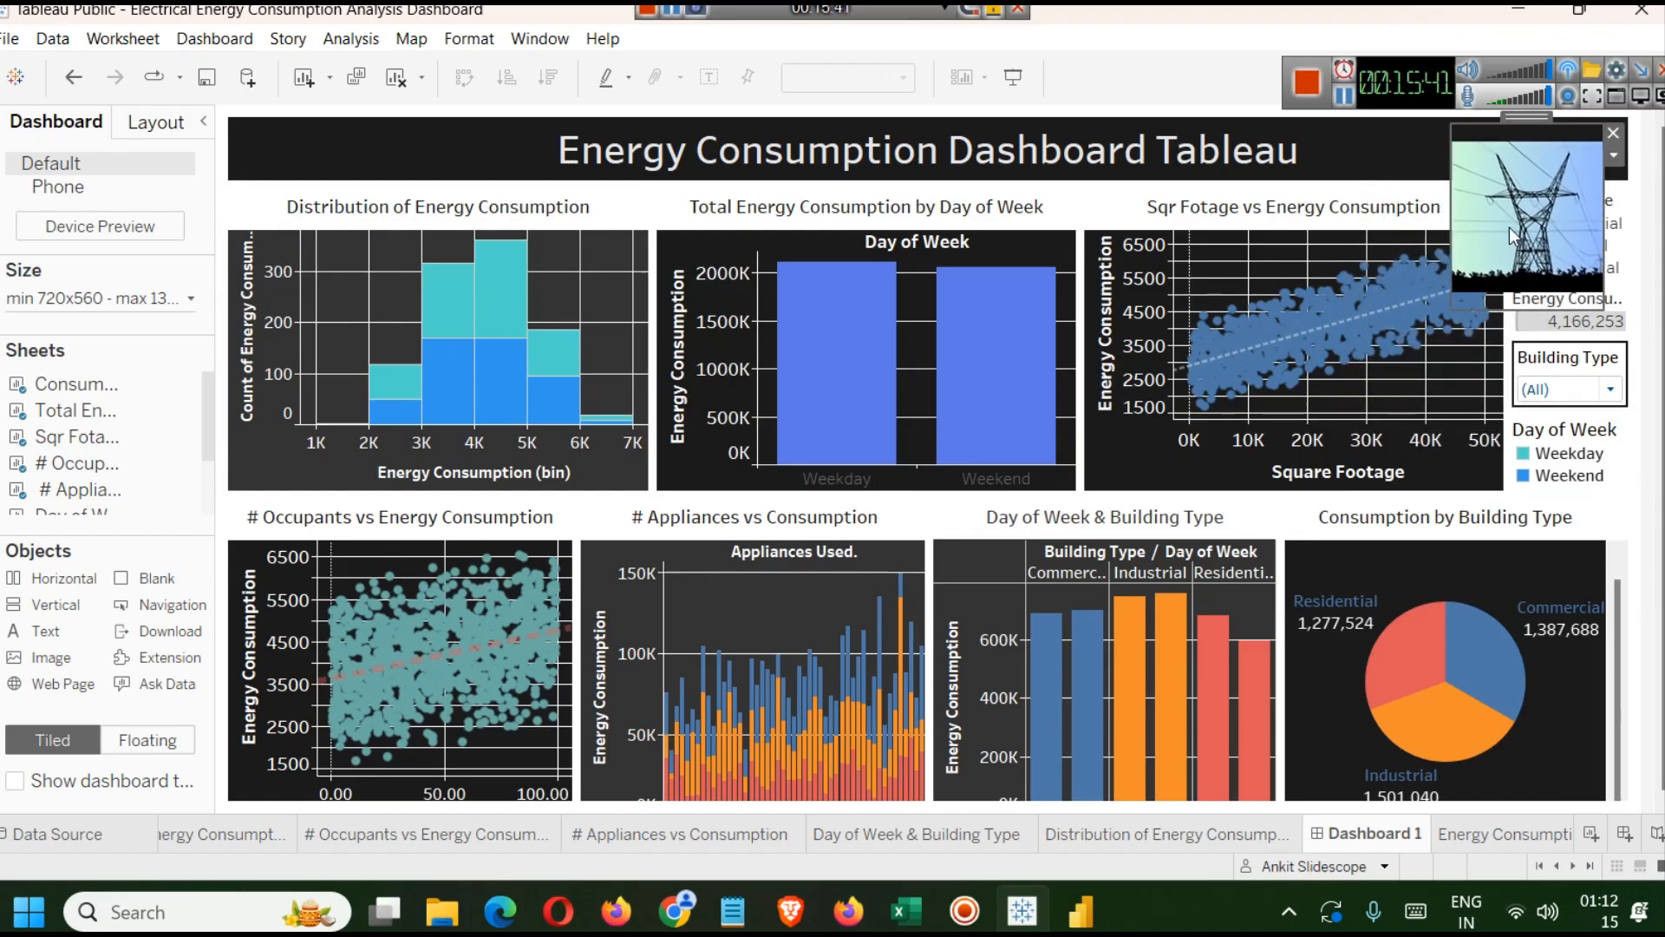
mouse_move(1531, 123)
mouse_down()
mouse_move(1534, 208)
mouse_move(1562, 122)
mouse_up()
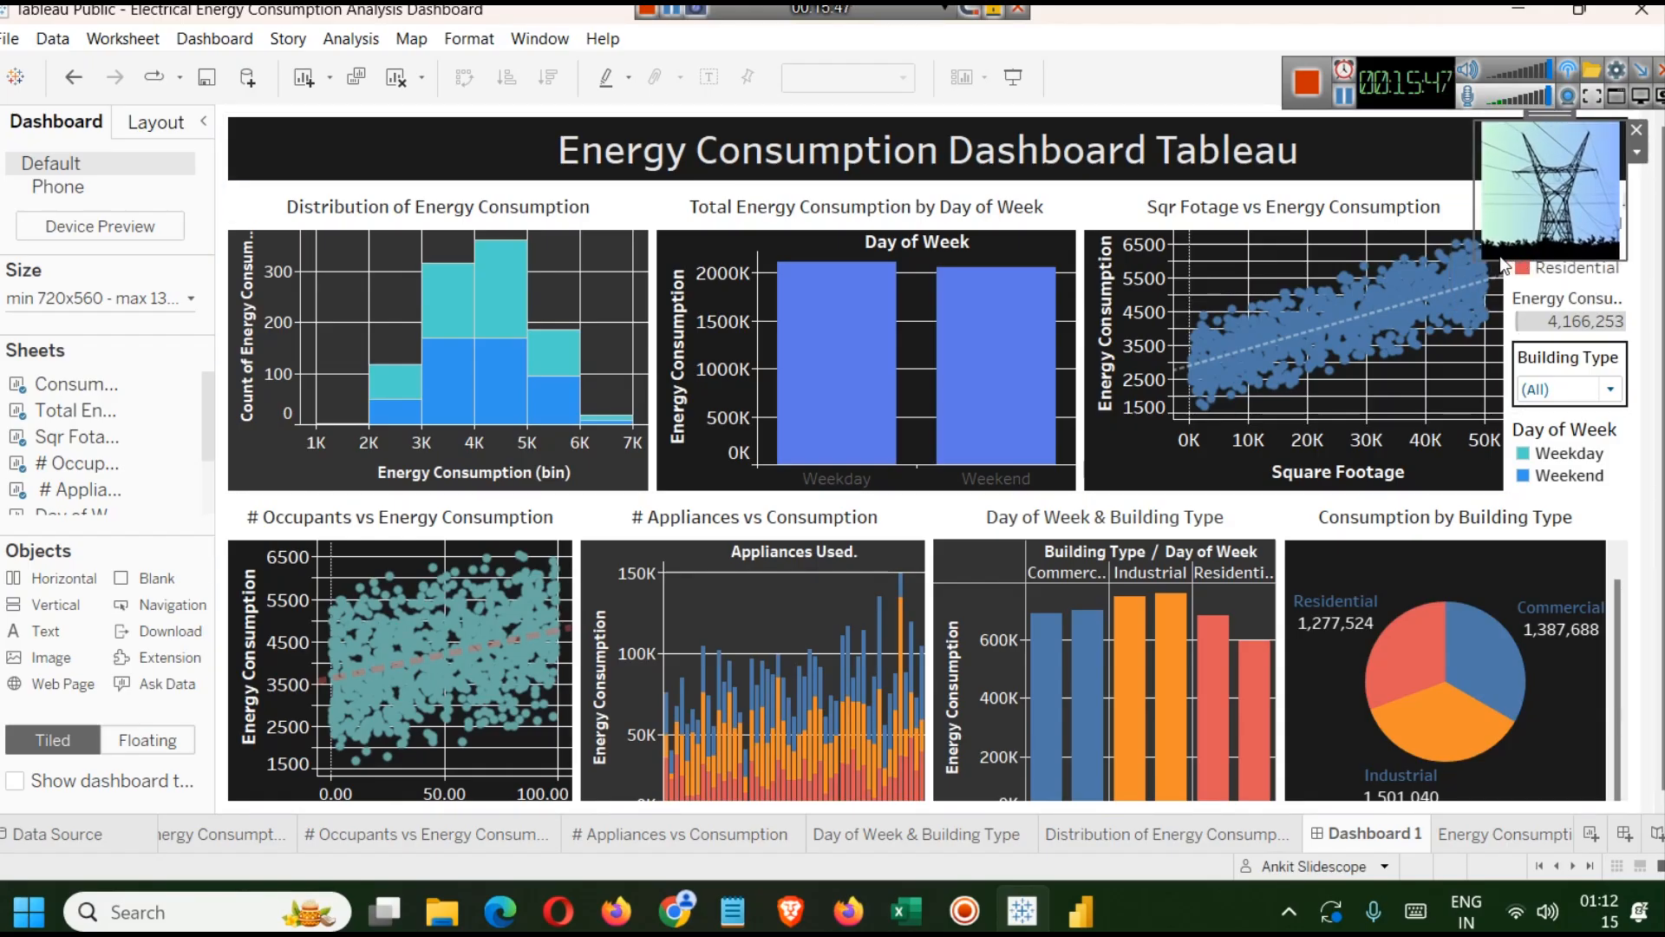
drag(1500, 259, 1485, 157)
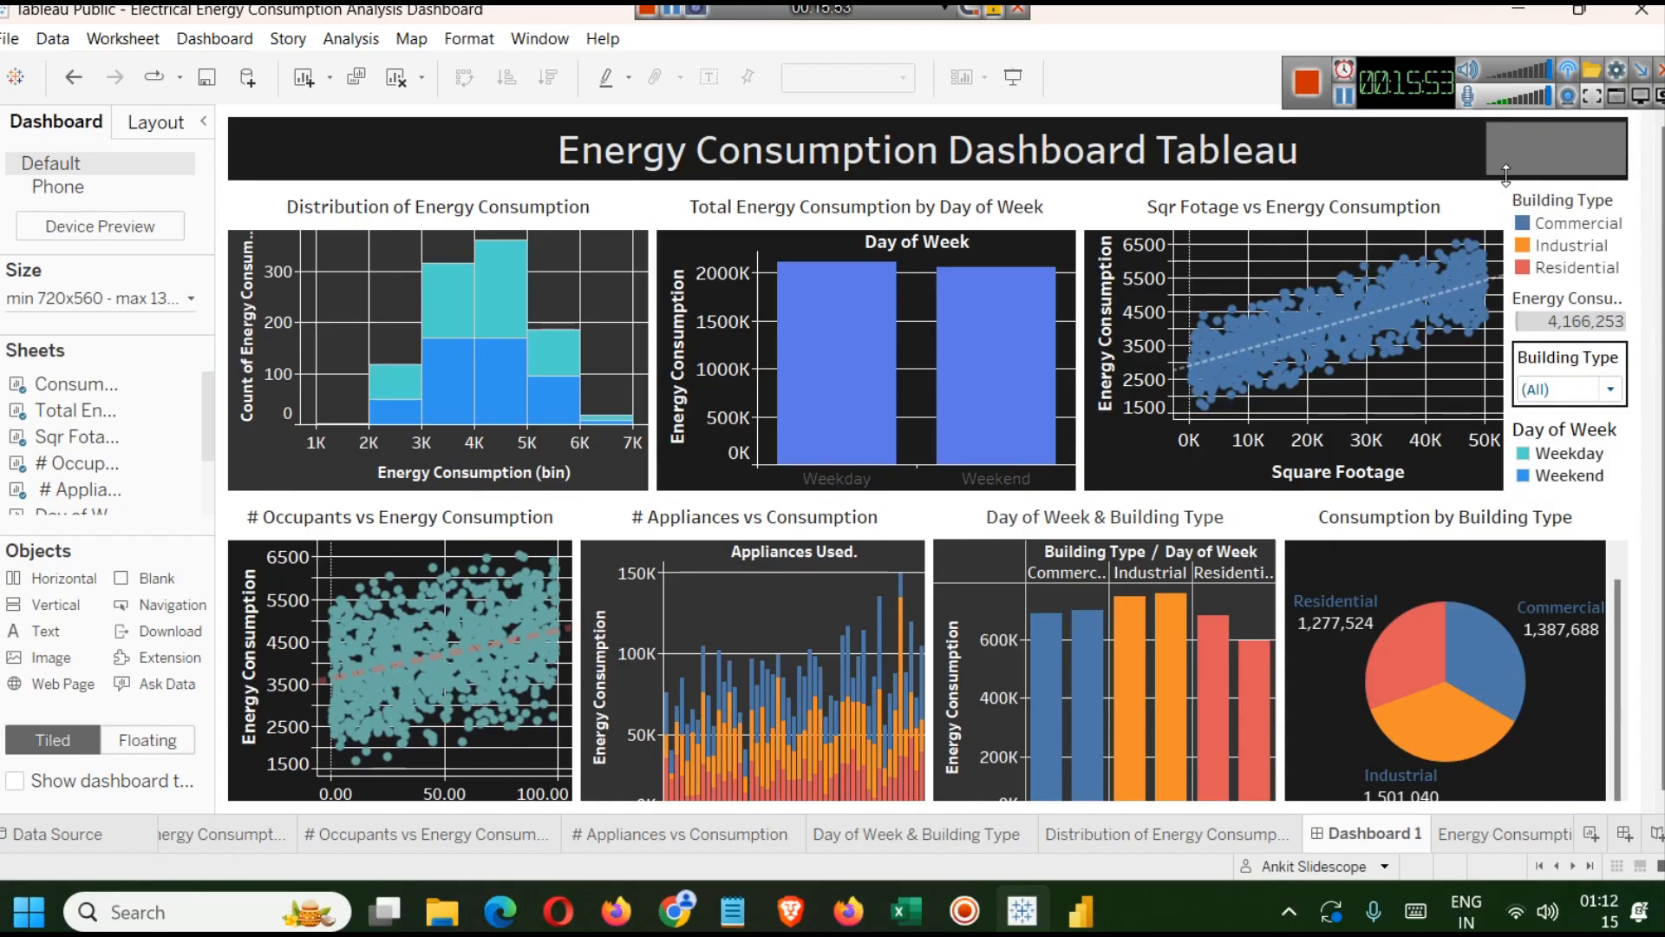
drag(1586, 188, 1586, 179)
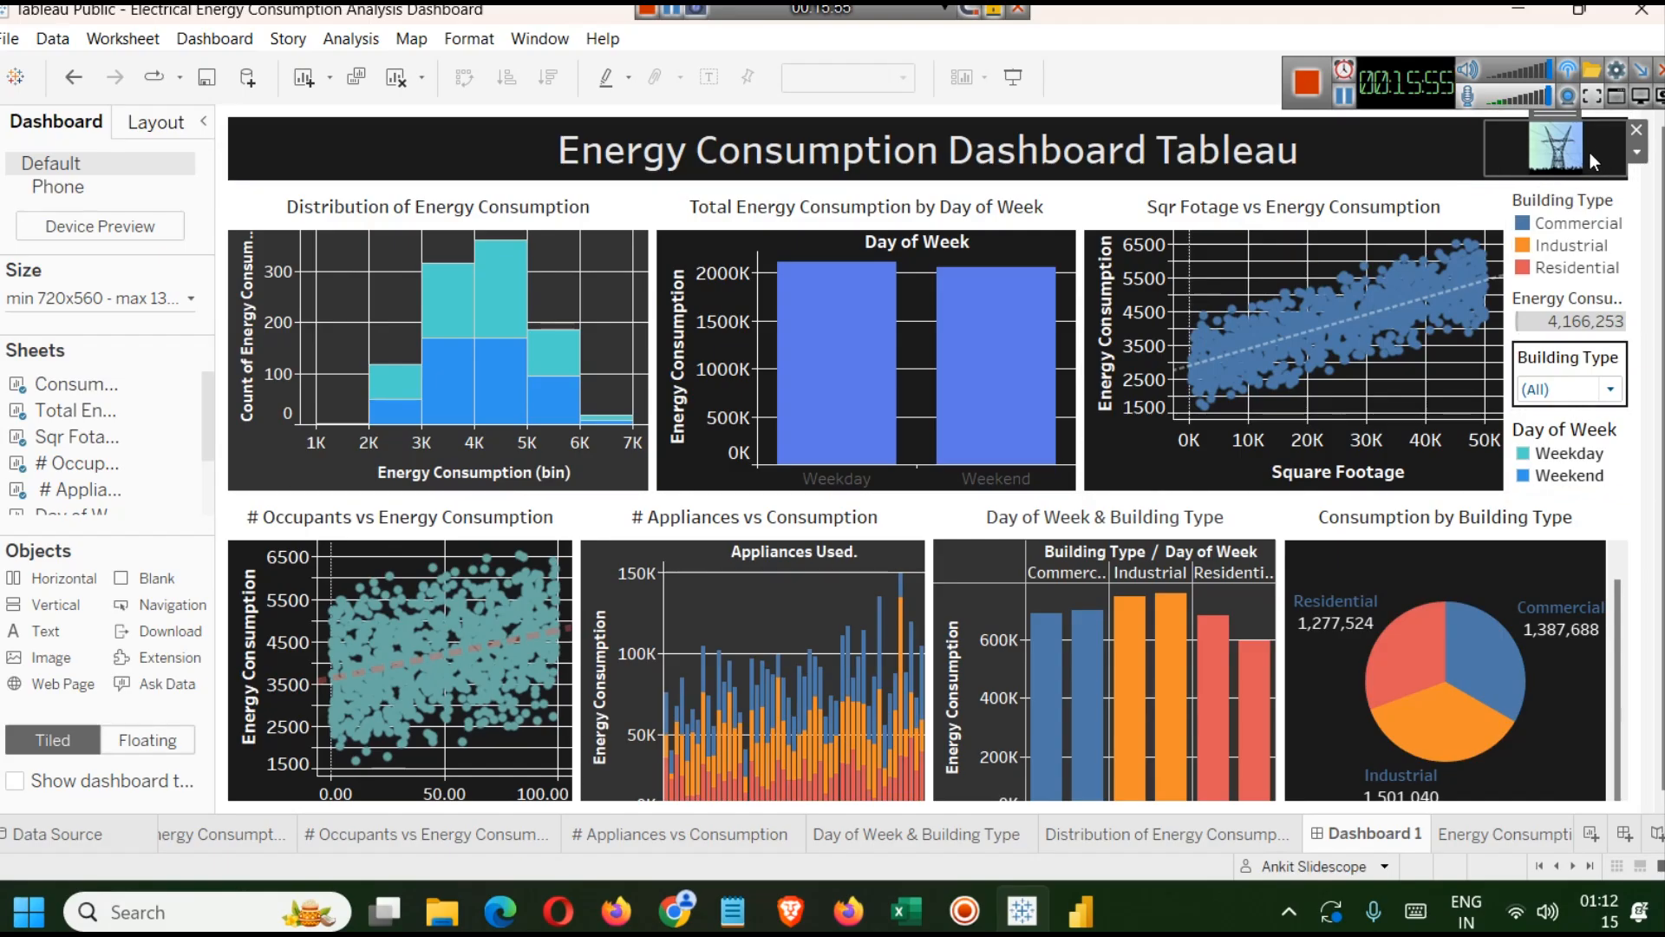
drag(1553, 111, 1386, 120)
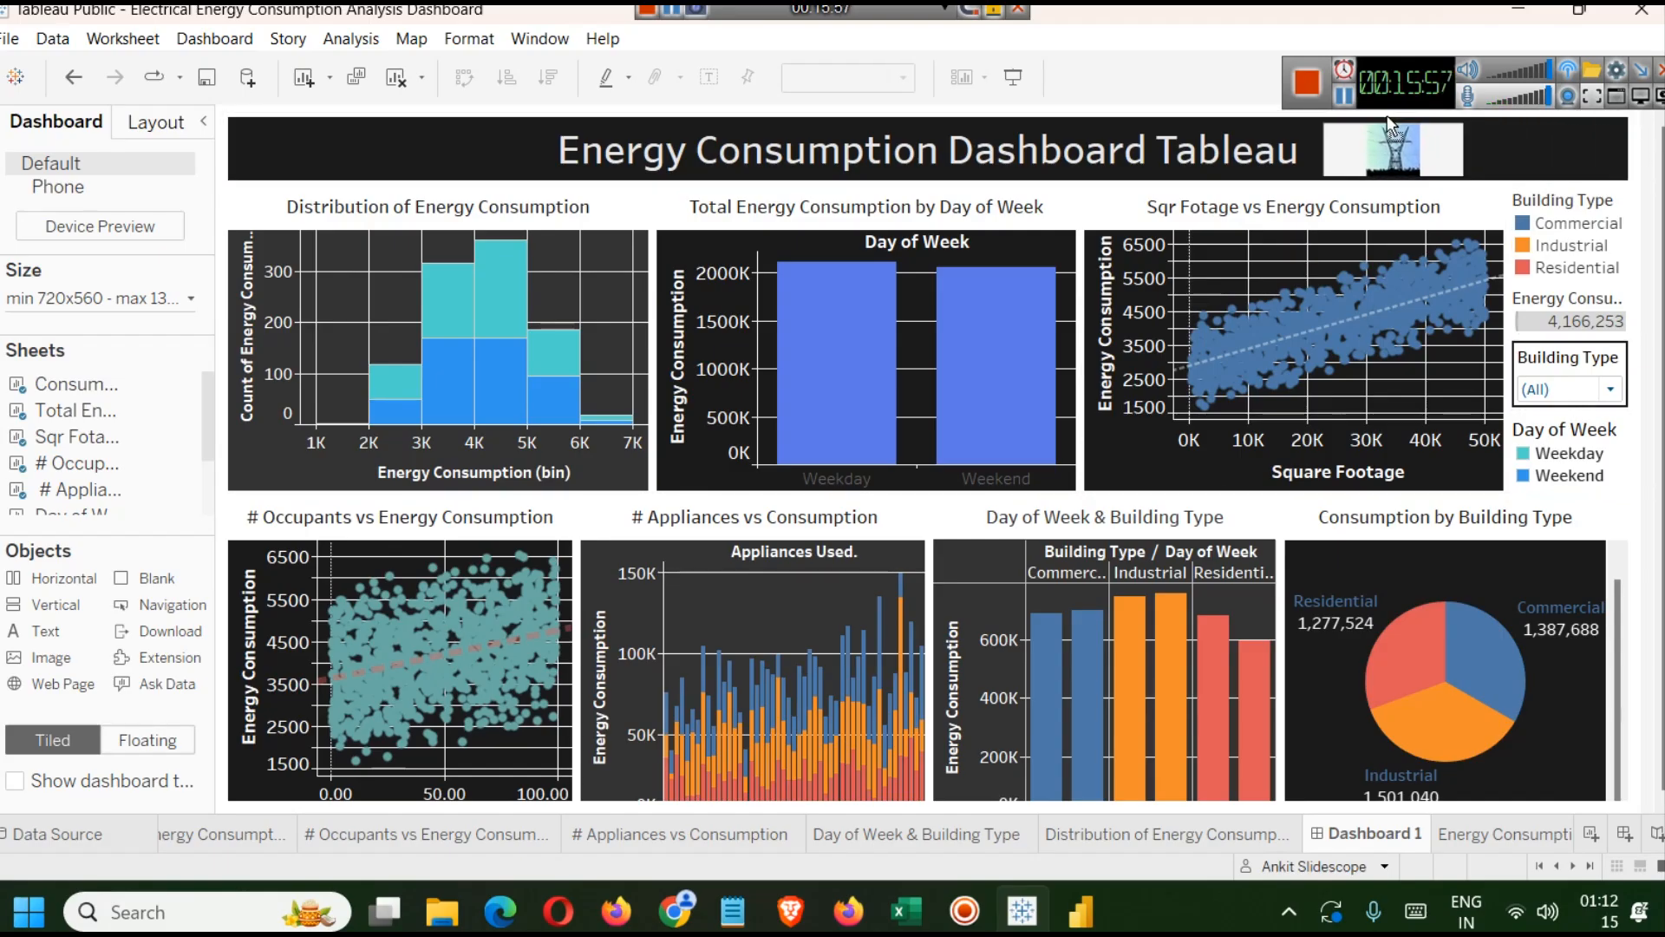
click(1450, 227)
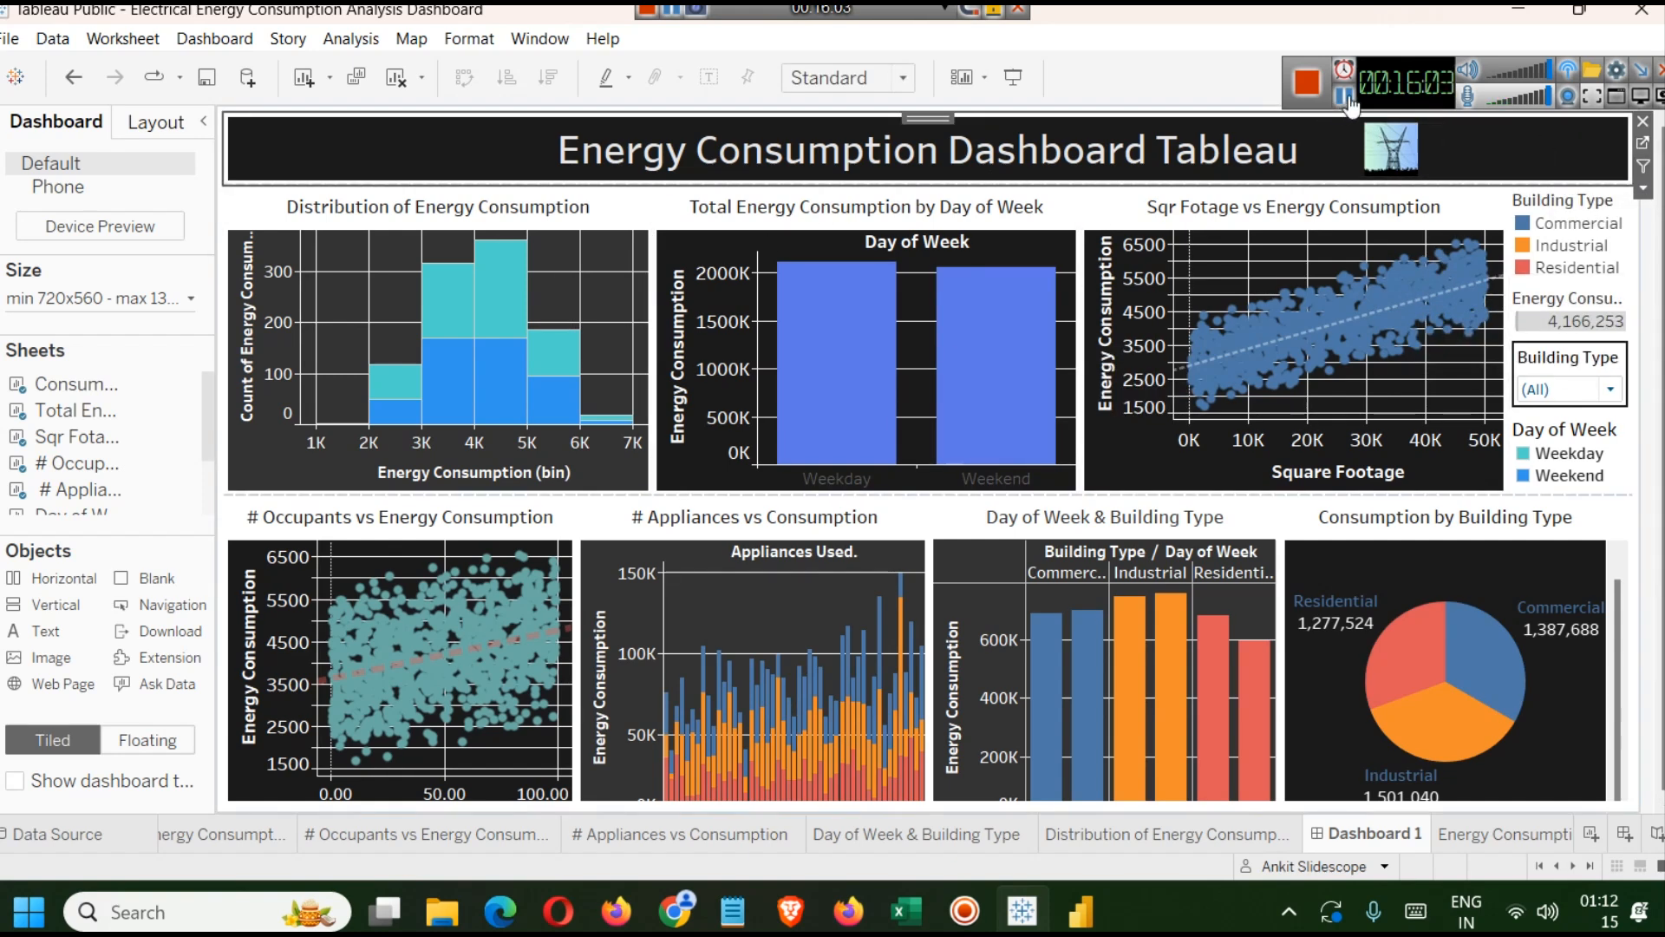
Switch to presentation mode to preview the finished dashboard.
click(1345, 96)
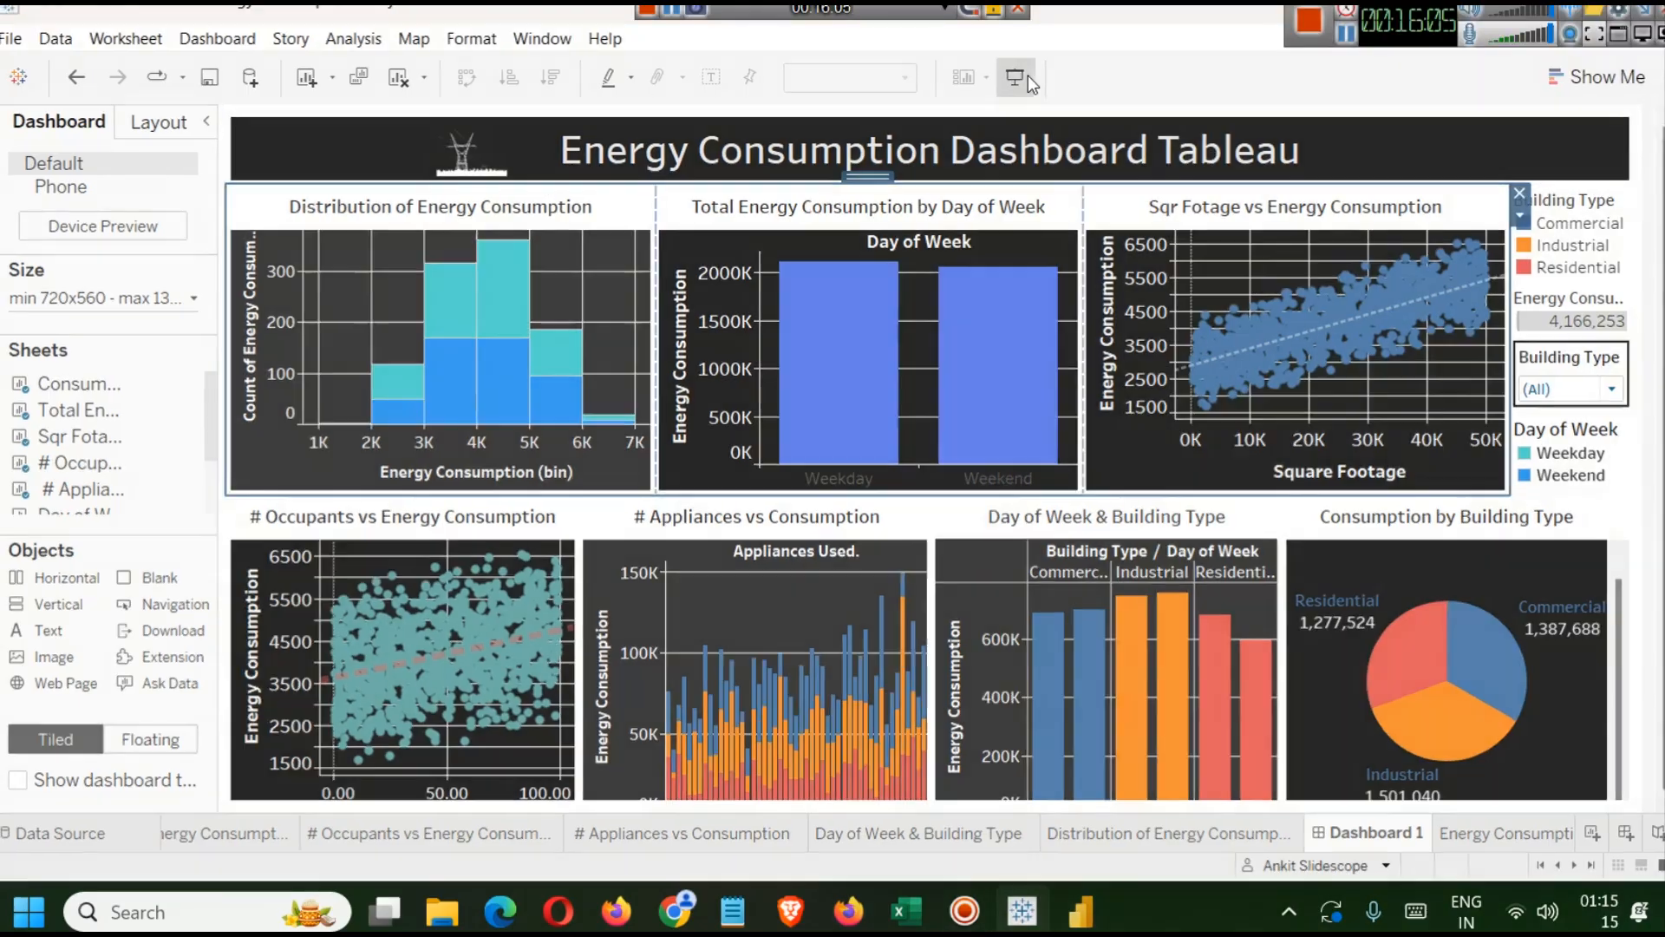
click(1028, 77)
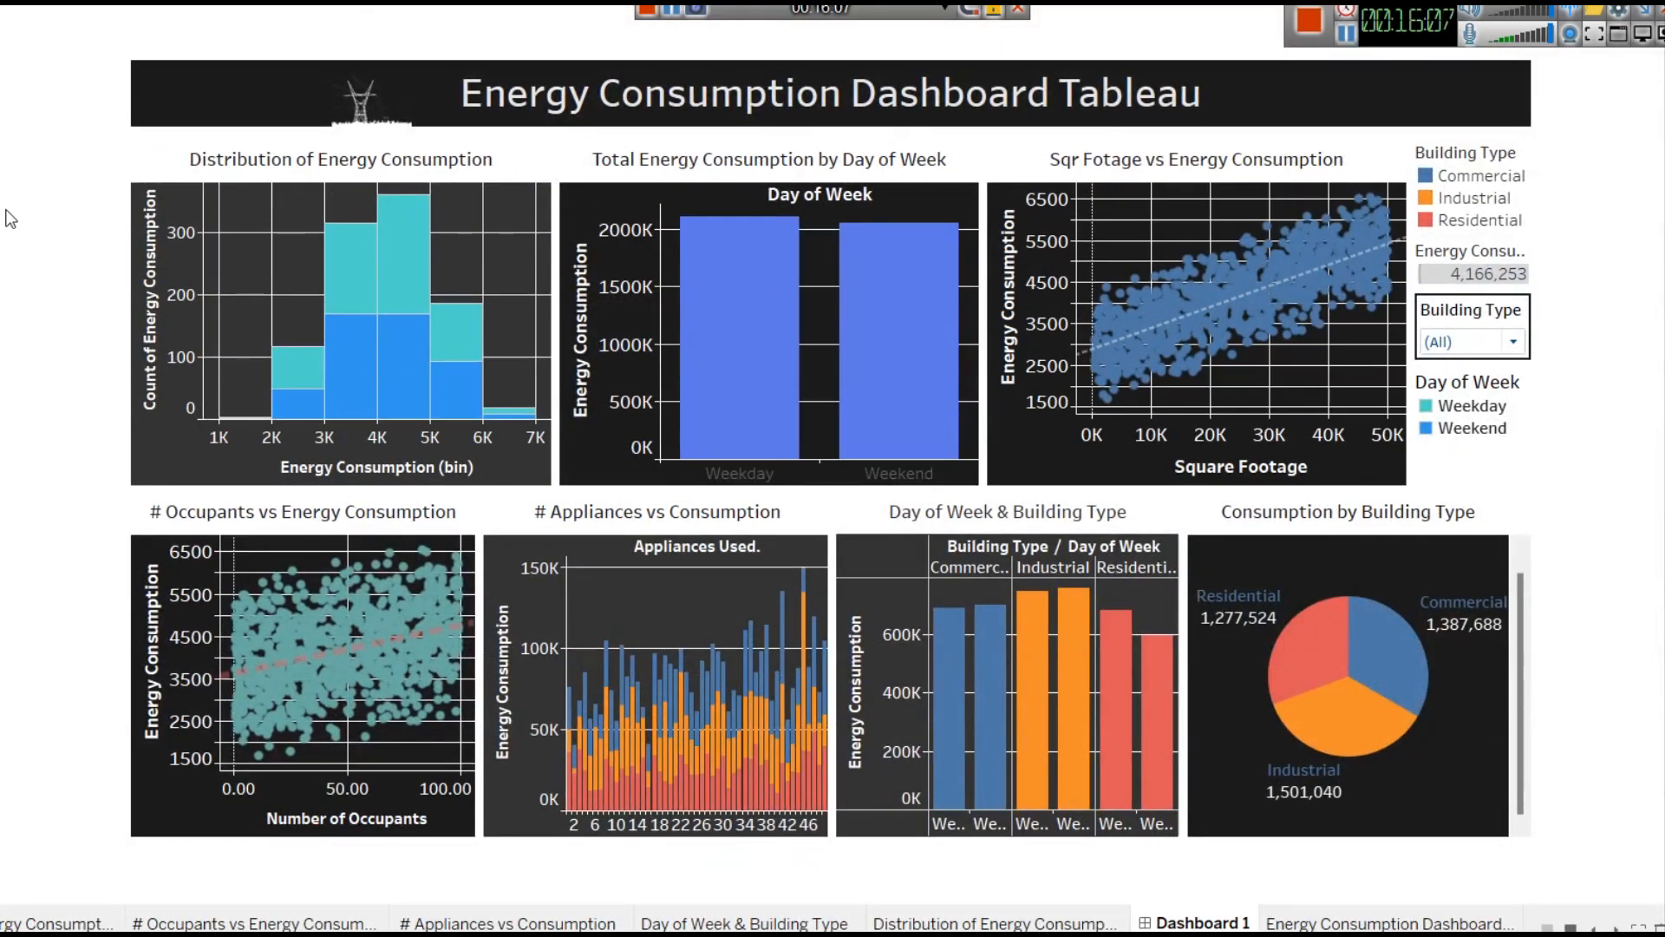
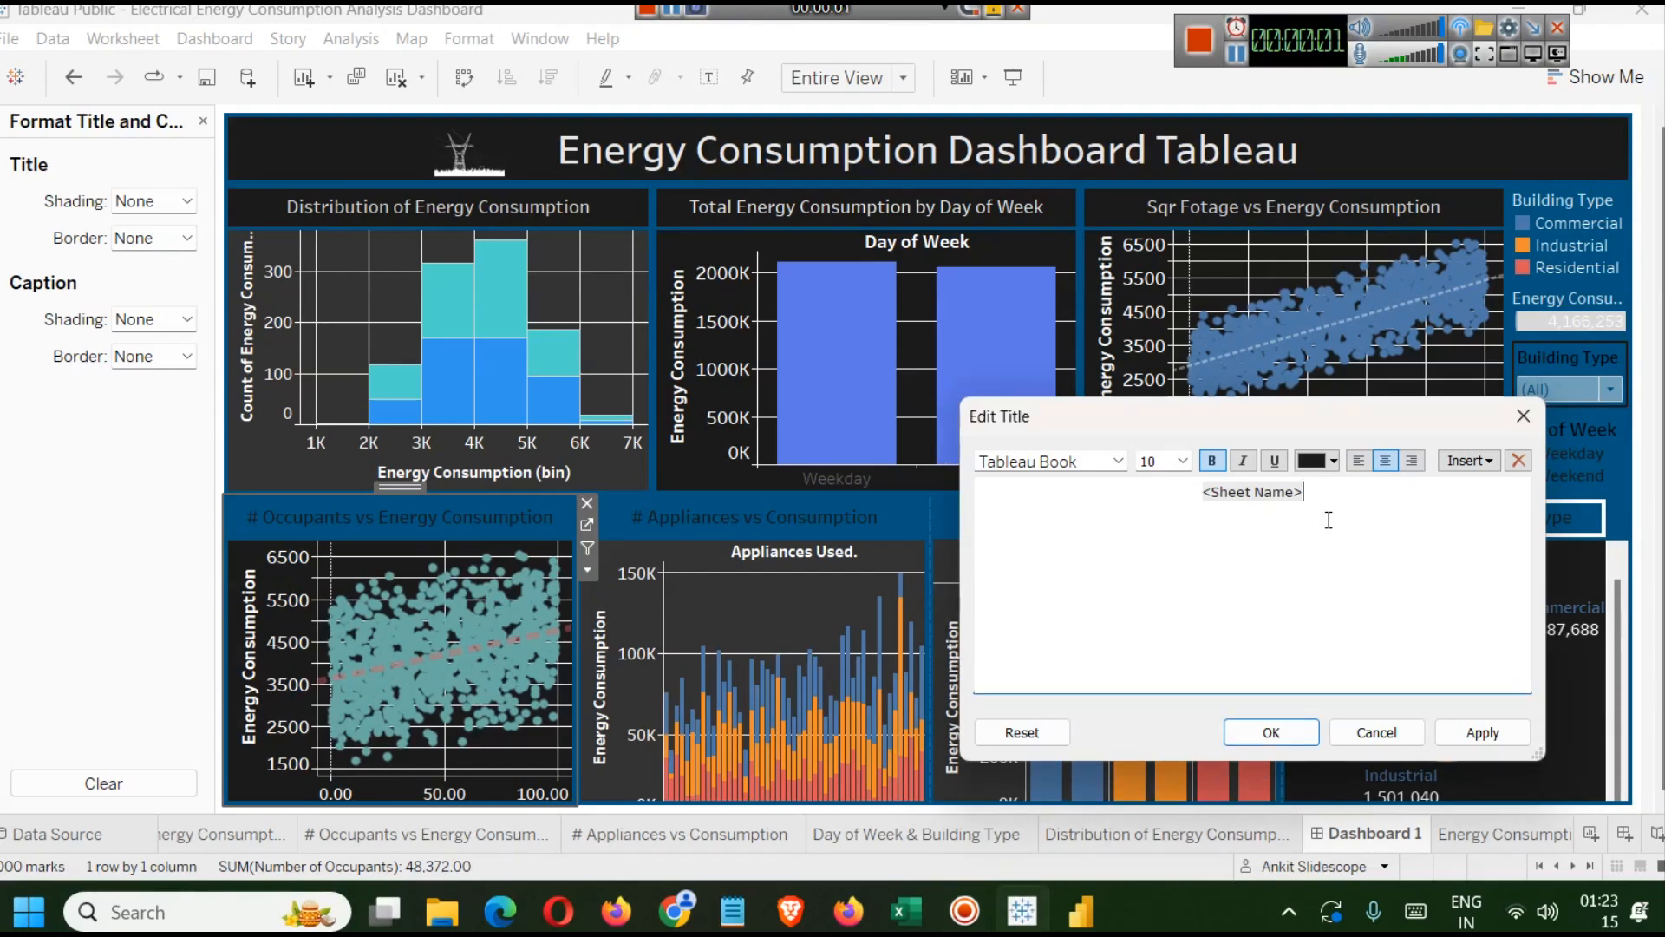
Set the # Occupants vs Energy Consumption title text colour to white and apply it.
key(ctrl+a)
click(1335, 462)
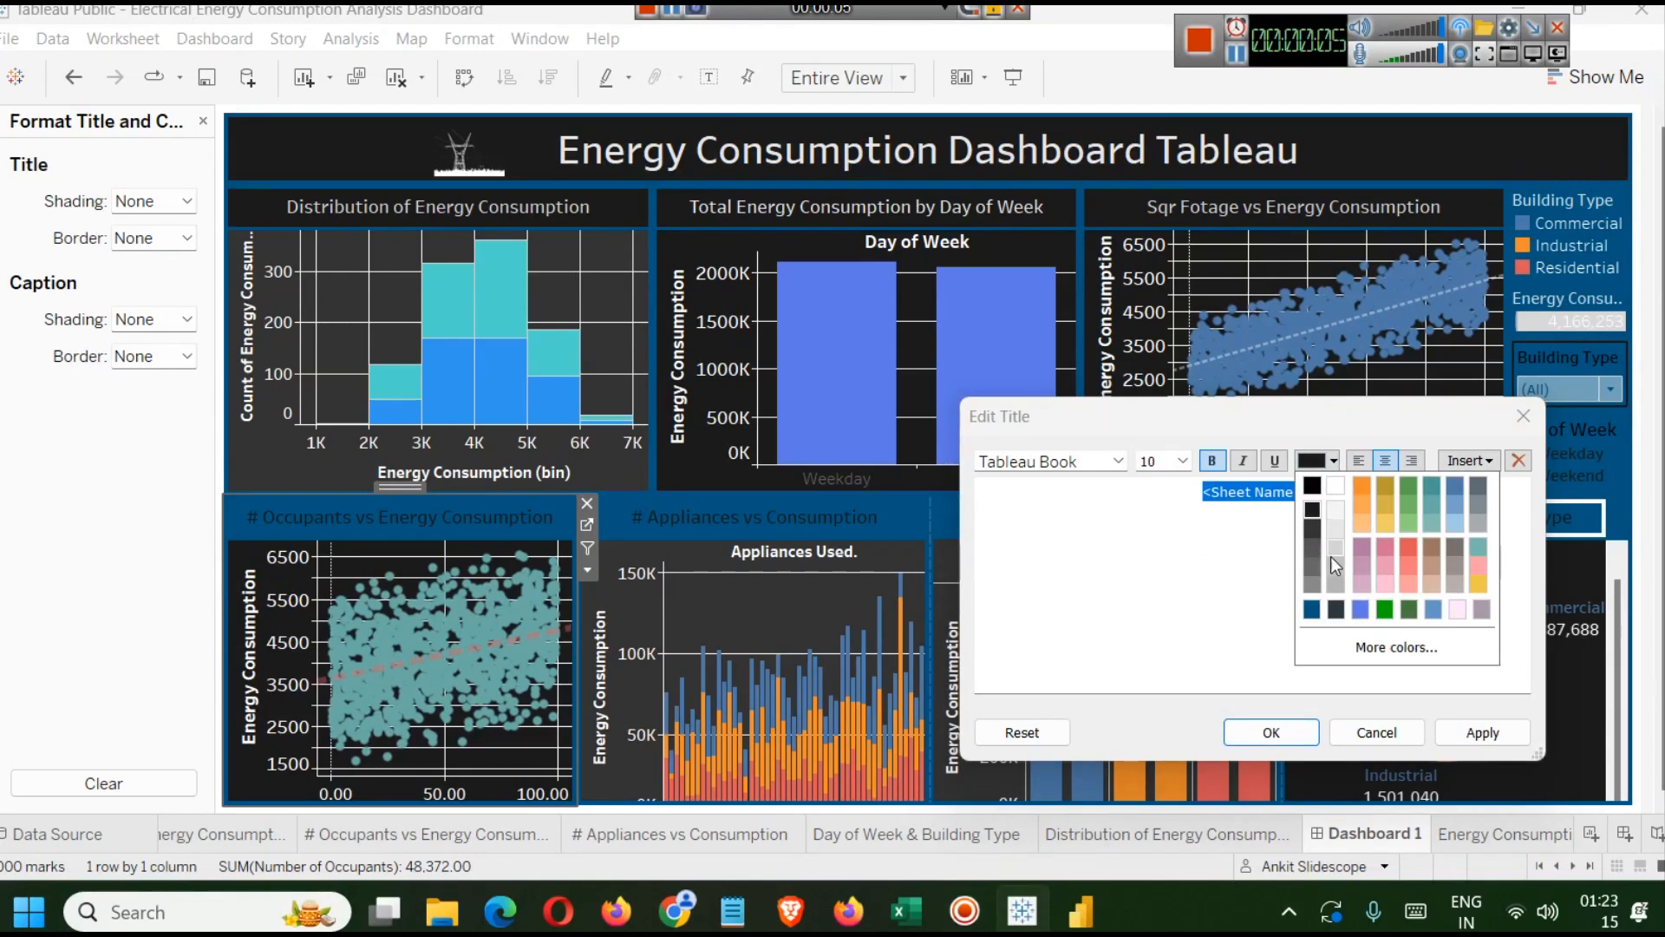
click(1336, 511)
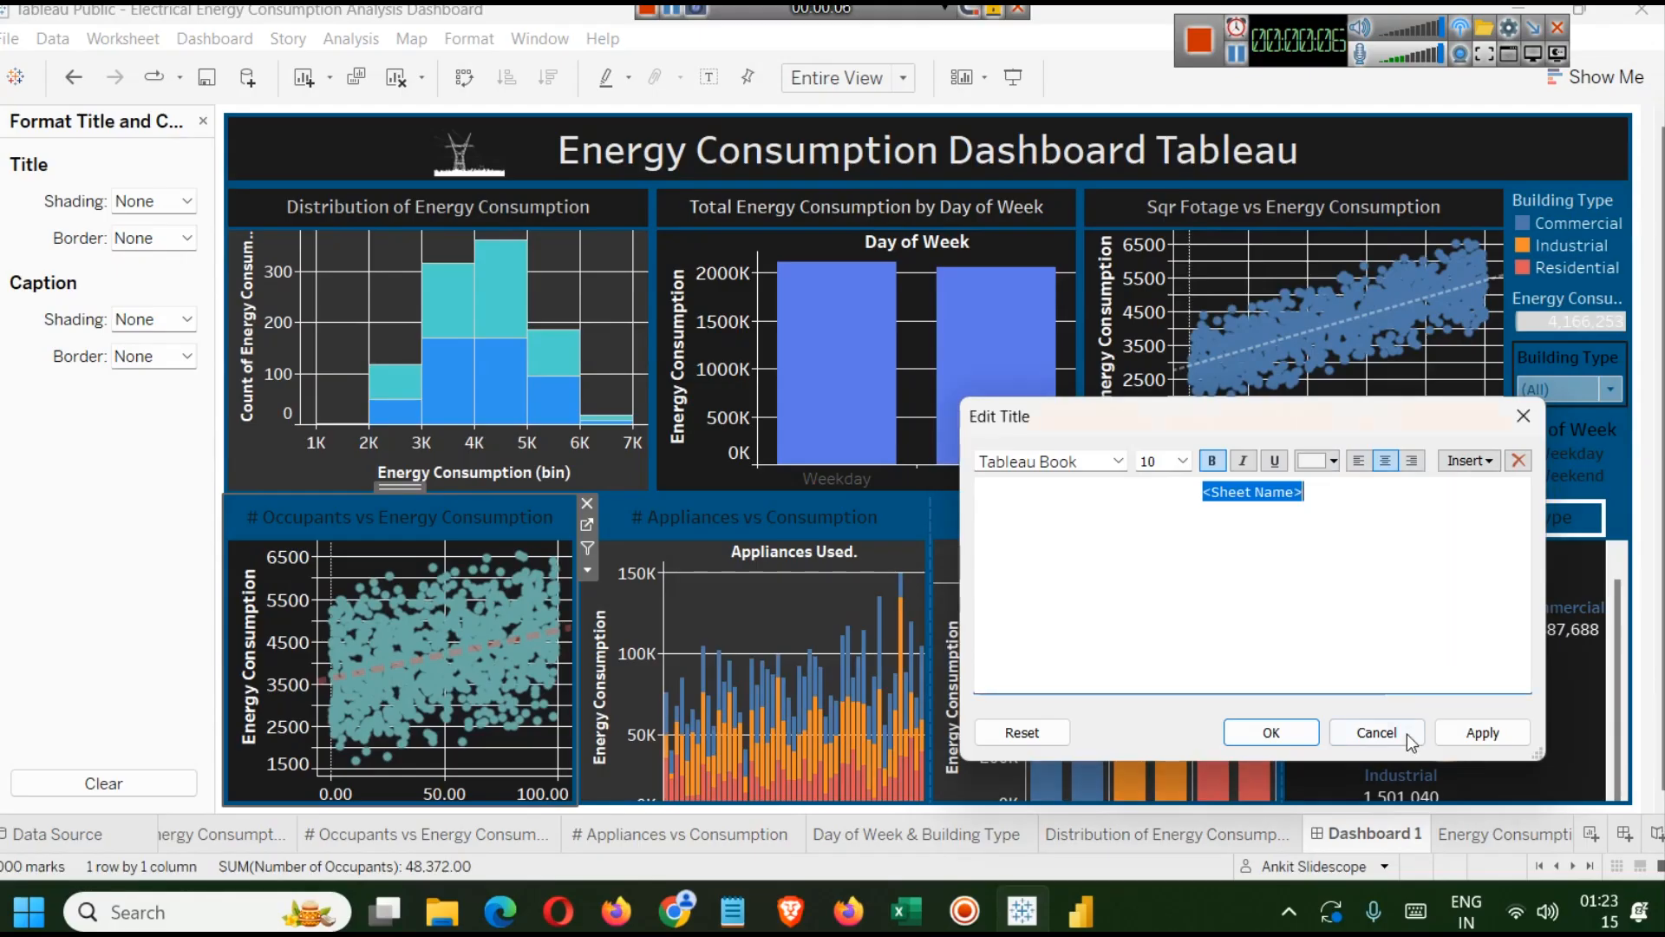
click(1466, 734)
click(1286, 743)
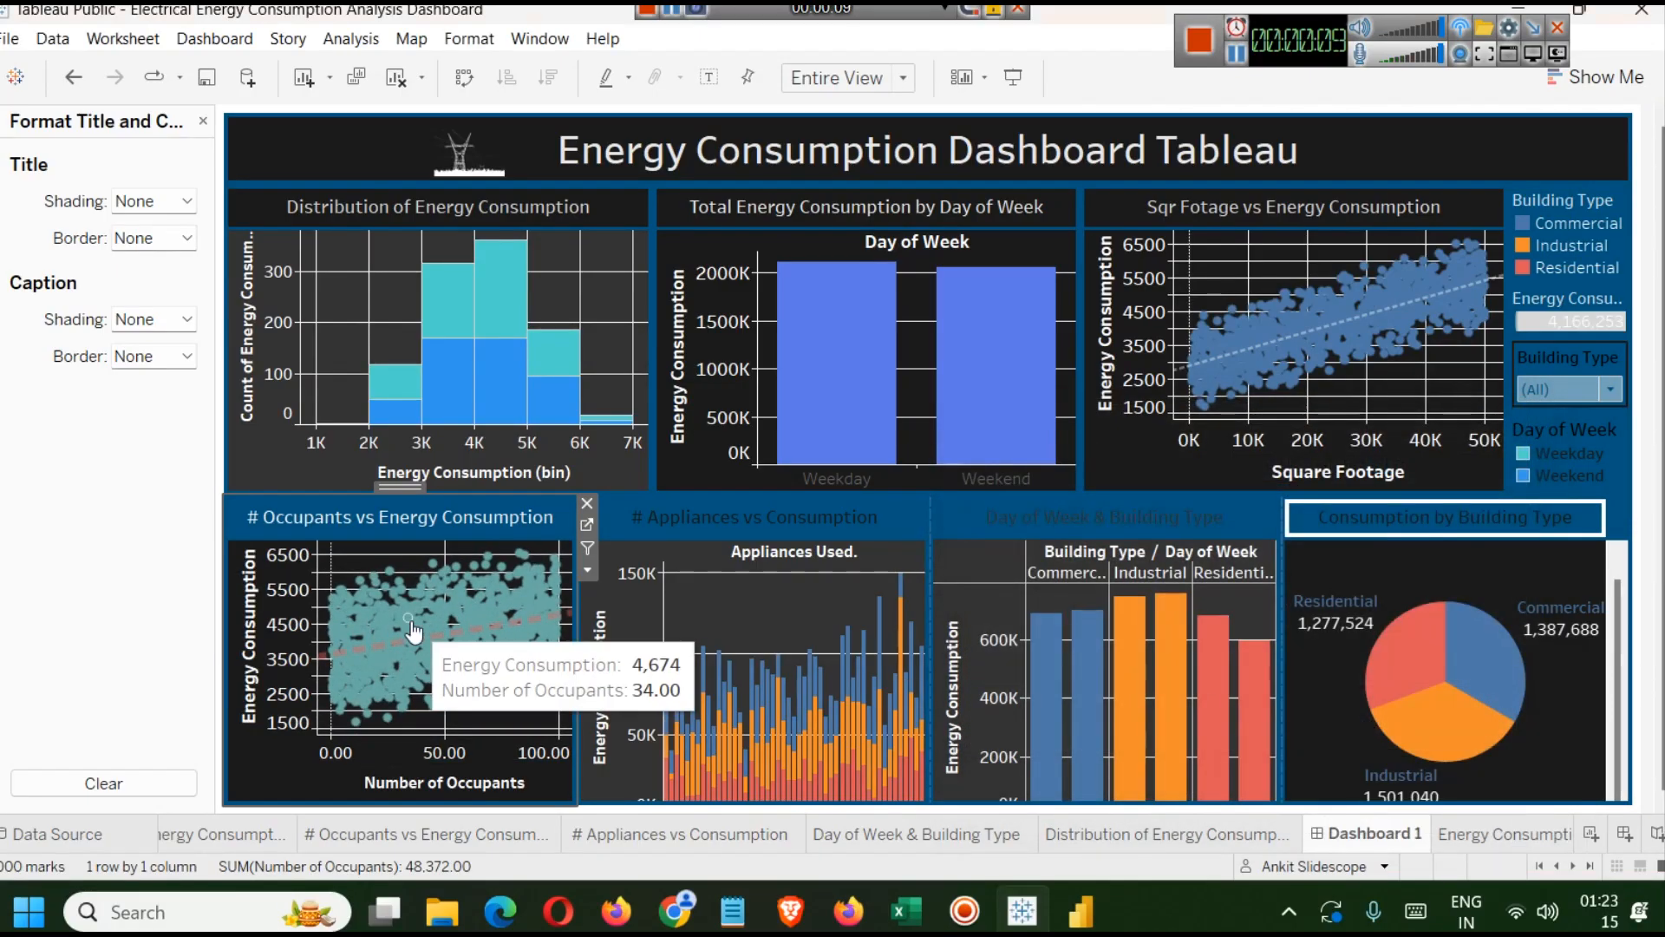
Open title formatting and shade the # Appliances vs Consumption title black.
right_click(236, 508)
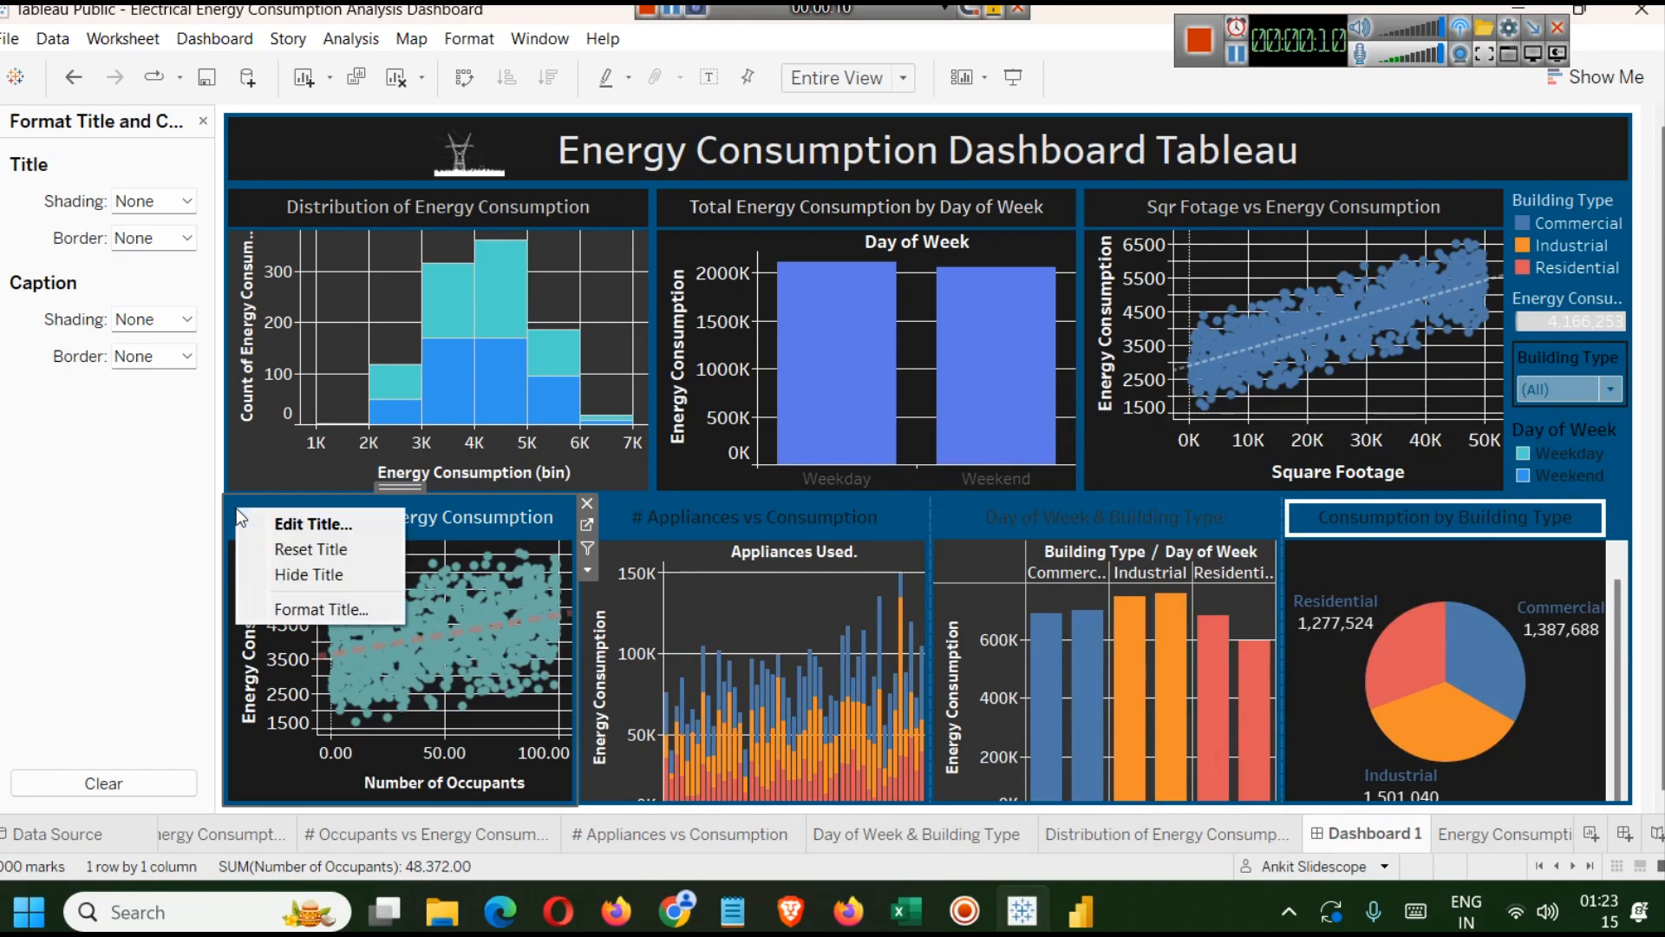
click(295, 609)
click(187, 202)
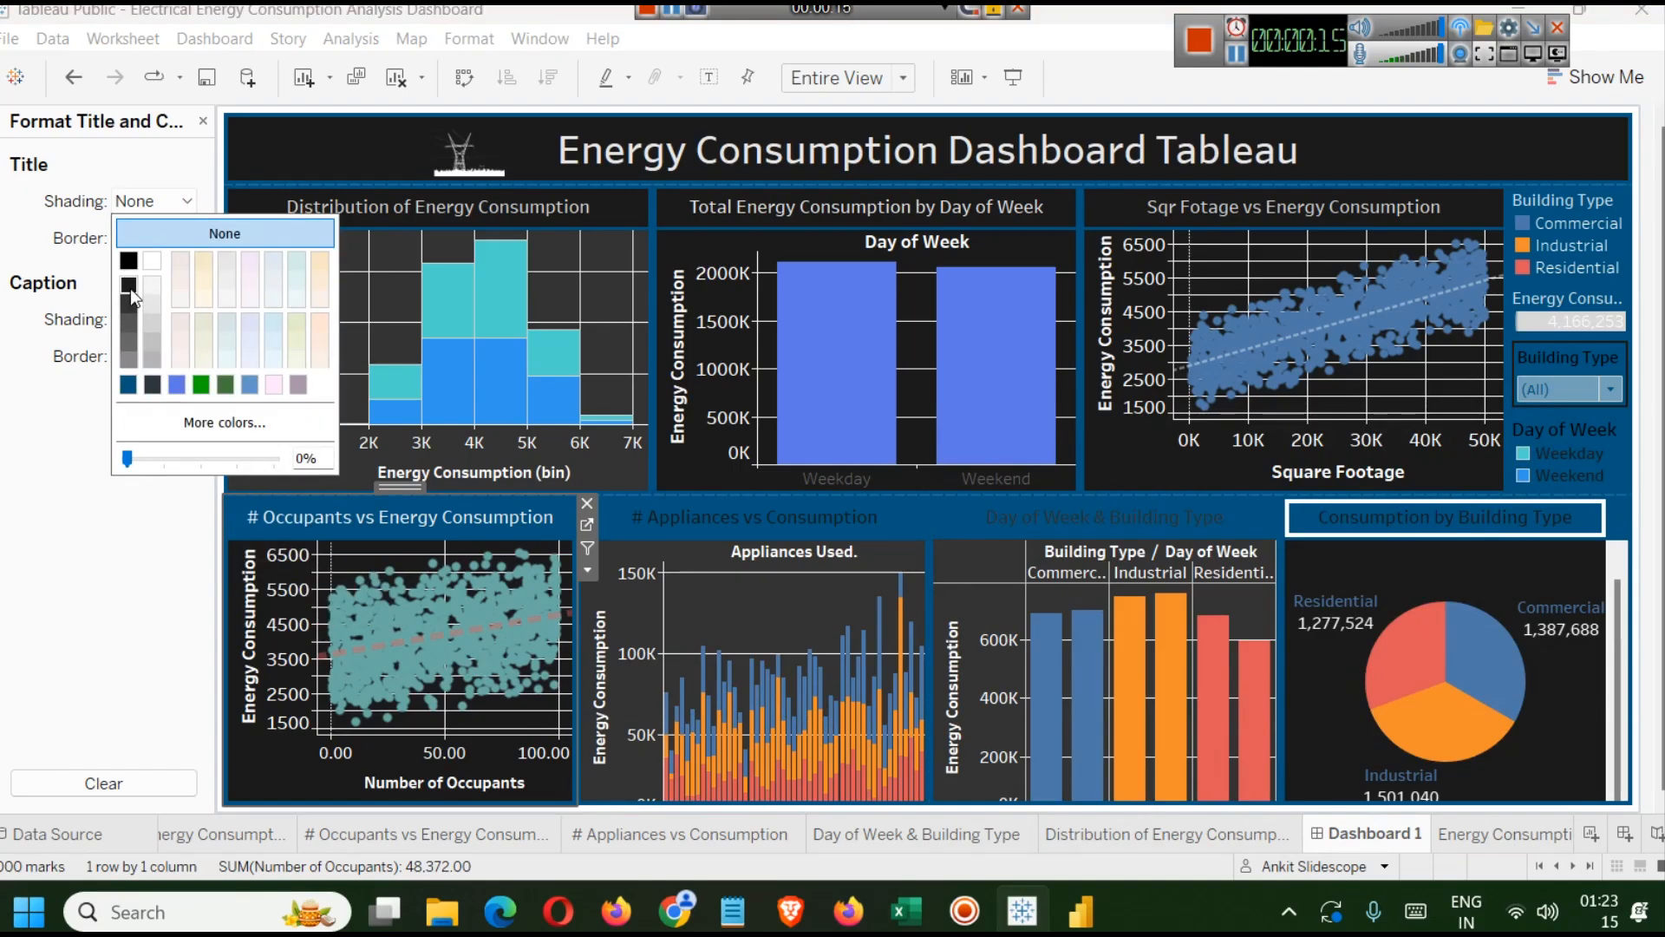
click(675, 510)
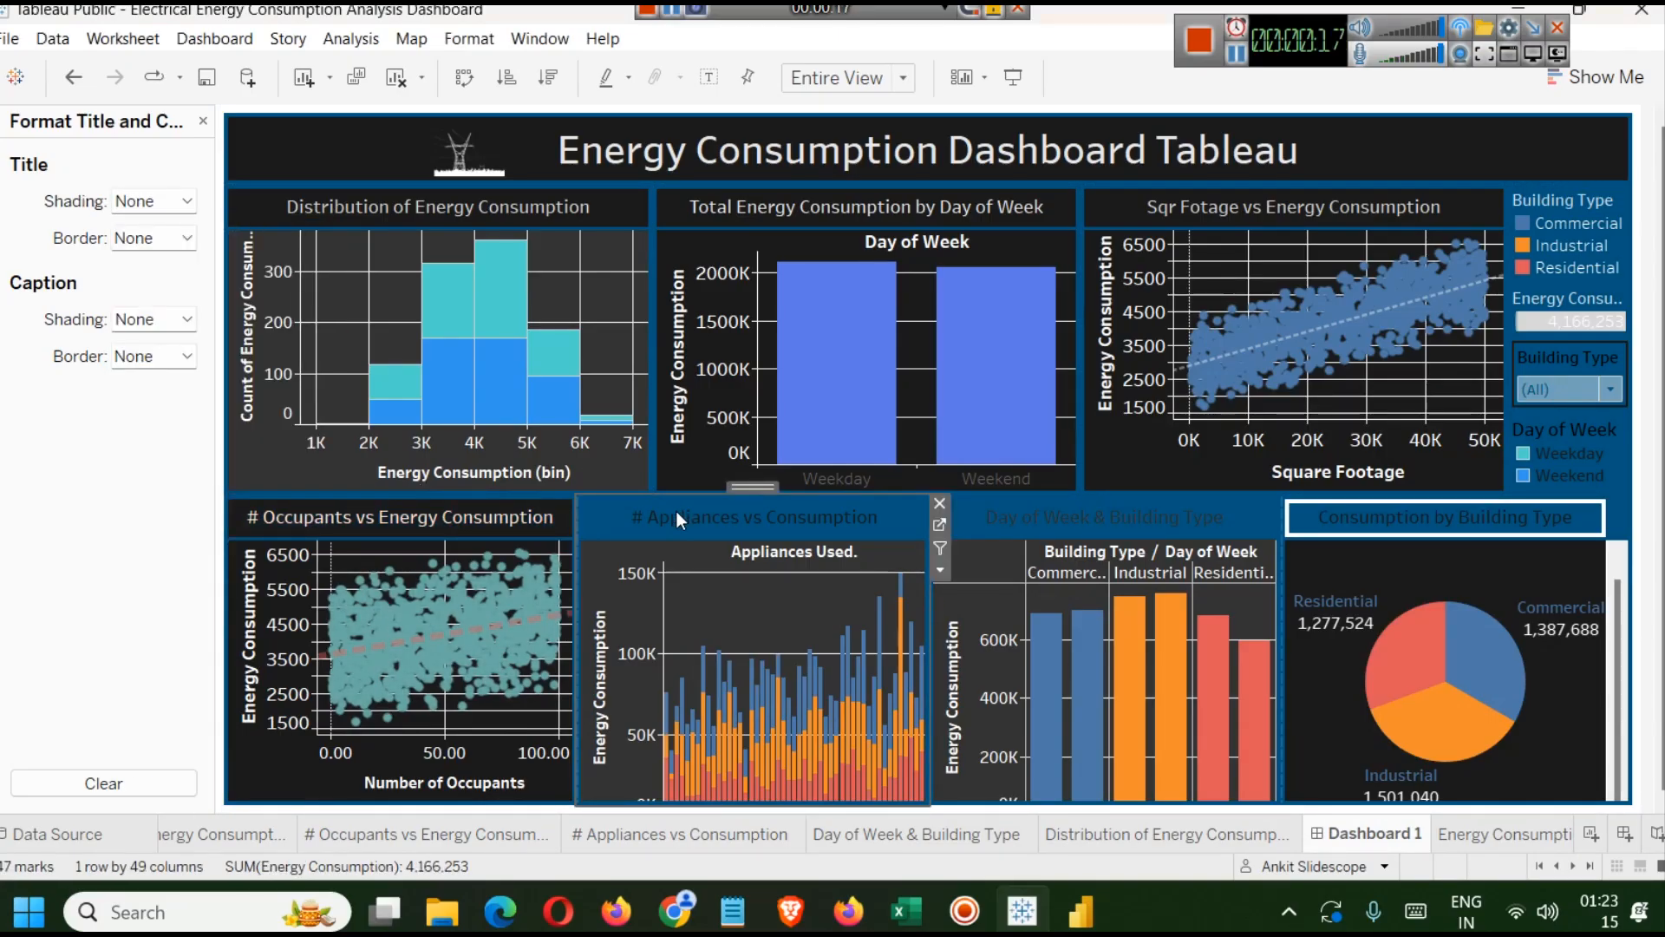
click(171, 206)
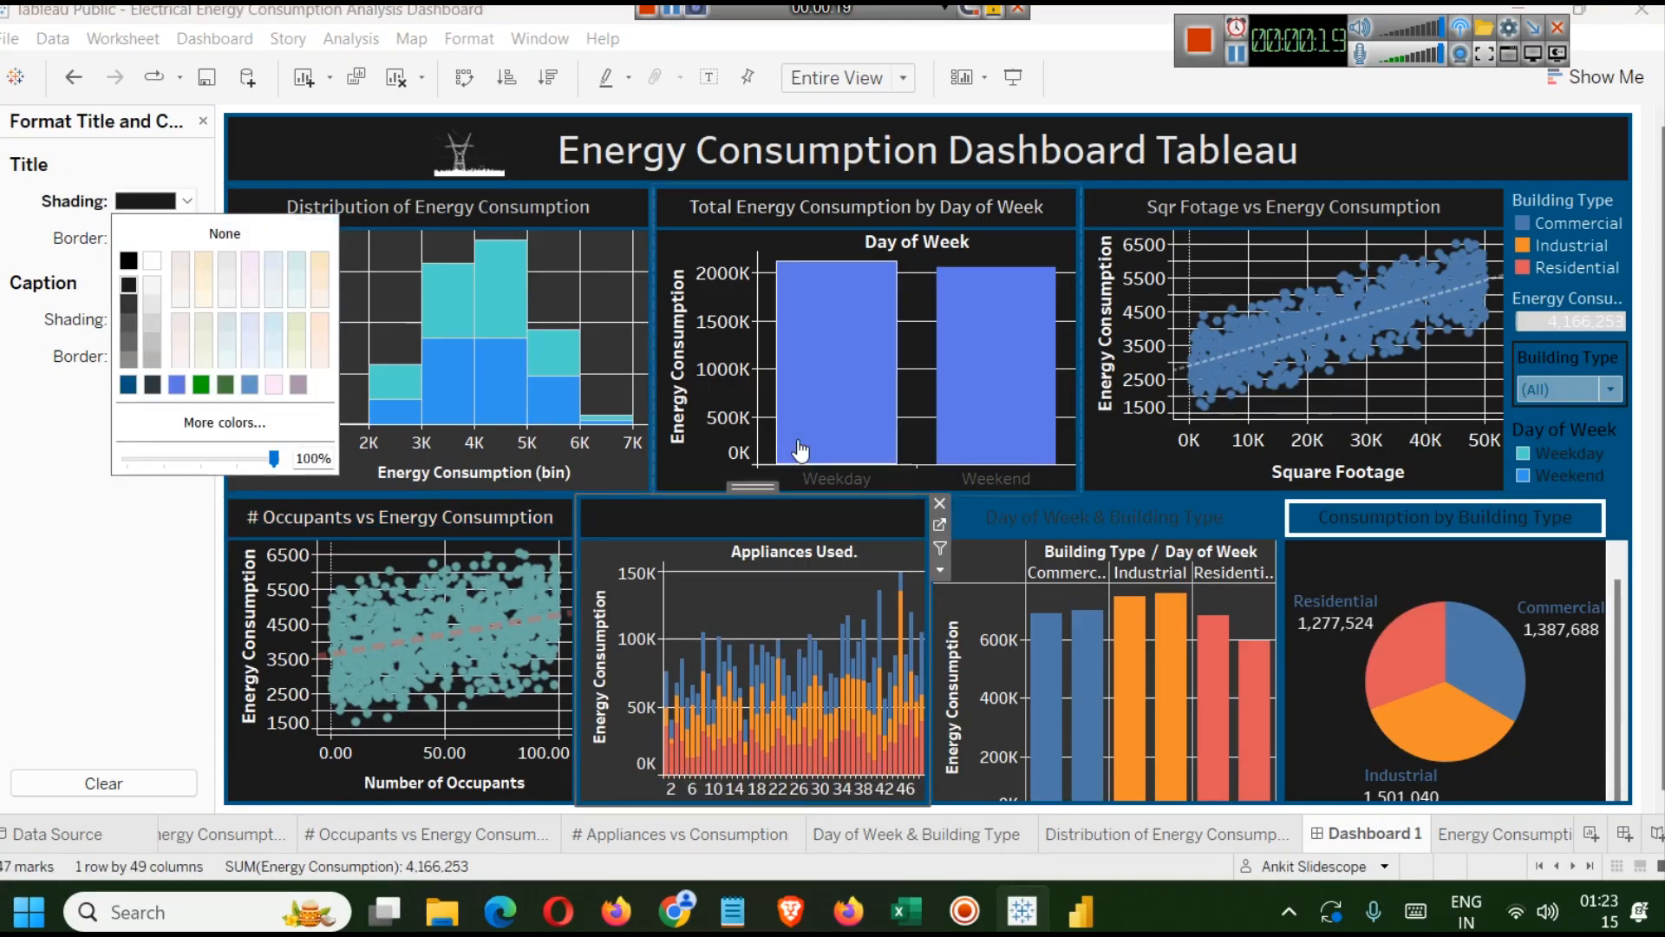
Shade the Day of Week & Building Type and Consumption by Building Type titles black.
click(1012, 507)
click(171, 201)
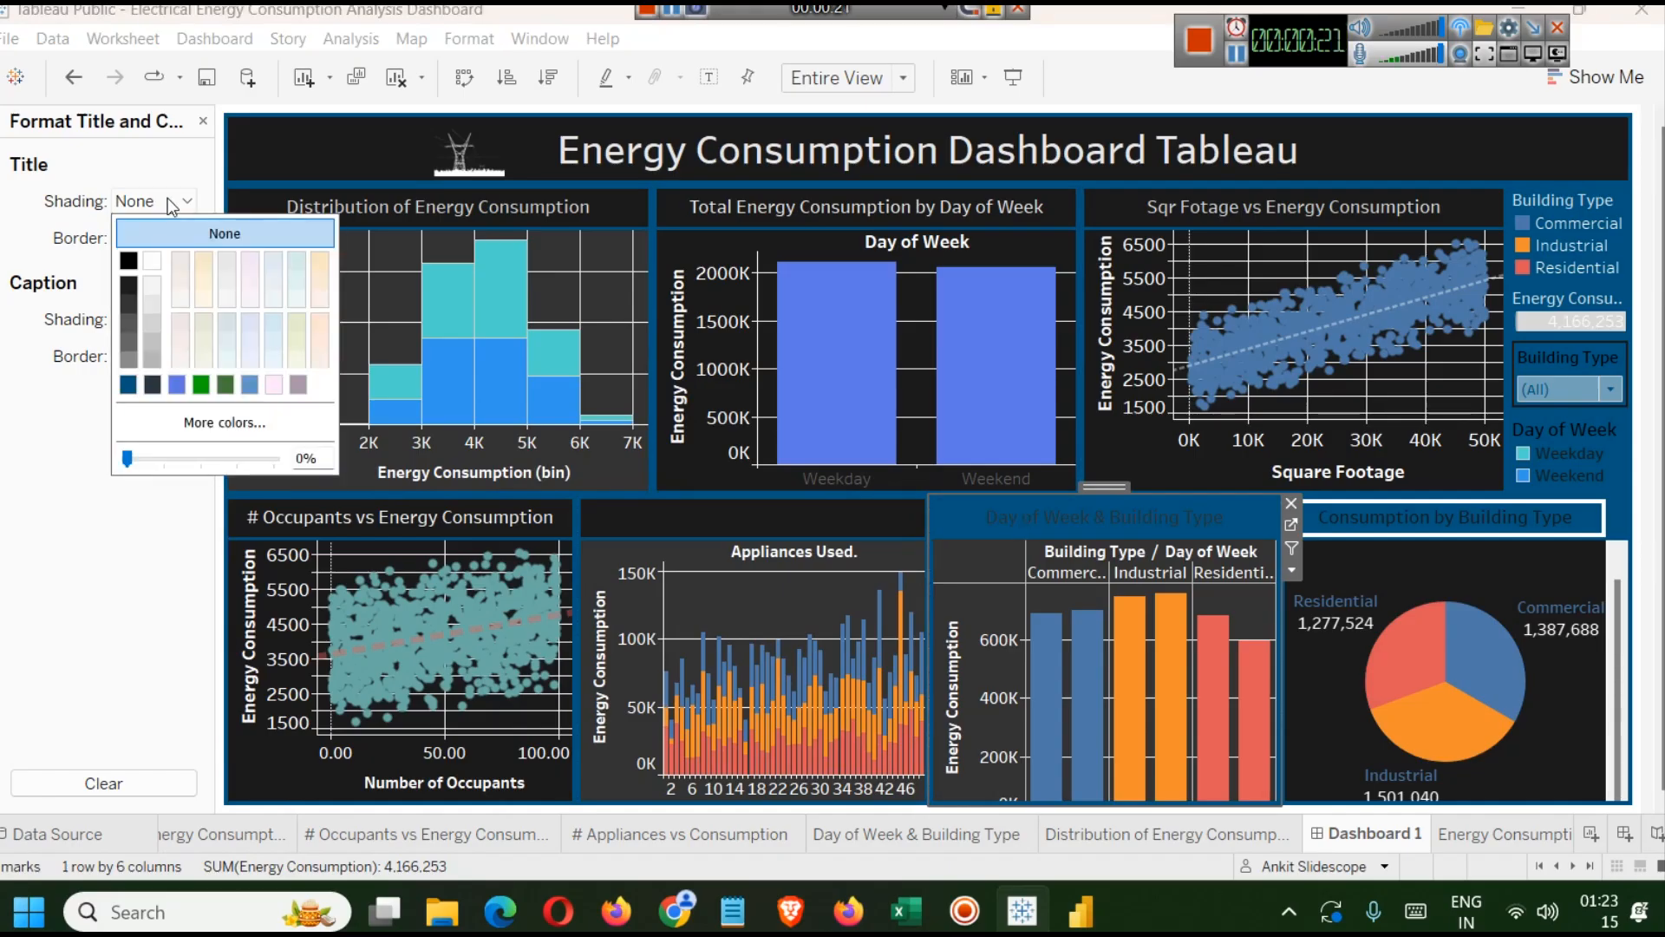
click(128, 285)
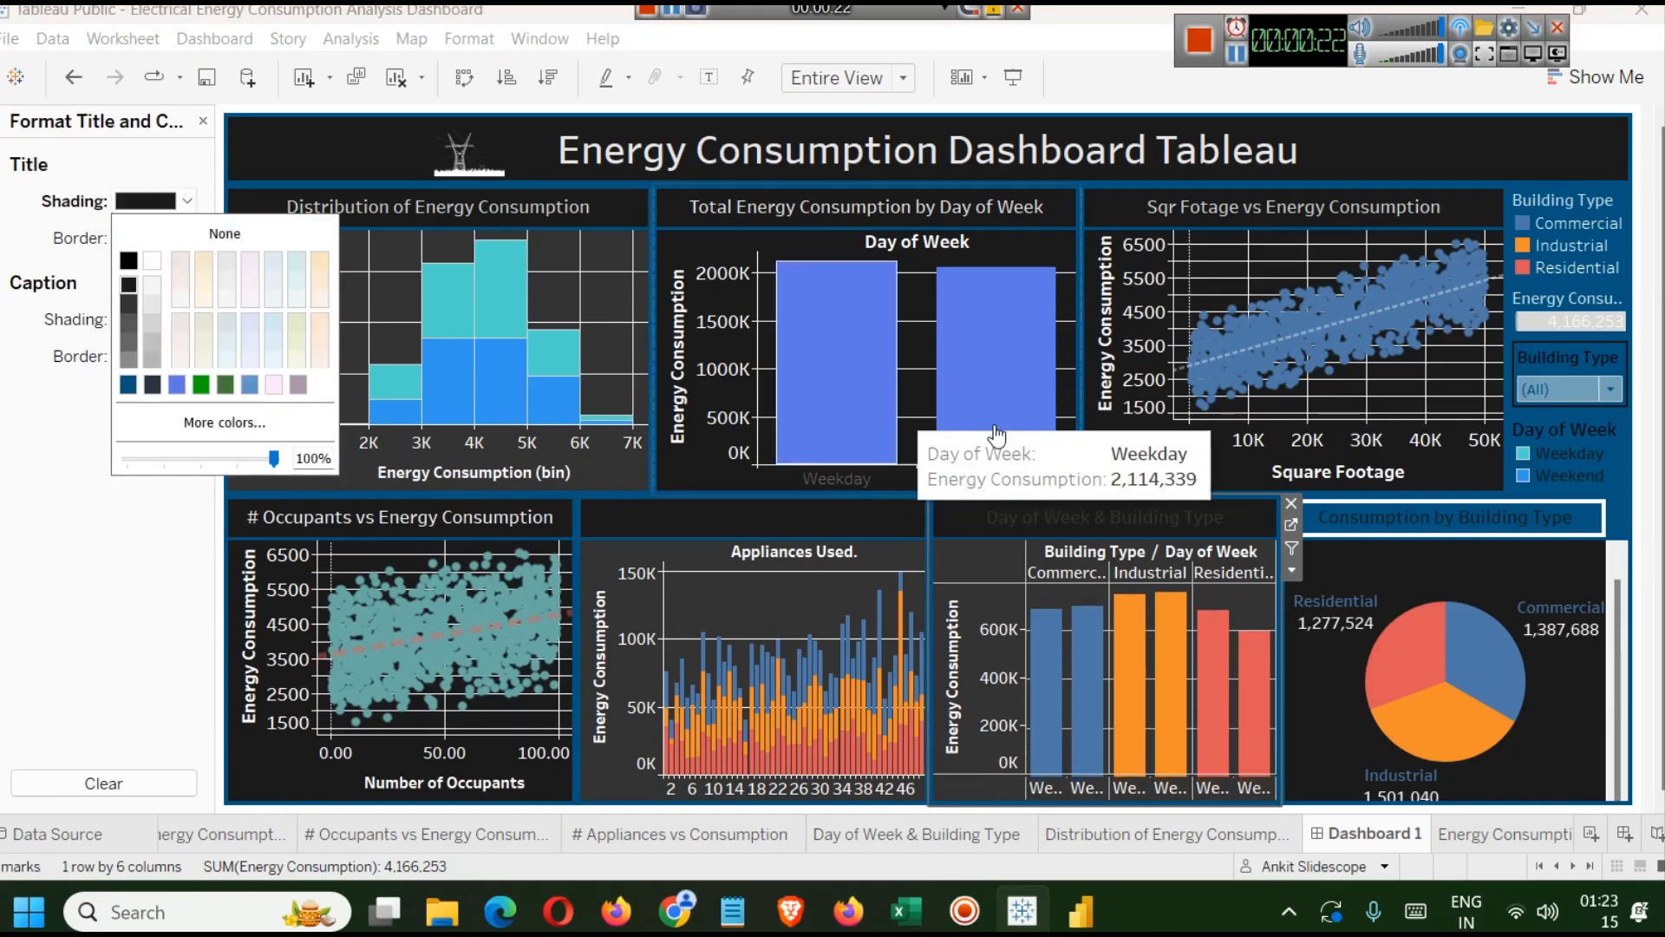
click(1386, 528)
click(176, 201)
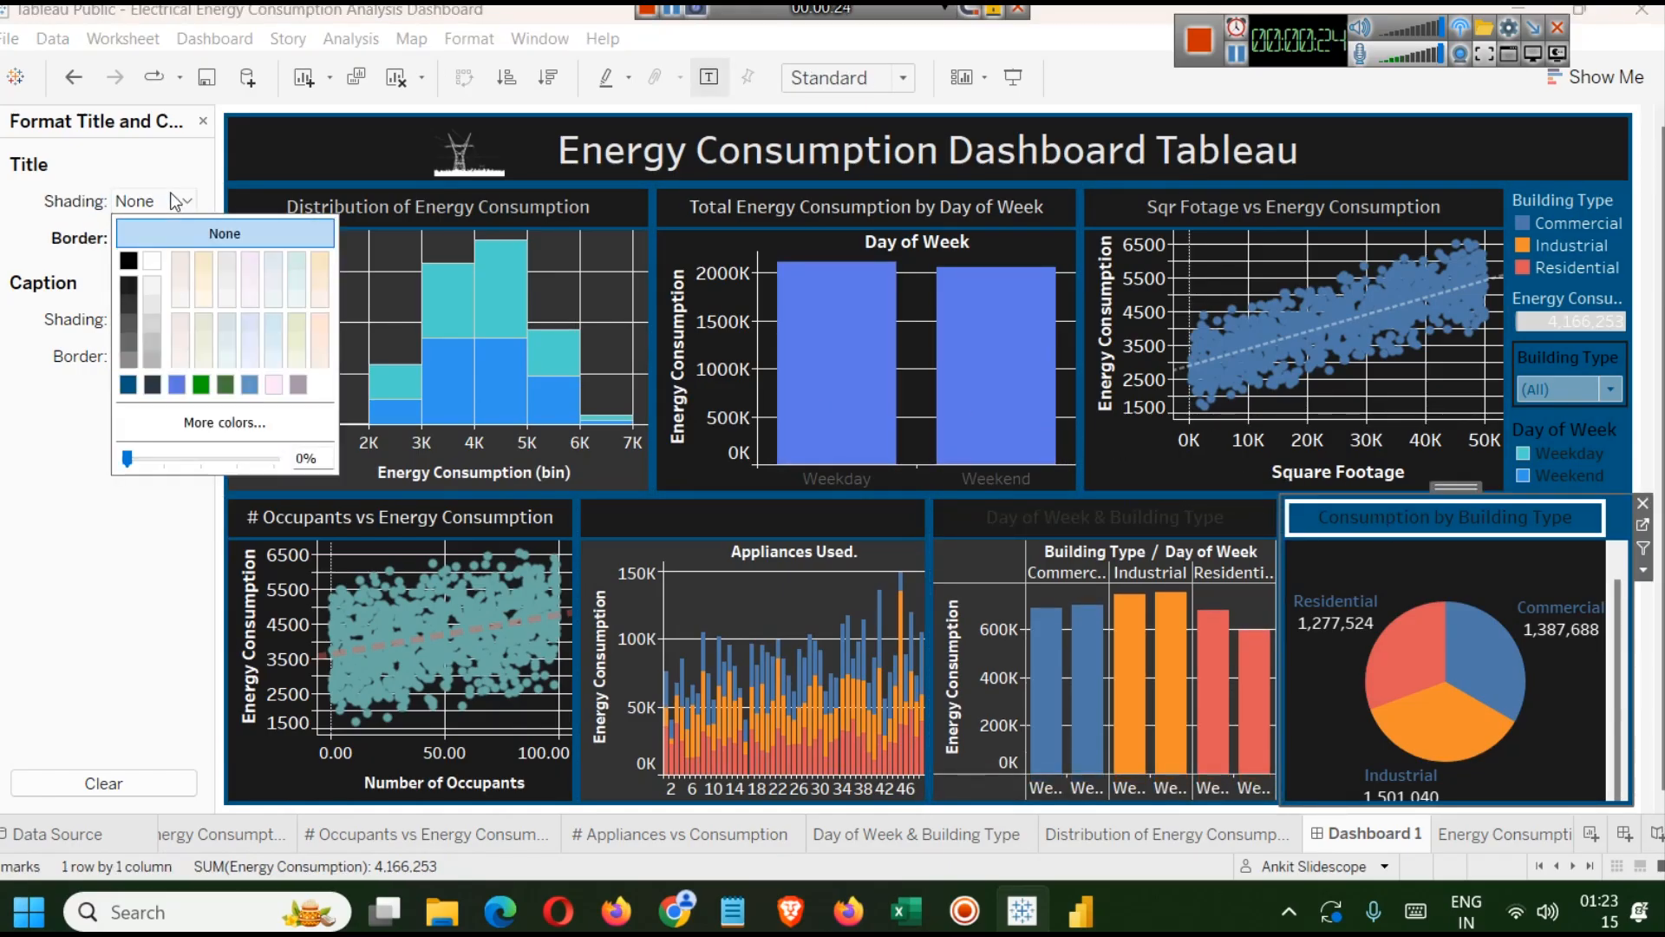
click(119, 279)
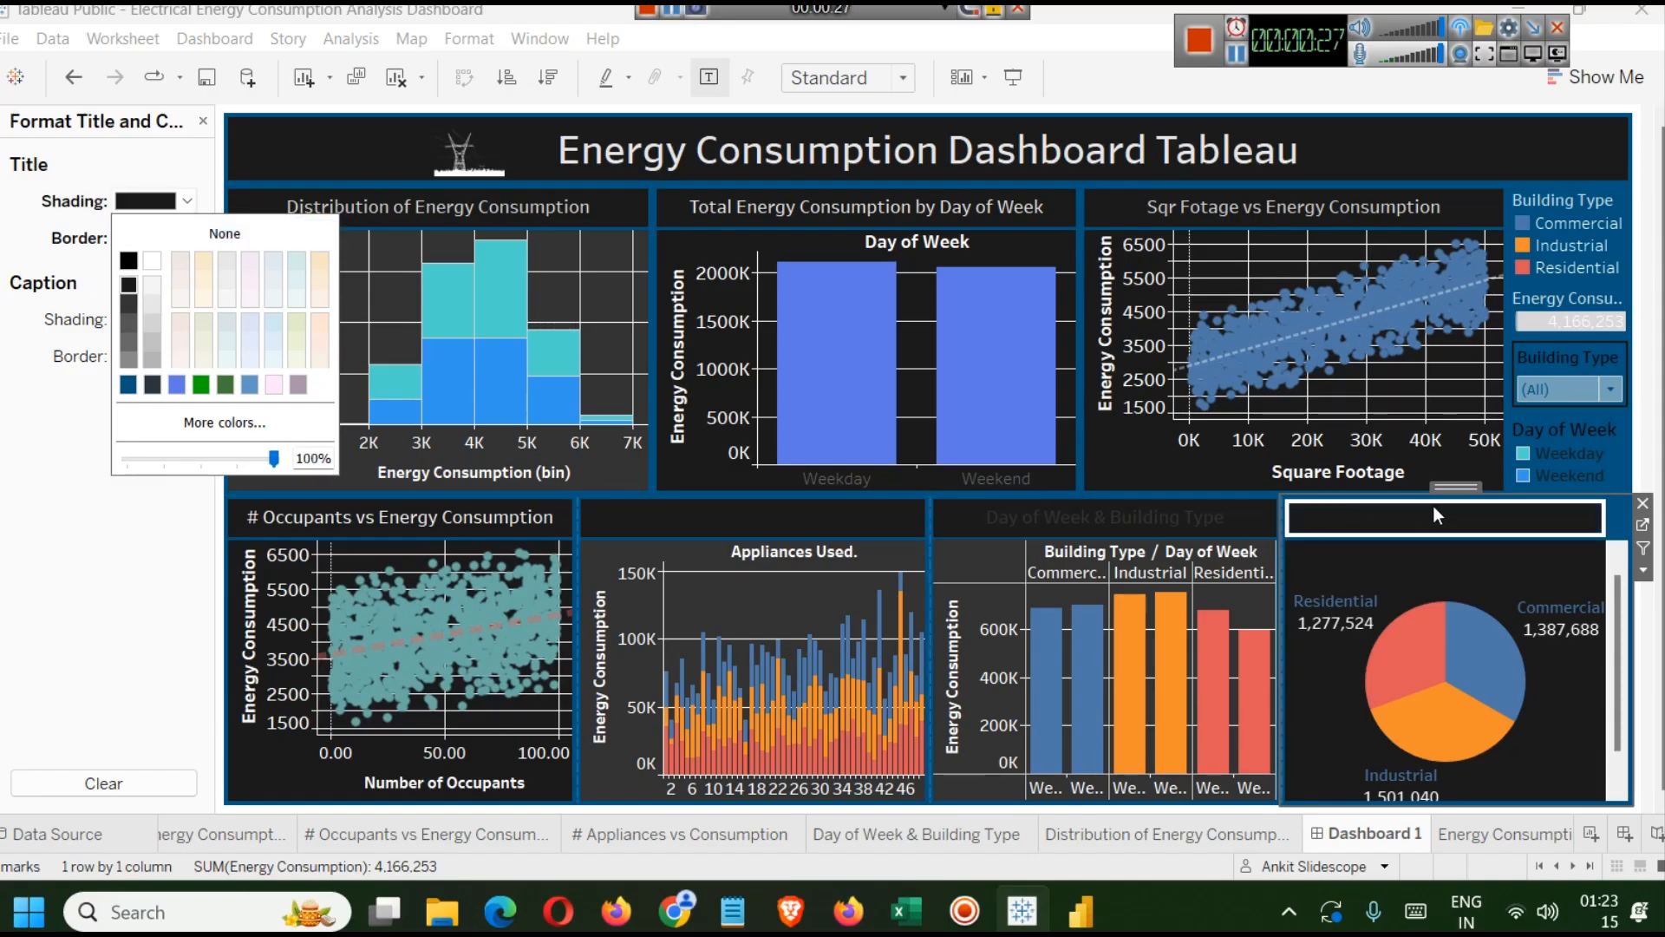
Give the Consumption by Building Type title a solid line border.
click(38, 334)
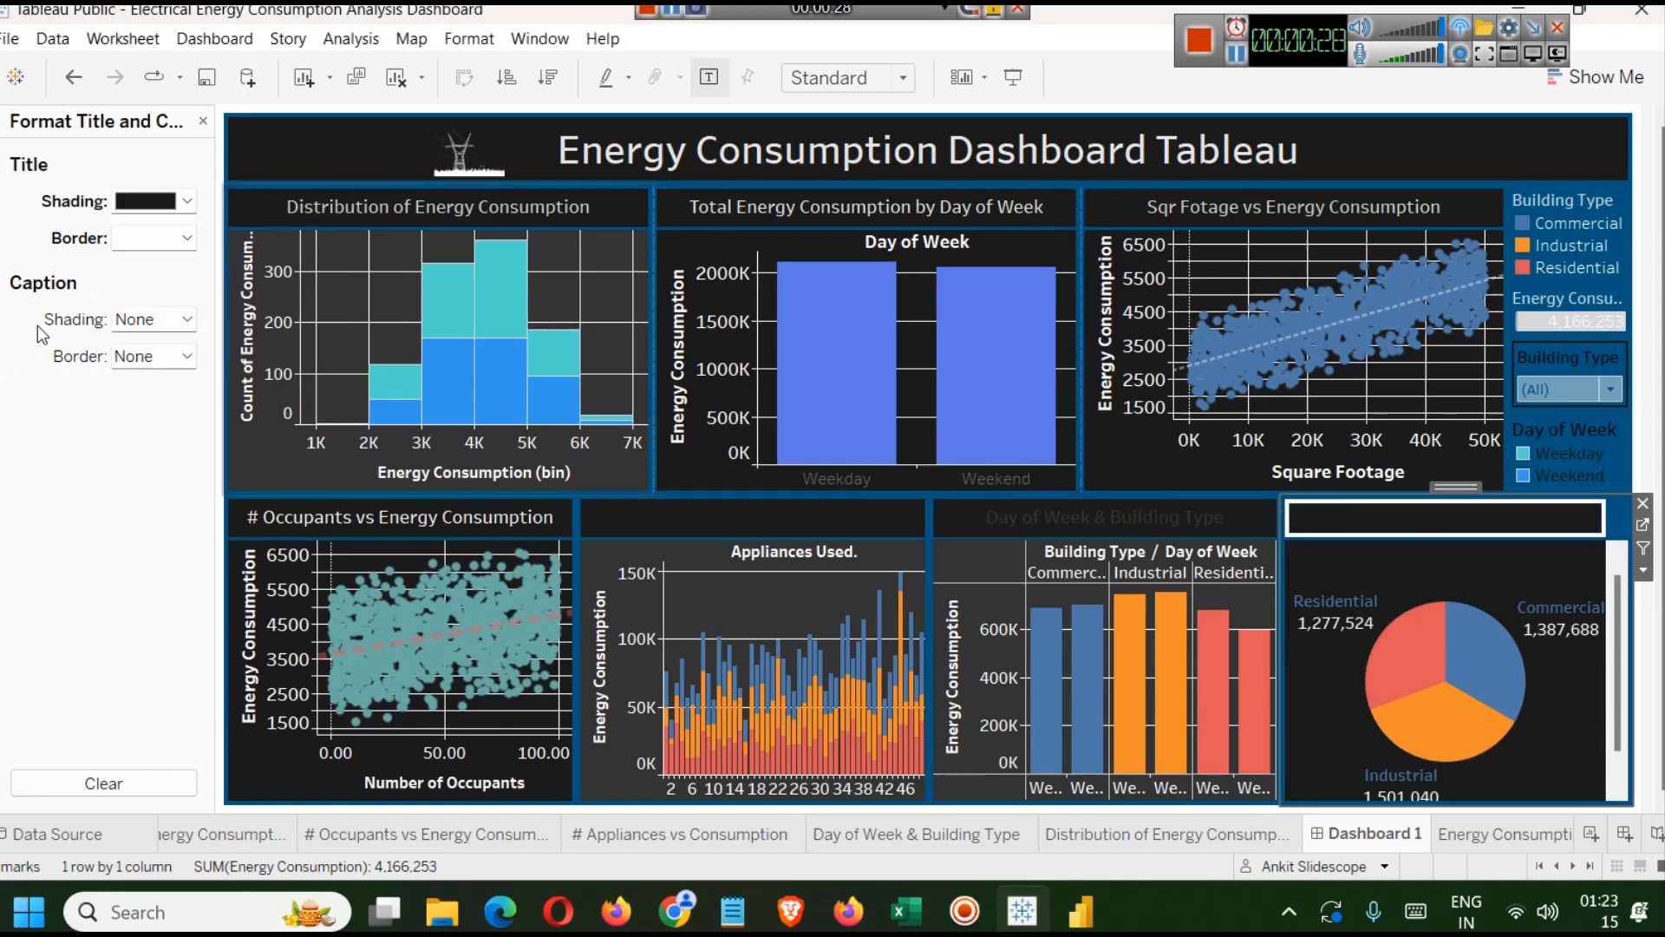
click(186, 239)
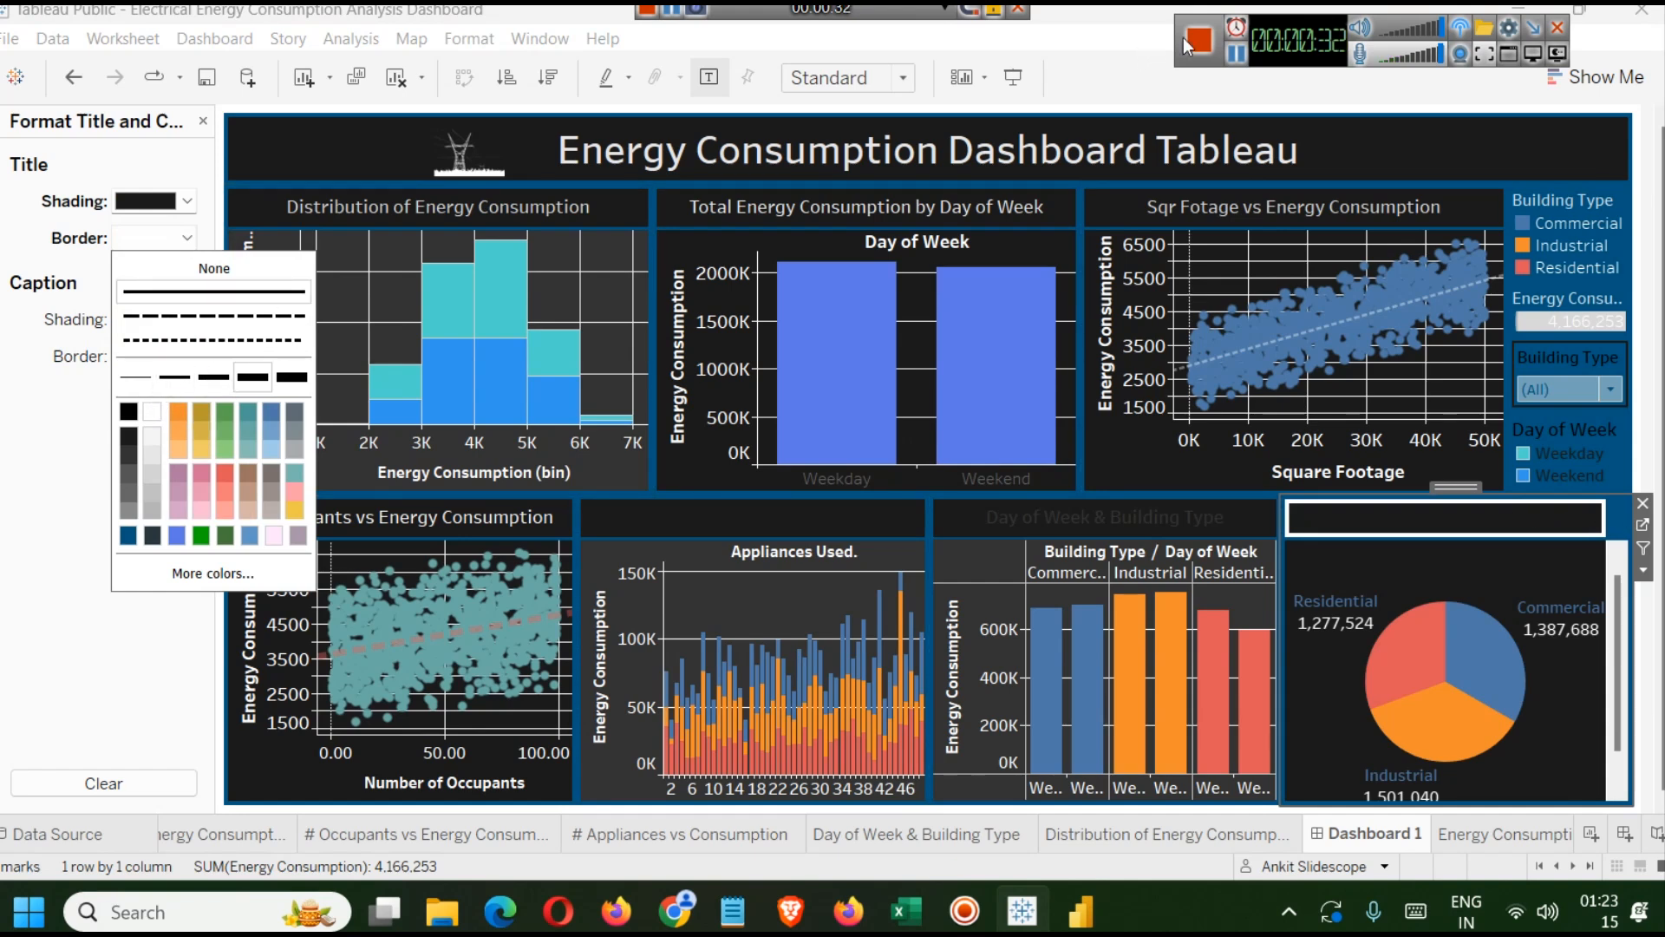
click(1171, 267)
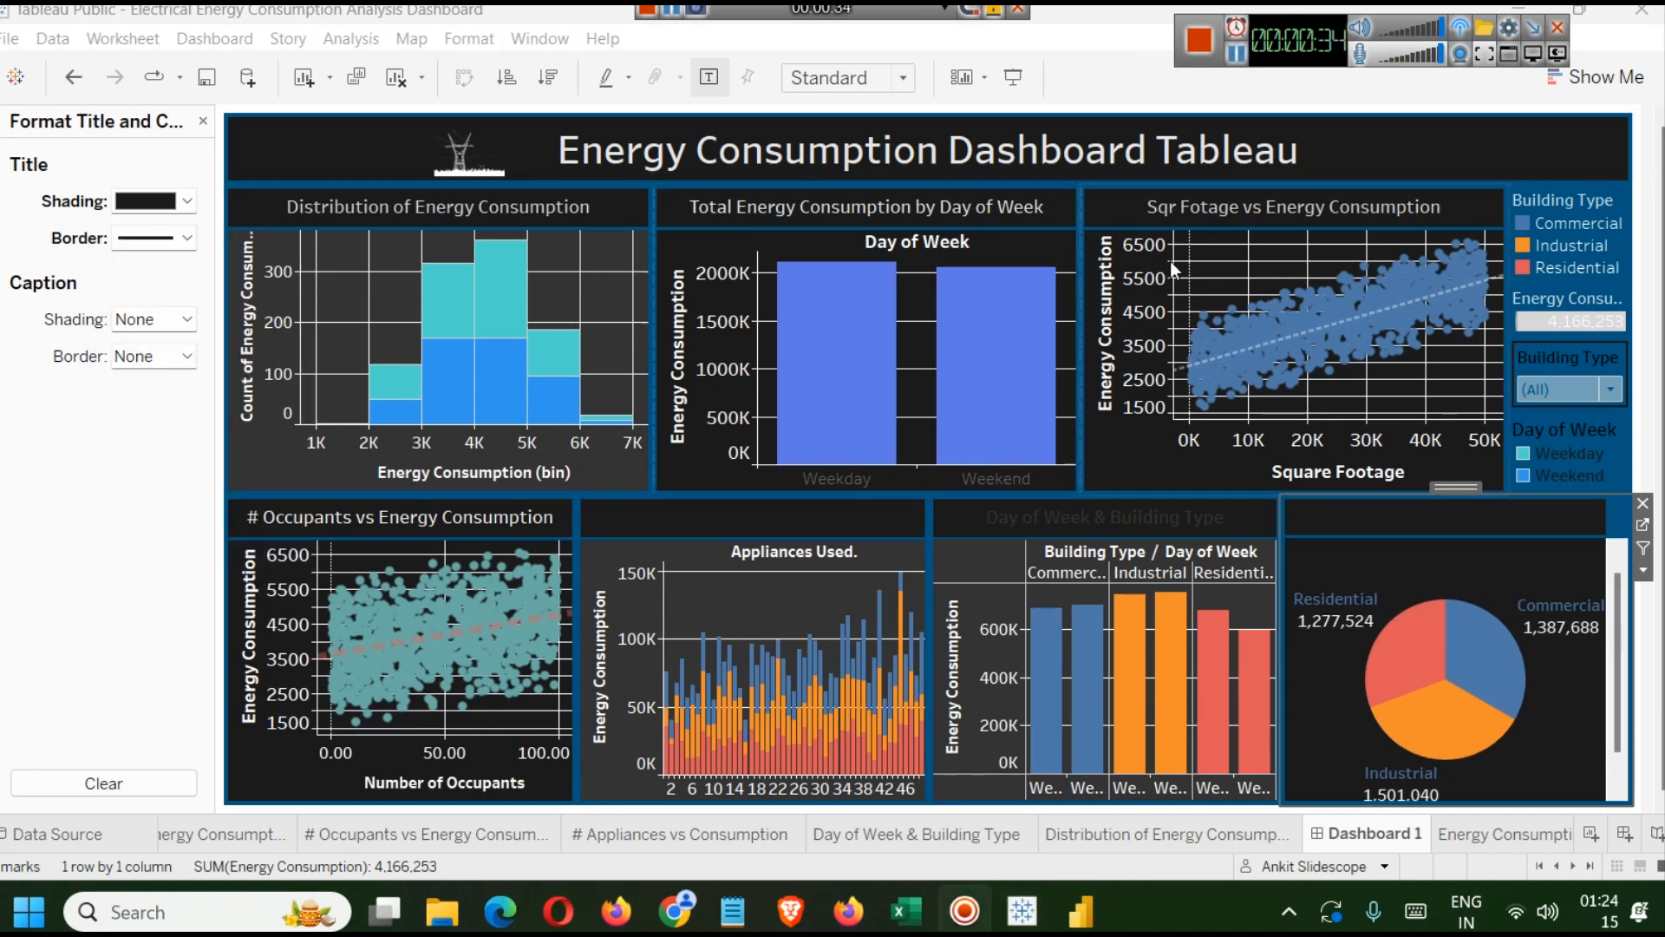
Set the Consumption by Building Type title text colour to white.
double_click(1417, 521)
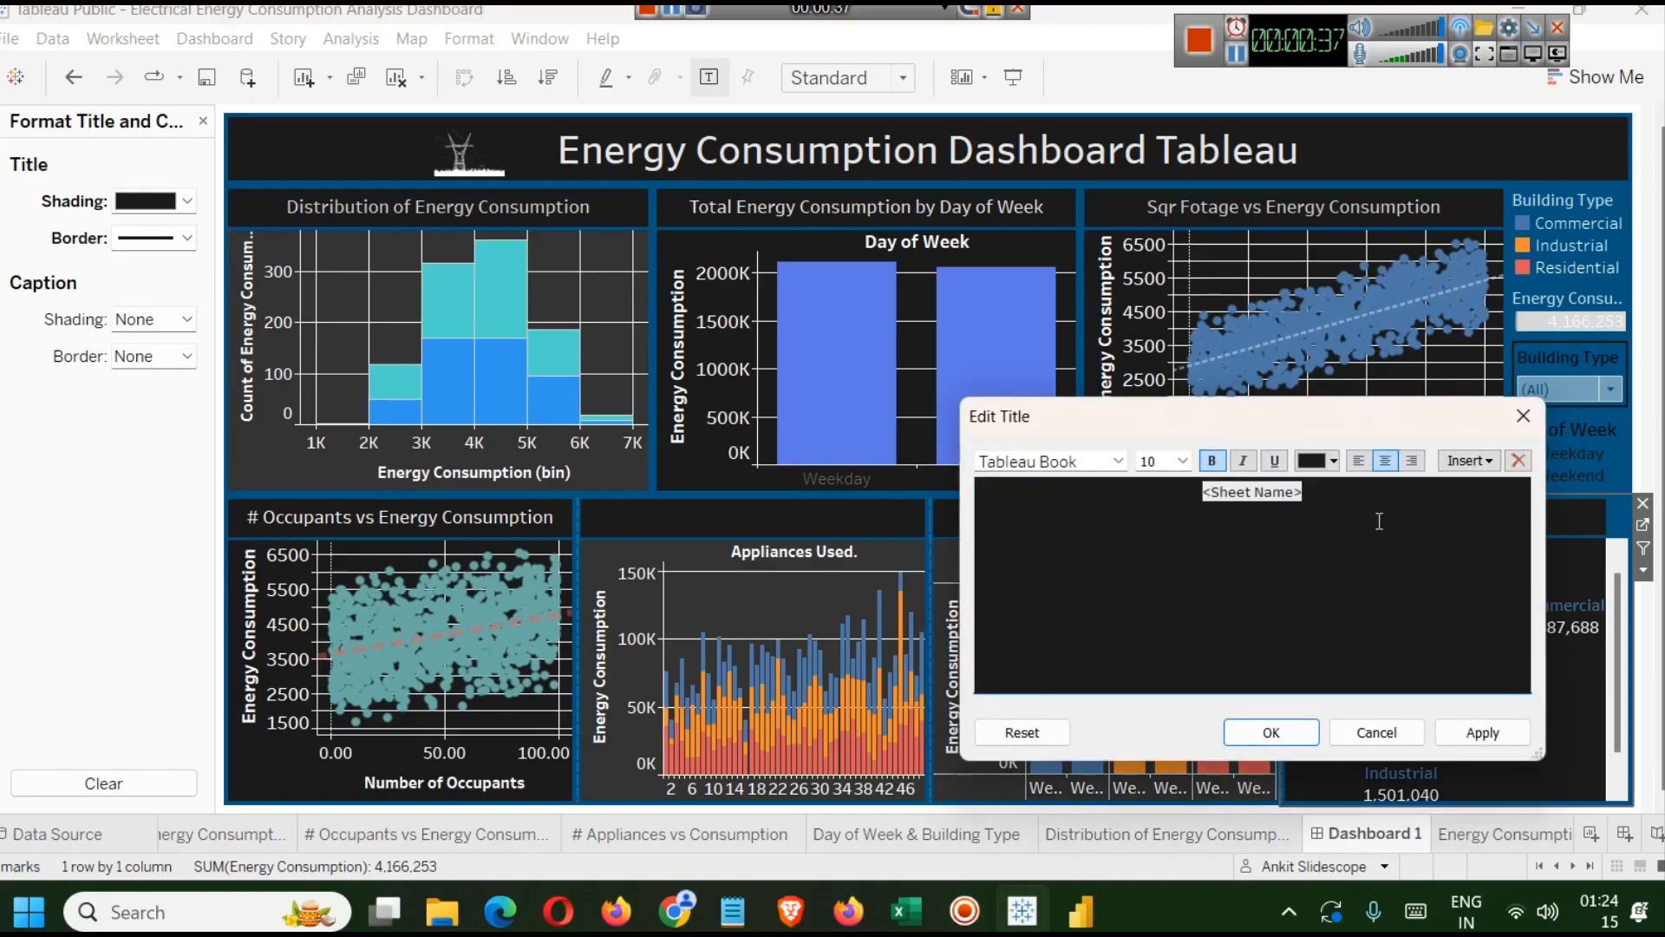
key(ctrl+a)
click(1333, 461)
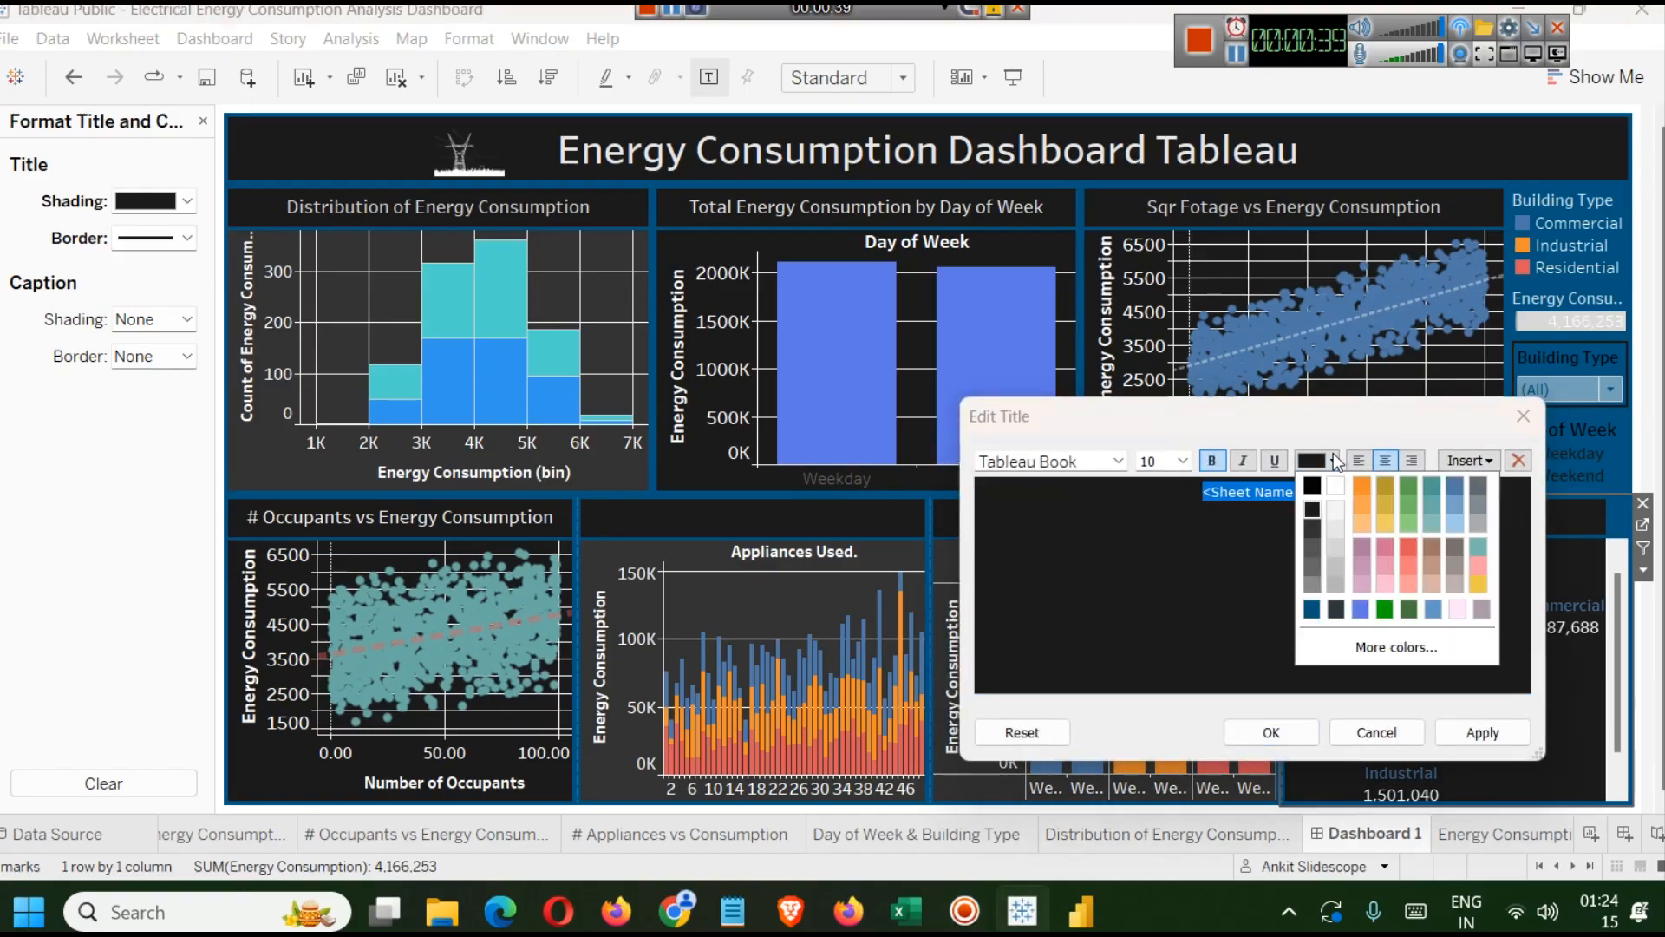
click(1333, 519)
click(1479, 731)
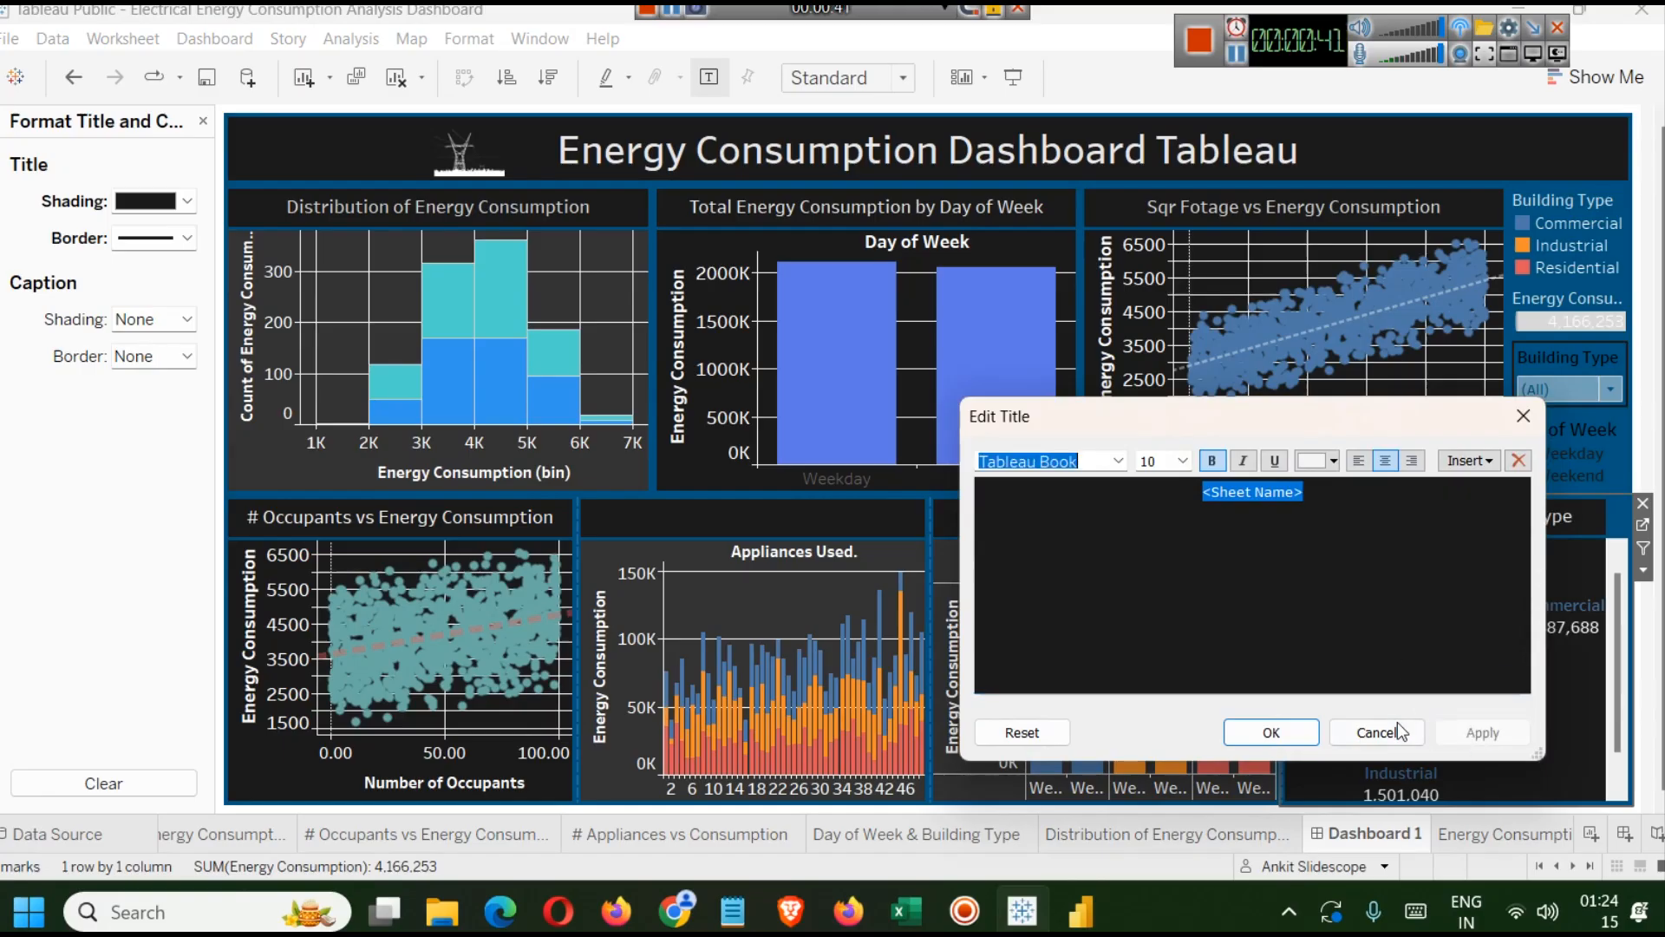
click(1270, 731)
Set the Day of Week & Building Type title text colour to white.
click(1117, 517)
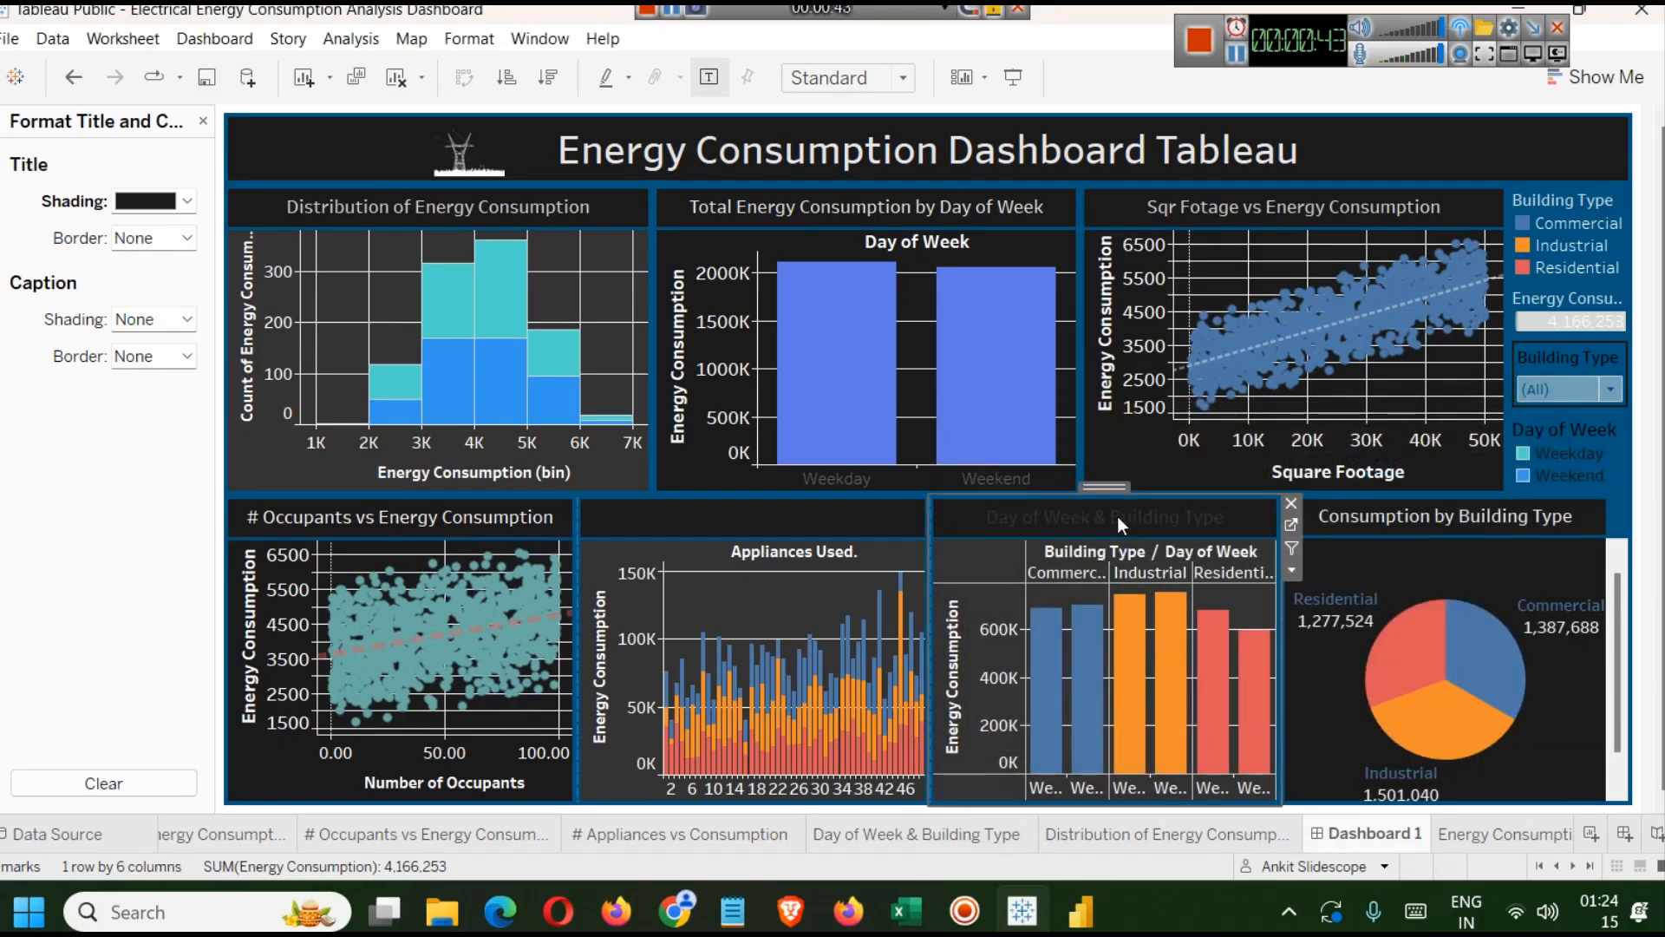
double_click(1117, 517)
drag(1119, 517, 1313, 476)
click(1327, 463)
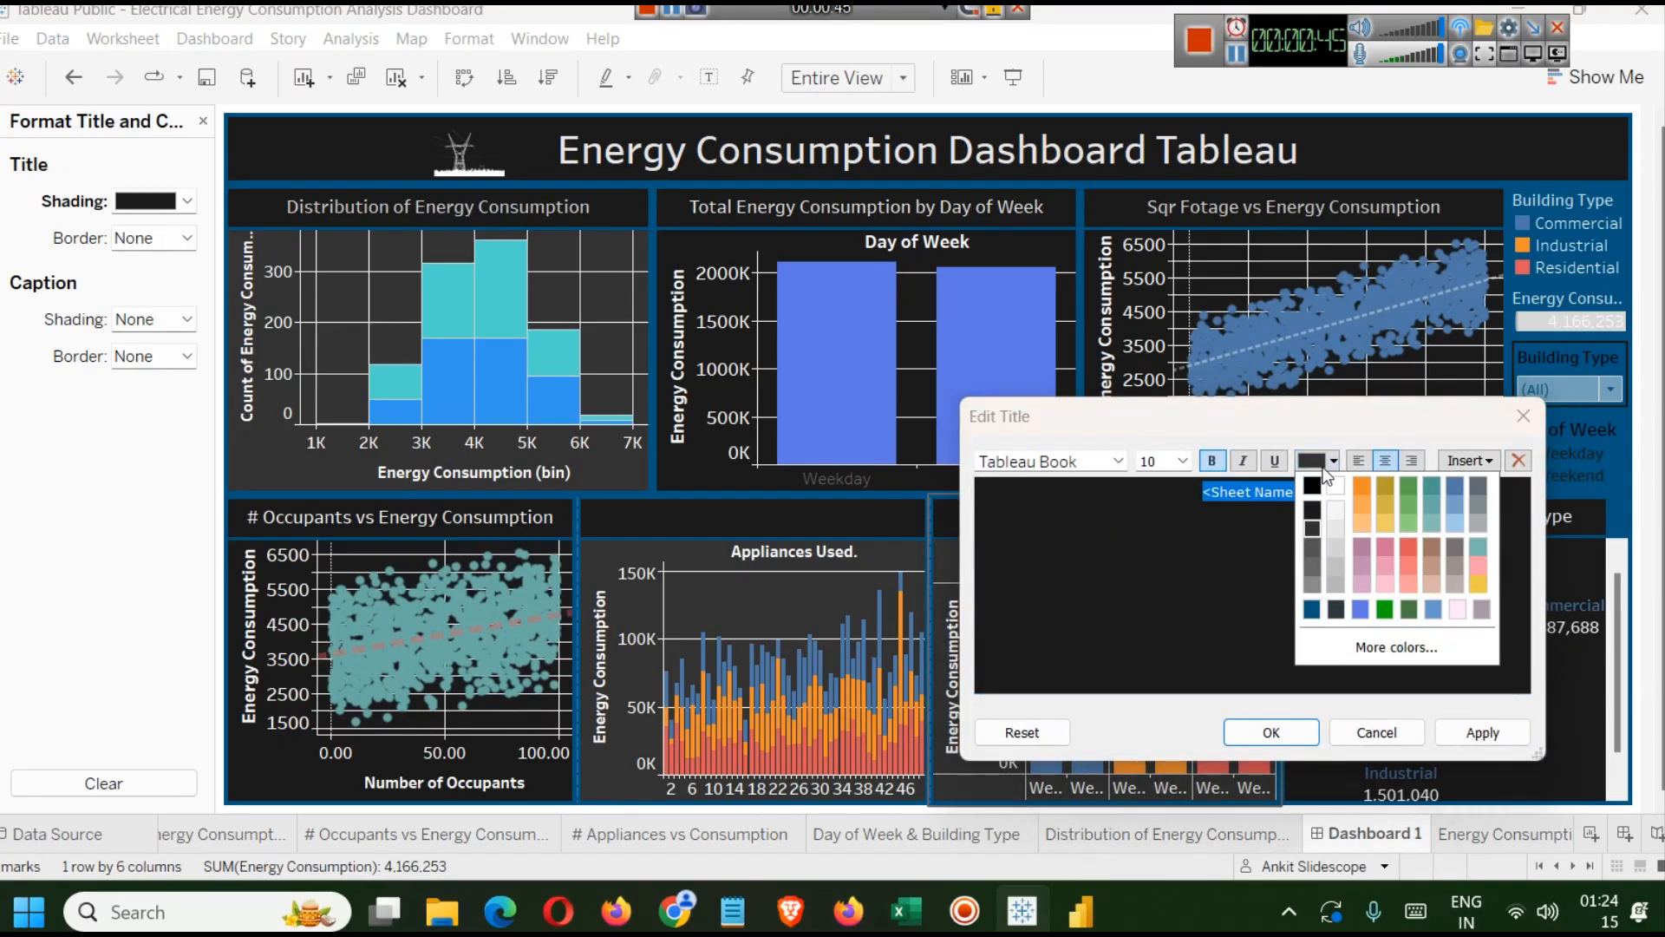
click(1335, 517)
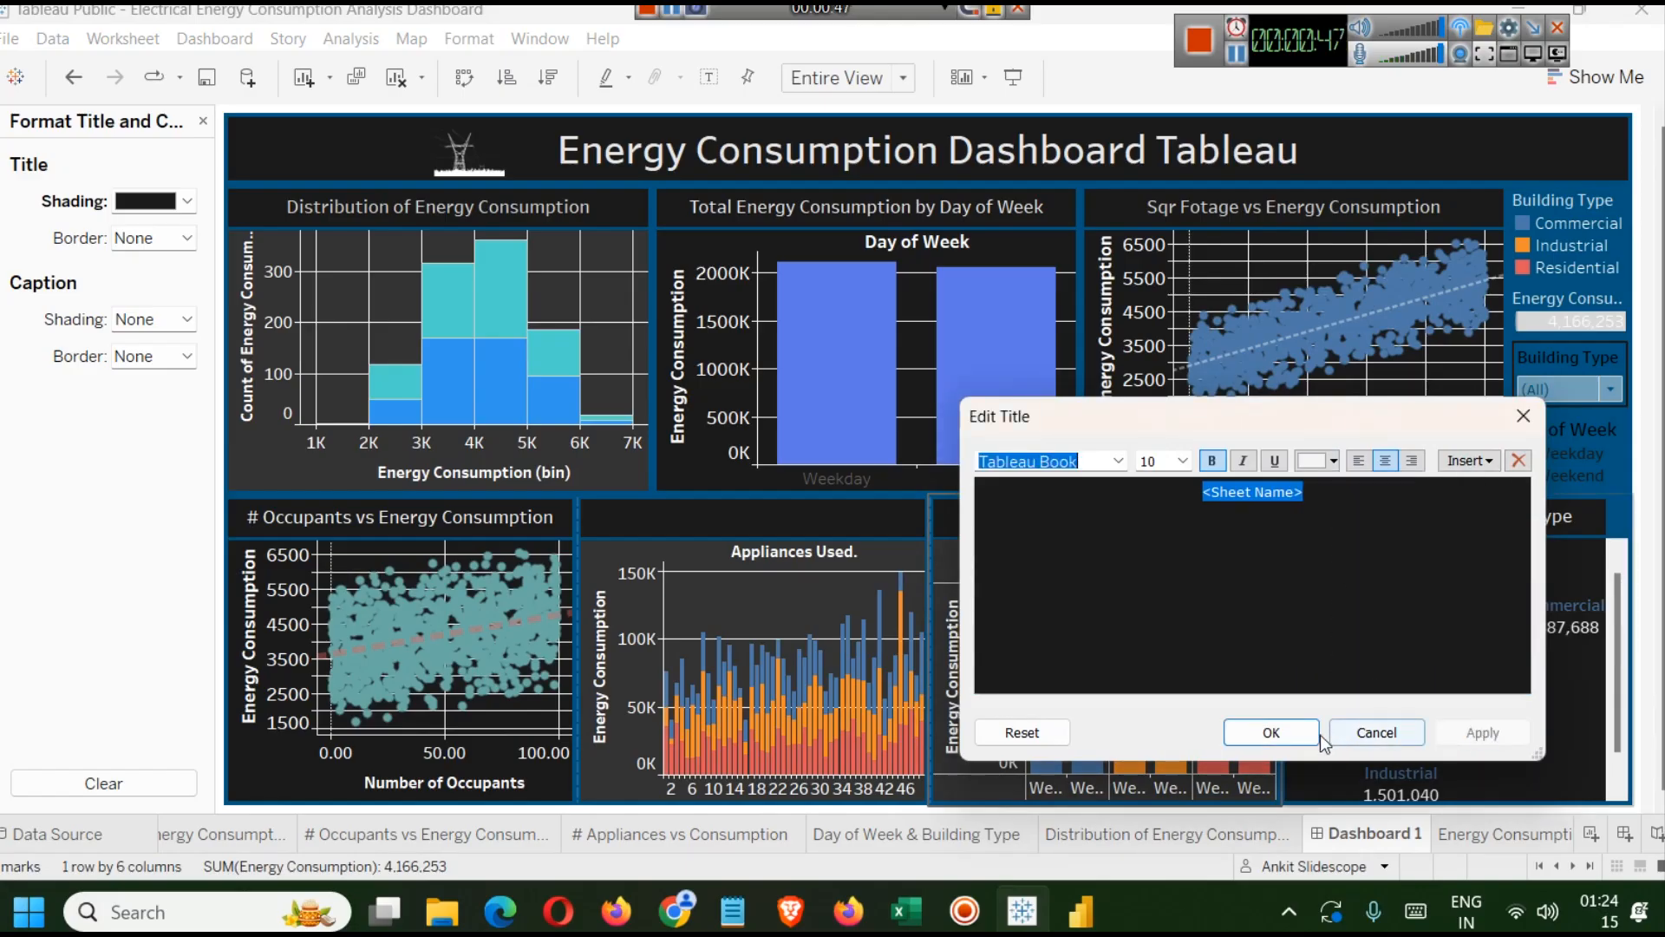
click(1272, 732)
Set the # Appliances vs Consumption title text colour to white.
click(746, 519)
double_click(744, 521)
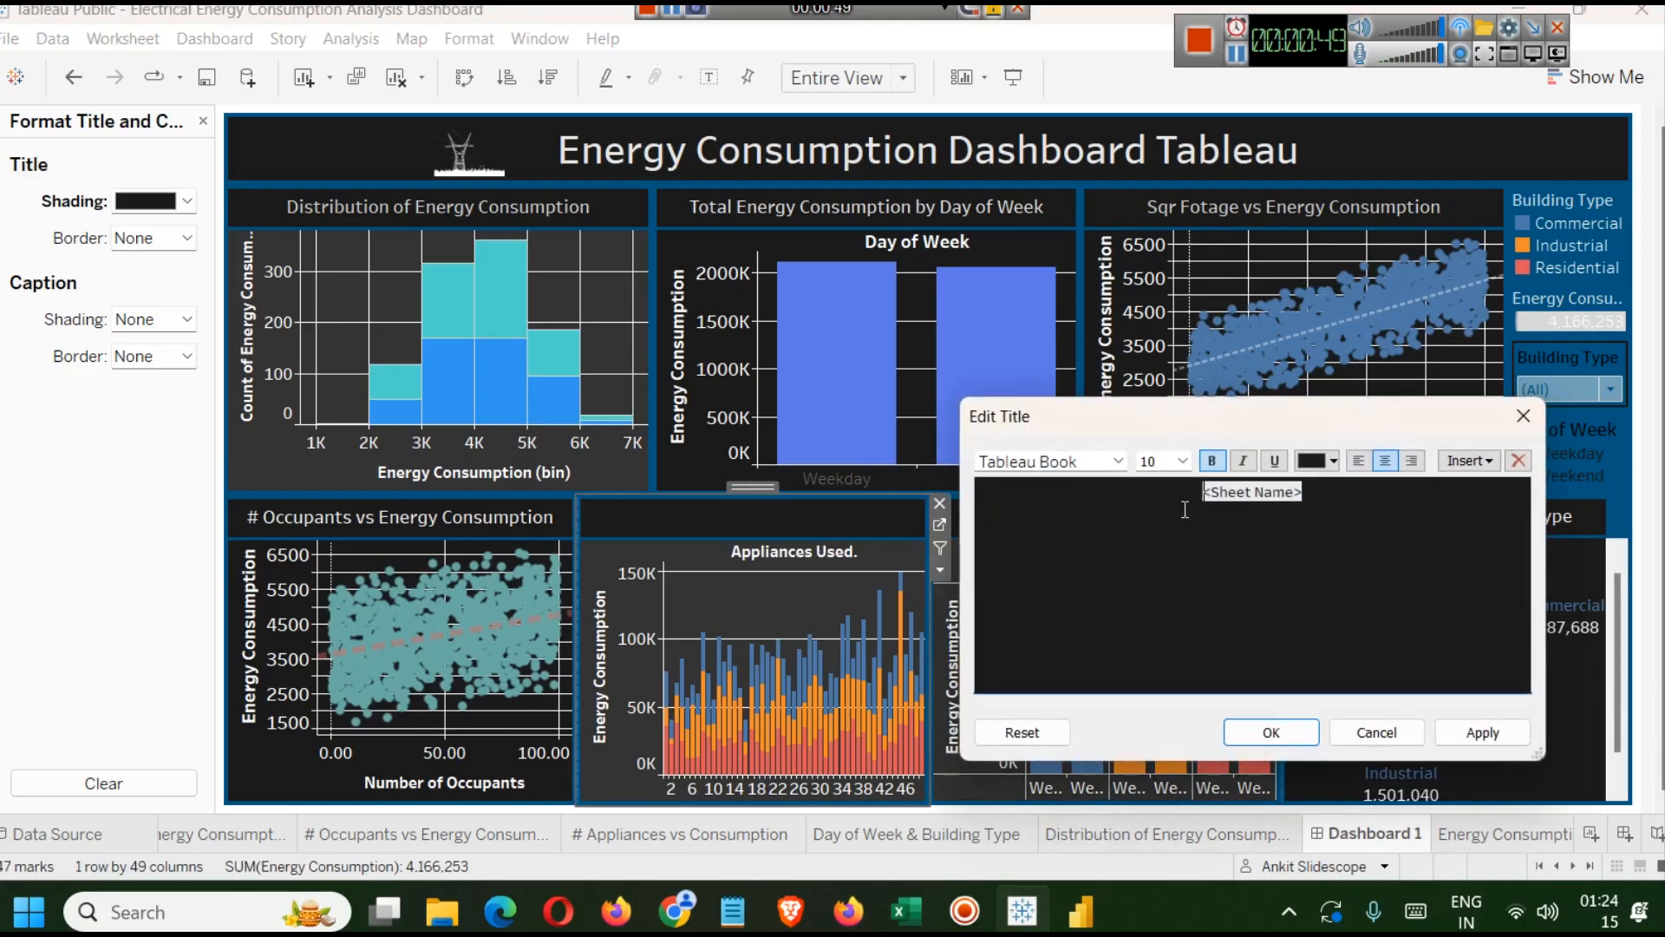
key(ctrl+a)
click(1333, 461)
click(1336, 517)
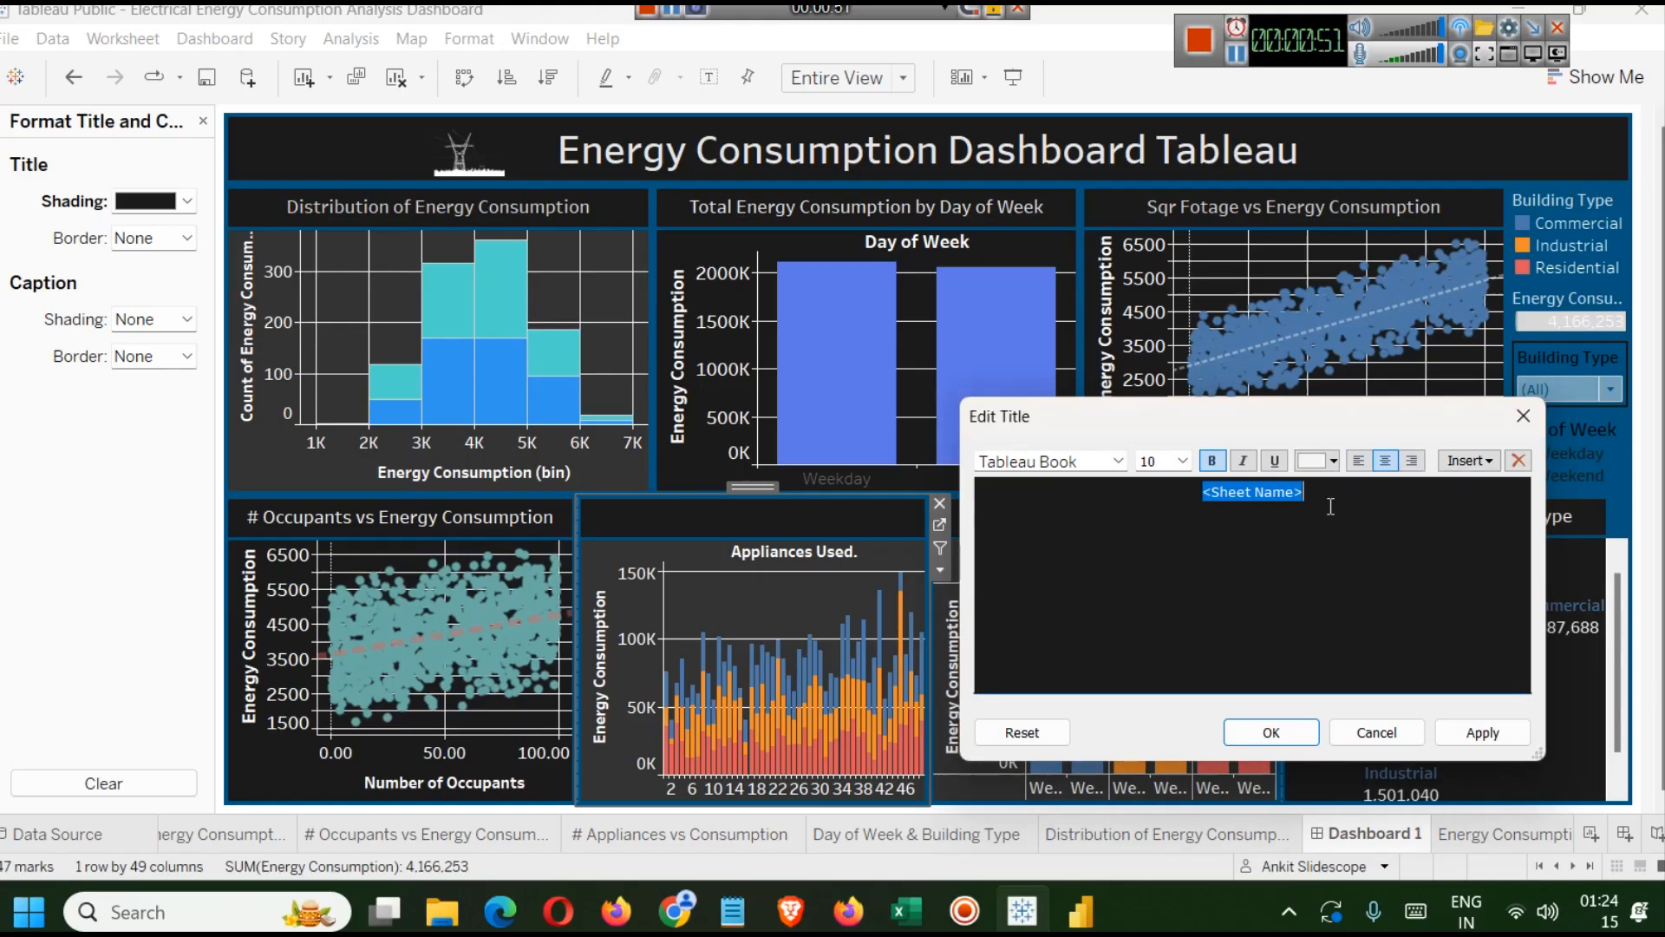
click(1466, 733)
click(1268, 732)
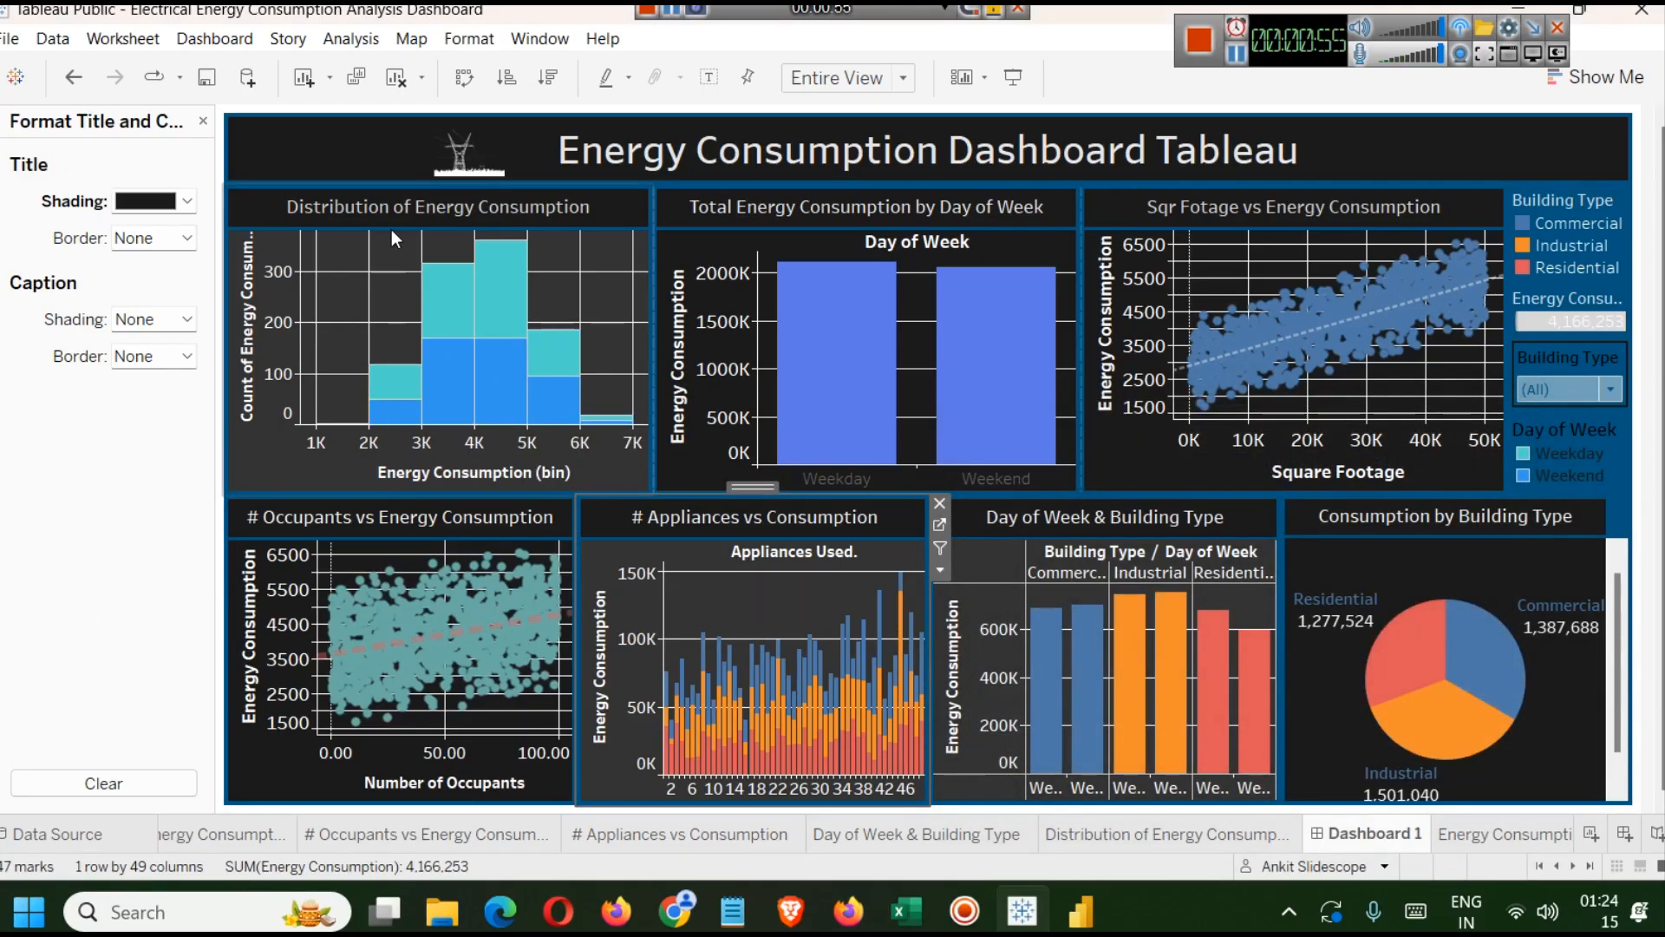
Set the Distribution of Energy Consumption title text colour to white.
click(395, 205)
double_click(396, 205)
key(ctrl+a)
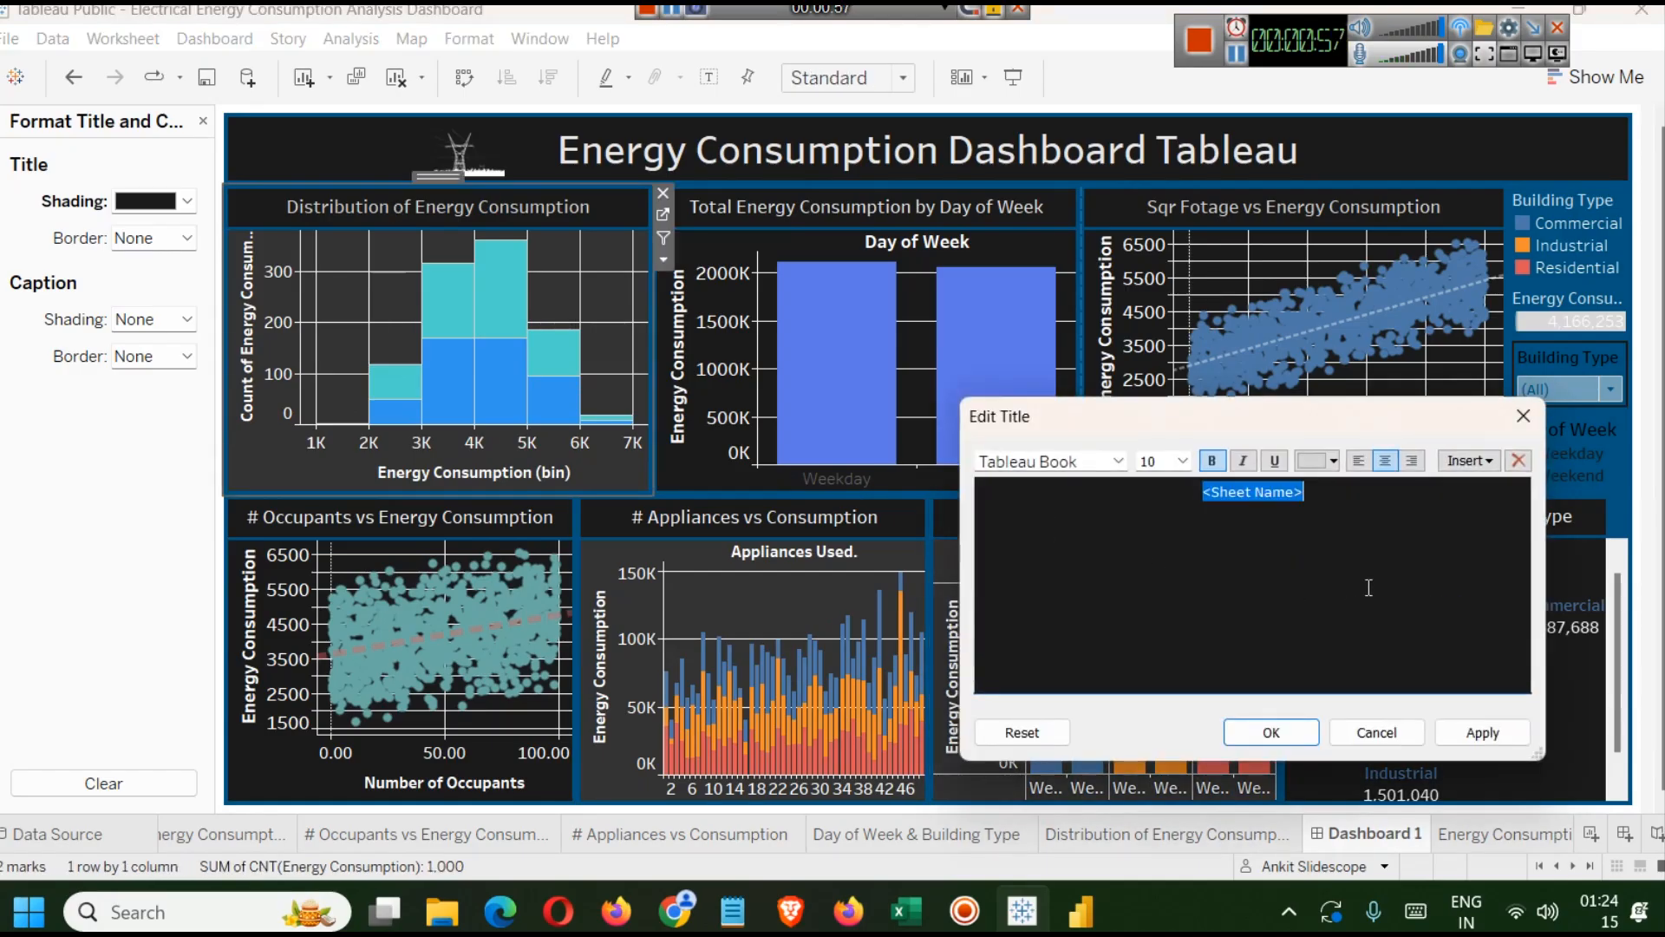
click(1334, 461)
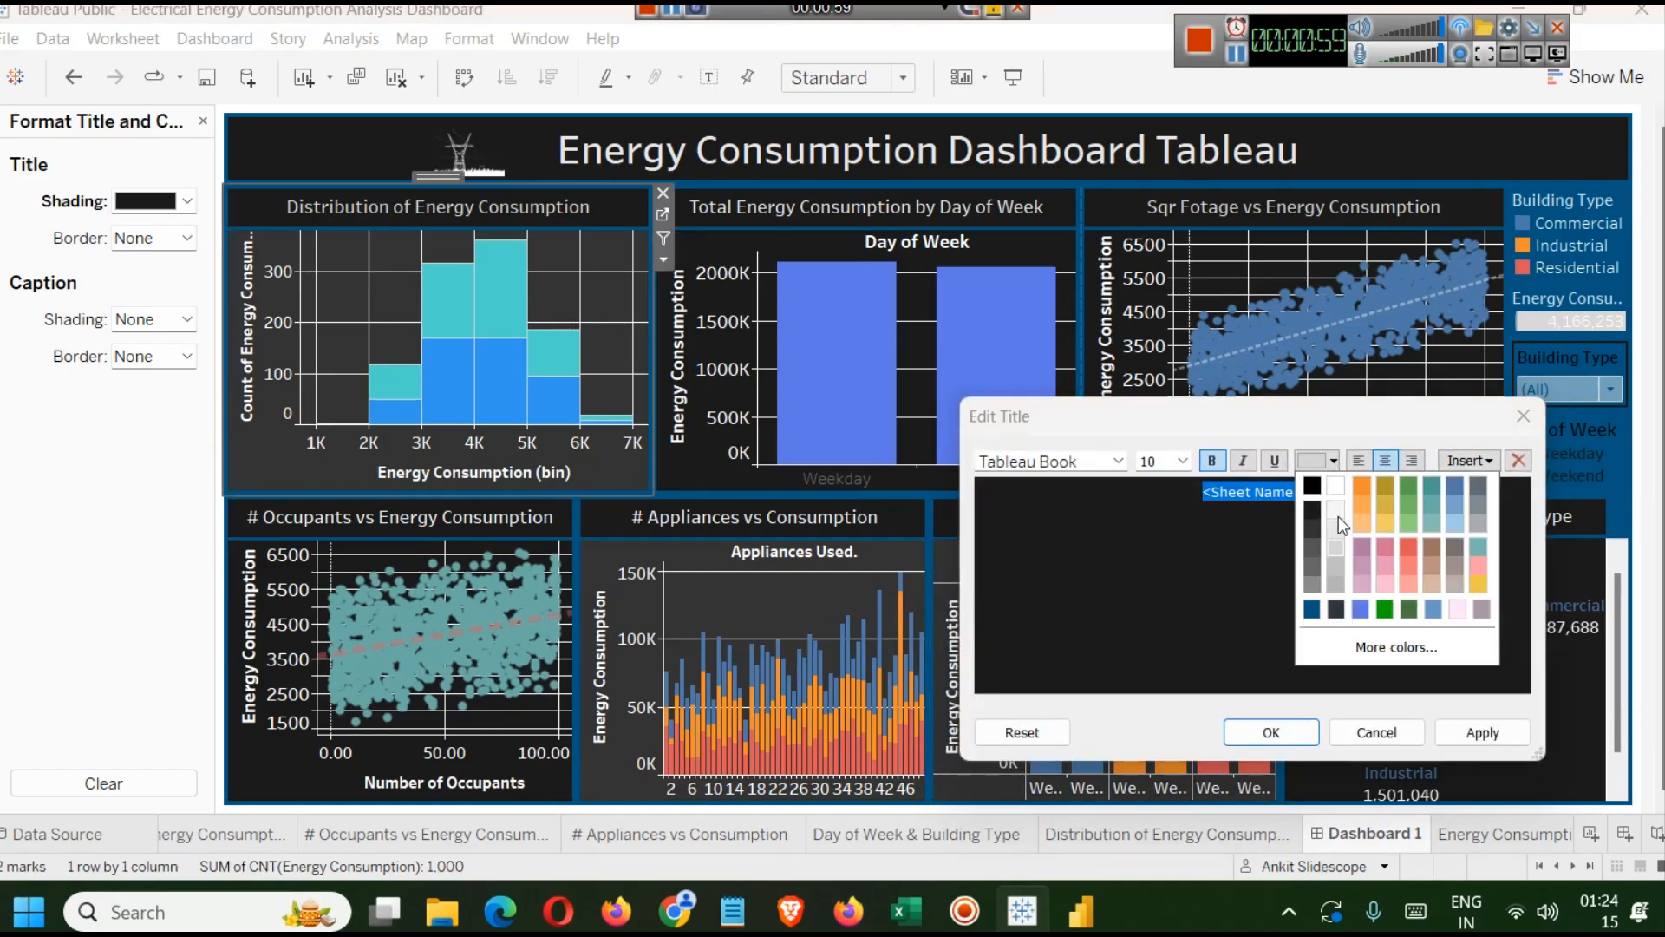
click(1339, 511)
click(1483, 732)
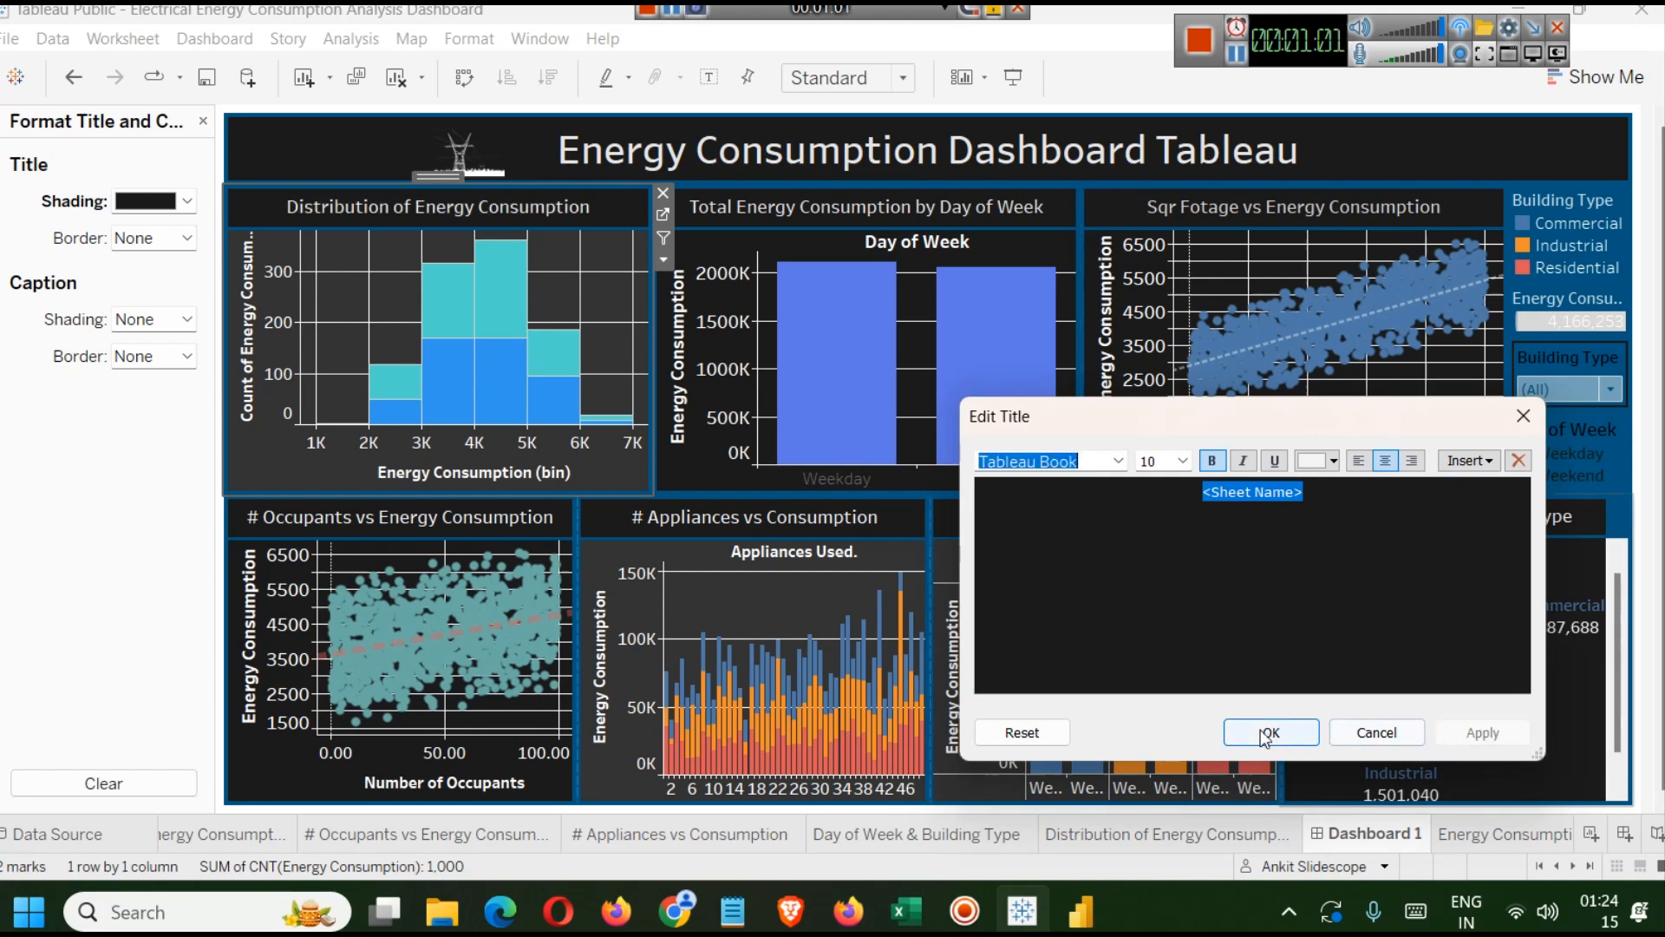
click(1267, 735)
Set the Sqr Fotage vs Energy Consumption title text colour to white.
double_click(1278, 207)
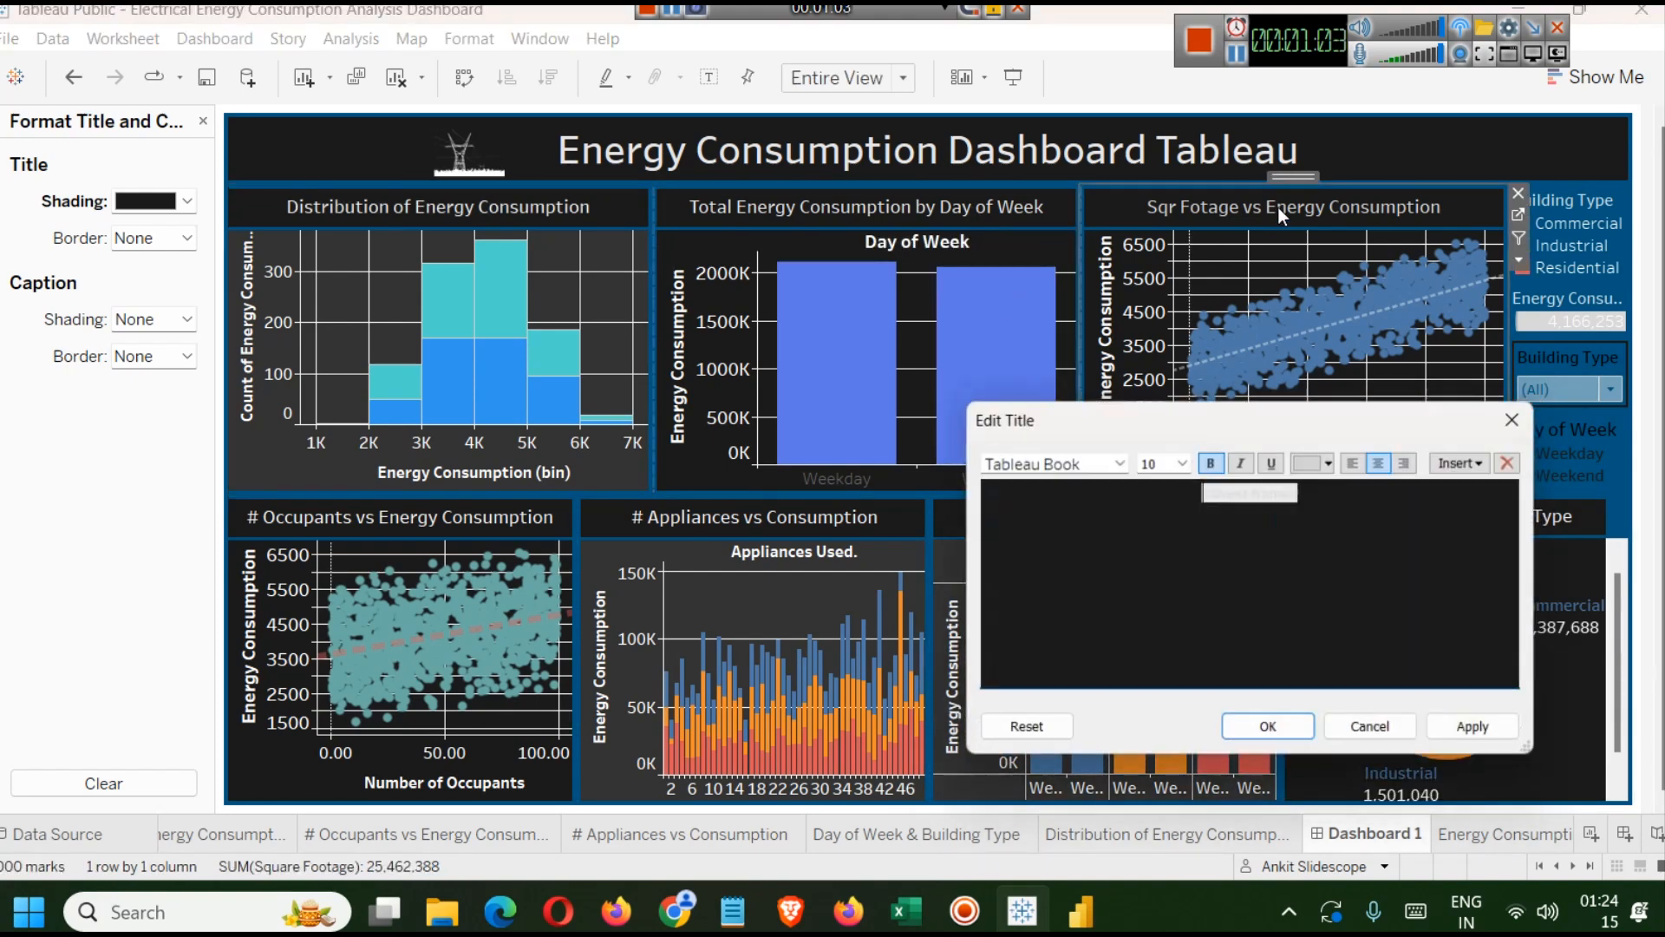
key(ctrl+a)
click(1327, 459)
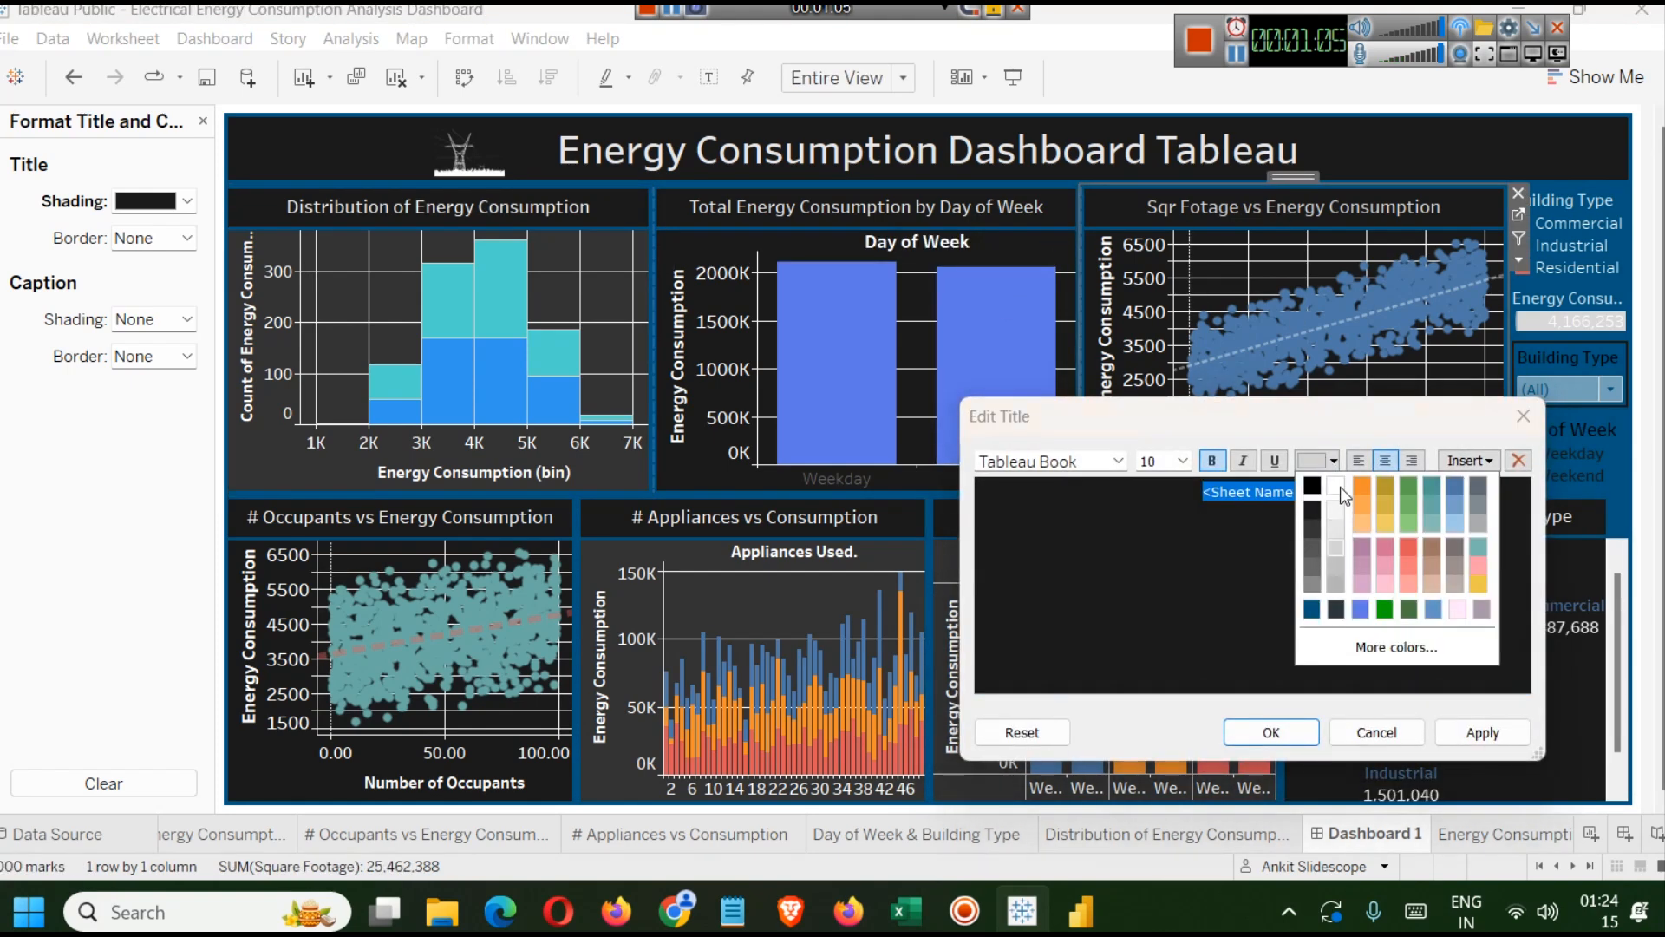
click(1340, 488)
click(1460, 734)
click(1293, 733)
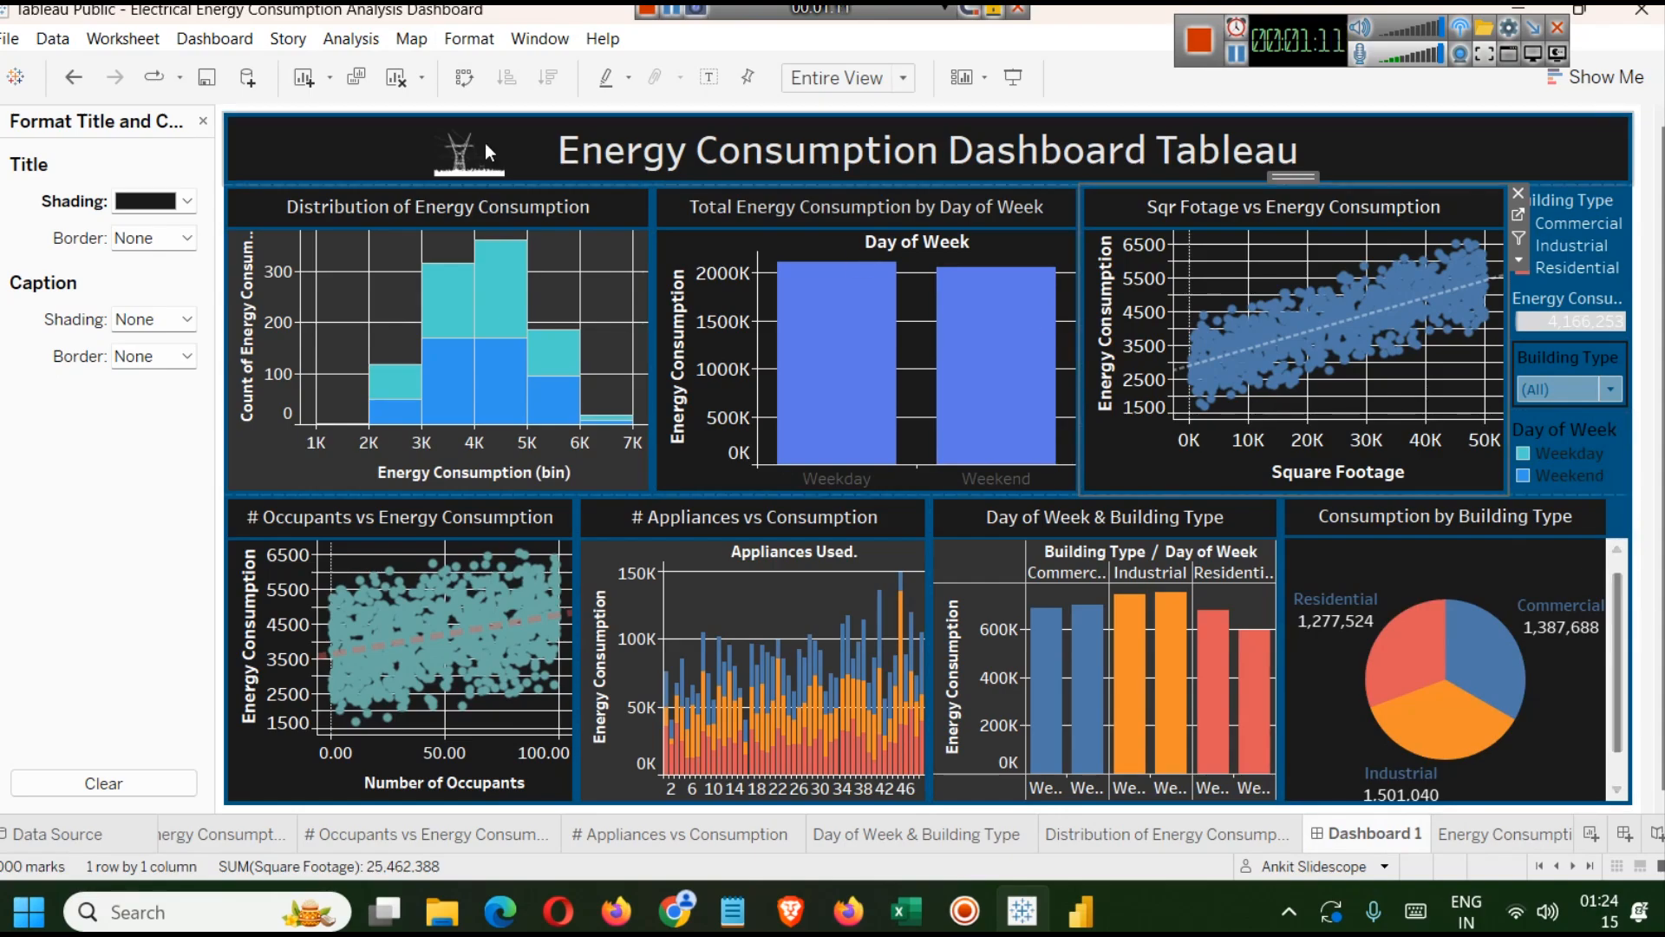
Select the dashboard's tiled layout container and open its background colour options.
click(234, 108)
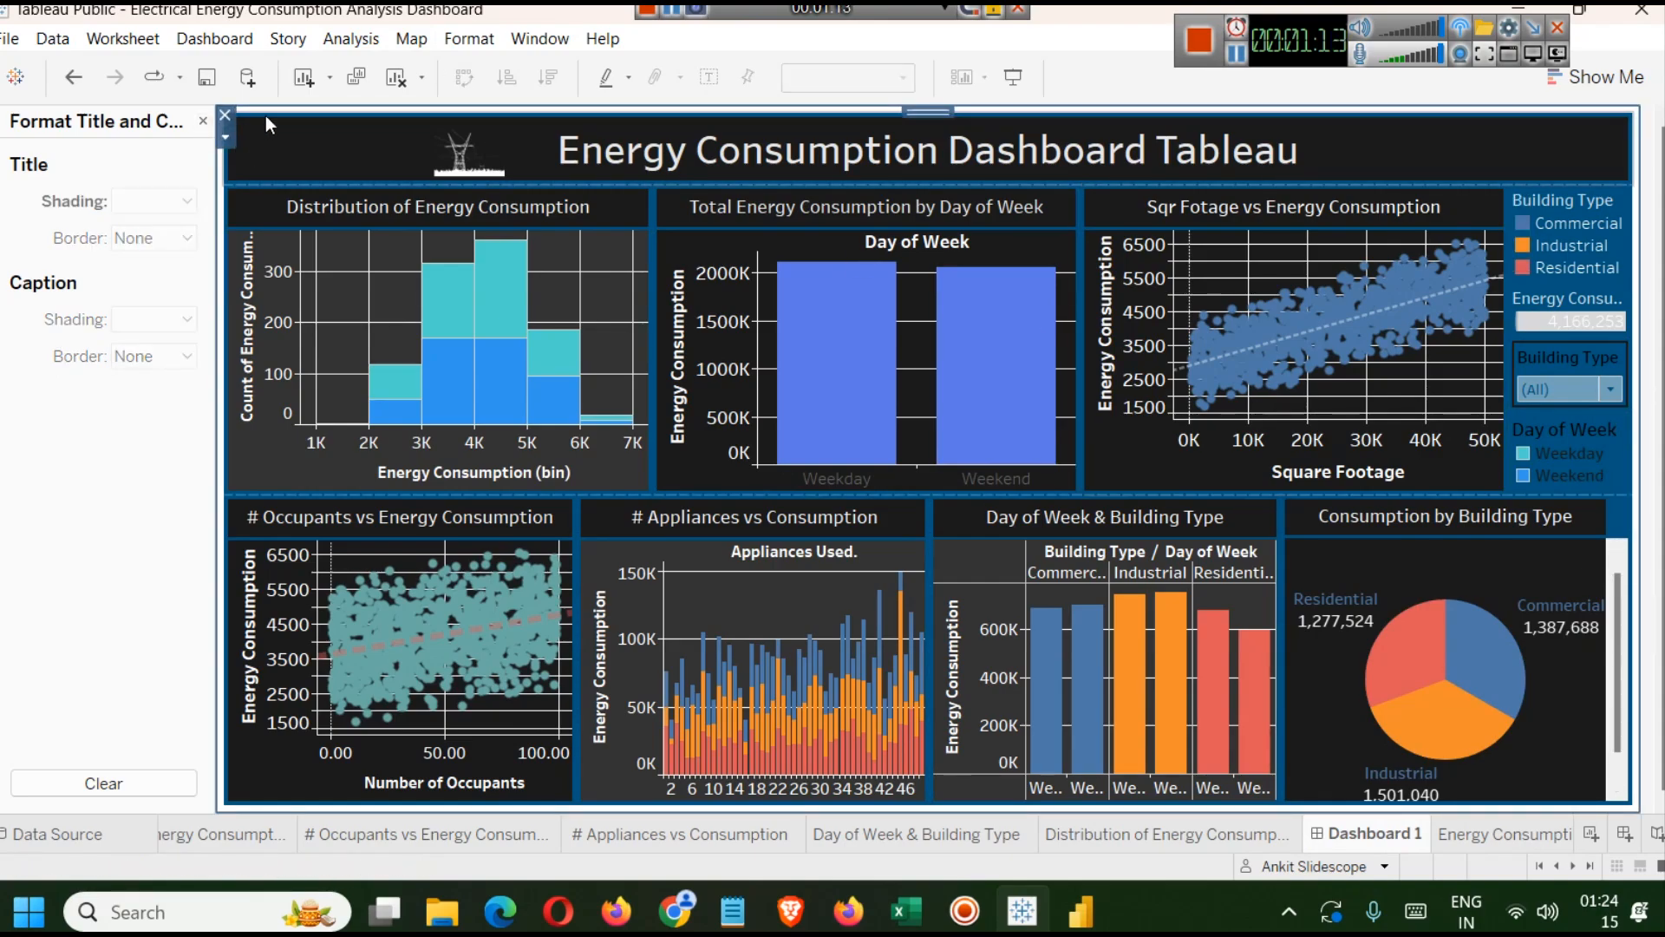
click(203, 120)
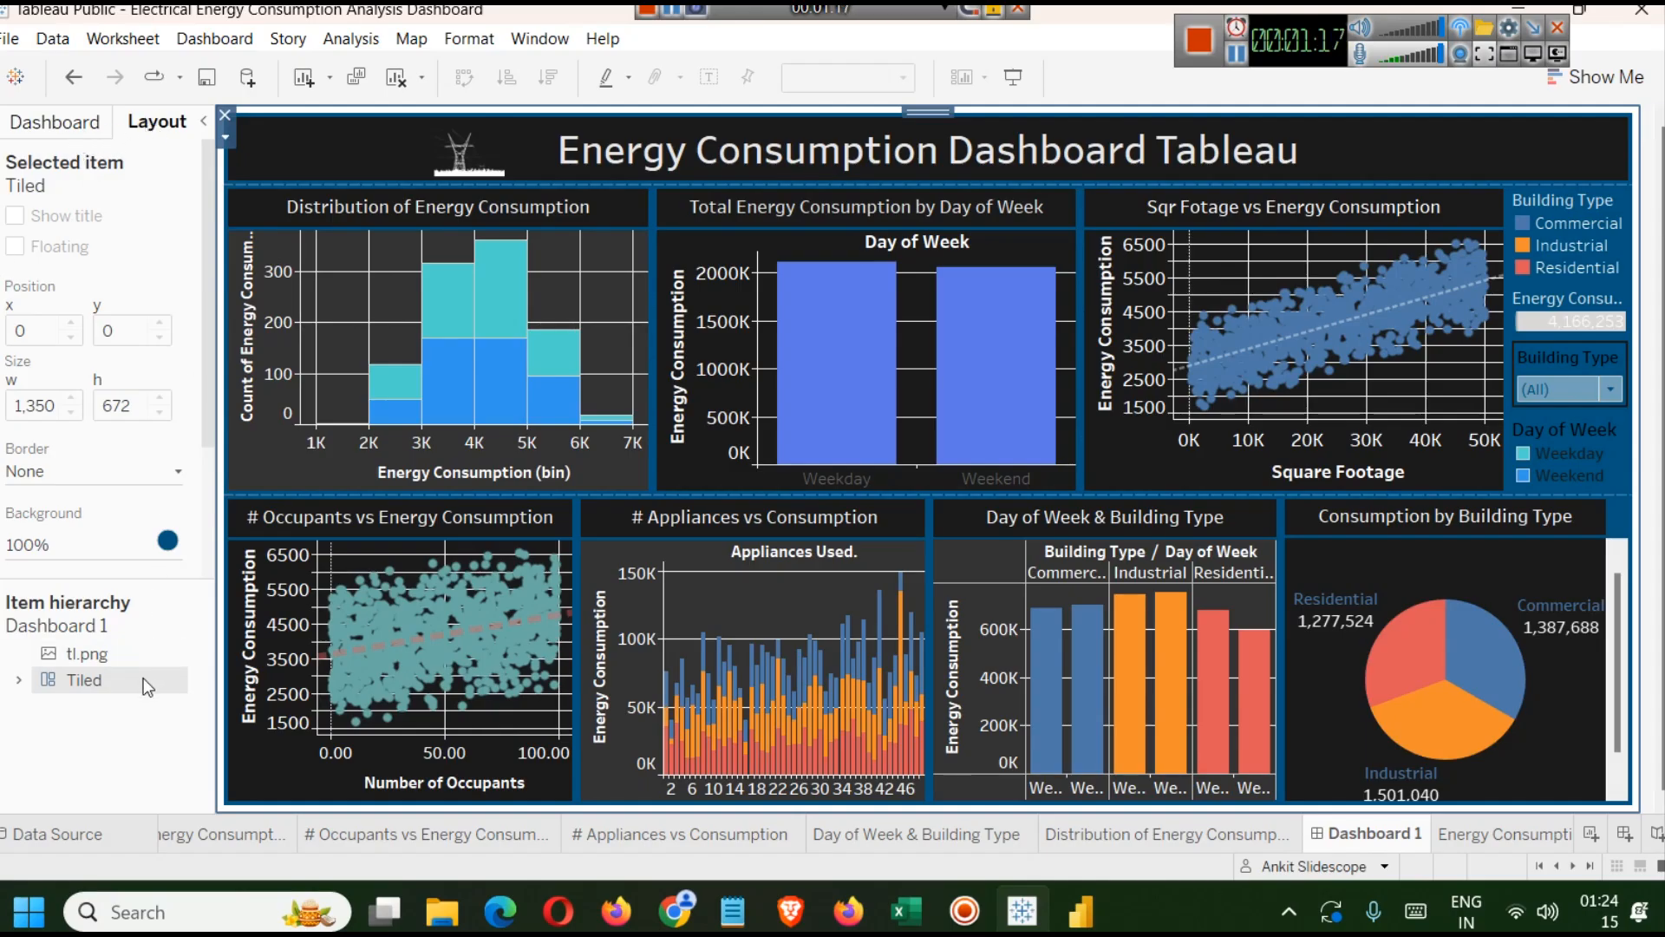
click(54, 712)
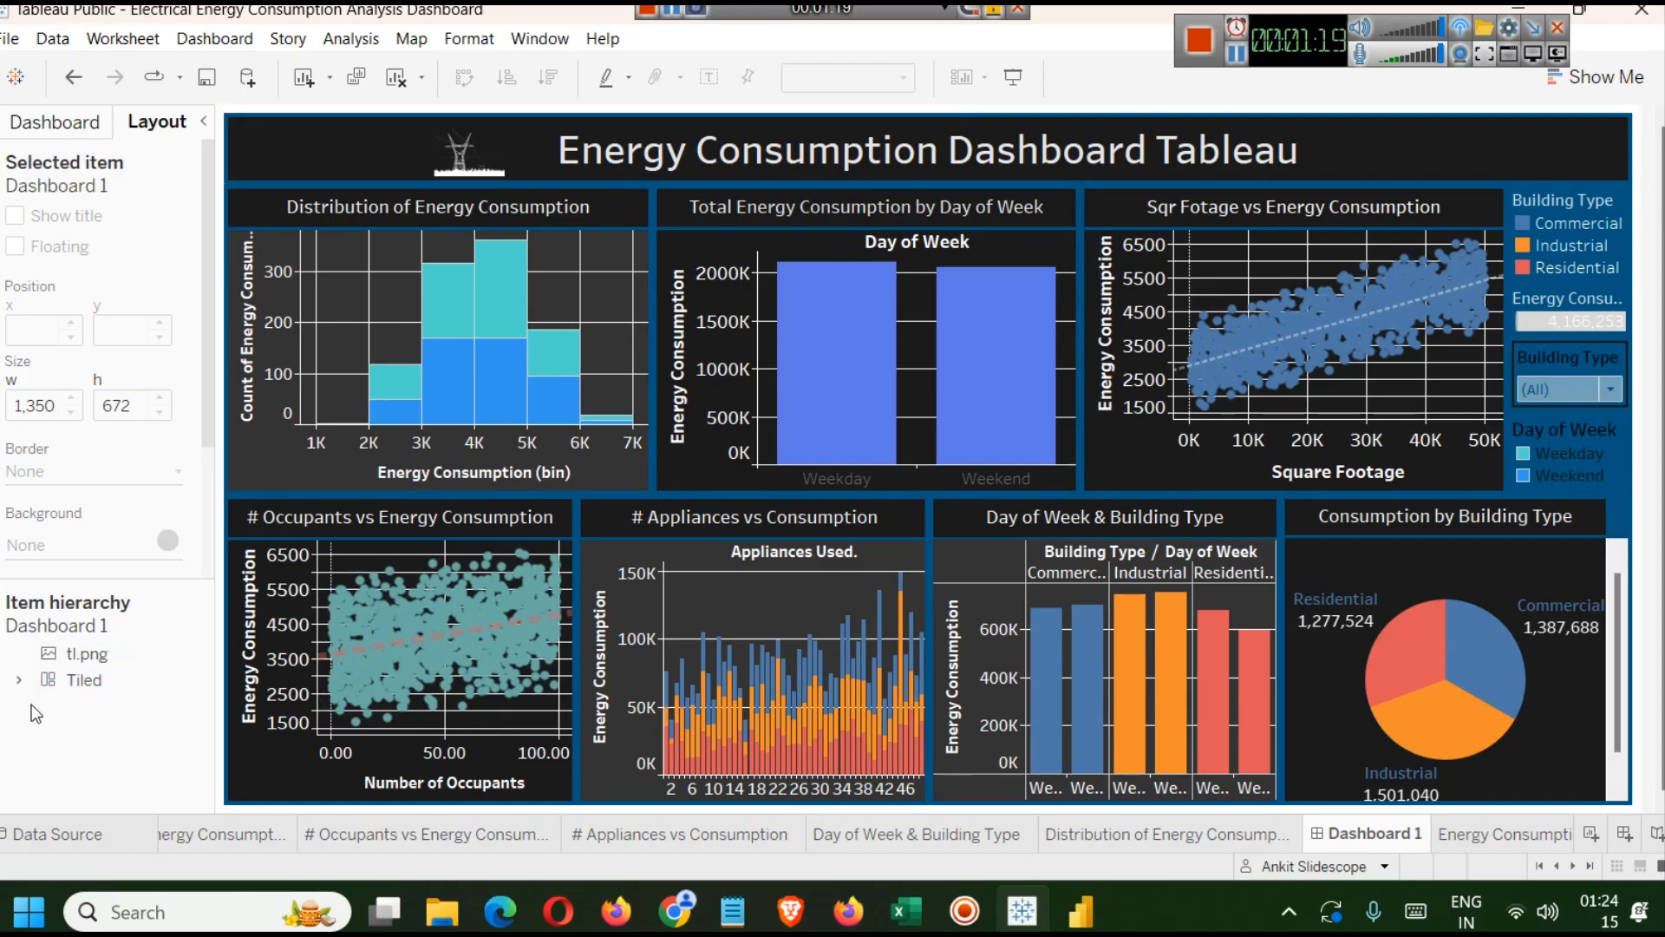
click(20, 681)
click(20, 681)
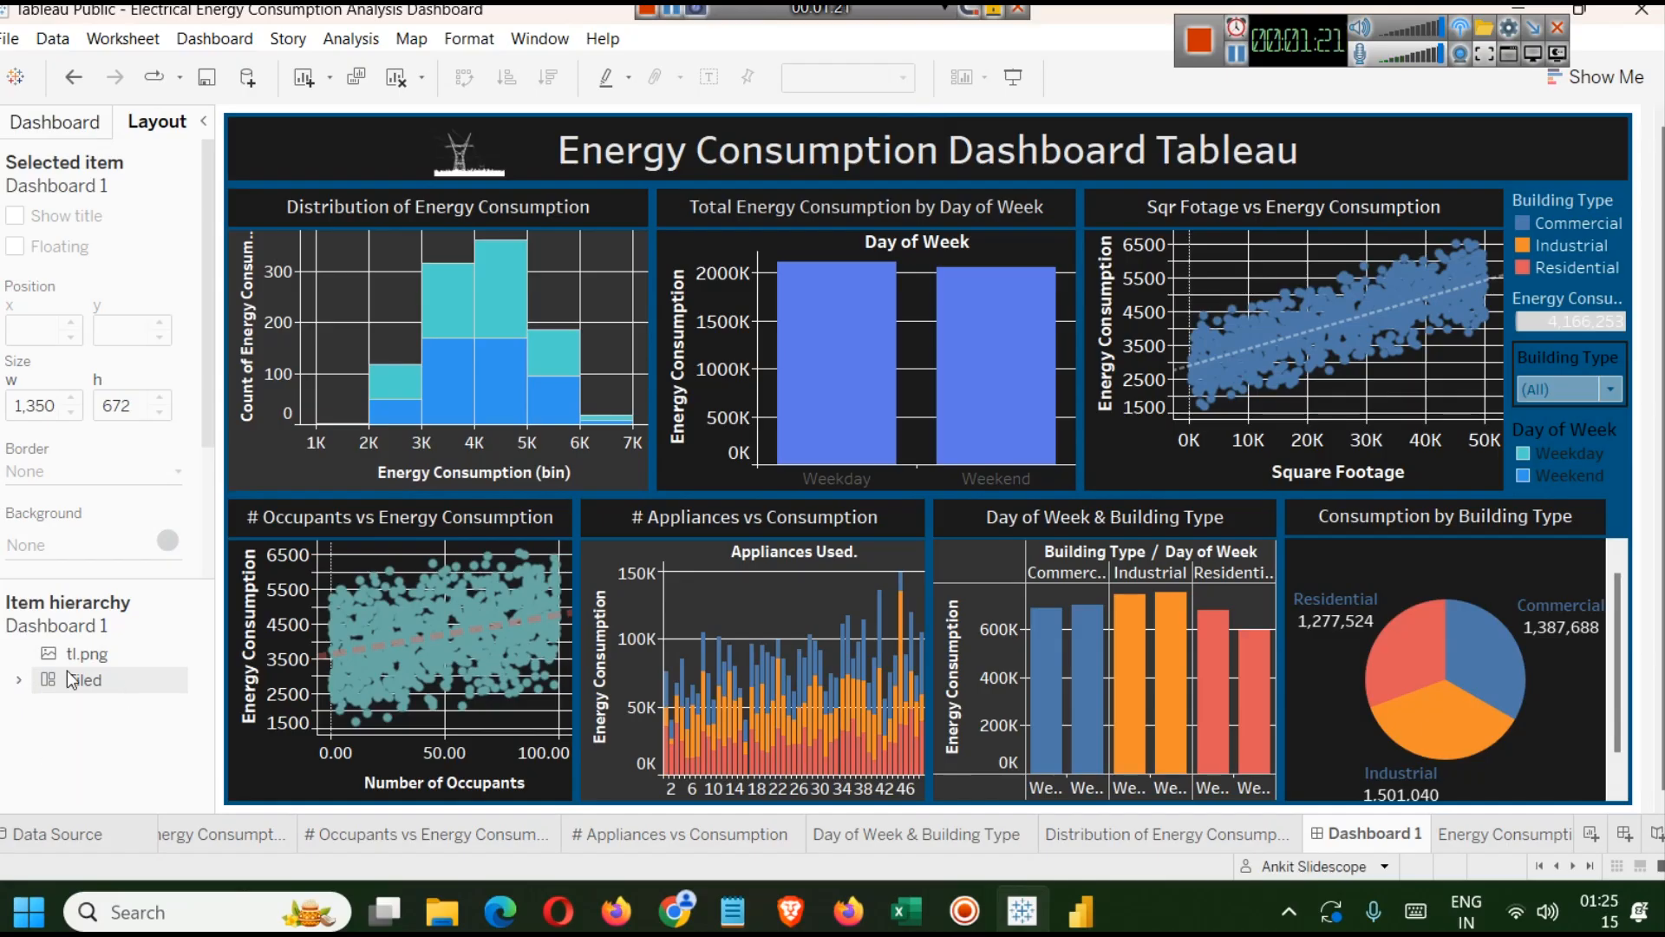
click(96, 685)
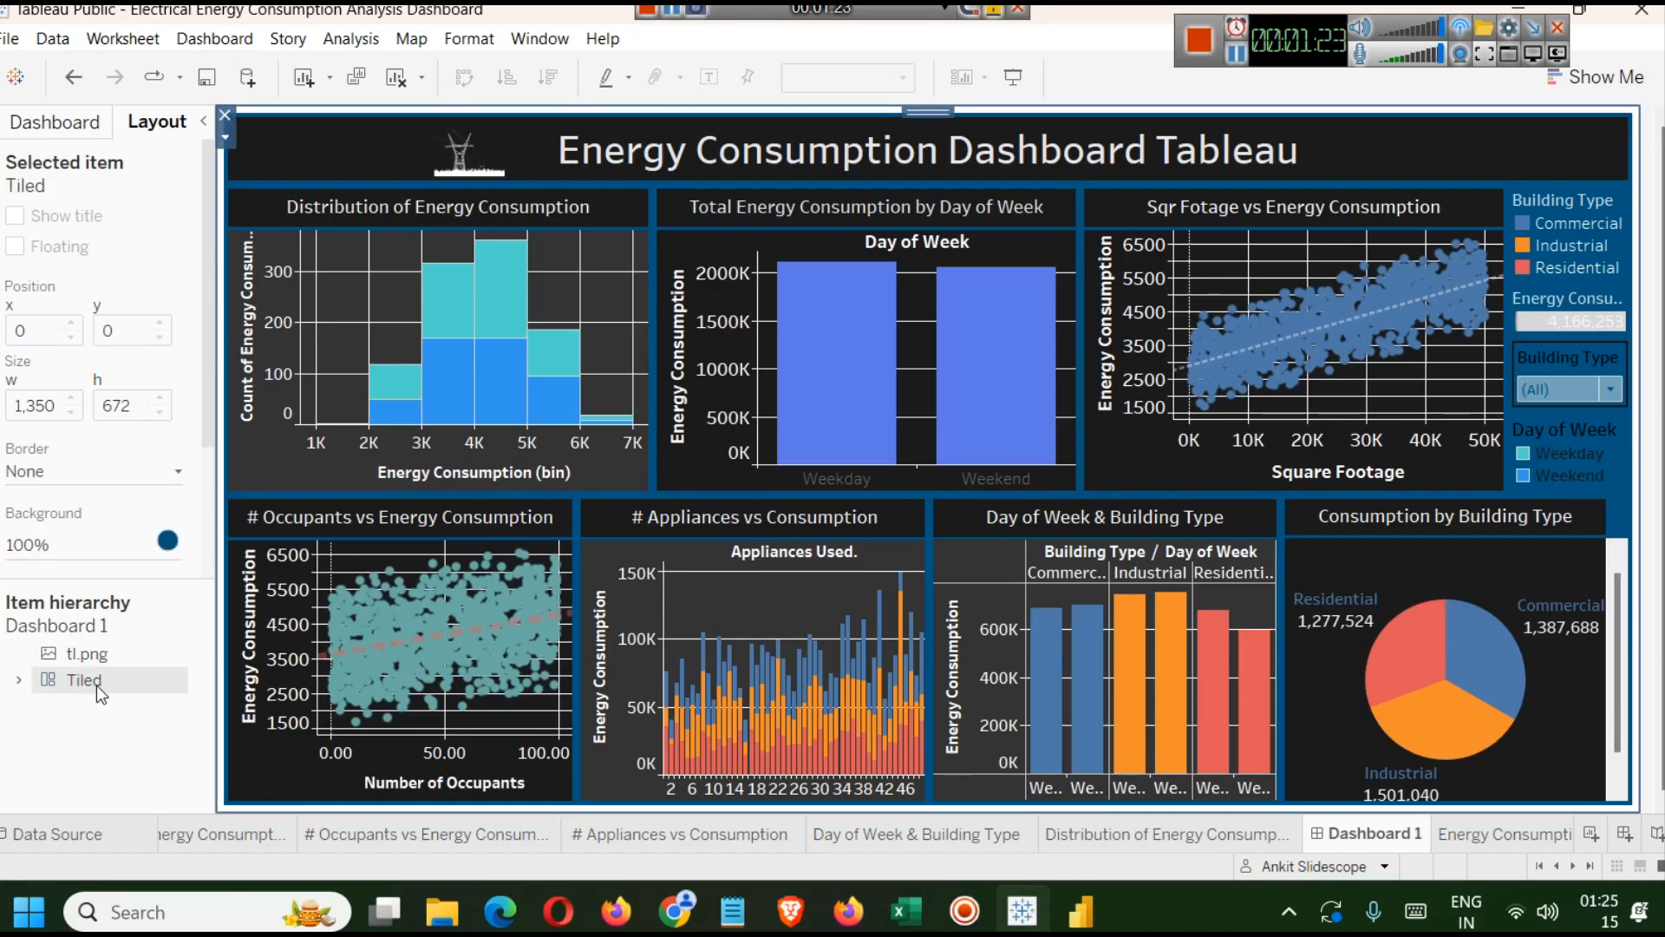
click(168, 540)
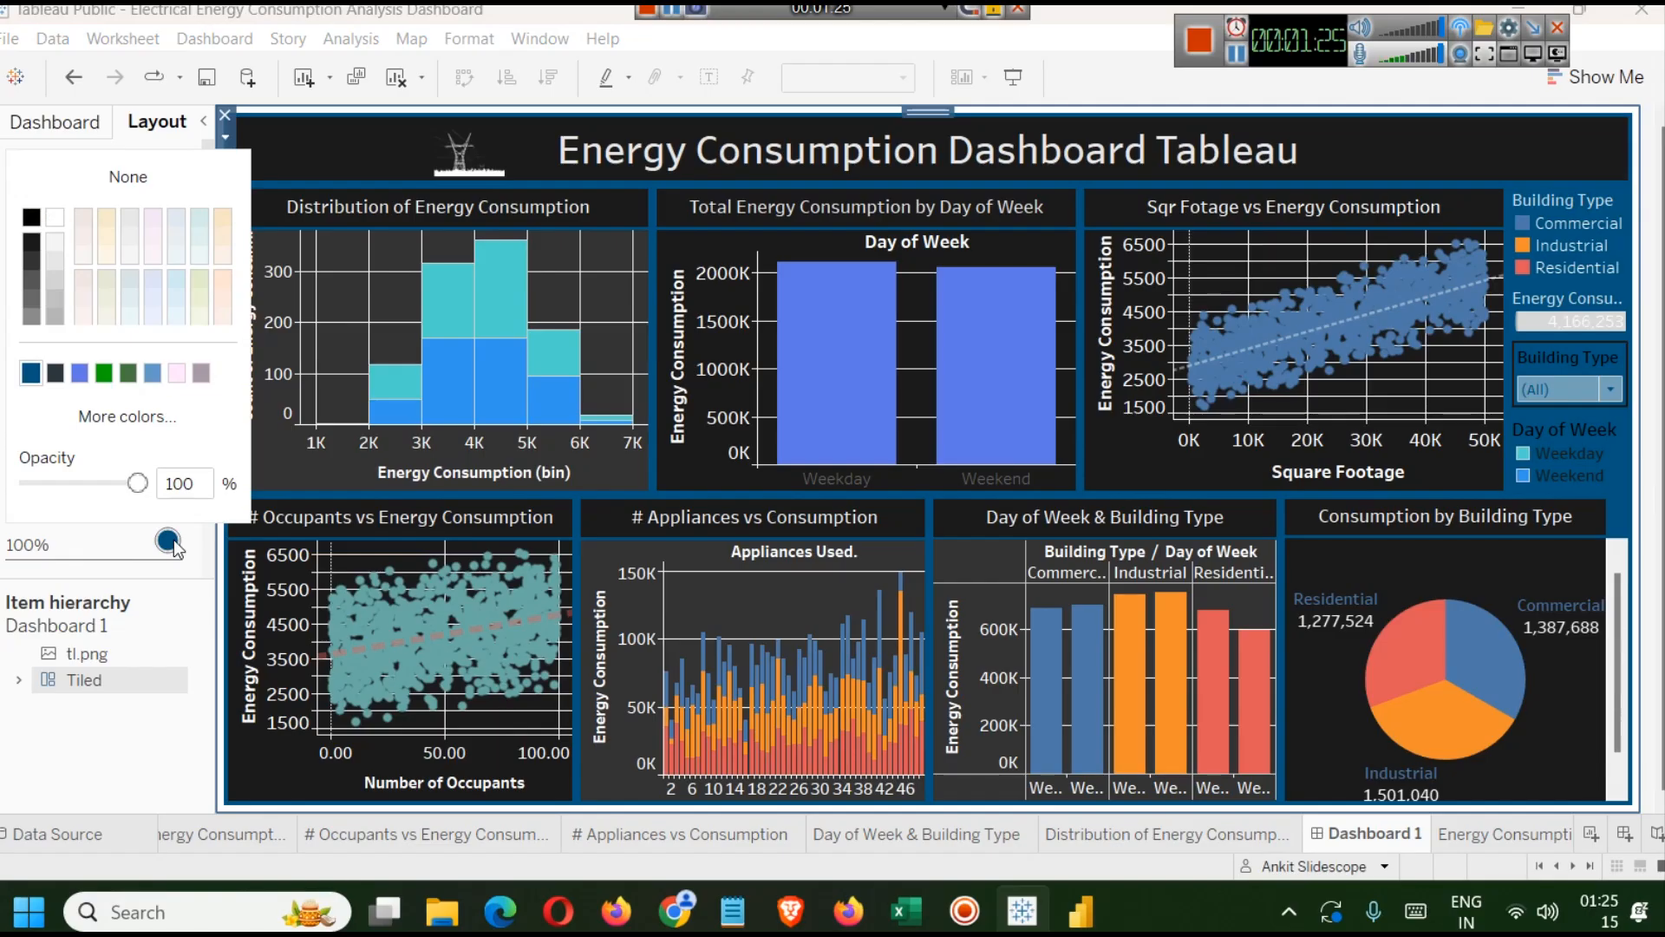
click(85, 413)
click(991, 321)
click(869, 346)
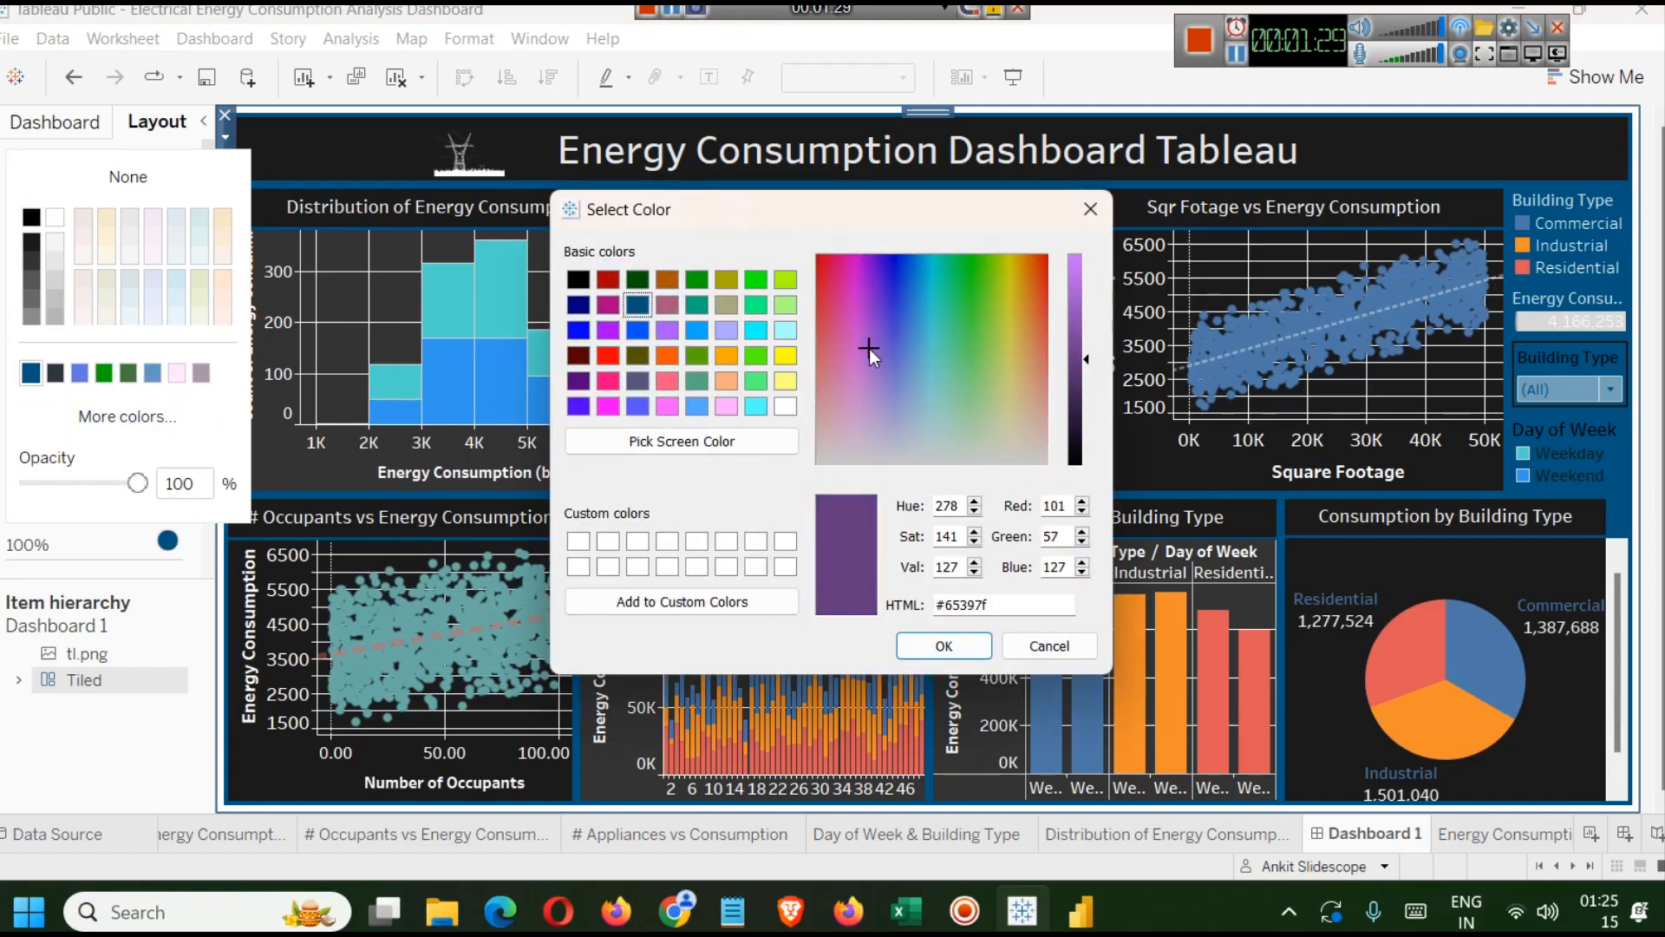
click(885, 278)
click(891, 286)
click(892, 300)
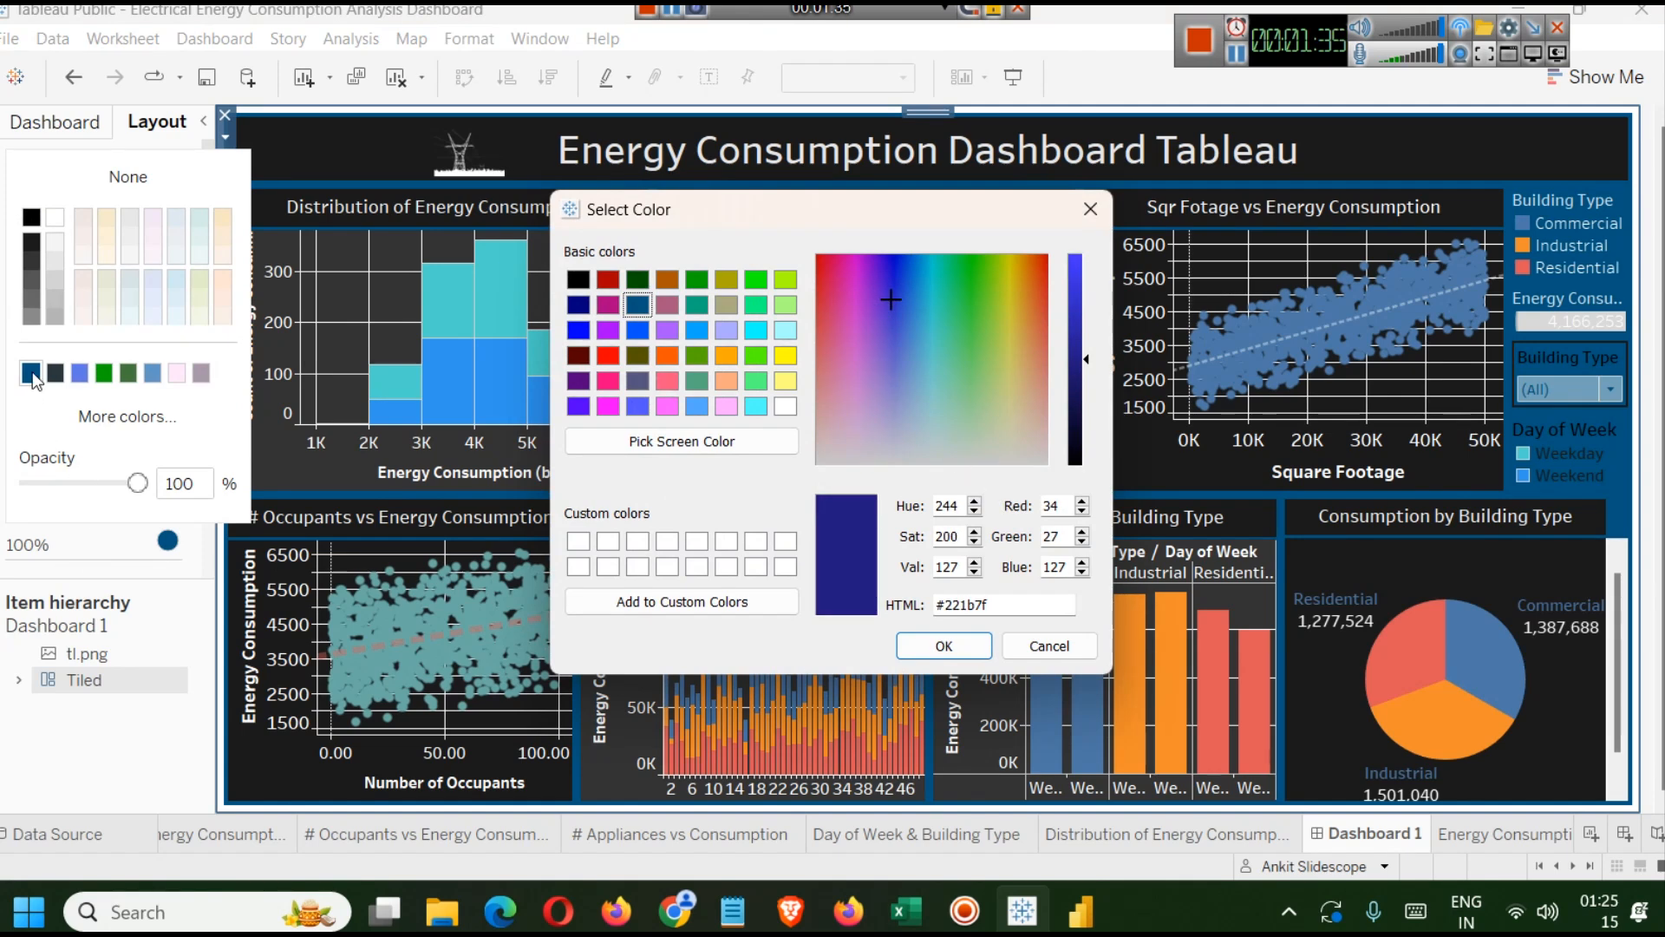
click(1049, 646)
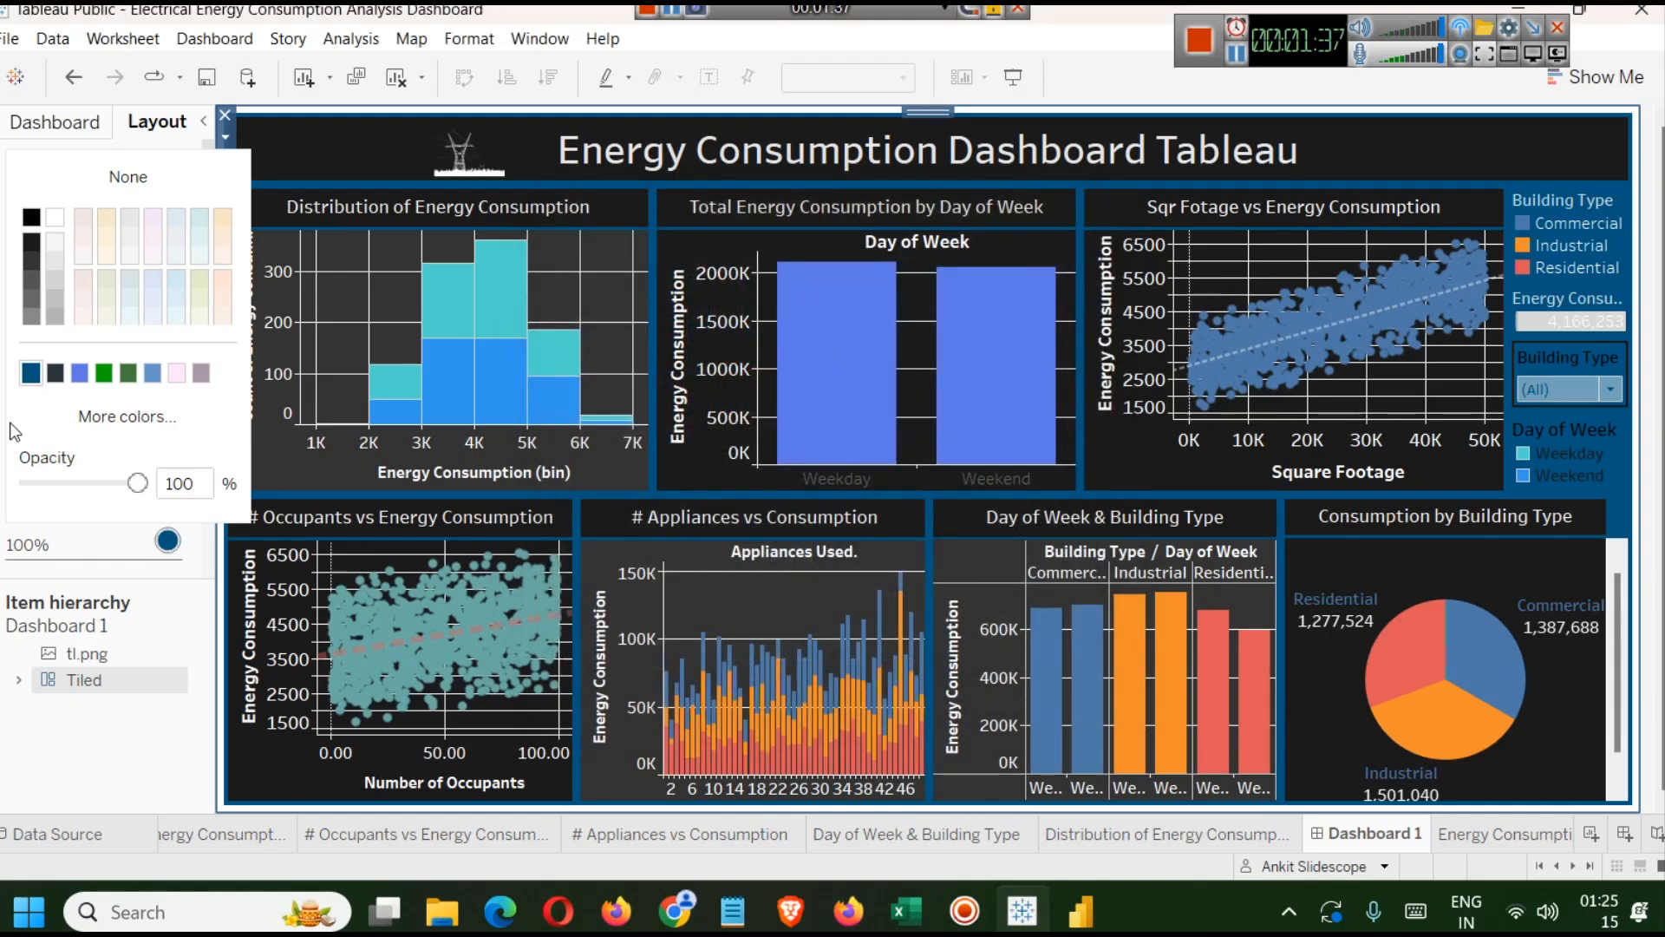
Set the tiled container's background to a darker blue, #003954, through the custom colour picker.
click(97, 418)
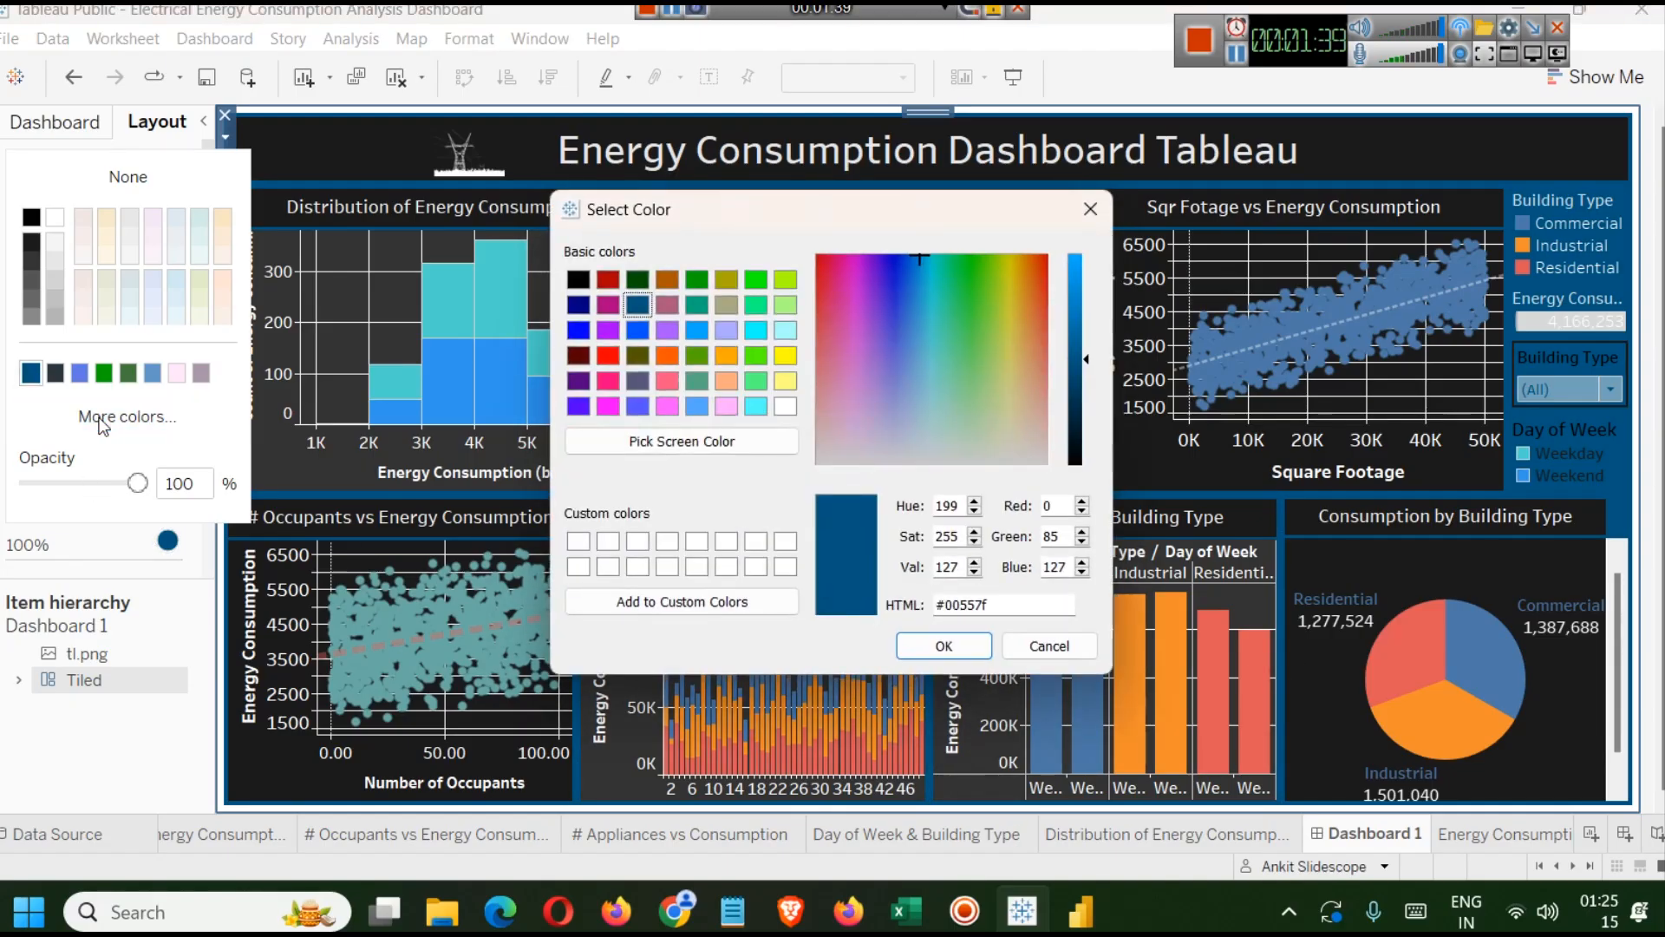
drag(1086, 361, 1085, 397)
click(944, 647)
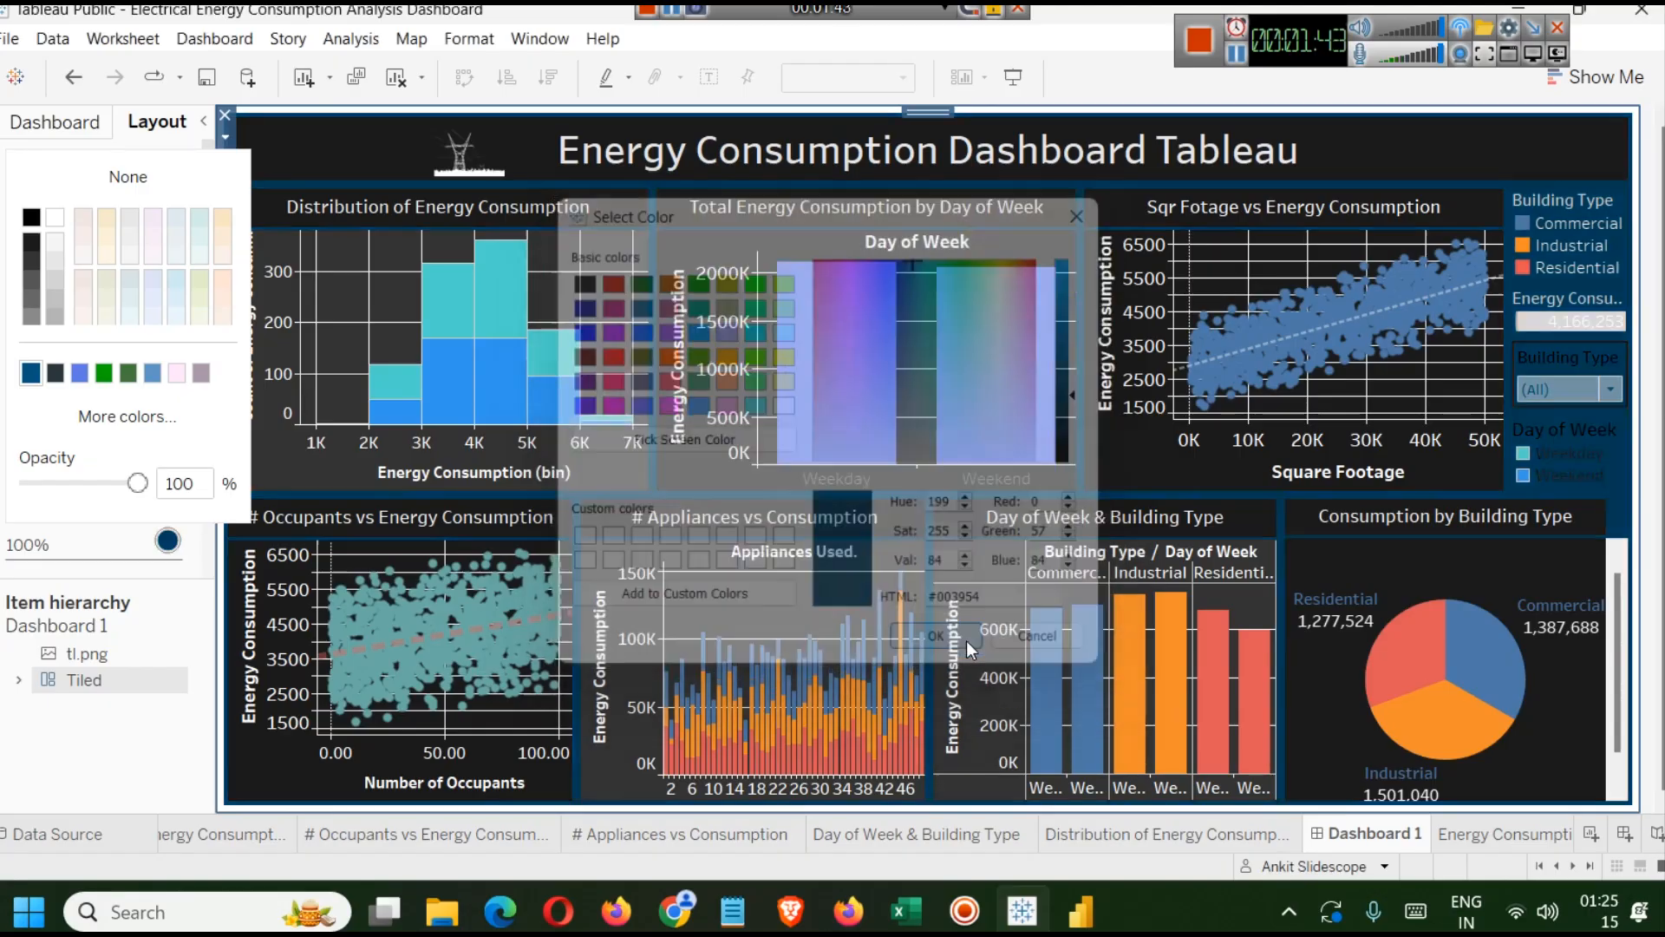
click(66, 735)
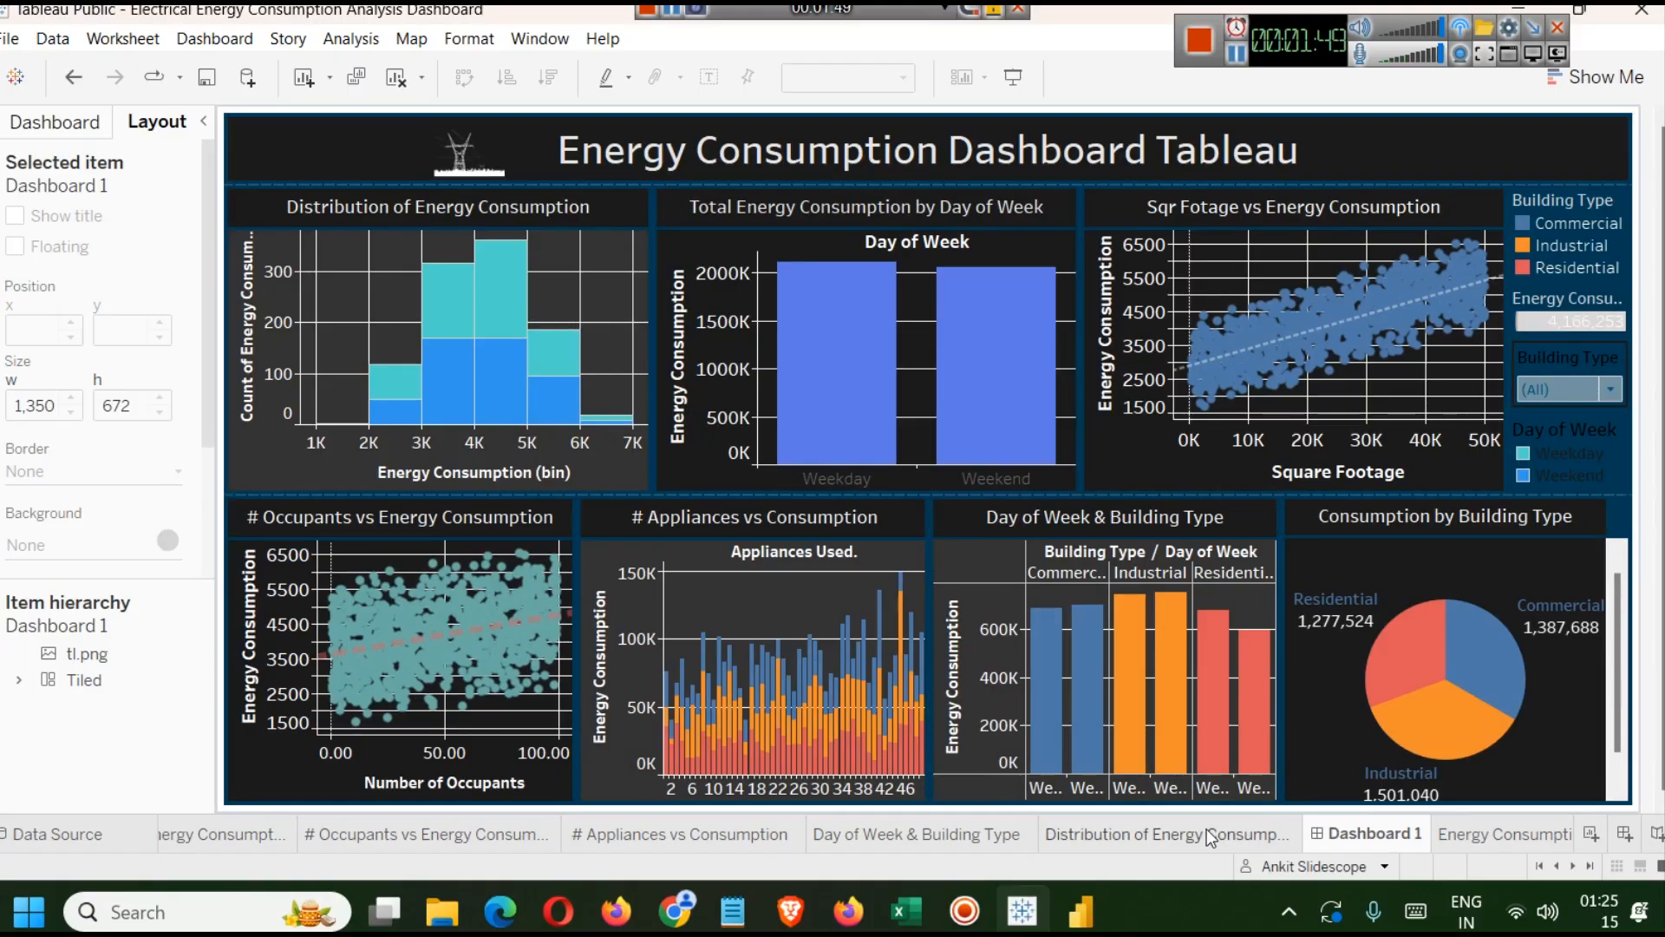
Open the # Appliances vs Consumption sheet and set its worksheet shading to near-black, then return to the dashboard.
click(616, 555)
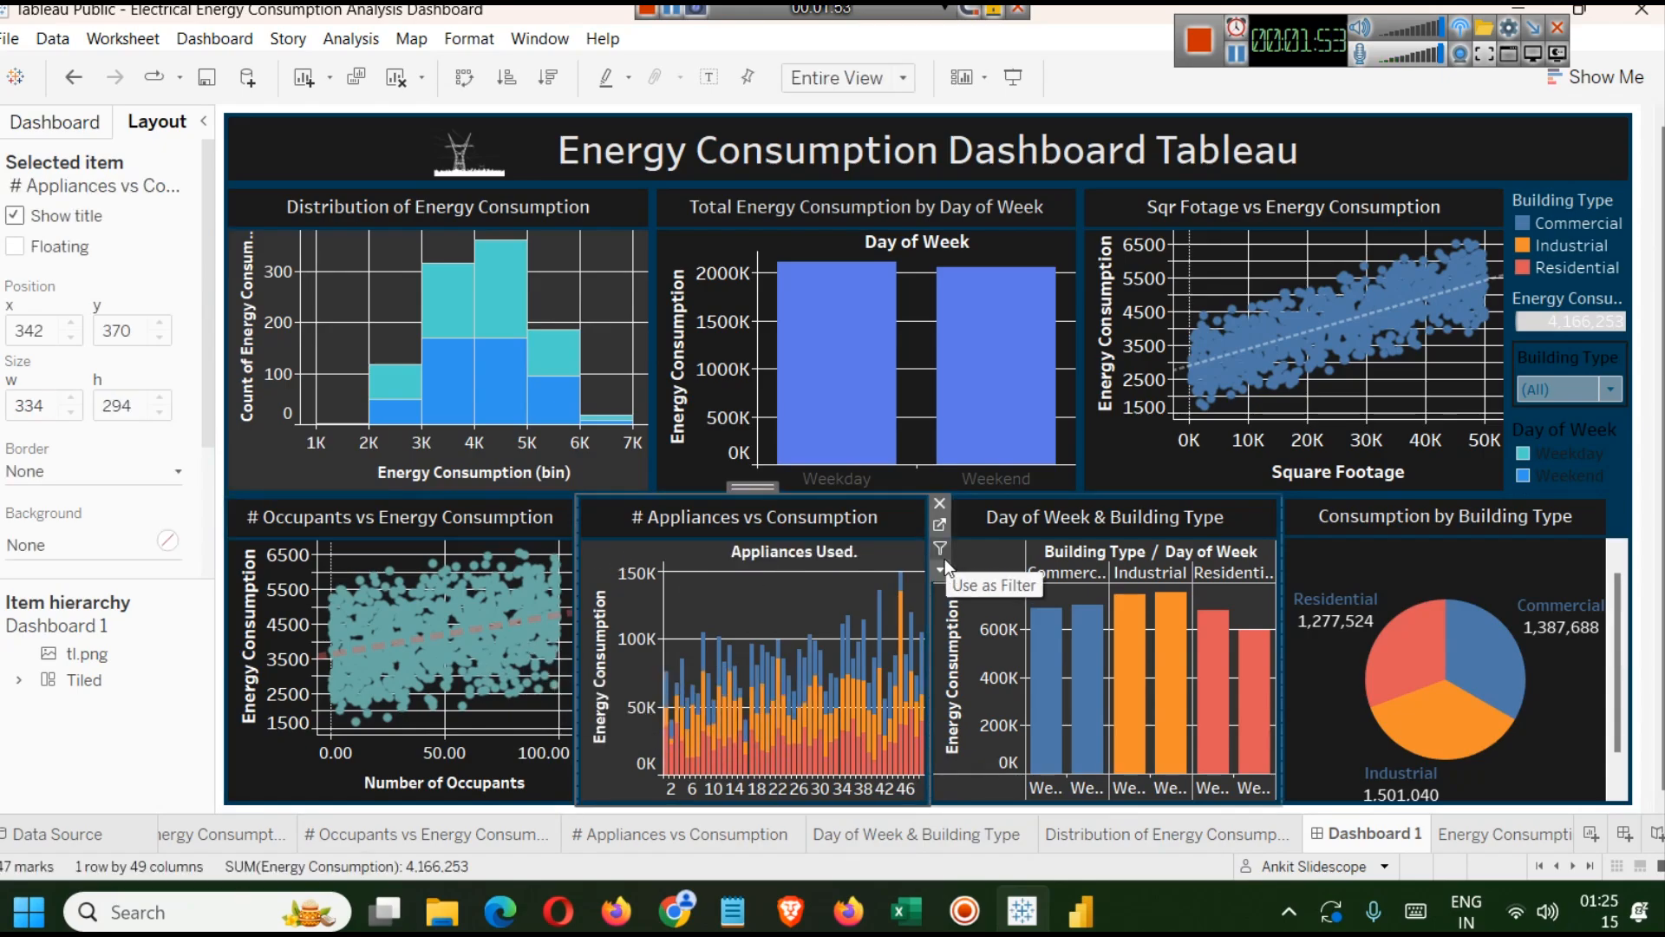
click(938, 526)
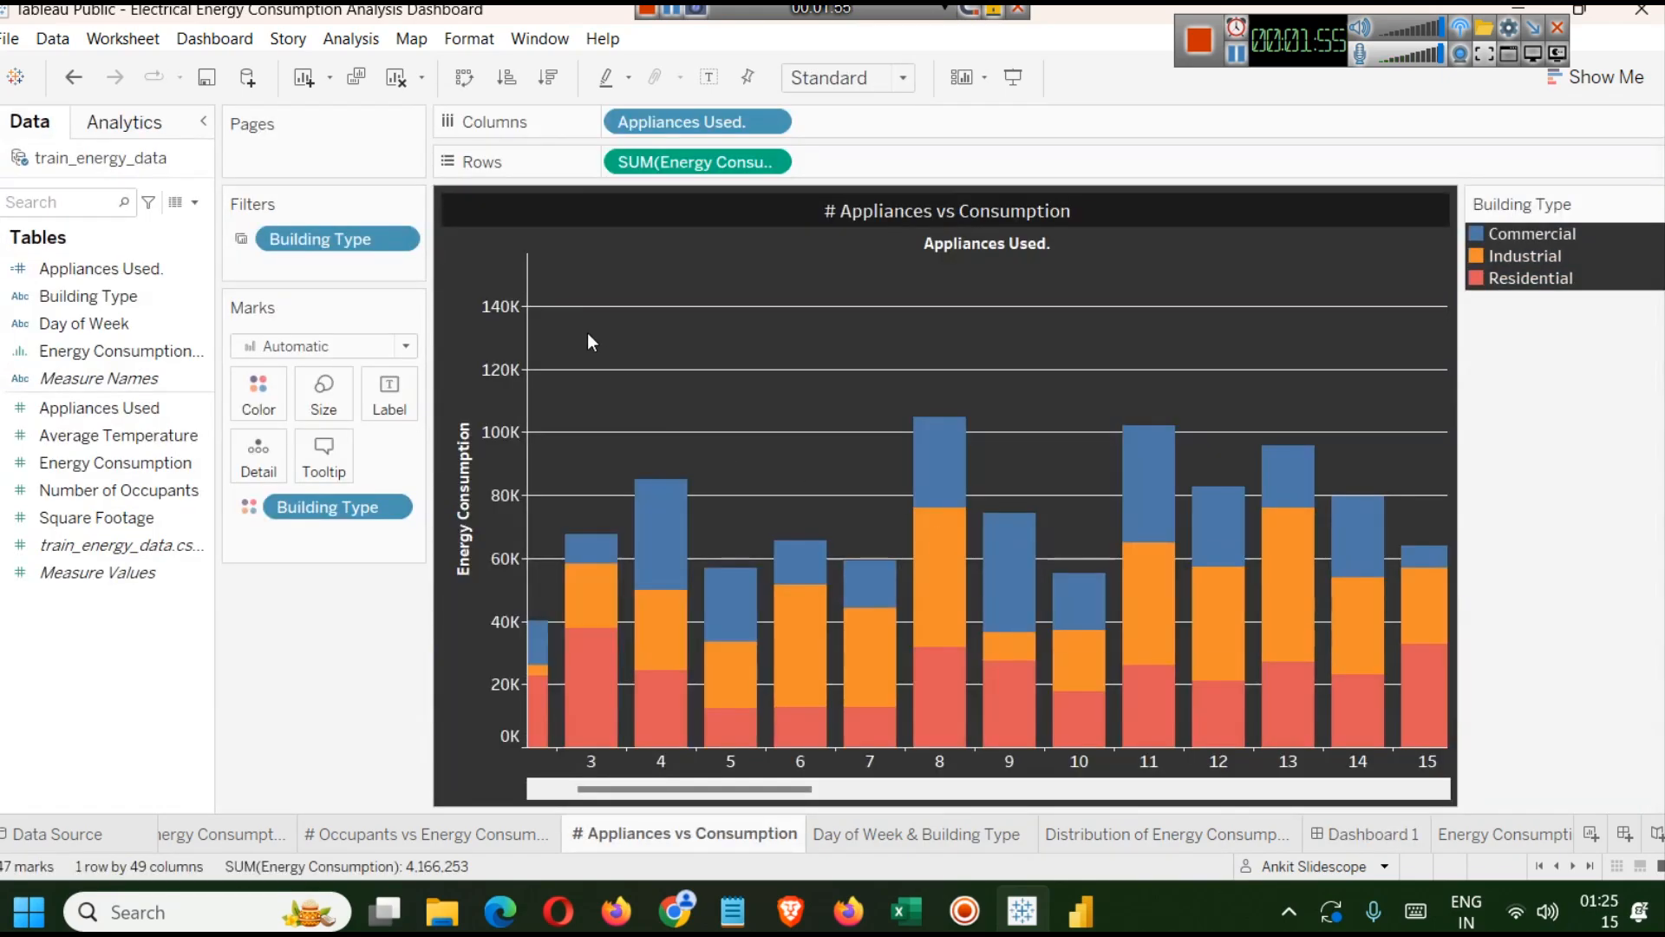
right_click(461, 238)
click(519, 310)
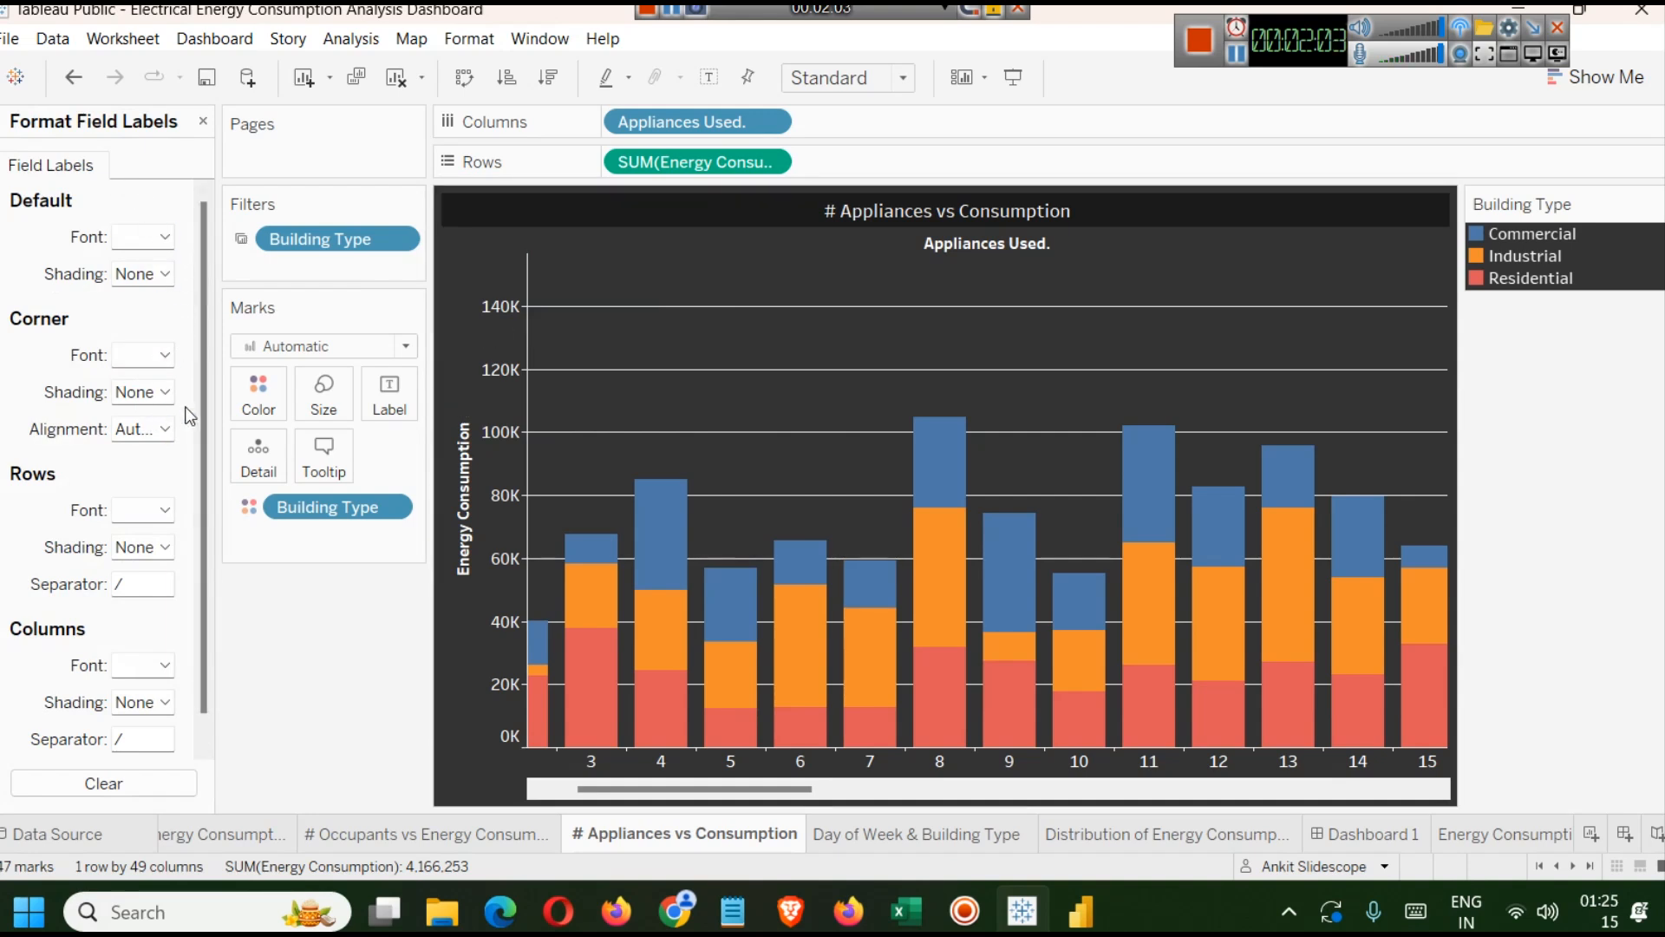
right_click(758, 279)
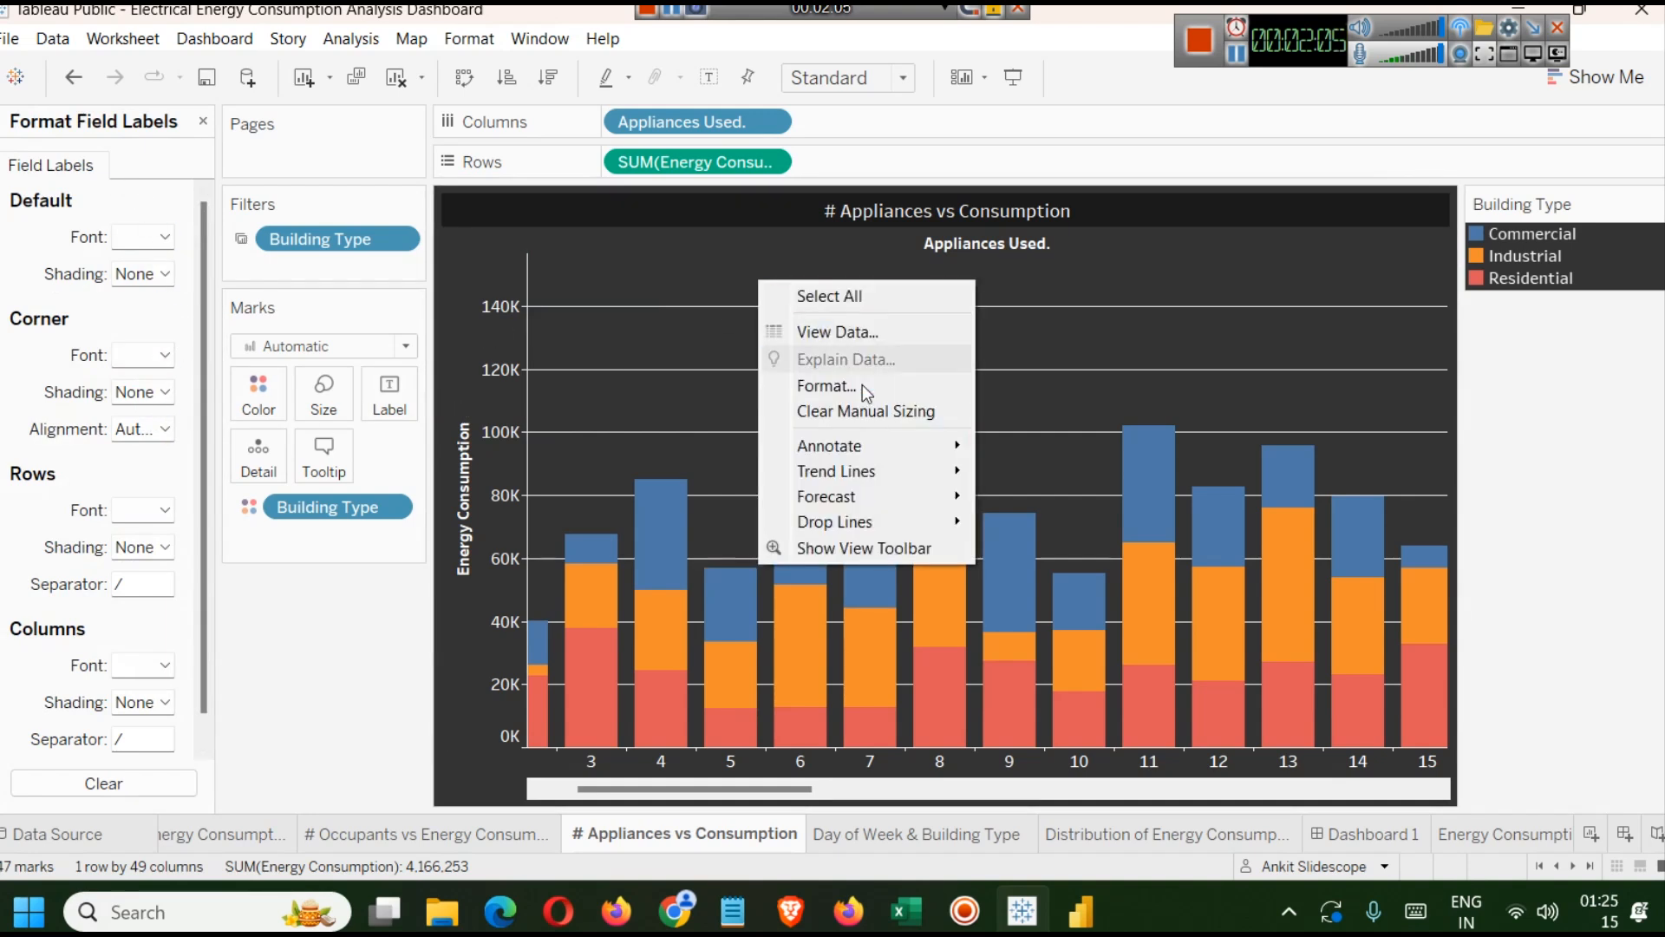
click(838, 386)
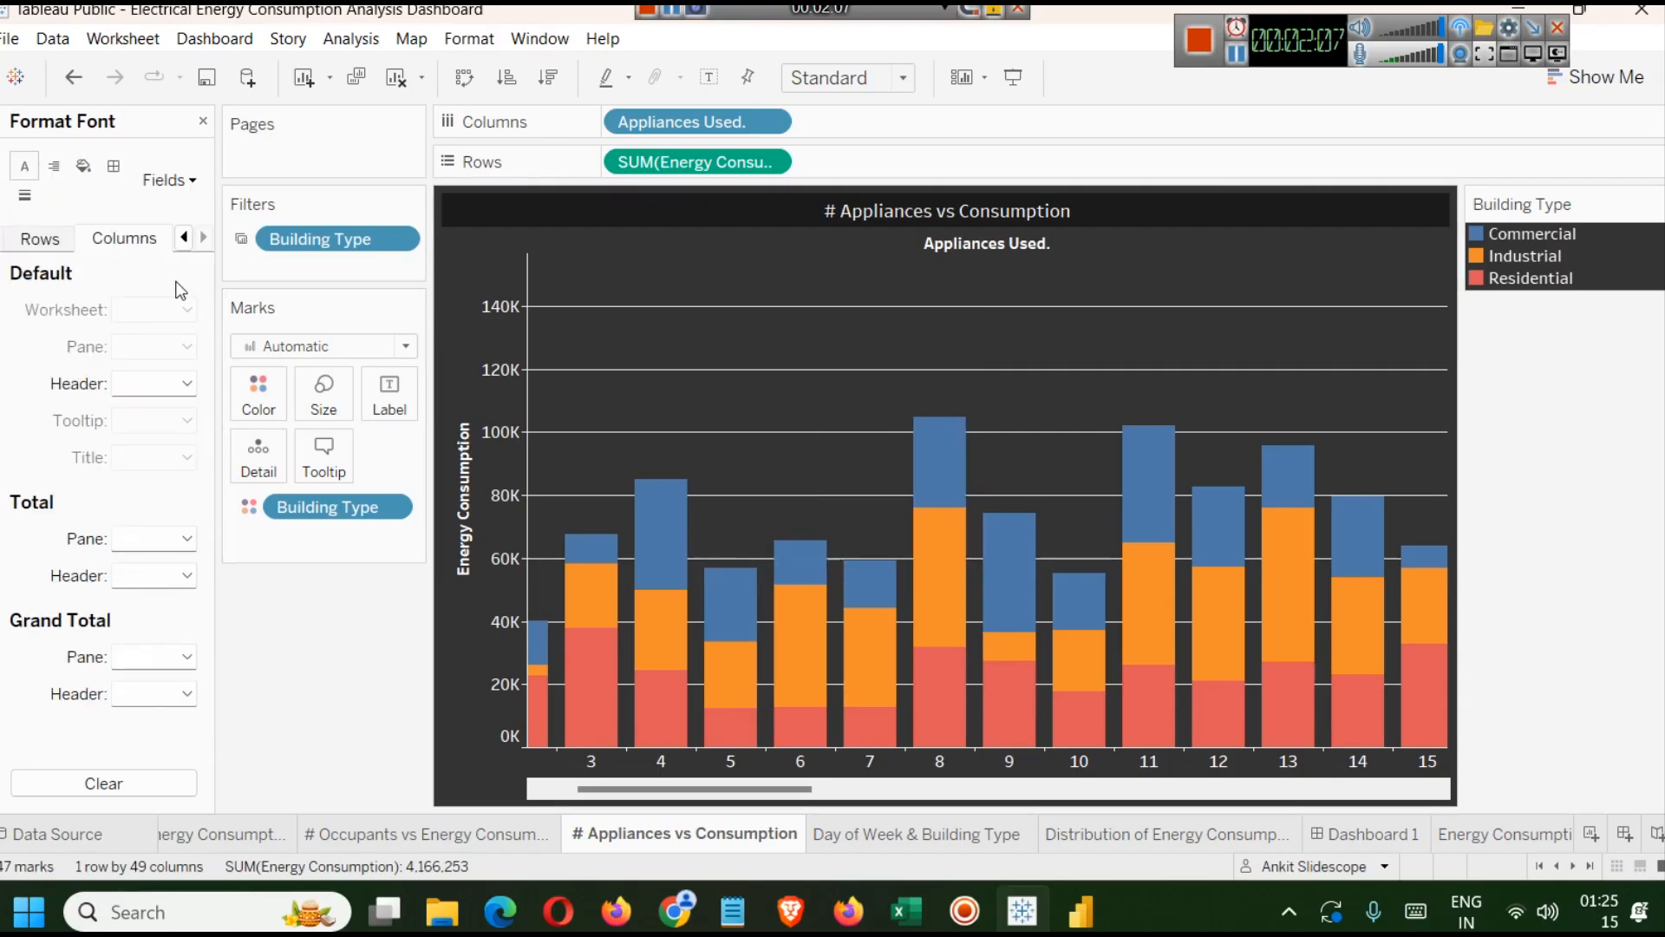
click(83, 166)
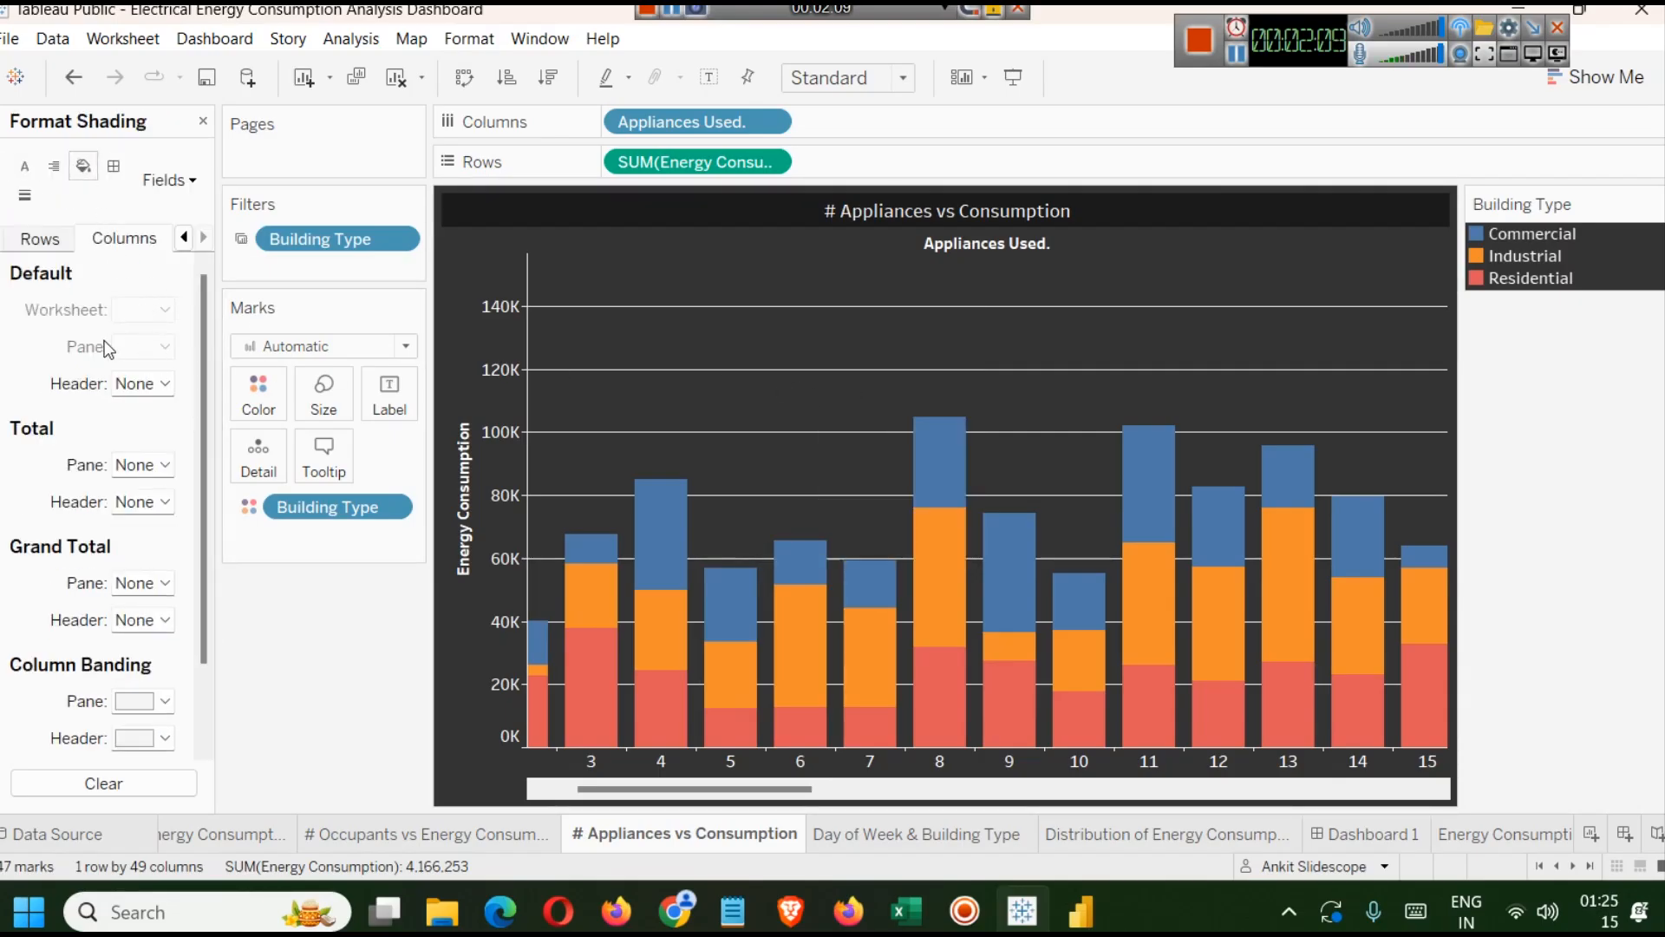
click(51, 242)
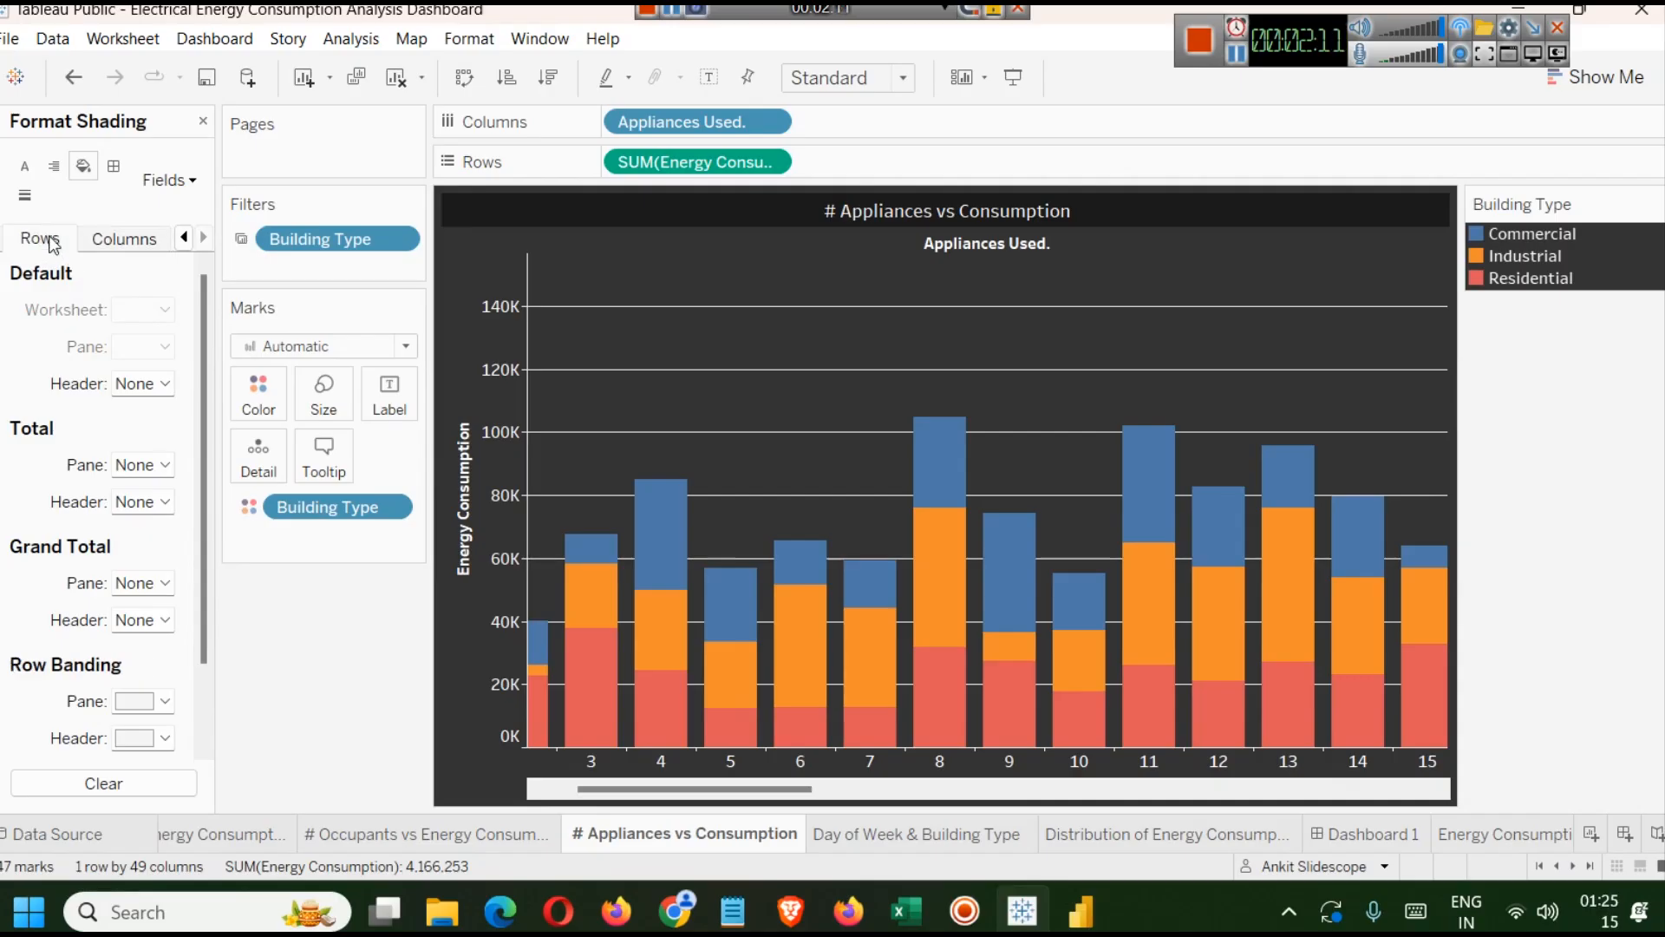
click(184, 238)
click(35, 240)
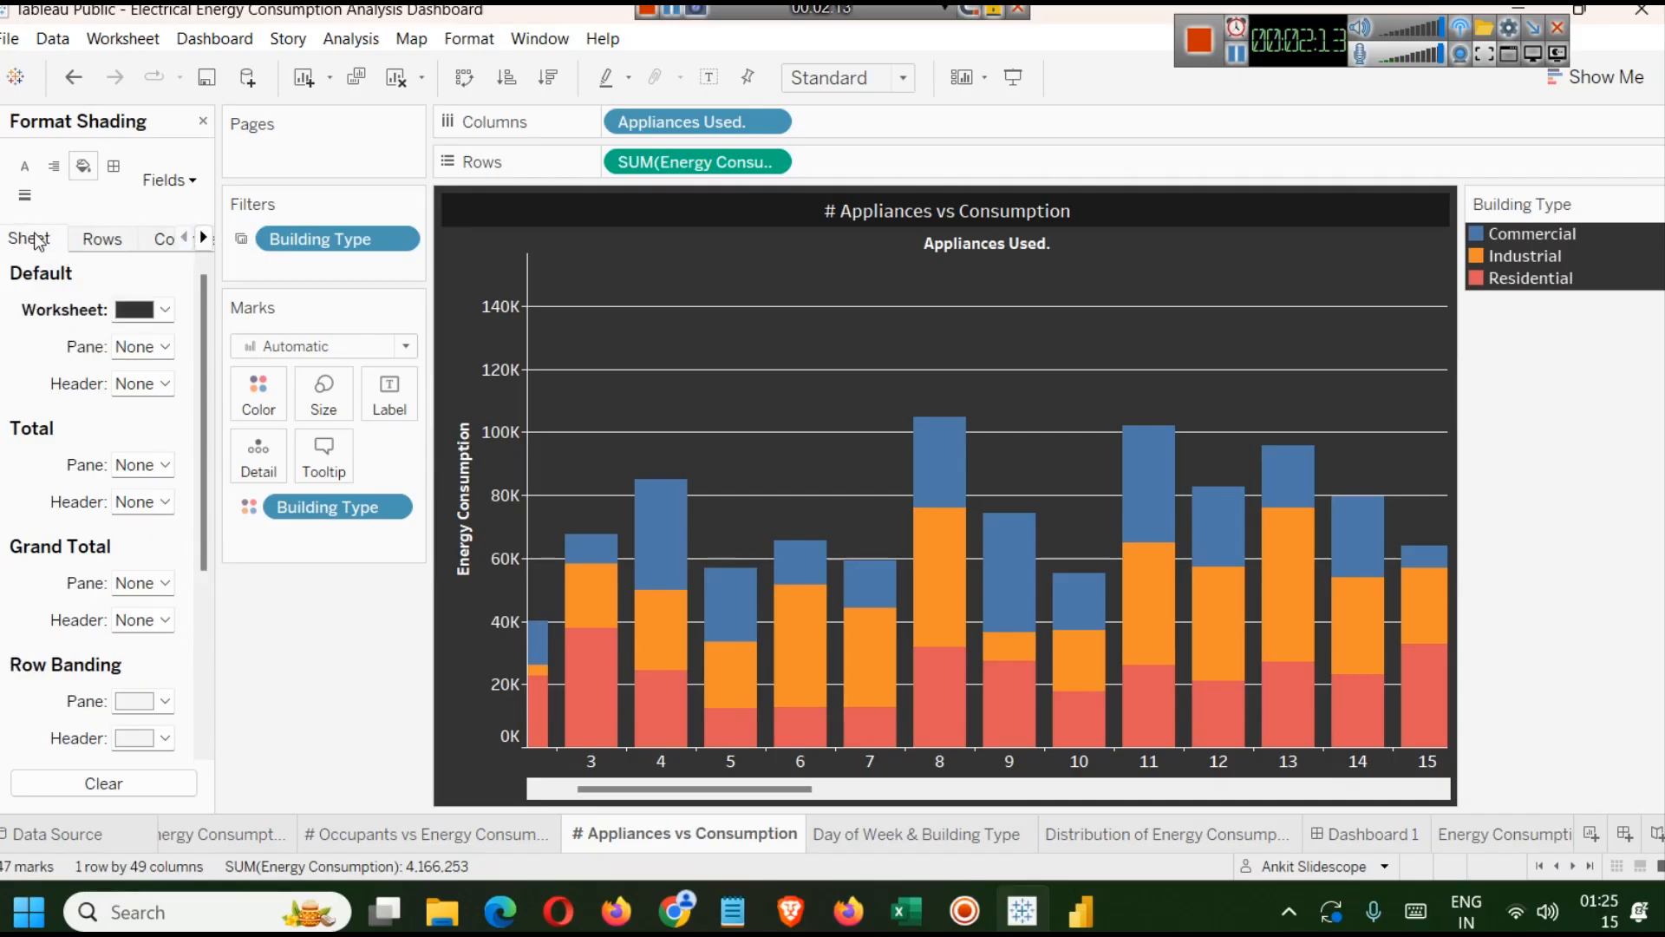
click(164, 310)
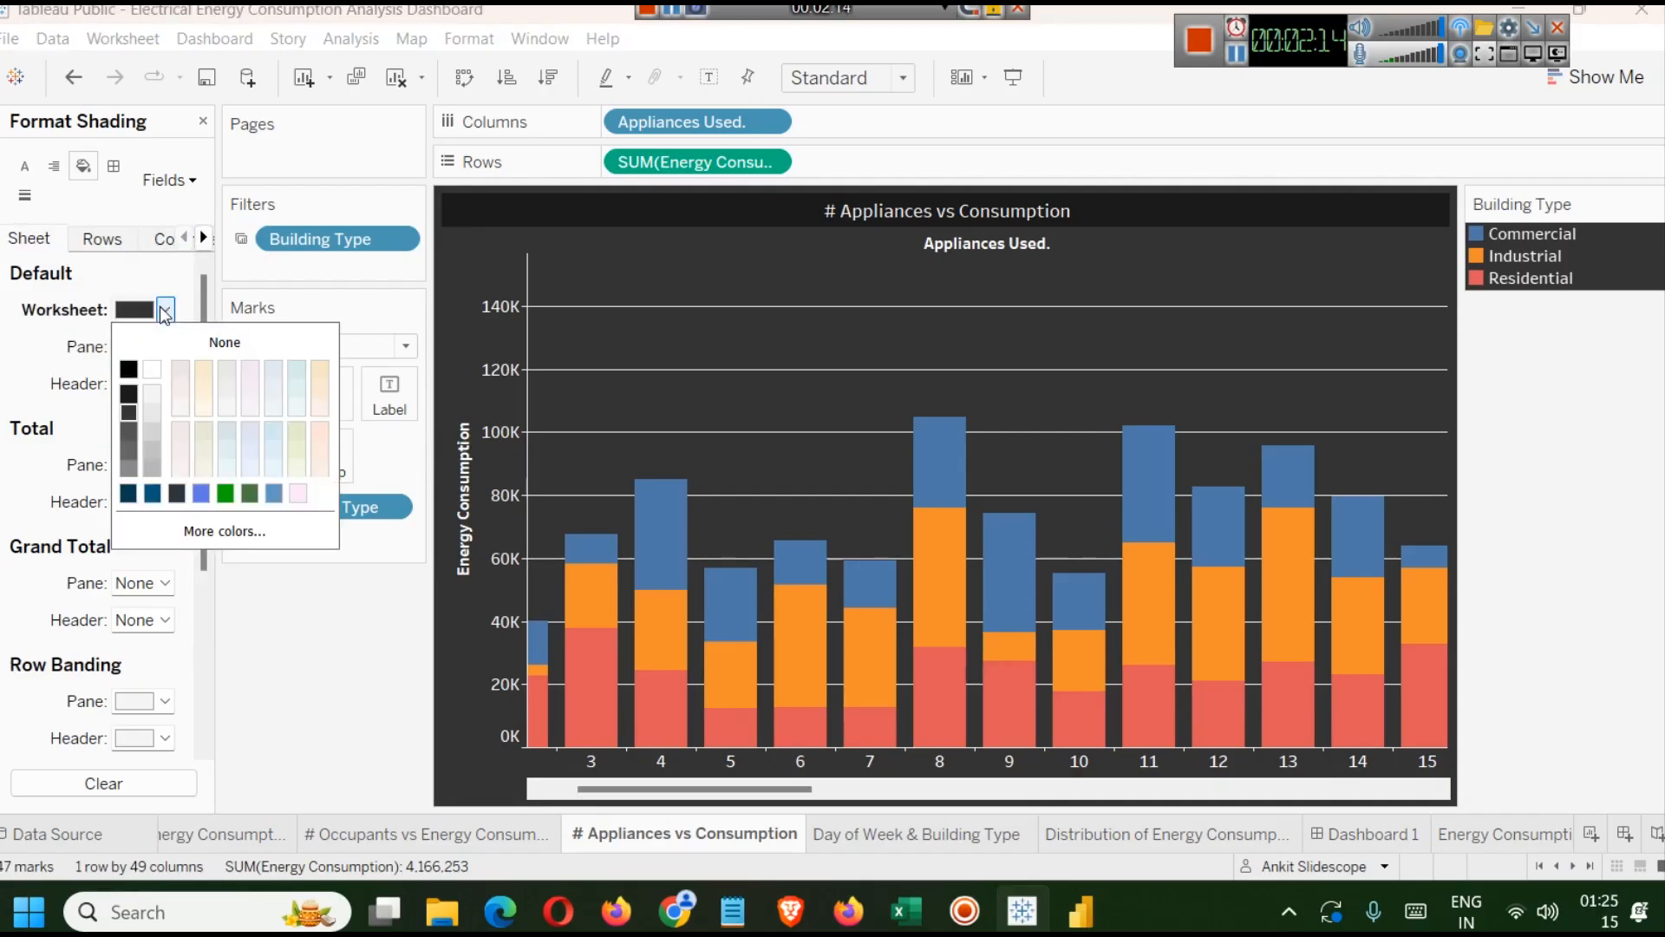
click(130, 394)
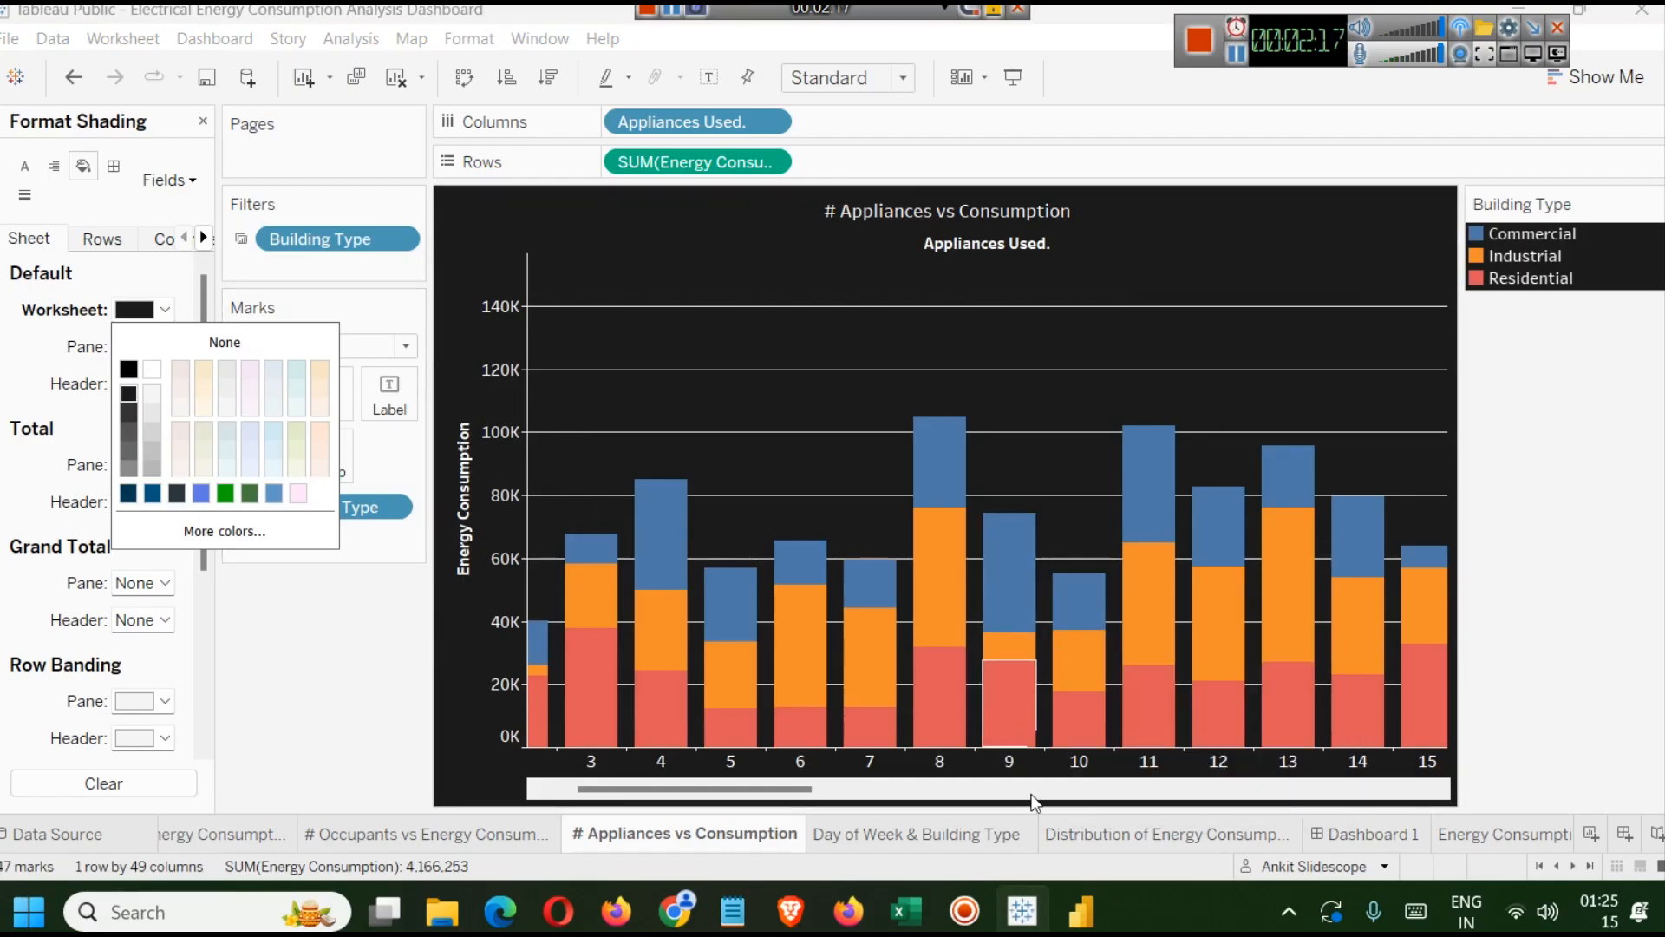
click(1386, 833)
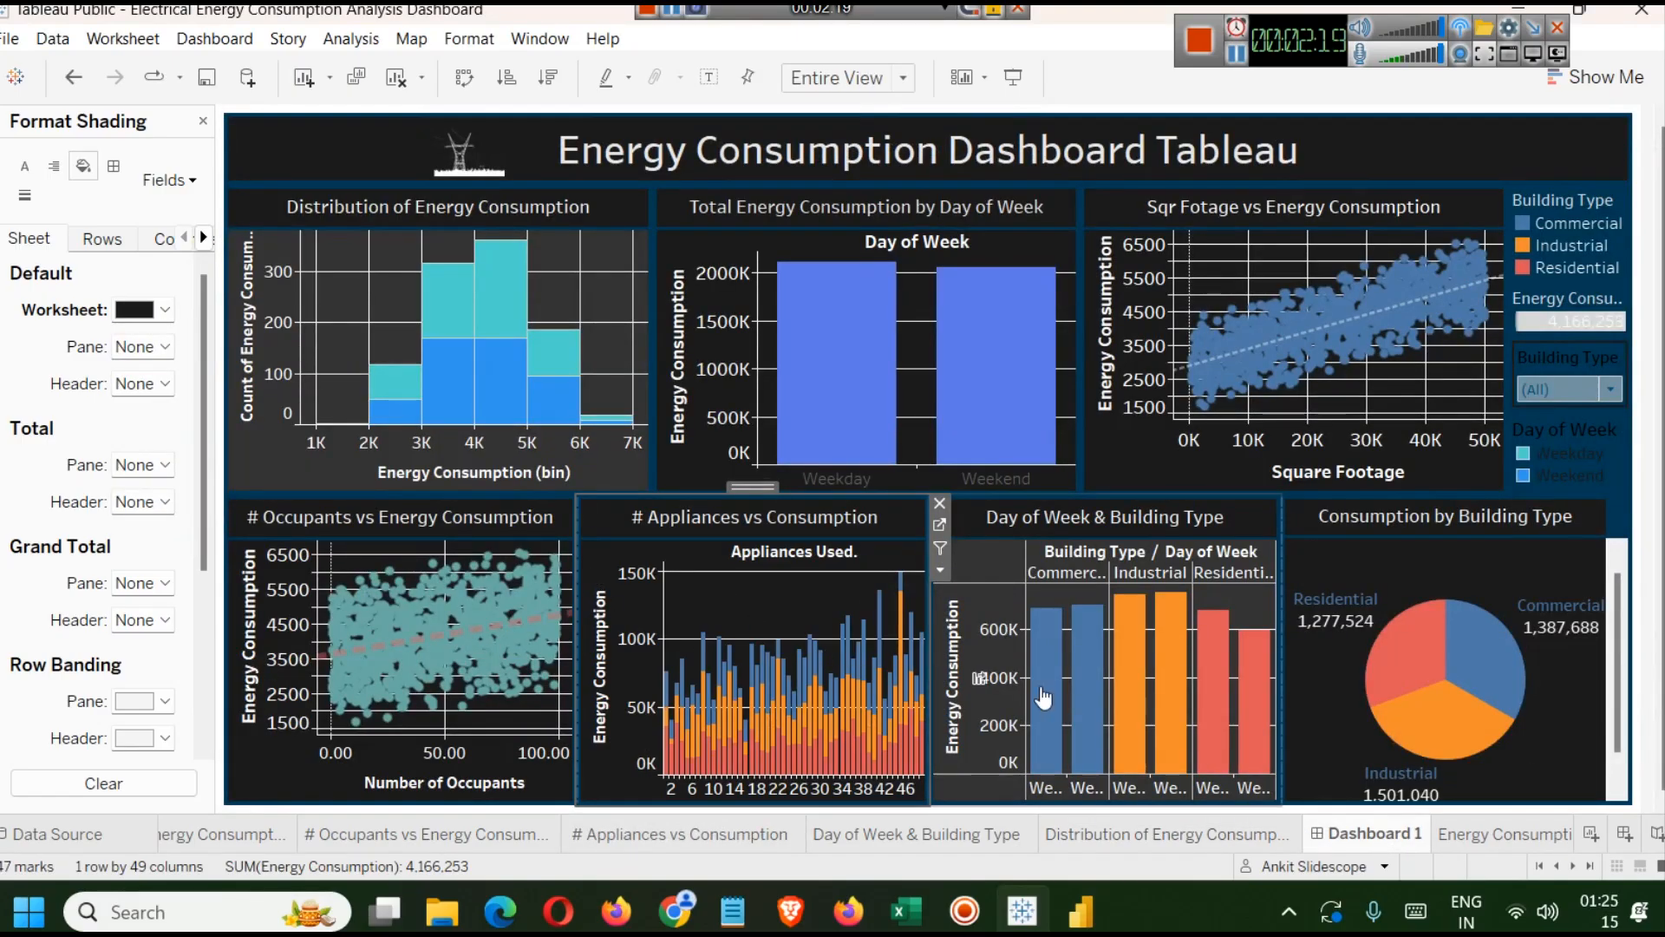
Open the Day of Week & Building Type sheet and set its worksheet shading to near-black, then return to the dashboard.
click(989, 559)
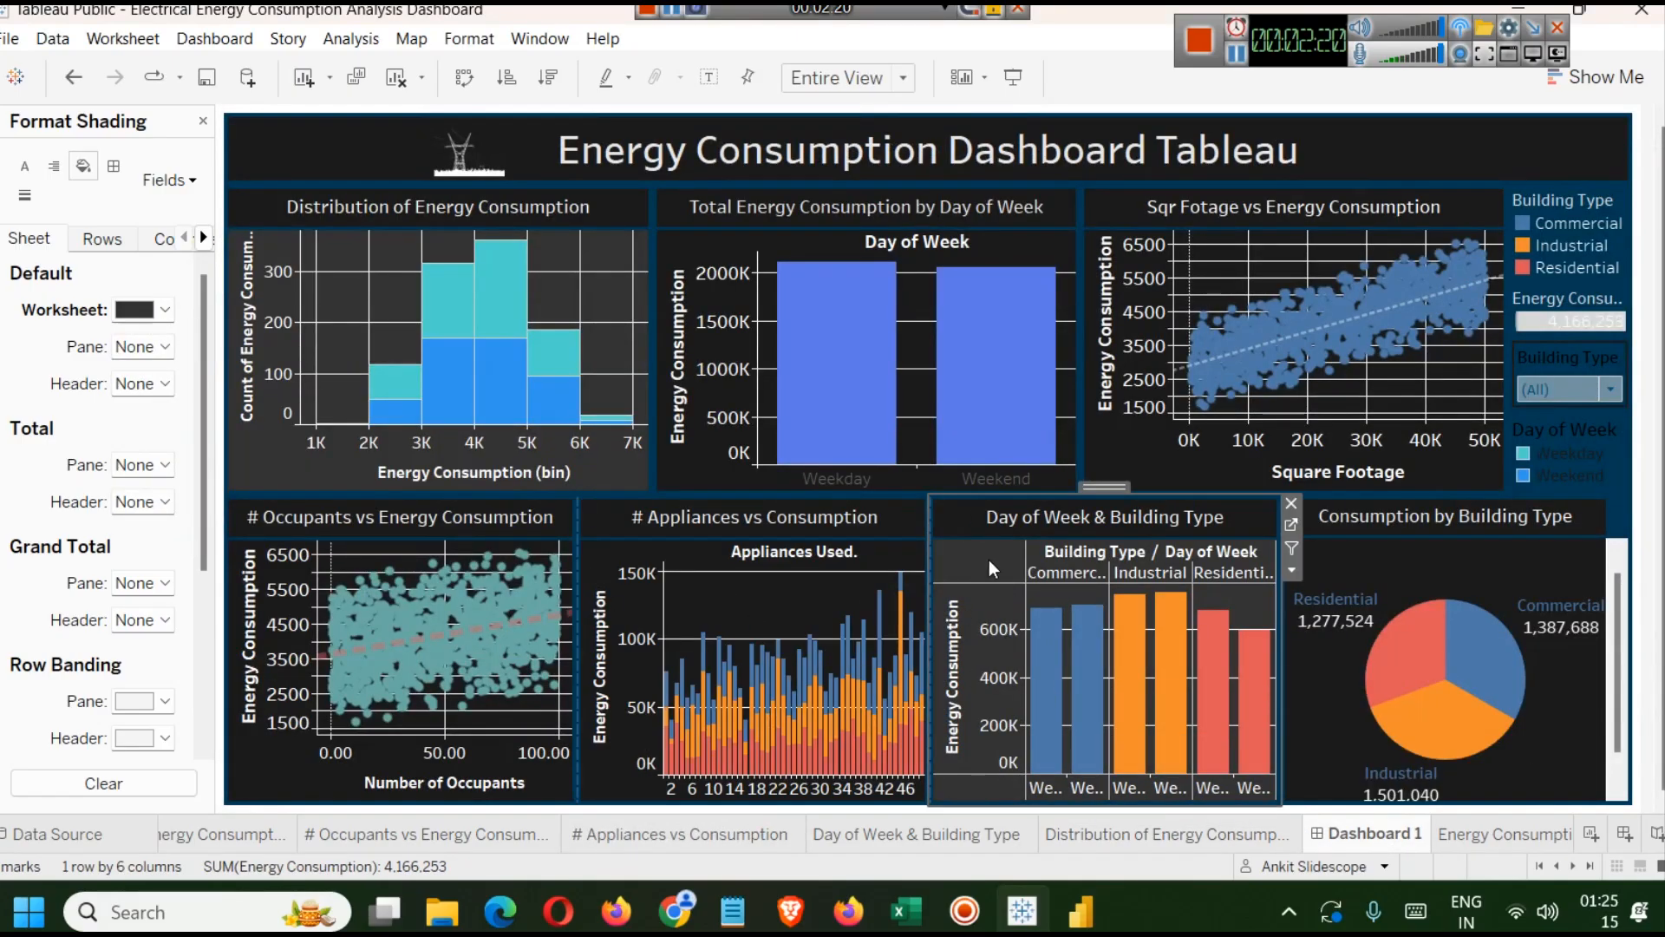
click(1290, 525)
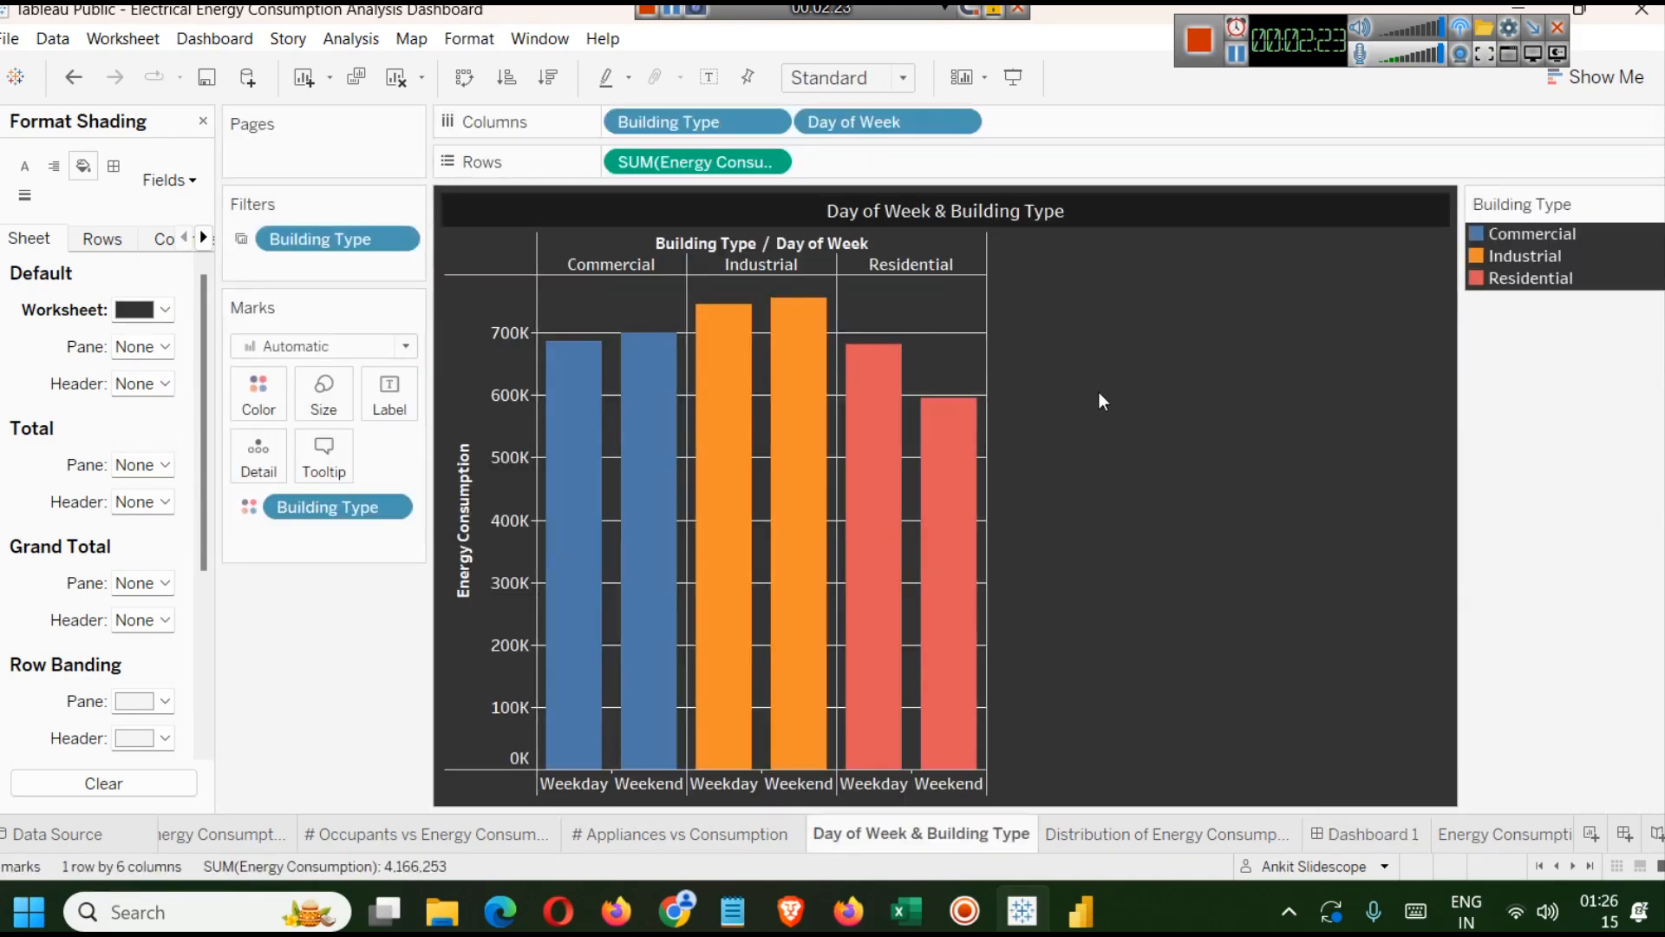
right_click(1087, 371)
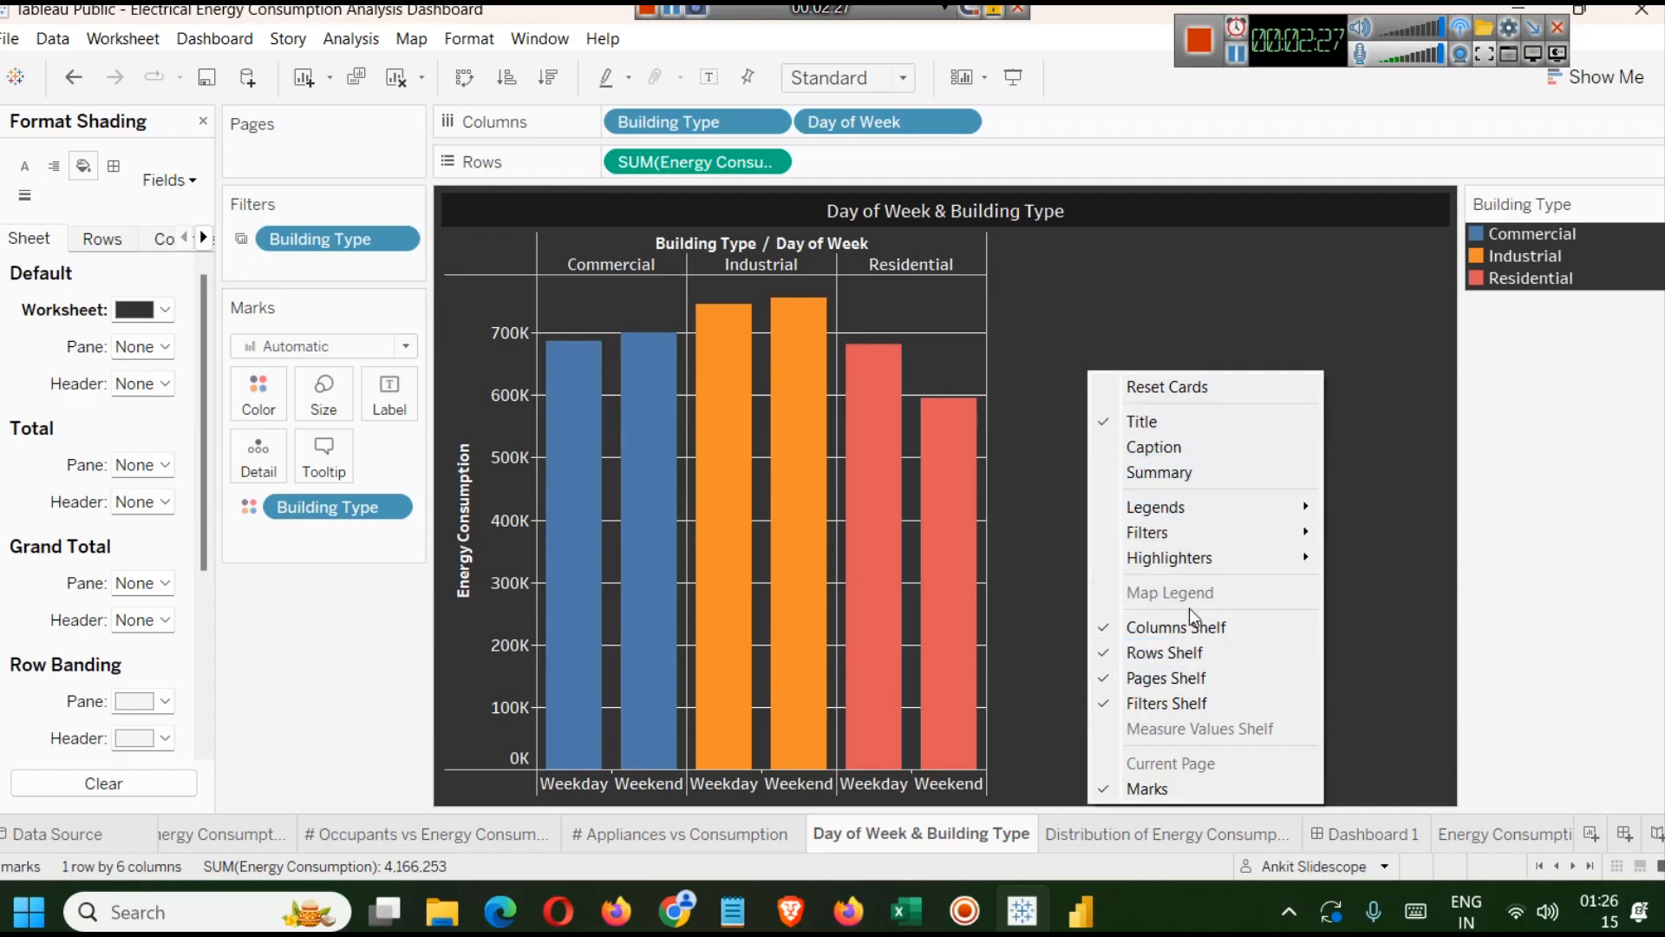
click(1086, 358)
right_click(598, 311)
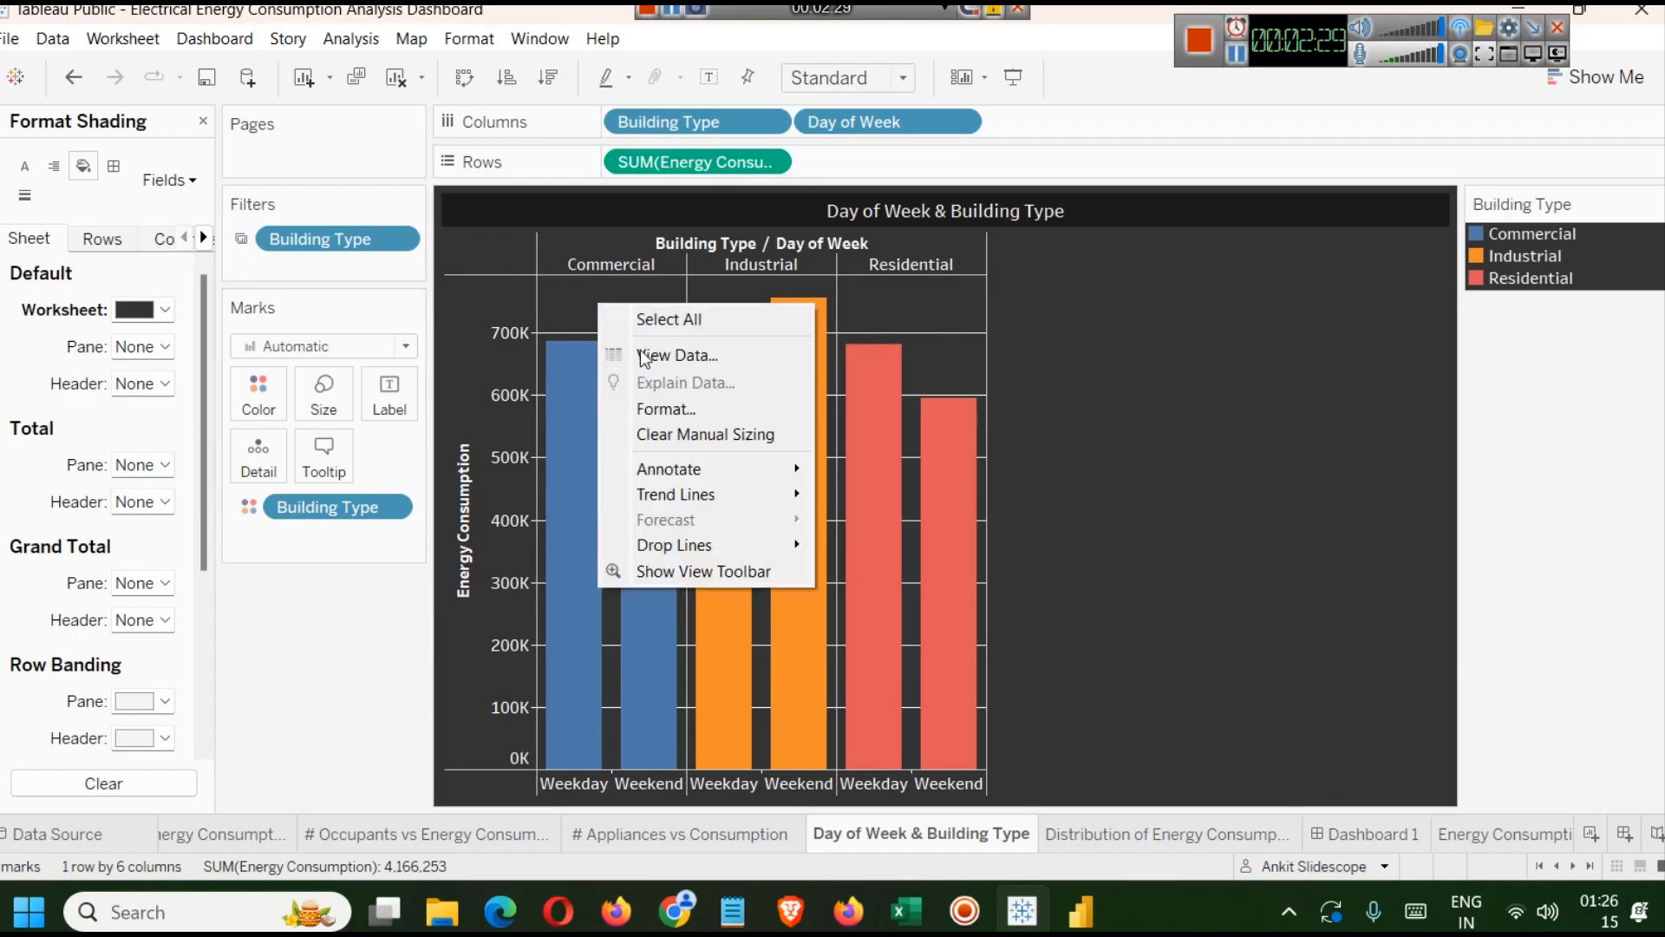
click(679, 406)
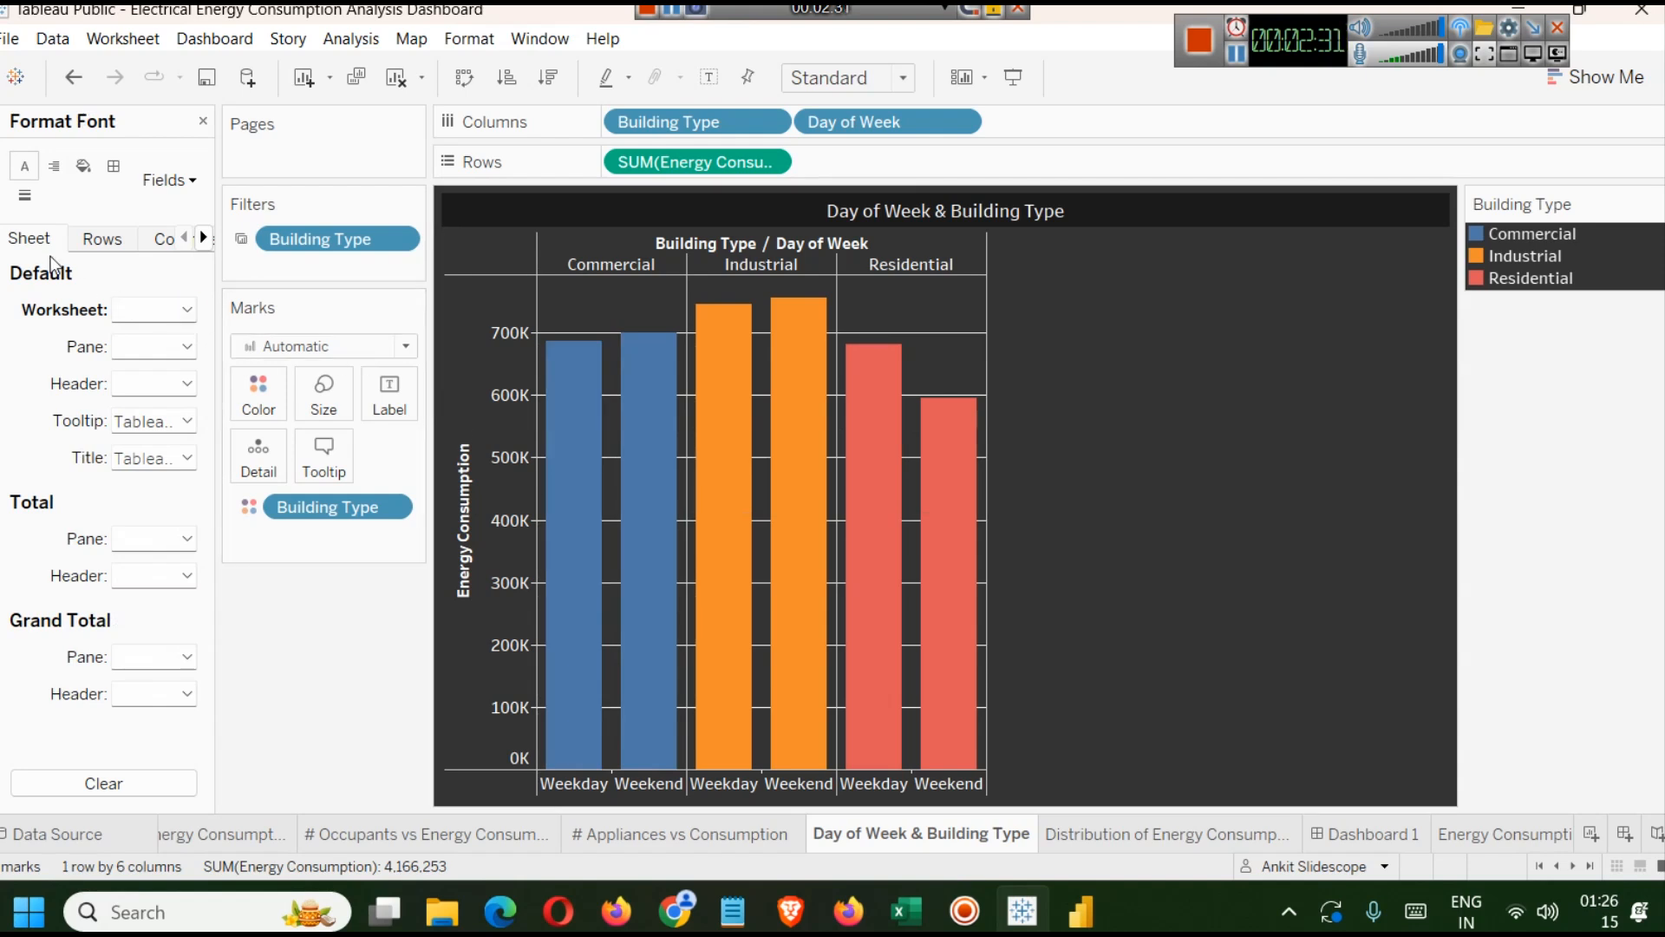
click(83, 166)
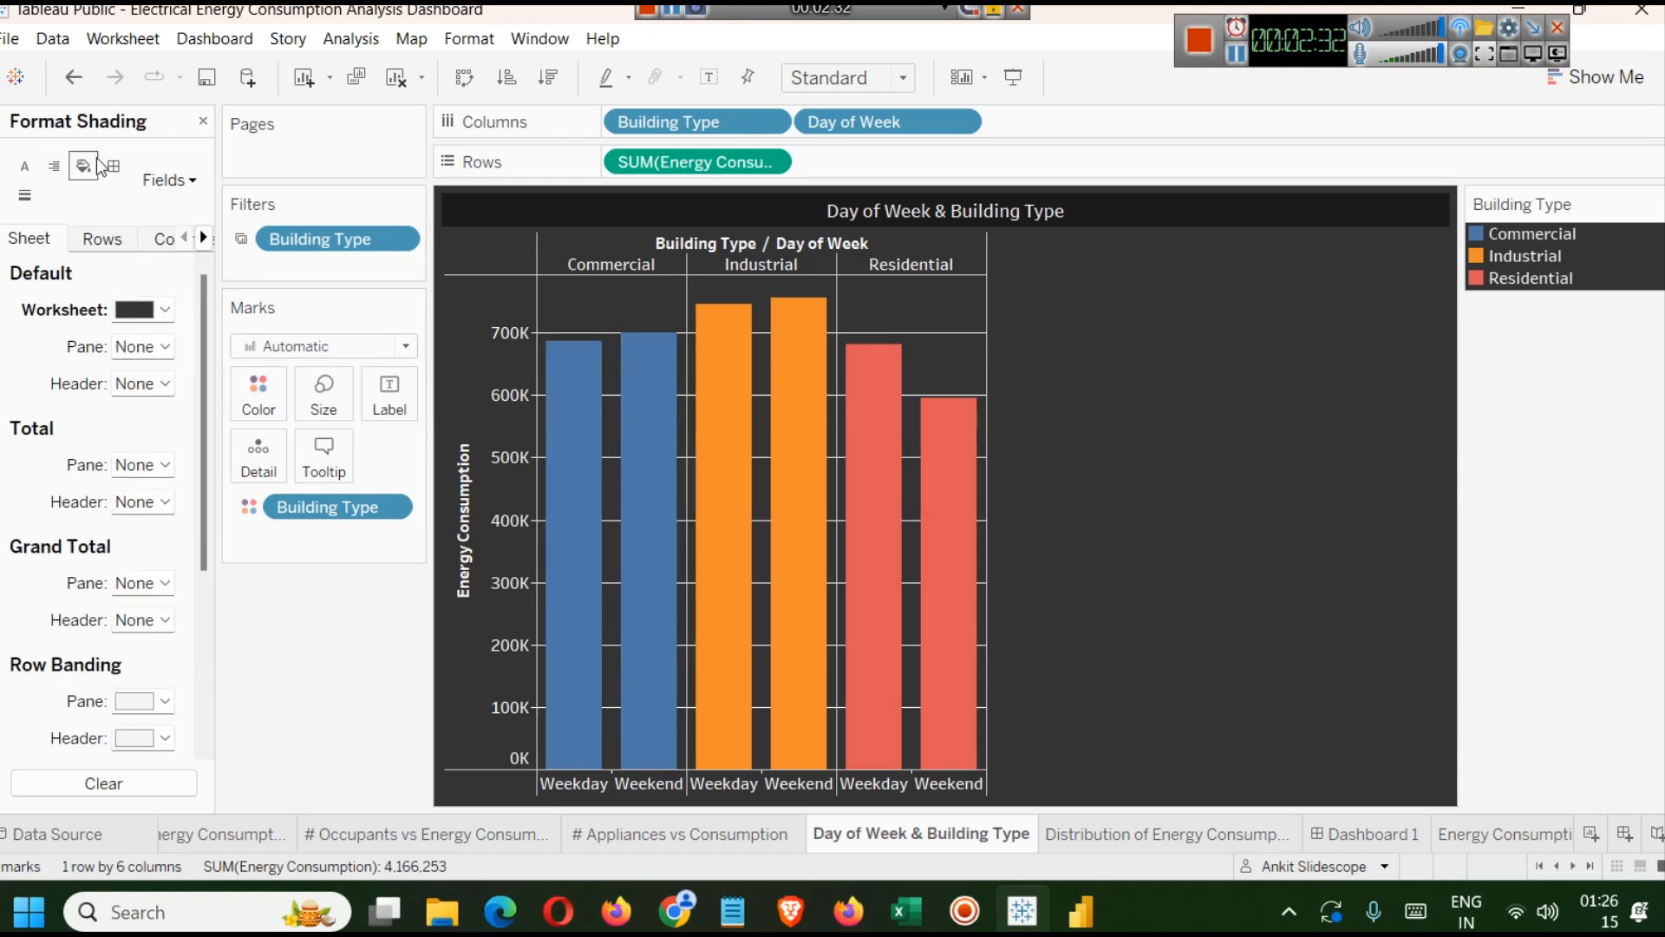
click(150, 313)
click(127, 393)
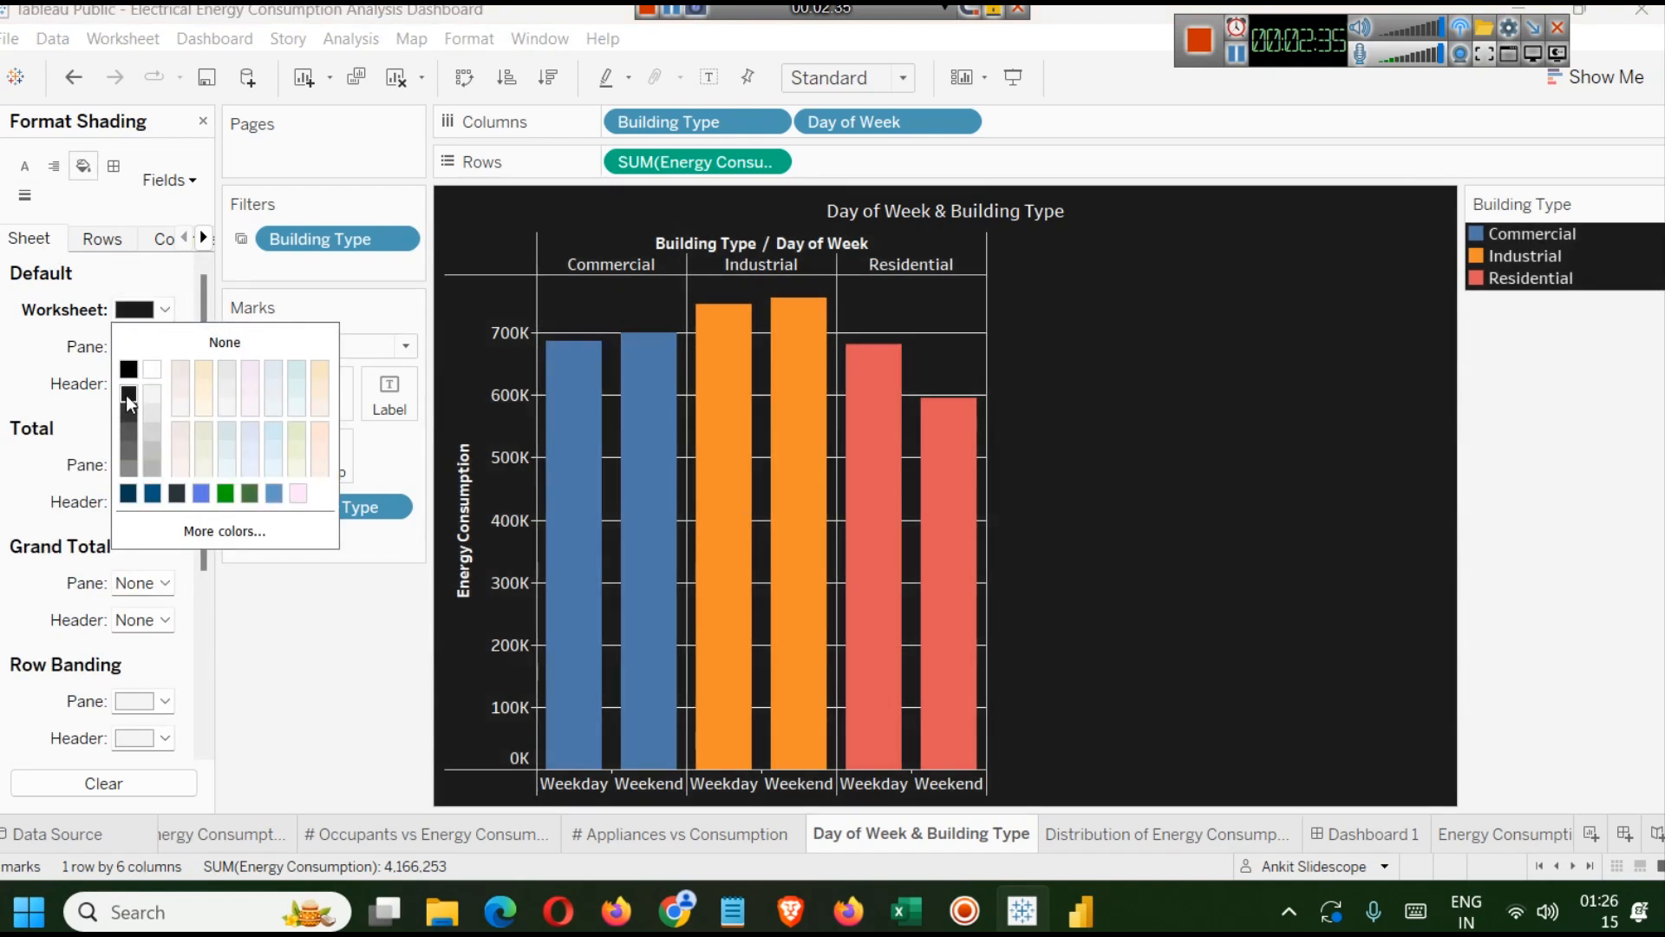
click(1335, 828)
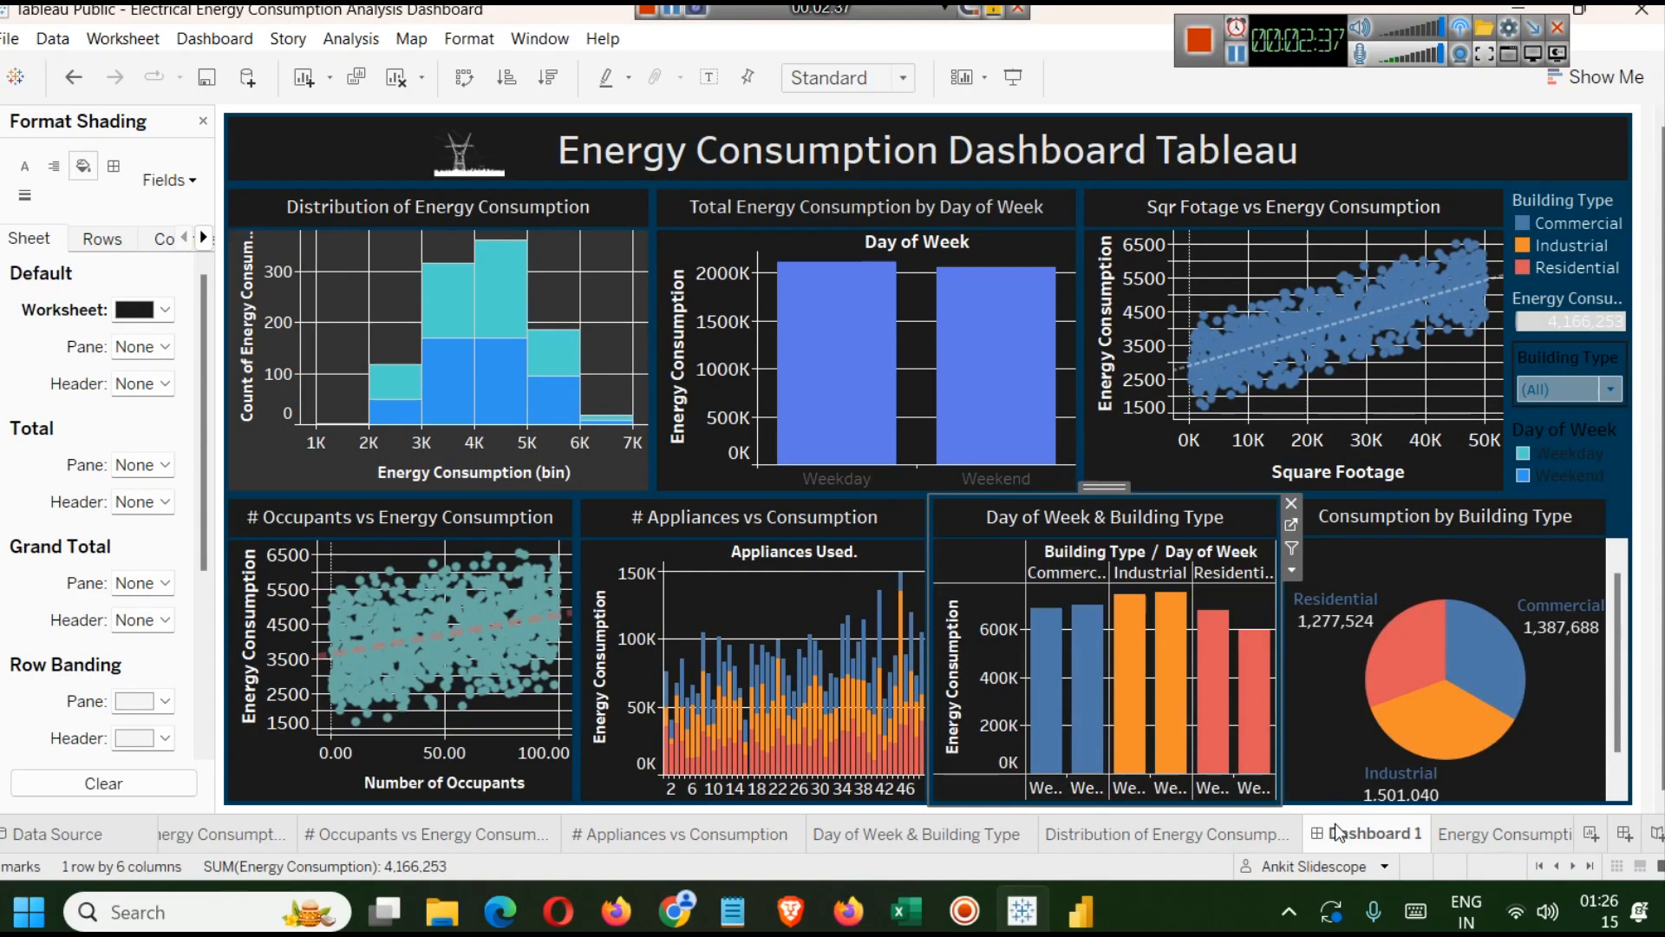
click(1475, 602)
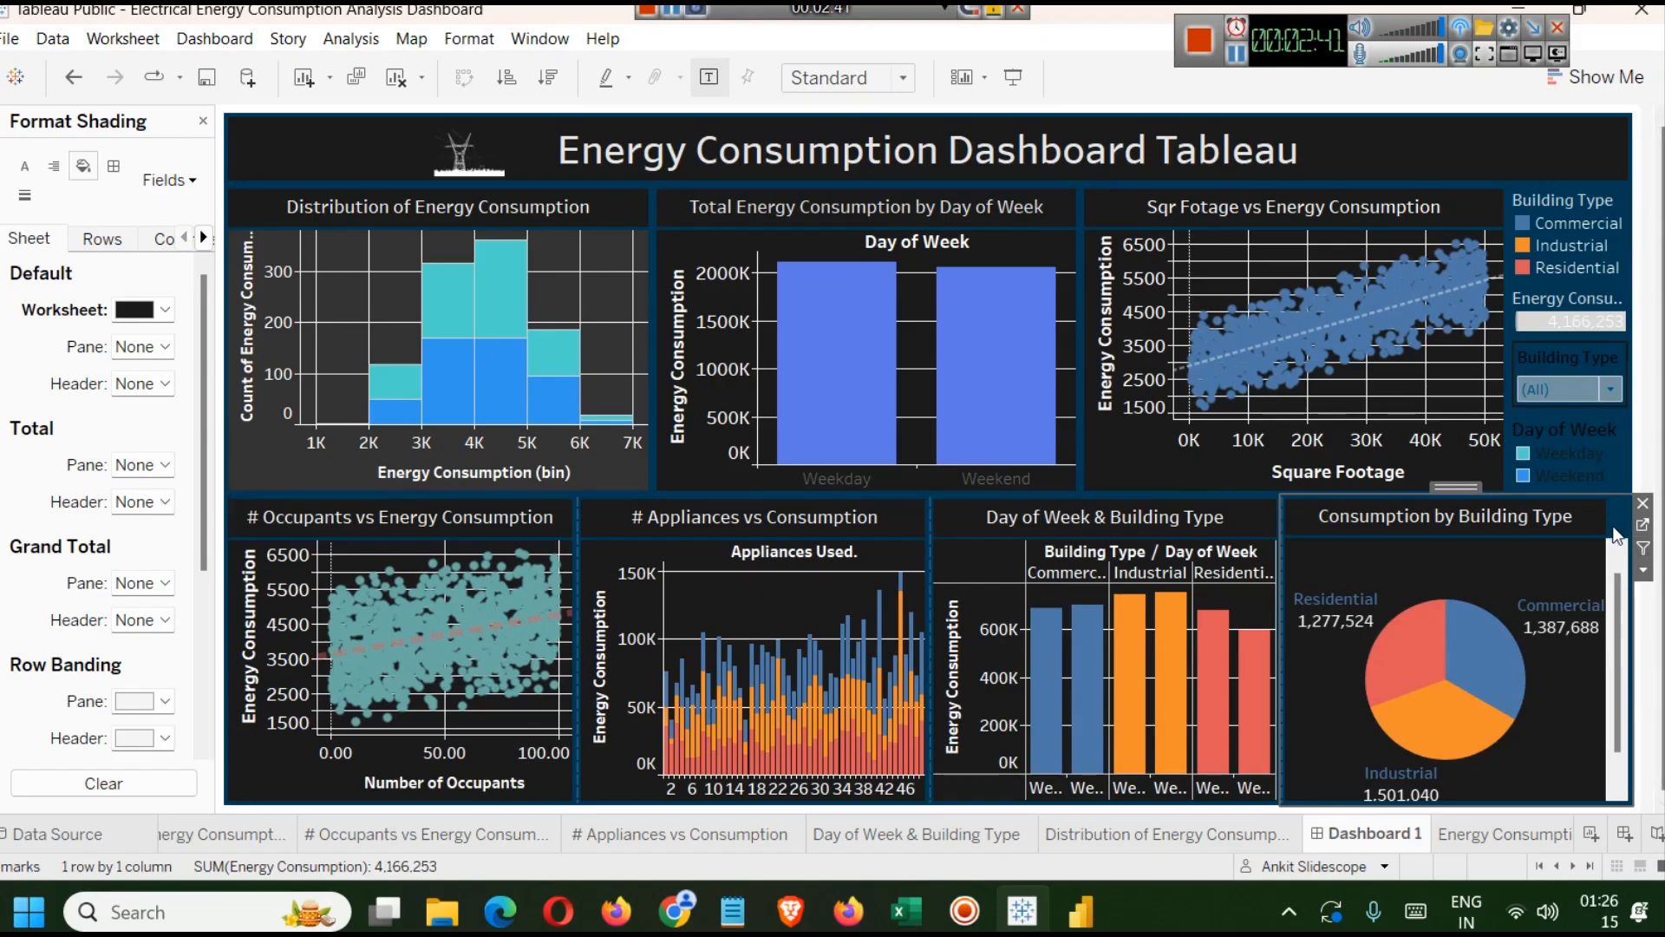